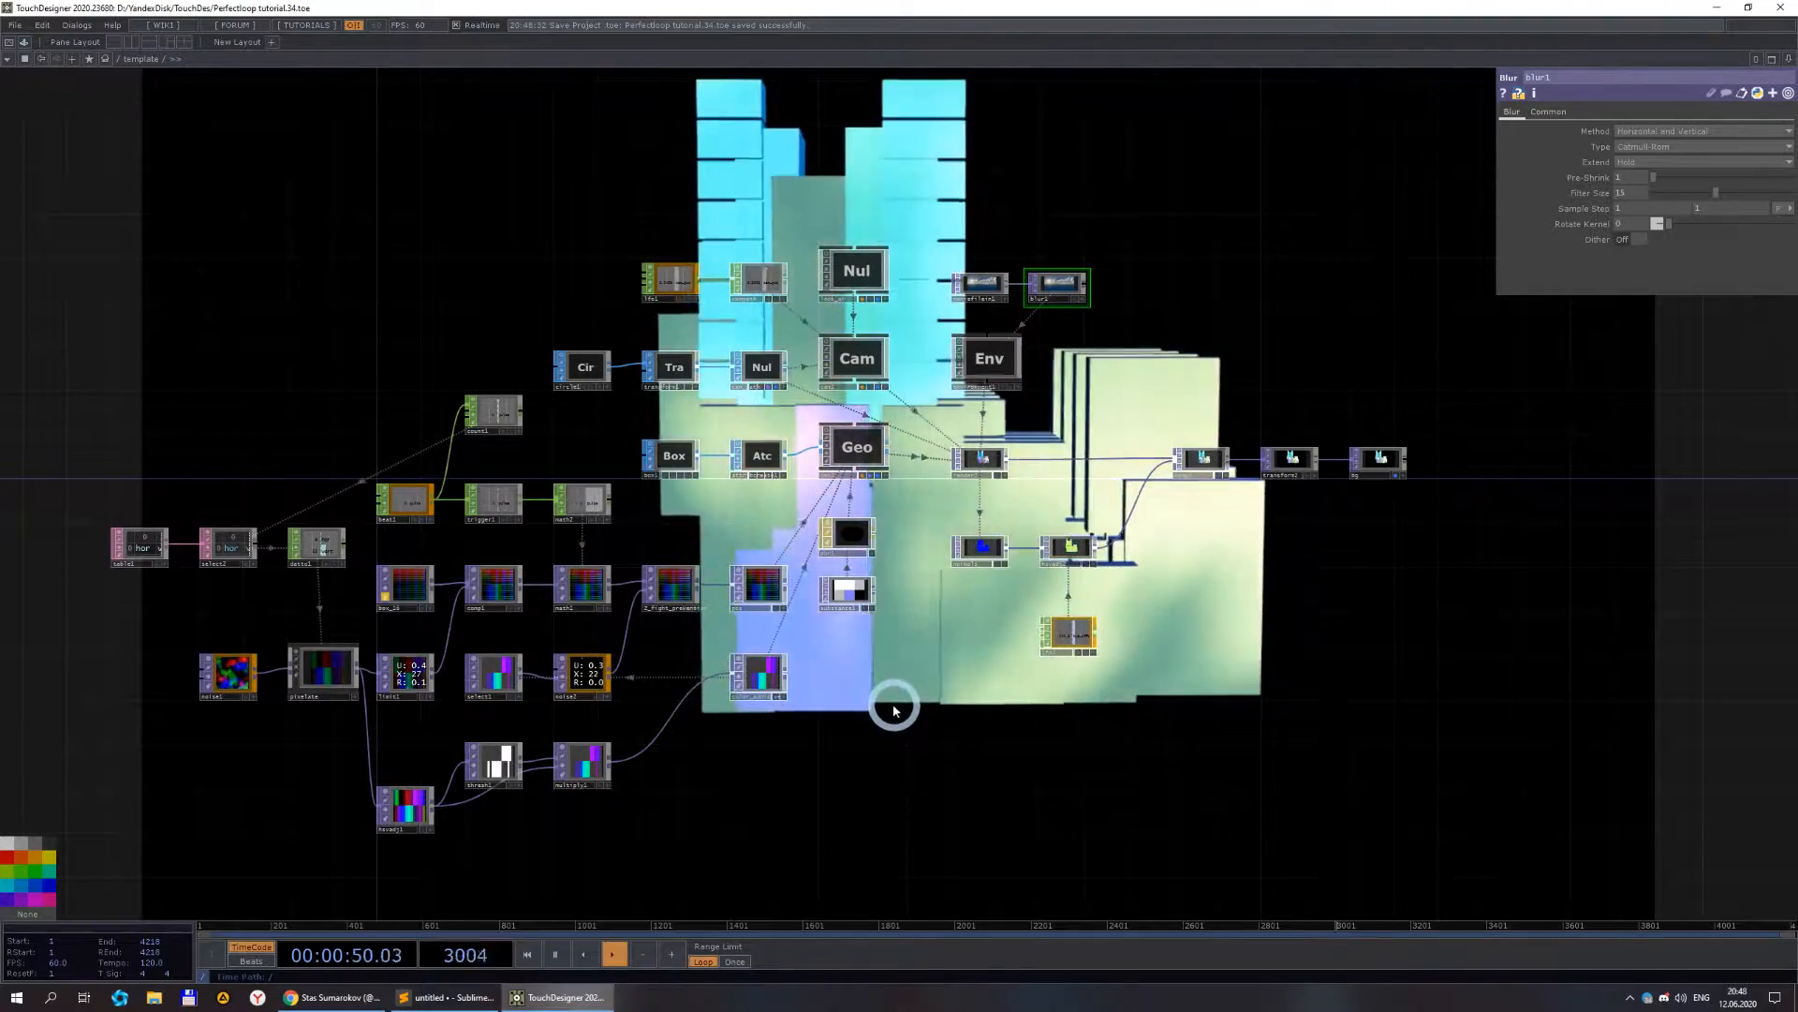
- Look over the whole operator network together with the animated box render playing behind it
scroll(922, 626, "up", 3)
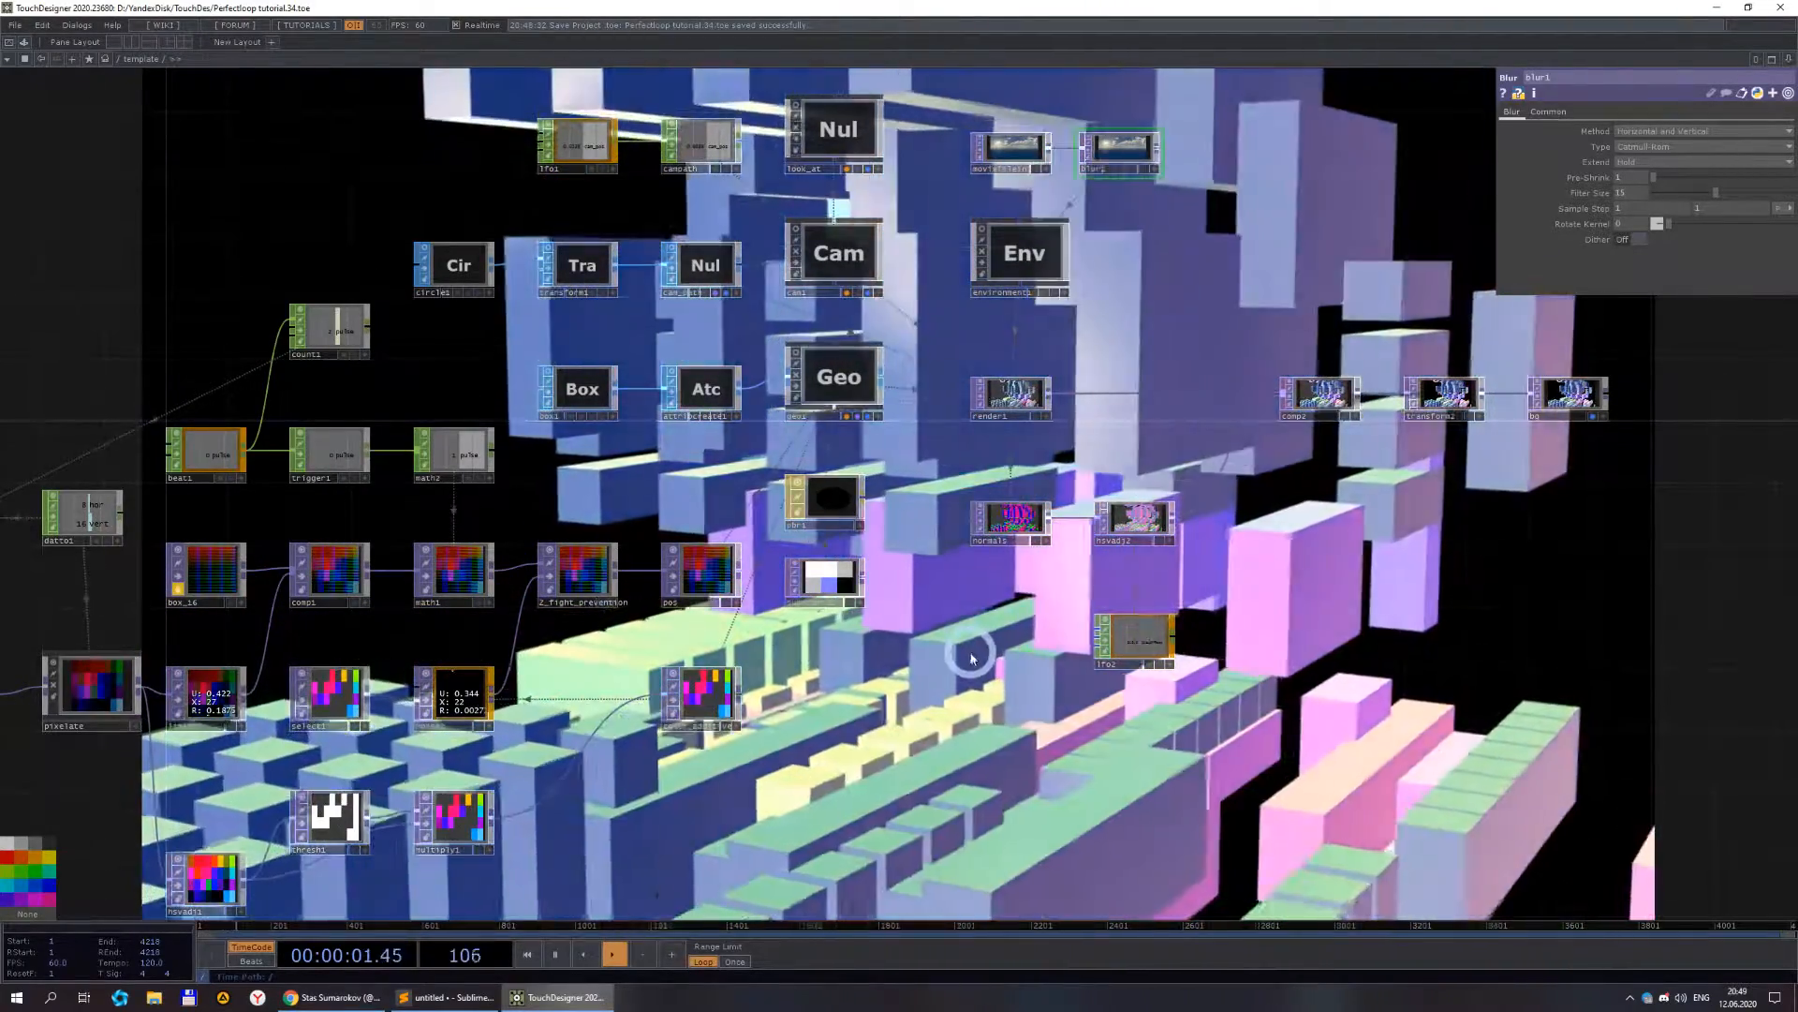
scroll(974, 672, "down", 2)
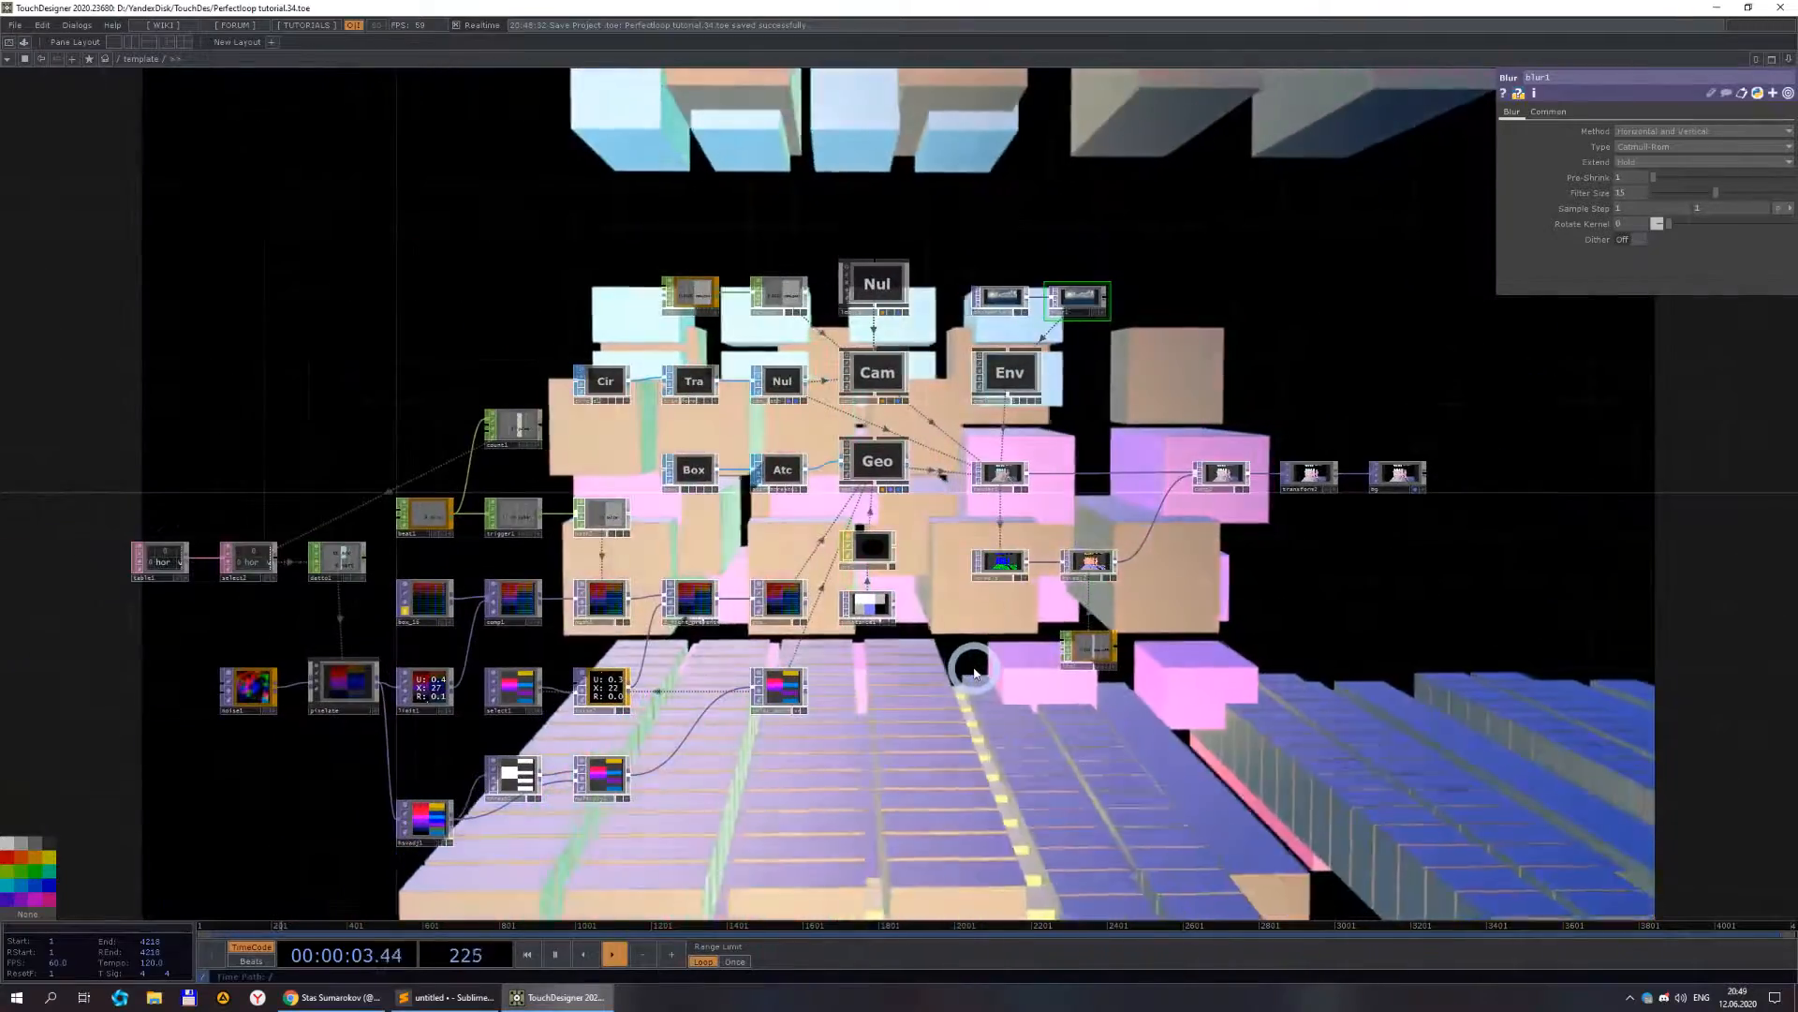
scroll(968, 666, "up", 2)
scroll(959, 661, "down", 2)
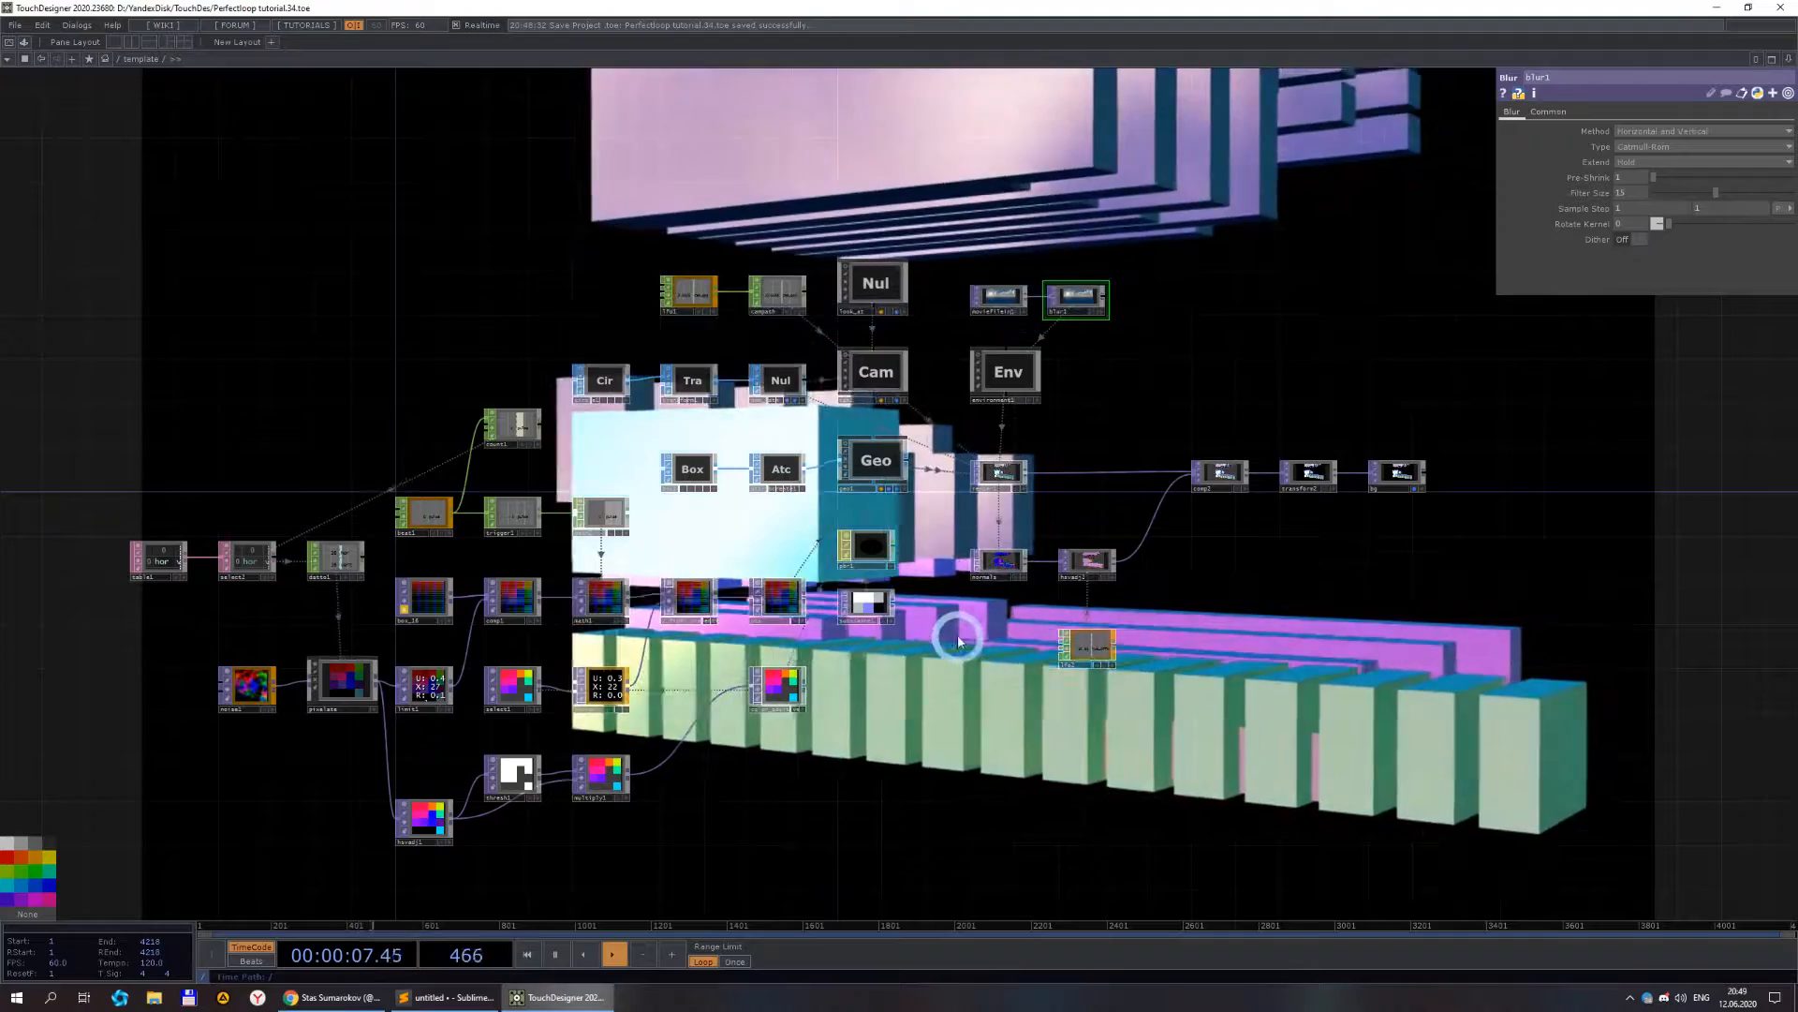
scroll(936, 661, "up", 2)
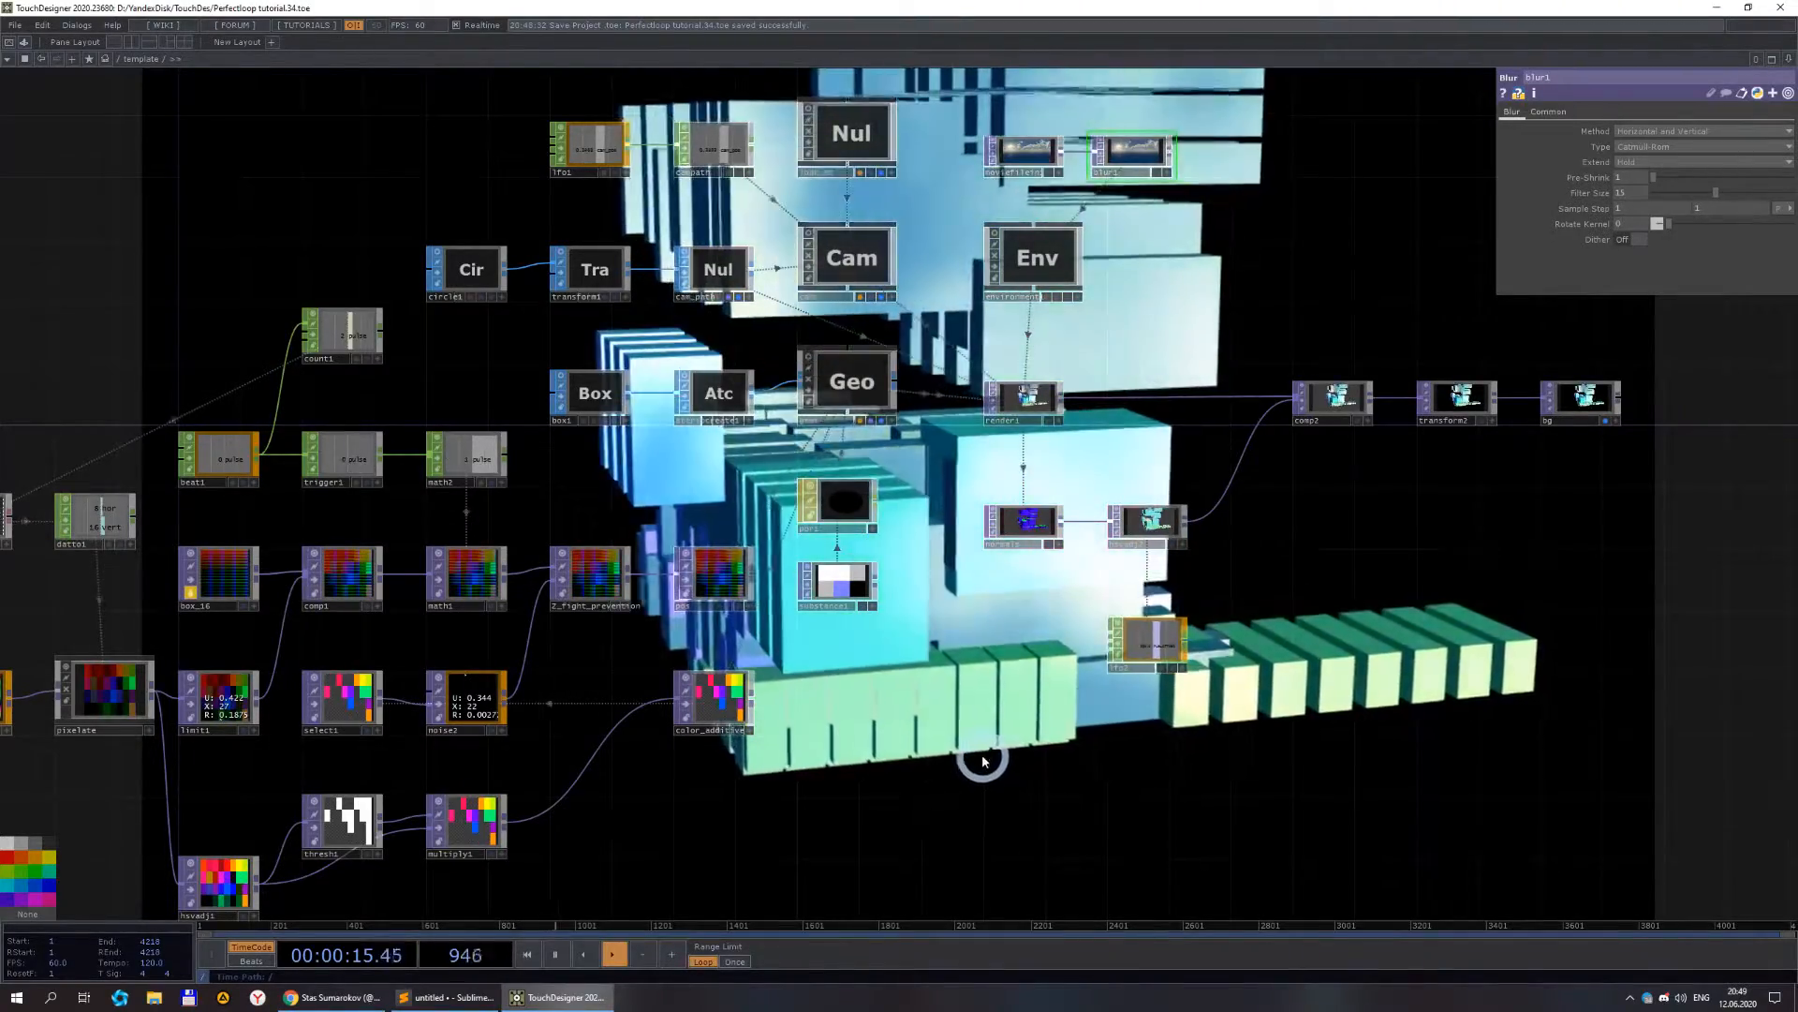
scroll(989, 748, "down", 5)
left_click_drag(979, 738, 1147, 693)
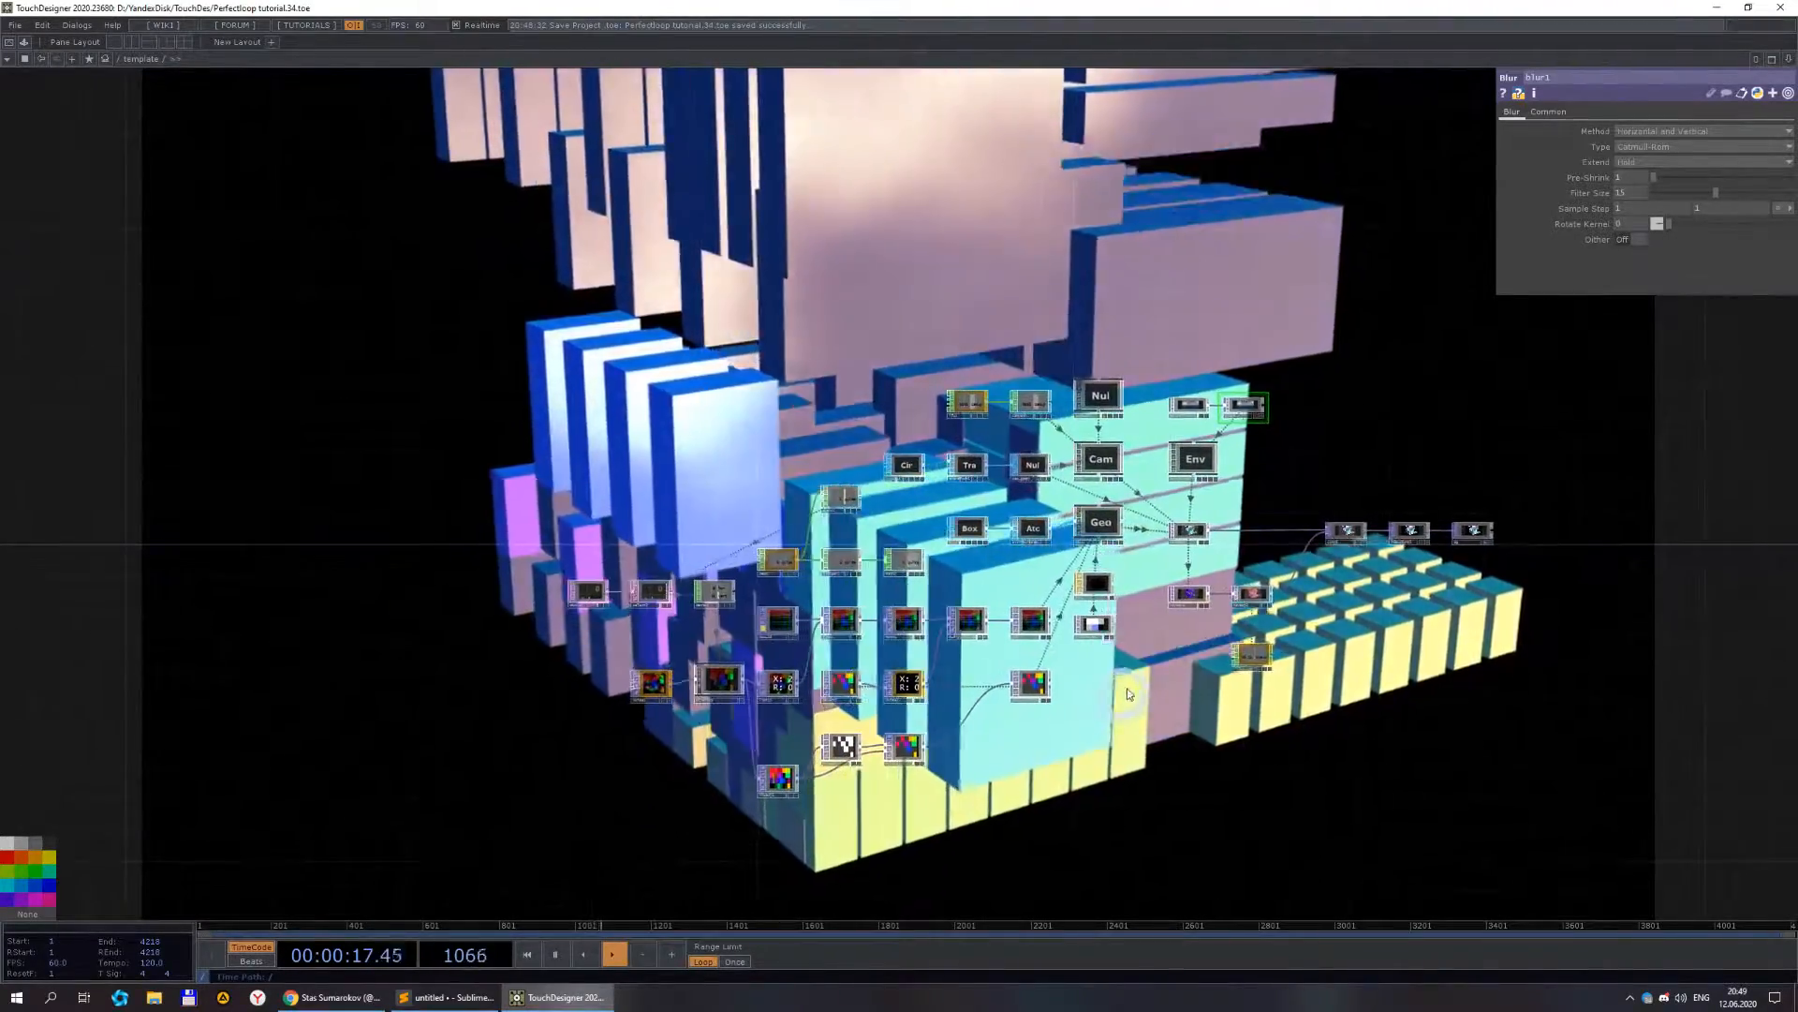
scroll(1144, 688, "up", 4)
scroll(1139, 683, "up", 1)
scroll(1124, 694, "down", 3)
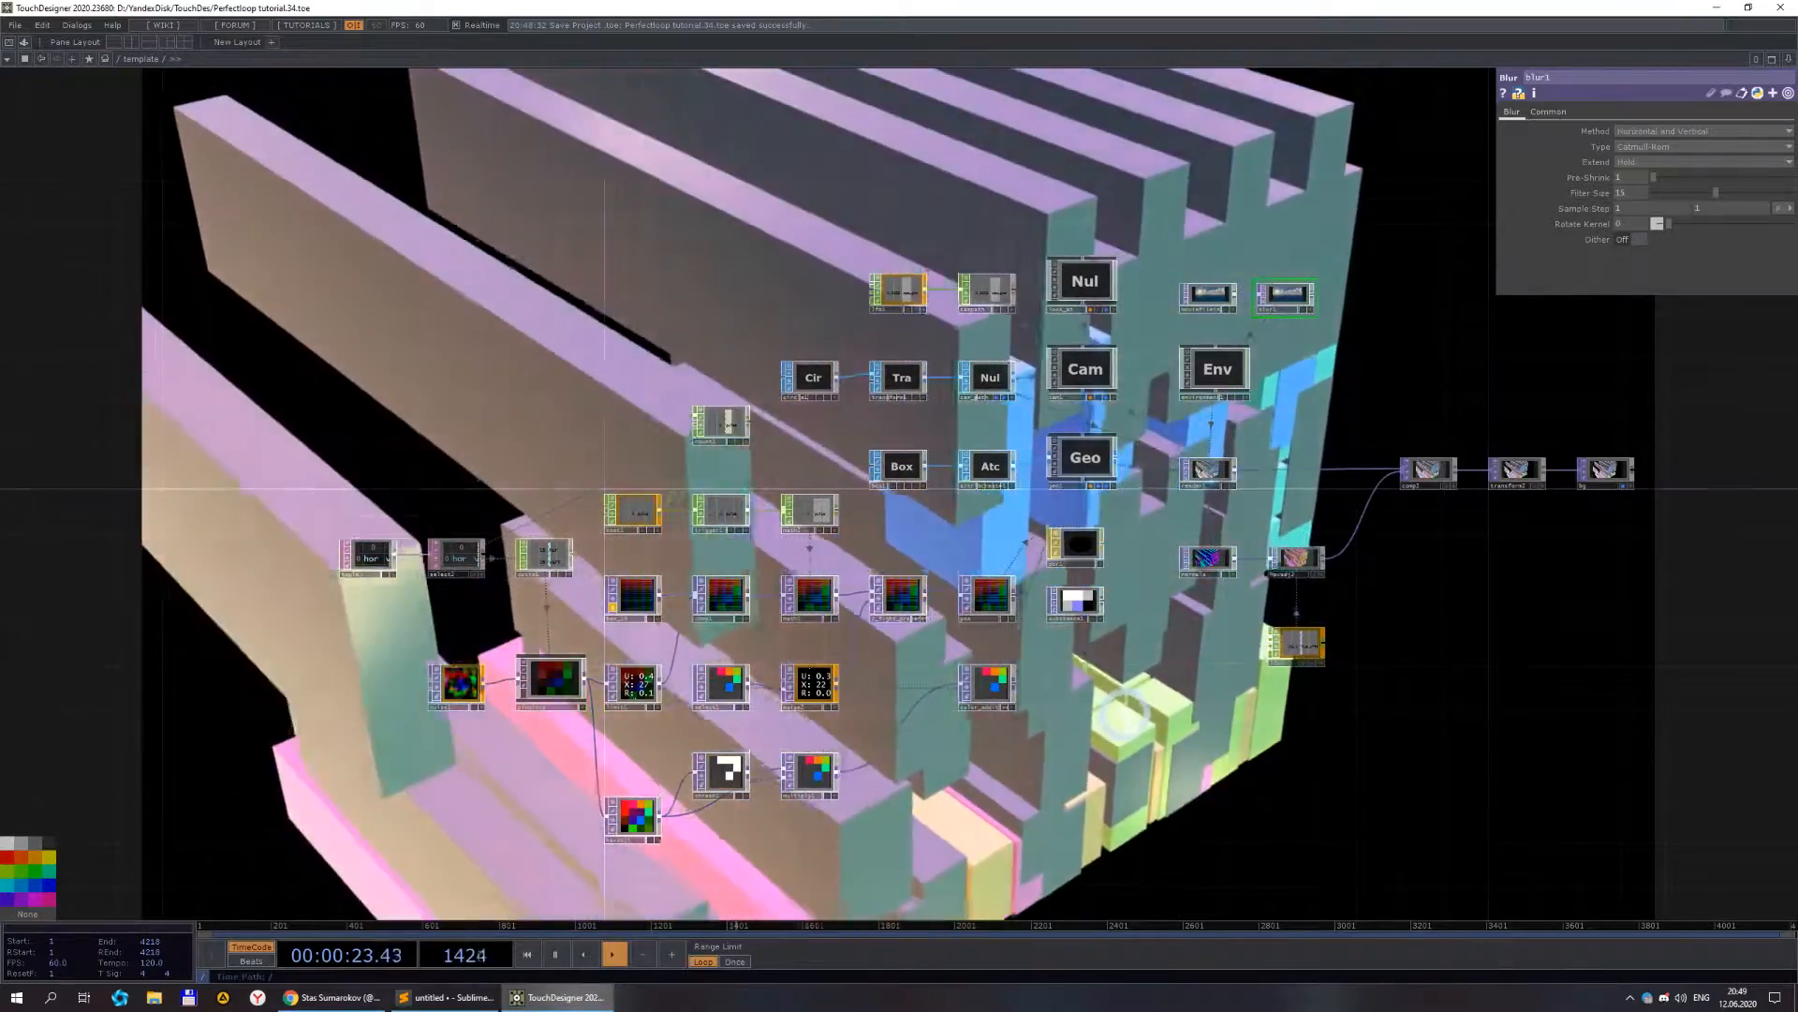
scroll(1107, 710, "down", 2)
left_click_drag(1152, 726, 1064, 653)
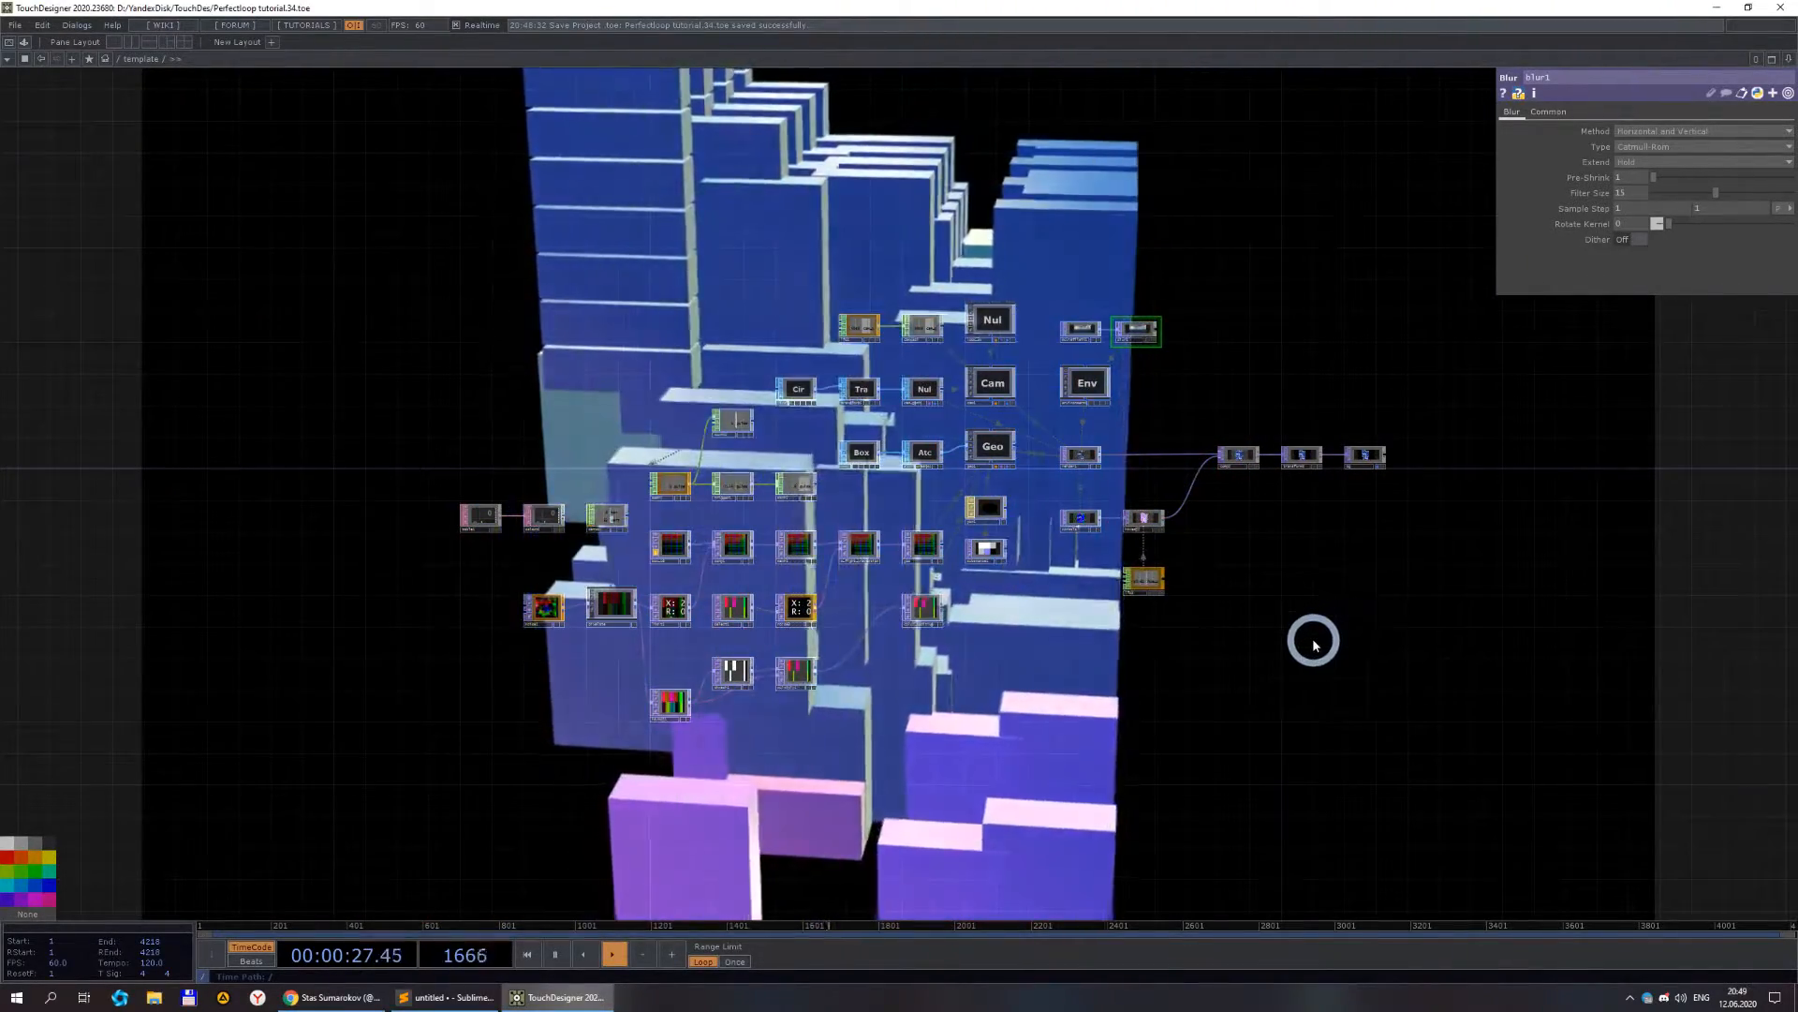
scroll(1358, 641, "up", 2)
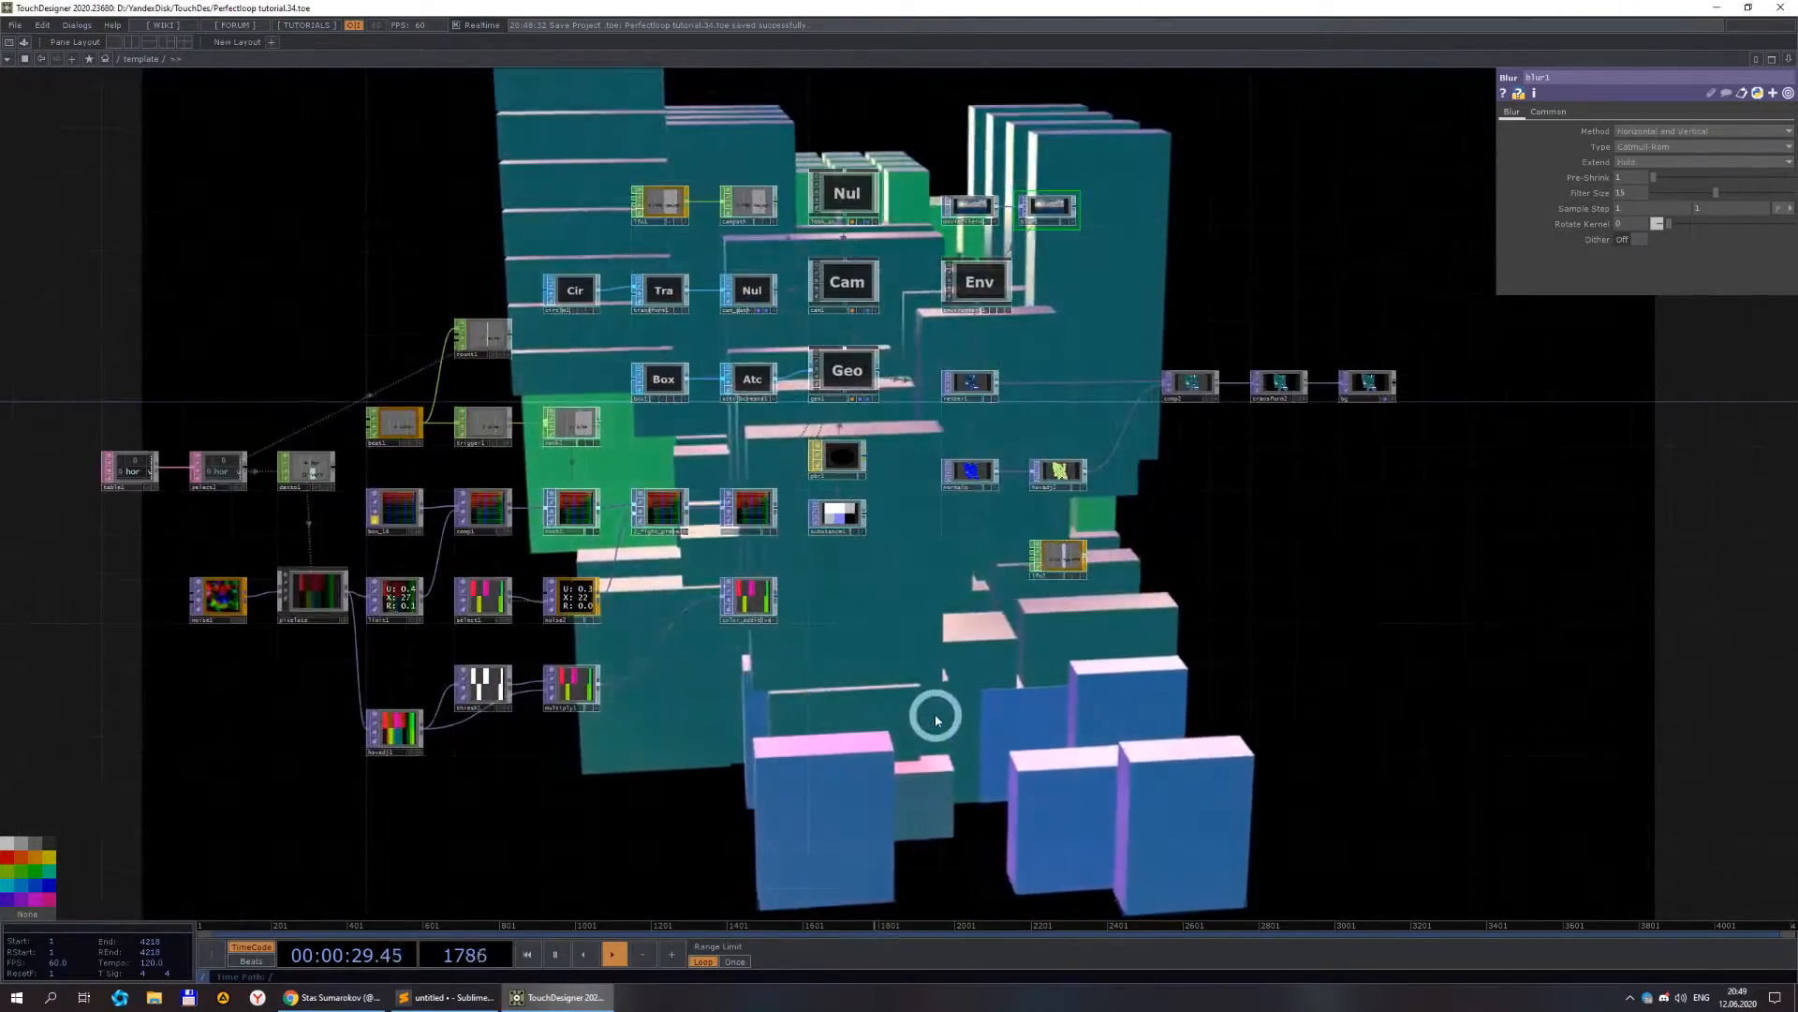
left_click_drag(936, 719, 1252, 722)
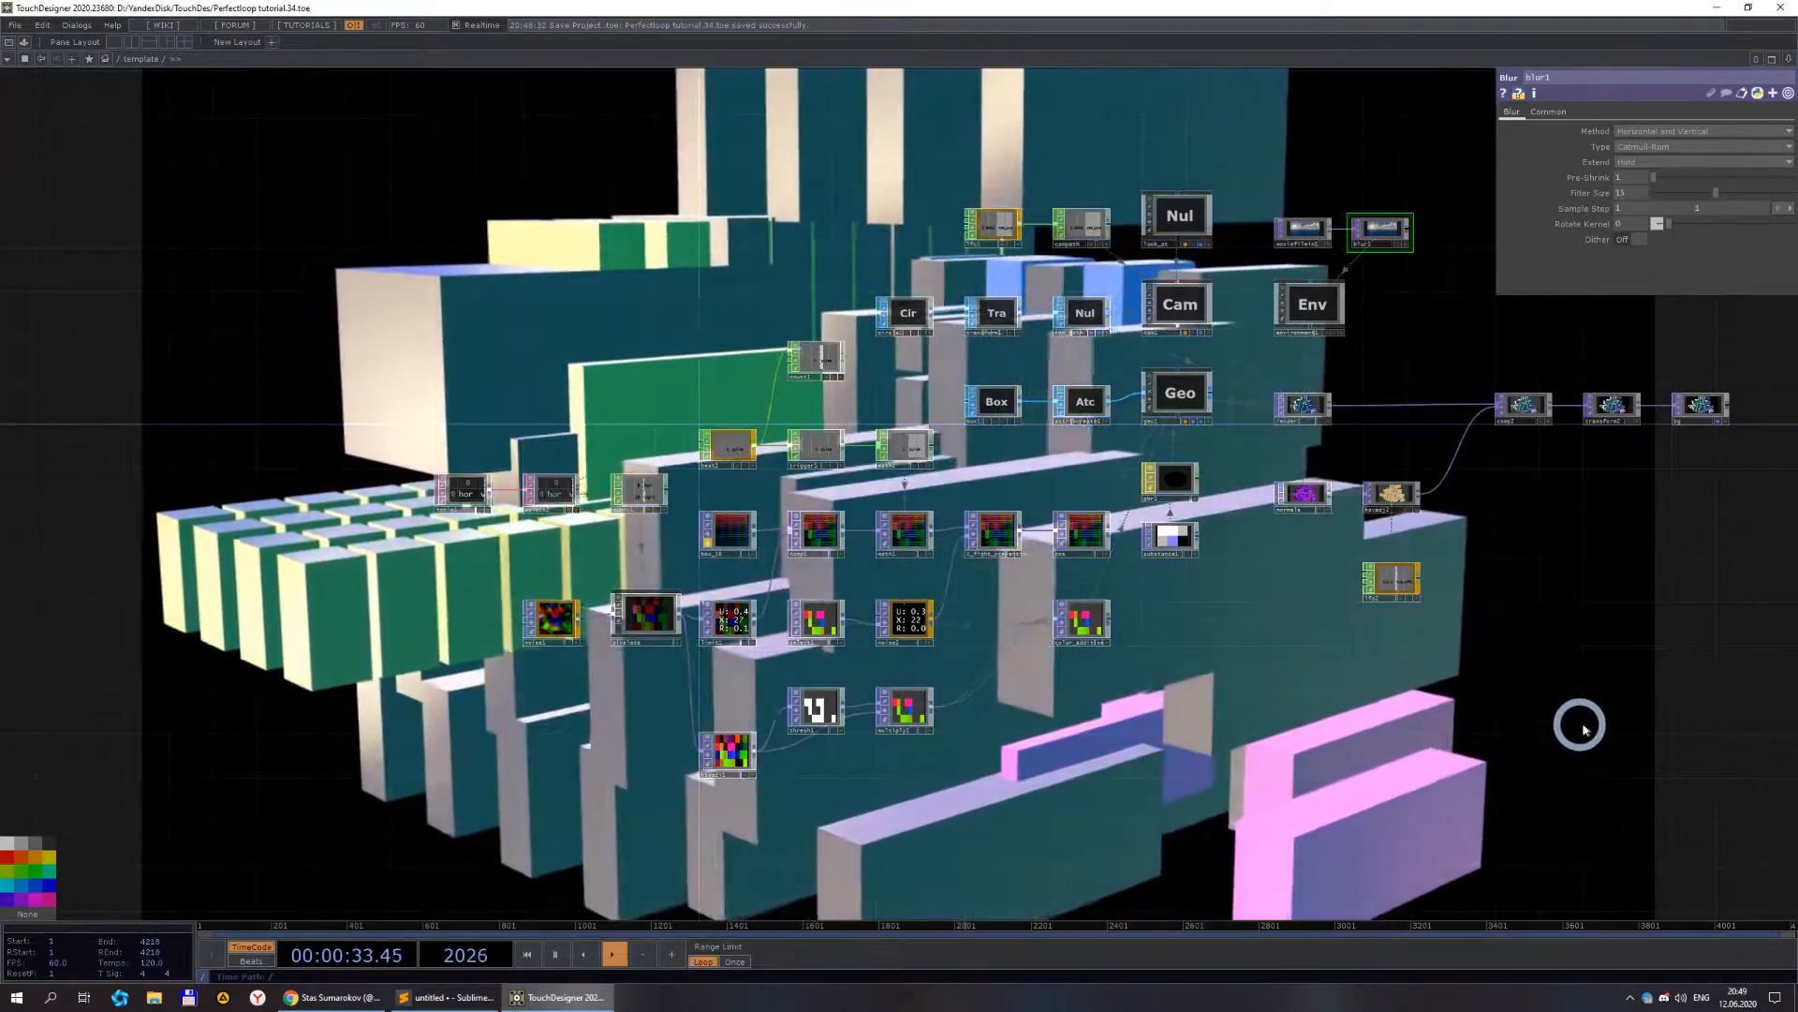
left_click_drag(1581, 722, 1439, 715)
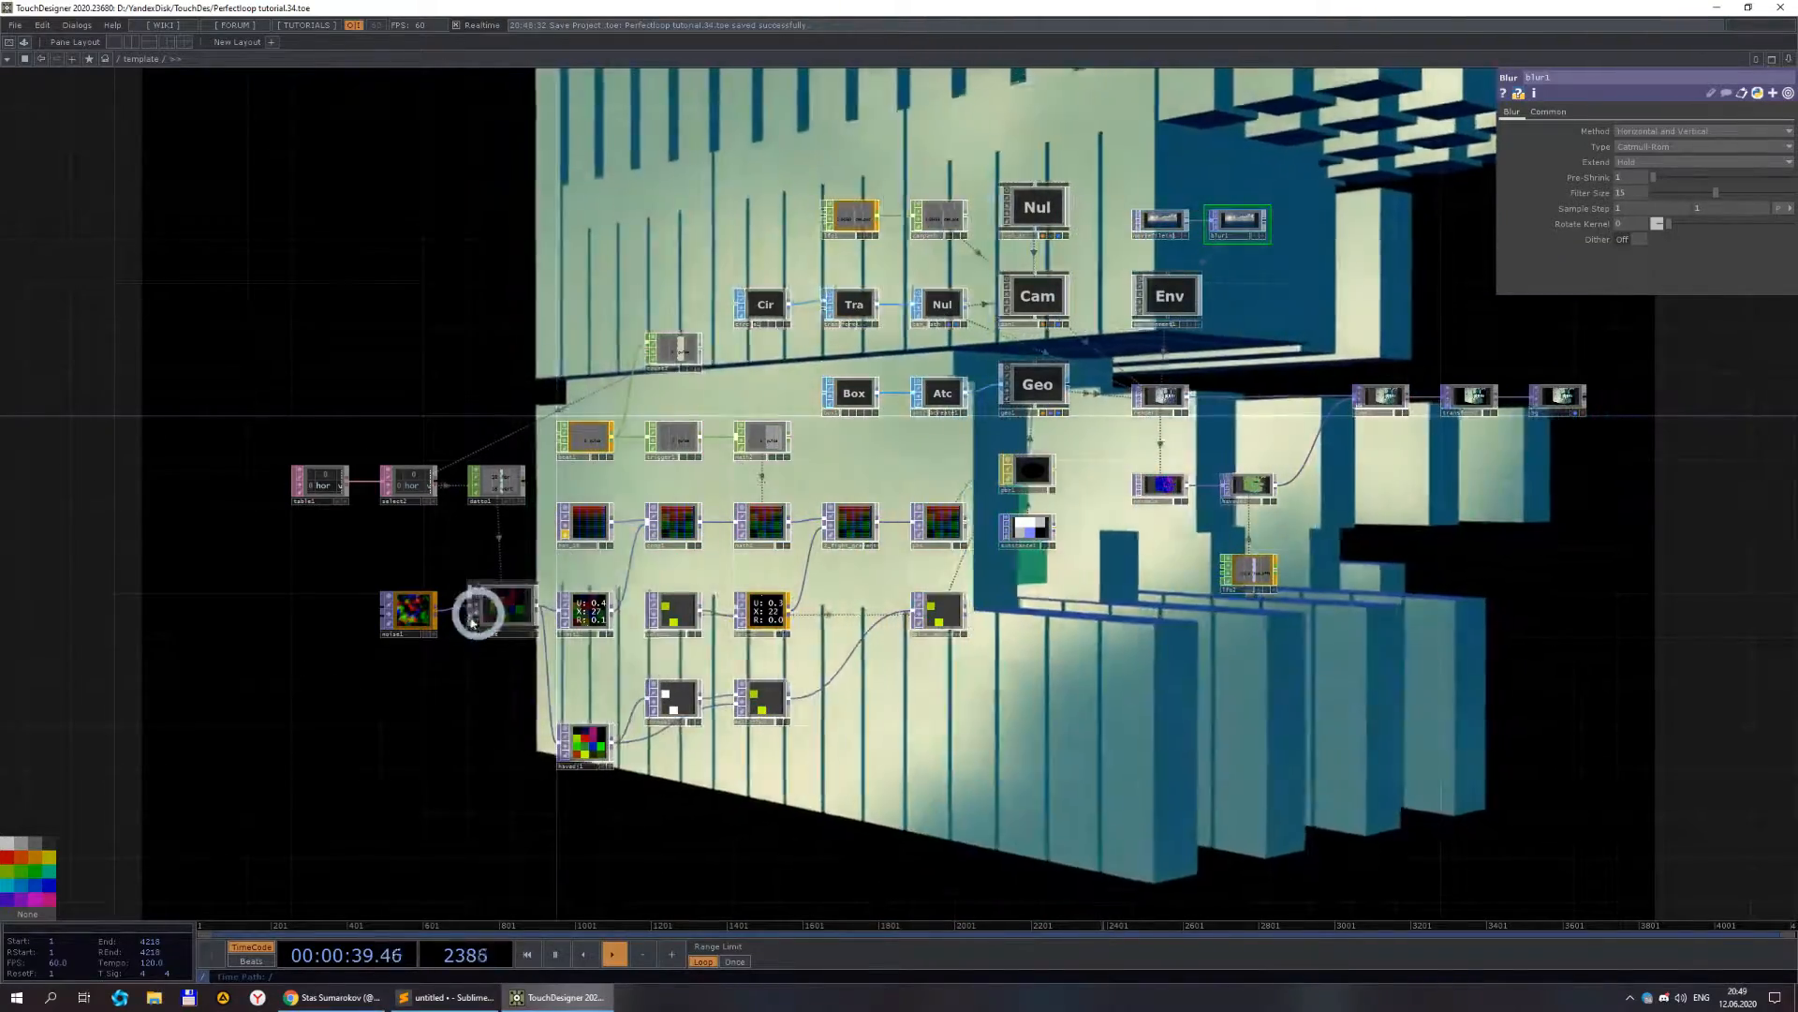
- Inspect the noise1 transform settings and the parameters of beat1, lfo1, hsvadj2 and lfo2
left_click(415, 621)
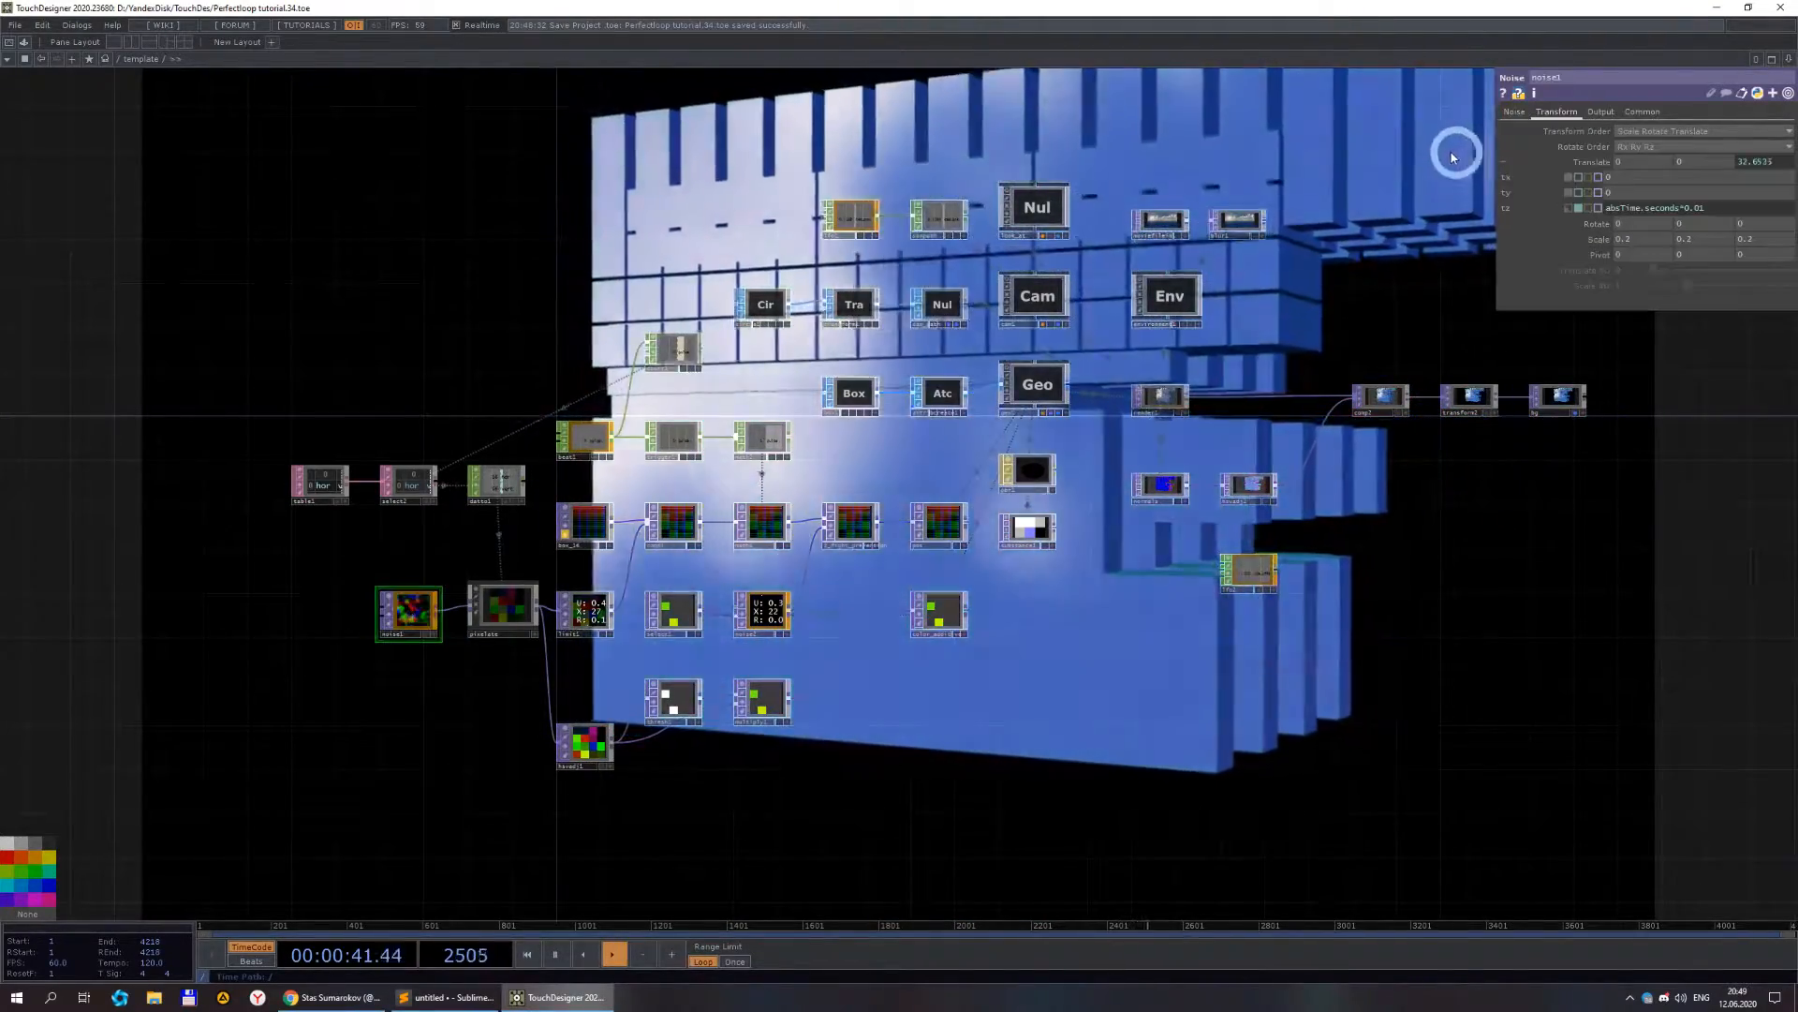
left_click(1556, 111)
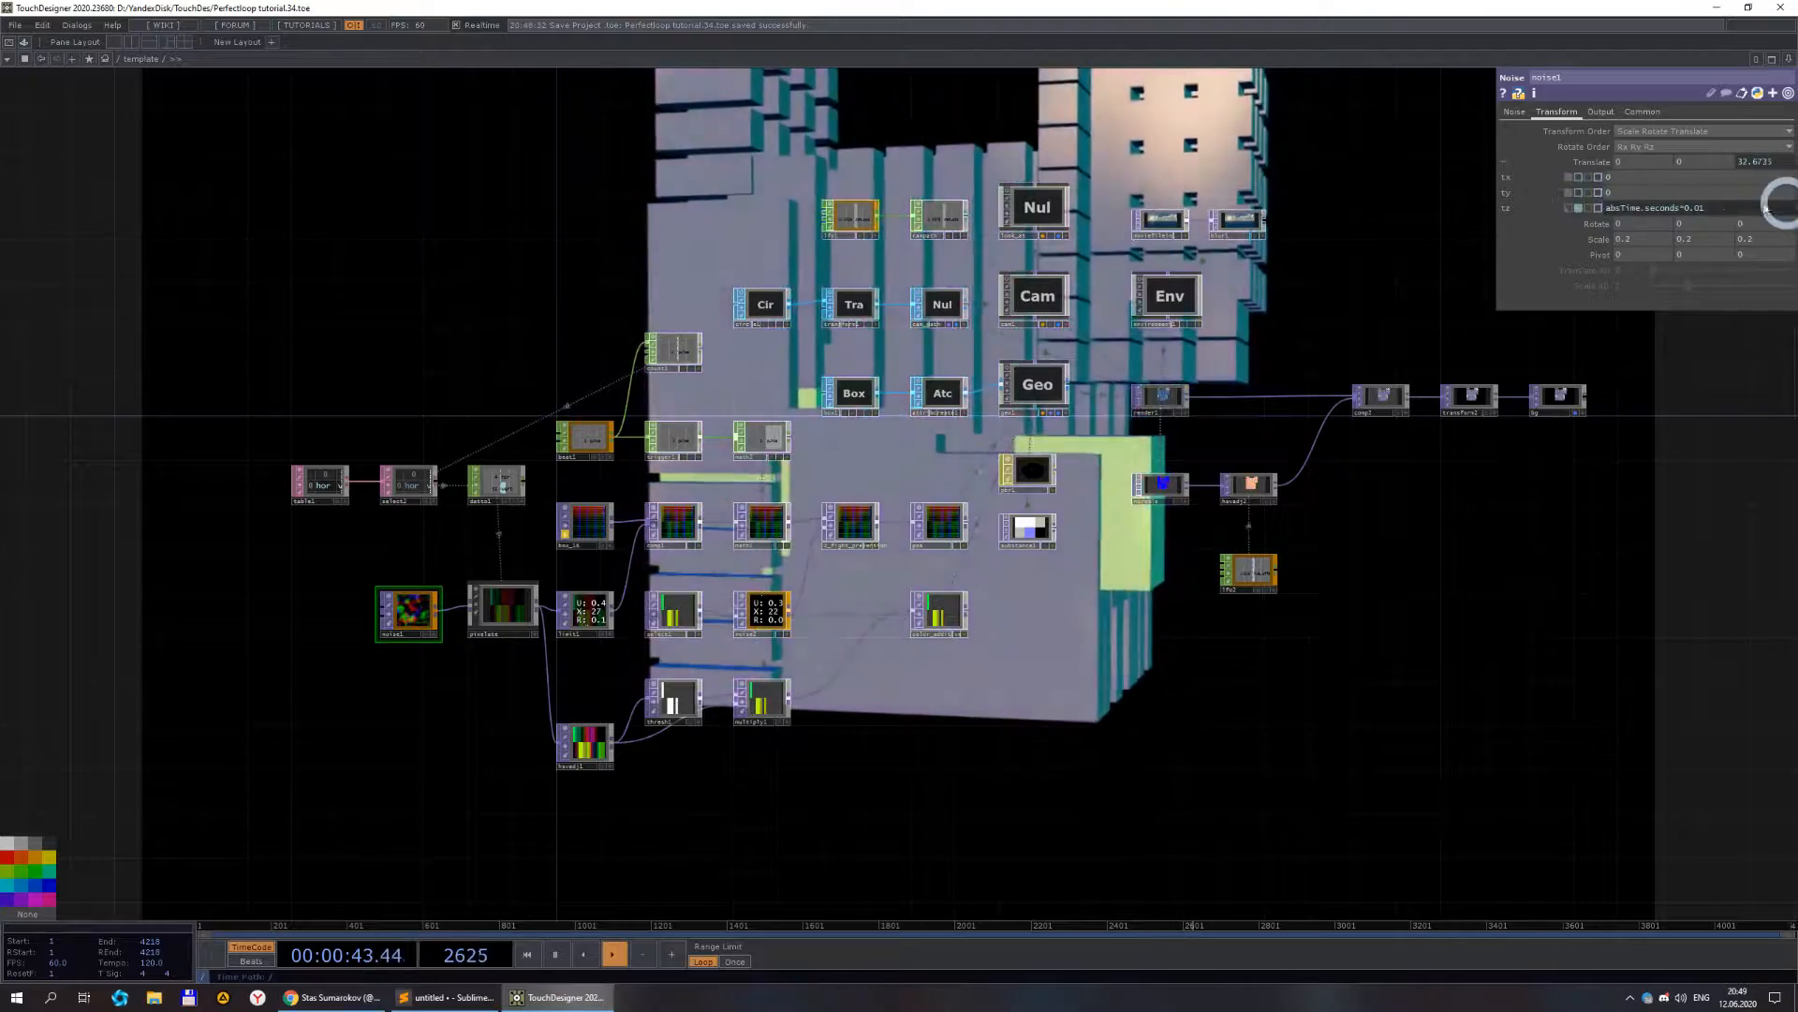
left_click(590, 442)
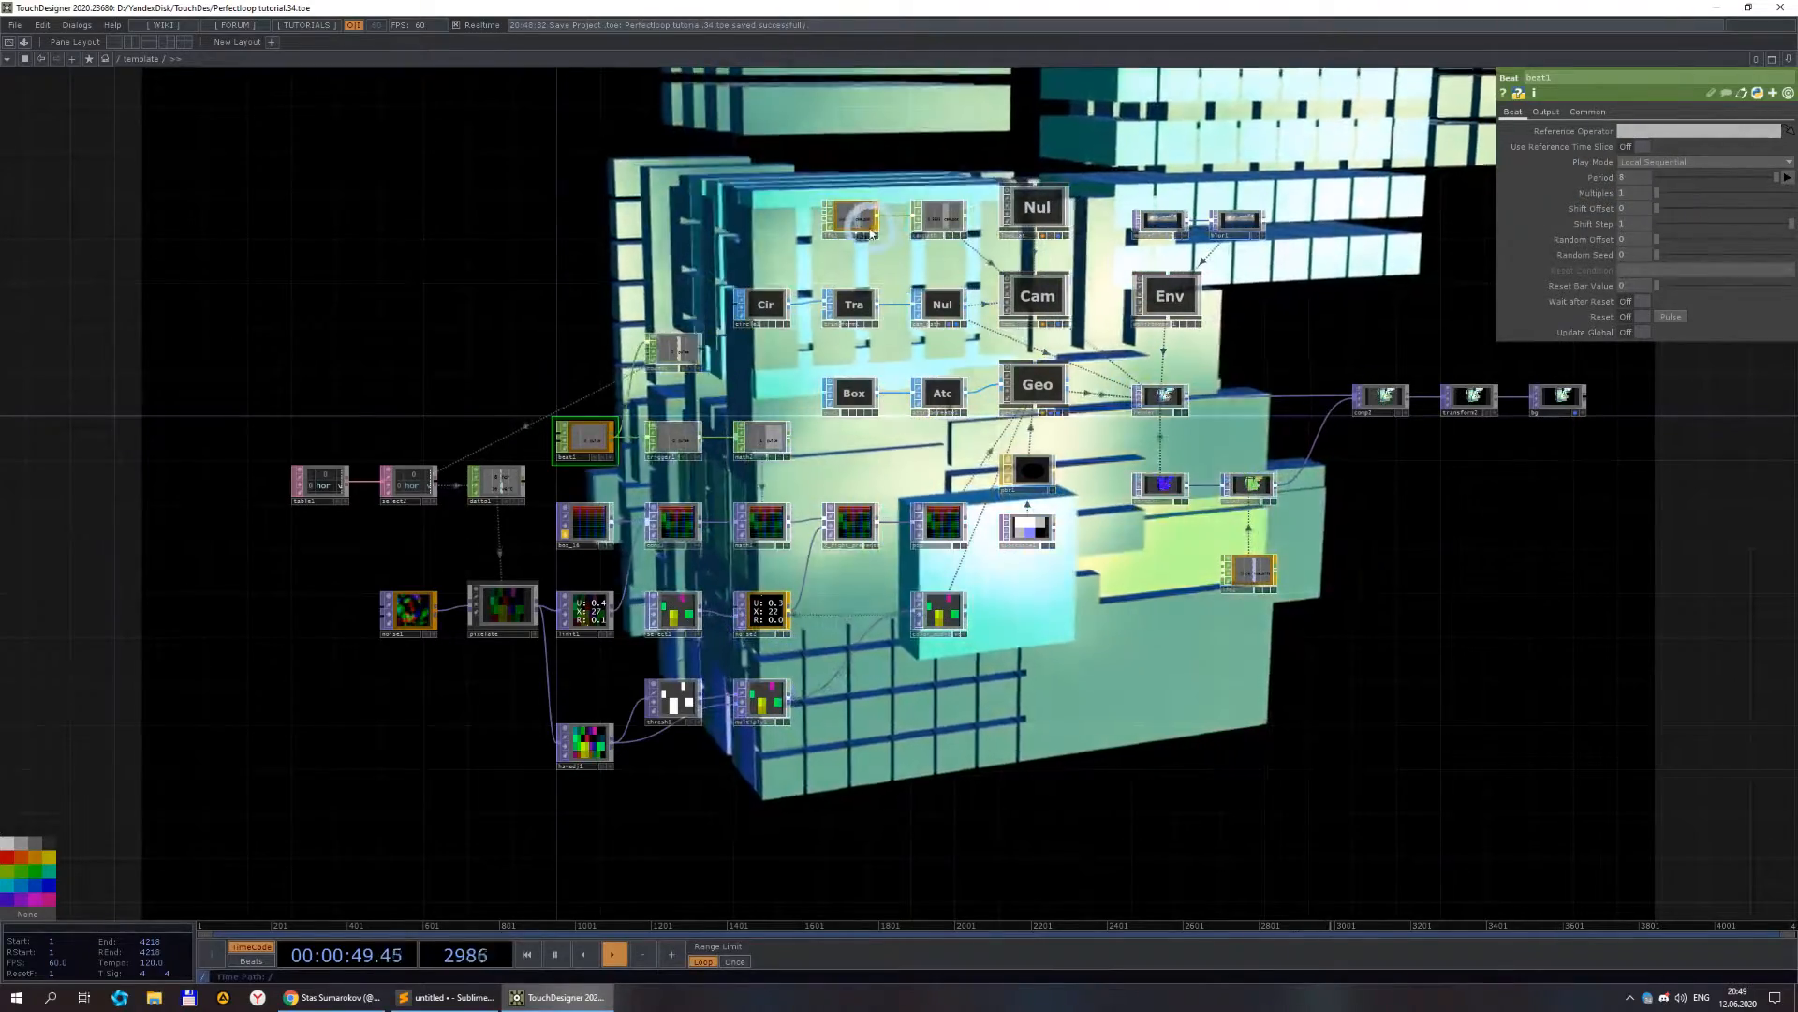
left_click(856, 219)
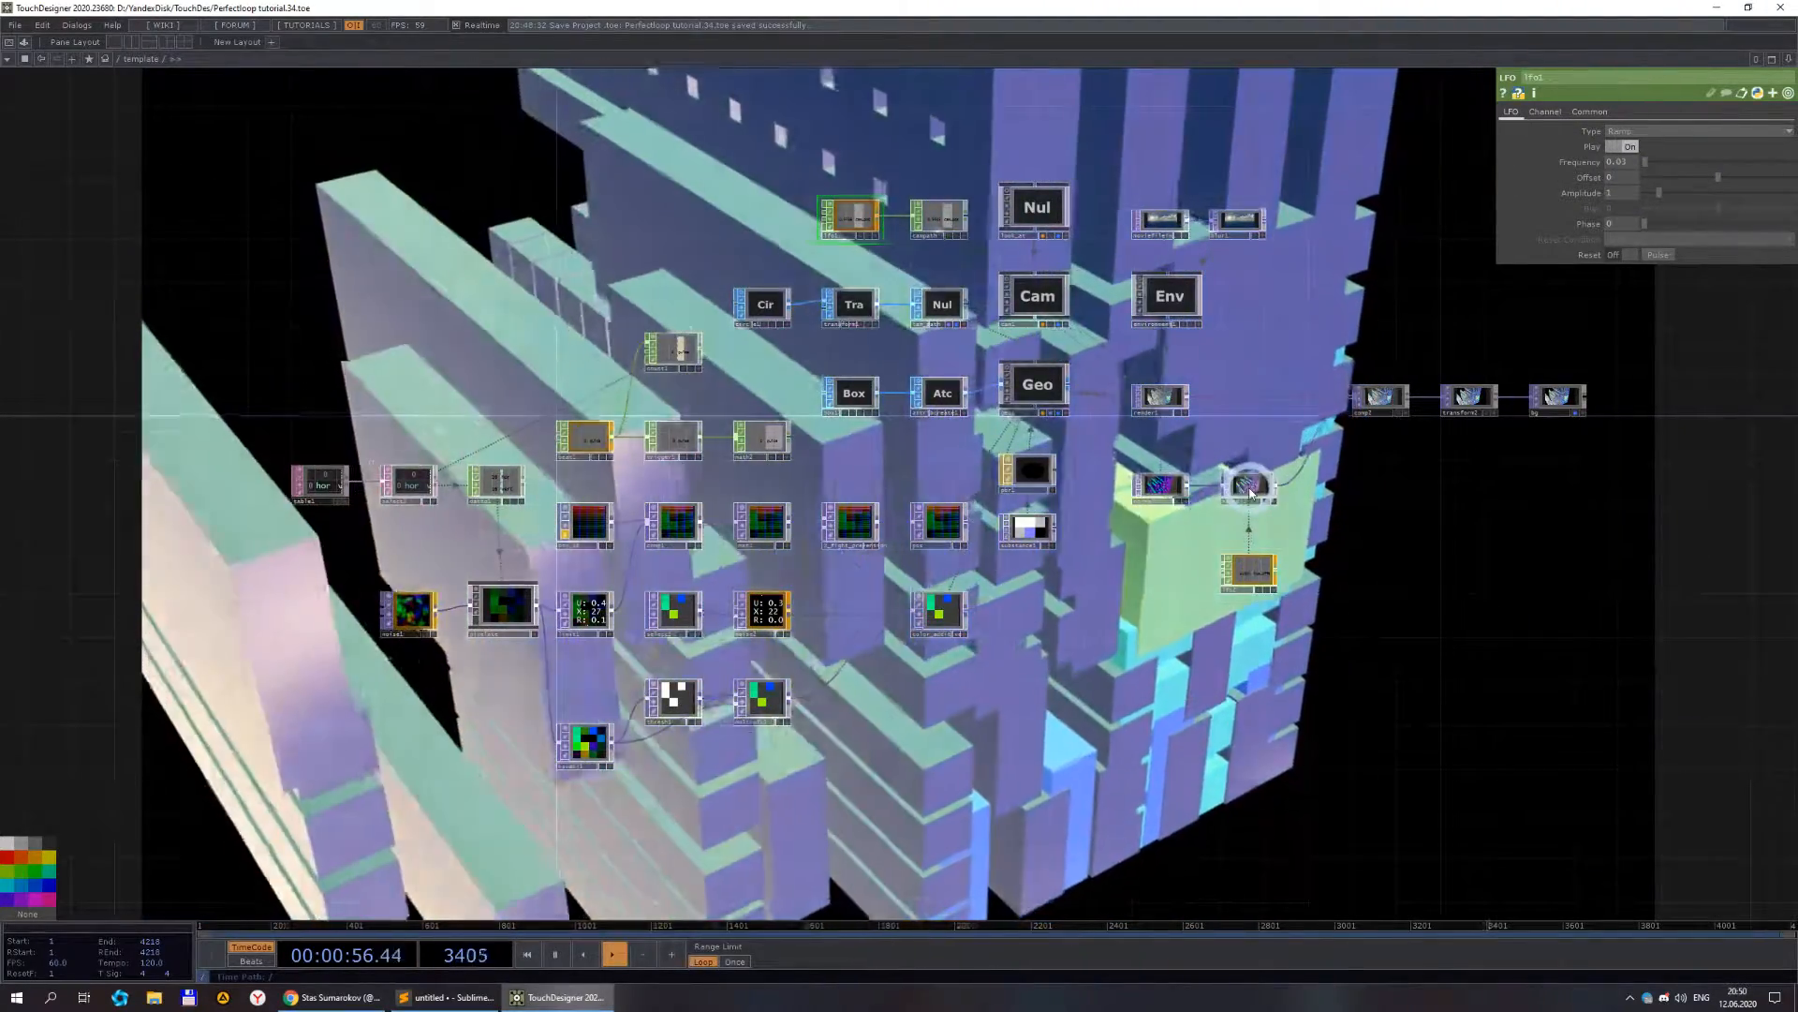
left_click(1248, 484)
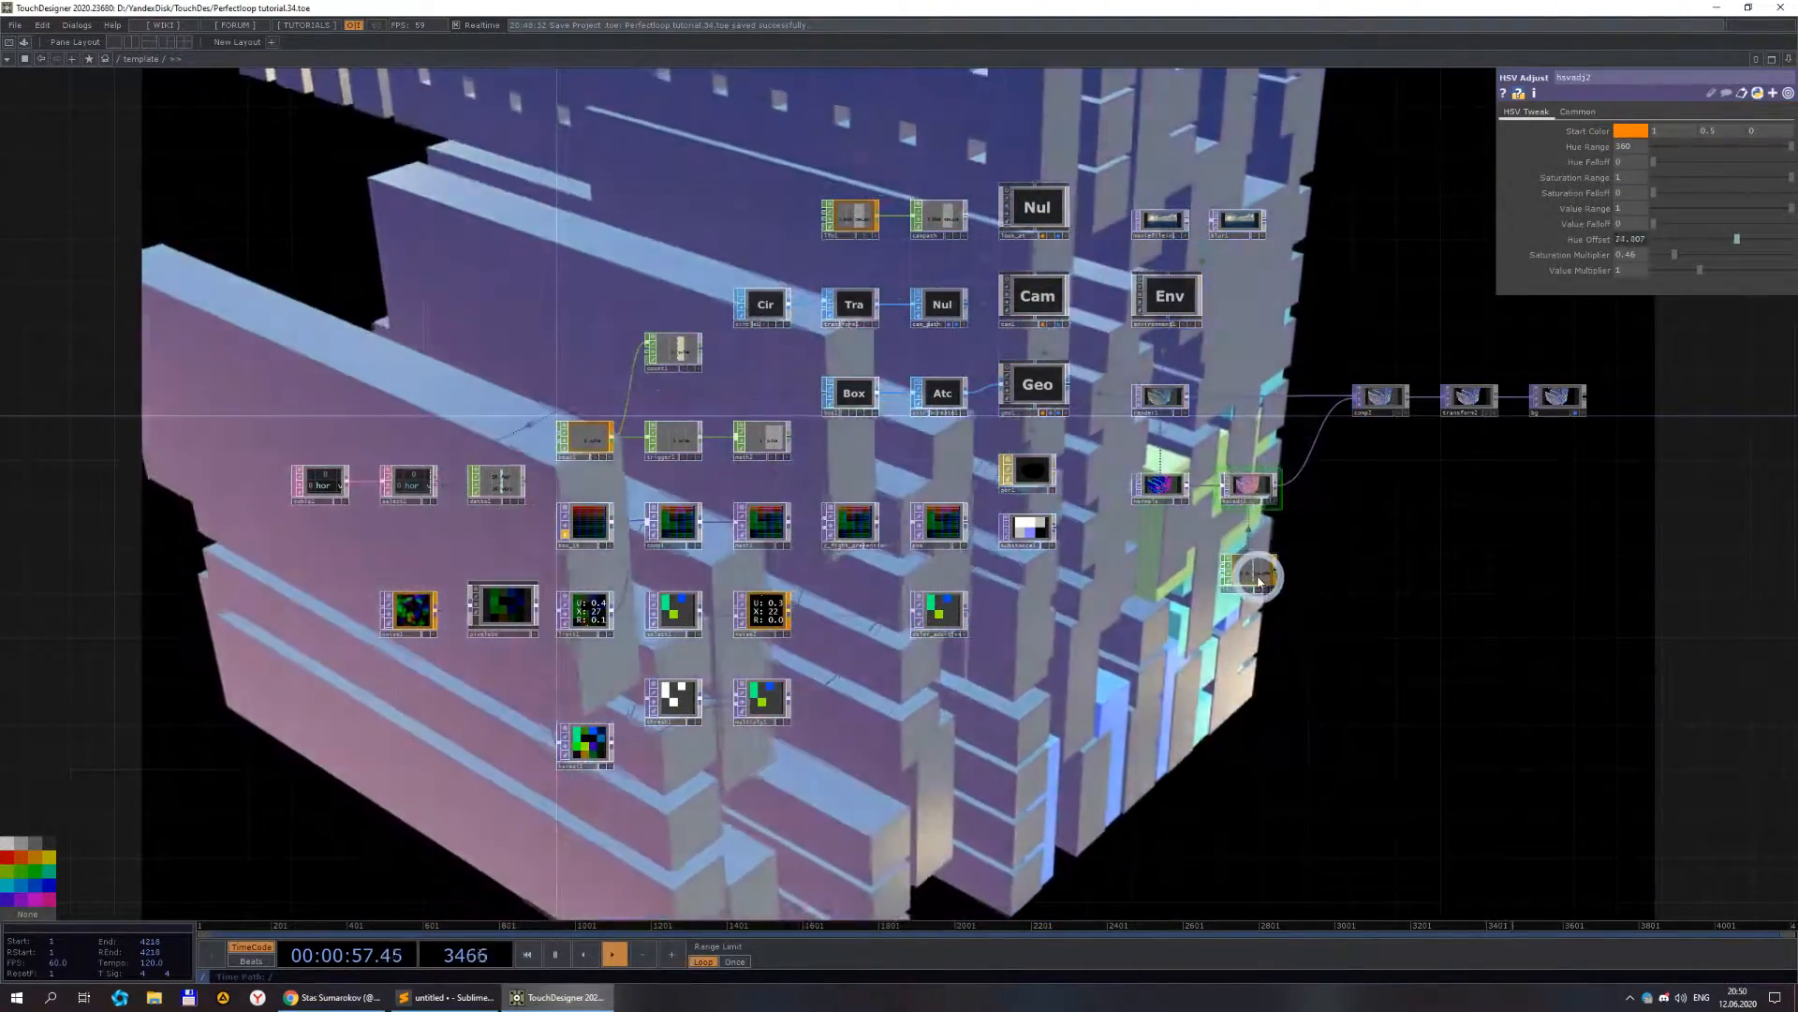
left_click(1251, 572)
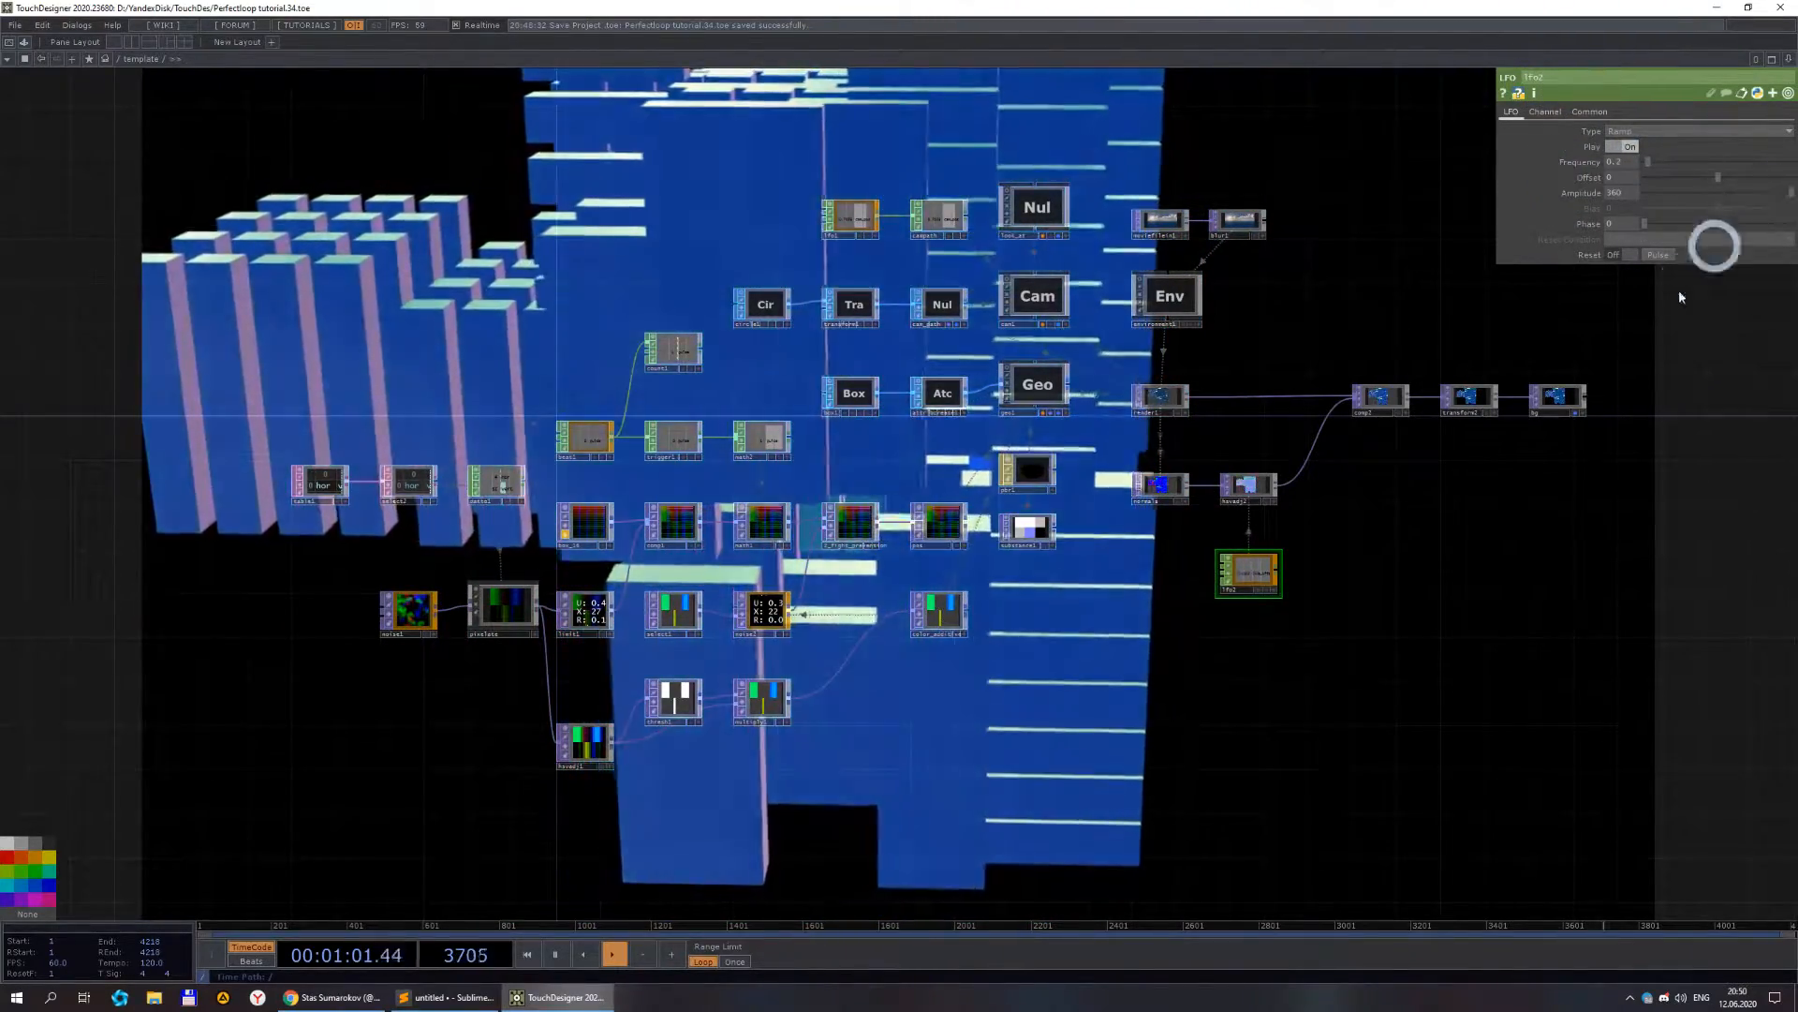
- Examine the operator chains from noise1 and pixelate through the position and colour textures to the final render
left_click_drag(1197, 741, 1060, 743)
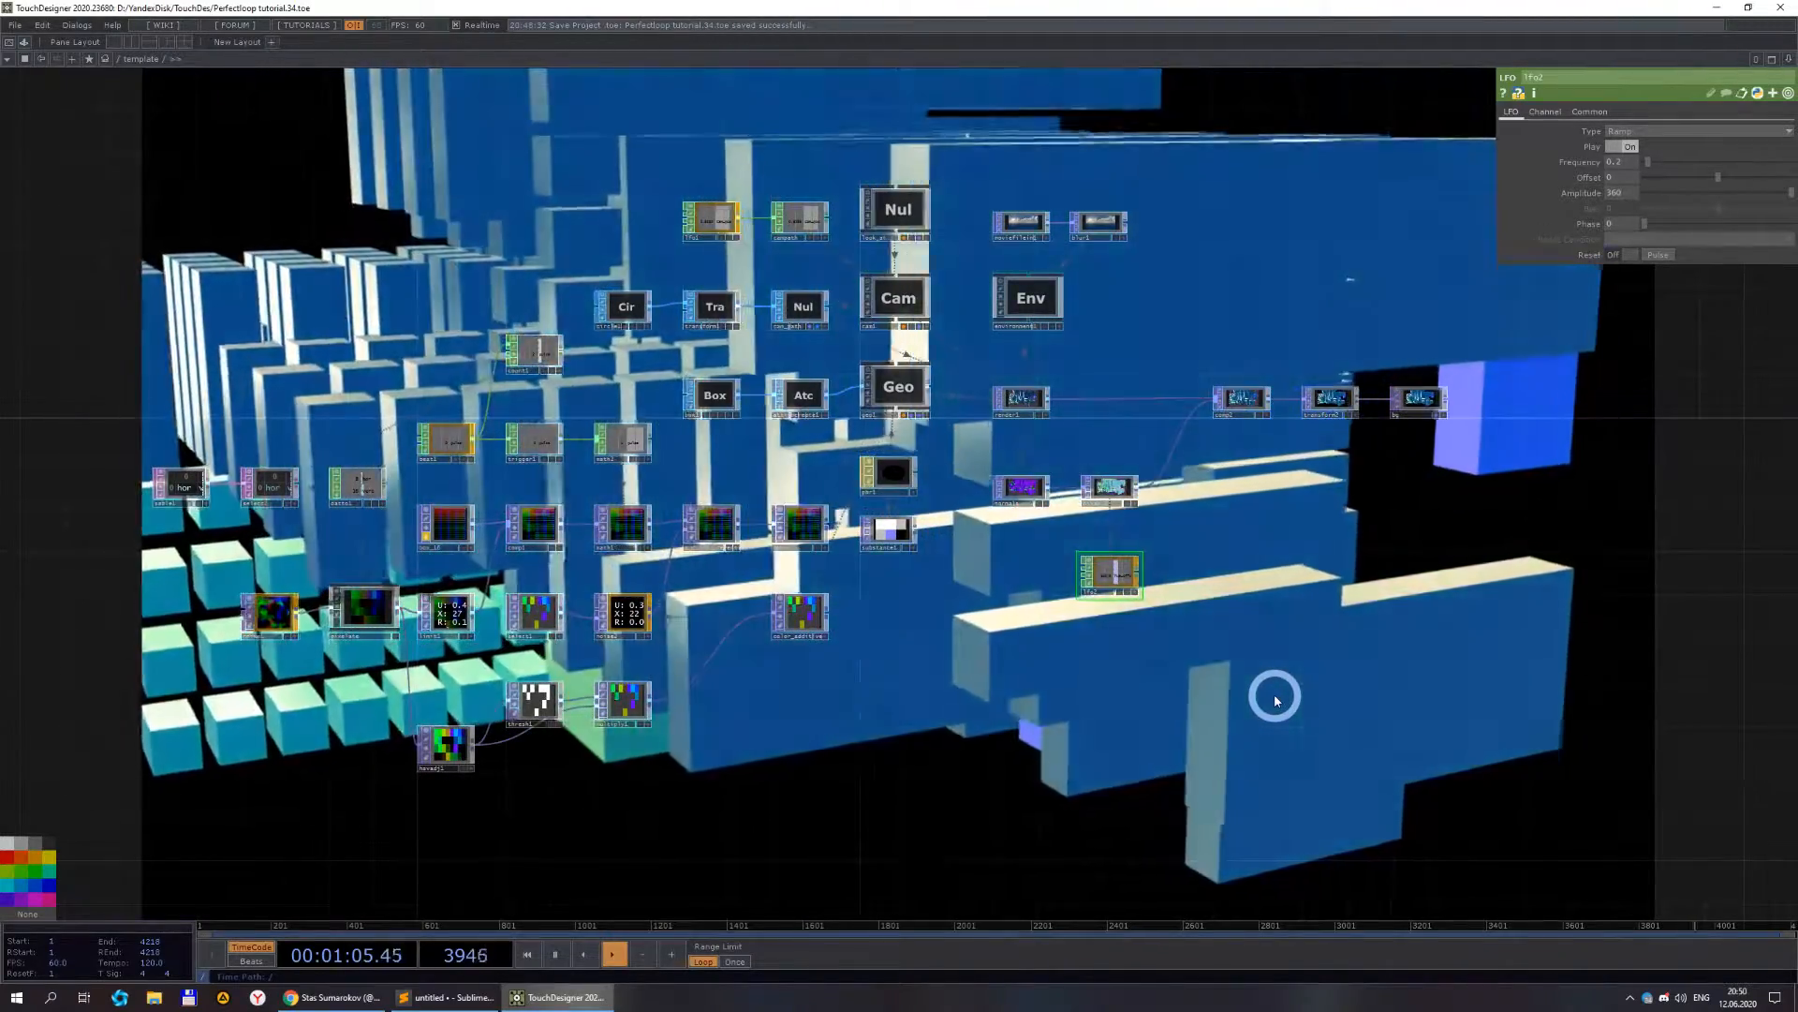
scroll(1293, 655, "down", 4)
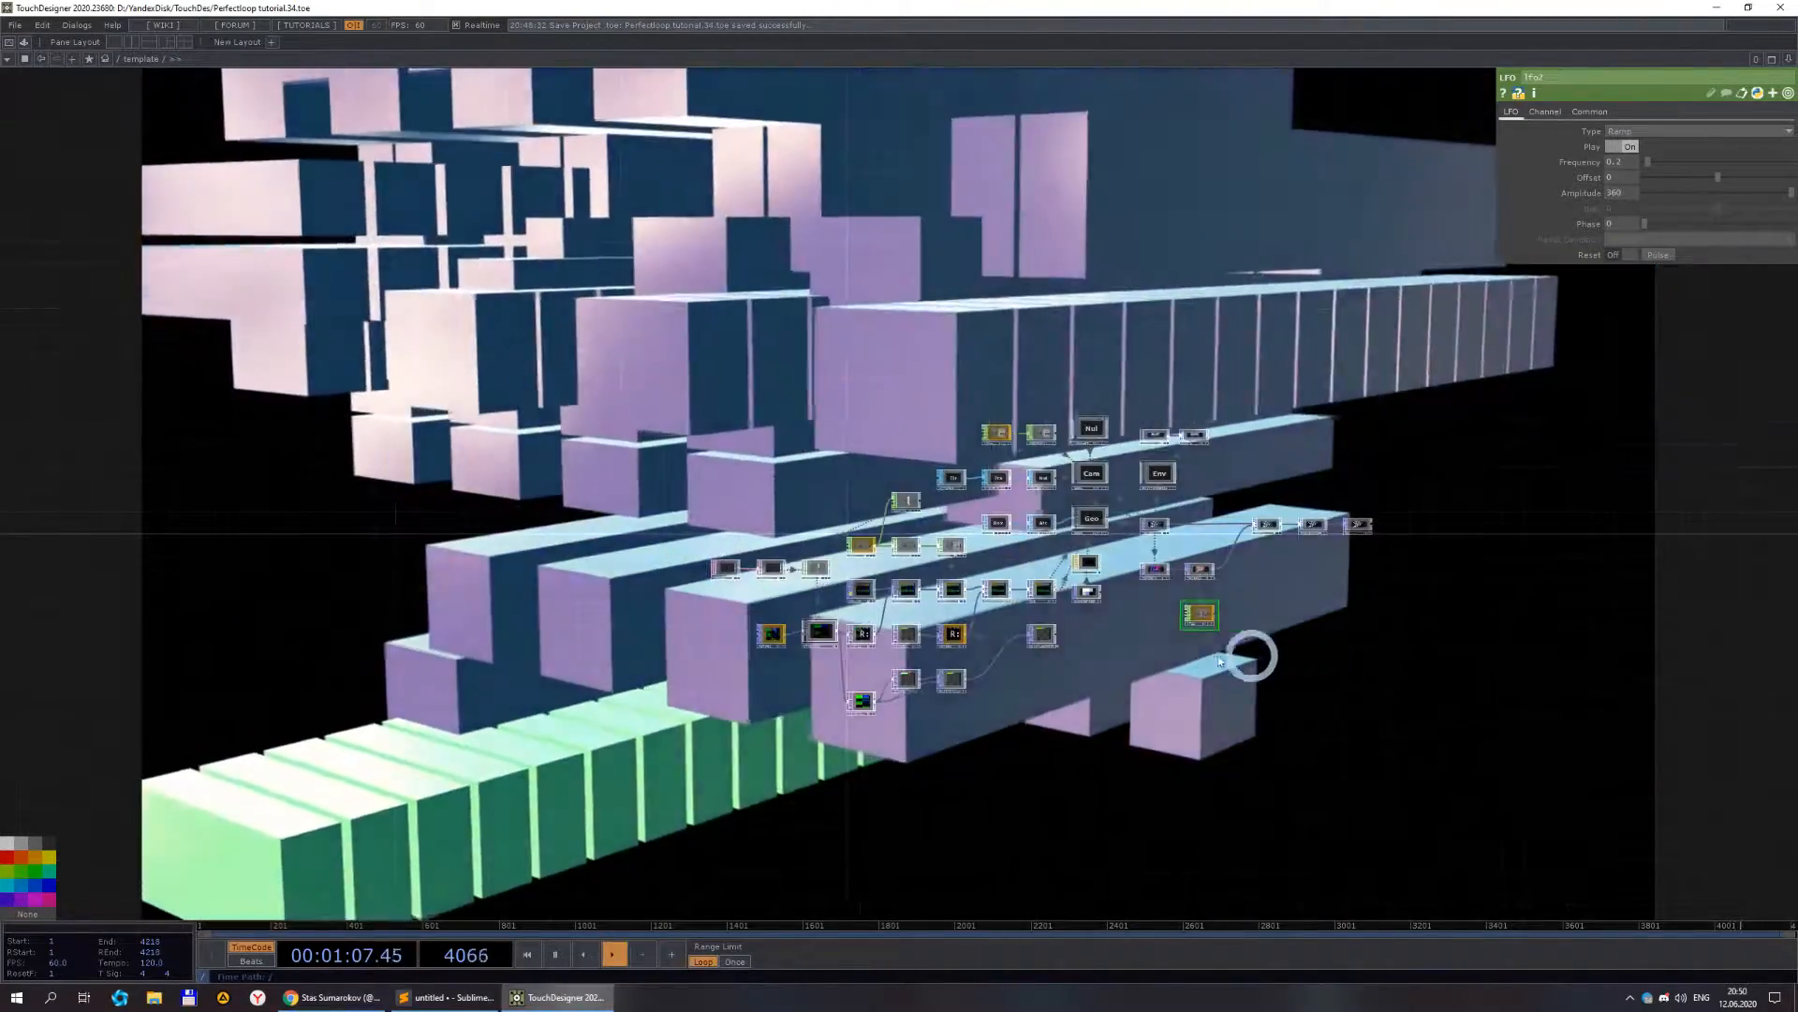
scroll(1156, 655, "up", 4)
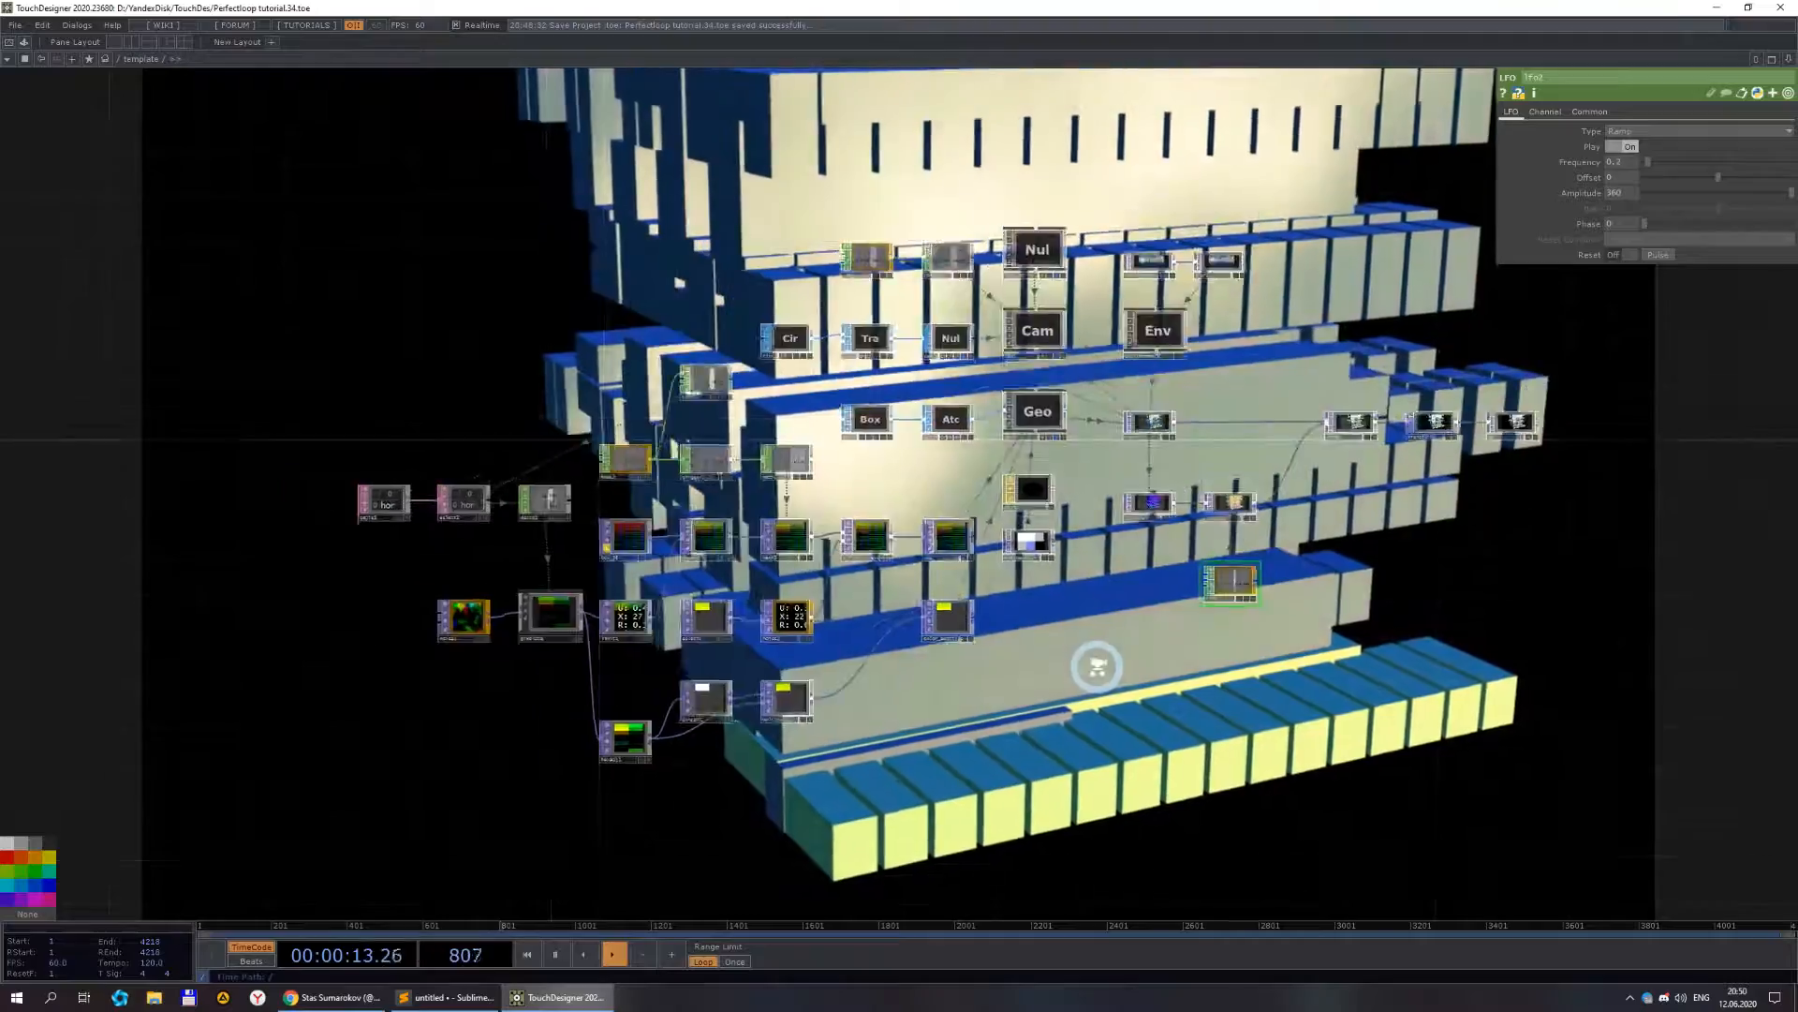
scroll(1075, 678, "up", 2)
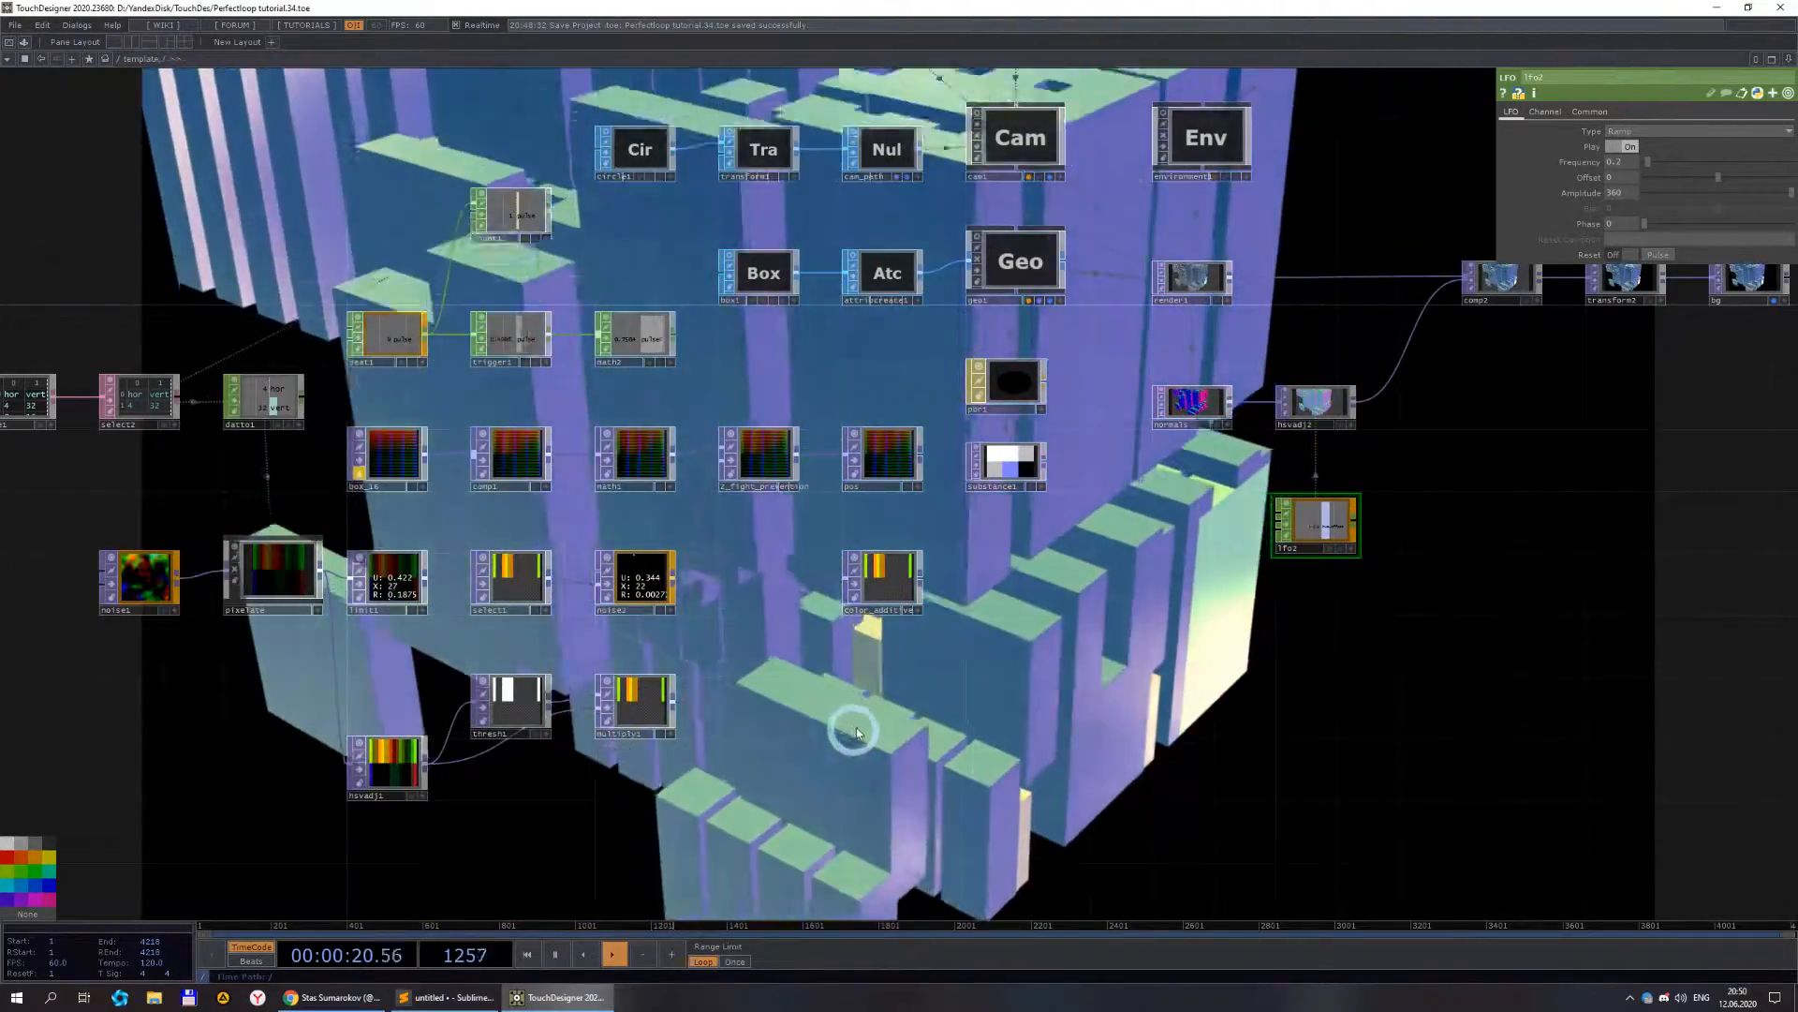
left_click_drag(856, 732, 1199, 704)
middle_click_drag(1049, 638, 1042, 643)
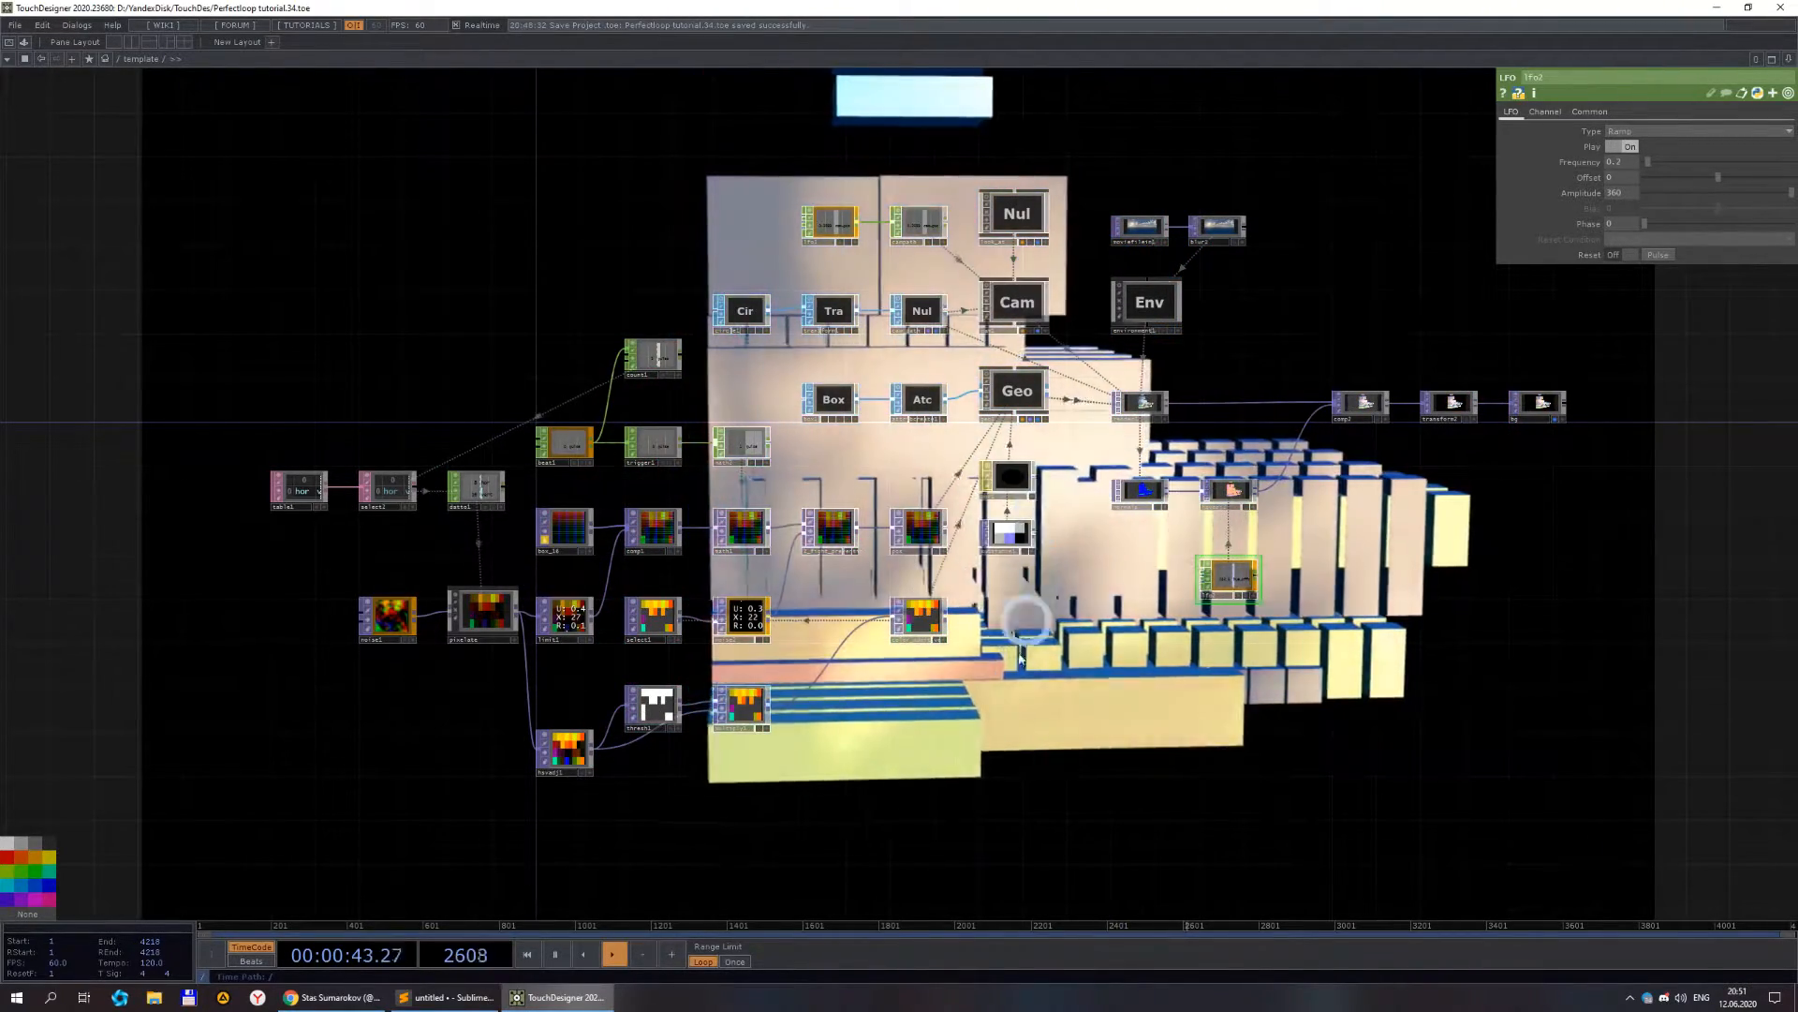
scroll(852, 773, "up", 3)
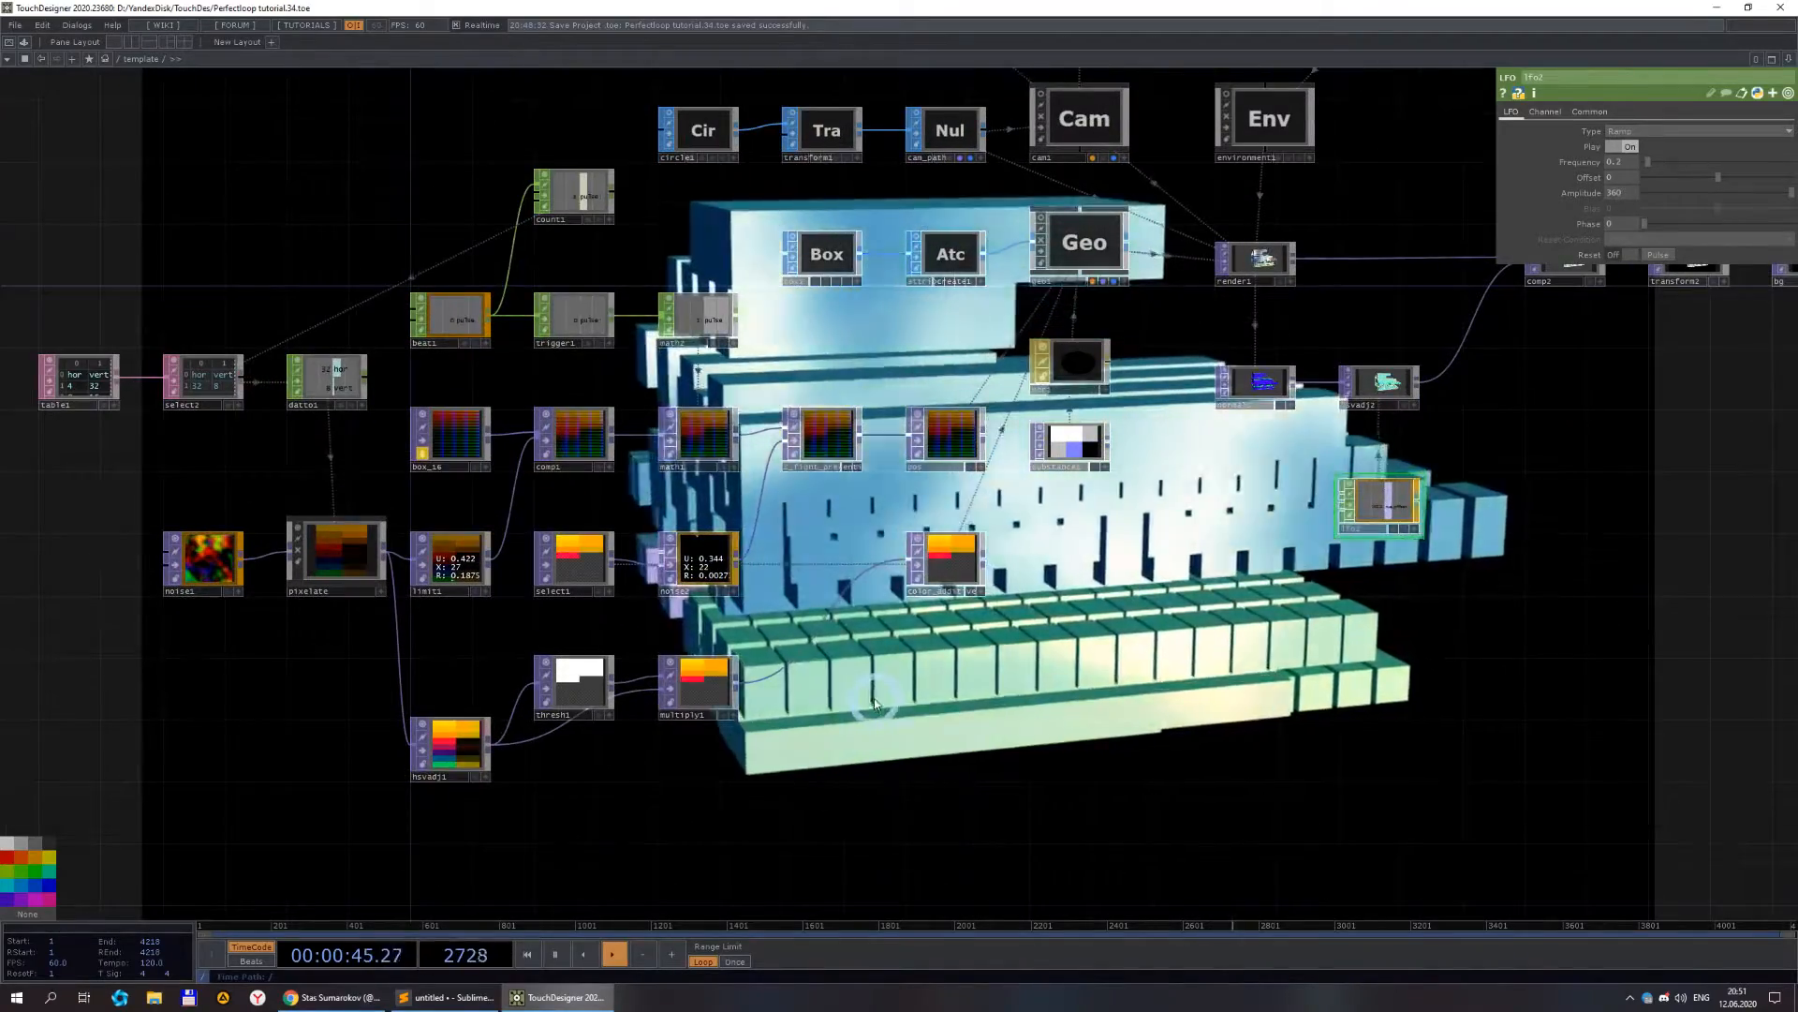
left_click_drag(874, 705, 1269, 678)
scroll(704, 670, "up", 3)
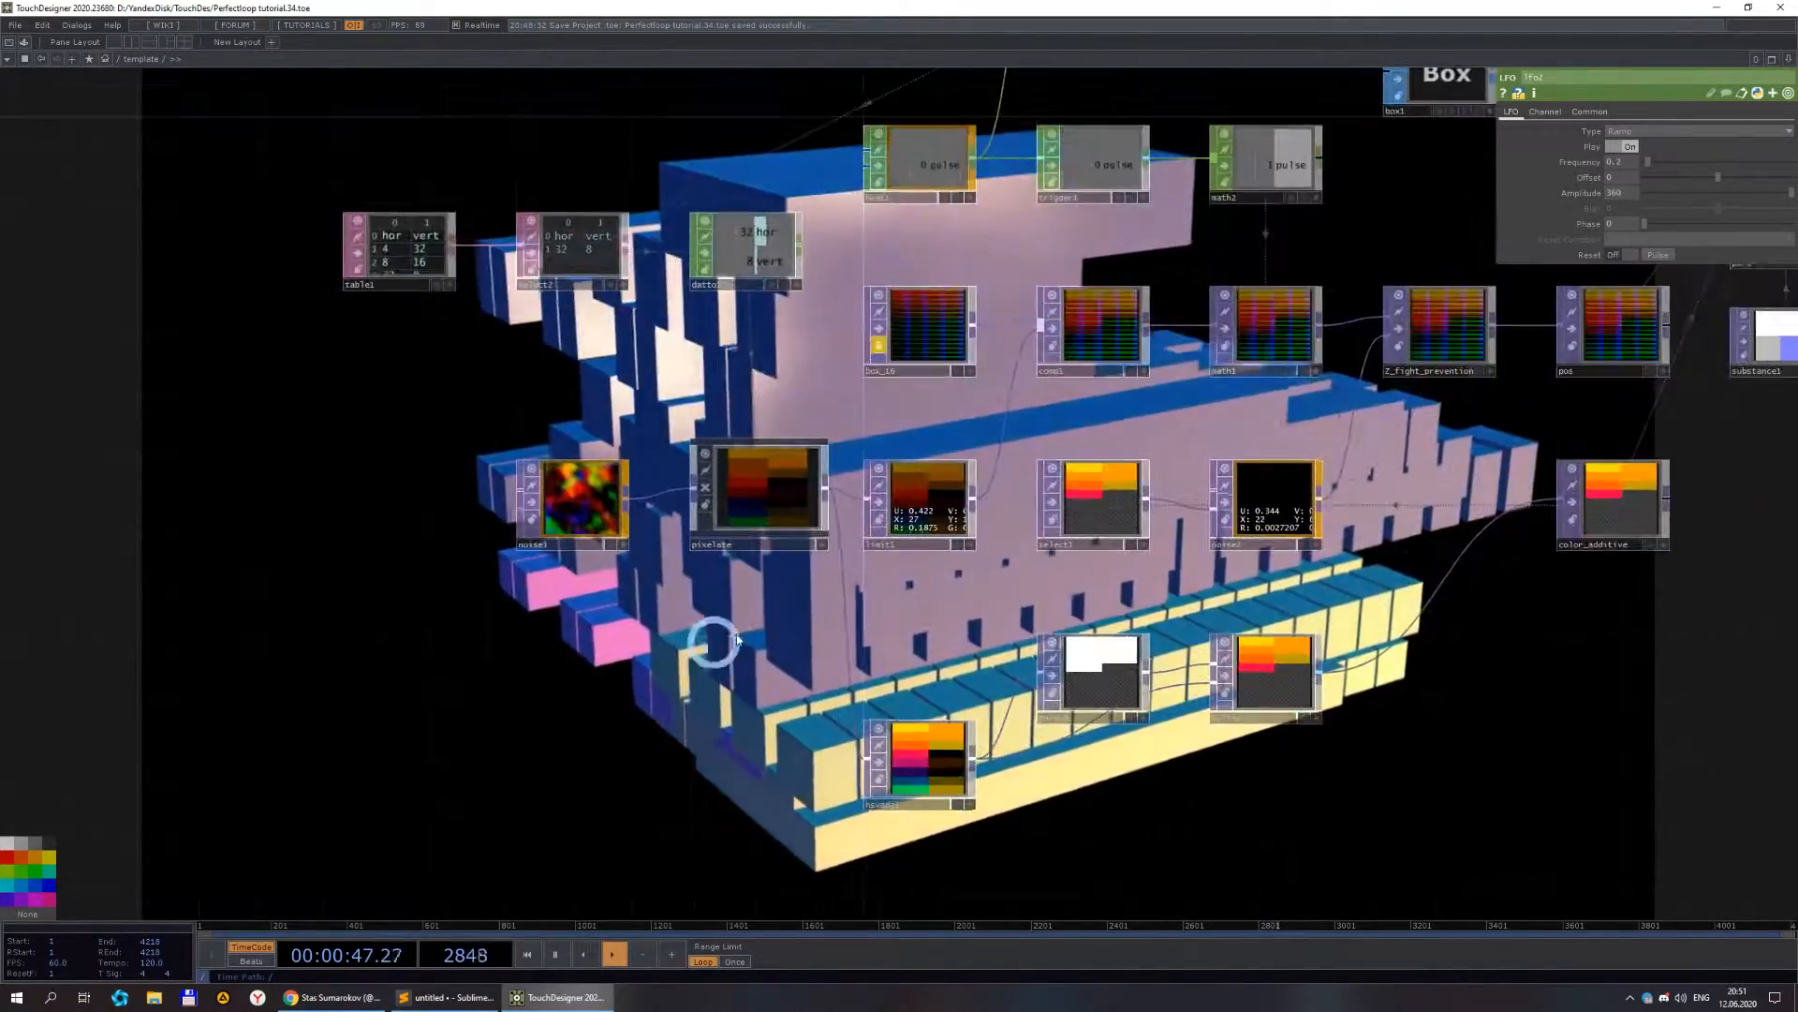
left_click_drag(697, 646, 343, 683)
scroll(1349, 652, "down", 6)
left_click_drag(1393, 626, 1042, 659)
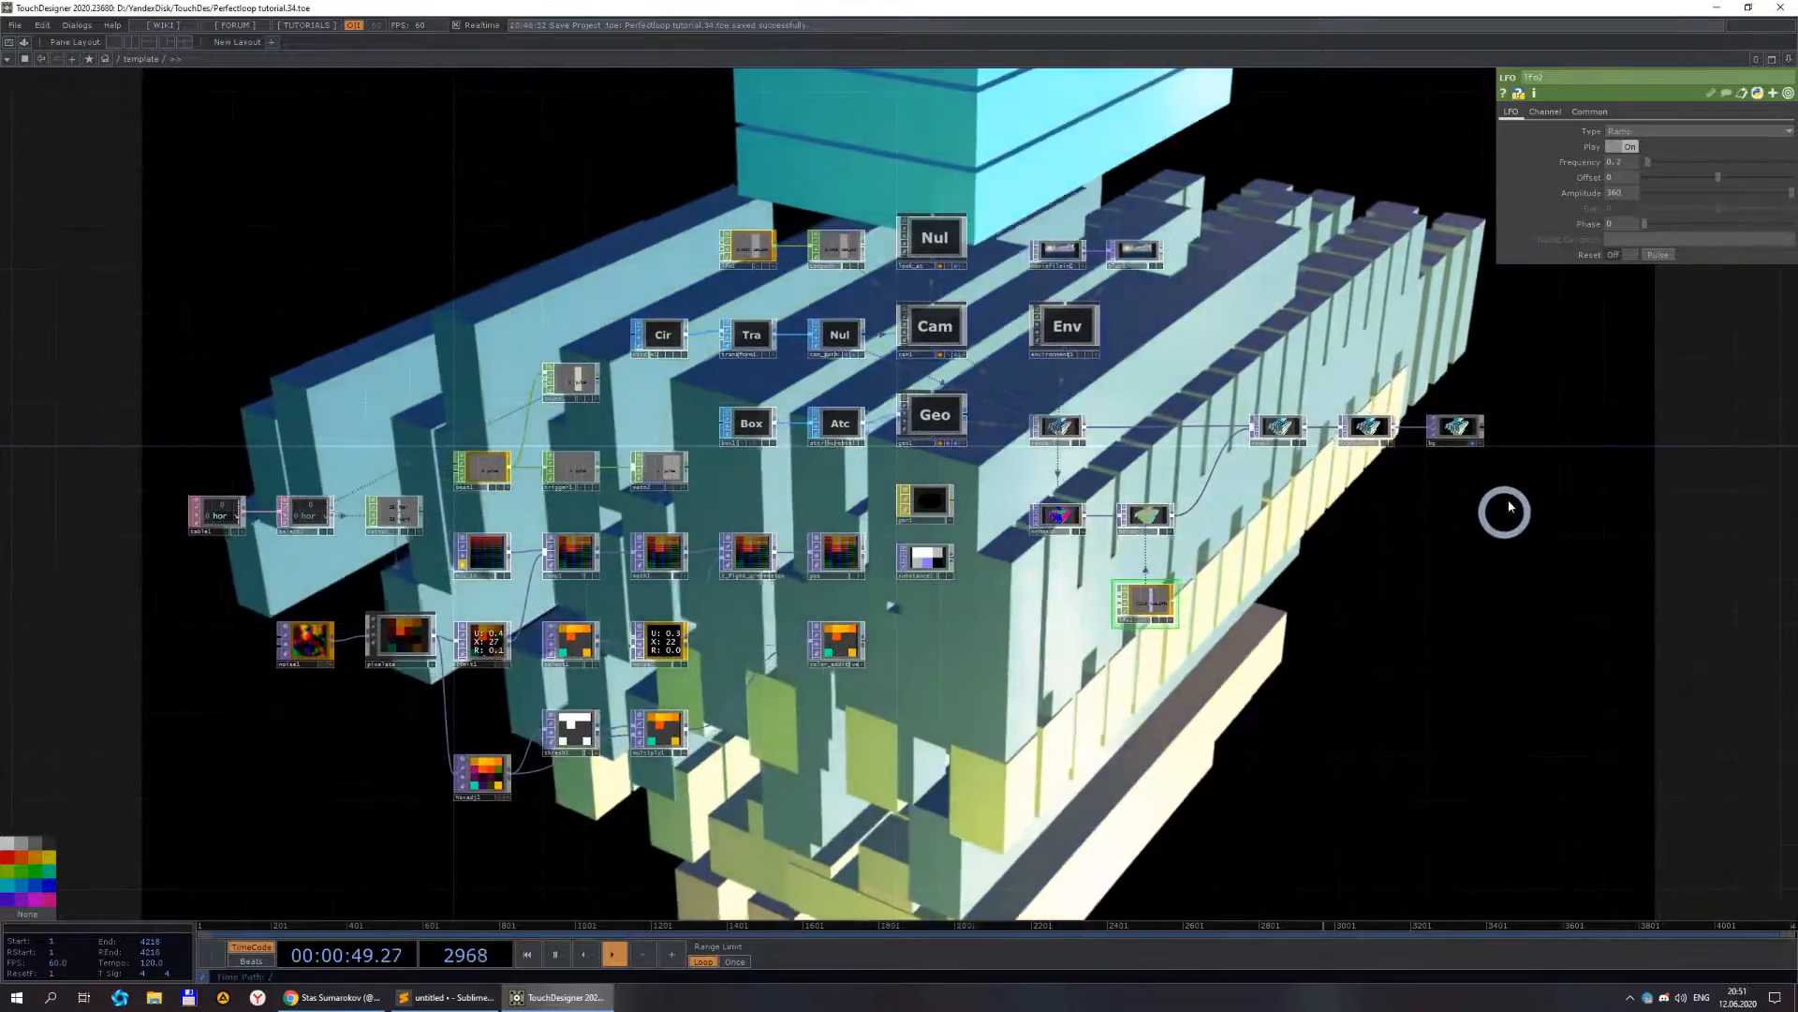
- Turn off the background display of the bg operator so the network stands on a plain backdrop
scroll(1457, 374, "up", 5)
scroll(1456, 433, "up", 4)
scroll(1456, 433, "down", 9)
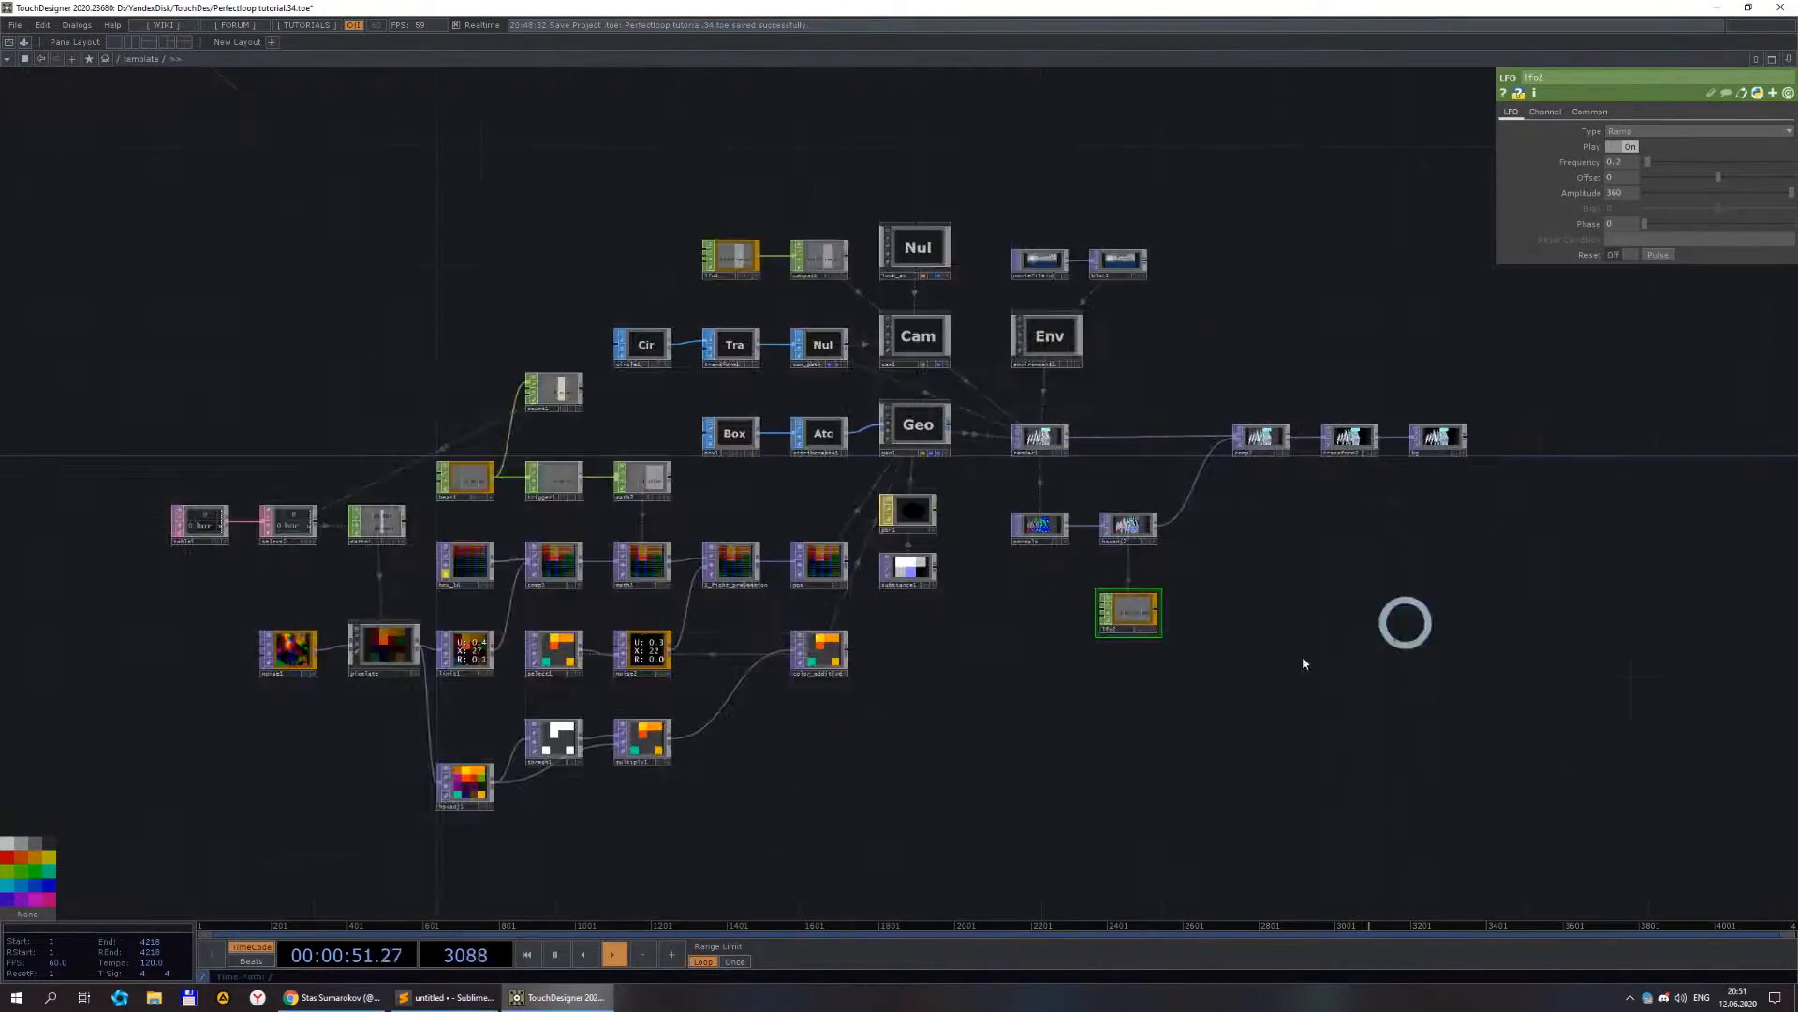
- Show the box_16 texture as points in its viewer and examine the point cloud from several angles
scroll(834, 580, "up", 3)
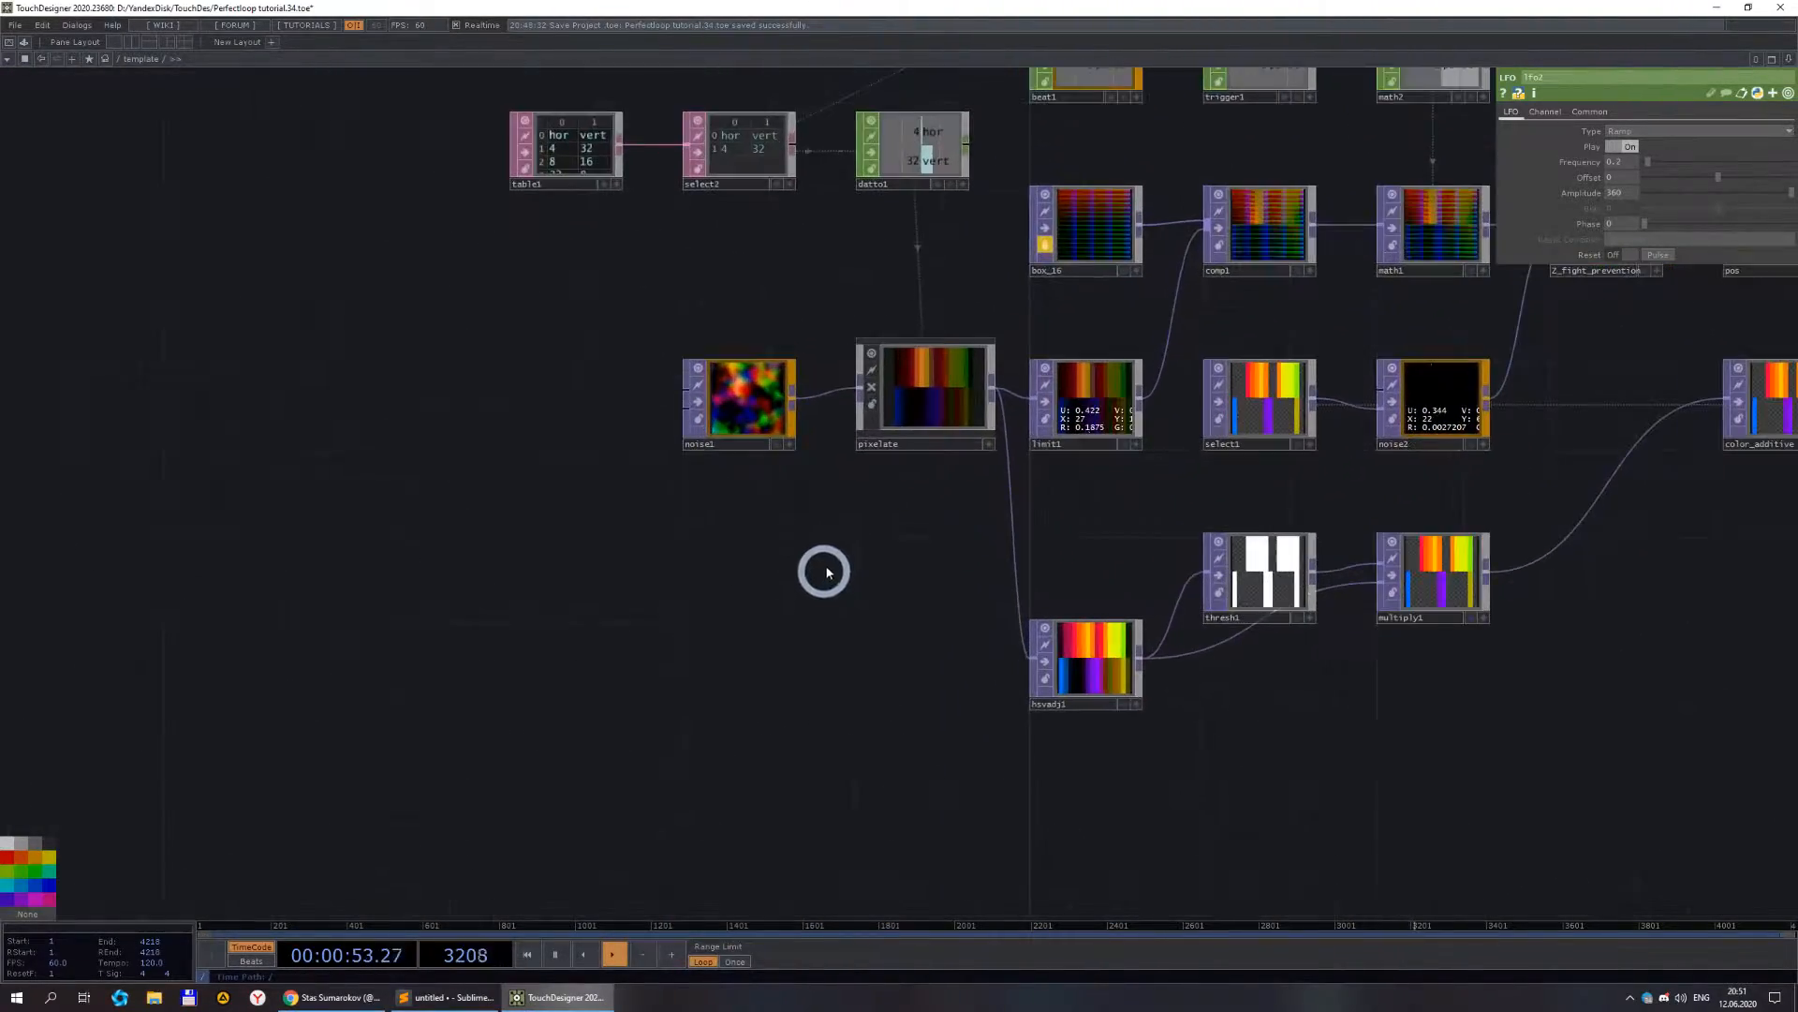
left_click_drag(1071, 338, 635, 524)
scroll(911, 482, "up", 3)
scroll(616, 395, "up", 5)
scroll(621, 400, "up", 1)
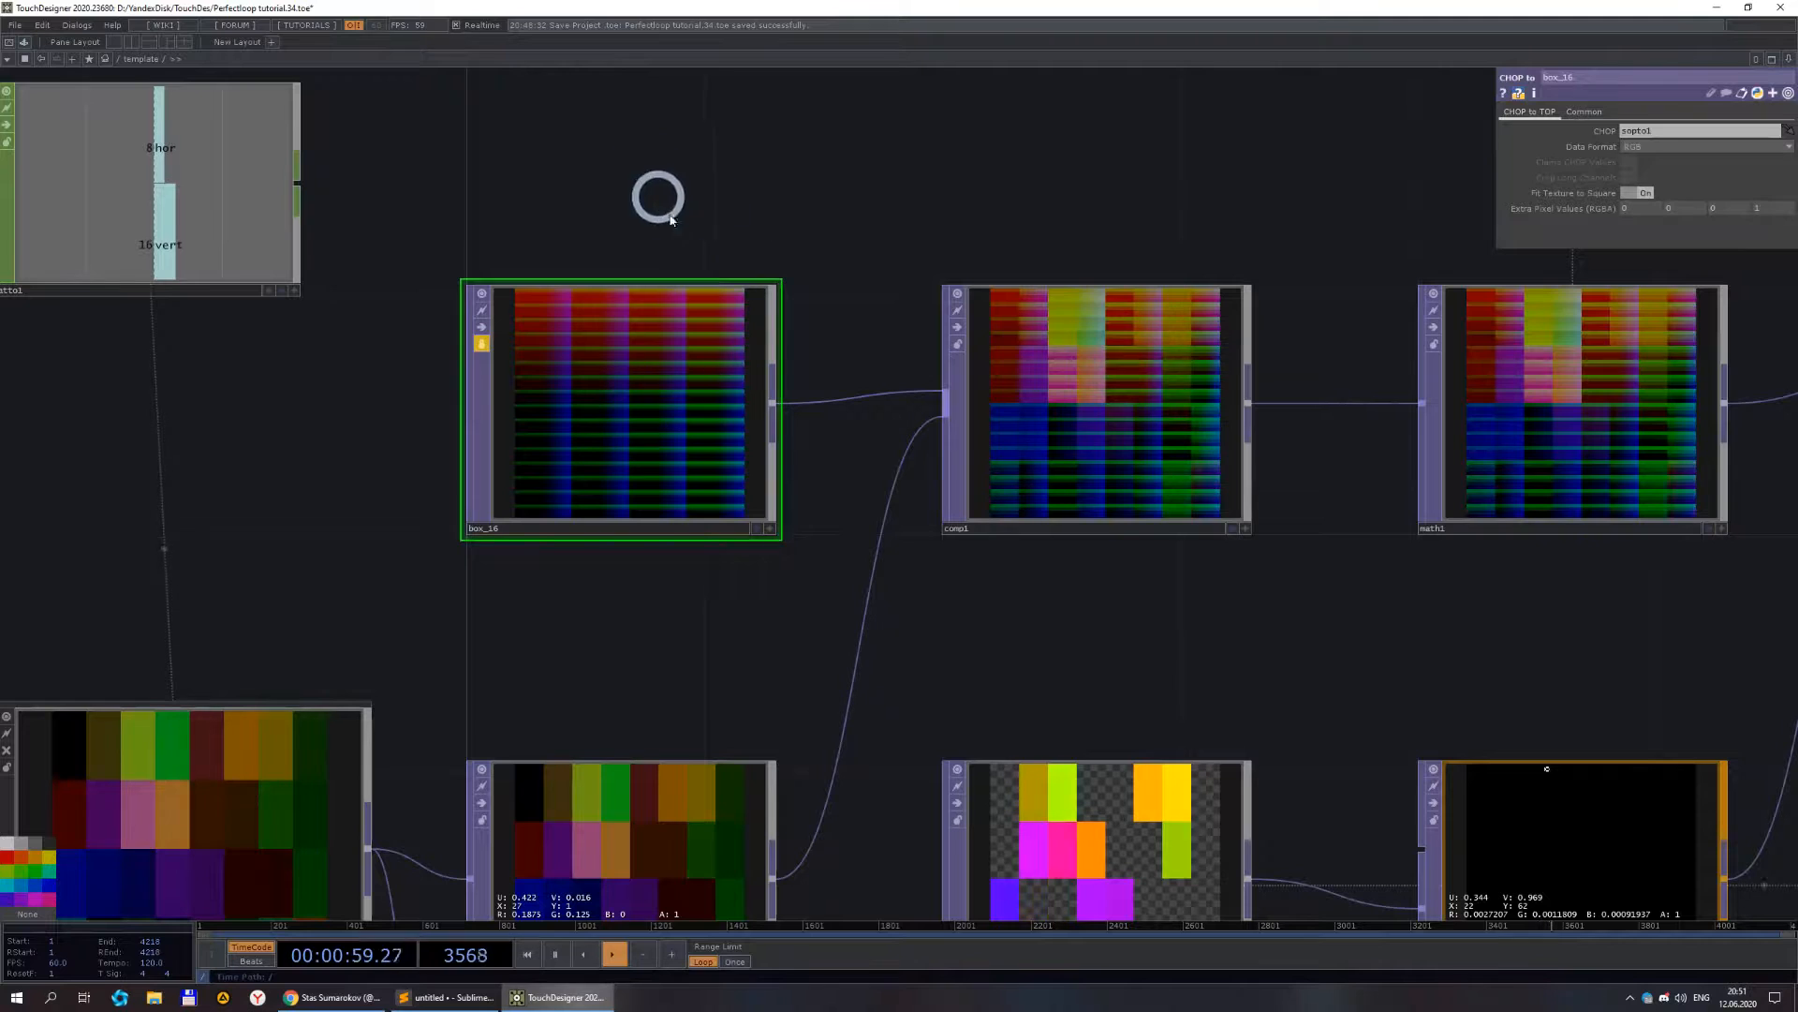
scroll(642, 357, "up", 2)
scroll(587, 413, "down", 5)
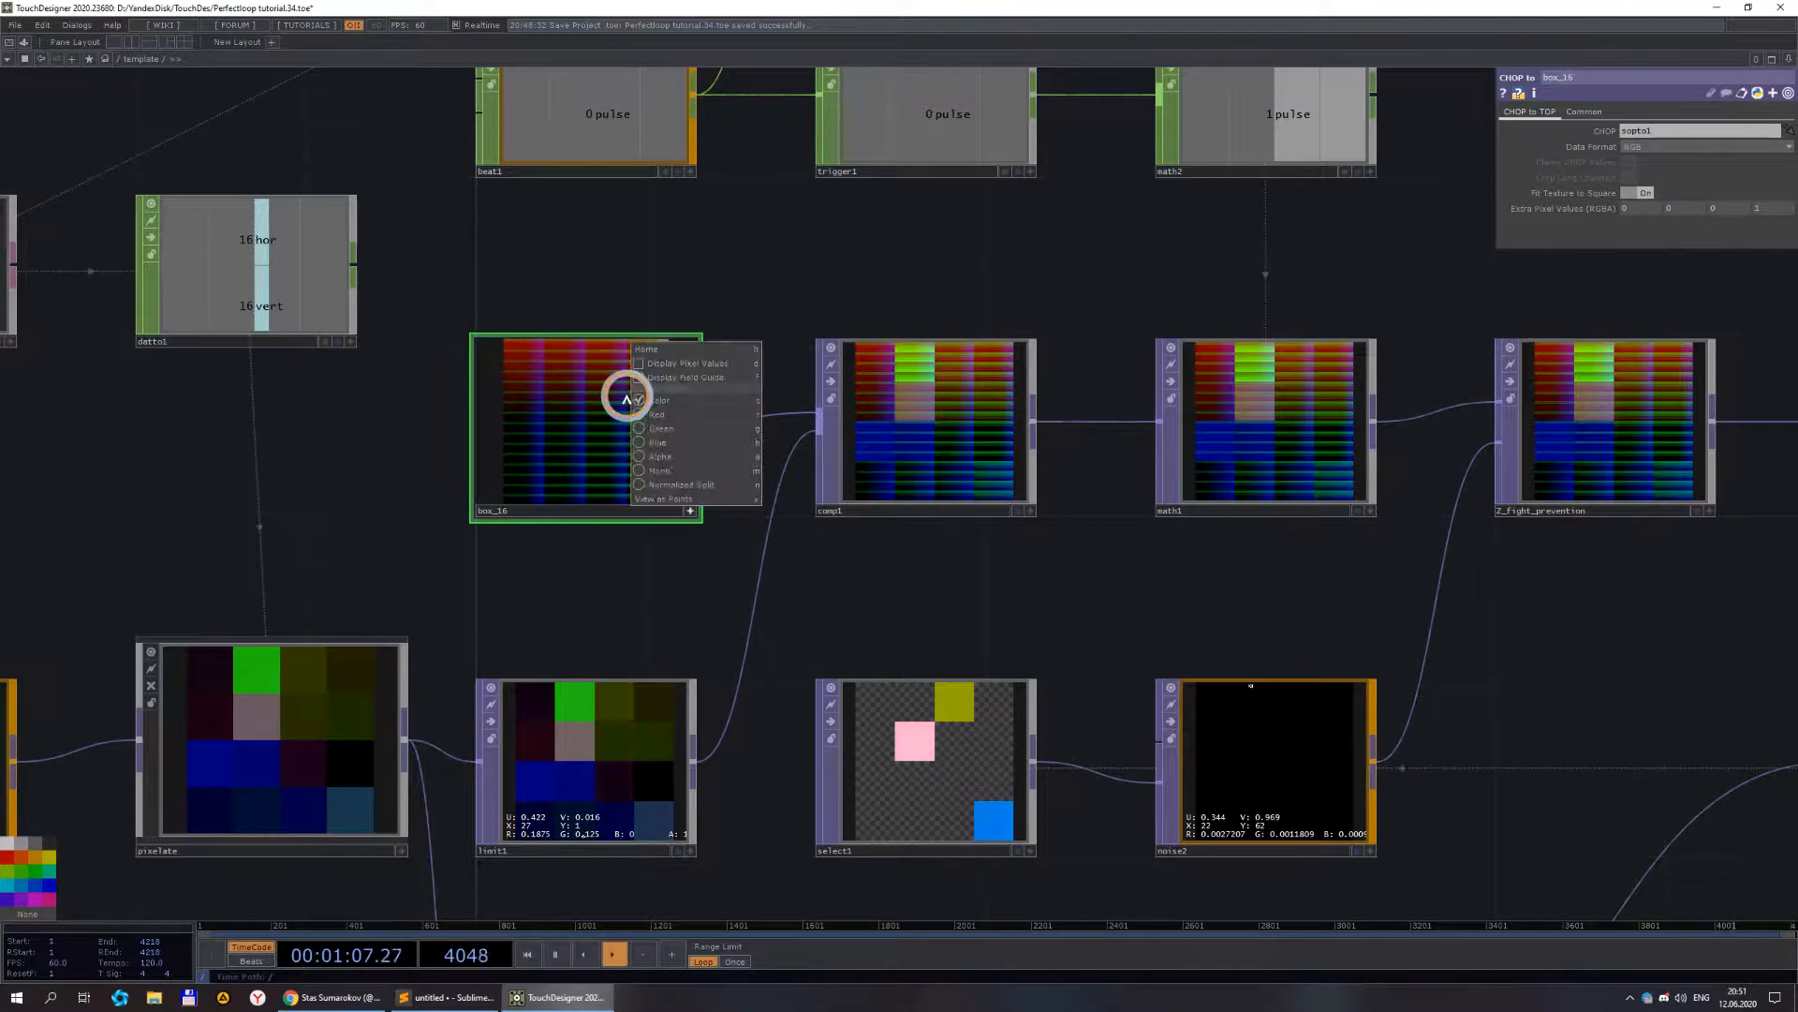
left_click(668, 500)
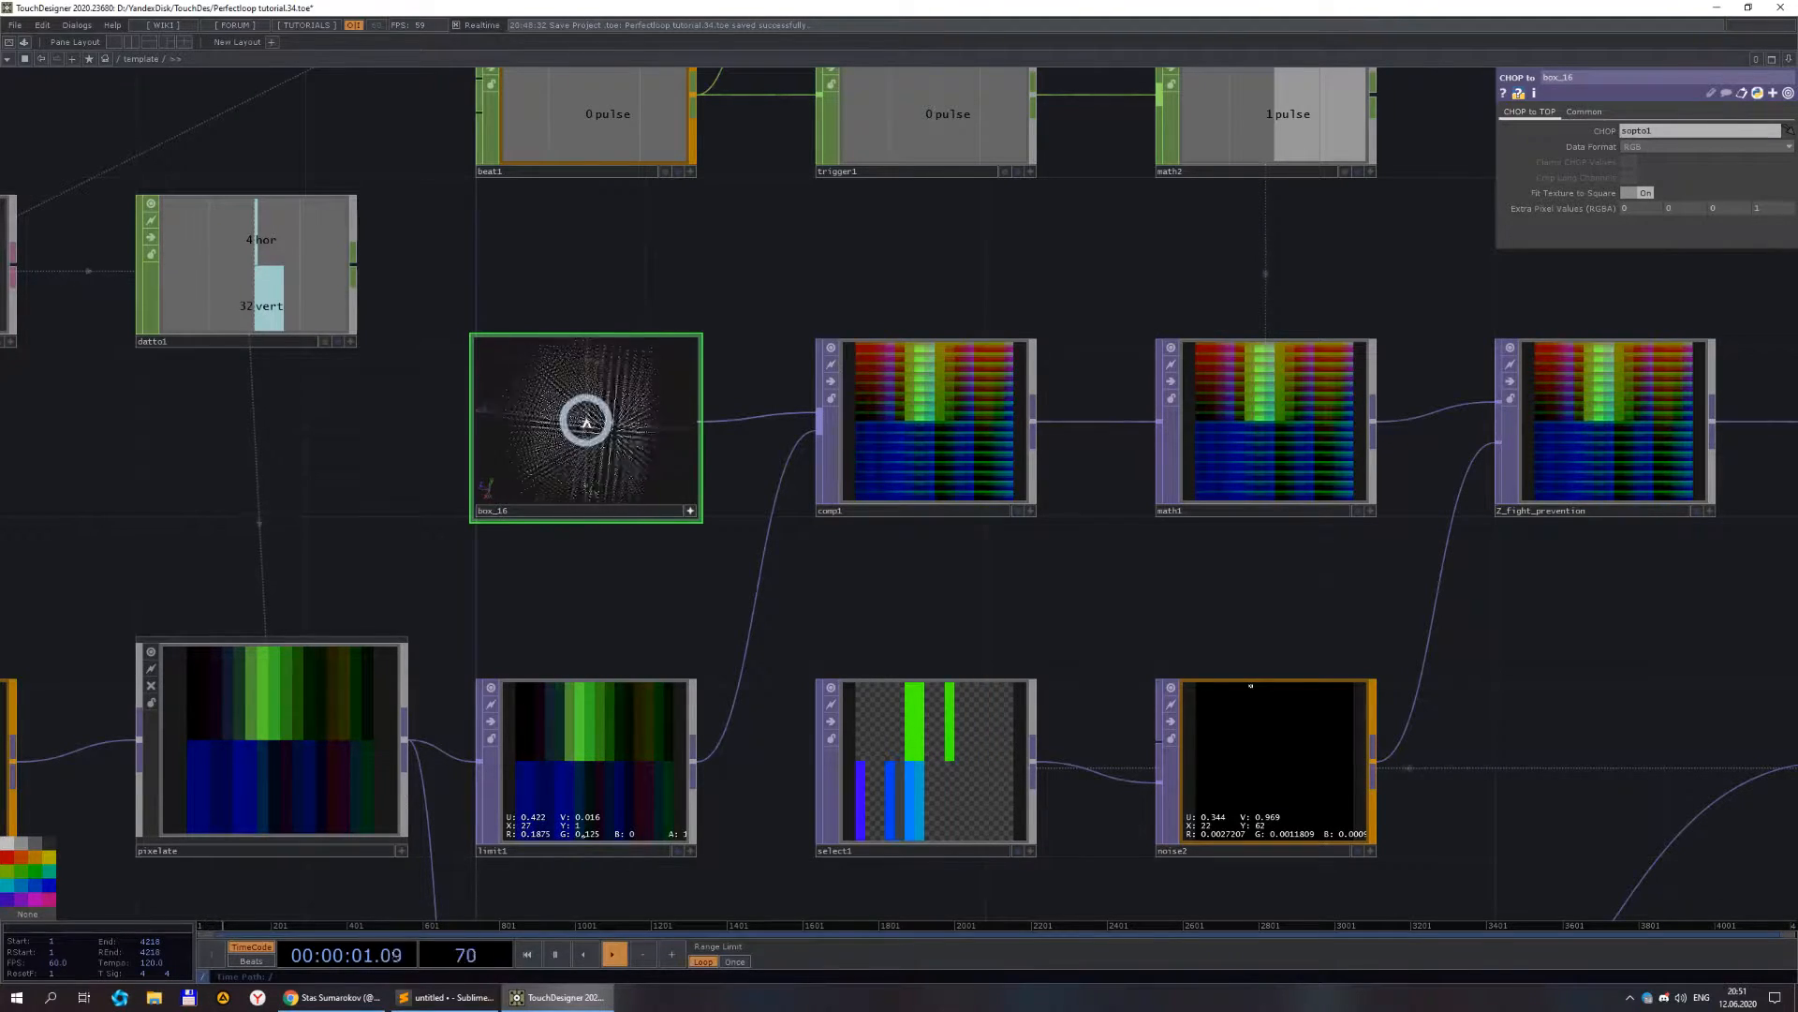
left_click_drag(638, 412, 624, 418)
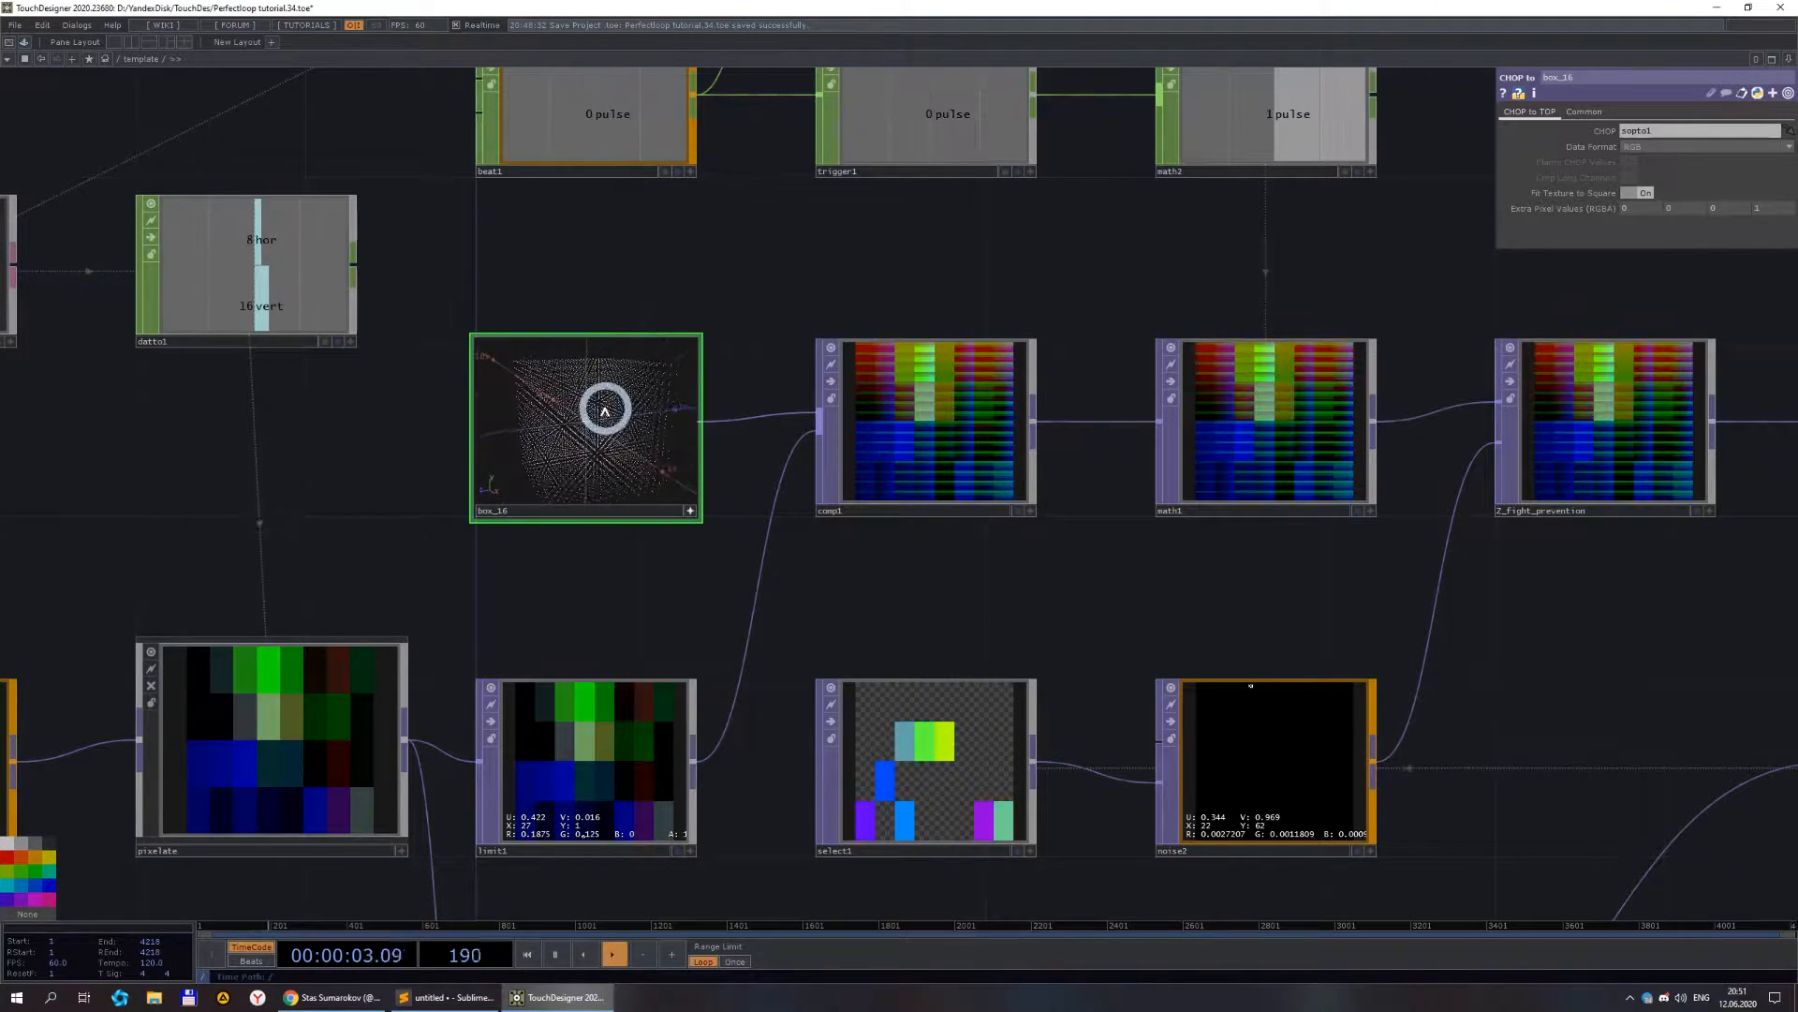
scroll(685, 481, "down", 3)
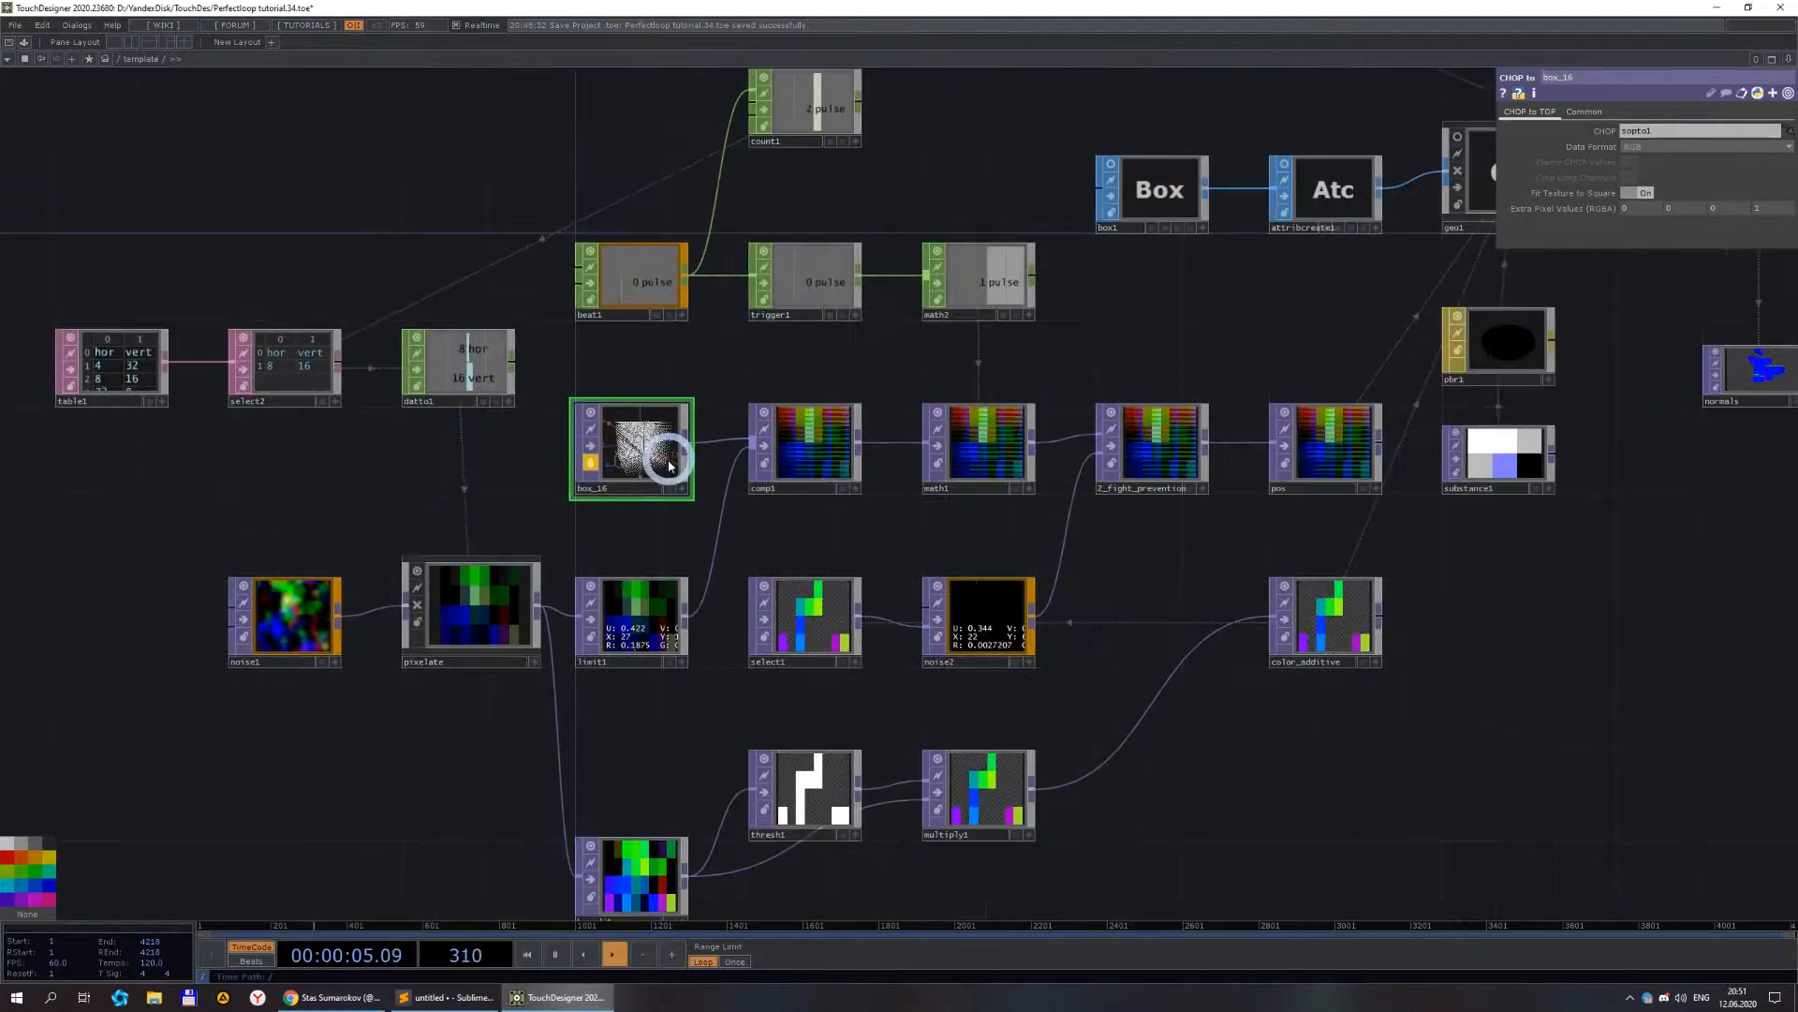
scroll(737, 565, "up", 3)
left_click_drag(573, 506, 641, 422)
scroll(1014, 422, "down", 3)
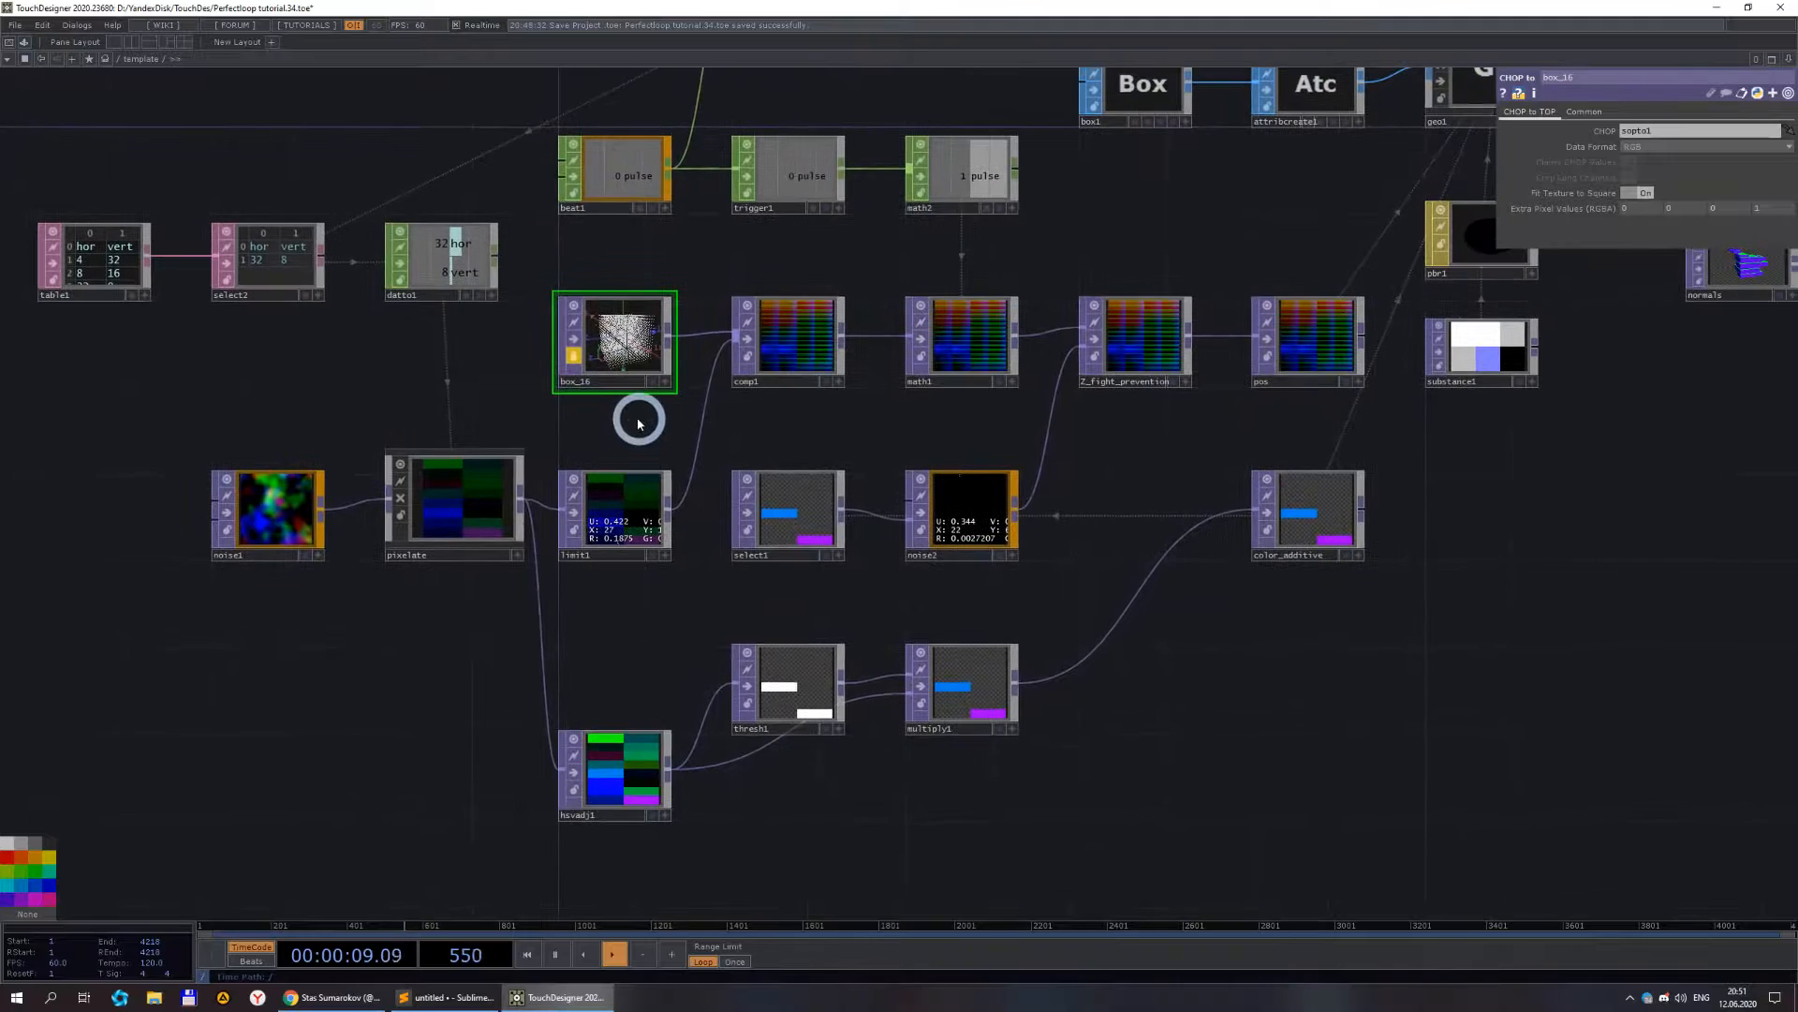
- Shift the comp1, math1, Z_fight_prevention and colour operators down, and wire box_16 directly into pos to check render1
scroll(678, 440, "down", 3)
left_click_drag(1286, 529, 1188, 592)
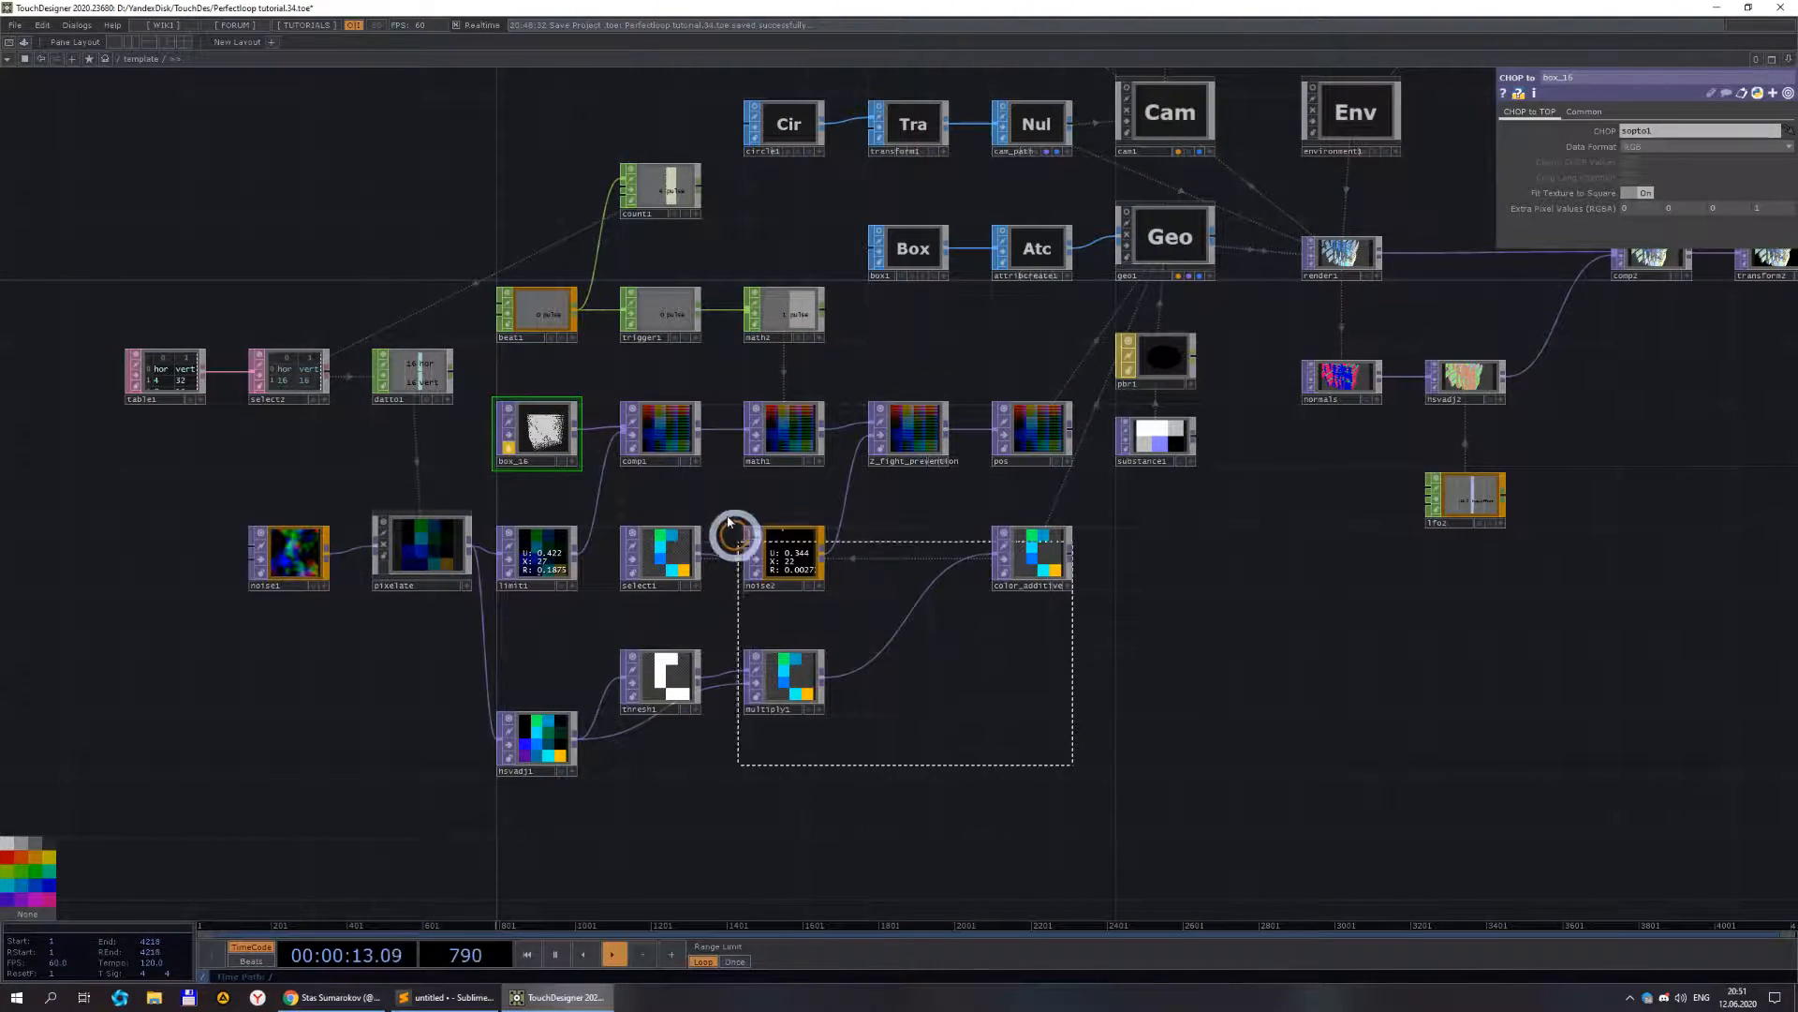
left_click_drag(653, 440, 641, 514)
mouse_move(1027, 537)
left_mouse_down()
mouse_move(1024, 515)
mouse_move(1016, 561)
left_mouse_up()
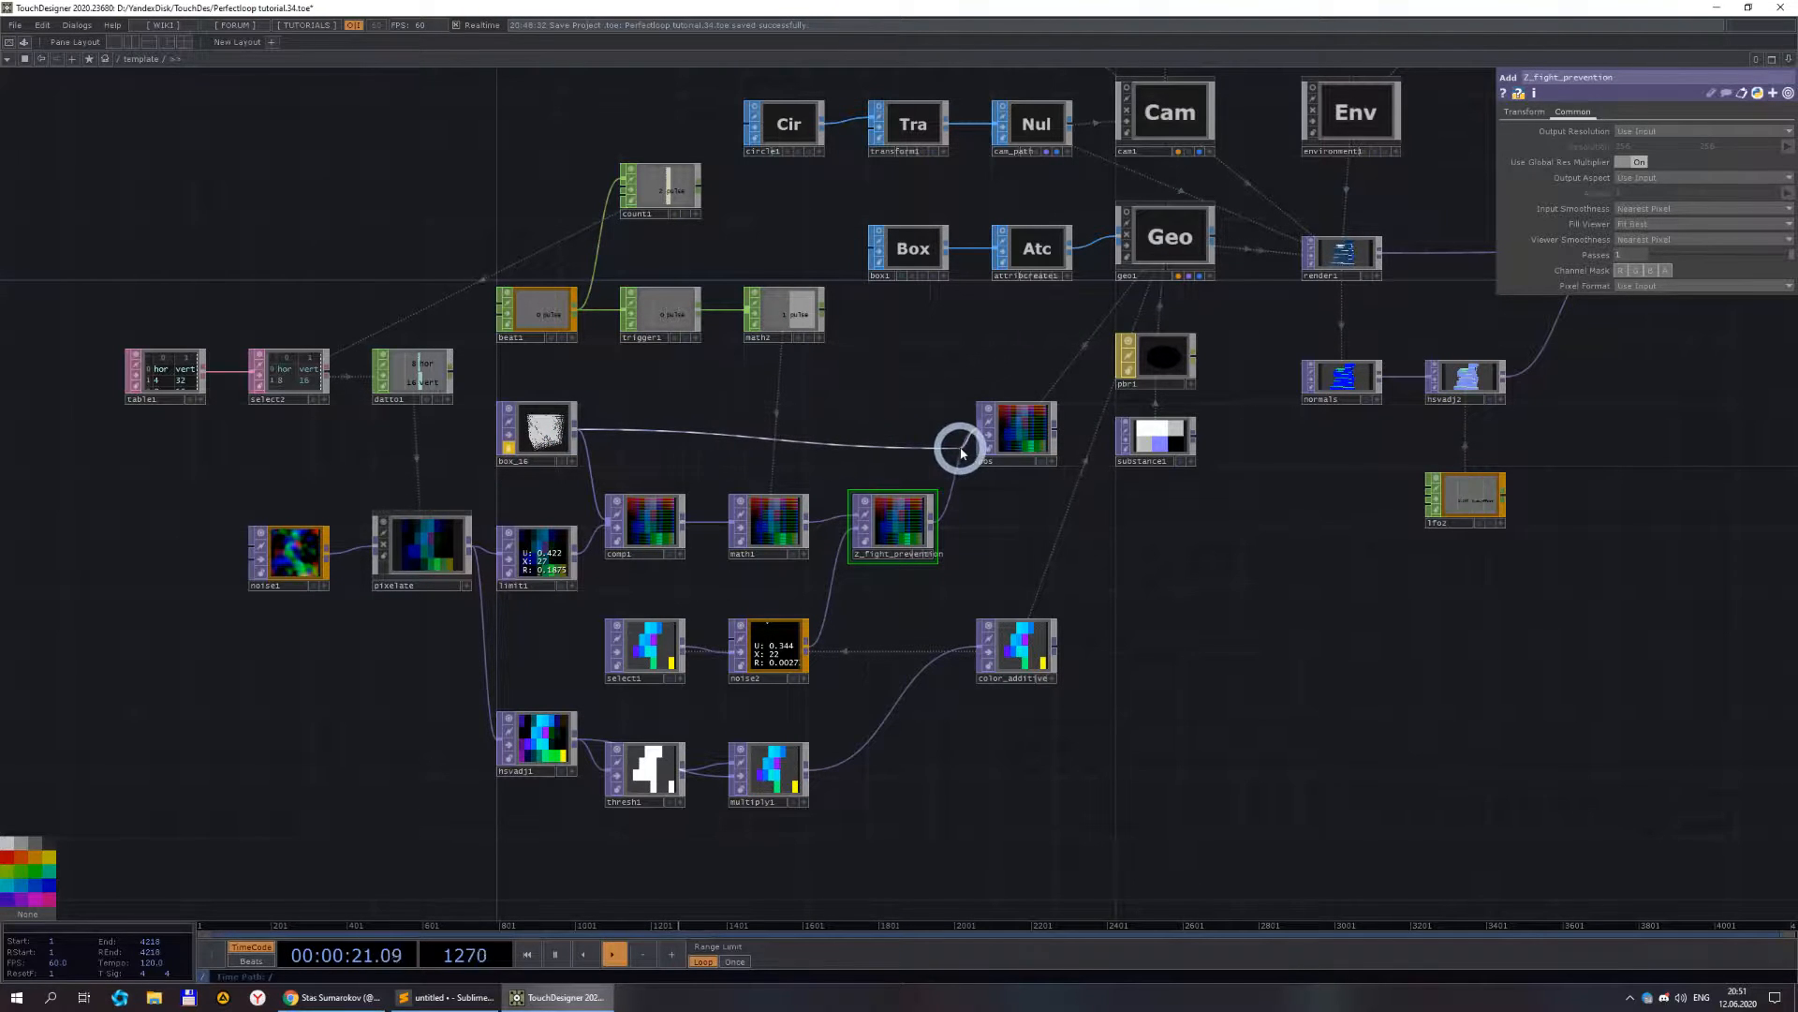
left_click_drag(1258, 602, 904, 601)
scroll(1056, 247, "up", 7)
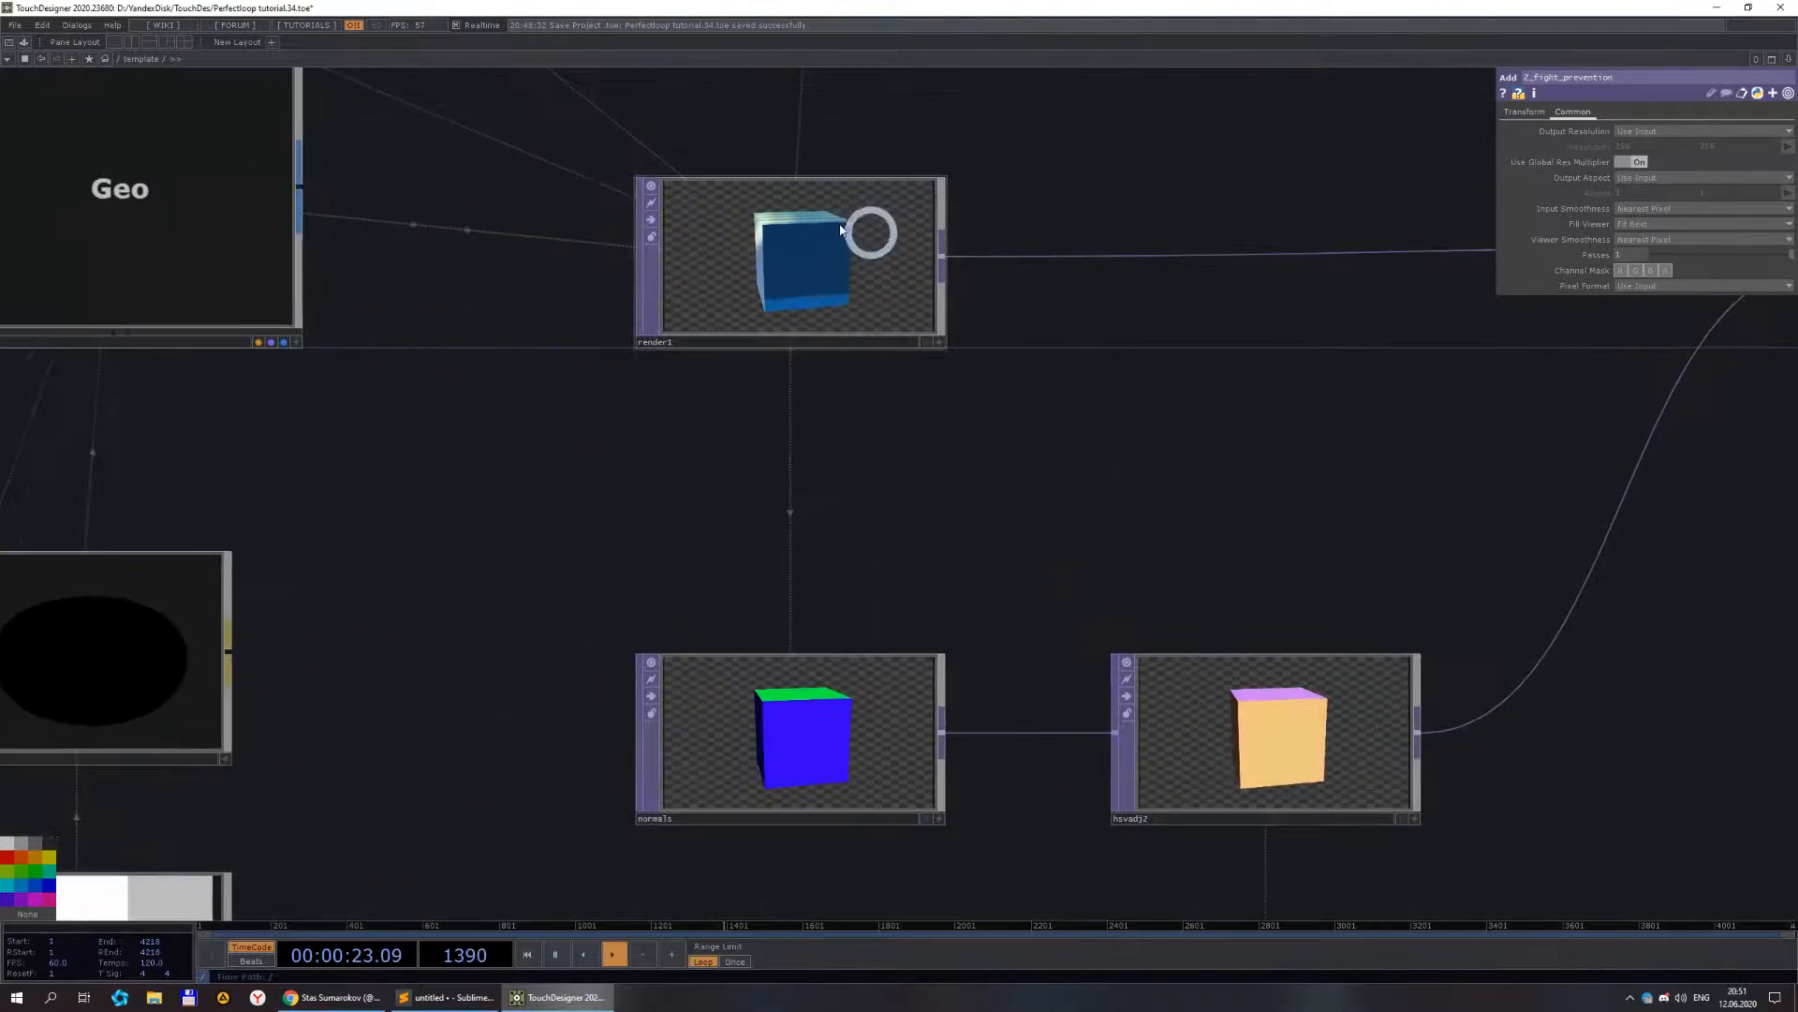
- Inspect the assembled cube in render1 up close while box_16 feeds pos directly
scroll(793, 209, "up", 3)
scroll(792, 210, "up", 3)
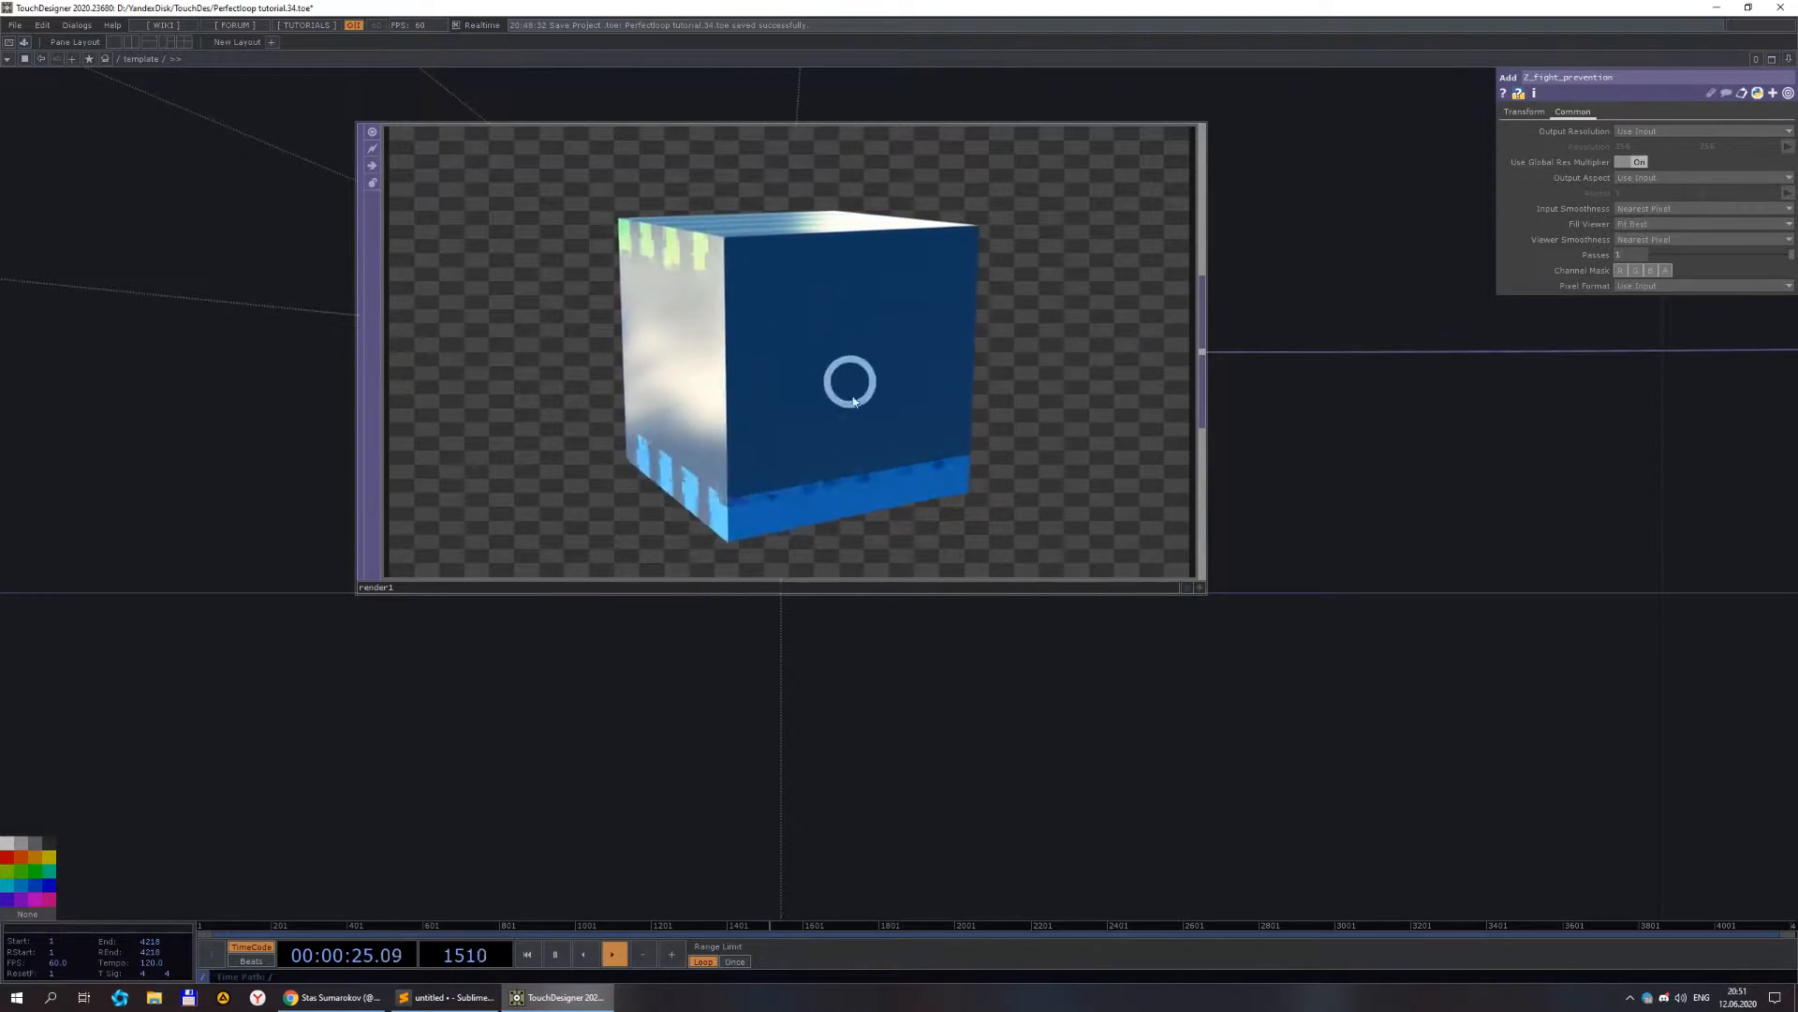
scroll(919, 409, "down", 4)
scroll(799, 301, "up", 6)
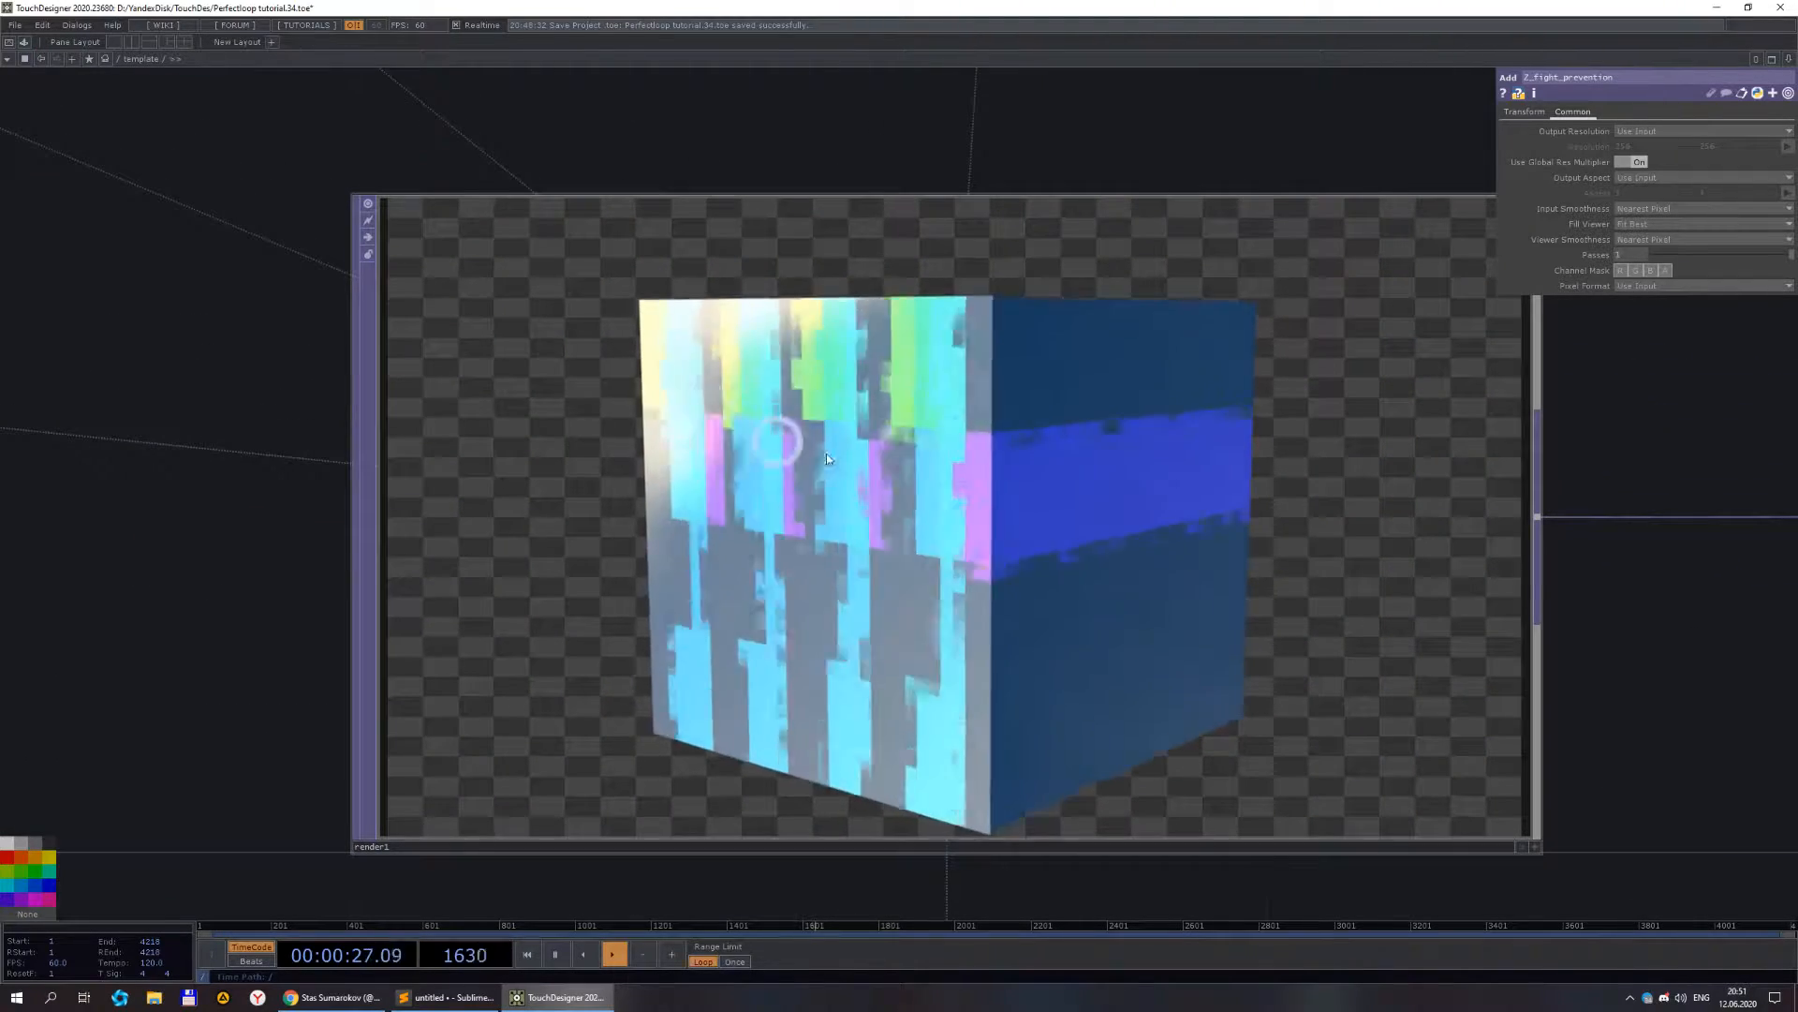
scroll(1124, 366, "down", 6)
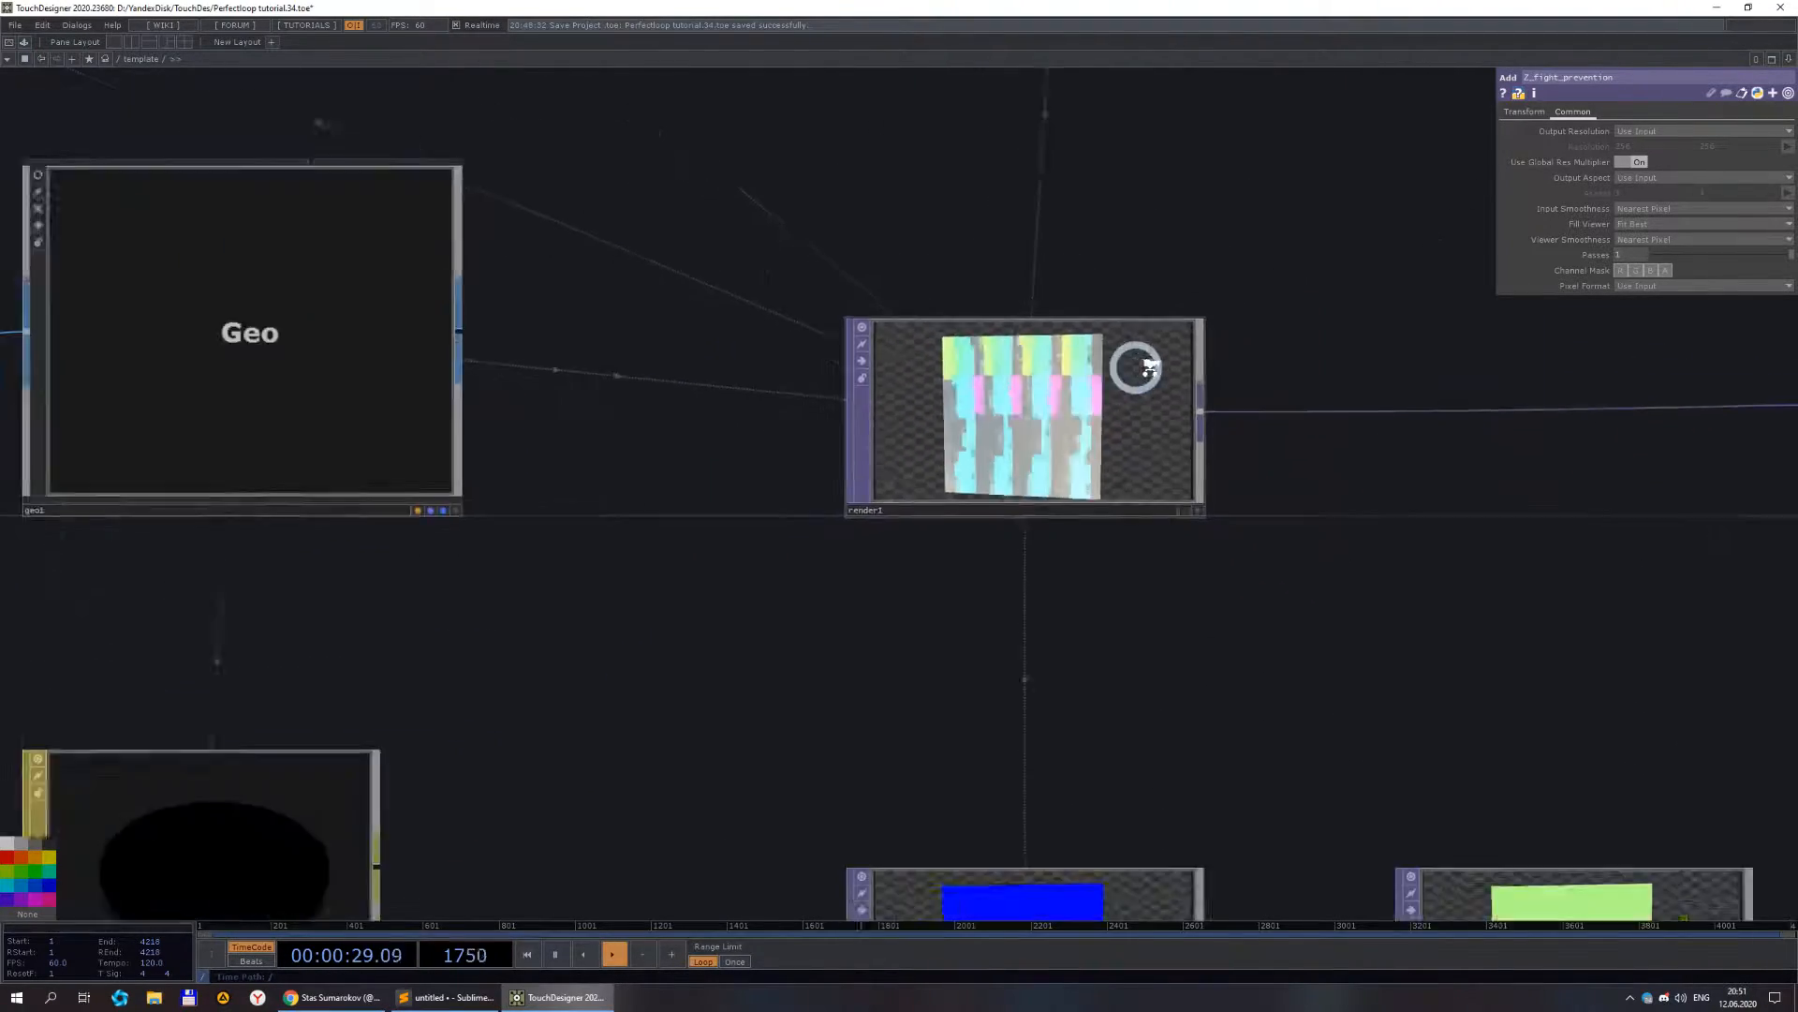
- Route box_16 back through comp1 and Z_fight_prevention into pos, and realign the comp1, math1, Z_fight_prevention, select1 and noise2 operators with box_16
scroll(1133, 367, "down", 4)
left_click_drag(906, 837, 1557, 345)
scroll(1558, 346, "down", 3)
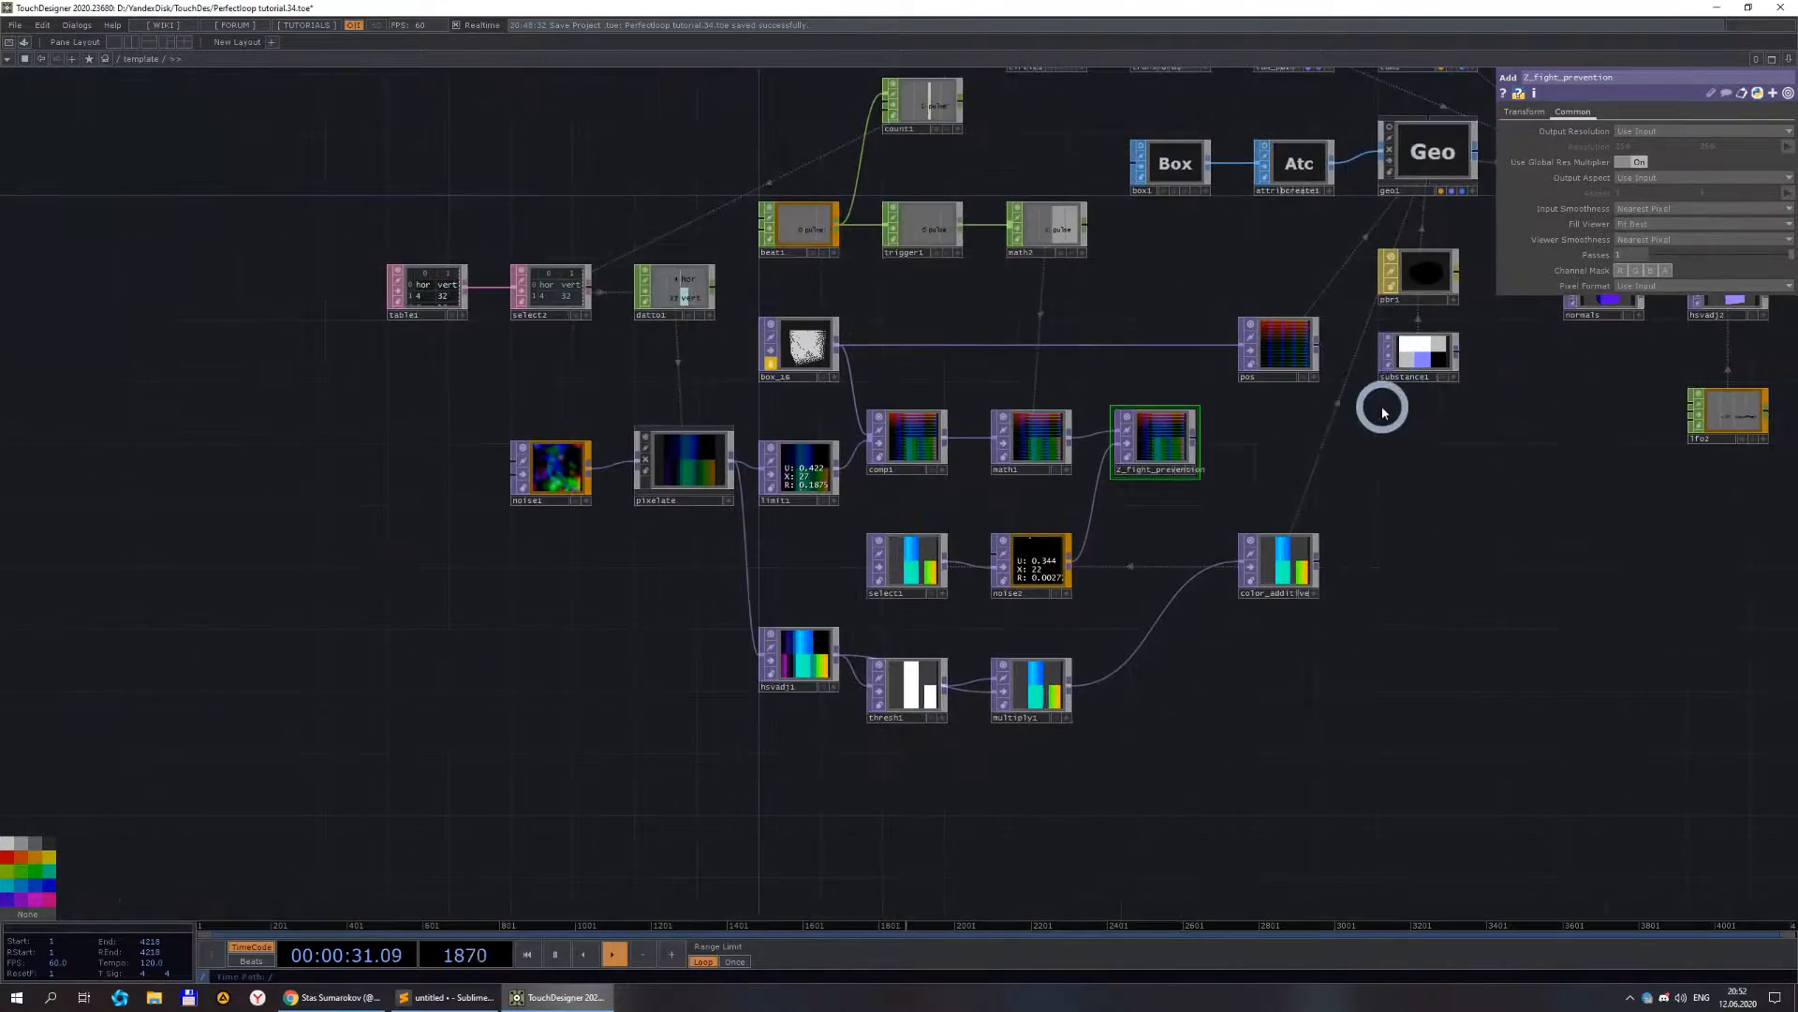
scroll(1384, 397, "up", 3)
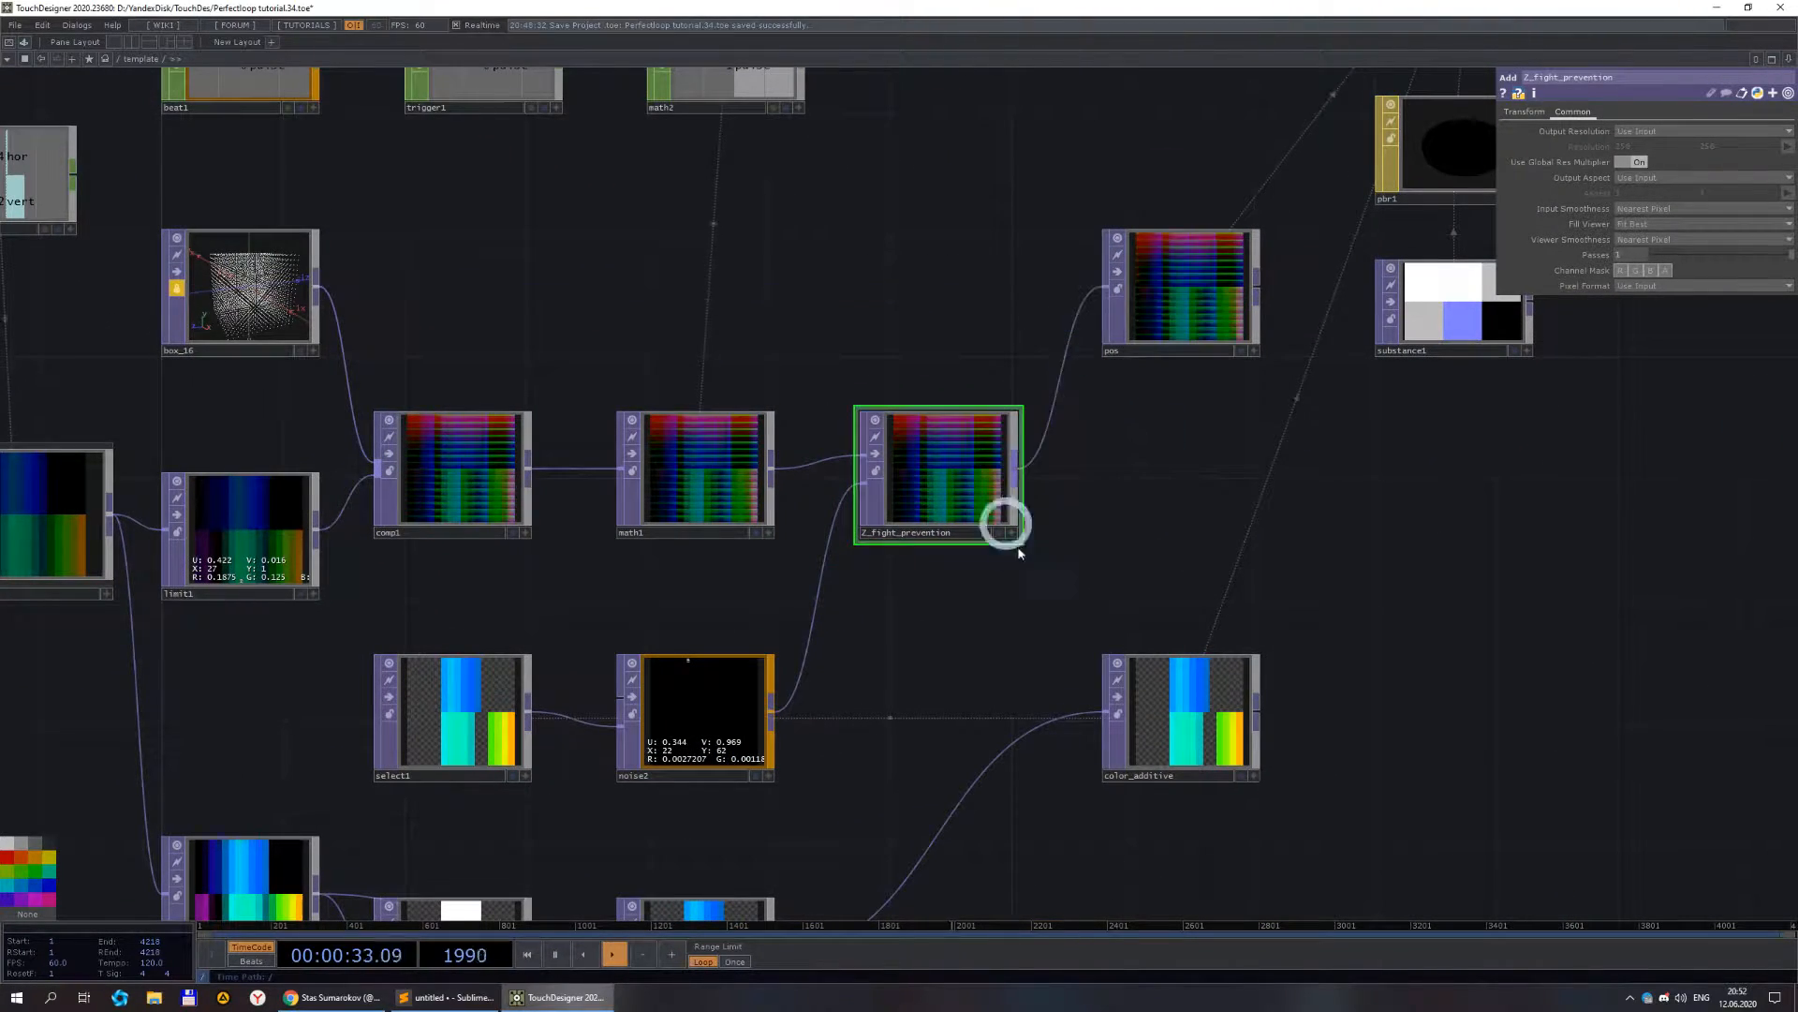
left_click_drag(907, 795, 489, 290)
scroll(665, 390, "down", 2)
- Examine the noise1 and pixelate operators and their parameters to follow how the noise becomes blocky pixels for the position texture
left_click_drag(251, 509, 642, 478)
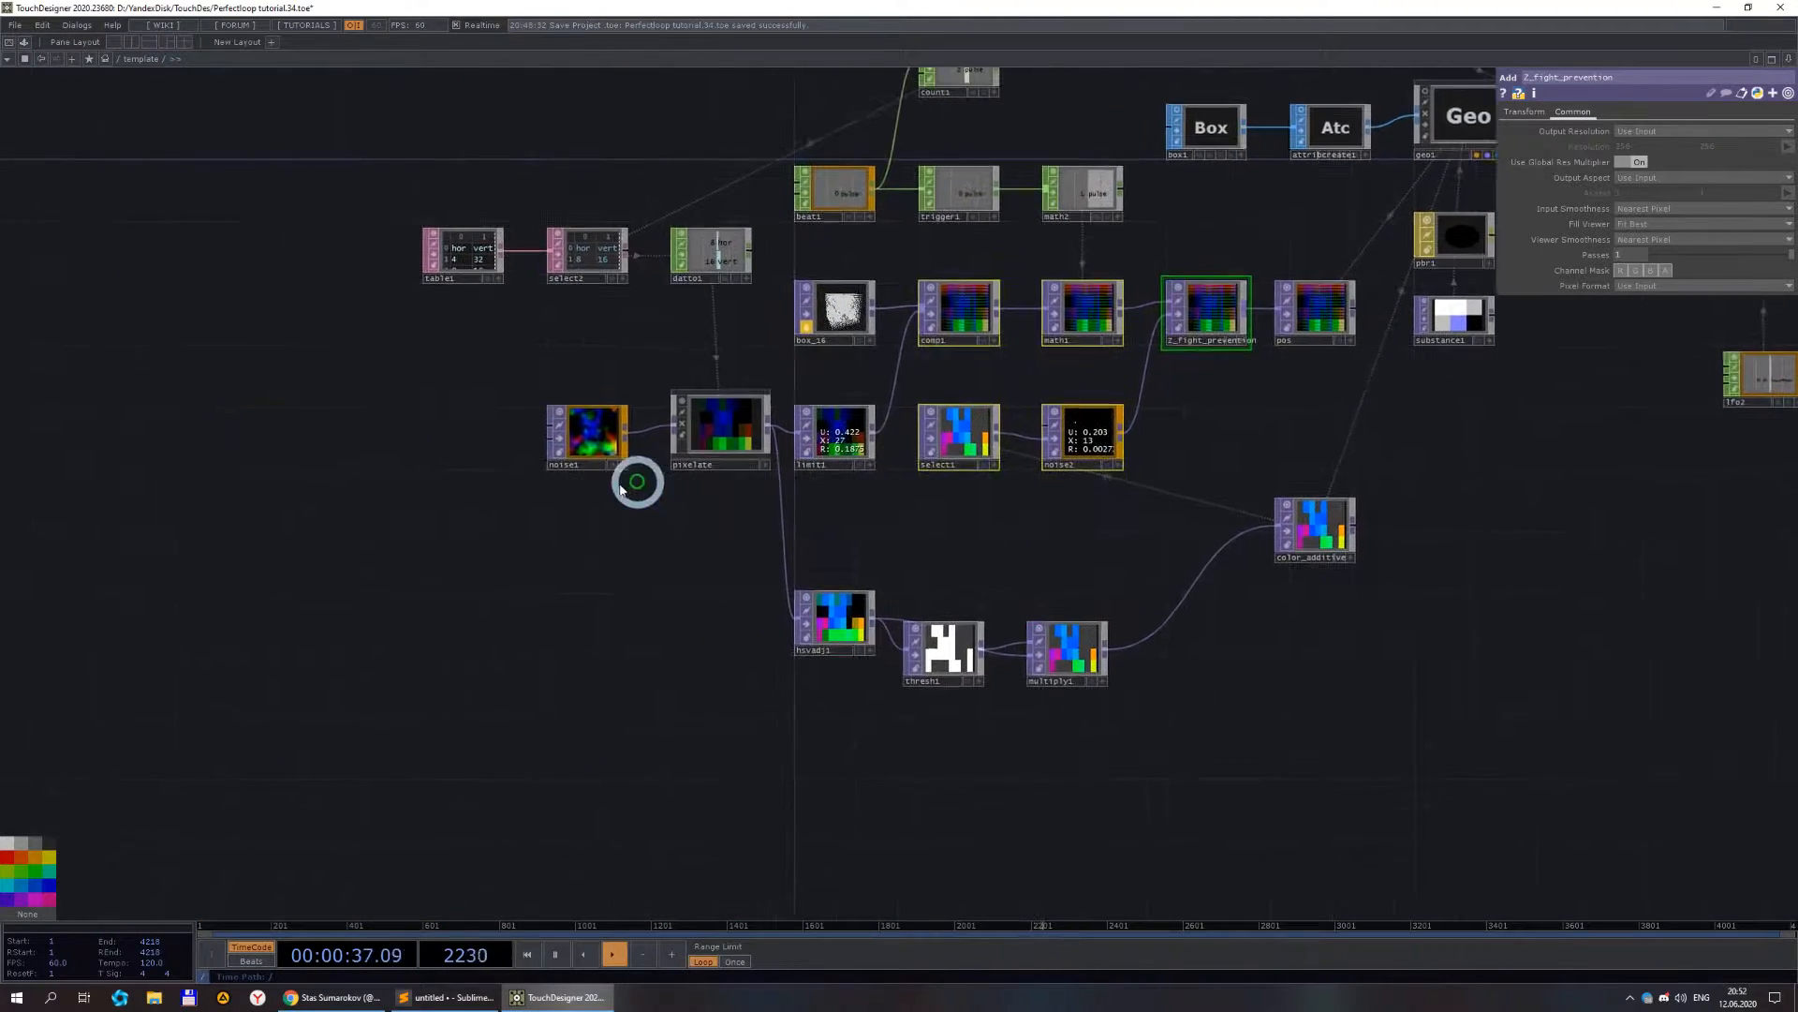
scroll(604, 489, "up", 5)
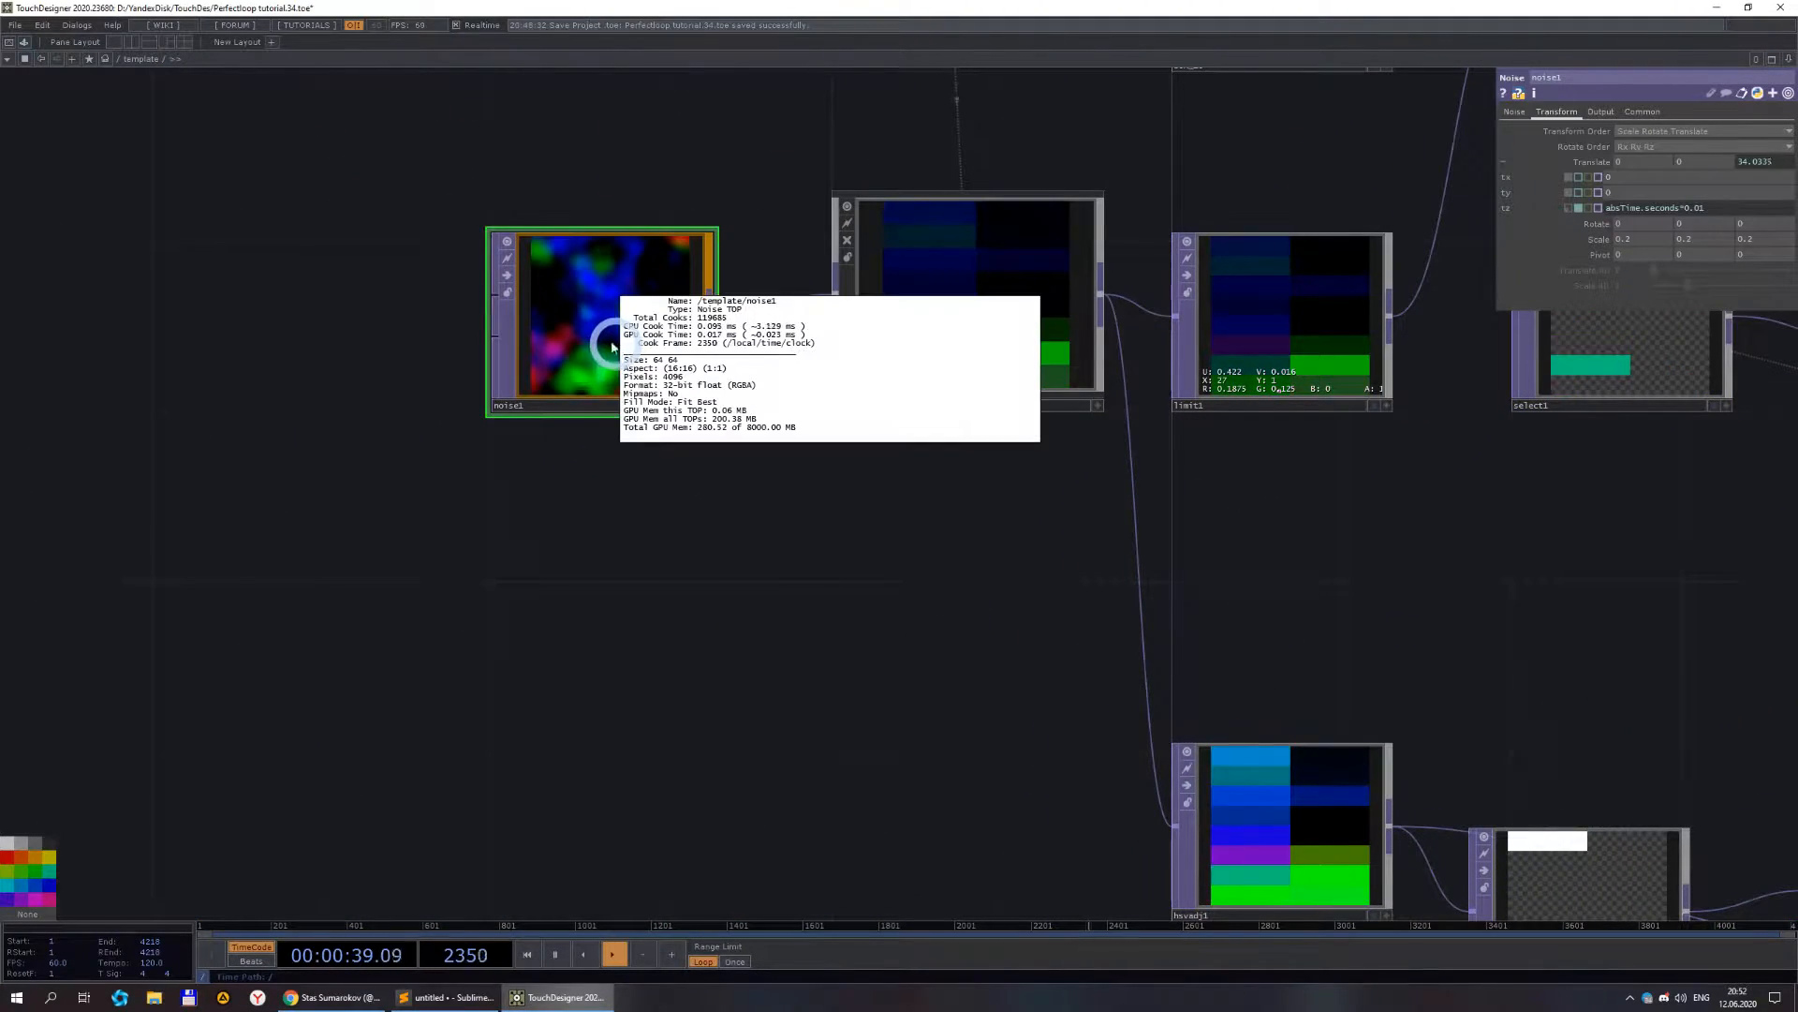
scroll(727, 511, "down", 5)
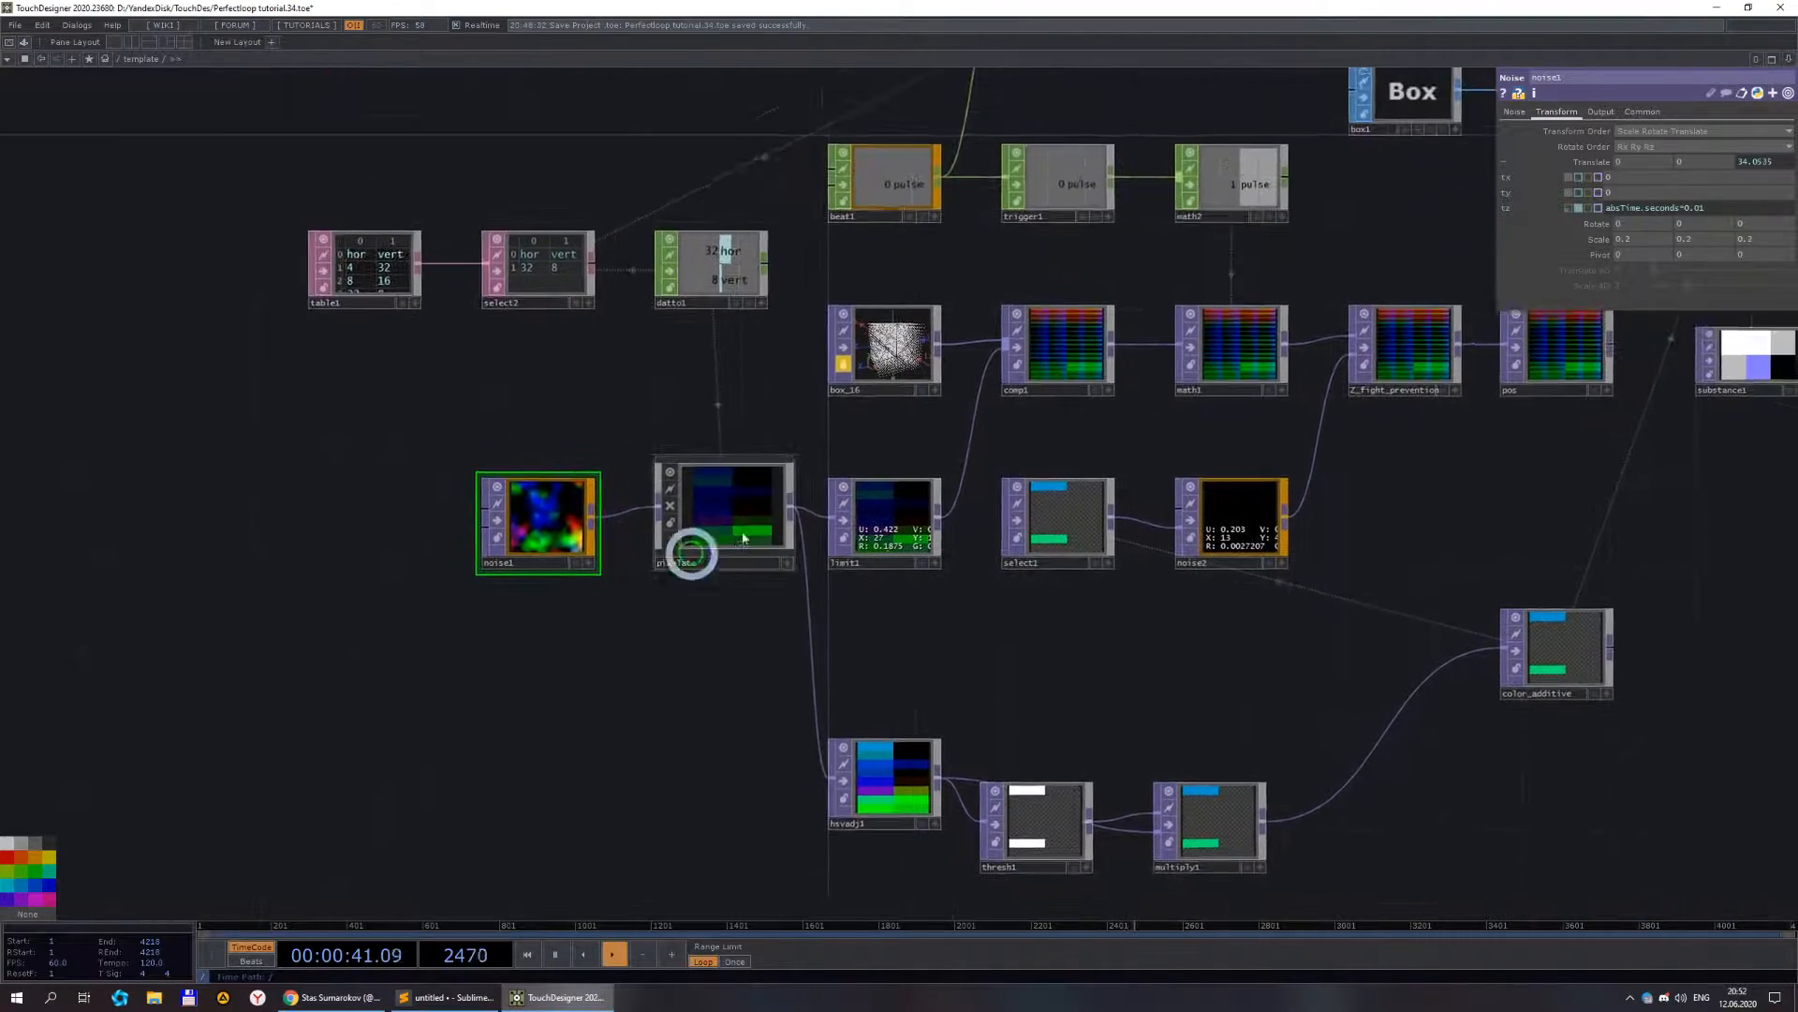
scroll(802, 402, "up", 3)
scroll(915, 402, "up", 2)
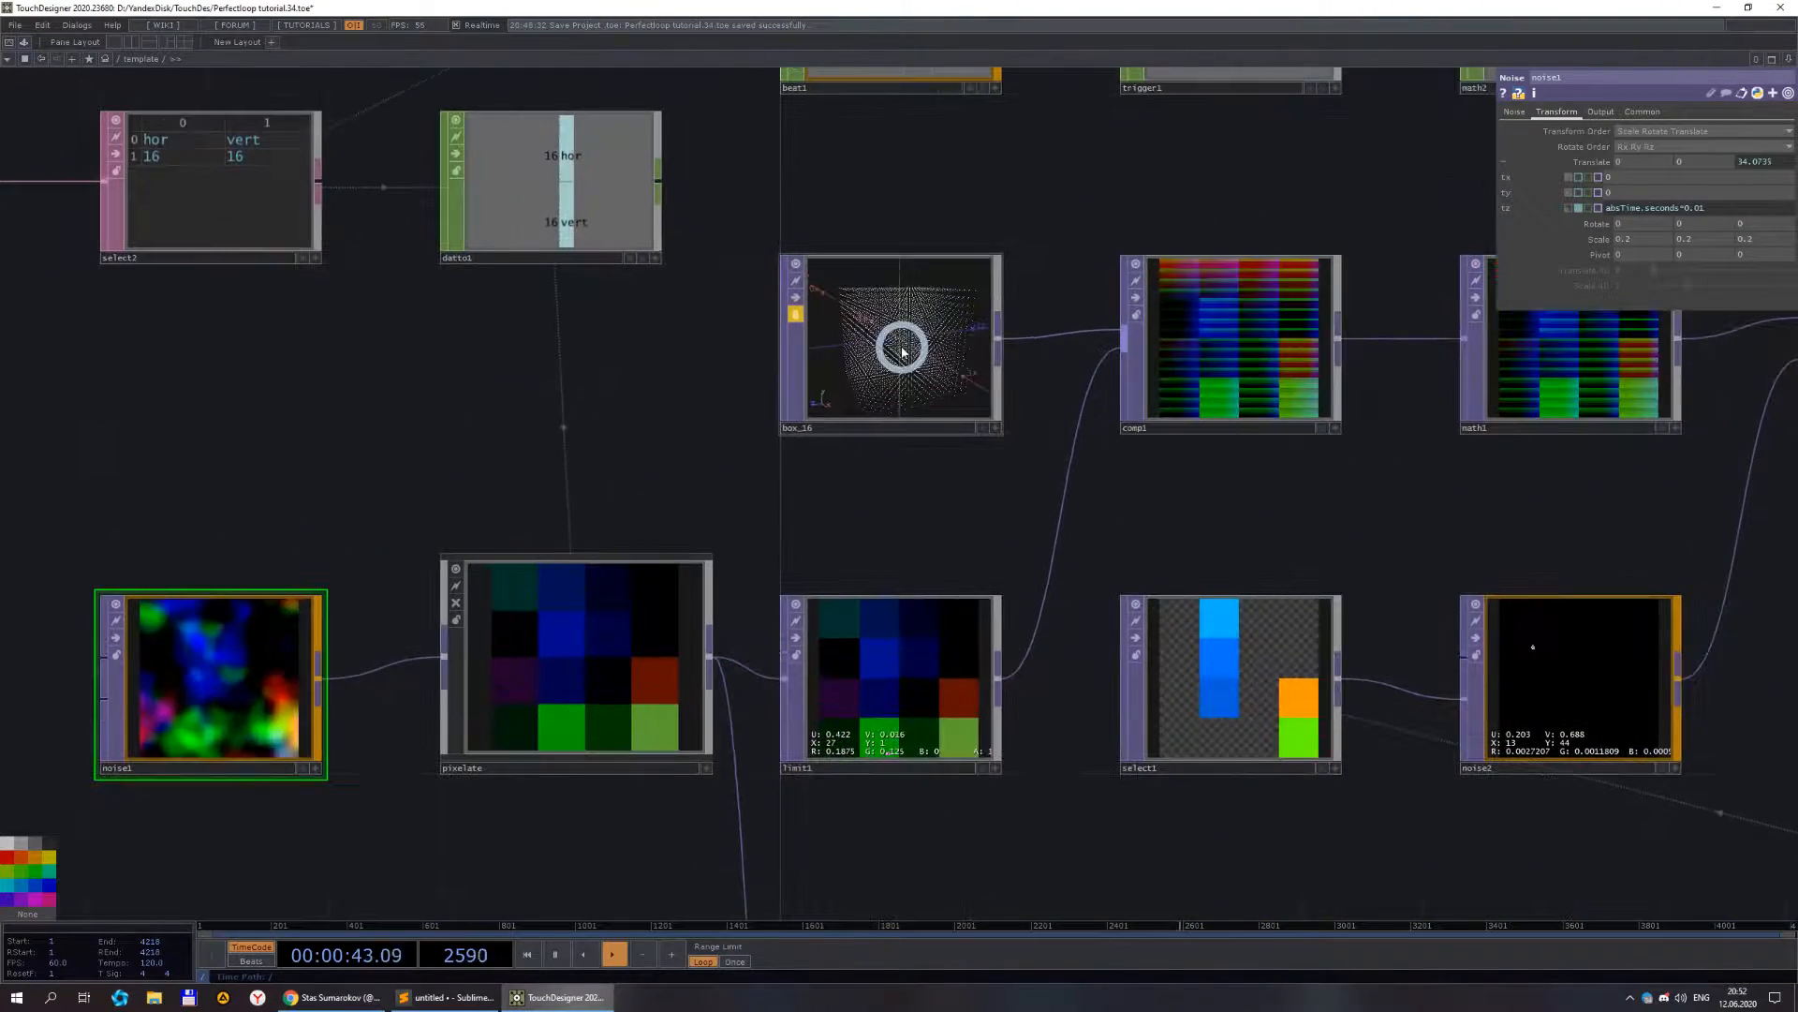
scroll(905, 346, "down", 3)
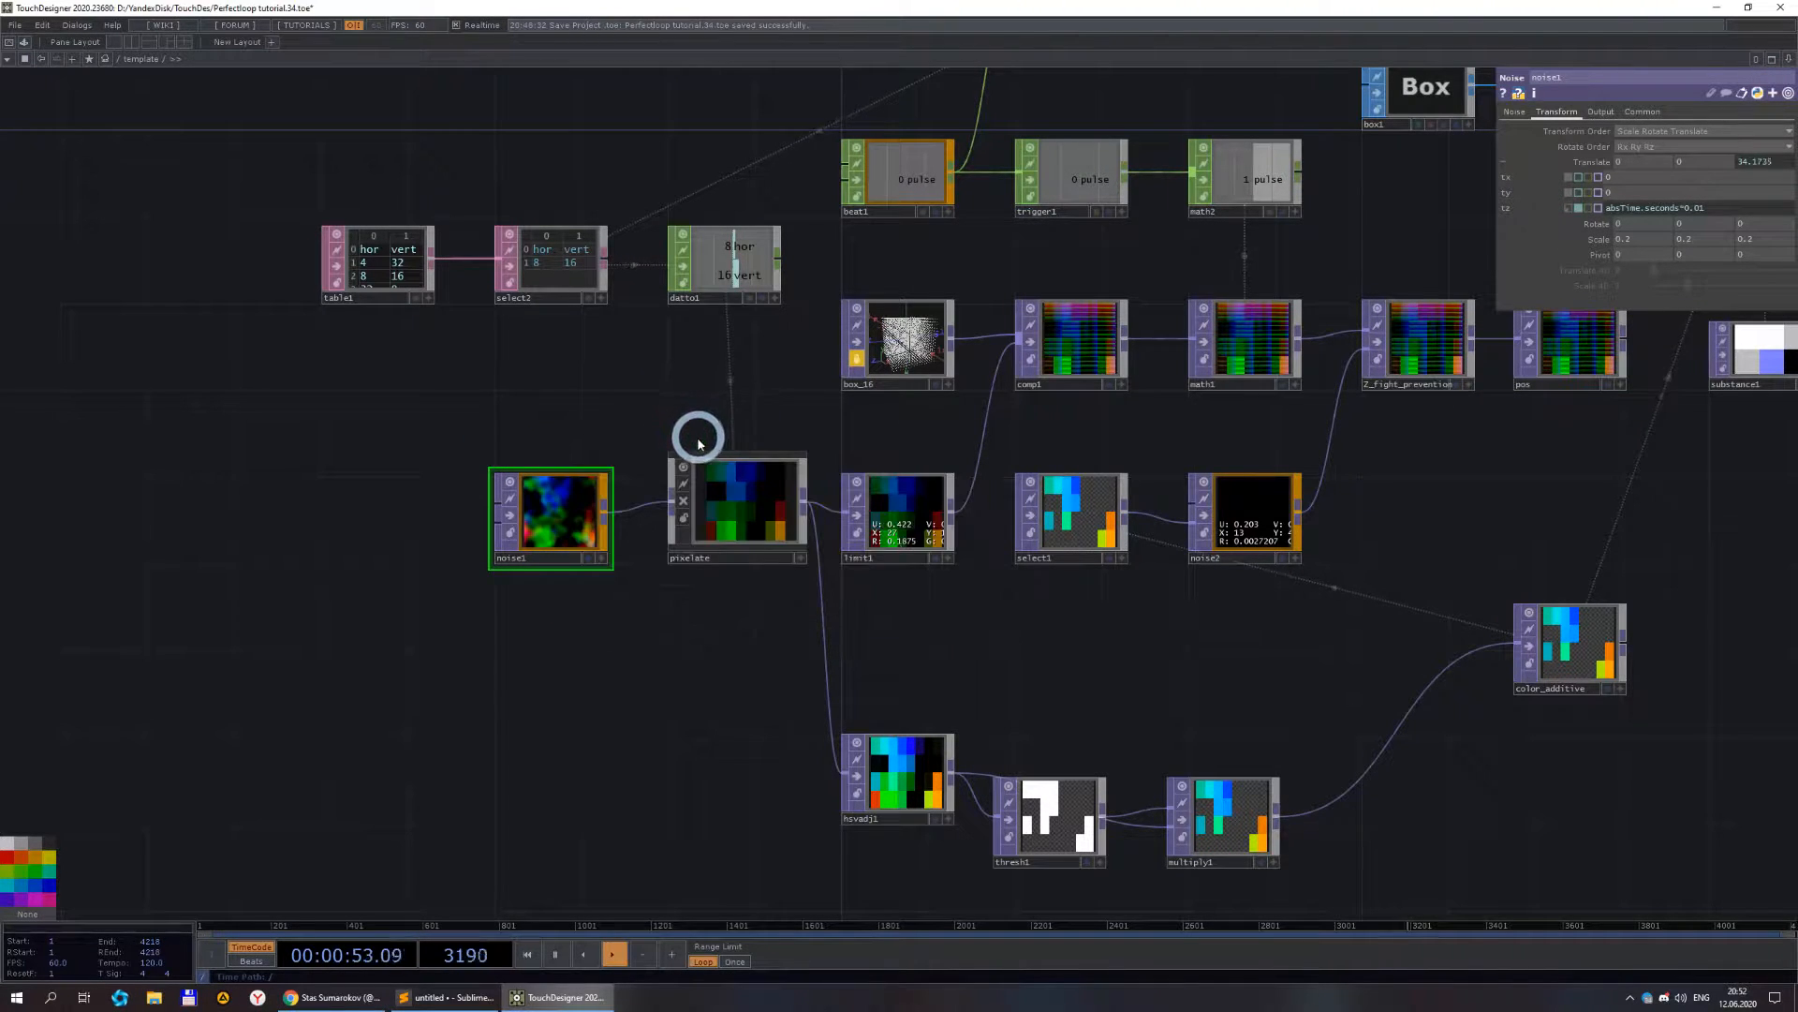
scroll(642, 600, "up", 3)
scroll(501, 452, "down", 3)
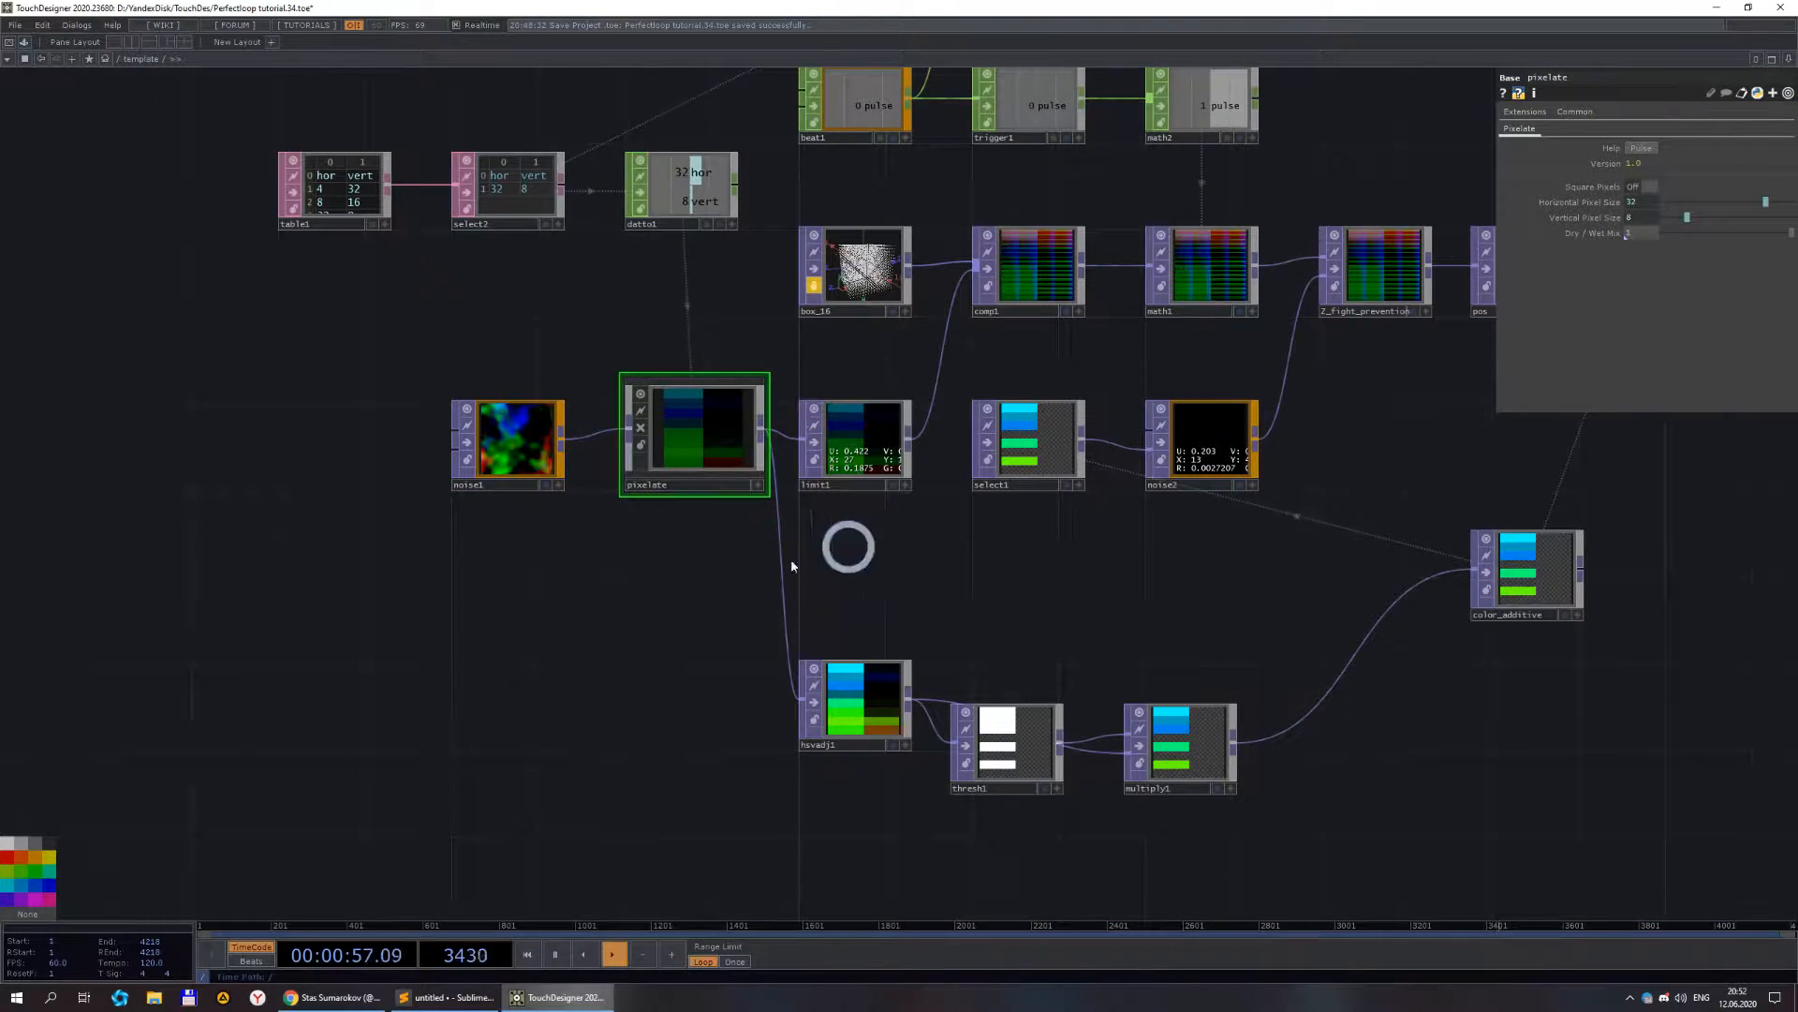
- Turn the final render's background display back on behind the network
left_click_drag(1150, 593, 764, 643)
scroll(813, 593, "down", 3)
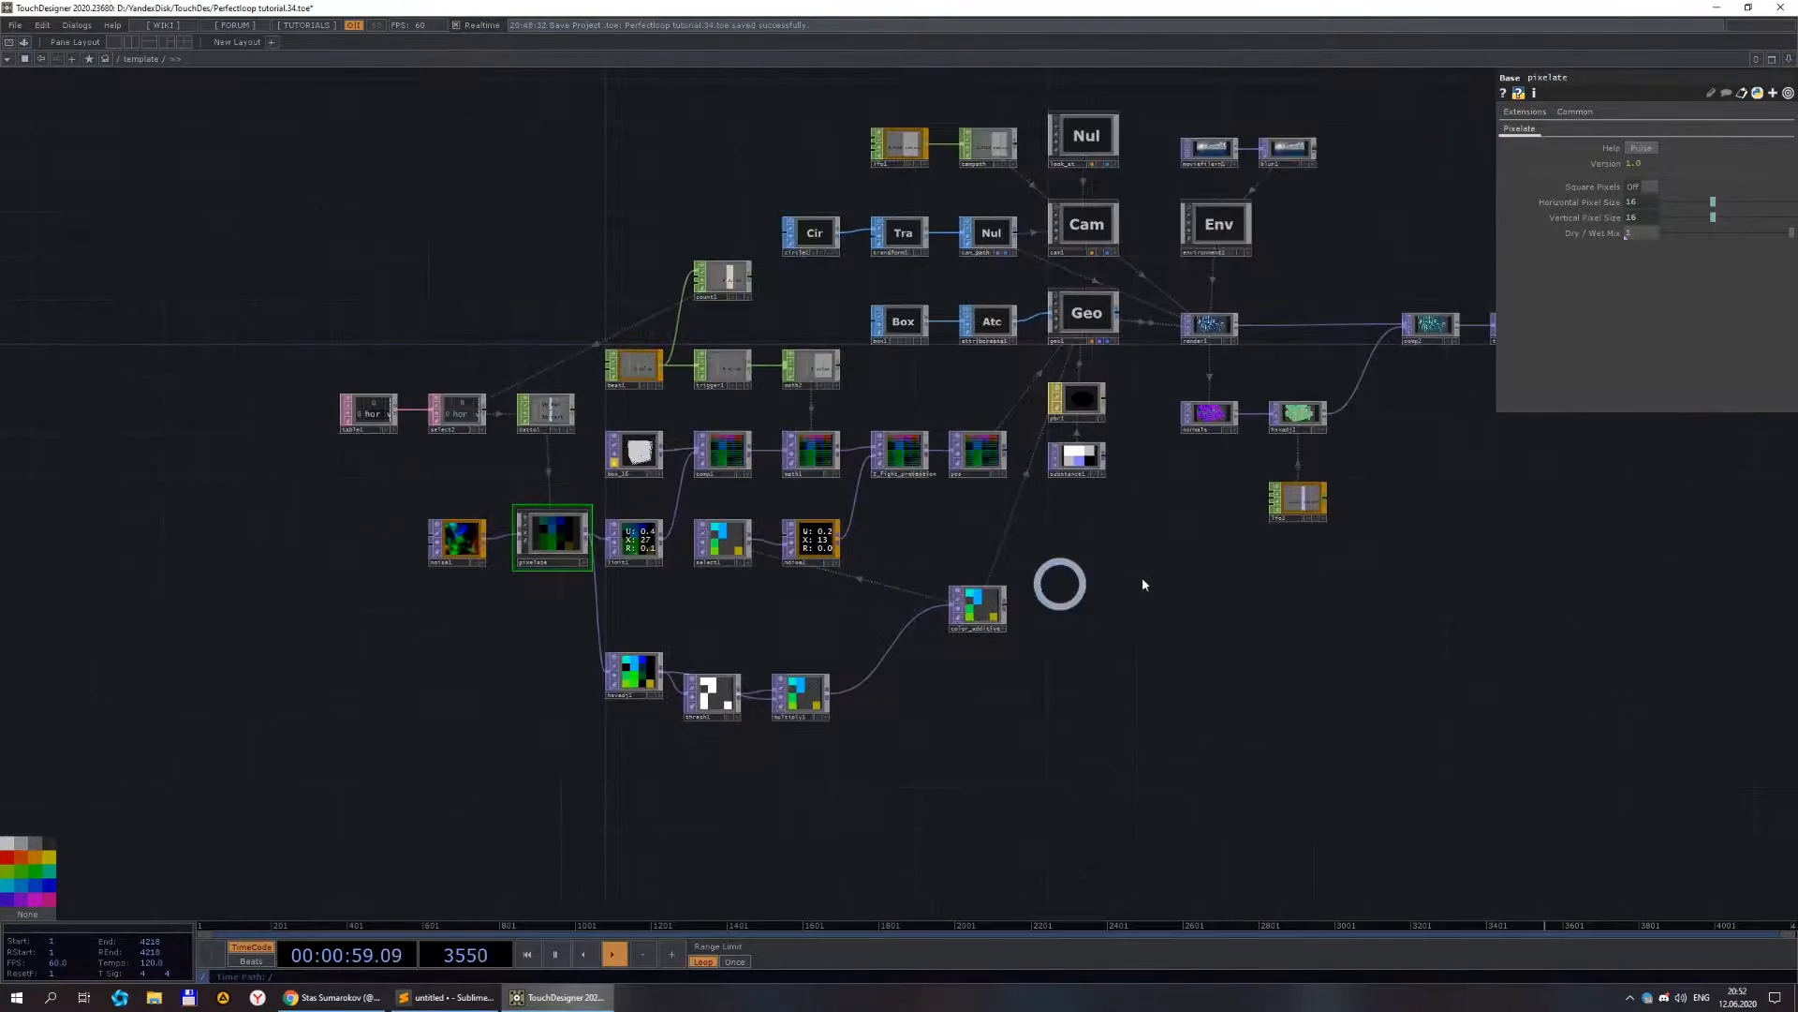
left_click_drag(1334, 557, 1108, 480)
left_click(1128, 418)
left_click_drag(932, 740, 1722, 620)
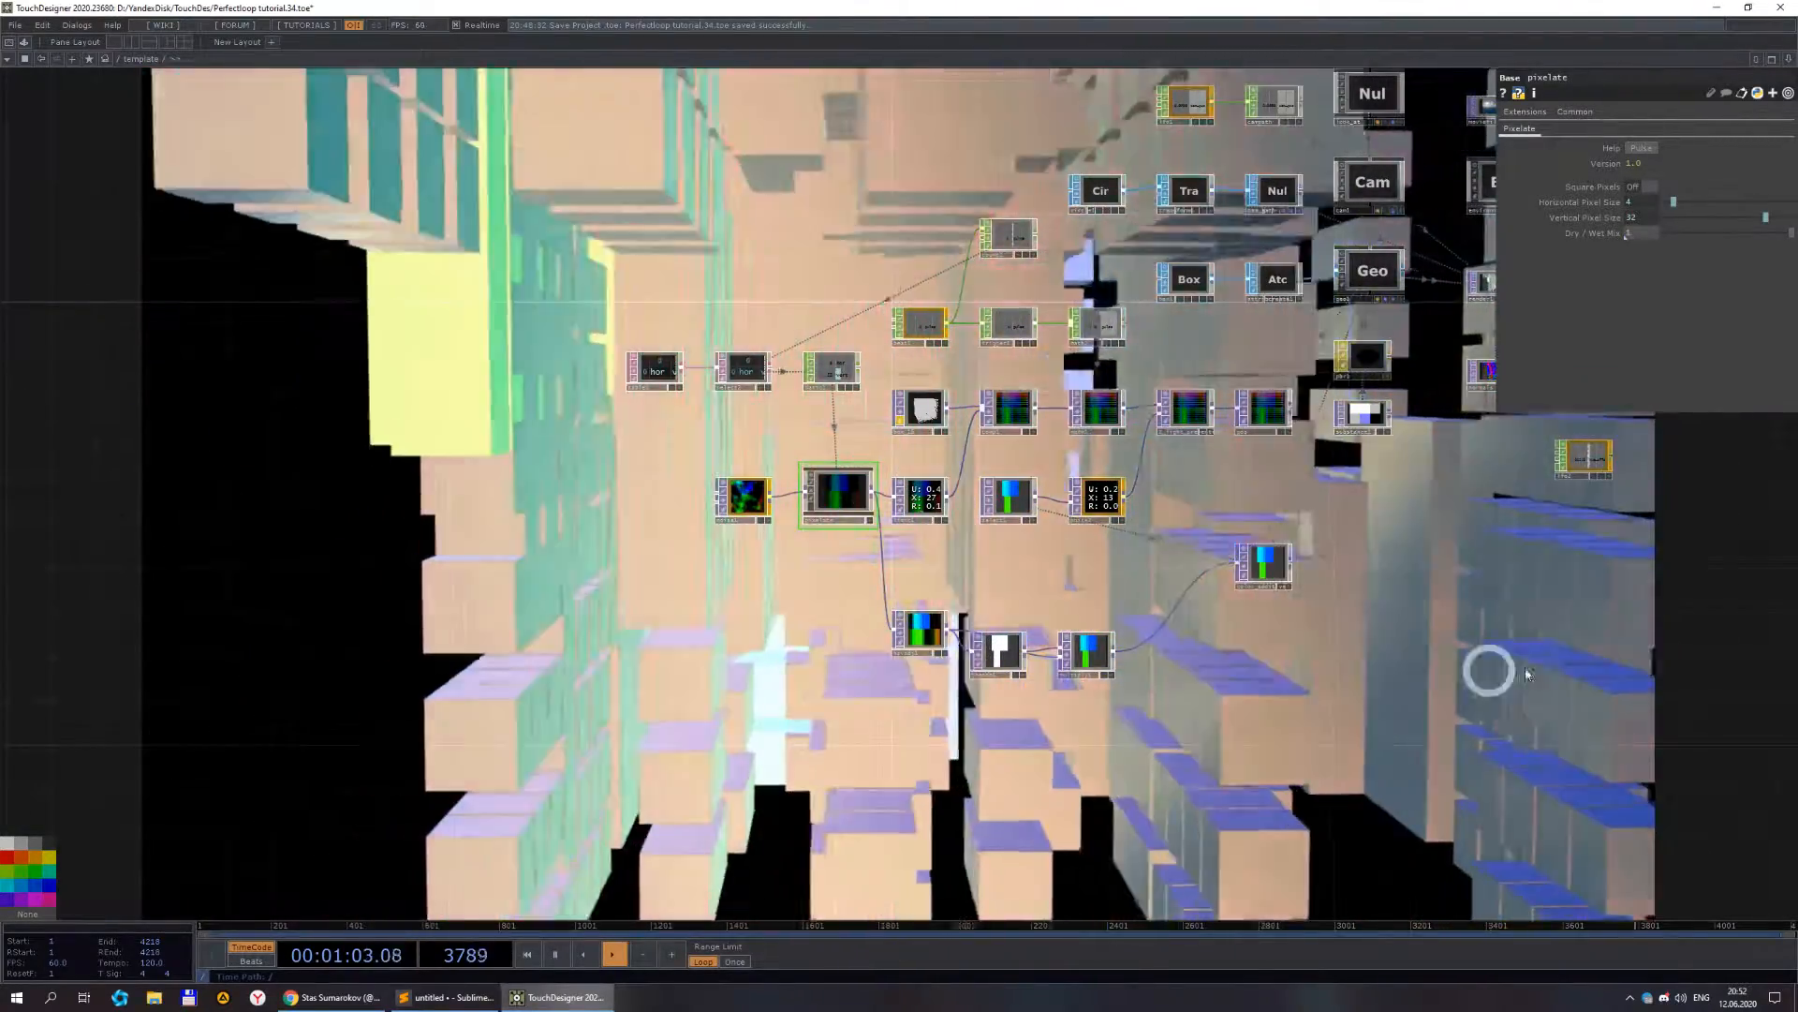
- Set pixelate's Dry / Wet Mix to 0 to compare the unpixelated noise, and restore it to 1
left_click_drag(1532, 664, 1218, 747)
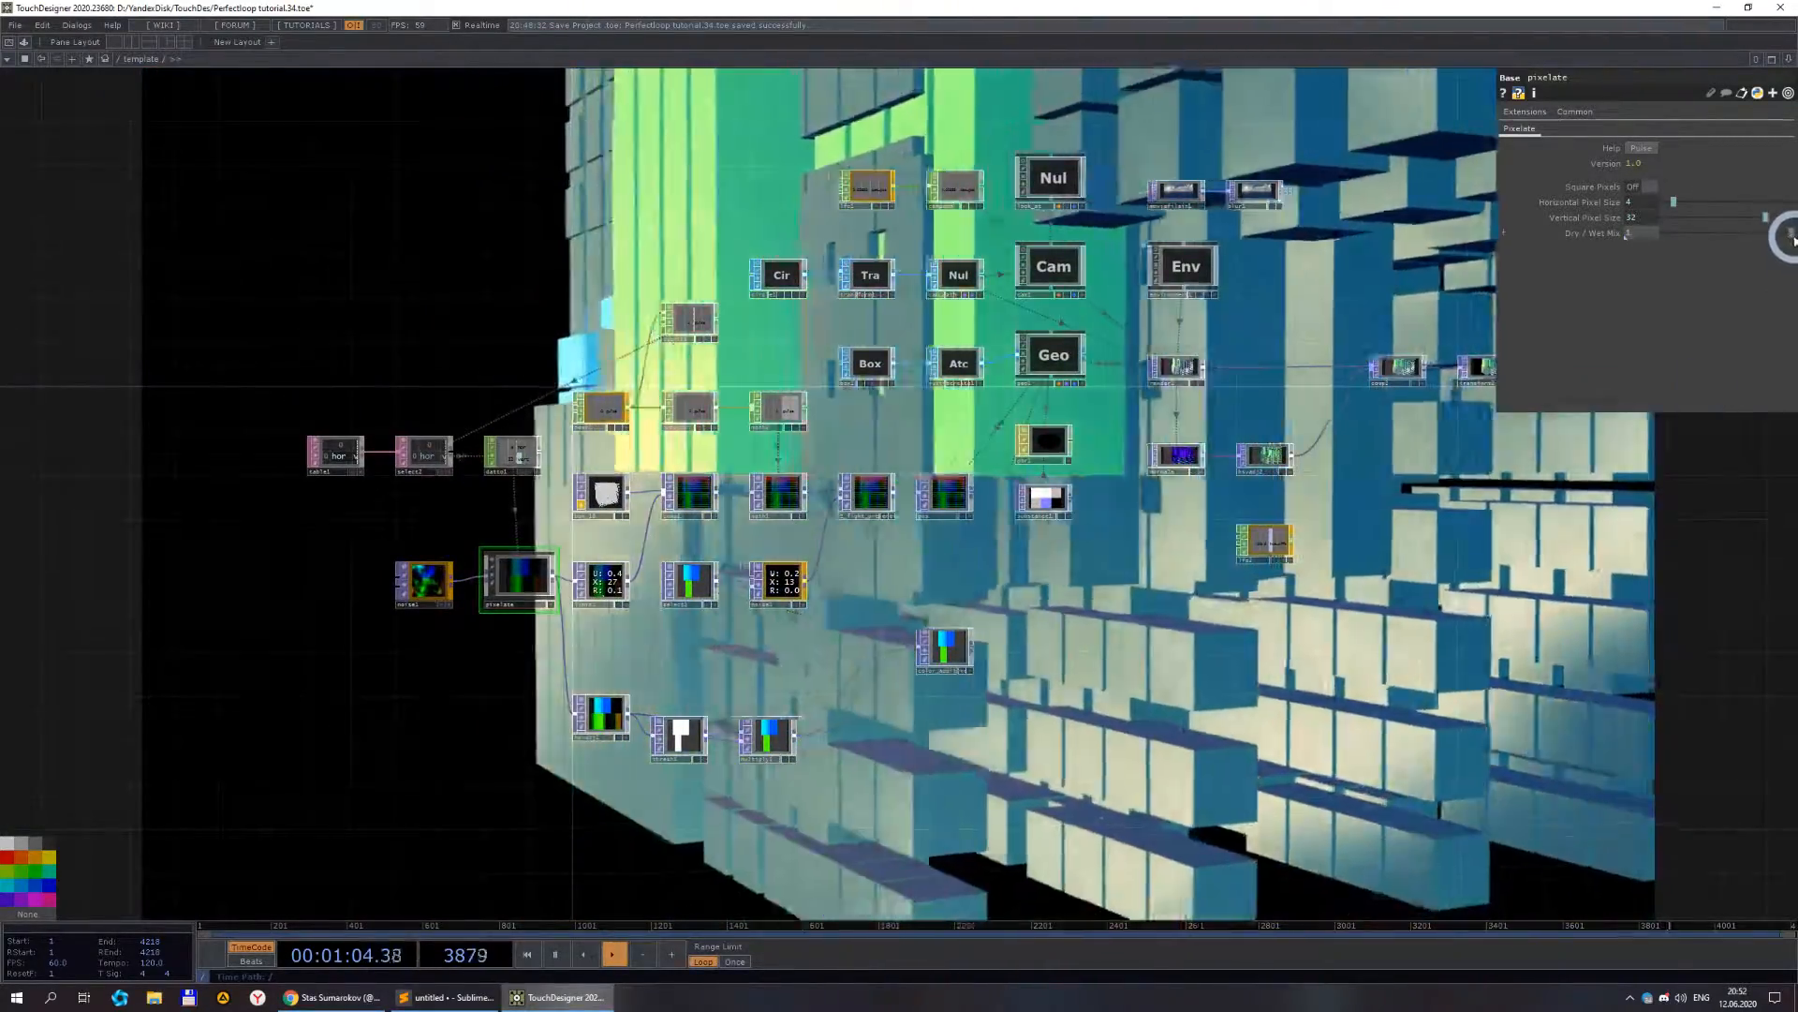
left_click_drag(1791, 235, 1598, 233)
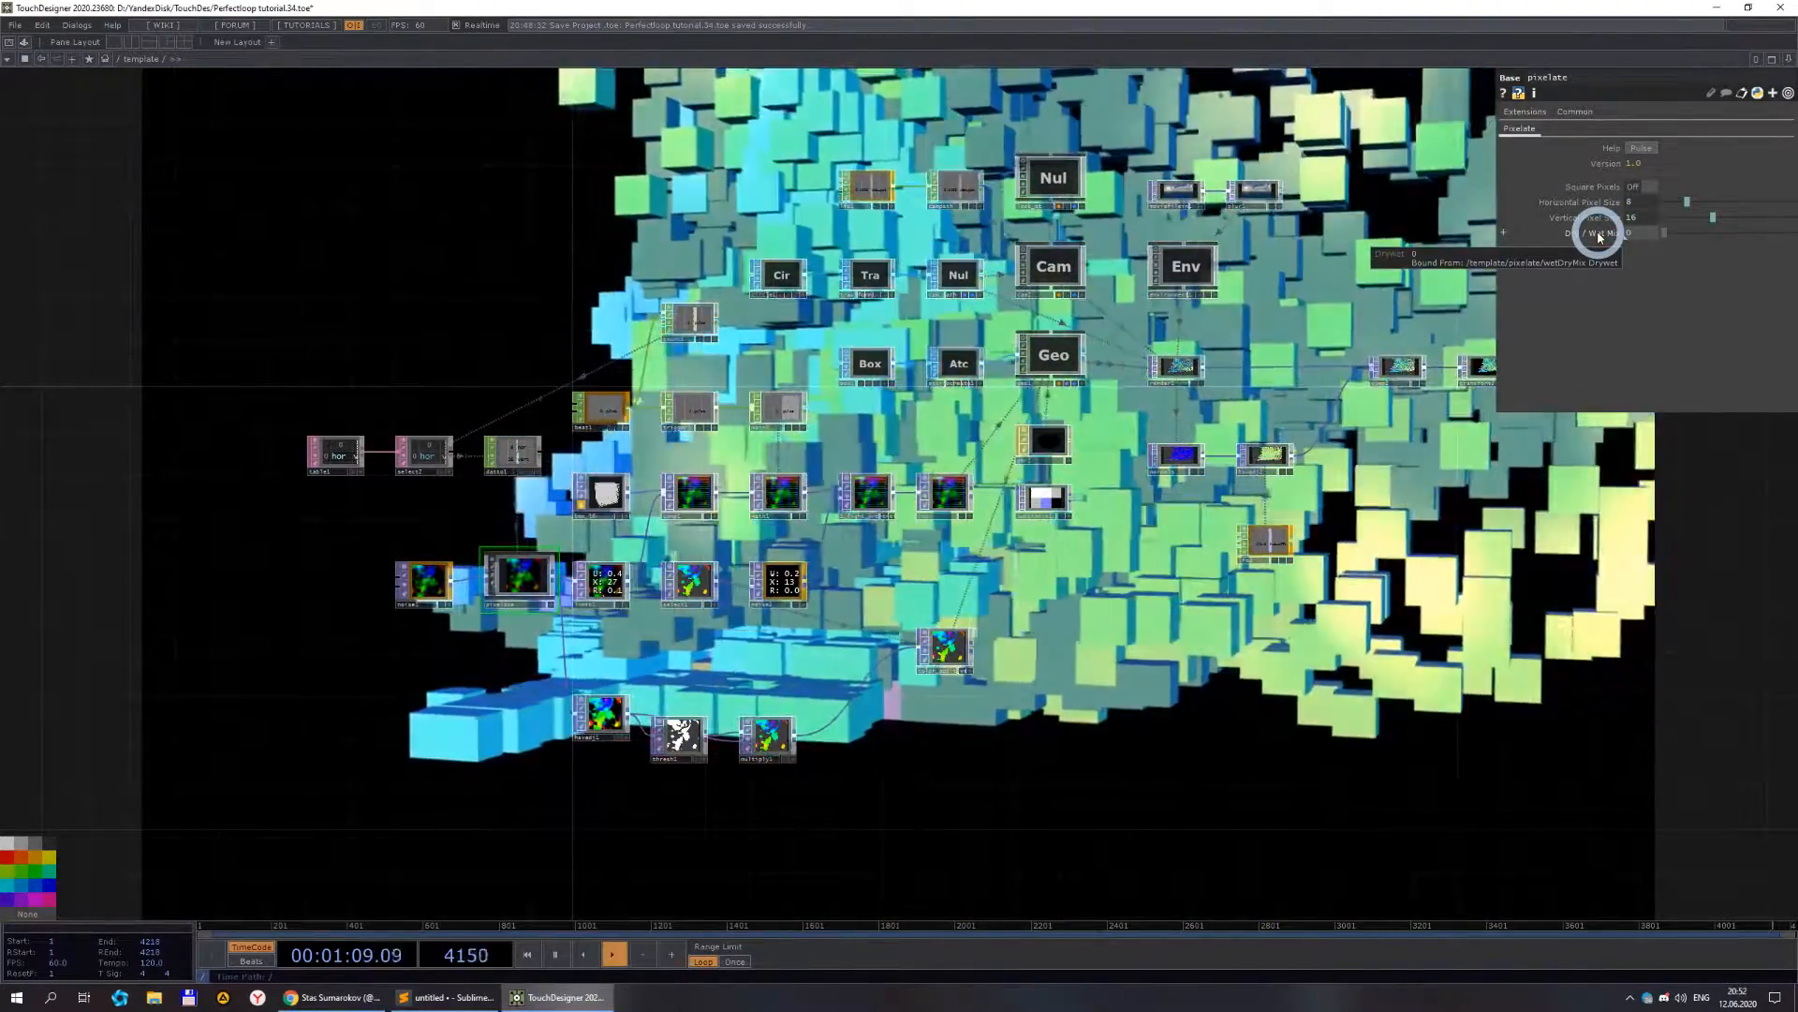
left_click_drag(1598, 233, 1791, 231)
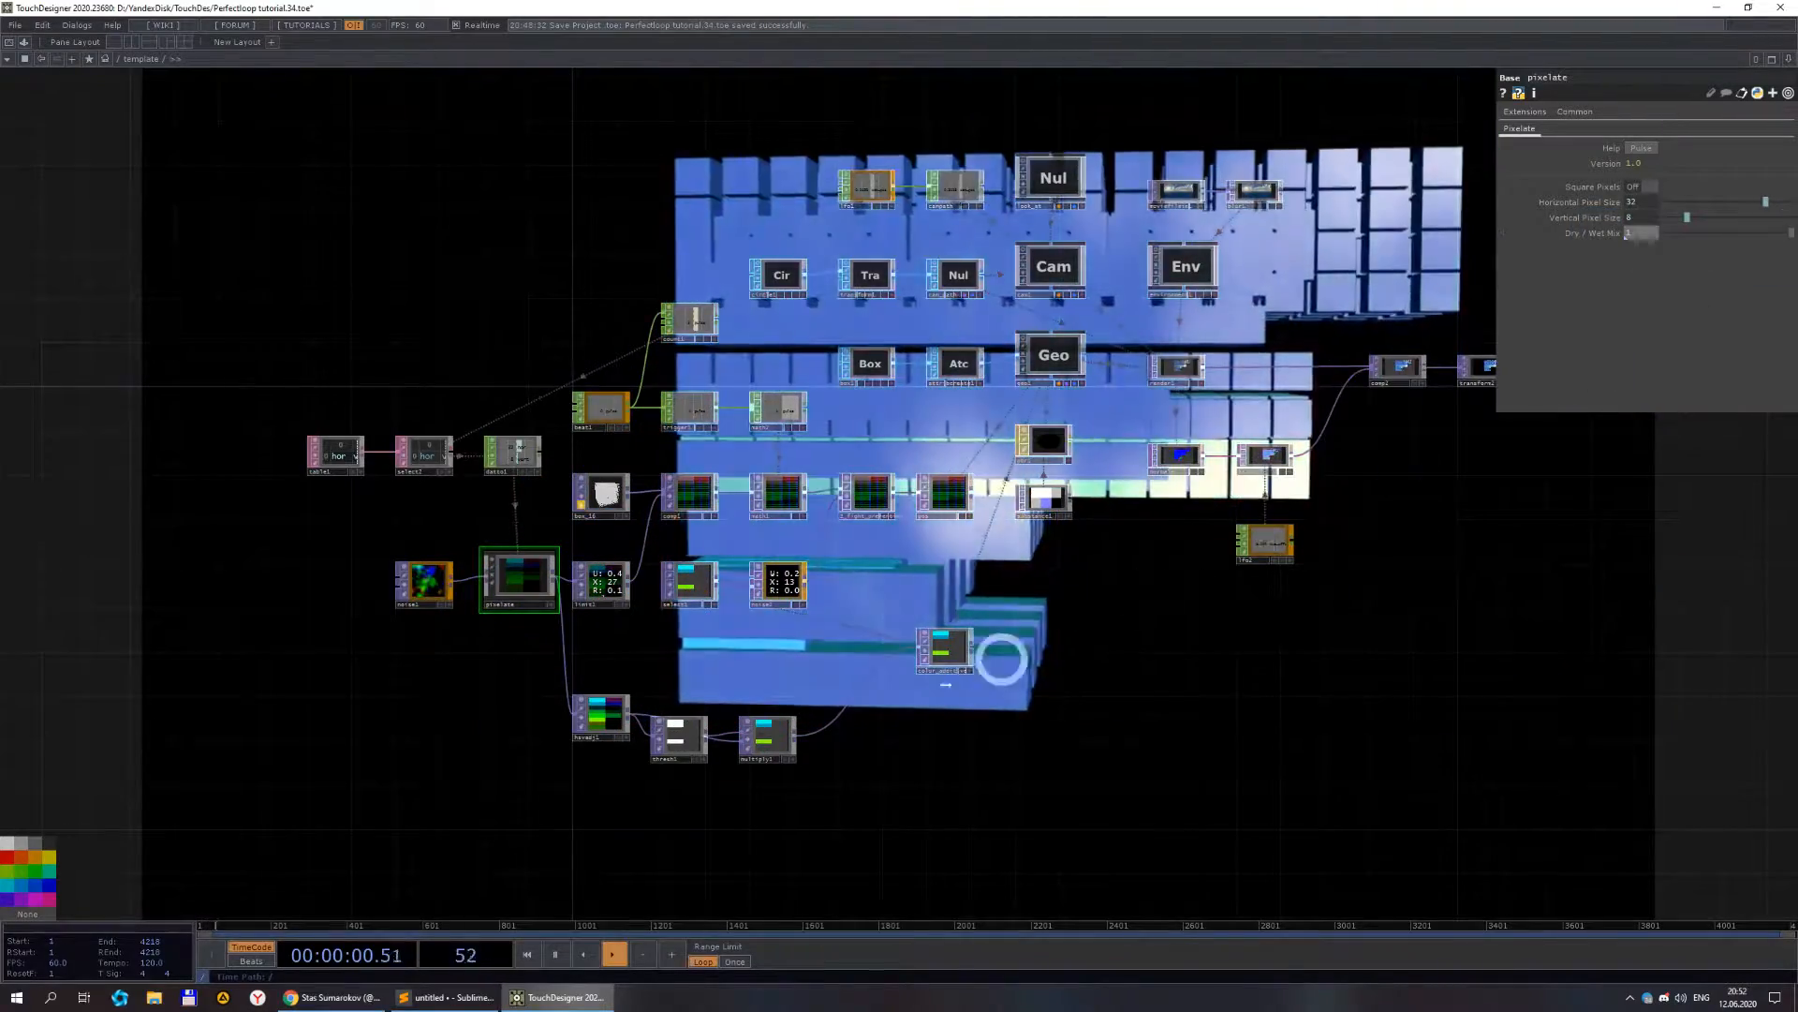
- Examine the hor and vert pixel-size pairs in table1 and the row that select2 passes on to datto1
left_click_drag(1067, 767, 1197, 775)
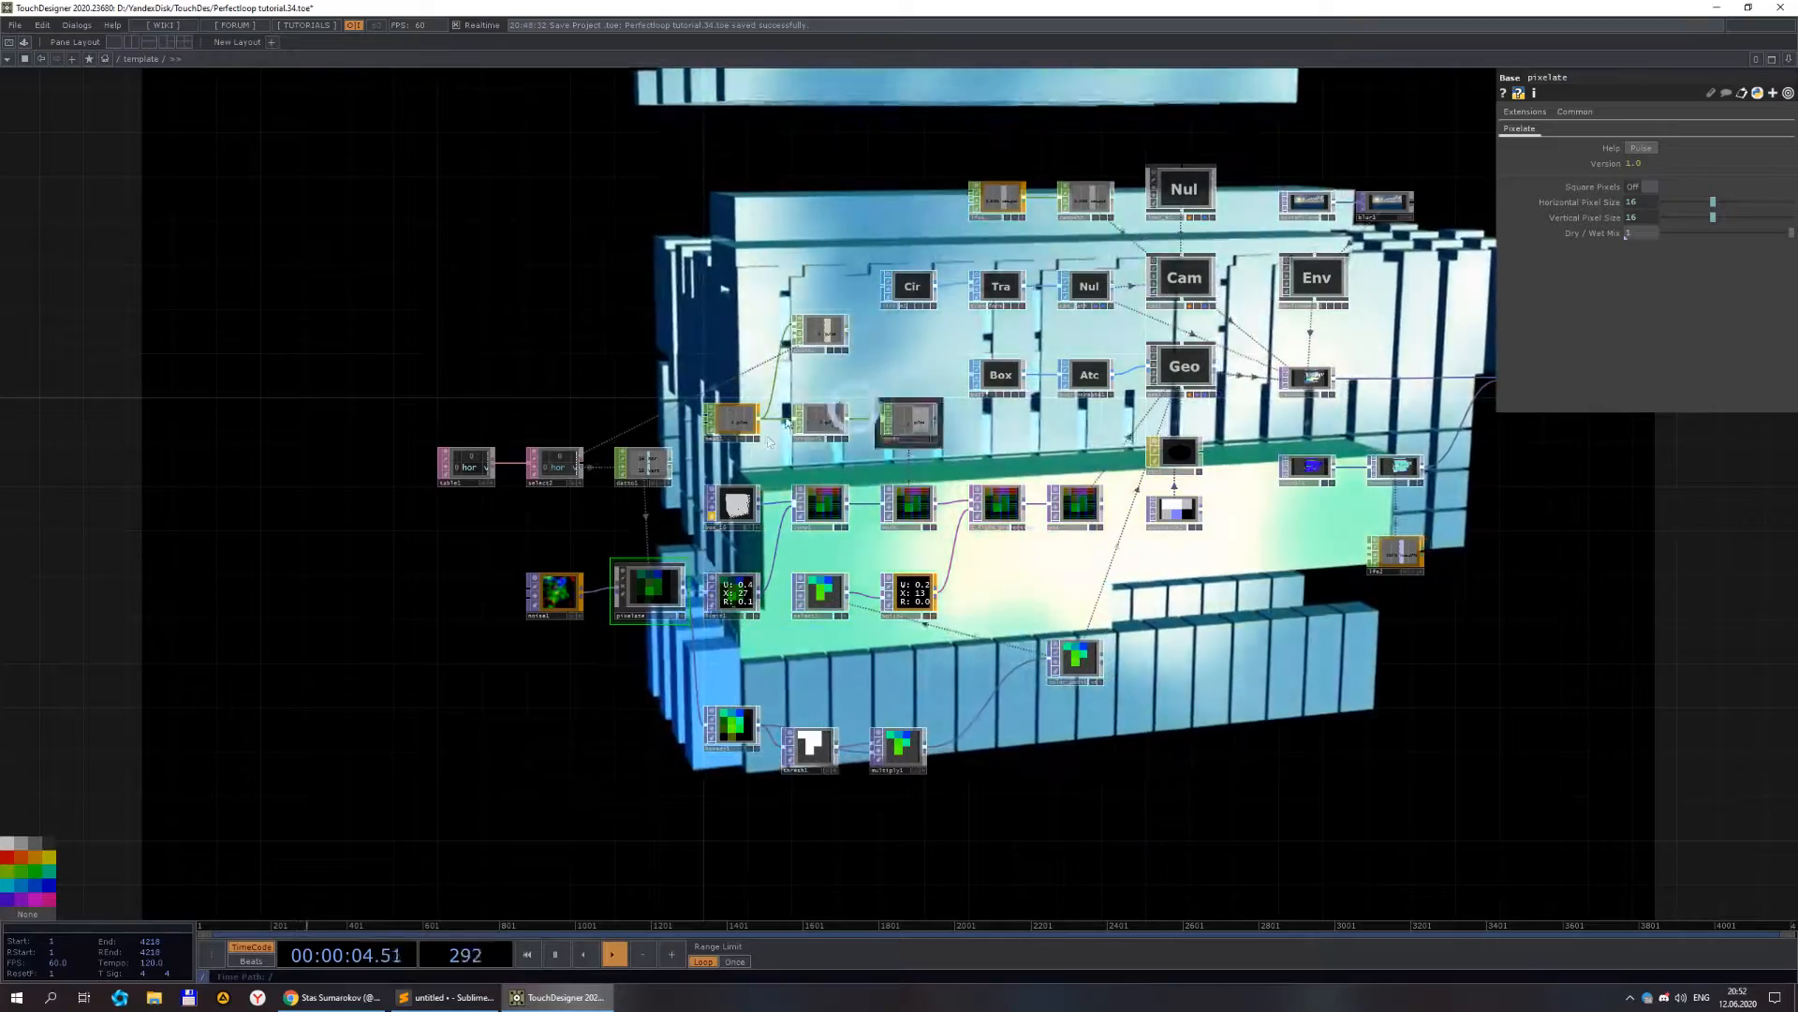
scroll(478, 473, "up", 5)
scroll(660, 595, "up", 3)
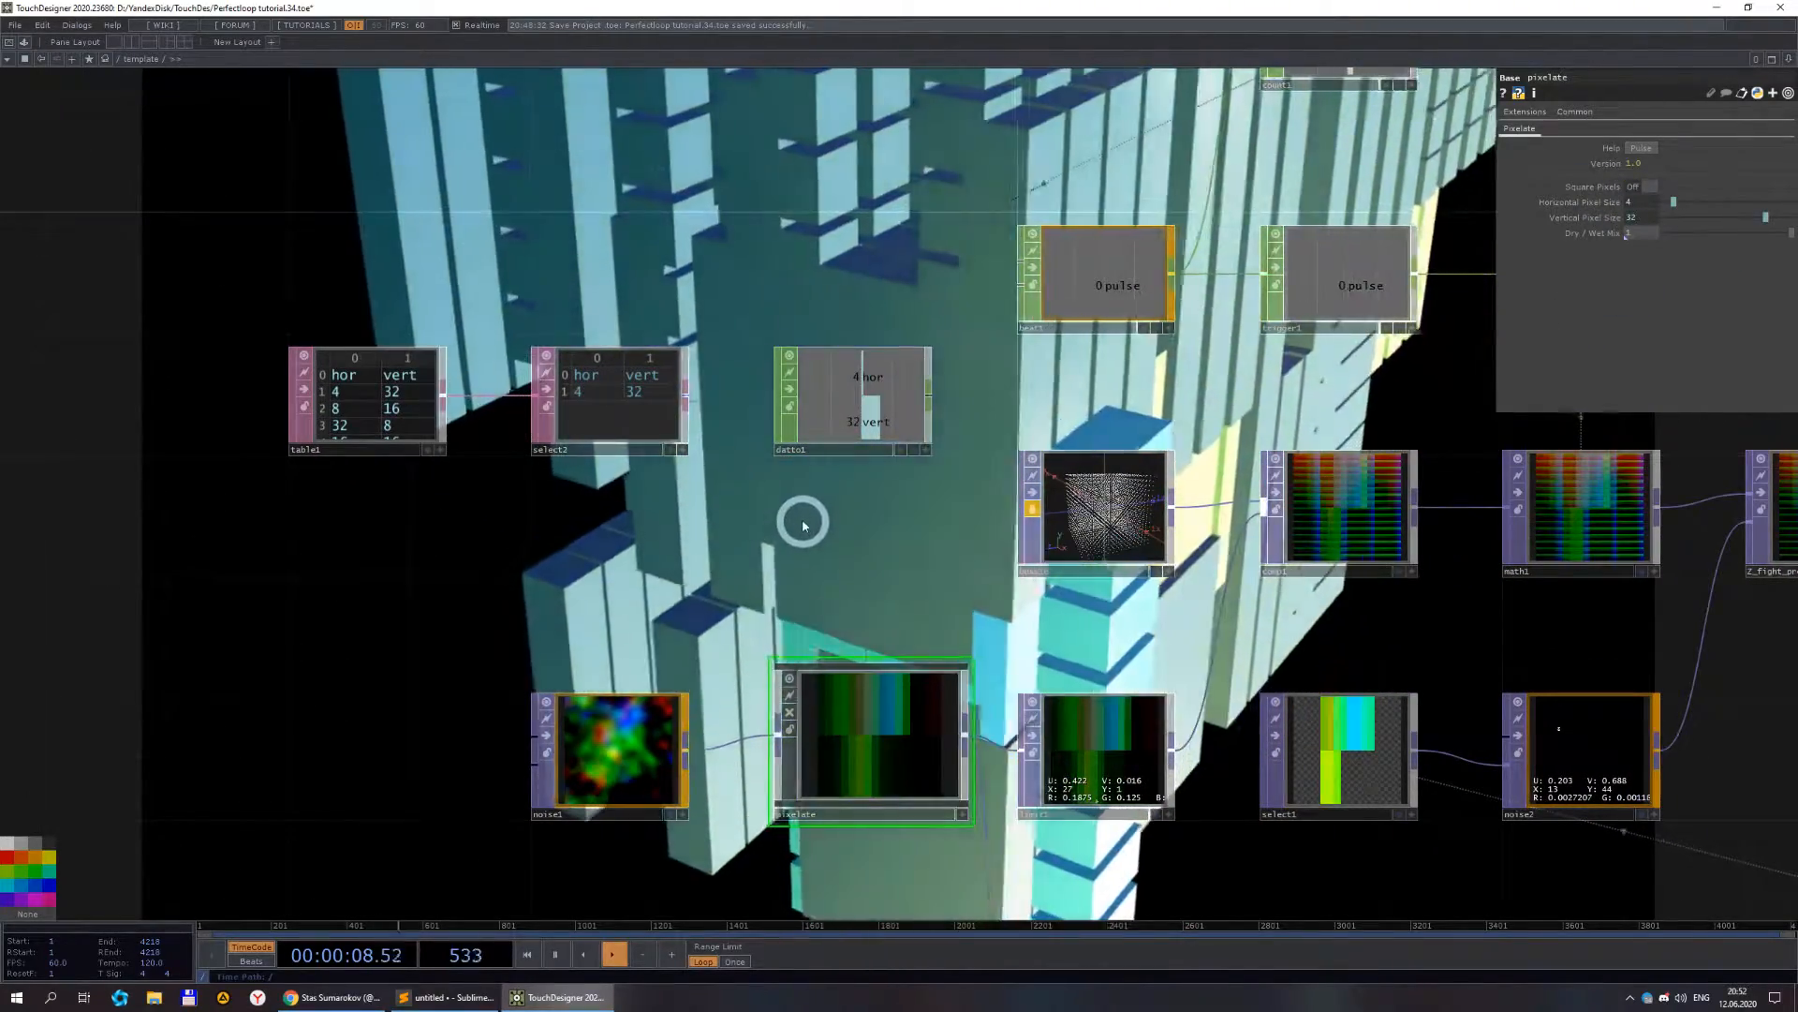
scroll(803, 526, "down", 3)
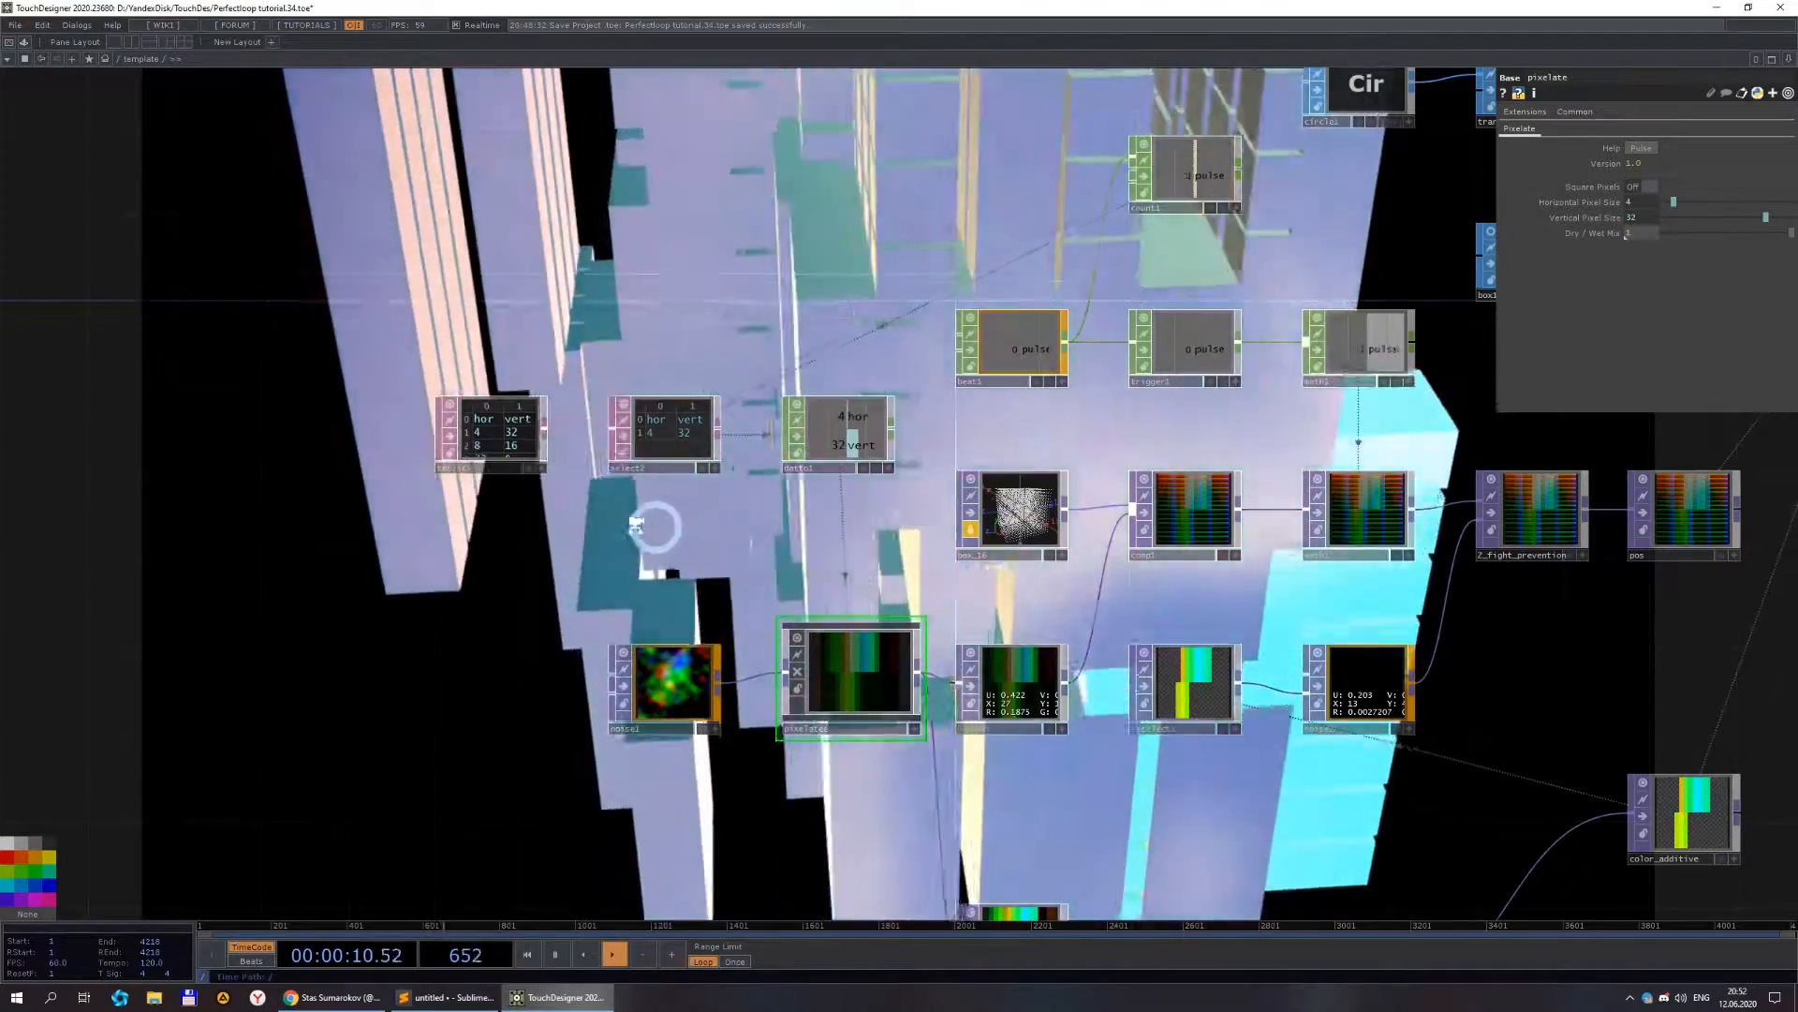
scroll(646, 531, "up", 10)
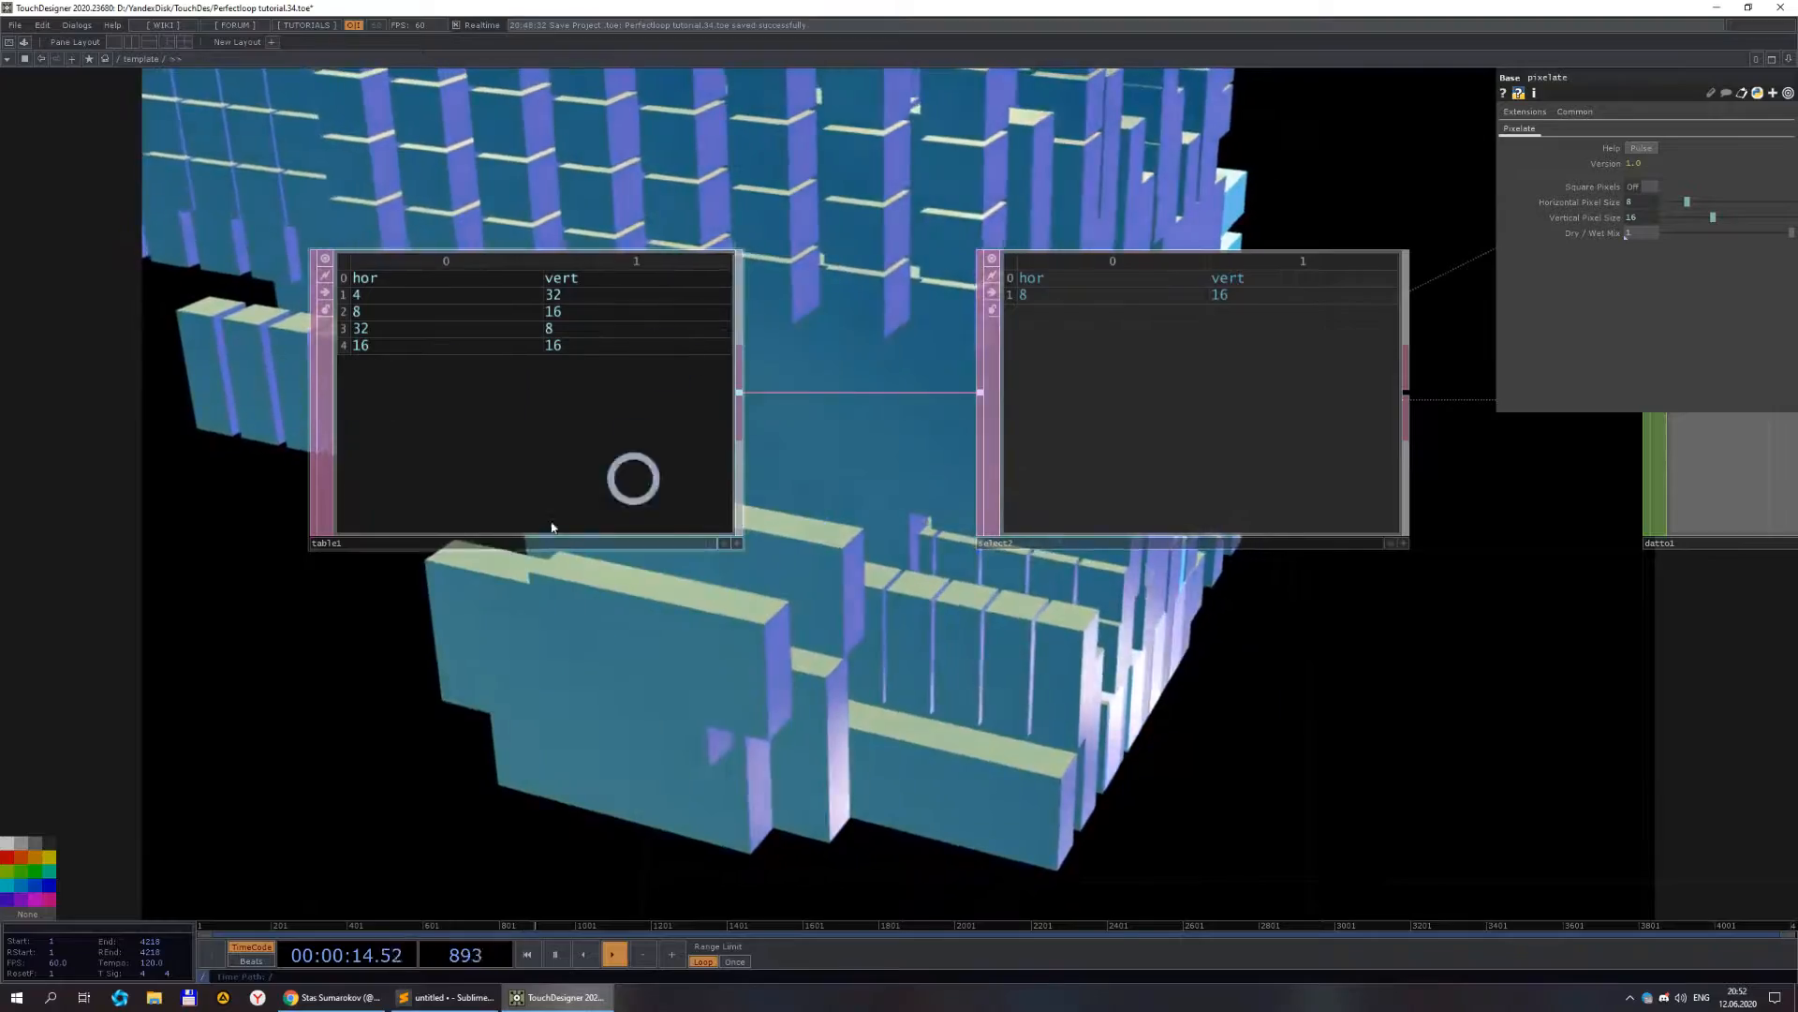
left_click_drag(1135, 679, 474, 541)
scroll(472, 538, "down", 3)
- Show the parameters of select2 and count1 to check how the counter drives the start and end row index
left_click(452, 436)
scroll(686, 510, "down", 6)
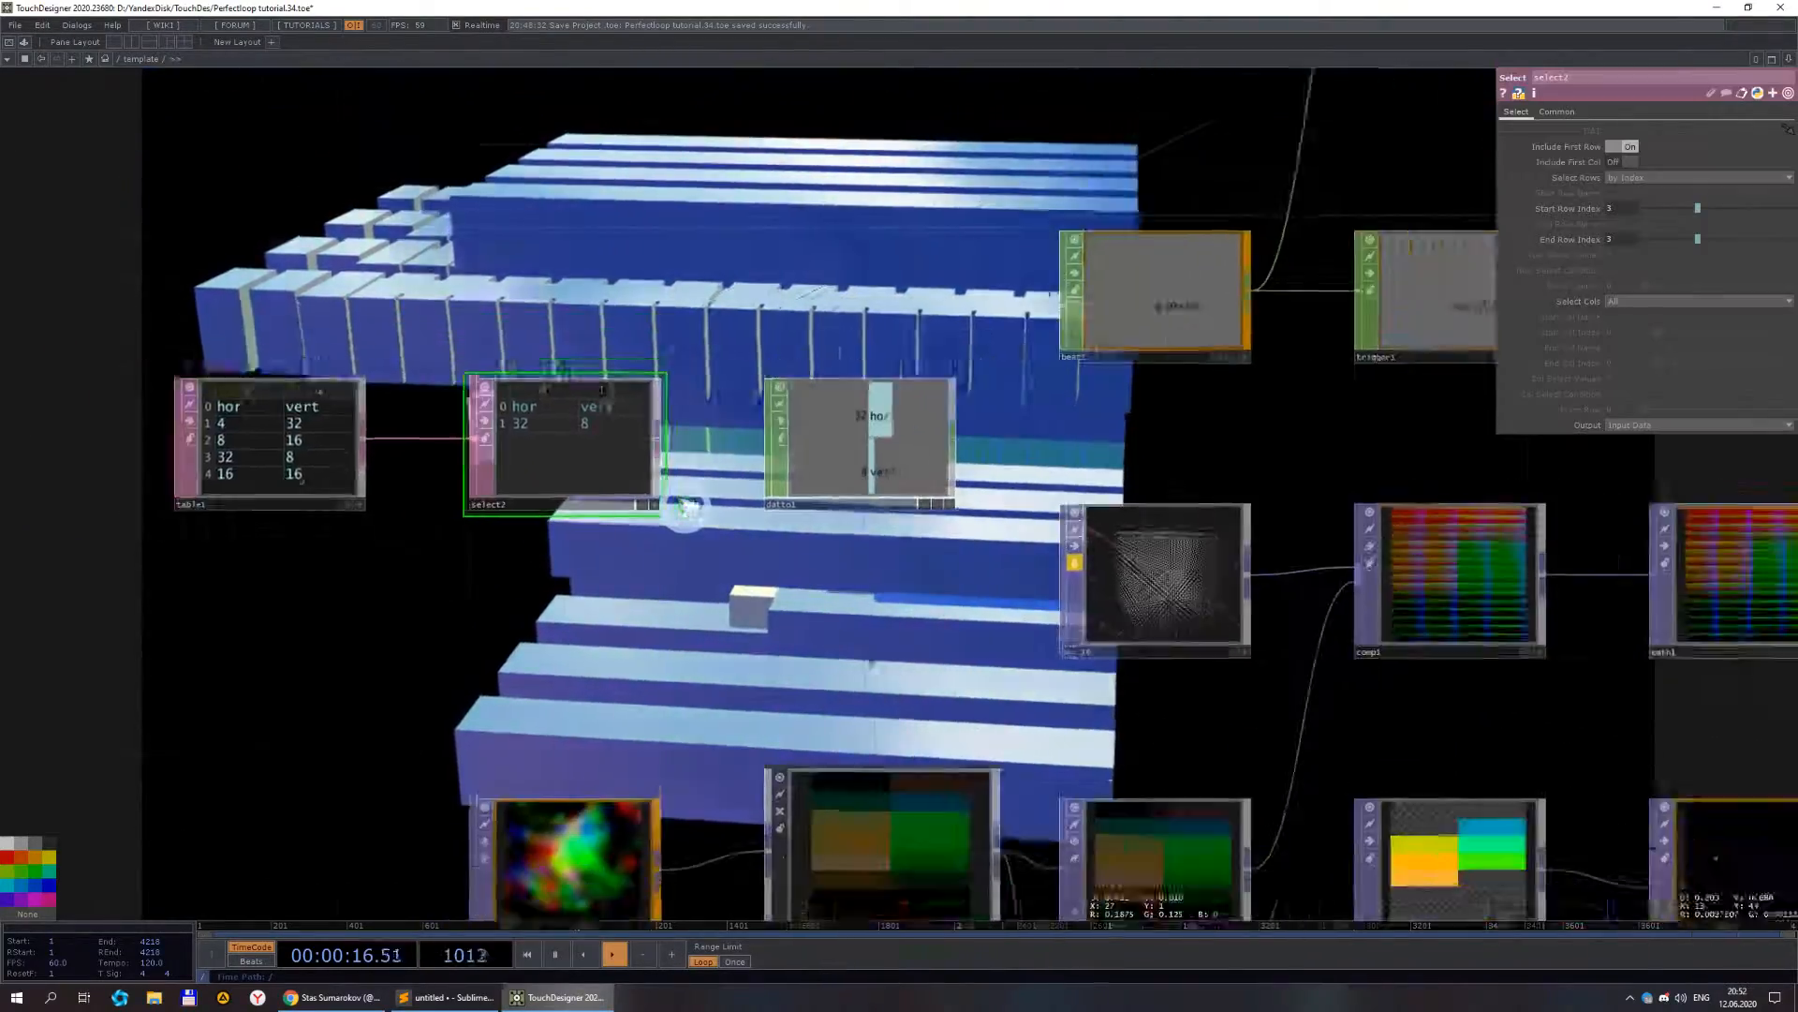
left_click_drag(927, 382, 798, 555)
left_click(1228, 243)
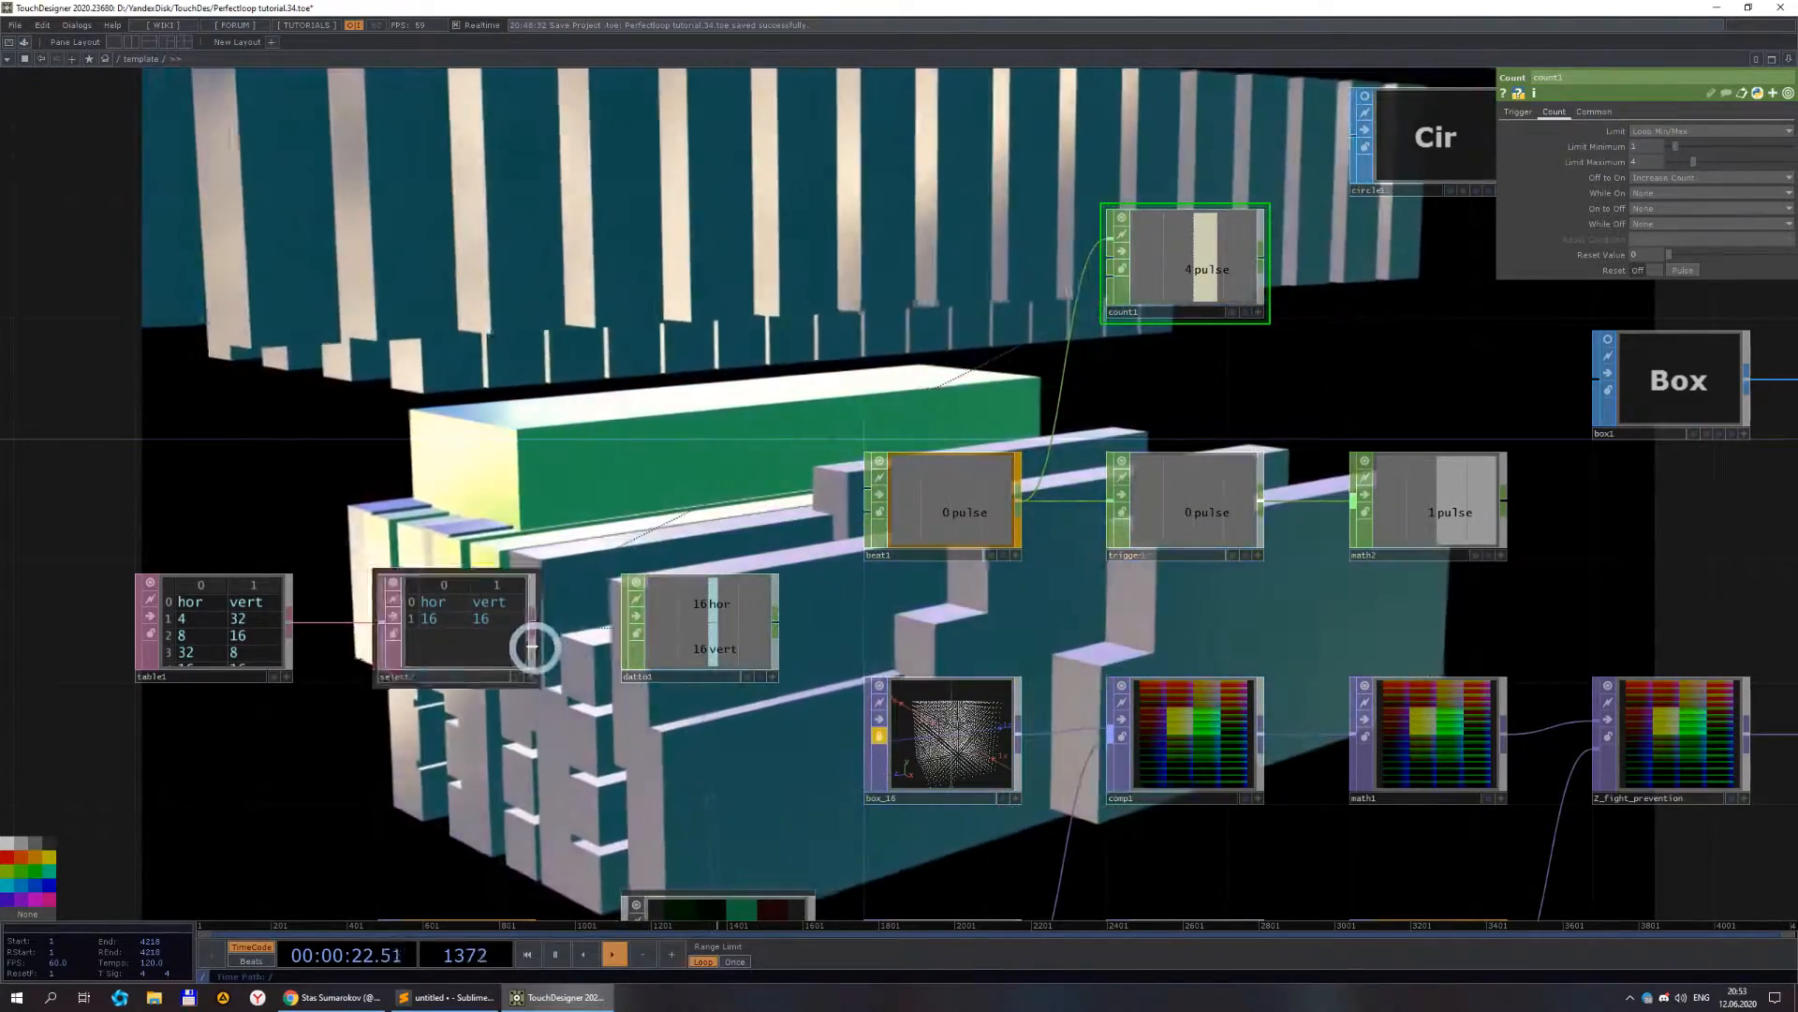
left_click(482, 626)
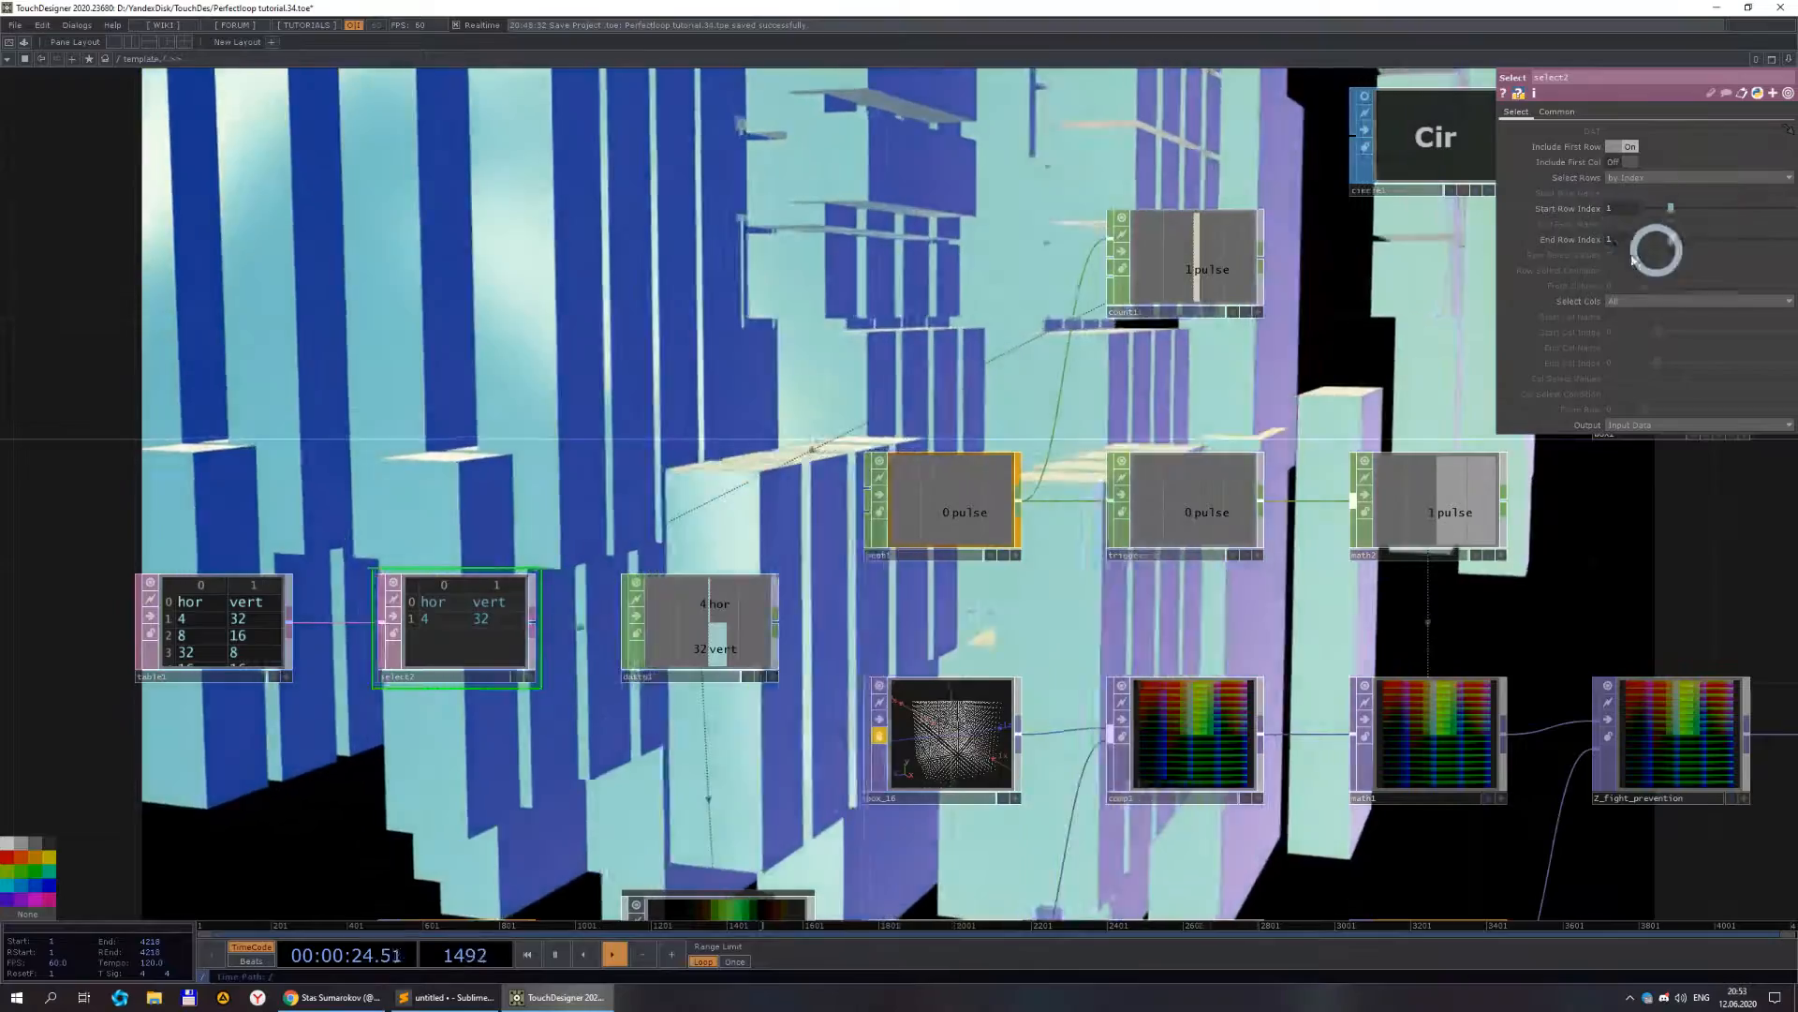
- Show pixelate's parameters again and check its horizontal and vertical pixel sizes against the selected table row
scroll(785, 655, "down", 3)
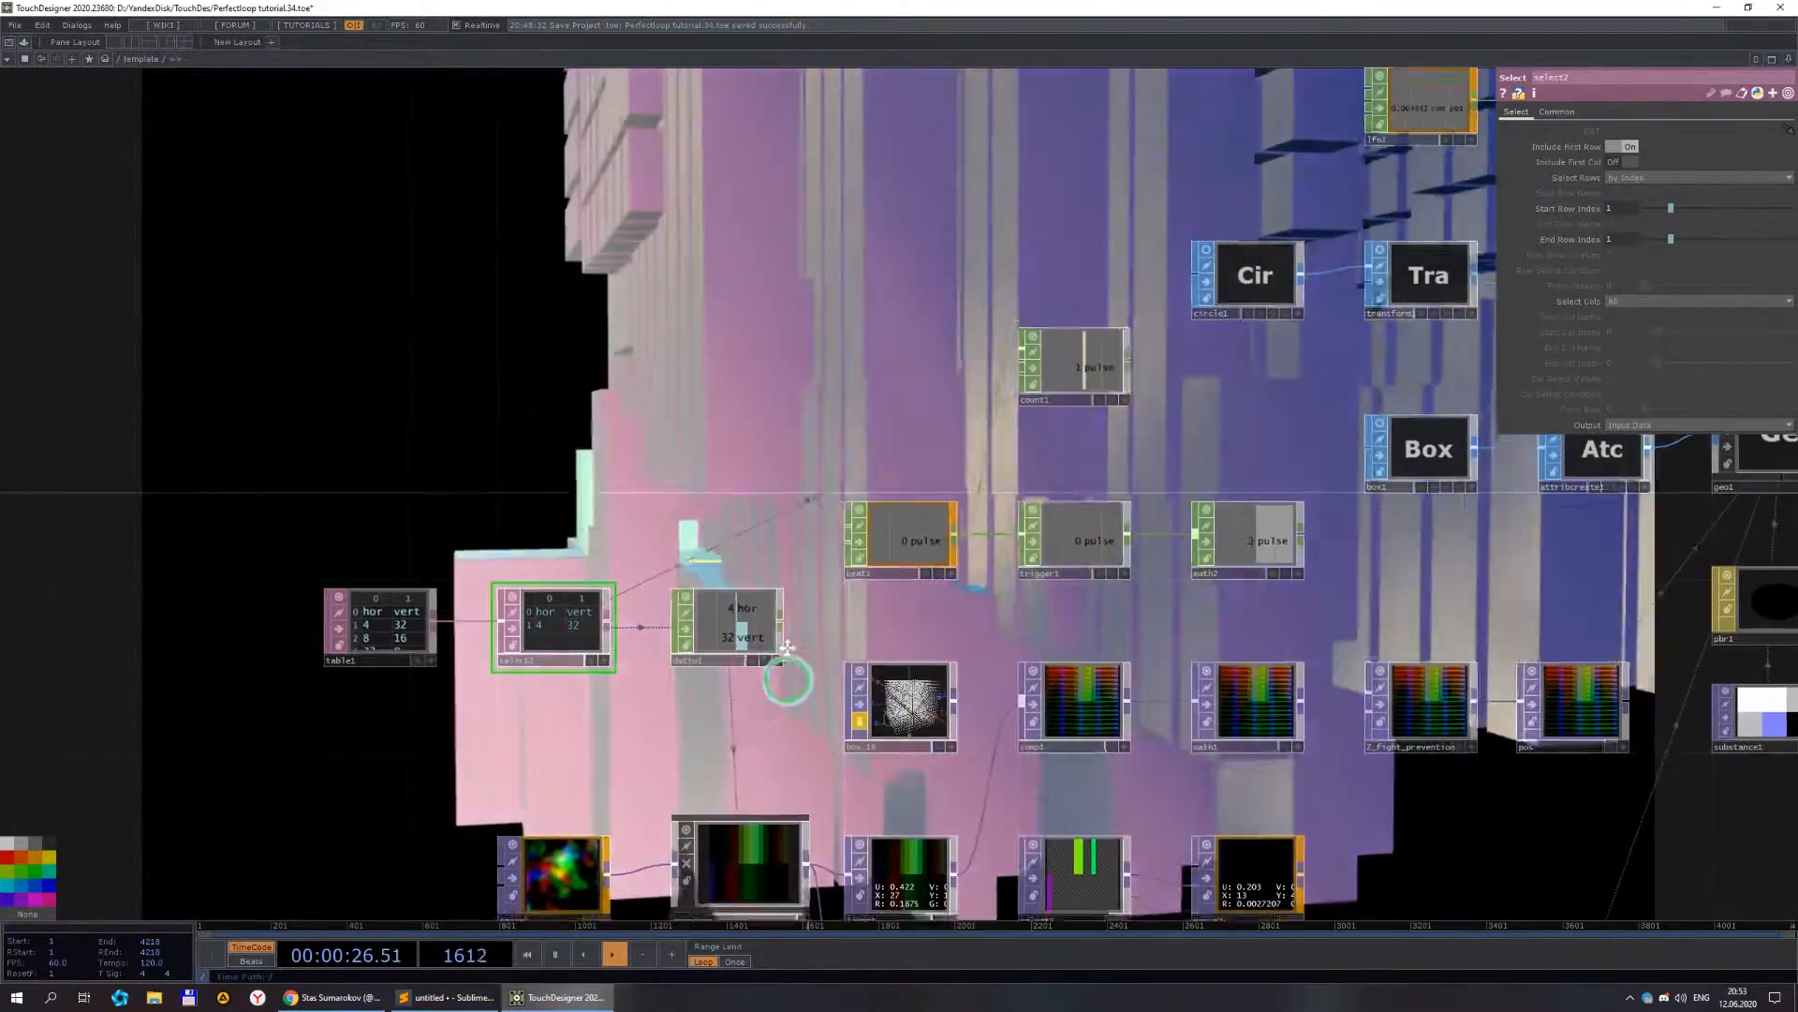
left_click_drag(785, 702, 762, 373)
left_click(762, 574)
scroll(777, 567, "up", 5)
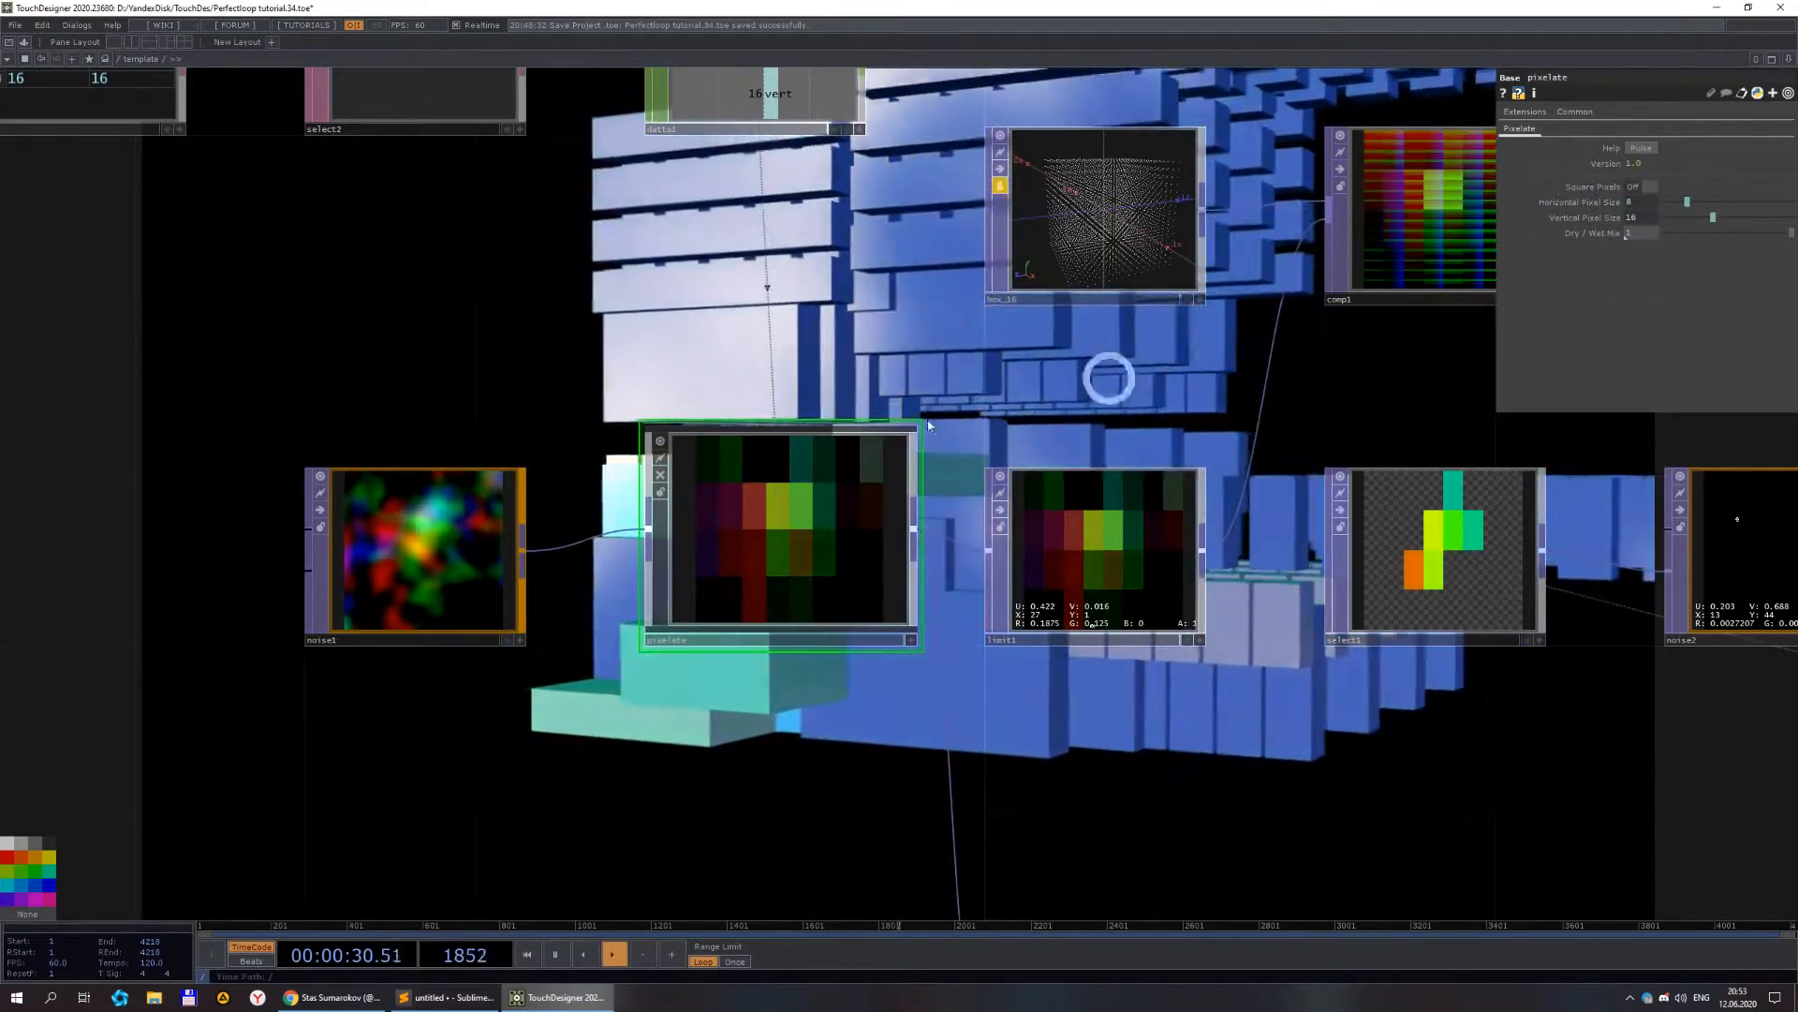
- Show limit1's Quantize parameters and examine the value step that rounds the pixelated noise
scroll(712, 461, "down", 5)
left_click_drag(995, 633, 808, 598)
scroll(773, 448, "up", 5)
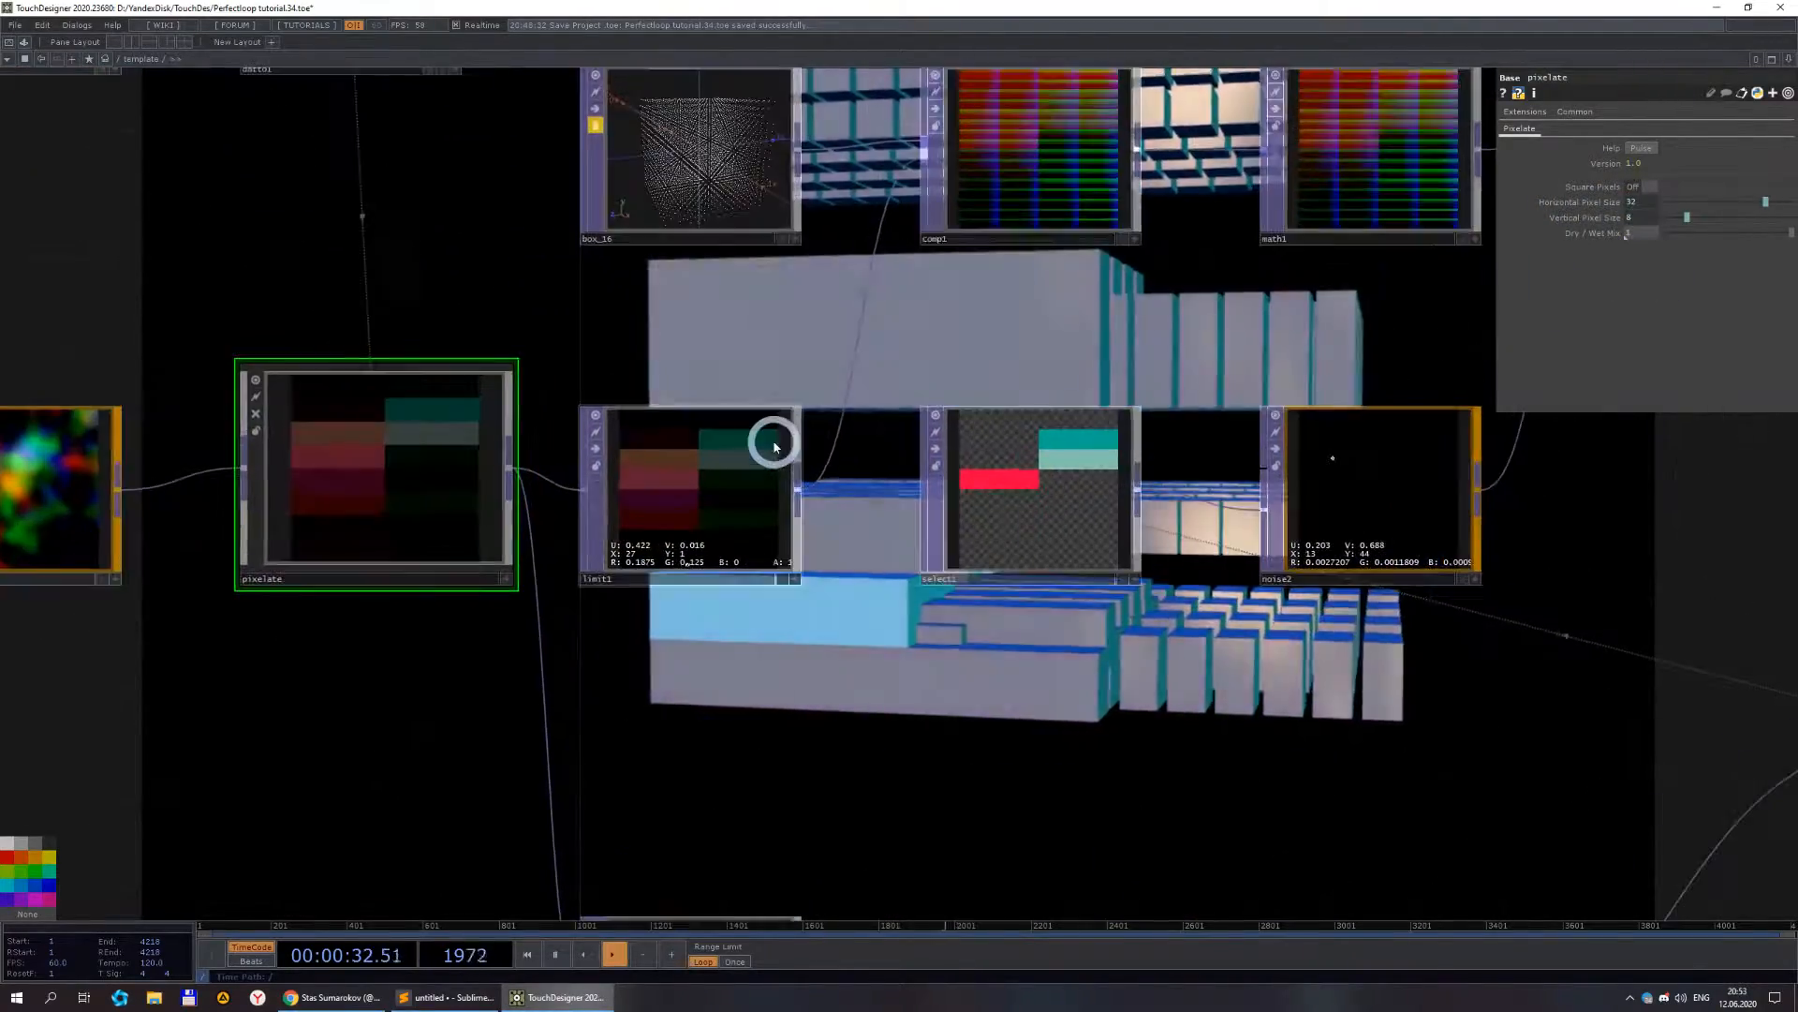
scroll(774, 447, "down", 3)
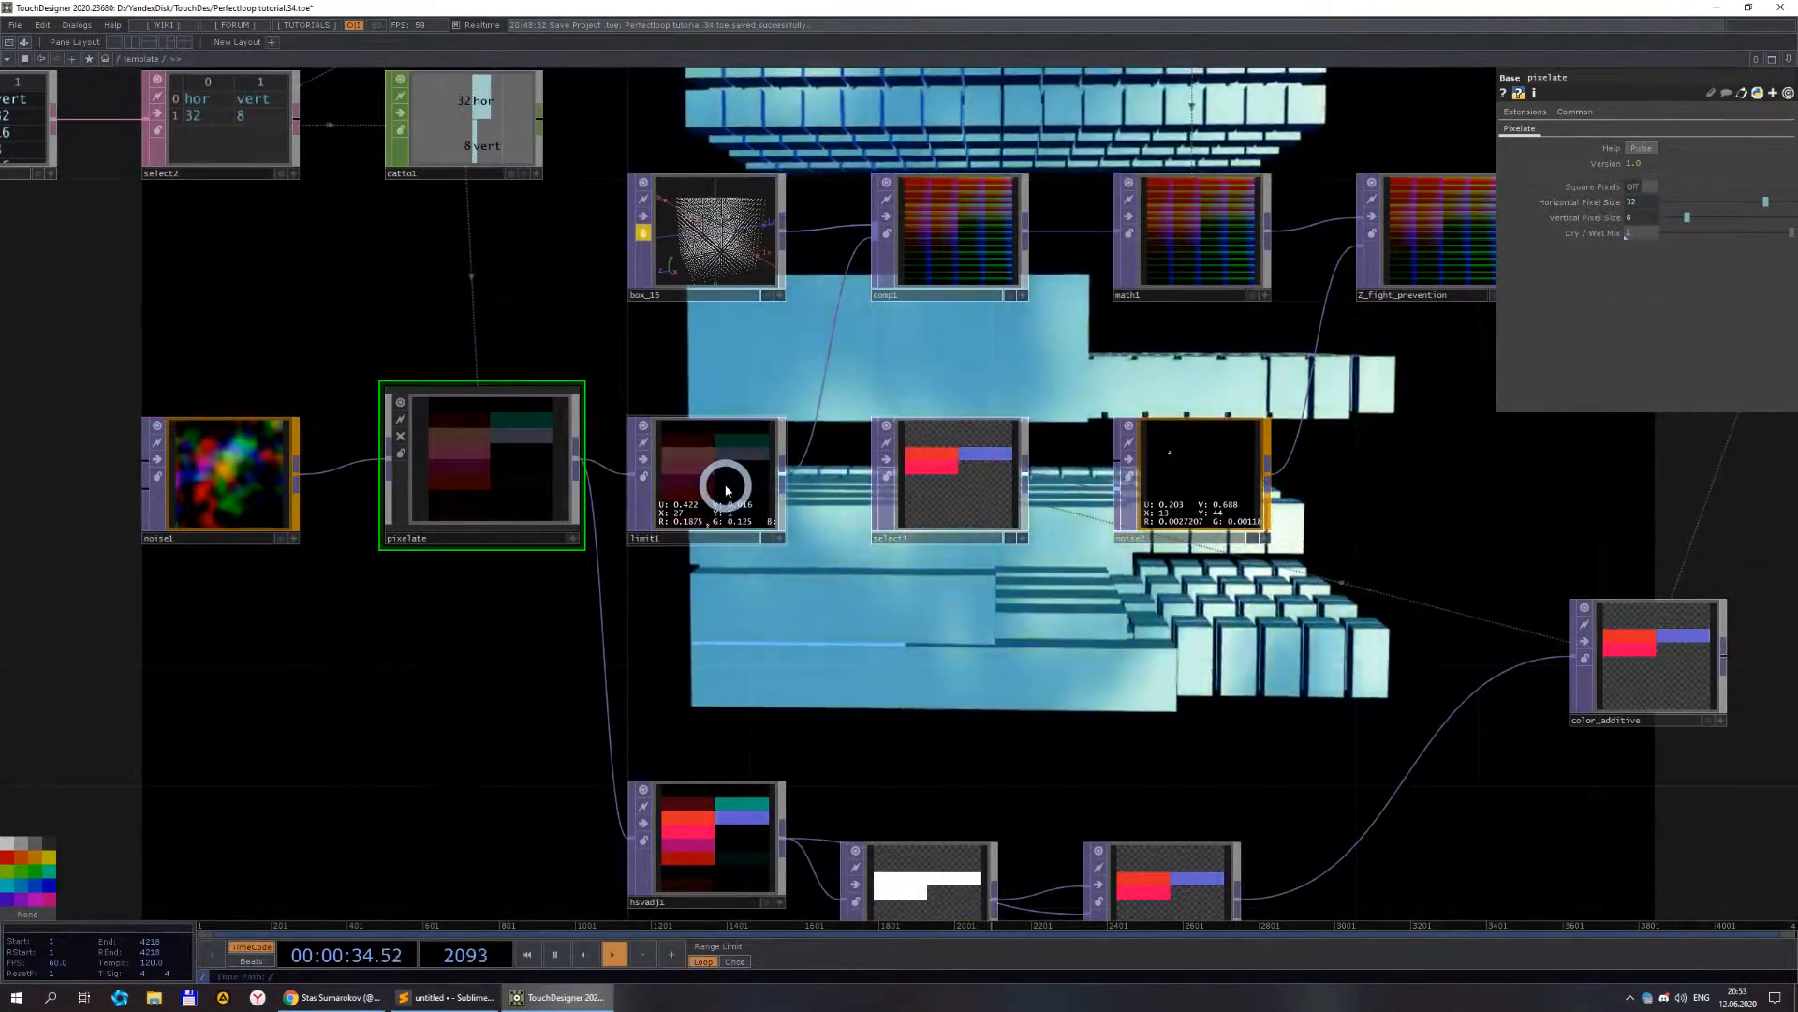
left_click(727, 489)
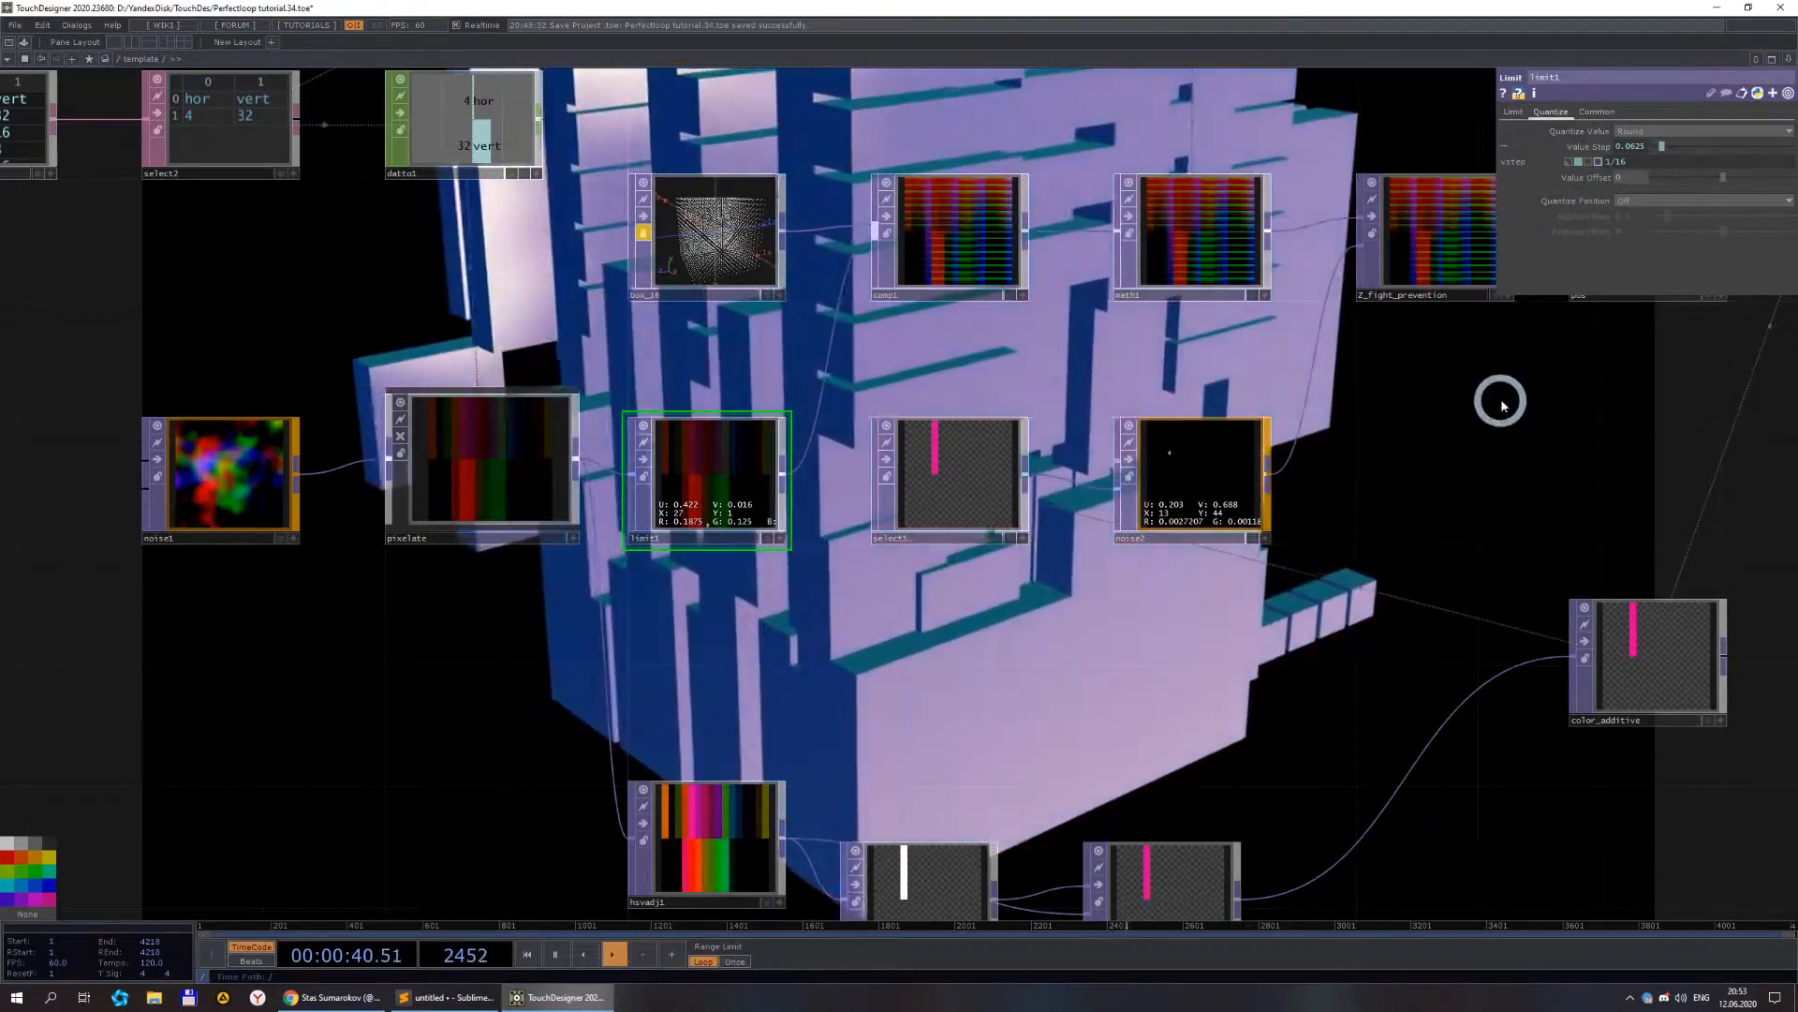
- Save the project as the next numbered version, Perfectloop tutorial.35.toe
scroll(1297, 479, "down", 2)
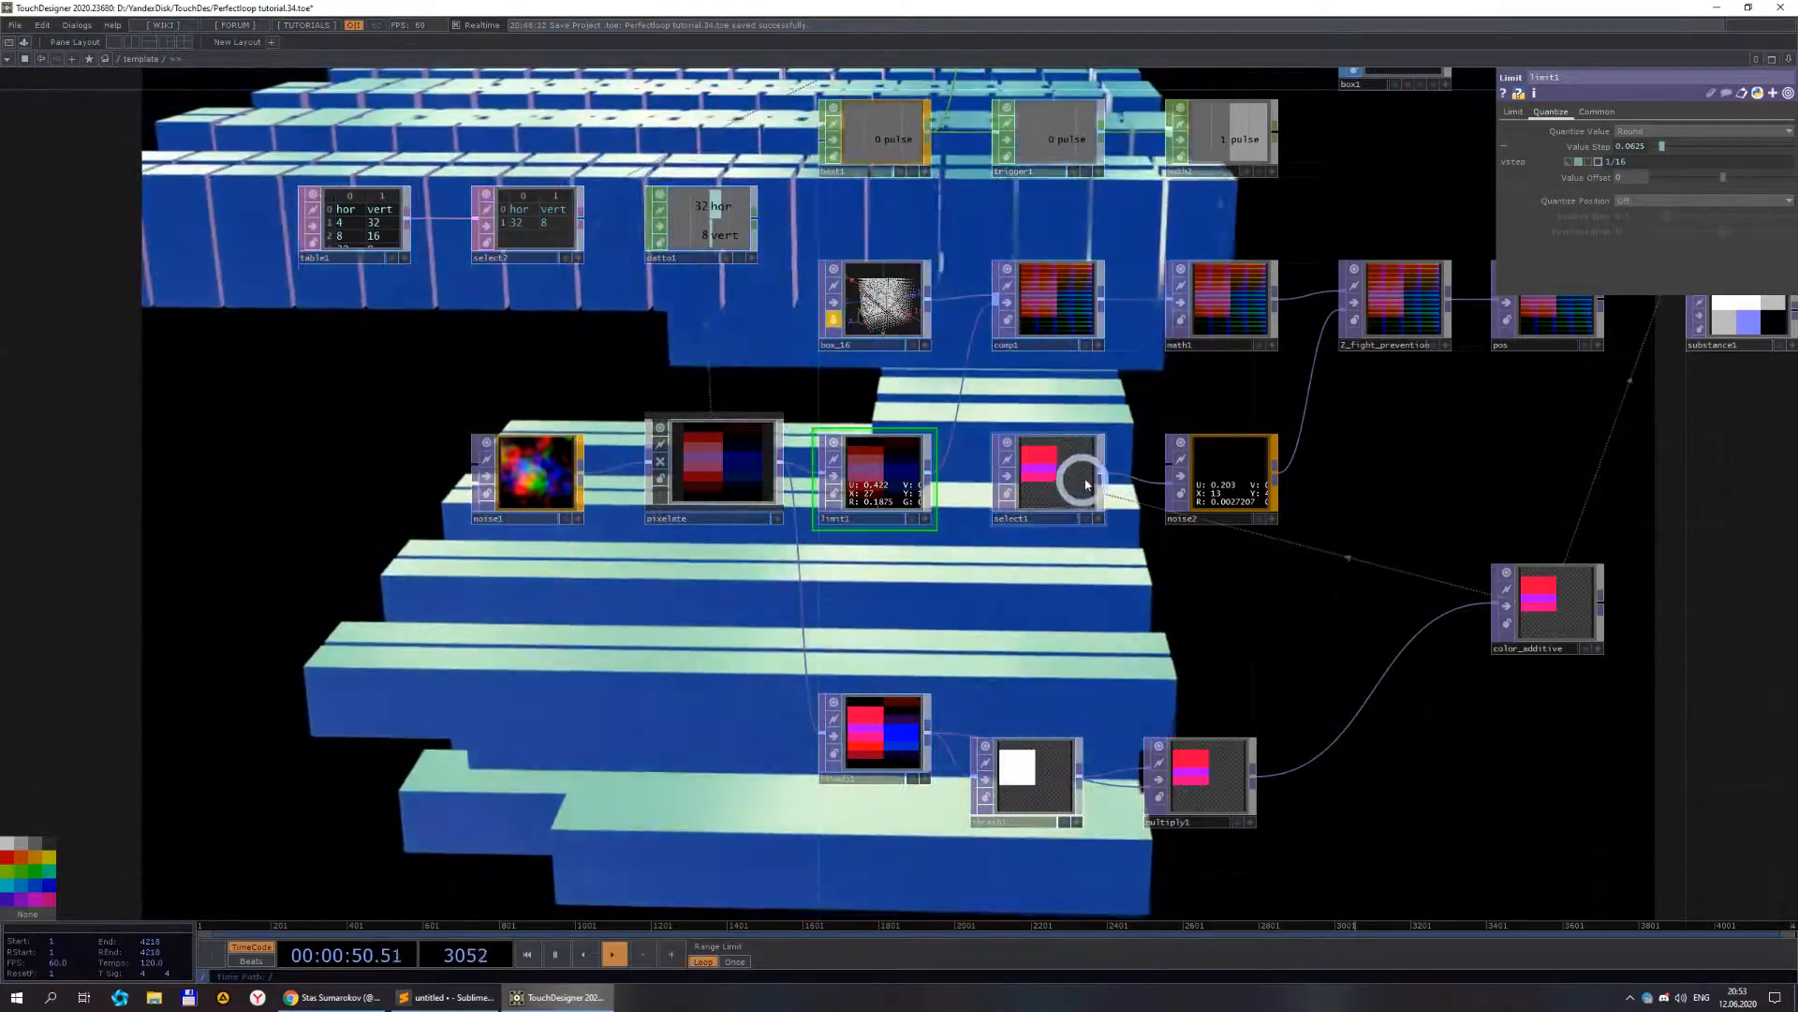
key("ctrl+s")
left_click_drag(1075, 417, 1048, 520)
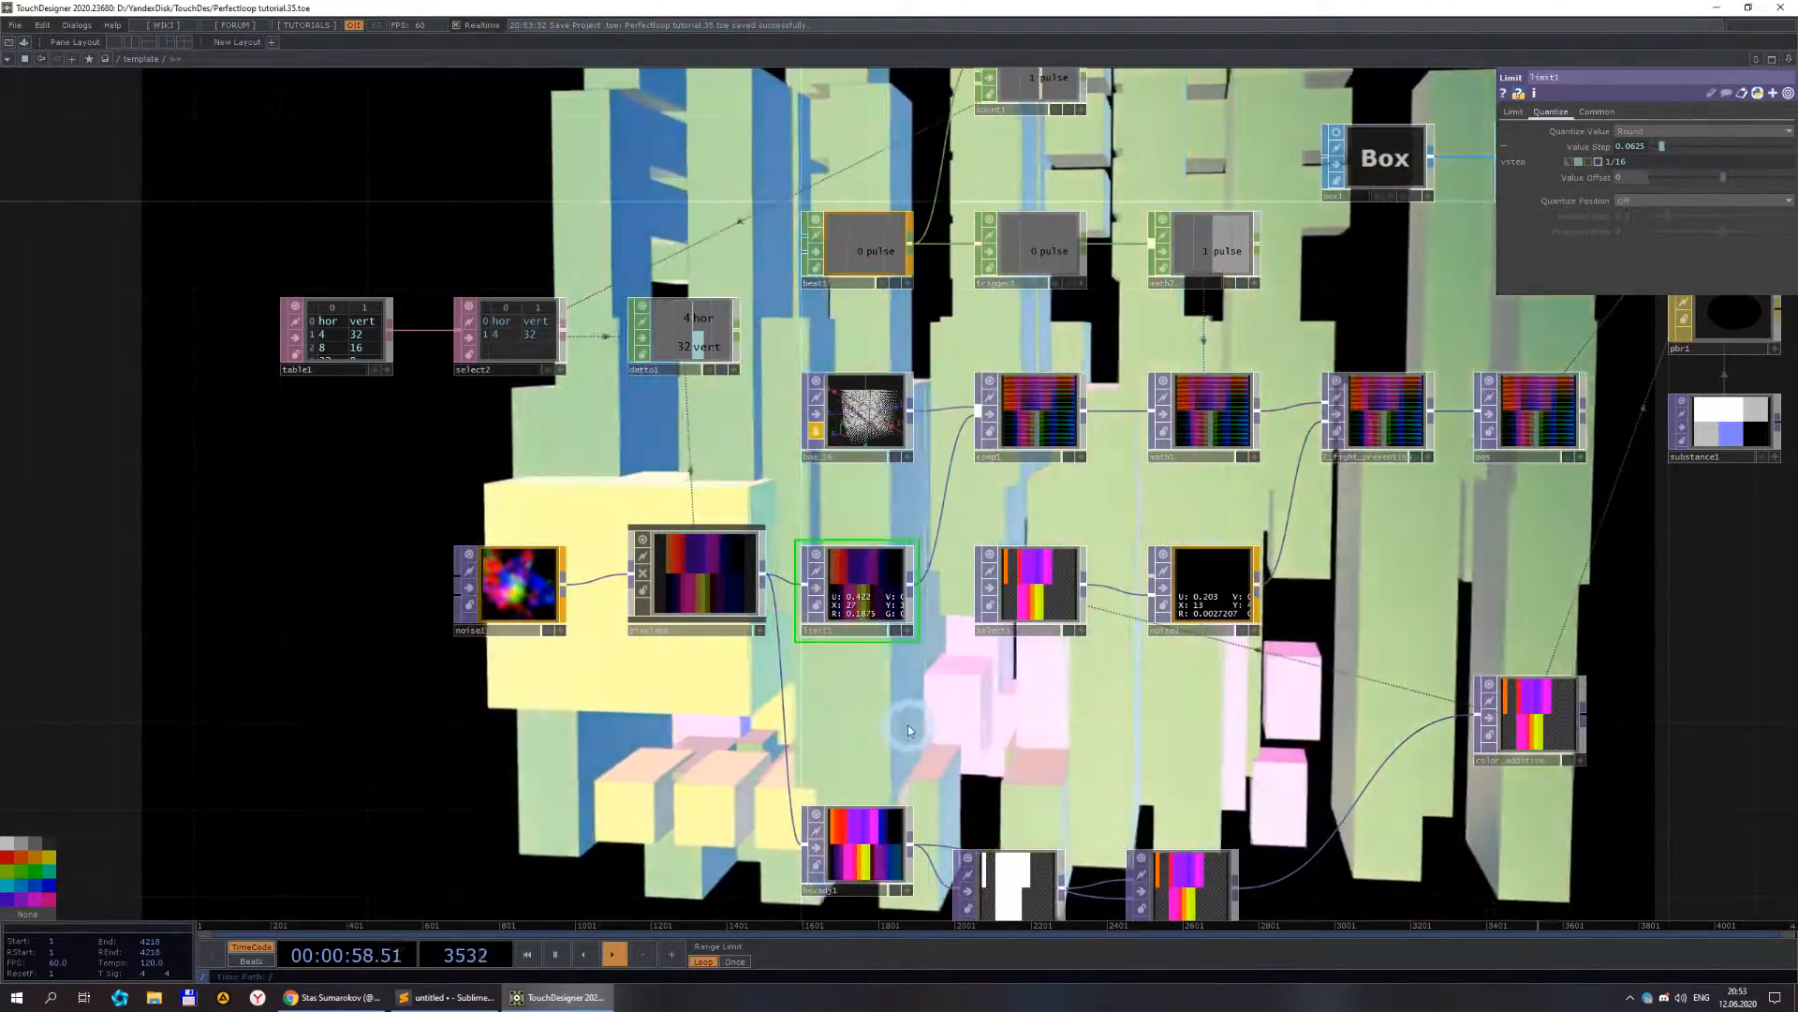
- Show comp1's Composite parameters and examine how its operation combines box_16 with limit1 before the texture reaches pos
scroll(904, 525, "up", 3)
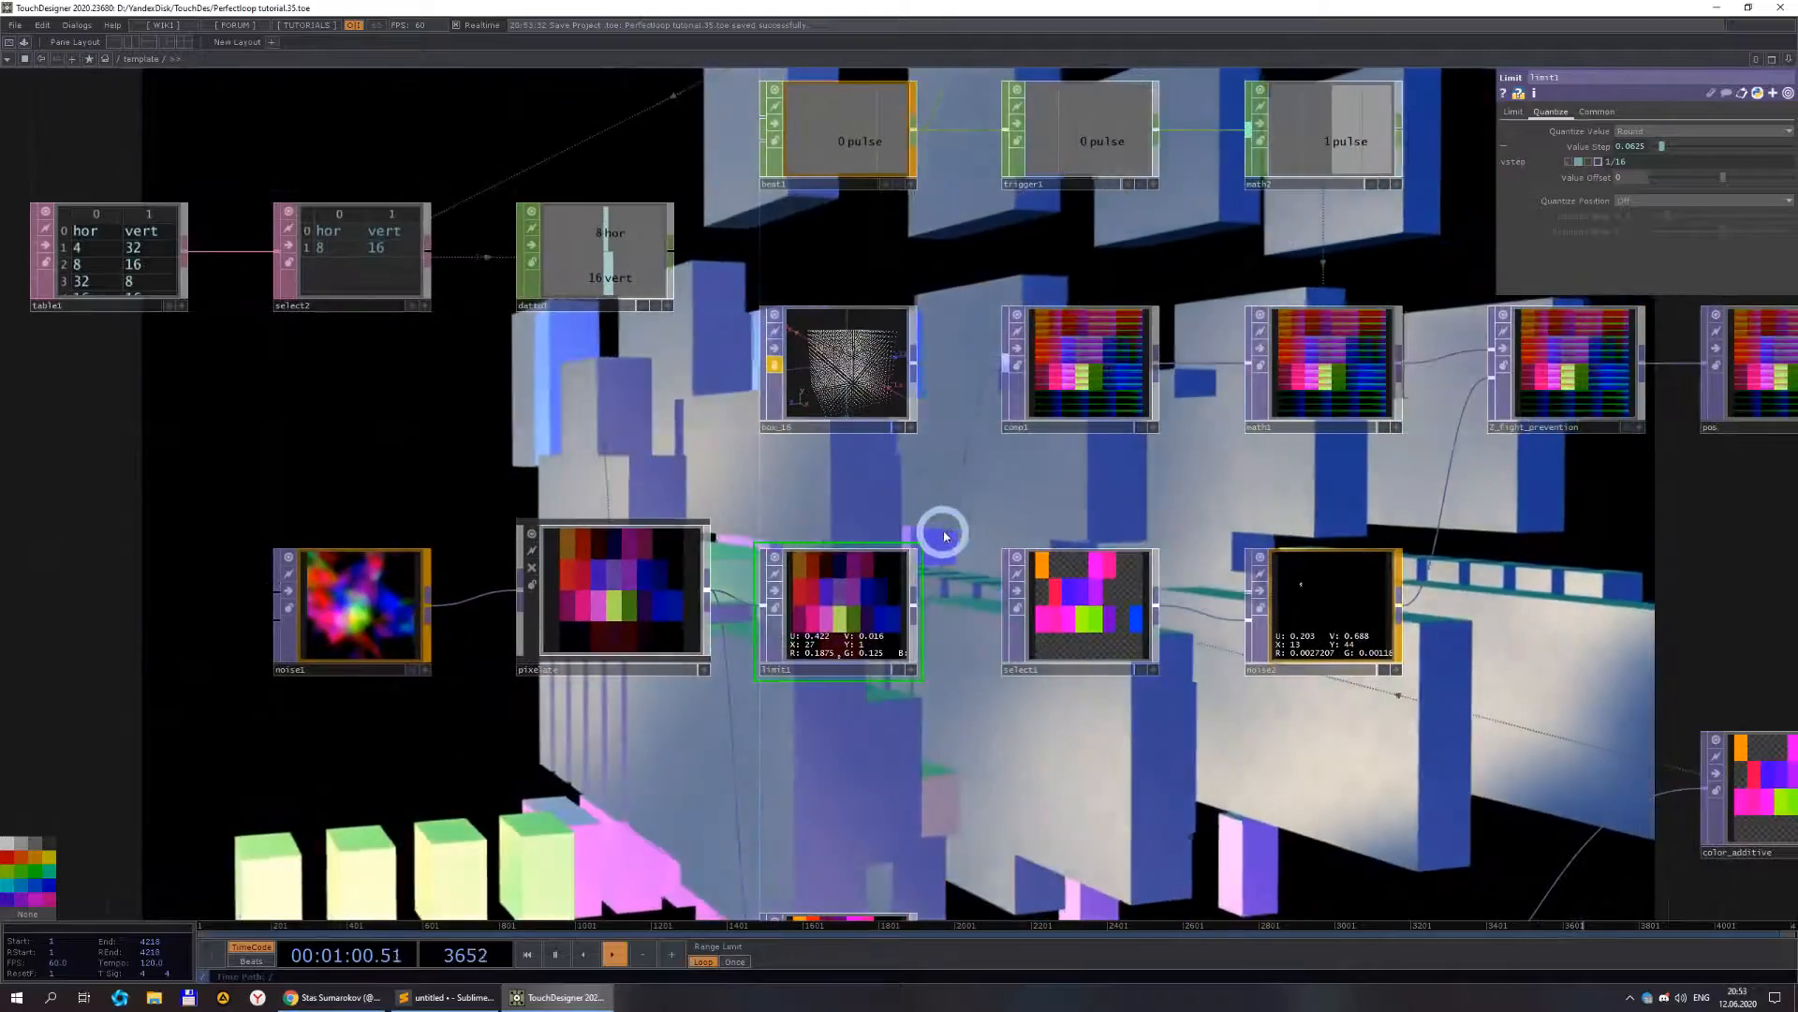
left_click_drag(1112, 509, 955, 561)
left_click(920, 425)
scroll(1061, 459, "down", 3)
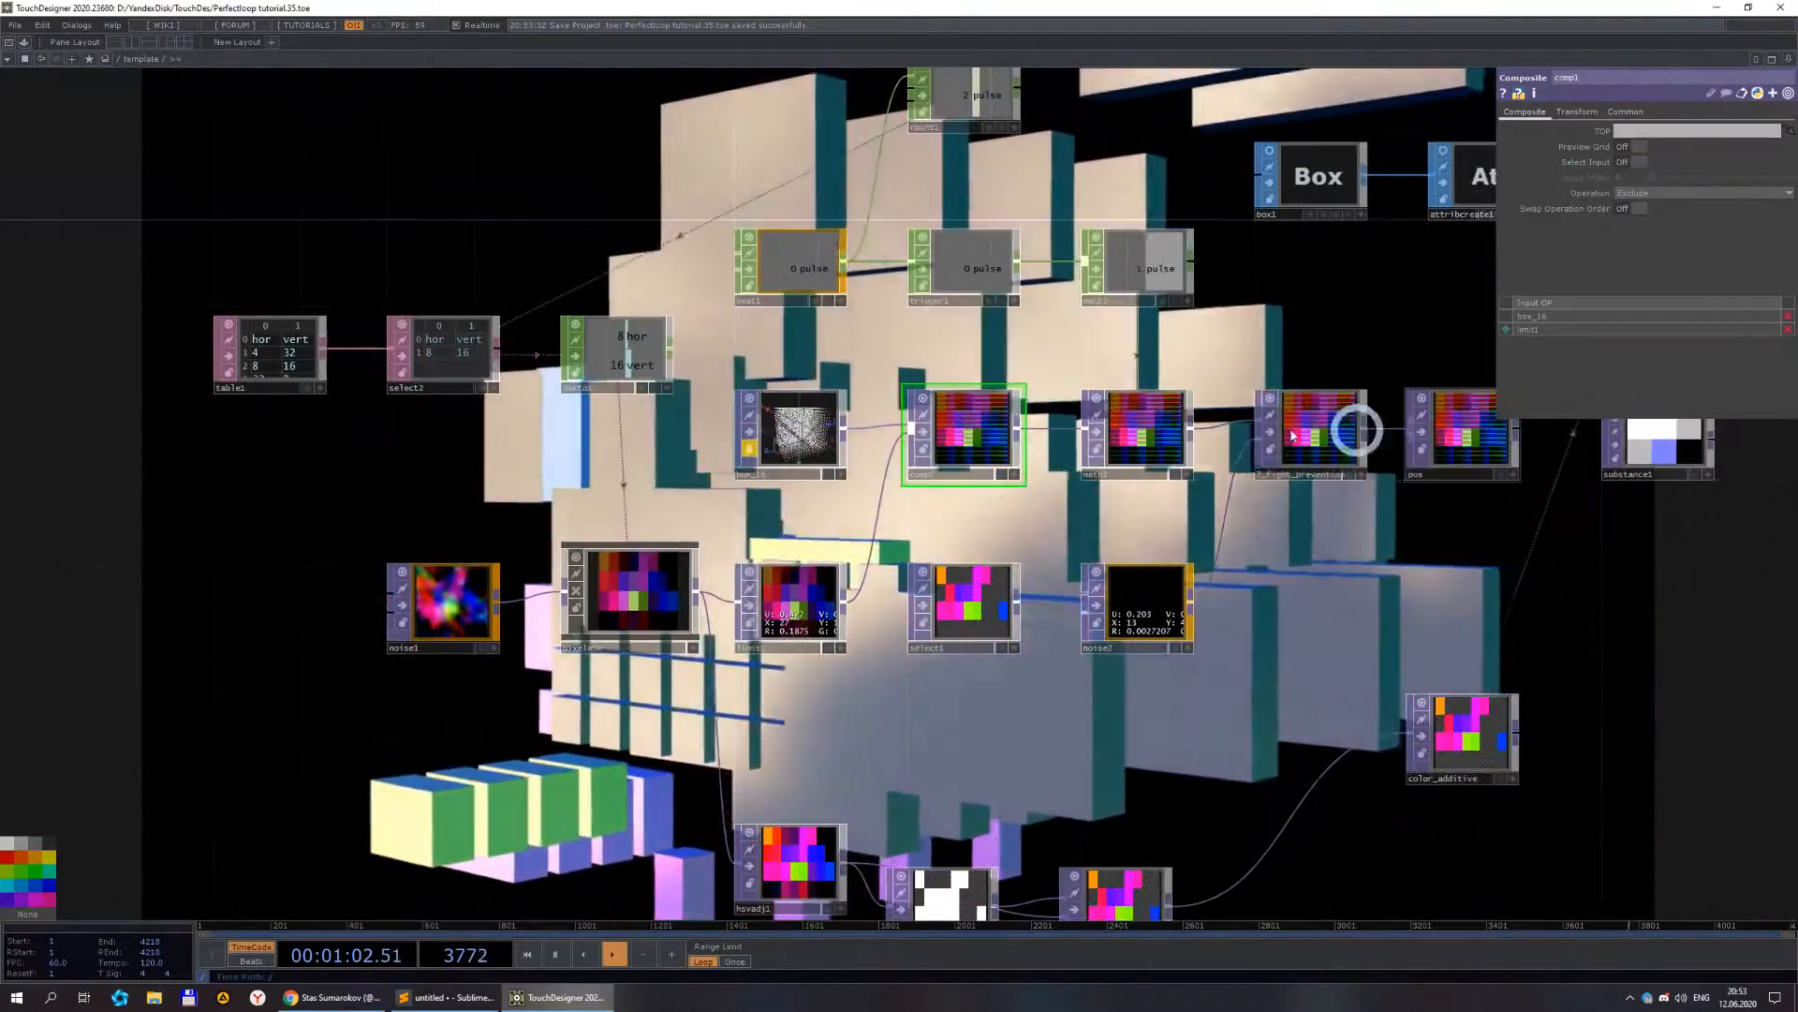
left_click_drag(1422, 612, 1117, 678)
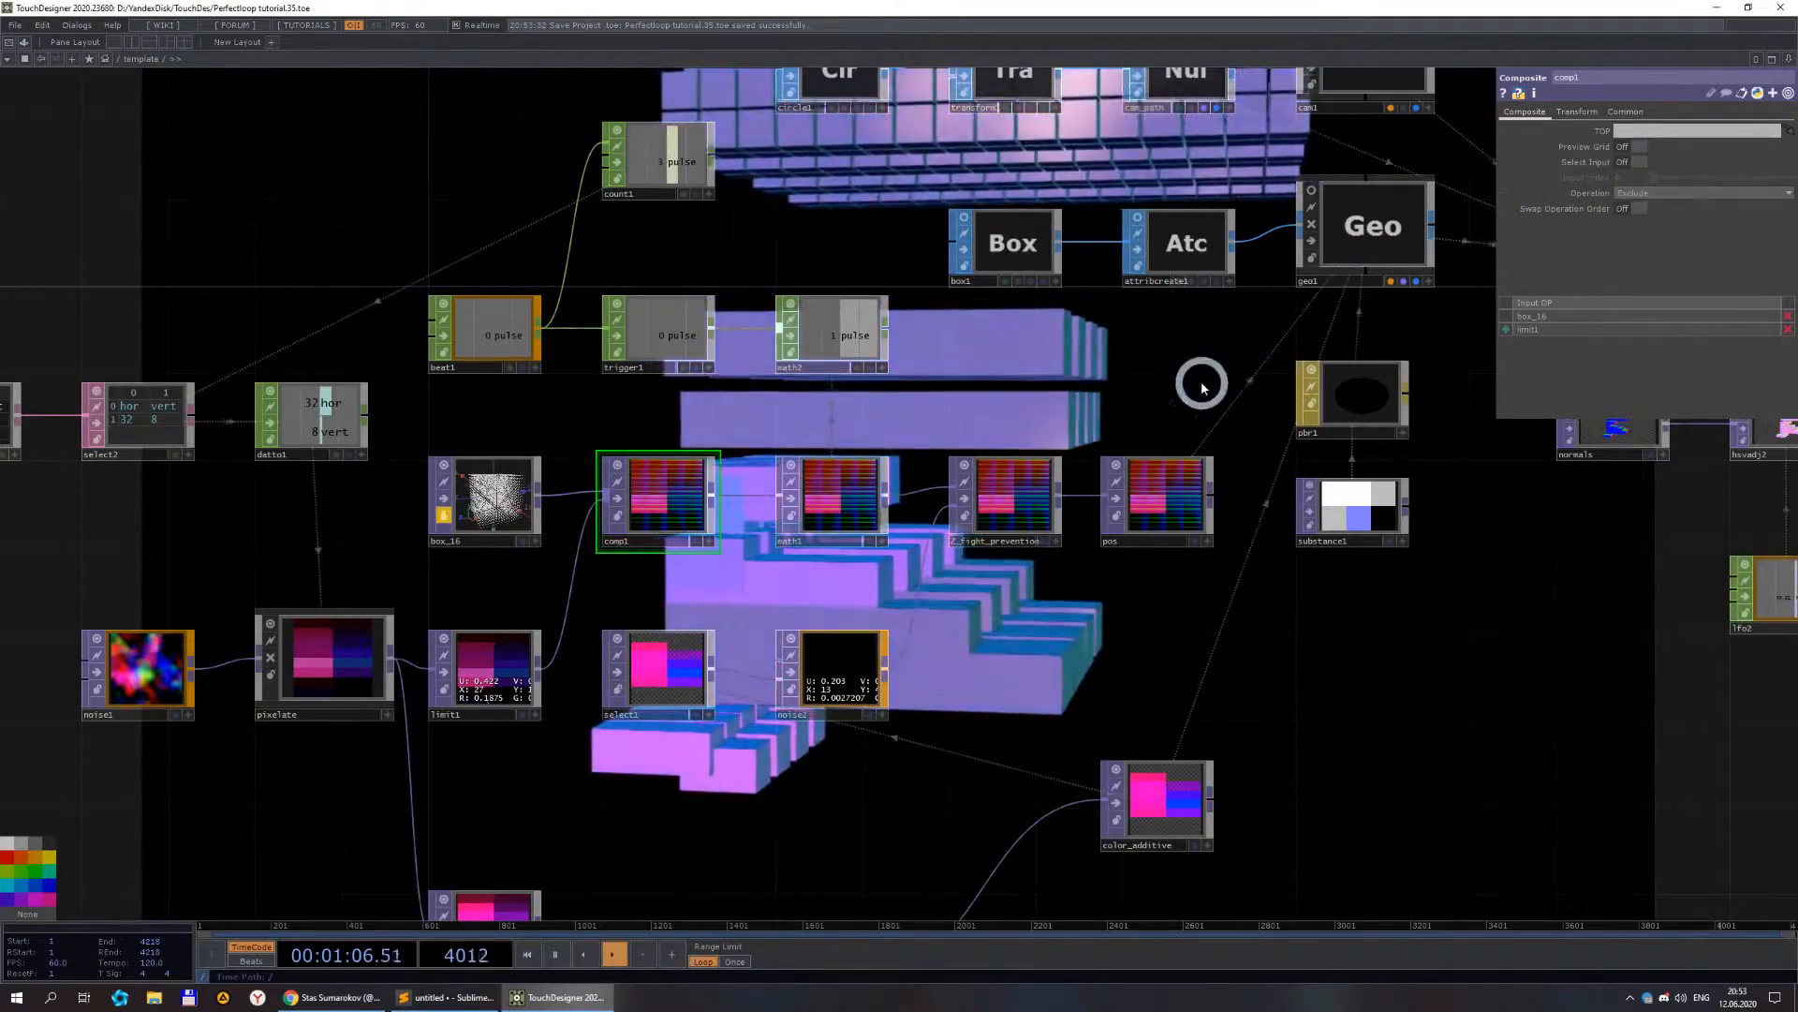
scroll(1470, 656, "down", 3)
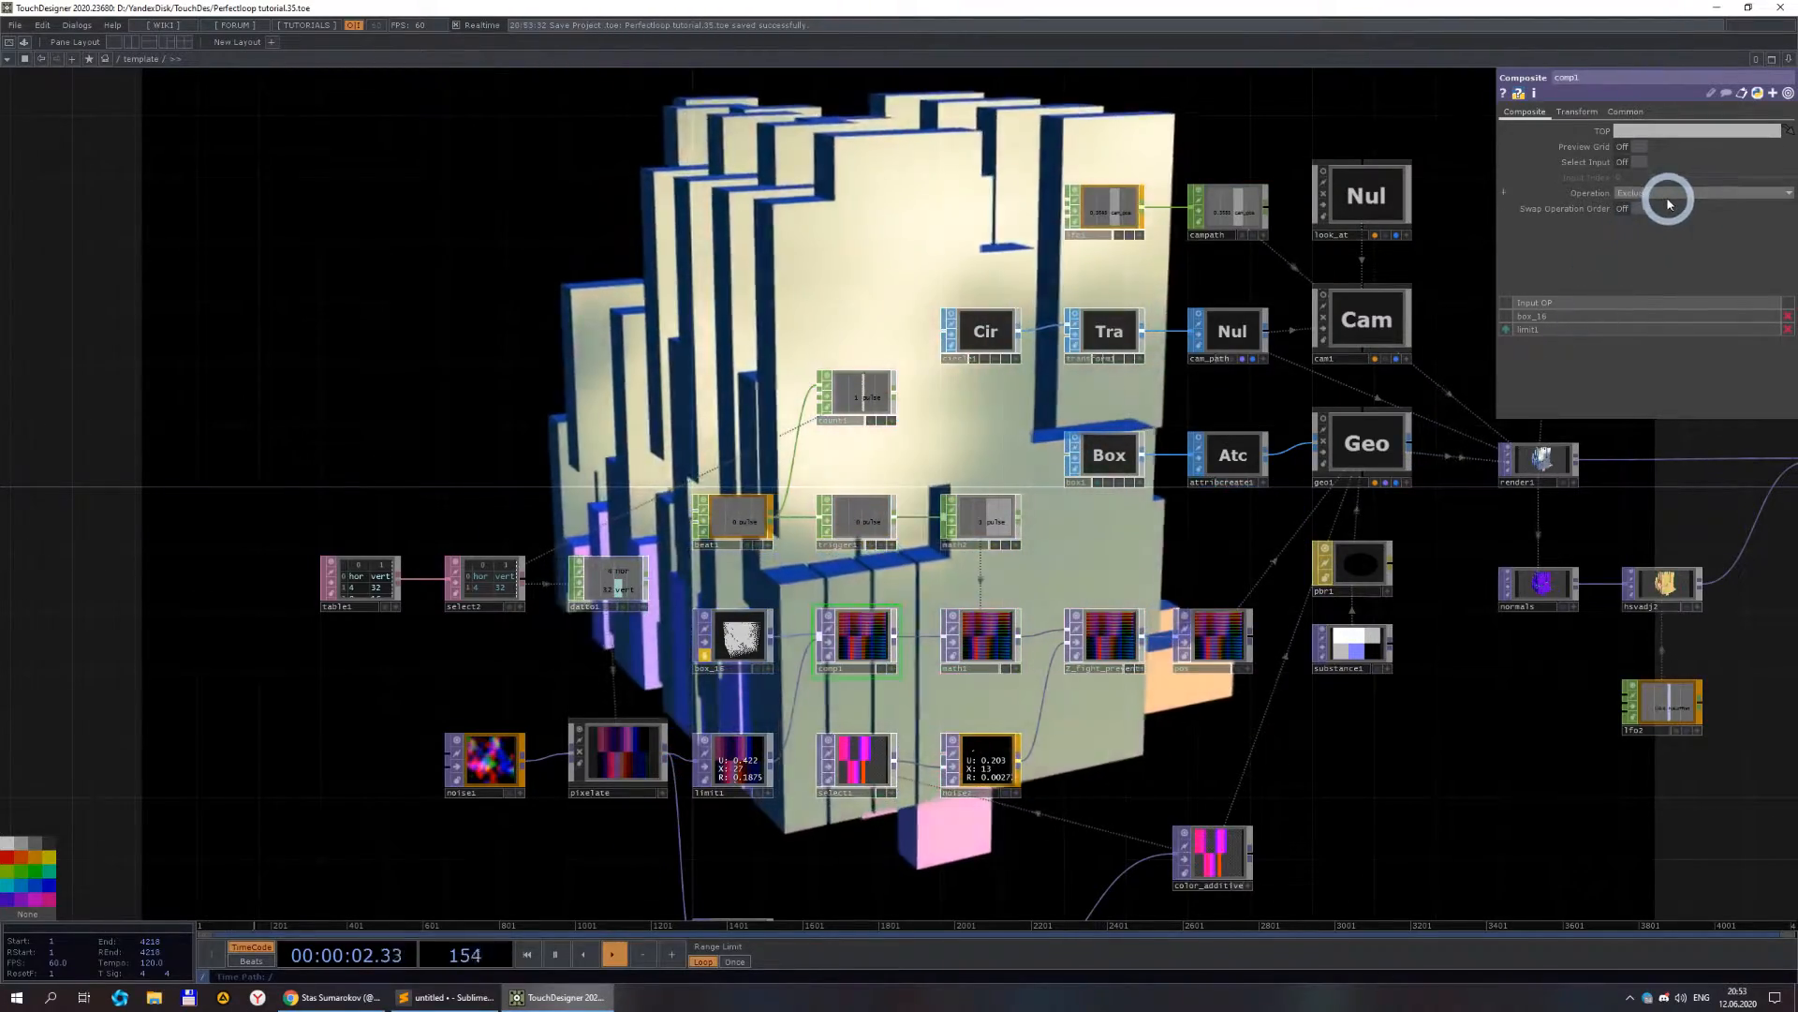
left_click_drag(1357, 781, 1364, 671)
scroll(1101, 602, "up", 3)
left_click_drag(925, 583, 836, 581)
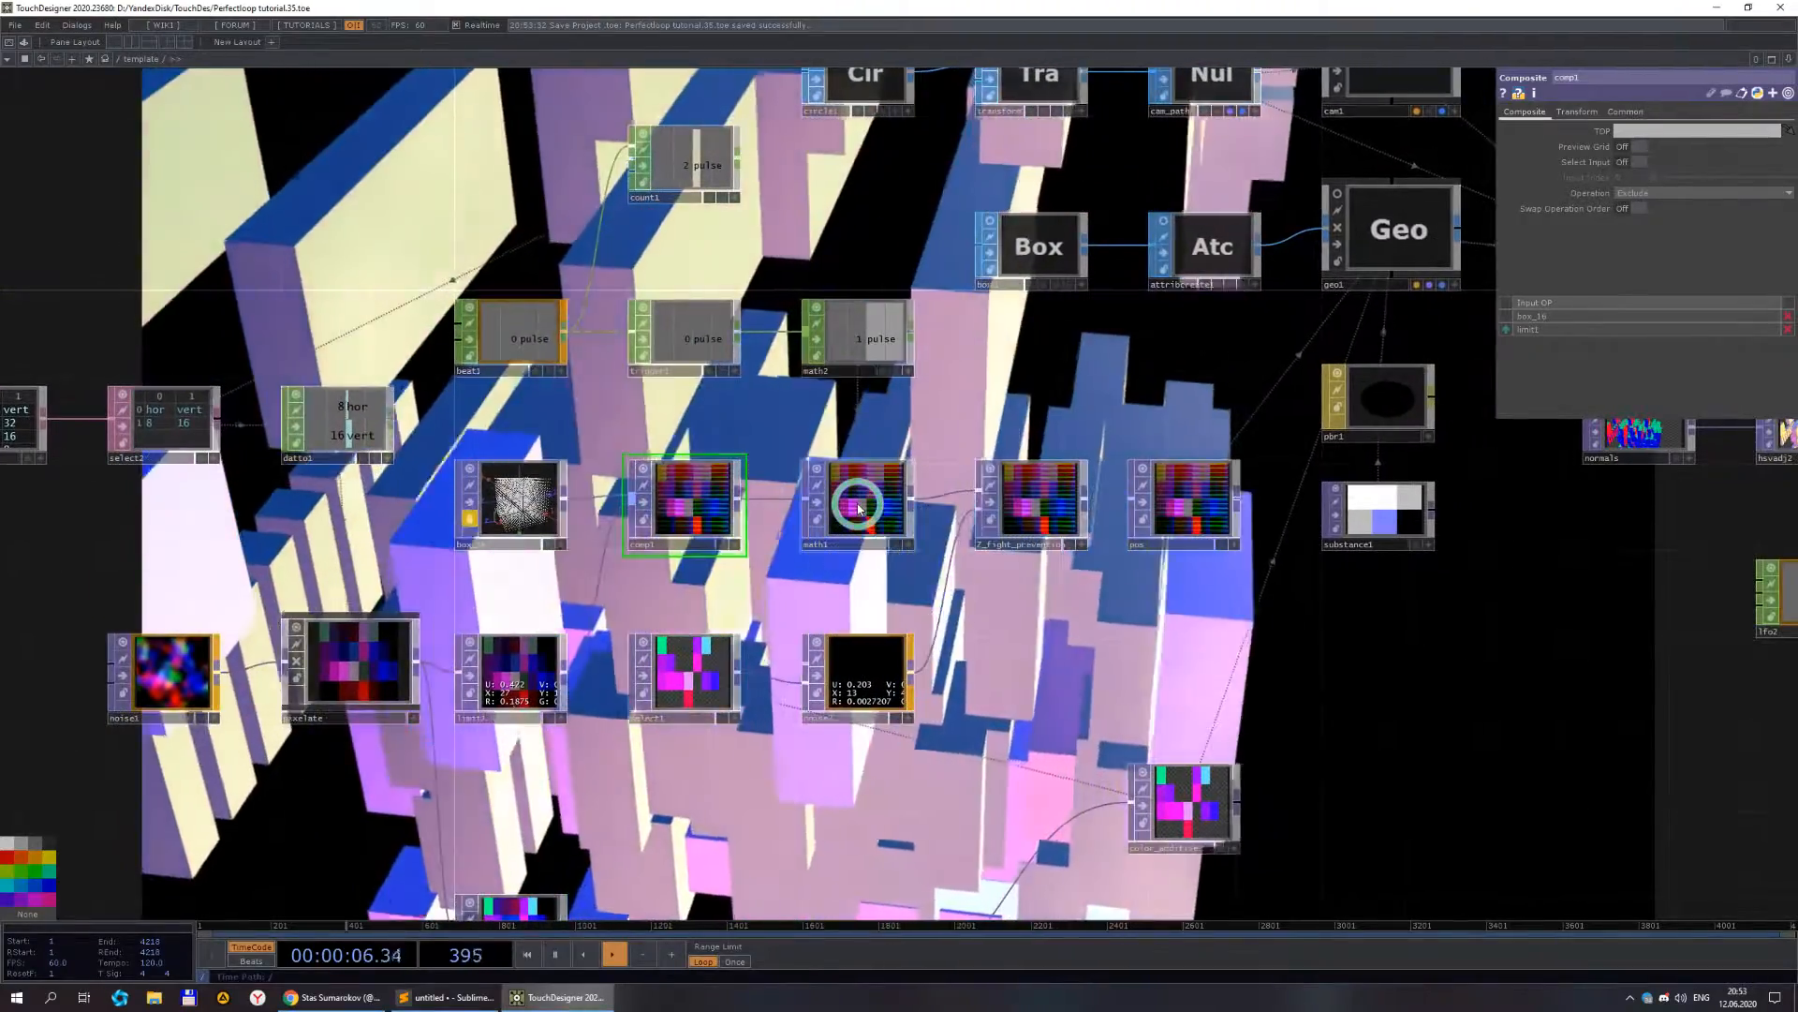
- Examine math1's Range parameters and the beat1, trigger1 and math2 pulse chain feeding it
left_click(855, 502)
scroll(1236, 445, "down", 2)
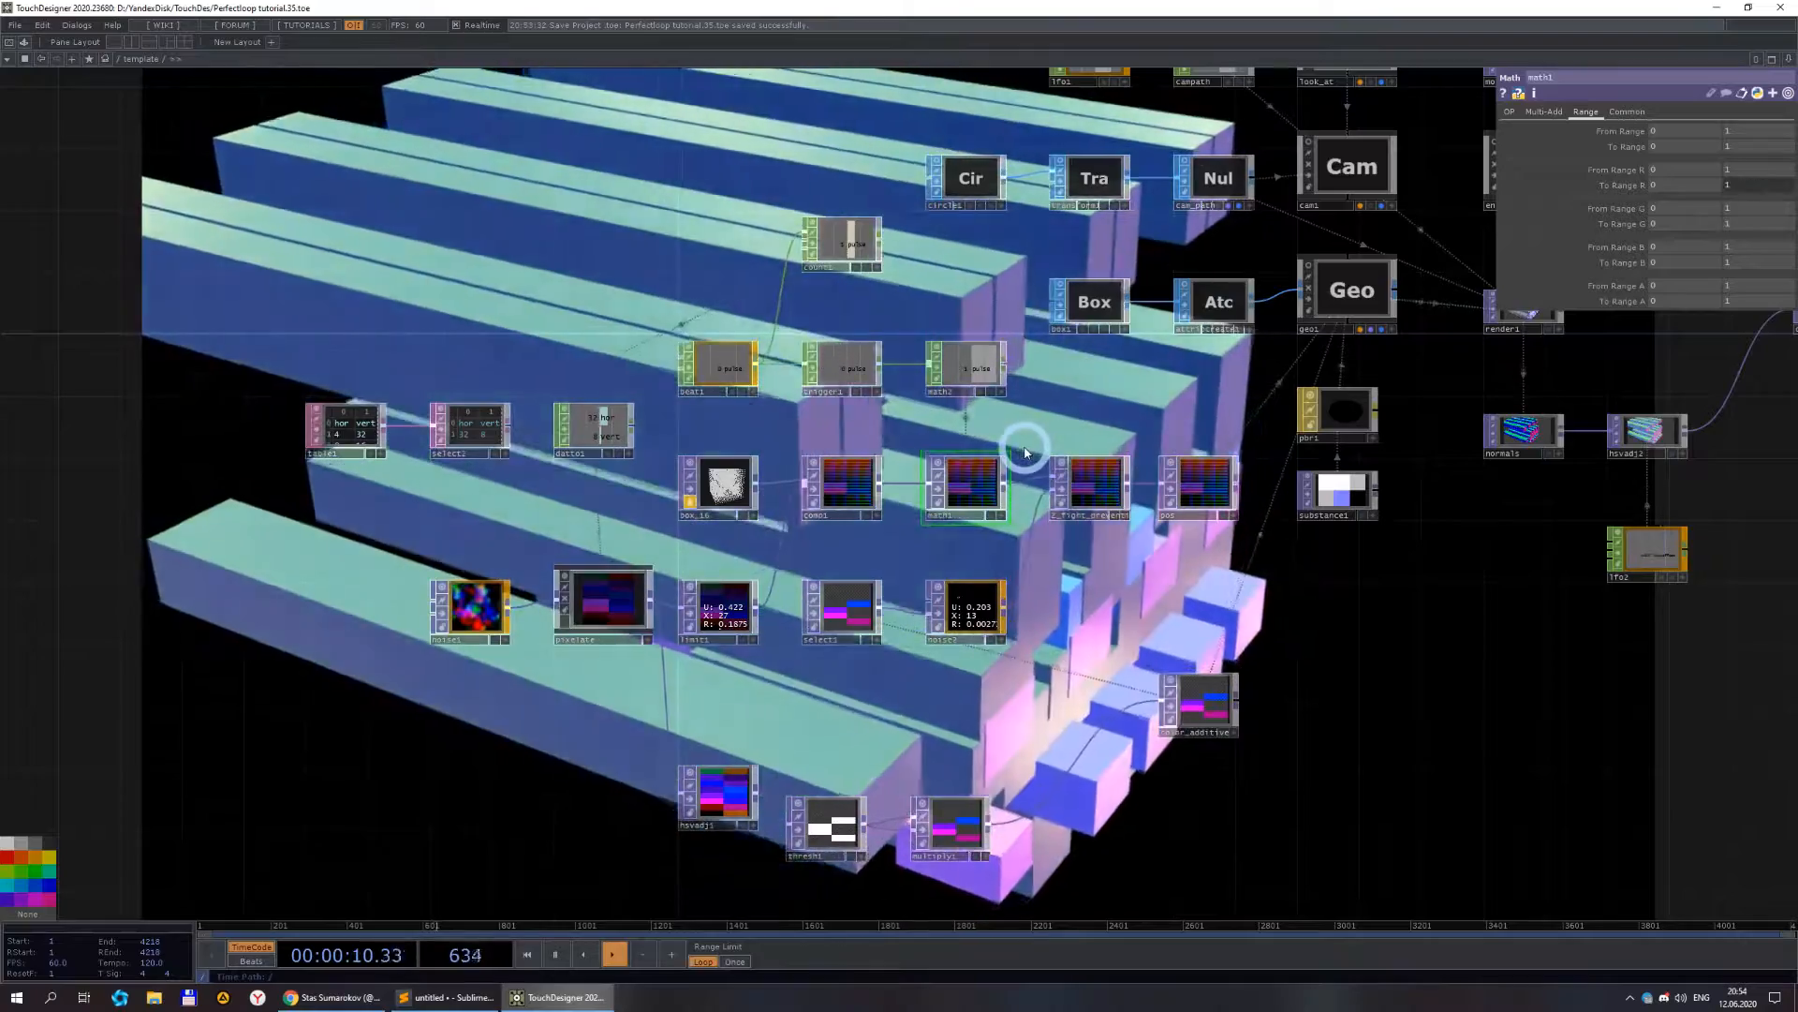
scroll(970, 426, "up", 2)
left_click_drag(924, 402, 710, 392)
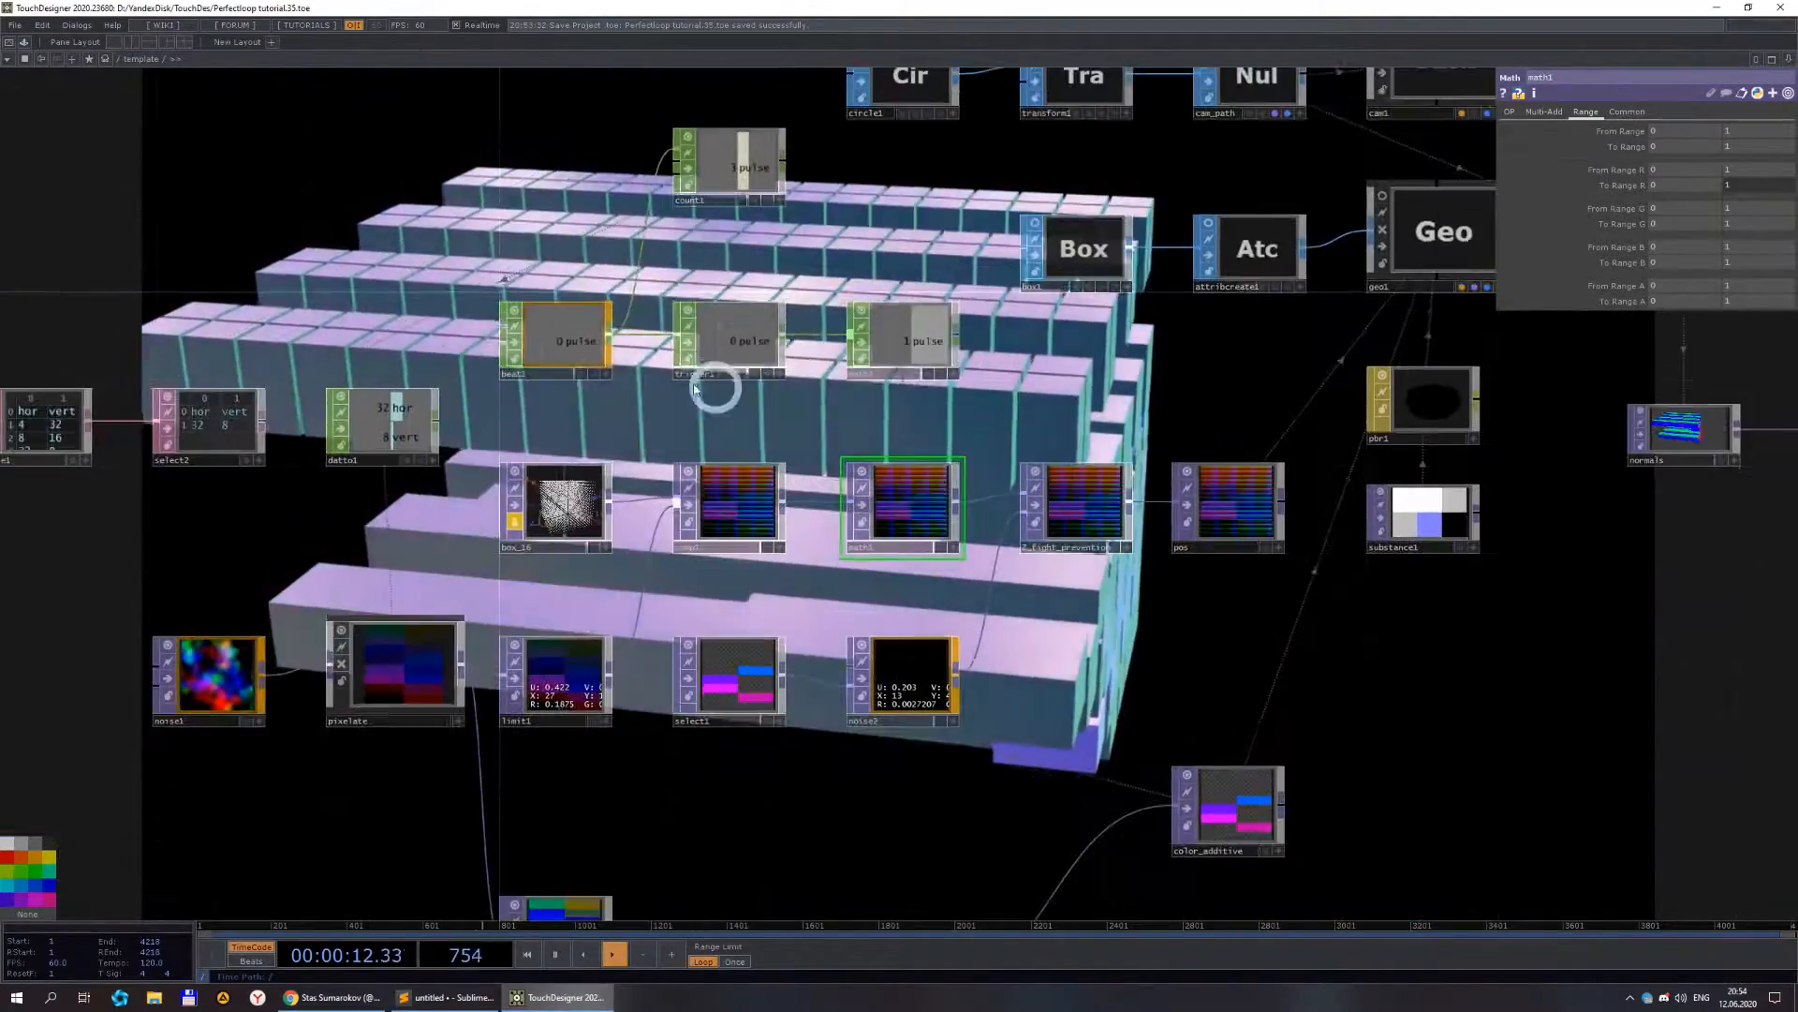
scroll(908, 355, "down", 3)
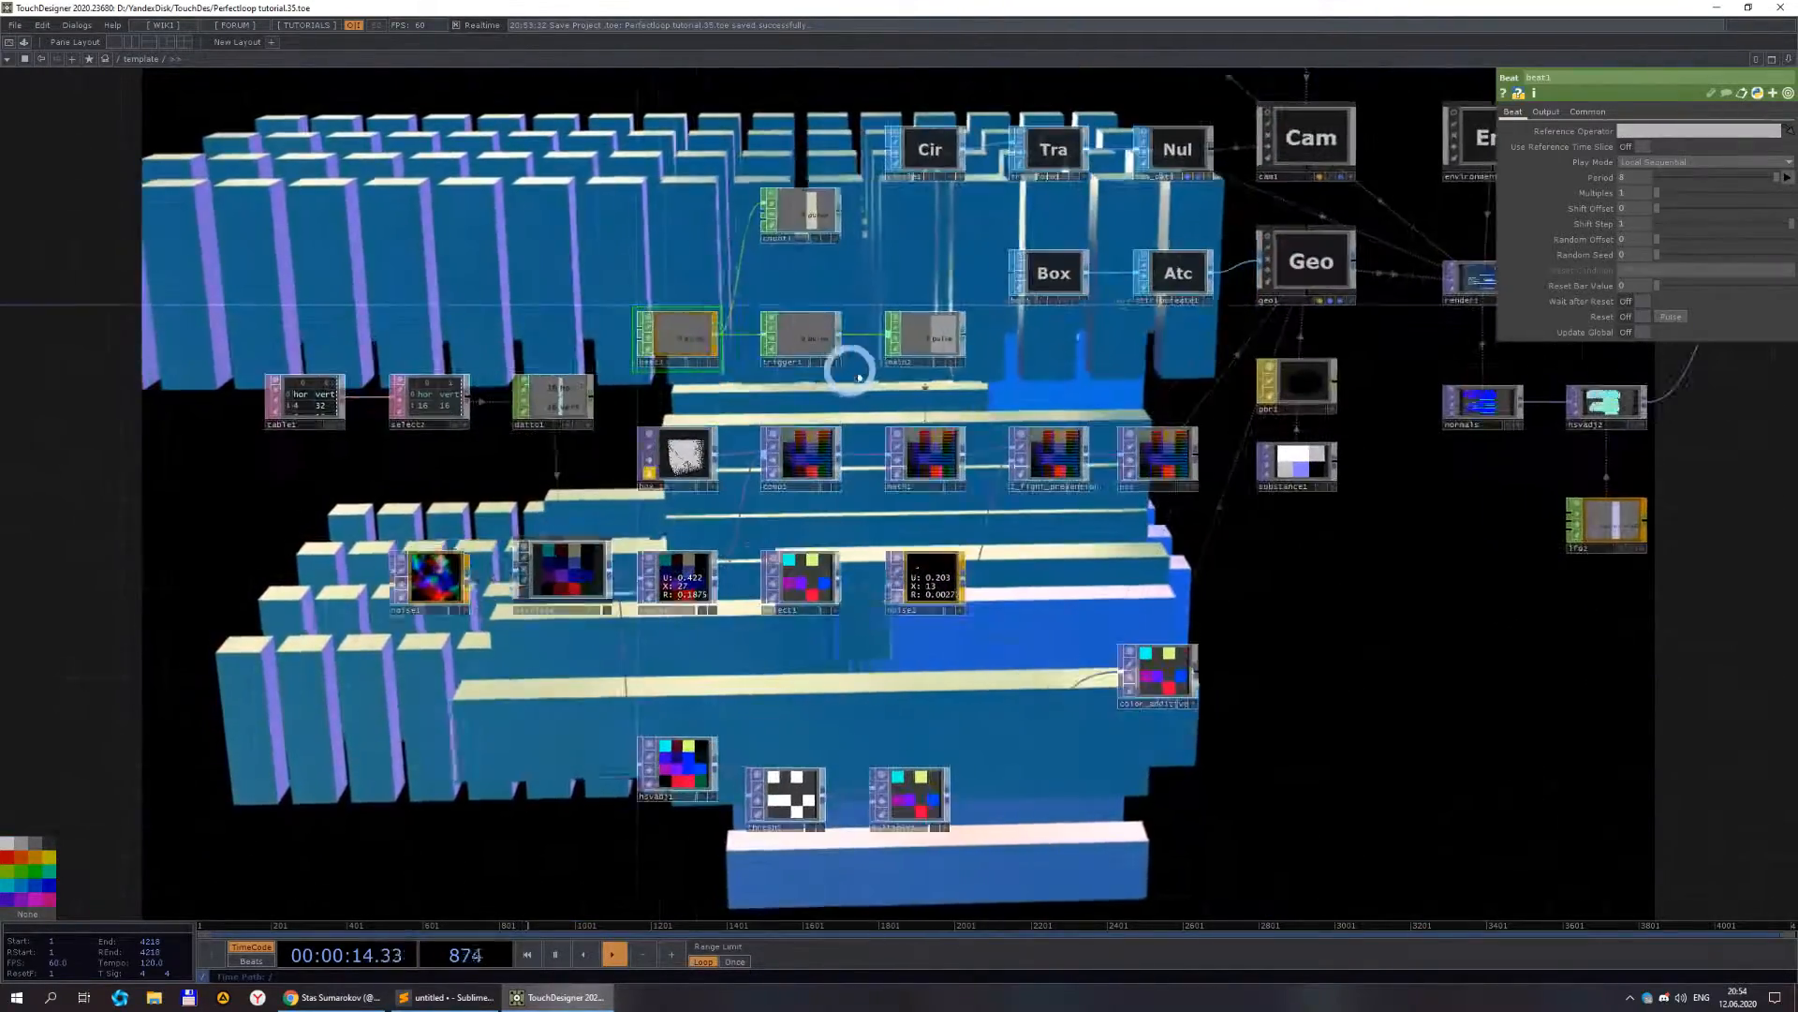
scroll(884, 337, "up", 2)
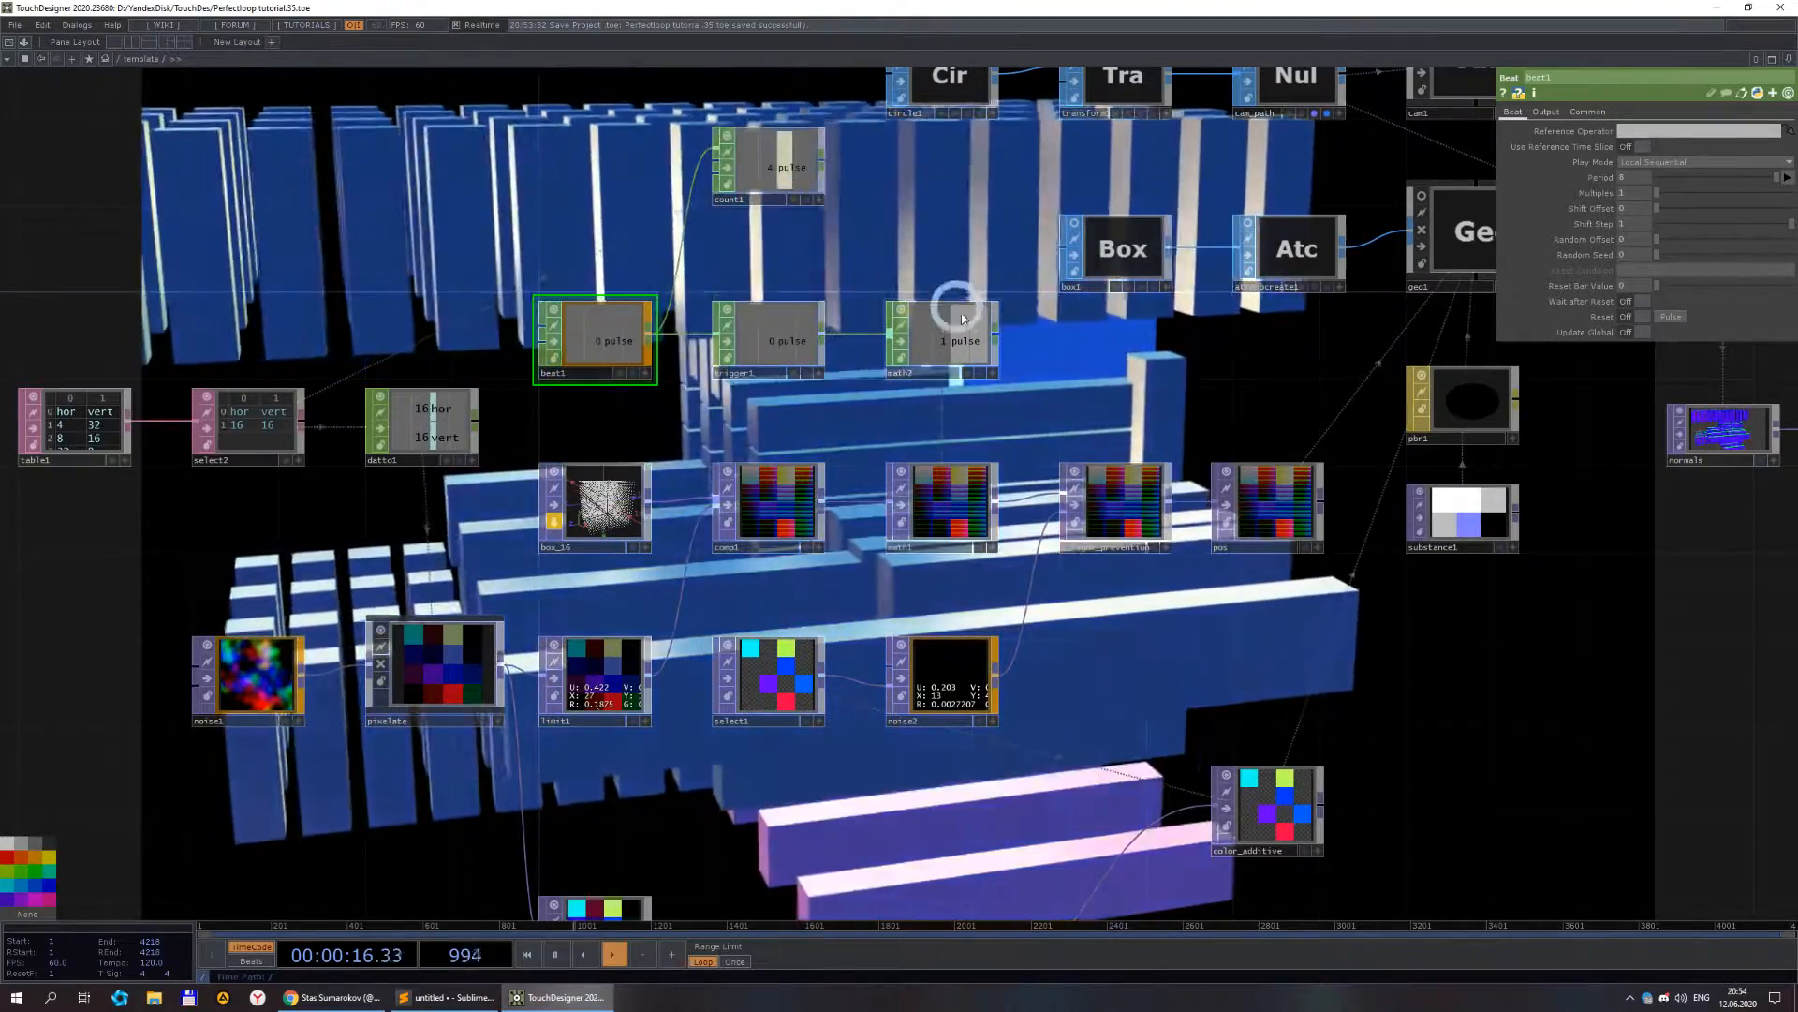
left_click(969, 514)
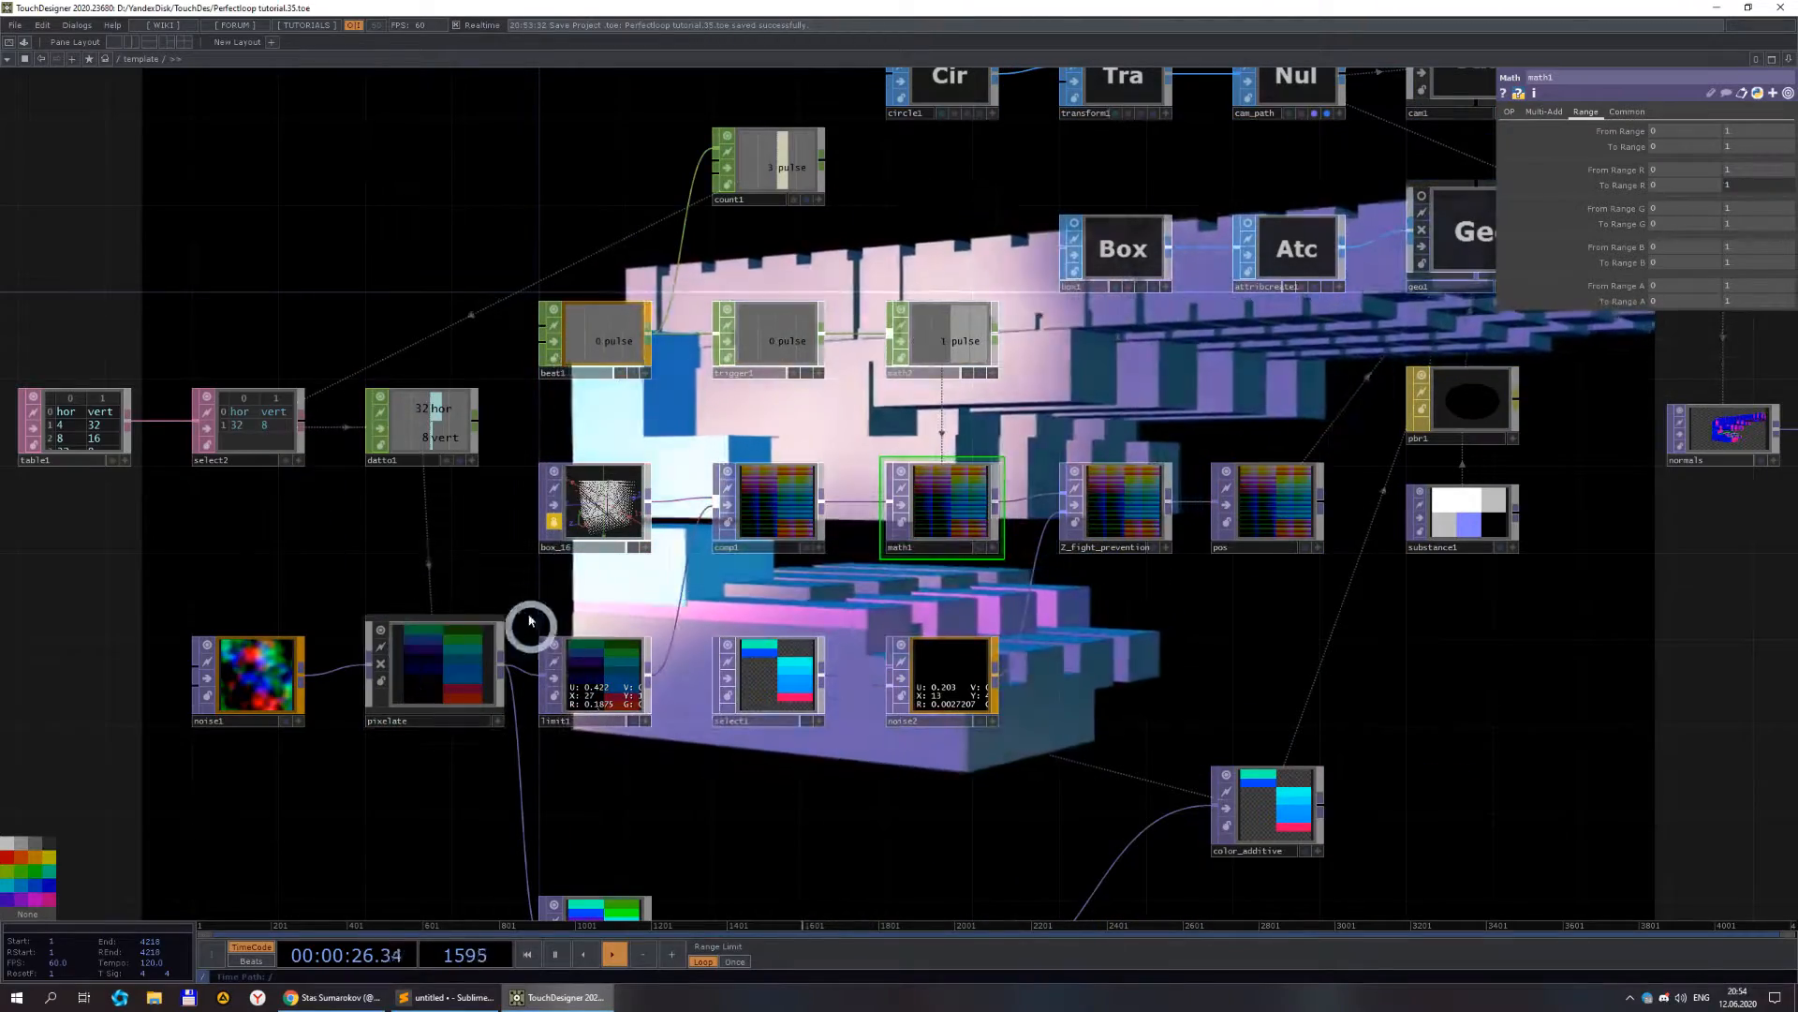
- Show hsvadj1's HSV Tweak parameters and examine how it recolours the pixelated noise
left_click_drag(1178, 695, 987, 449)
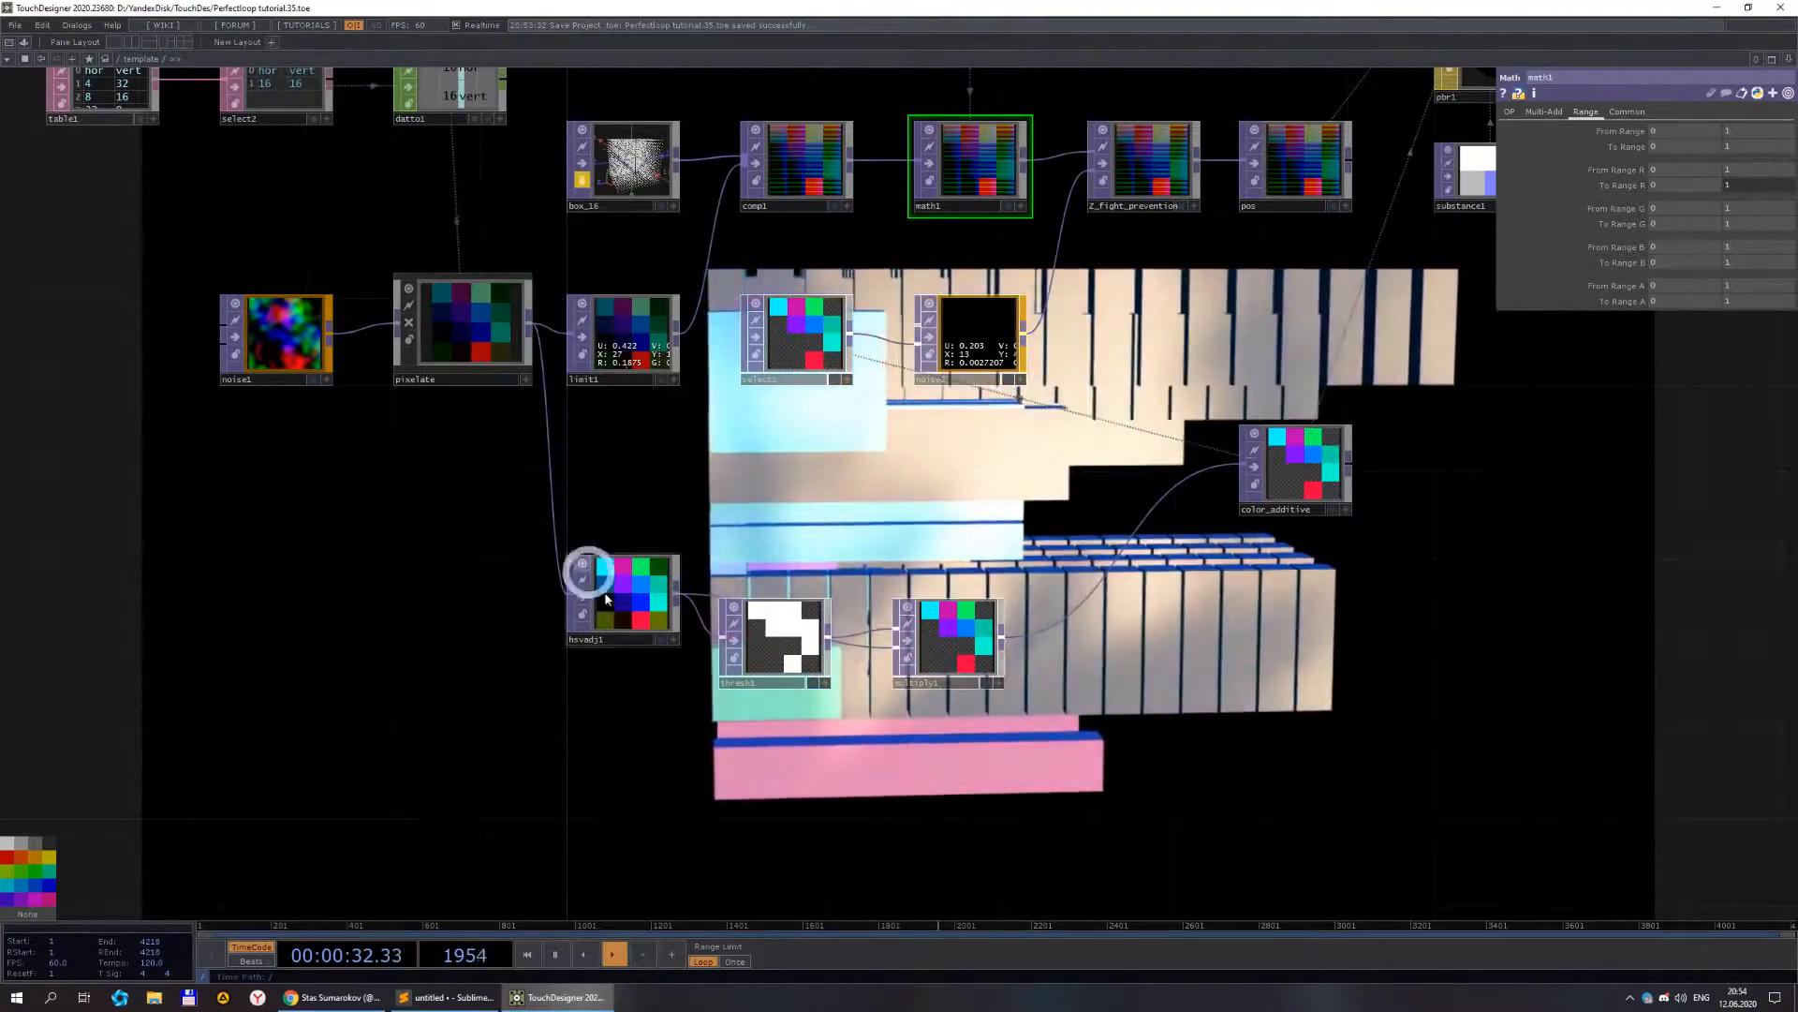
scroll(660, 640, "up", 5)
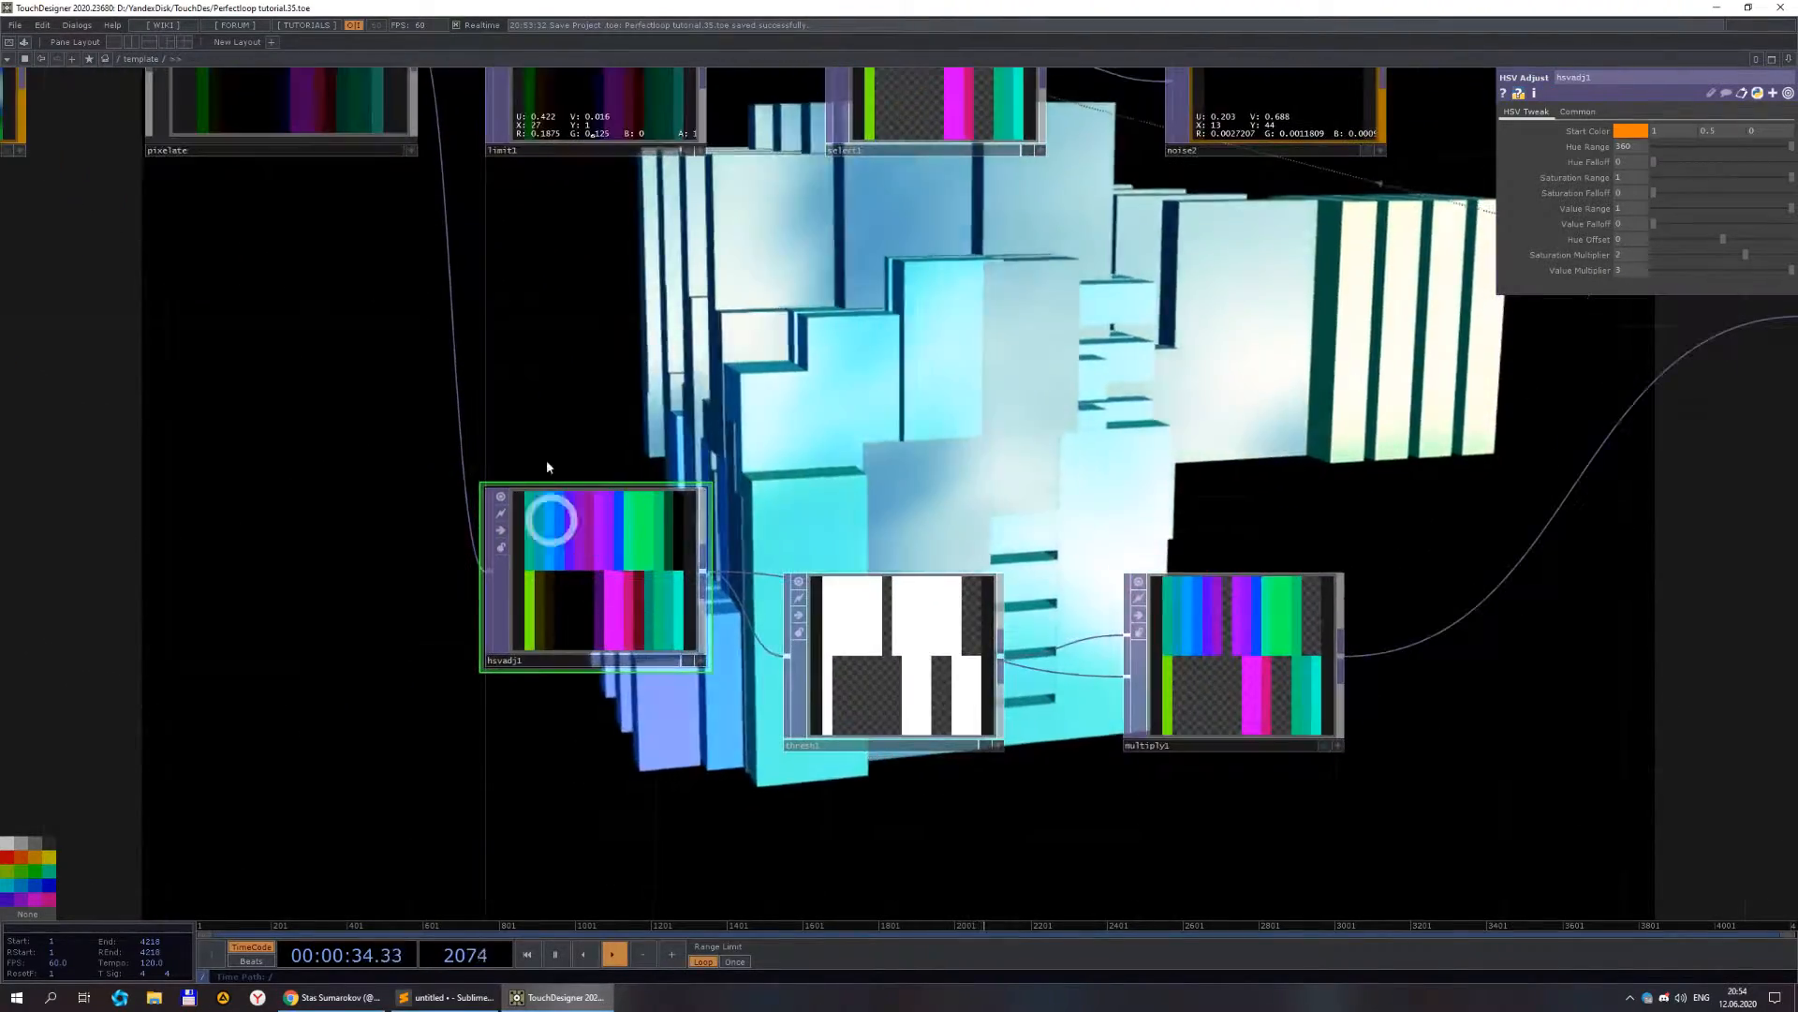
left_click_drag(337, 261, 445, 428)
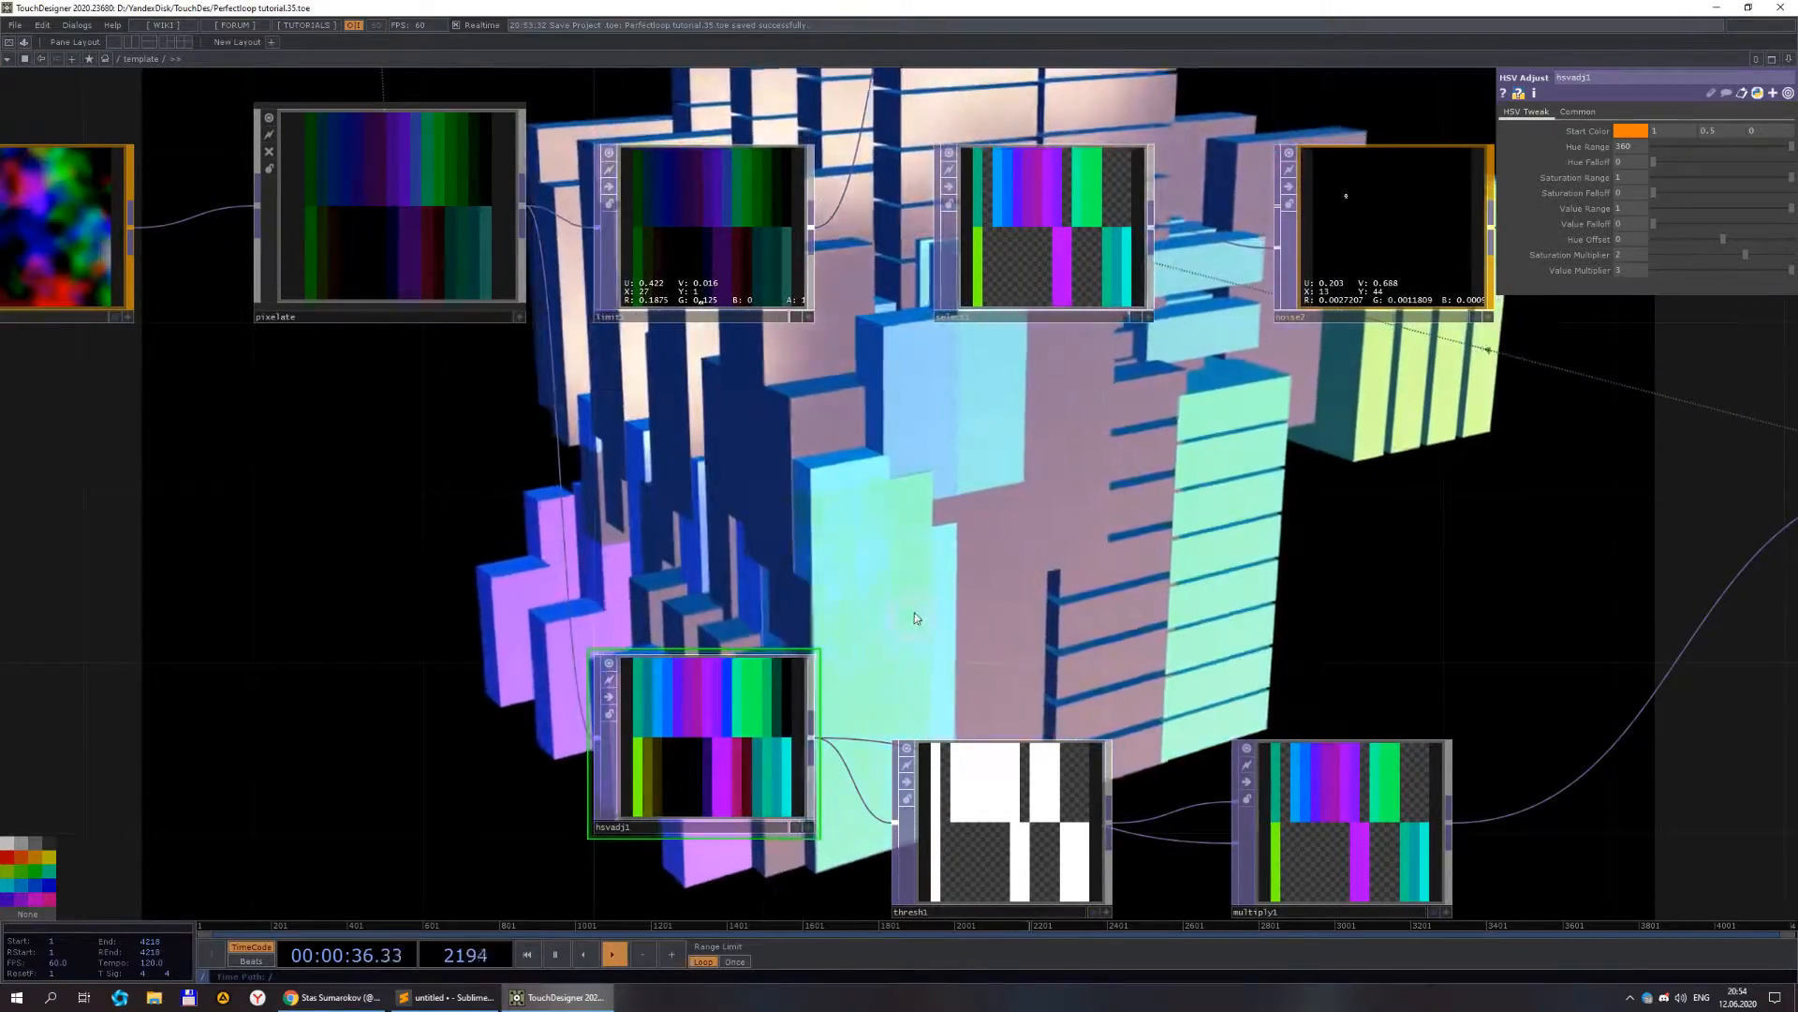
left_click_drag(914, 622, 777, 406)
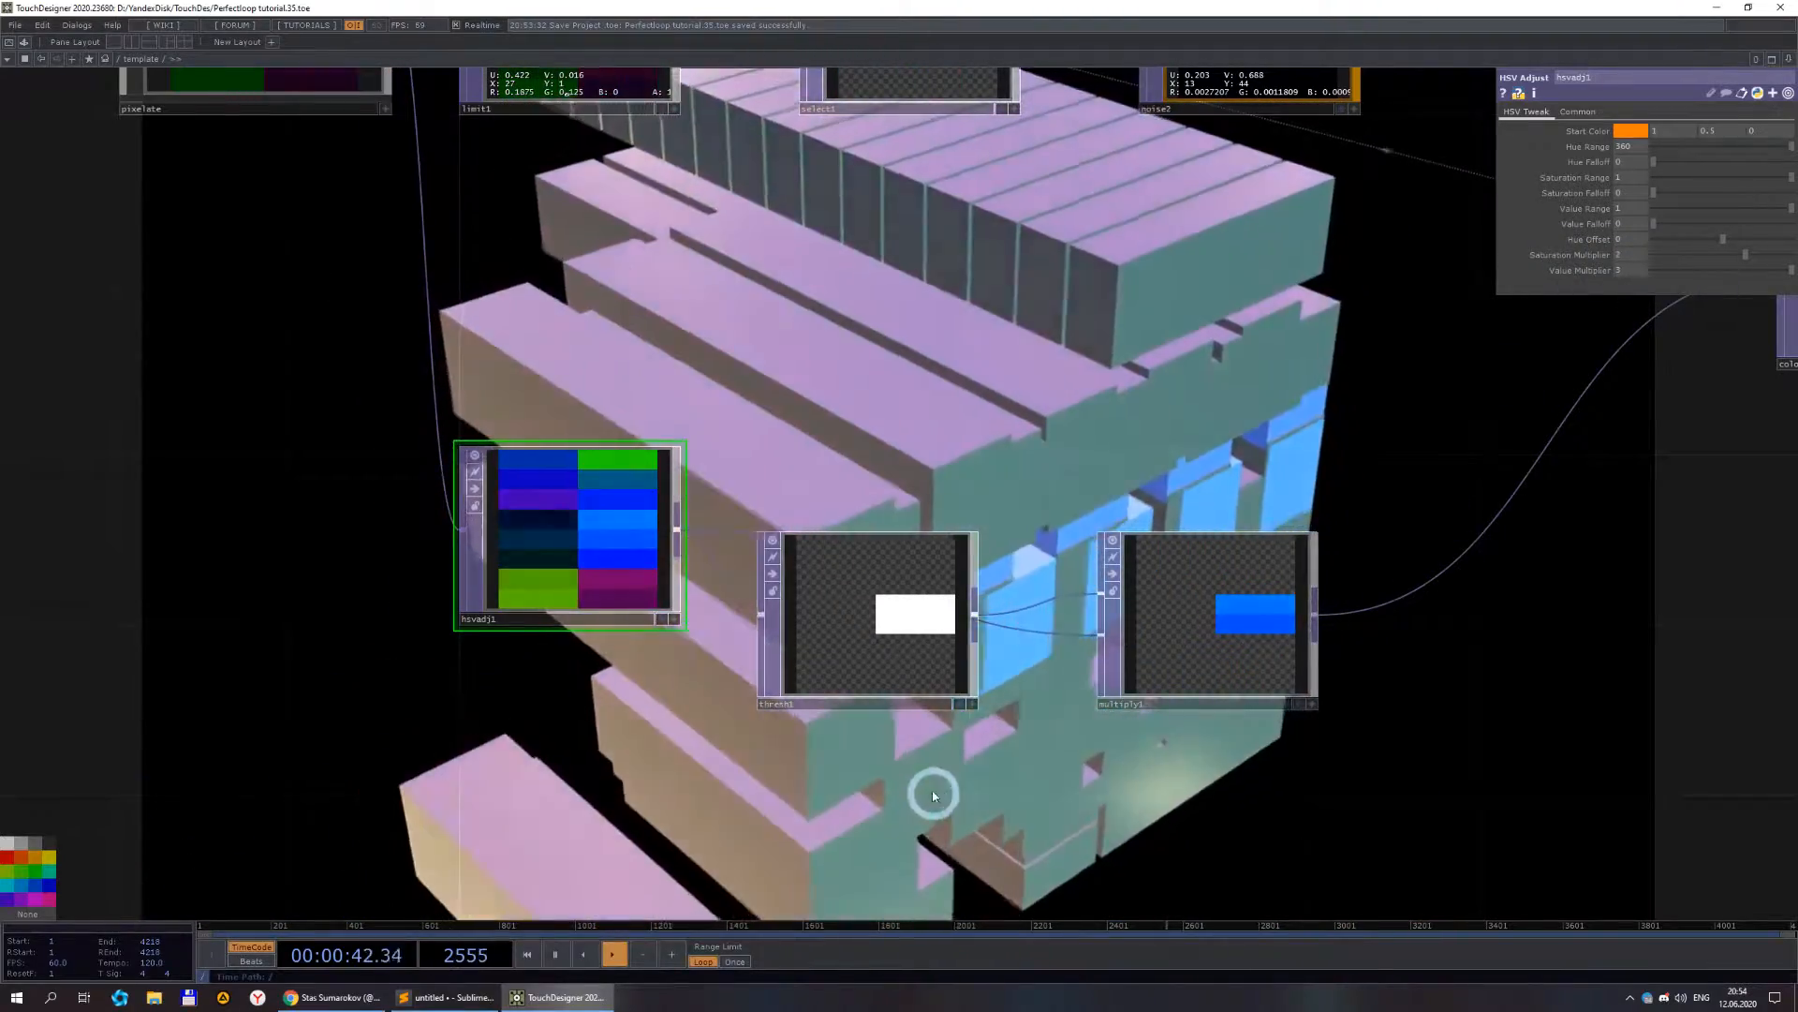
- Show thresh1's Threshold parameters and reposition its node above the connection from hsvadj1 to multiply1
left_click_drag(933, 797, 689, 729)
left_click(715, 574)
left_click_drag(644, 568, 653, 689)
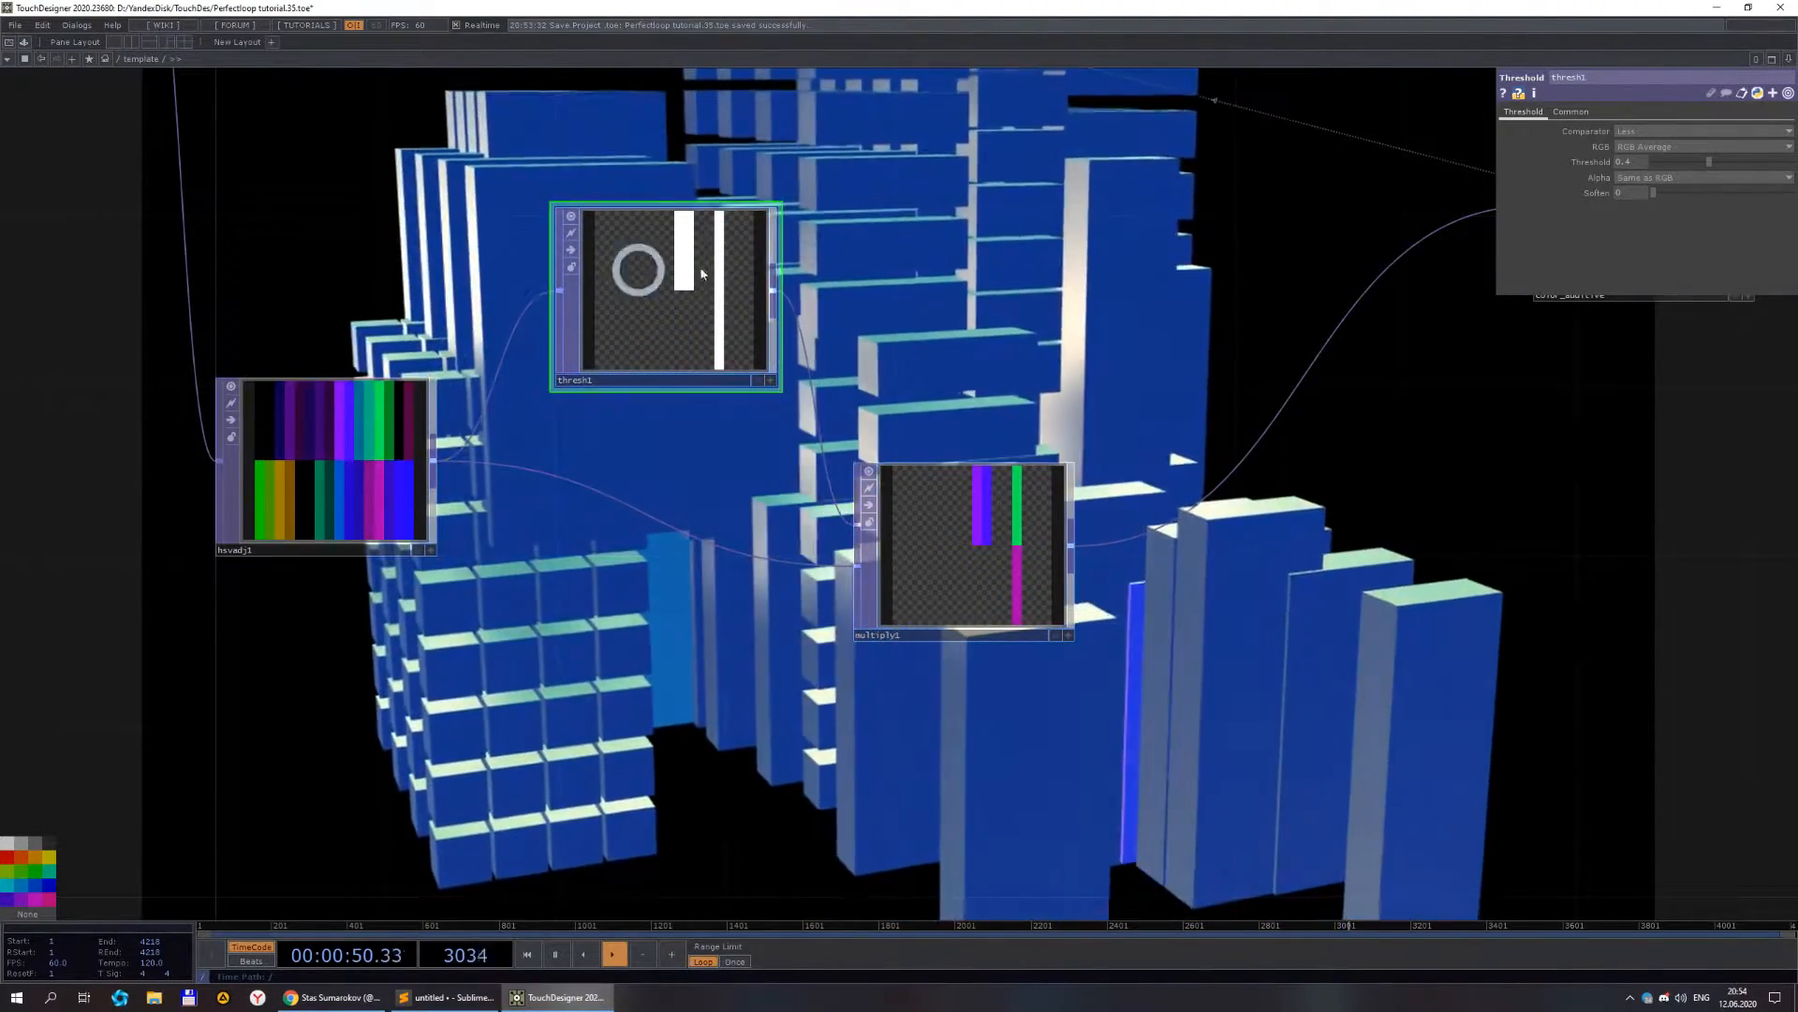
scroll(893, 475, "down", 2)
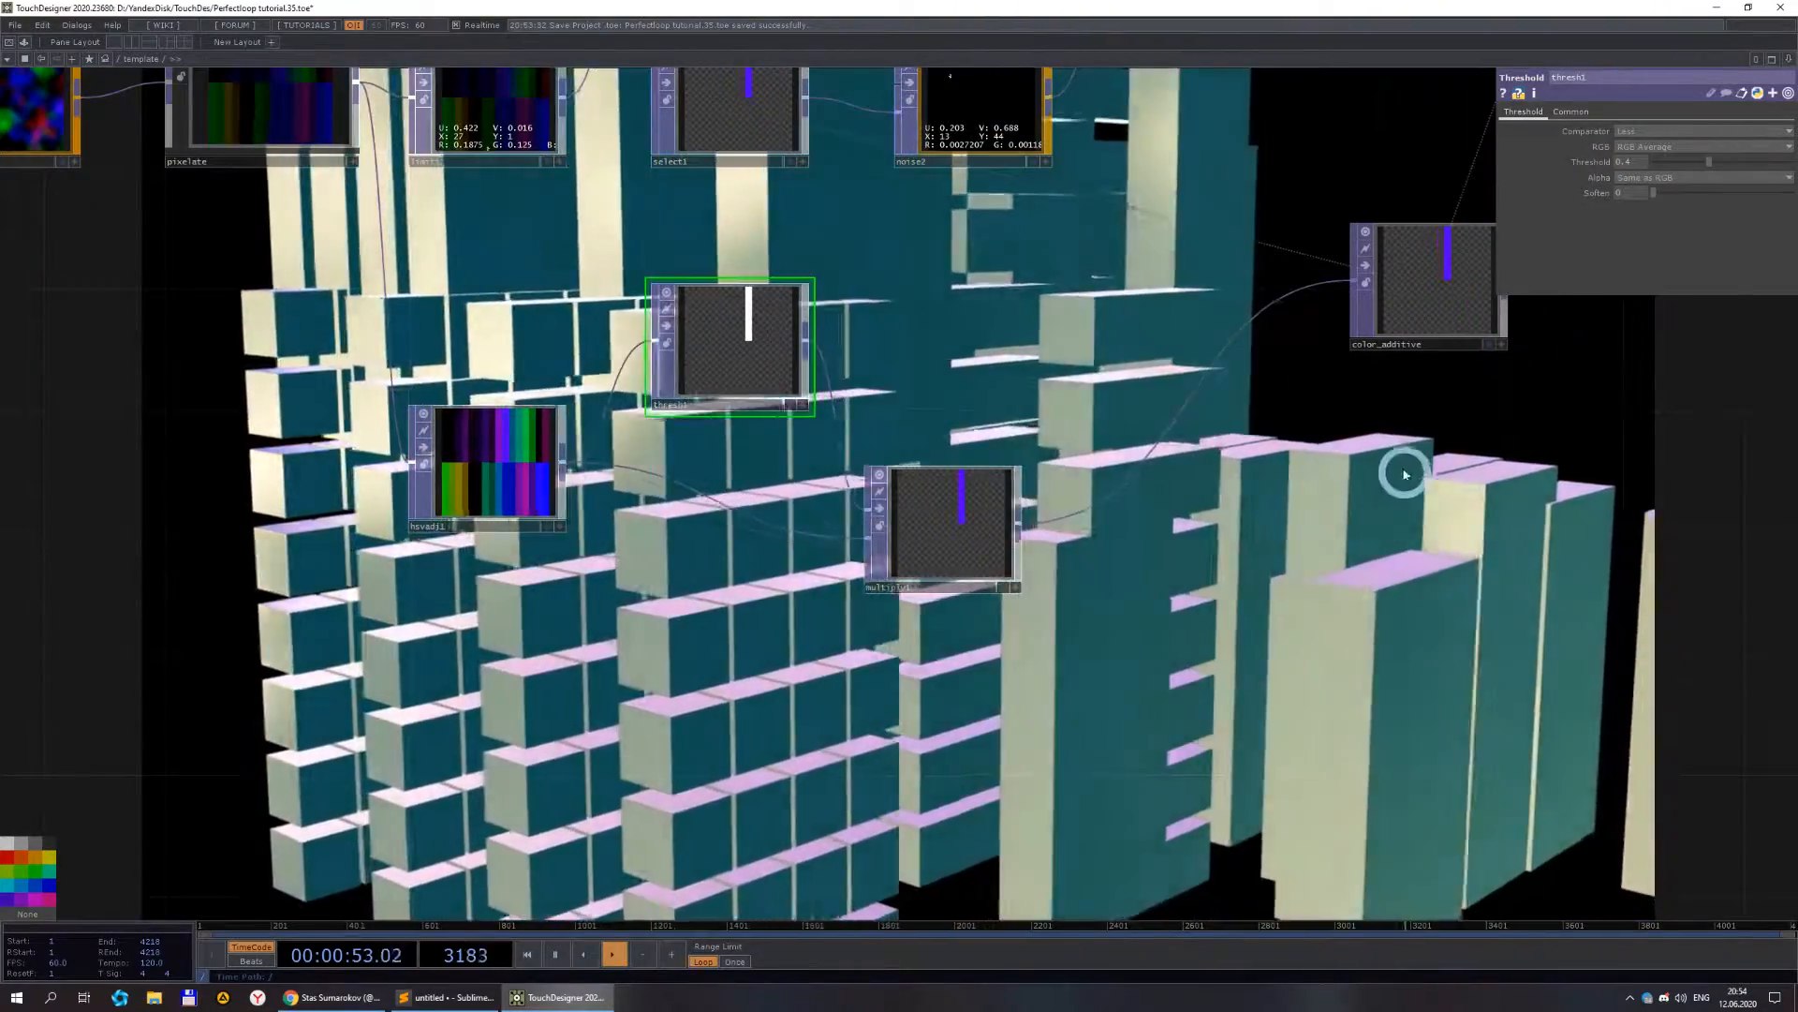
- Trace color_additive to geo1 and examine the instance colour operator, channels and colour mode in its Instance 2 settings
left_click_drag(1546, 318, 1000, 442)
left_click(917, 414)
scroll(919, 428, "down", 4)
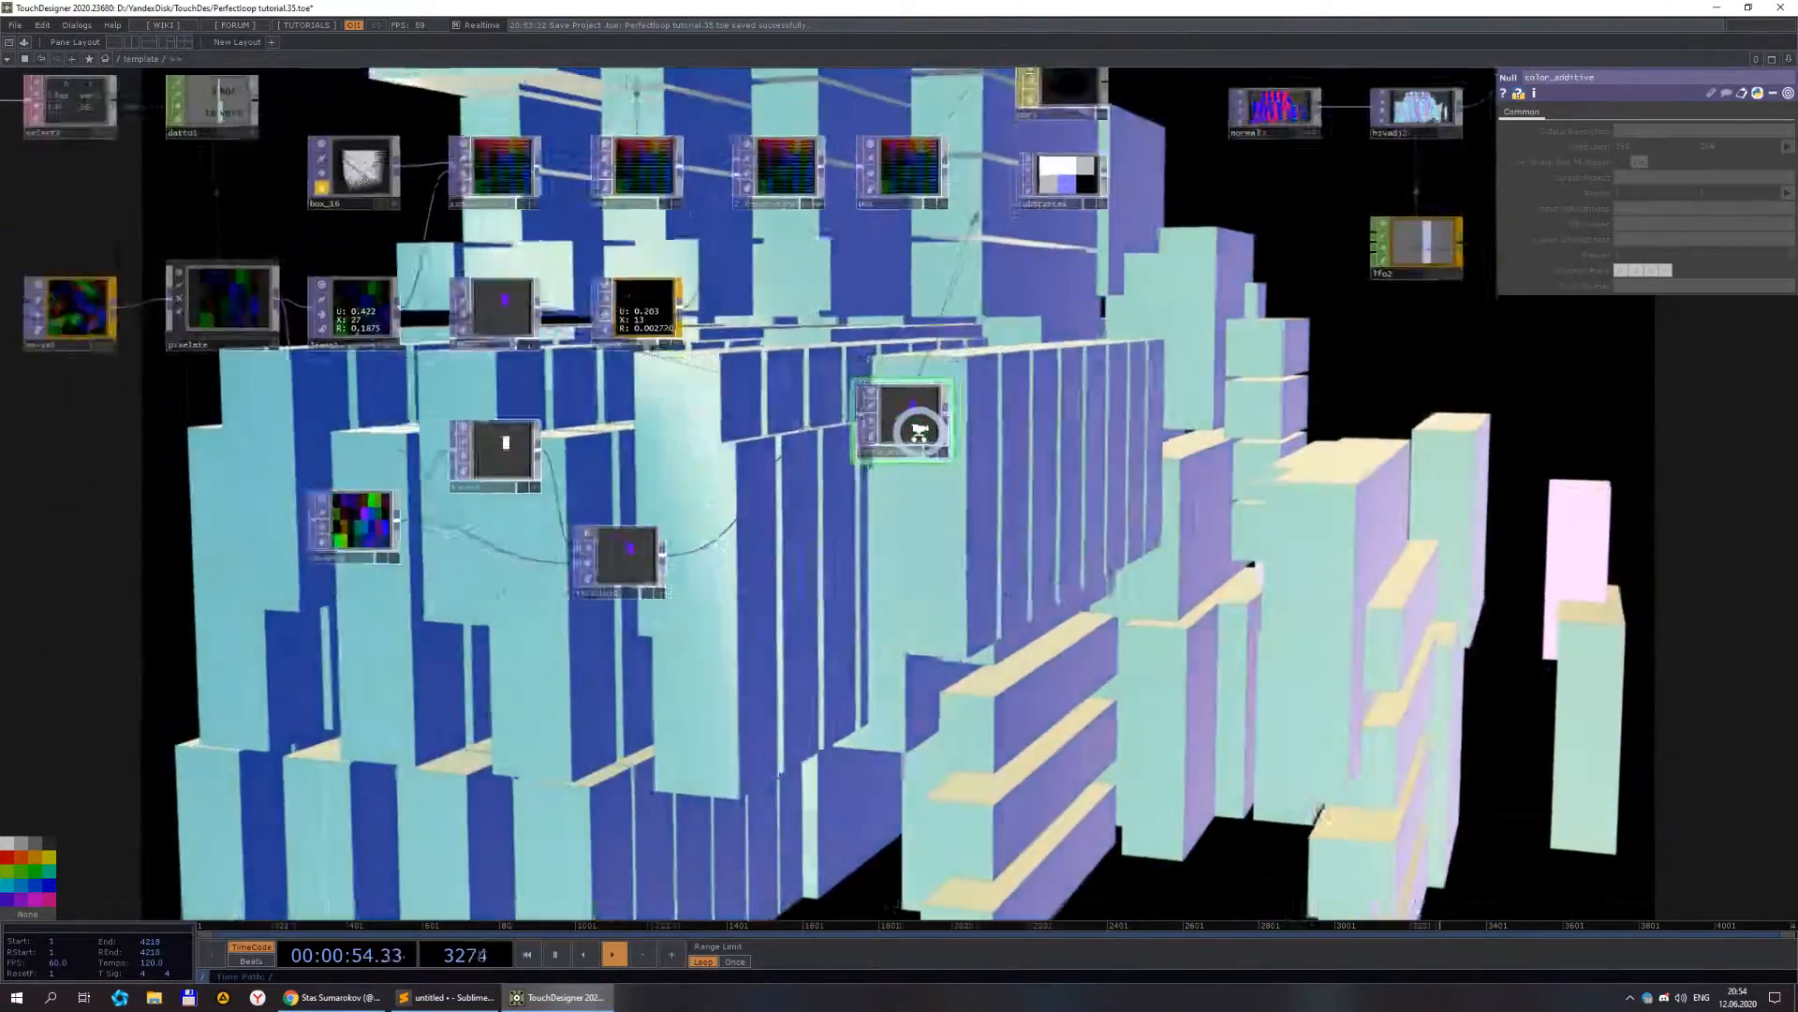
scroll(919, 421, "up", 2)
left_click_drag(1066, 461, 787, 796)
left_click(862, 187)
left_click(1511, 112)
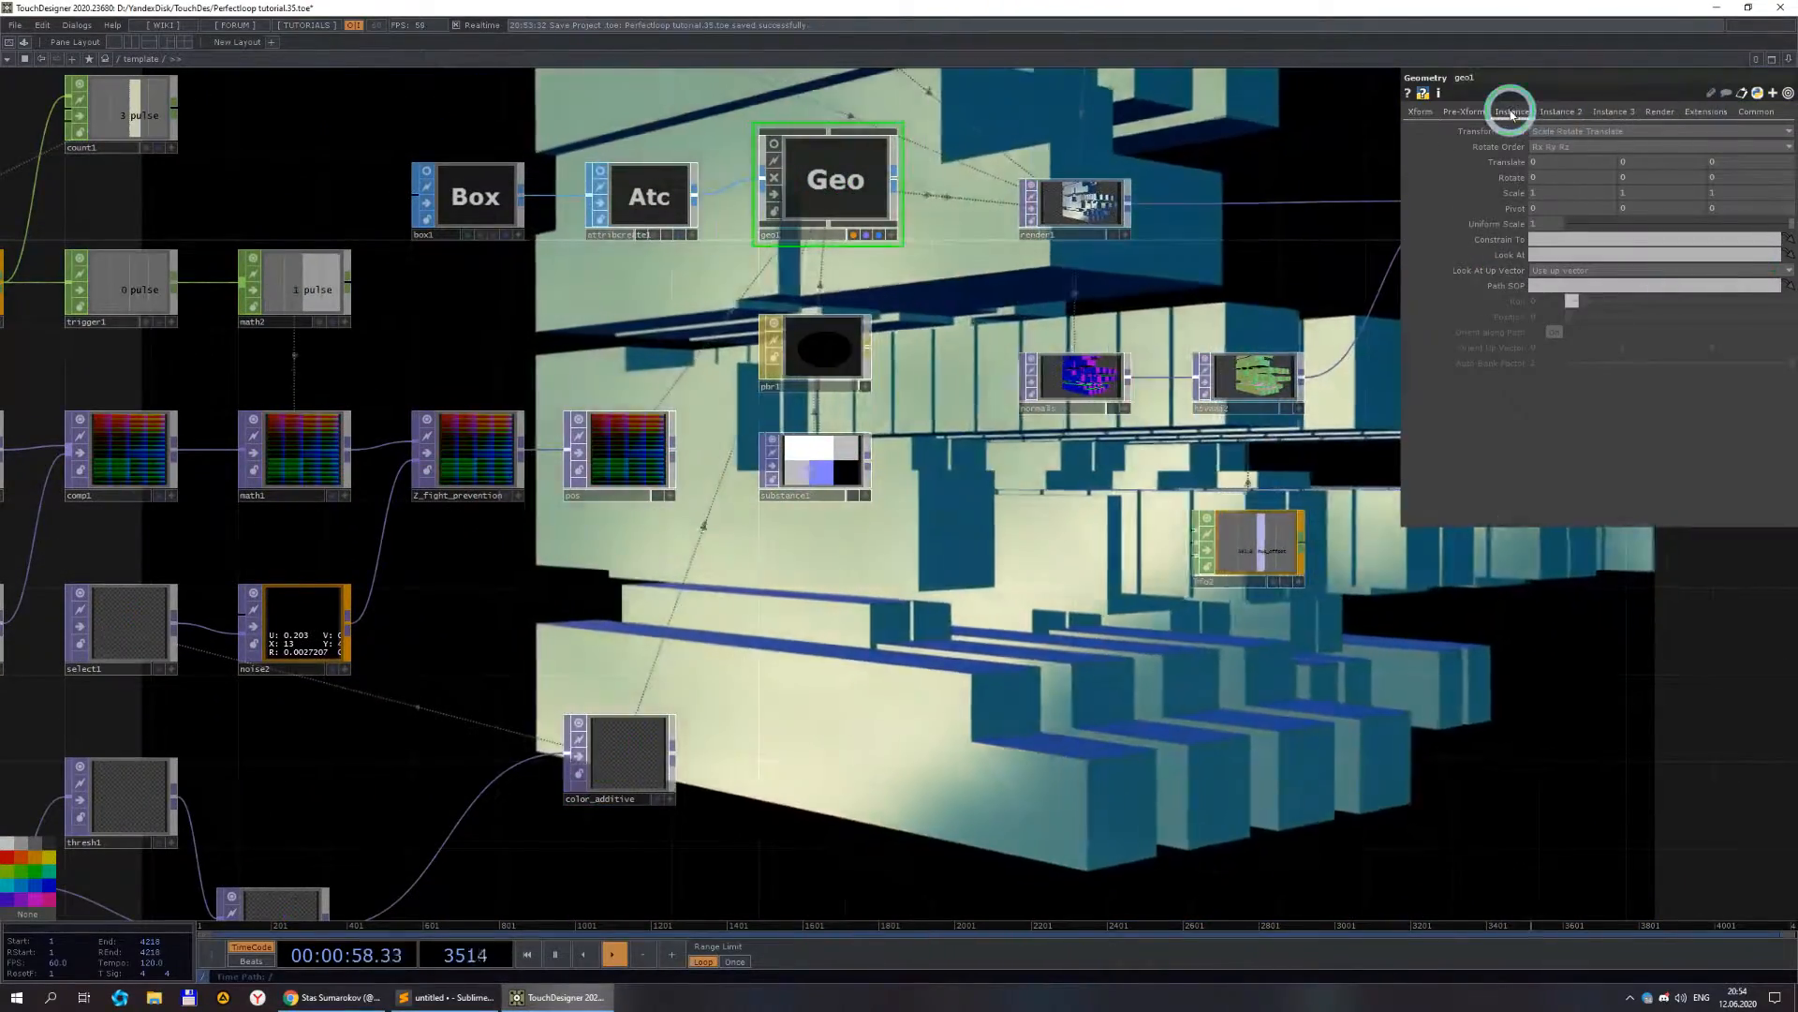
left_click(1559, 111)
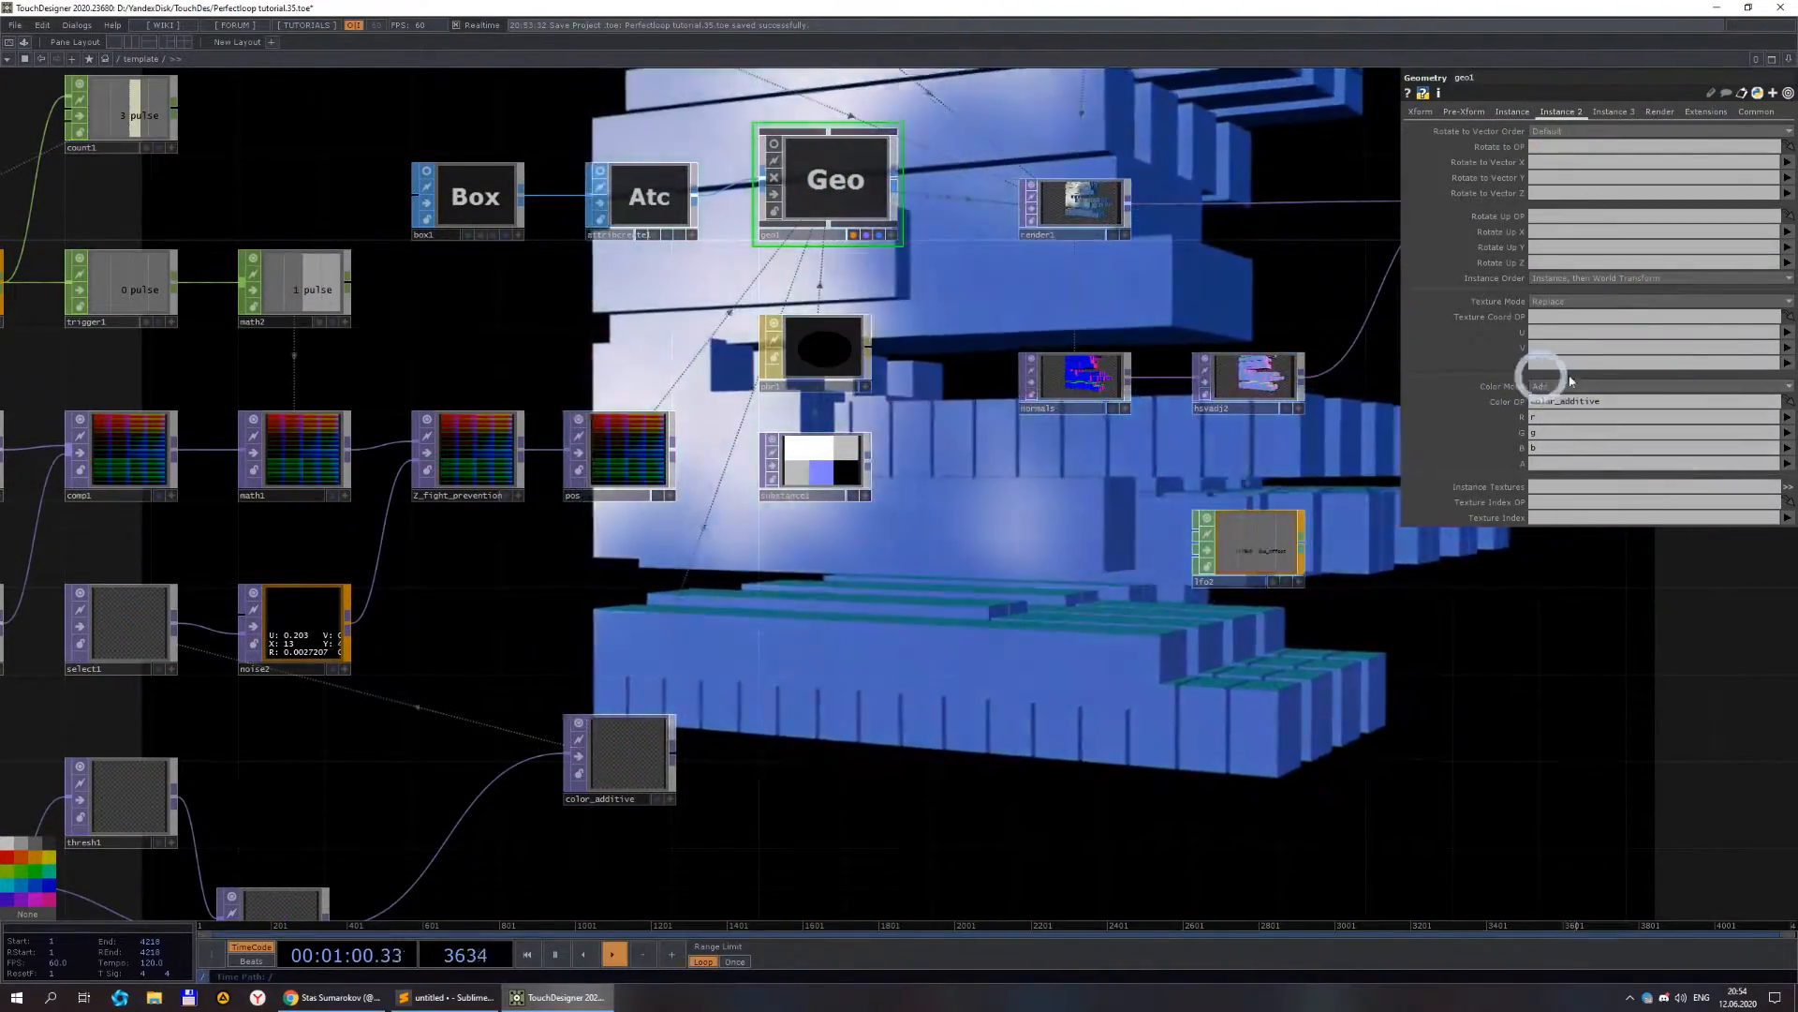
- Lower thresh1's Threshold to about 0.32
scroll(1277, 550, "down", 5)
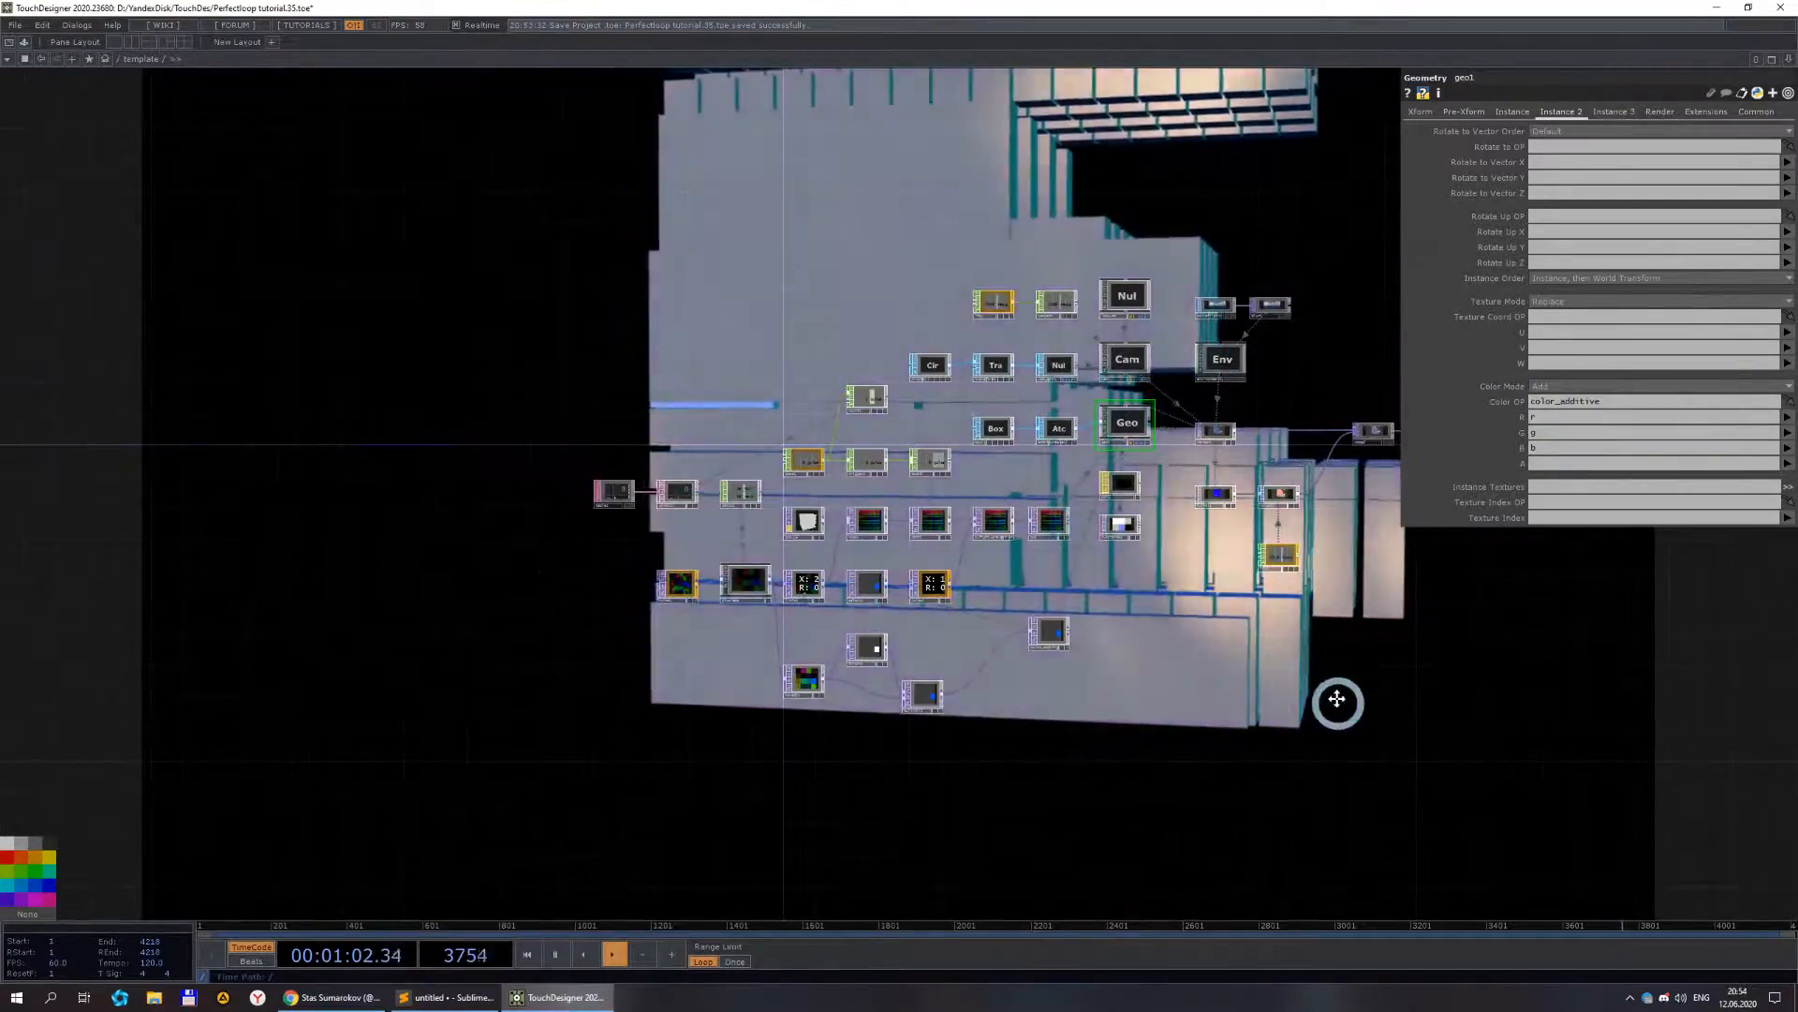
left_click_drag(1121, 665, 848, 662)
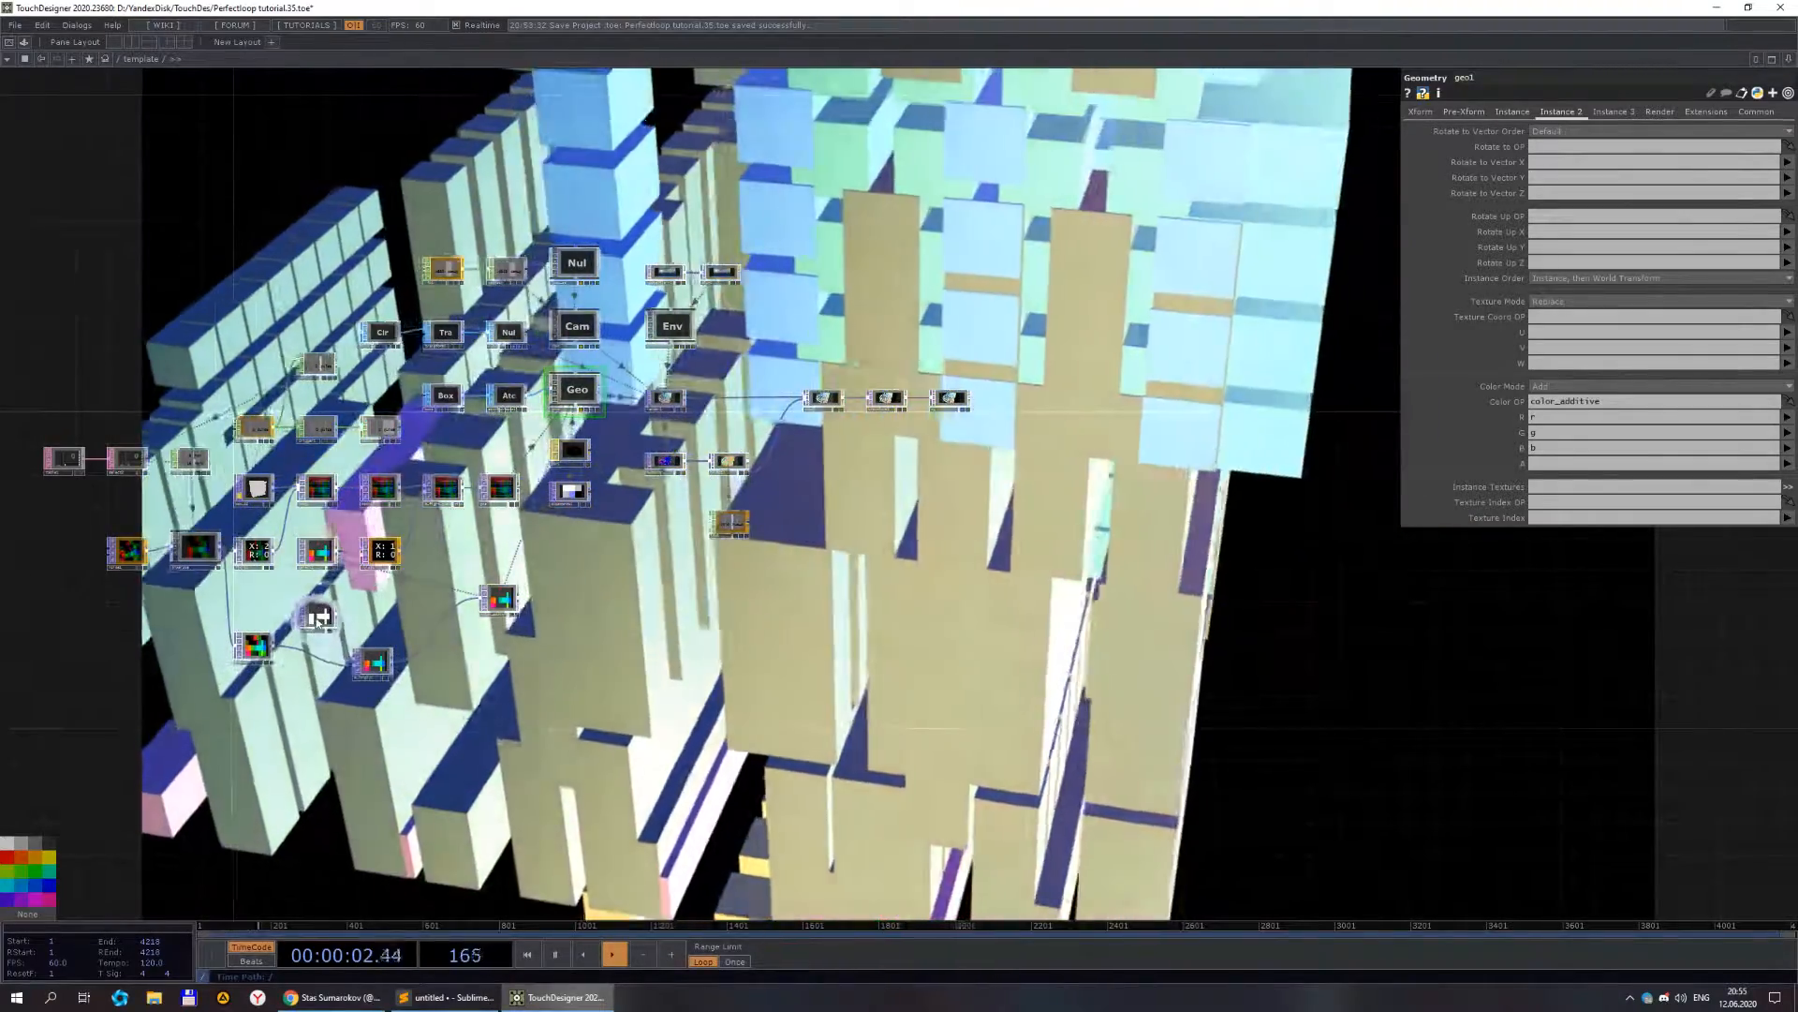
left_click(318, 615)
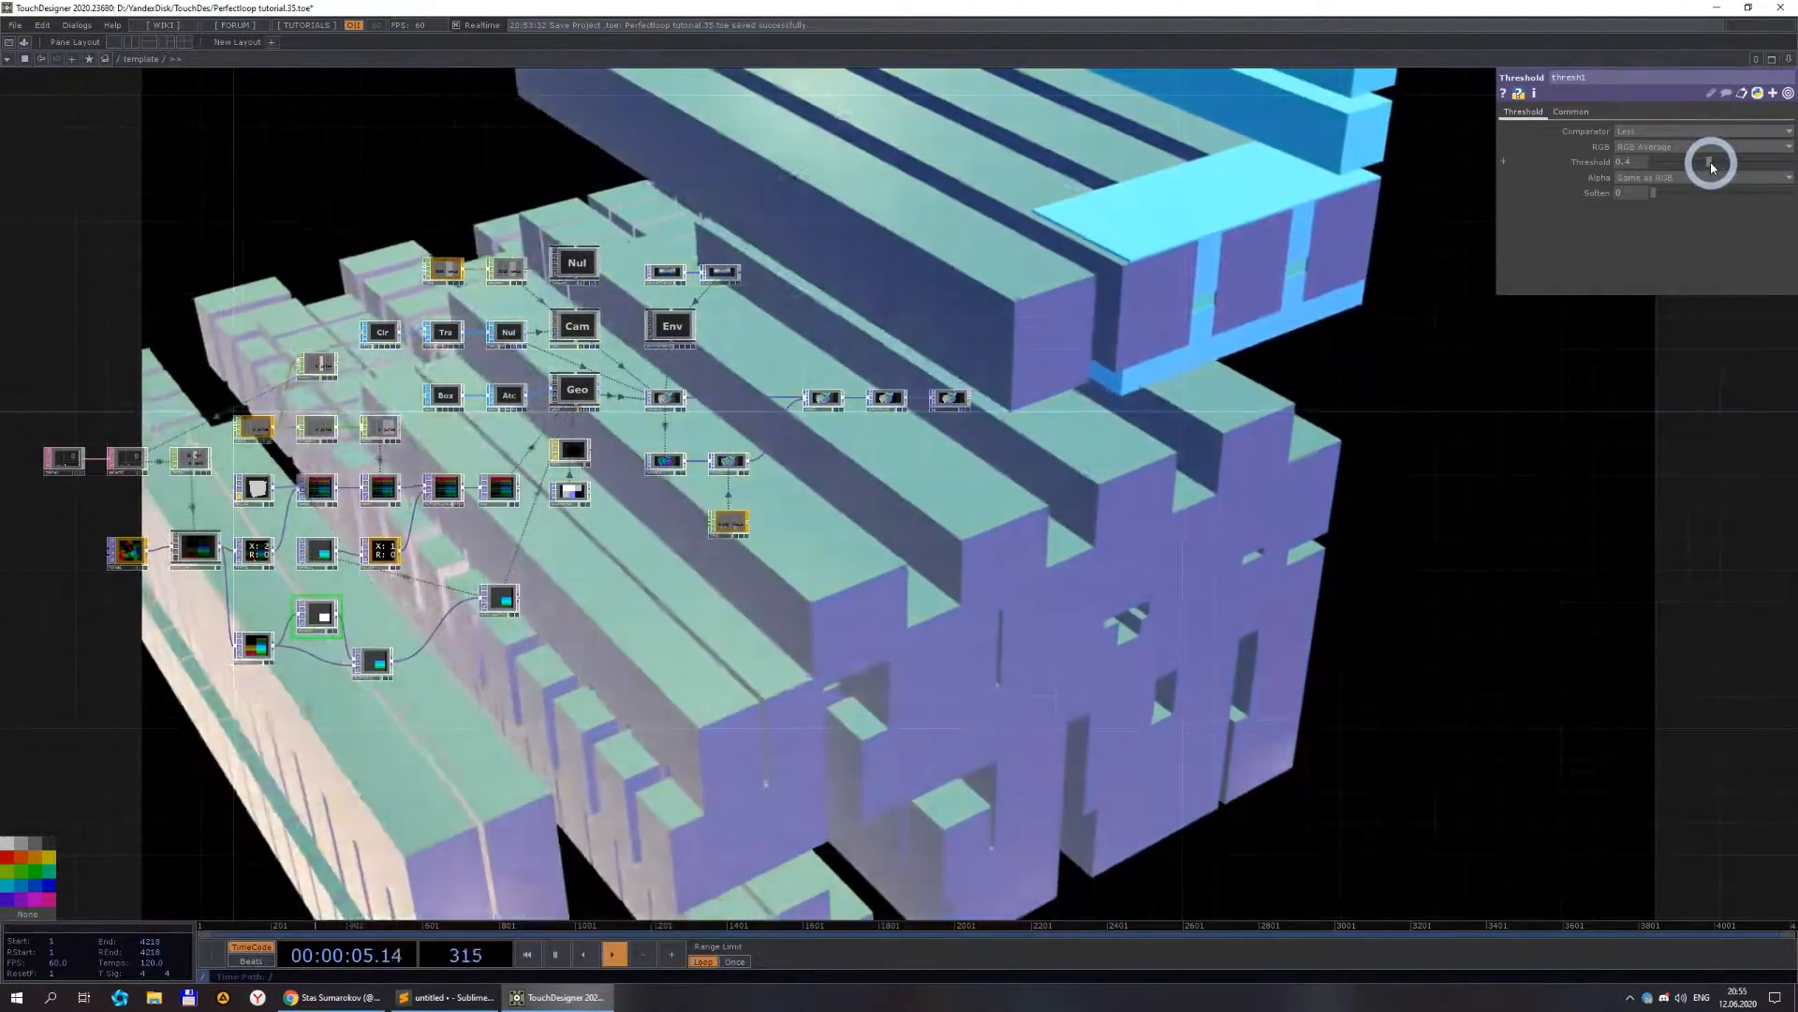
mouse_move(1712, 167)
left_mouse_down()
mouse_move(1793, 148)
mouse_move(1679, 161)
left_mouse_up()
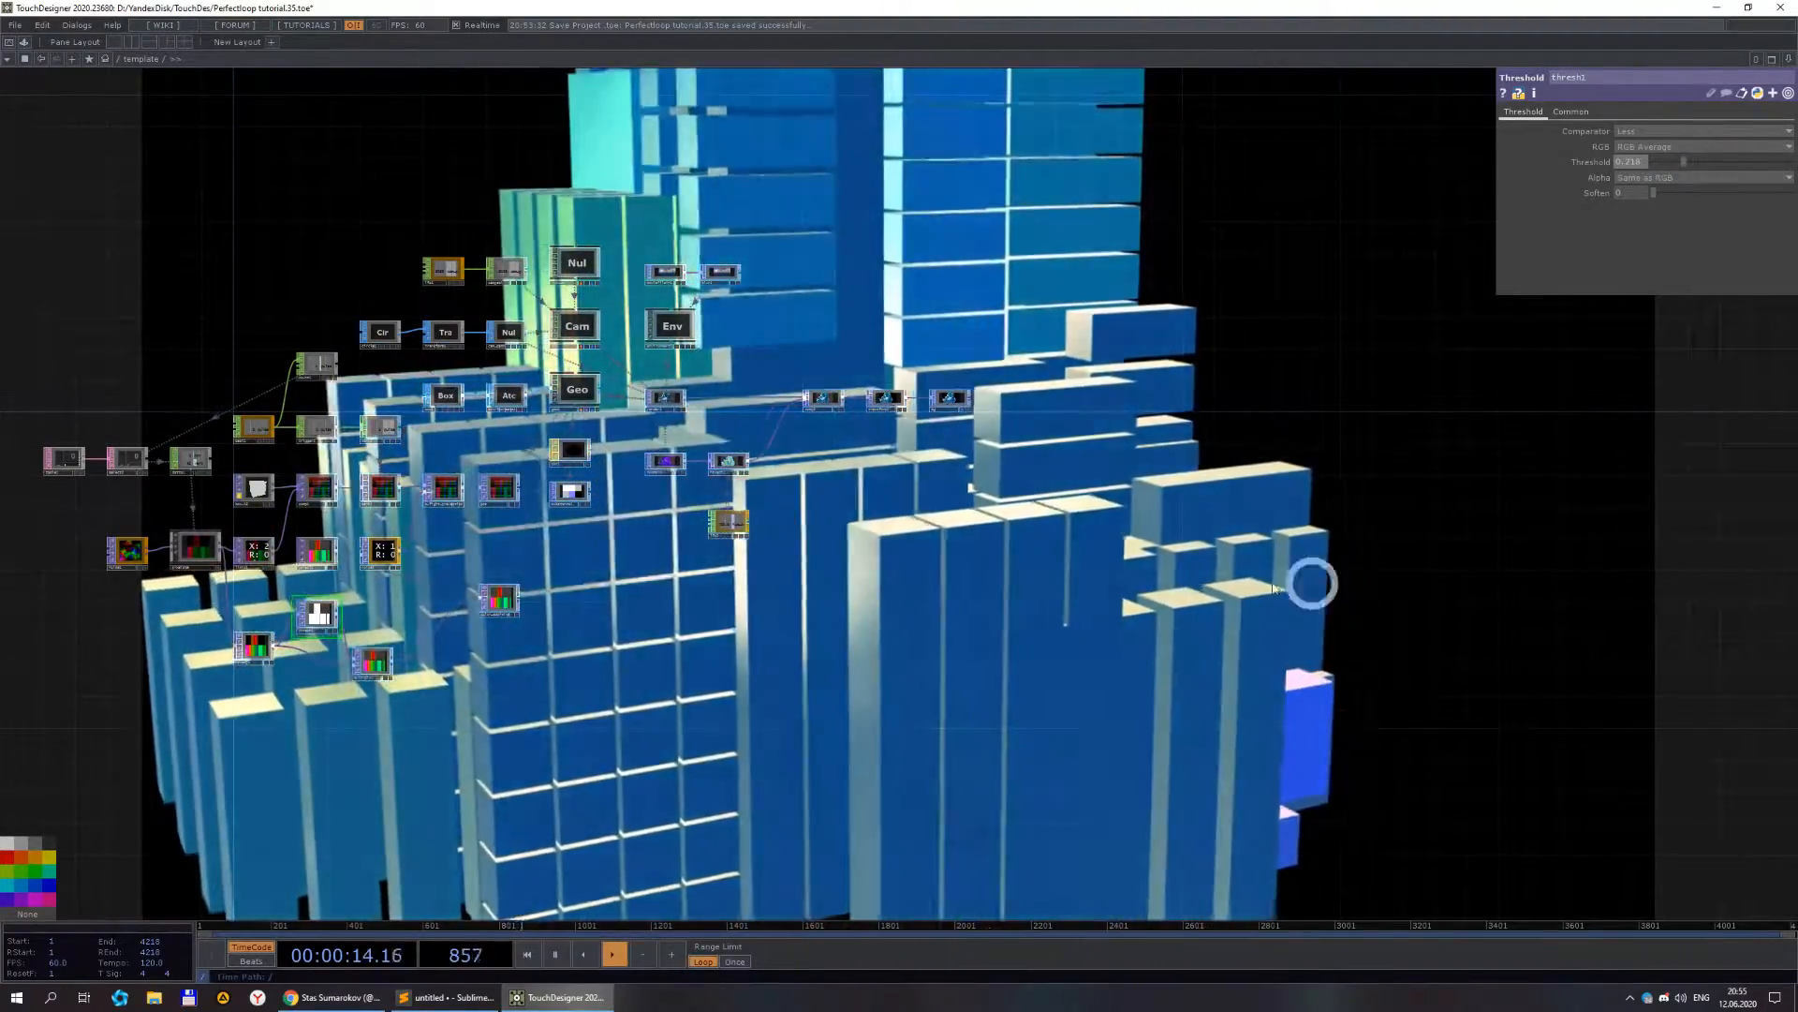
- Align the color_additive node level with thresh1 and examine which TOP select1 references
left_click_drag(543, 701, 940, 642)
scroll(946, 642, "down", 2)
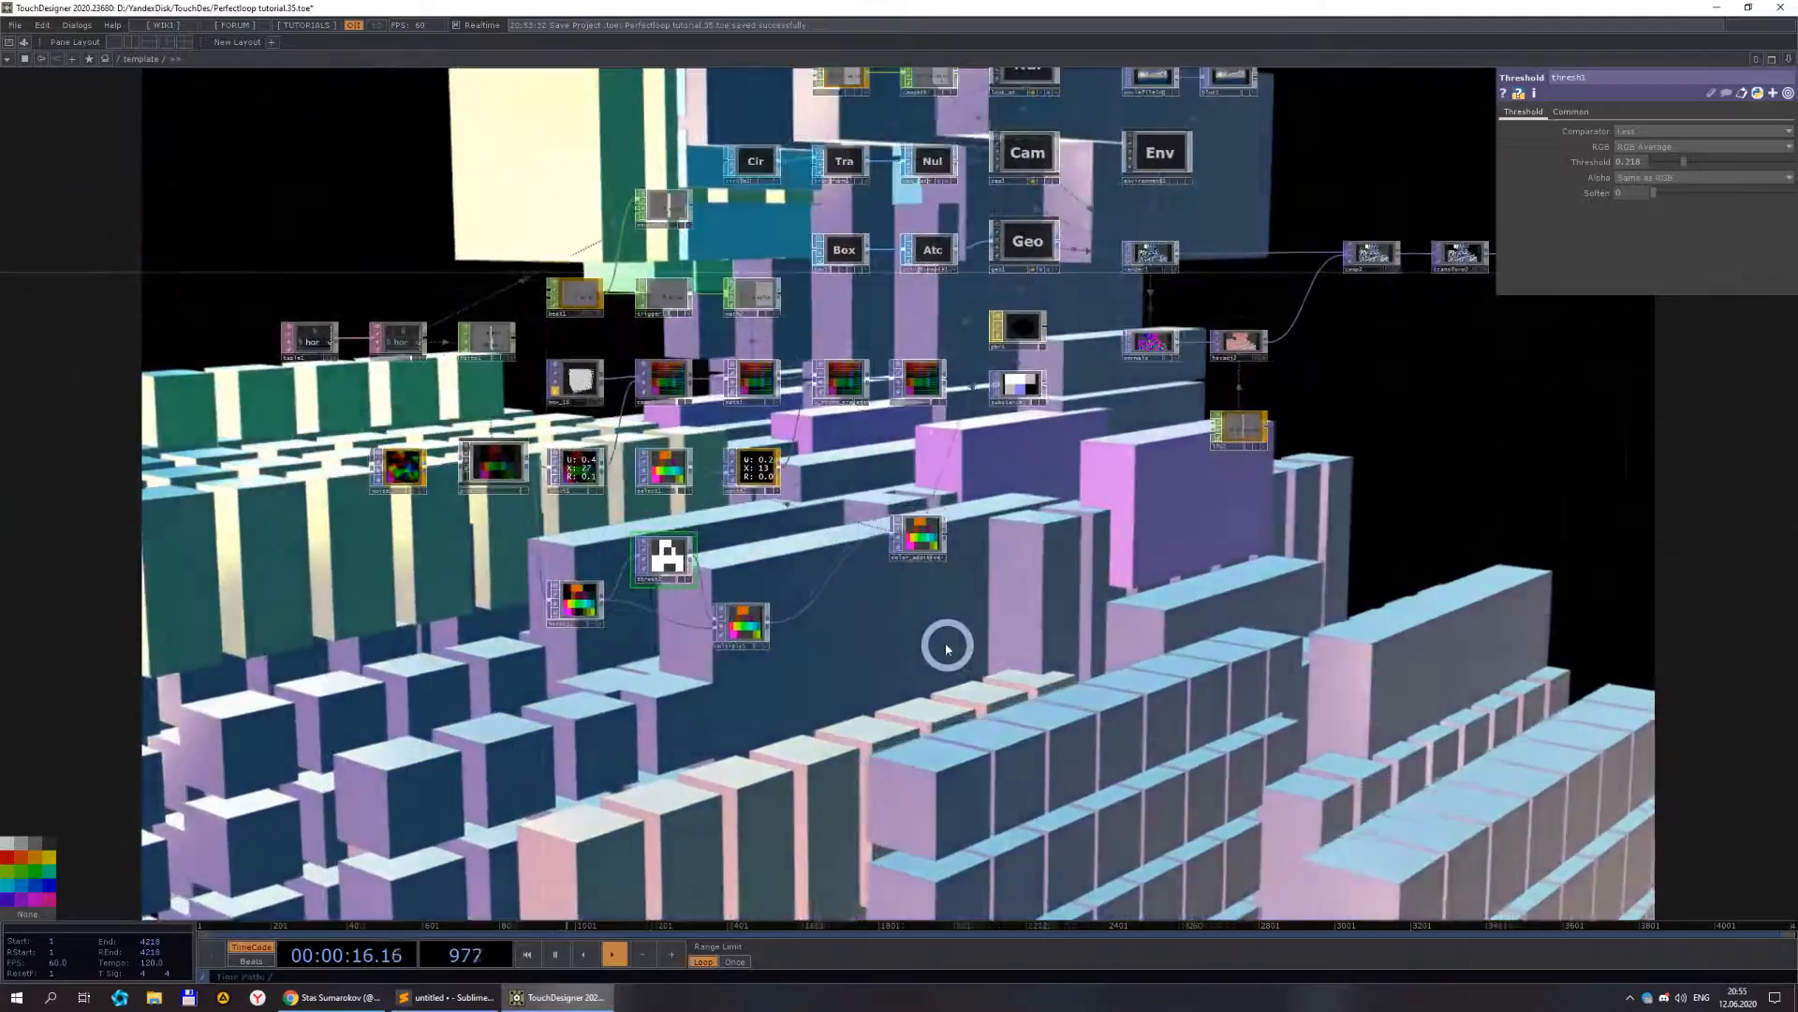
scroll(716, 565, "up", 4)
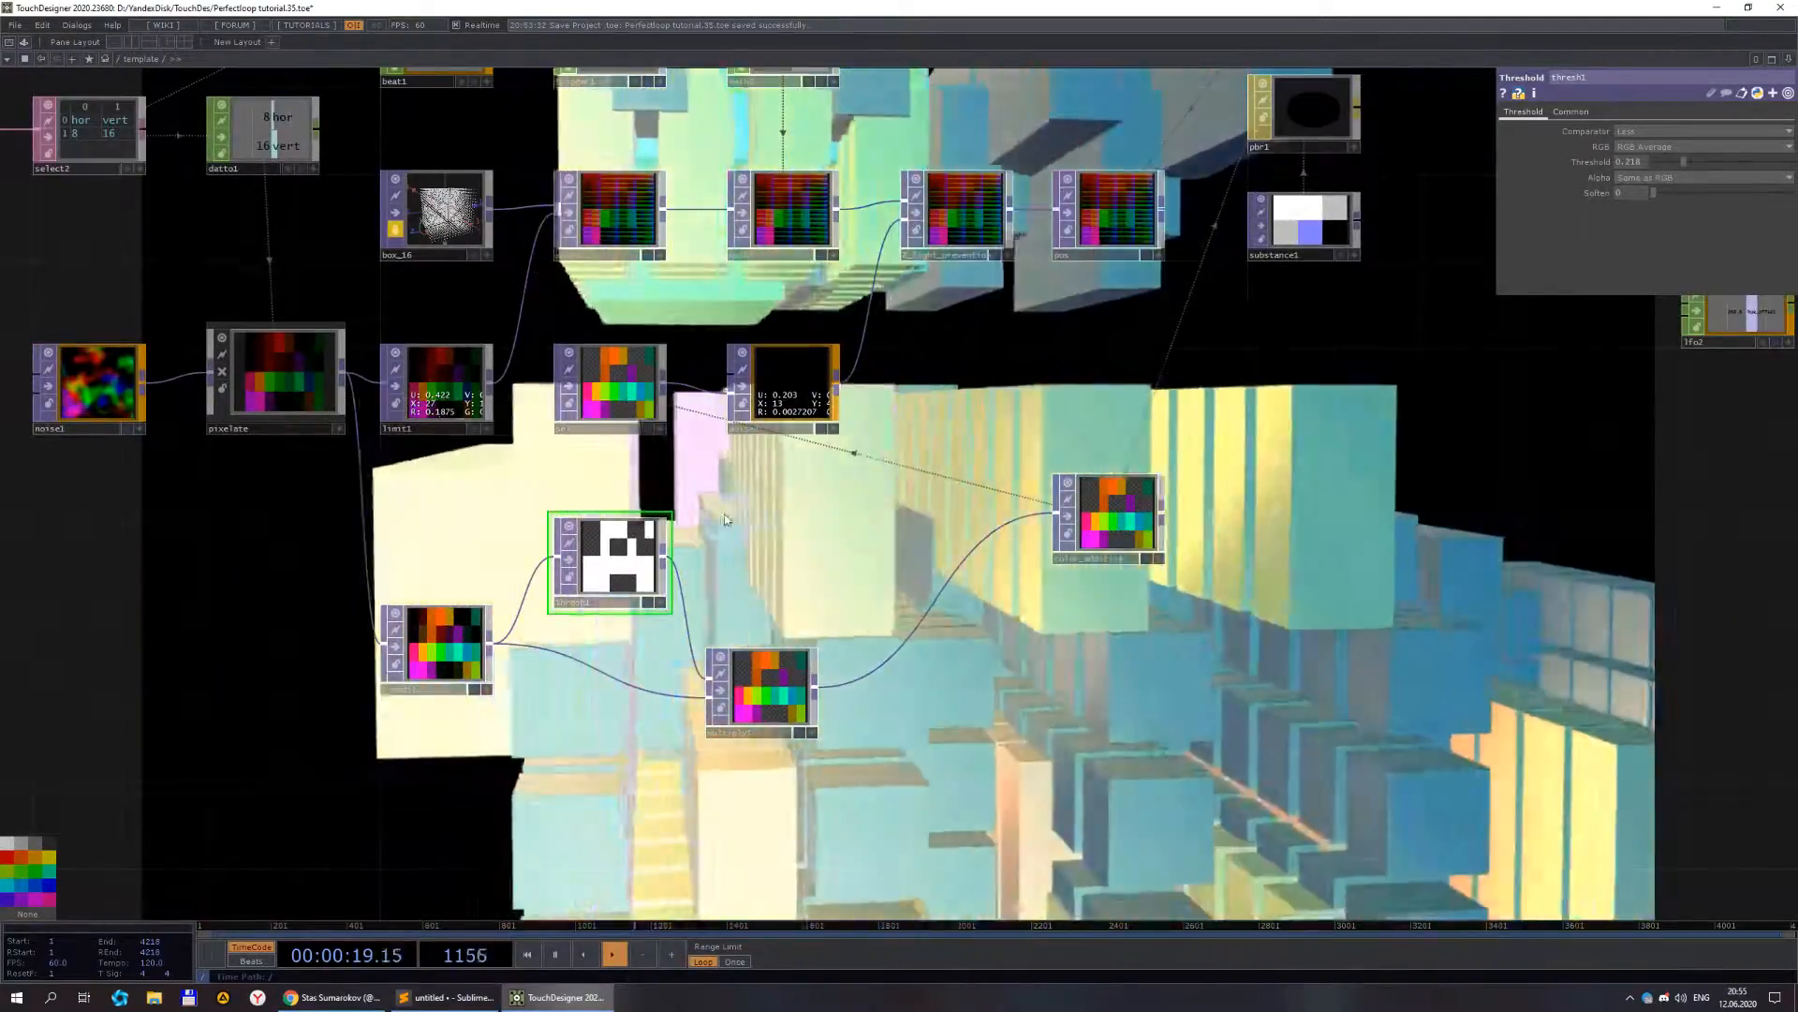
left_click_drag(731, 518, 827, 579)
scroll(830, 578, "up", 3)
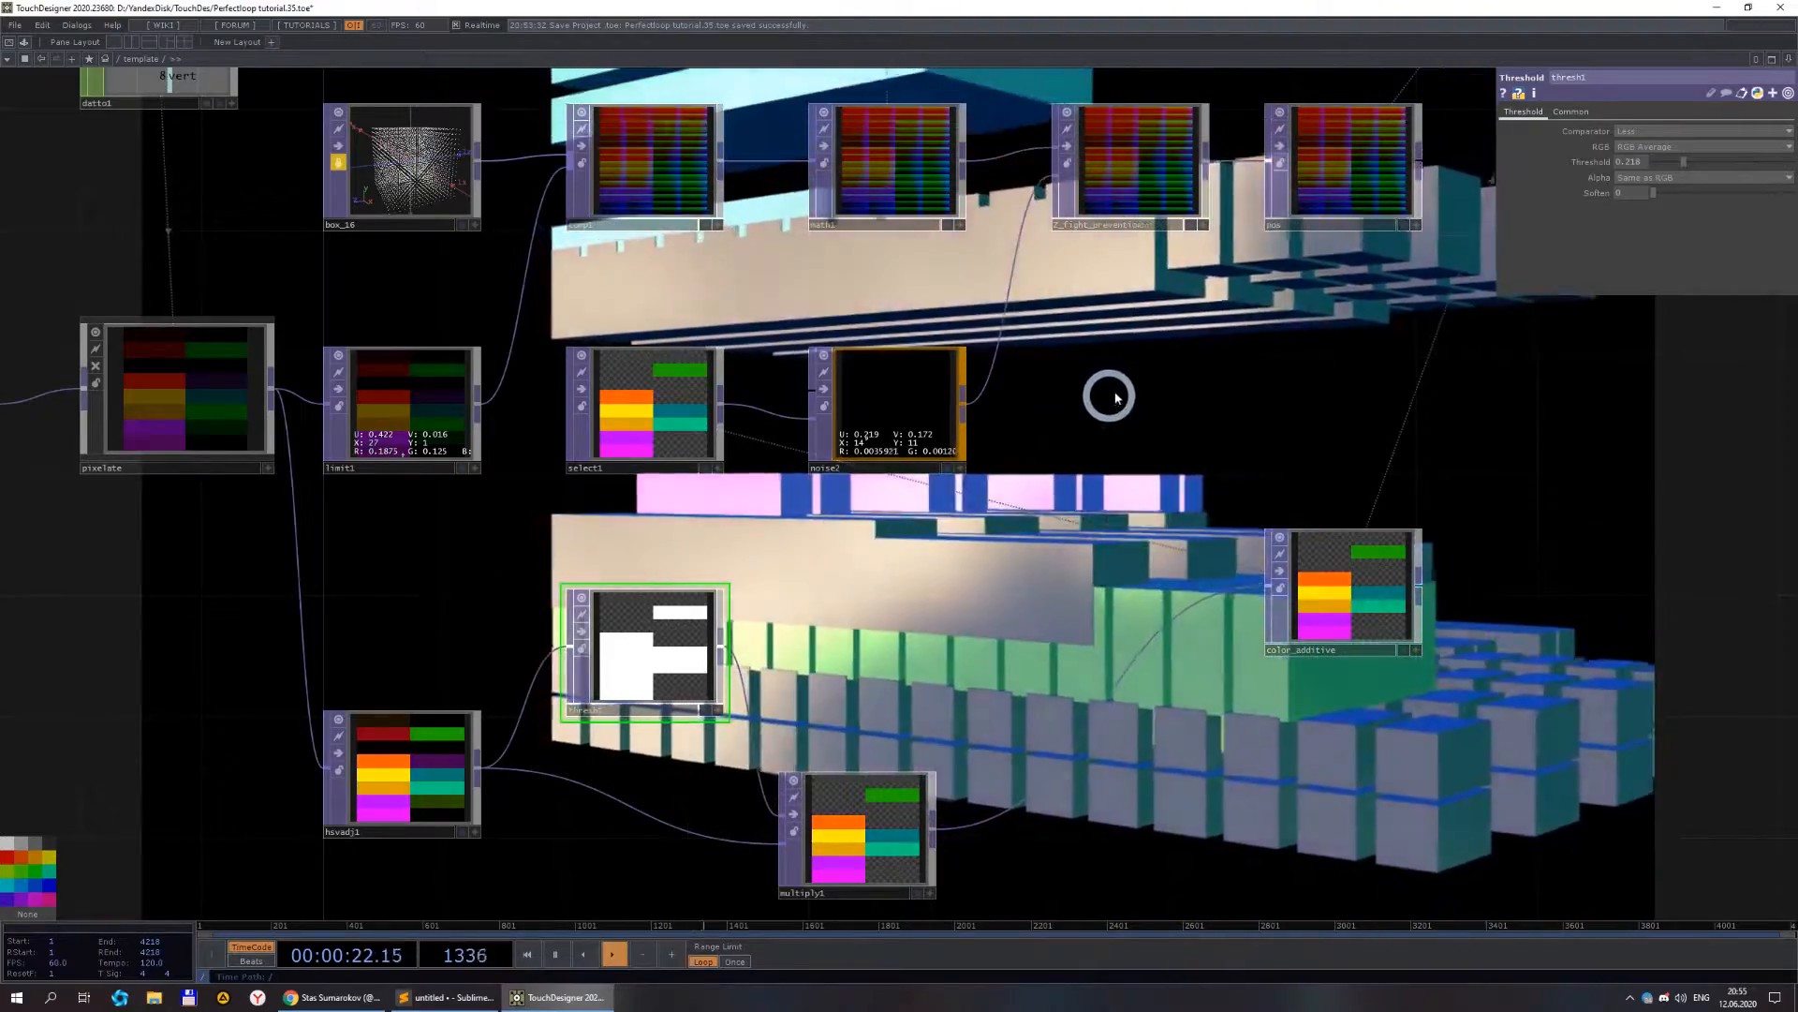
left_click_drag(1113, 401, 1113, 428)
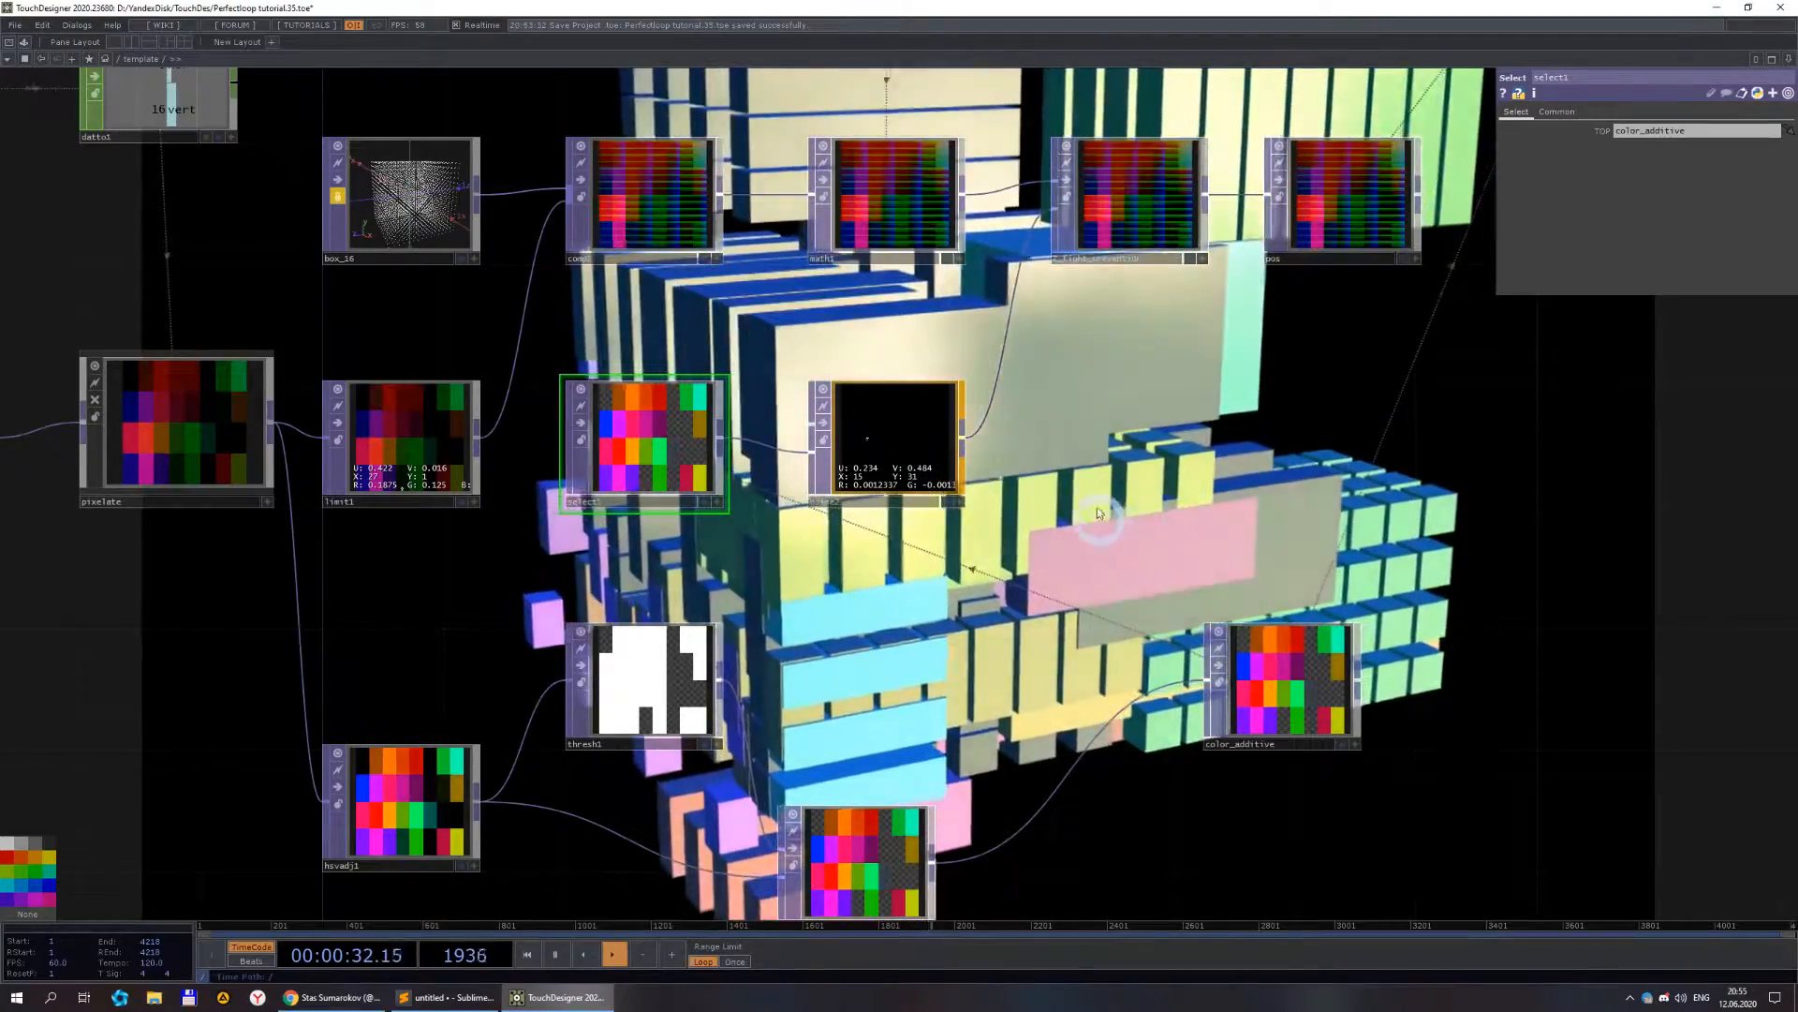
- Examine noise2's Noise parameters and the Z_fight_prevention Add that combines its output with math1
left_click_drag(1140, 433, 1005, 476)
left_click(822, 480)
scroll(1040, 526, "down", 3)
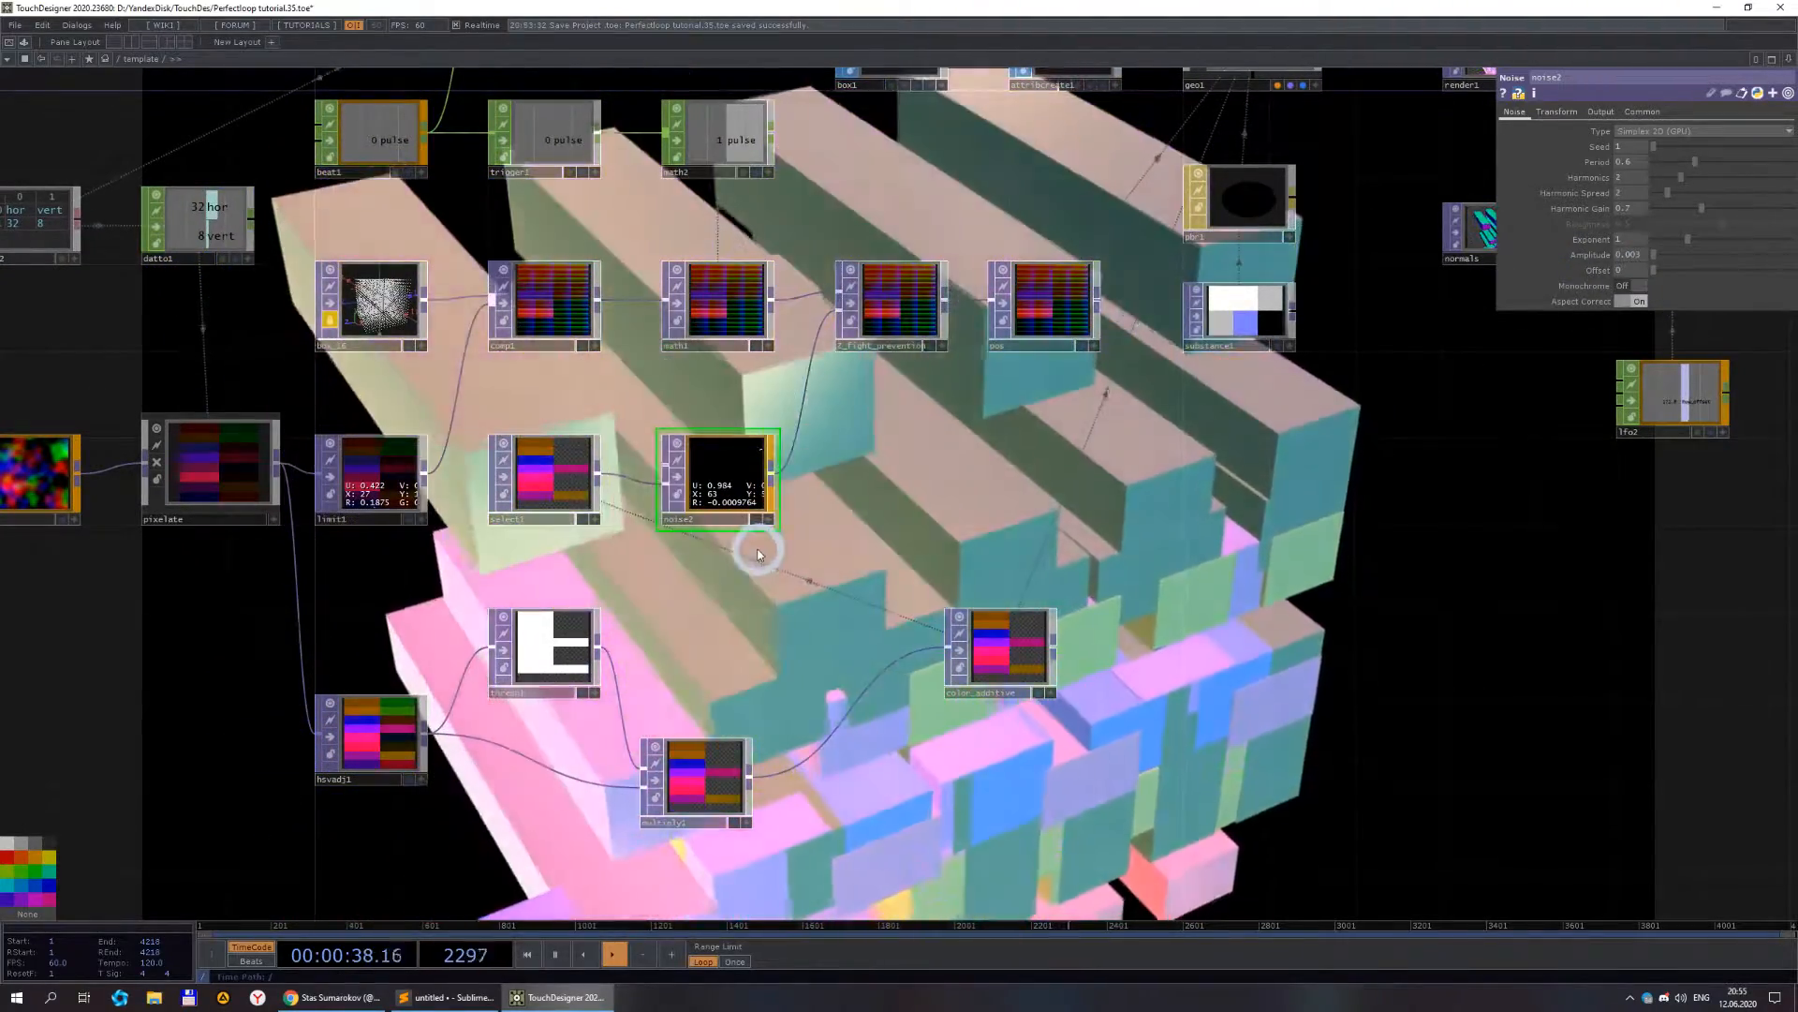
scroll(629, 462, "up", 3)
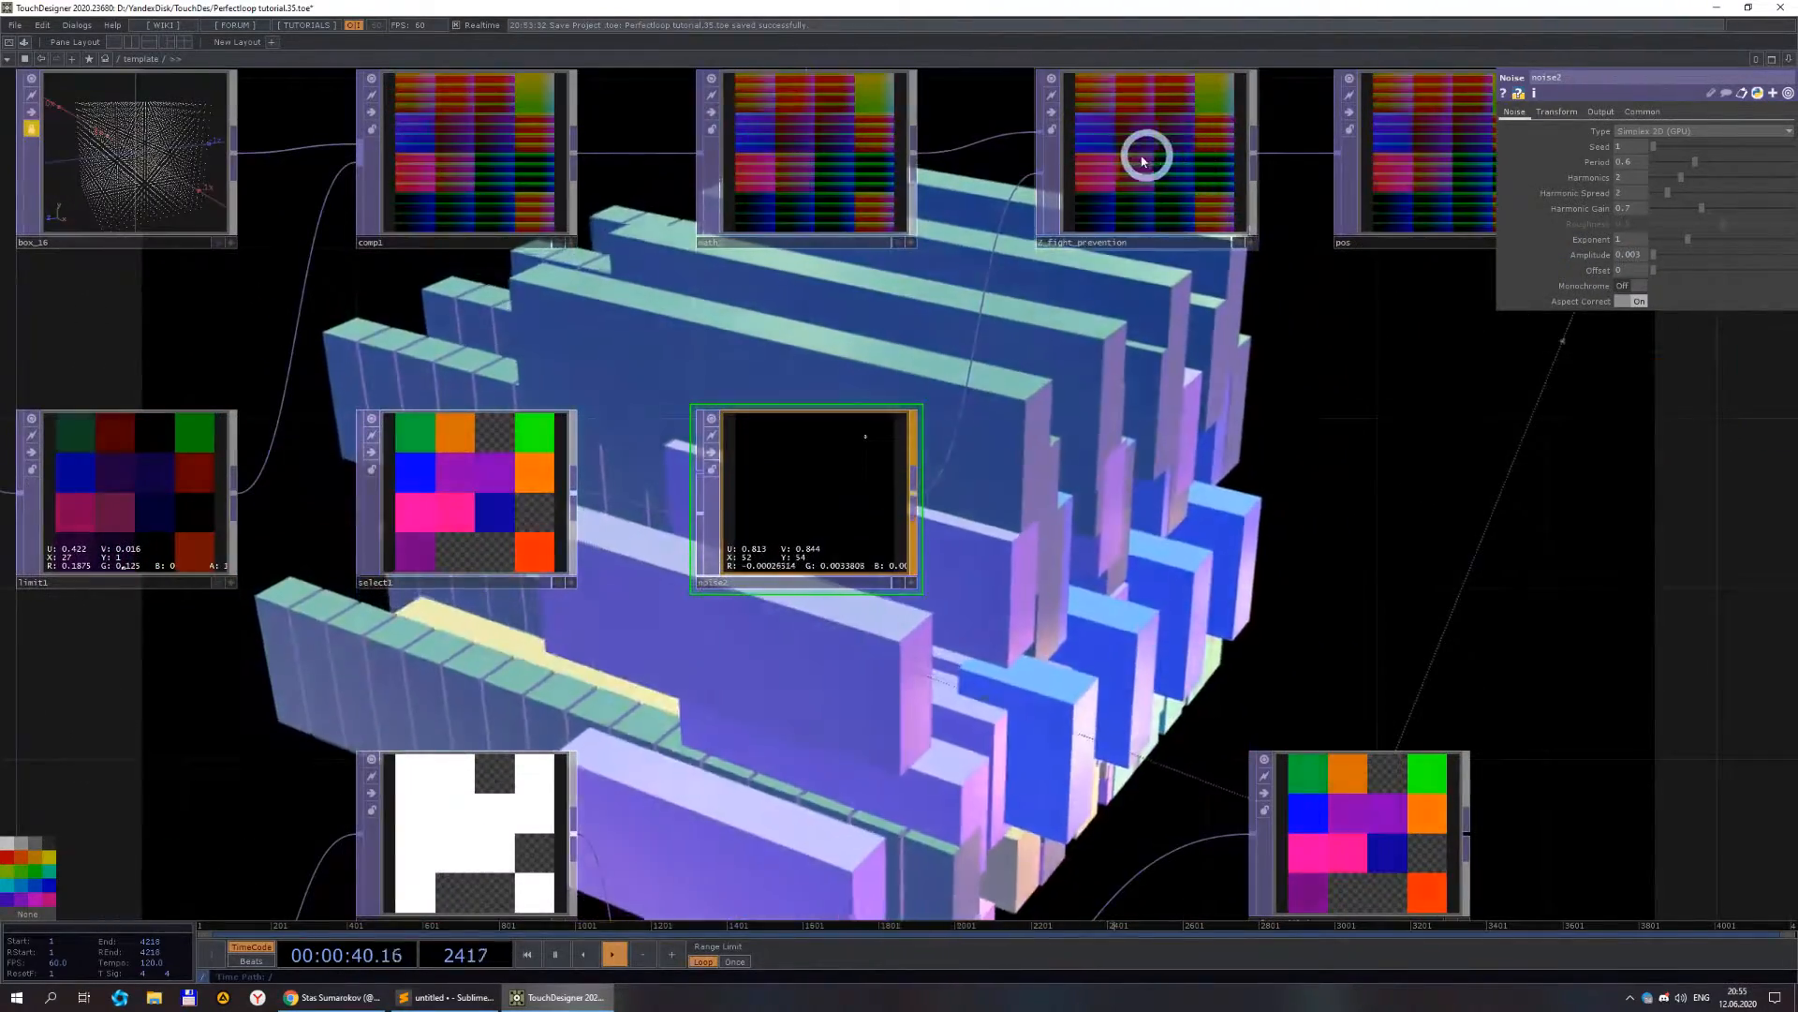
left_click_drag(1149, 489, 1128, 589)
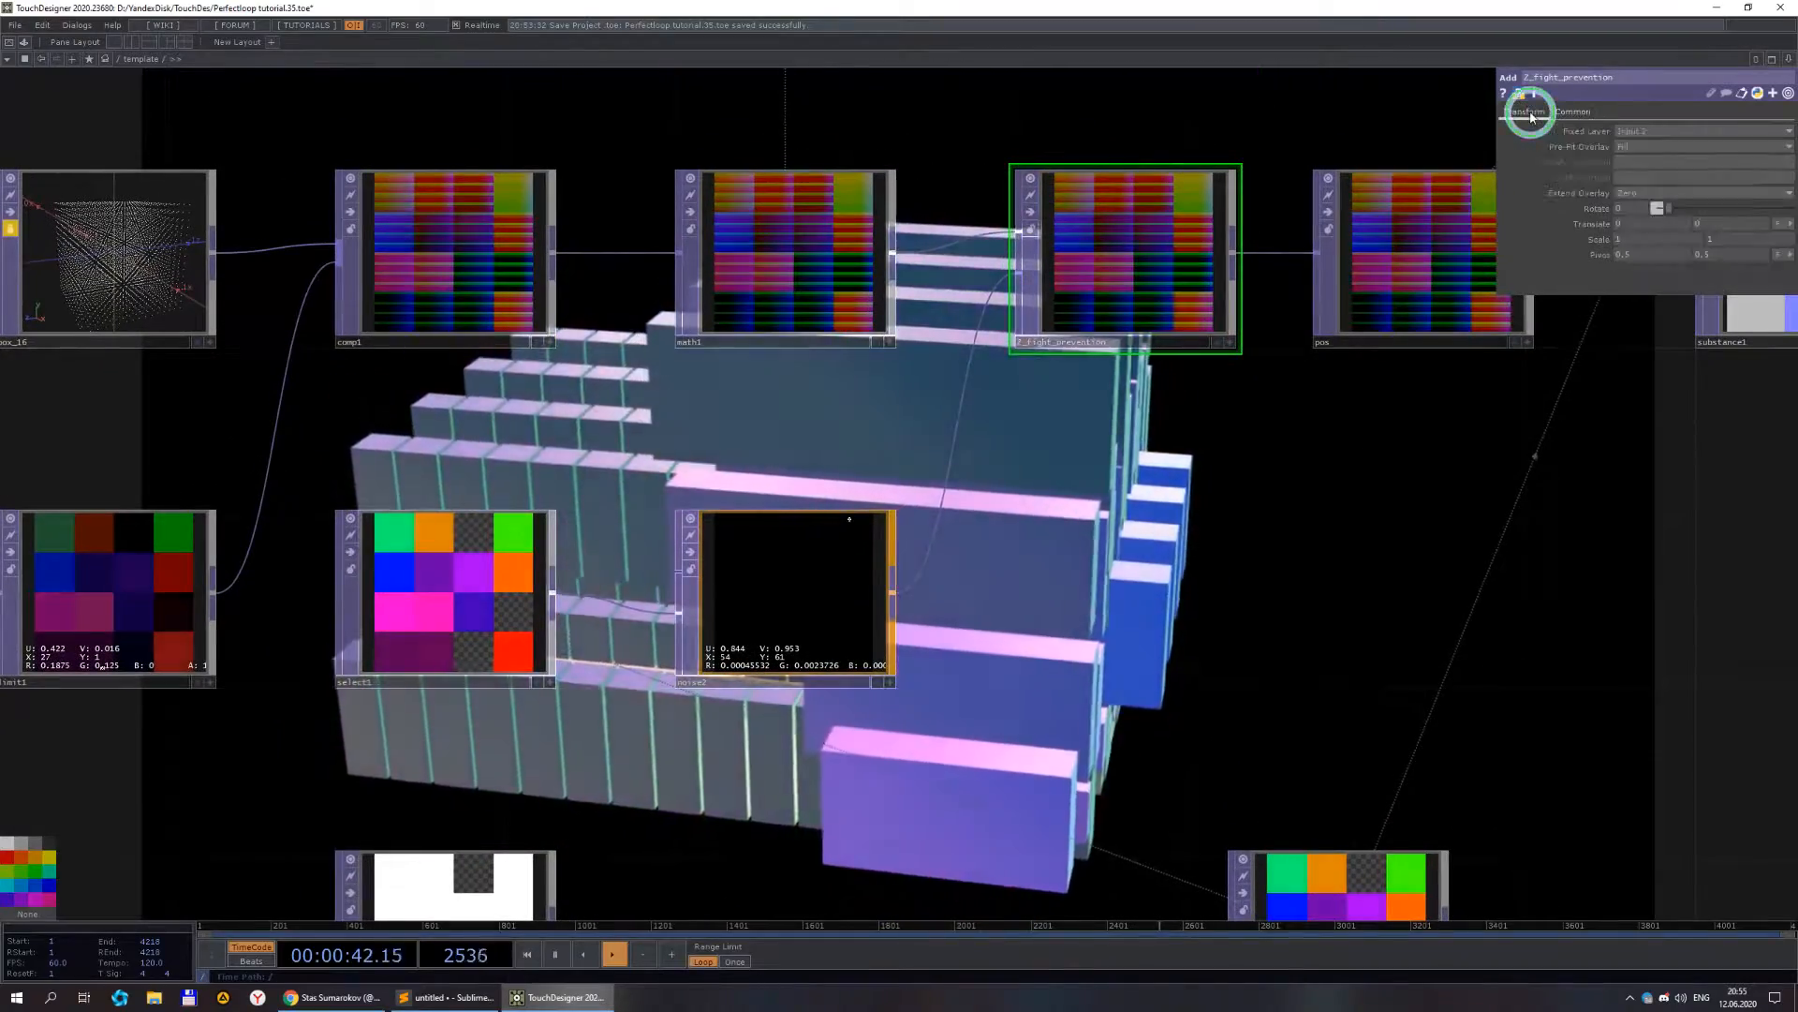
scroll(1013, 514, "down", 3)
scroll(915, 564, "up", 3)
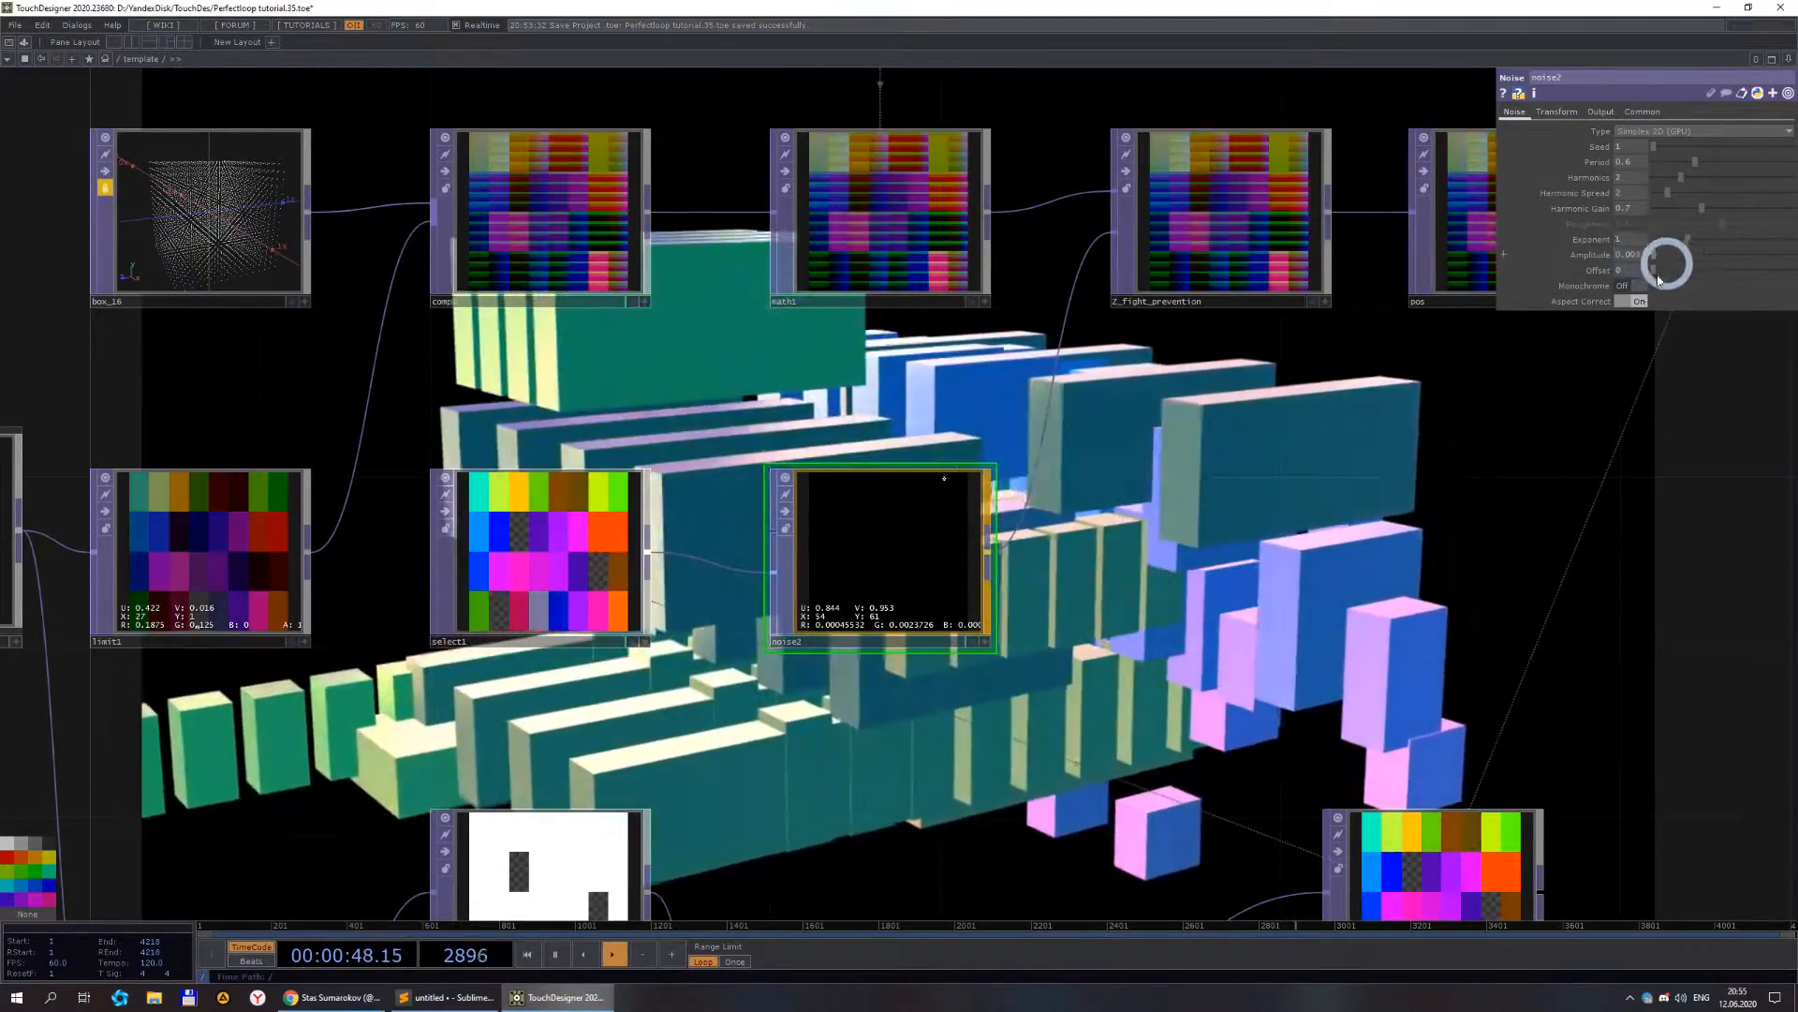
- Set noise2's Amplitude to 0 to remove the position offset between overlapping boxes
scroll(1115, 613, "down", 1)
scroll(1138, 604, "down", 1)
left_click_drag(1230, 485, 993, 349)
left_click_drag(1644, 258, 1601, 254)
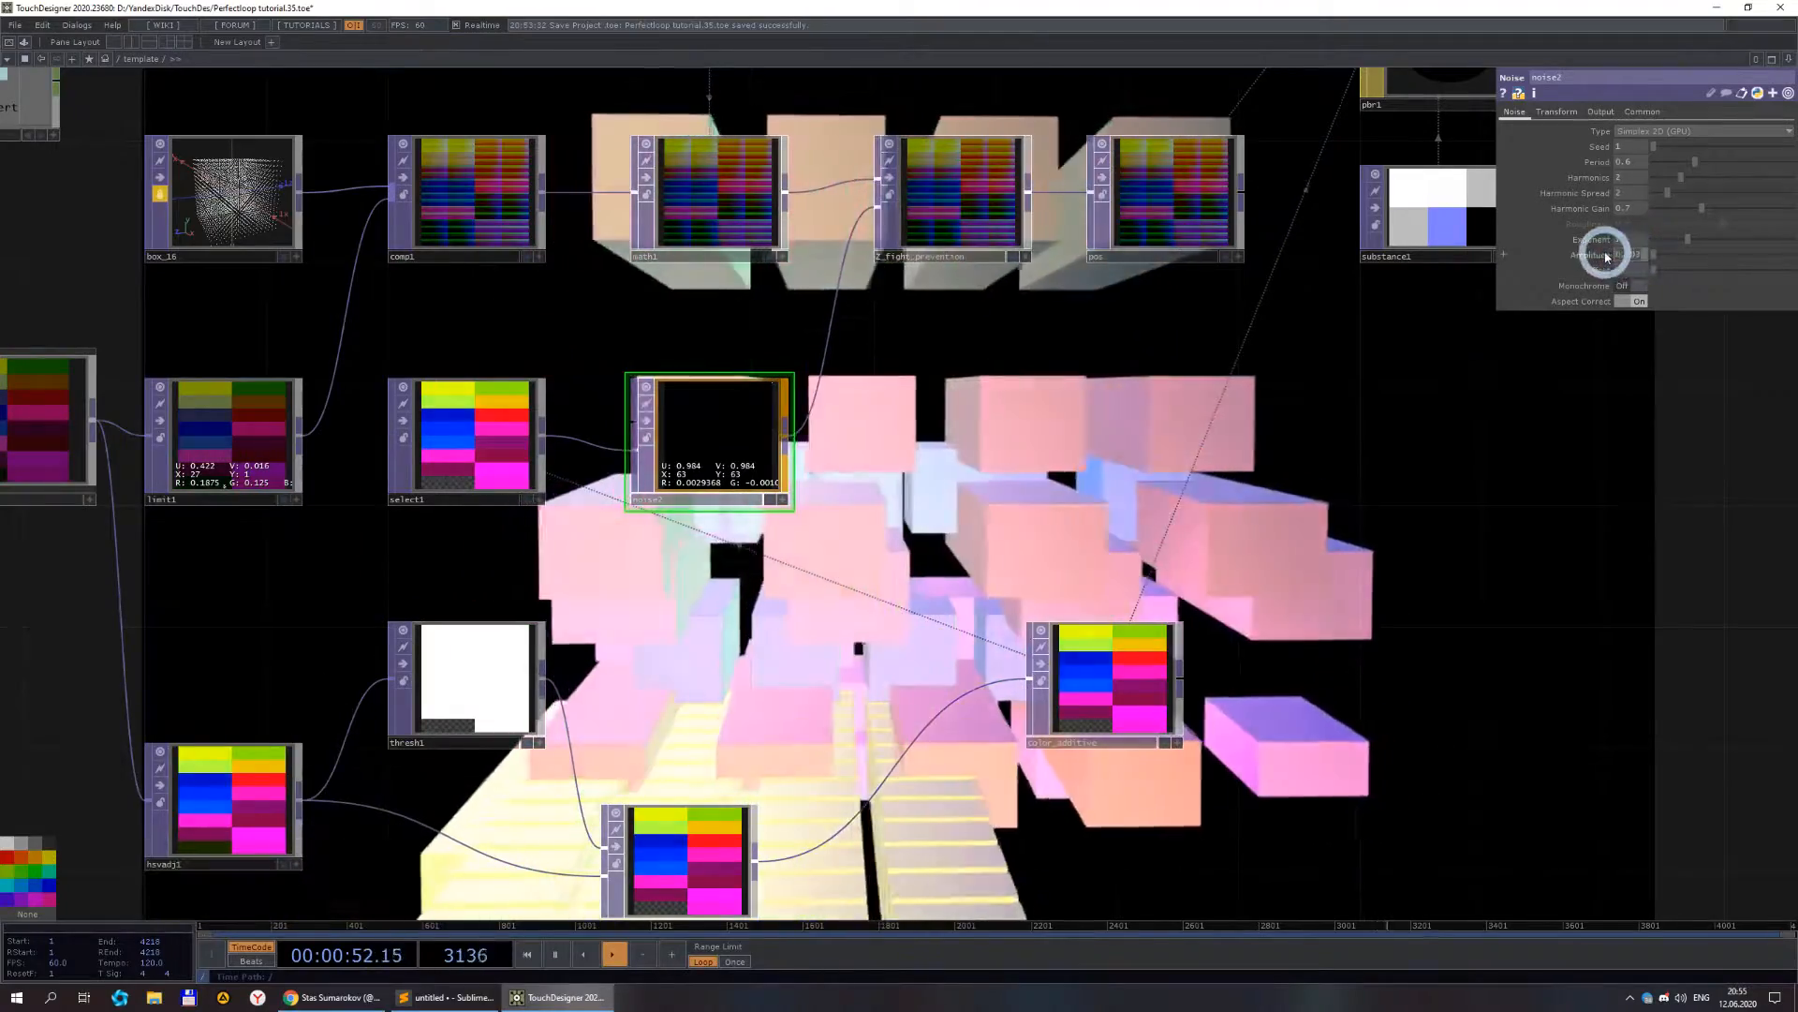
type("0")
left_click(1495, 604)
- Pause playback to examine the overlapping box faces in the render for z-fighting, and resume it
scroll(1493, 602, "down", 3)
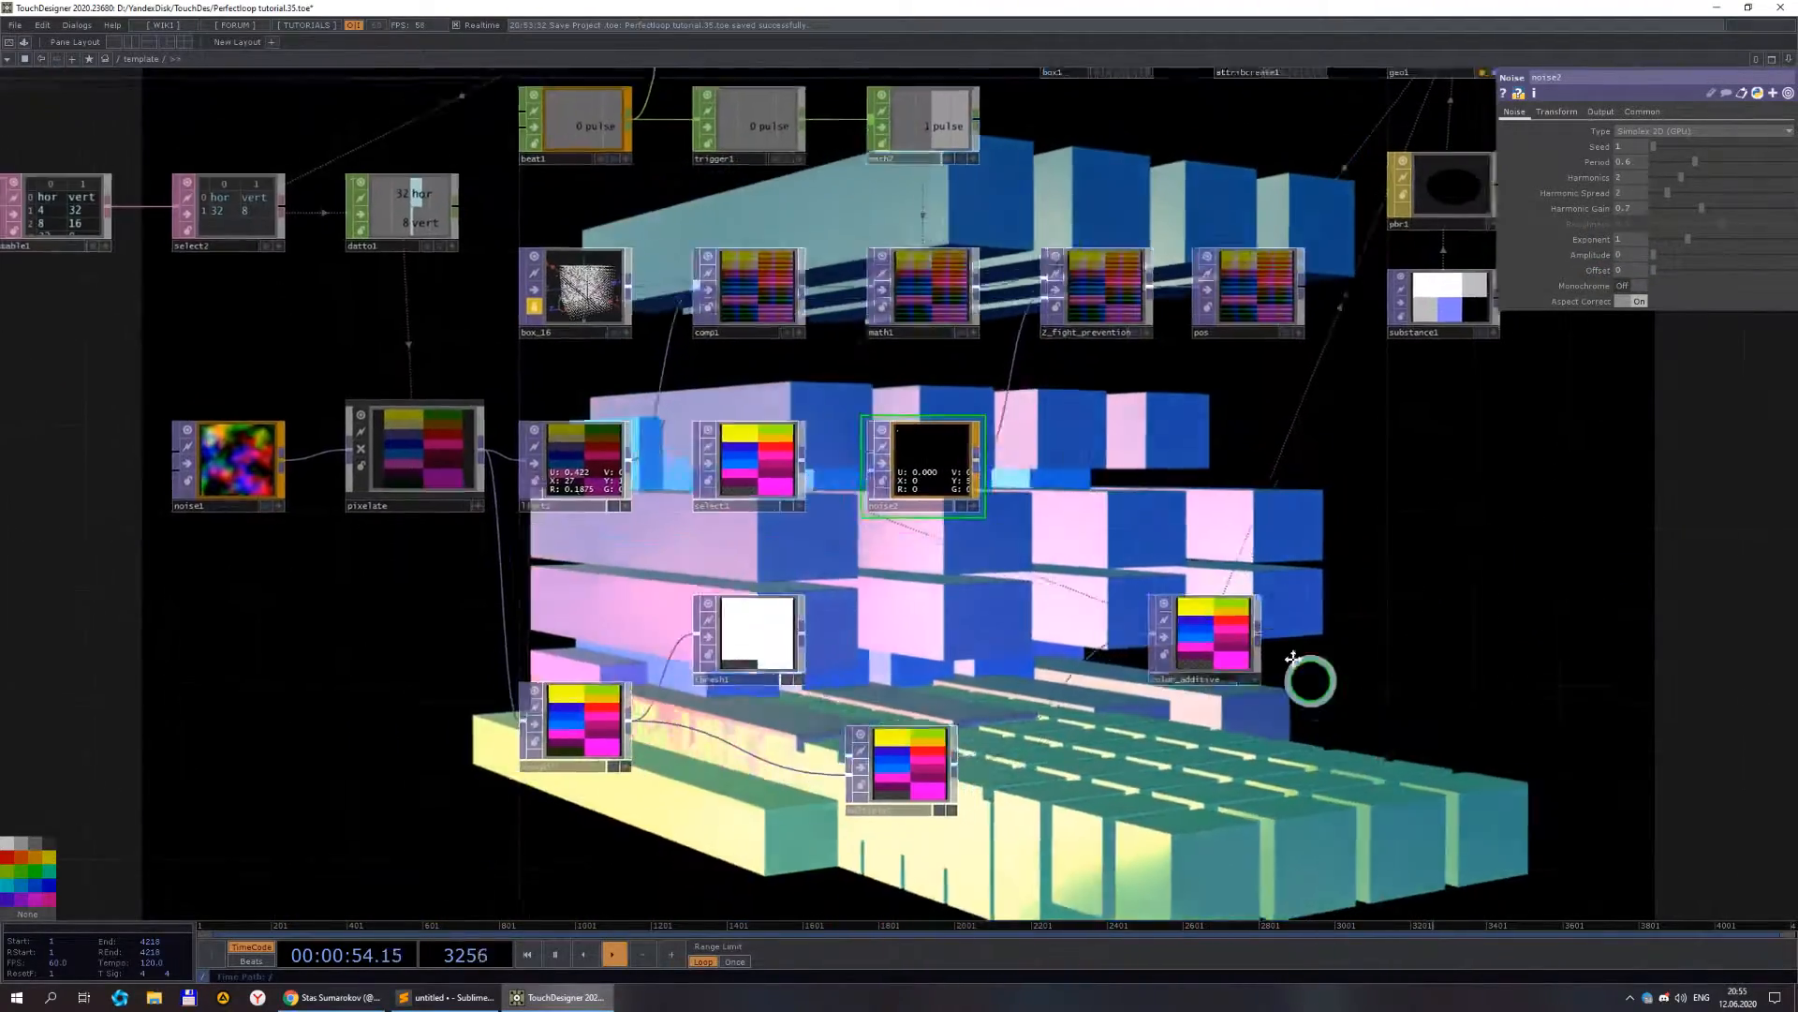
left_click_drag(1339, 838, 1028, 687)
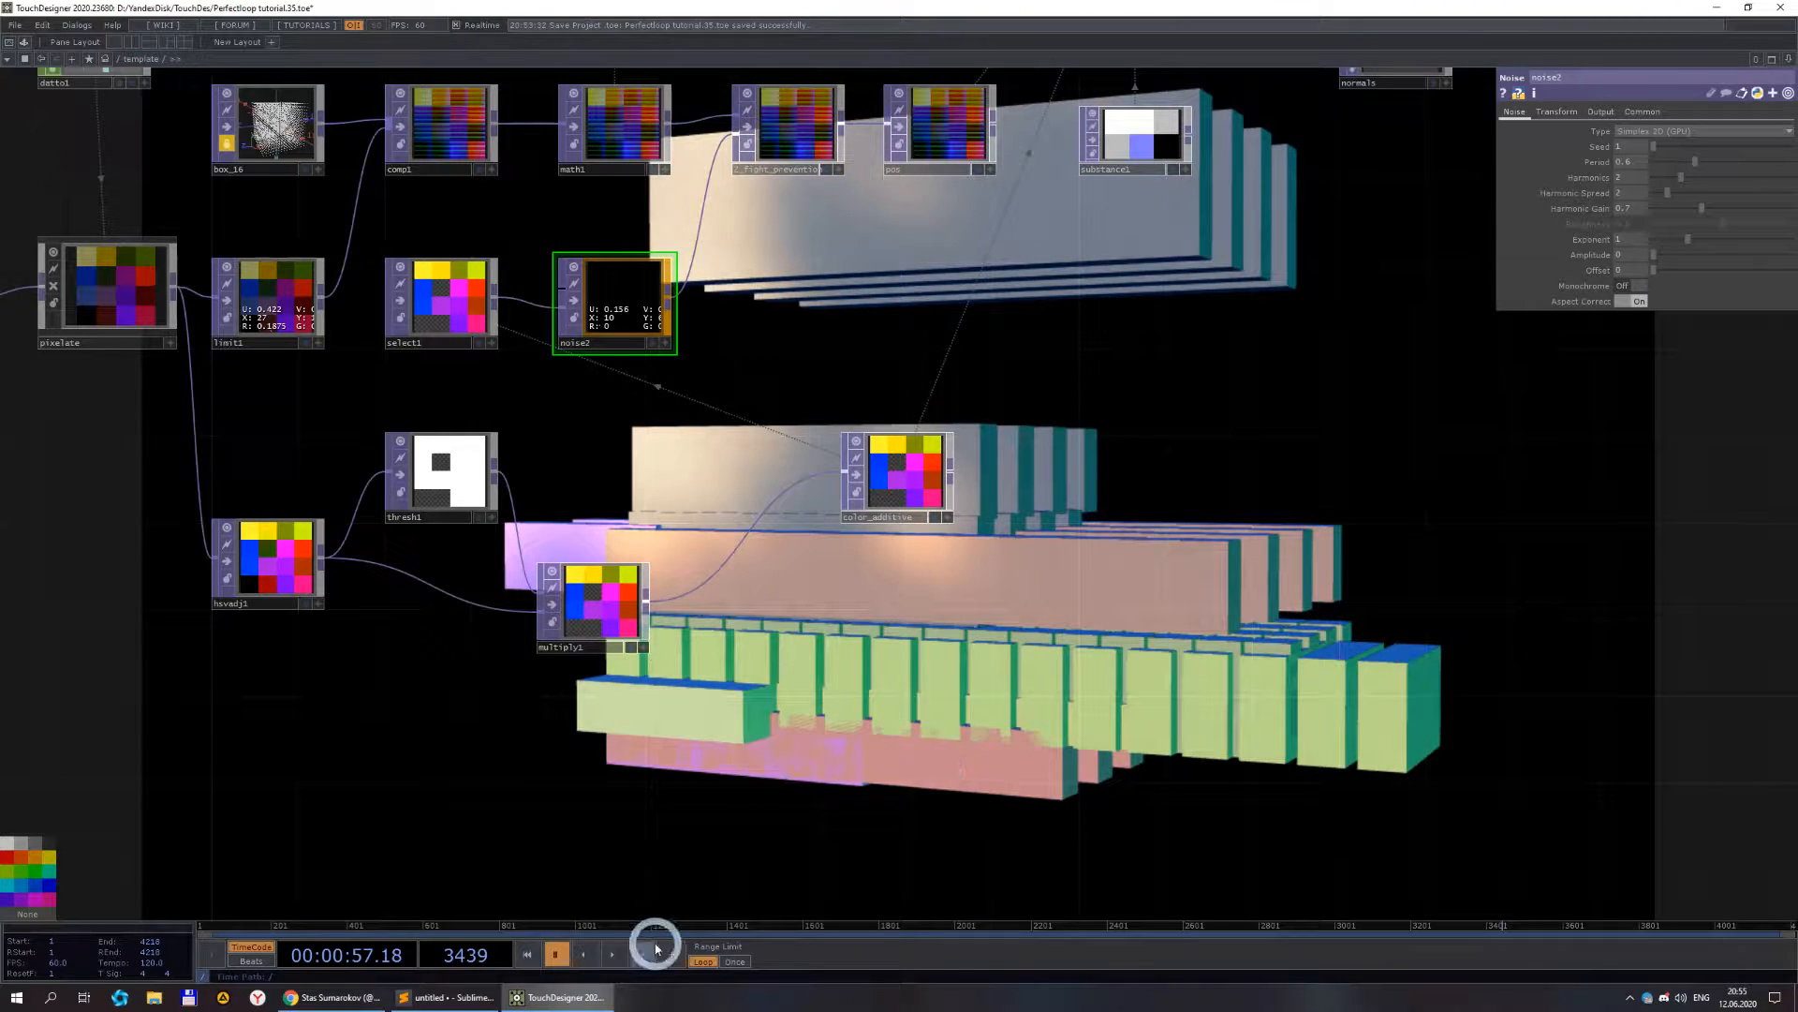
left_click(620, 955)
scroll(965, 758, "up", 3)
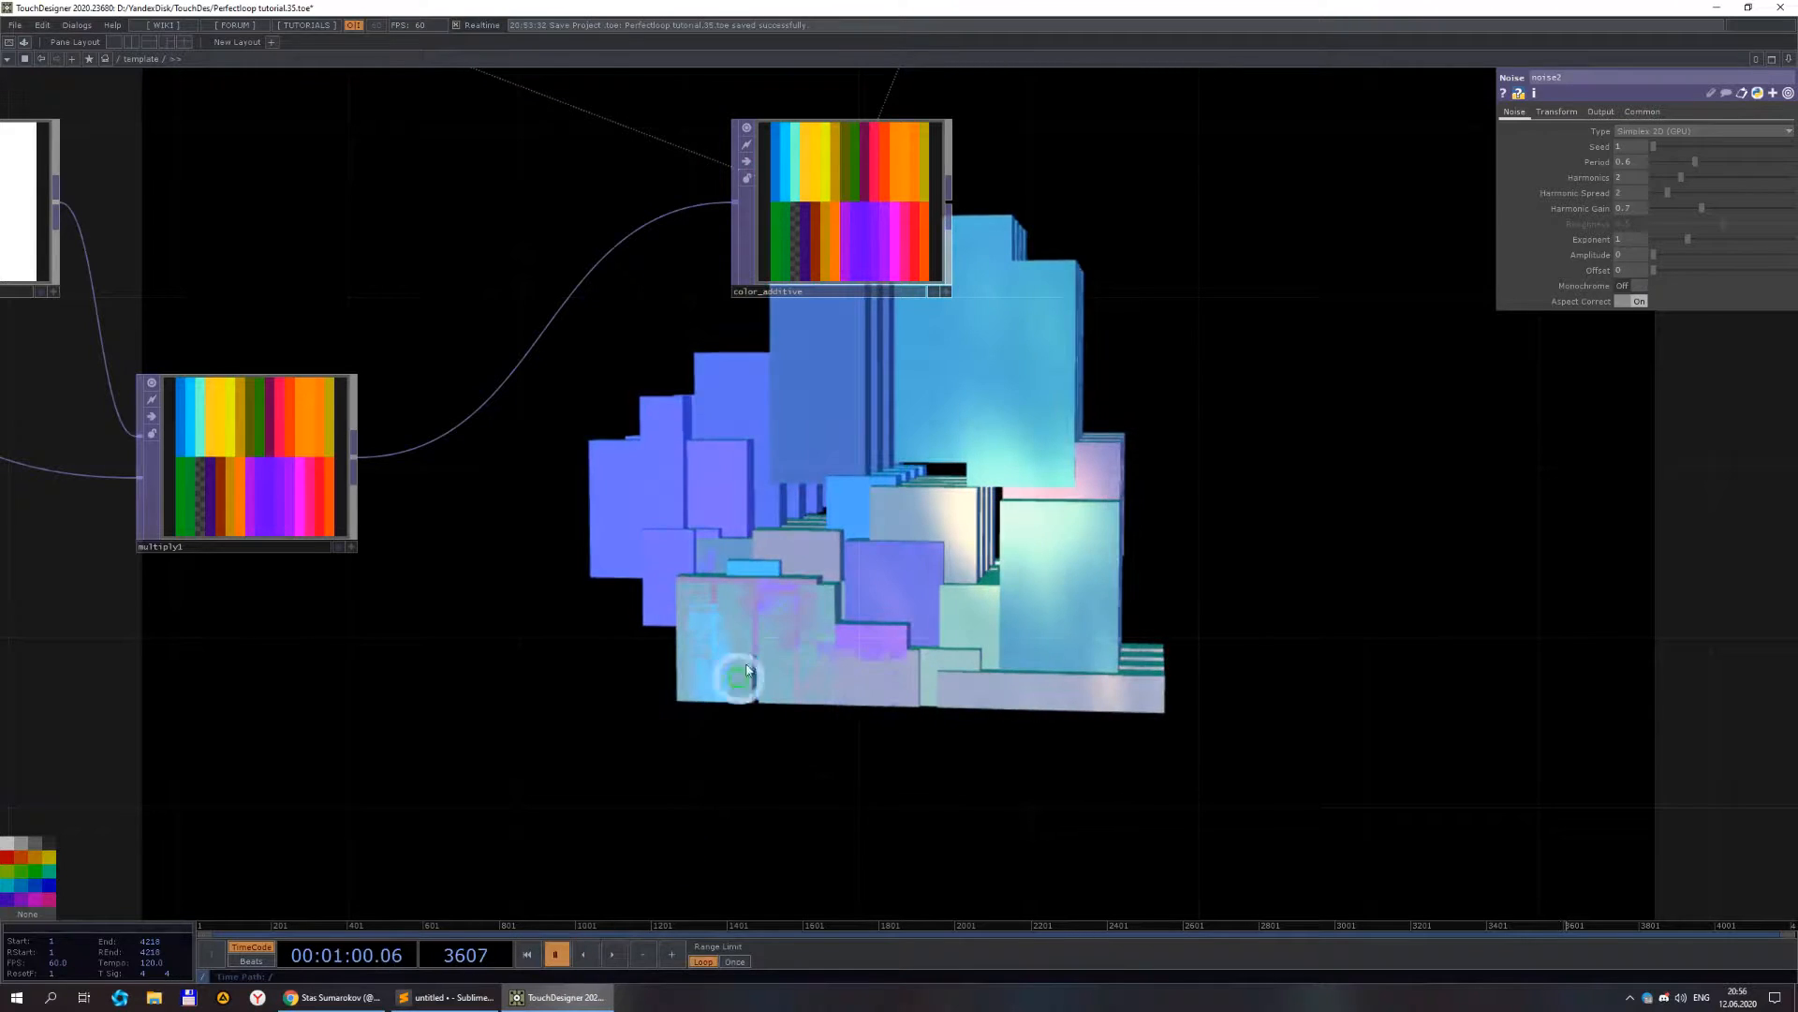
left_click_drag(880, 737, 1247, 780)
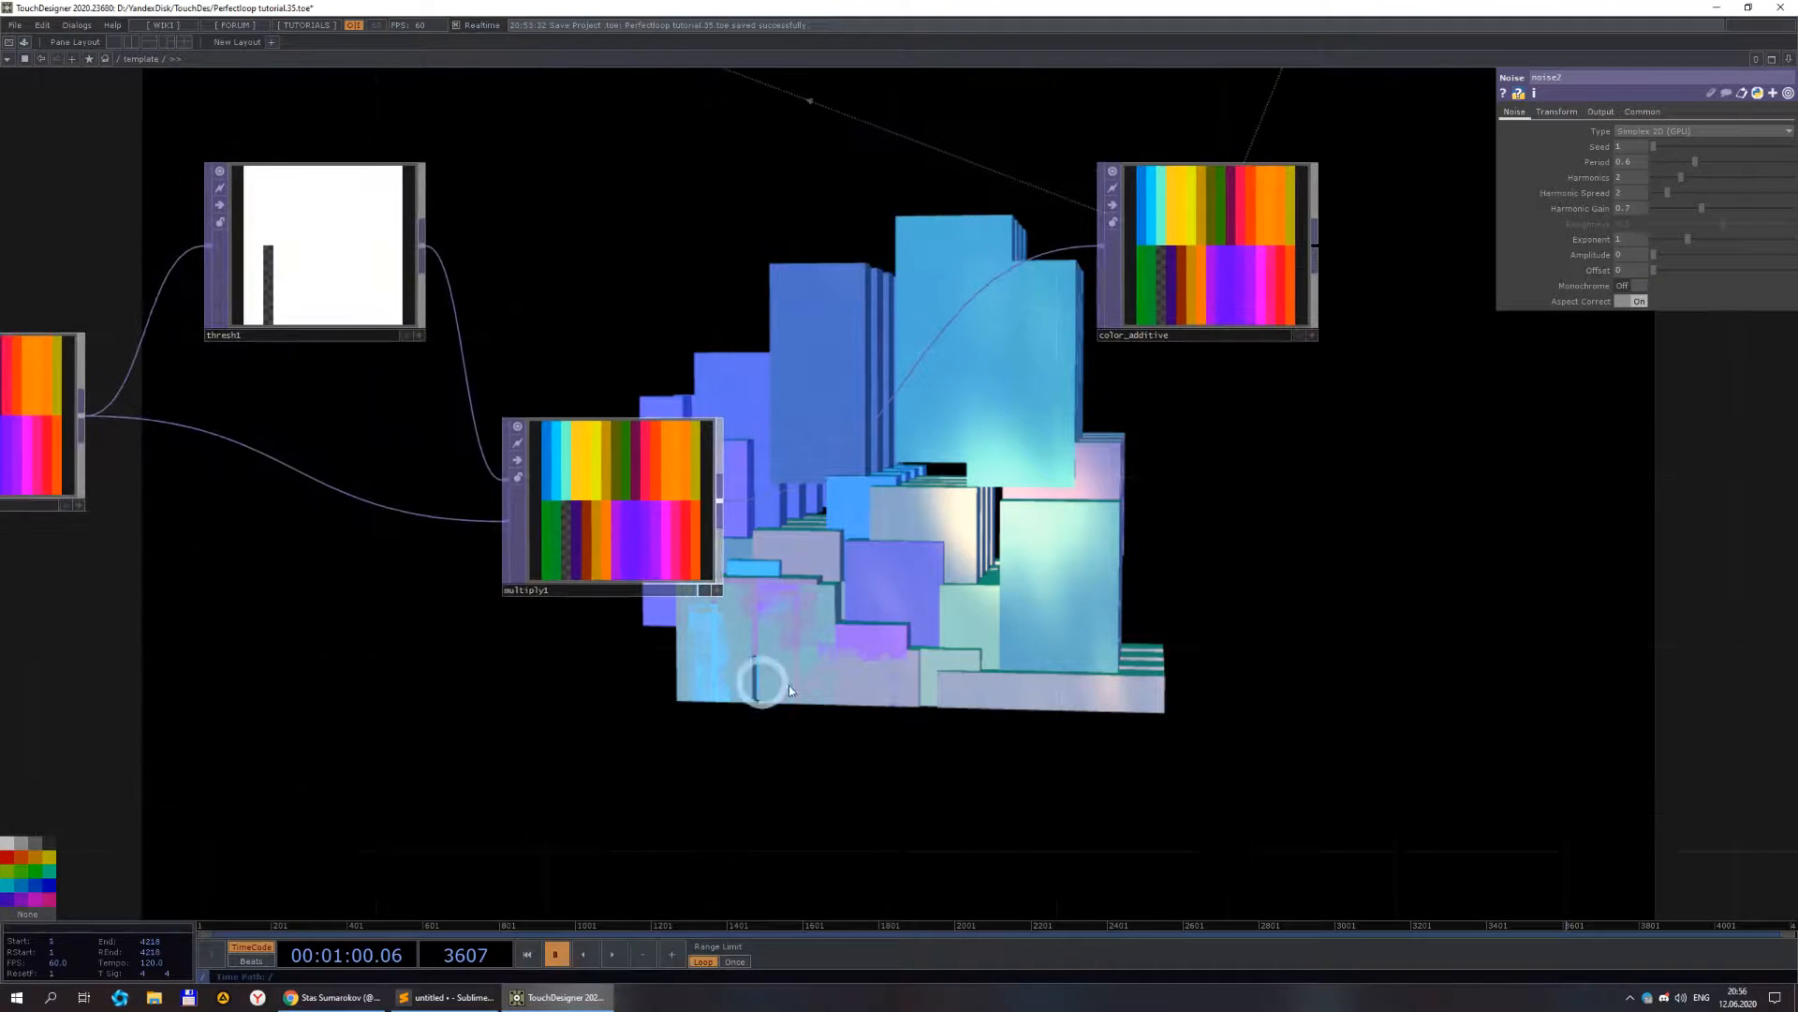
left_click_drag(898, 627, 821, 660)
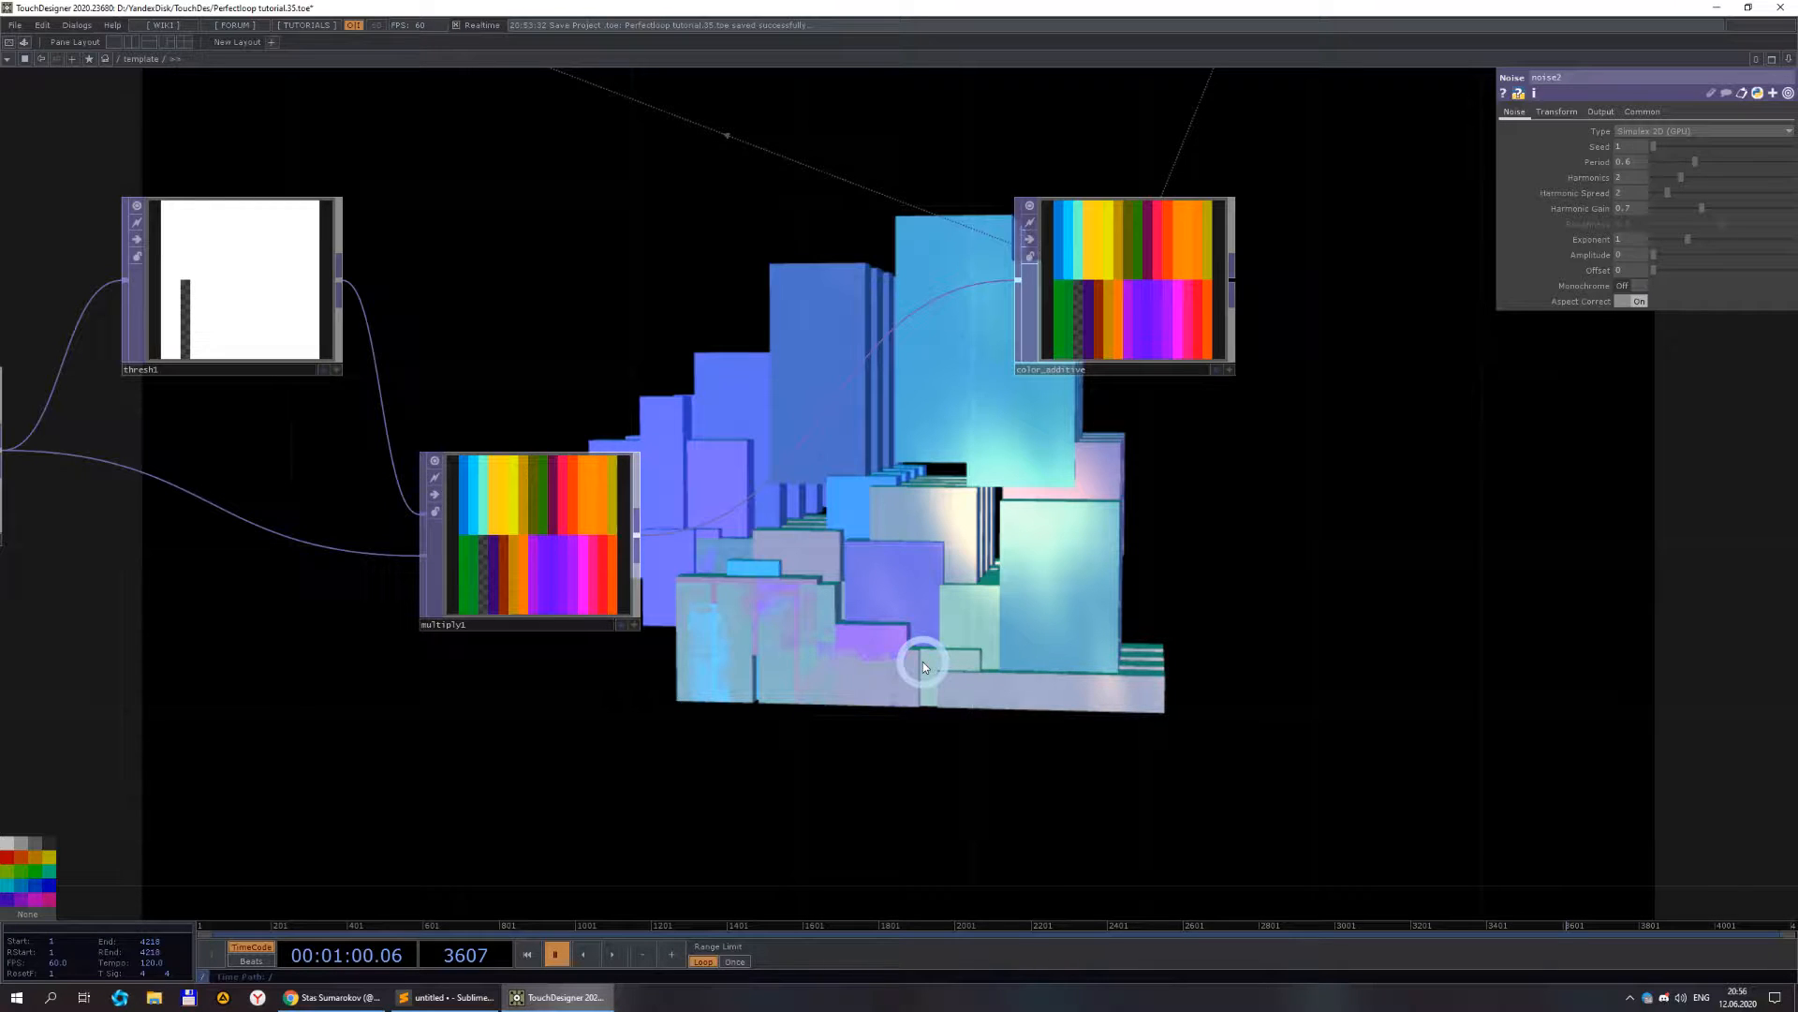
left_click(615, 959)
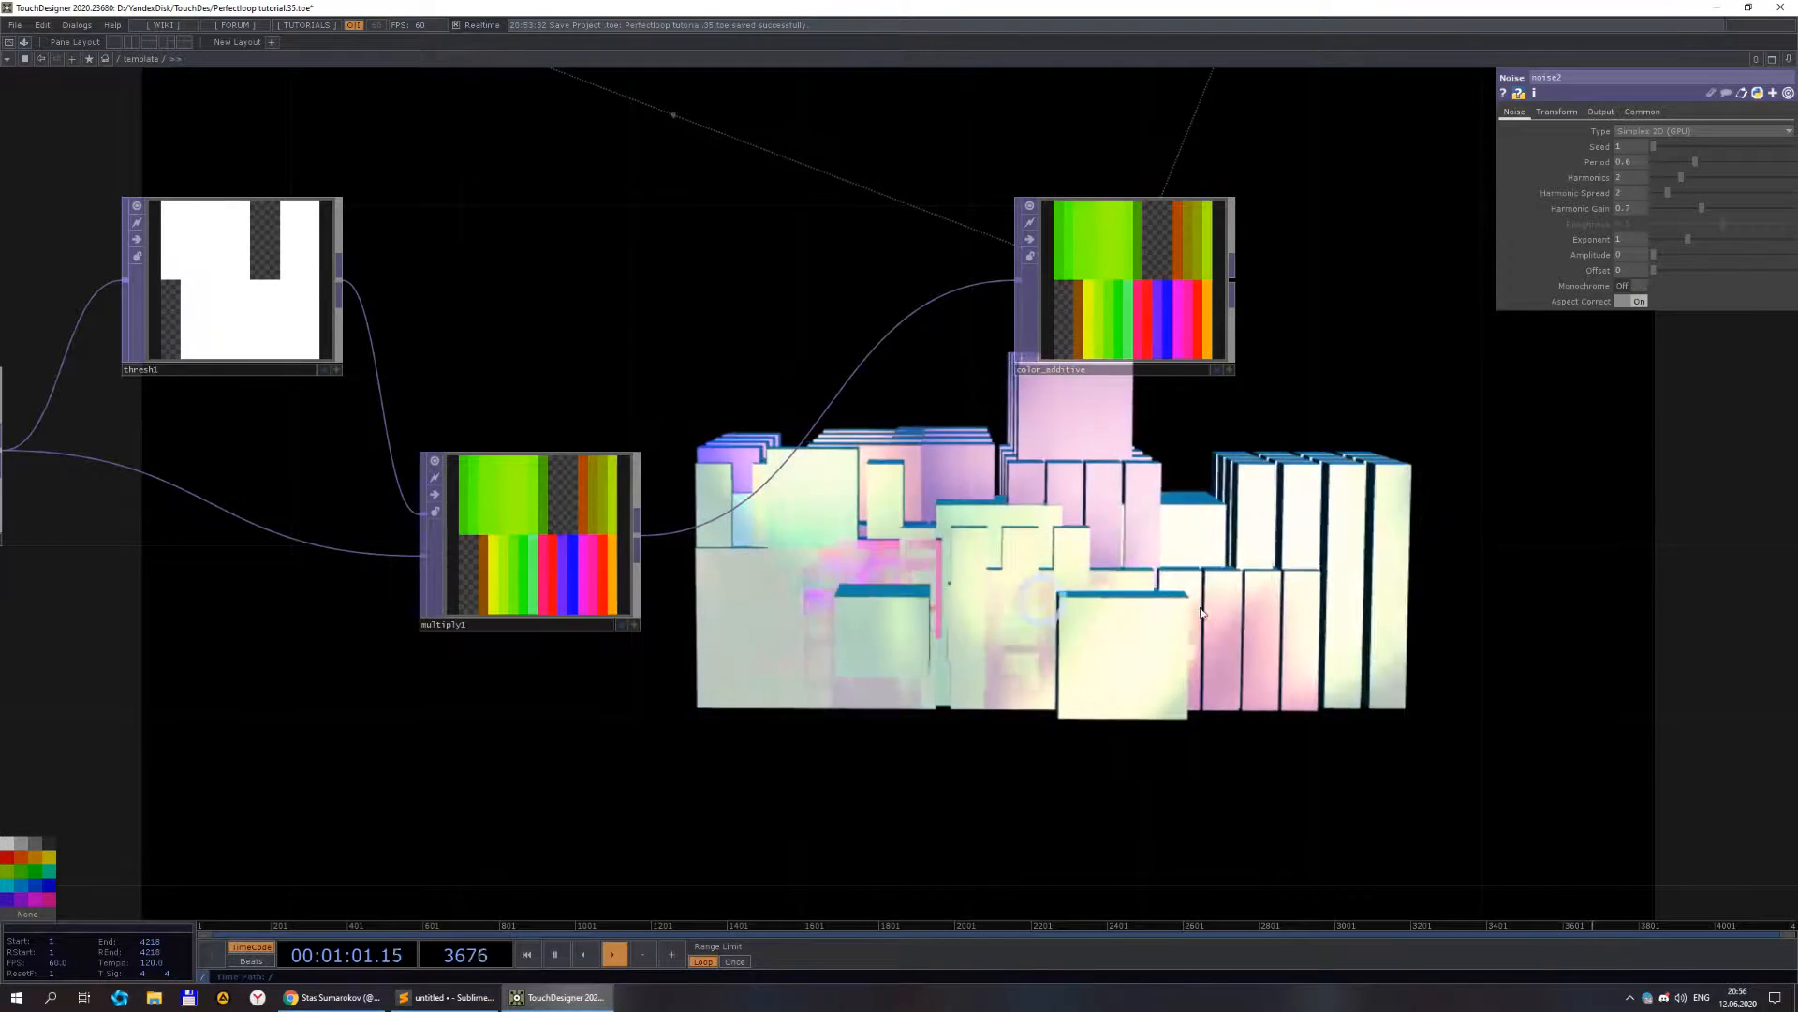
- Set noise2's Amplitude to 0.1
scroll(1040, 731, "down", 2)
left_click_drag(998, 785, 1150, 760)
scroll(1029, 657, "up", 3)
scroll(1029, 660, "down", 3)
left_click_drag(874, 342, 736, 452)
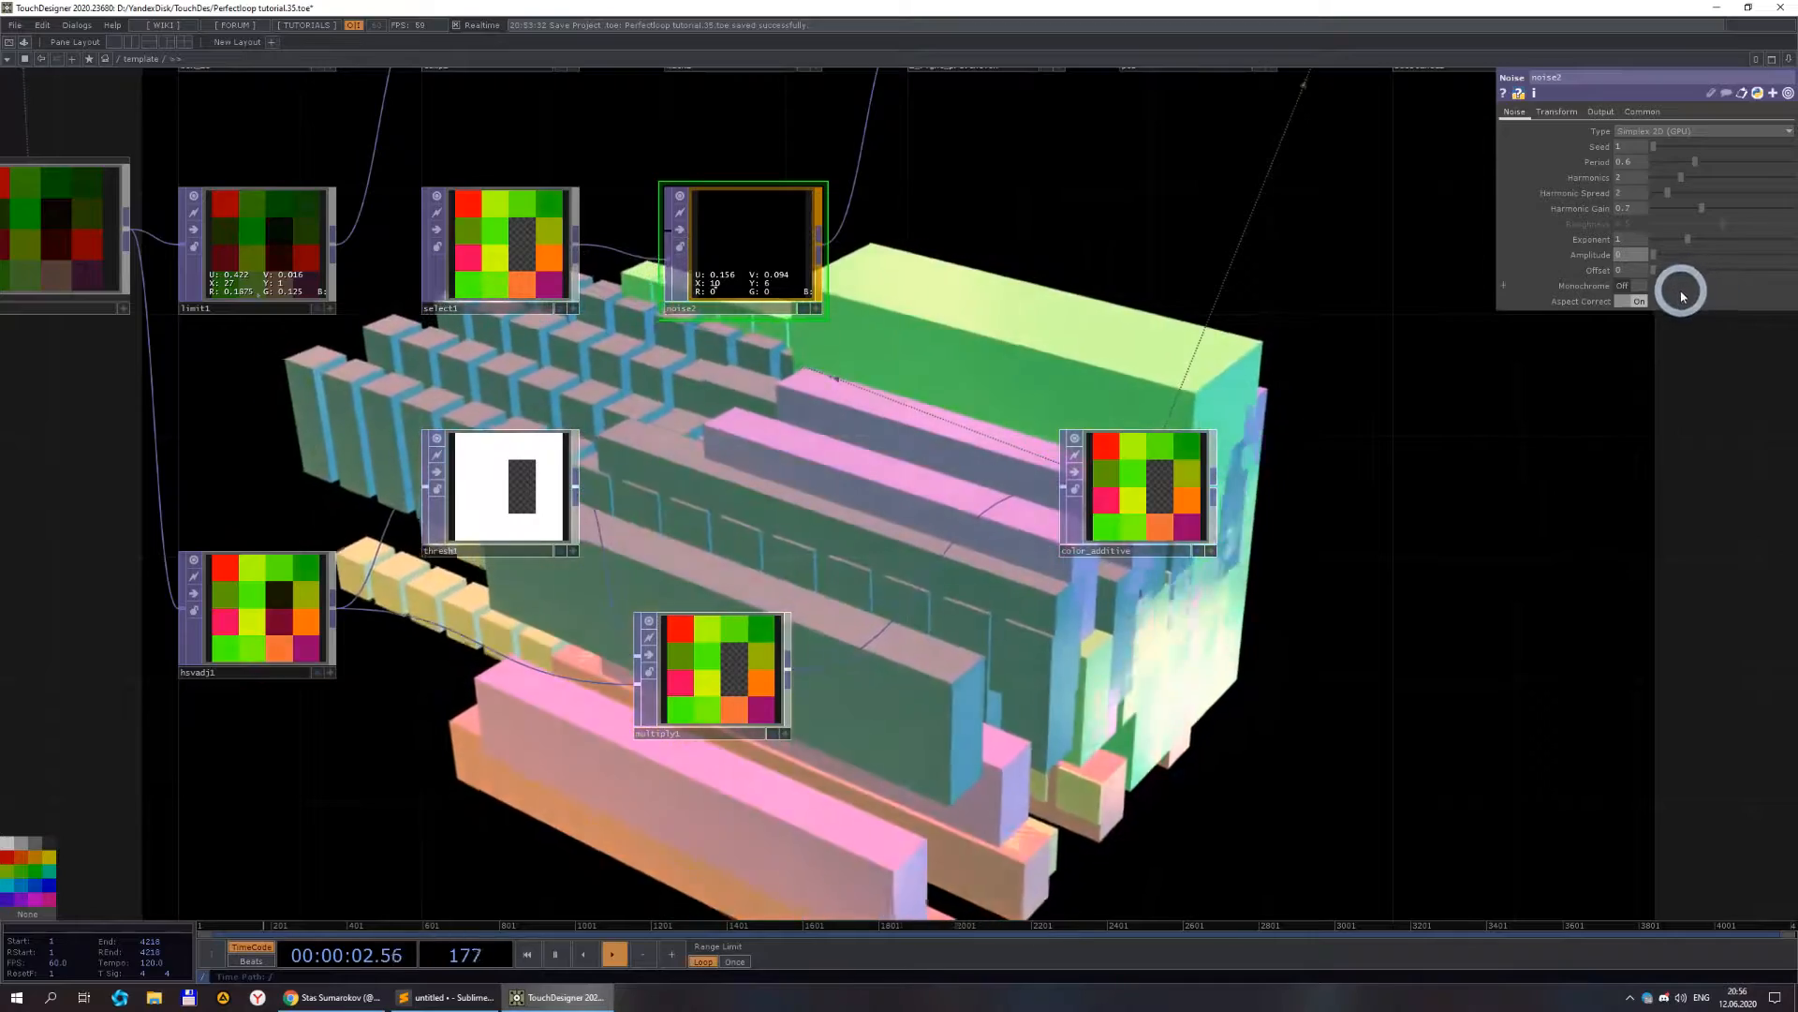
type(".1")
key("Return")
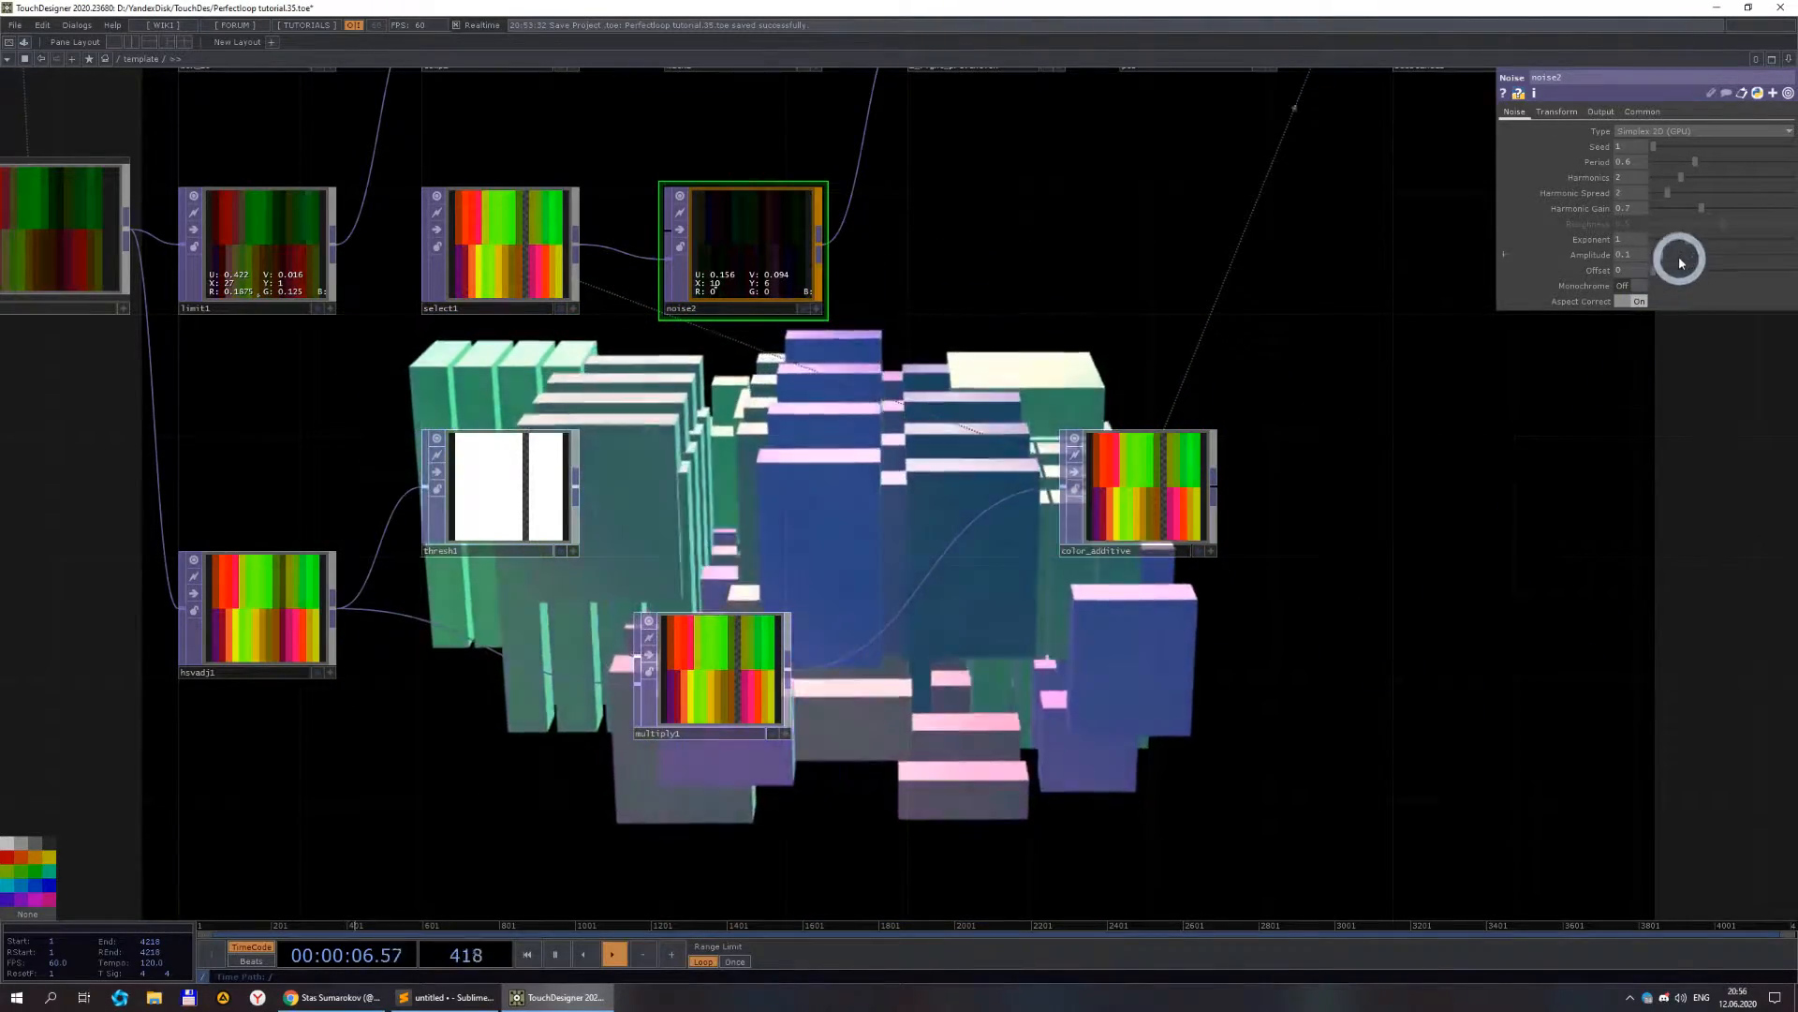
- Set noise2's Amplitude to 0.003
left_click_drag(1661, 261, 1240, 630)
scroll(1415, 504, "down", 4)
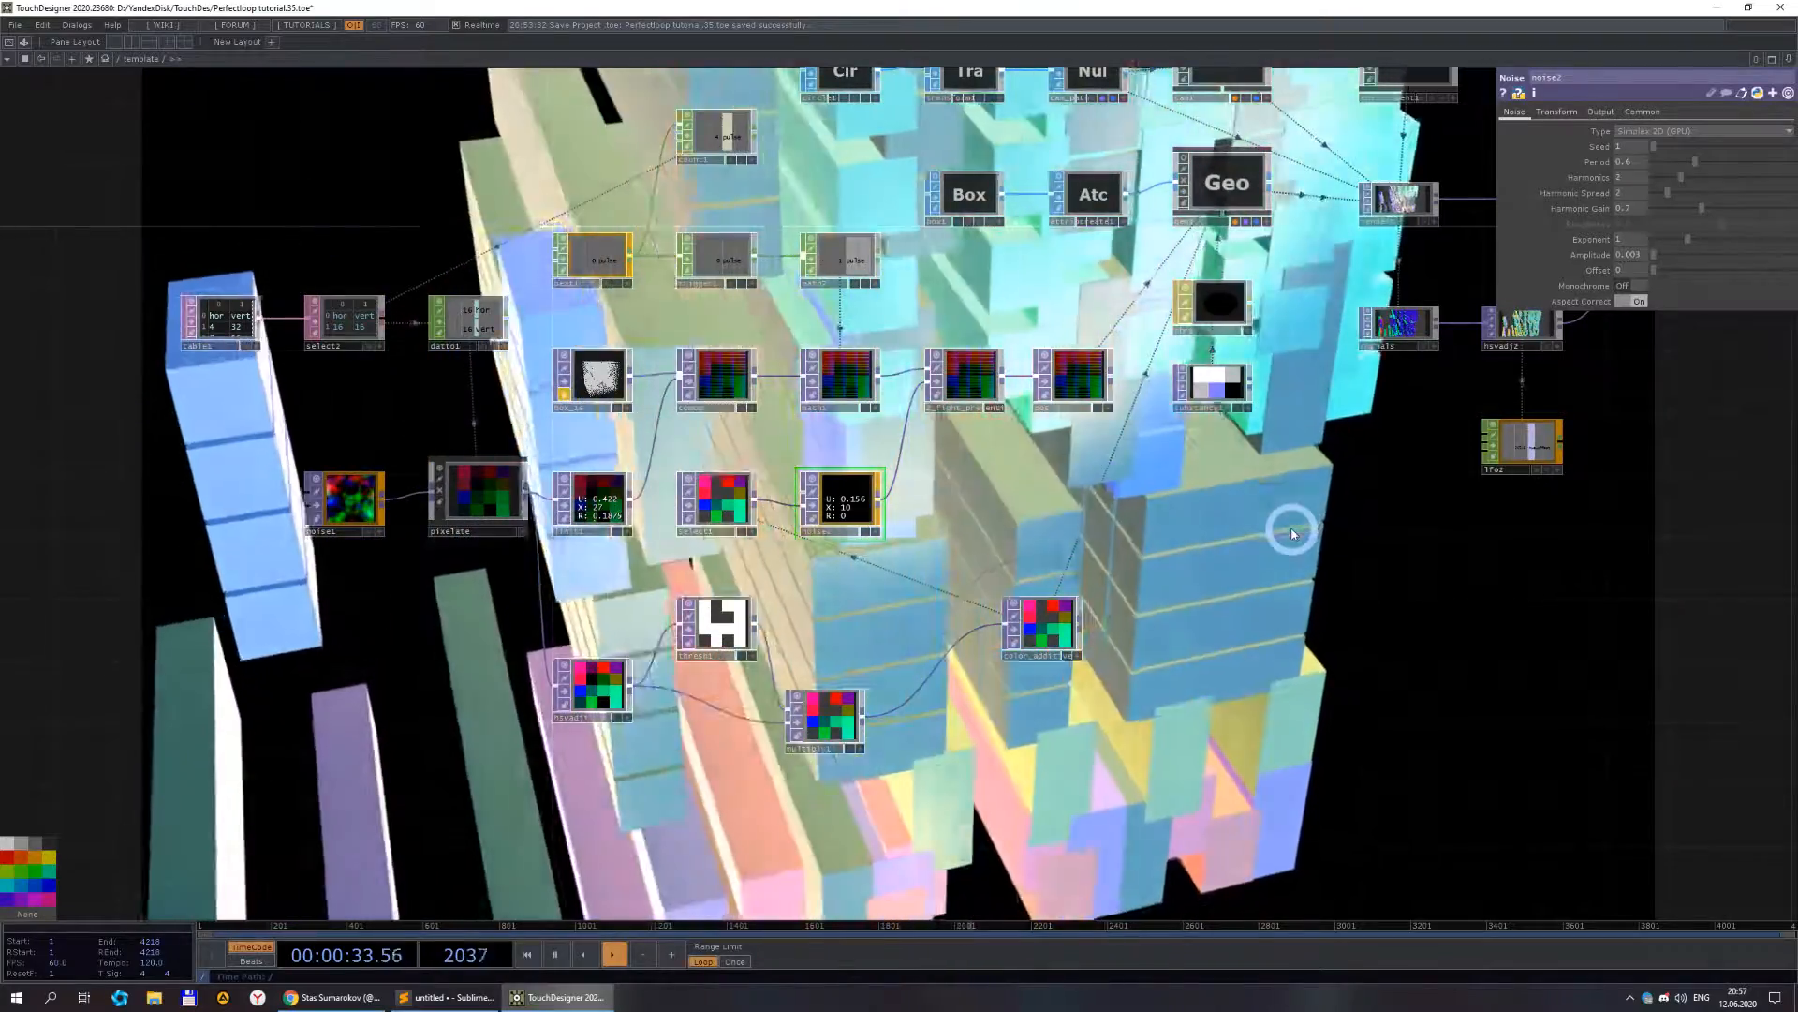
- Examine the size and scale parameters of box1, the source geometry for the instances
scroll(1287, 526, "down", 3)
left_click_drag(1284, 522, 844, 607)
scroll(824, 573, "up", 3)
left_click_drag(747, 365, 674, 540)
left_click(567, 465)
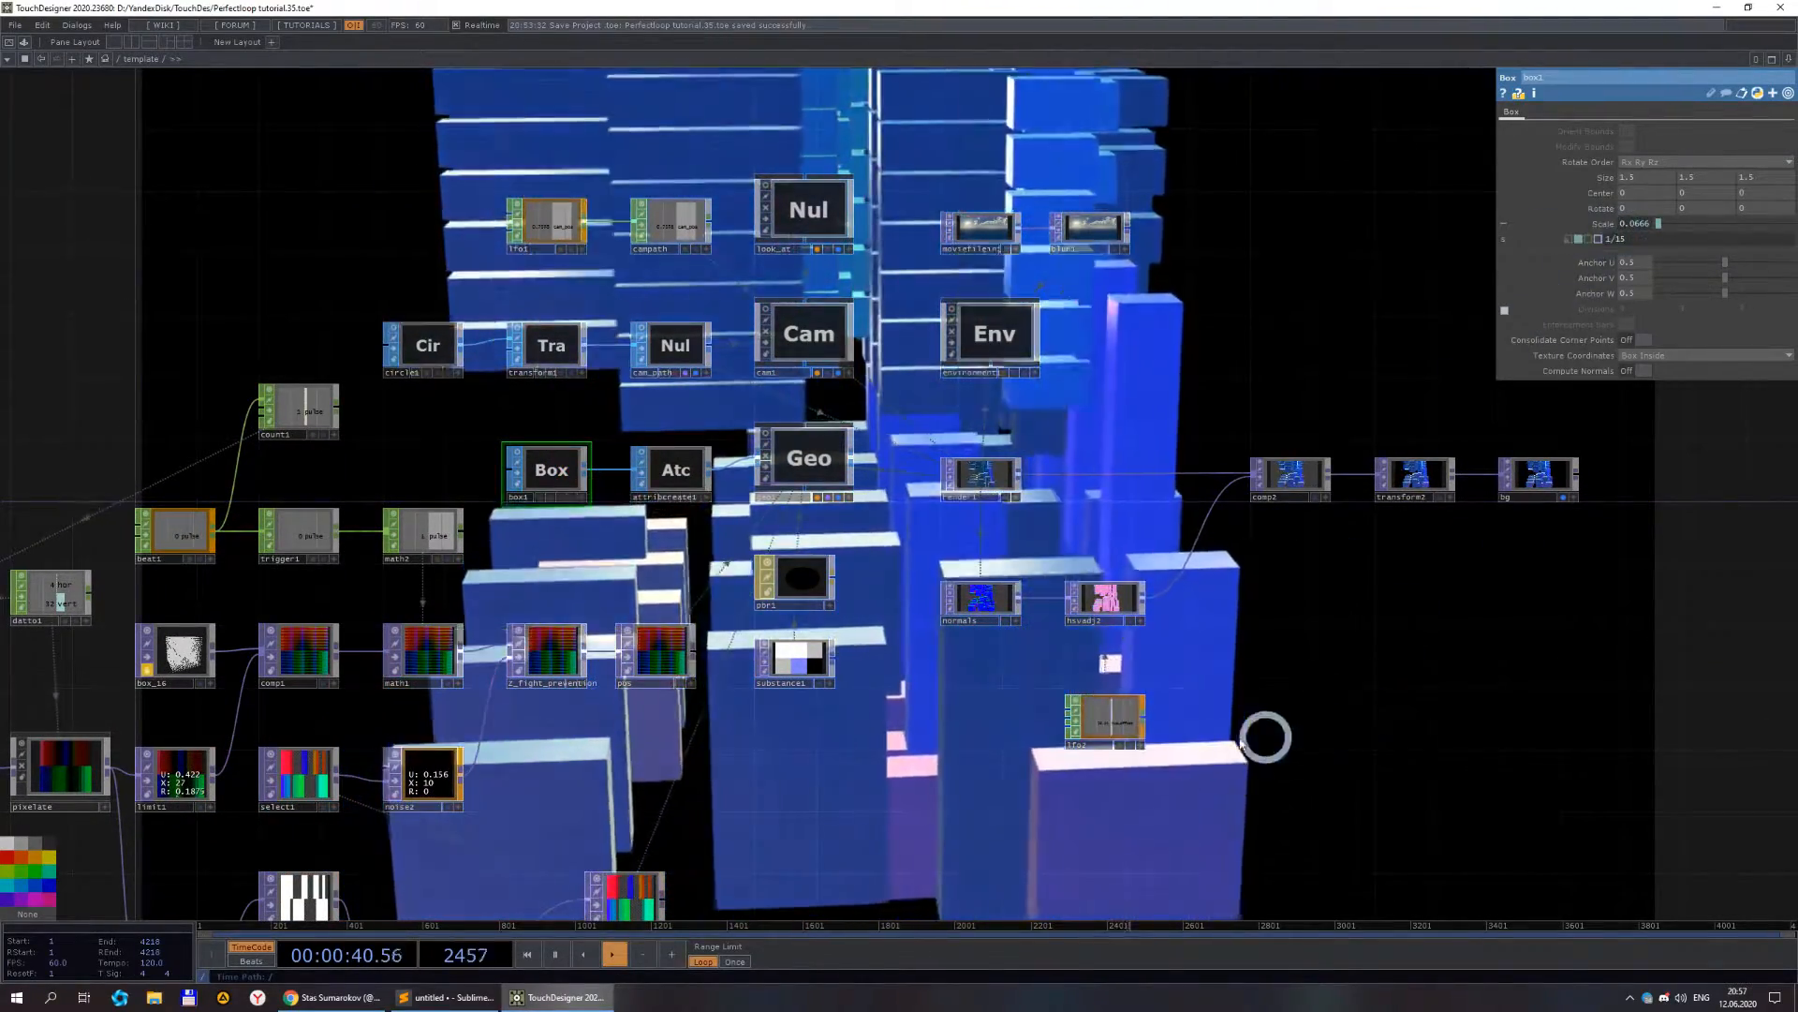
- Examine the parameters of circle1, cam1 and transform1 that define the camera's motion path
left_click_drag(423, 412, 455, 482)
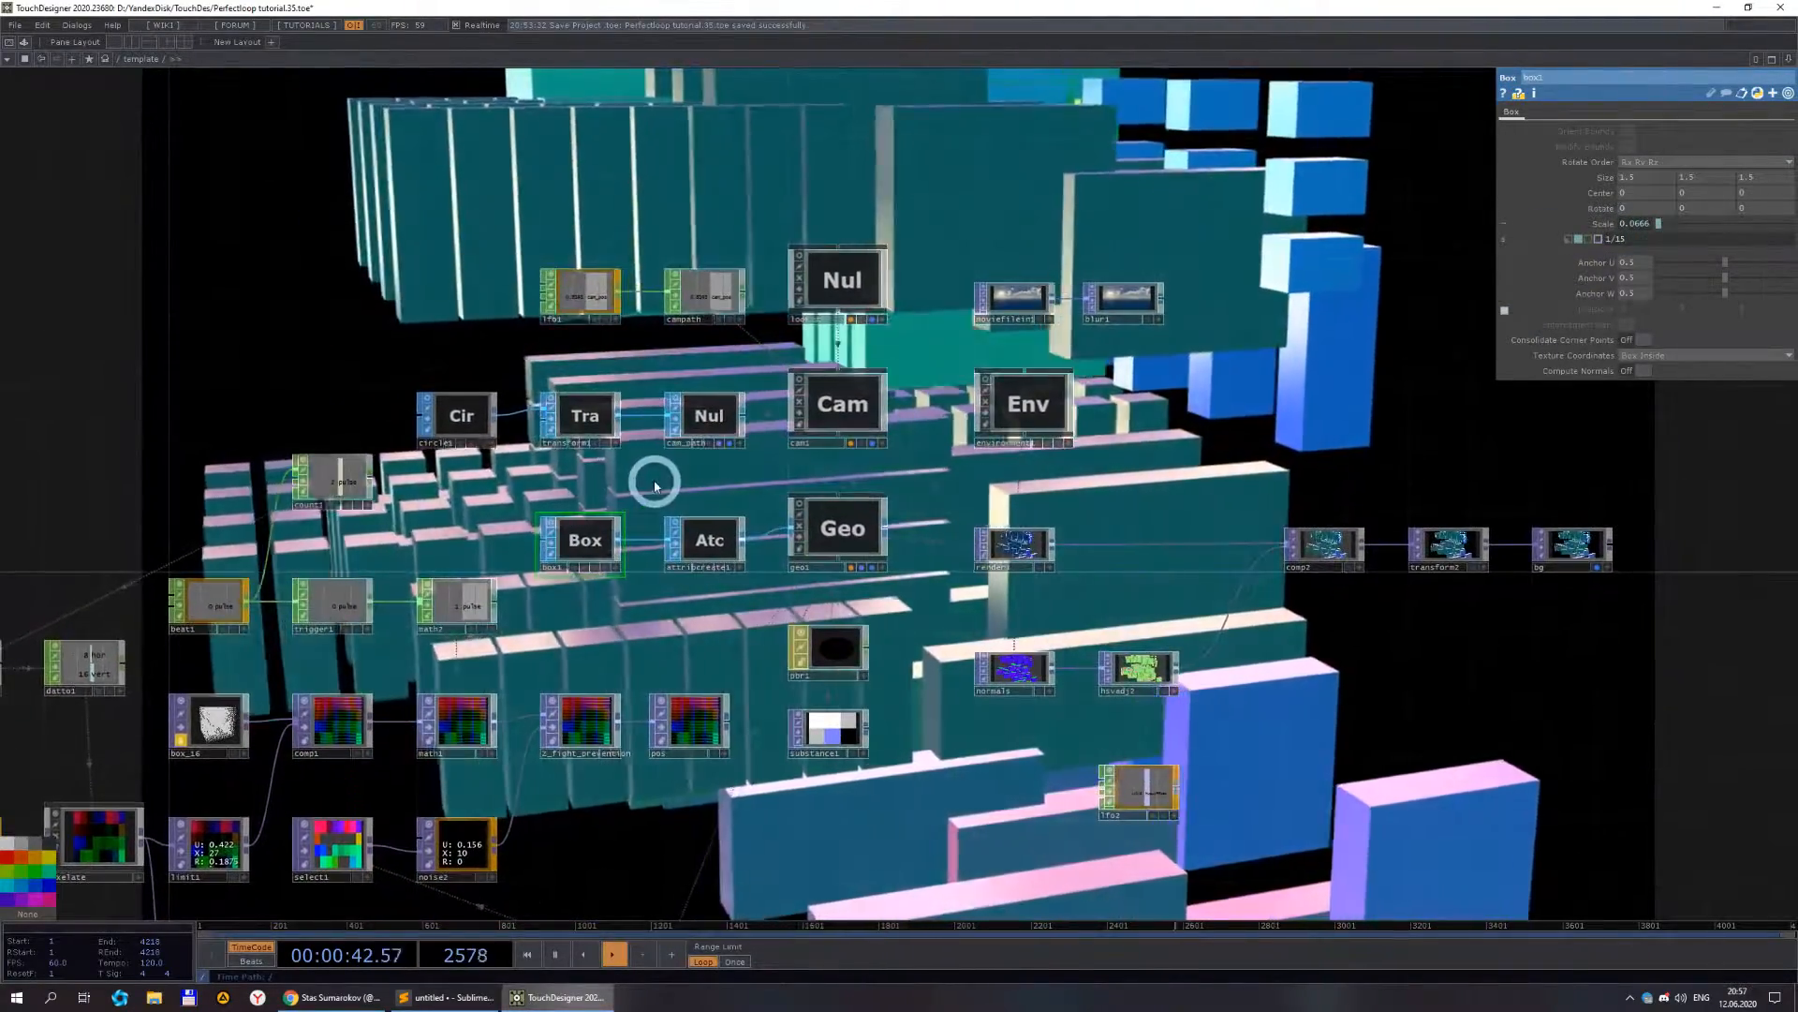
scroll(655, 485, "up", 3)
left_click(388, 392)
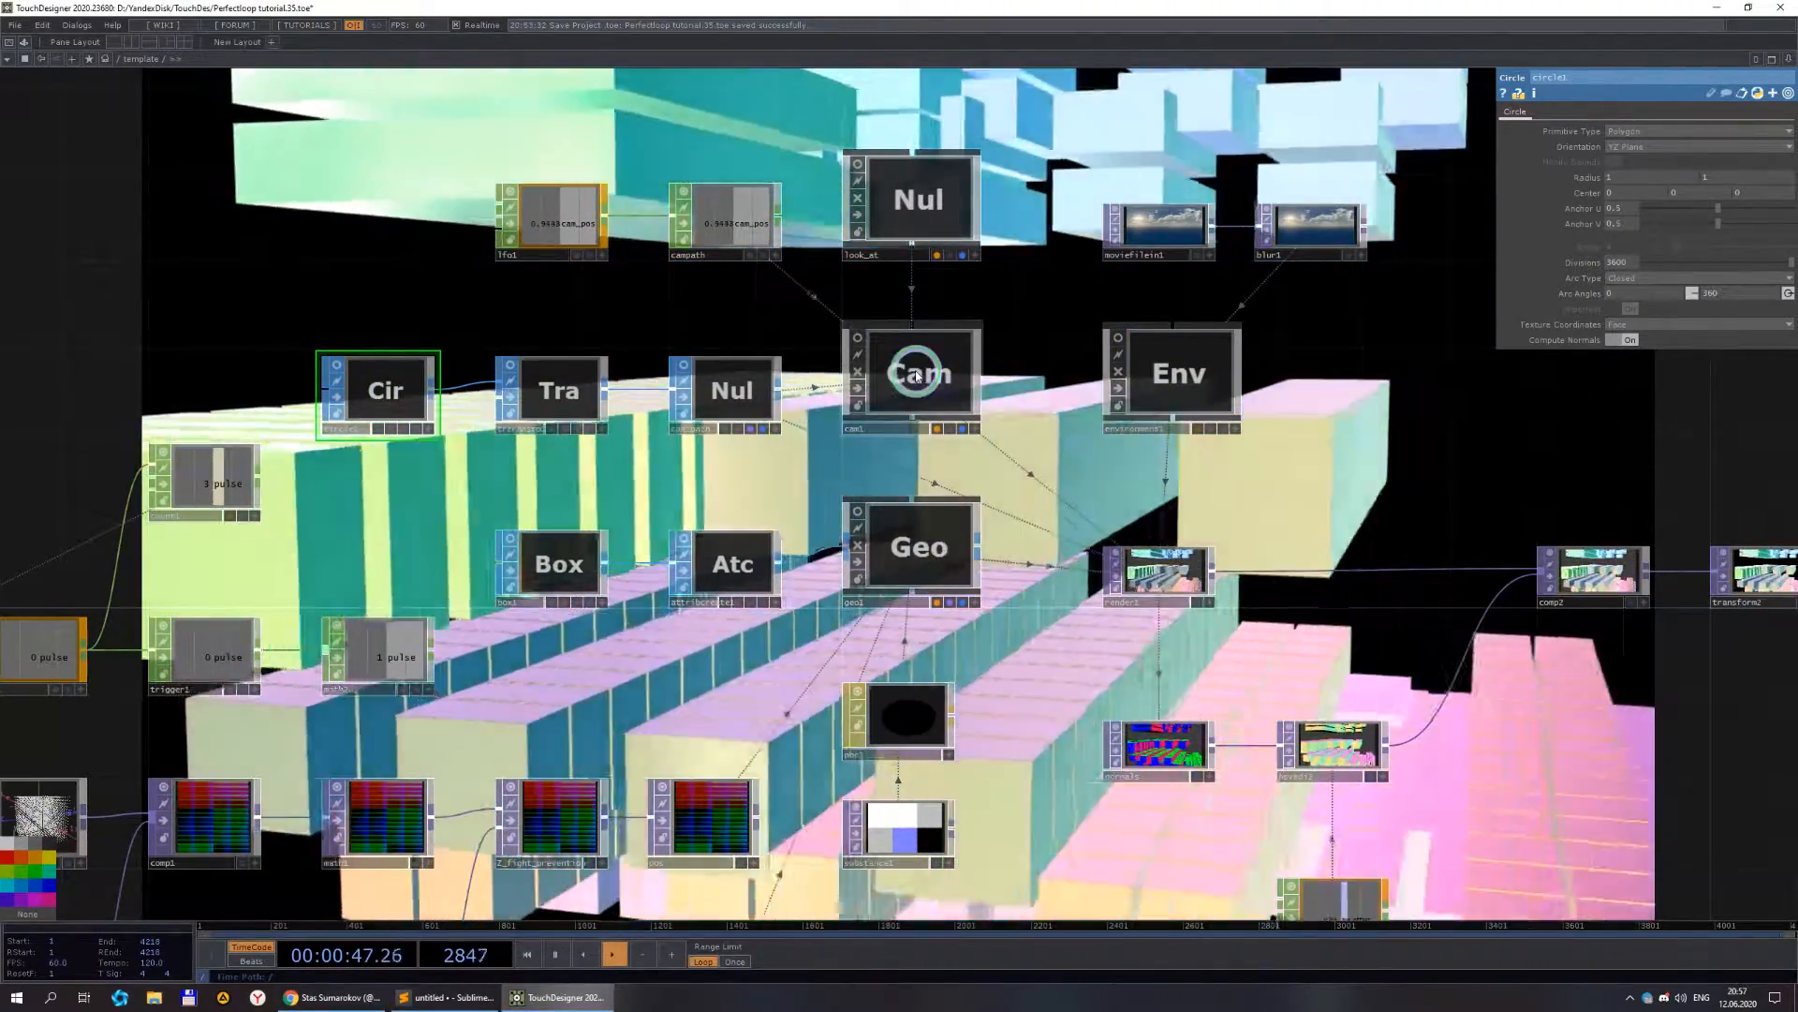
left_click(914, 374)
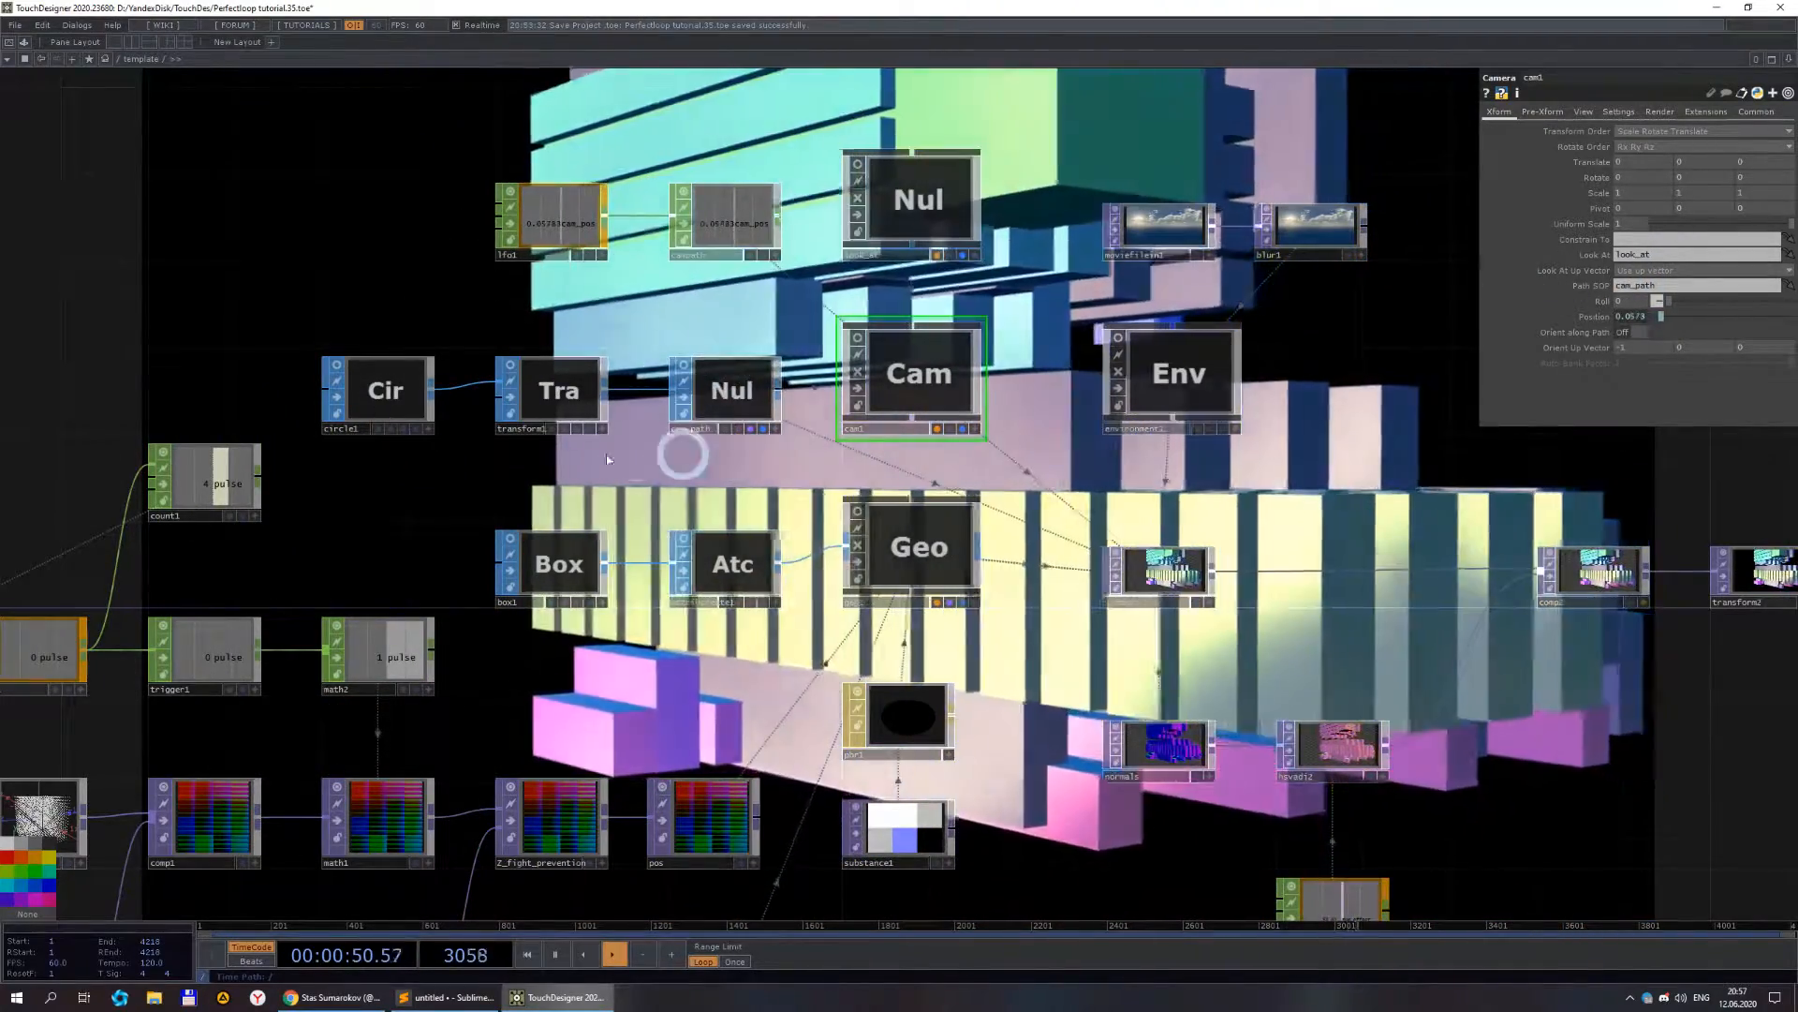
left_click(385, 410)
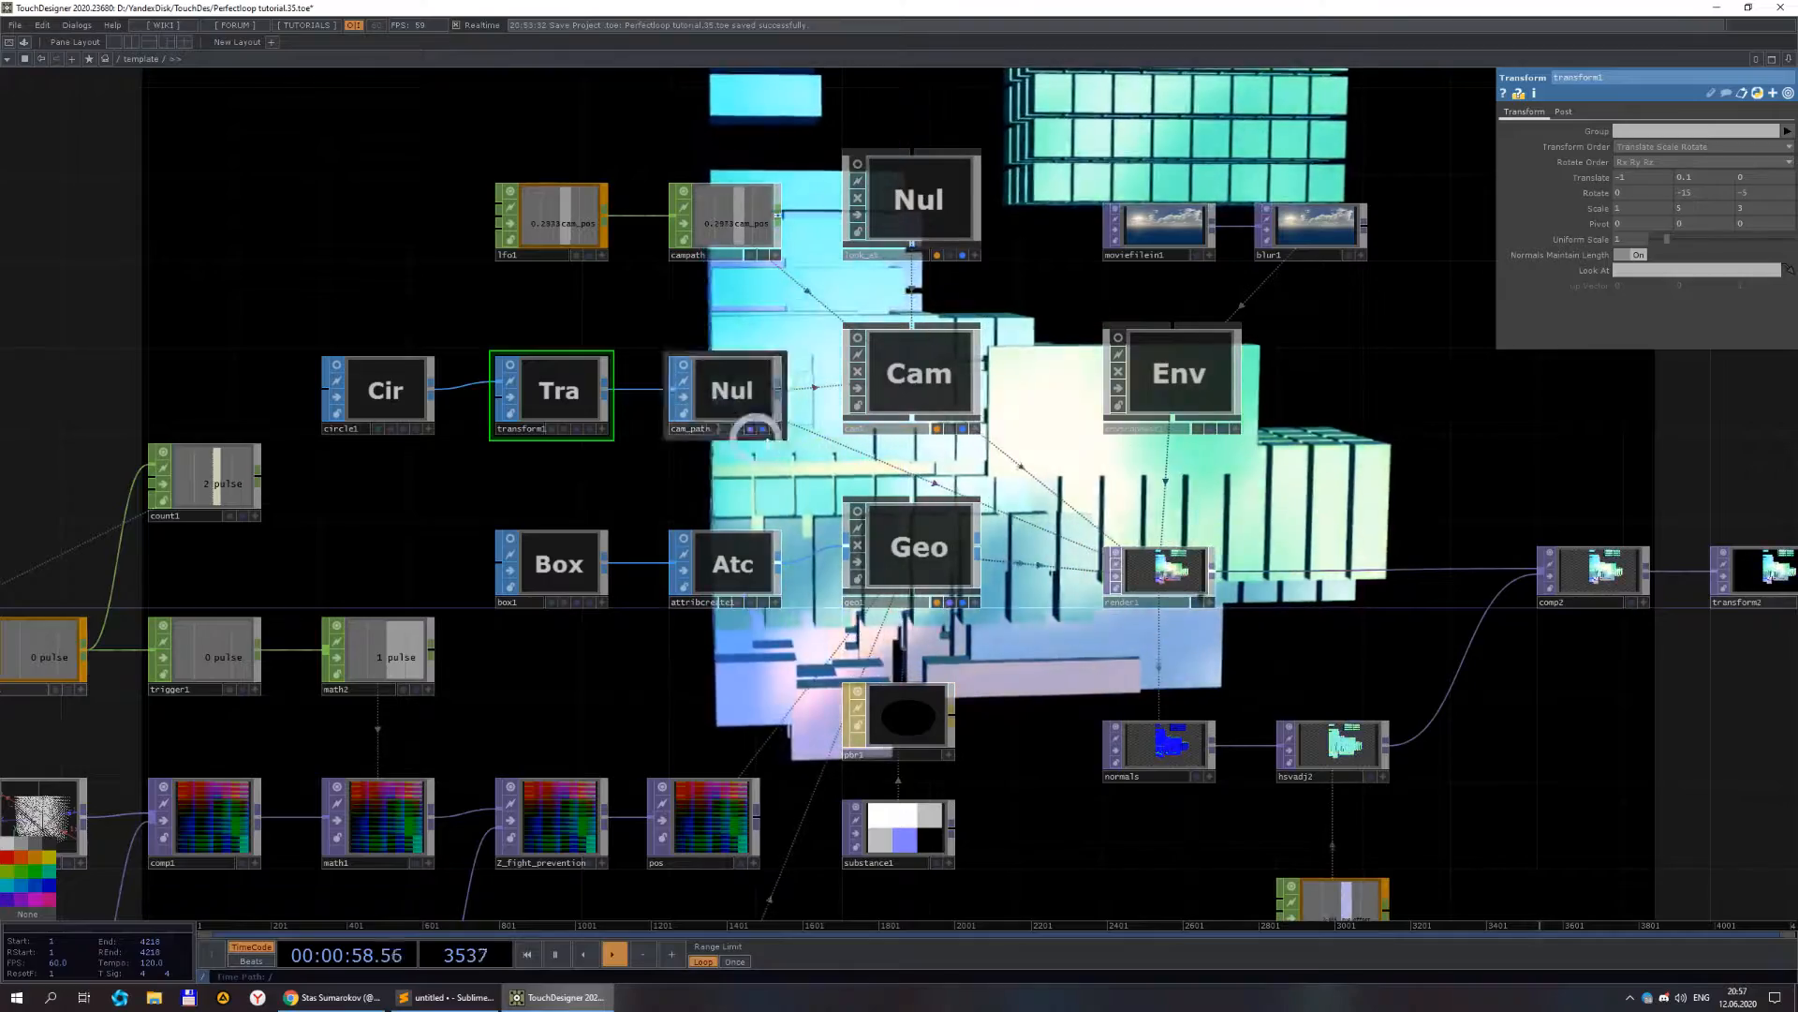
- Open a geometry viewer beside a wider network pane to view the circular camera path around the boxes
scroll(760, 447, "down", 2)
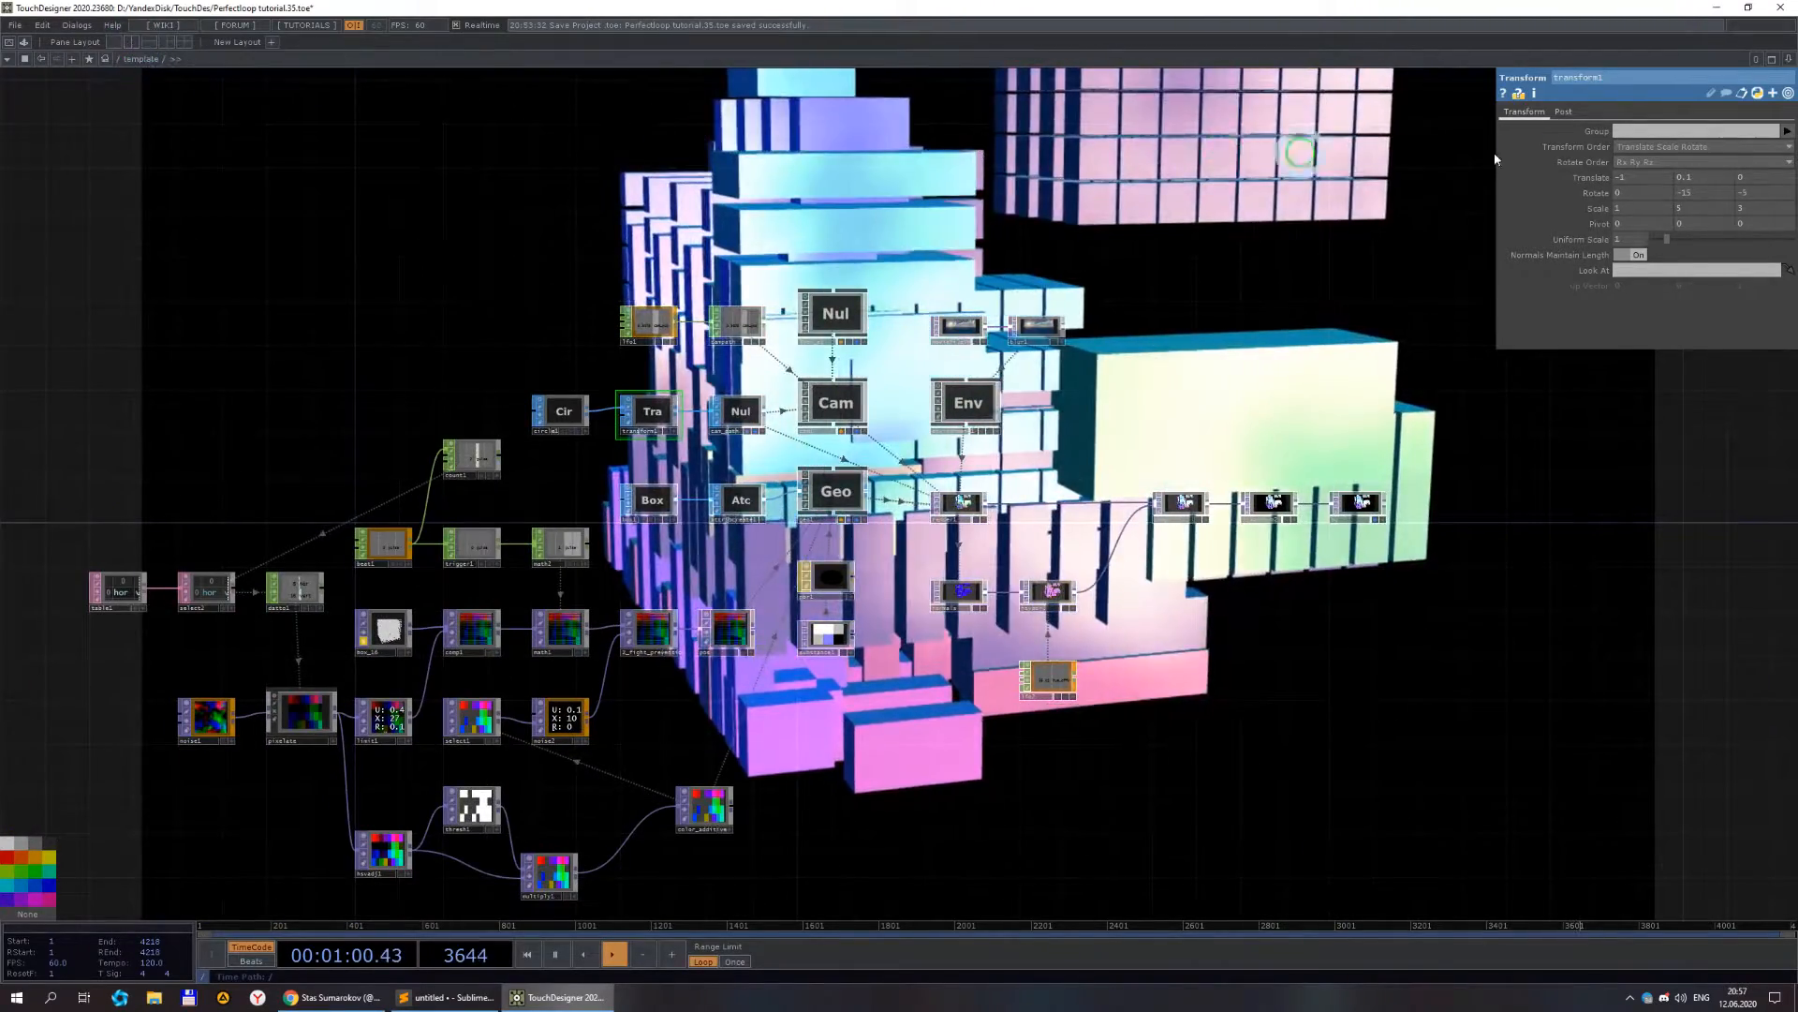
key("alt+]")
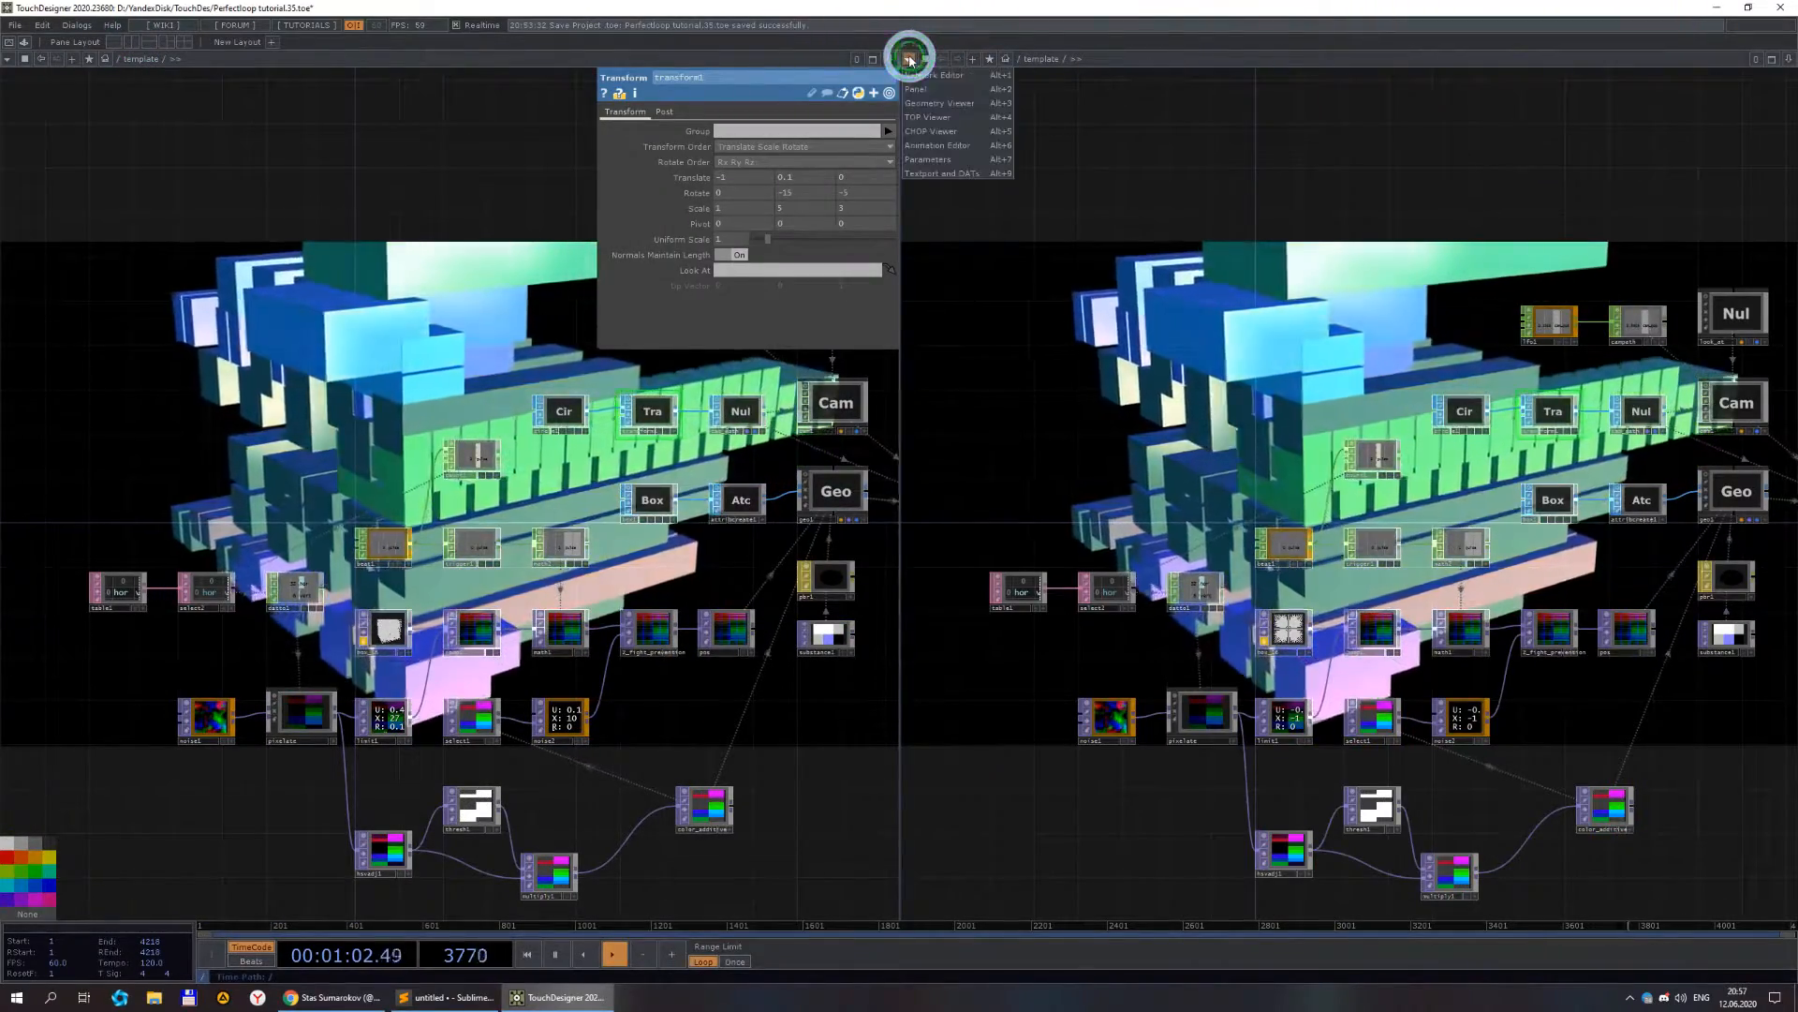
left_click(936, 119)
middle_click_drag(1505, 347, 1143, 439)
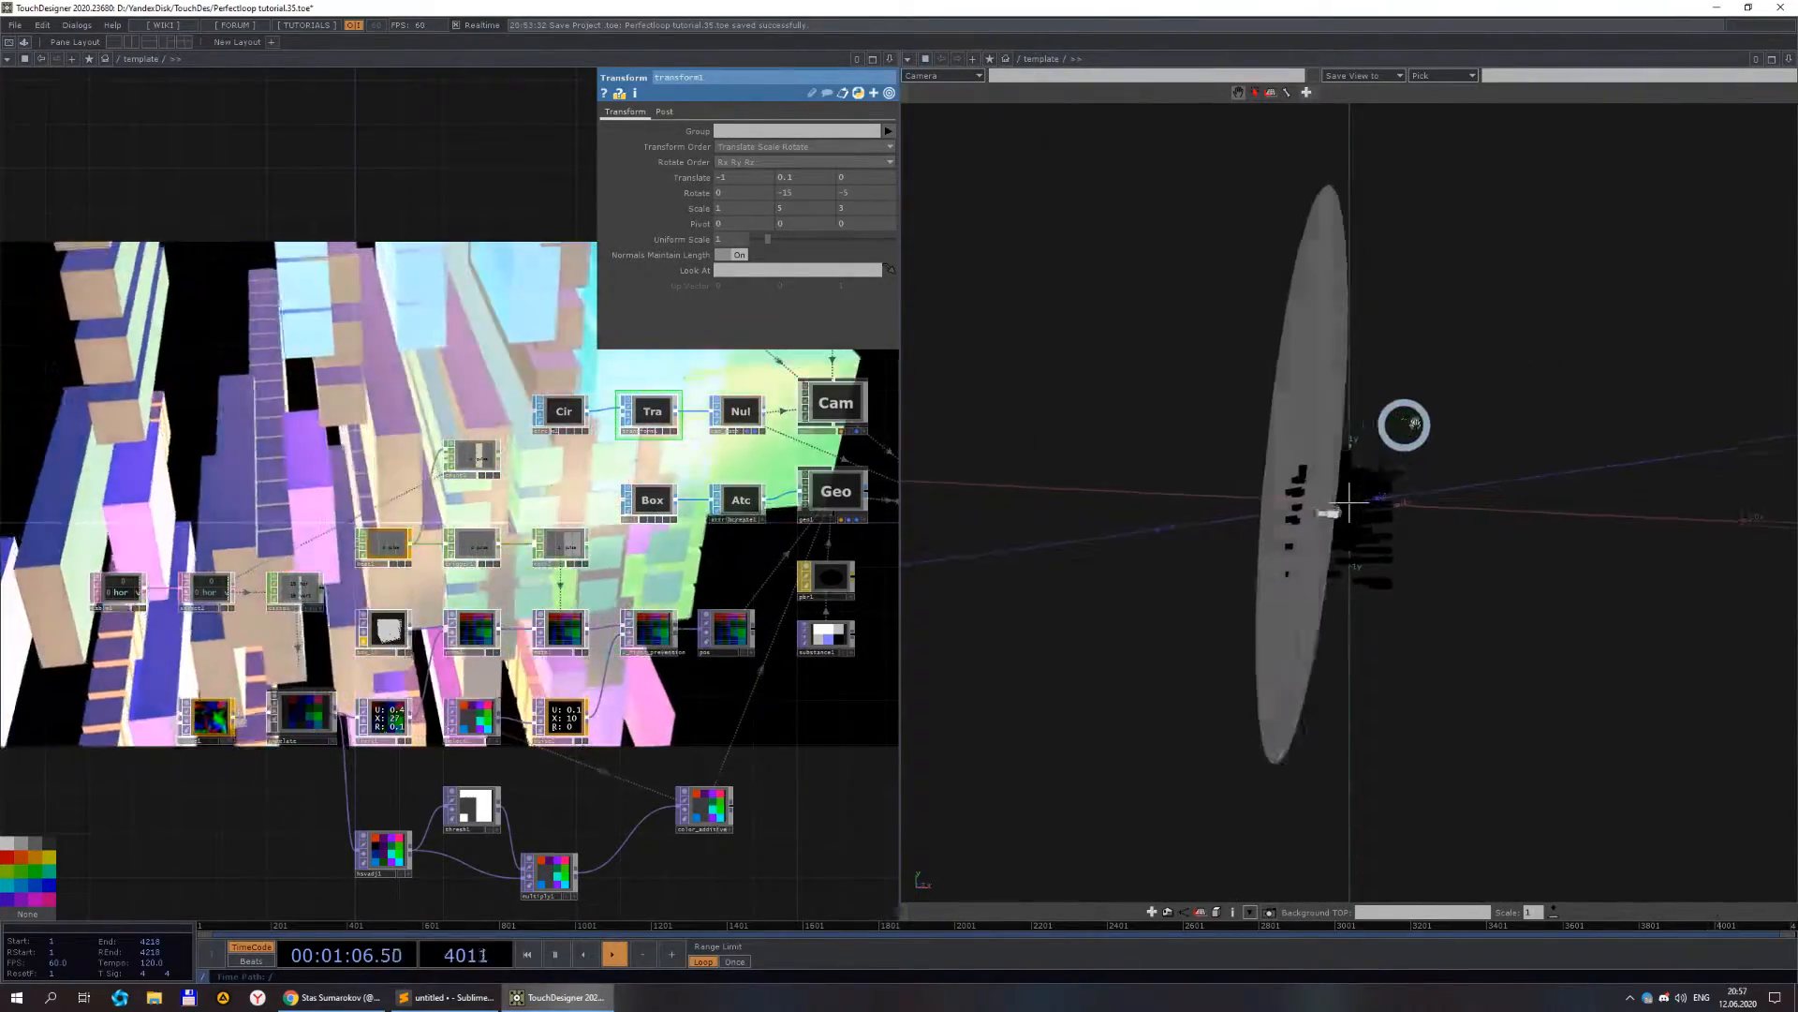
left_click_drag(1376, 507, 1300, 398)
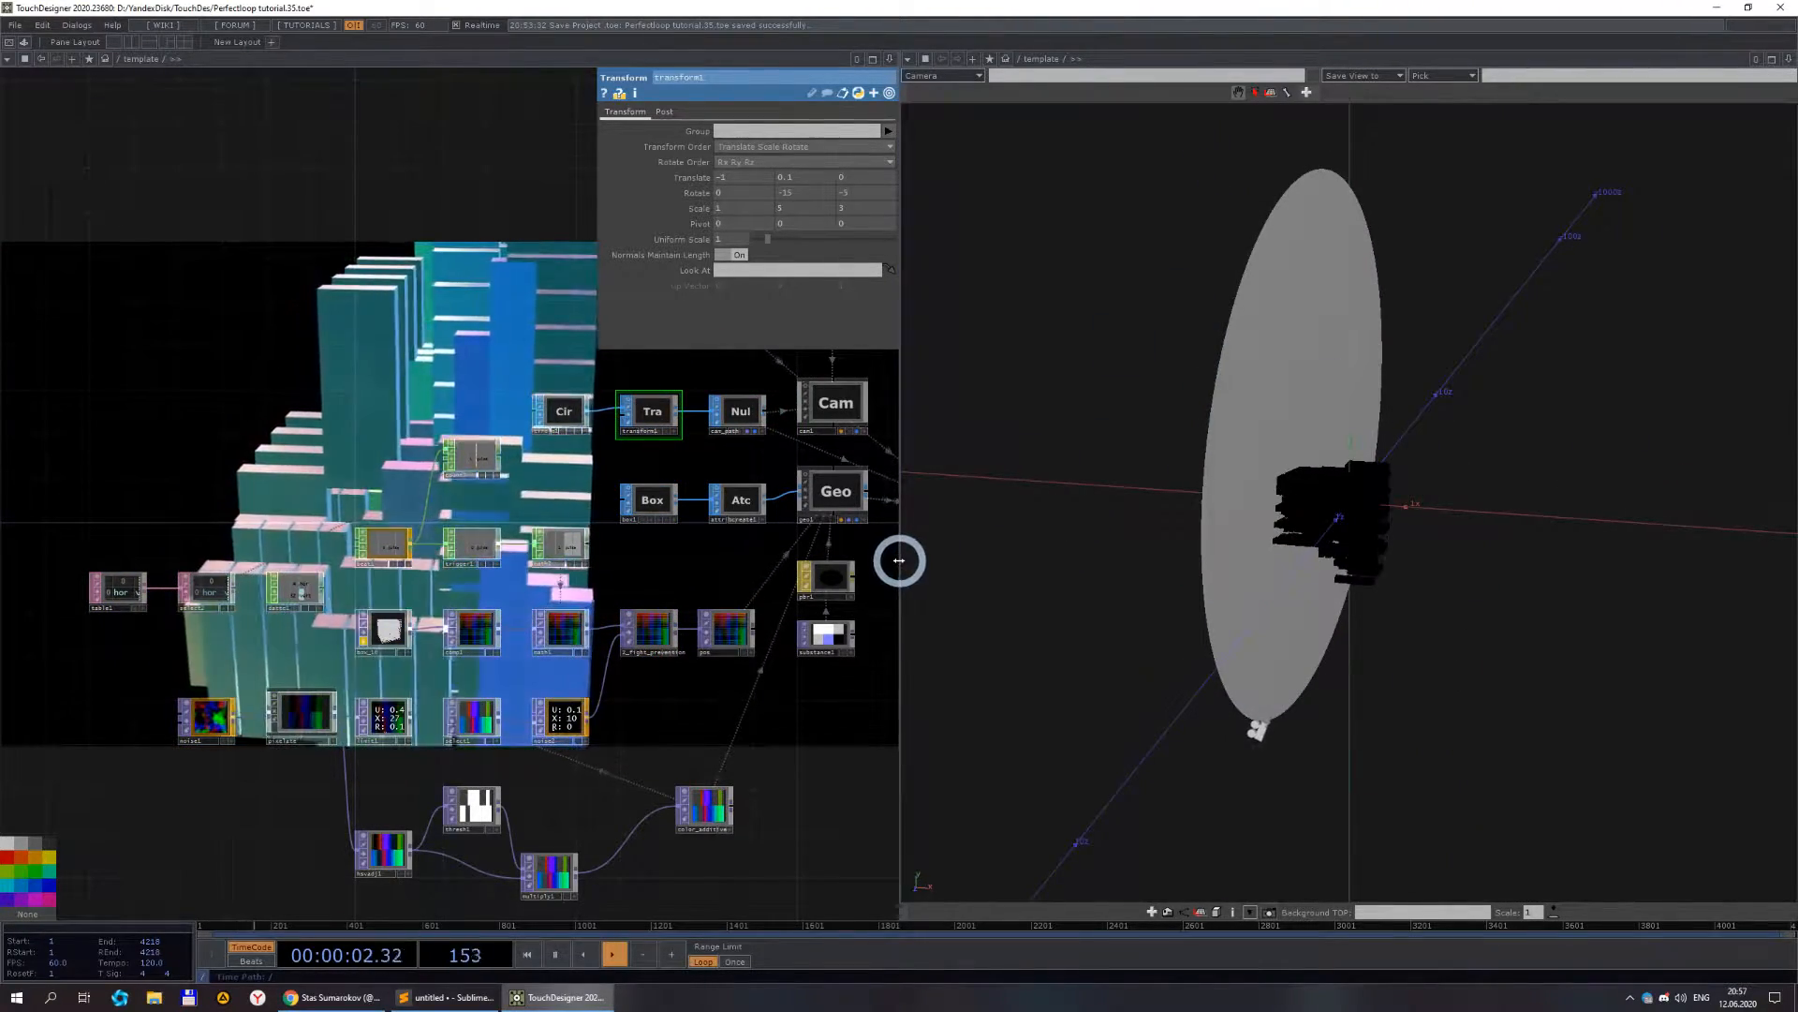
left_click_drag(1206, 557, 1273, 560)
scroll(799, 476, "up", 7)
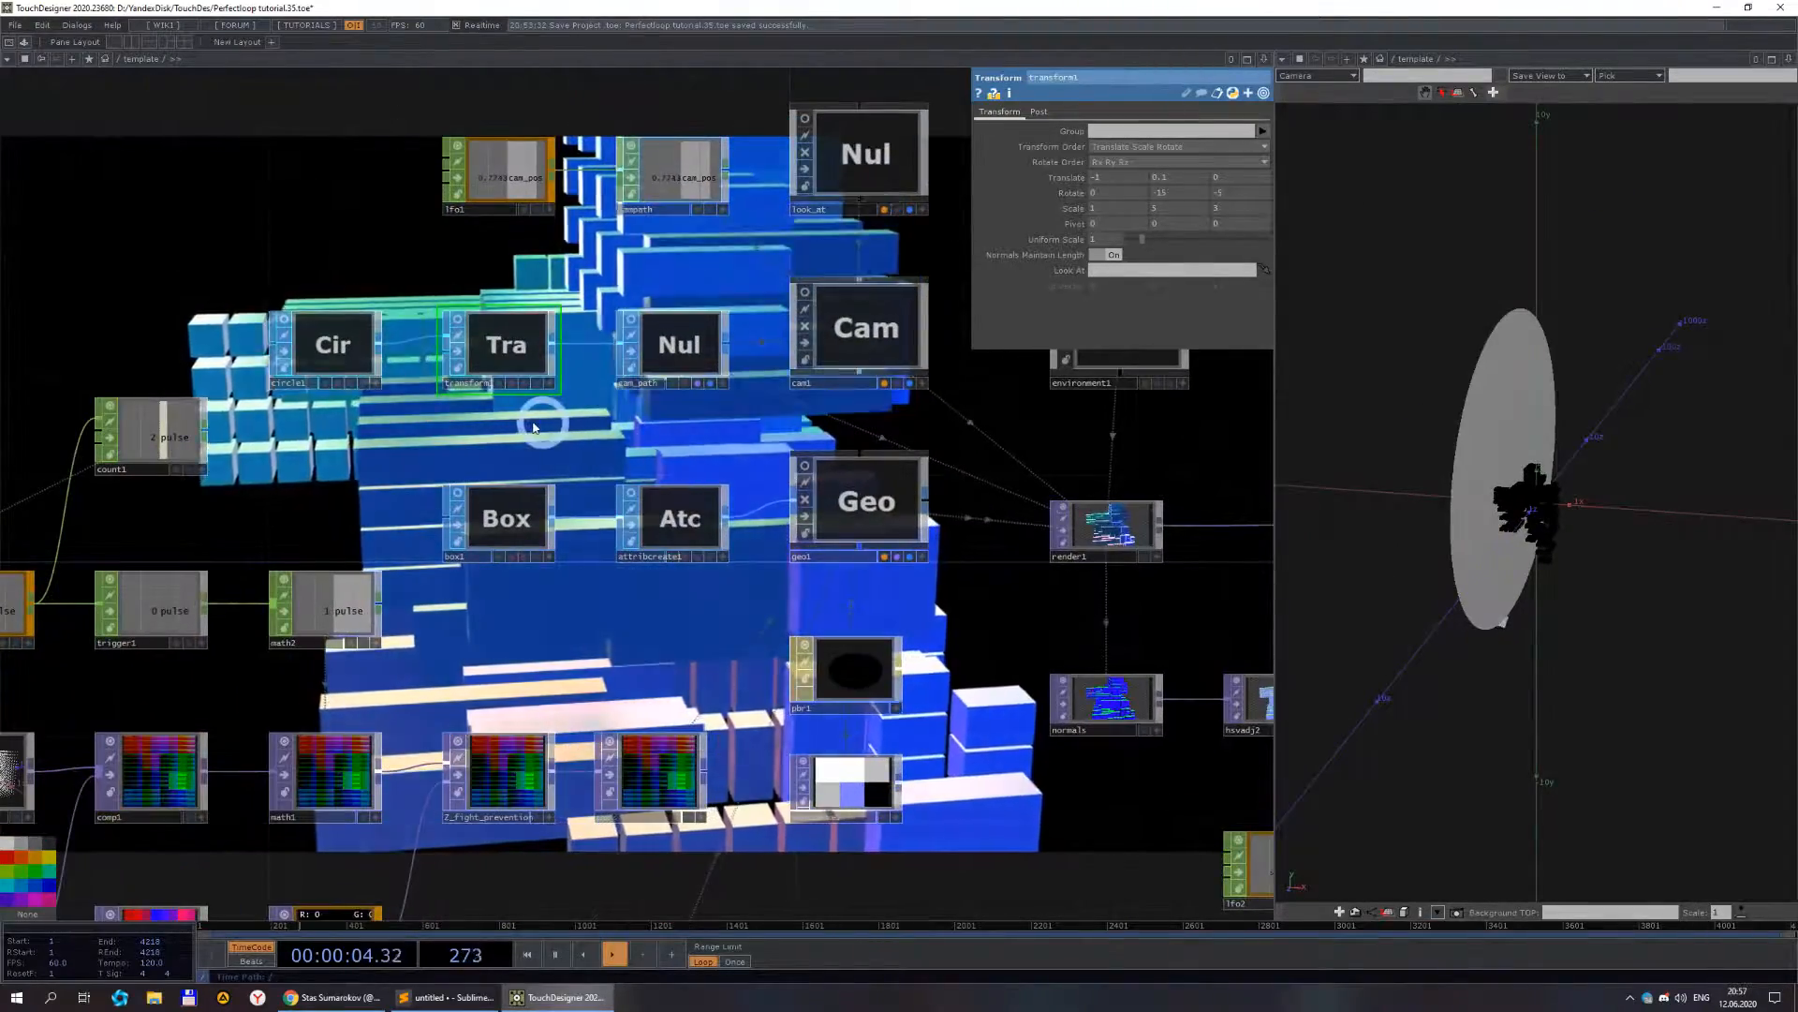
left_click_drag(598, 251, 572, 375)
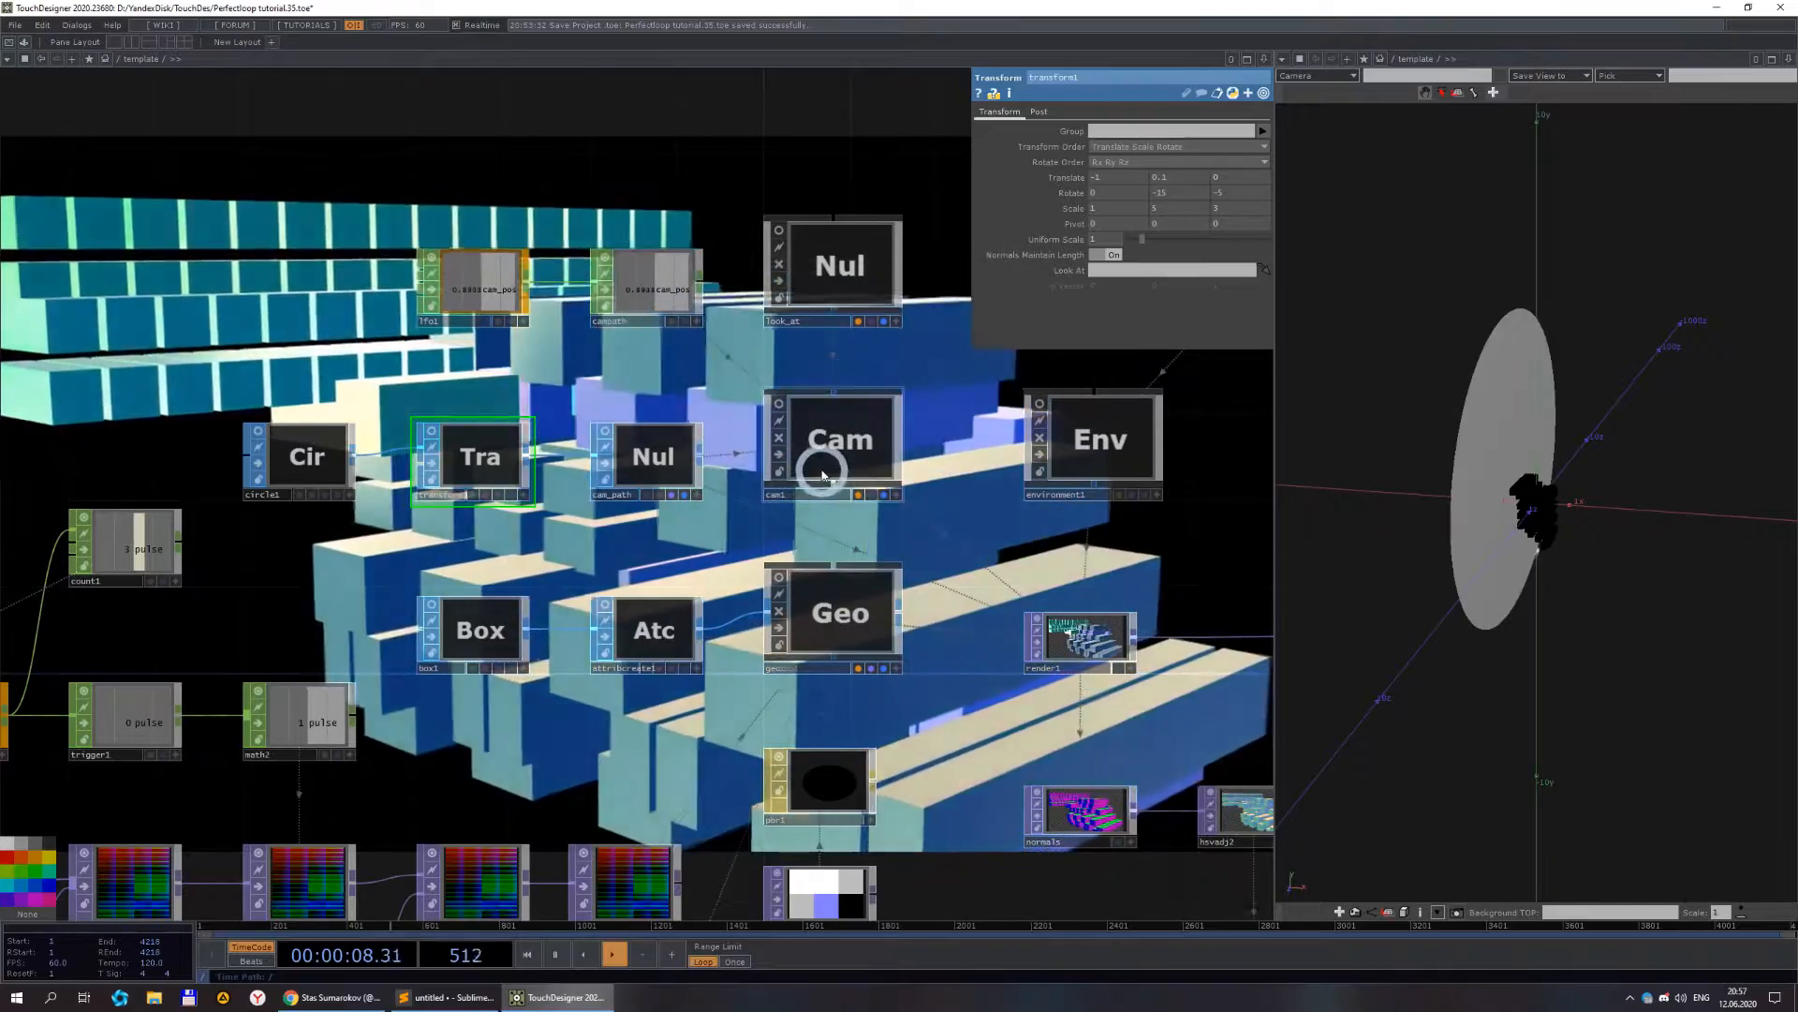
- Examine cam1's Look At and Path SOP settings and close the geometry viewer pane
left_click(822, 475)
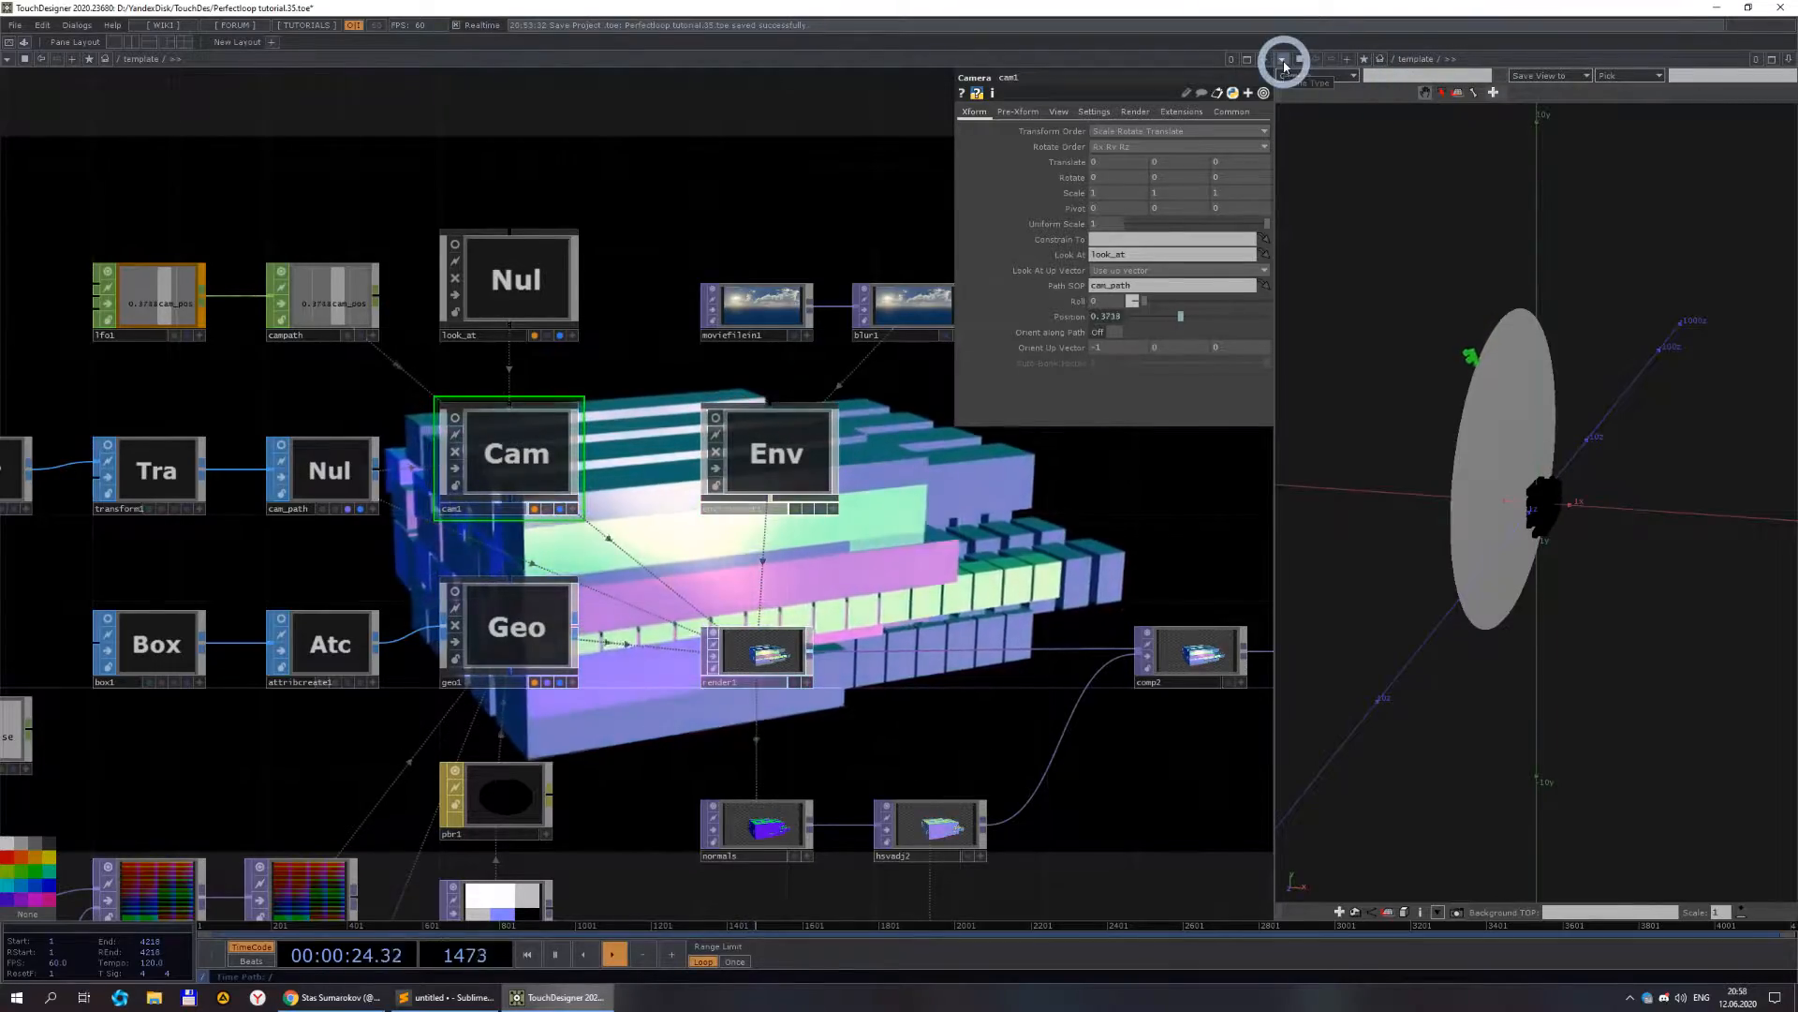
left_click(1750, 161)
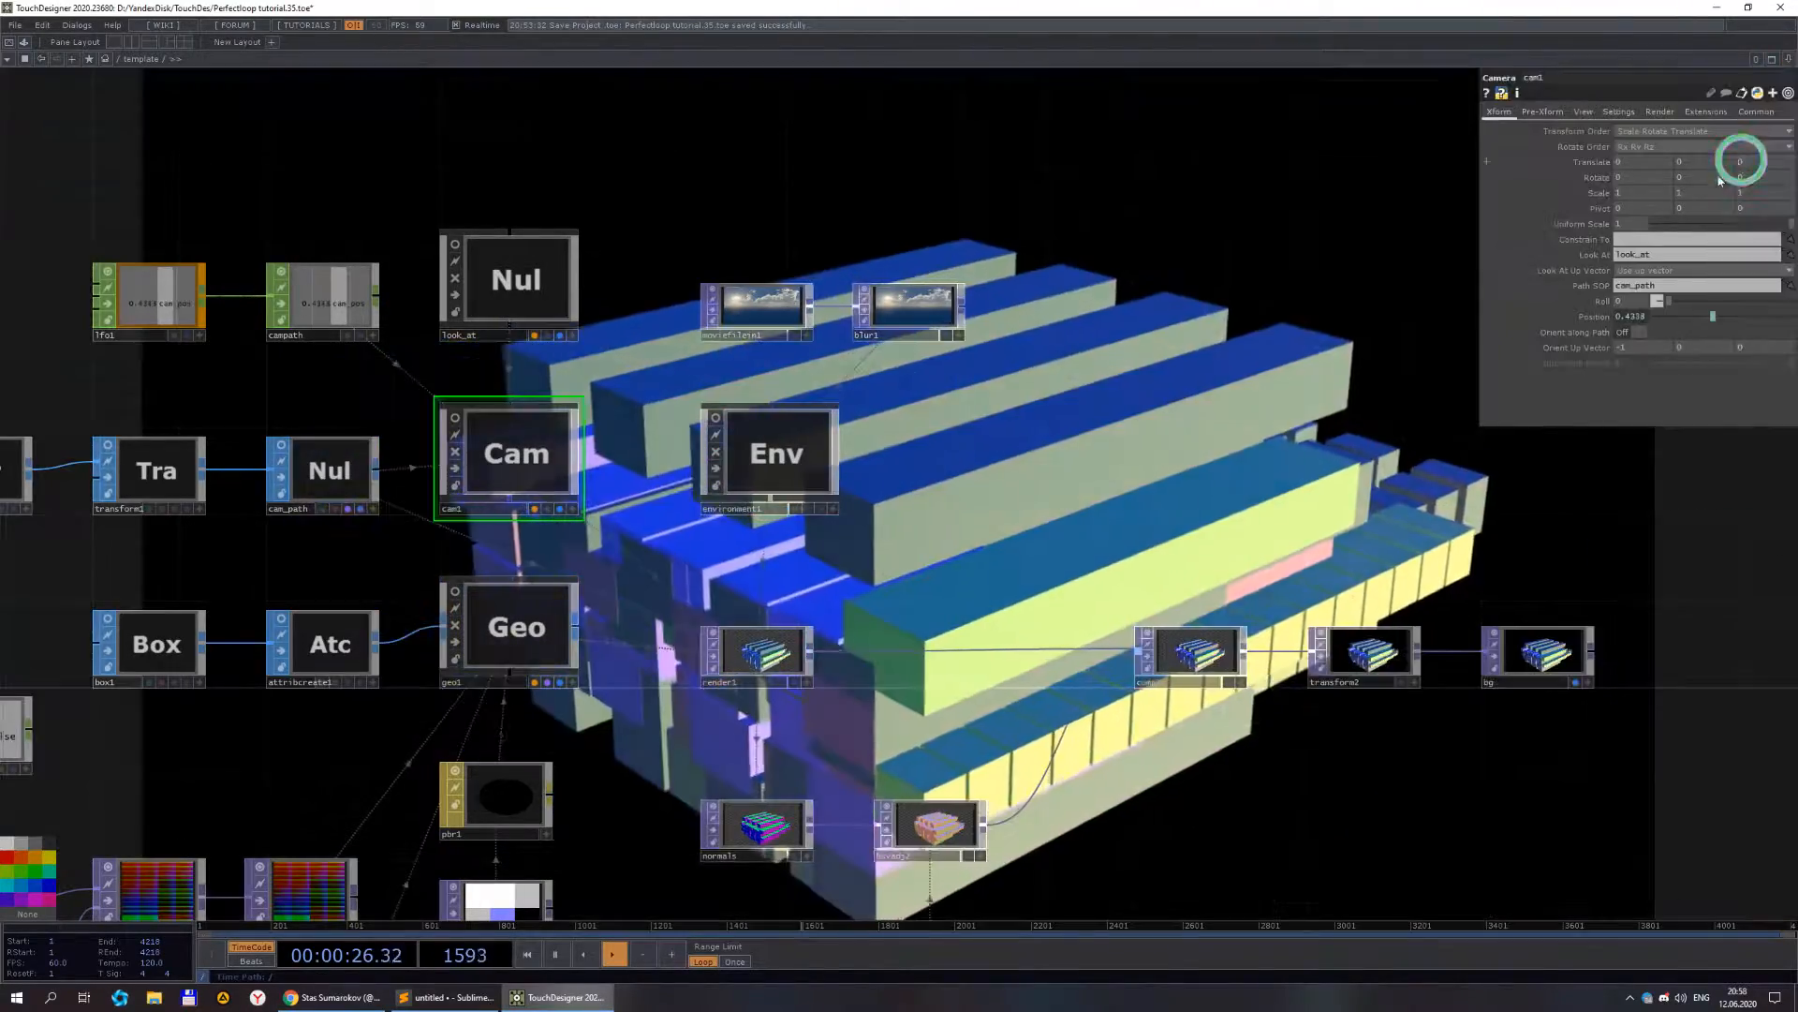
- Examine the transform parameters of the look_at Null and the light parameters of environment1
left_click_drag(872, 207, 1148, 196)
left_click(834, 266)
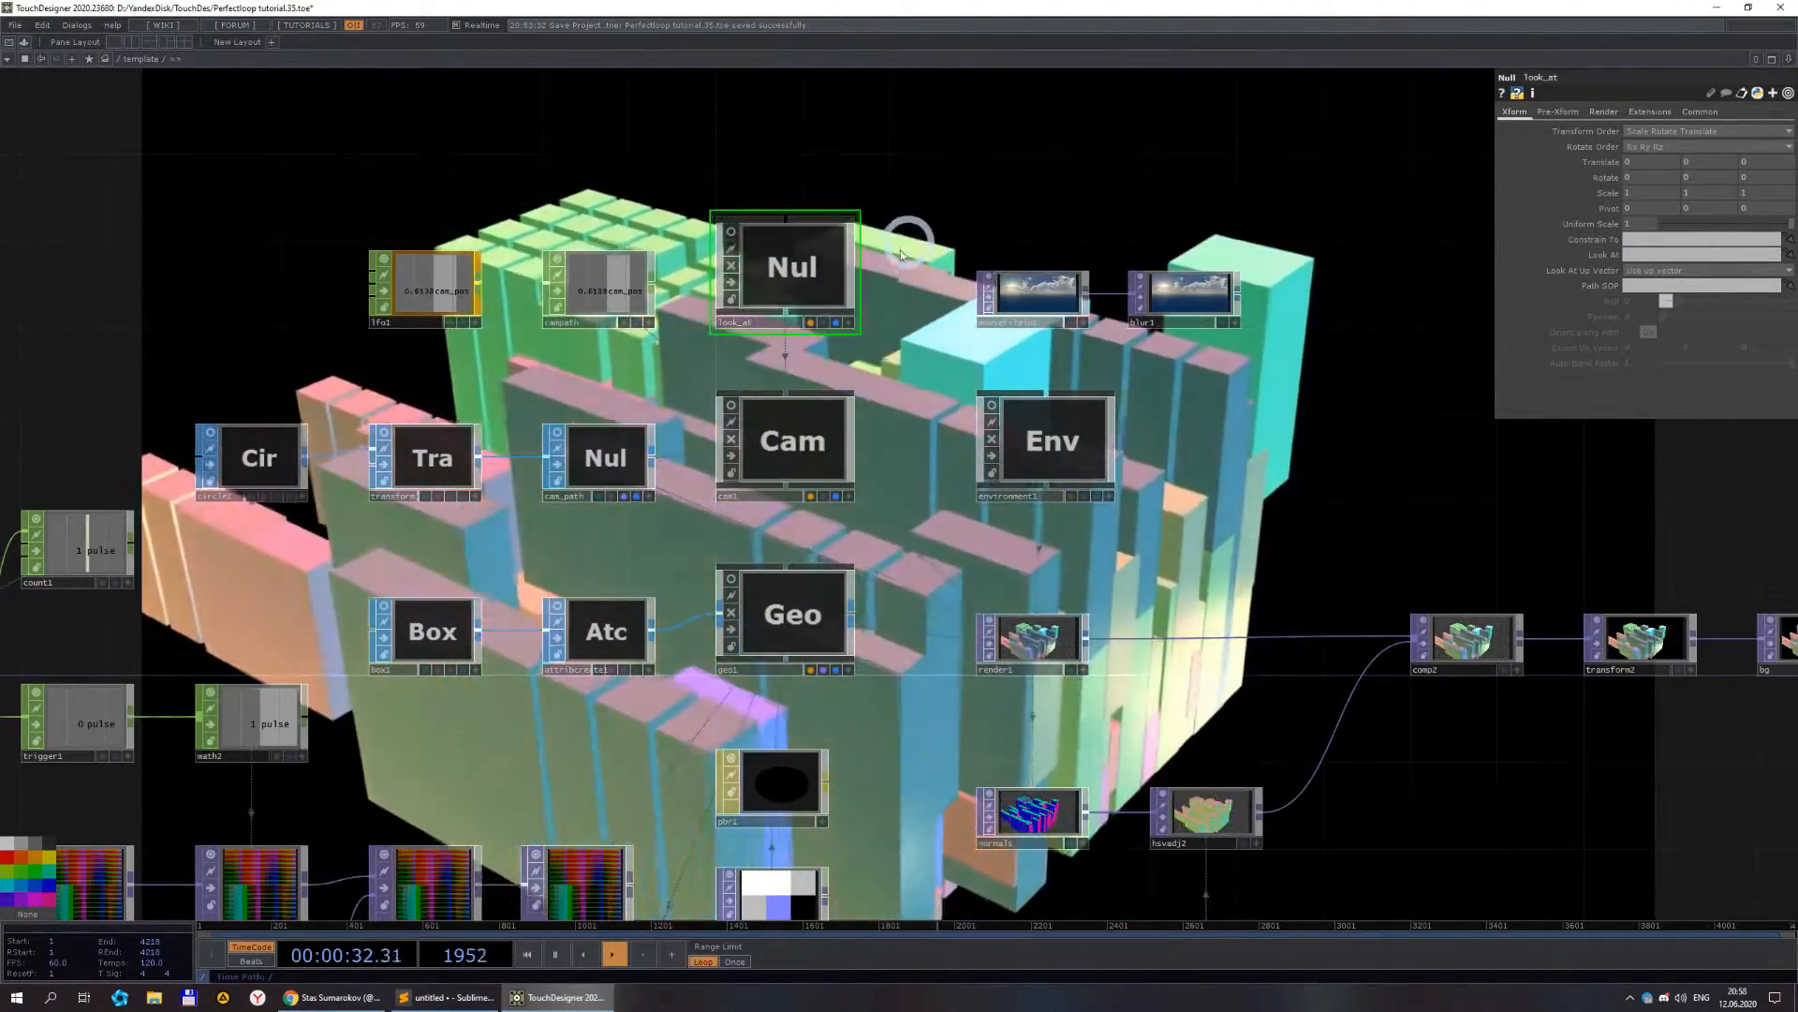
left_click_drag(1299, 456, 1066, 327)
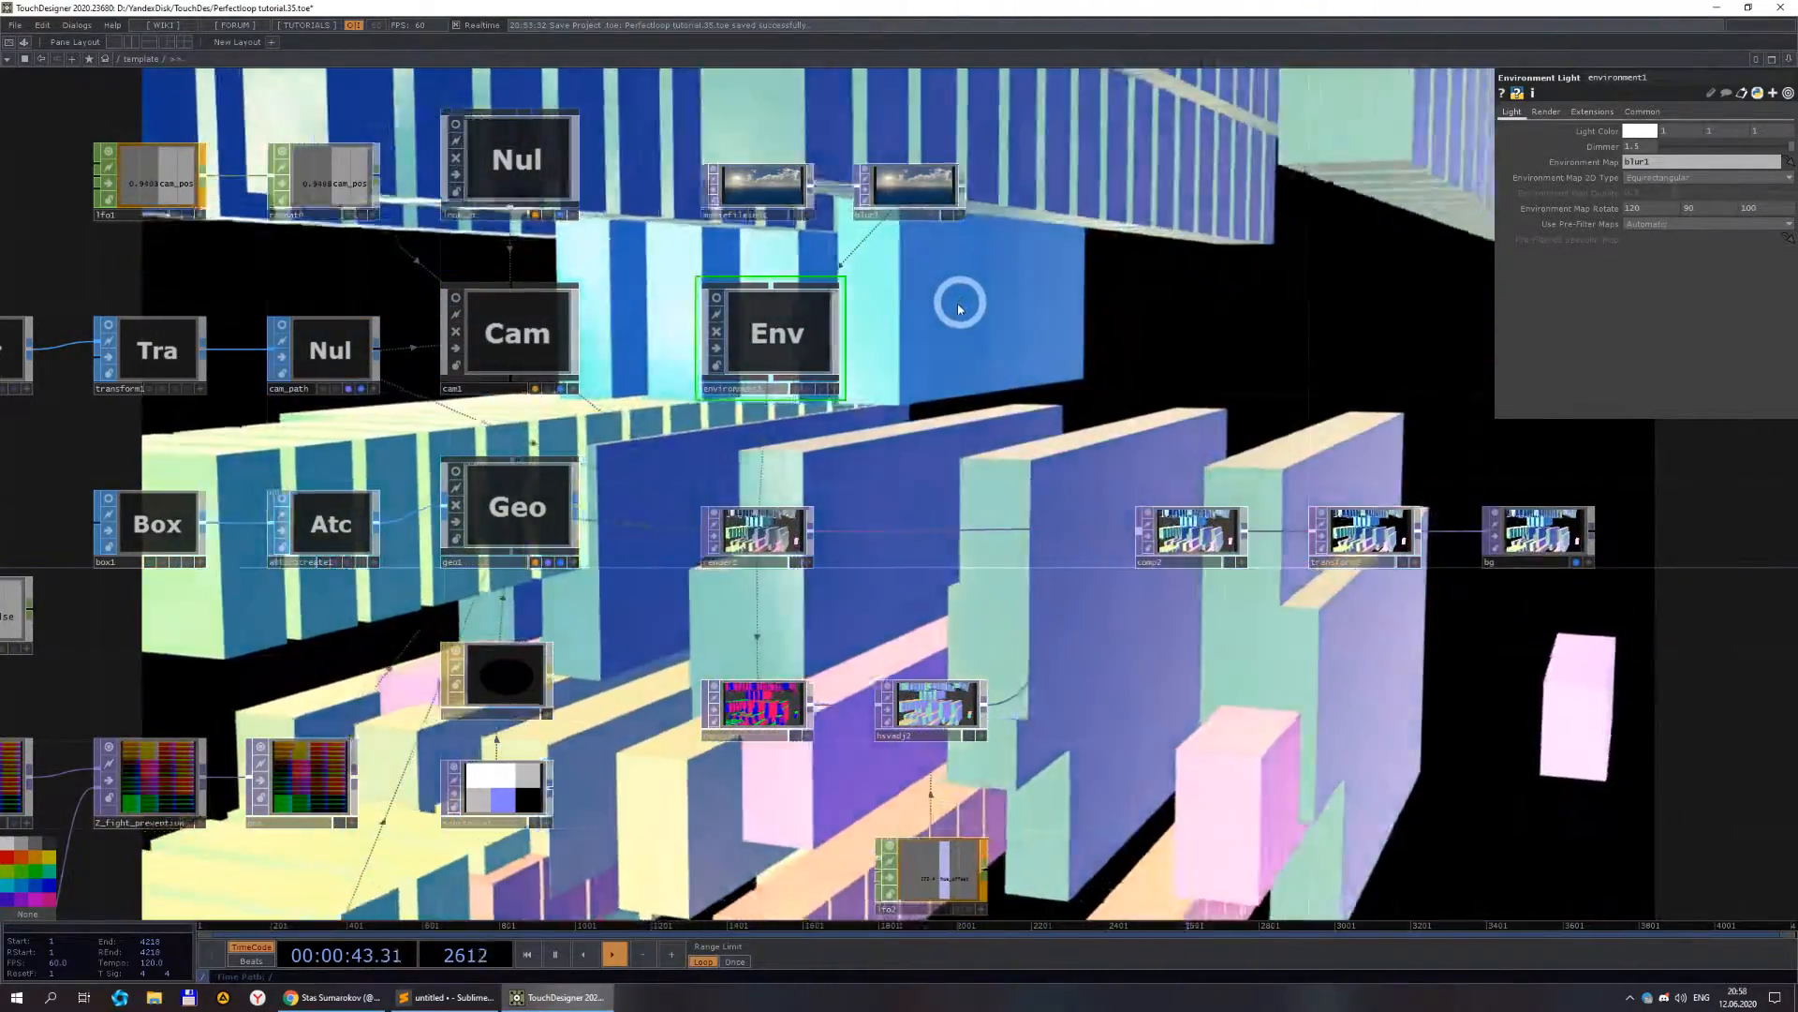
- Examine the image file and playback parameters of moviefilein1, the source of the environment map
left_click_drag(927, 217, 908, 275)
scroll(904, 253, "up", 5)
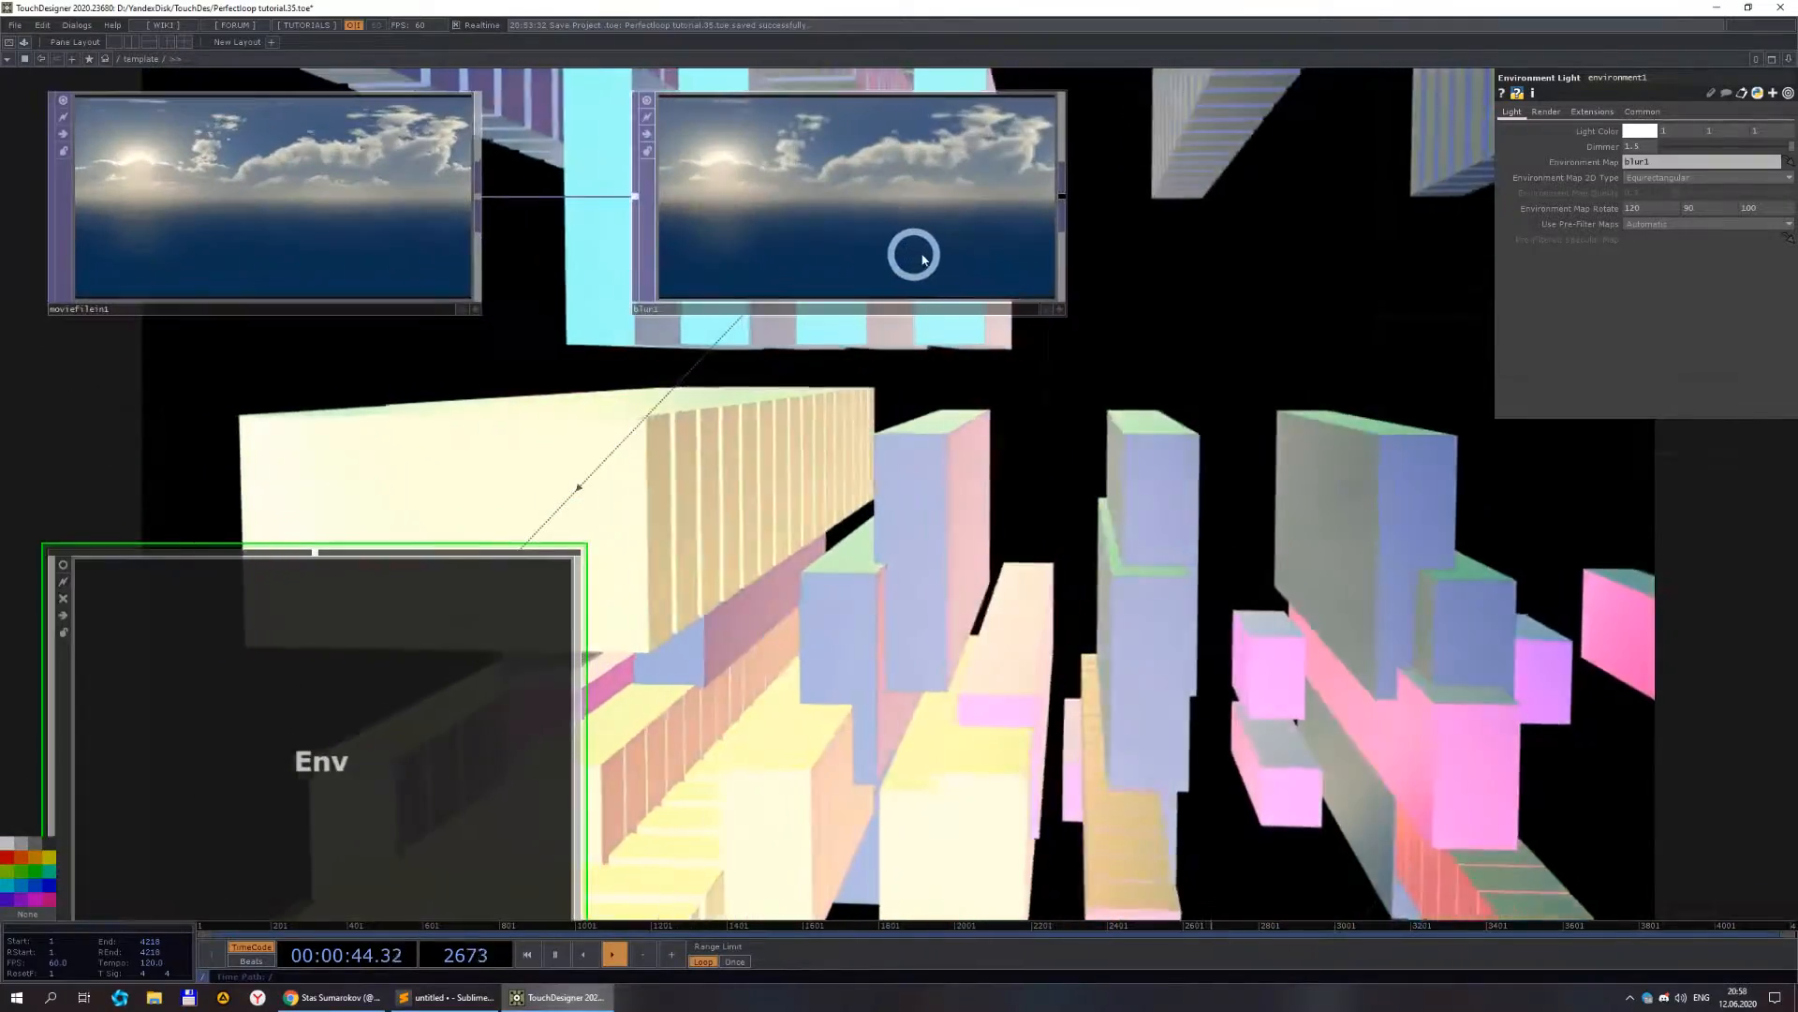
scroll(755, 181, "down", 2)
scroll(582, 181, "up", 3)
left_click(603, 237)
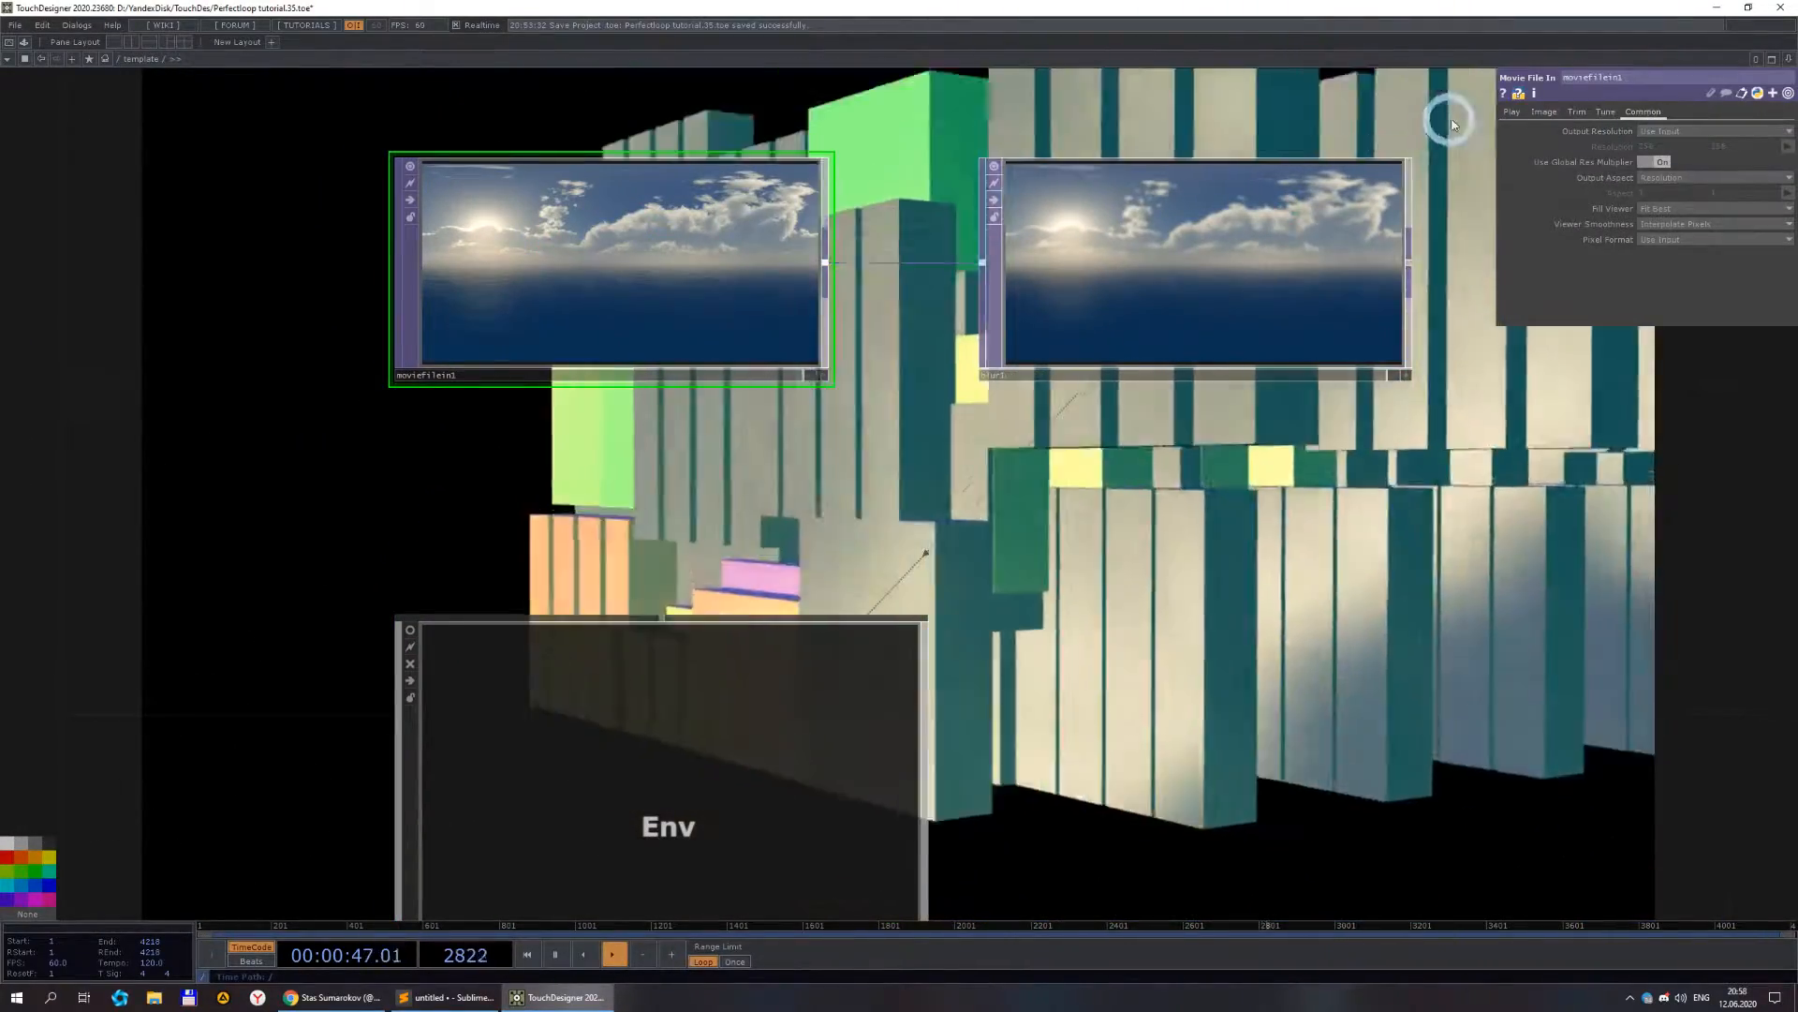
left_click(1511, 113)
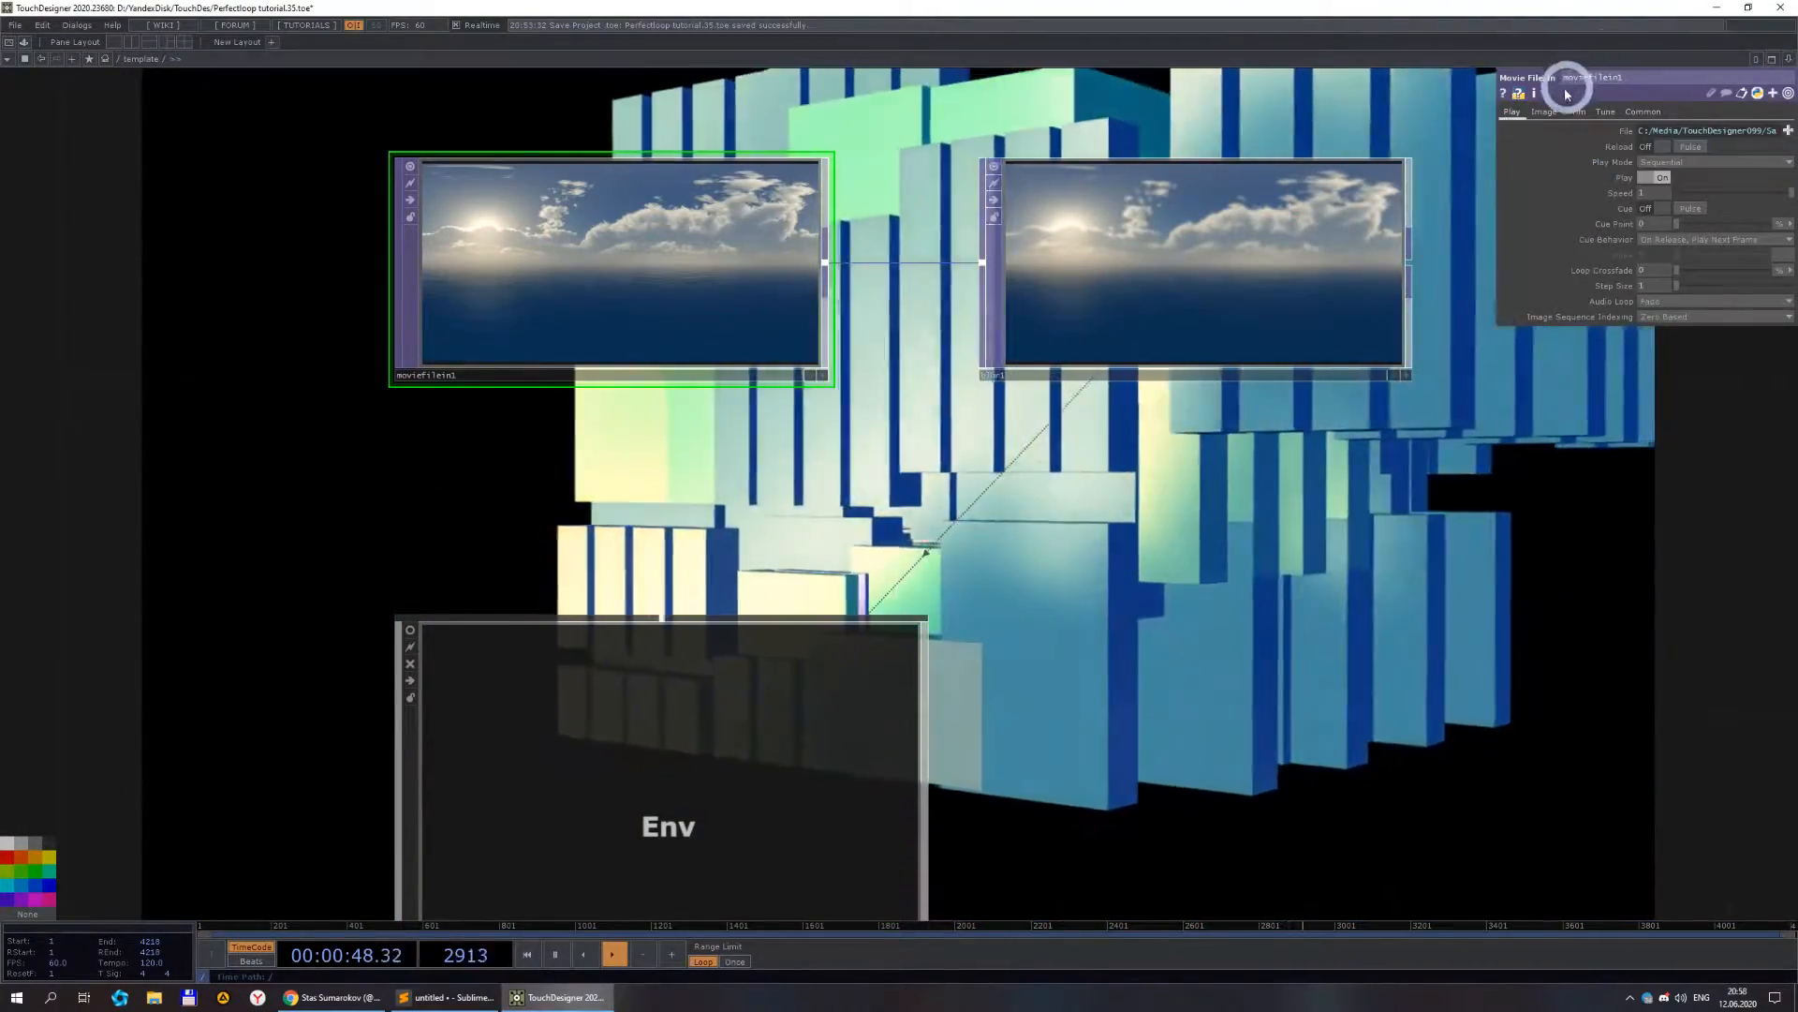
- Compare moviefilein1's sky image with blur1's output and toggle blur1's bypass to see its effect on the lighting
scroll(1283, 386, "down", 2)
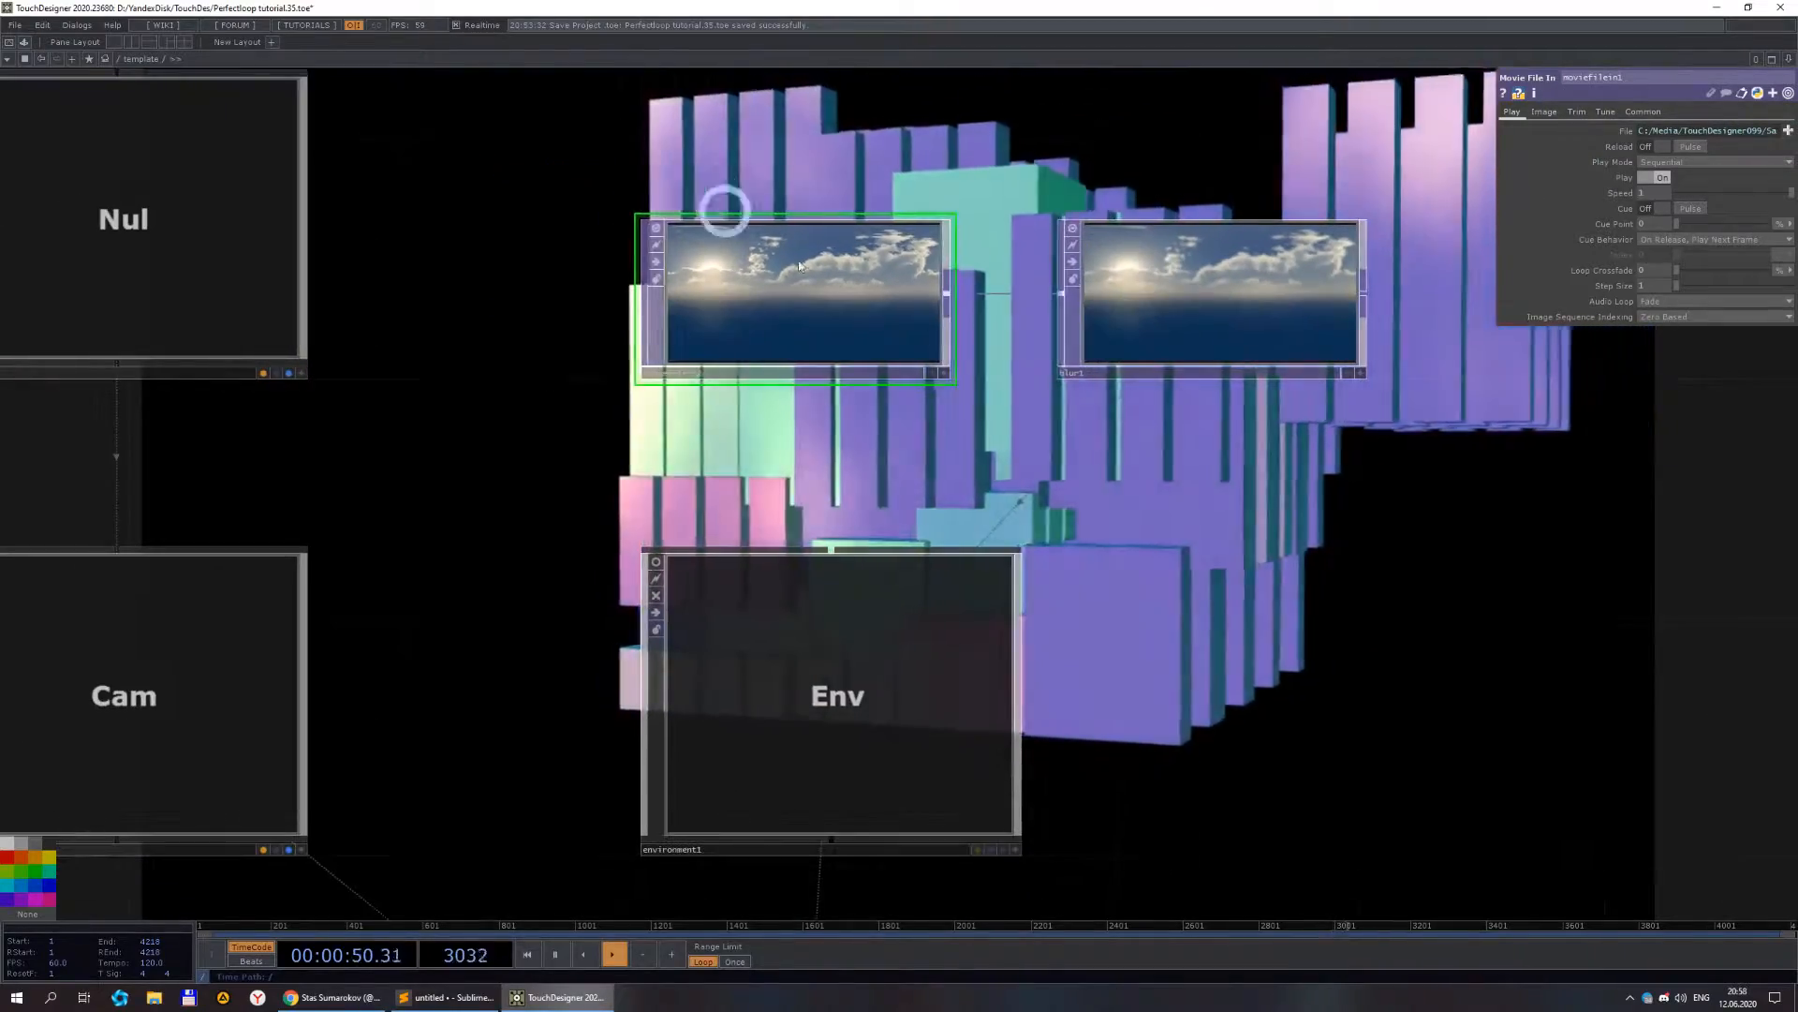
scroll(1180, 493, "down", 3)
scroll(1166, 370, "up", 4)
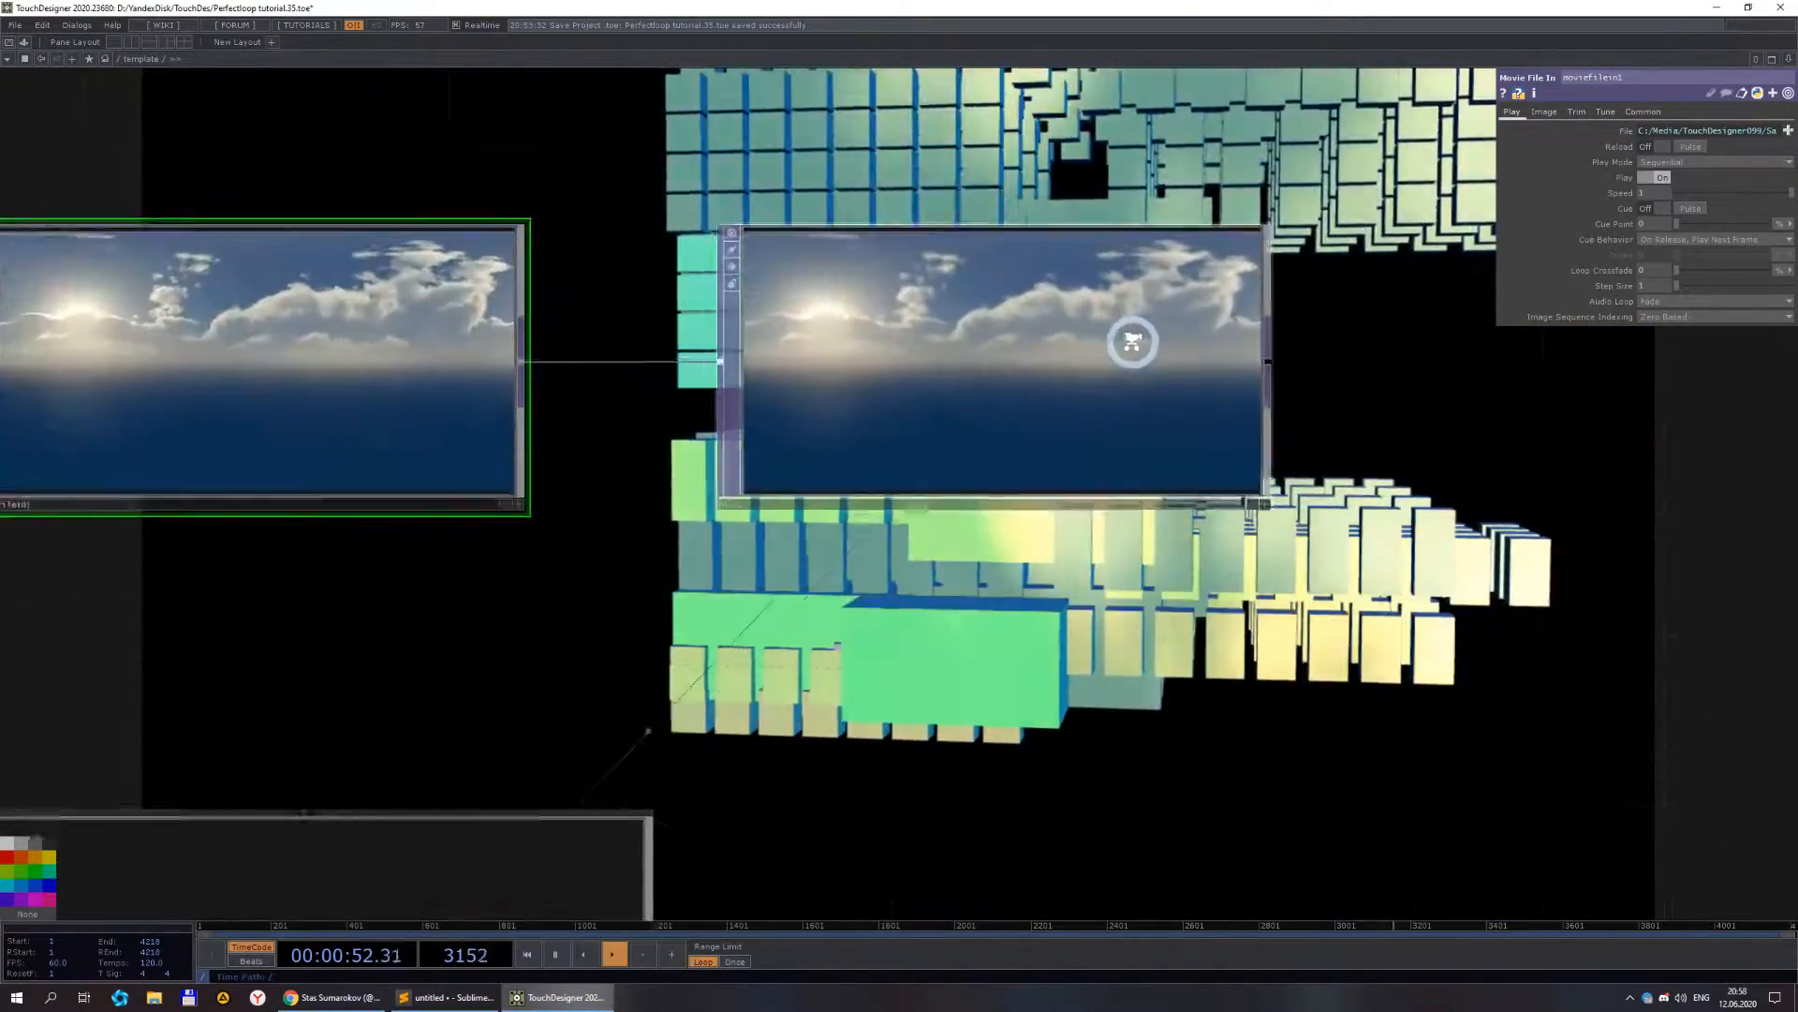
scroll(1132, 341, "down", 2)
left_click_drag(1084, 667, 973, 550)
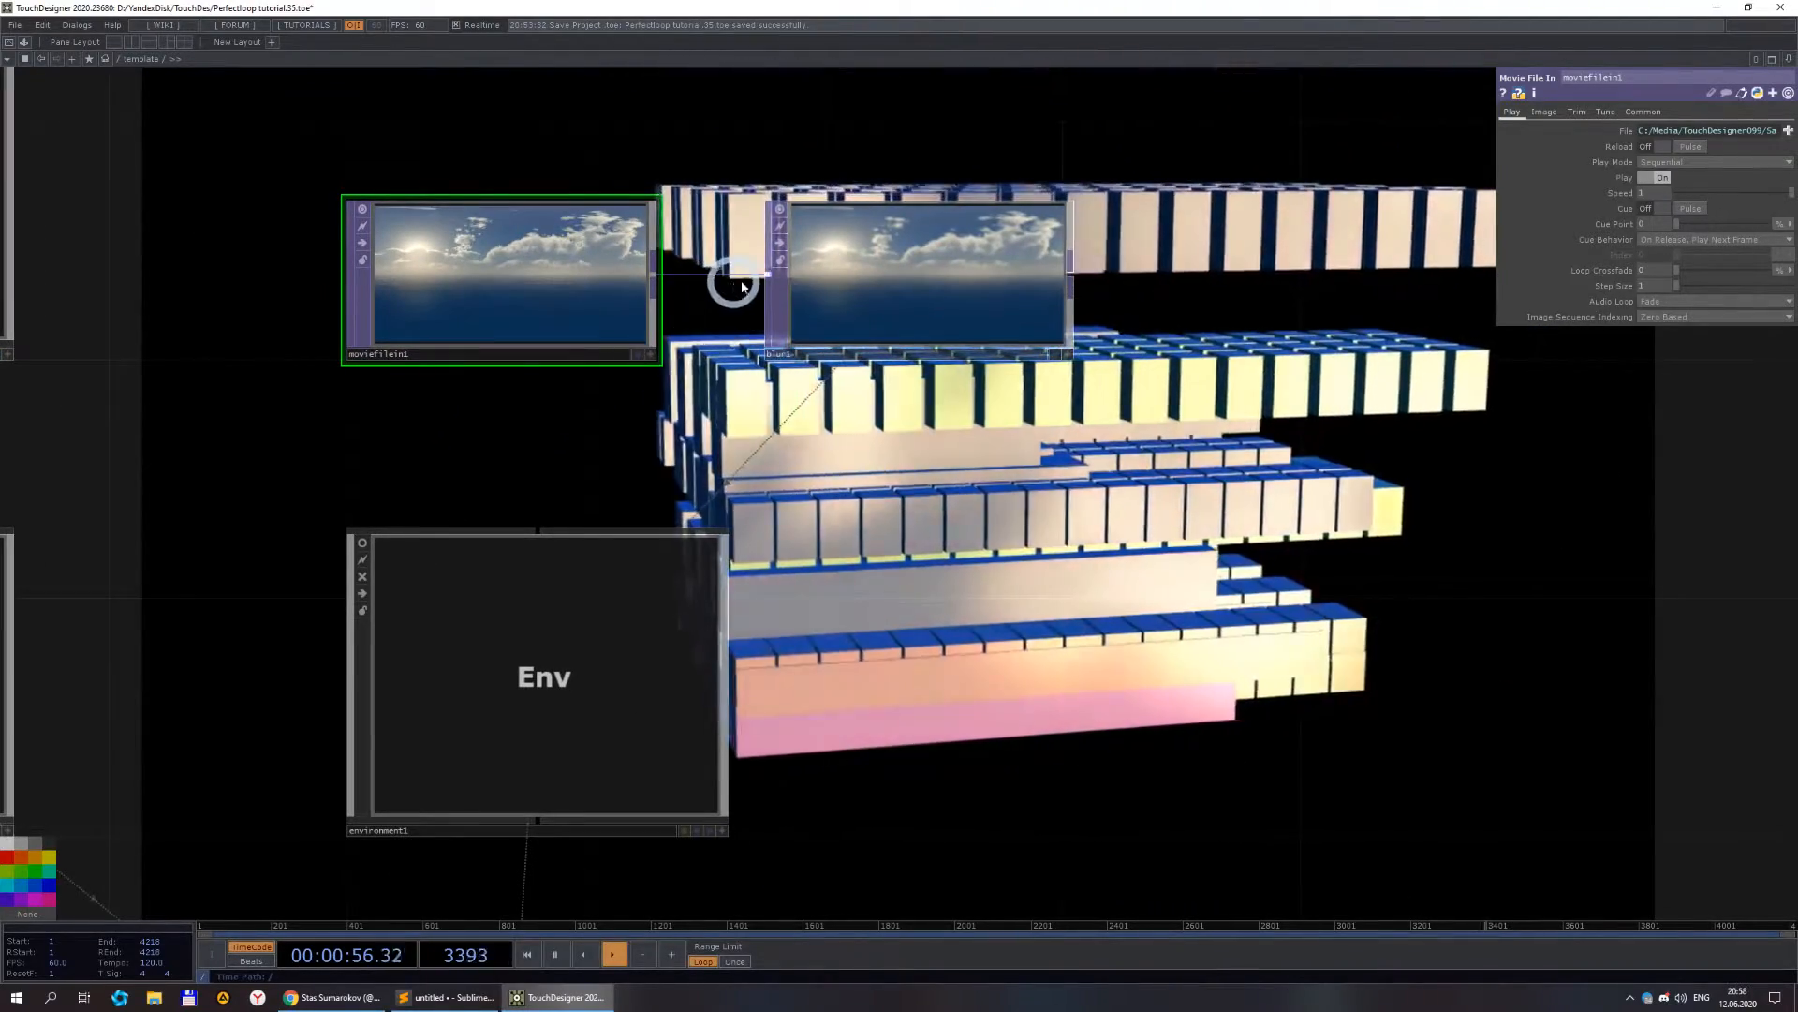
left_click(779, 246)
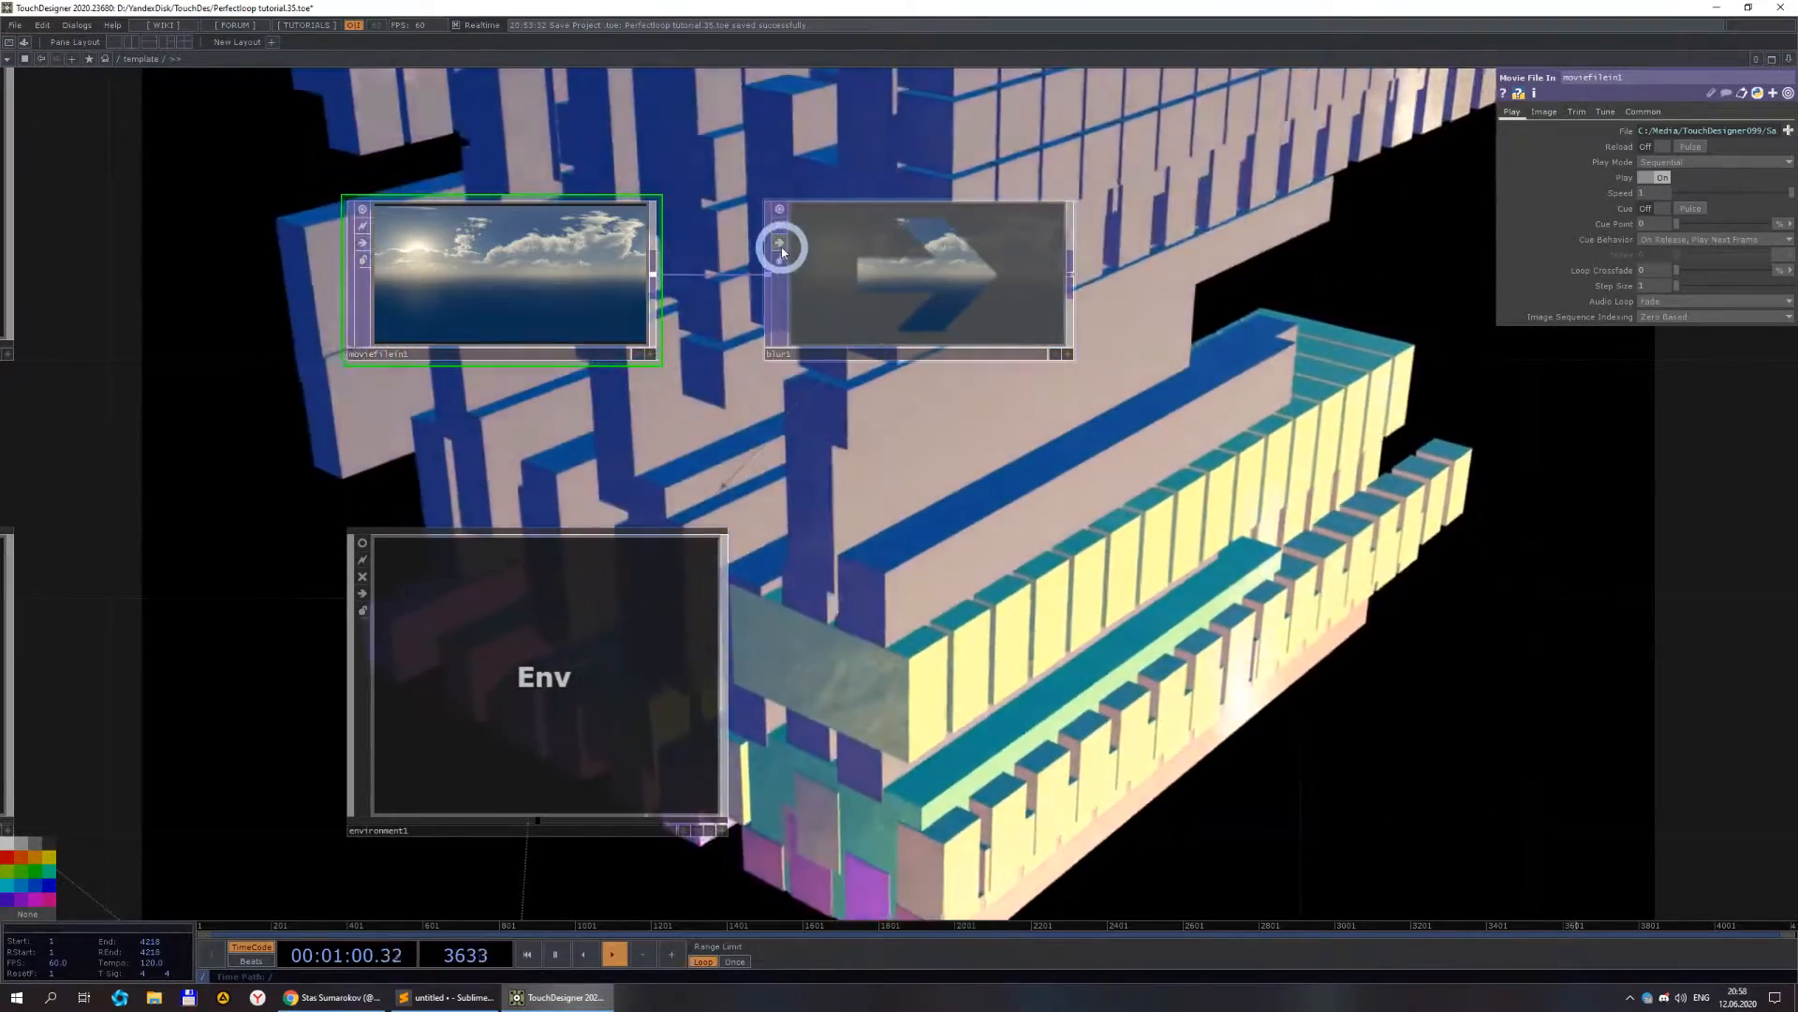
- Examine the input values of substance1, which supplies the PBR material's textures
scroll(991, 314, "down", 5)
scroll(991, 314, "down", 4)
left_click_drag(1110, 726, 1084, 578)
scroll(736, 599, "up", 5)
left_click(567, 576)
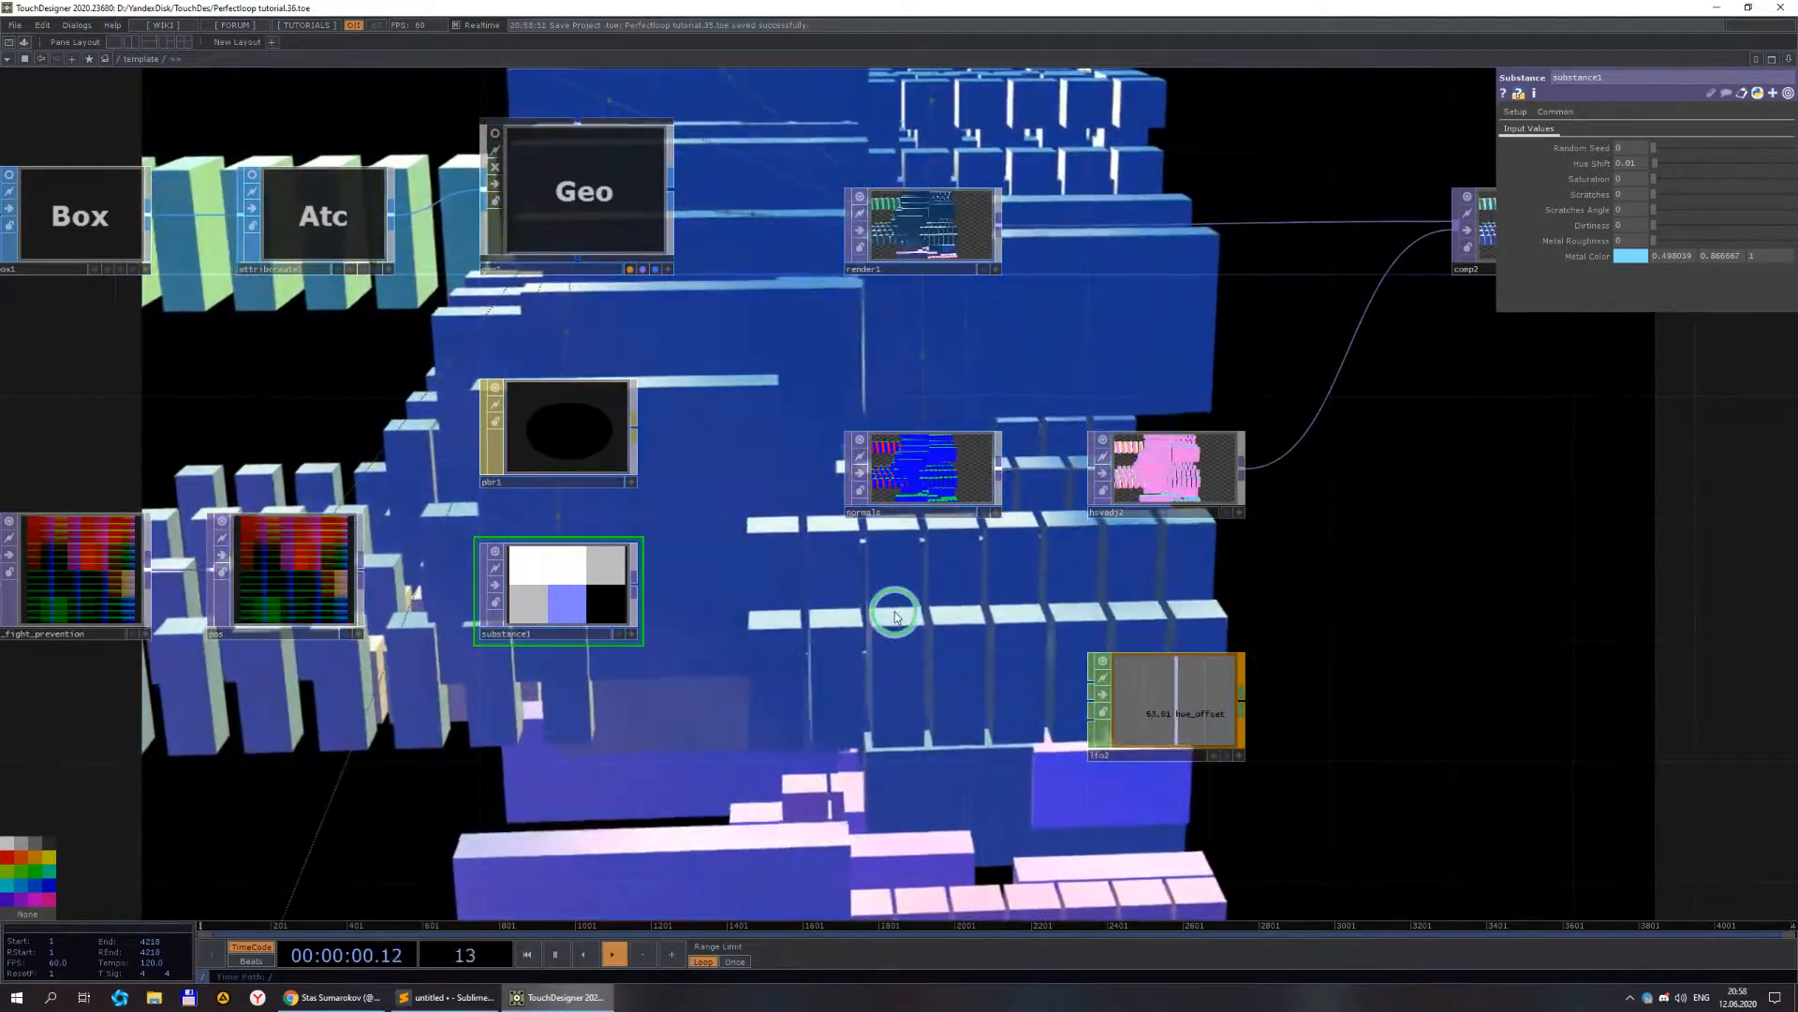
- Examine render1's Advanced parameters for the number of color buffers and the normals output taken from it
scroll(895, 616, "down", 4)
scroll(1029, 441, "up", 6)
left_click(779, 384)
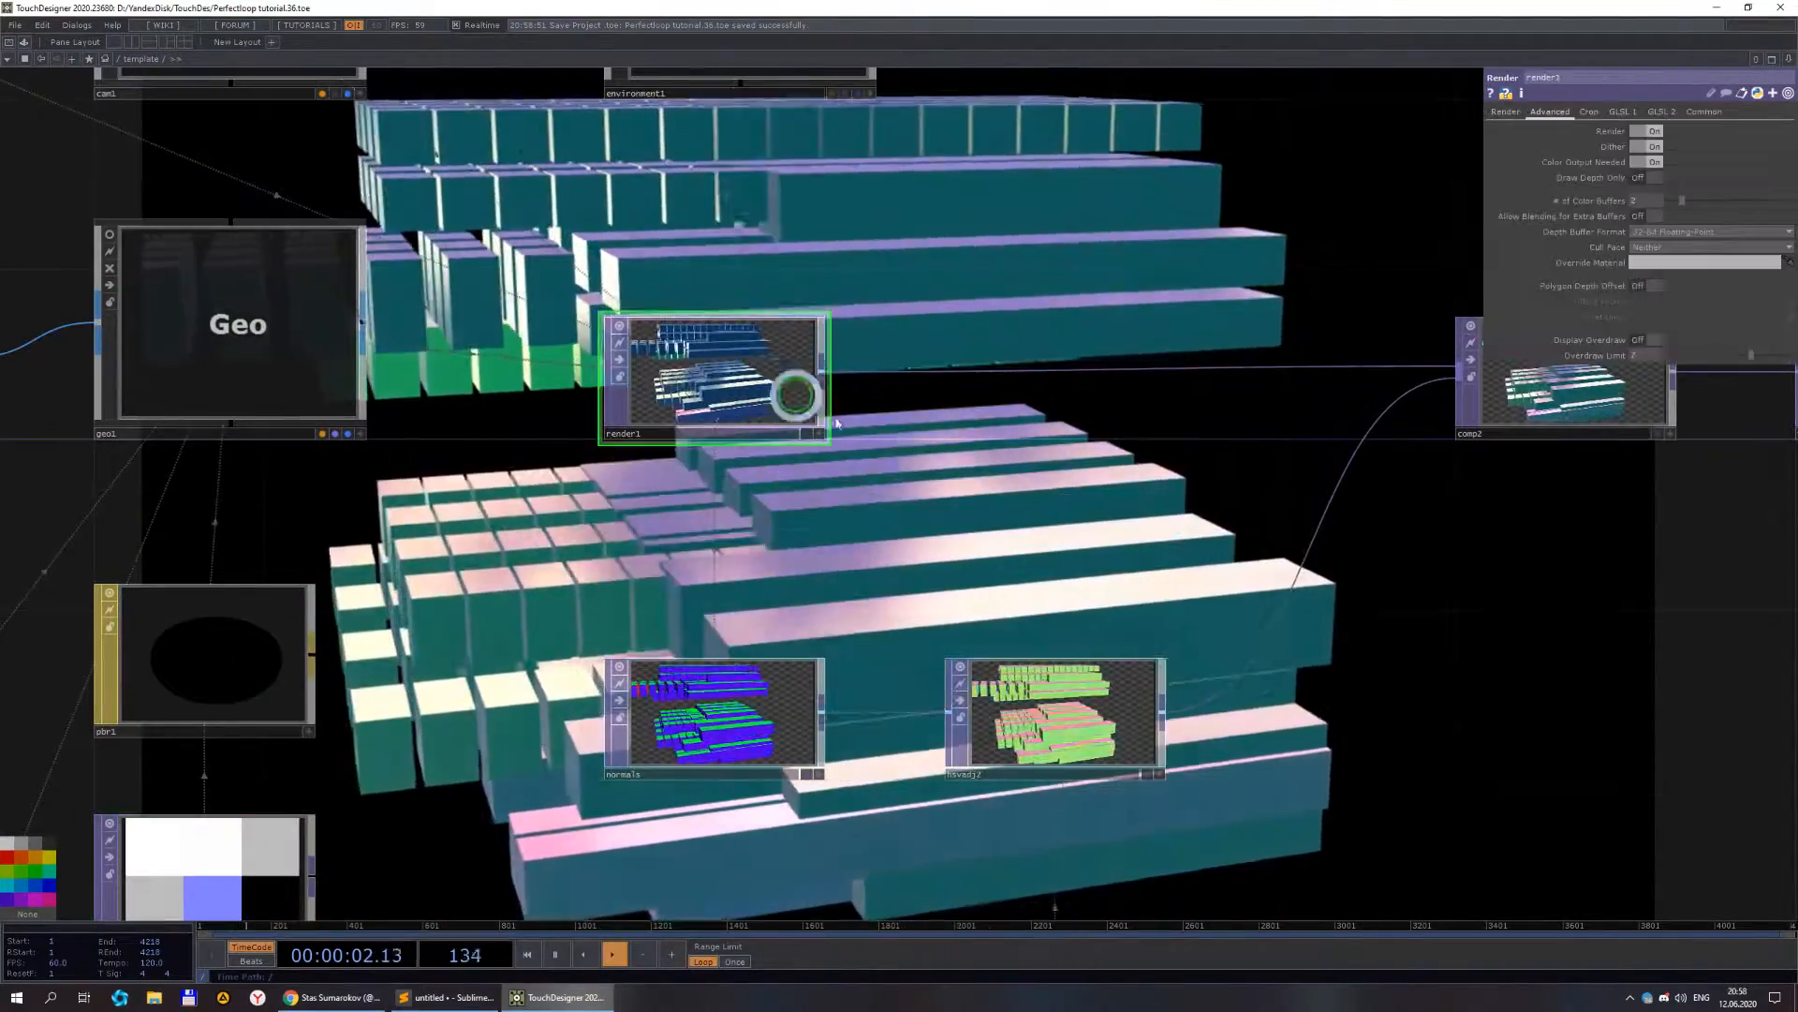
scroll(880, 440, "down", 2)
scroll(875, 622, "up", 3)
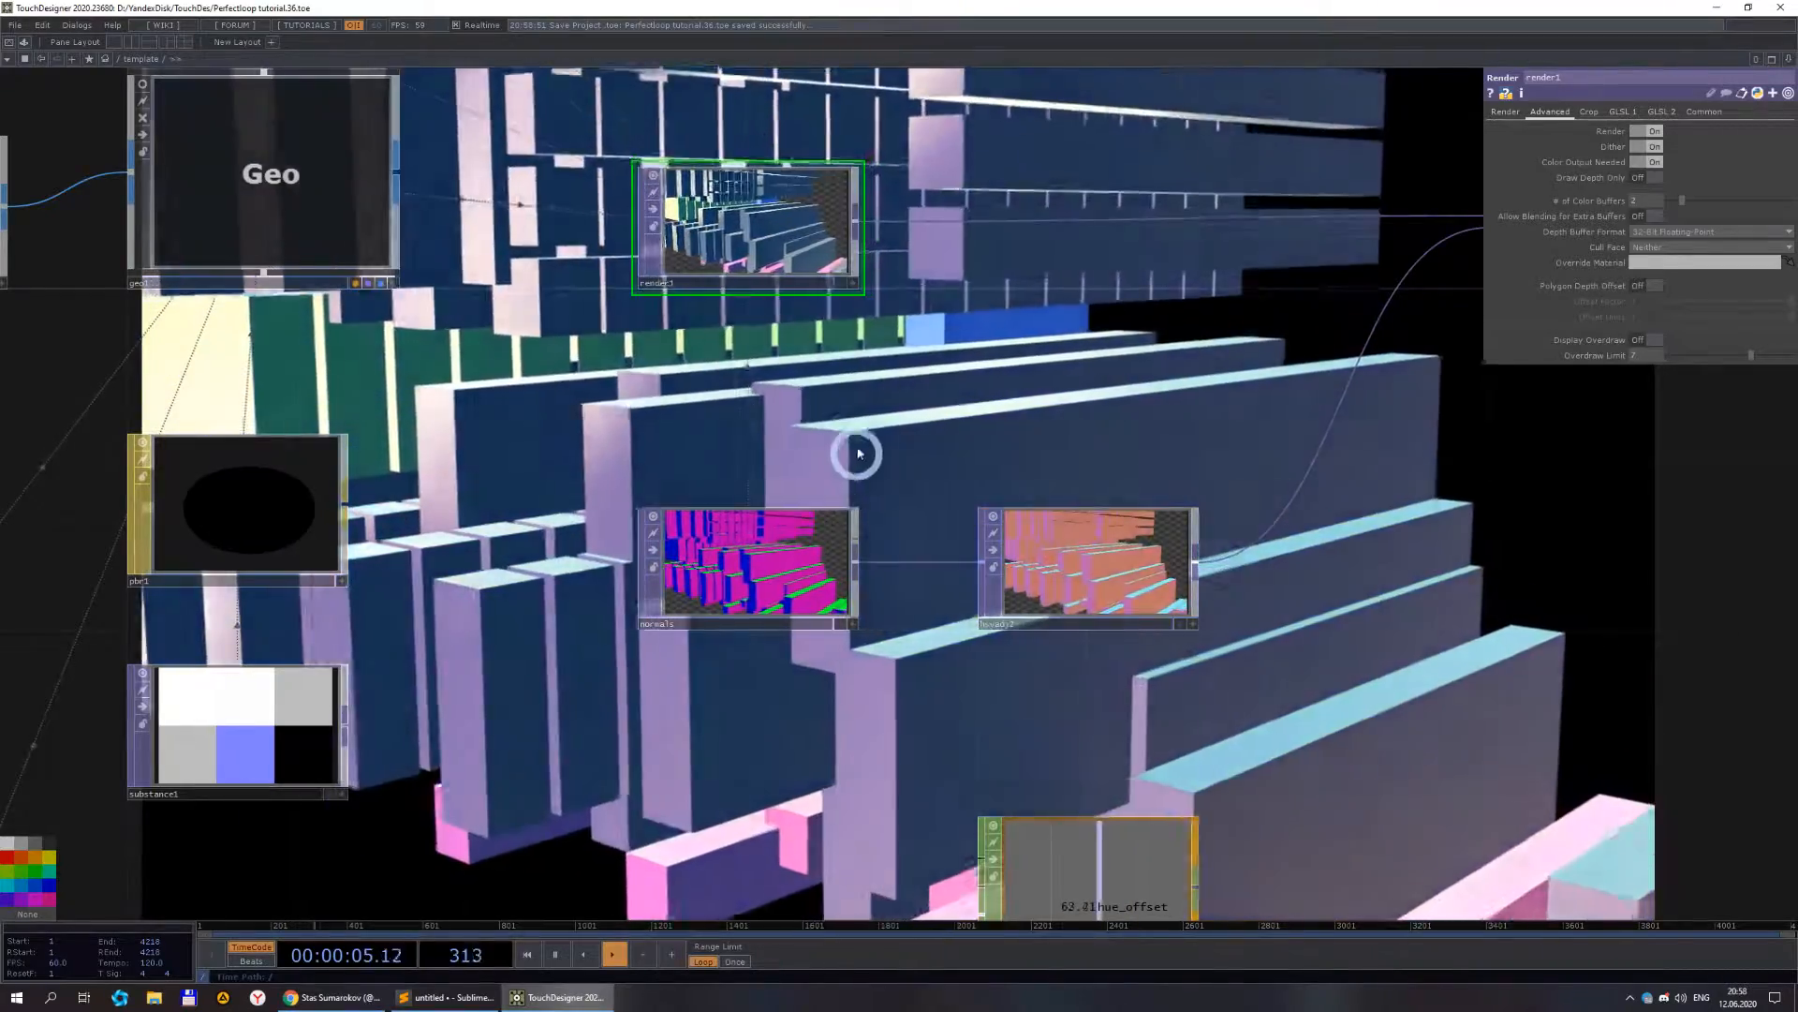
left_click_drag(952, 441, 943, 497)
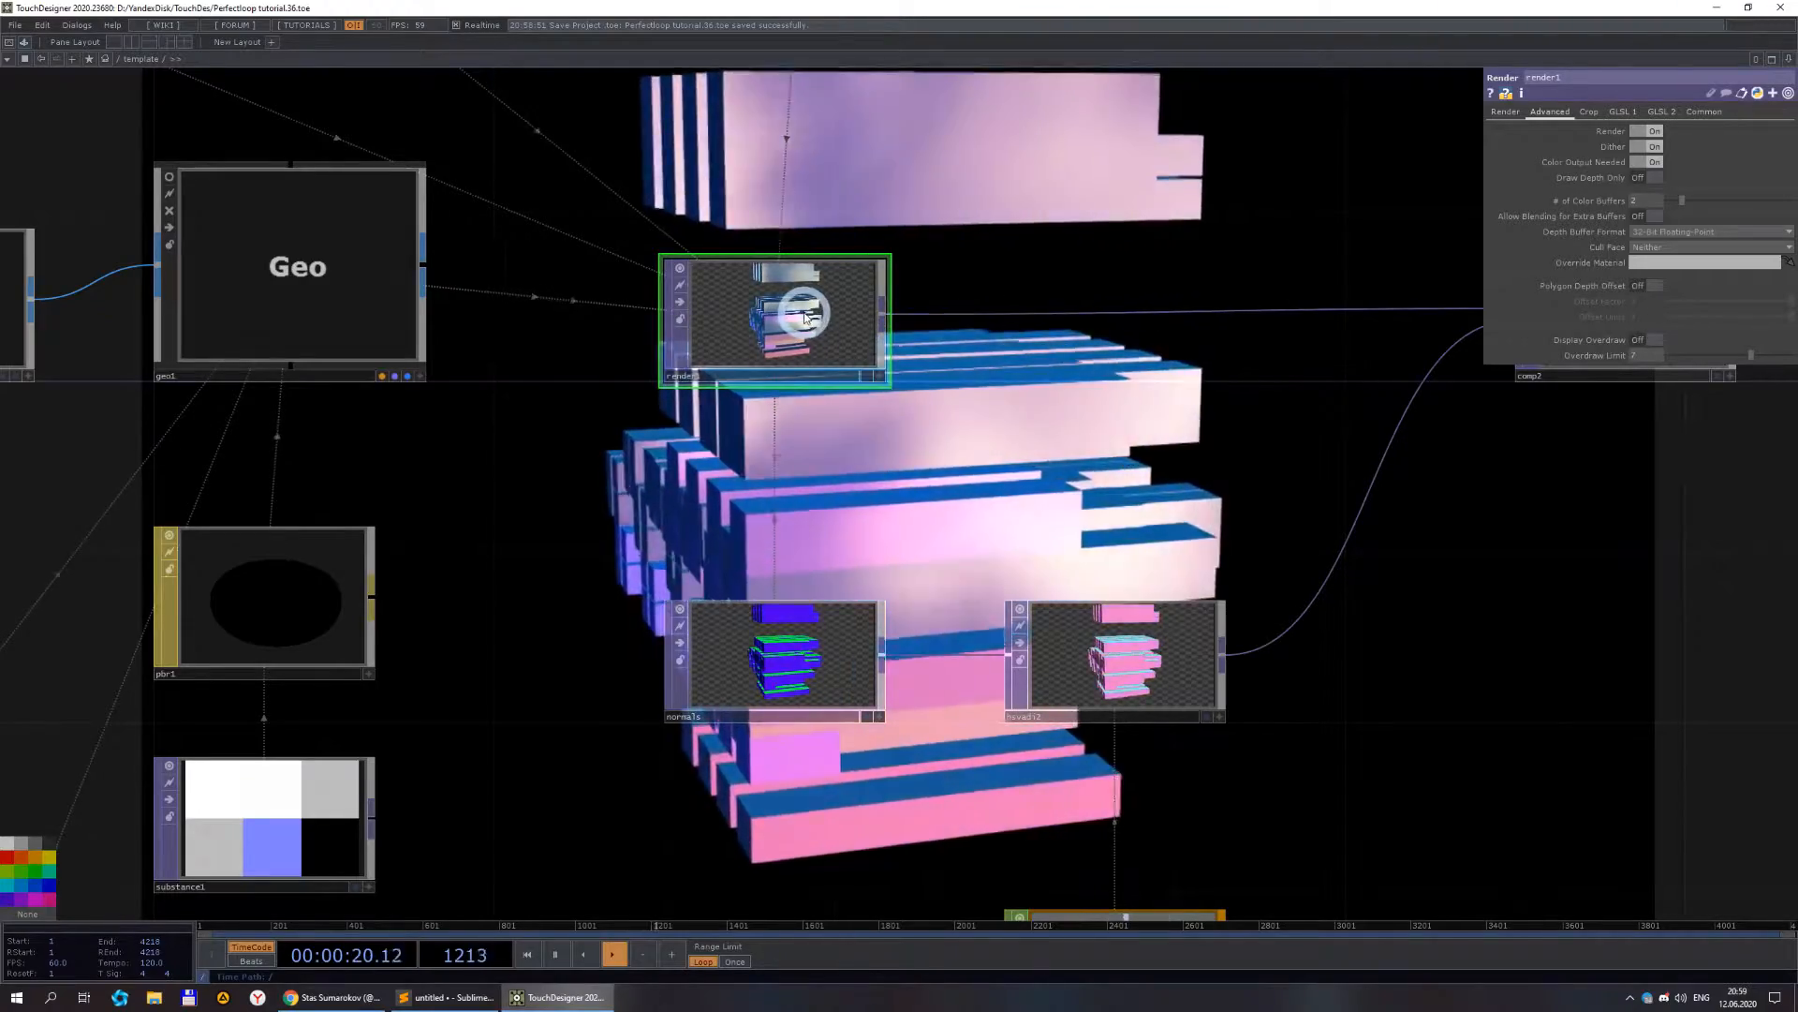
scroll(856, 674, "down", 3)
left_click_drag(799, 780, 1027, 686)
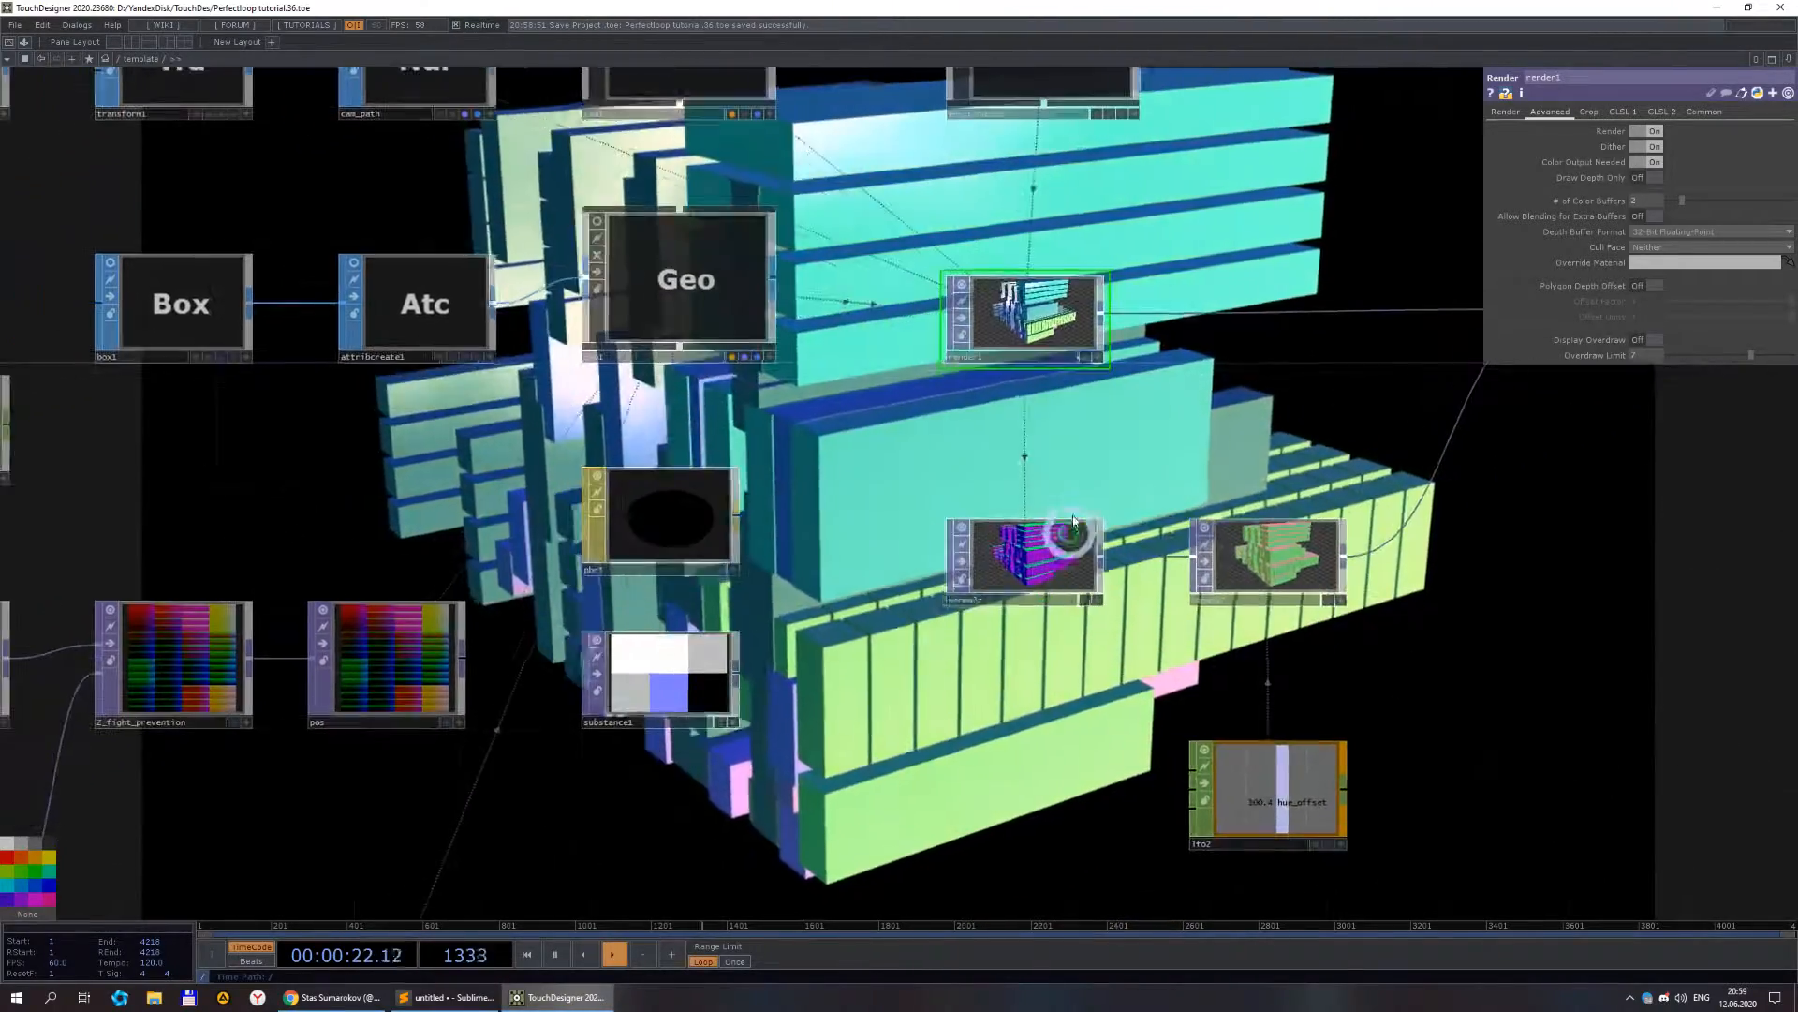
- Try Point Color, Normal Map and Texture Coord 0 as pbr1's Color Buffer 1 RGB output
left_click(663, 538)
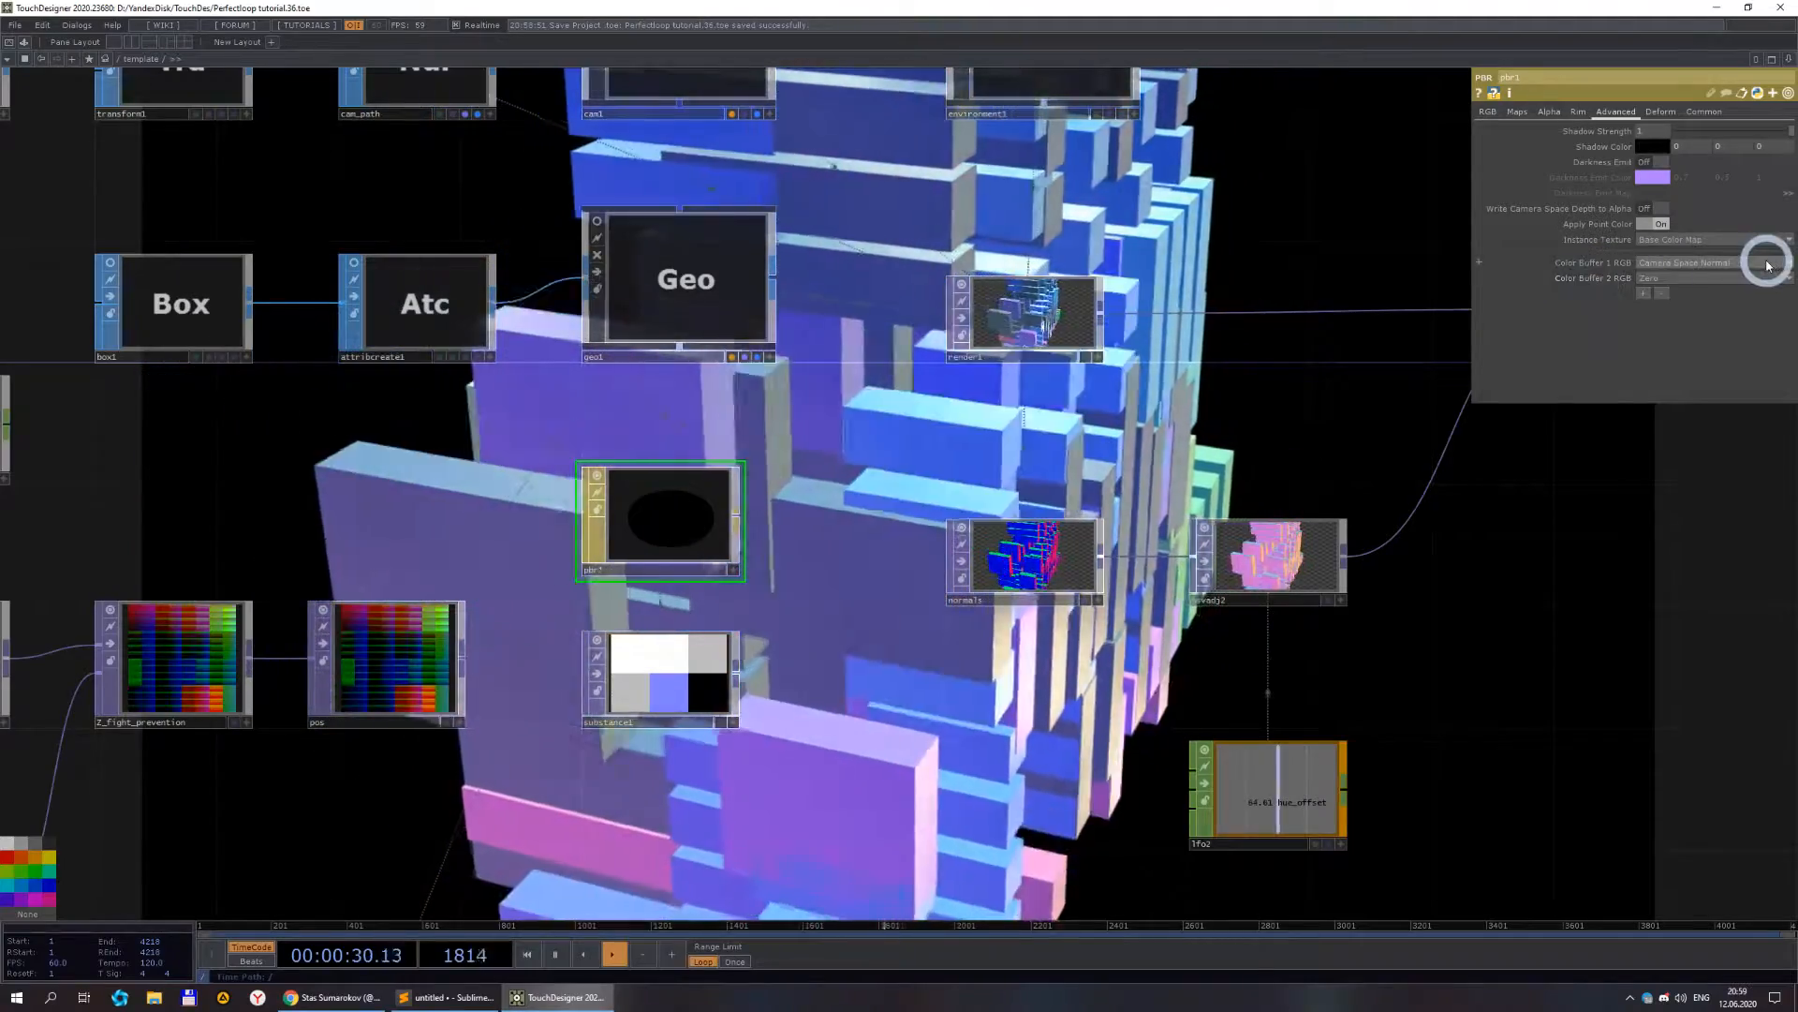
scroll(1026, 532, "up", 5)
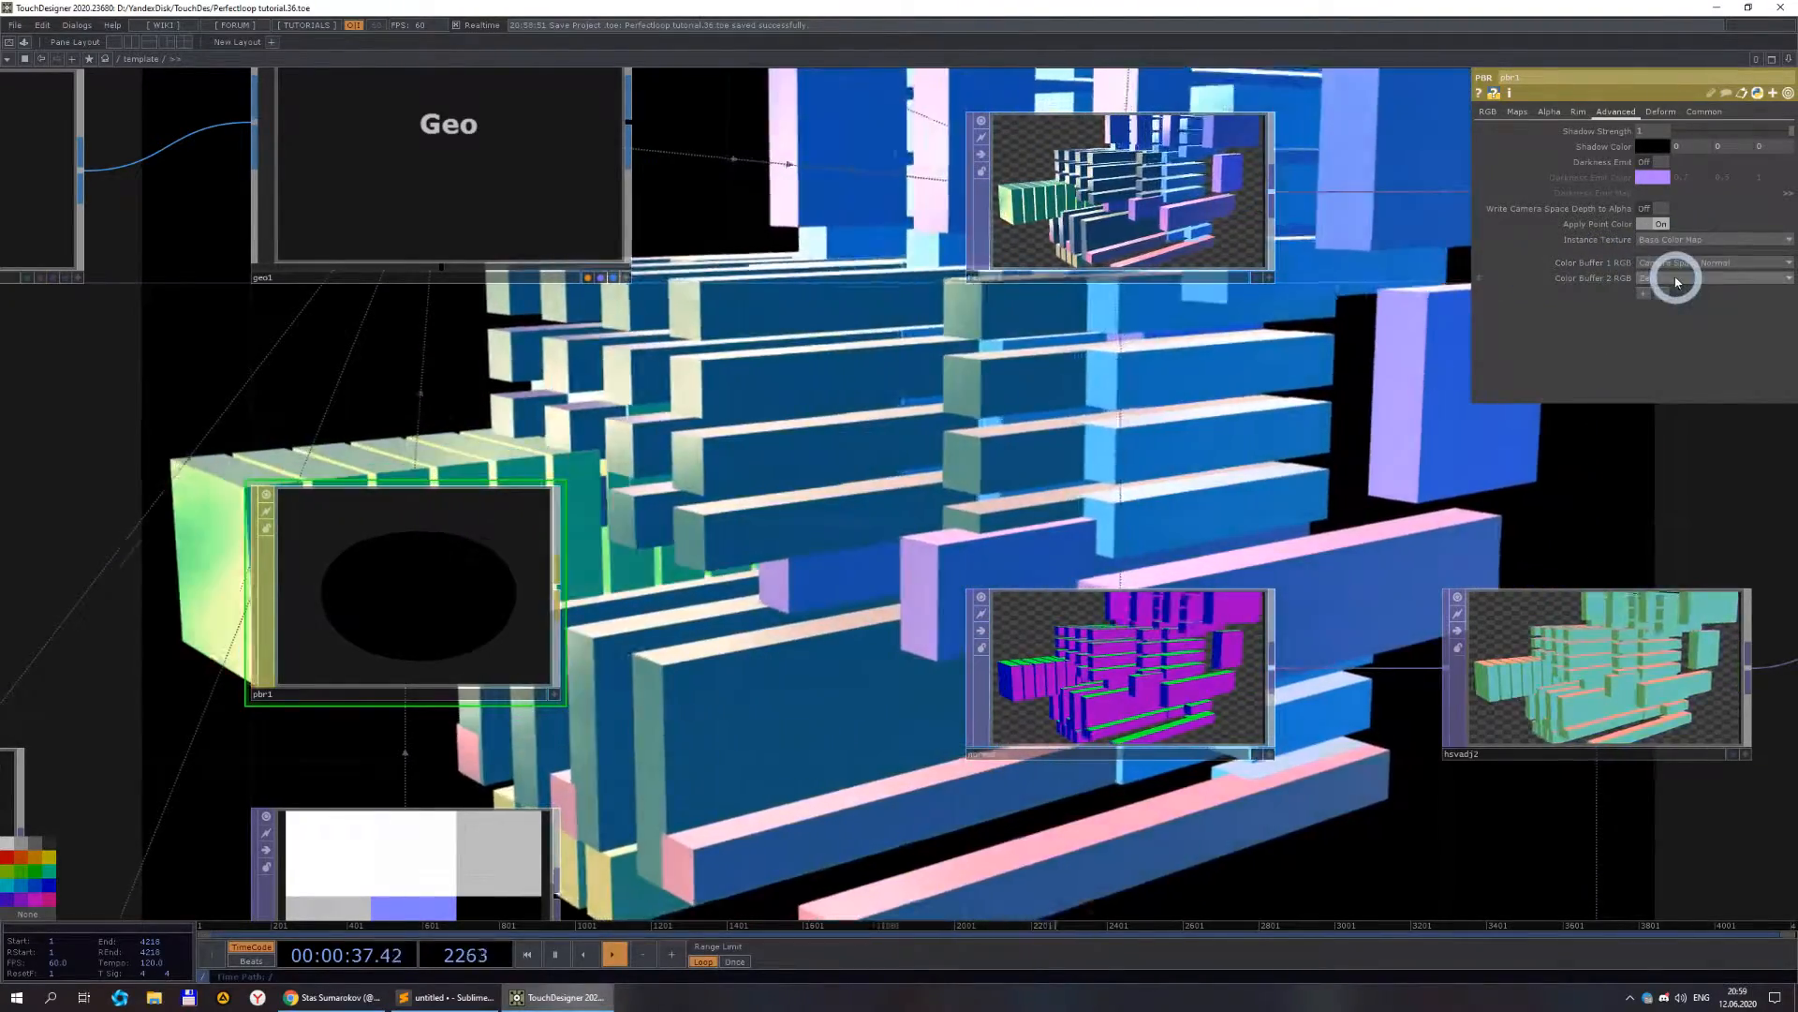
left_click(1677, 279)
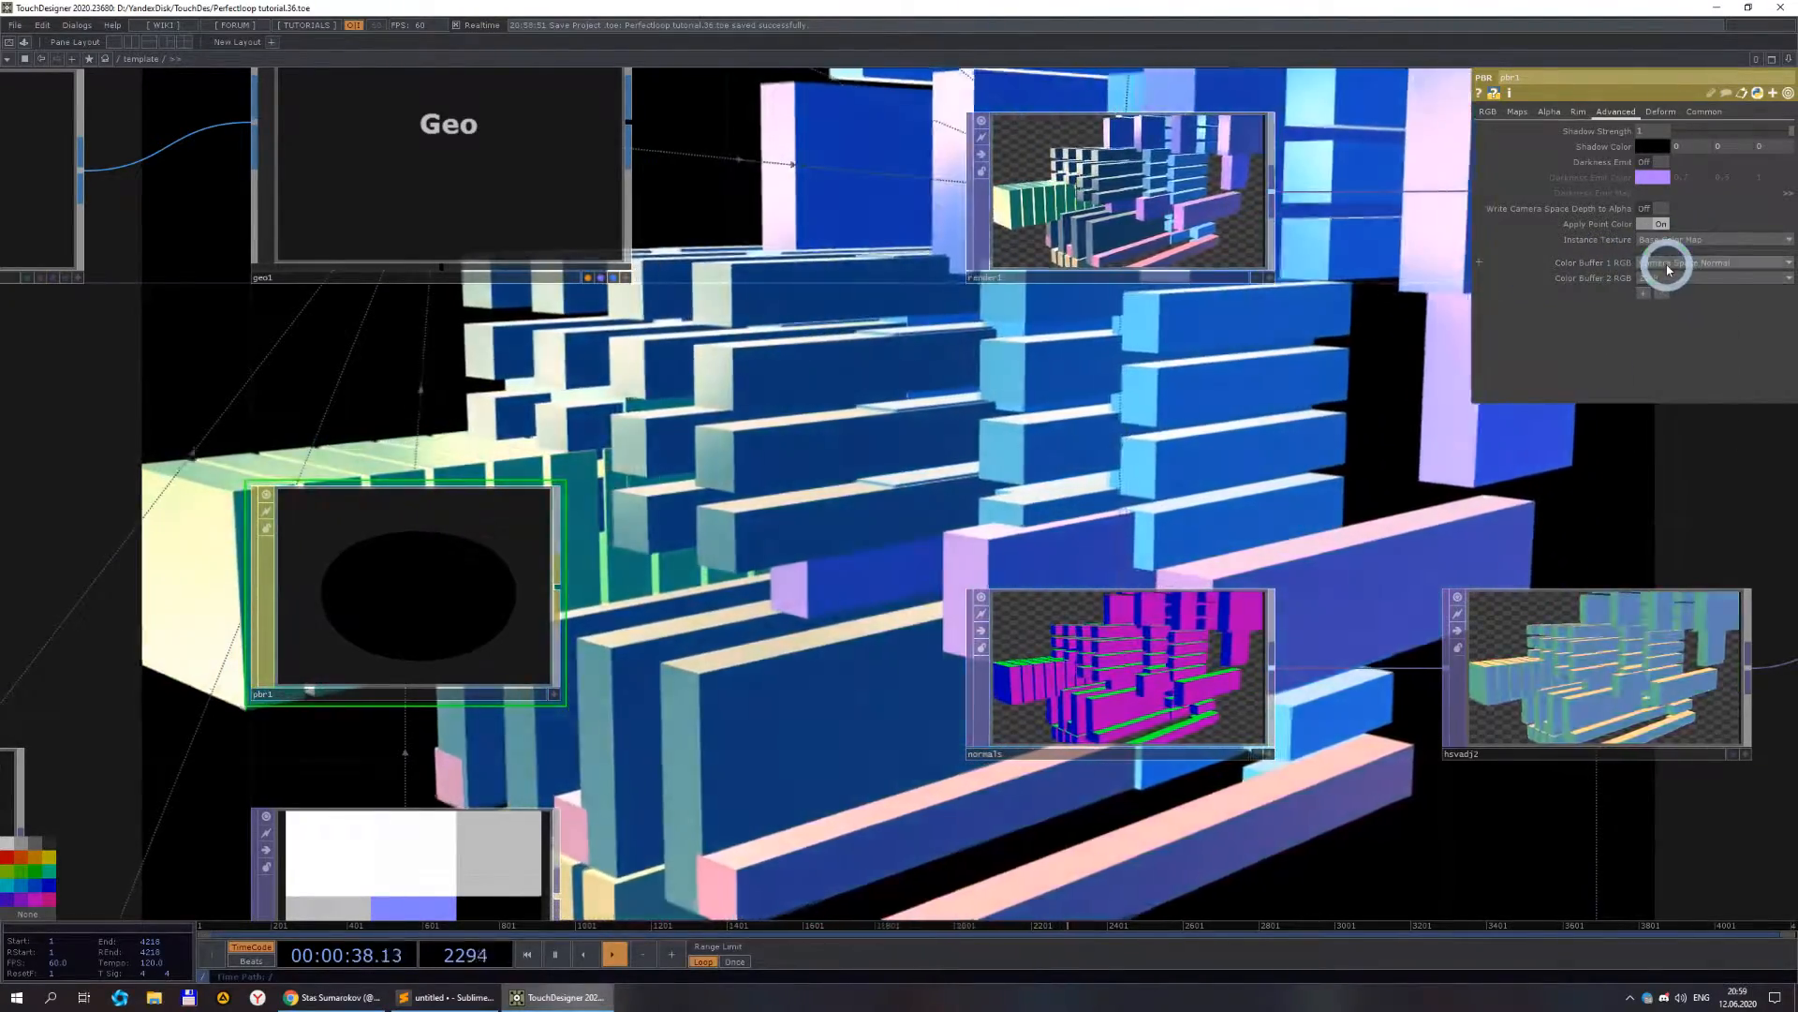
left_click(1666, 324)
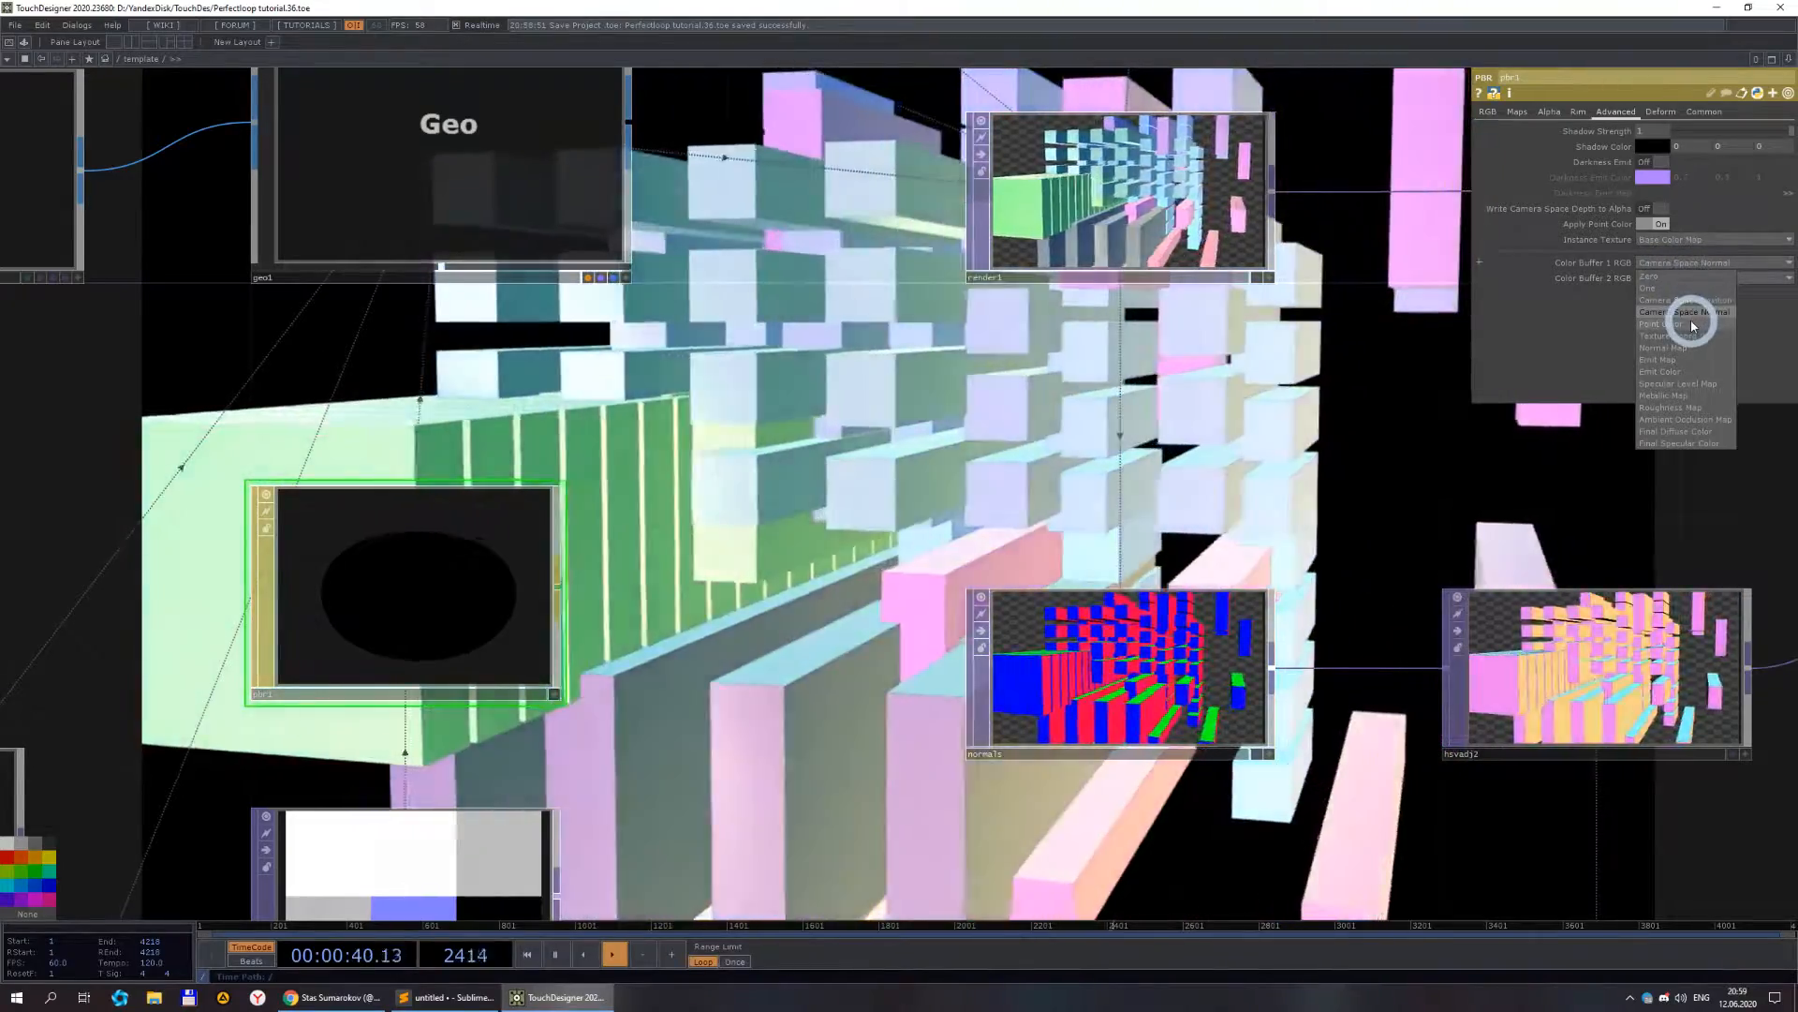
left_click(1675, 265)
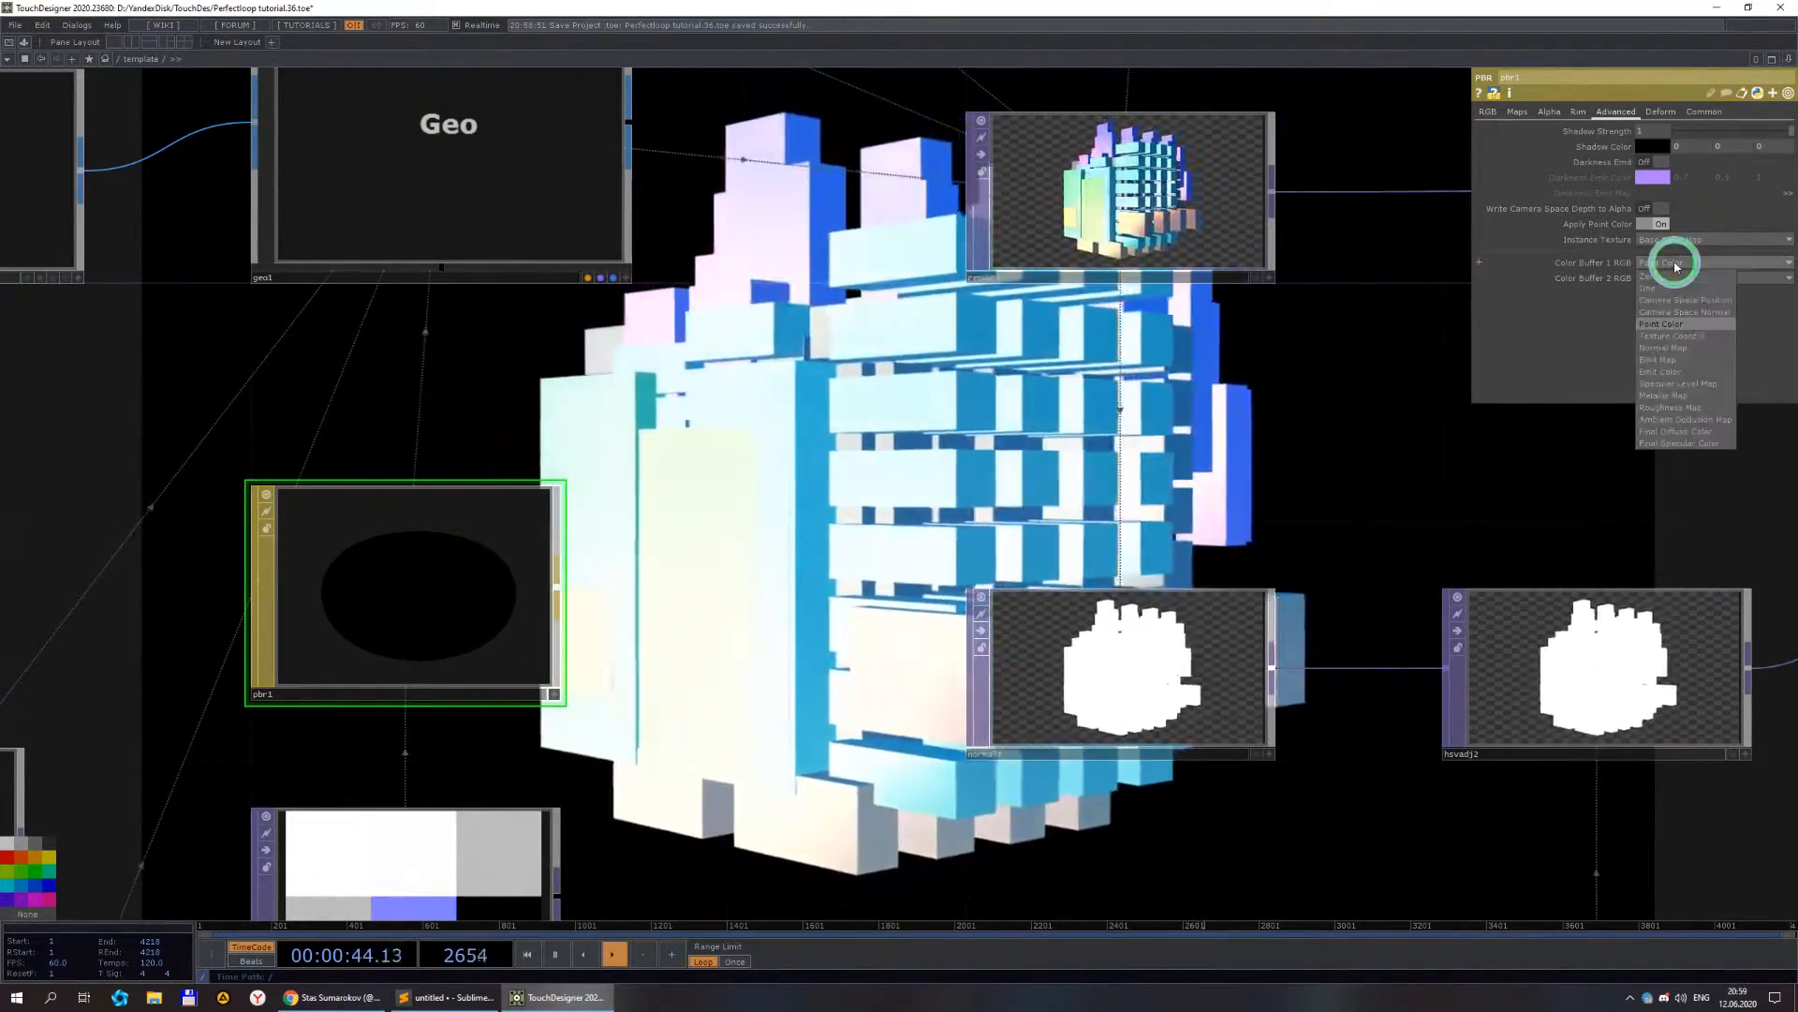
left_click(1679, 348)
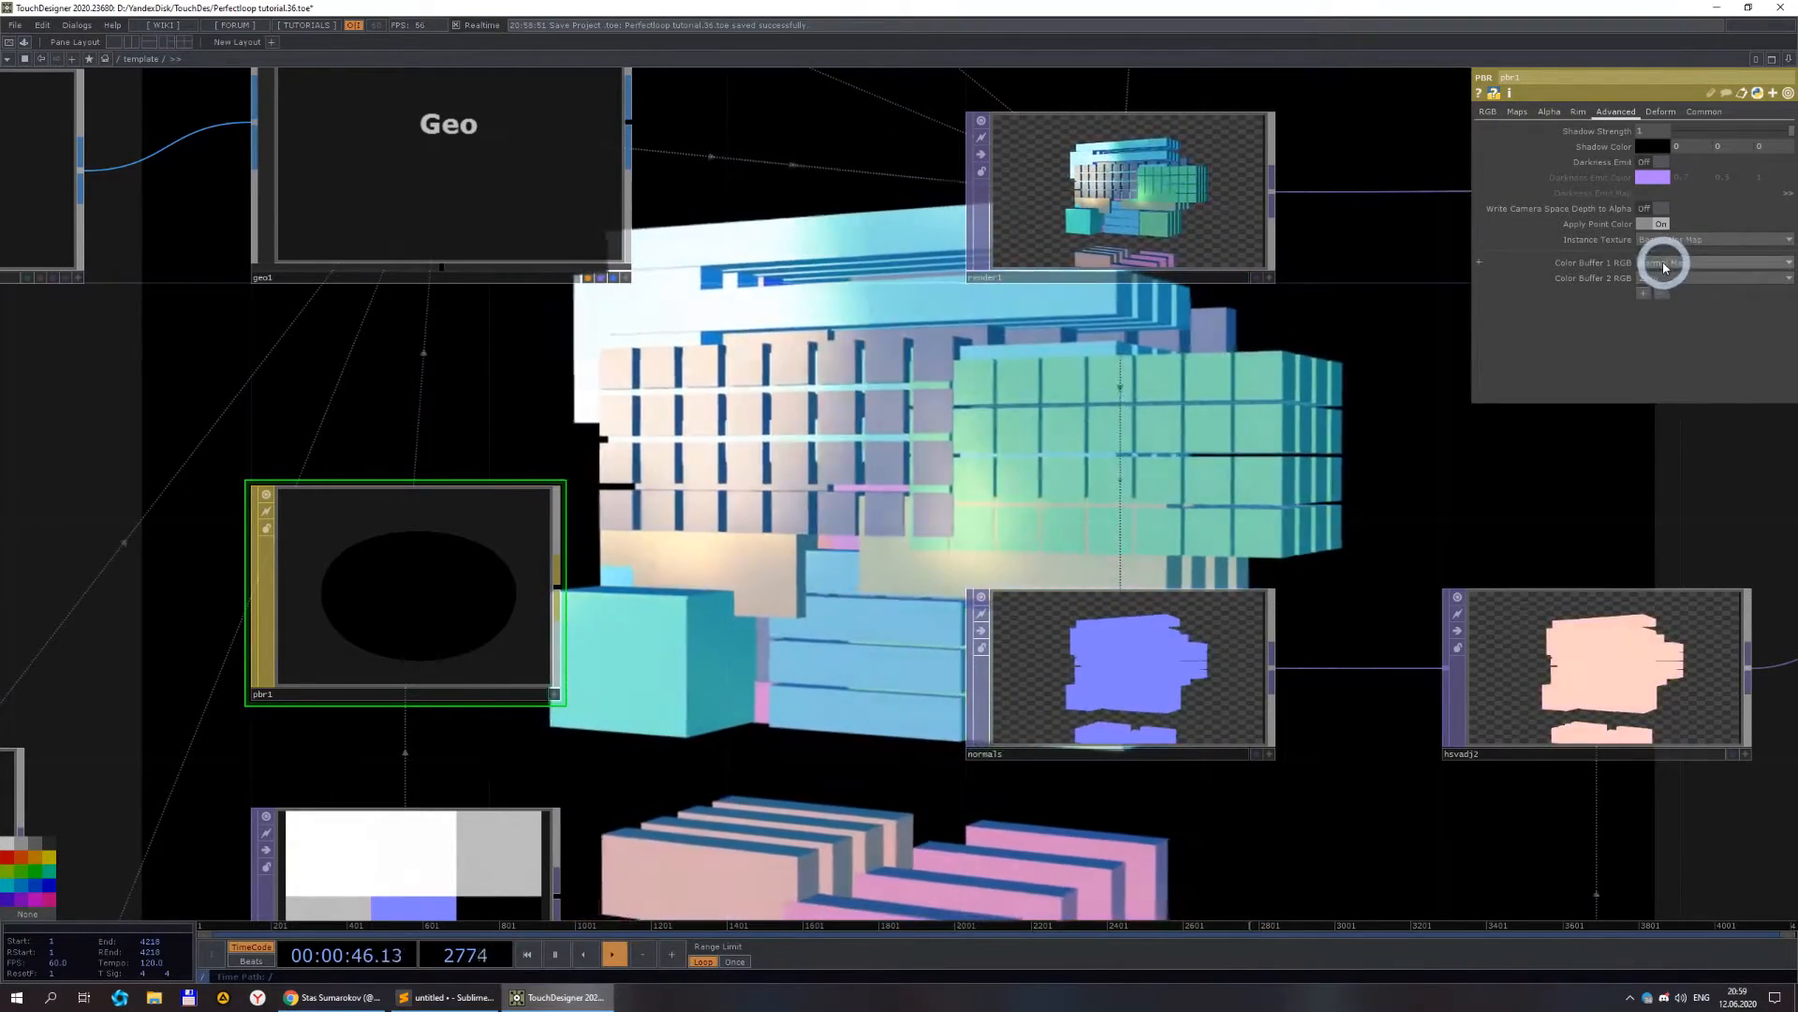
left_click(1672, 264)
left_click(1686, 336)
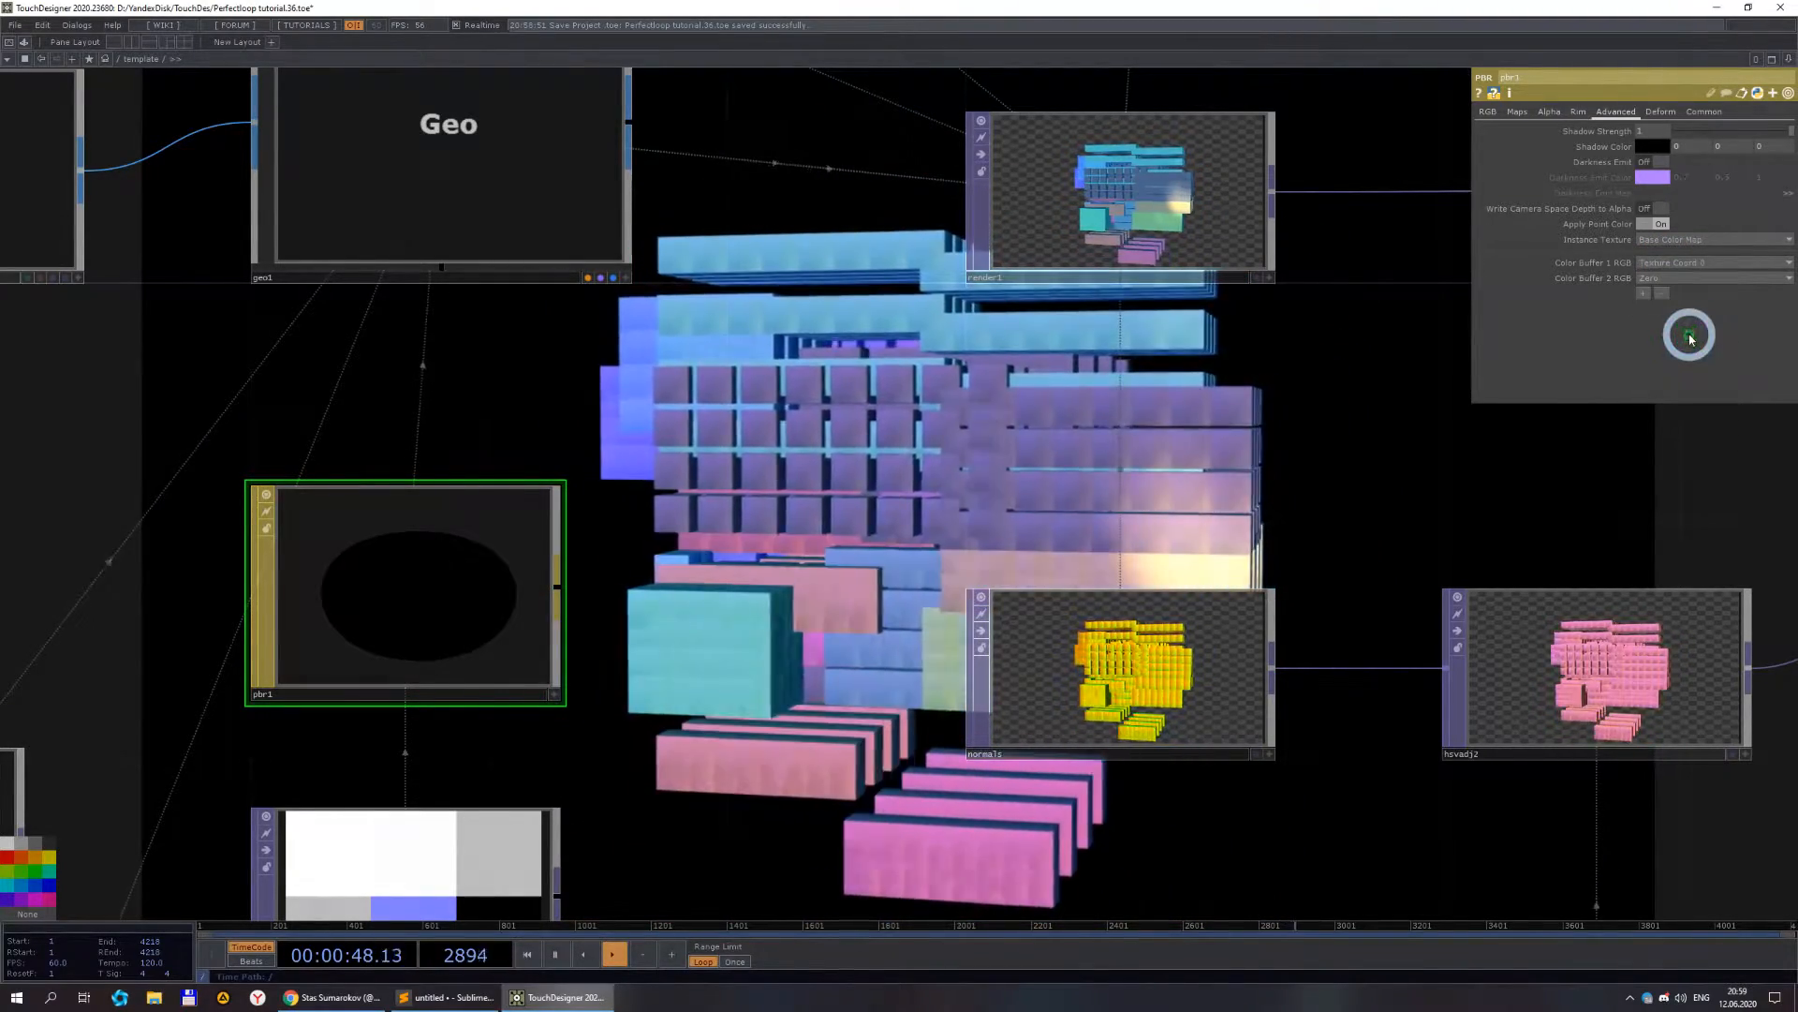
- Try other Color Buffer 1 RGB outputs on pbr1, including Camera Space Position, and set it back to Camera Space Normal
left_click(1672, 264)
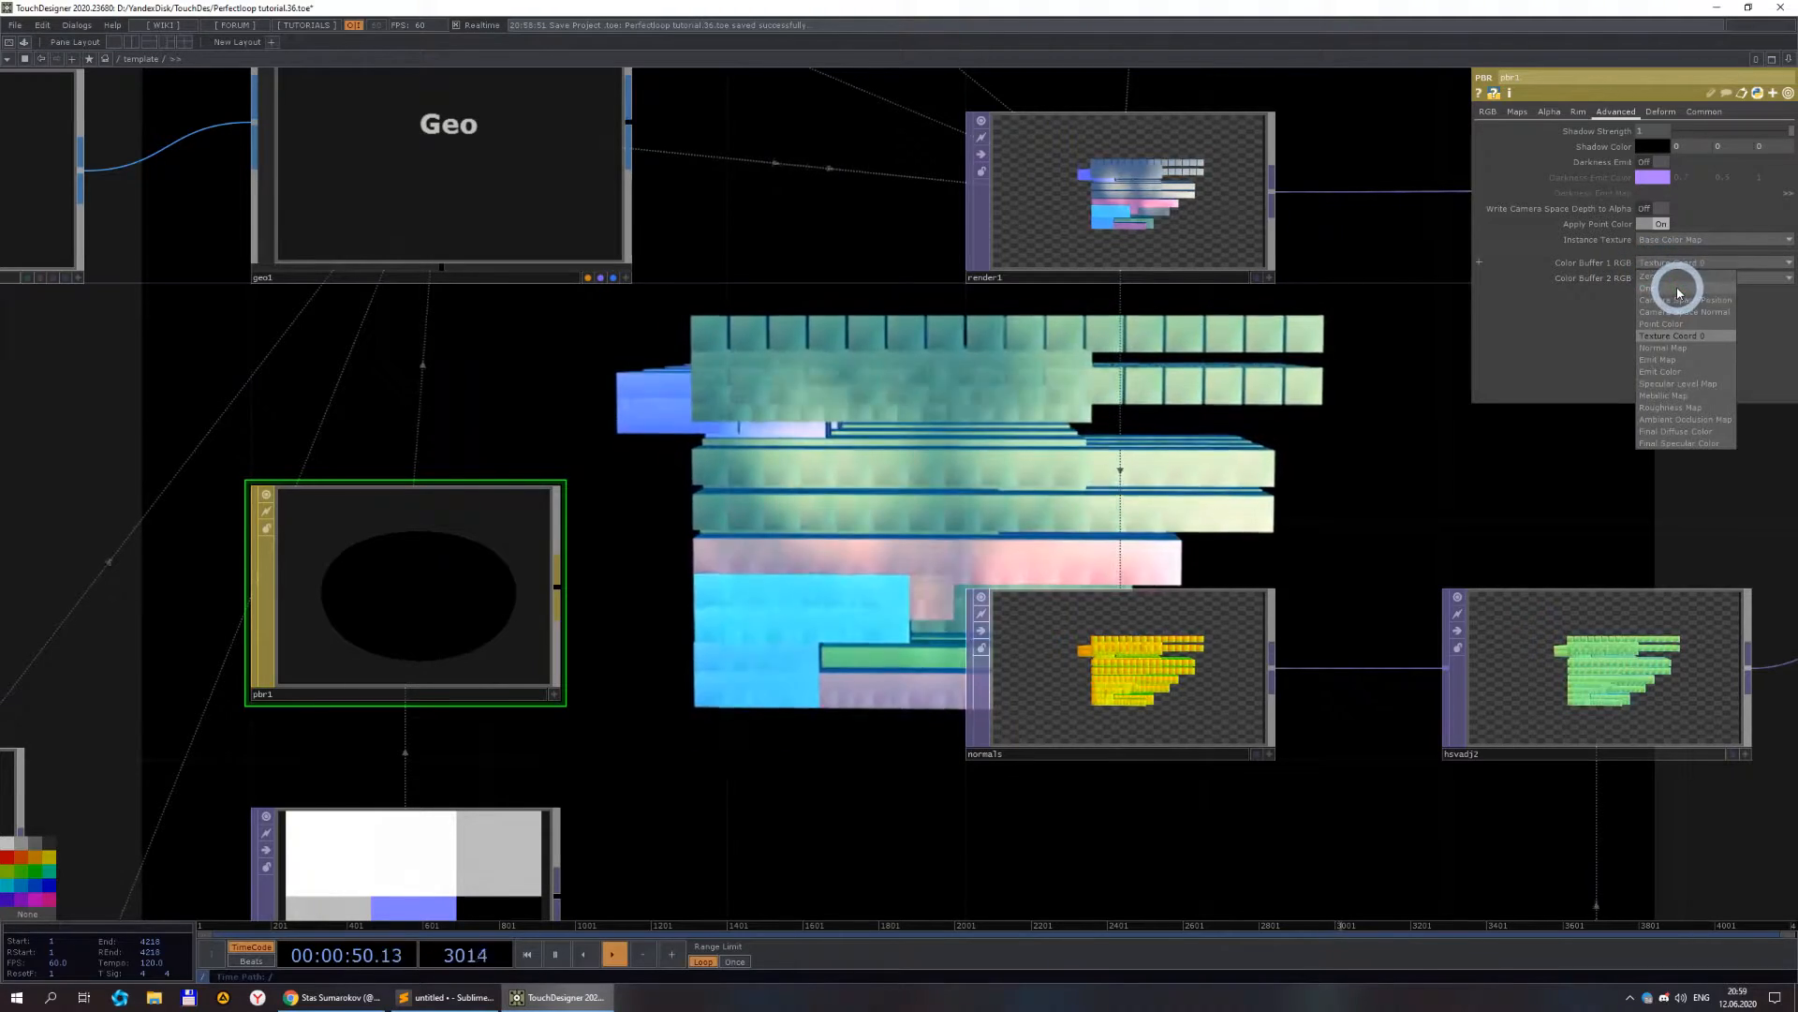
left_click(1681, 288)
left_click(1673, 265)
left_click(1686, 300)
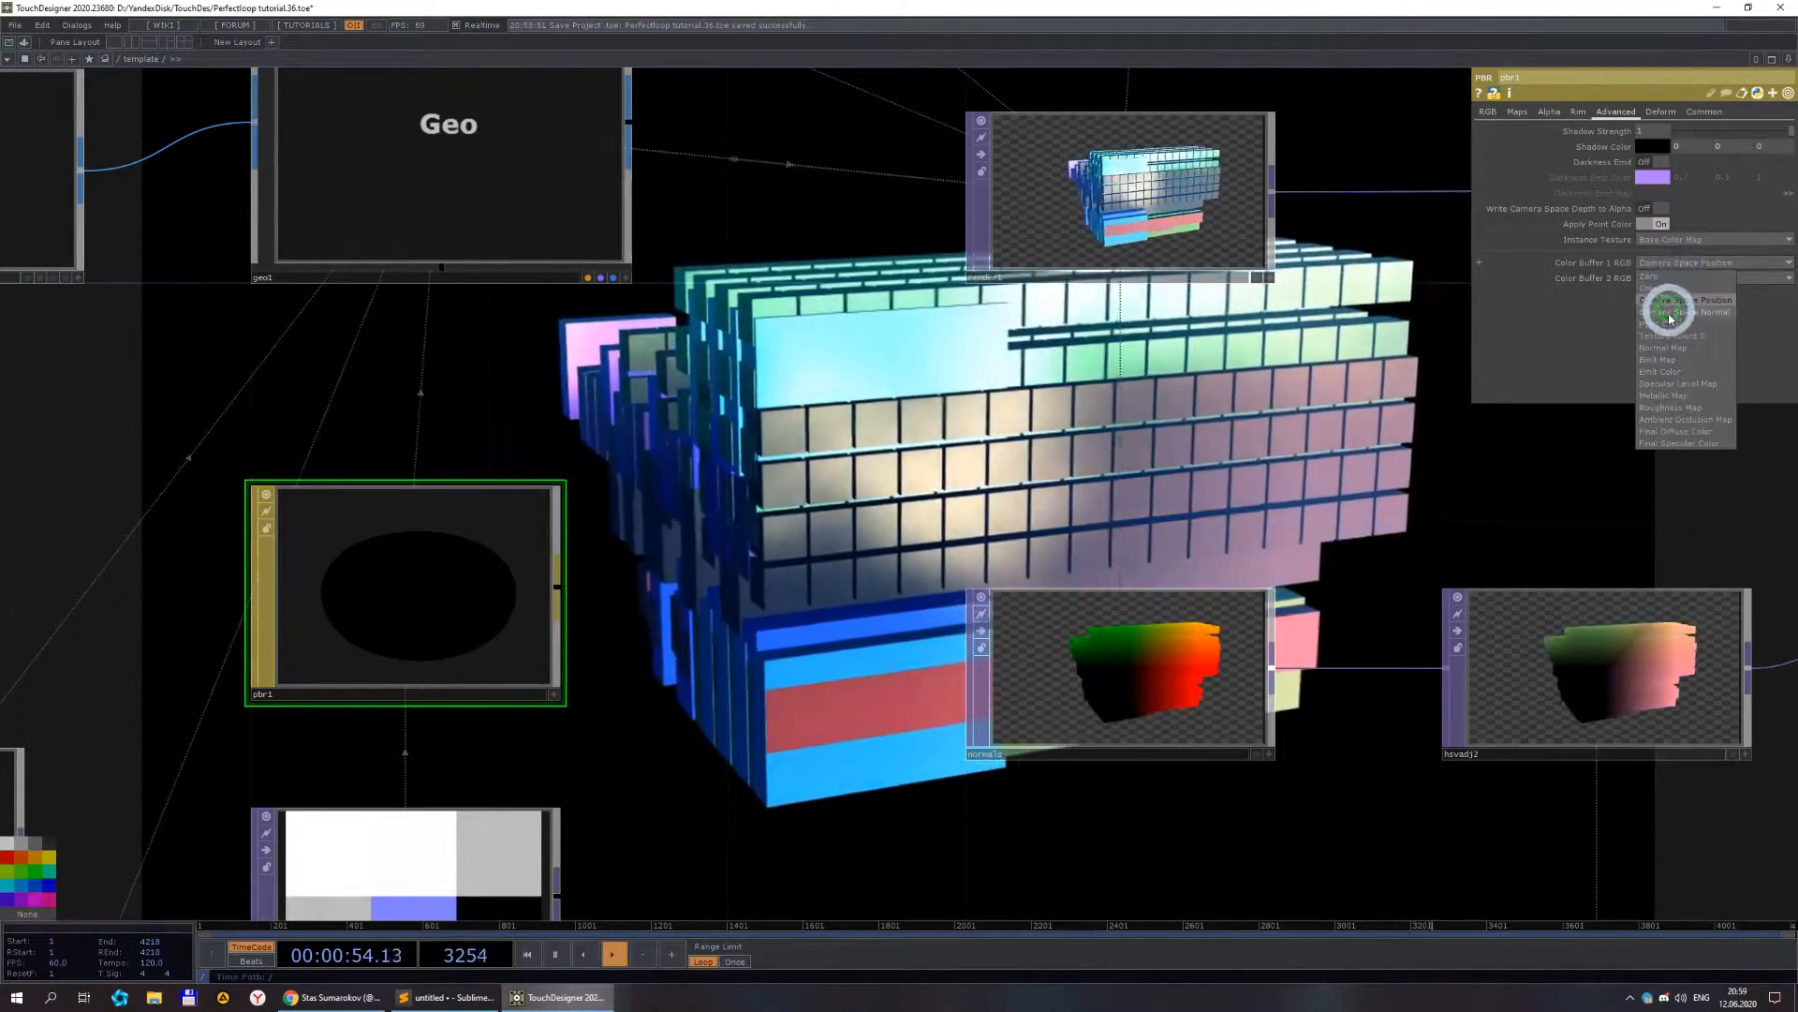
left_click(1670, 310)
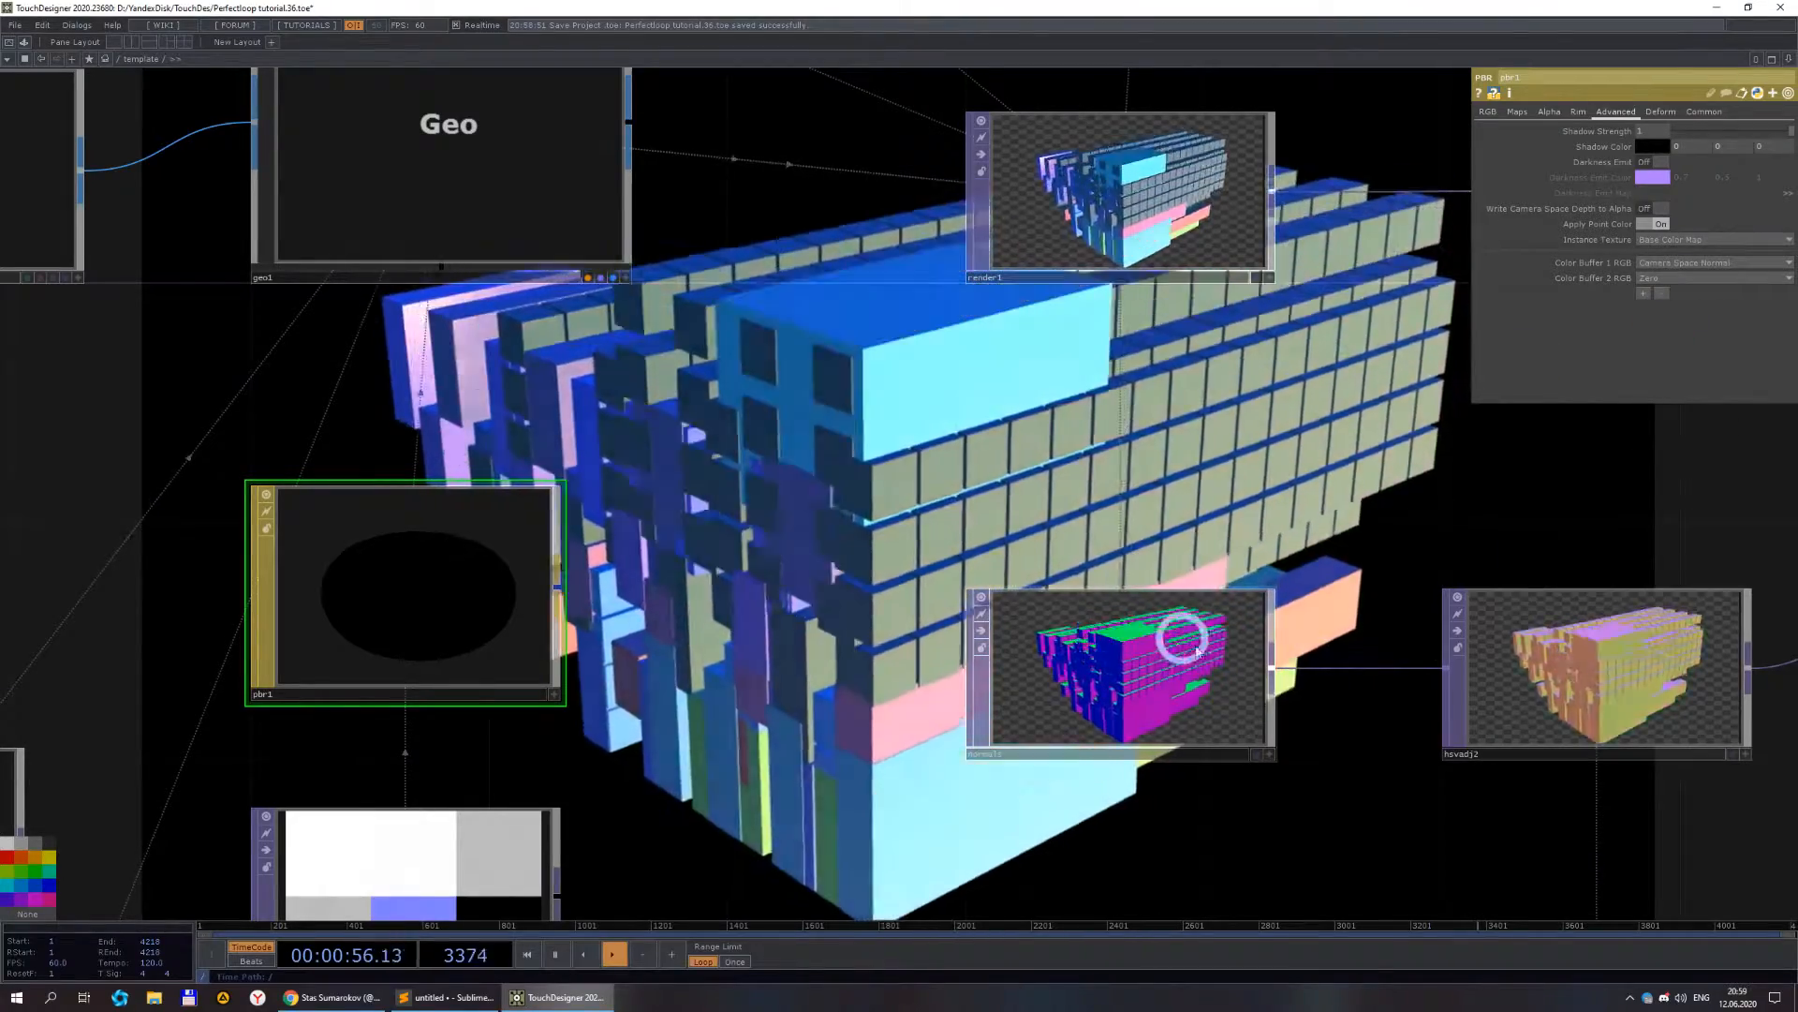
- Examine the normals output and the HSV Adjust parameters of hsvadj2, including the hue offset driven by lfo2
left_click_drag(1228, 851, 979, 750)
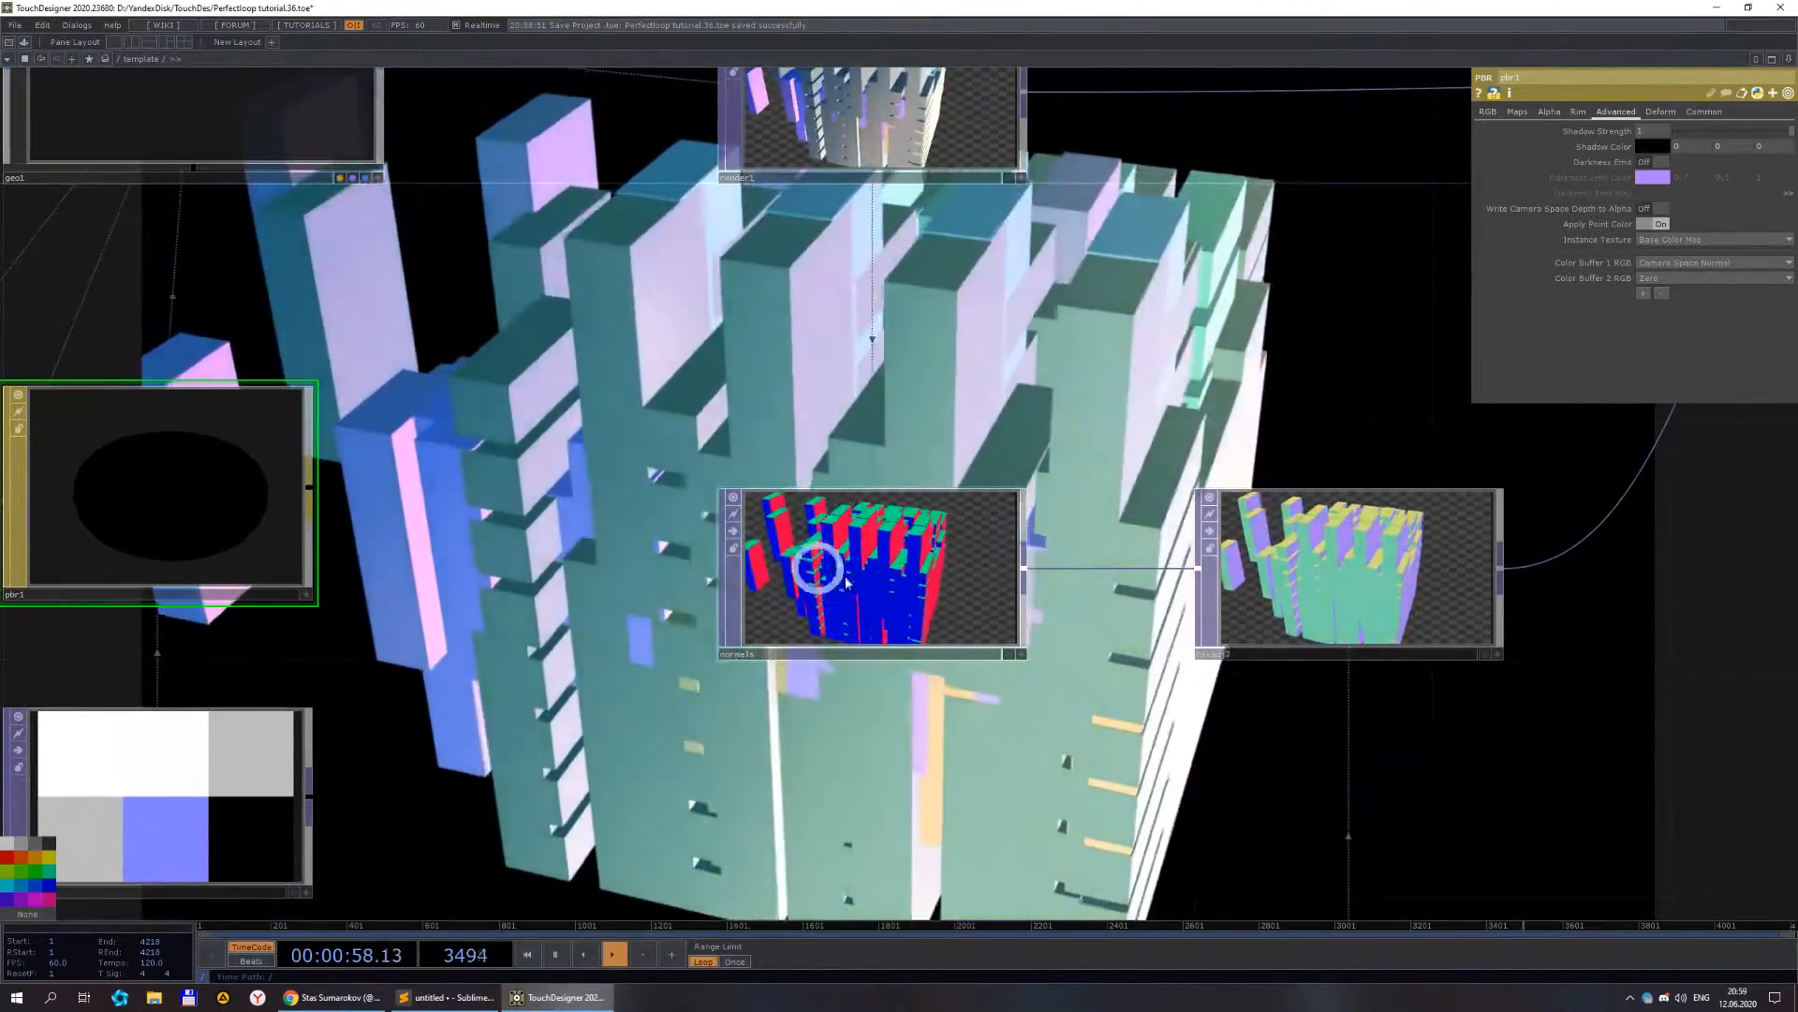
scroll(881, 511, "down", 3)
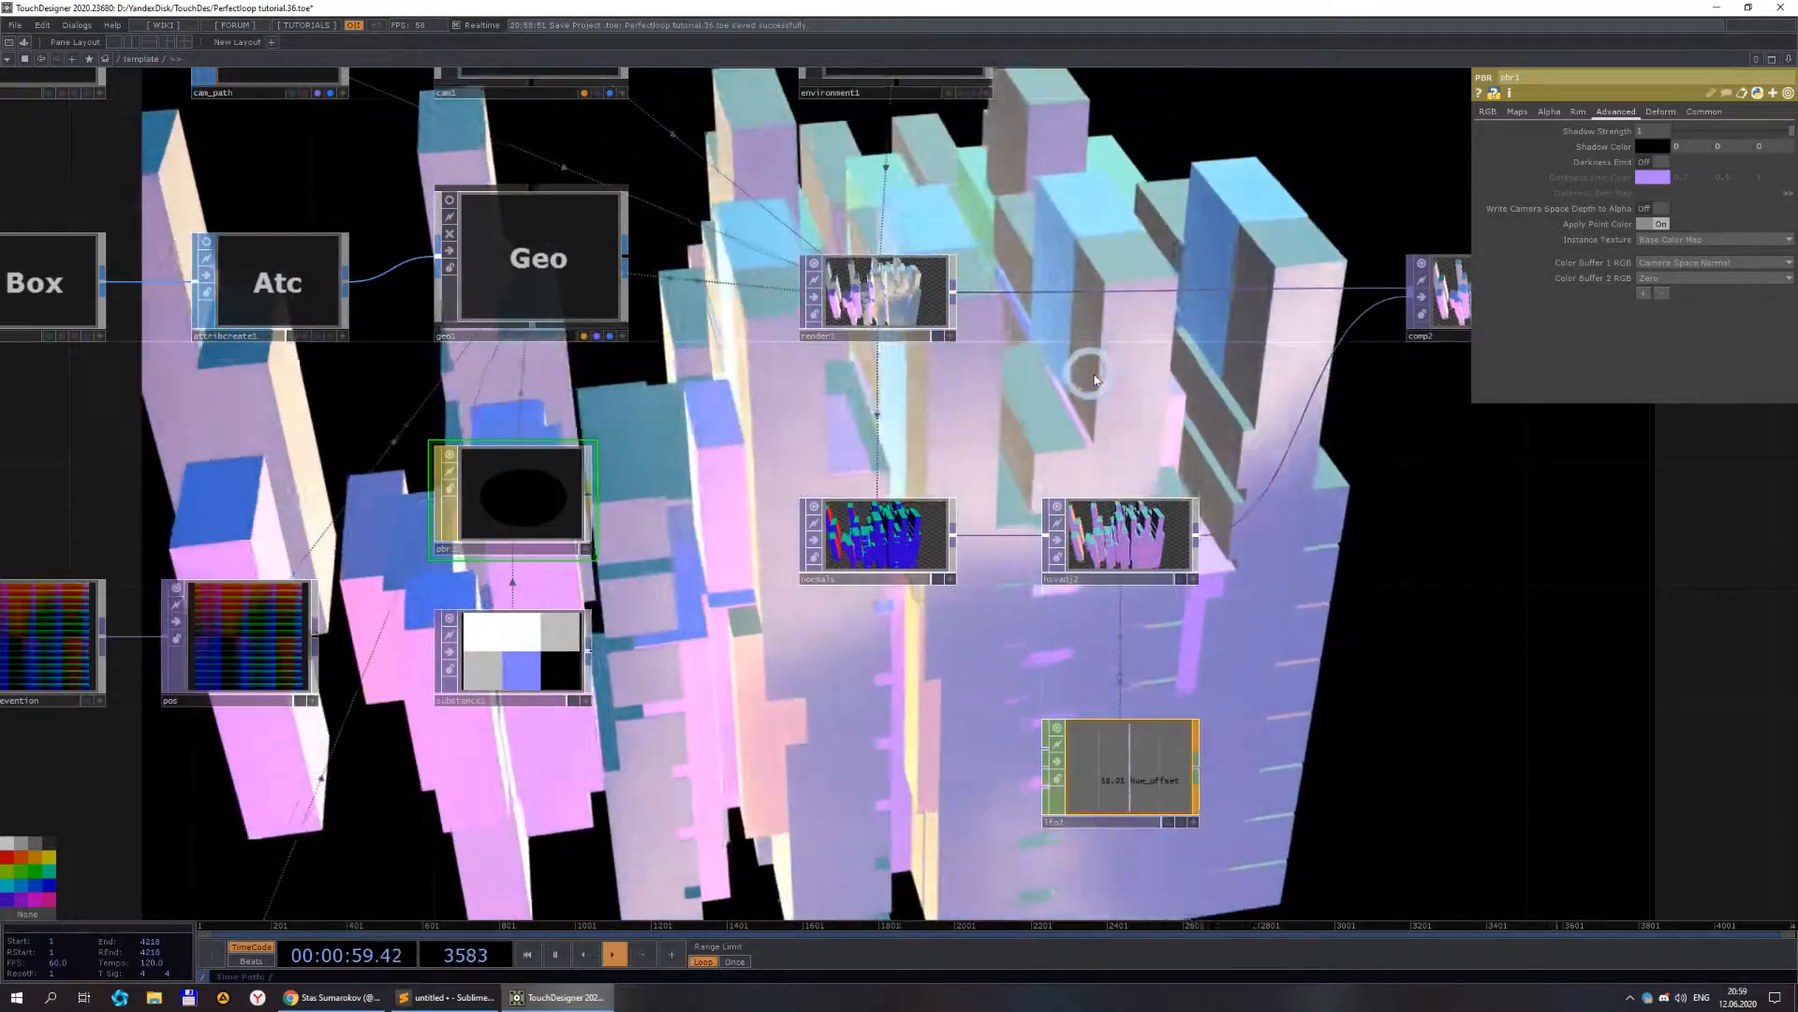
left_click_drag(1094, 379, 795, 309)
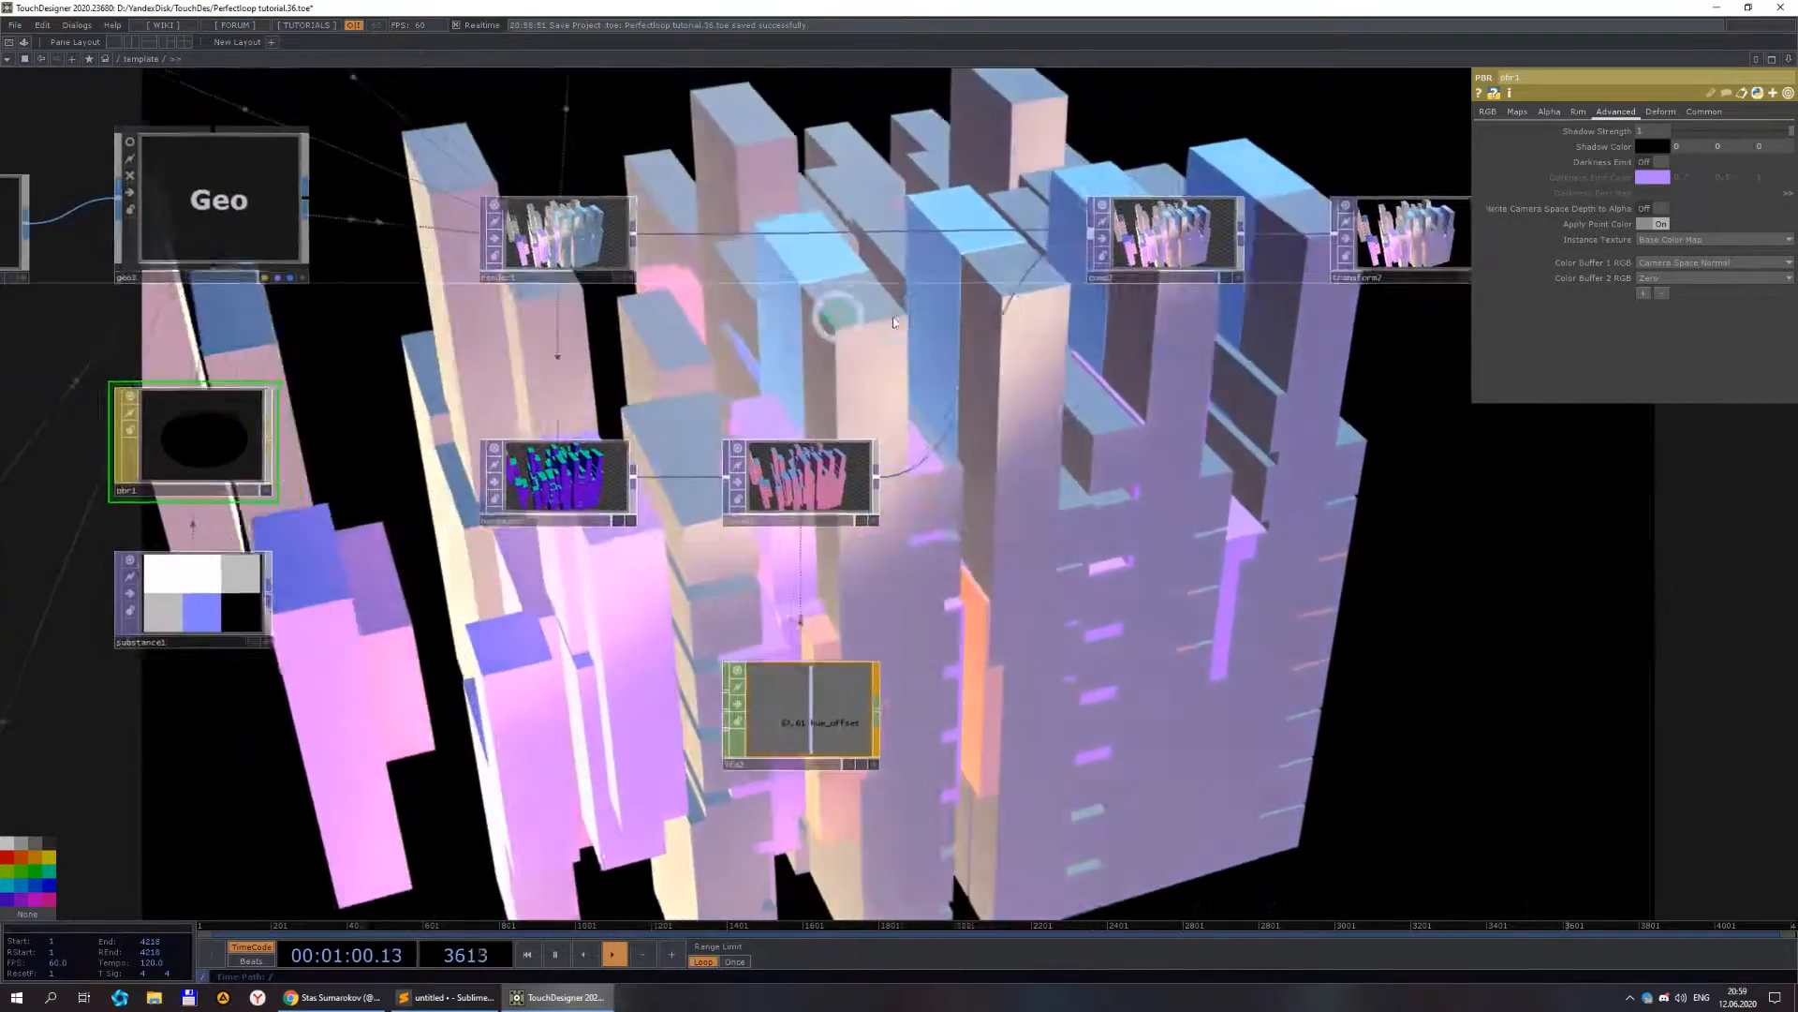
scroll(881, 581, "up", 3)
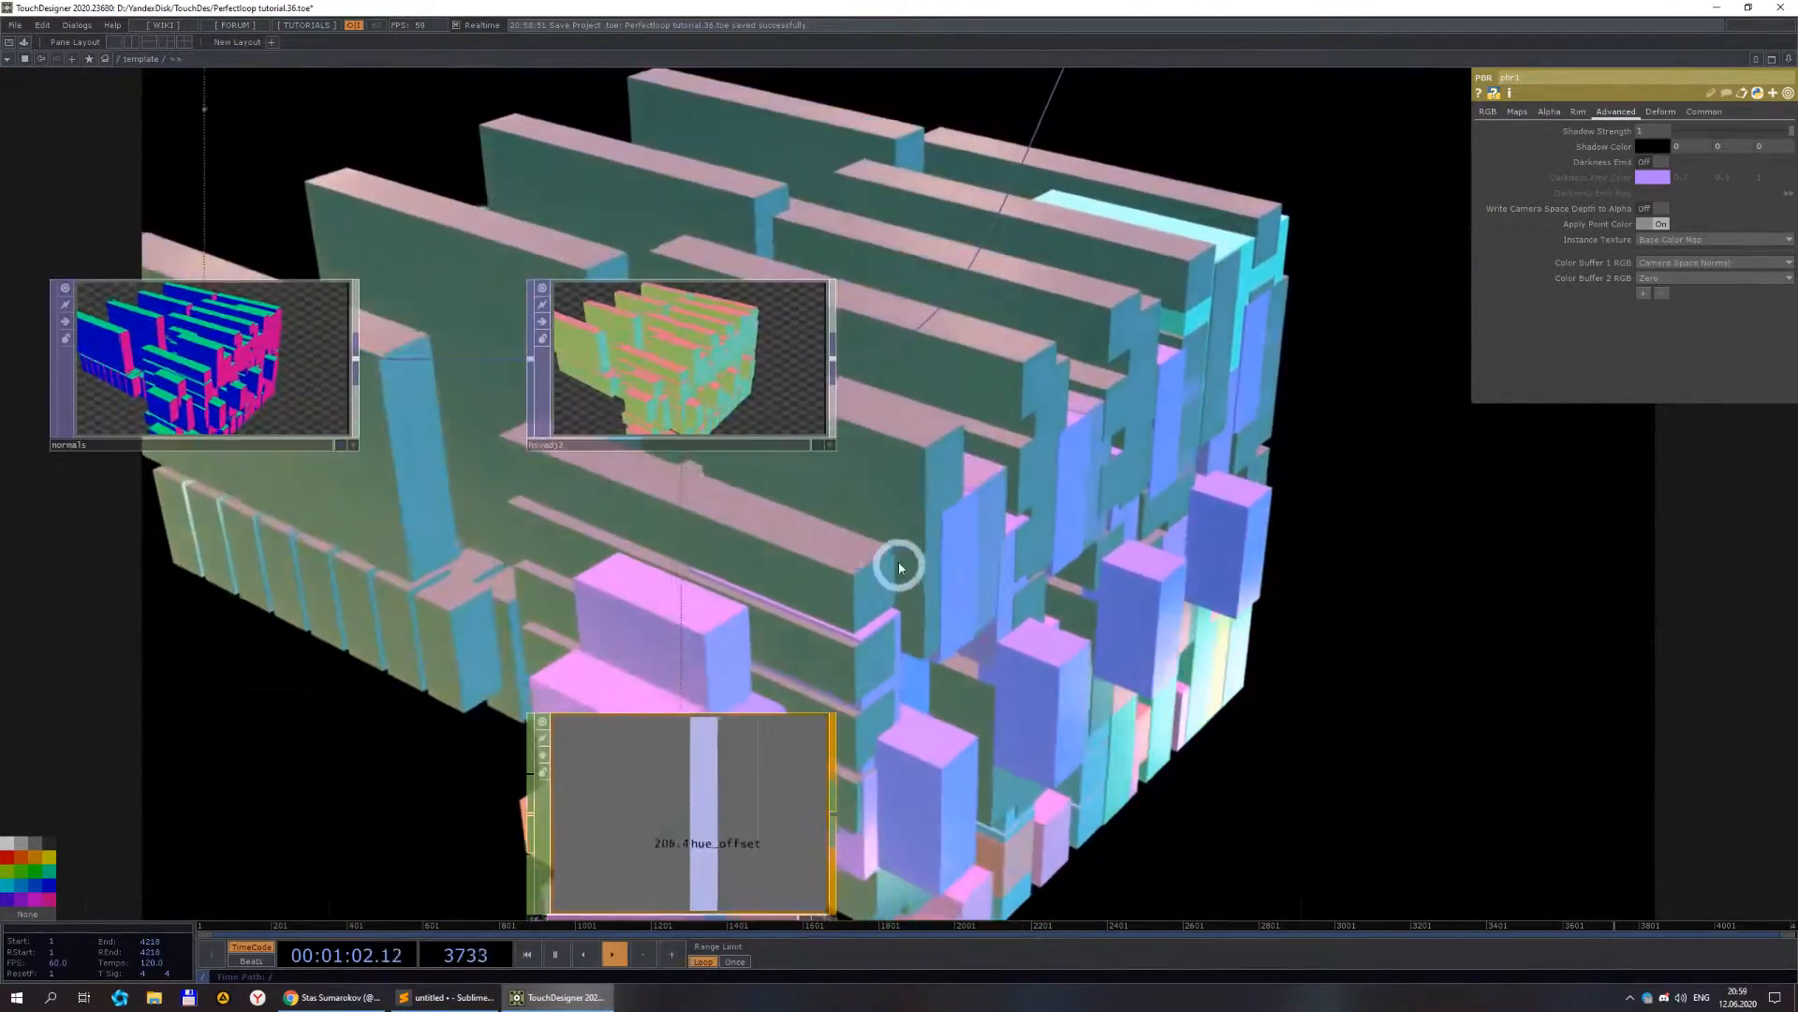
scroll(894, 562, "down", 2)
left_click_drag(889, 603, 802, 582)
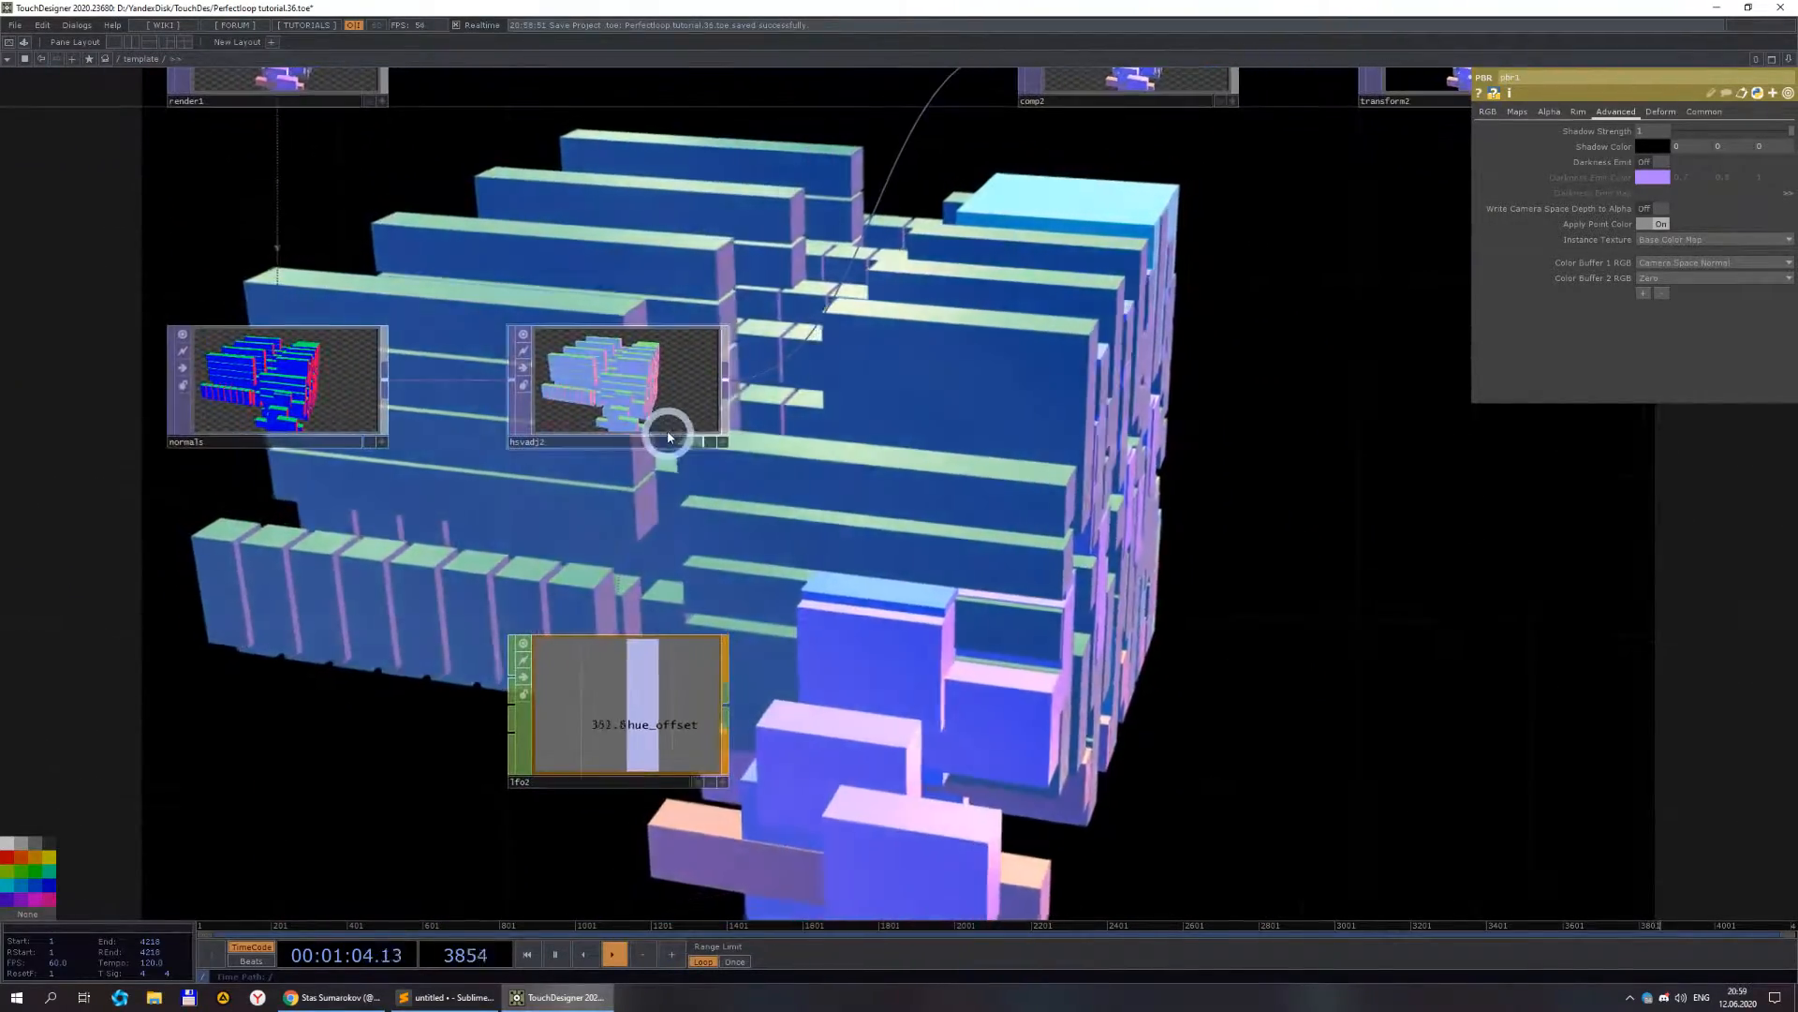
left_click(663, 415)
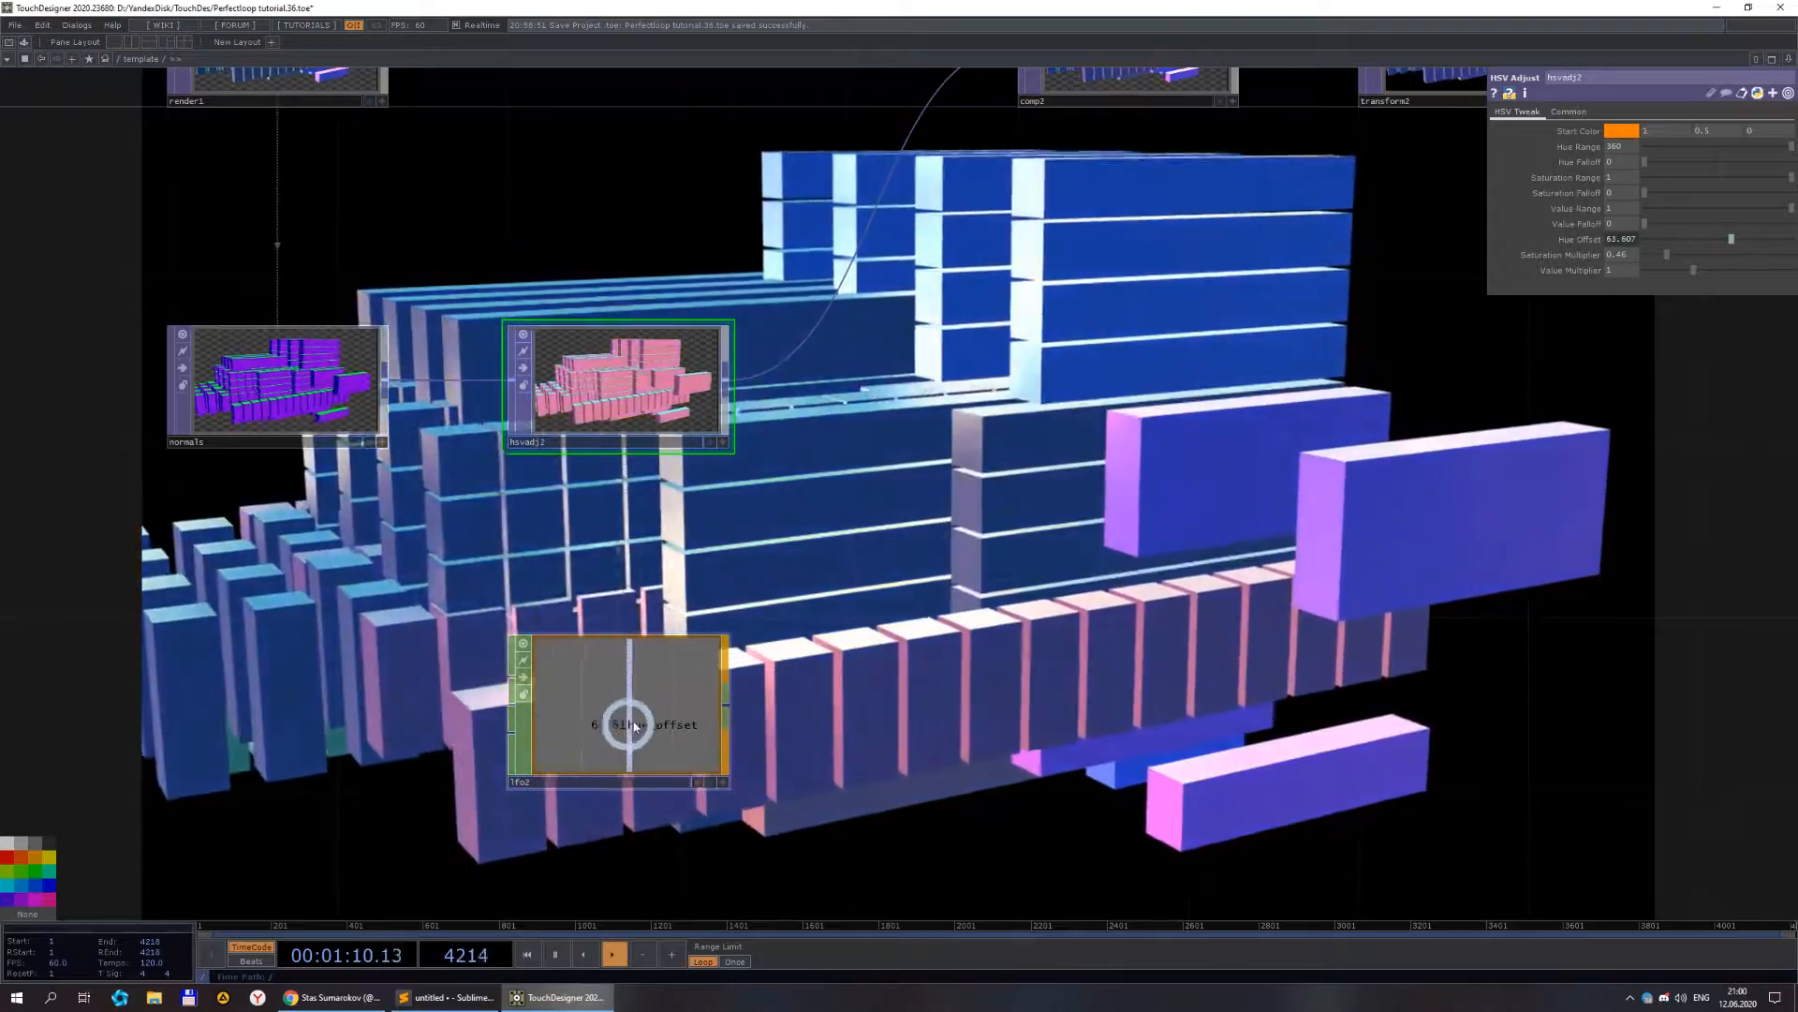
- Review the output chain from comp2 through transform2 to bg and look over the complete network
scroll(955, 659, "down", 3)
left_click_drag(1038, 466, 707, 487)
scroll(690, 346, "up", 2)
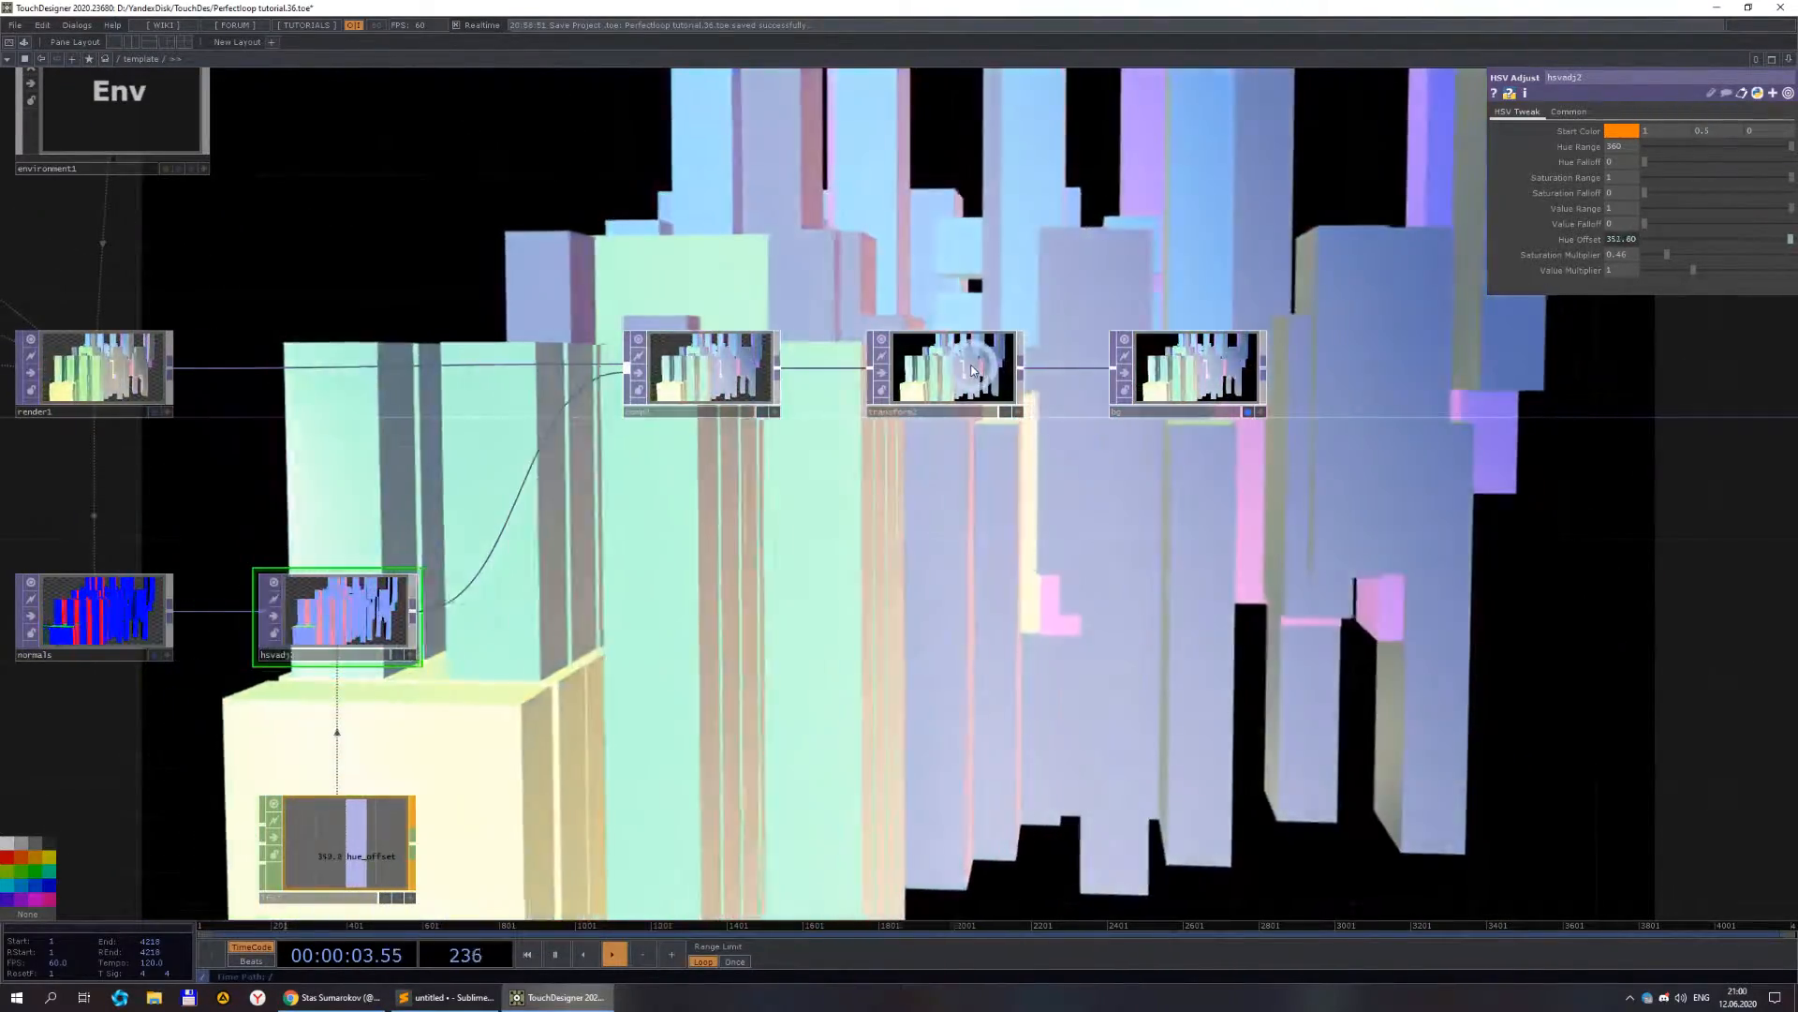
scroll(1162, 561, "down", 4)
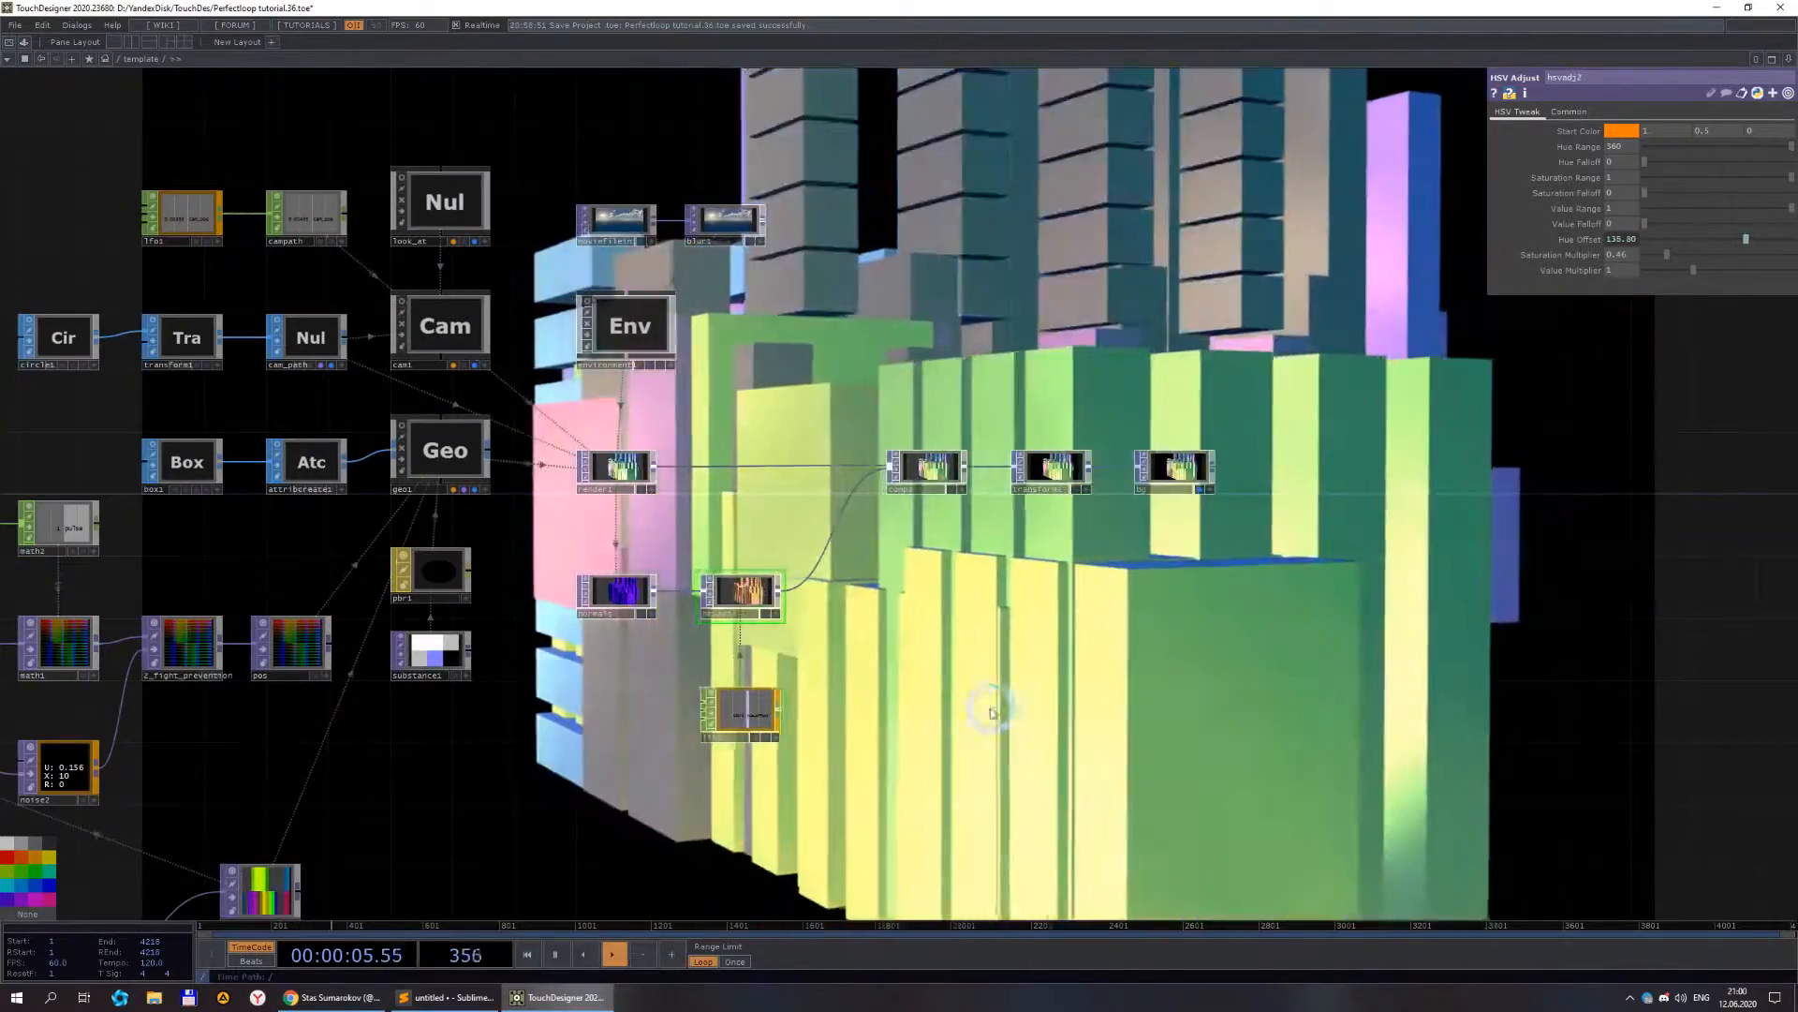
left_click_drag(999, 702, 1257, 568)
scroll(1261, 568, "down", 3)
scroll(974, 721, "up", 2)
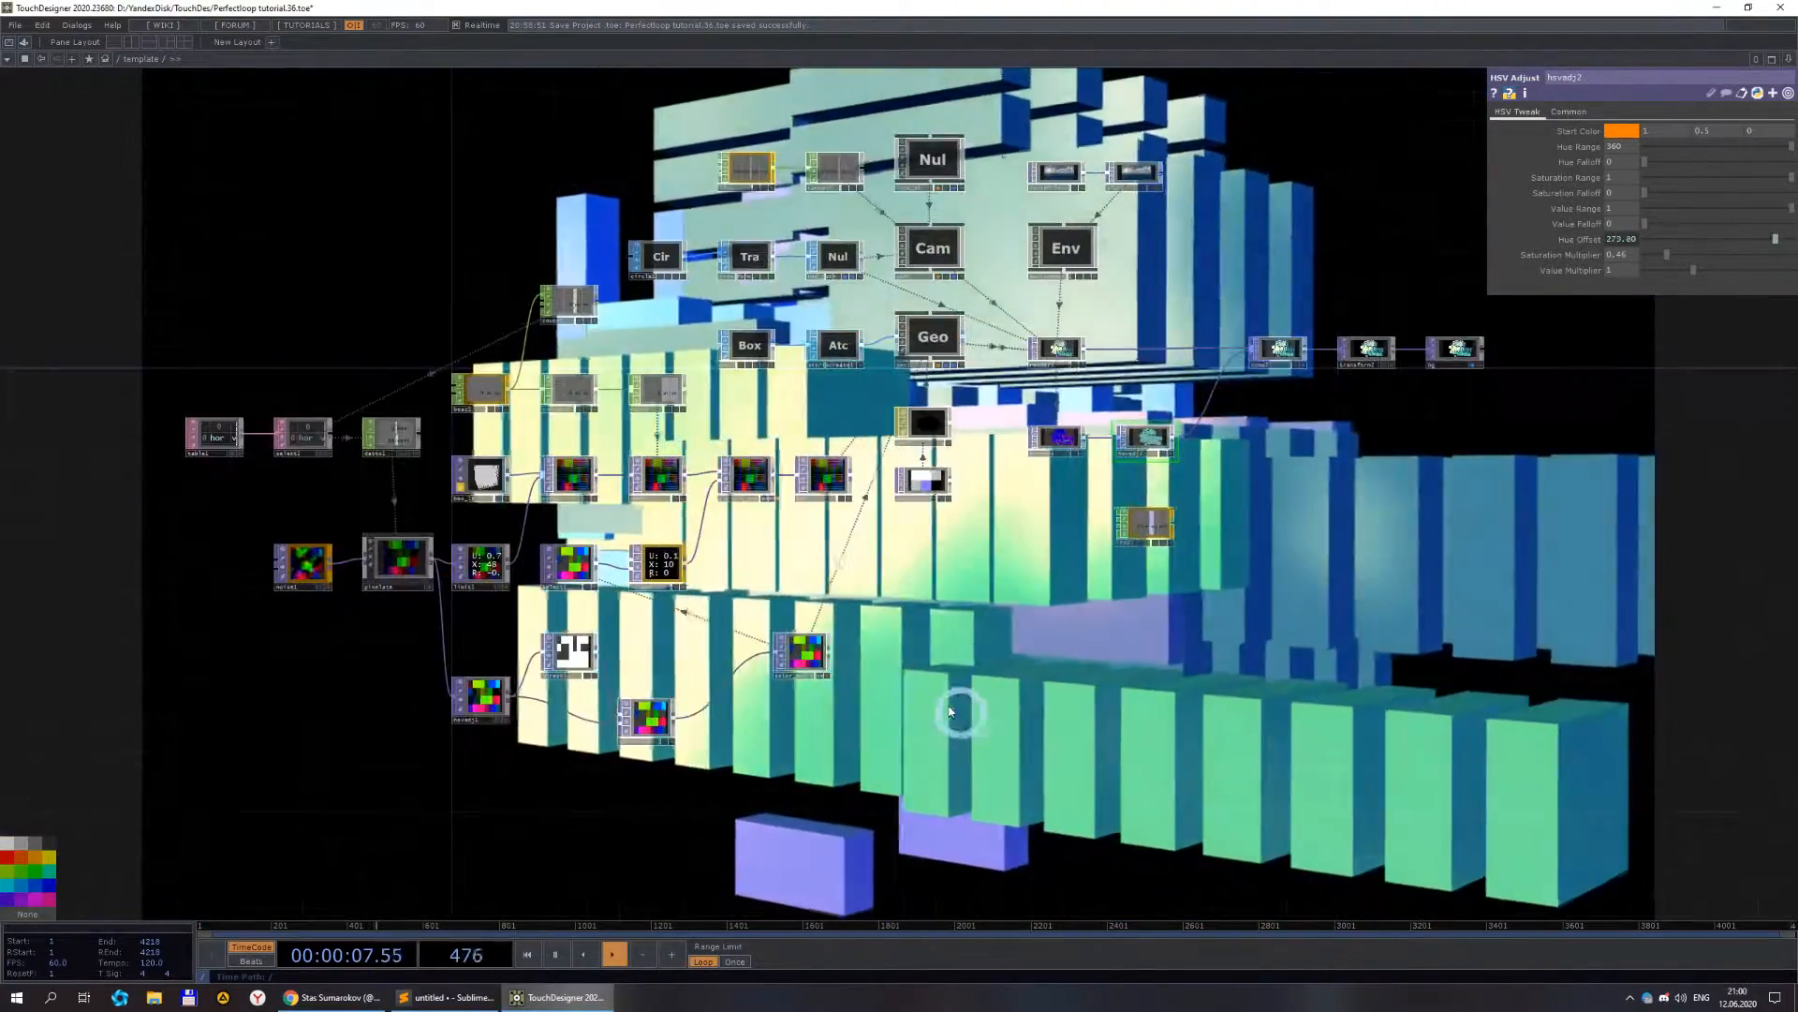
left_click_drag(947, 662, 1083, 671)
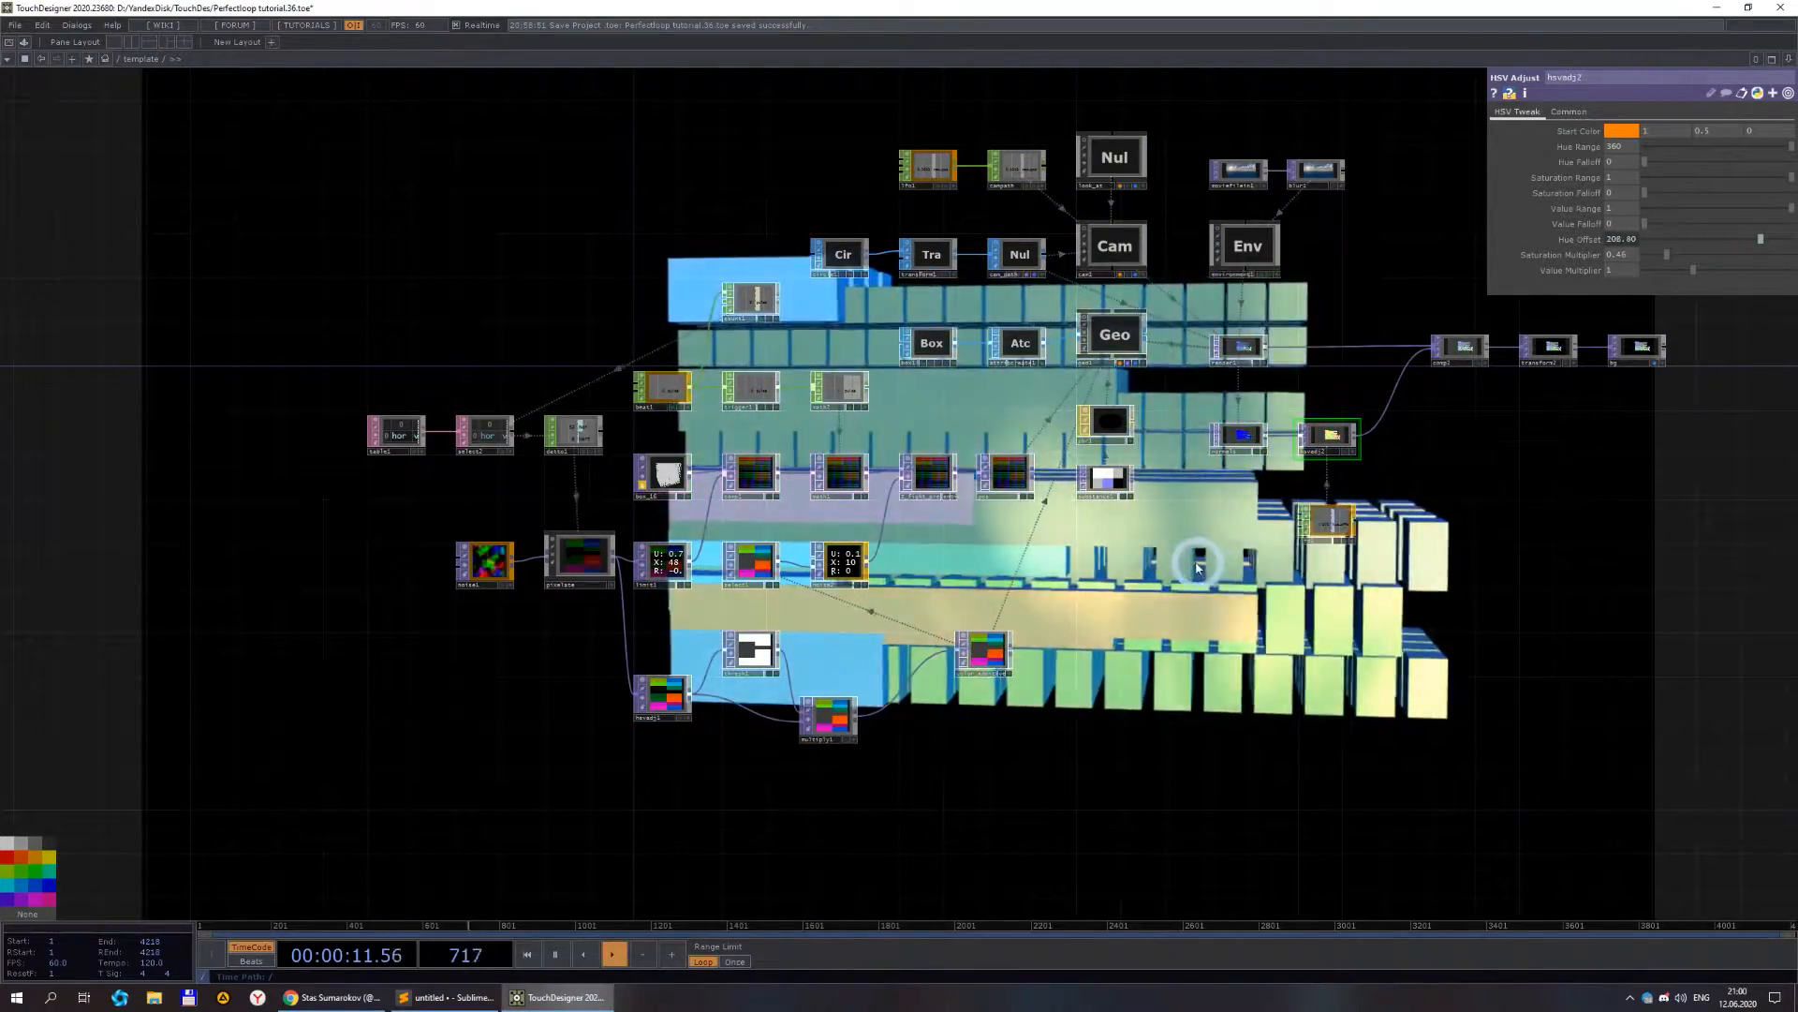
scroll(1199, 566, "down", 2)
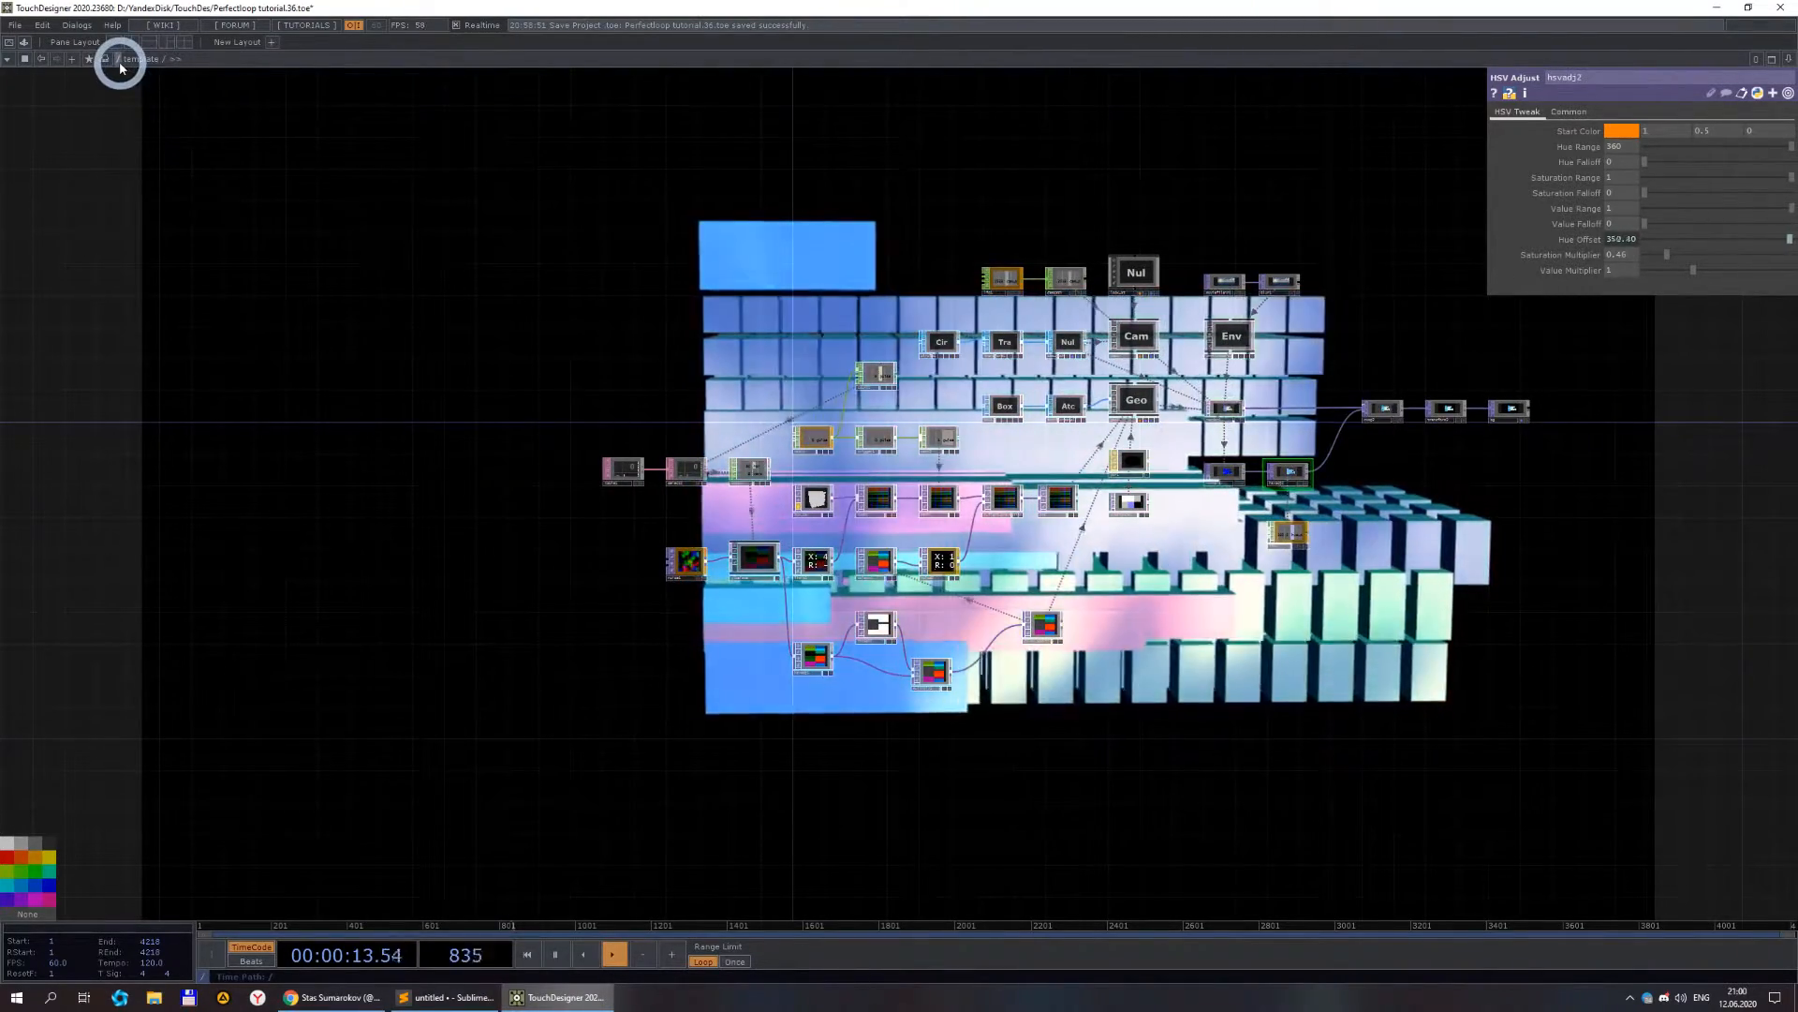
- Go up to the root level, duplicate the template container and rename the copy perfect_loop
left_click(120, 59)
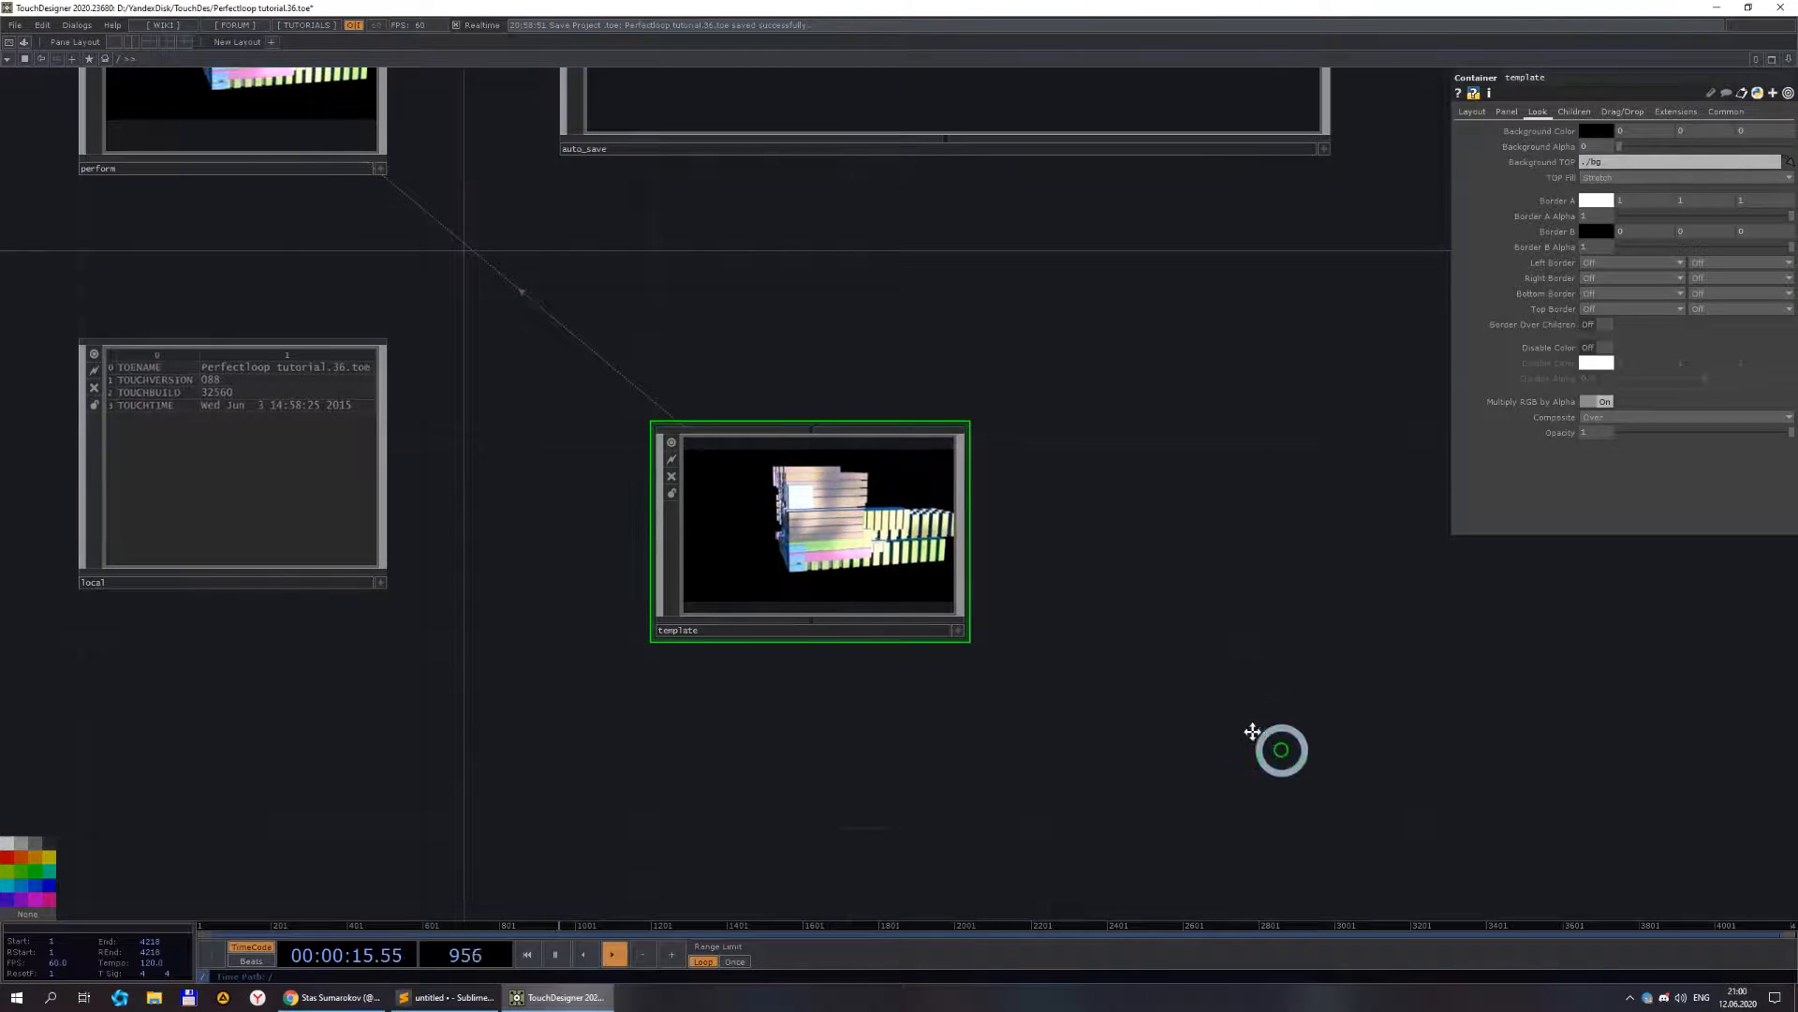
left_click_drag(1283, 757, 834, 549)
scroll(834, 549, "down", 3)
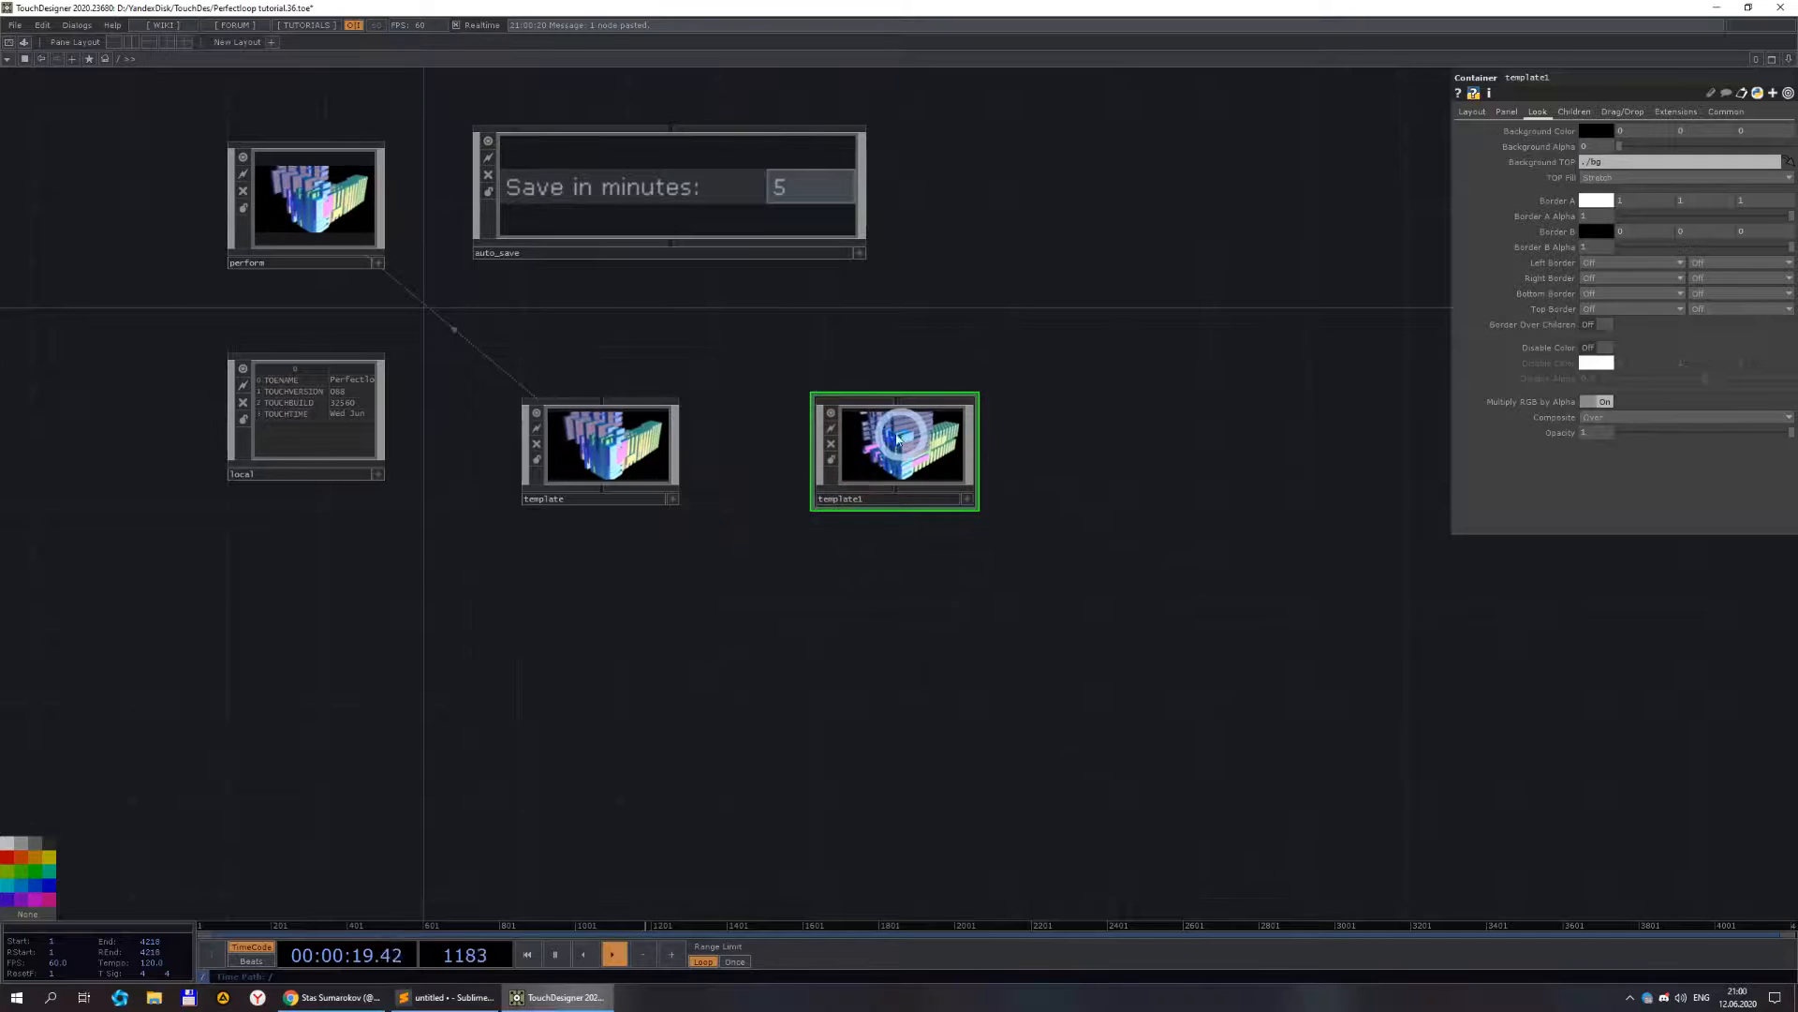
scroll(669, 496, "up", 2)
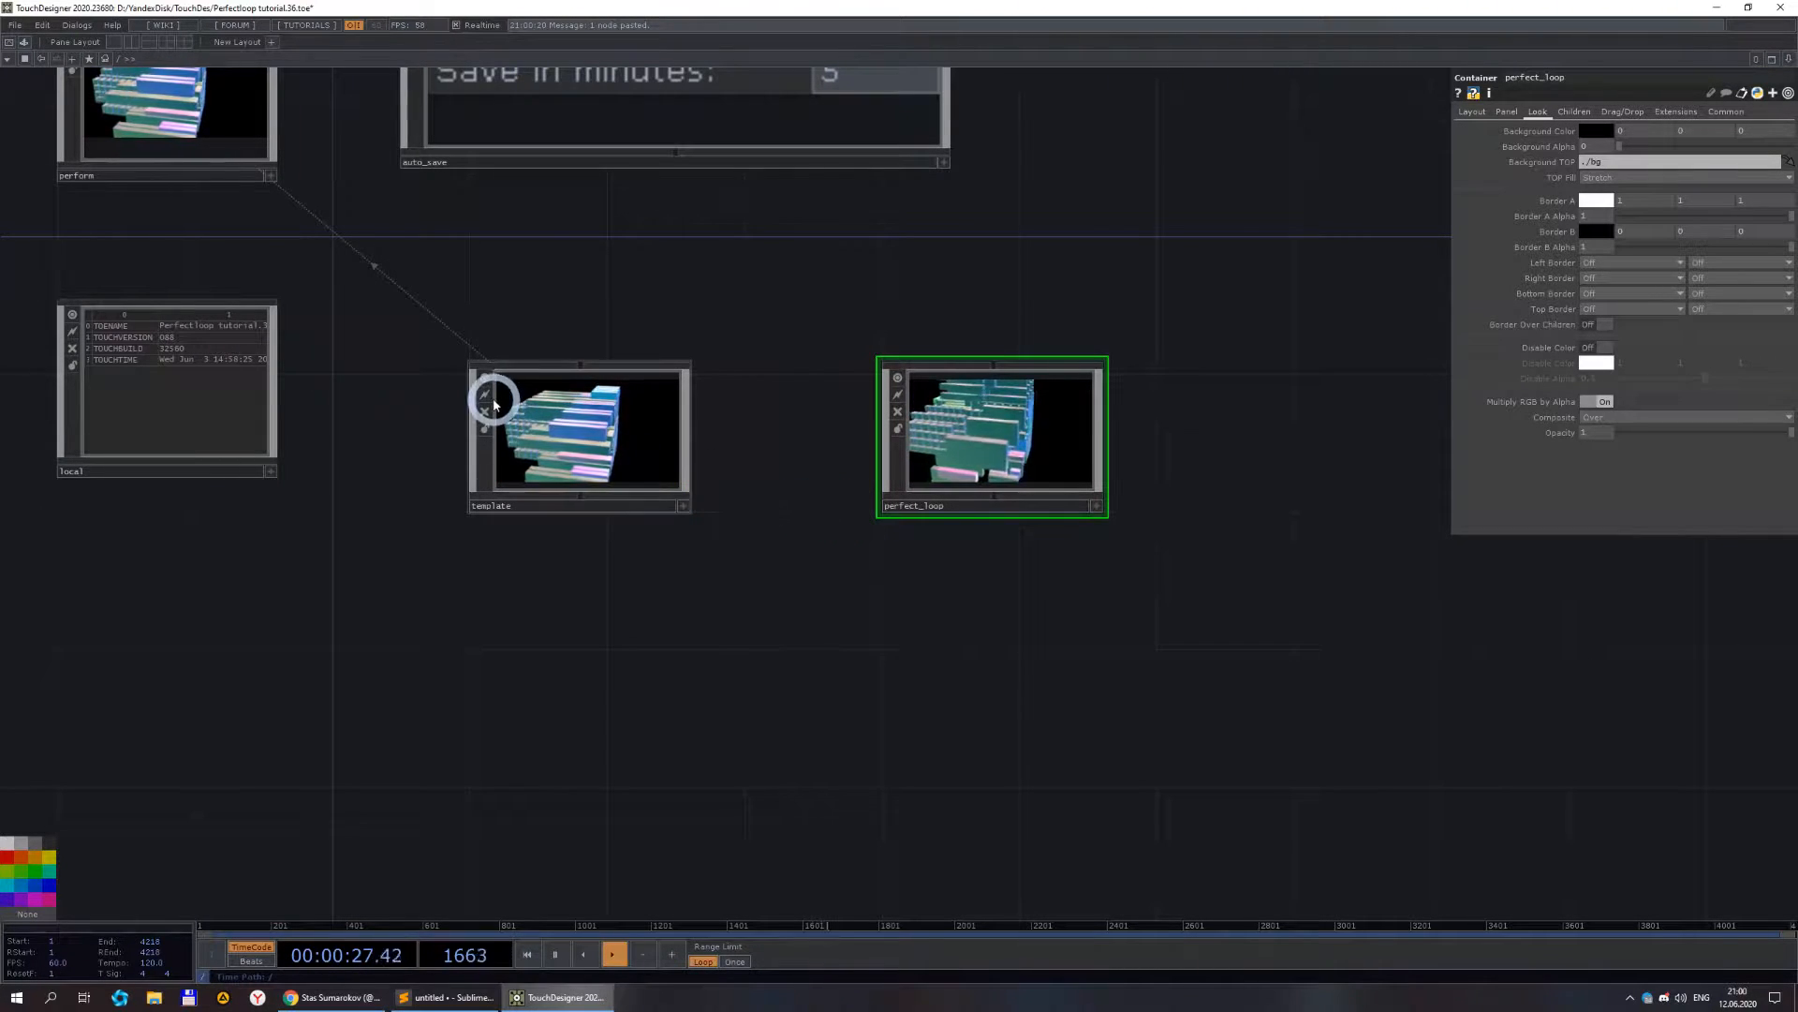
- Enter the perfect_loop container and turn off the background display of the final bg operator
key("i")
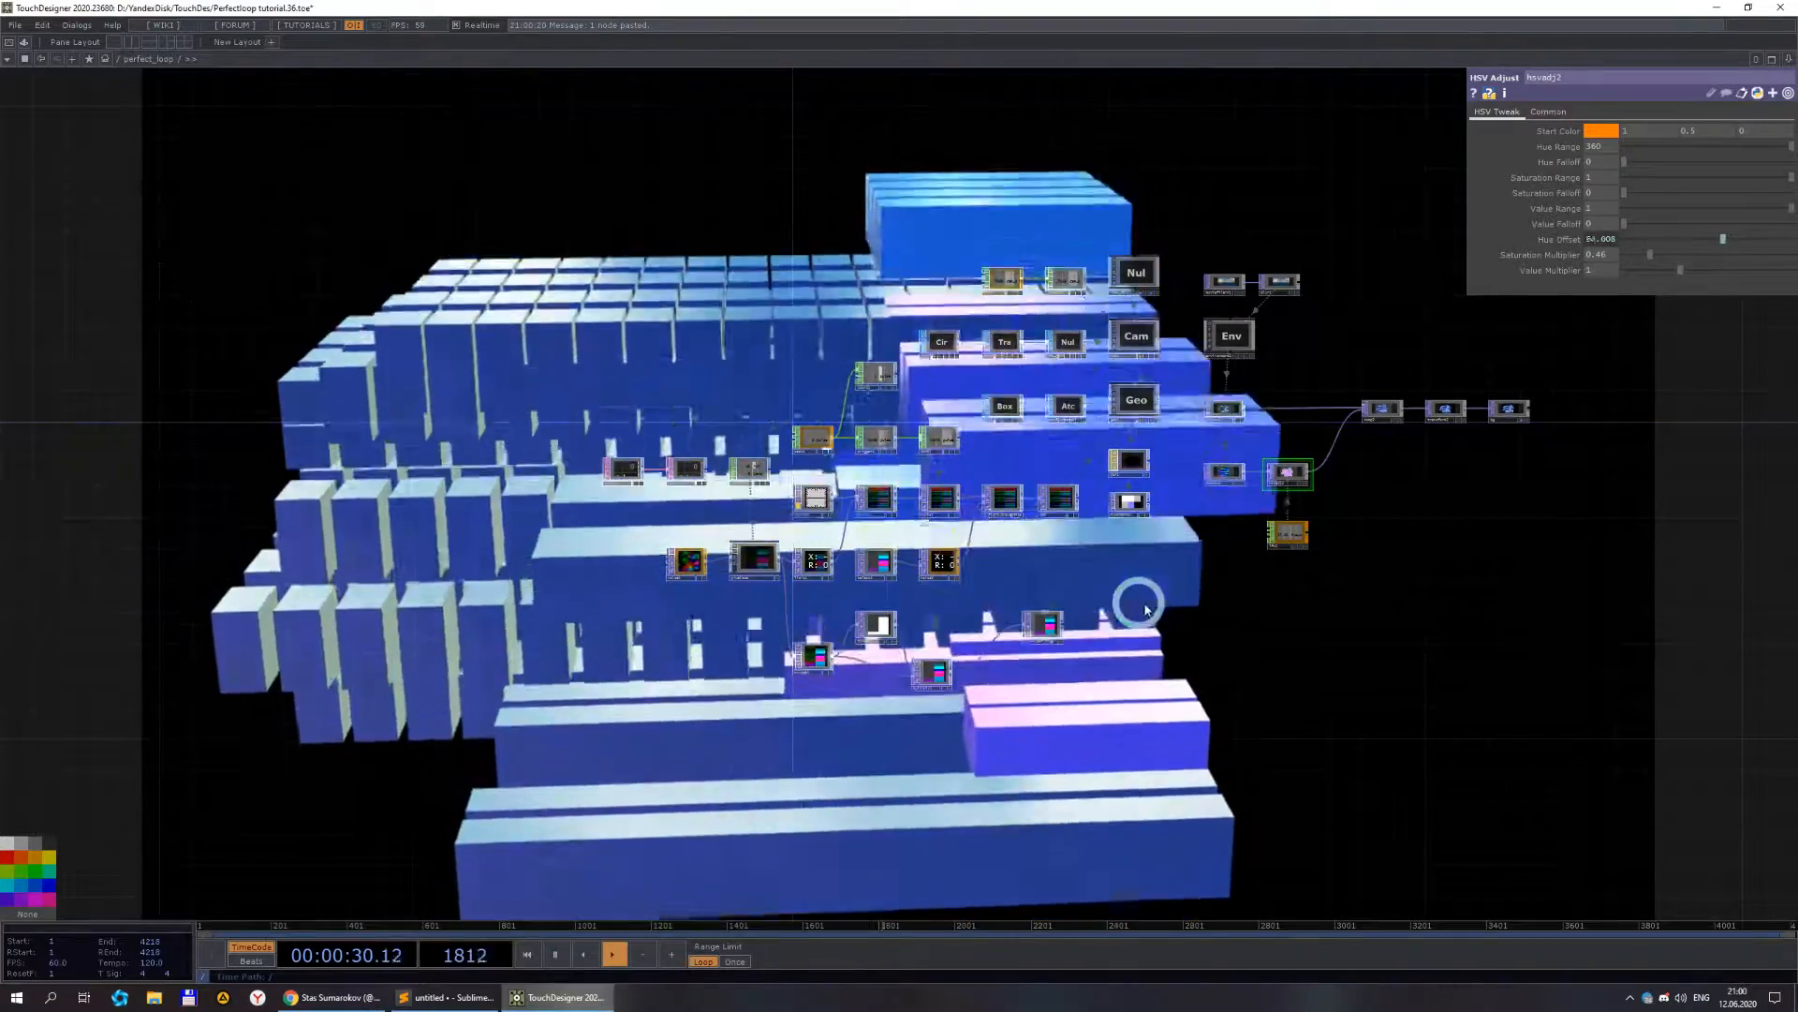
left_click_drag(1094, 585, 900, 508)
scroll(1091, 515, "up", 3)
left_click_drag(1061, 542, 972, 618)
left_click_drag(1510, 319, 1091, 384)
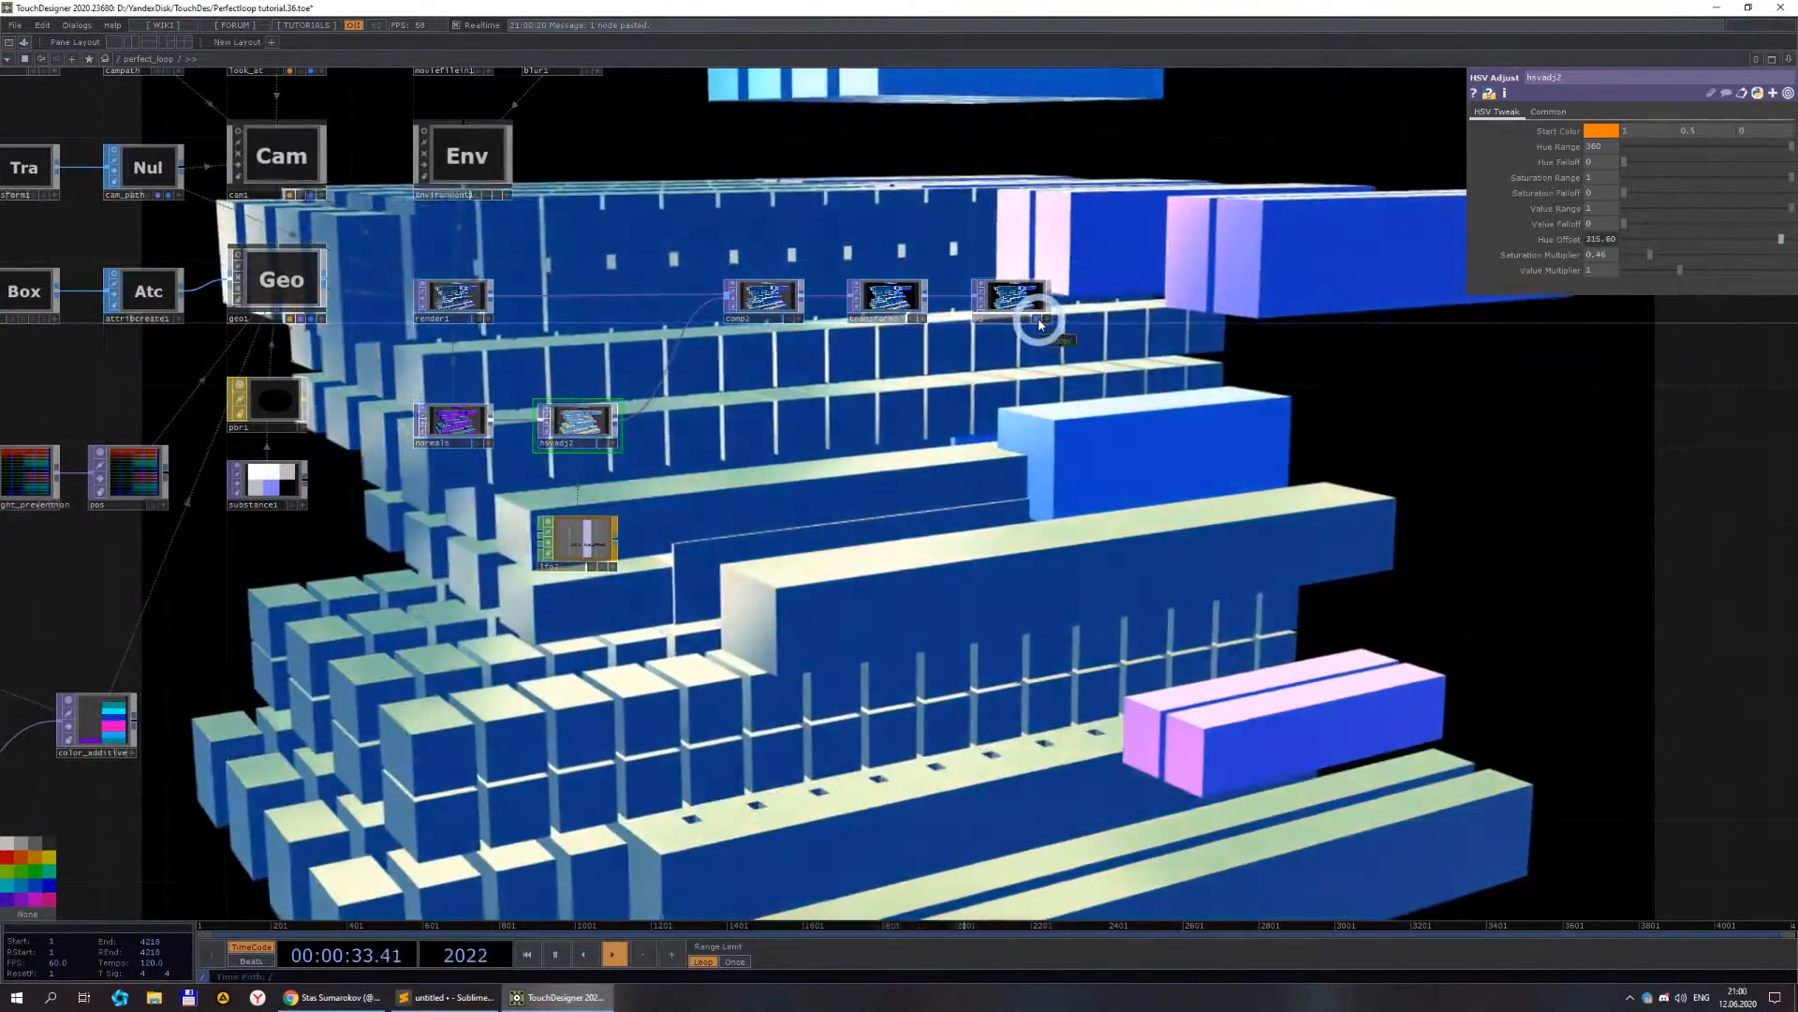
left_click(1036, 319)
- Add an Audio File In CHOP in the empty area beside color_additive
scroll(1144, 479, "down", 3)
left_click_drag(902, 674, 999, 540)
scroll(869, 550, "up", 2)
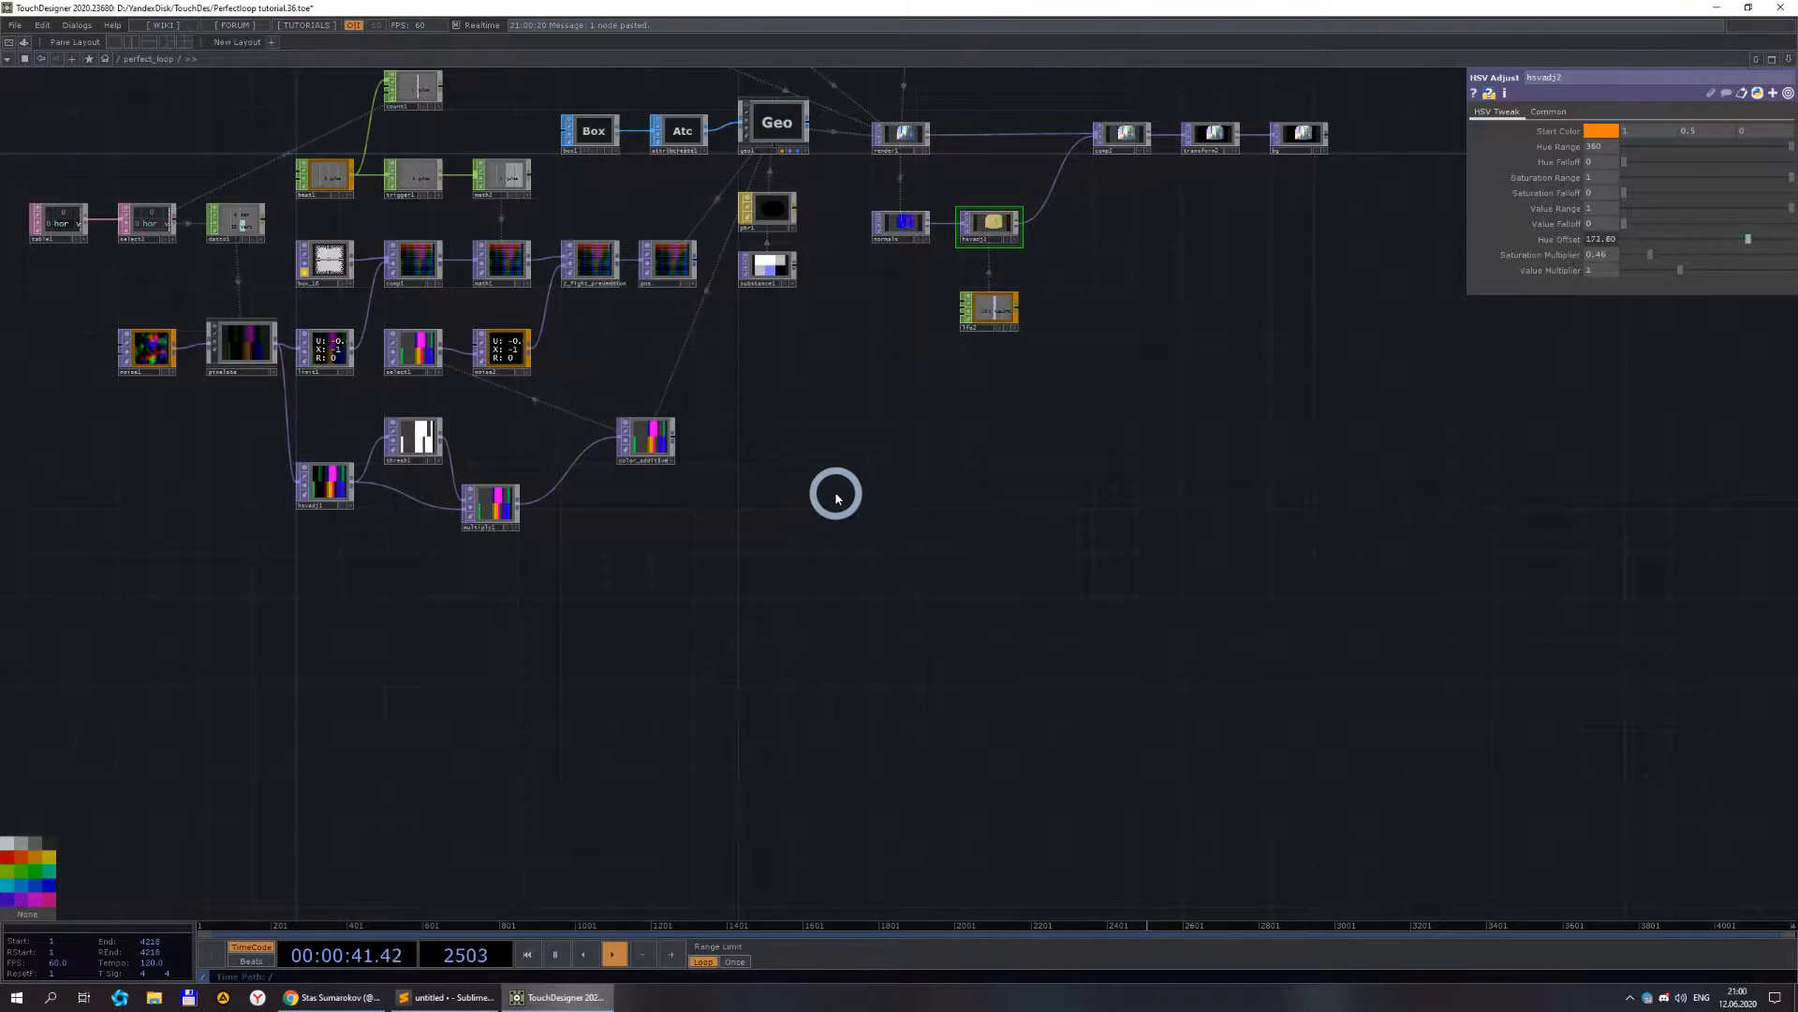
key("Tab")
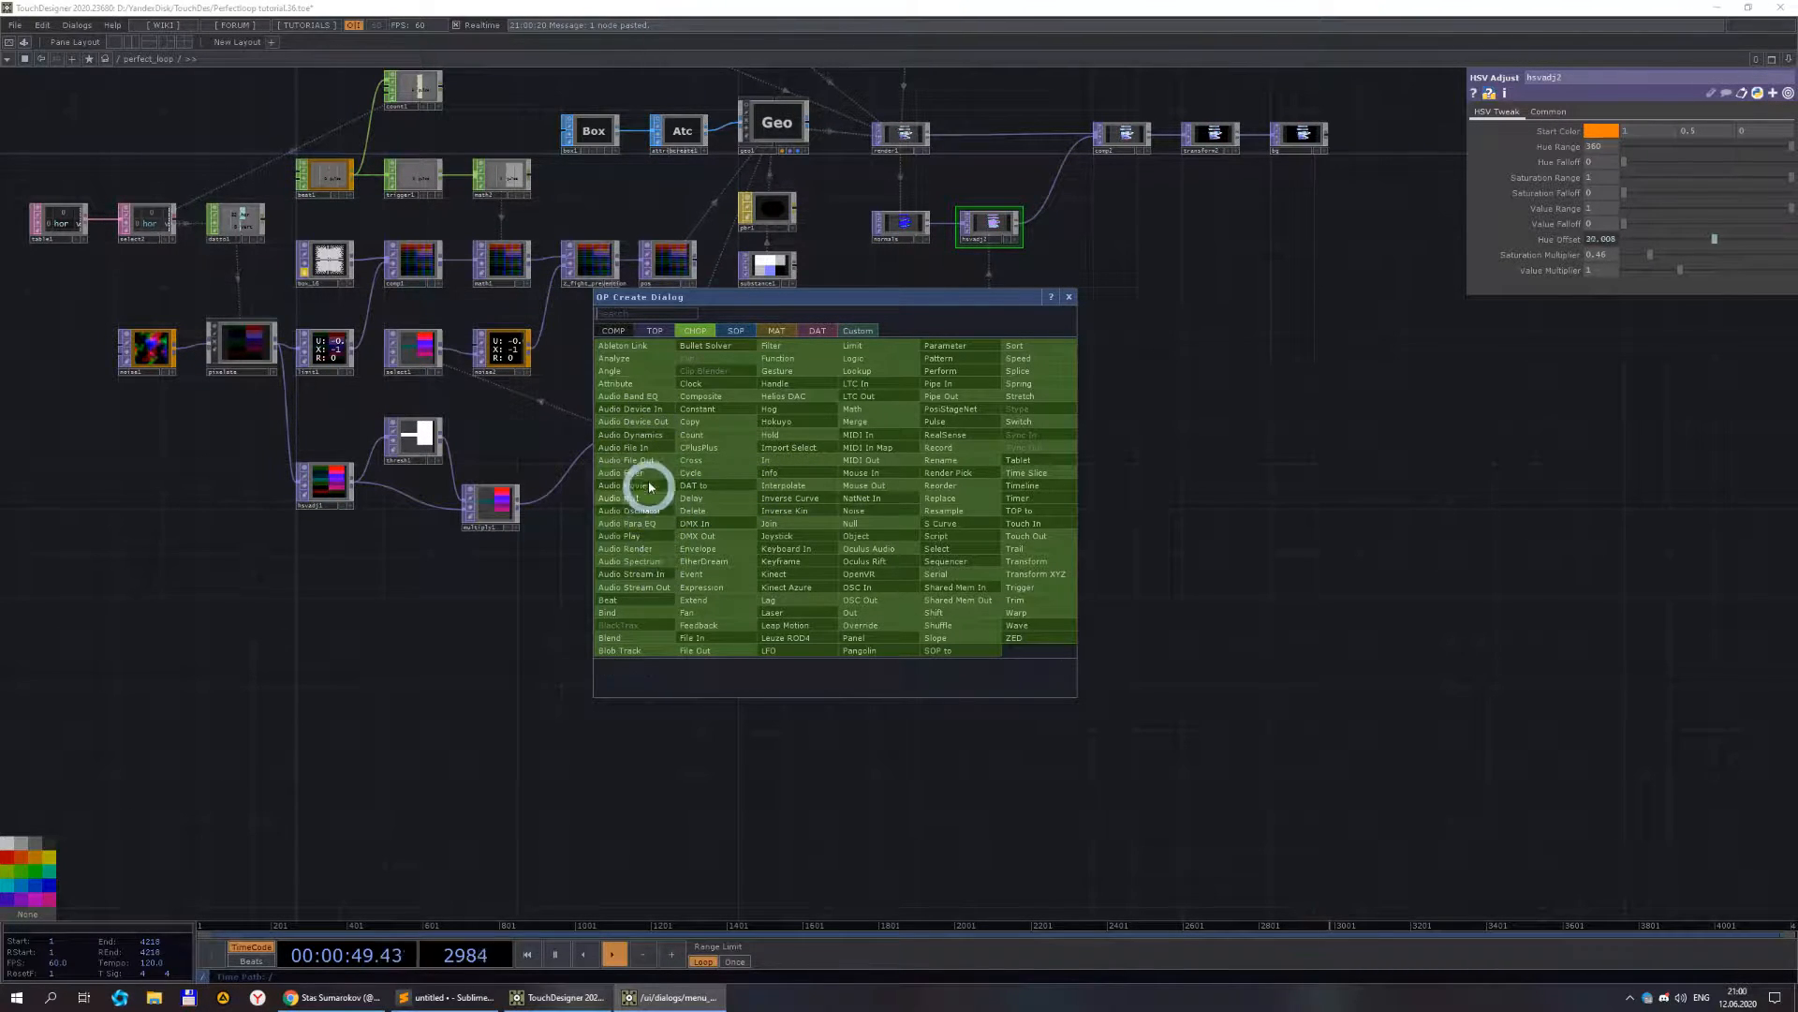
left_click(650, 451)
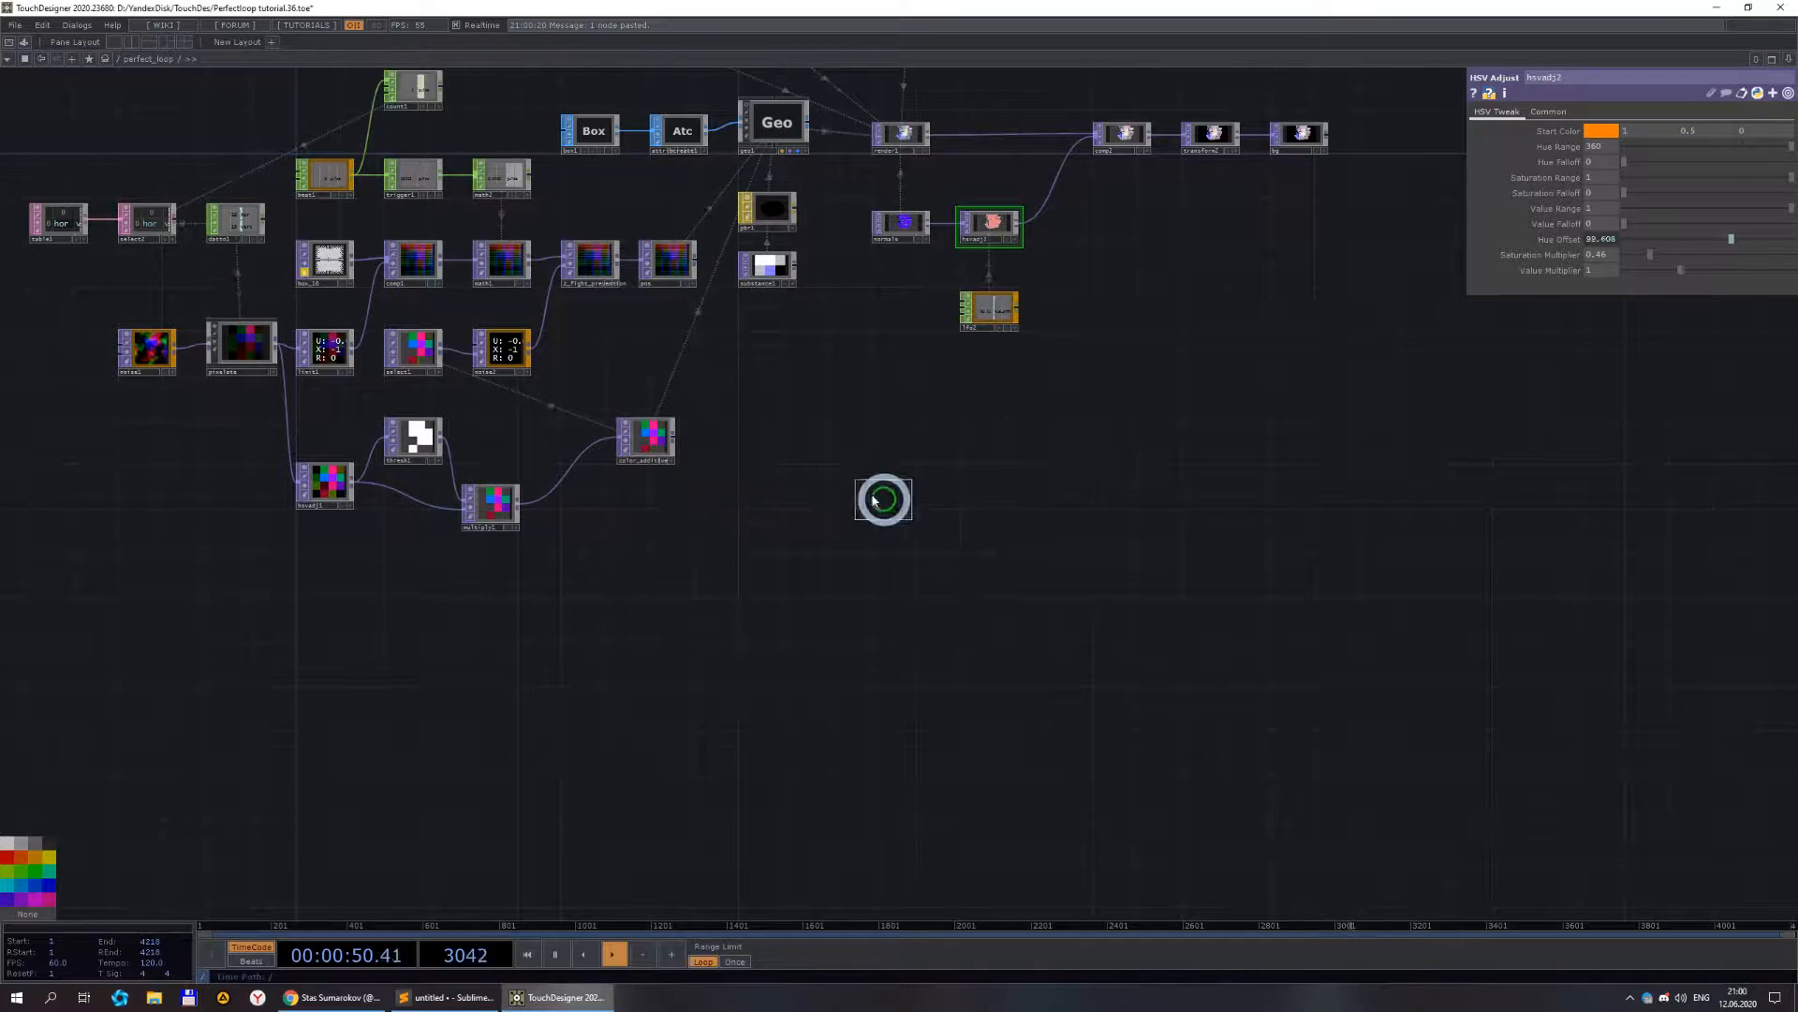
left_click(764, 490)
scroll(777, 505, "up", 5)
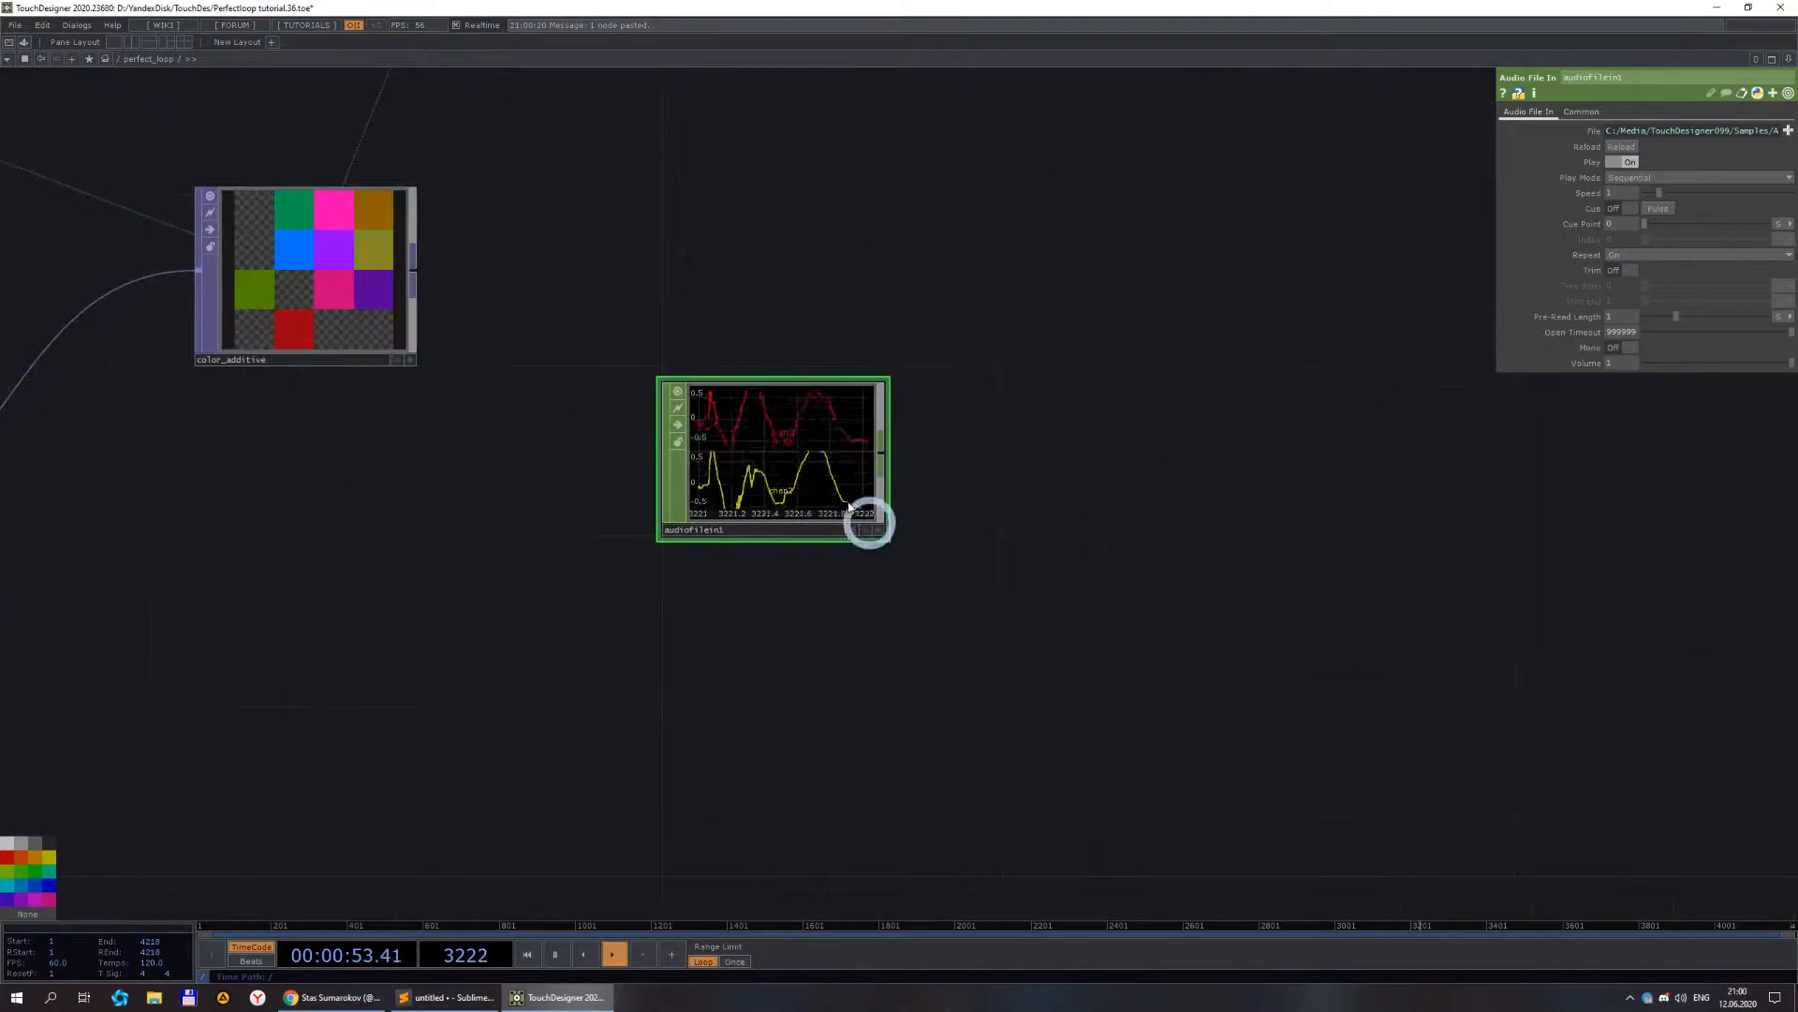
- Connect an Audio Device Out CHOP to audiofilein1's output and place it below and beside the audio source
left_click(885, 456)
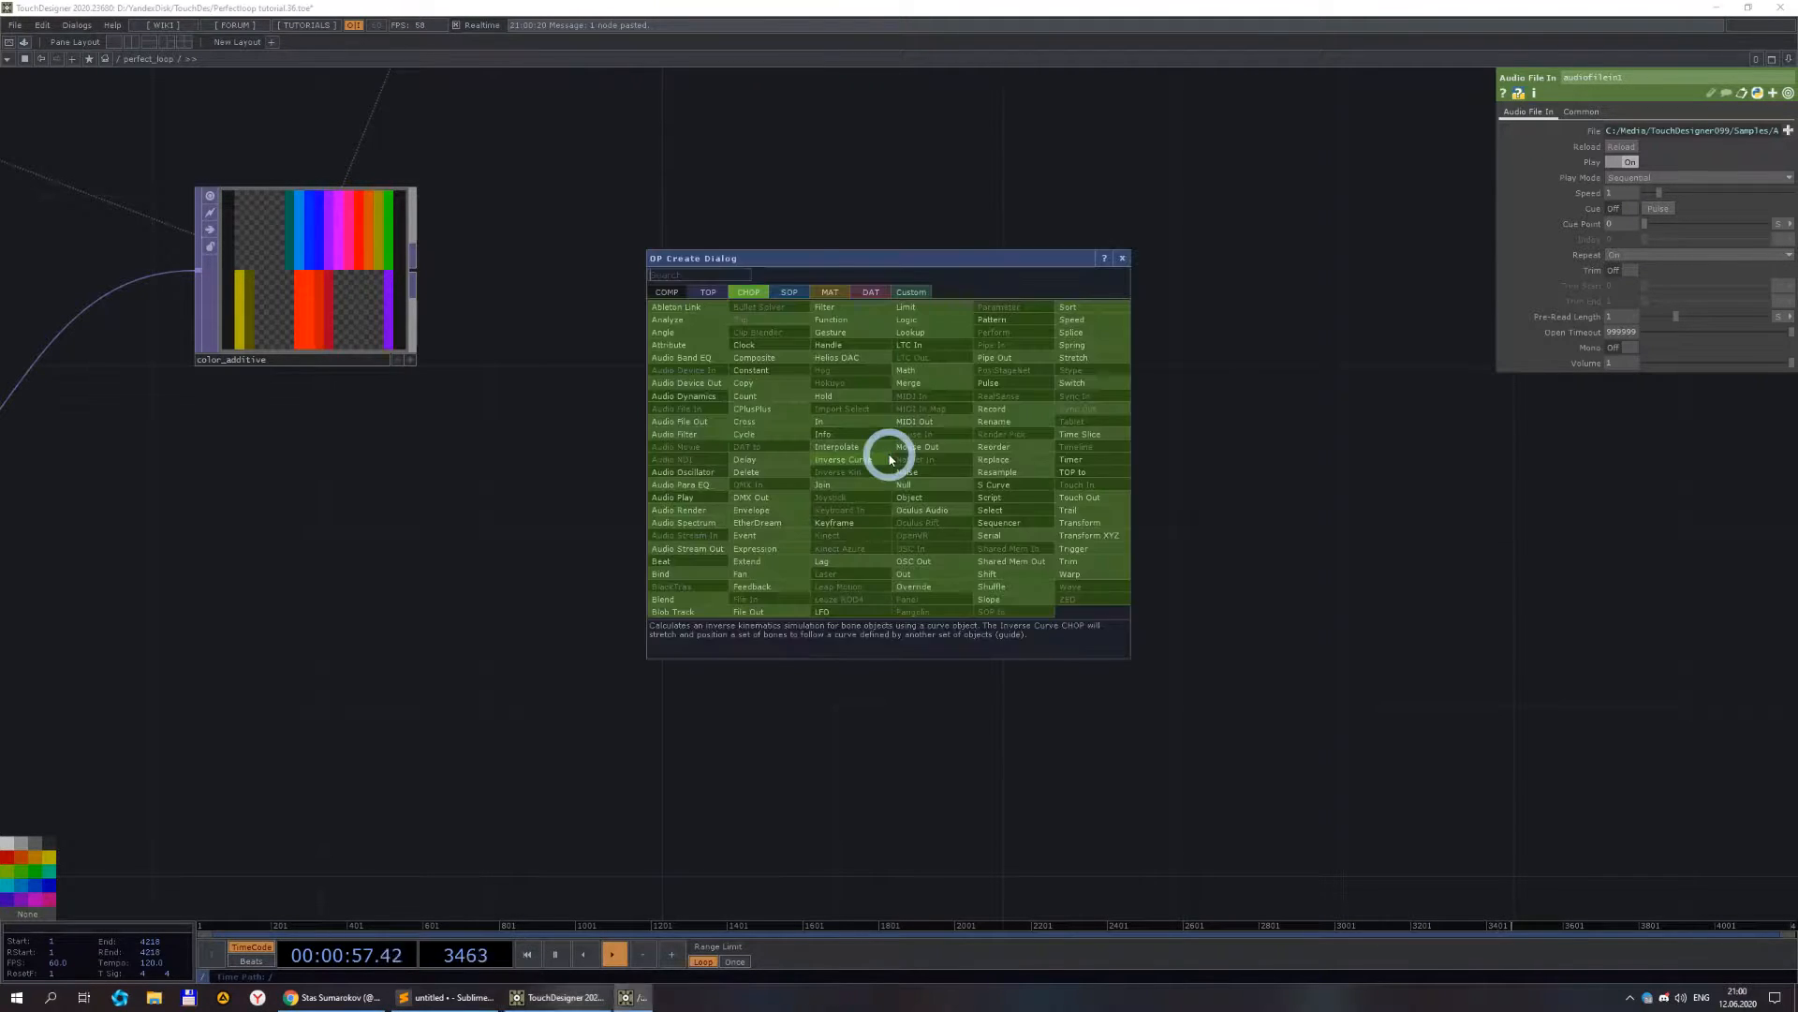
left_click(700, 385)
left_click(1048, 674)
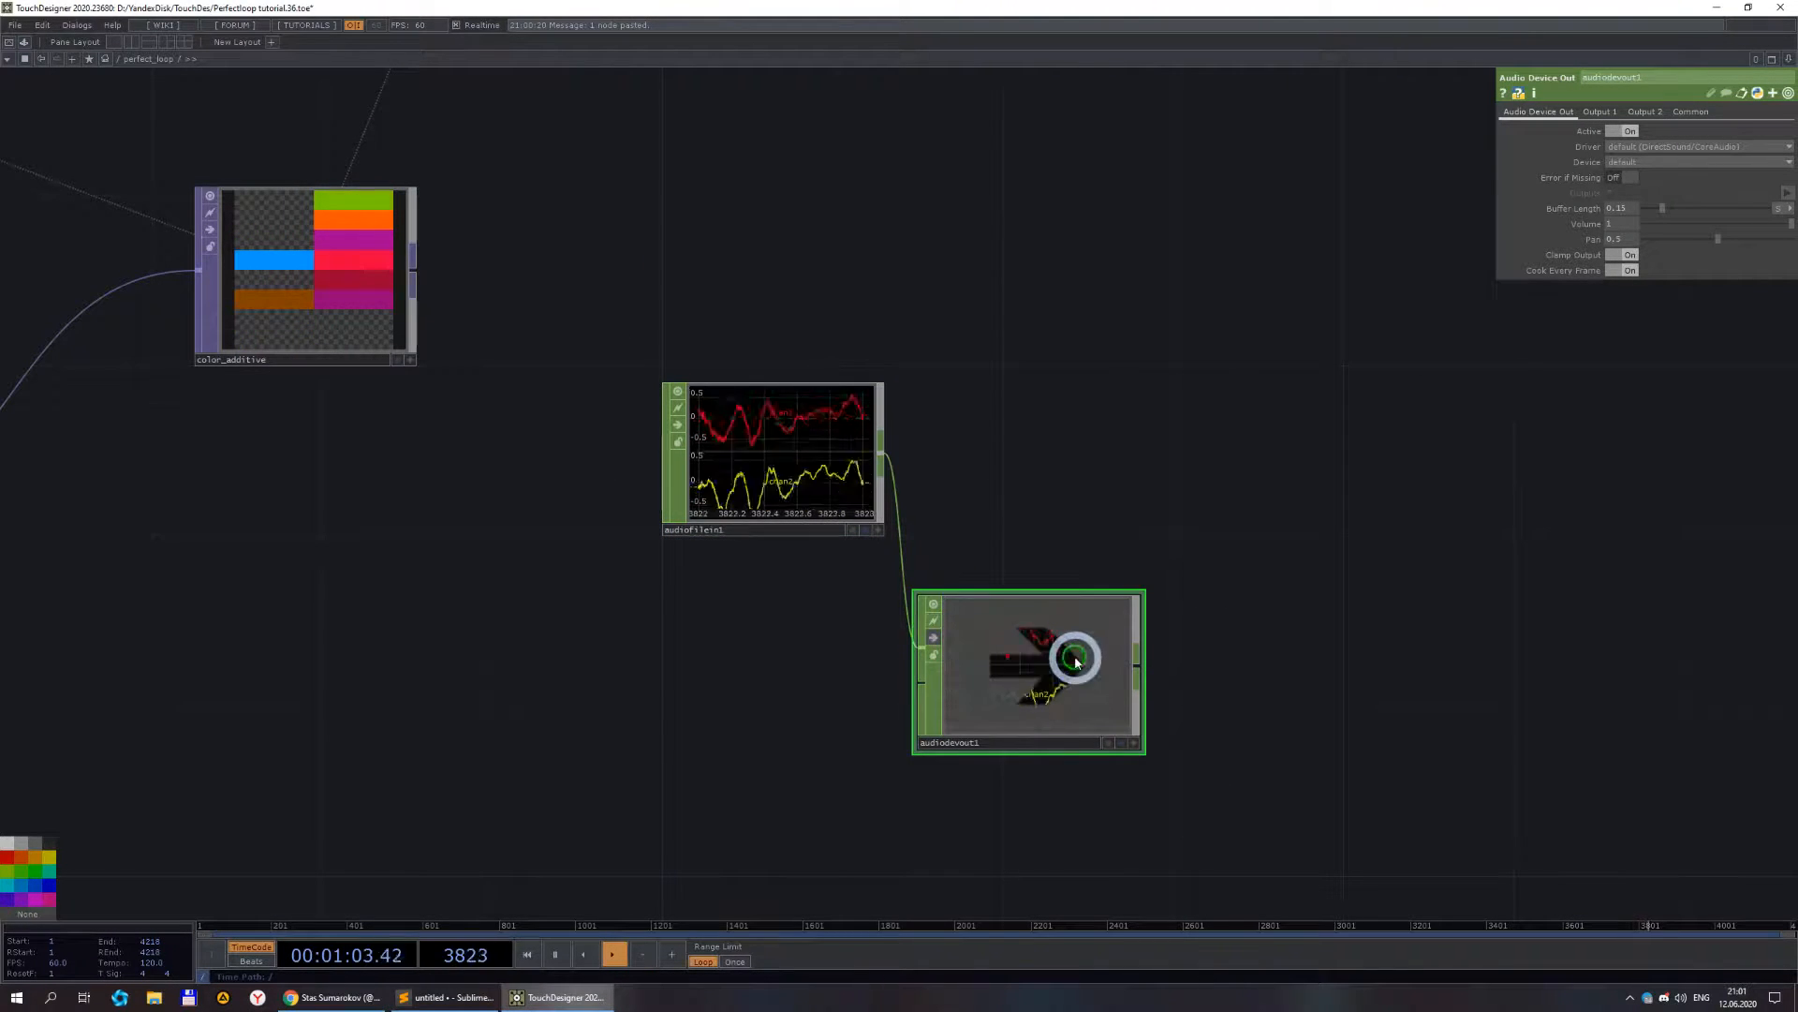
left_click_drag(1348, 631, 1148, 508)
left_click_drag(808, 549, 927, 680)
scroll(942, 404, "down", 3)
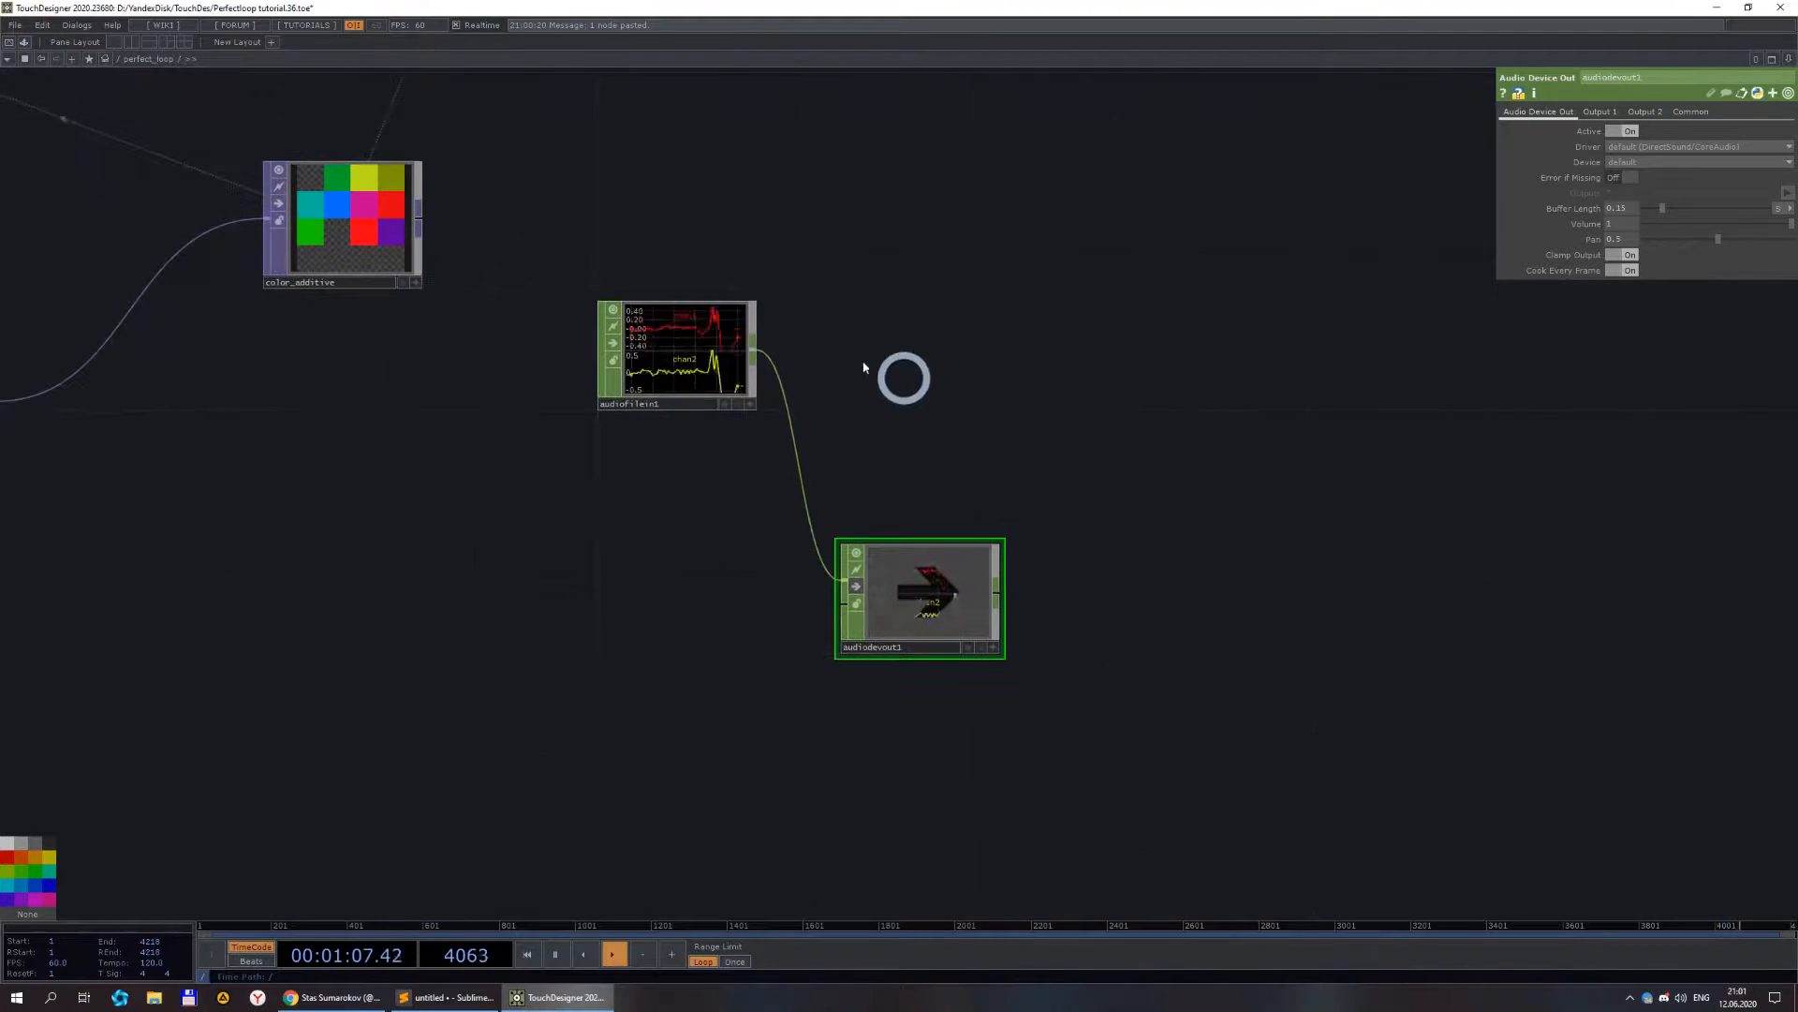
- Connect an Info CHOP to audiofilein1's output and place it above the audio device output
left_click(693, 346)
scroll(734, 341, "up", 2)
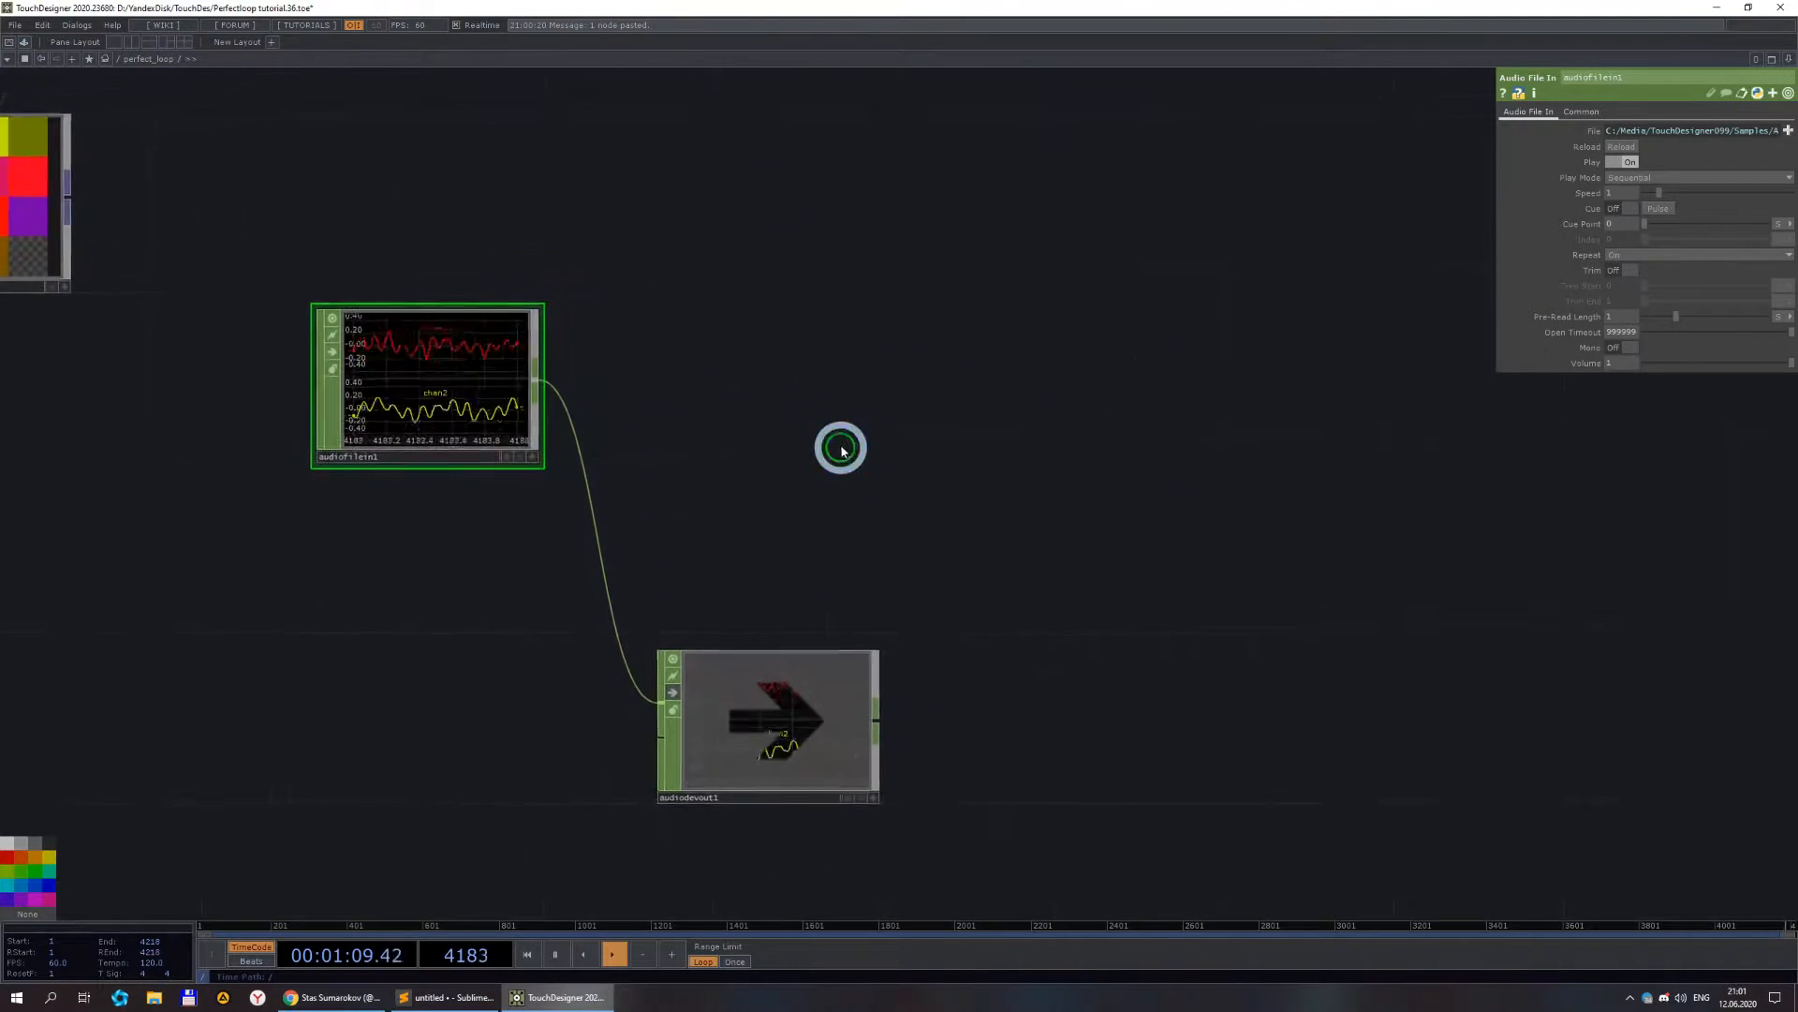
scroll(990, 497, "down", 4)
left_click_drag(824, 480, 859, 606)
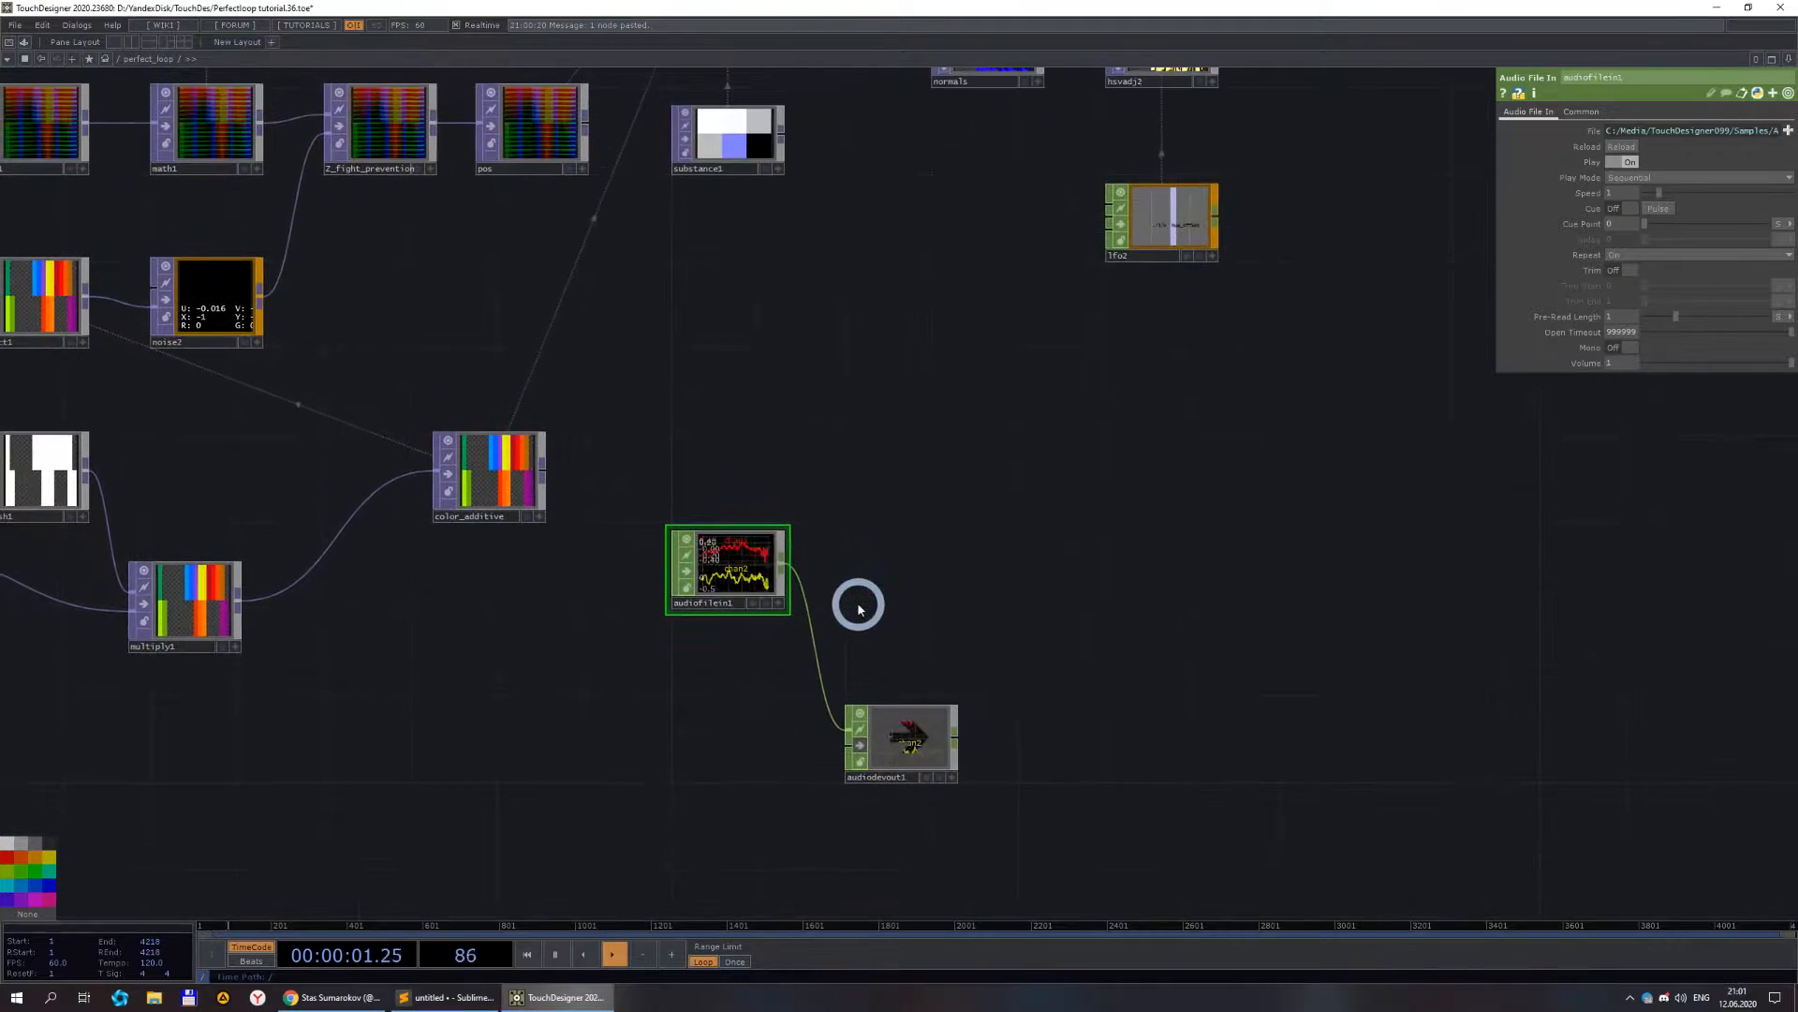
scroll(857, 602, "up", 2)
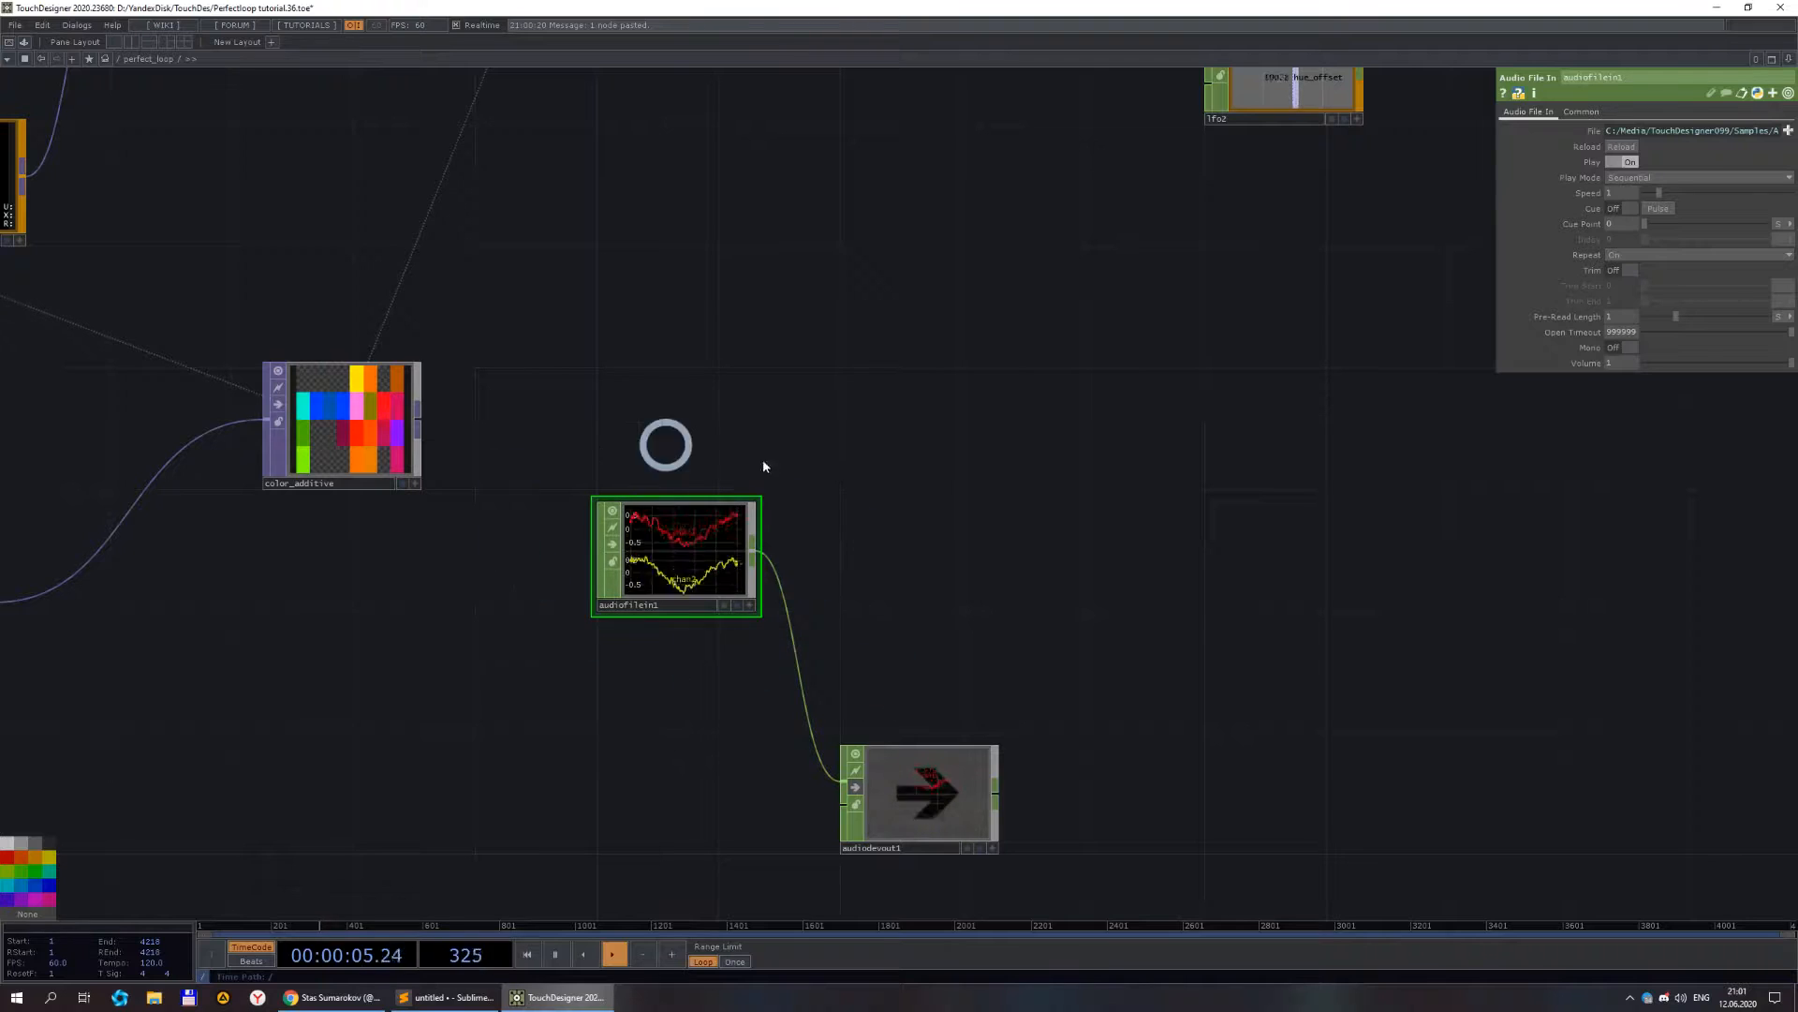
scroll(787, 551, "up", 3)
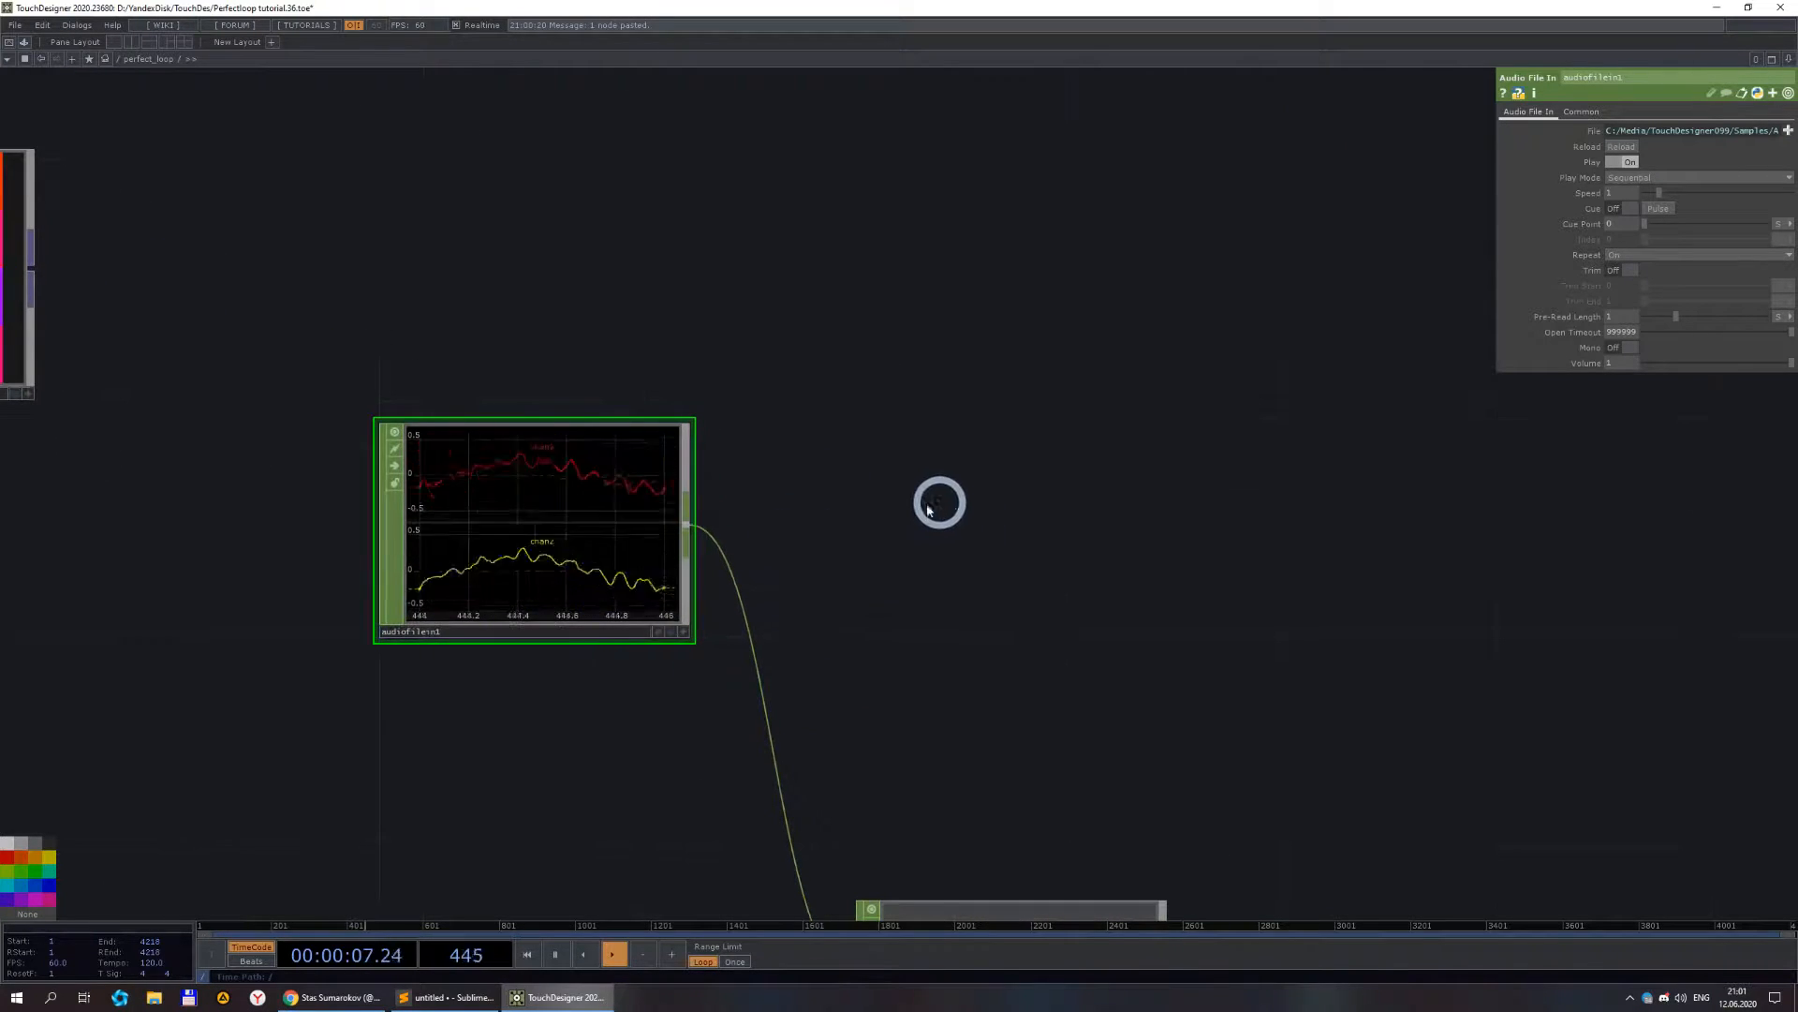
scroll(706, 532, "down", 2)
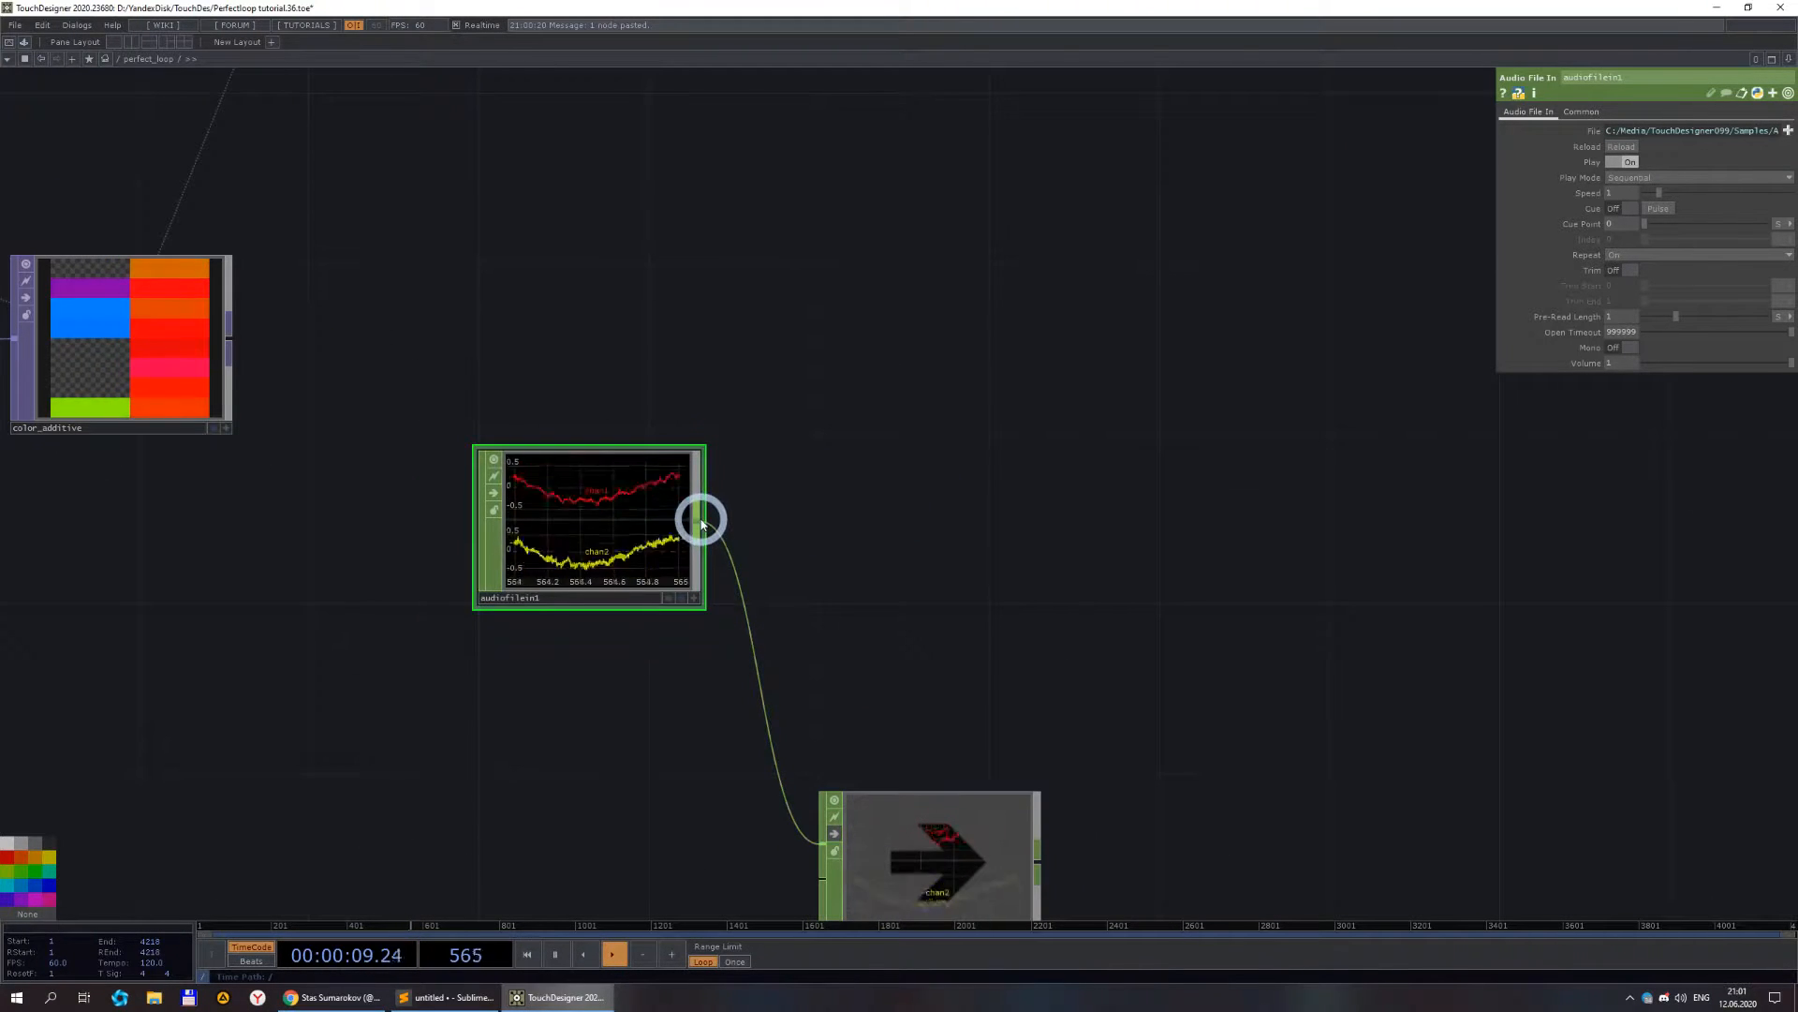
right_click(701, 524)
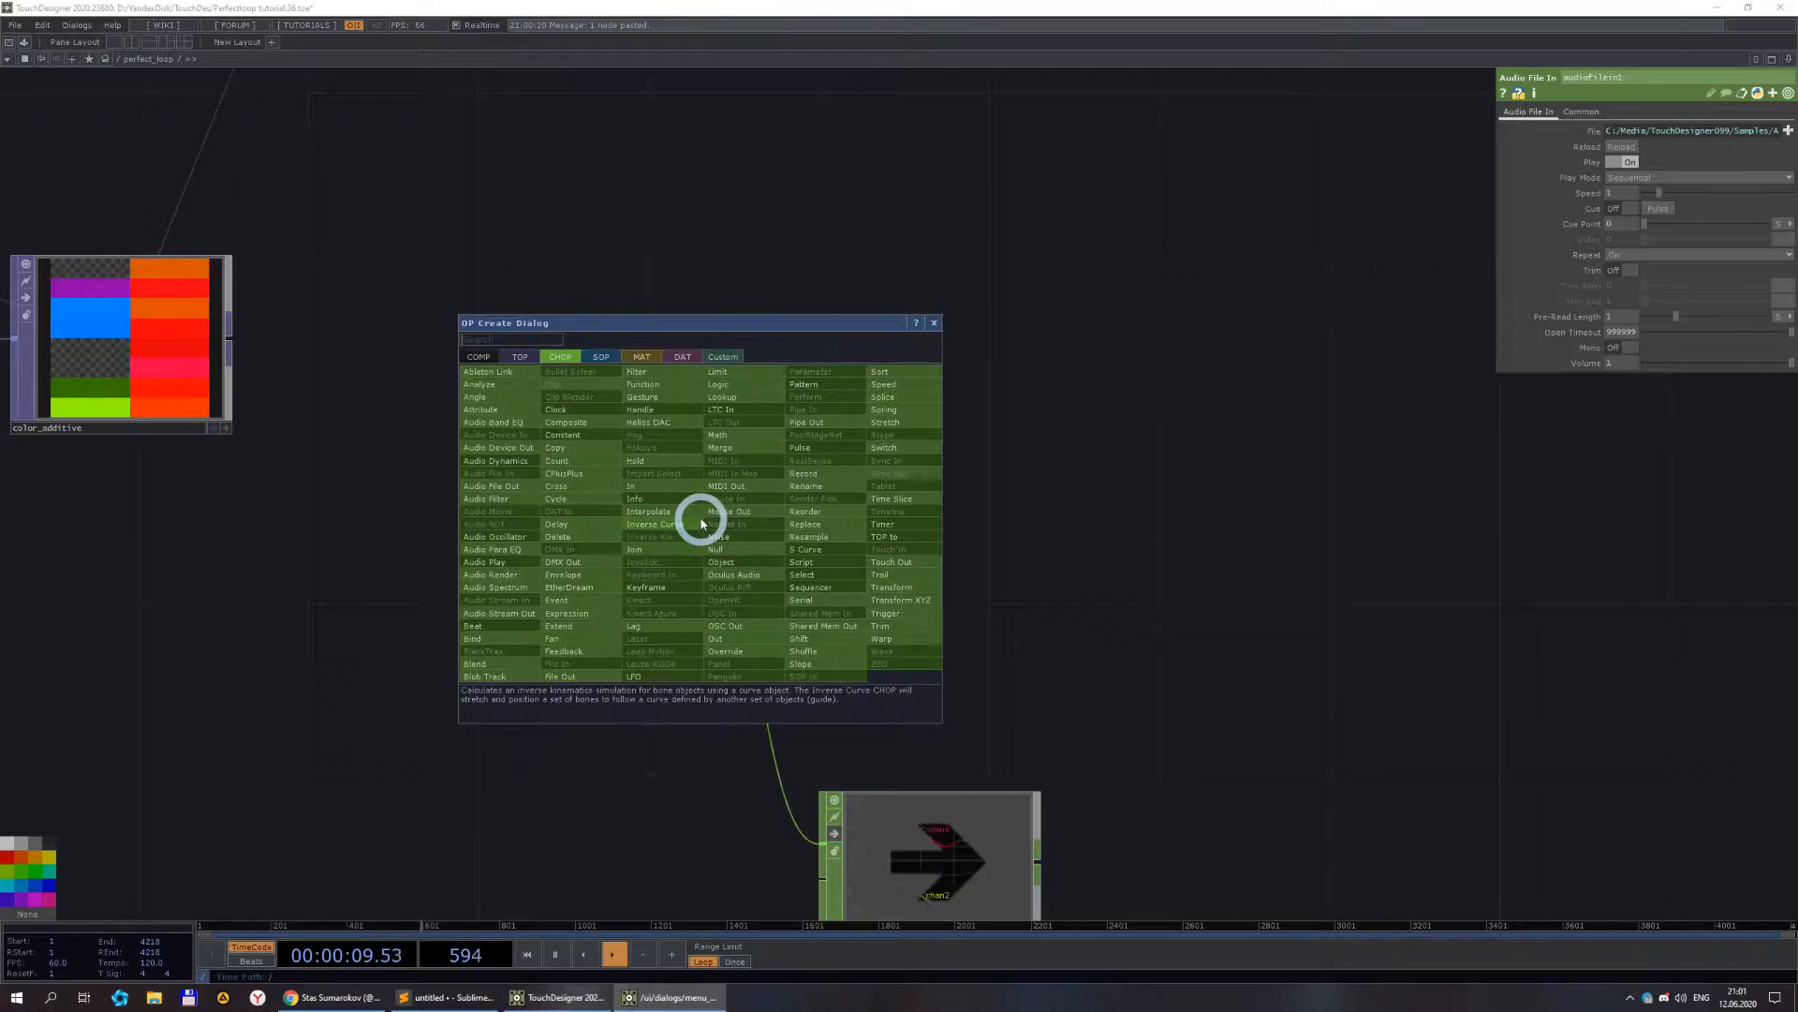
left_click(654, 504)
left_click(917, 297)
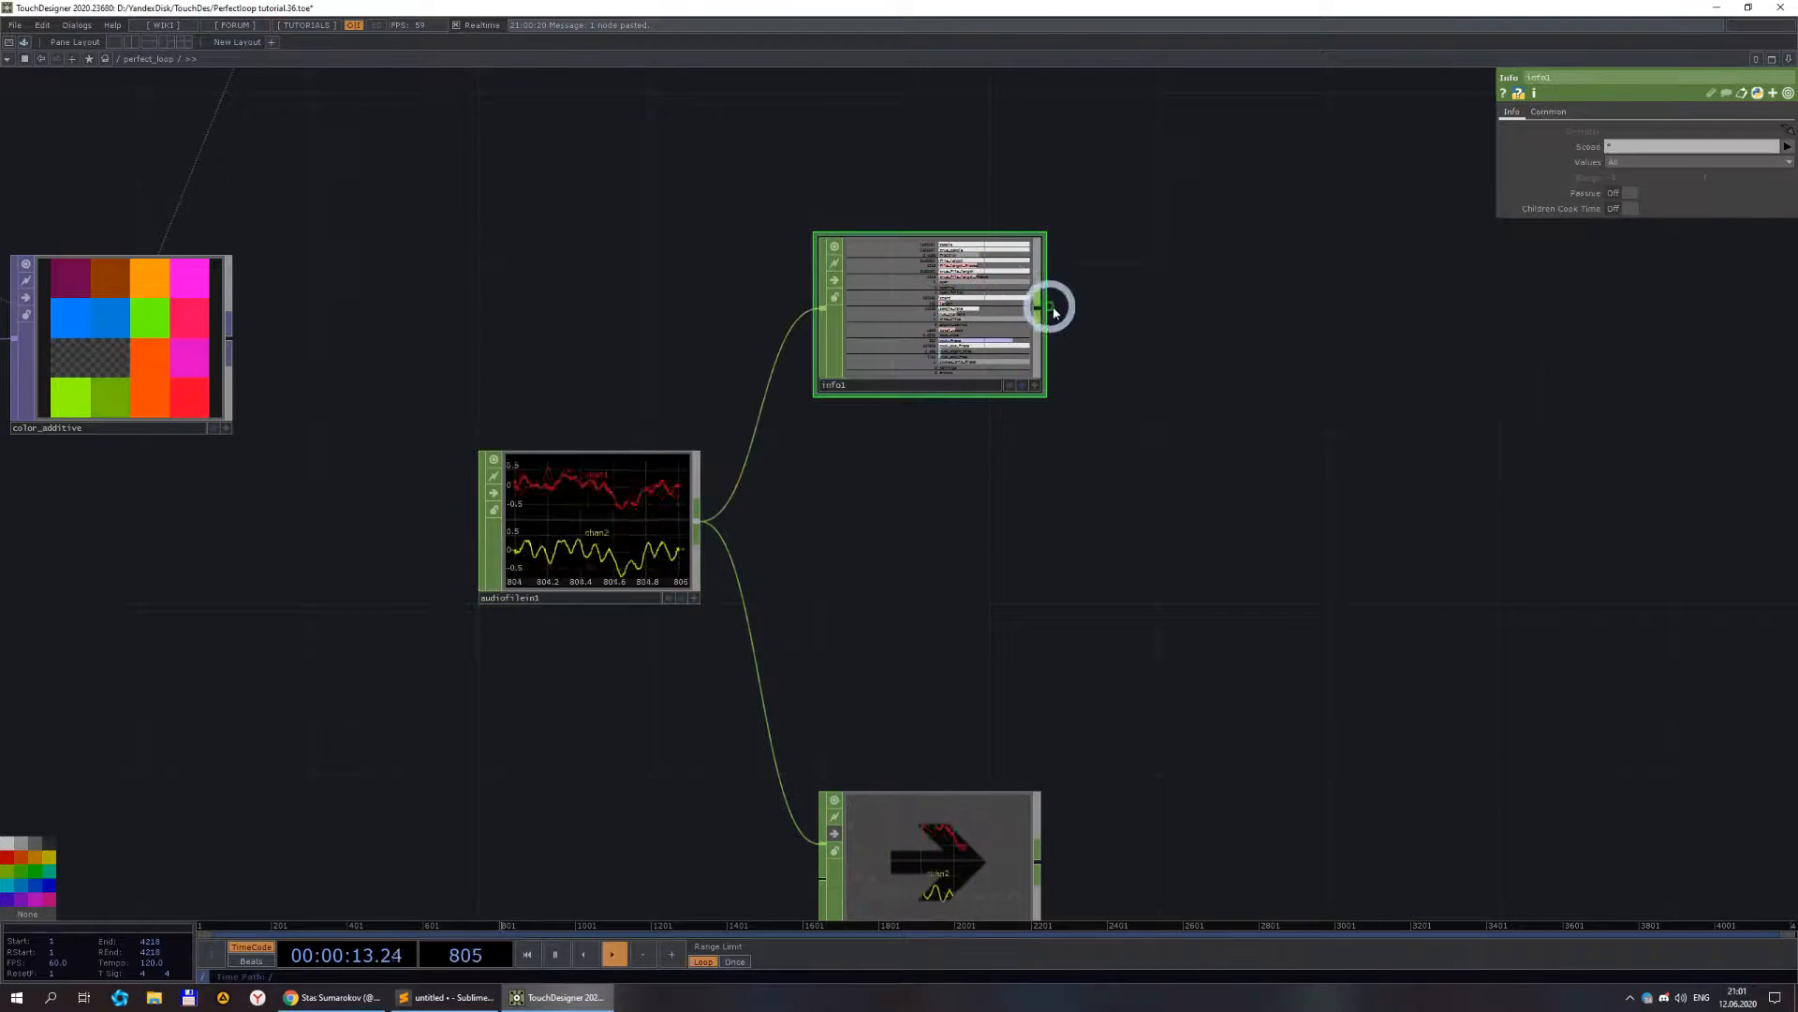
- Set info1's scope to the true_file_length_frames channel only
scroll(1045, 306, "up", 3)
scroll(1012, 313, "down", 1)
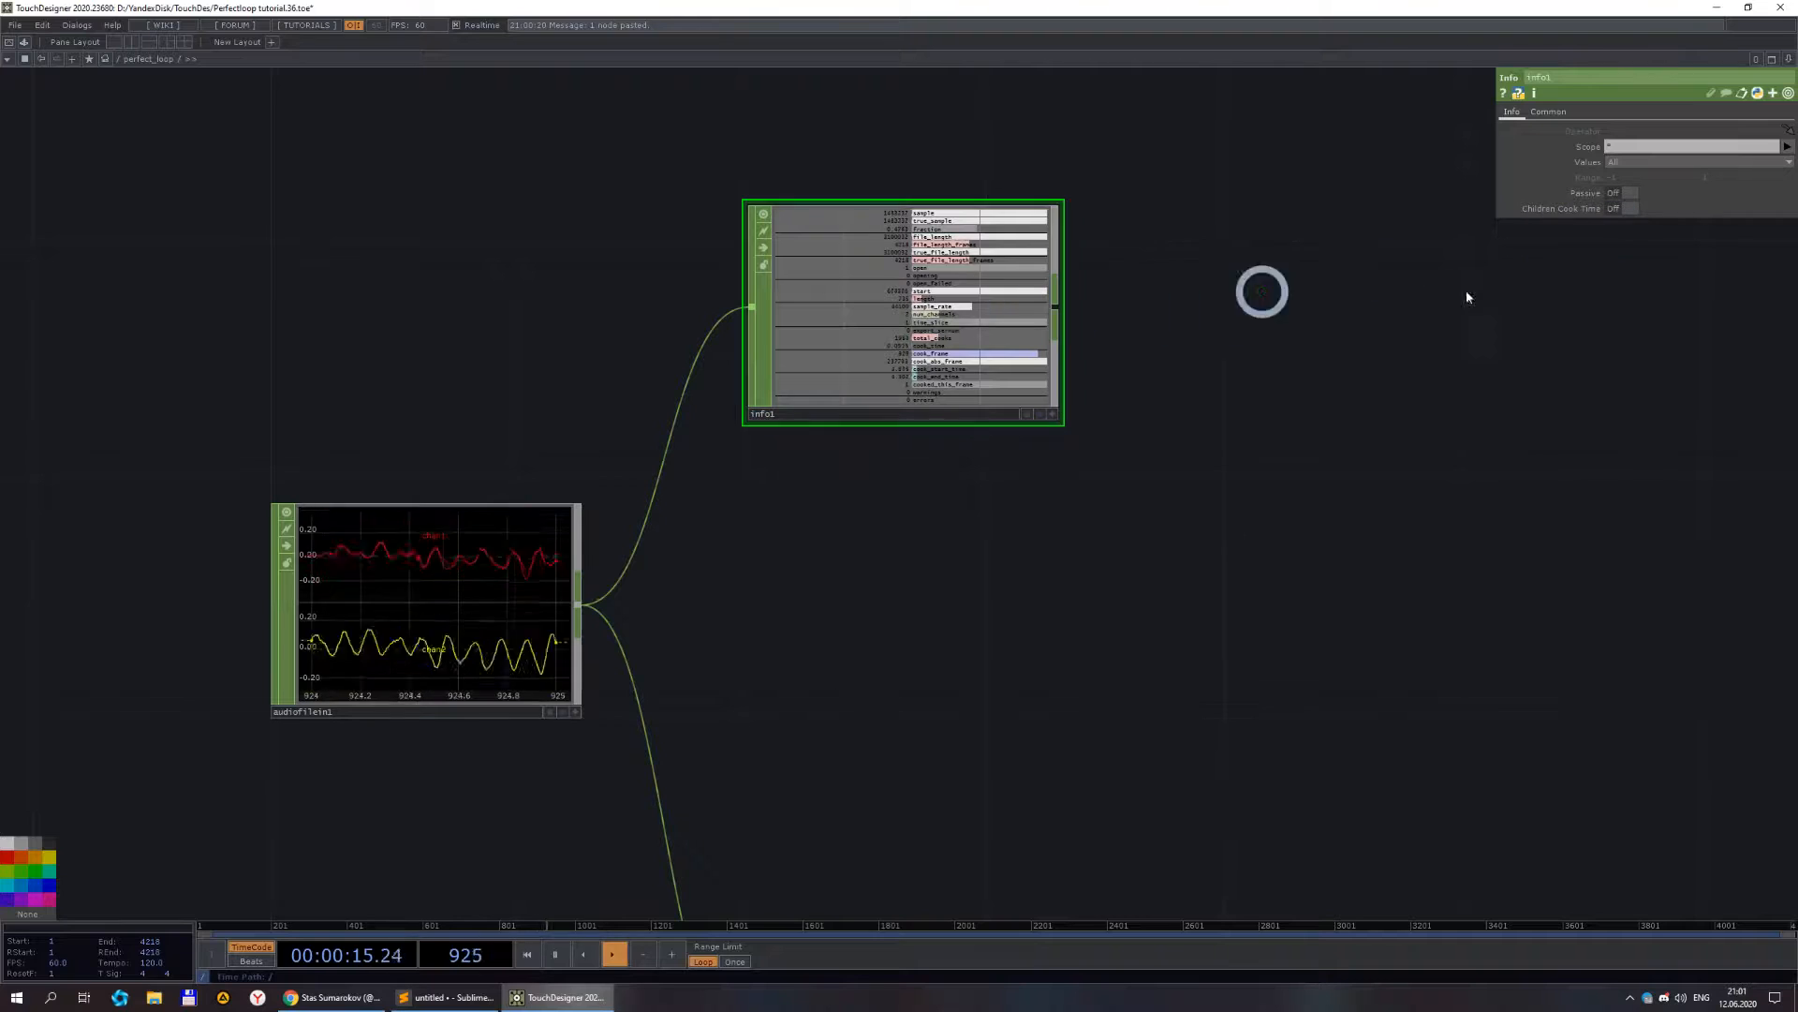
left_click(1785, 147)
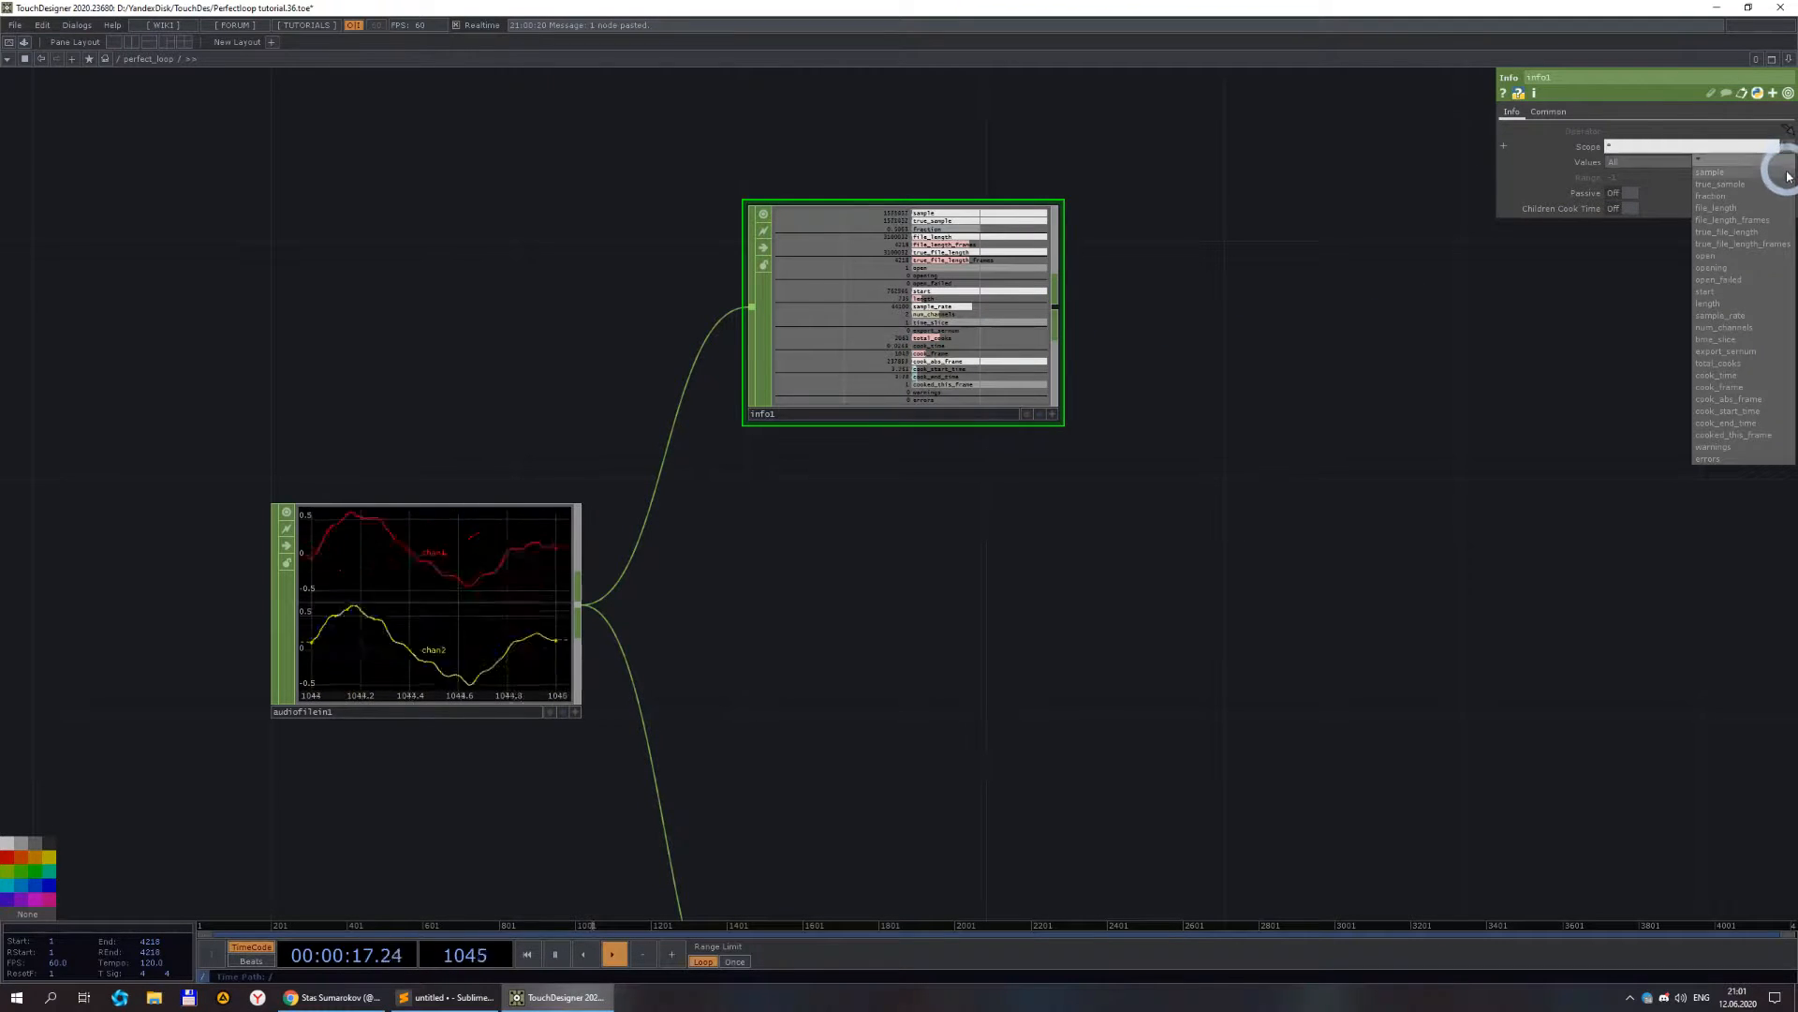
left_click(1759, 244)
scroll(1287, 410, "down", 4)
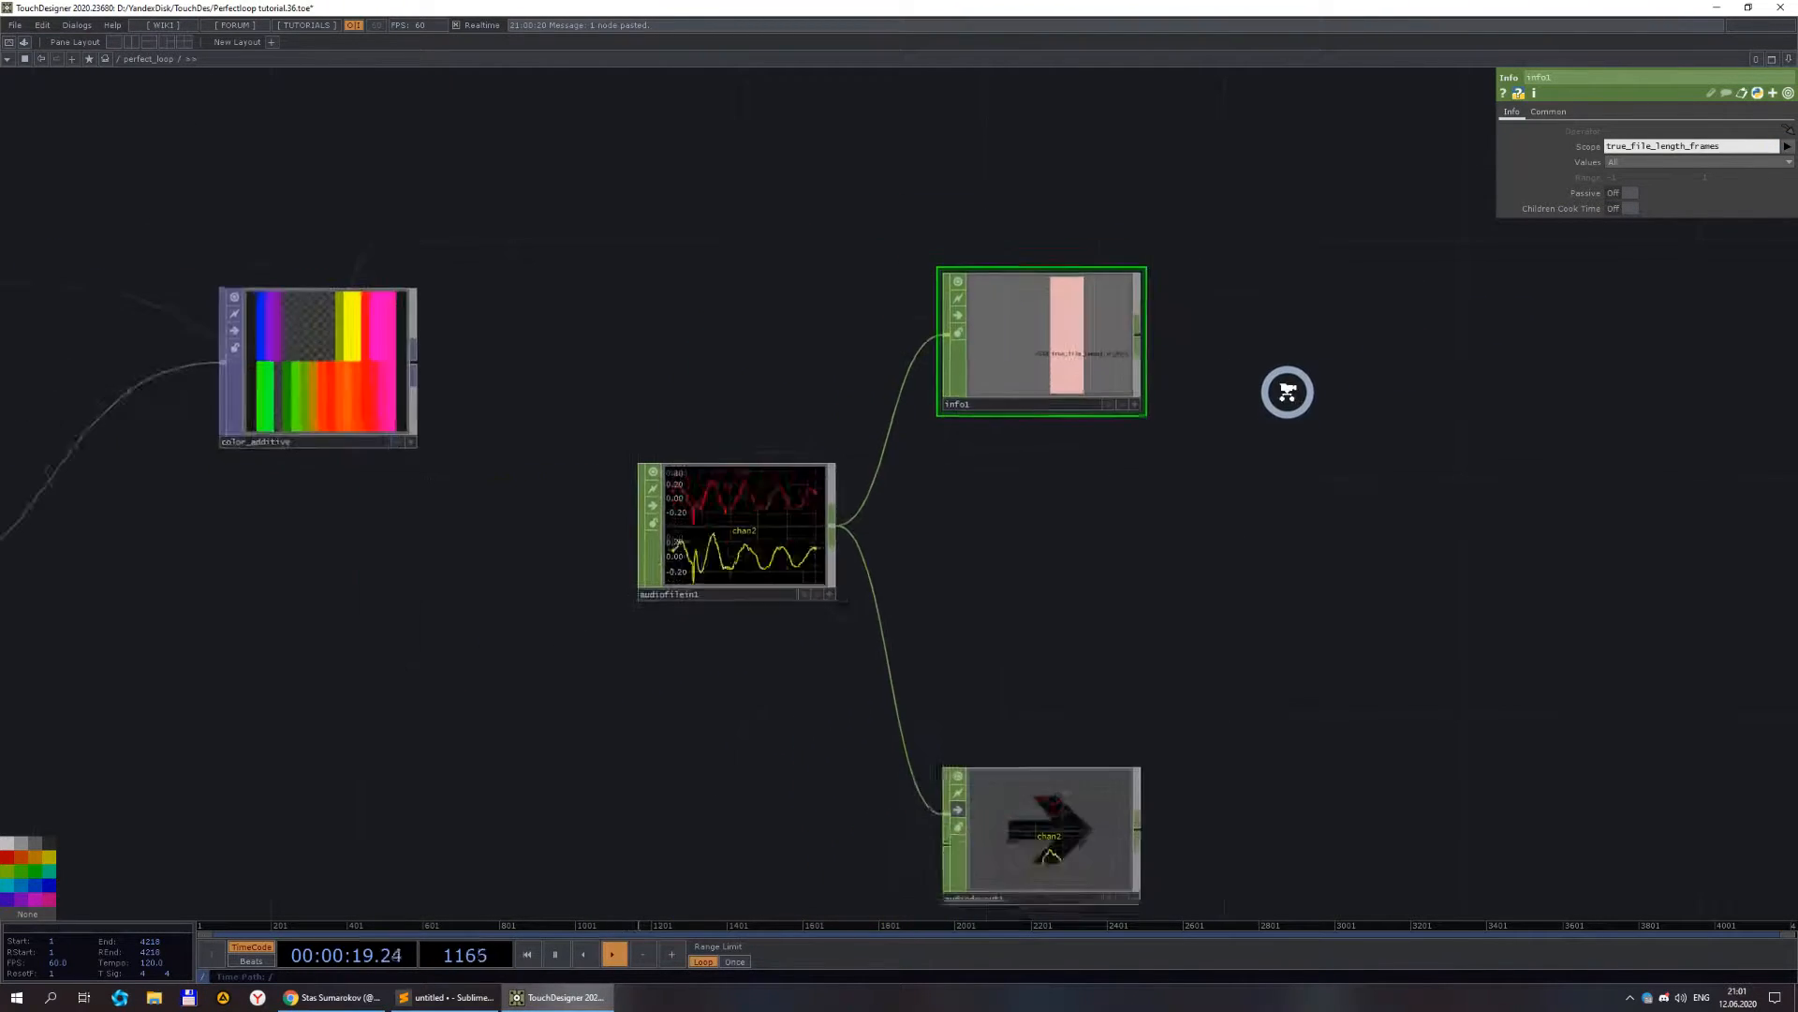
left_click_drag(1123, 475, 1086, 497)
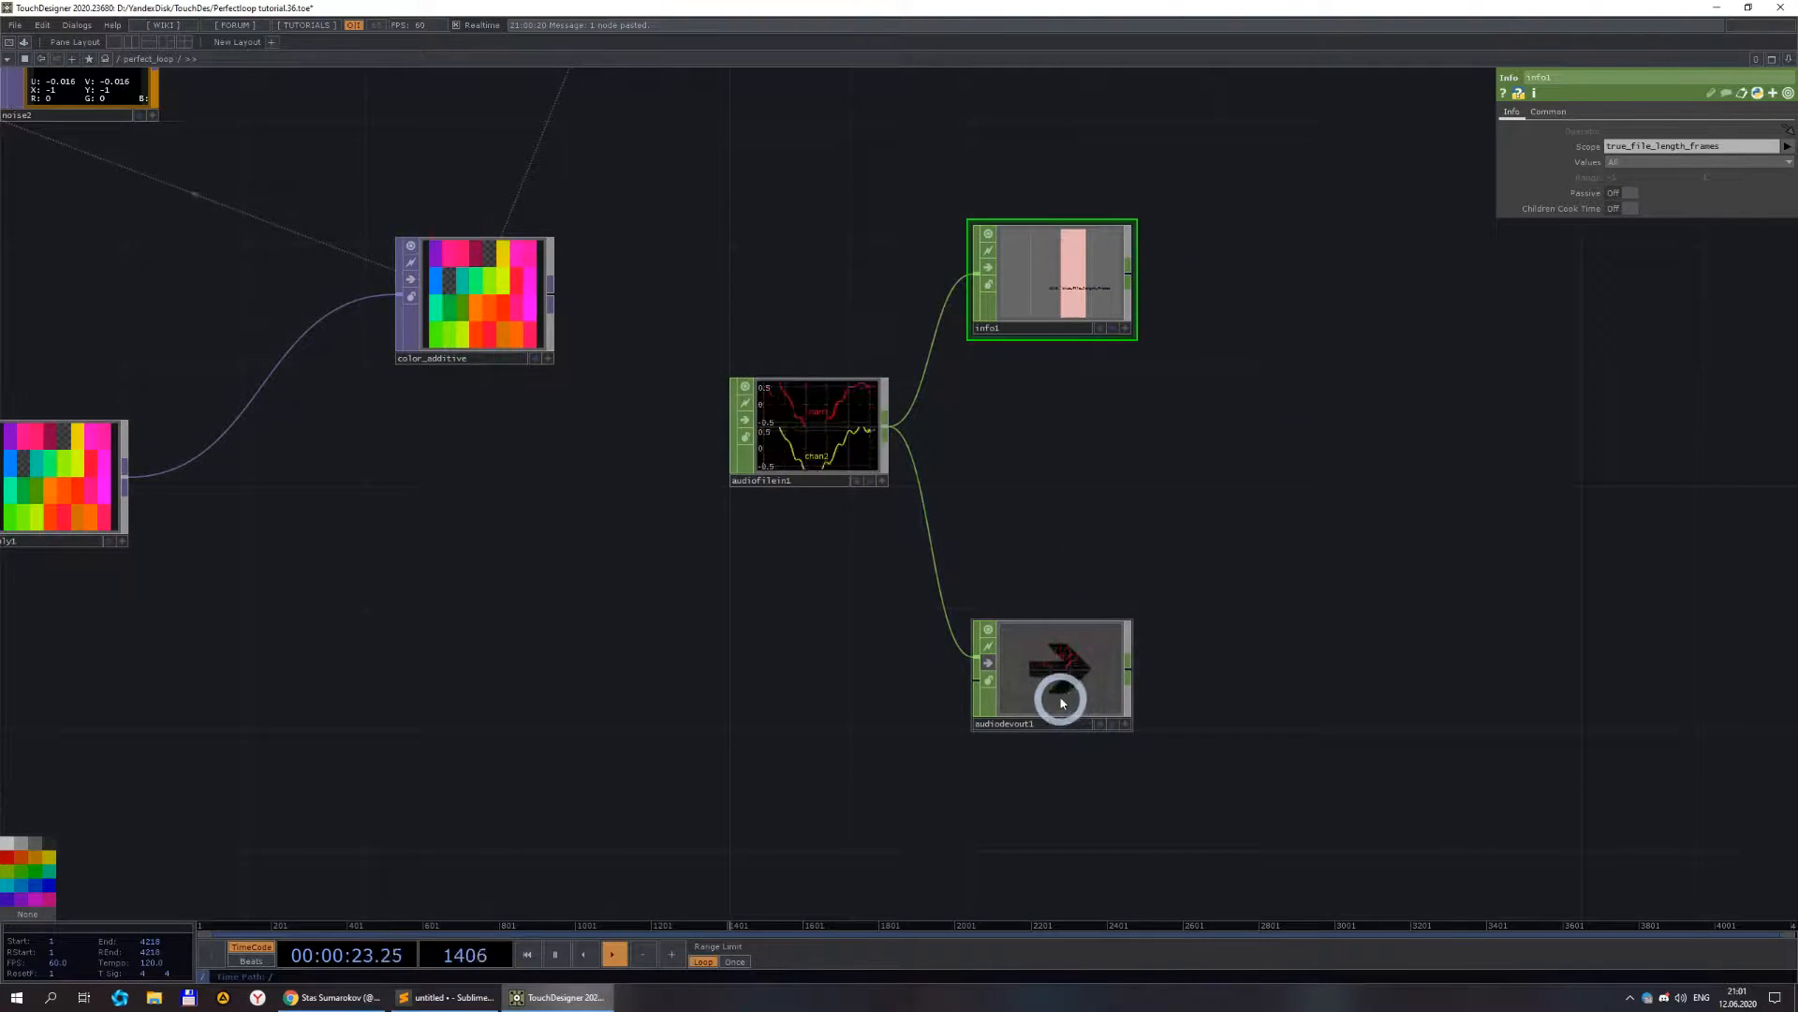
- Examine info1's true_file_length_frames value and compare it with the timeline's frame range
scroll(1076, 404, "up", 5)
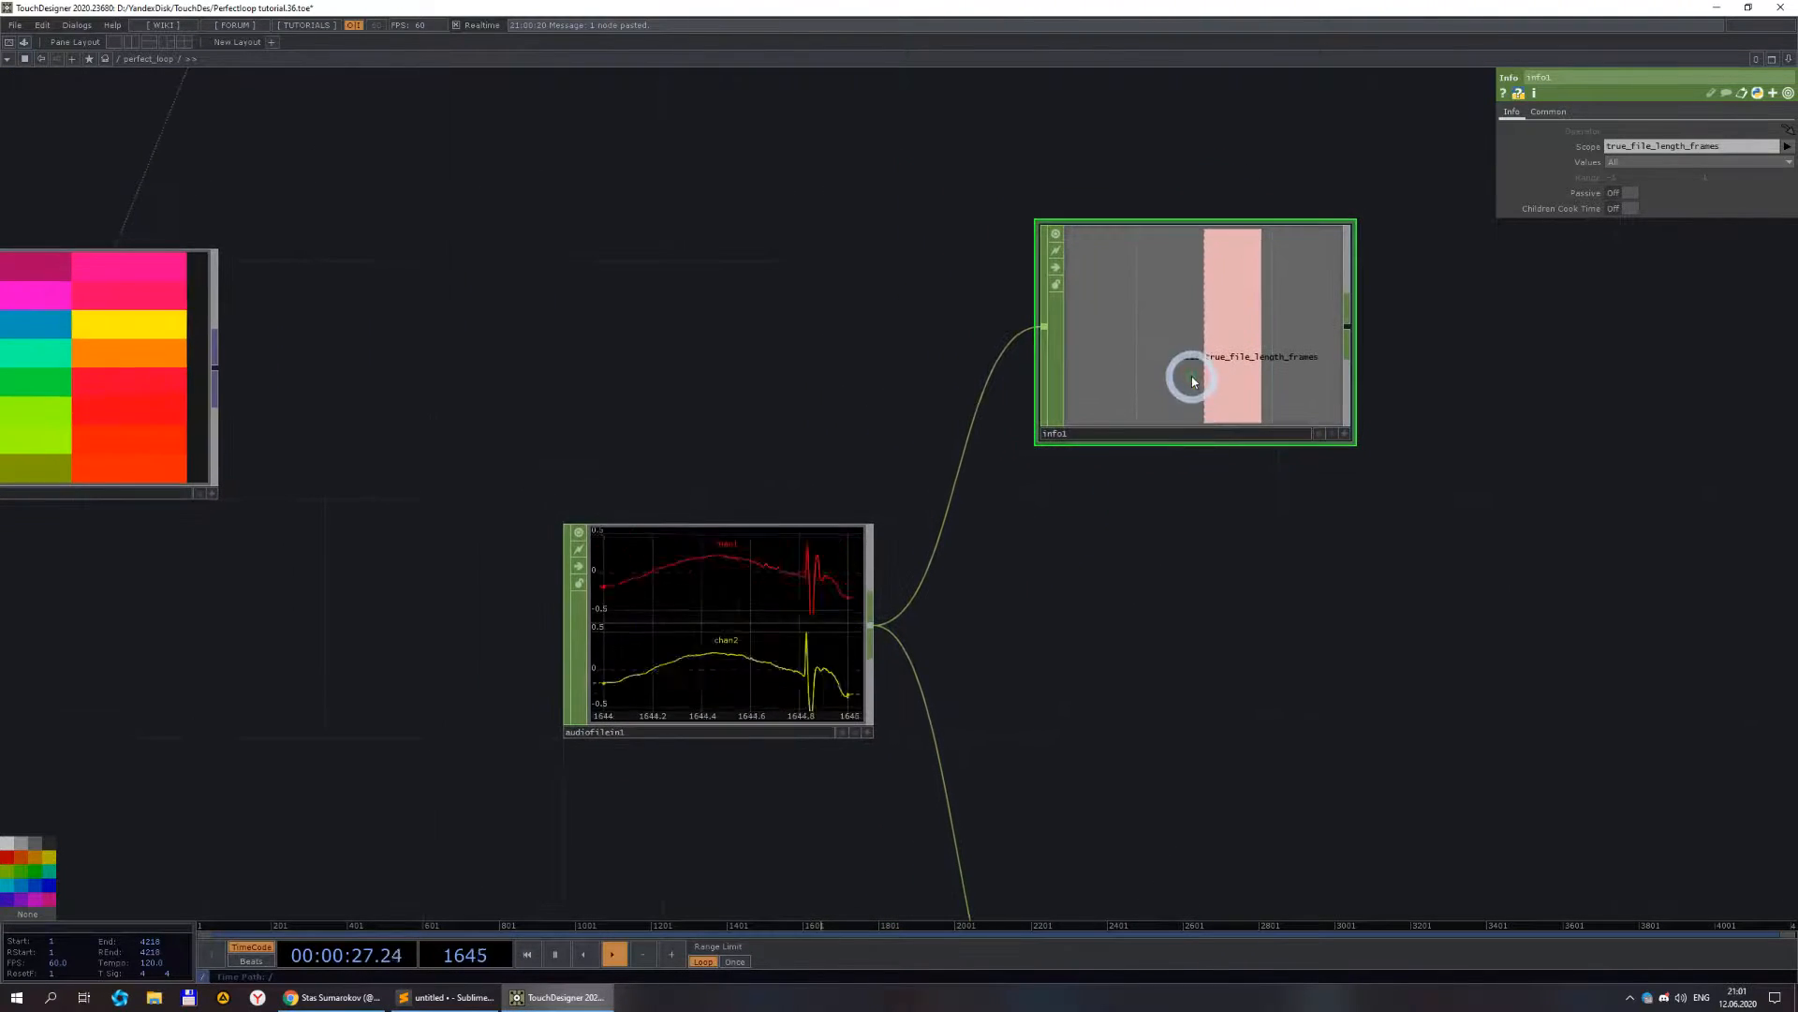
scroll(1187, 375, "up", 4)
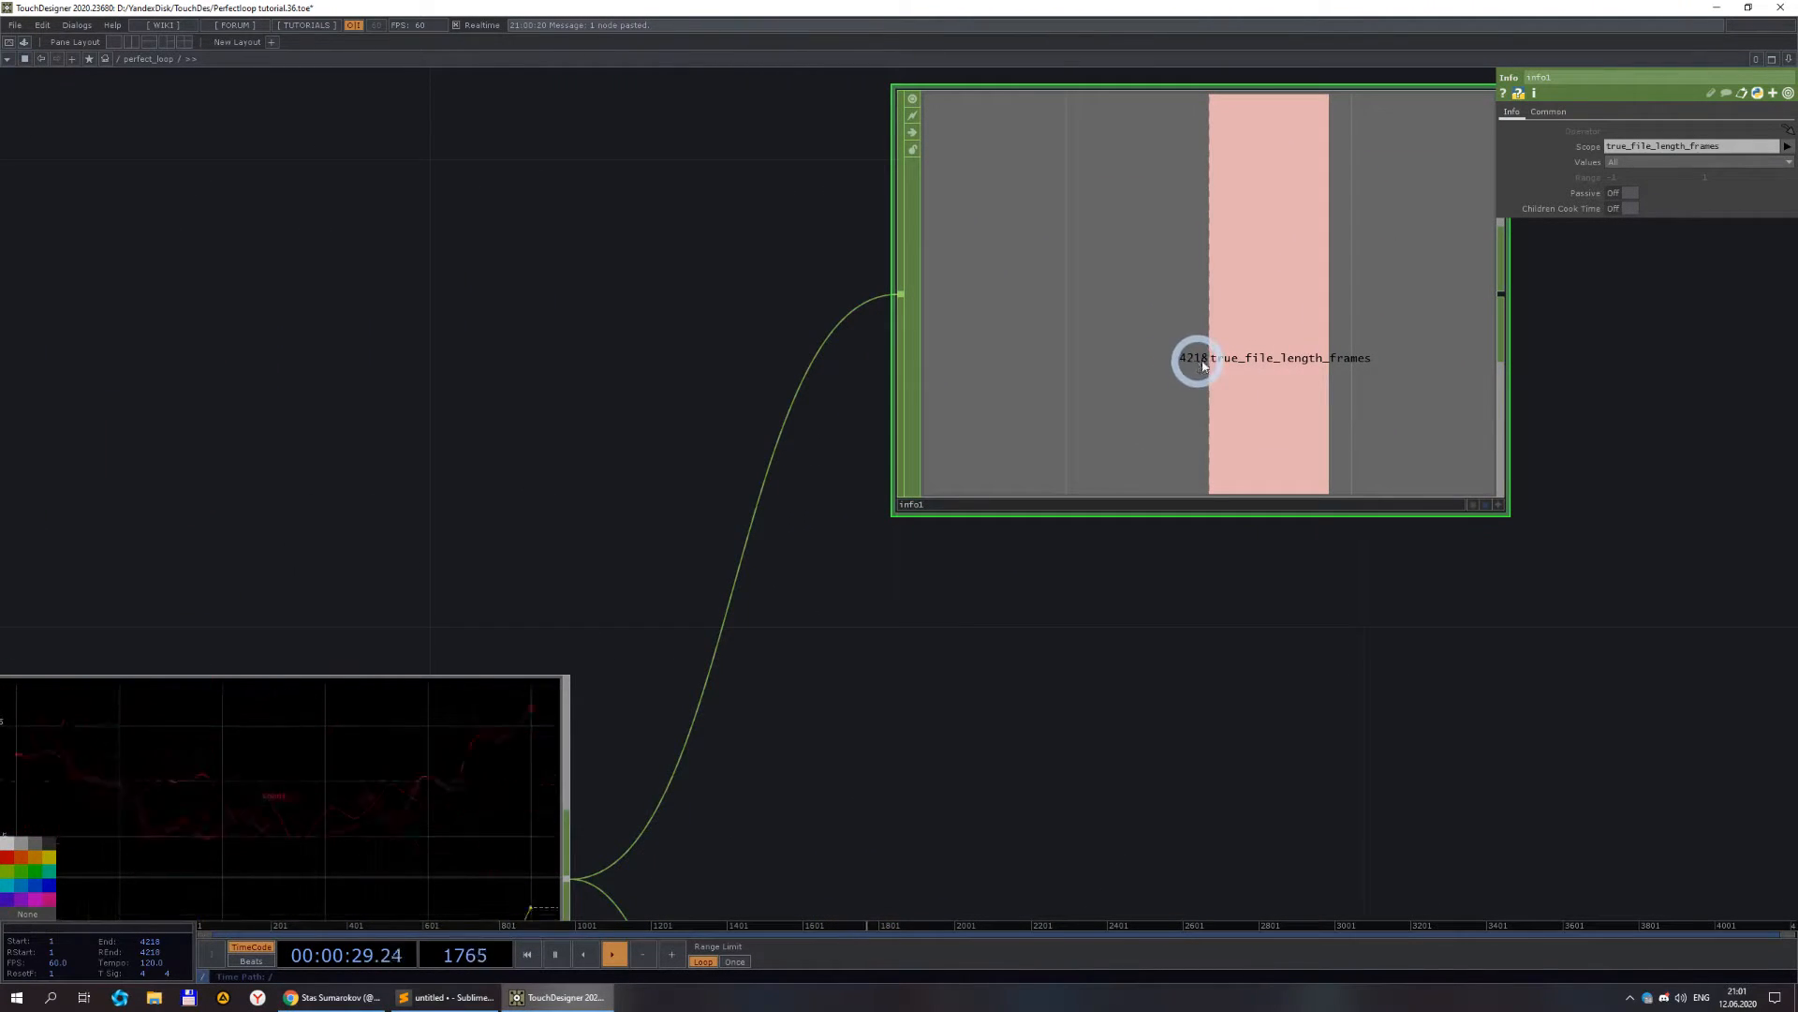
scroll(1229, 505, "down", 4)
left_click_drag(1159, 647, 1107, 513)
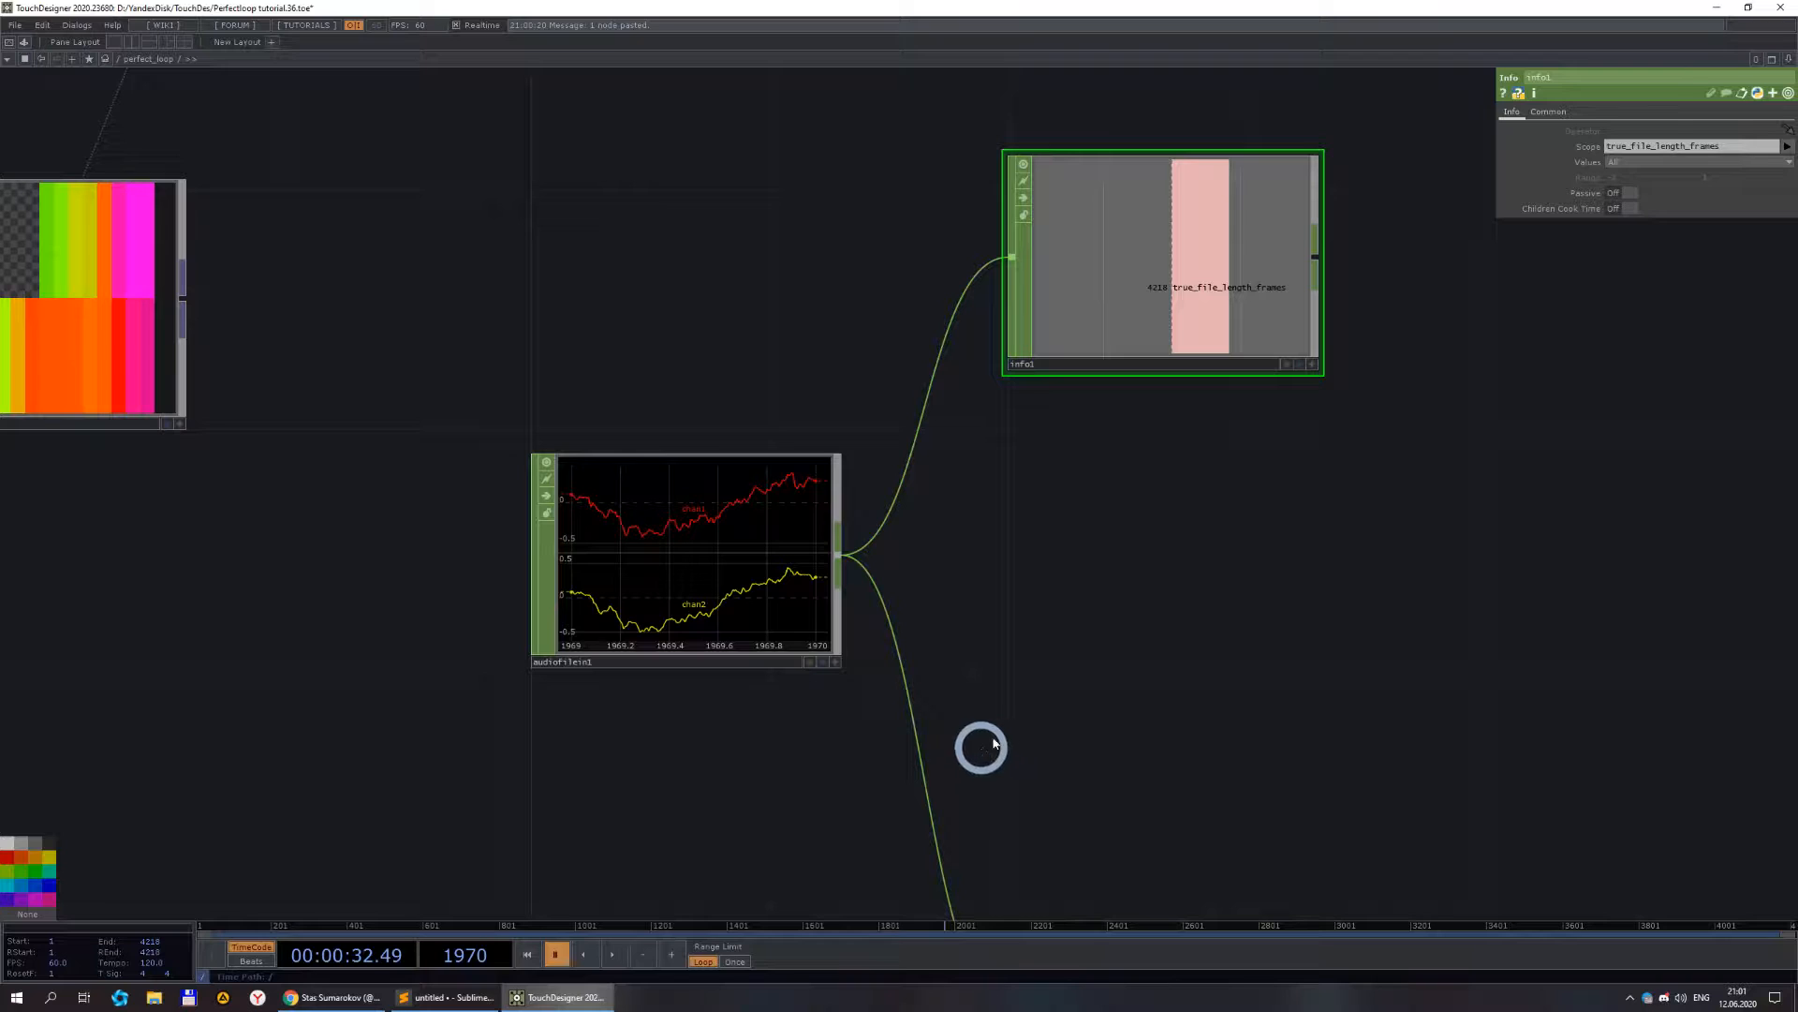
scroll(1110, 559, "down", 4)
scroll(1052, 526, "up", 2)
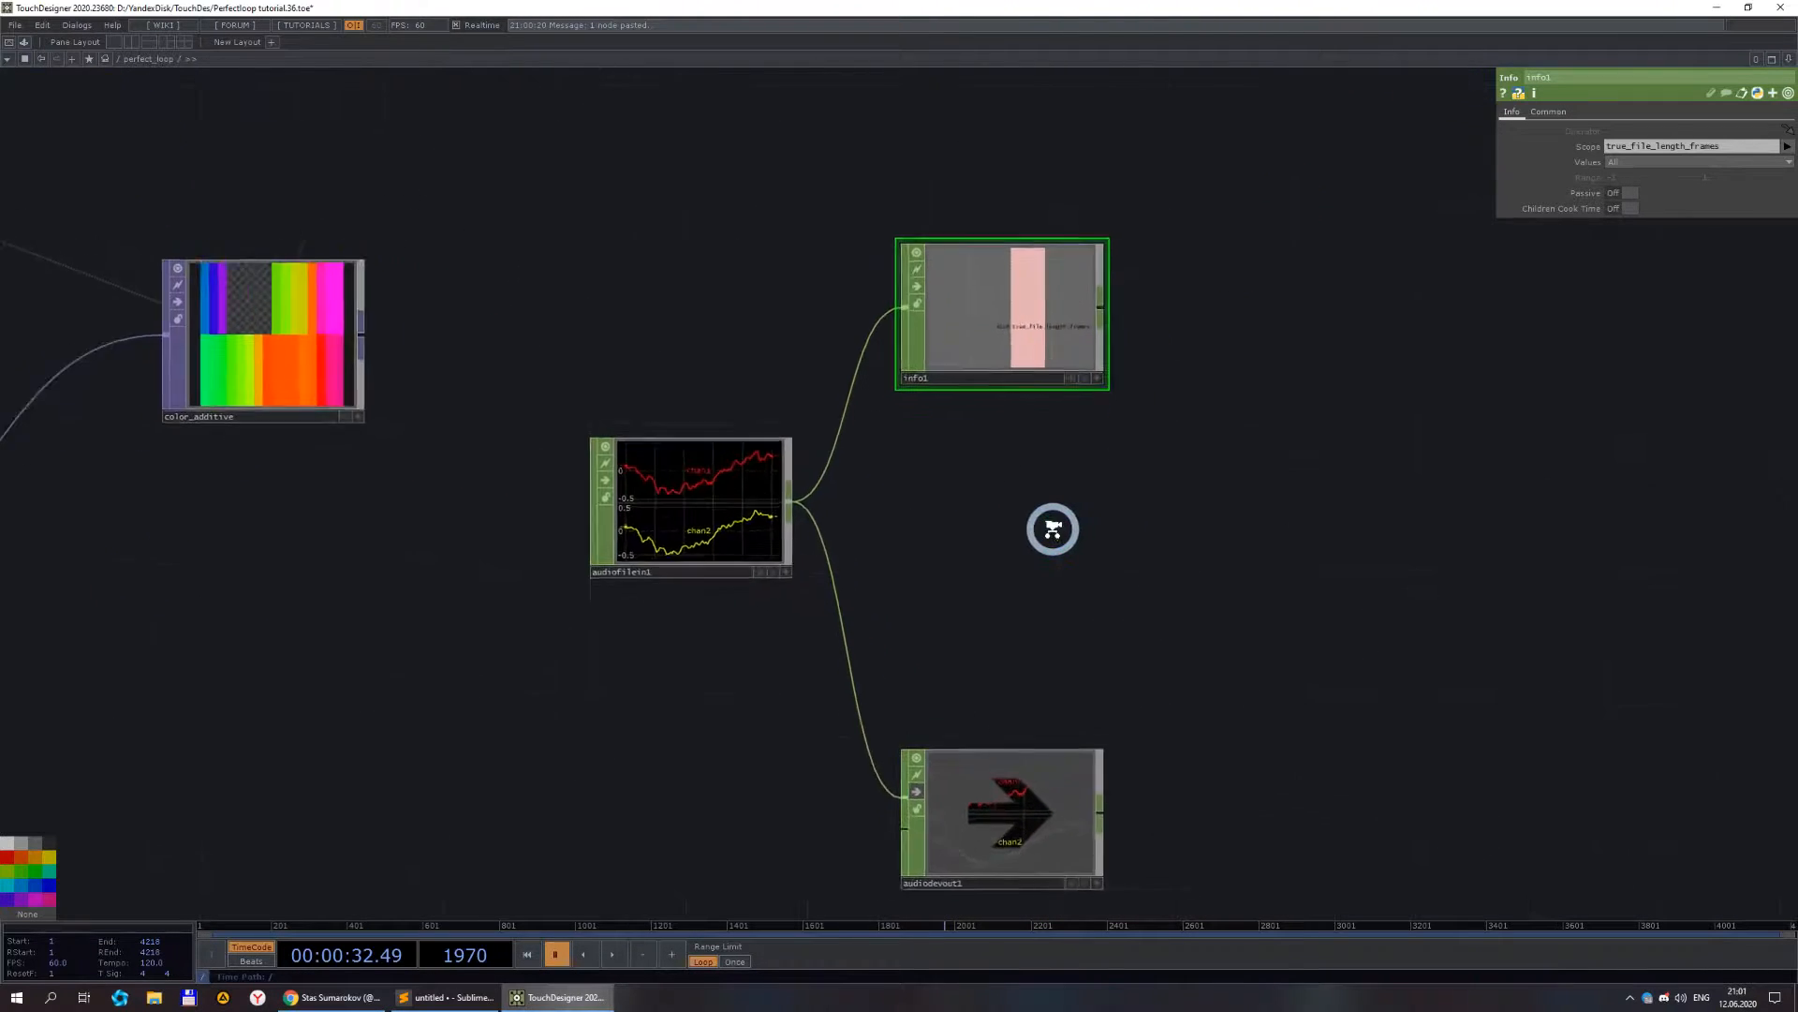
left_click_drag(1005, 527, 1112, 545)
left_click_drag(1298, 600, 1400, 598)
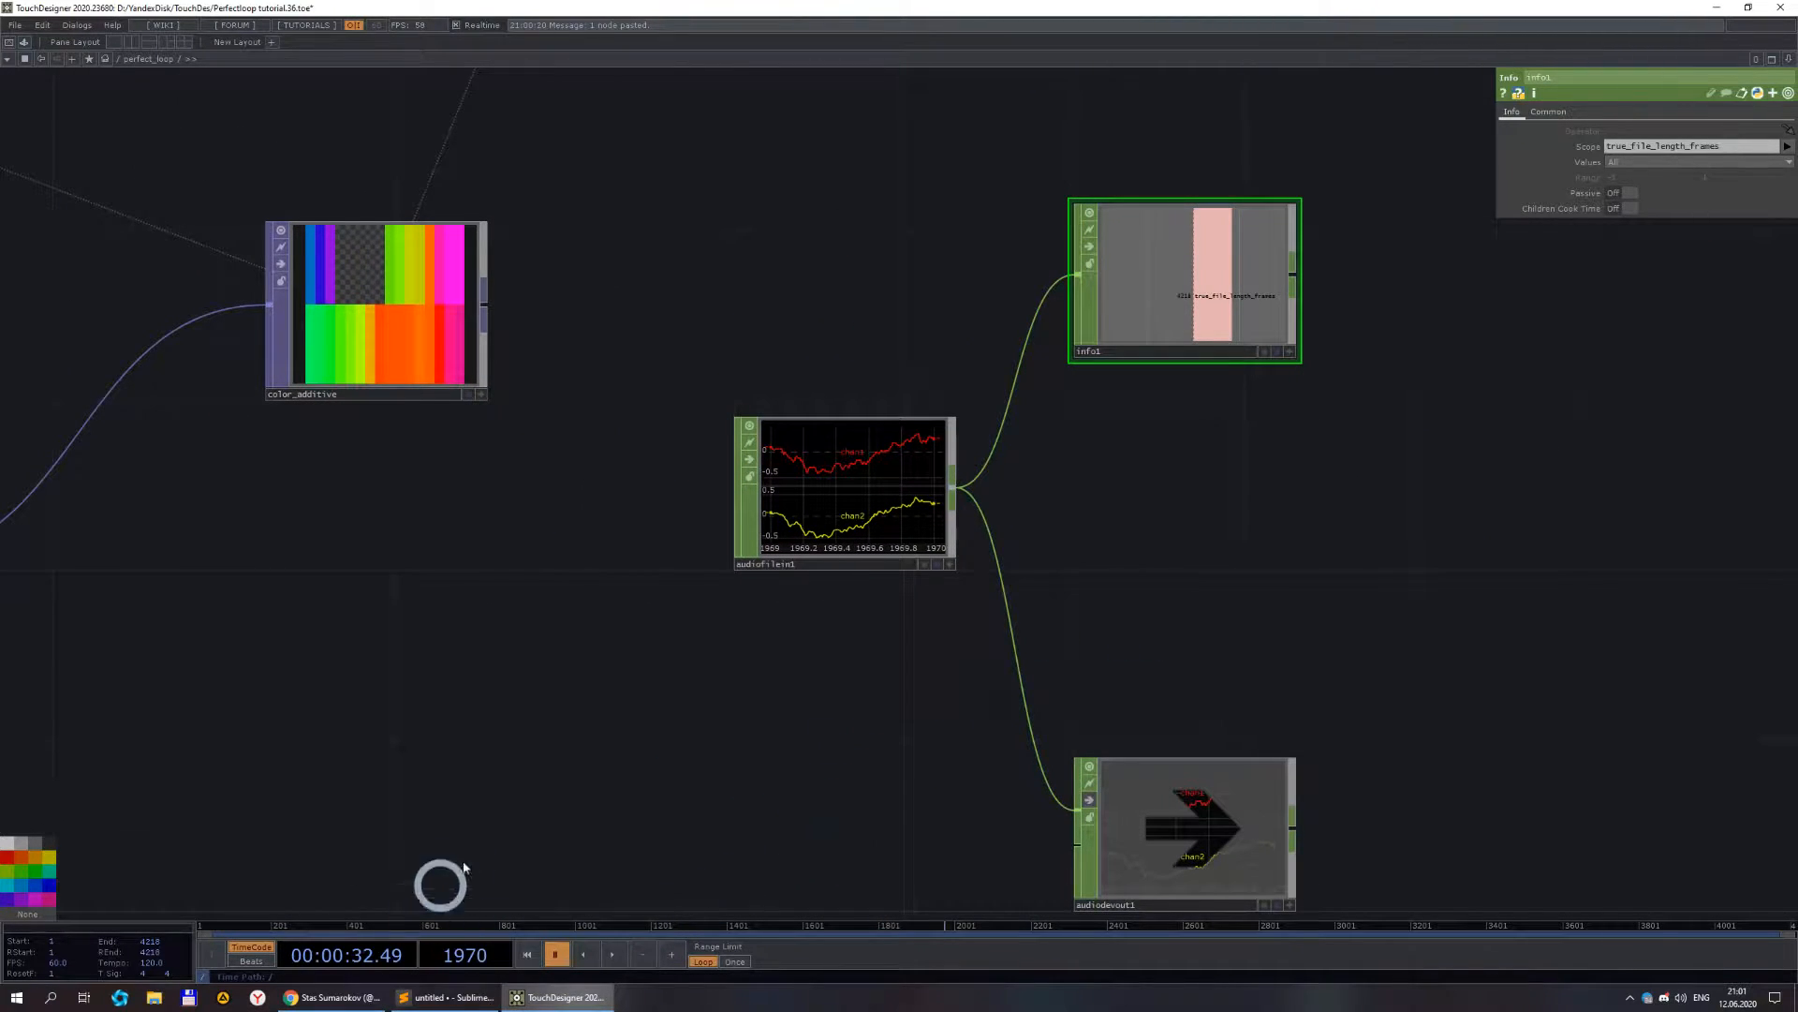
left_click_drag(1147, 521, 1094, 587)
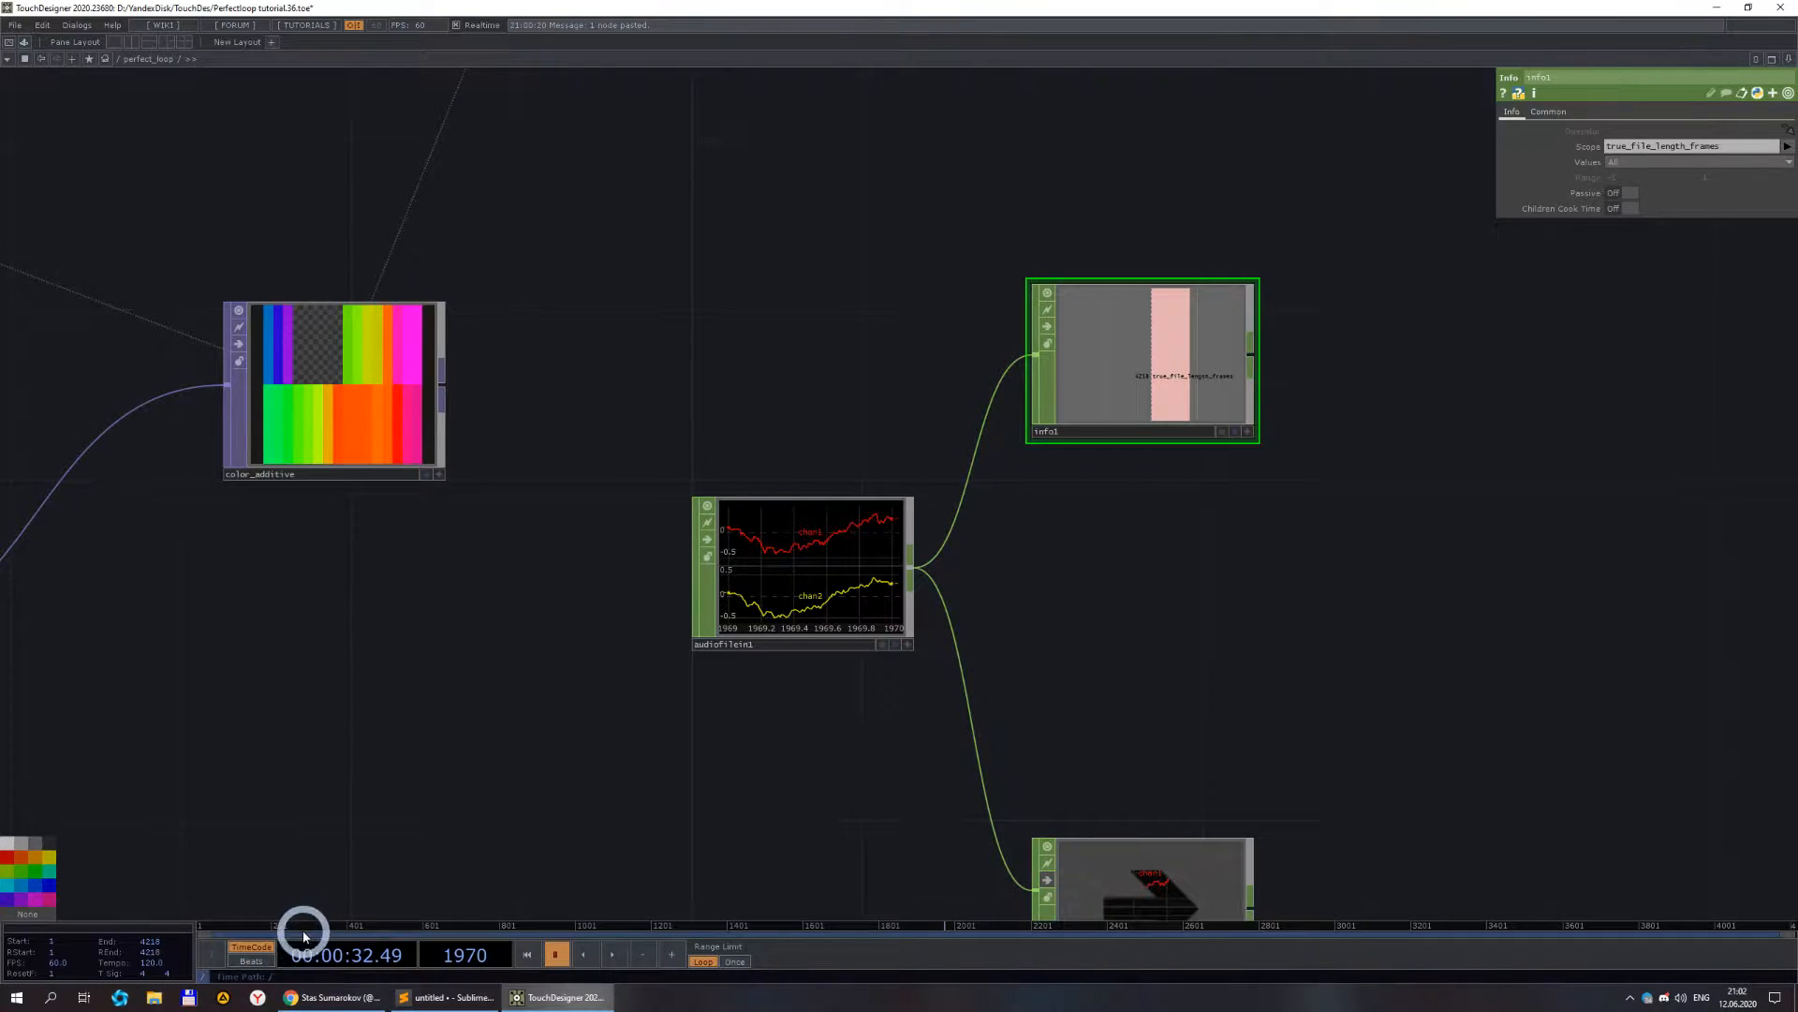
middle_click_drag(407, 791, 472, 652)
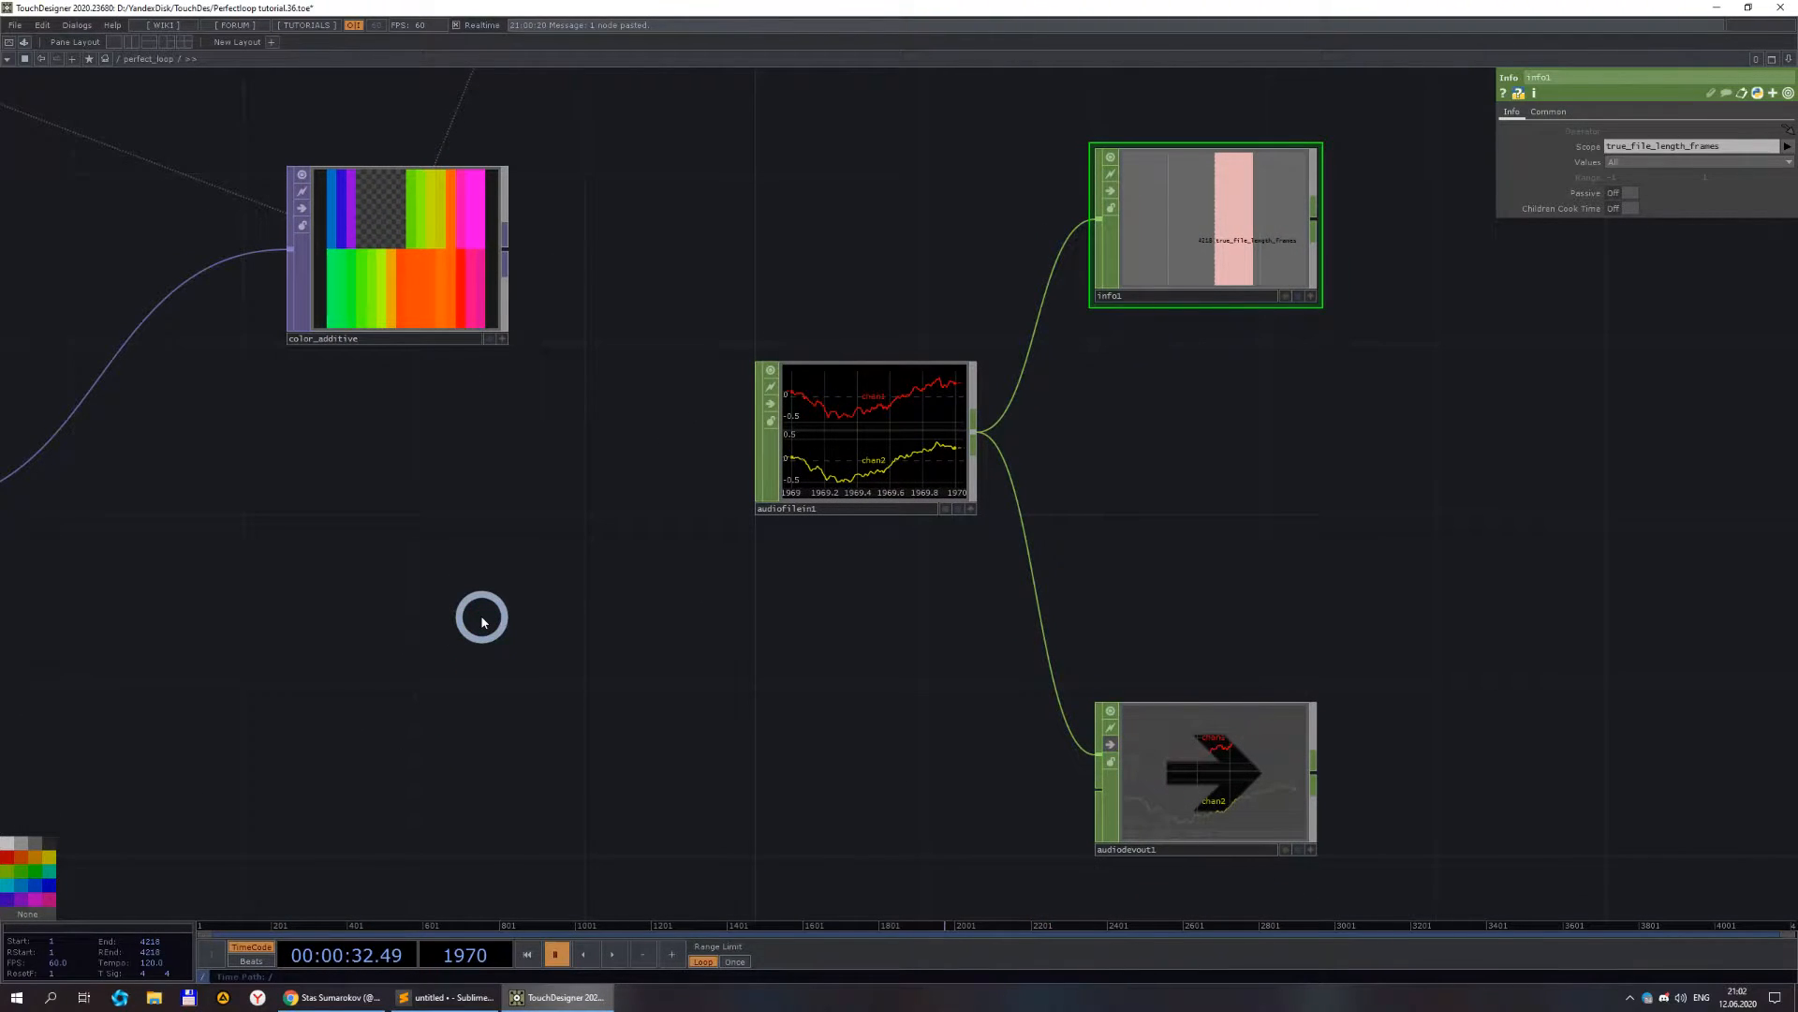
left_click_drag(1213, 469, 1018, 545)
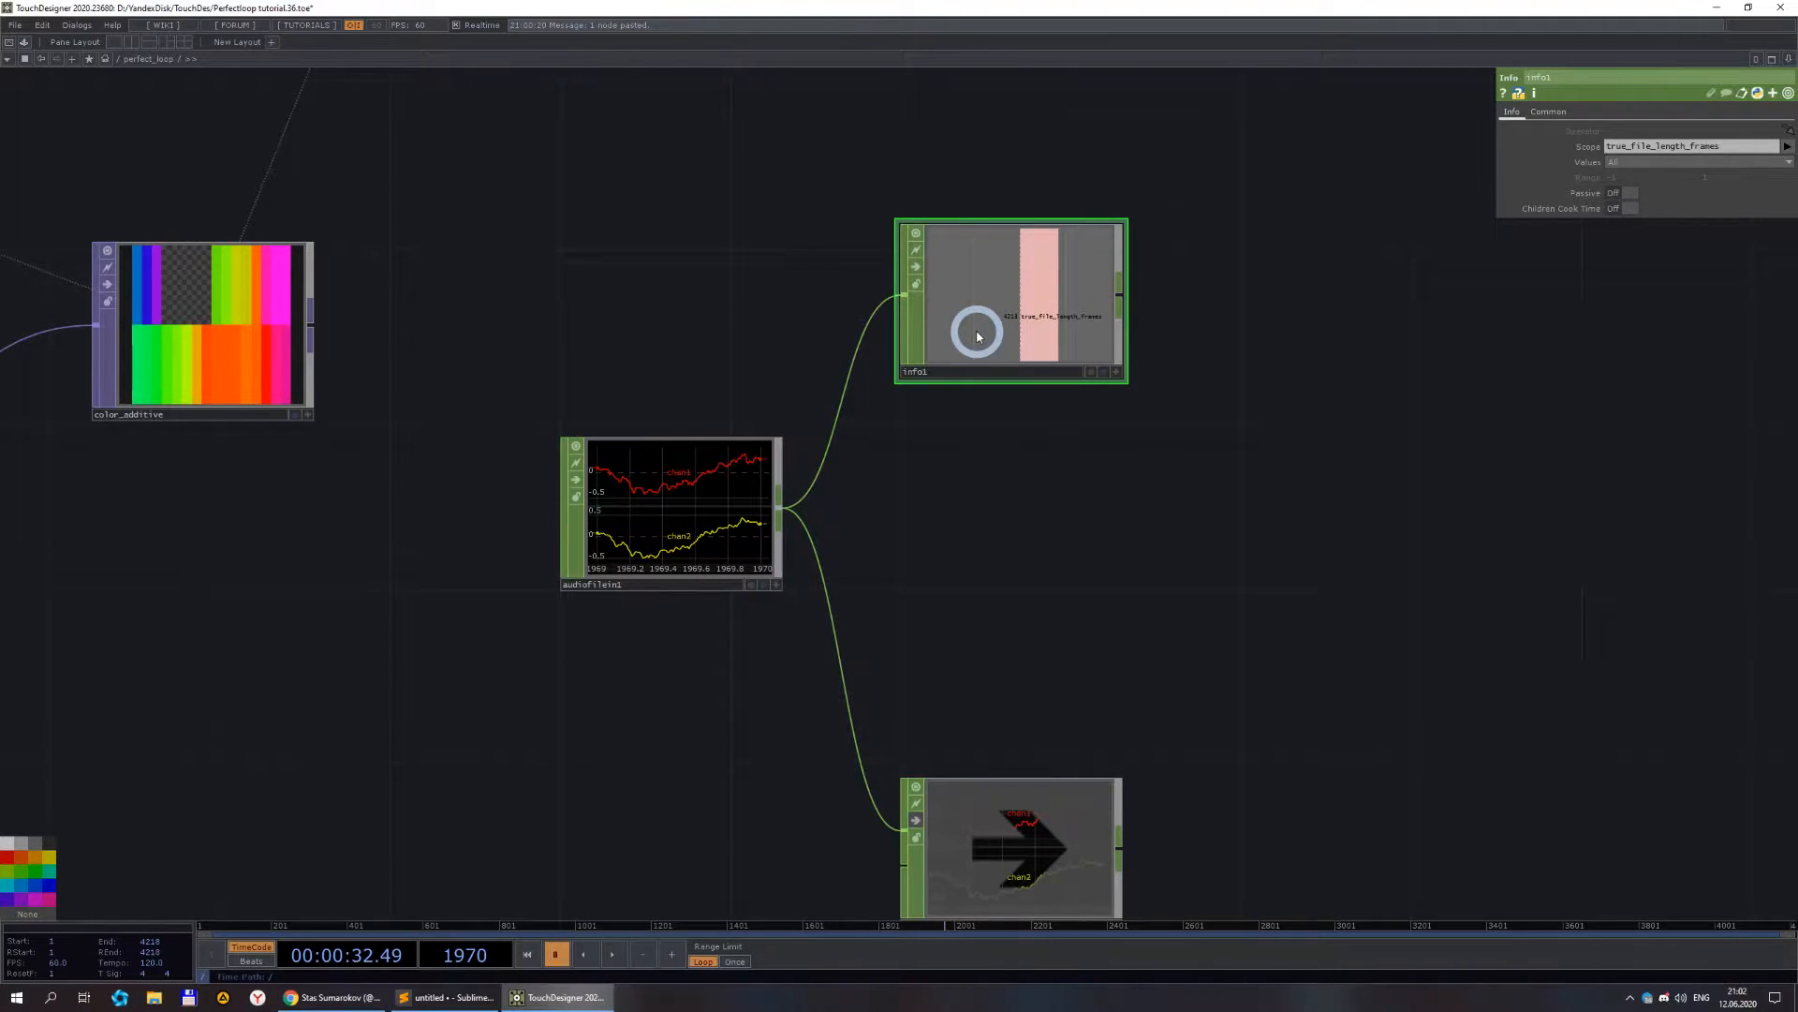
- Move info1 slightly lower in the network and review its file length channel against the timeline
left_click_drag(985, 350, 986, 392)
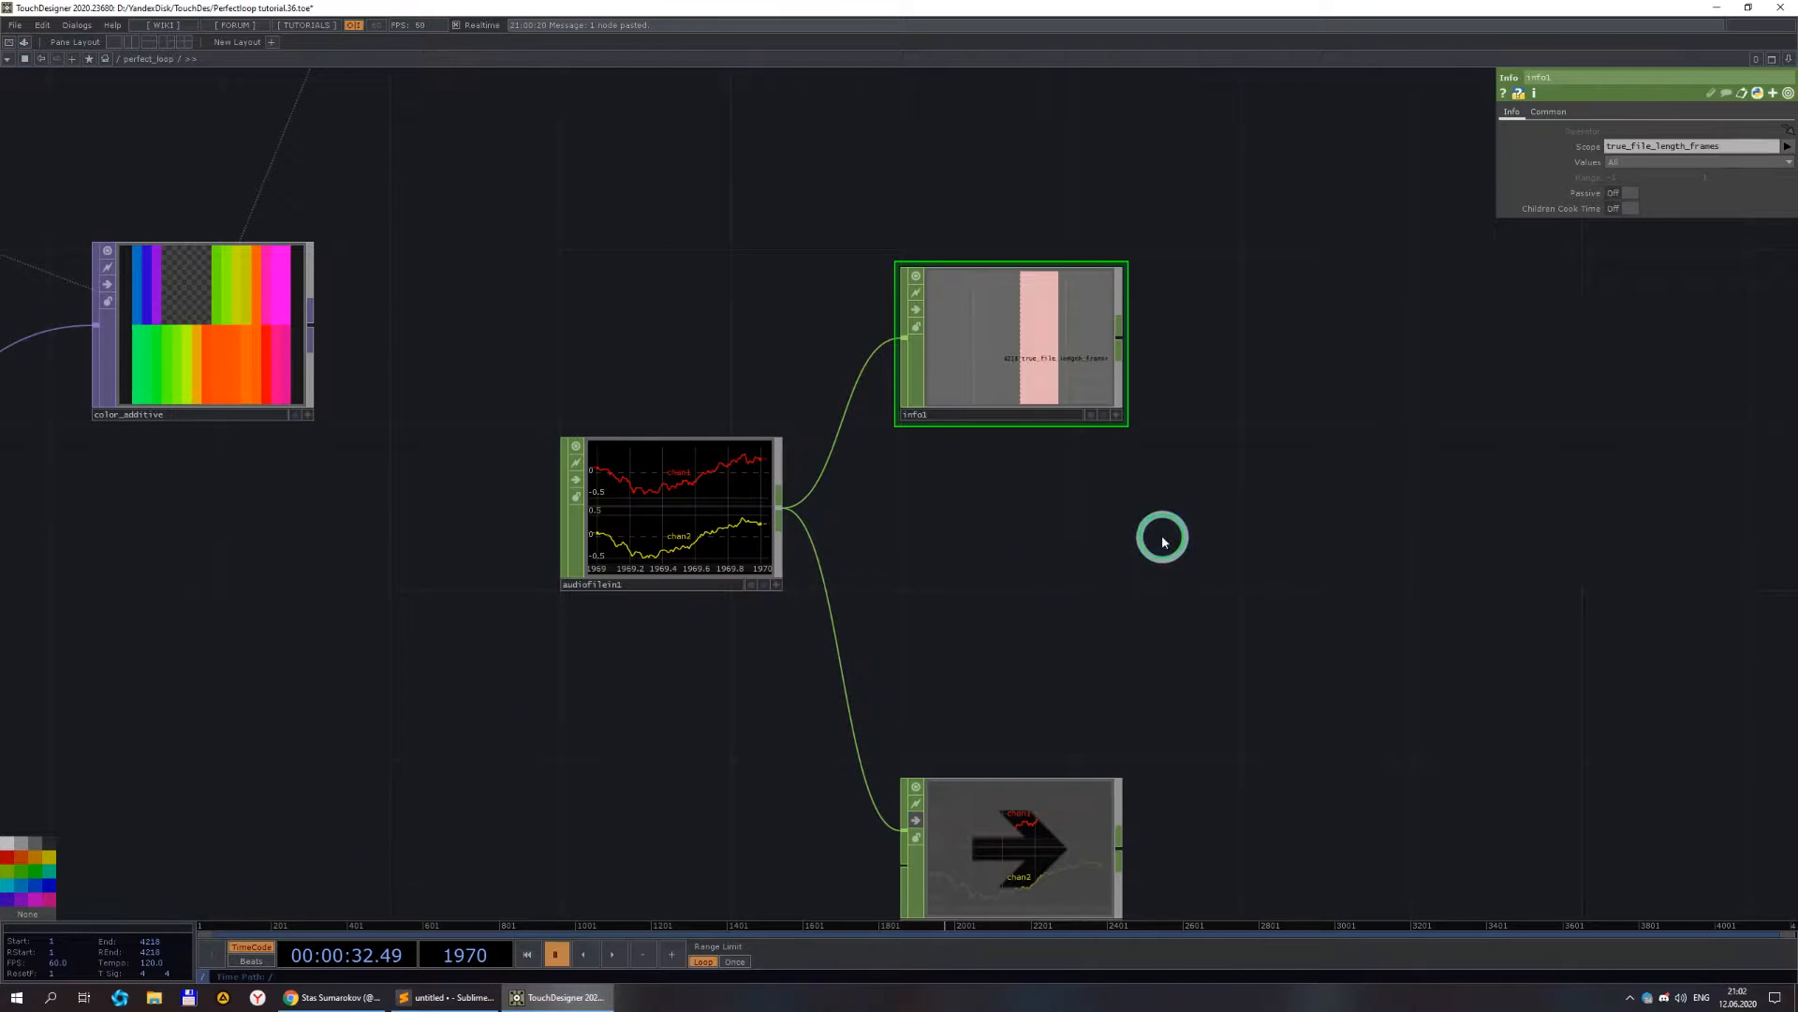
scroll(1162, 538, "up", 7)
scroll(1158, 533, "down", 7)
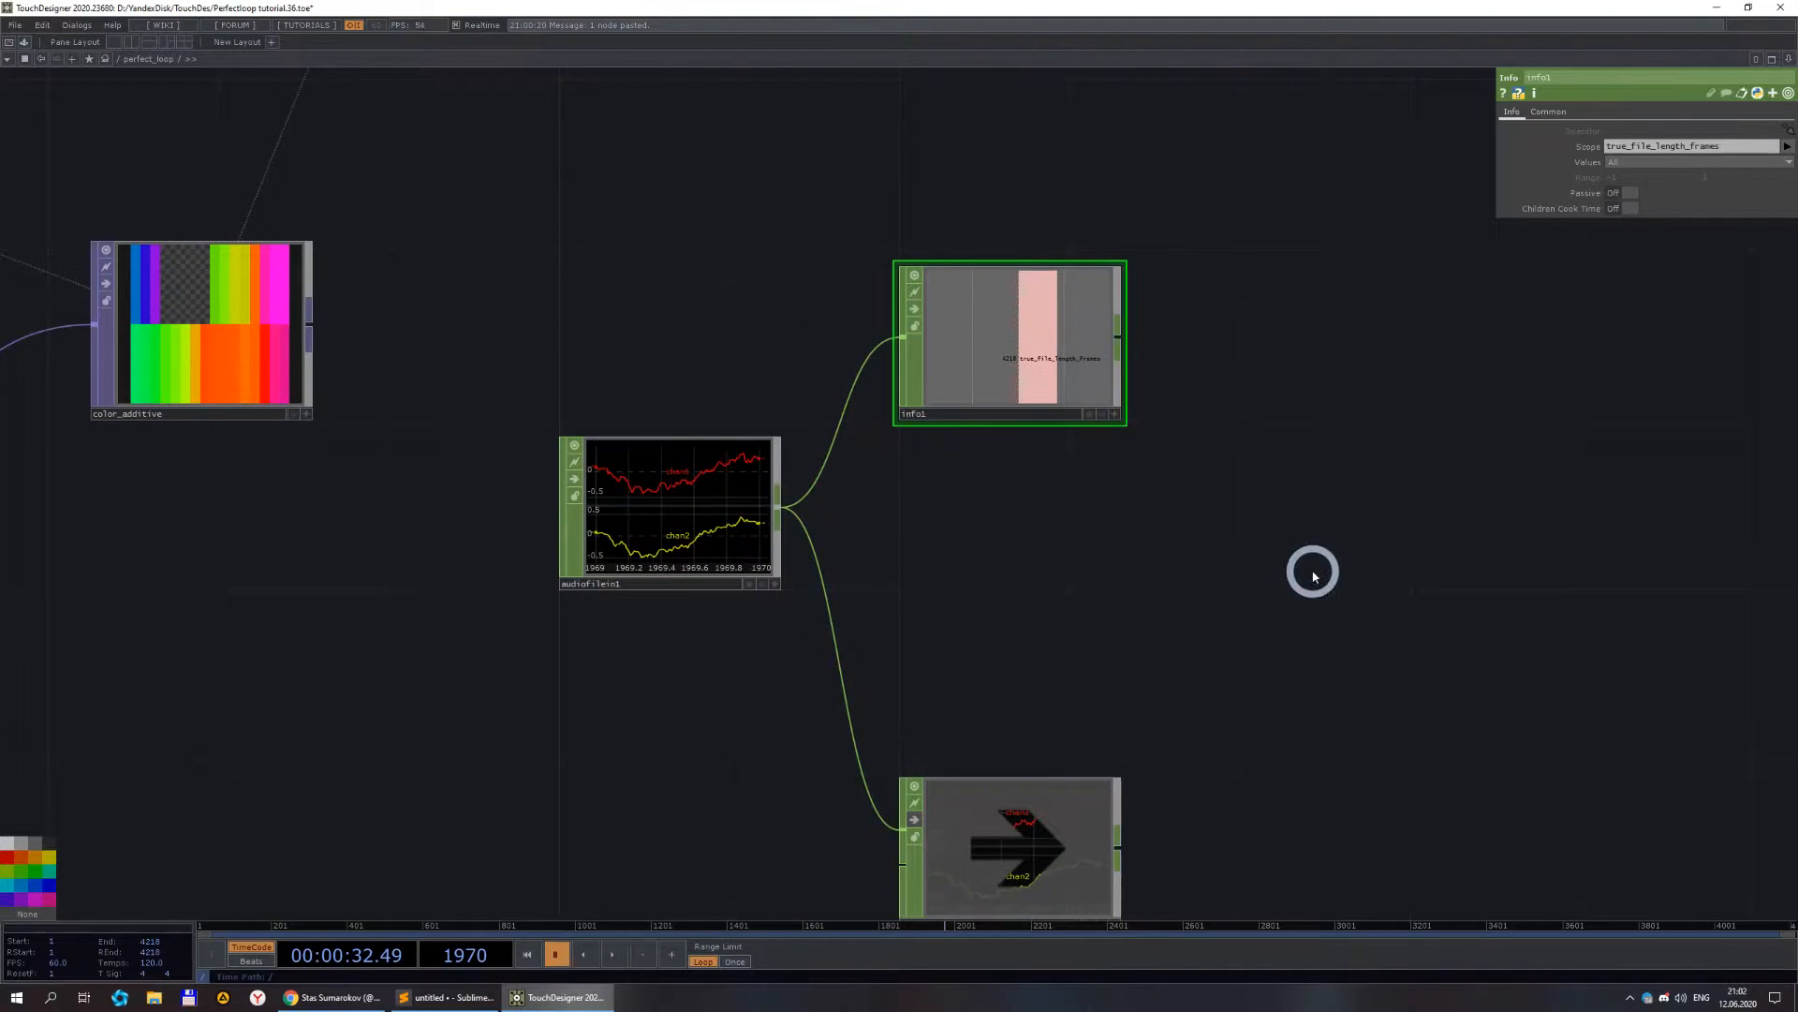
left_click_drag(1314, 576, 1178, 523)
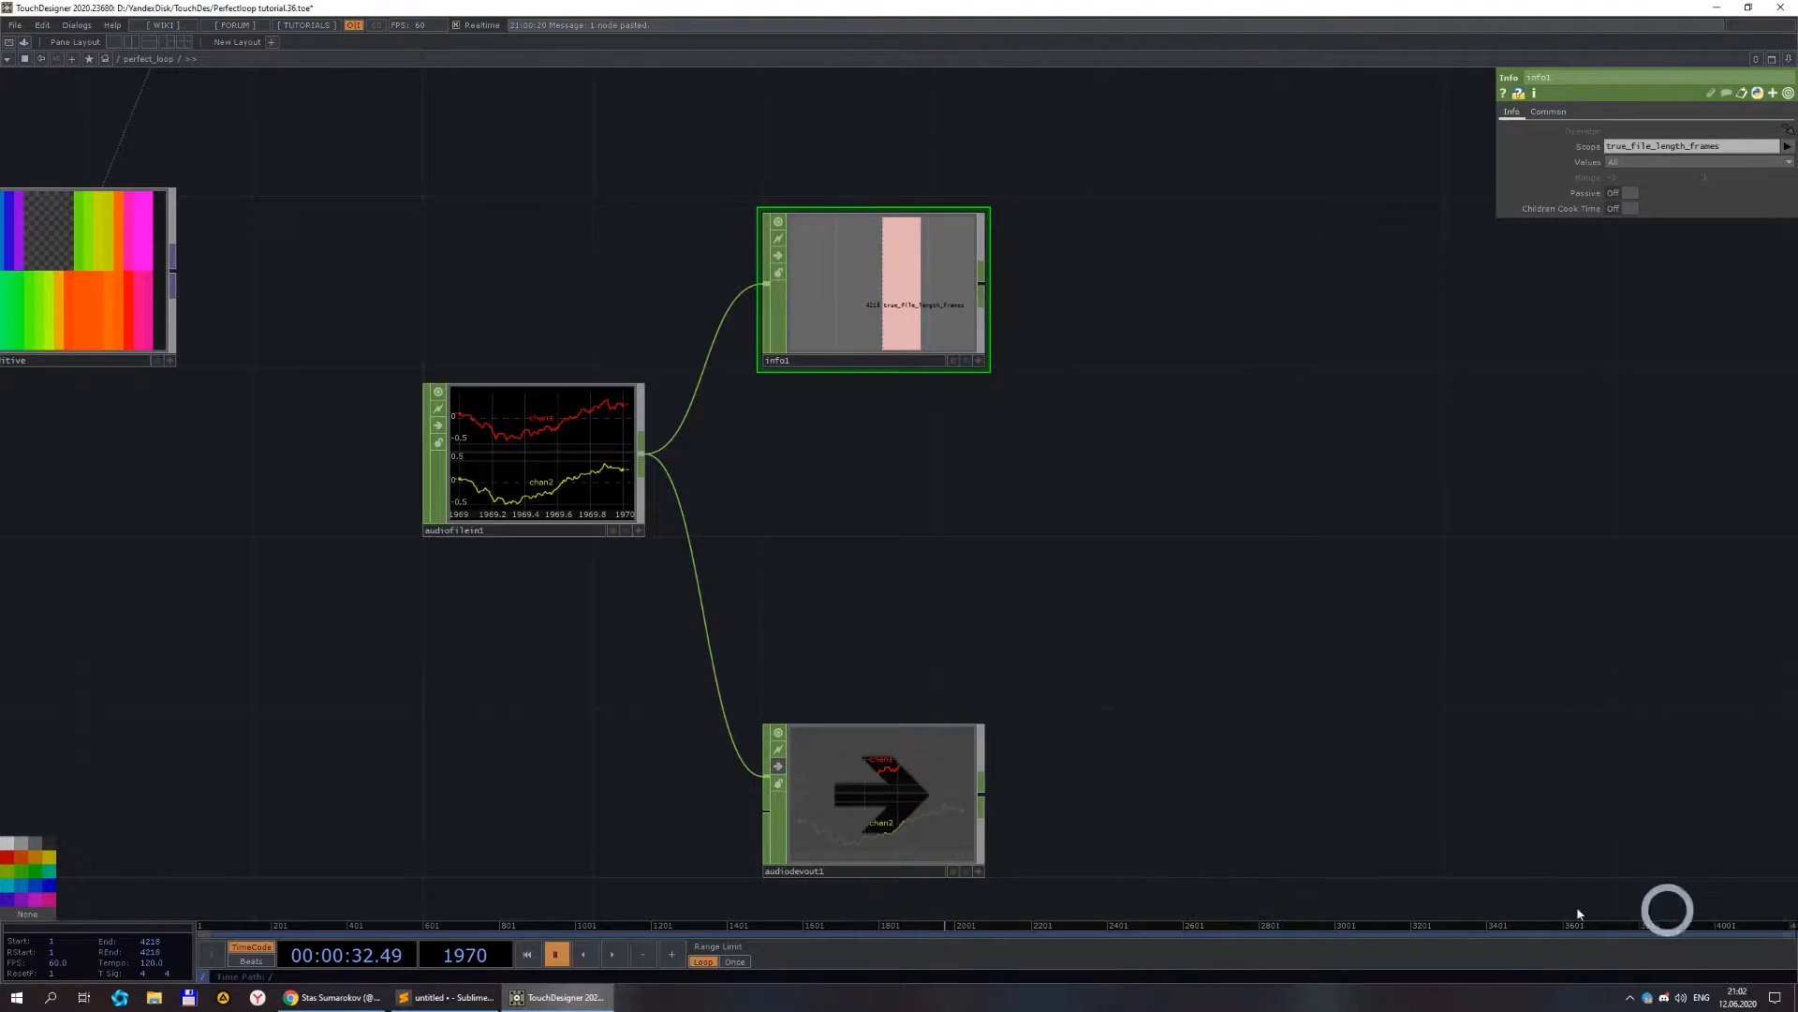
scroll(1015, 690, "down", 3)
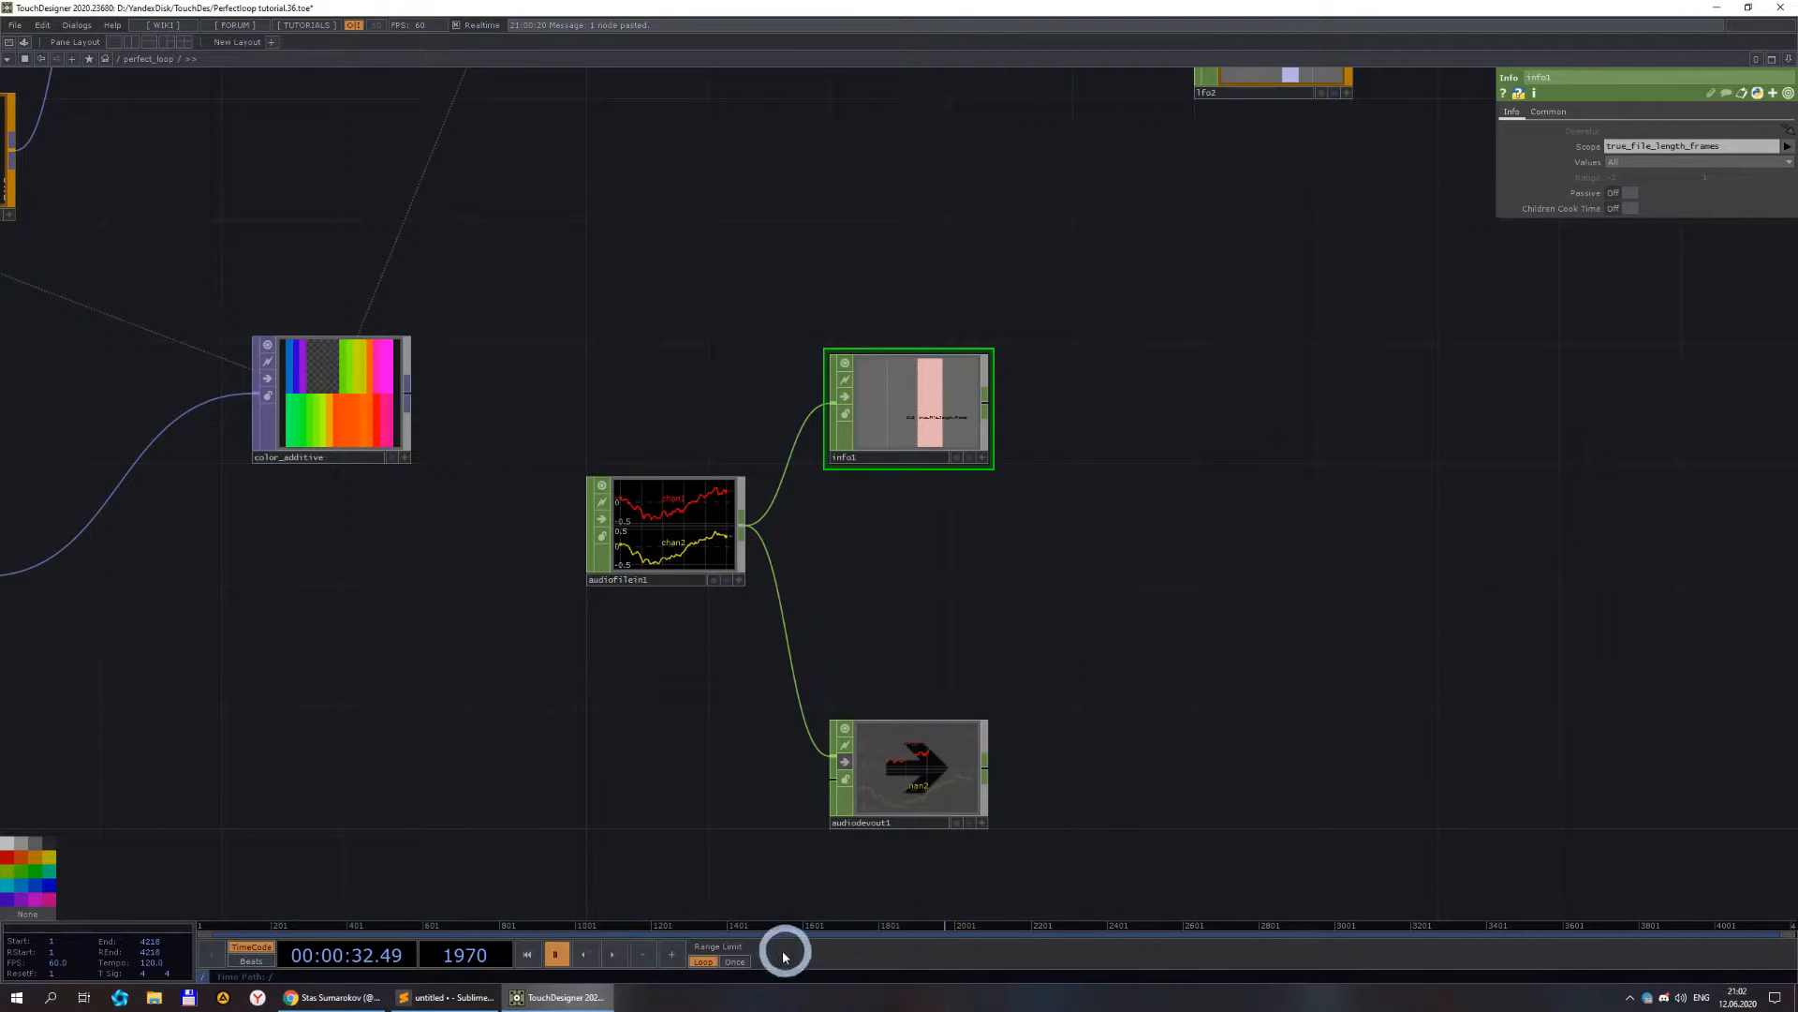
scroll(1044, 442, "up", 2)
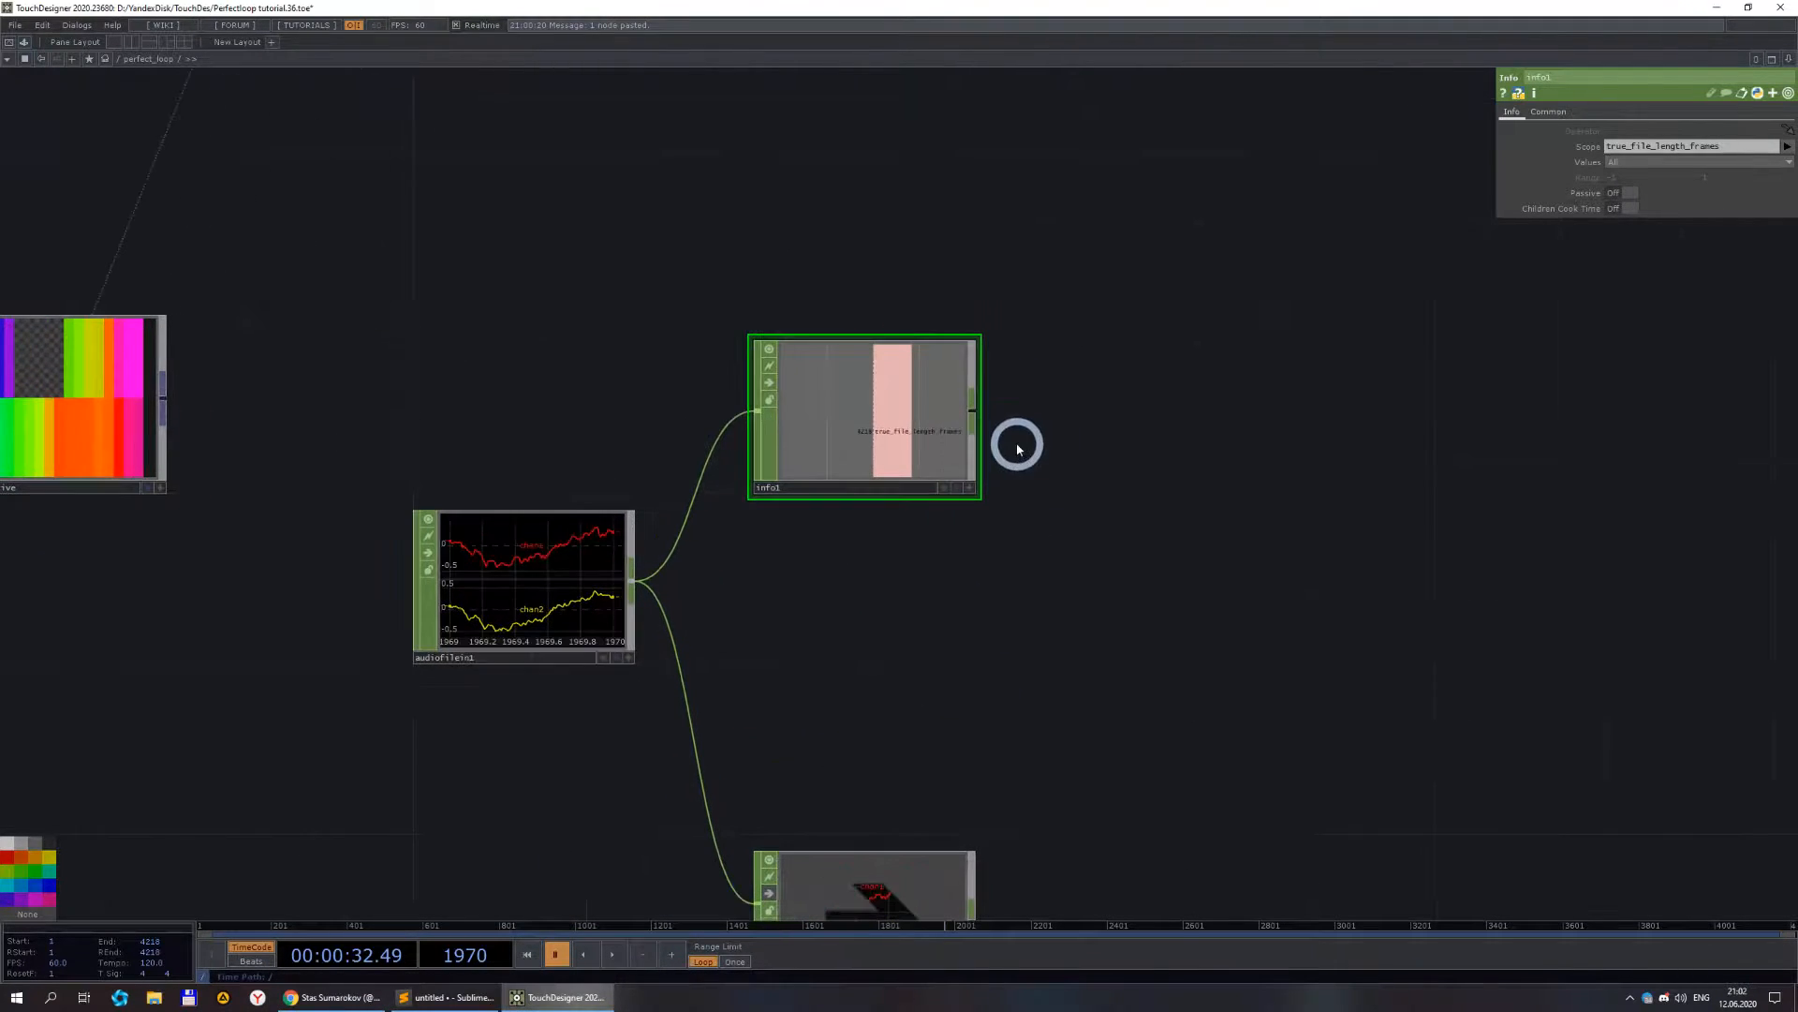
scroll(1016, 590, "down", 2)
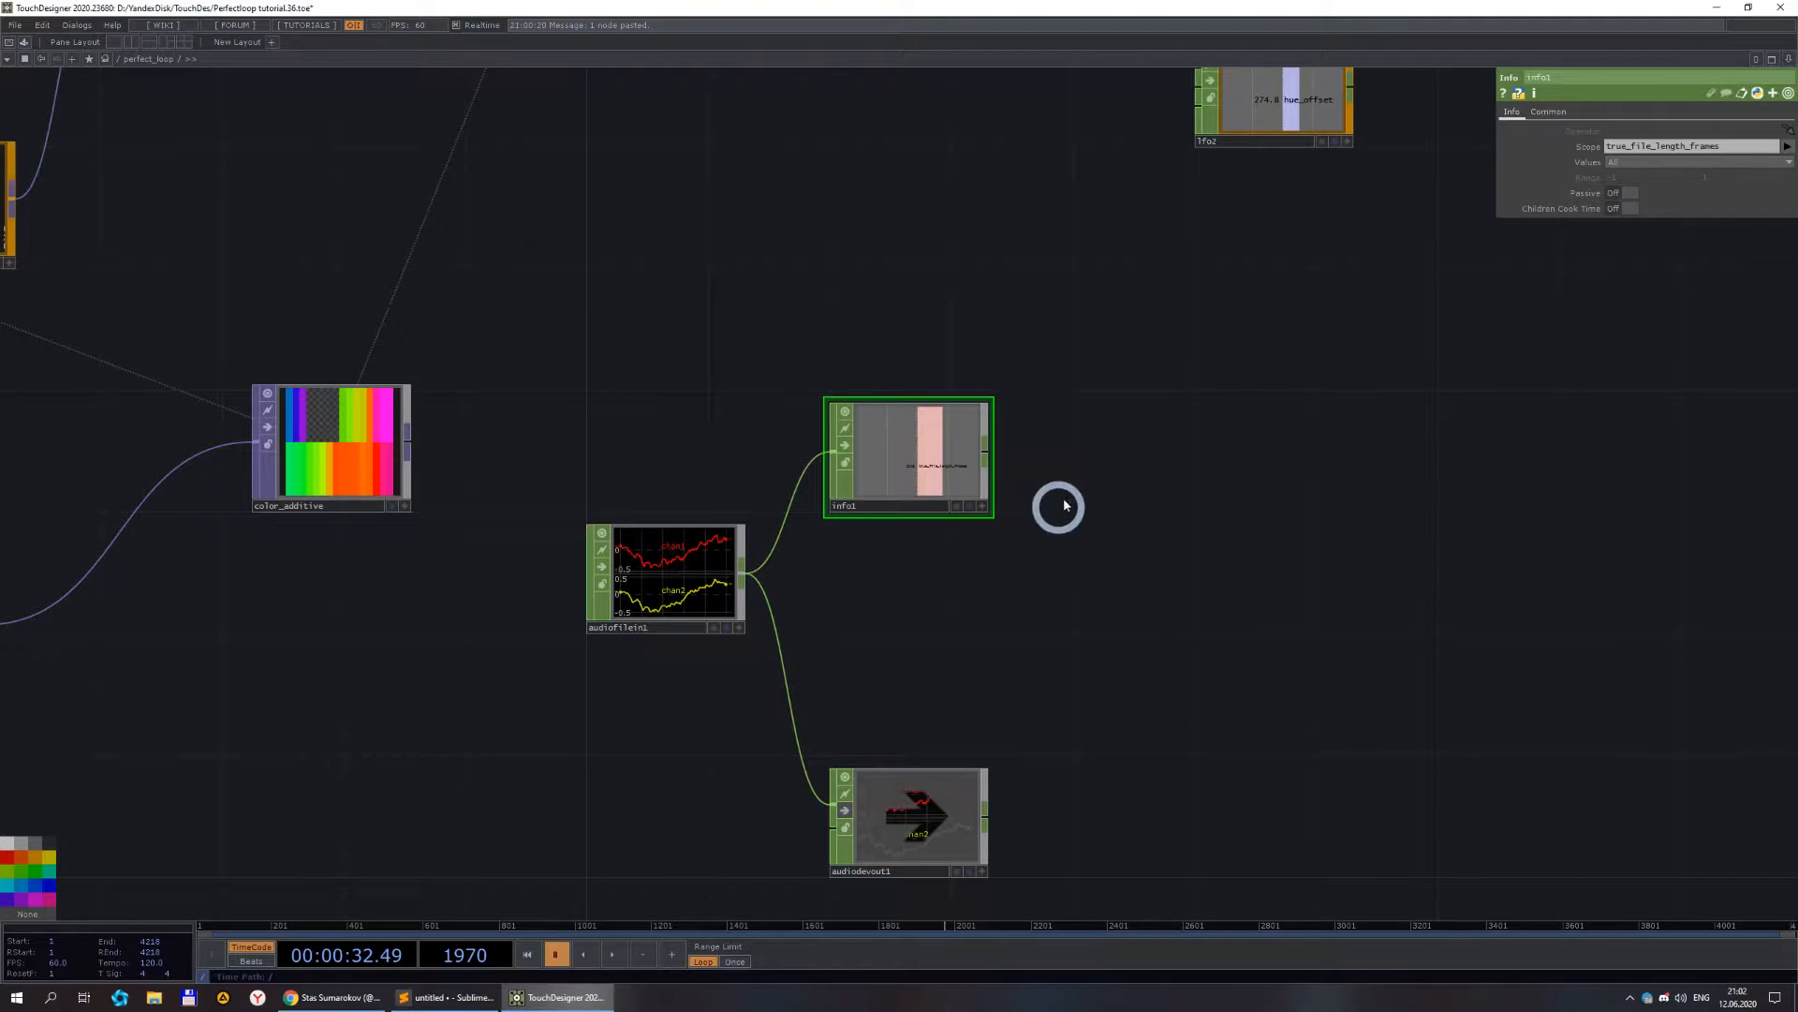
scroll(1044, 481, "up", 3)
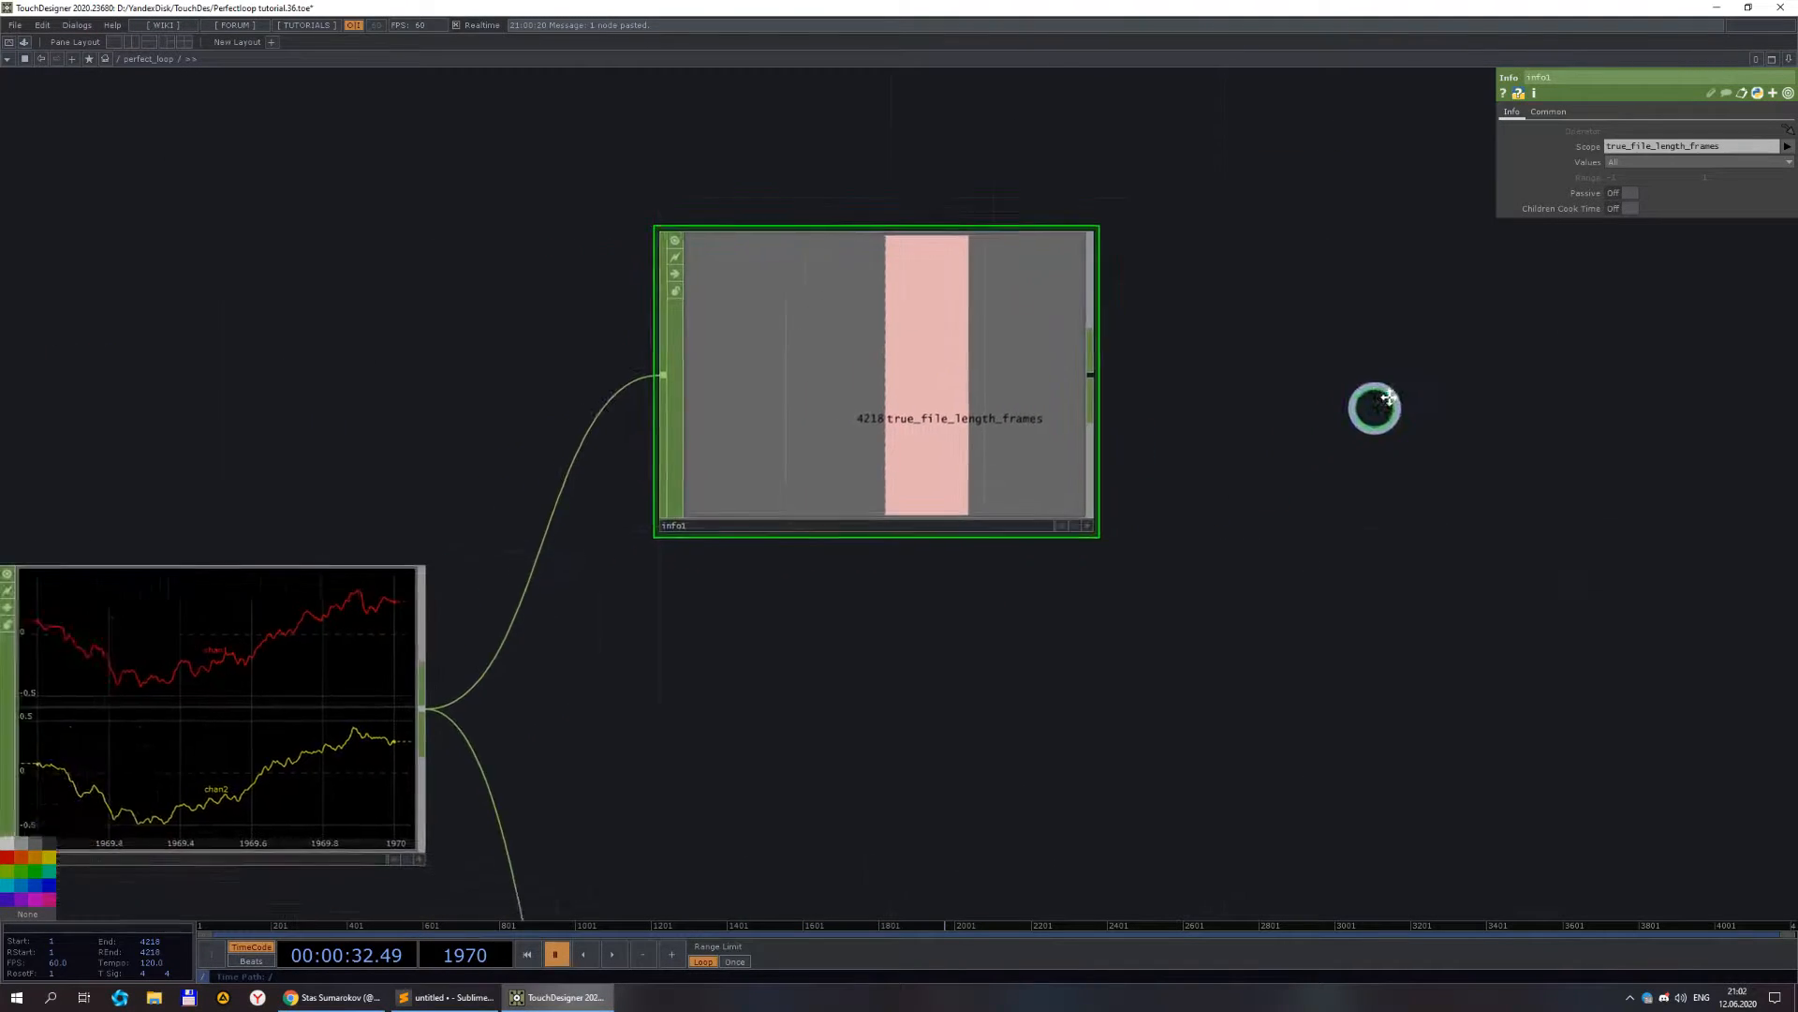
- Add the fraction channel to info1's scope alongside true_file_length_frames
left_click_drag(1366, 413, 1789, 168)
left_click(1787, 148)
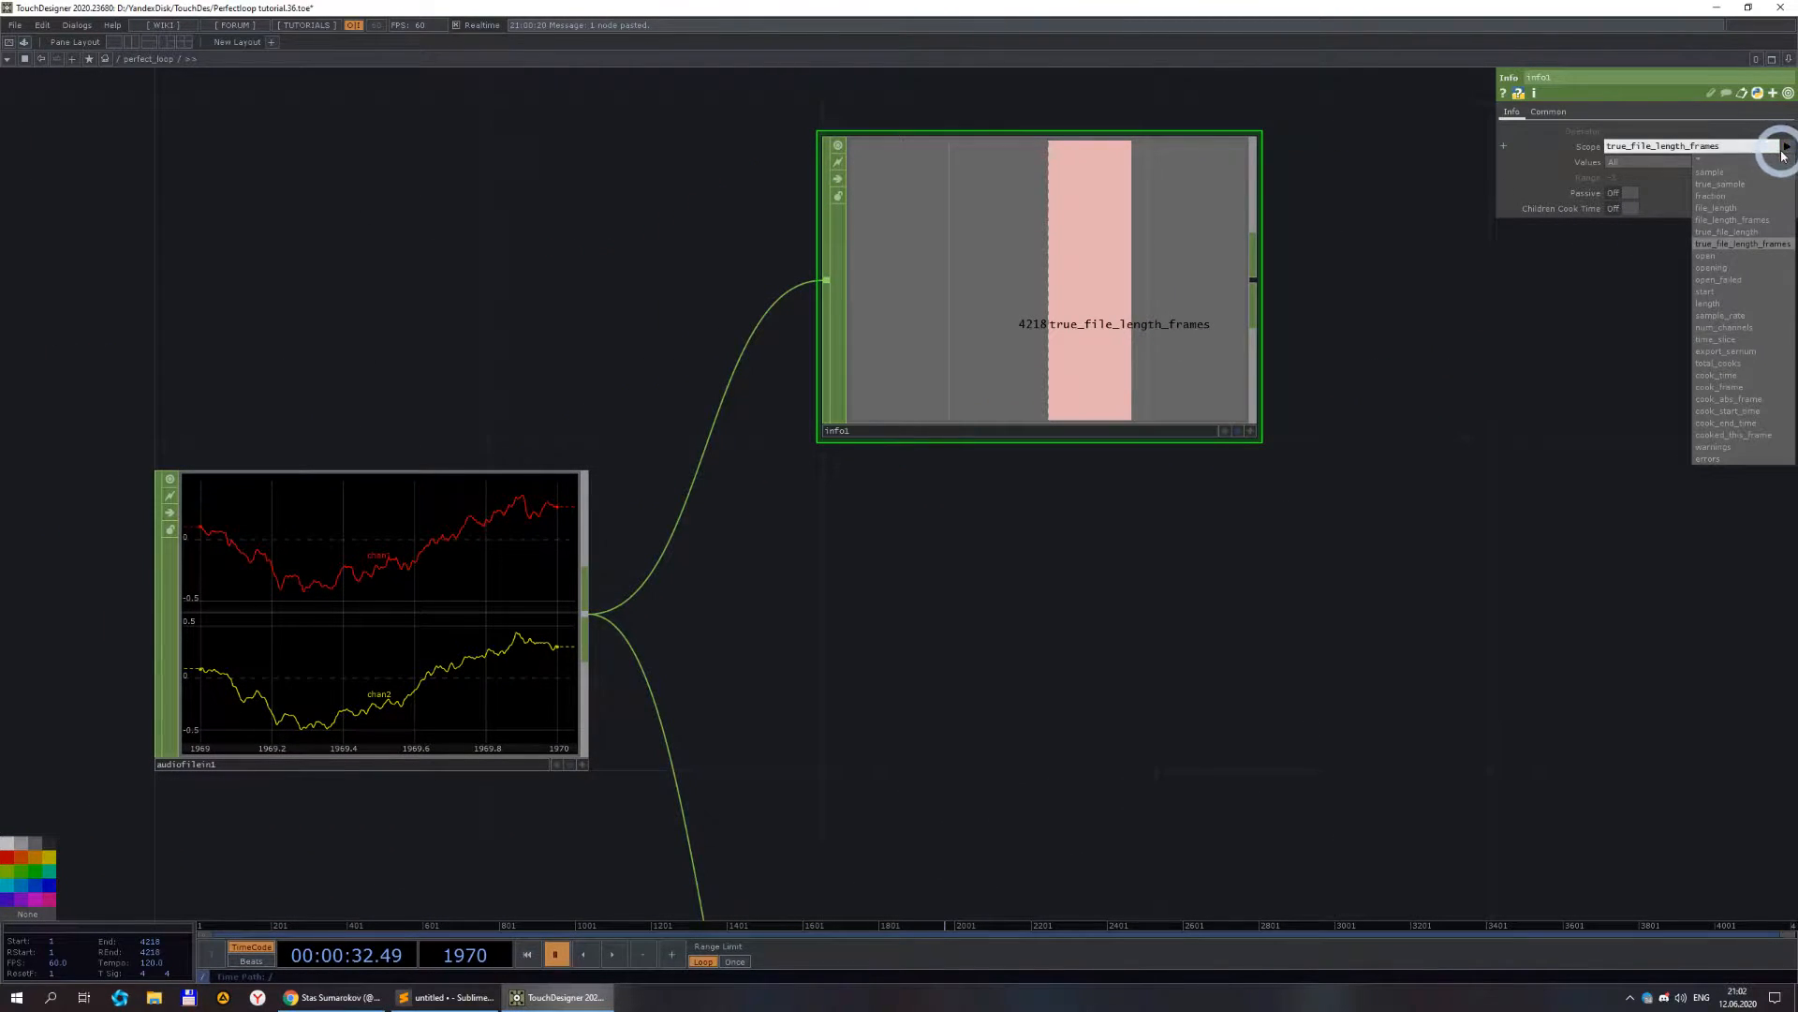
left_click(1724, 195)
scroll(1321, 490, "down", 2)
left_click_drag(1317, 538, 980, 518)
- Set the play mode of audiofilein1 to Locked to Timeline
left_click(661, 492)
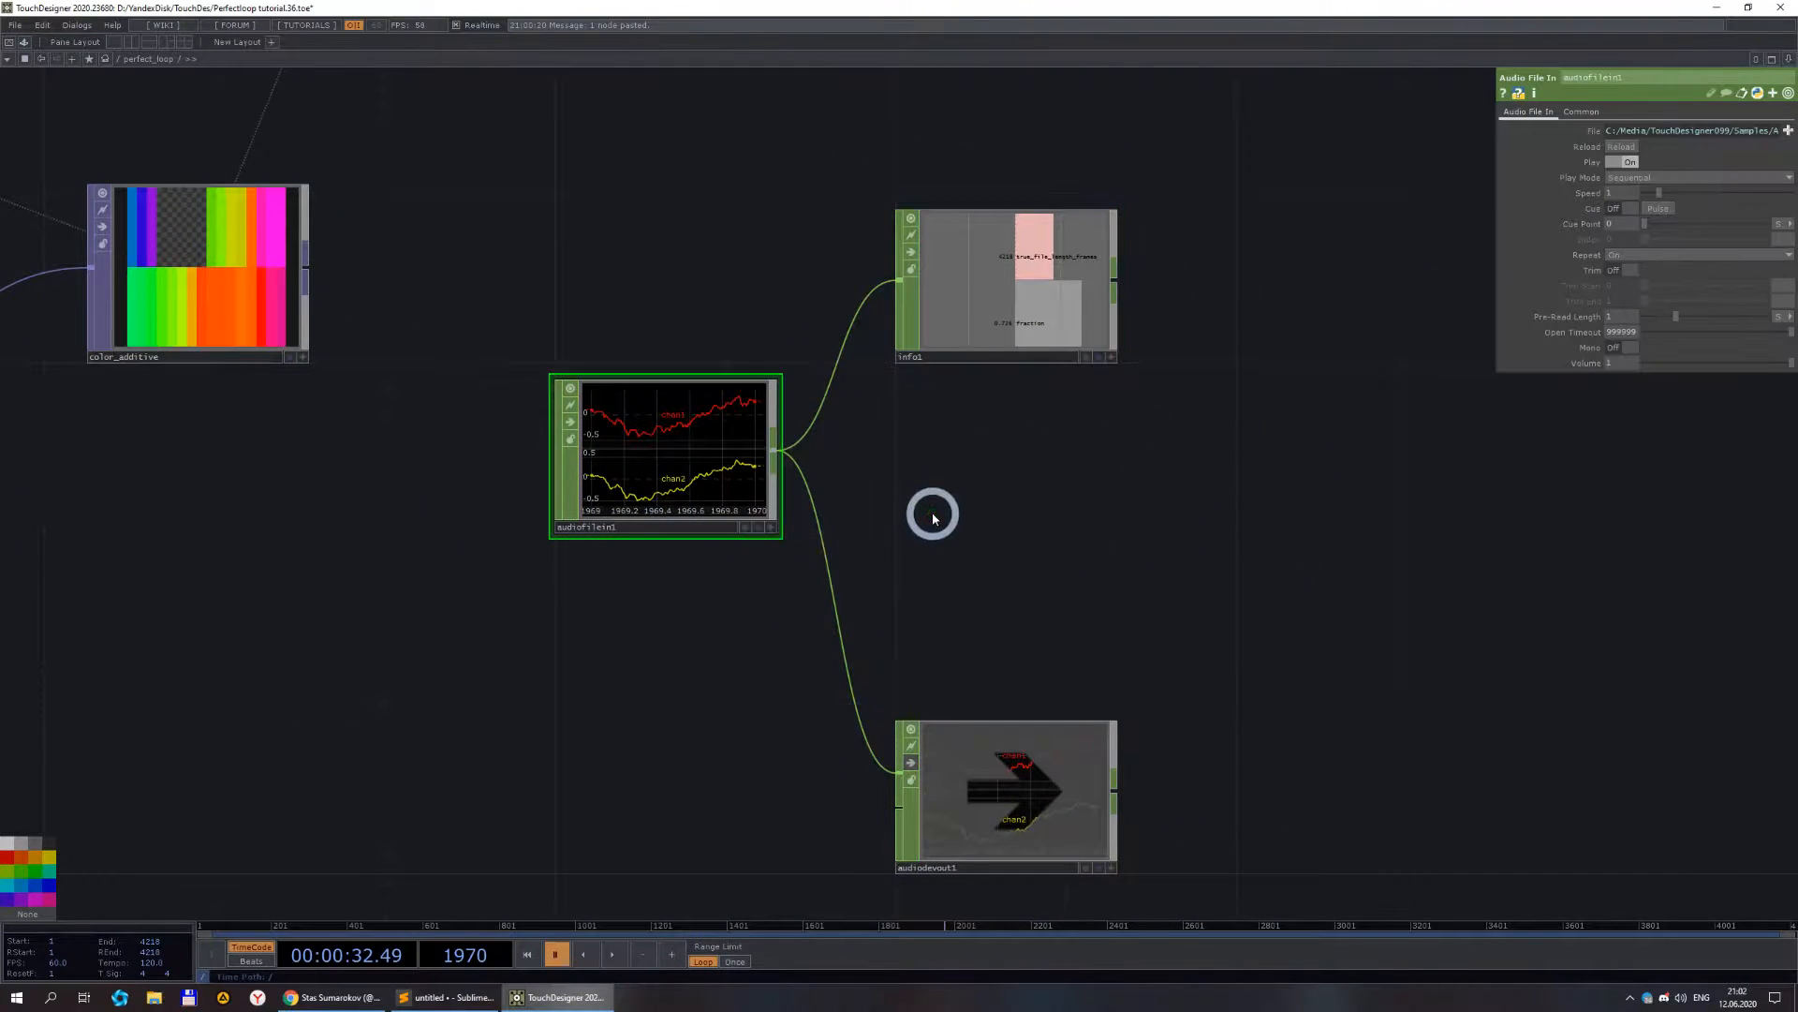
scroll(658, 494, "up", 2)
scroll(658, 494, "down", 2)
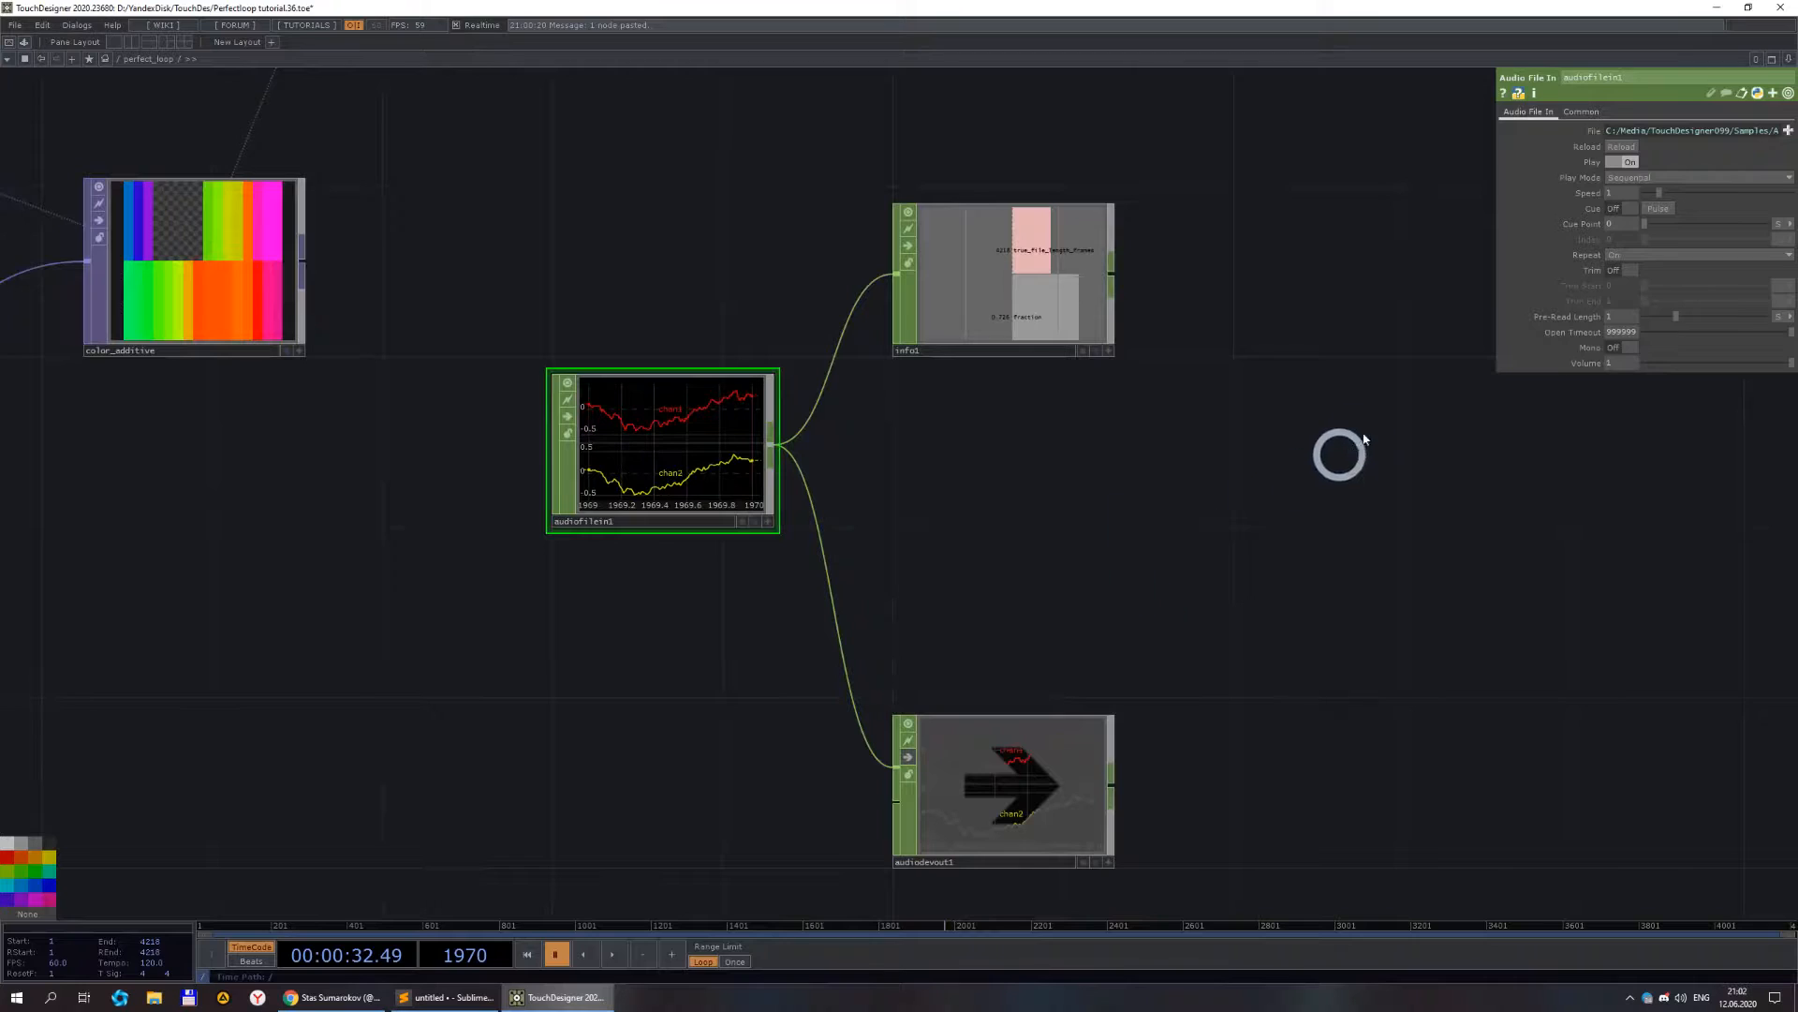
left_click(1630, 179)
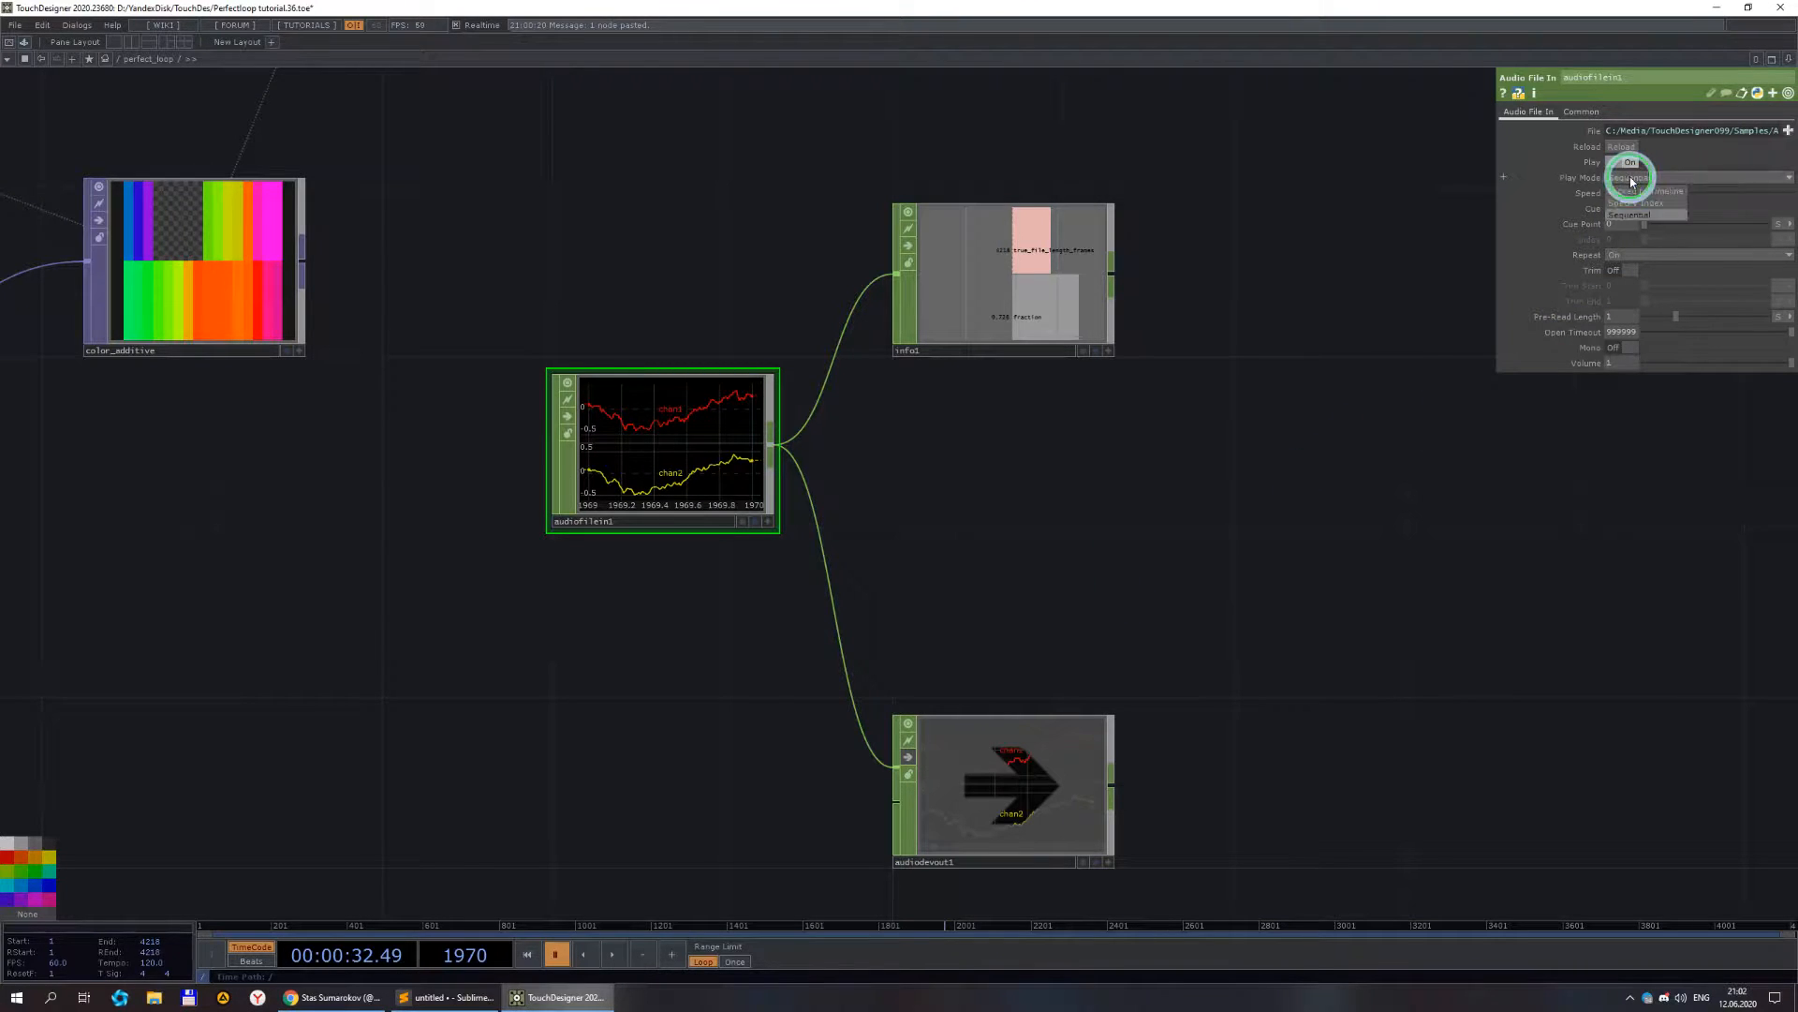
left_click(1639, 192)
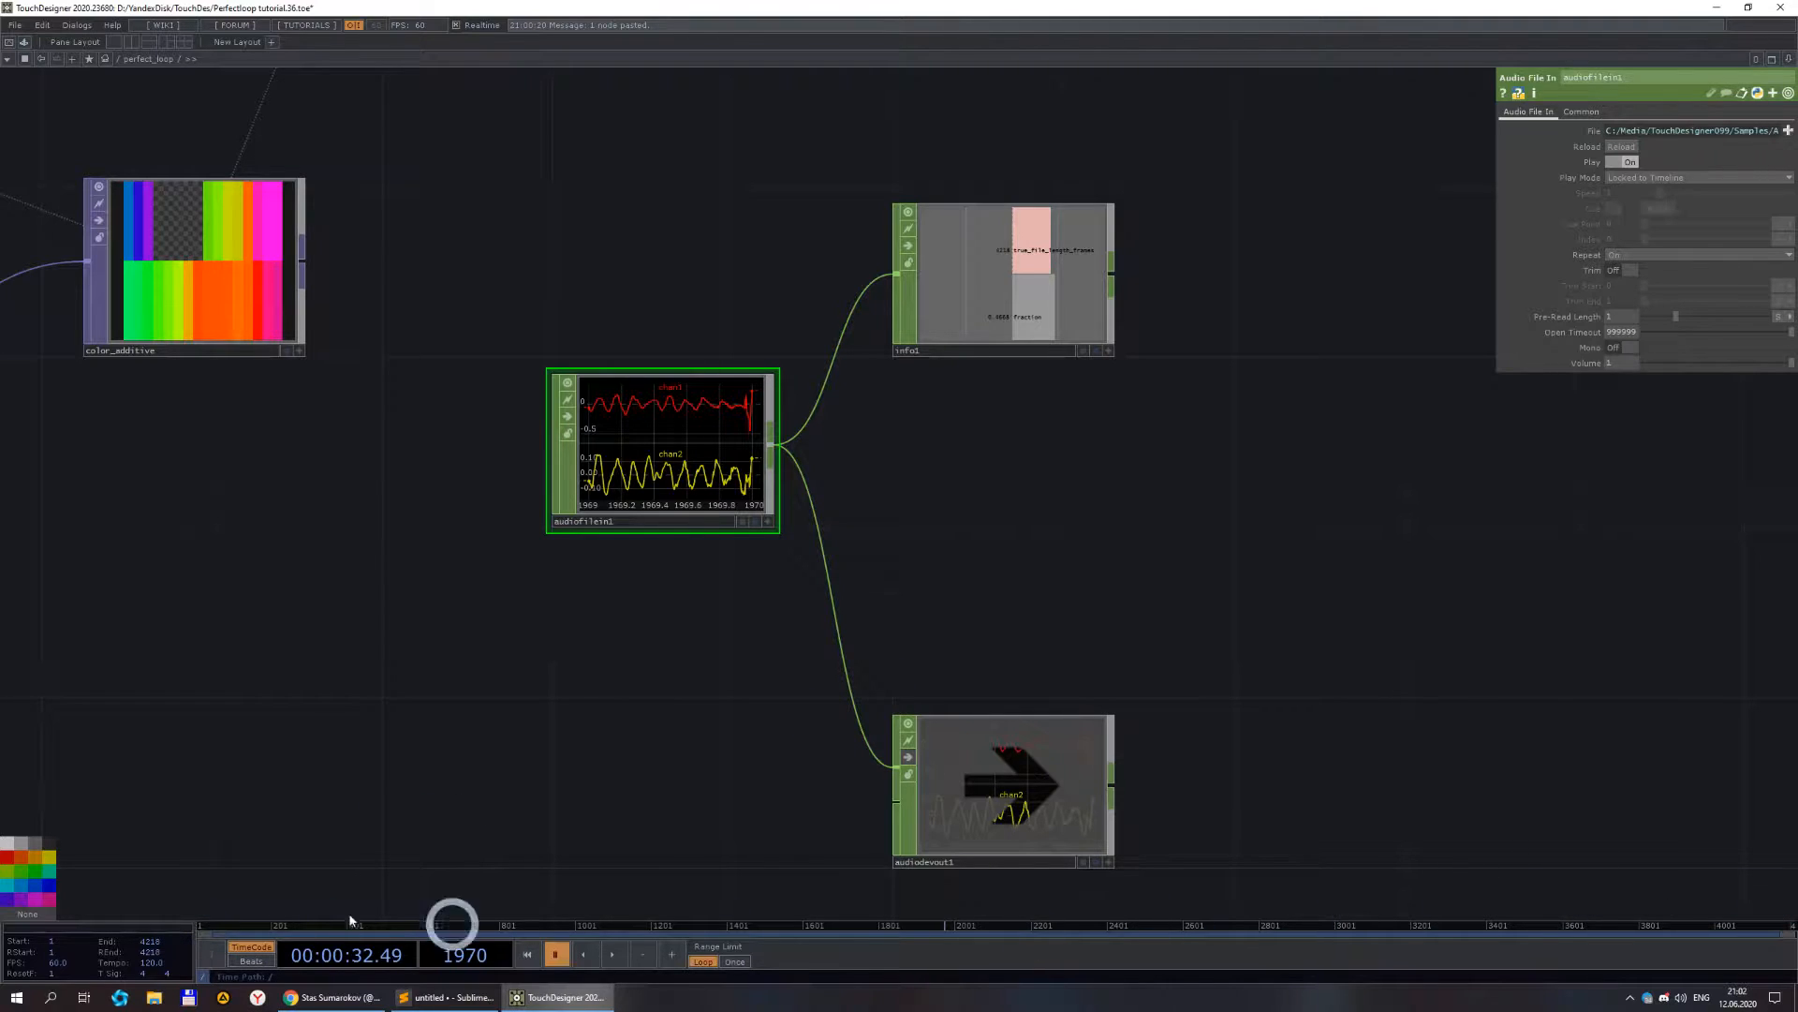
- Examine info1's file length and fraction channels with the audio locked to the timeline
scroll(956, 656, "down", 3)
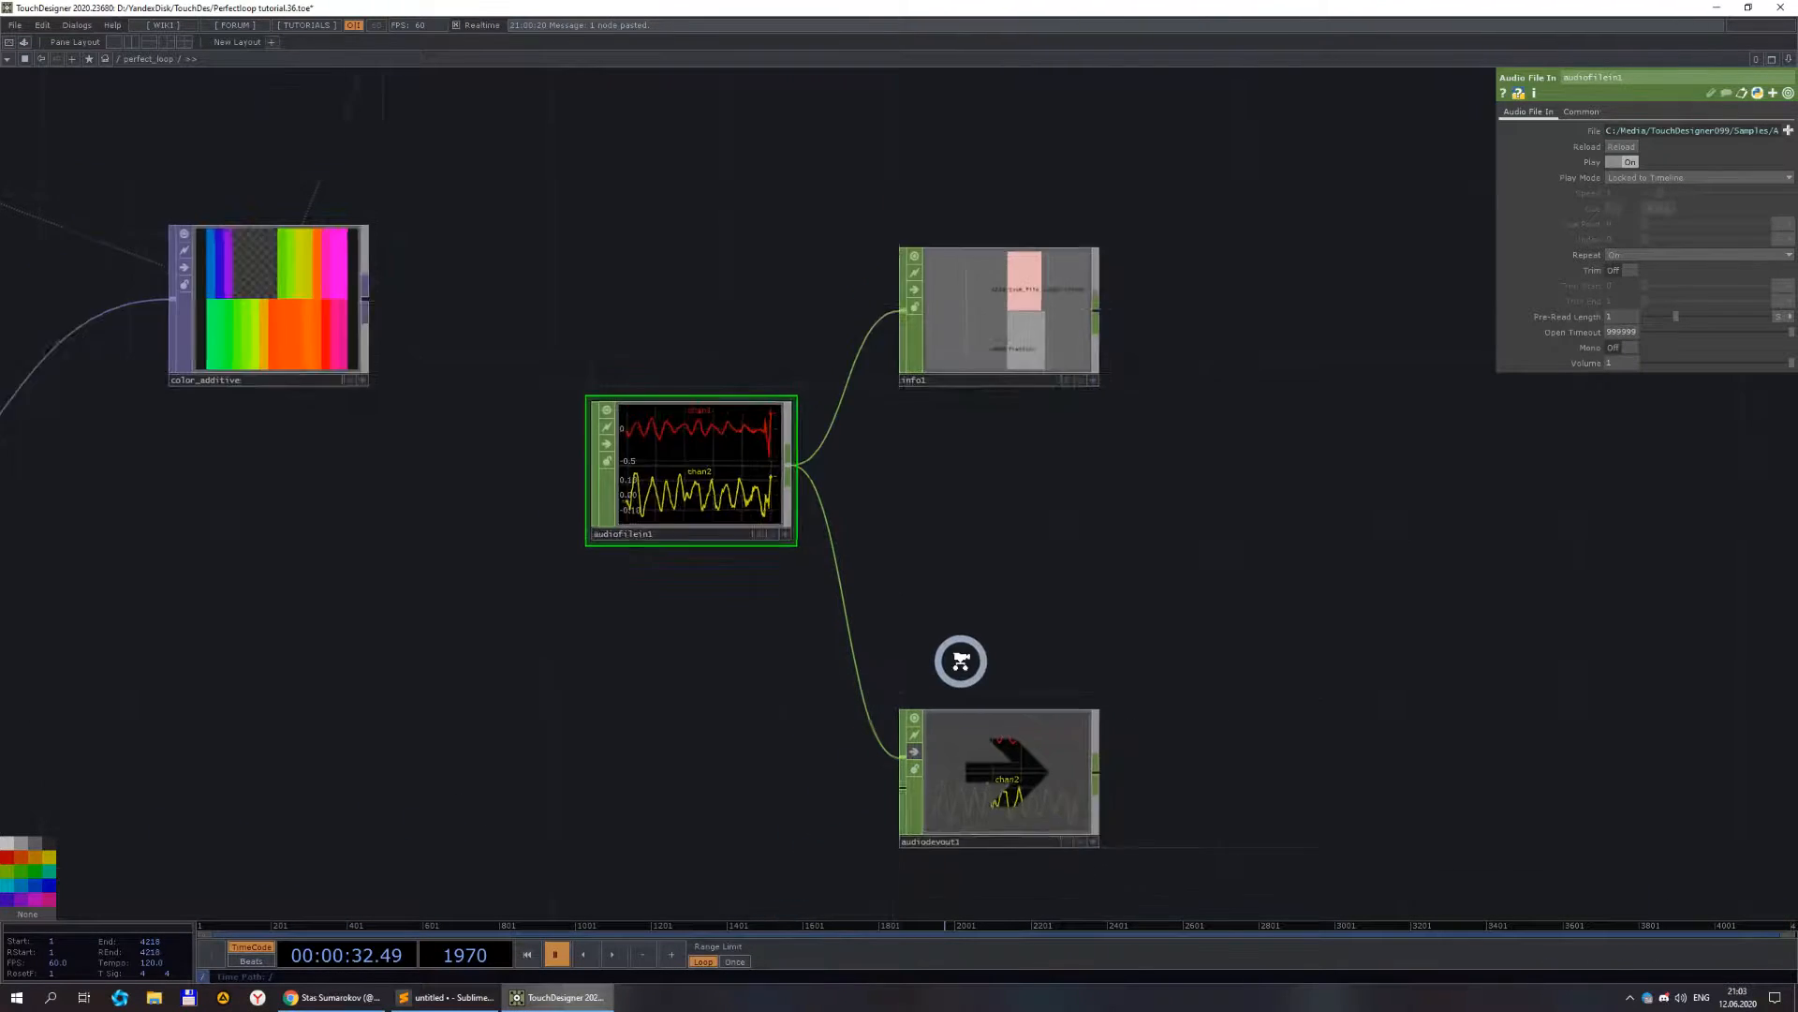
scroll(1065, 543, "up", 3)
scroll(985, 530, "down", 3)
scroll(955, 510, "up", 3)
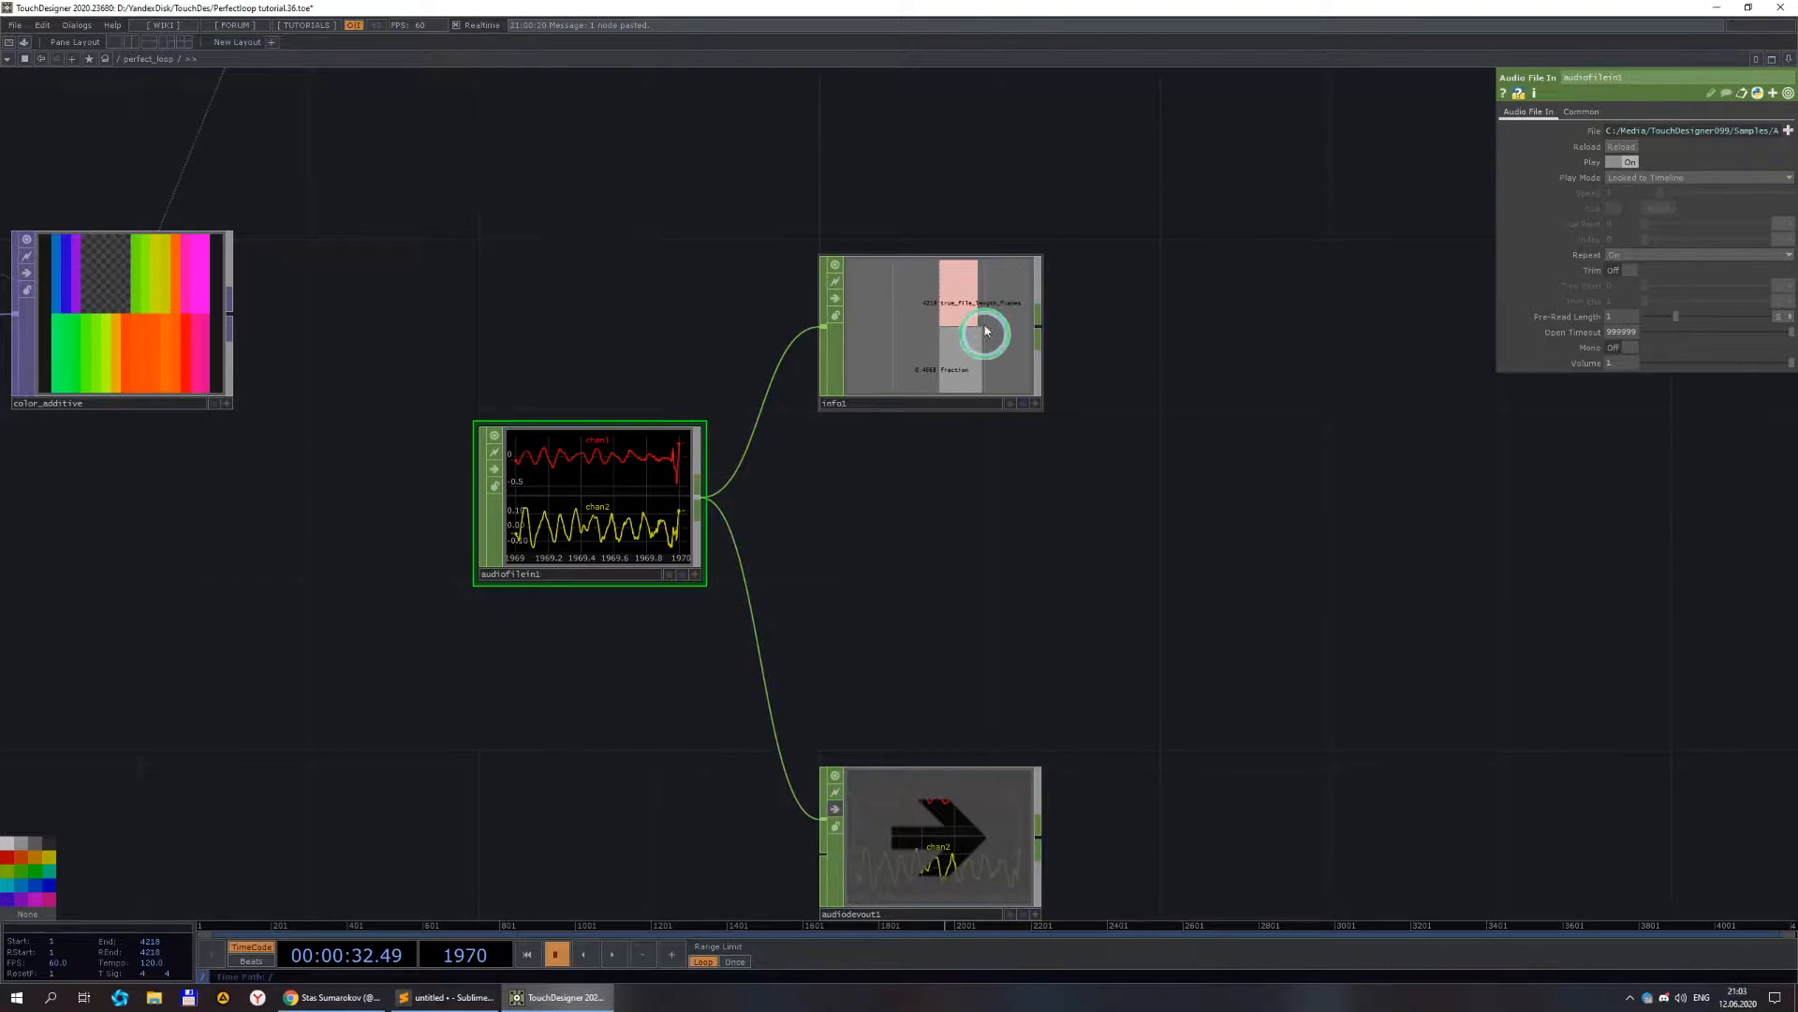
left_click_drag(985, 519, 840, 505)
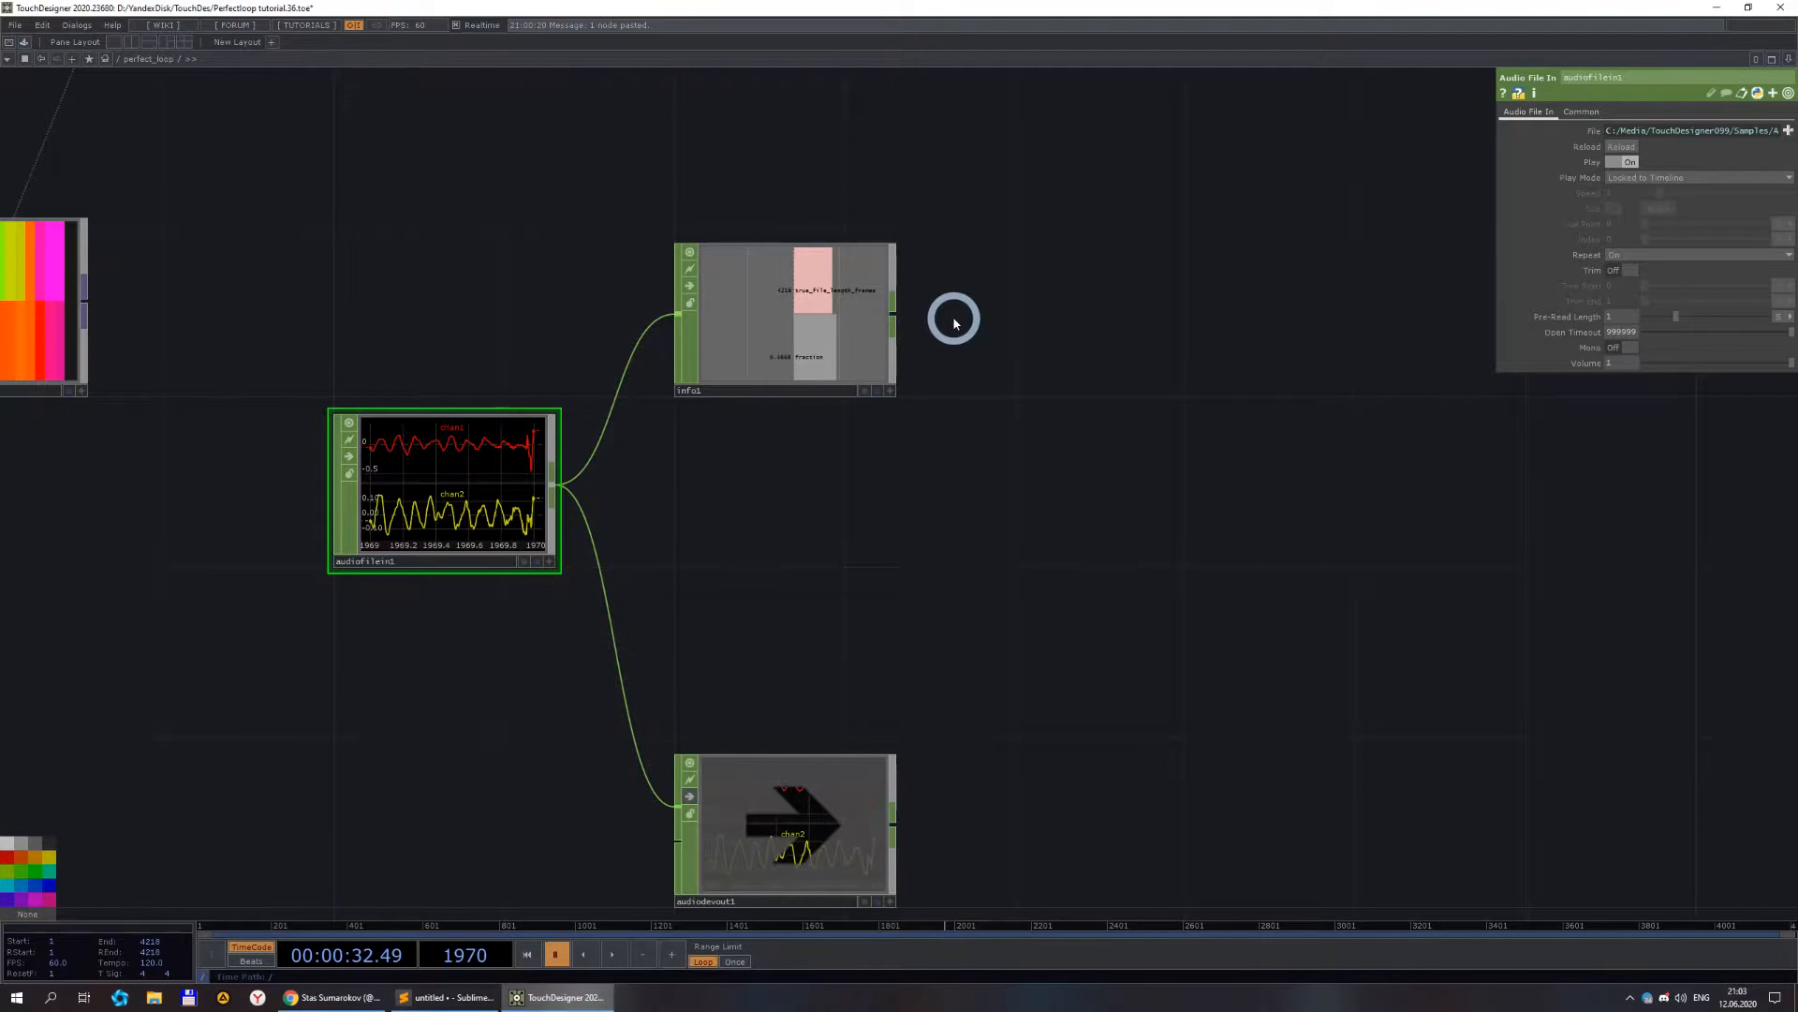
scroll(953, 323, "down", 3)
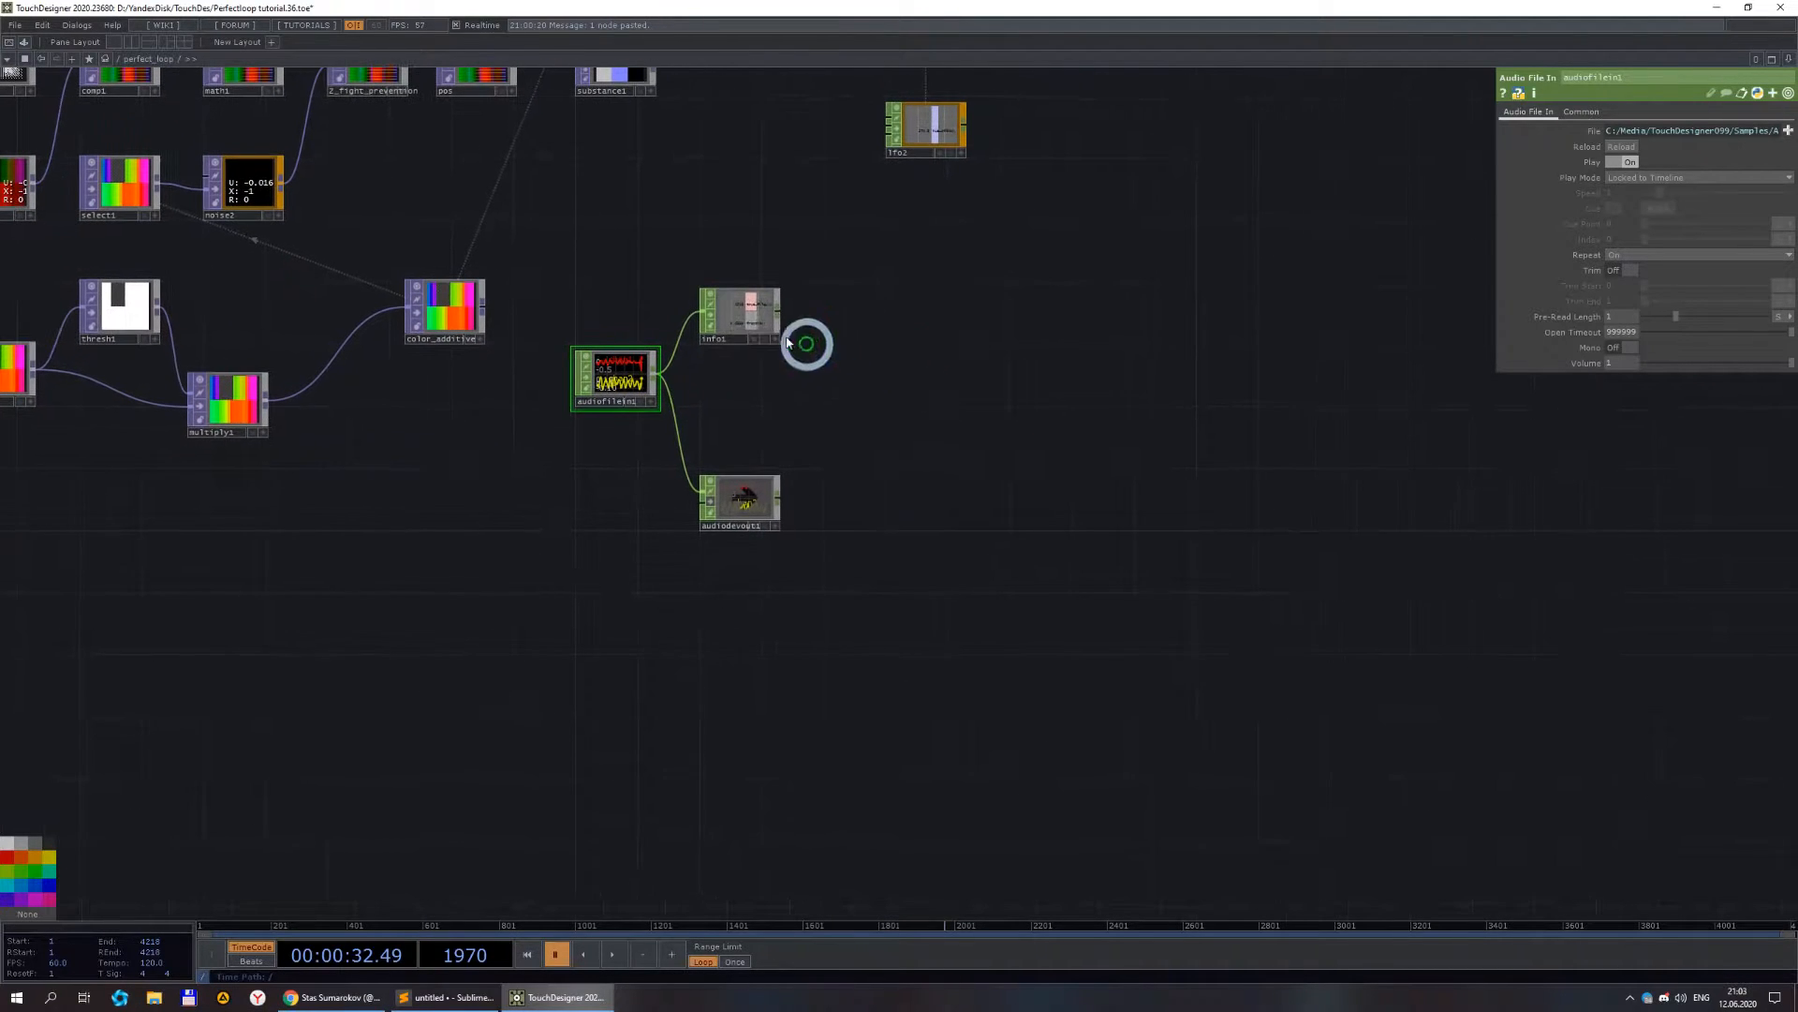
scroll(780, 317, "up", 2)
scroll(781, 316, "up", 2)
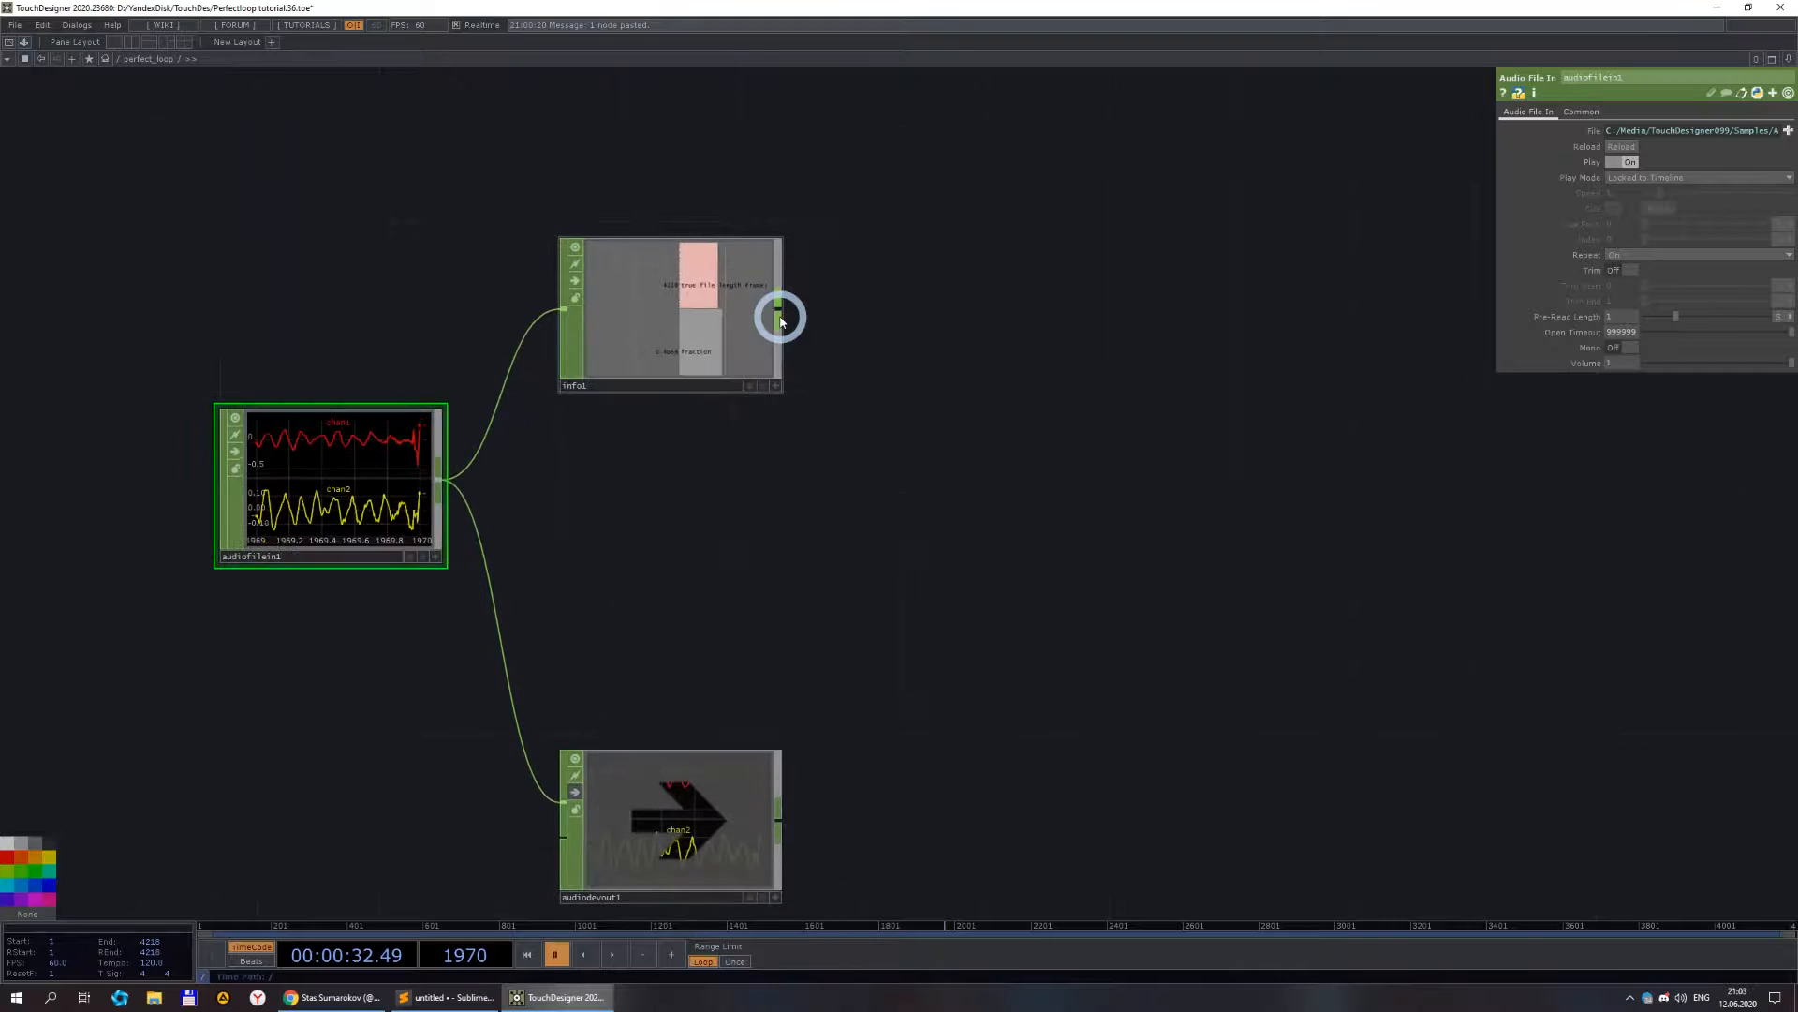
scroll(781, 321, "down", 2)
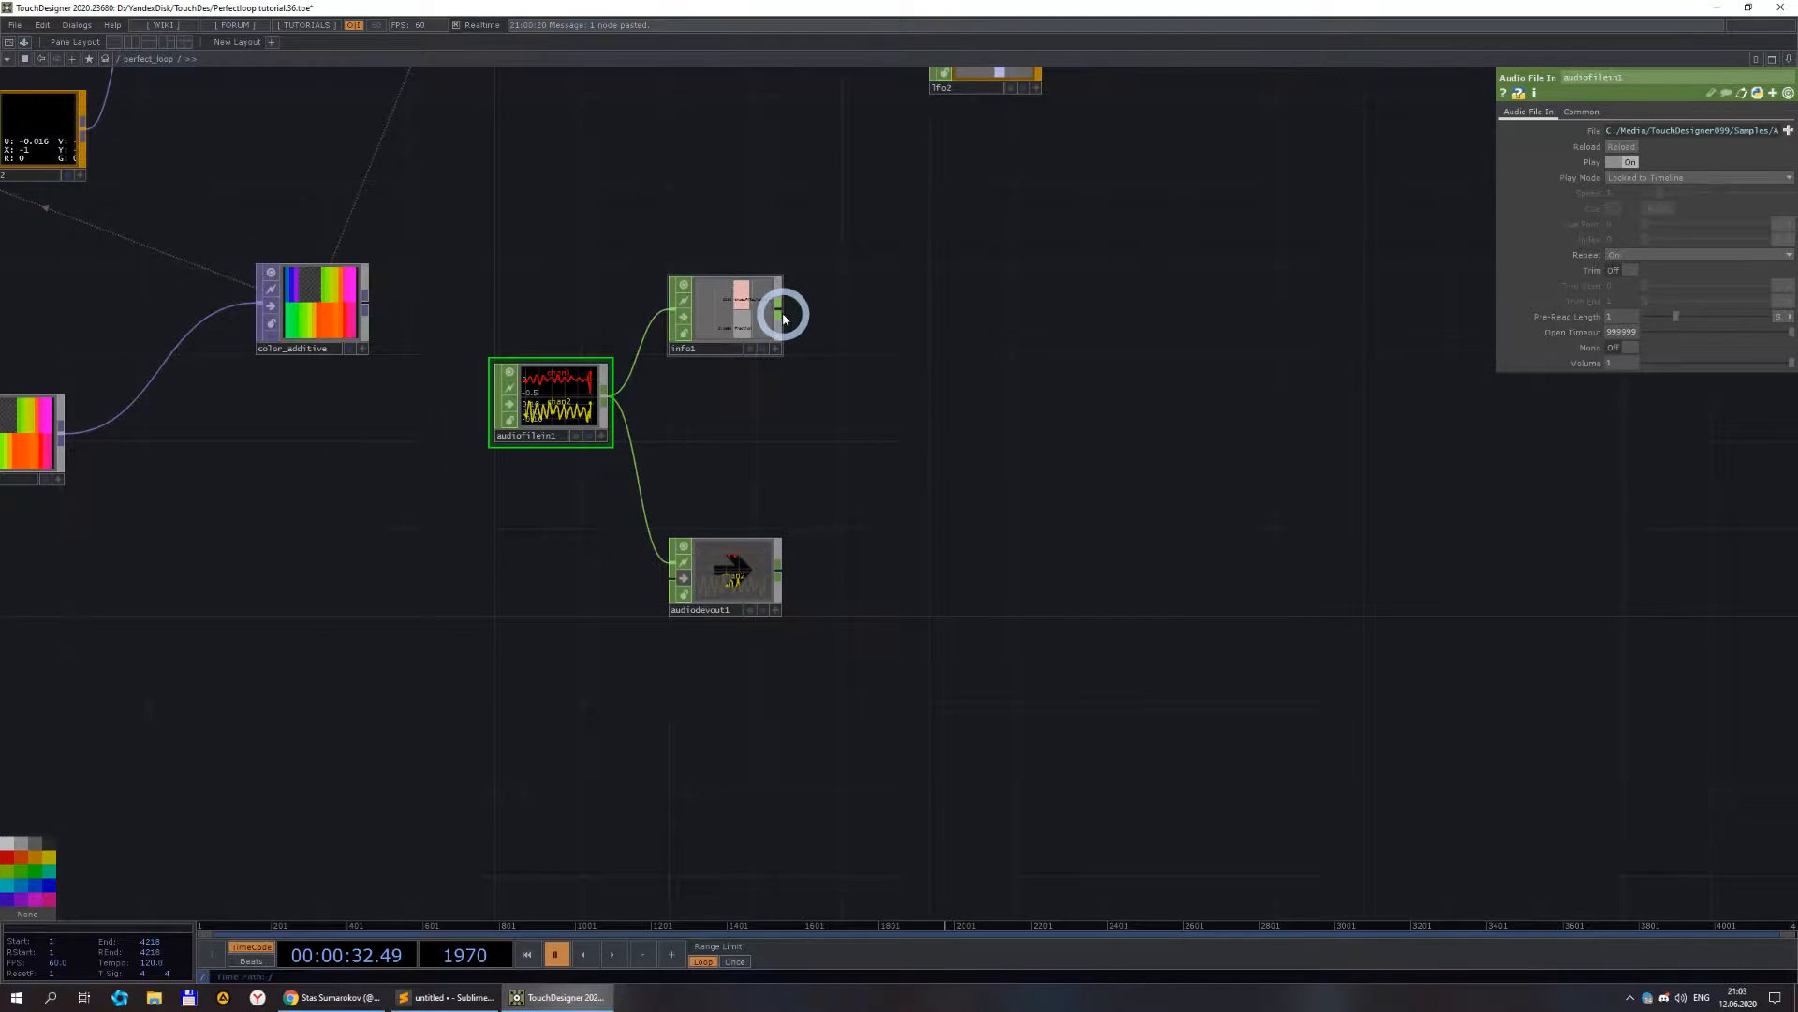
- Connect a Select CHOP to info1's output, place it well beyond info1 in the same row, and select only the fraction channel
right_click(781, 315)
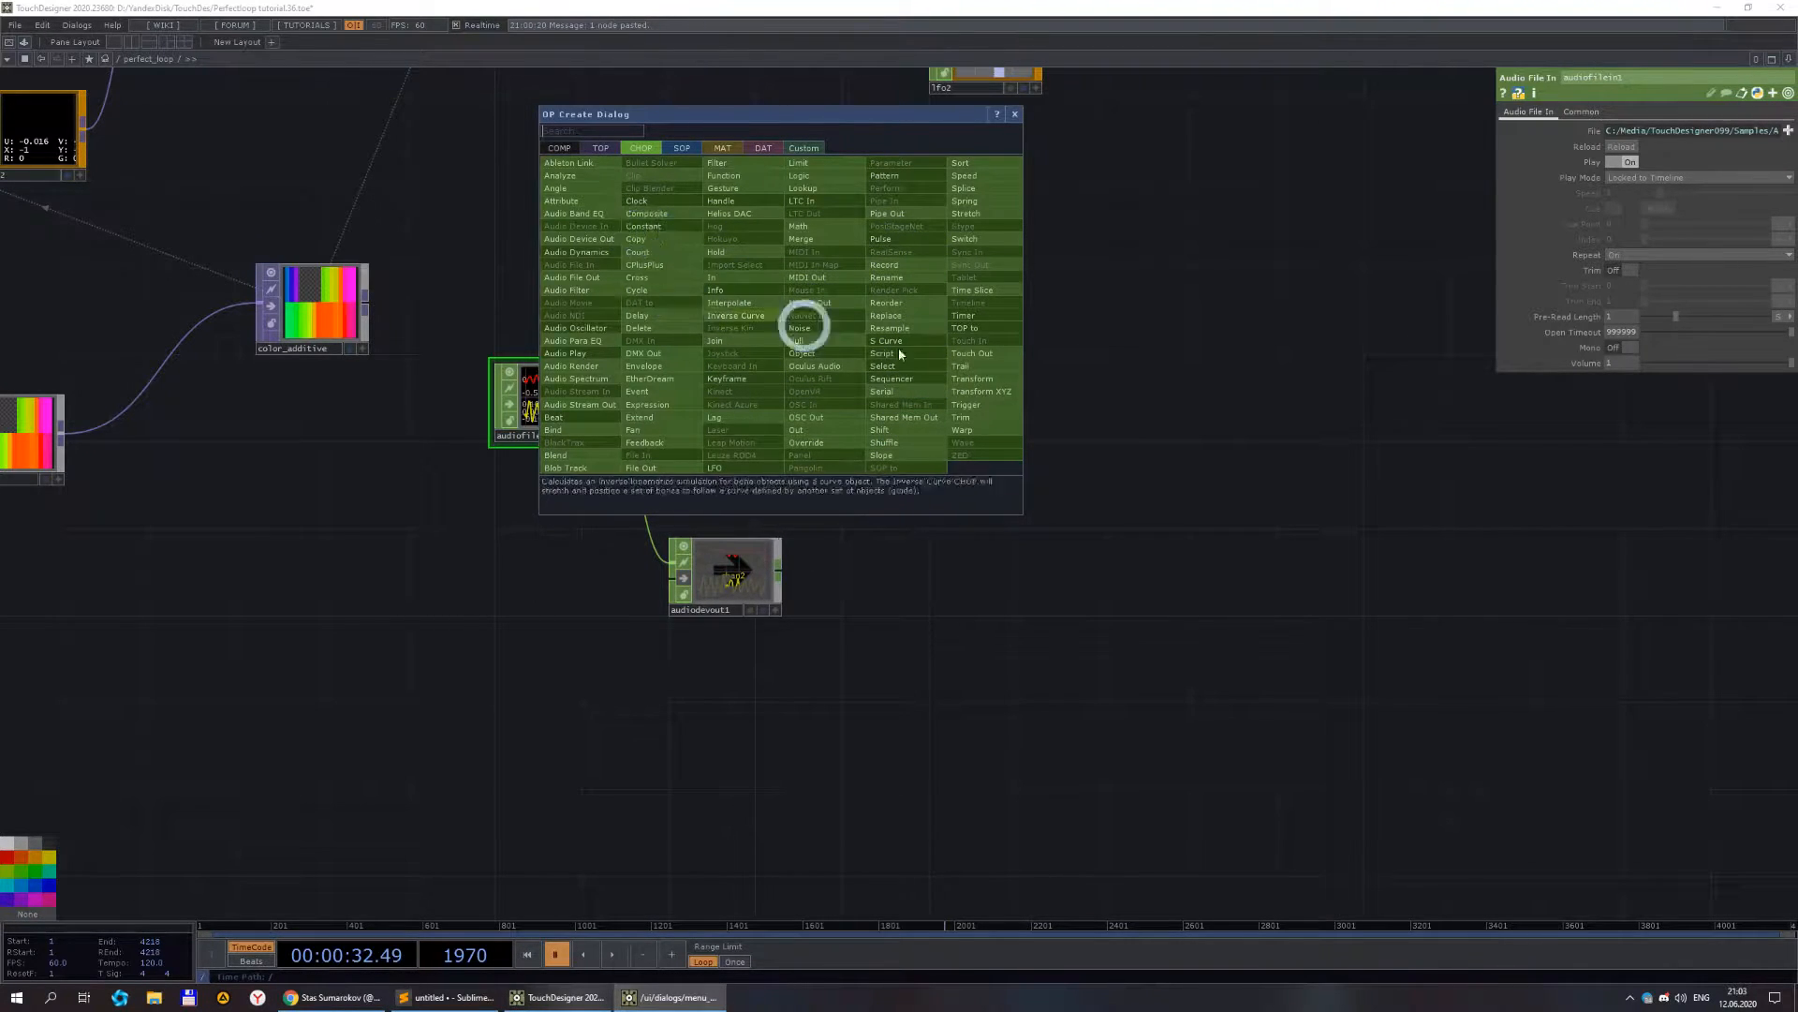
left_click(926, 365)
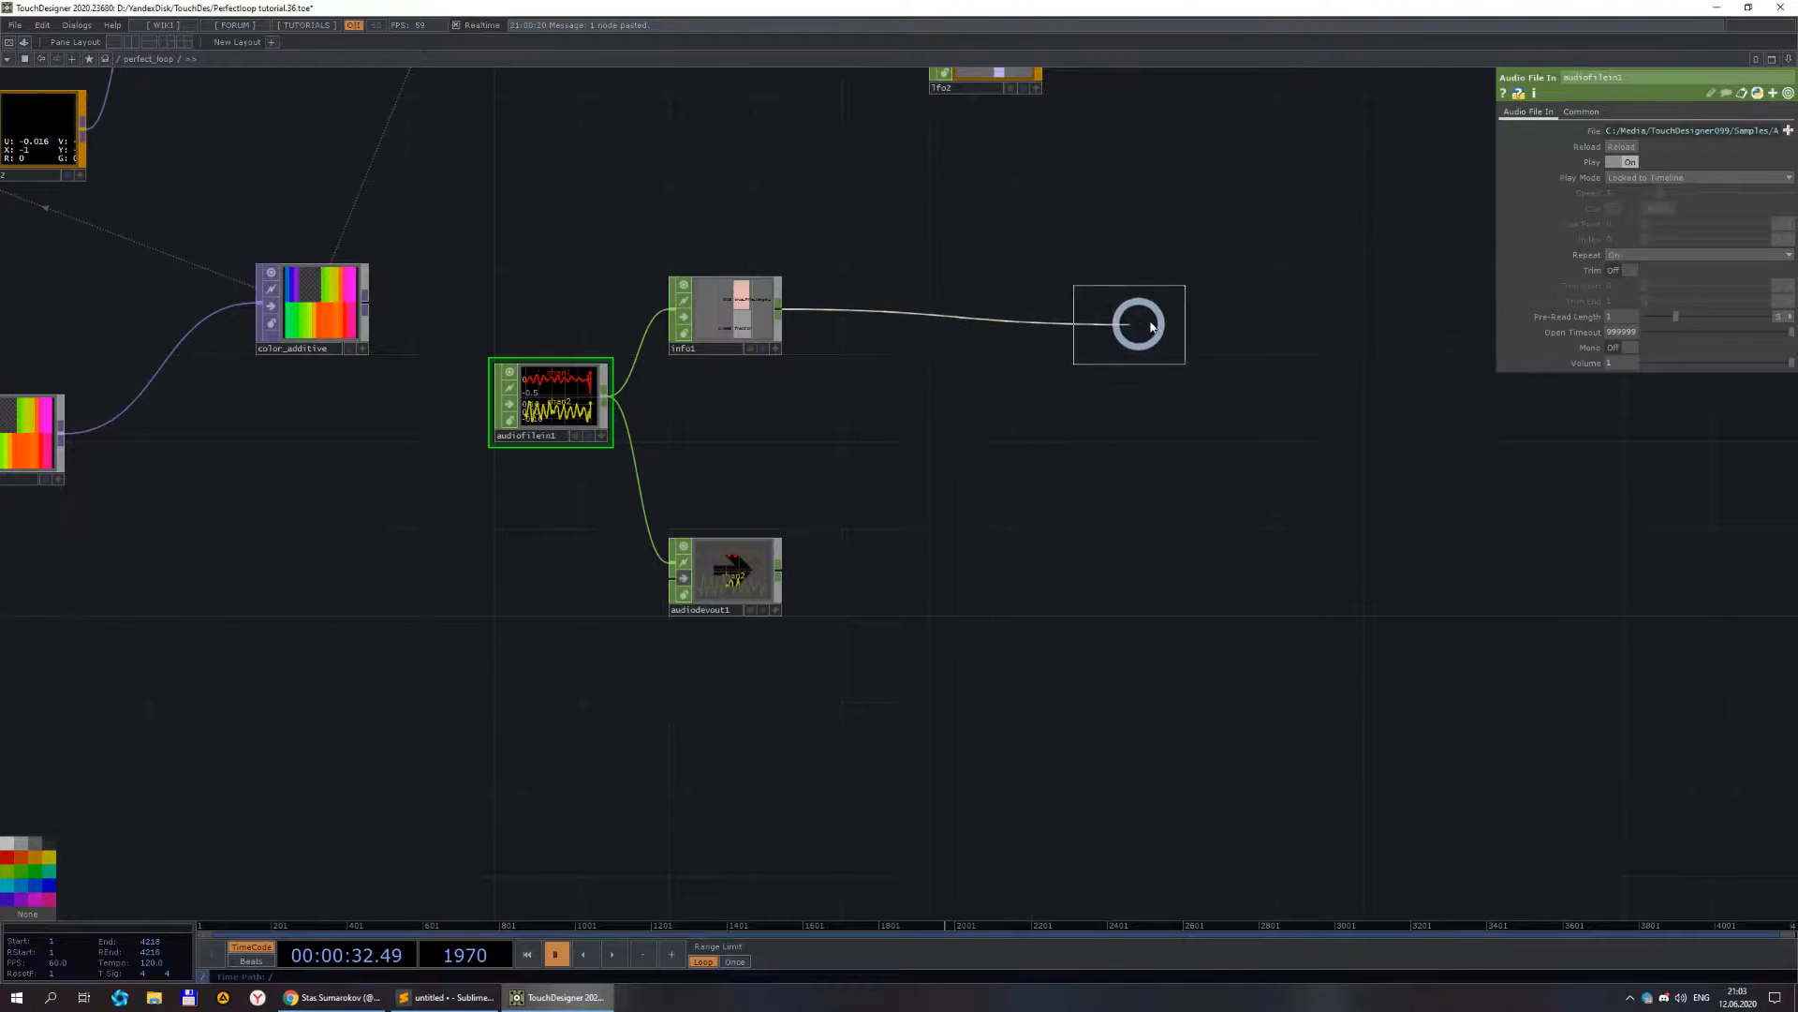
left_click(1167, 319)
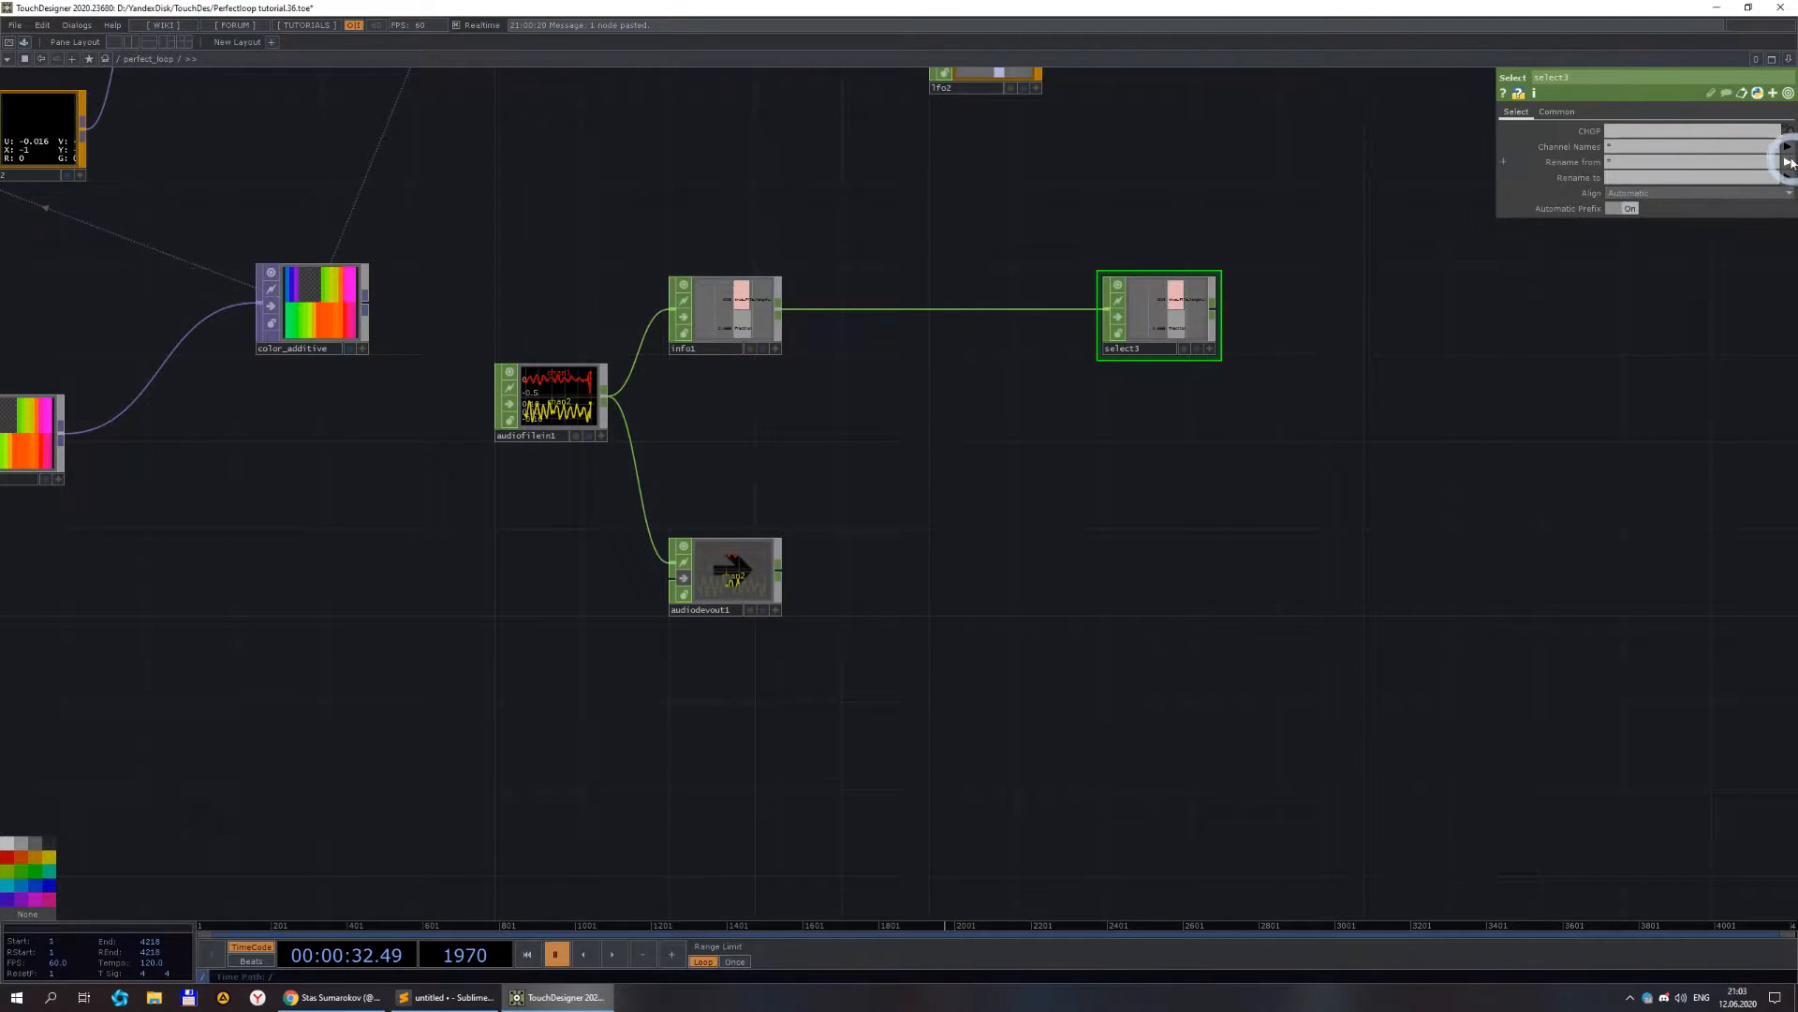
left_click(1788, 148)
left_click(1726, 183)
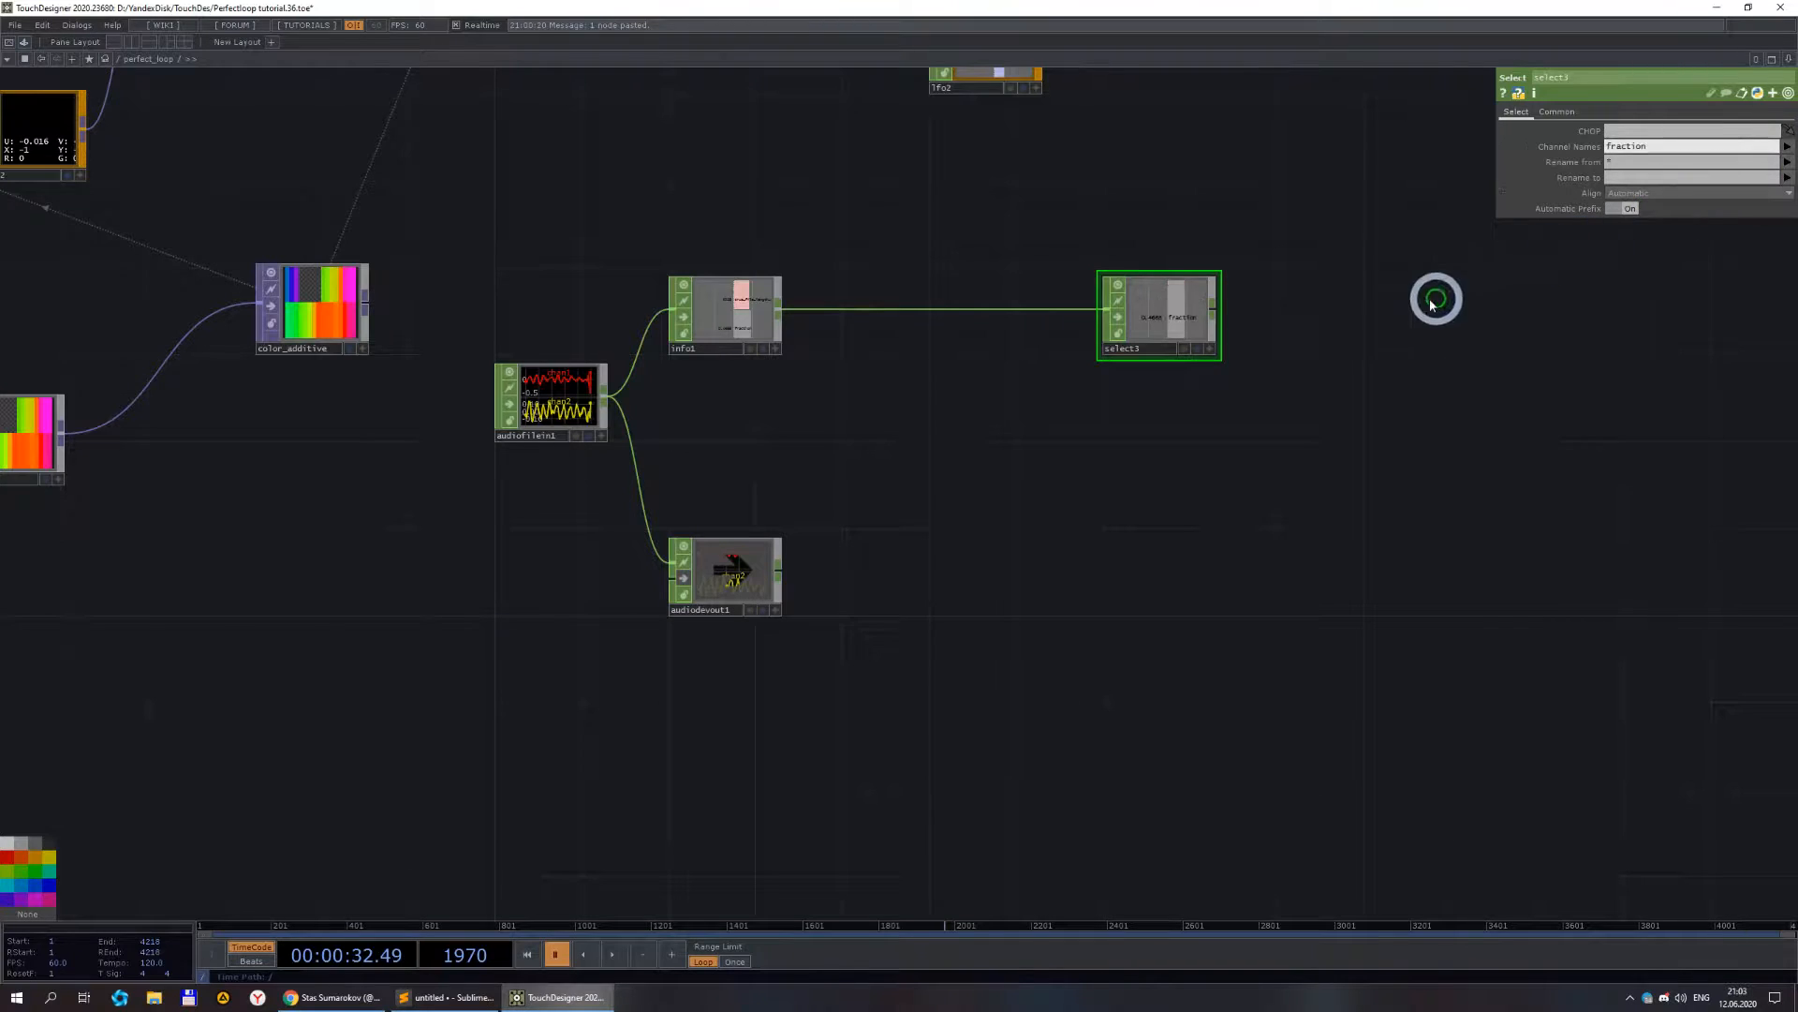
scroll(1311, 314, "up", 3)
scroll(1065, 345, "up", 4)
scroll(1064, 344, "down", 6)
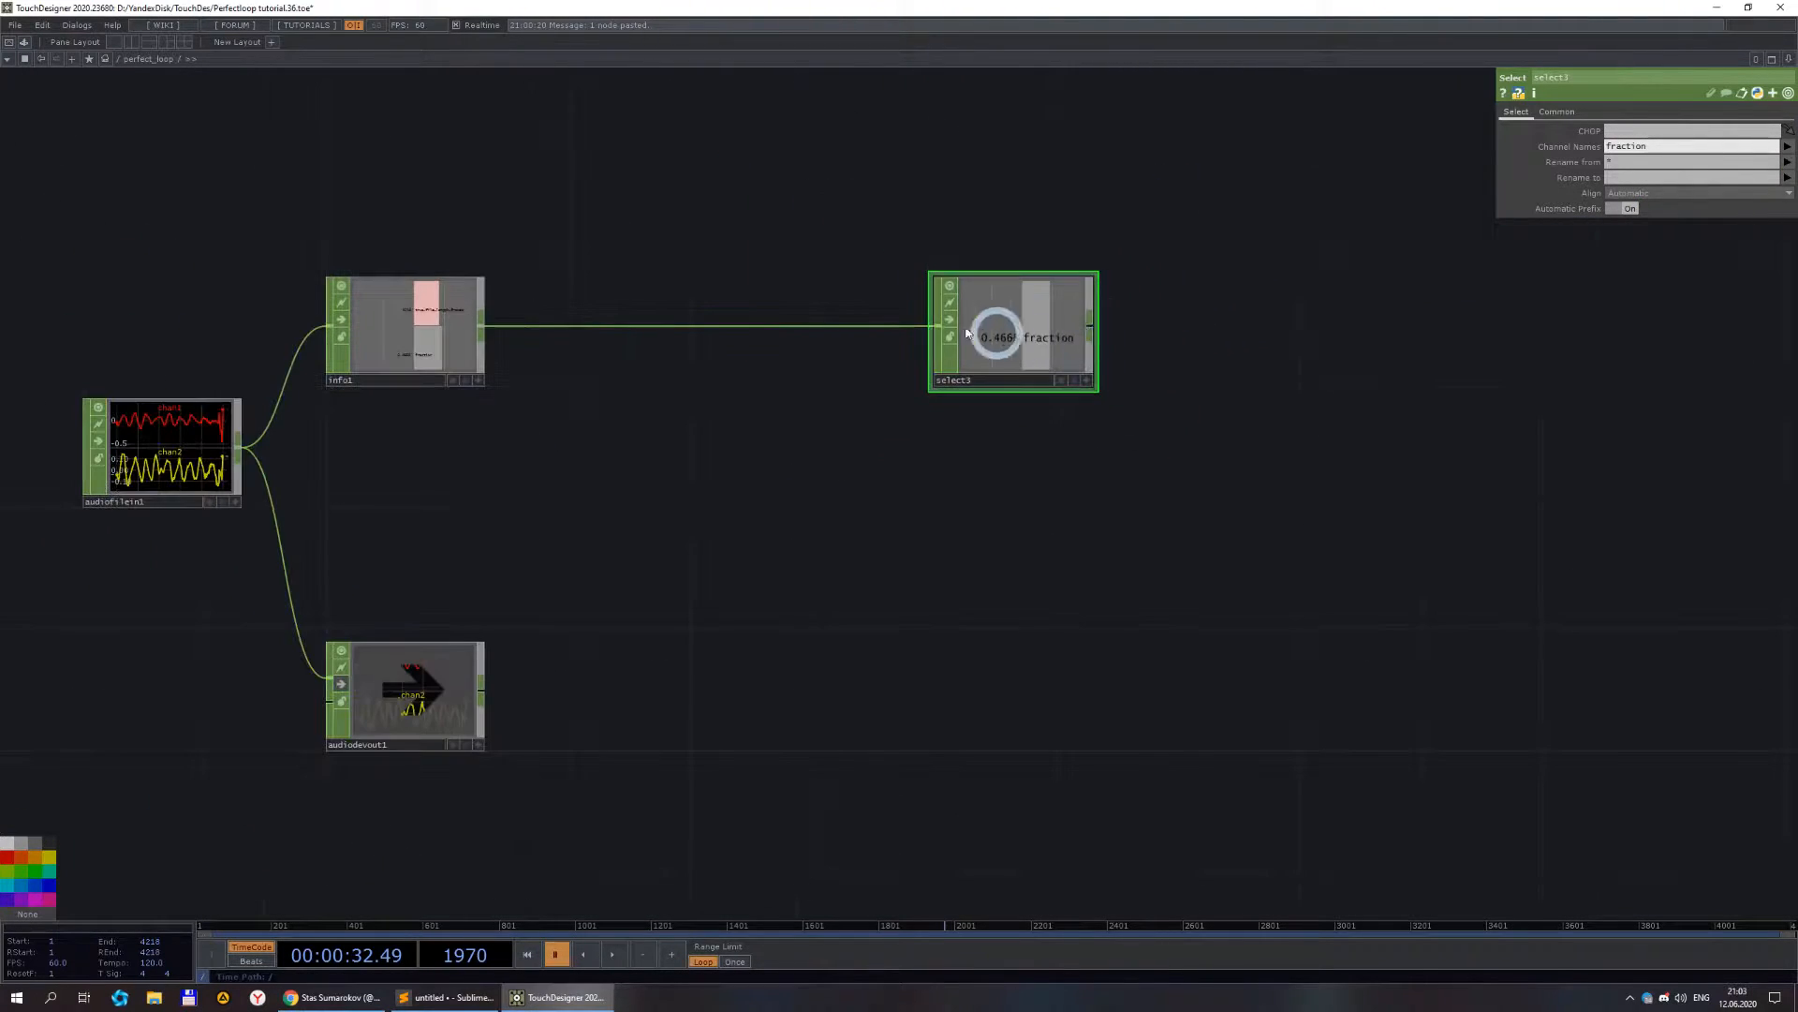
- Compare the fraction channel in select3 at the first and last frames of the timeline
left_click(527, 953)
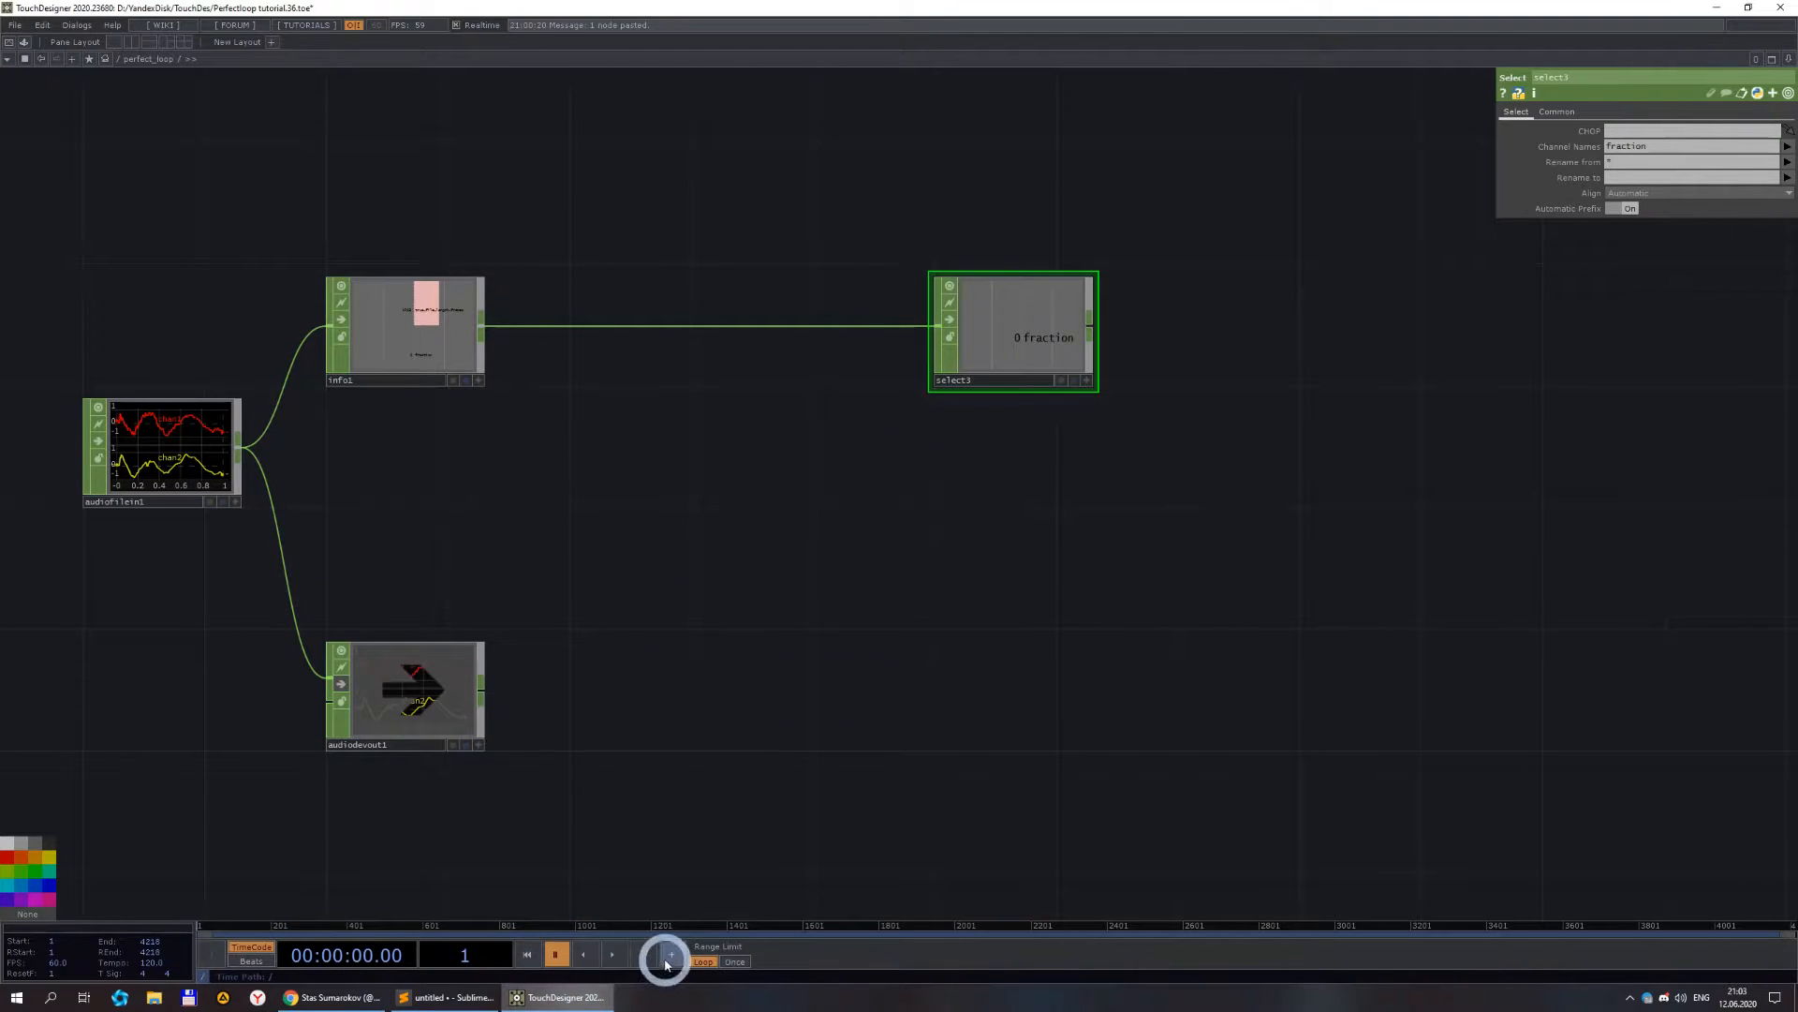
left_click_drag(950, 930, 1789, 908)
scroll(1077, 315, "up", 7)
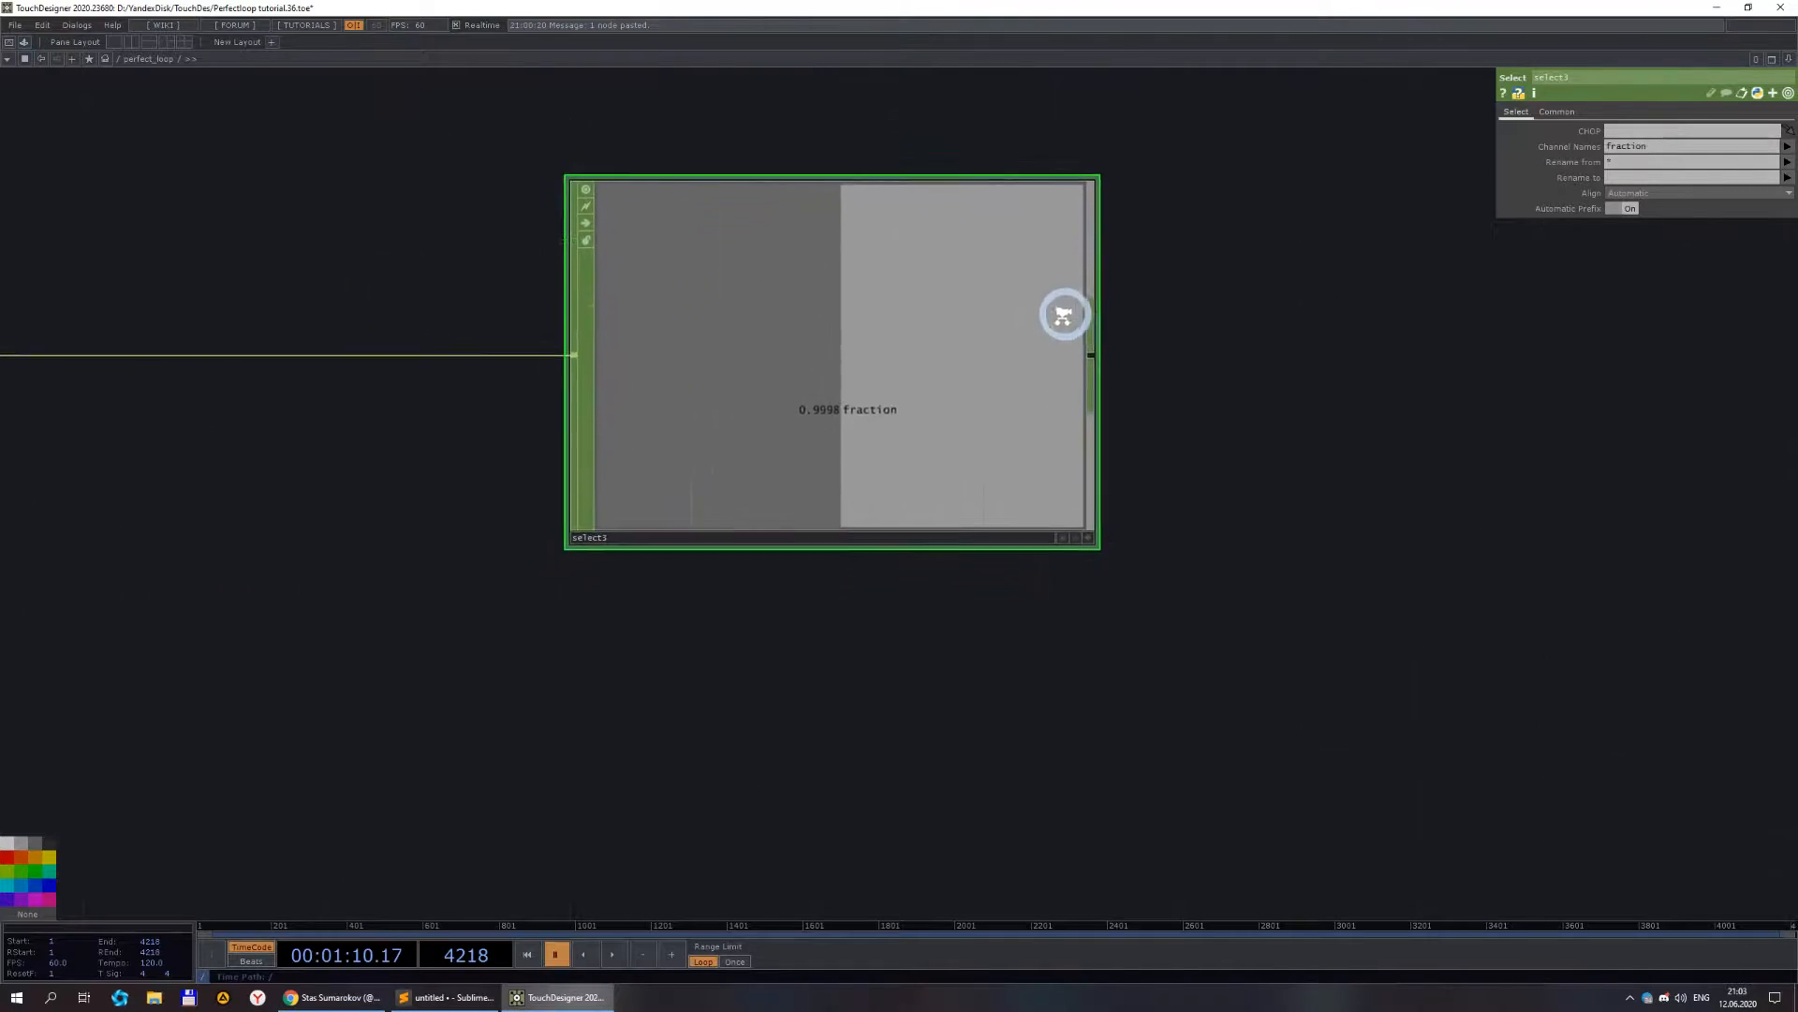
scroll(1332, 549, "down", 5)
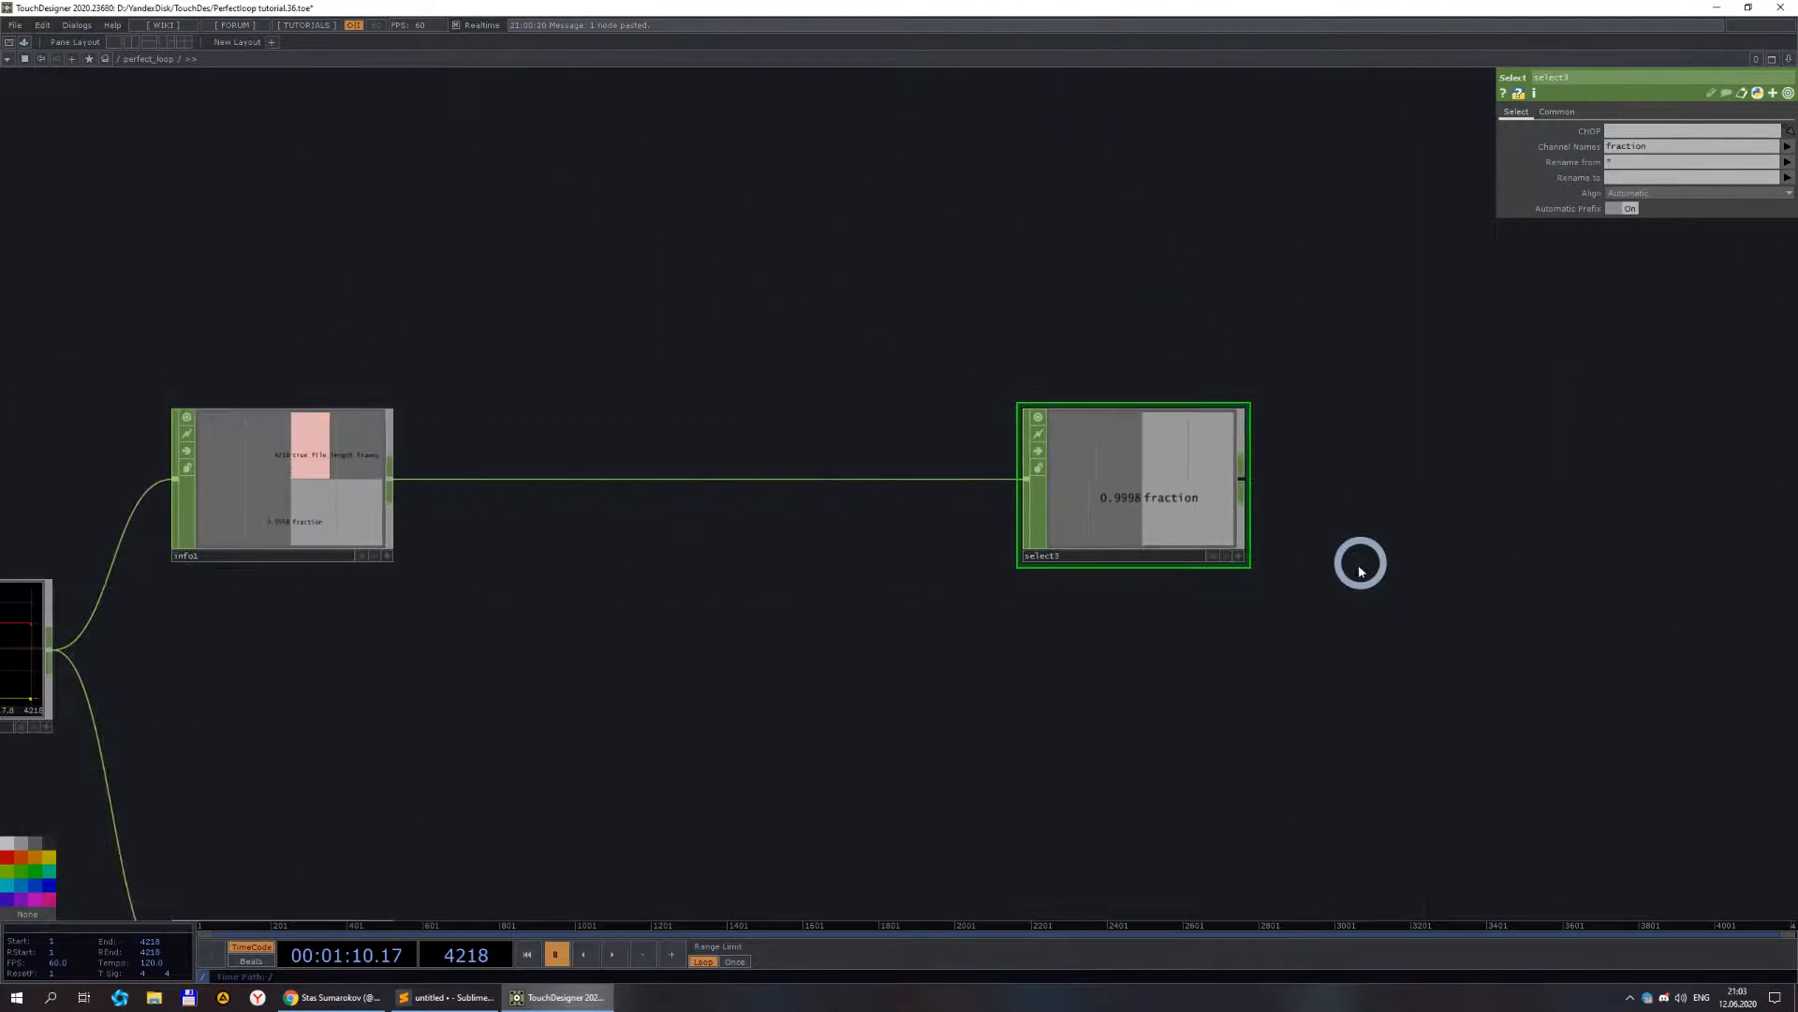
scroll(1208, 634, "down", 2)
scroll(996, 631, "down", 1)
scroll(1024, 515, "down", 4)
scroll(1087, 440, "up", 5)
scroll(1195, 469, "down", 3)
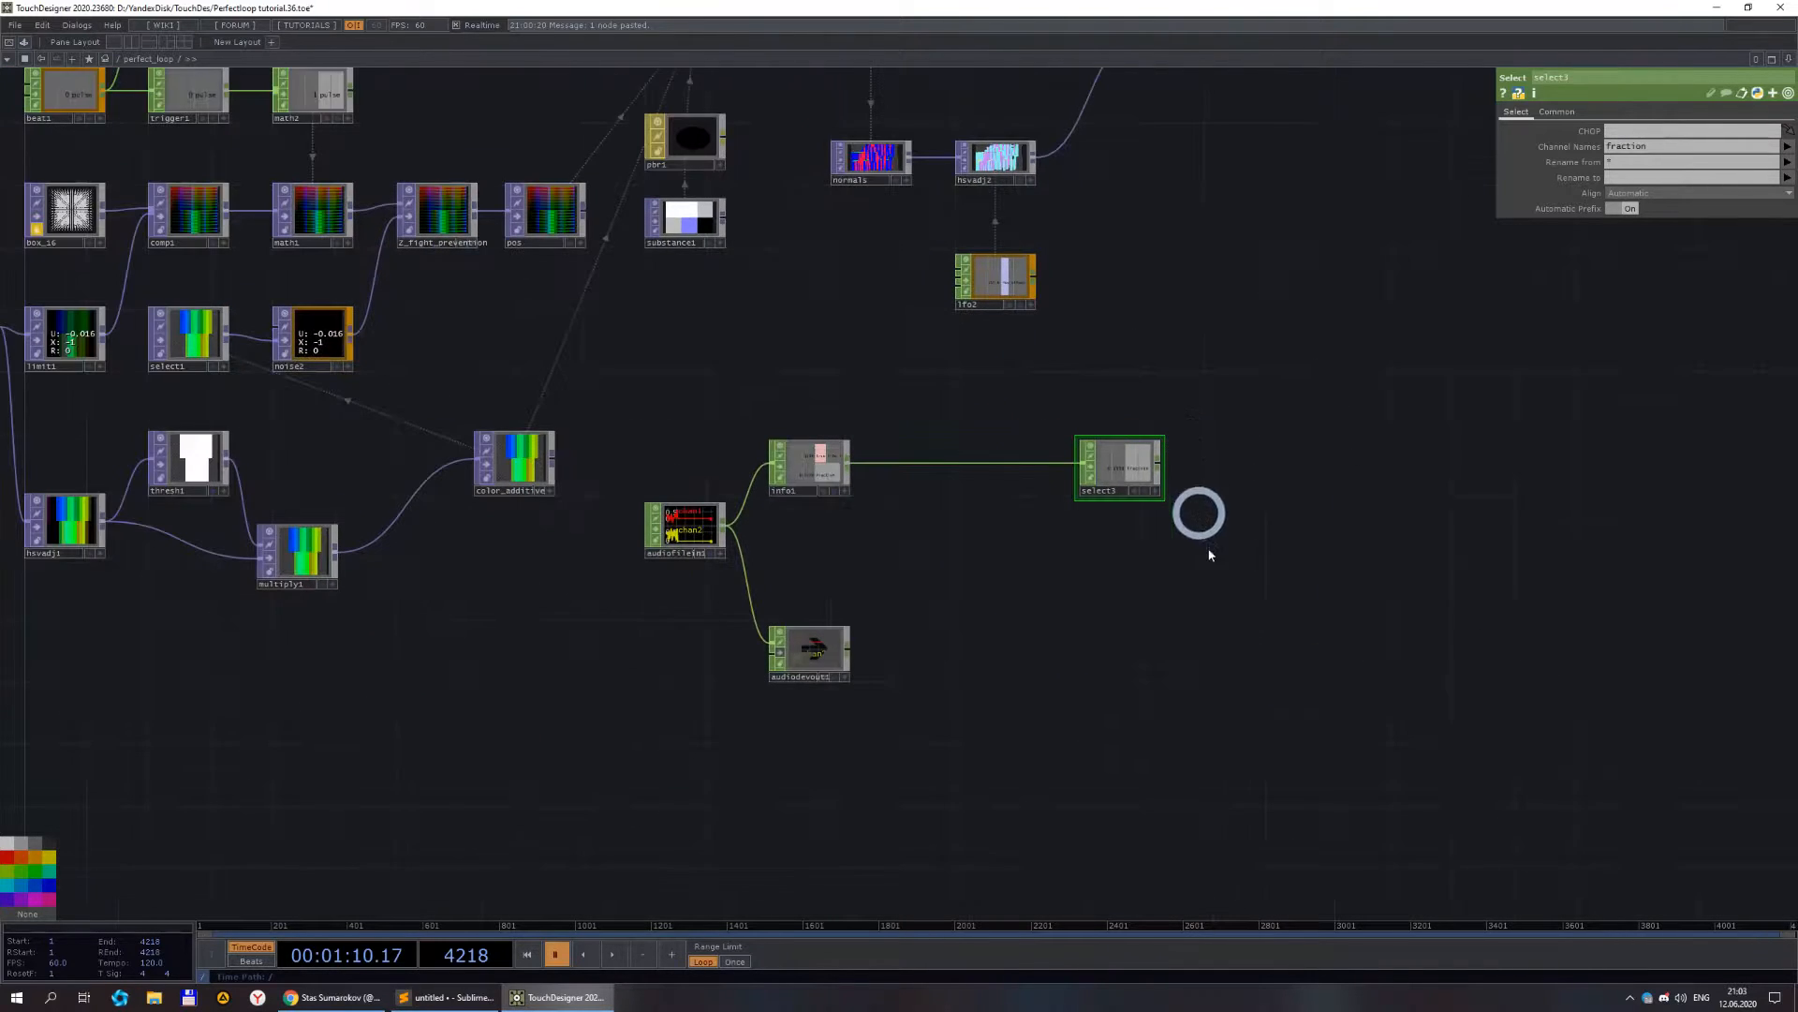
scroll(1260, 609, "down", 2)
left_click_drag(1176, 659, 1332, 643)
scroll(1349, 473, "up", 4)
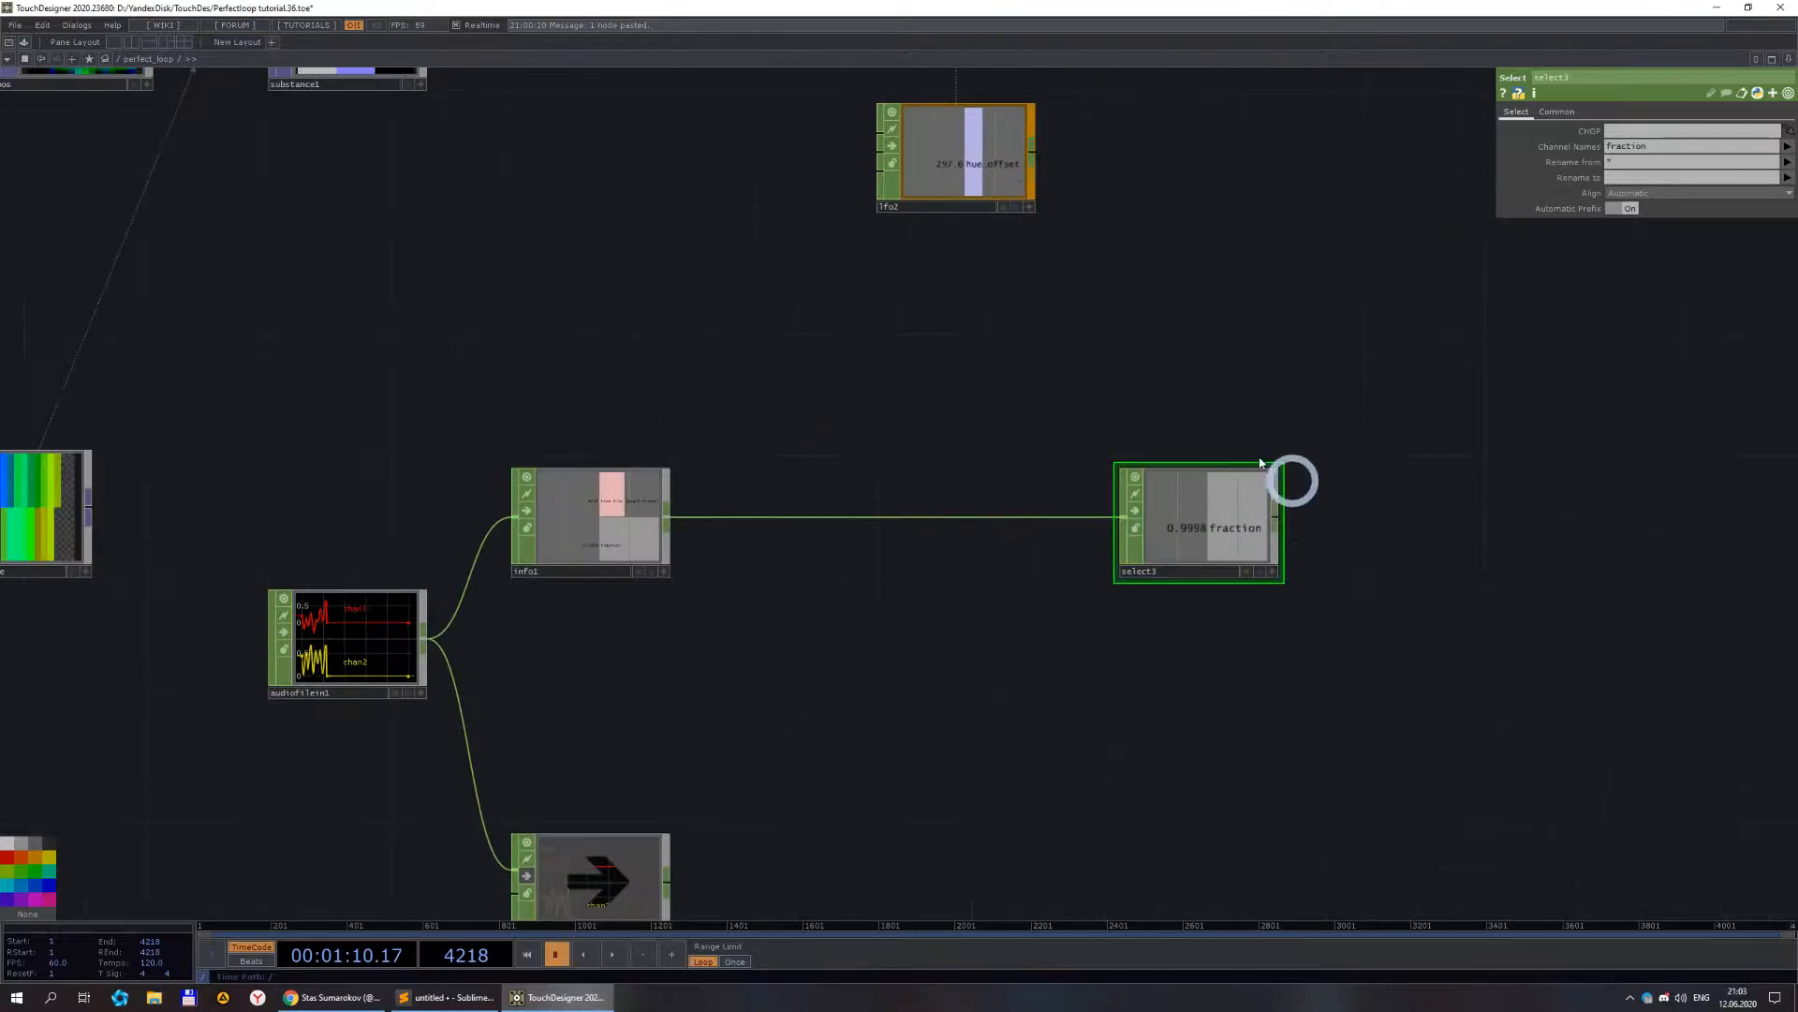
scroll(1137, 479, "down", 3)
left_click_drag(1173, 730, 1029, 621)
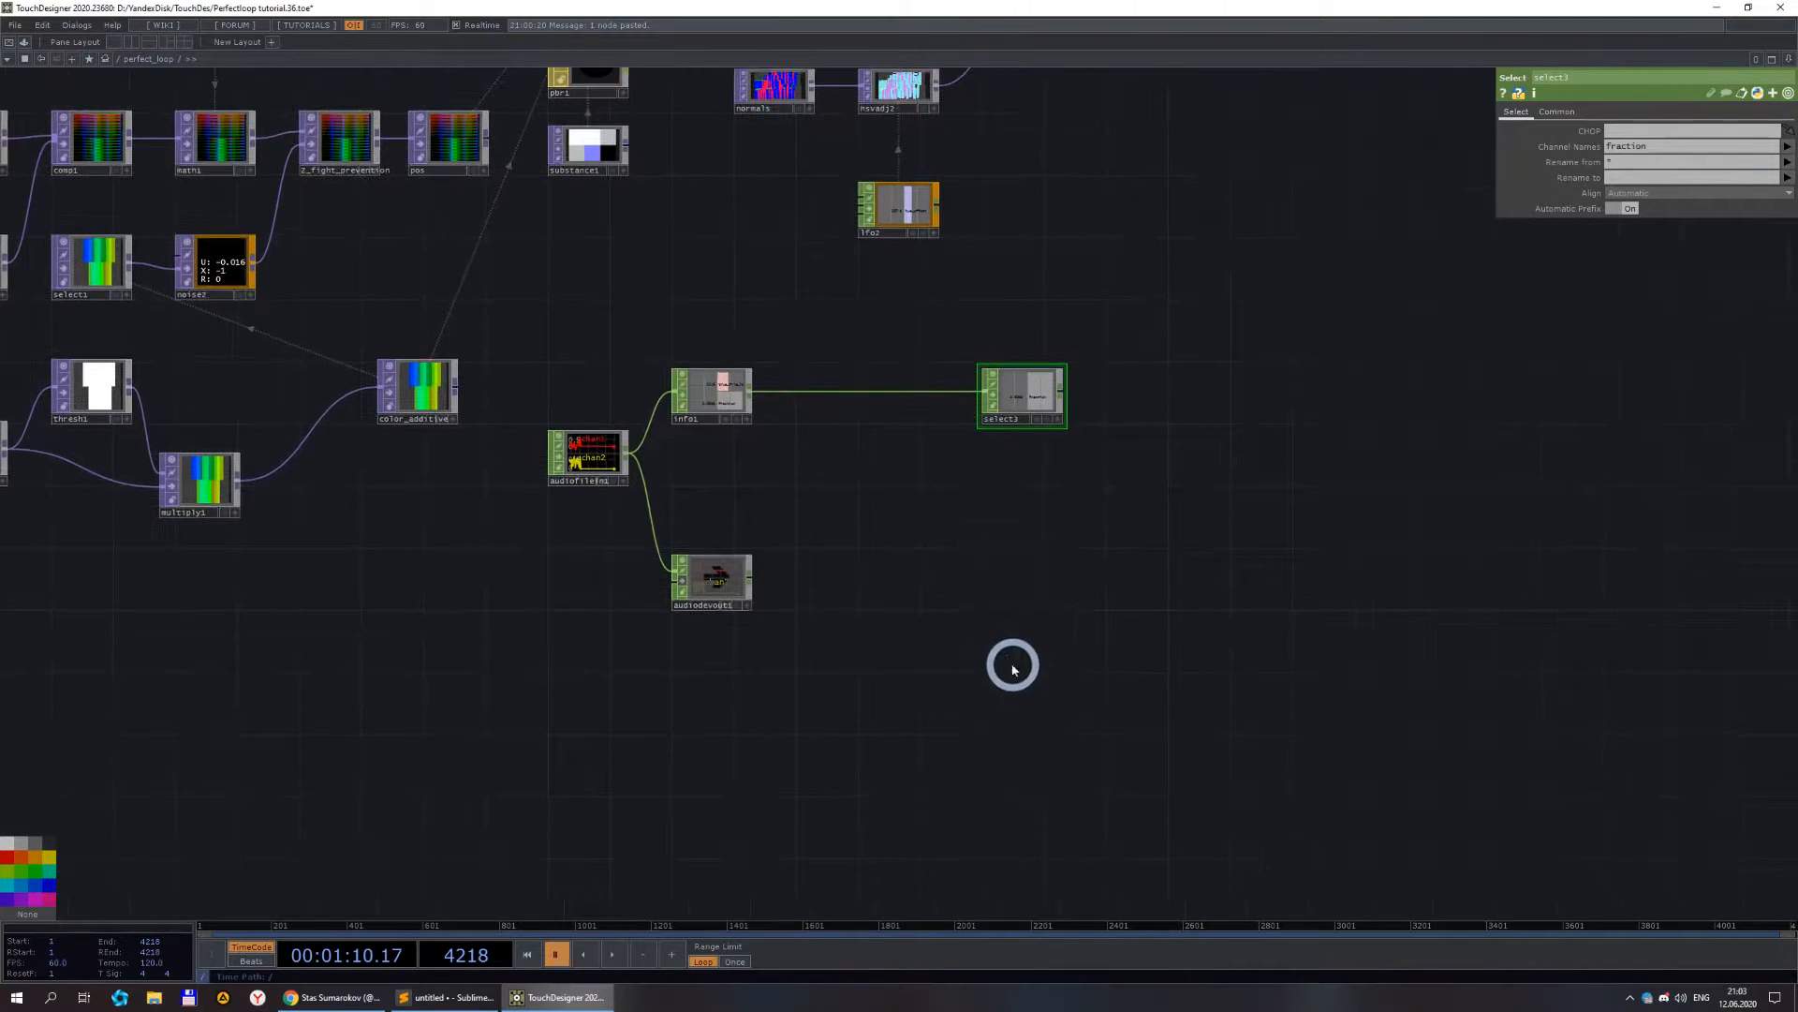
- Add a Pattern CHOP in the empty area below audiodevout1
left_click_drag(752, 689, 821, 618)
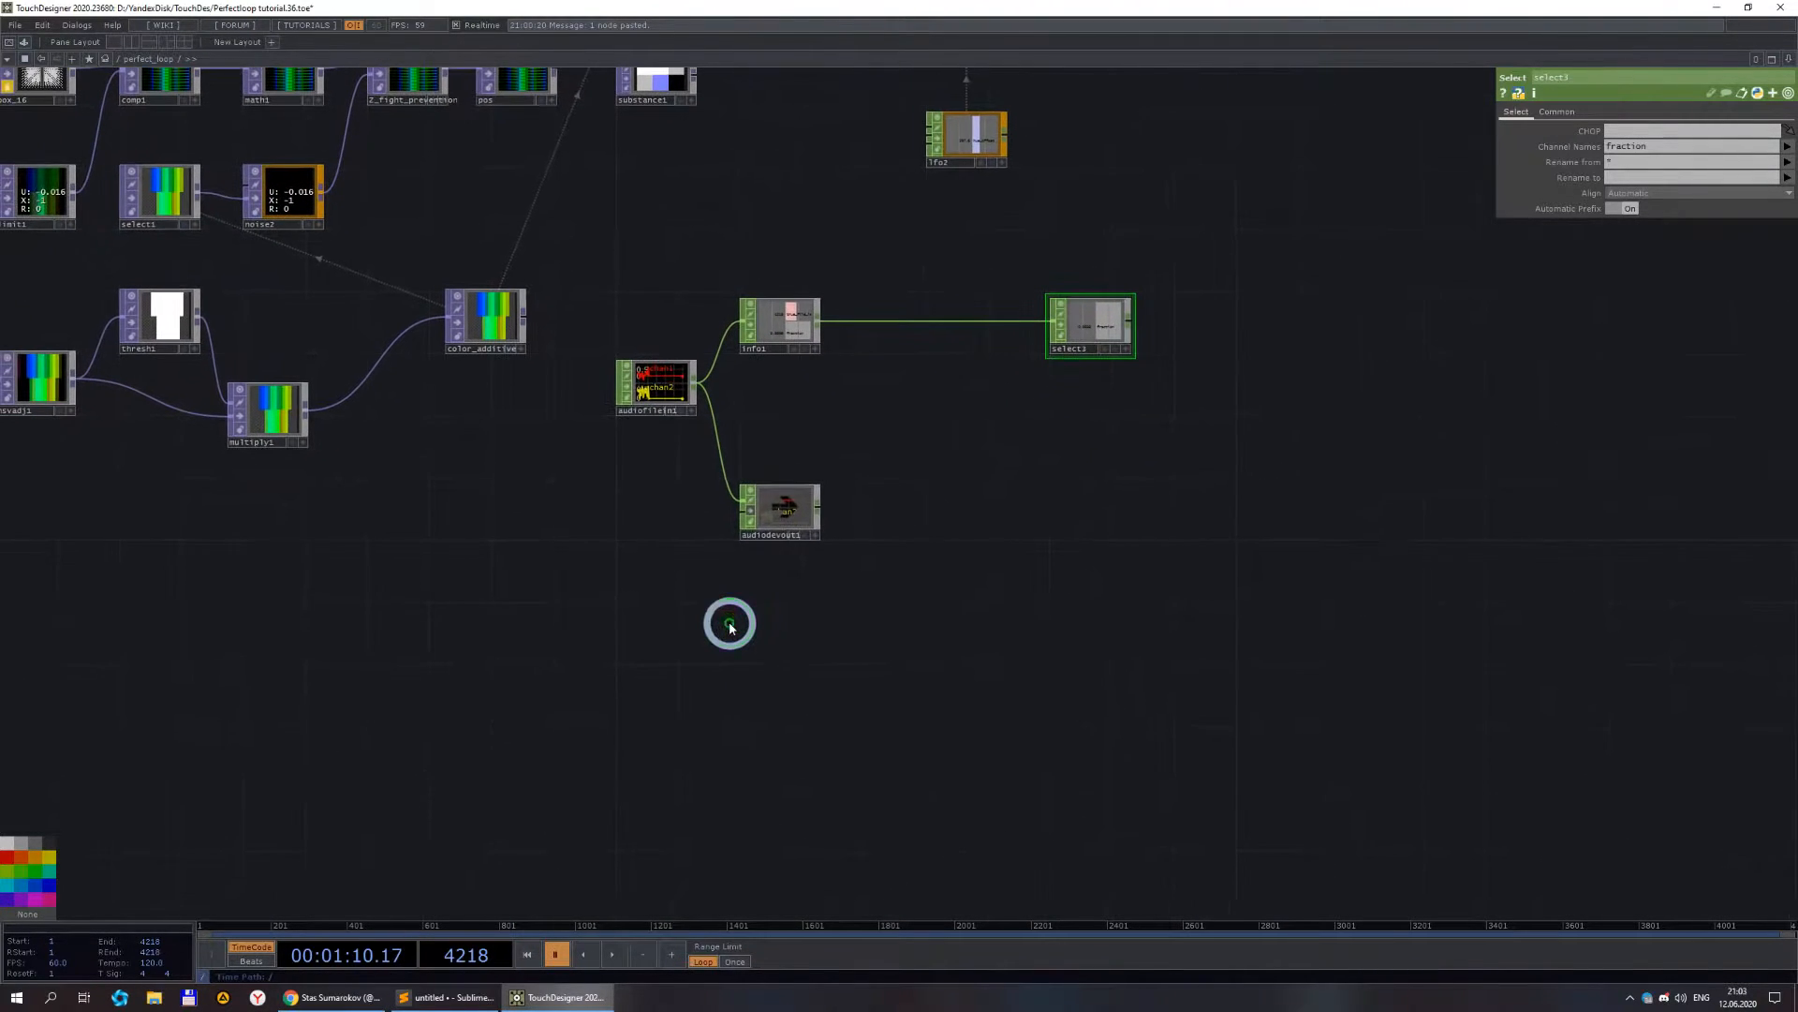
key("Tab")
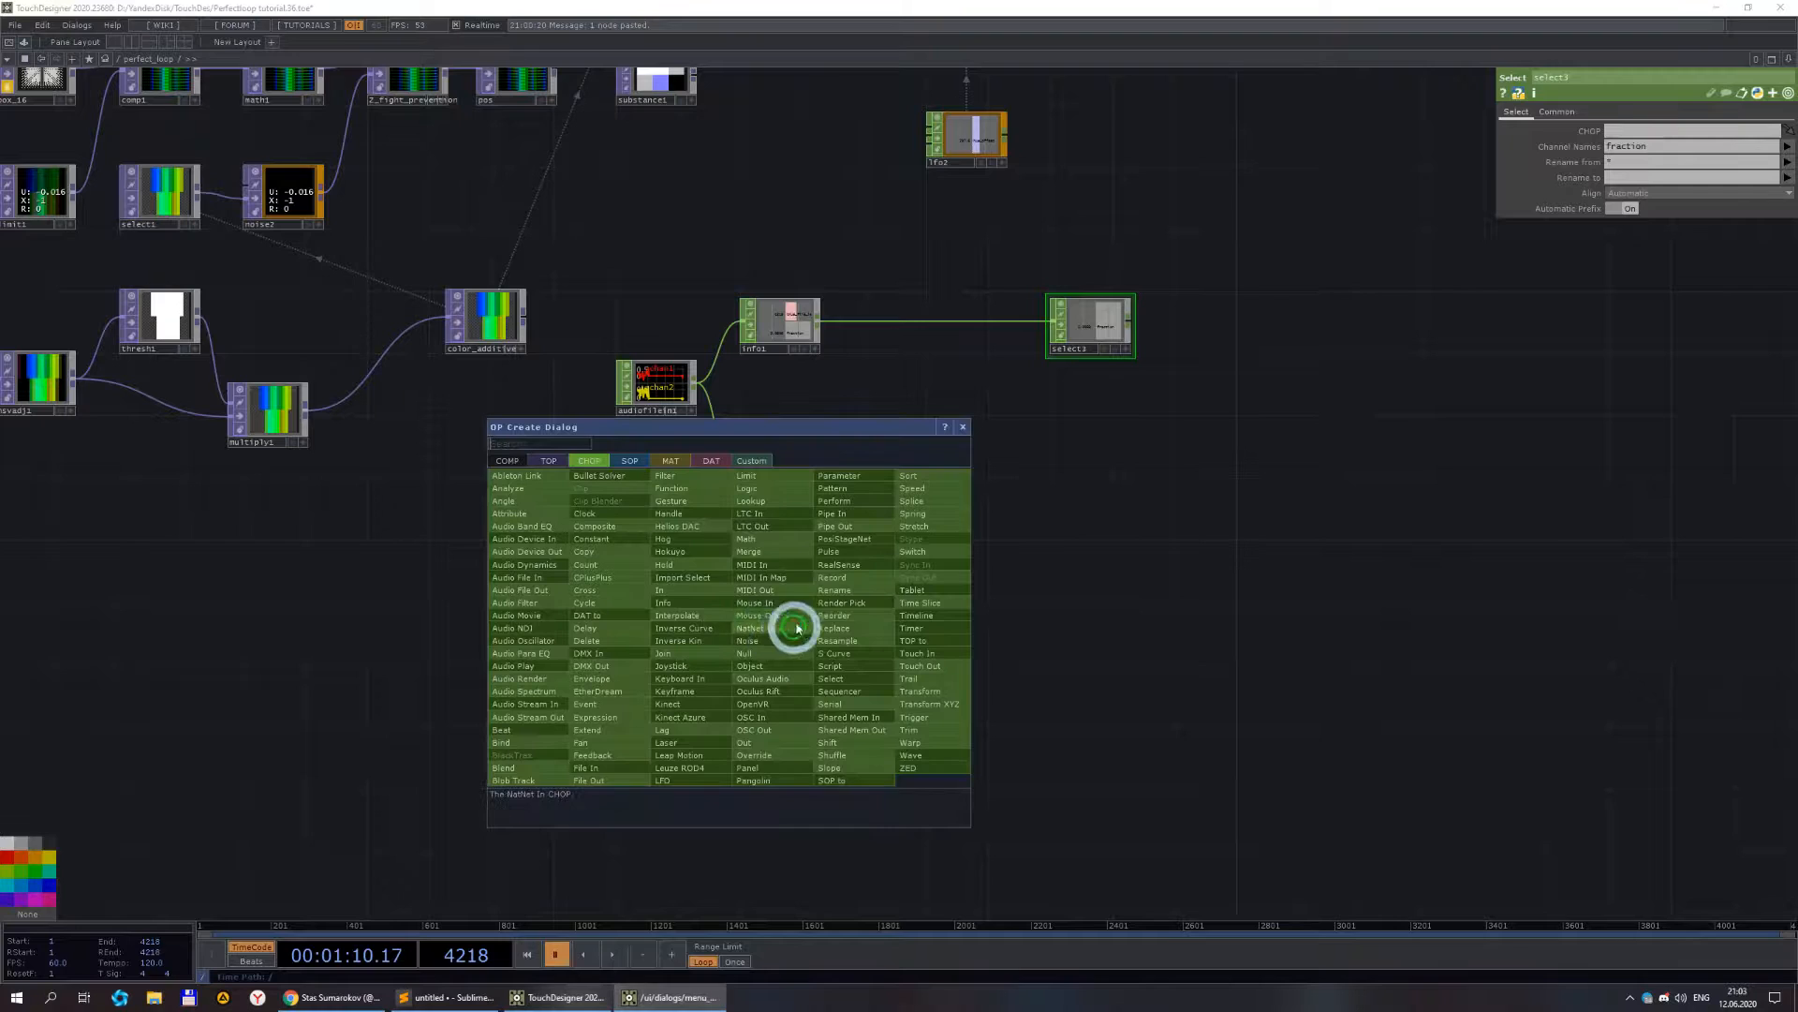
left_click(864, 488)
left_click(659, 639)
left_click_drag(658, 640, 932, 639)
scroll(972, 637, "up", 2)
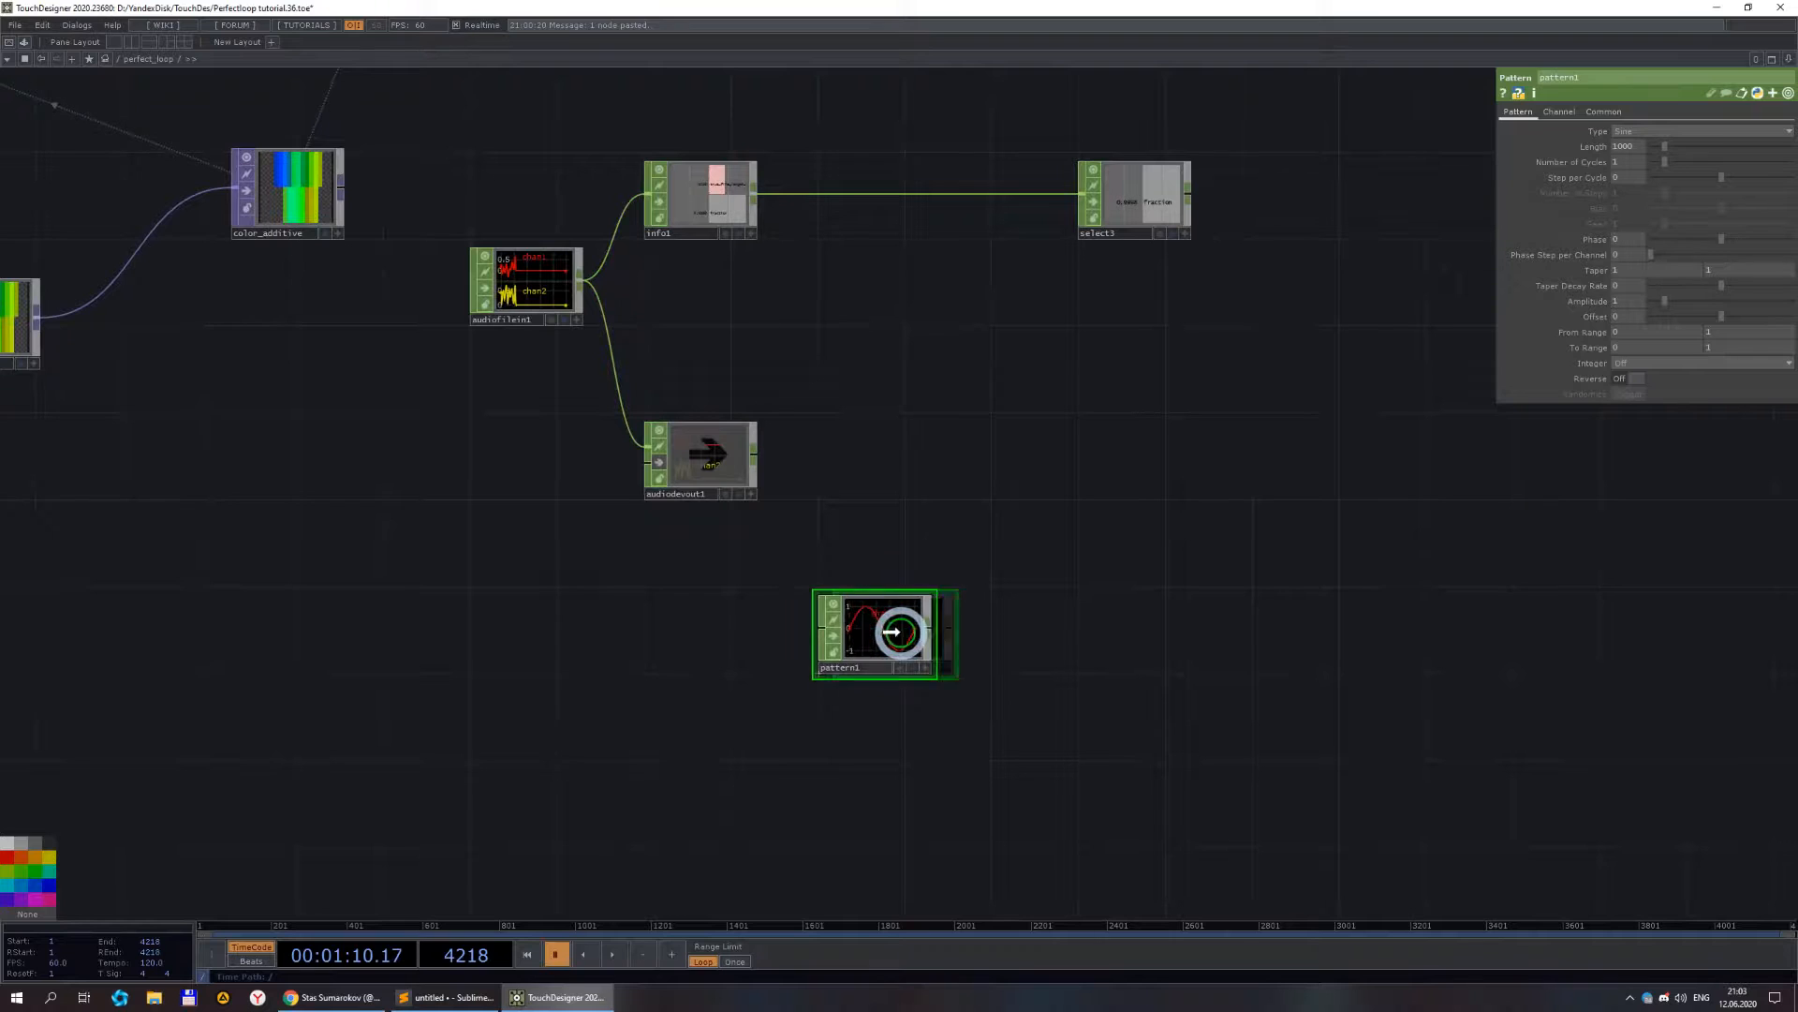
scroll(927, 632, "down", 2)
scroll(987, 618, "down", 3)
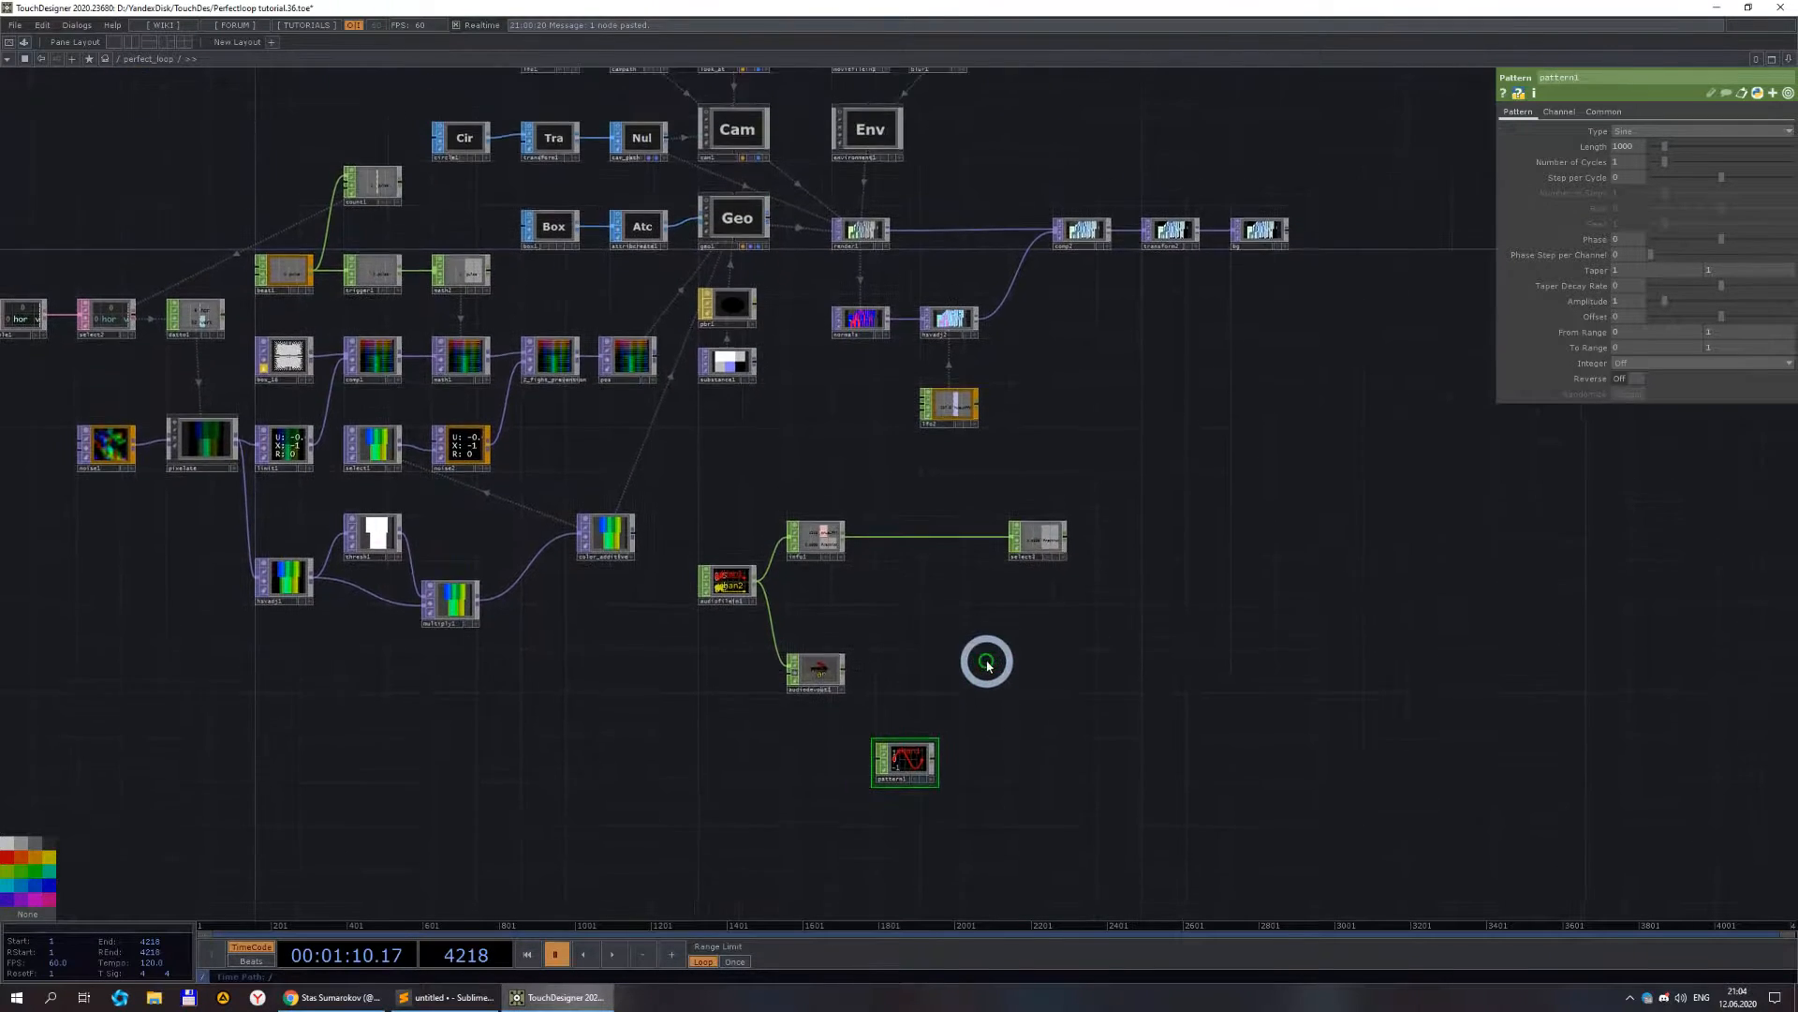
- Move pattern1 farther along its row so it sits beneath select3
scroll(989, 747, "up", 5)
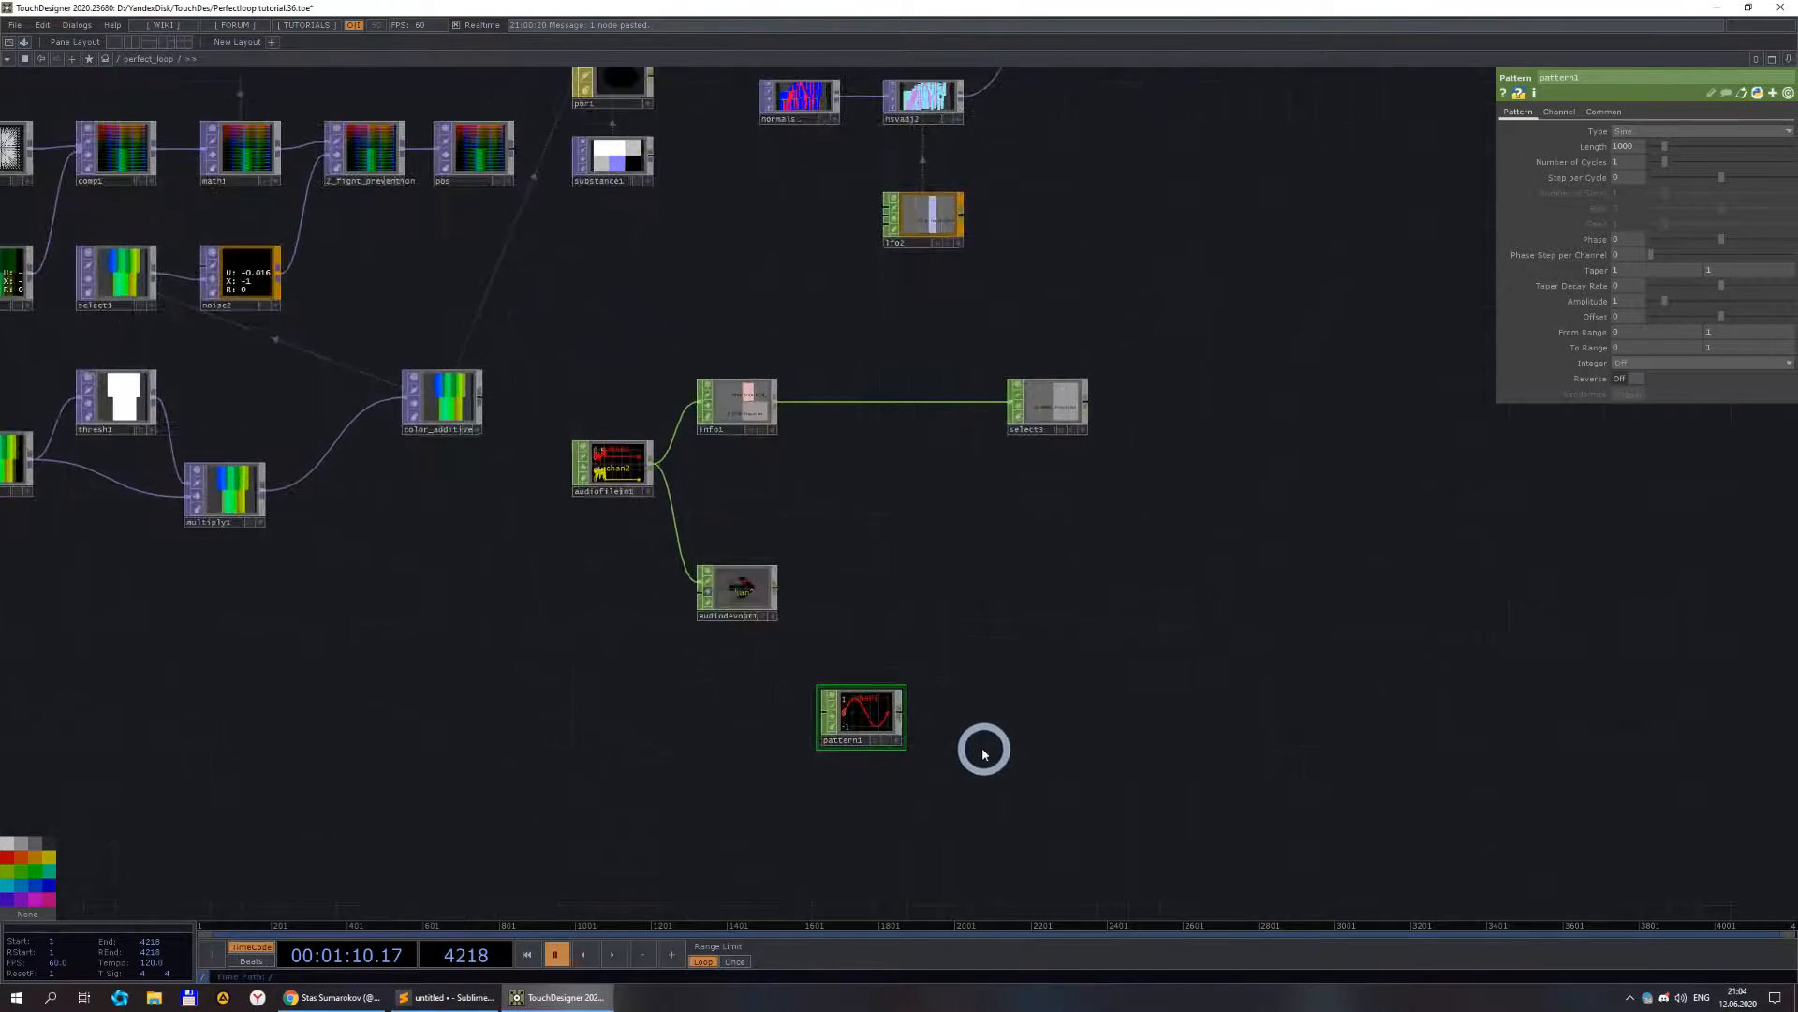
scroll(1056, 609, "down", 2)
scroll(979, 674, "up", 3)
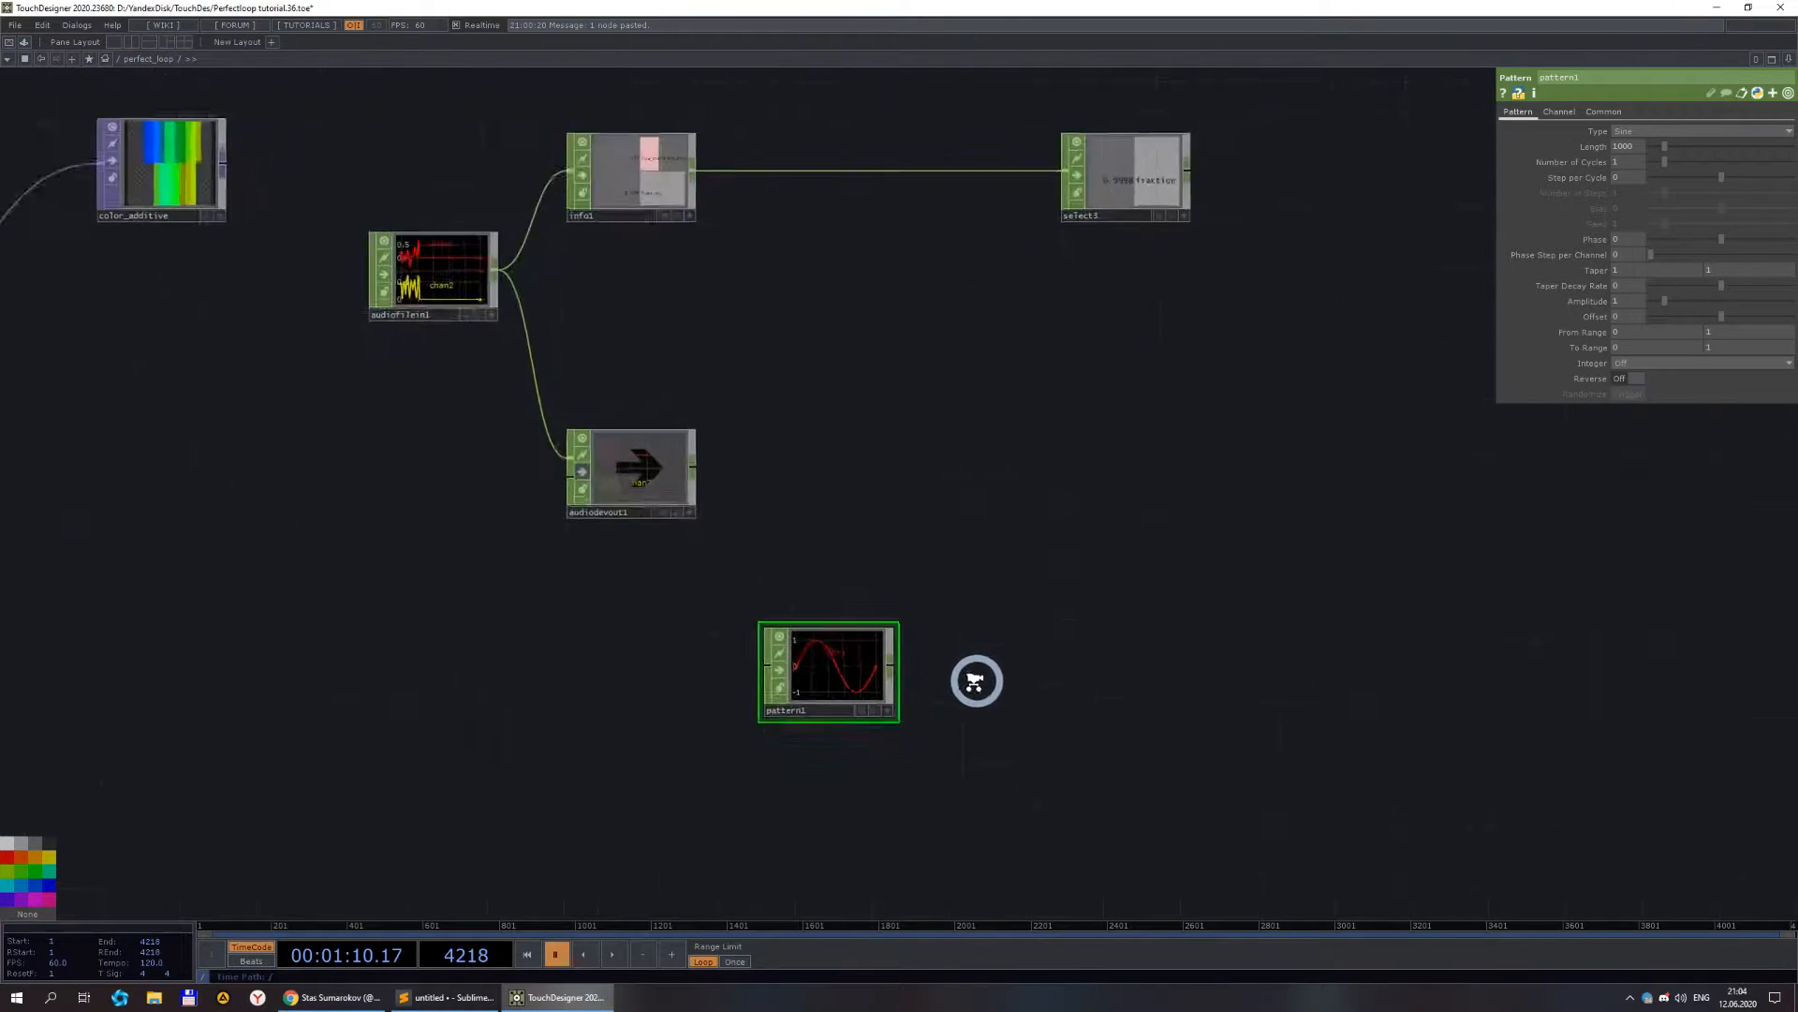
scroll(1162, 530, "down", 2)
scroll(1069, 570, "up", 1)
left_click_drag(797, 673, 1071, 661)
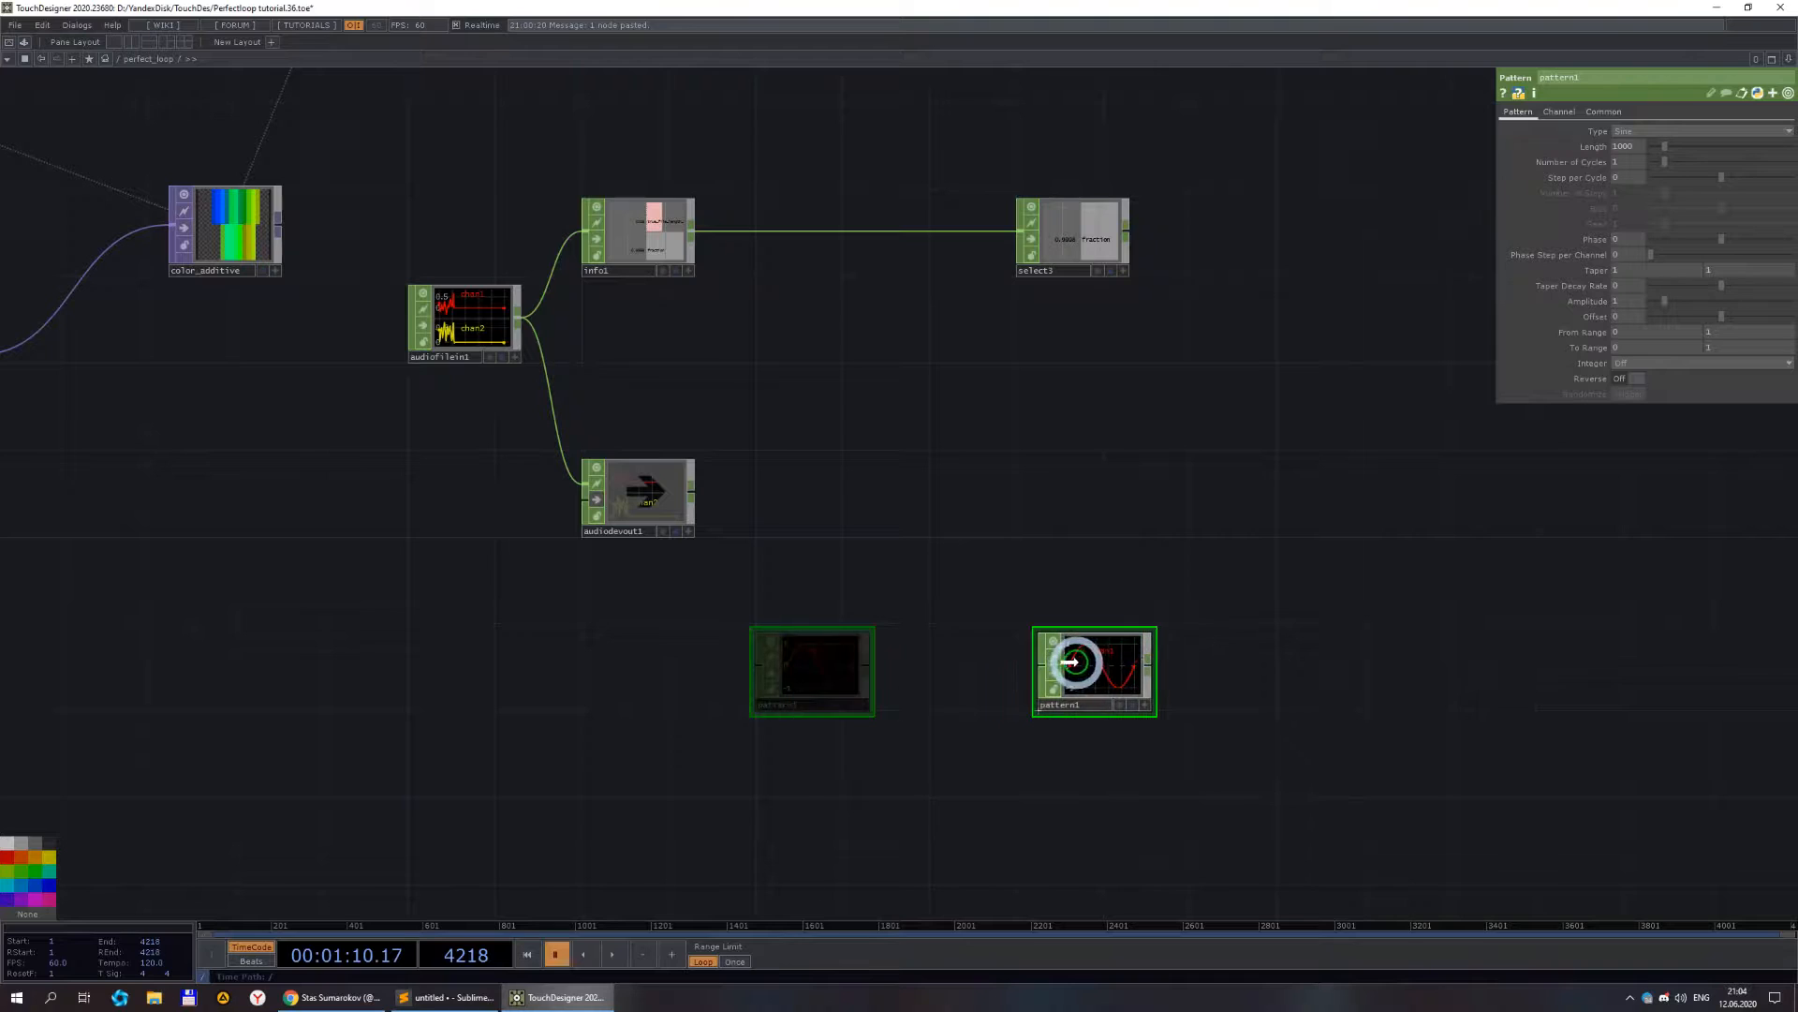
scroll(1196, 606, "down", 3)
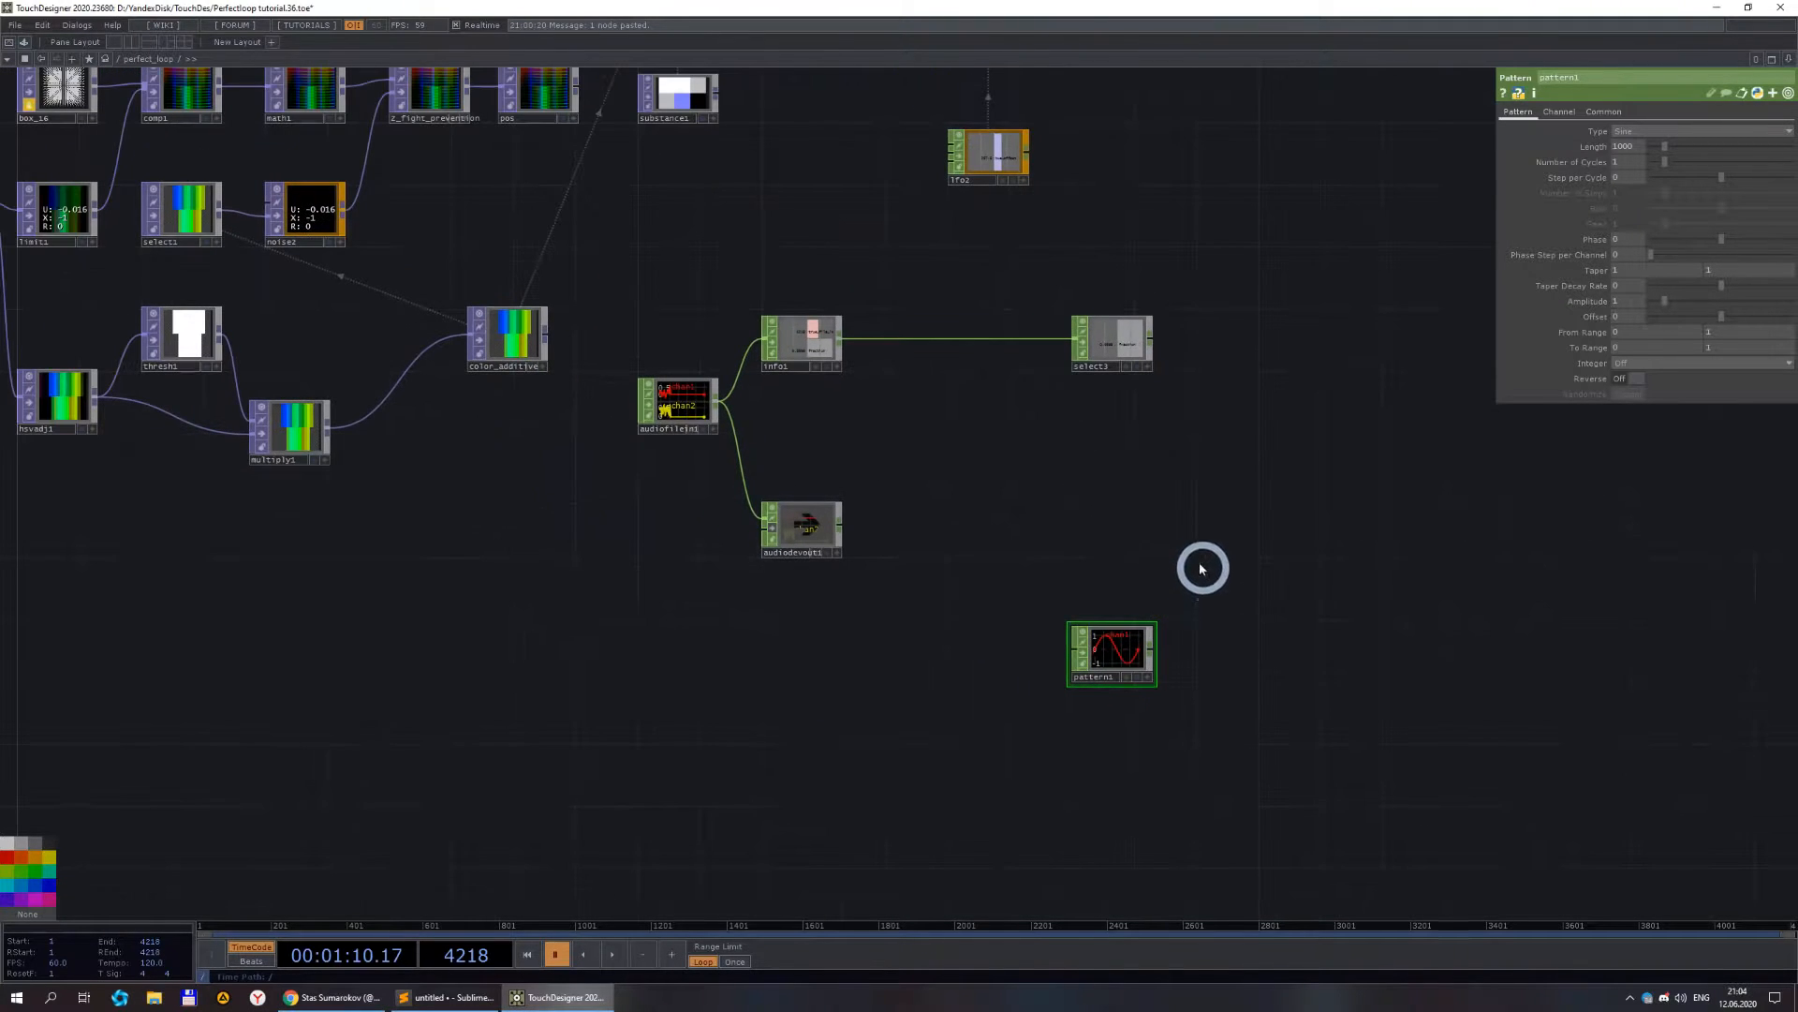
- Review how the select3 fraction could feed the rest of the network, checking the path and position parameters of cam1
scroll(1208, 295, "up", 3)
left_click_drag(1160, 365, 1093, 524)
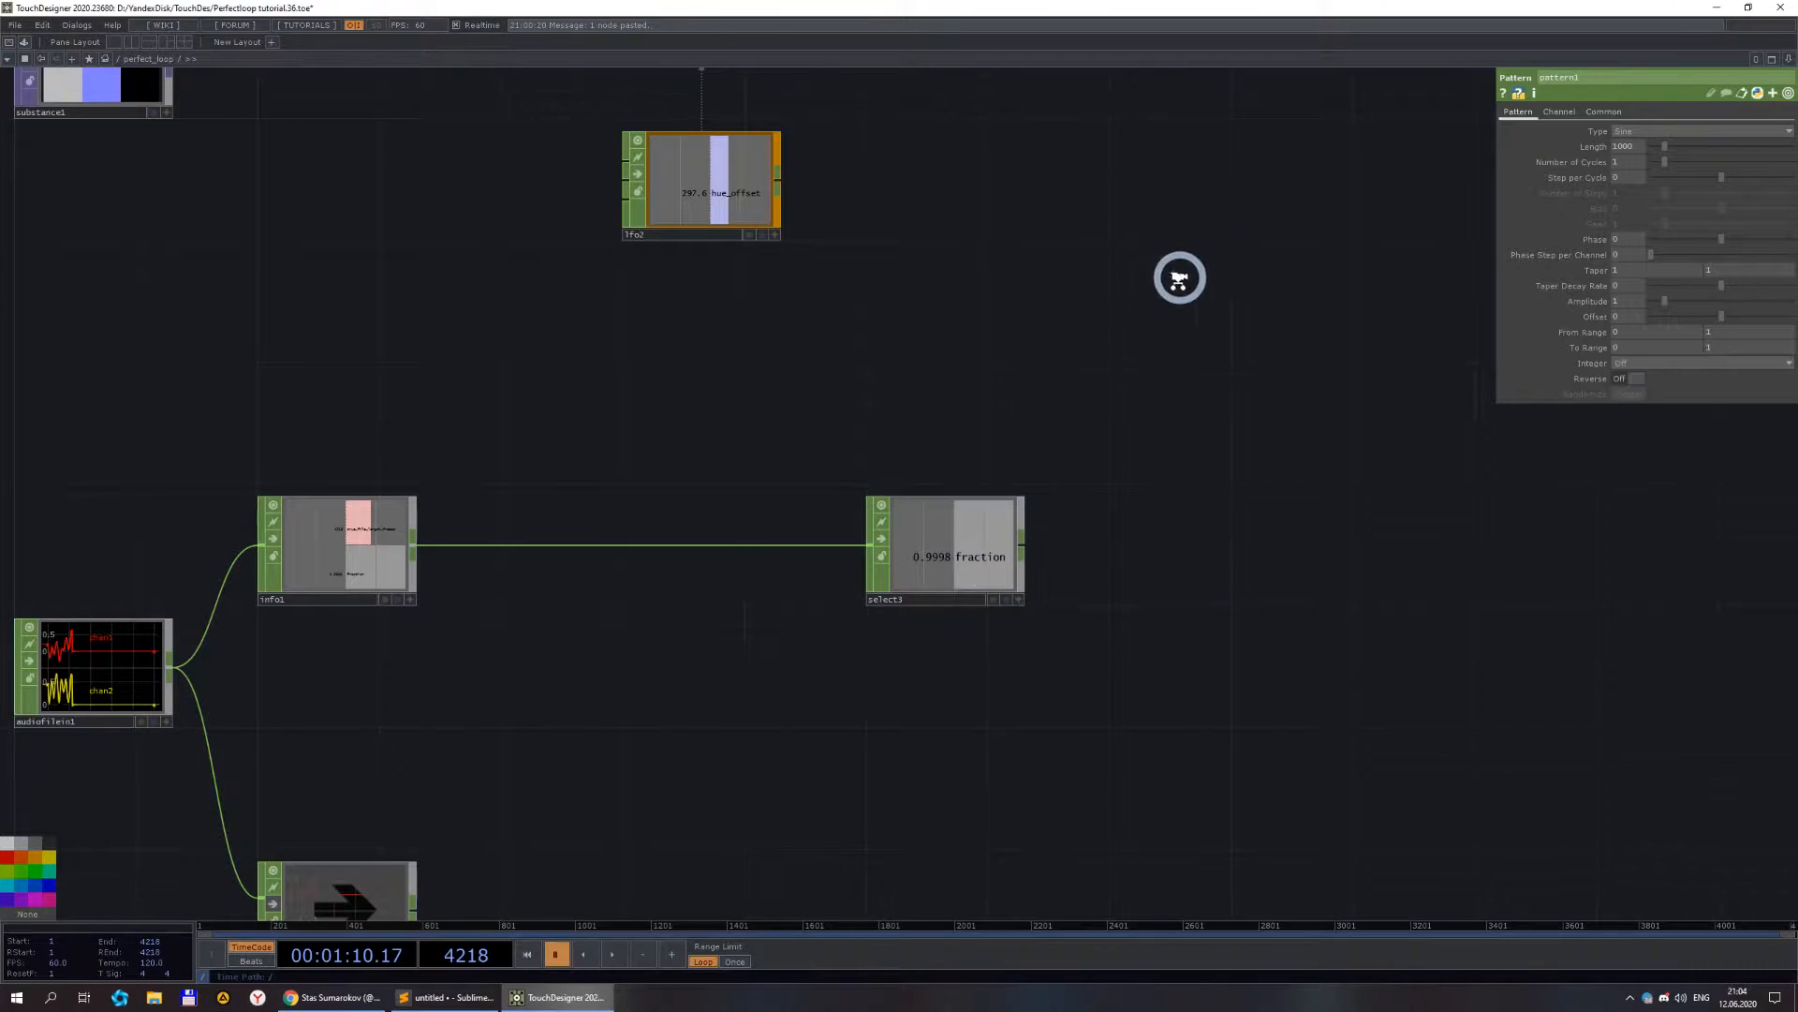
scroll(1177, 278, "down", 4)
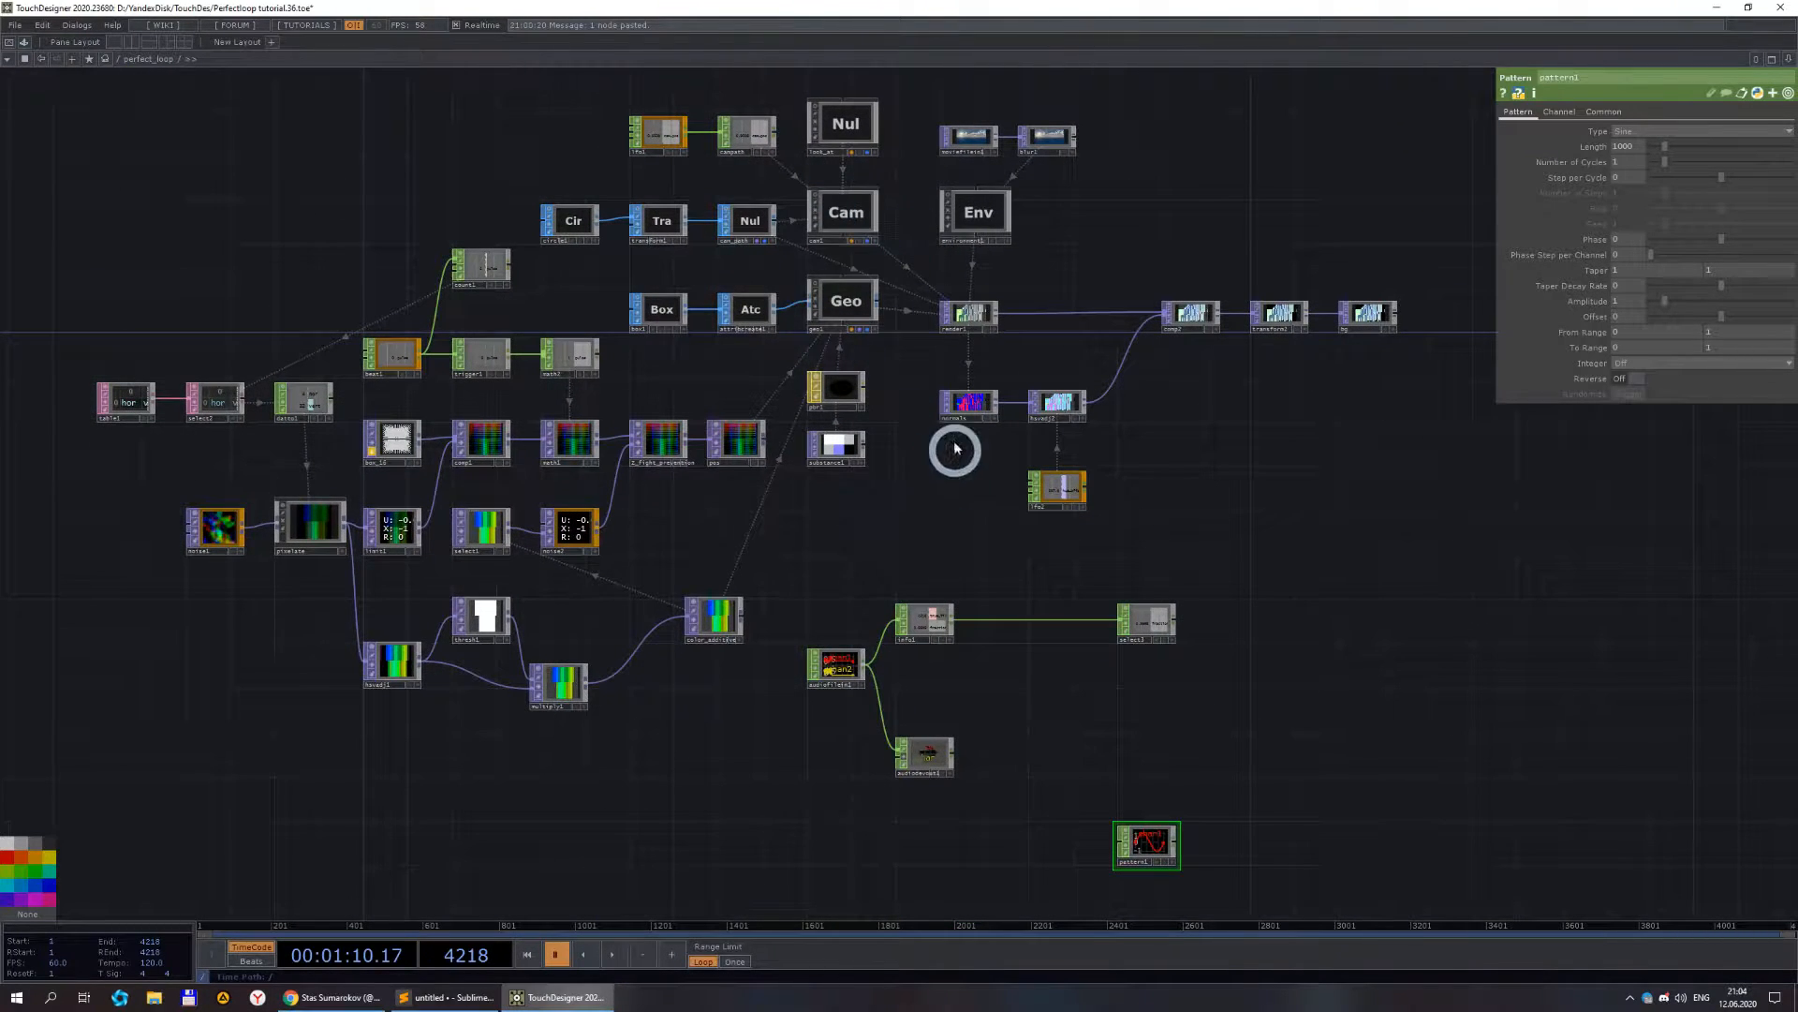
scroll(1165, 618, "up", 4)
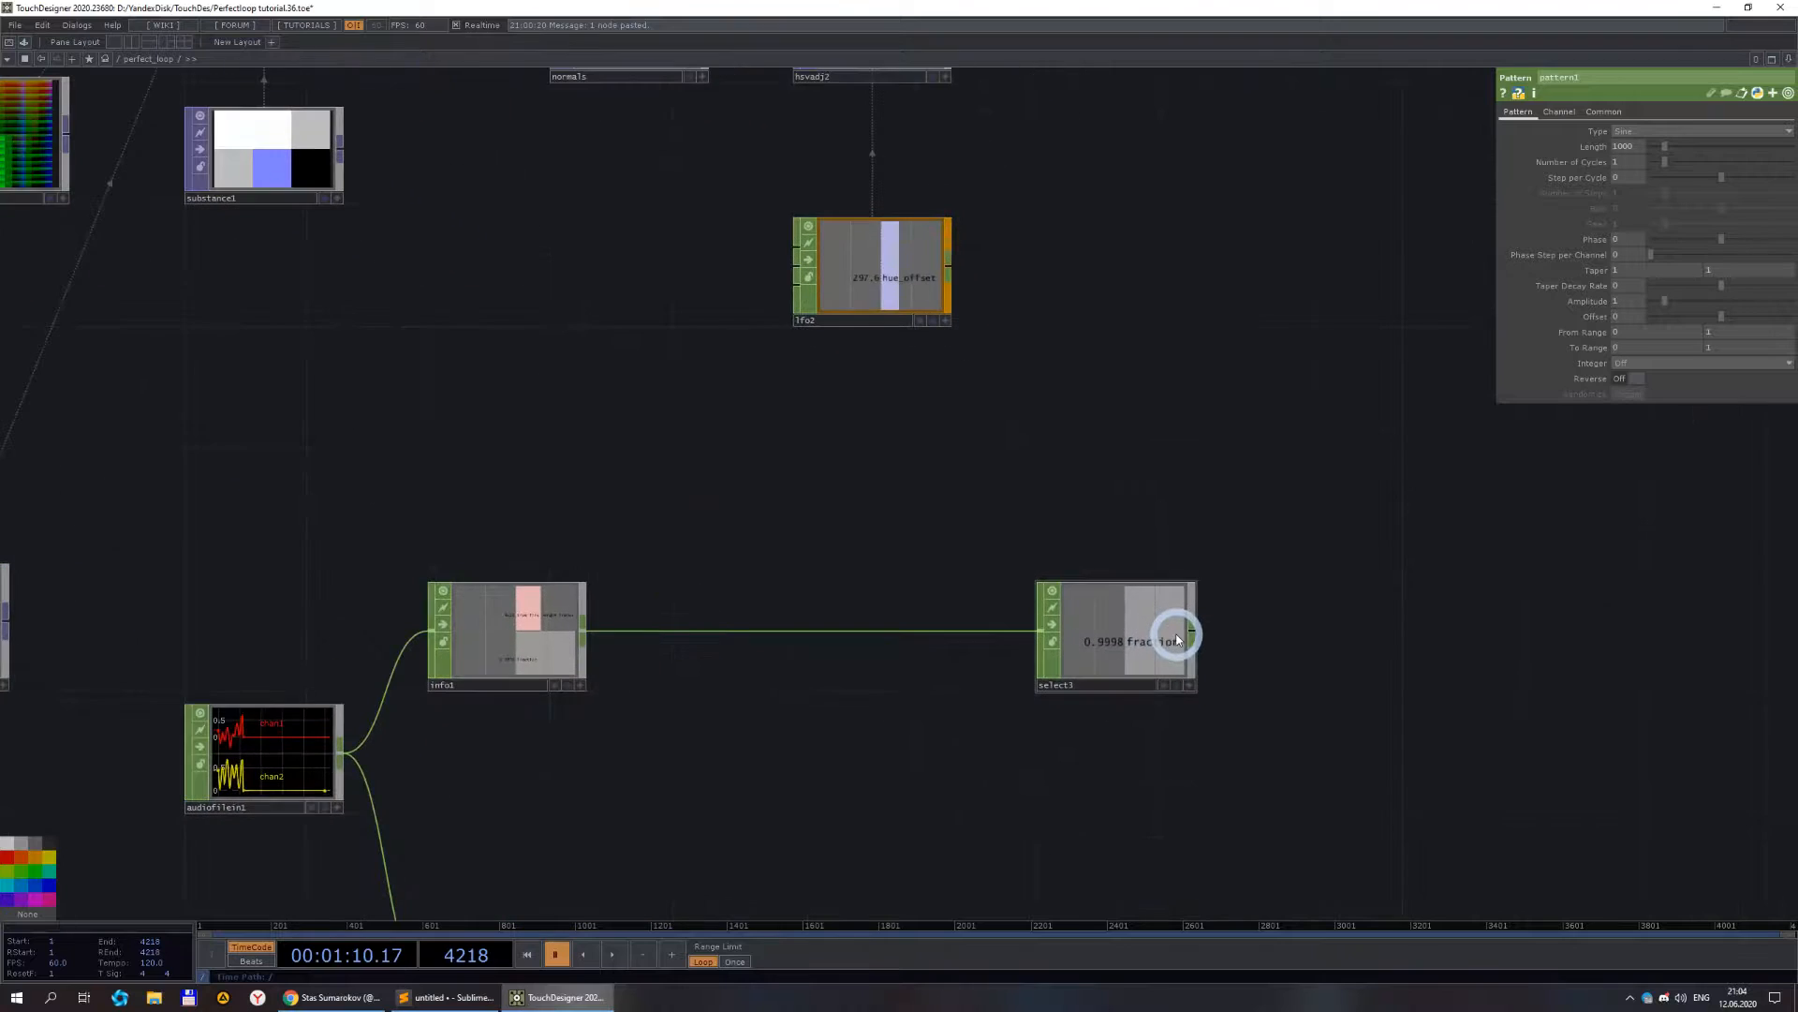
scroll(1190, 642, "down", 3)
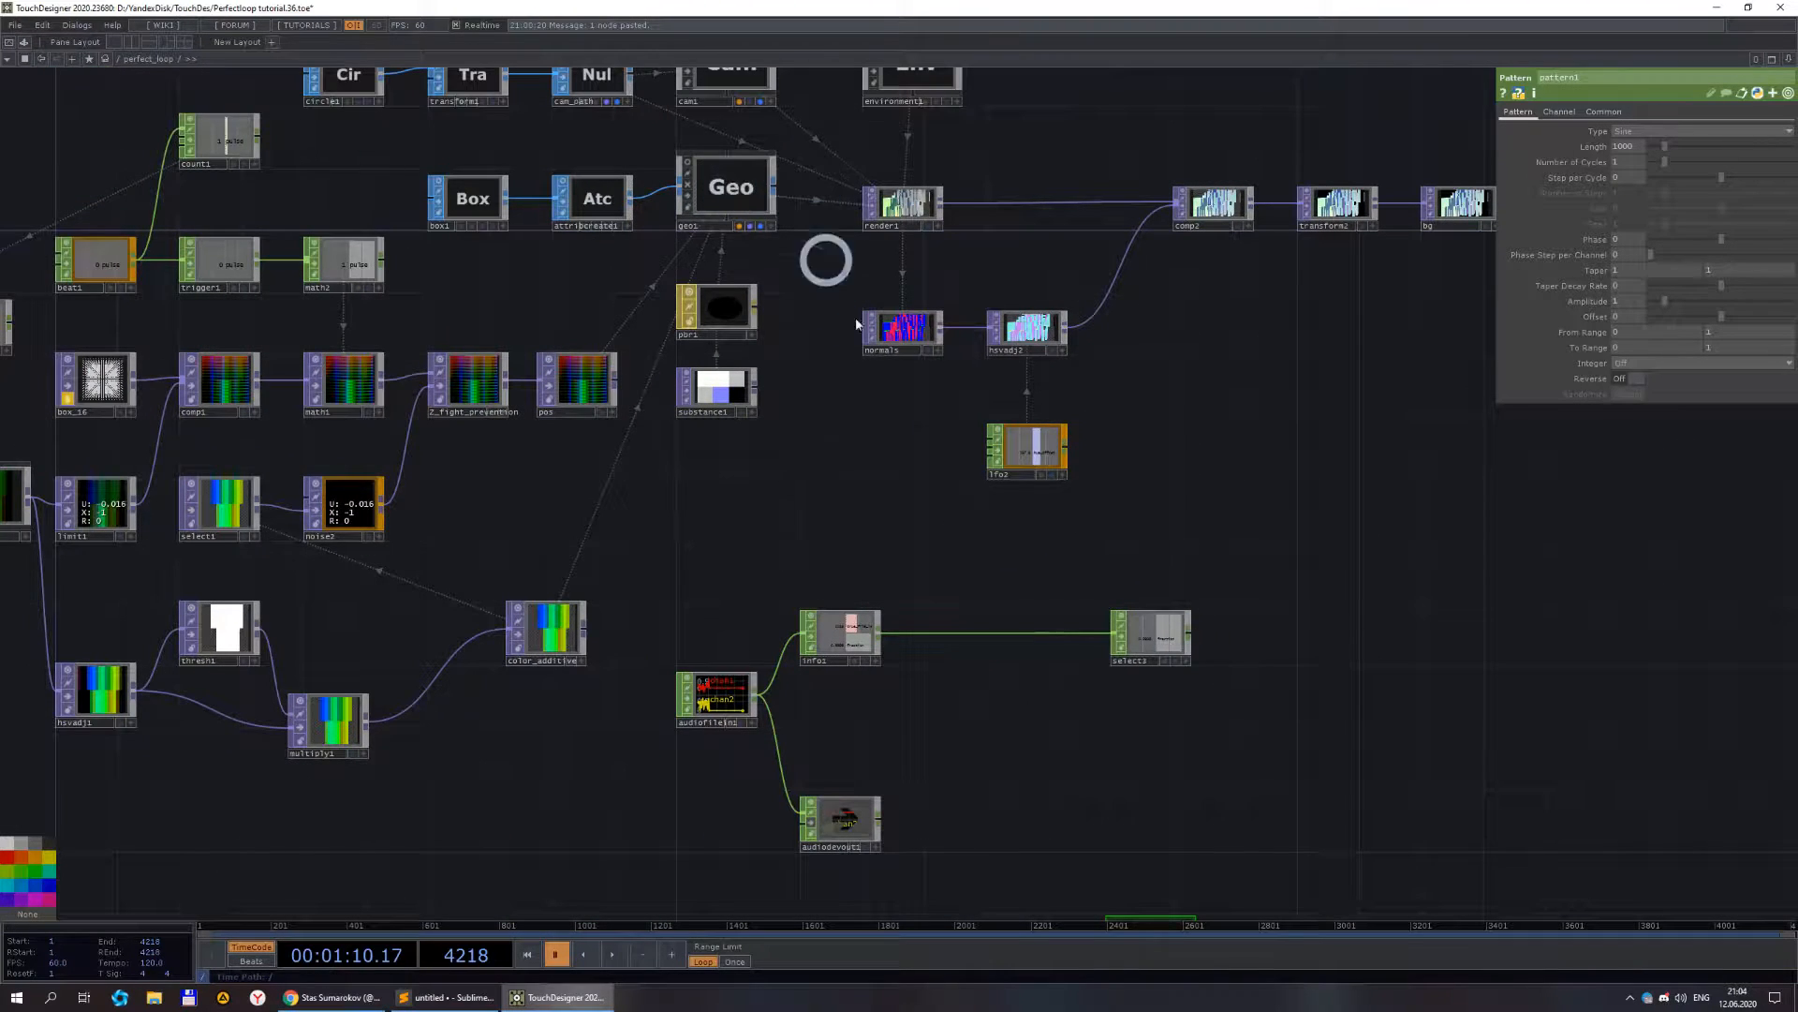
left_click_drag(1063, 152, 1141, 343)
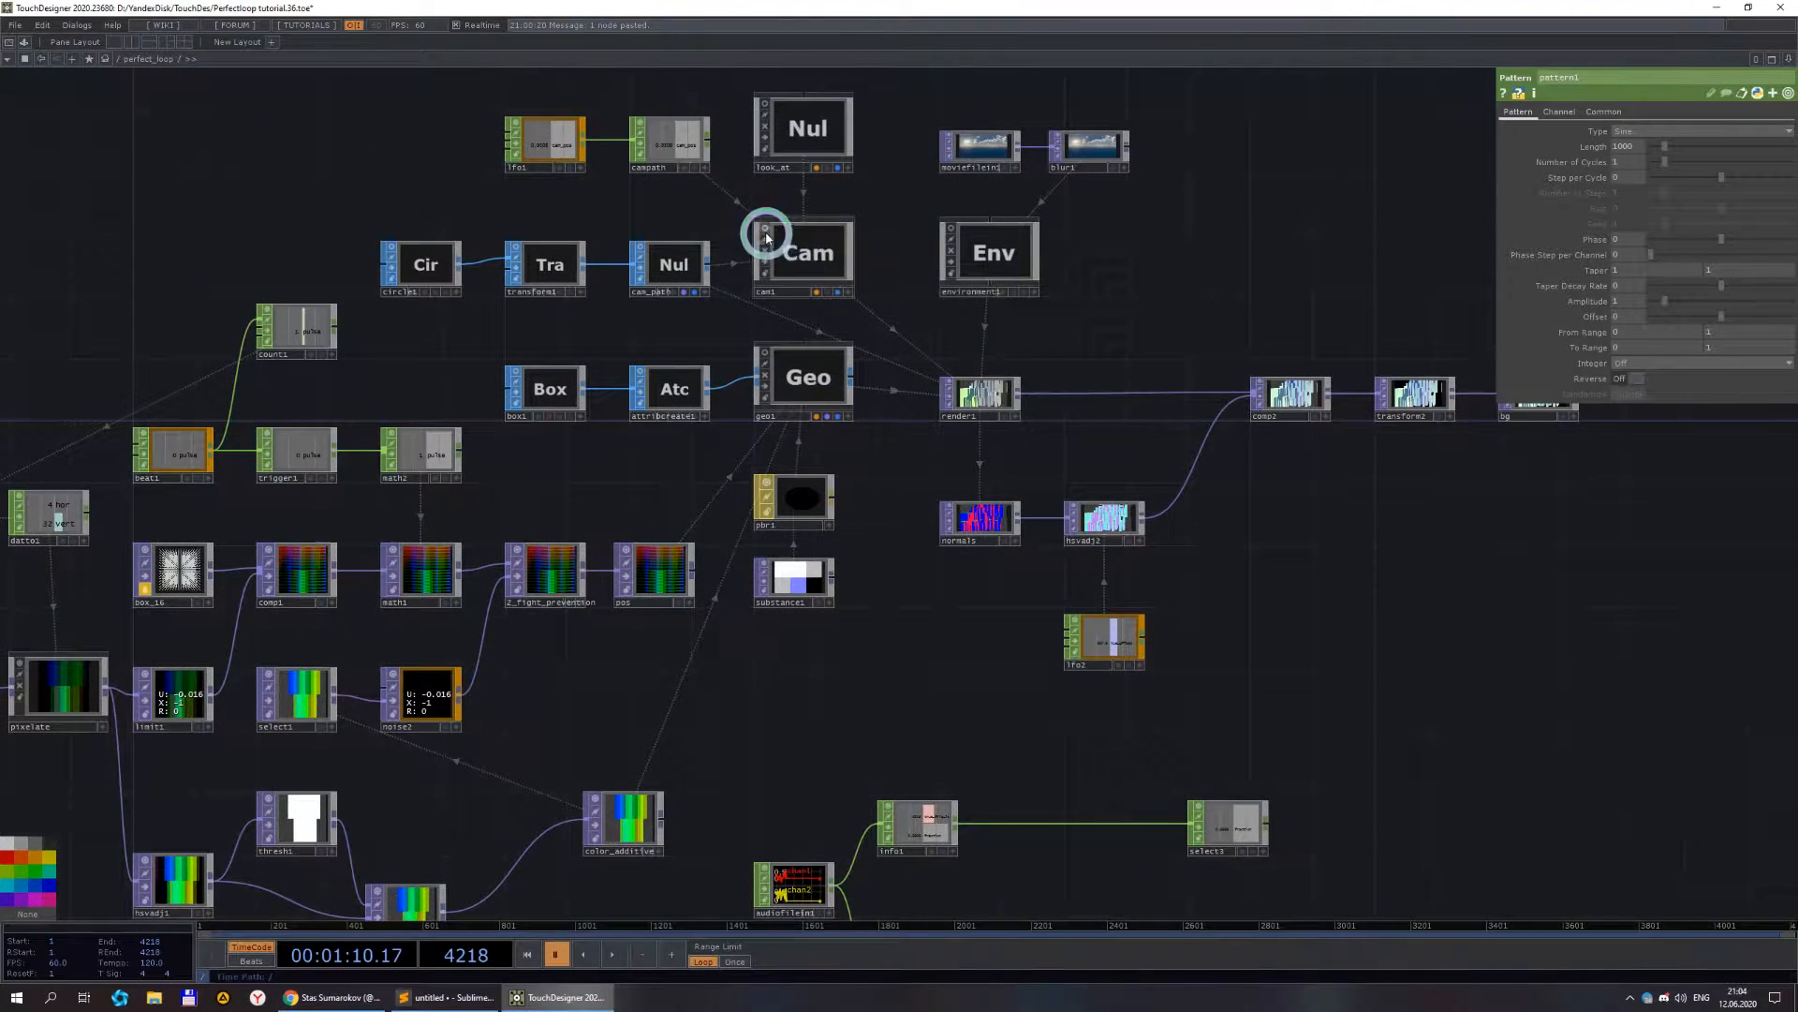
left_click(809, 258)
left_click_drag(1373, 665, 1270, 532)
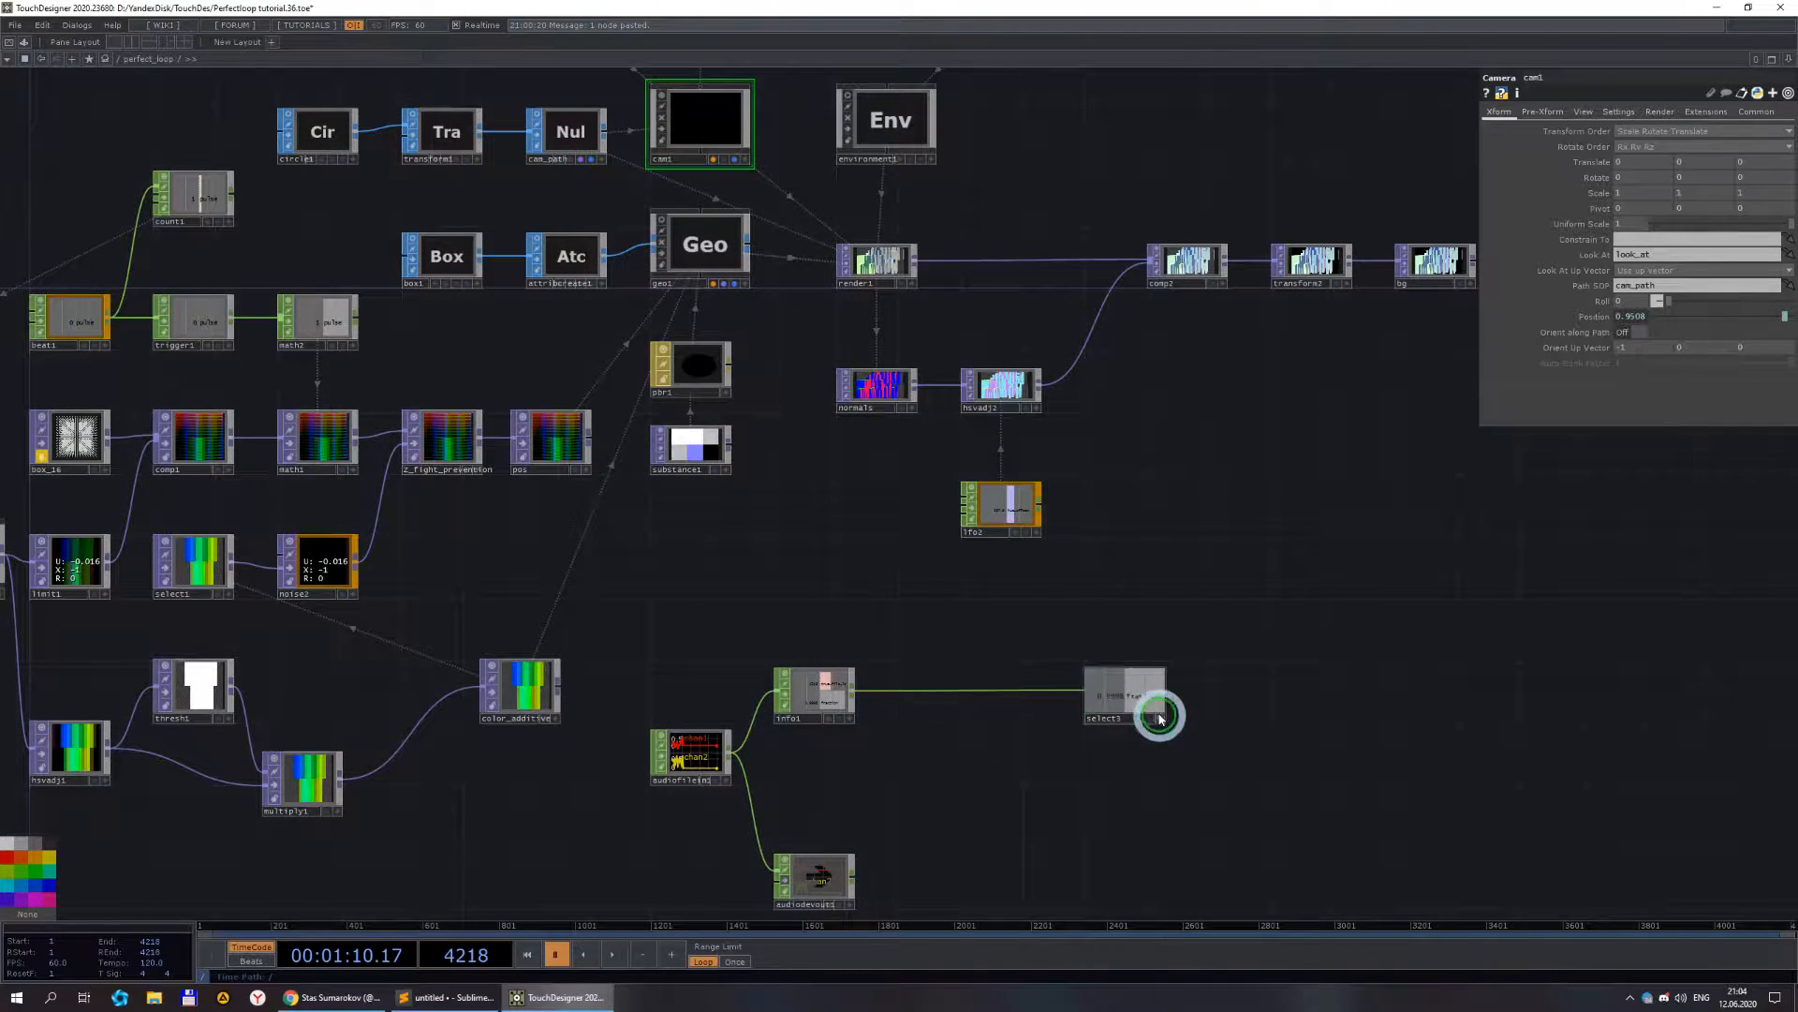
scroll(1209, 693, "down", 5)
scroll(1175, 618, "up", 4)
scroll(1164, 590, "up", 2)
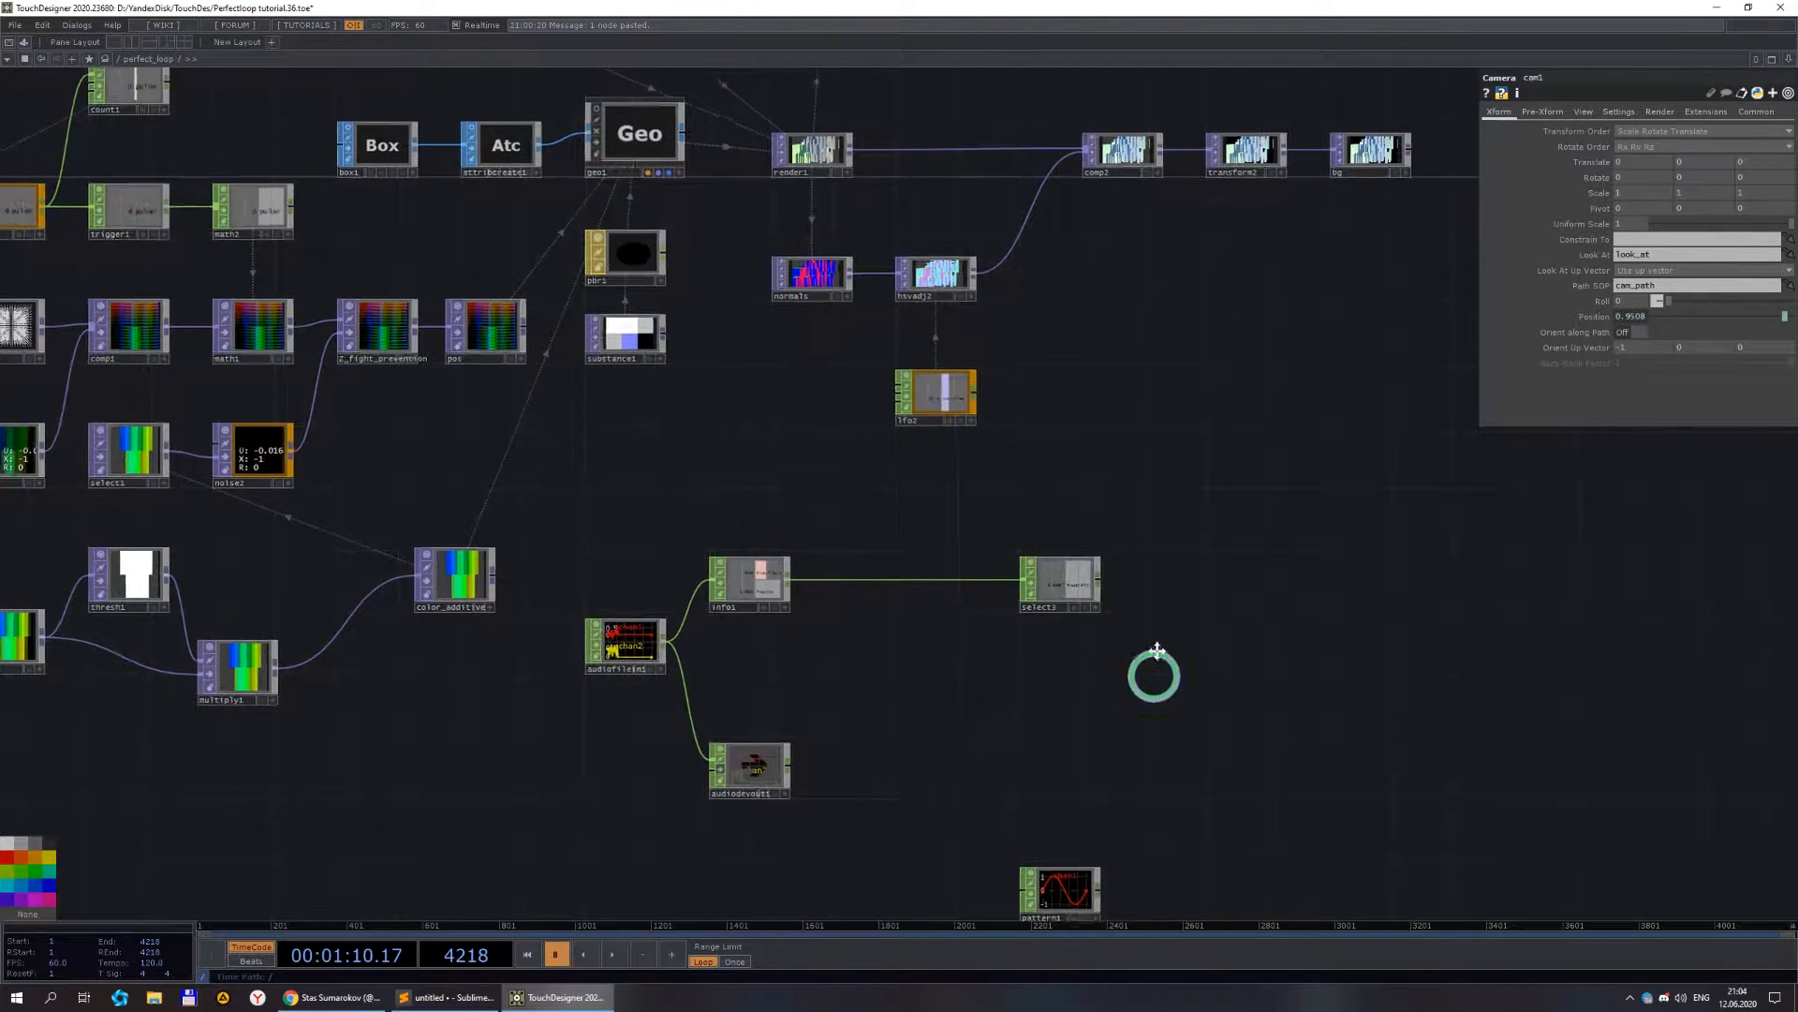
left_click_drag(1137, 669, 1160, 568)
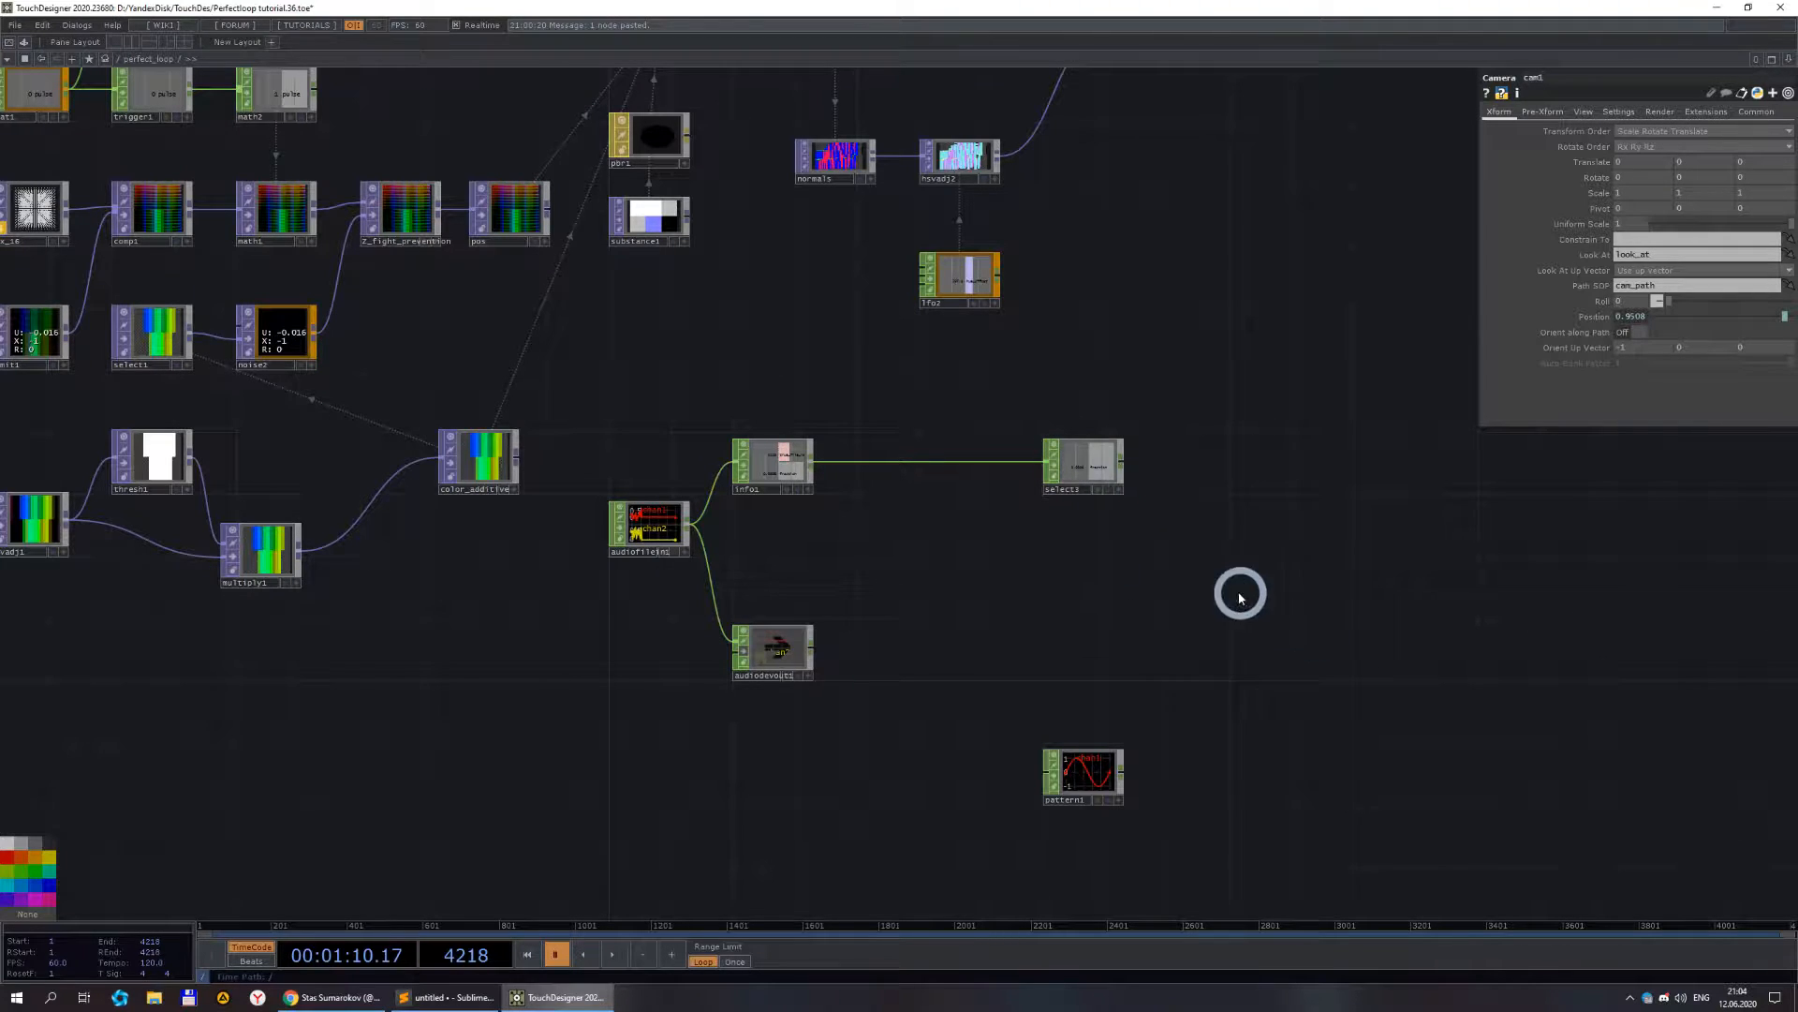
- Add a Timeline CHOP in the empty space above info1
scroll(762, 421, "up", 4)
key("Tab")
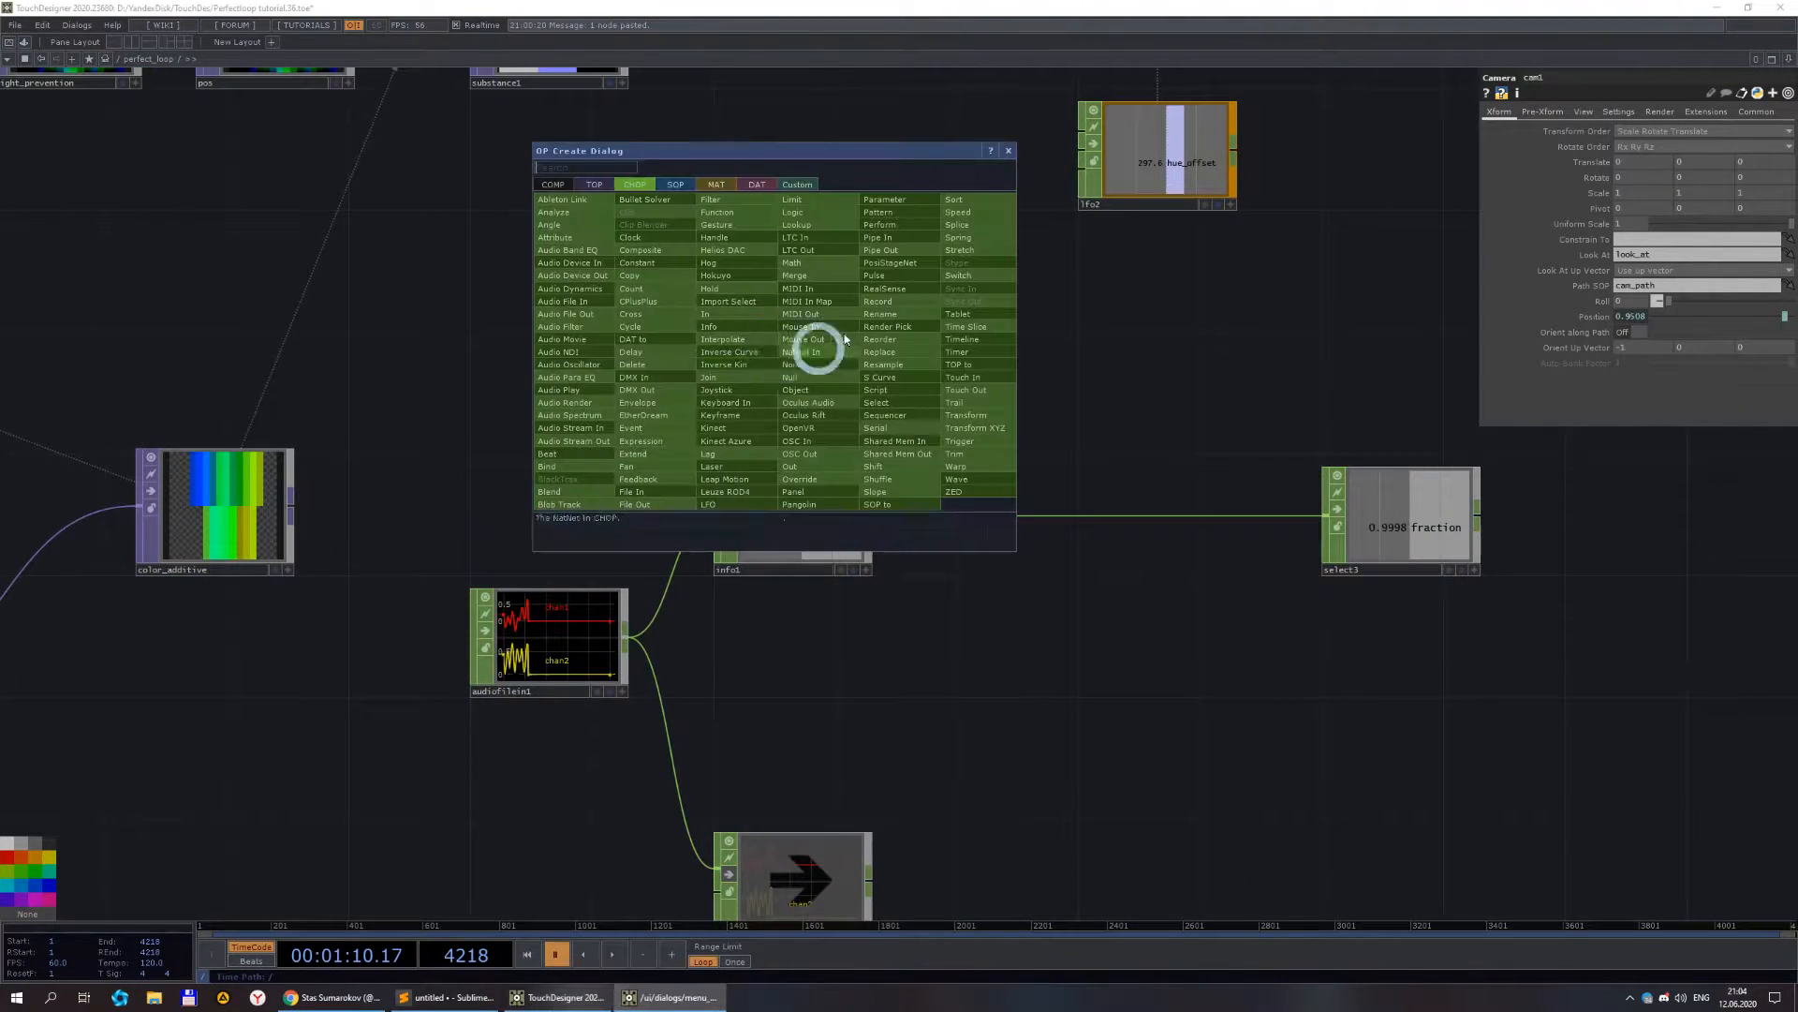
left_click(973, 346)
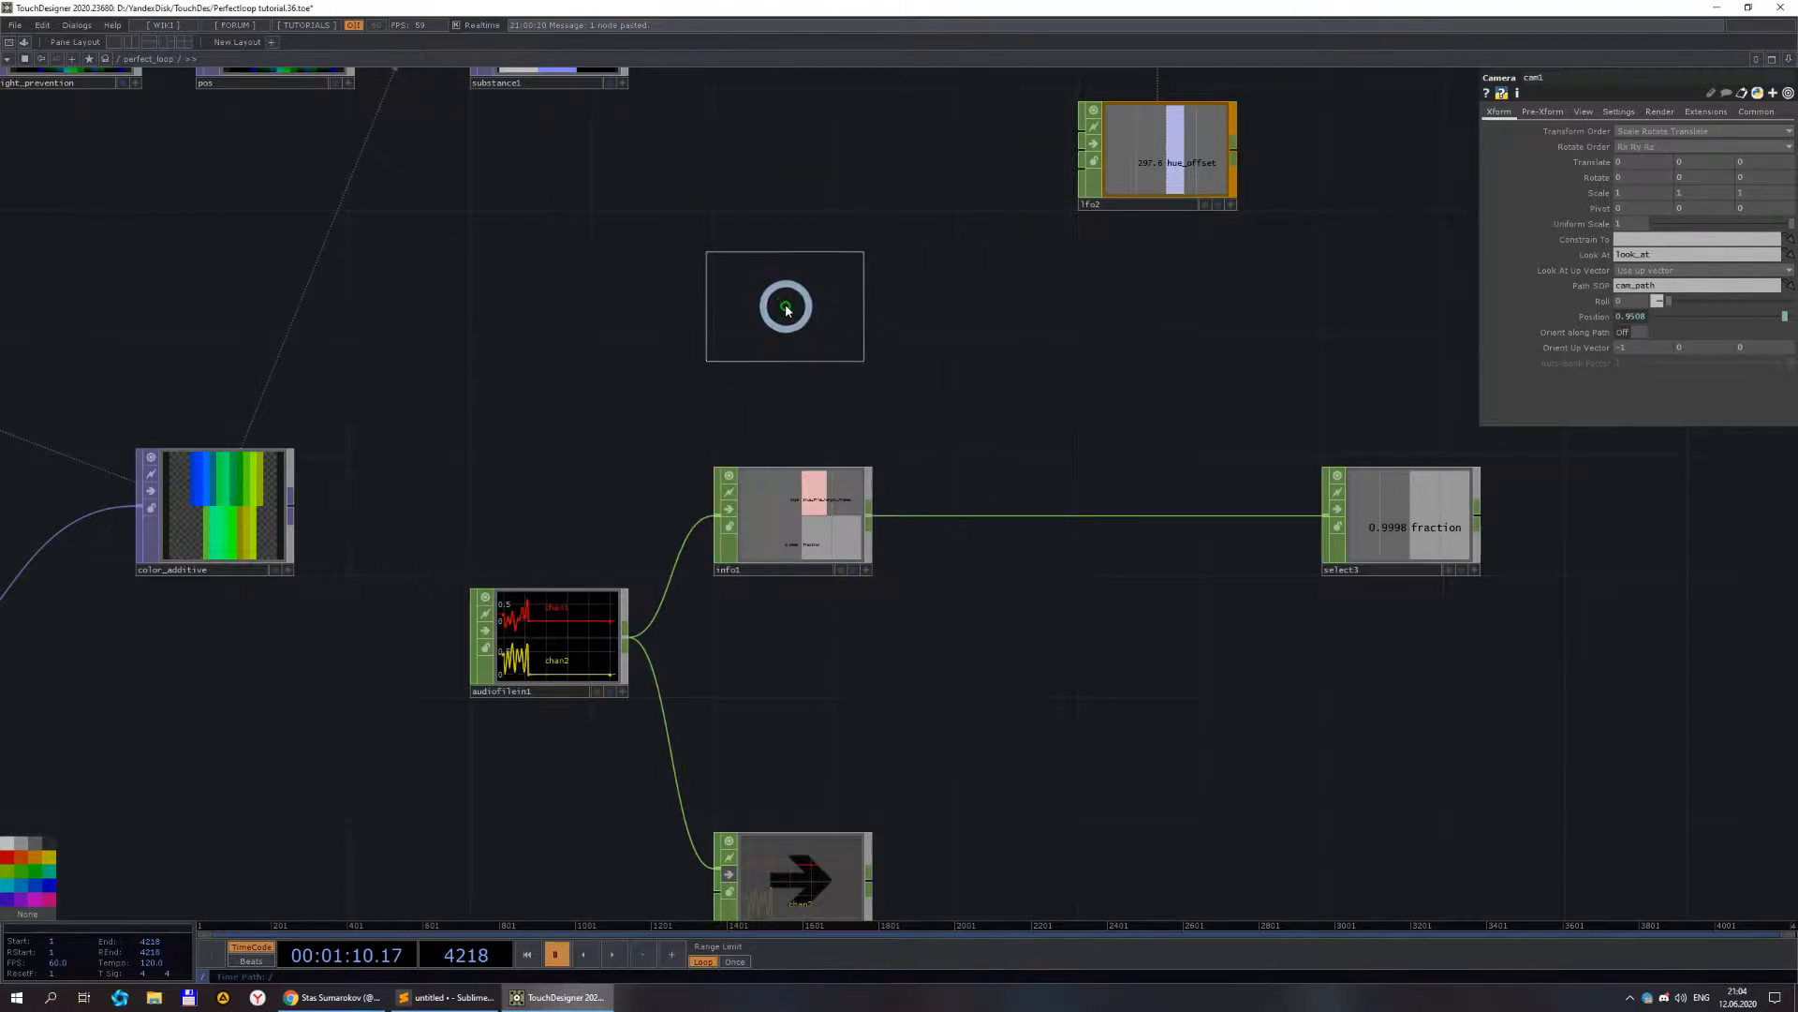
left_click(787, 305)
- Move info1 level with audiofilein1 and bring timeline1 closer above it
scroll(1039, 477, "down", 2)
scroll(1028, 456, "down", 2)
right_click_drag(1221, 502, 829, 420)
left_click_drag(841, 403, 836, 461)
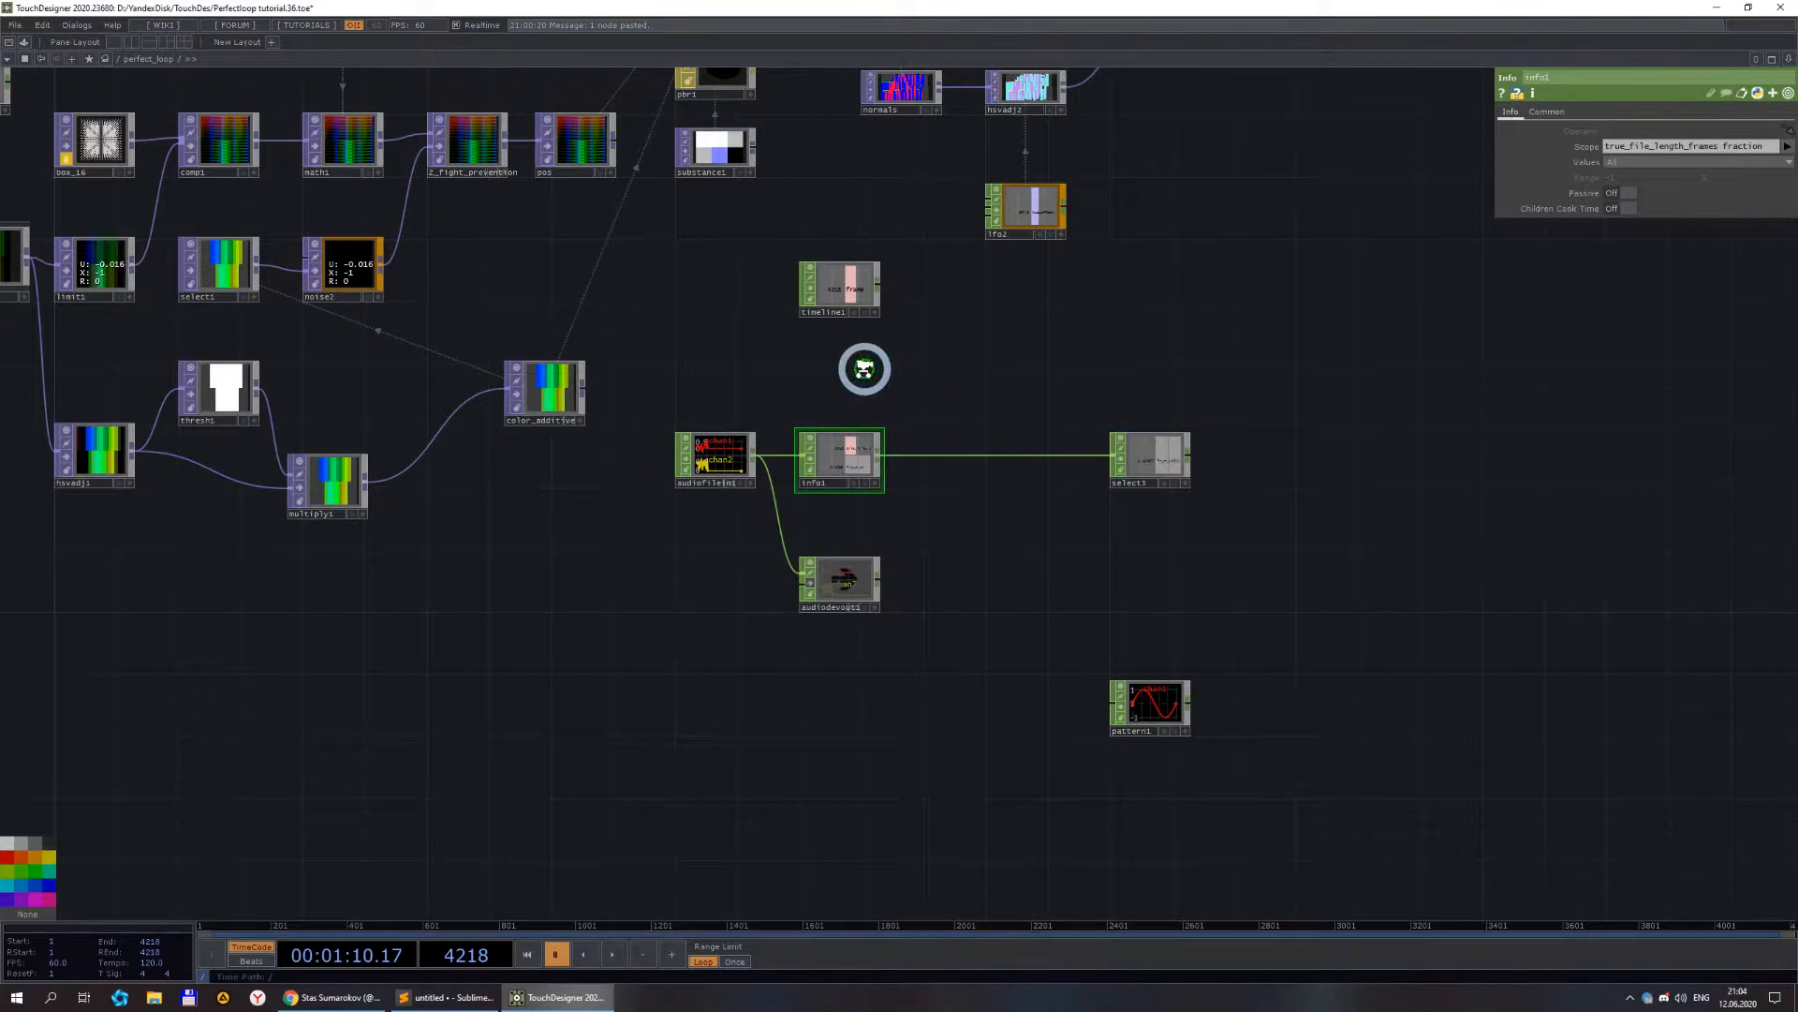
scroll(864, 372, "up", 2)
left_click_drag(831, 252, 830, 316)
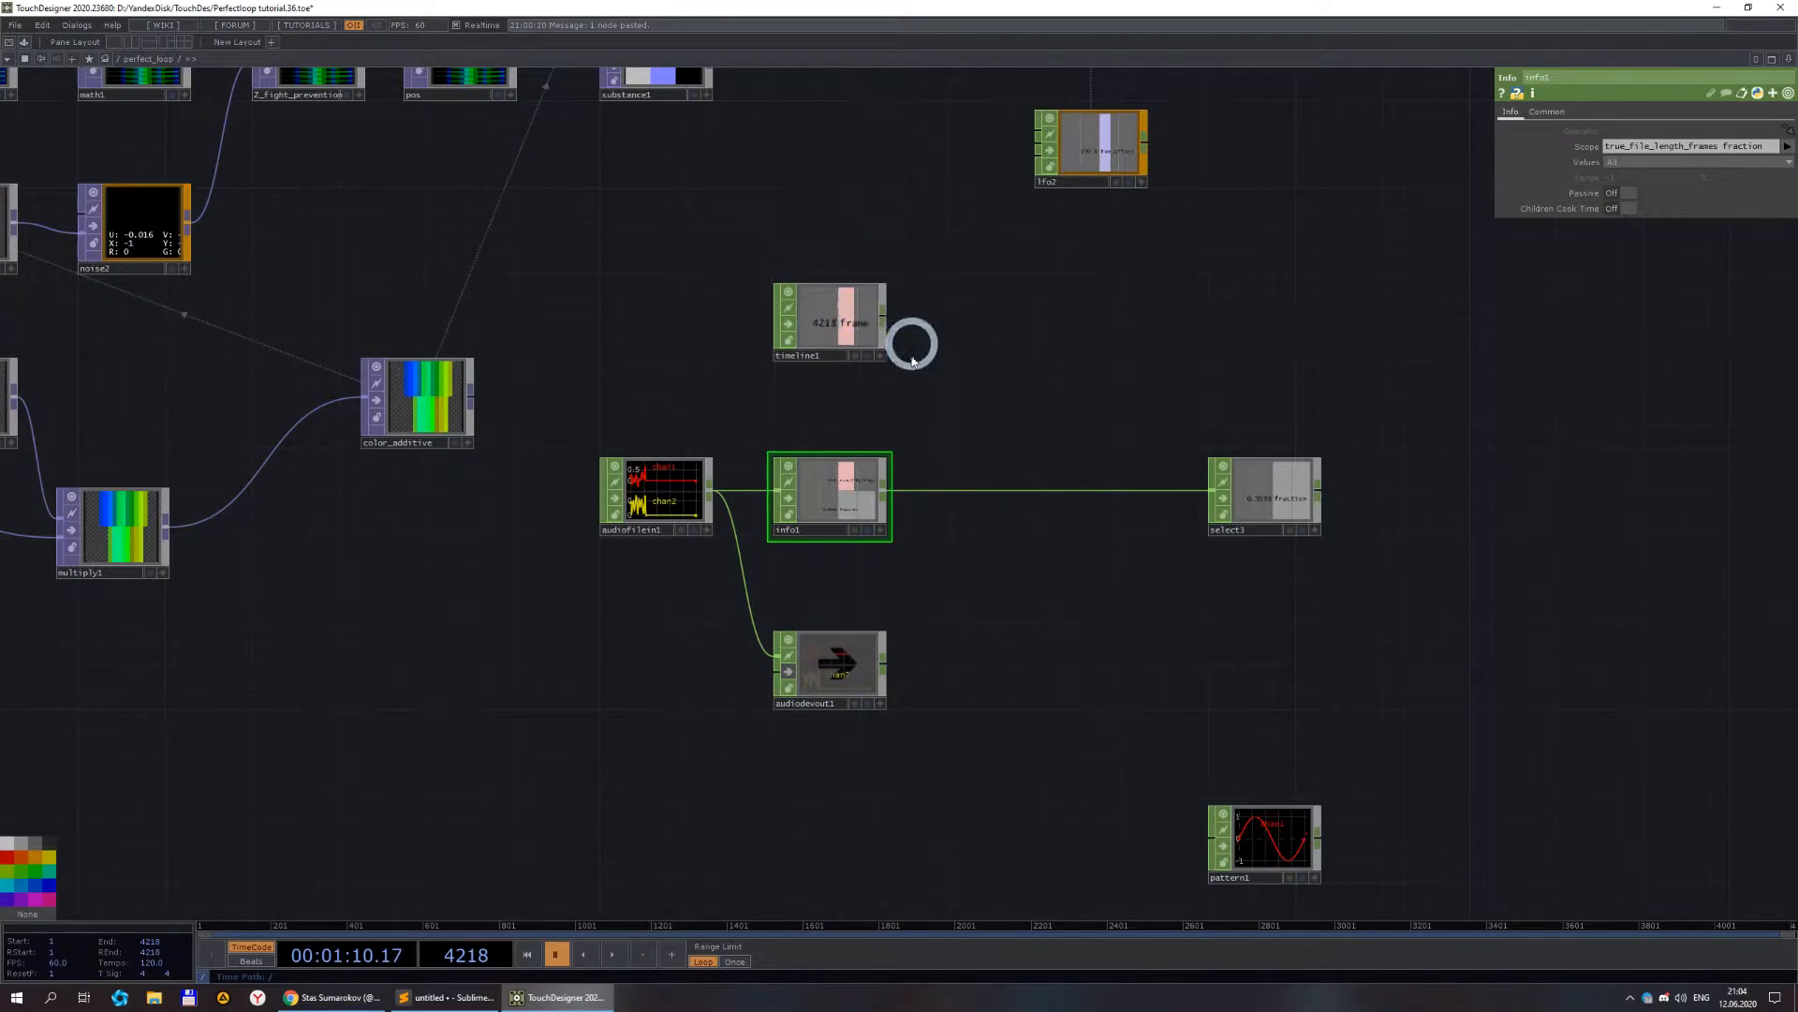
- Turn on the End channel of timeline1 and jump the timeline to about frame 2044
scroll(815, 418, "up", 2)
scroll(831, 349, "down", 2)
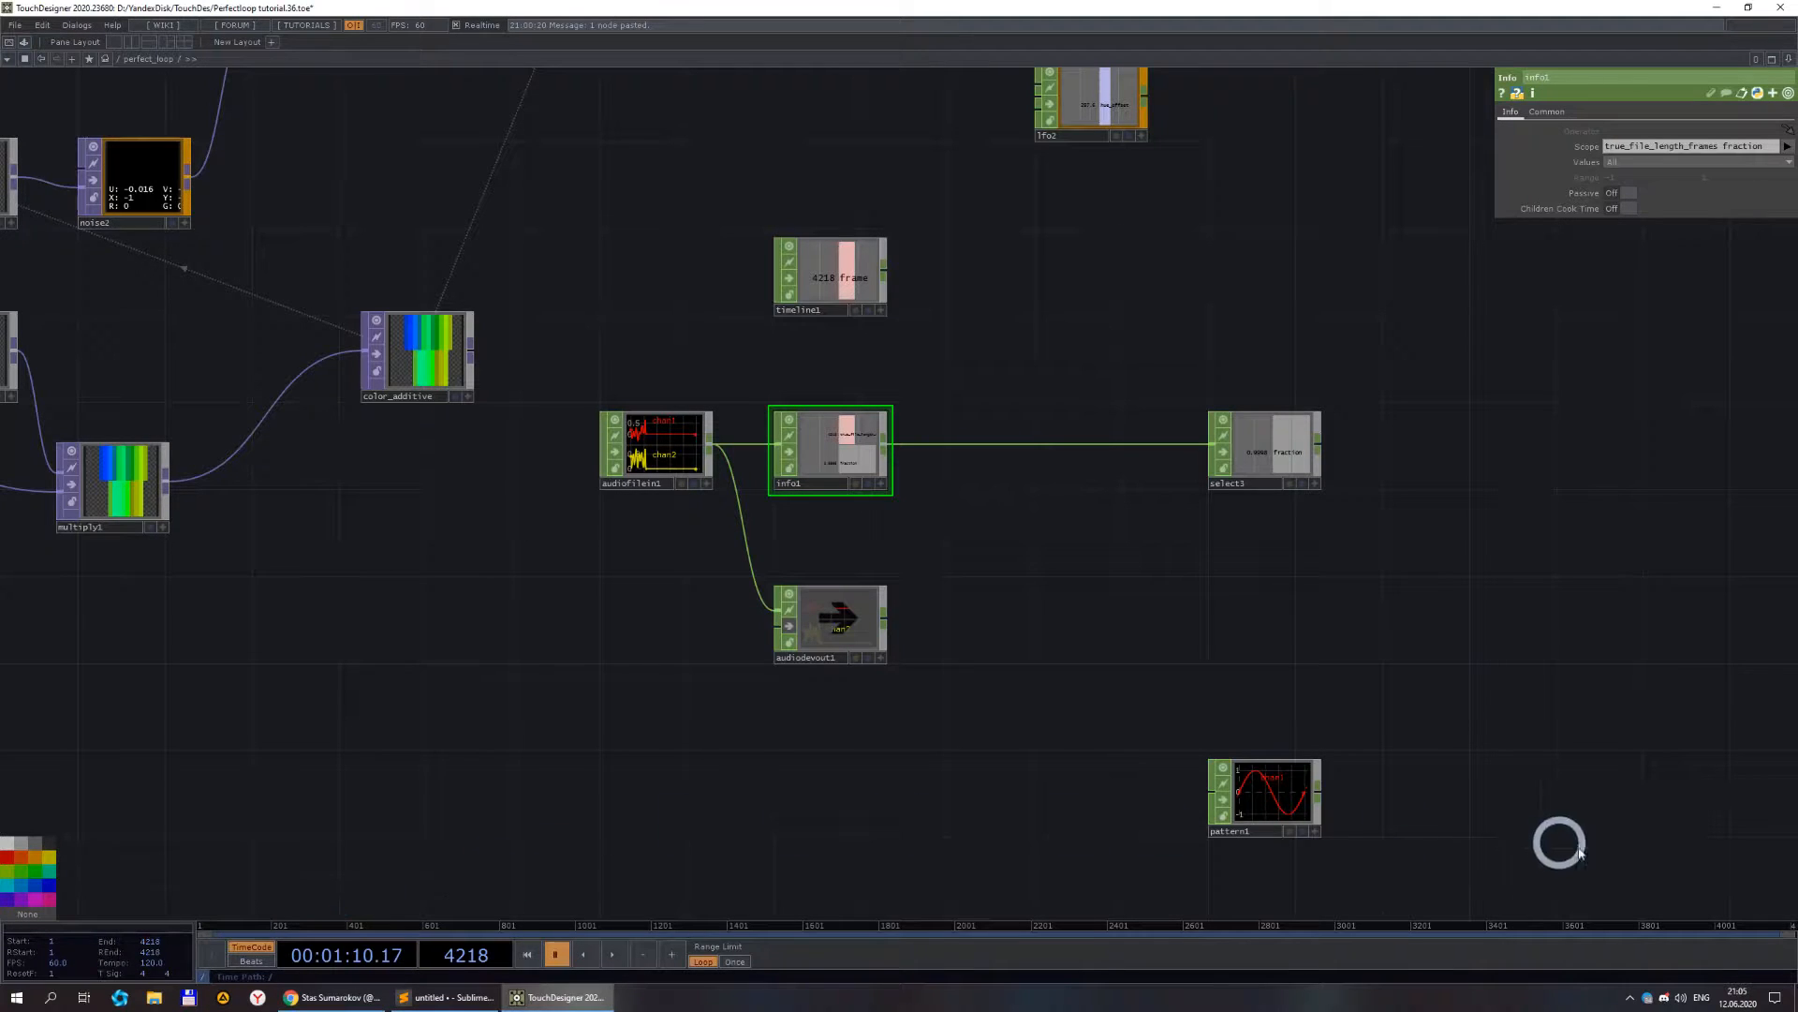
scroll(852, 249, "up", 4)
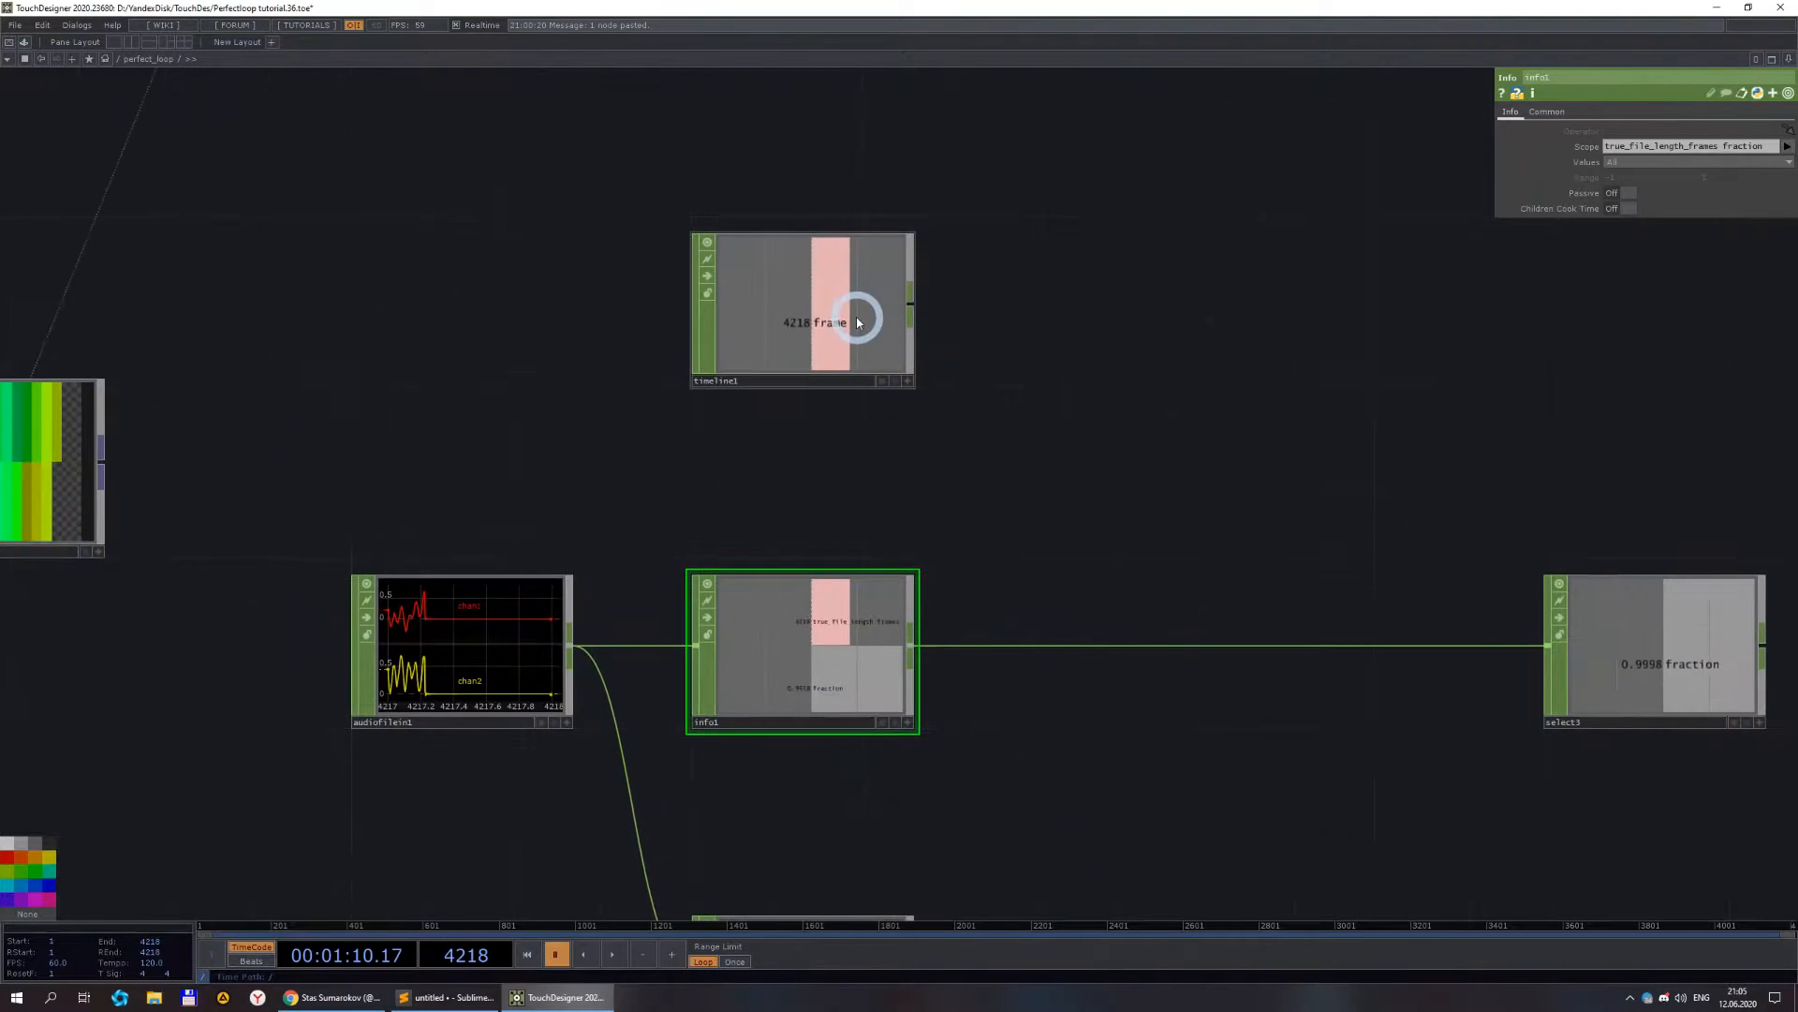
left_click(852, 313)
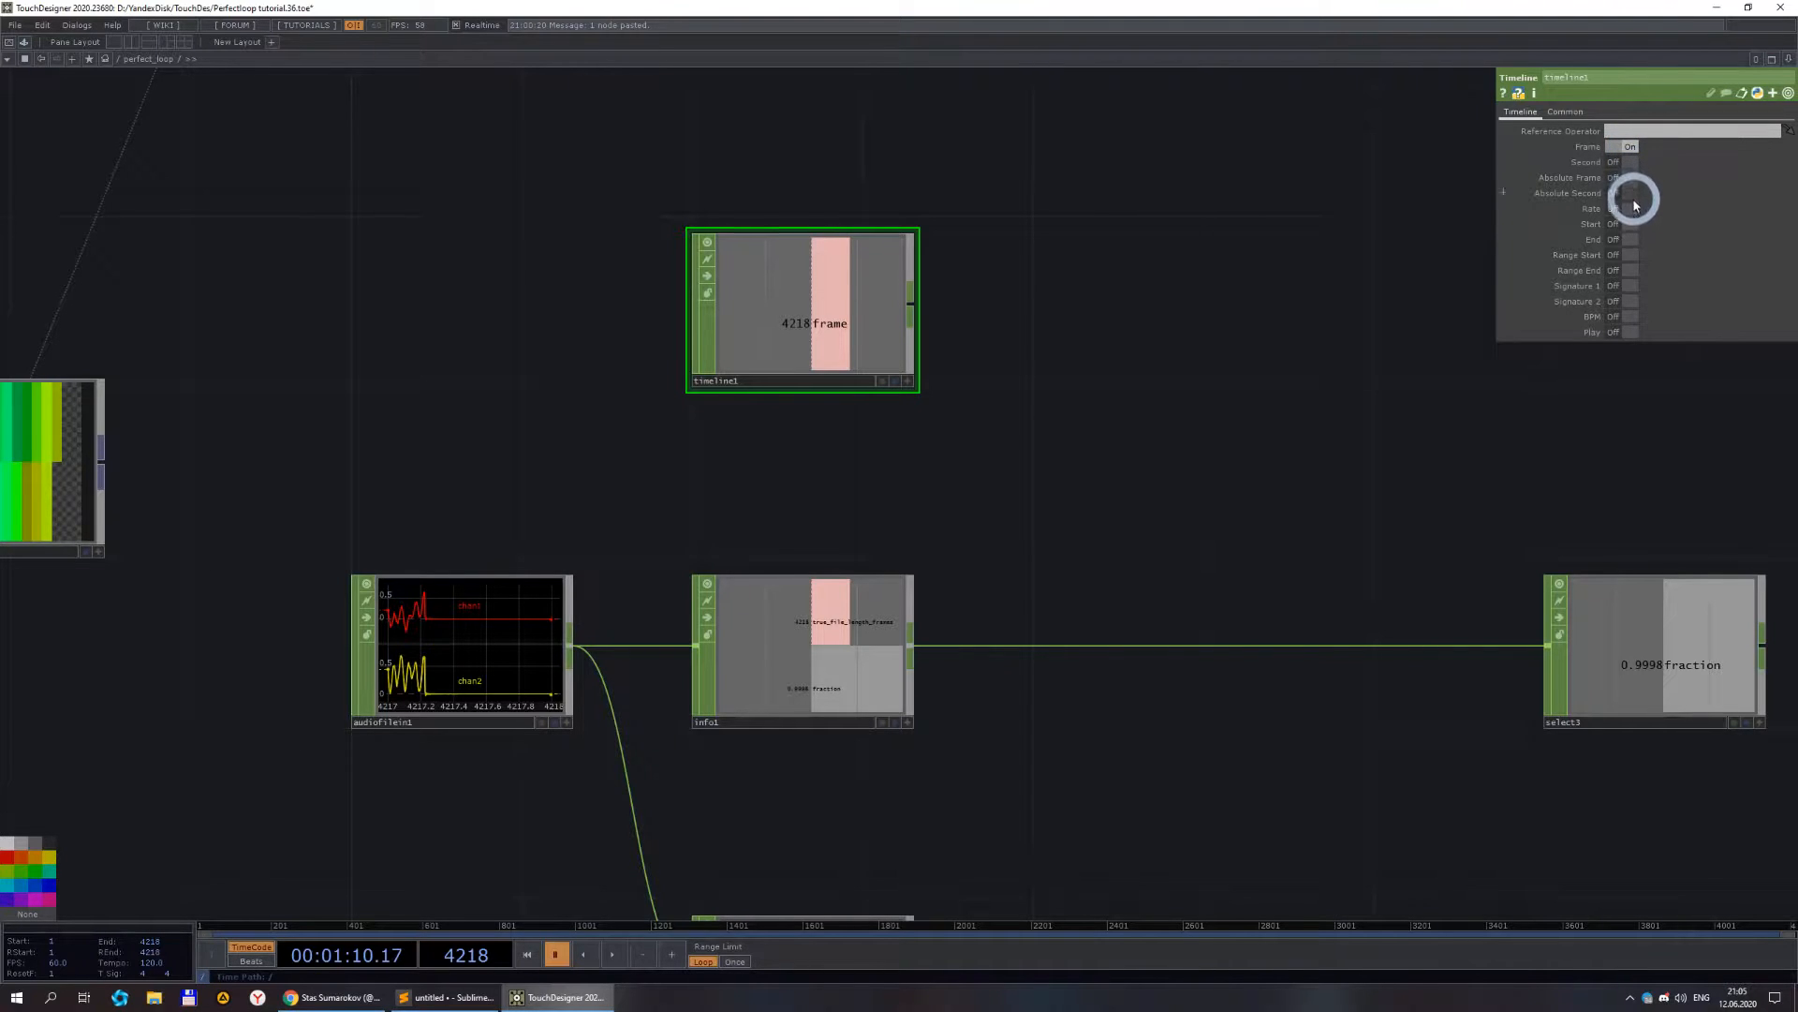
left_click(1629, 238)
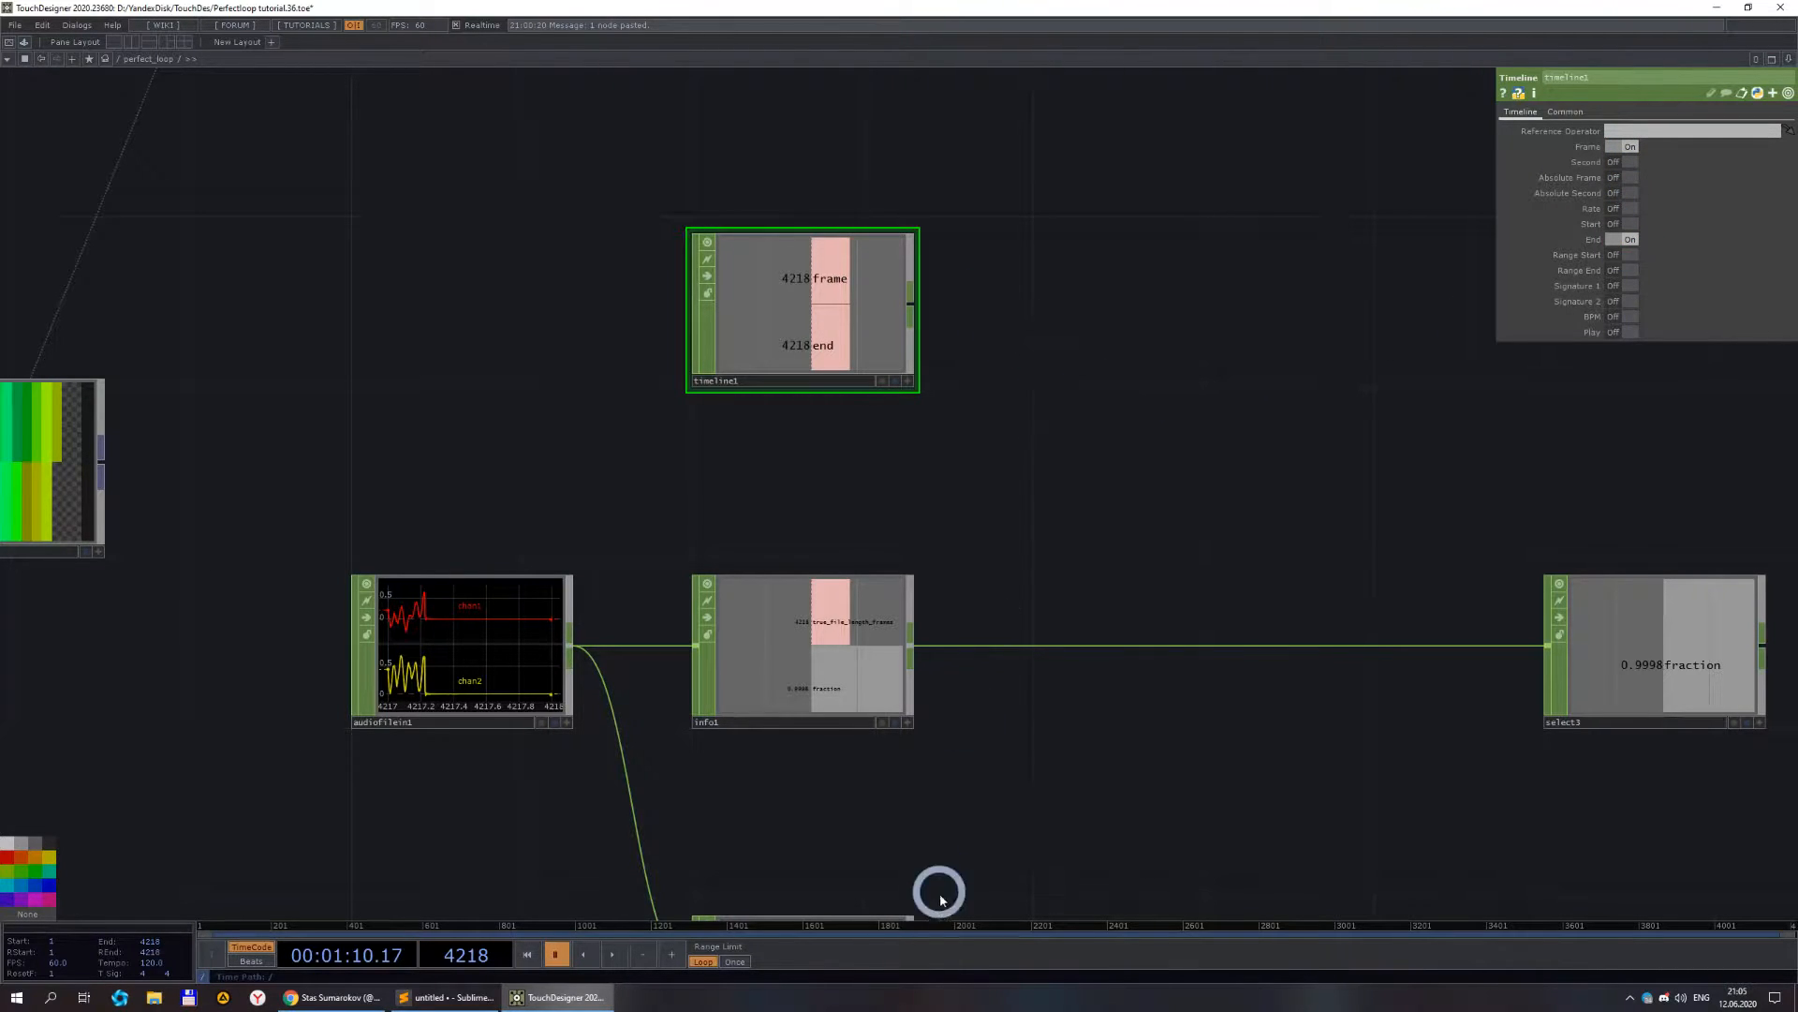
left_click(972, 936)
- Connect a Math CHOP to the output of timeline1 and place it in the same row
left_click_drag(947, 370, 767, 433)
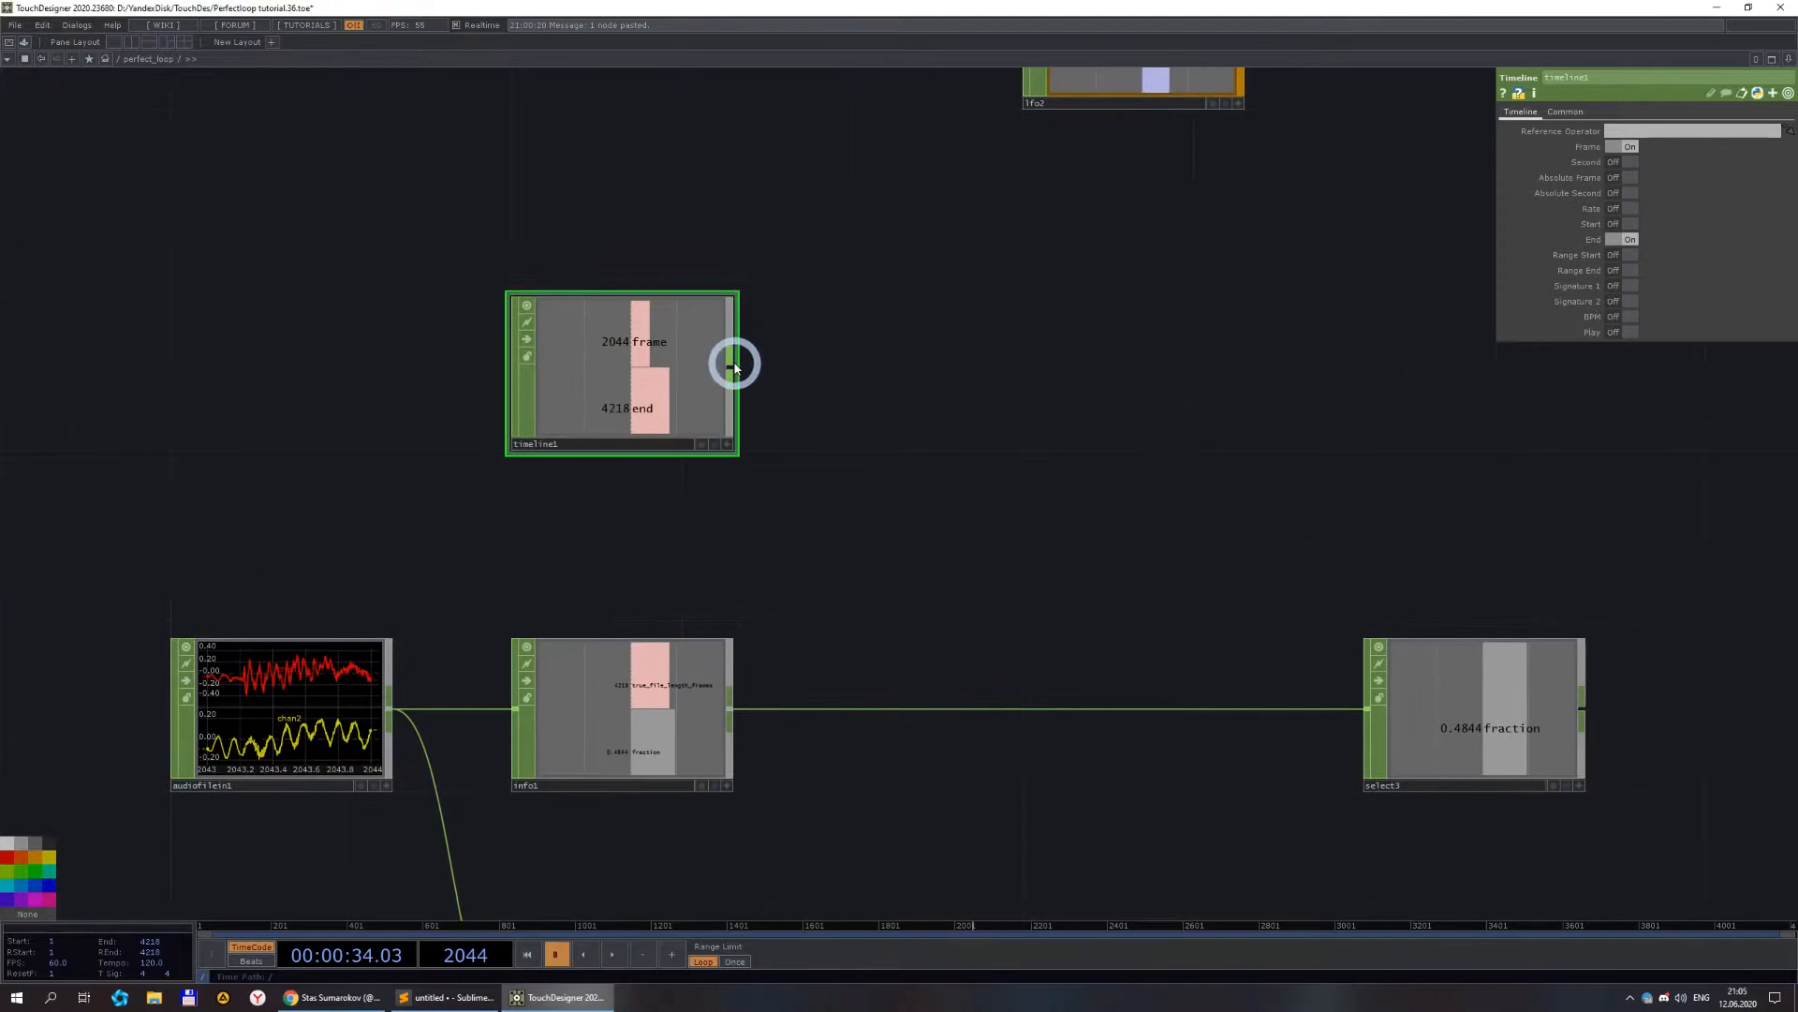
right_click(733, 365)
left_click(774, 293)
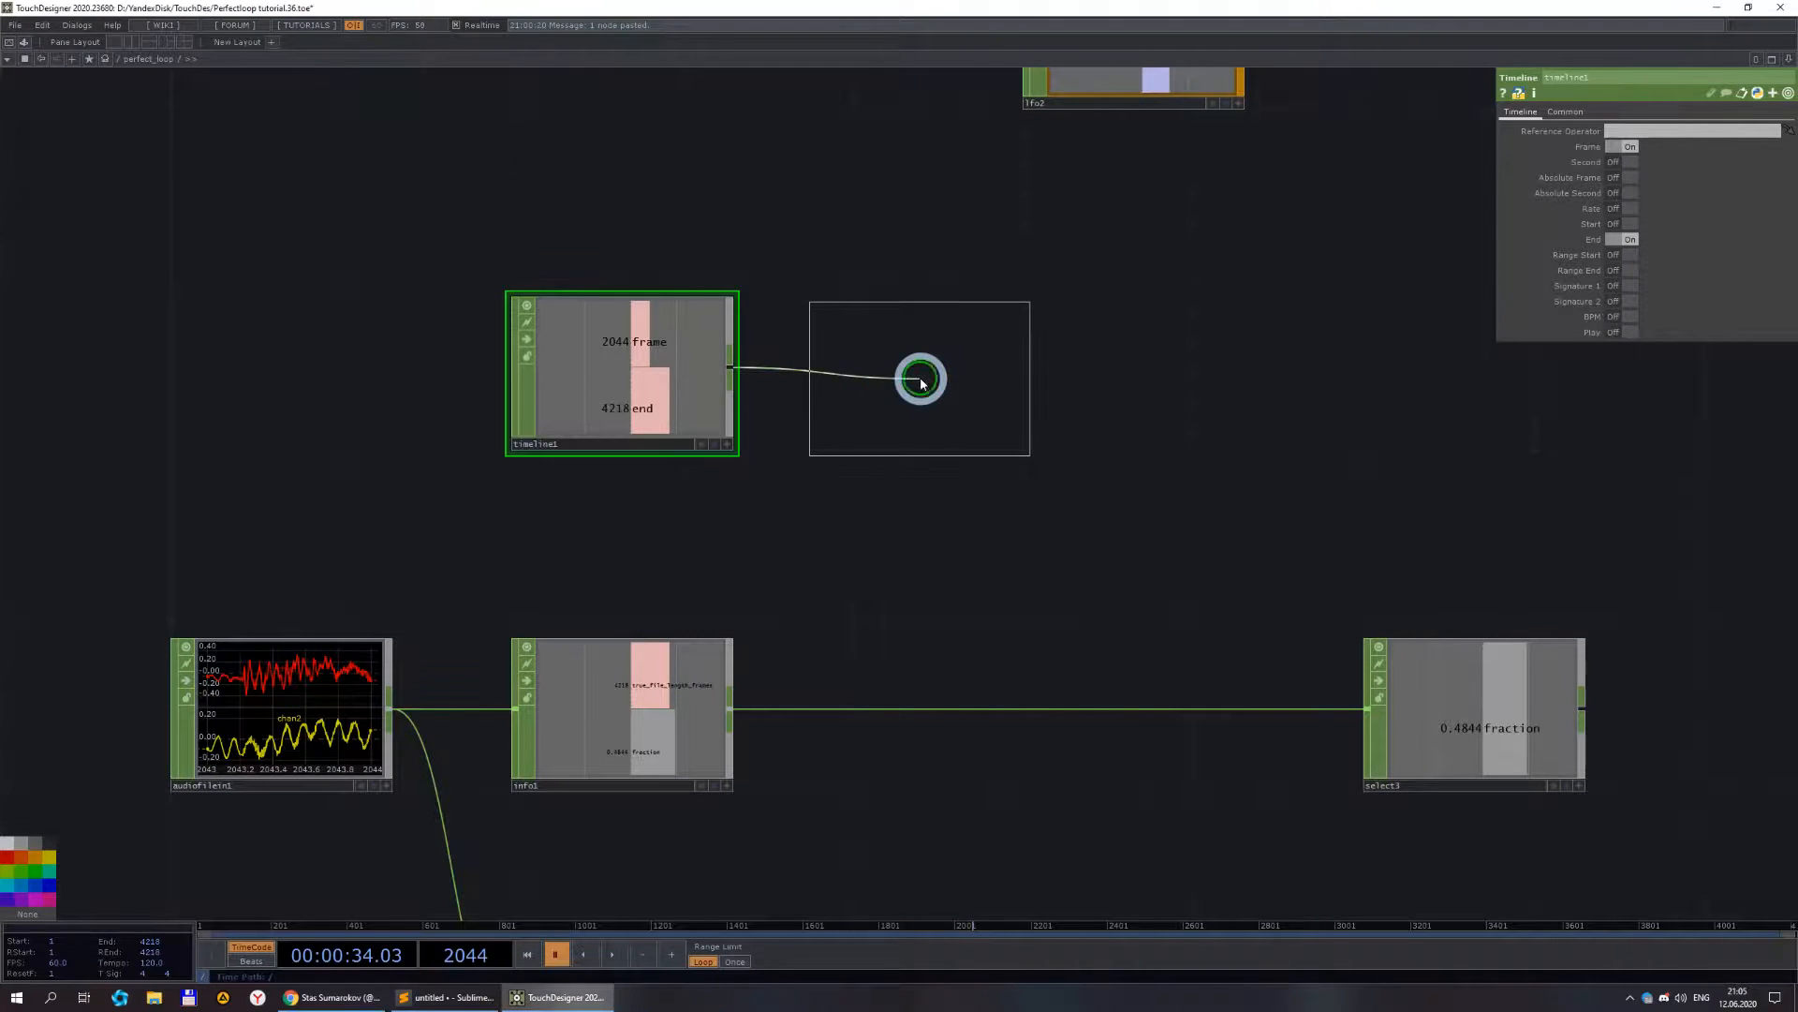
left_click(987, 381)
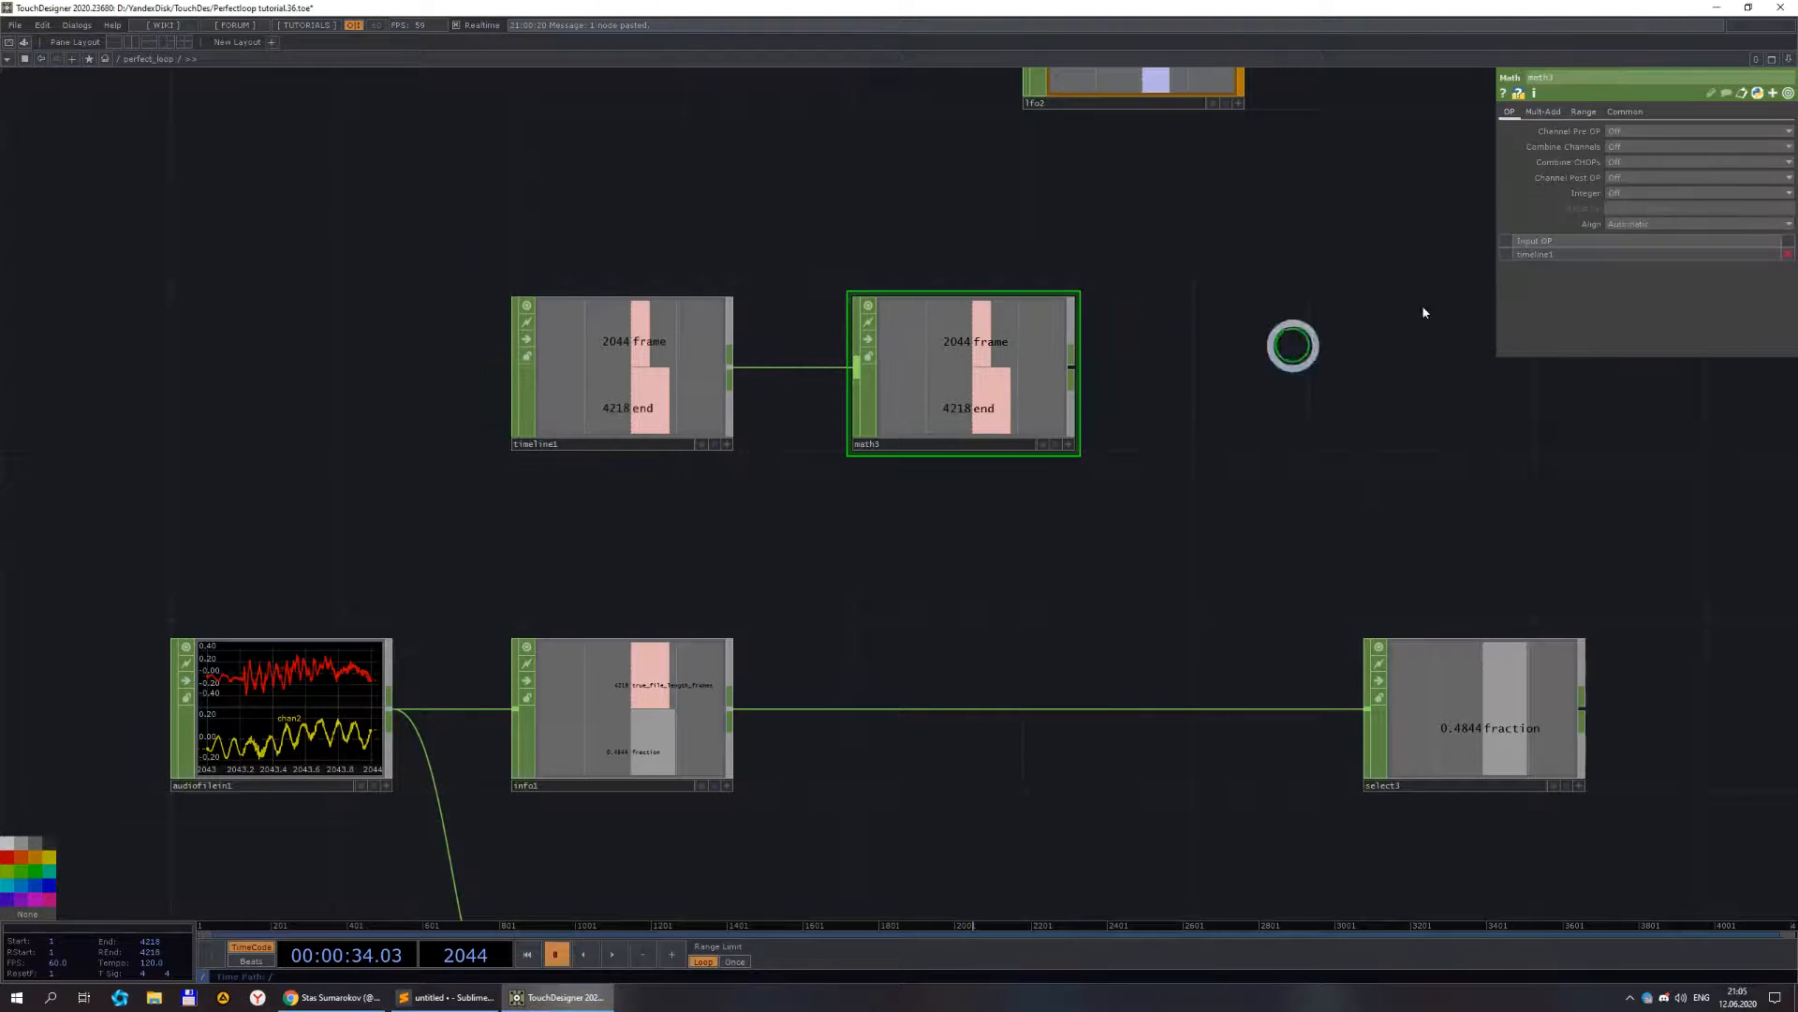
- Set Combine Channels to Divide on the new Math CHOP and compare its output with the fraction channel along the timeline
left_click(1629, 152)
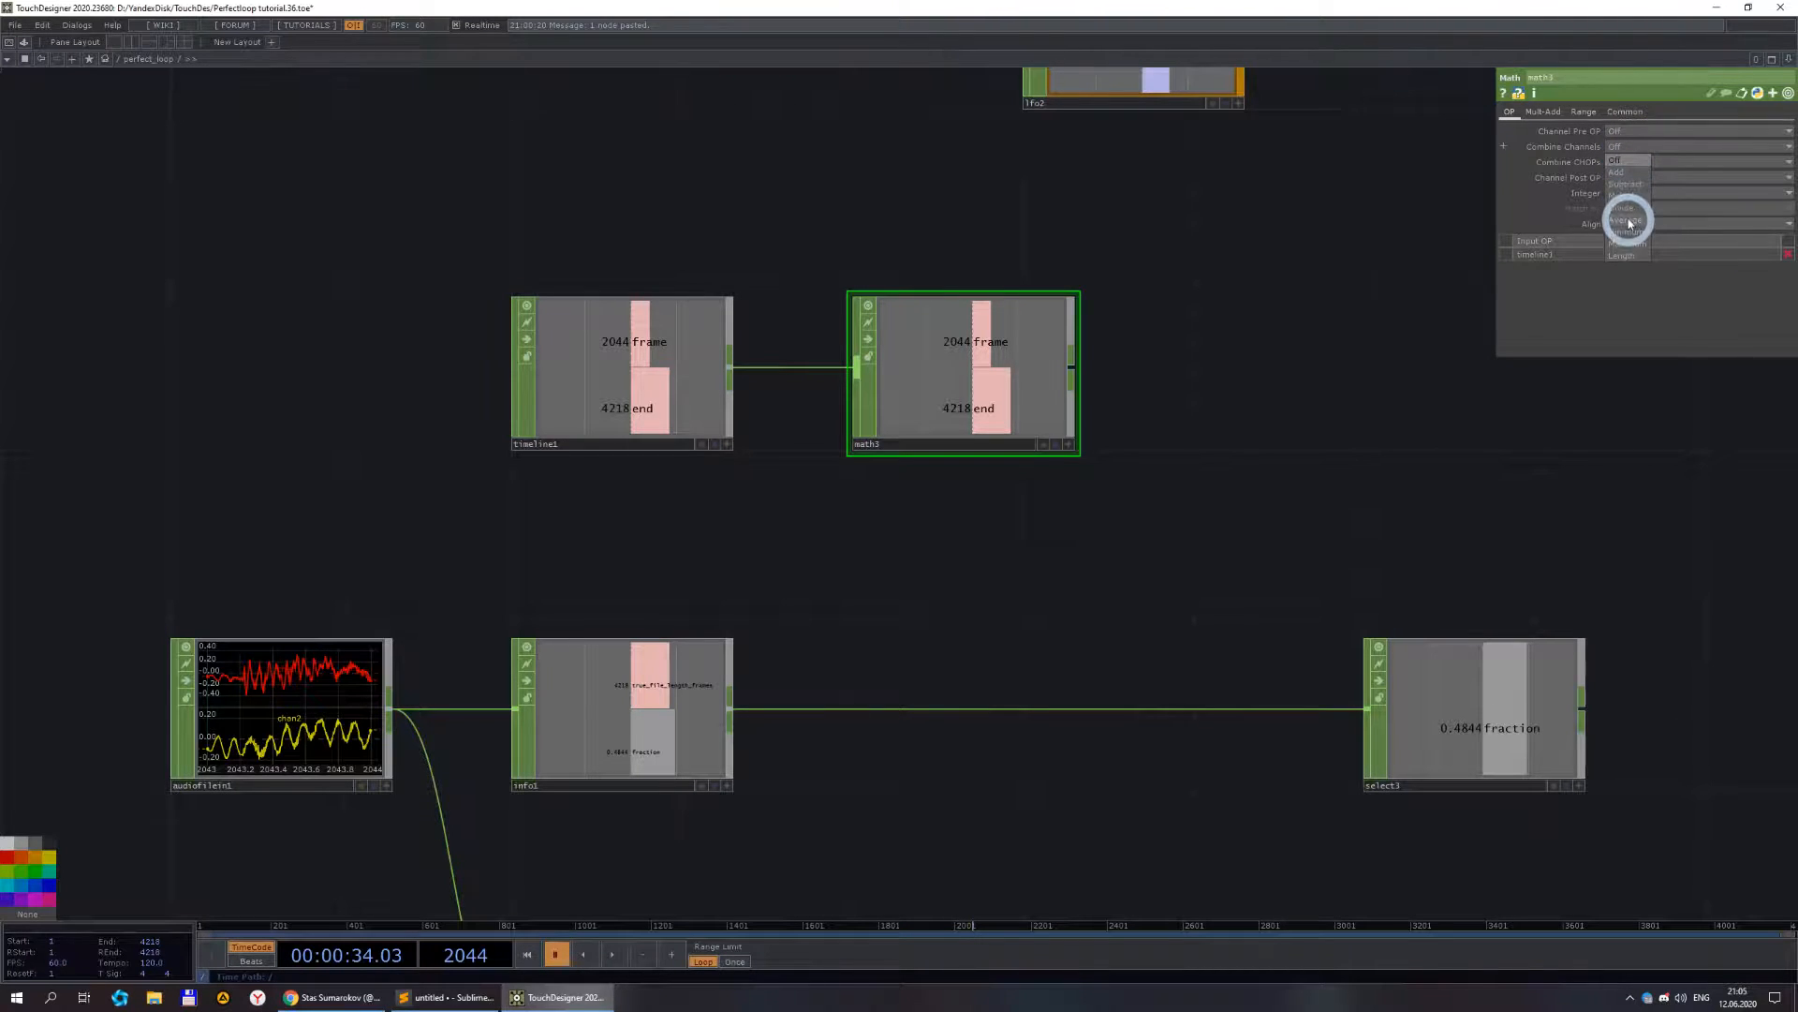
left_click(1630, 209)
left_click_drag(1445, 510, 1217, 469)
left_click(1120, 932)
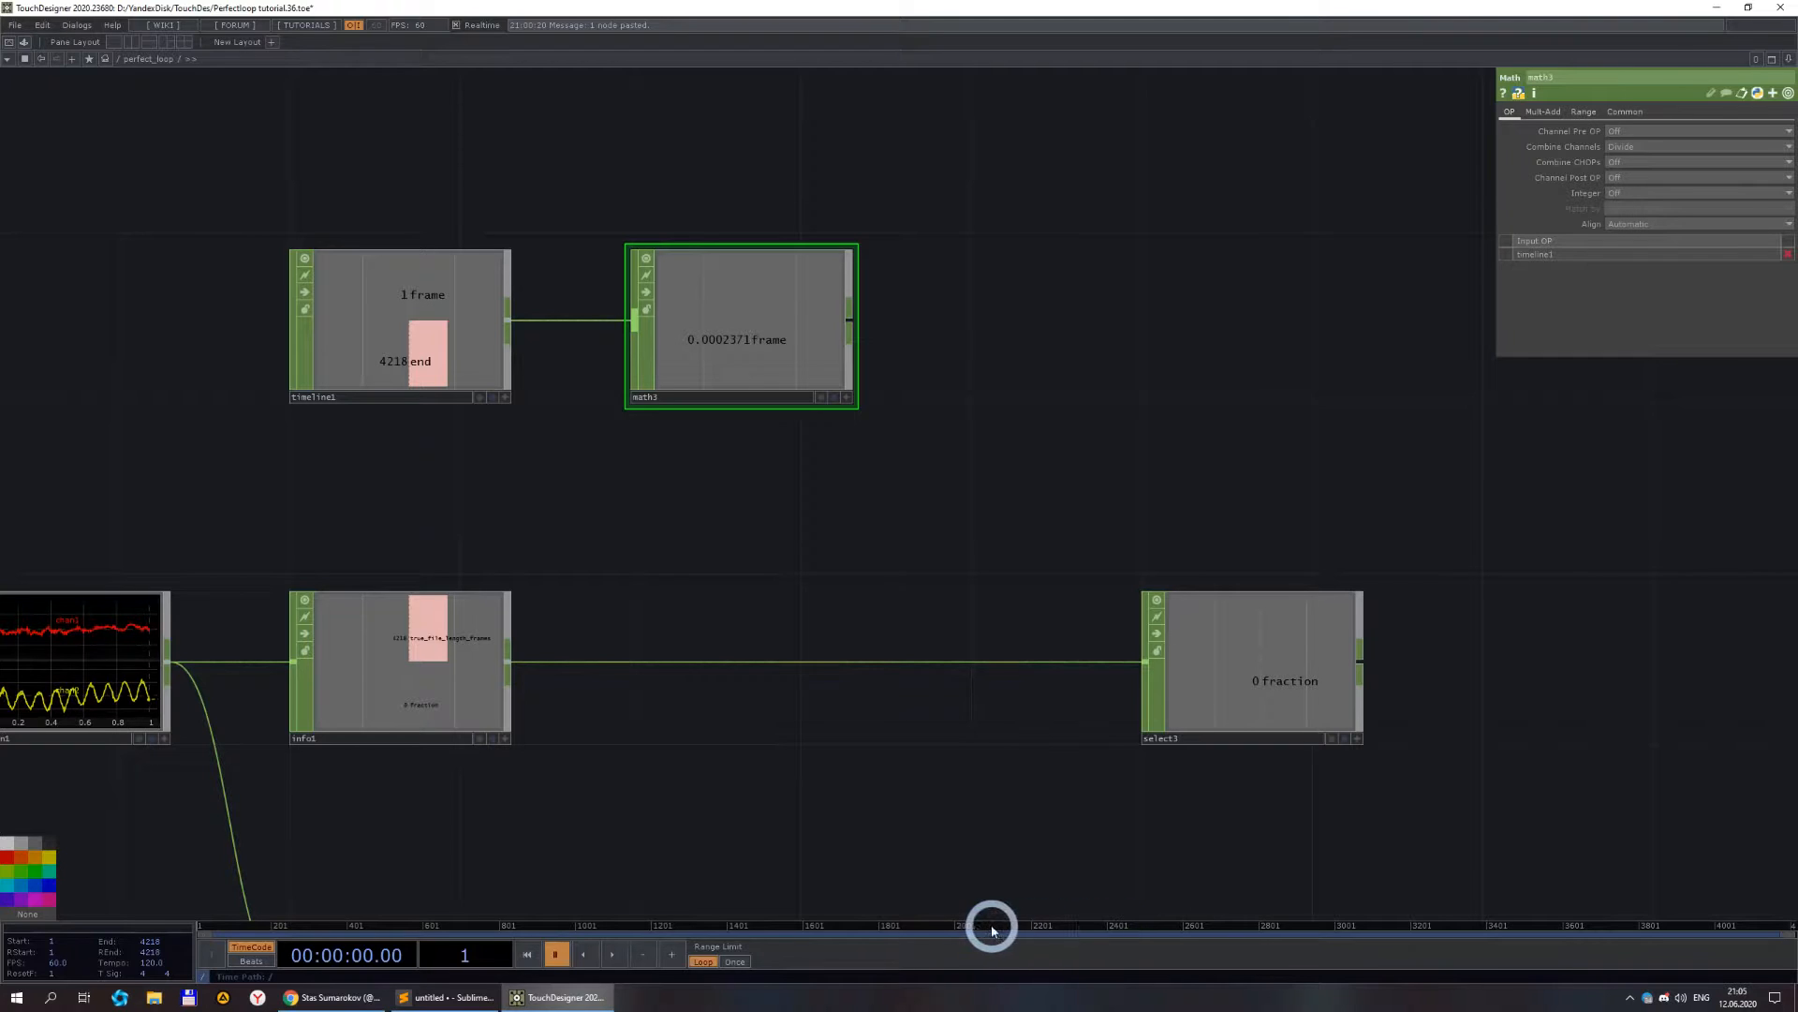
- Jump the timeline to about frame 2607 and compare math3's divided value with the fraction in select3
left_click(1025, 928)
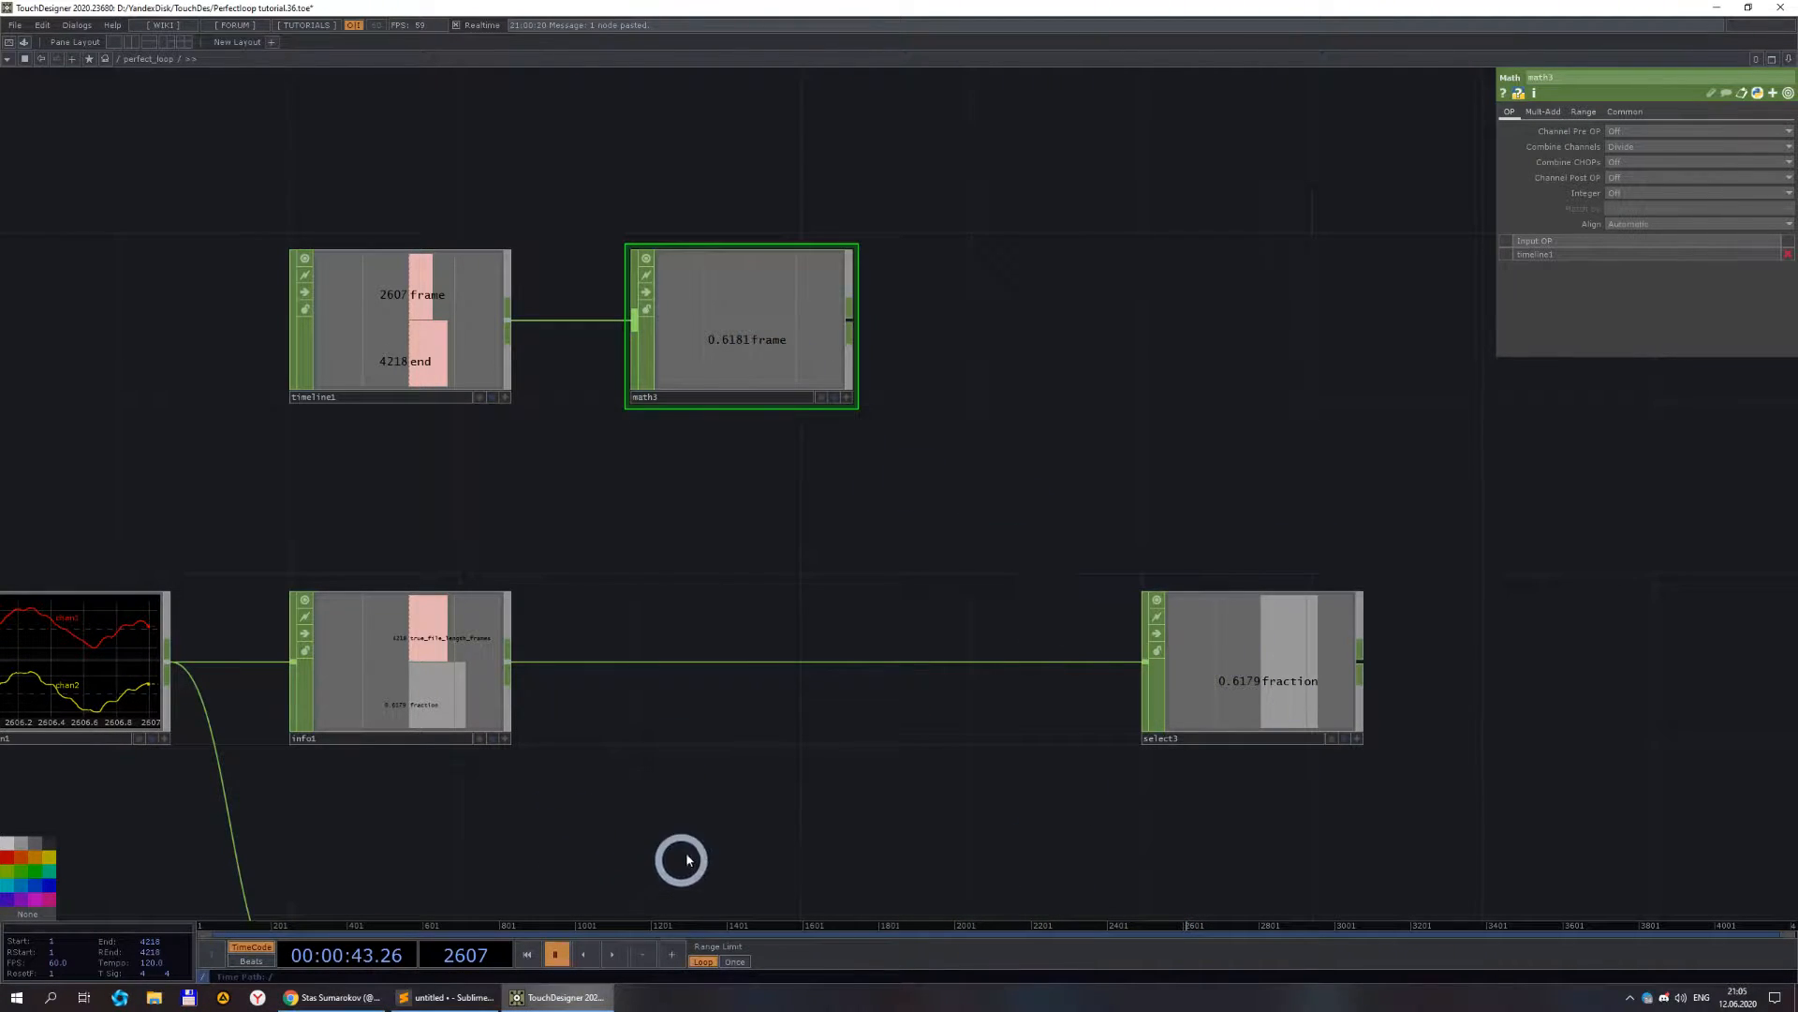
left_click_drag(685, 861, 955, 756)
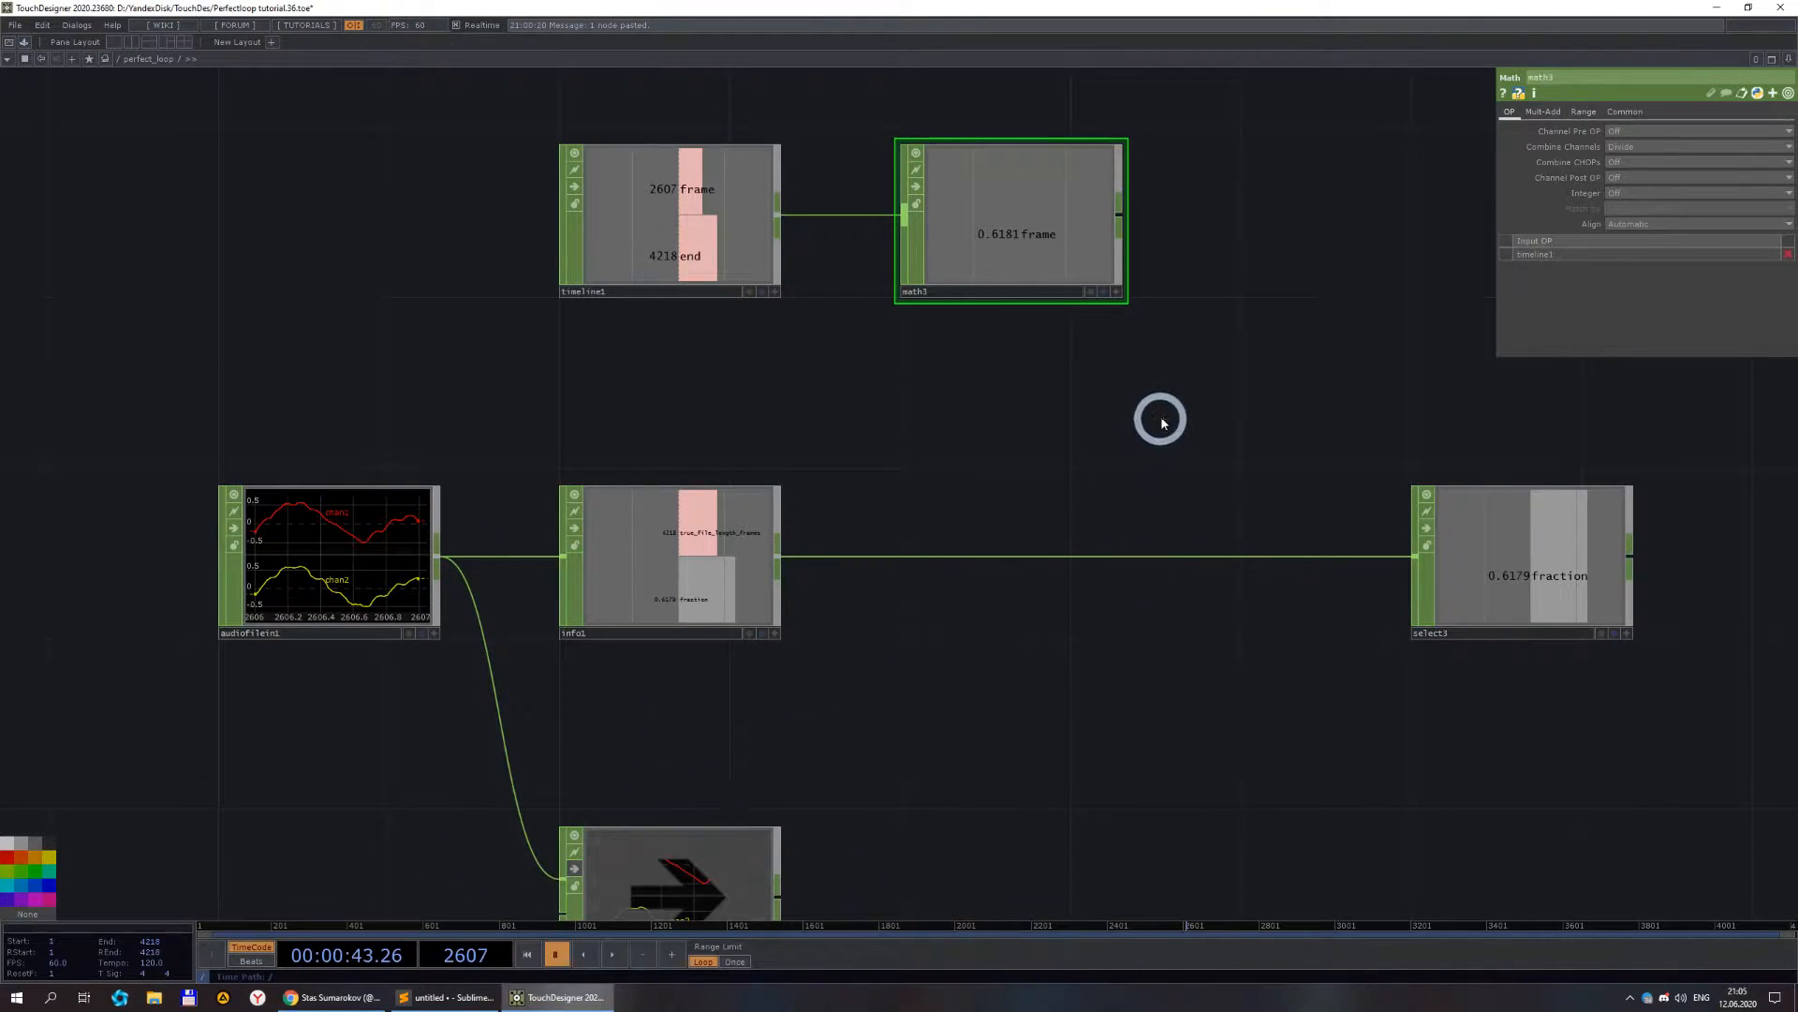
left_click_drag(1162, 423, 901, 489)
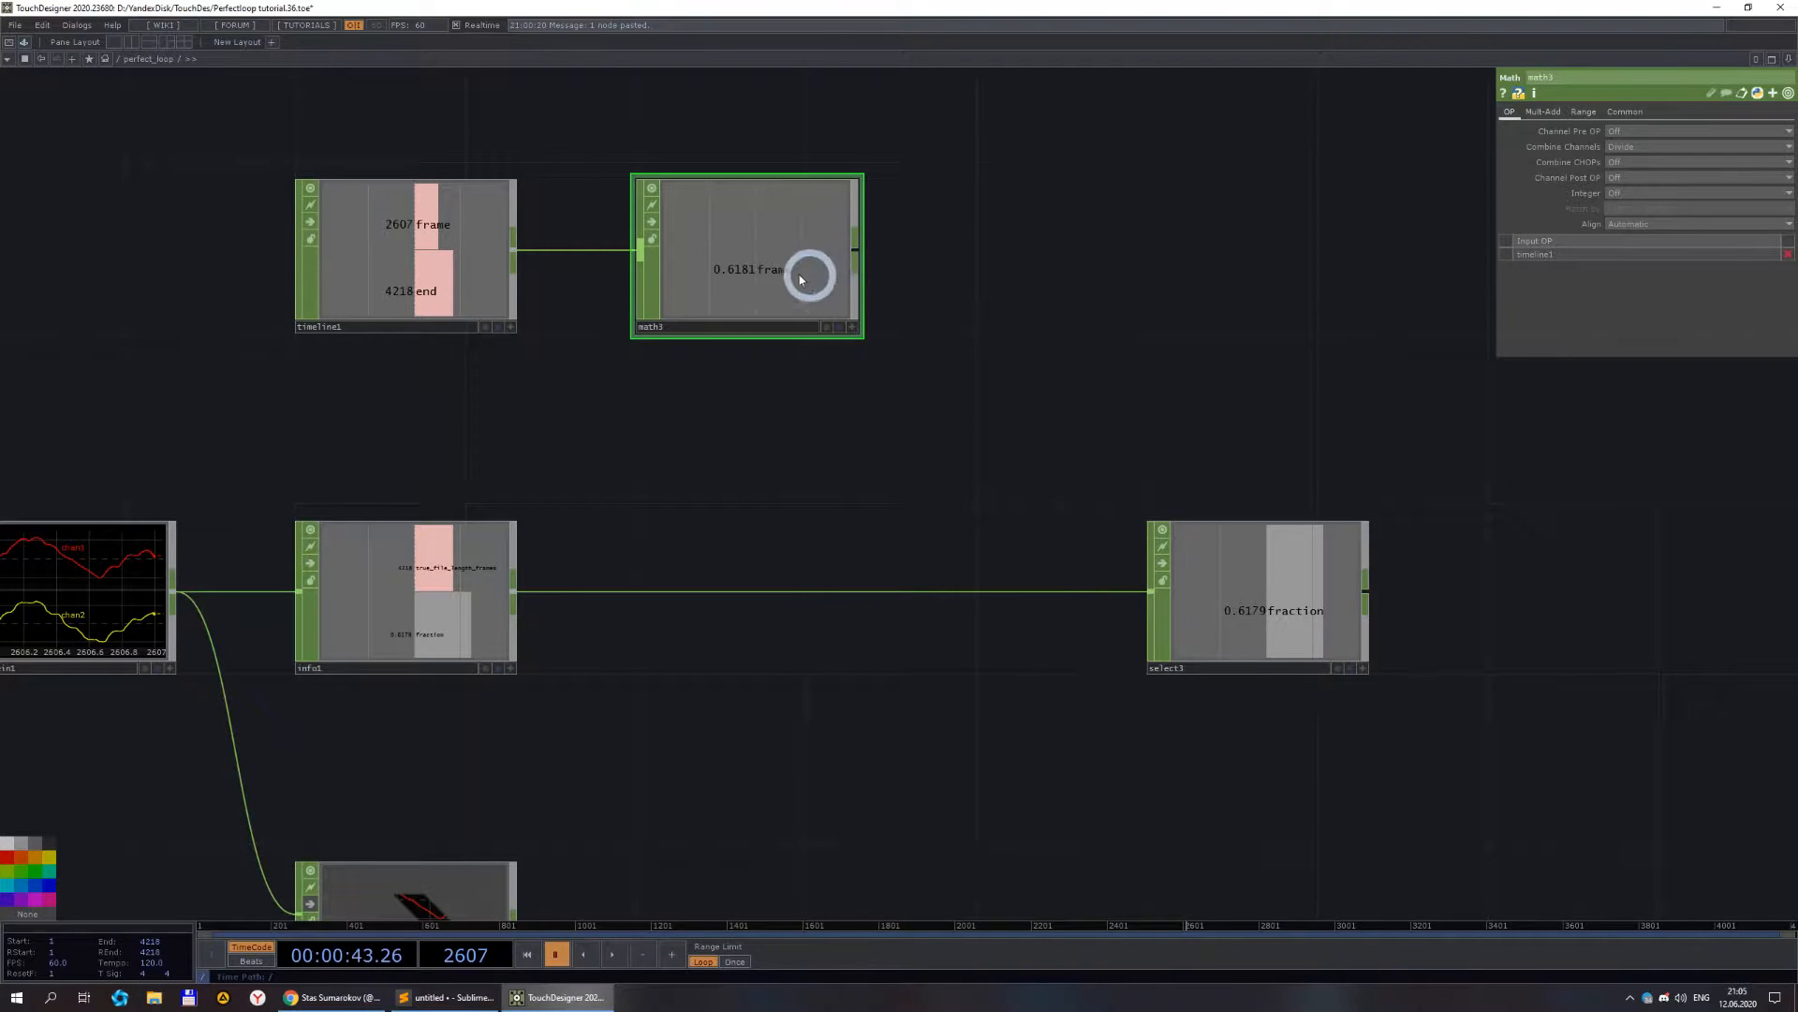
scroll(855, 290, "up", 2)
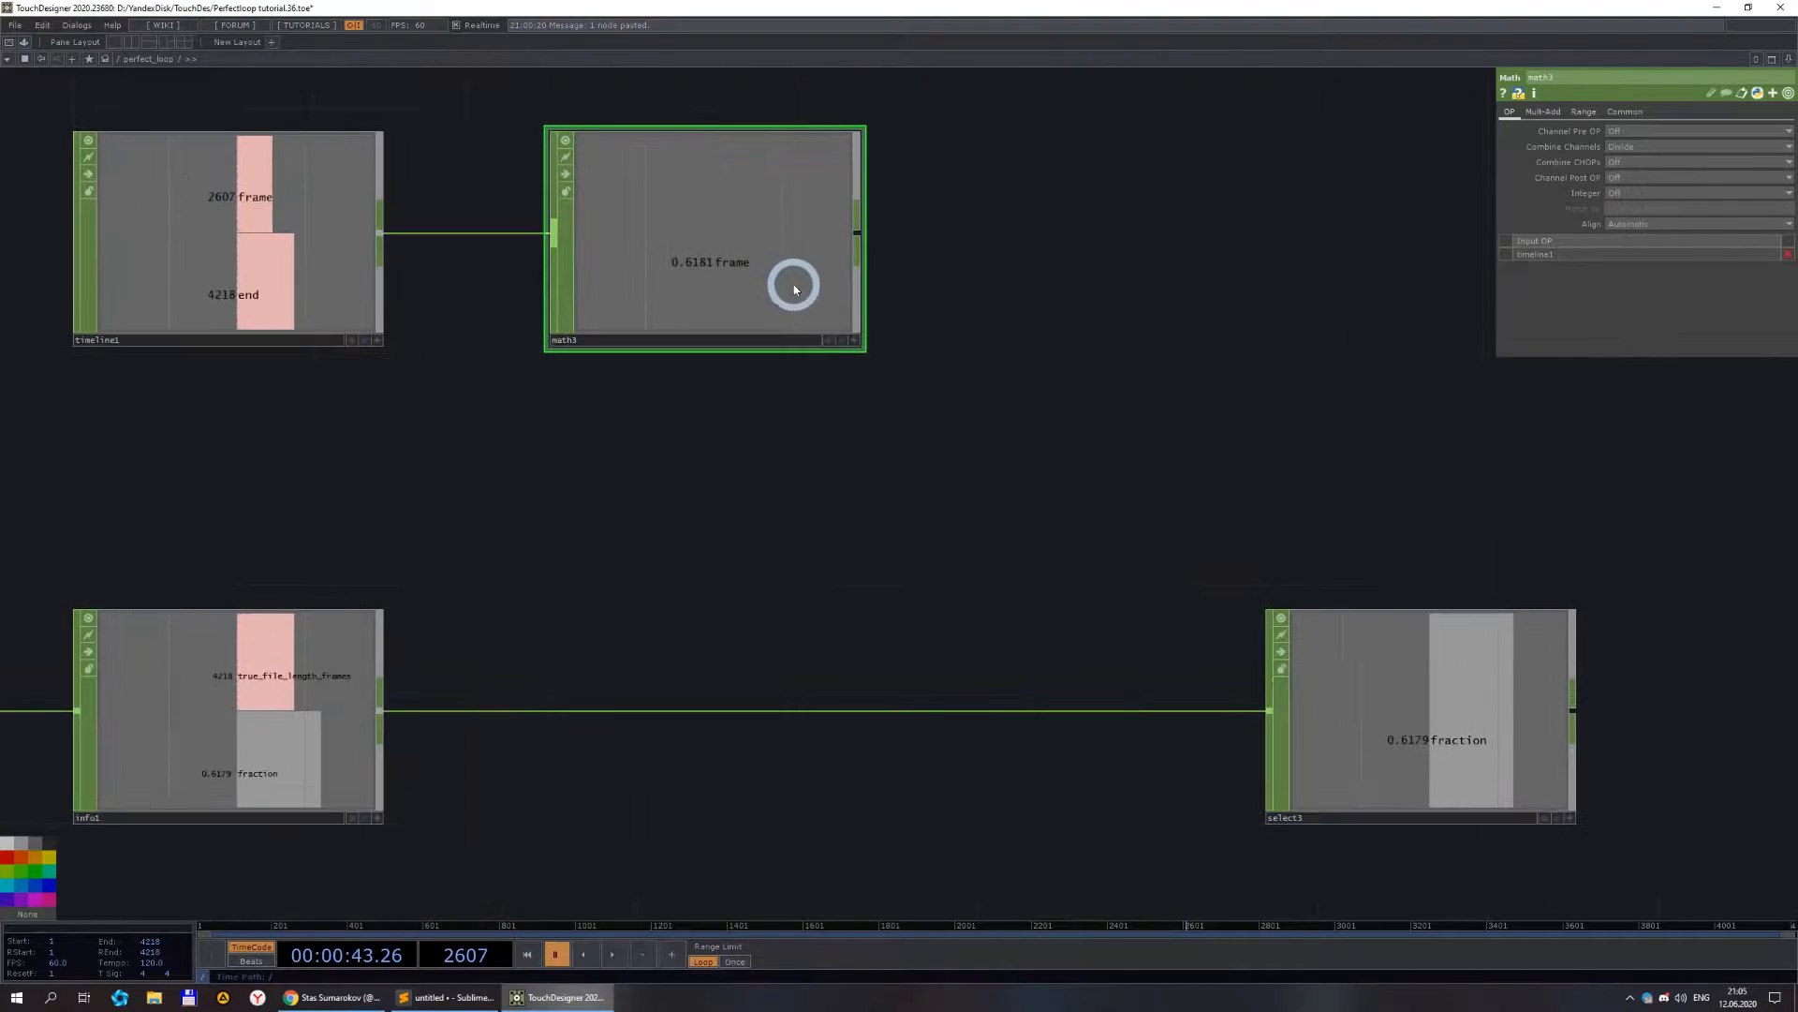
left_click_drag(938, 224, 837, 361)
scroll(958, 350, "down", 4)
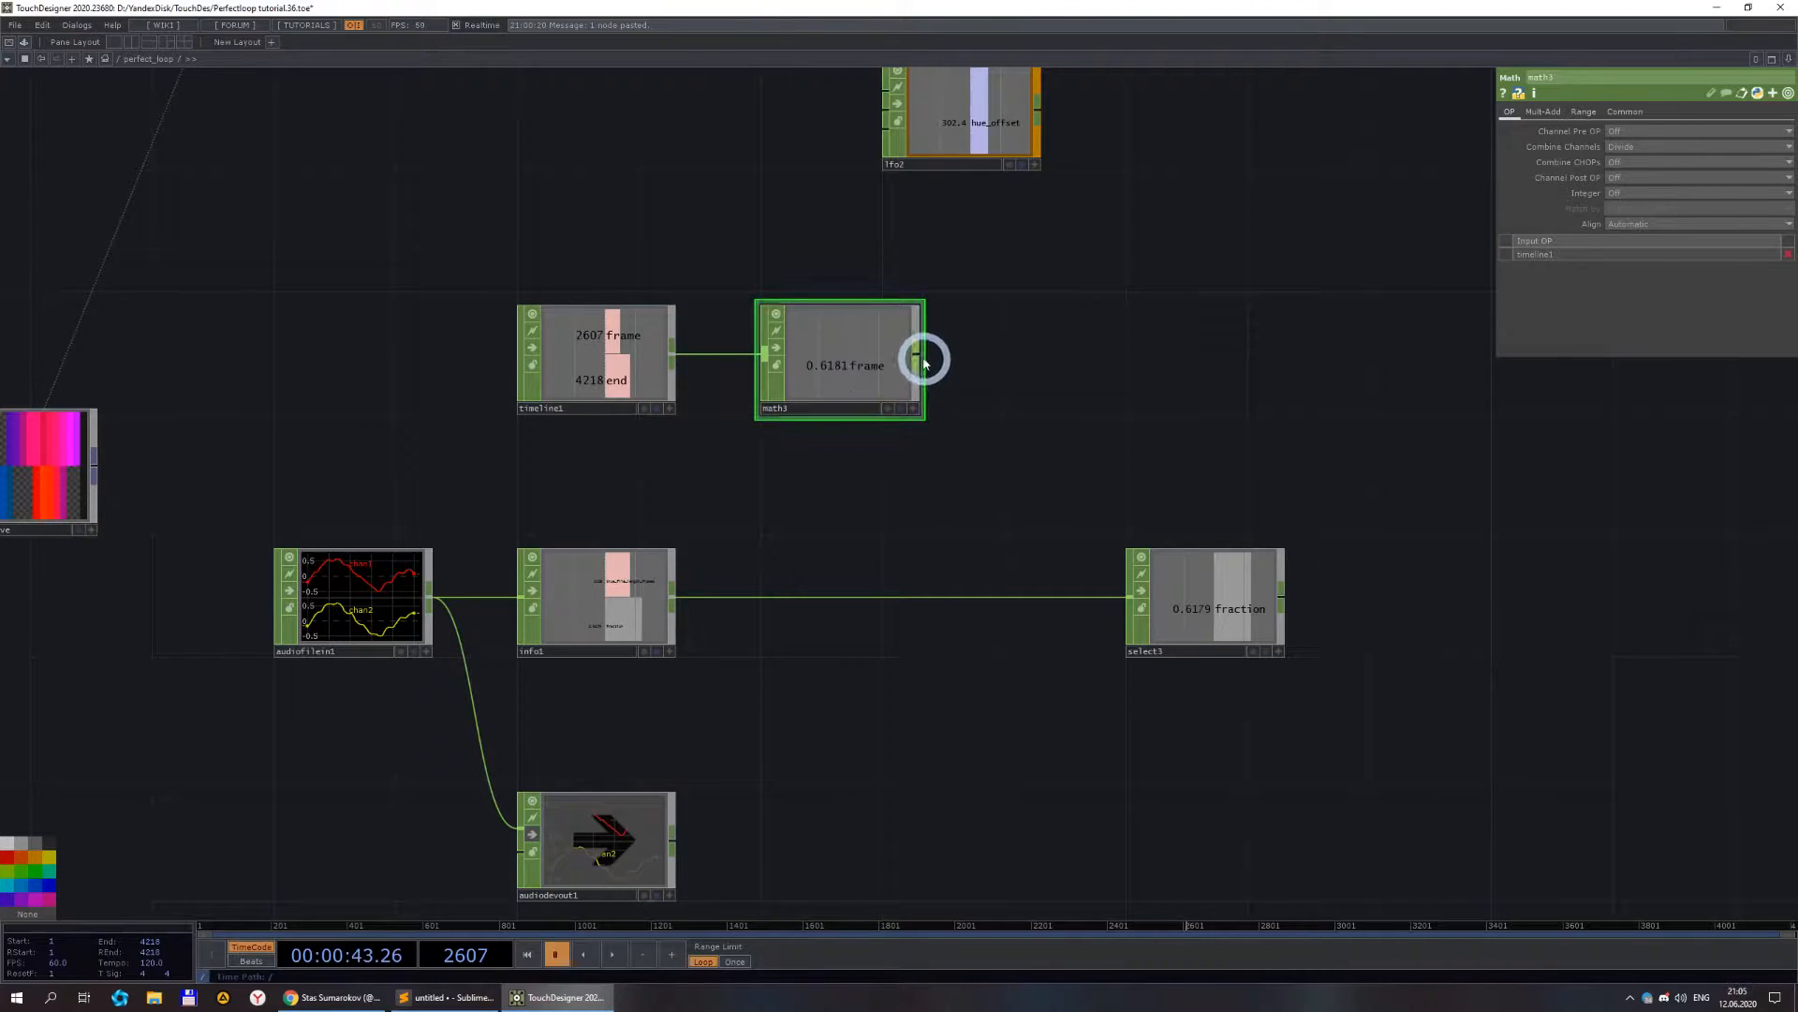
- Connect a Rename CHOP to math3's output, rename its channel to fraction, and place it directly above select3
left_click(925, 364)
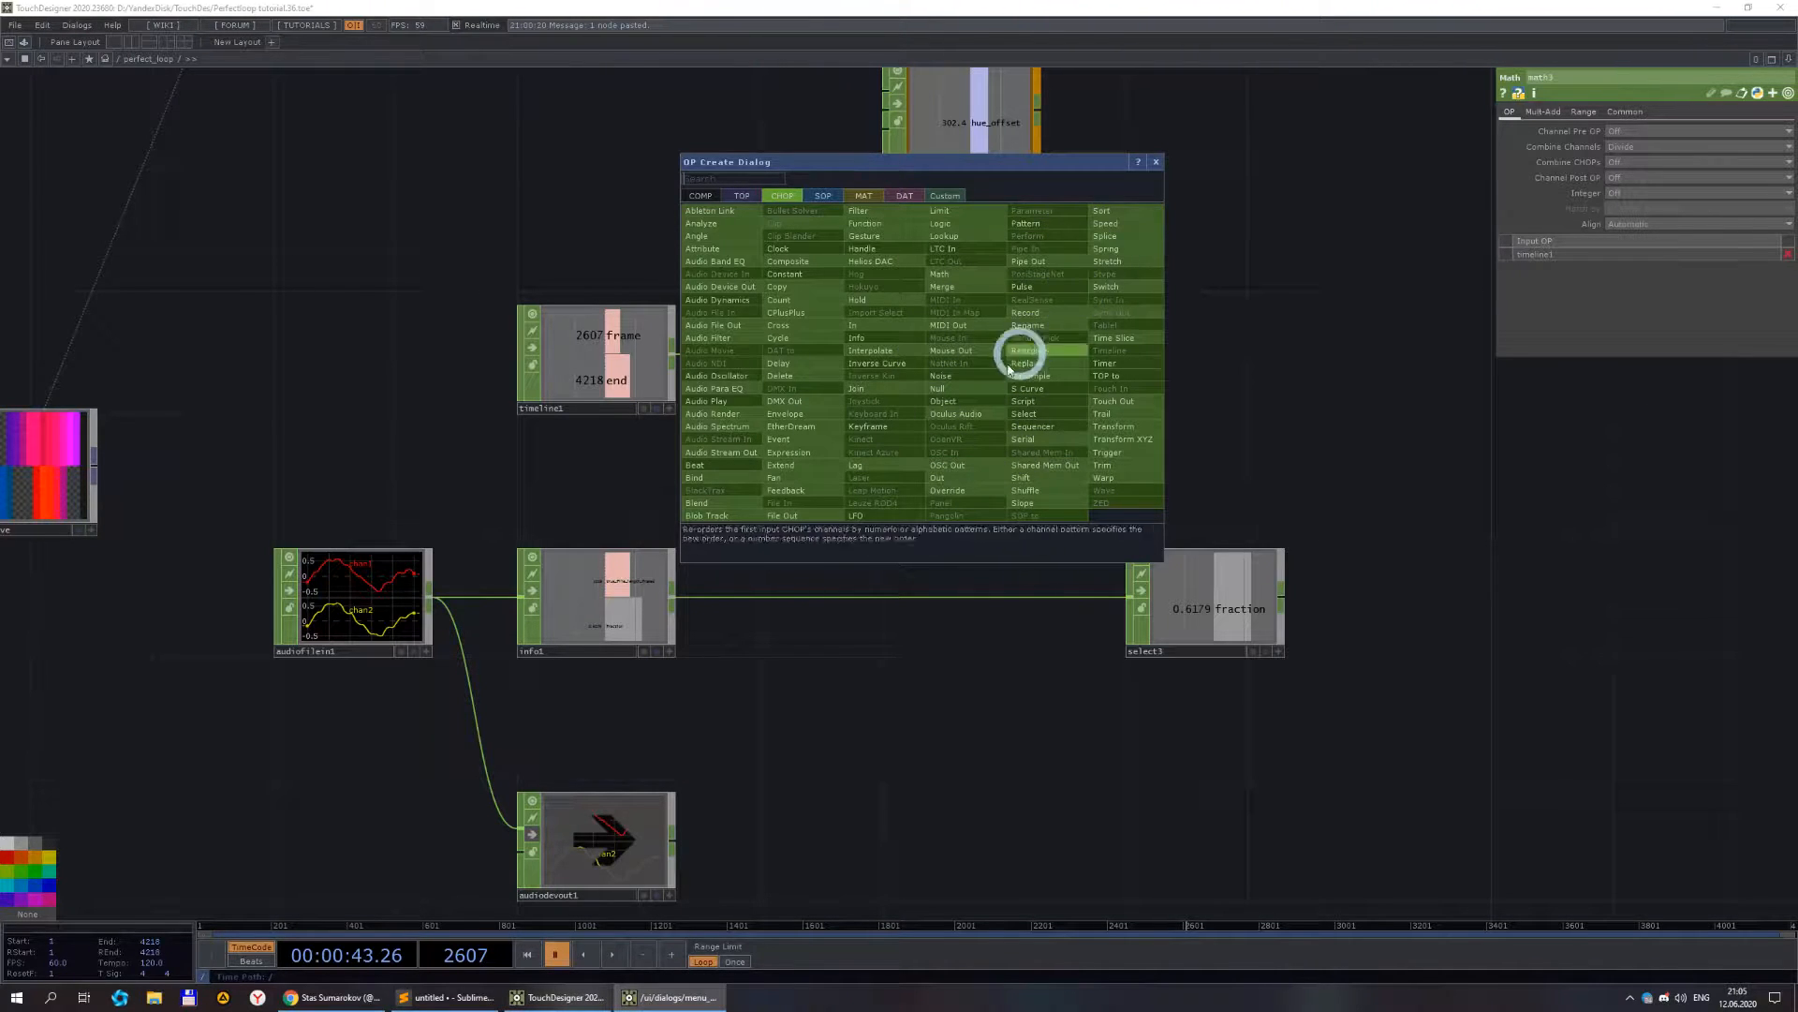
left_click(1072, 324)
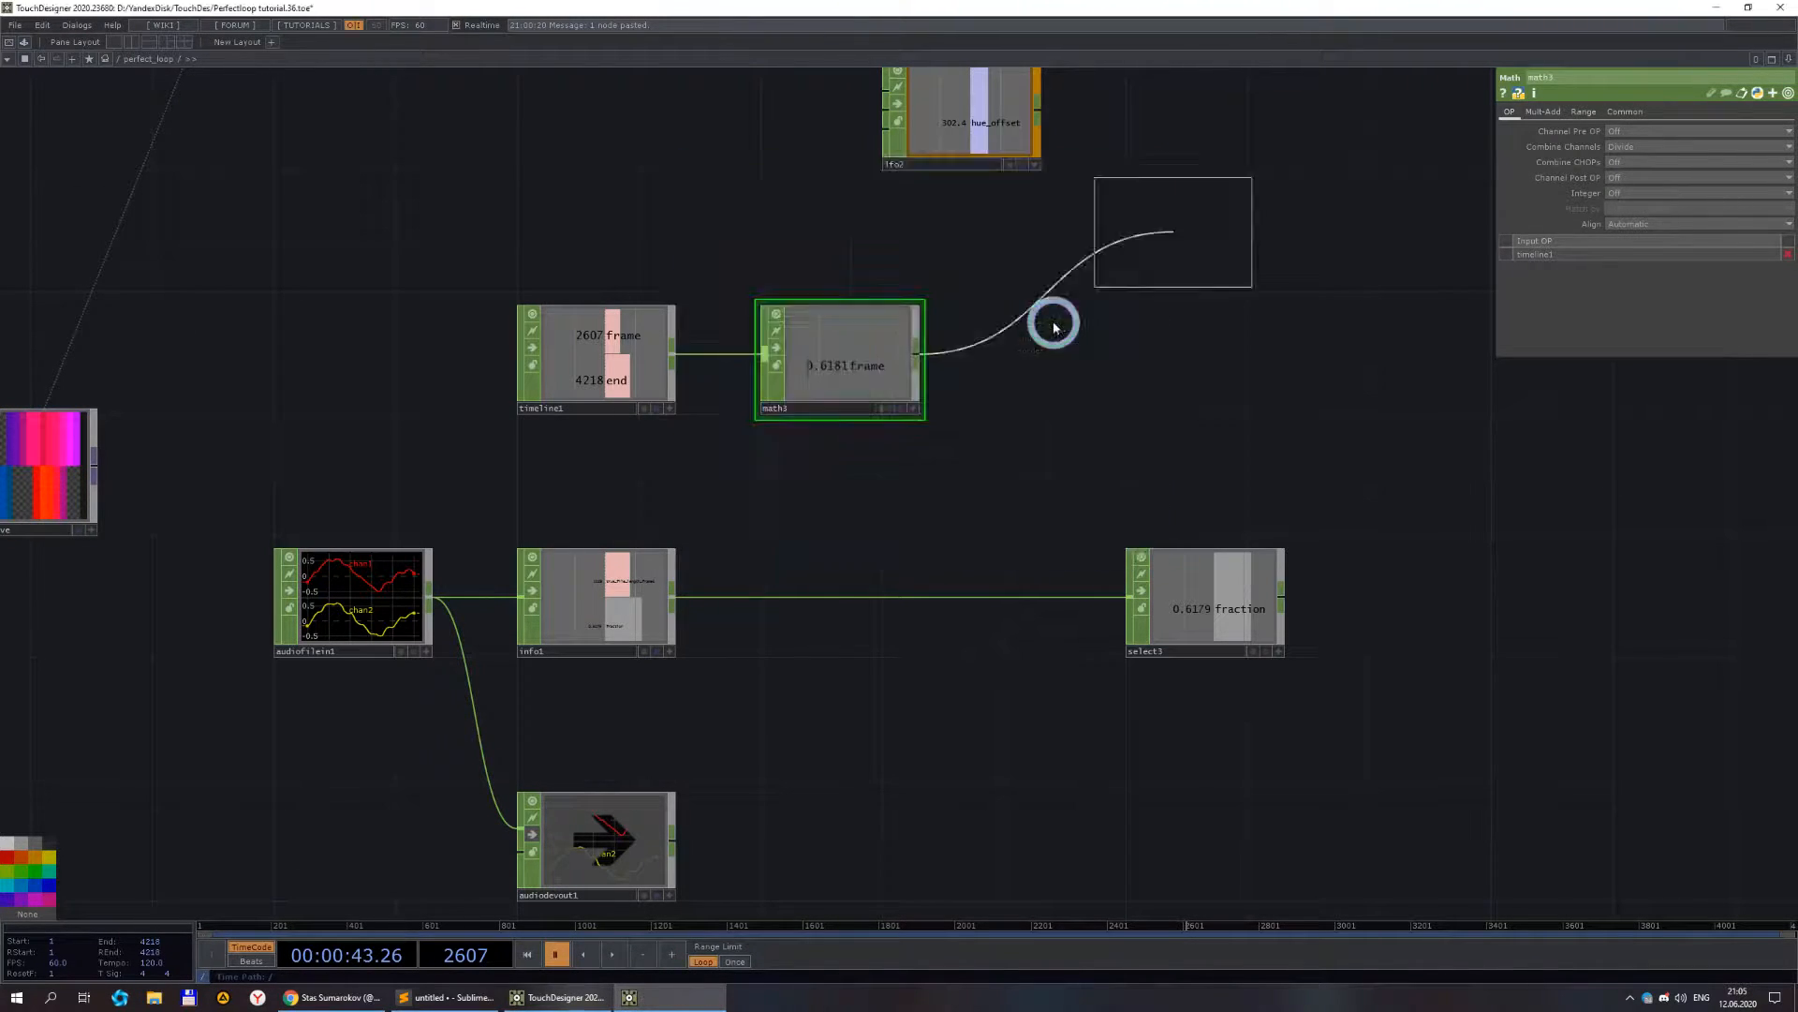
left_click(1077, 356)
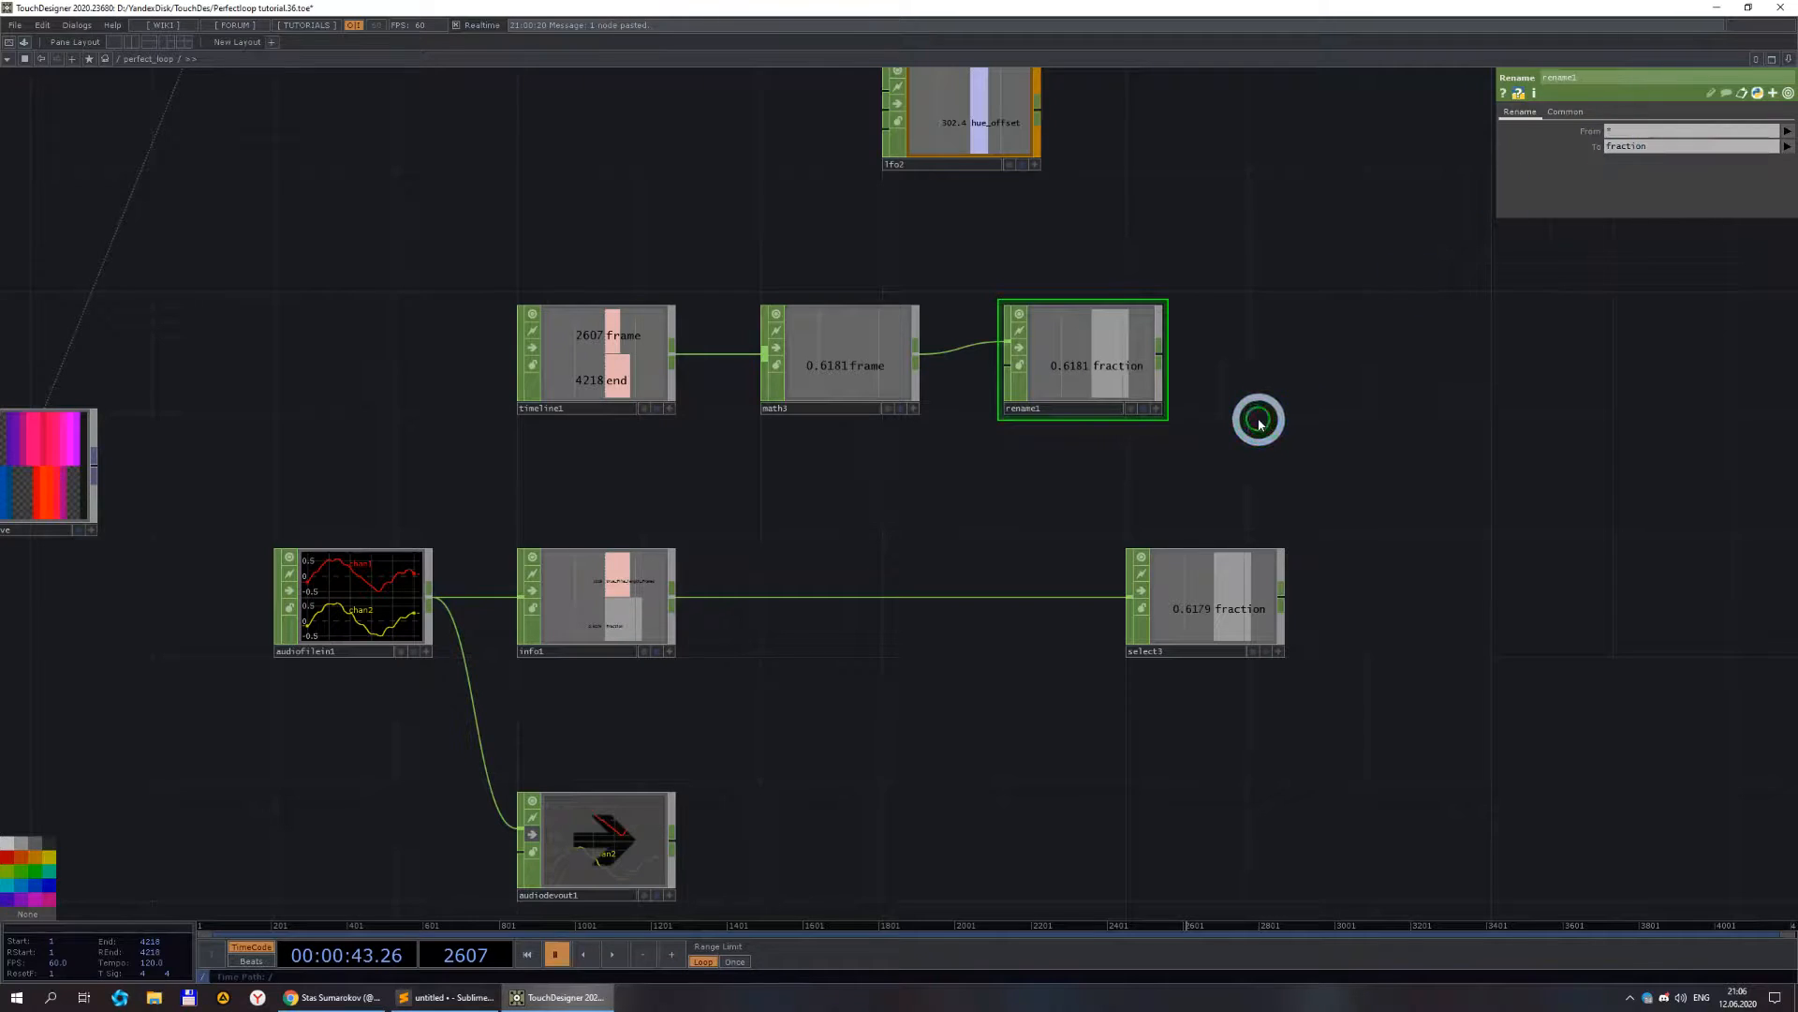
left_click_drag(1064, 353, 1256, 379)
left_click(850, 372)
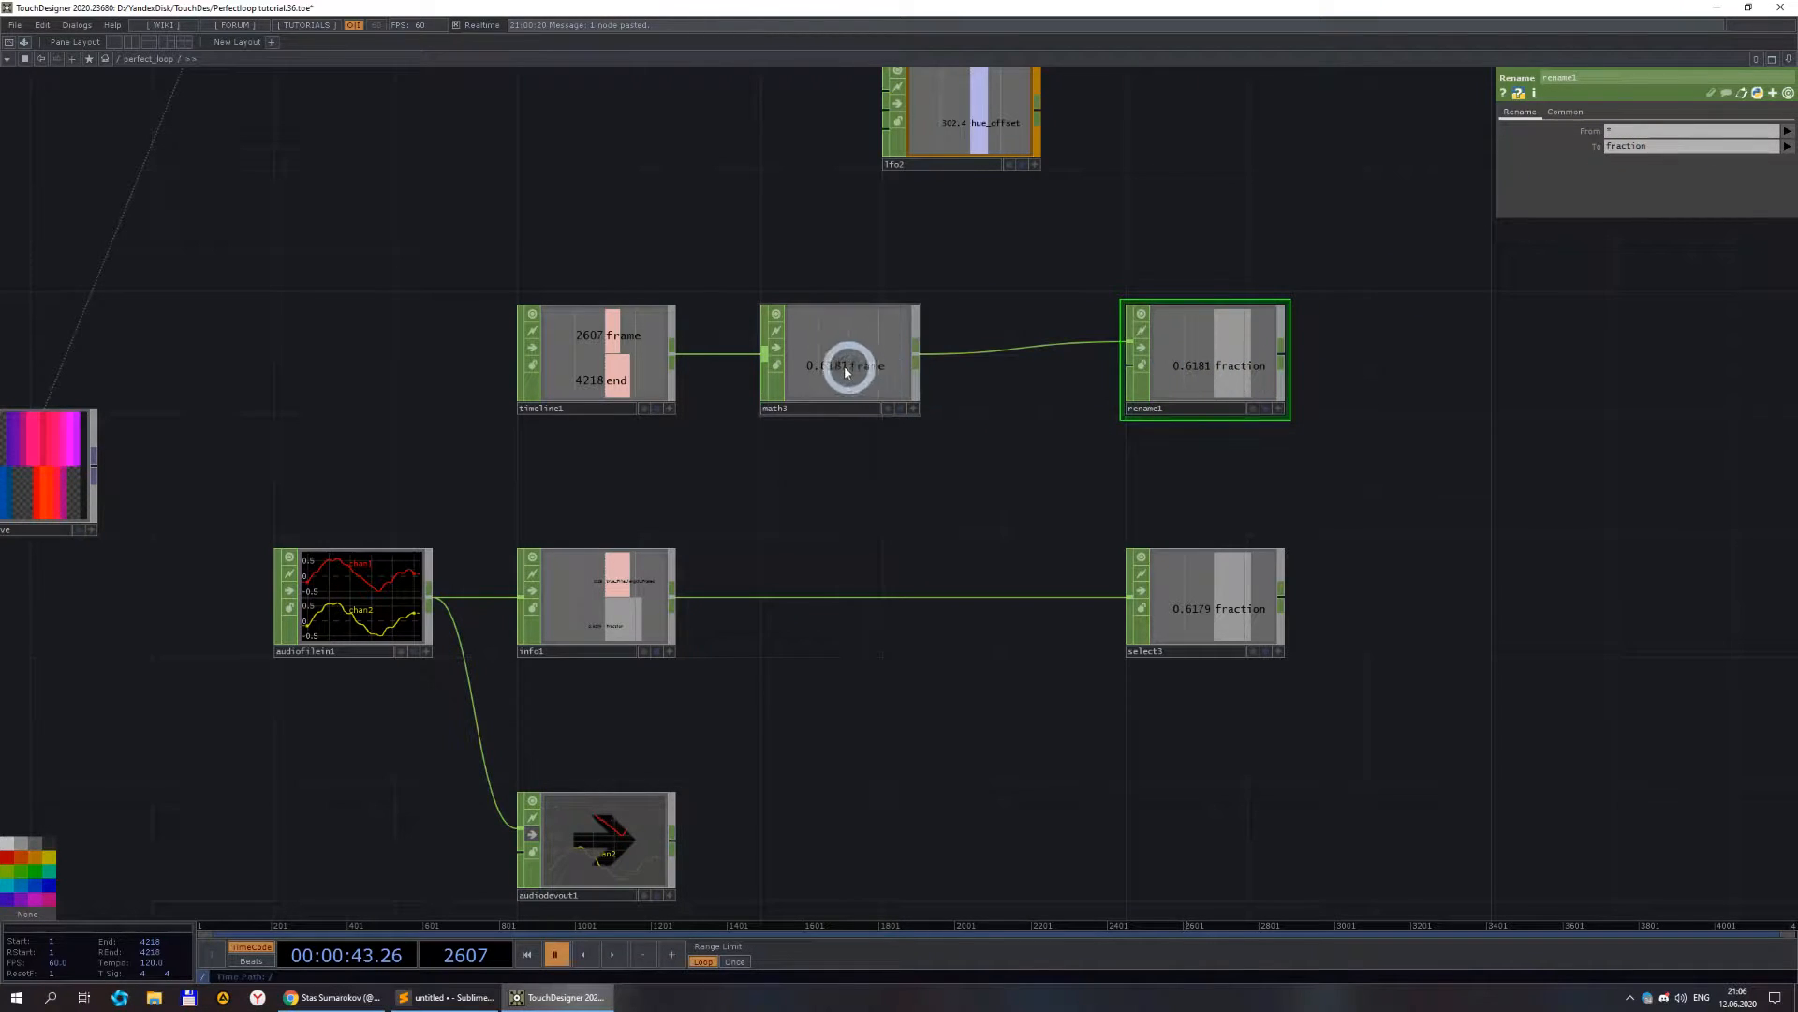
- Link cam1's Position to rename1's fraction channel as a CHOP reference and widen the parameter display
scroll(1080, 486, "down", 5)
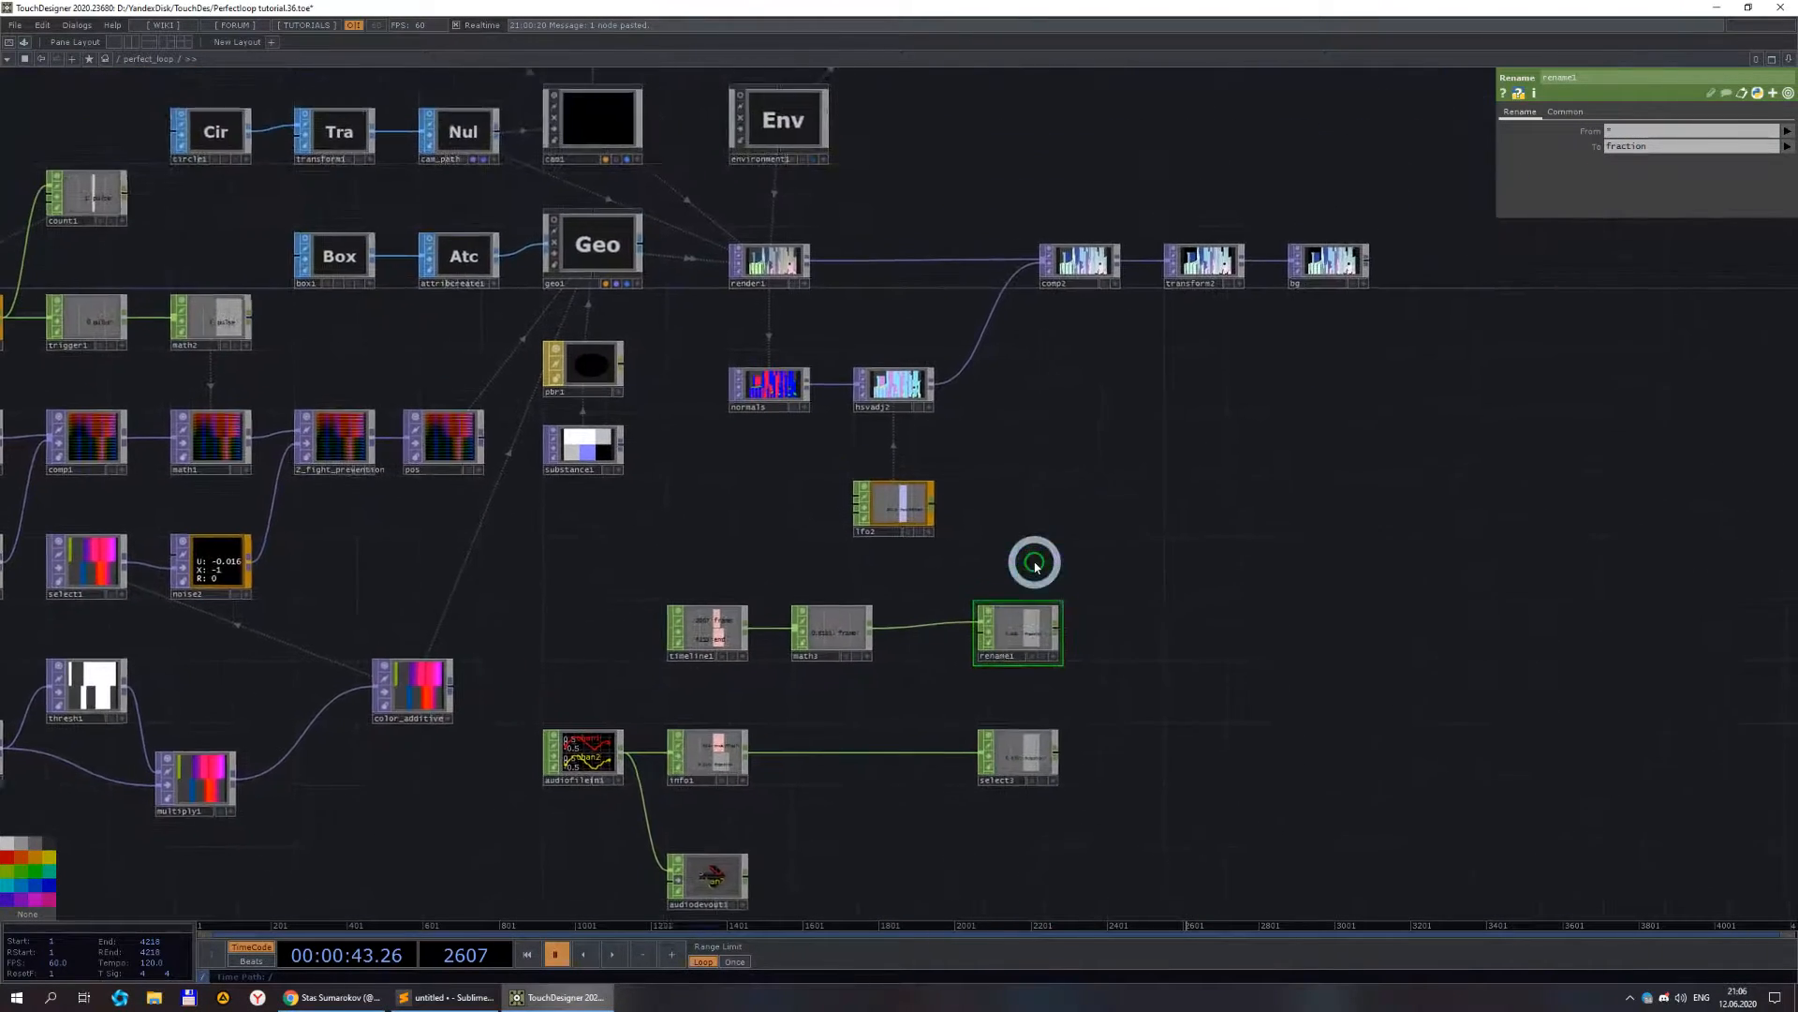
left_click_drag(1027, 523, 1016, 632)
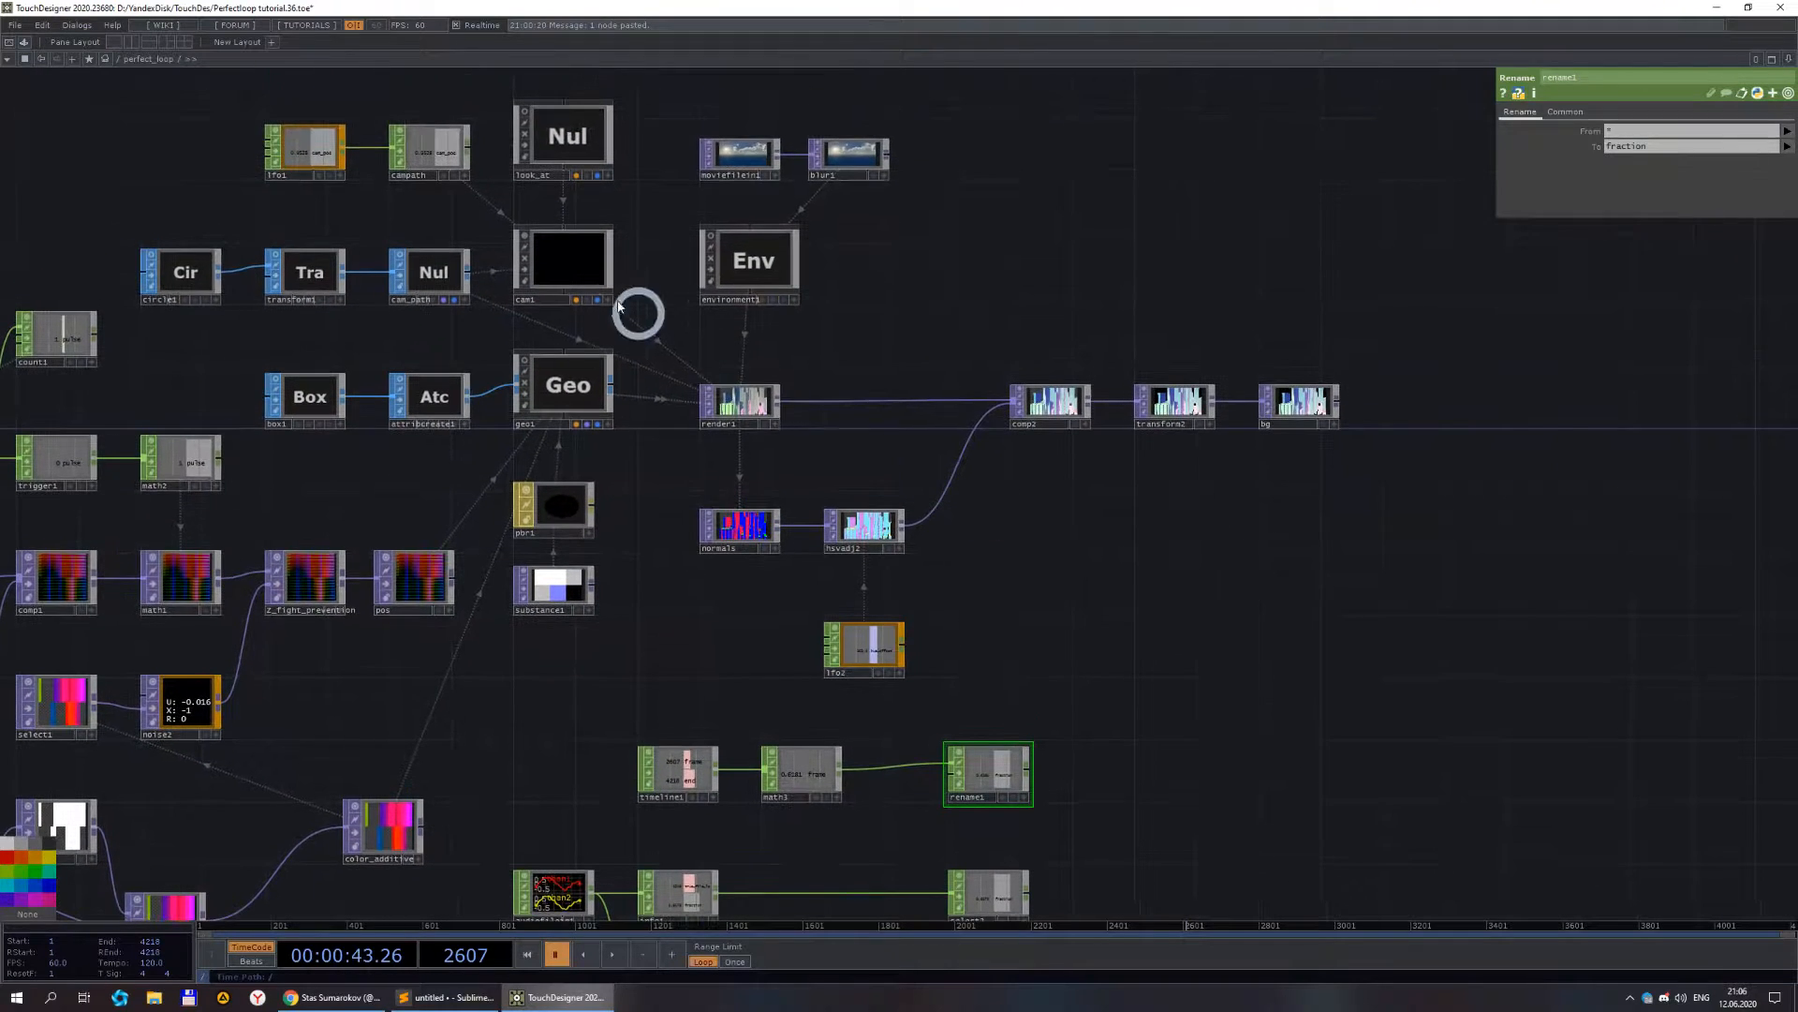
left_click(555, 255)
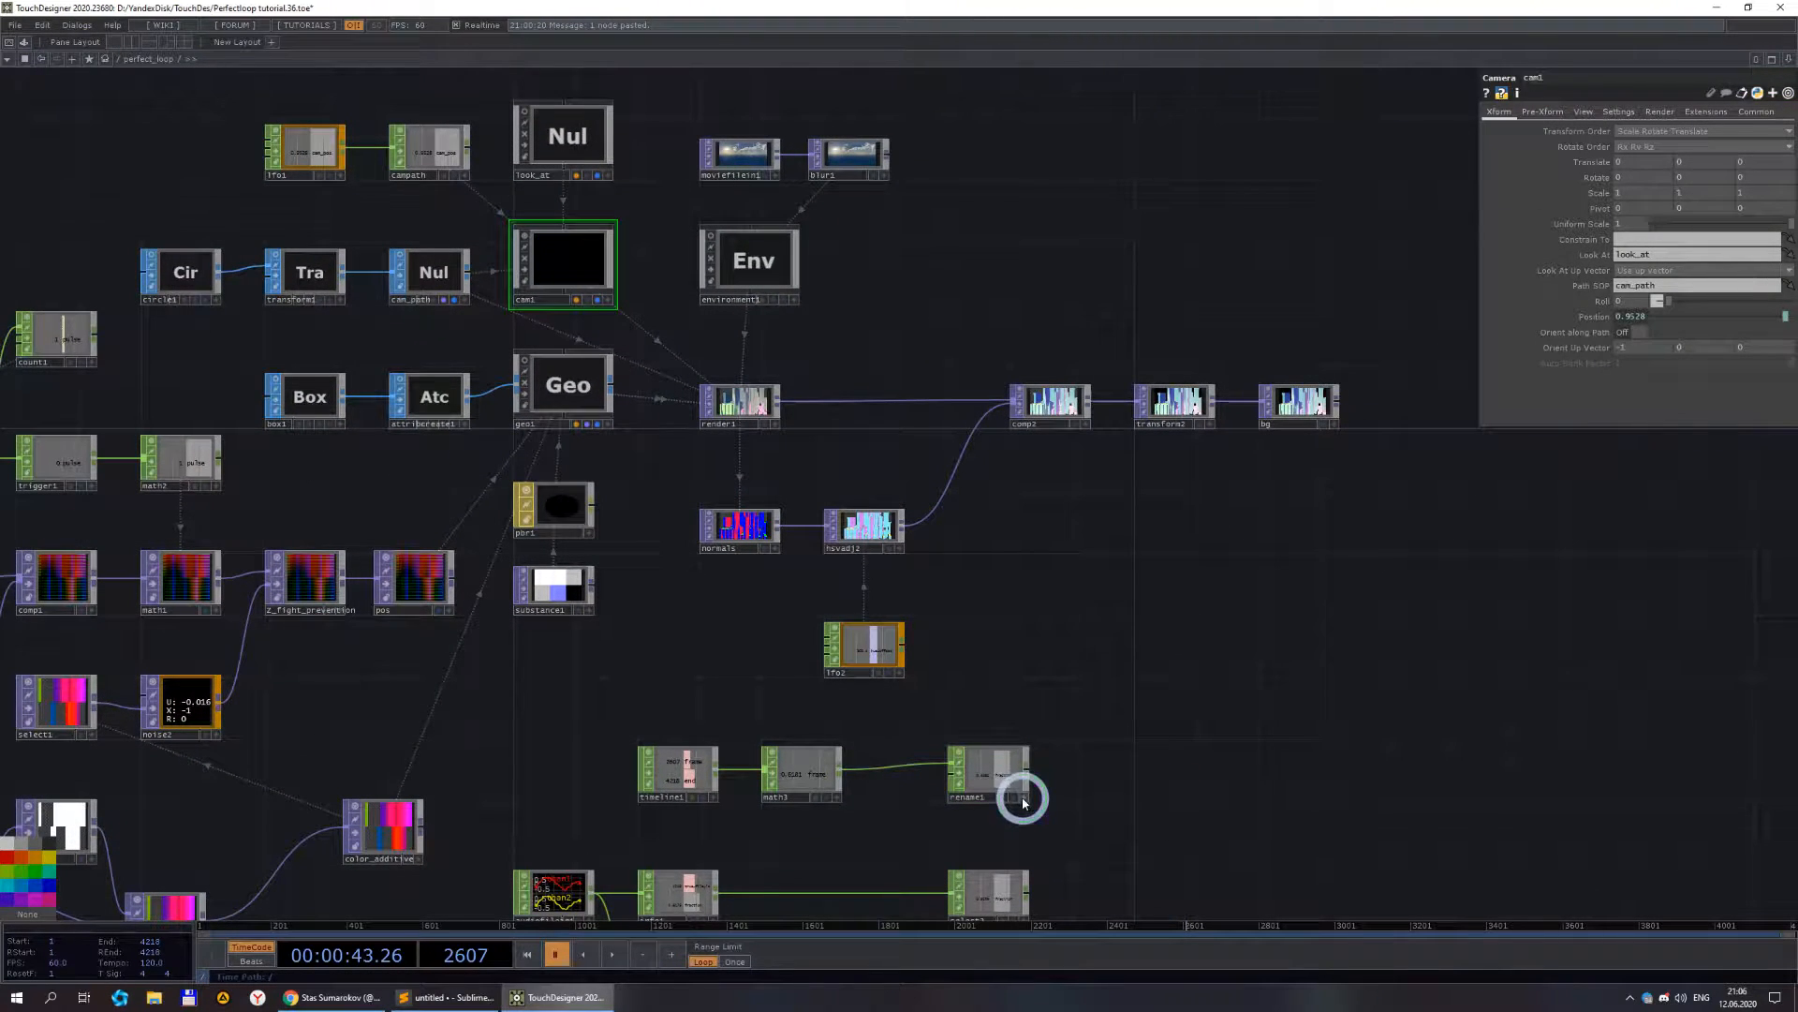
left_click_drag(1011, 776, 1637, 322)
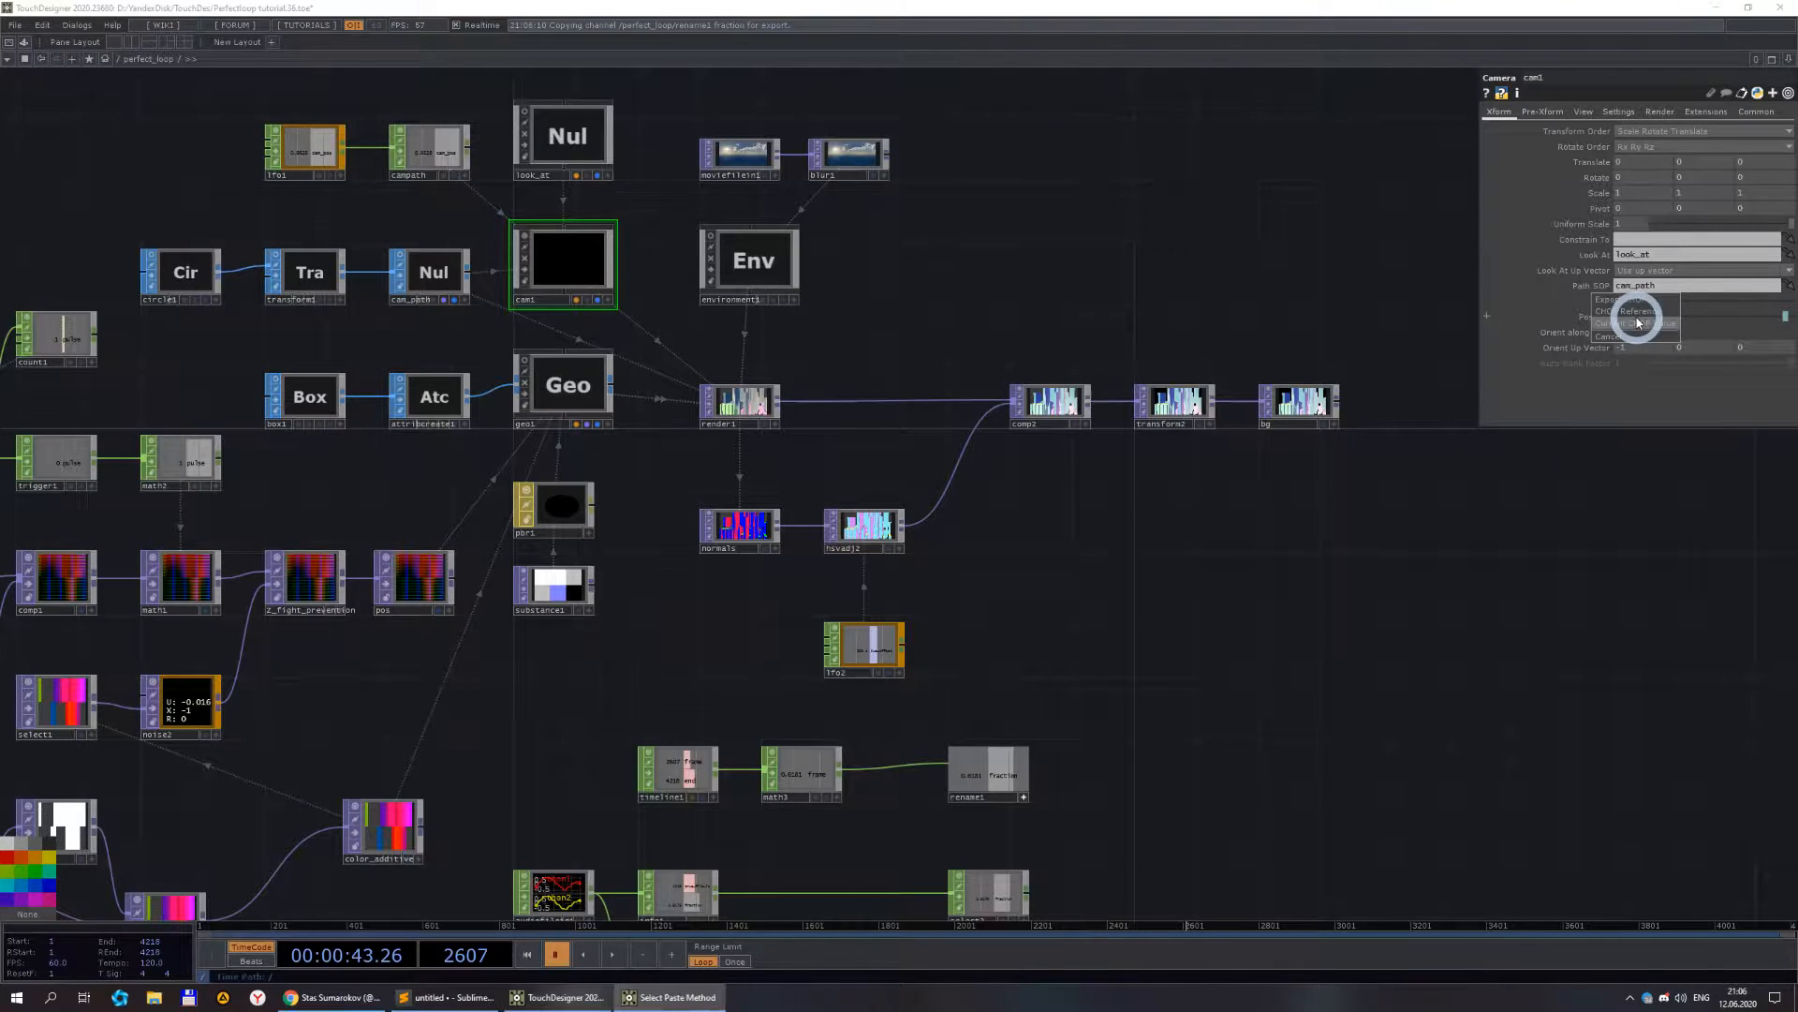
left_click(1485, 393)
left_click_drag(1480, 386, 1317, 380)
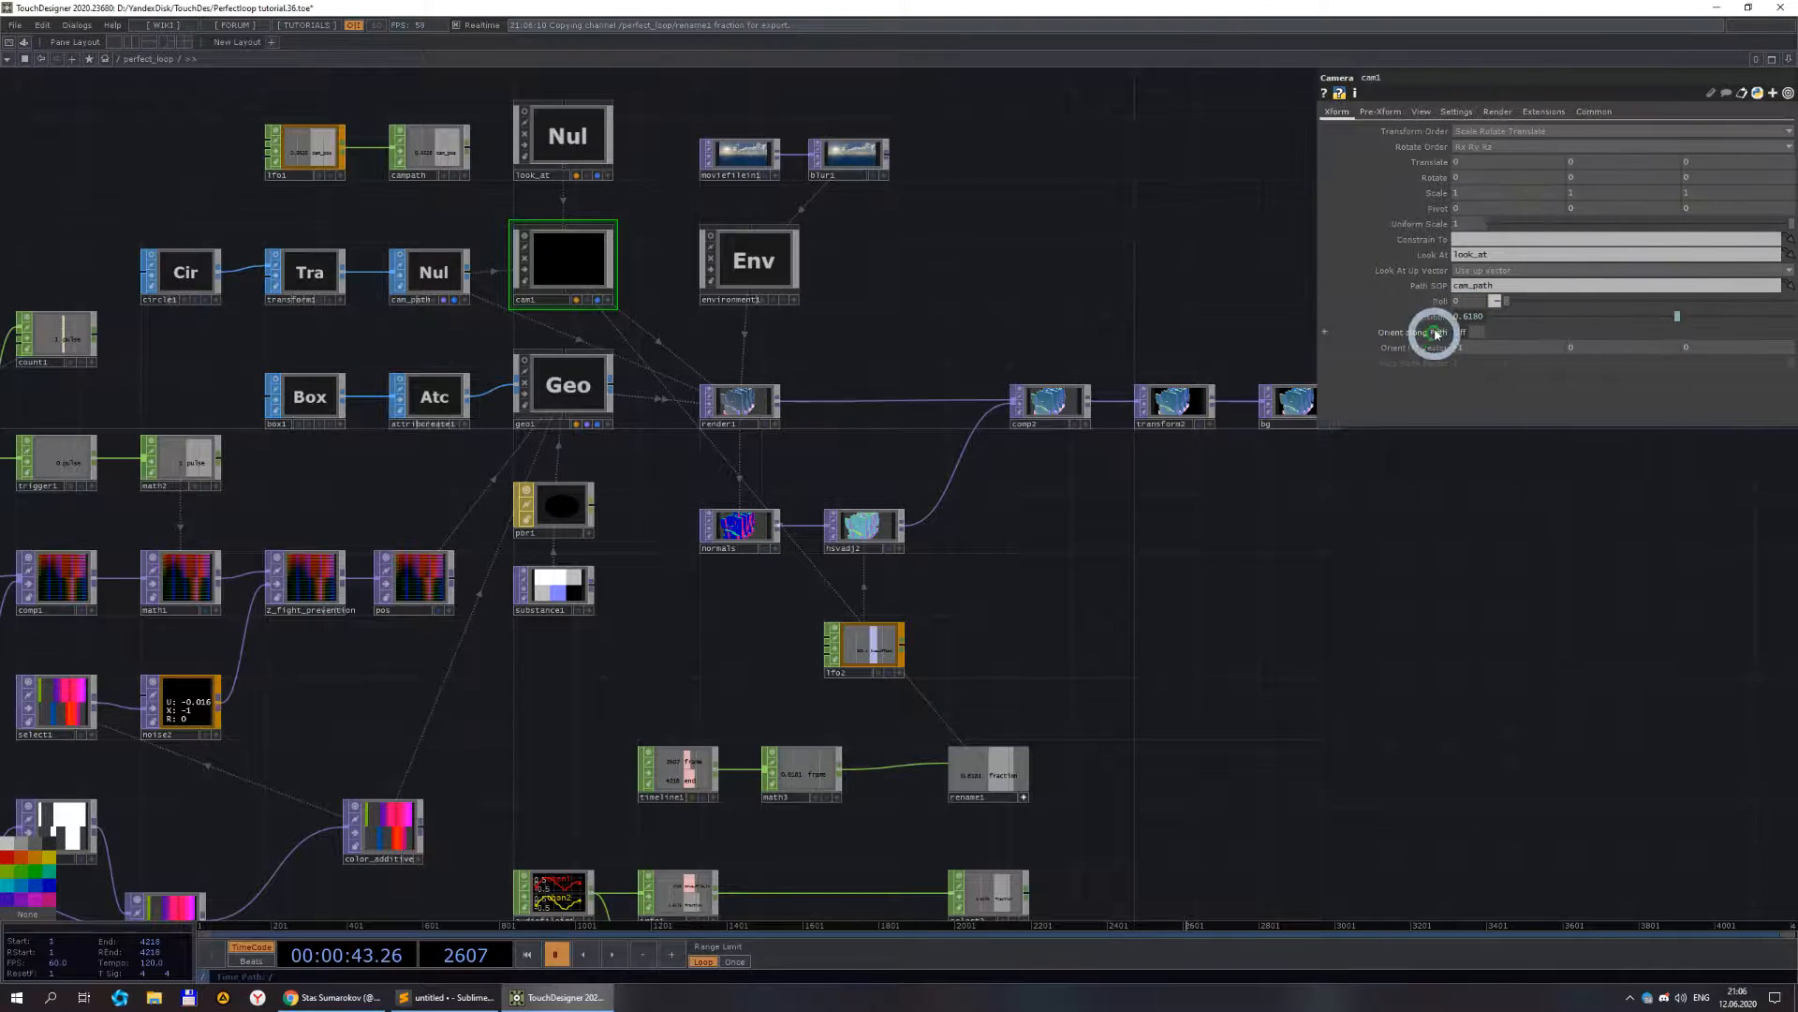
- Multiply cam1's Position expression by 360, giving op('rename1')['fraction']*360
left_click(1436, 319)
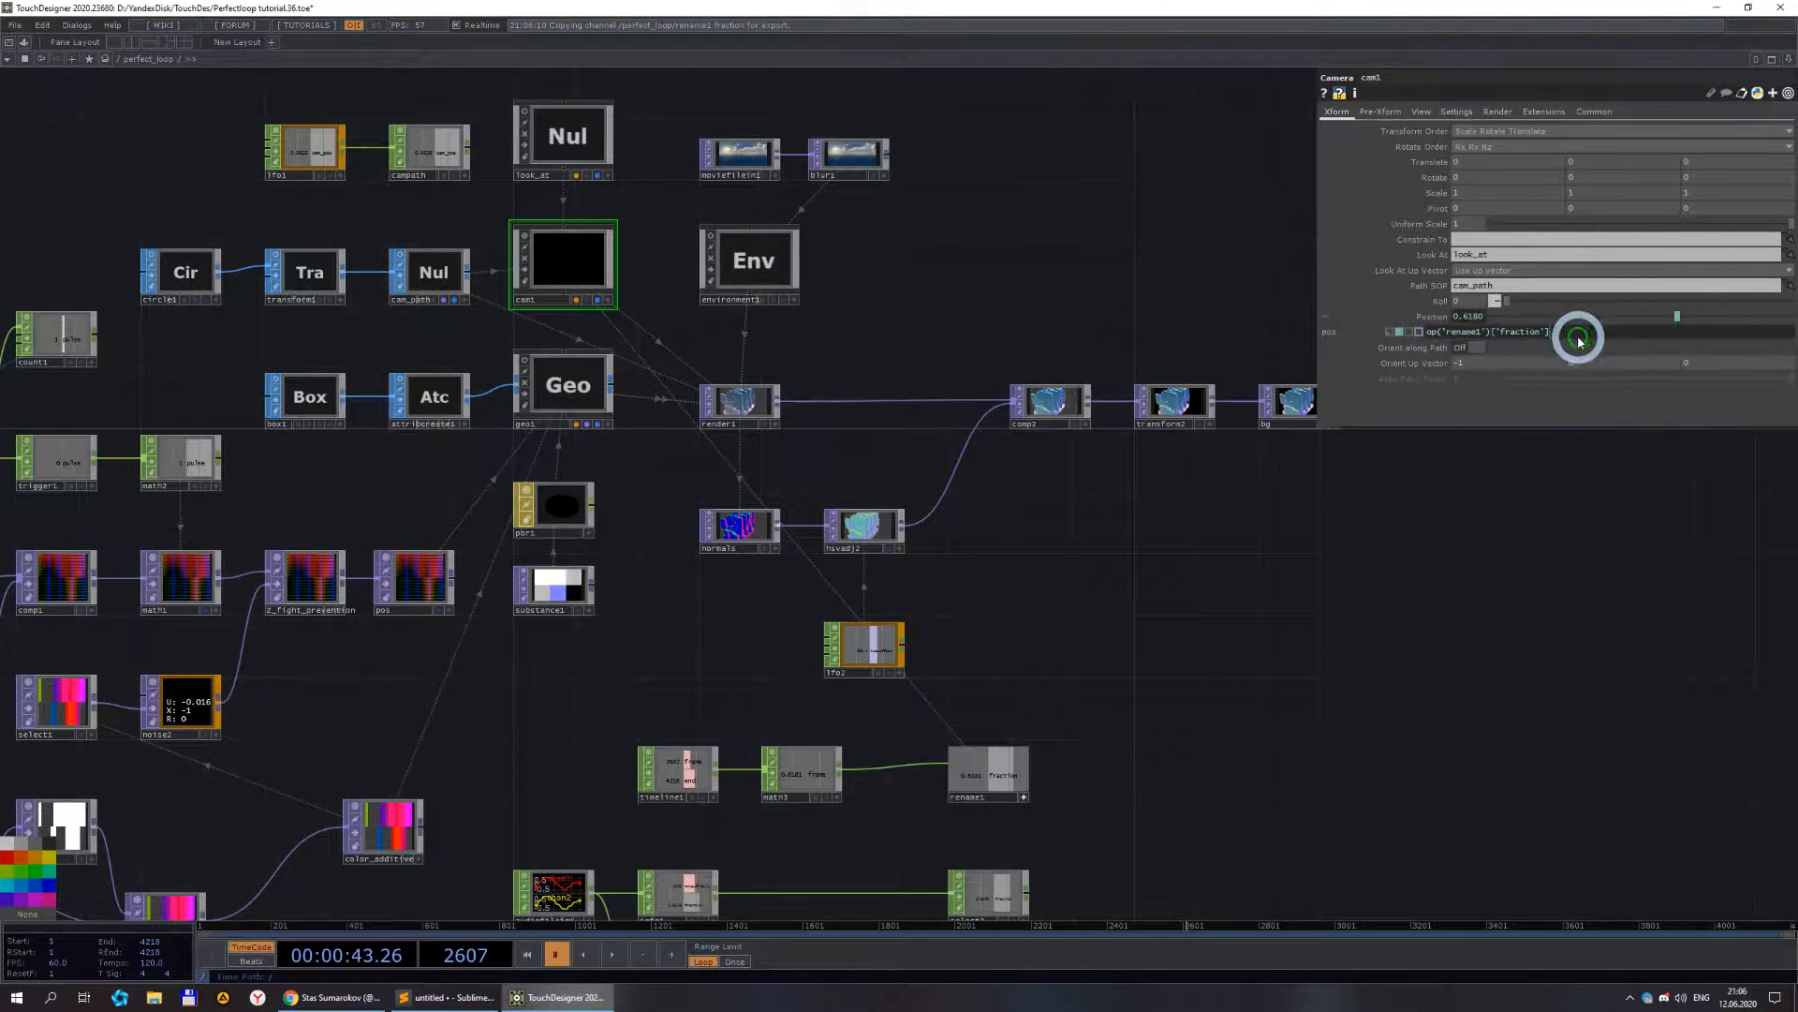
type("*360")
key("Return")
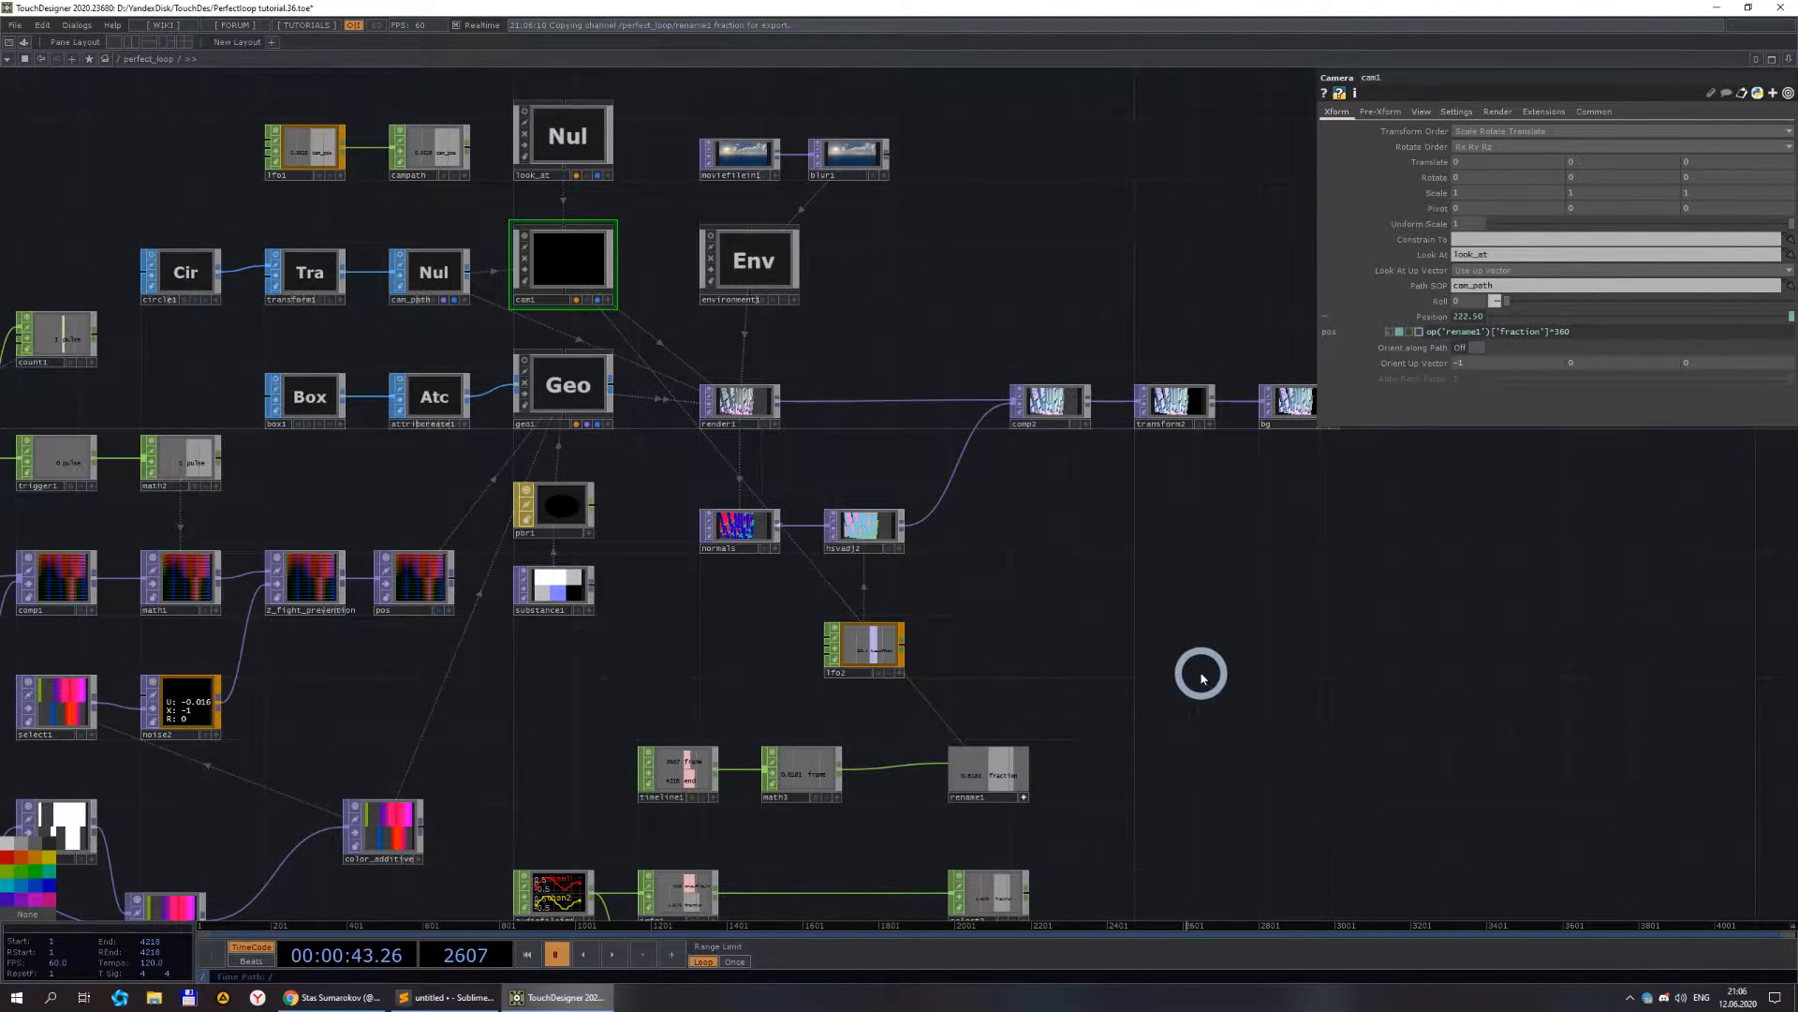
scroll(1202, 678, "down", 2)
scroll(1190, 630, "up", 2)
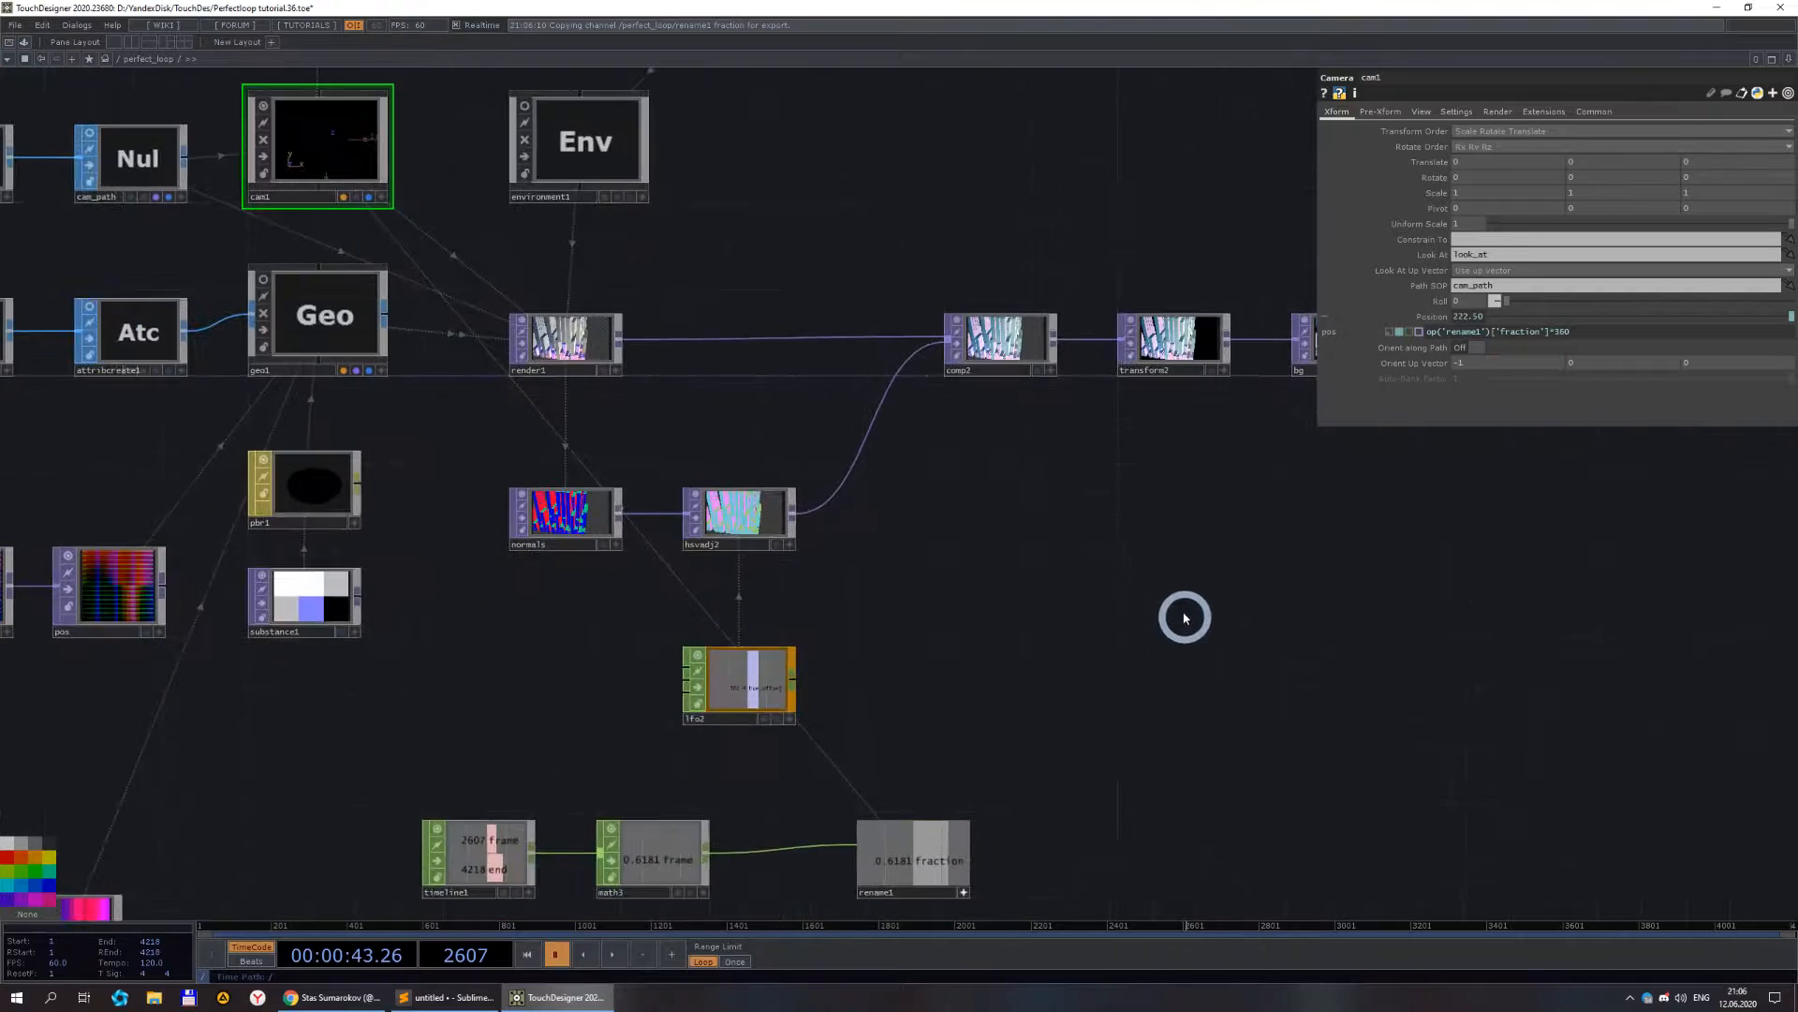
- Scrub the timeline to about frame 4070 and play briefly to check the camera motion in comp2
left_click_drag(1188, 927, 1744, 932)
scroll(831, 524, "up", 2)
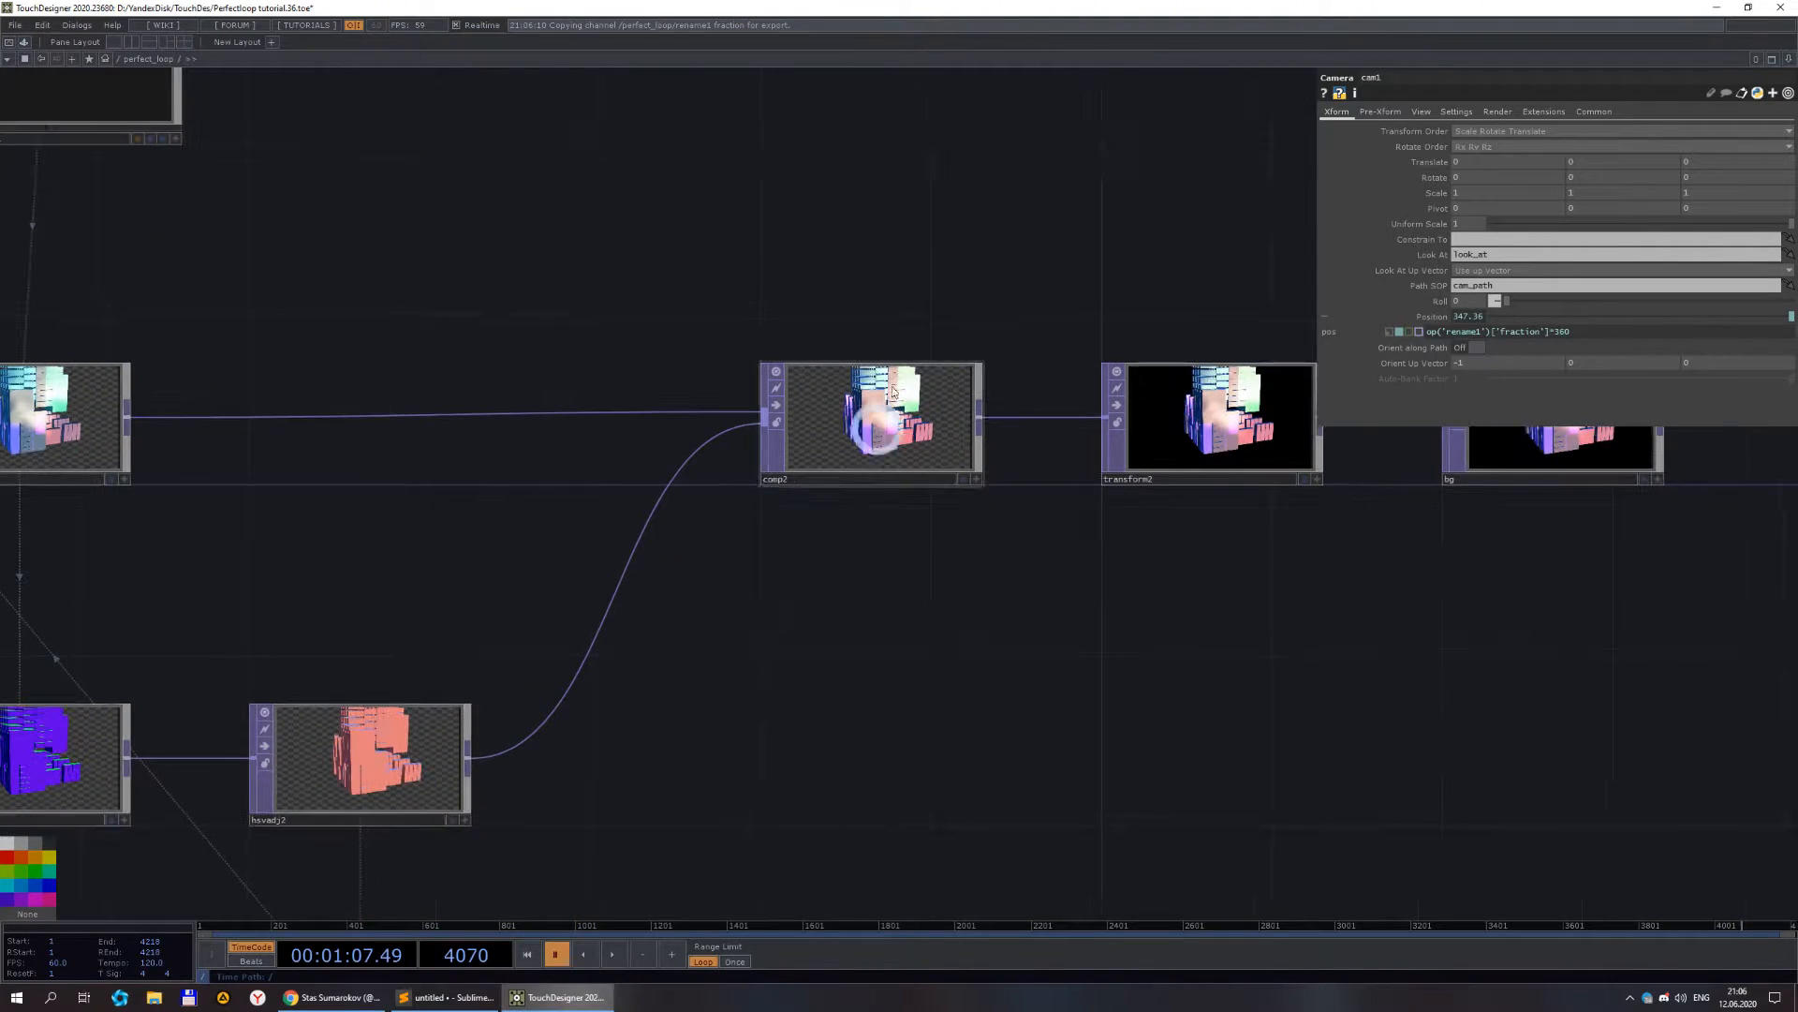
scroll(888, 408, "up", 3)
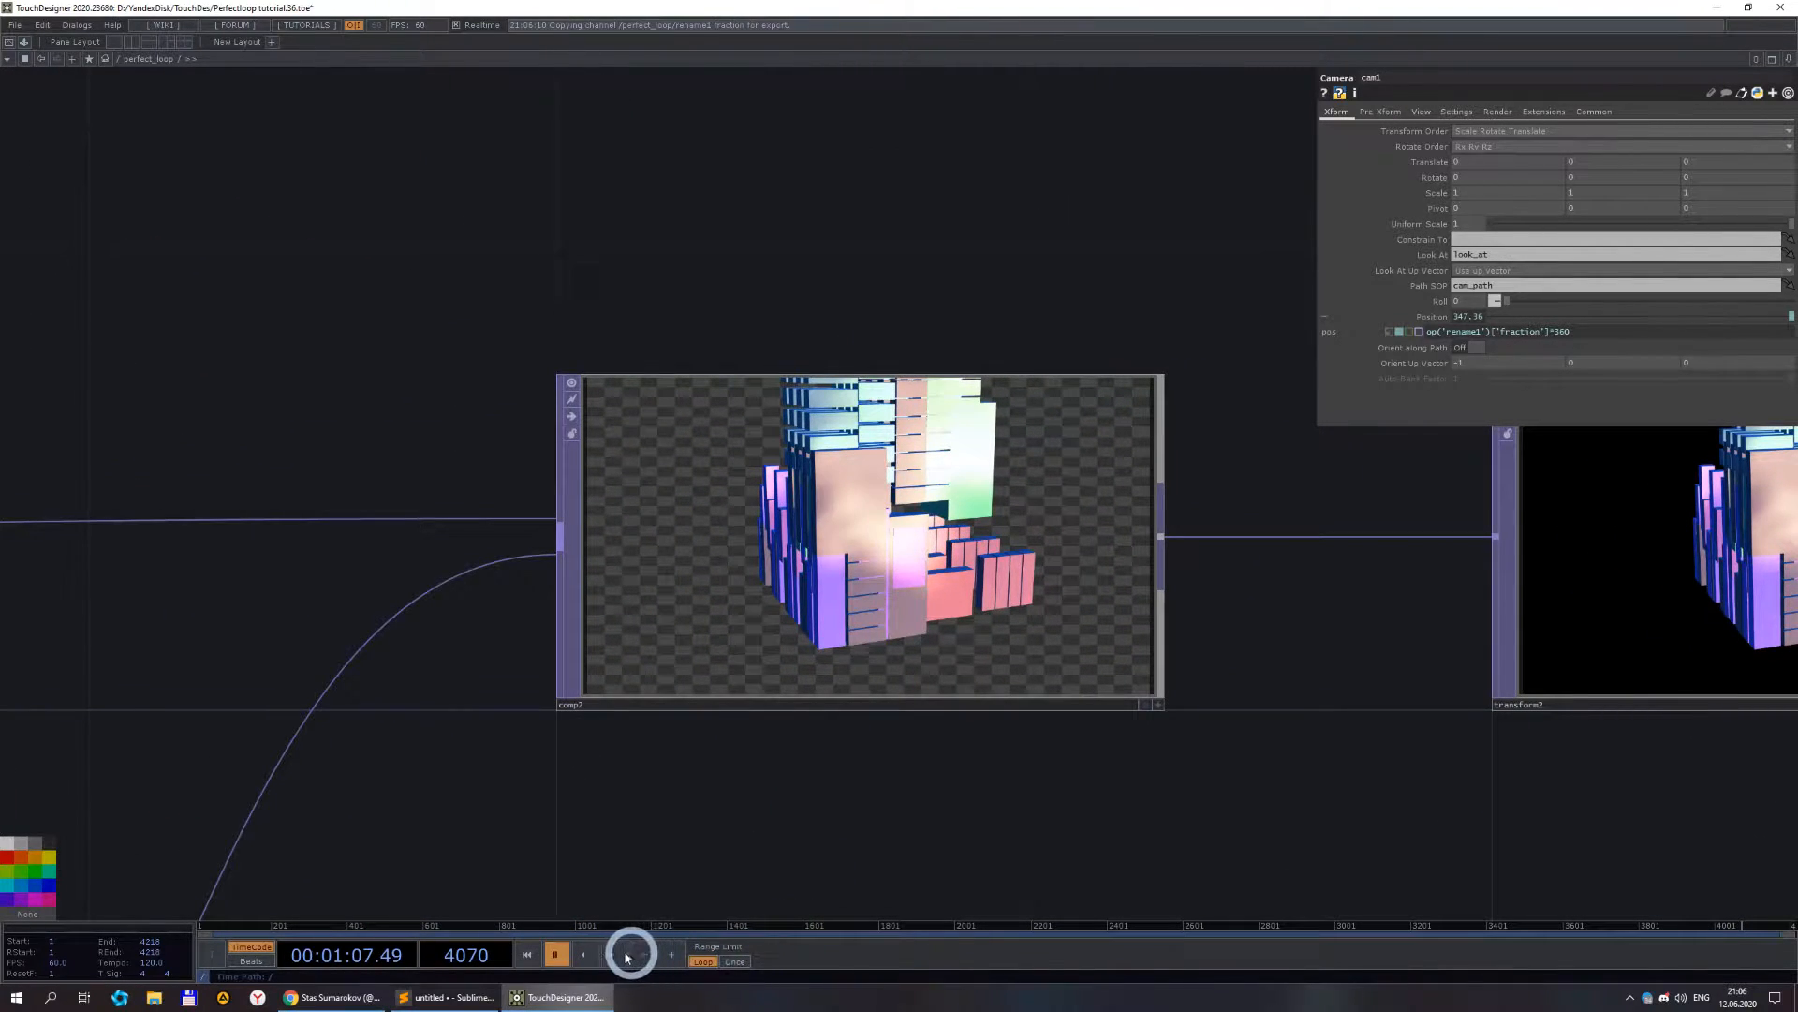
left_click(629, 953)
left_click(556, 954)
scroll(975, 819, "down", 4)
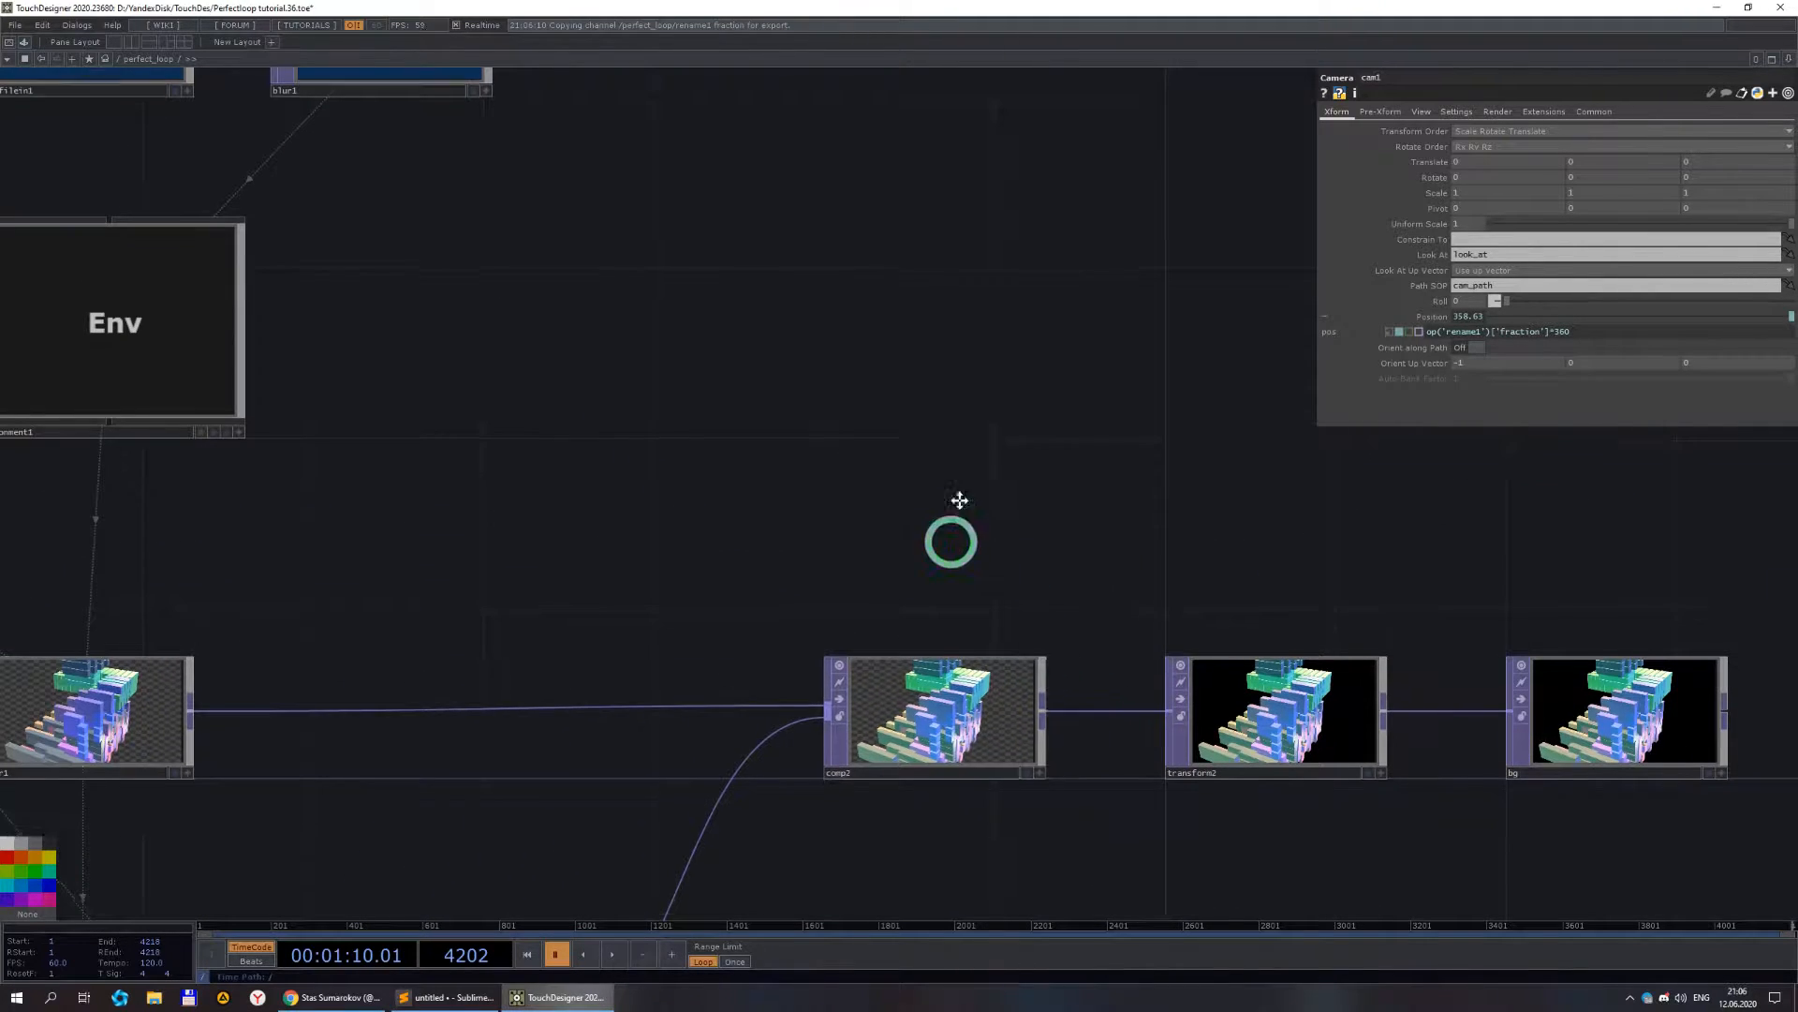
left_click_drag(948, 522, 1176, 304)
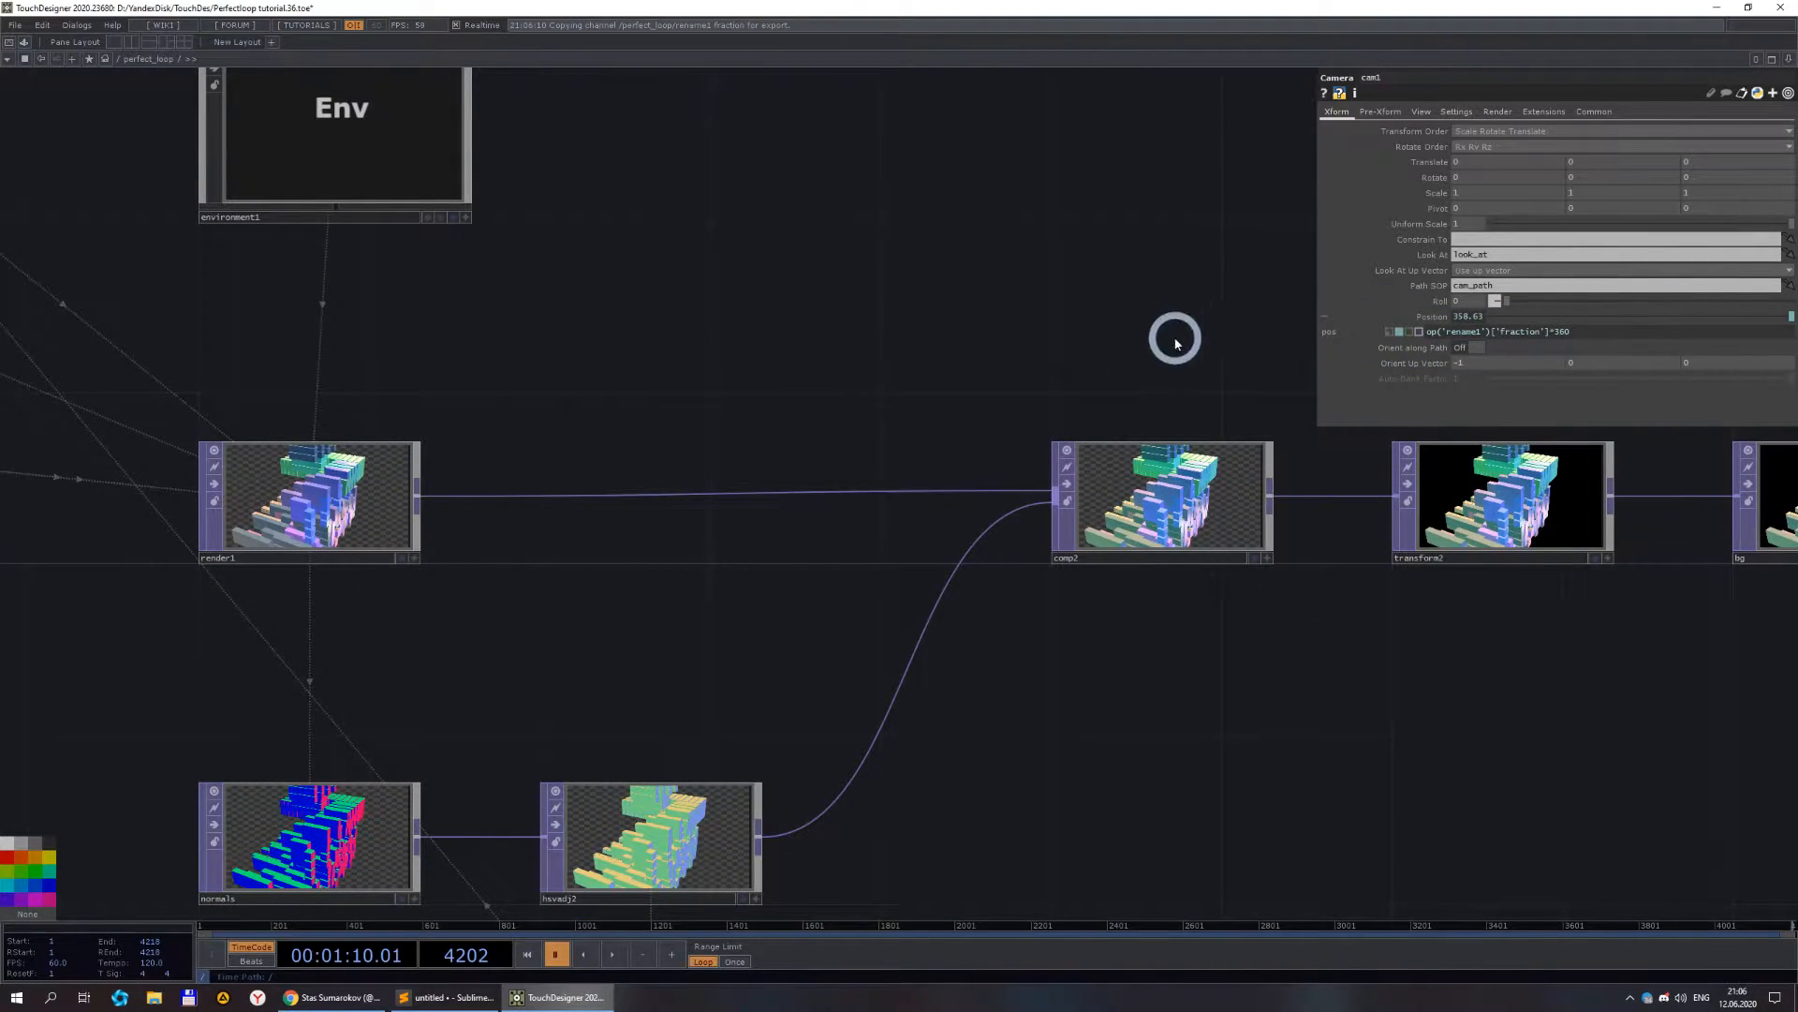
- Remove the *360 factor from cam1's Position expression, leaving op('rename1')['fraction']
scroll(1208, 342, "down", 3)
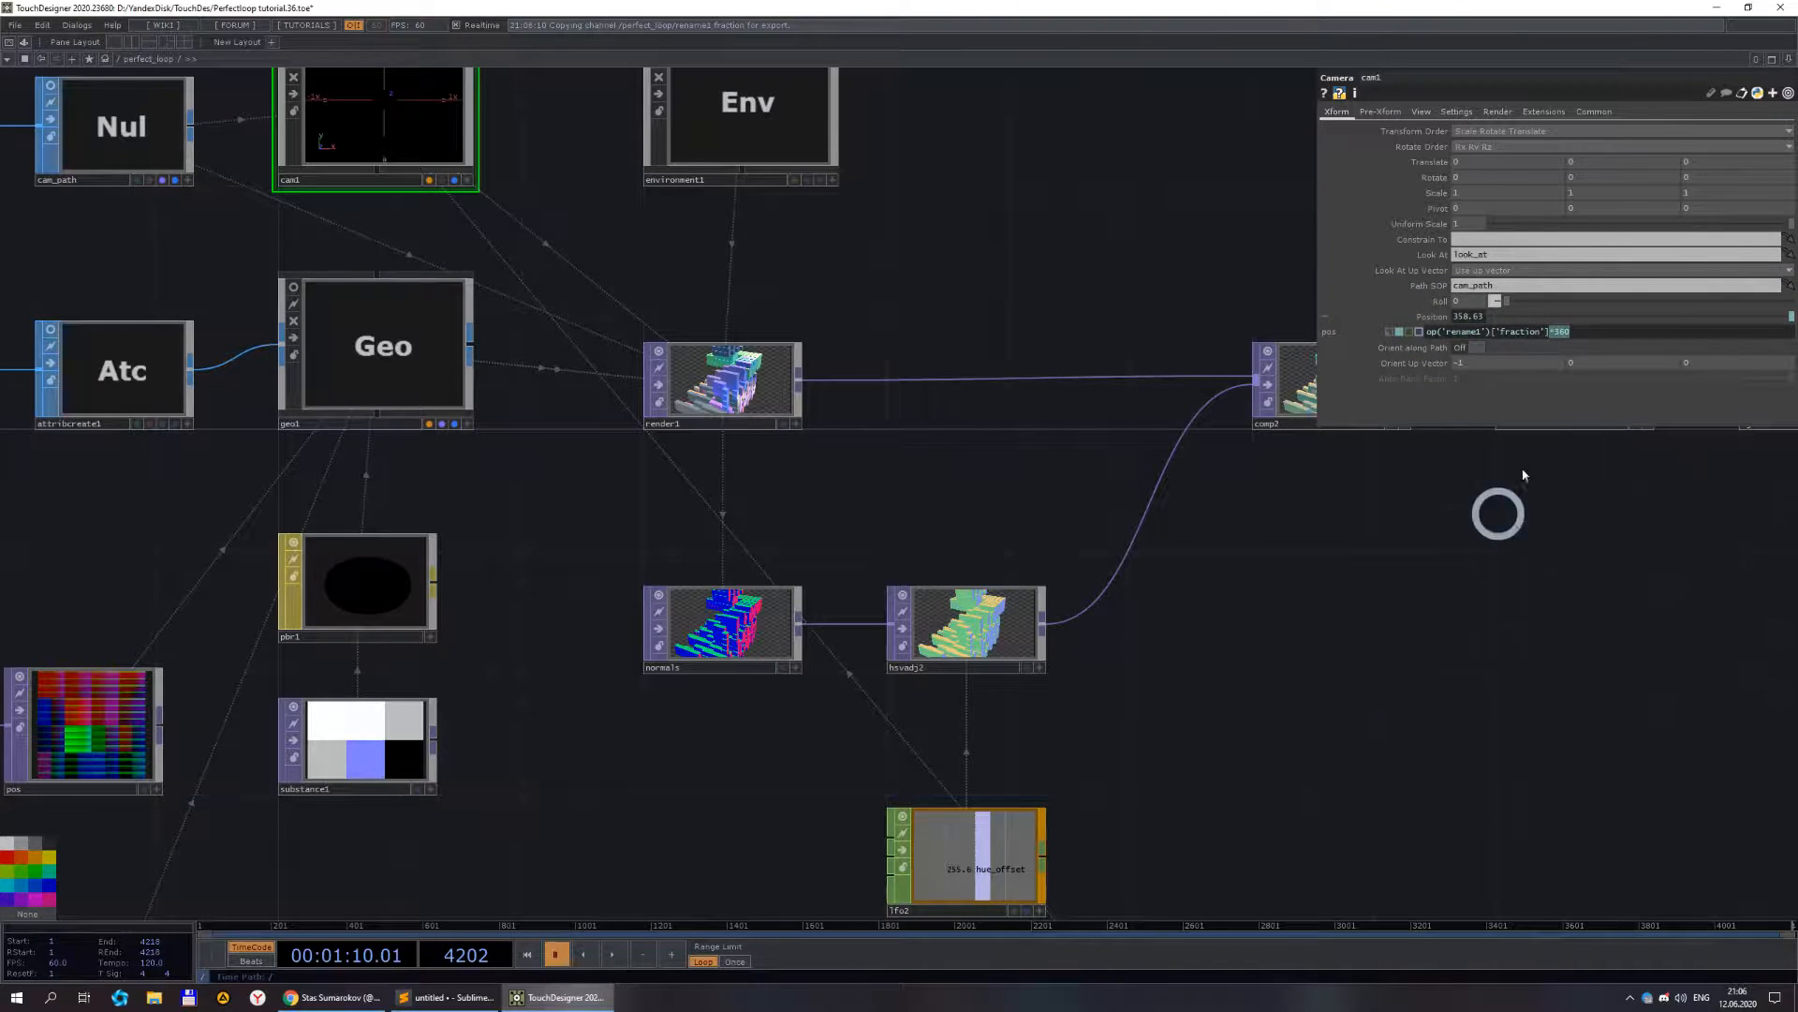
scroll(470, 399, "down", 3)
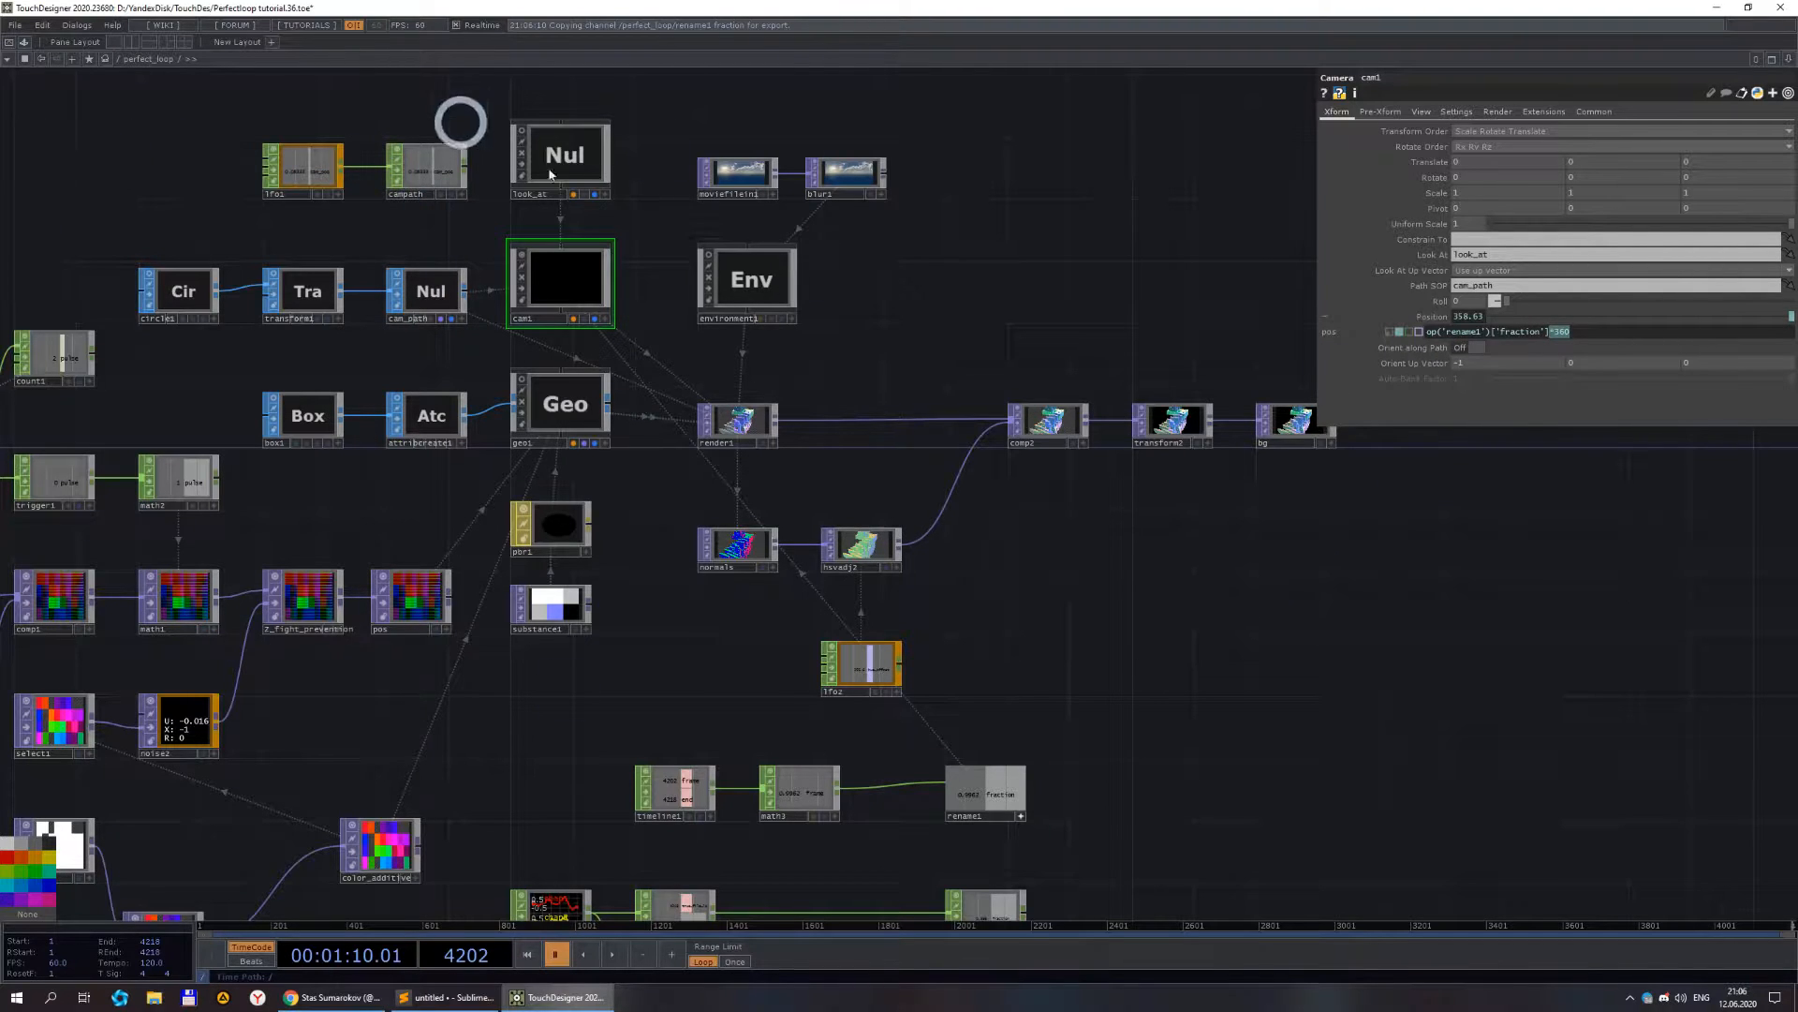
key("Return")
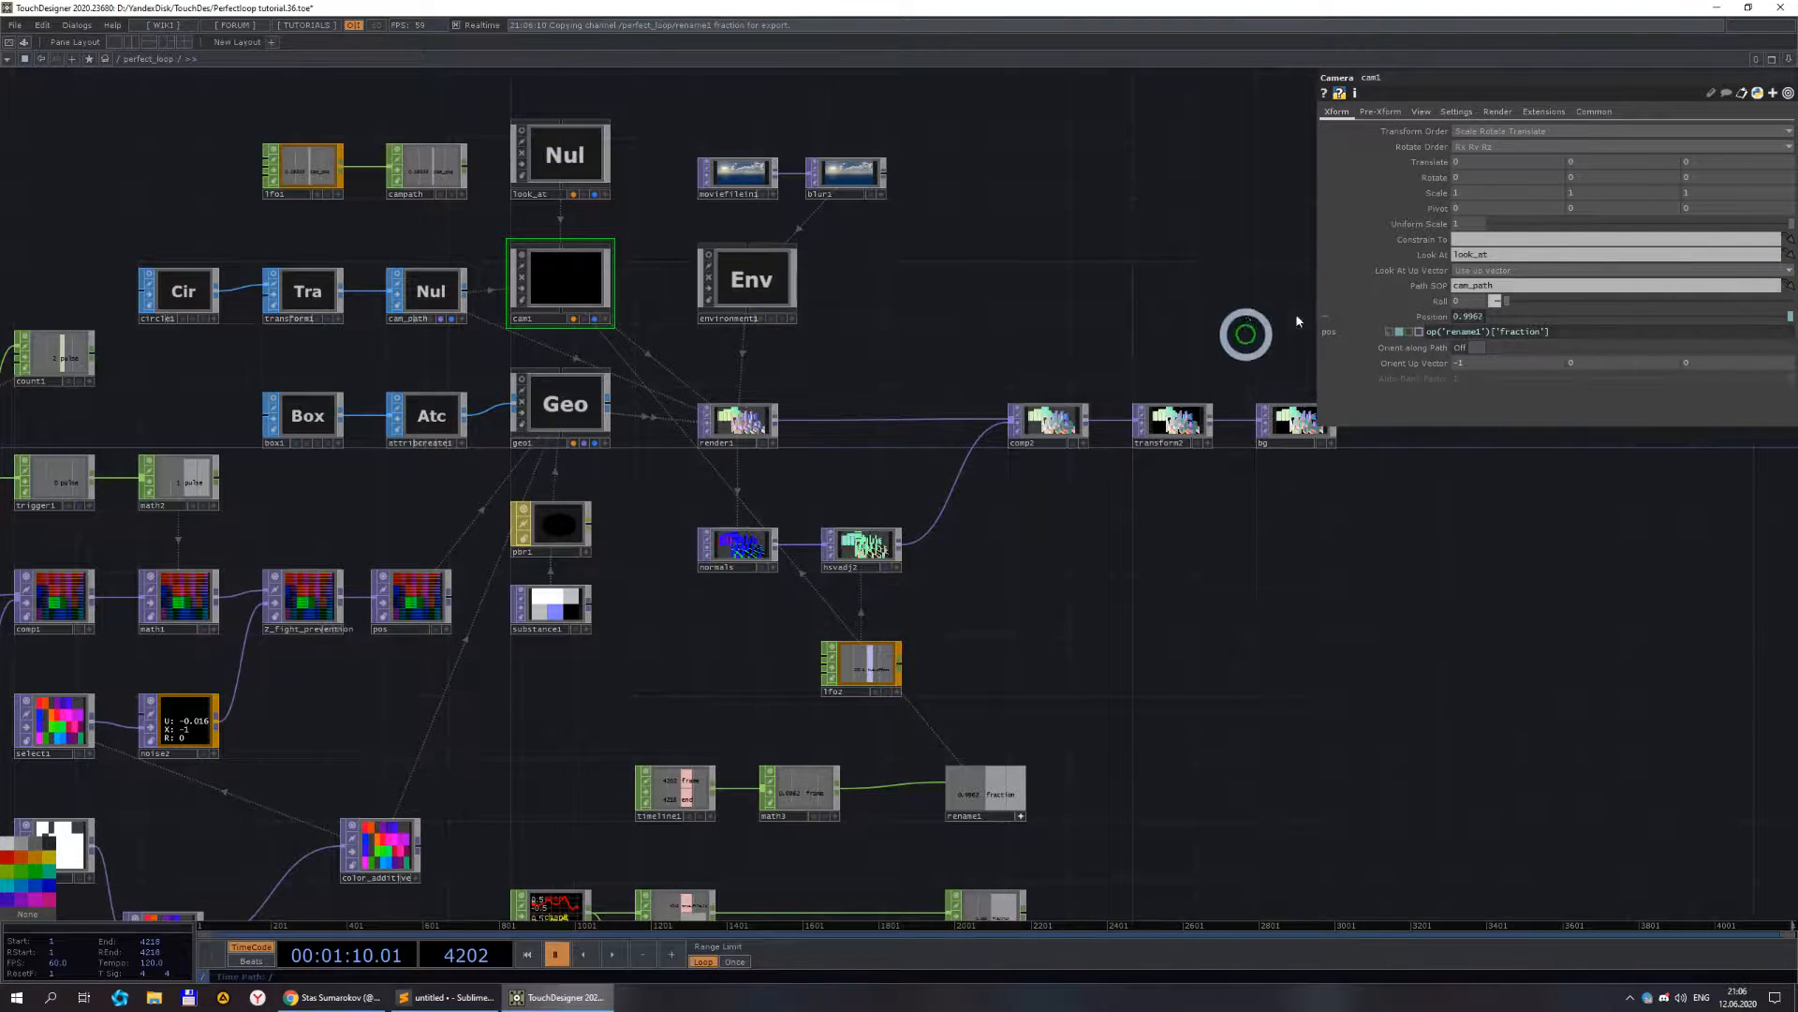
left_click_drag(1316, 642, 1237, 671)
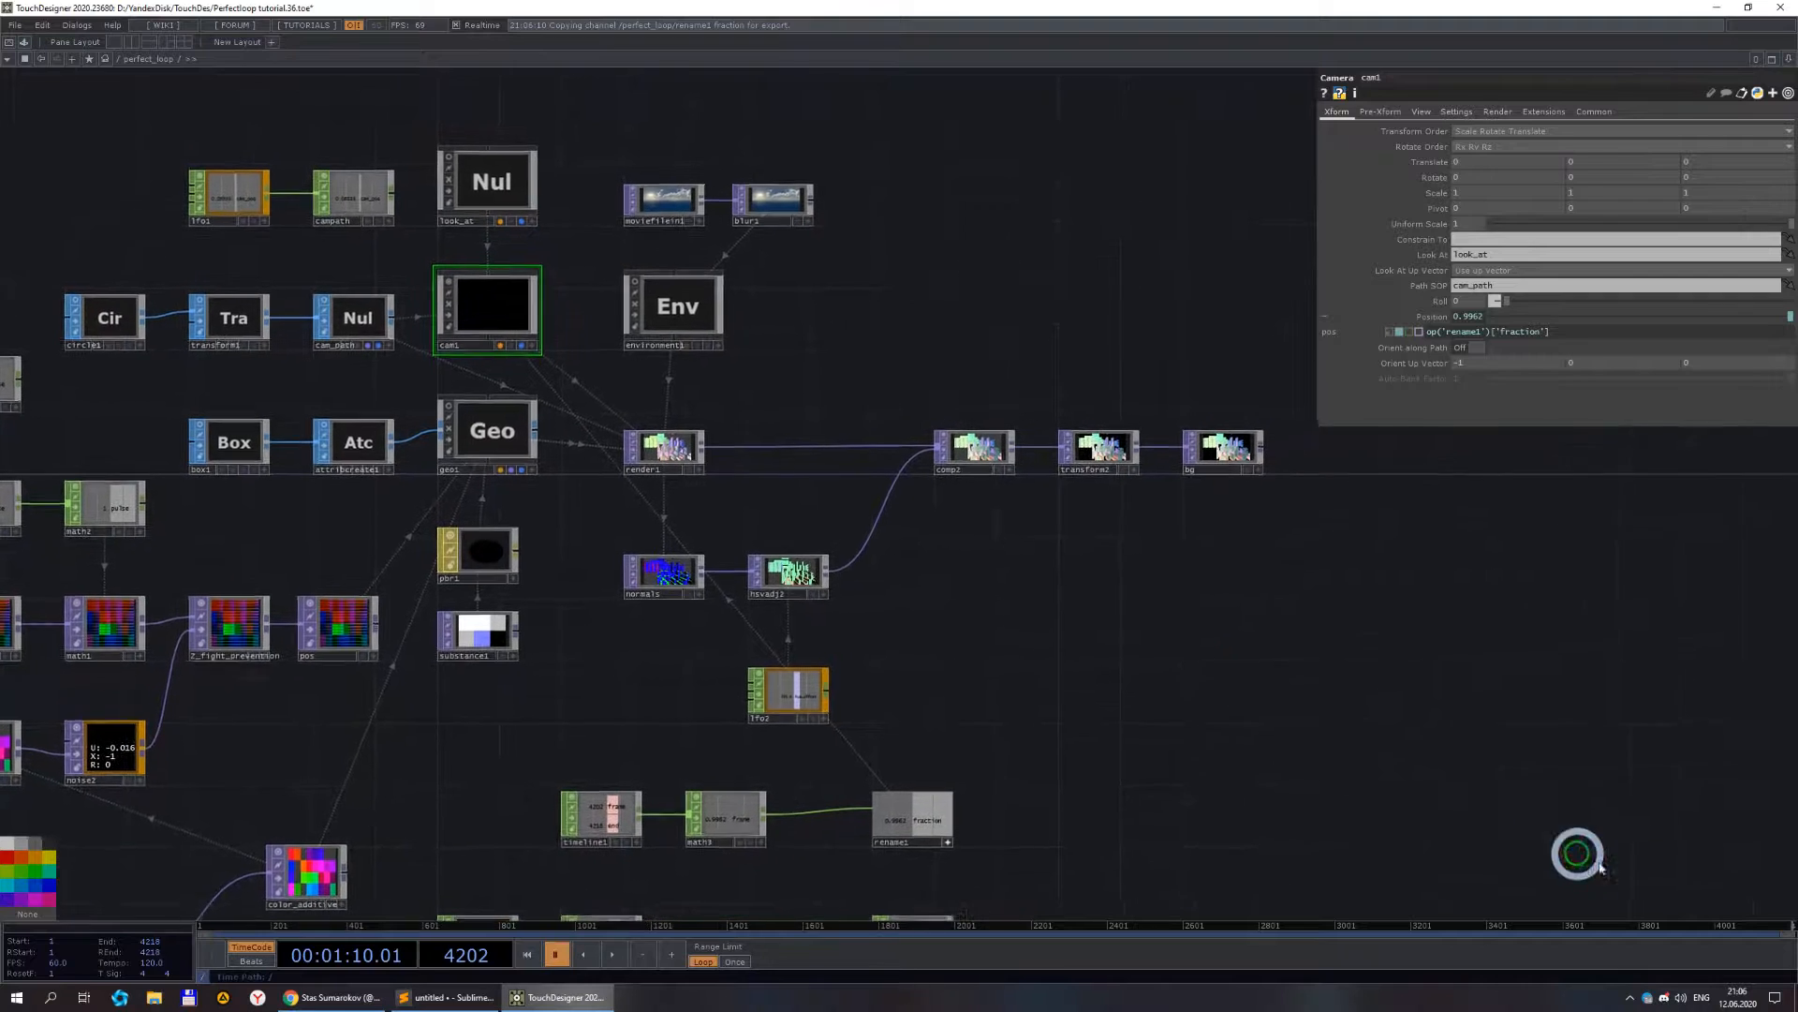
- Scrub the timeline to about frame 3999 and play through the loop point, watching the camera motion in comp2
left_click_drag(1715, 924, 1619, 916)
scroll(955, 469, "up", 6)
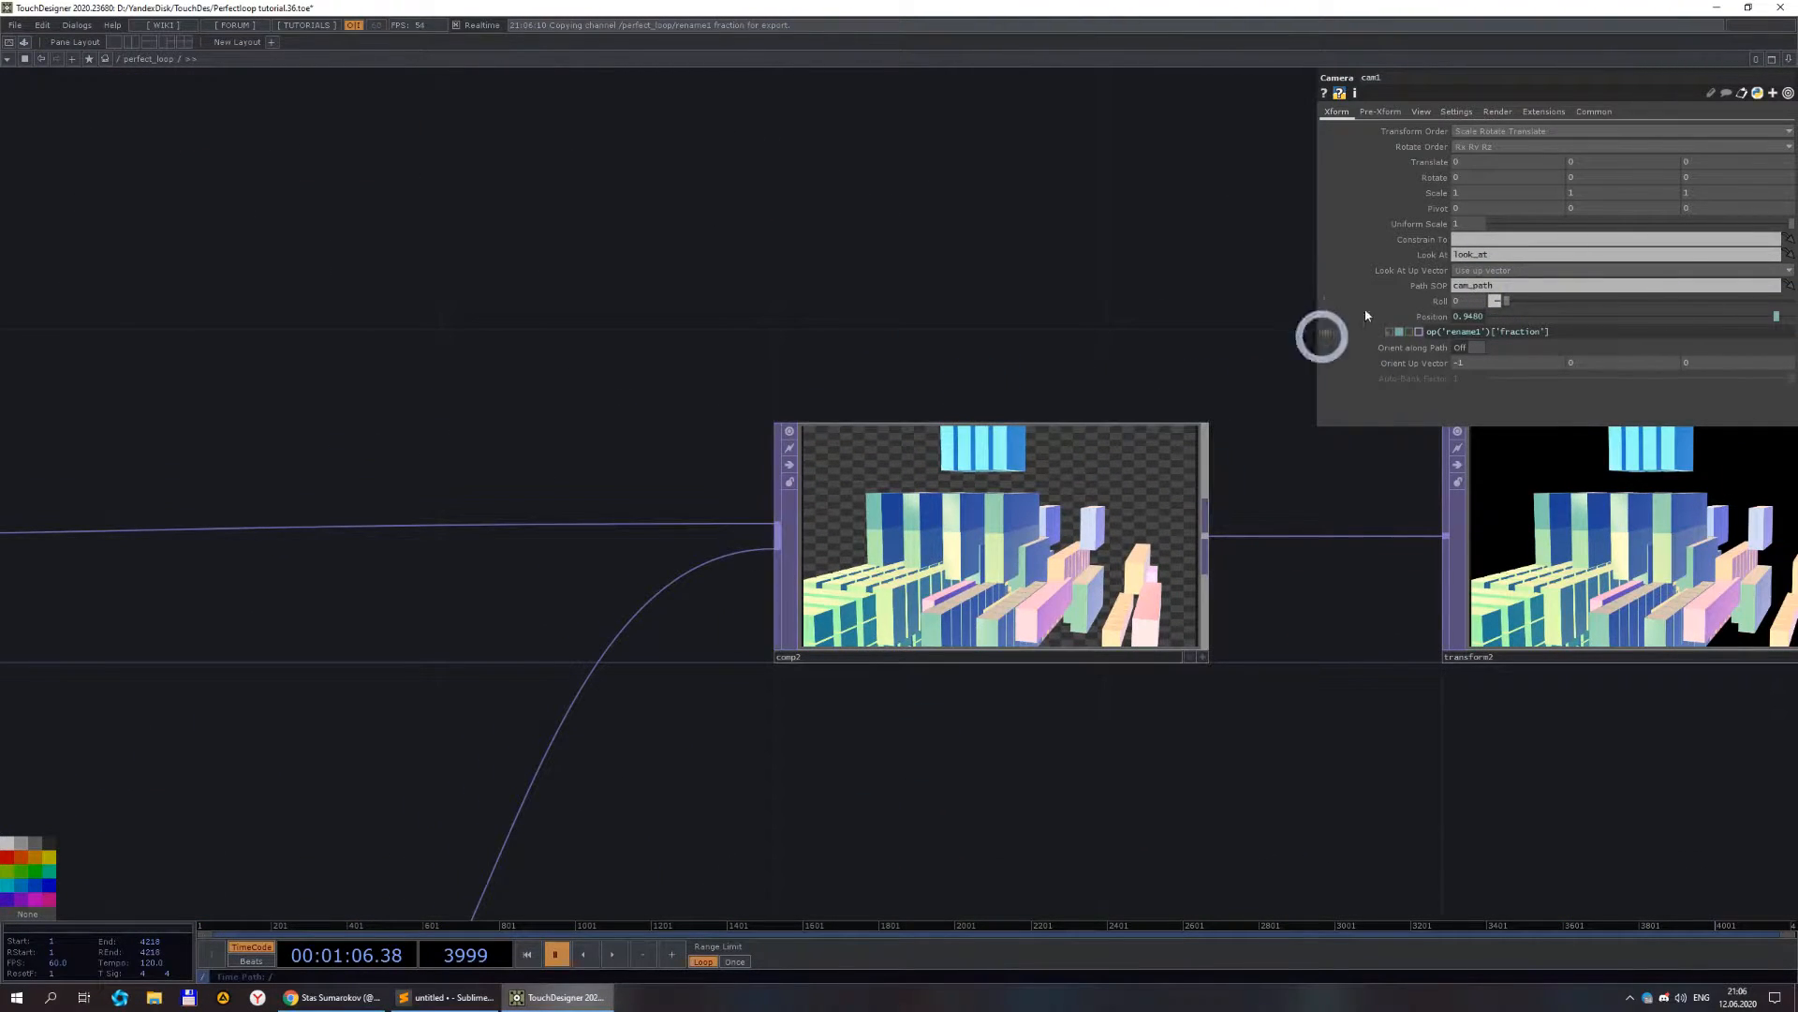
left_click(614, 956)
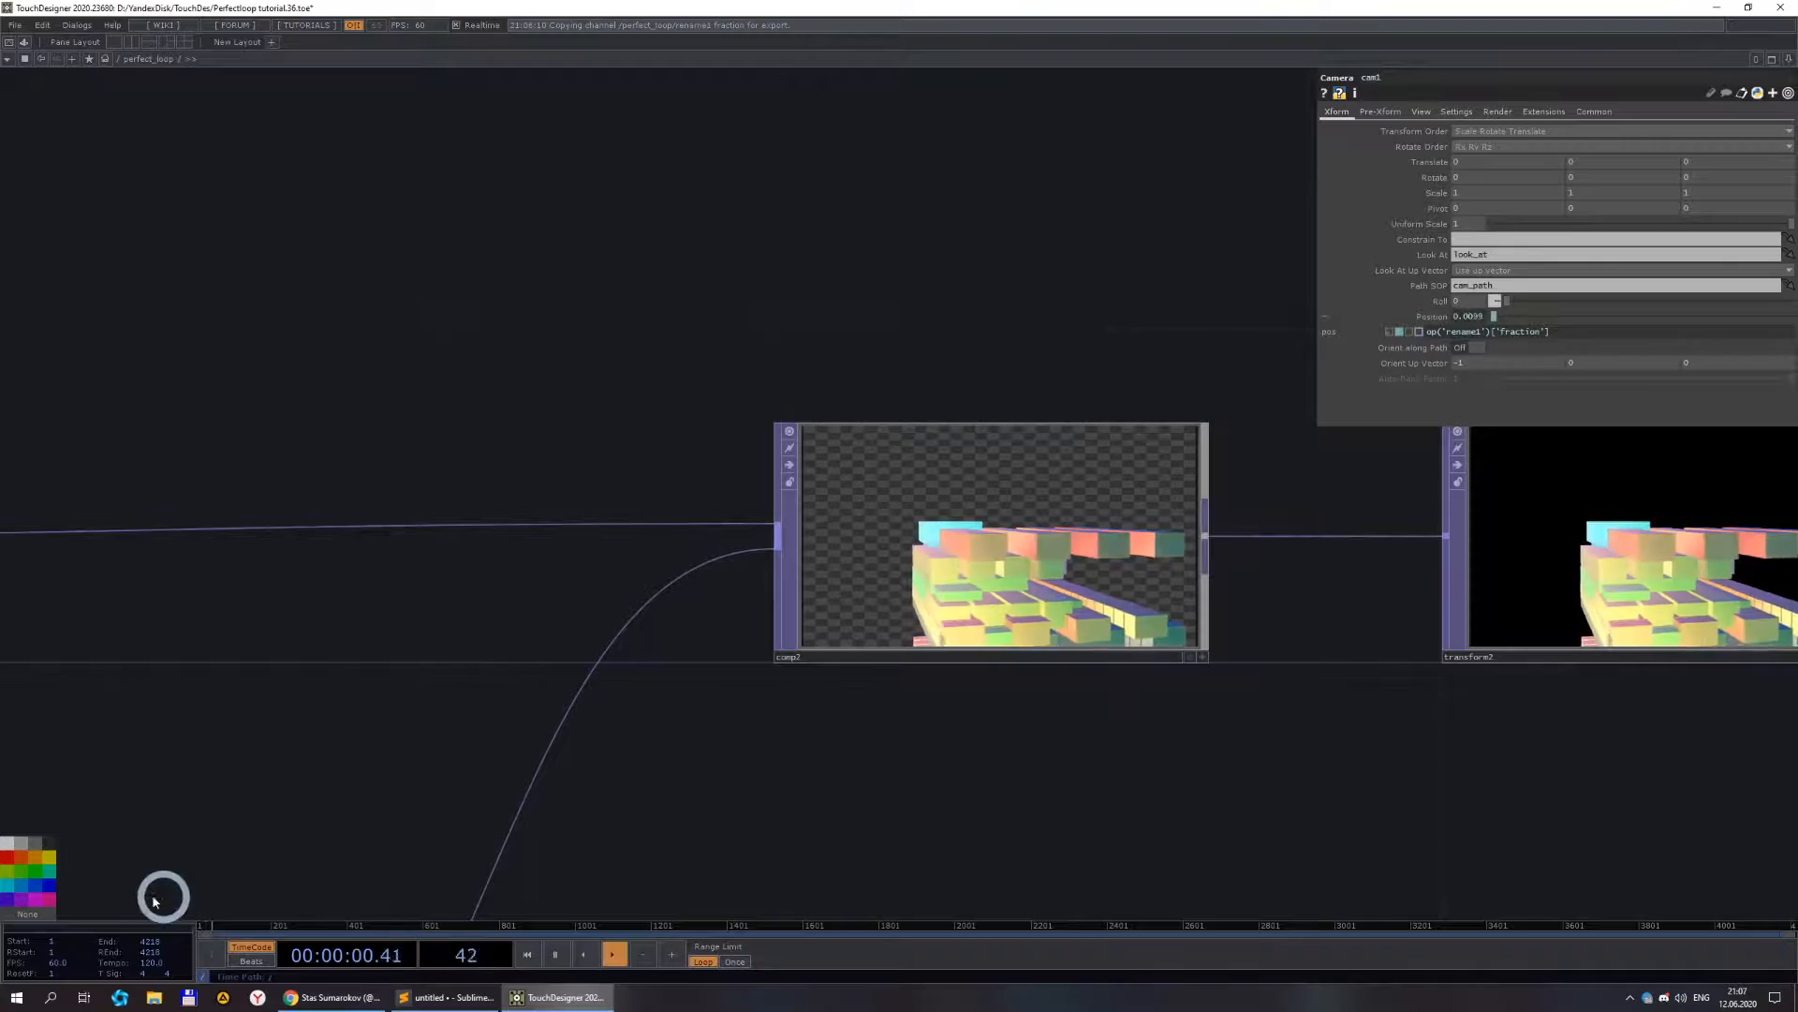
scroll(1079, 671, "down", 8)
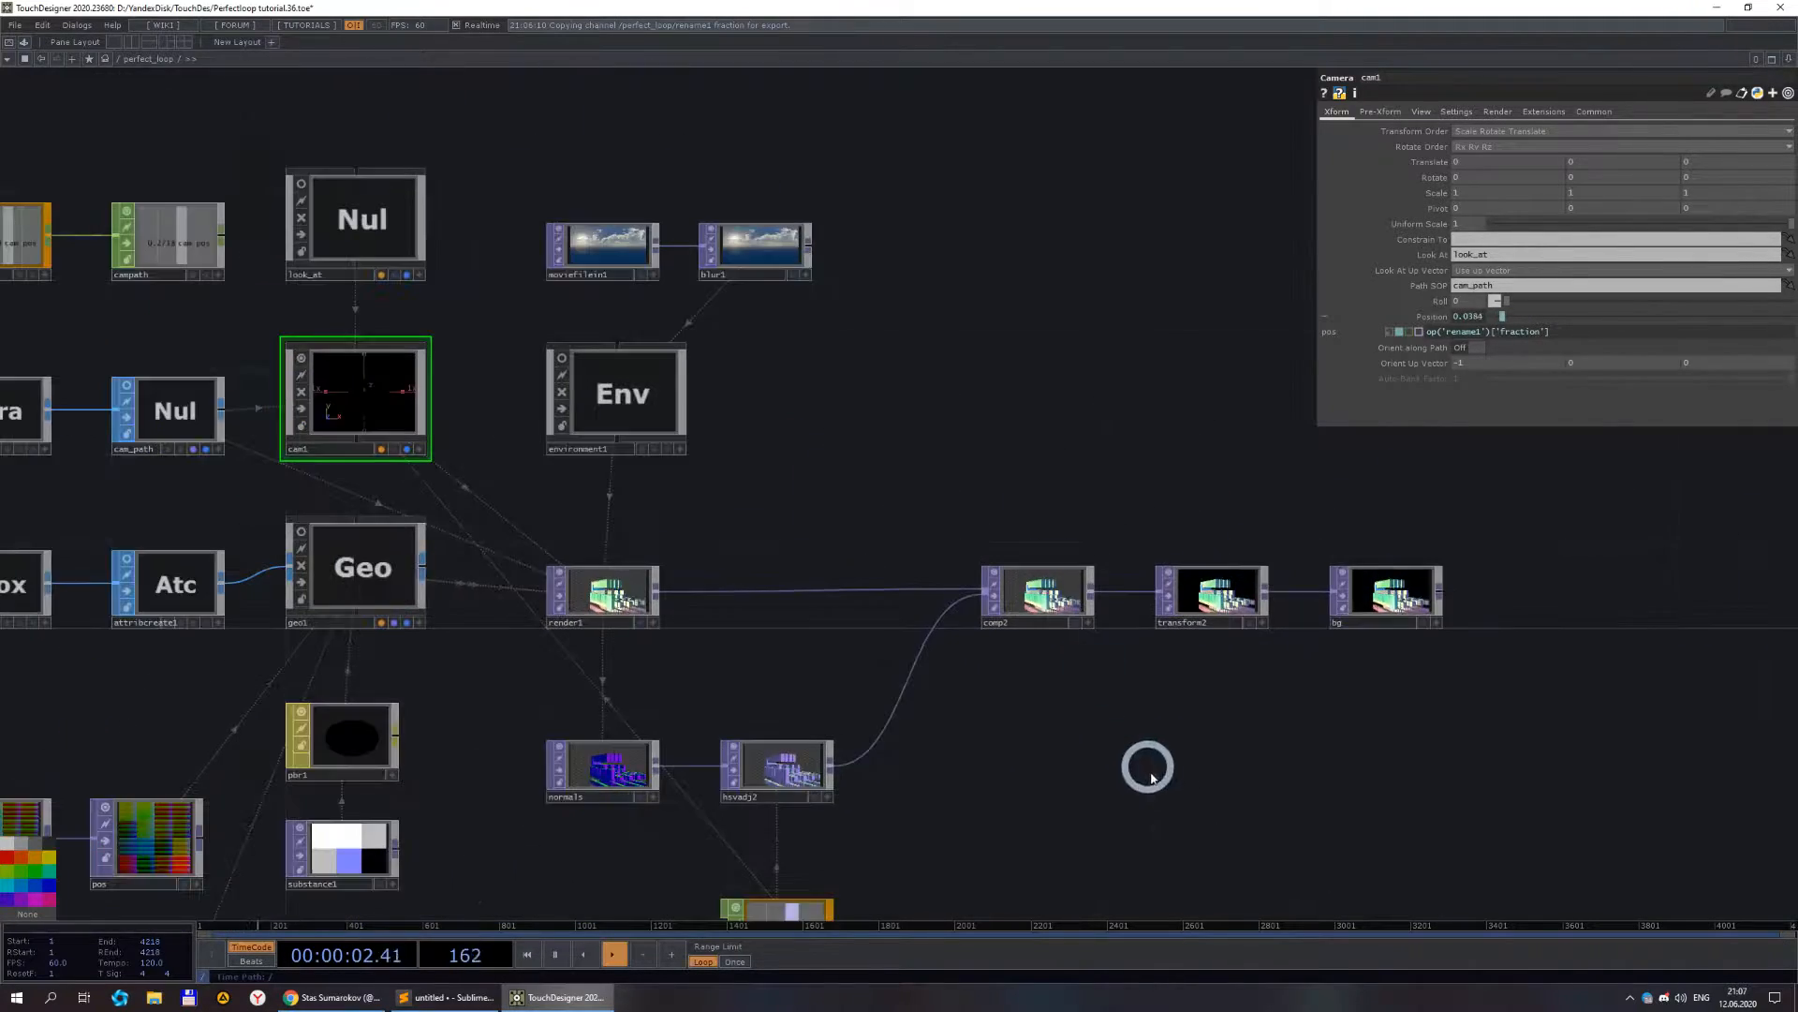
- Examine the rename1 and select3 chains, beat1's settings and the pulse network while the timeline plays
scroll(1158, 562, "up", 4)
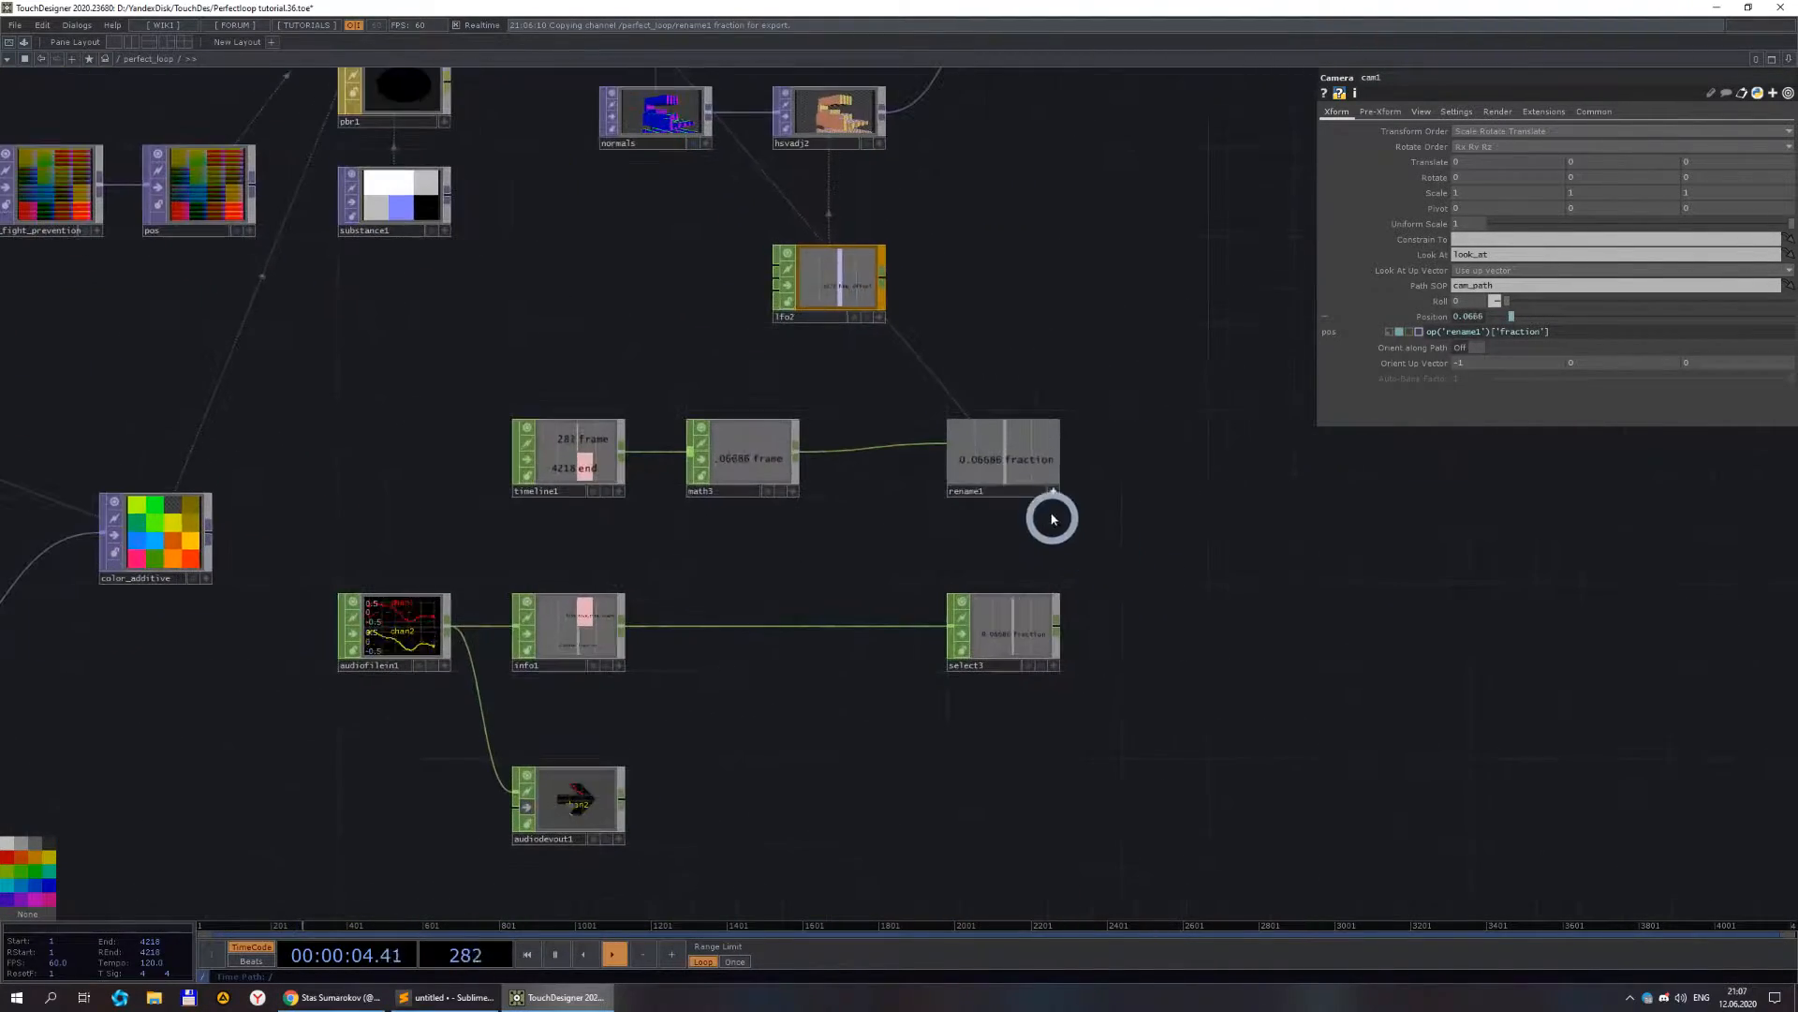
scroll(1133, 661, "down", 2)
scroll(1284, 574, "down", 4)
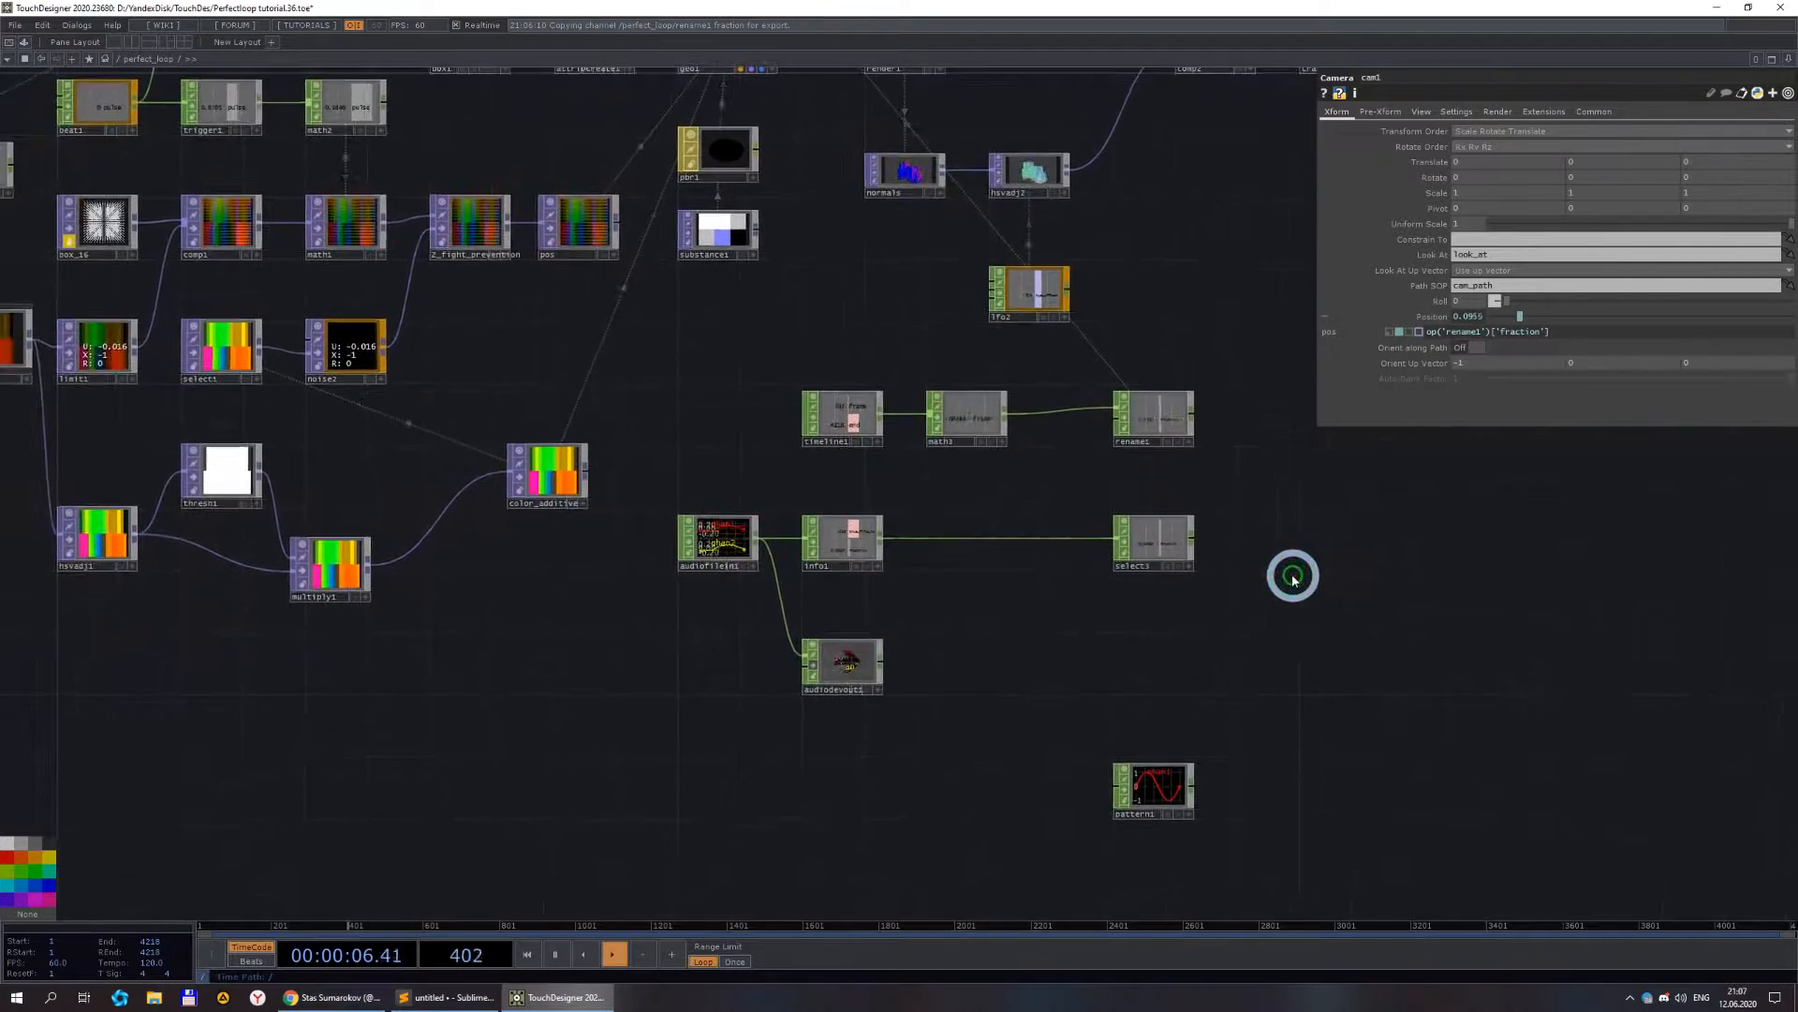
scroll(1244, 594, "up", 2)
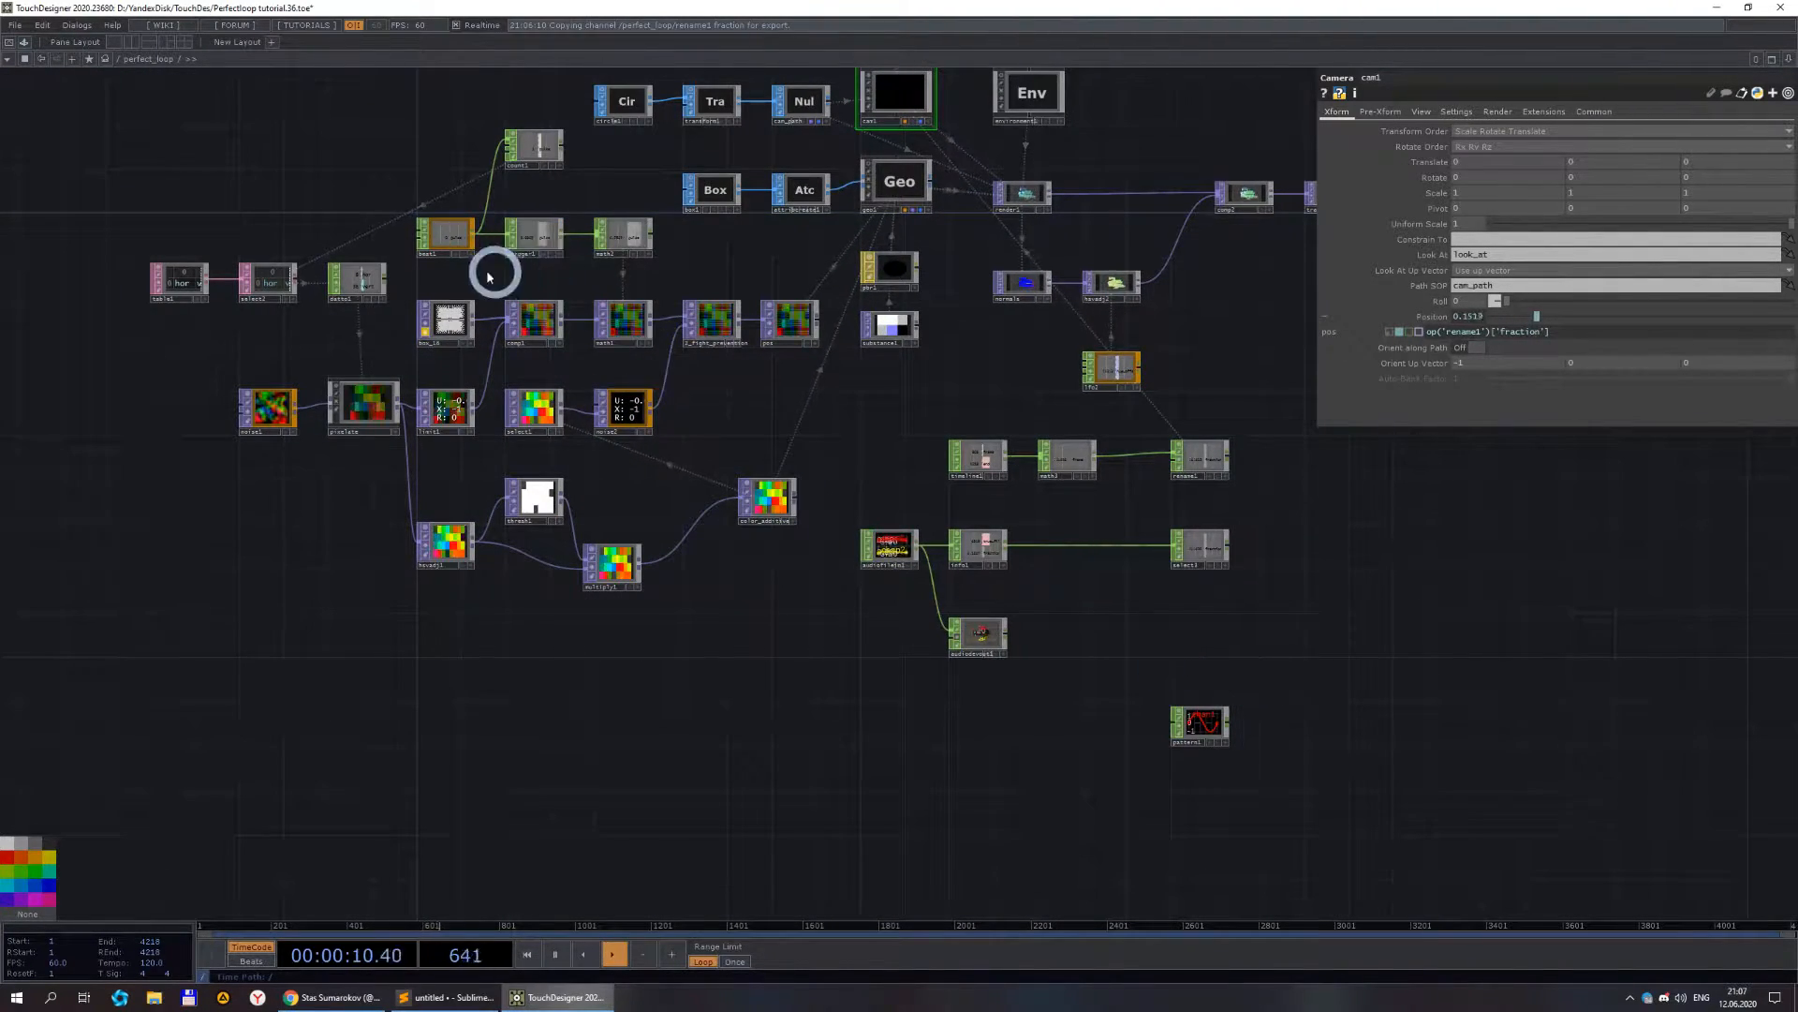
scroll(434, 272, "up", 4)
left_click(439, 208)
scroll(438, 208, "up", 4)
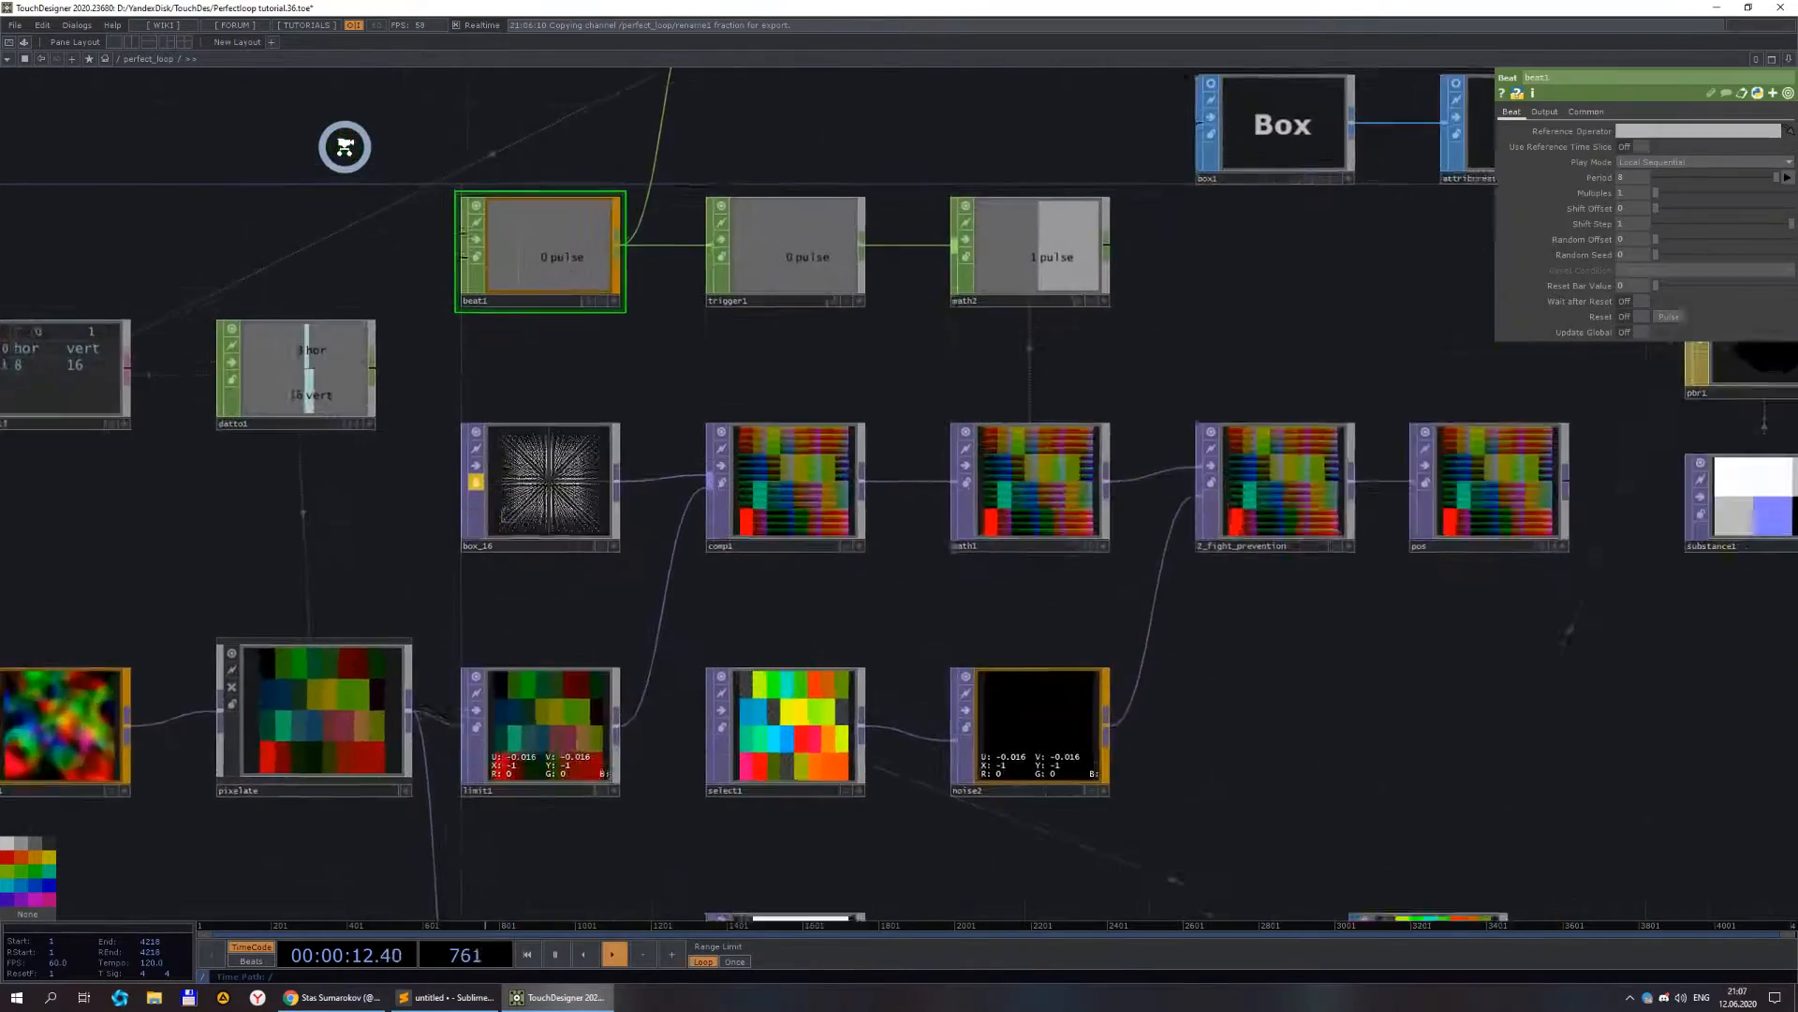
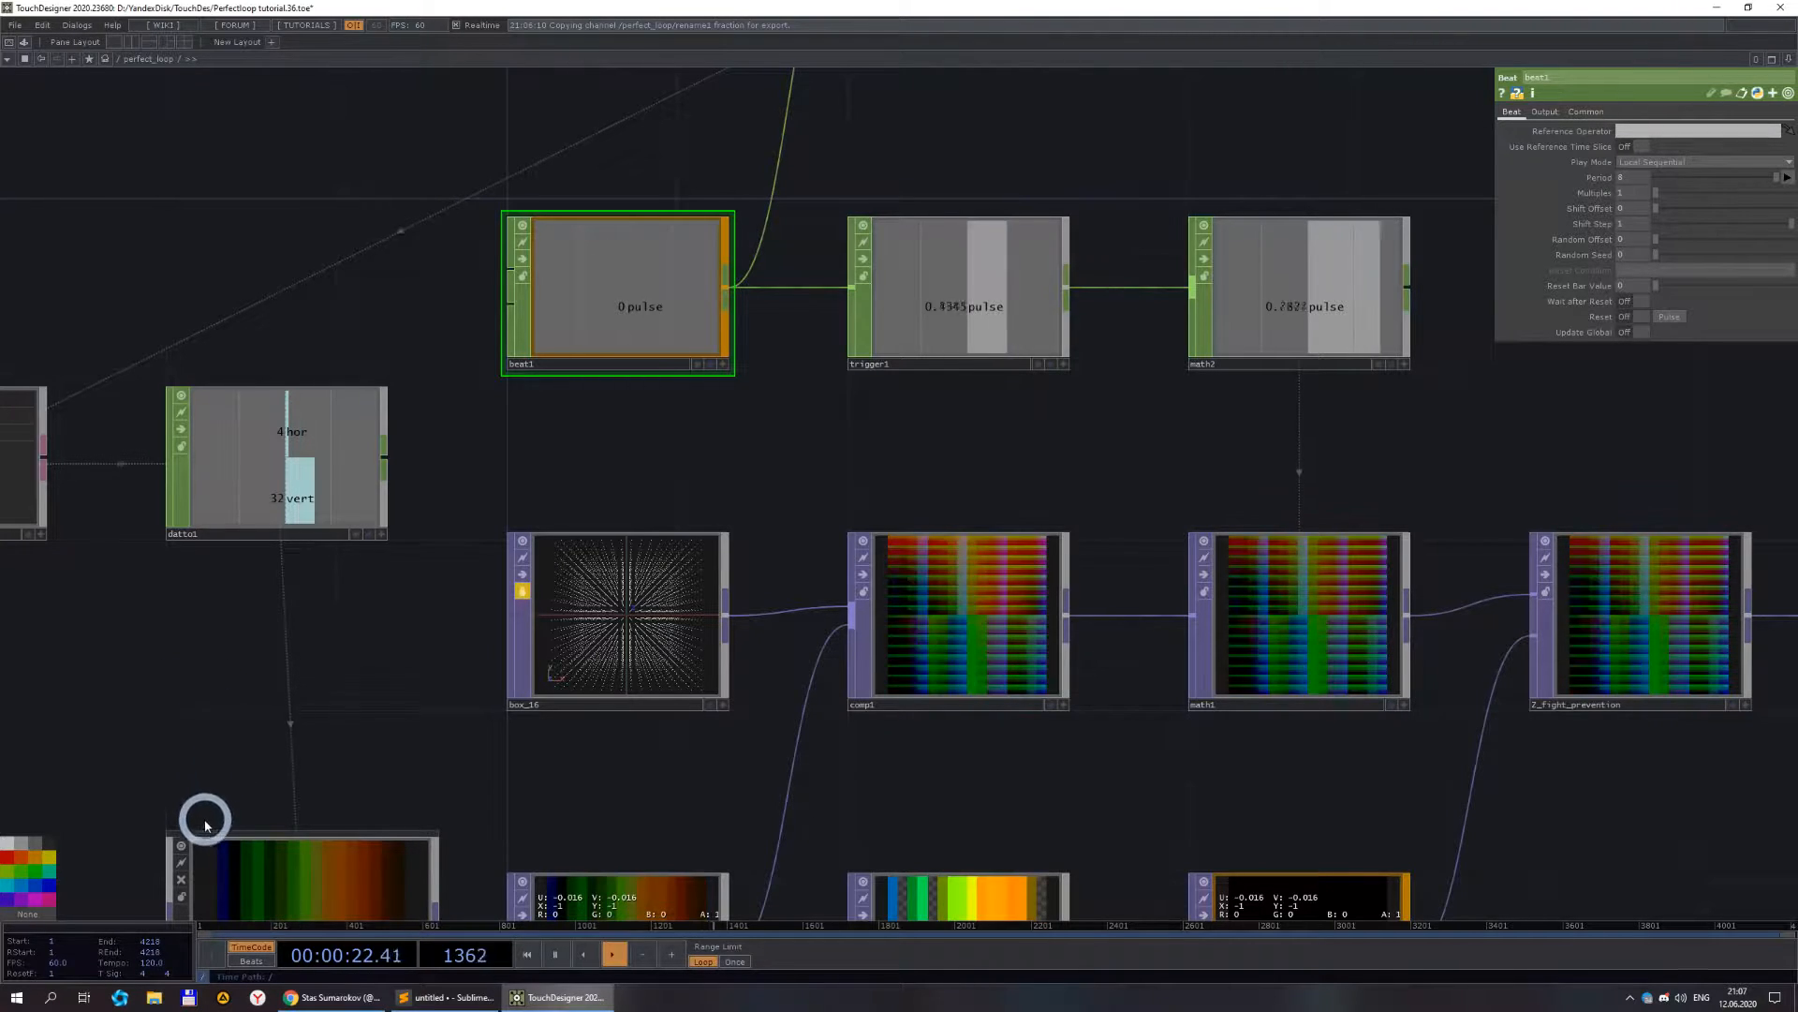
scroll(193, 749, "down", 2)
scroll(1337, 811, "down", 5)
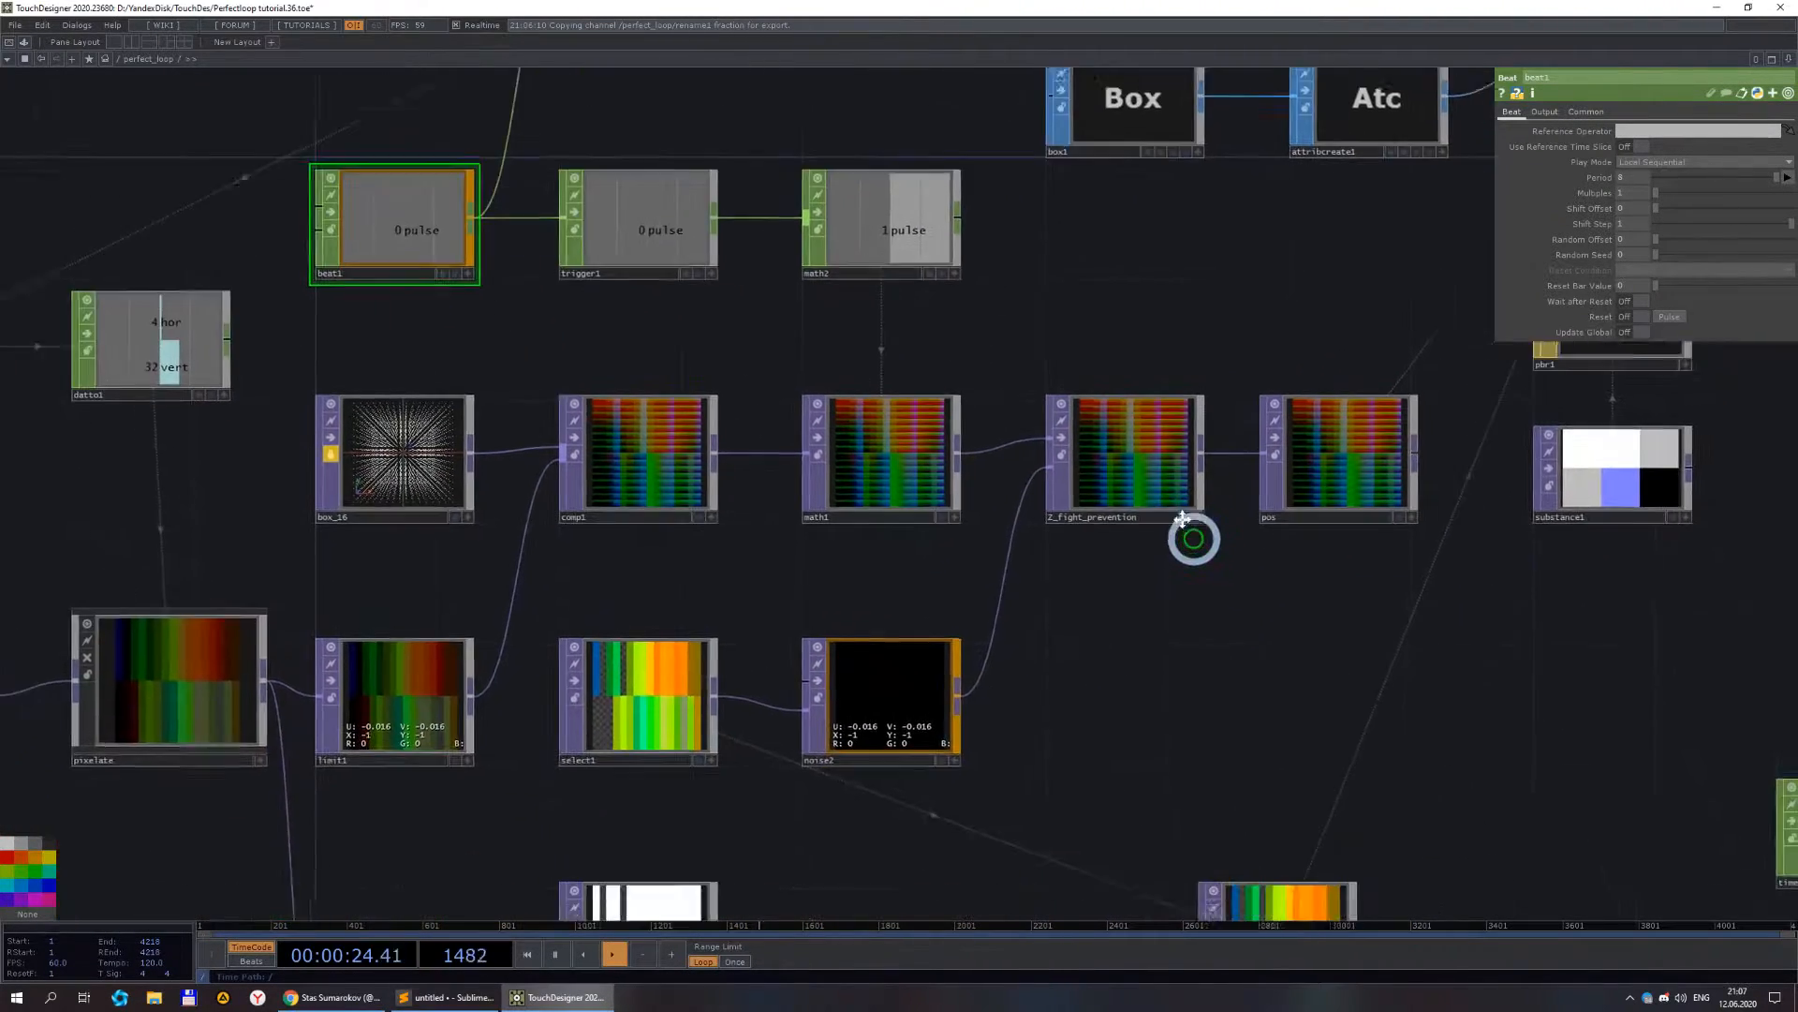
left_click_drag(1136, 776, 970, 691)
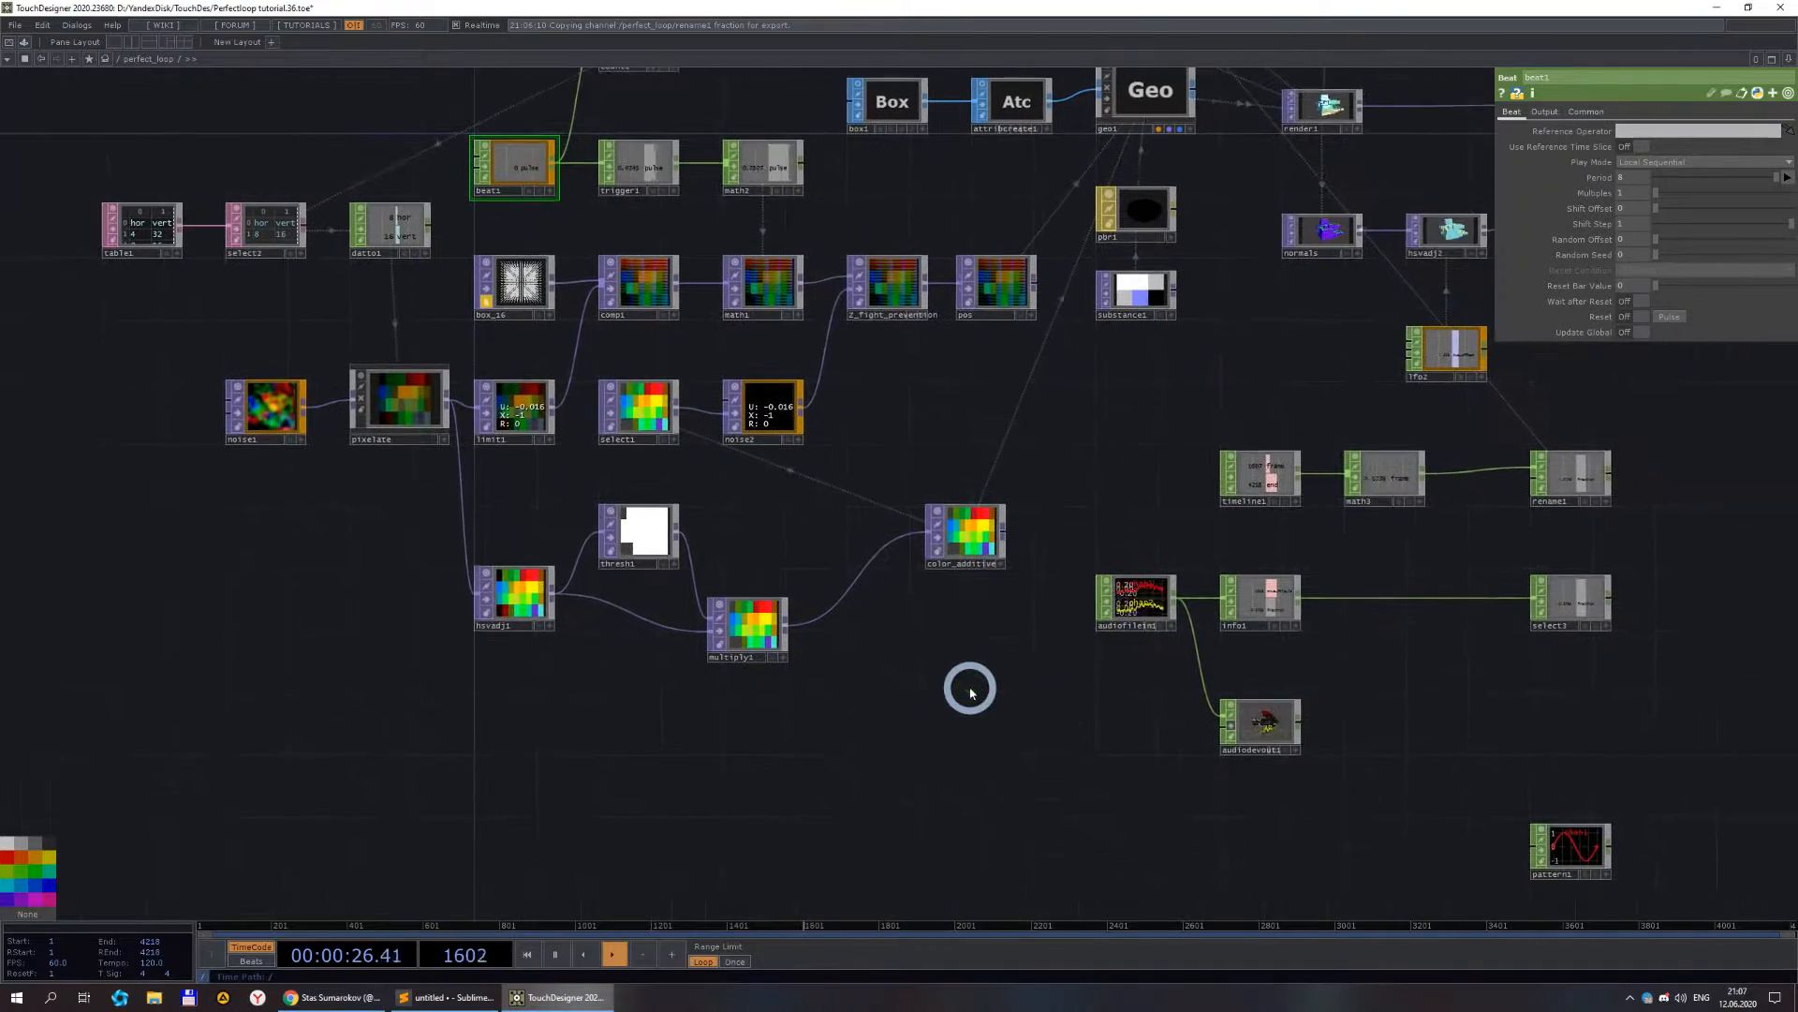
- Set the pattern1 CHOP's type to Pulse
left_click_drag(1296, 830, 1149, 768)
left_click_drag(1485, 644, 1253, 477)
scroll(1282, 682, "up", 3)
left_click(1092, 552)
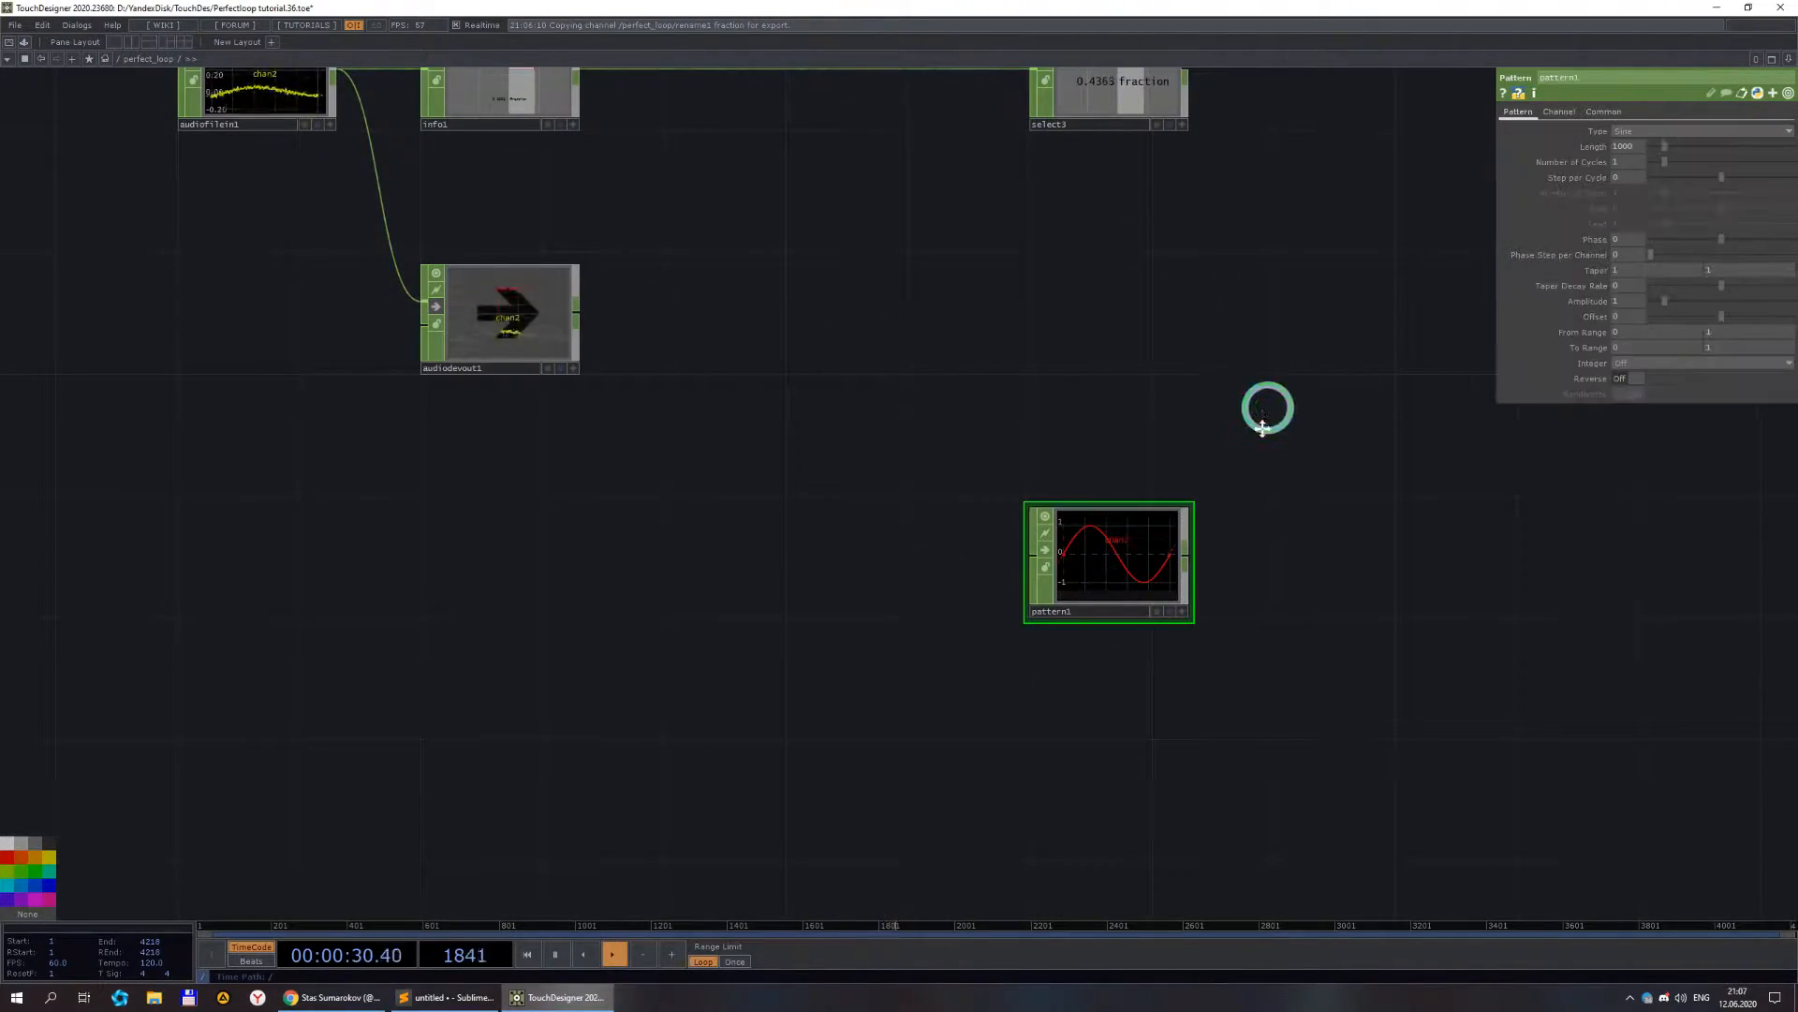
left_click_drag(1268, 405, 1086, 586)
left_click(1655, 133)
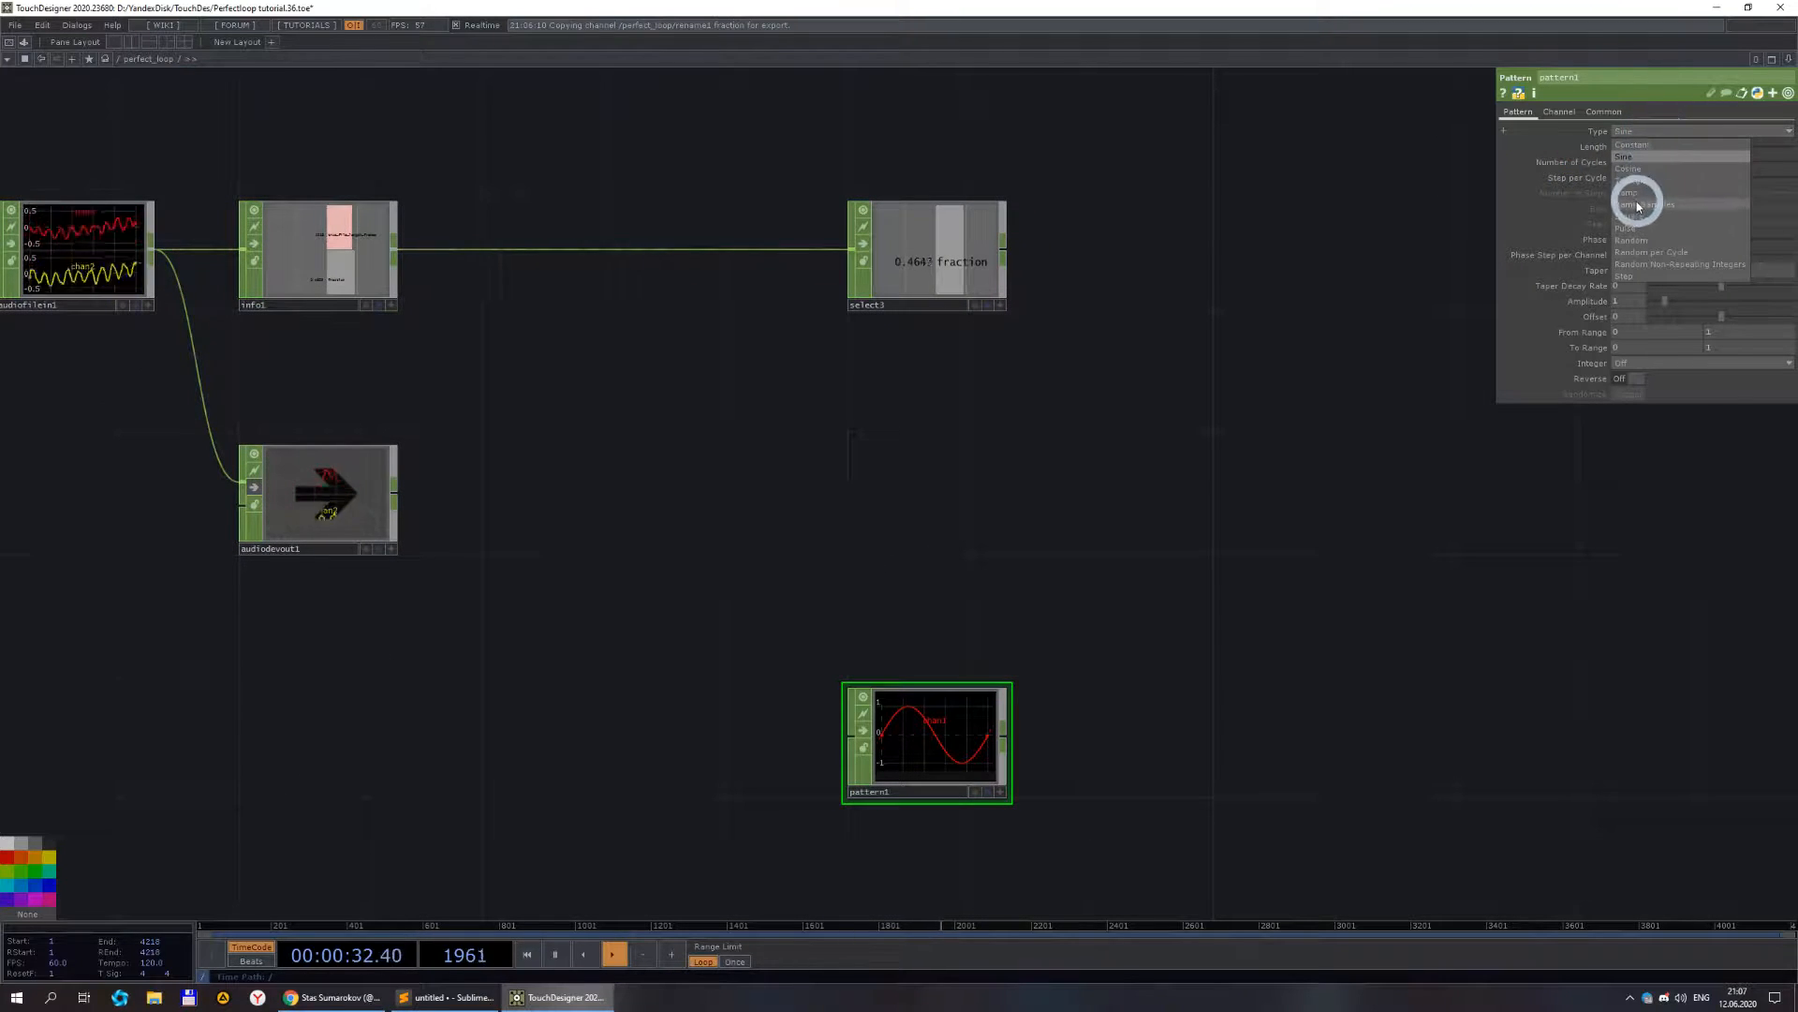
left_click(1637, 238)
scroll(941, 785, "up", 4)
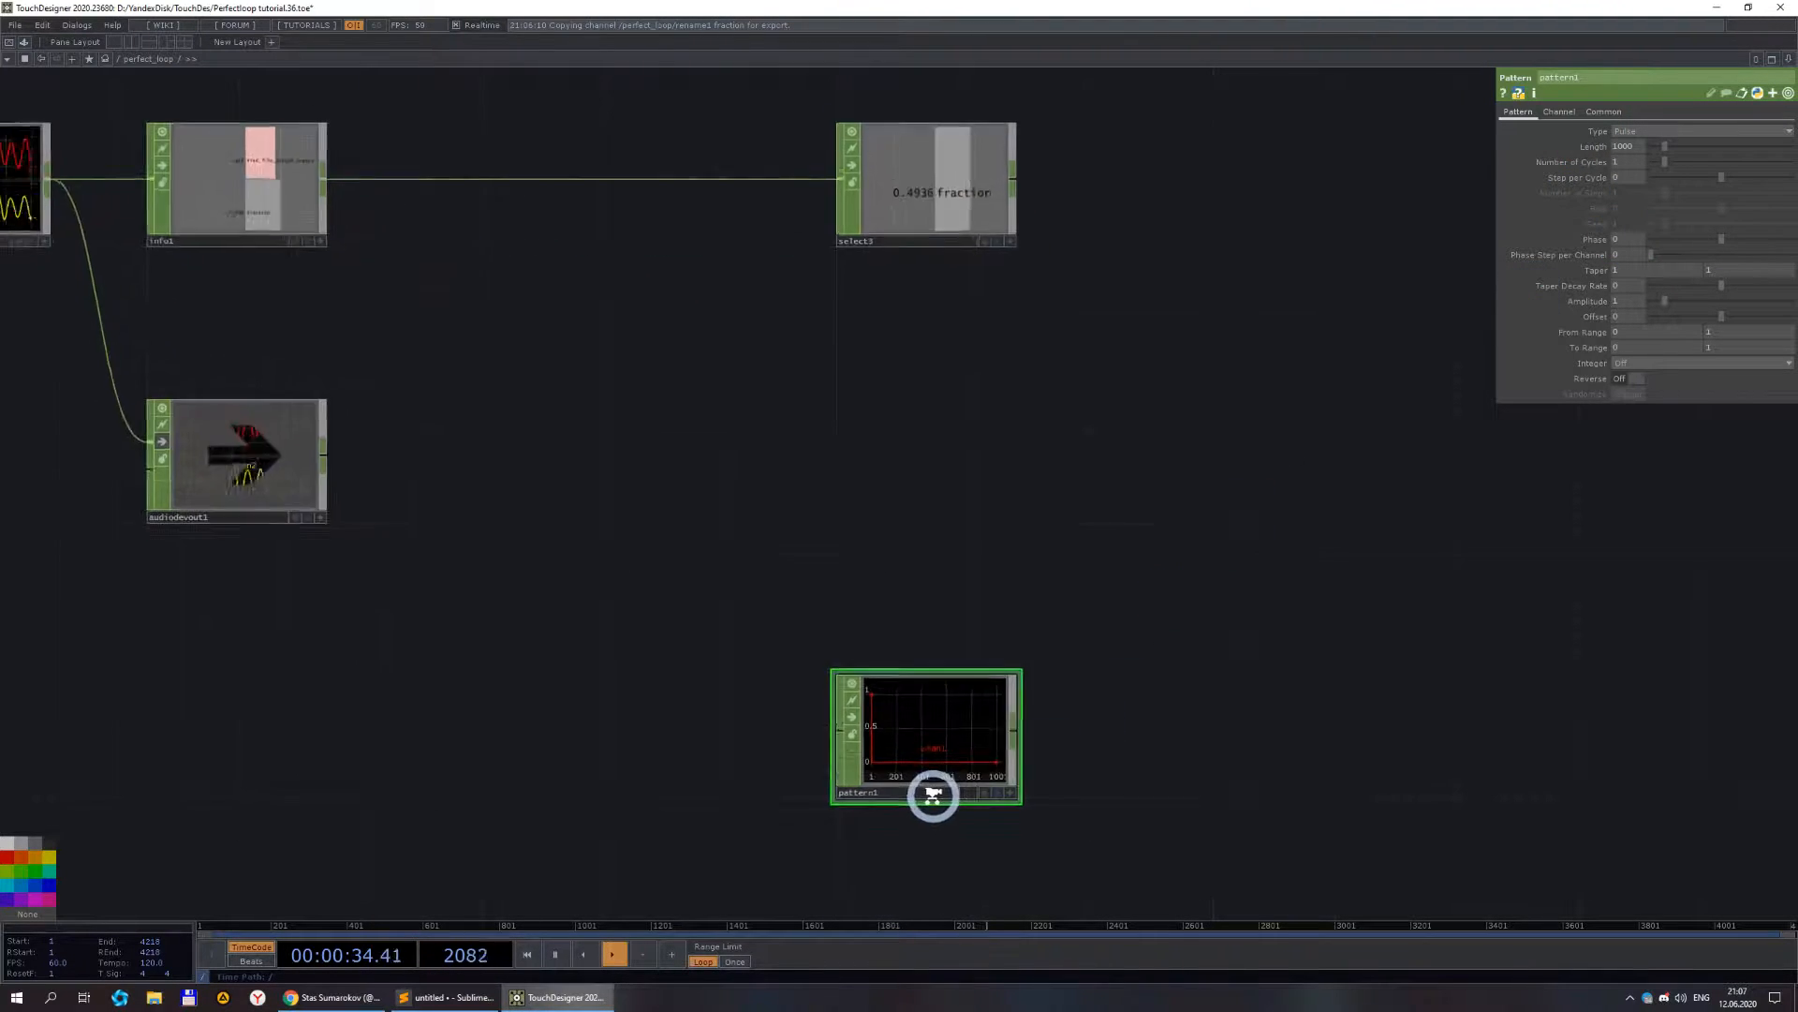
- Drive pattern1's Length with the end channel of timeline1
scroll(1377, 385, "down", 5)
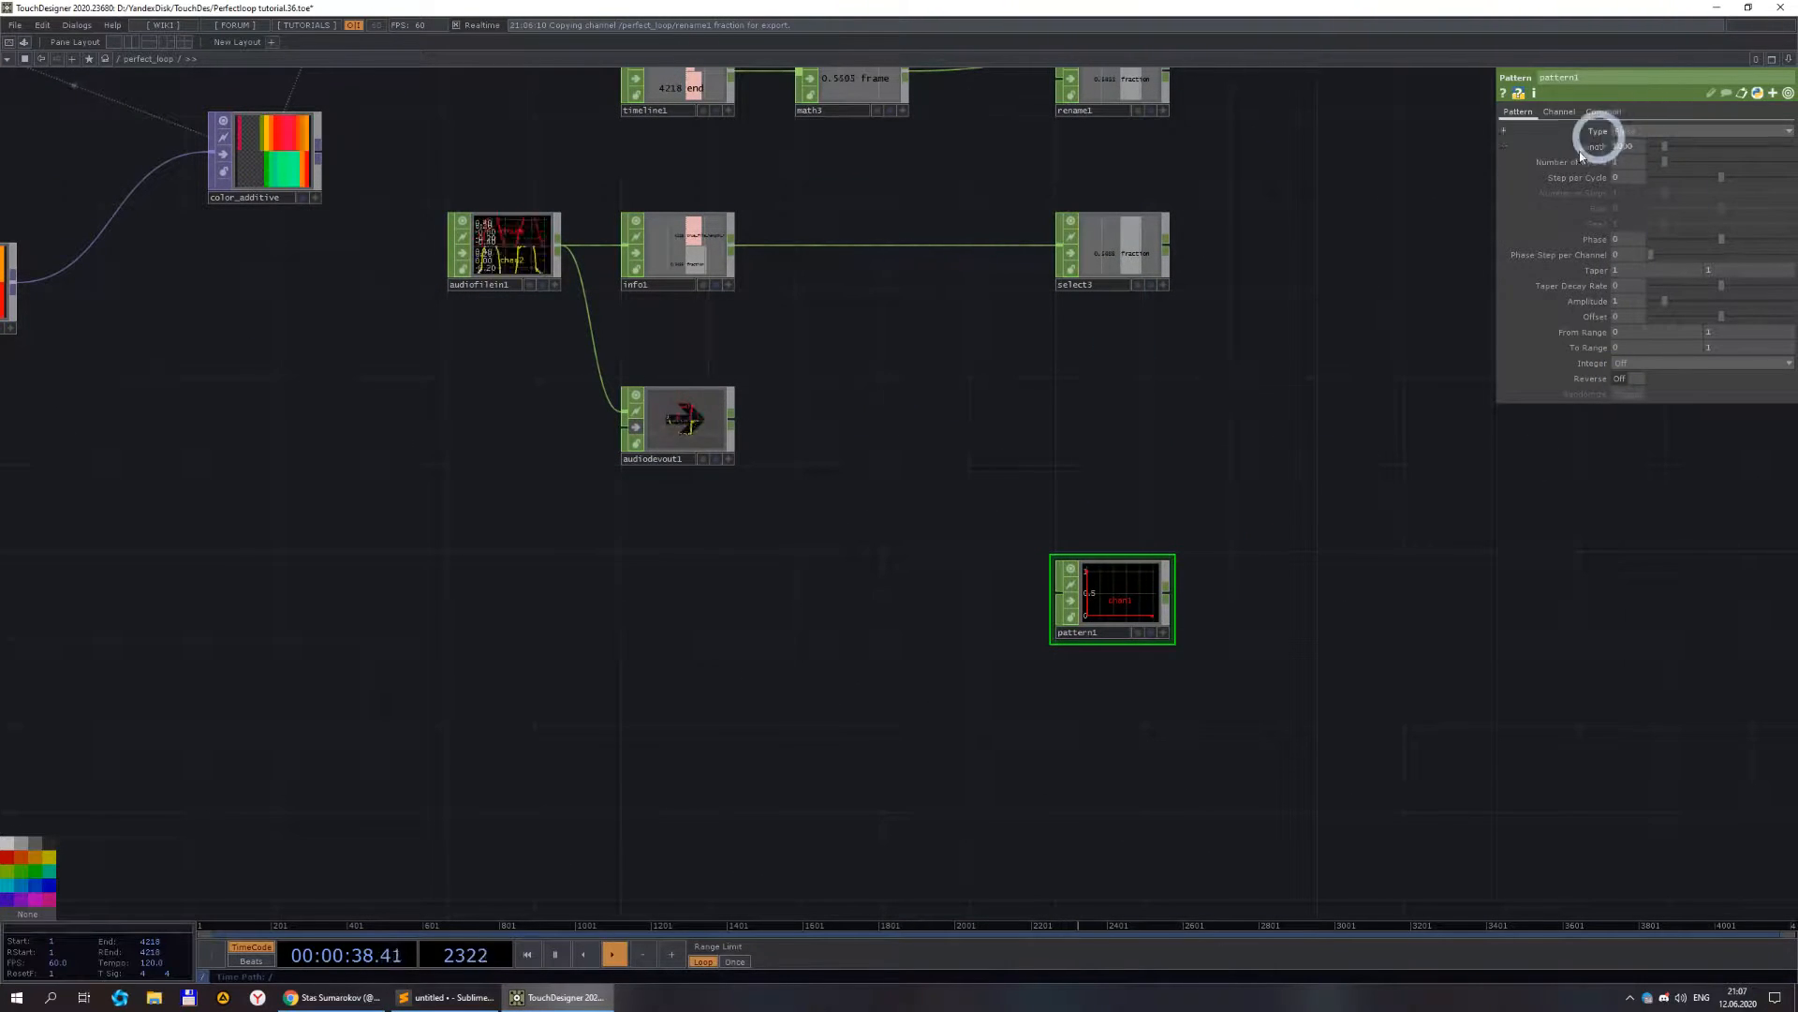
left_click_drag(931, 469, 928, 566)
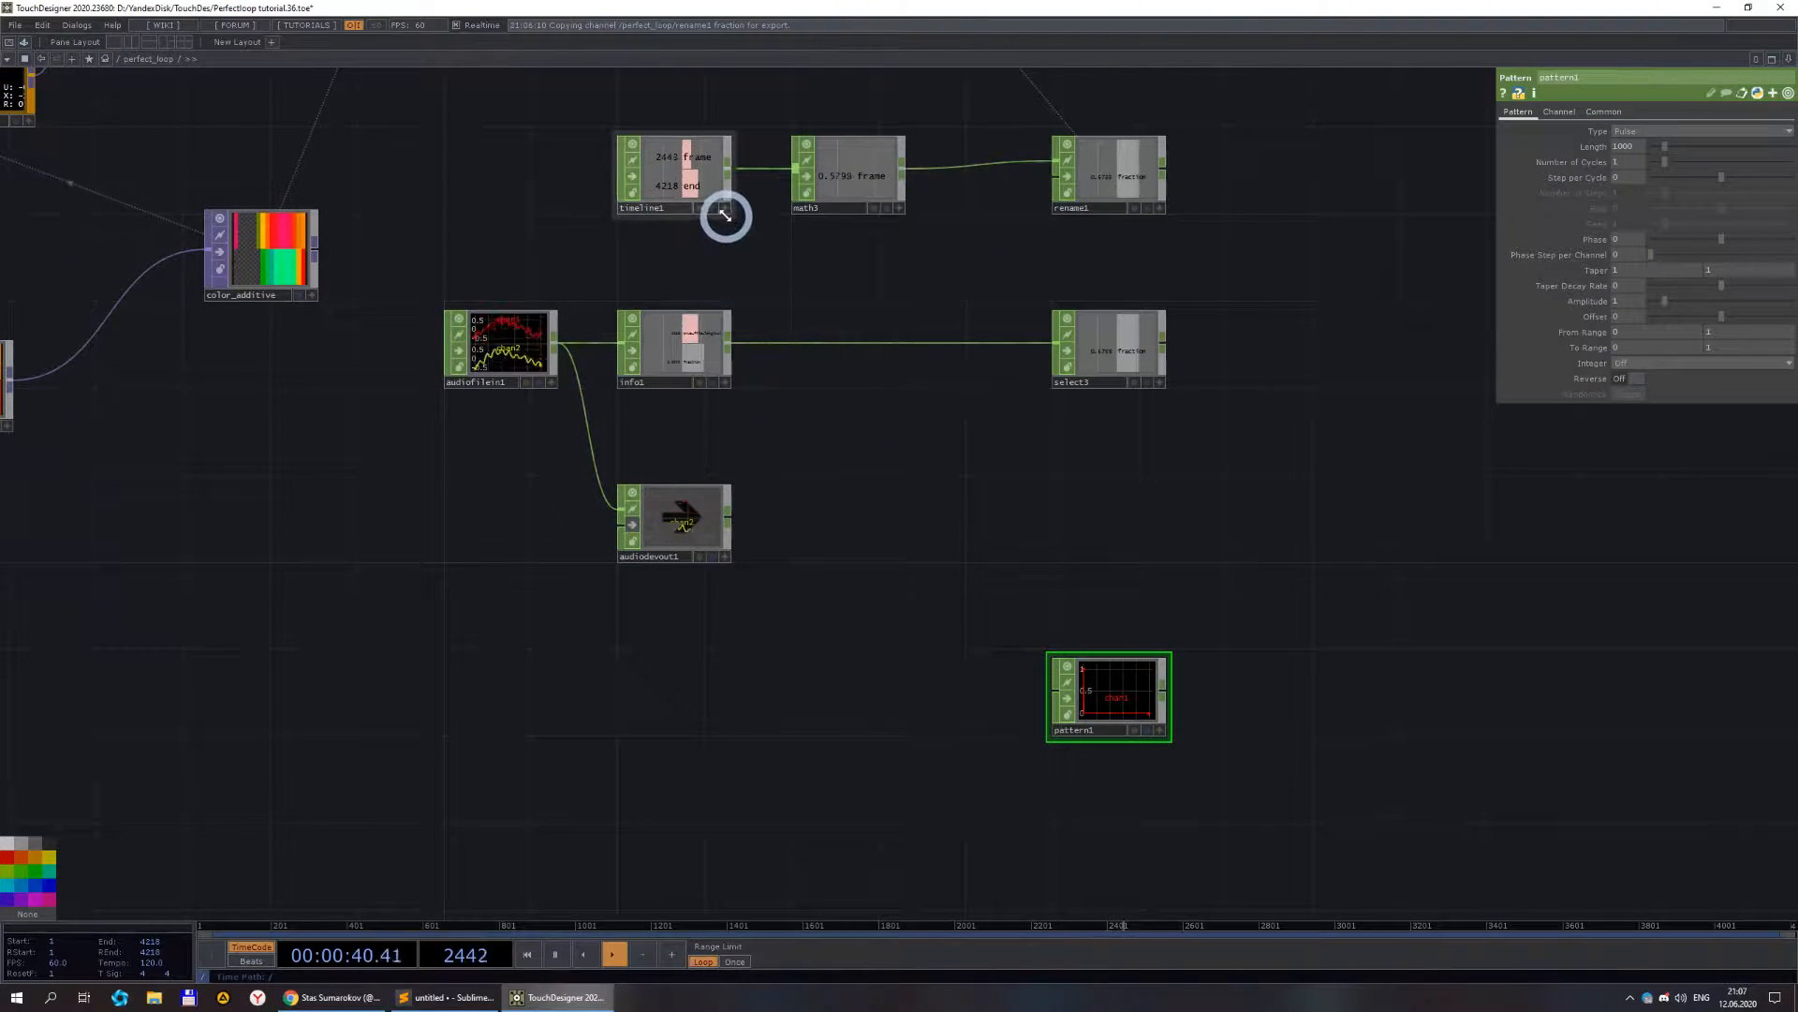
left_click_drag(686, 187, 1628, 147)
left_click(1627, 142)
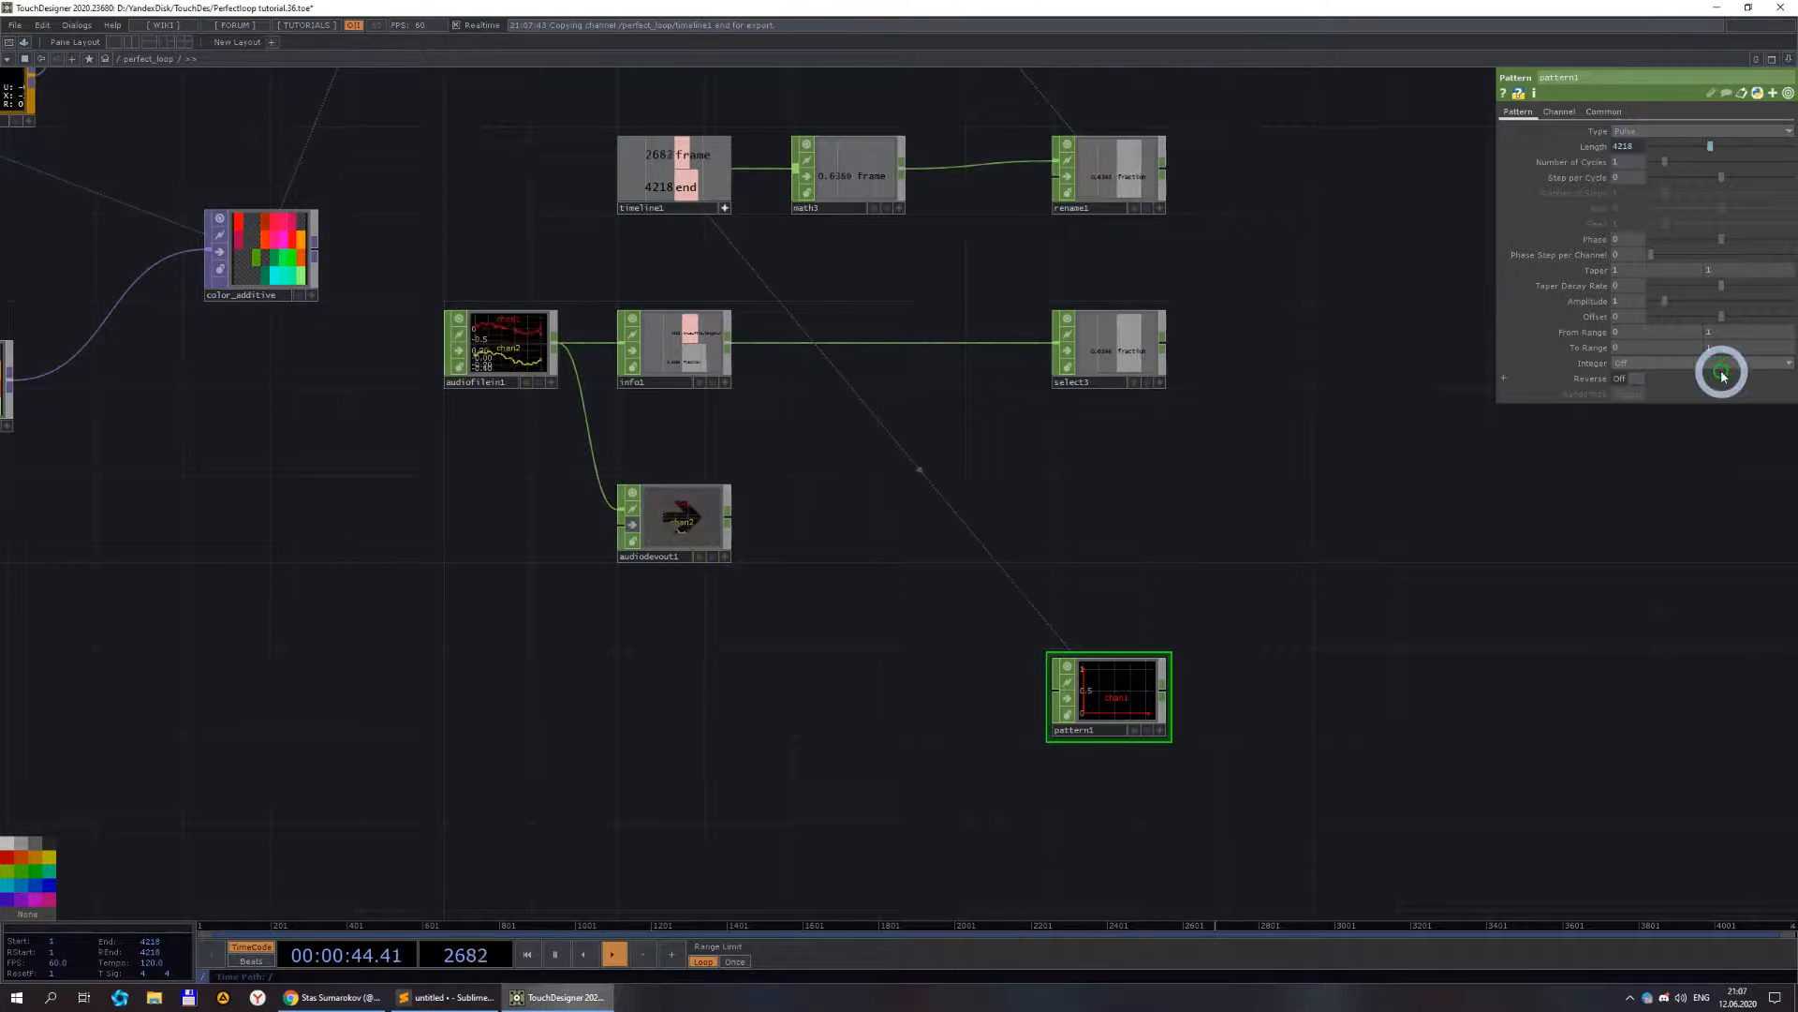
- Set pattern1's Number of Cycles to 15 and its Phase to 0.3
scroll(1195, 729, "up", 5)
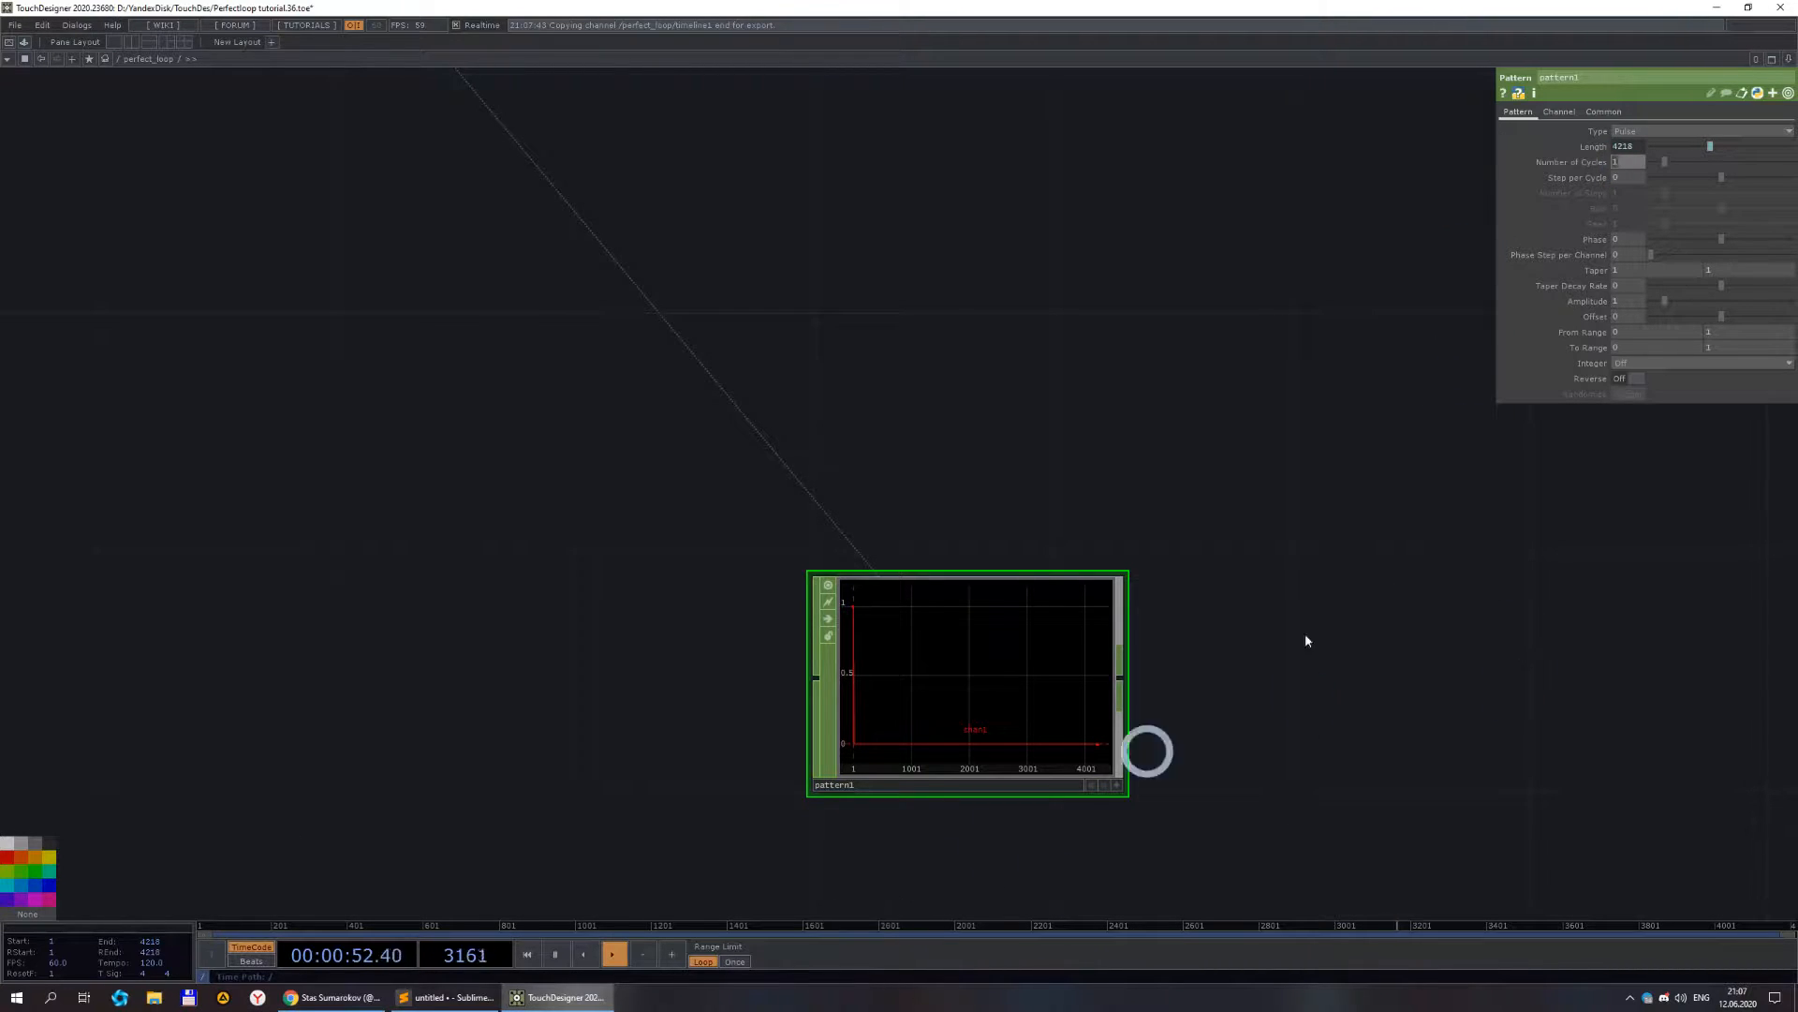
key("Return")
scroll(1246, 712, "up", 3)
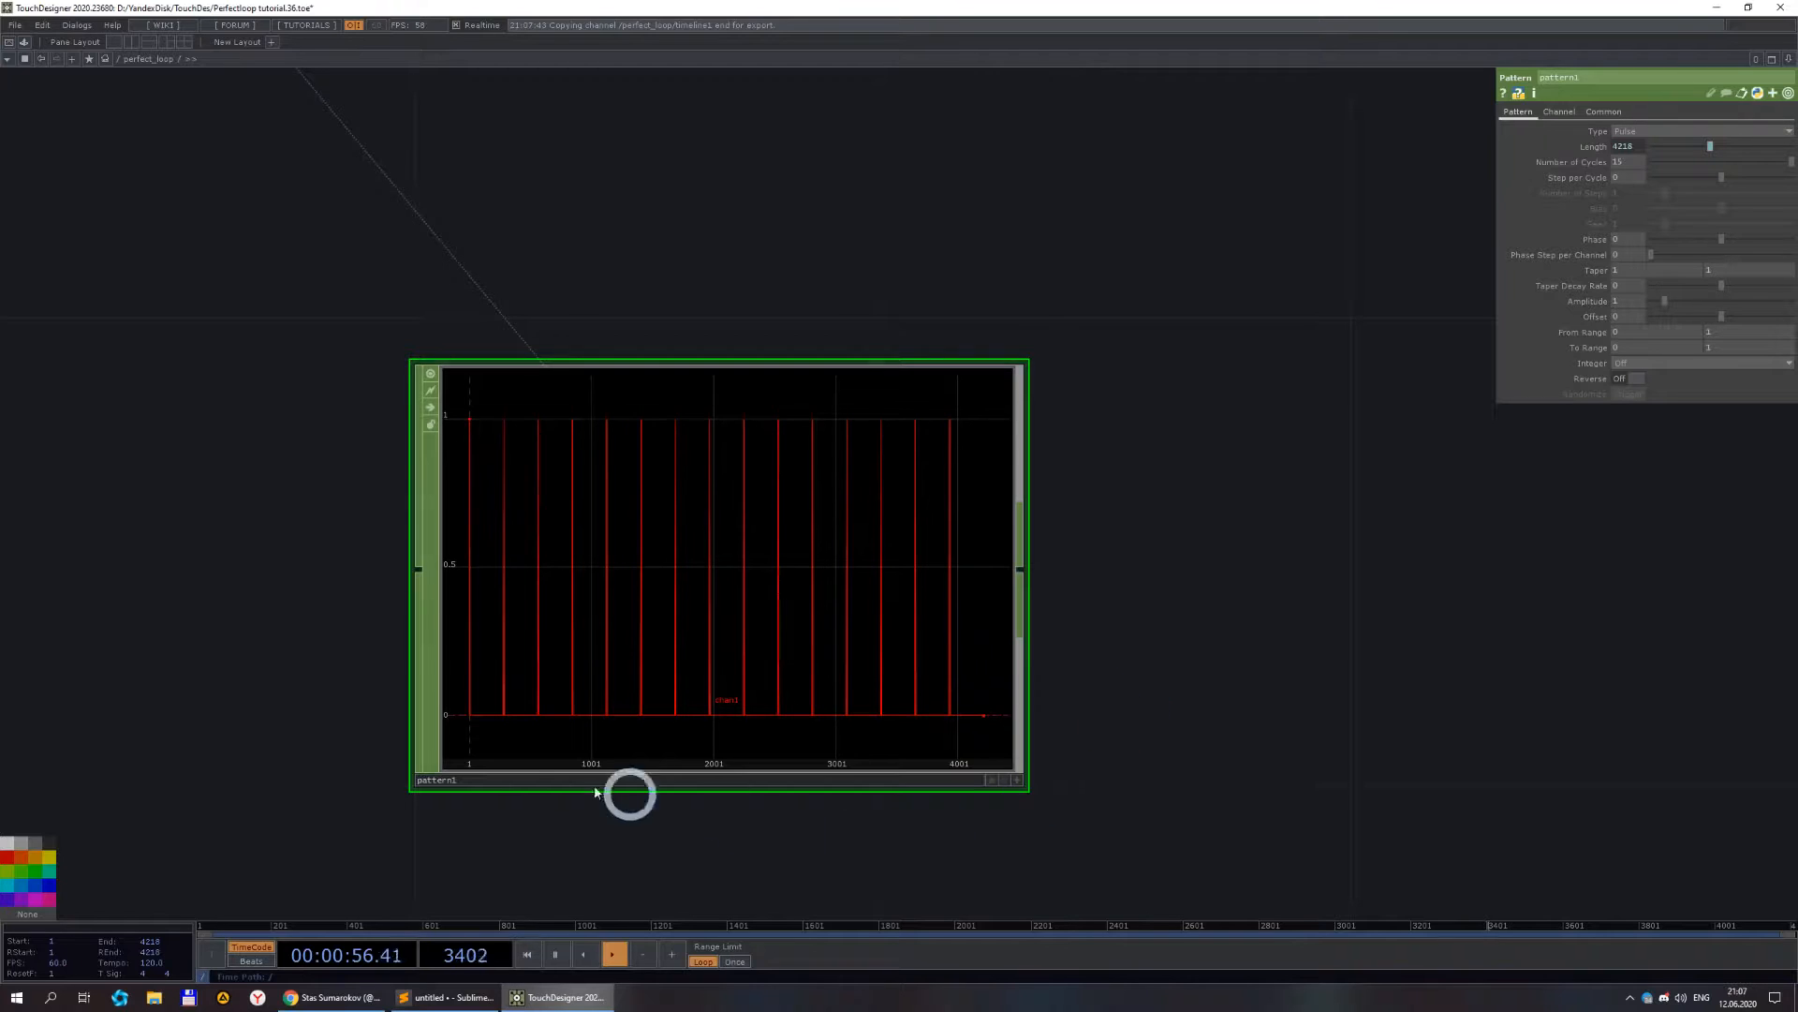
left_click_drag(1089, 641, 1270, 631)
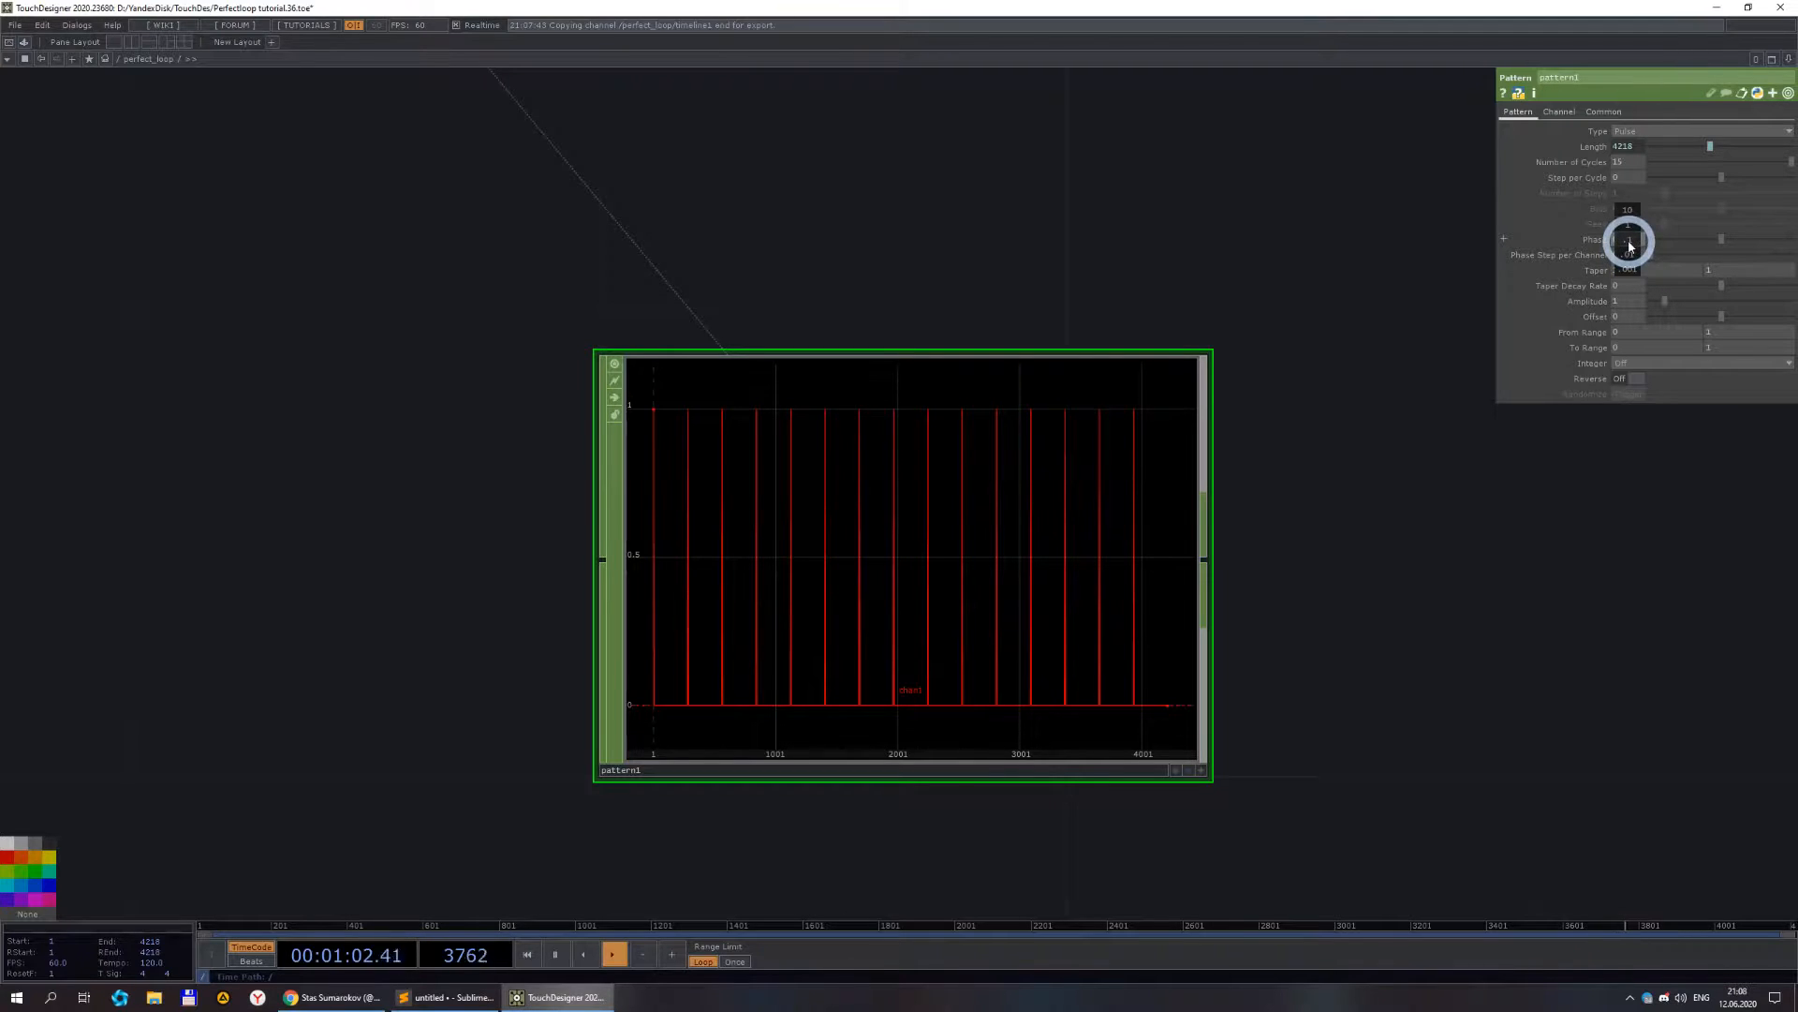
middle_click_drag(1643, 245, 1714, 236)
scroll(1330, 600, "down", 10)
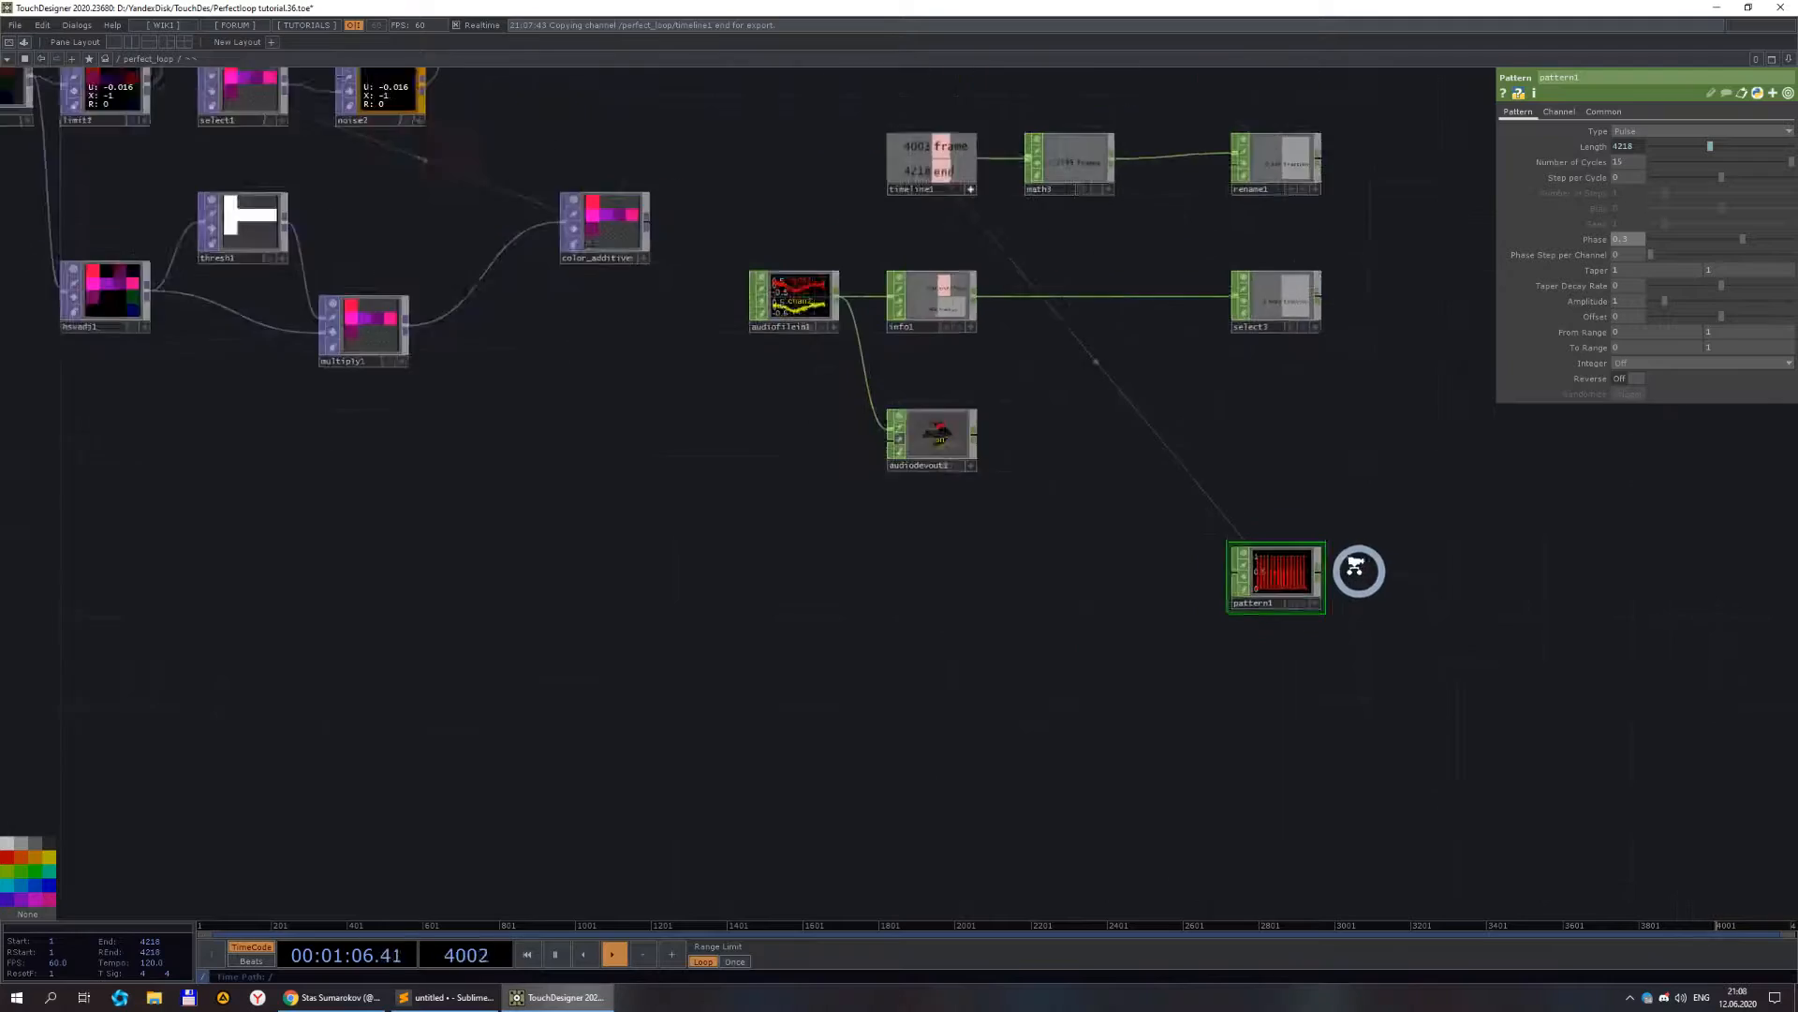
- Move pattern1 up beside the rename1 and select3 nodes
left_click_drag(1349, 568, 971, 577)
scroll(1048, 509, "up", 4)
scroll(1047, 502, "down", 1)
scroll(972, 574, "down", 5)
left_click_drag(939, 655, 1024, 444)
scroll(1035, 413, "up", 5)
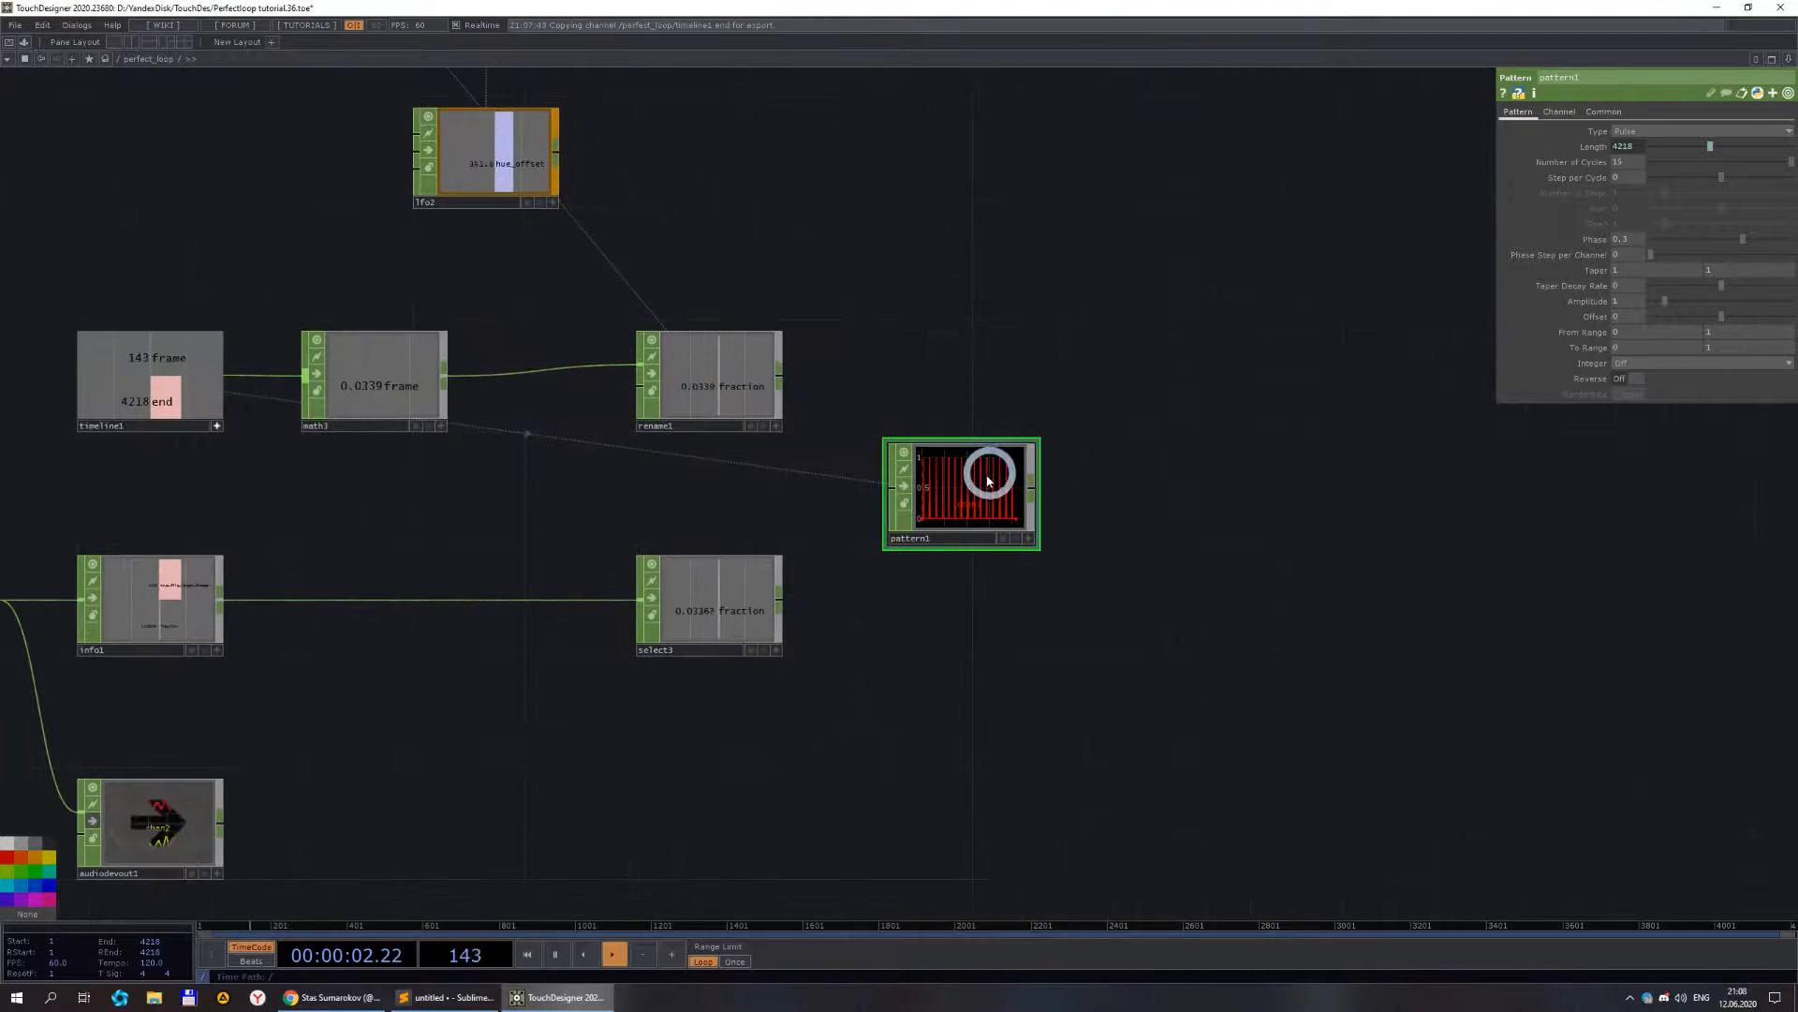
- Add a Lookup CHOP after rename1 and connect pattern1 to its second input as the lookup table
right_click(781, 379)
left_click(799, 249)
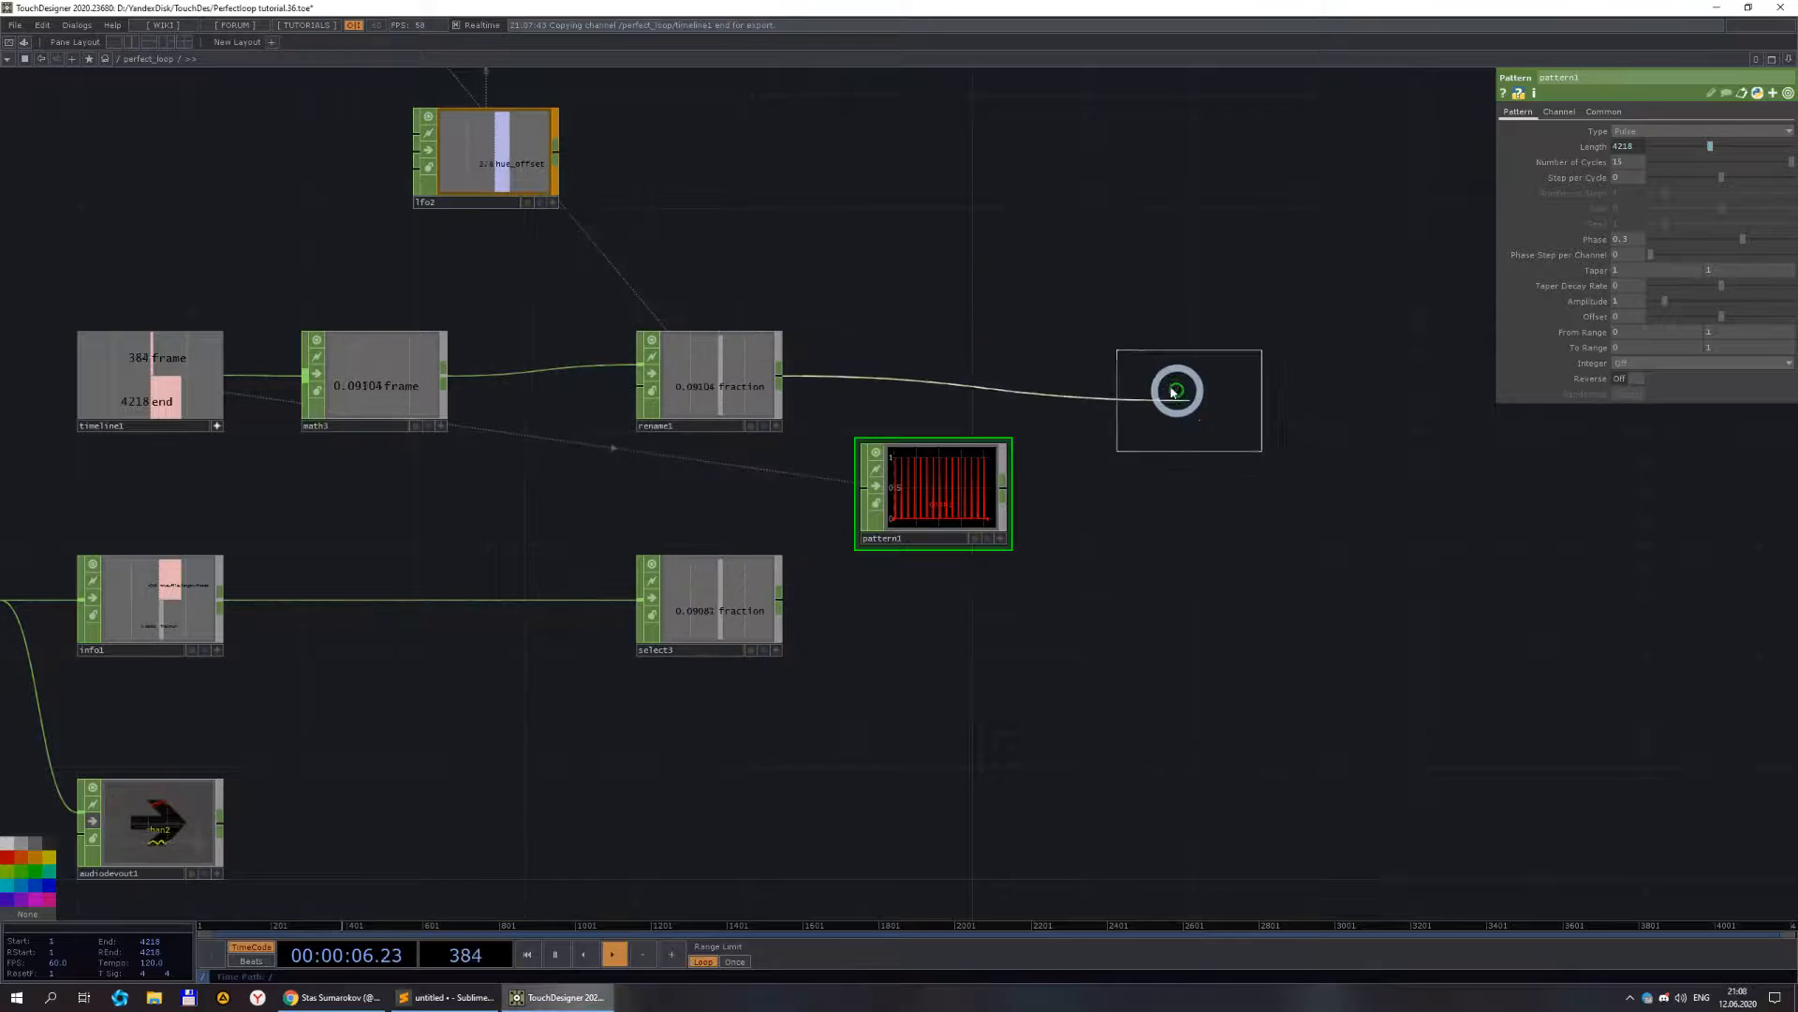
left_click(1148, 370)
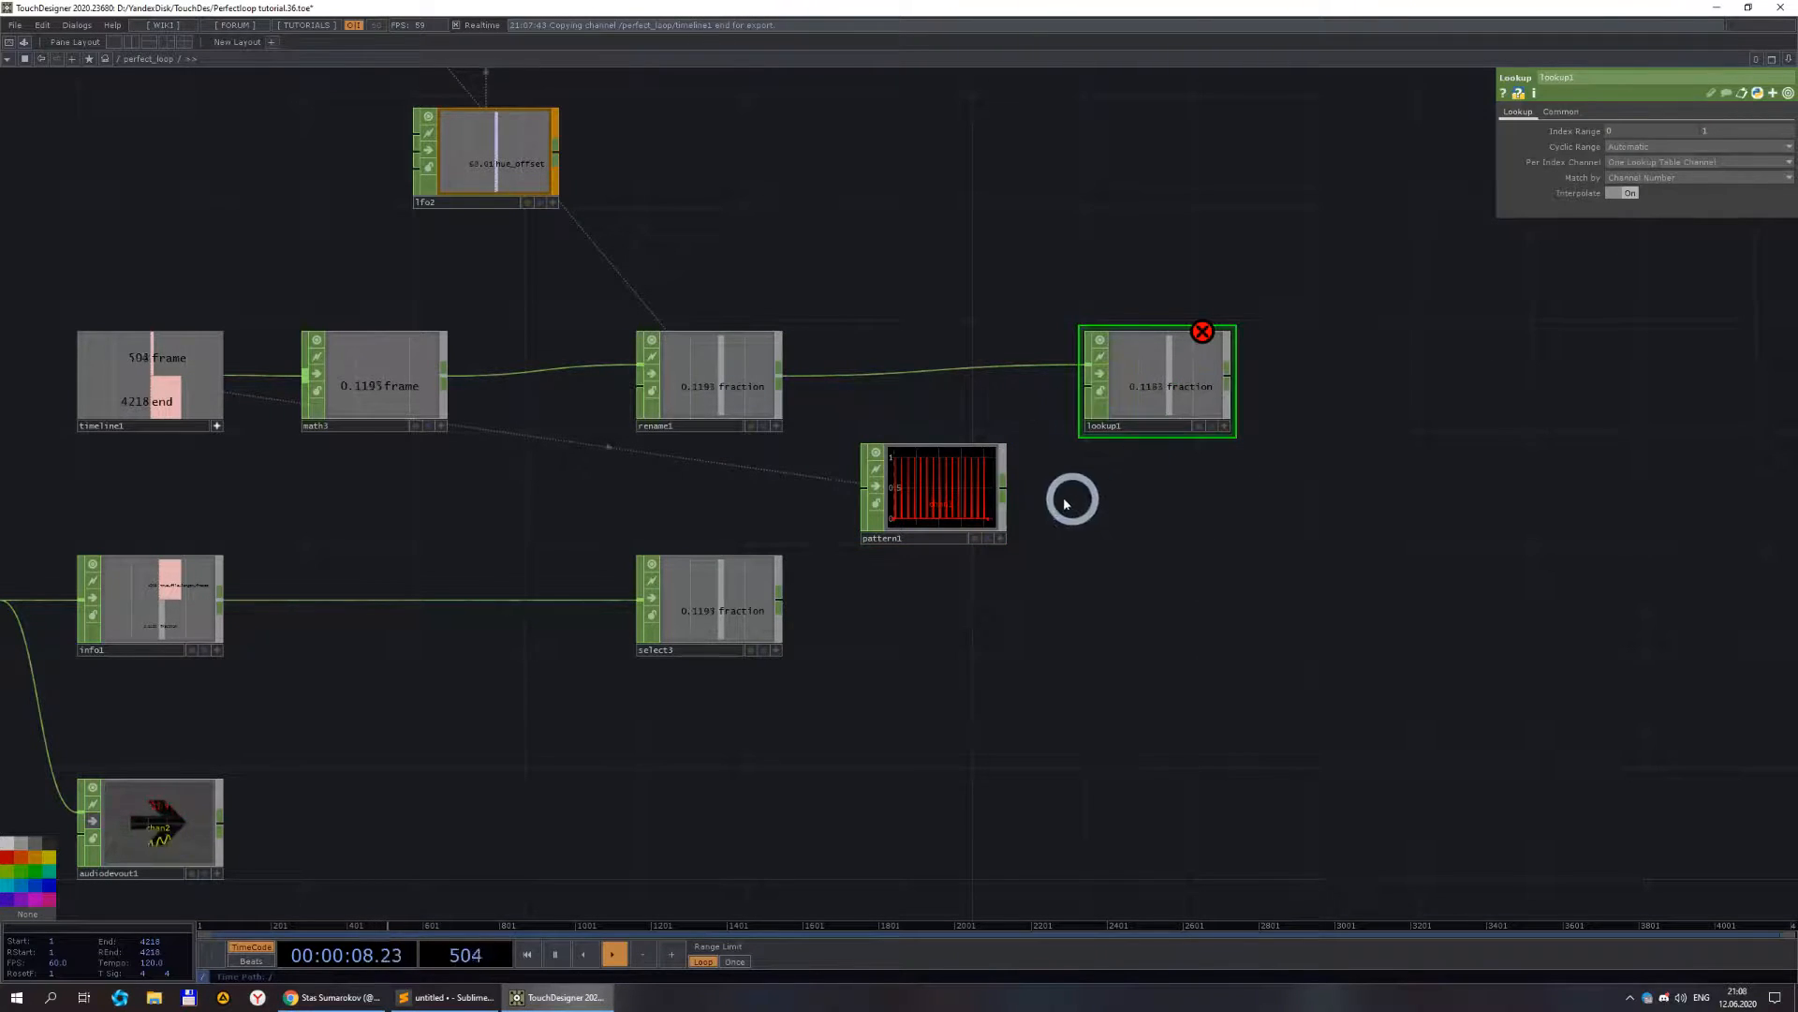
left_click_drag(1001, 493, 1051, 429)
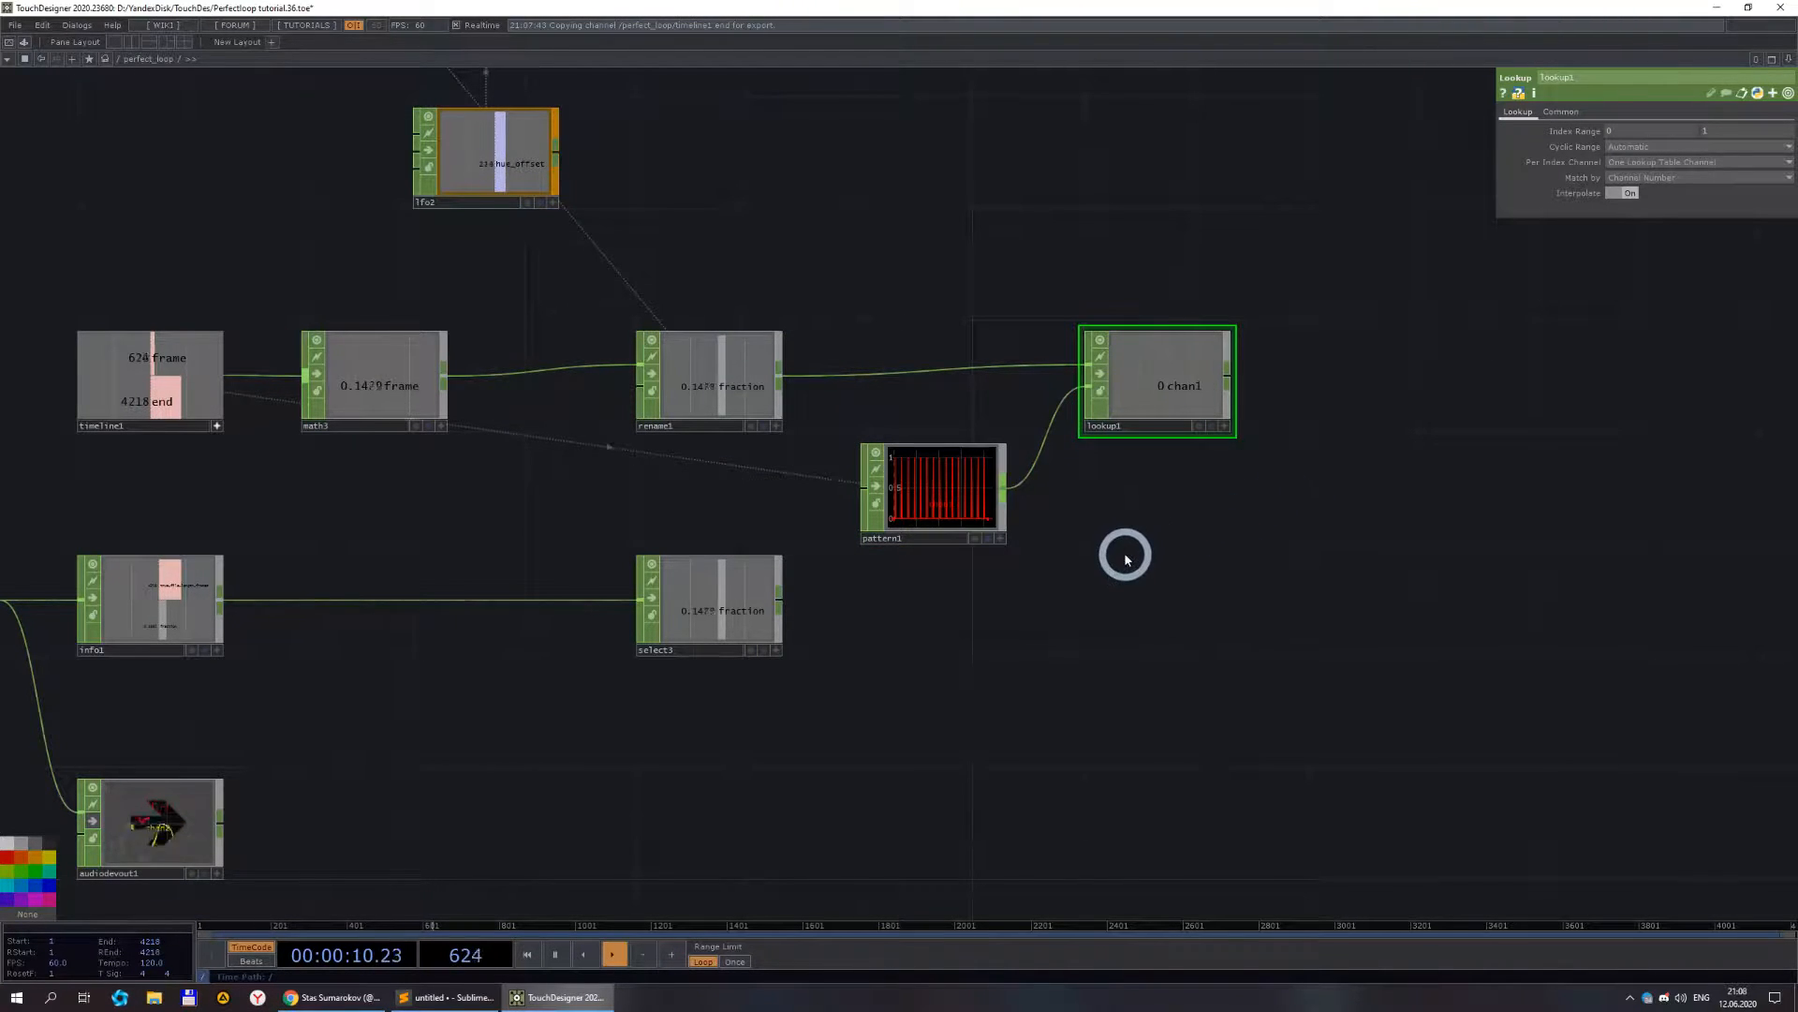
scroll(983, 522, "up", 5)
scroll(964, 385, "down", 5)
scroll(1218, 351, "down", 4)
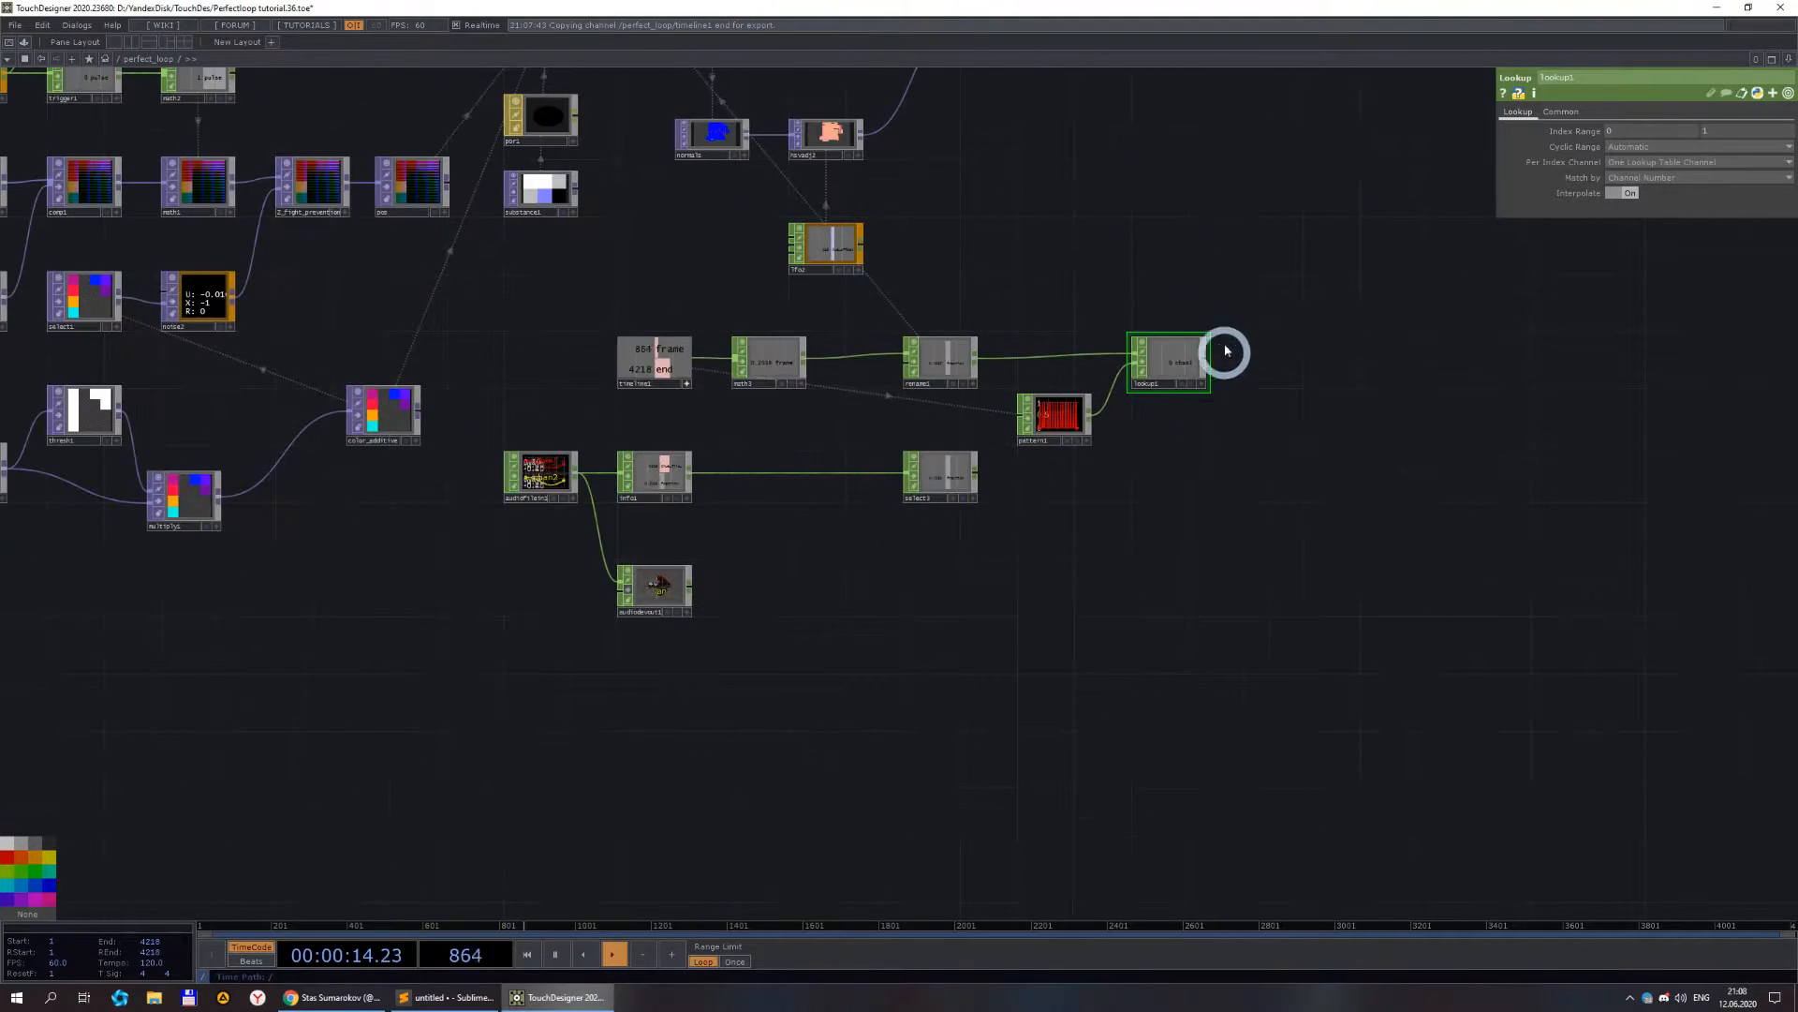
scroll(1205, 333, "up", 6)
scroll(1194, 328, "down", 5)
- Try Sine as pattern1's type to compare how lookup1 follows the waveform
left_click(975, 446)
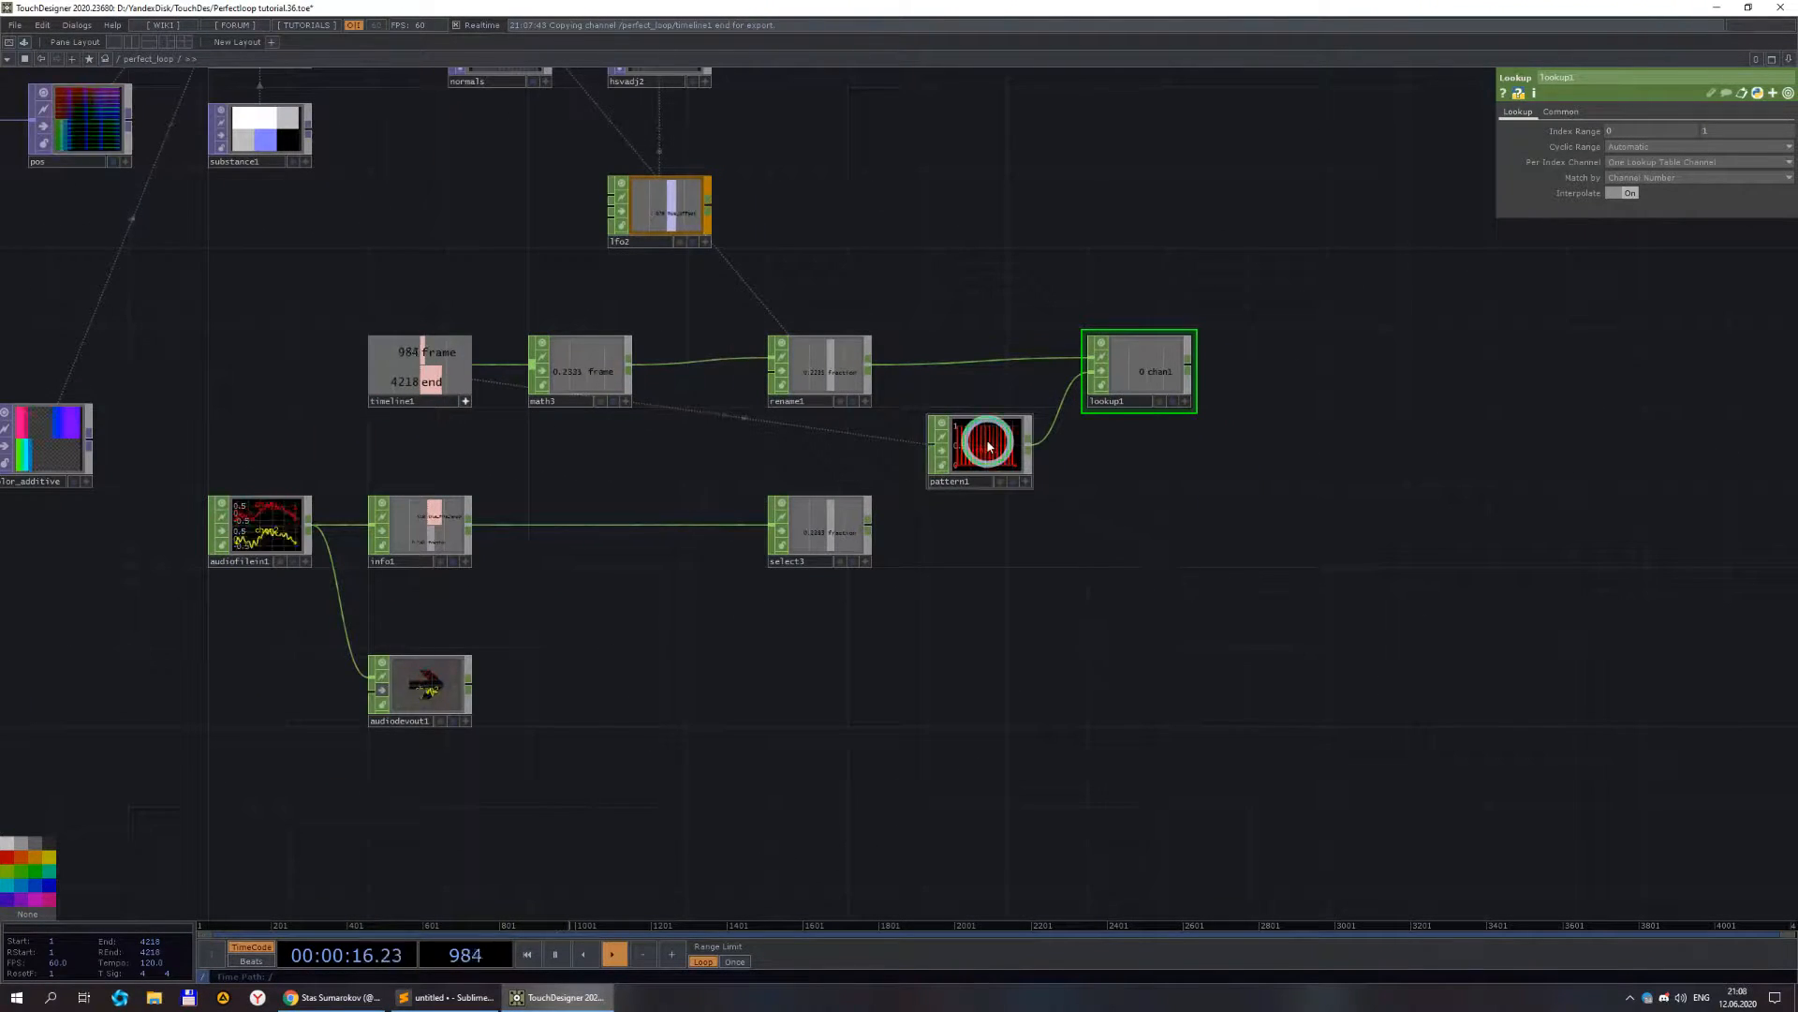
scroll(1068, 430, "up", 5)
left_click(1648, 139)
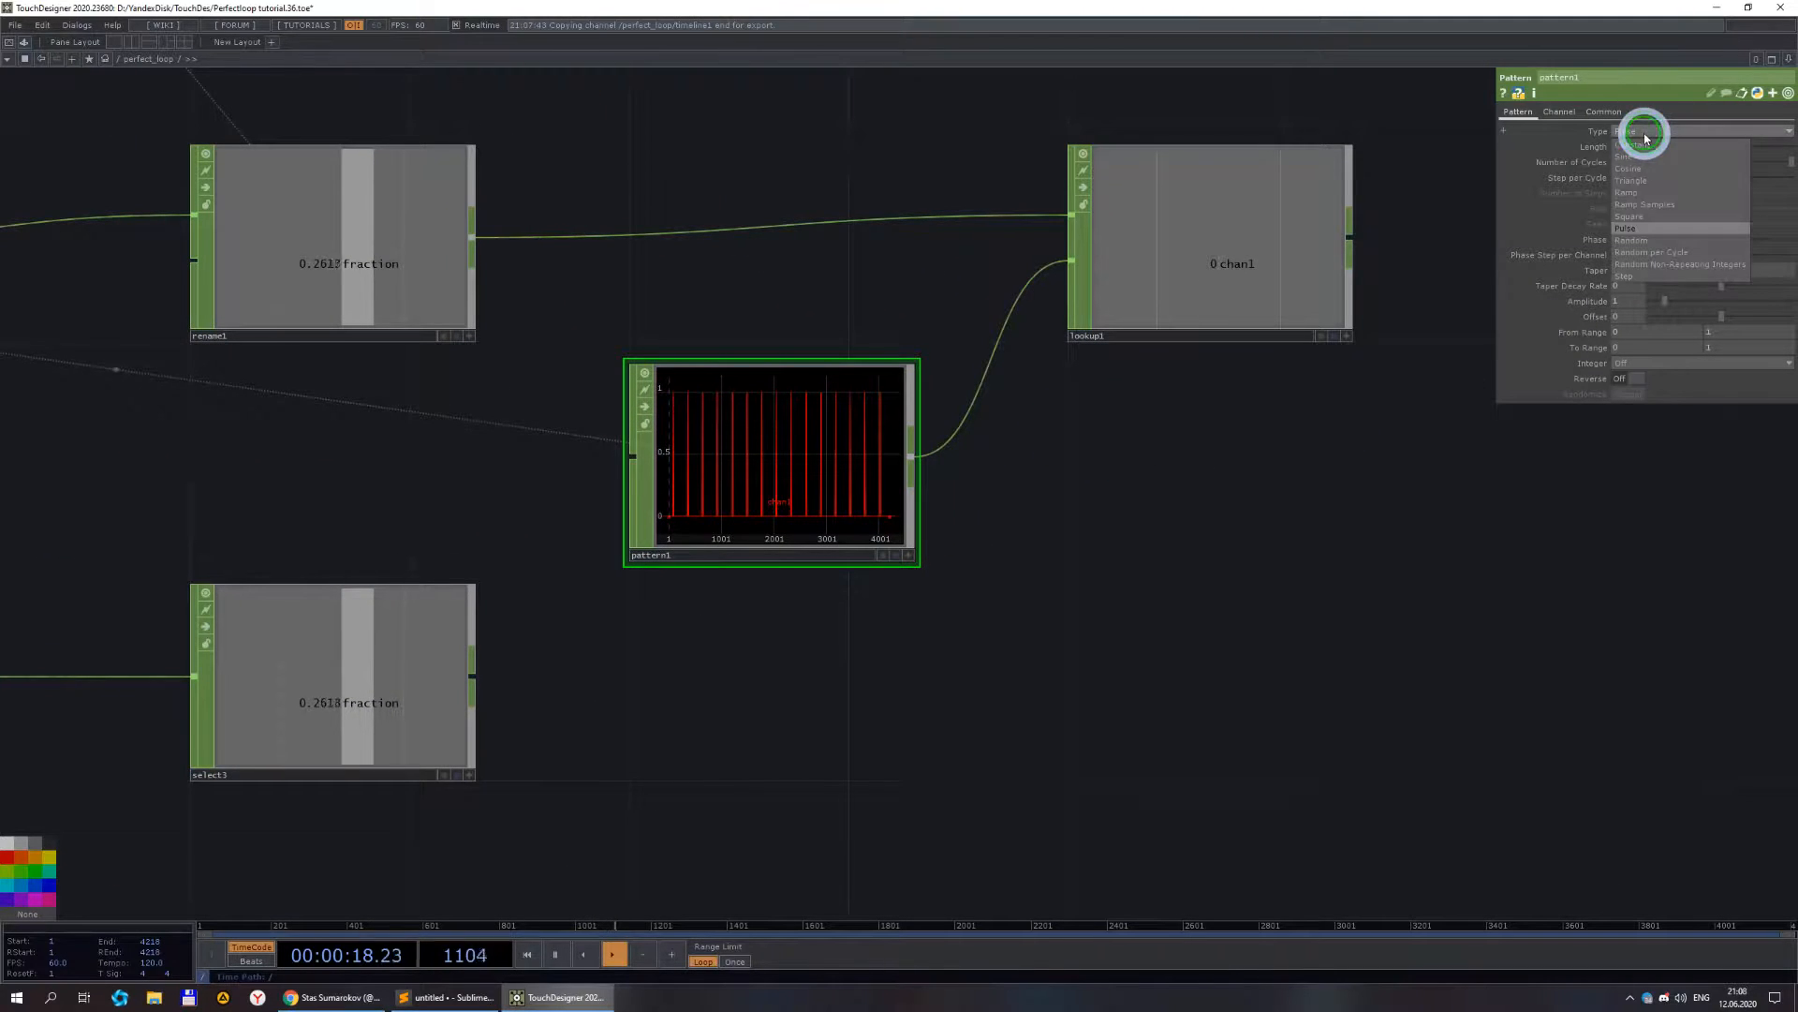
left_click(1639, 146)
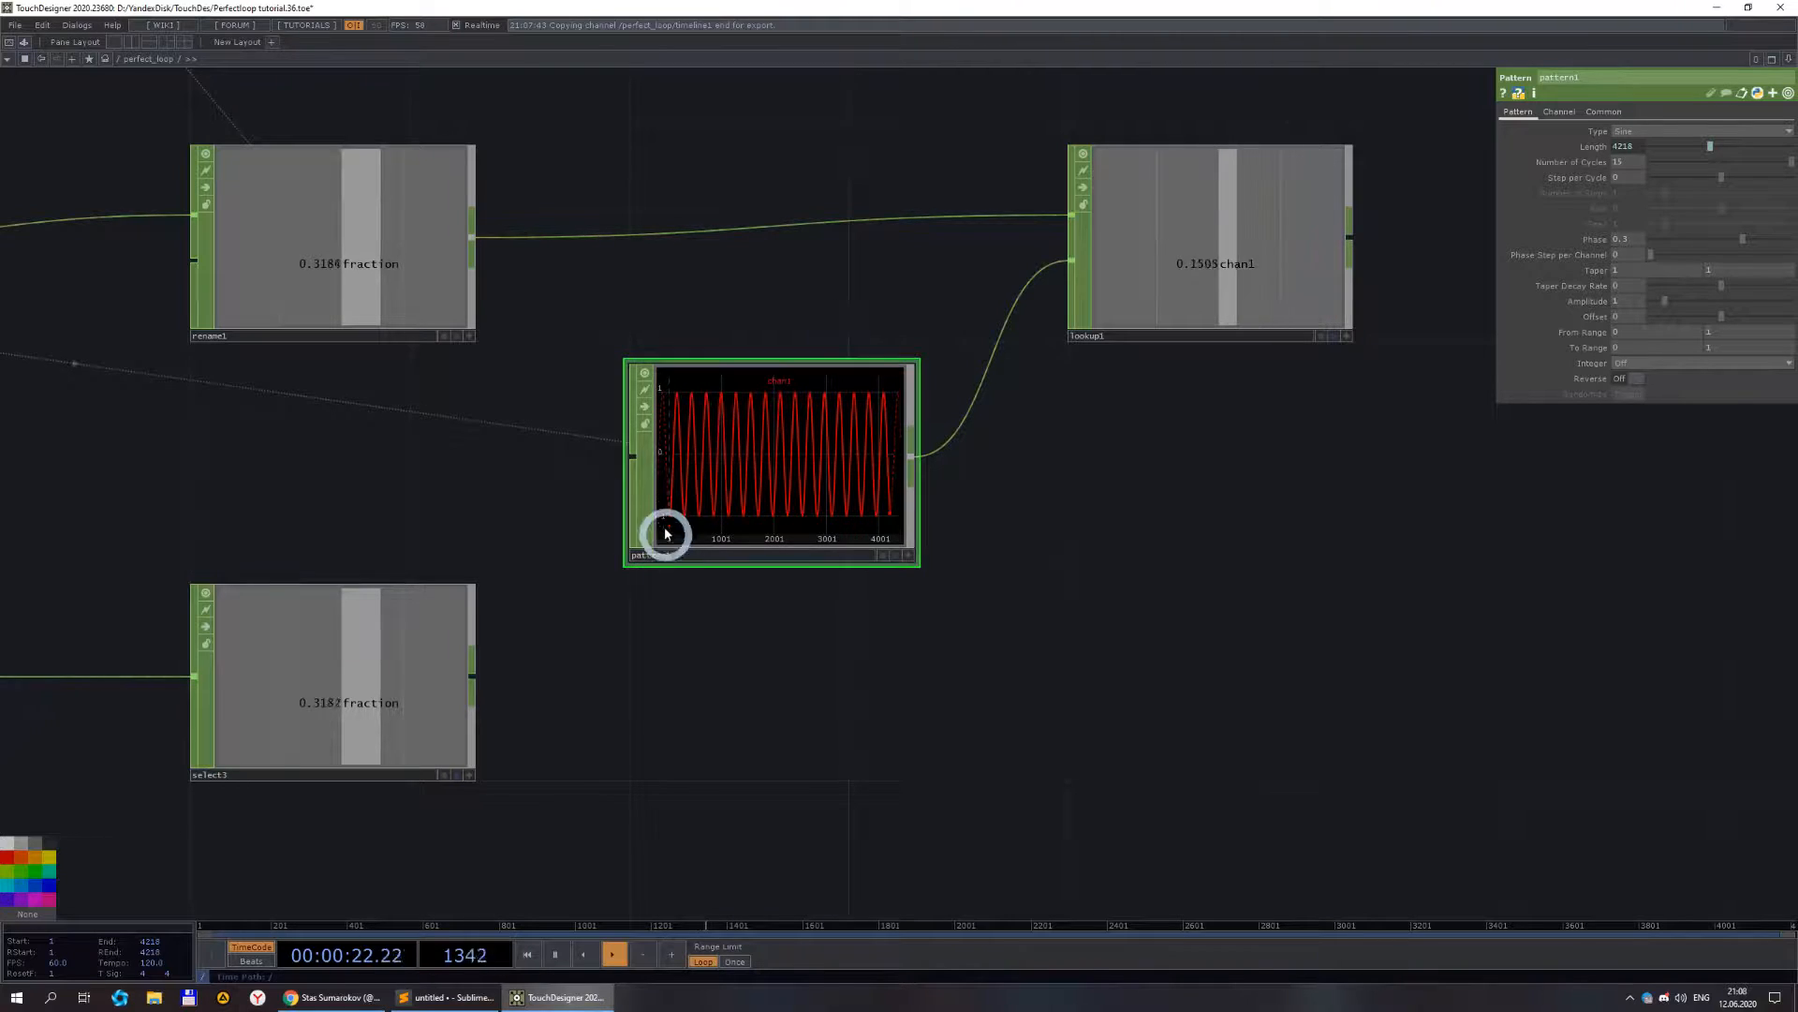
- Save the project and inspect the start and end of pattern1's sine wave
key("ctrl+s")
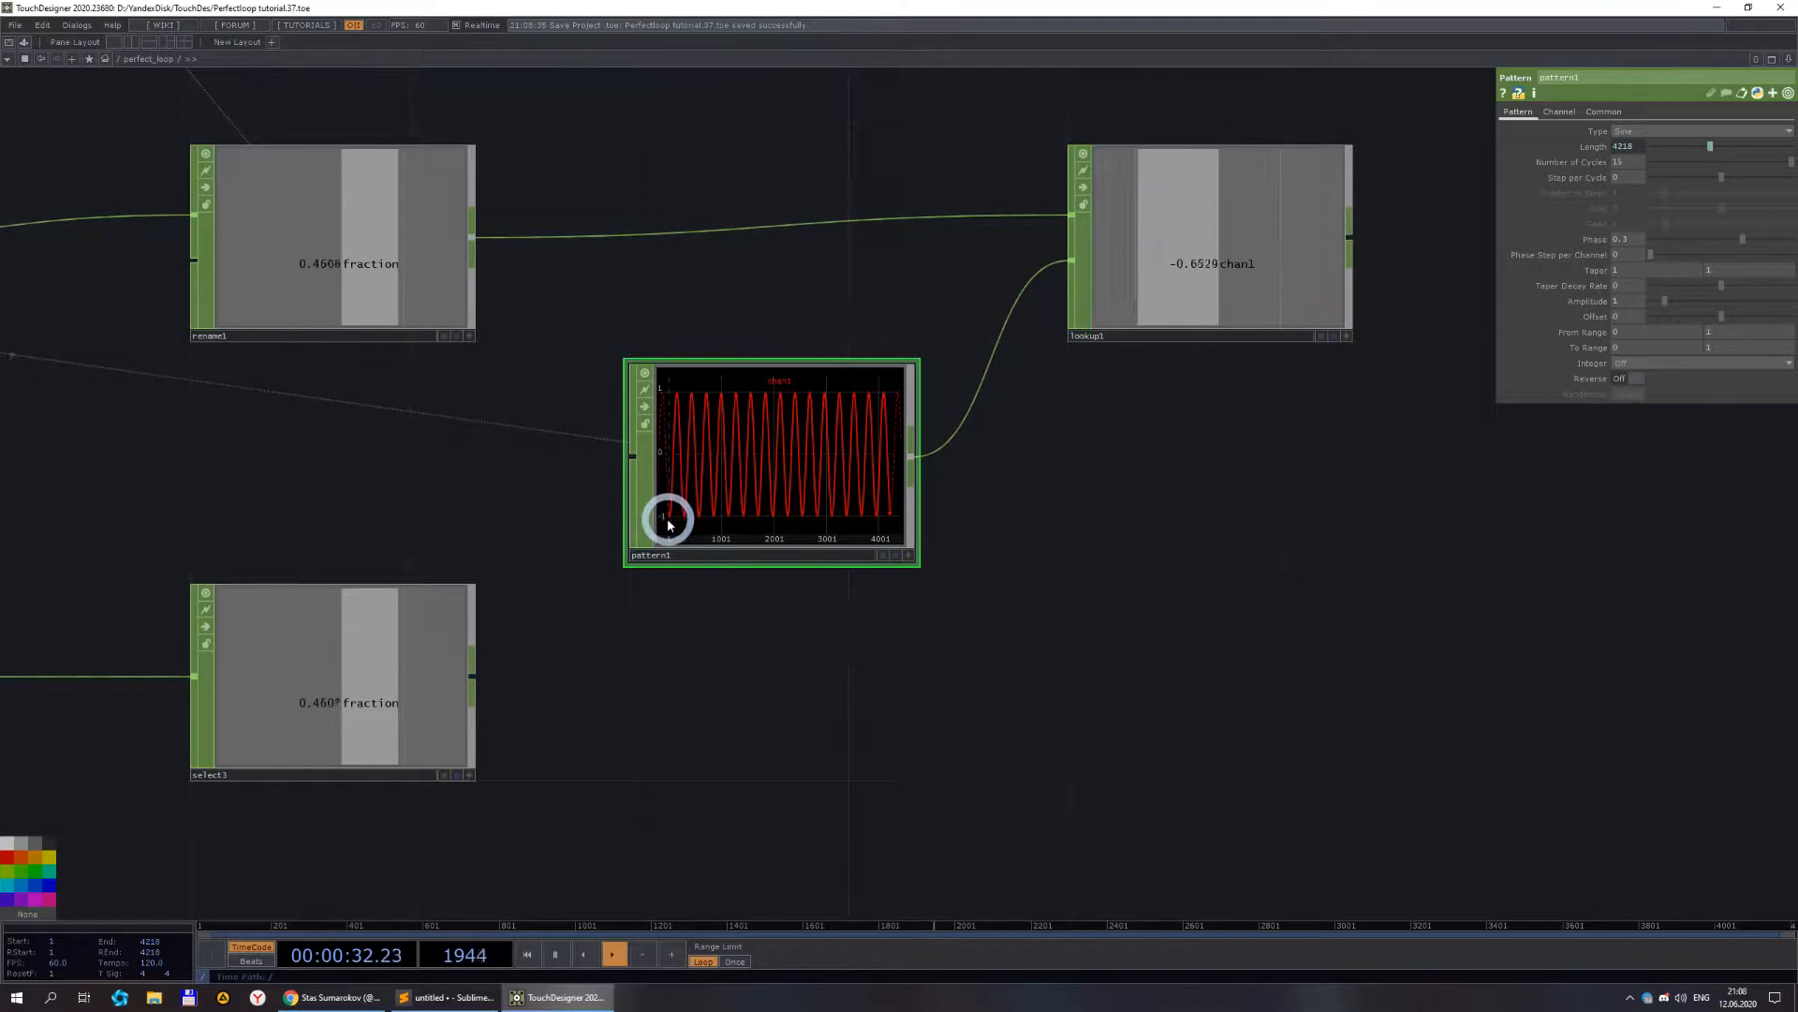
scroll(691, 511, "up", 2)
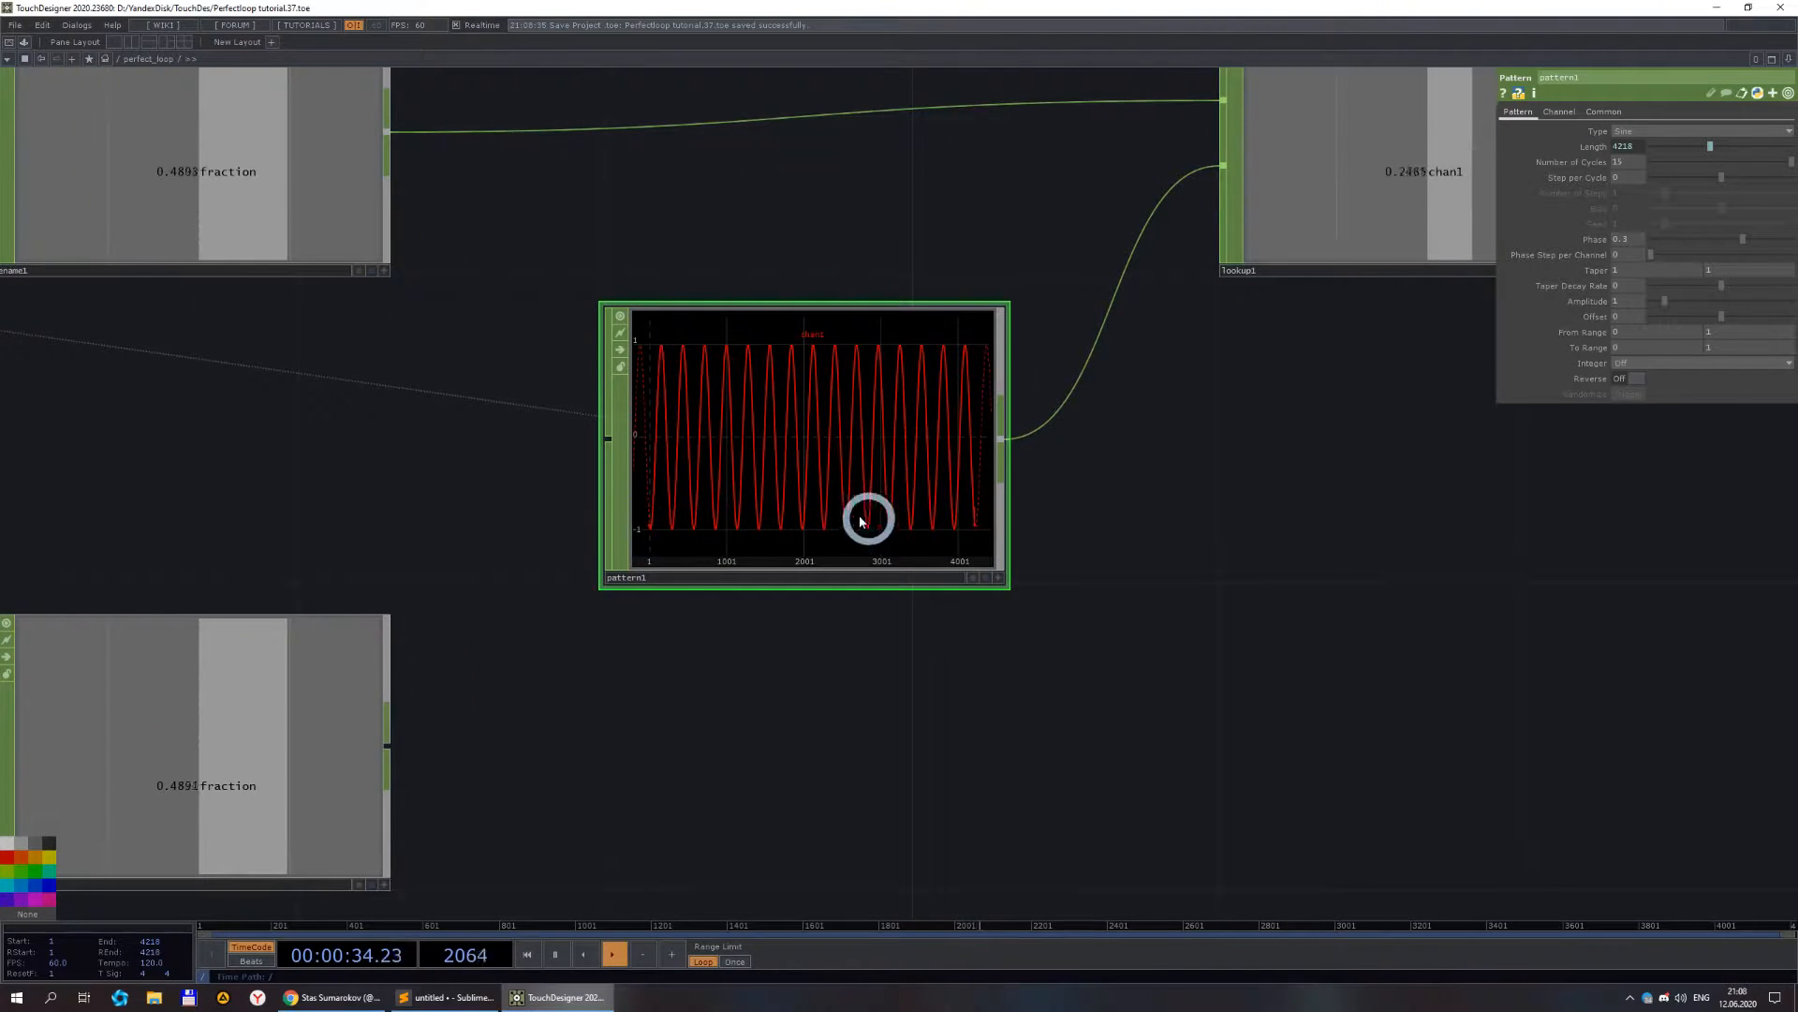
scroll(871, 515, "down", 2)
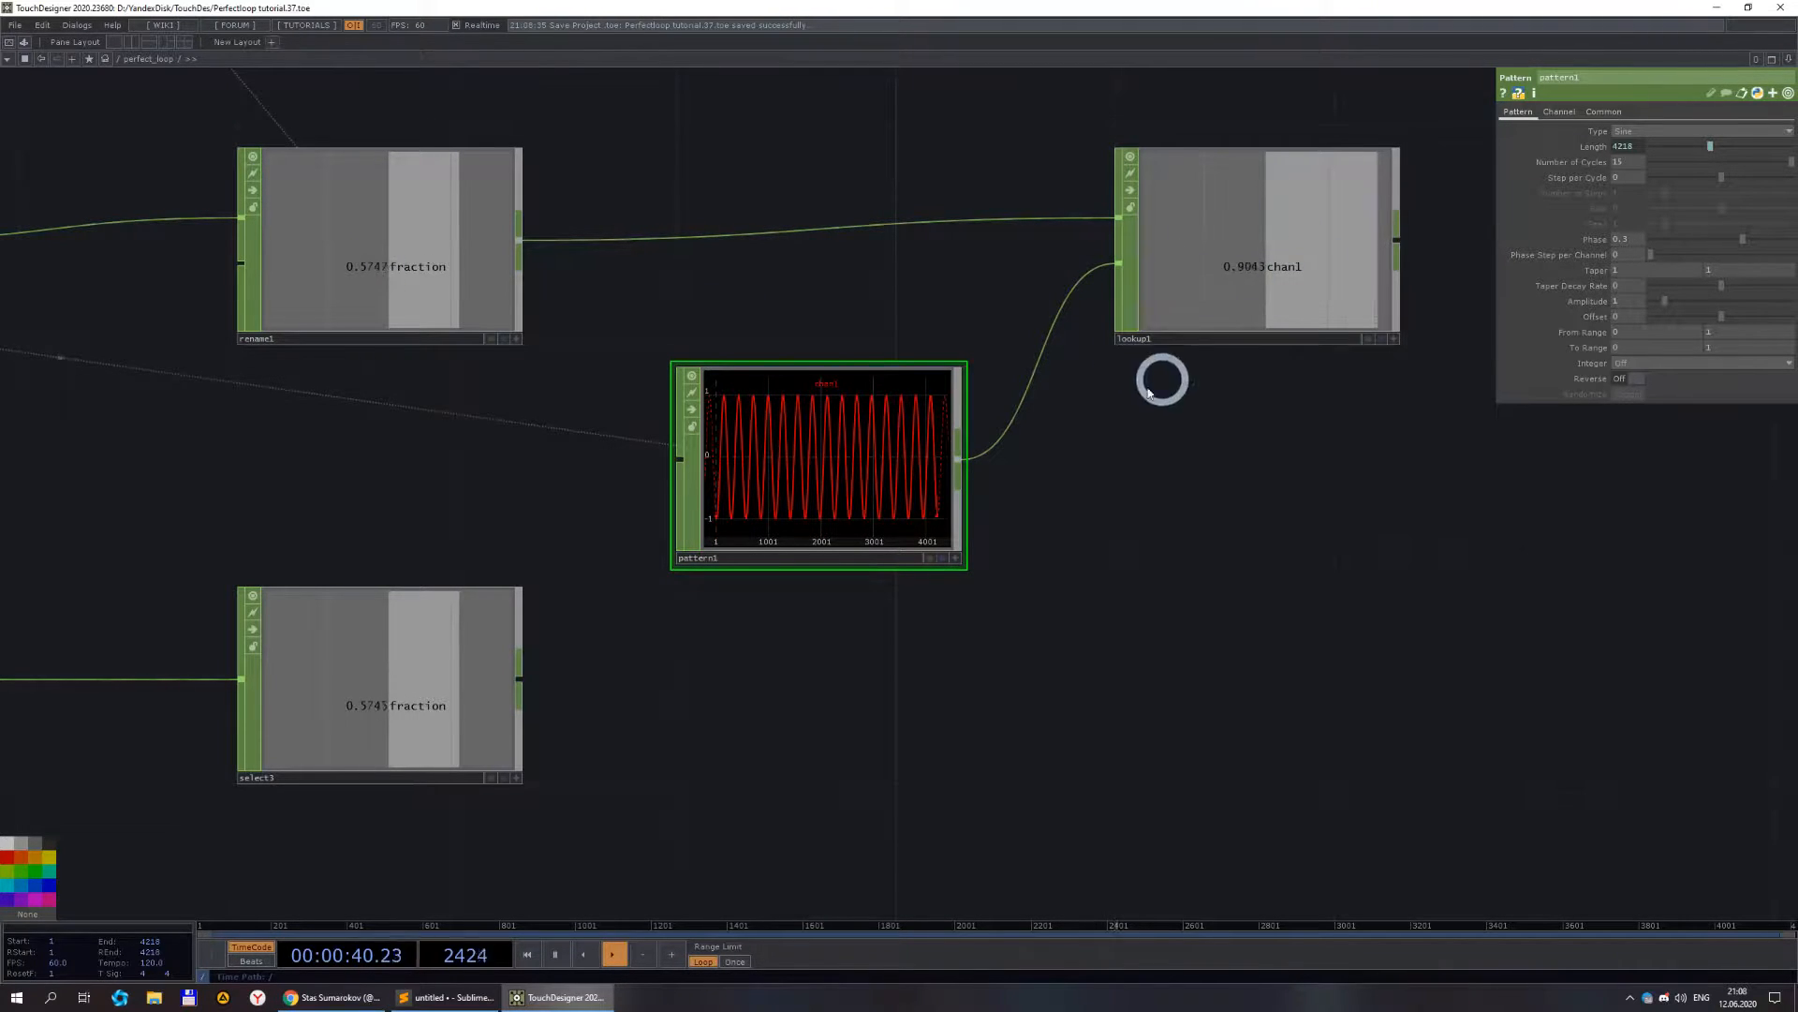
- Switch pattern1's type back to Pulse
left_click(1626, 131)
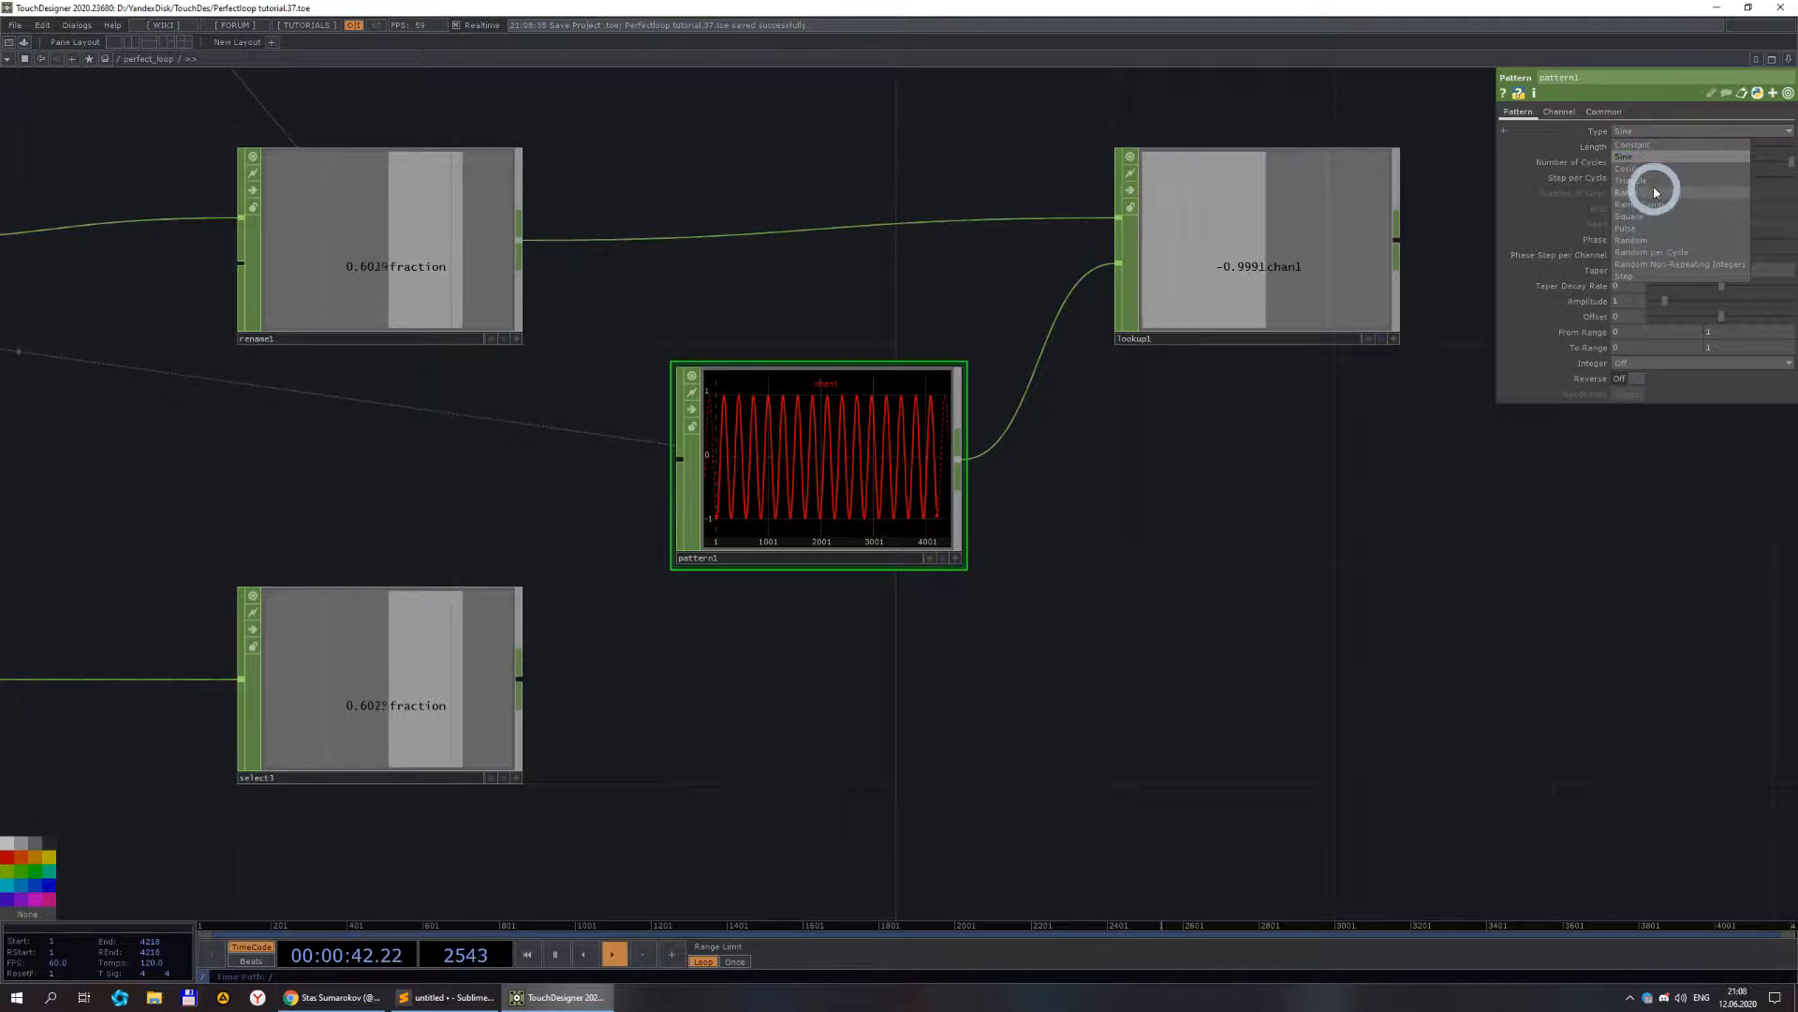
left_click(1654, 232)
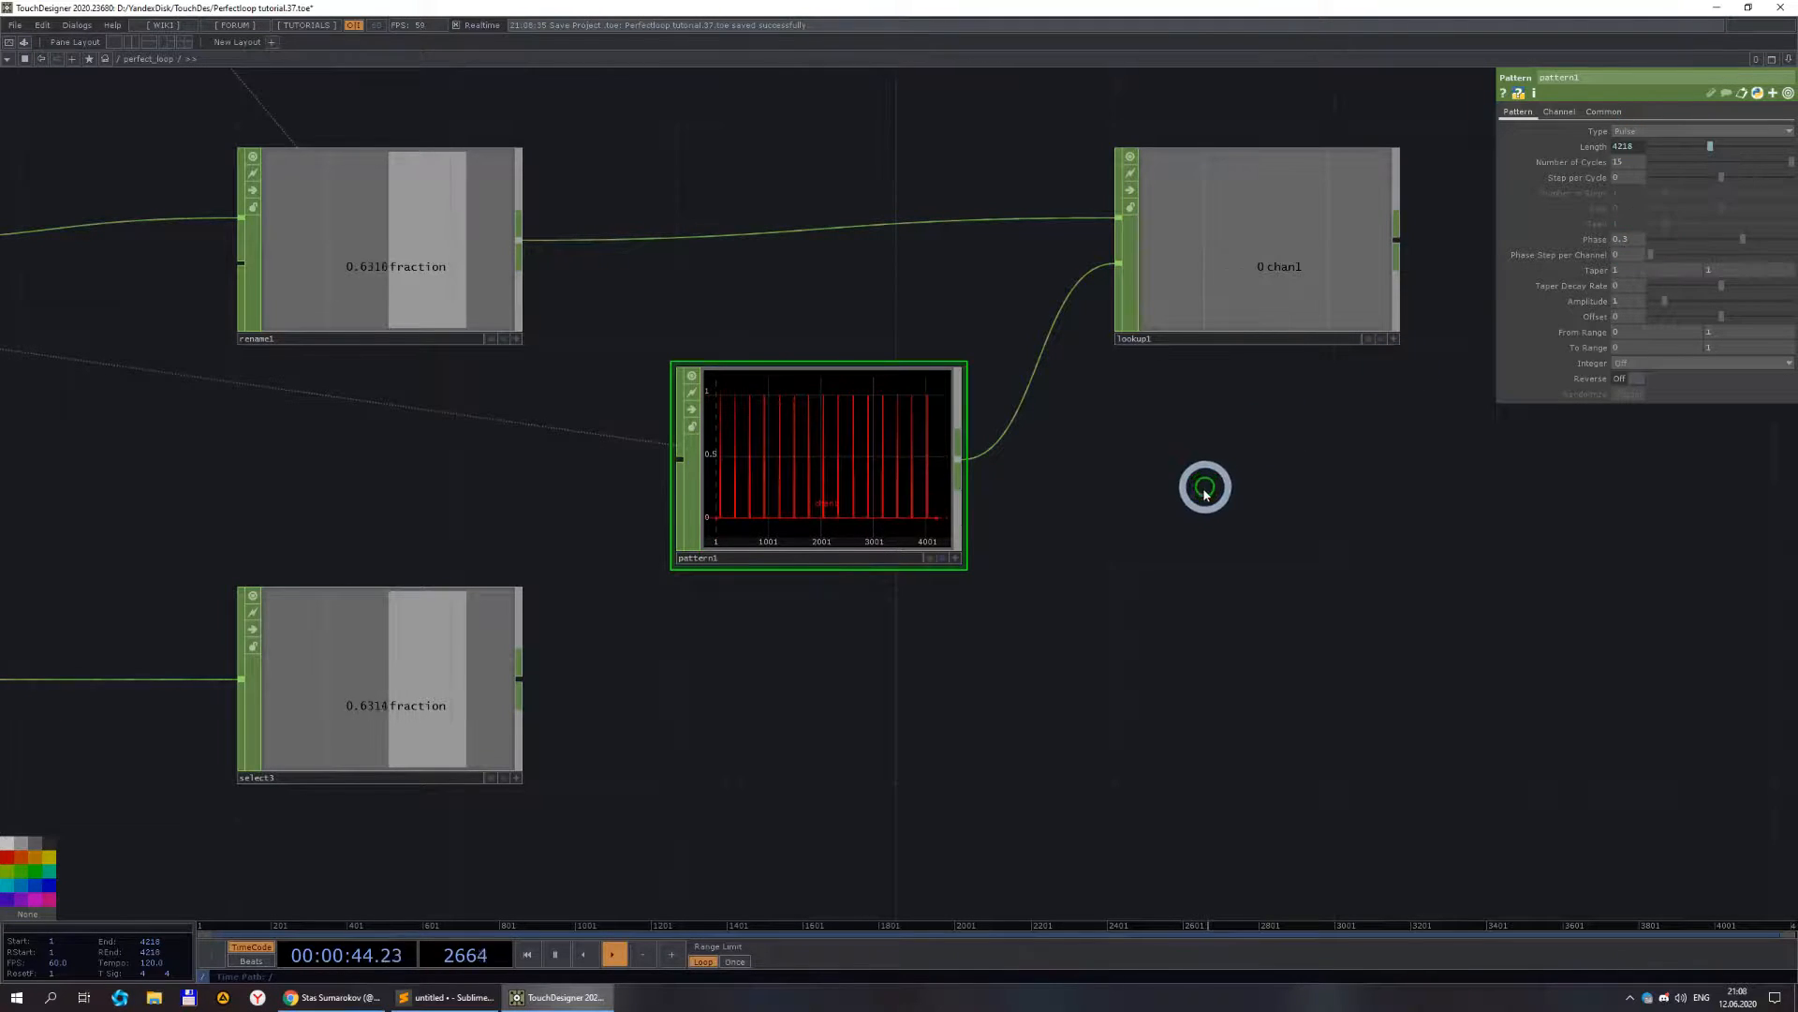
scroll(1205, 481, "down", 6)
scroll(1365, 480, "up", 3)
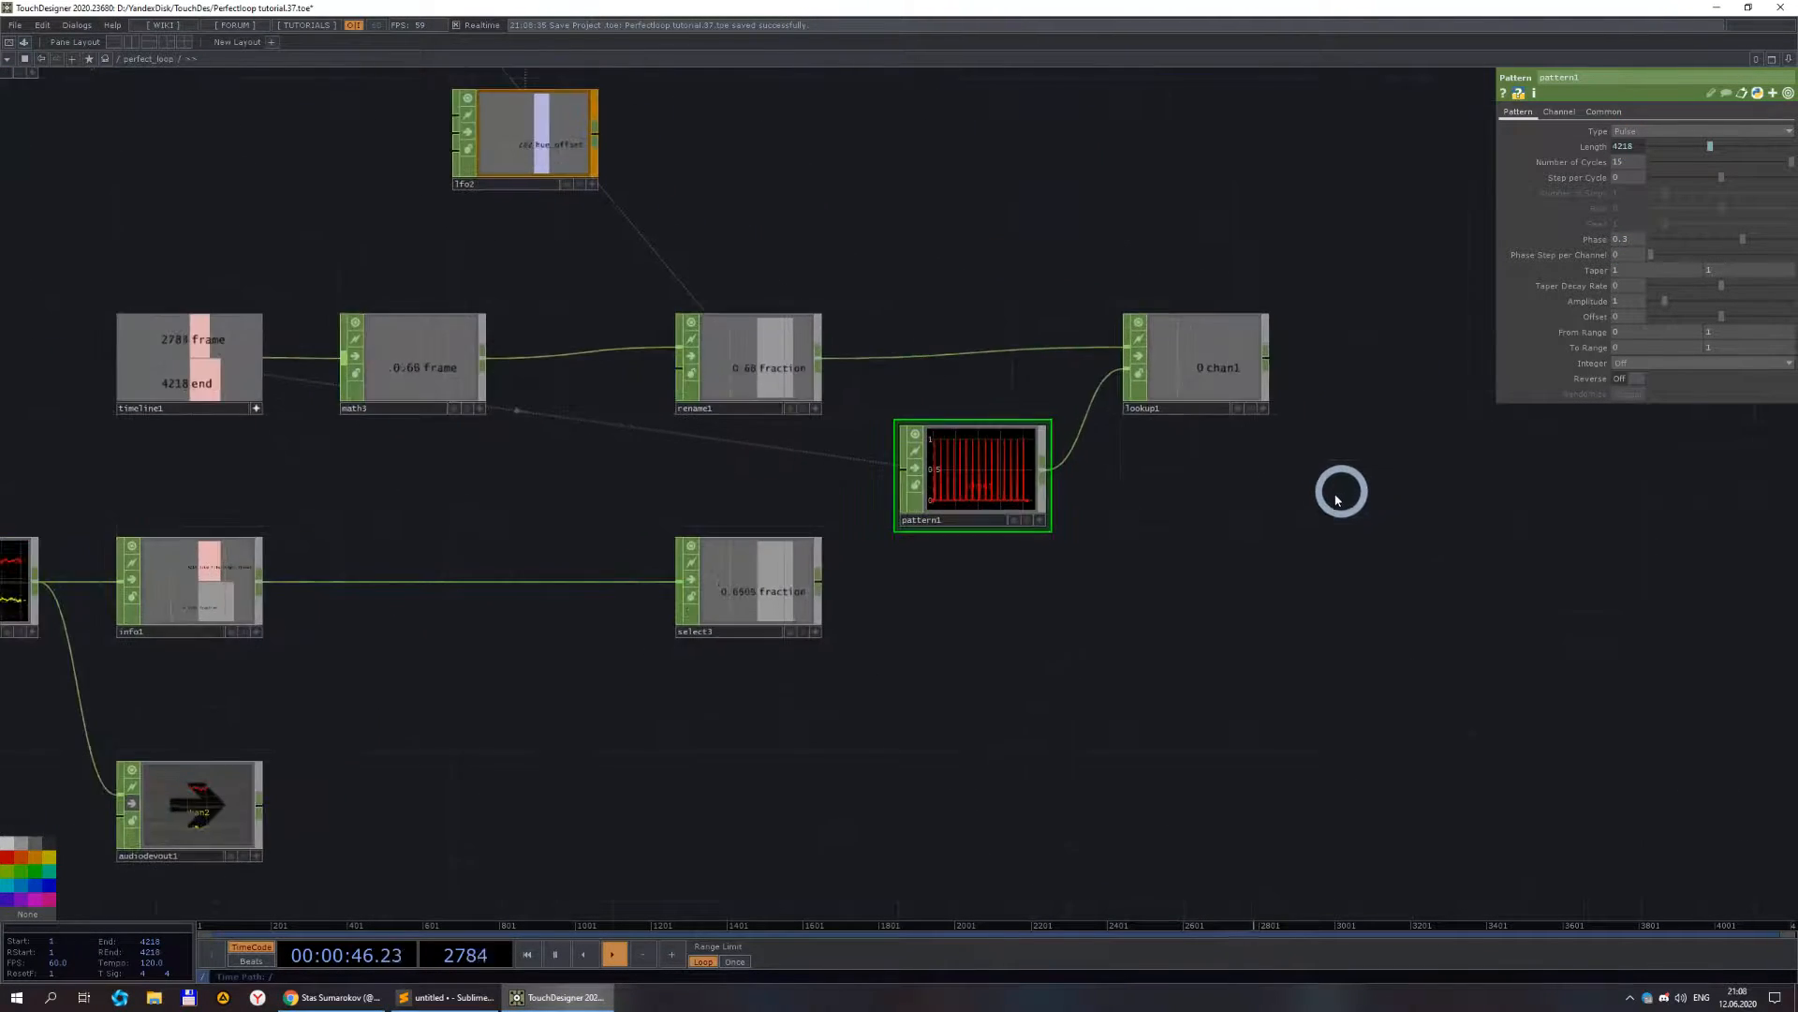
scroll(1359, 492, "down", 3)
scroll(1361, 510, "up", 3)
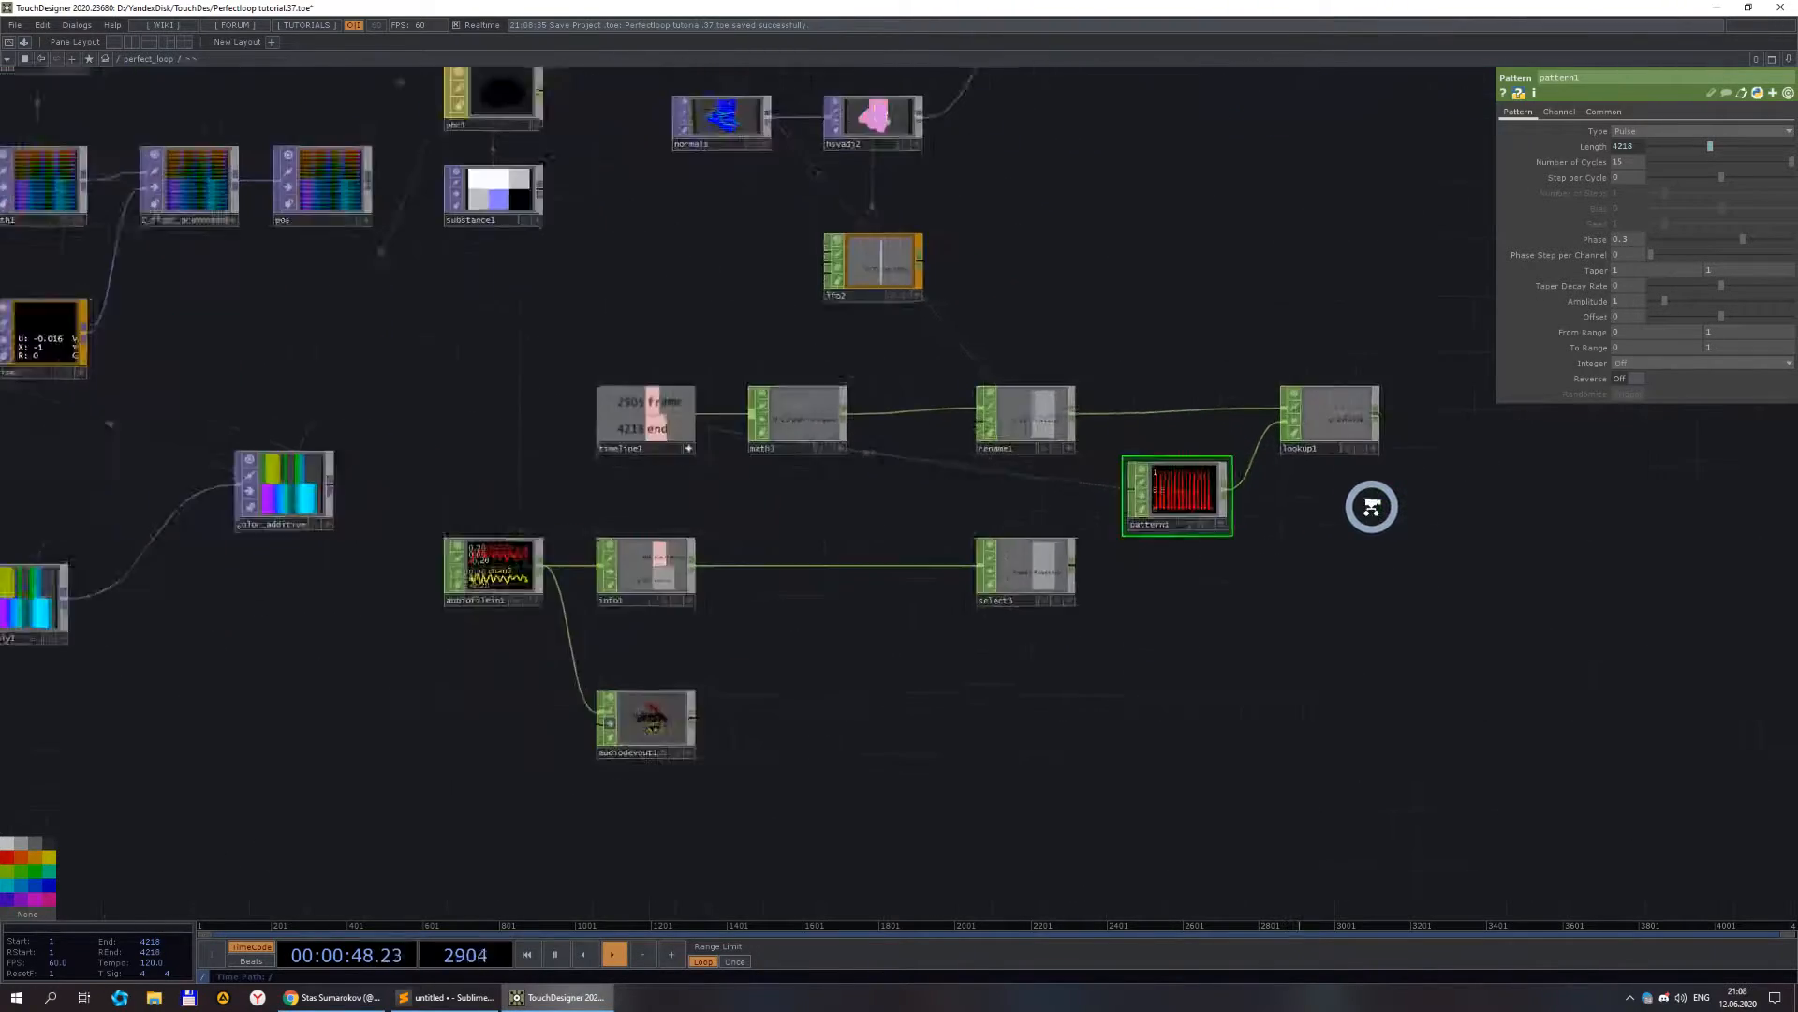
- Name pattern1's channel pulse
scroll(1217, 453, "down", 6)
scroll(1112, 497, "up", 8)
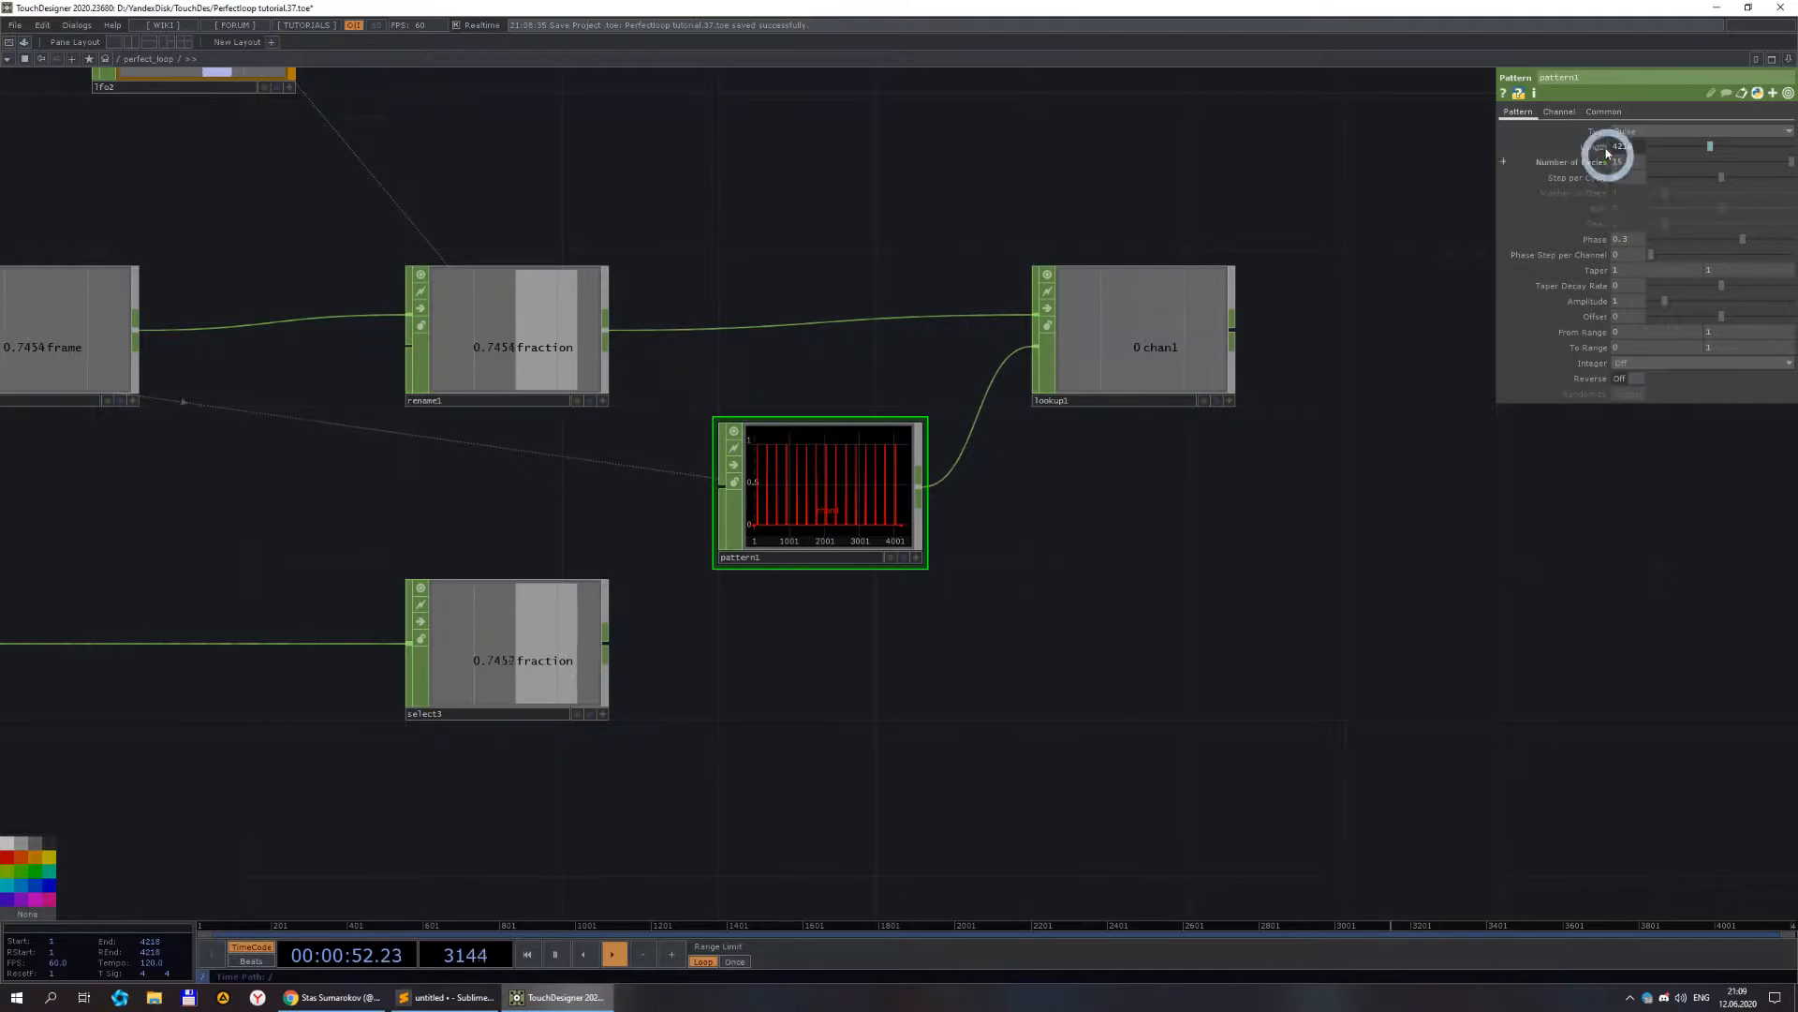
left_click(1570, 114)
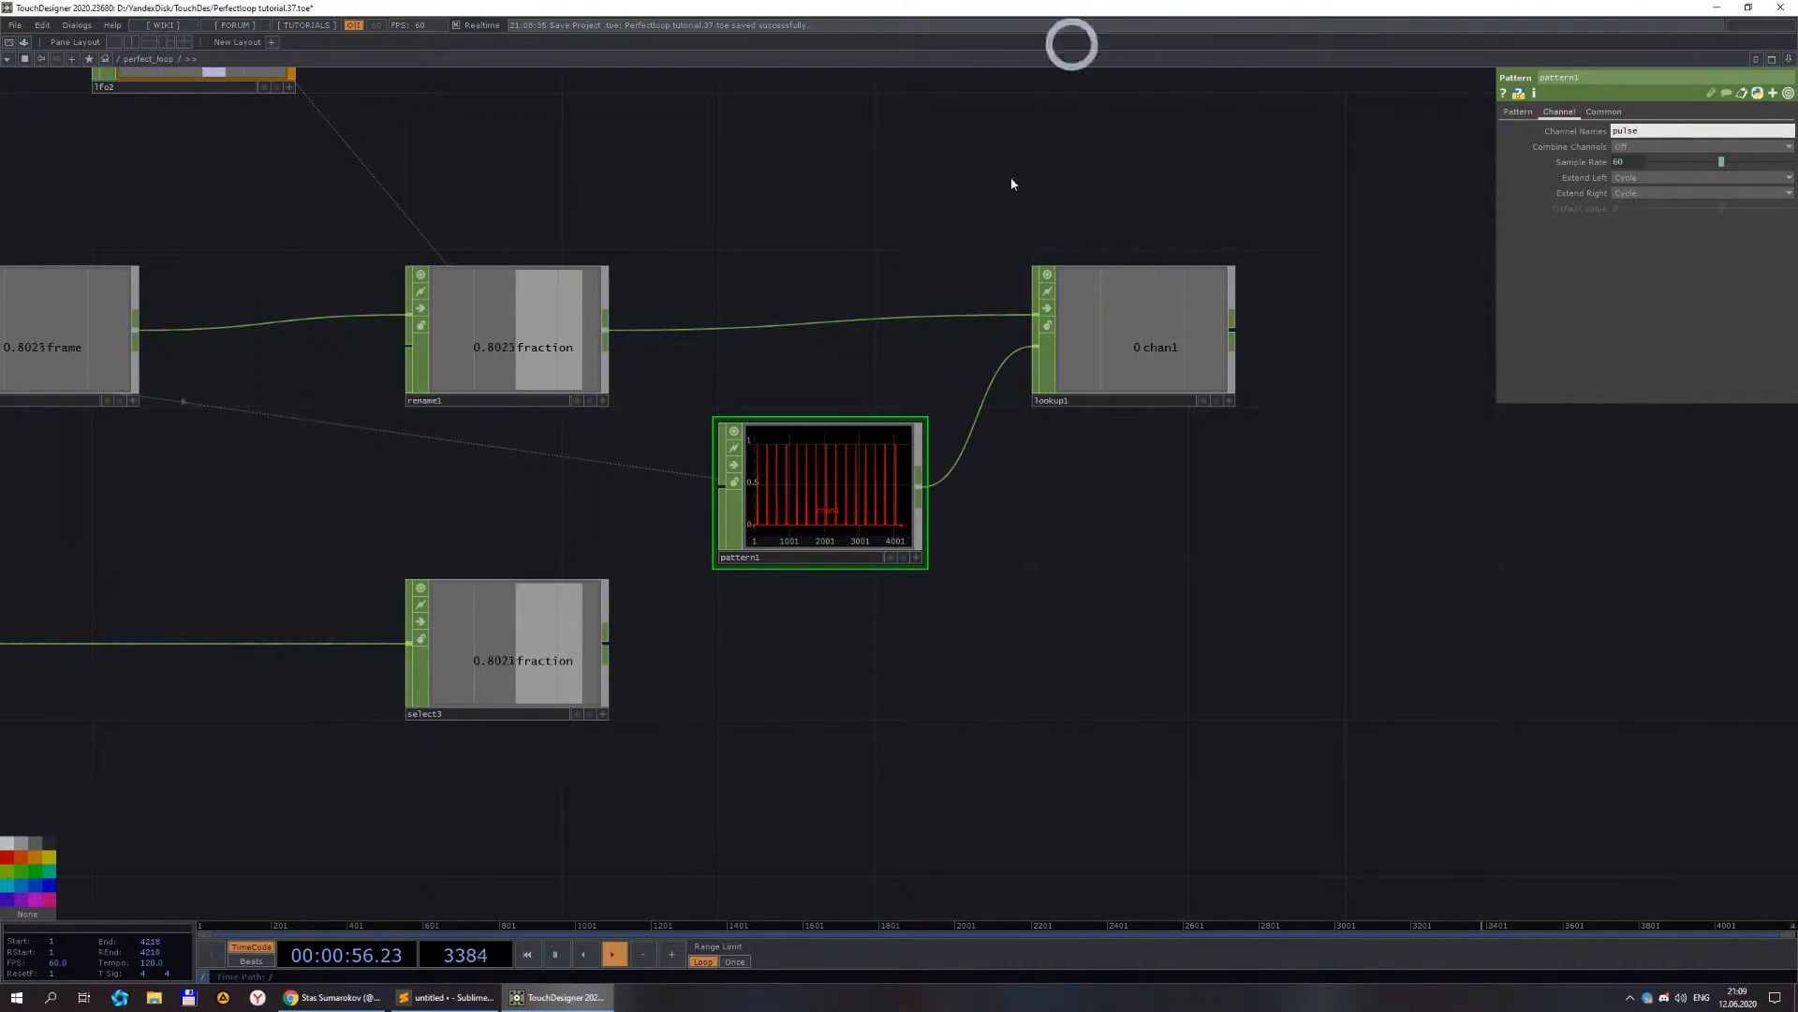
- Add a Select CHOP above beat1 at the start of the pulse network
scroll(1164, 570, "down", 8)
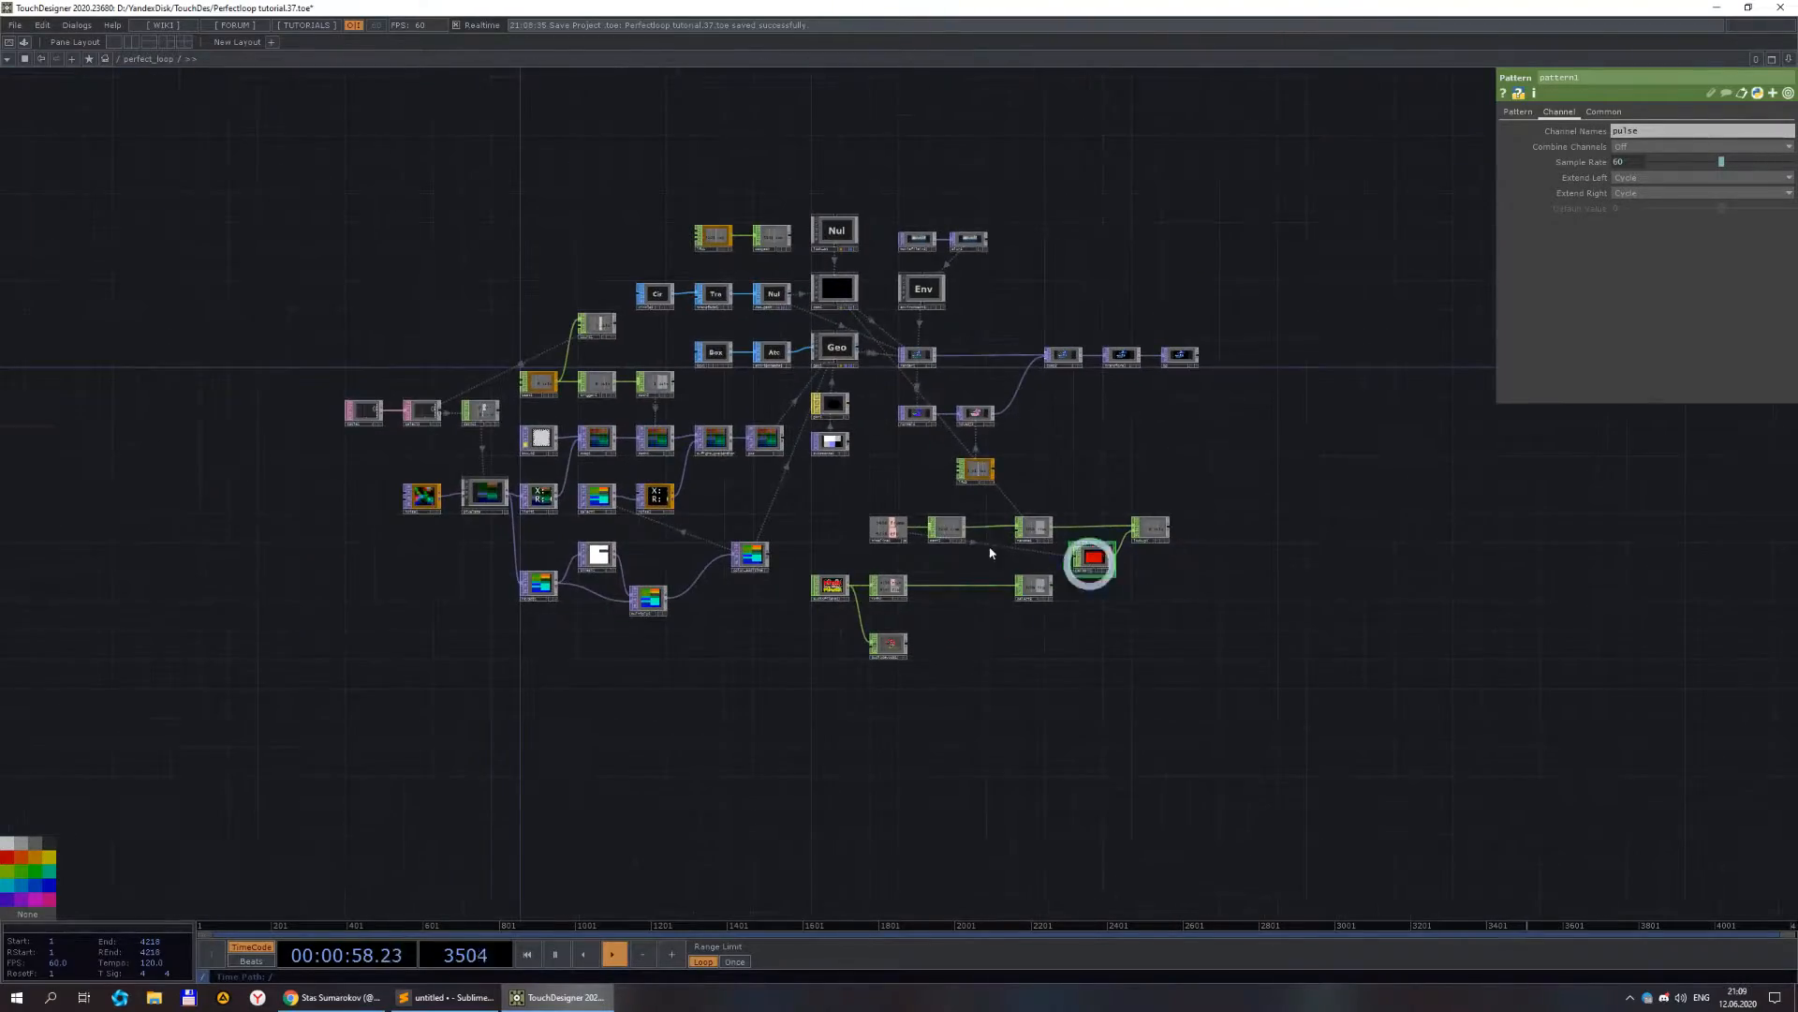
scroll(646, 420, "up", 4)
scroll(290, 265, "down", 3)
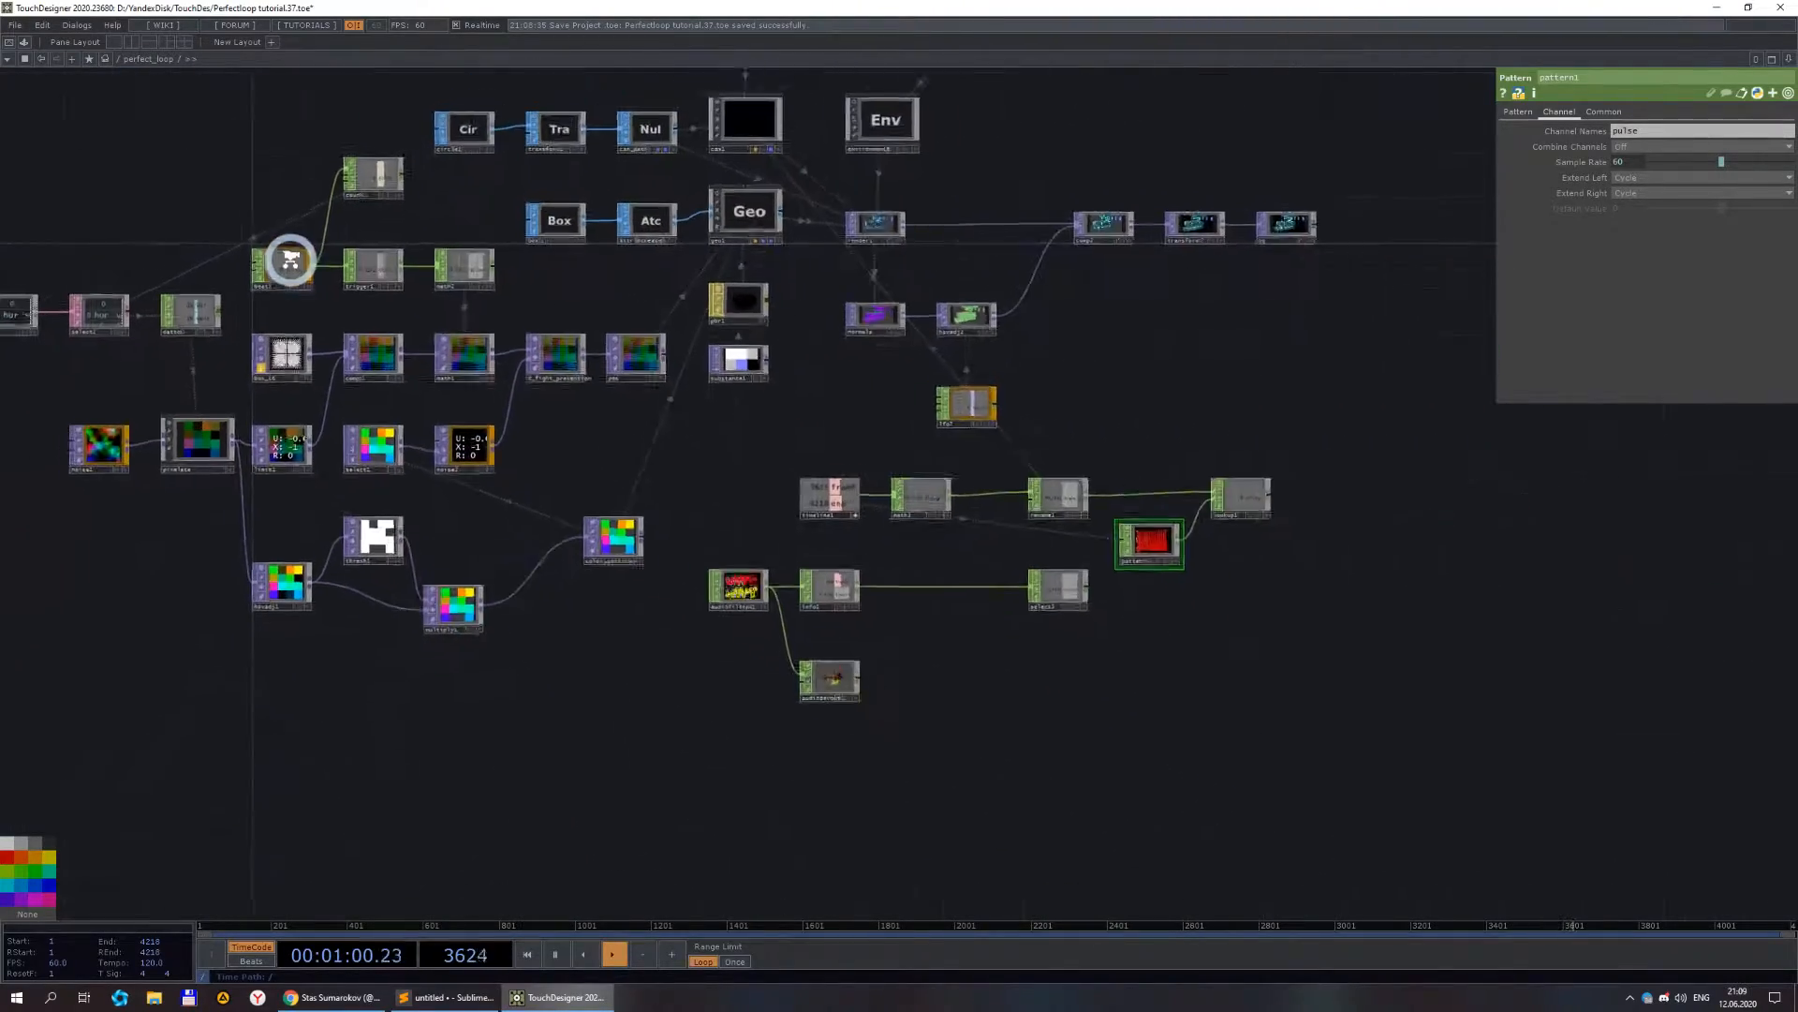
scroll(188, 251, "up", 5)
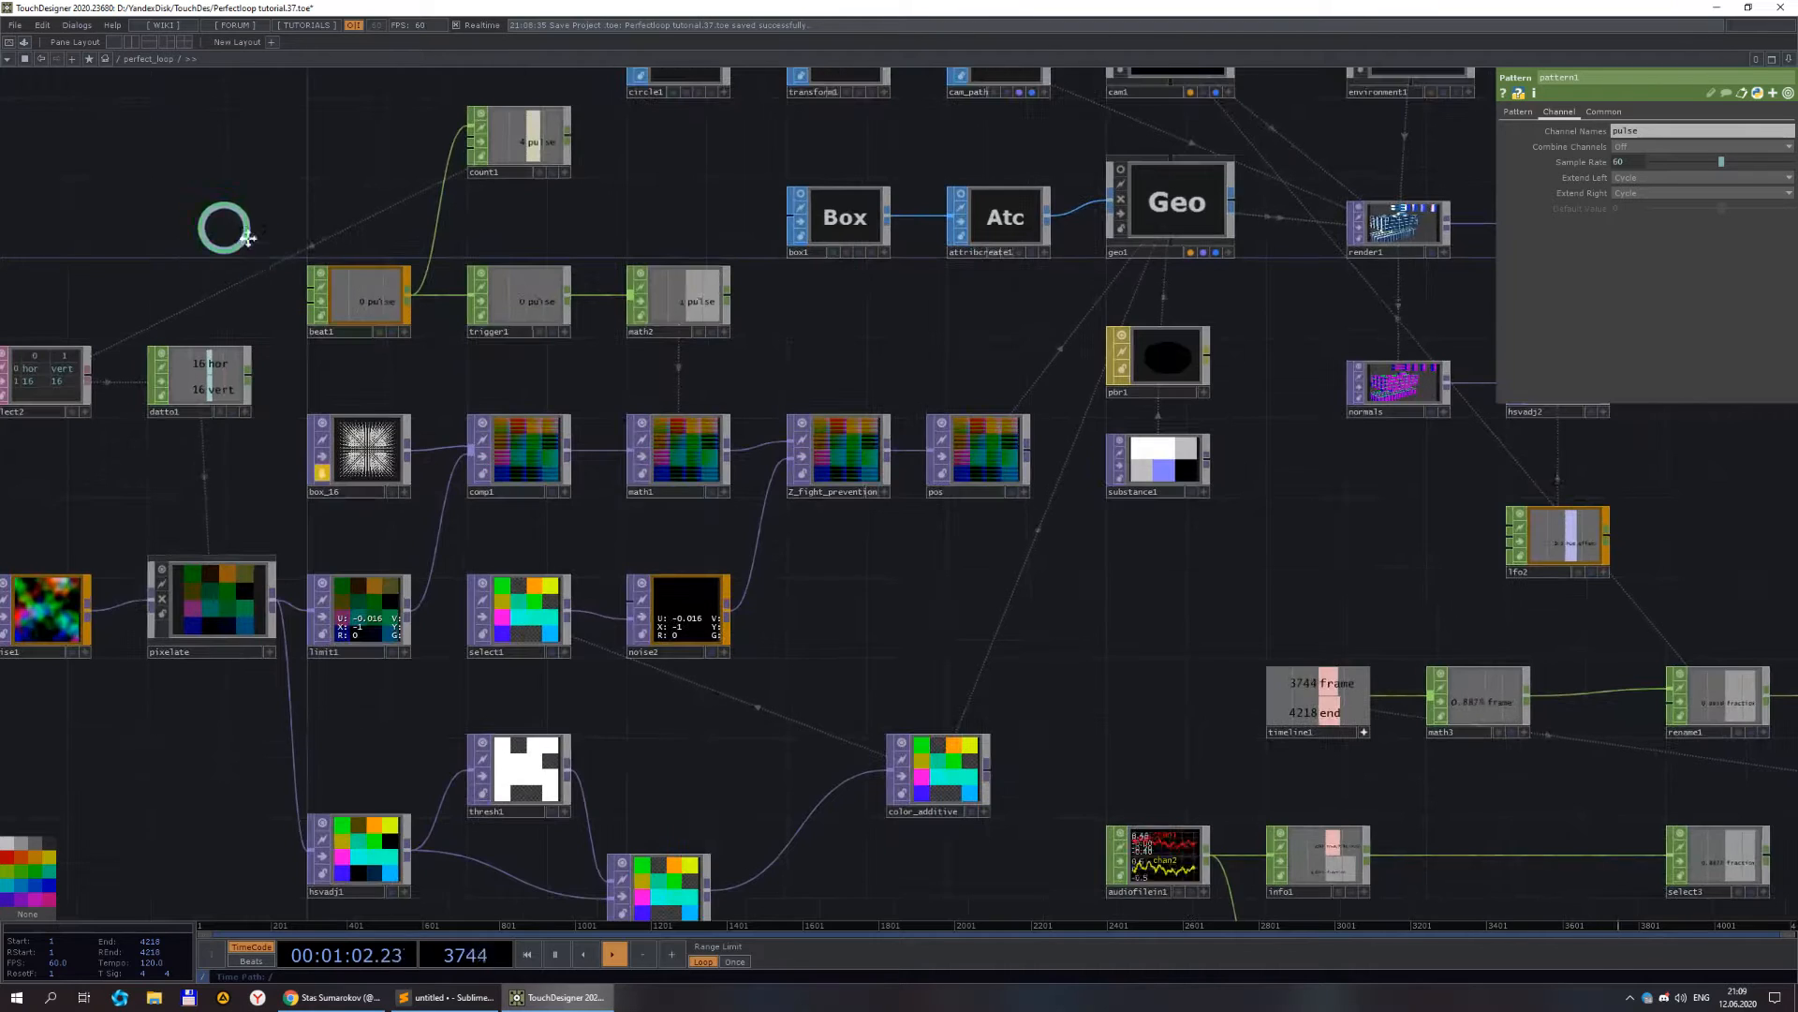
key("Tab")
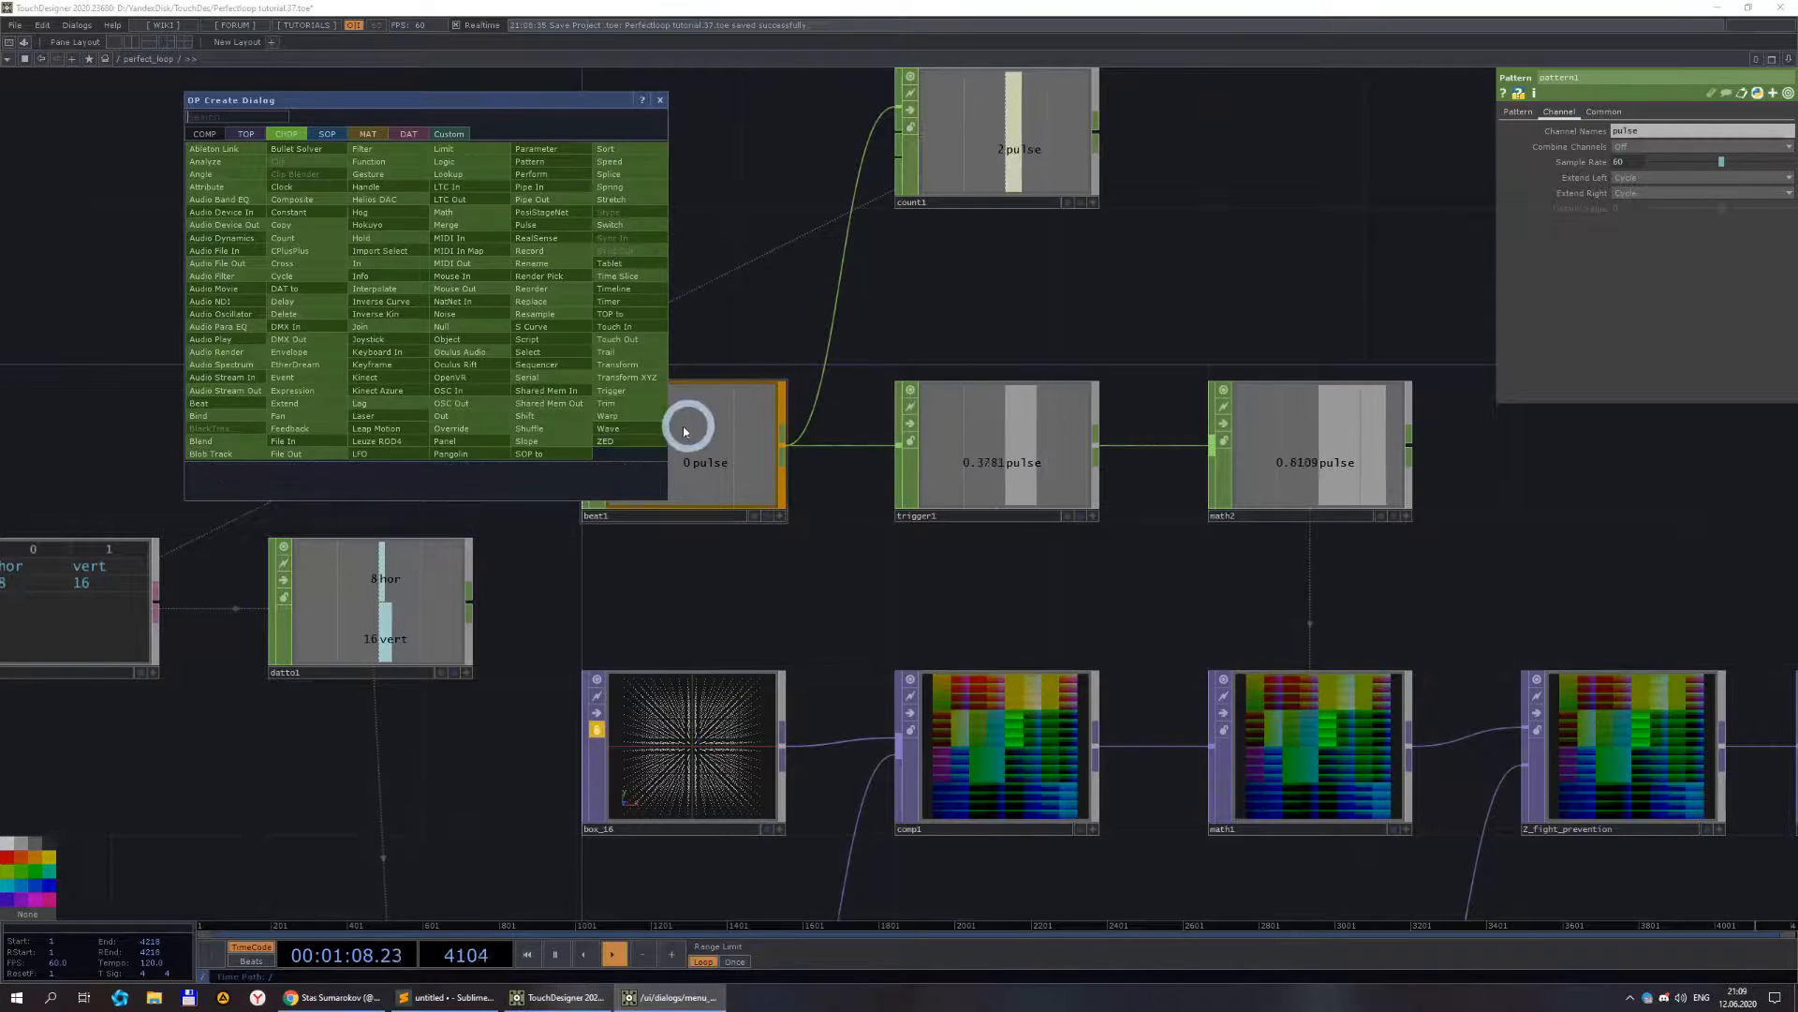
left_click(528, 351)
left_click(469, 289)
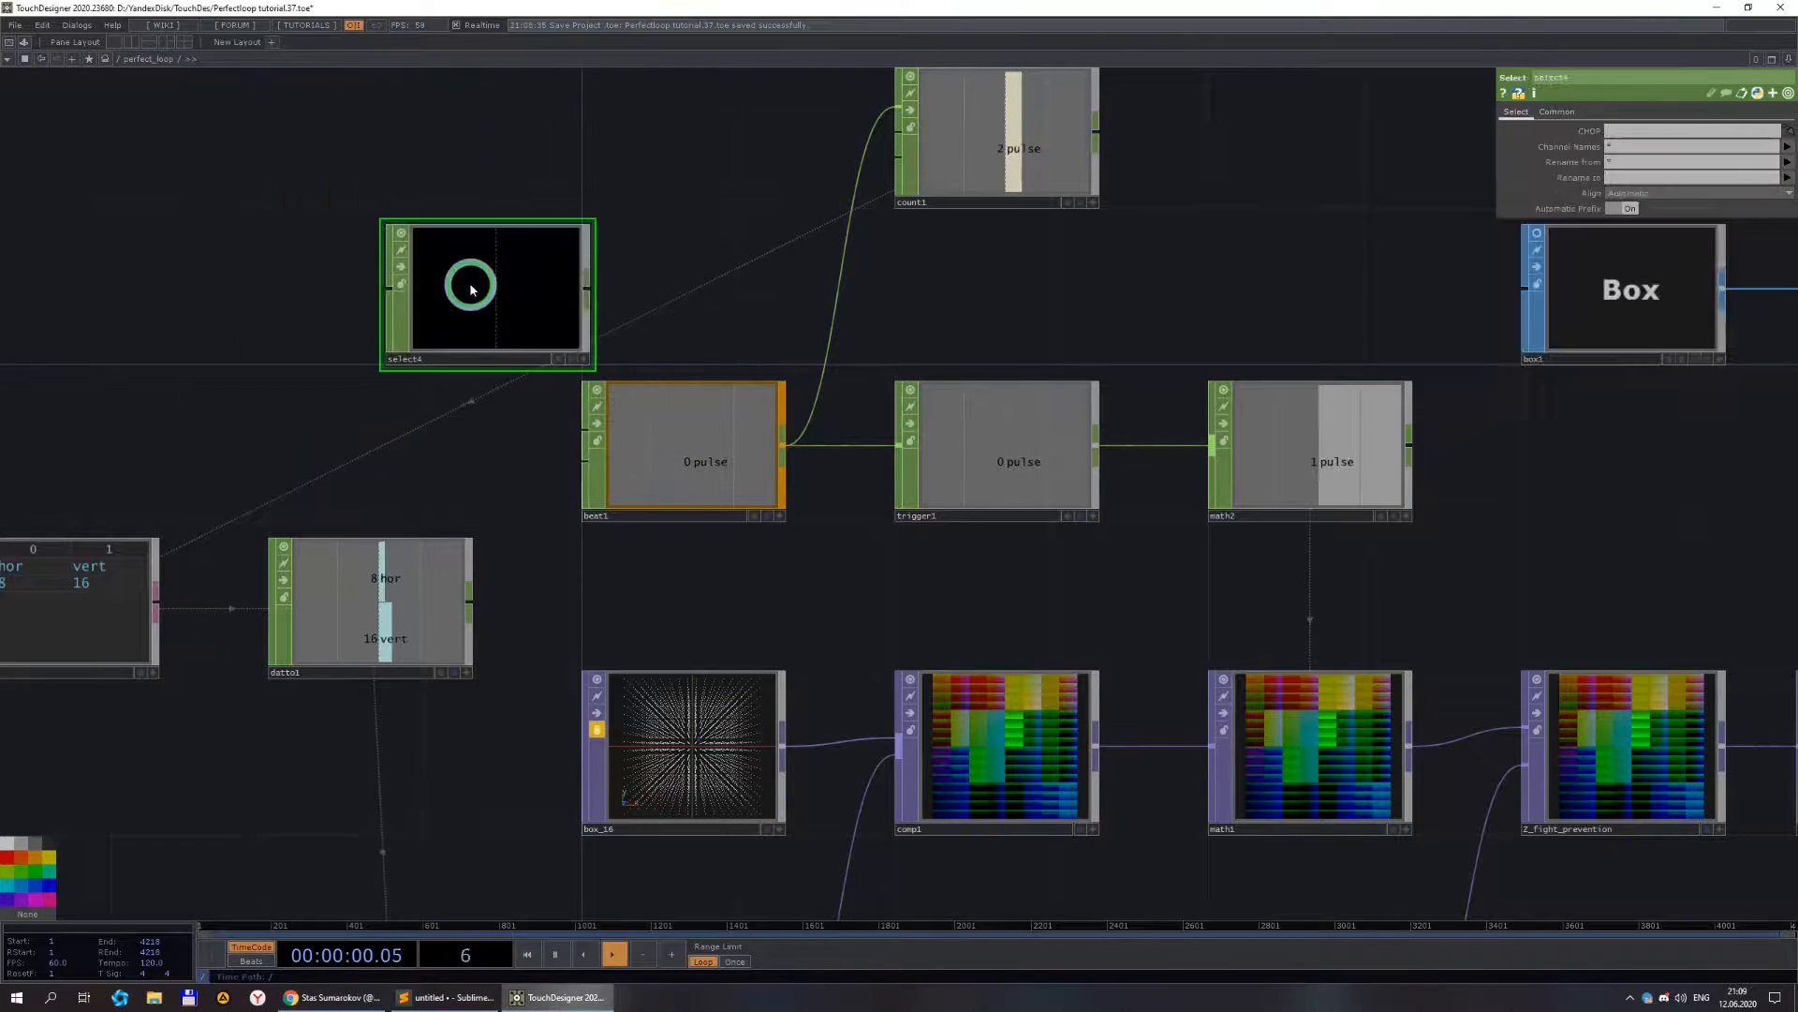
- Set lookup1 as the source CHOP of select4
scroll(506, 288, "down", 8)
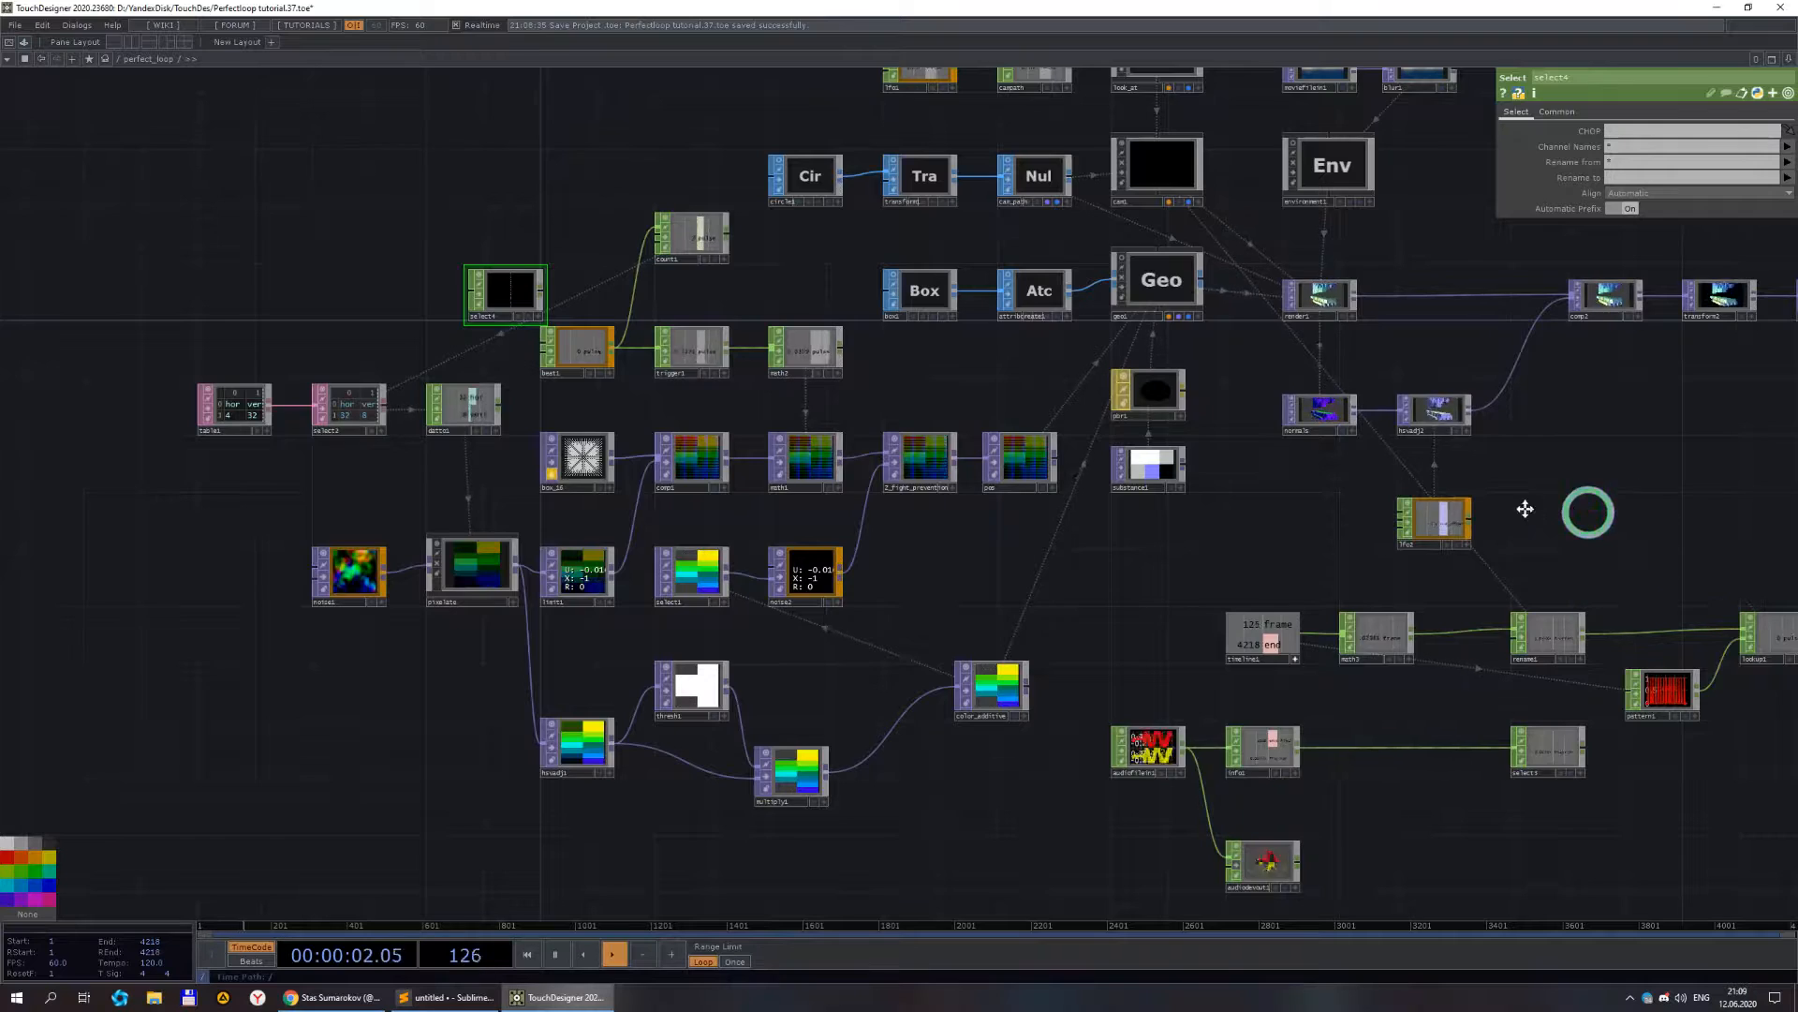
left_click_drag(1568, 512, 1346, 531)
left_click_drag(291, 311, 248, 312)
left_click_drag(1589, 654, 1645, 132)
scroll(132, 281, "up", 5)
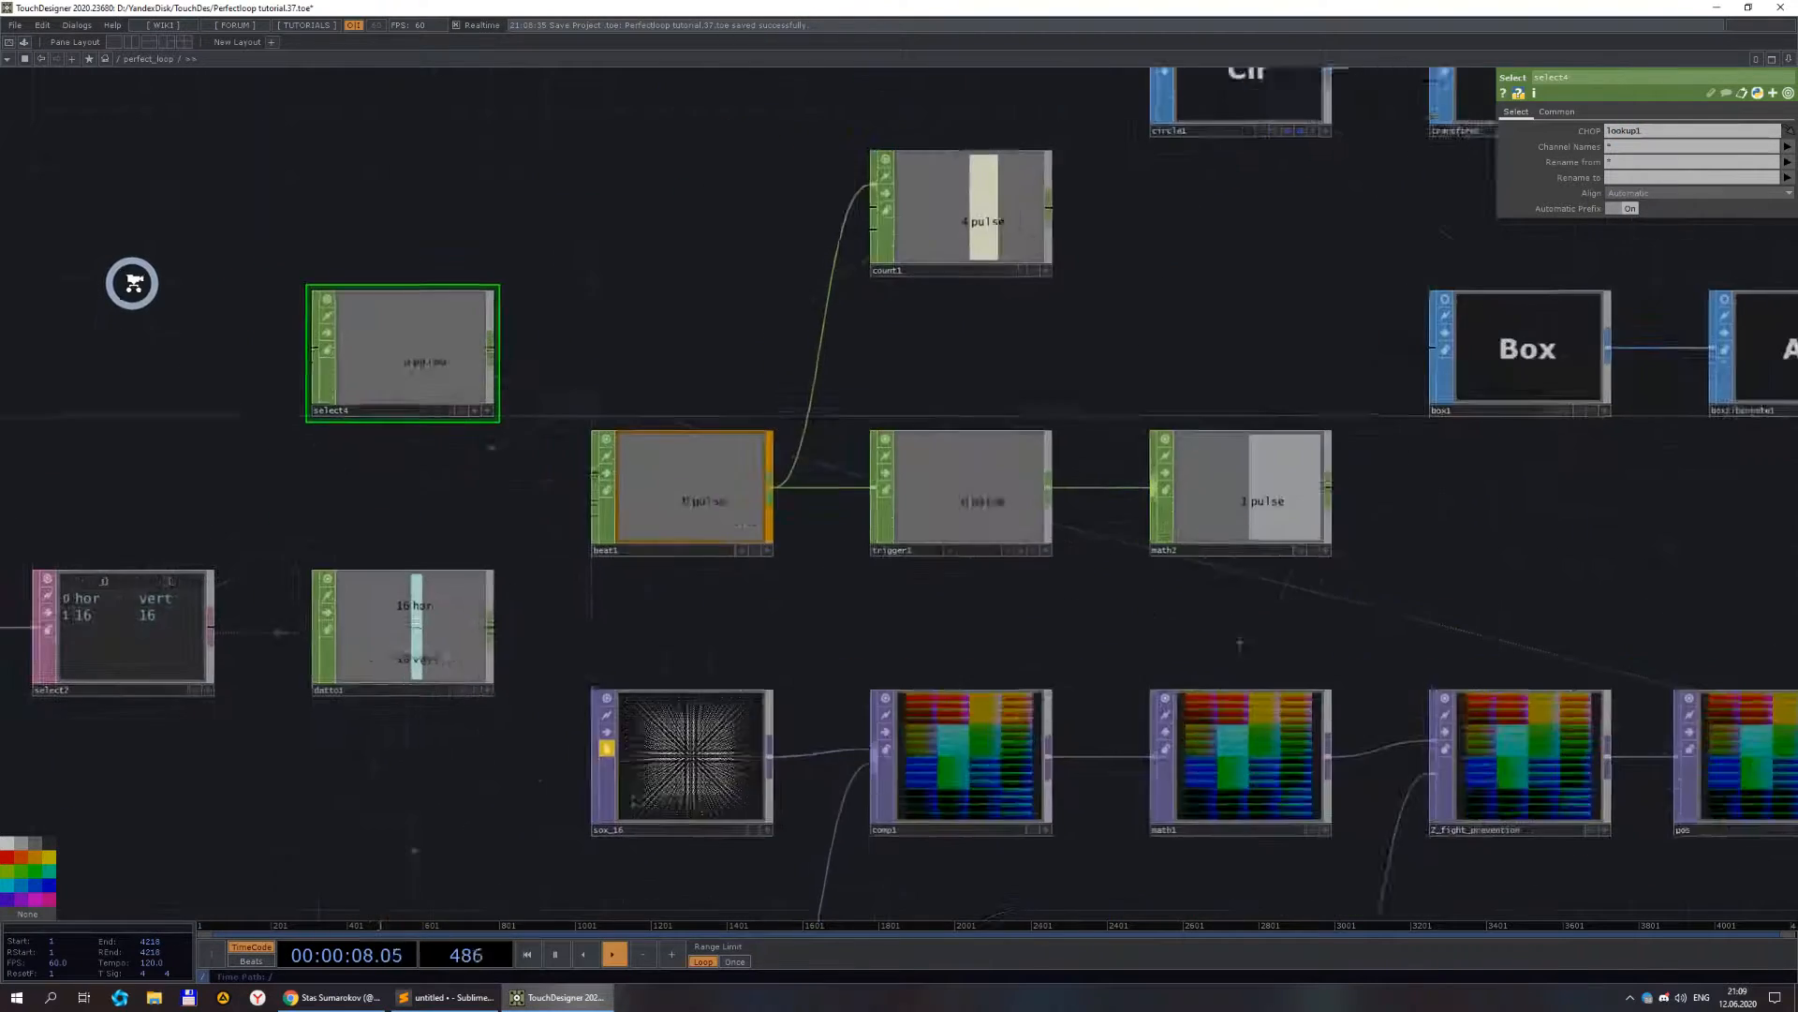
- Connect select4's output to count1 and trigger1 in place of beat1
scroll(995, 361, "down", 2)
left_click_drag(790, 383, 1146, 354)
left_click_drag(782, 382, 1077, 562)
- Delete beat1 and move select4 into its place before trigger1
left_click(988, 554)
key("Delete")
left_click_drag(683, 418, 963, 550)
scroll(978, 450, "down", 5)
scroll(979, 450, "up", 2)
scroll(502, 674, "up", 2)
scroll(522, 506, "up", 2)
scroll(486, 366, "up", 2)
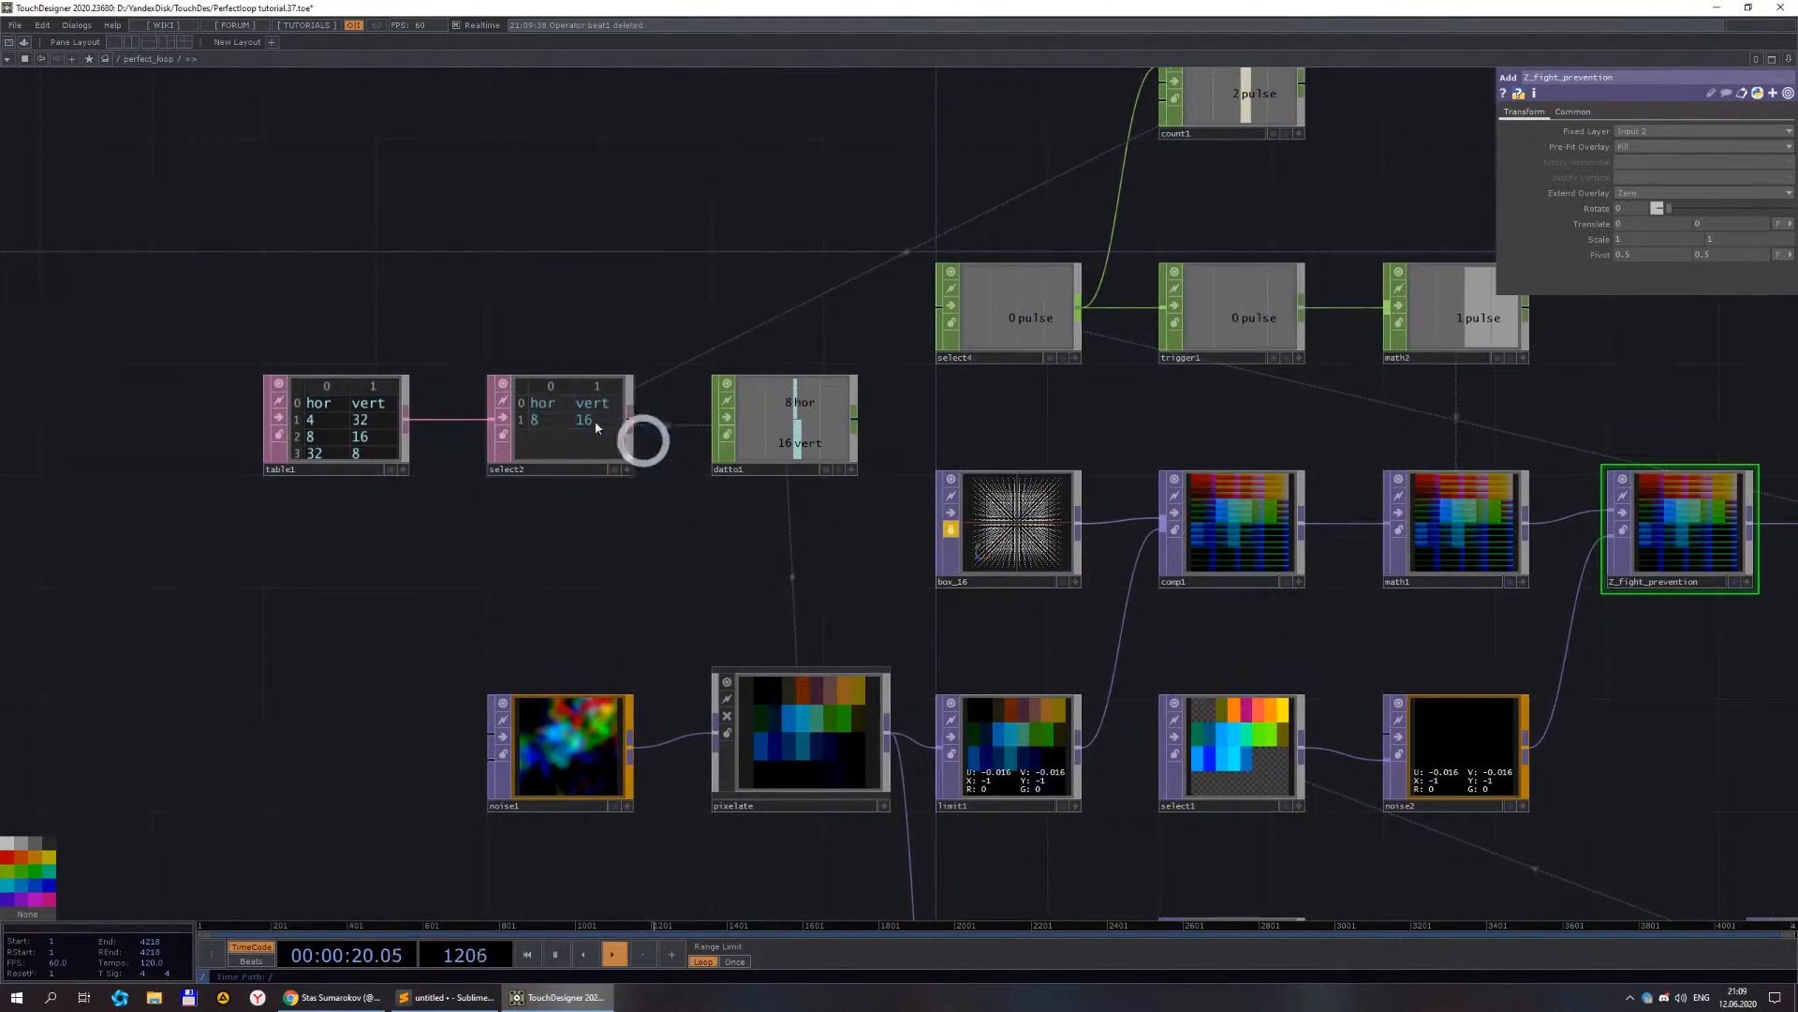
- Review the pulse network and the render output through to the bg TOP, looking for animation not tied to the timeline
scroll(562, 422, "down", 3)
scroll(1028, 418, "up", 3)
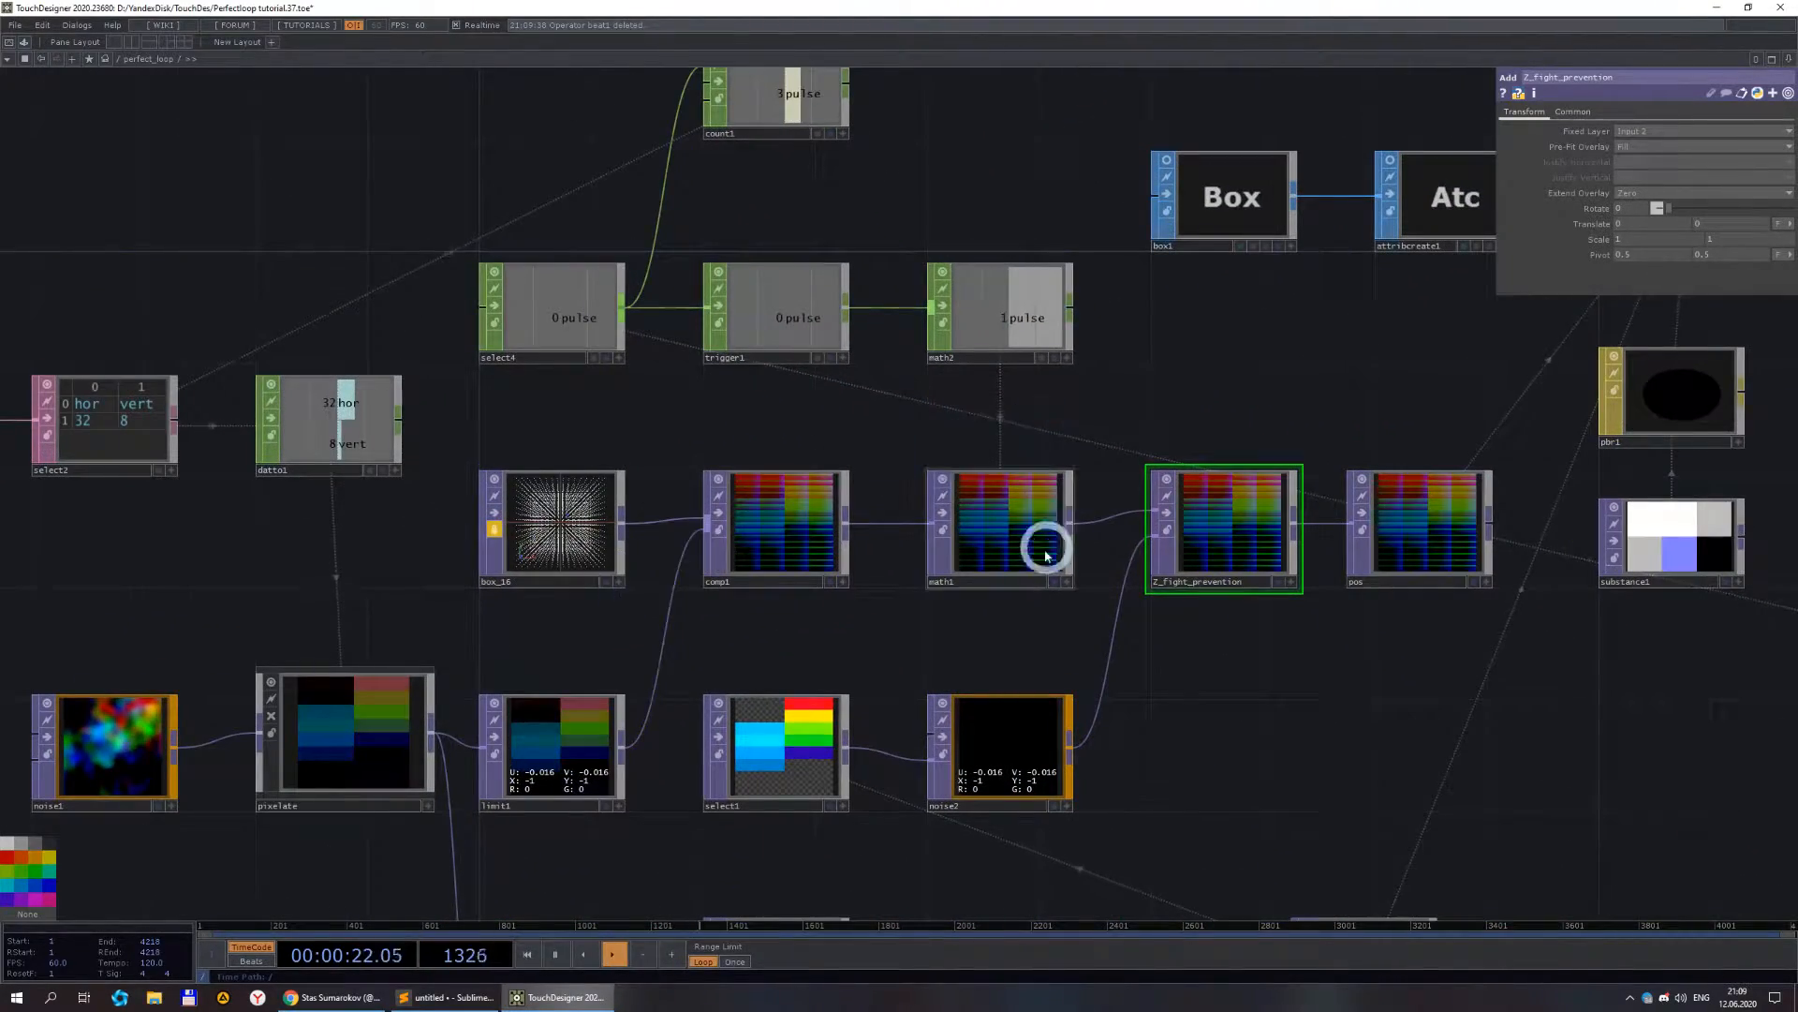
scroll(1292, 657, "down", 3)
left_click_drag(1236, 691, 323, 513)
left_click_drag(1269, 350, 1172, 346)
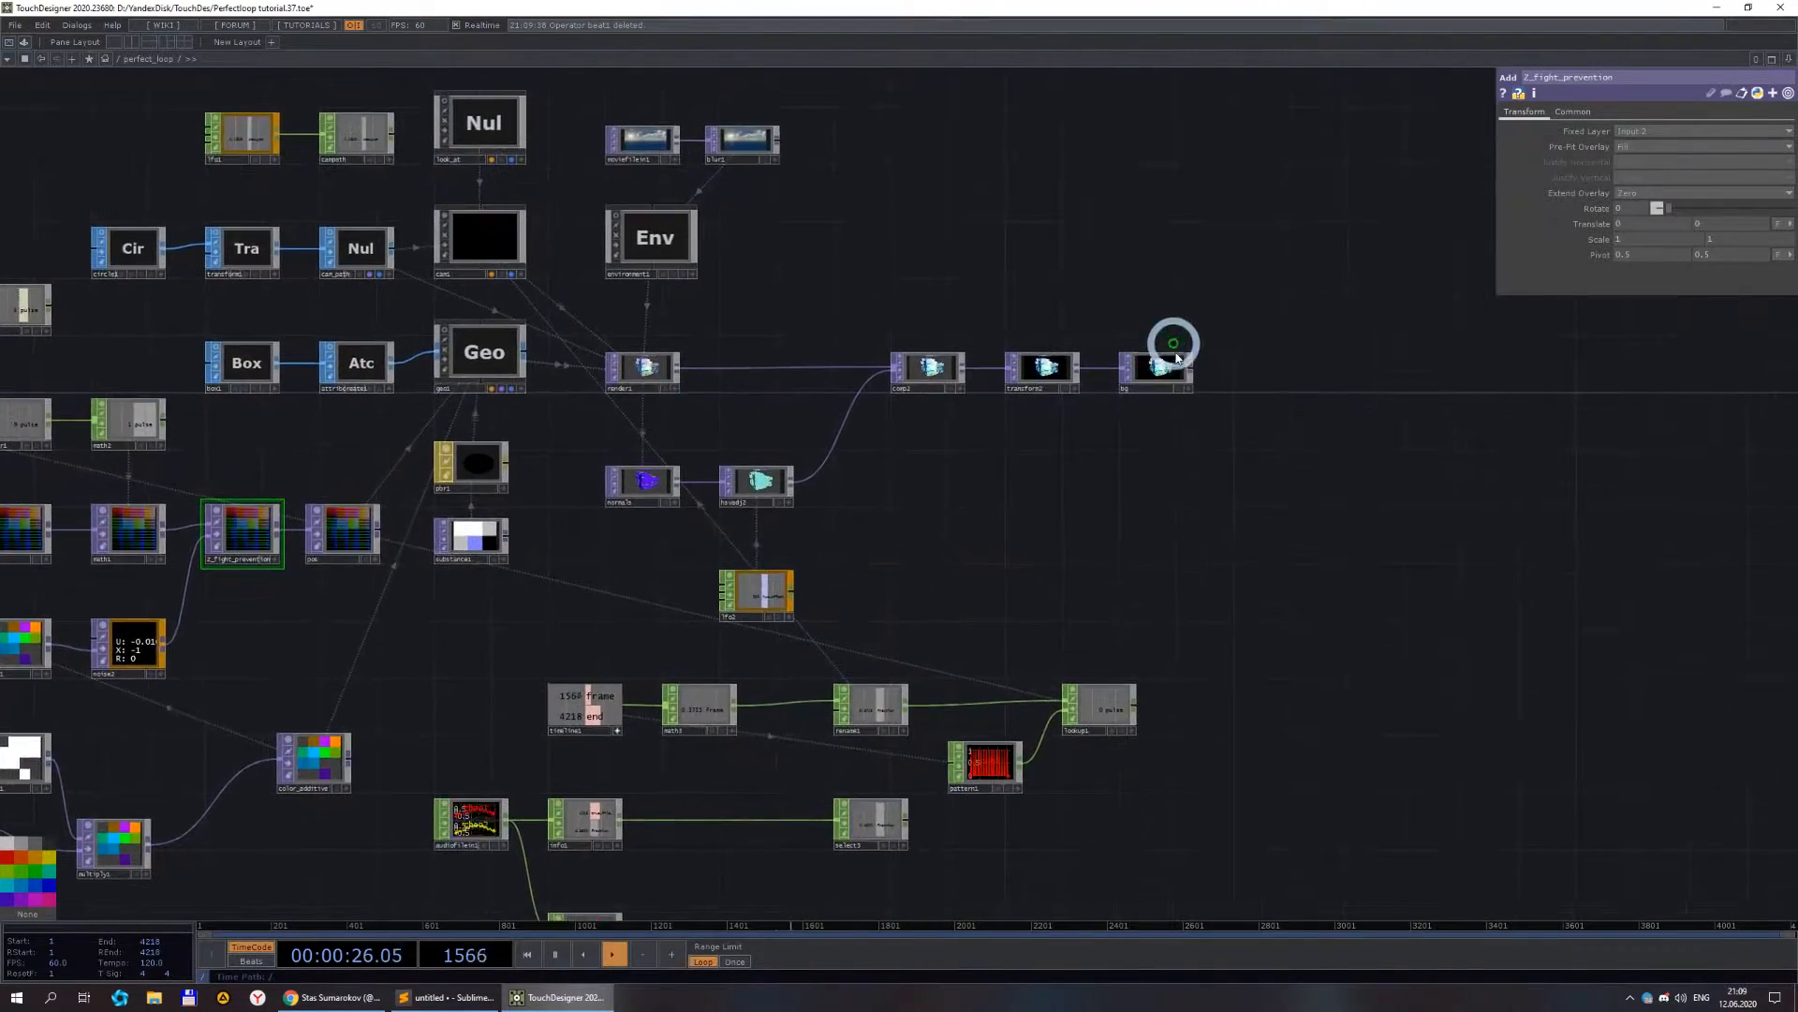
scroll(1171, 346, "up", 3)
scroll(1217, 354, "up", 3)
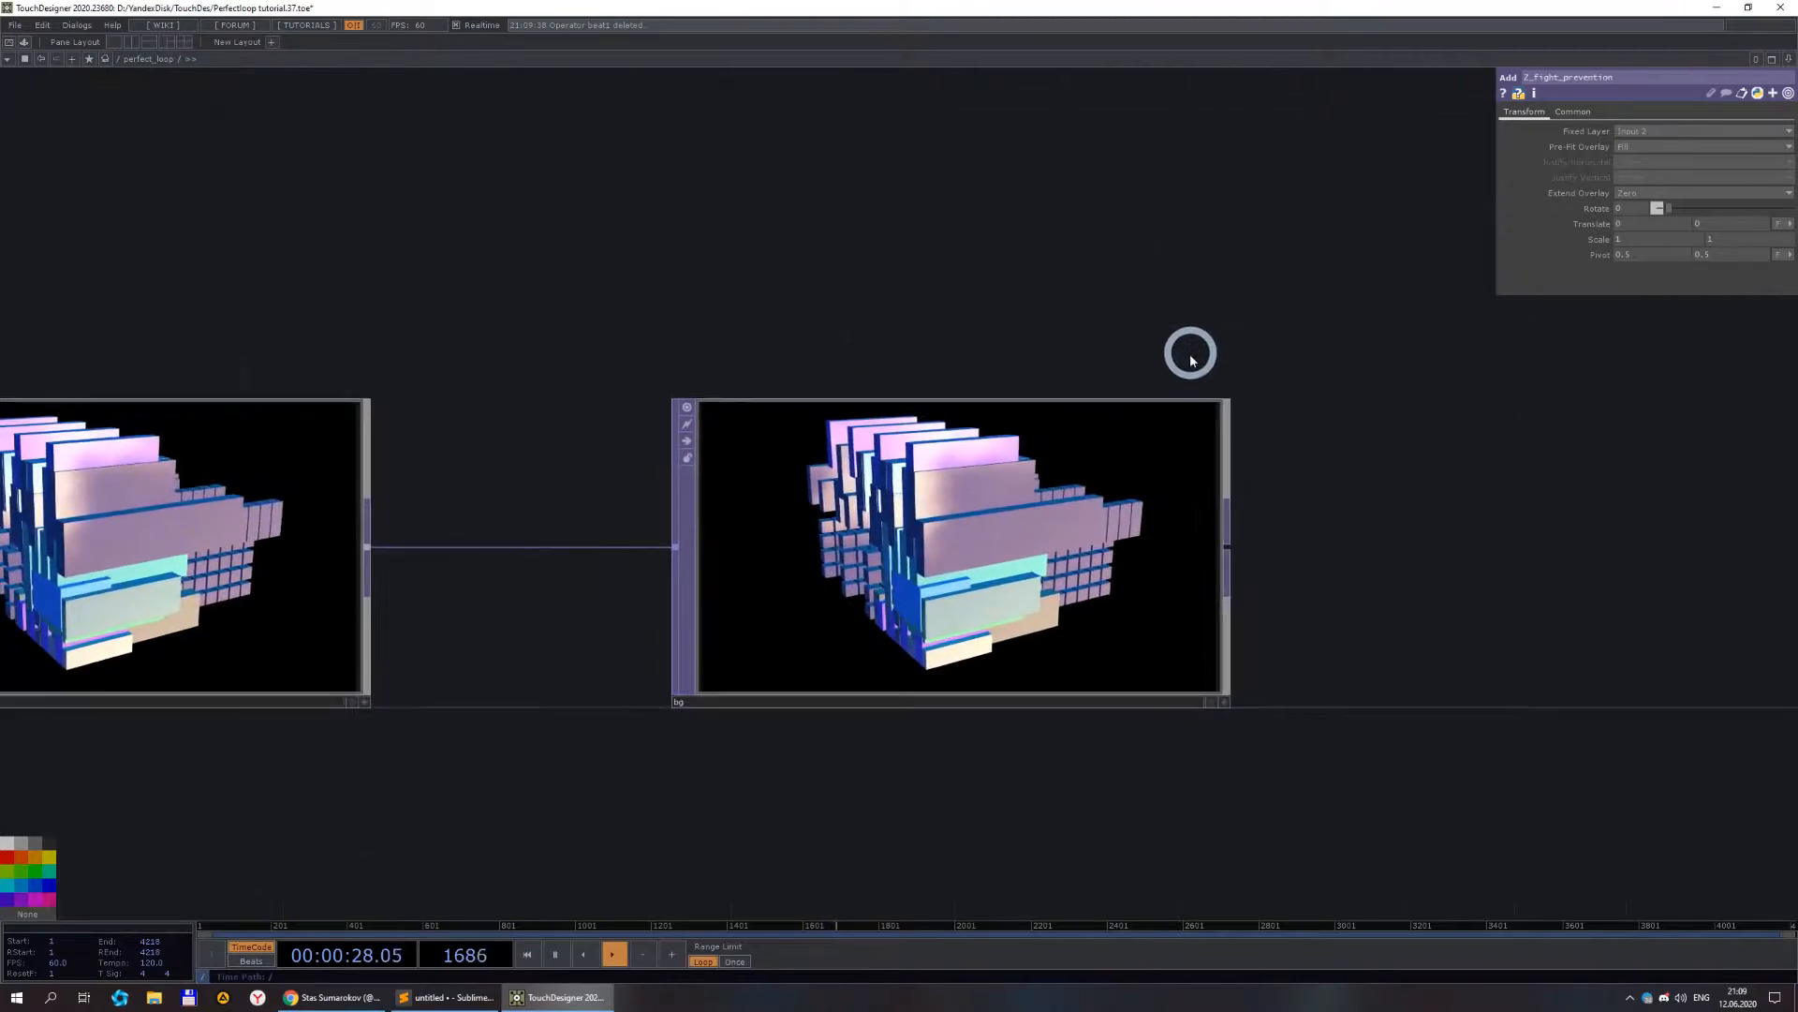
scroll(1454, 602, "down", 3)
scroll(1426, 678, "down", 5)
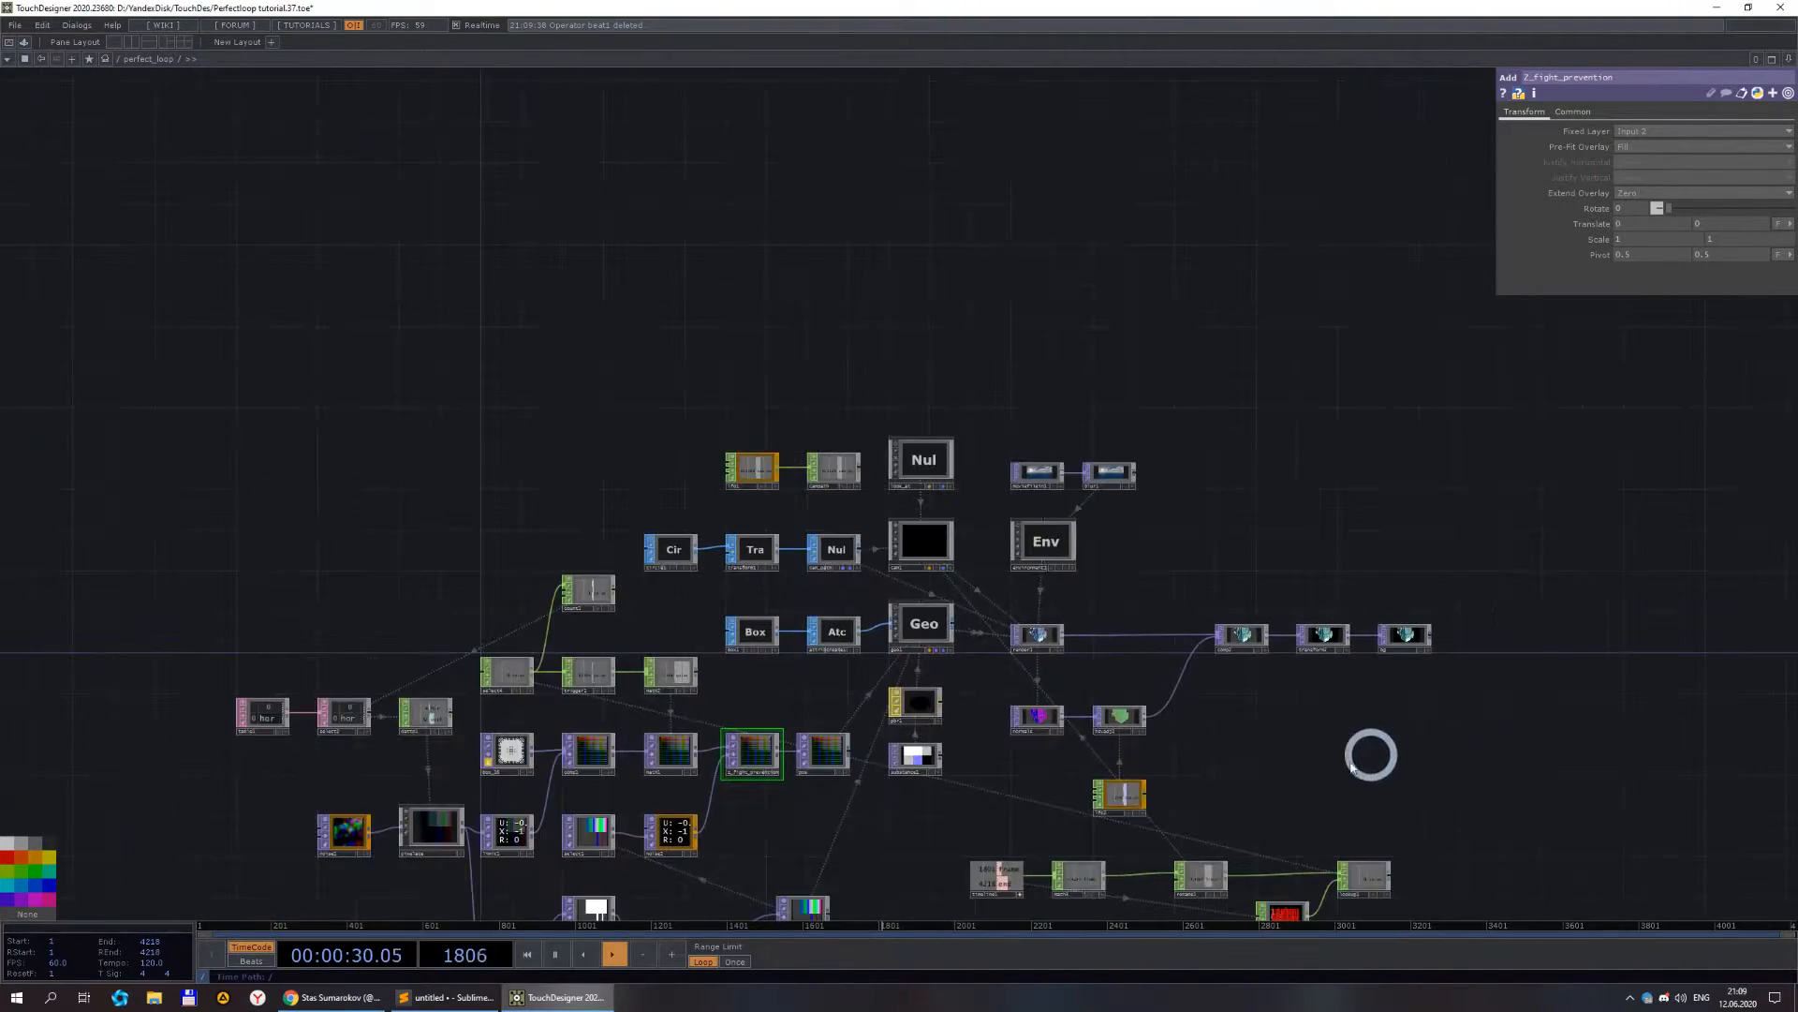
left_click_drag(1358, 662, 1386, 412)
scroll(1338, 448, "up", 2)
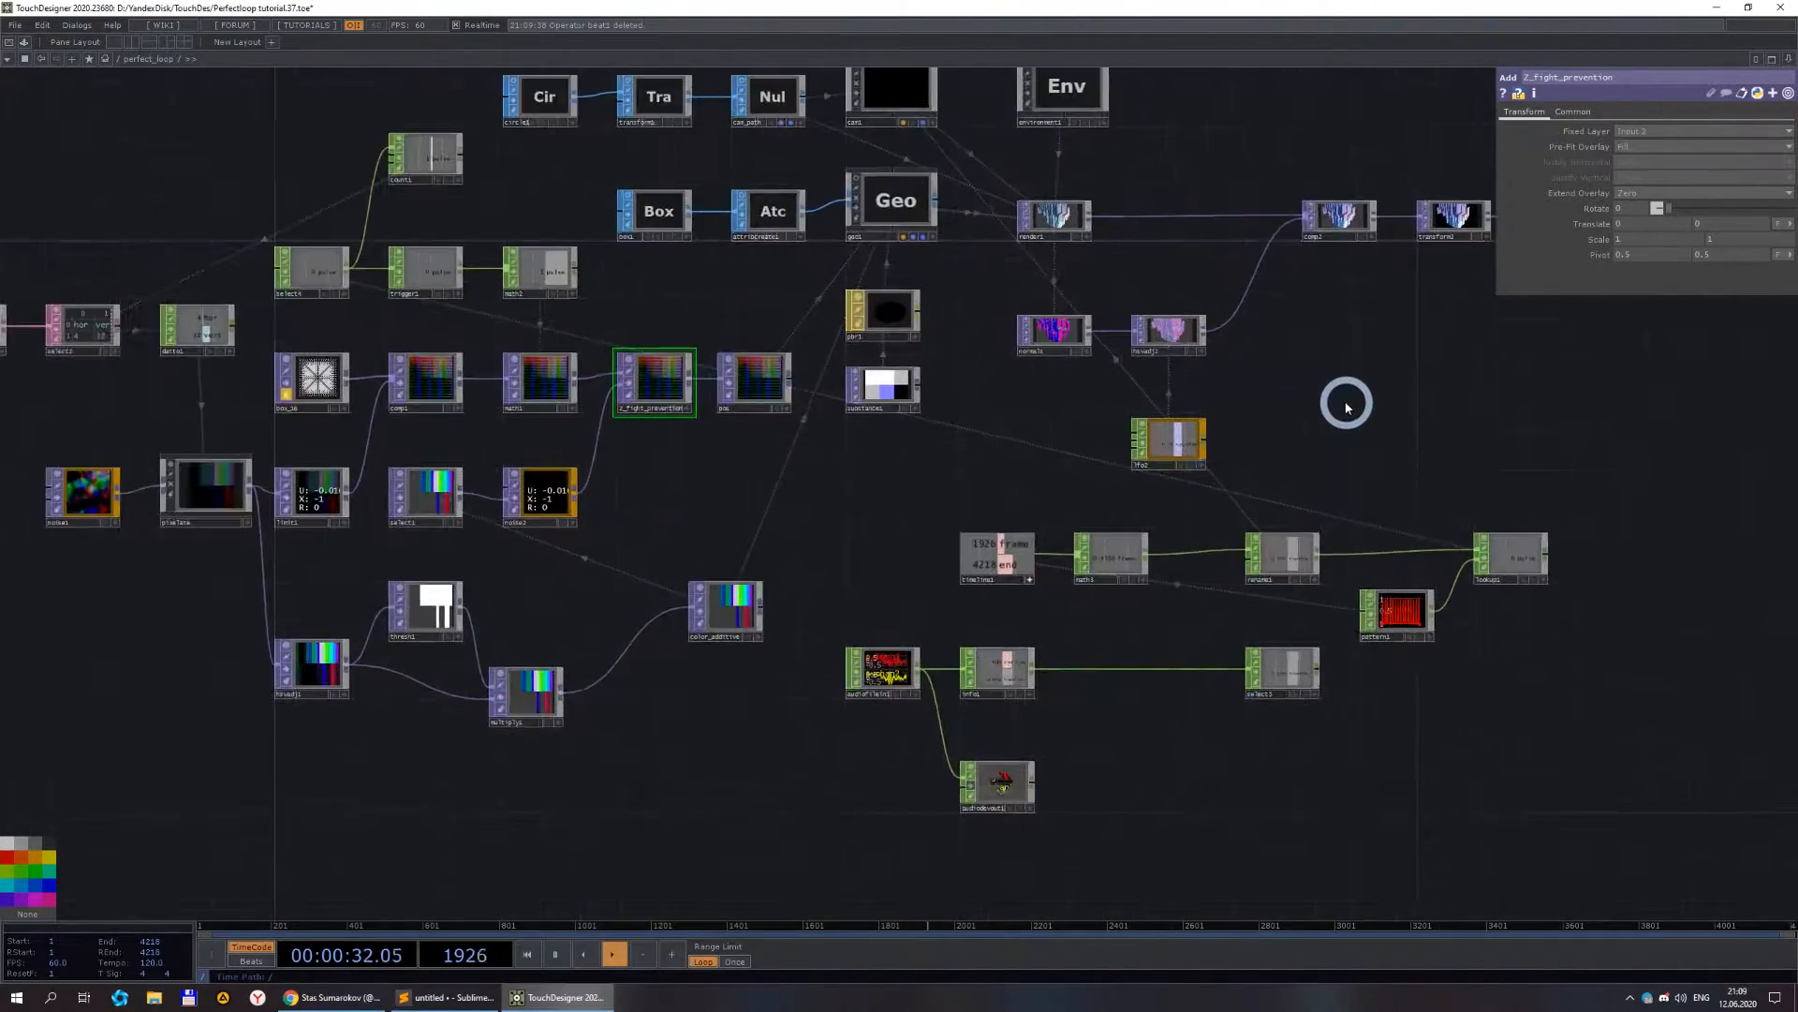
scroll(1274, 440, "up", 2)
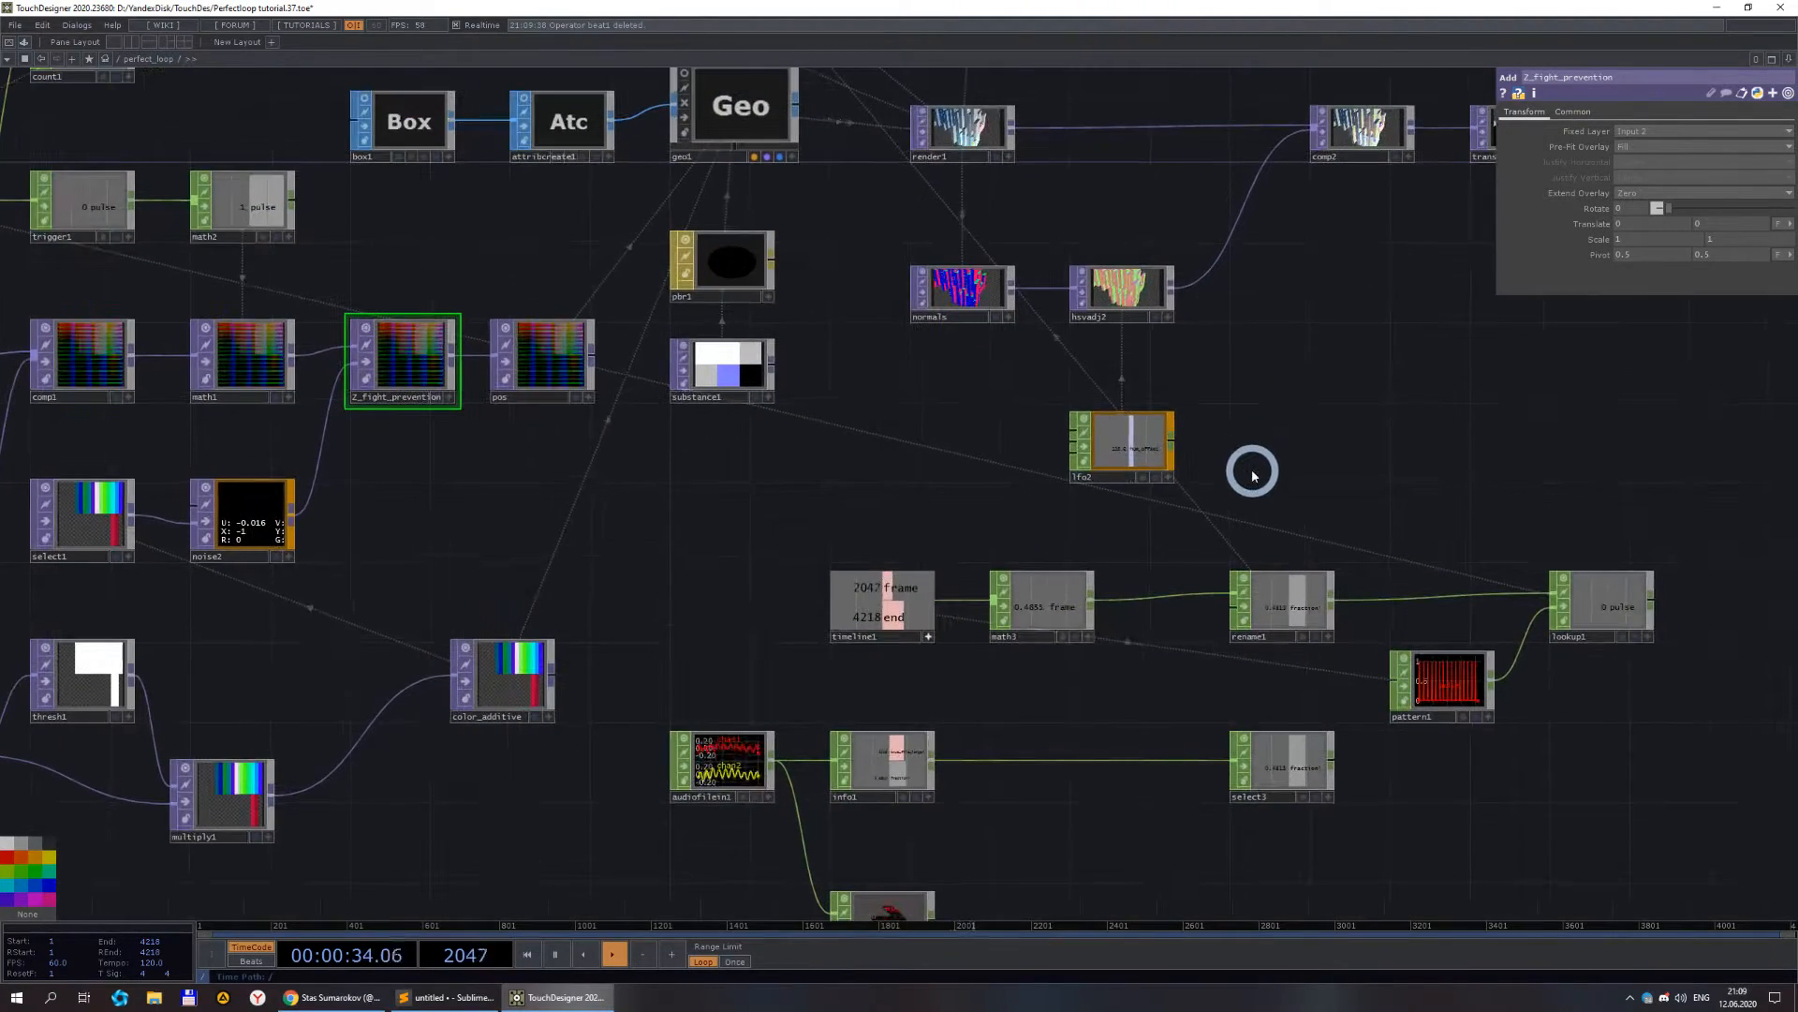
- Inspect the settings of lfo2, which drives hsvadj2, and the timeline fraction and pulse lookup chain below it
scroll(1244, 463, "up", 2)
left_click(1091, 455)
left_click_drag(1193, 422, 985, 531)
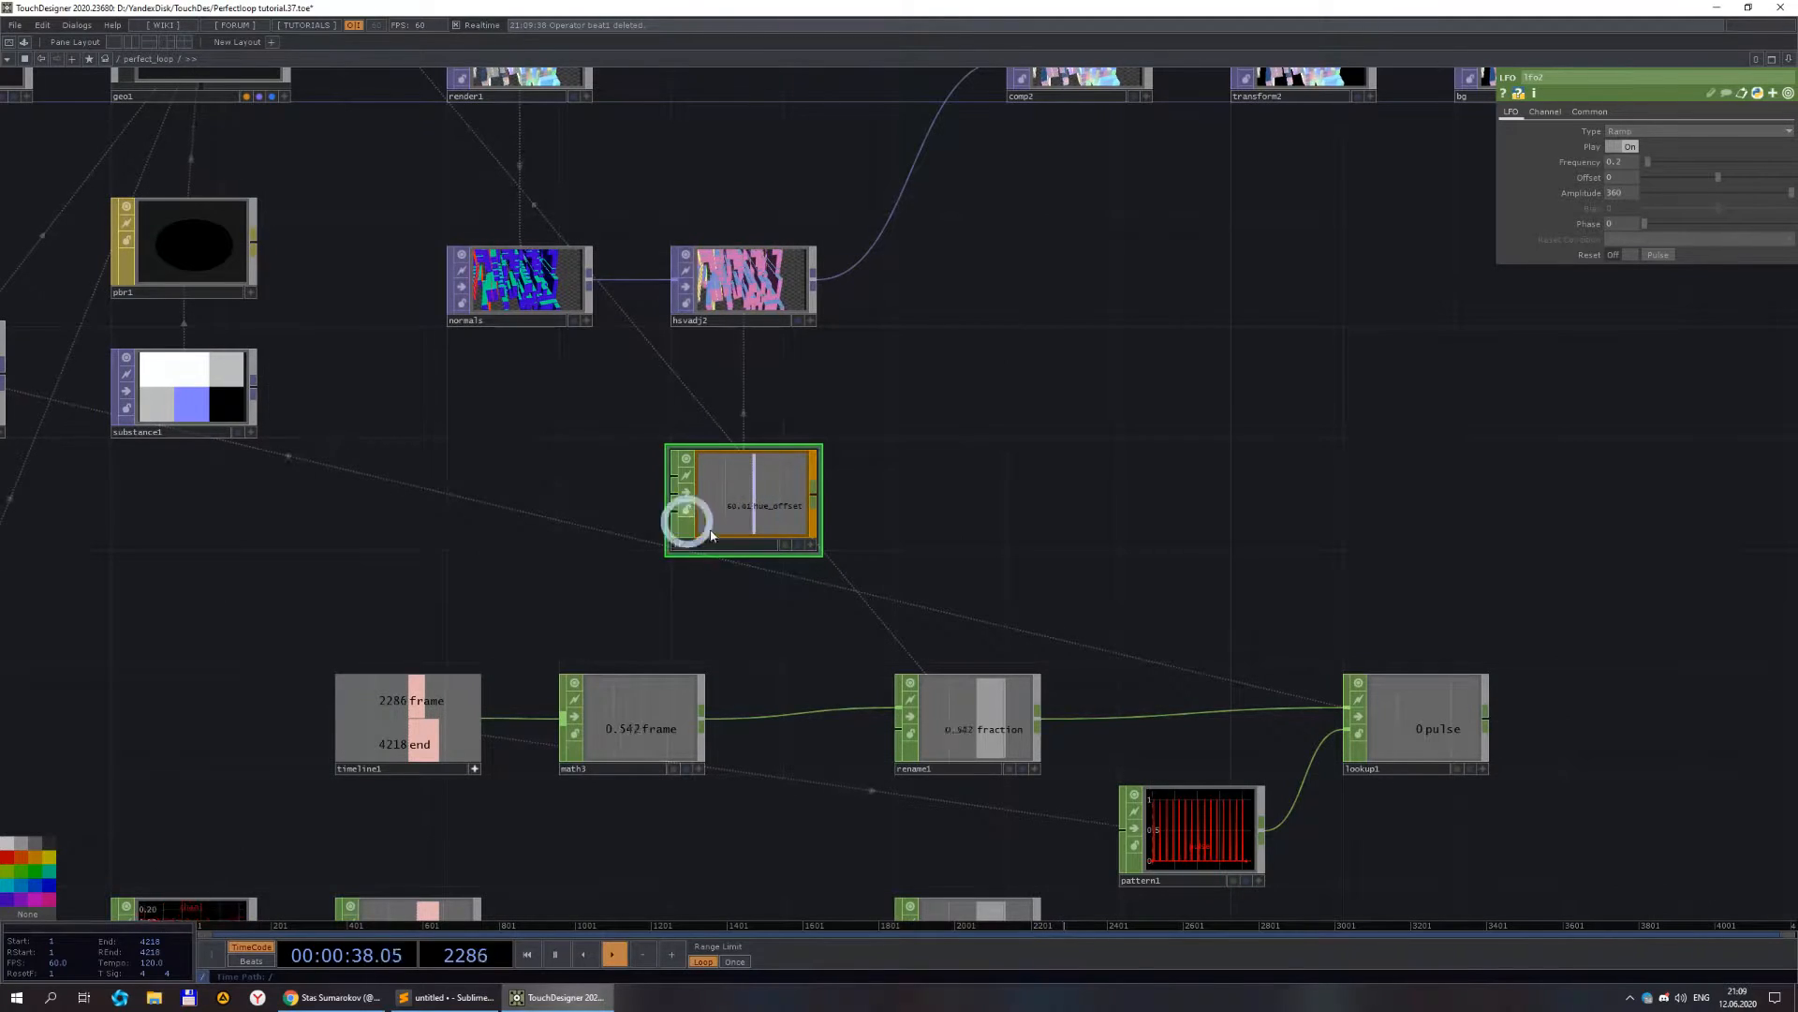
scroll(735, 522, "up", 2)
scroll(758, 511, "down", 4)
scroll(853, 524, "up", 3)
scroll(843, 534, "down", 2)
left_click_drag(1113, 595, 985, 344)
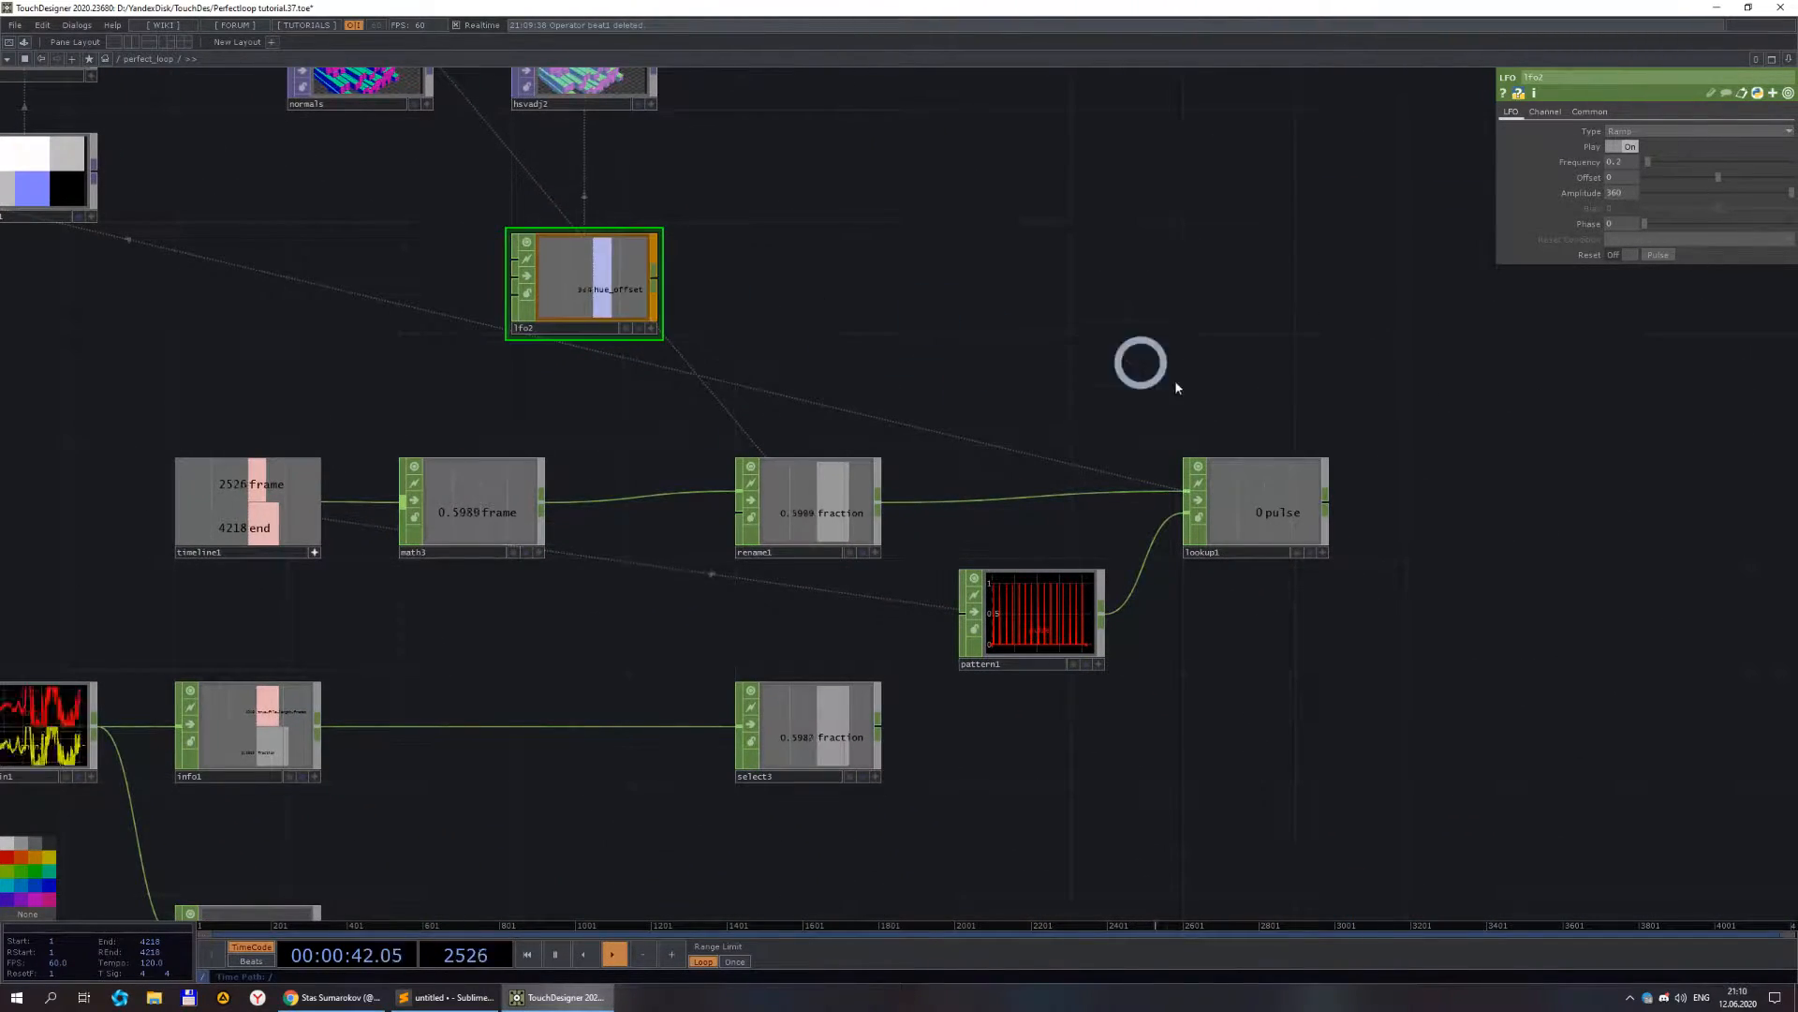
left_click_drag(1198, 701, 1170, 583)
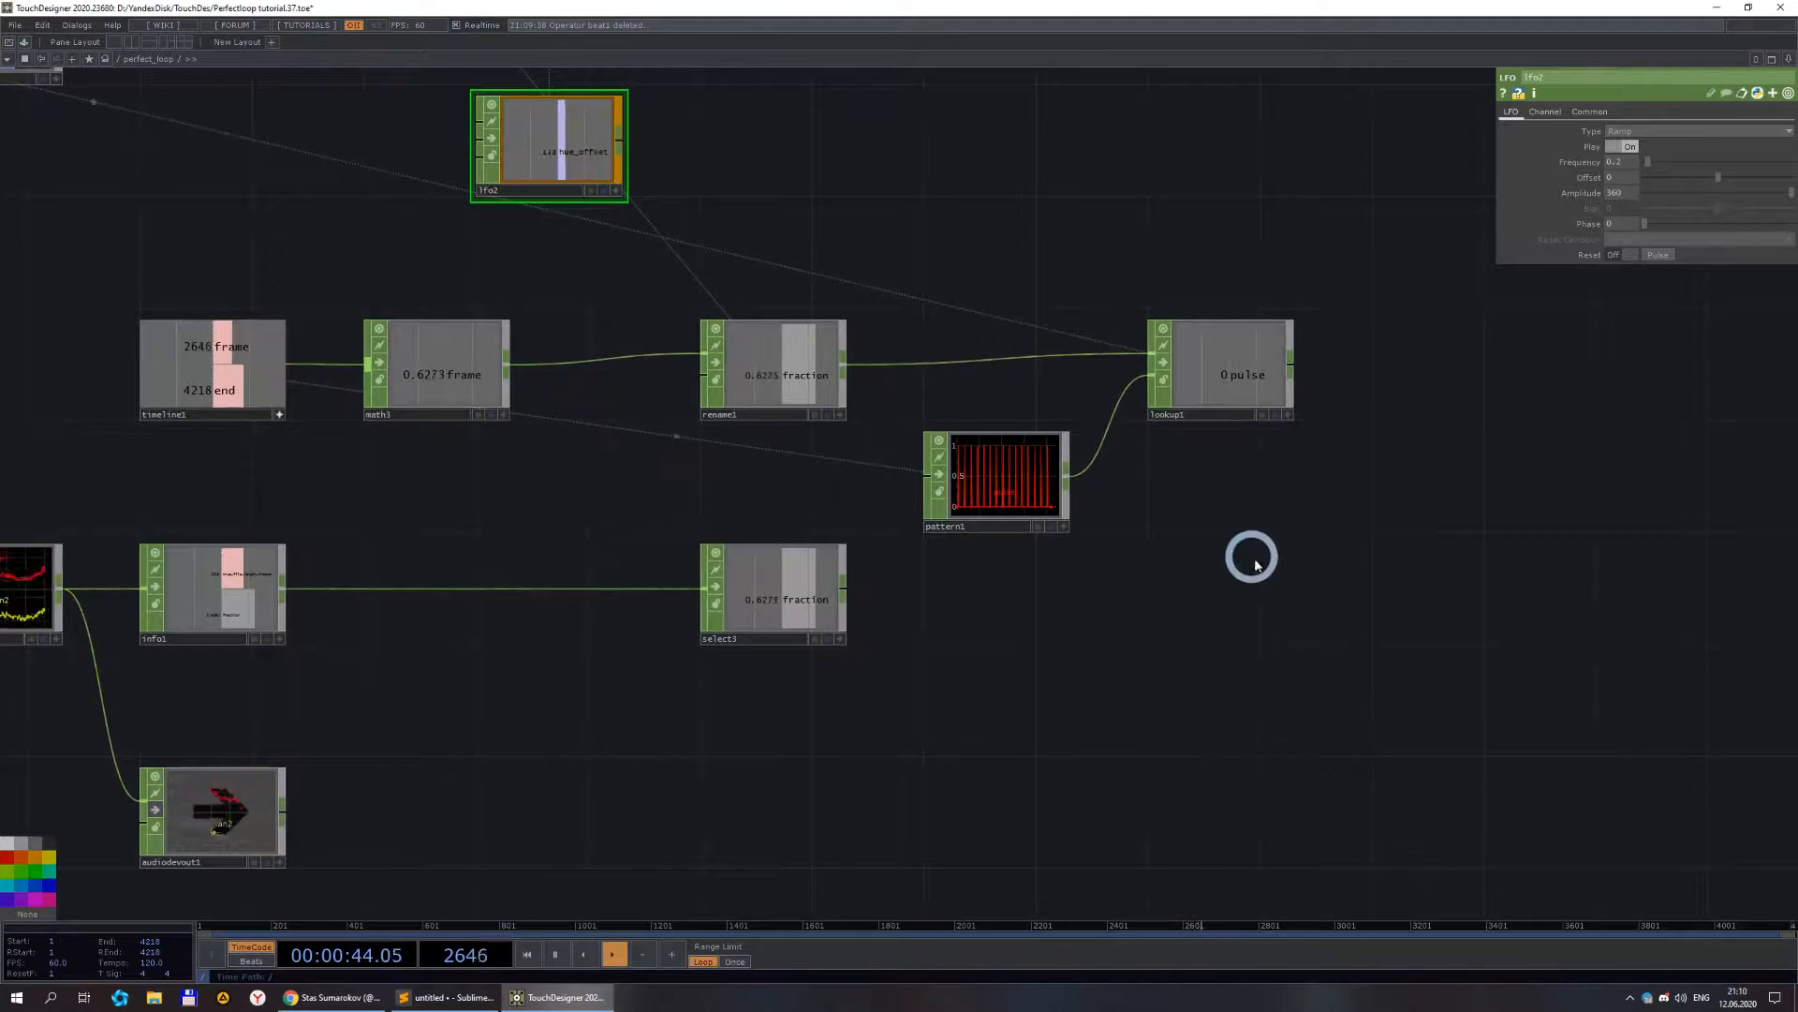
scroll(1192, 535, "down", 4)
left_click_drag(1169, 510, 1114, 465)
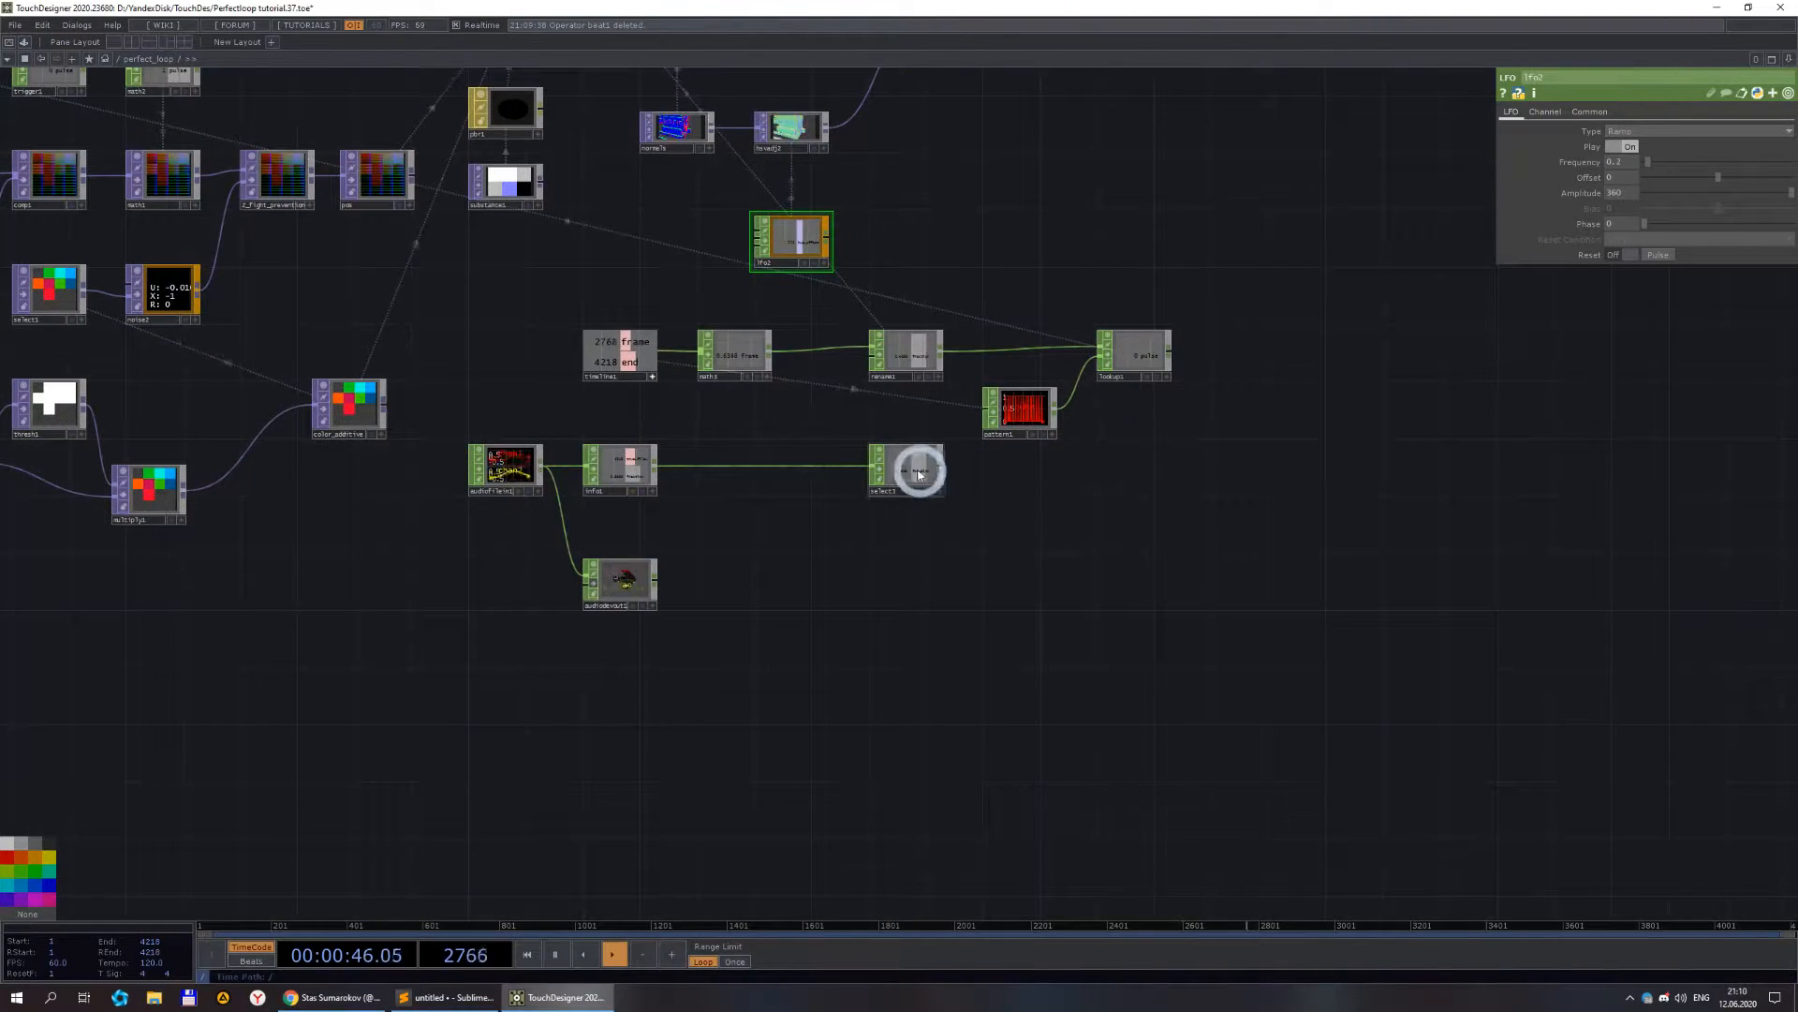
left_click_drag(921, 475, 776, 477)
scroll(1136, 465, "up", 5)
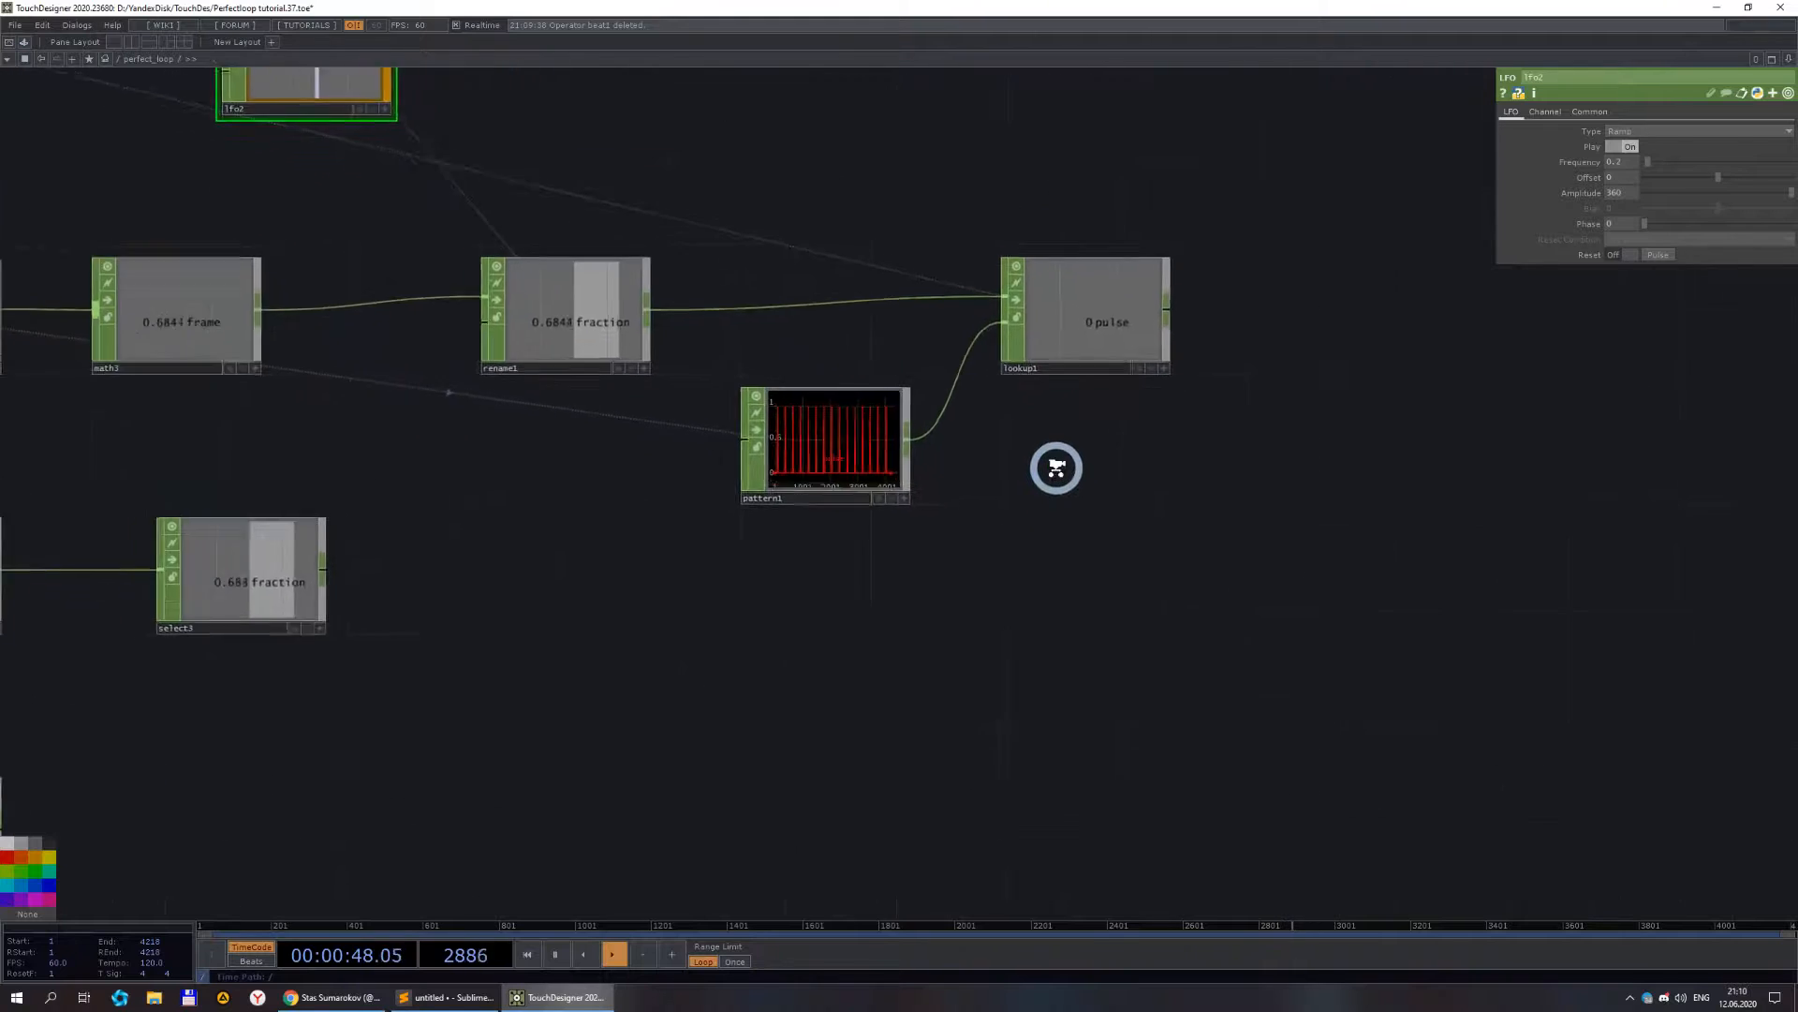
- Duplicate pattern1 and place the copy directly below the original
left_click(792, 473)
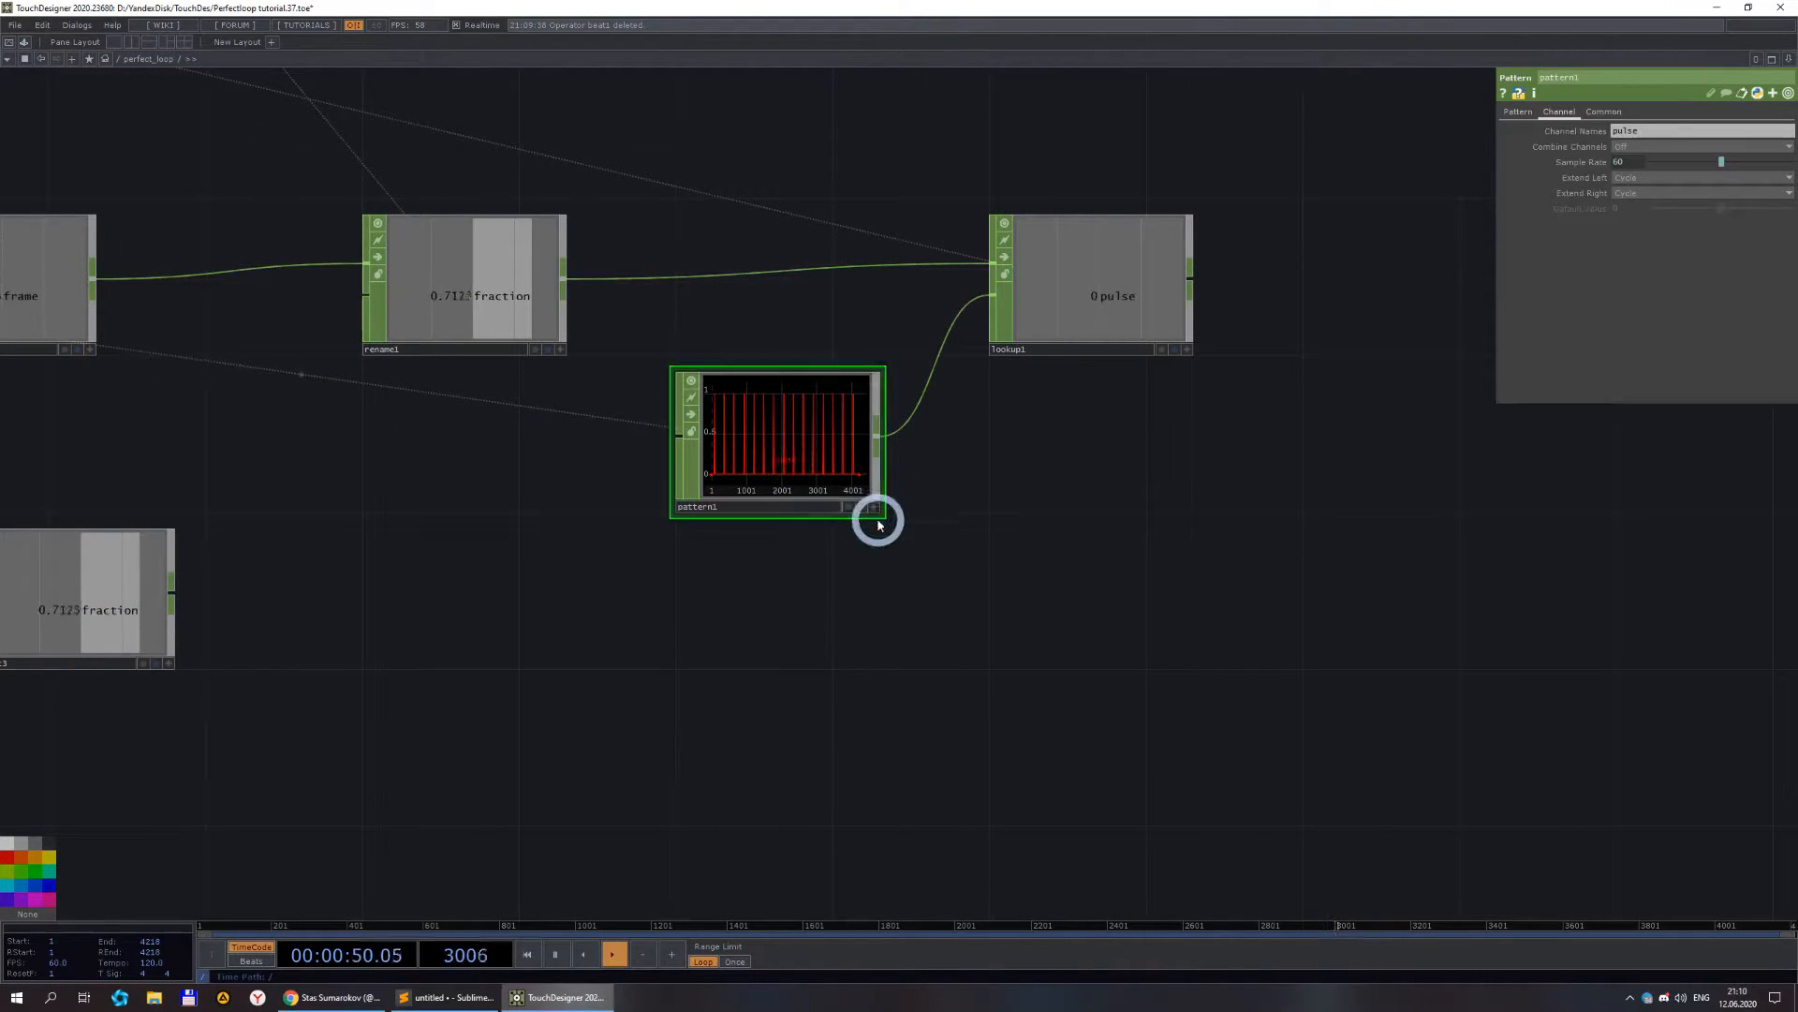
key("ctrl+c")
key("ctrl+v")
left_click(829, 607)
left_click(1571, 161)
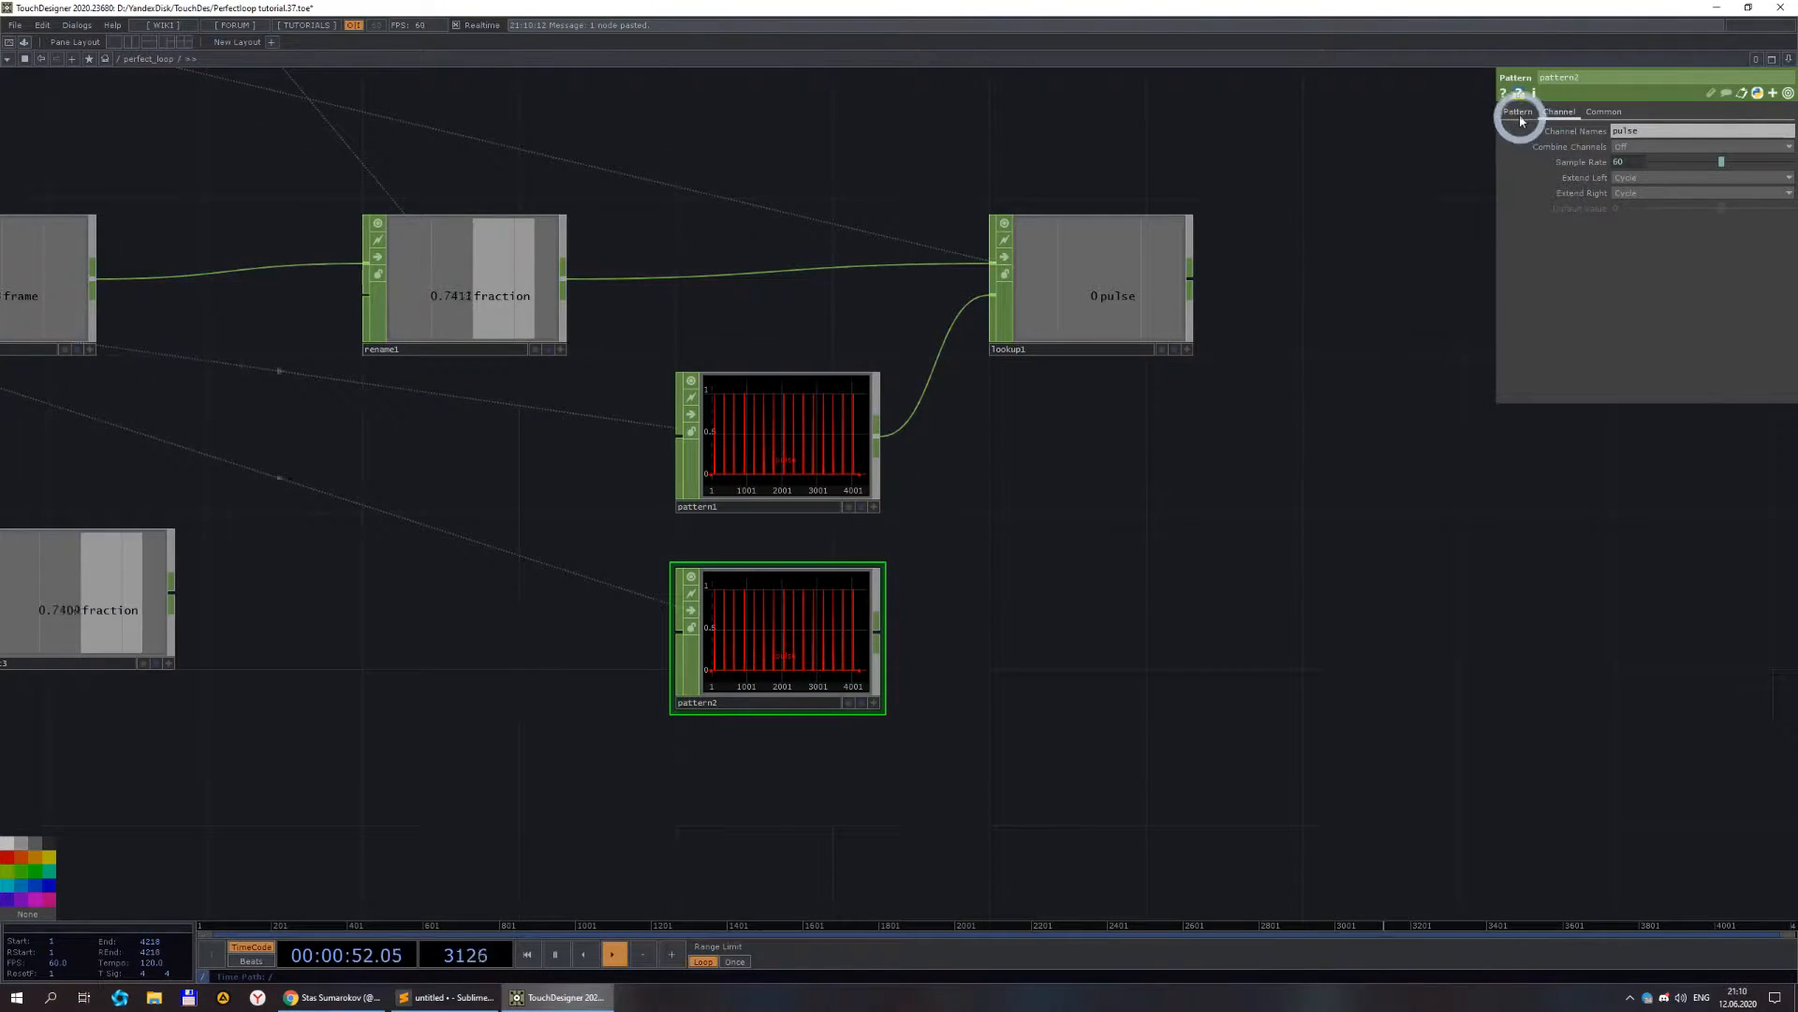
- Make pattern2 a single-cycle Ramp with phase -1 and amplitude 360
left_click(1518, 113)
left_click(1592, 142)
left_click(1646, 134)
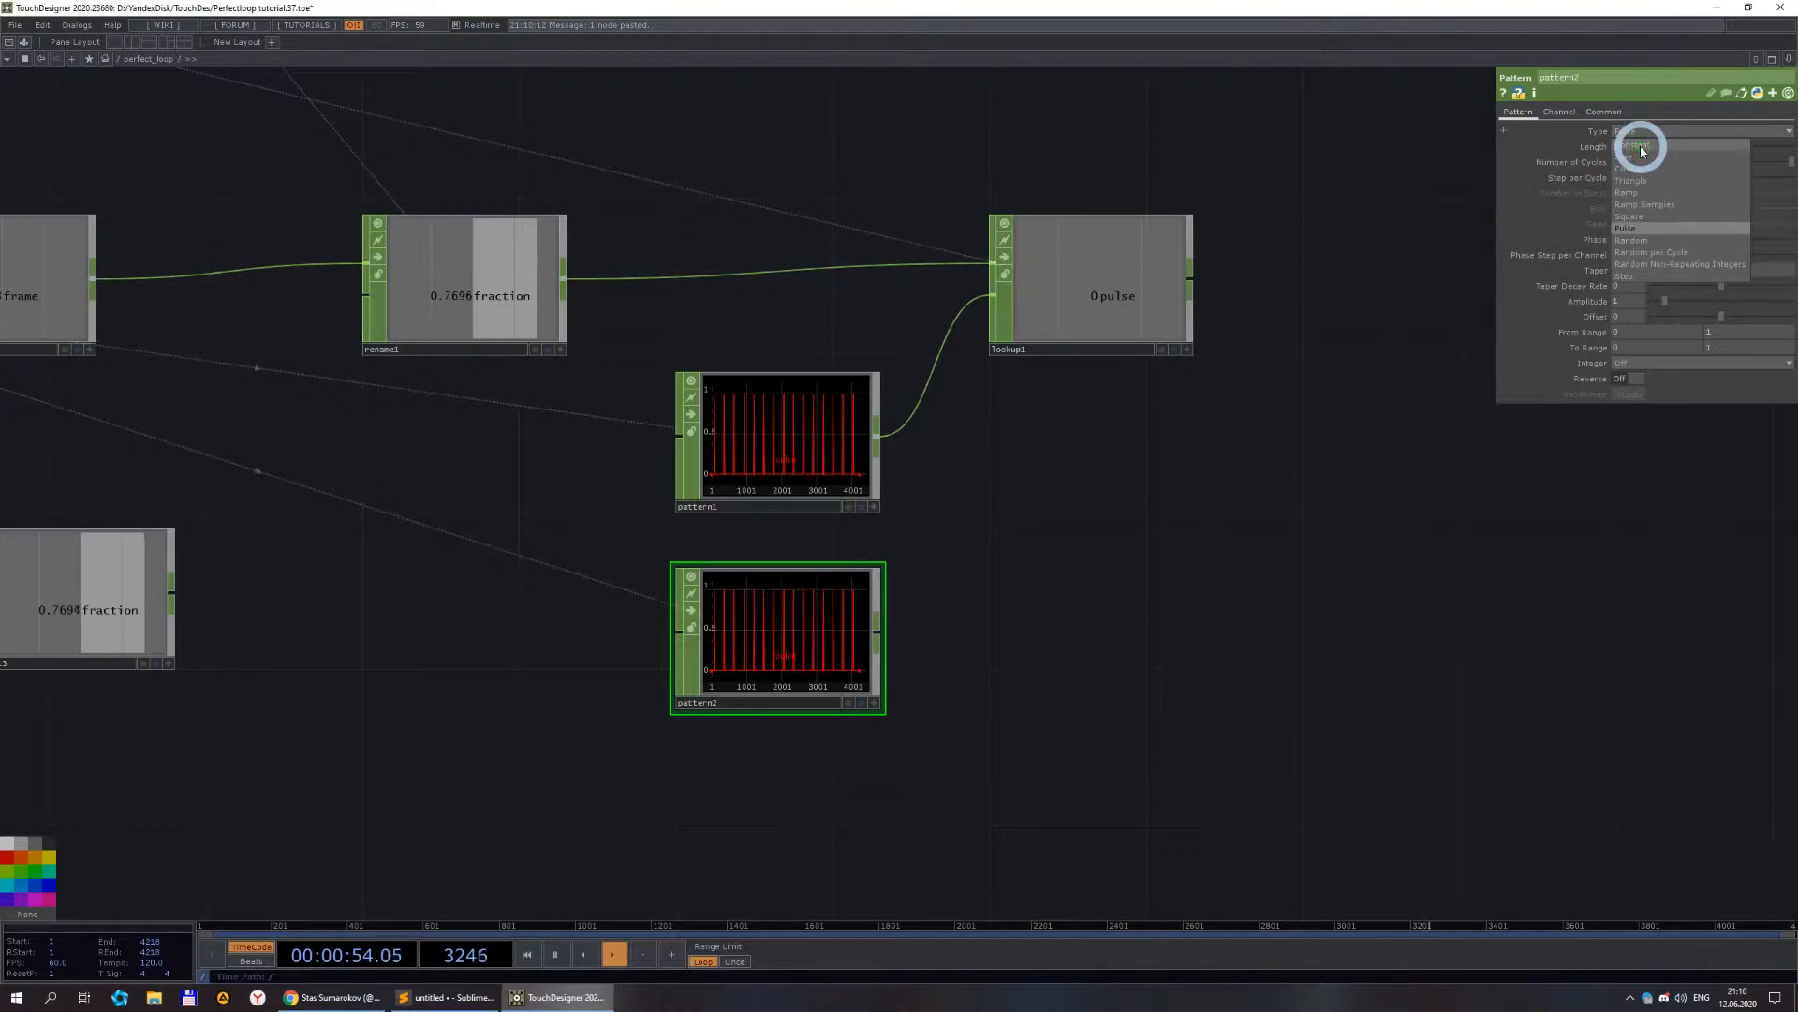
left_click(1645, 194)
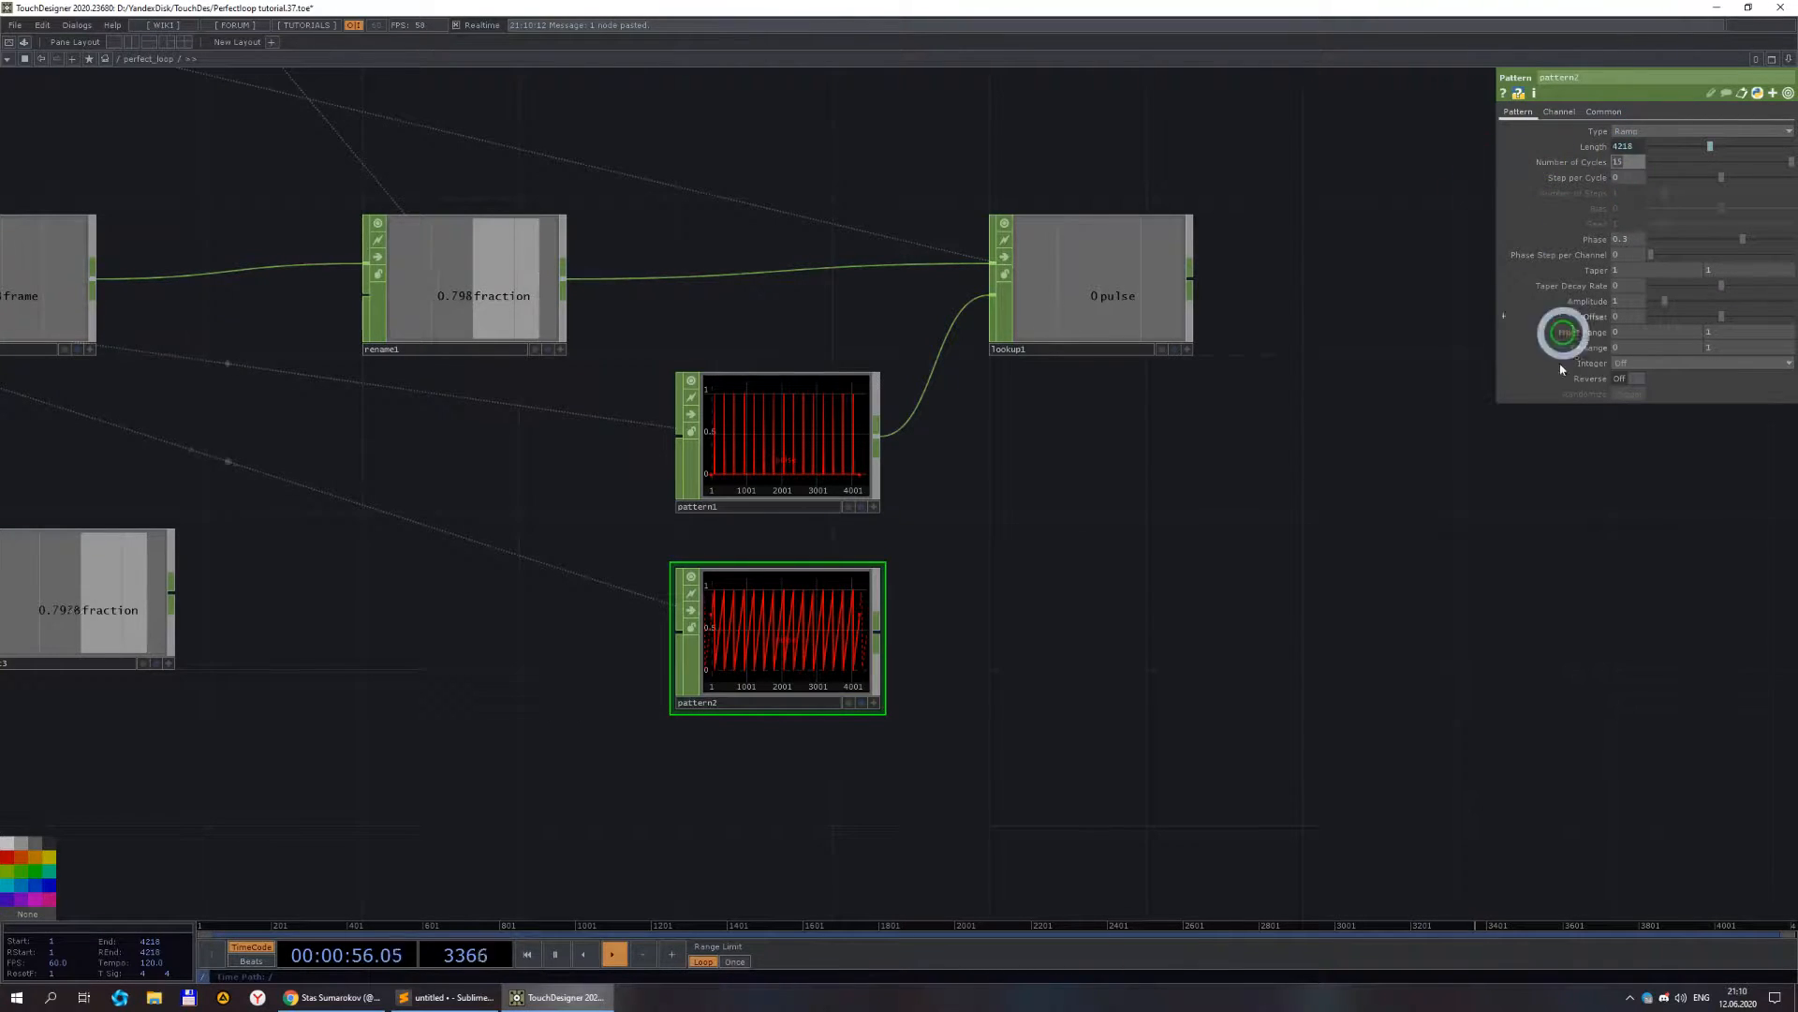
type("1")
left_click(1186, 646)
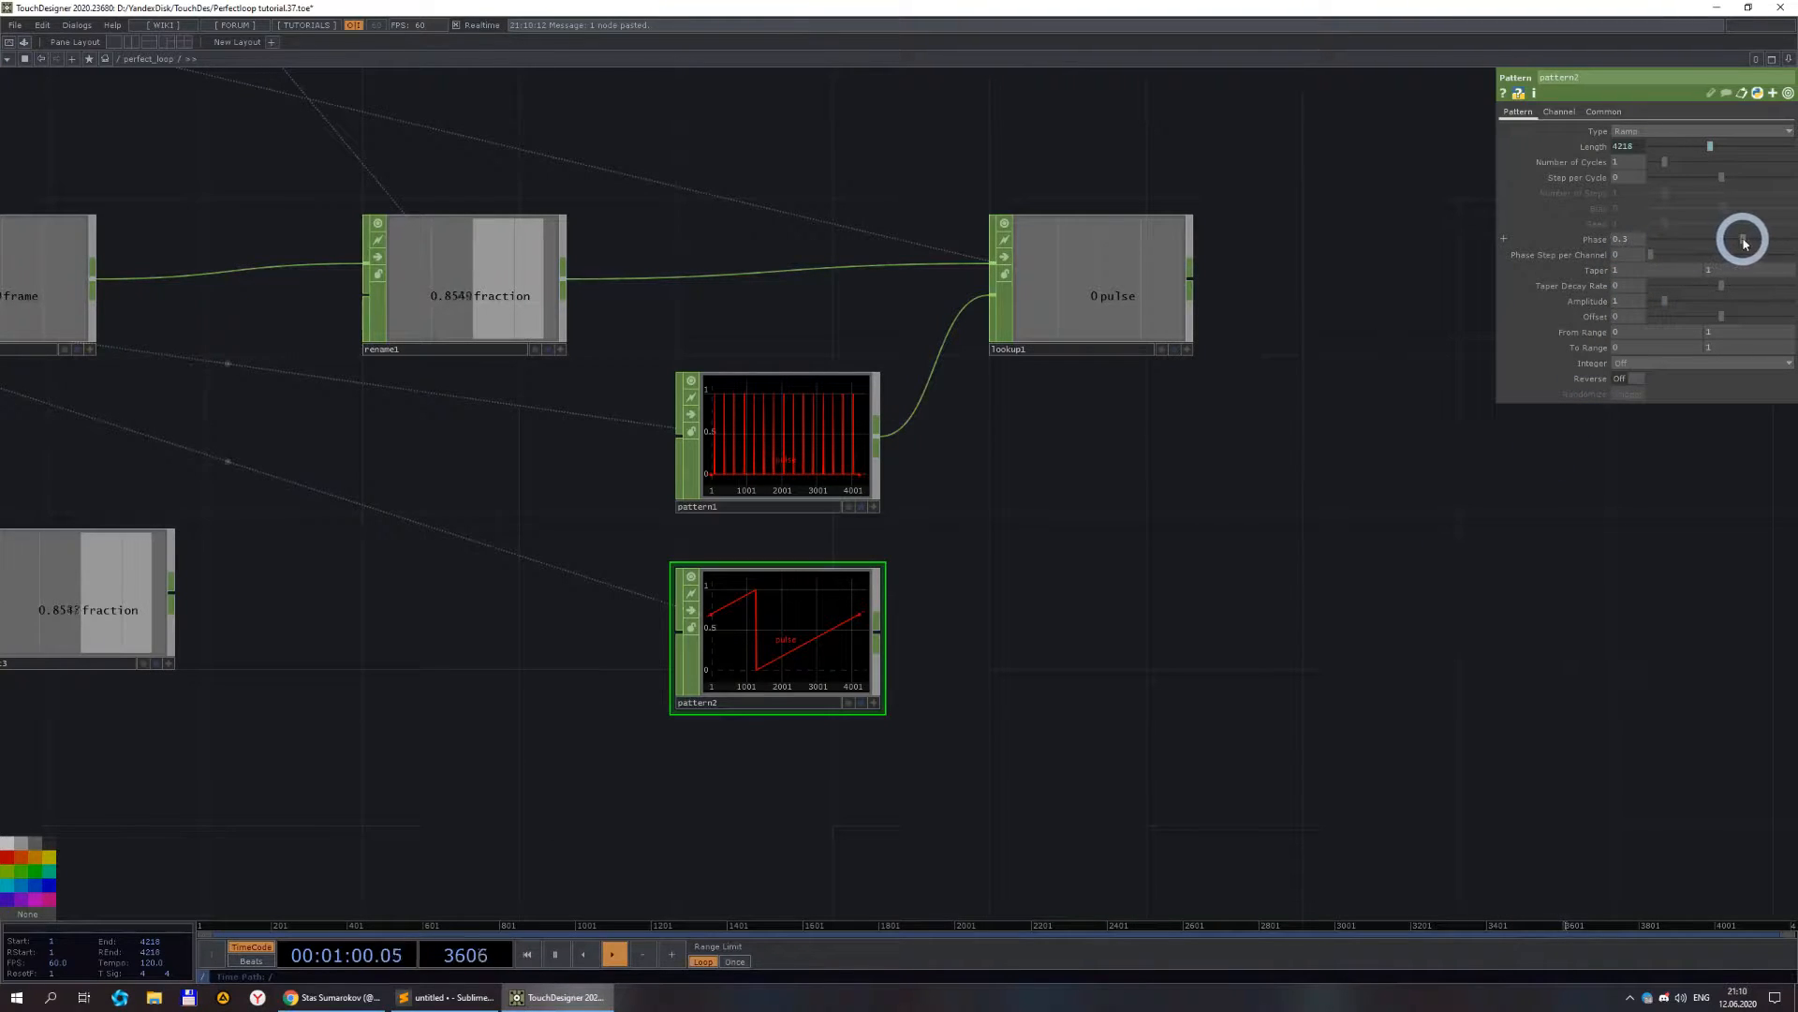
left_click(1546, 302)
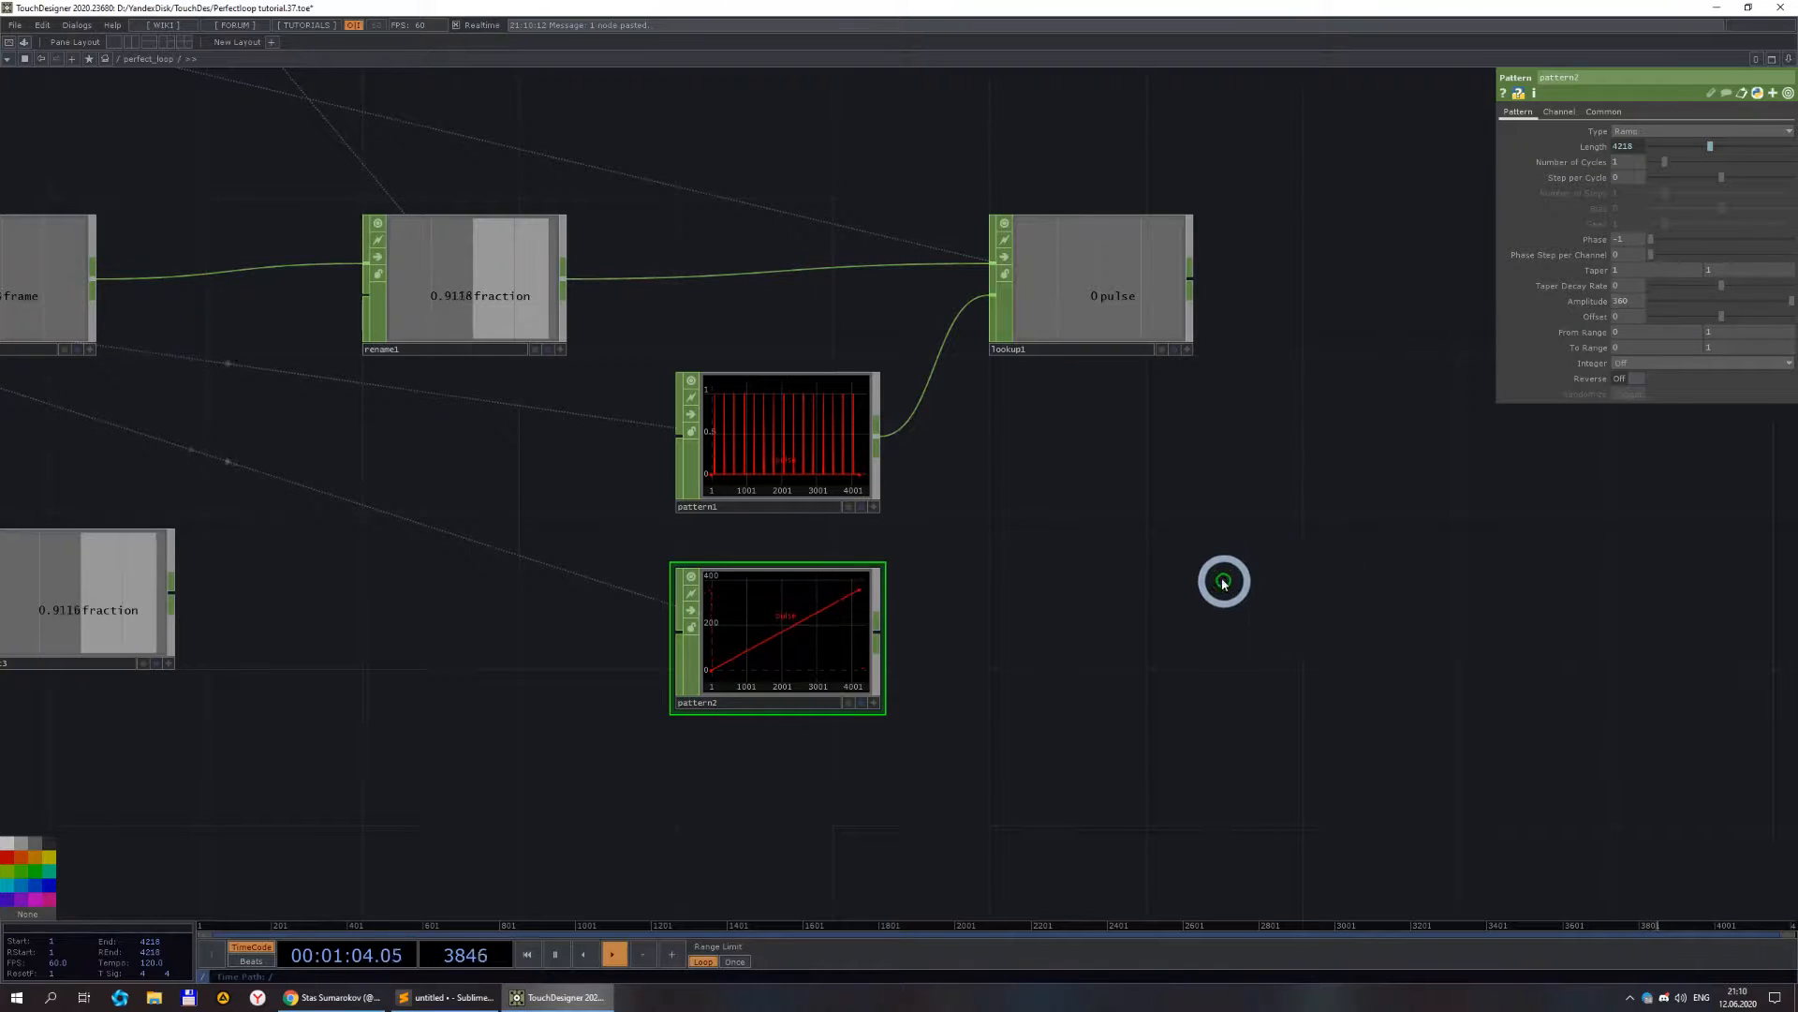
- Branch a second Lookup CHOP off rename1 beside pattern2, using pattern2 as its lookup table input
left_click(1123, 318)
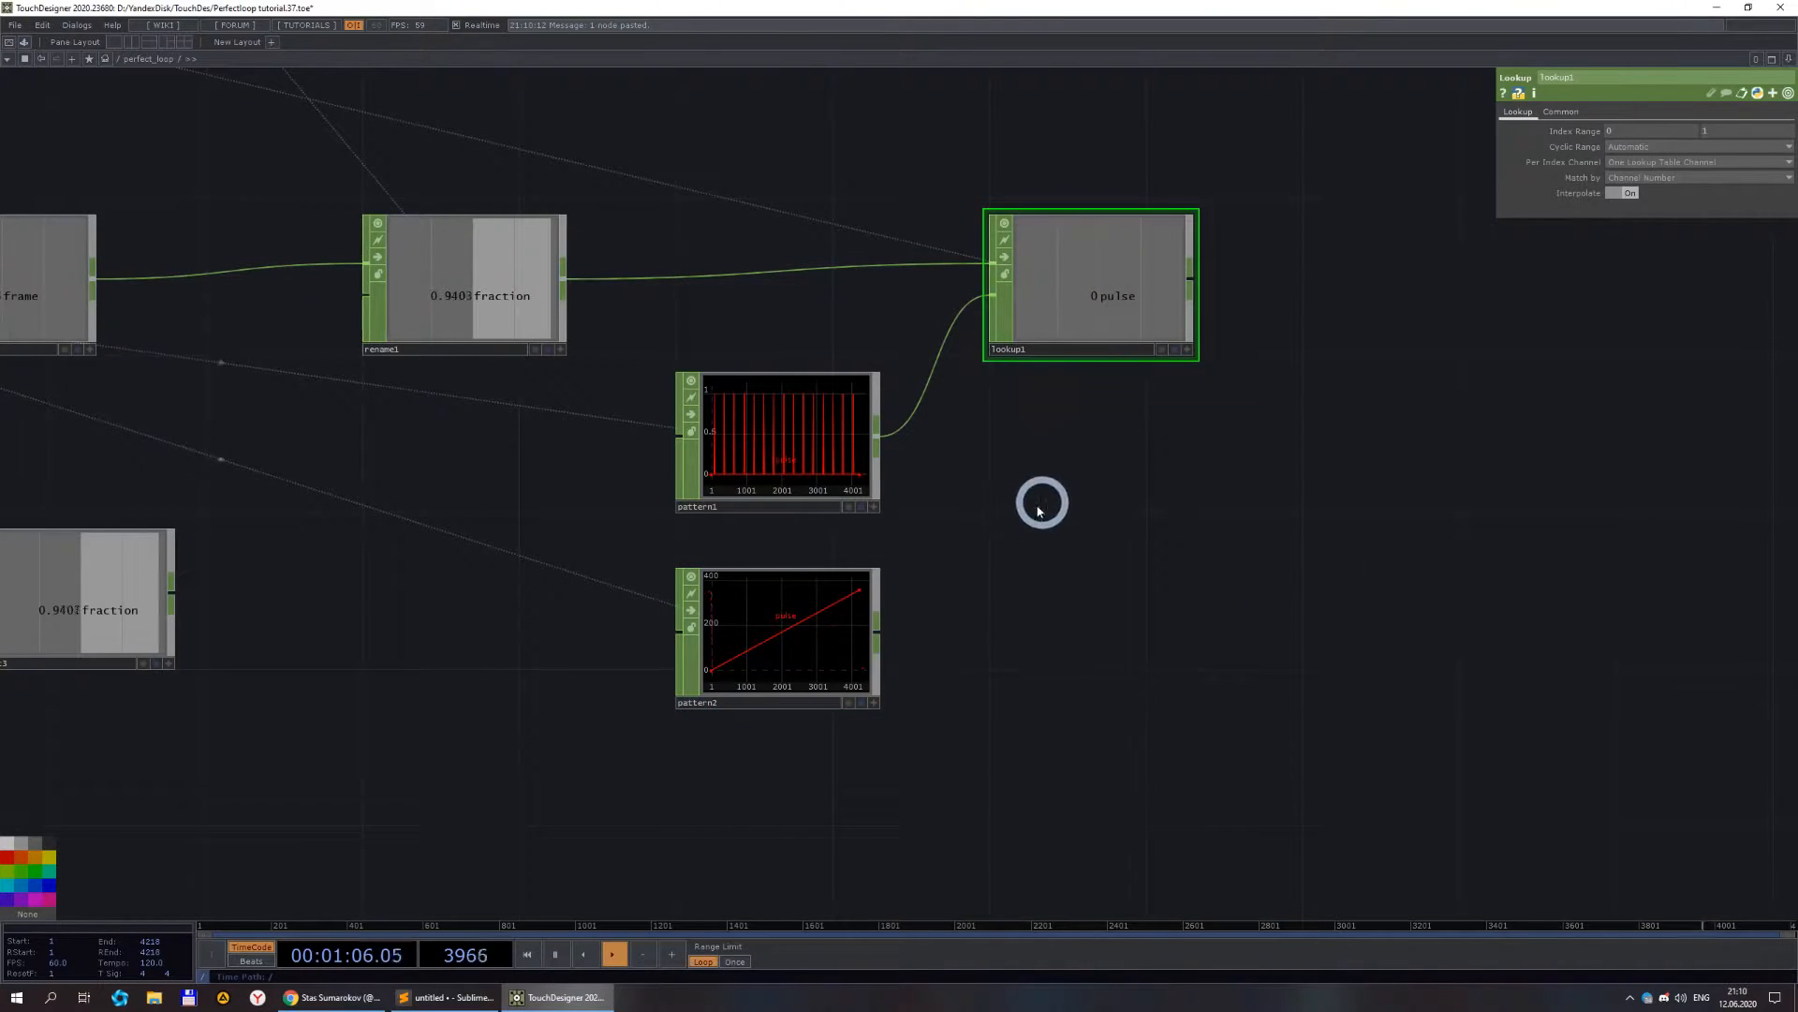
right_click(568, 286)
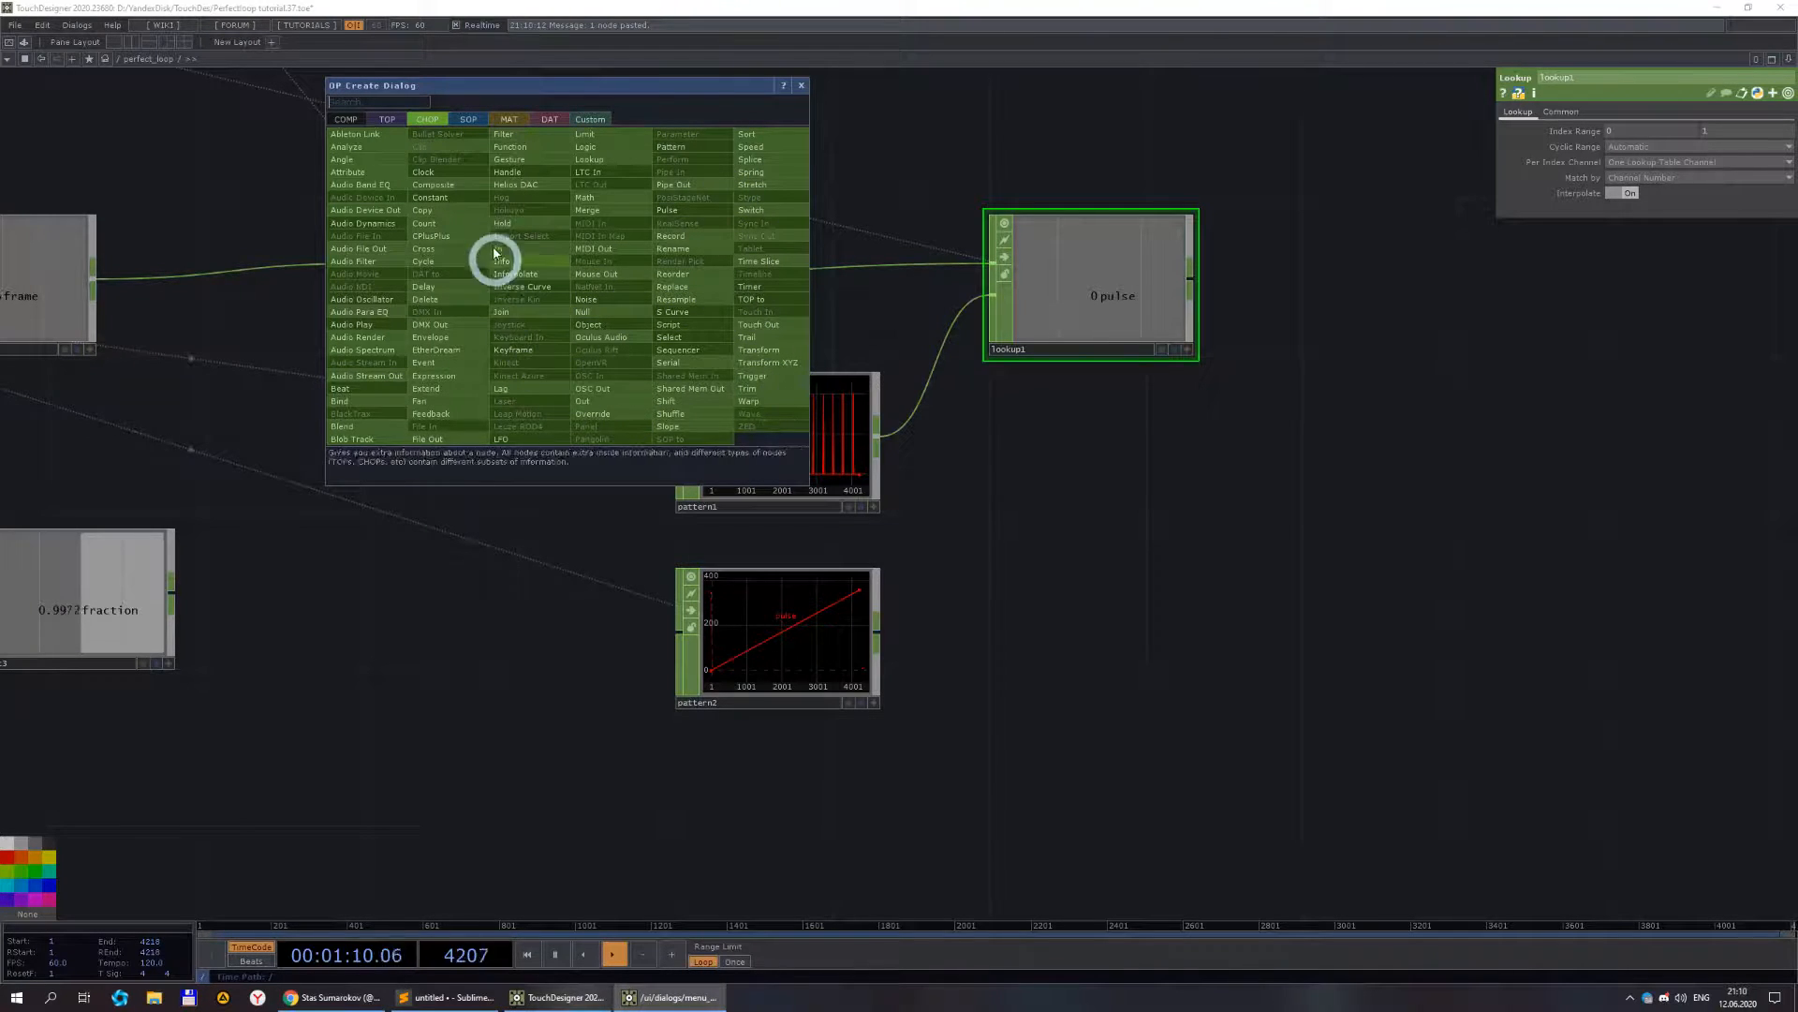
left_click(599, 152)
left_click(1083, 626)
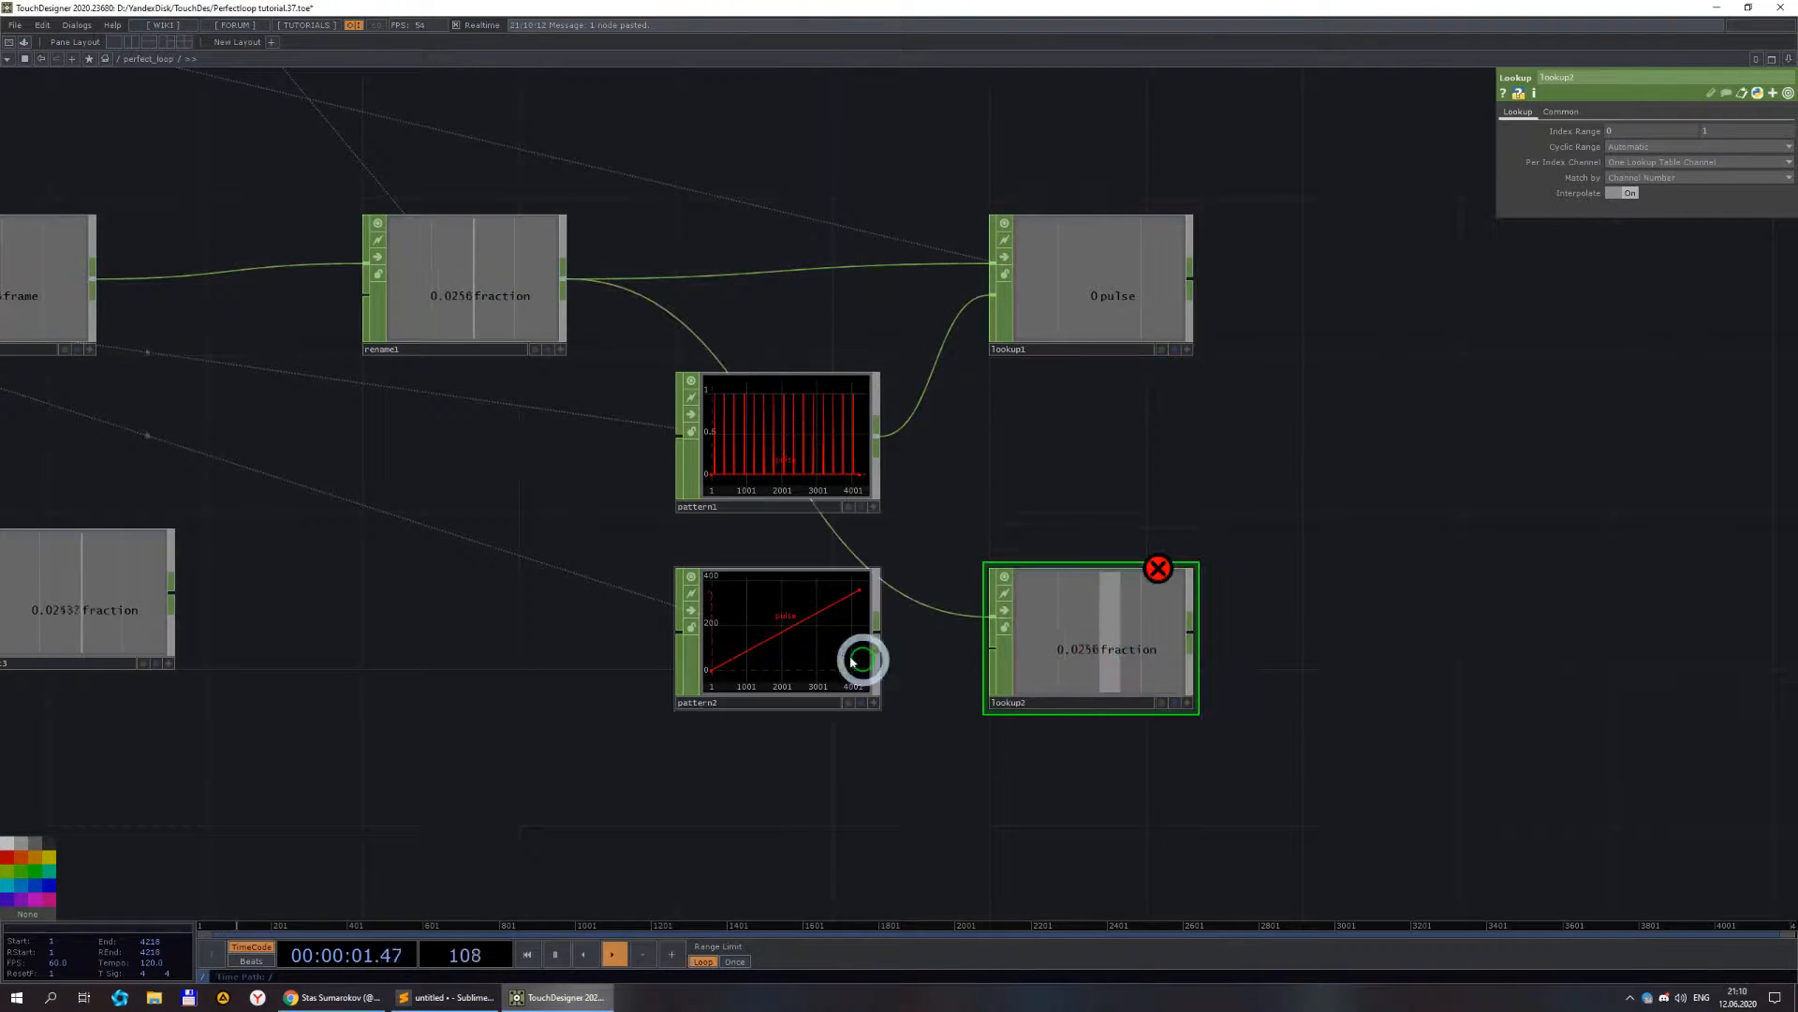
left_click_drag(870, 634, 993, 630)
- Rename pattern2's channel to hue_offset, matching the channel name used by lfo2
scroll(1269, 674, "down", 5)
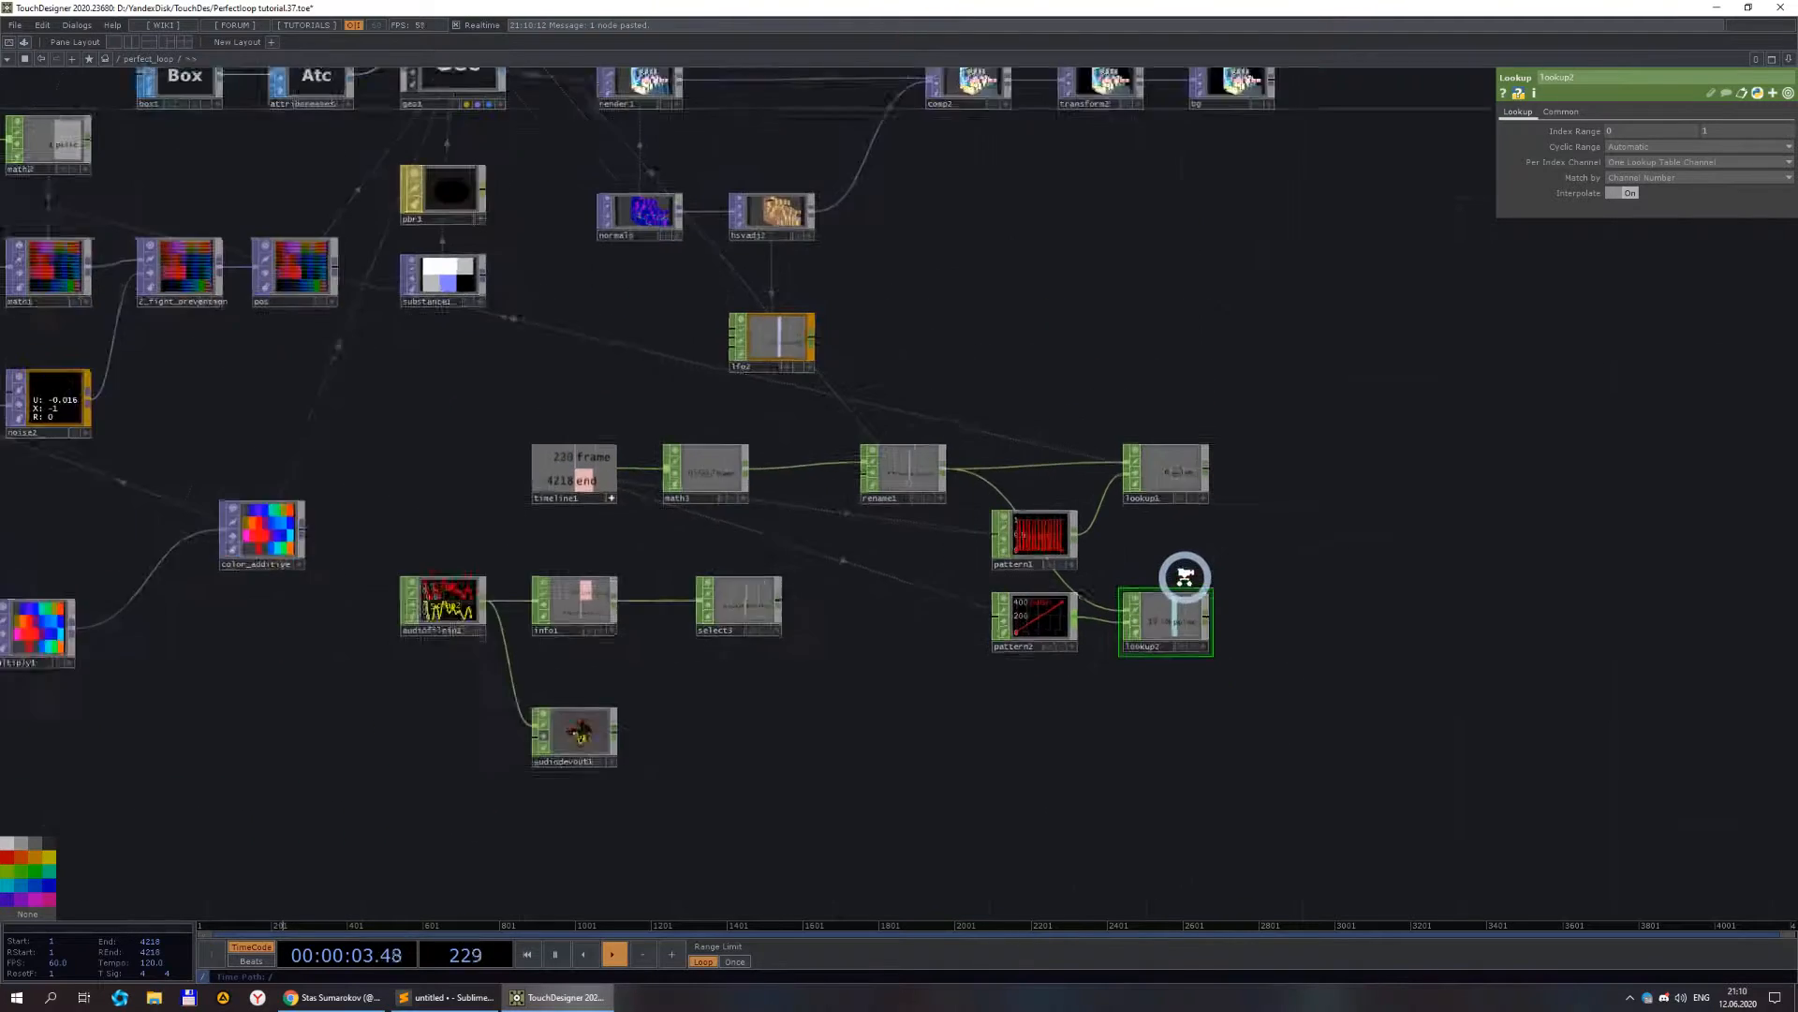
scroll(1185, 643, "up", 5)
left_click(987, 619)
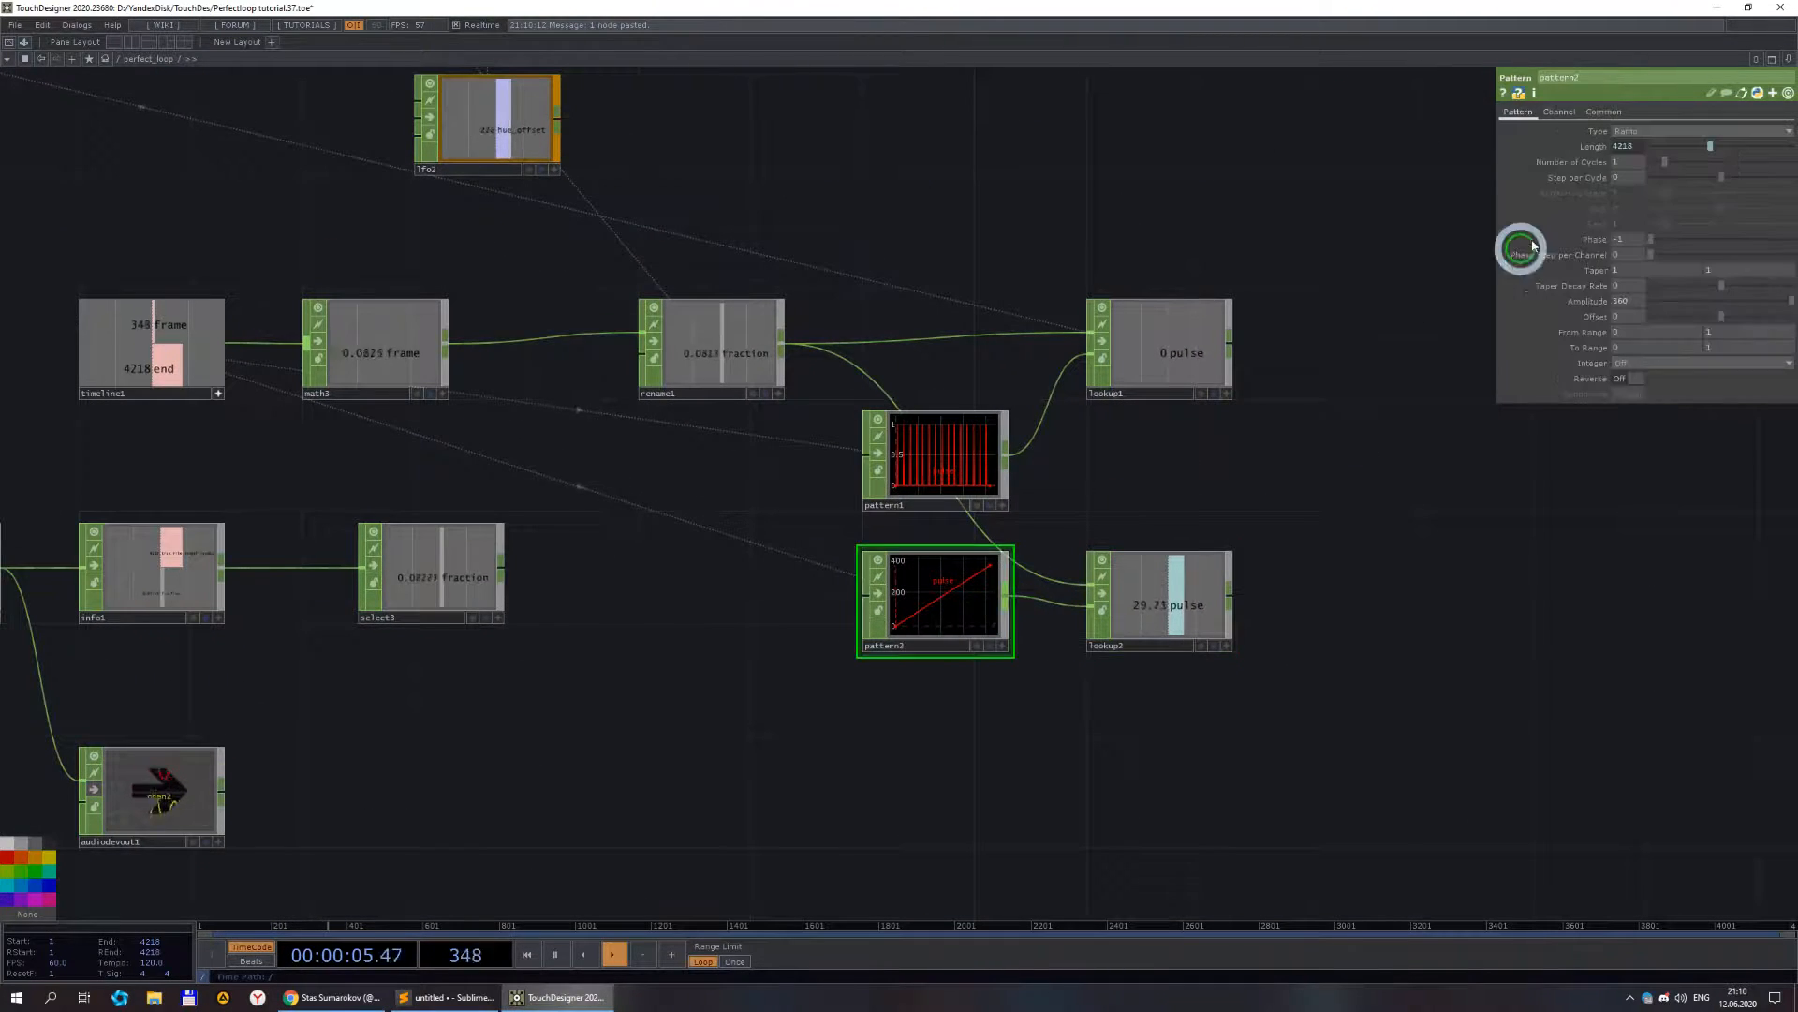
left_click(1560, 112)
left_click_drag(712, 180, 710, 219)
left_click(515, 167)
left_click(1546, 112)
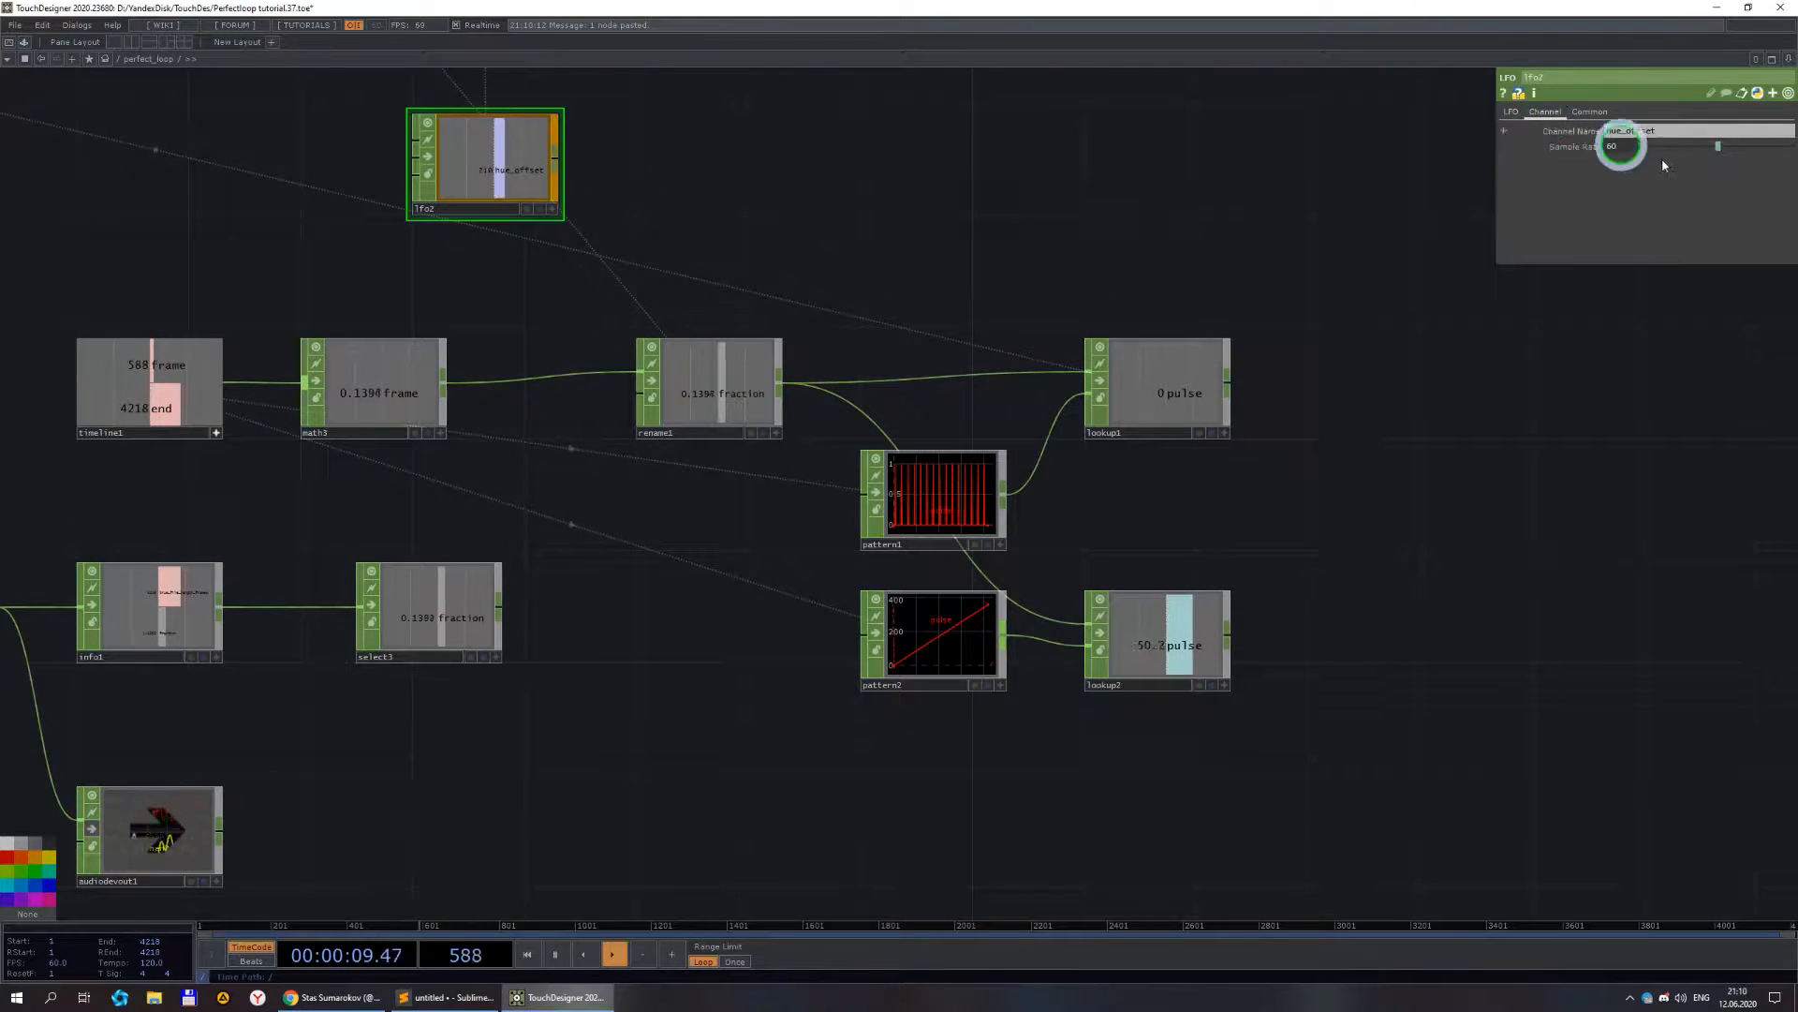
left_click(989, 637)
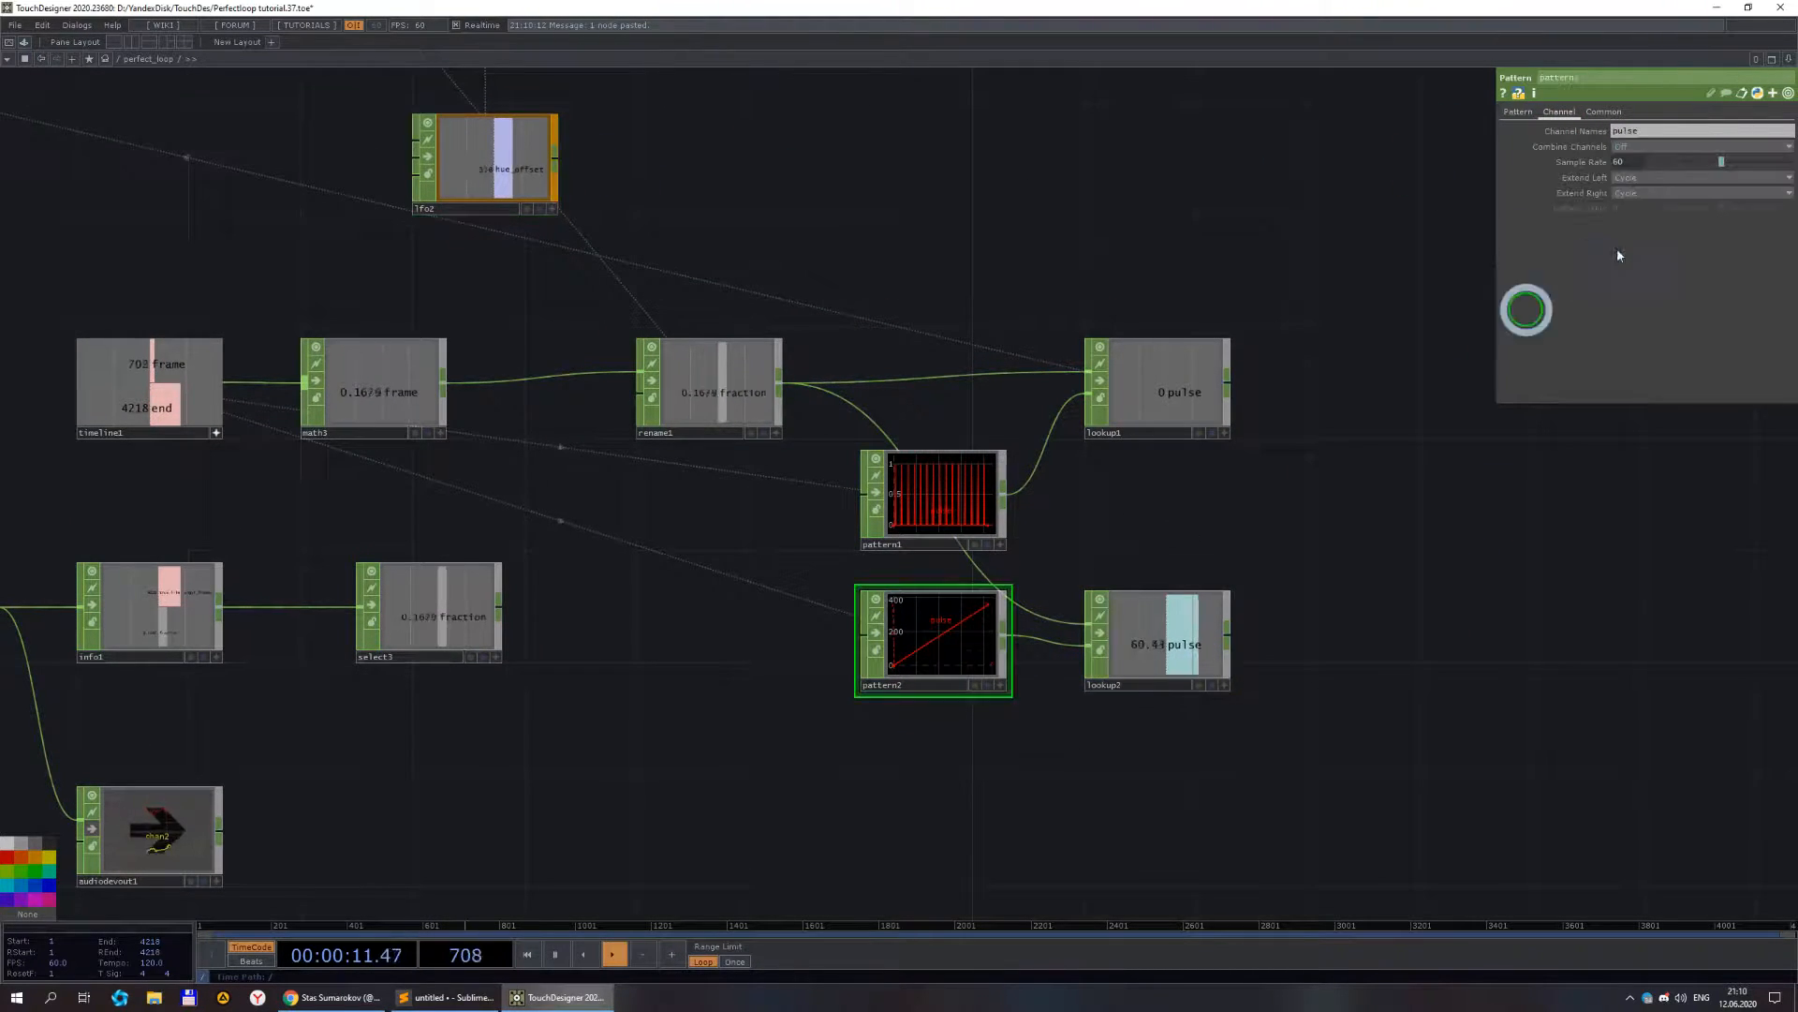
left_click(1345, 589)
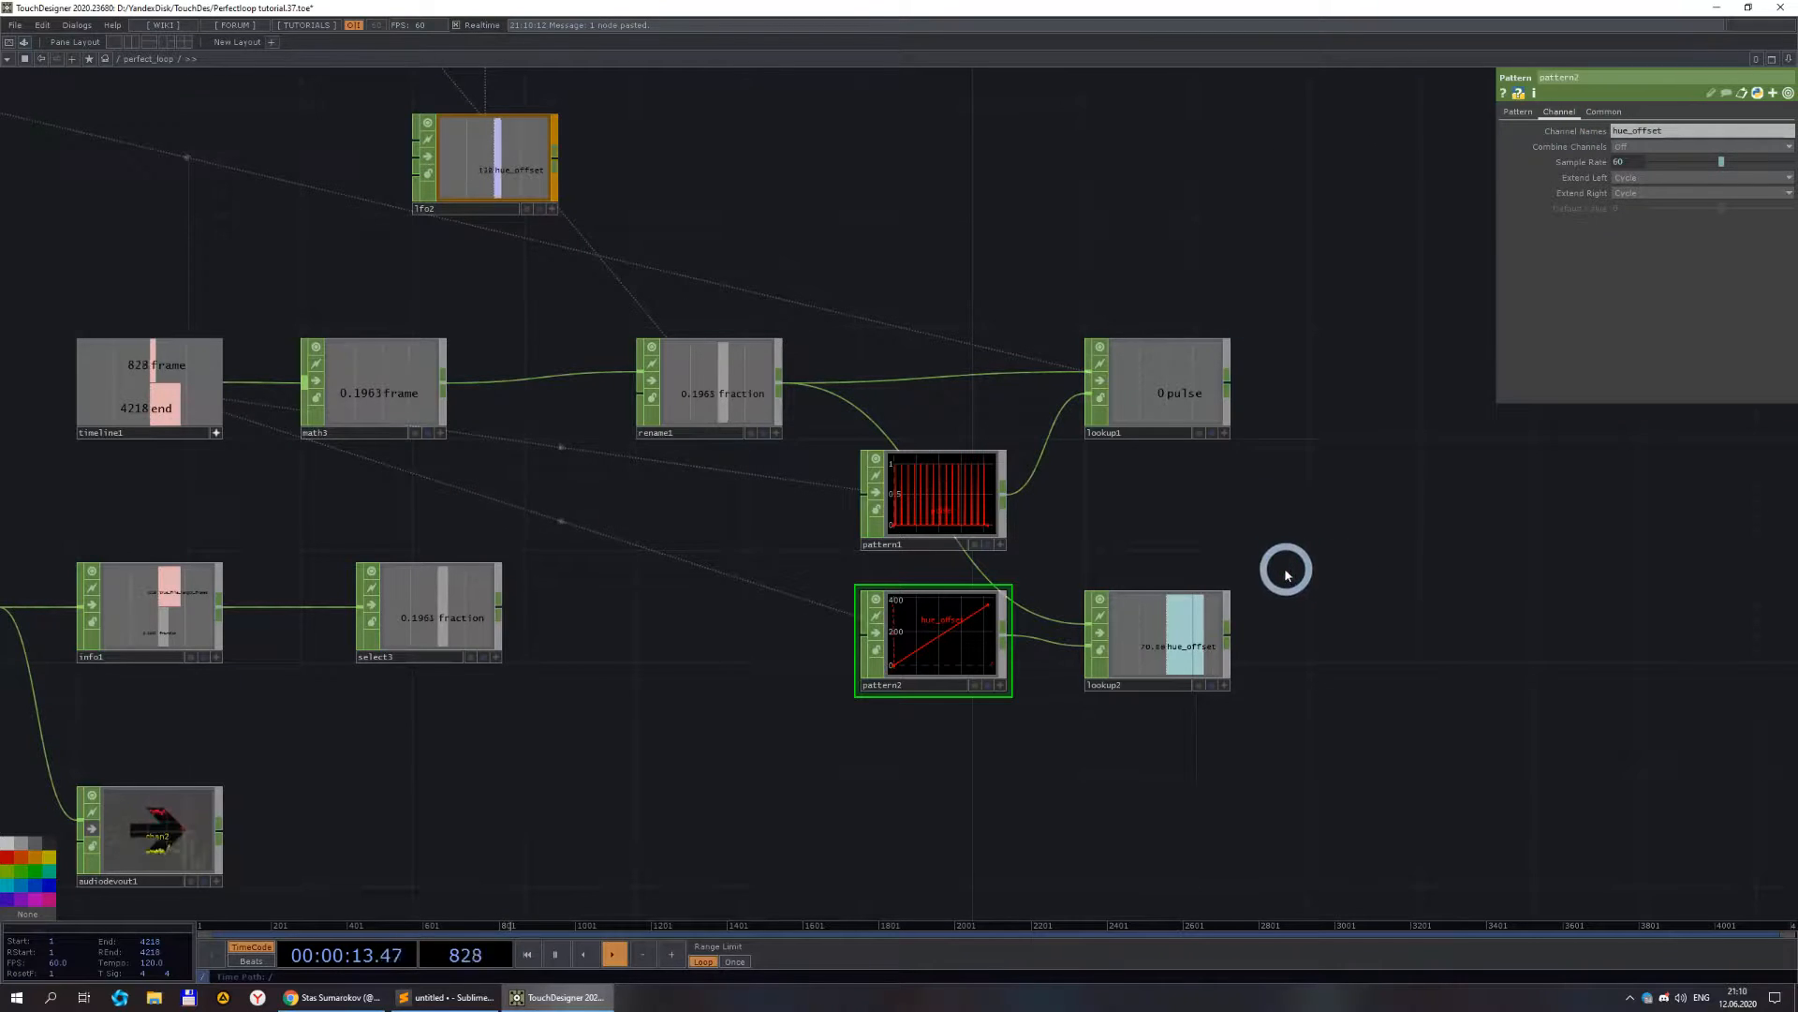
- Change hsvadj2's Hue Offset expression to reference the hue_offset channel of lookup2 in place of lfo2
scroll(1286, 574, "down", 5)
scroll(955, 333, "up", 3)
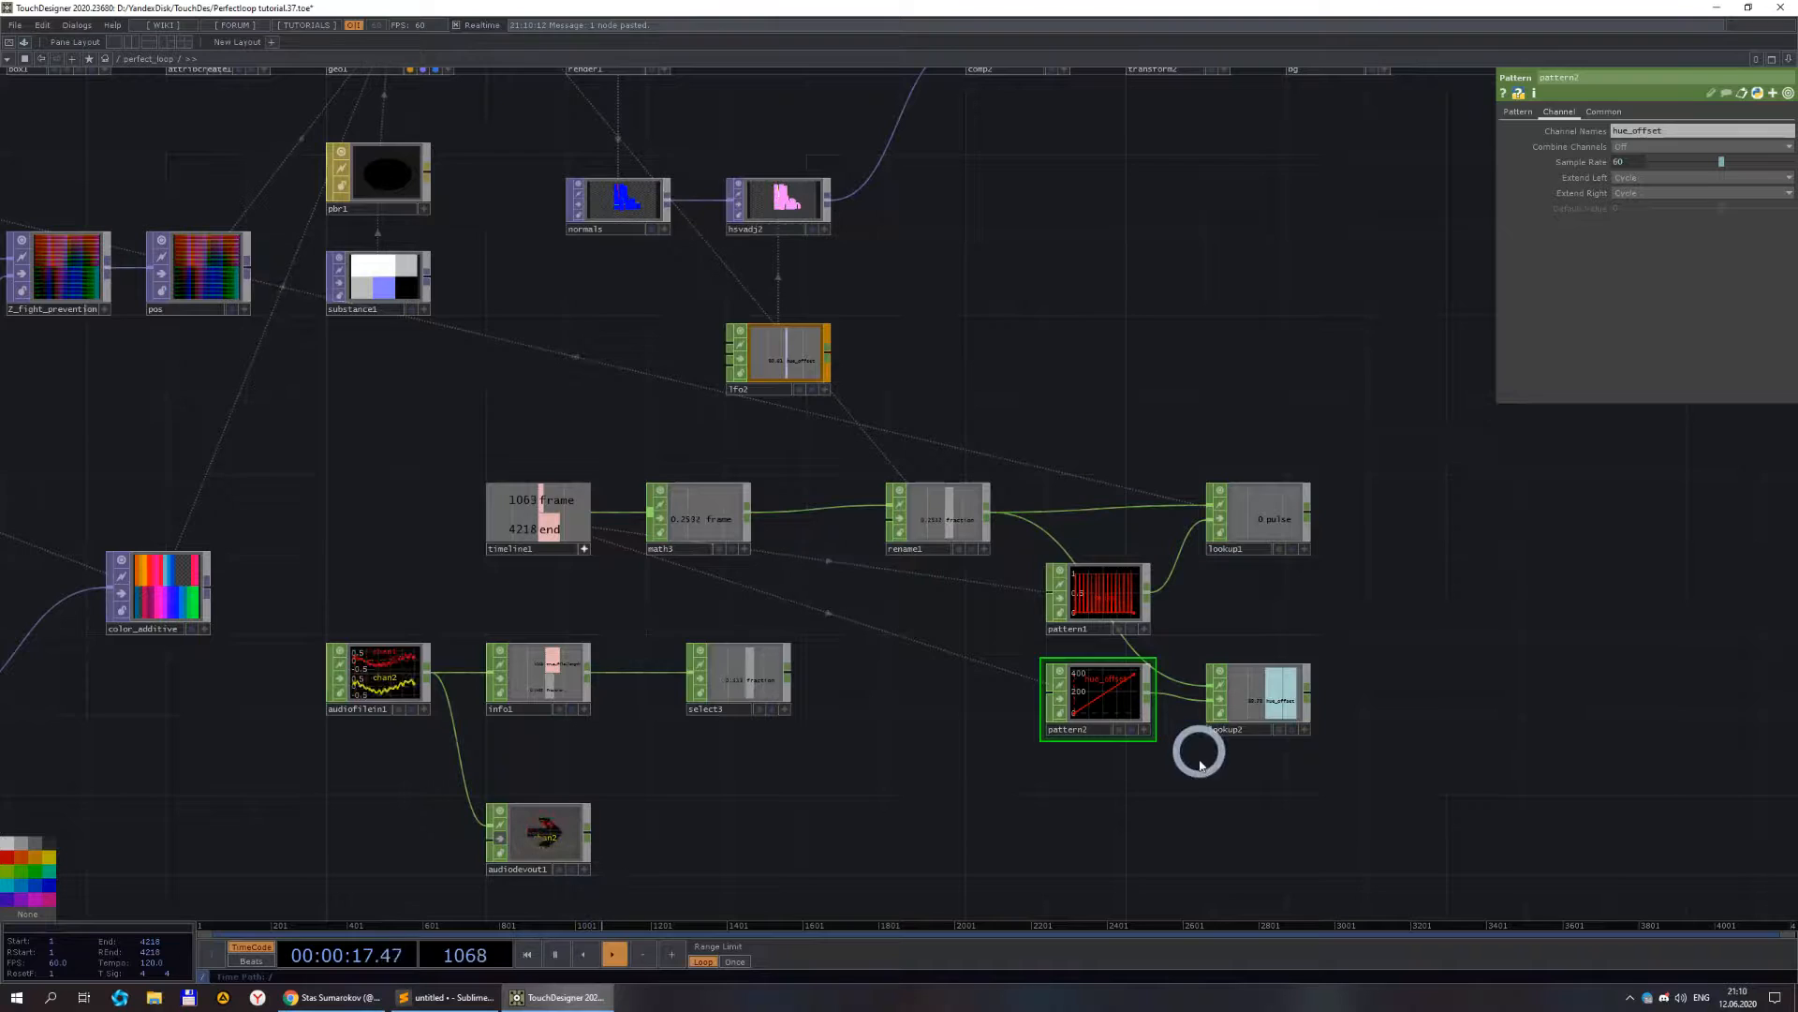
left_click(1249, 737)
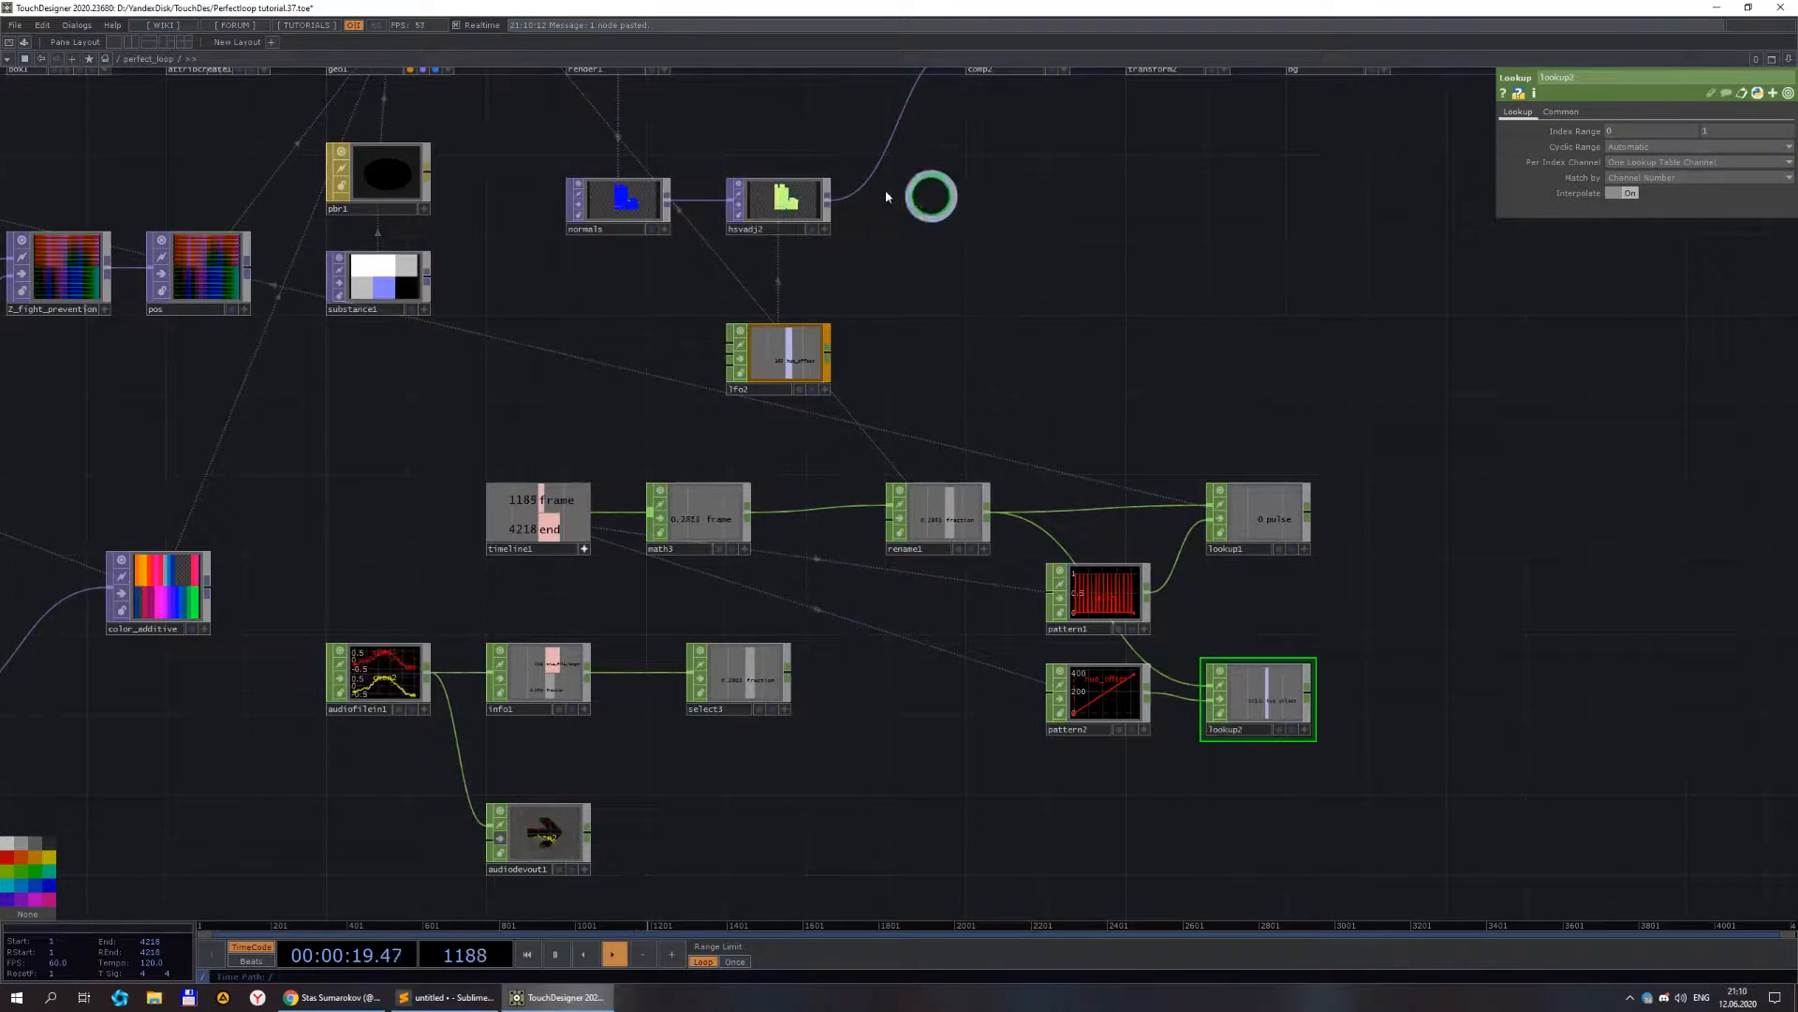
left_click(797, 207)
scroll(752, 276, "up", 3)
left_click_drag(1499, 234, 1296, 239)
left_click(1293, 241)
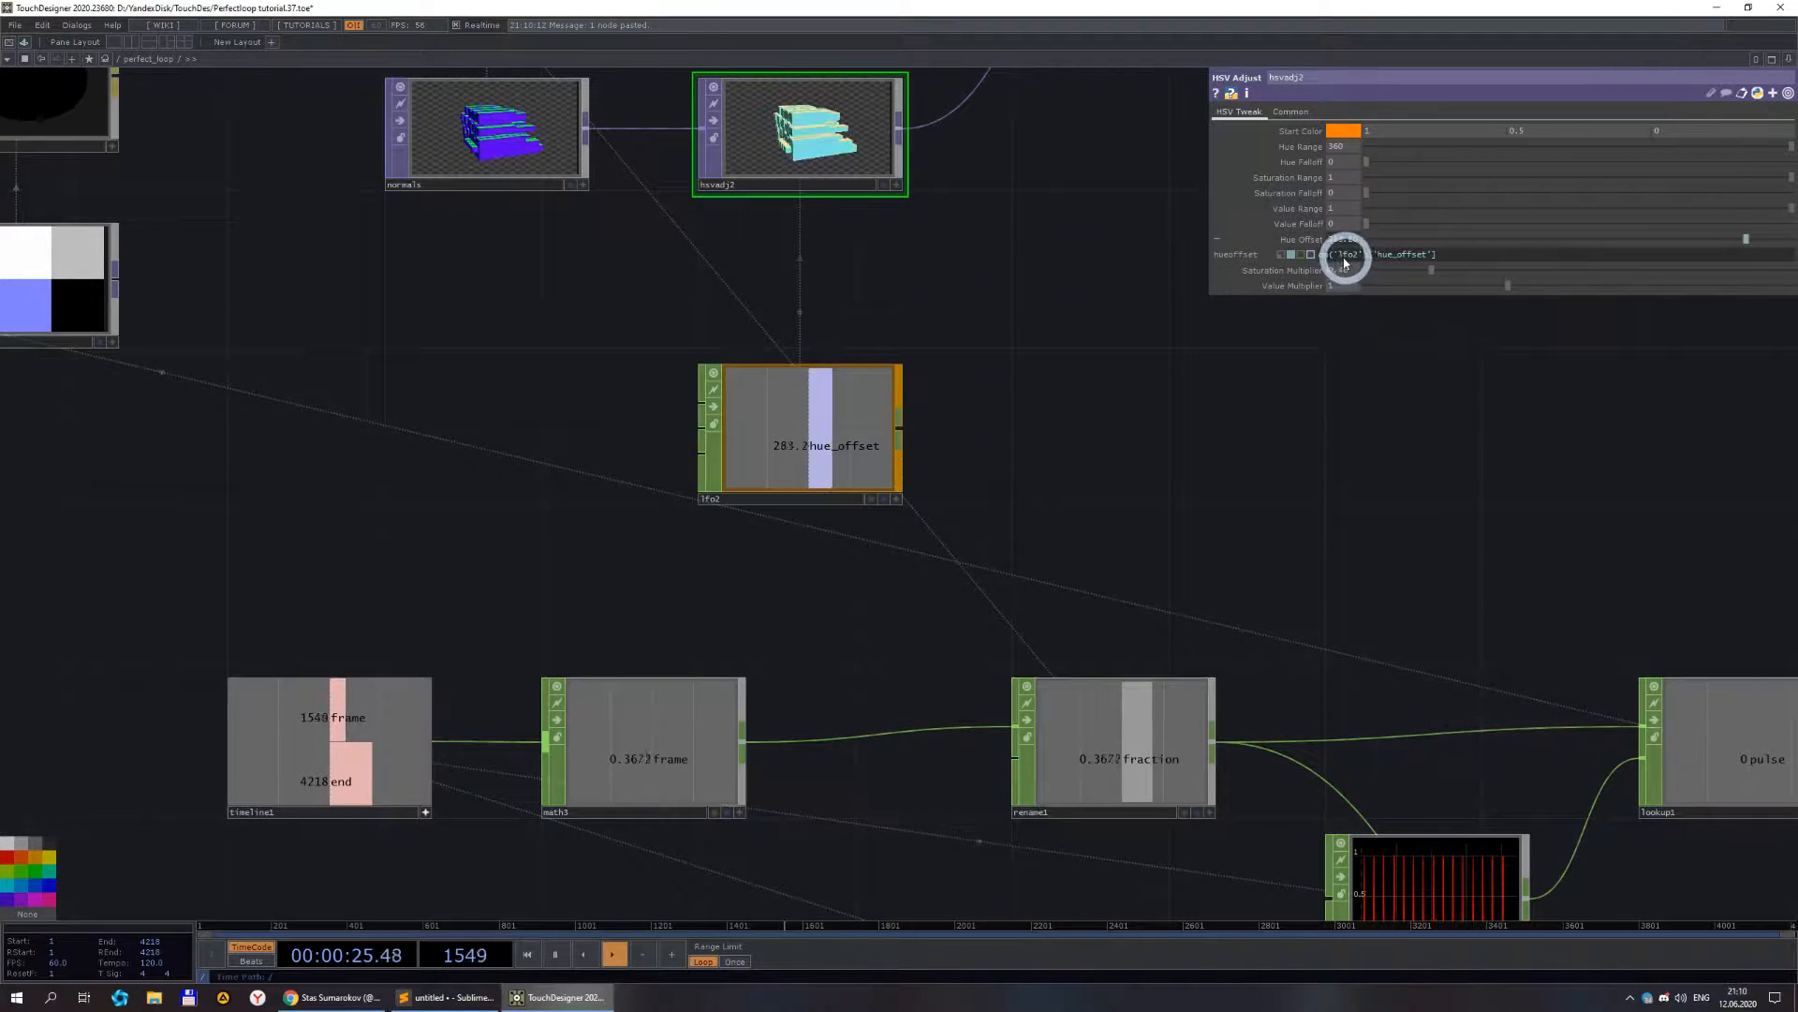
left_click_drag(1339, 255, 1361, 255)
key("ctrl+v")
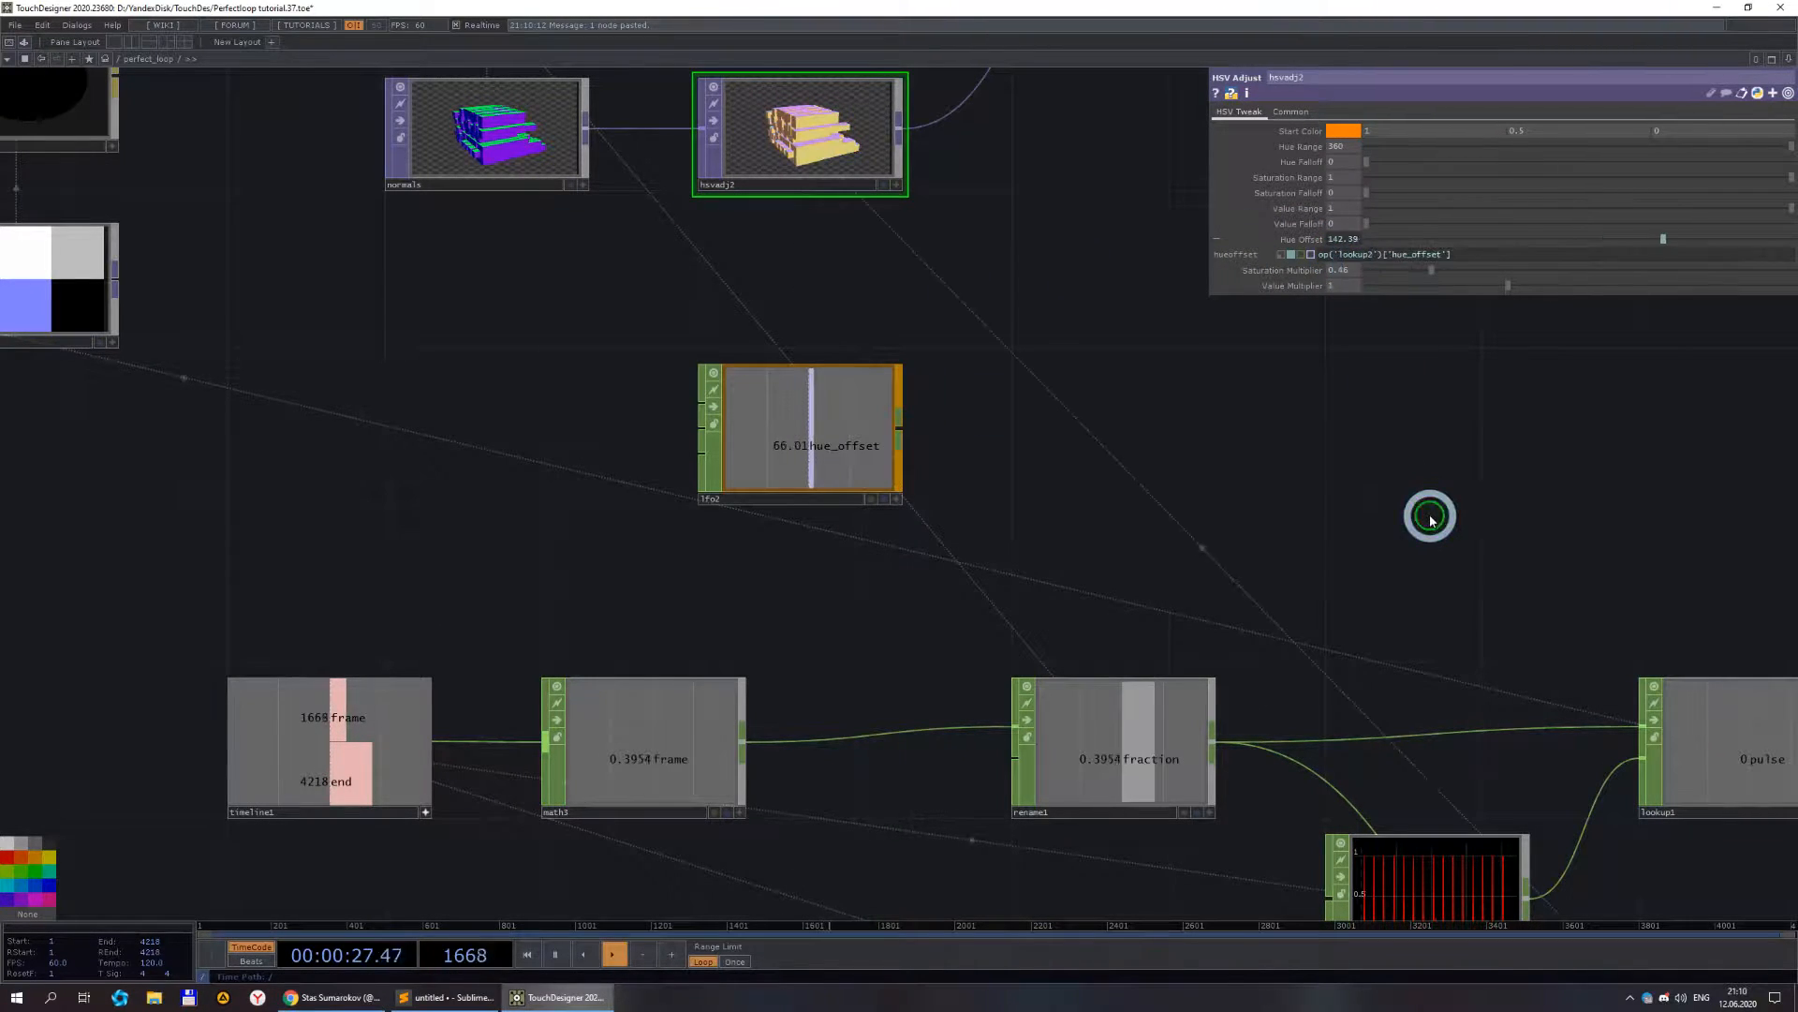
- Delete the unused lfo2 node below hsvadj2
scroll(1257, 446, "down", 3)
left_click(1042, 442)
key("Delete")
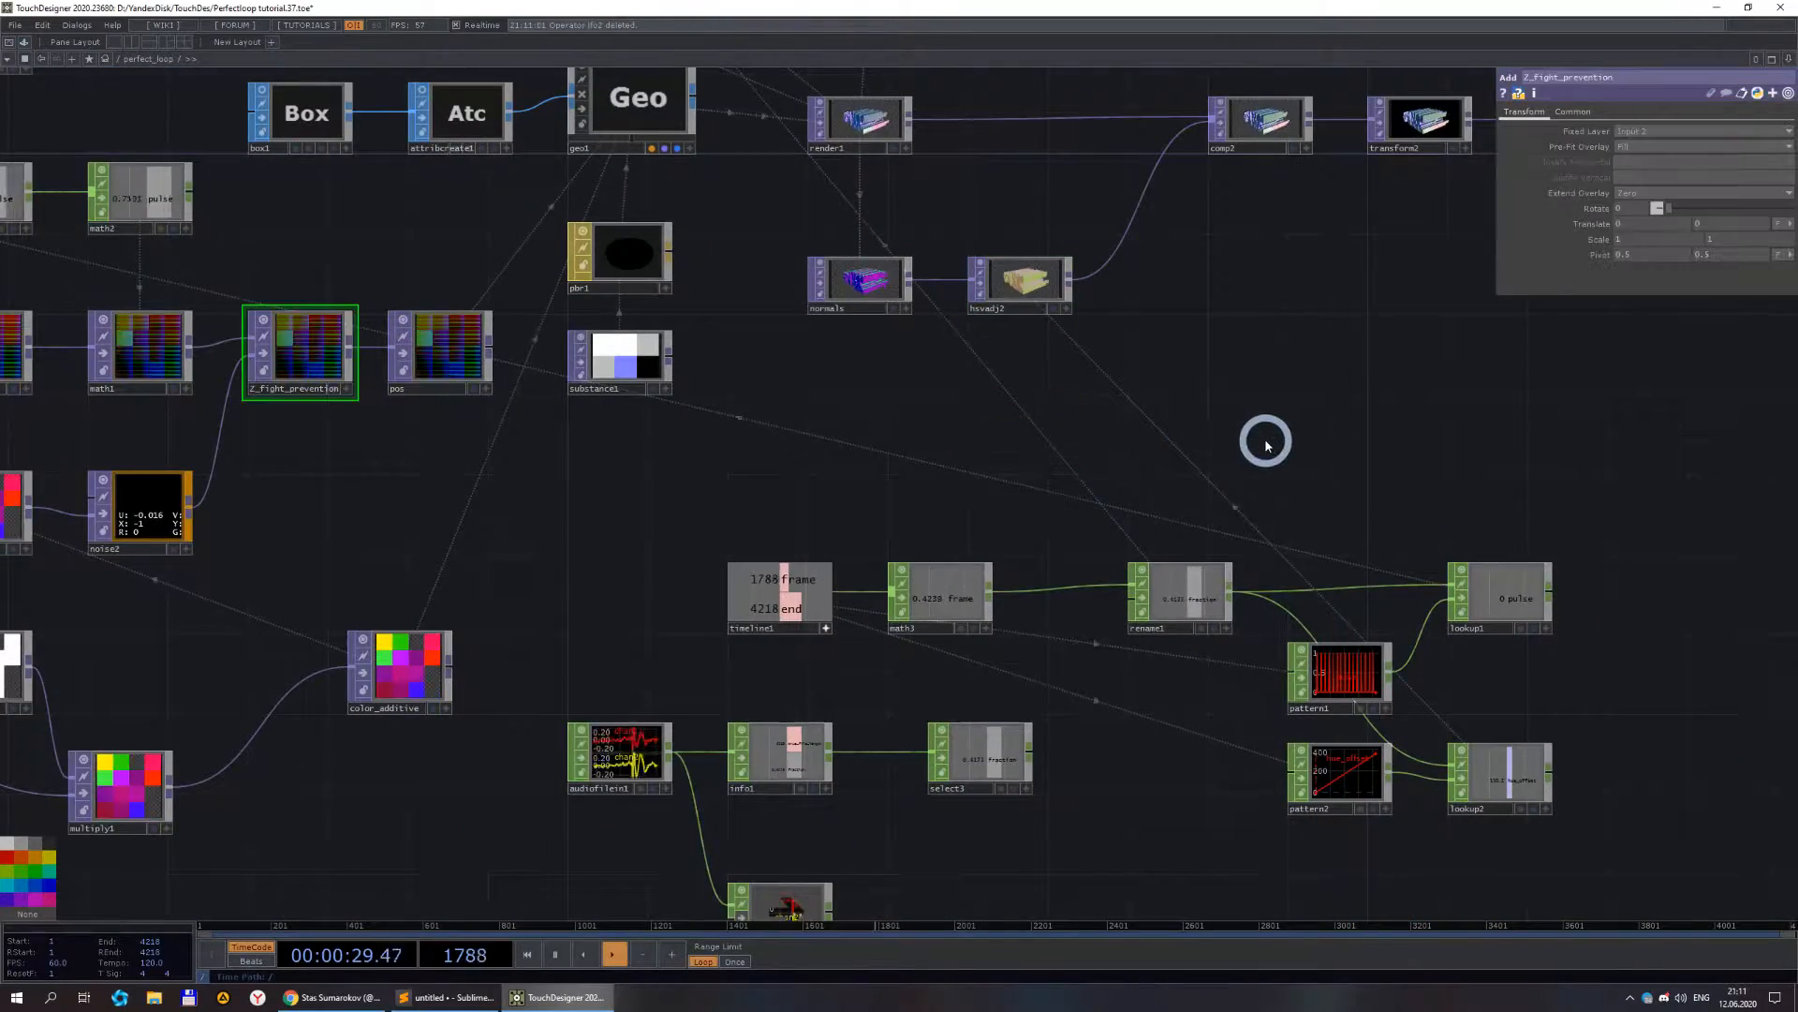
- Delete the leftover LFO and its connected CHOP above the camera path network
scroll(1336, 441, "down", 2)
scroll(1498, 665, "up", 4)
scroll(1354, 627, "down", 2)
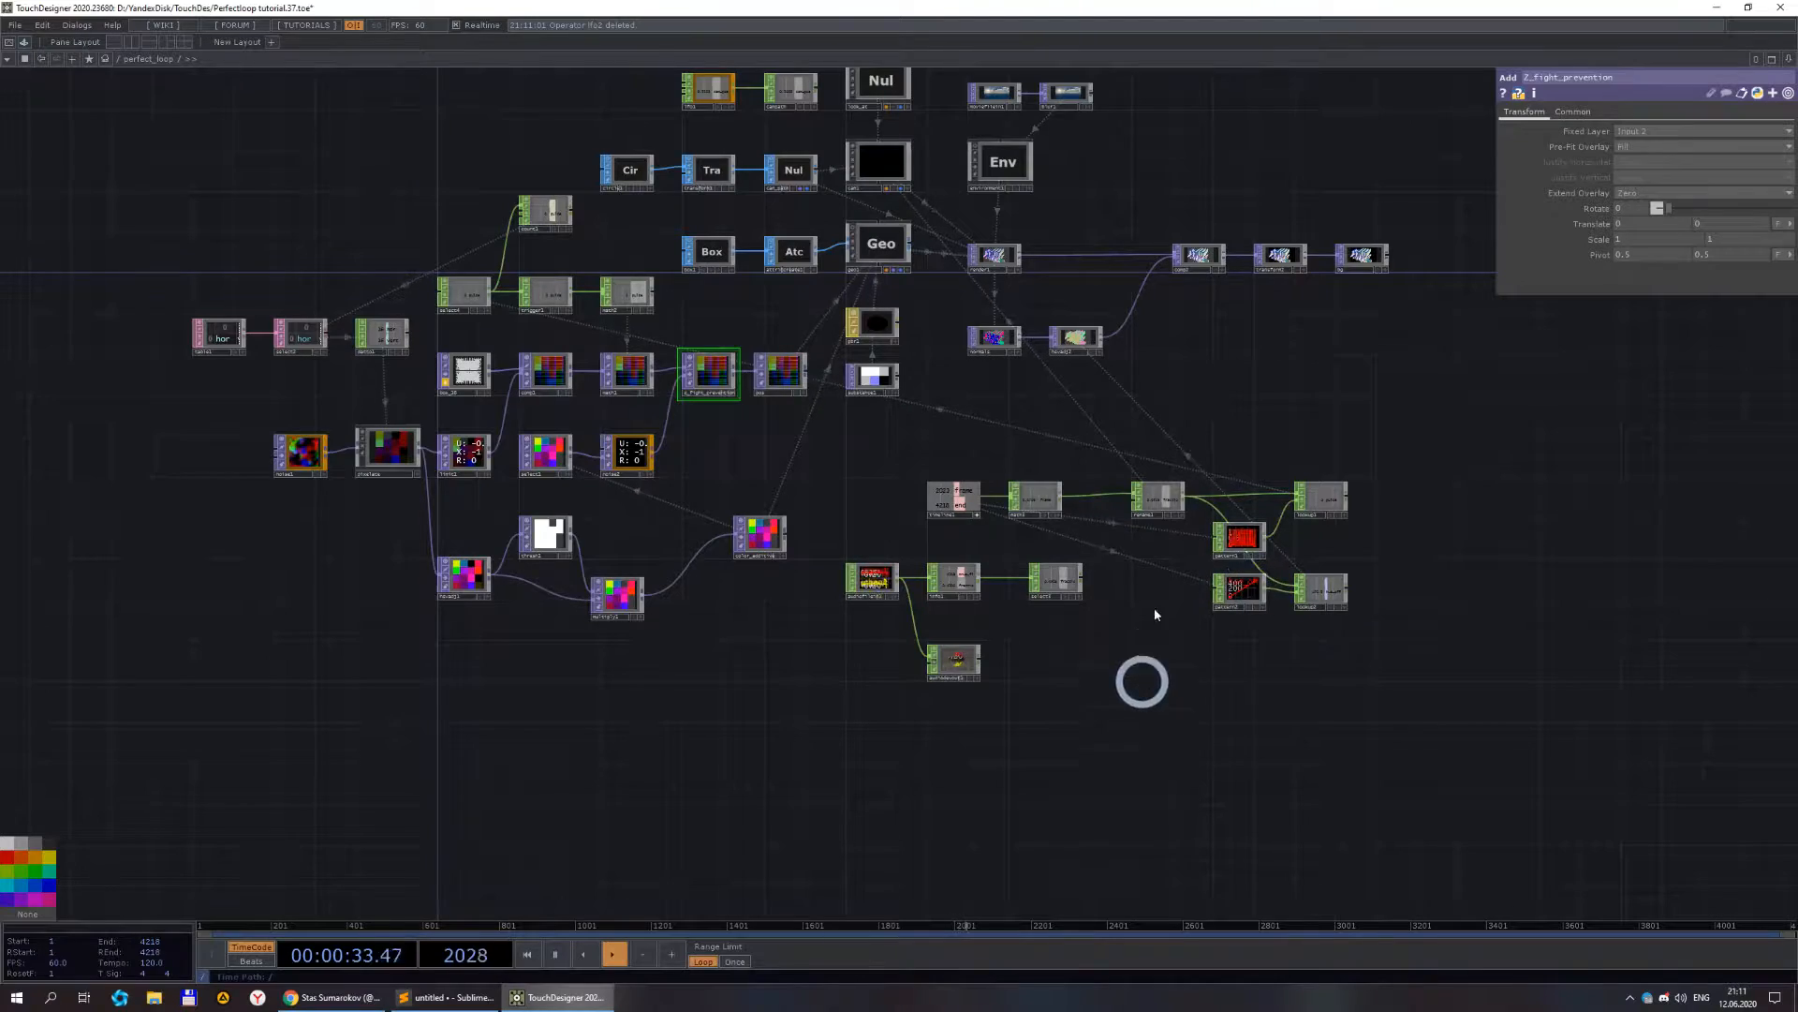
scroll(947, 390, "up", 5)
left_click_drag(801, 310, 441, 148)
key("Delete")
scroll(882, 242, "down", 2)
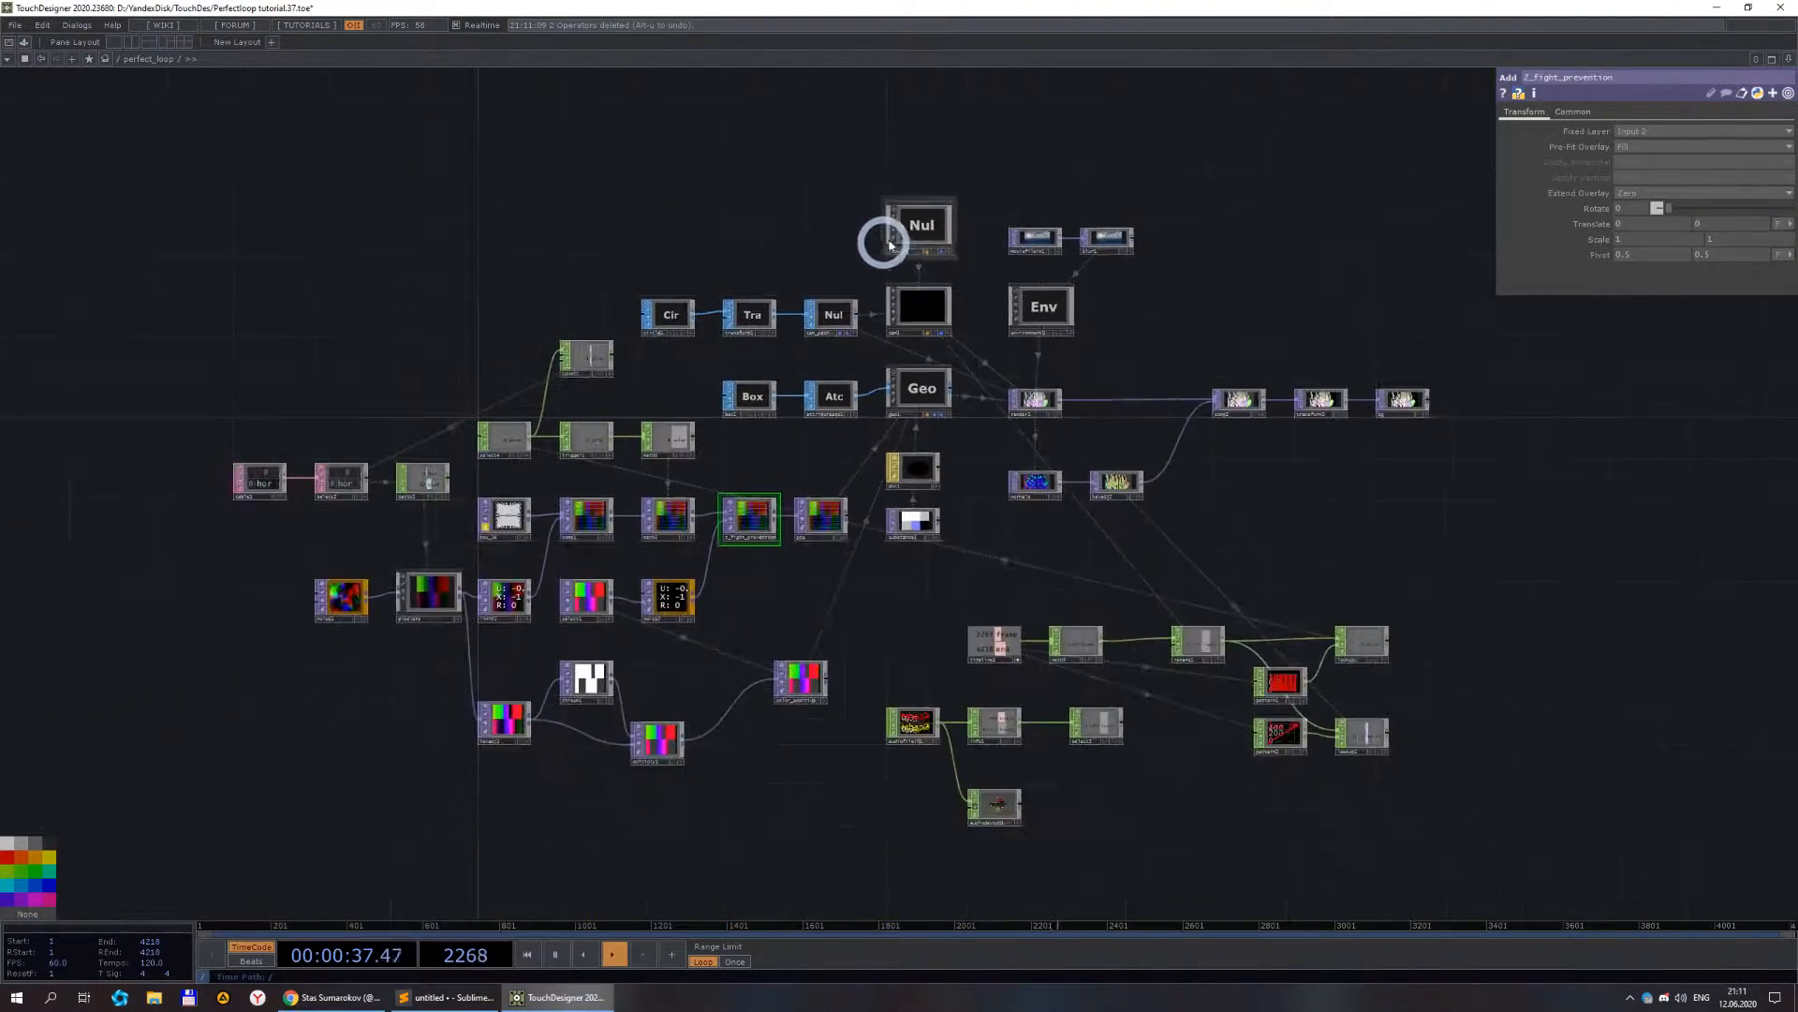
scroll(940, 318, "up", 2)
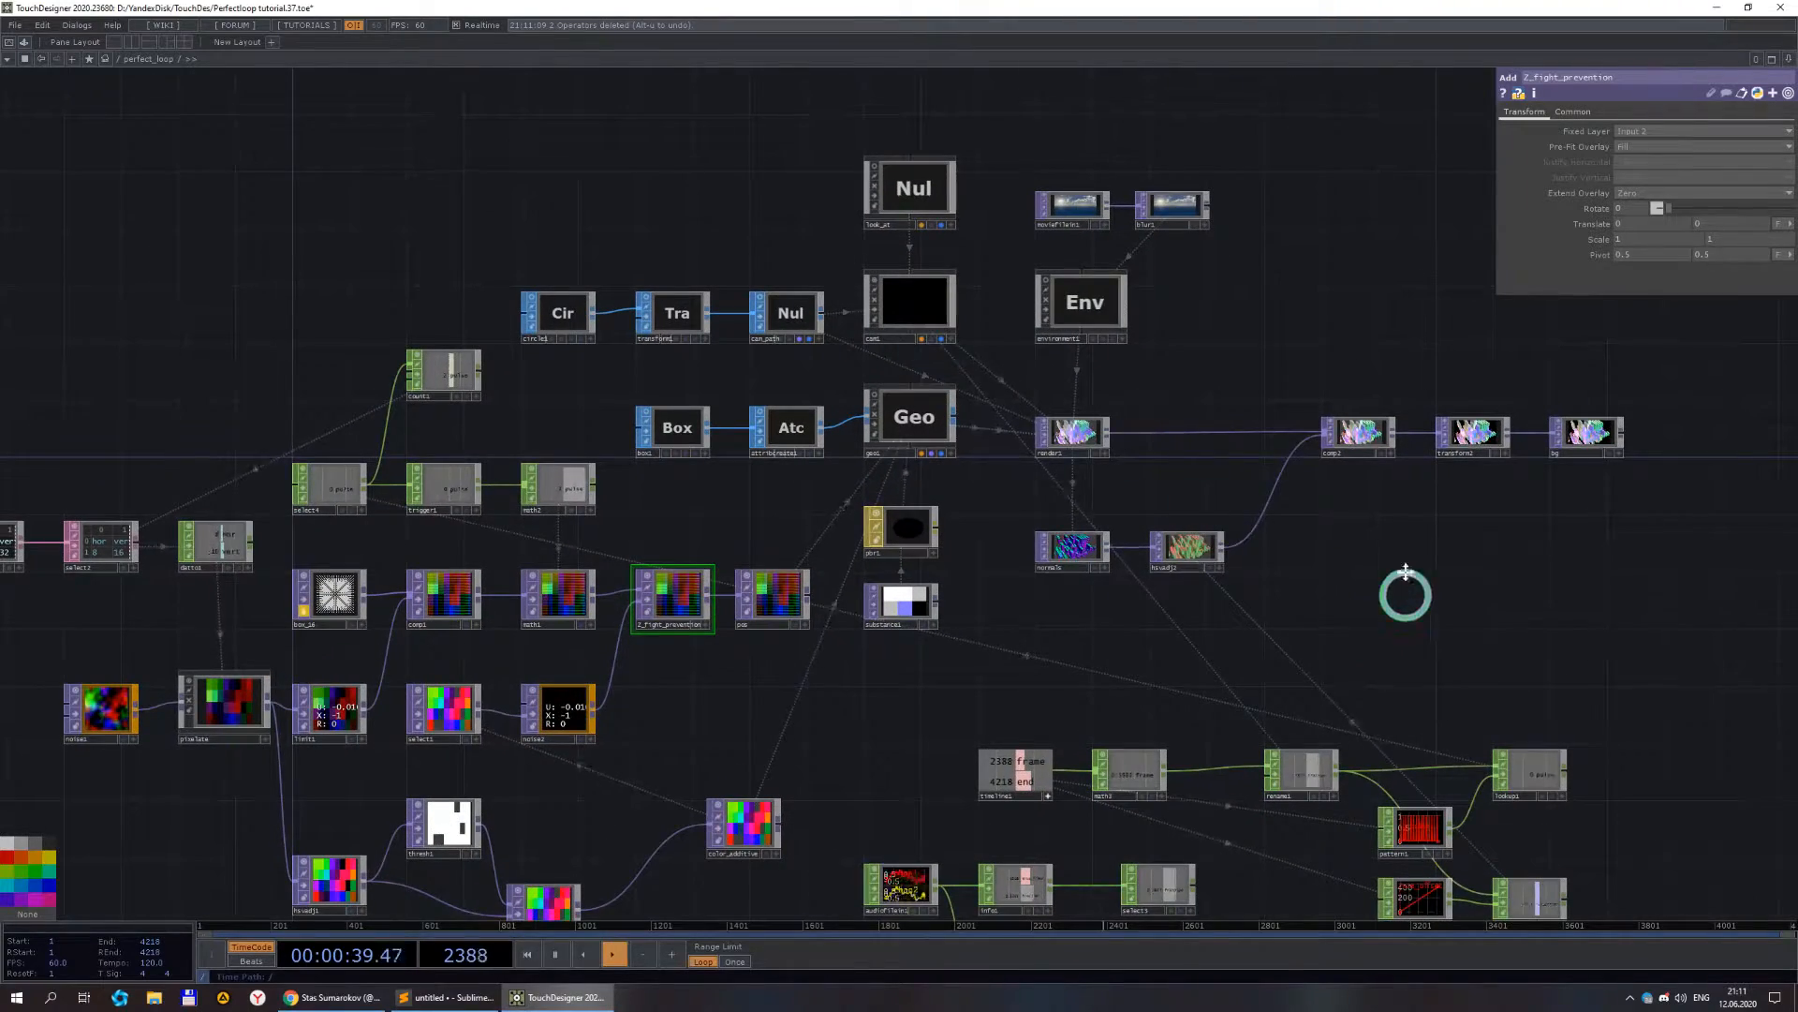
left_click_drag(1416, 595, 1480, 483)
left_click_drag(1030, 540, 921, 339)
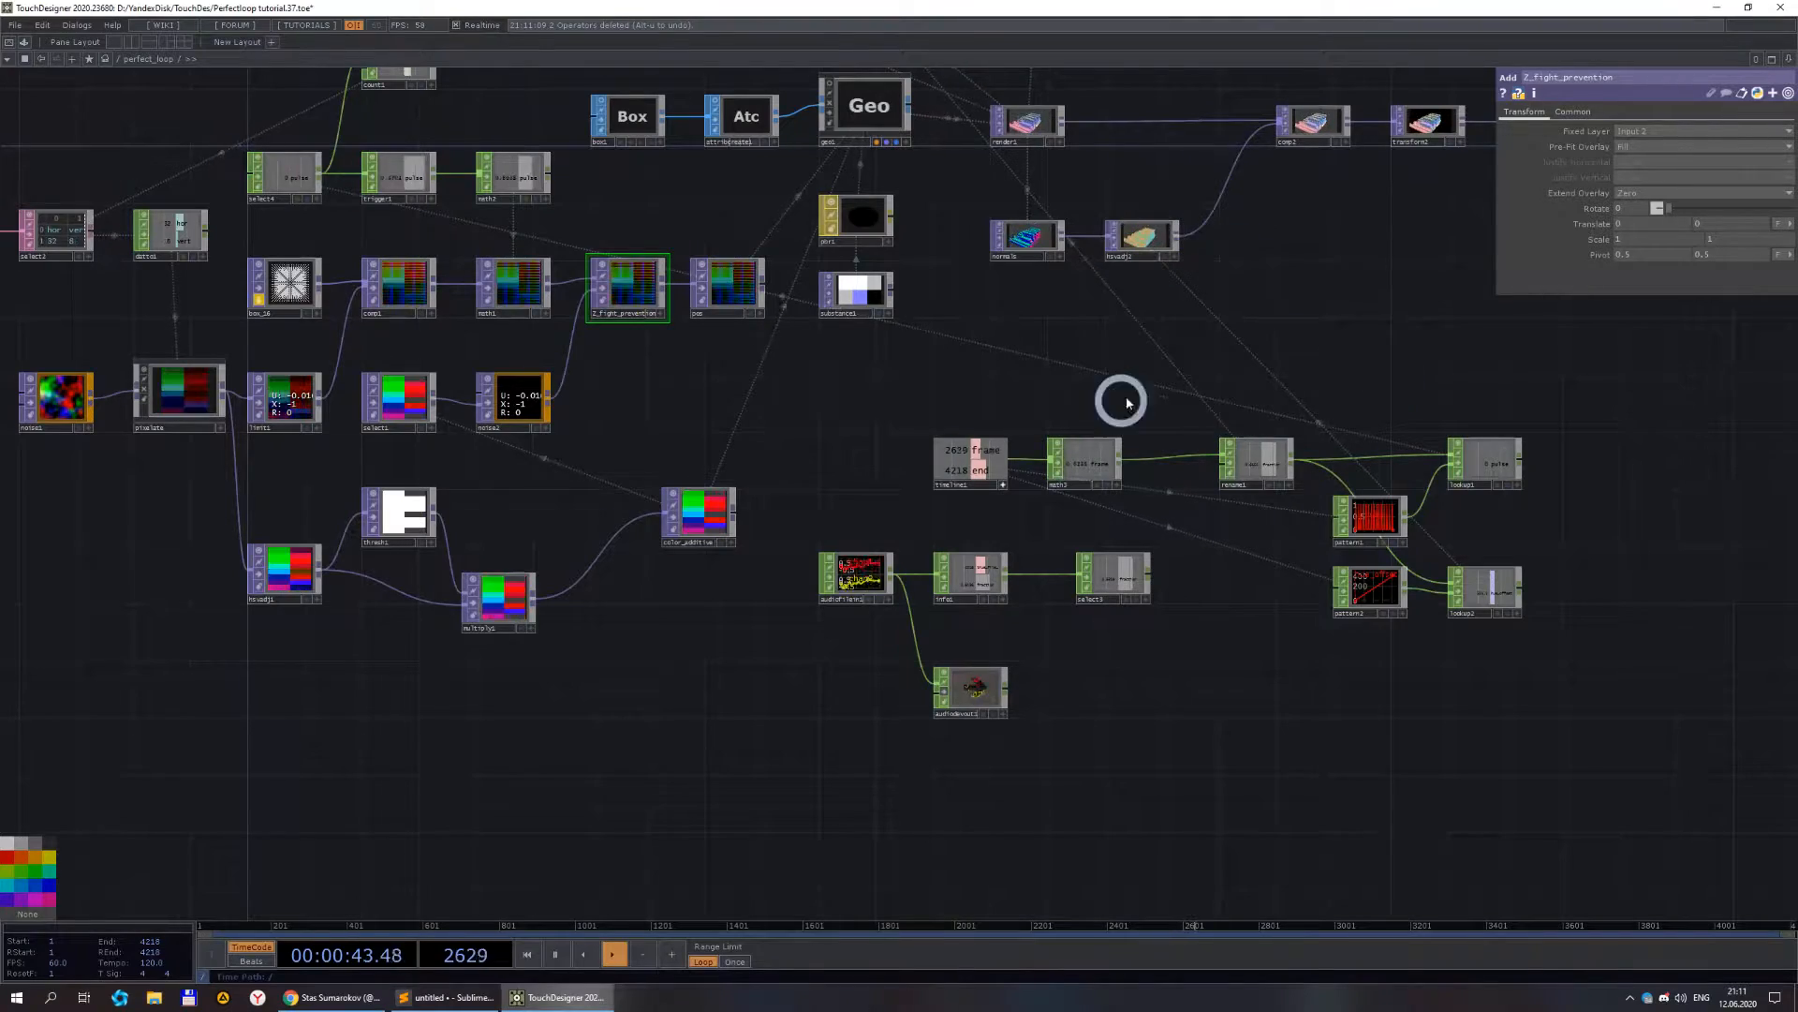
scroll(1127, 740, "up", 3)
scroll(1142, 719, "down", 4)
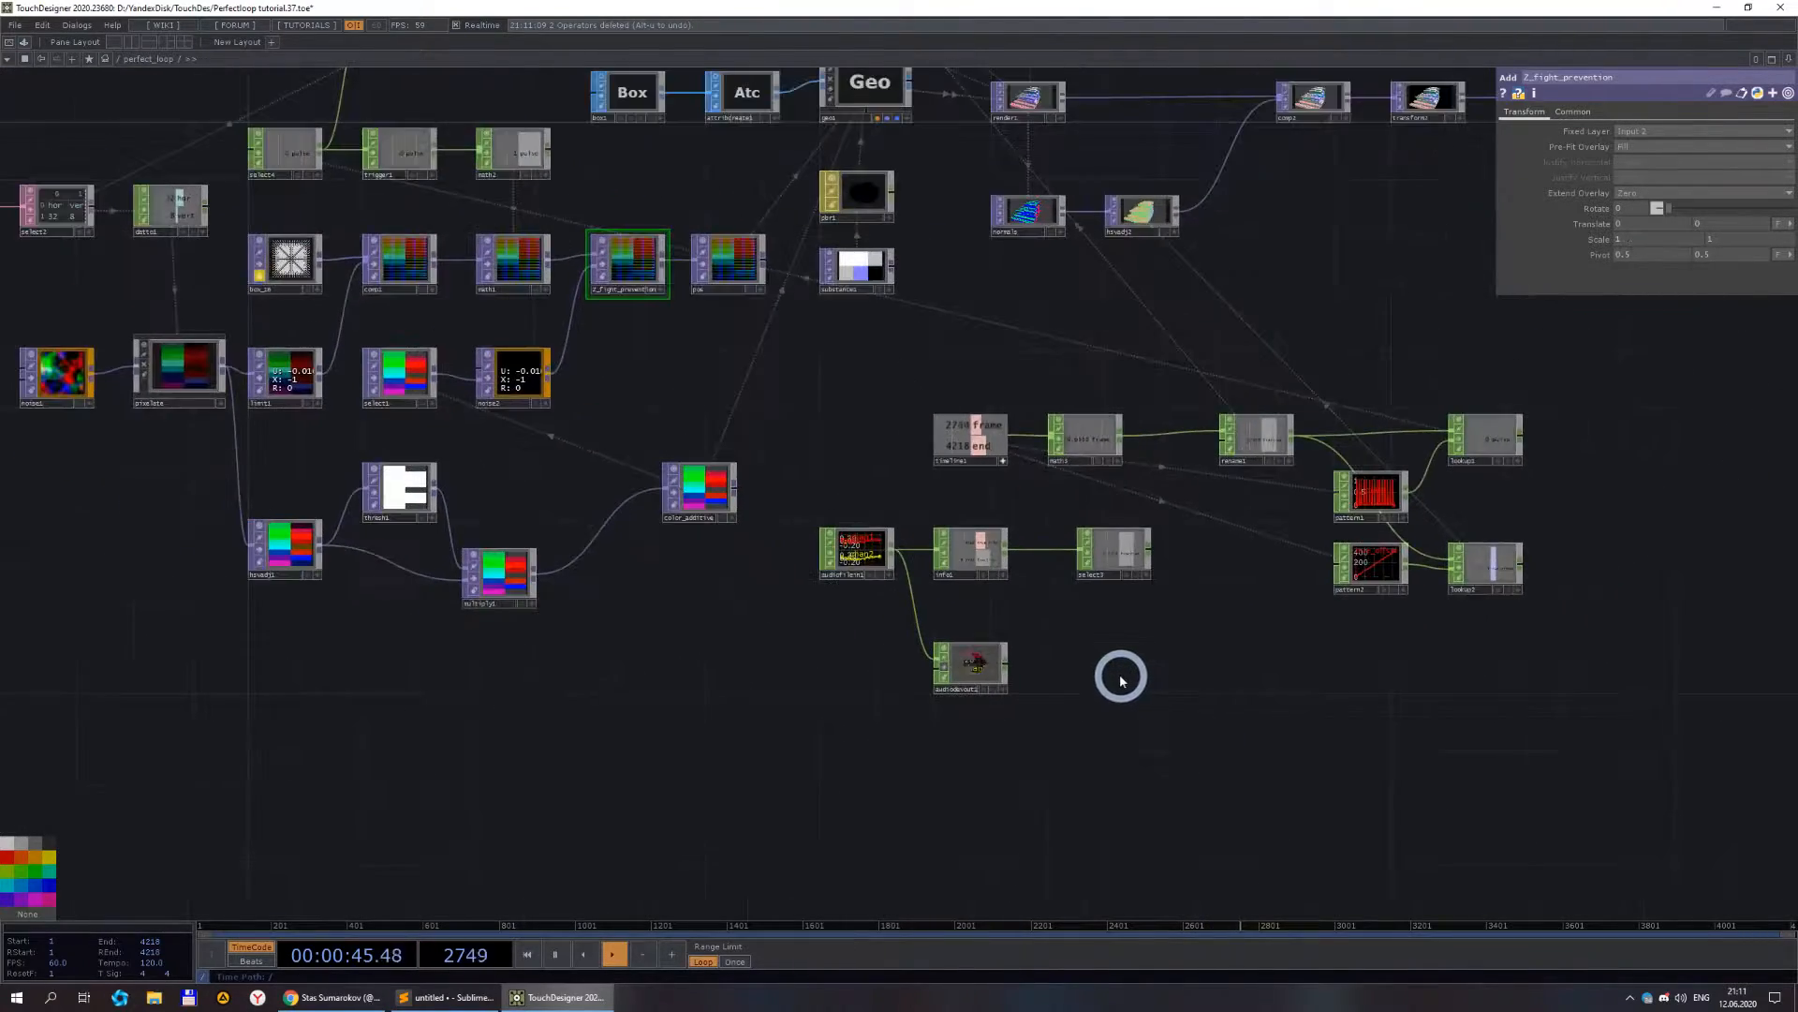
- Examine the noise and transform parameters of noise2 for any animated value that has to loop
scroll(1122, 698, "up", 3)
scroll(1106, 706, "down", 2)
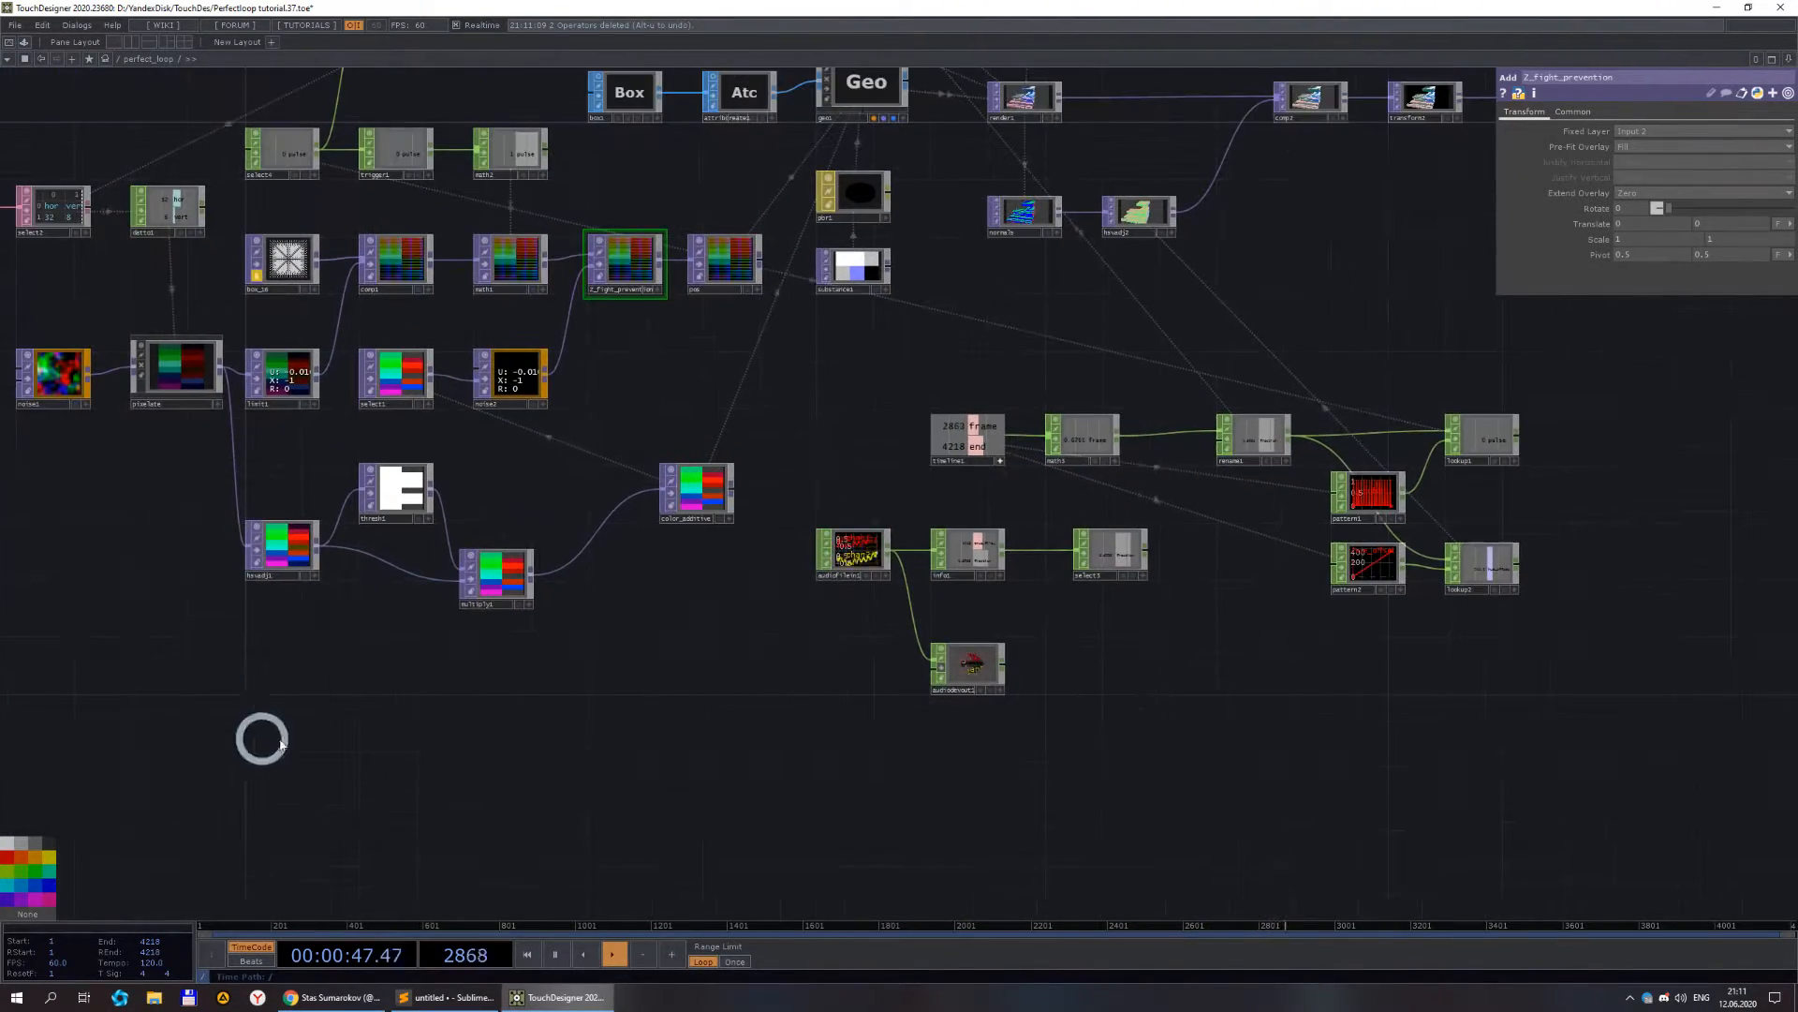
left_click_drag(323, 691, 705, 667)
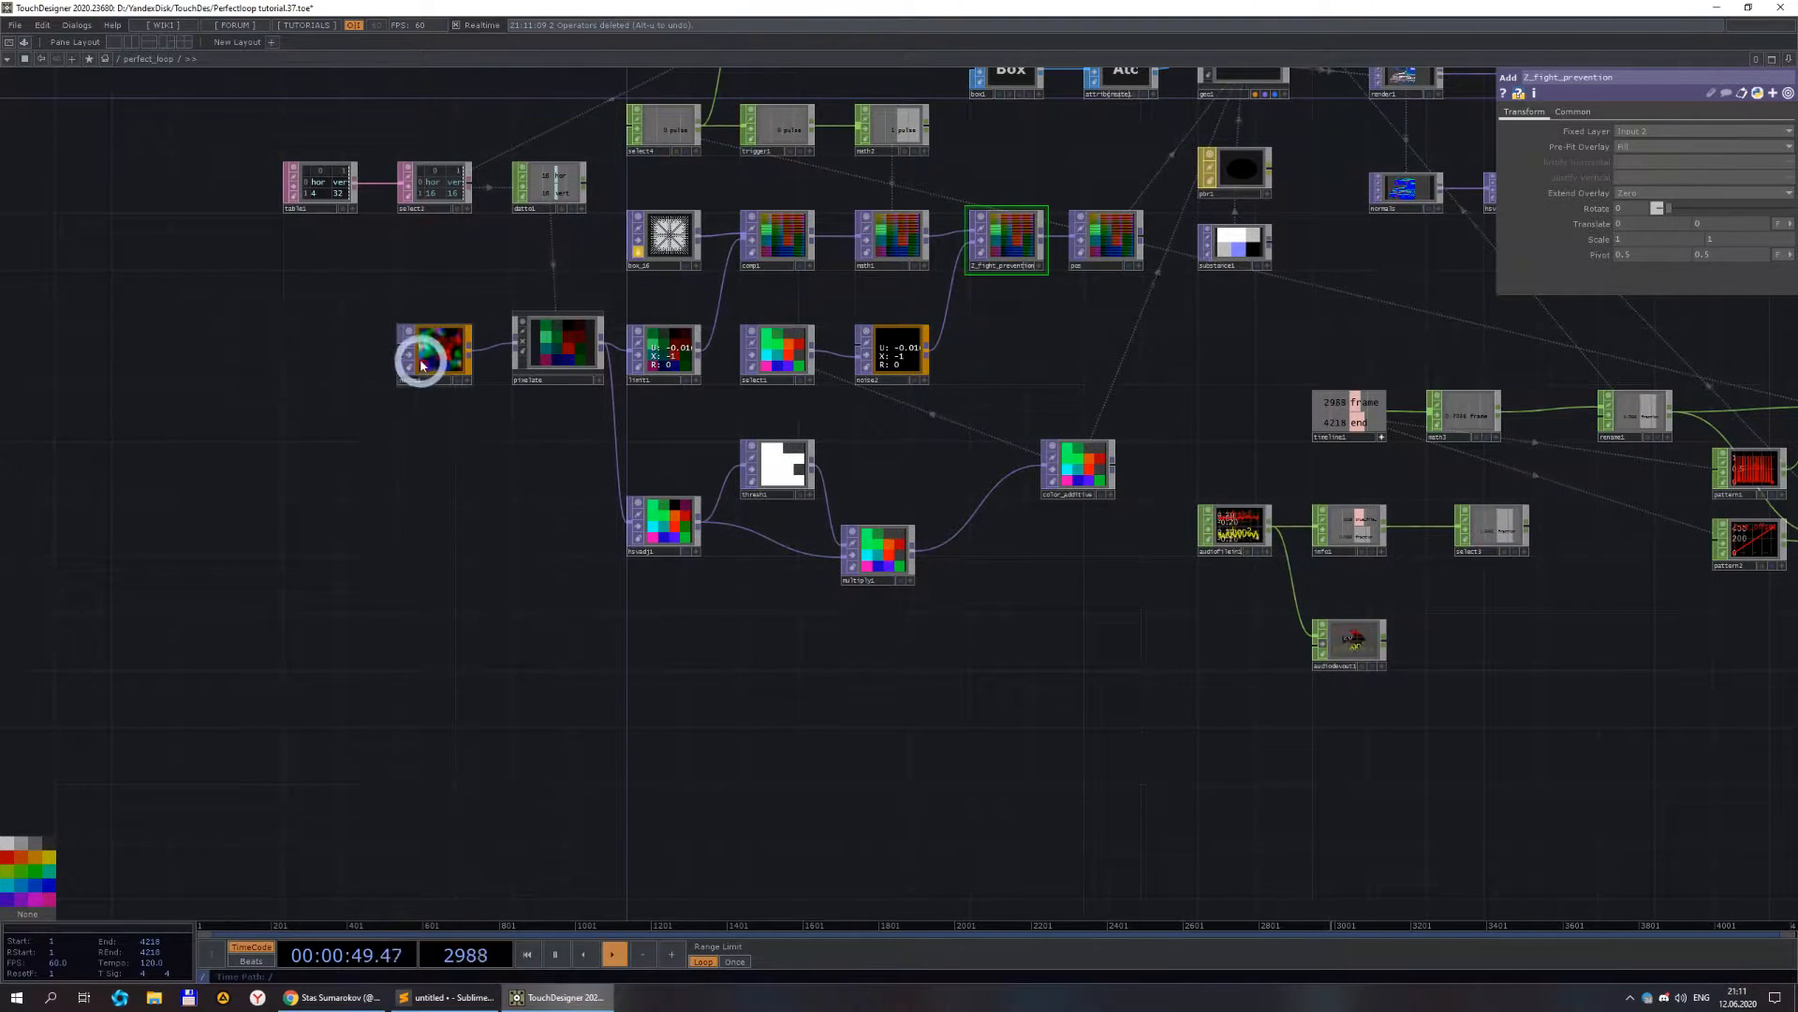
left_click(420, 365)
left_click(904, 351)
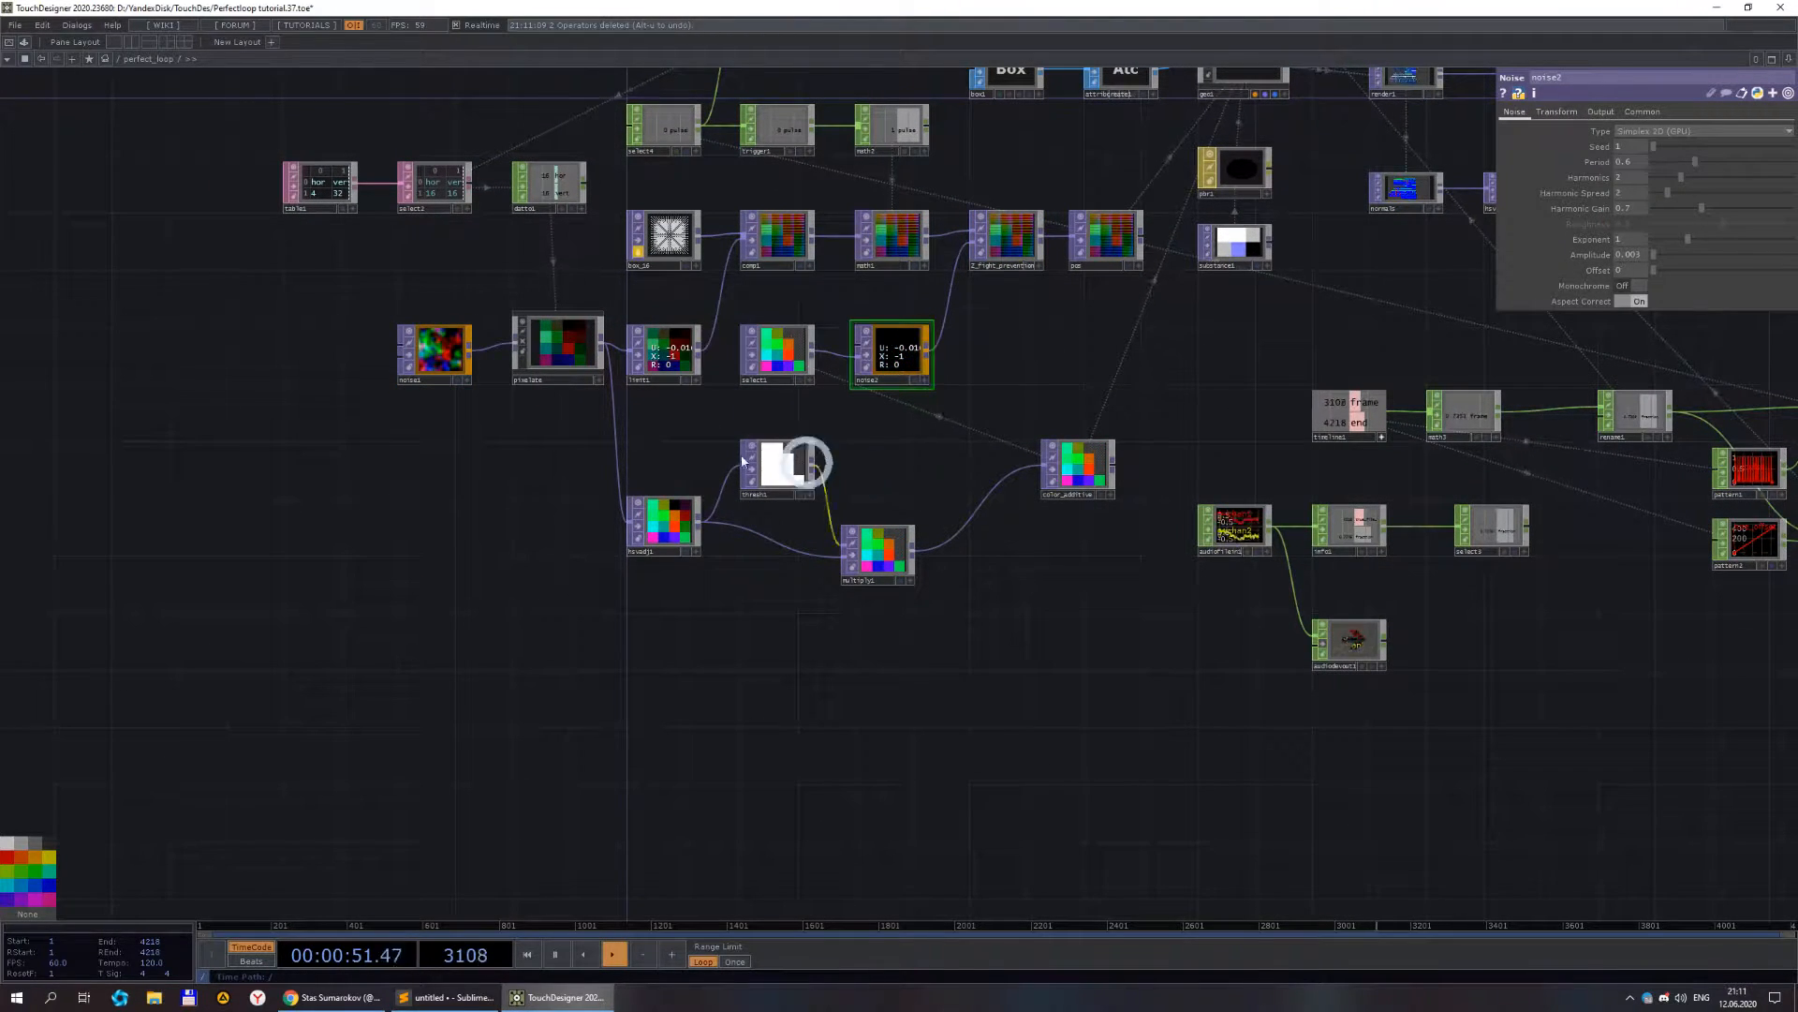
left_click(1553, 113)
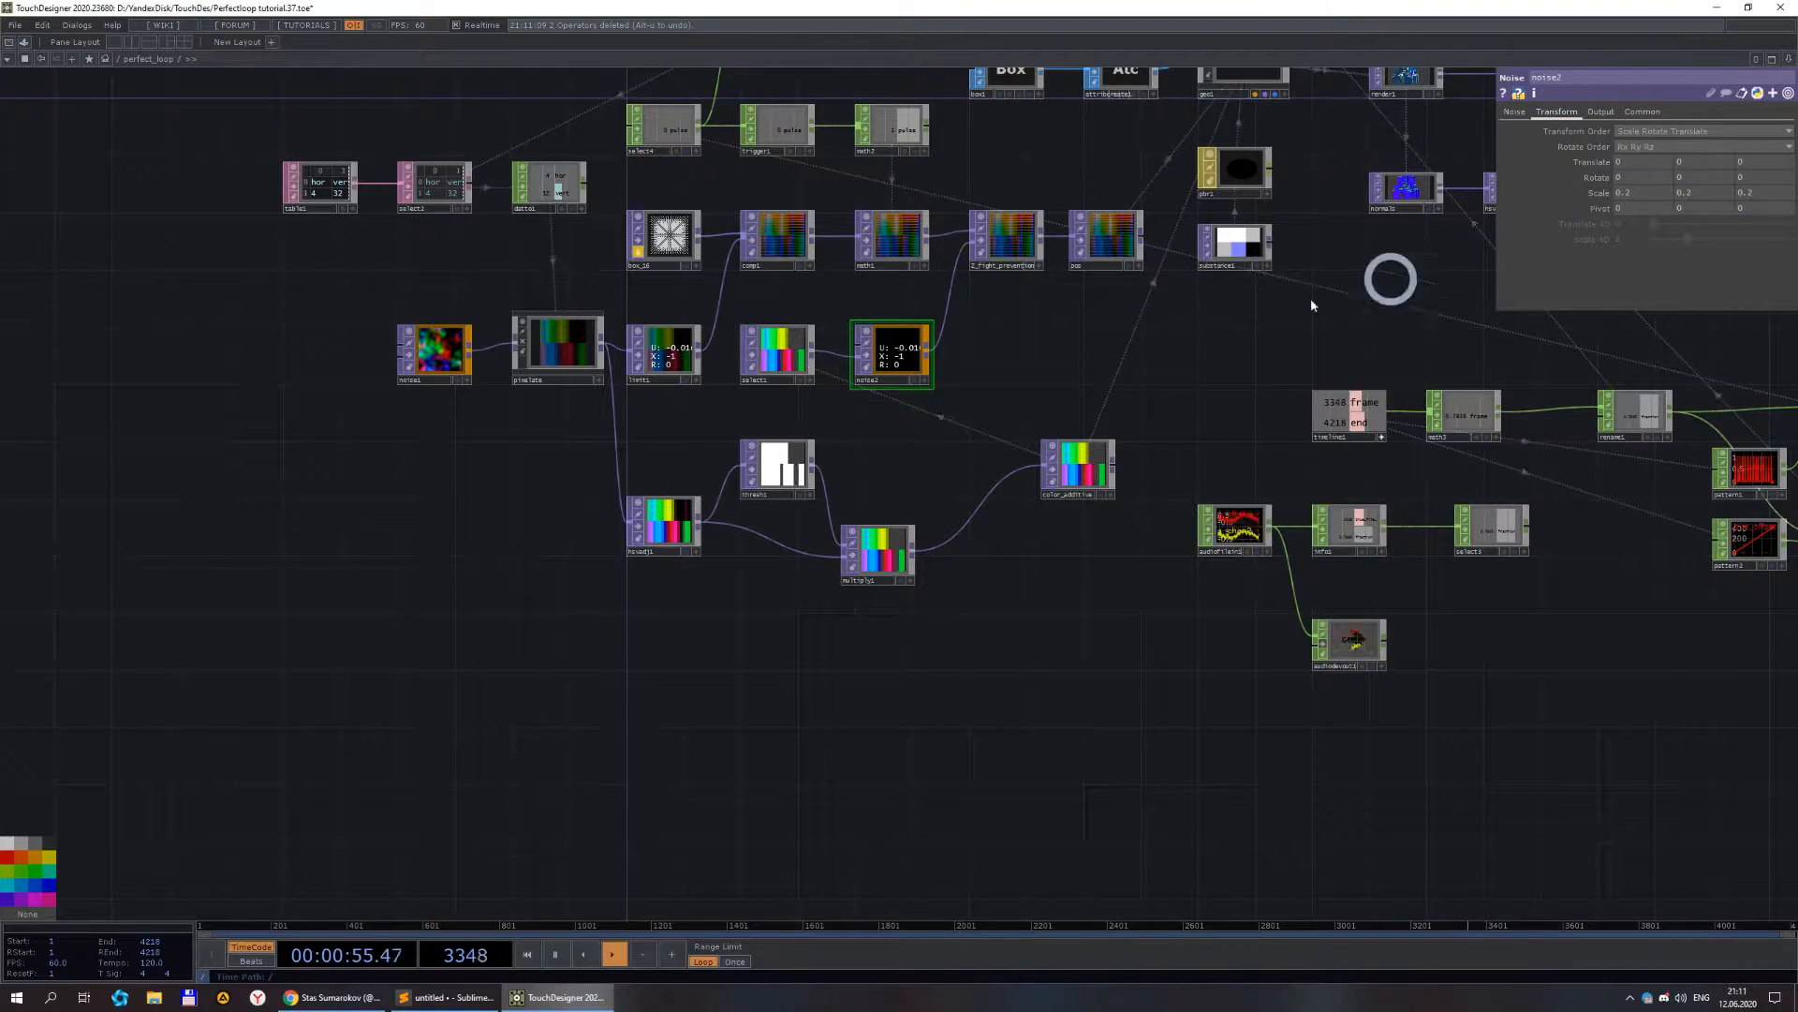
left_click(805, 548)
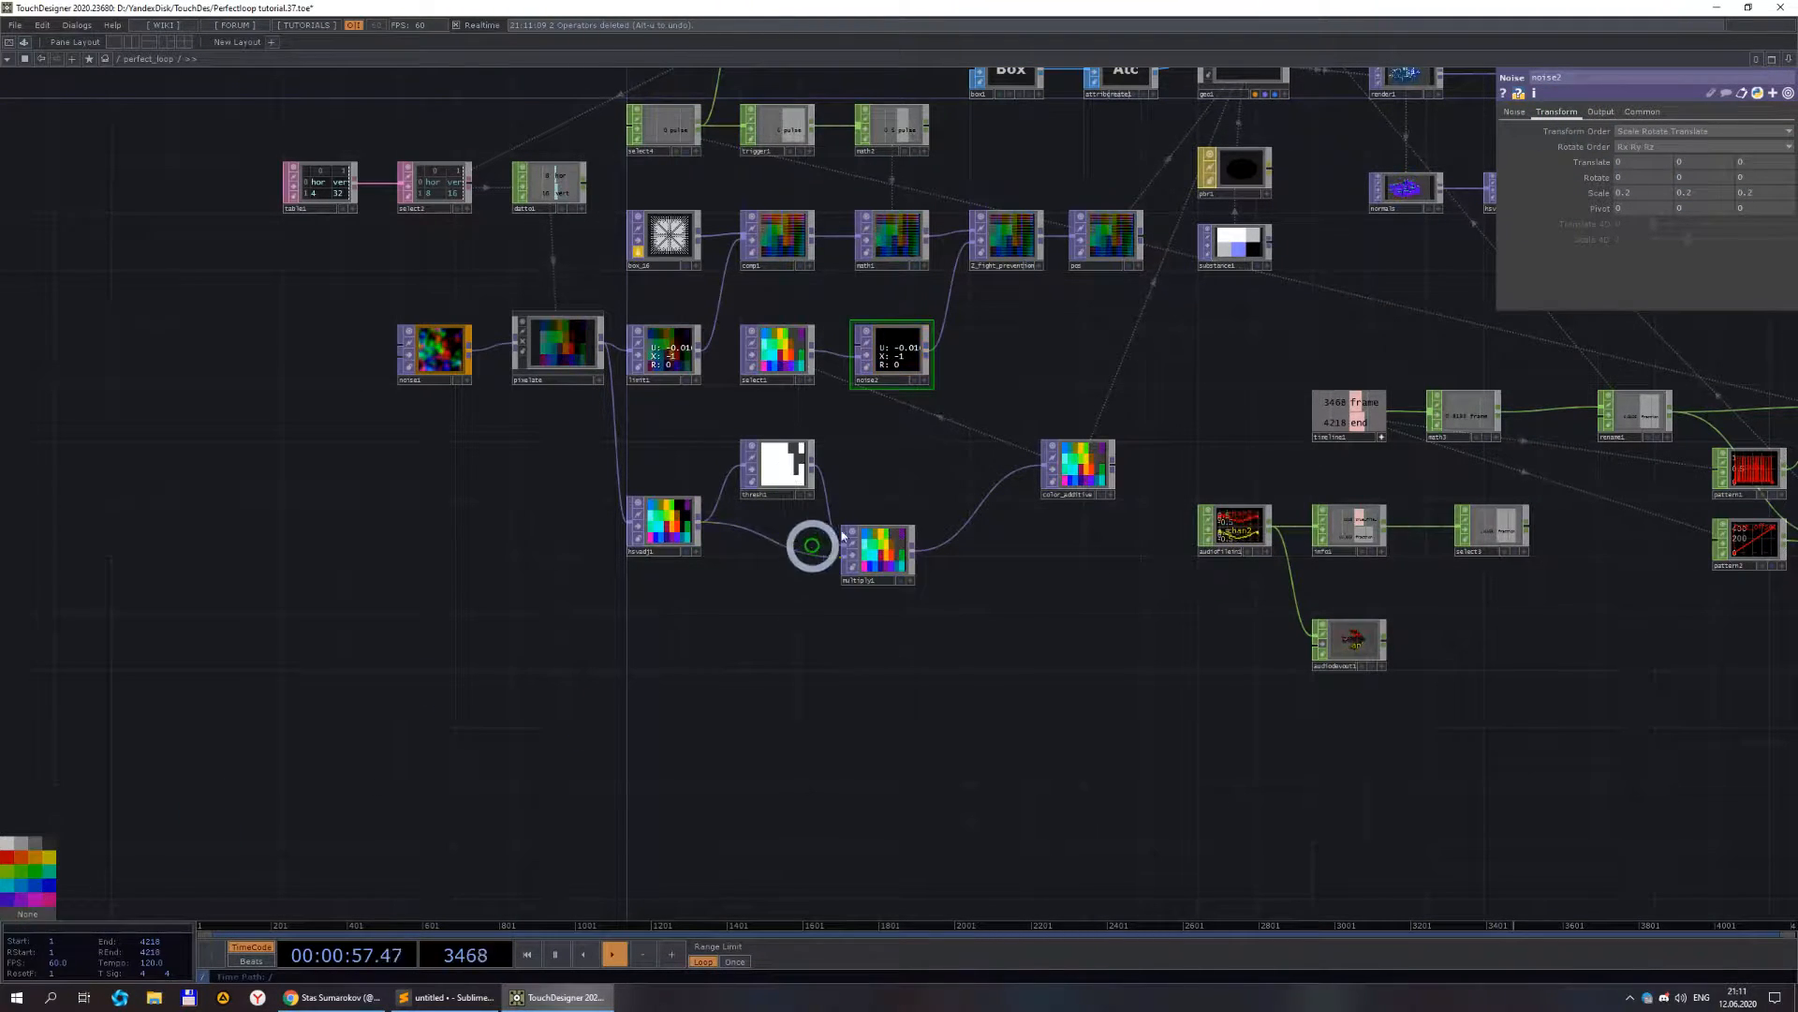
scroll(899, 350, "up", 6)
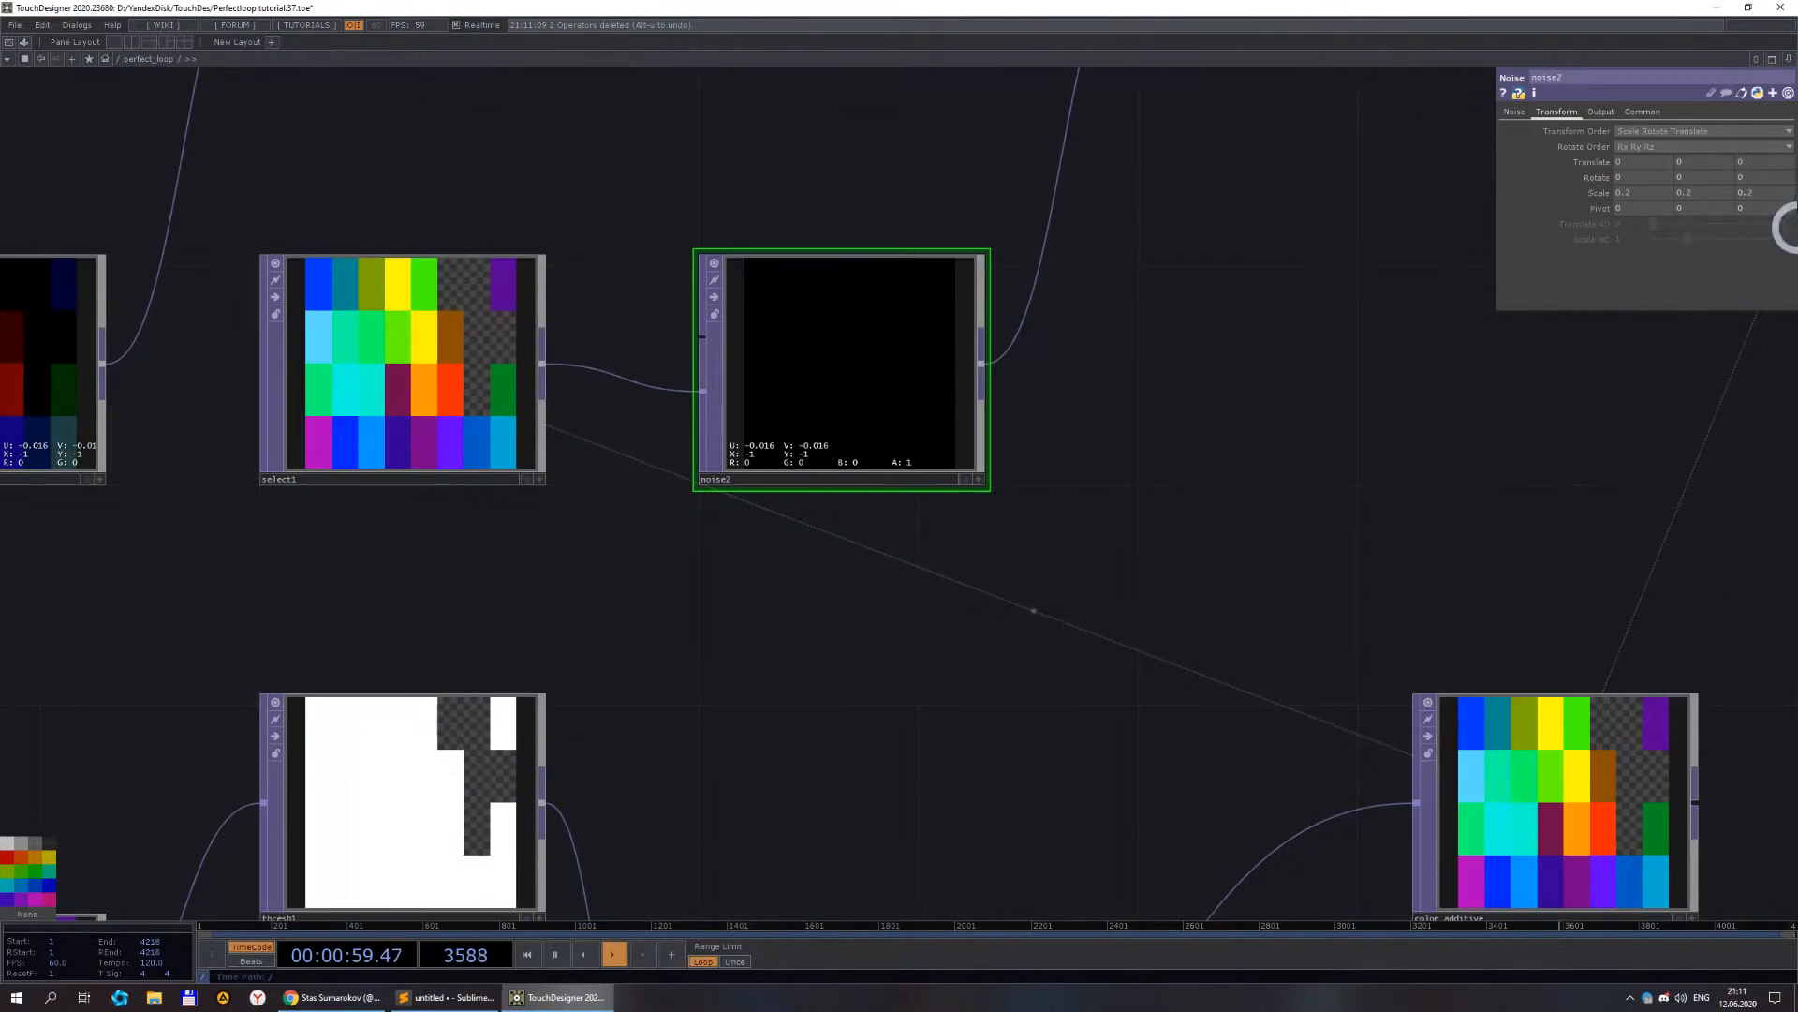
left_click(1516, 112)
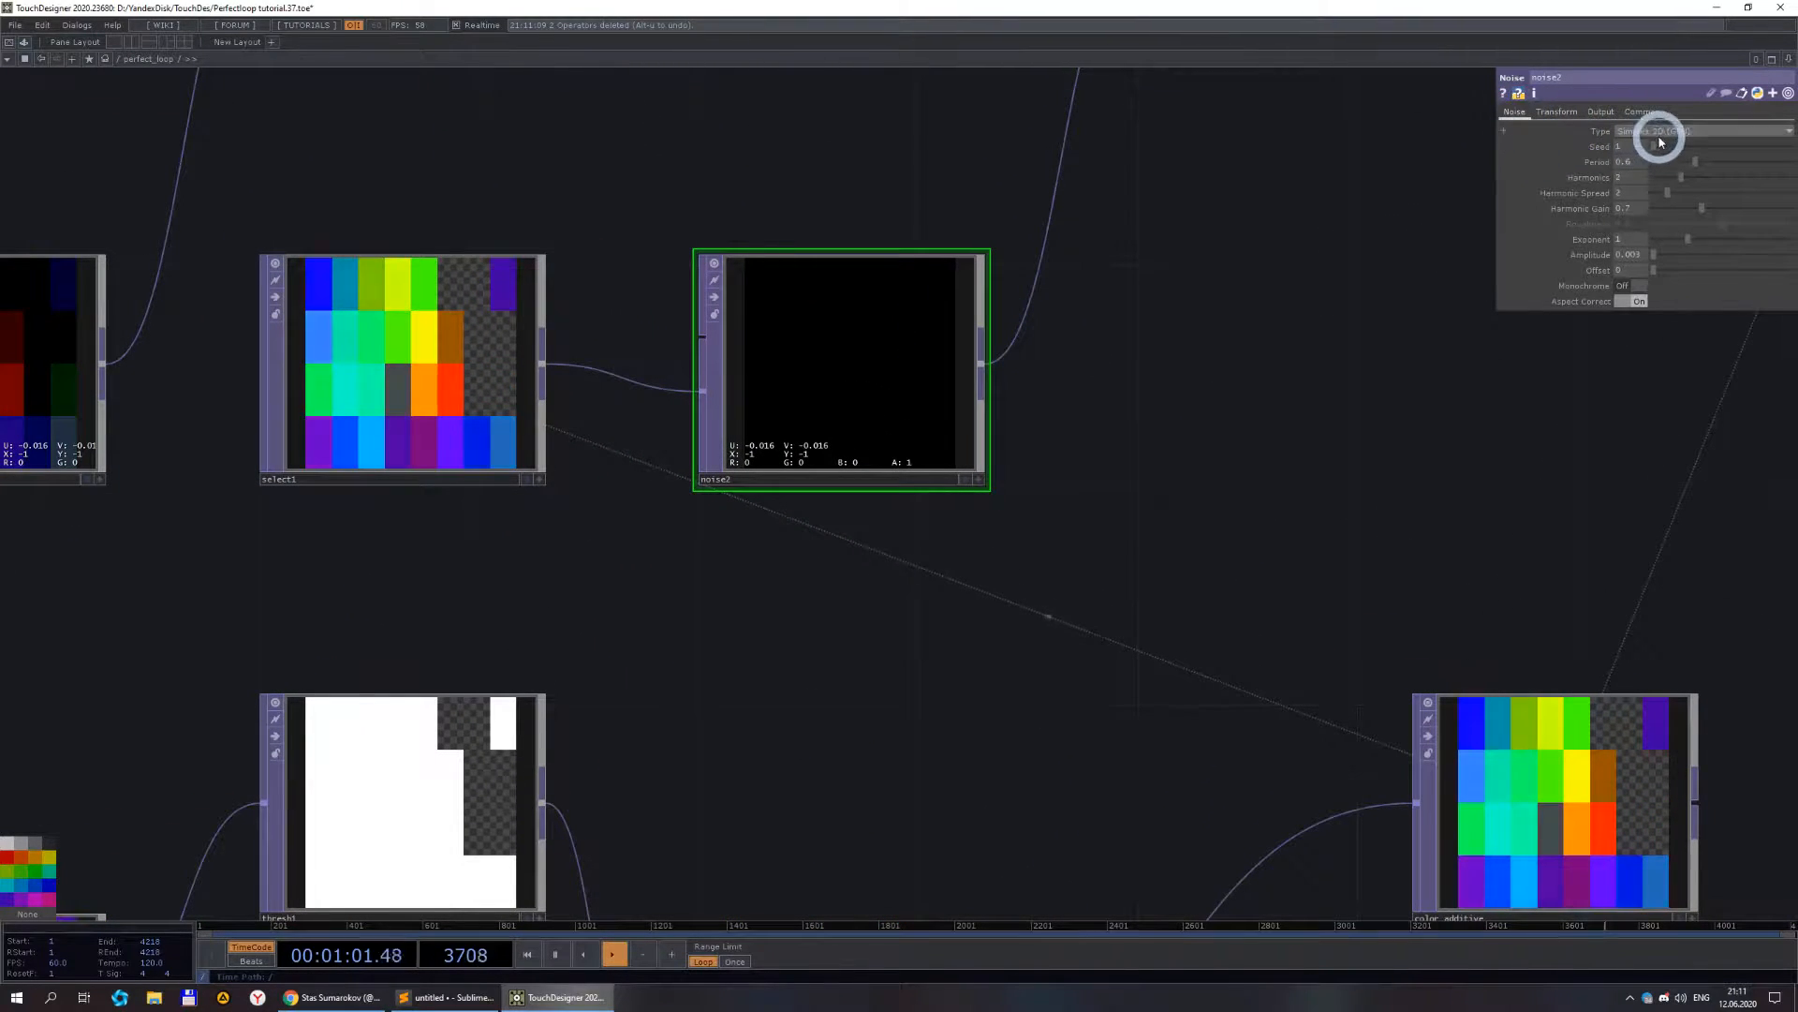
left_click(1578, 119)
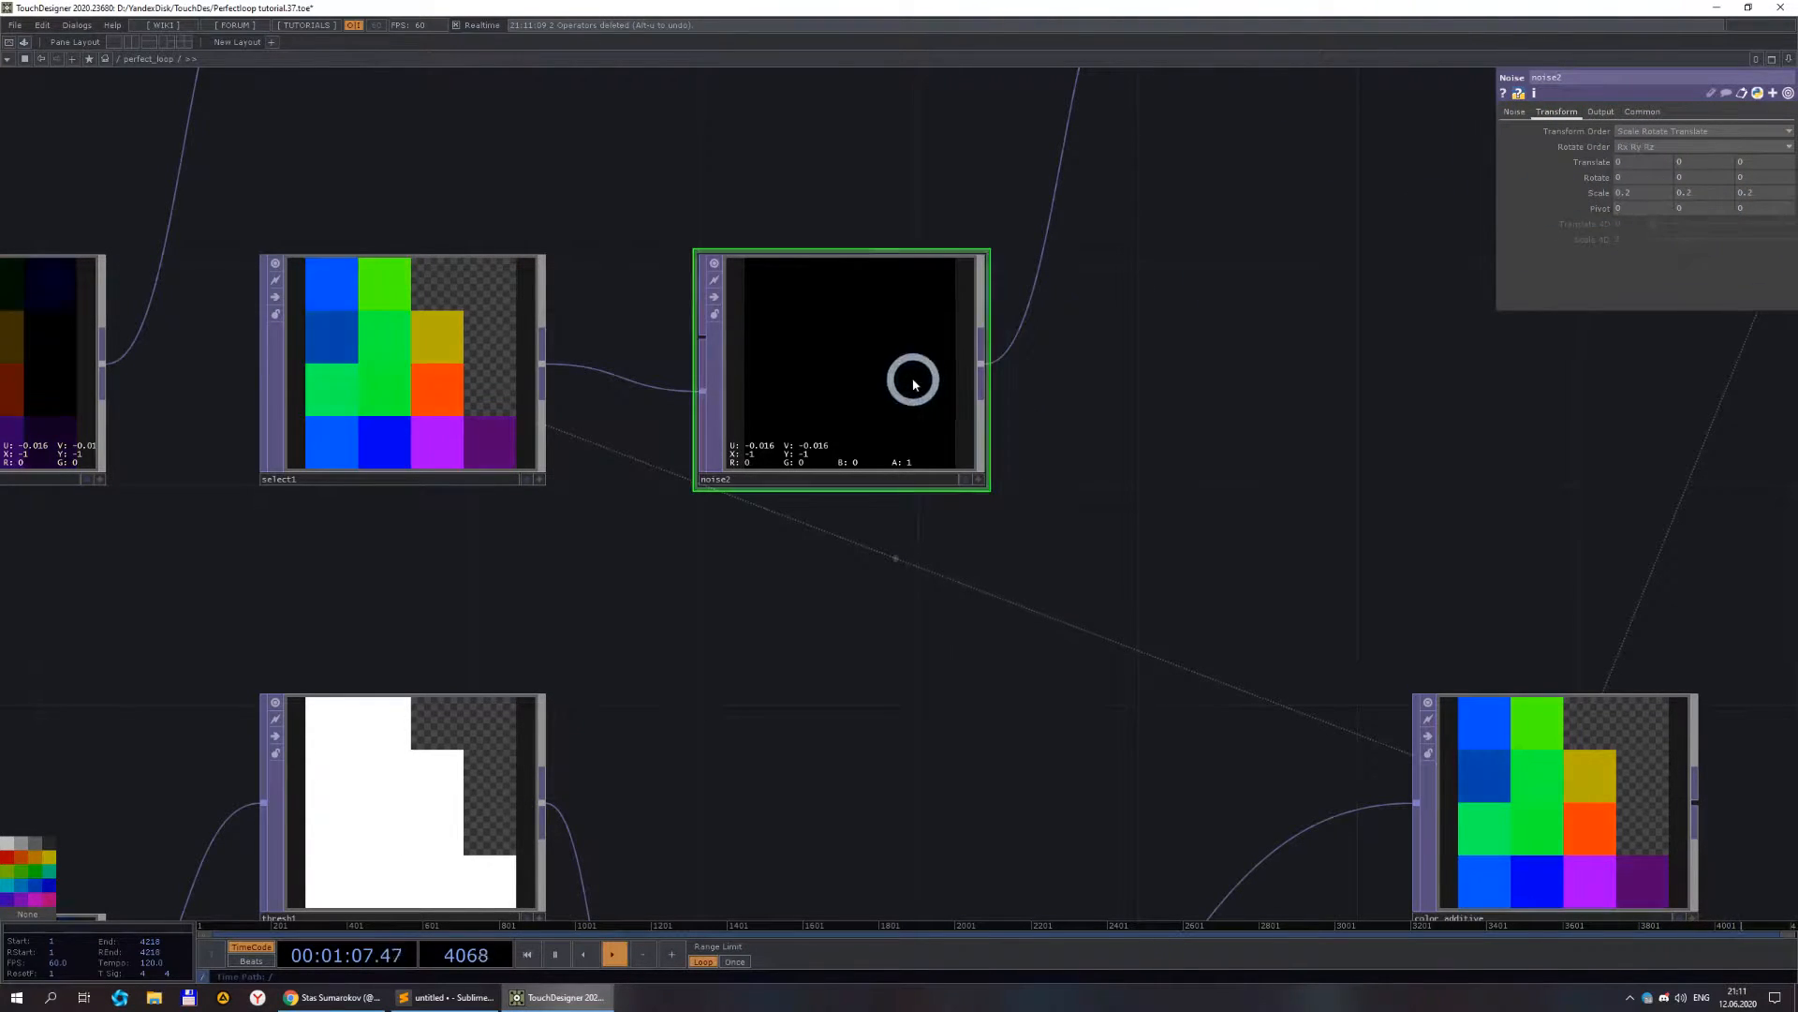
- Inspect the Z translation expression of noise1, the noise feeding the pixelate component
scroll(904, 375, "down", 6)
left_click_drag(1114, 694, 587, 710)
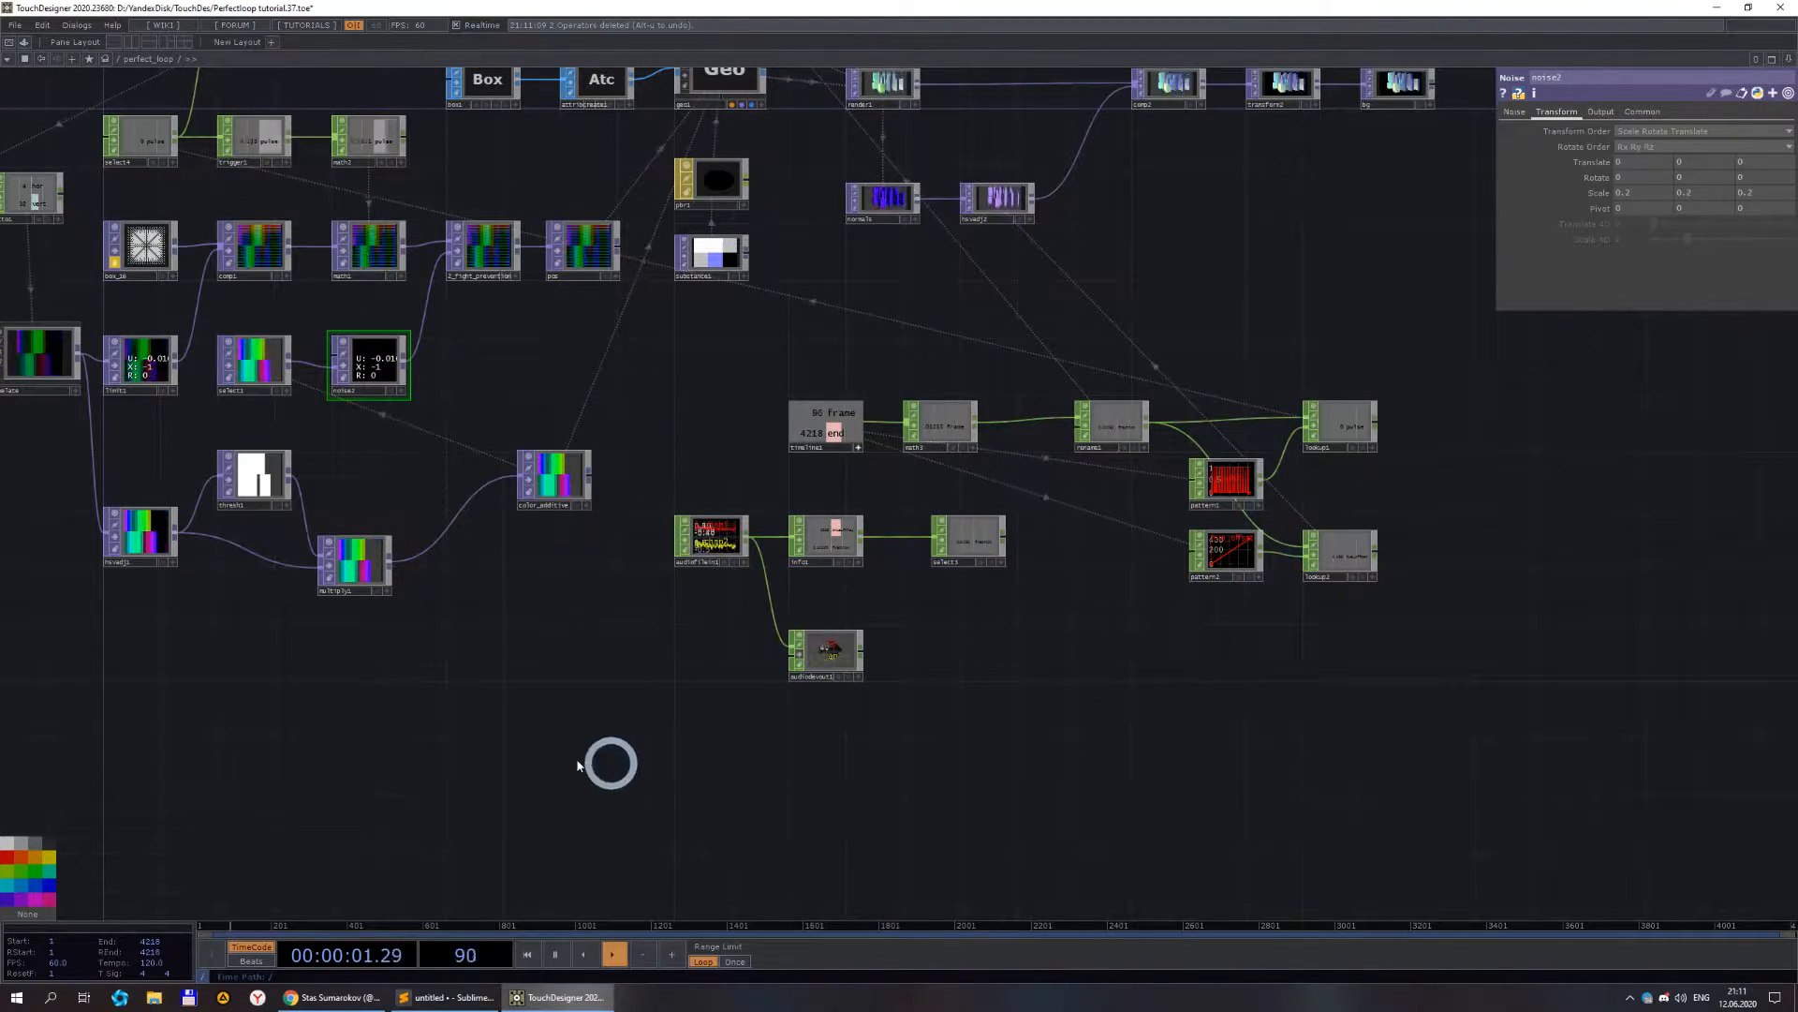
left_click_drag(734, 714, 1188, 698)
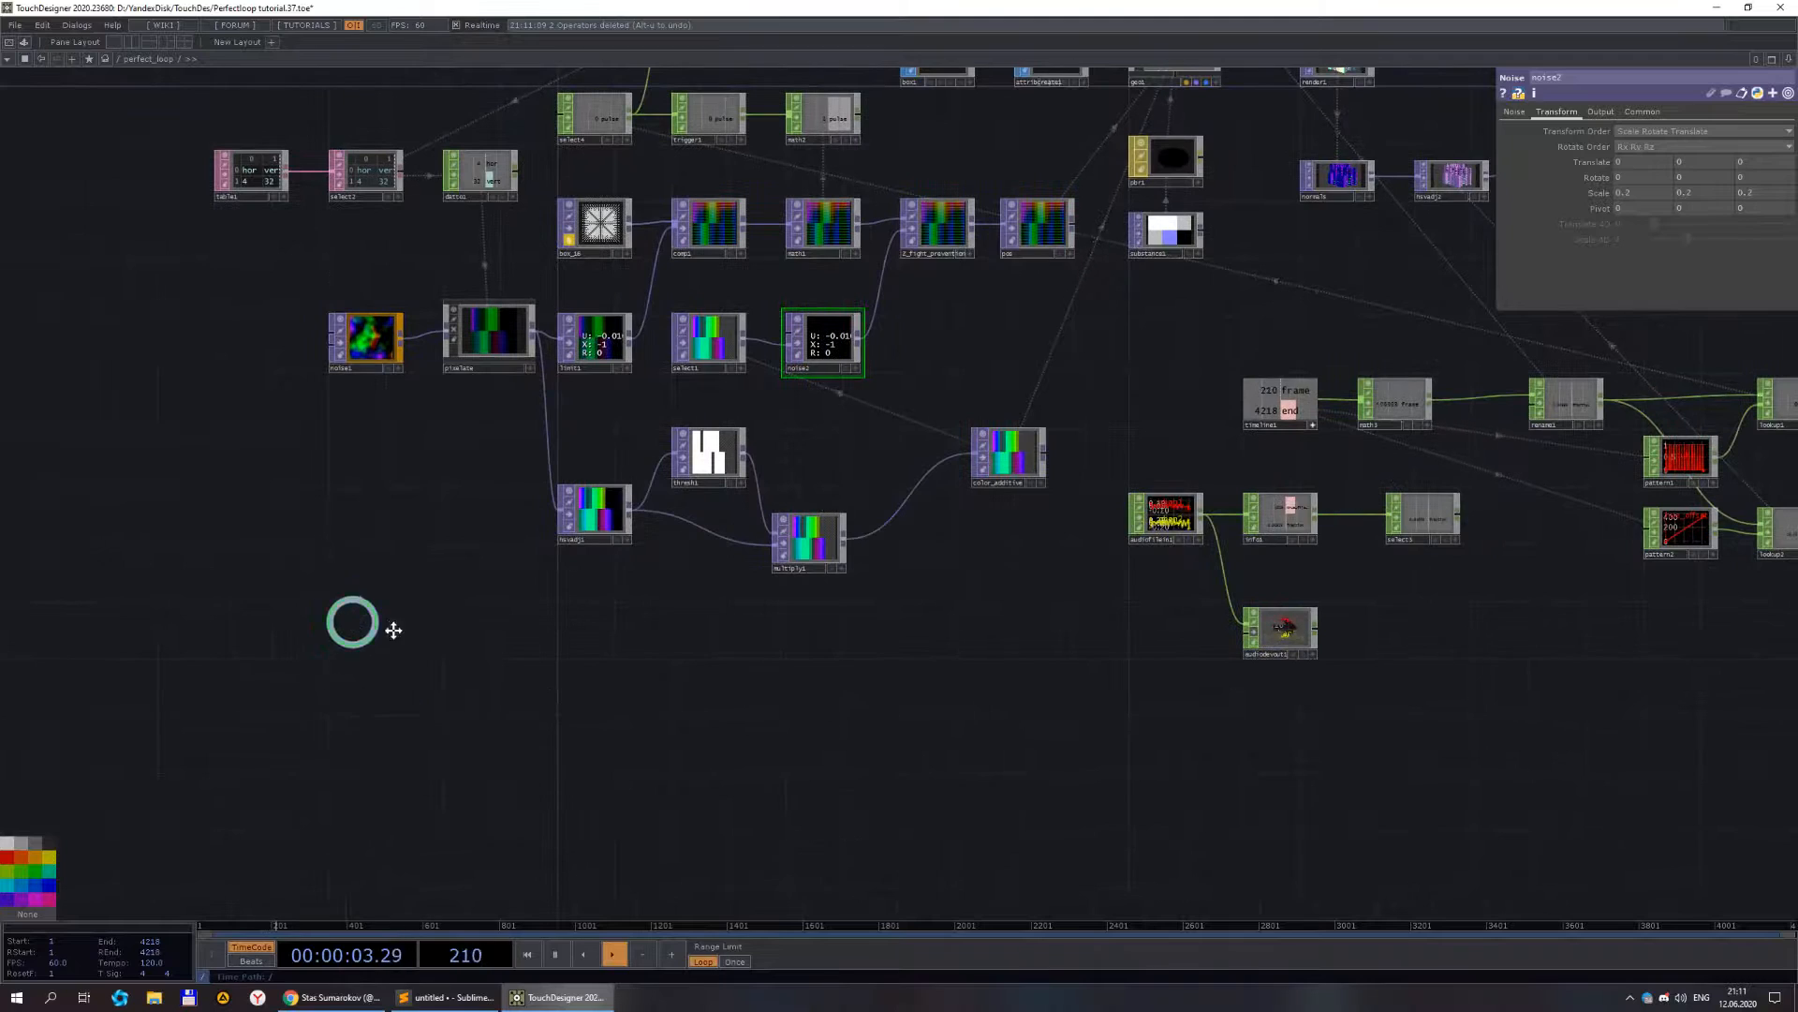
left_click_drag(321, 363, 510, 354)
left_click(562, 337)
scroll(567, 332, "up", 5)
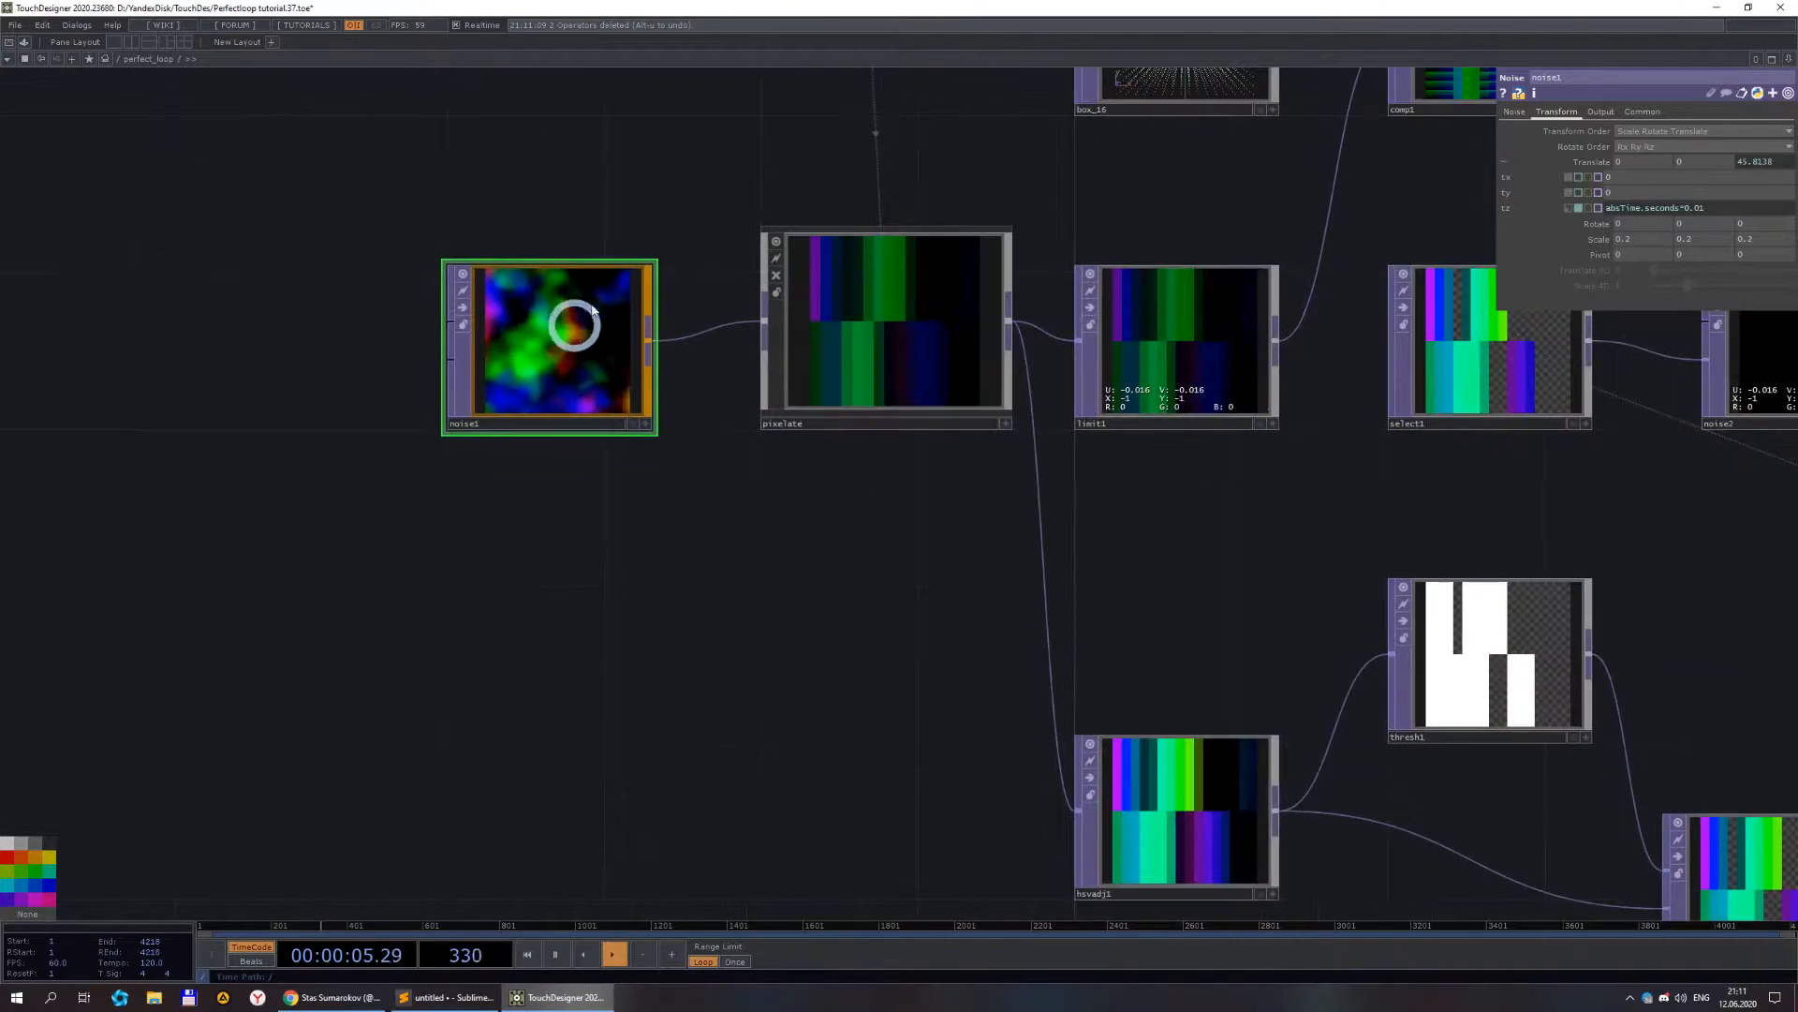
- Move the audiofilein1, info1, select3 and audiodevout1 group into the empty network area to the left of noise1
scroll(1574, 203, "down", 3)
left_click_drag(1157, 673, 600, 567)
scroll(927, 566, "down", 3)
left_click_drag(1681, 593, 1477, 637)
right_click_drag(1543, 627, 1226, 464)
left_click_drag(1225, 464, 312, 443)
scroll(383, 589, "up", 3)
left_click_drag(389, 592, 551, 578)
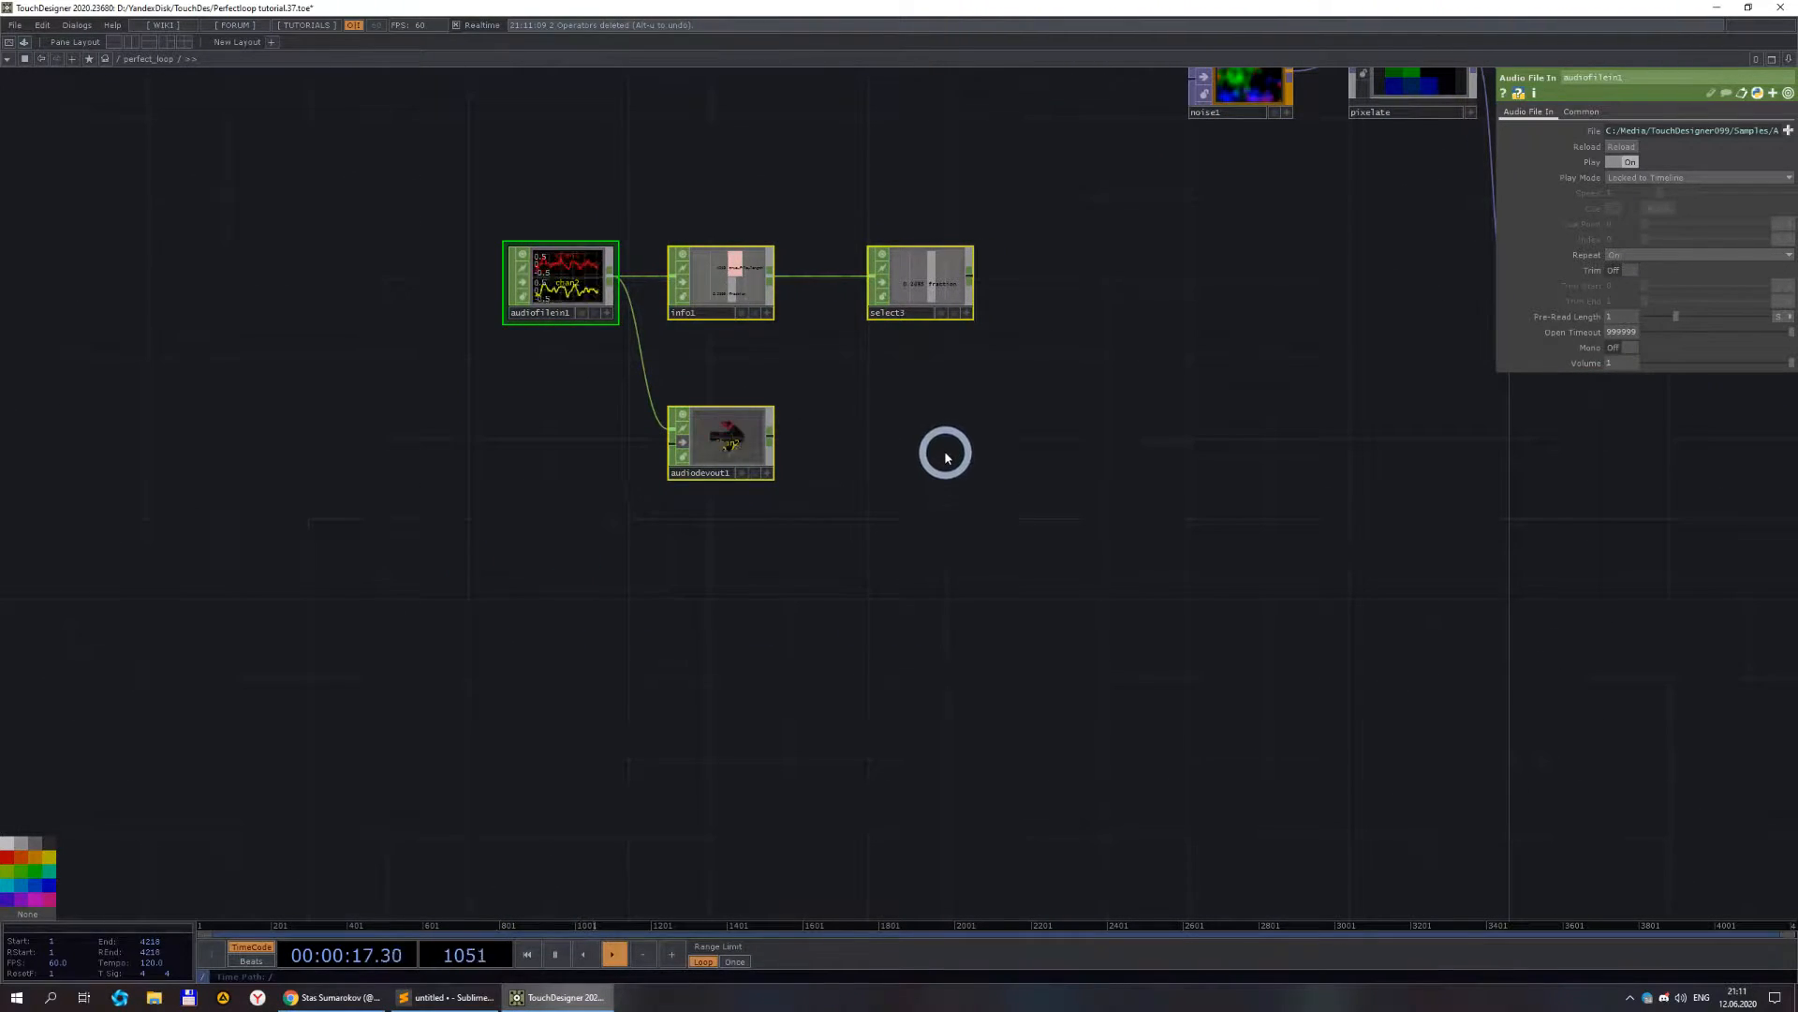
- Reposition audiofilein1 and place audiodevout1 lower, leaving more space beneath info1
right_click_drag(807, 413, 473, 269)
left_click_drag(596, 287, 255, 286)
left_click(737, 461)
left_click_drag(569, 428, 888, 460)
left_click_drag(558, 309, 538, 348)
left_click(693, 368)
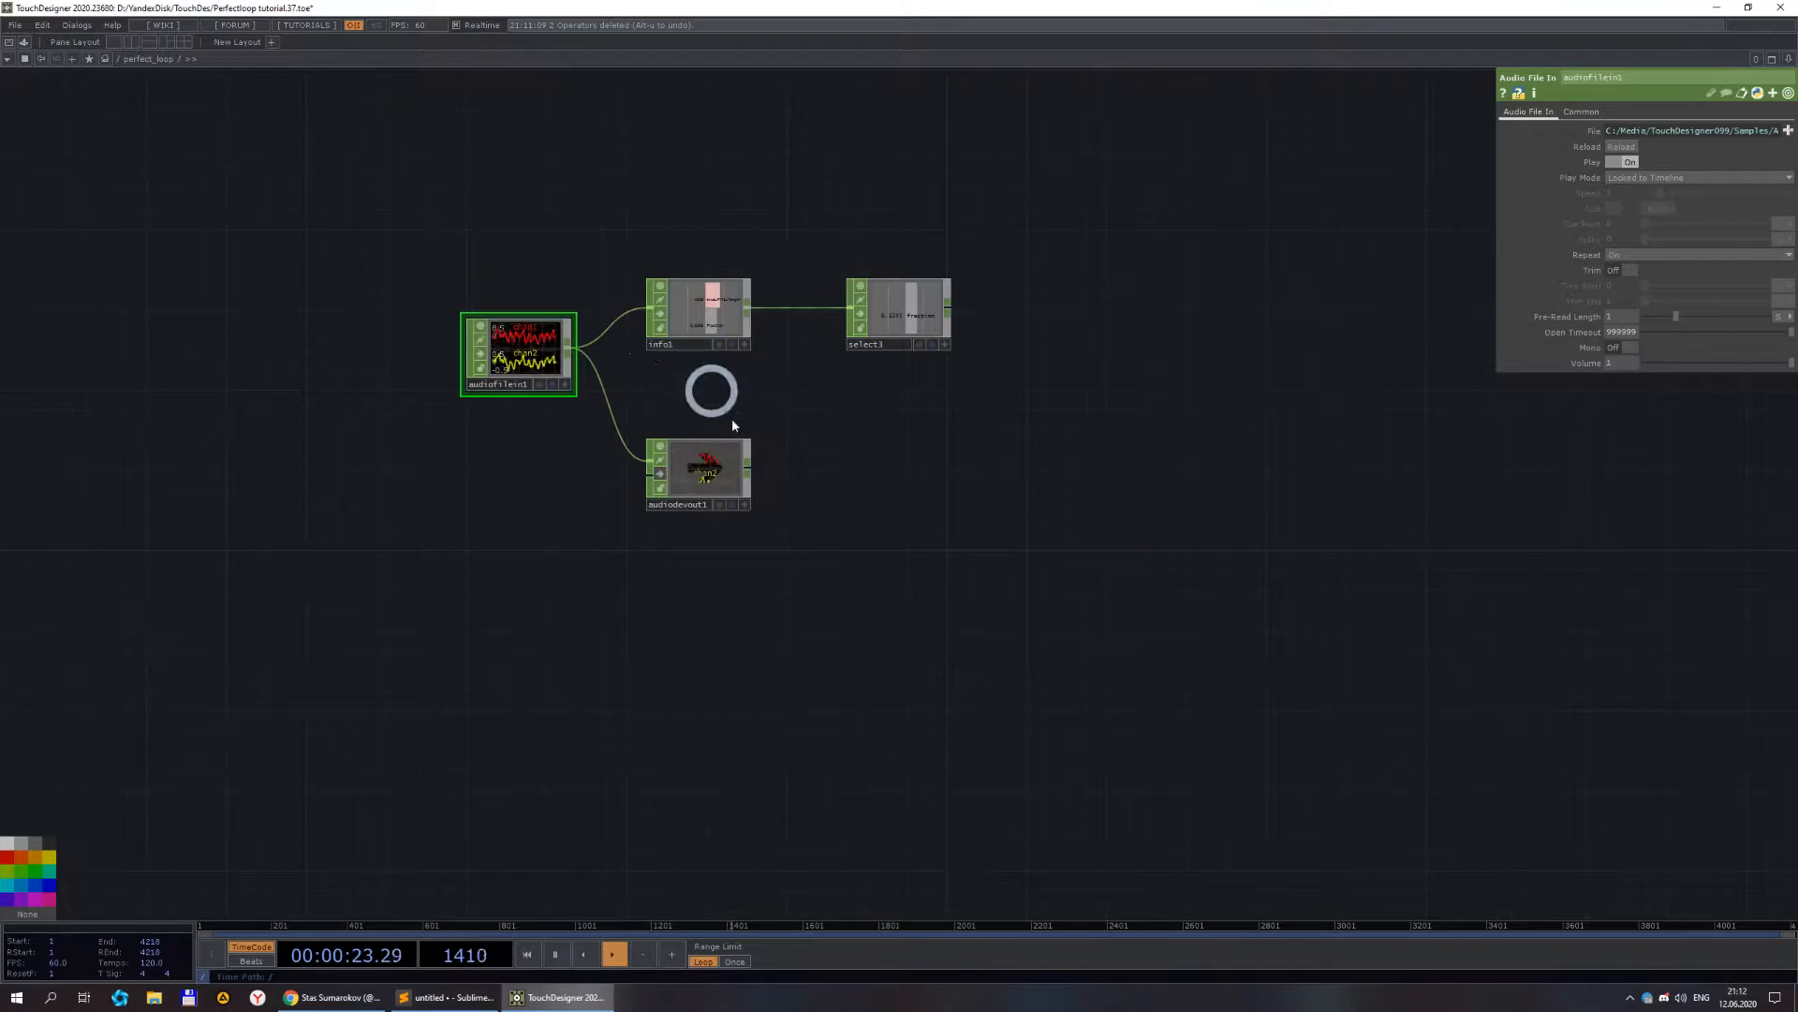
left_click_drag(710, 484, 670, 510)
left_click_drag(686, 513, 687, 514)
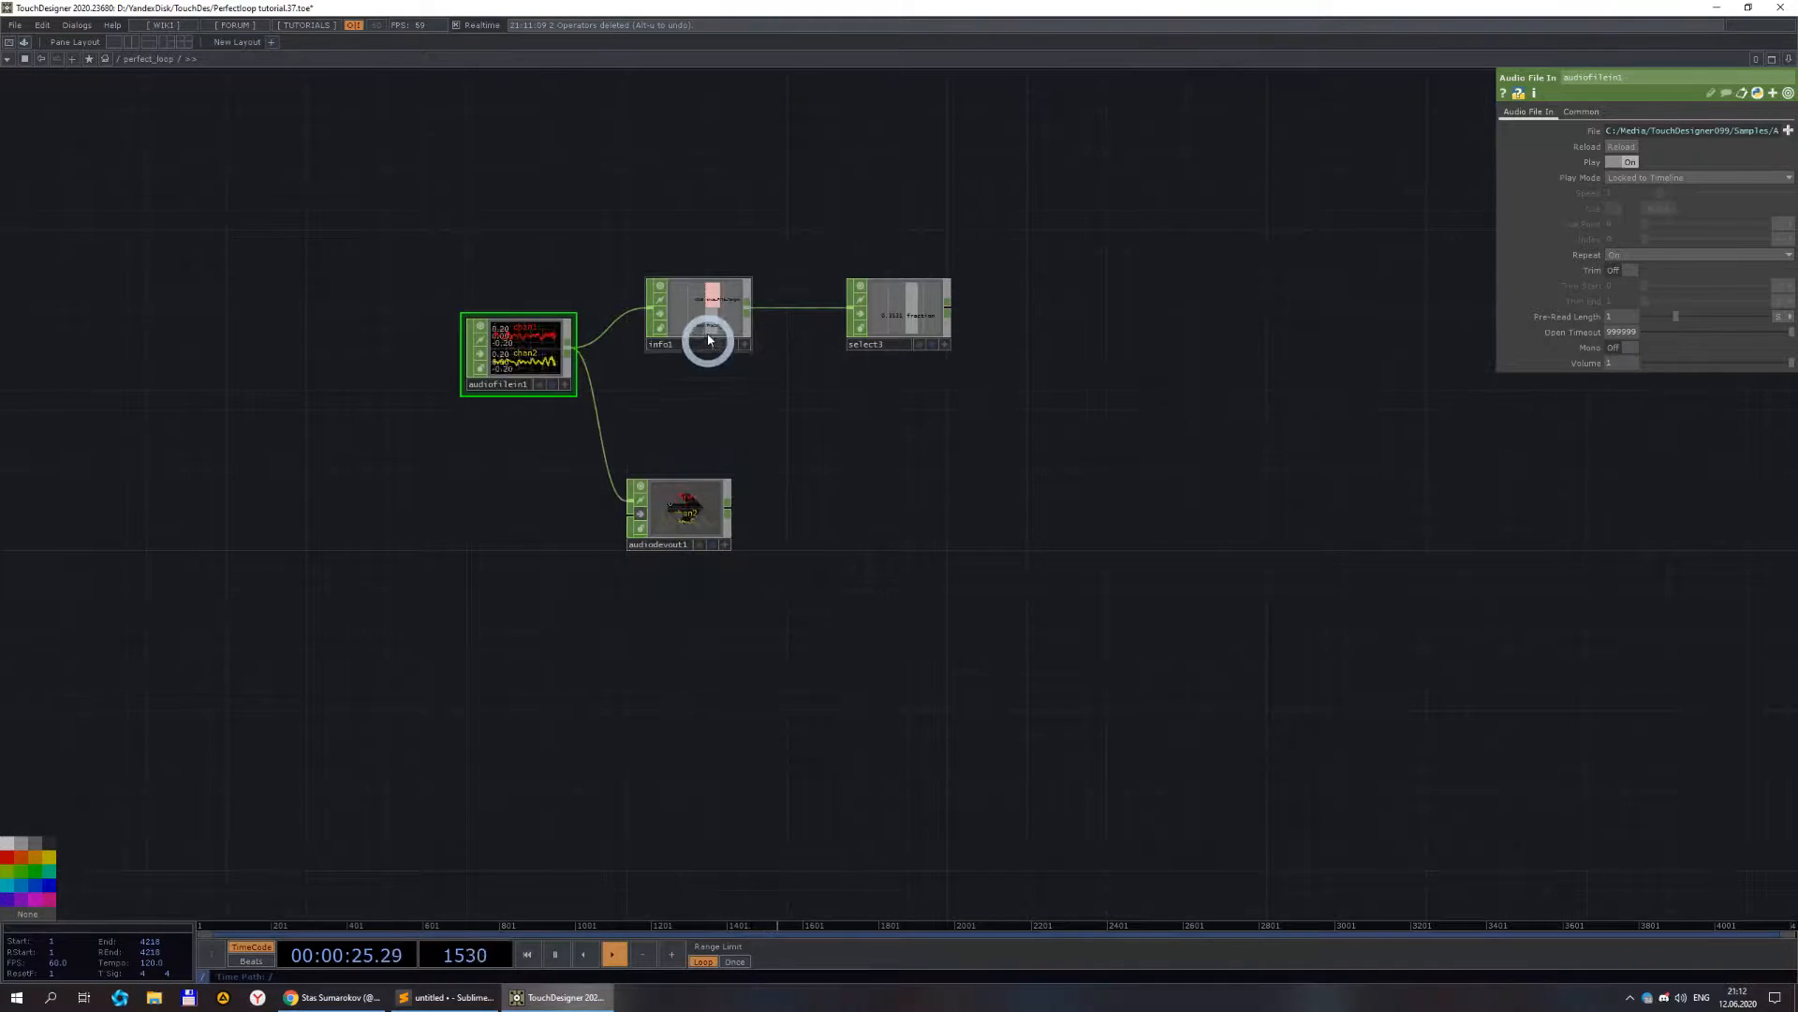
- Line up info1 with audiofilein1 and place select3 farther along the same row, leaving a gap between info1 and select3
left_click_drag(708, 316, 690, 353)
left_click_drag(902, 315, 1236, 355)
scroll(860, 420, "up", 3)
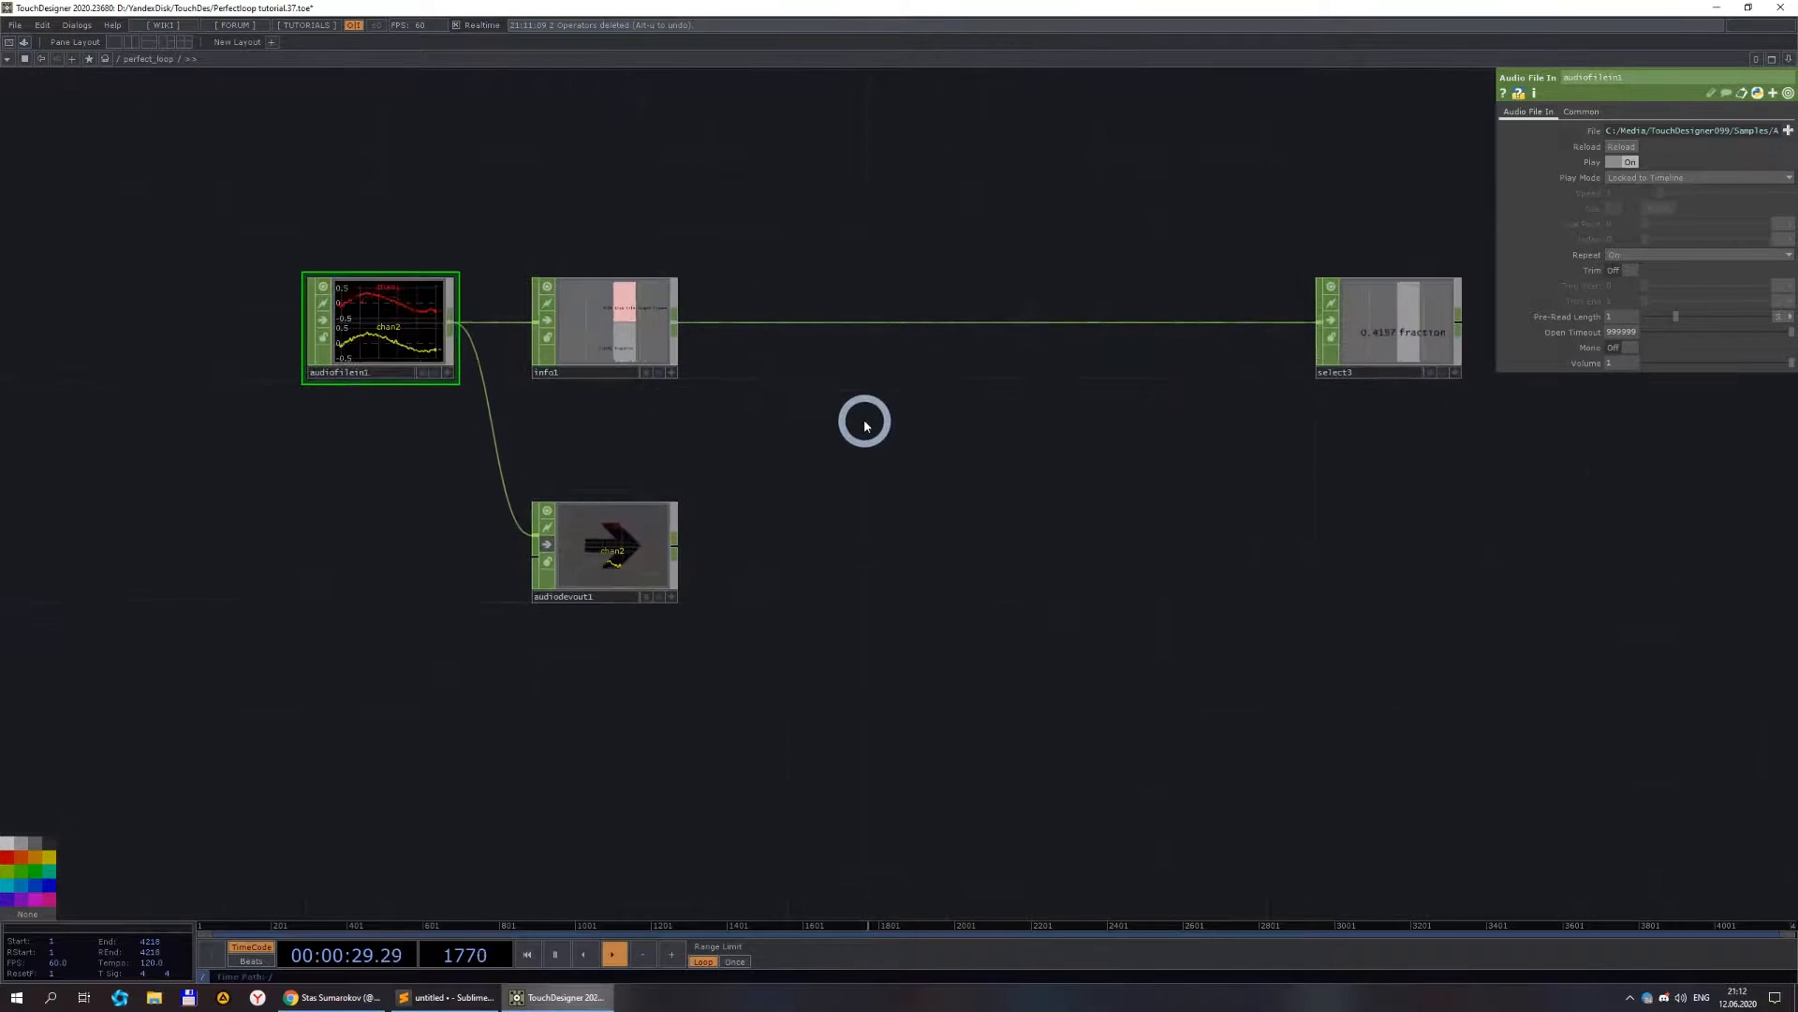
left_click_drag(626, 348, 618, 179)
left_click_drag(670, 298, 695, 399)
left_click_drag(630, 256, 626, 435)
left_click_drag(1414, 434, 1051, 421)
scroll(1132, 474, "down", 3)
scroll(862, 512, "up", 3)
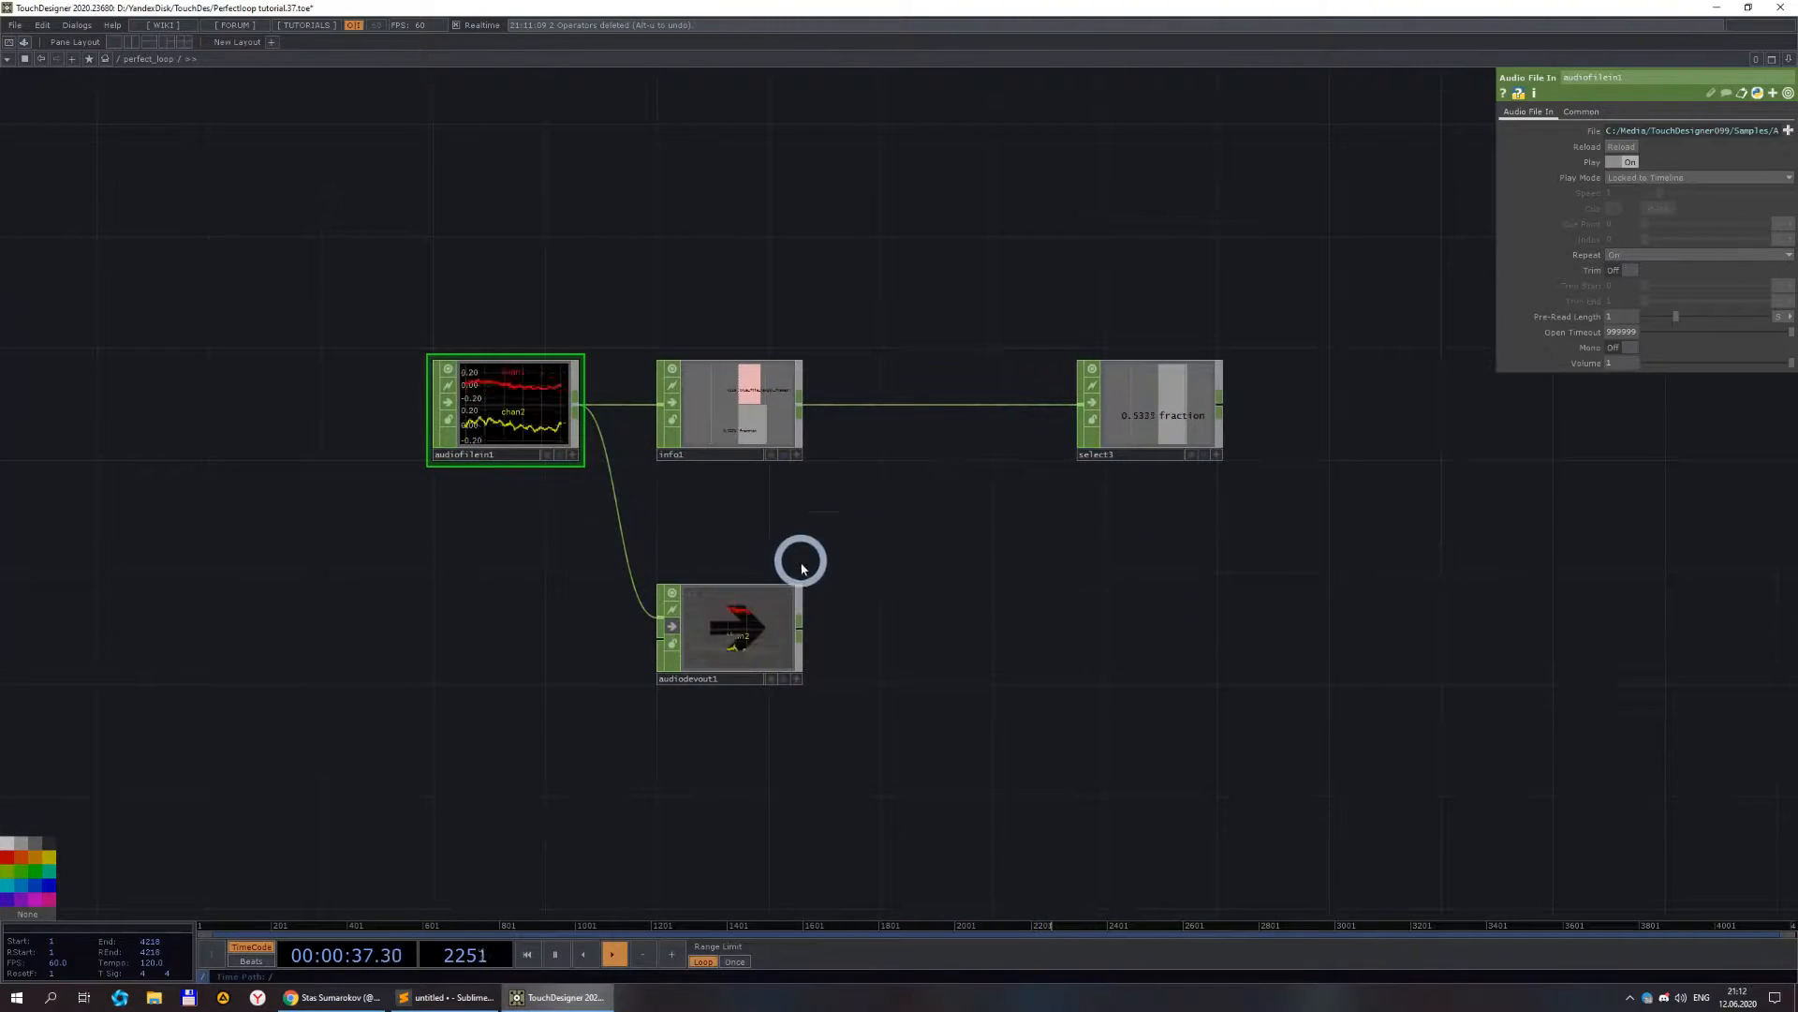
left_click_drag(651, 278, 651, 380)
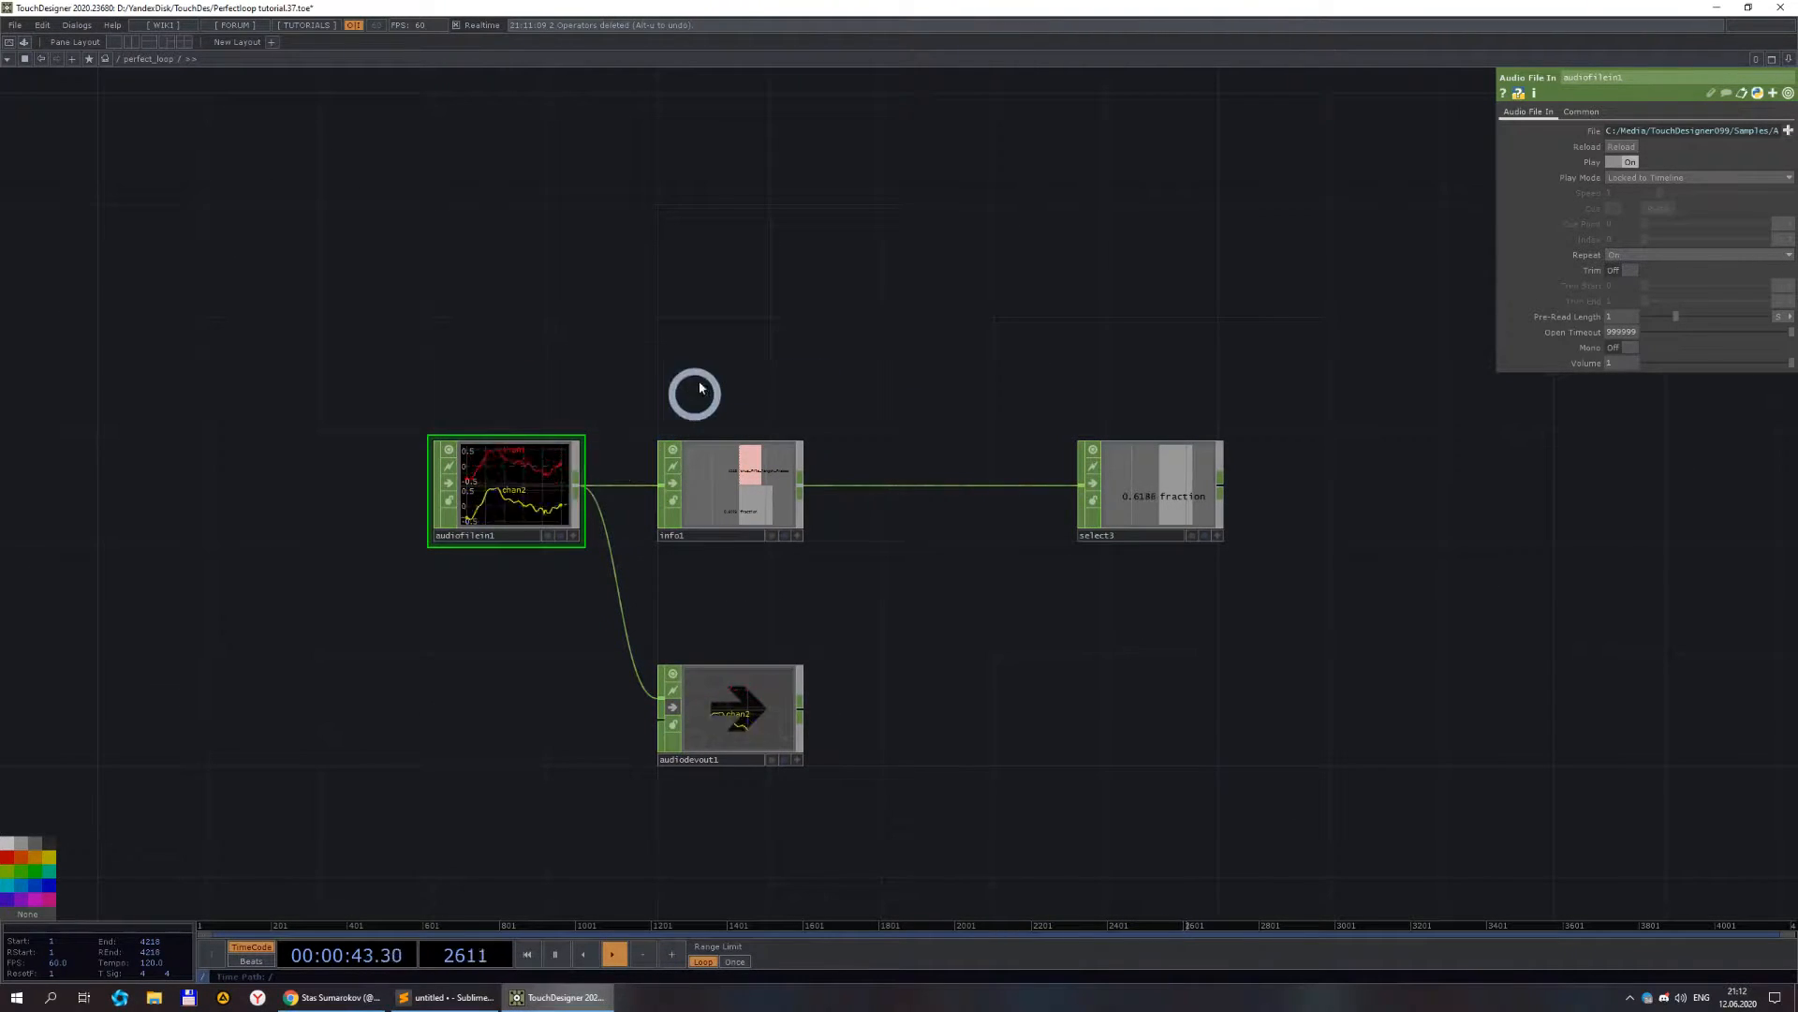
left_click(899, 440)
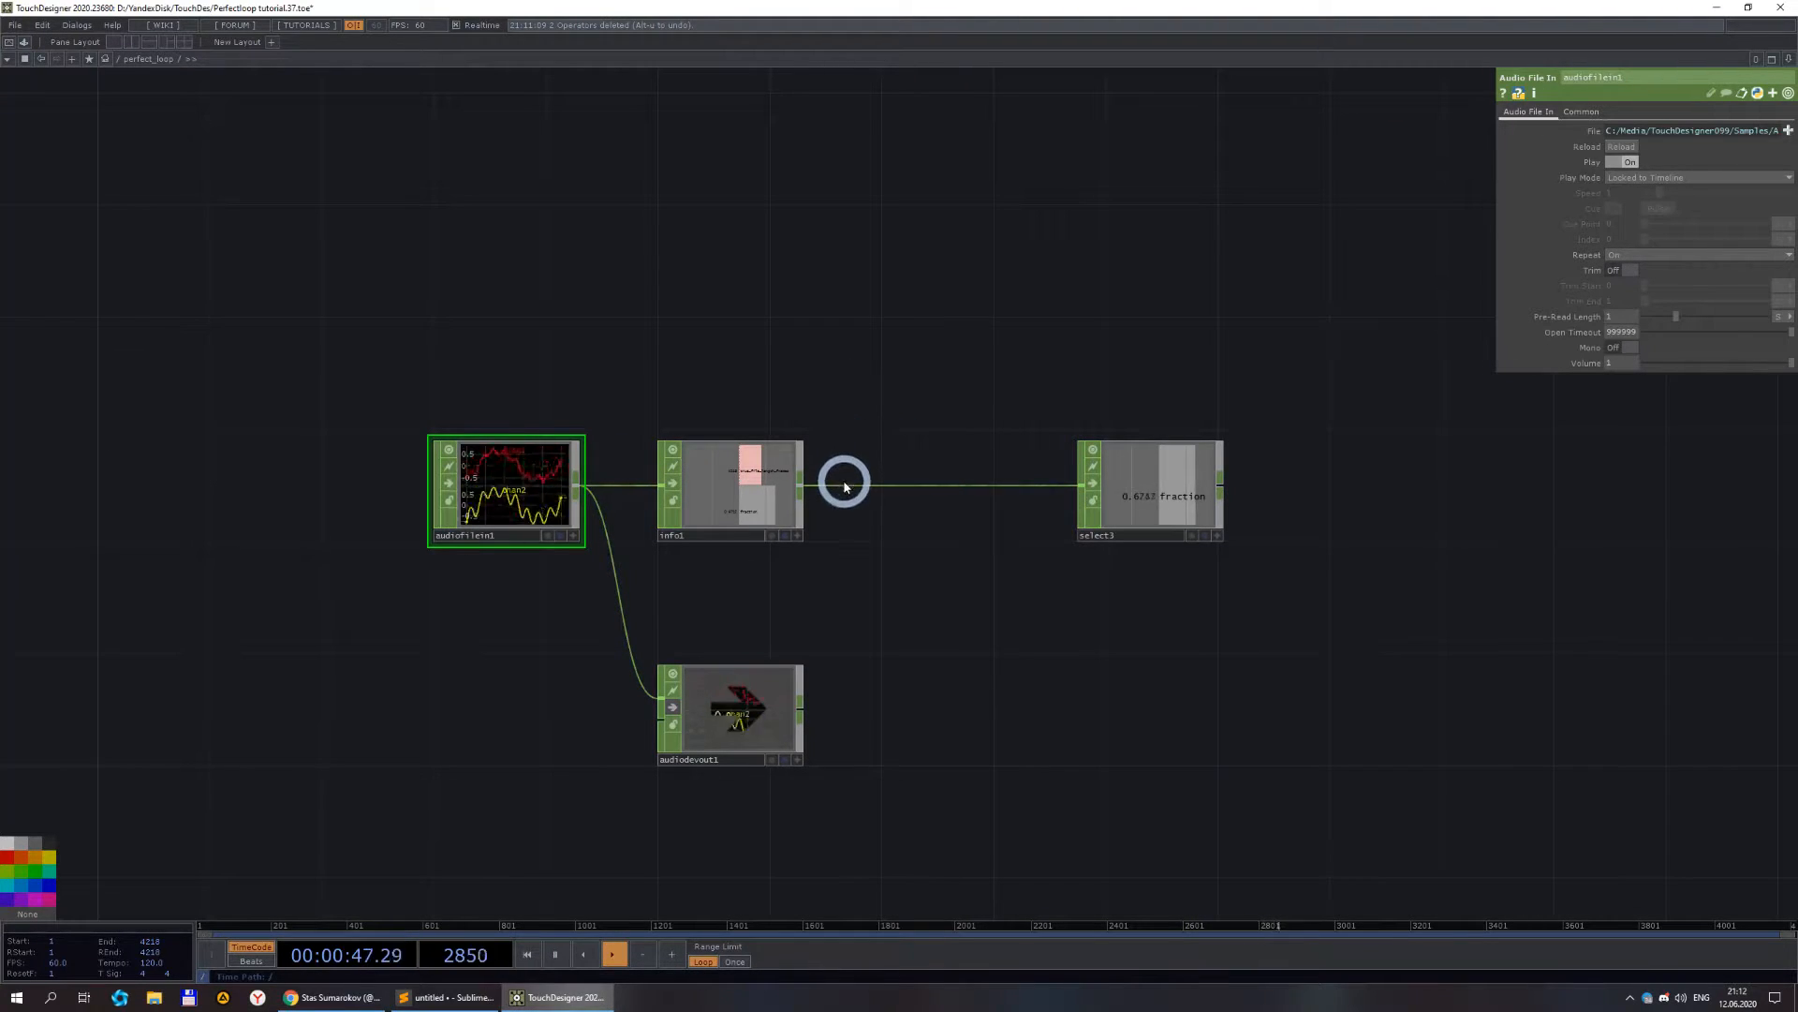
- Compare select3's channel selection with noise1's Z translation expression
scroll(1206, 516, "down", 3)
left_click_drag(1346, 579, 948, 535)
scroll(807, 469, "up", 6)
scroll(843, 464, "down", 4)
left_click_drag(923, 475, 732, 551)
left_click(635, 531)
left_click_drag(1246, 266, 1247, 274)
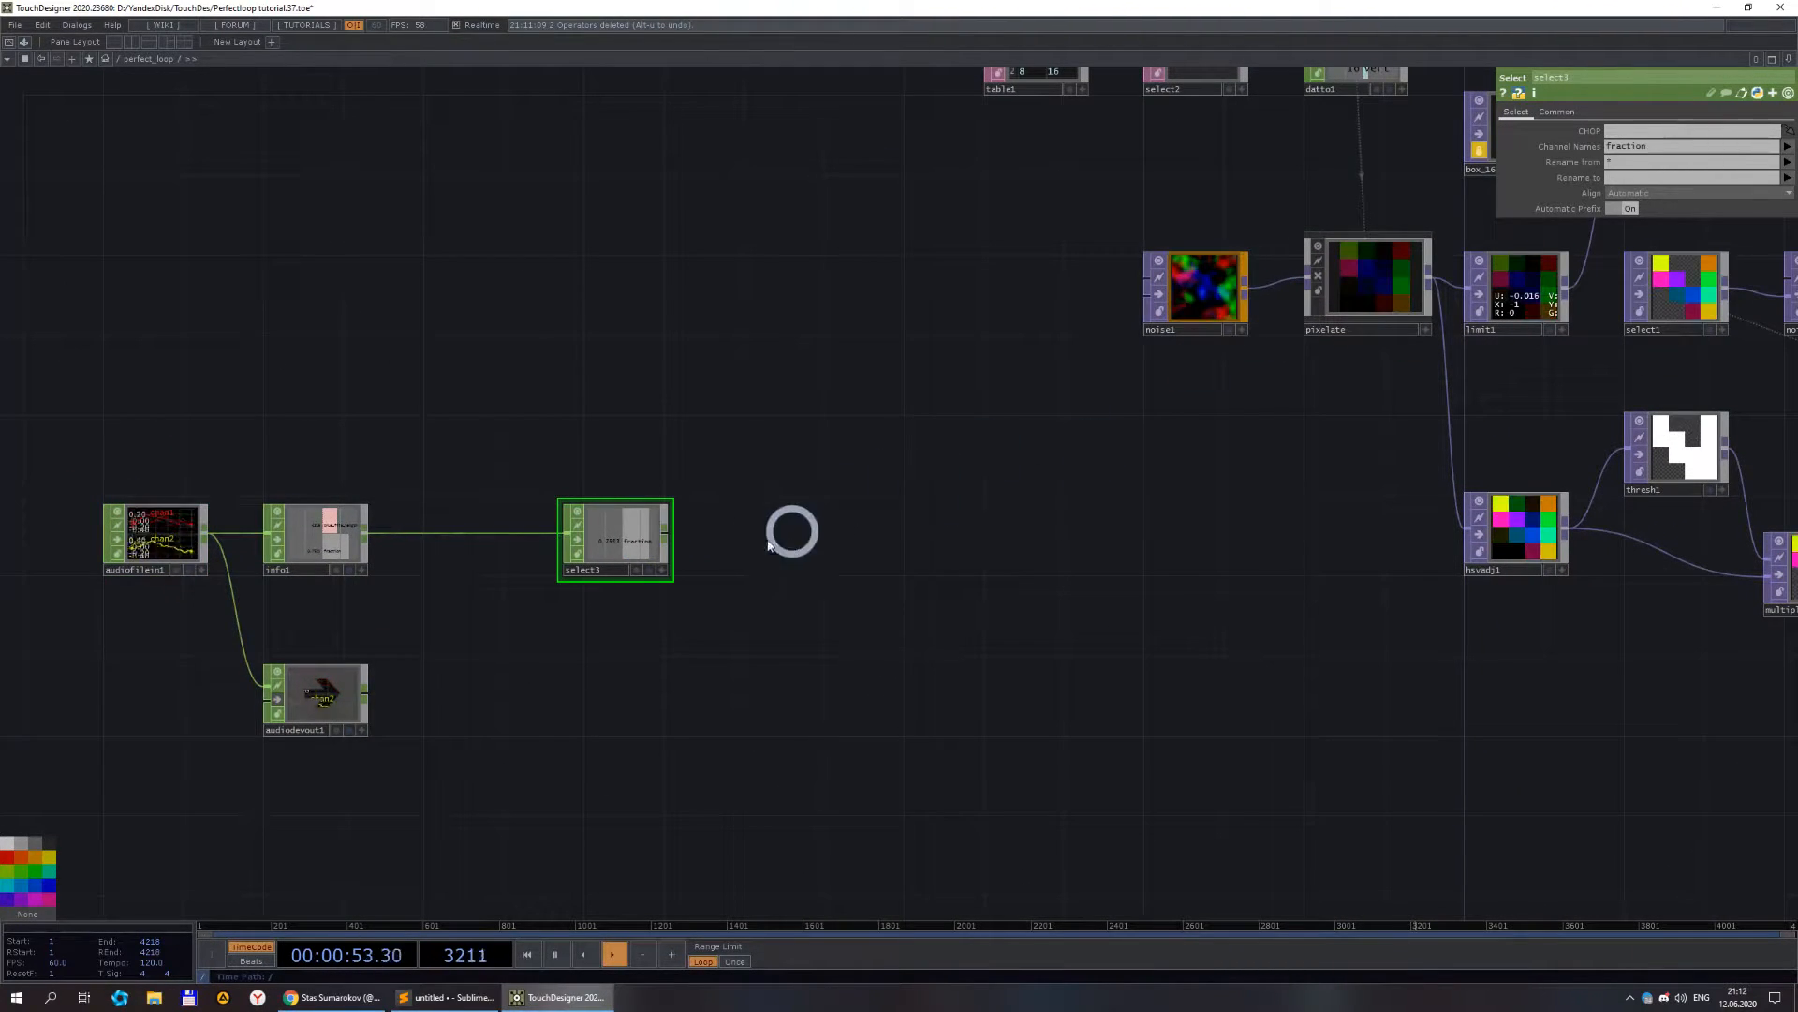
left_click_drag(554, 545, 925, 554)
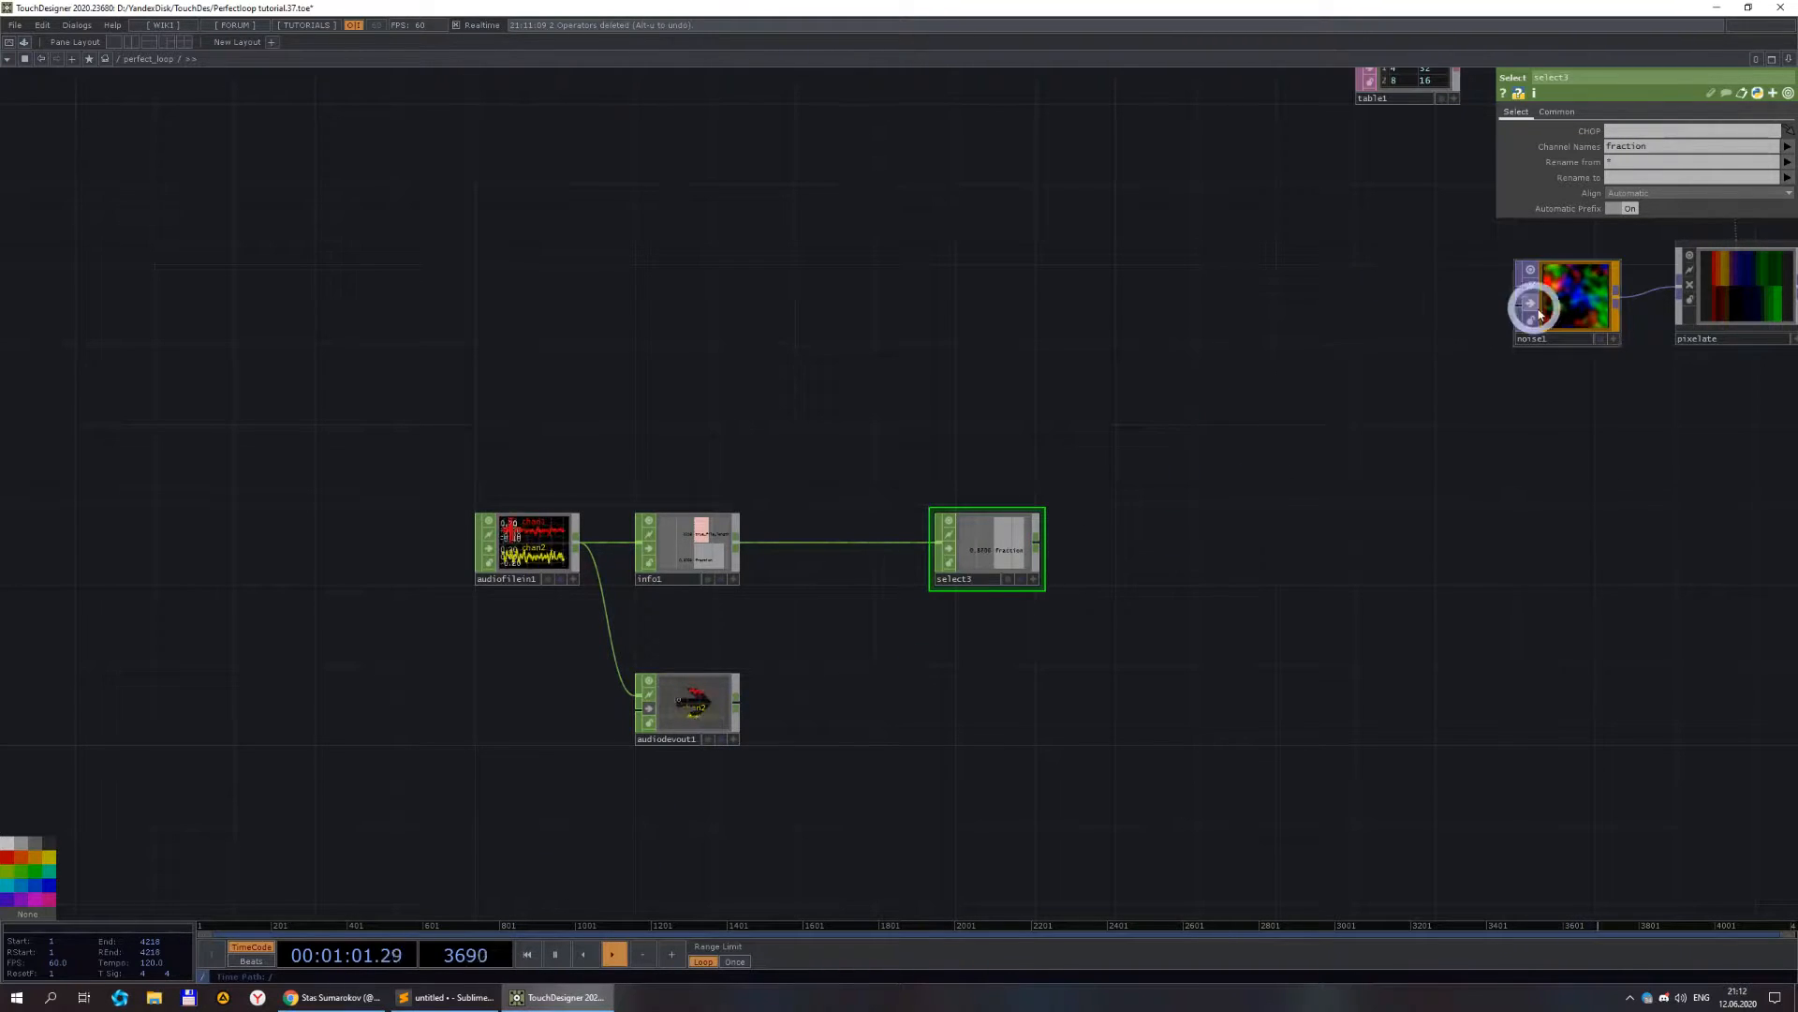
left_click(1575, 309)
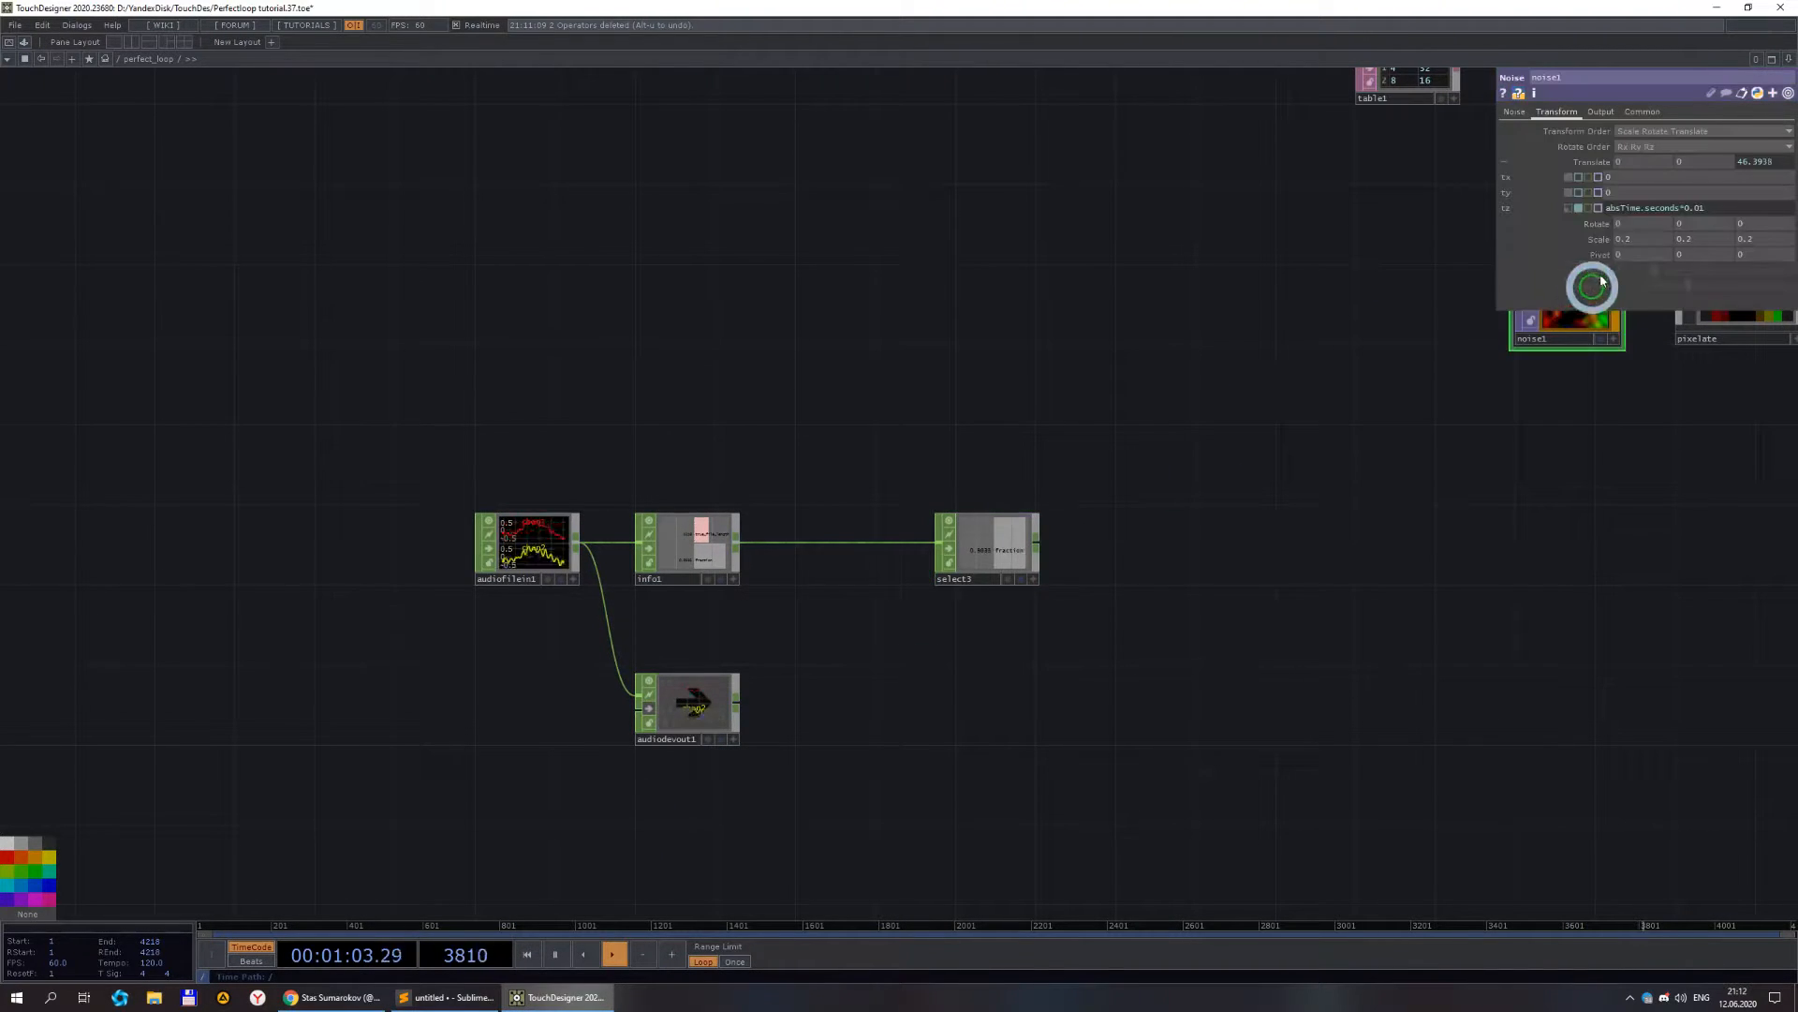
scroll(534, 667, "up", 3)
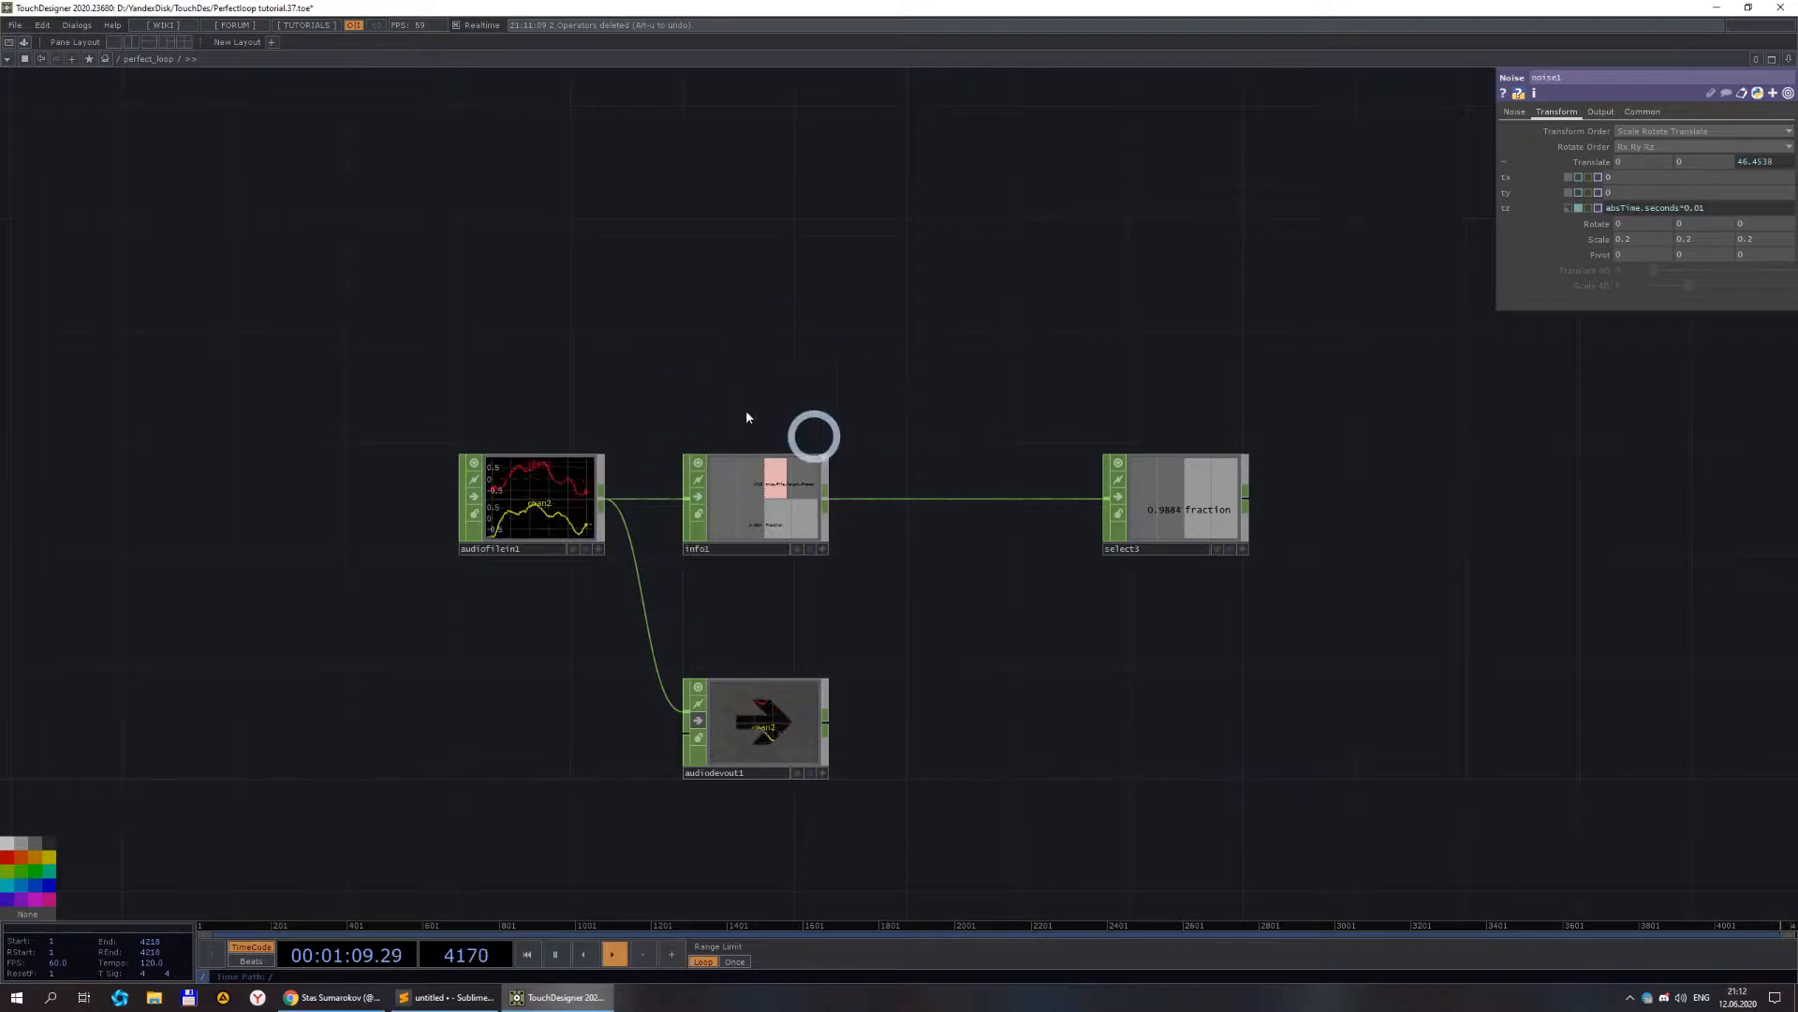
scroll(1024, 614, "down", 1)
scroll(1025, 614, "down", 2)
- Add a new Noise TOP in the free space above the audio node chain
left_click_drag(1005, 655, 762, 567)
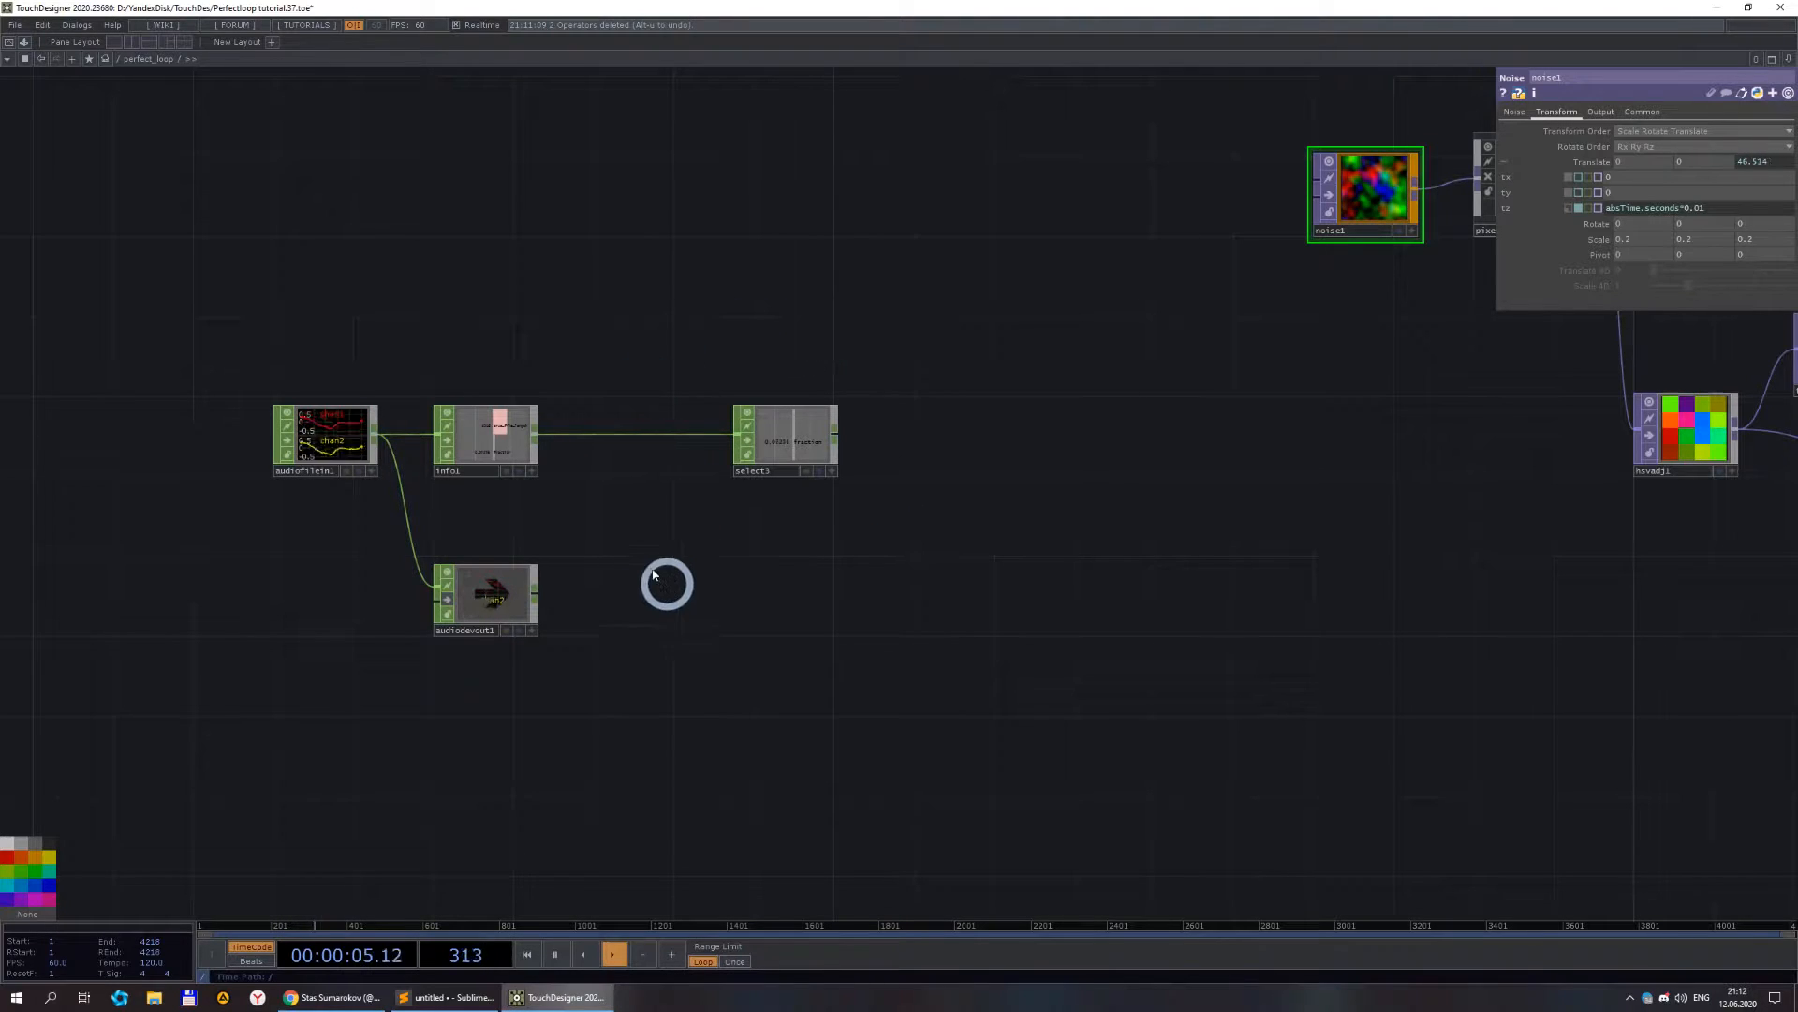
left_click_drag(898, 406, 1039, 586)
double_click(568, 381)
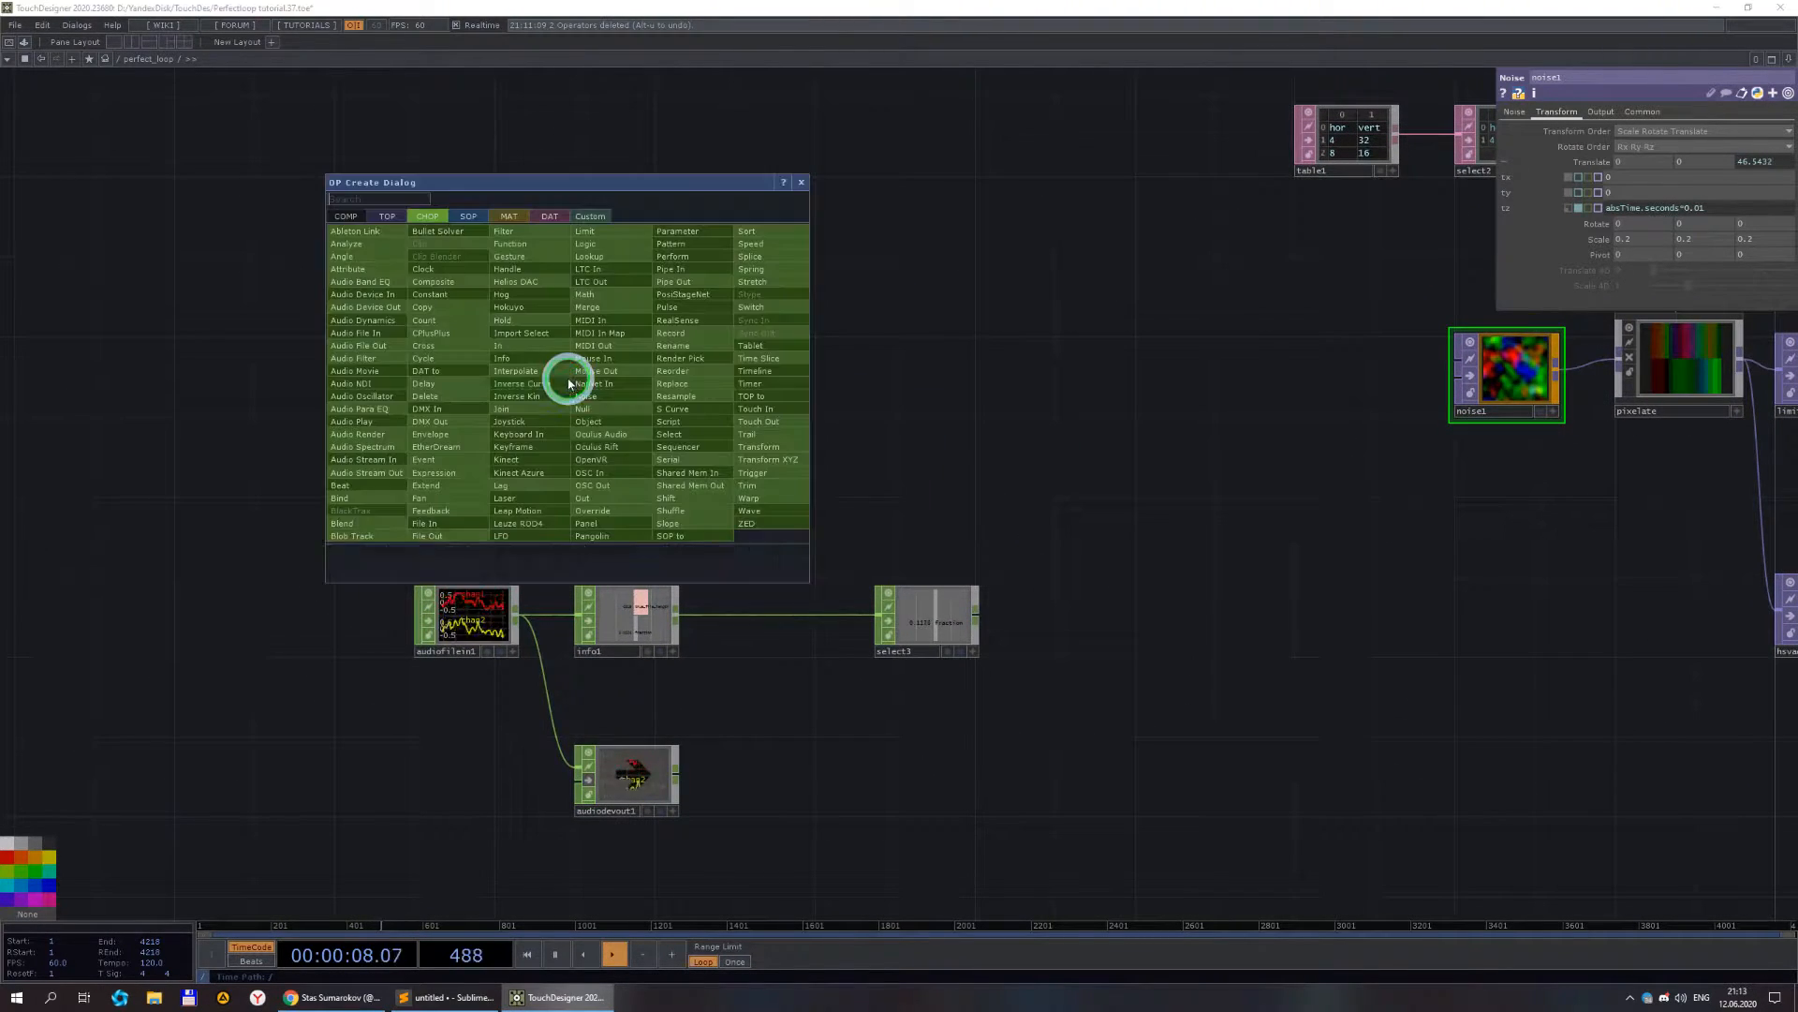
left_click(392, 215)
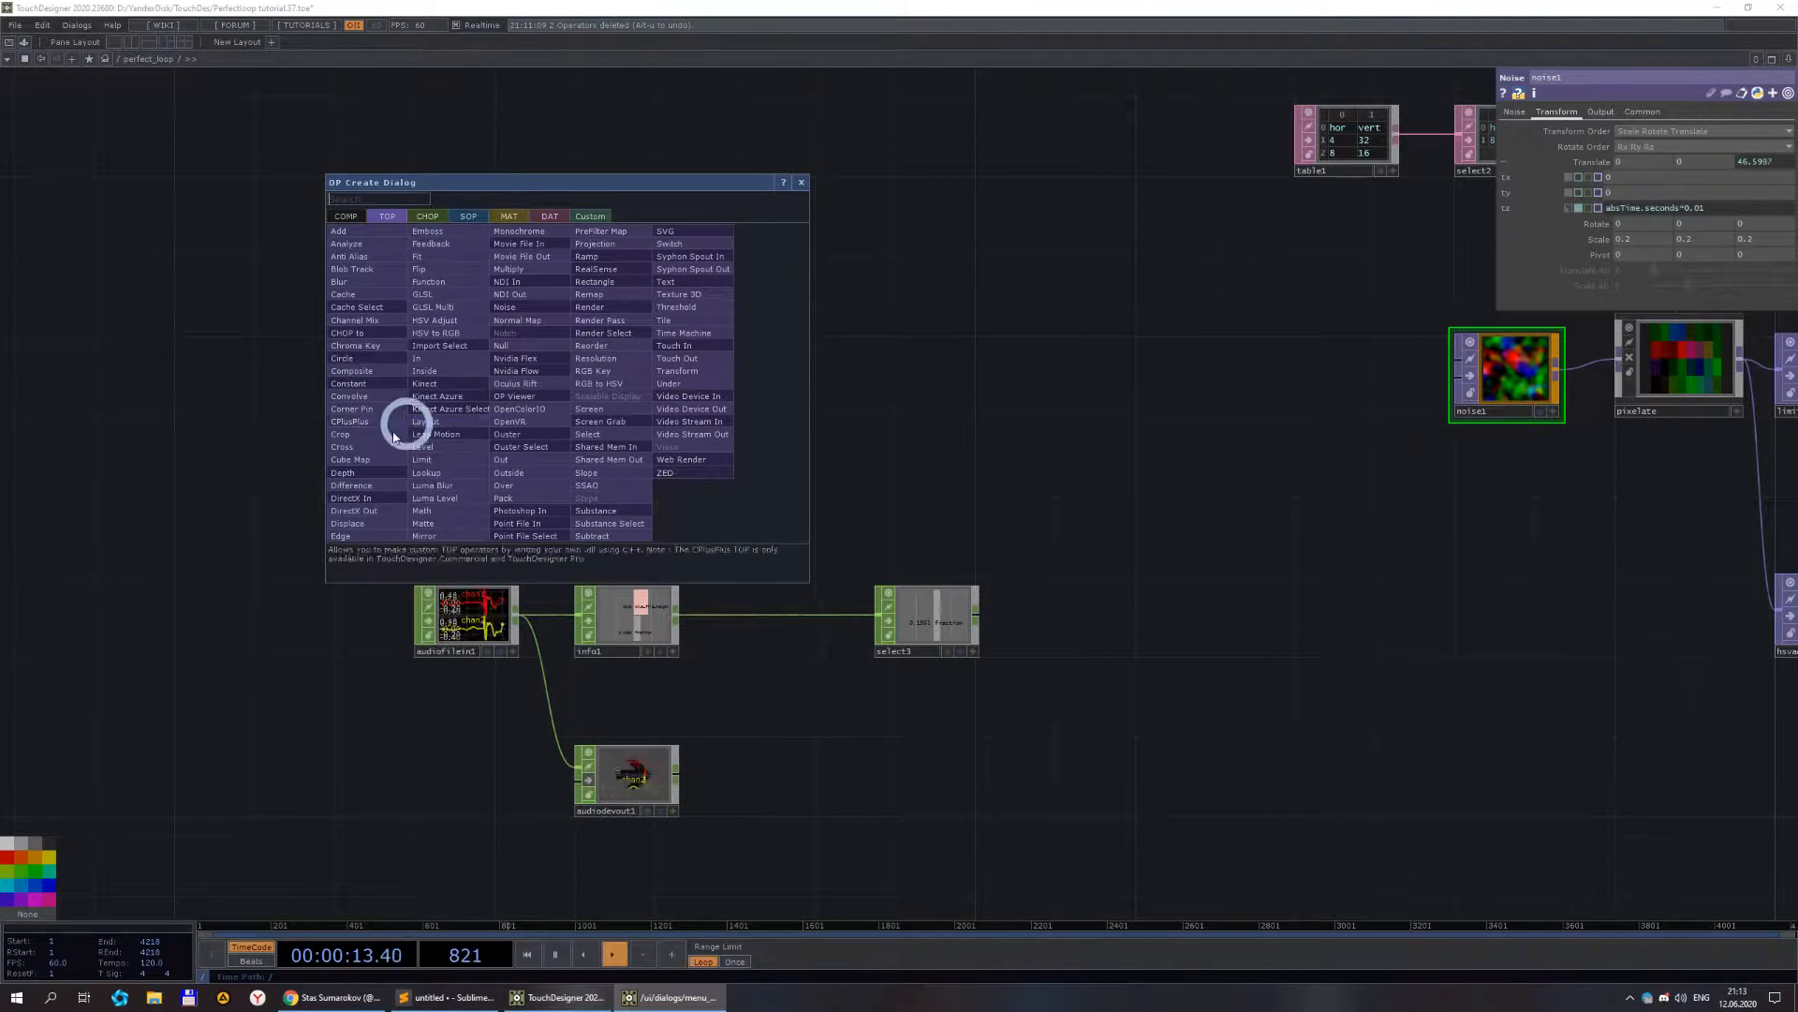
left_click(504, 308)
left_click_drag(718, 500, 851, 420)
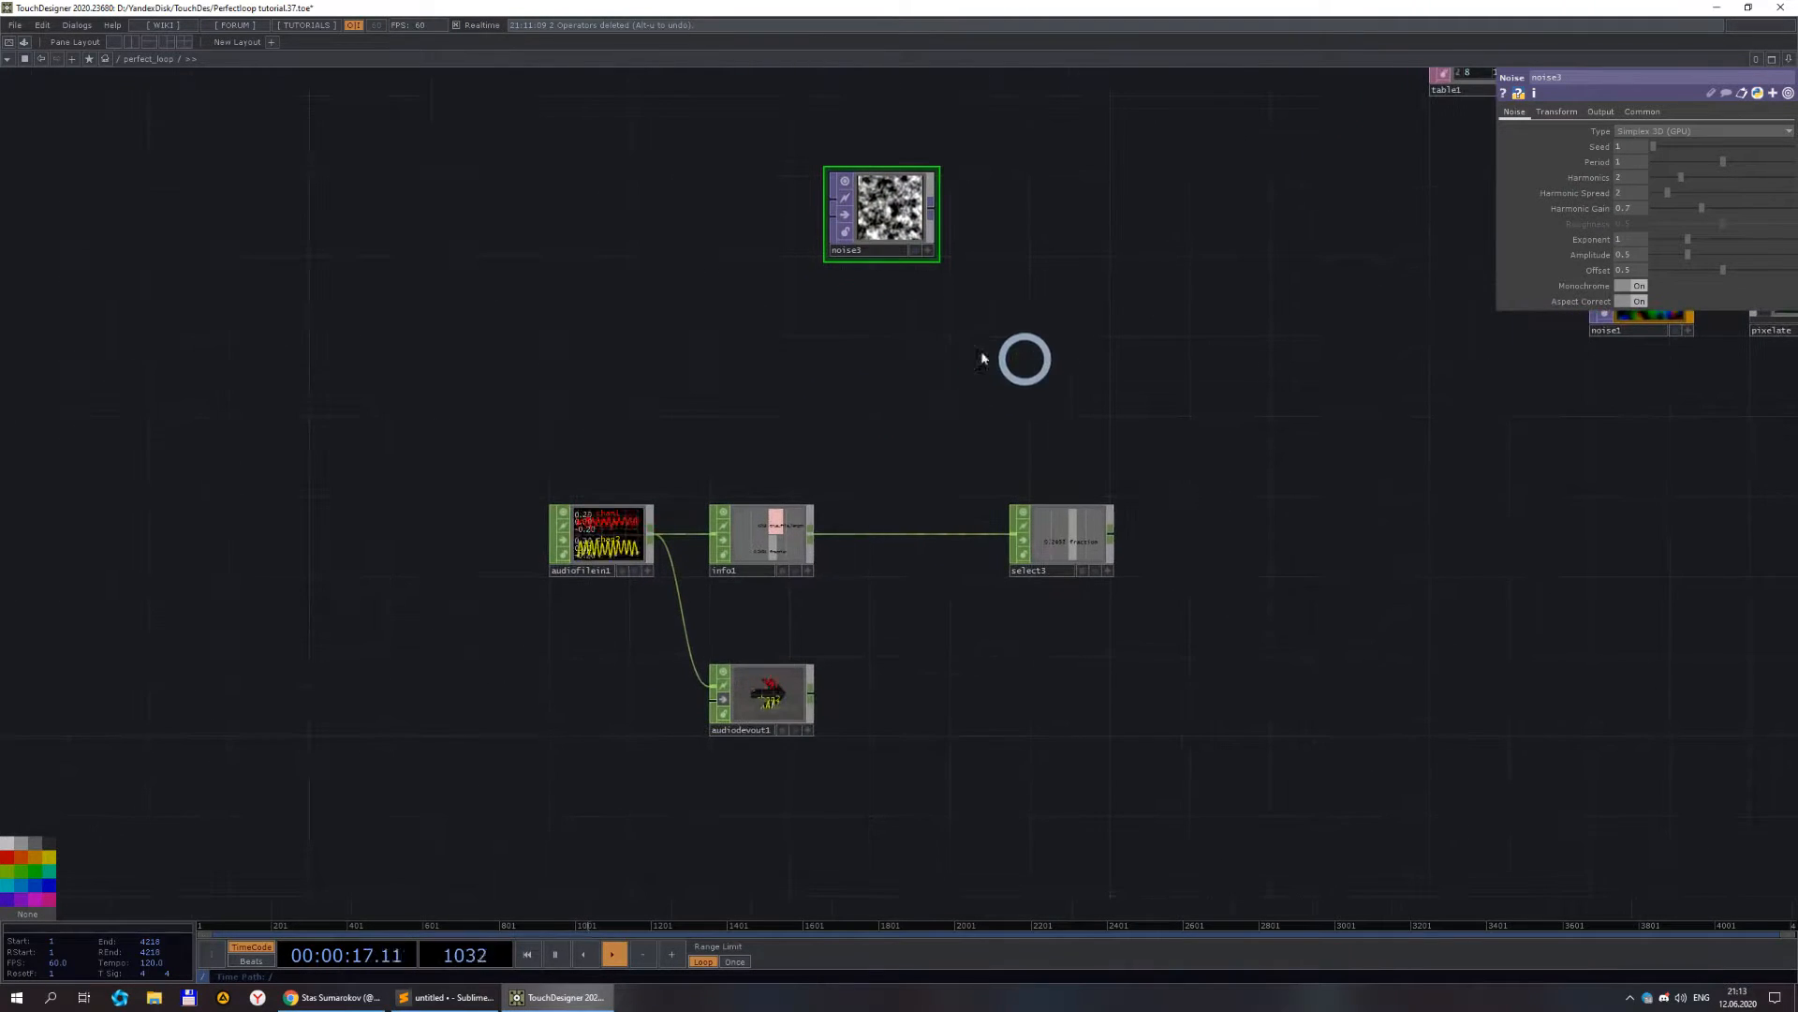
- Switch to the browser's looping noise tutorial and read The Looping Noise Technique section on sine, cosine and 4D noise
left_click(337, 996)
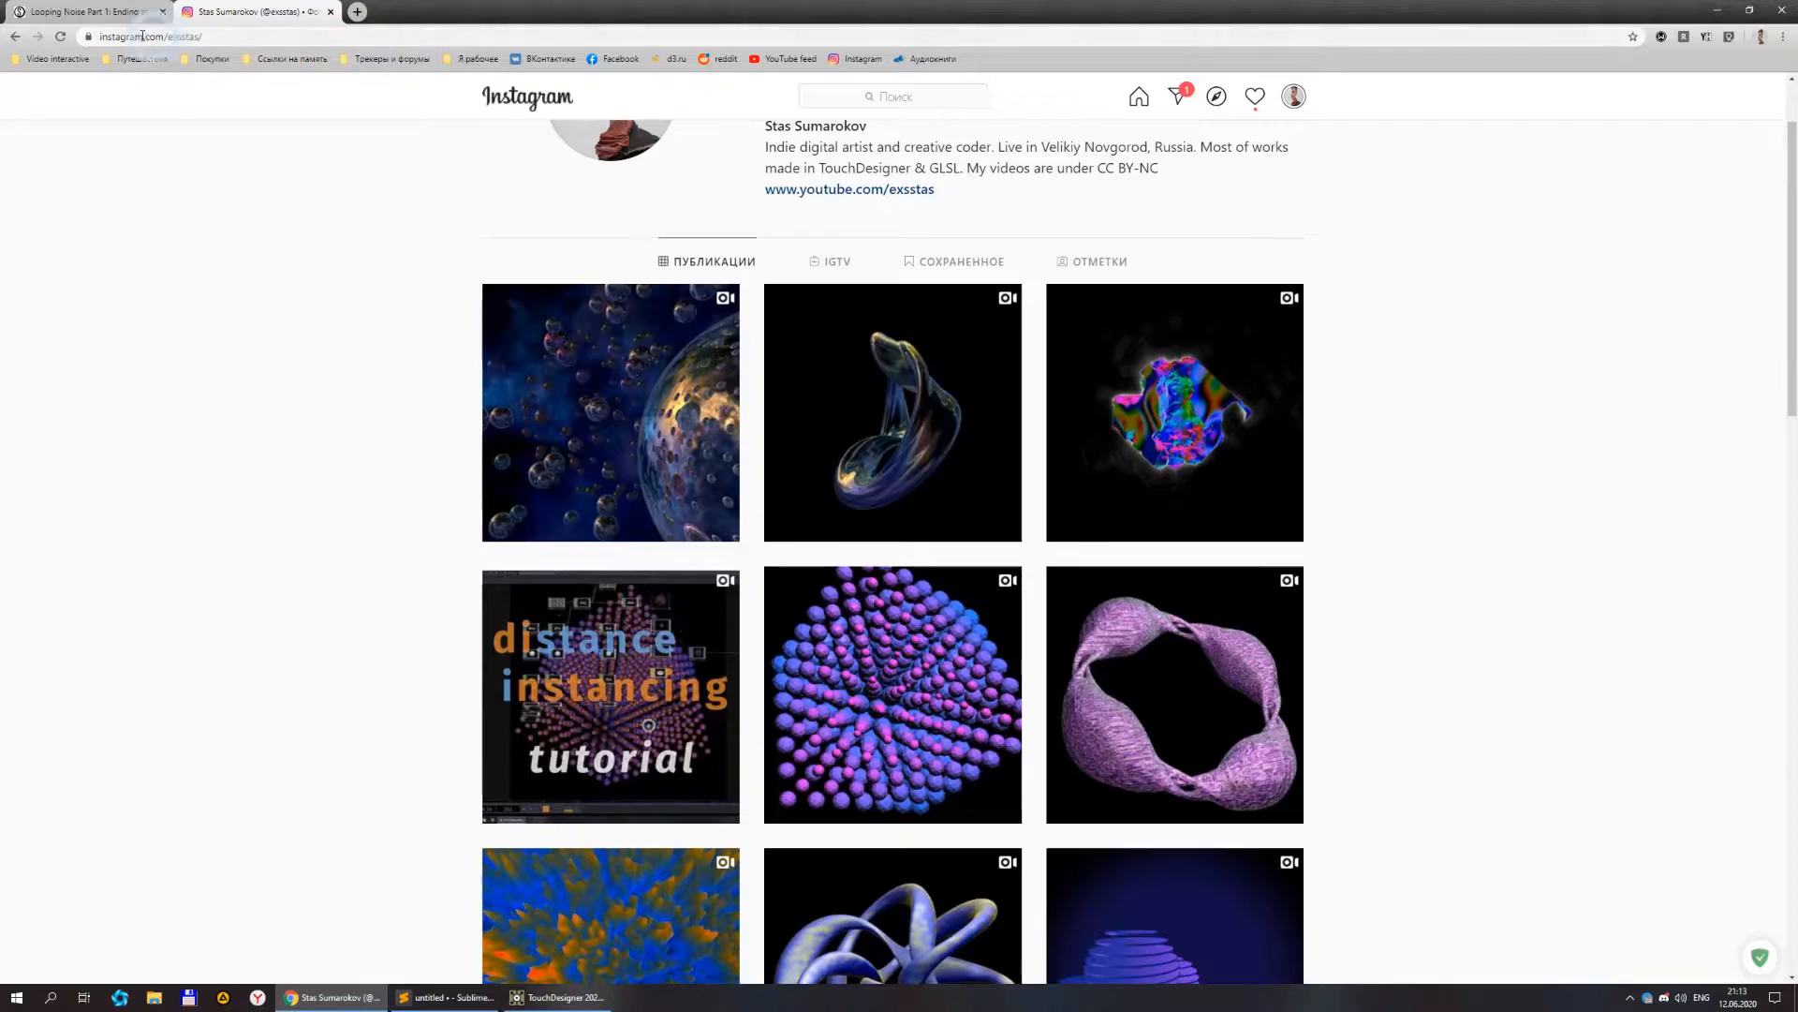
left_click(66, 12)
scroll(599, 384, "down", 3)
scroll(600, 384, "up", 5)
scroll(843, 421, "down", 4)
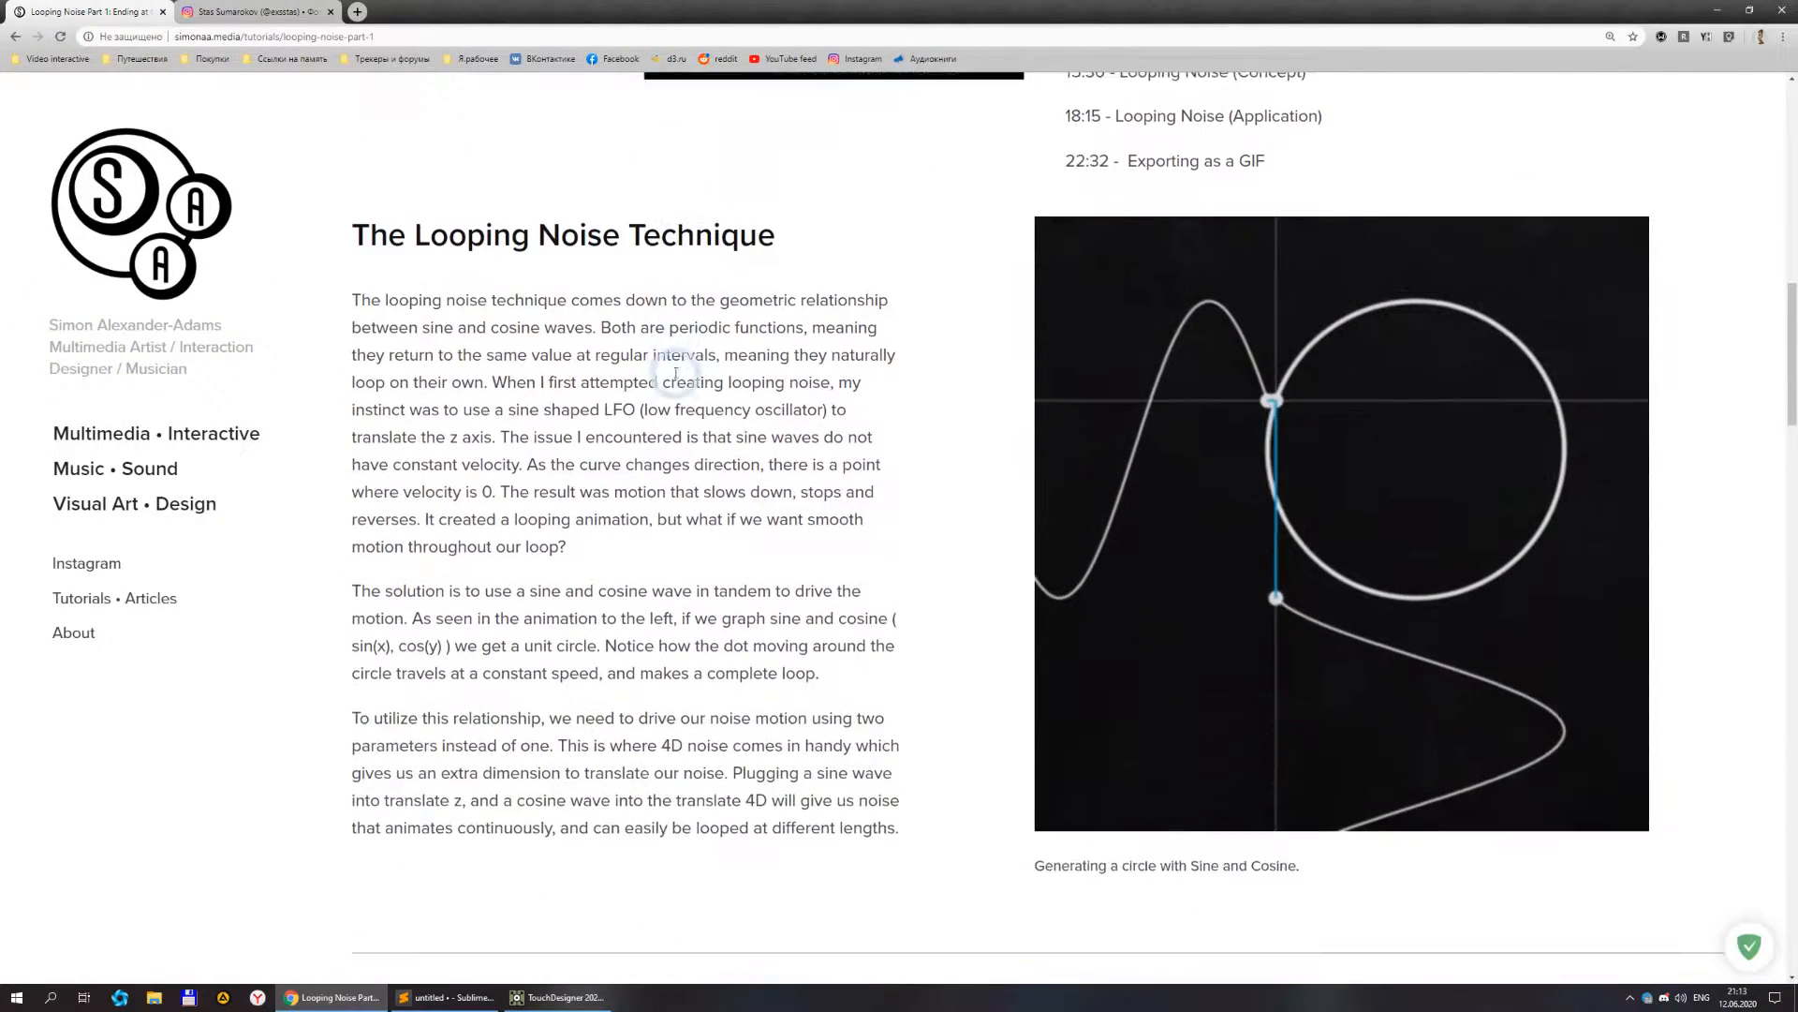
scroll(947, 440, "down", 2)
scroll(946, 440, "up", 2)
scroll(948, 436, "down", 5)
scroll(948, 431, "up", 4)
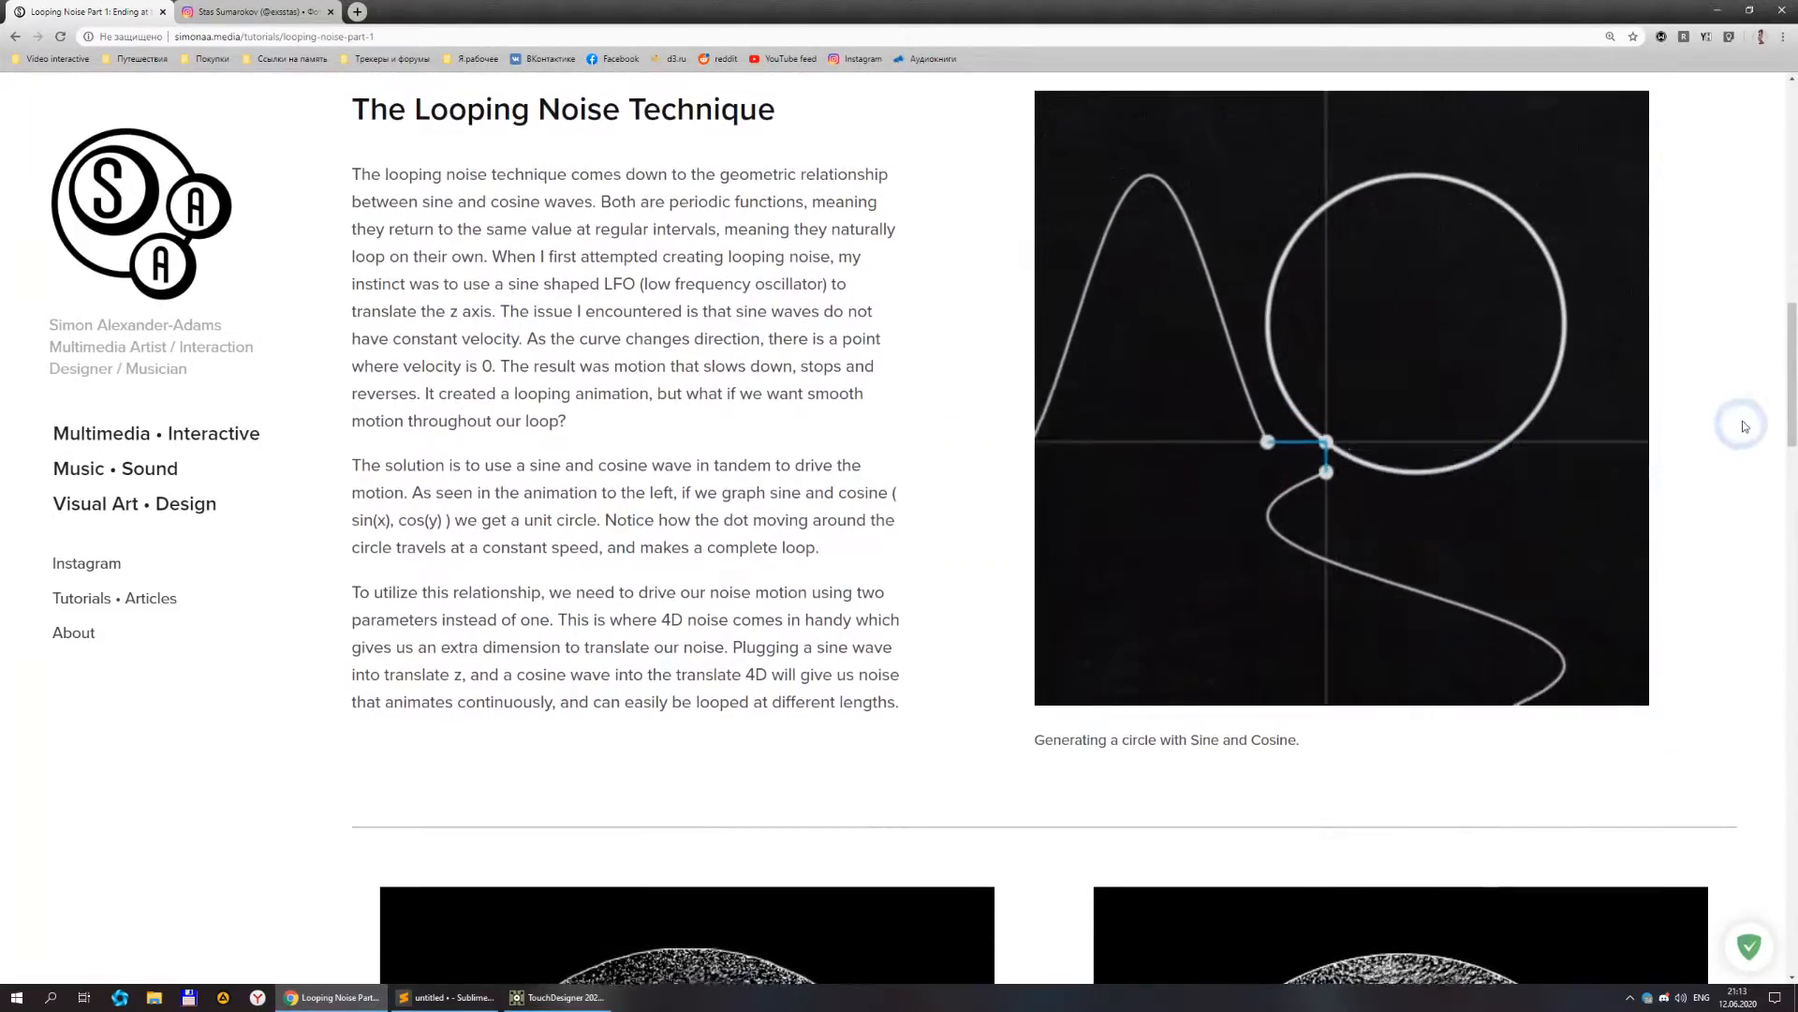
scroll(1725, 417, "up", 3)
scroll(1718, 413, "down", 1)
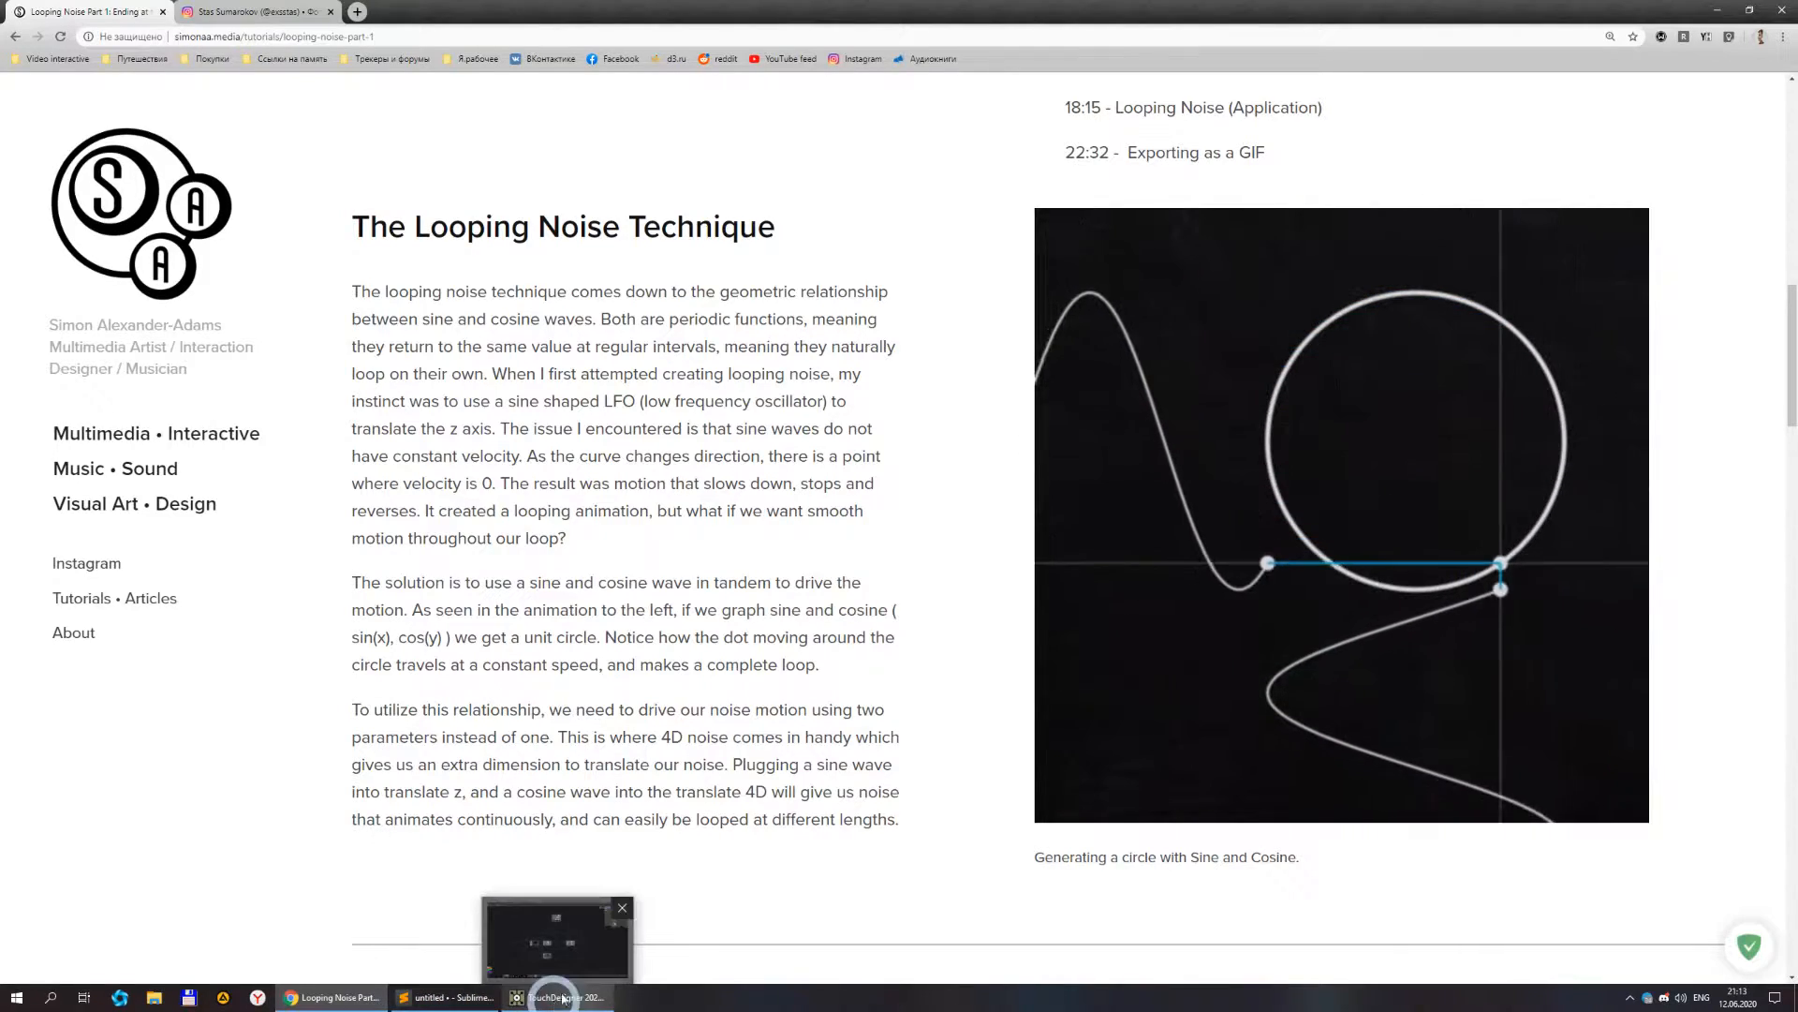
scroll(745, 700, "down", 4)
scroll(745, 701, "up", 4)
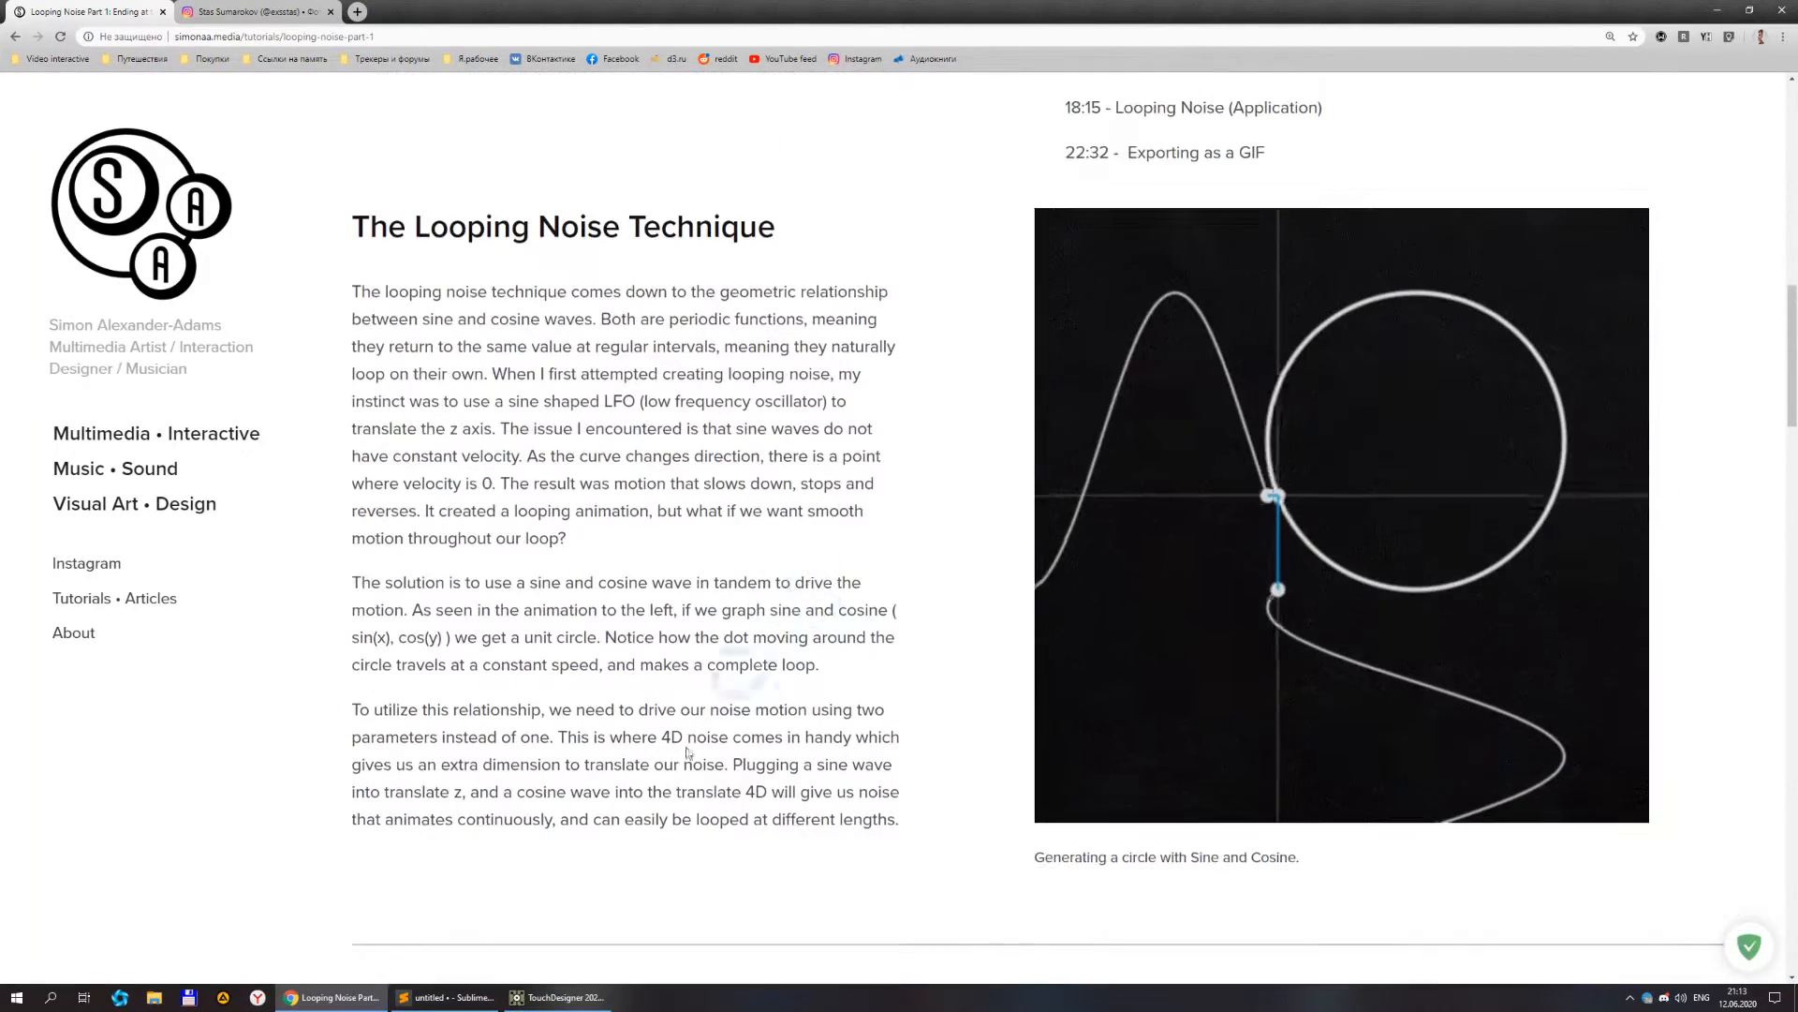
- Glance at the TouchDesigner network, return to the looping noise article, and look through its examples, comments and topic timestamps
left_click(557, 996)
left_click_drag(889, 232, 770, 293)
left_click(362, 998)
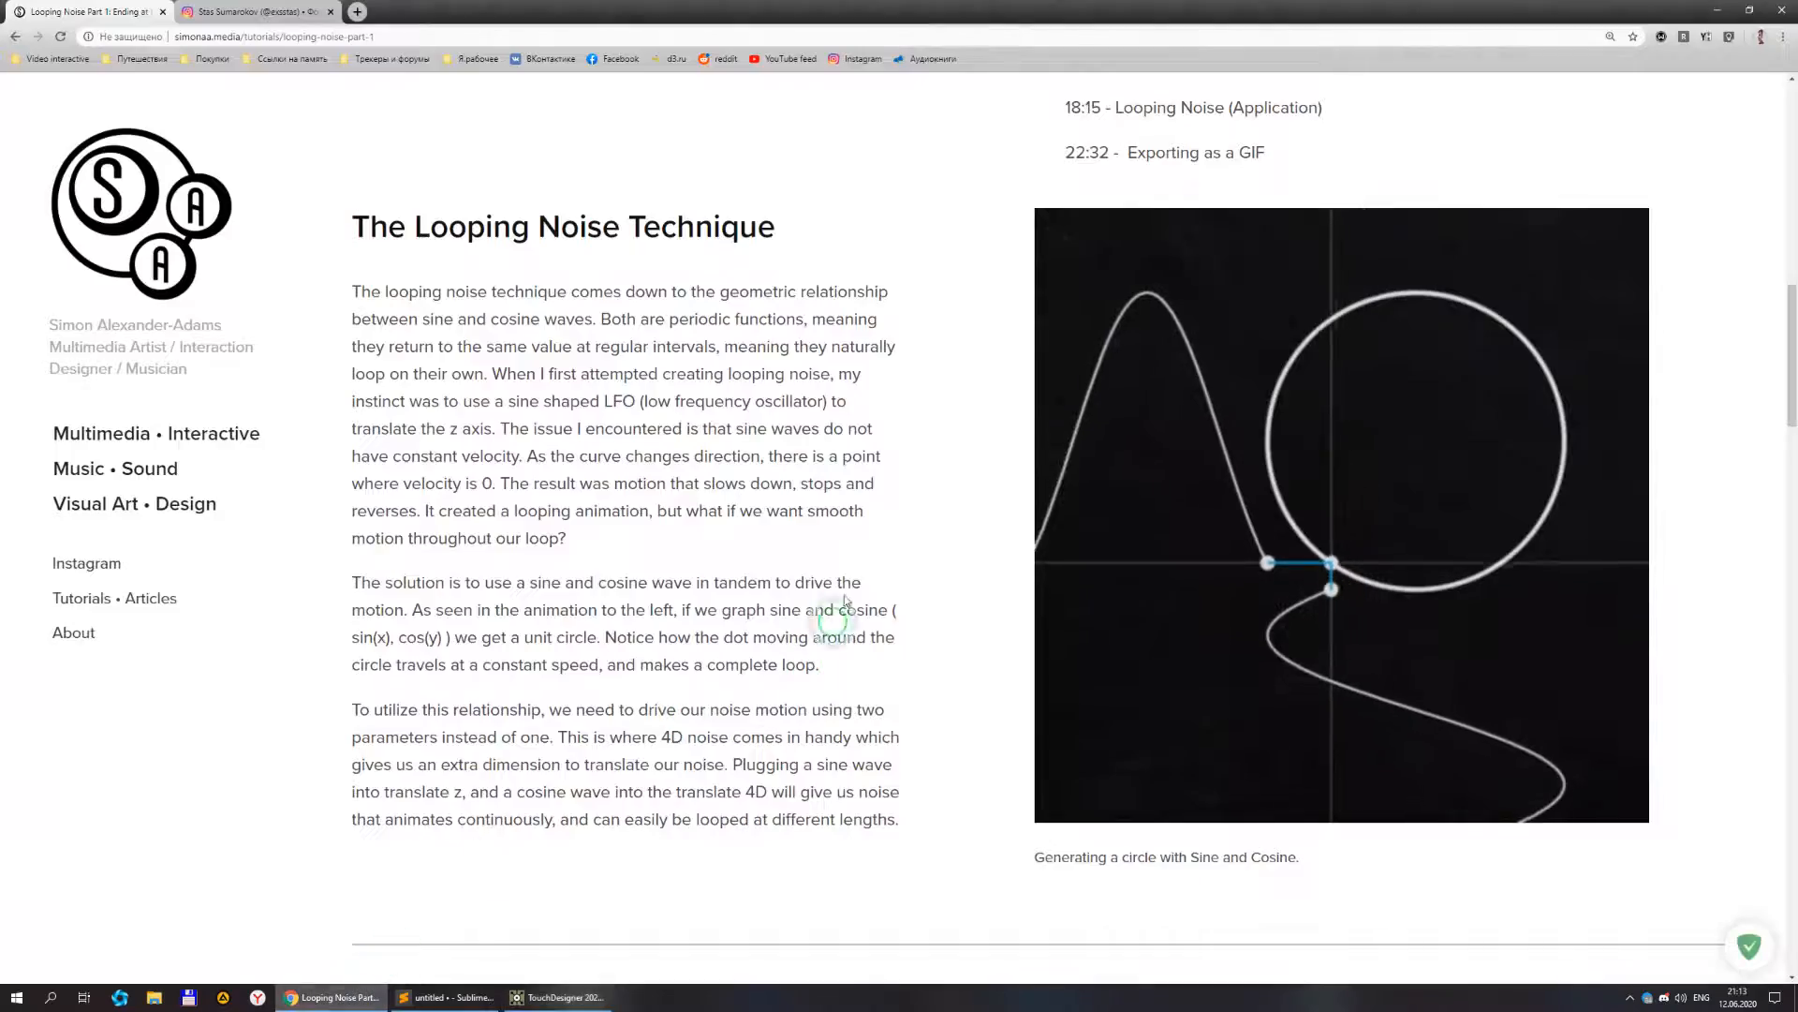
scroll(1034, 465, "down", 10)
scroll(1035, 464, "down", 10)
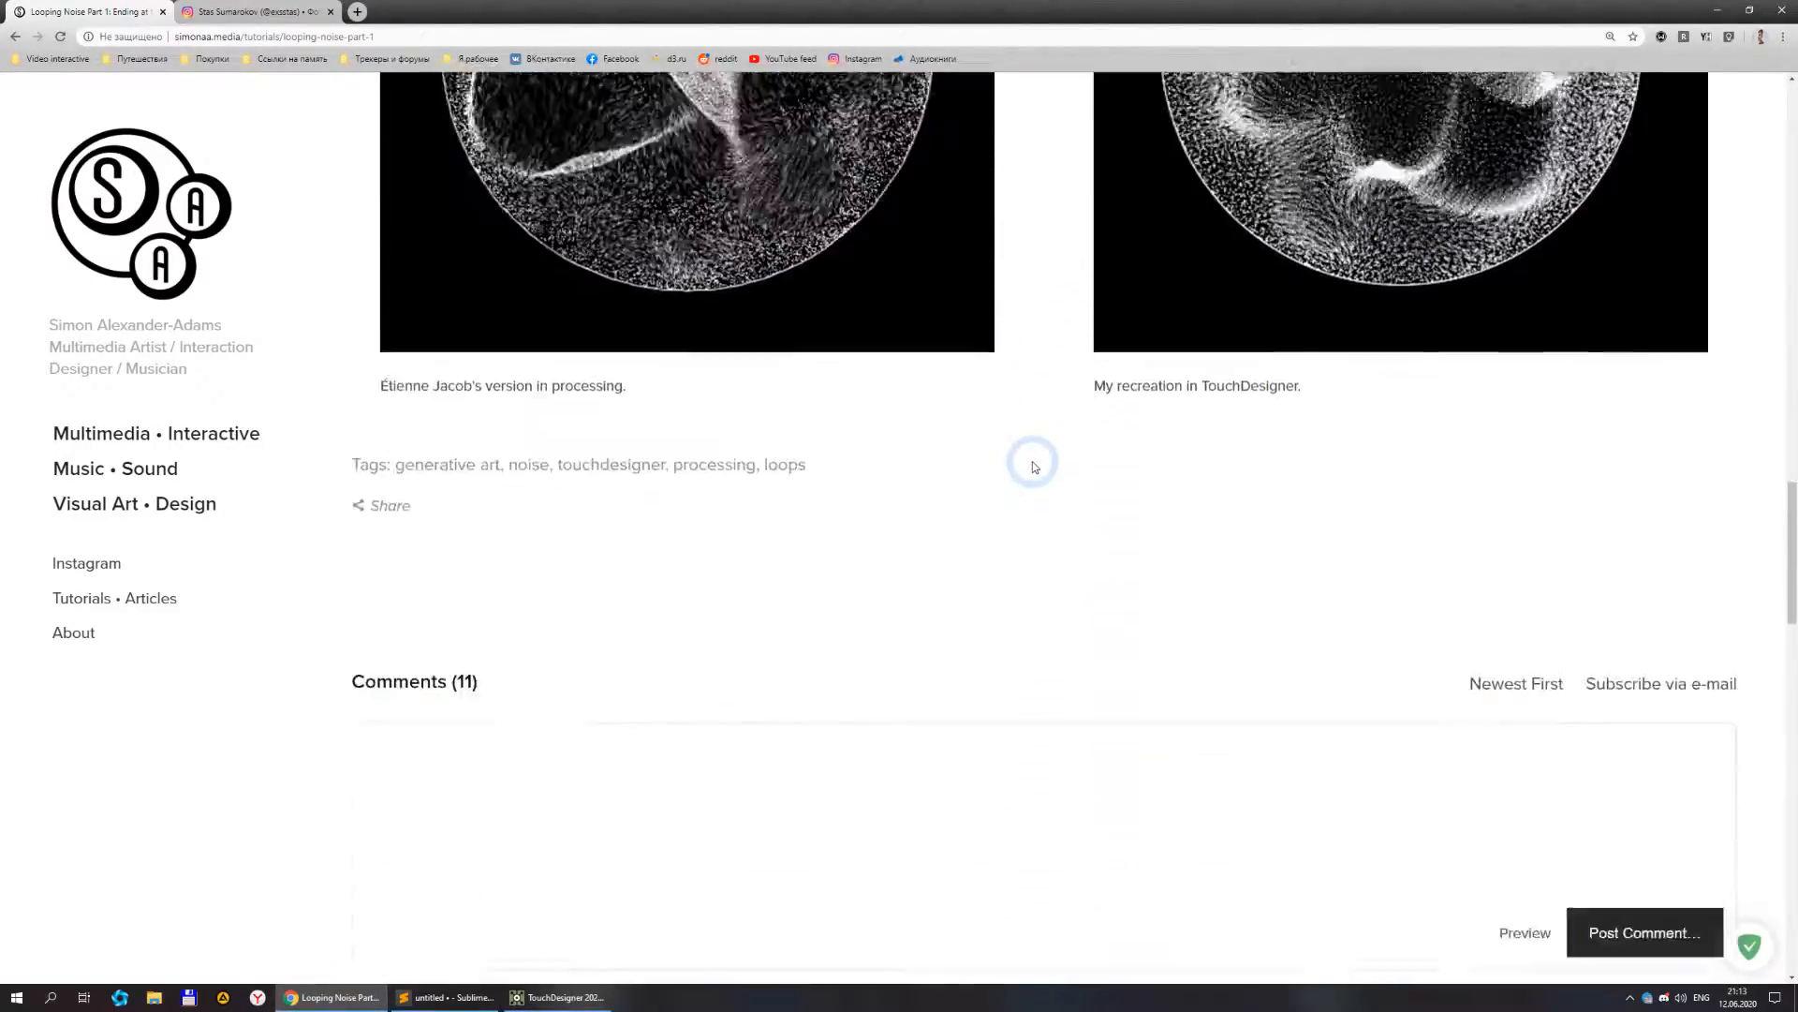
scroll(1038, 459, "up", 18)
scroll(1040, 456, "up", 7)
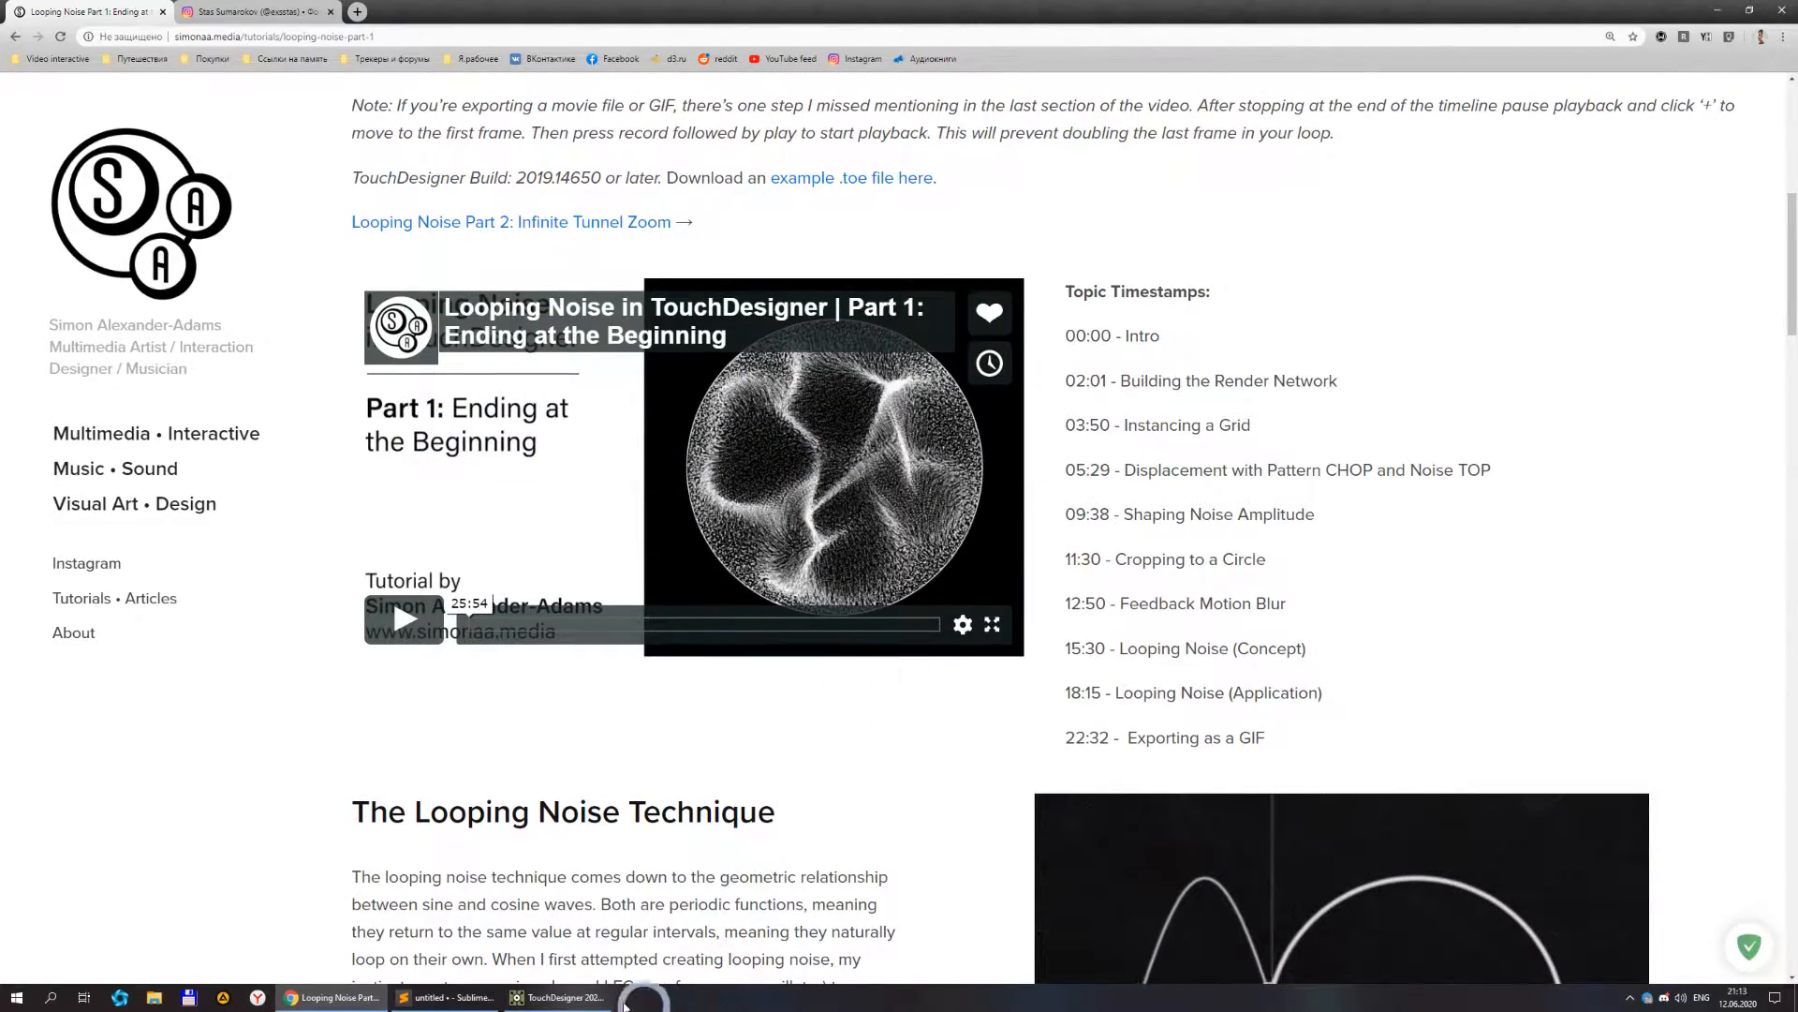
- Switch back to TouchDesigner and examine the noise3 texture up close
left_click(559, 996)
scroll(813, 379, "up", 6)
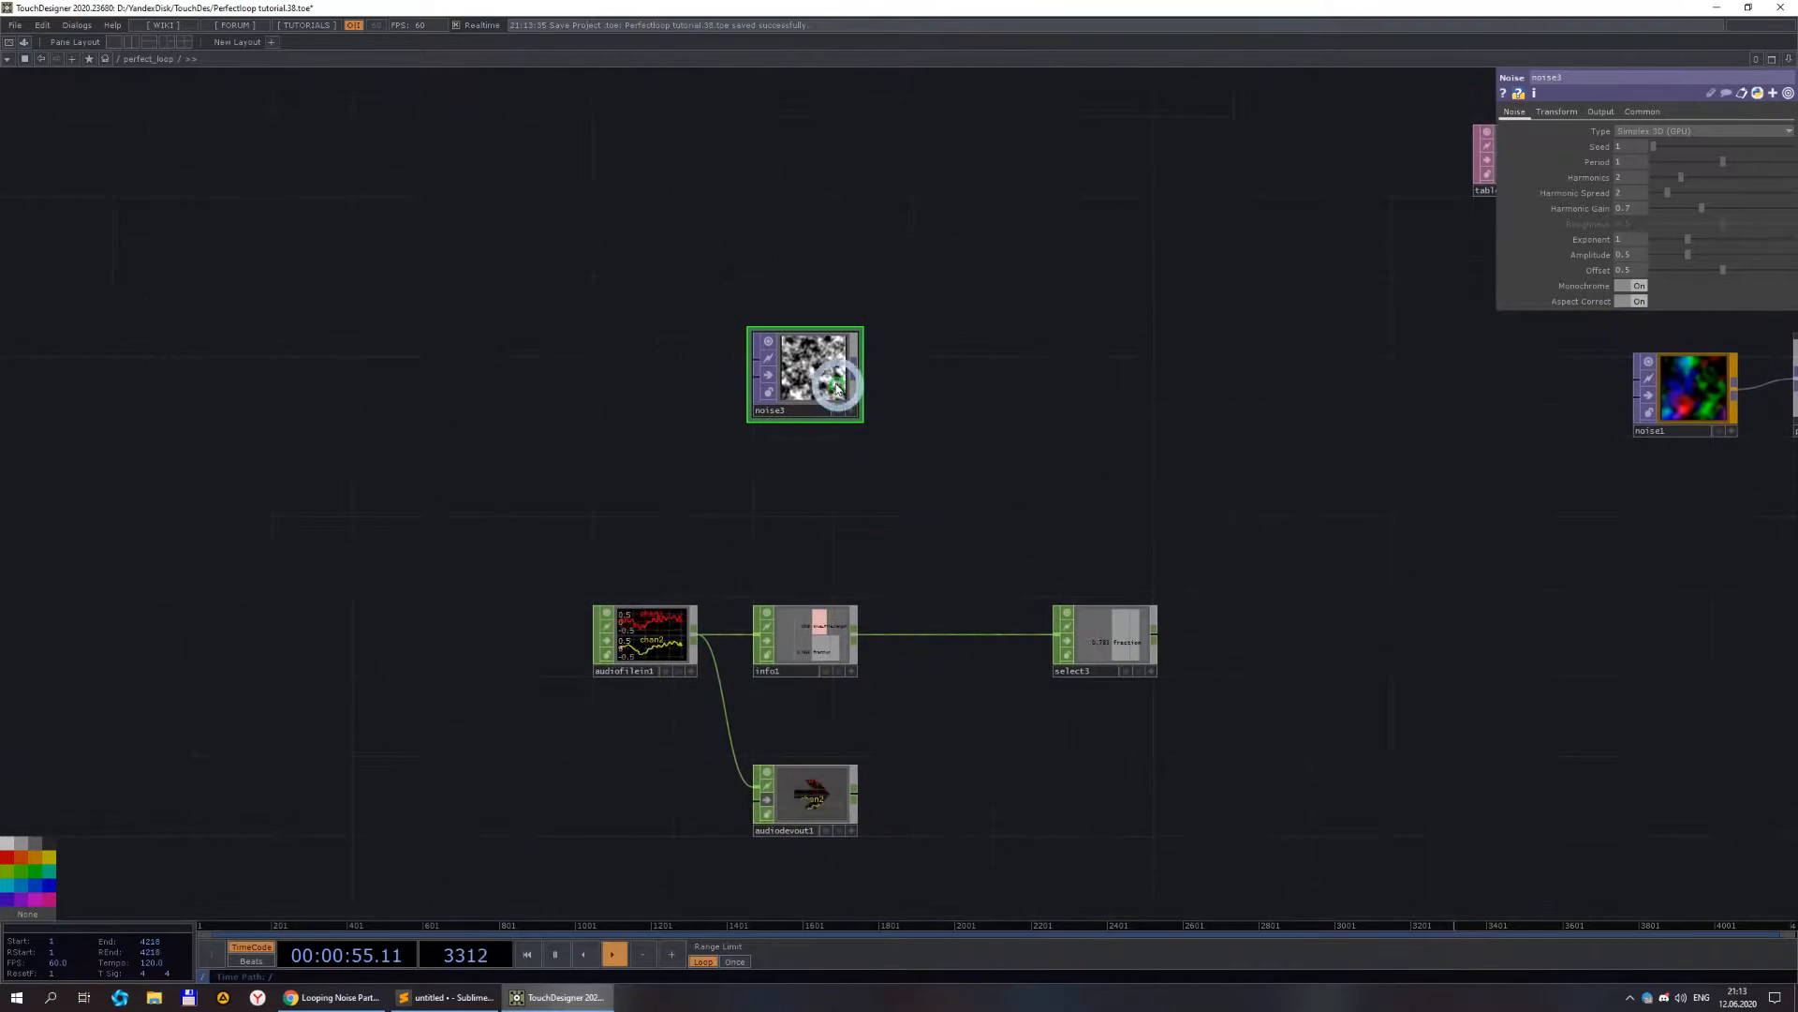
scroll(811, 403, "down", 3)
scroll(799, 401, "up", 5)
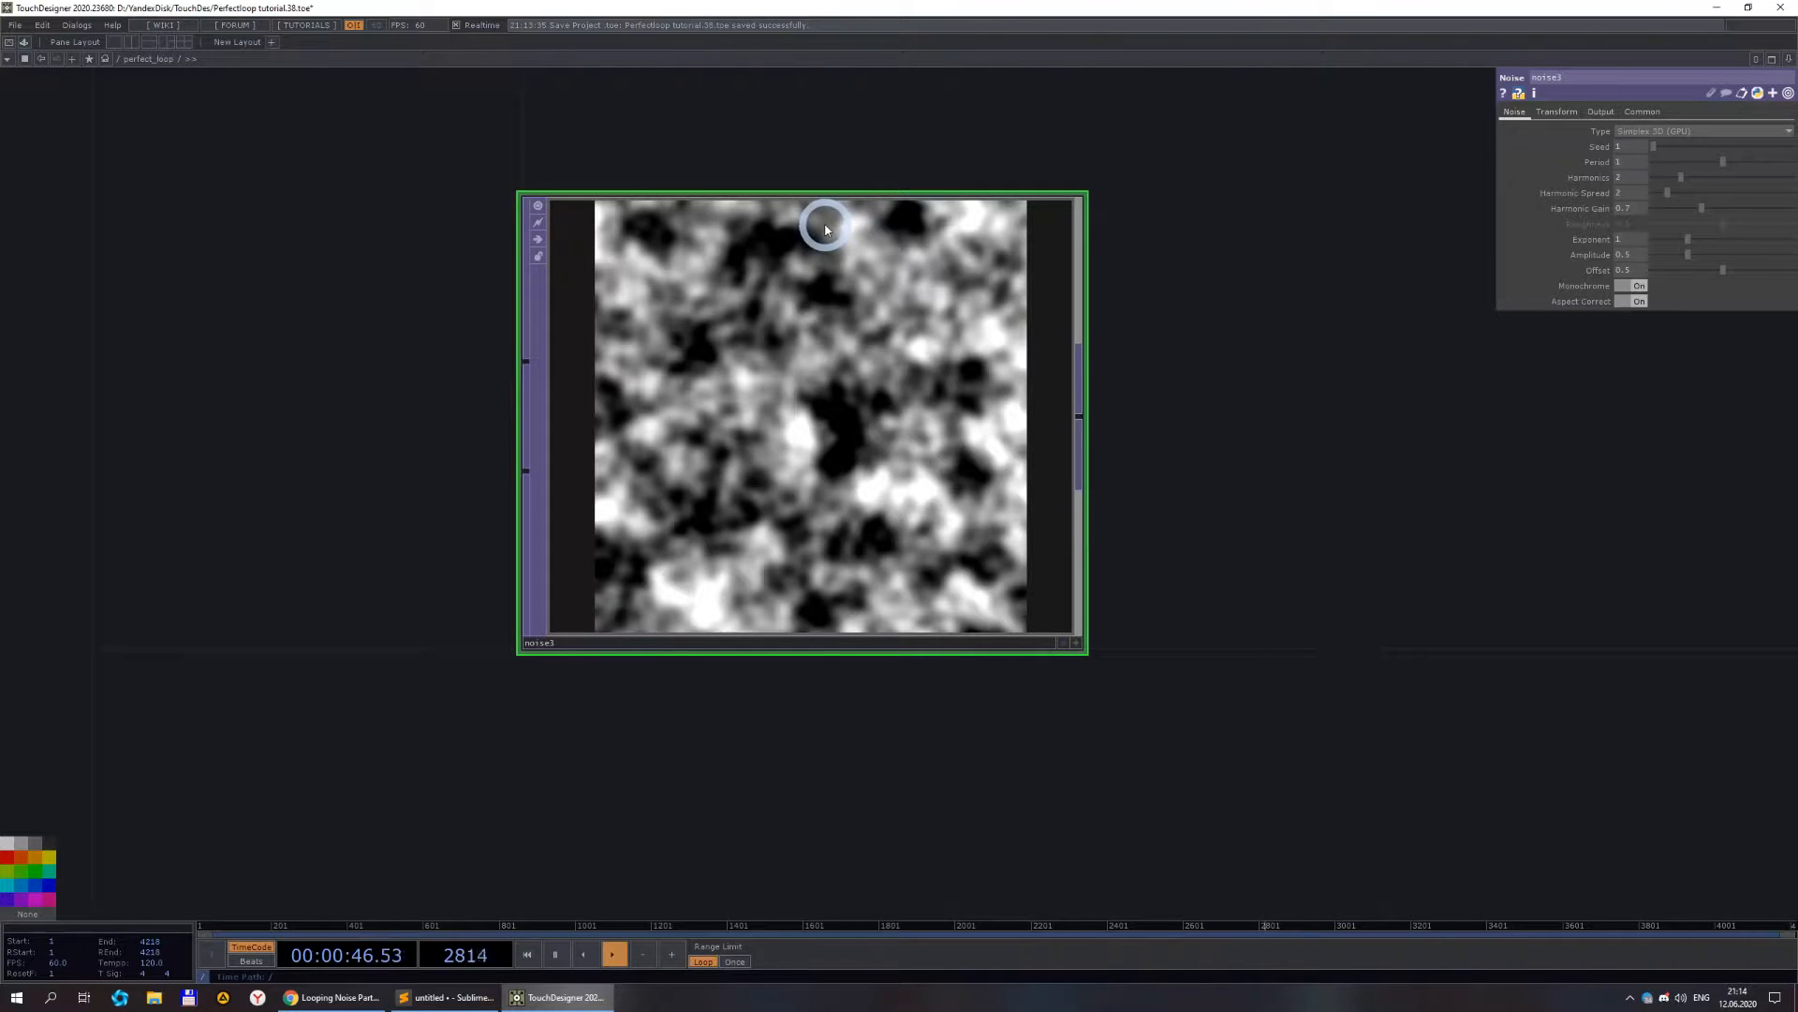
scroll(834, 248, "down", 5)
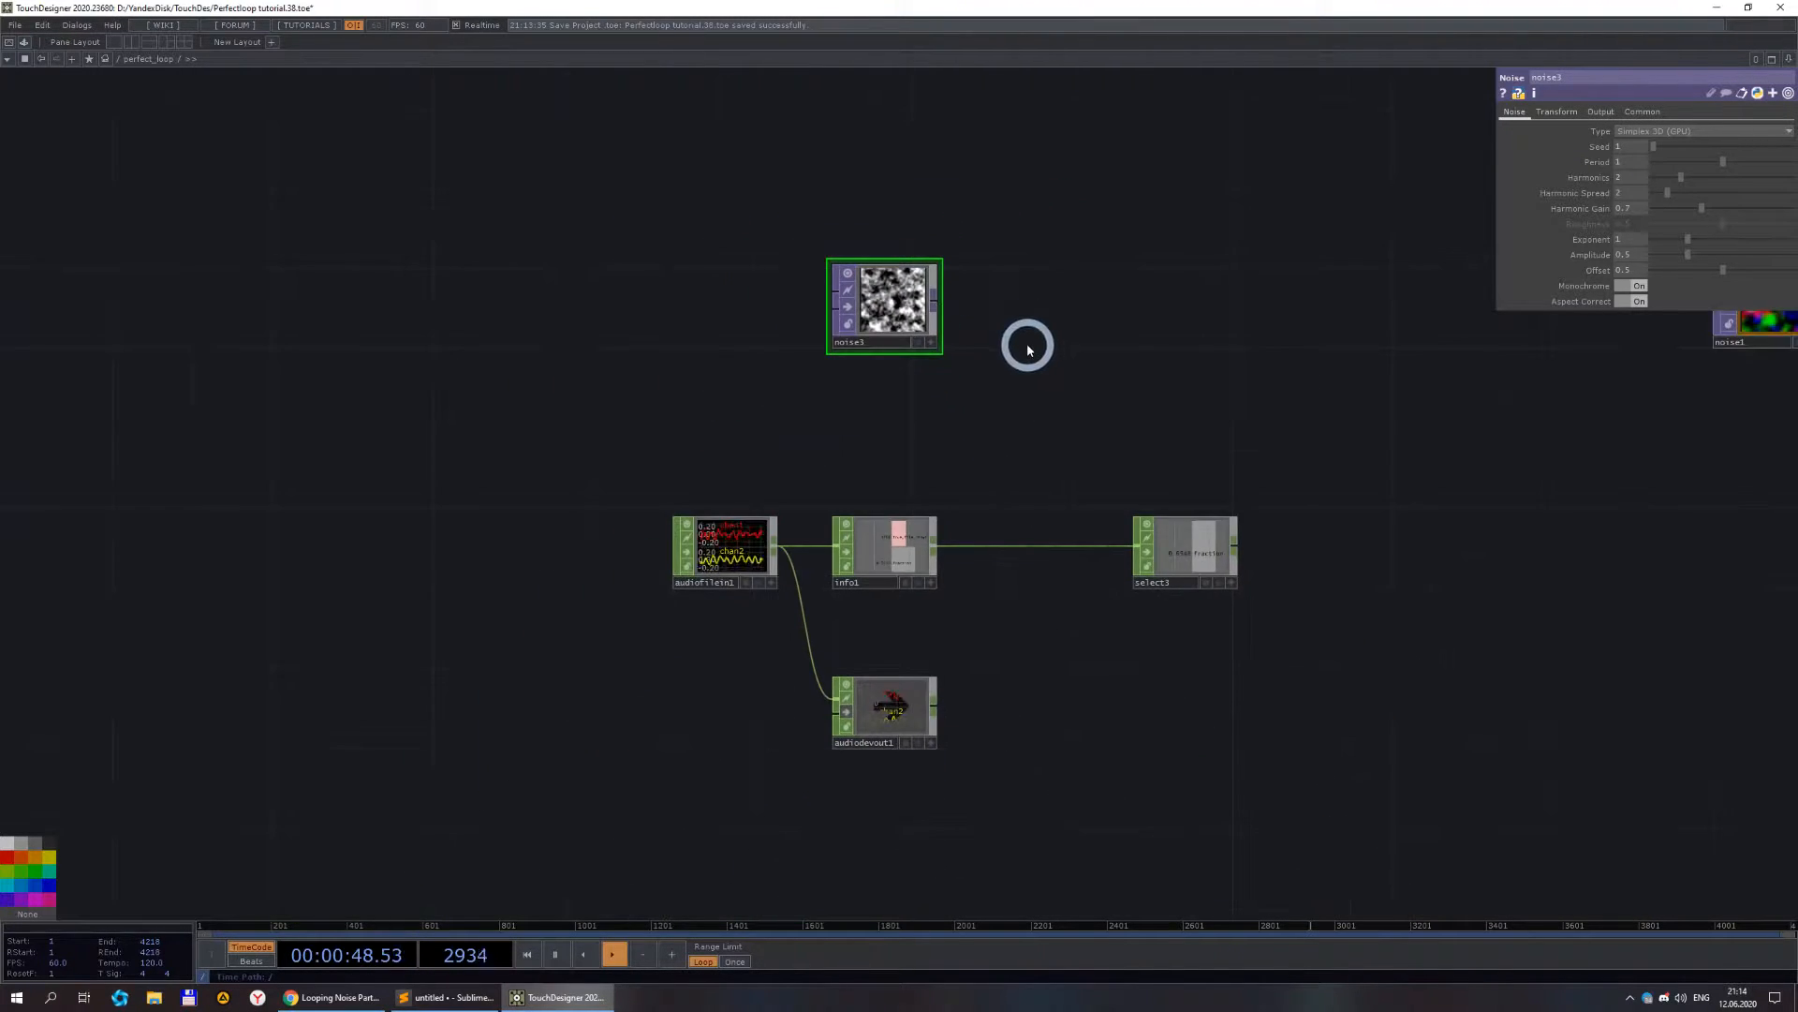
- Move noise3 further up in the network and add a Noise CHOP below it
left_click_drag(1002, 328, 859, 281)
scroll(923, 237, "down", 3)
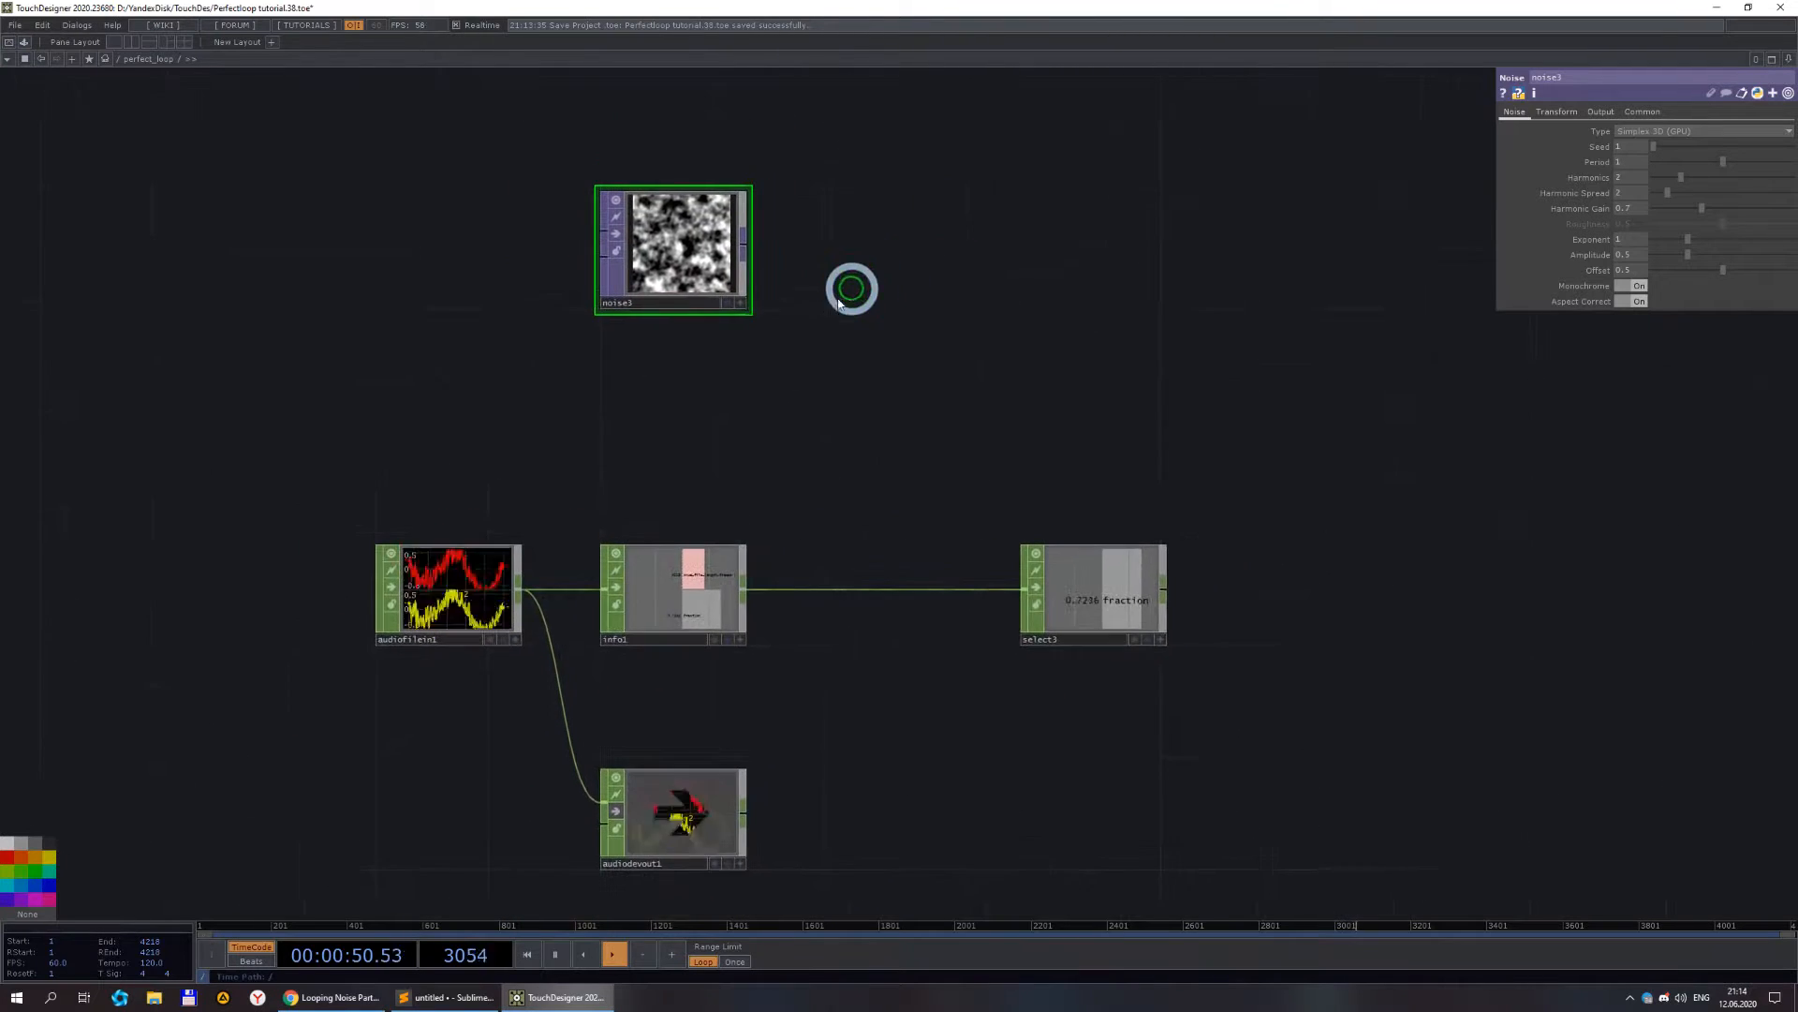
scroll(828, 299, "down", 3)
scroll(828, 299, "down", 1)
scroll(860, 285, "up", 7)
left_click_drag(637, 238, 633, 159)
scroll(731, 265, "down", 3)
scroll(729, 267, "down", 2)
key("Tab")
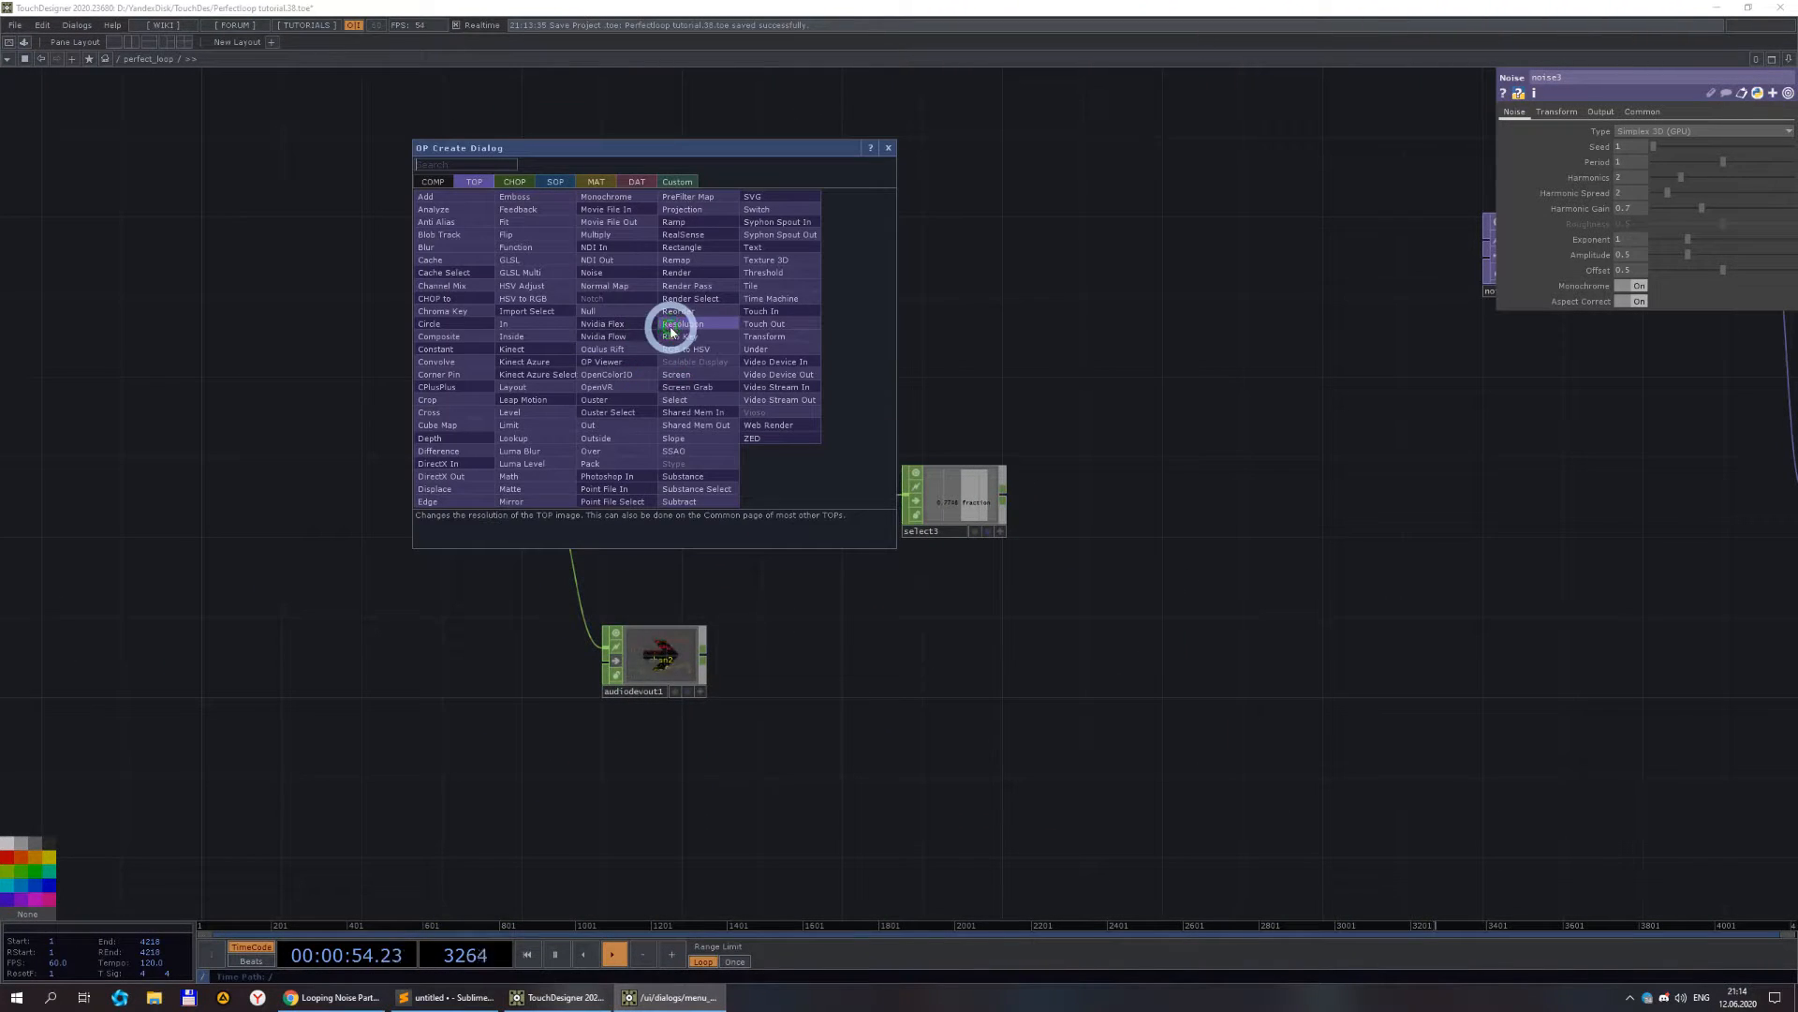
left_click(512, 183)
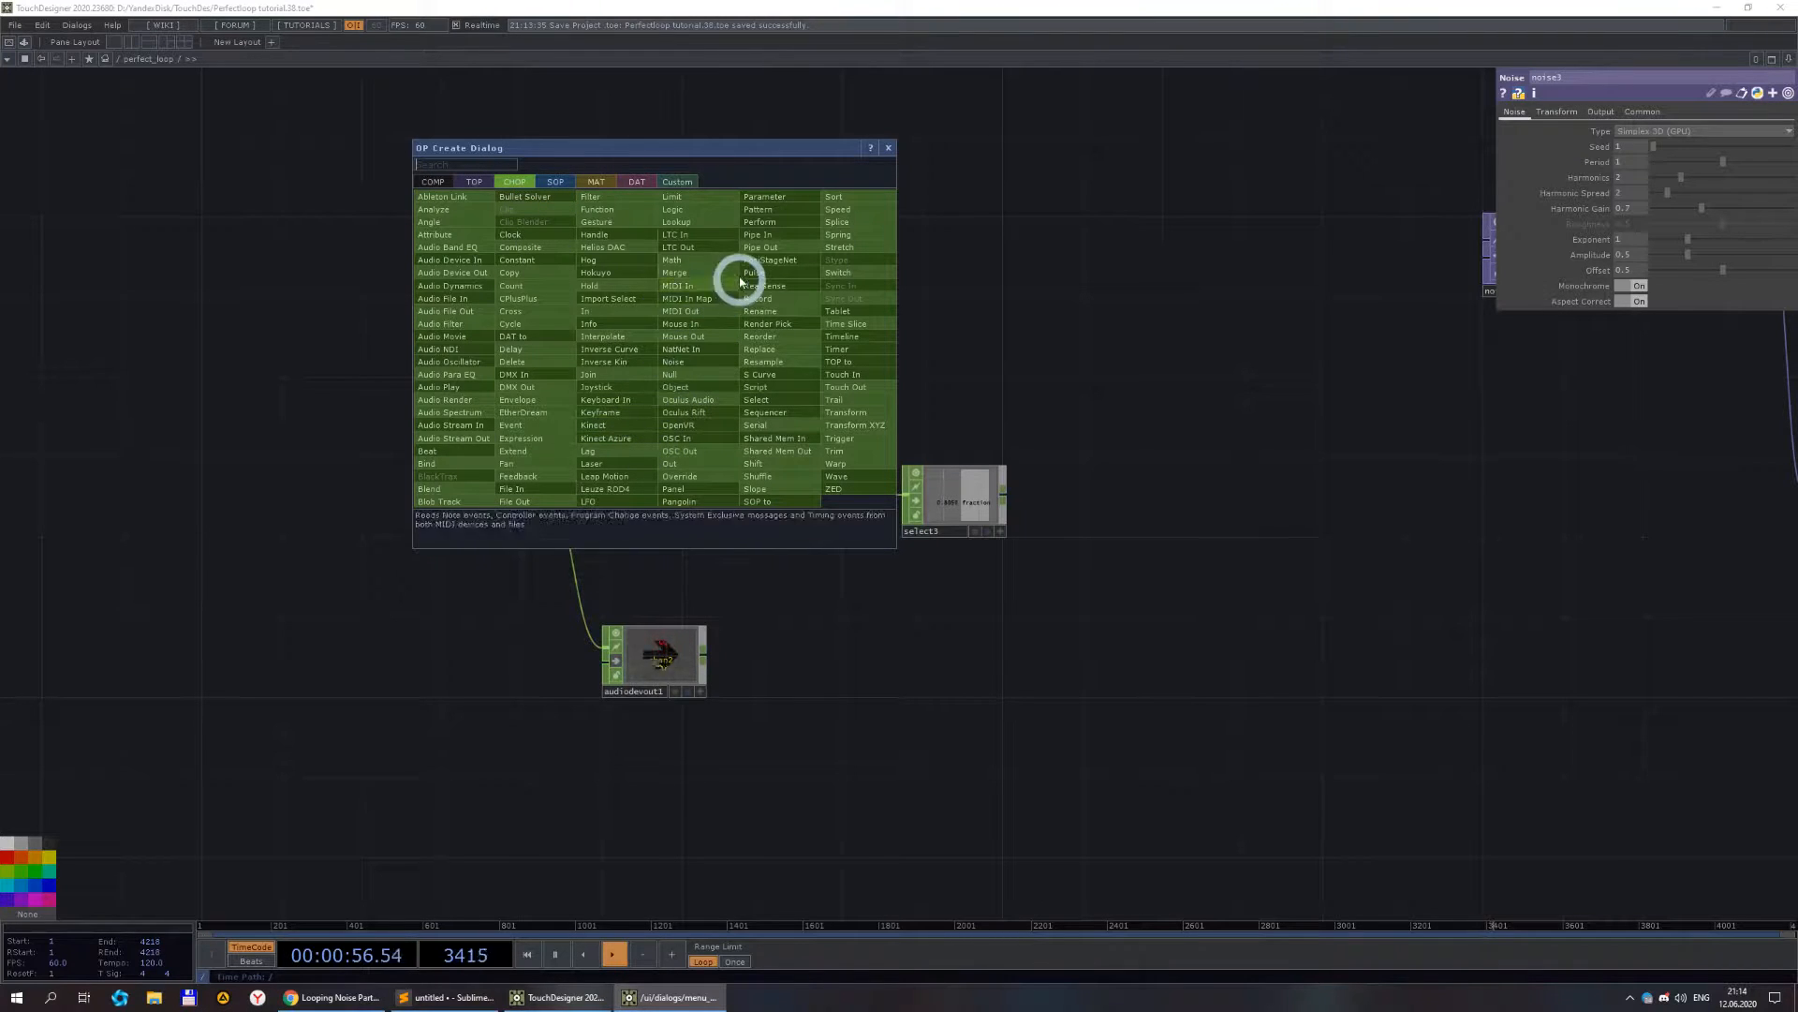
left_click(679, 360)
left_click(681, 363)
- Set the new Noise CHOP's constraint to Start/End Values
scroll(681, 360, "up", 5)
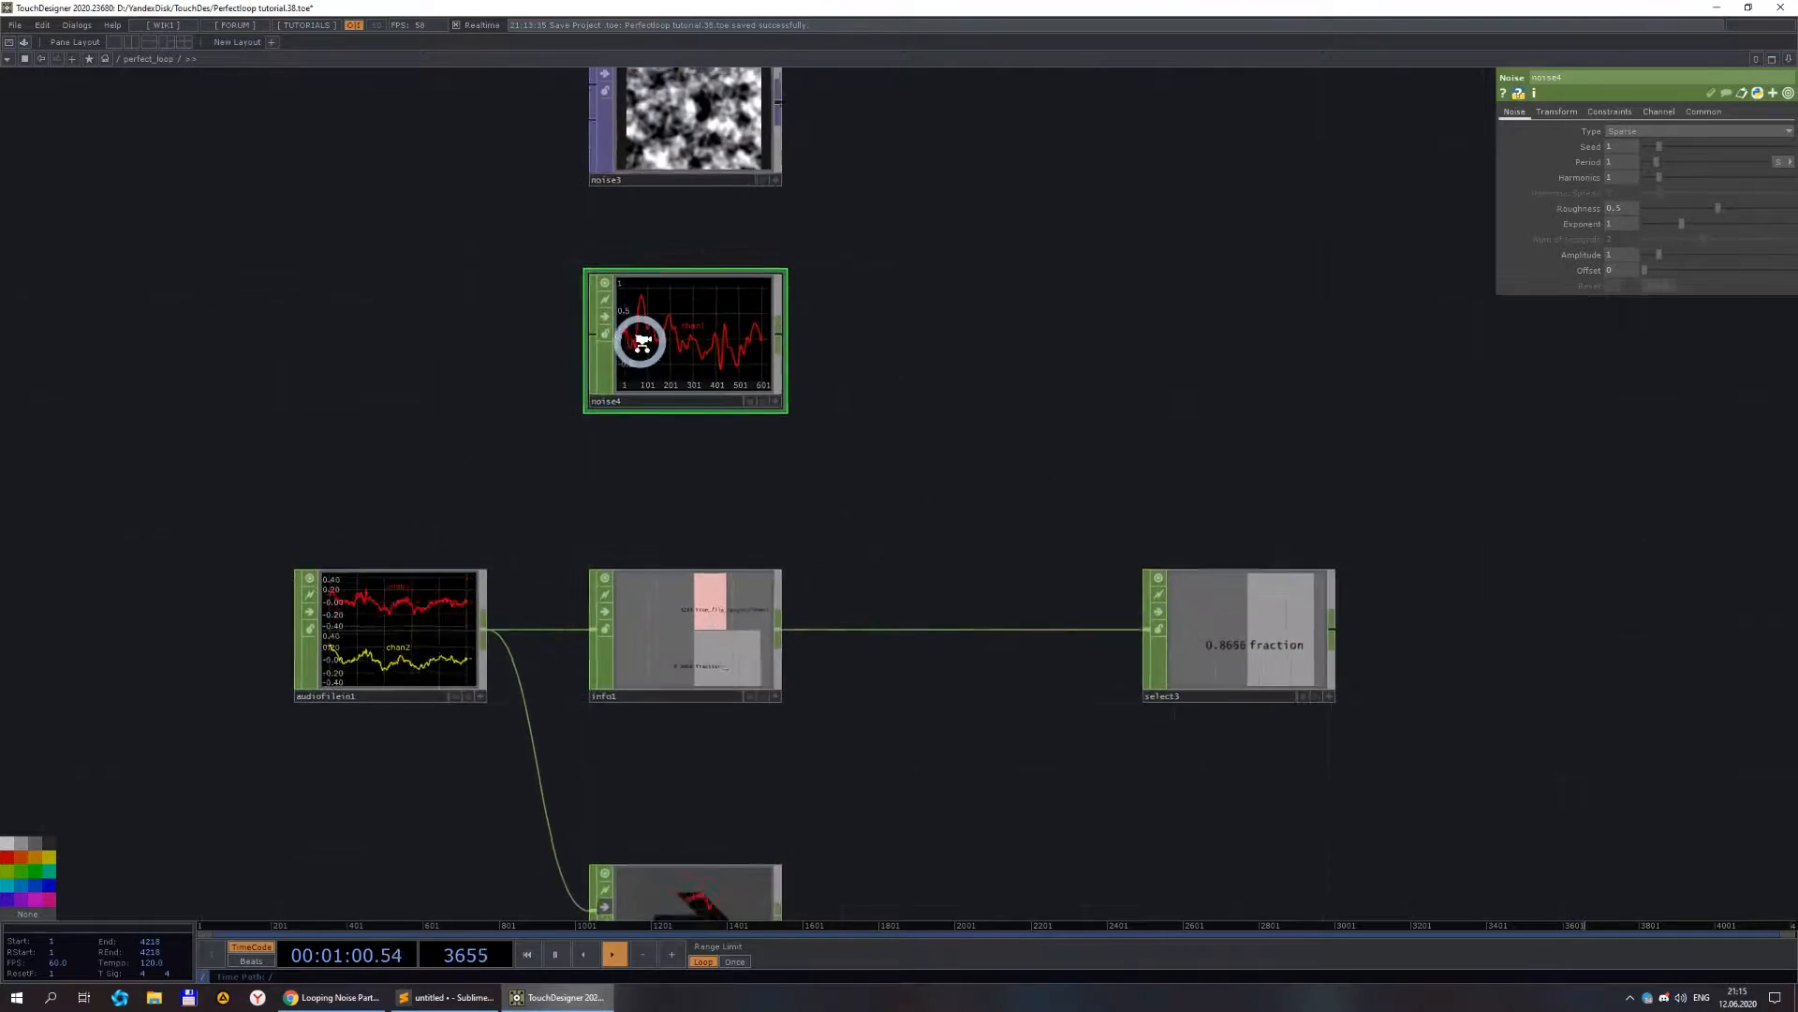
scroll(644, 309, "up", 3)
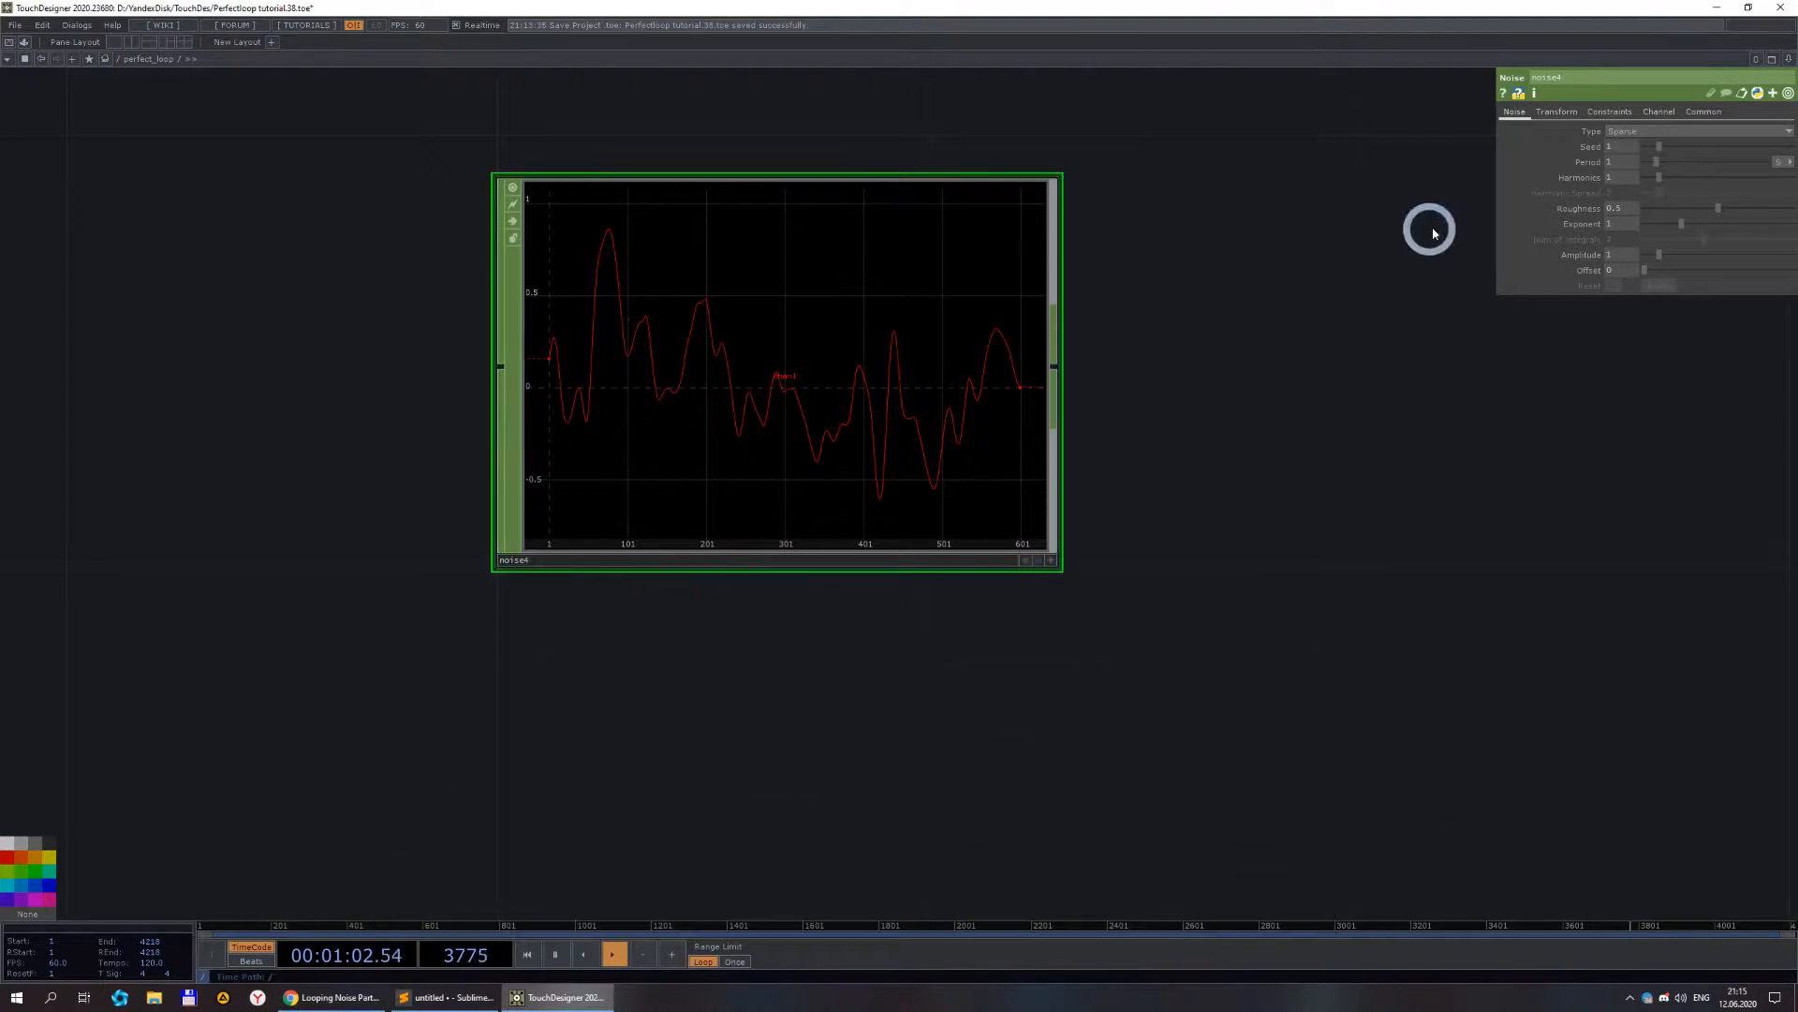
scroll(771, 394, "up", 2)
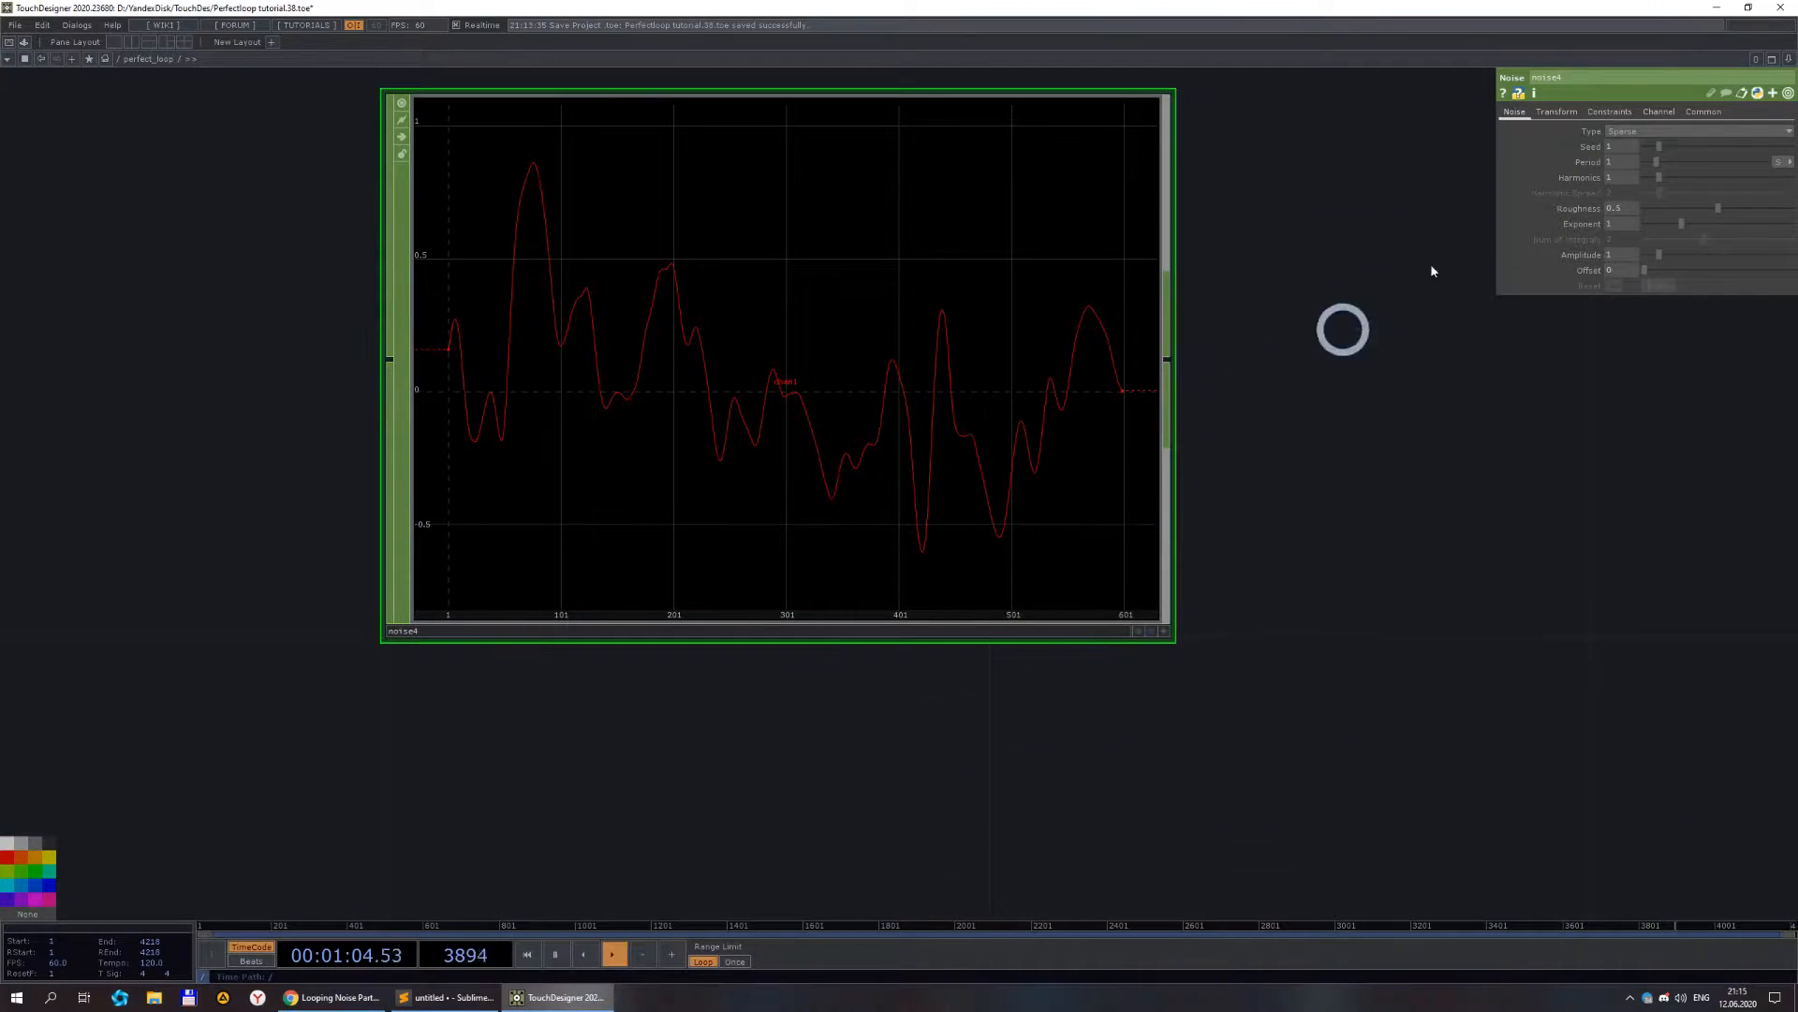
left_click(1611, 112)
left_click(1649, 132)
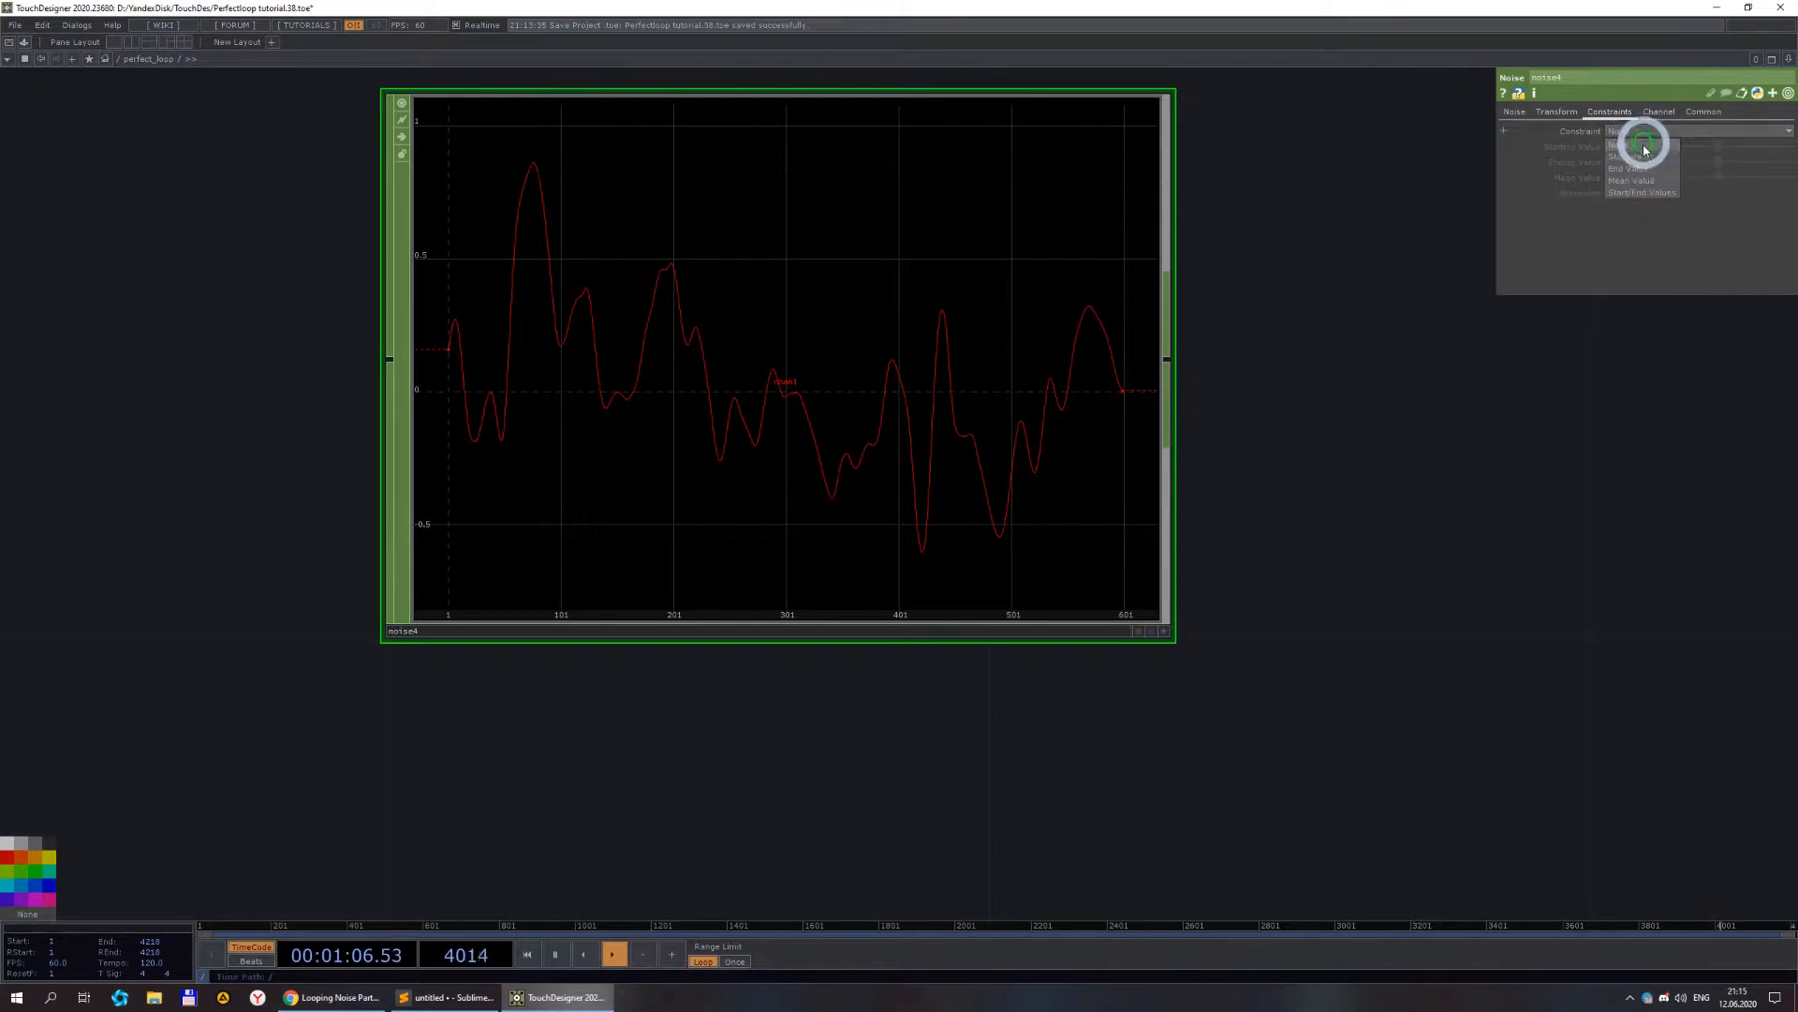
left_click(1640, 194)
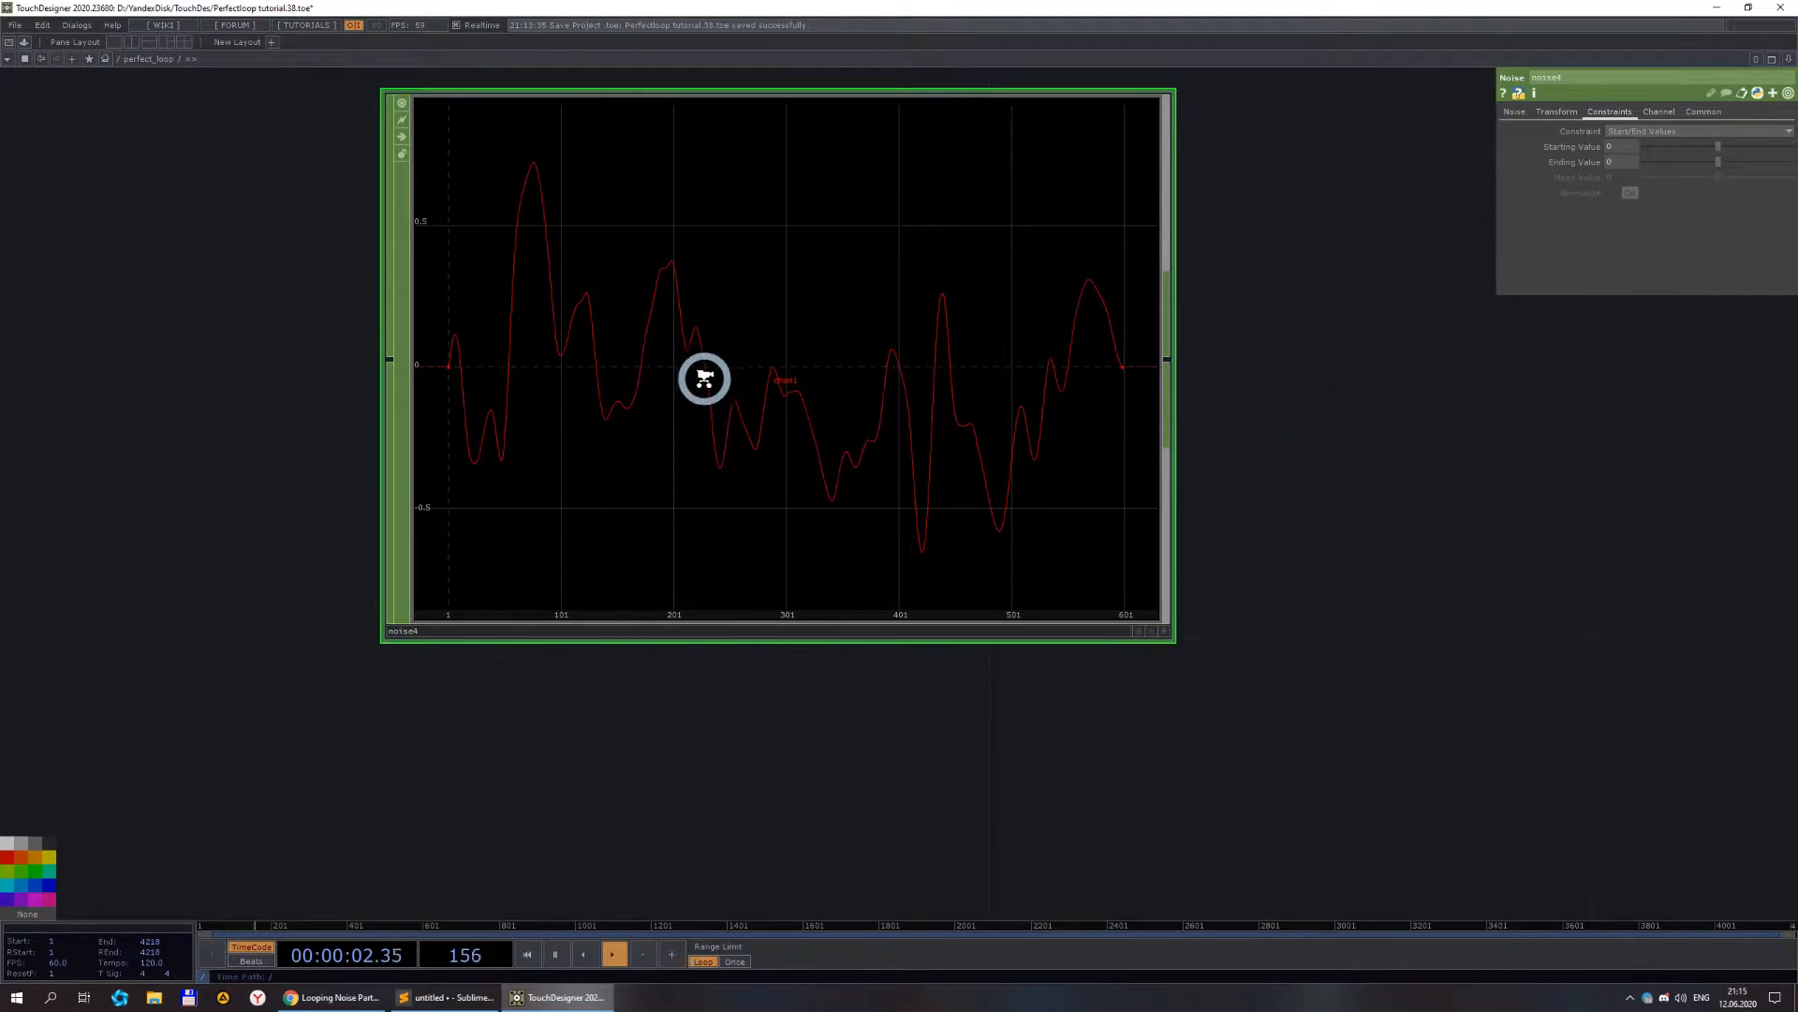
- Select the noise3 texture and inspect its Transform parameters
scroll(712, 384, "down", 3)
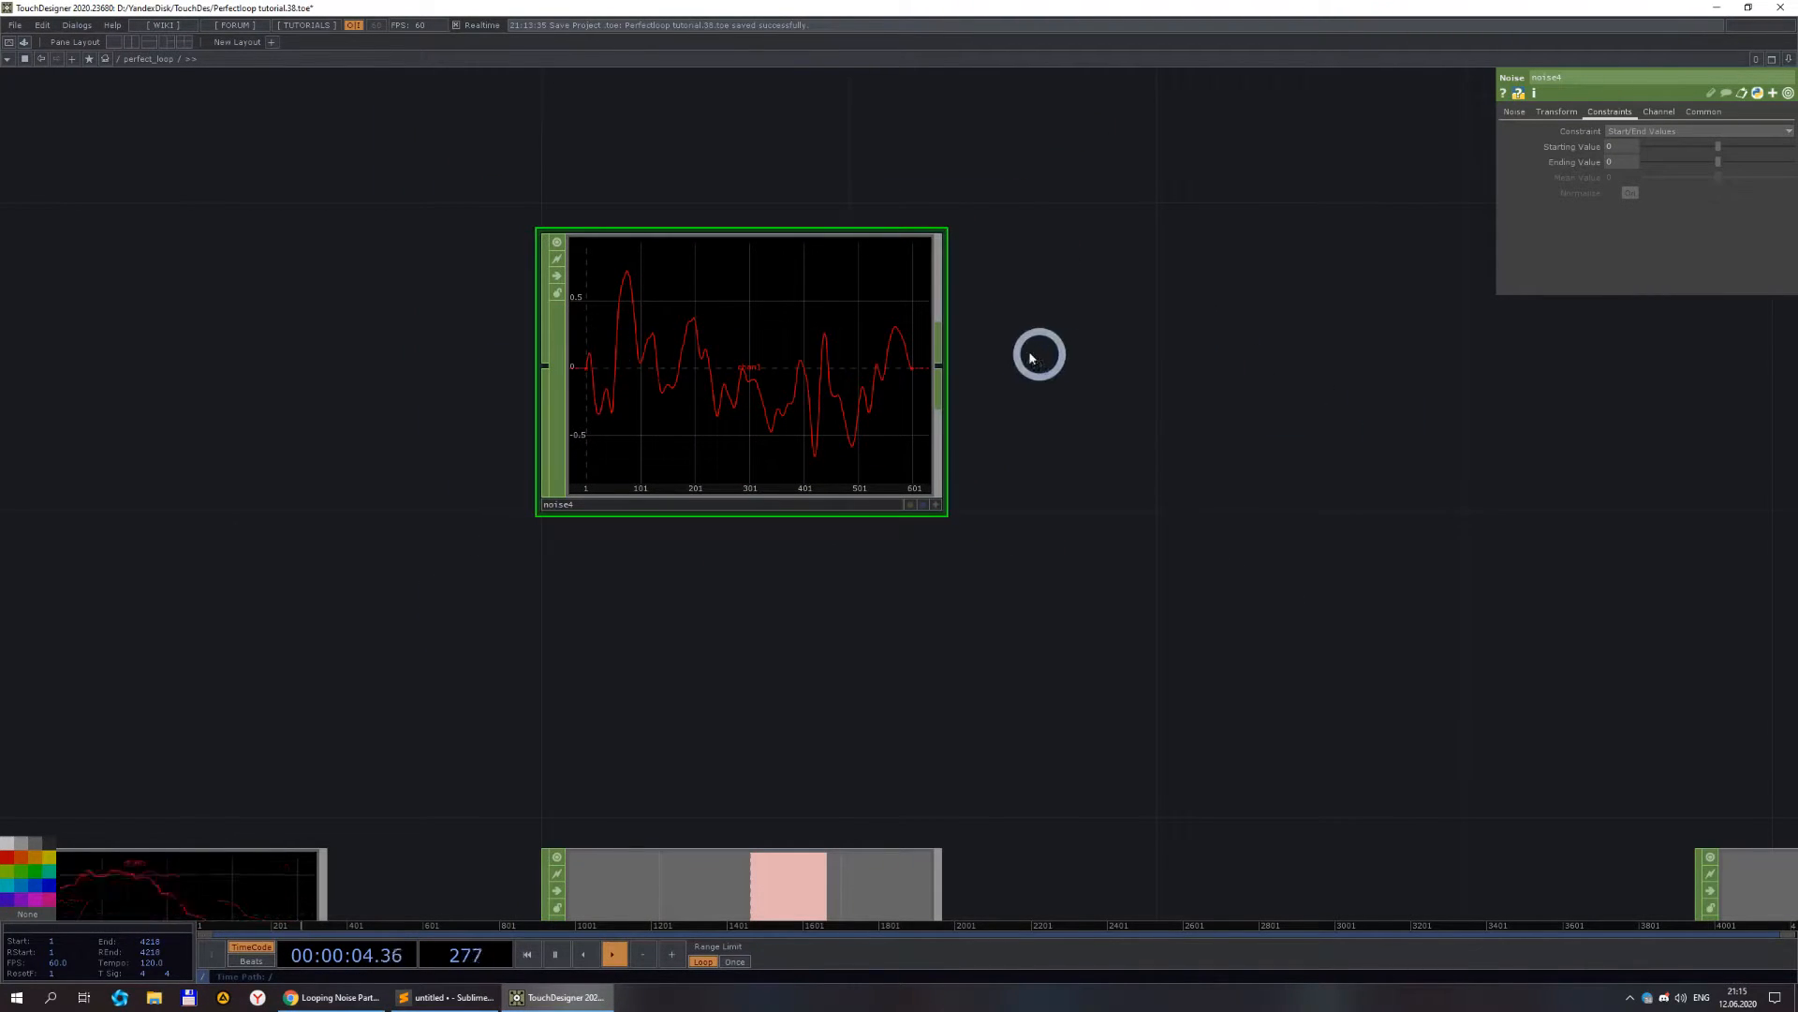
scroll(1037, 358, "down", 4)
left_click_drag(987, 311, 940, 475)
scroll(944, 414, "up", 4)
scroll(940, 474, "down", 3)
left_click(901, 351)
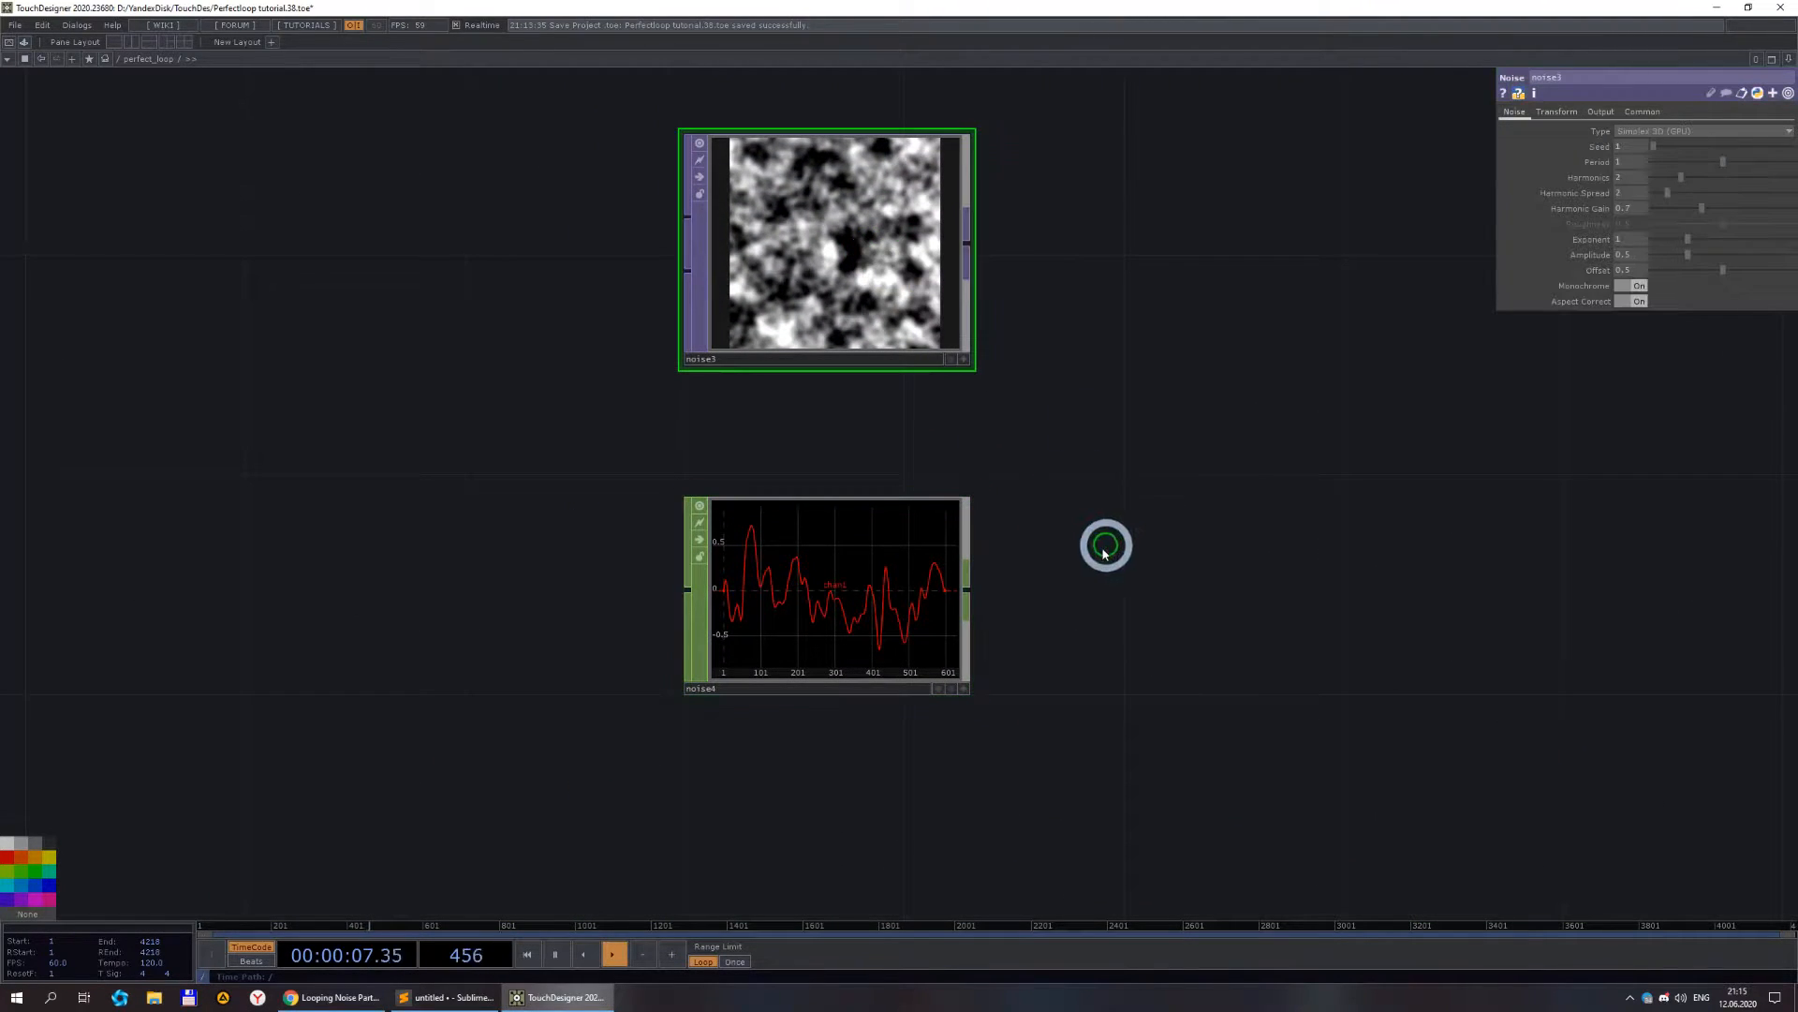
left_click(1560, 113)
scroll(967, 662, "up", 2)
scroll(964, 706, "down", 2)
- Append a Time Slice CHOP to the output of noise4, and reselect noise4
left_click(974, 589)
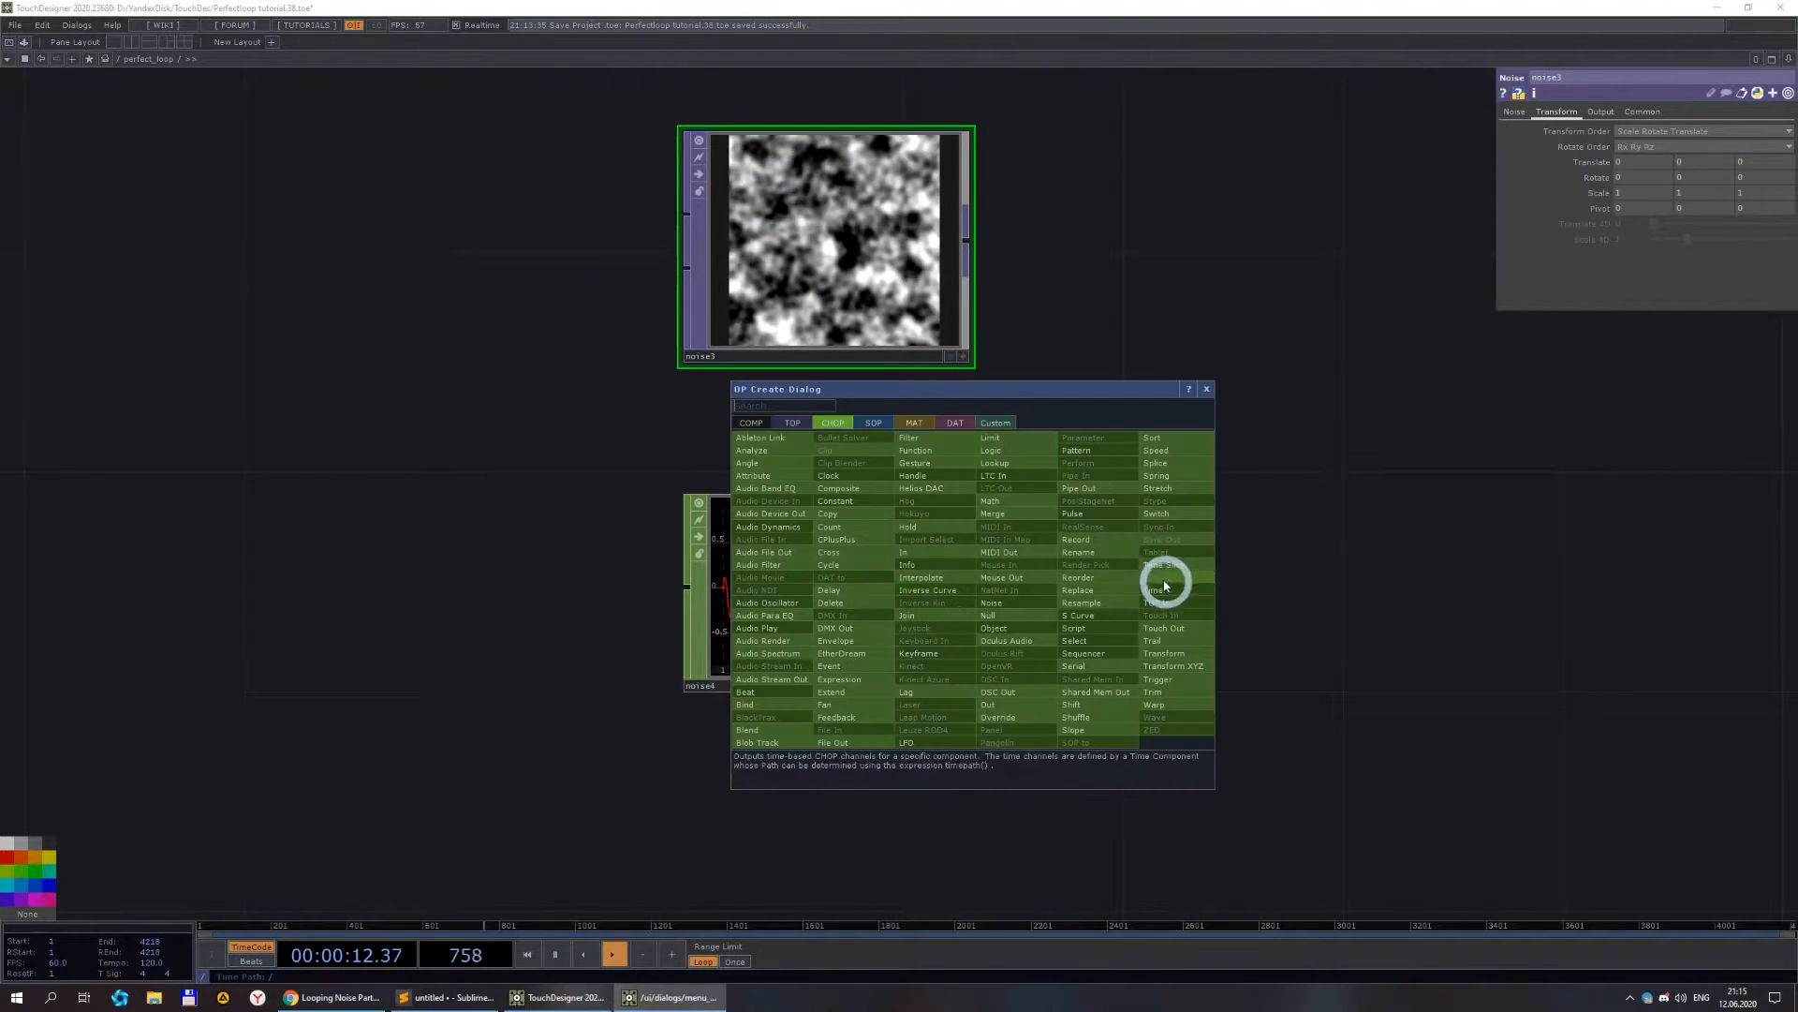
left_click(1269, 613)
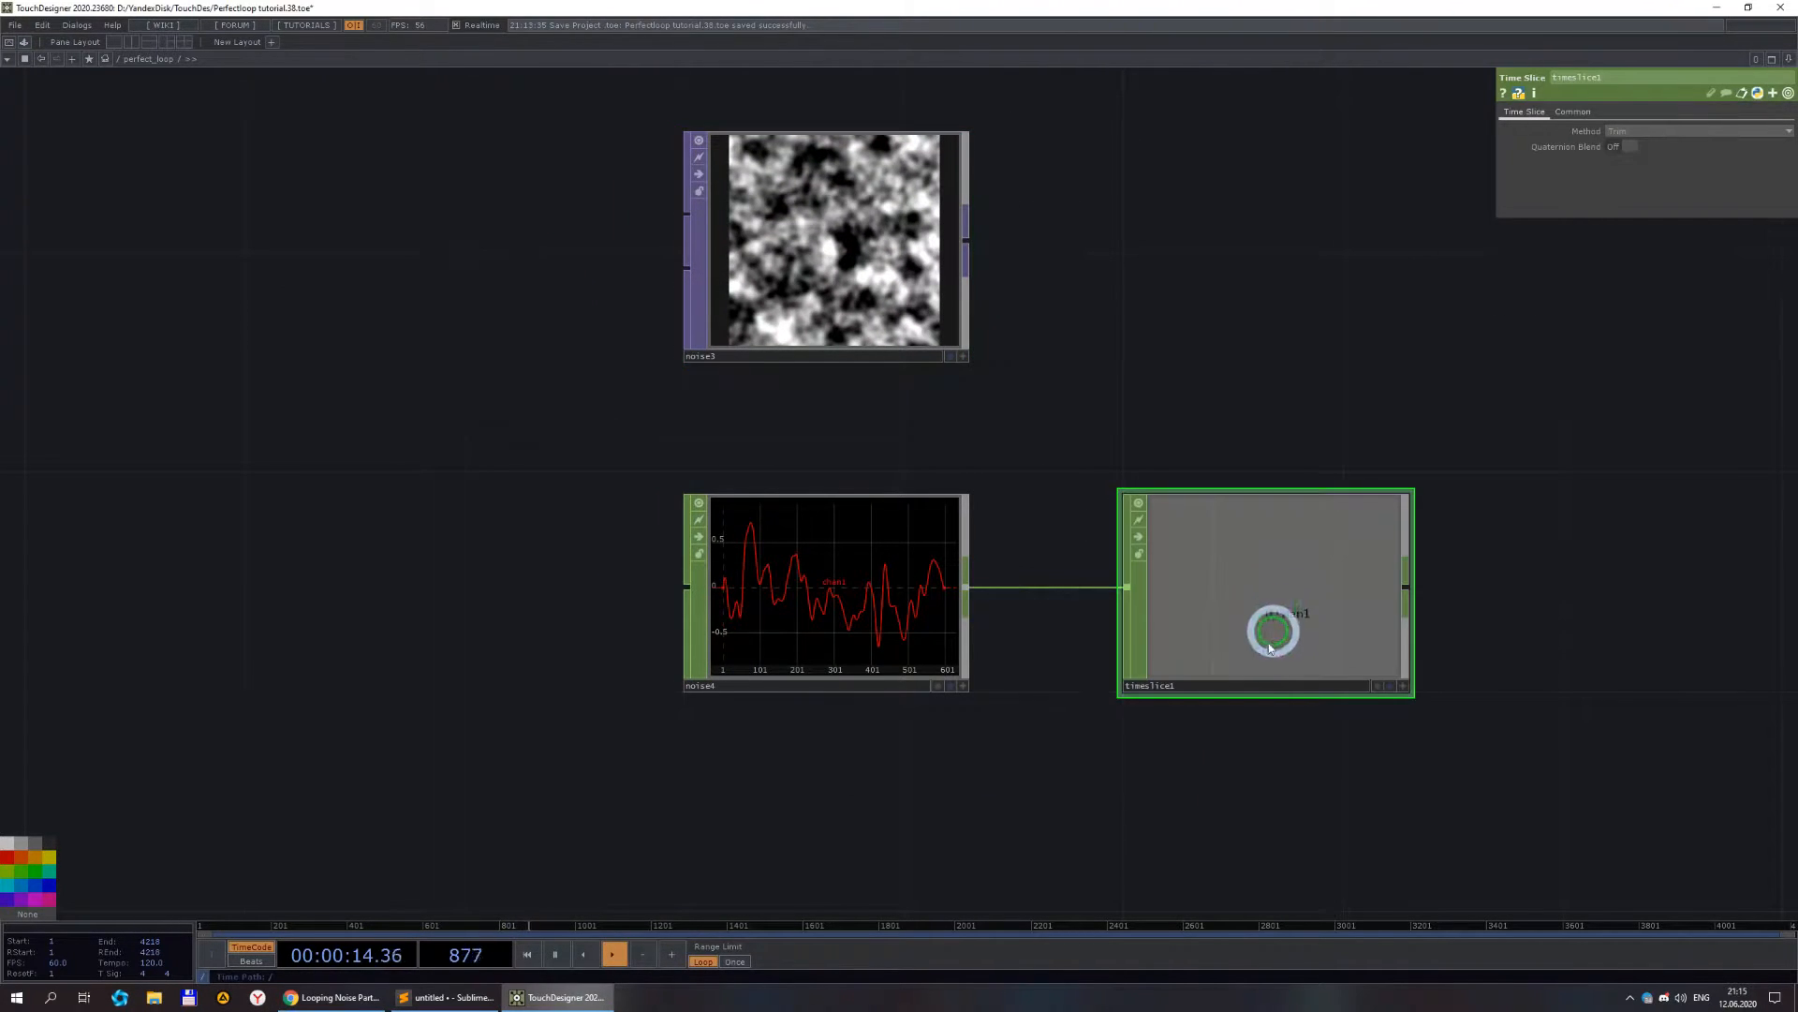
left_click(887, 595)
left_click(1060, 549)
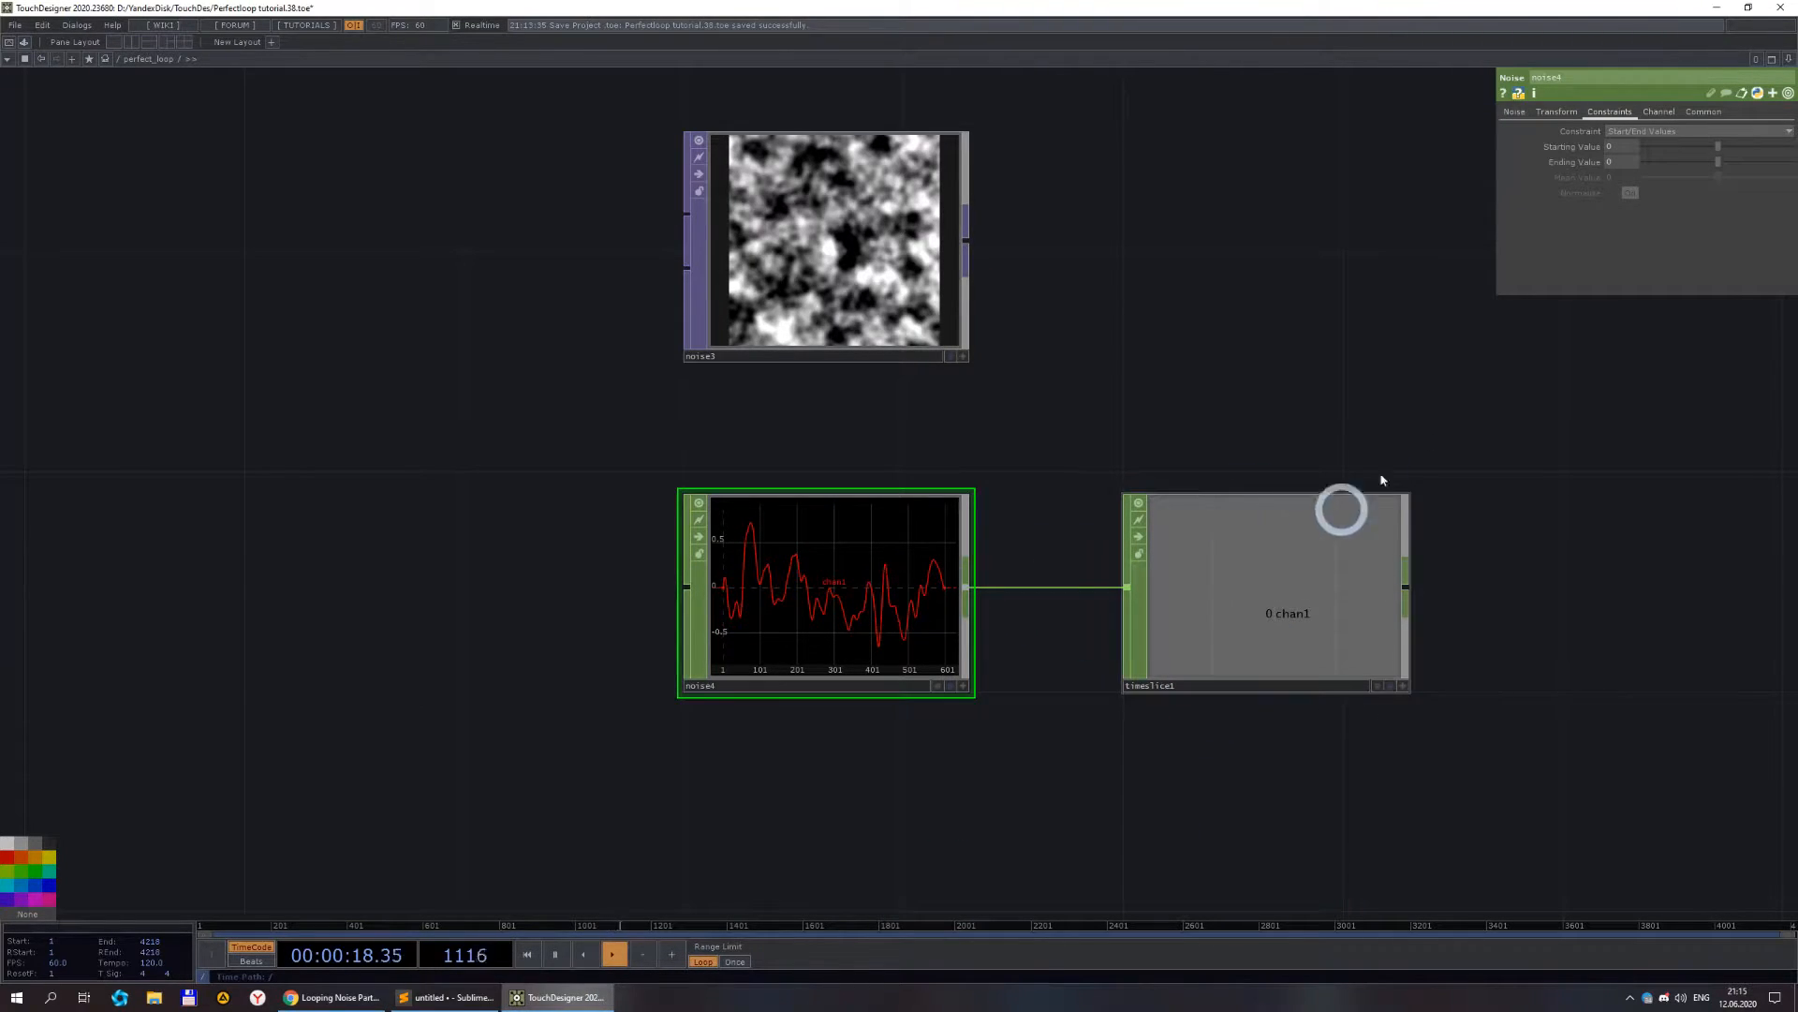
- Show noise4's main noise parameters and play the timeline briefly from frame 1 to check the Time Slice output
left_click(1569, 112)
left_click(1519, 112)
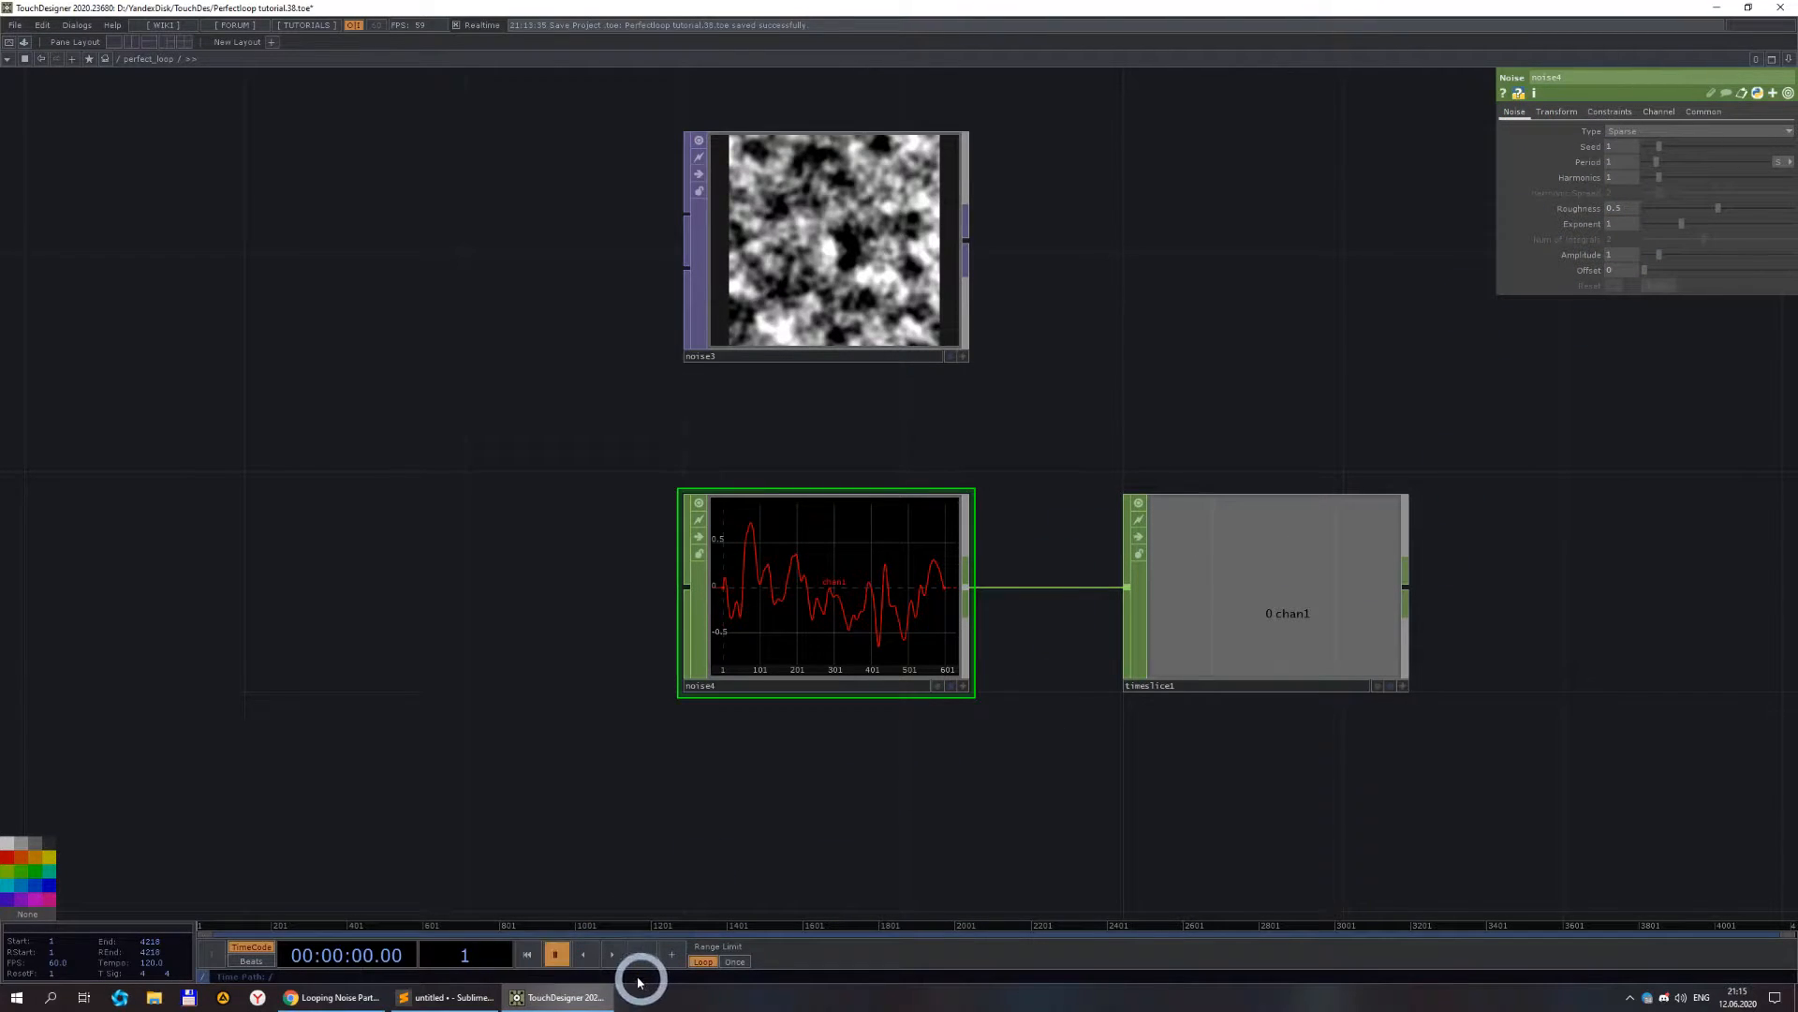
left_click(615, 959)
left_click(832, 615)
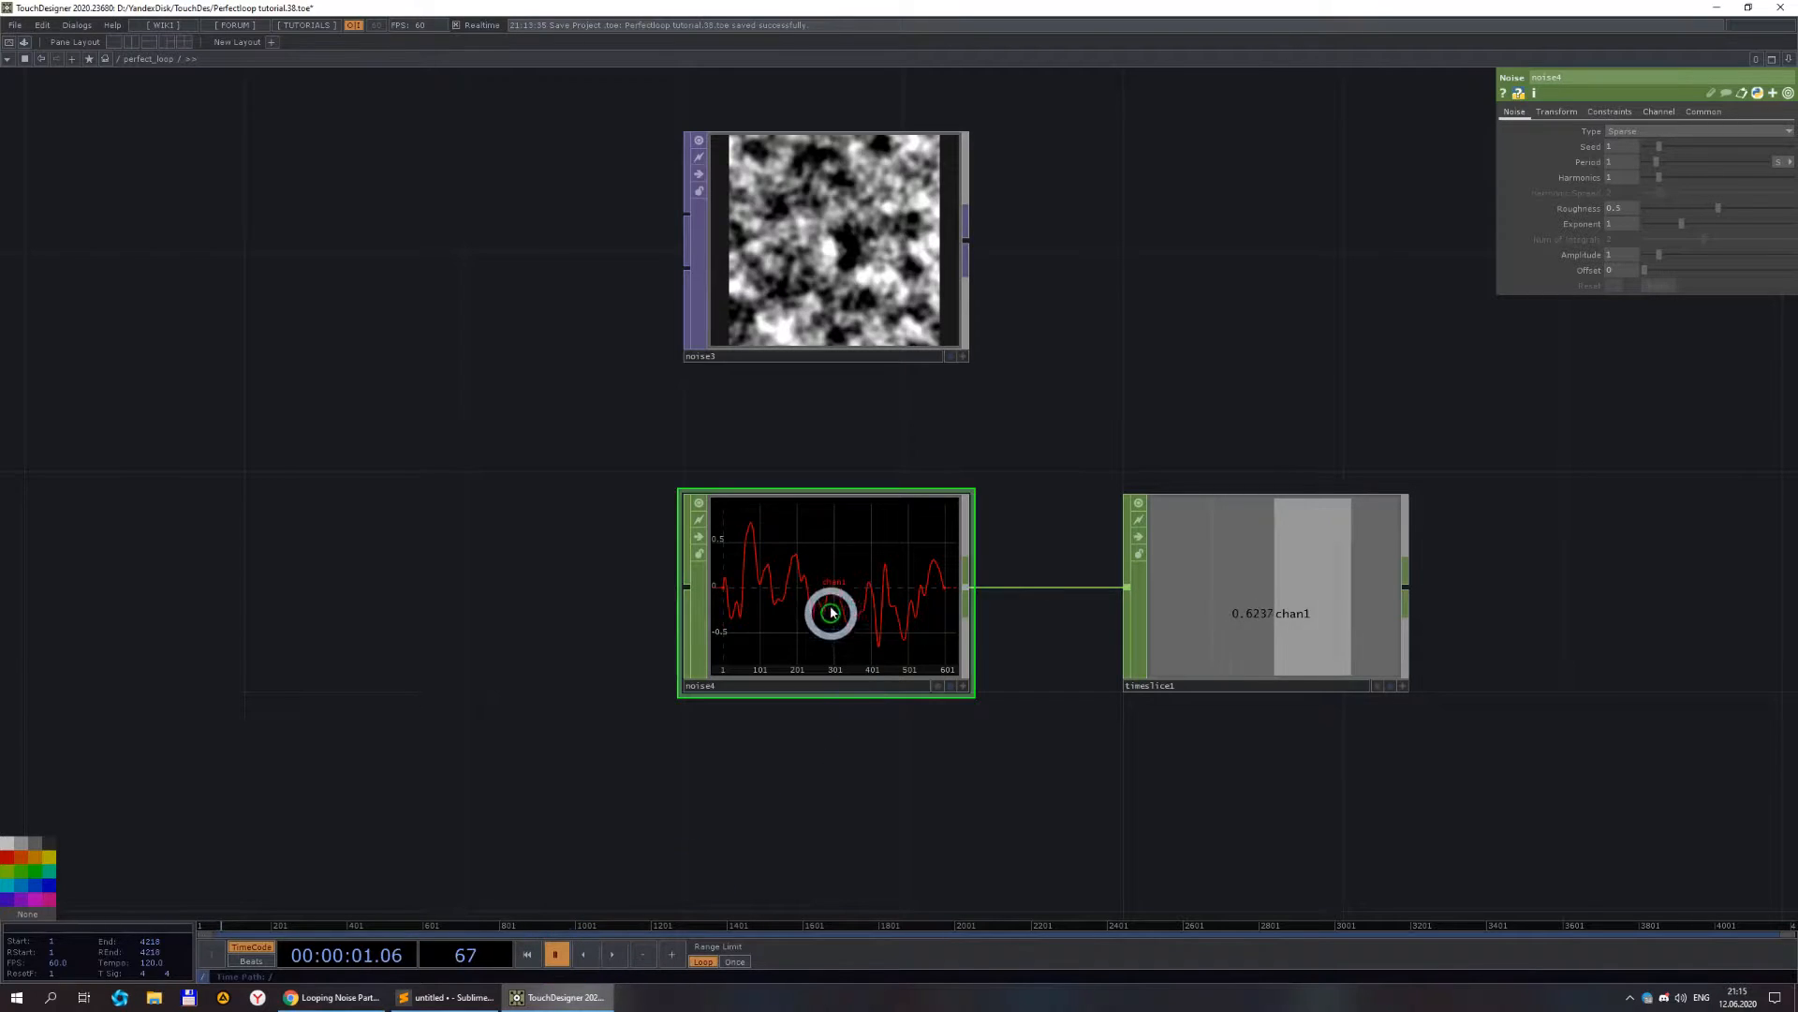
- Review noise4's constraint and channel settings, including the Extend Right options
scroll(903, 522, "down", 10)
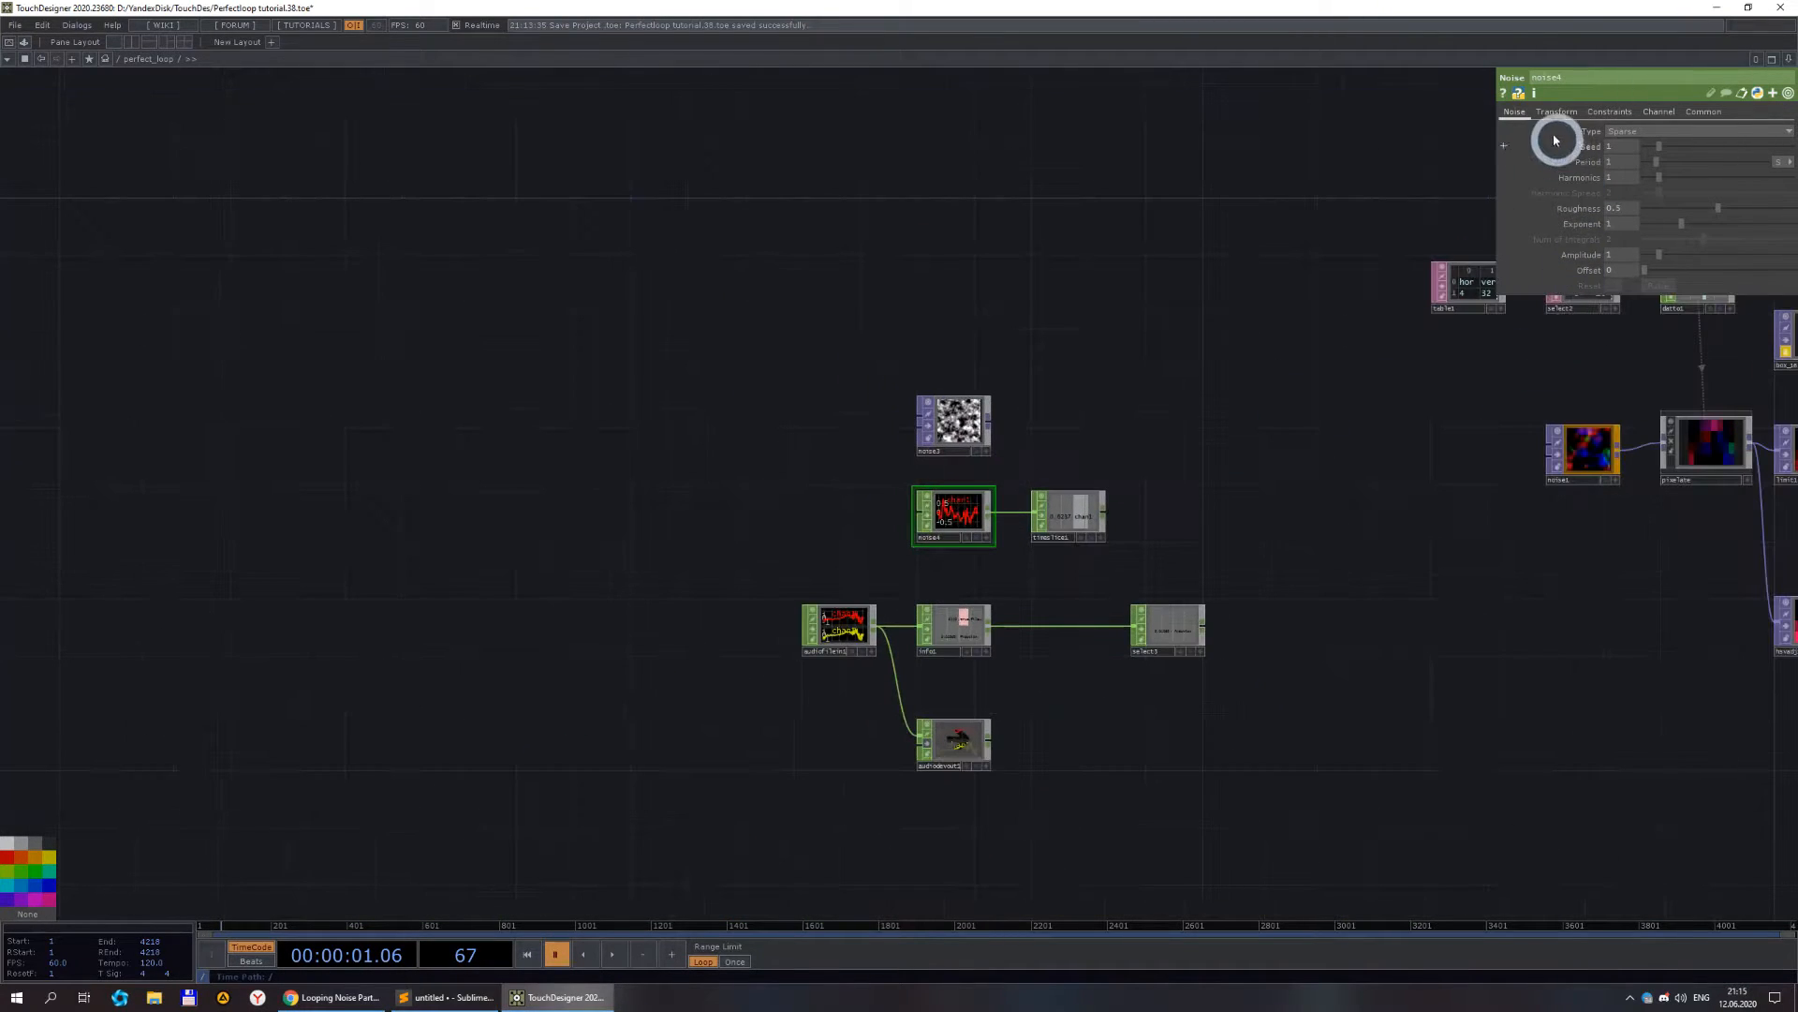
left_click(1608, 111)
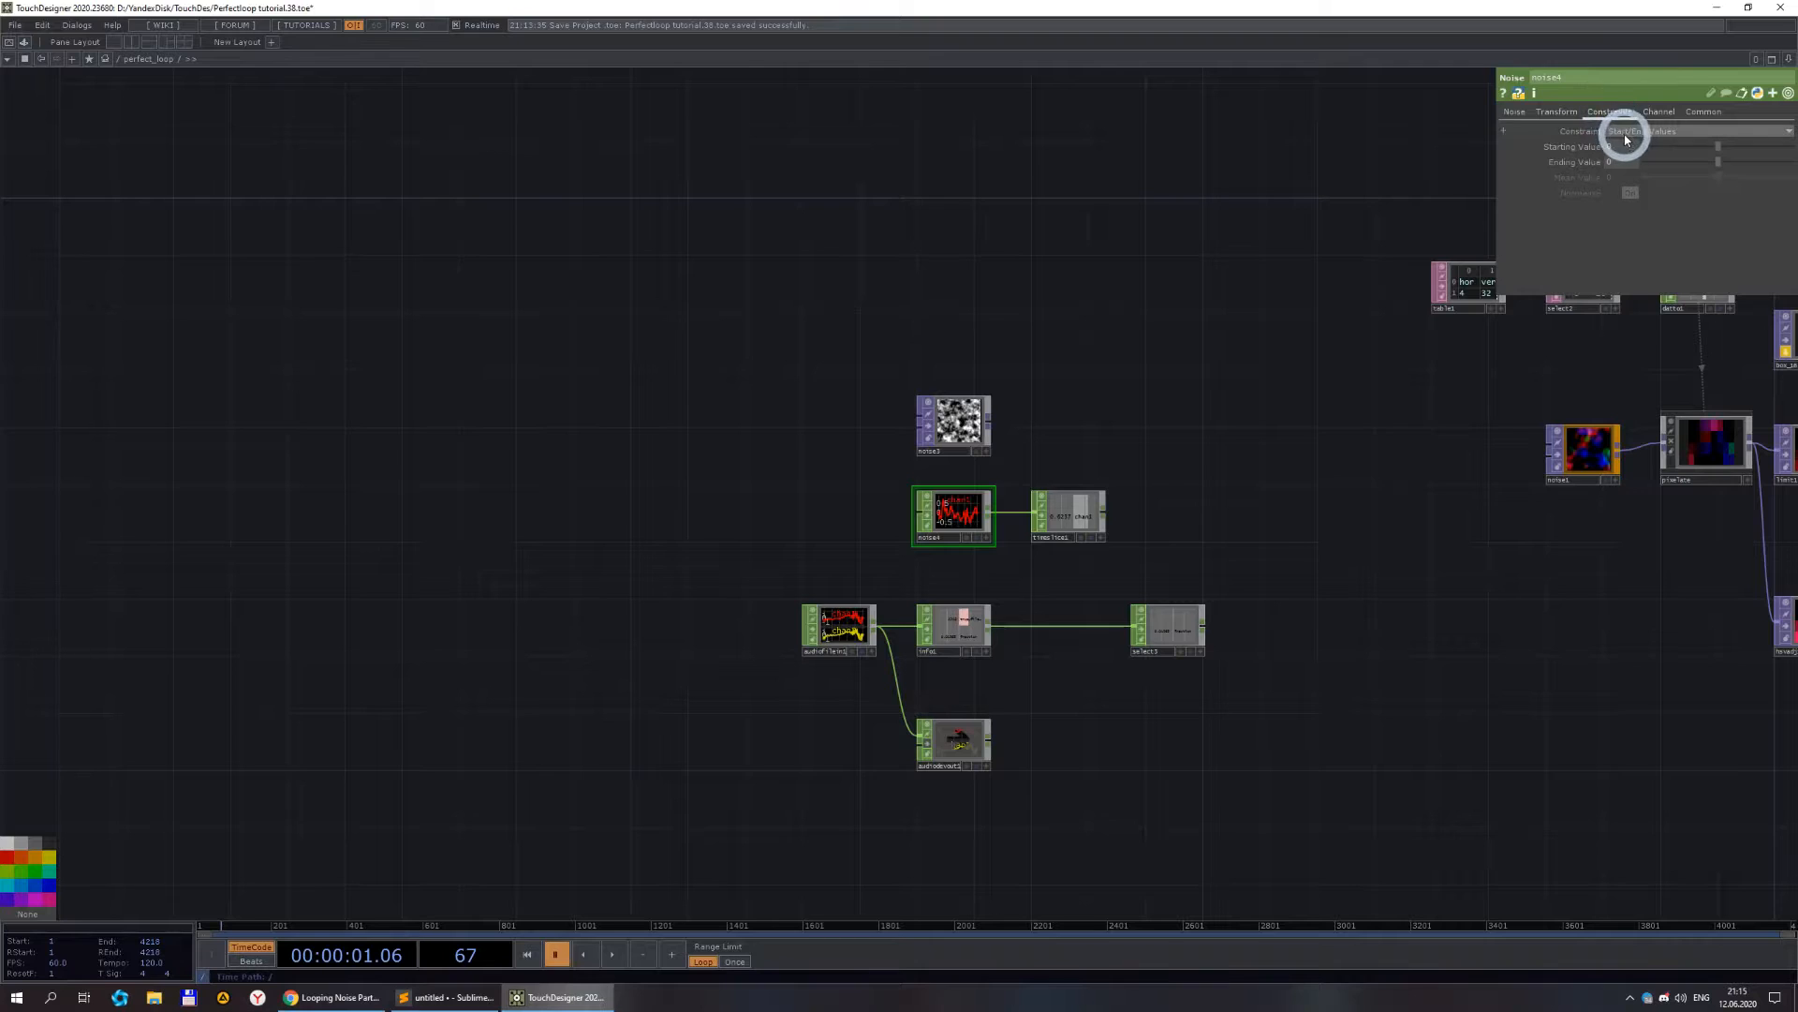
left_click(1653, 111)
scroll(1317, 626, "down", 3)
left_click_drag(1339, 623, 912, 575)
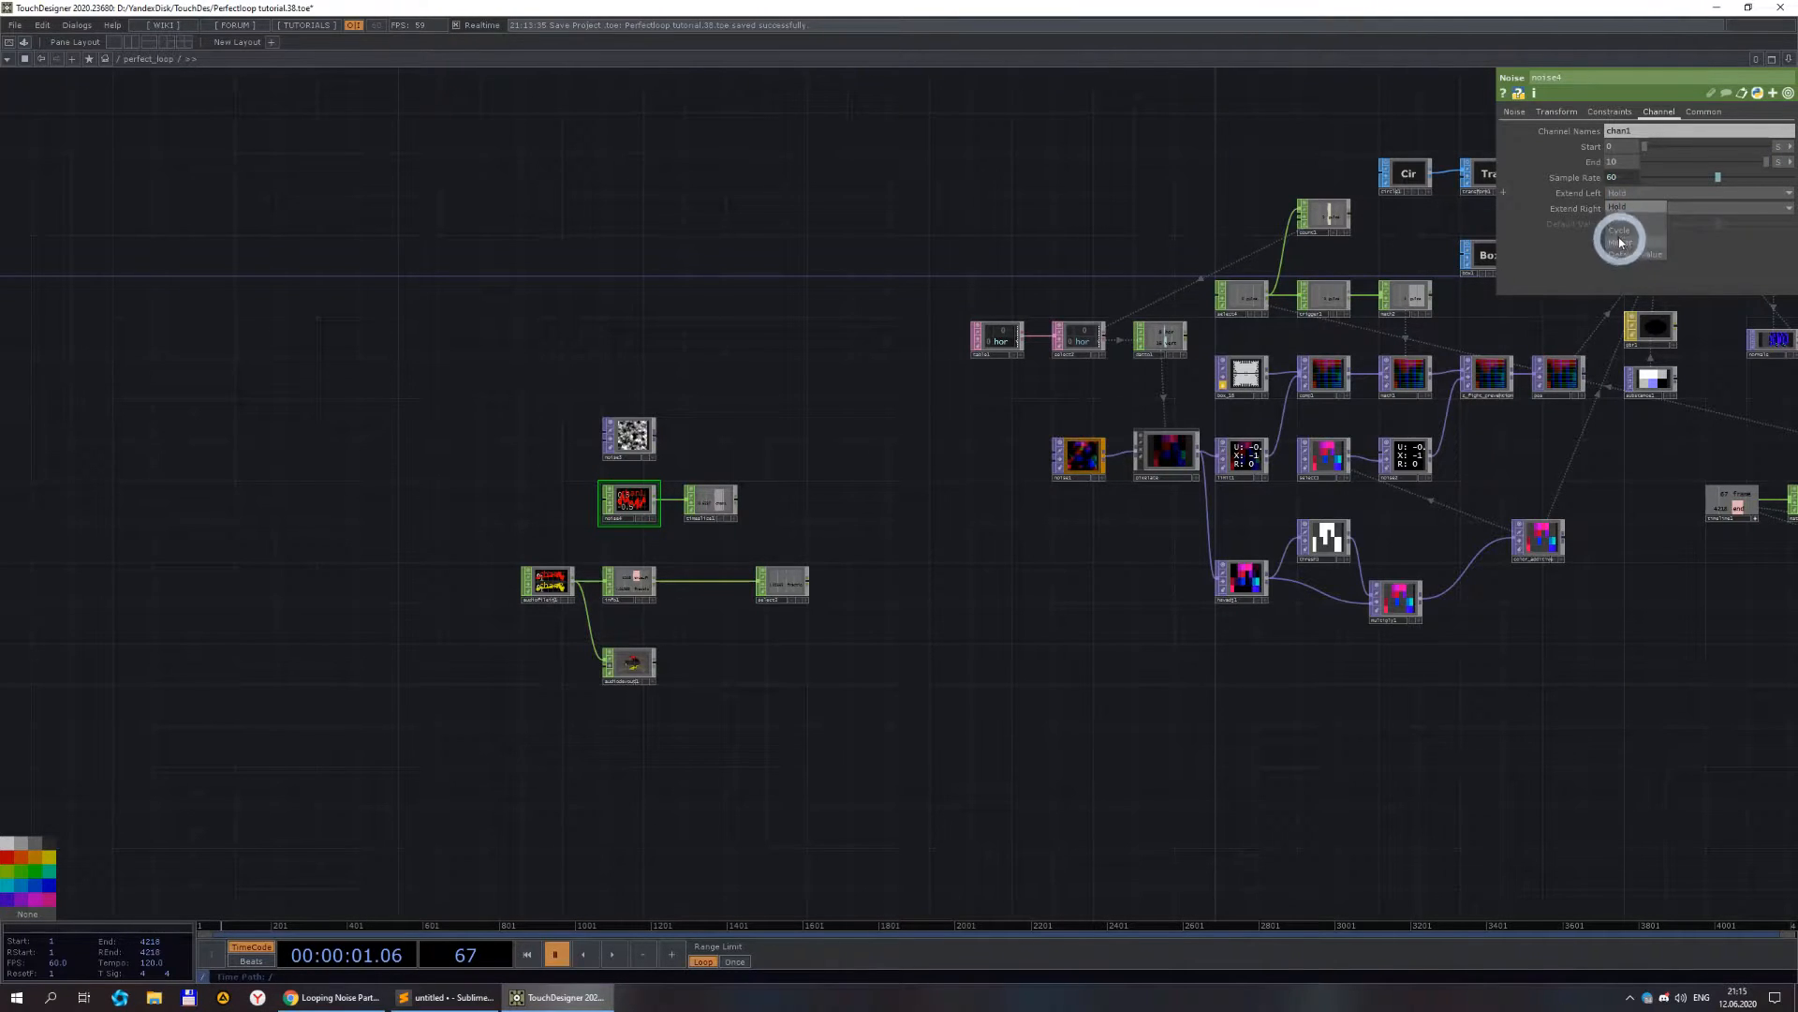
left_click(1621, 676)
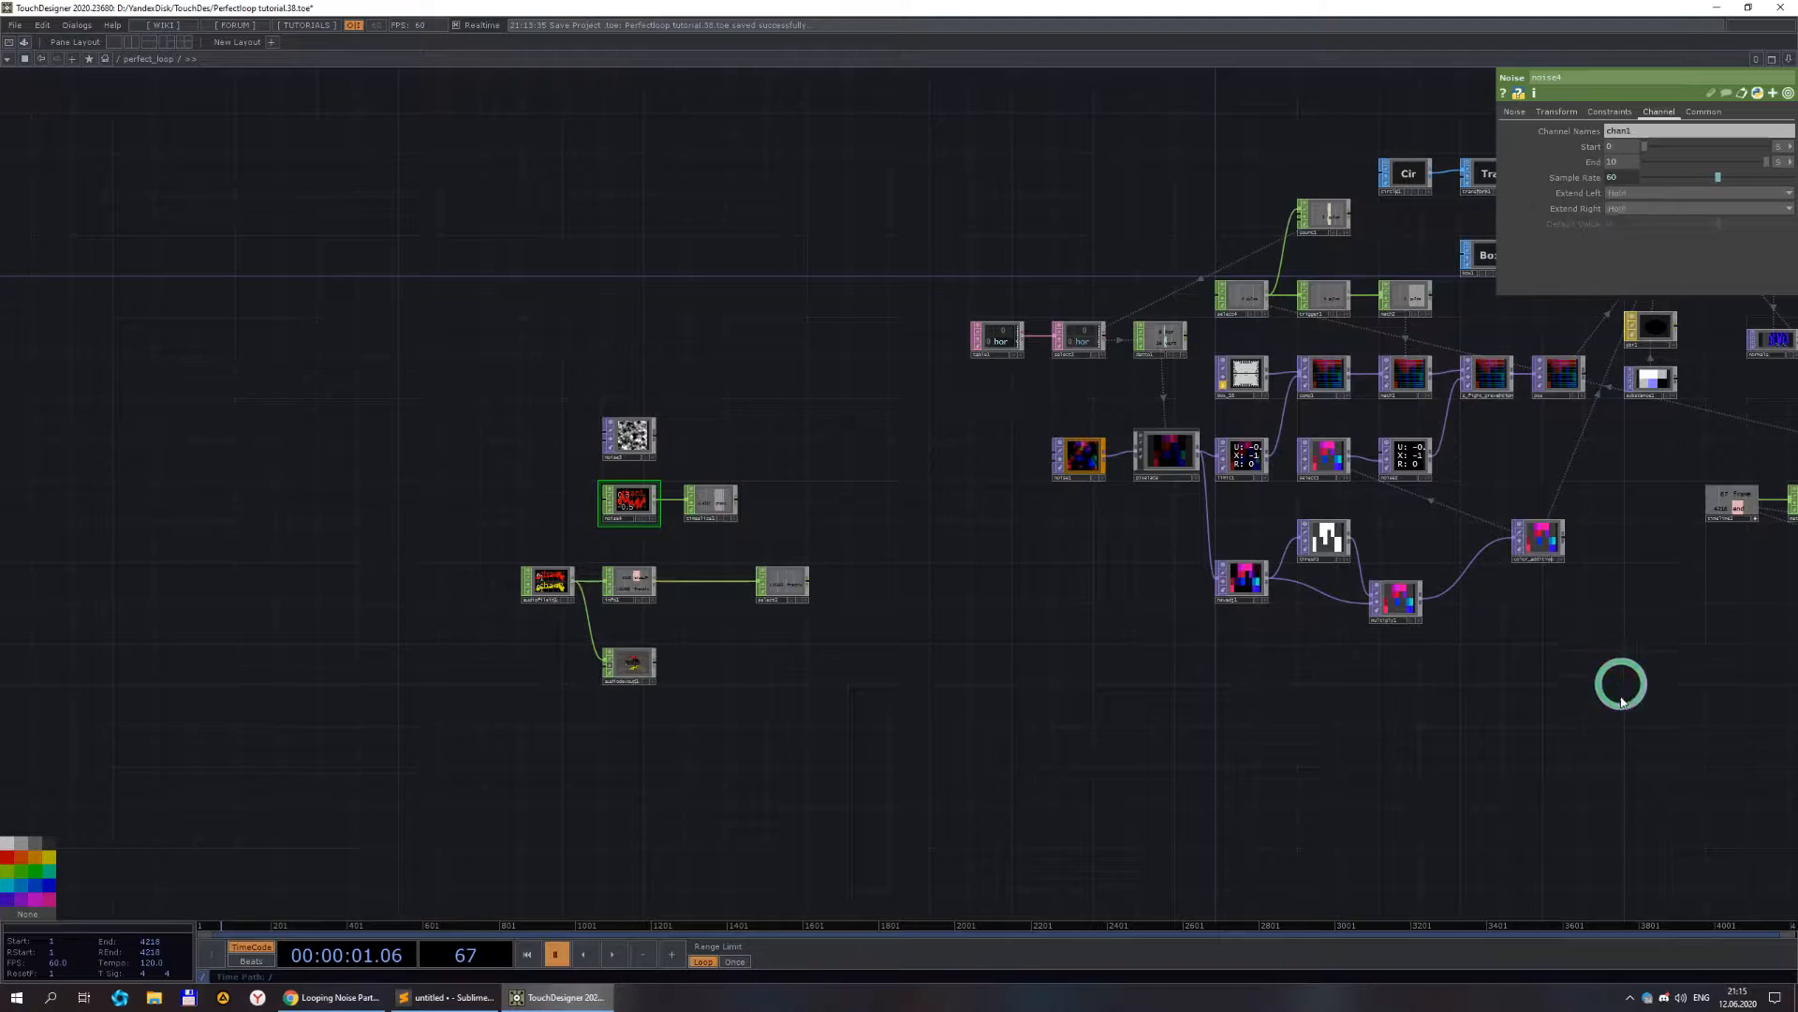
- Link noise4's channel End to the end channel of timeline1 (4218) and change the unit of the End parameter
scroll(1618, 708, "down", 2)
left_click_drag(1516, 679, 1121, 586)
scroll(1345, 465, "up", 3)
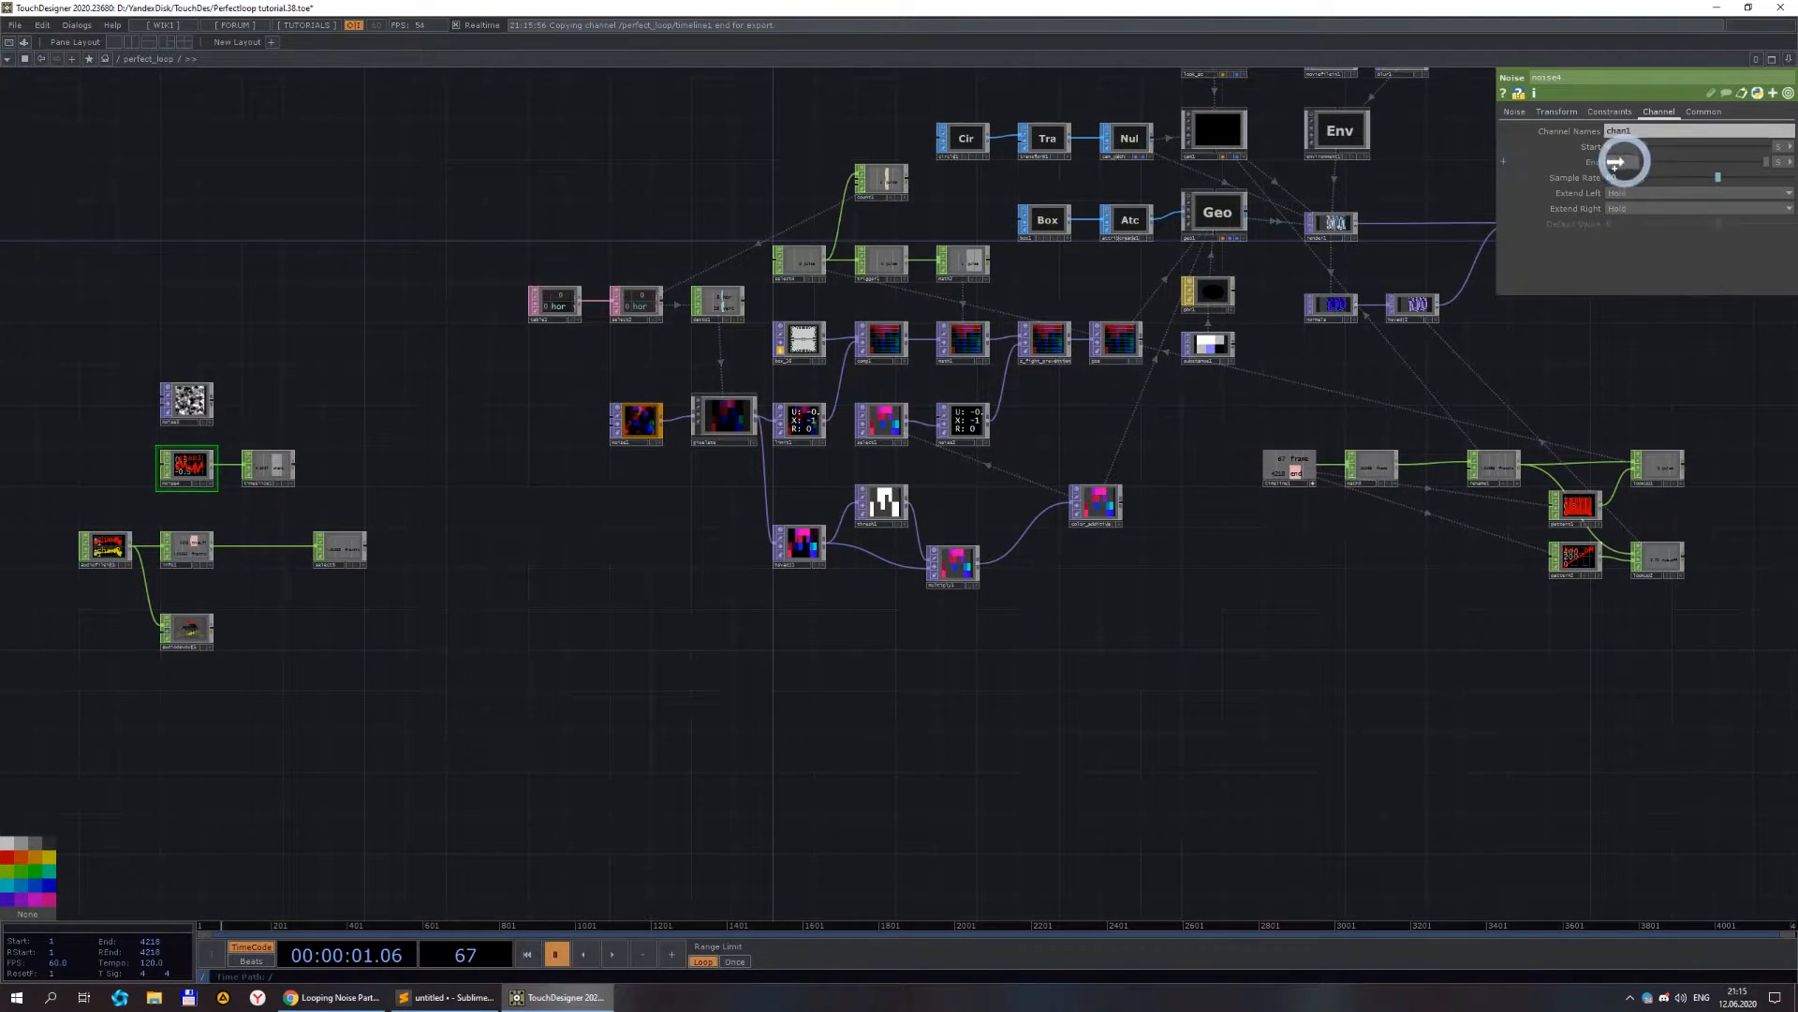
left_click_drag(1615, 162, 1626, 168)
left_click(1780, 162)
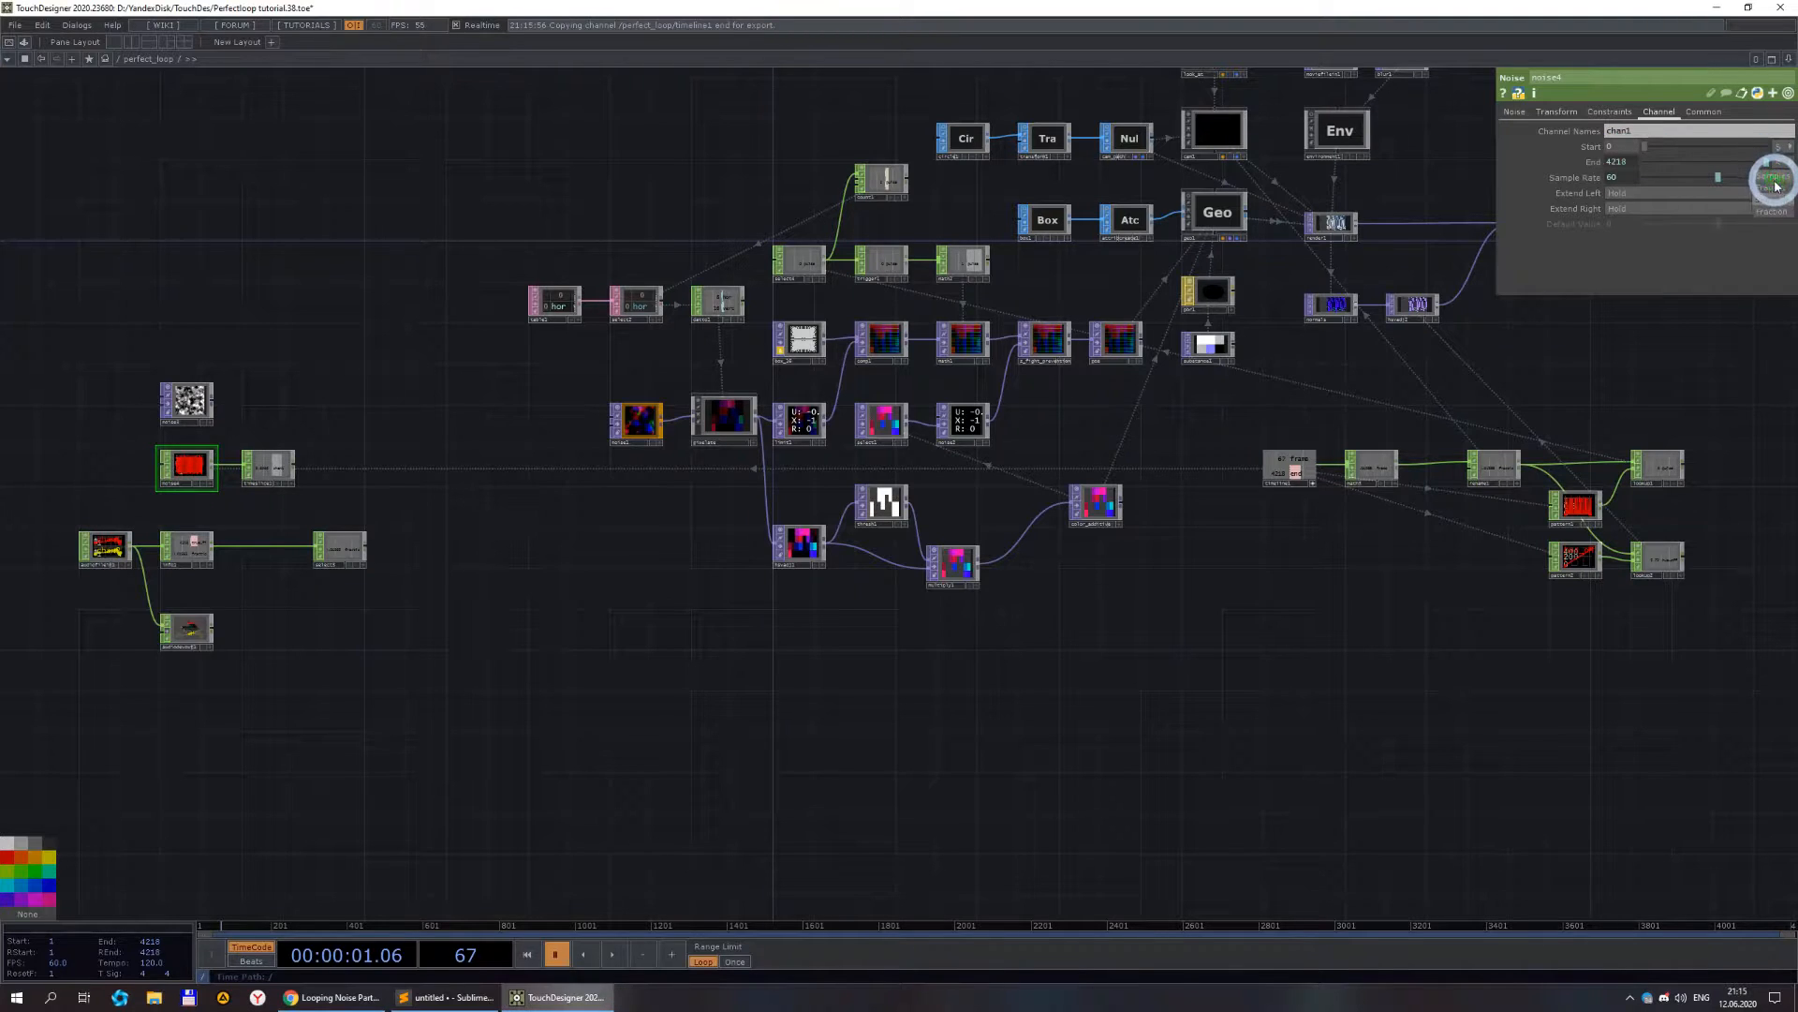
- Increase noise4's Period to about 9.9
scroll(1570, 437, "down", 2)
scroll(496, 487, "up", 10)
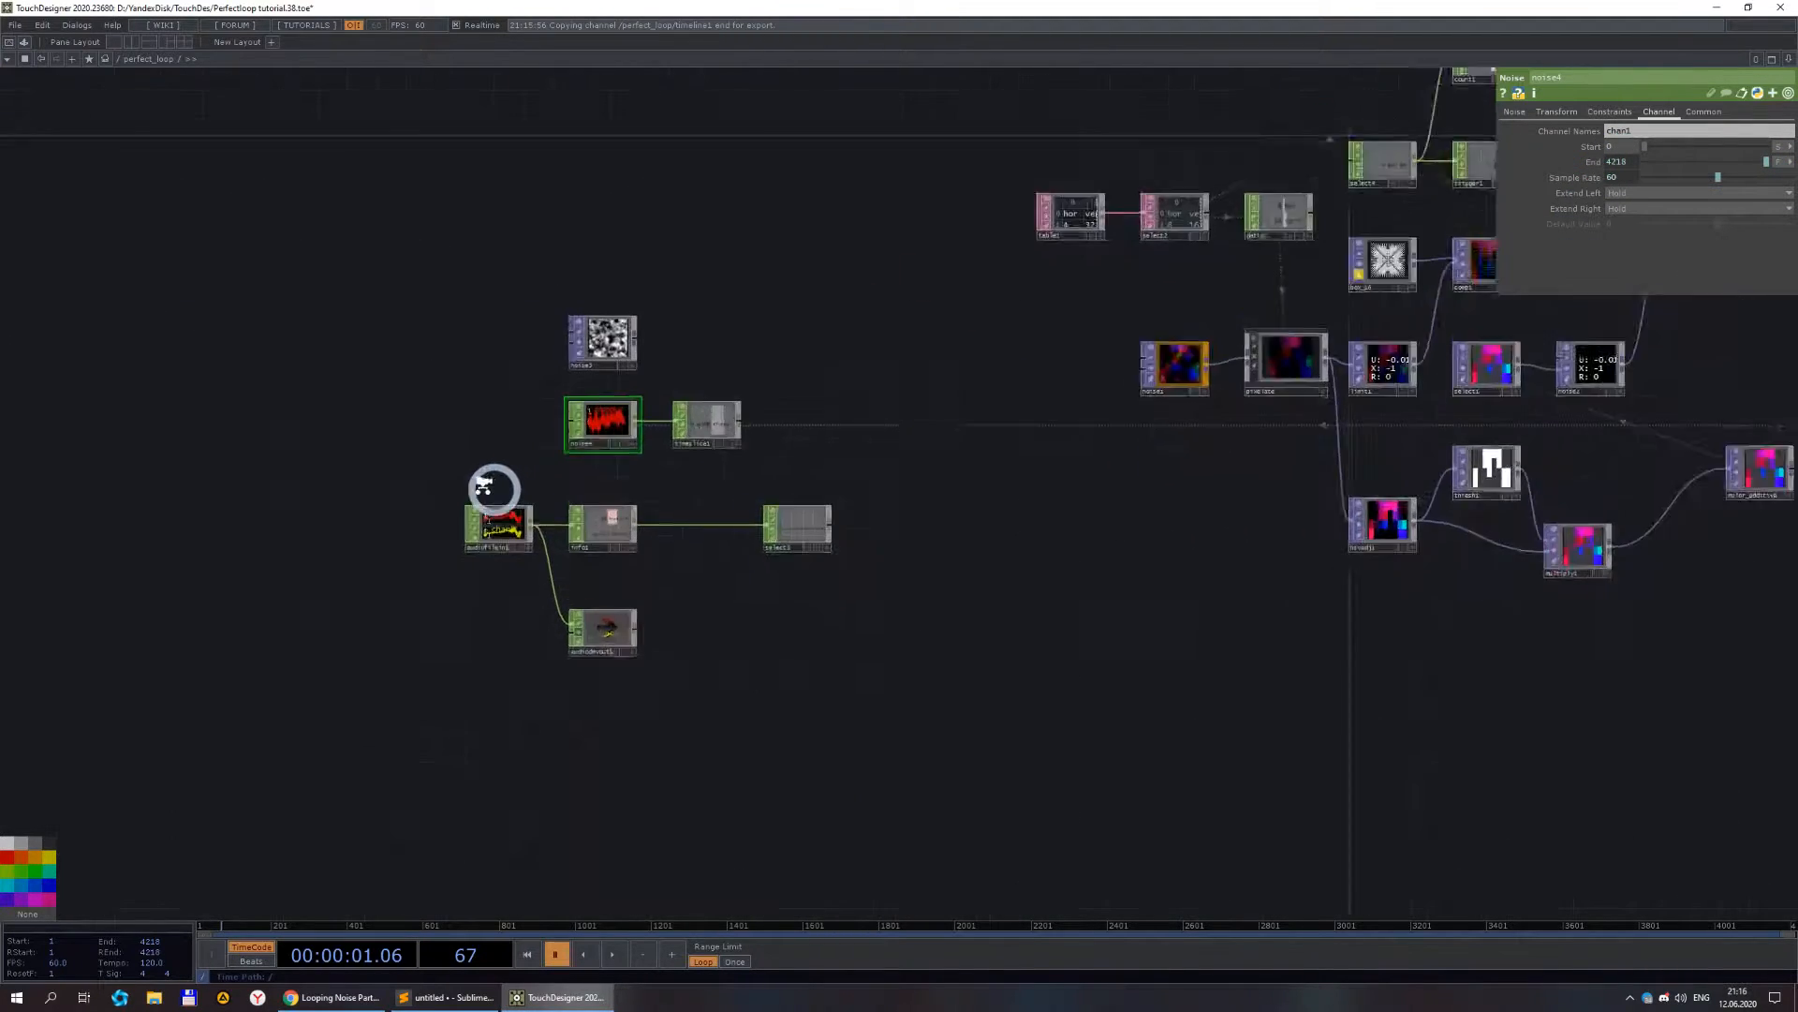
left_click(1510, 112)
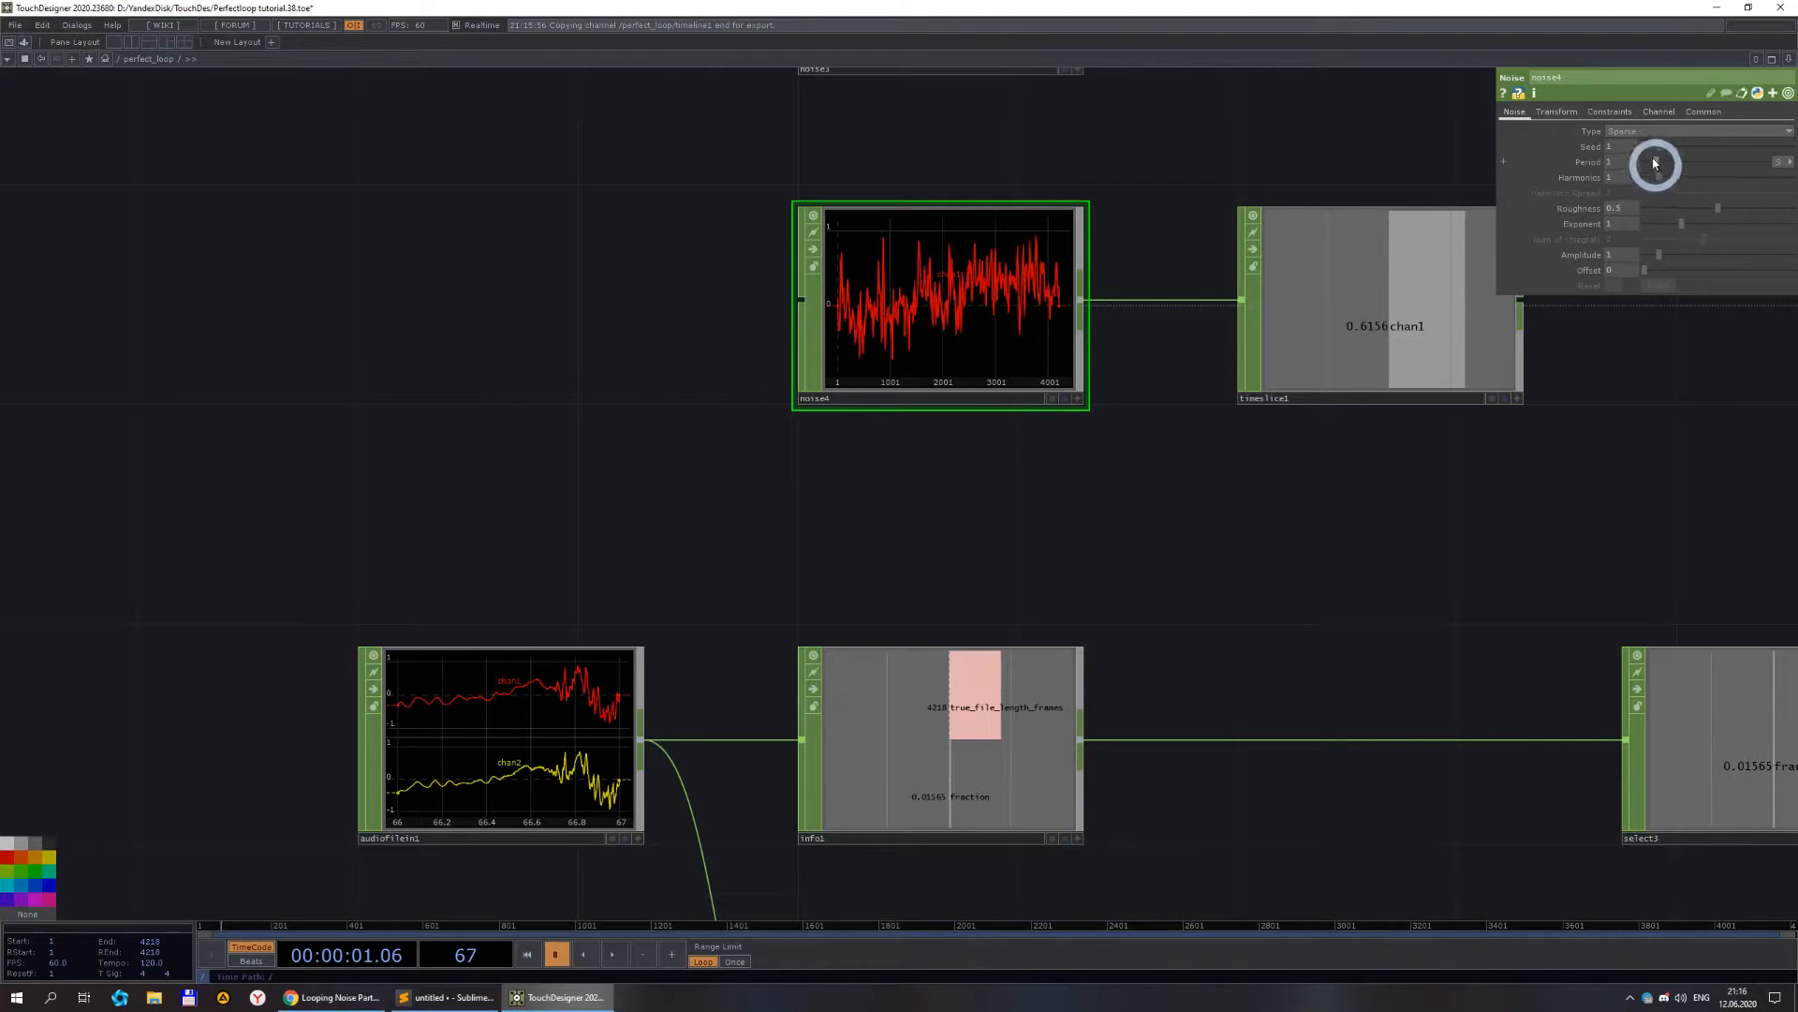
left_click_drag(1657, 167, 1766, 162)
scroll(1147, 426, "down", 2)
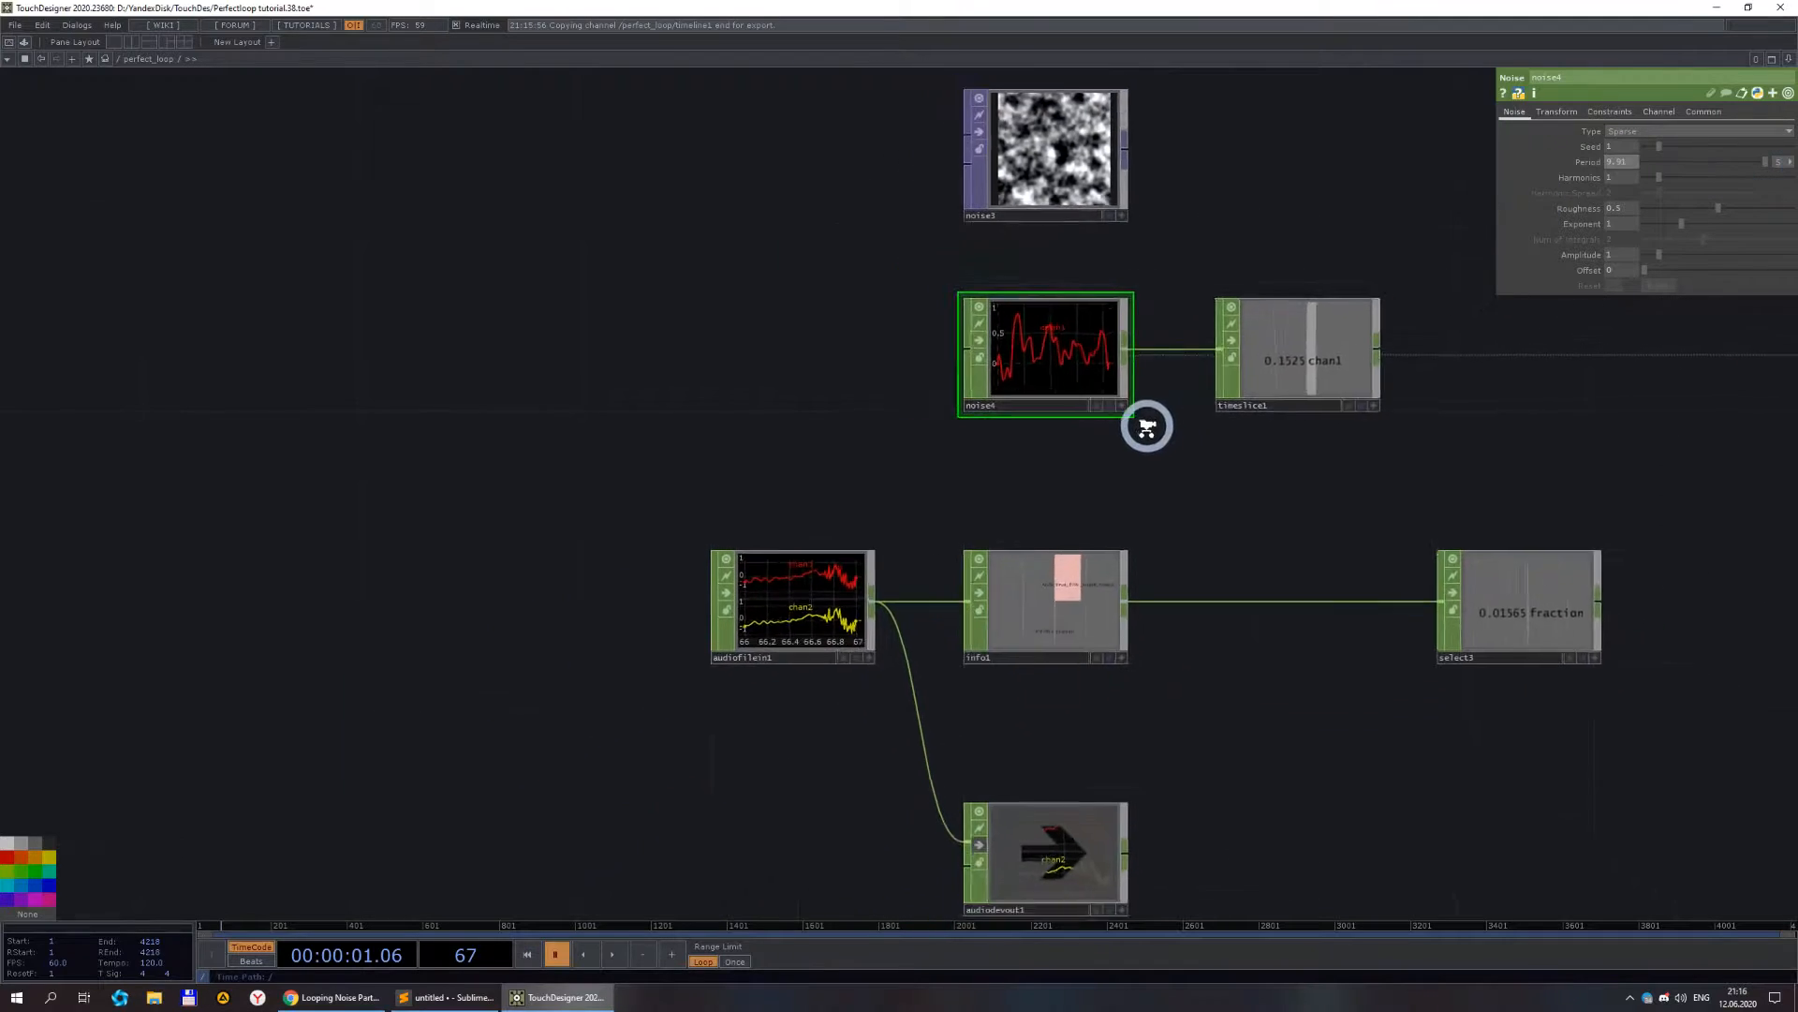
- Export timeslice1's chan1 channel to the third Translate value of noise3 and play the timeline
left_click(972, 265)
scroll(973, 265, "up", 4)
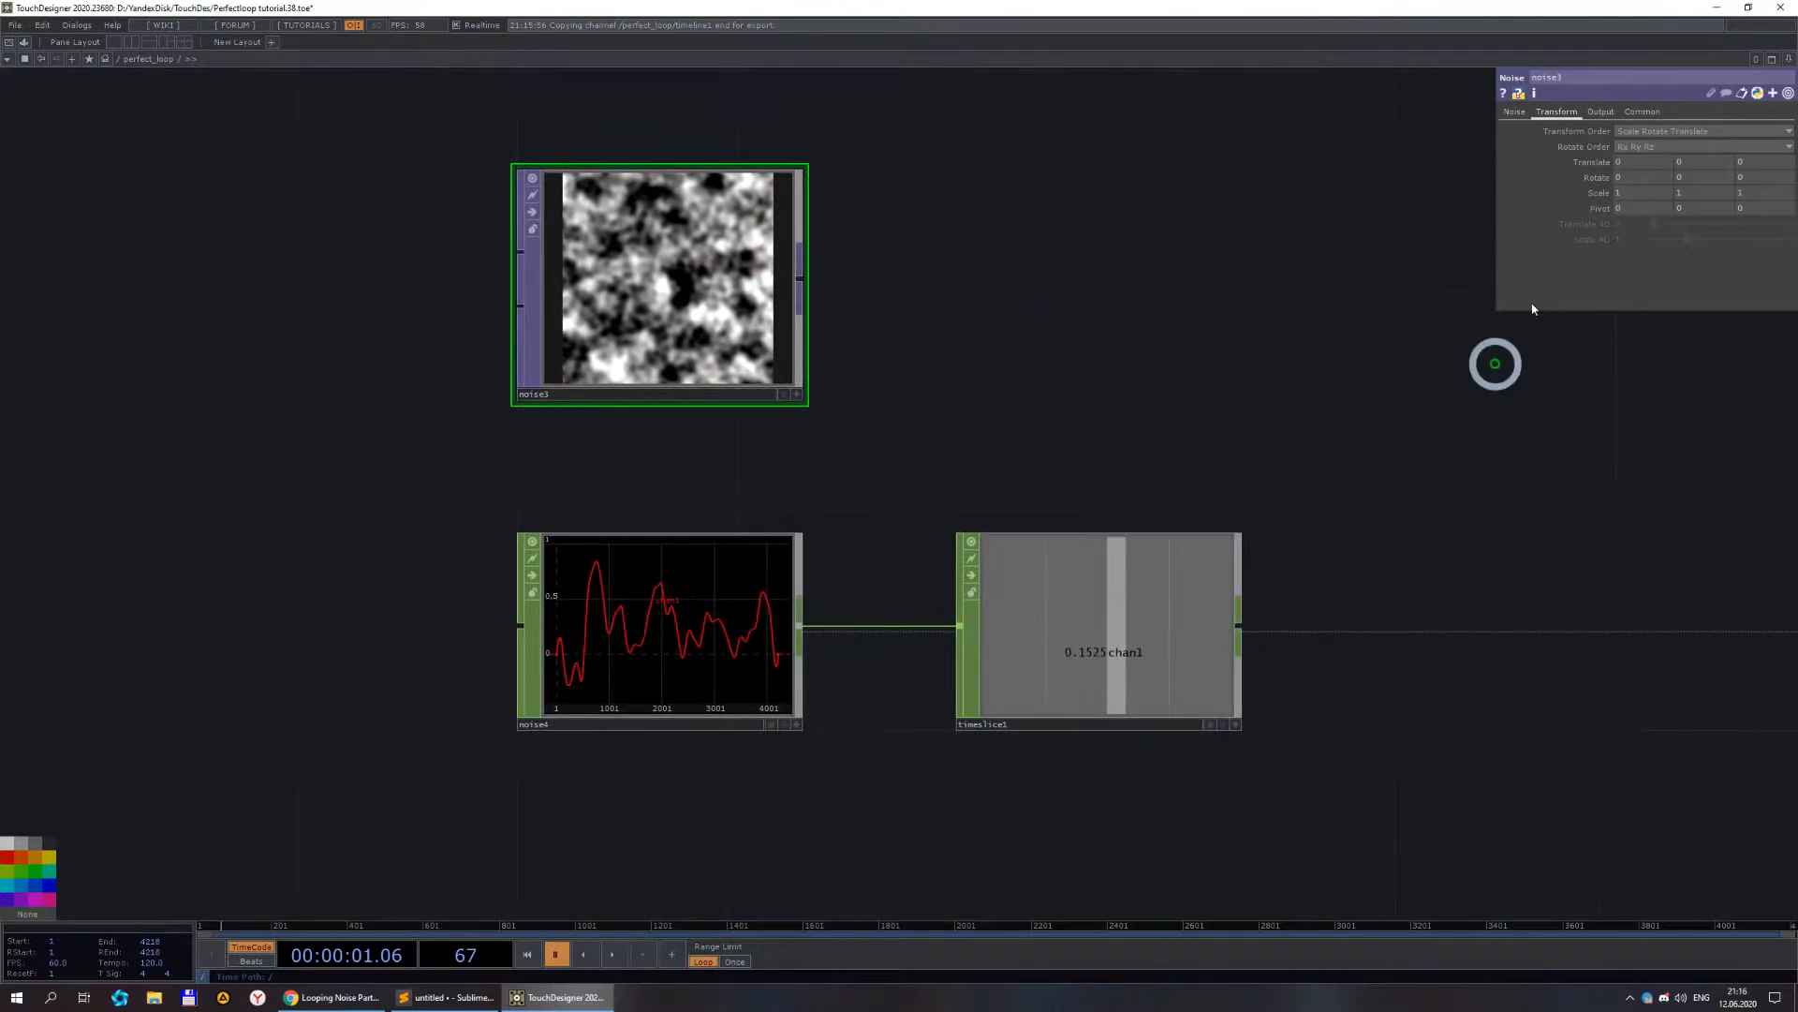
left_click(1236, 724)
left_click_drag(1200, 692, 1626, 320)
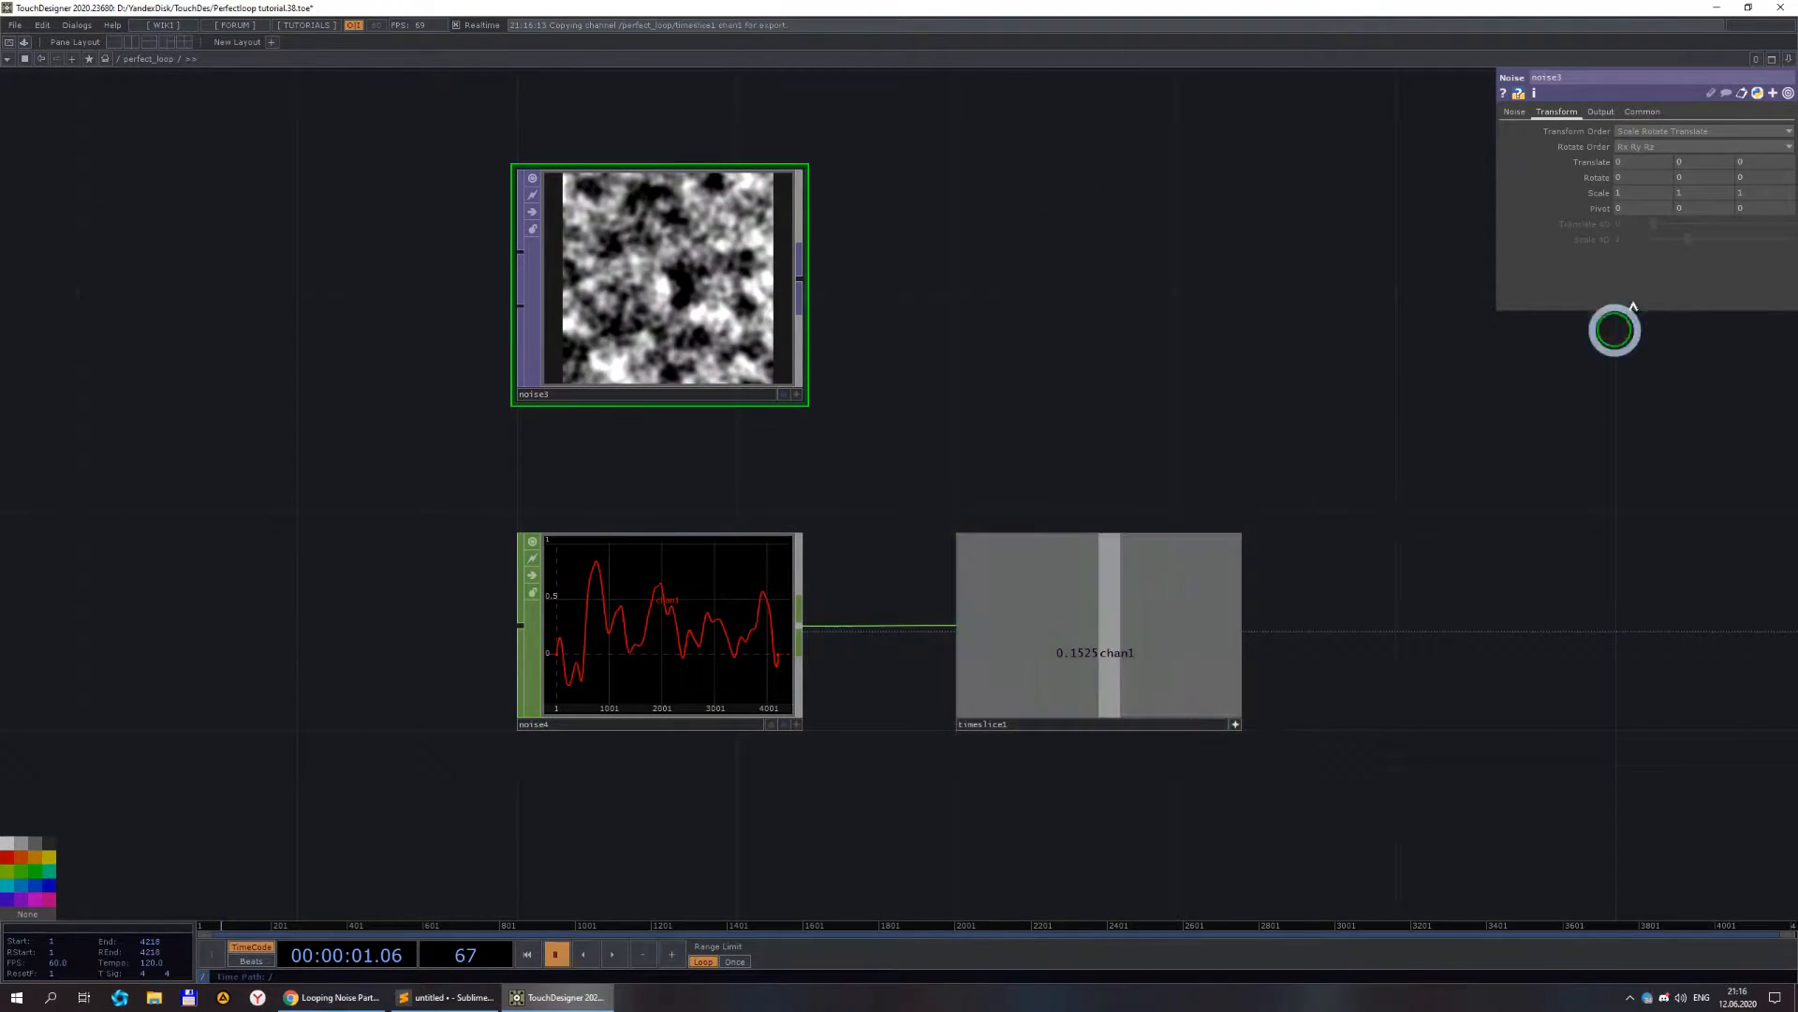
left_click(1757, 172)
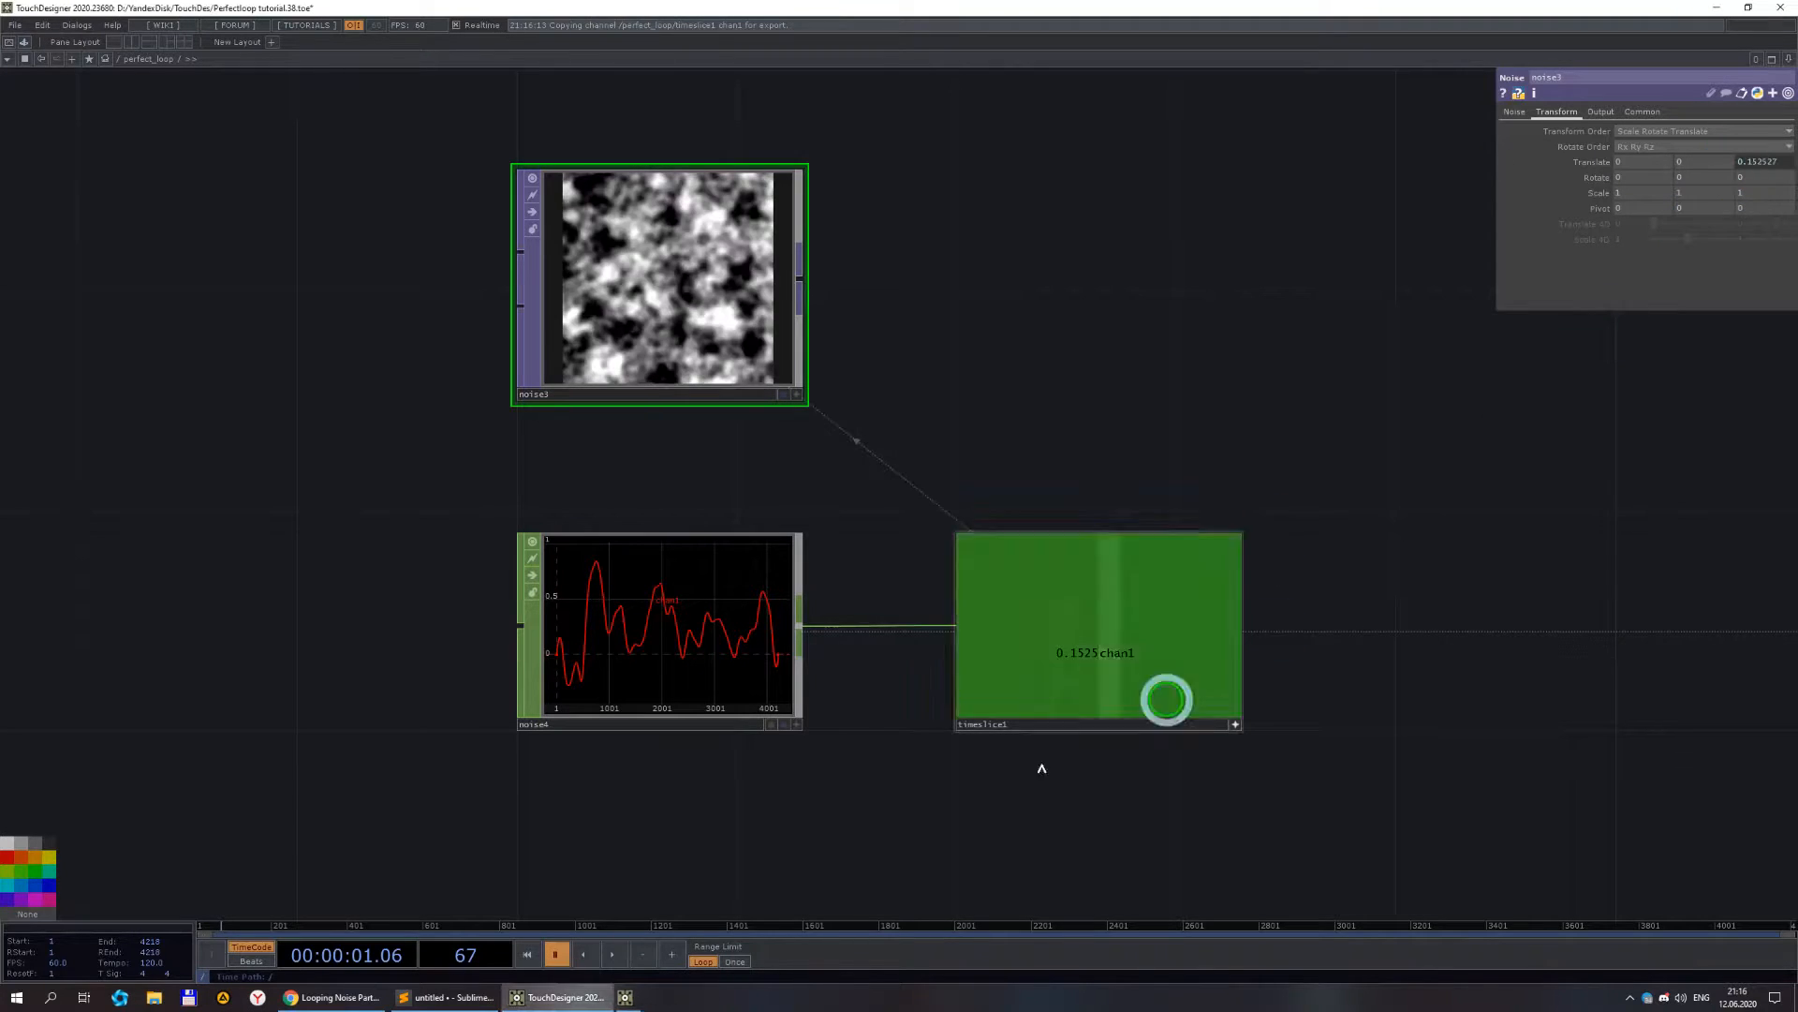
left_click(617, 956)
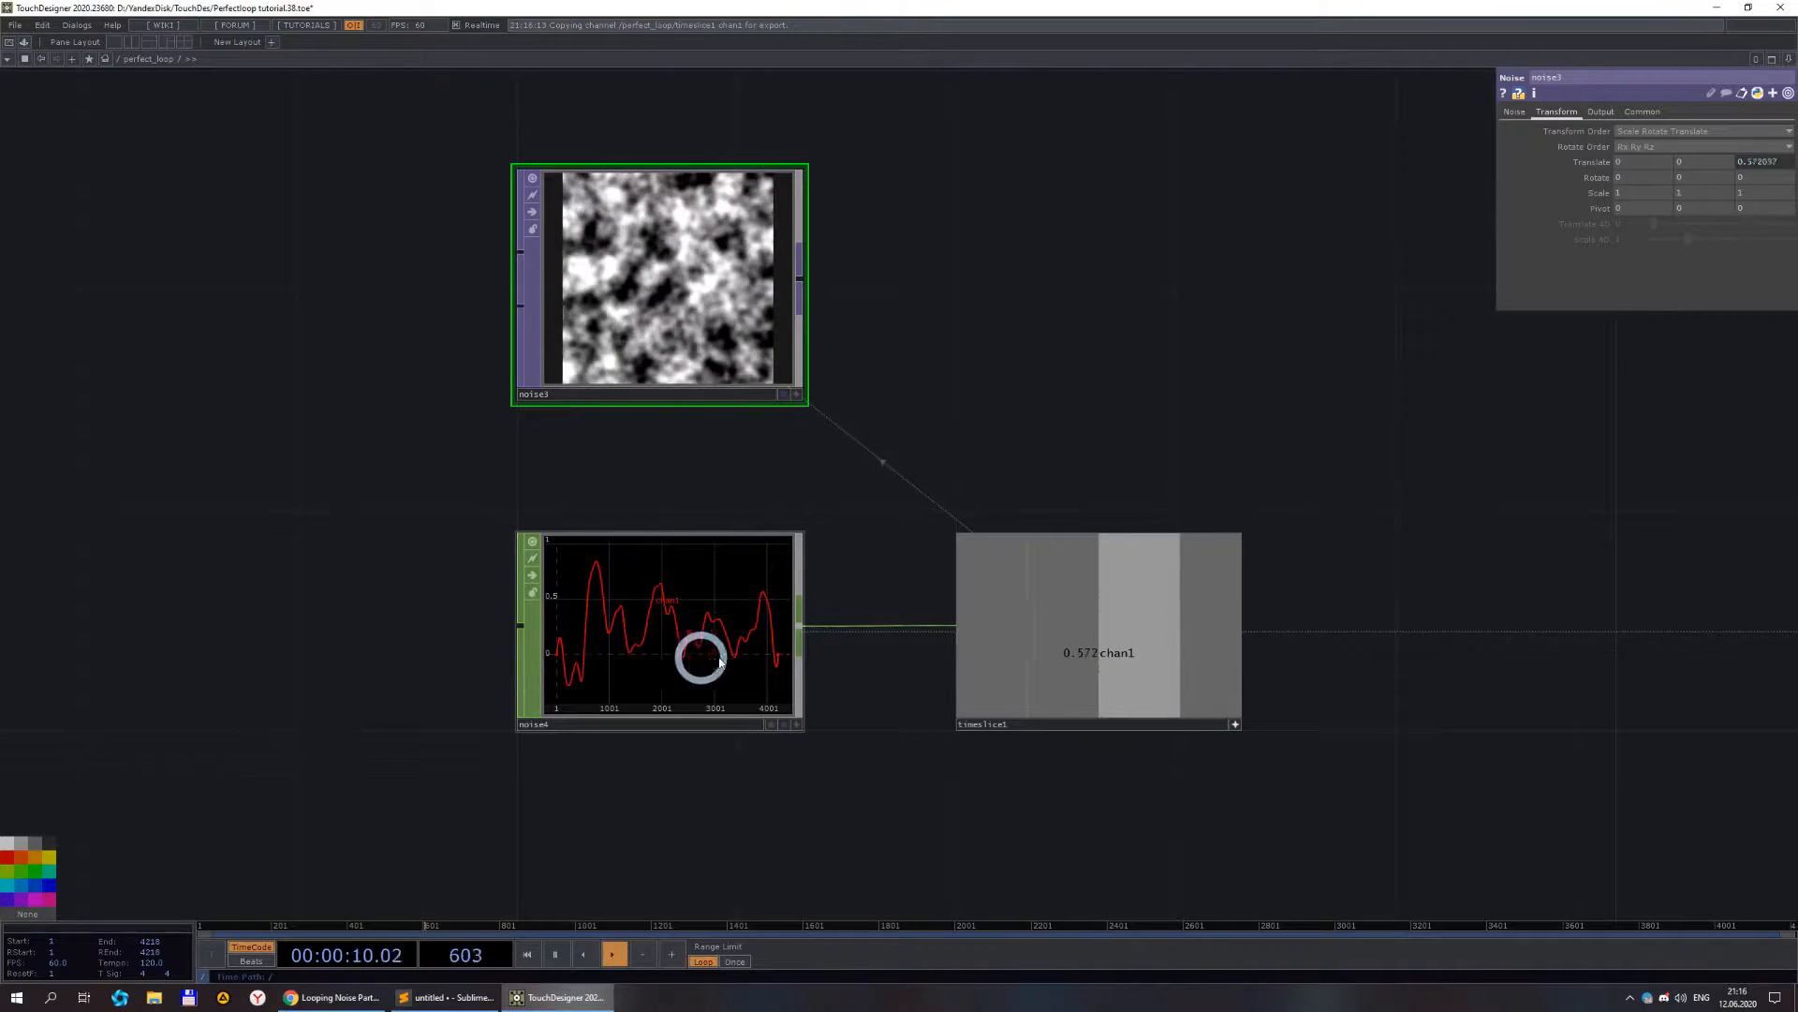
- Try noise4 with both its Starting Value and Ending Value constraints set to 1
scroll(562, 694, "up", 5)
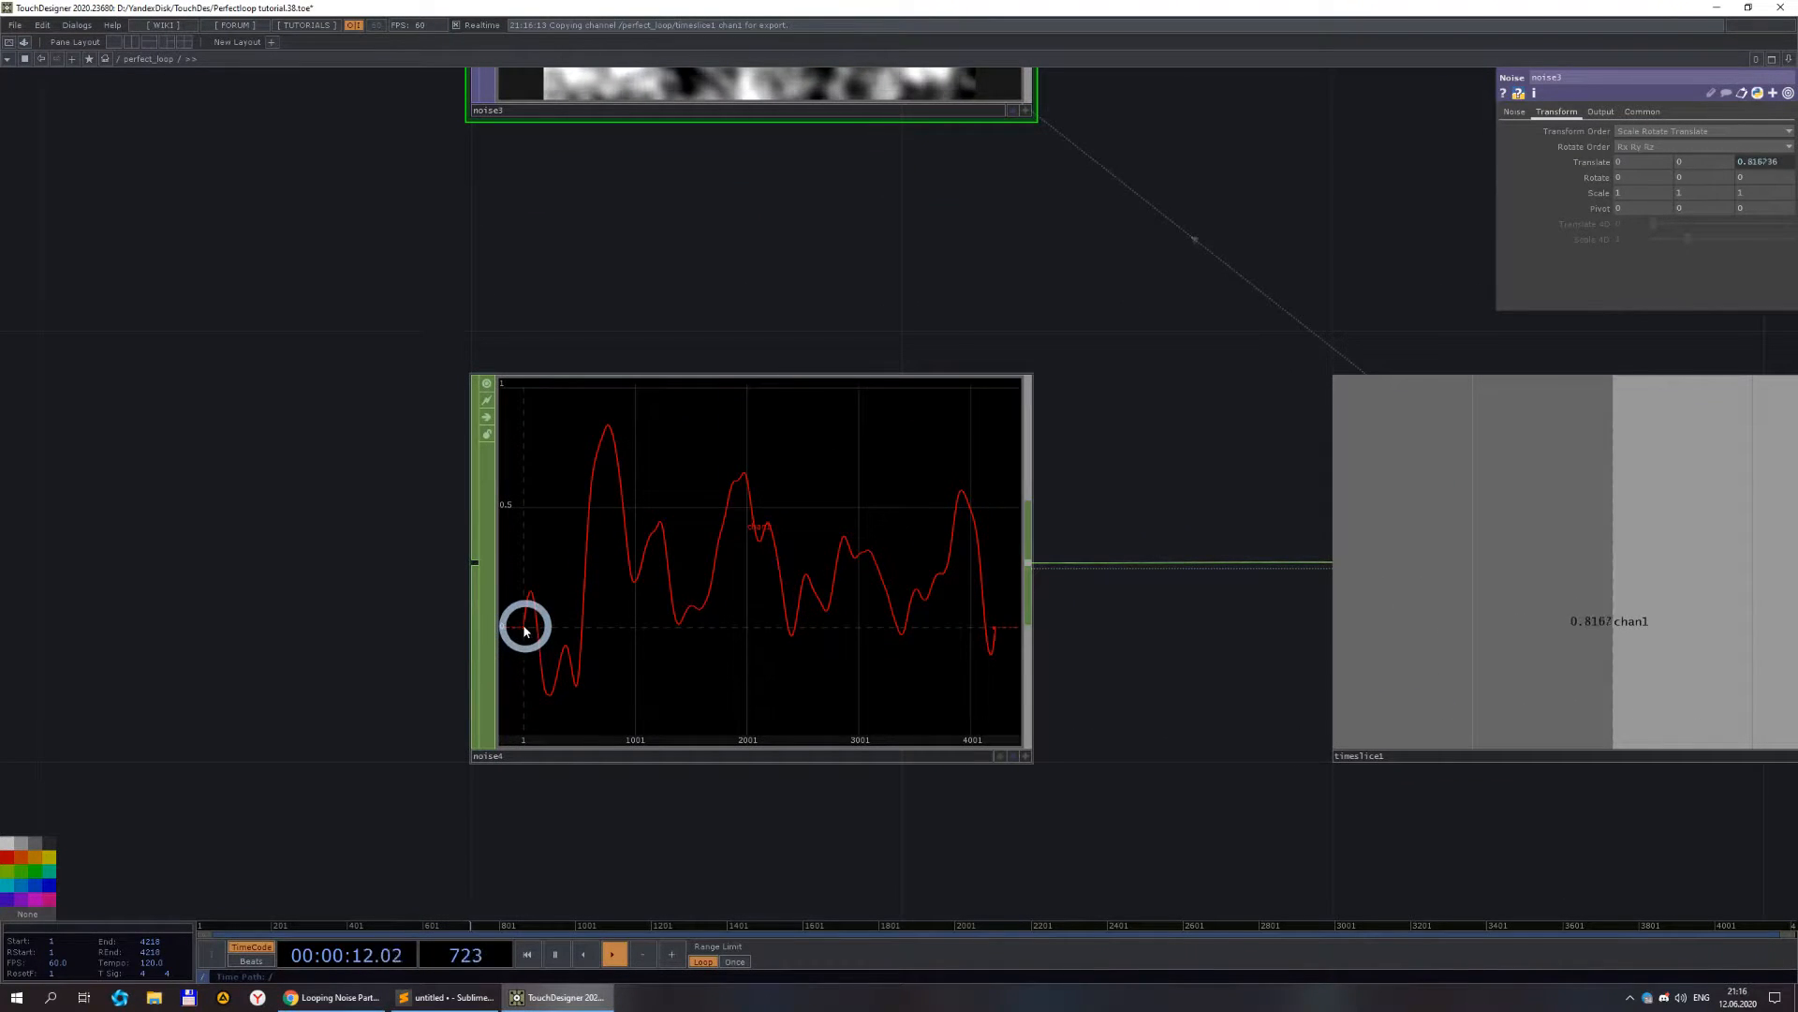
left_click(903, 622)
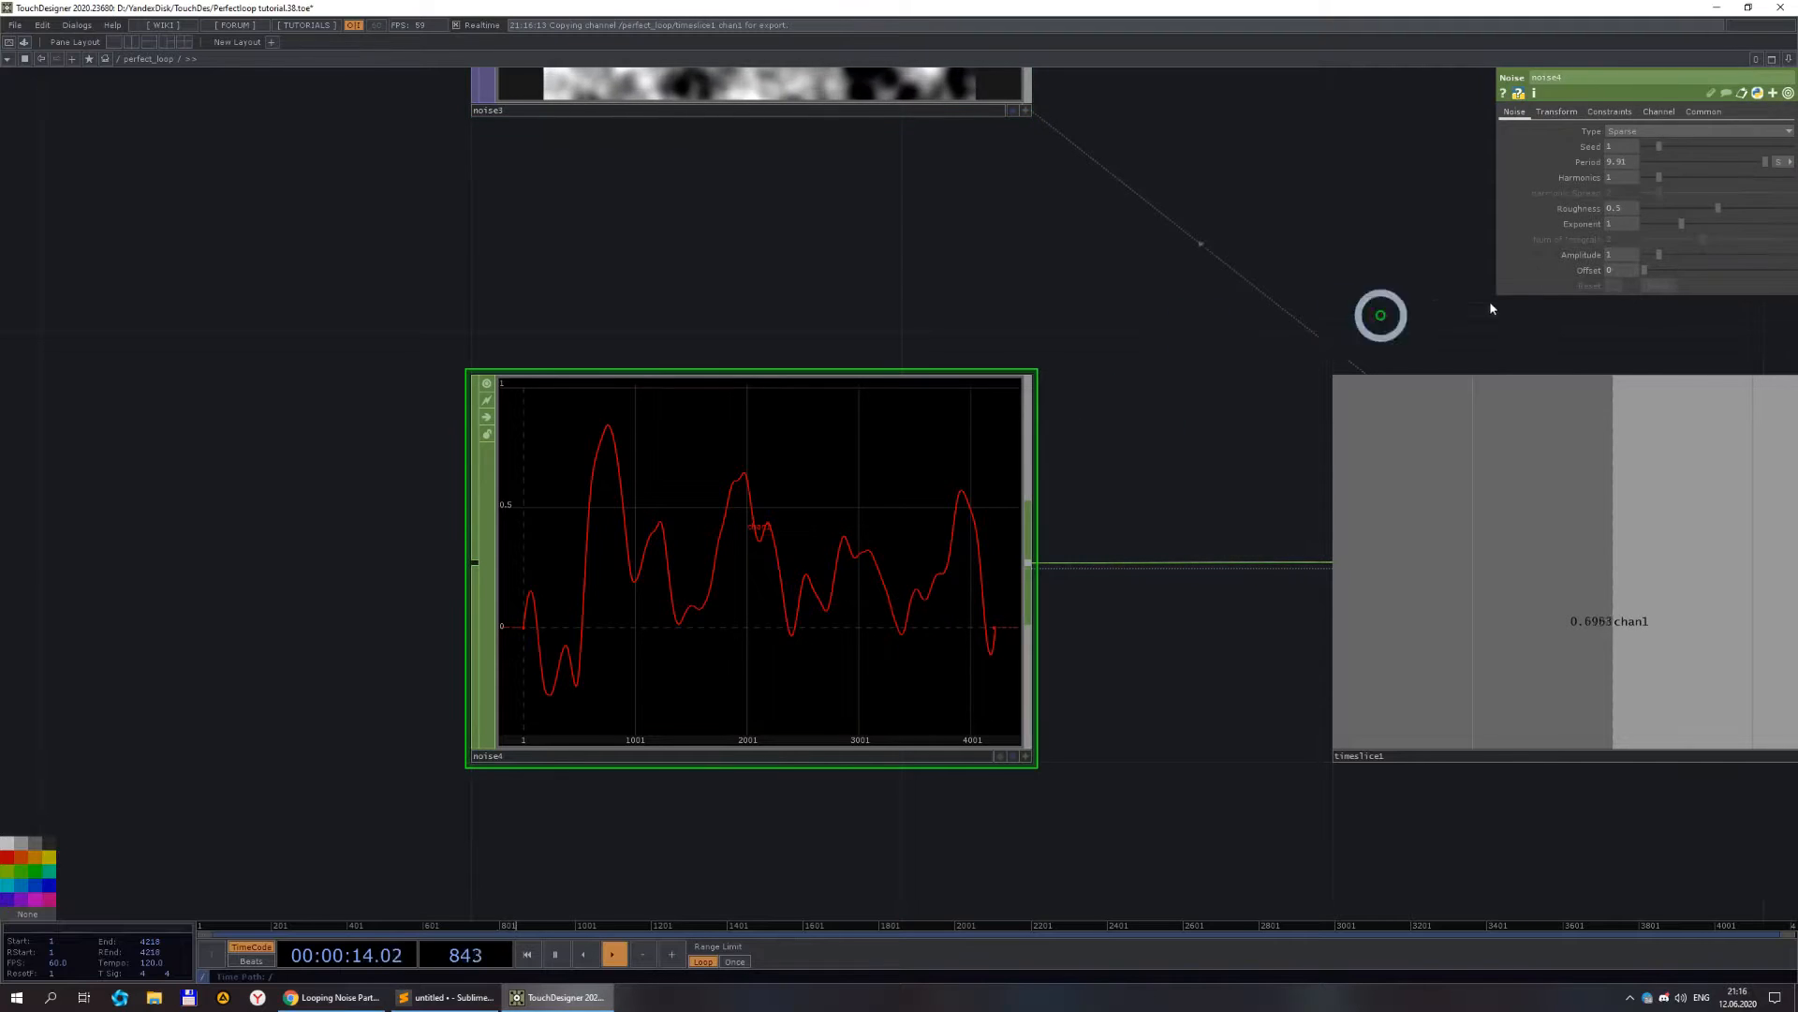
left_click(1613, 148)
type("1")
left_click(1608, 163)
type("1")
key("Return")
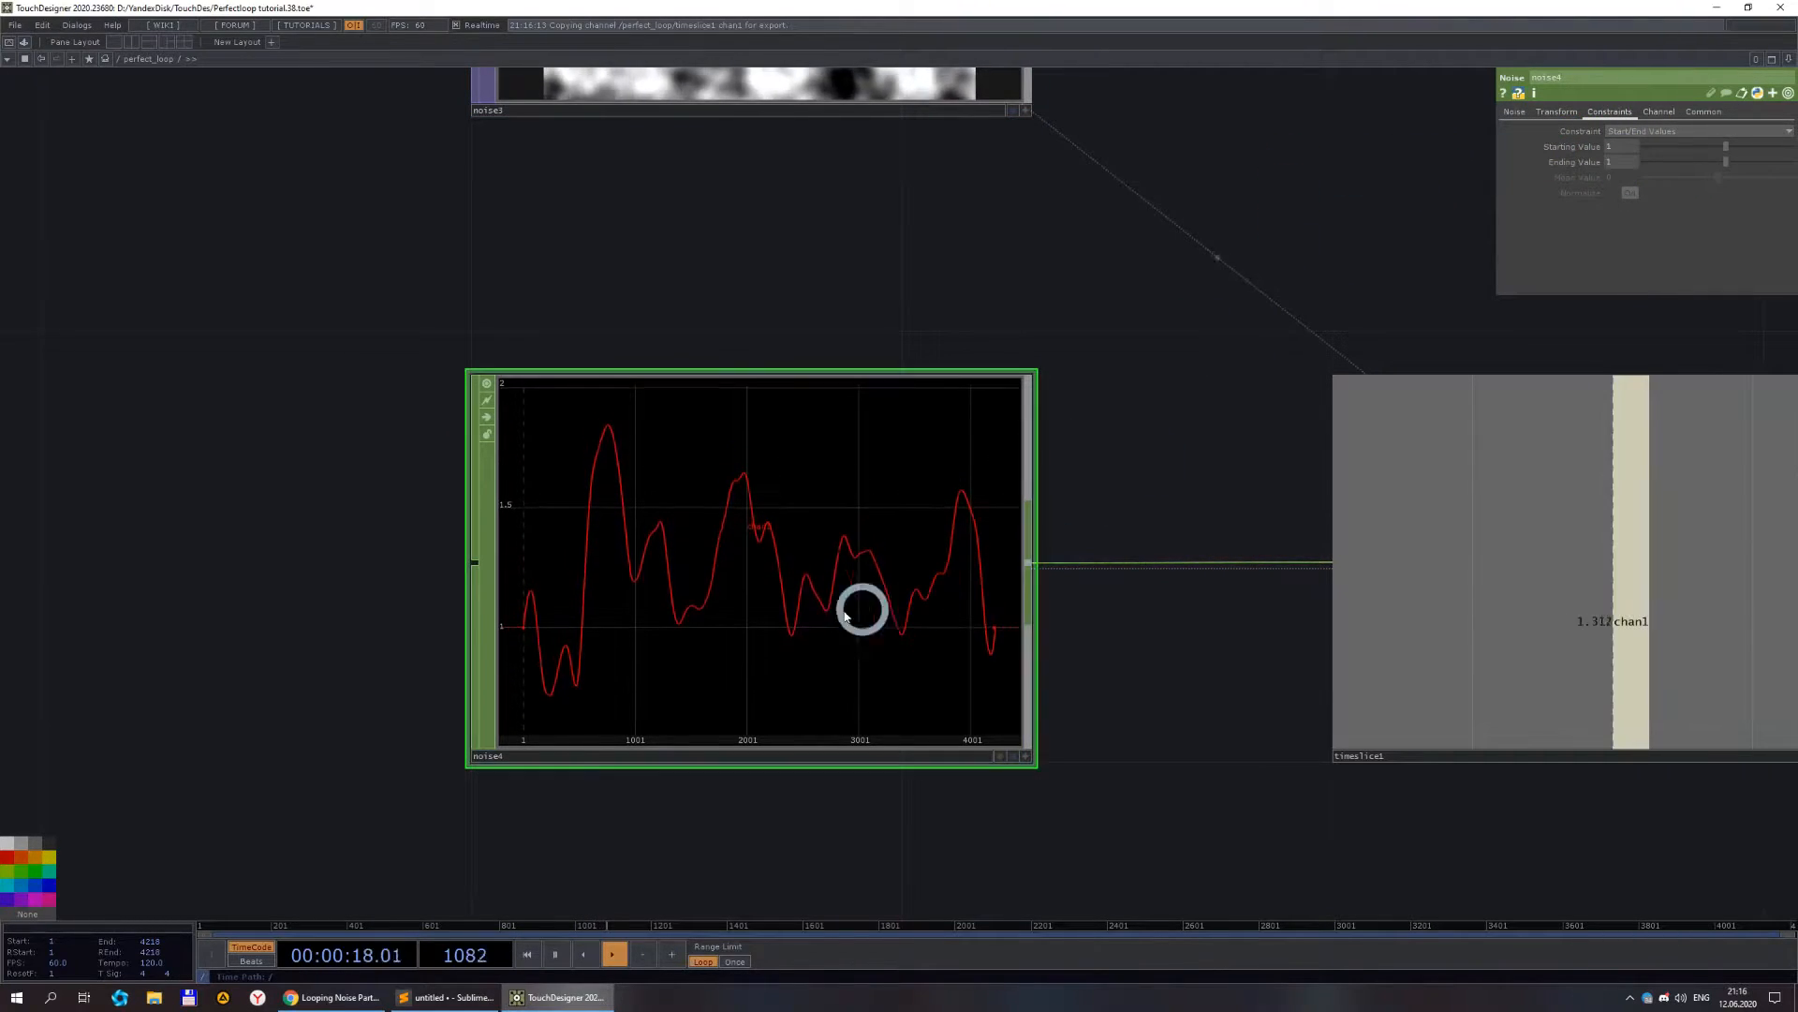
- Set noise4's Starting Value and Ending Value back to 0
left_click_drag(1618, 147, 1435, 201)
type("00")
key("Return")
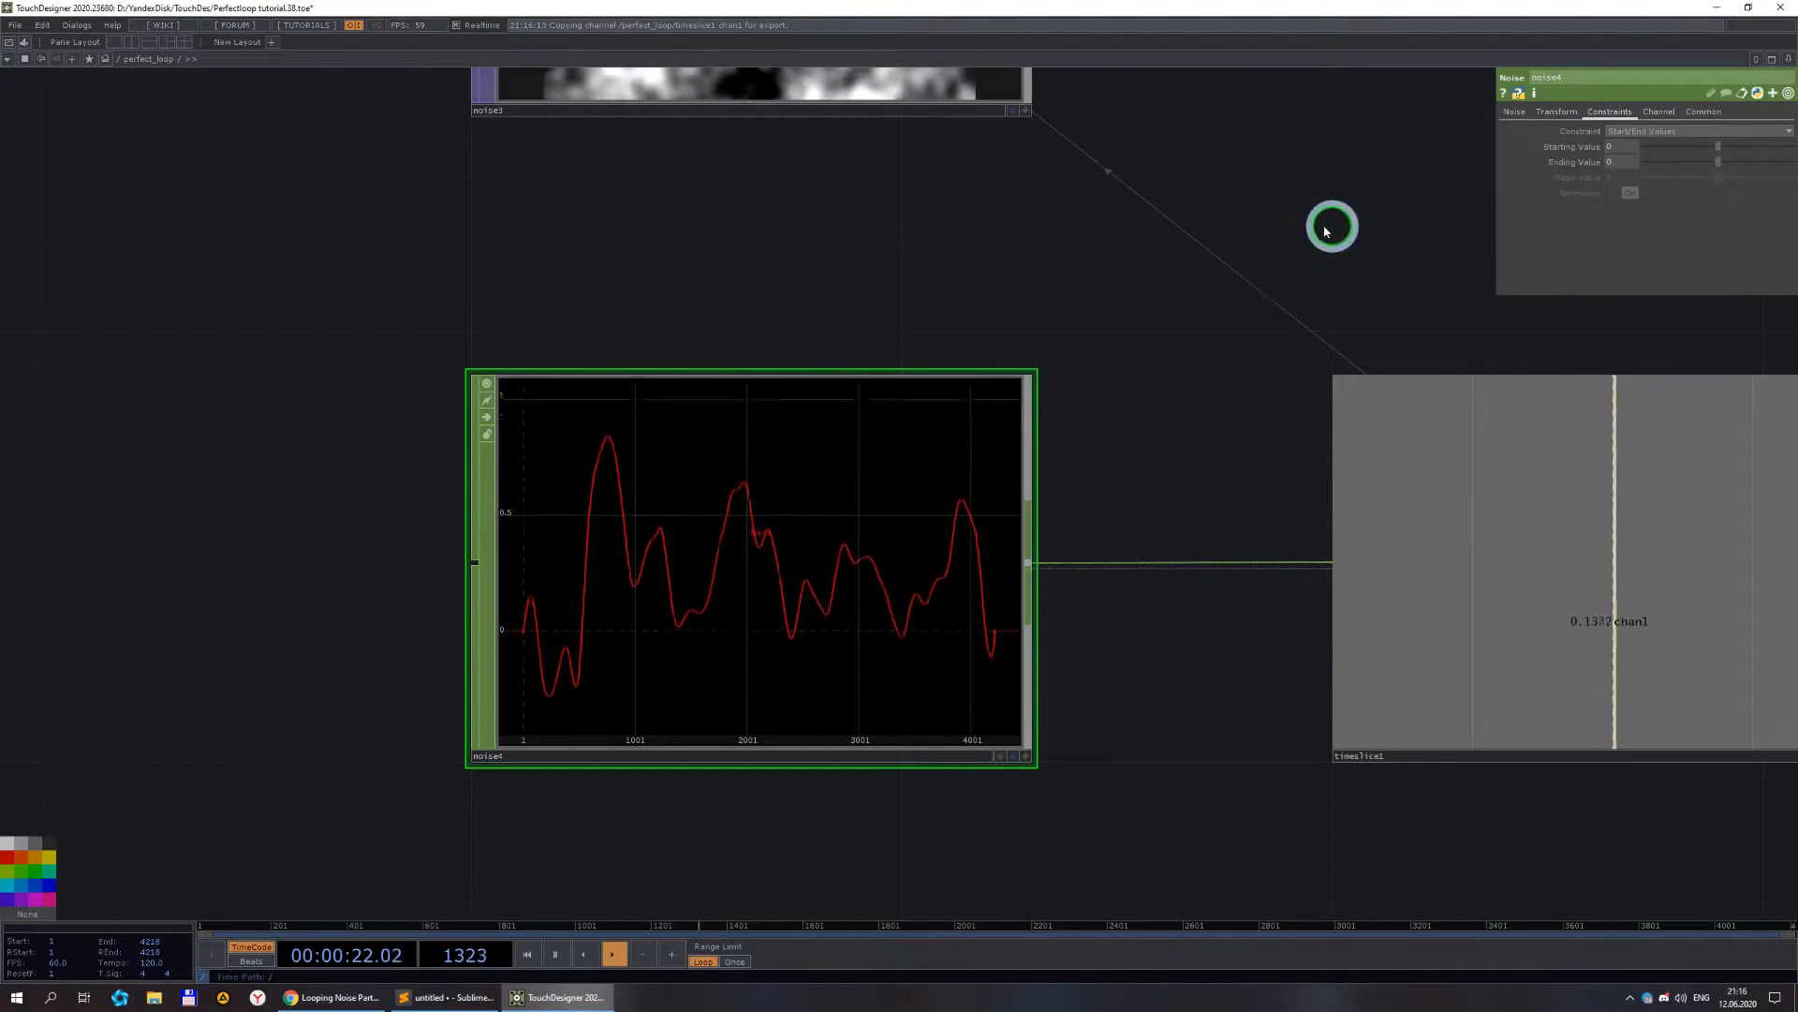
- Copy the existing hue_offset Pattern CHOP and place the duplicate in the empty area below the audio nodes
scroll(1307, 221, "down", 3)
left_click_drag(1112, 193, 948, 486)
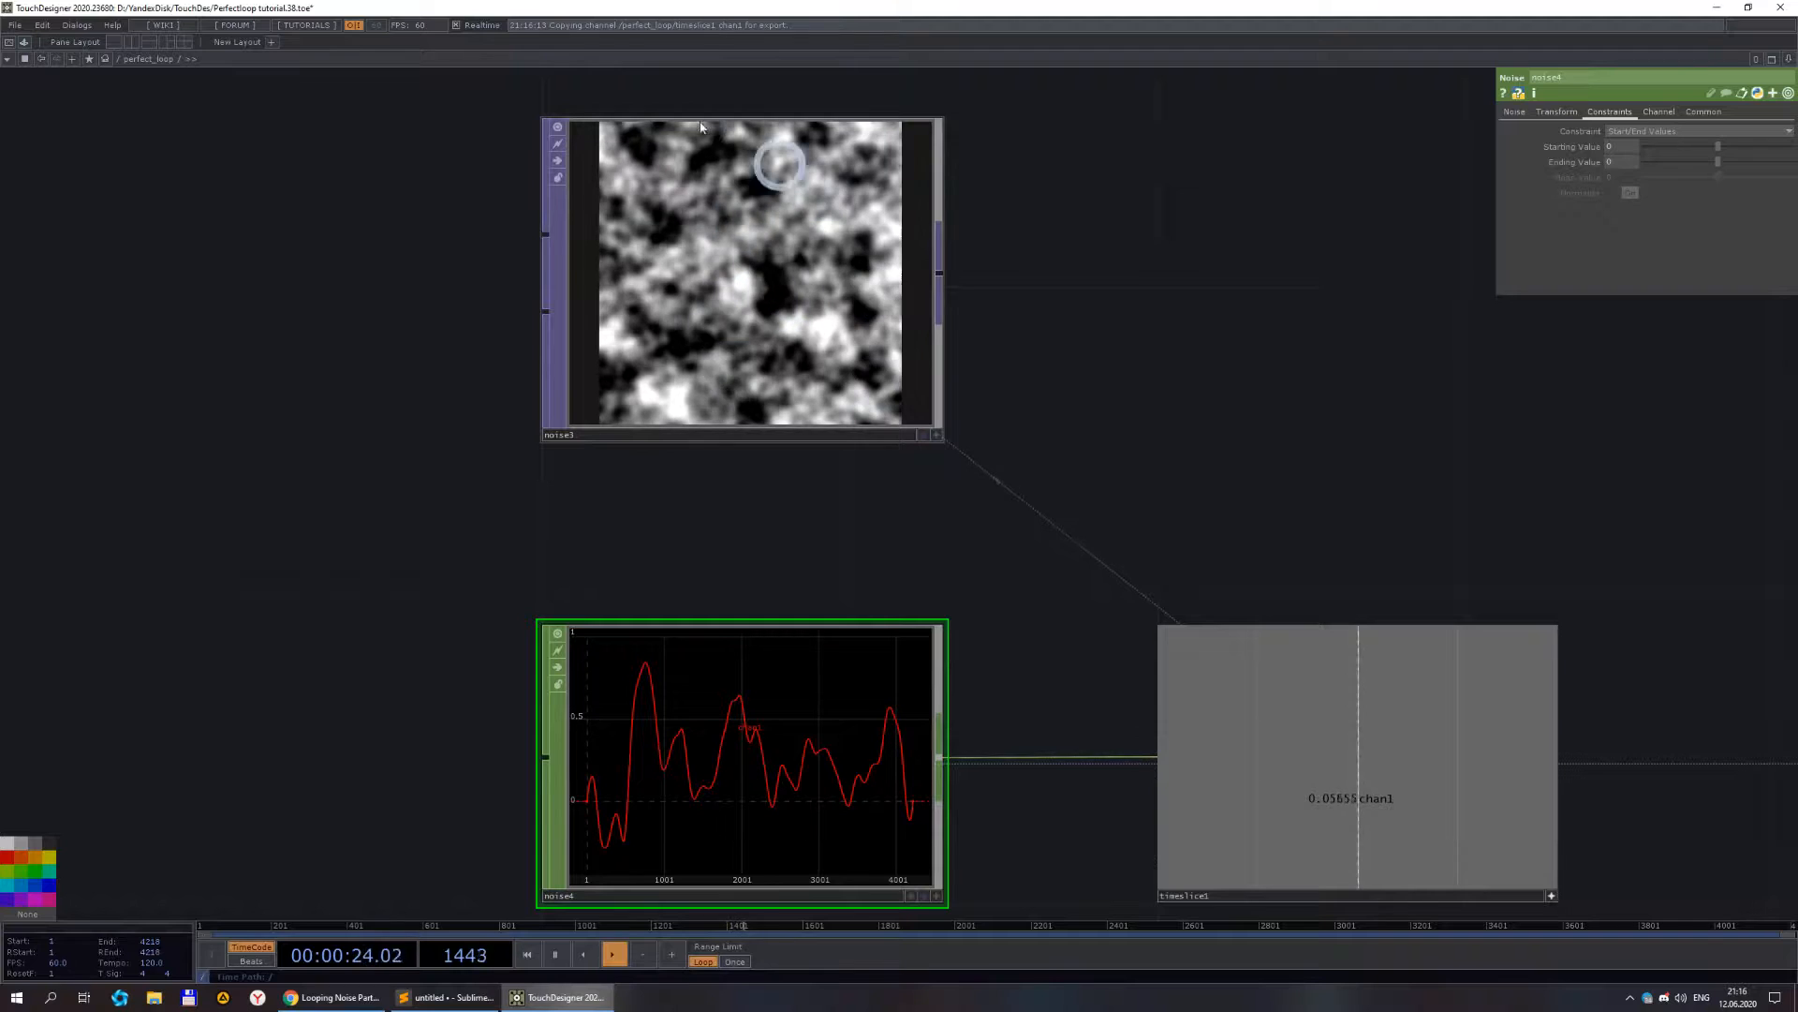
scroll(824, 323, "down", 4)
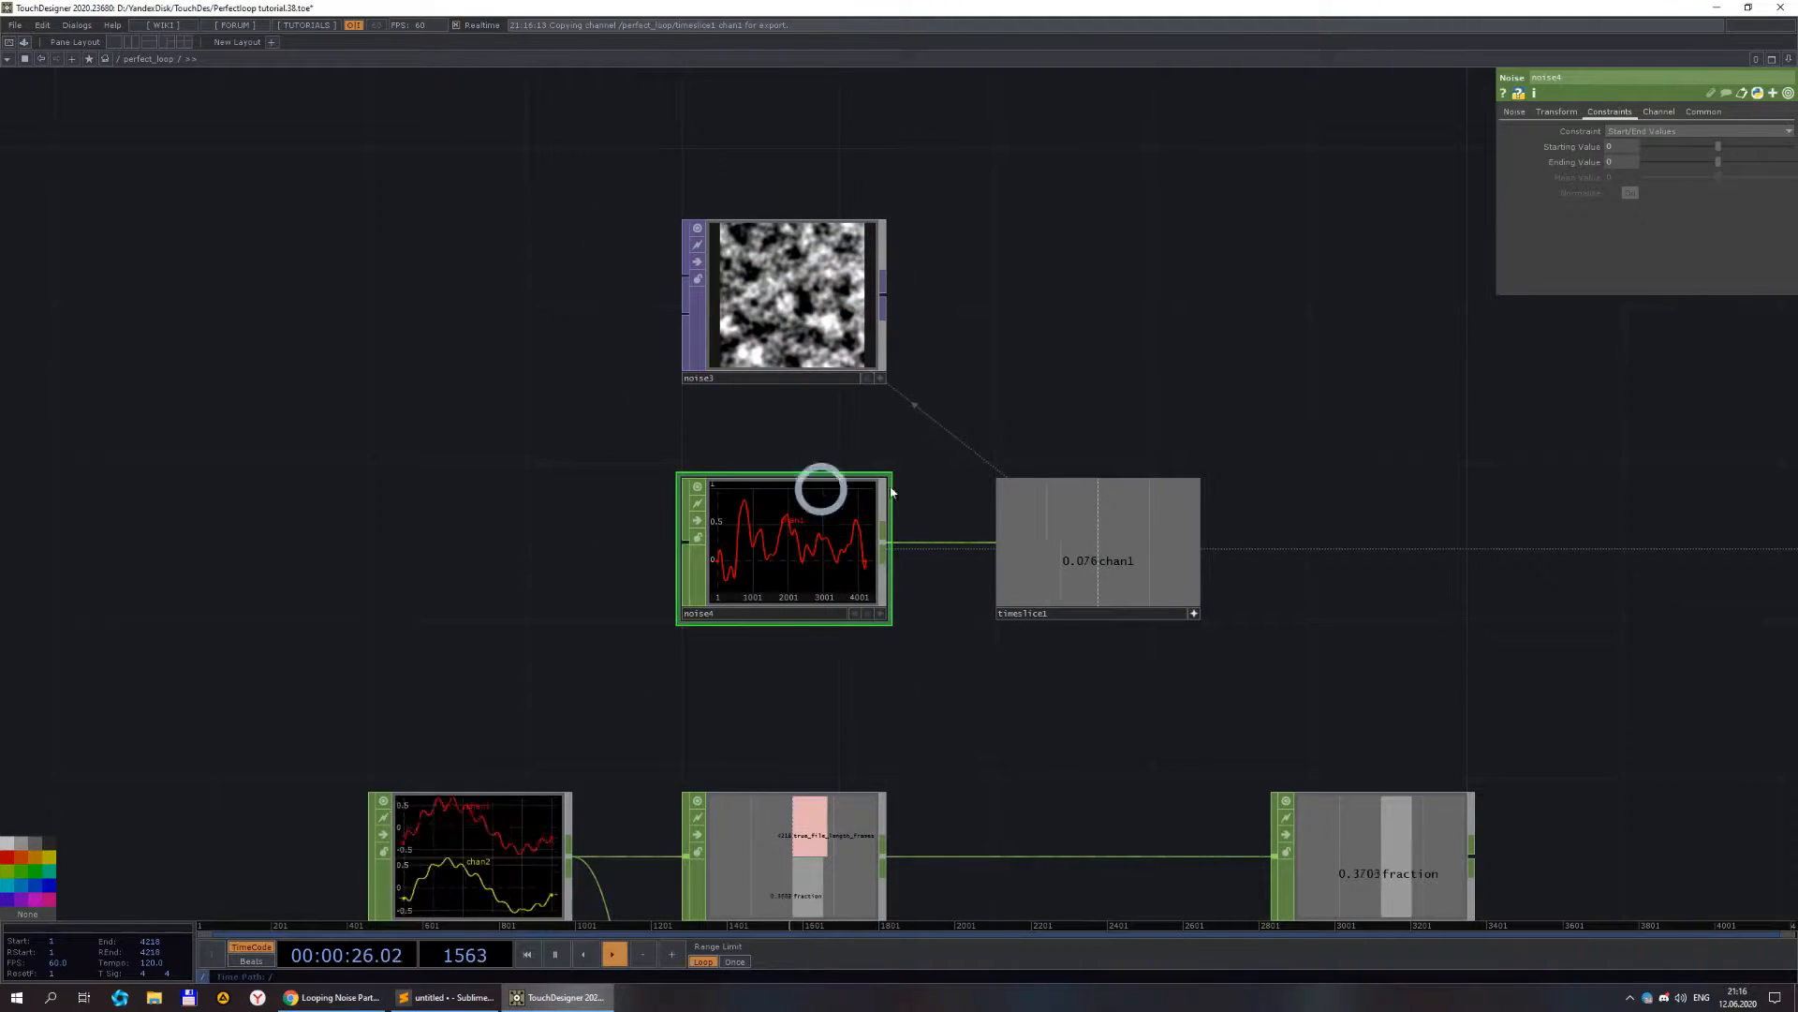
left_click_drag(1302, 649, 1145, 501)
scroll(865, 581, "down", 4)
left_click_drag(941, 439, 803, 133)
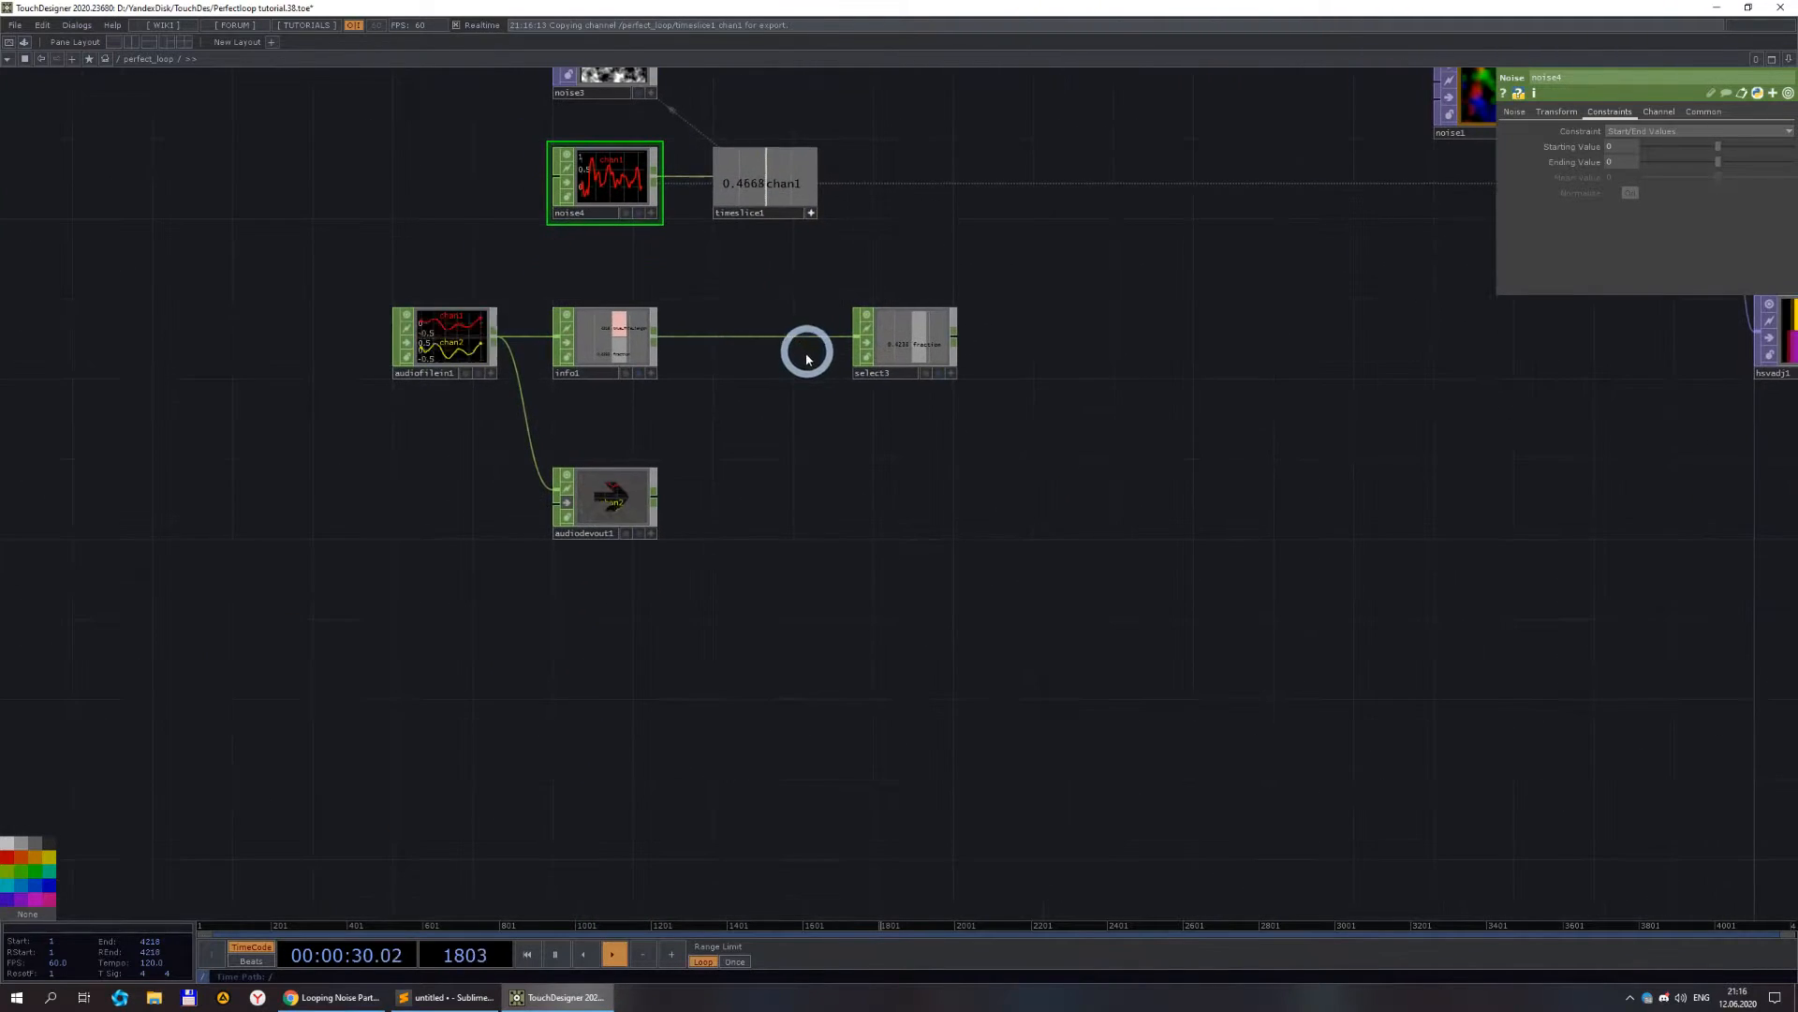
scroll(772, 701, "down", 4)
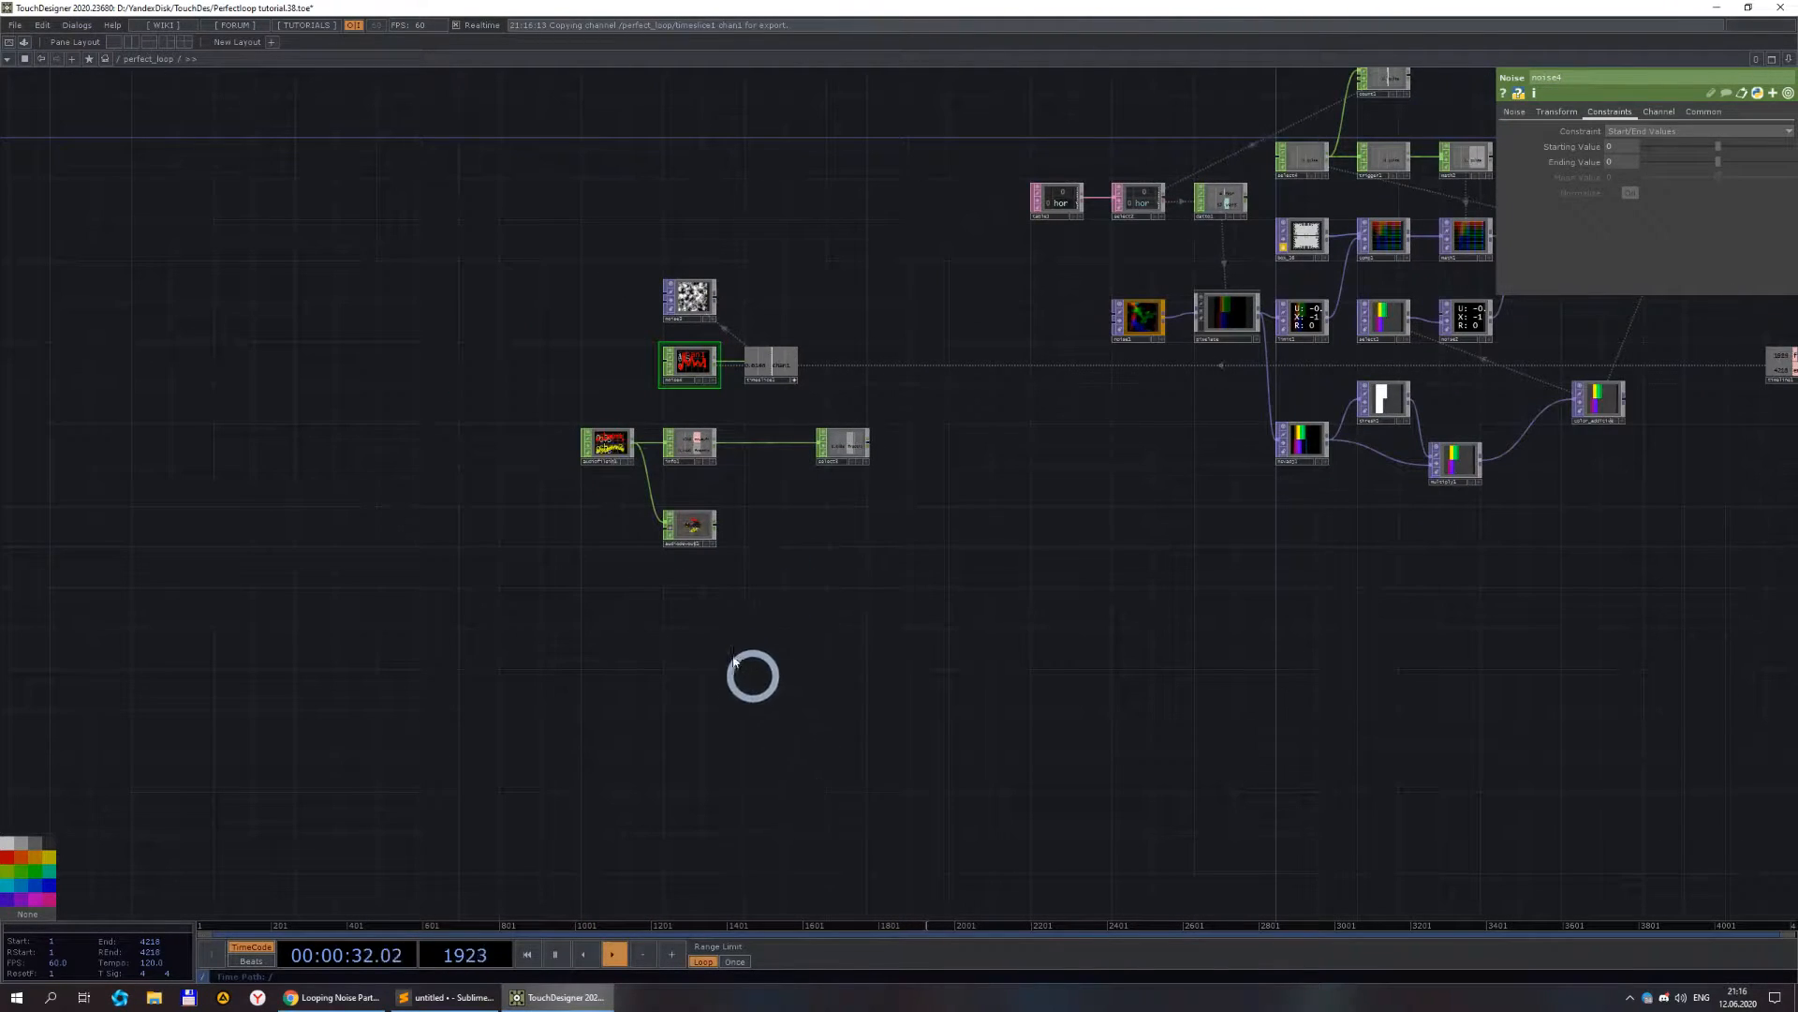
scroll(622, 630, "up", 3)
scroll(829, 638, "down", 3)
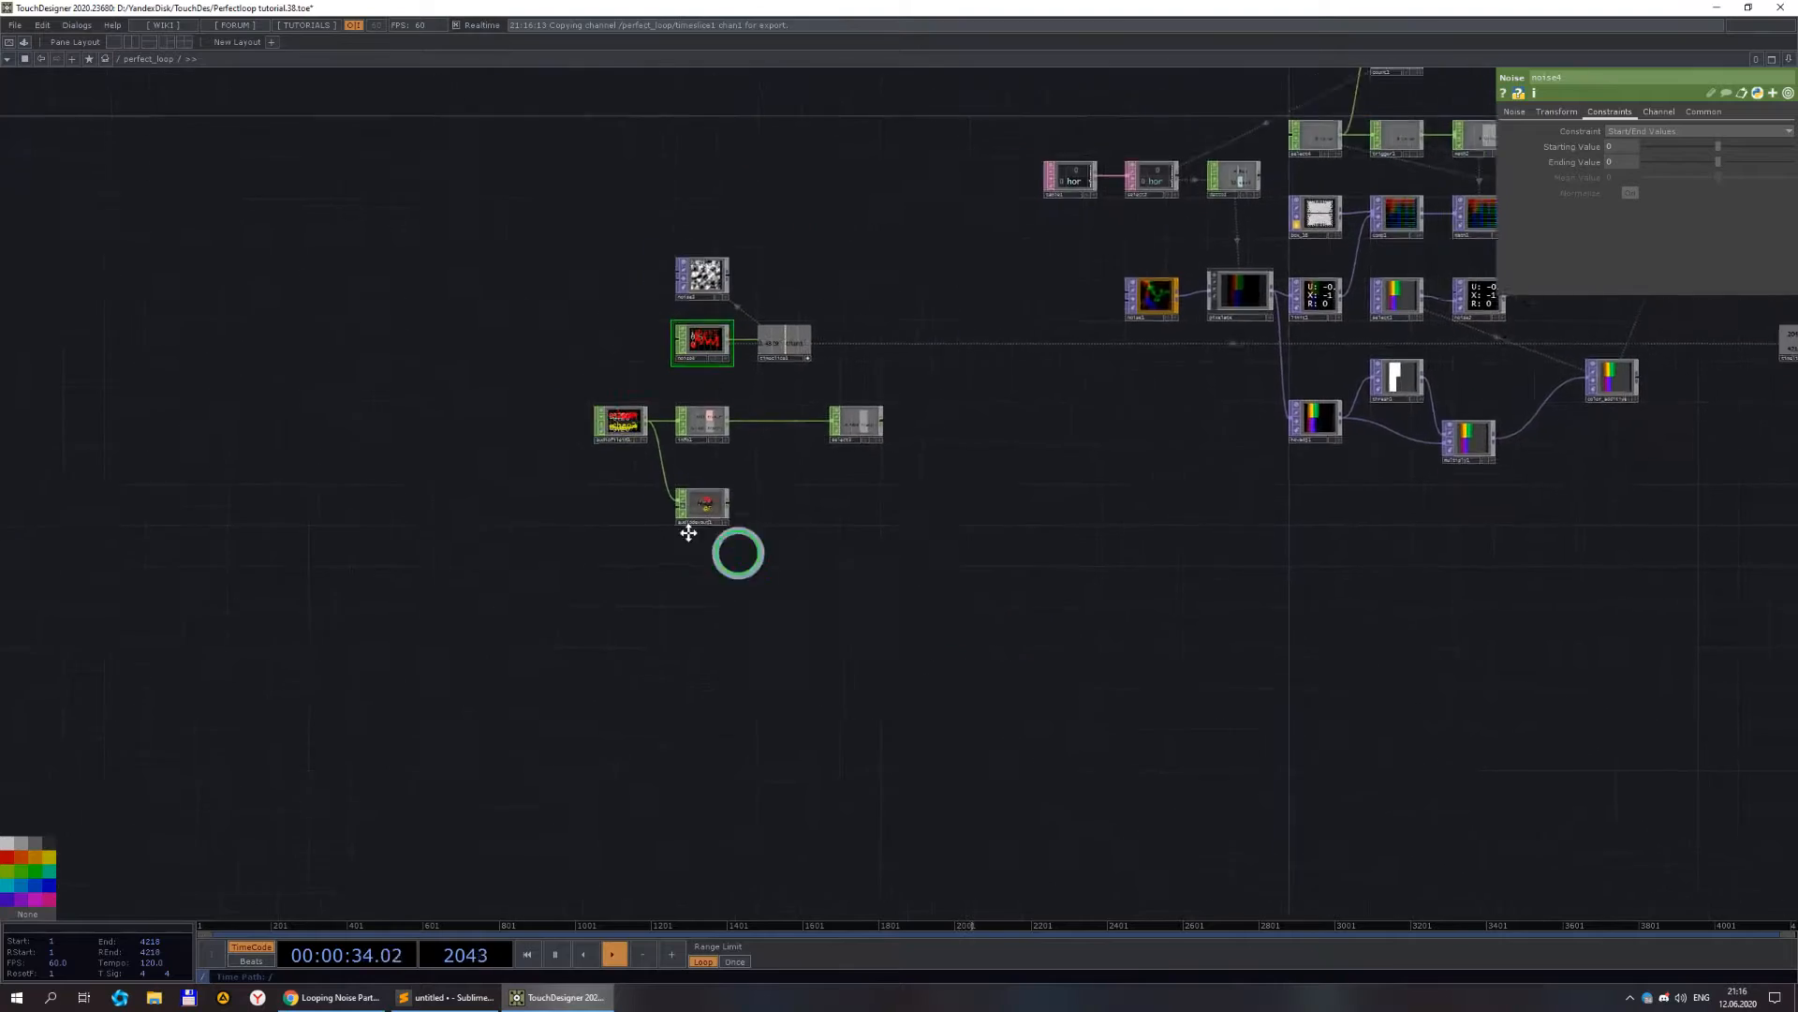
scroll(1049, 511, "up", 2)
left_click_drag(376, 510, 519, 555)
scroll(622, 511, "up", 1)
scroll(624, 511, "down", 4)
left_click(1358, 416)
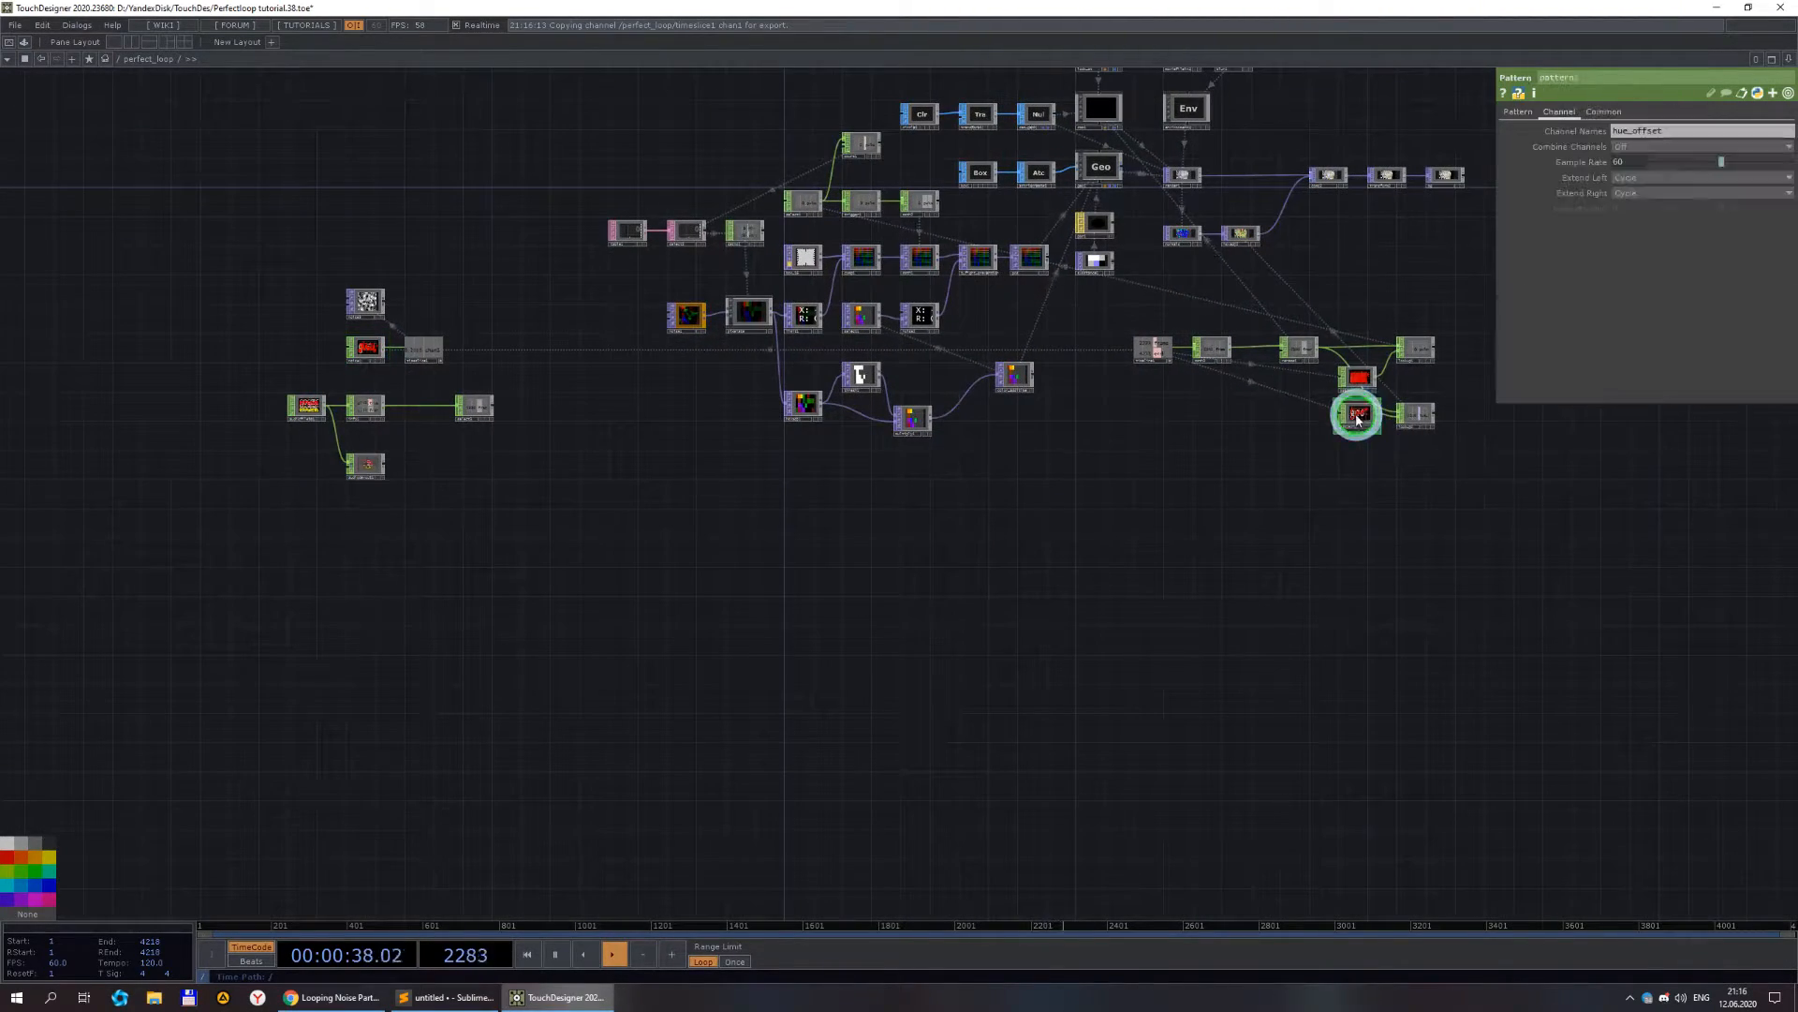
key("ctrl+v")
left_click_drag(352, 556, 691, 522)
scroll(618, 511, "up", 5)
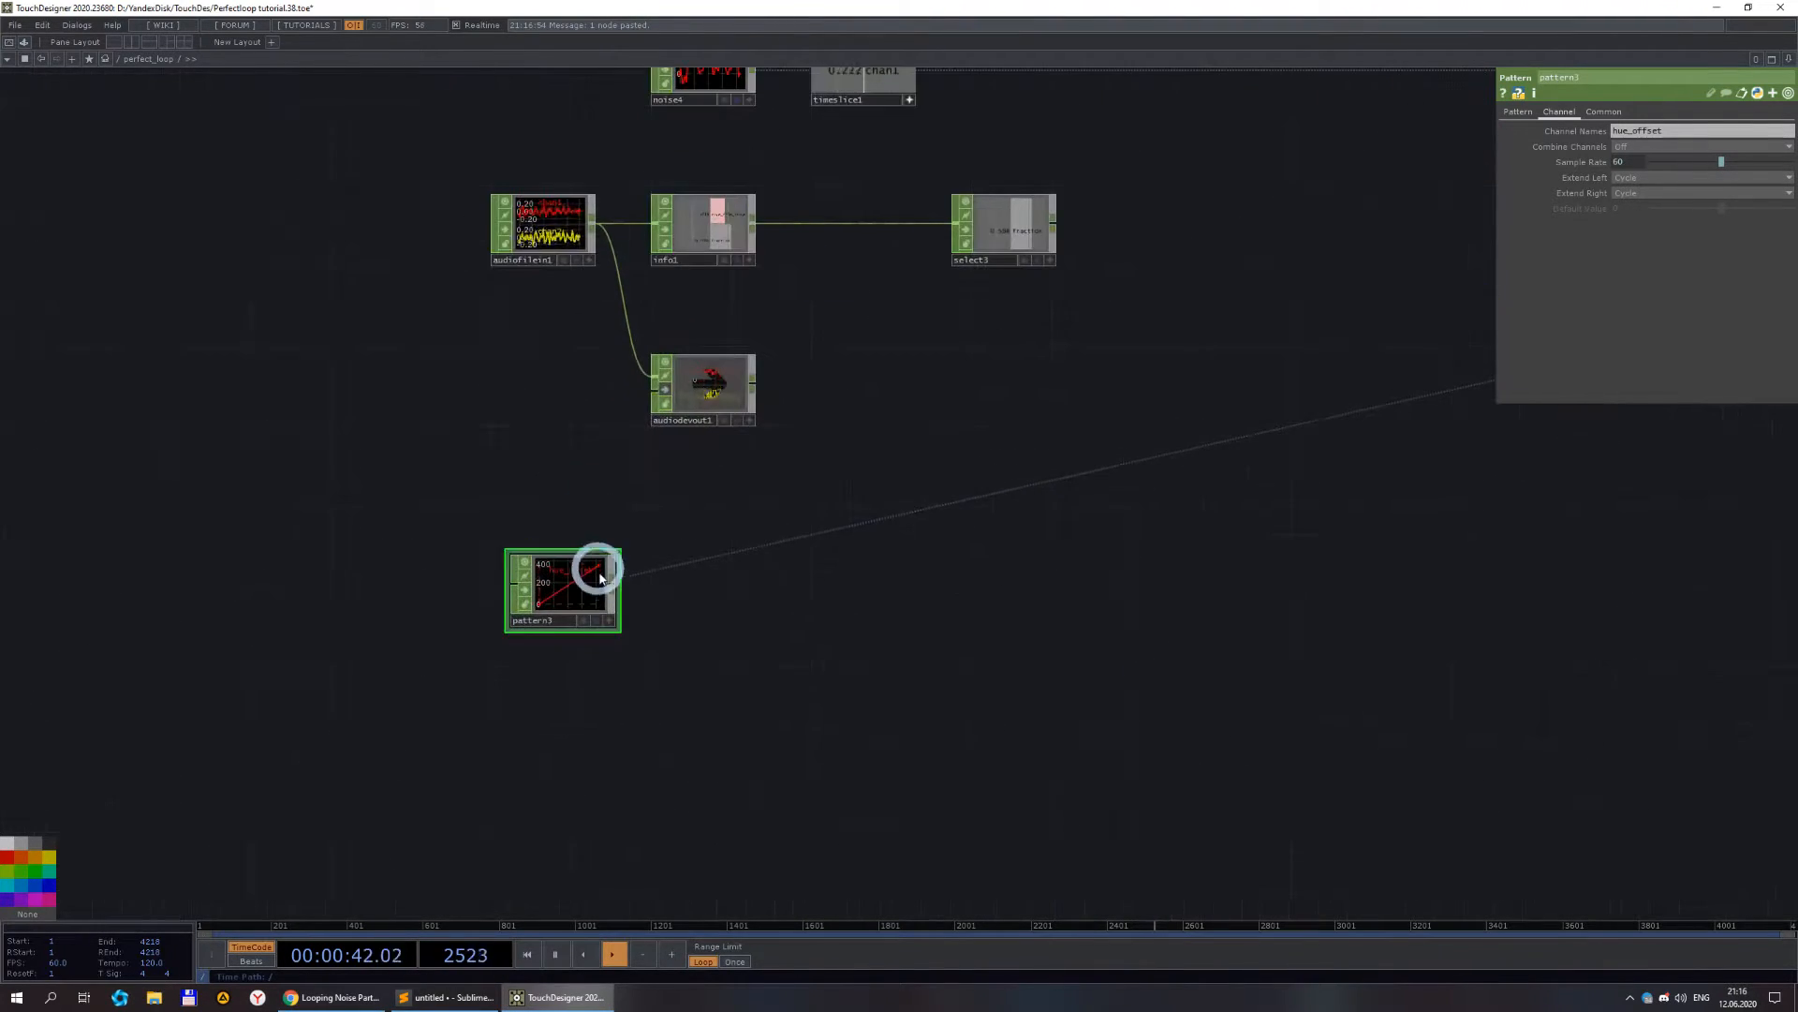
scroll(600, 571, "up", 3)
left_click_drag(562, 592, 511, 521)
scroll(648, 518, "down", 3)
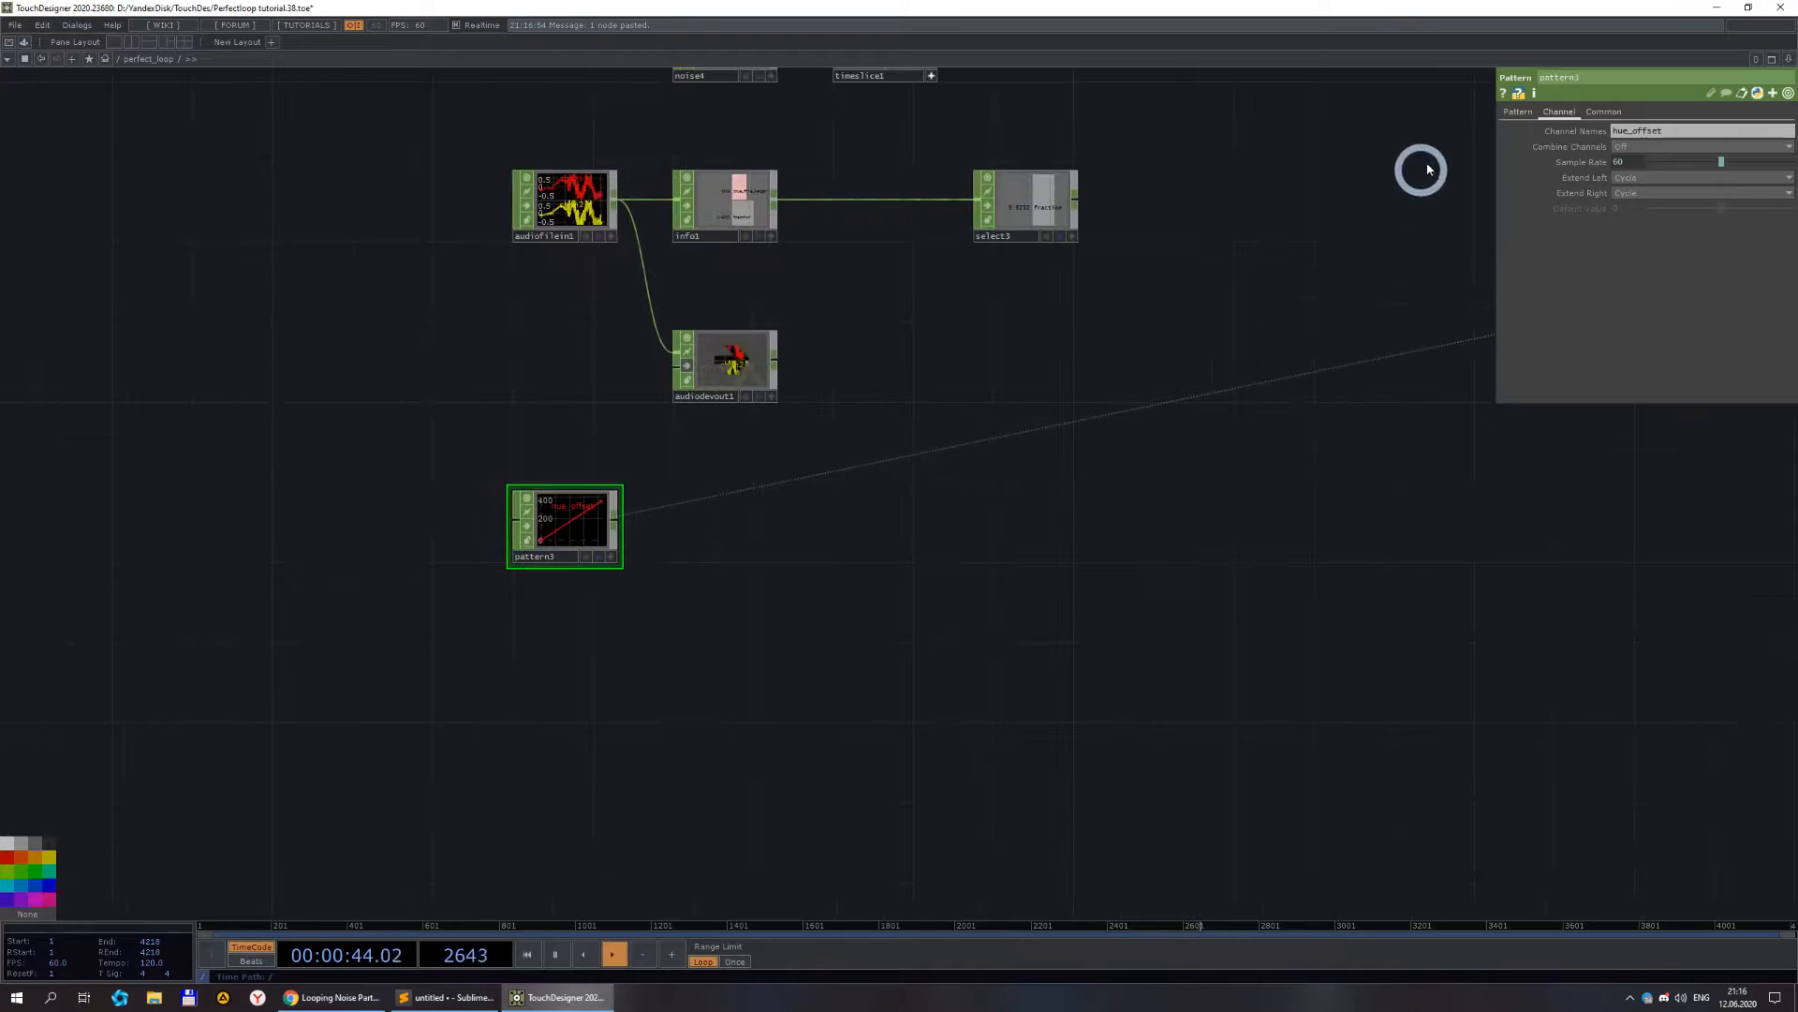
- Set pattern3's Type to Sine and its Phase to 0
left_click(1516, 120)
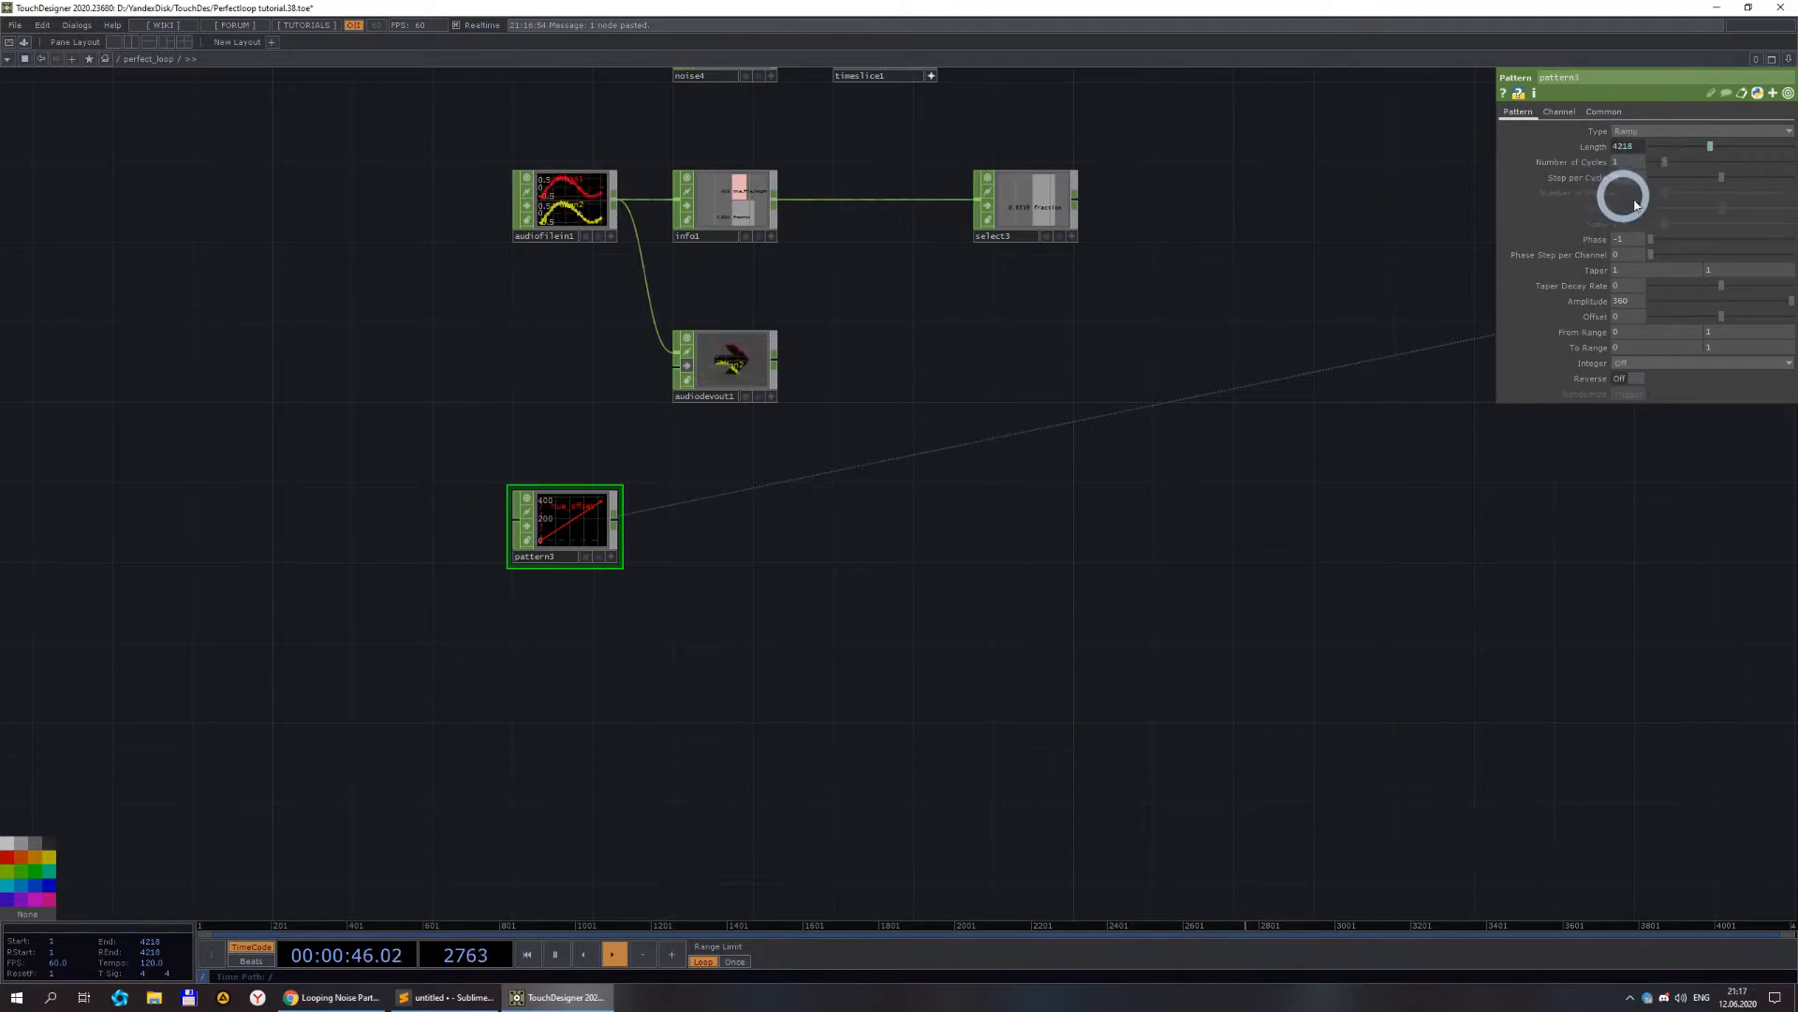
left_click(1668, 134)
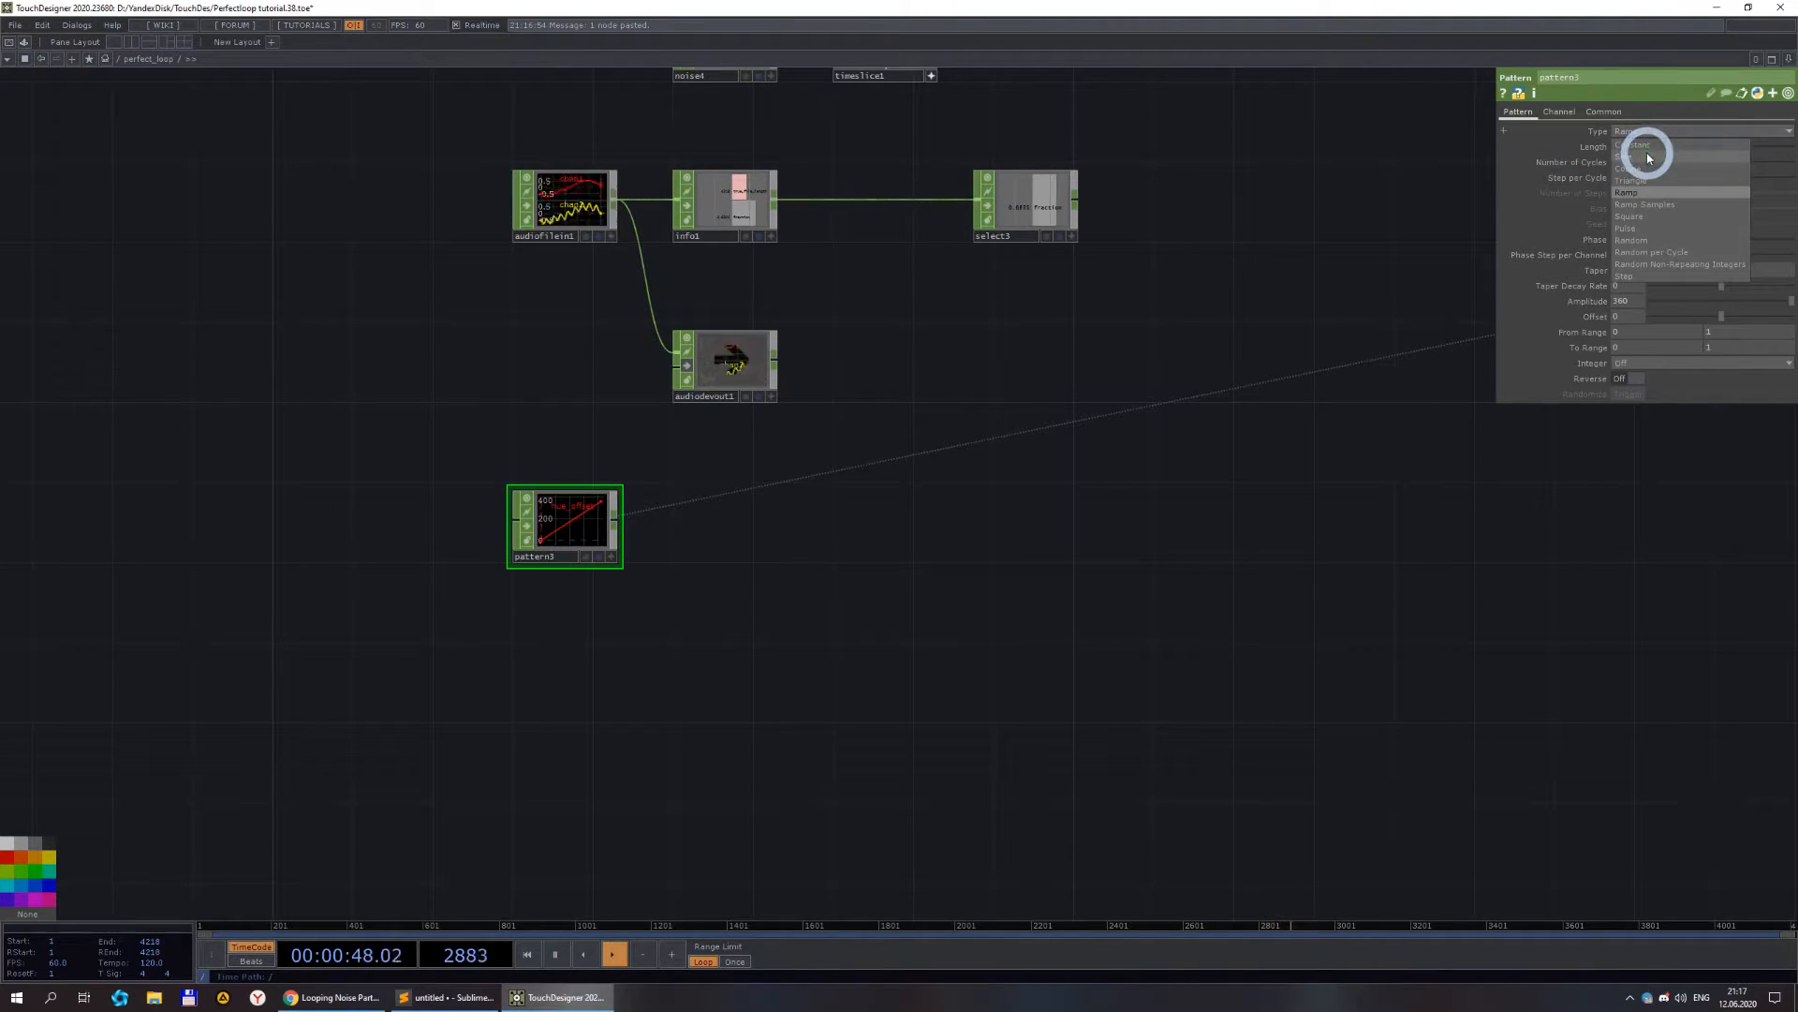
left_click(1649, 132)
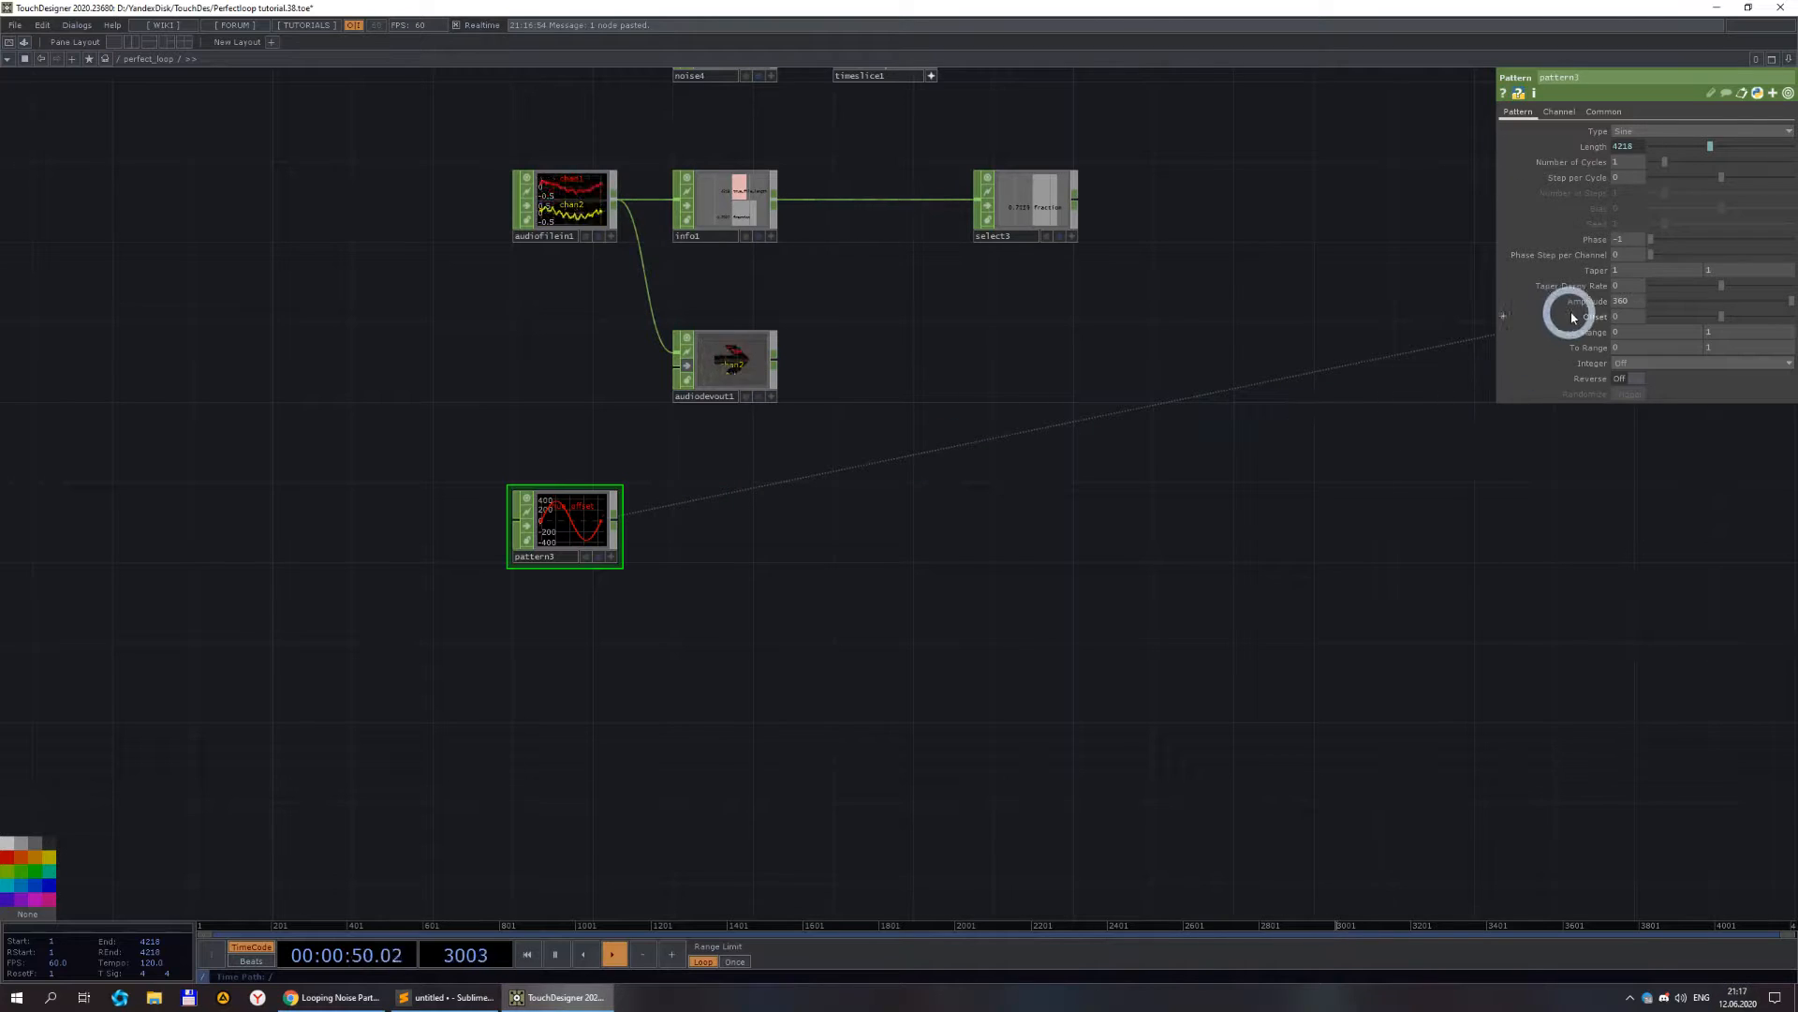
key("shift+h")
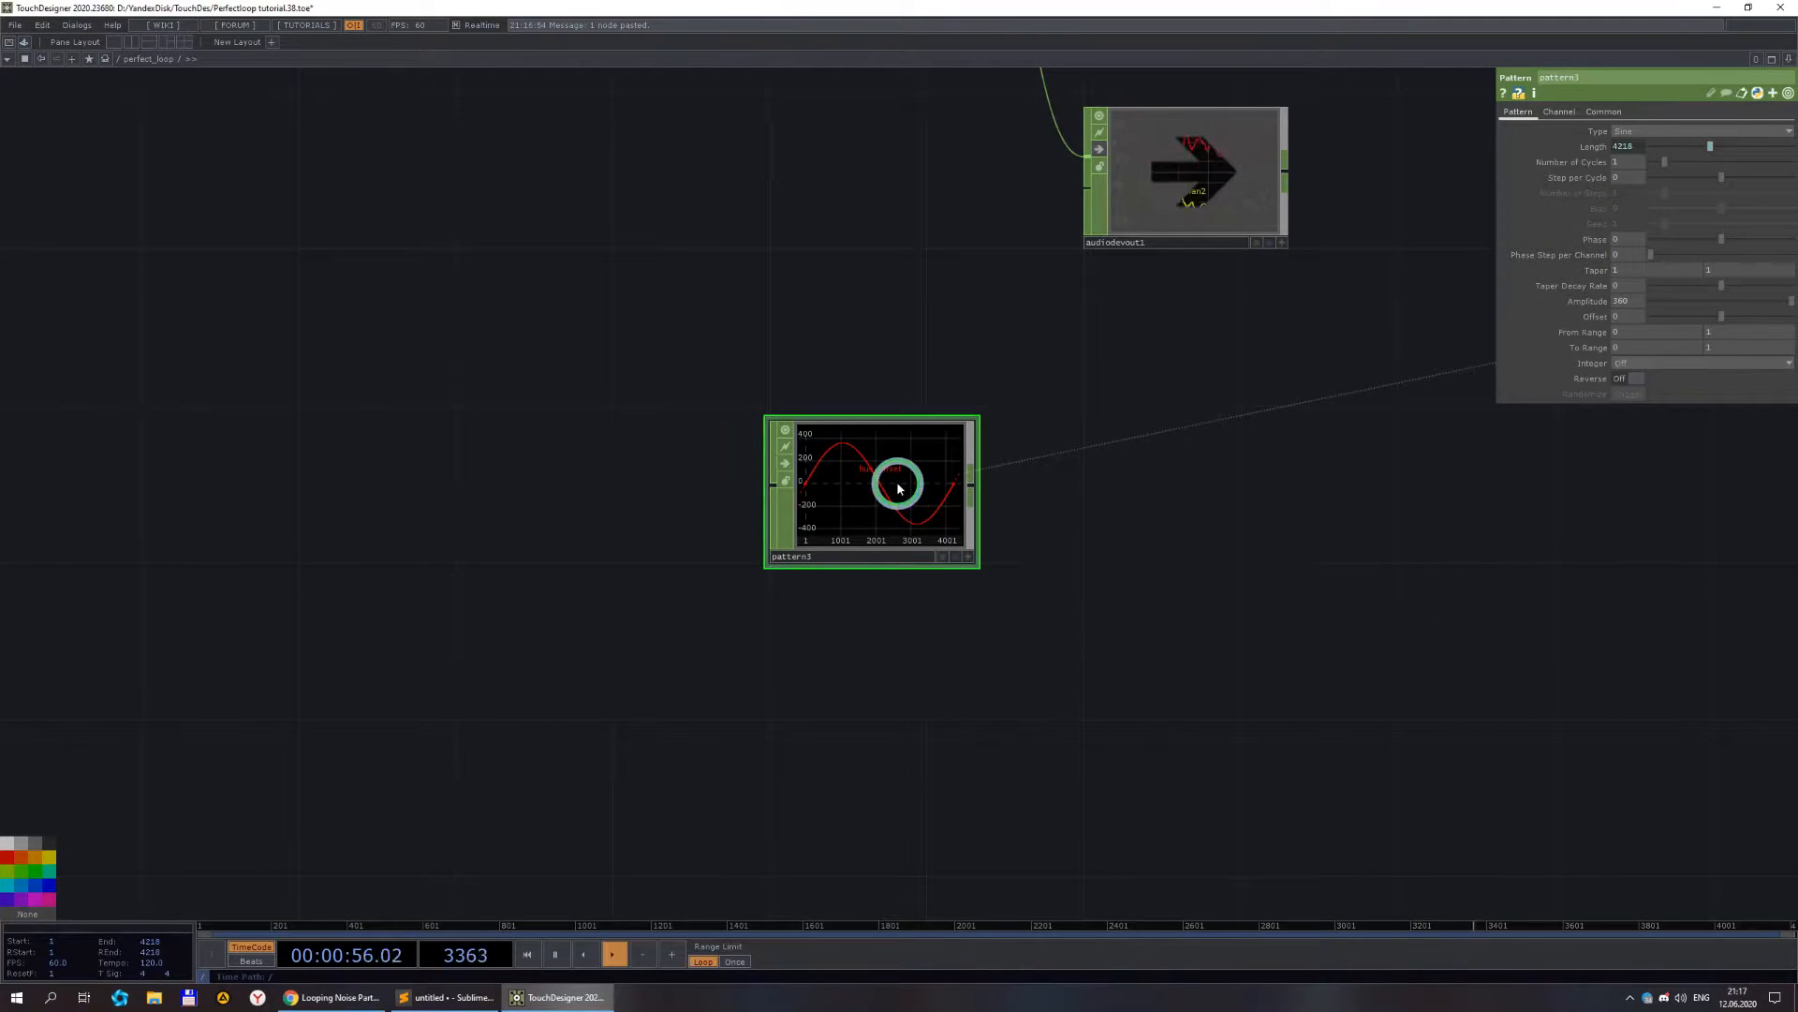
- Delete the premature copy of pattern3 and rename pattern3's channel to tz
key("ctrl+v")
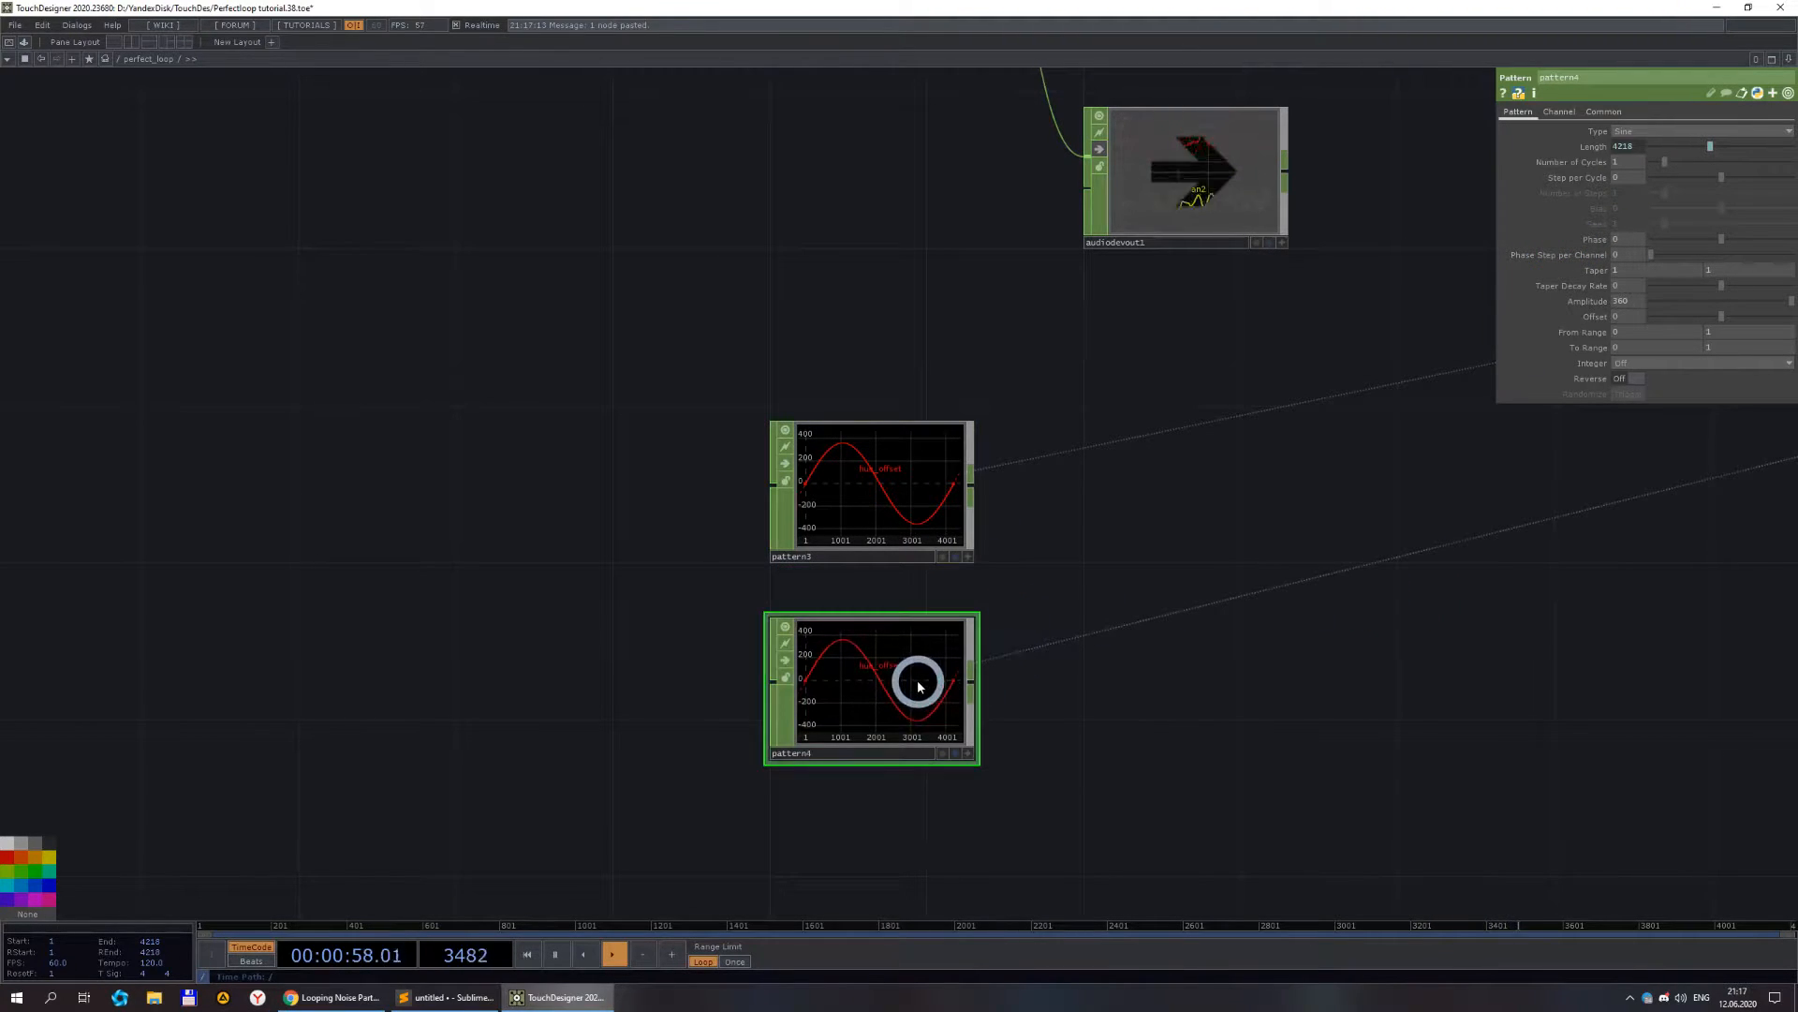
key("Delete")
left_click(915, 522)
left_click(1555, 117)
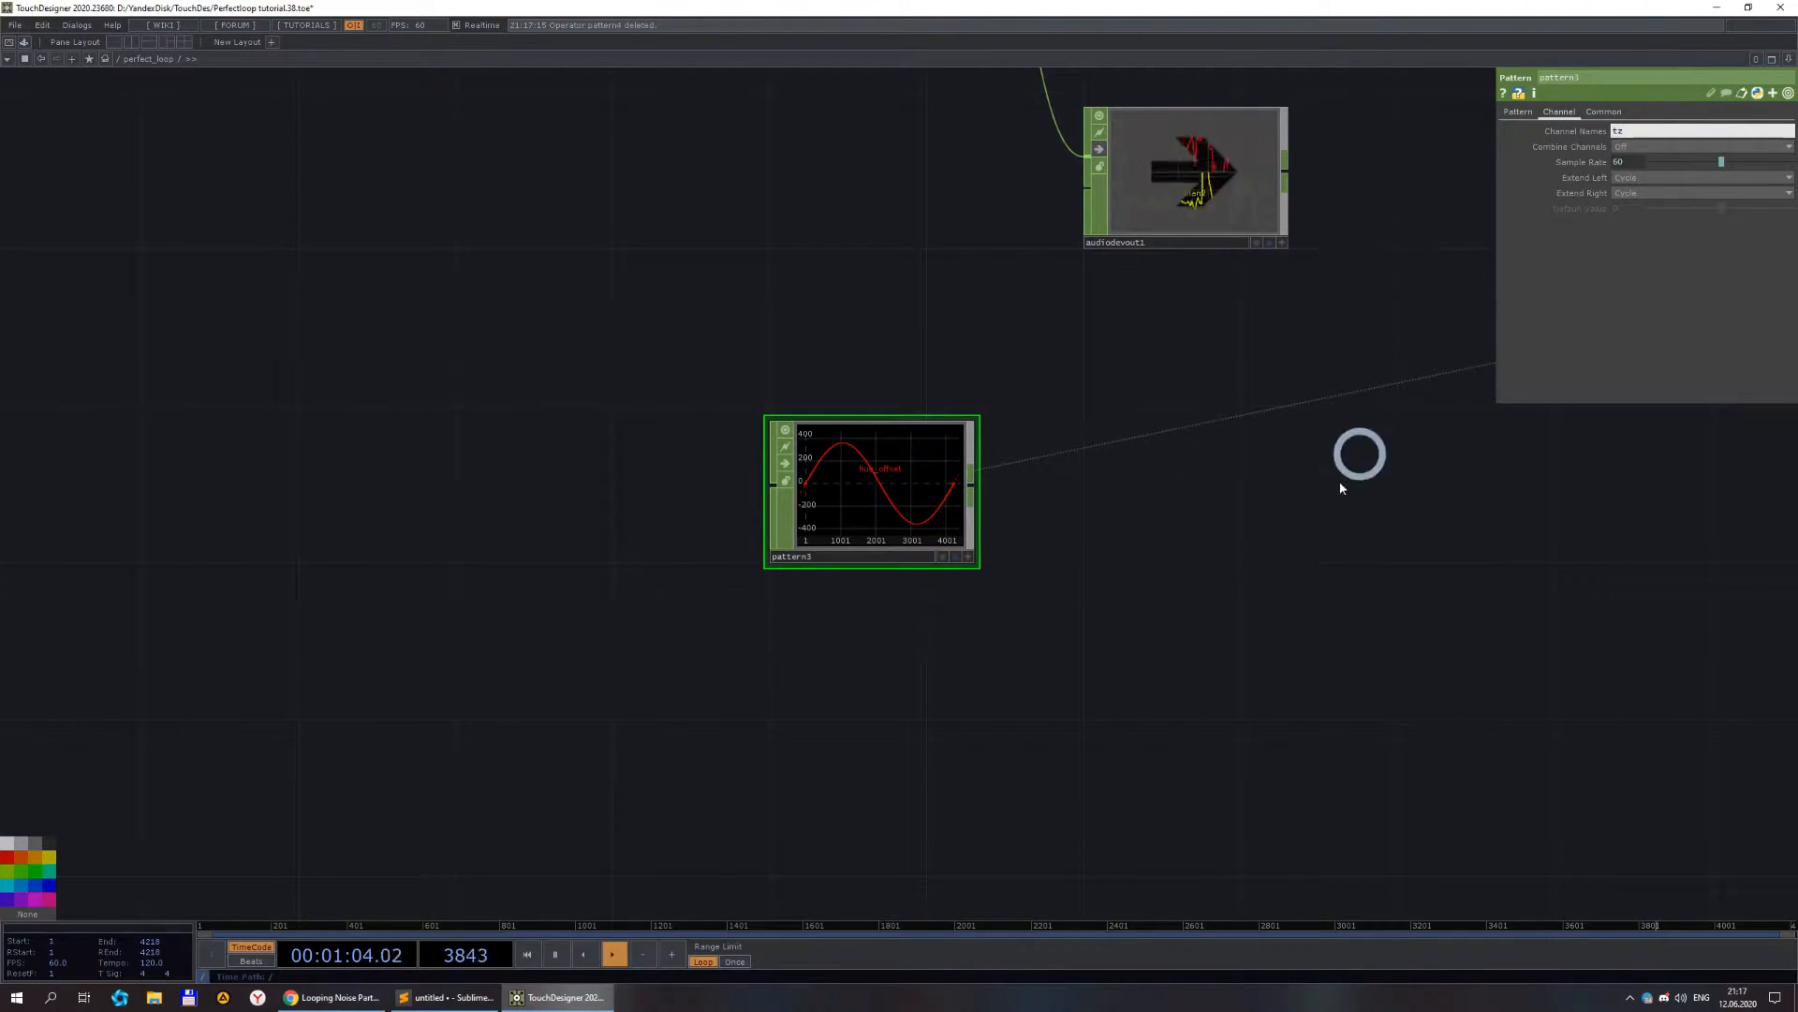
key("Return")
- Duplicate pattern3 directly below itself and rename the copy's channel to tw
key("ctrl+c")
key("ctrl+v")
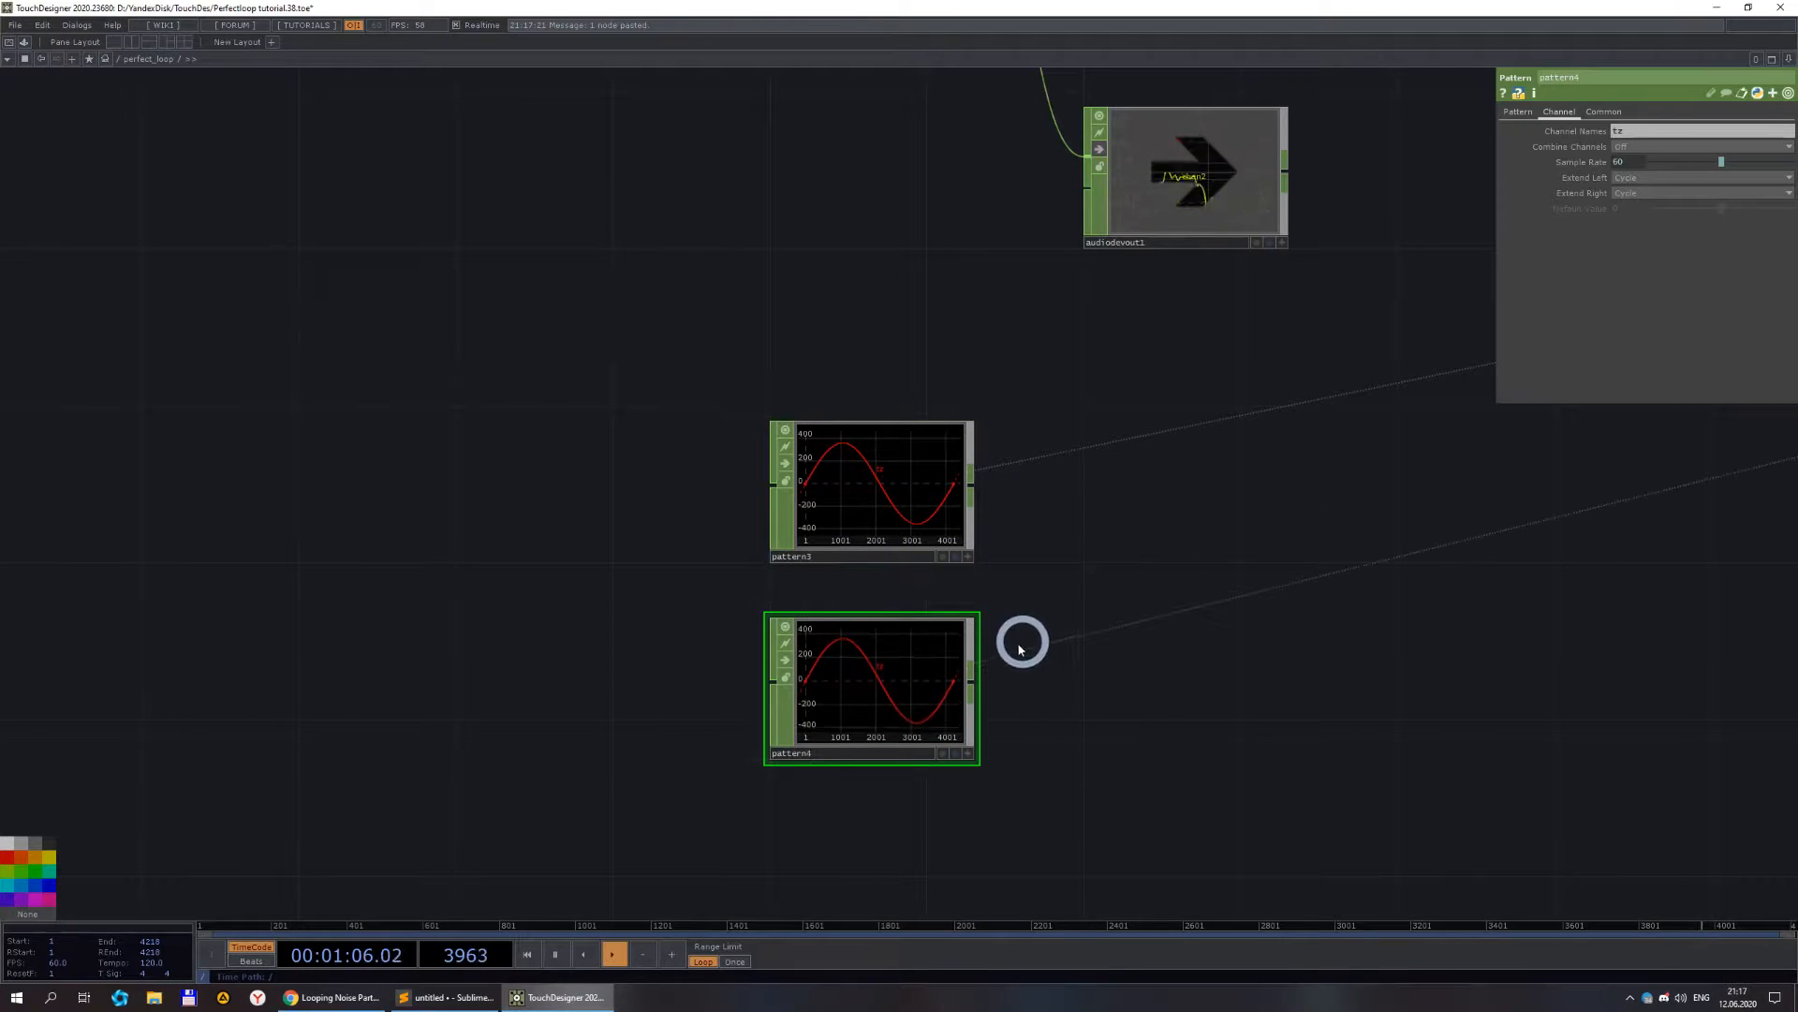
left_click_drag(915, 650, 931, 634)
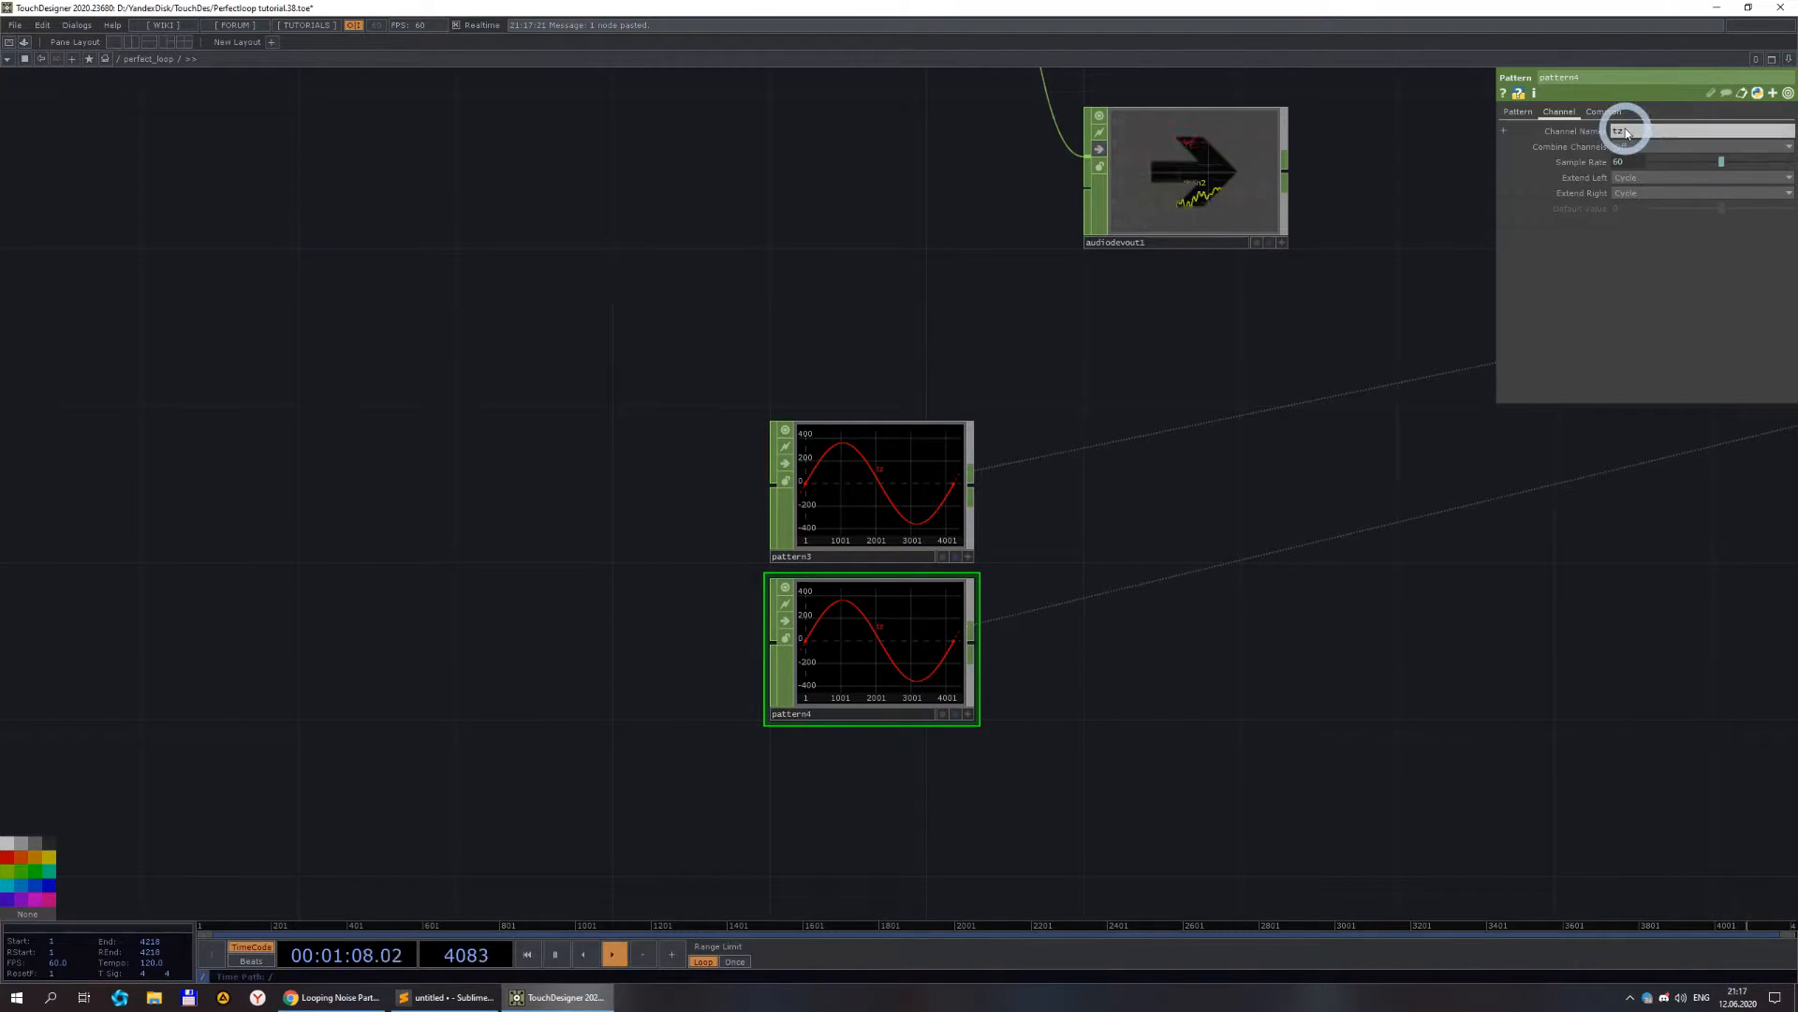
left_click(1113, 720)
scroll(1116, 688, "down", 4)
left_click_drag(1203, 695, 984, 632)
scroll(925, 595, "up", 4)
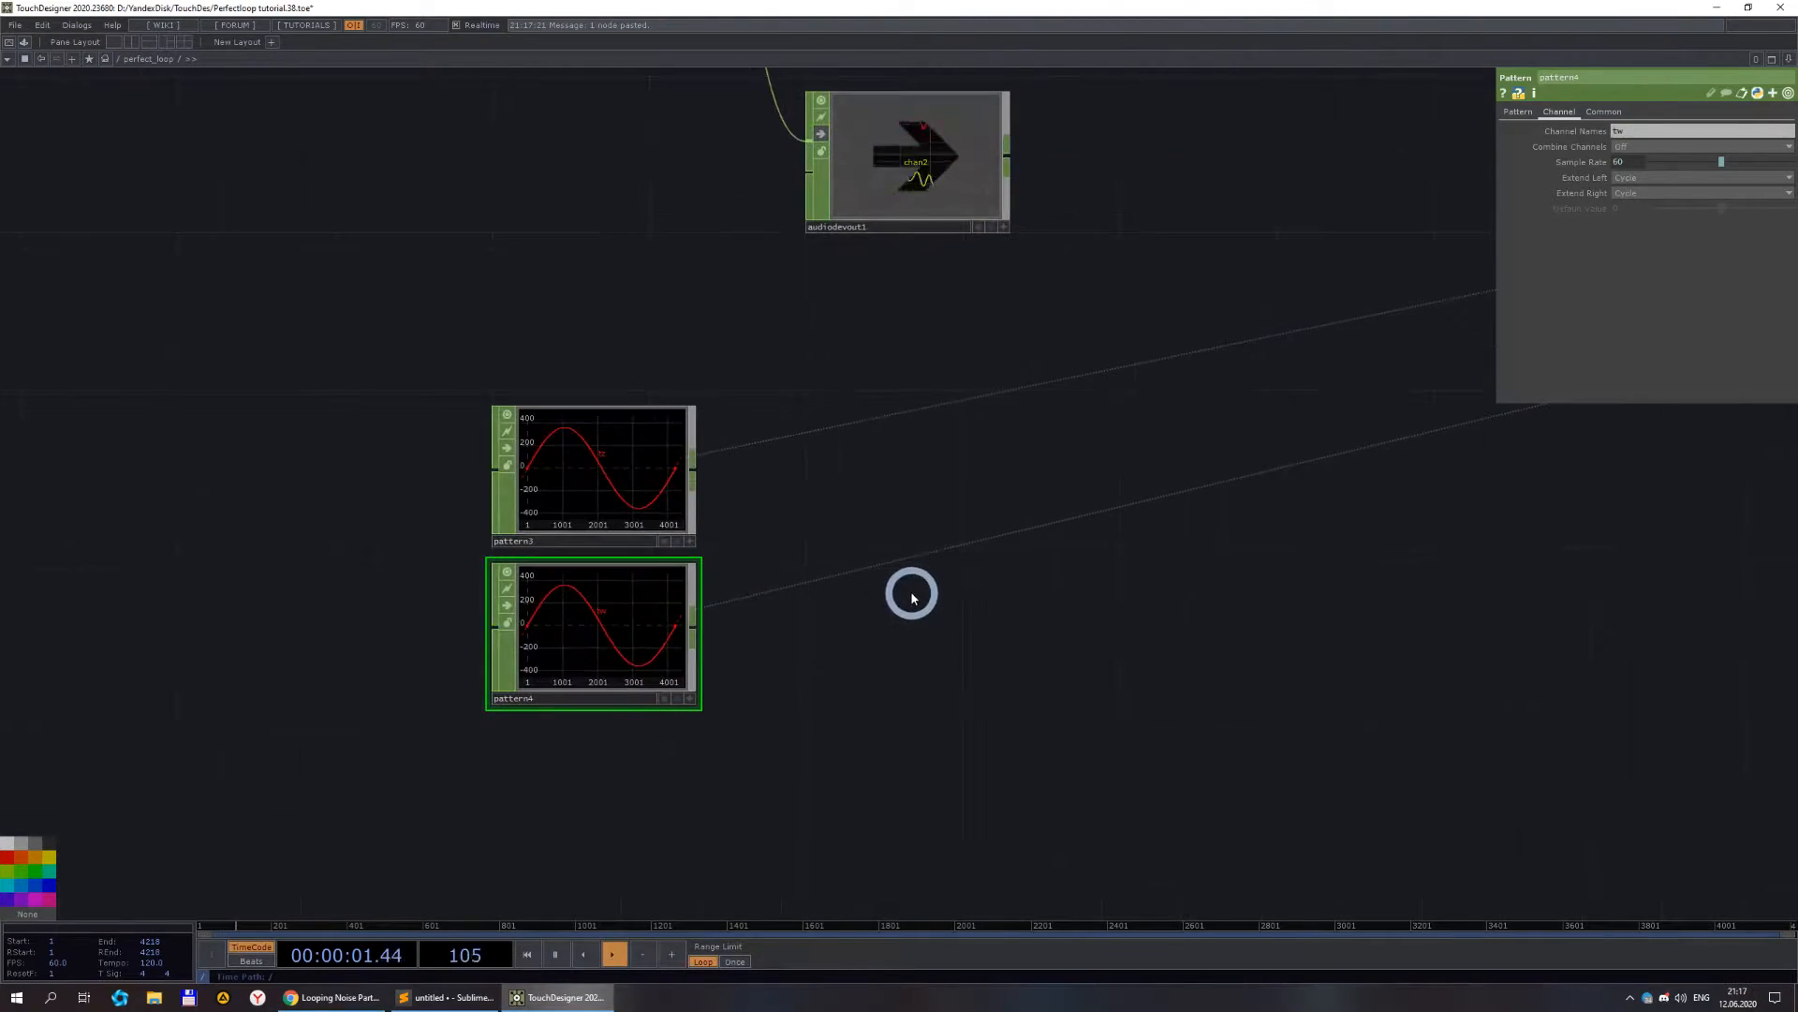
- Set pattern4's Type to Cosine
left_click(1519, 113)
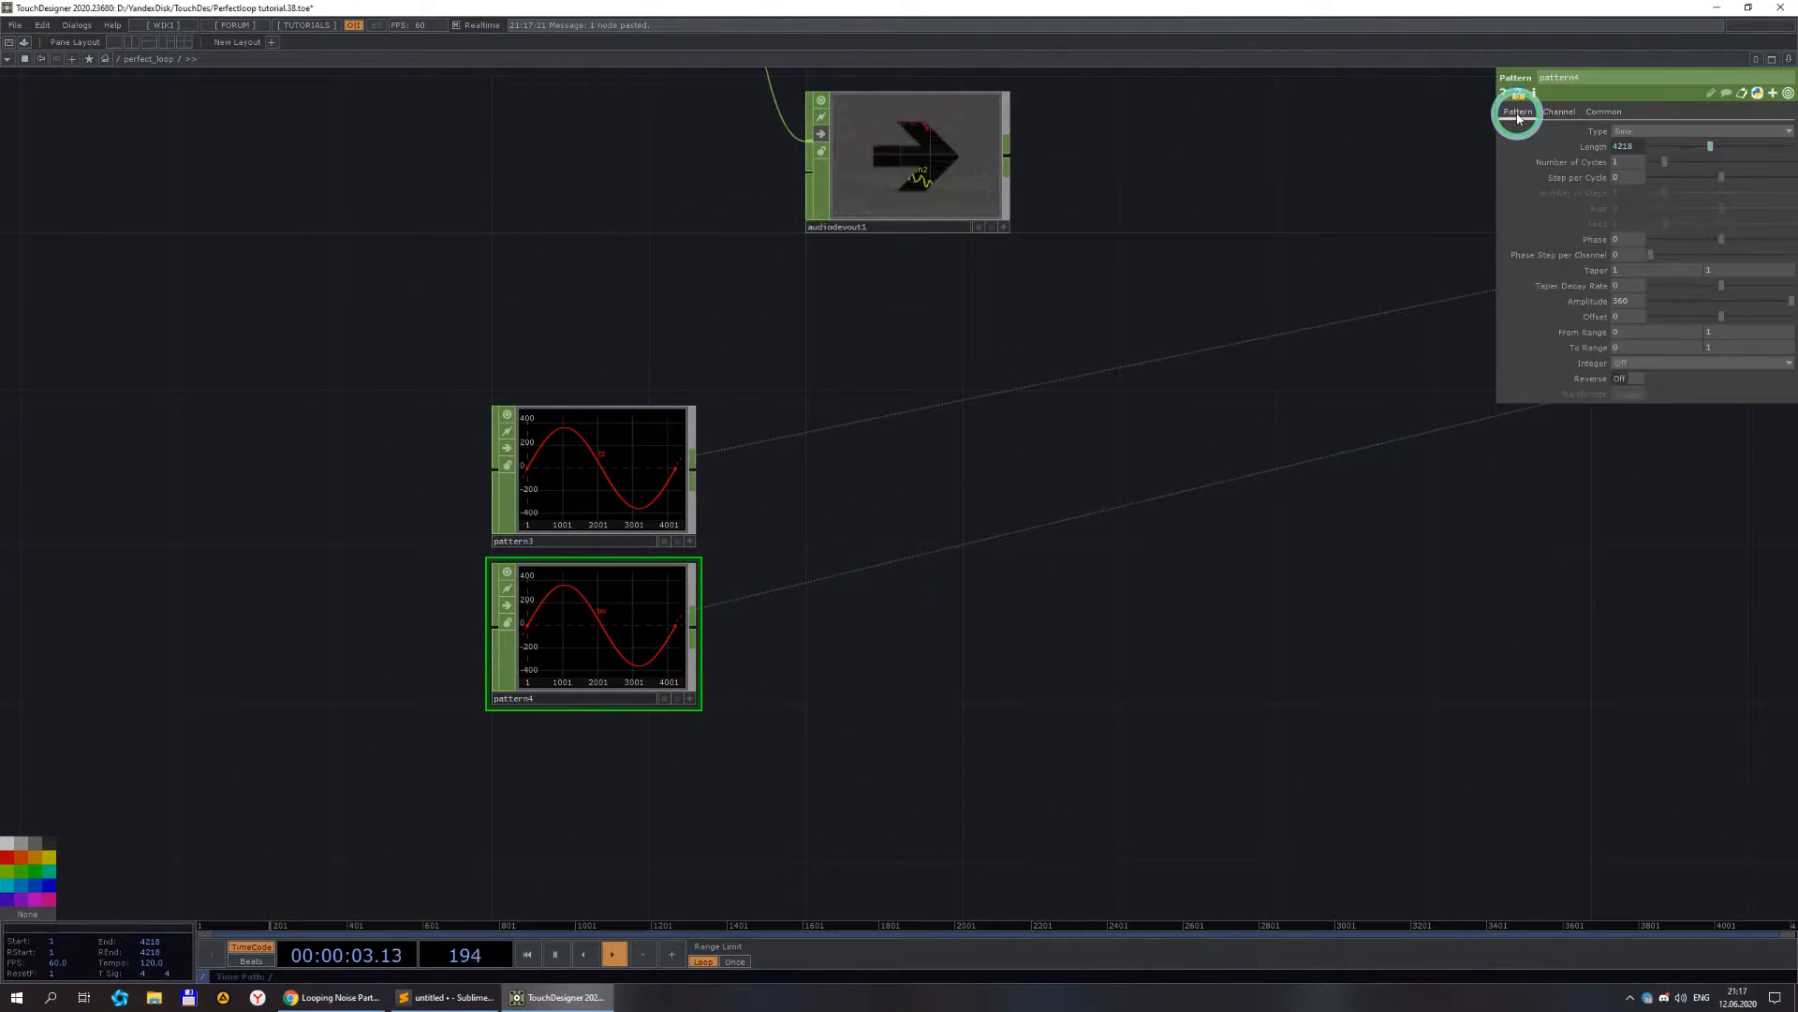
left_click(1650, 140)
left_click(1634, 158)
- Examine how noise3's texture moves as the timeline plays, along with its driving nodes and the surrounding network
scroll(1086, 468, "down", 3)
scroll(1094, 442, "down", 1)
left_click_drag(1096, 436, 977, 628)
scroll(908, 328, "up", 7)
left_click_drag(964, 201, 1042, 403)
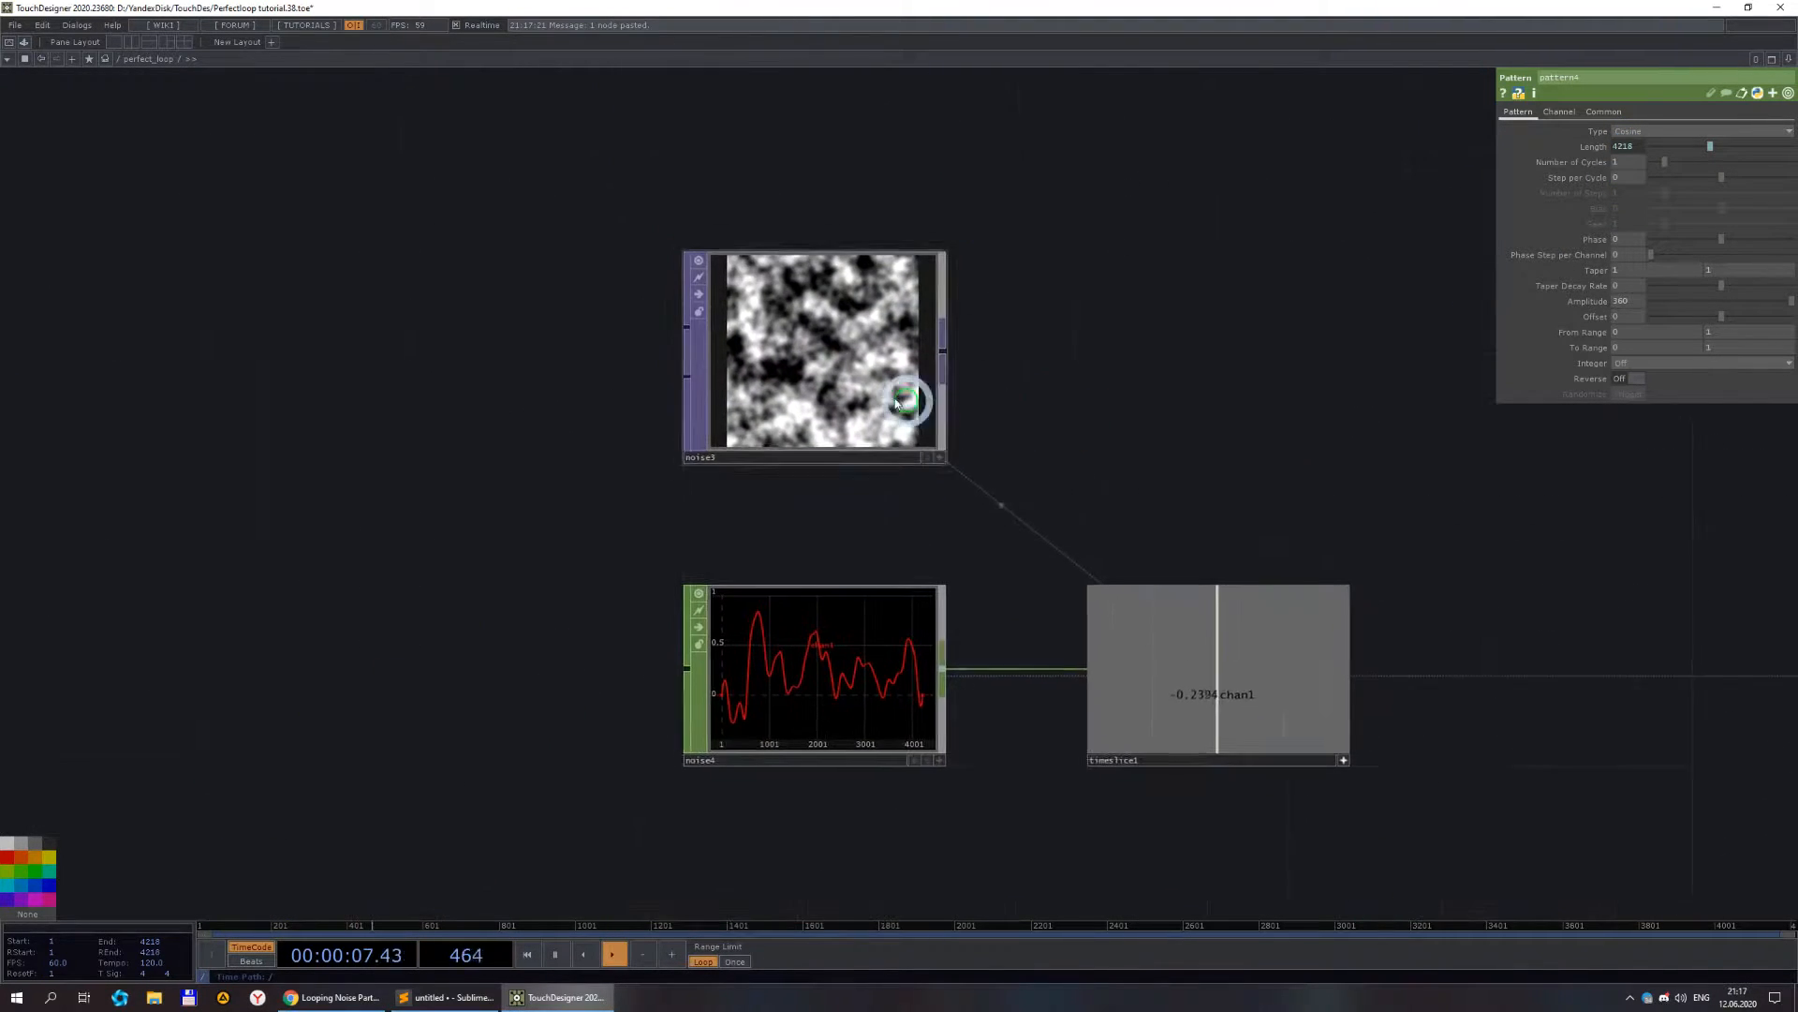
scroll(803, 321, "up", 5)
scroll(812, 265, "down", 2)
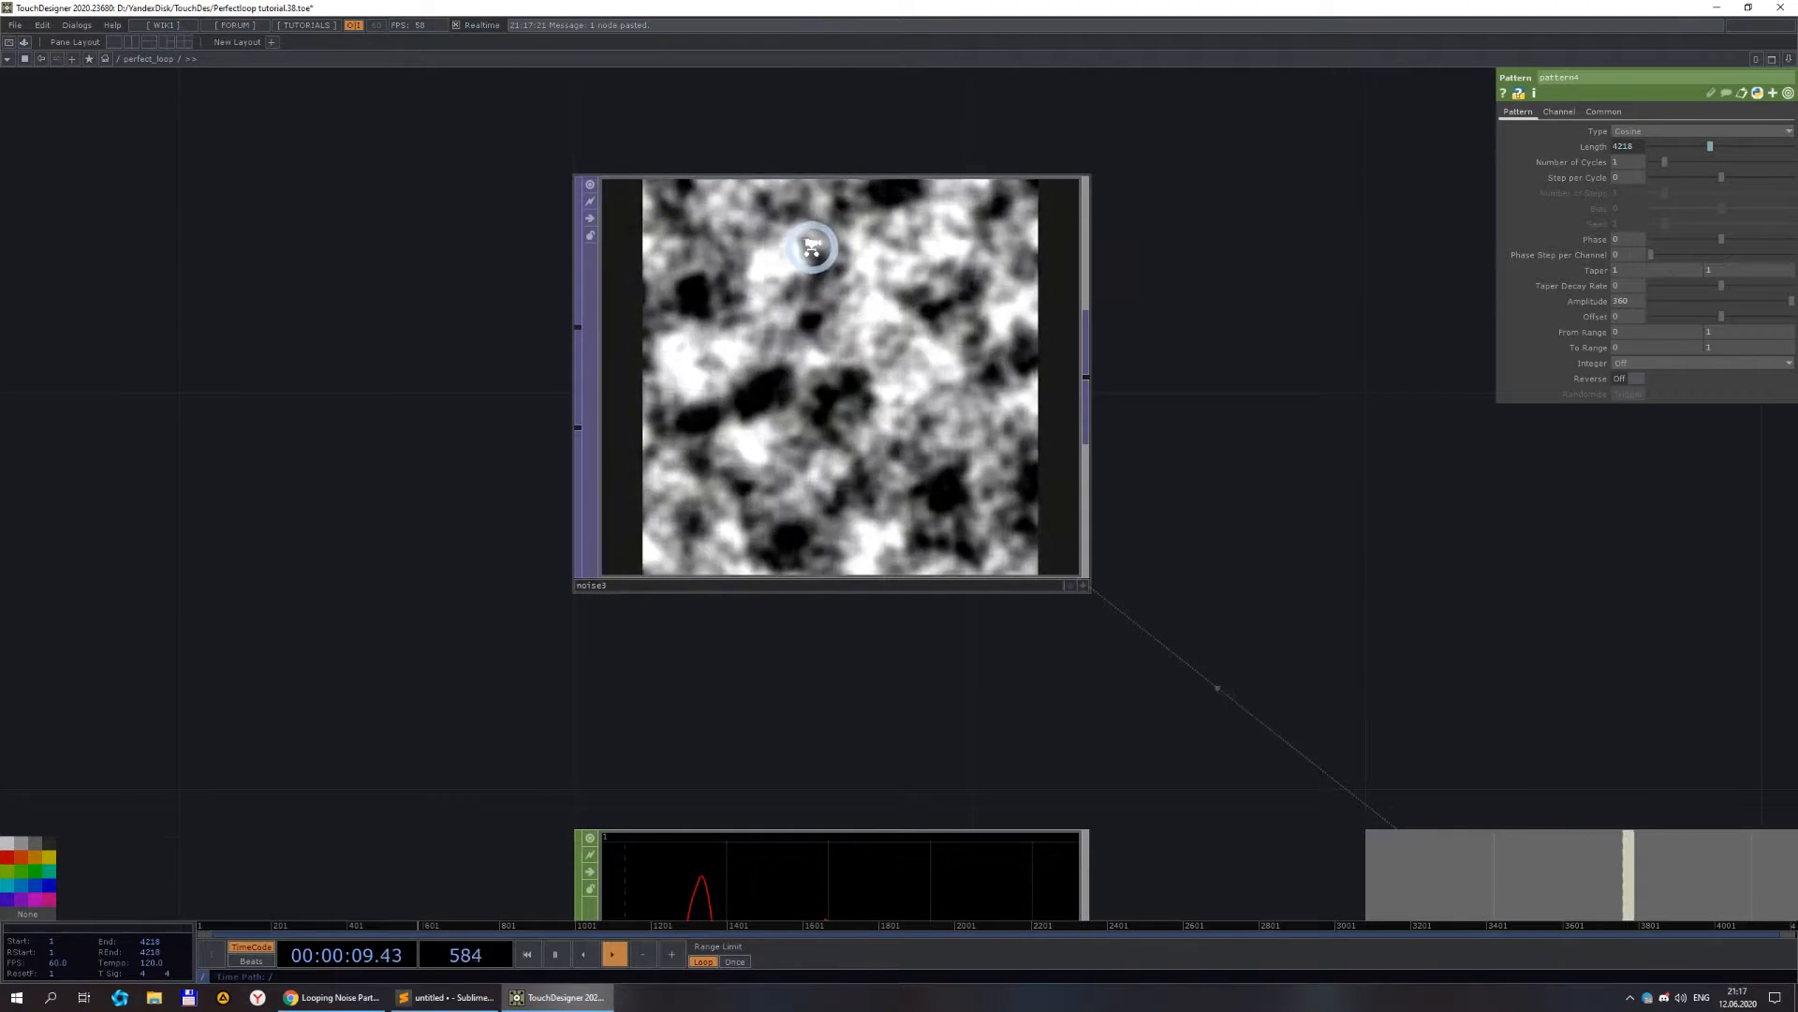
scroll(821, 254, "up", 2)
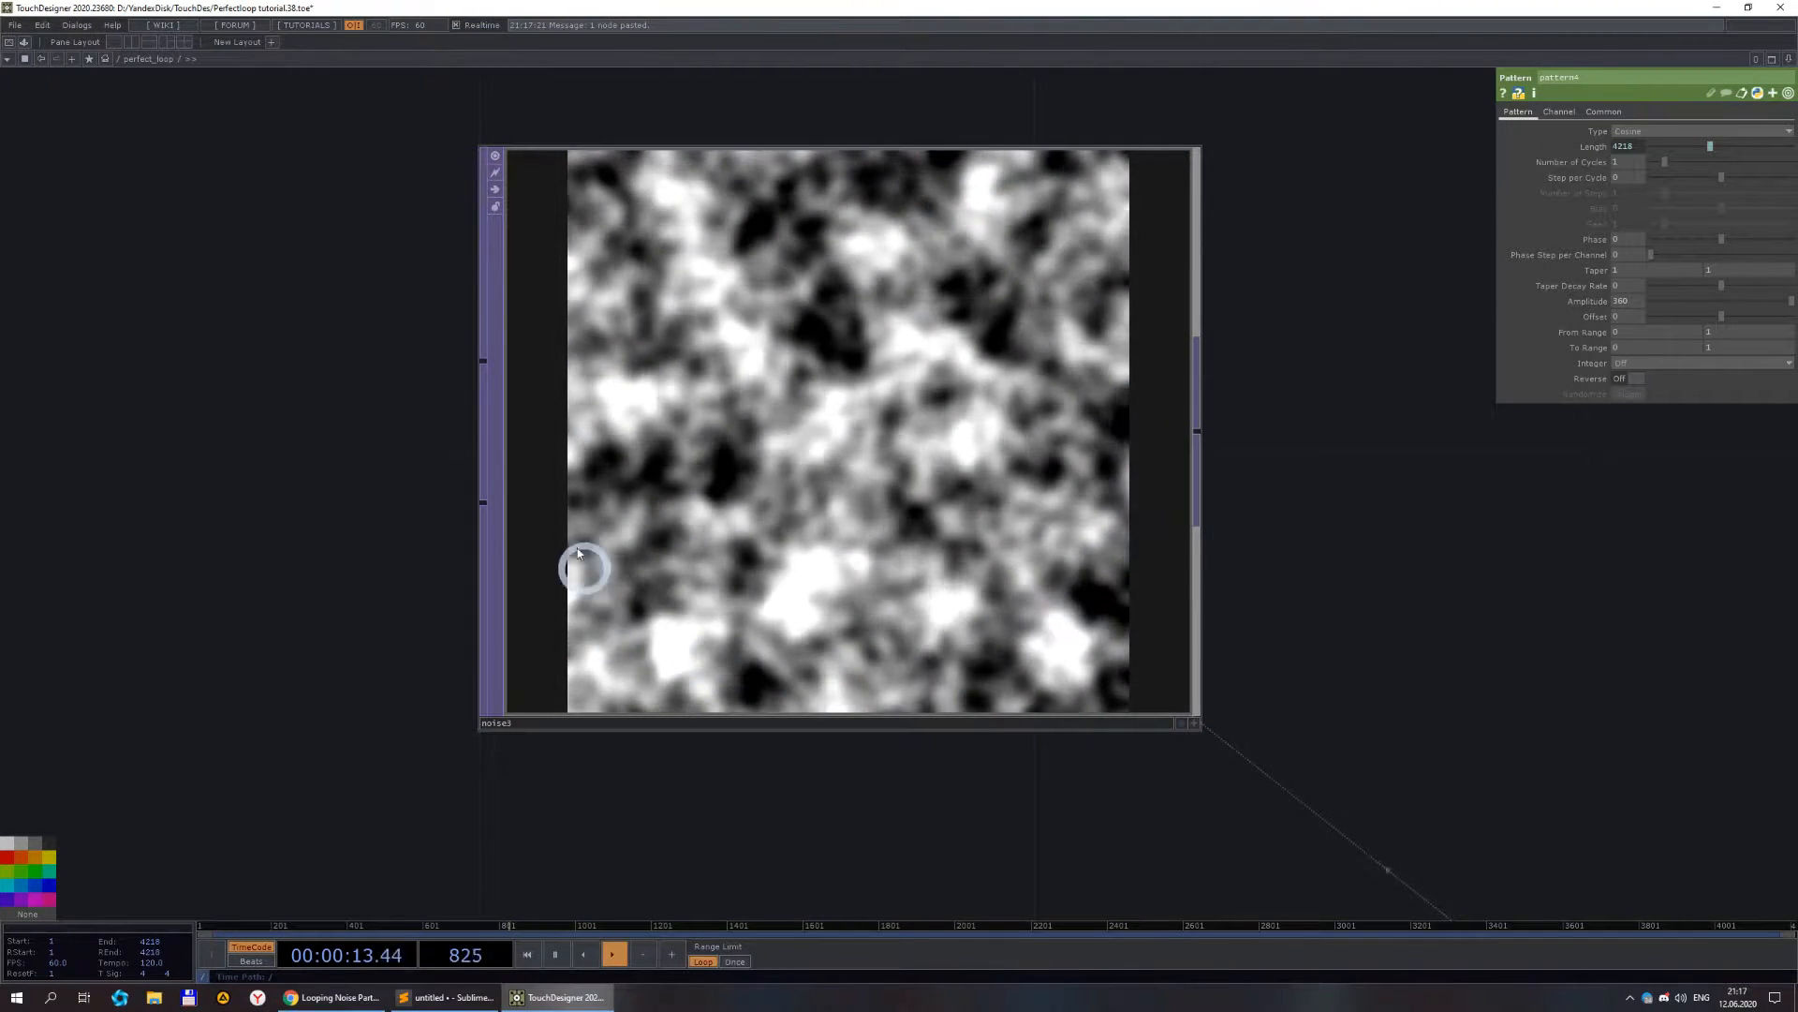
scroll(965, 253, "down", 4)
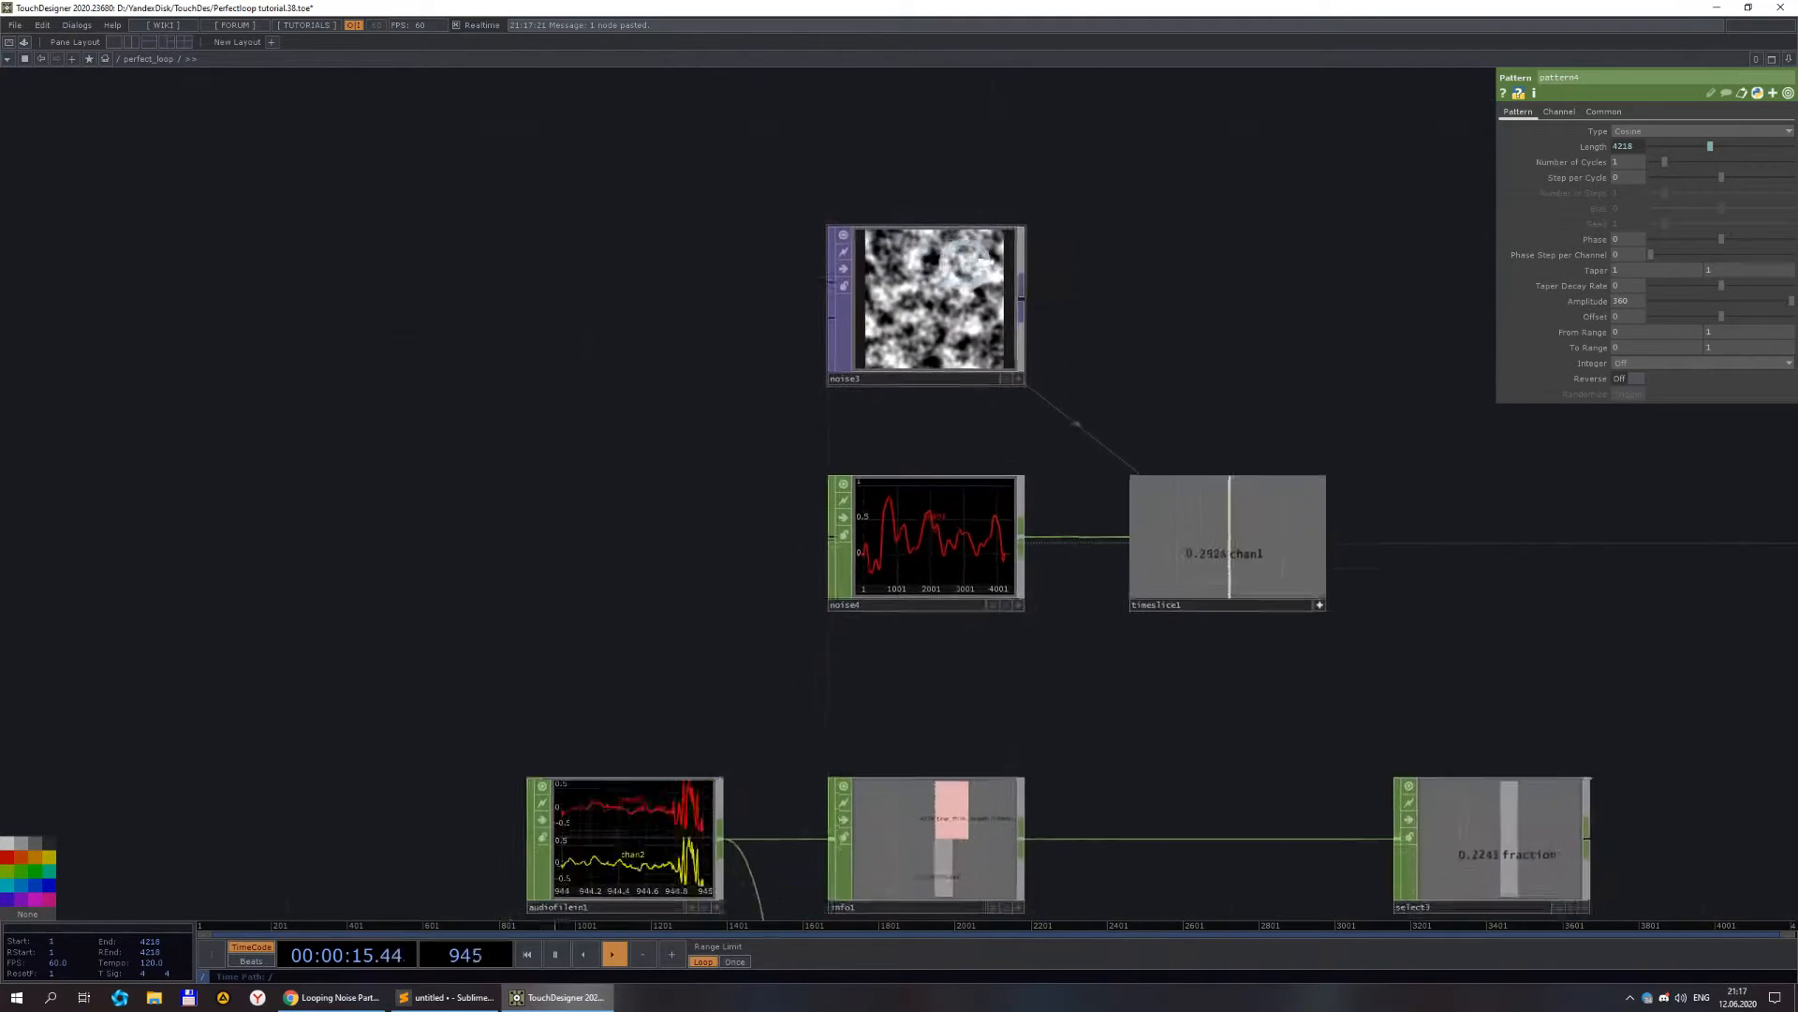
scroll(824, 268, "up", 4)
left_click_drag(1477, 478, 1068, 366)
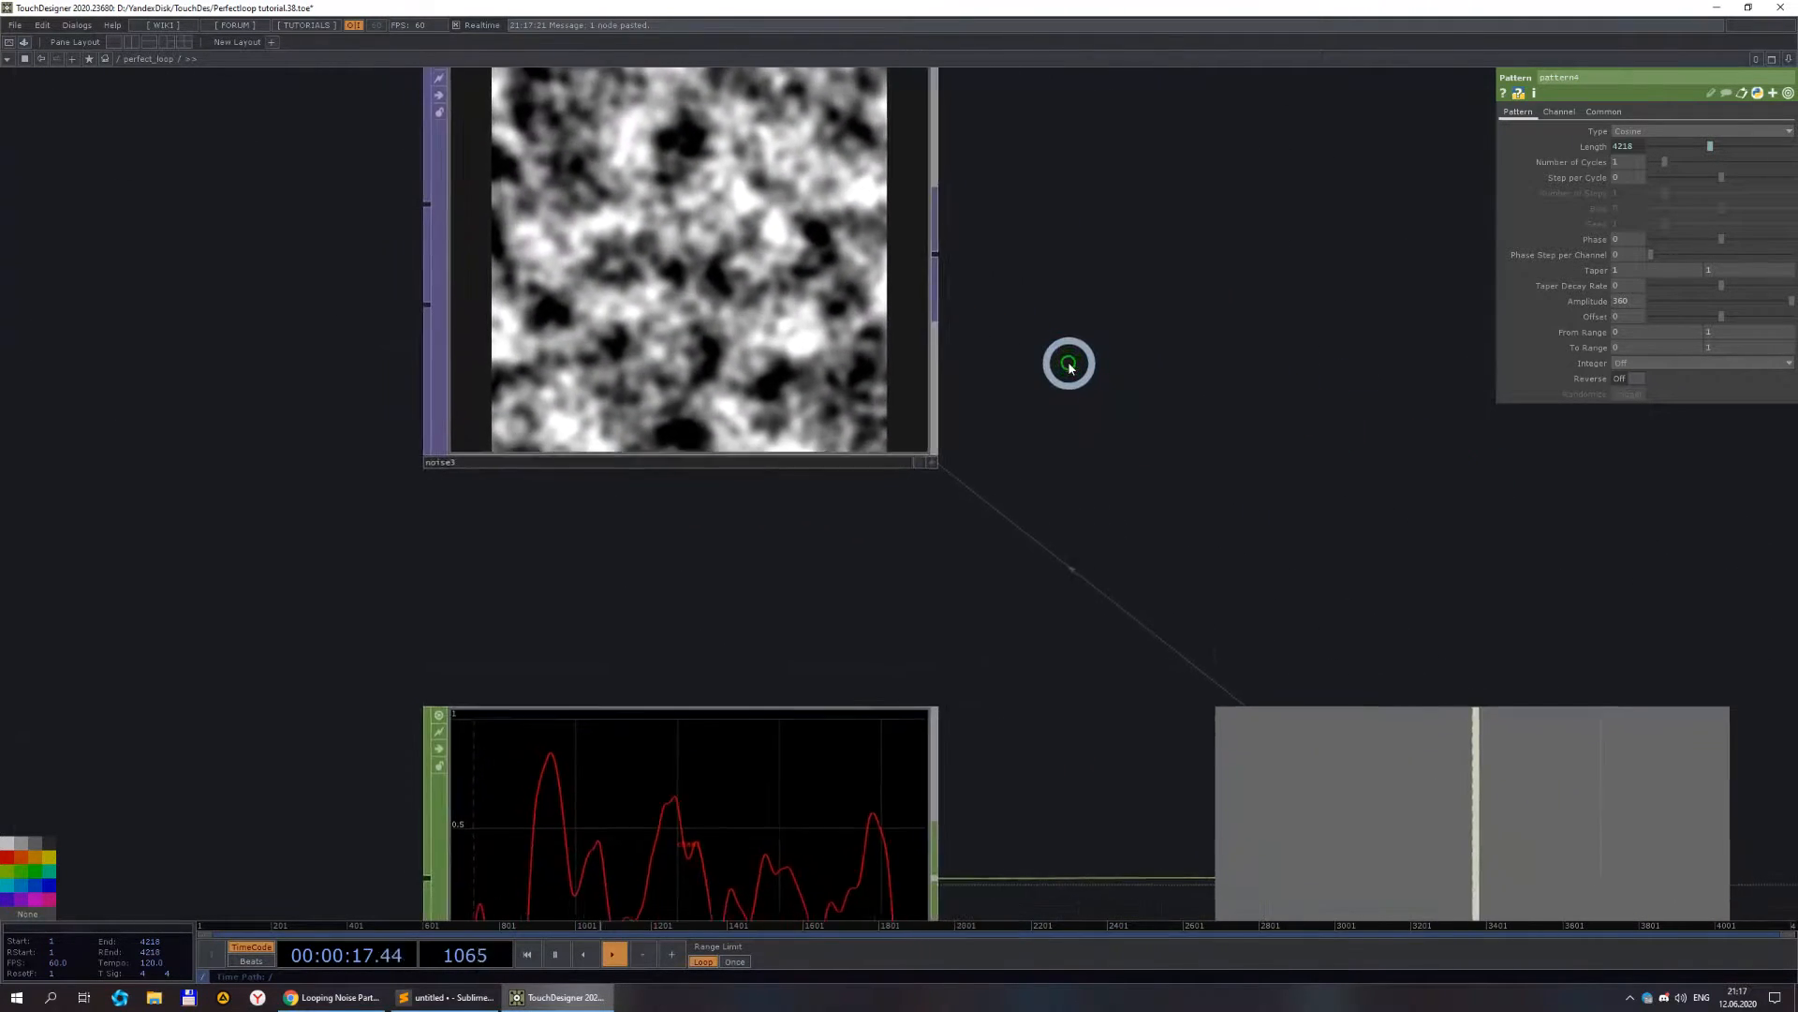
scroll(1069, 365, "down", 4)
scroll(955, 271, "up", 4)
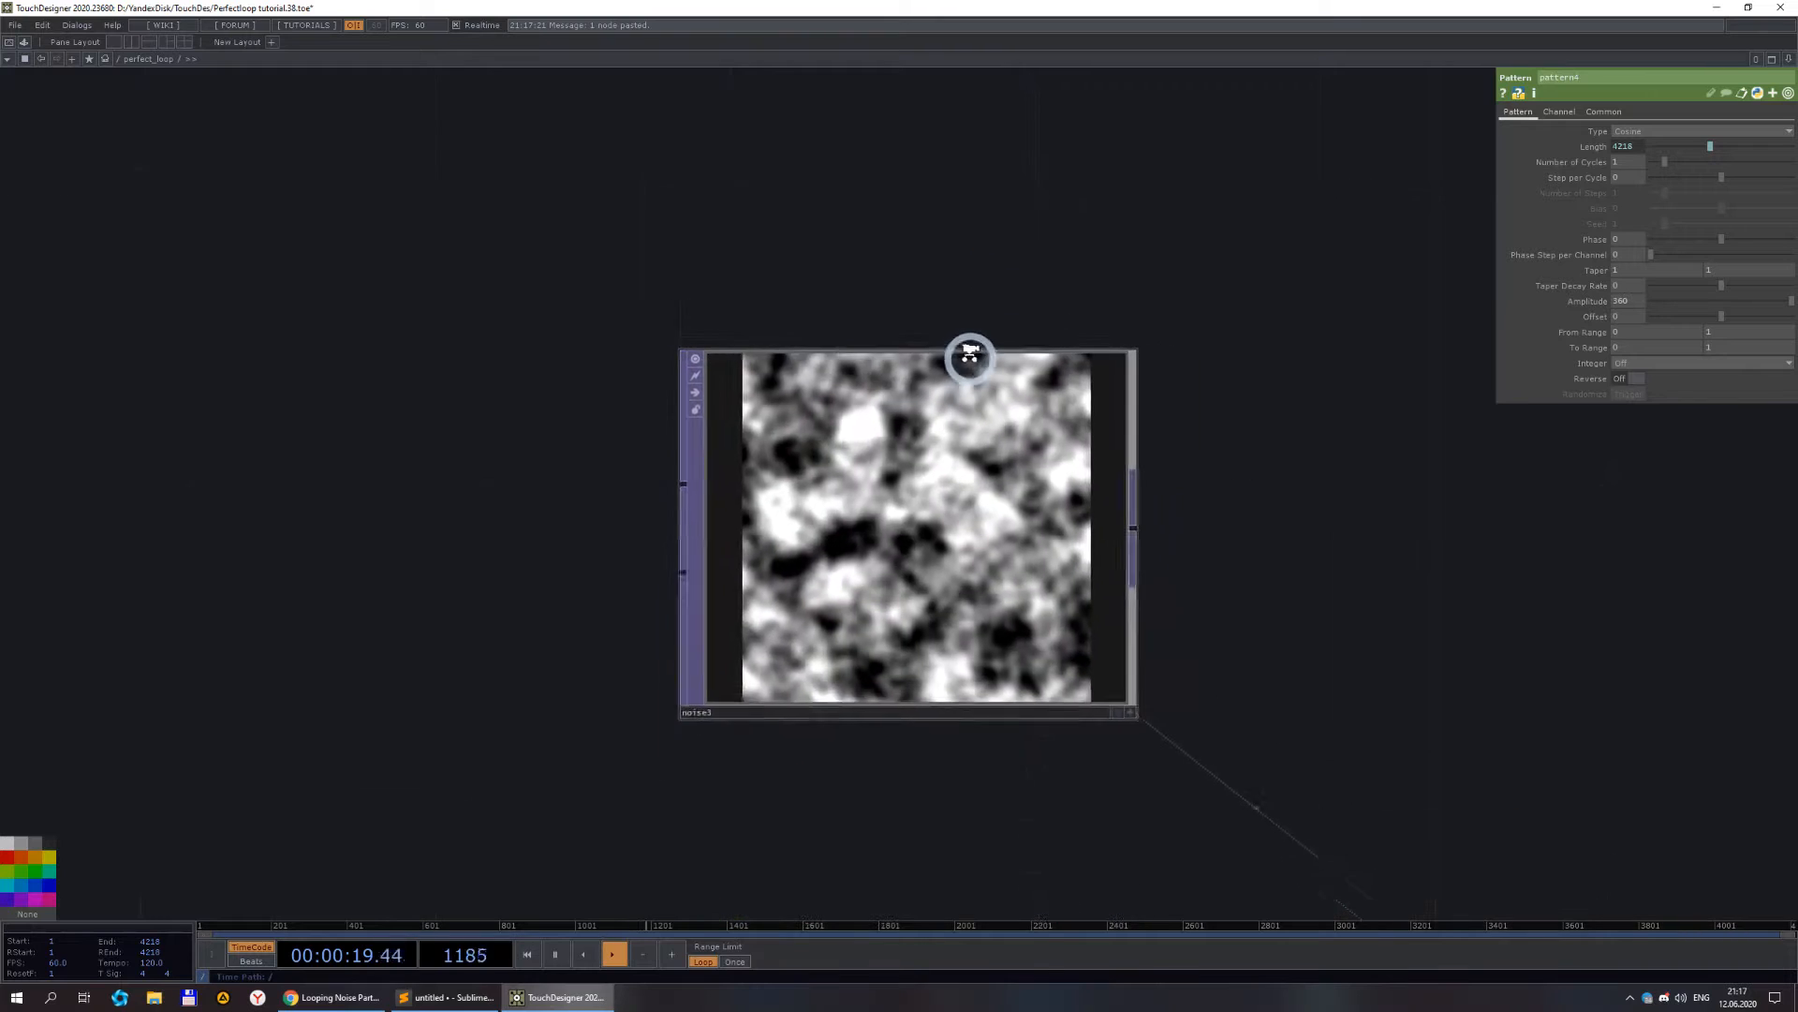
scroll(970, 358, "down", 4)
scroll(1192, 309, "down", 2)
left_click_drag(1396, 334, 988, 280)
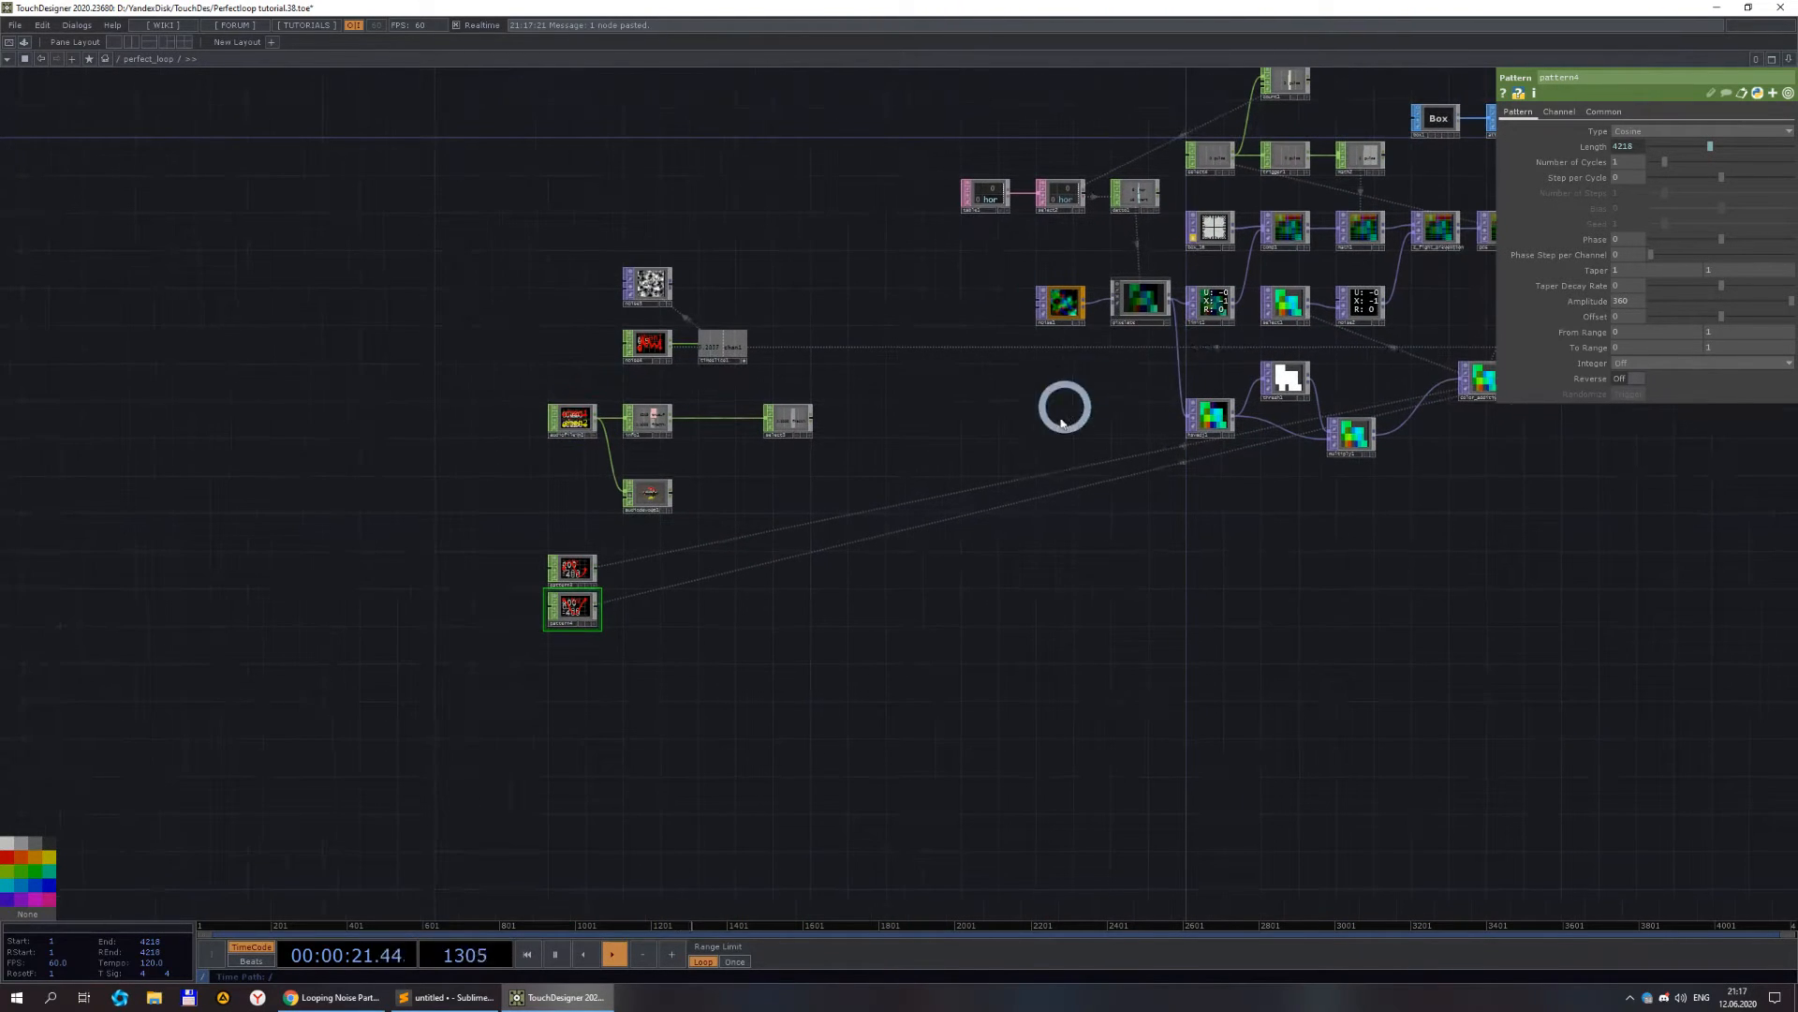
scroll(626, 349, "up", 3)
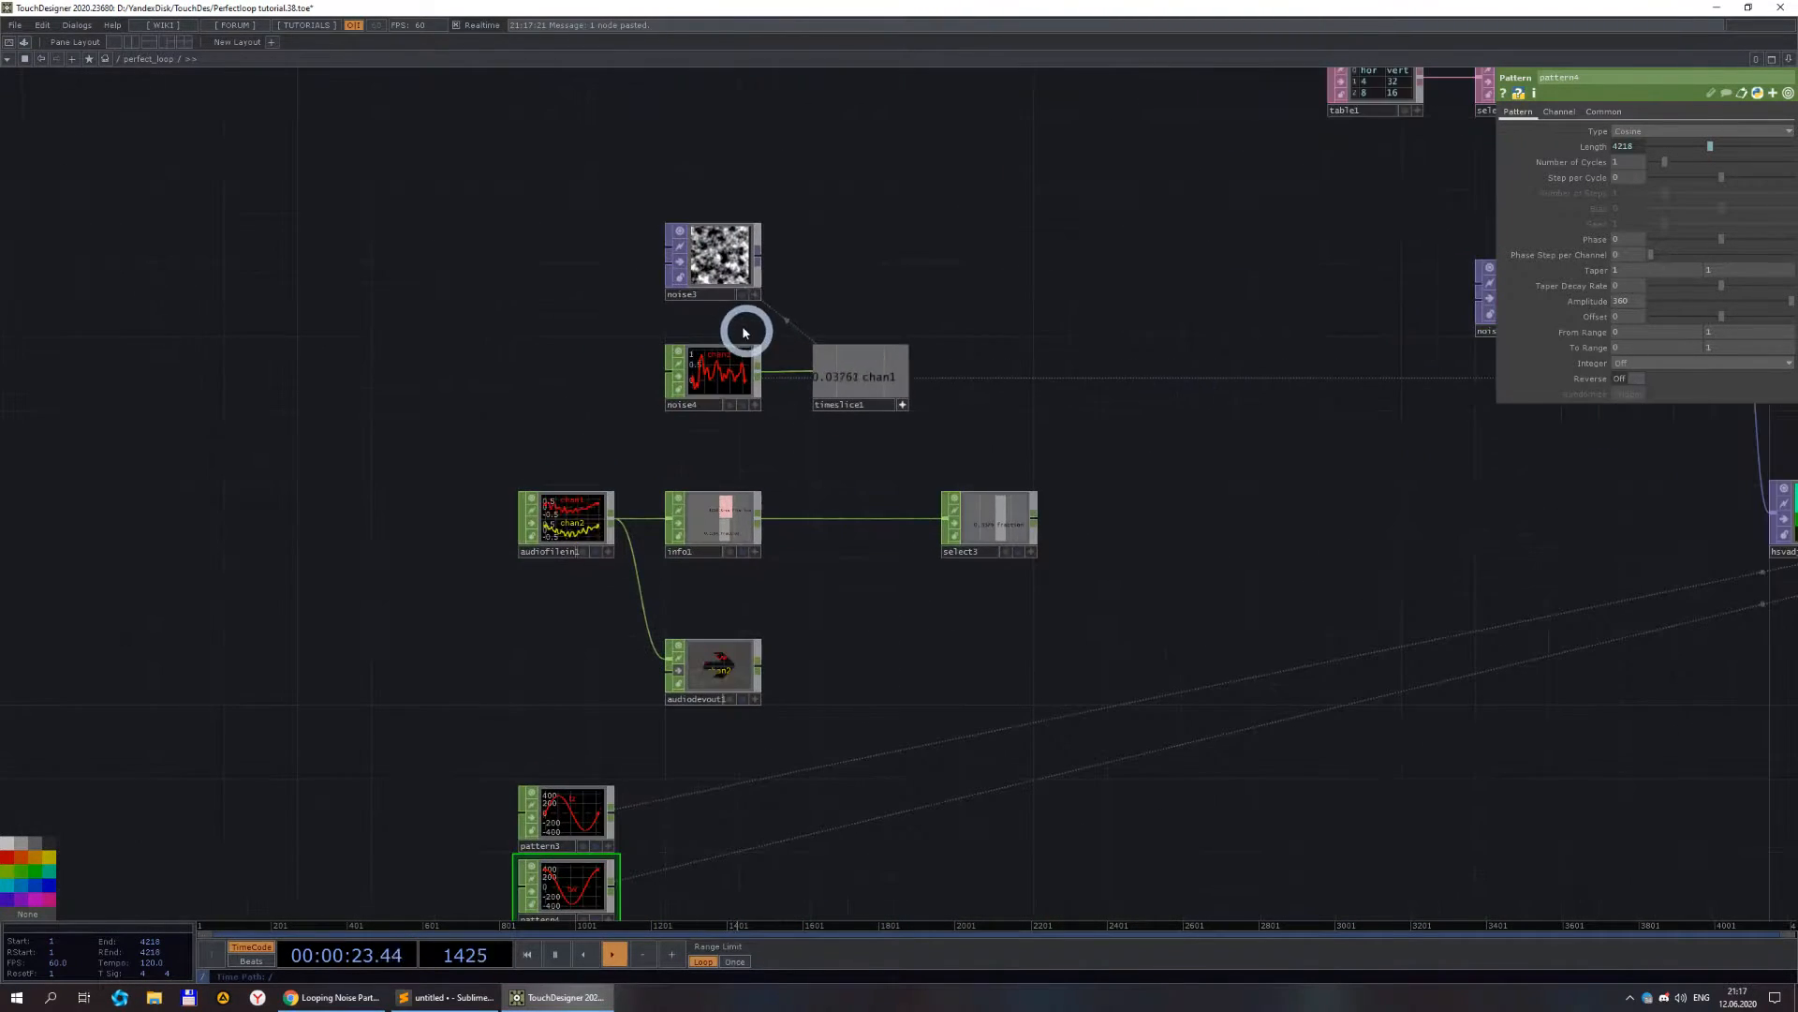
scroll(684, 233, "up", 6)
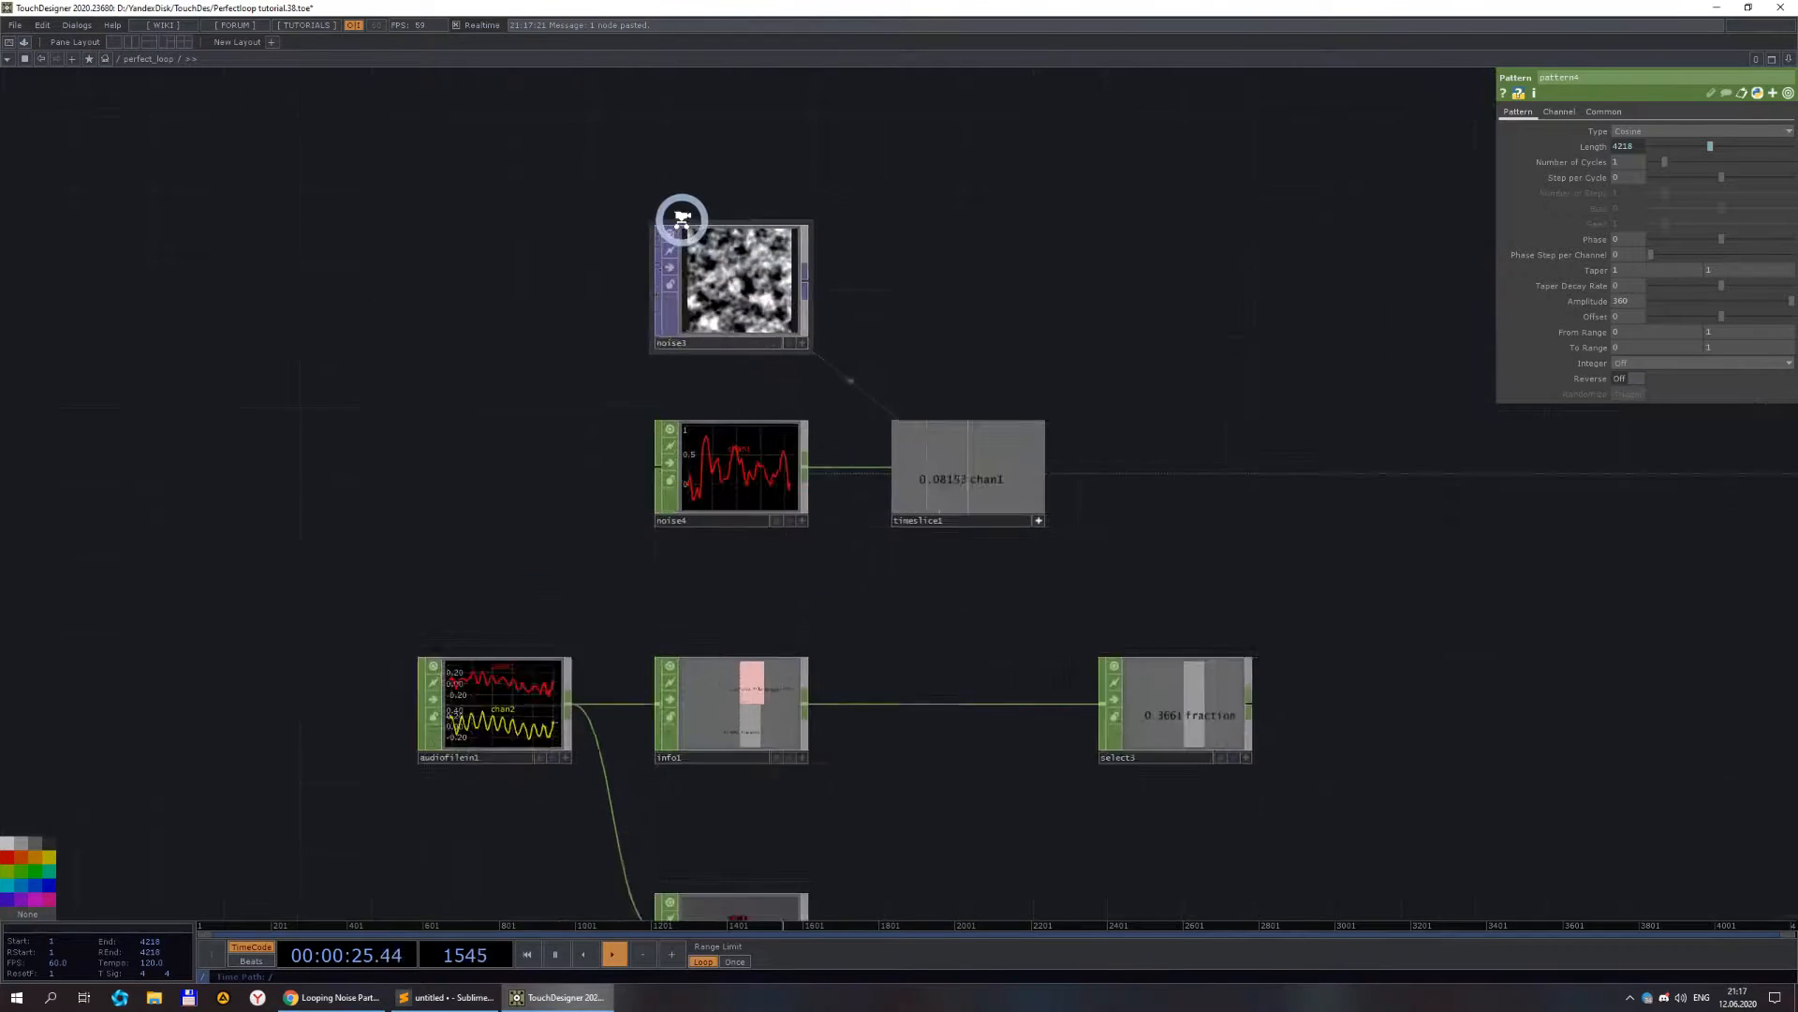
- Clear the driven value from noise3's Z translation so that all three Translate values are 0
left_click(829, 298)
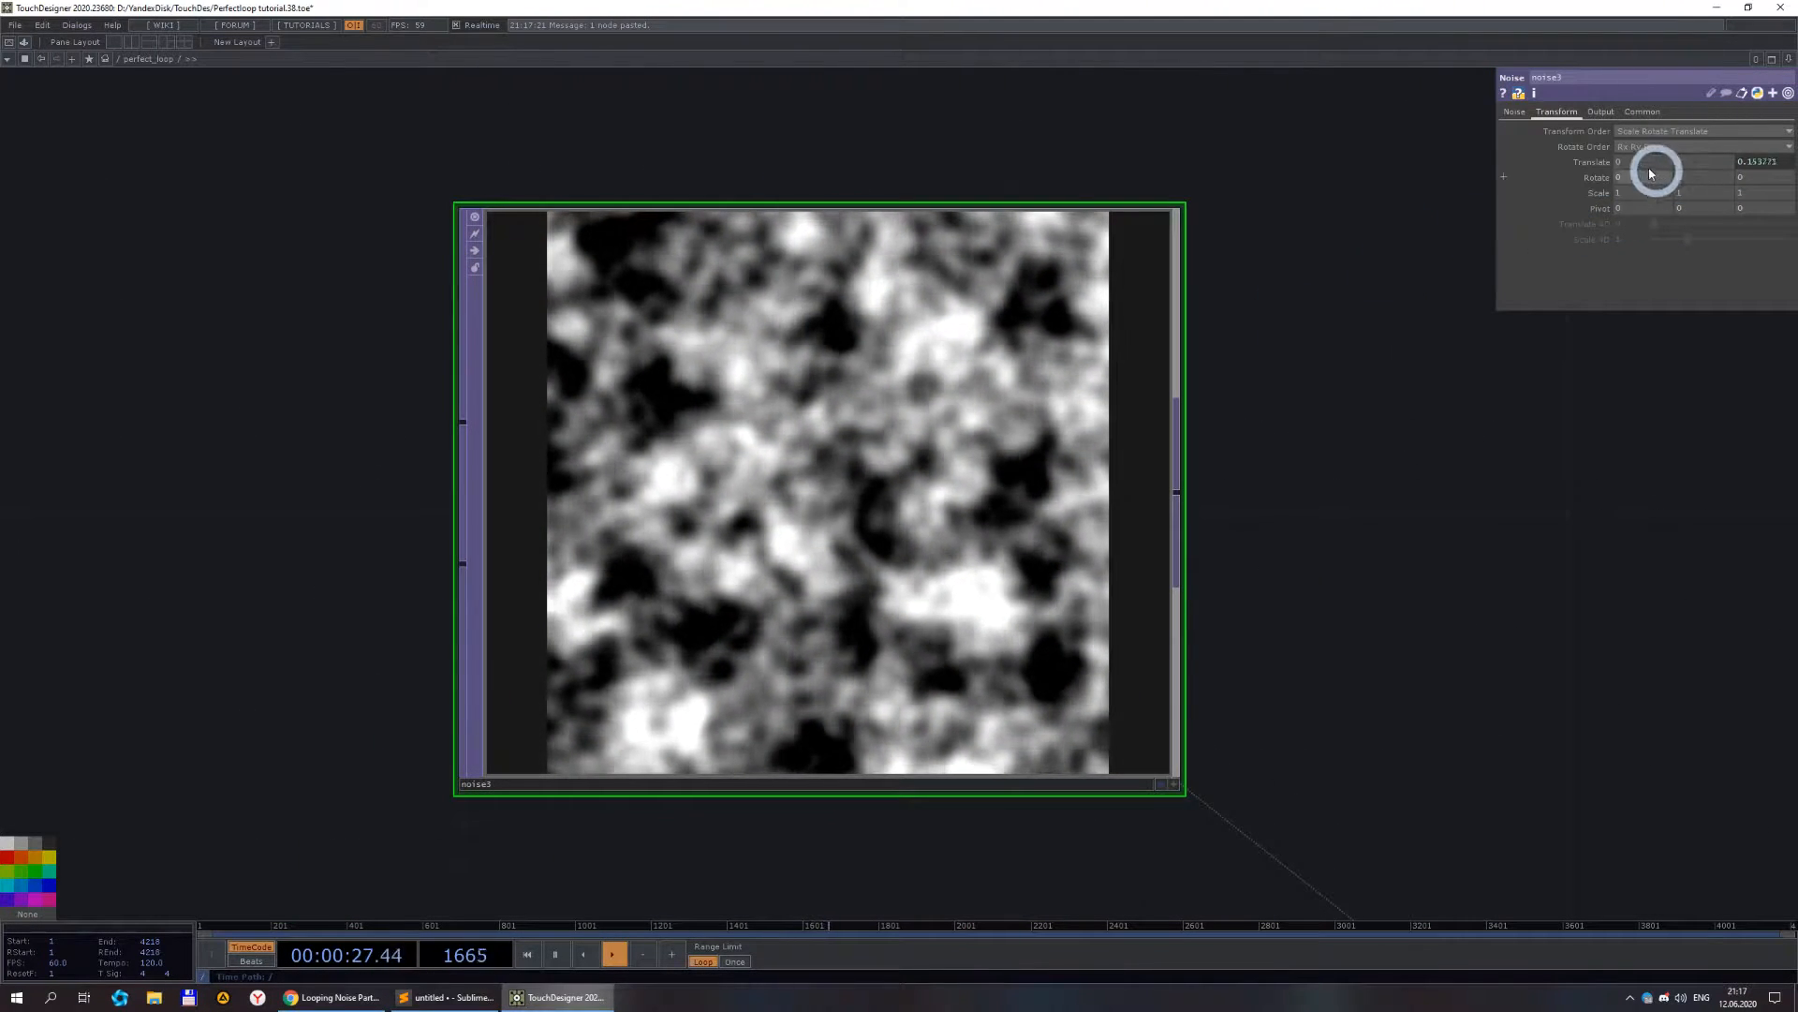
left_click(1595, 161)
left_click(1576, 210)
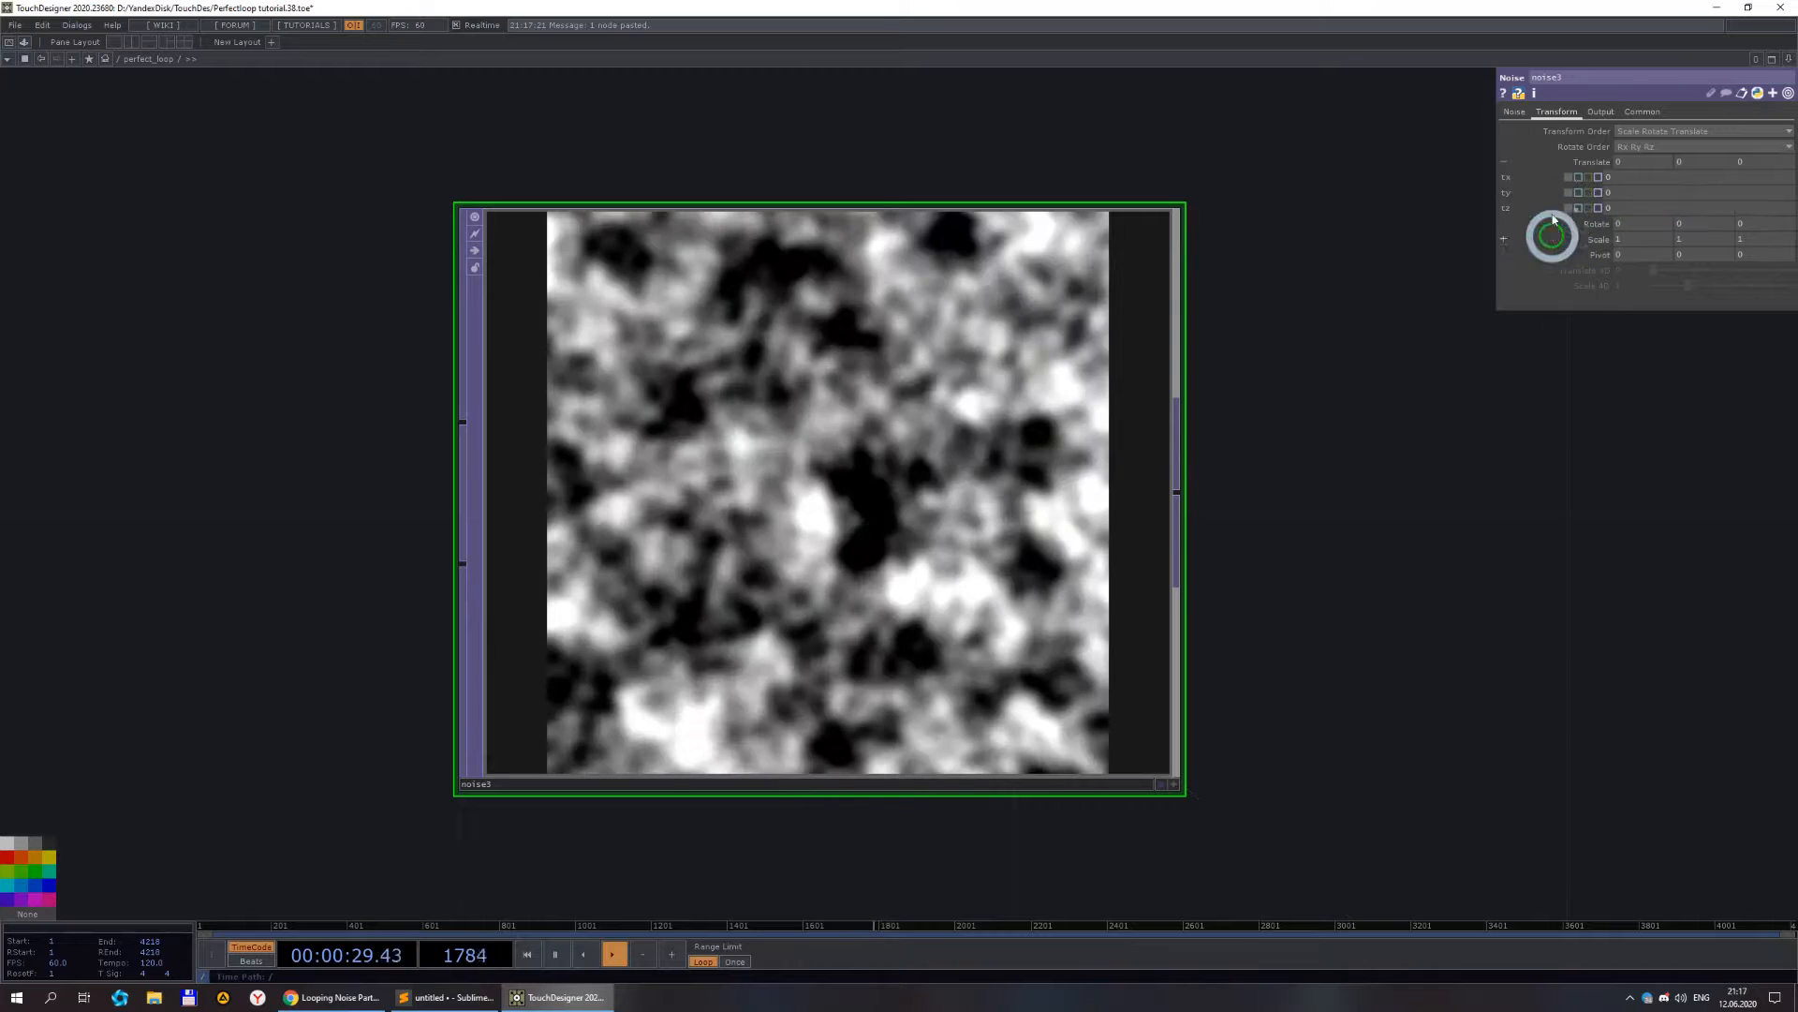
left_click(1531, 165)
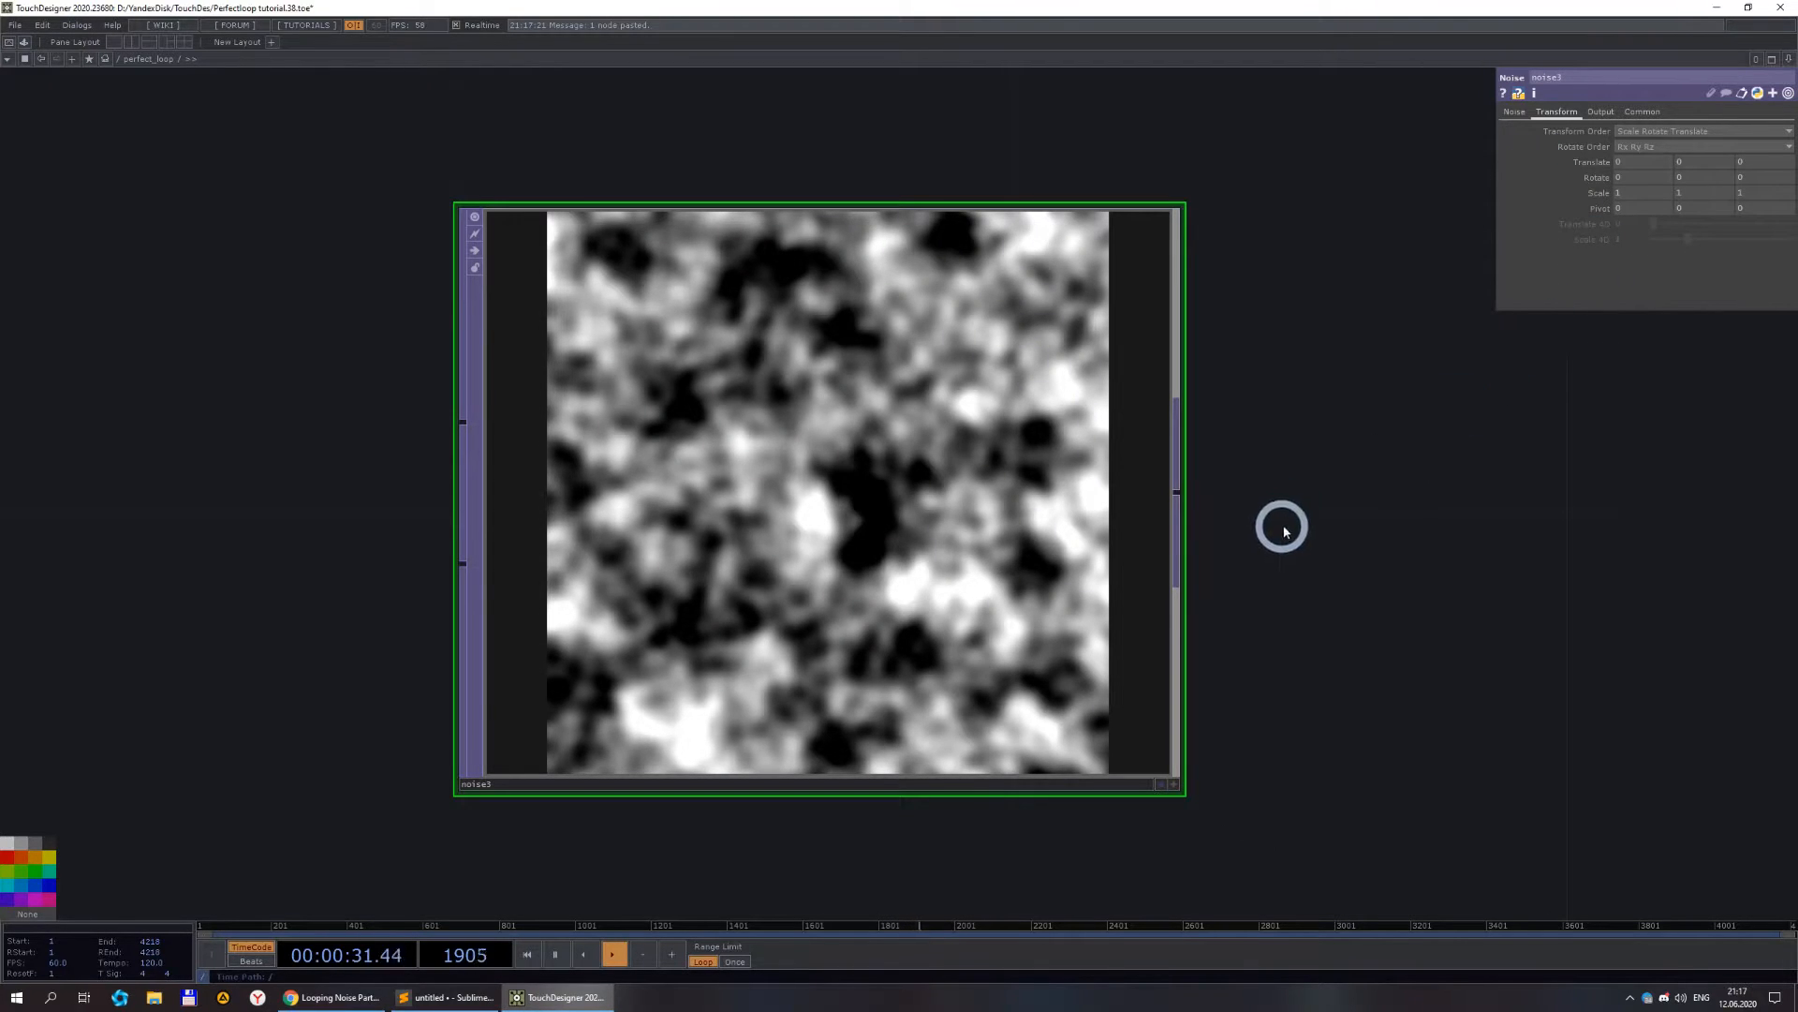
- Sweep noise3's X rotation up to 360 and compare the resulting texture with its starting state
left_click_drag(1293, 532, 1532, 510)
left_click(1741, 193)
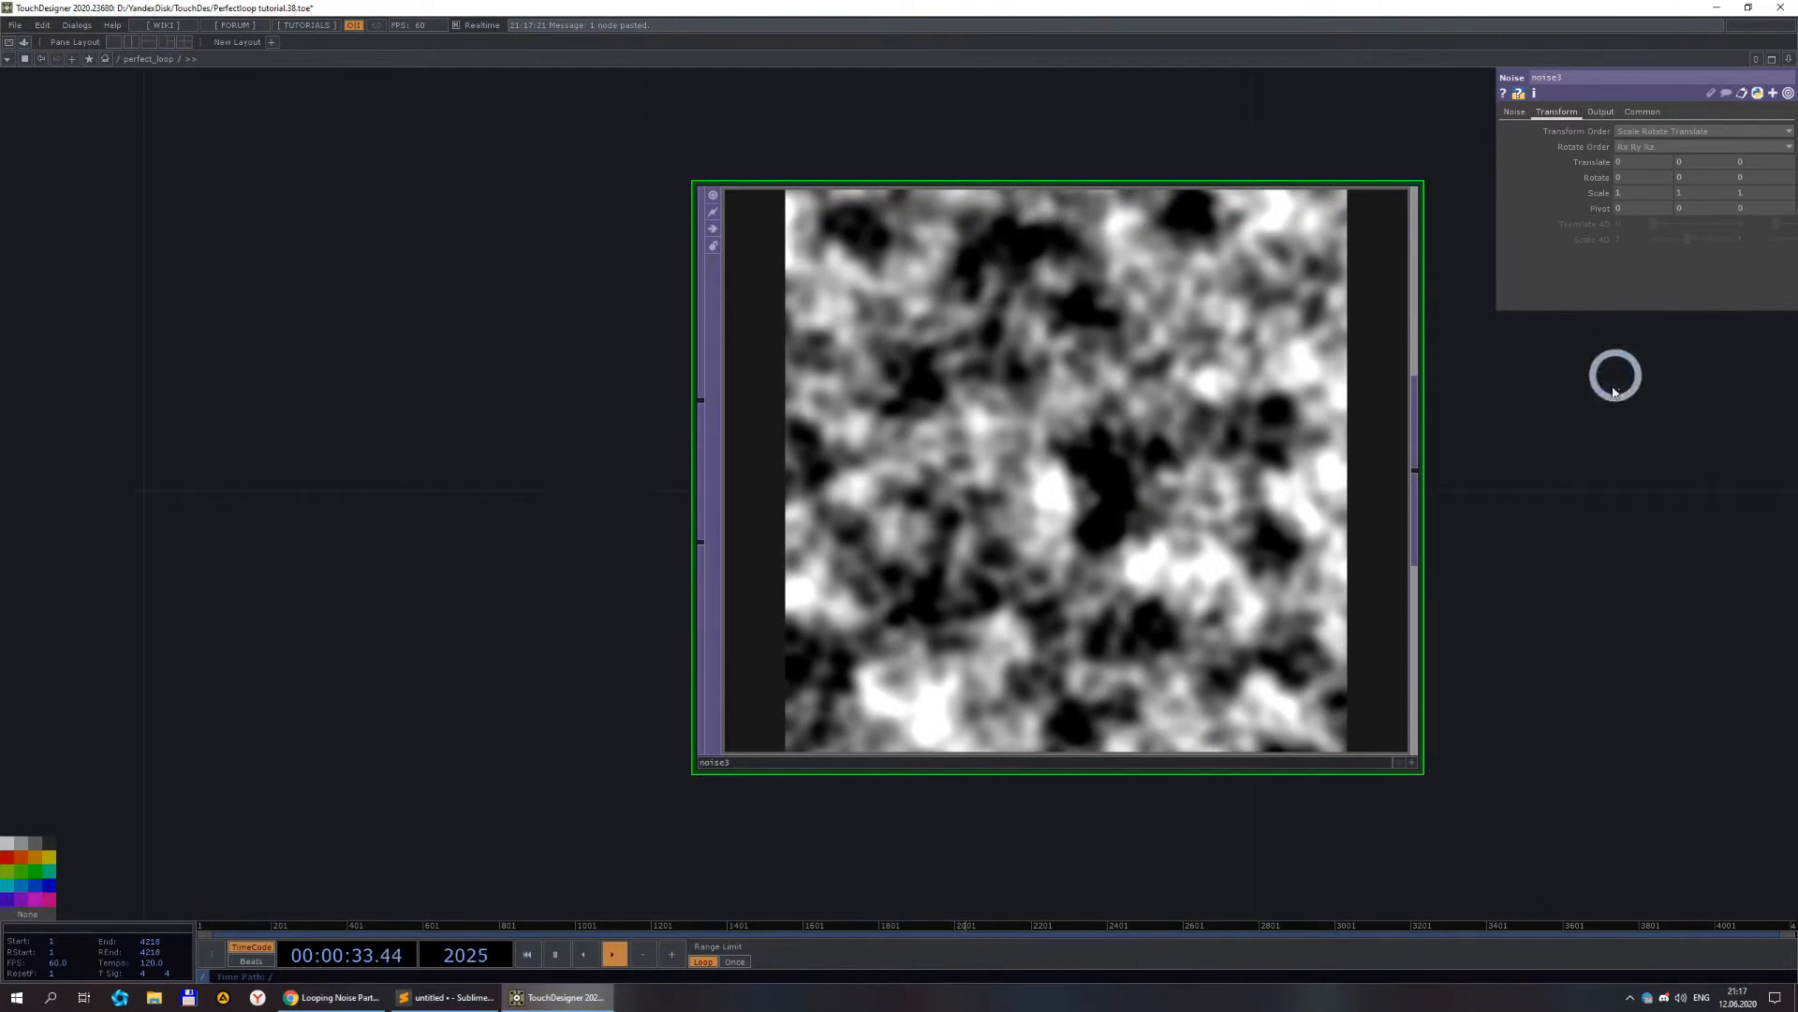
left_click_drag(1570, 444, 1362, 438)
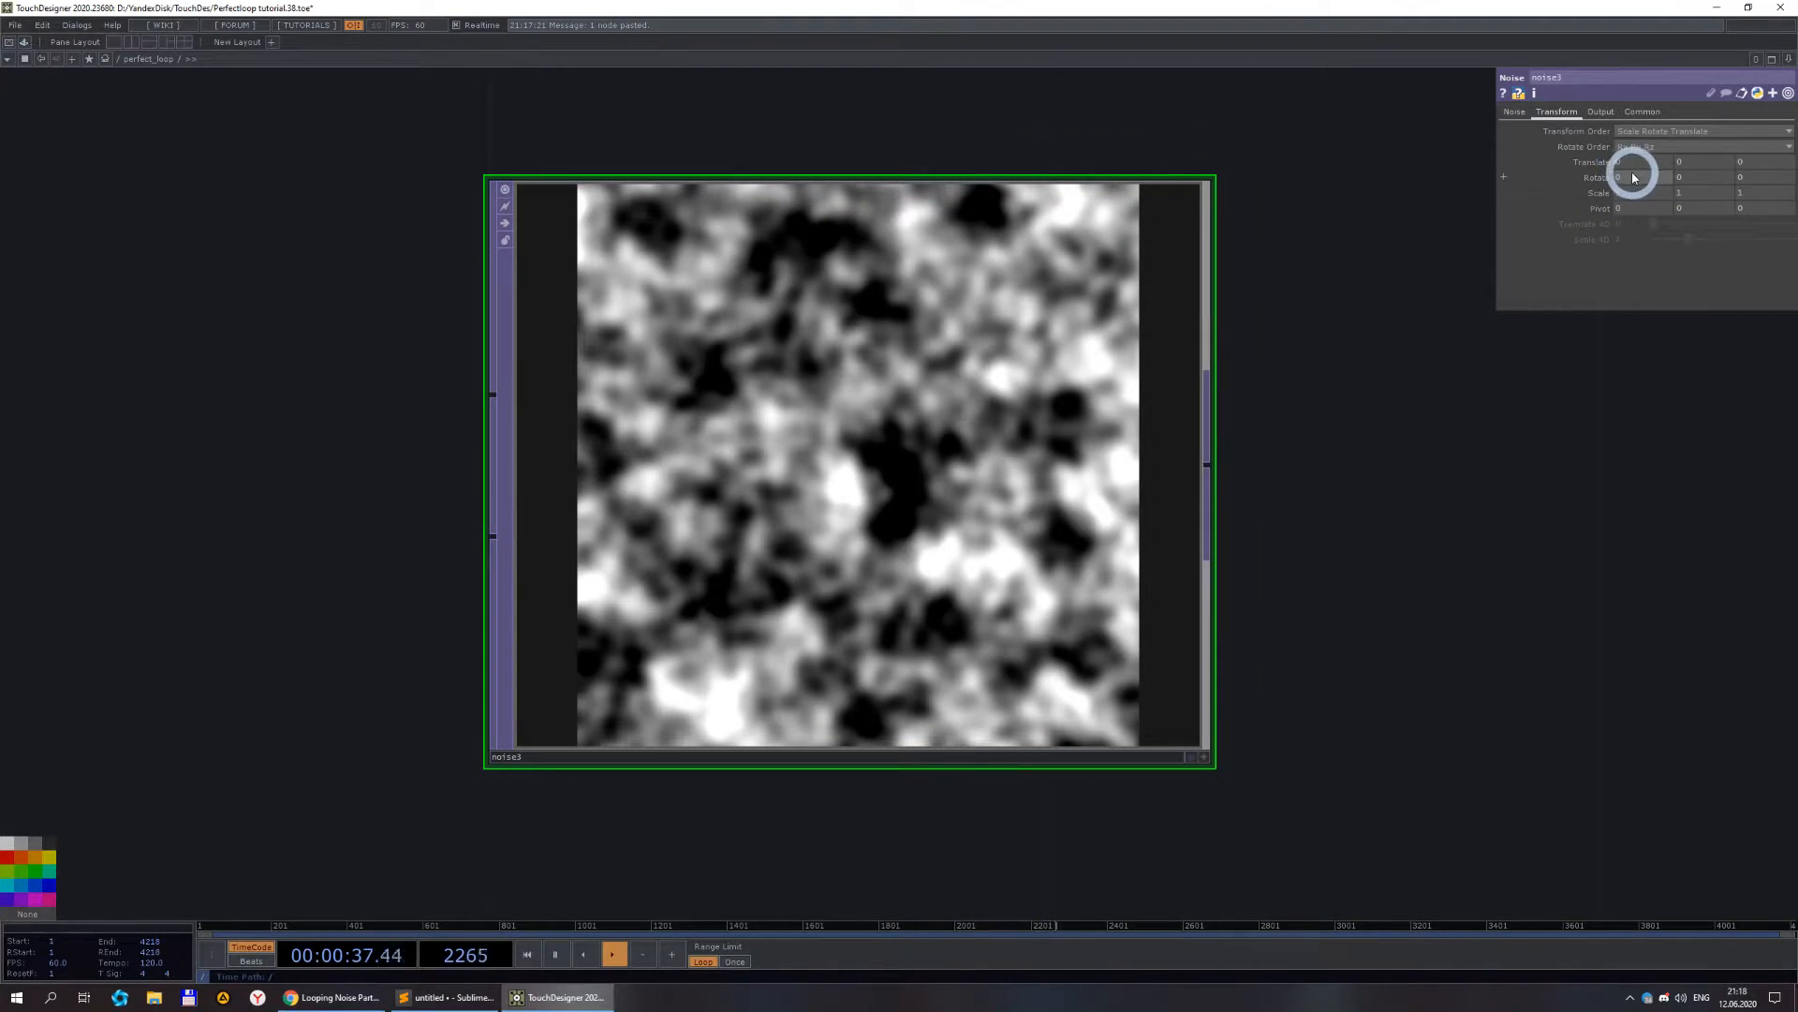
left_click_drag(1633, 164, 1797, 165)
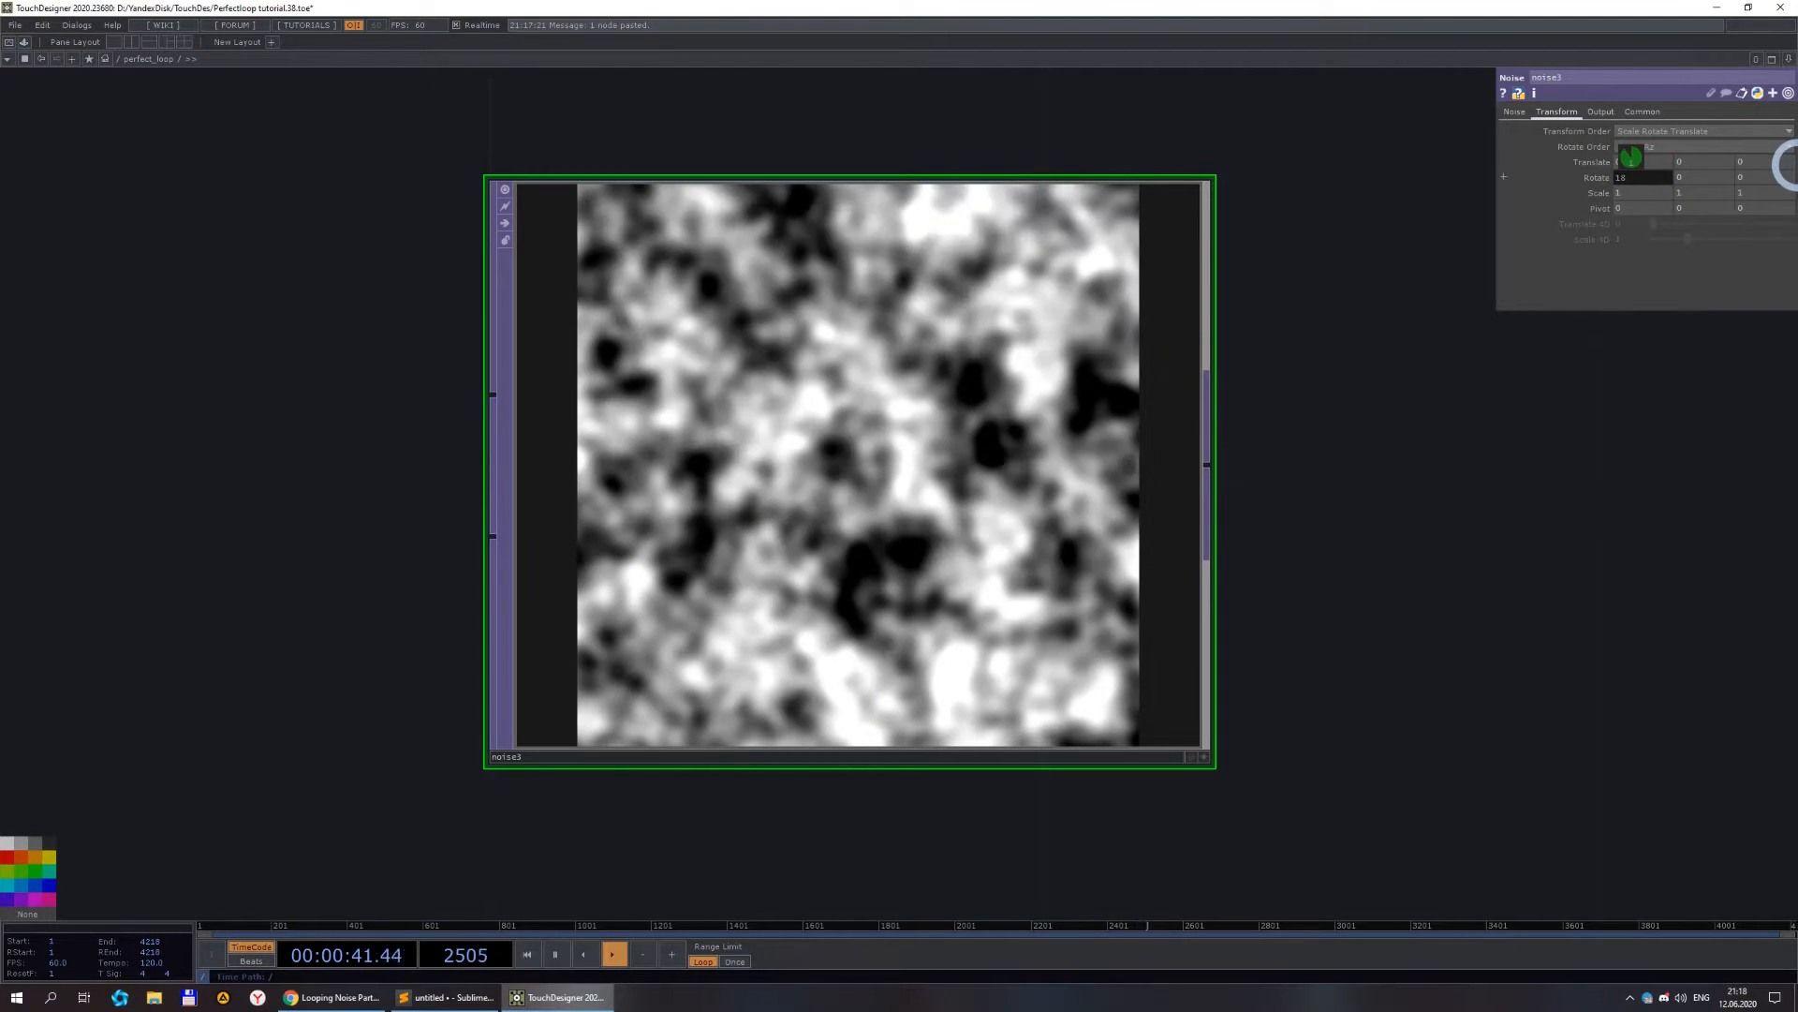
key("ctrl+z")
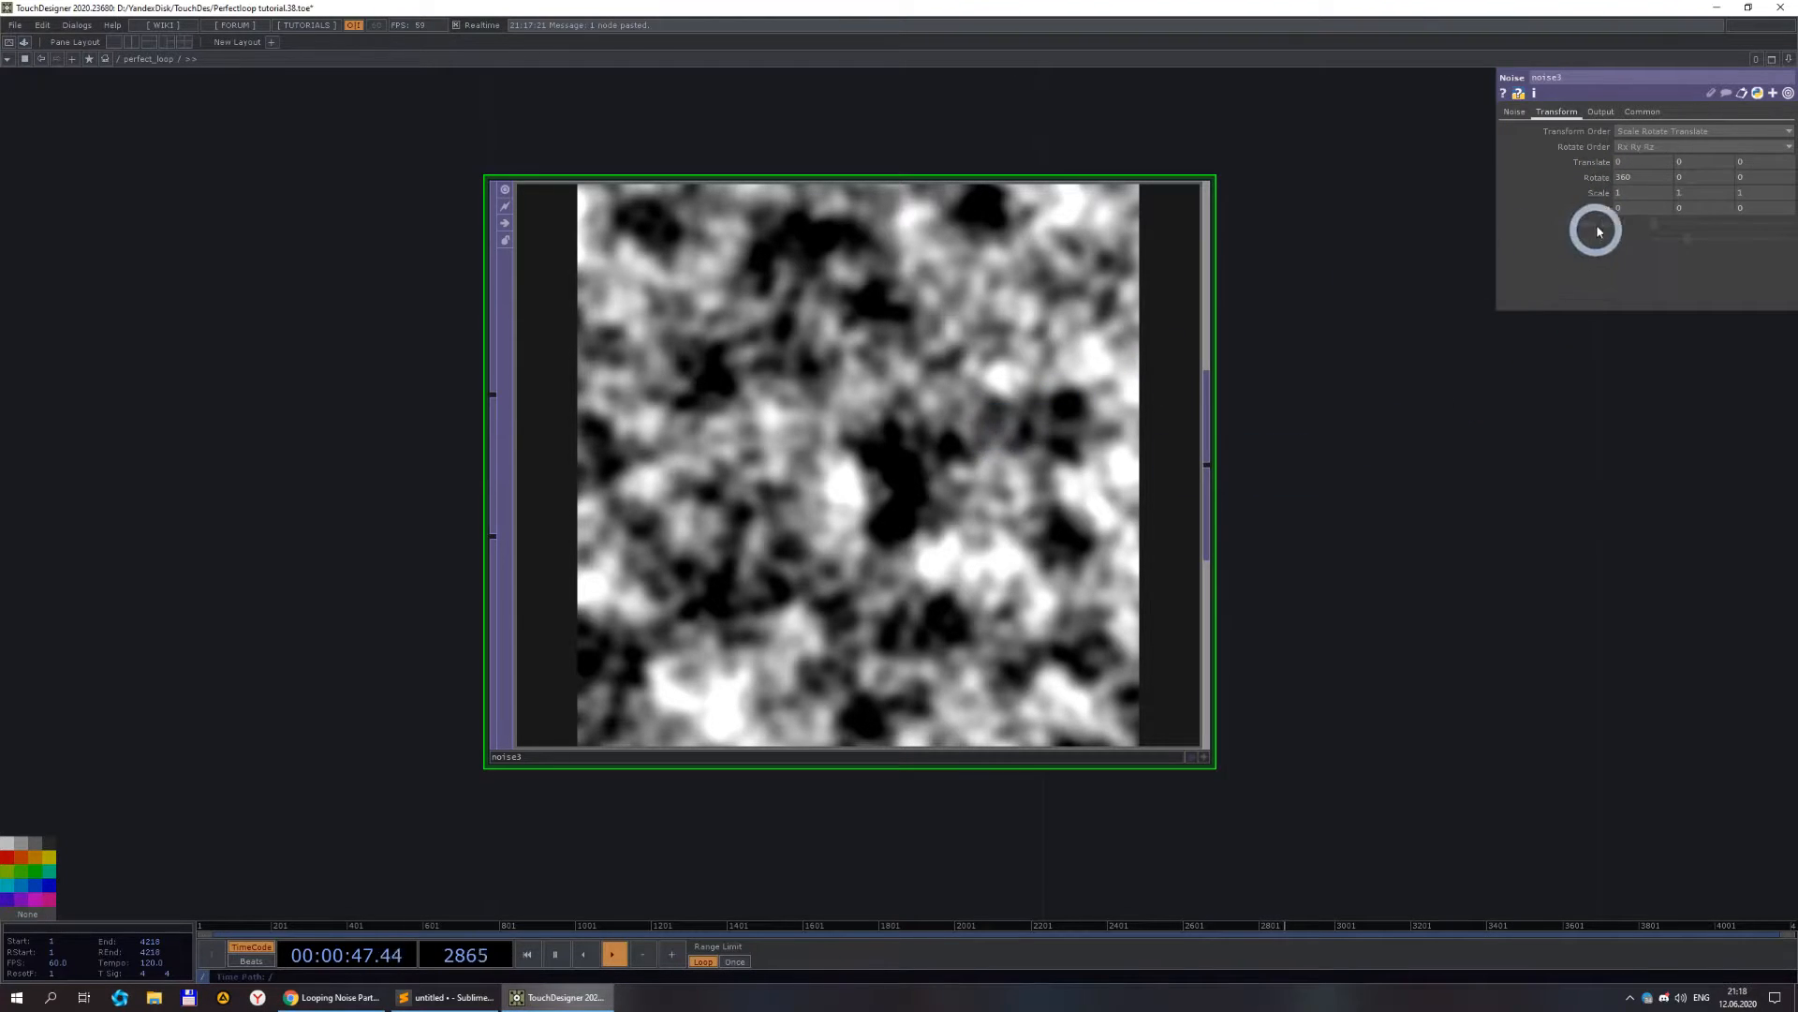
scroll(1305, 310, "down", 3)
scroll(1005, 297, "up", 3)
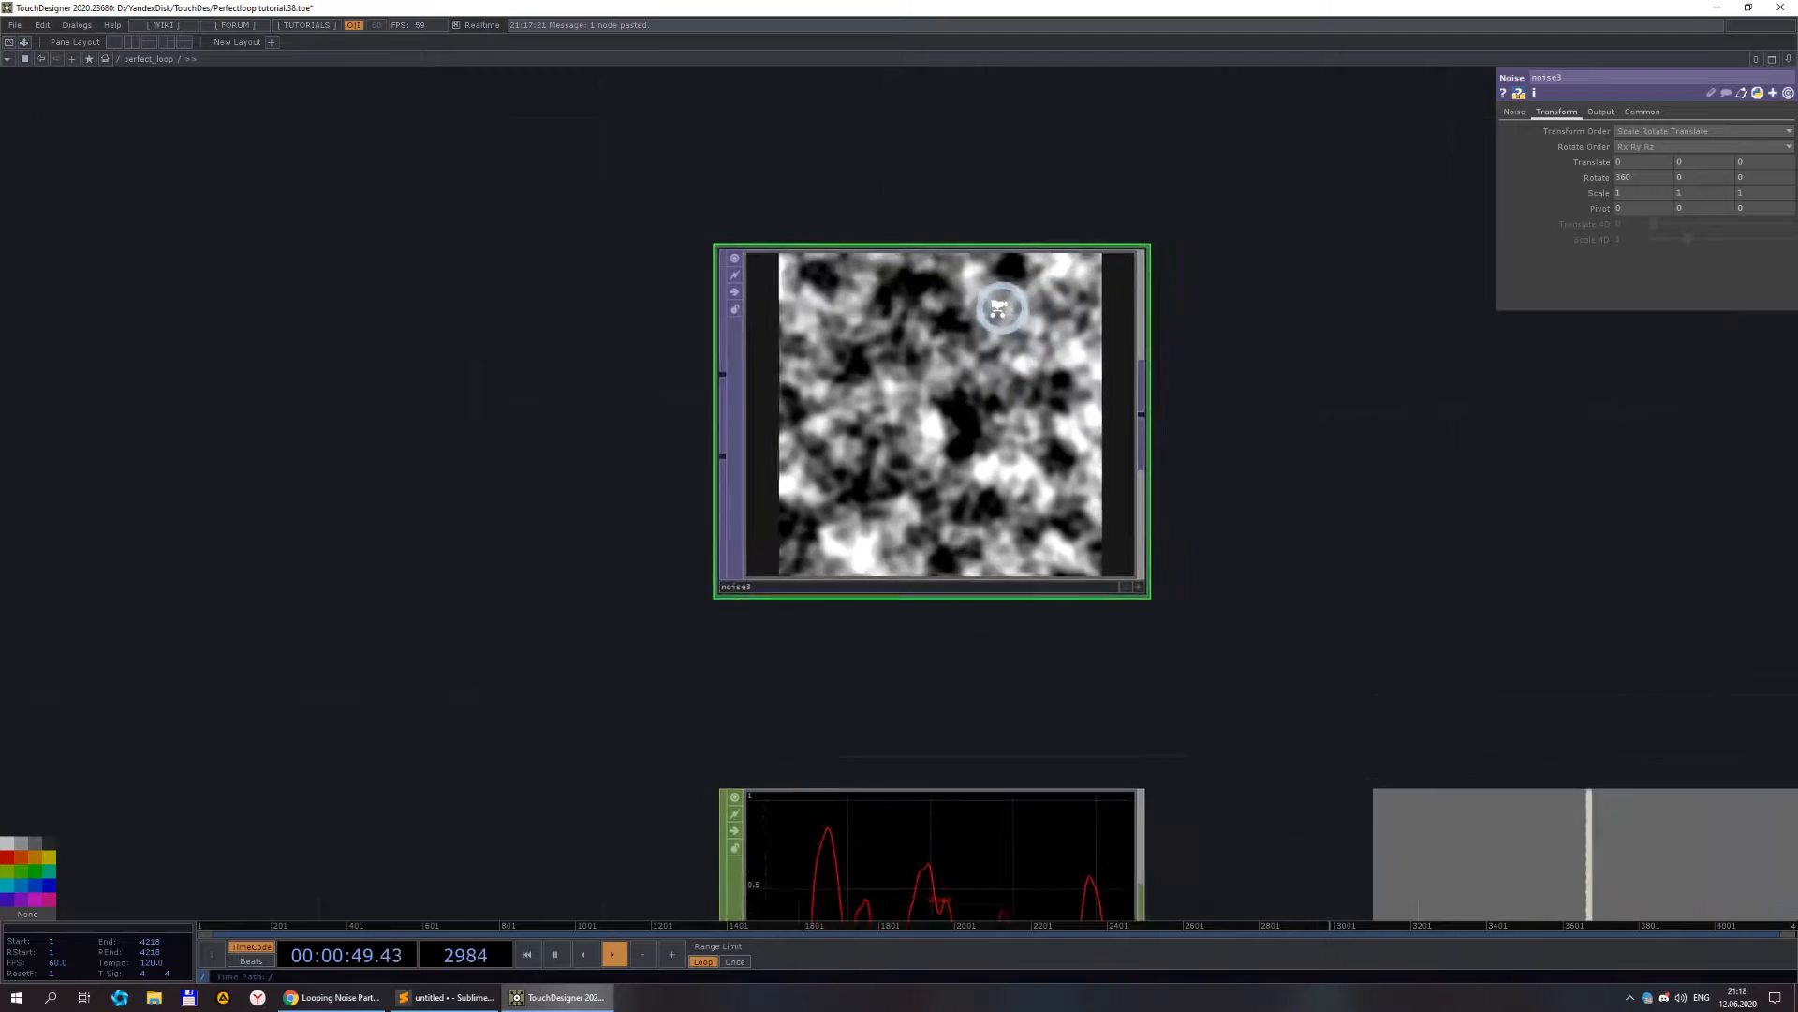
scroll(1429, 637, "down", 10)
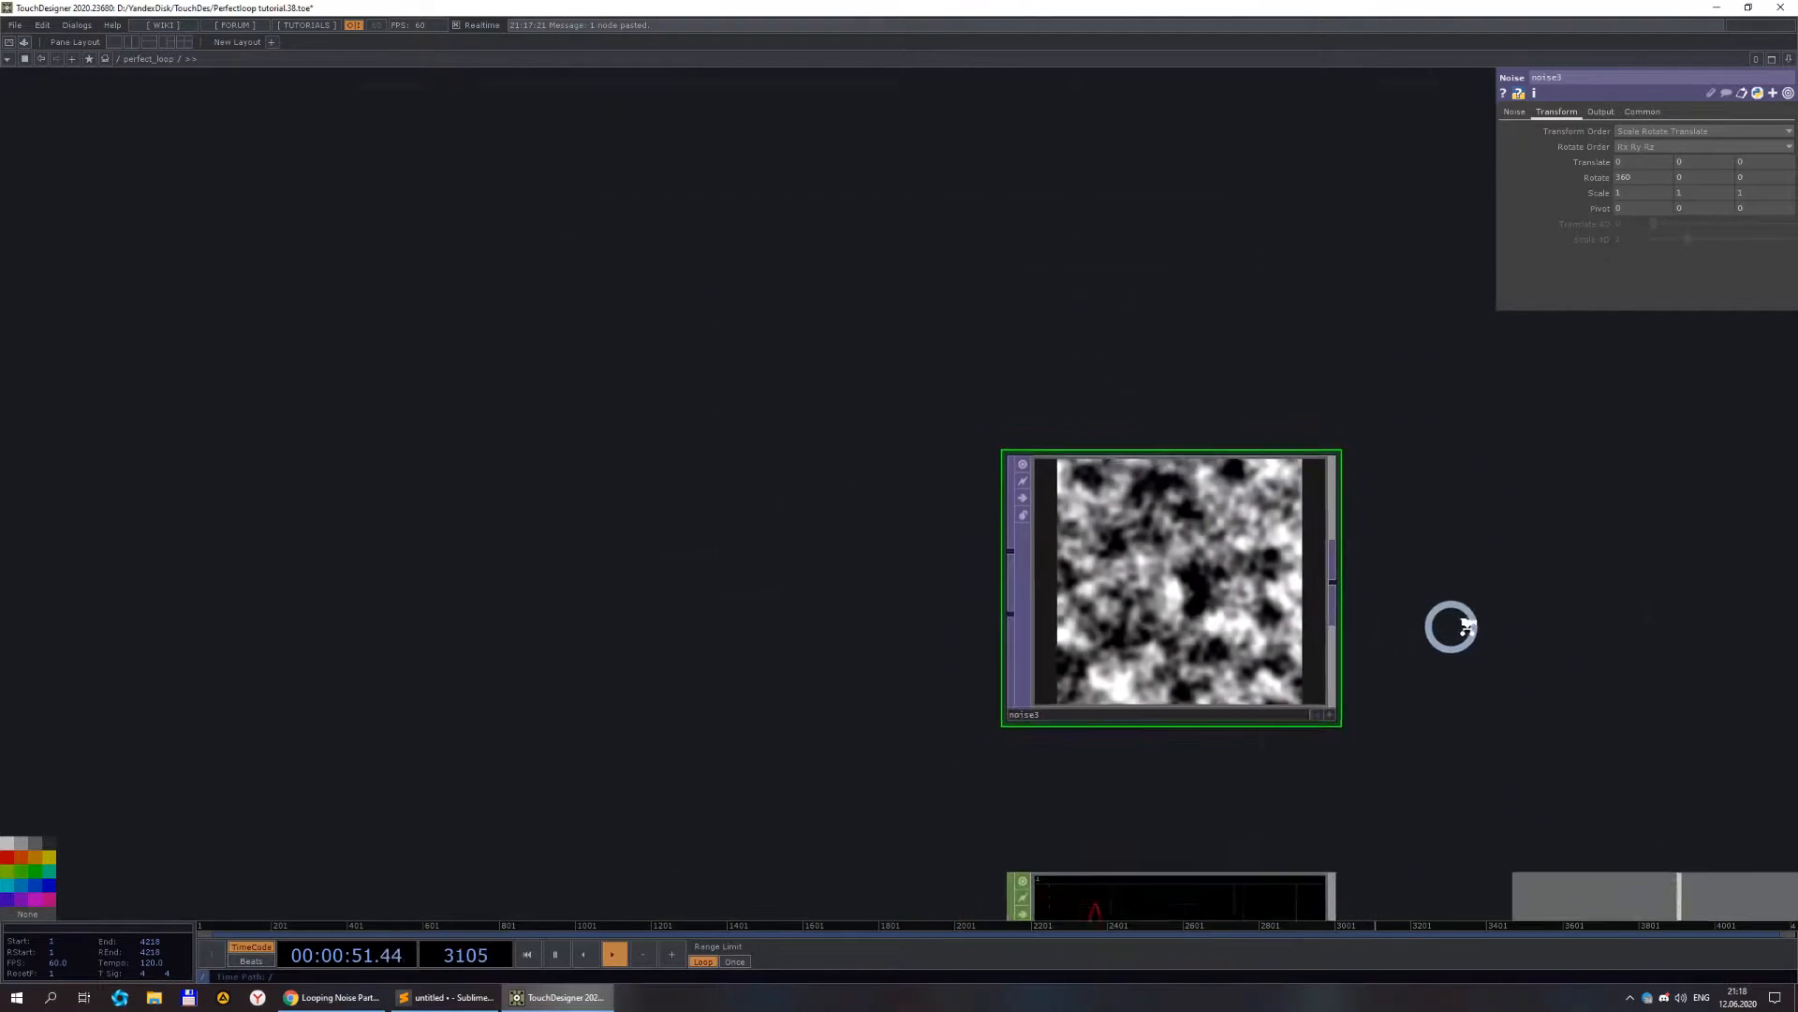
mouse_move(1094, 442)
left_mouse_down()
mouse_move(715, 418)
mouse_move(1012, 466)
mouse_move(1124, 444)
left_mouse_up()
scroll(825, 458, "up", 6)
scroll(825, 458, "up", 3)
scroll(511, 234, "down", 2)
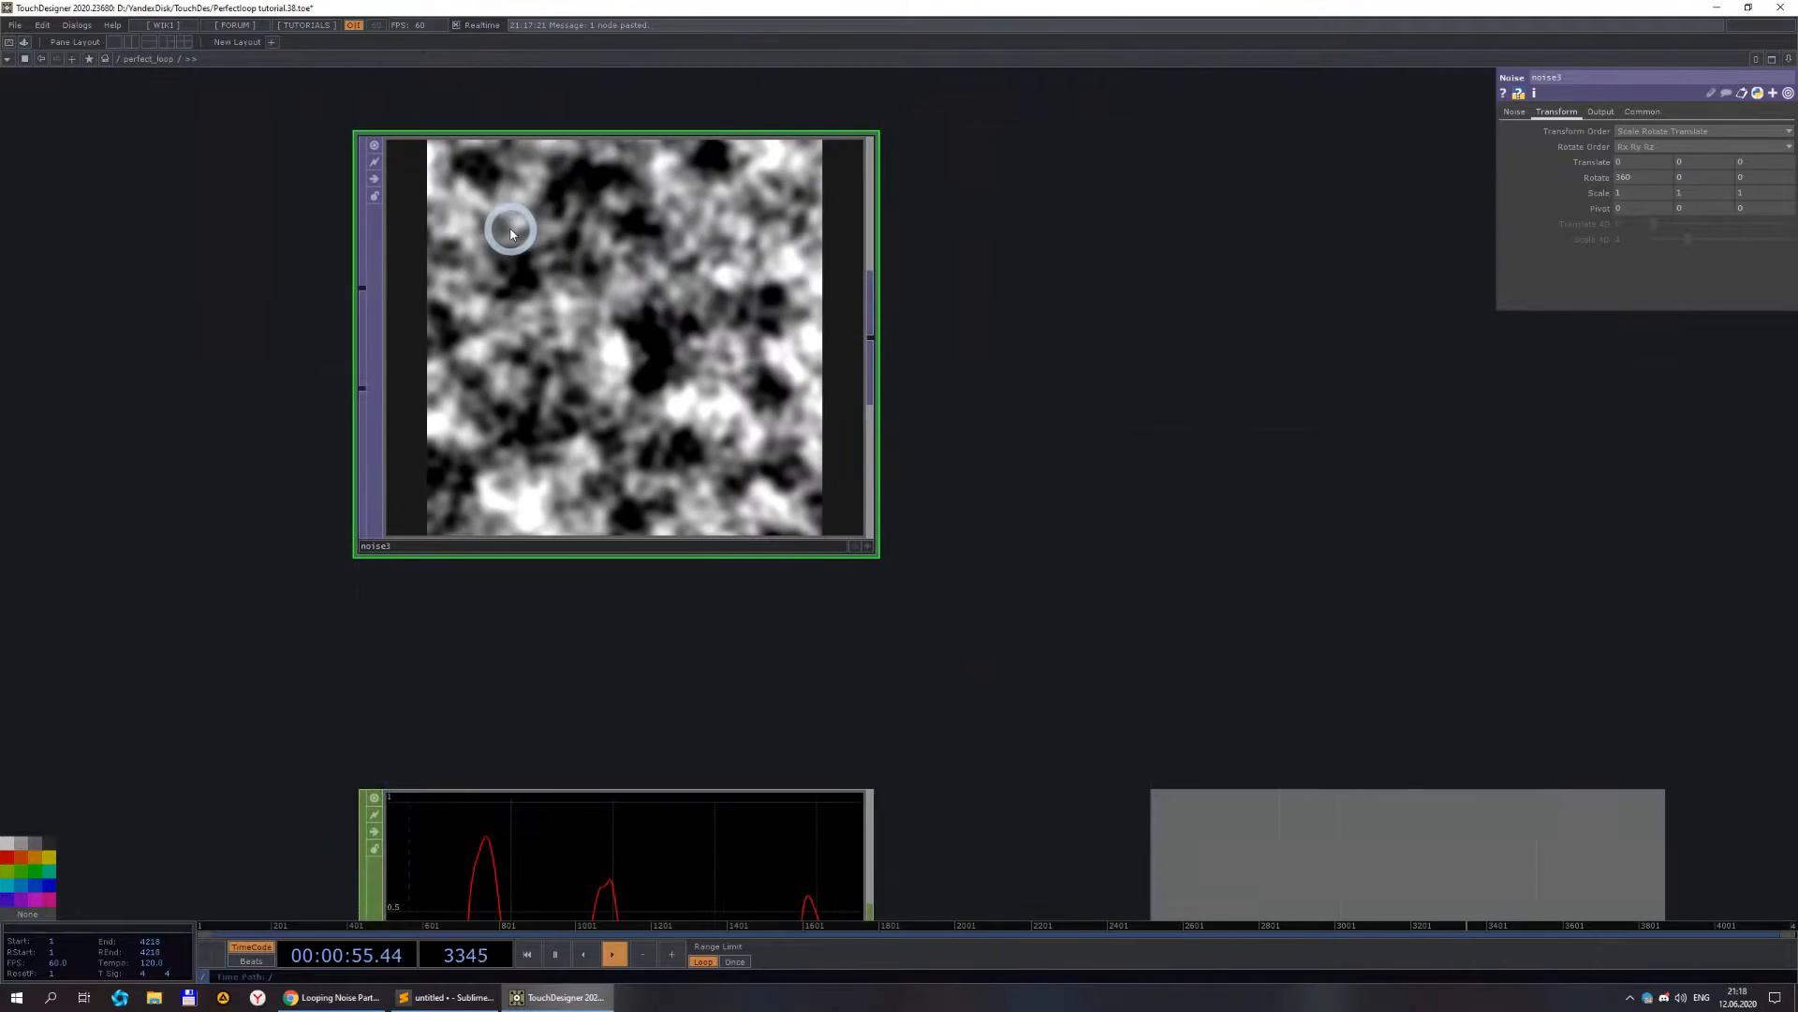
scroll(914, 410, "down", 3)
left_click_drag(918, 402, 1097, 343)
- Reset noise3's X rotation to 0
left_click_drag(1646, 178, 1514, 177)
type("0")
left_click(1383, 276)
scroll(1348, 285, "down", 3)
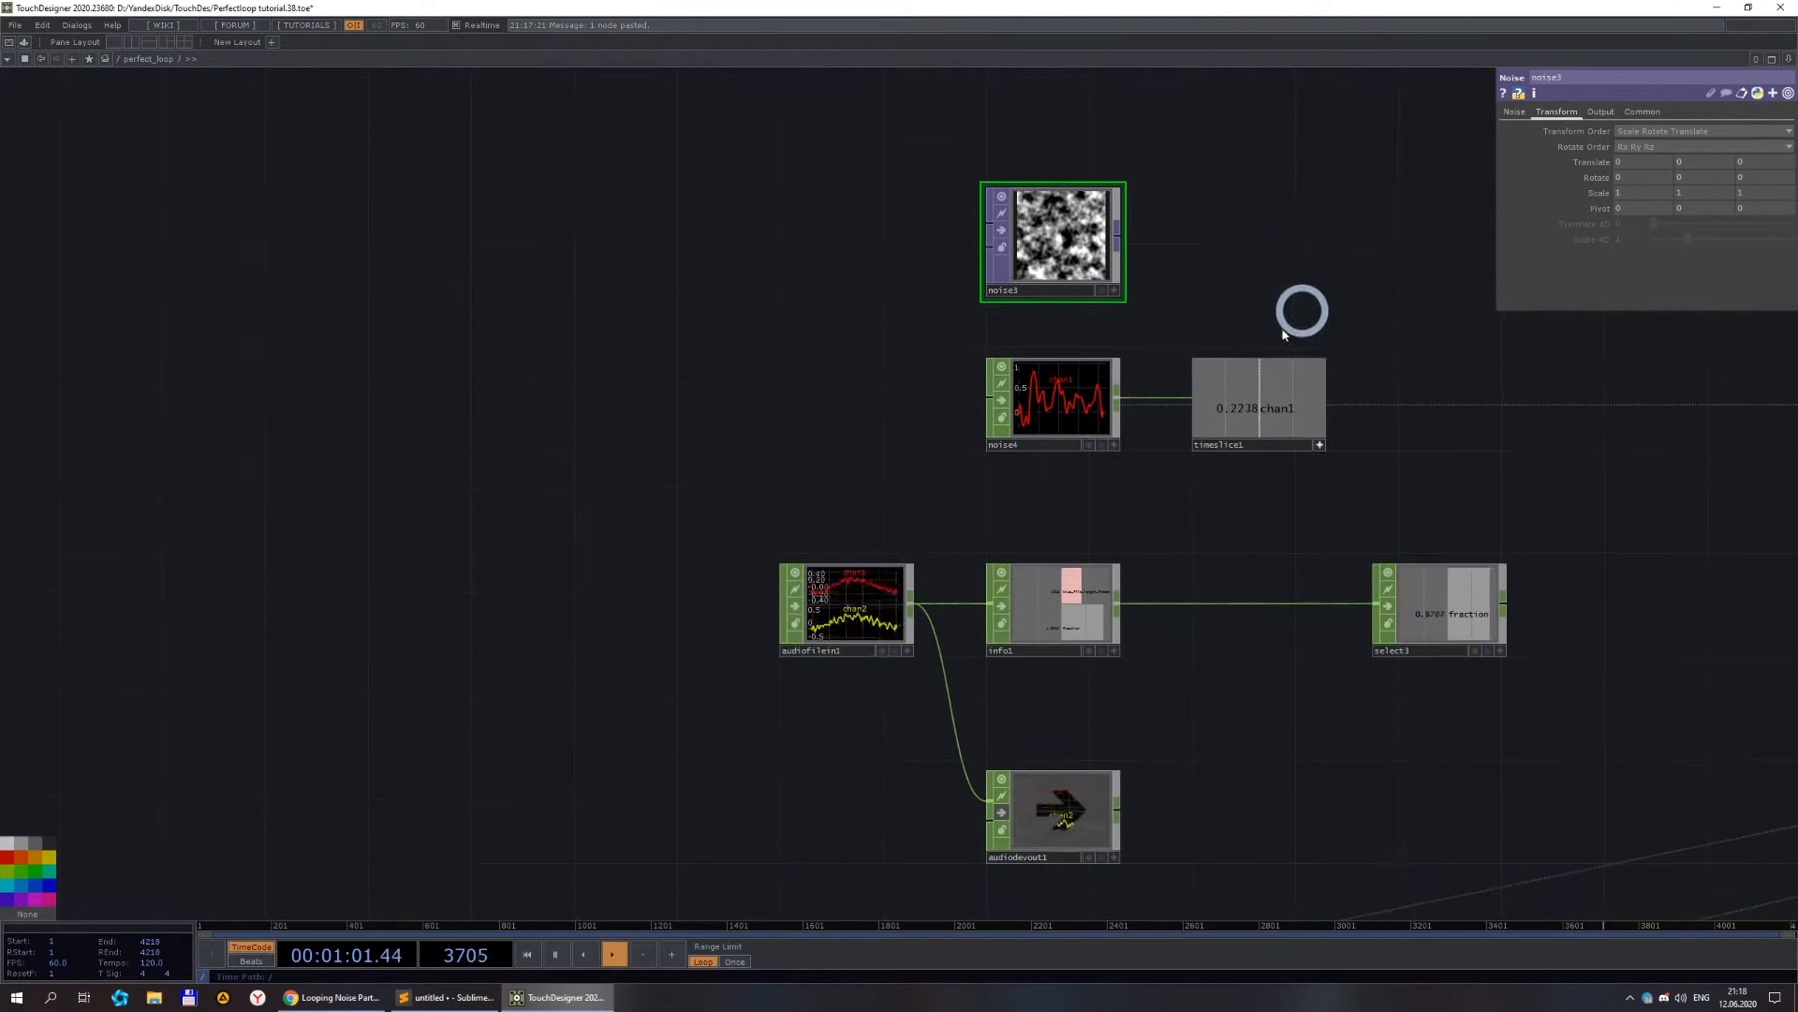
left_click_drag(1195, 773, 1156, 774)
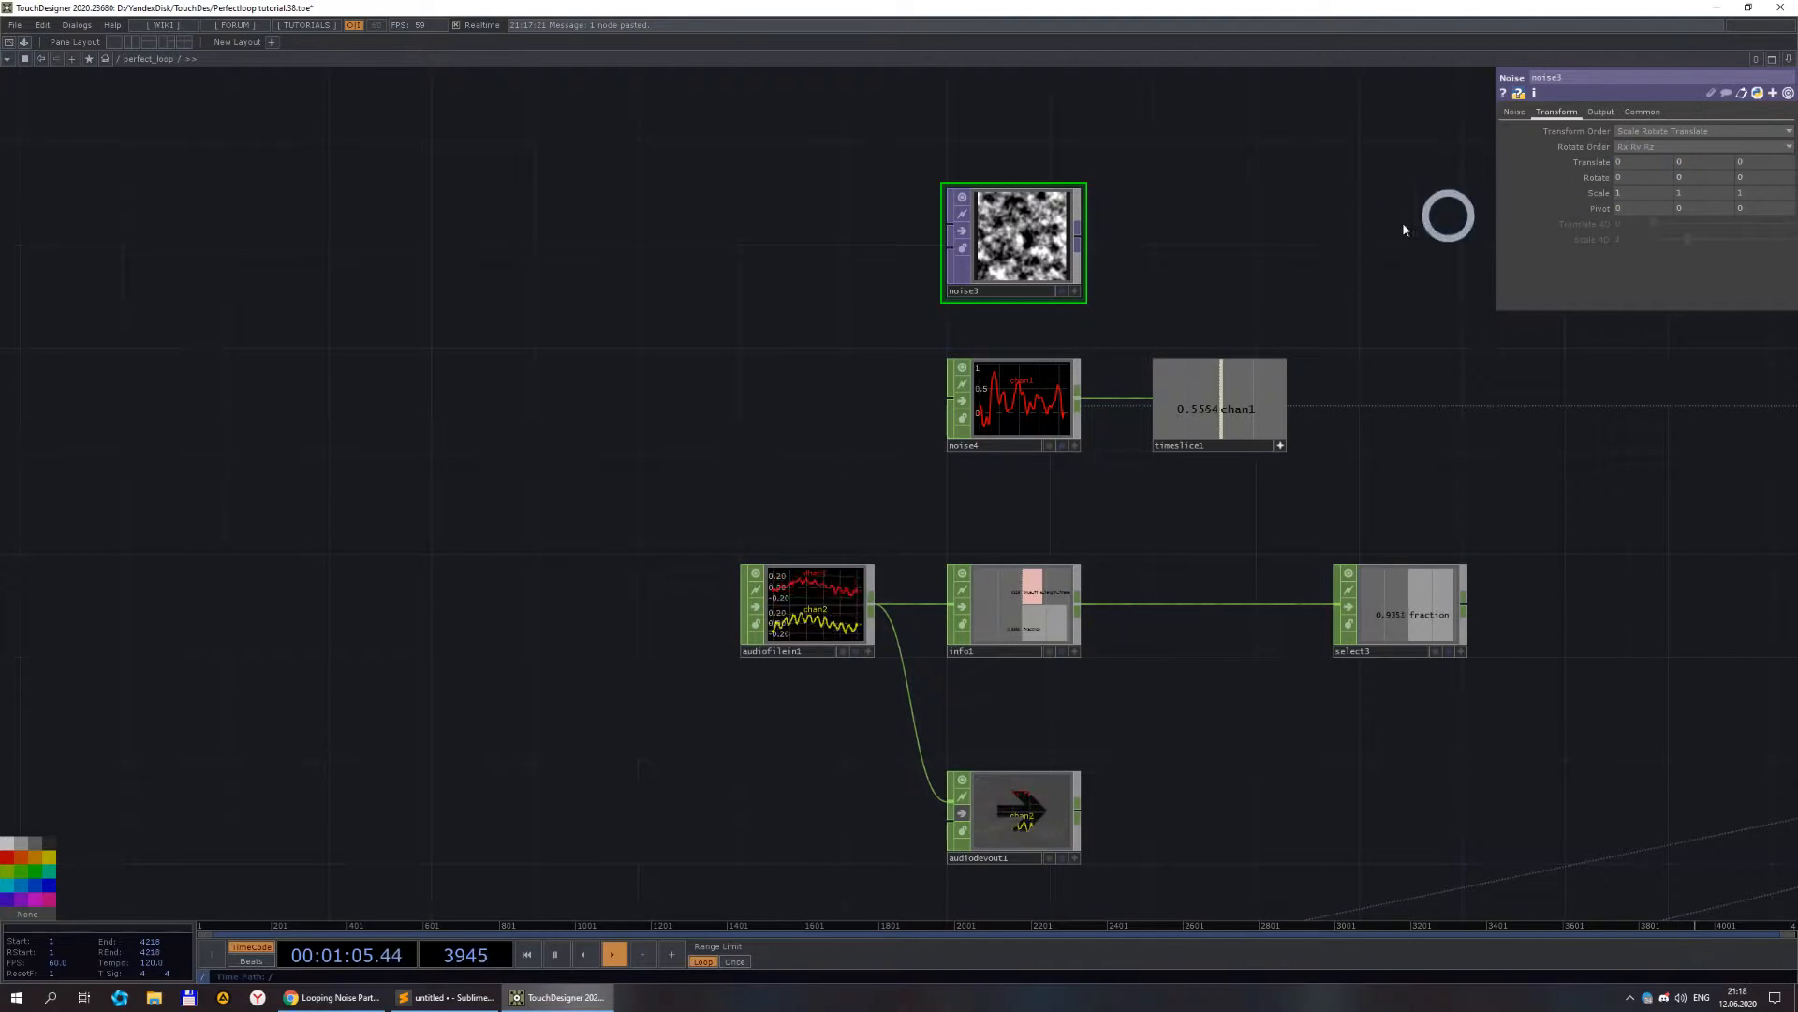
- Shift noise3 out of noise4's column and set its noise Type to Simplex 4D (GPU)
left_click_drag(1215, 249, 1135, 363)
left_click(1512, 118)
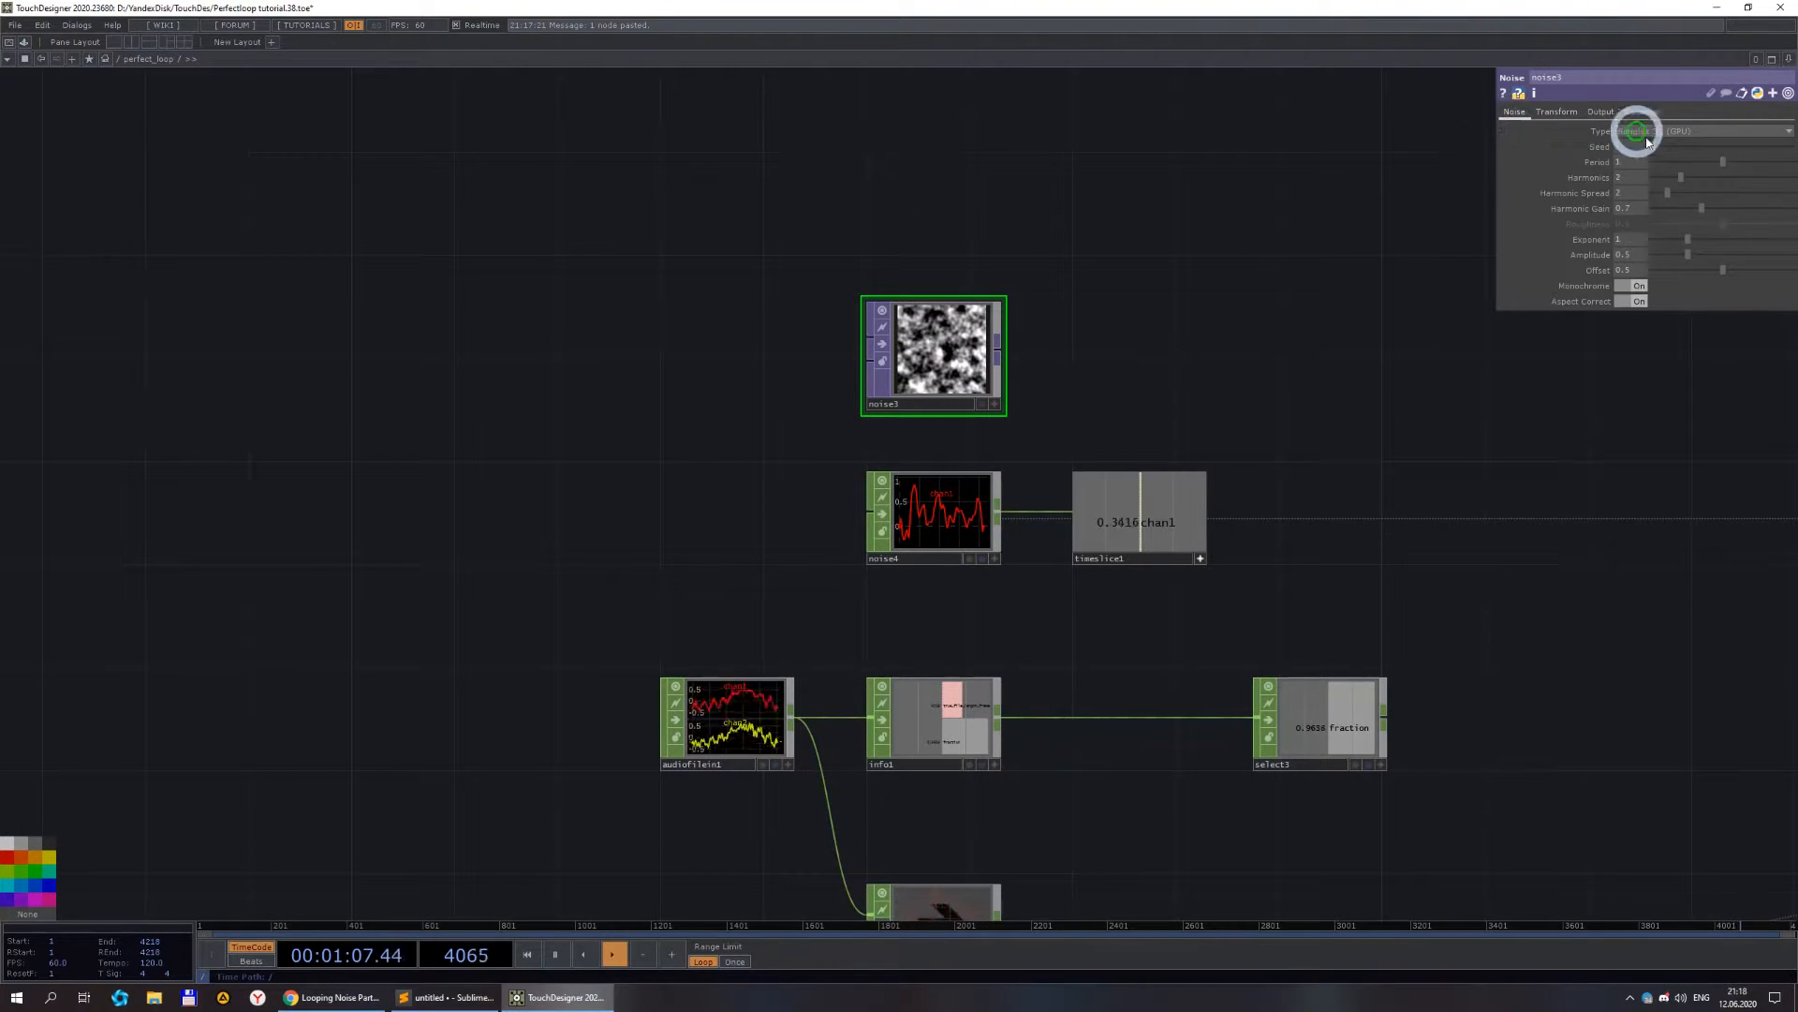
scroll(1115, 349, "down", 6)
scroll(1118, 333, "up", 3)
left_click_drag(1182, 345, 823, 353)
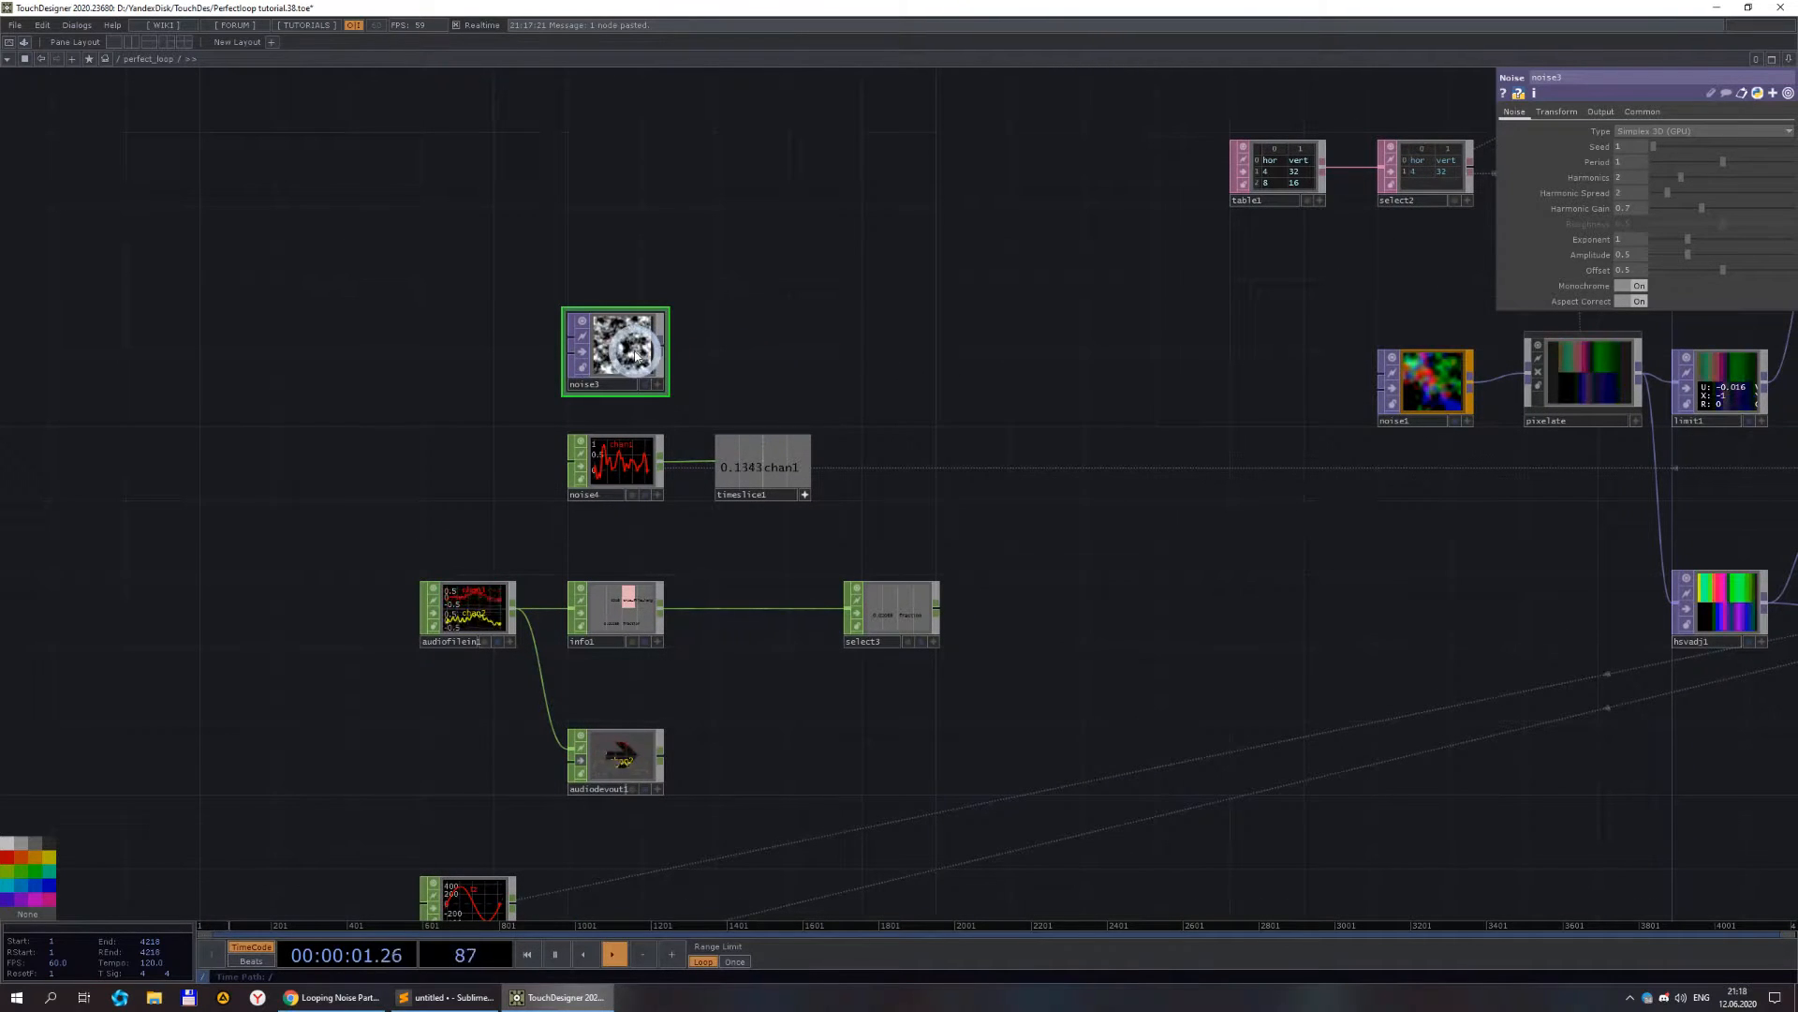
scroll(645, 361, "up", 2)
left_click_drag(628, 361, 859, 361)
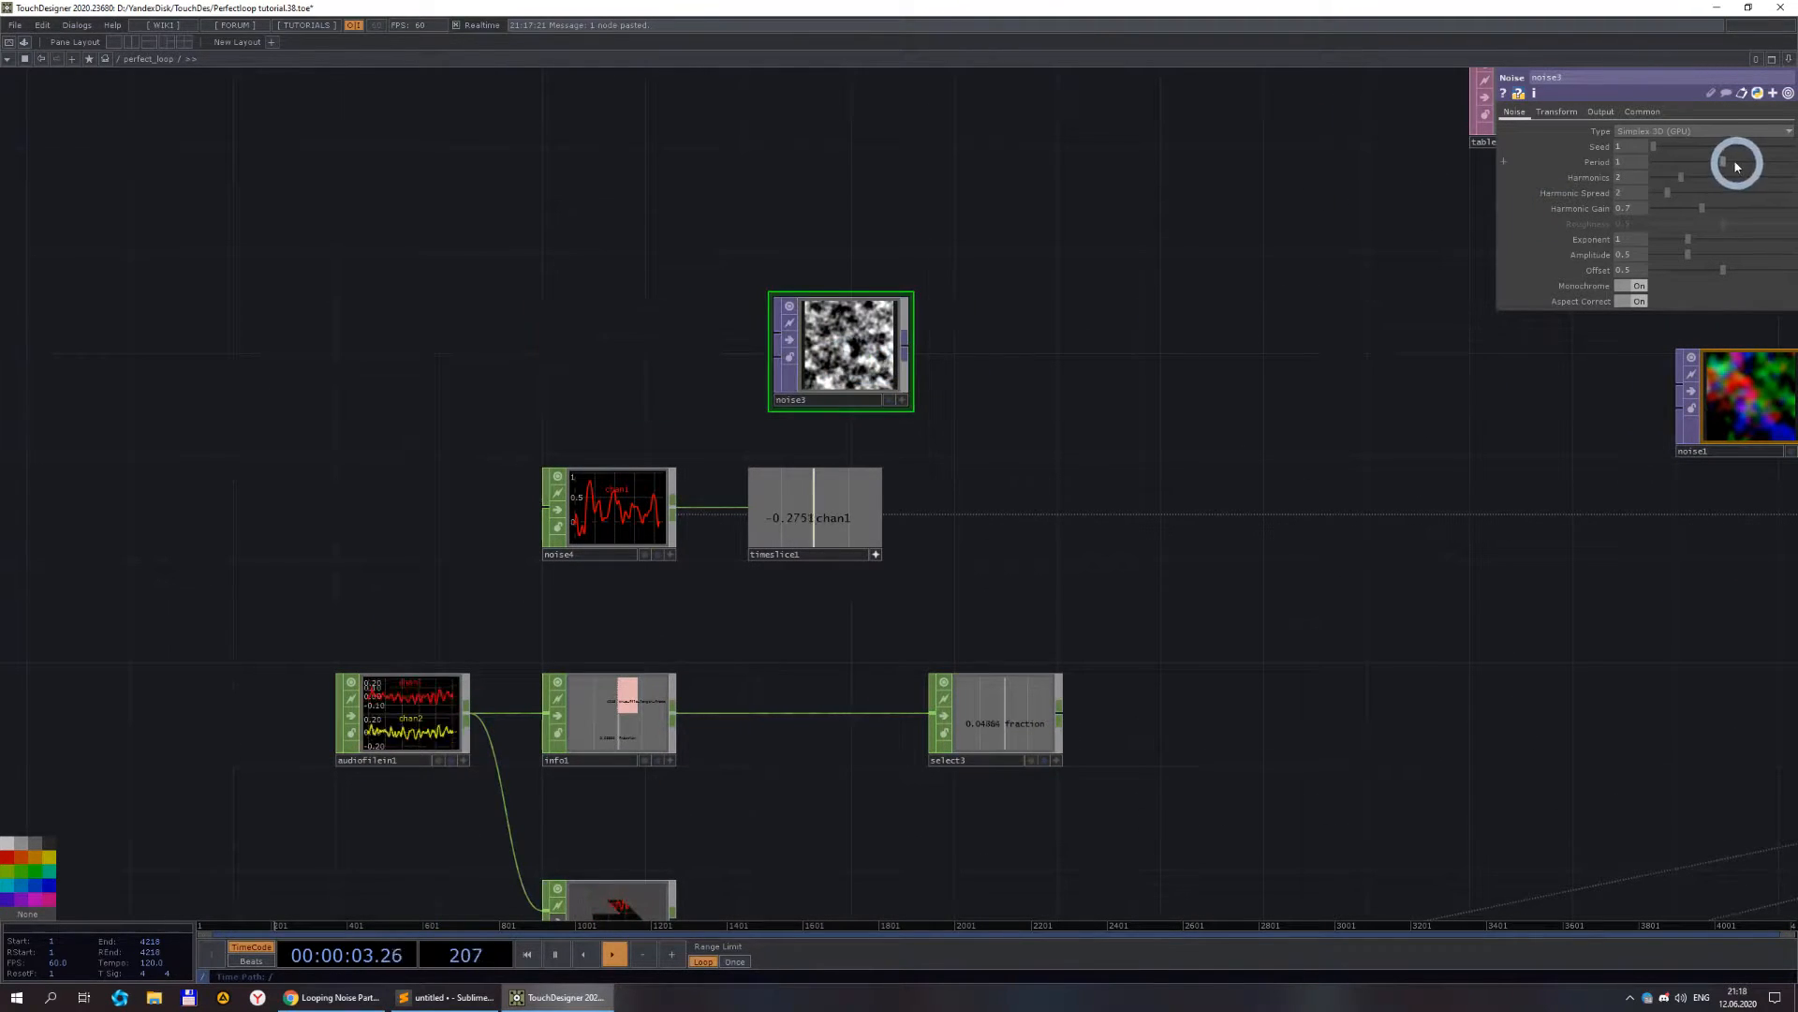
left_click_drag(1673, 136, 1629, 287)
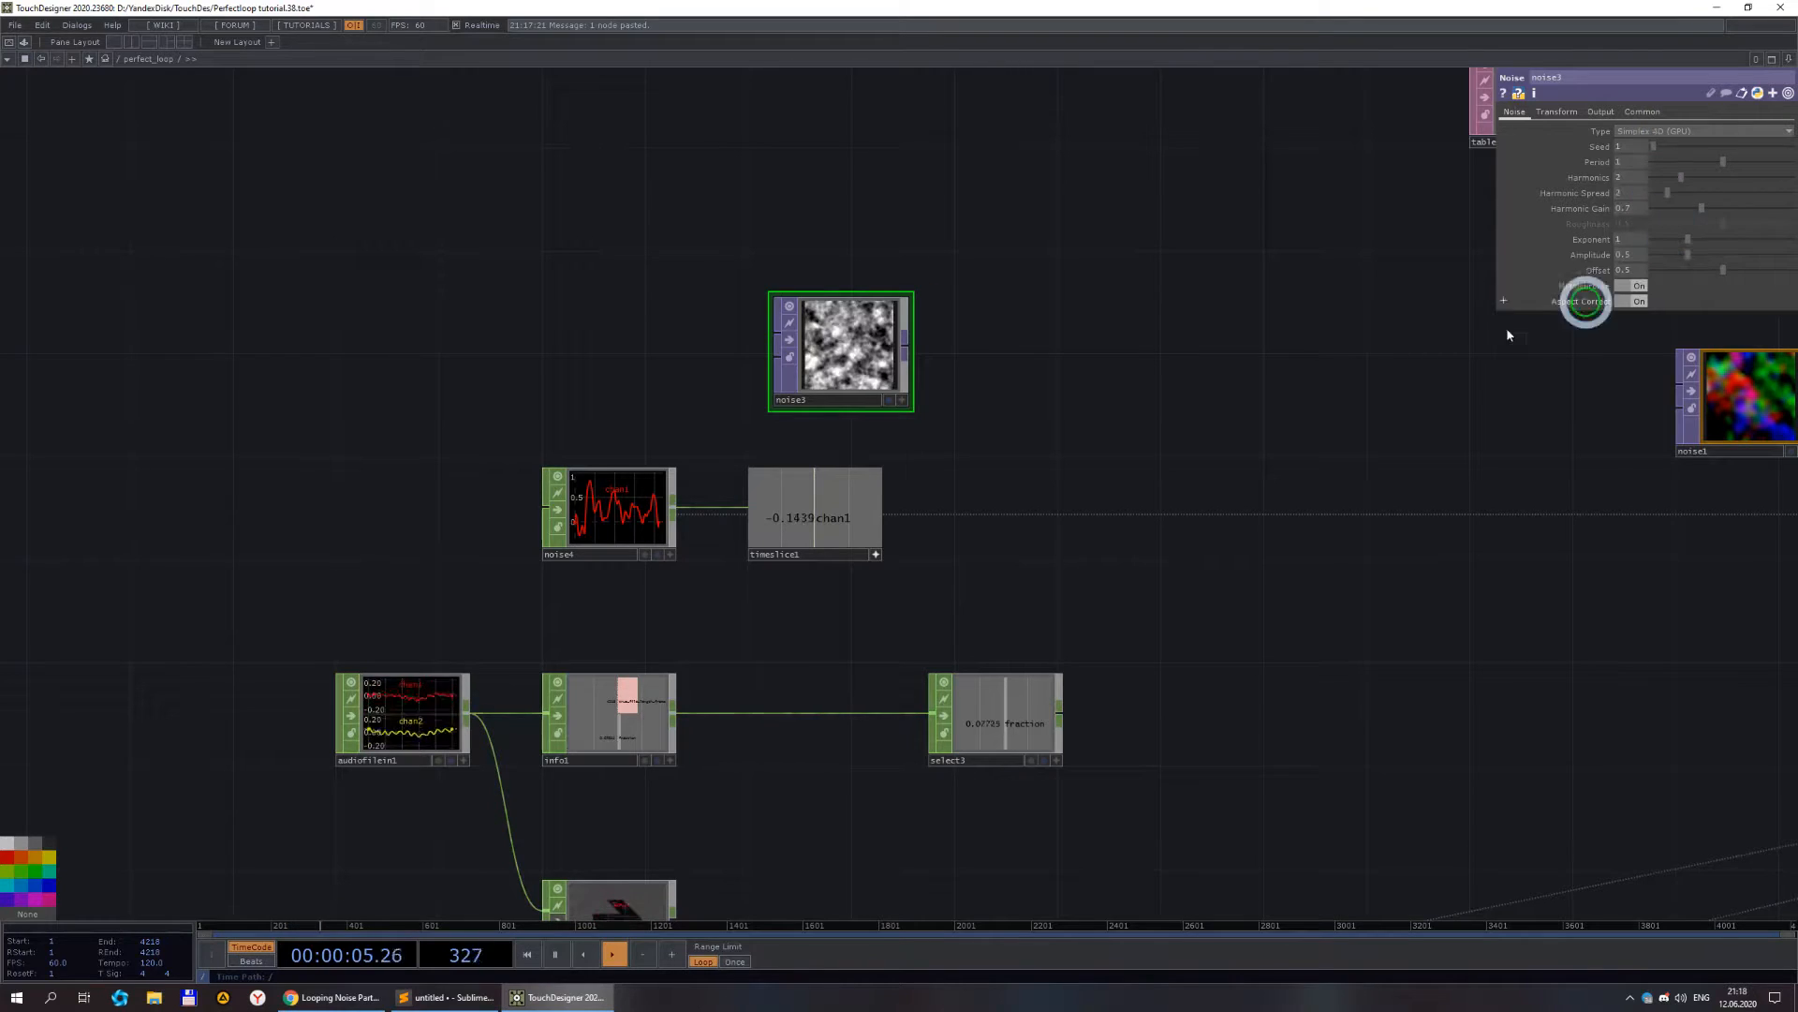
- Move noise3 down through the network to the open area beside pattern3 and pattern4
left_click_drag(898, 370, 1078, 396)
left_click_drag(1099, 568, 1148, 382)
scroll(1148, 381, "down", 2)
left_click_drag(1105, 228, 1233, 818)
left_click_drag(1413, 796, 1375, 504)
scroll(623, 511, "up", 3)
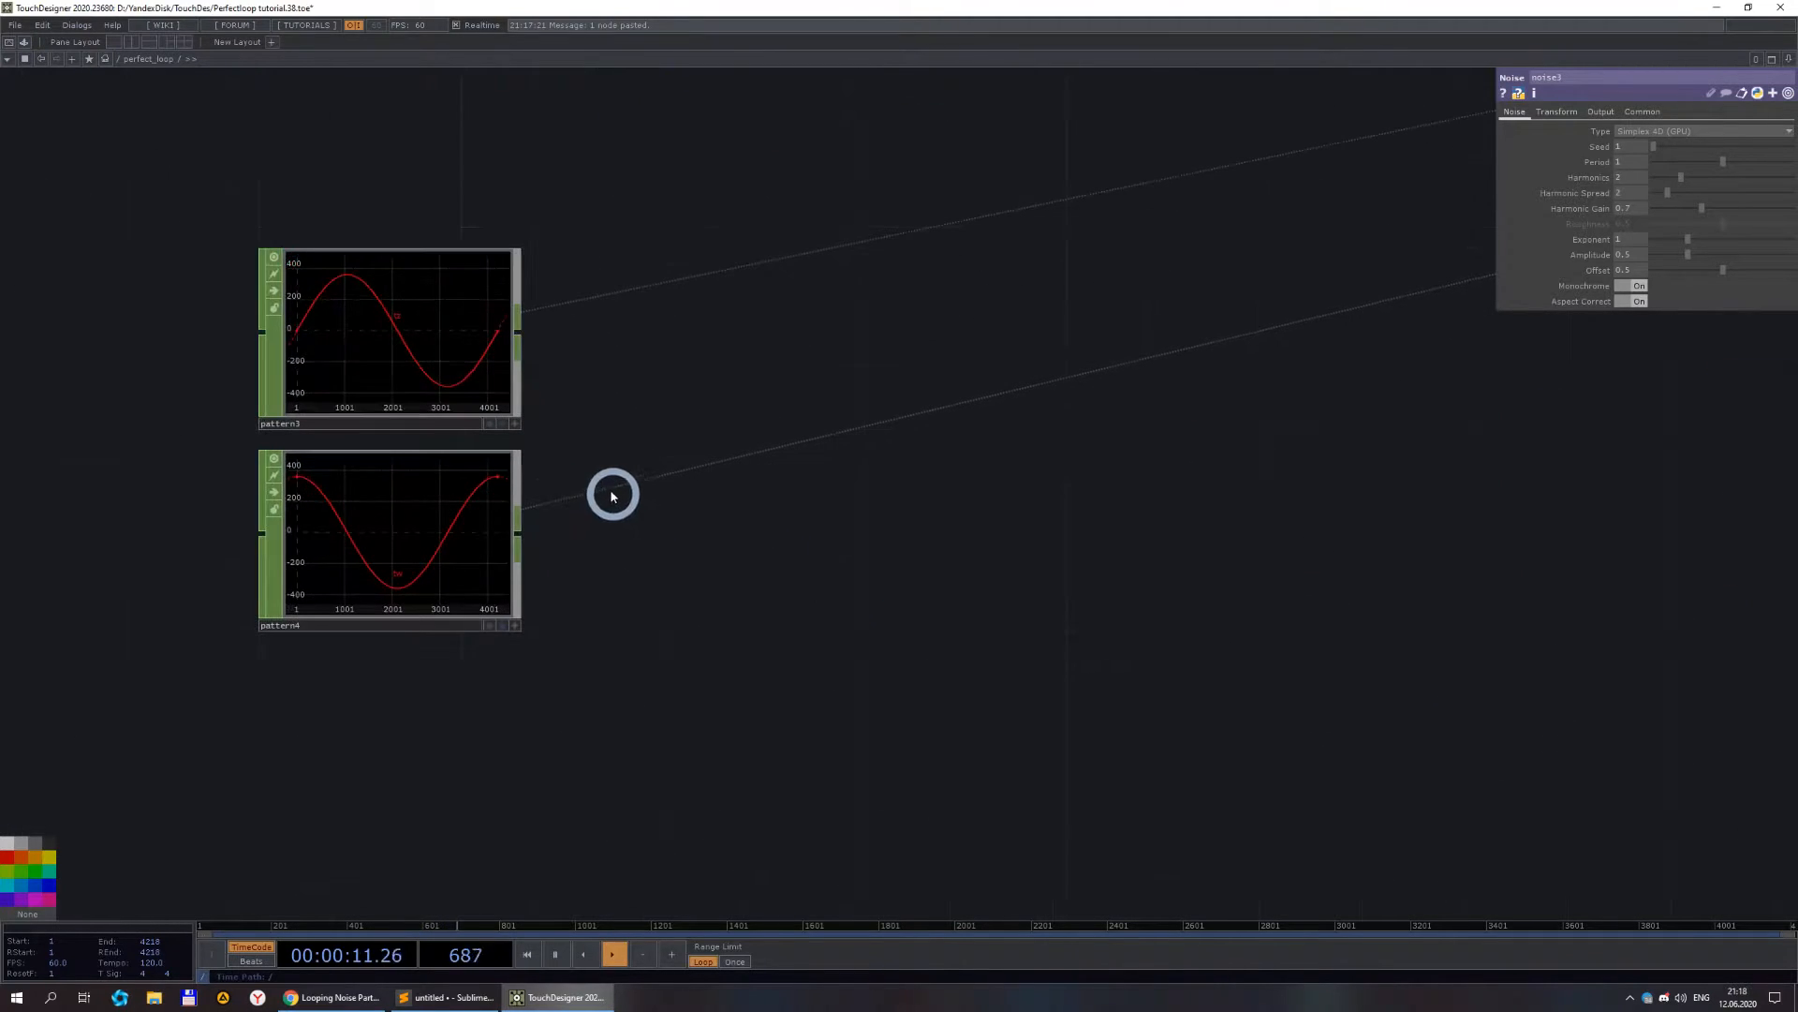
scroll(583, 409, "down", 3)
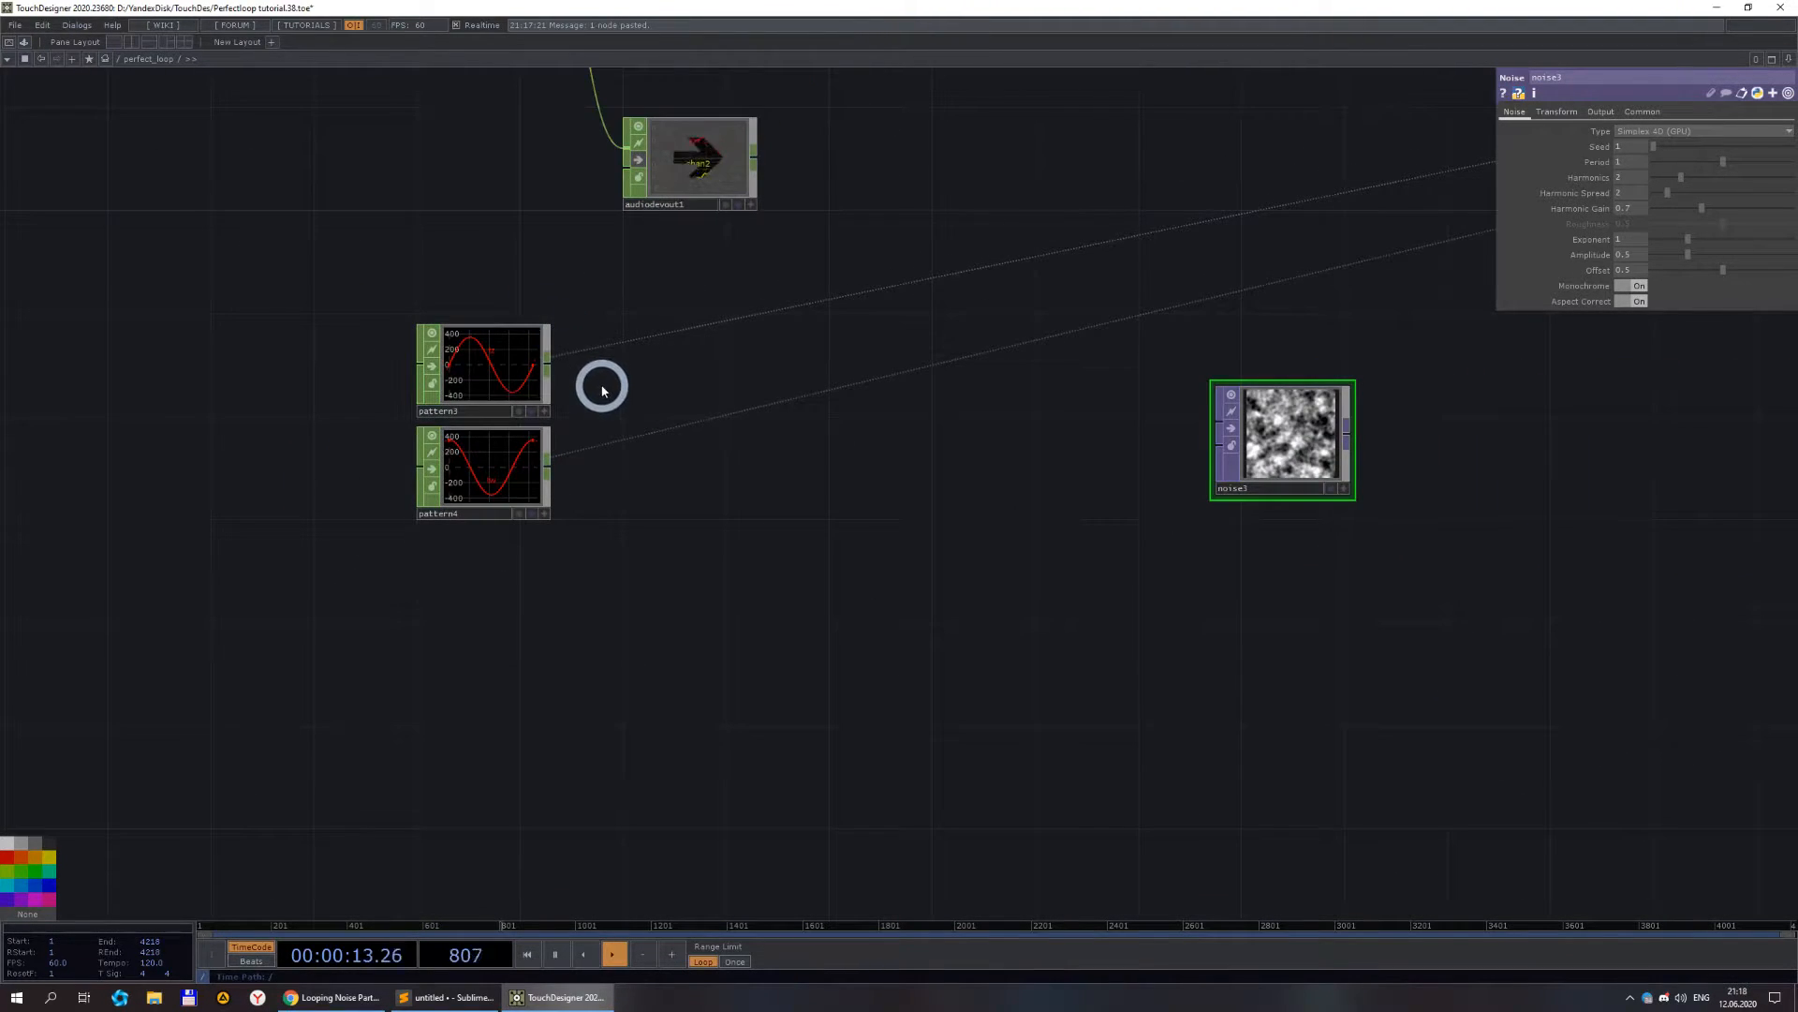
scroll(656, 355, "down", 3)
scroll(703, 339, "up", 2)
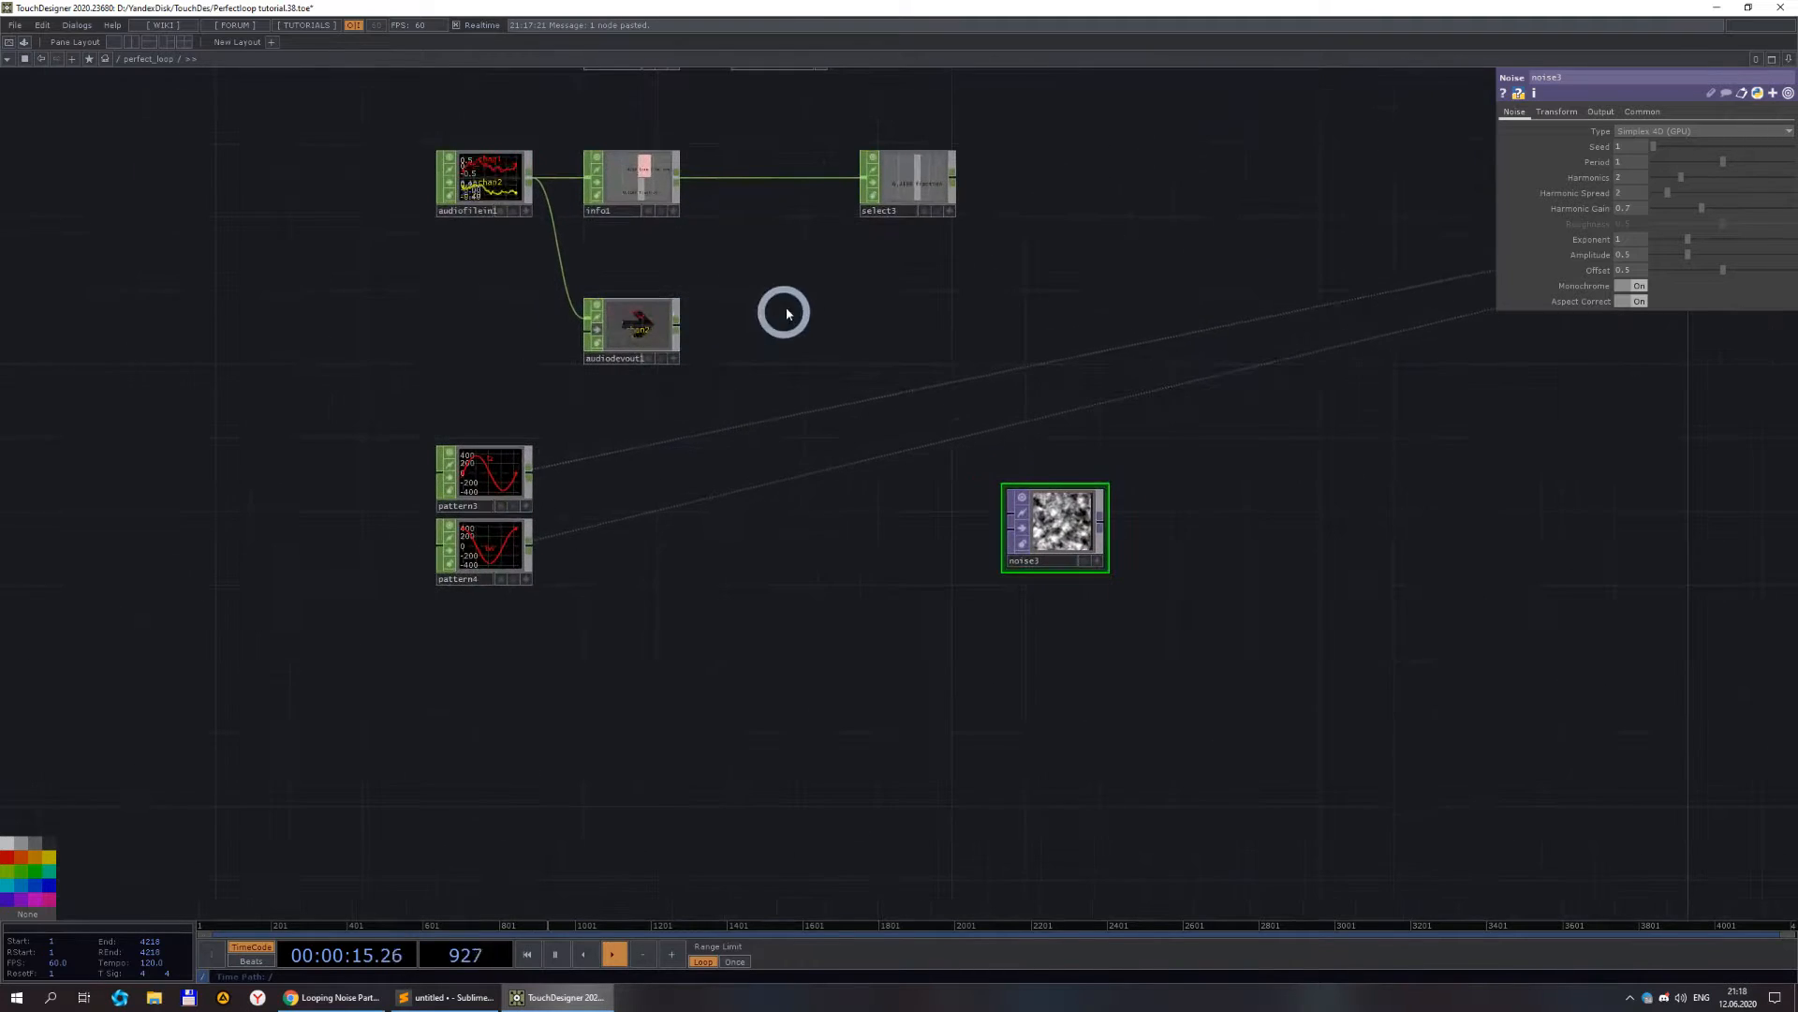
- Add a Lookup CHOP indexed by select3 that reads pattern3, and a duplicate below it that reads pattern4
right_click(957, 180)
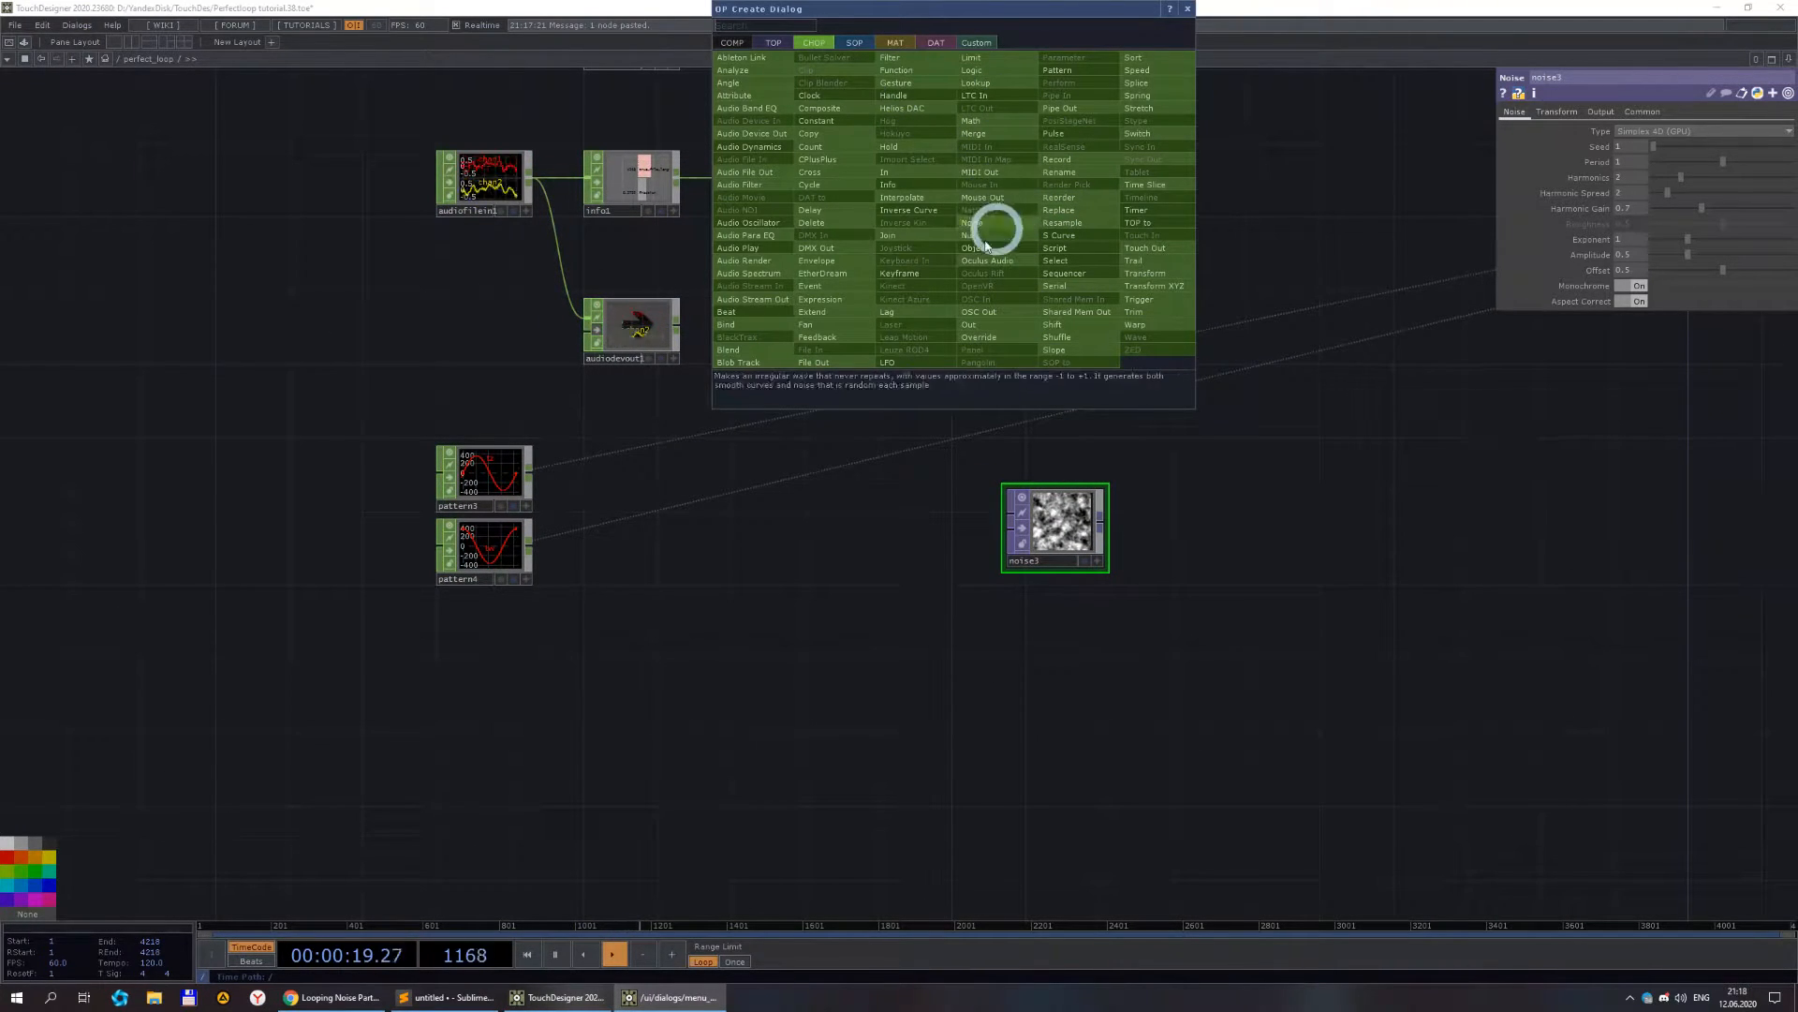
type("l")
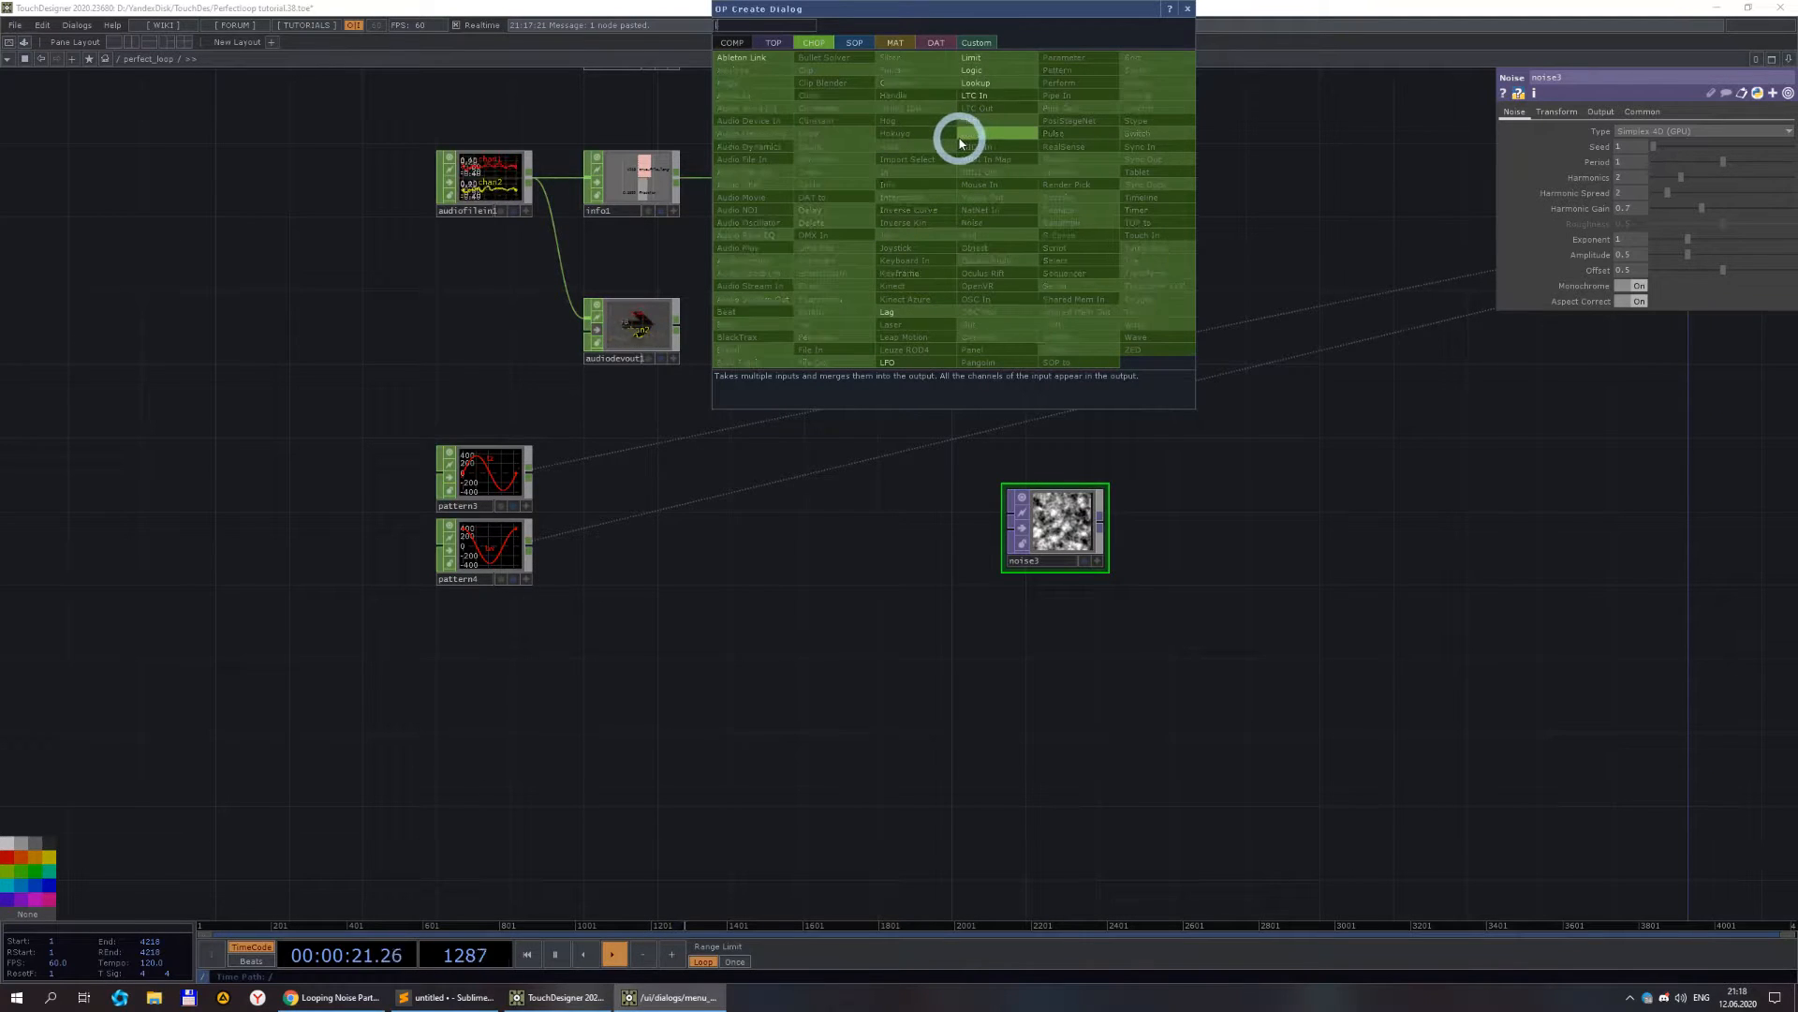
left_click(985, 95)
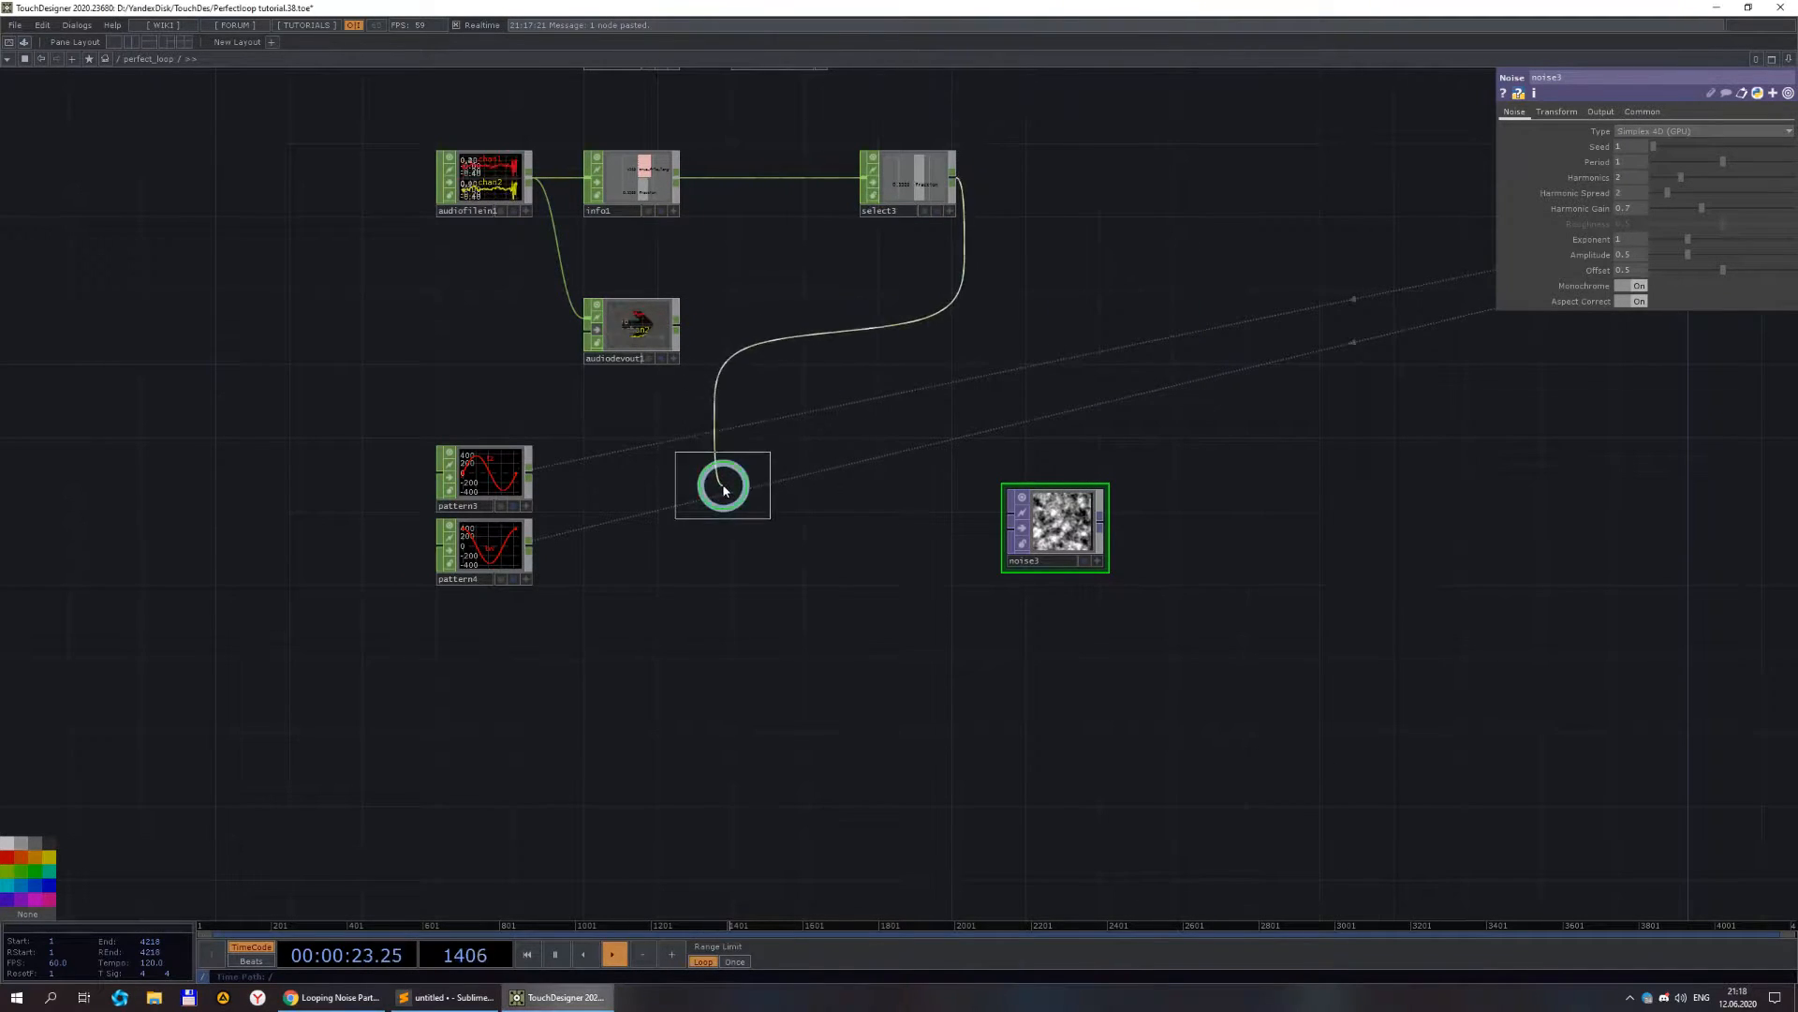
left_click(723, 480)
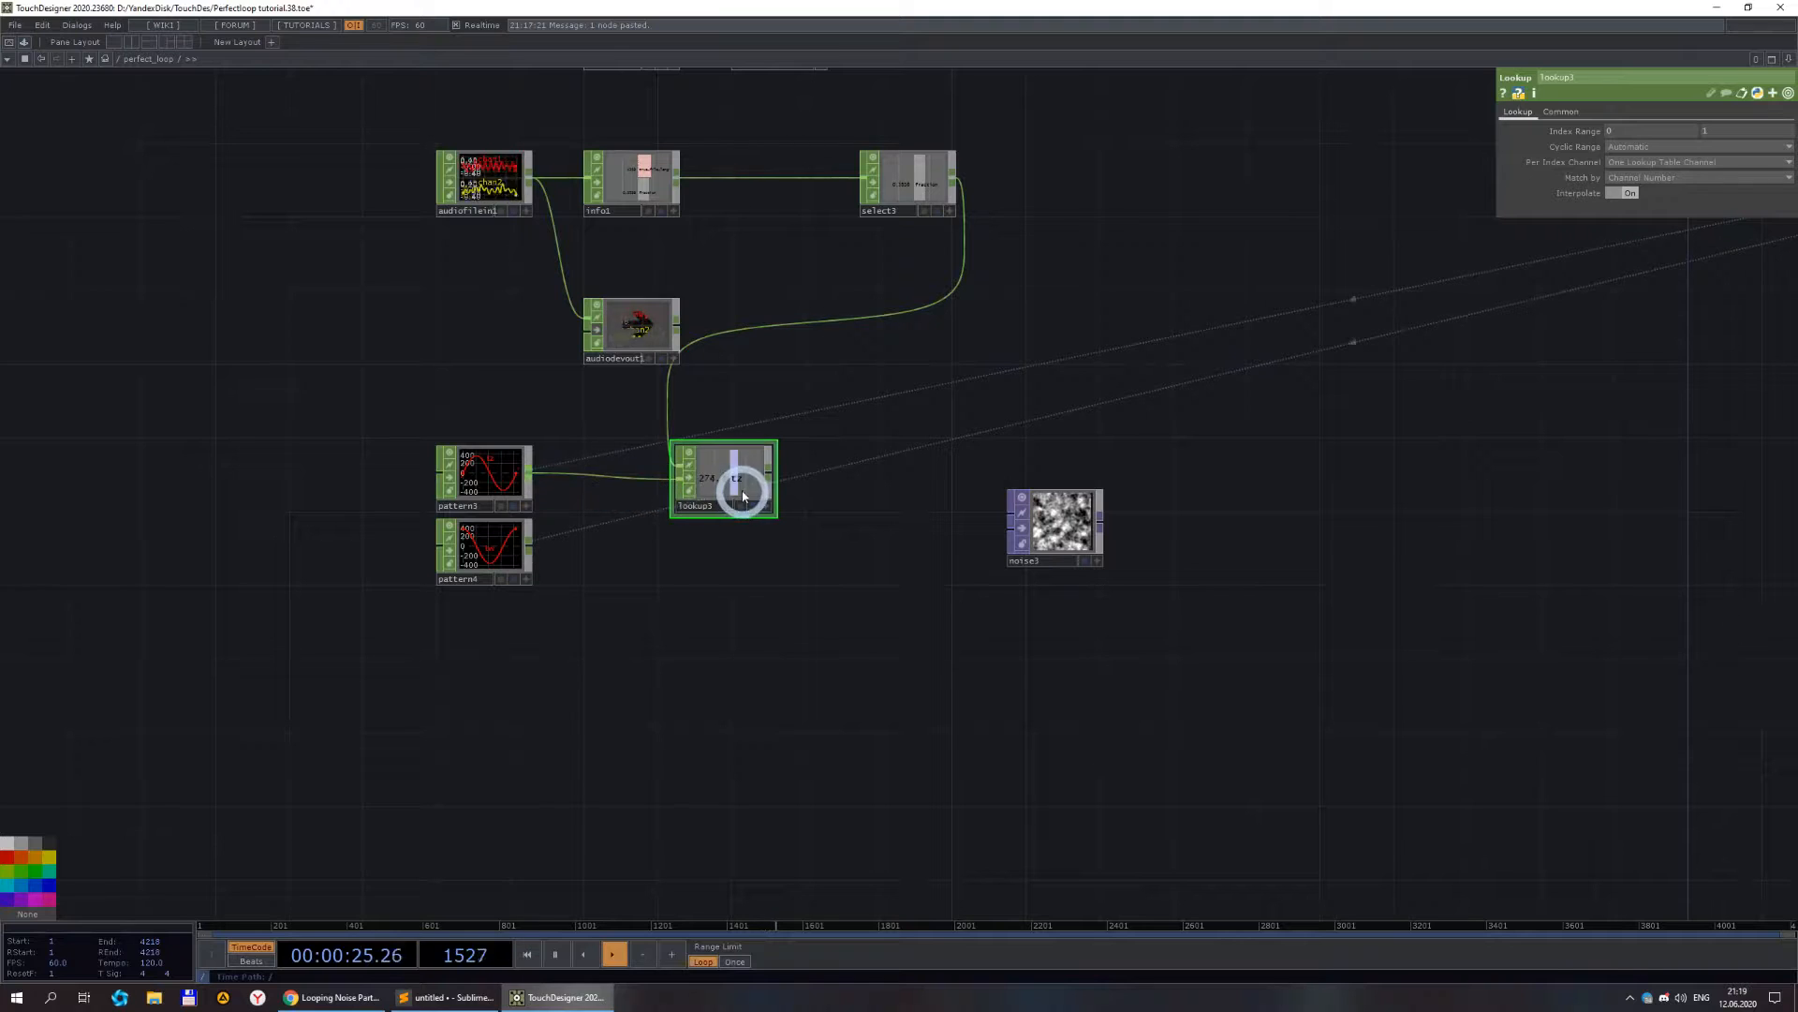
key("ctrl+v")
left_click(682, 590)
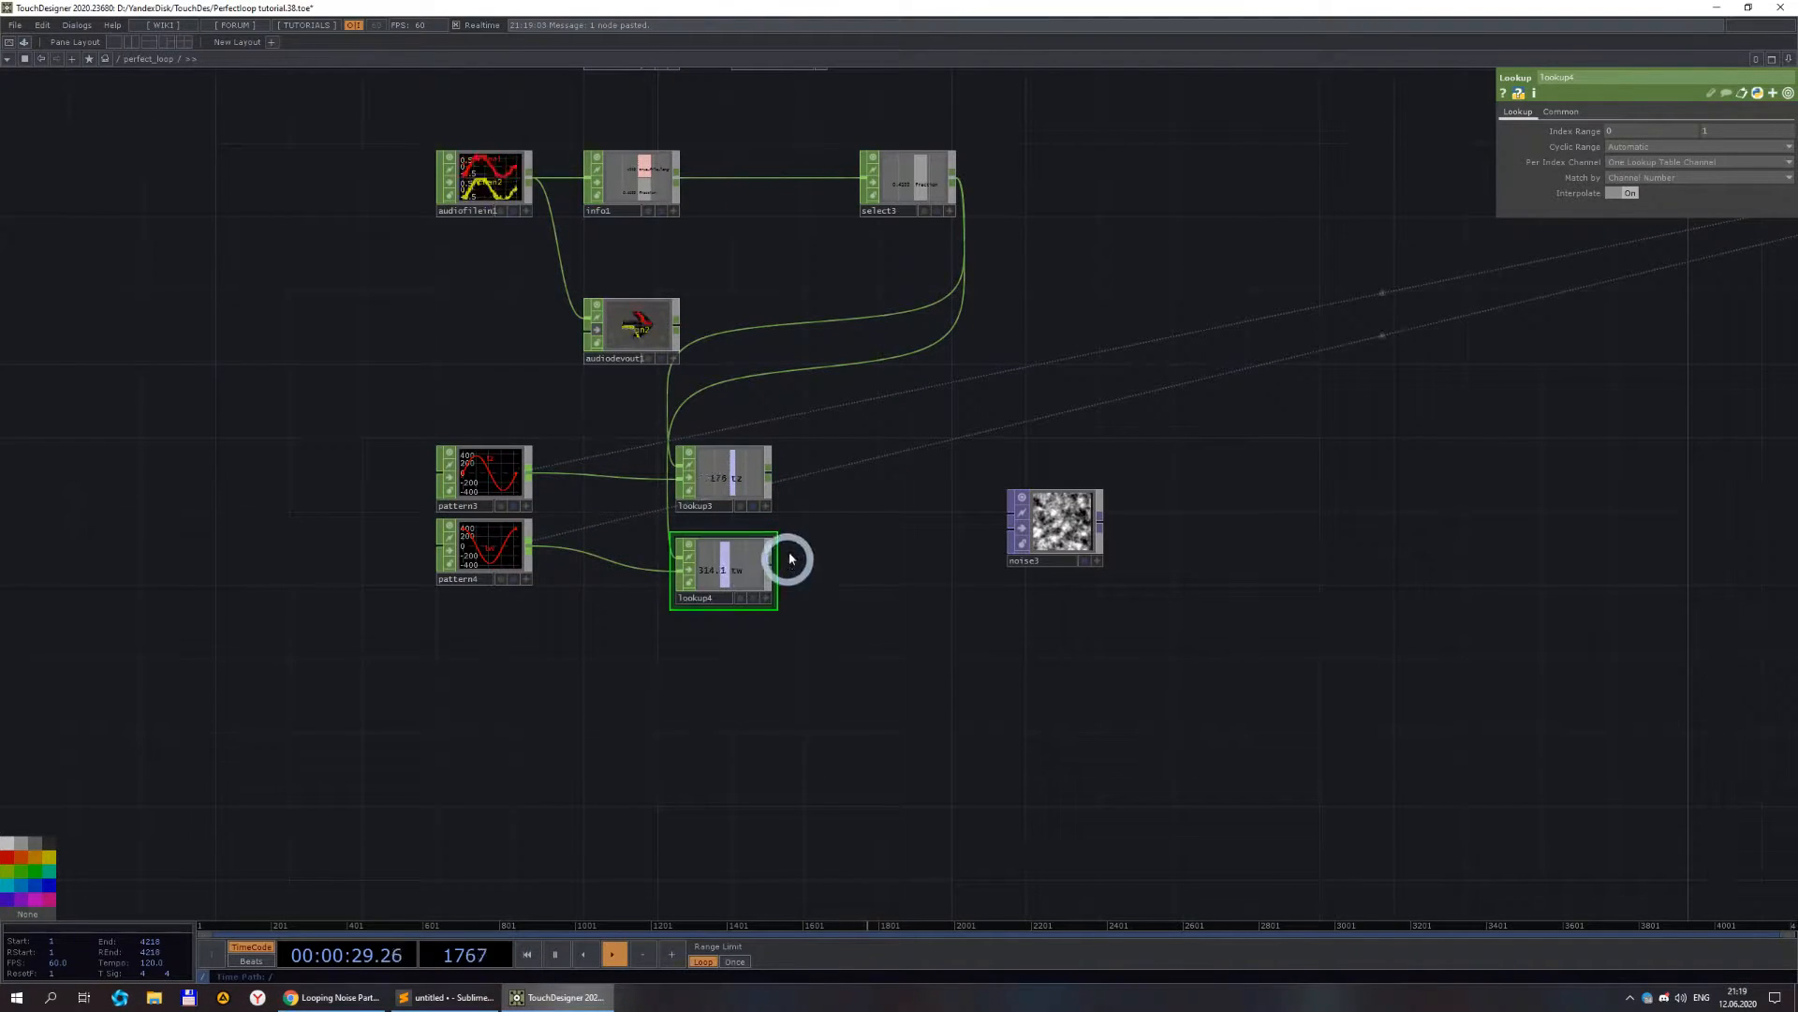
- Combine lookup3 and lookup4 in a new Merge CHOP and place noise3 closer to it
scroll(788, 560, "up", 3)
right_click(732, 417)
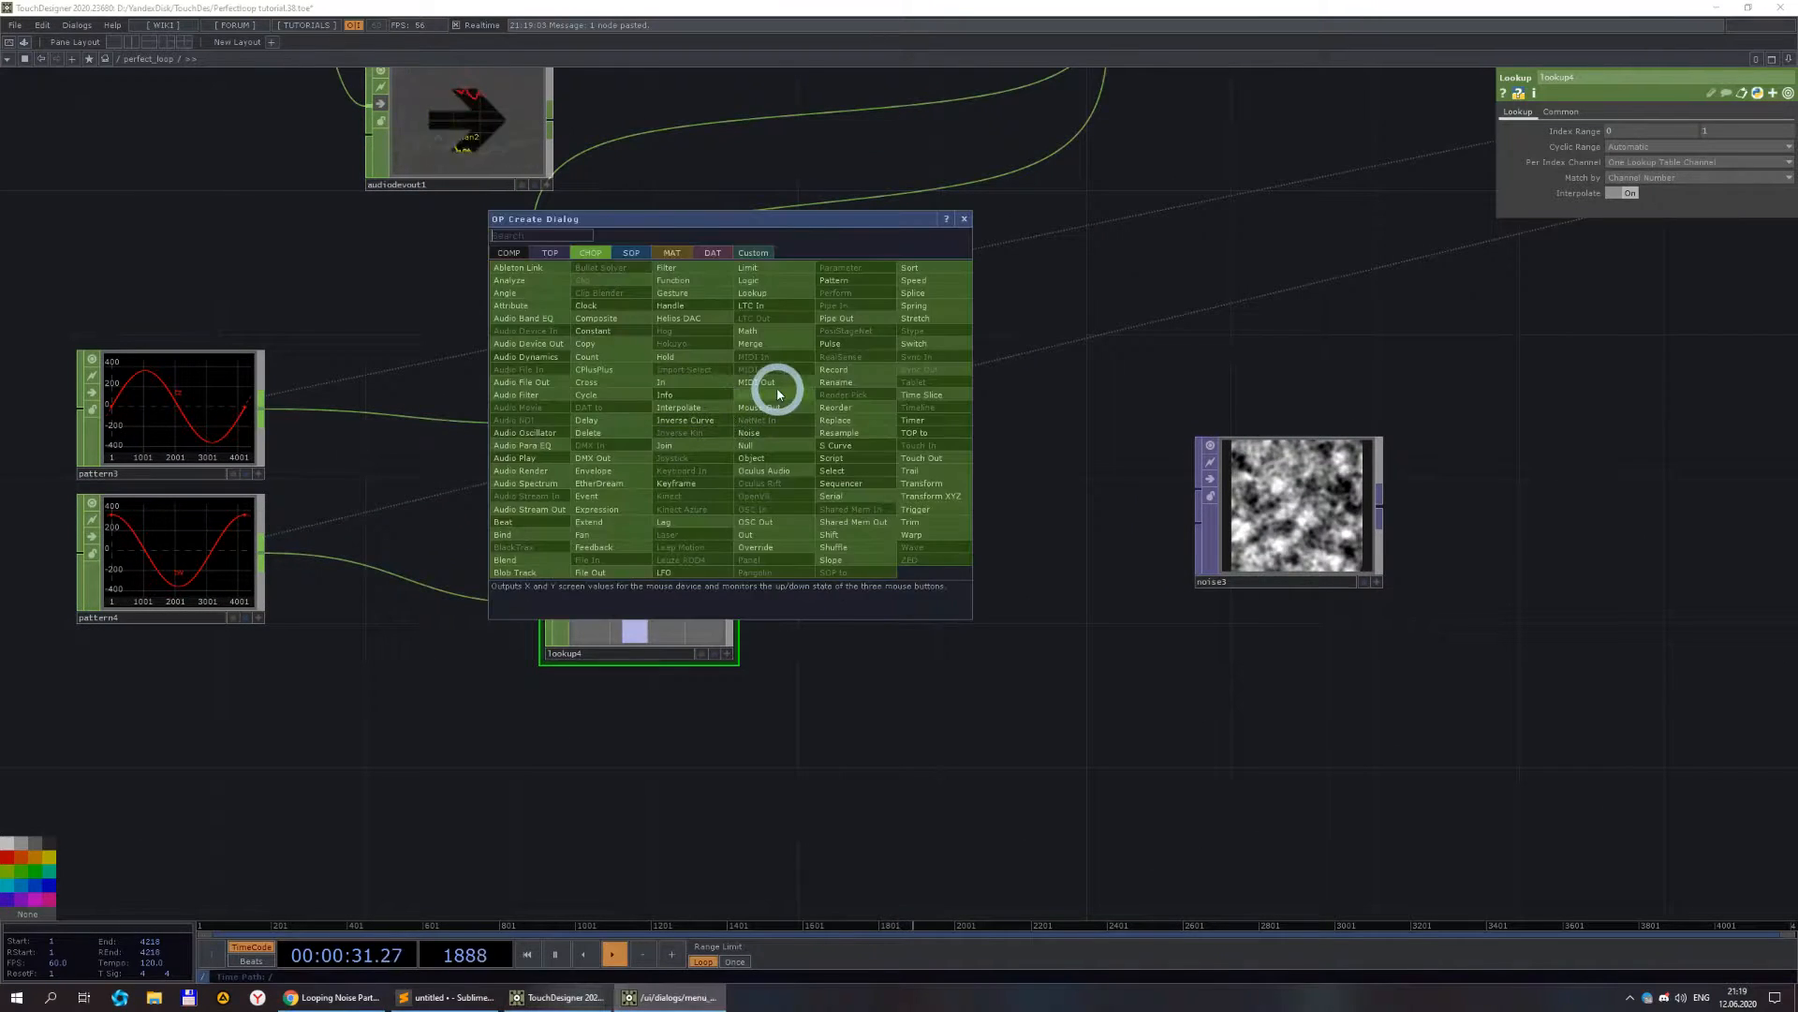
left_click(764, 345)
left_click(920, 439)
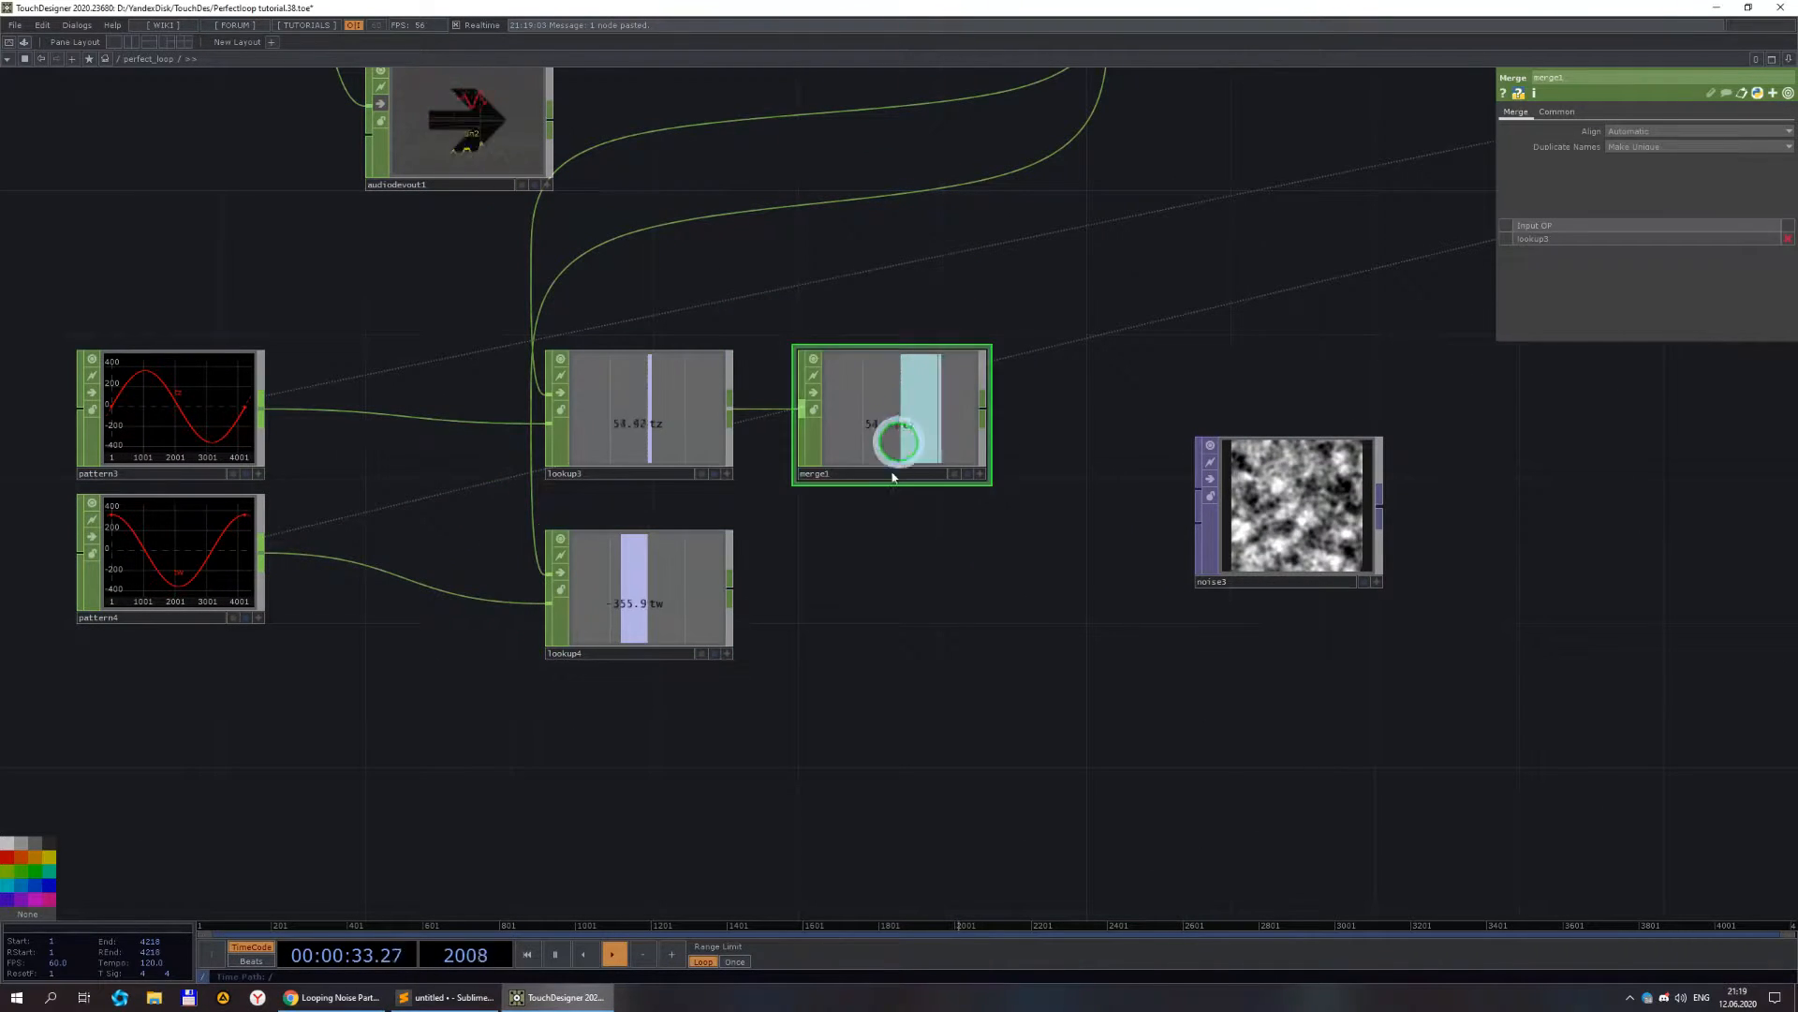
left_click_drag(731, 586, 794, 440)
left_click_drag(1309, 456, 1195, 488)
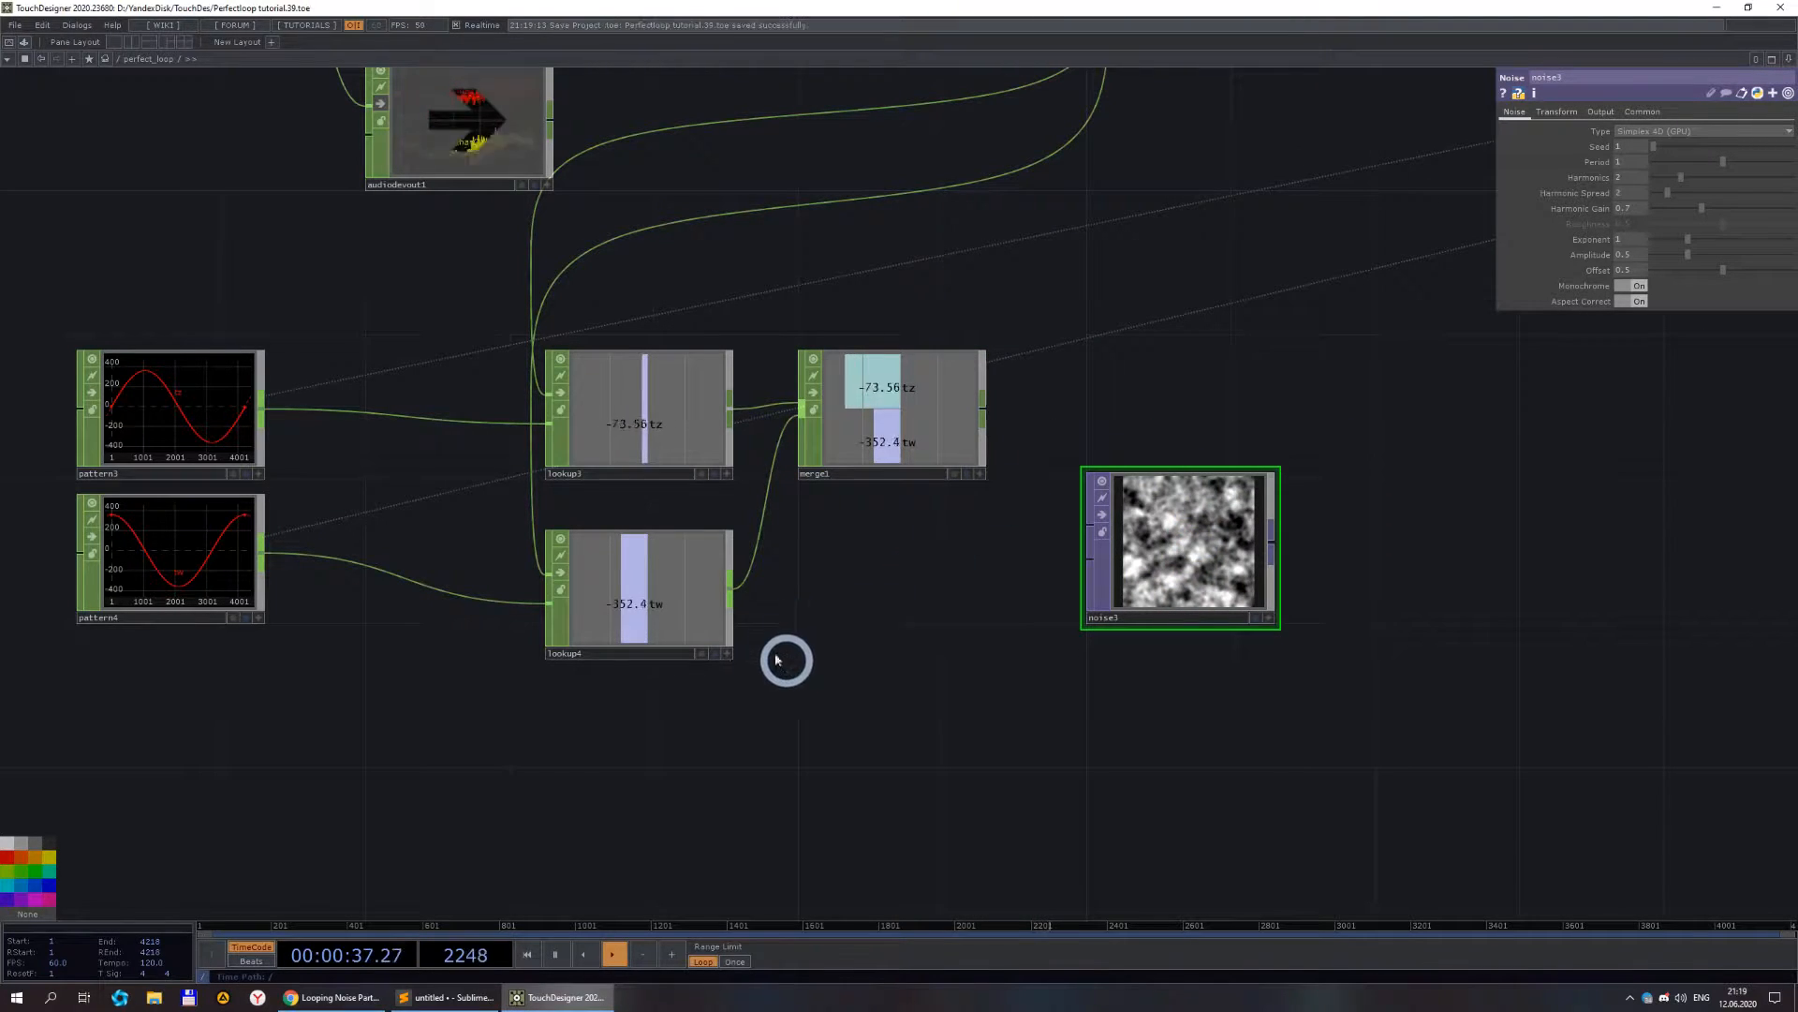
- Set the Amplitude of both pattern3 and pattern4 to 1
left_click_drag(251, 726, 88, 406)
left_click(171, 454)
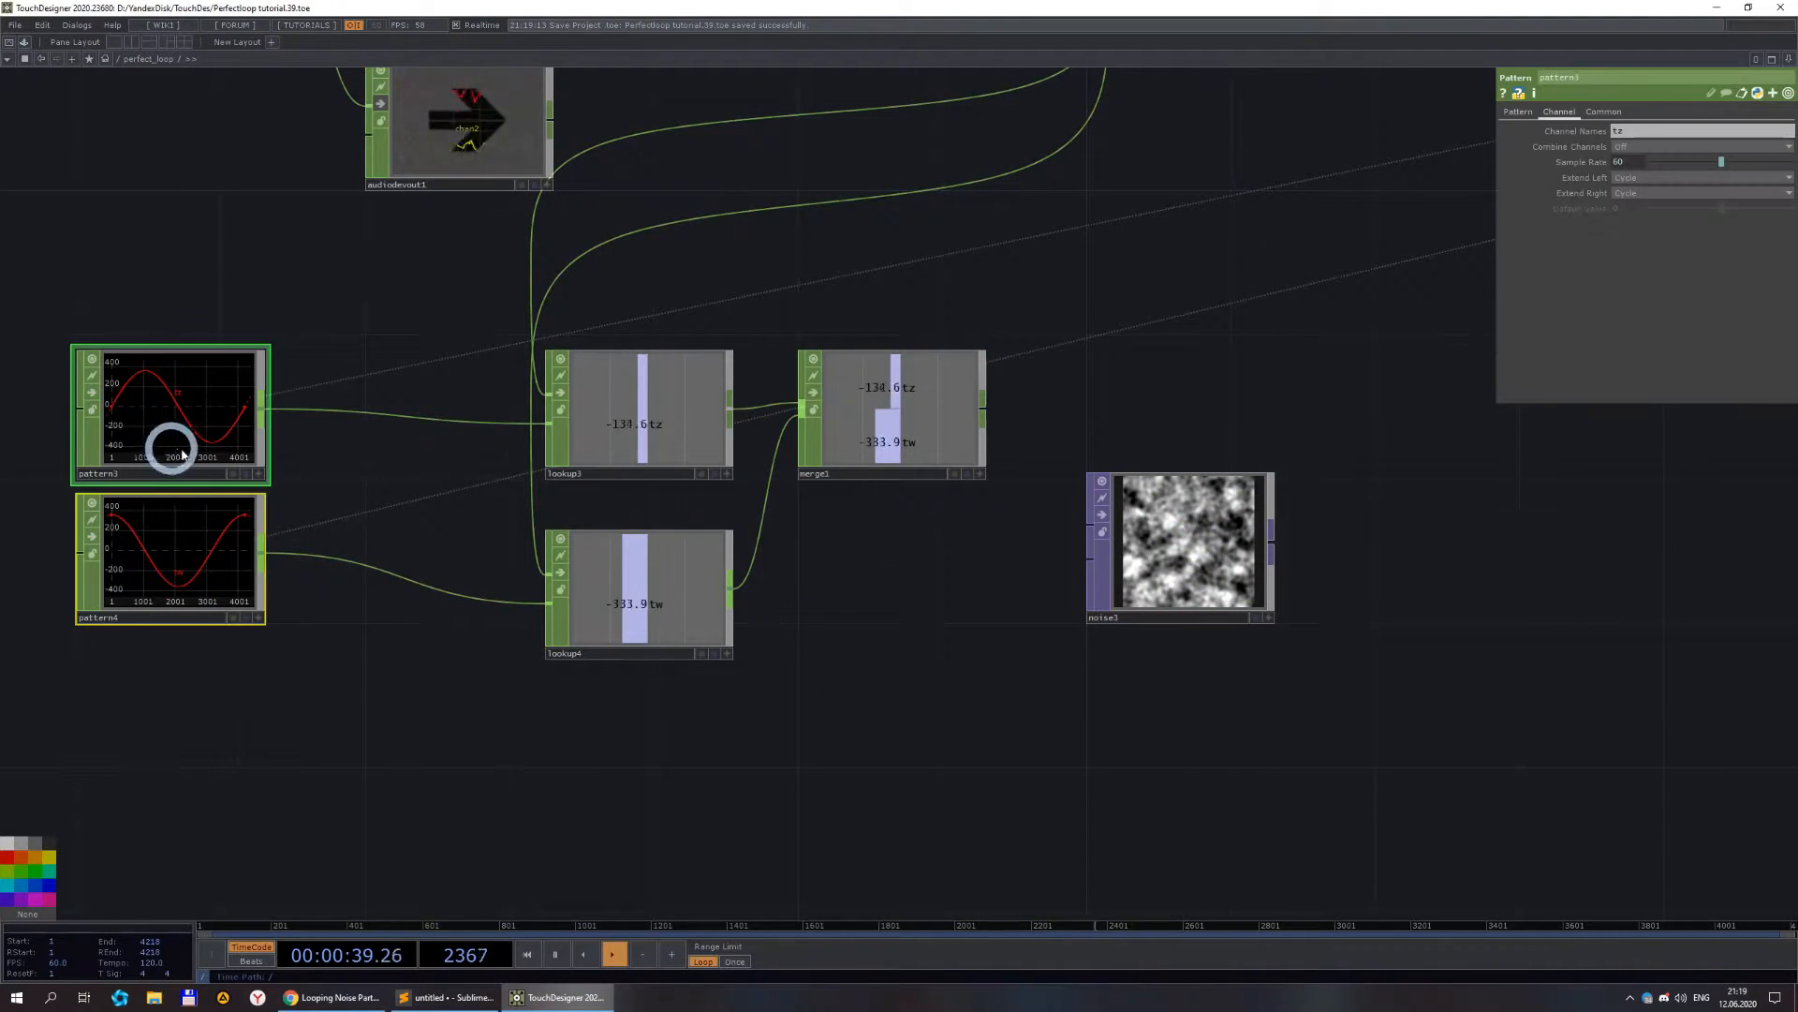
left_click(1518, 112)
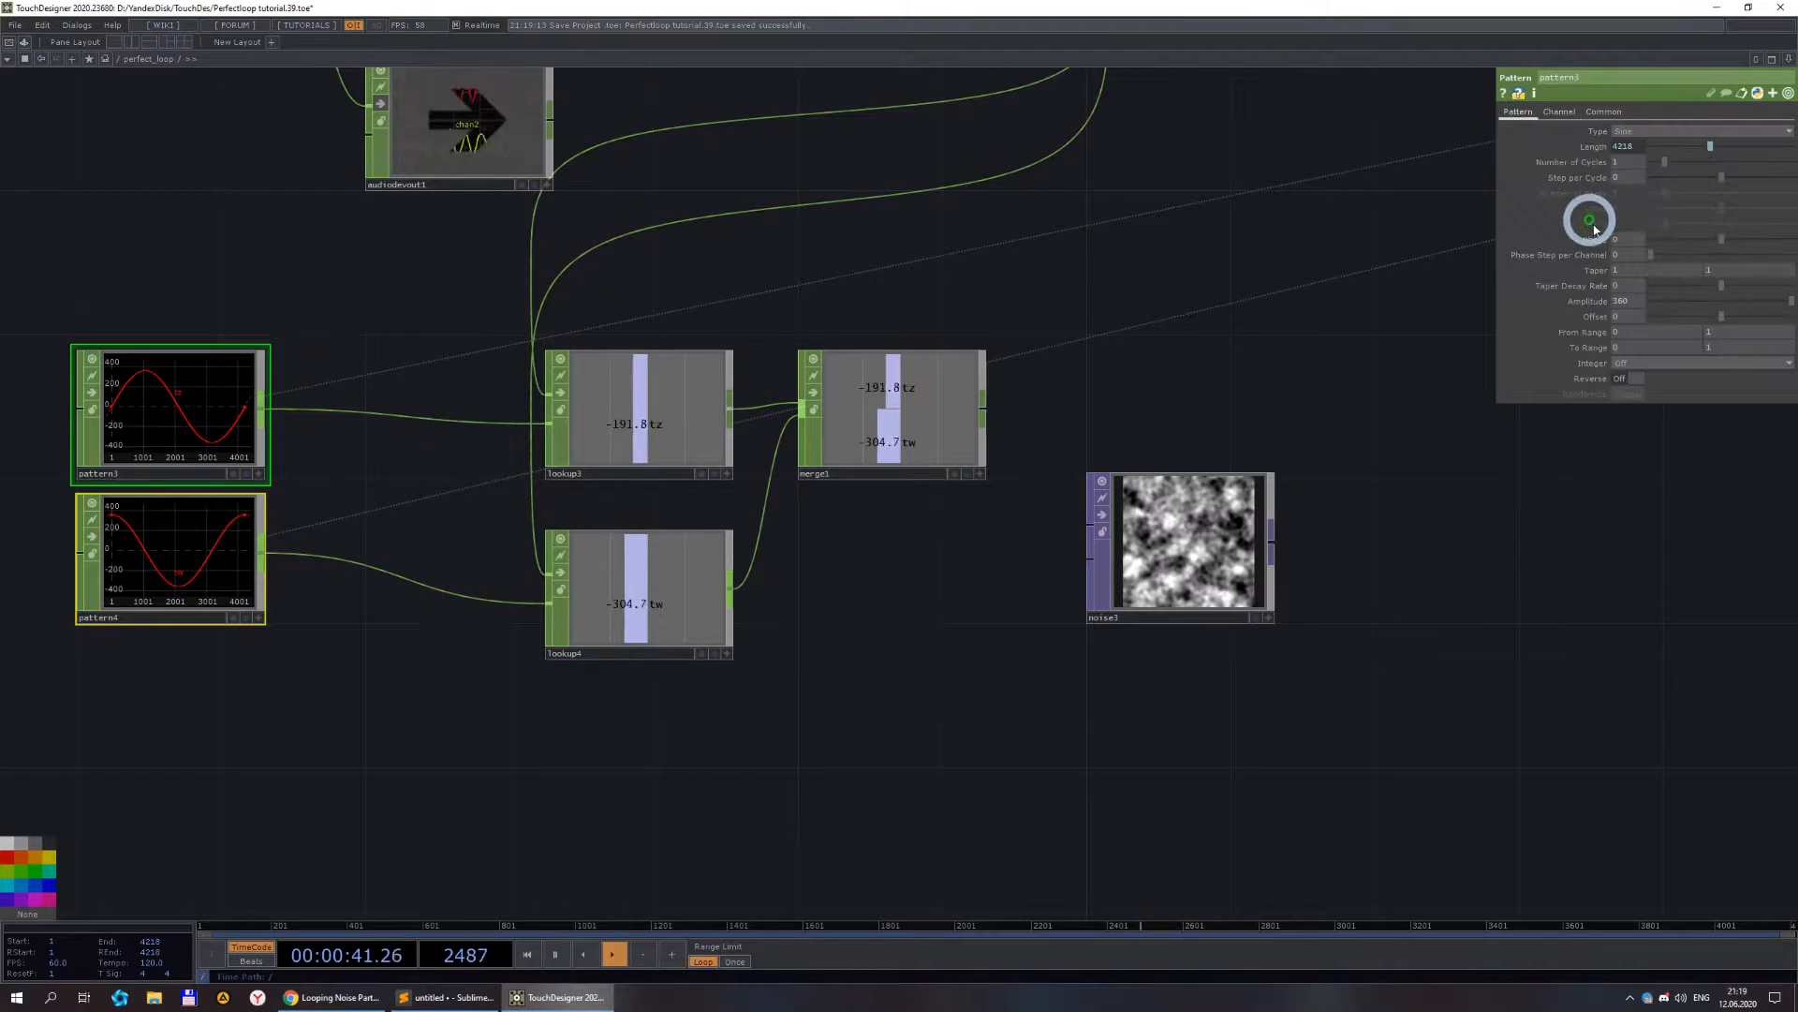
type("1")
key("Return")
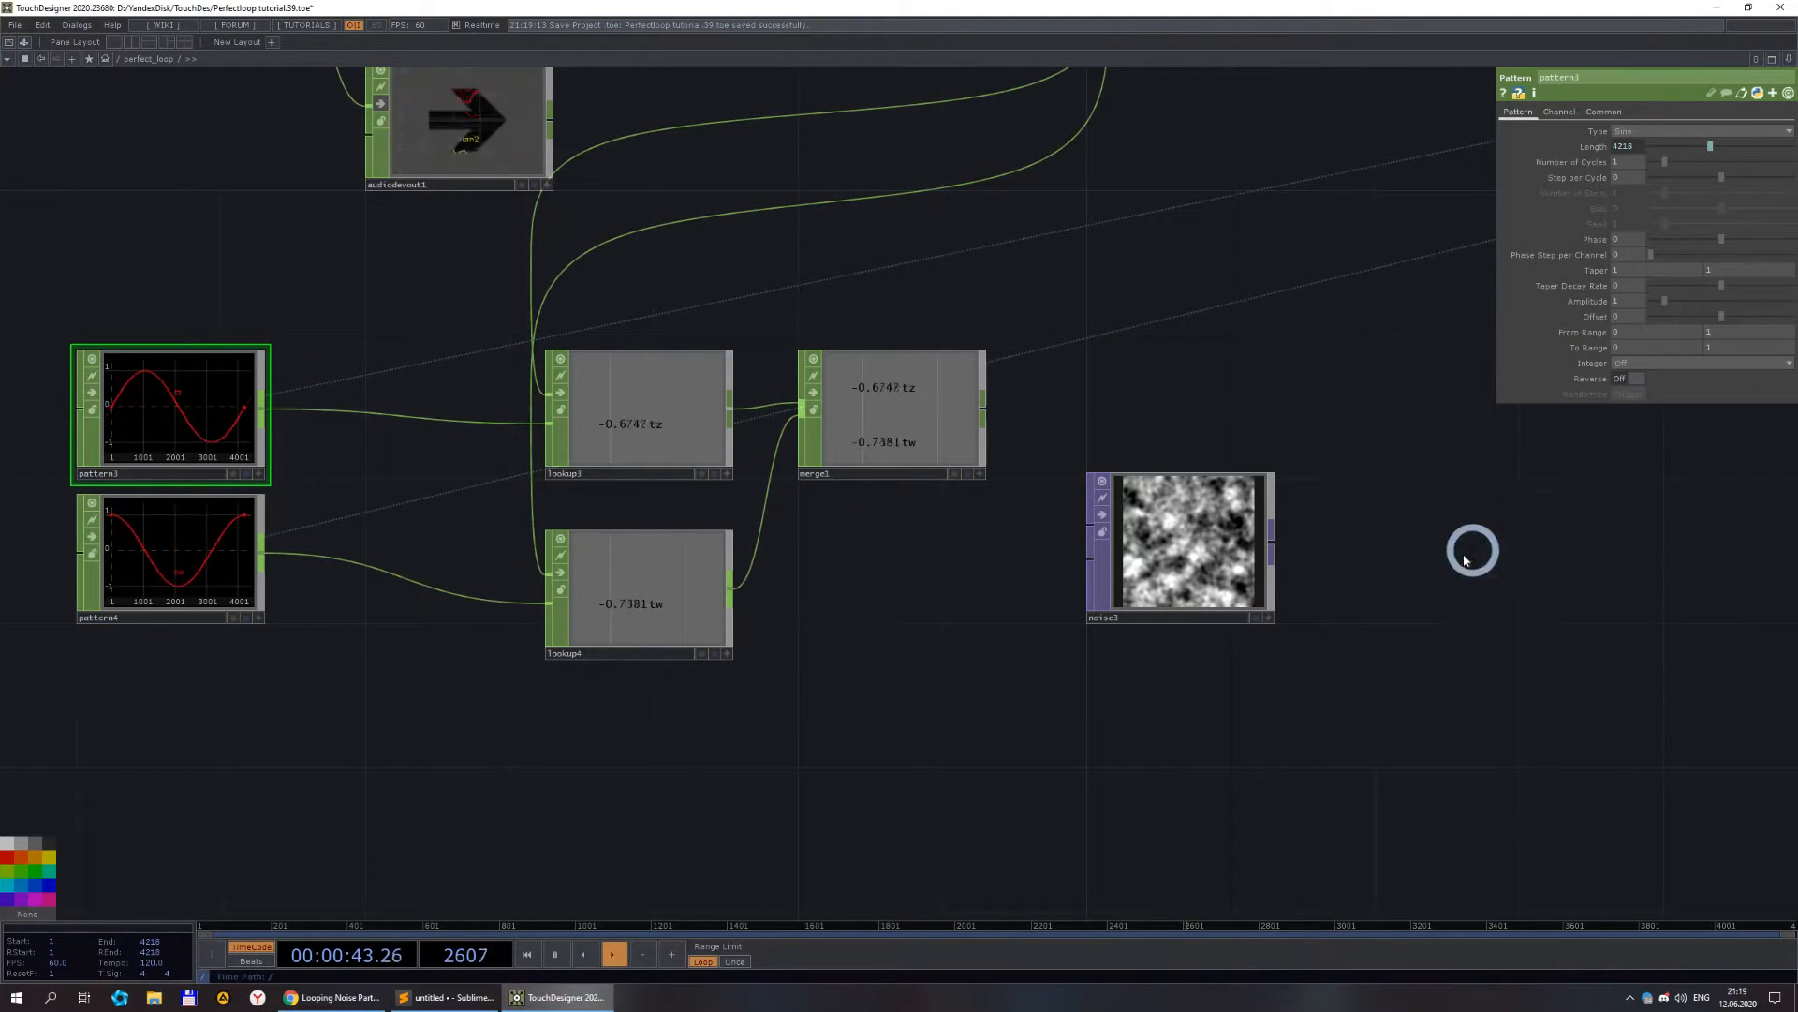
- Move noise3 farther from merge1 to make room and add a Math CHOP after merge1
scroll(1302, 602, "up", 3)
scroll(1321, 524, "down", 3)
scroll(1260, 412, "up", 2)
scroll(1263, 409, "down", 2)
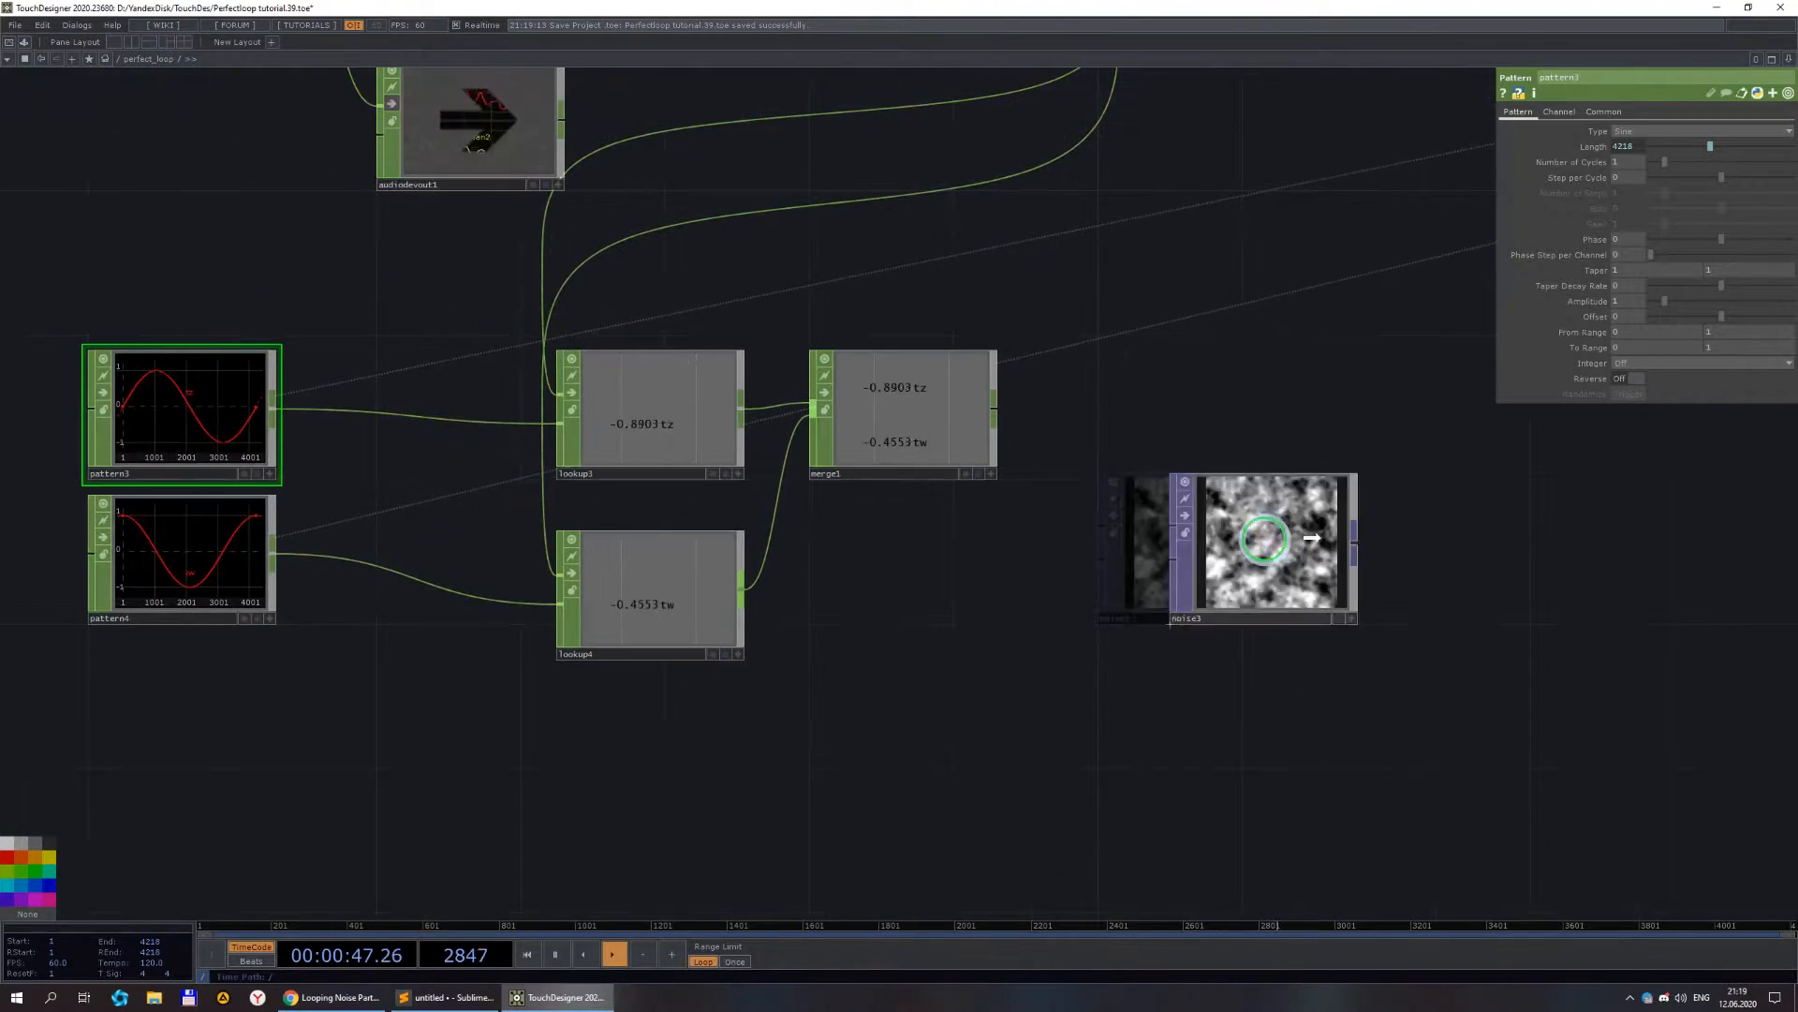
left_click_drag(1233, 540, 1485, 541)
right_click(996, 417)
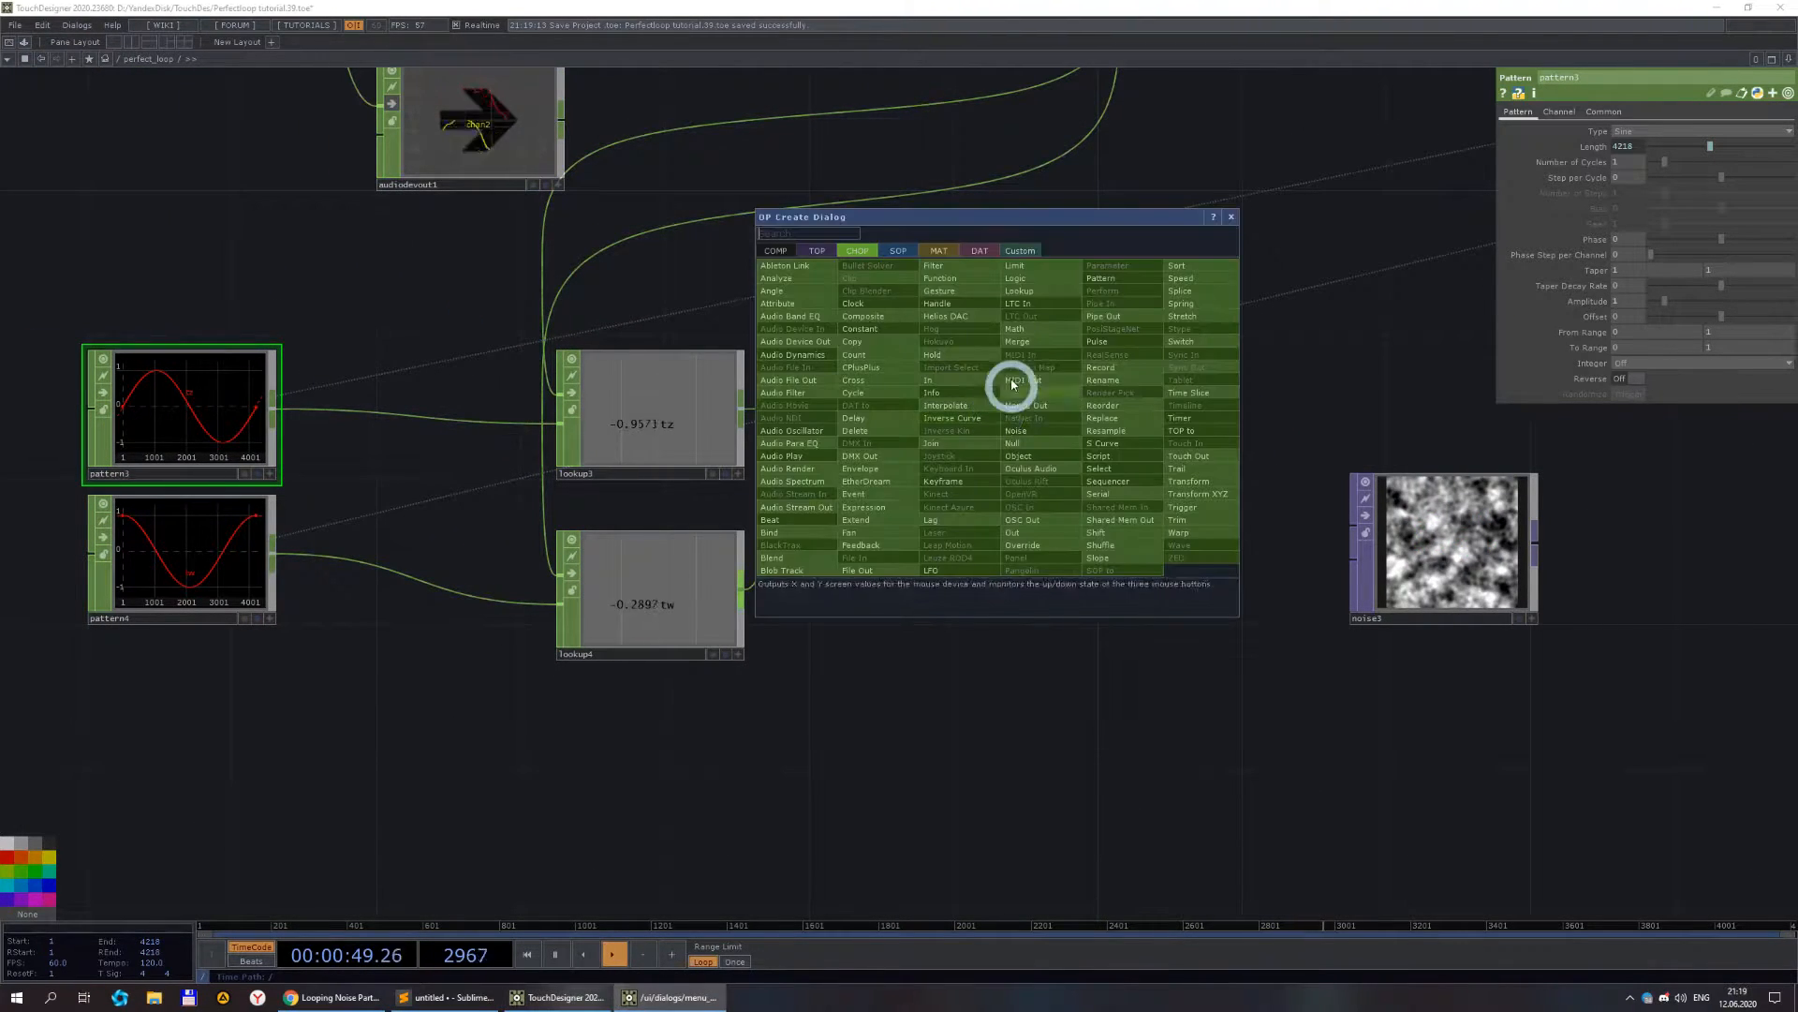
left_click(1015, 333)
left_click(1152, 421)
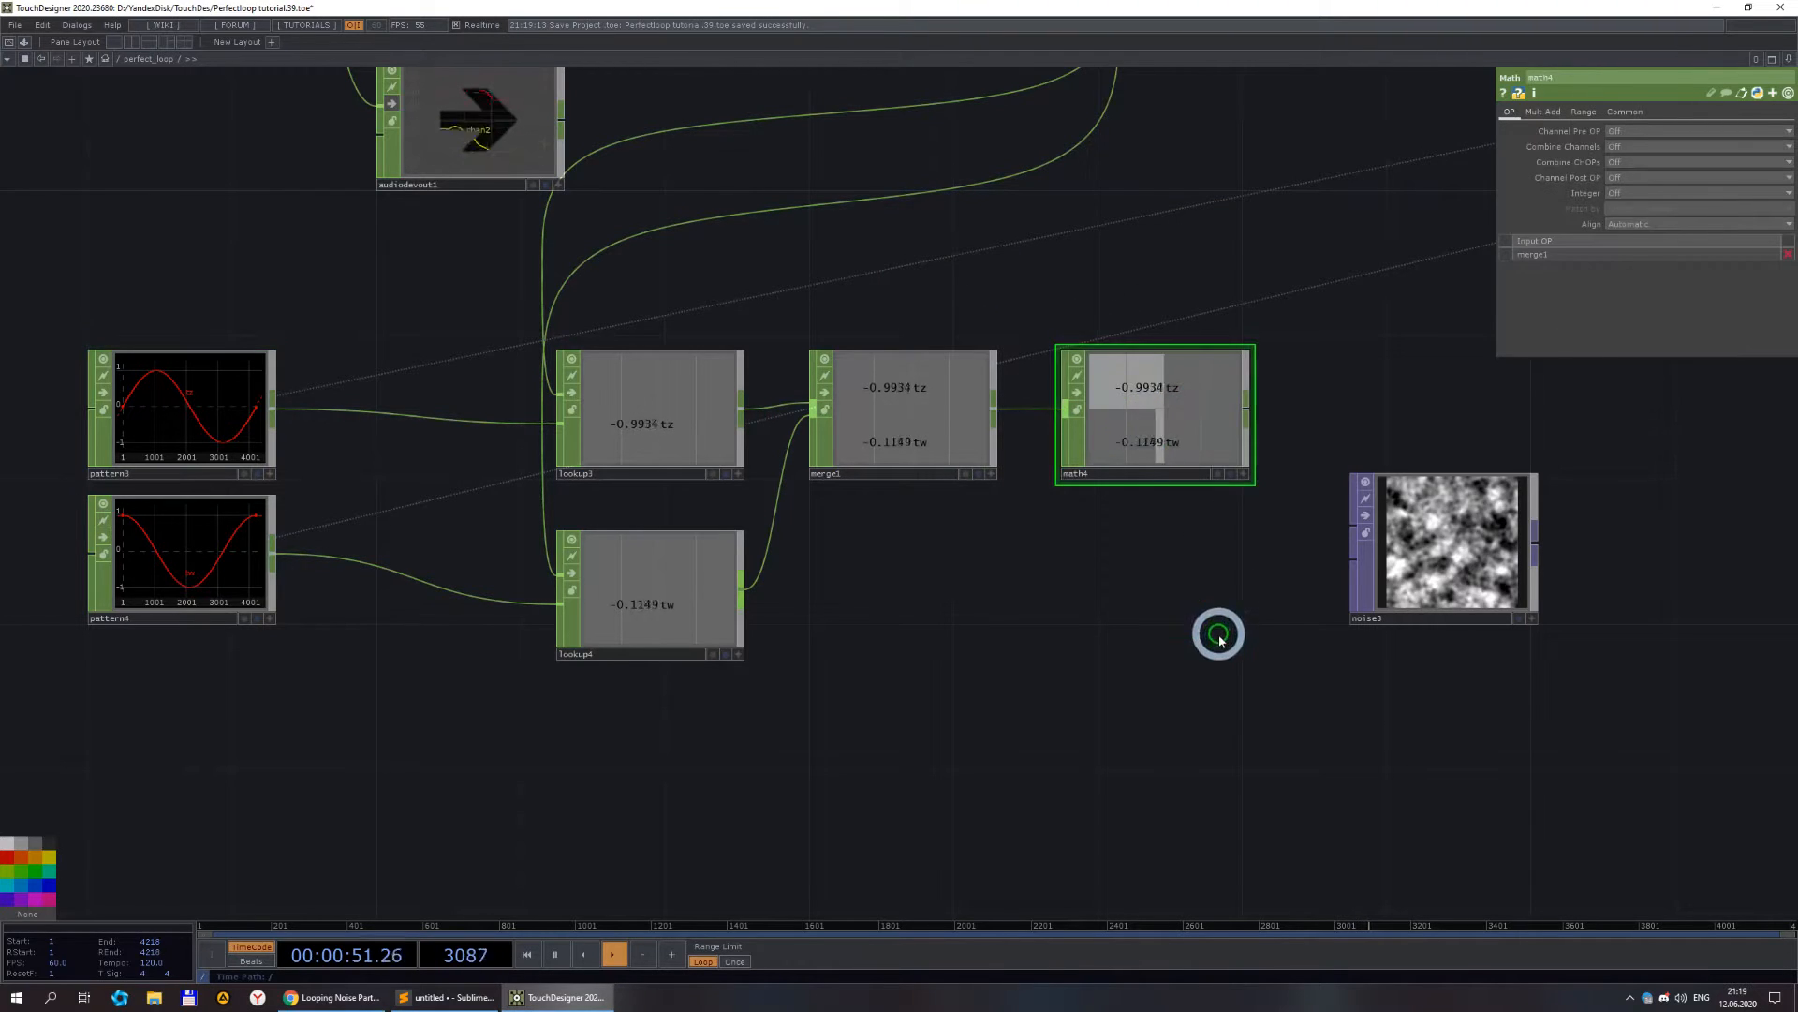
- Line noise3 up in the same row as math4, space math4 farther from merge1, and select merge1
left_click_drag(1219, 634, 840, 607)
left_click_drag(1090, 521, 1113, 364)
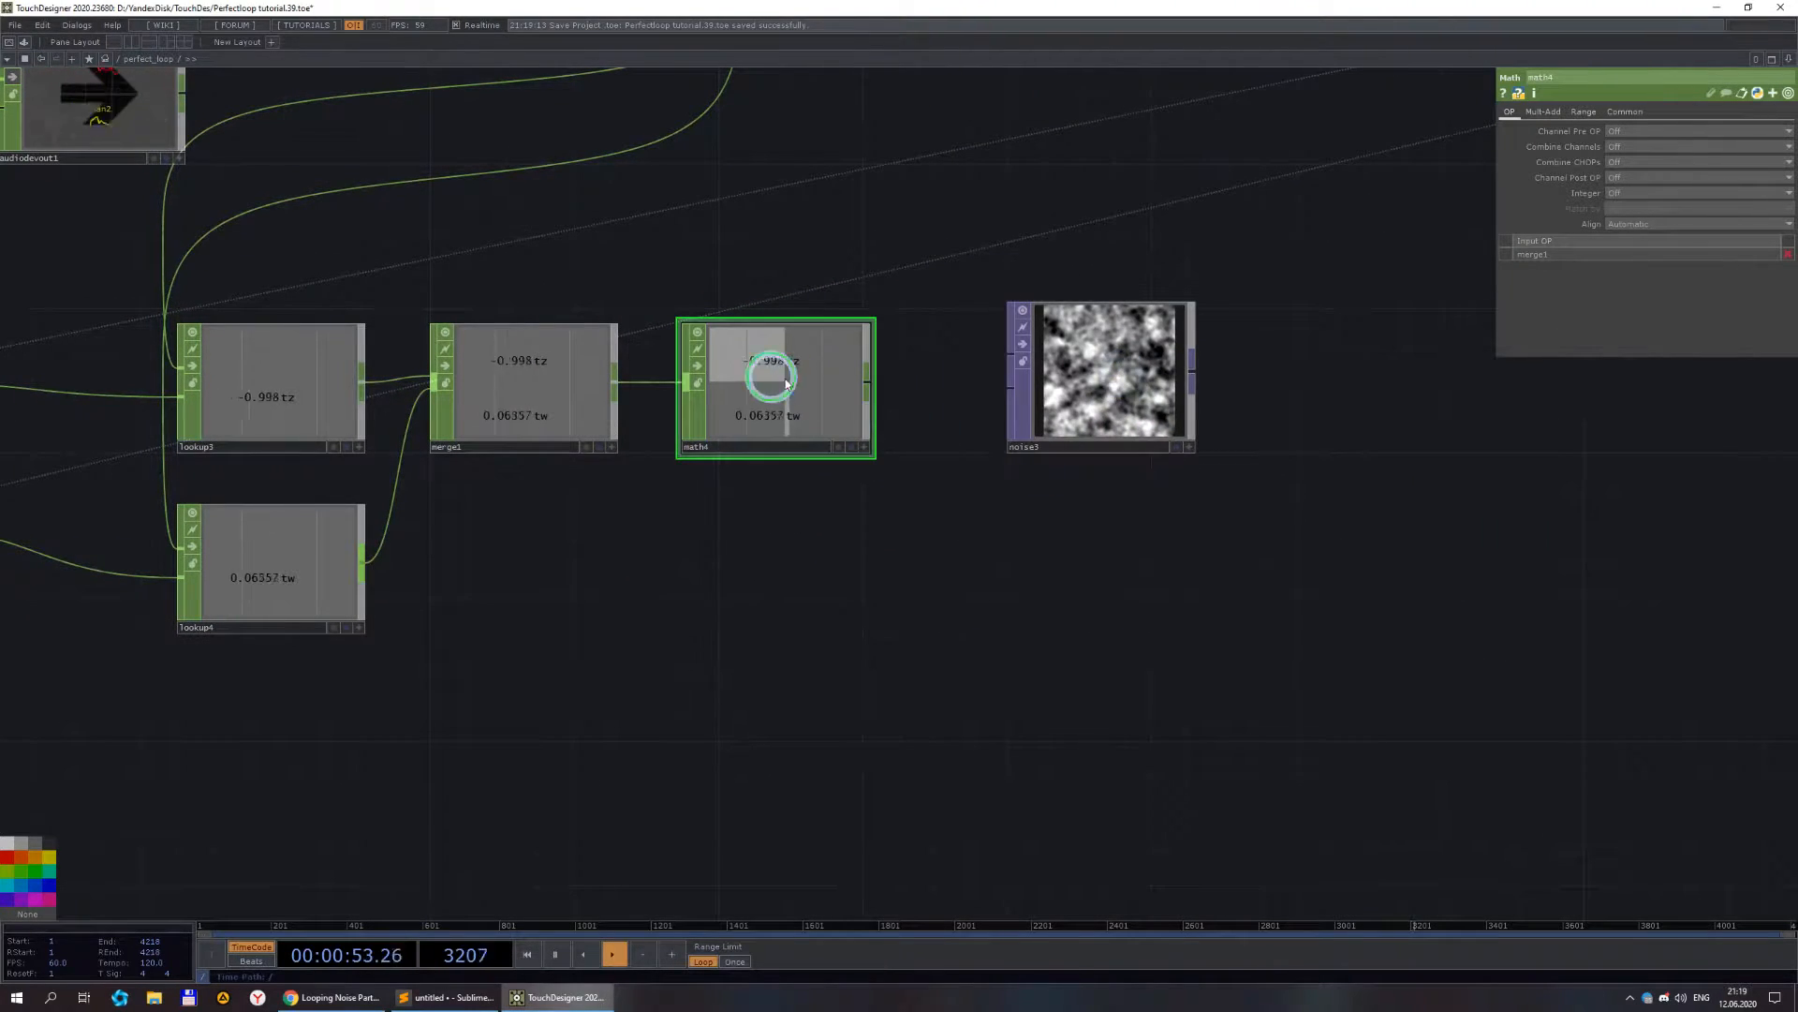
left_click_drag(747, 374, 783, 397)
left_click(501, 385)
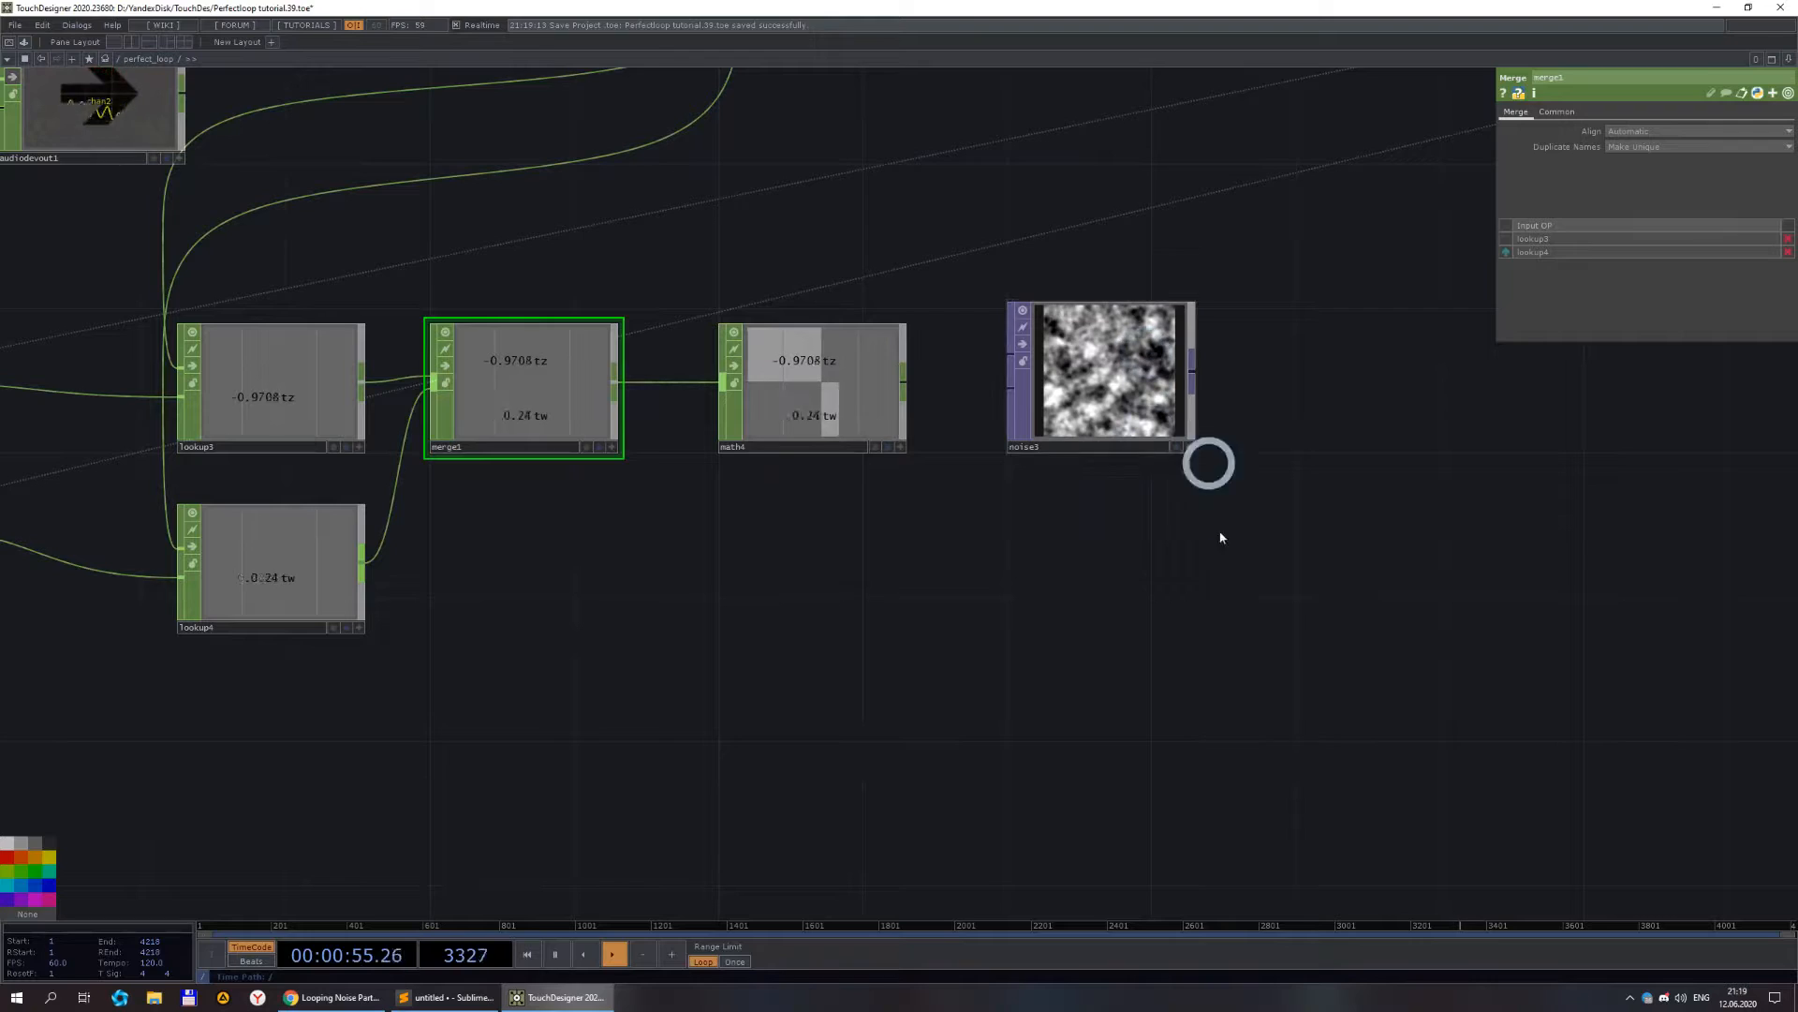
- Link math4's tz channel to noise3's Translate Z and its tw channel to Translate 4D as CHOP references
left_click_drag(1179, 581, 1173, 712)
scroll(1112, 530, "up", 3)
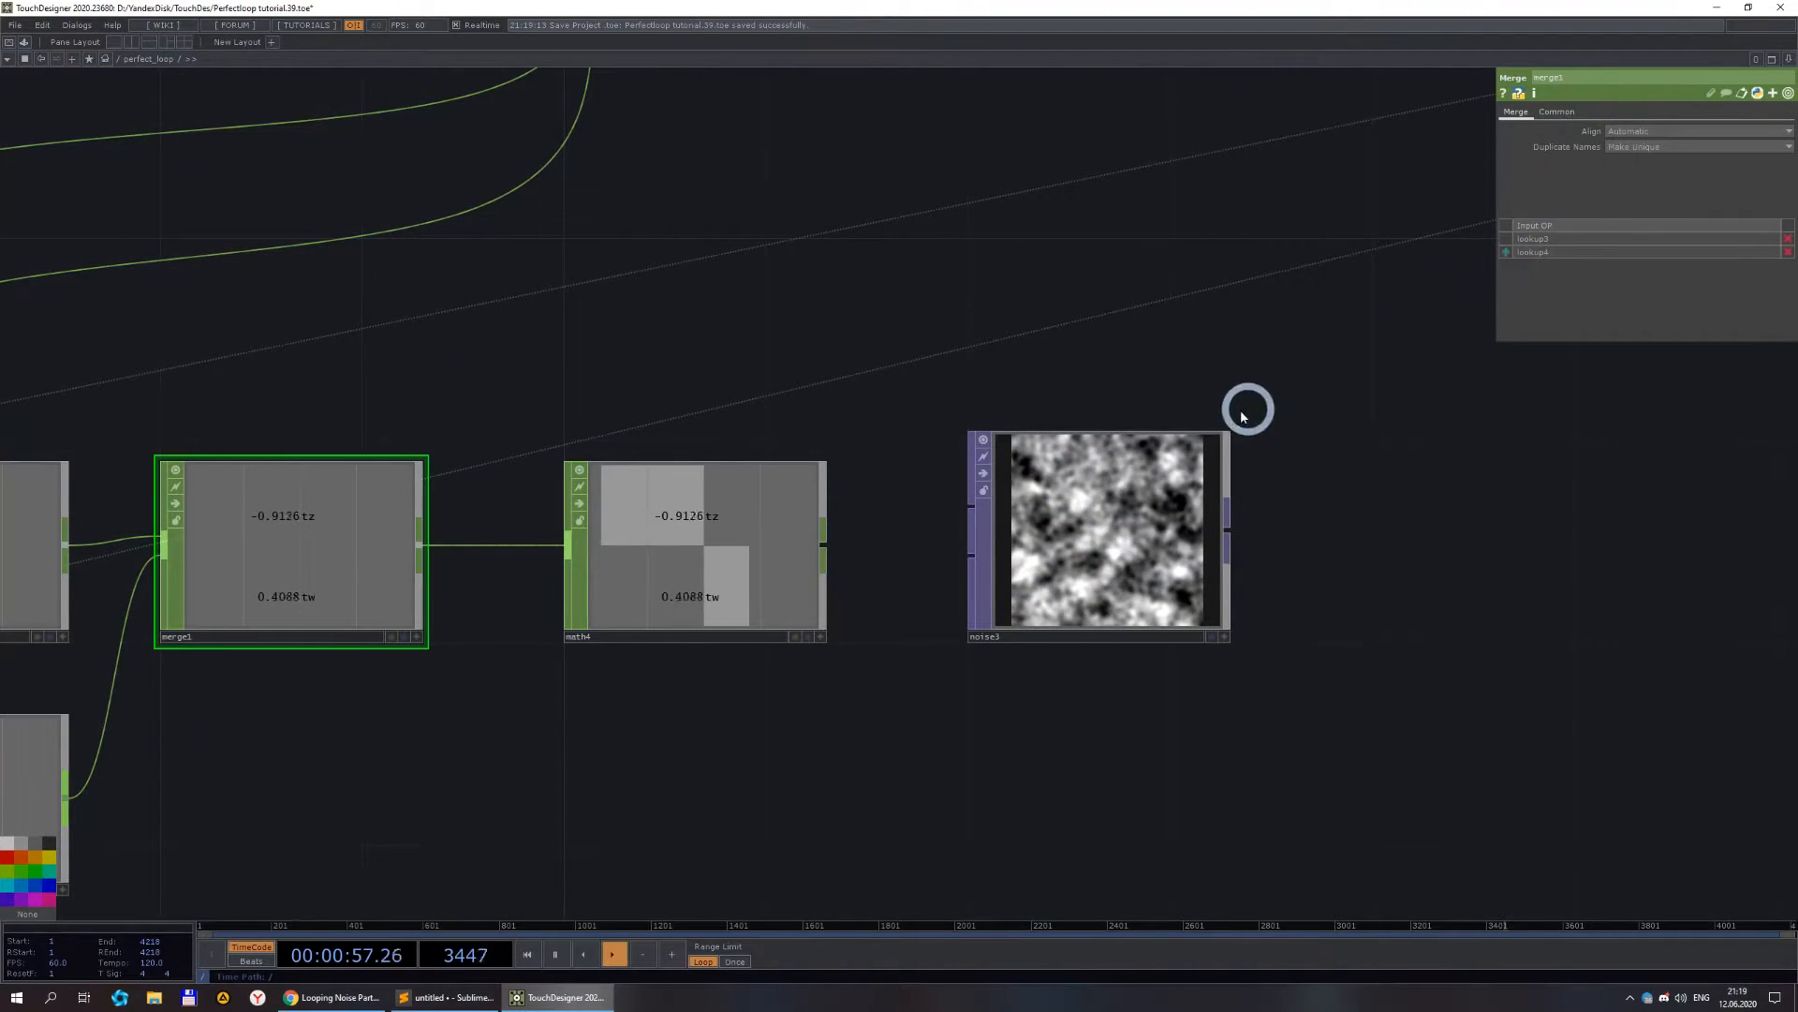
left_click(1152, 498)
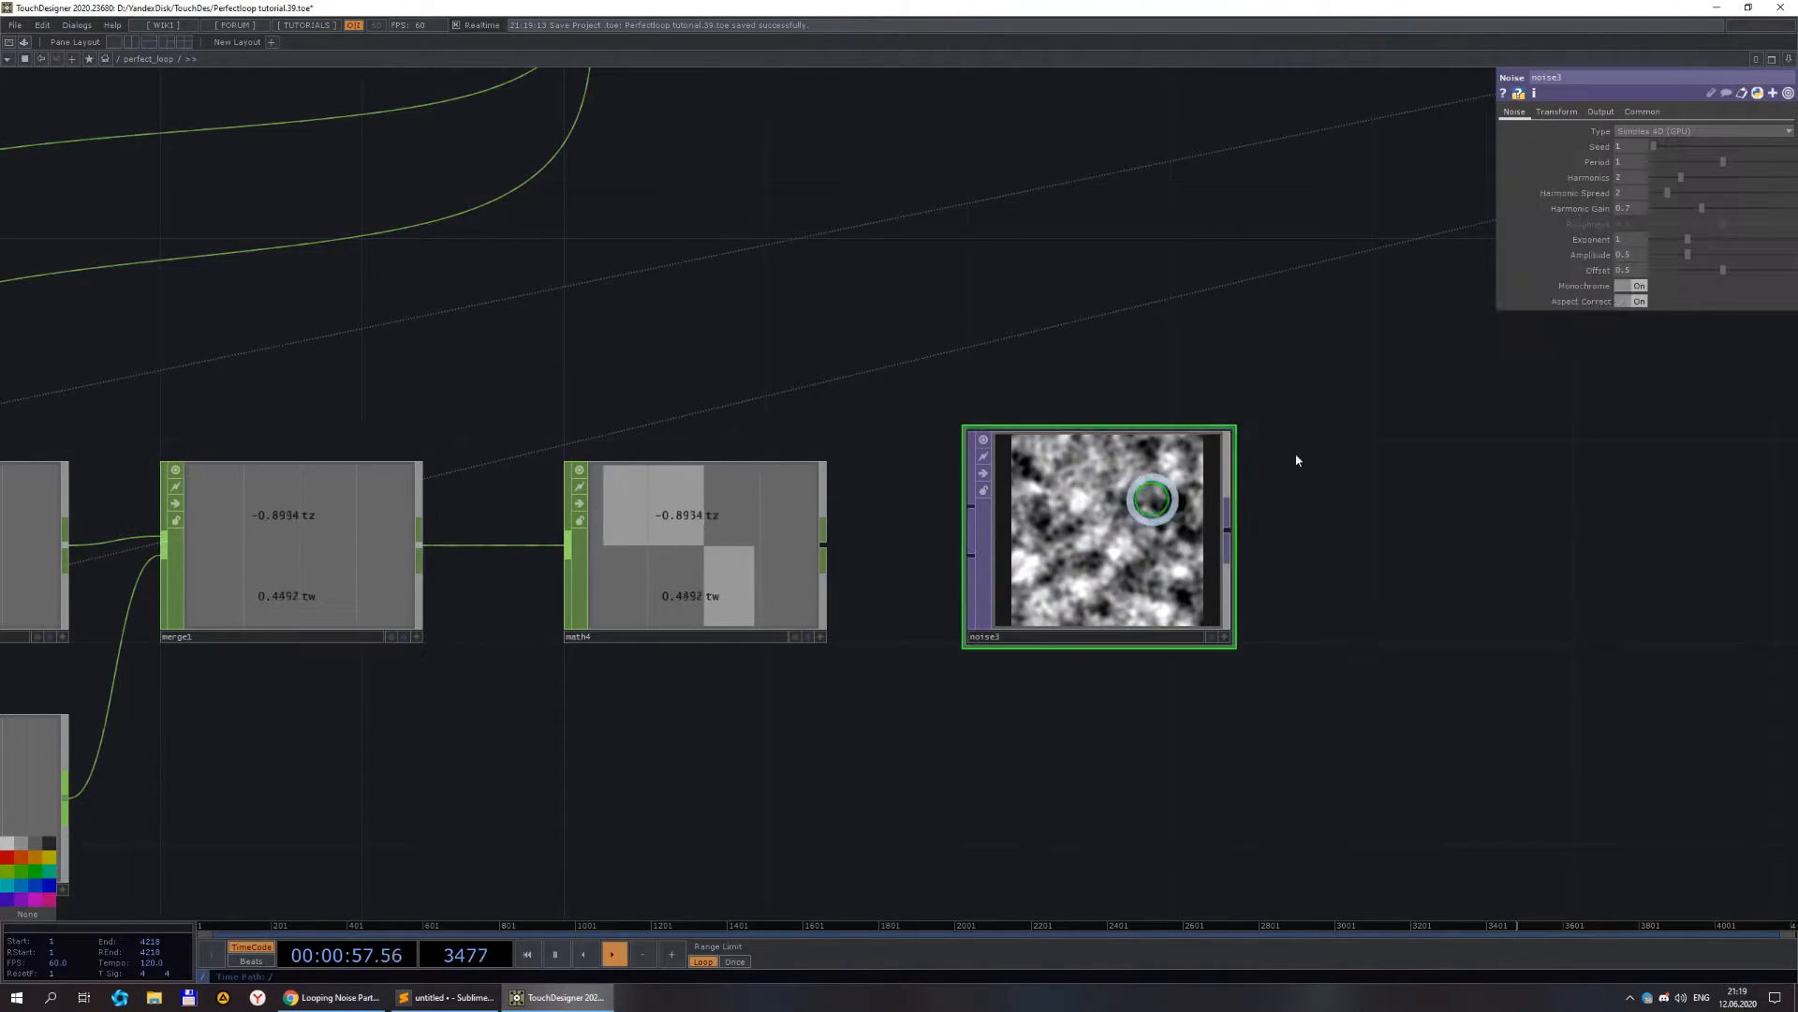
left_click(1553, 112)
left_click(820, 636)
left_click(748, 503)
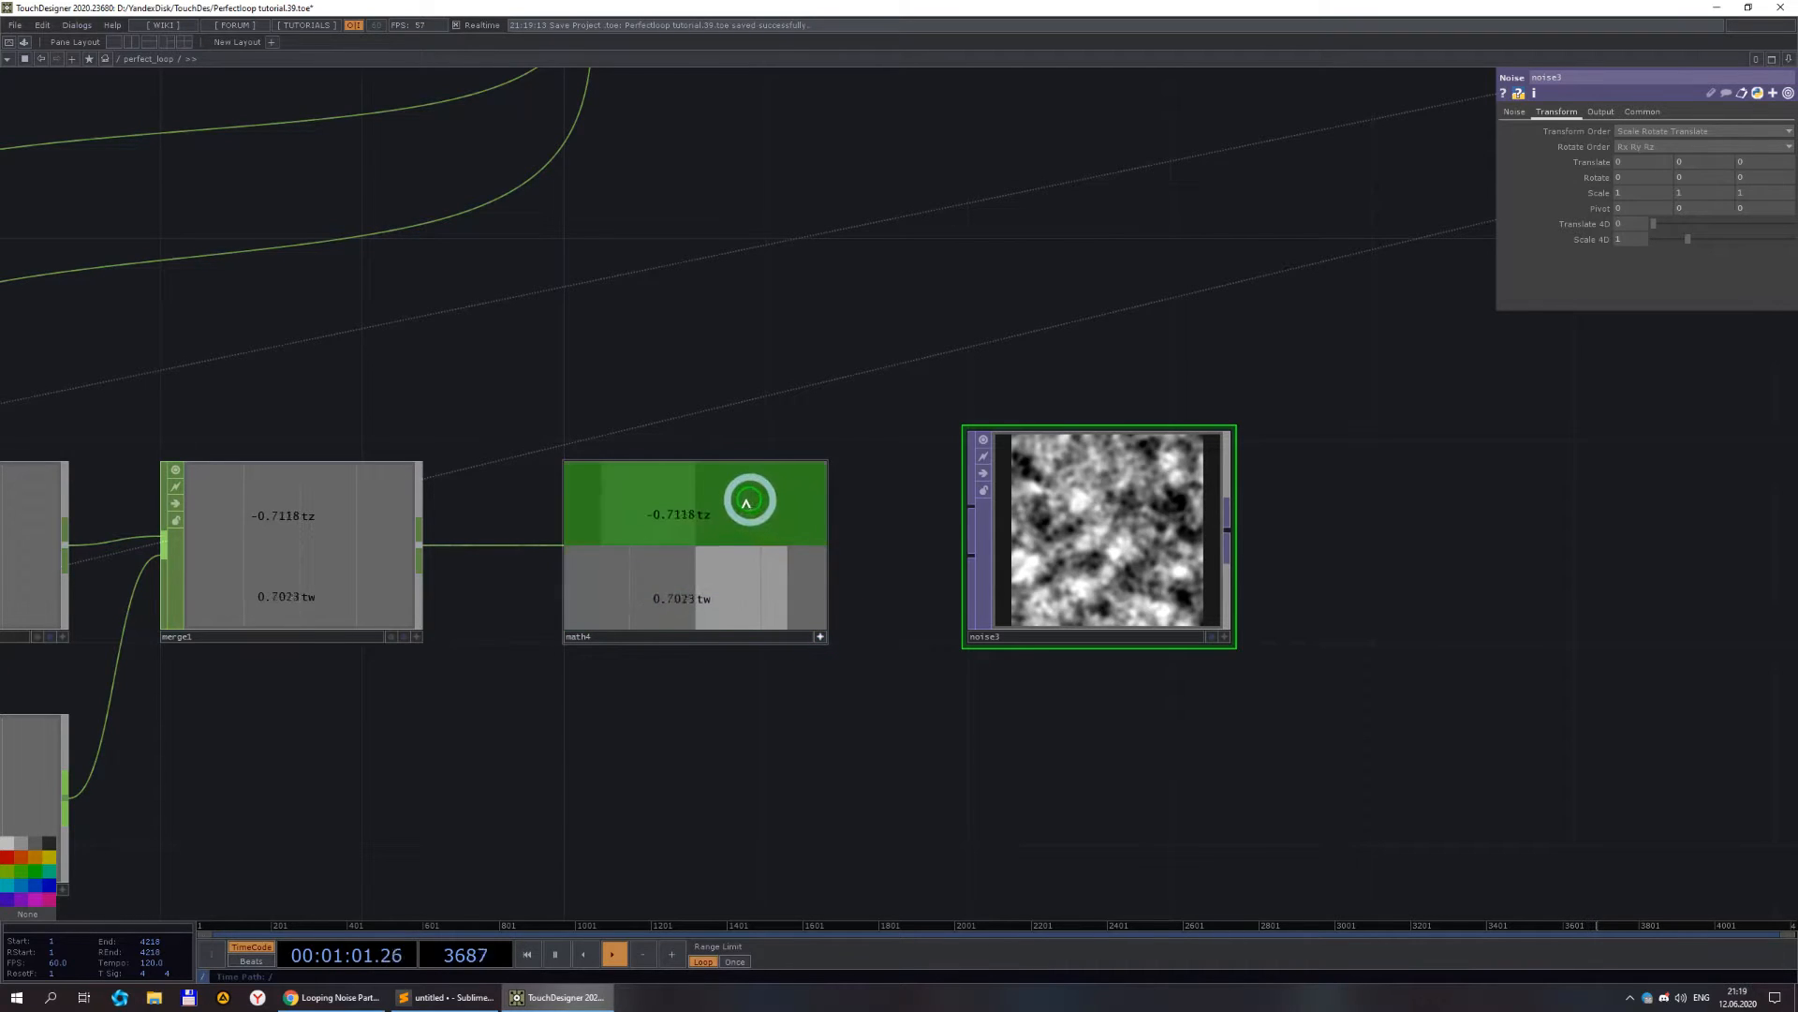
left_click_drag(847, 478, 1746, 162)
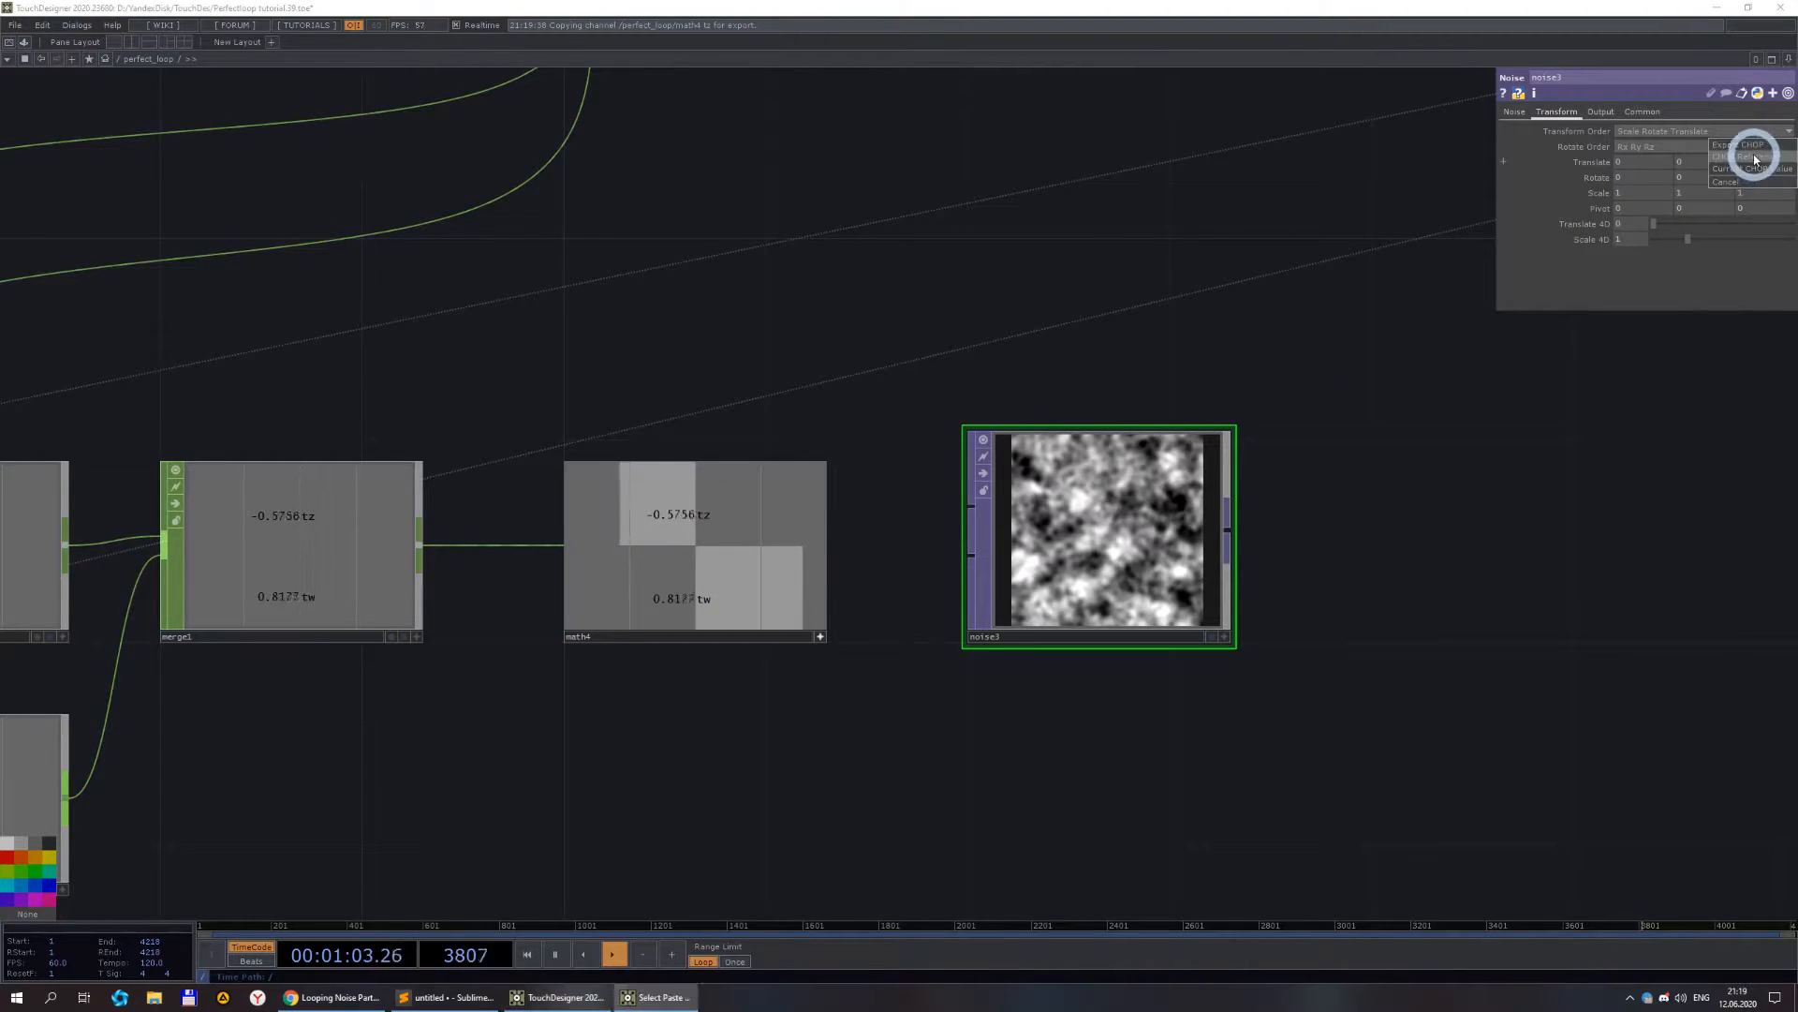
left_click(1756, 158)
left_click_drag(805, 580, 1626, 221)
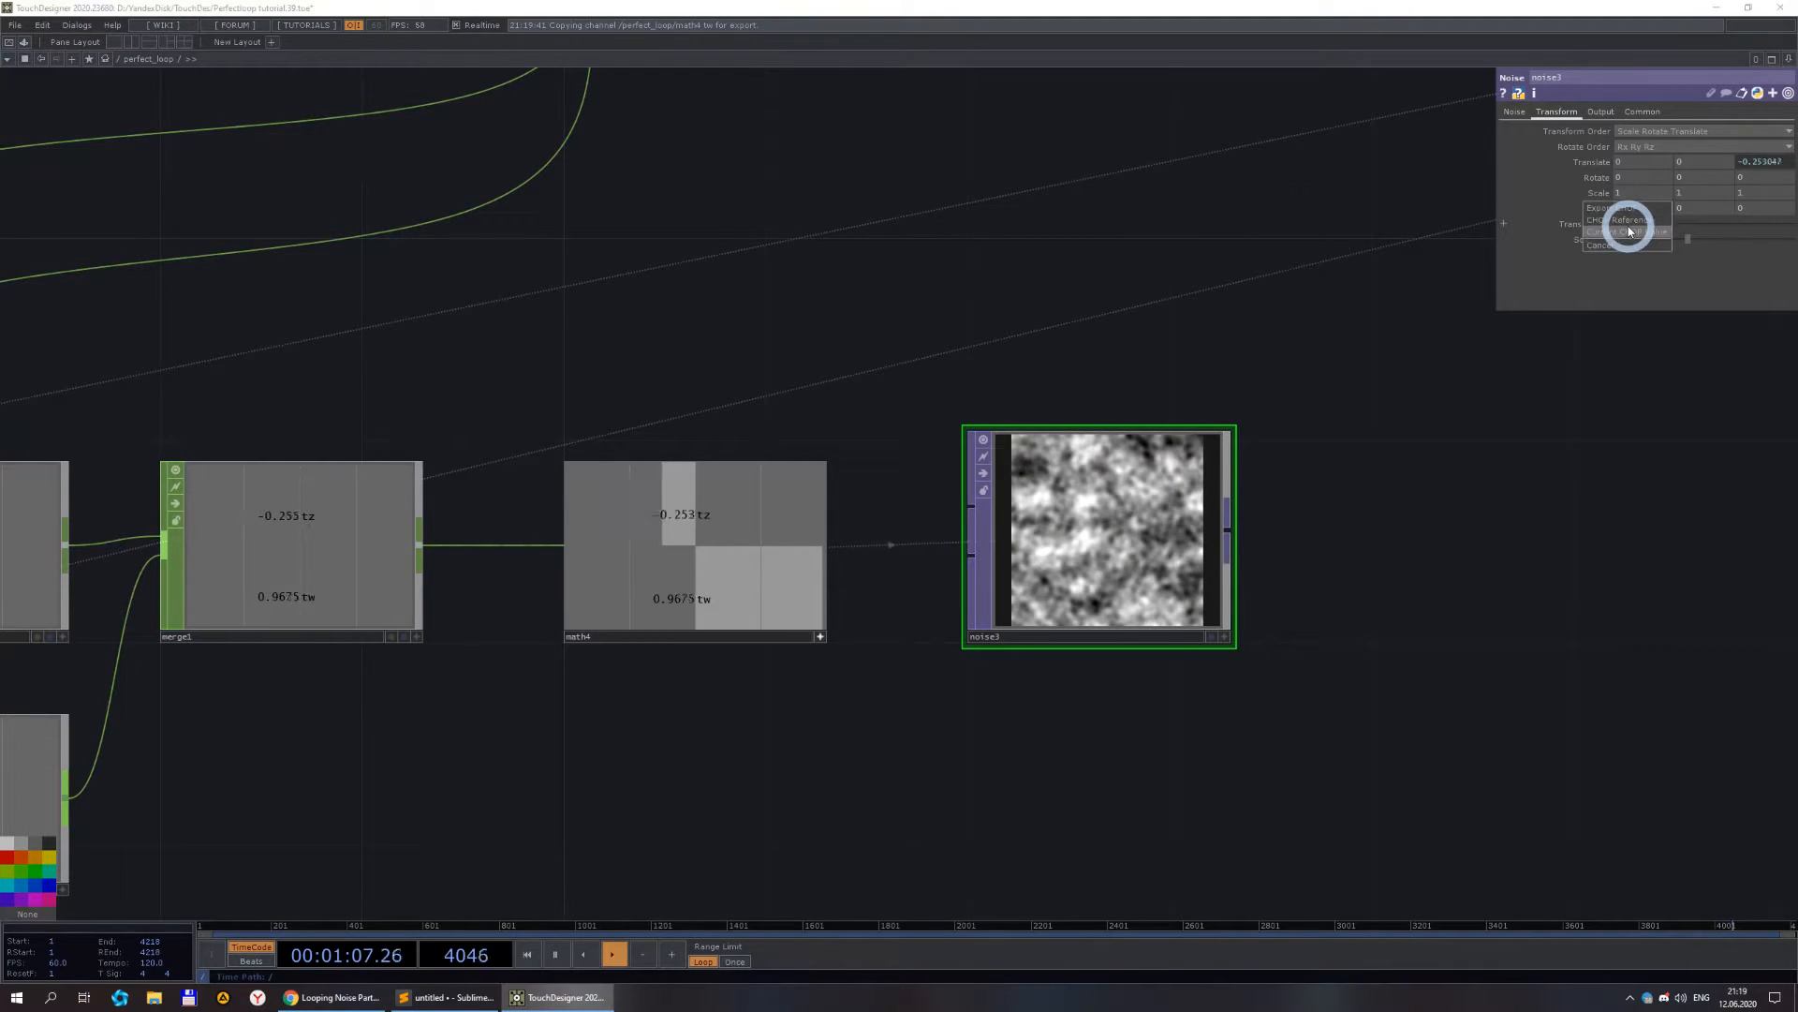
left_click(1630, 217)
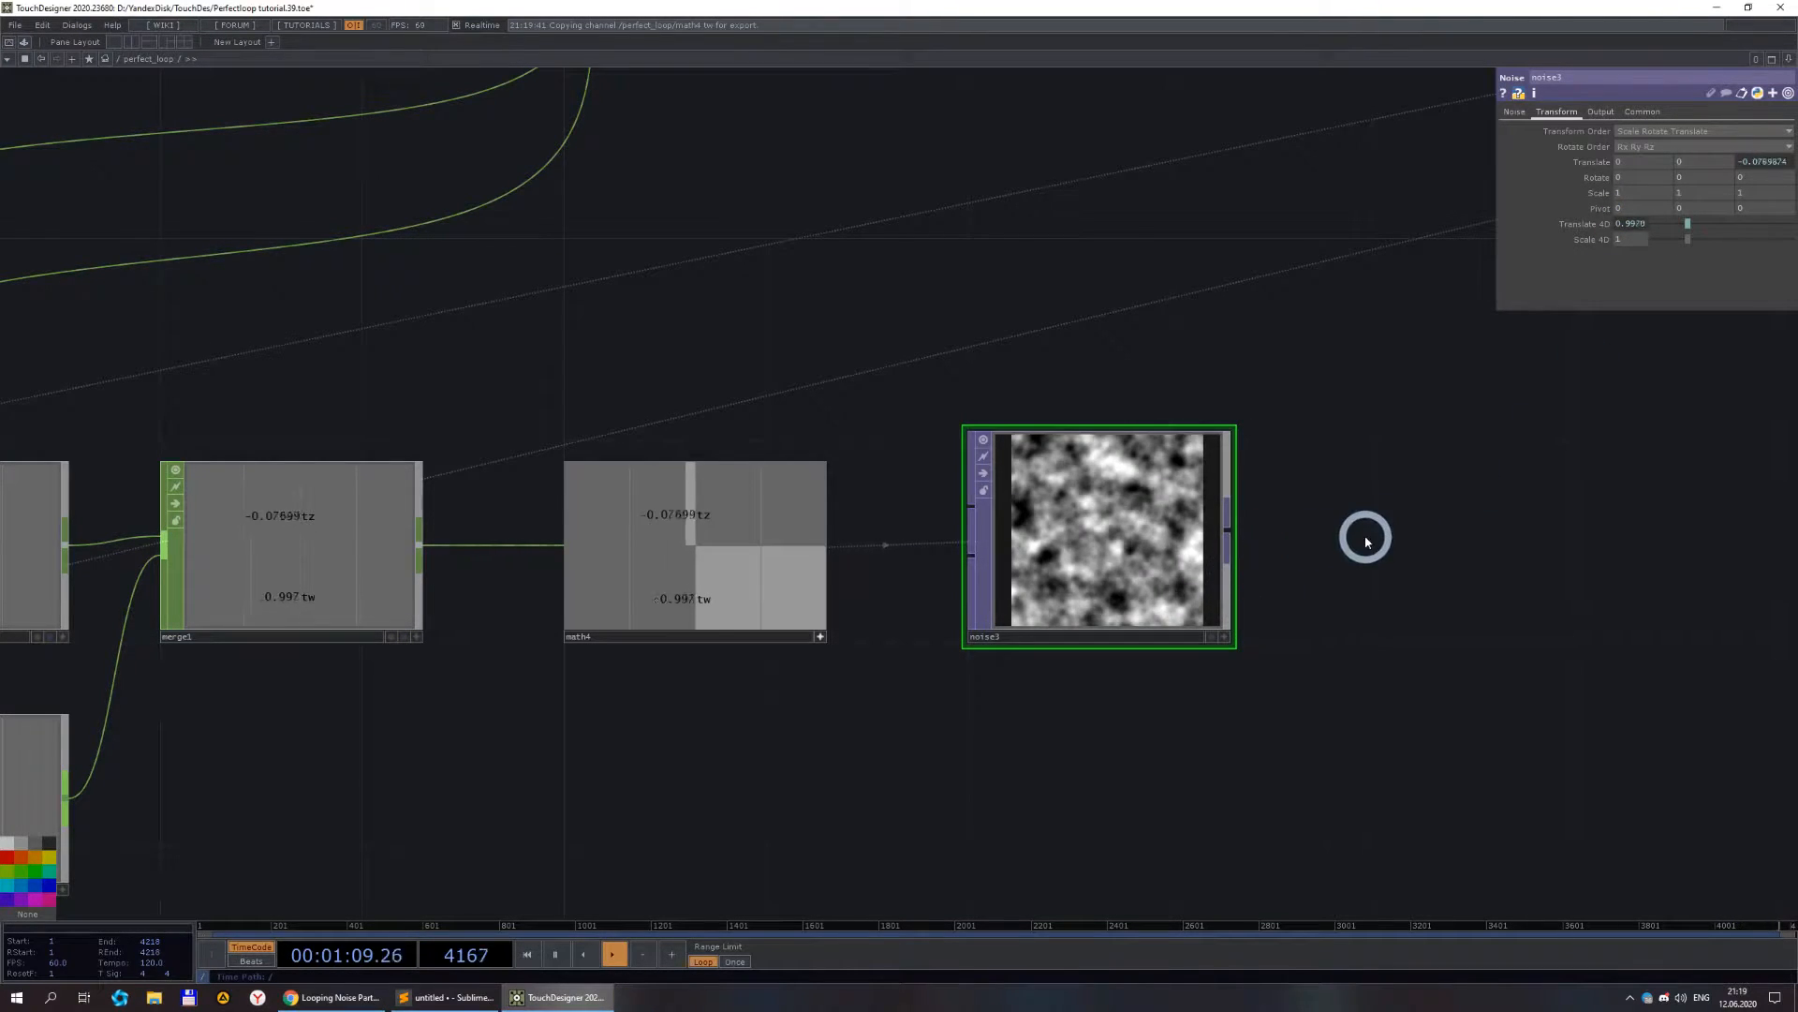
- Set noise3's Scale to 0.7 on all axes and its Exponent to 0.47
scroll(1373, 539, "down", 2)
scroll(1267, 580, "up", 3)
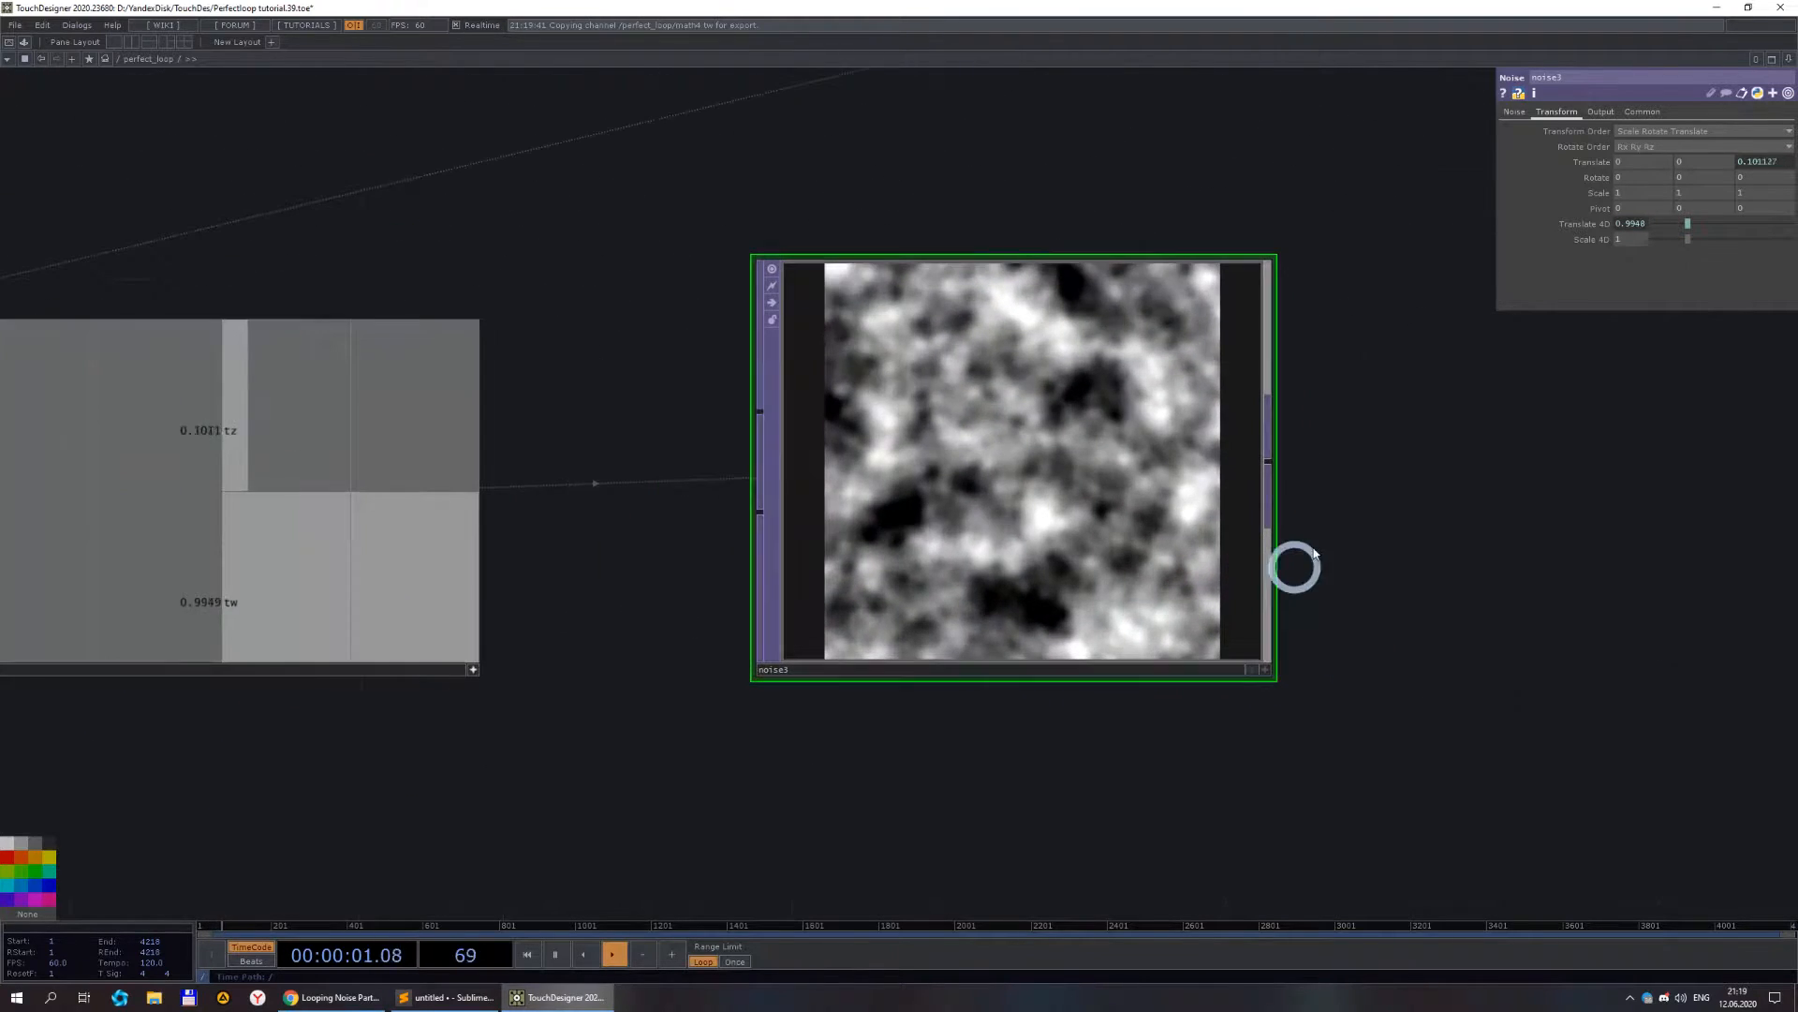
scroll(1311, 539, "down", 2)
left_click_drag(1312, 578, 1113, 580)
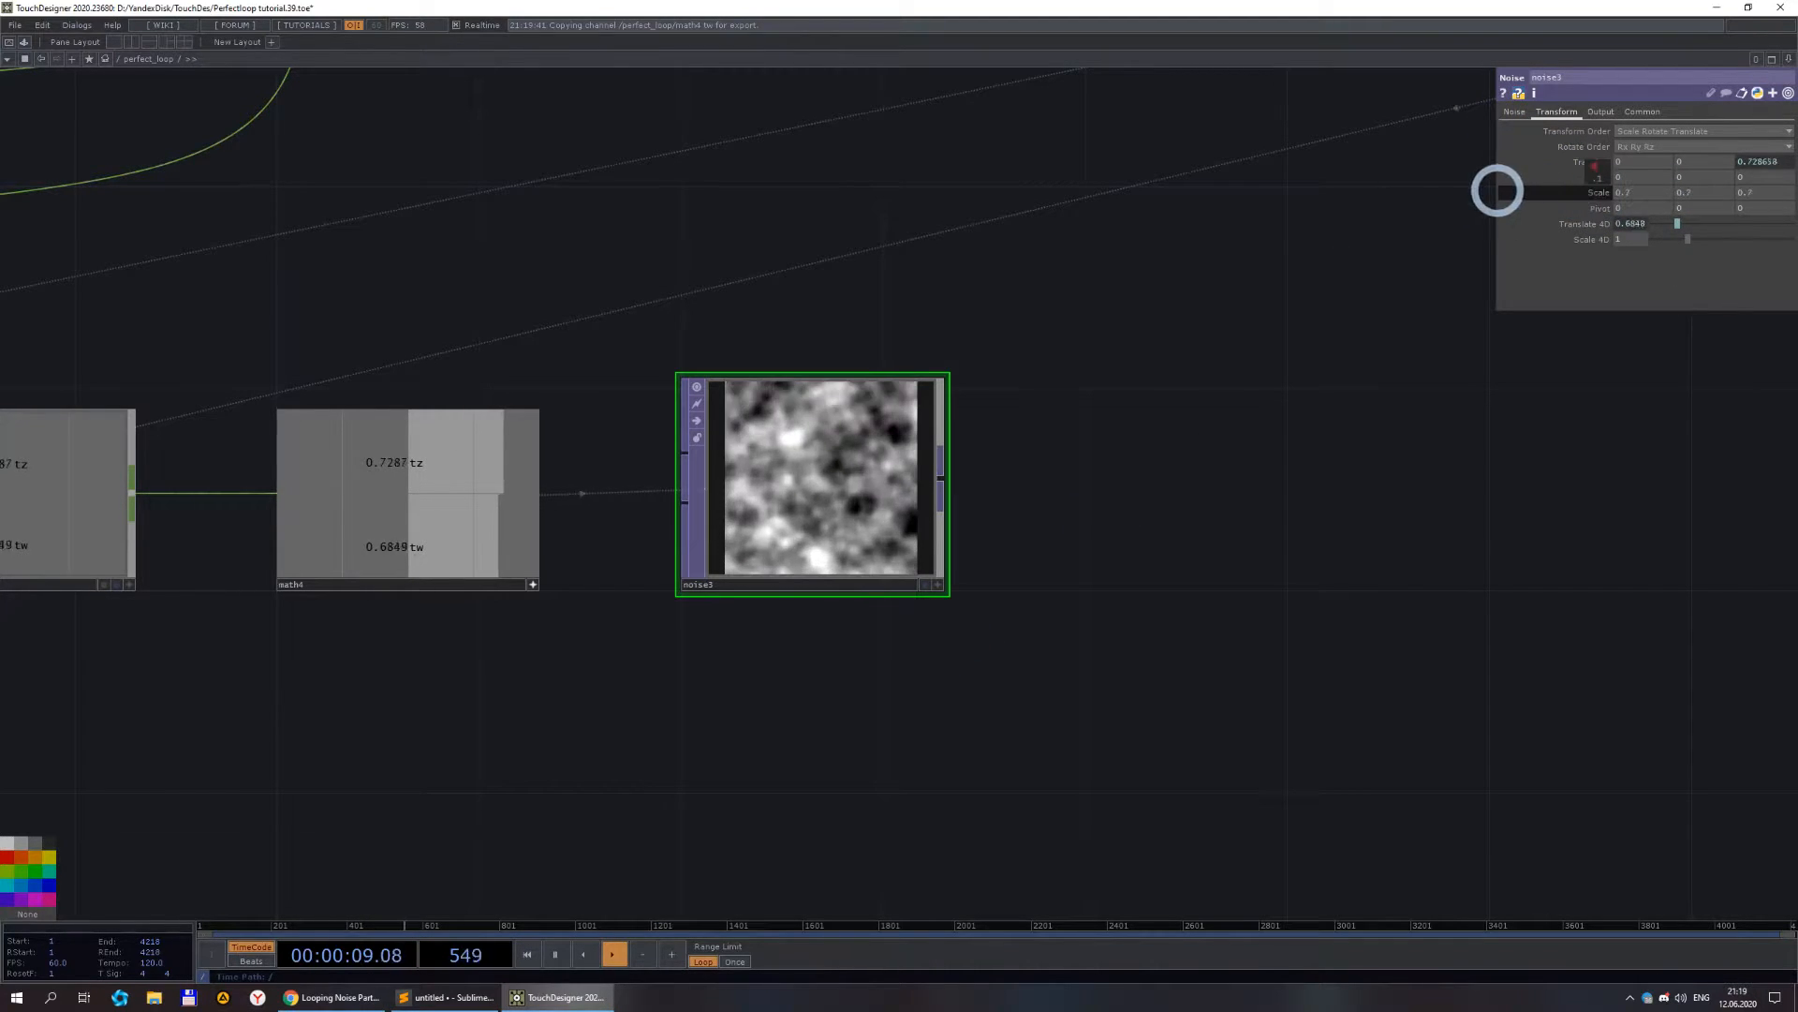
left_click(1527, 114)
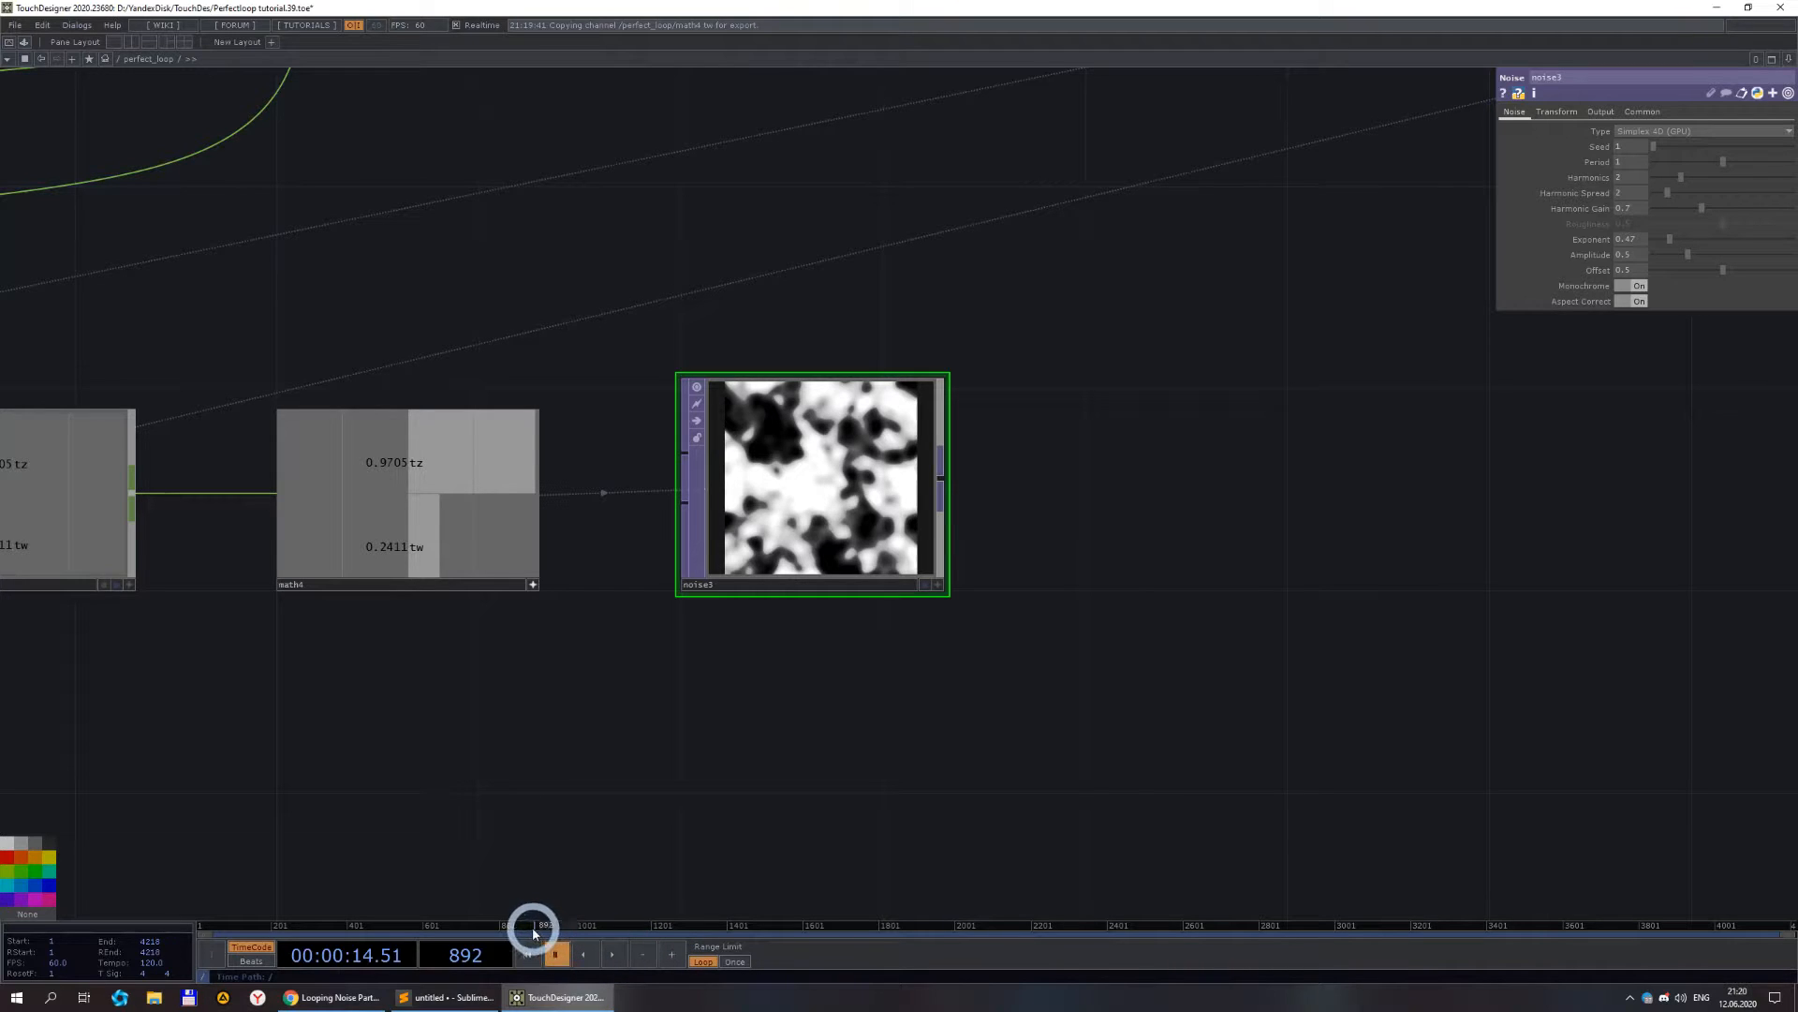
- Scrub the paused timeline between its first and last frames to check noise3's loop, and resume playback to inspect its motion
left_click_drag(534, 932, 1794, 883)
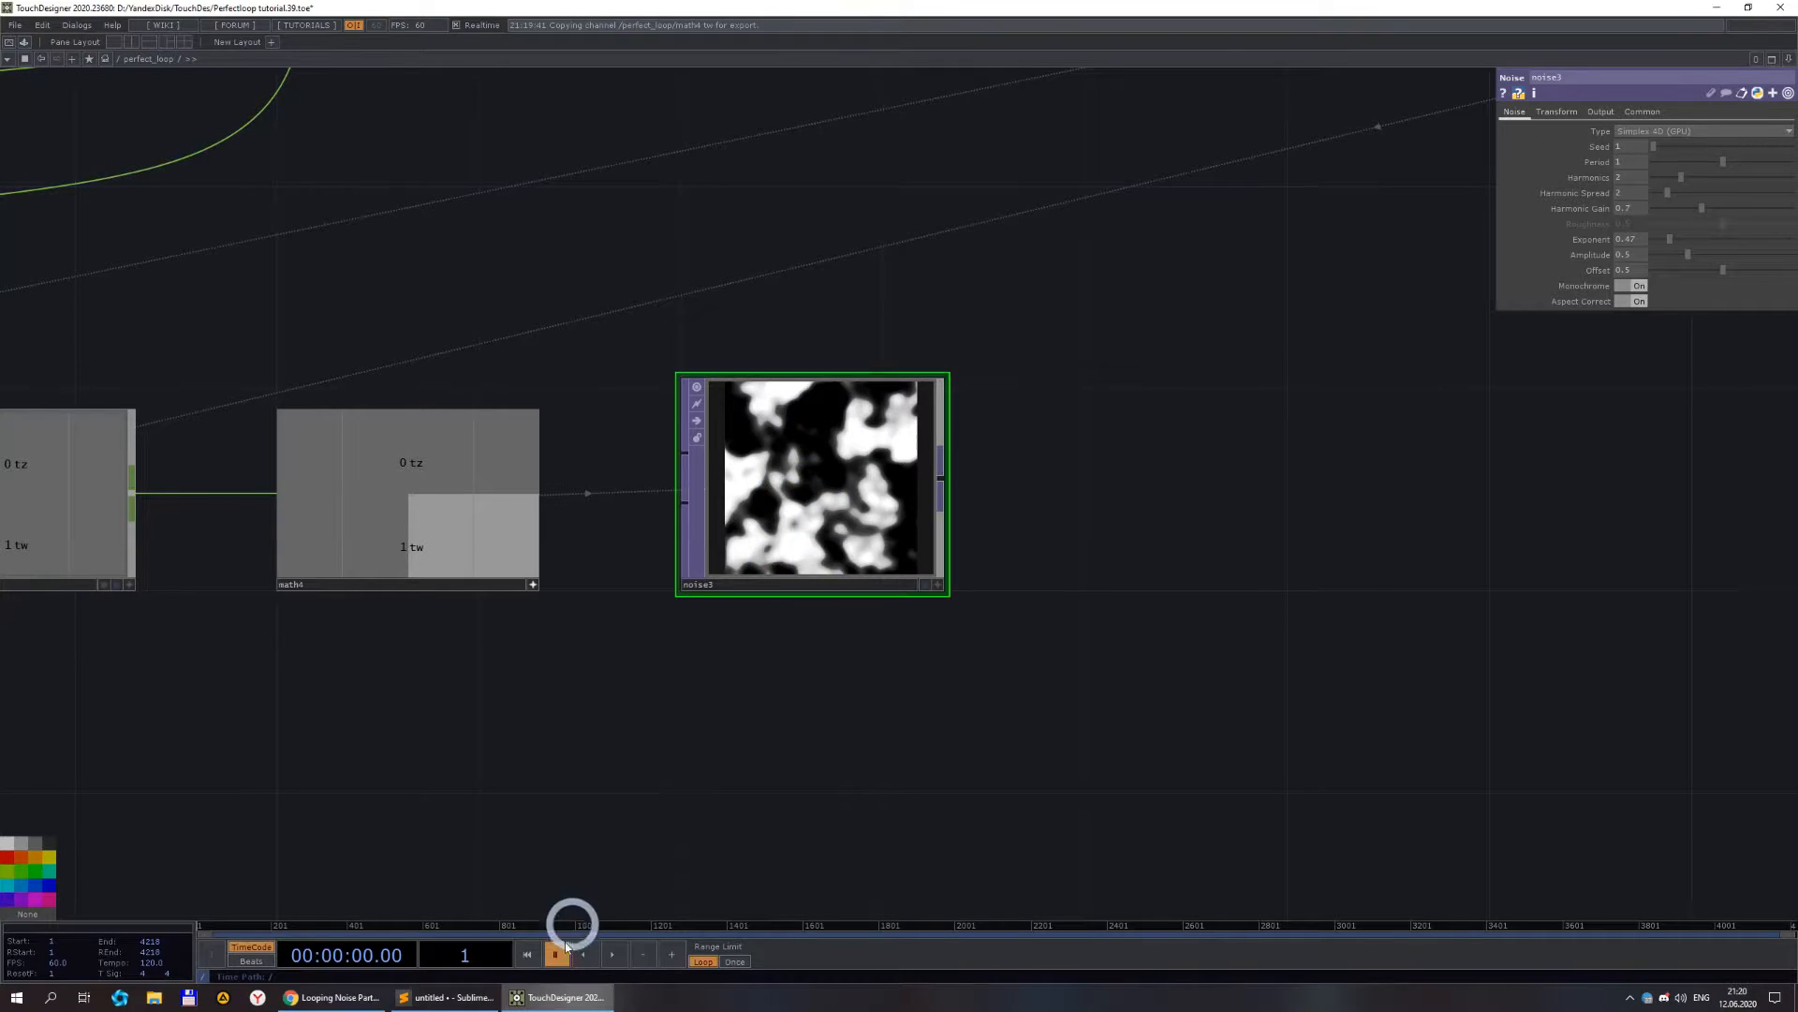
left_click_drag(214, 932, 1791, 858)
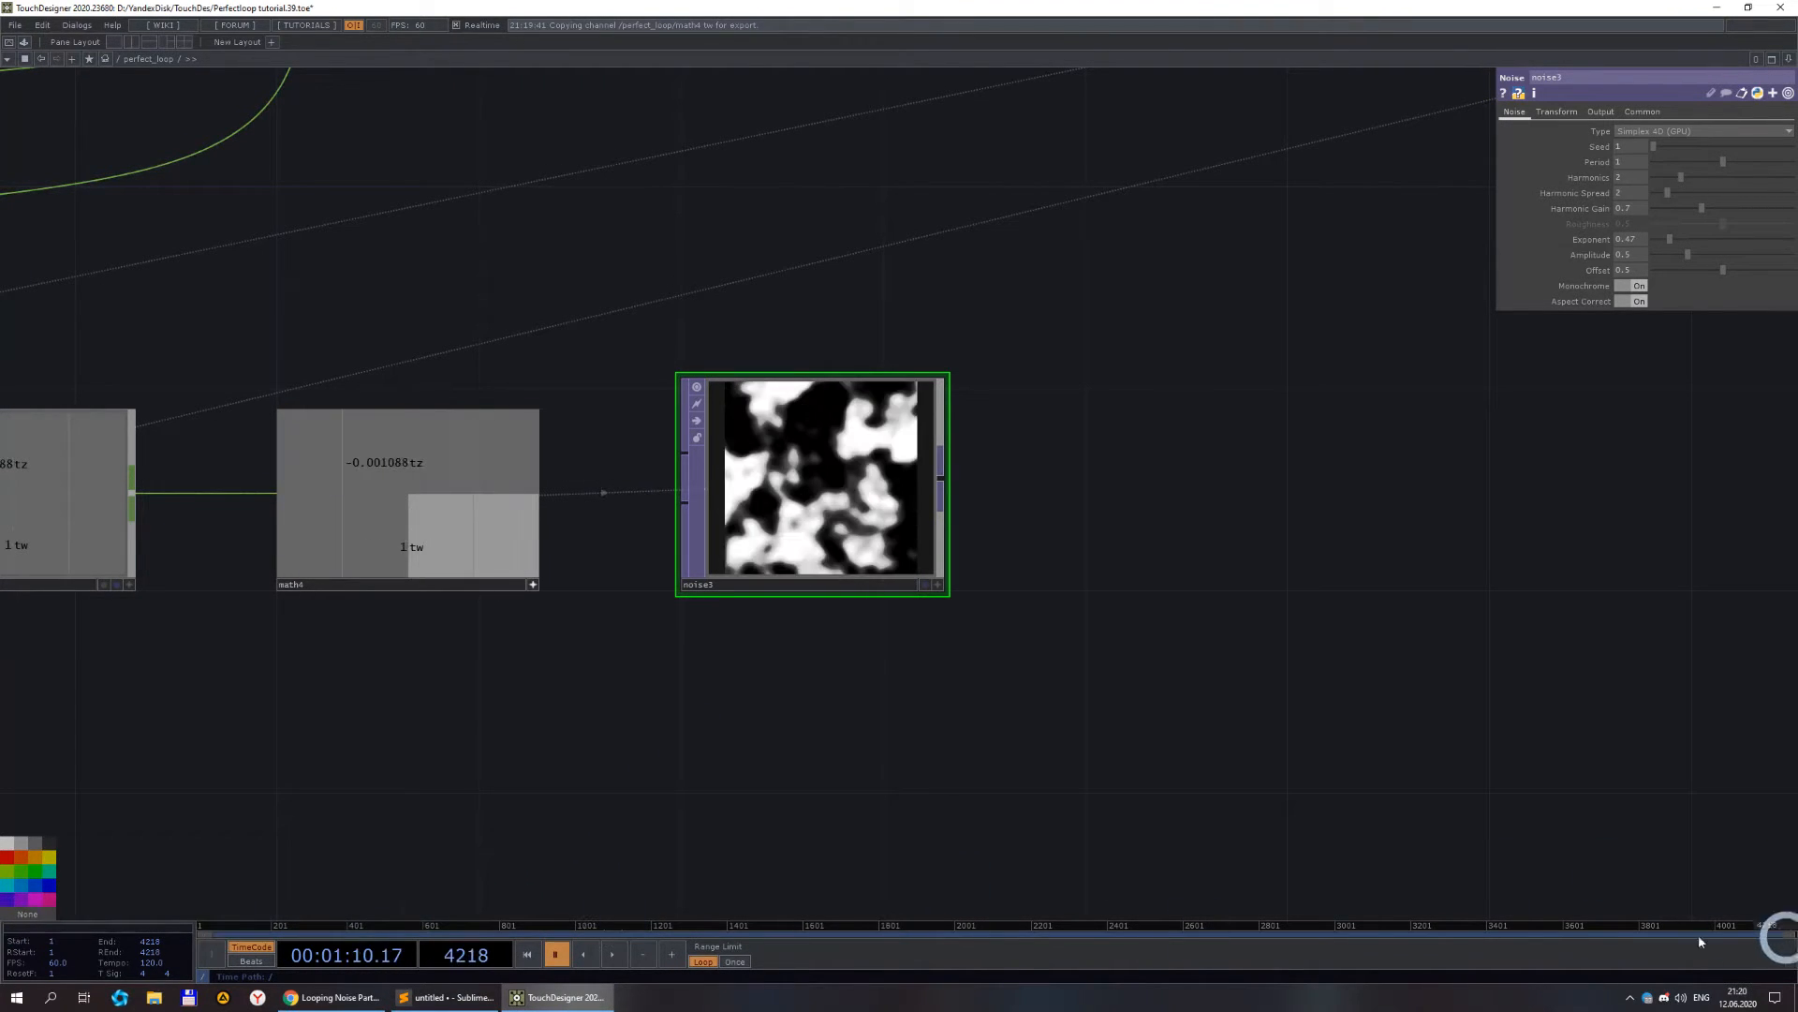
left_click_drag(4, 960, 1770, 953)
left_click_drag(2, 973, 273, 934)
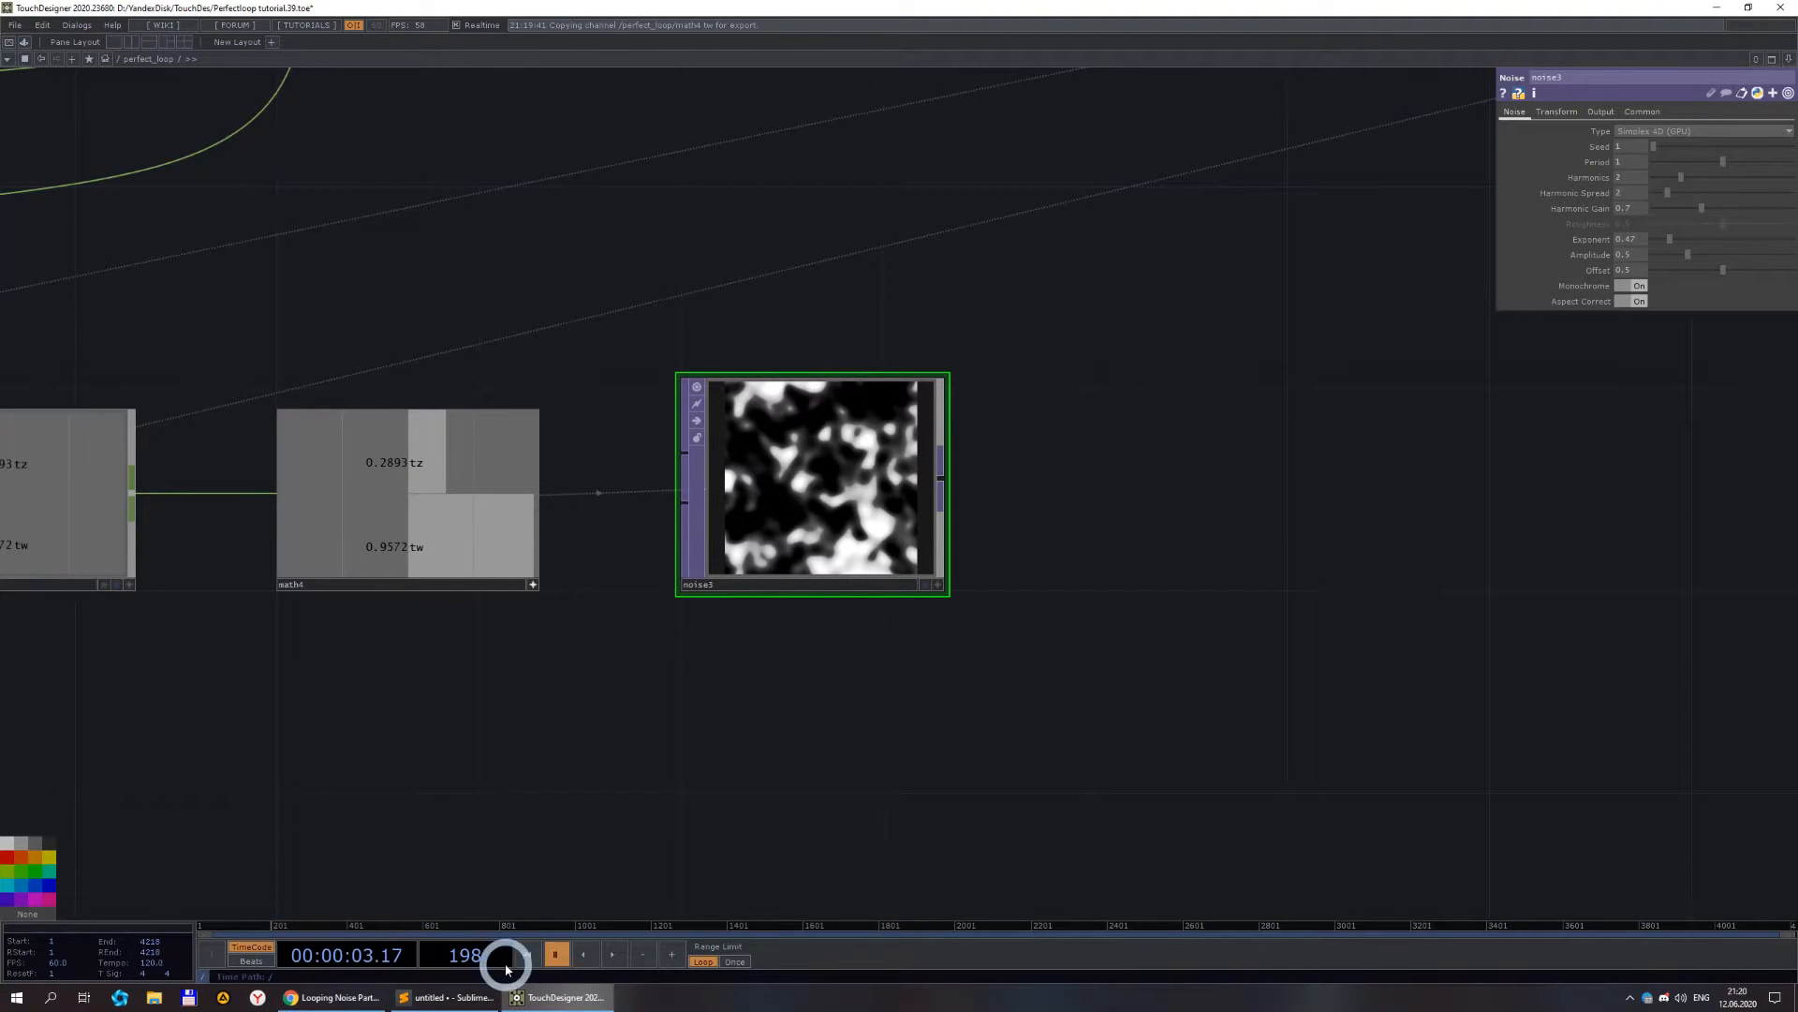
scroll(894, 791, "down", 5)
left_click_drag(962, 745, 1233, 555)
scroll(1141, 469, "up", 5)
scroll(1036, 366, "up", 4)
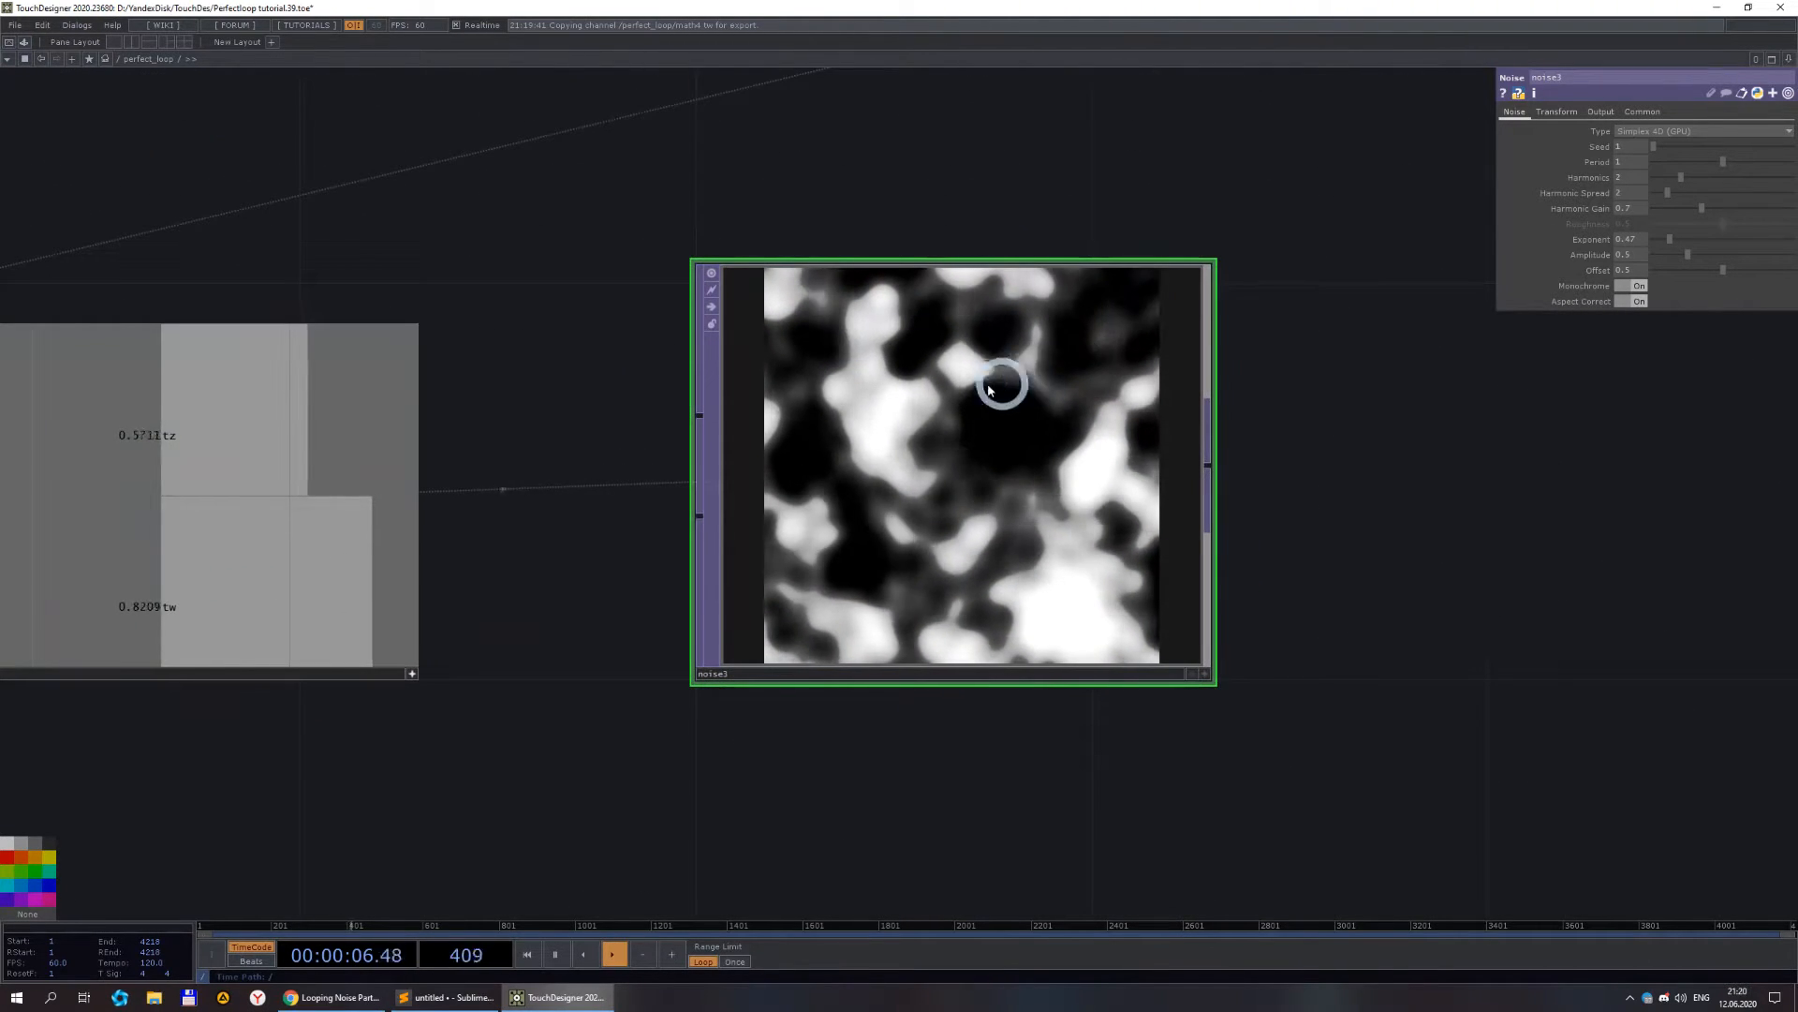
scroll(1236, 483, "down", 2)
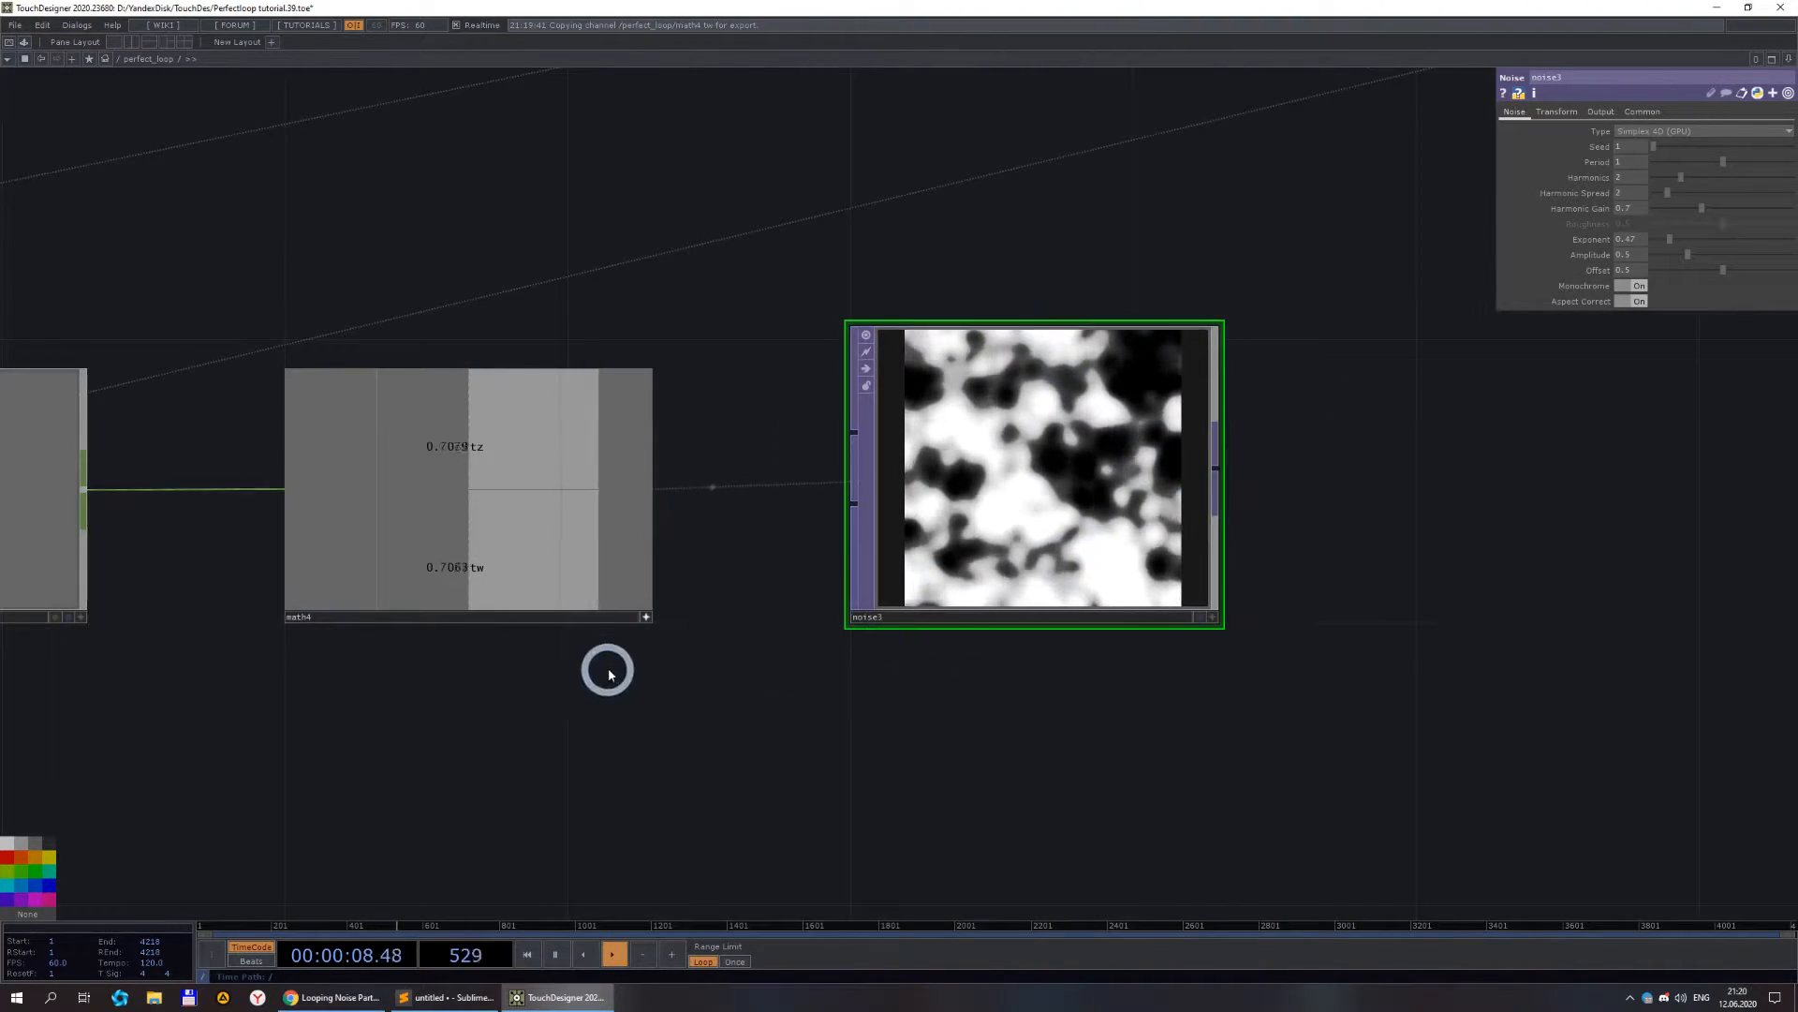
- Try faster noise motion by setting math4's Multiply to 3 and raising it to 4
left_click(525, 485)
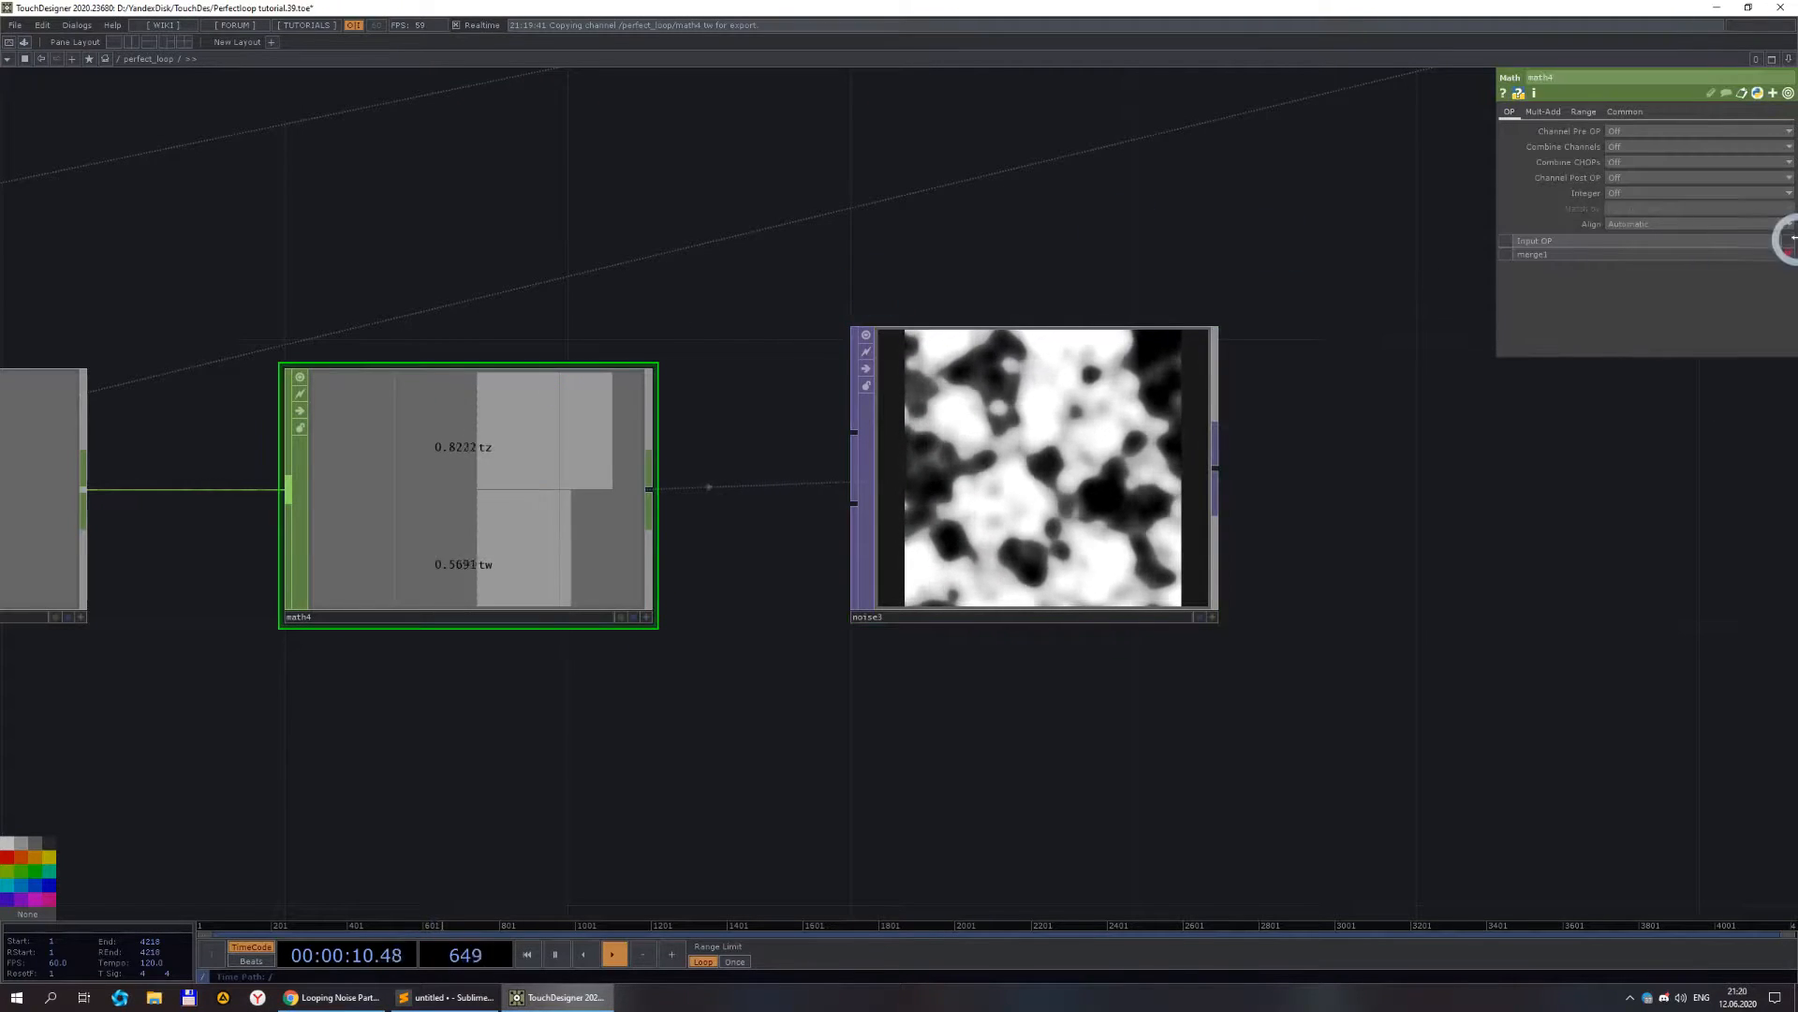
left_click(1534, 115)
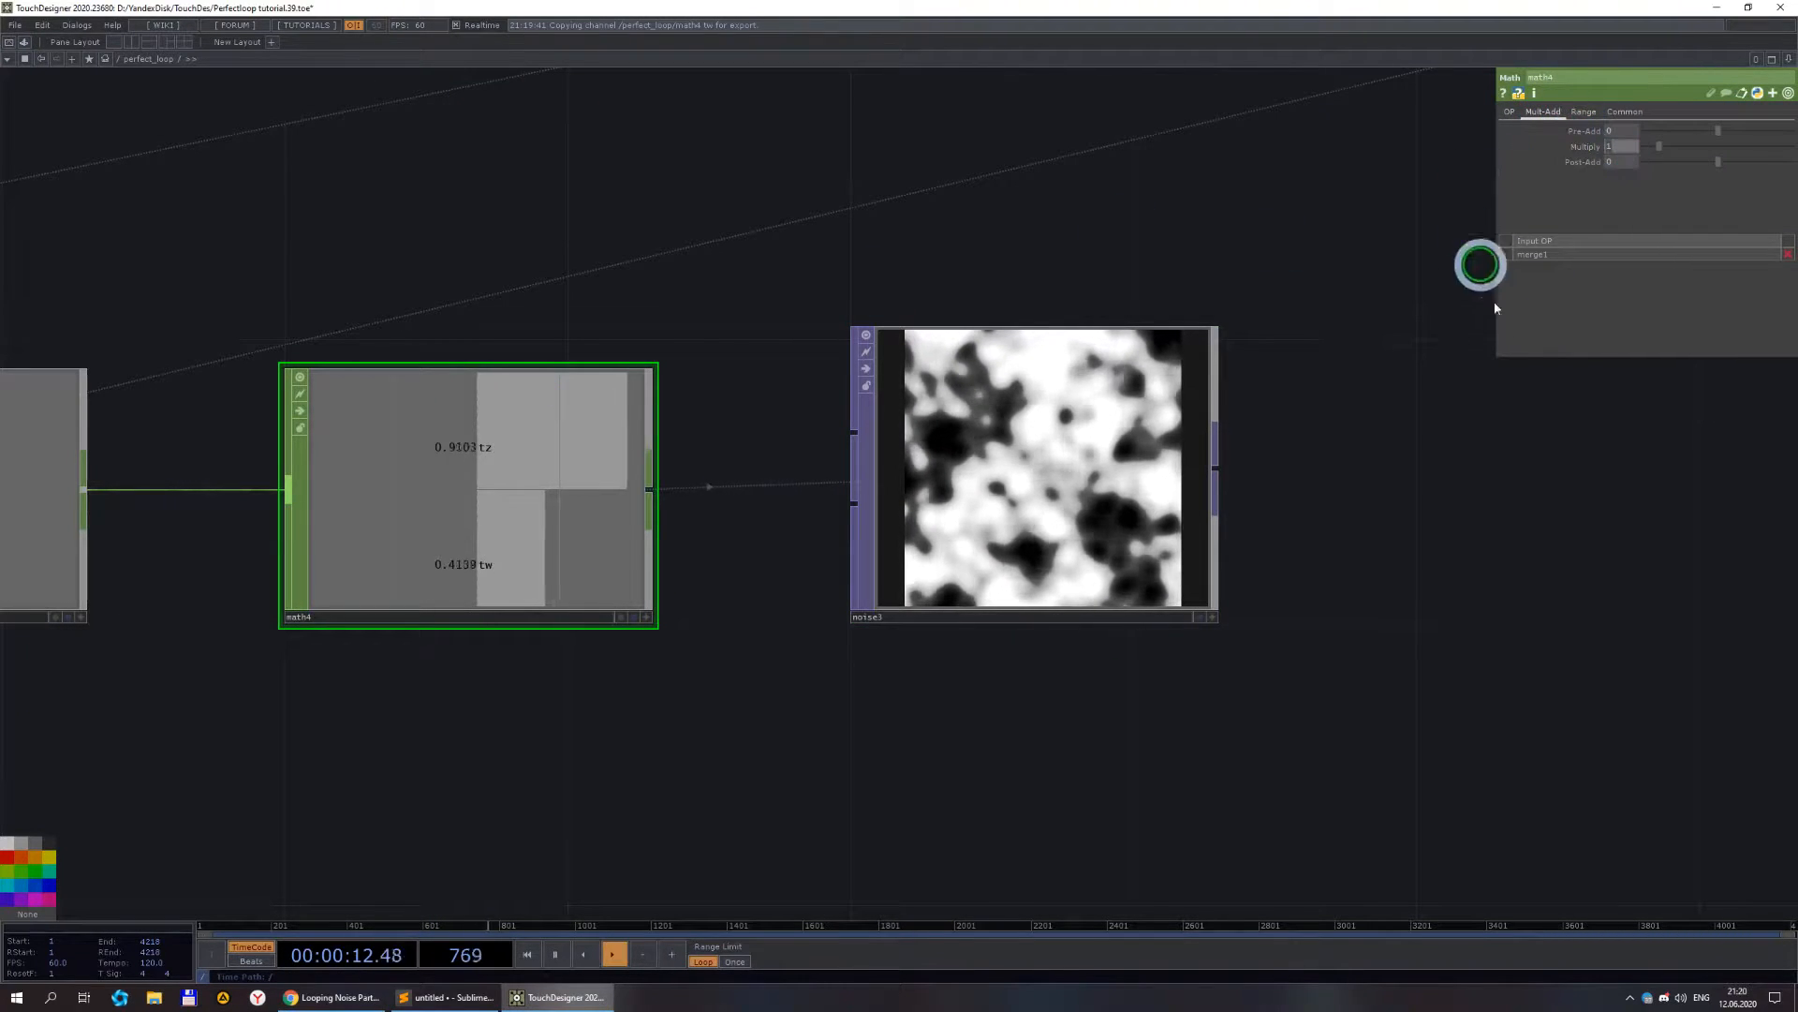
type("3")
left_click(1462, 507)
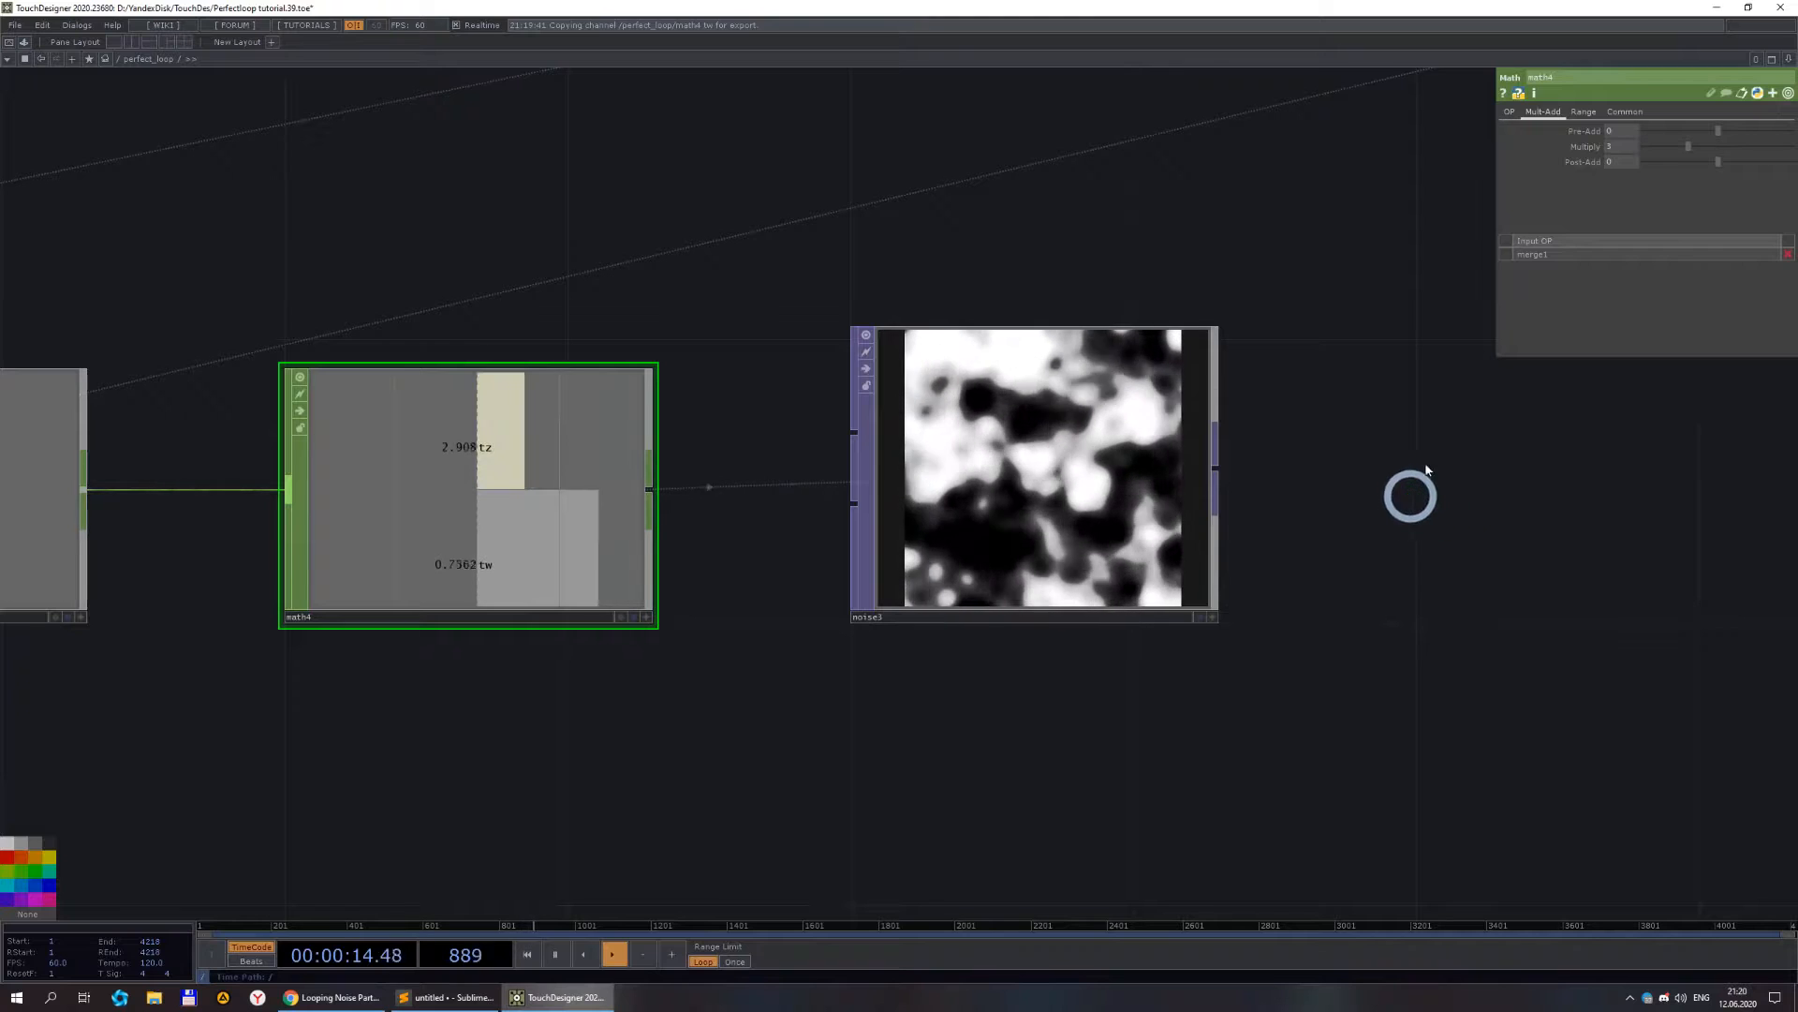
left_click(1613, 148)
type("4")
left_click(1459, 537)
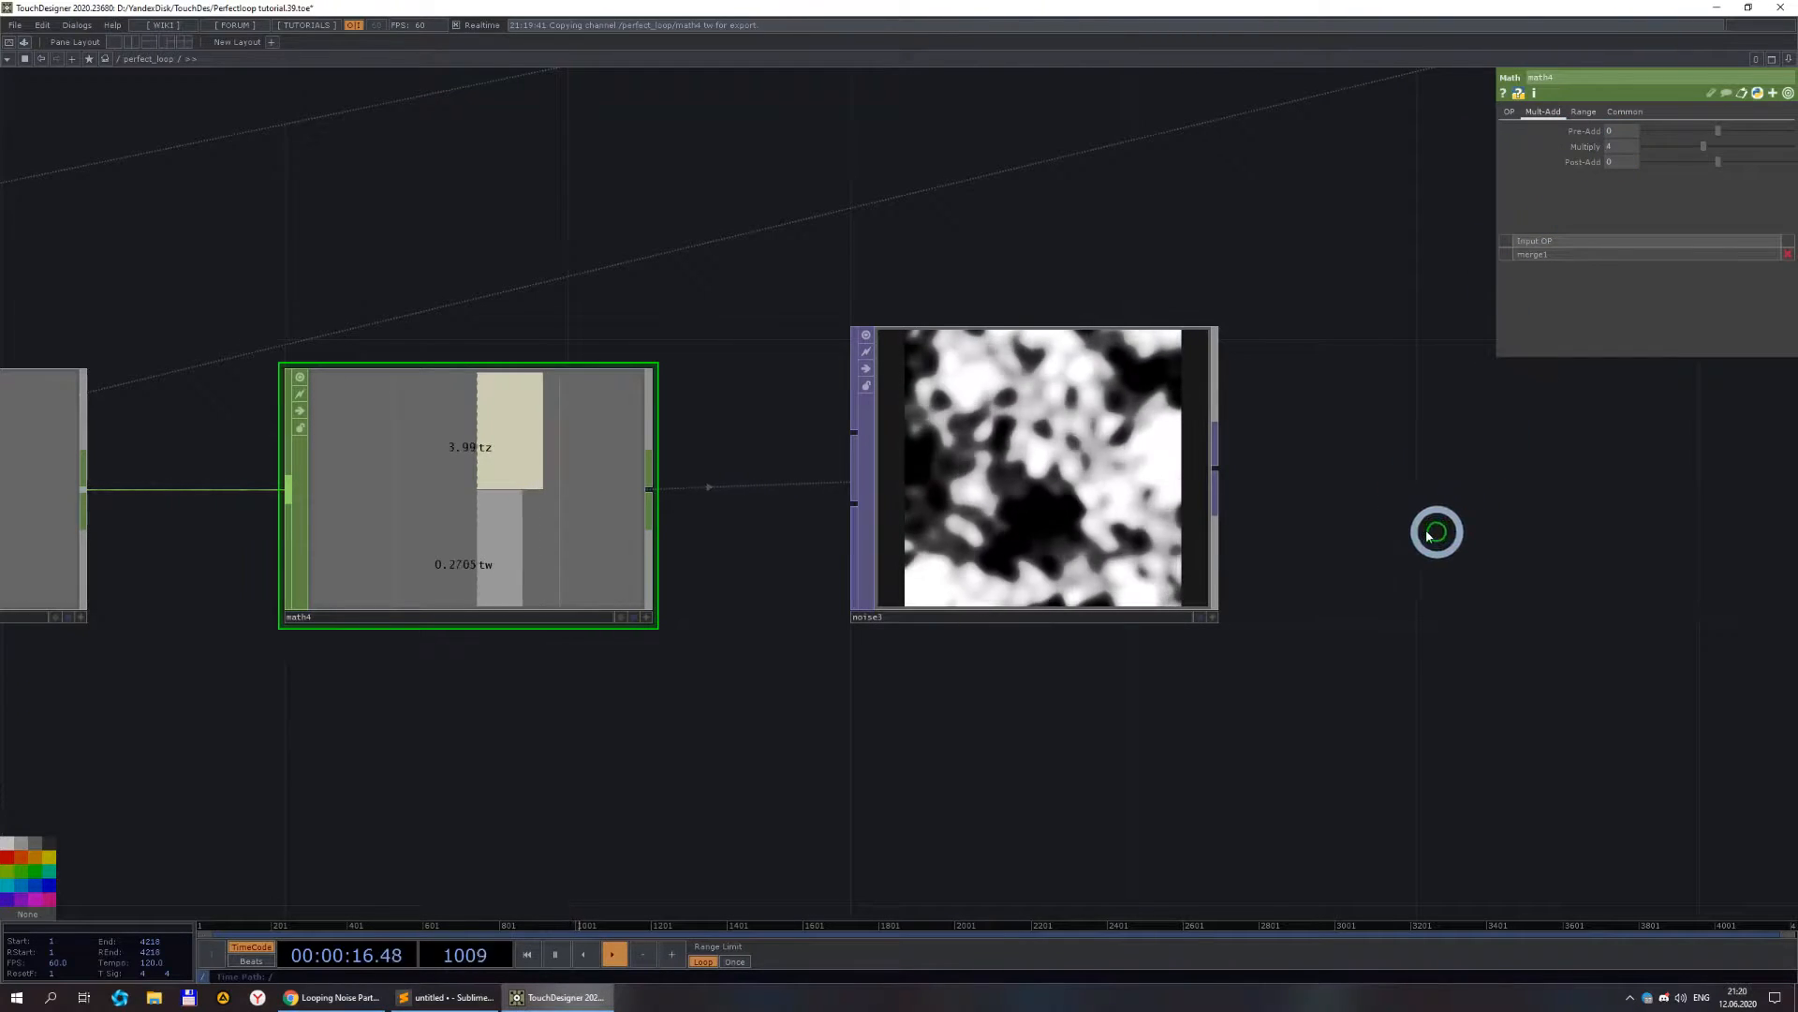
- Pause playback, scrub the timeline ahead to frame 1528, and examine noise3's pattern and the network feeding it
left_click(555, 953)
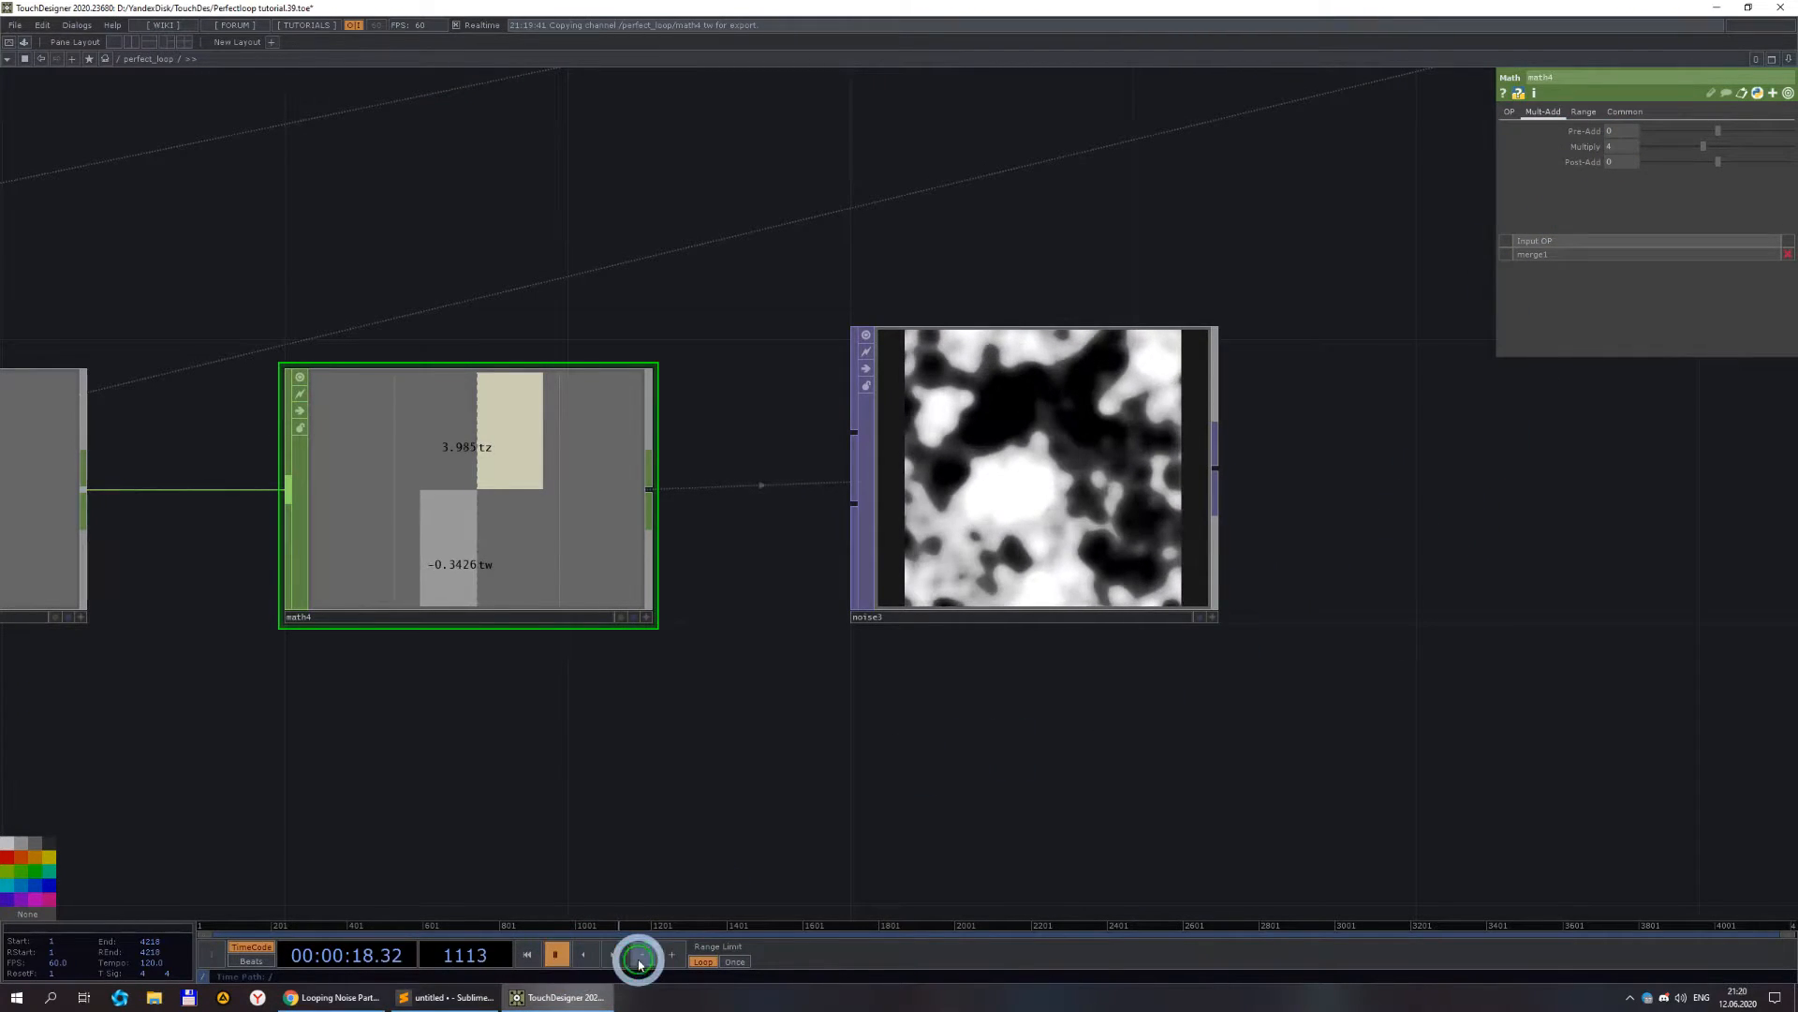
left_click_drag(618, 930, 778, 956)
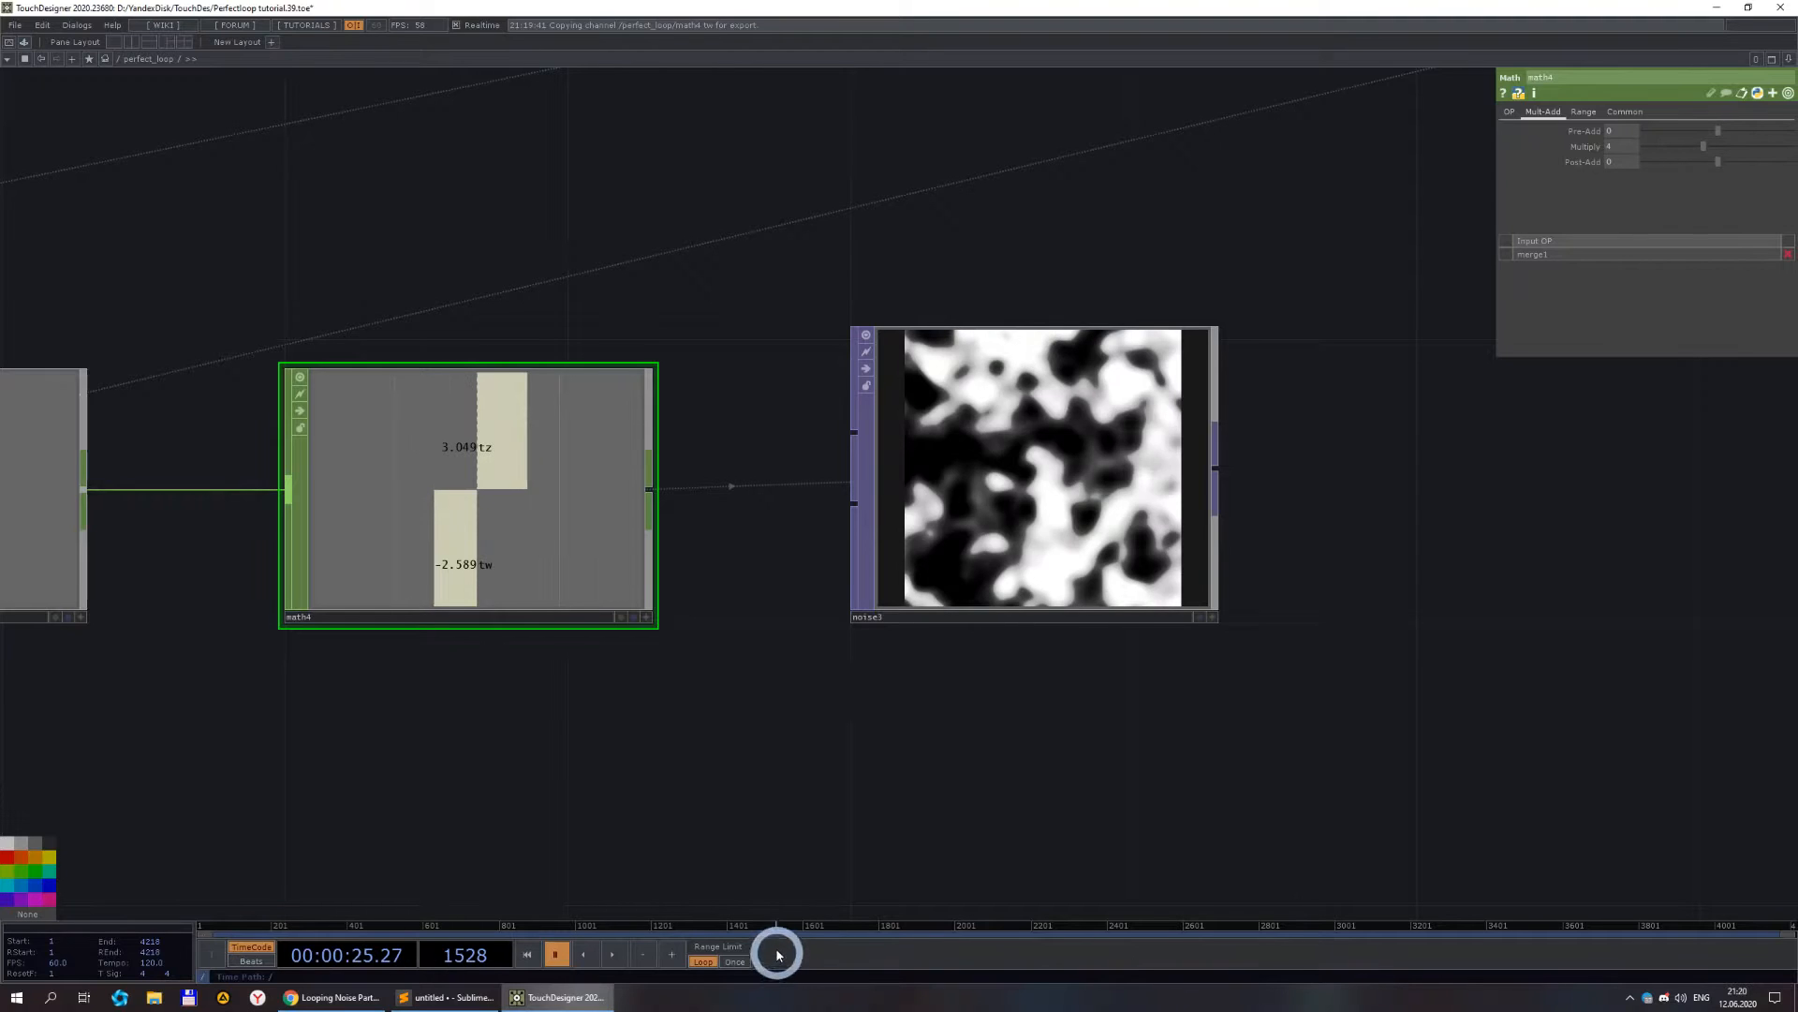
scroll(1206, 704, "down", 5)
left_click_drag(1115, 721, 1044, 599)
left_click_drag(1077, 285, 1008, 570)
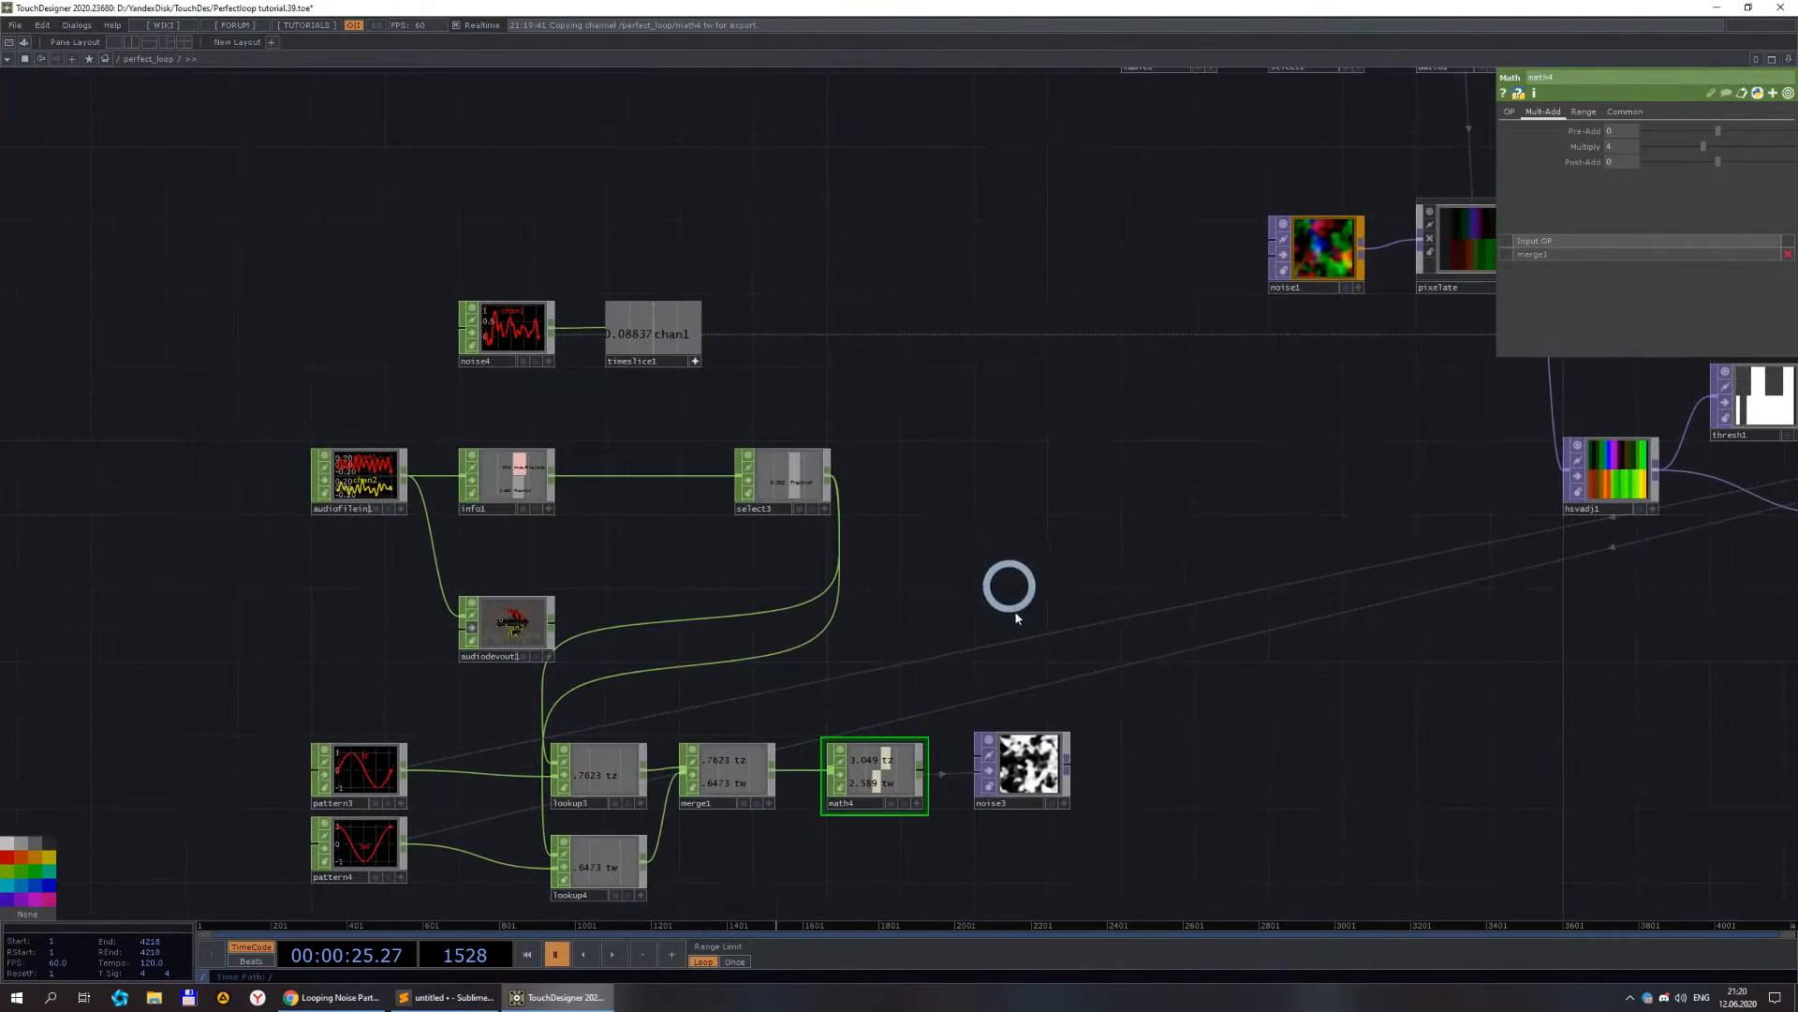
left_click_drag(1168, 660, 1089, 441)
scroll(965, 564, "up", 10)
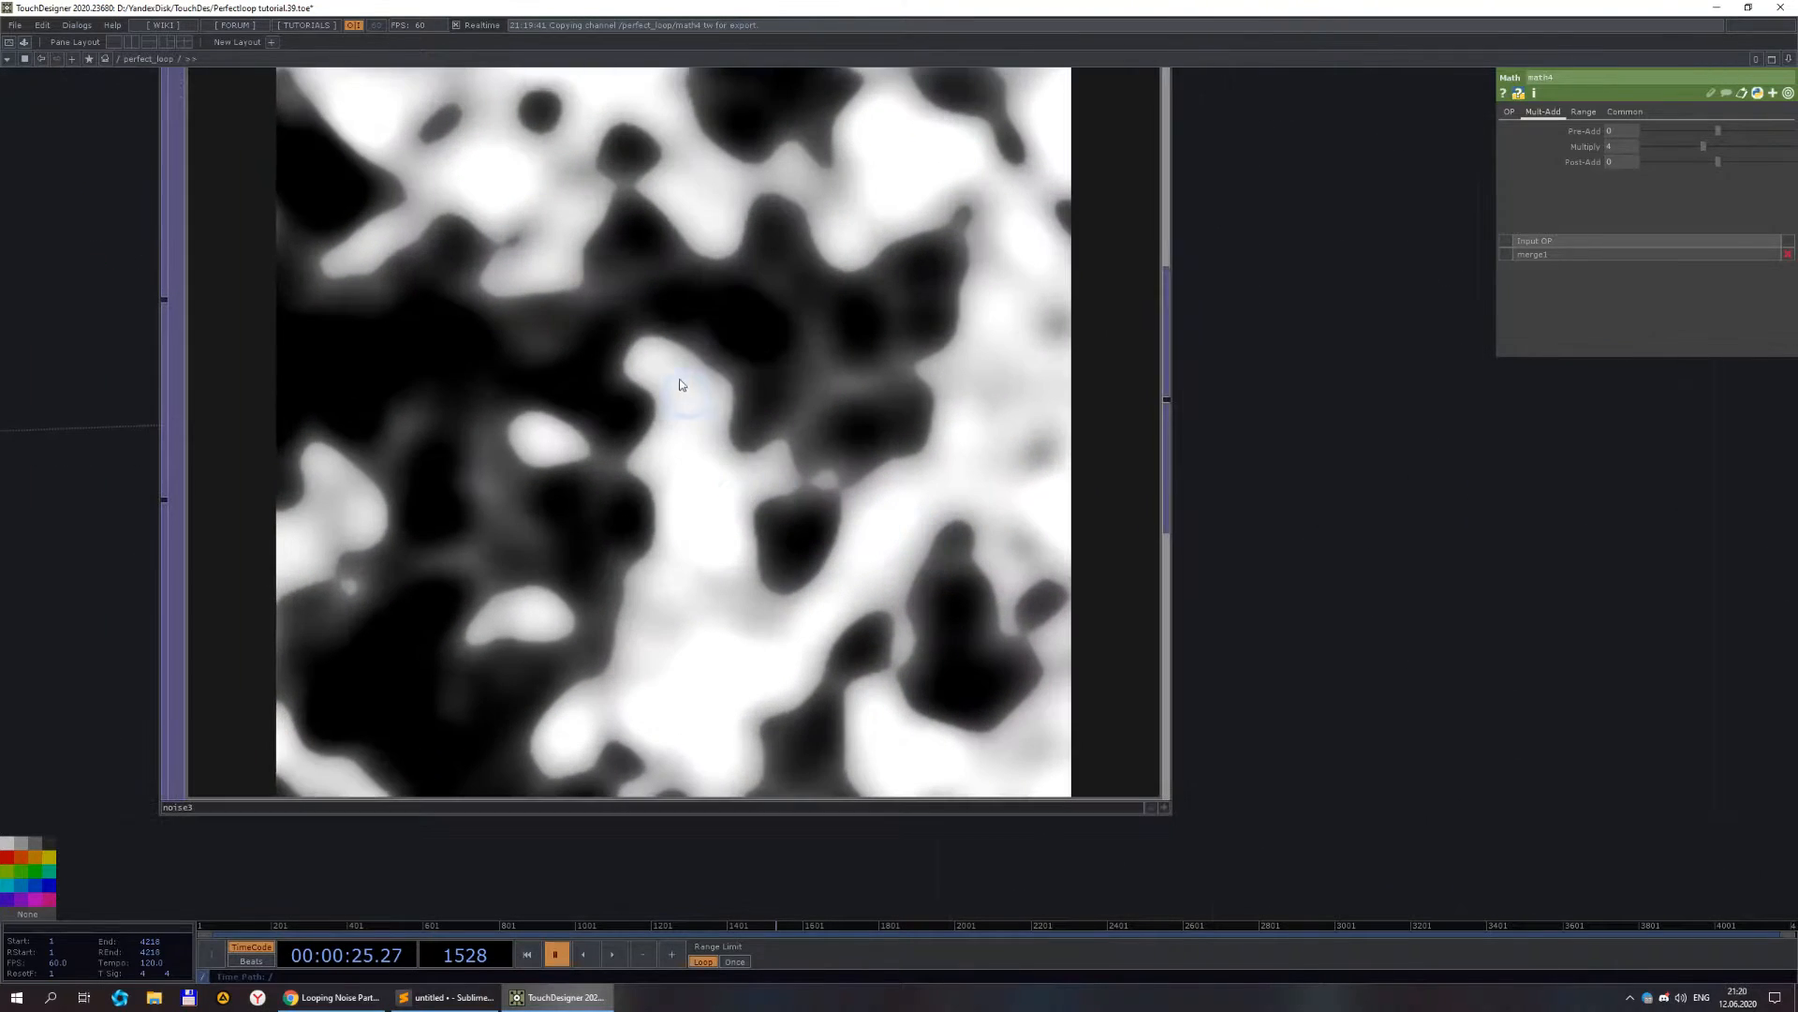
scroll(654, 377, "down", 7)
left_click_drag(337, 521, 658, 517)
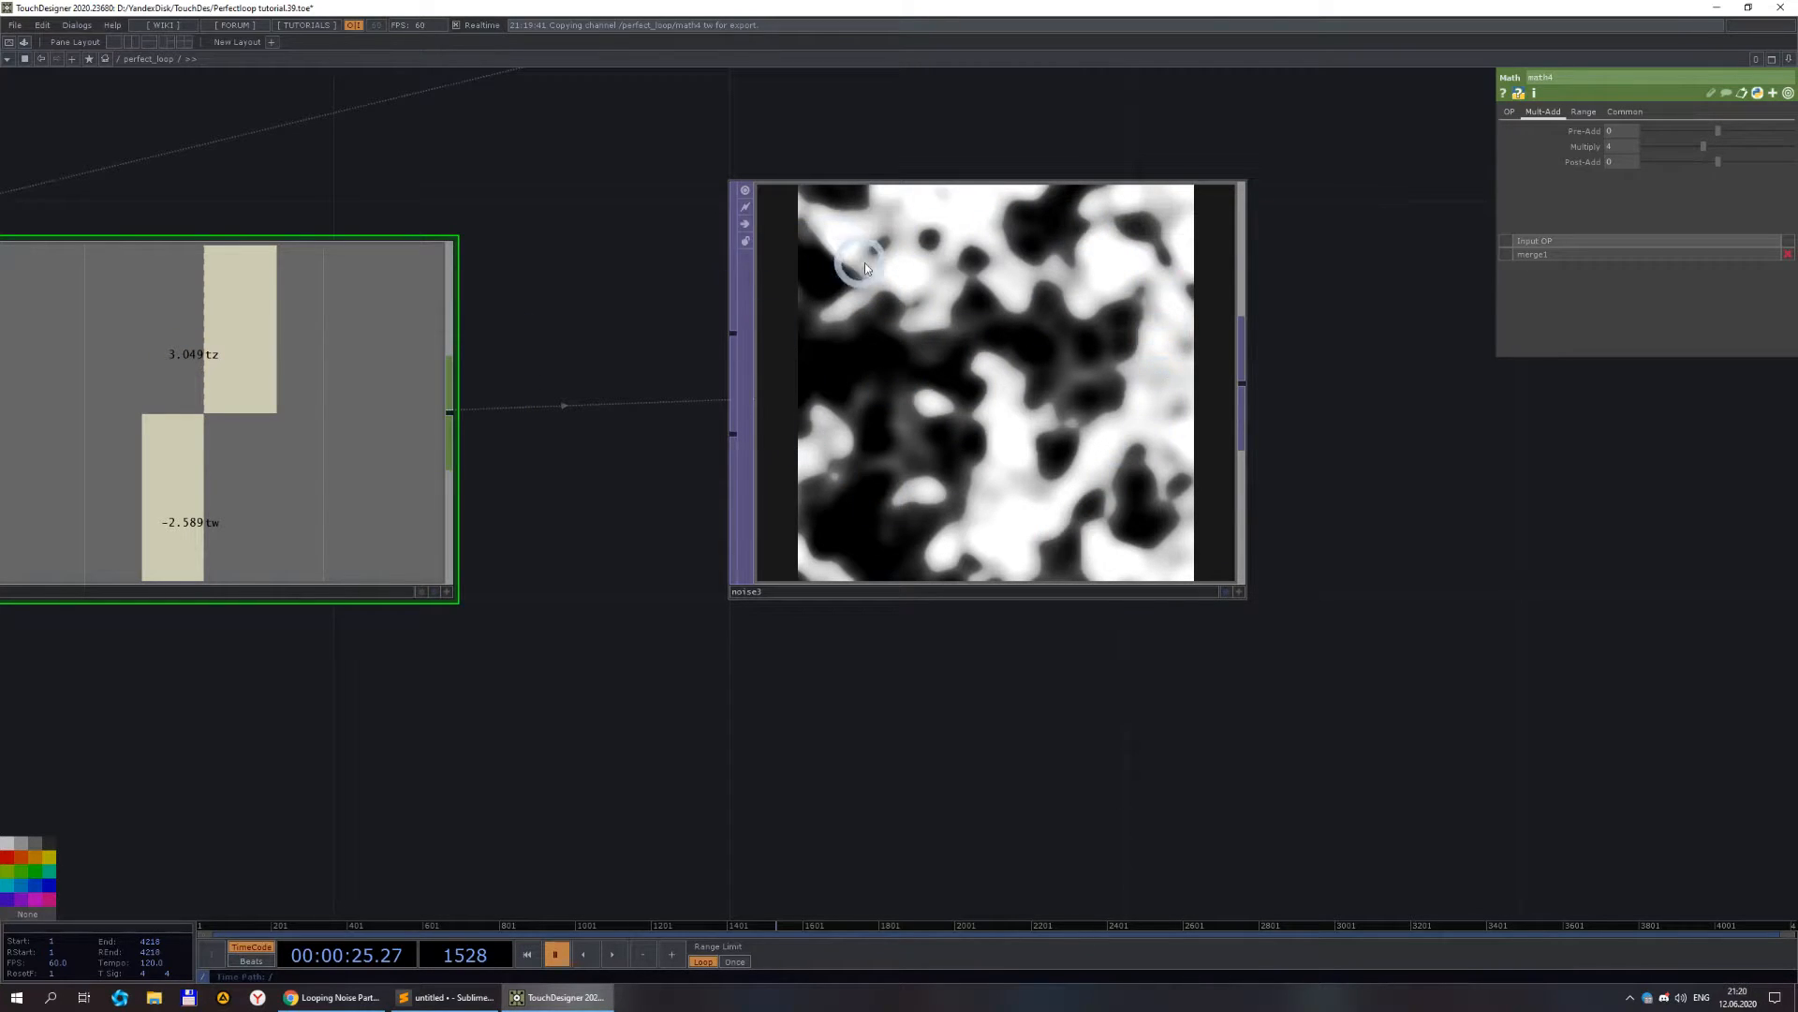
scroll(932, 270, "down", 5)
scroll(1223, 473, "down", 2)
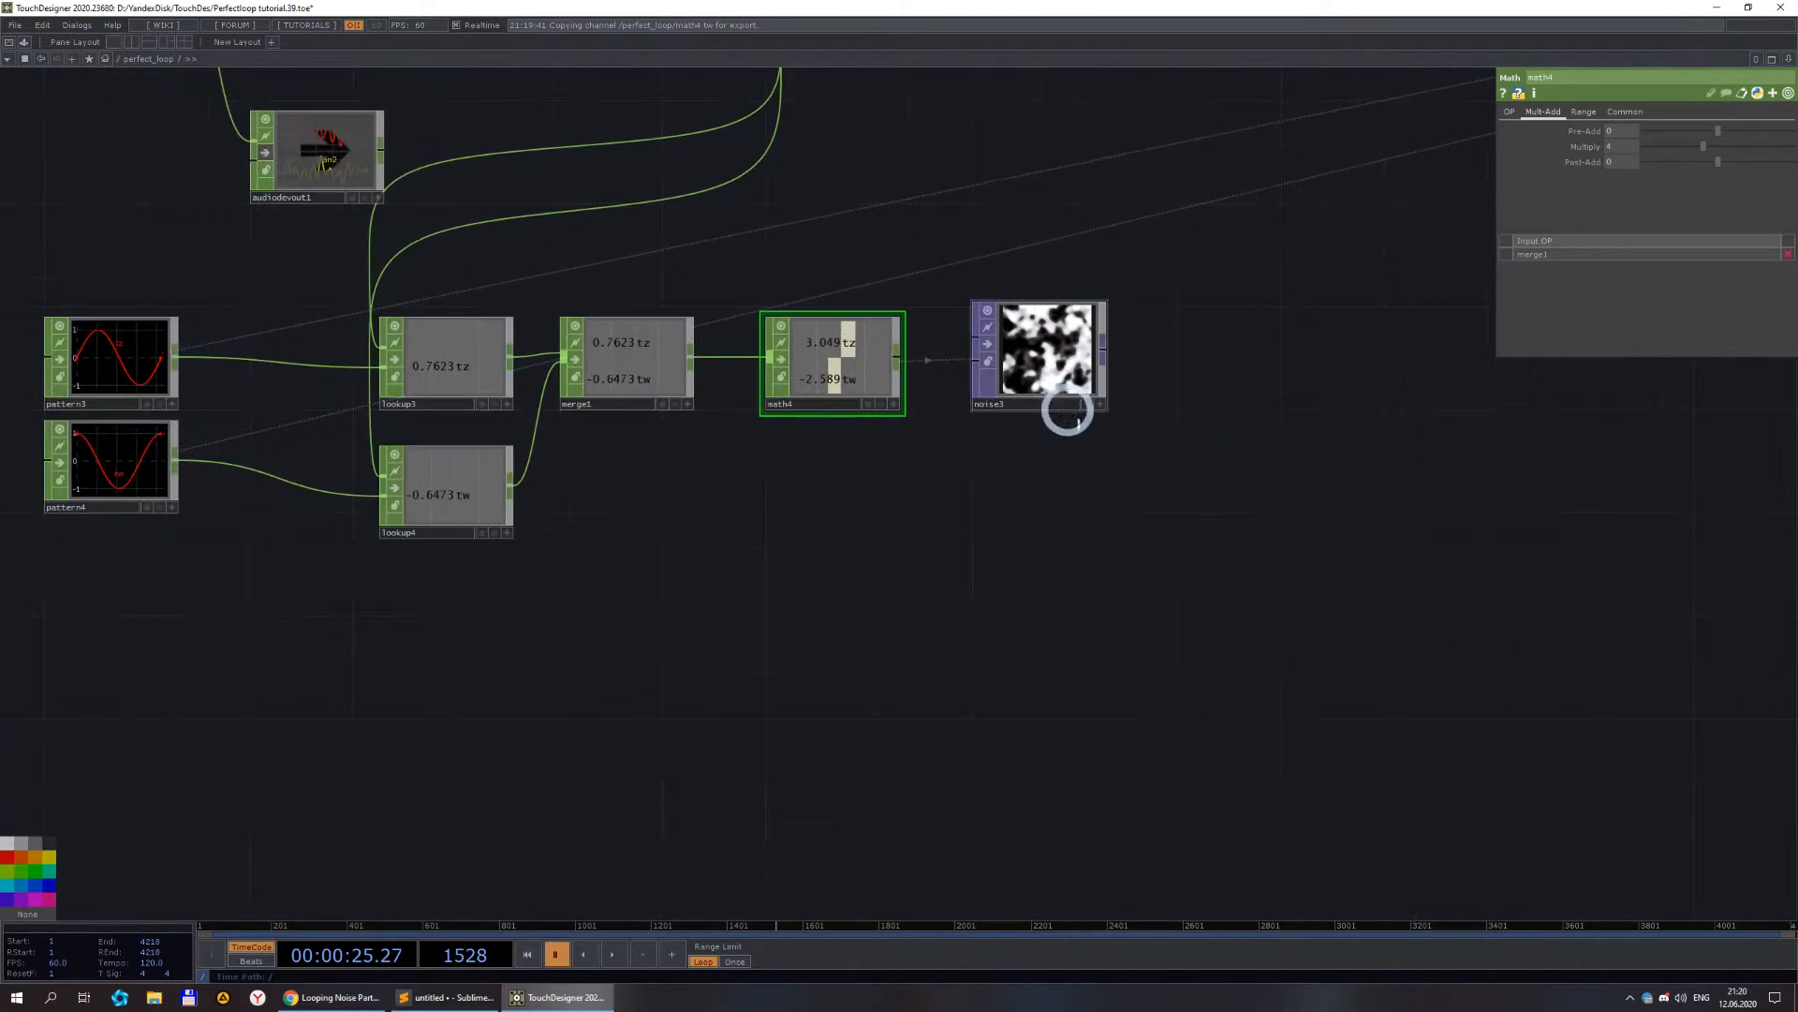
scroll(1058, 364, "up", 3)
- Resume playback and set math4's Multiply to 1
left_click(631, 959)
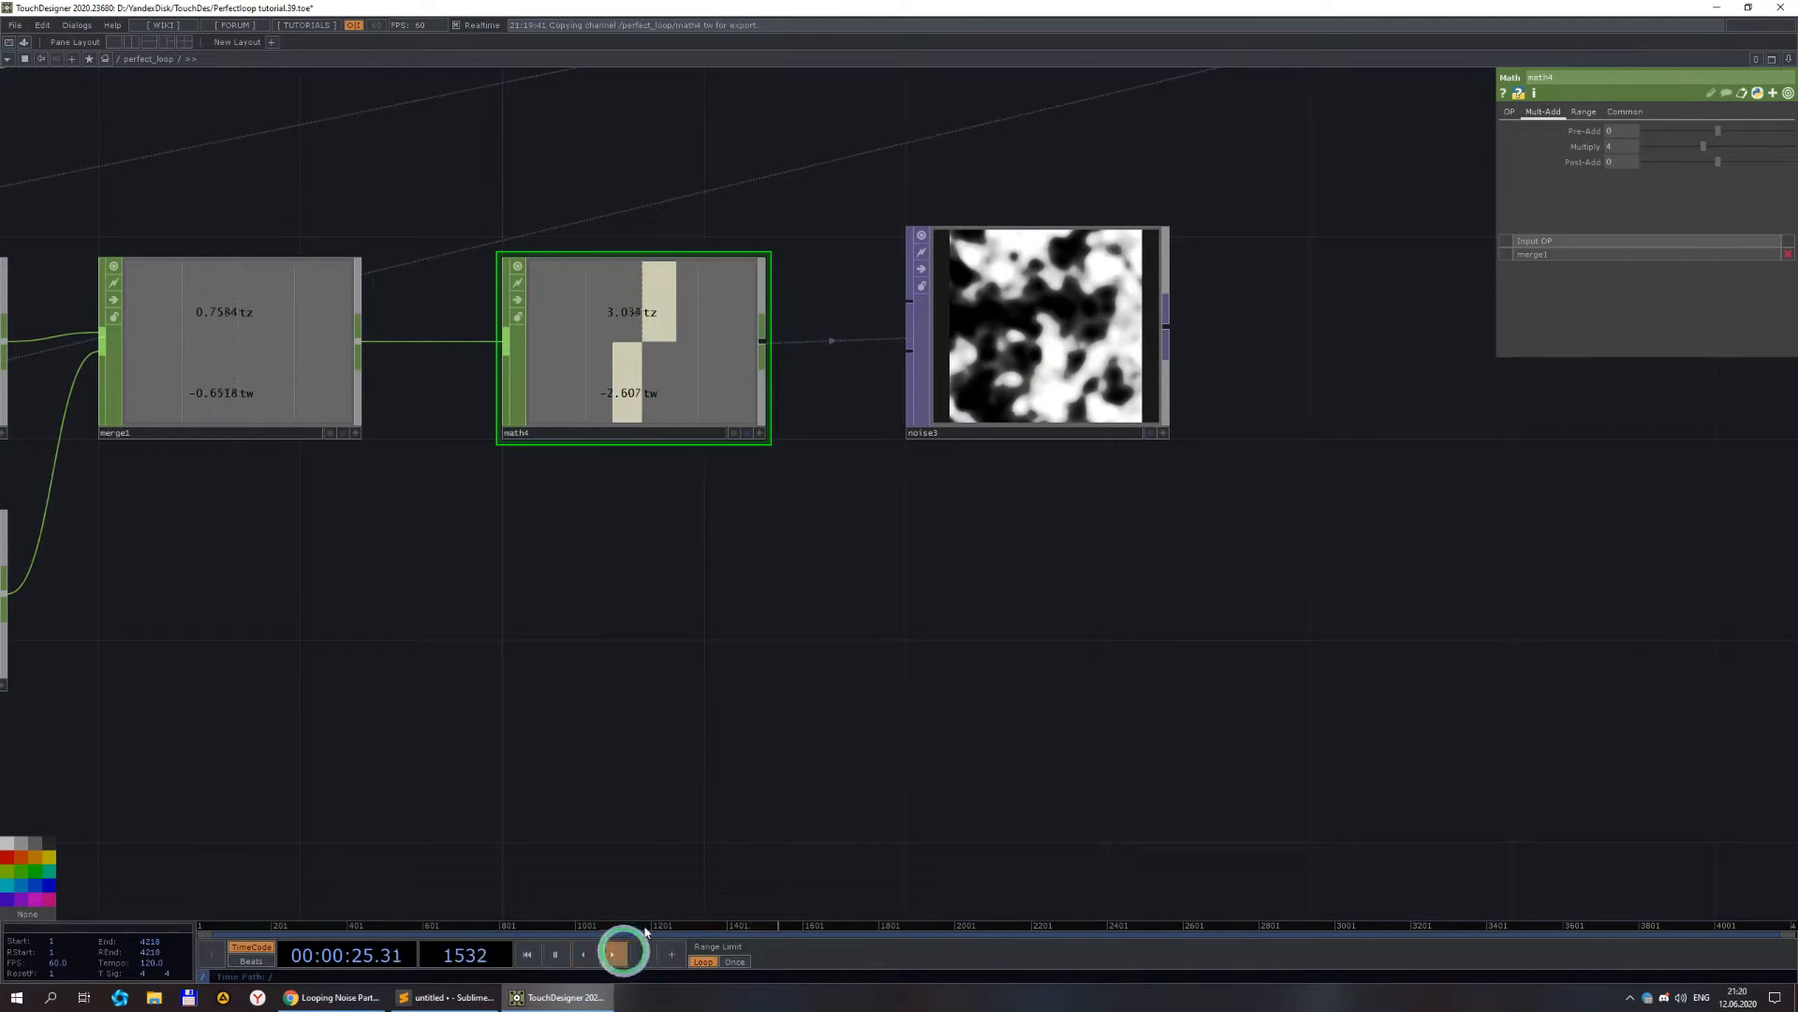
left_click_drag(1653, 165, 1555, 148)
scroll(1331, 511, "down", 2)
scroll(1298, 490, "down", 2)
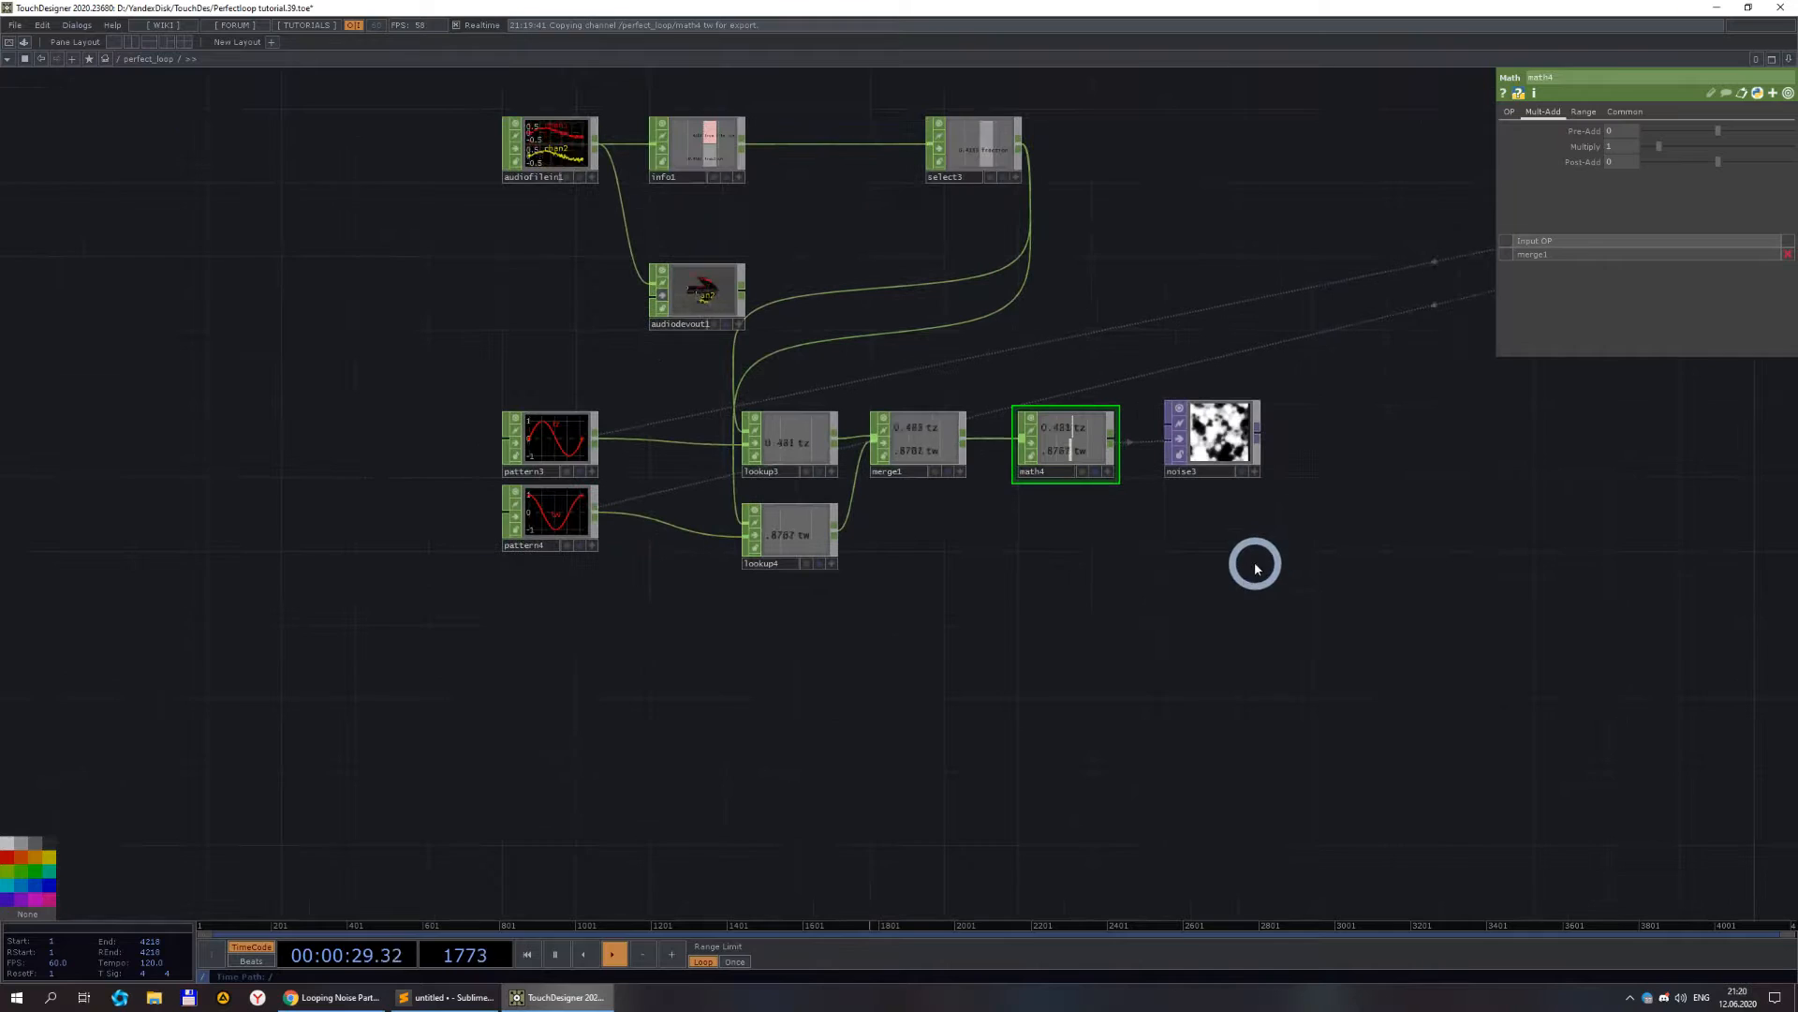
- Shift the lookup3, lookup4, merge1, math4 and noise3 group farther from the patterns, and move select3 farther from info1
left_click_drag(1120, 270, 1076, 471)
right_click_drag(1417, 845, 735, 599)
left_click_drag(753, 646, 1239, 609)
scroll(764, 356, "up", 4)
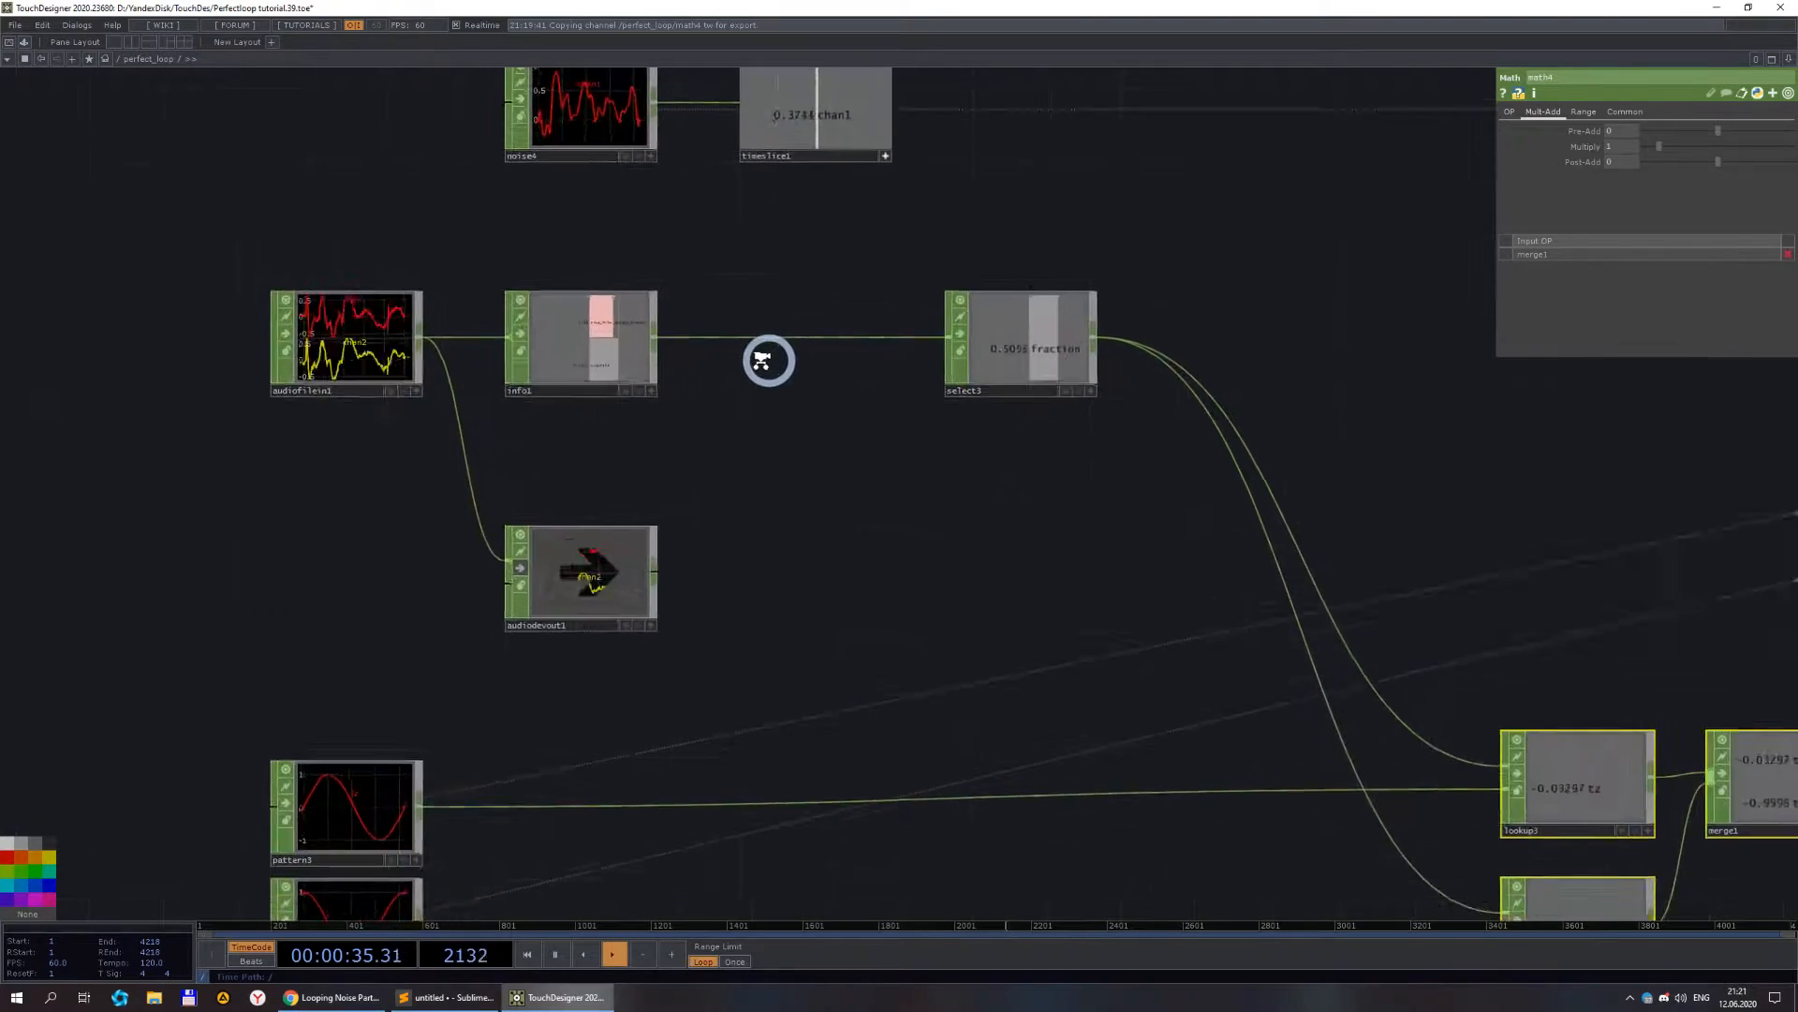
left_click_drag(1009, 344, 1227, 343)
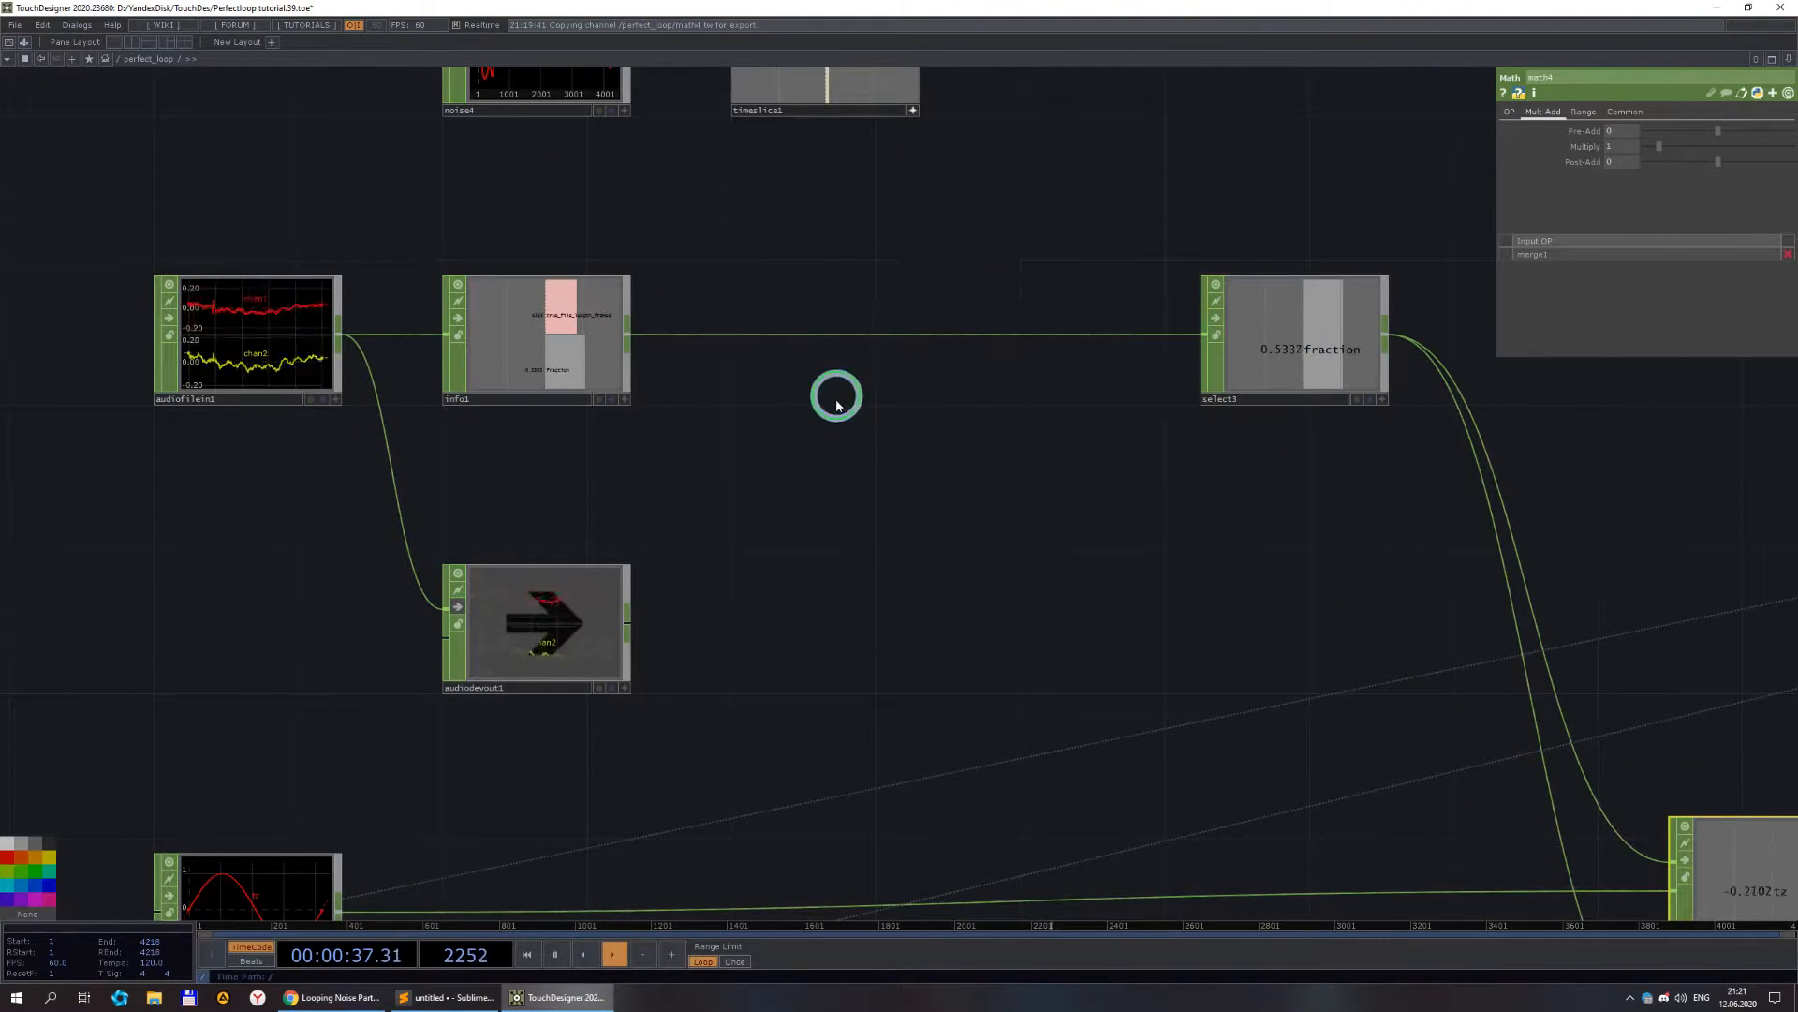
- Move info1 up close beneath noise4 to free space beside audiofilein1
left_click_drag(835, 393, 843, 502)
scroll(788, 518, "up", 2)
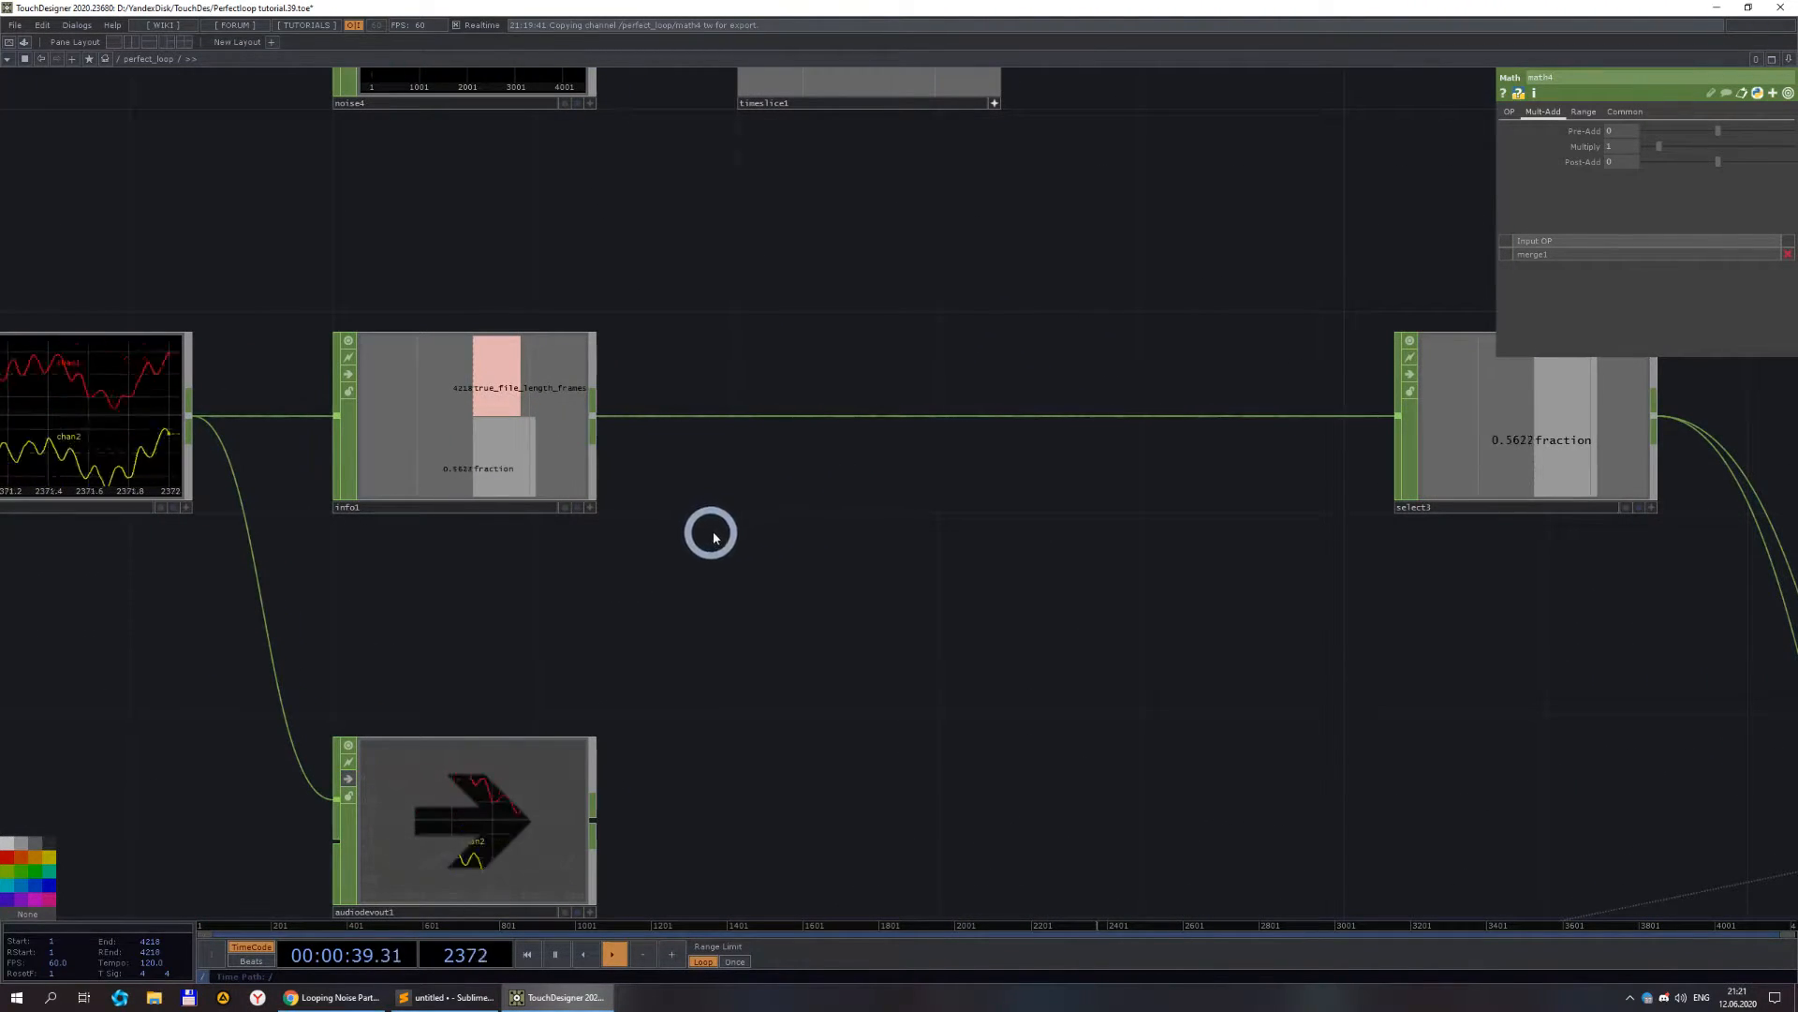
scroll(726, 526, "down", 2)
left_click_drag(727, 525, 765, 334)
scroll(780, 406, "down", 4)
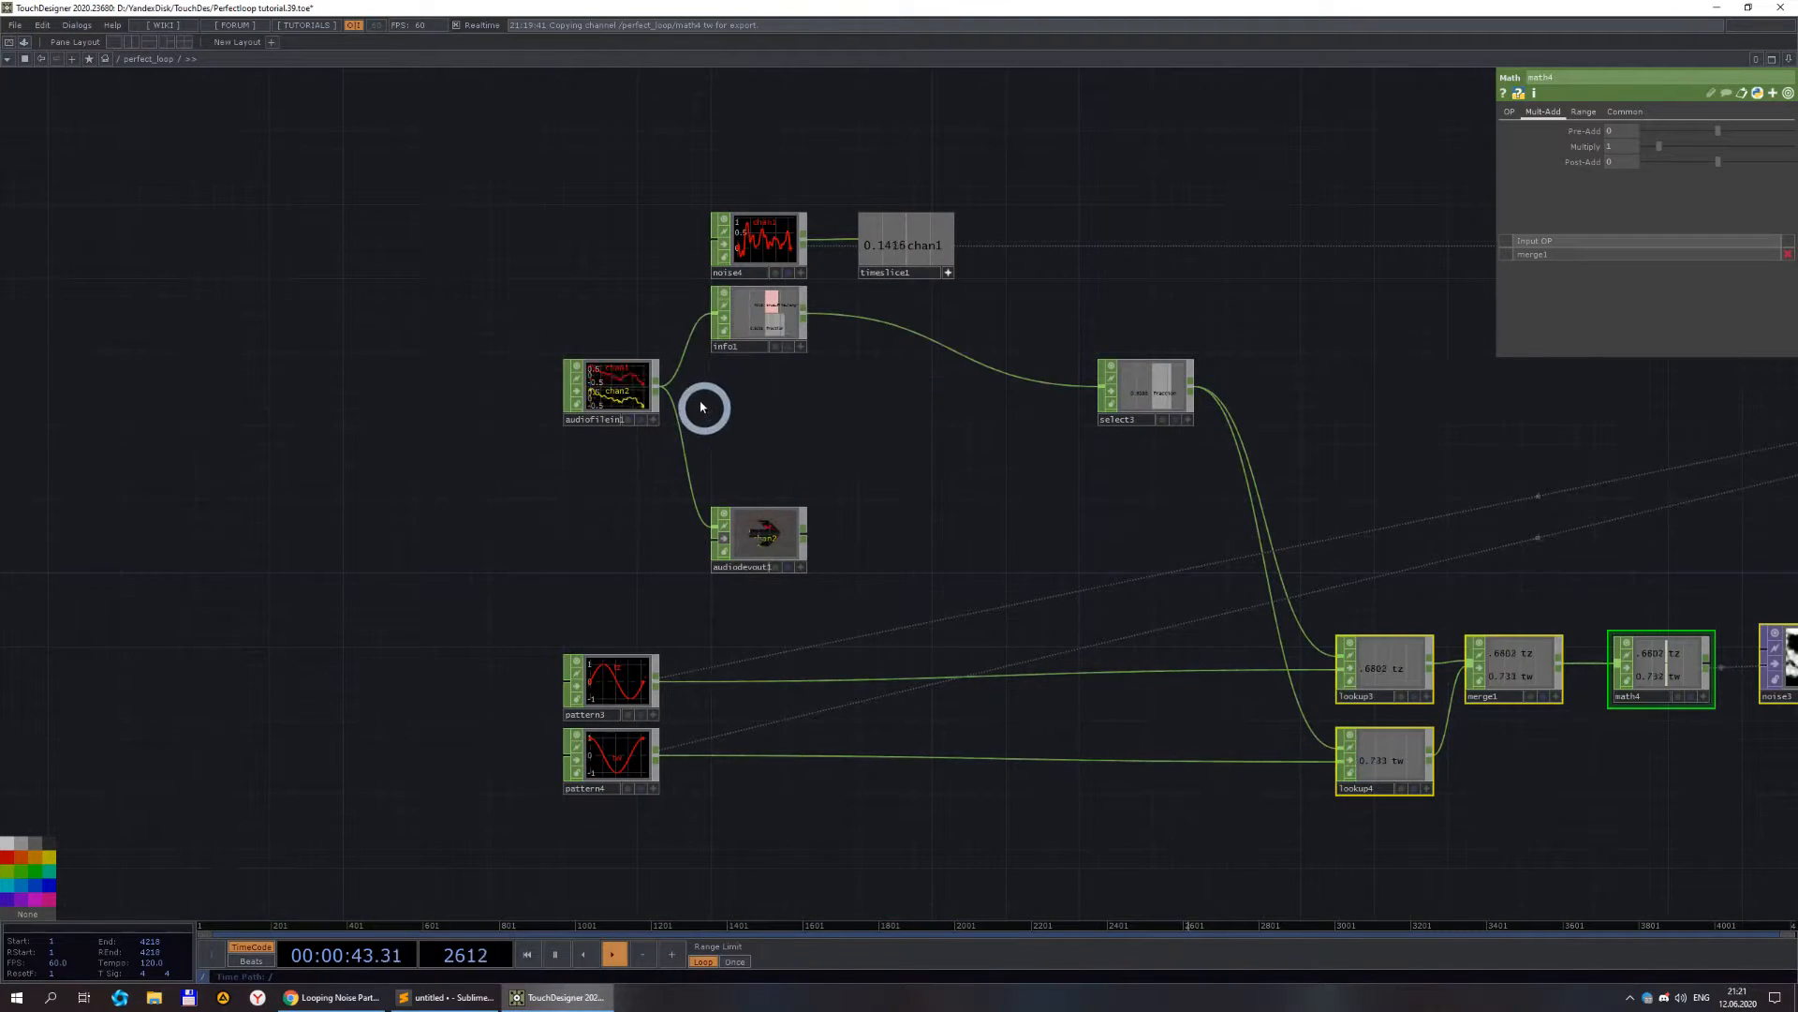
- Turn on Mono for audiofilein1
left_click(622, 391)
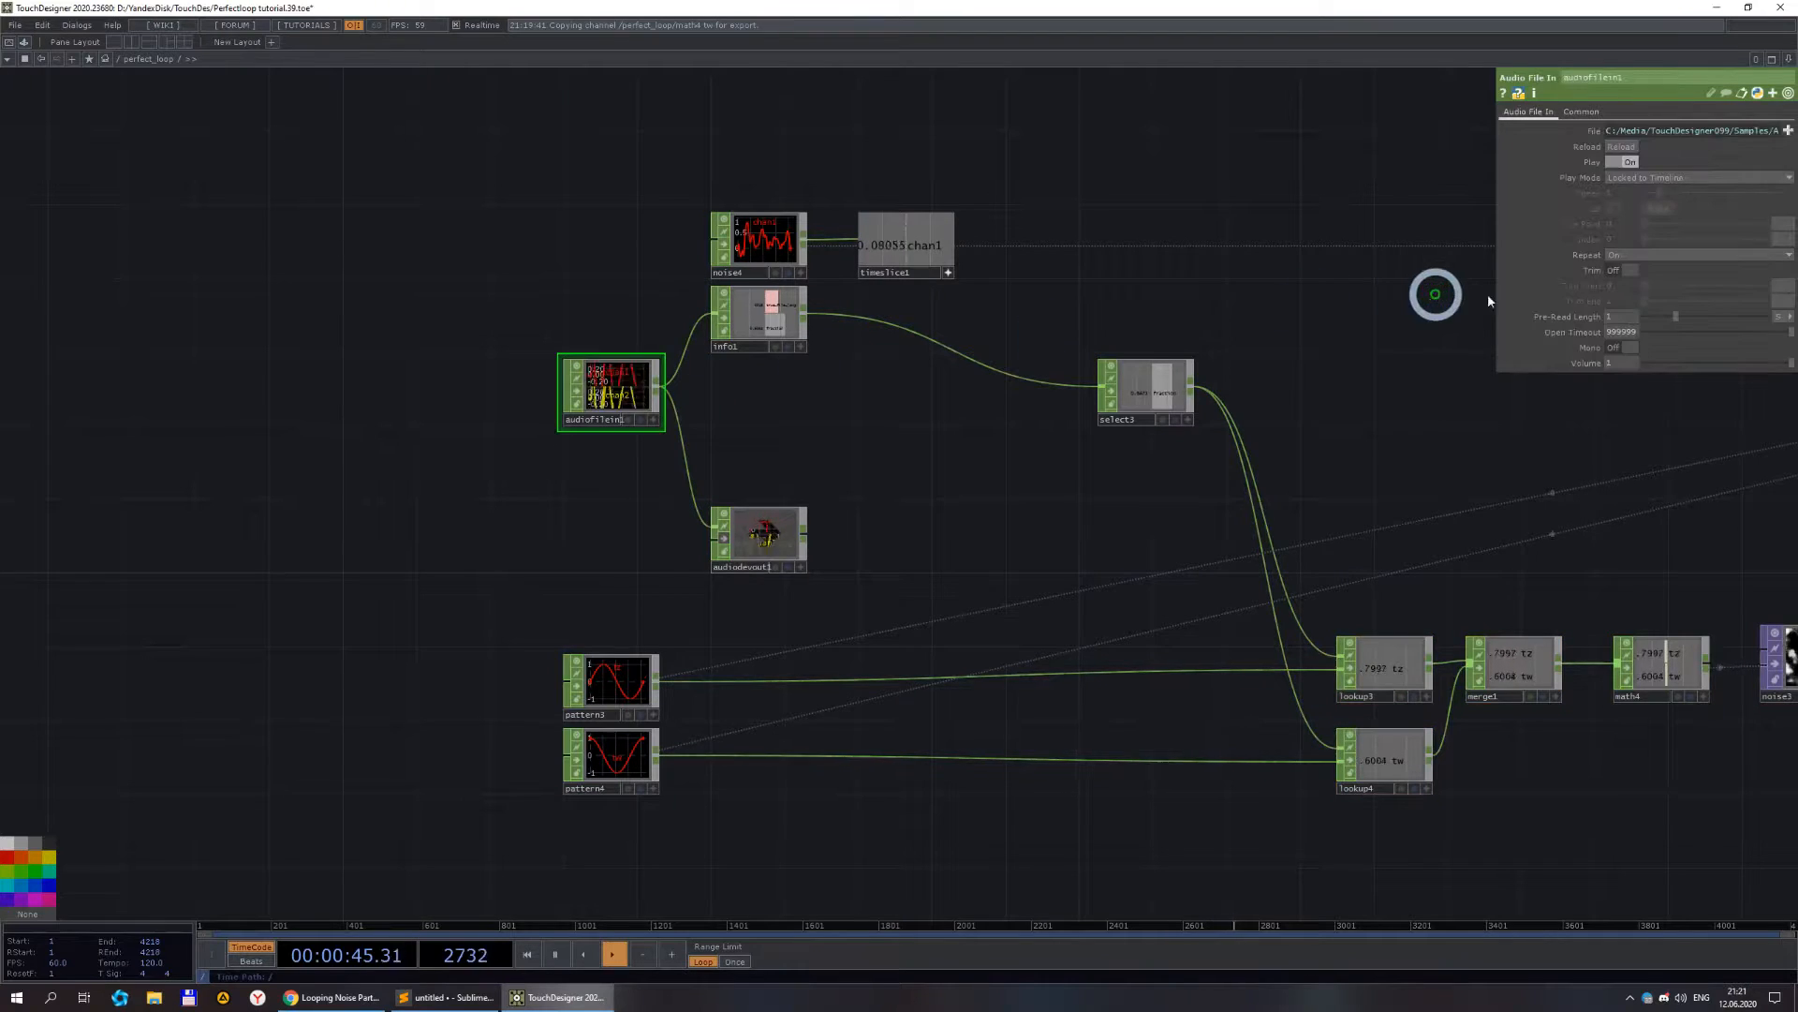
scroll(791, 406, "up", 5)
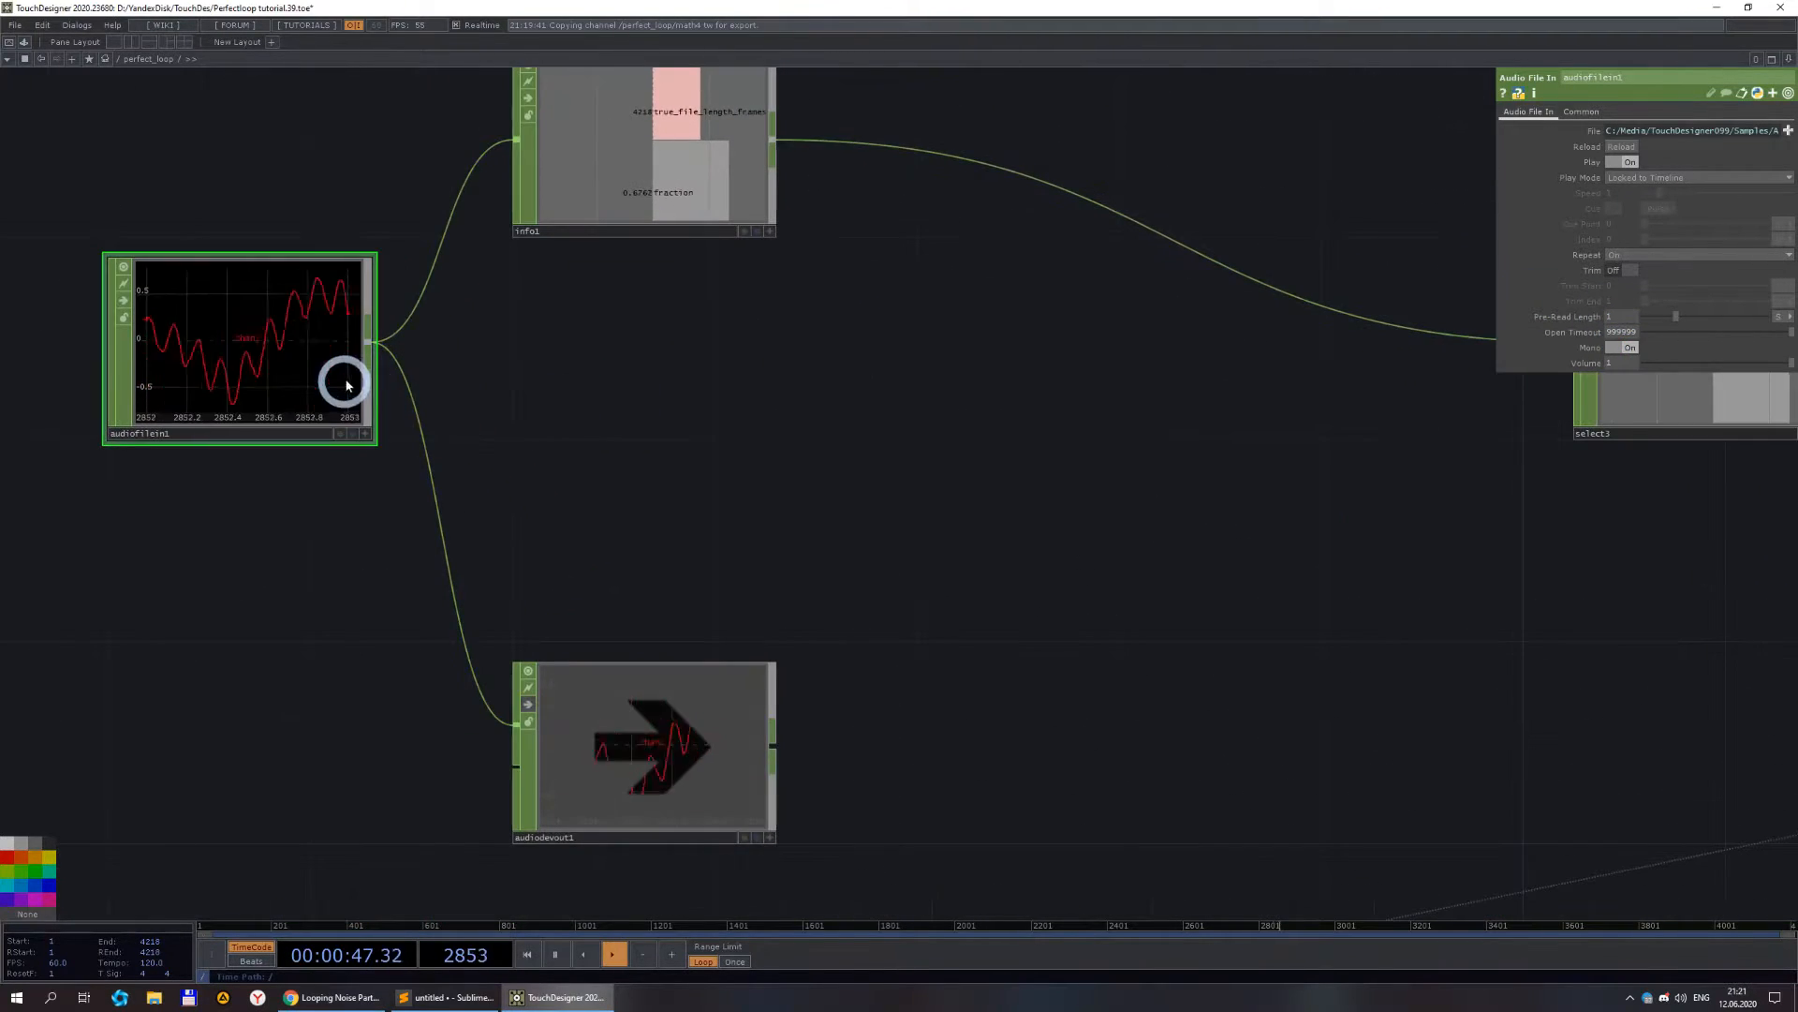
scroll(375, 360, "down", 3)
- Add an Analyze CHOP fed by audiofilein1 and place it in the empty area between audiofilein1 and select3
scroll(281, 338, "up", 3)
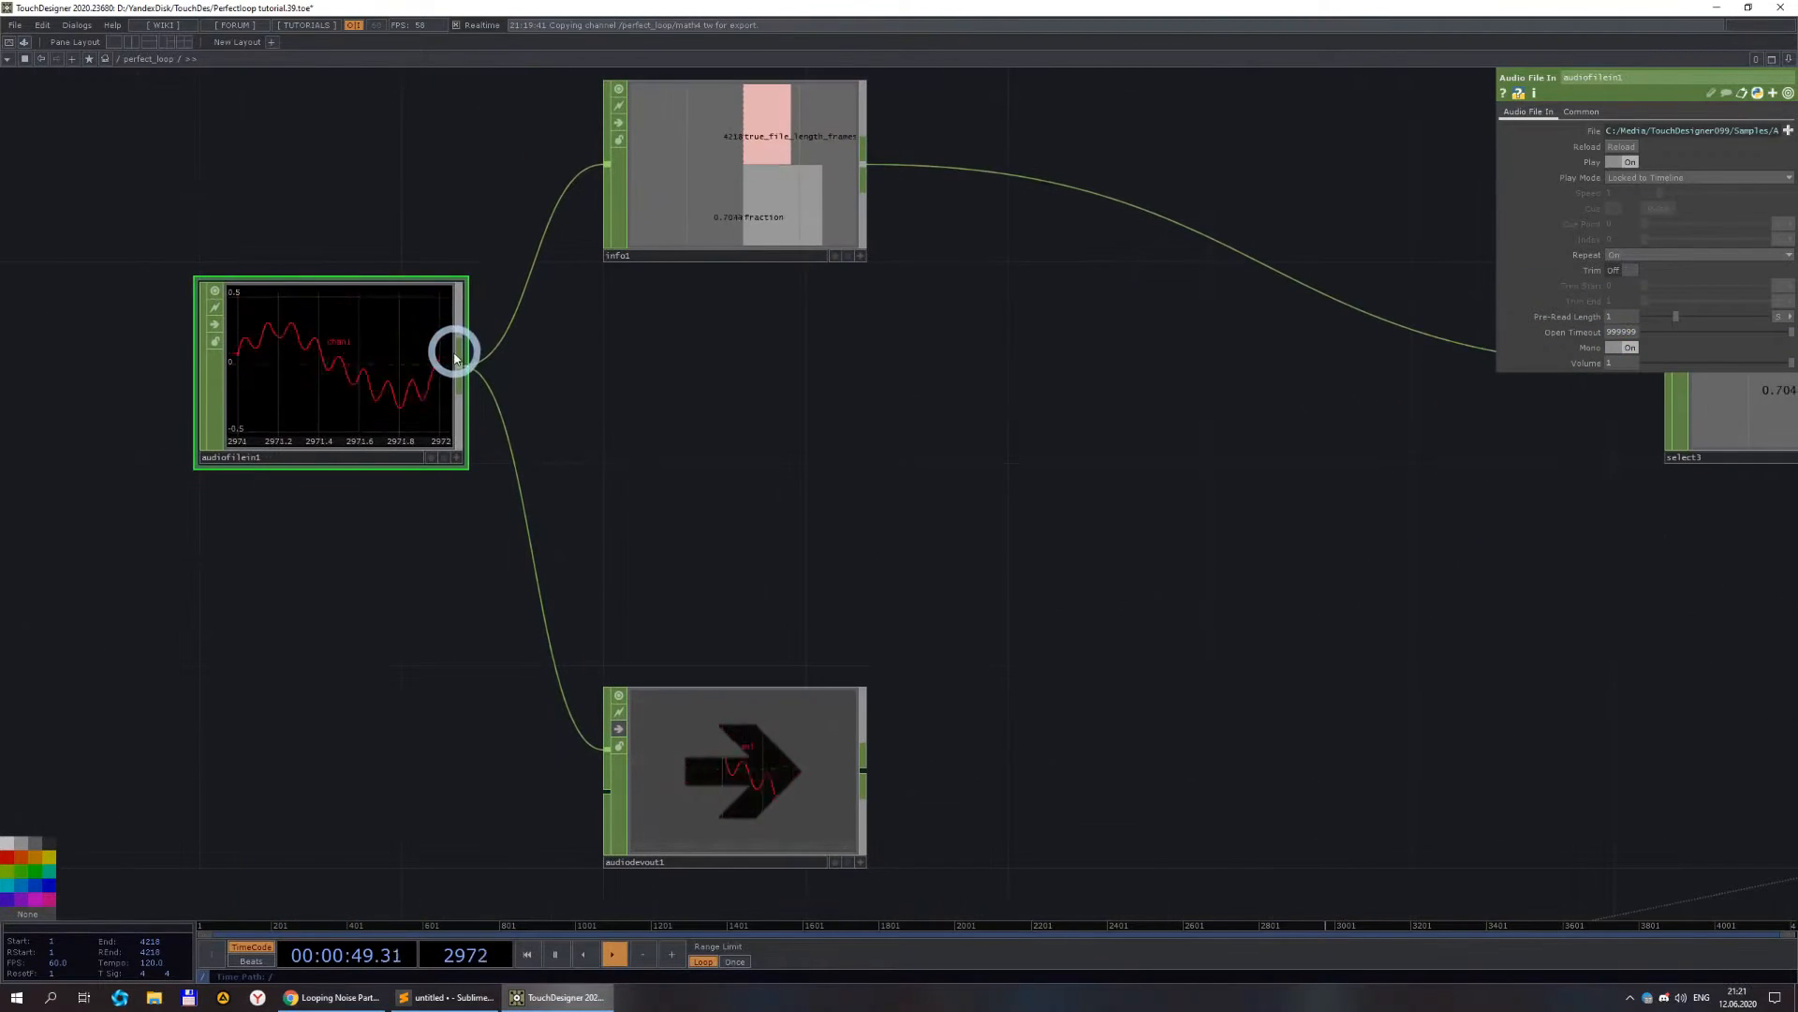
right_click(465, 373)
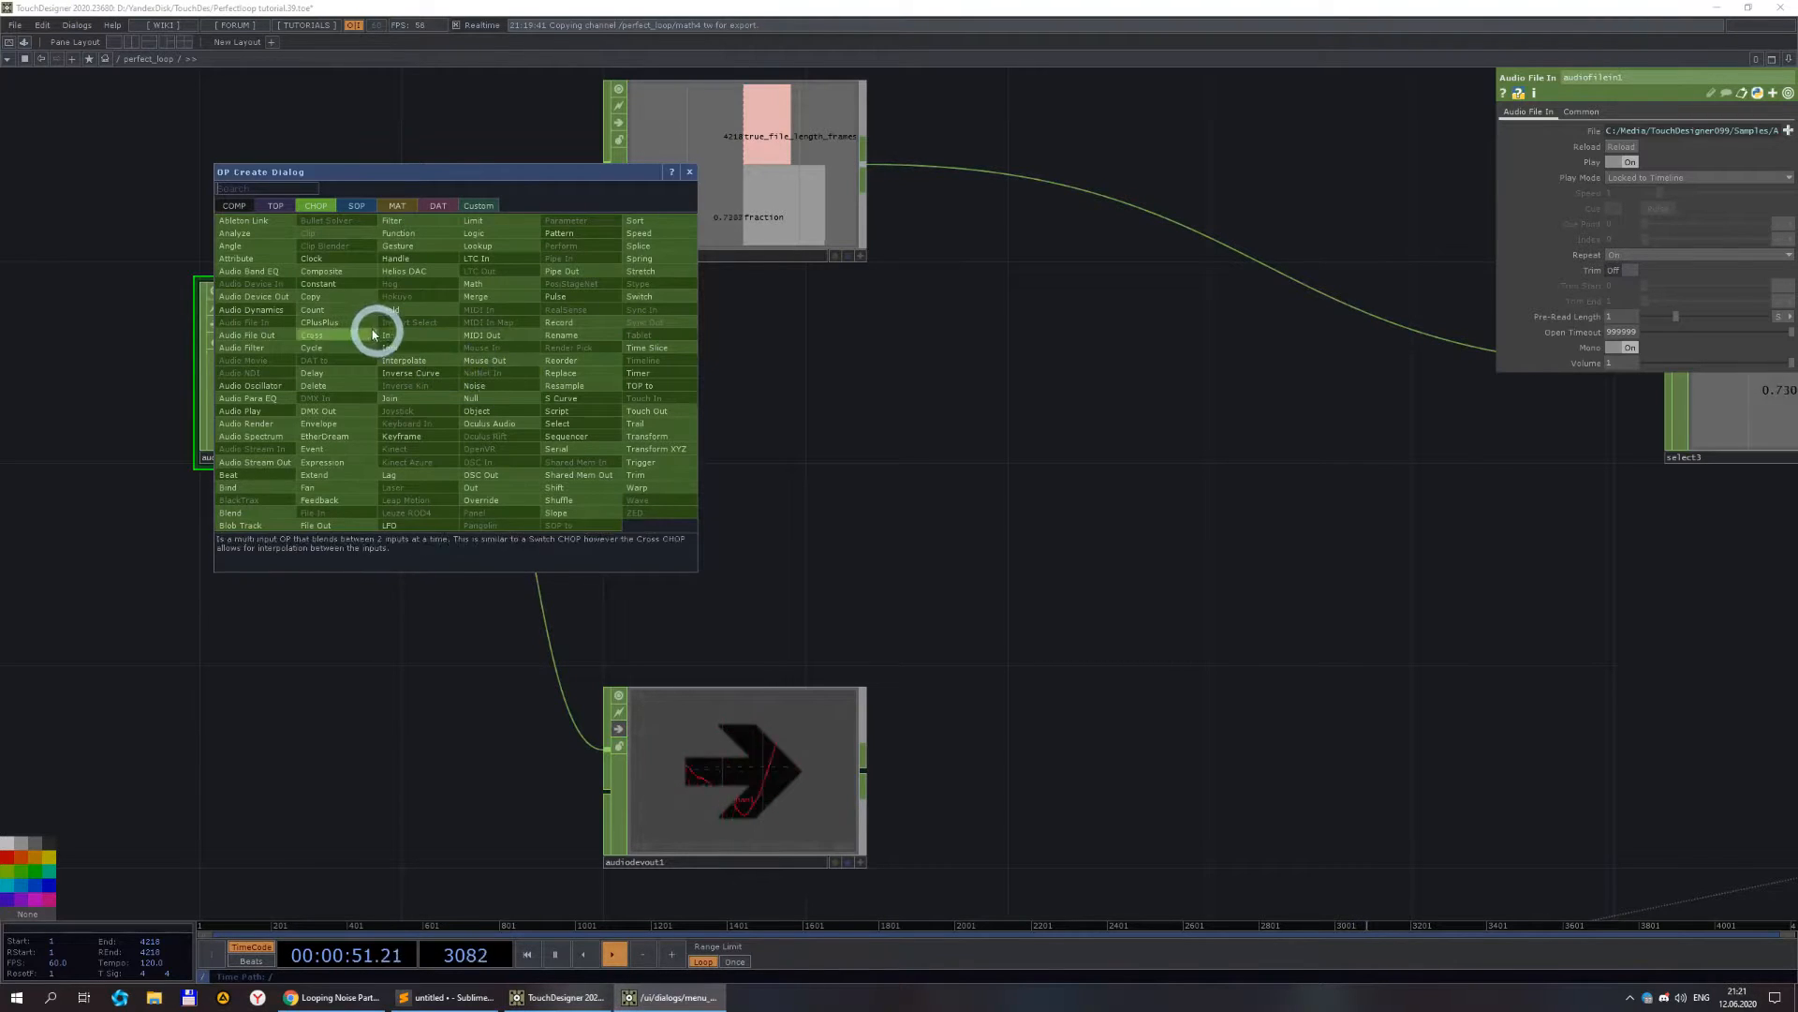
left_click(250, 243)
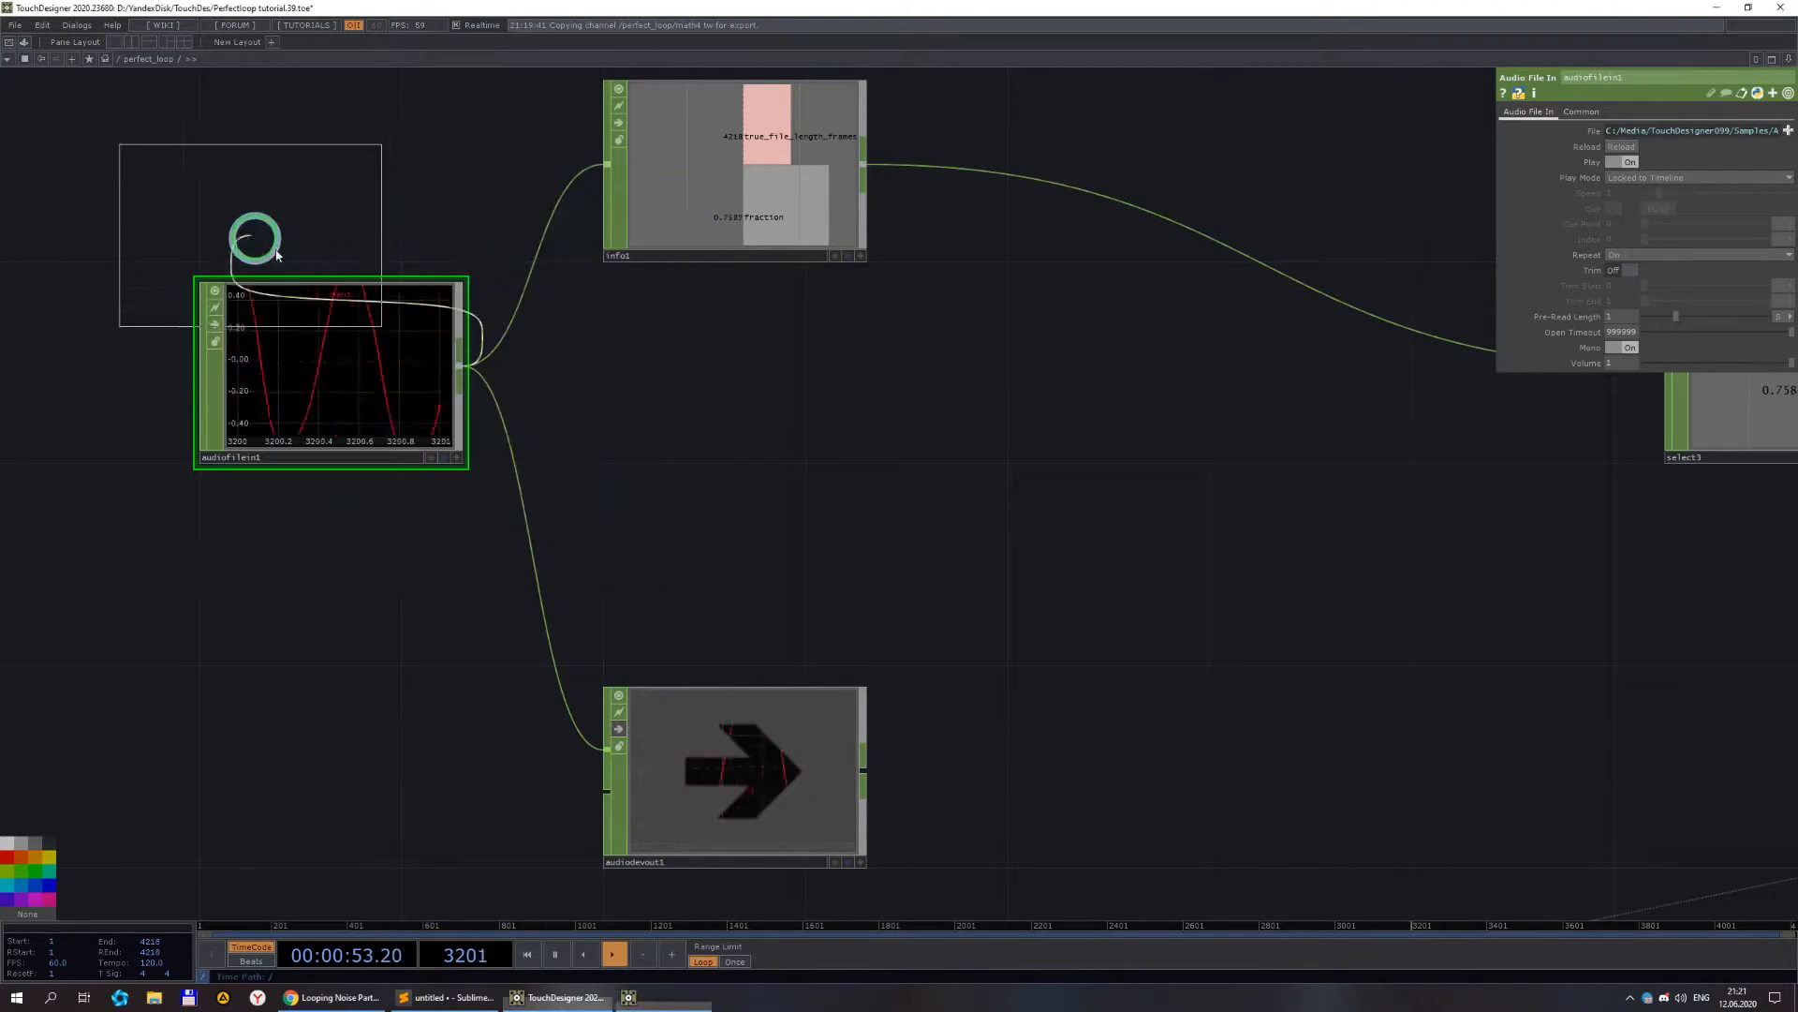
left_click(834, 481)
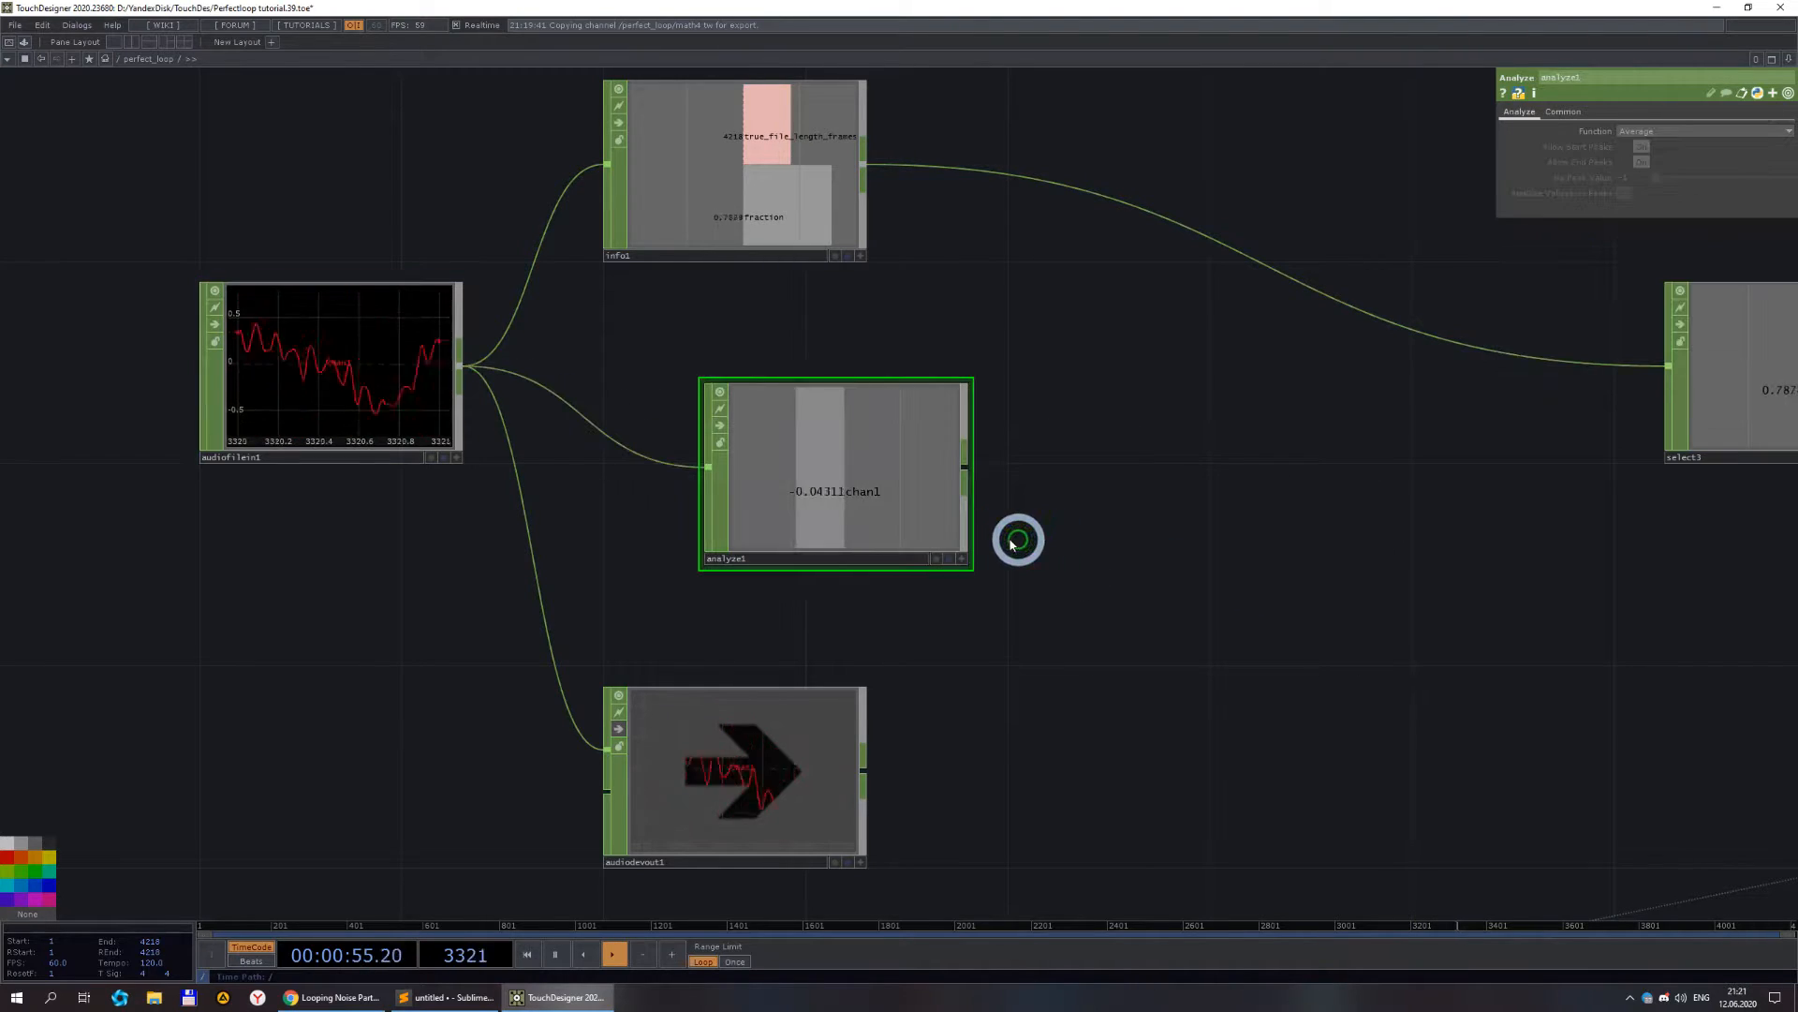
scroll(1023, 533, "down", 3)
left_click_drag(903, 493, 1200, 581)
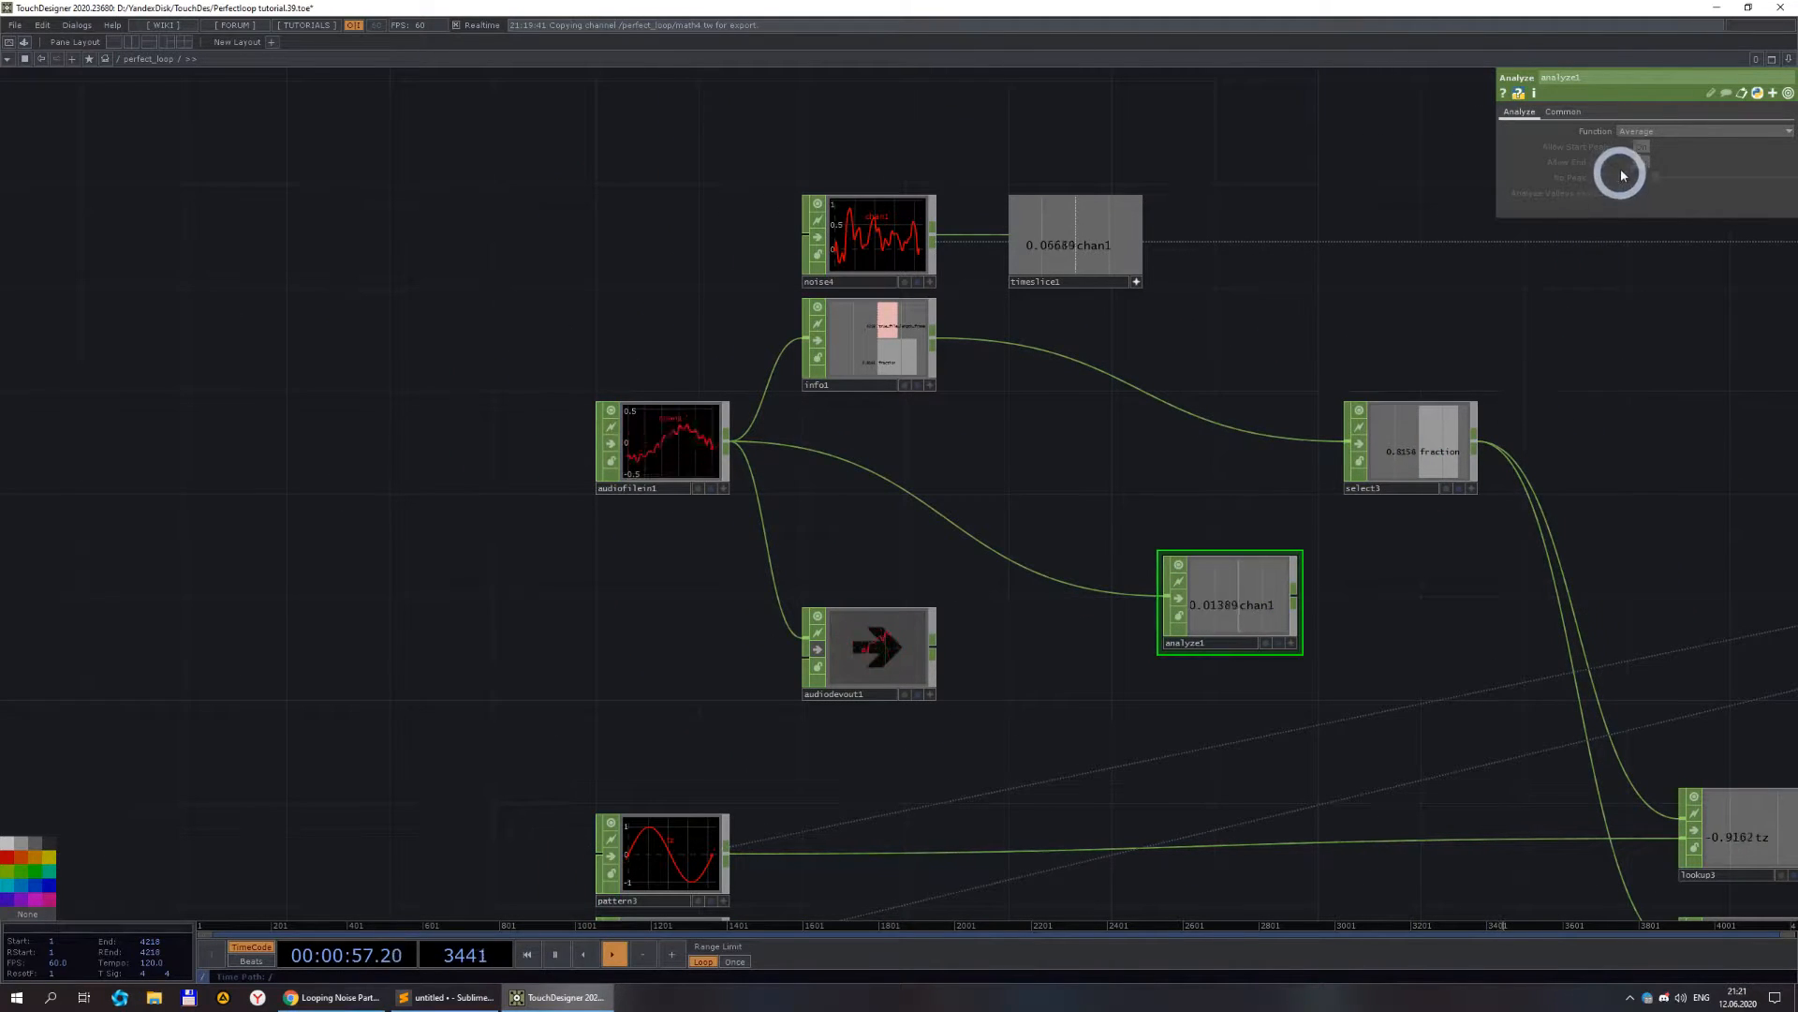
- Set analyze1's Function to RMS Power
left_click(1646, 134)
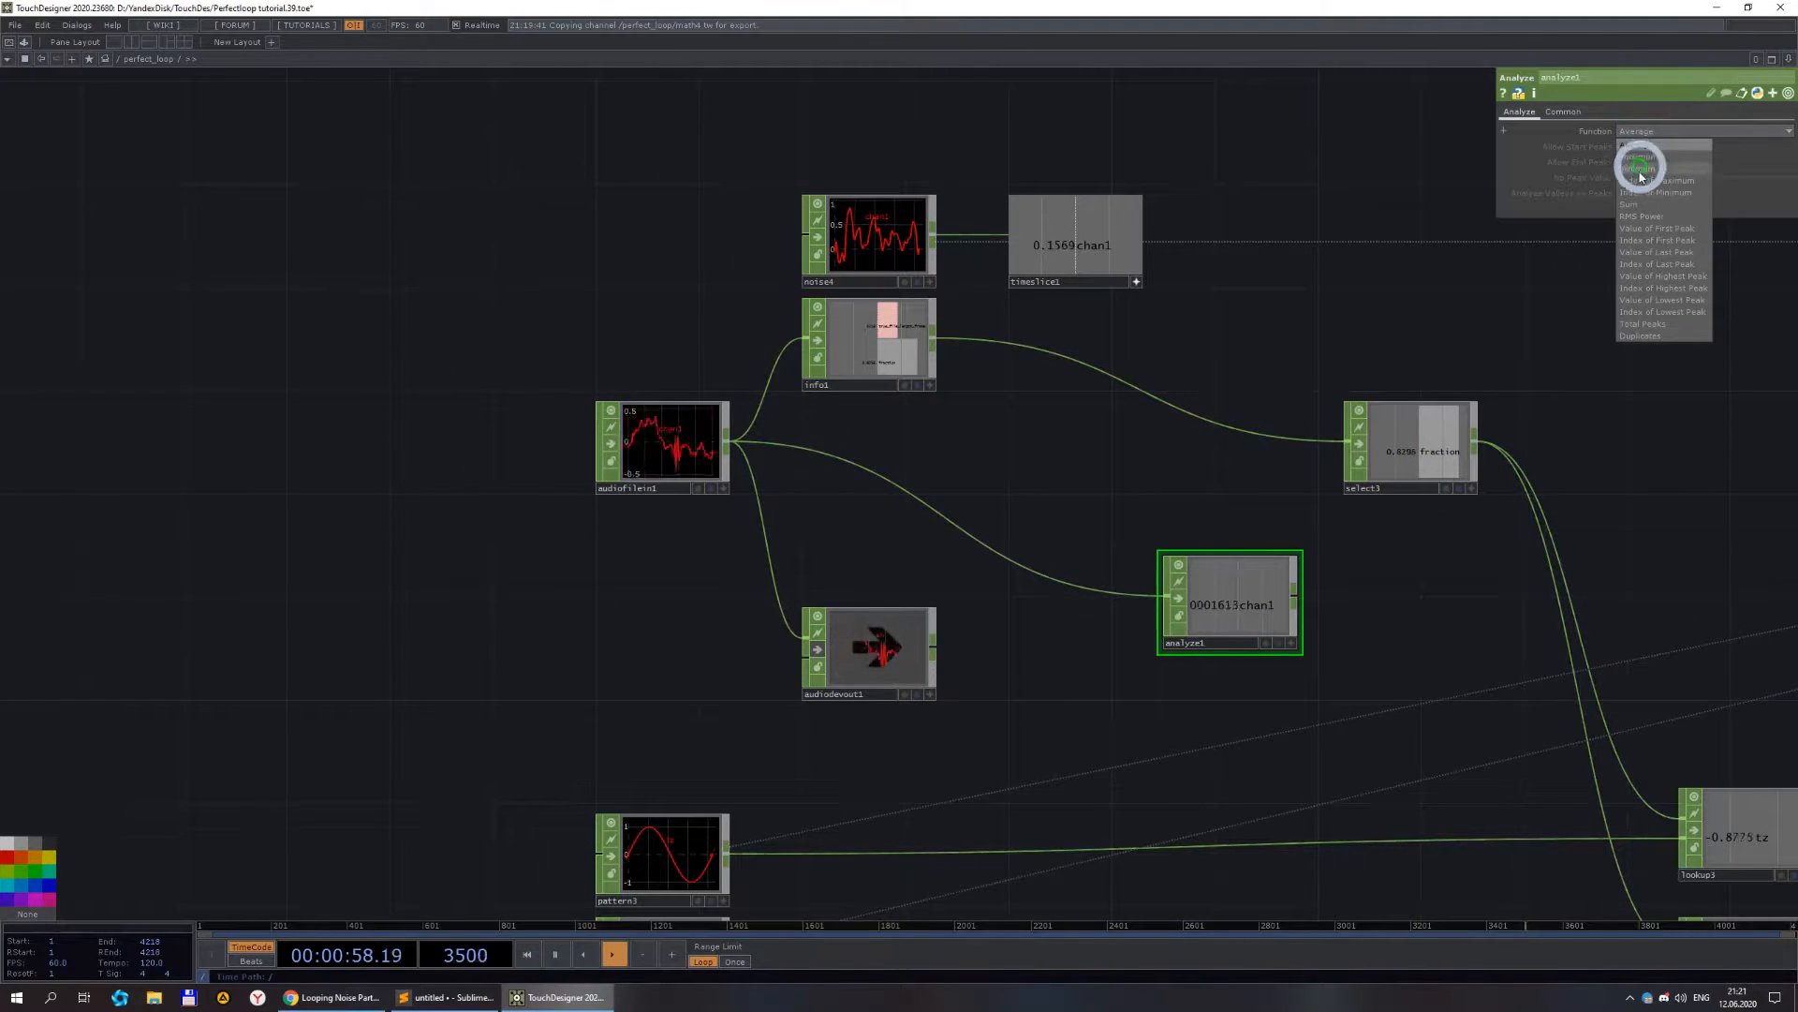
left_click(1638, 219)
left_click(1438, 506)
left_click_drag(1419, 670, 831, 379)
scroll(831, 379, "down", 2)
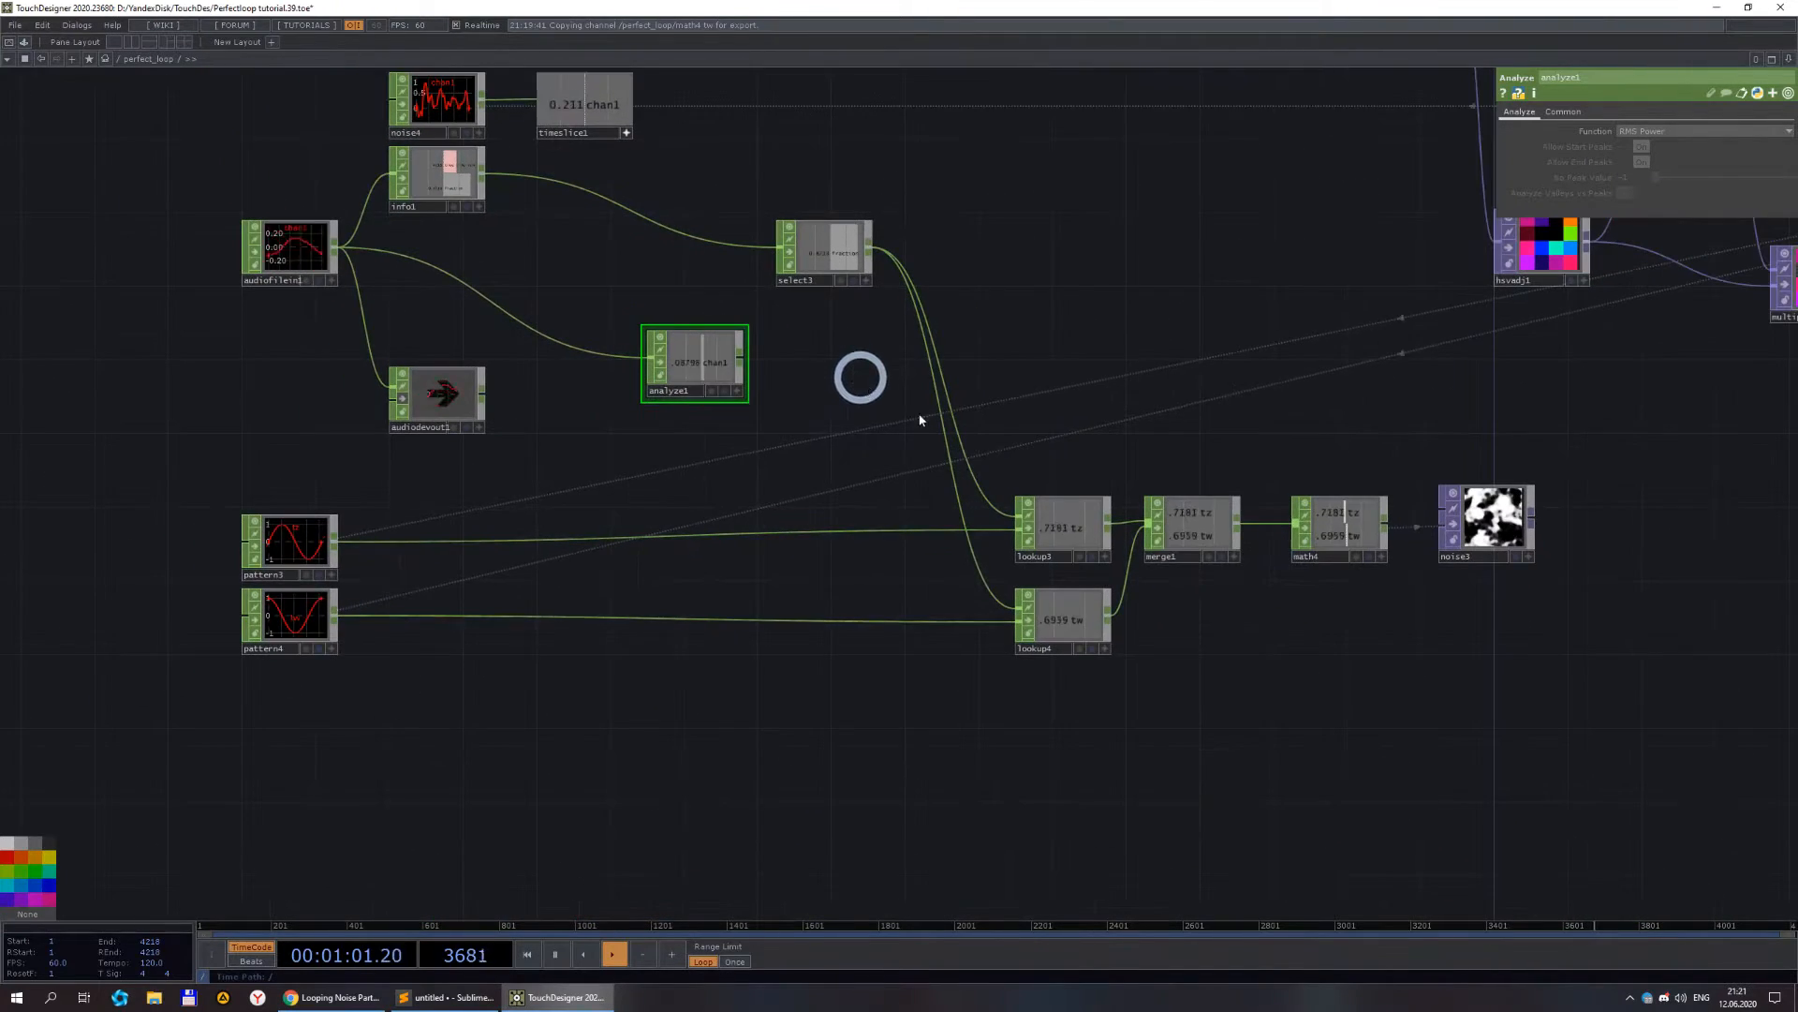
scroll(718, 379, "up", 3)
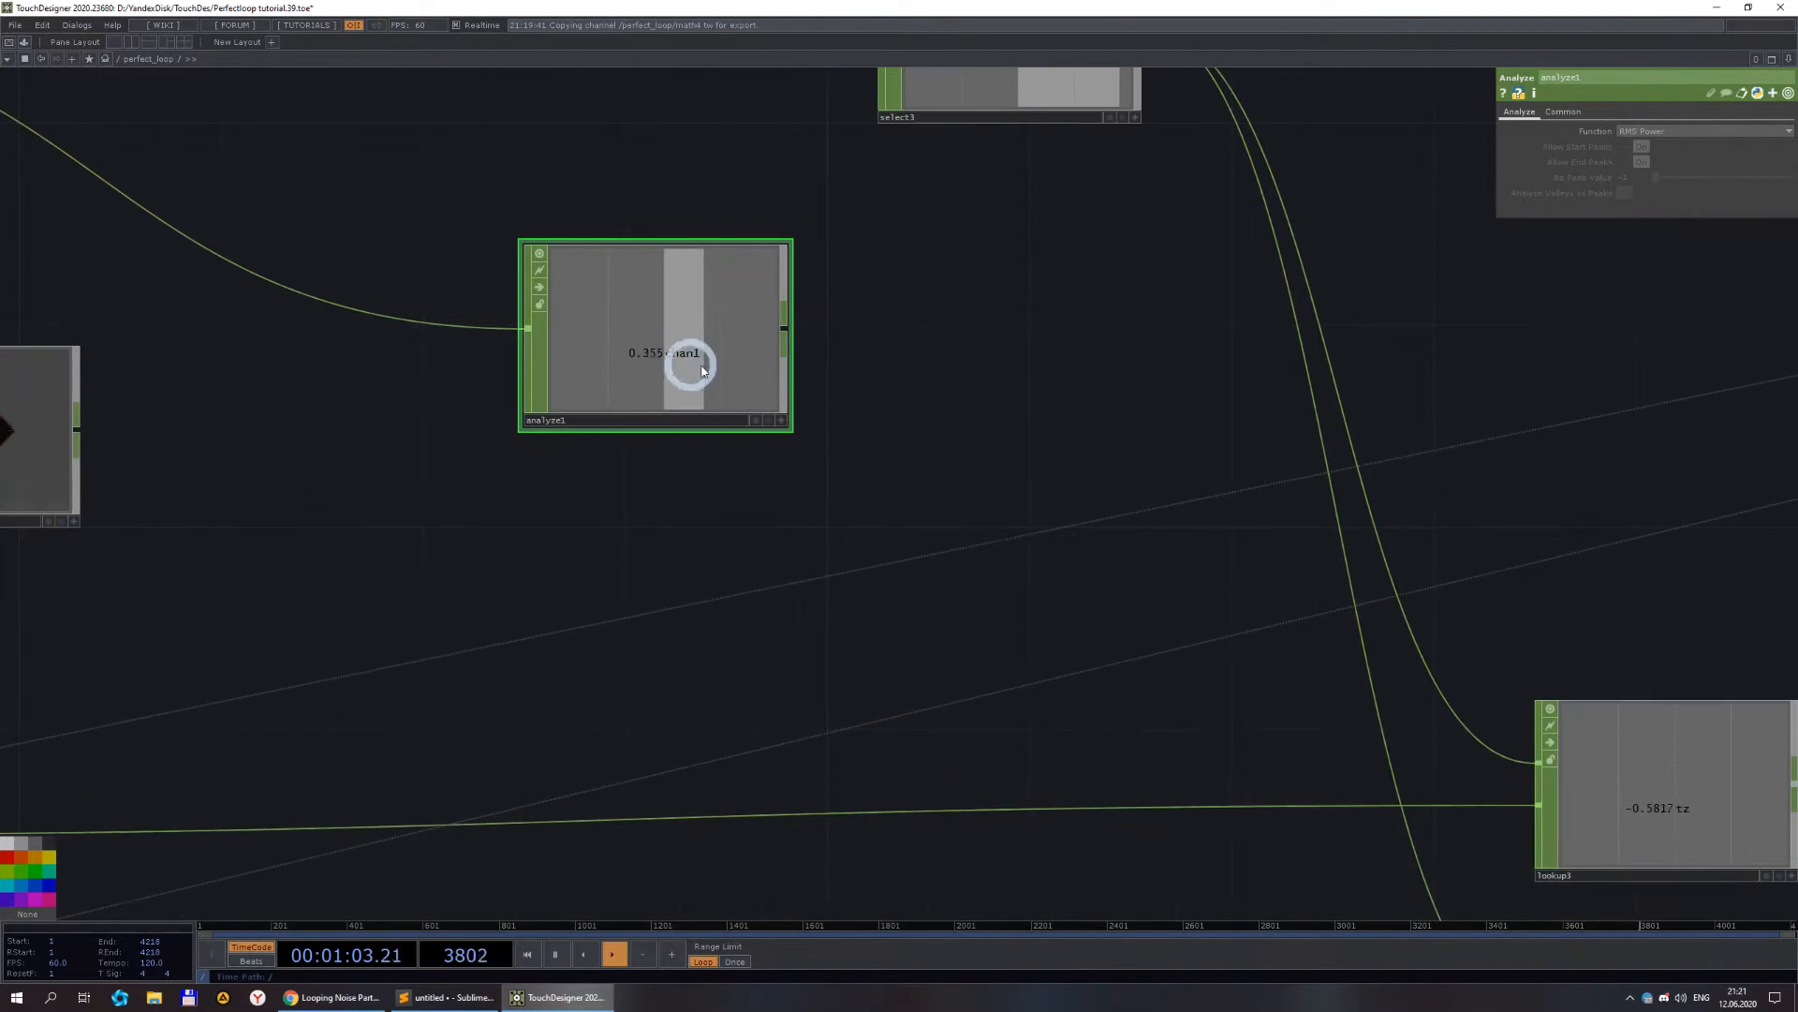
left_click_drag(1025, 471, 1259, 582)
scroll(907, 470, "up", 3)
scroll(922, 470, "down", 3)
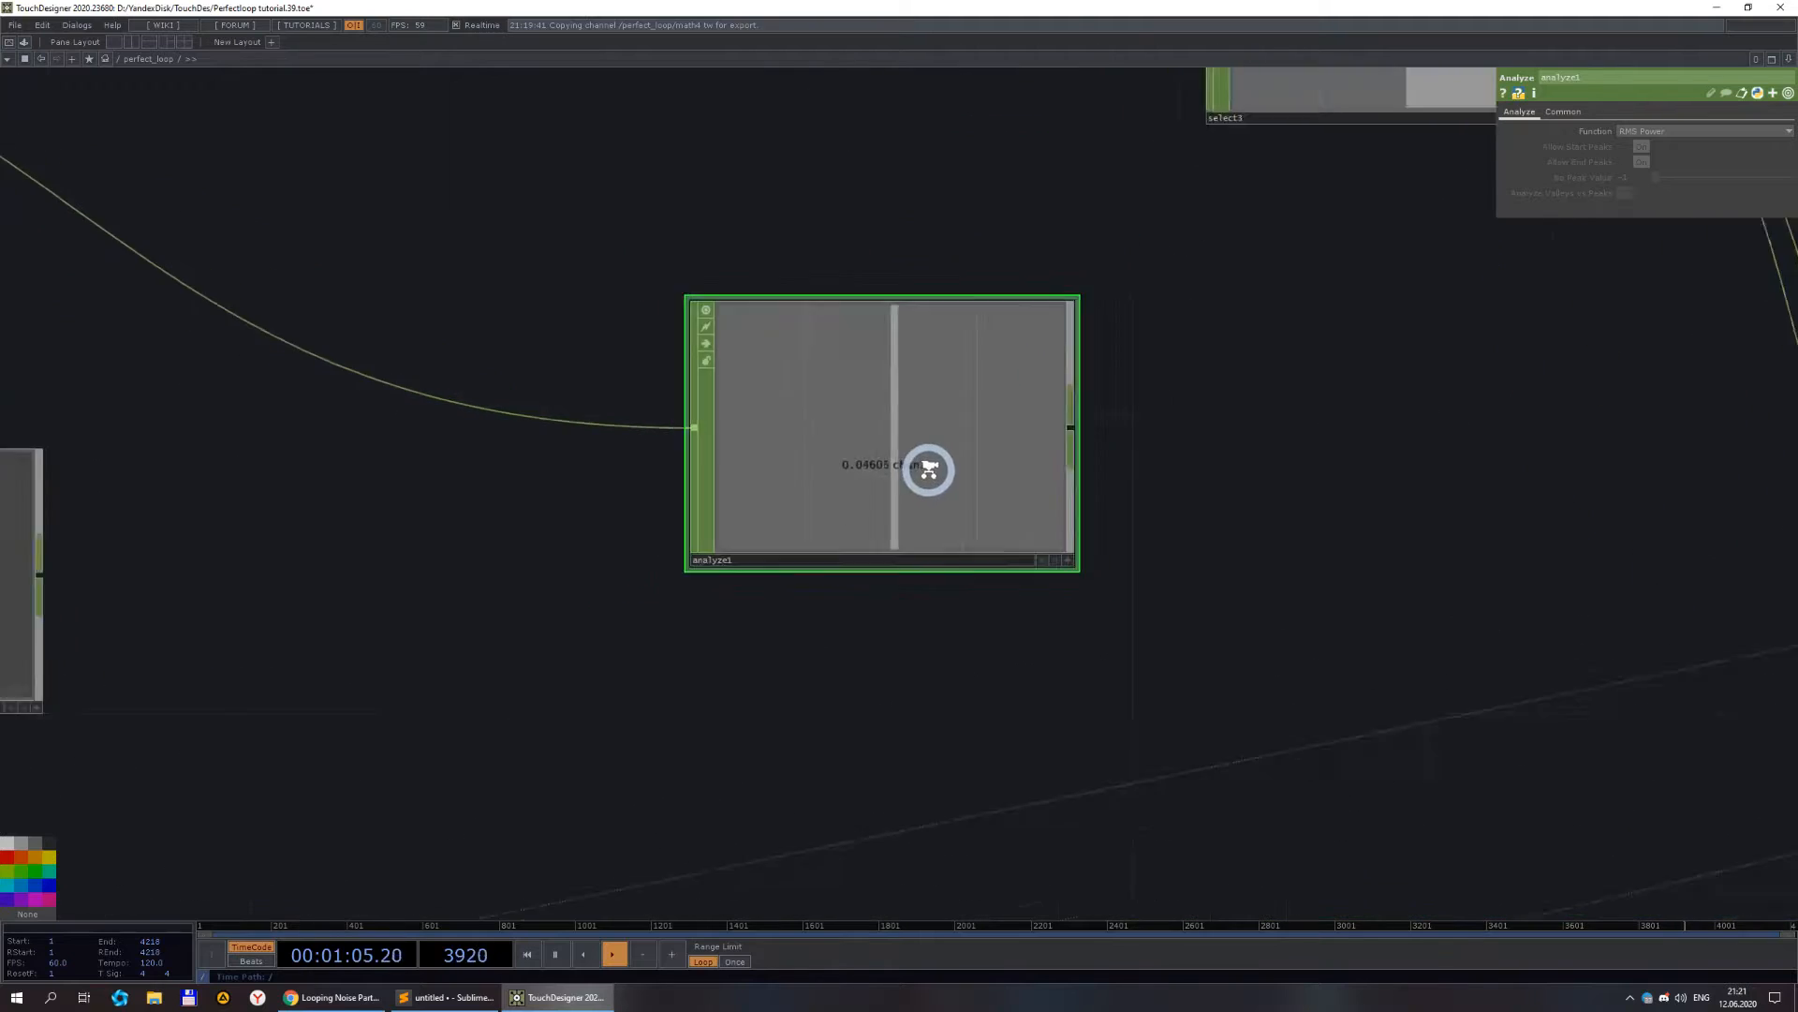
- Turn off the bypass on audiodevout1 and lower its Volume to about 0.09
left_click(72, 499)
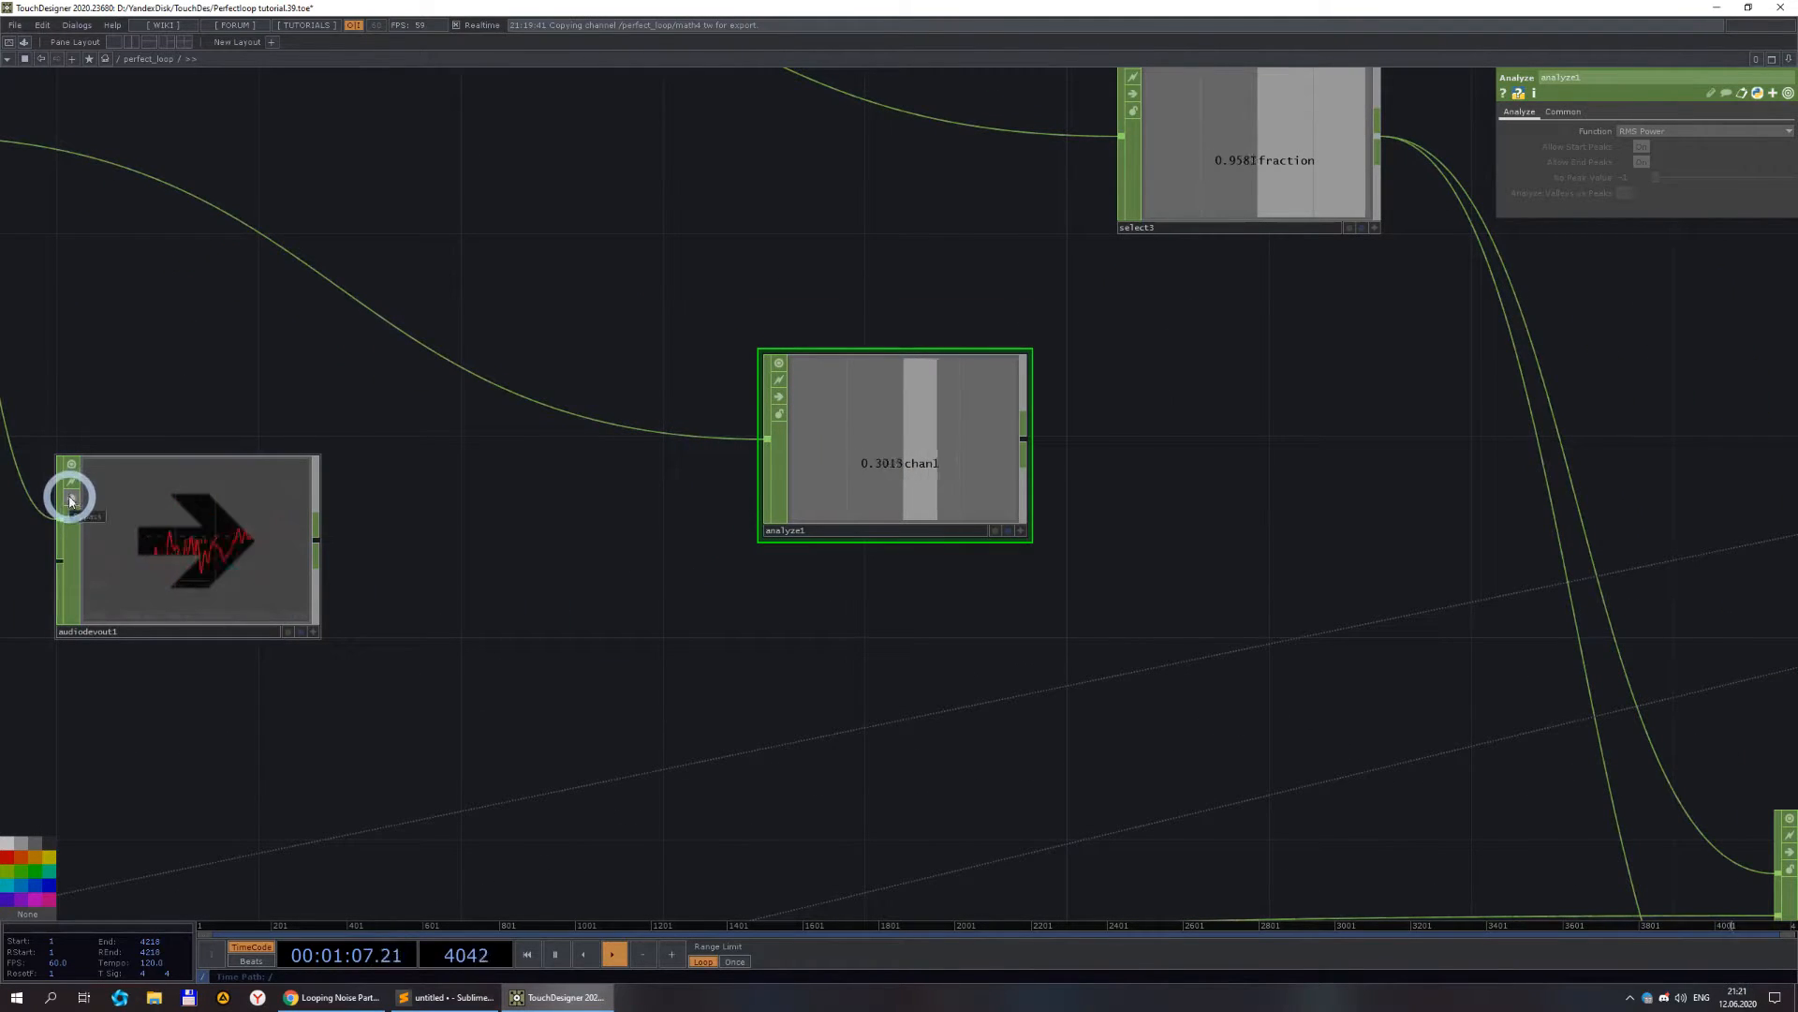
left_click(120, 522)
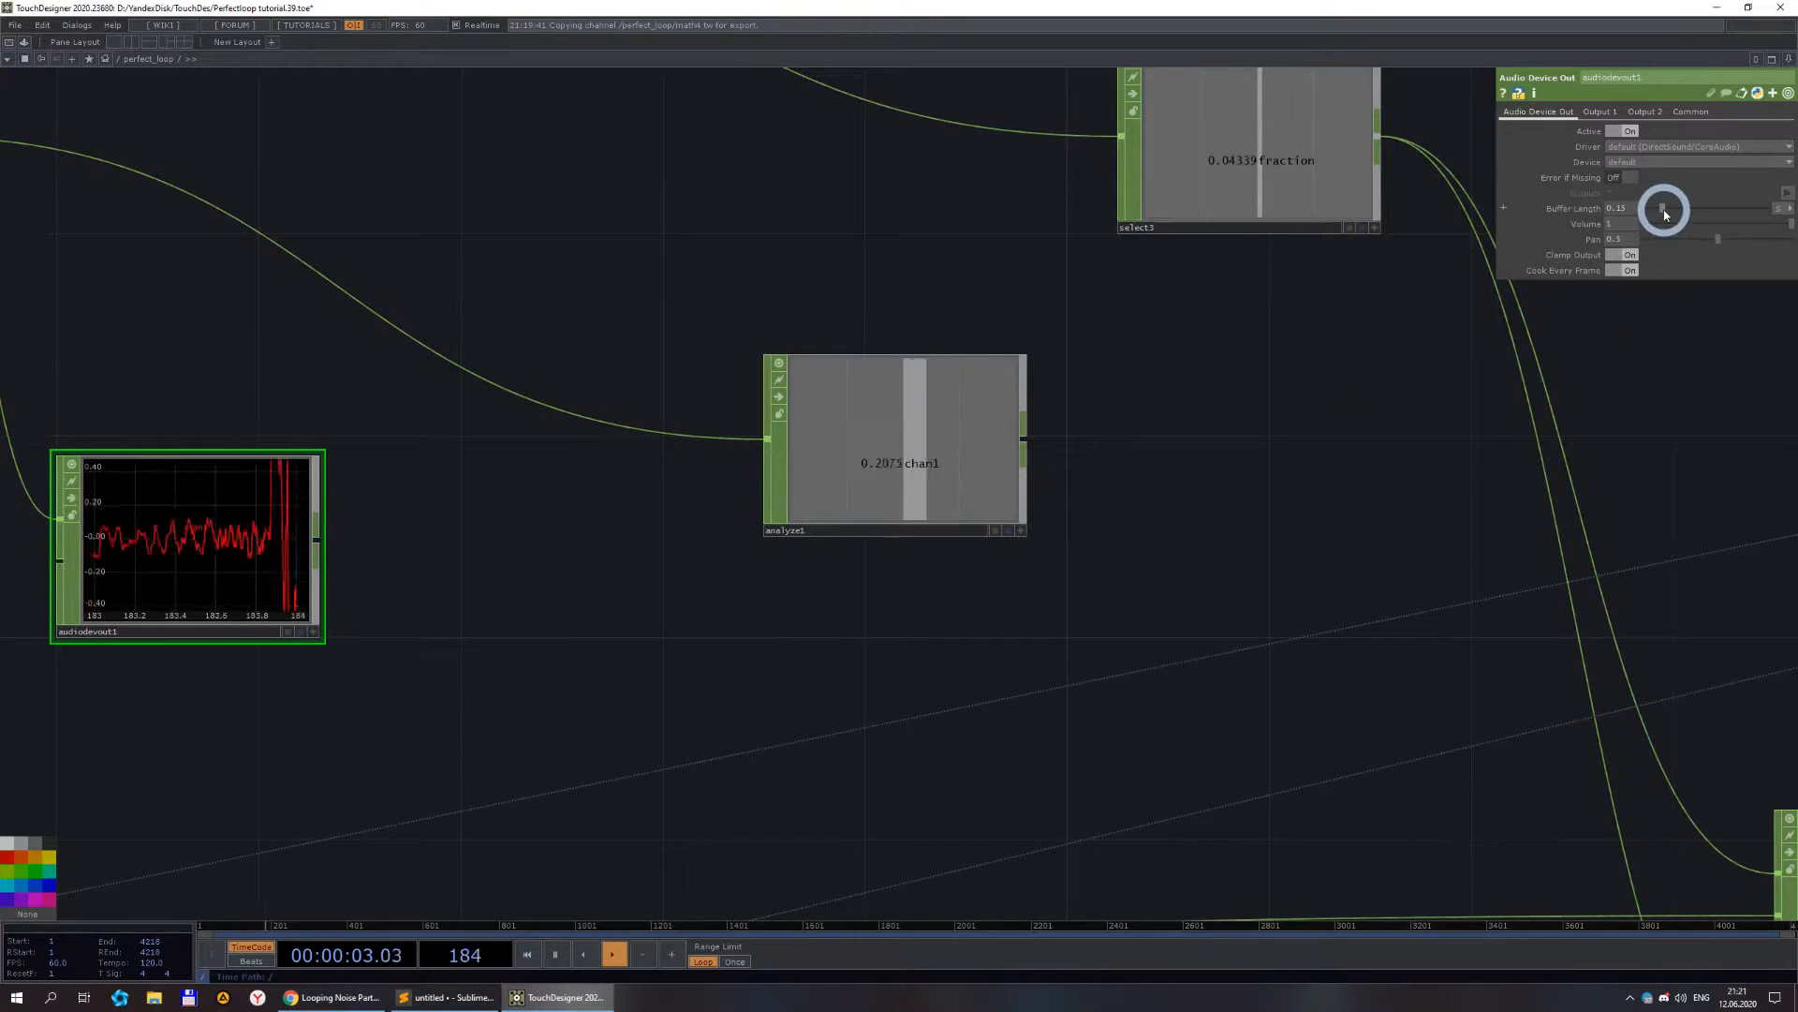
left_click_drag(1658, 226, 1661, 226)
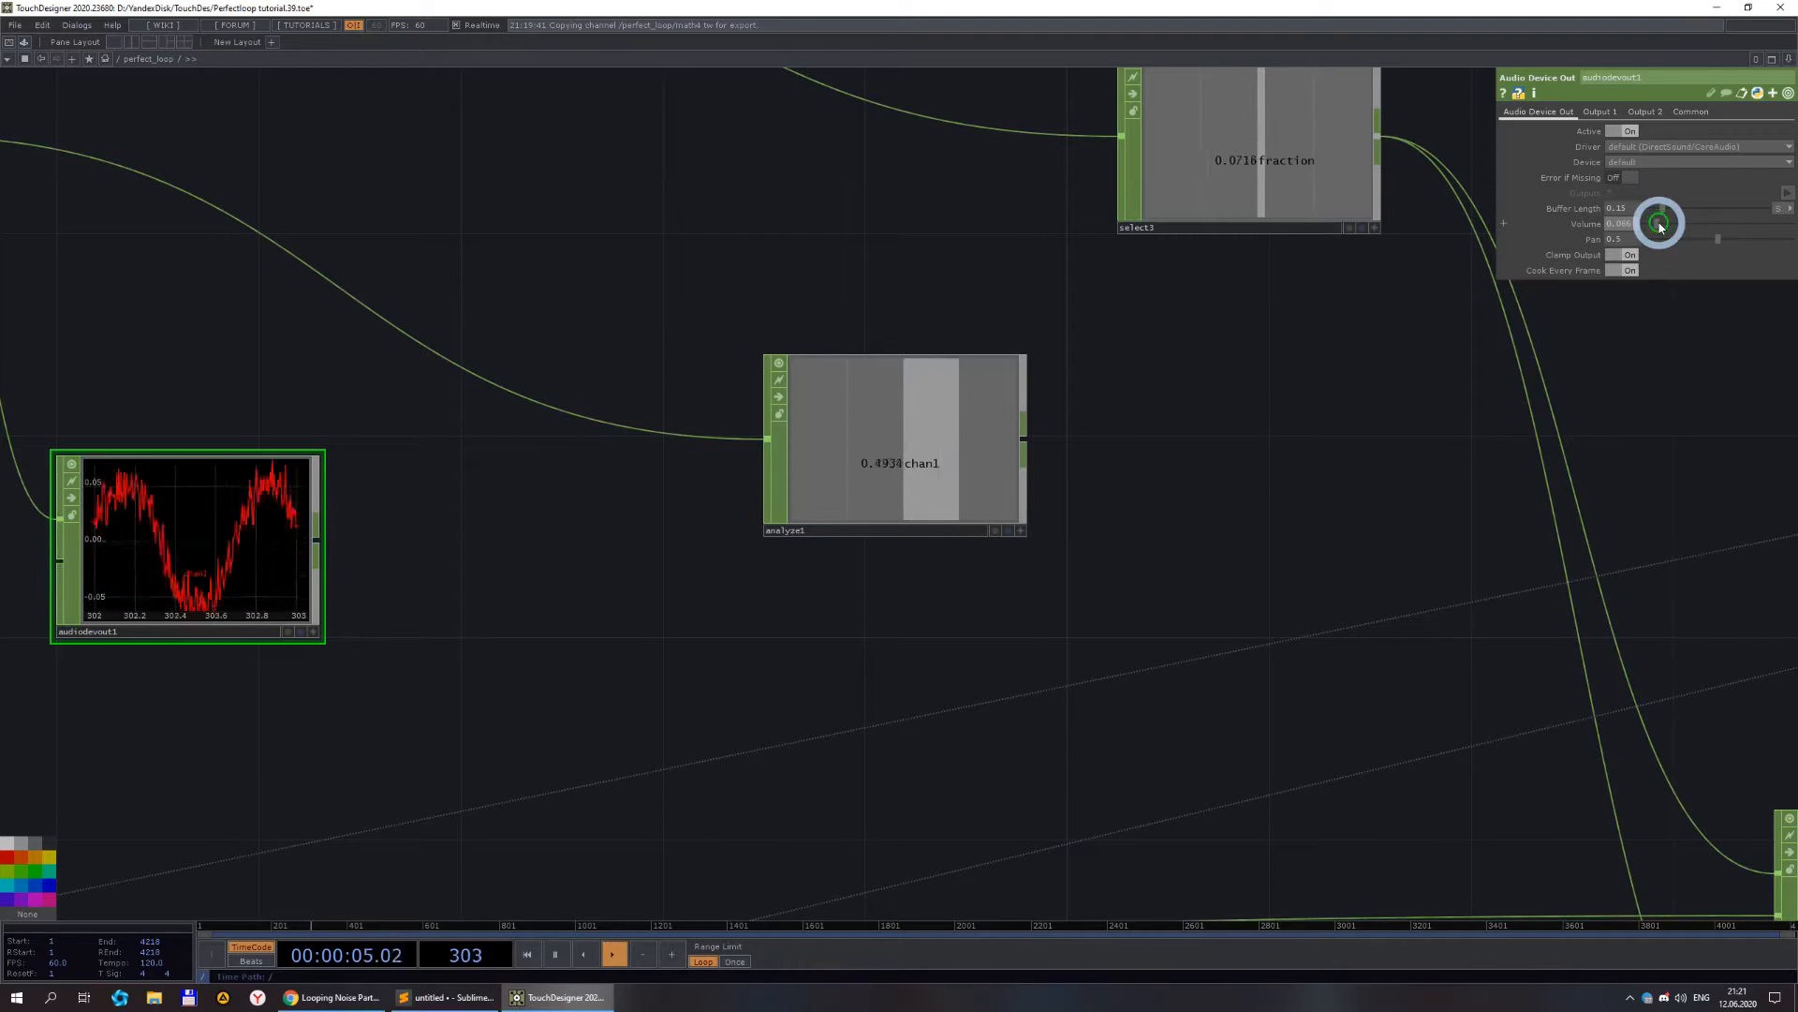
scroll(983, 450, "down", 4)
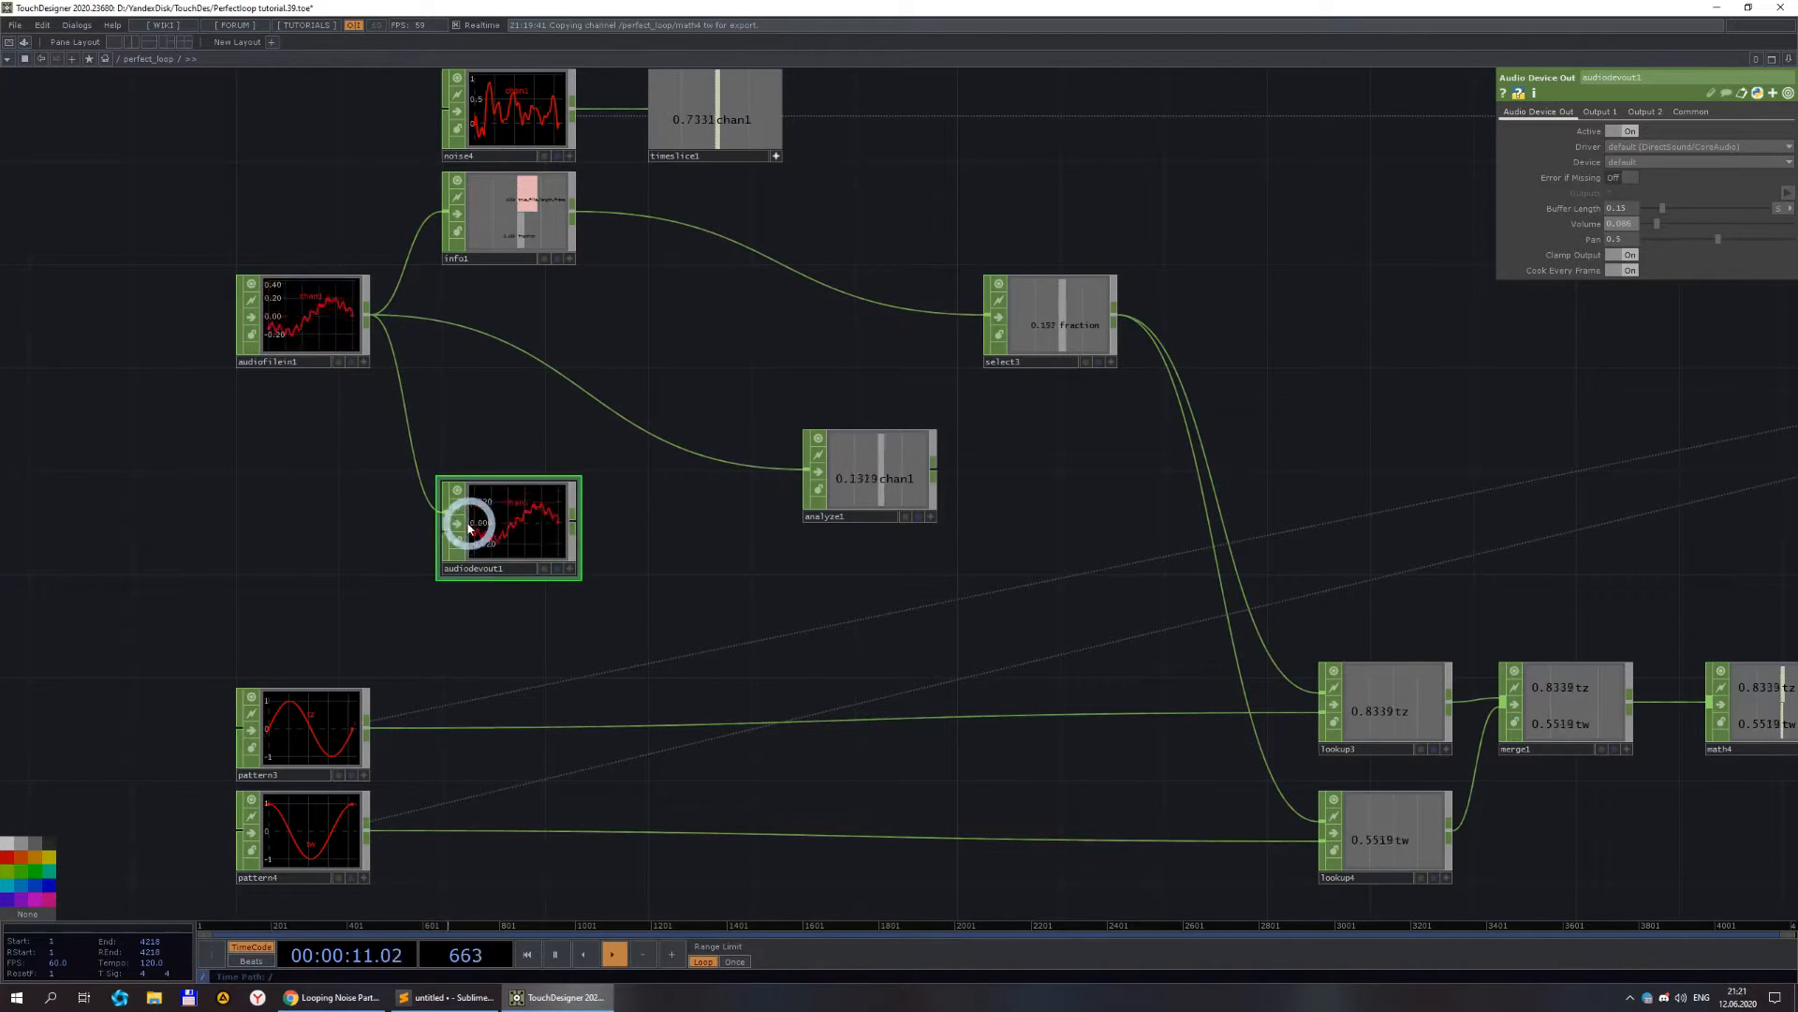
- Bypass audiodevout1 again and move analyze1 directly beneath info1, level with audiofilein1
left_click_drag(815, 505, 715, 482)
scroll(791, 515, "up", 5)
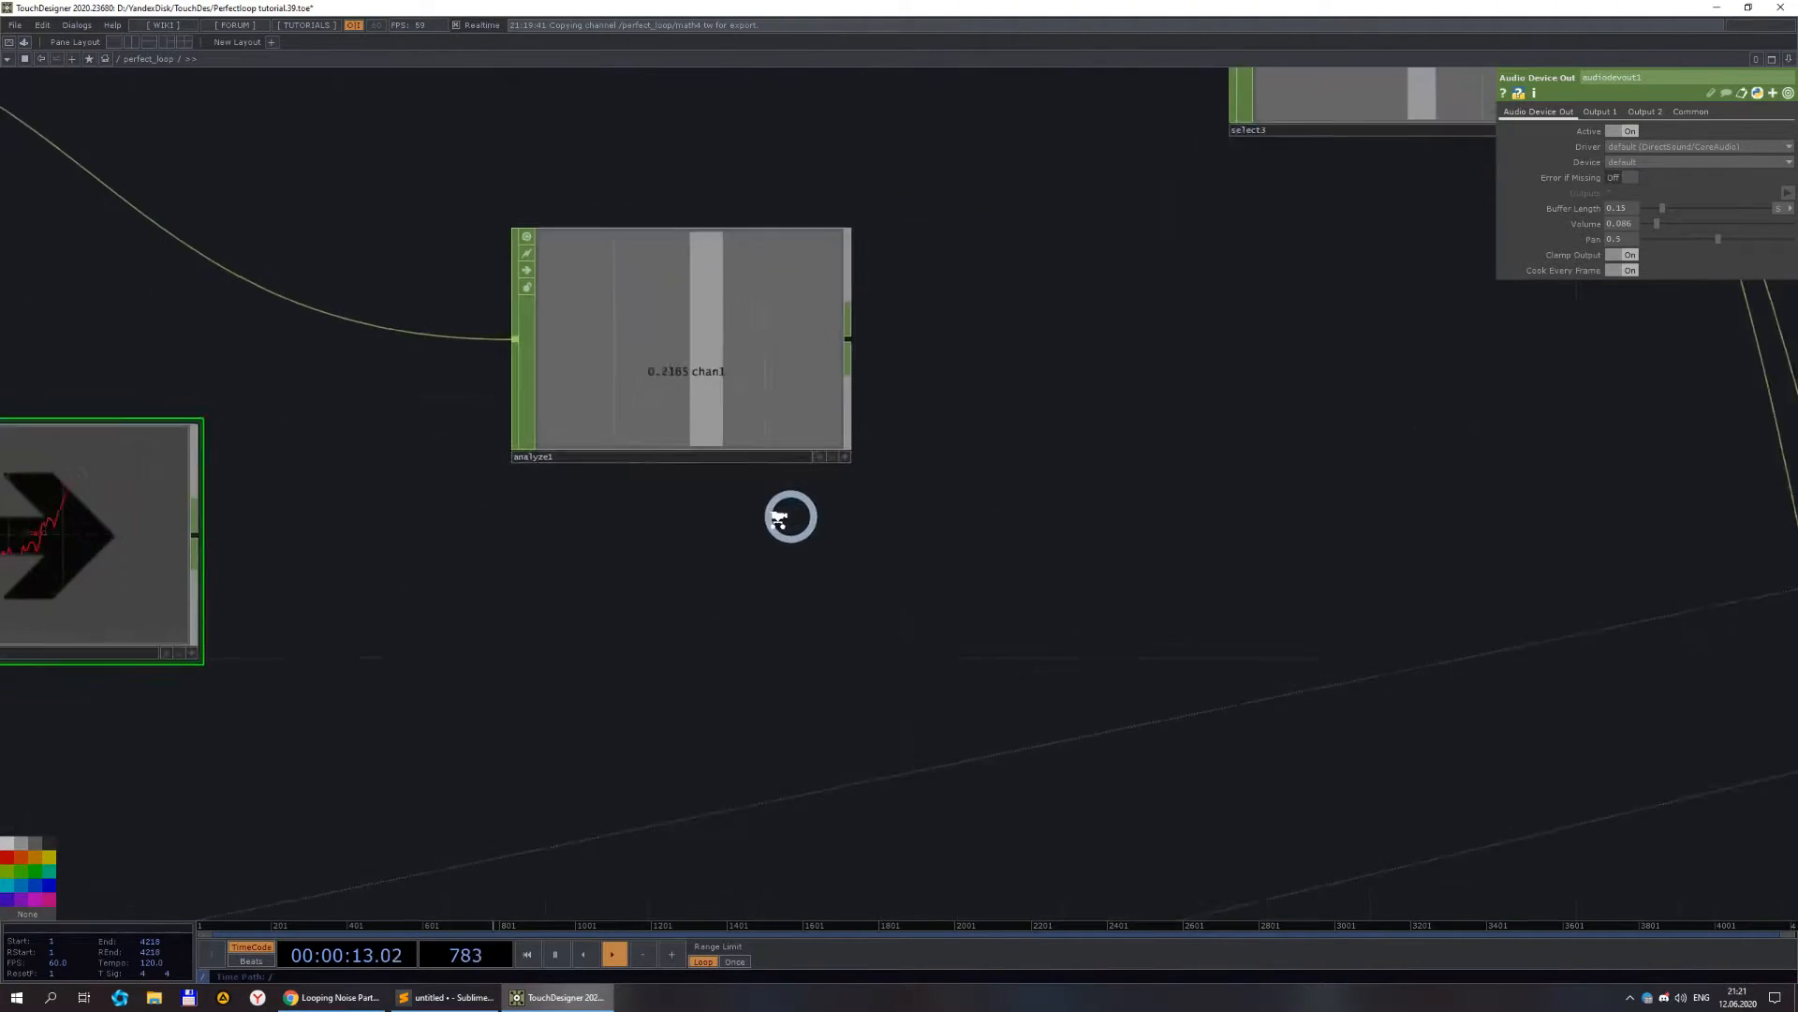
scroll(791, 515, "down", 5)
left_click_drag(1052, 486, 794, 382)
left_click_drag(905, 409, 950, 468)
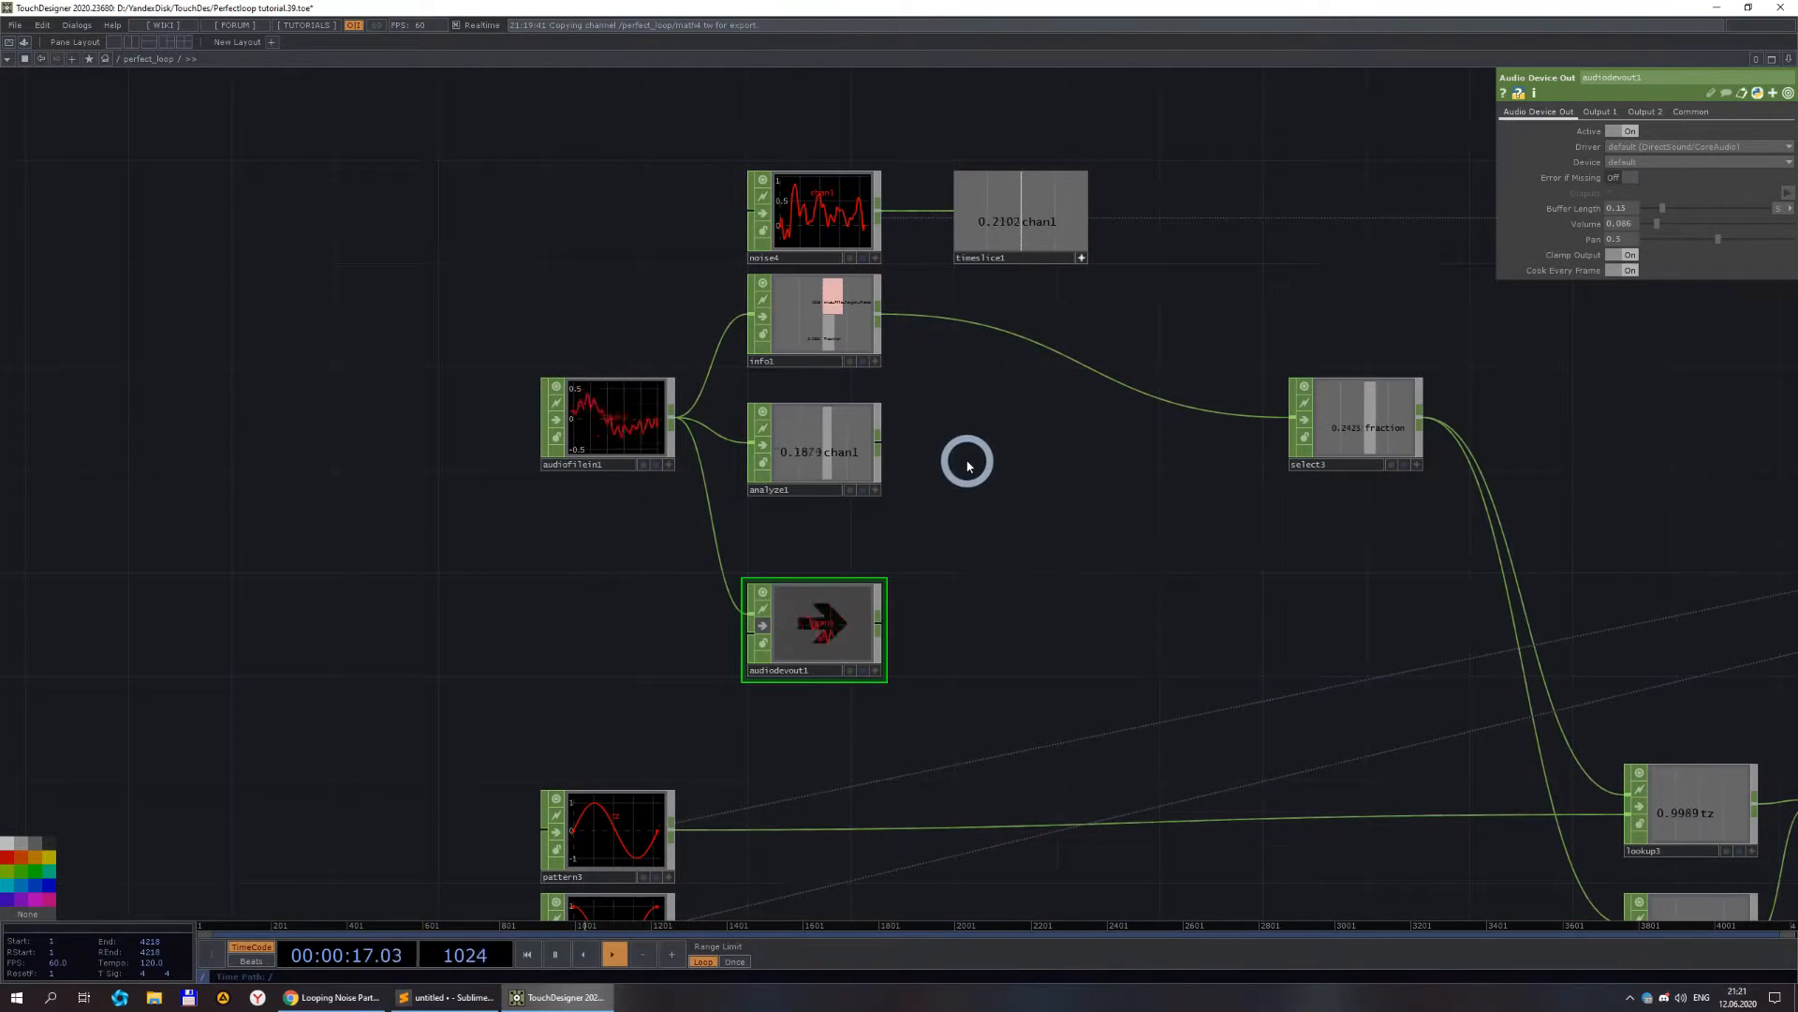
scroll(939, 416, "up", 4)
left_click_drag(743, 510, 747, 464)
scroll(952, 502, "down", 4)
scroll(964, 469, "up", 4)
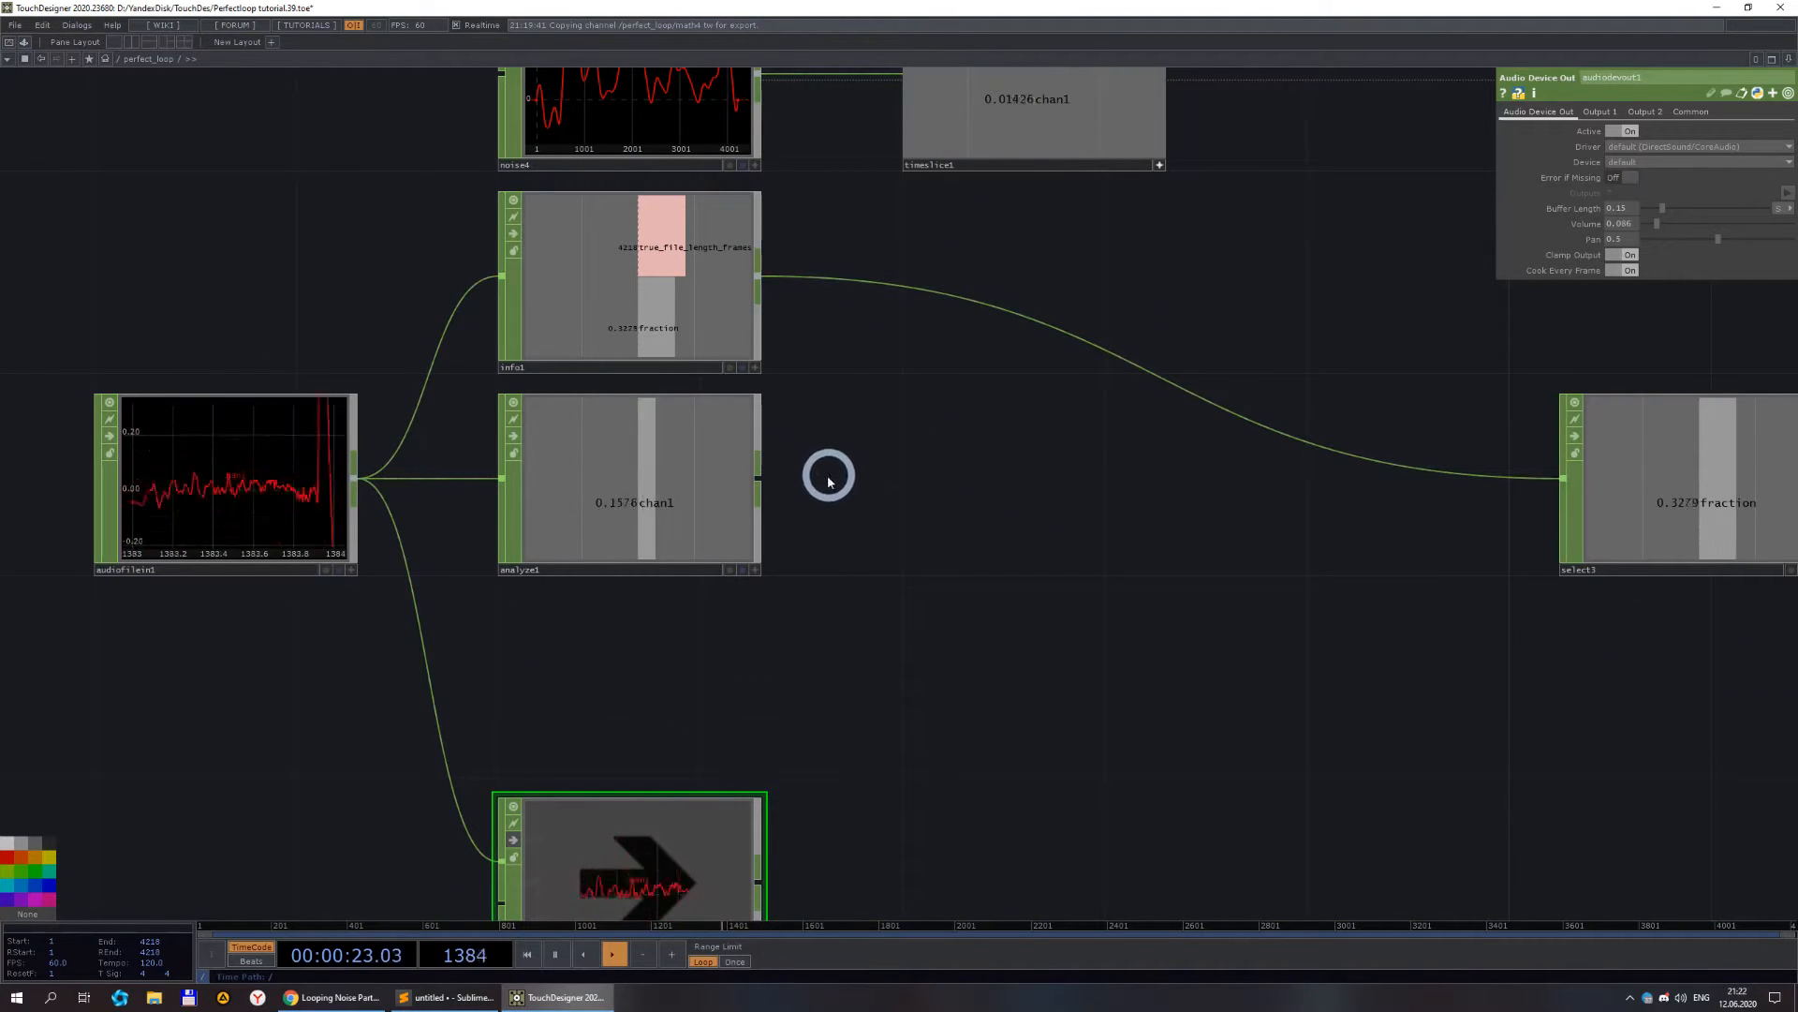
- Add a Speed CHOP after analyze1 and place it level with analyze1
left_click_drag(865, 496, 769, 501)
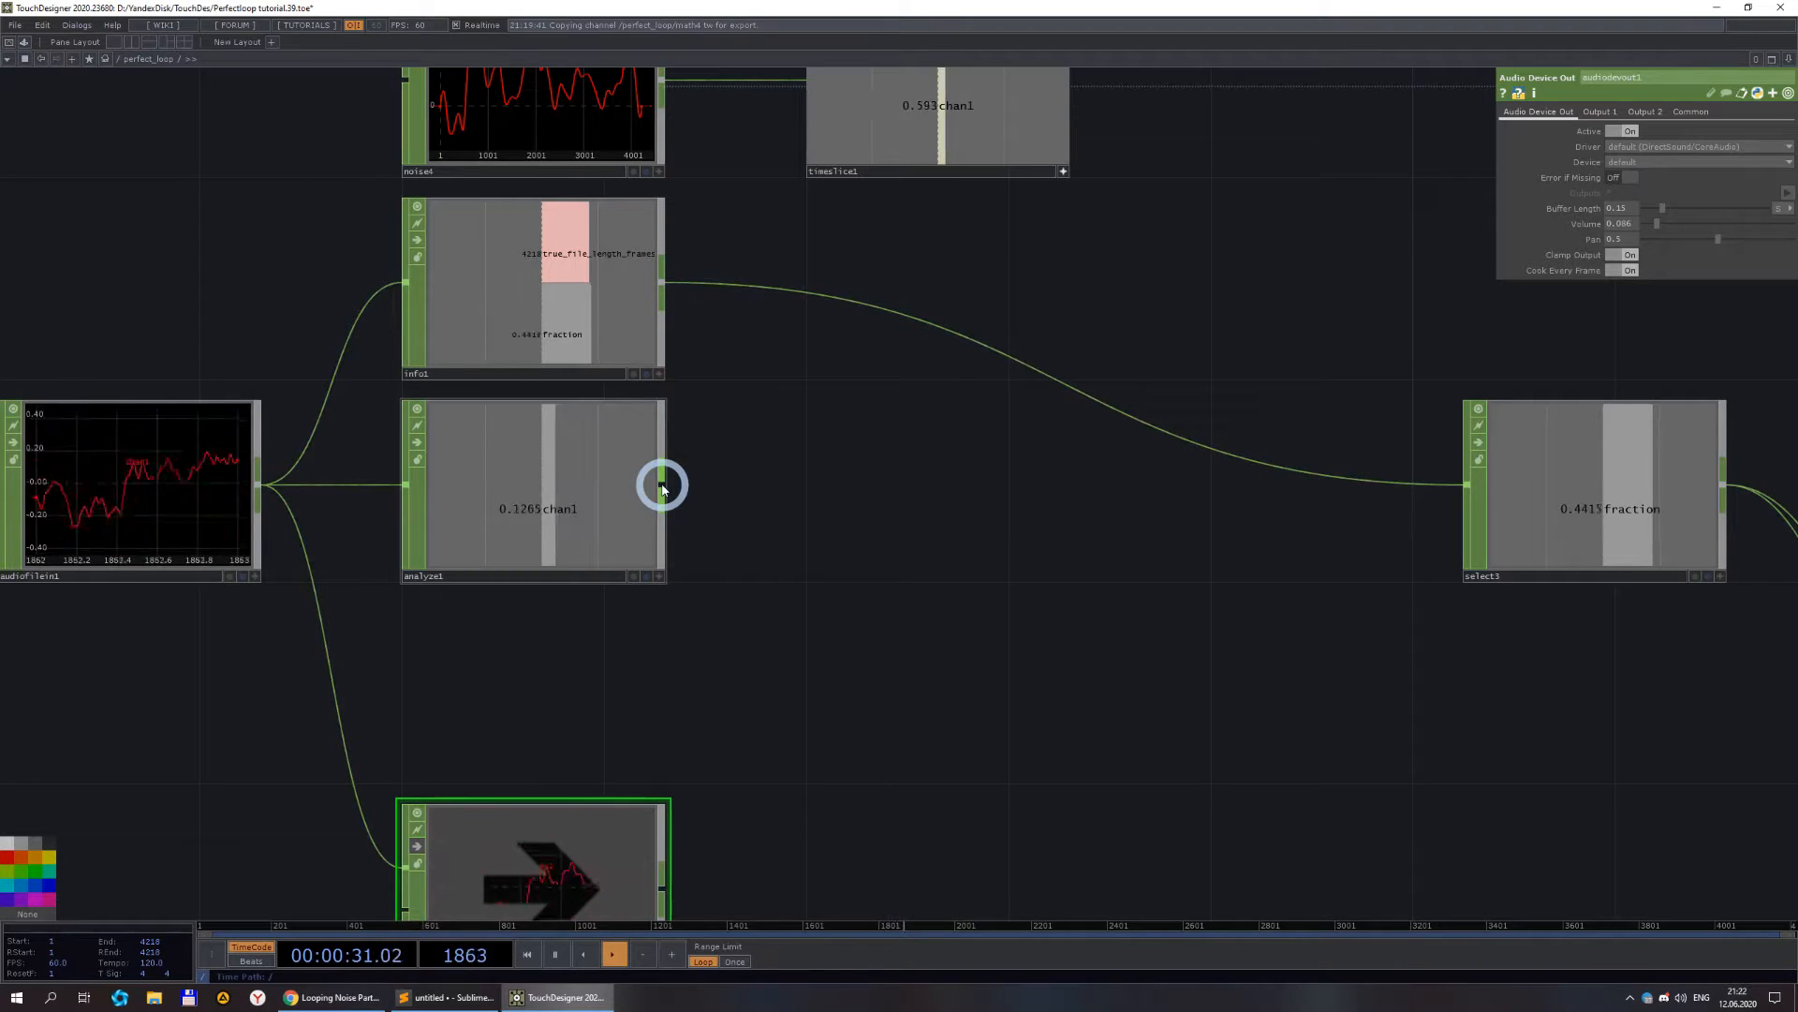
right_click(662, 486)
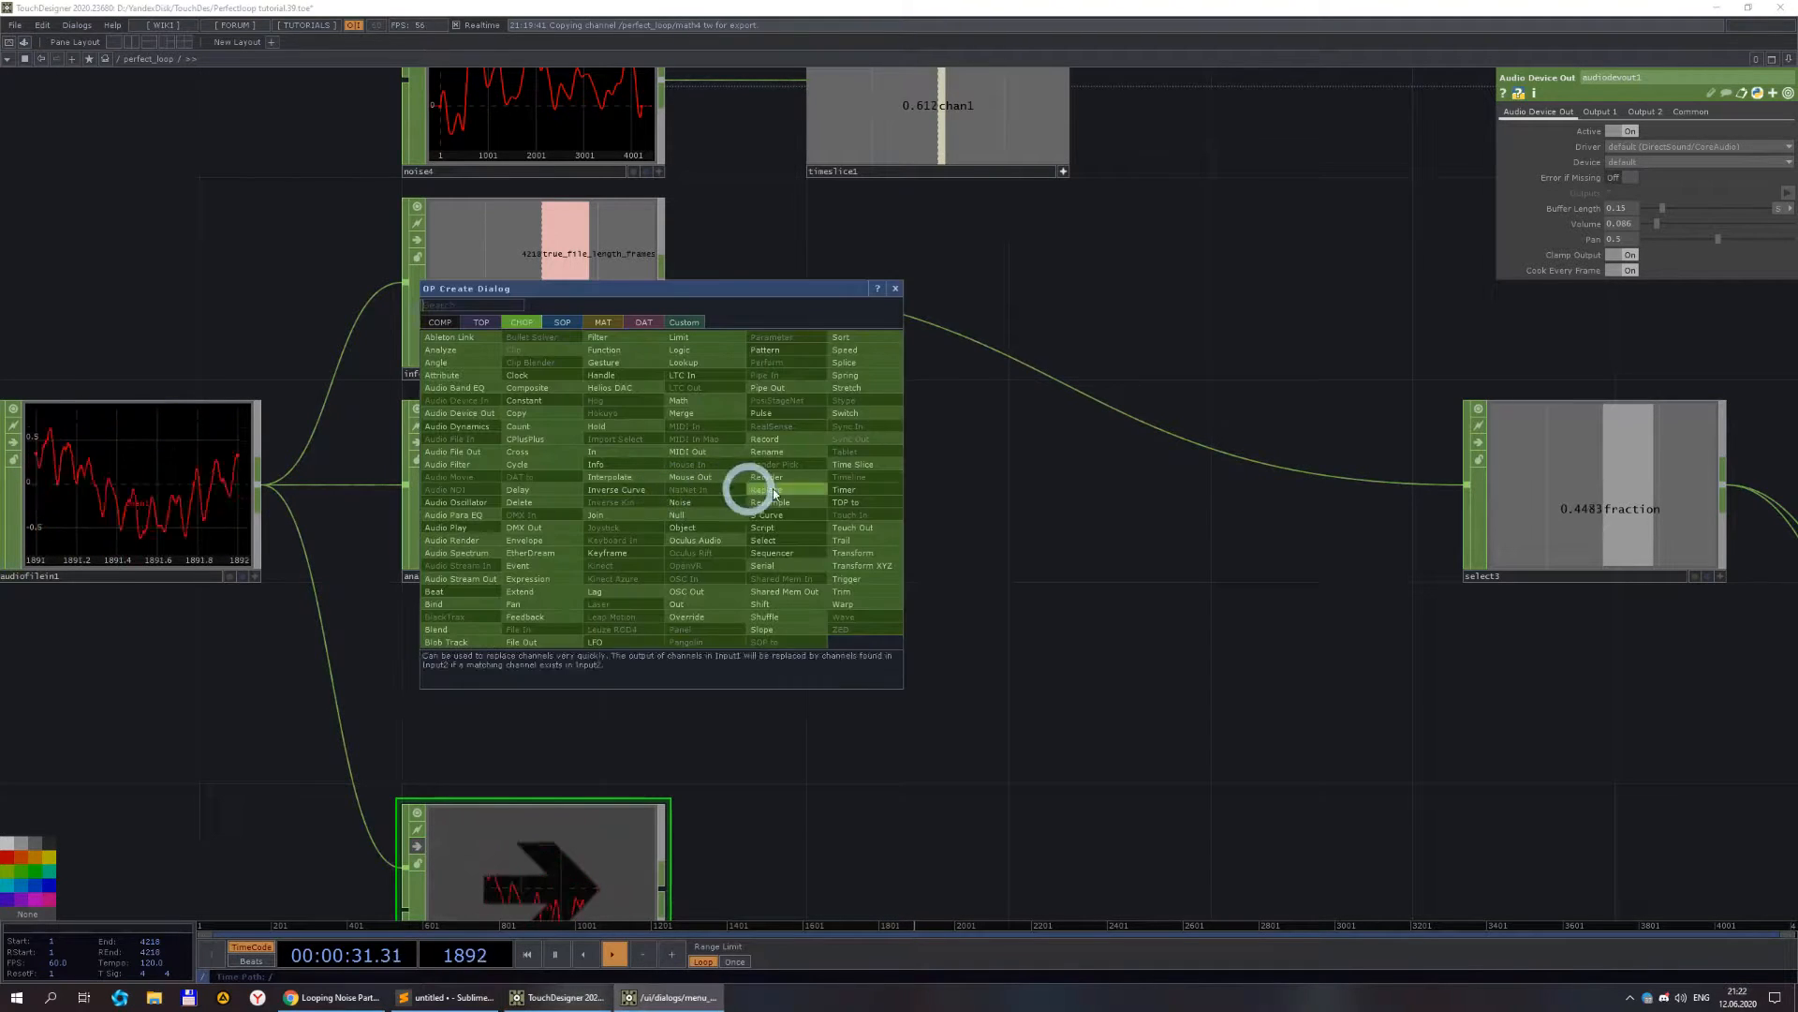
left_click(854, 354)
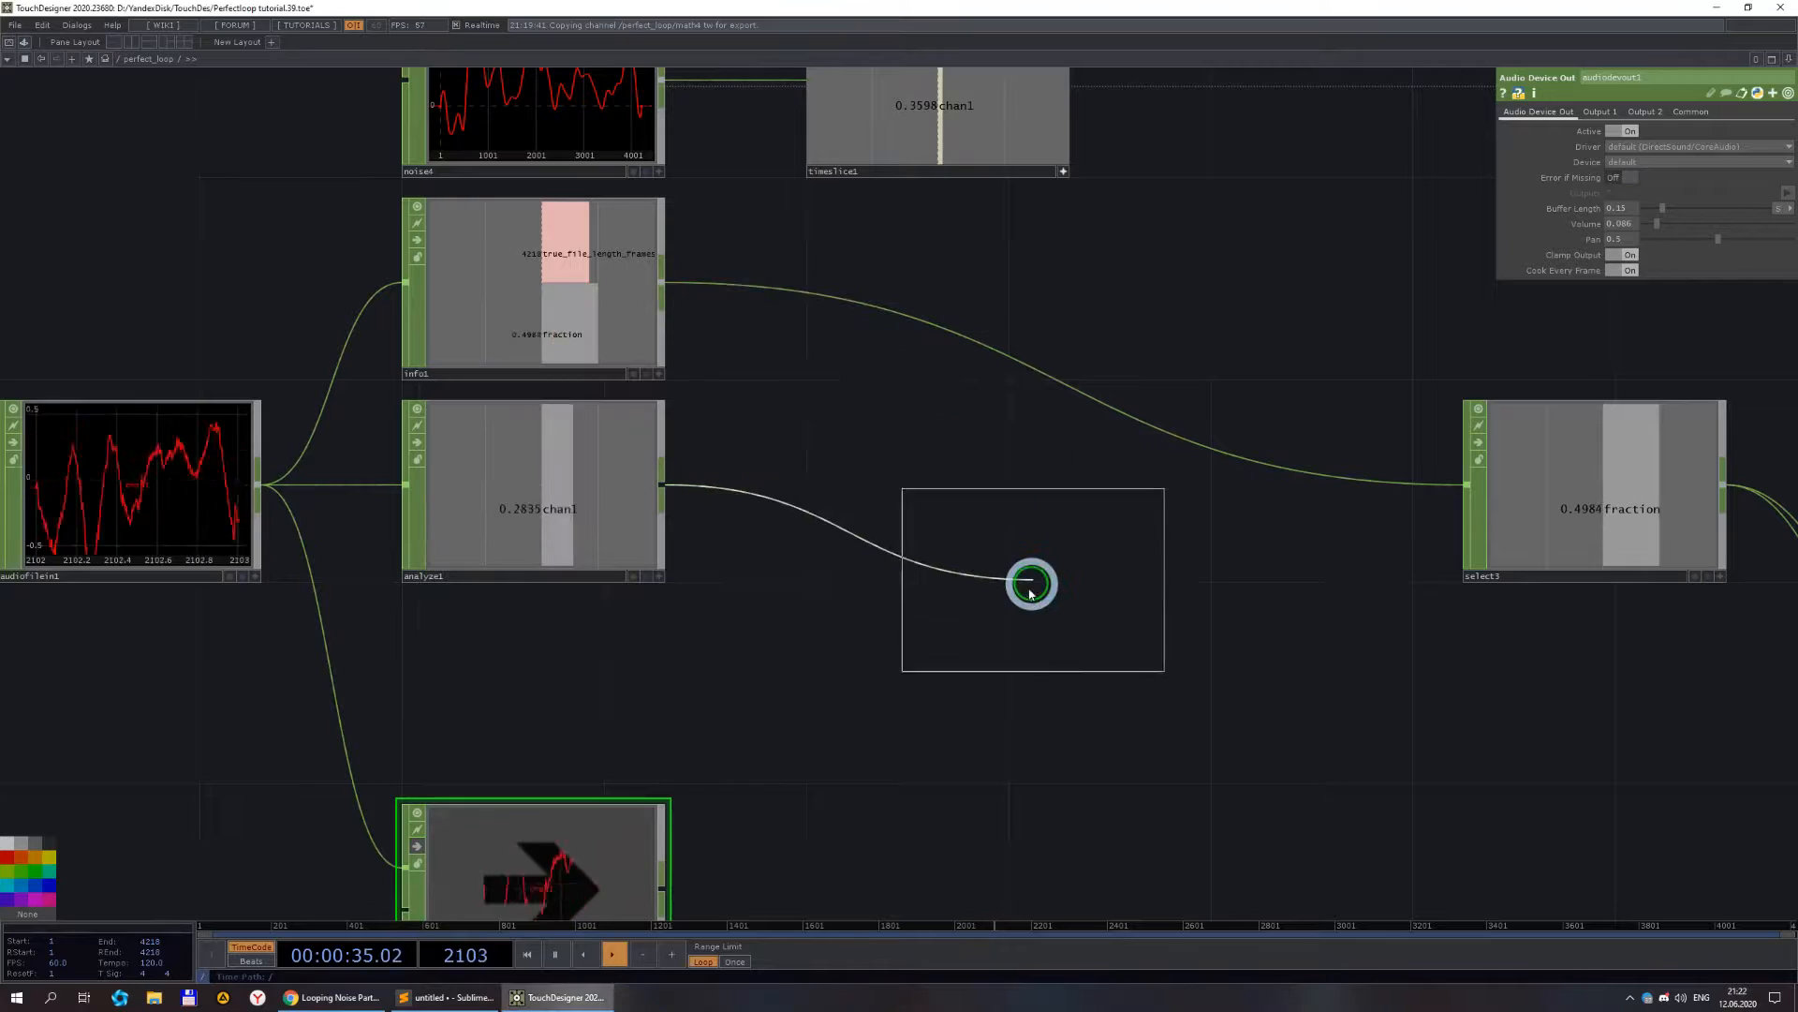
left_click(984, 521)
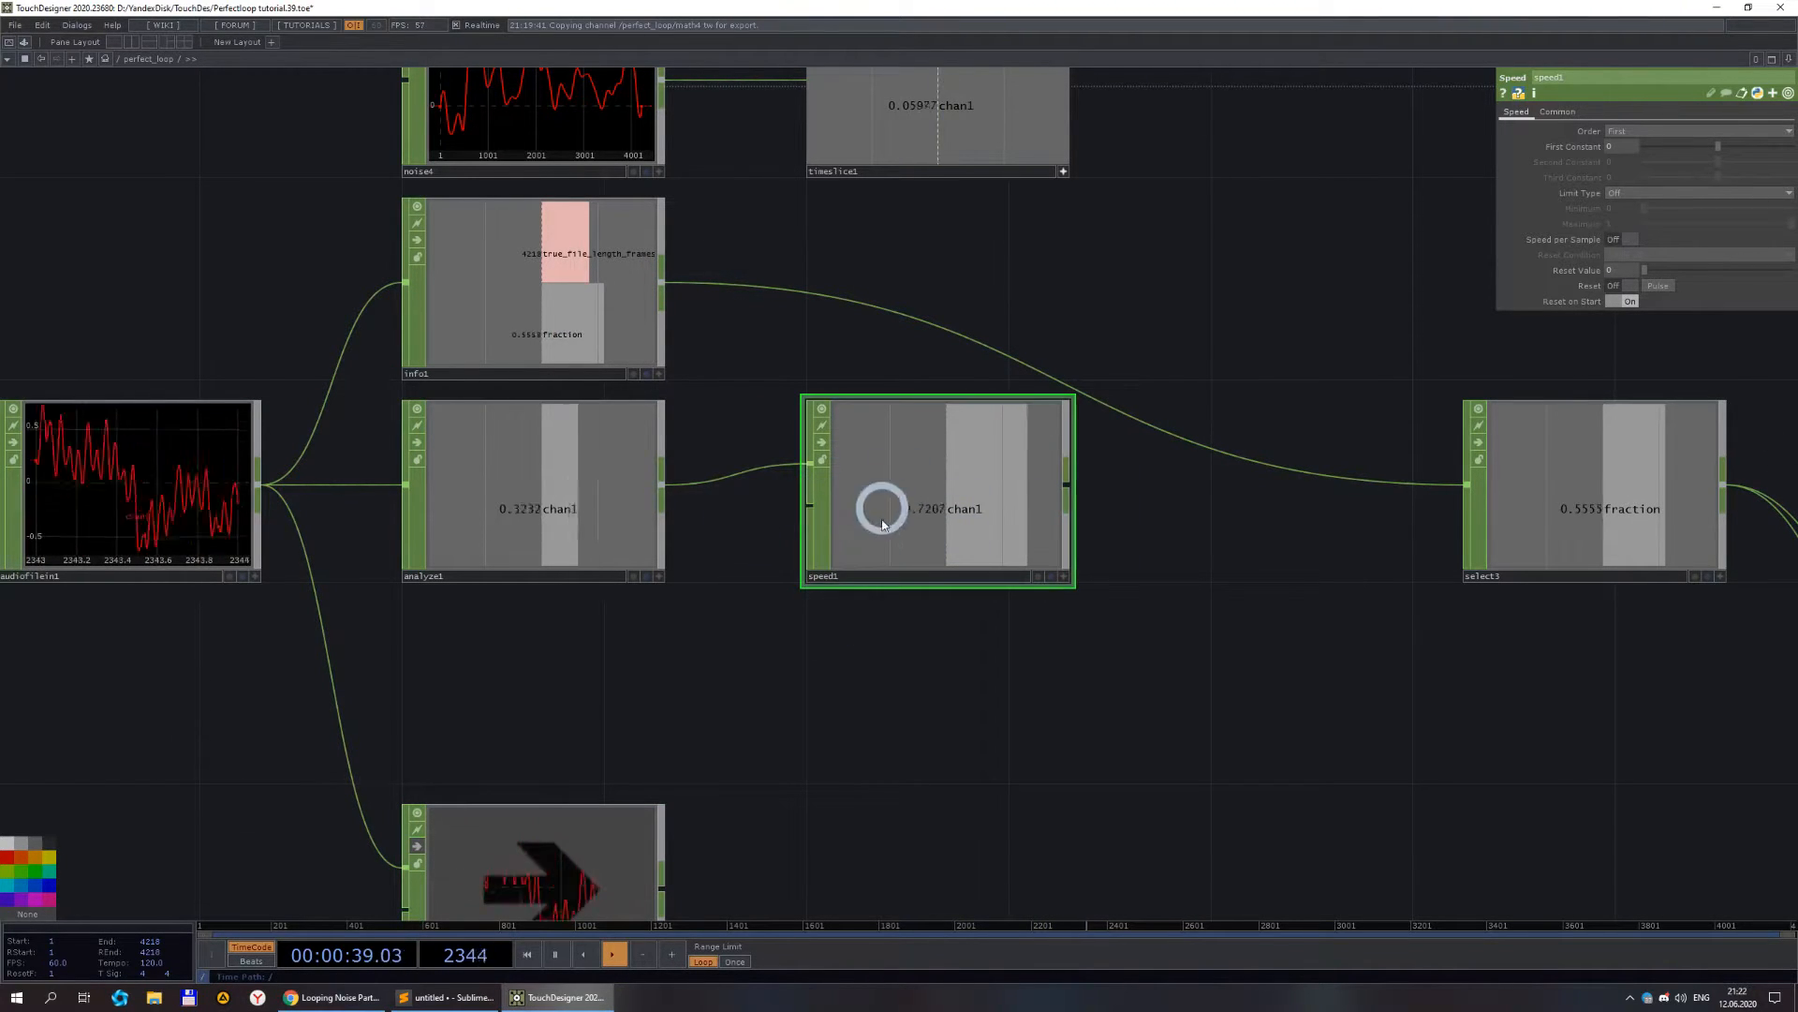
- Add a Math CHOP fed by speed1 and place it below and beyond speed1
scroll(974, 527, "down", 3)
left_click_drag(976, 615, 665, 591)
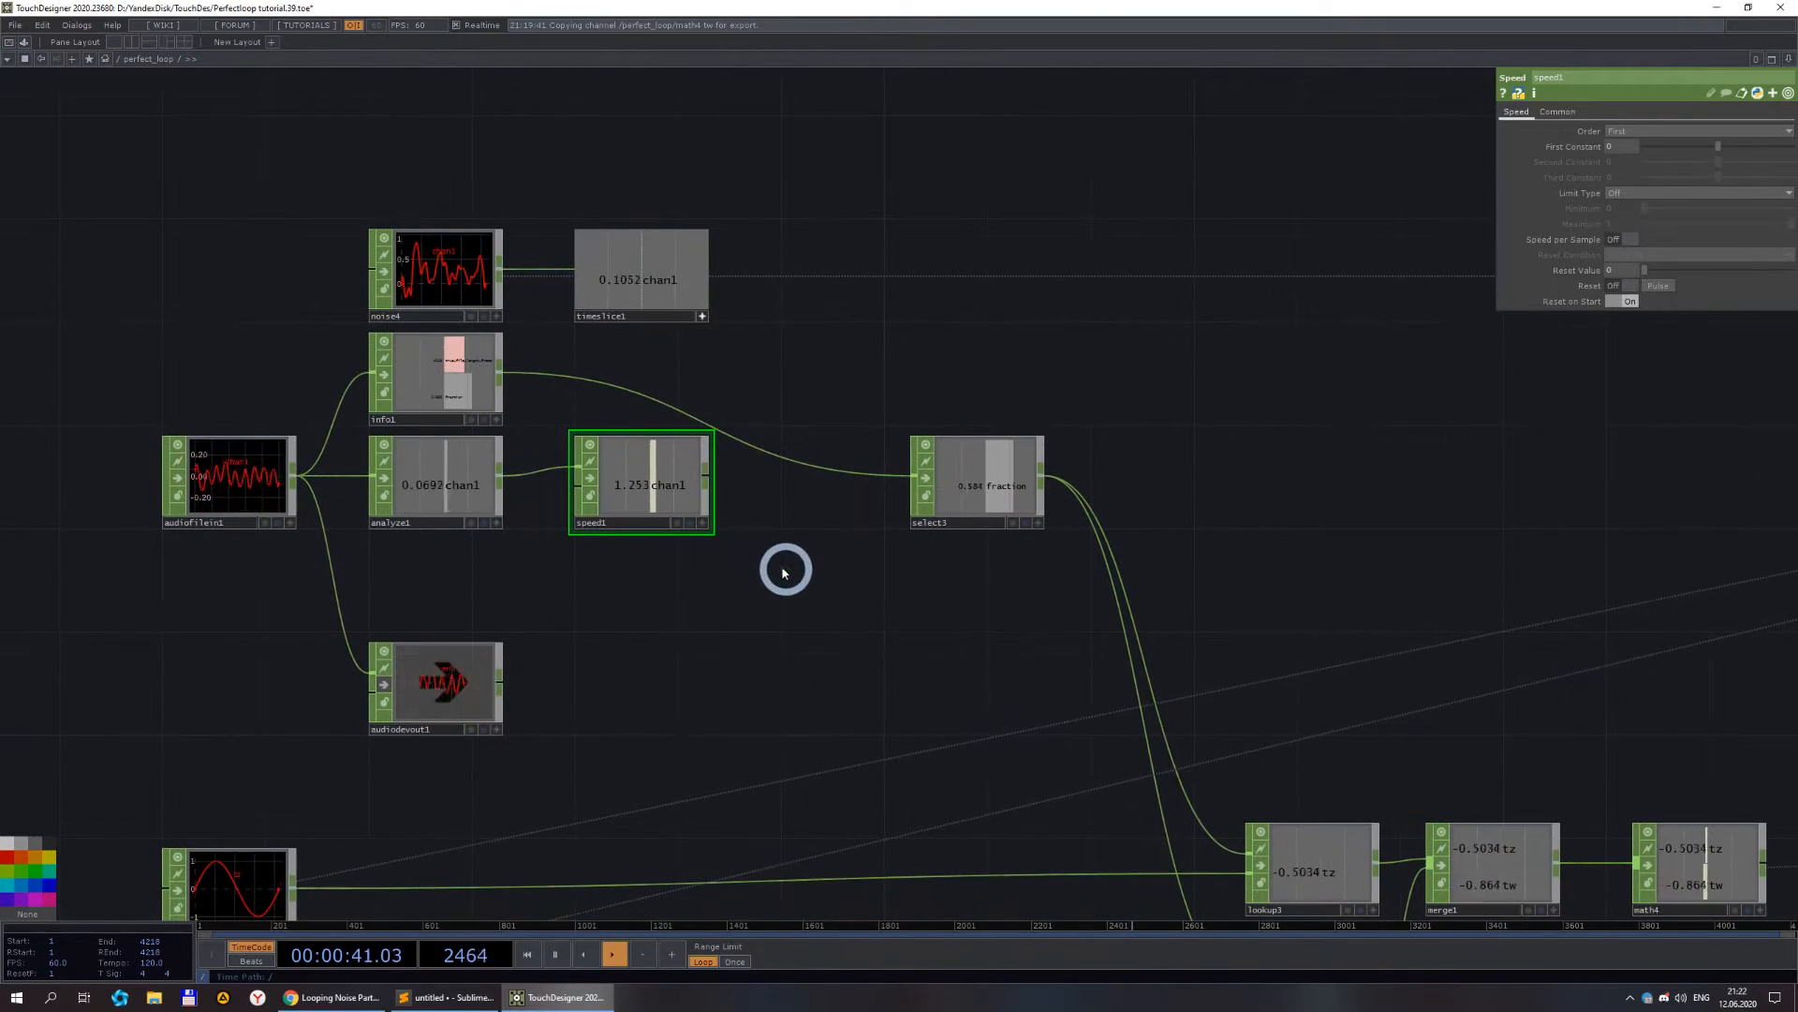
right_click(707, 484)
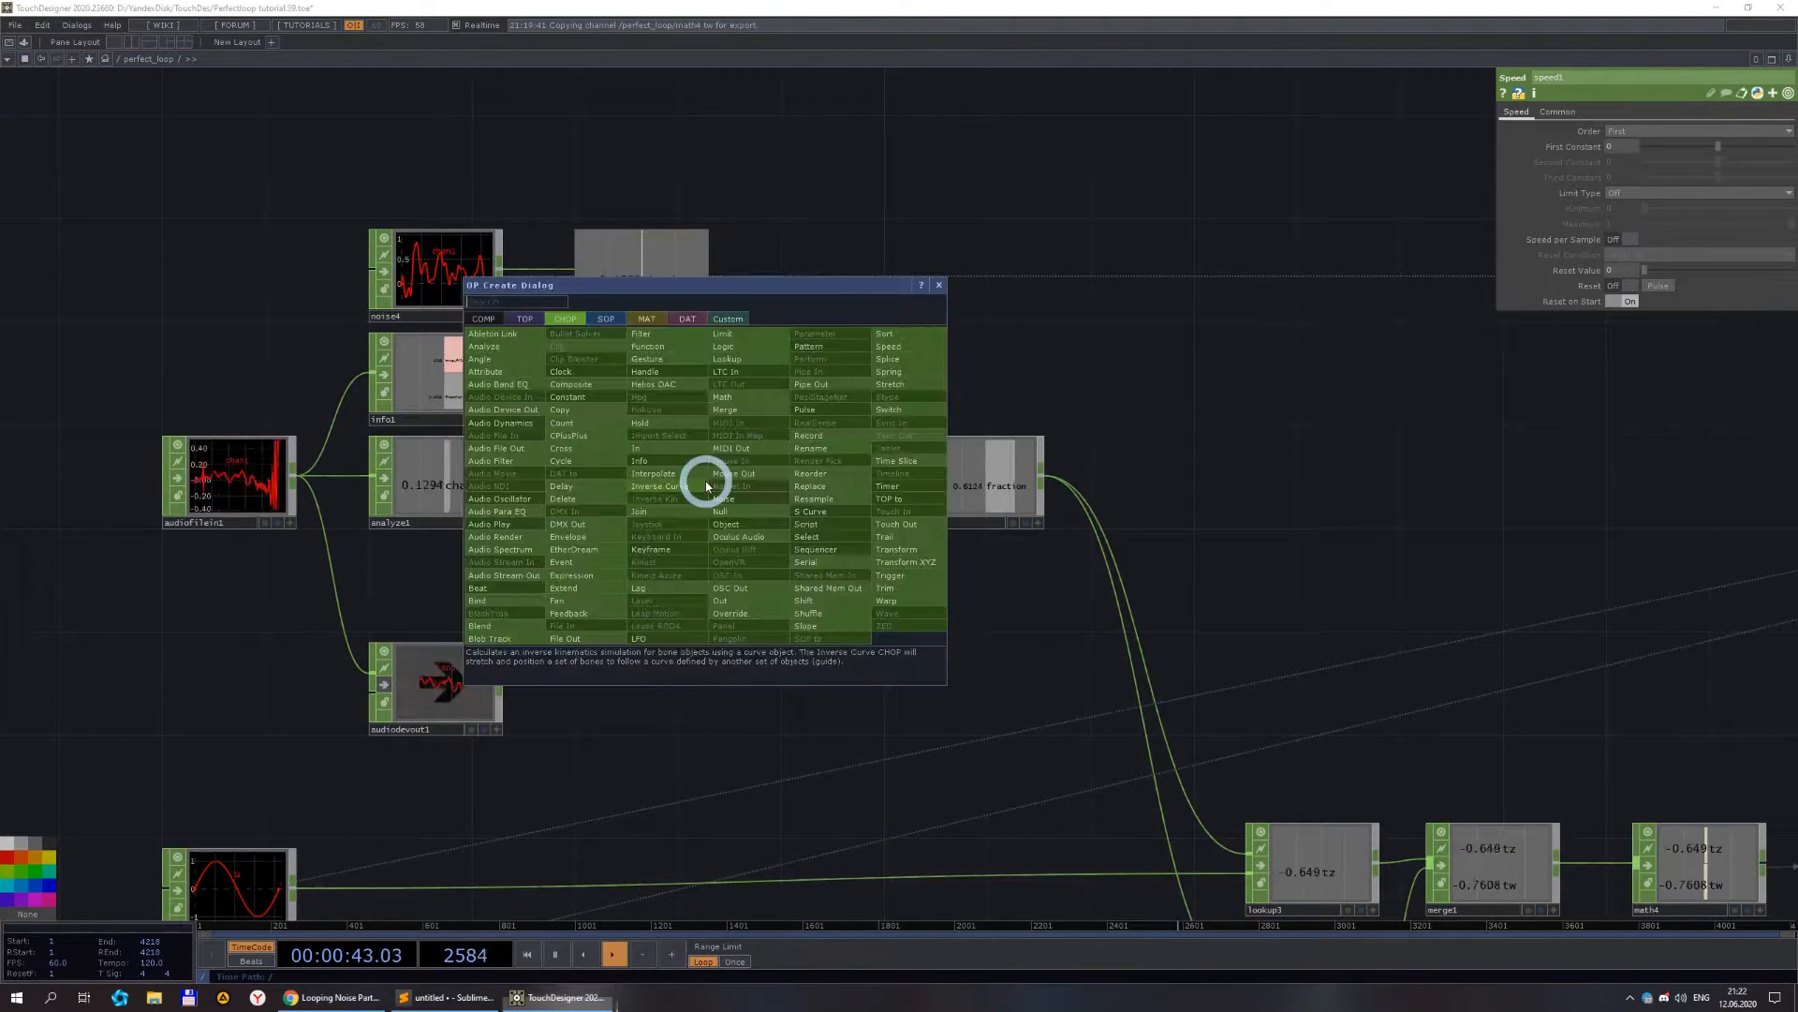
left_click(737, 402)
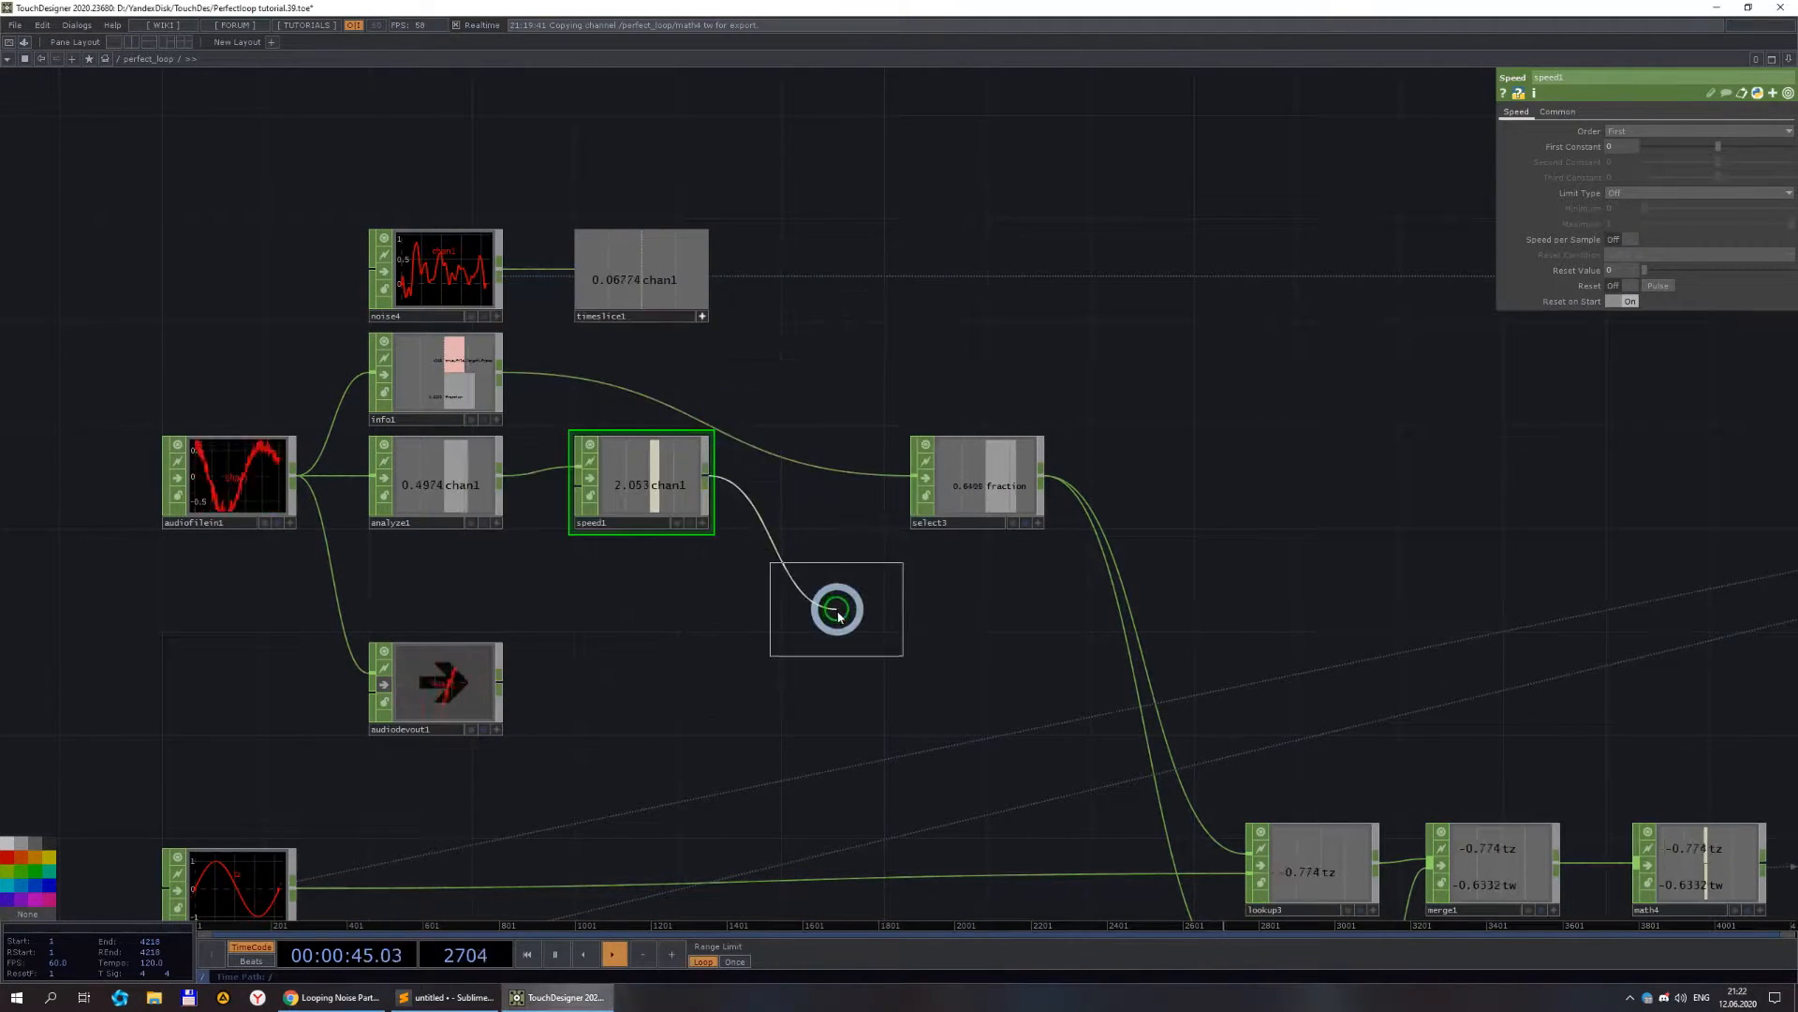
left_click(835, 610)
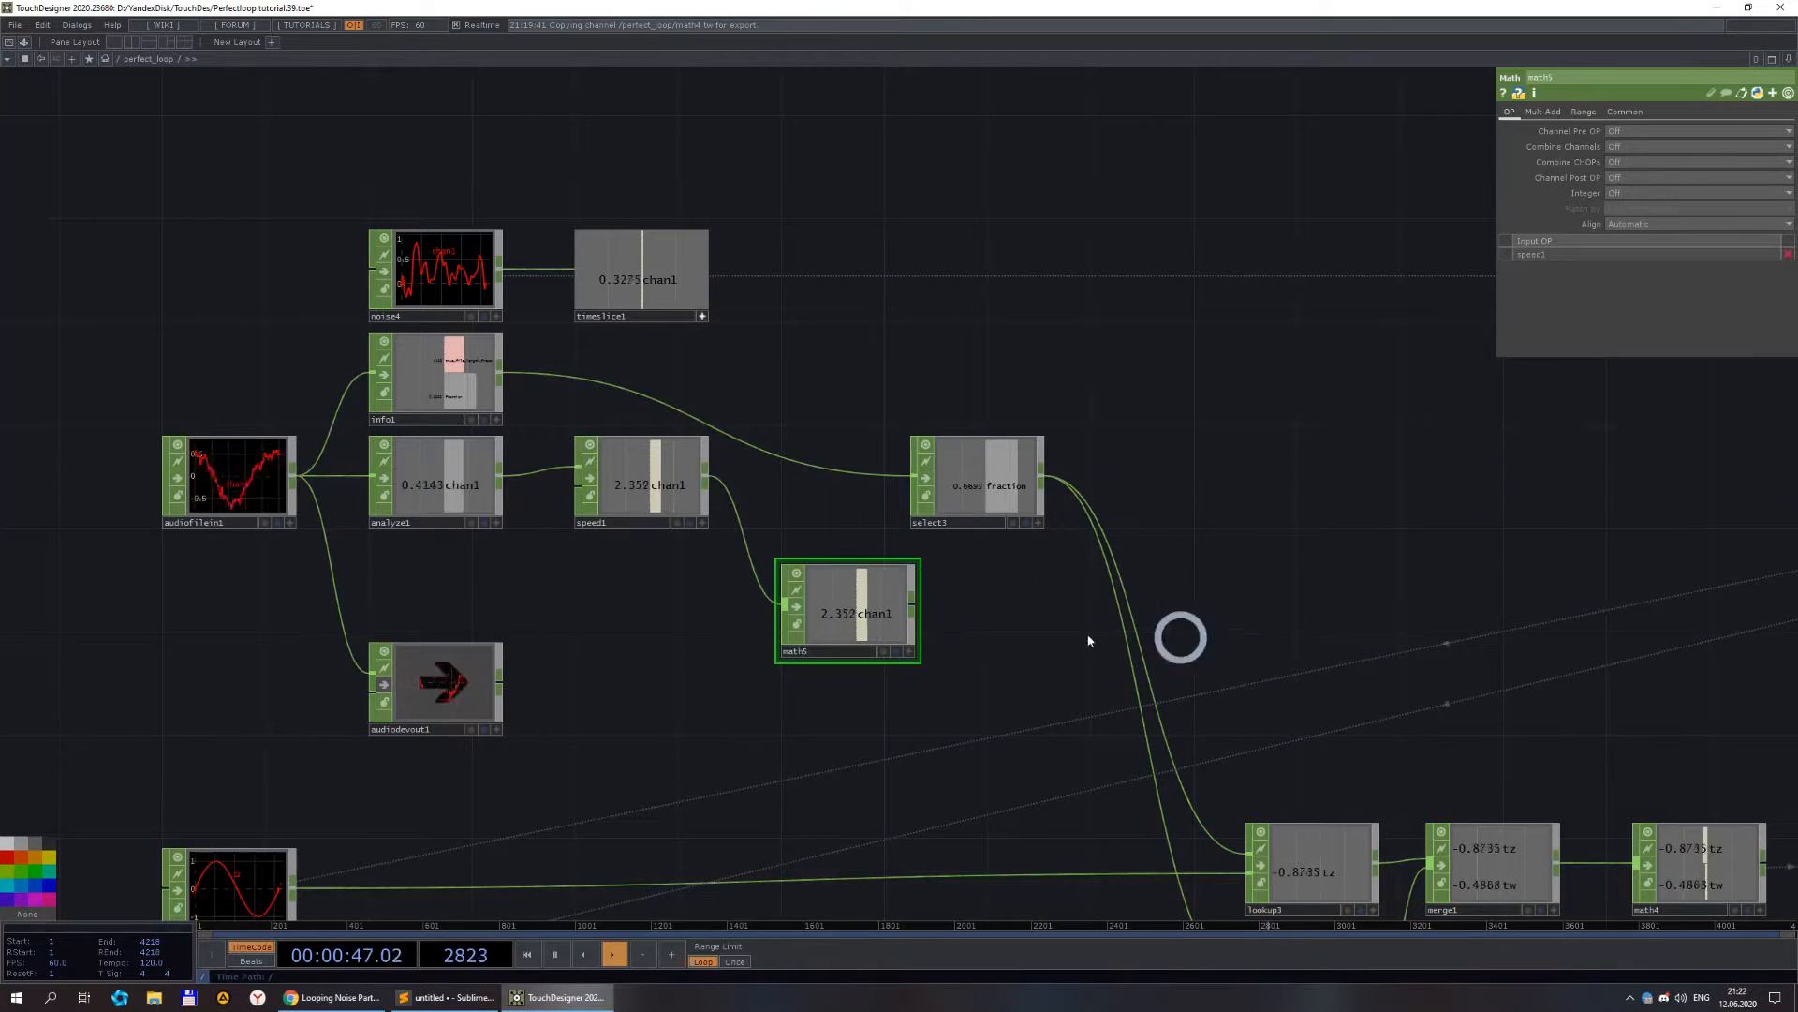
- Move select3 up out of the analysis row and line math5 up with speed1
left_click_drag(968, 506, 1045, 351)
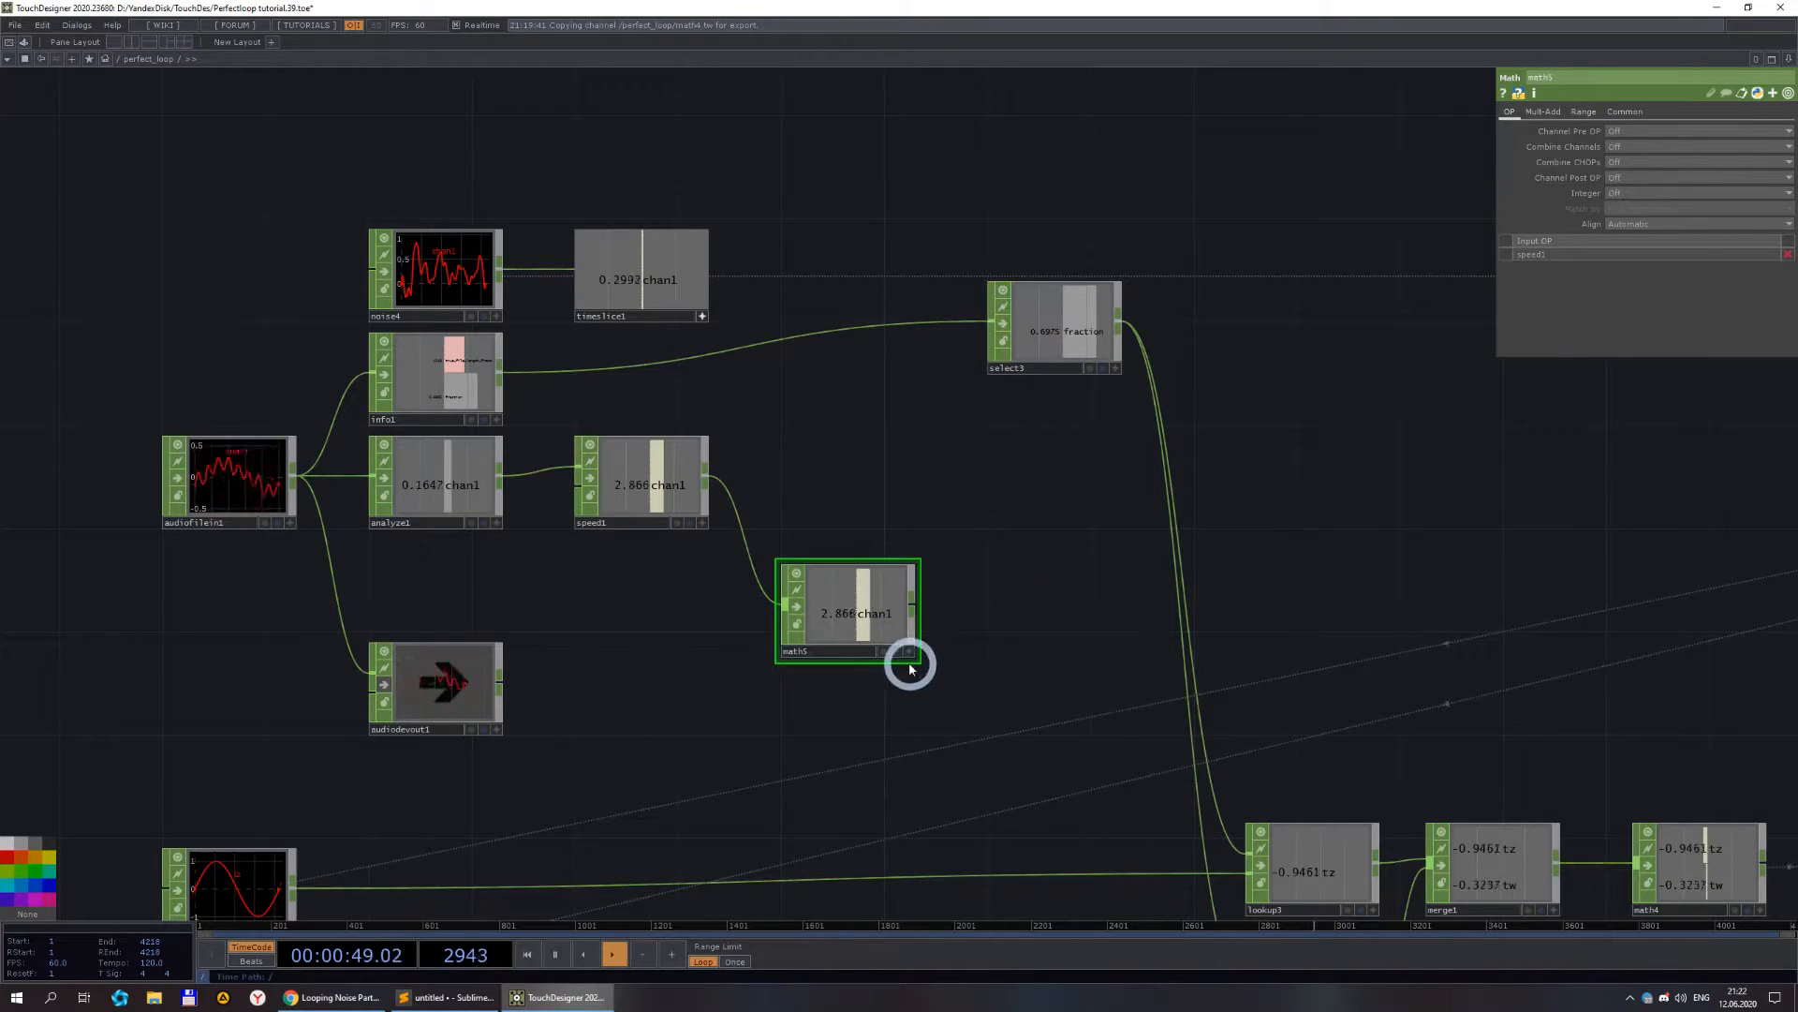
left_click_drag(875, 634, 850, 502)
scroll(850, 511, "up", 3)
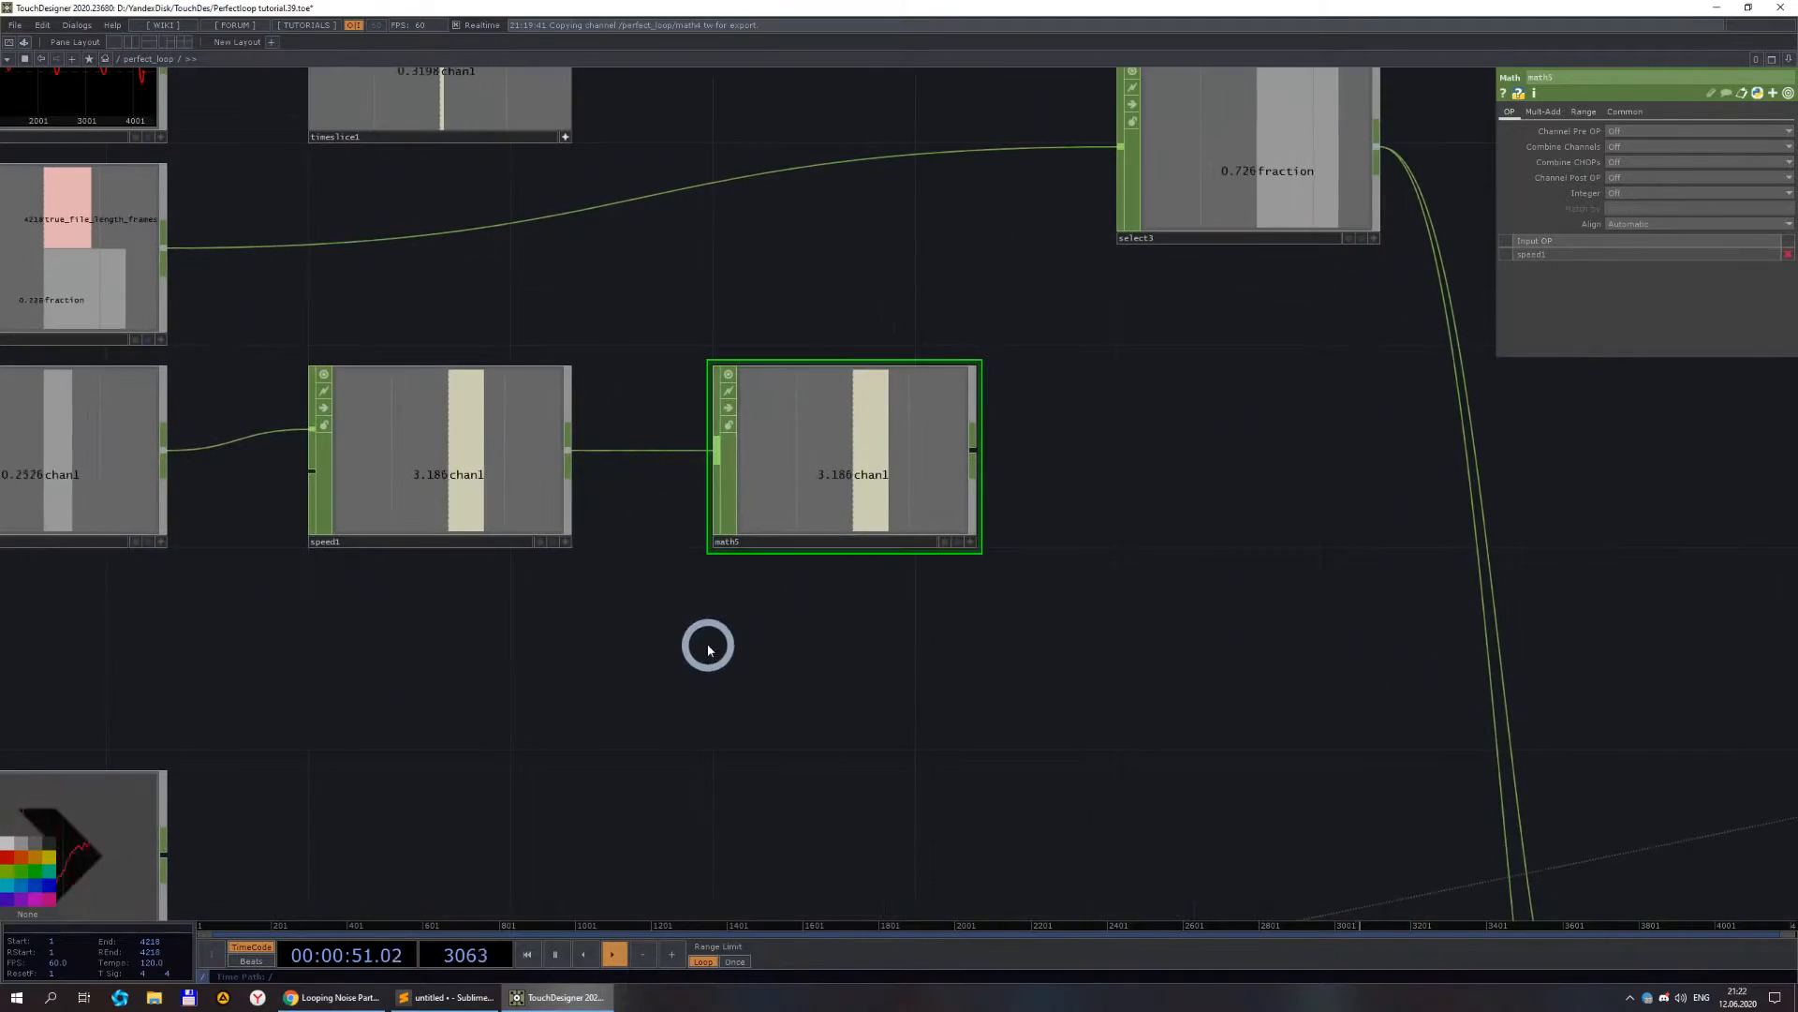
left_click_drag(709, 649, 884, 670)
scroll(968, 596, "down", 4)
left_click_drag(1042, 638, 1150, 637)
scroll(1126, 541, "down", 6)
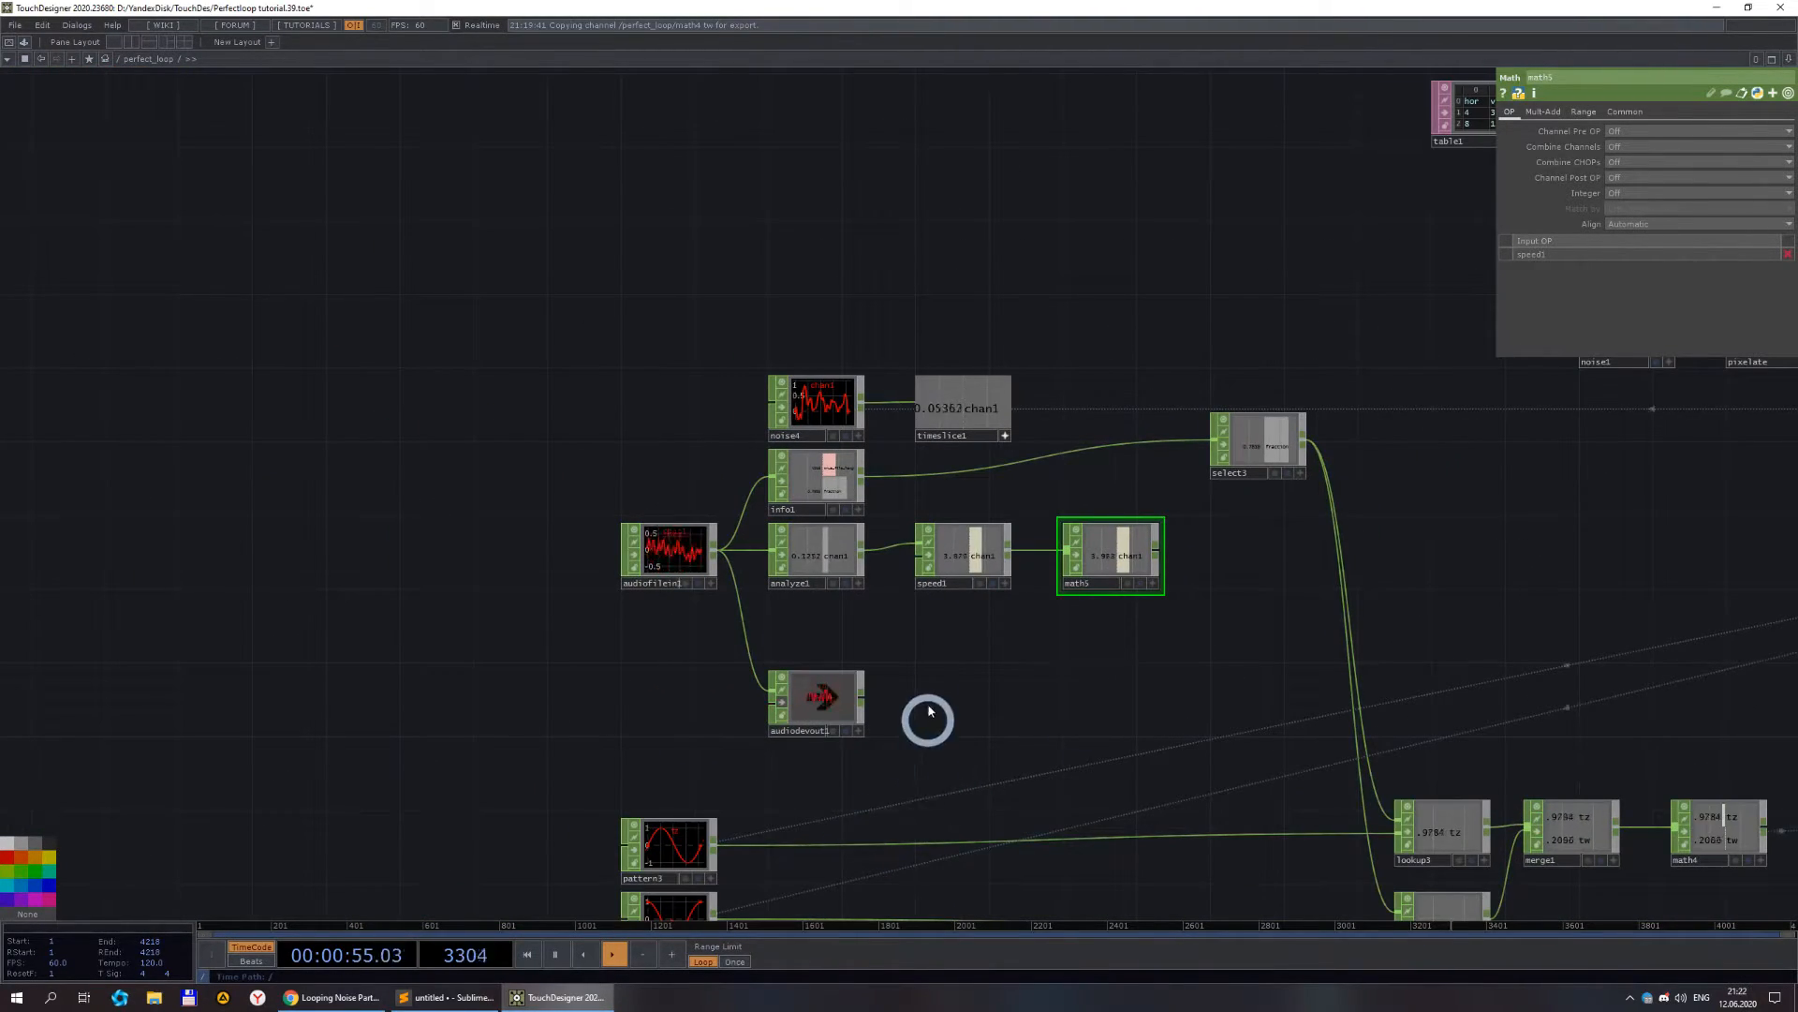
scroll(929, 726, "up", 4)
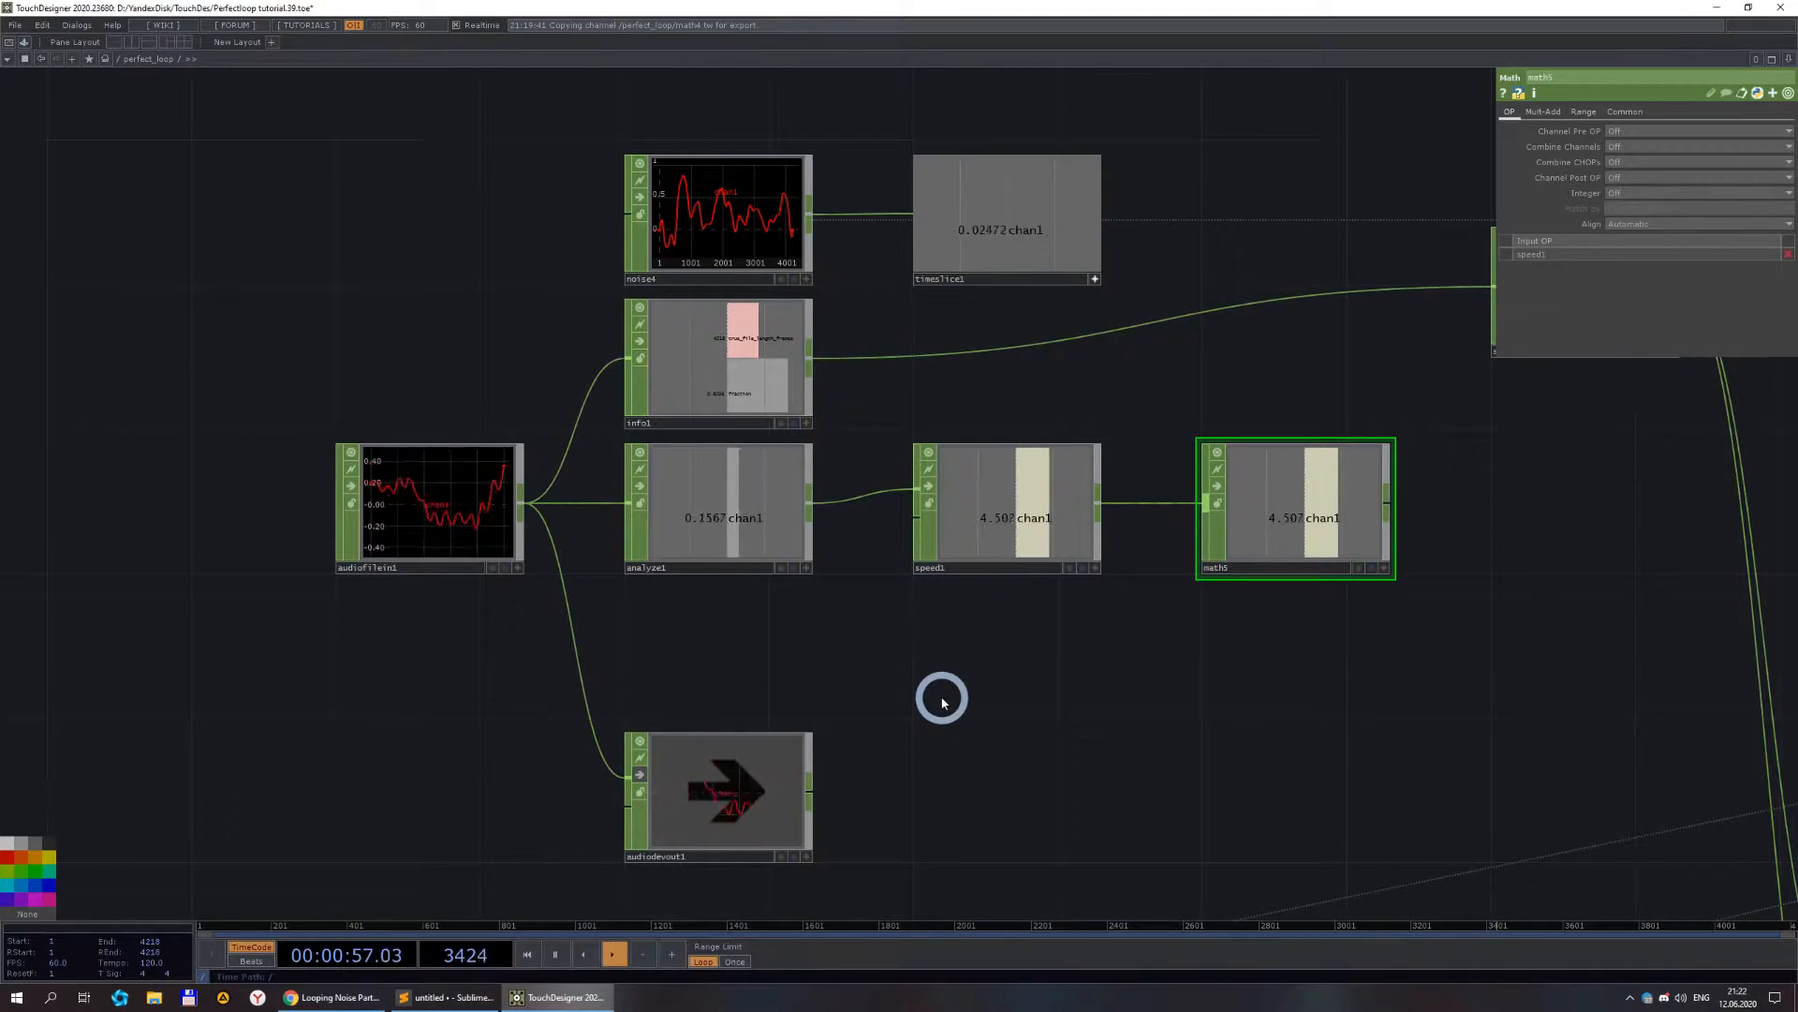
- Set the timeline's Range Limit to Once and rewind the paused timeline to frame 1
left_click(735, 962)
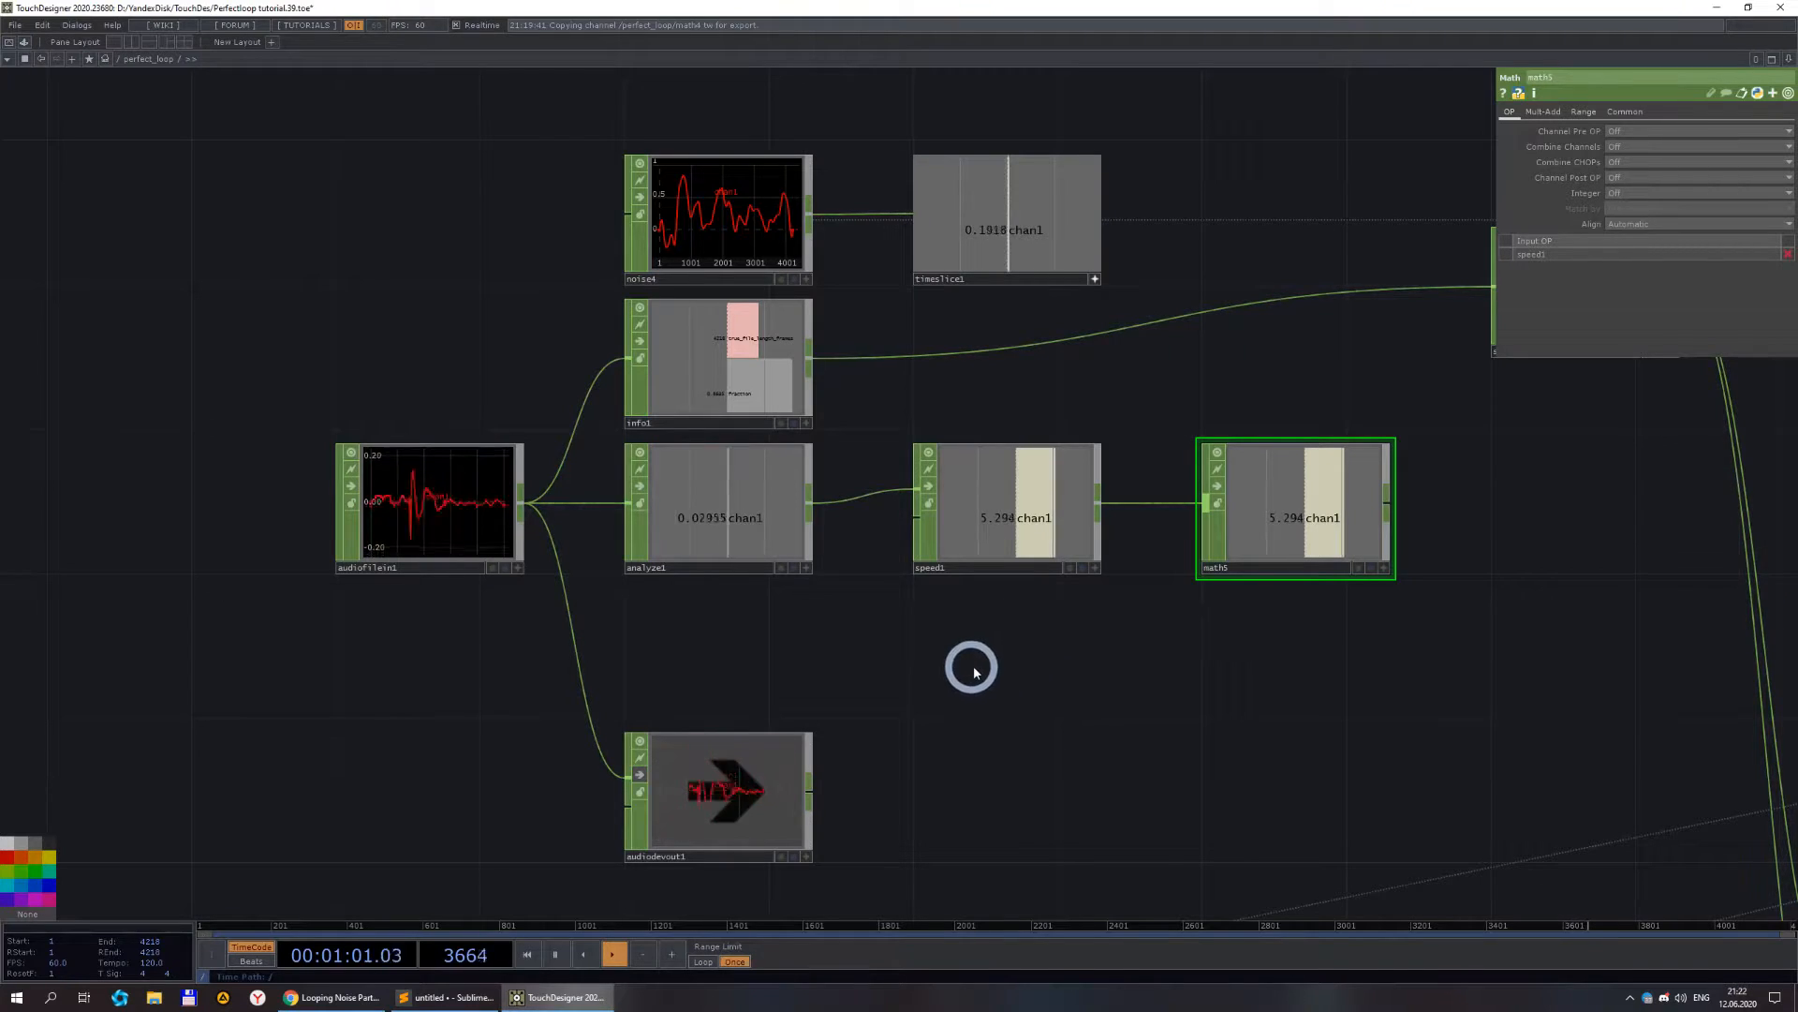
left_click(555, 955)
left_click(527, 955)
- Reload the audio file in audiofilein1 and pulse the Reset of speed1
left_click(461, 490)
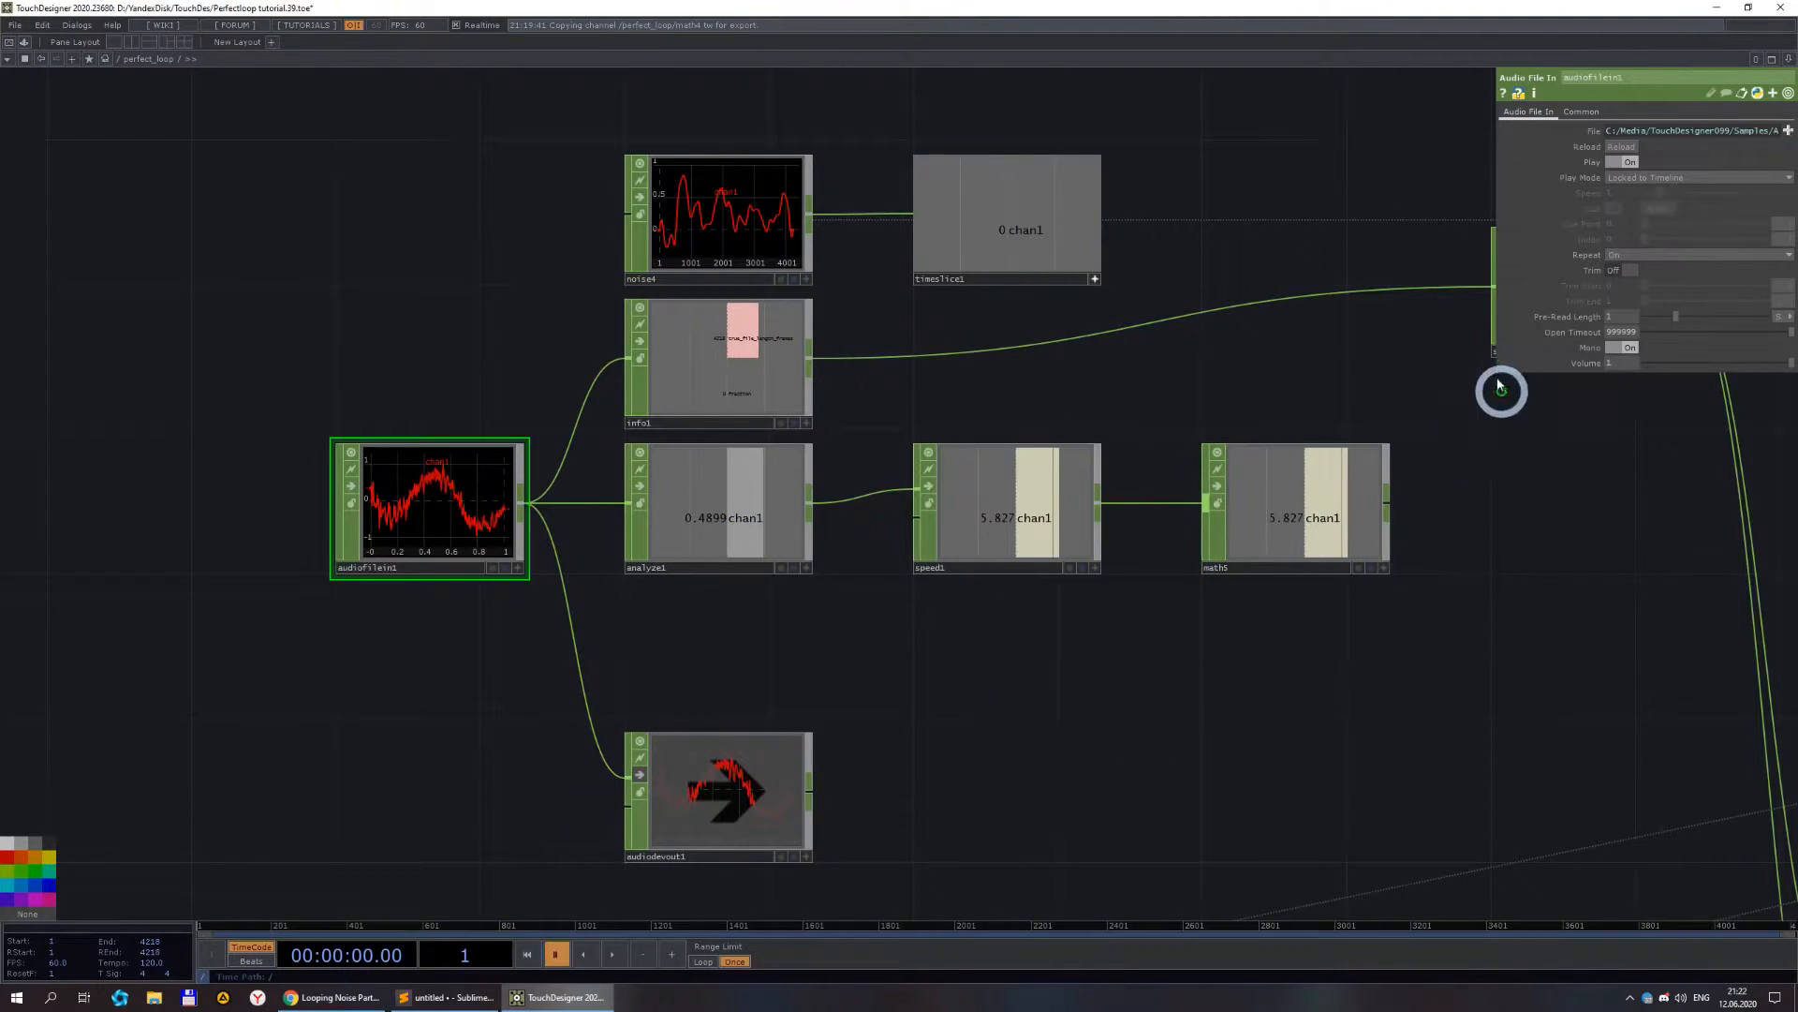
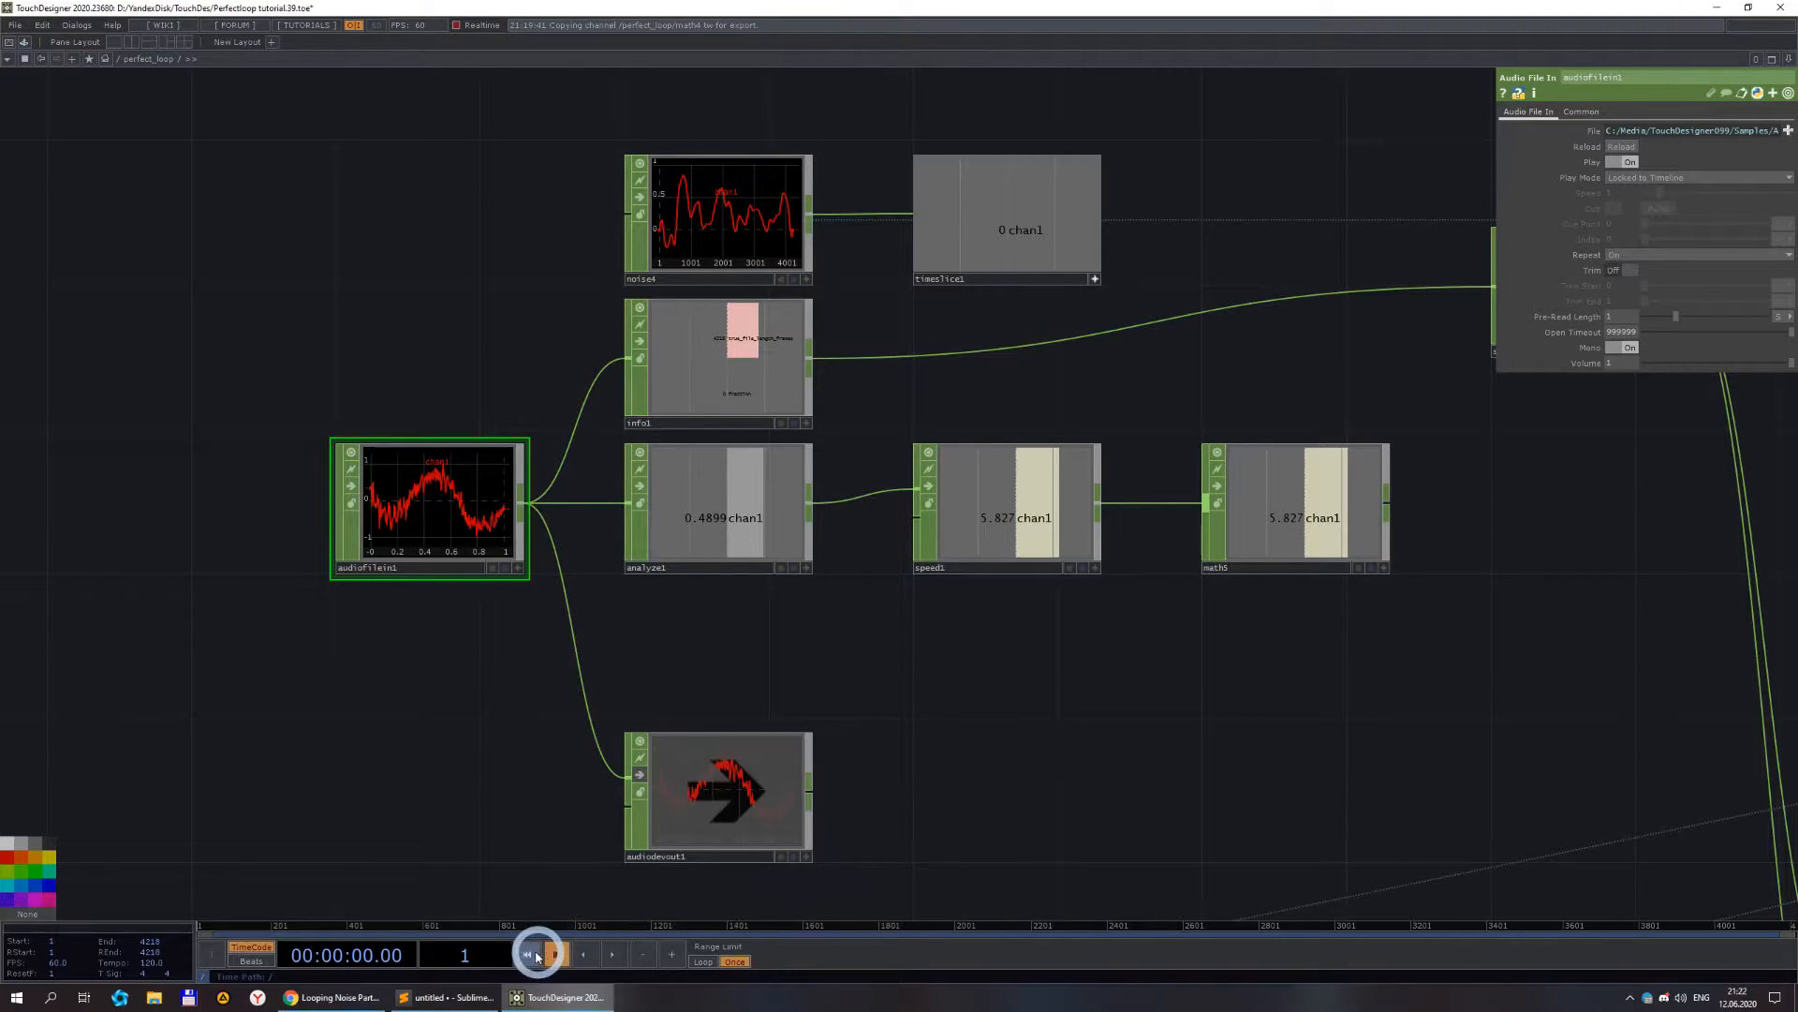
left_click(1622, 148)
left_click(1052, 526)
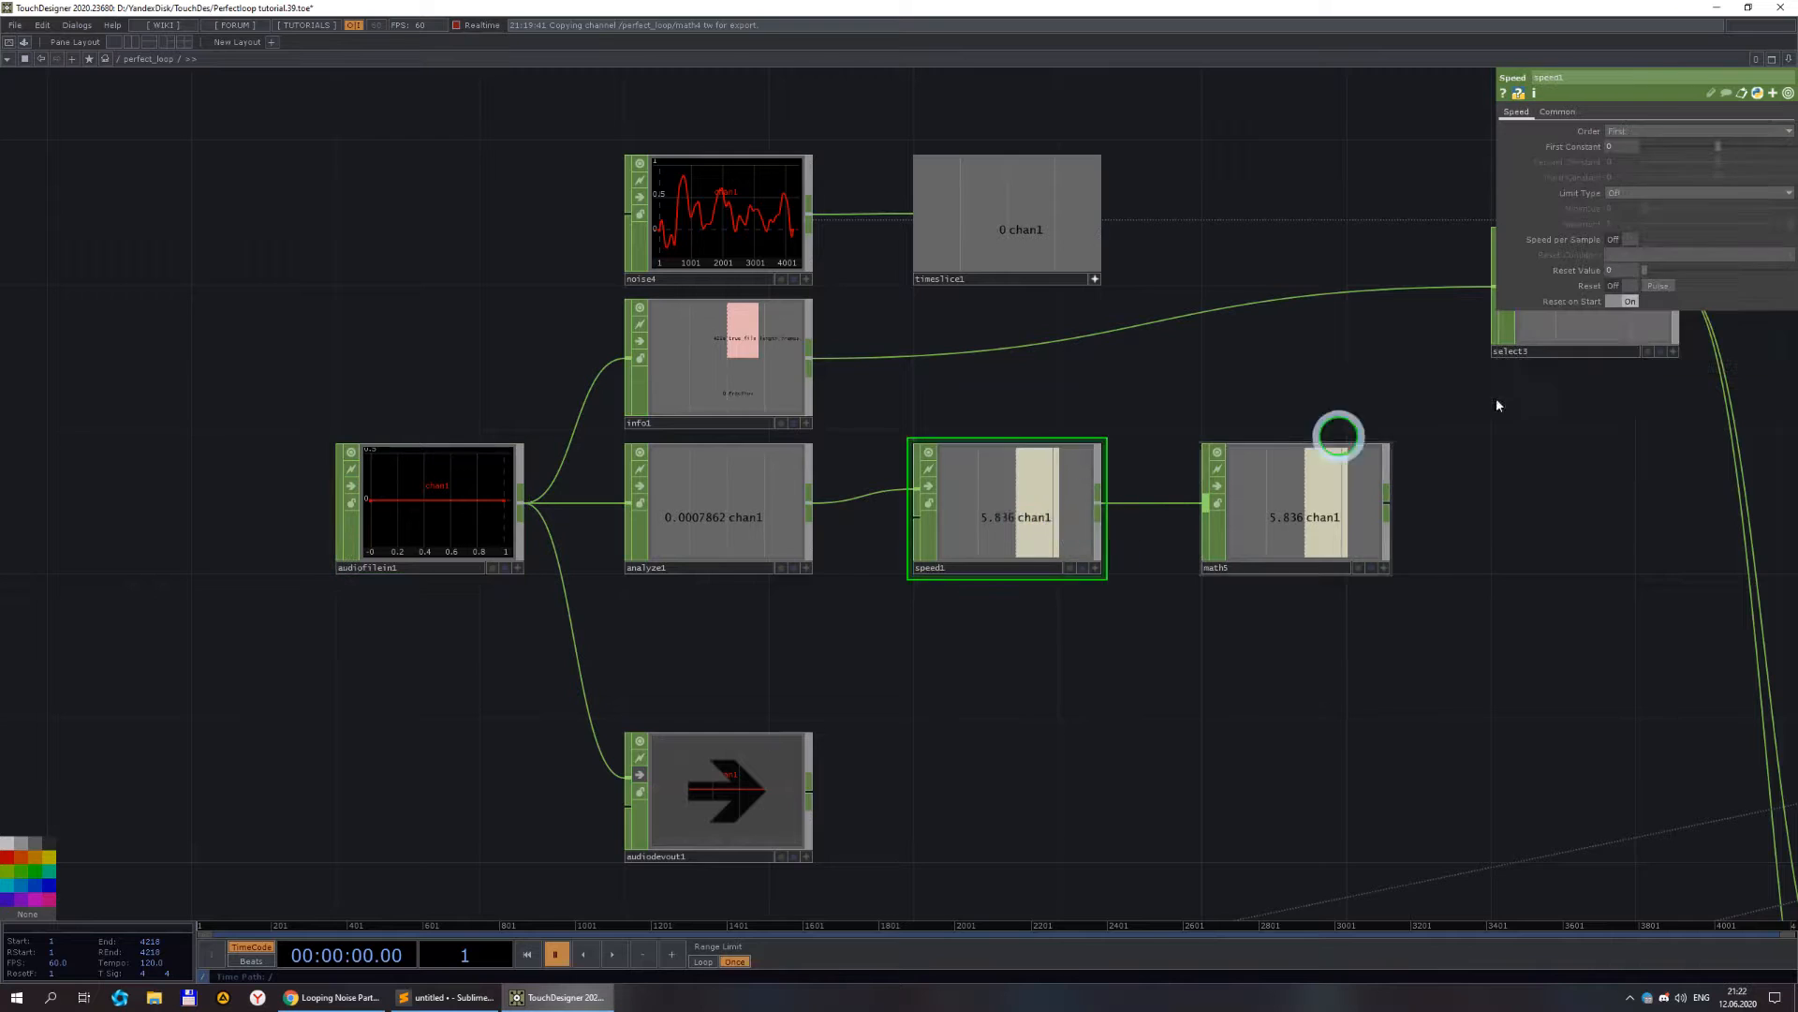
left_click(1656, 291)
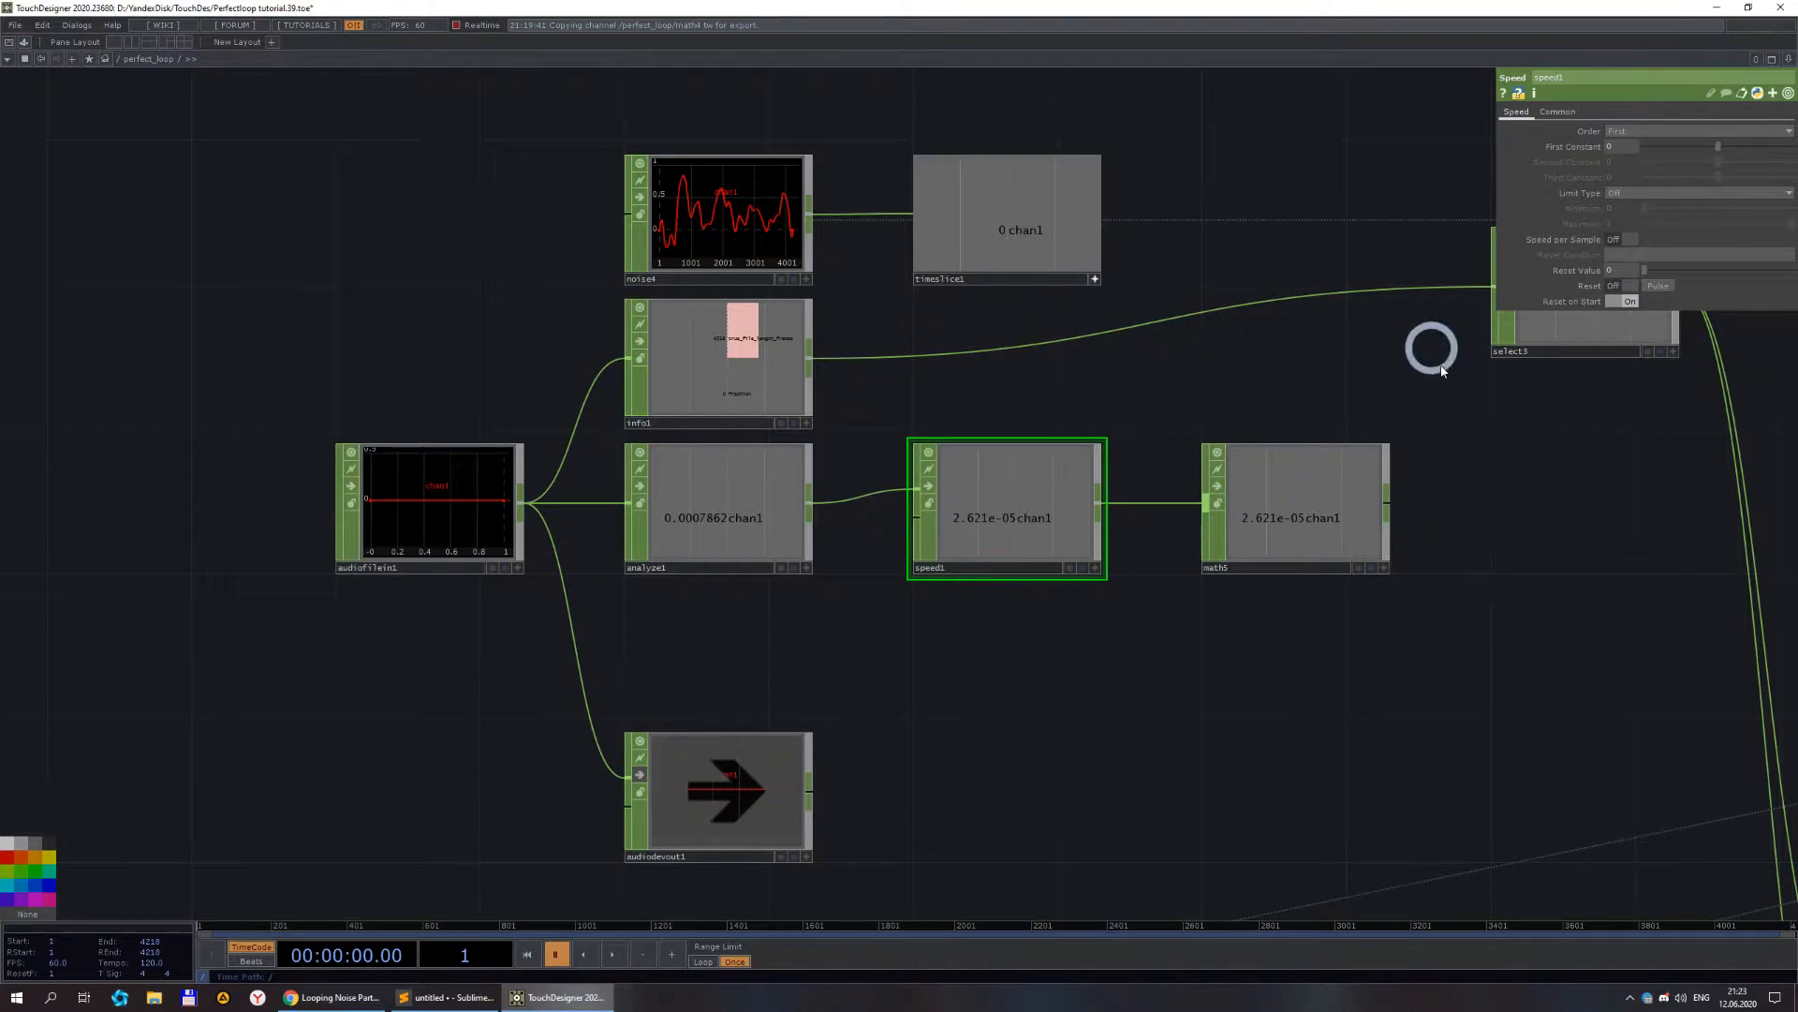
scroll(1297, 548, "down", 4)
scroll(1297, 525, "up", 4)
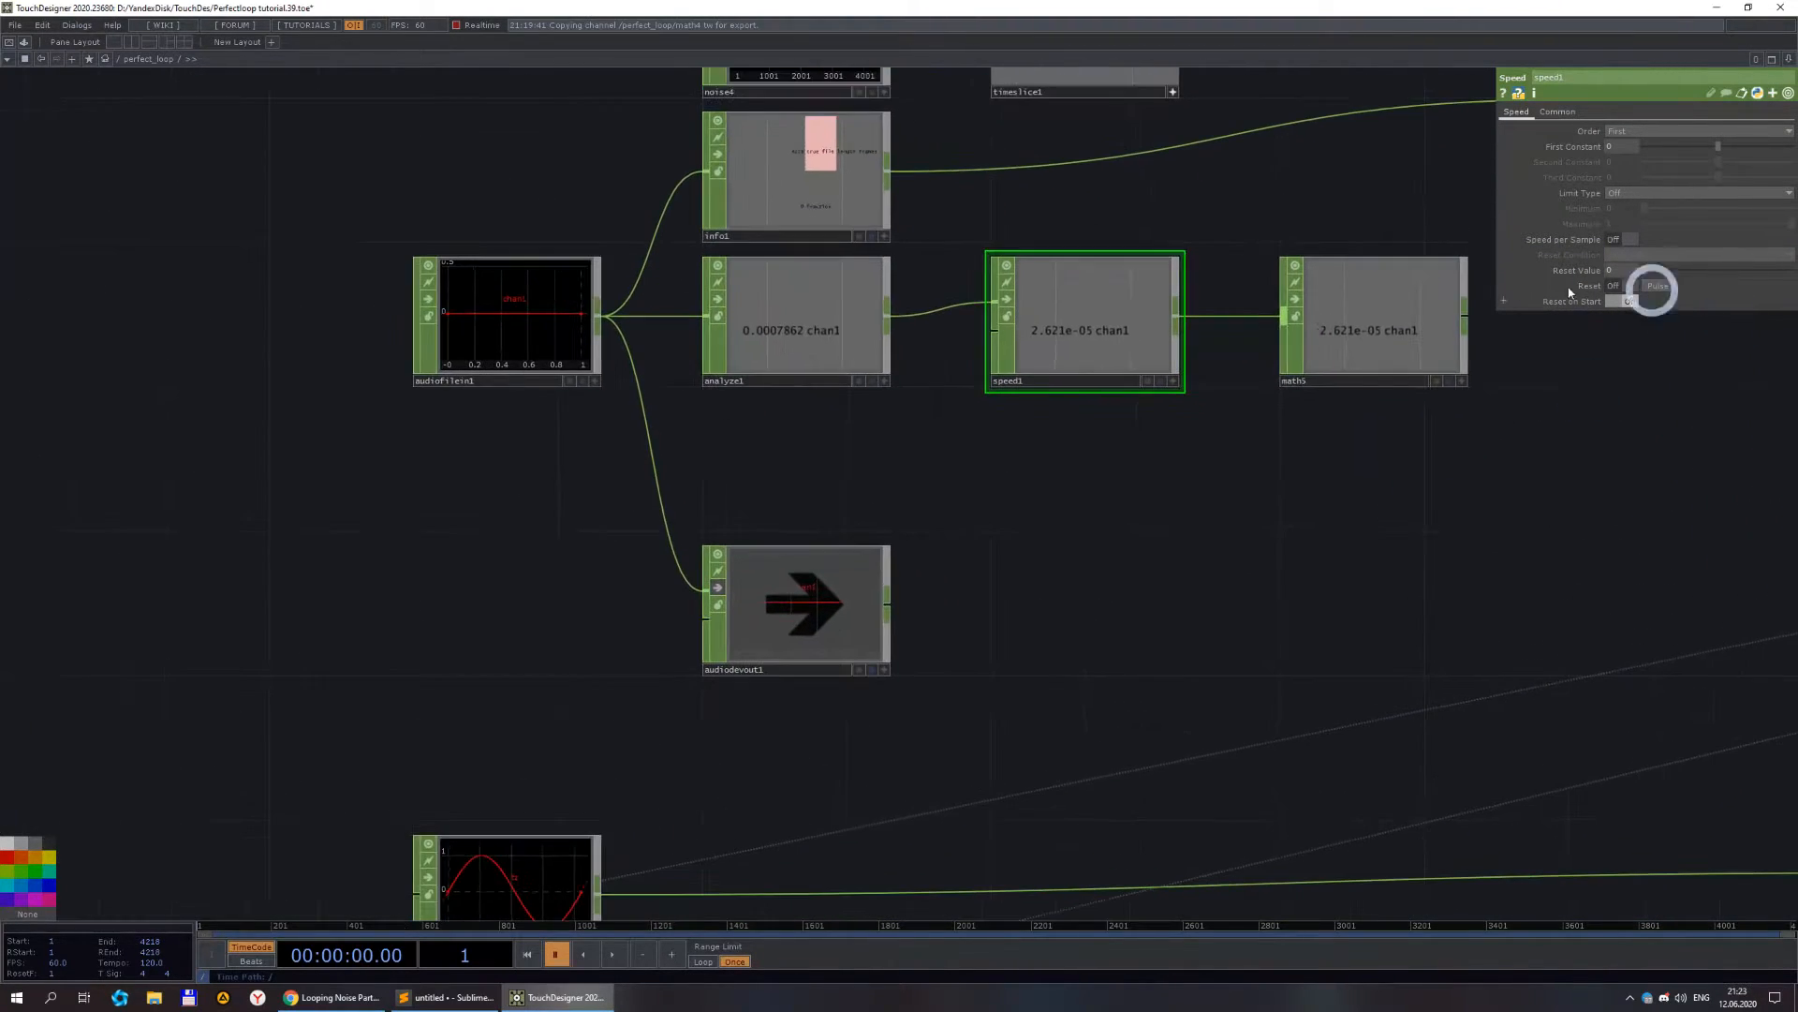
left_click_drag(1124, 523, 997, 562)
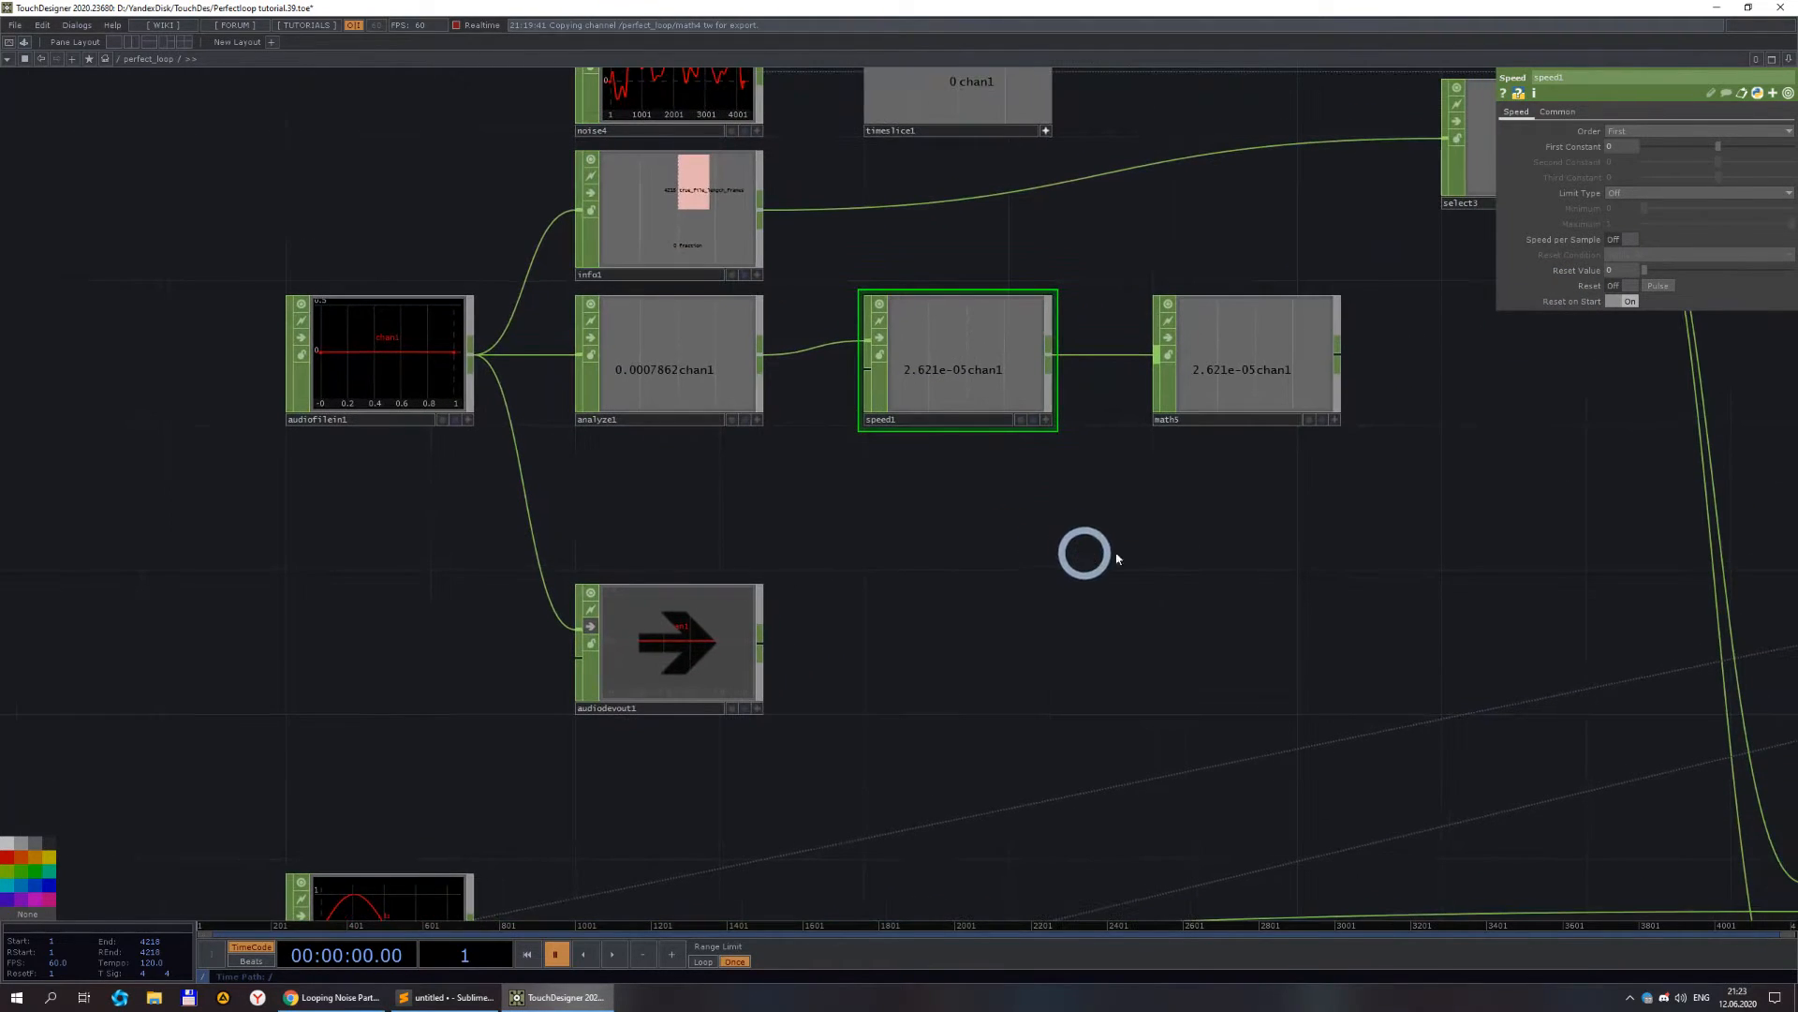
- Play the timeline to watch the accumulated value in speed1 and math5, and rewind it to frame 1
left_click(613, 956)
scroll(1296, 515, "down", 4)
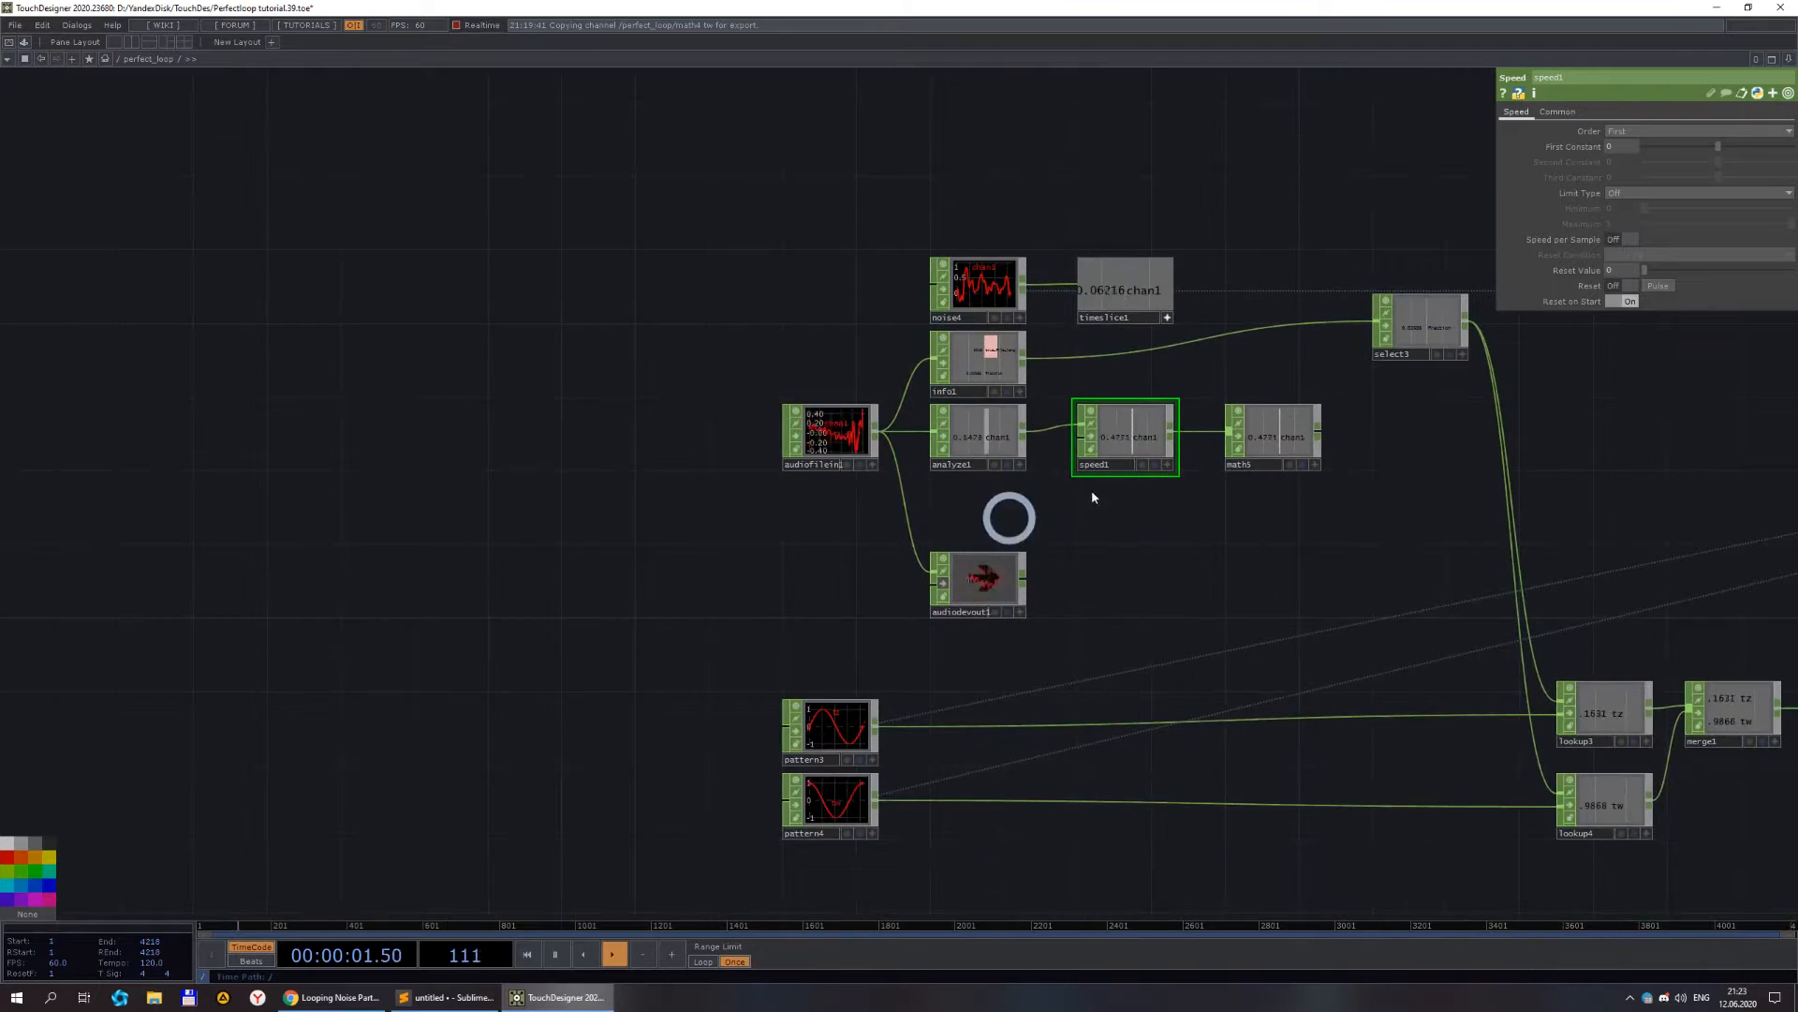
scroll(1255, 440, "up", 5)
scroll(1189, 422, "down", 3)
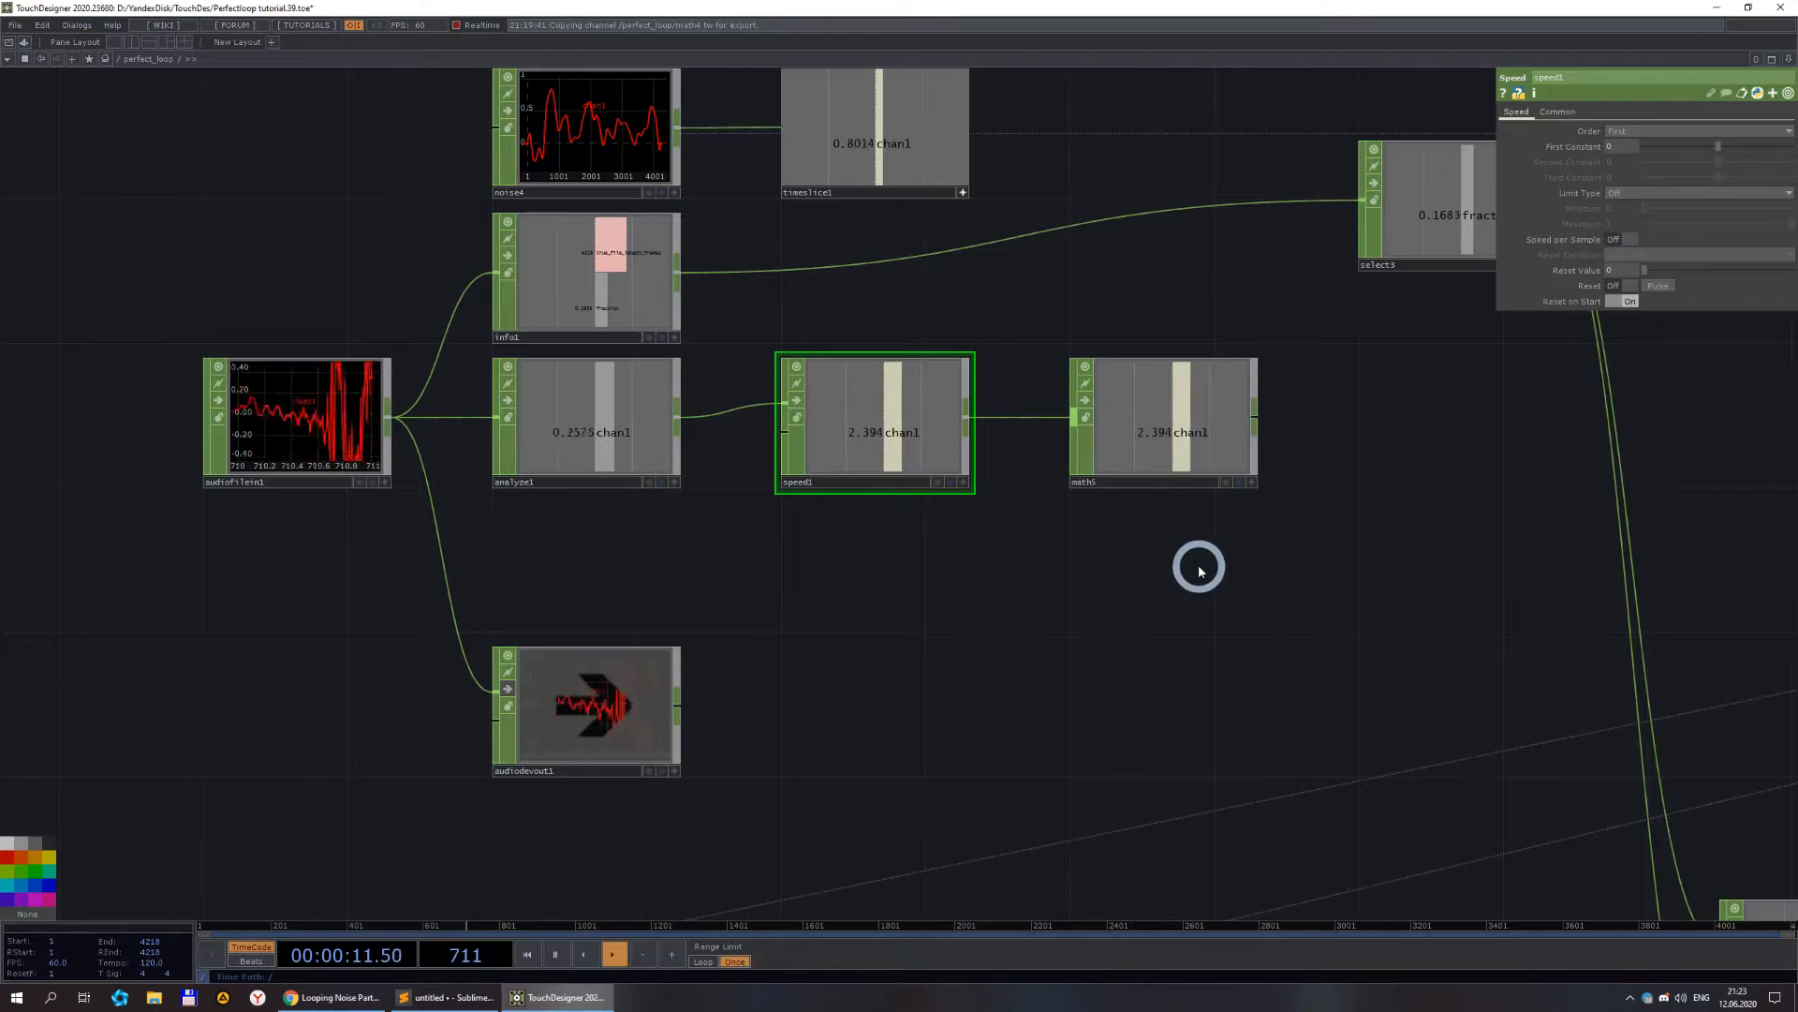
scroll(1195, 565, "up", 3)
scroll(1195, 565, "down", 5)
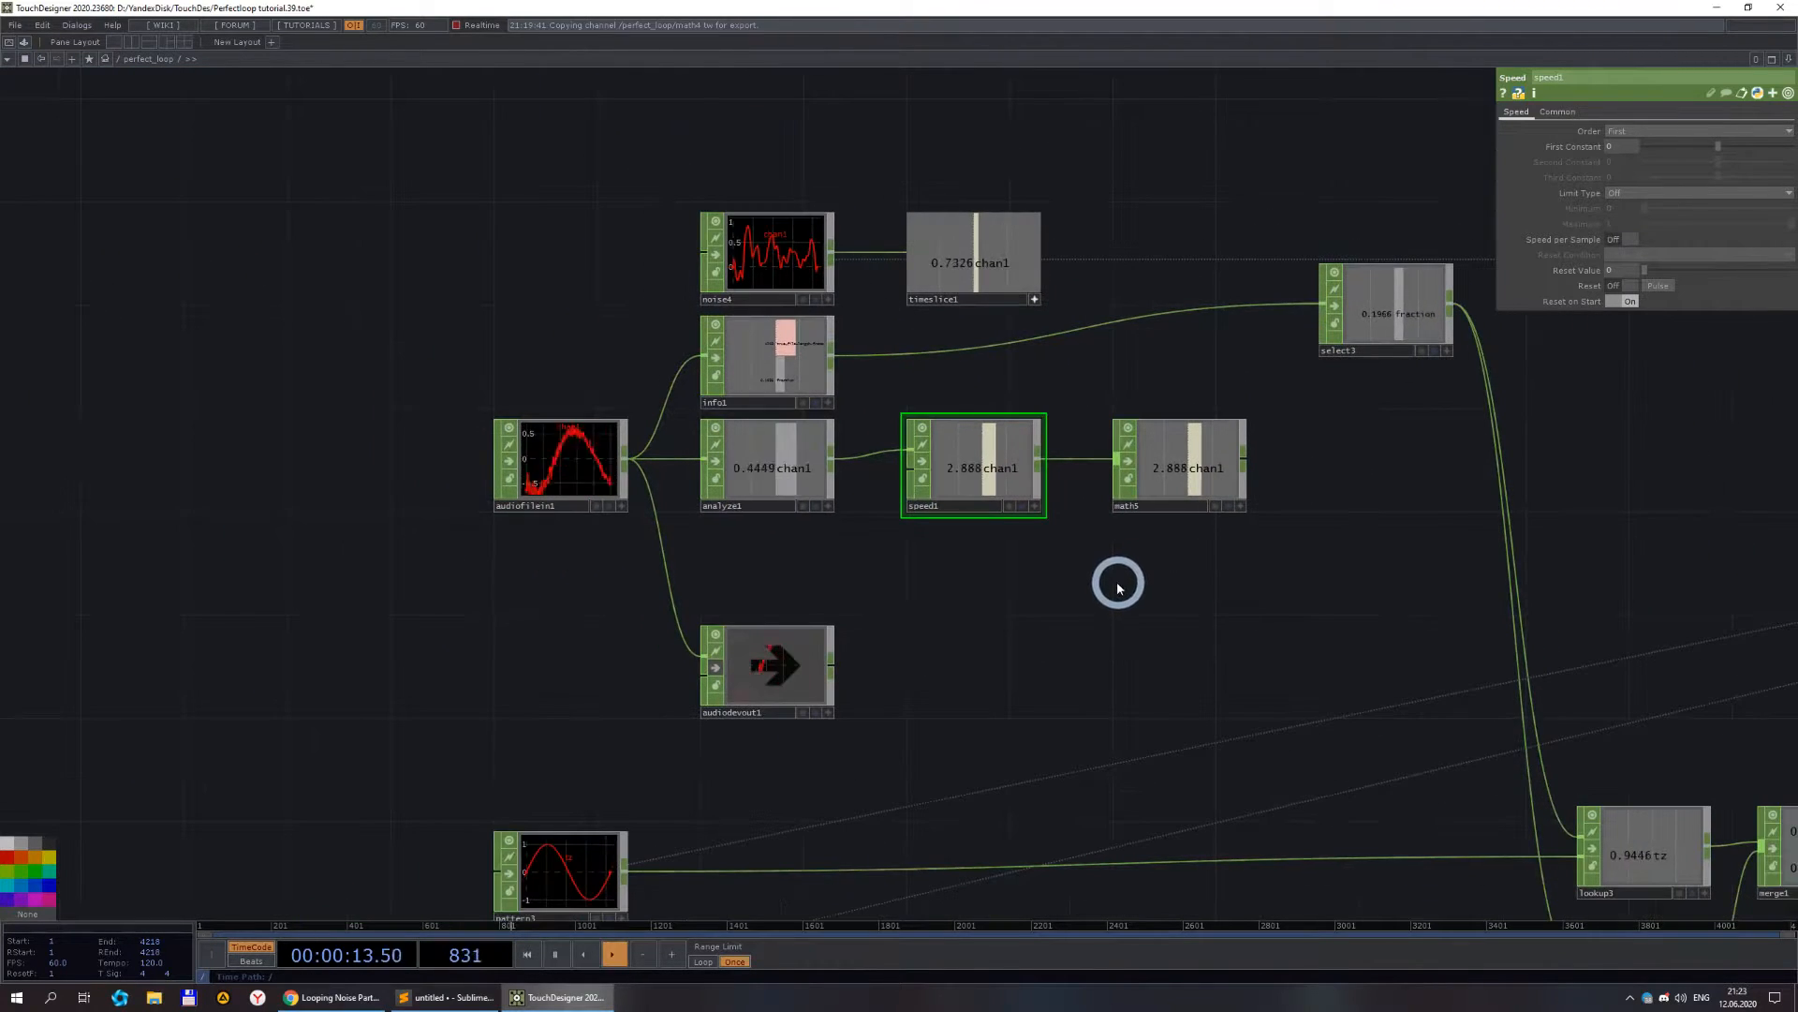
scroll(1273, 606, "up", 2)
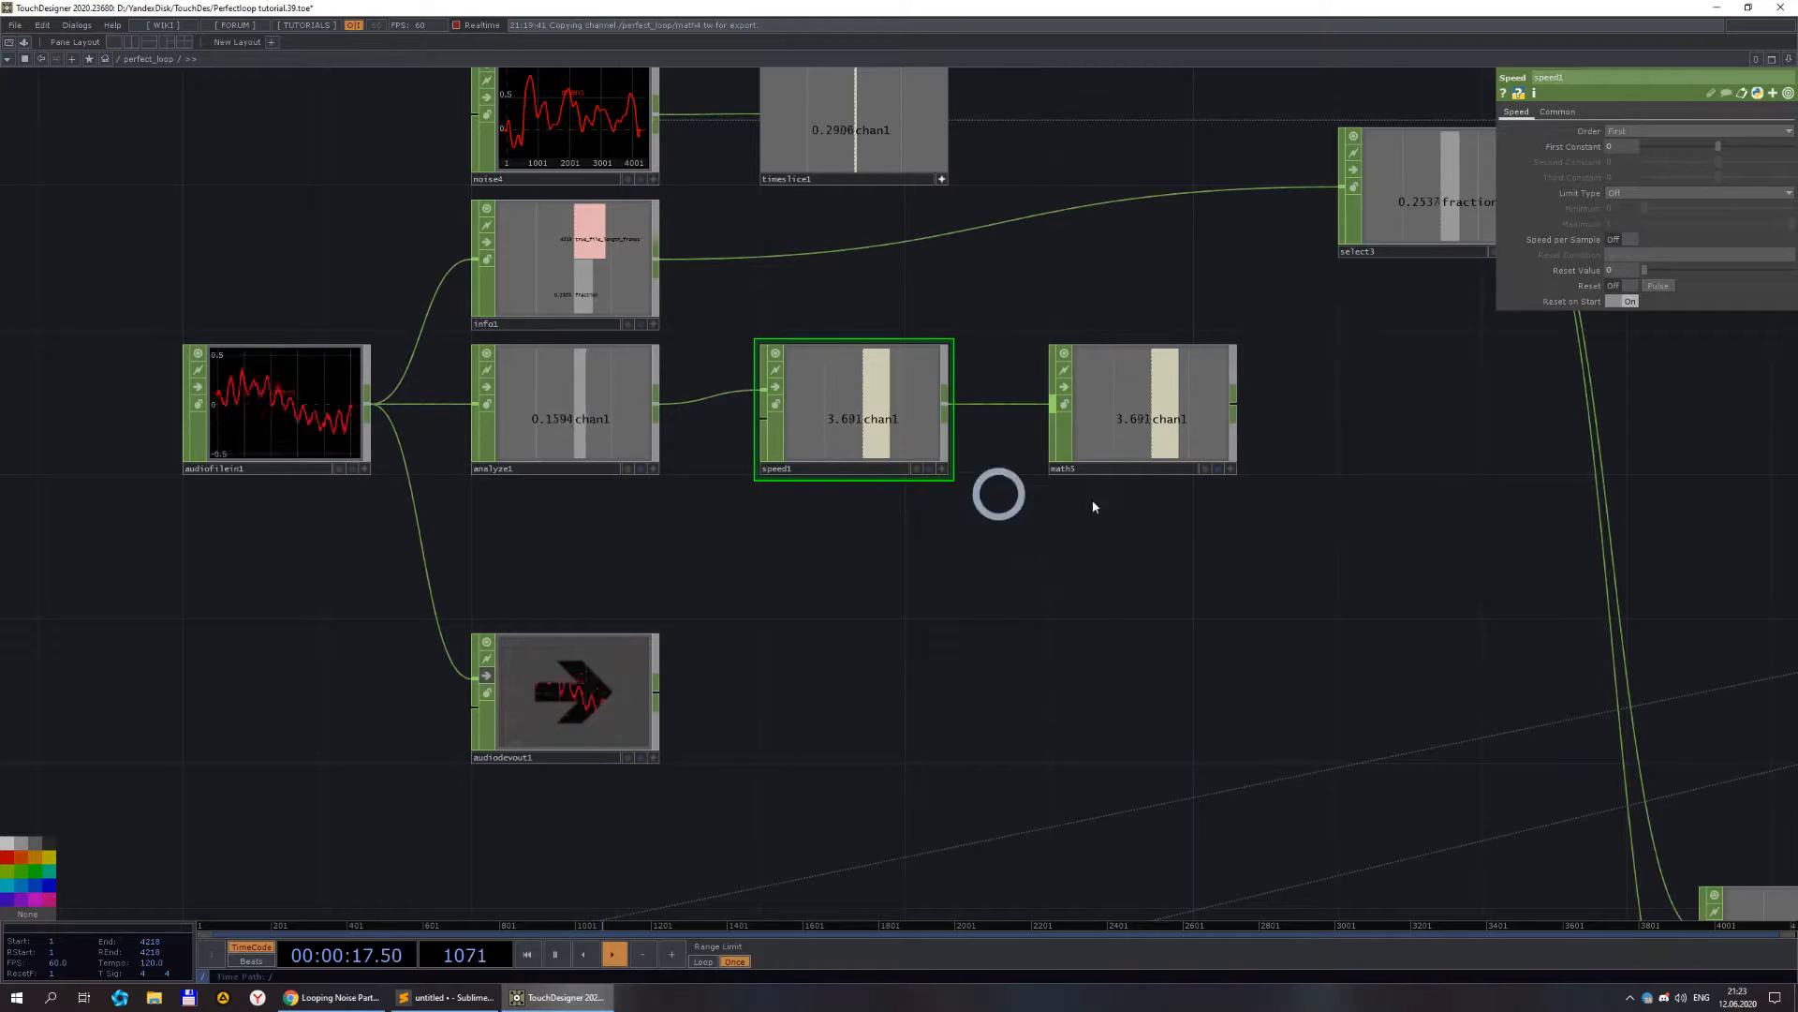
left_click(555, 954)
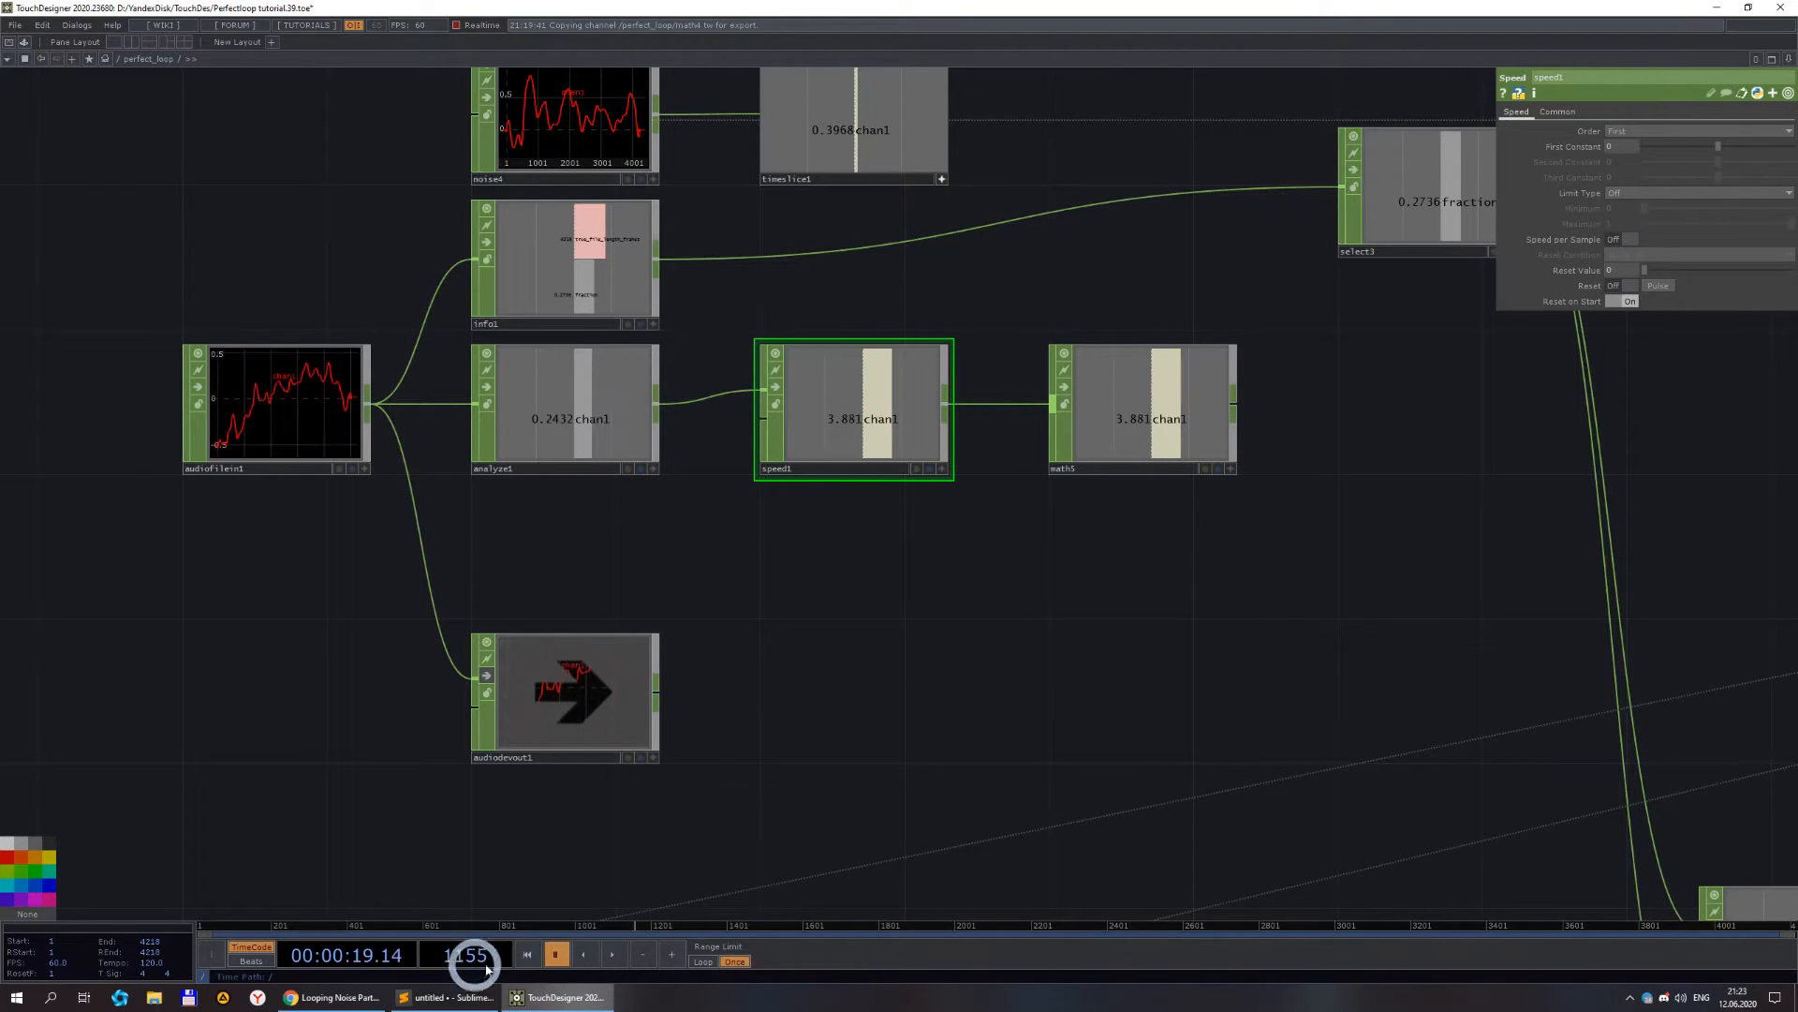
left_click(527, 955)
- Shift speed1 and math5 away from analyze1 and insert a Limit CHOP on the wire between analyze1 and speed1
right_click_drag(1363, 579, 814, 414)
left_click_drag(815, 413, 1112, 413)
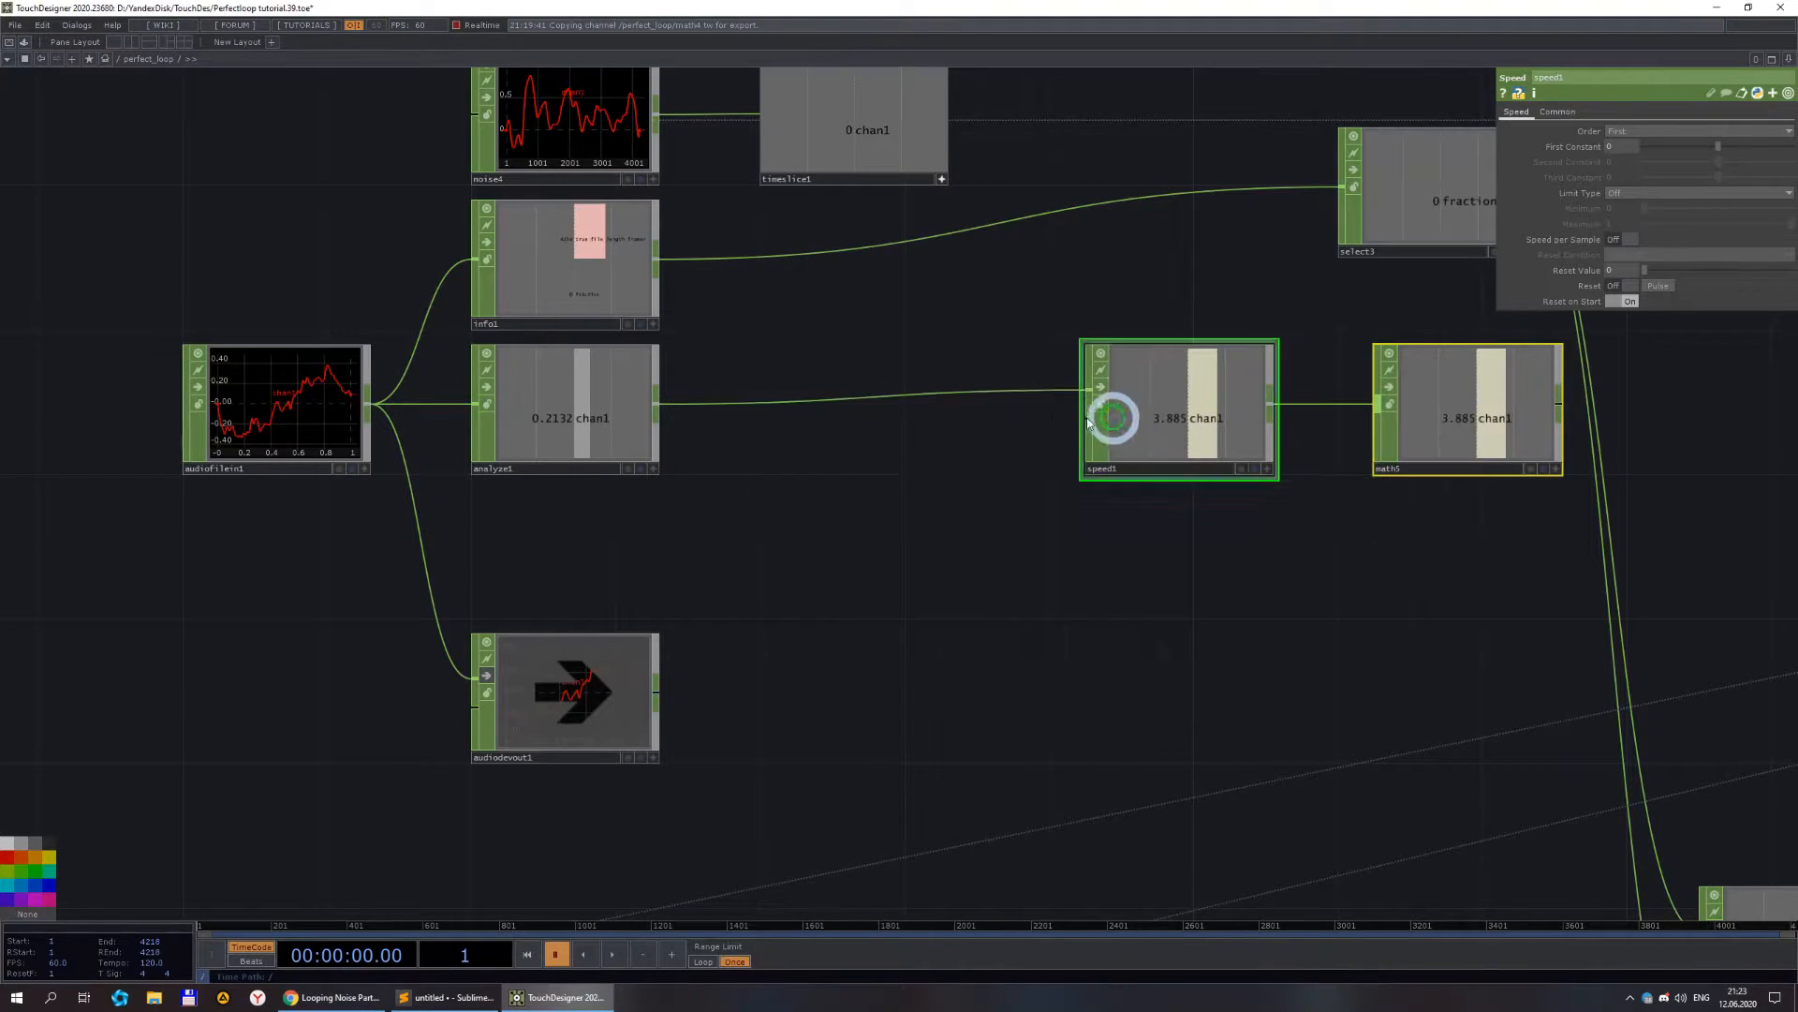
right_click(796, 403)
left_click(836, 383)
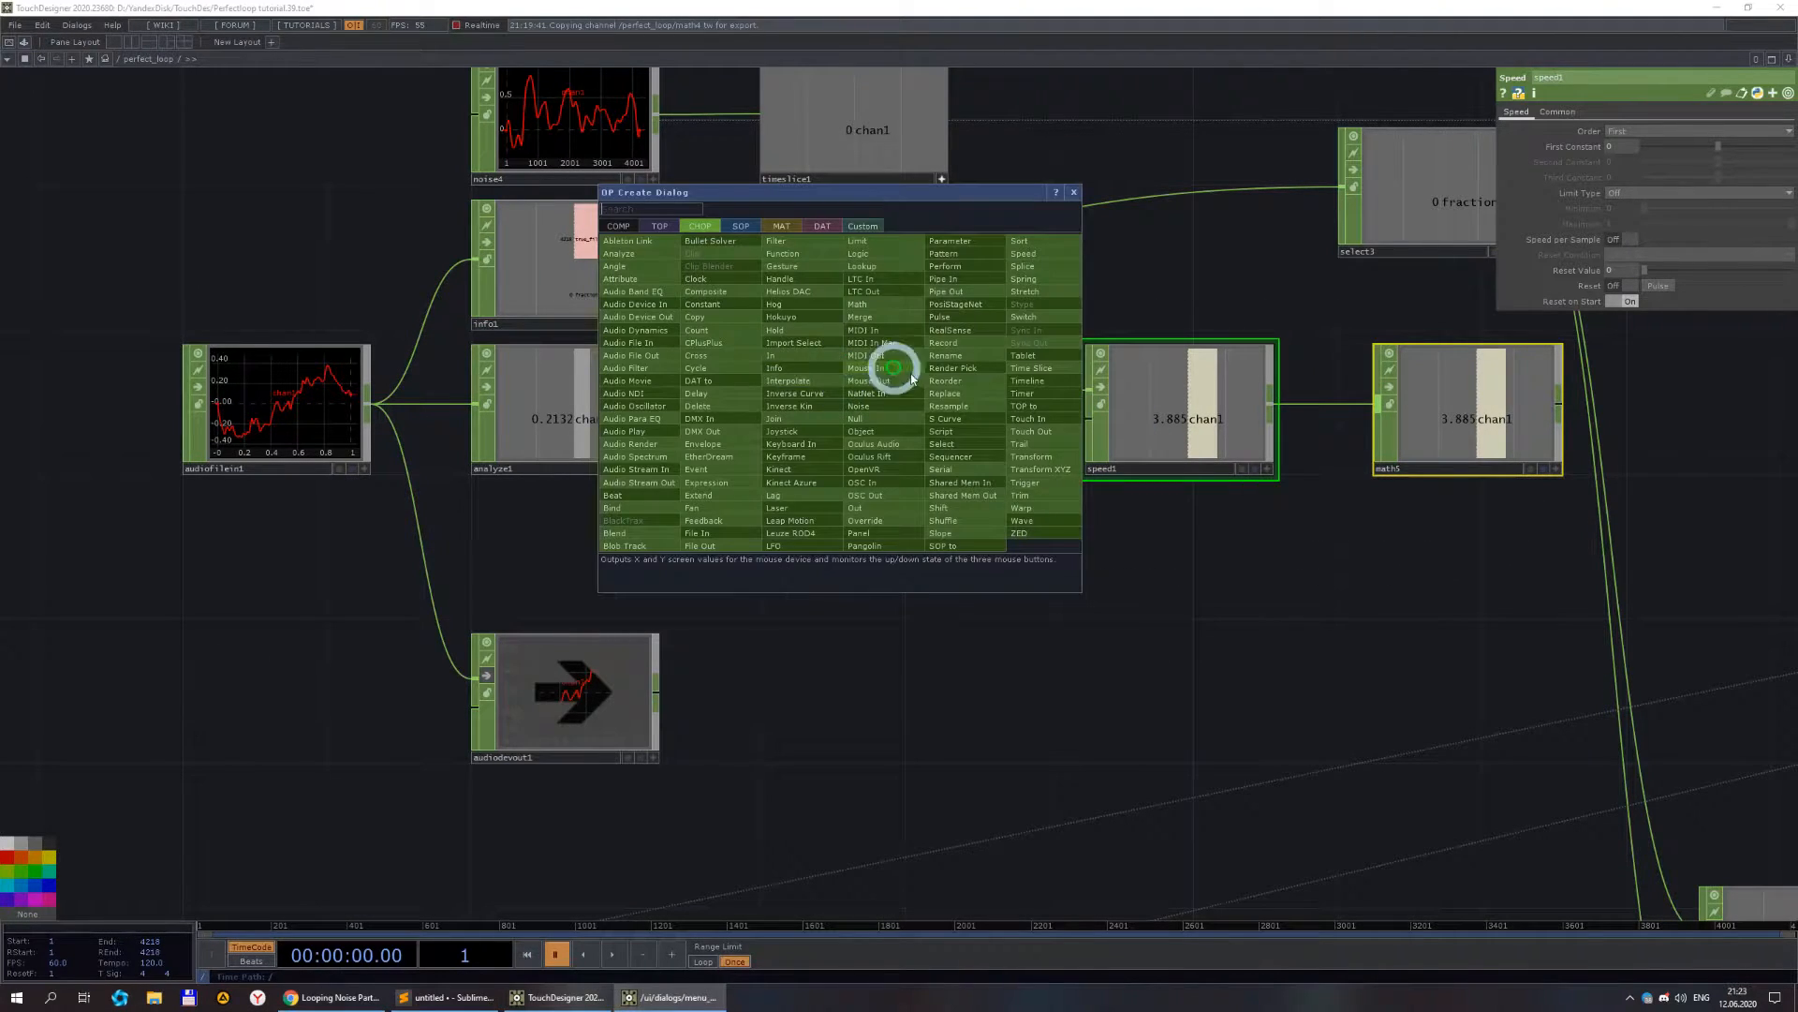
left_click(869, 245)
left_click(855, 398)
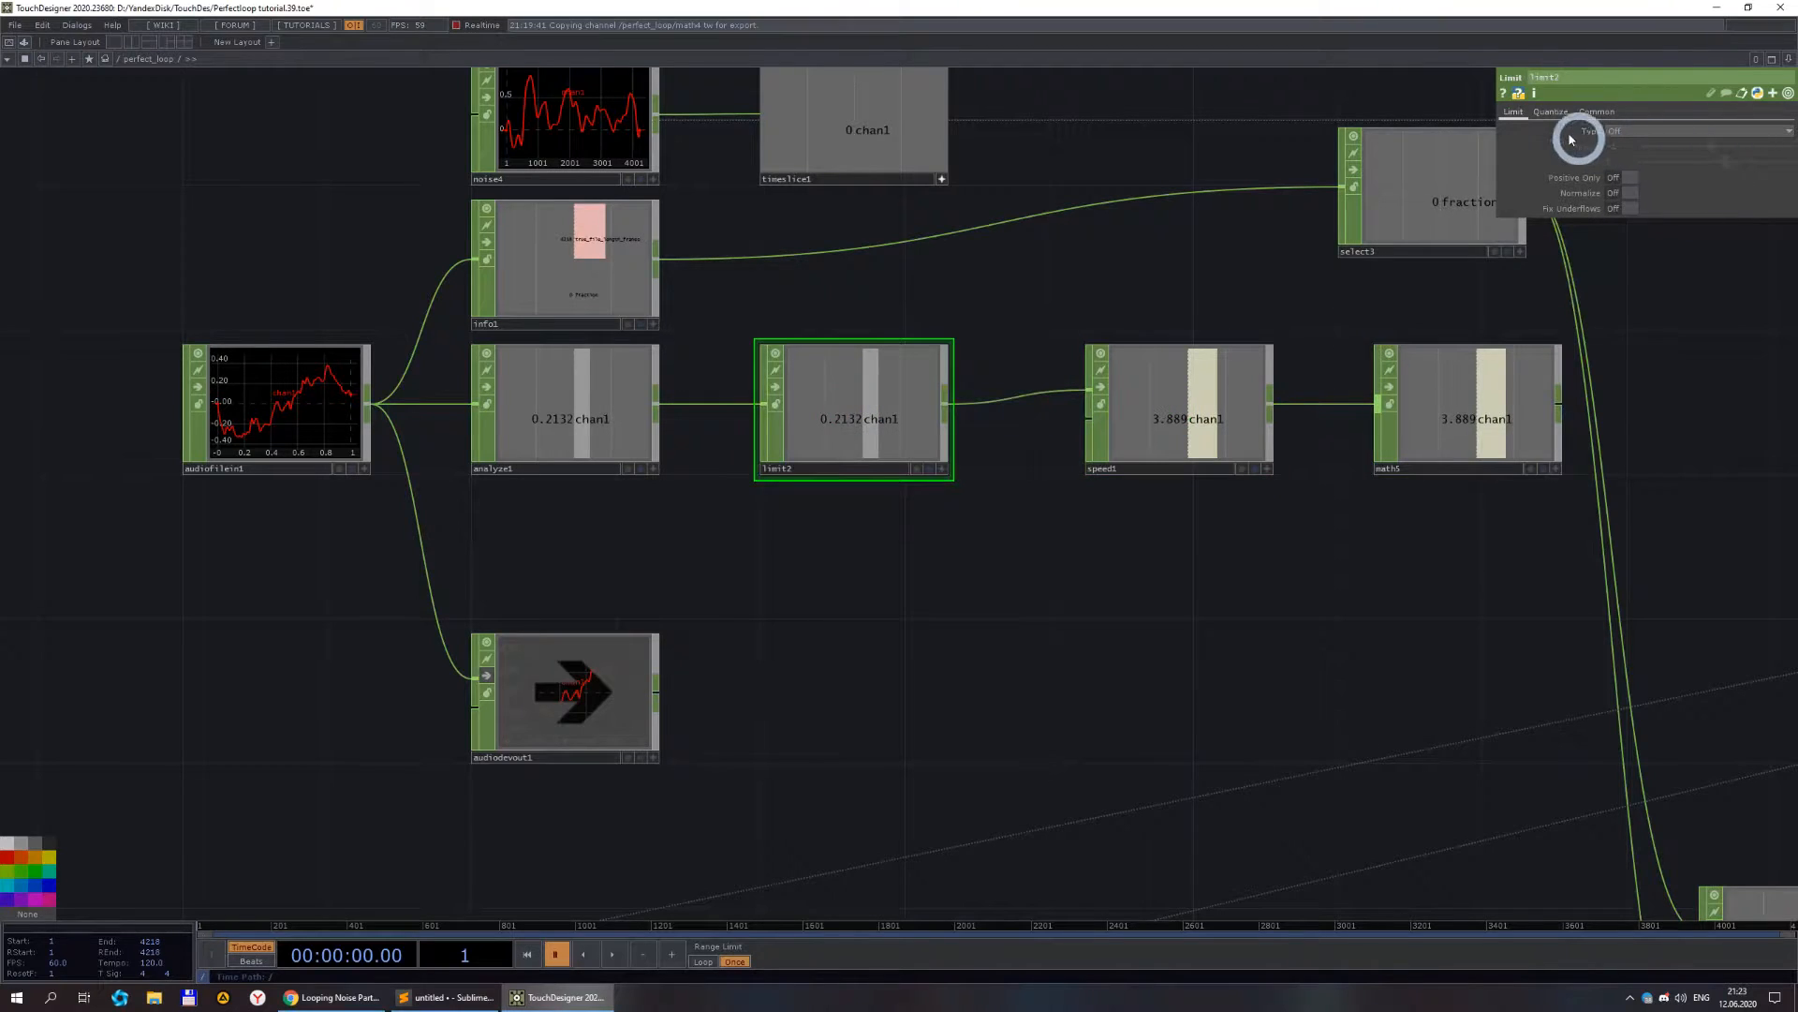
- Set limit2's Quantize Value to Floor and move speed1 and math5 closer so the row is evenly spaced
left_click(1549, 114)
left_click(1607, 130)
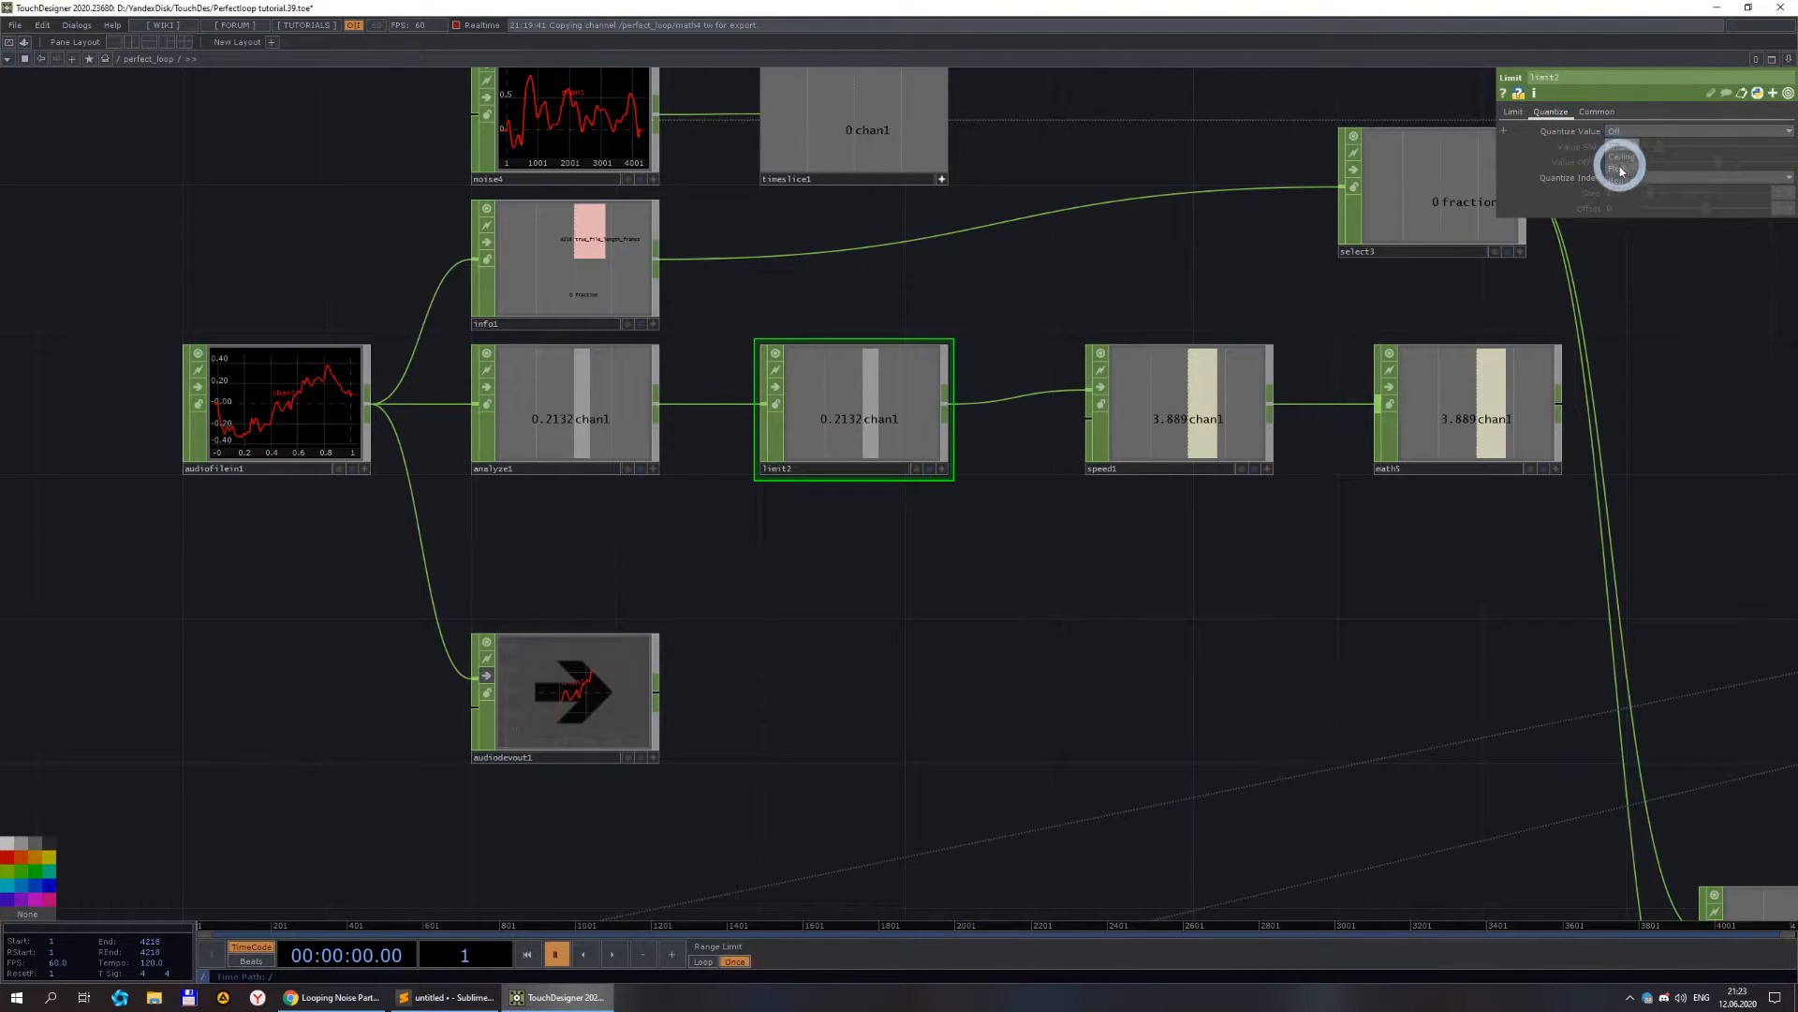
left_click(1621, 181)
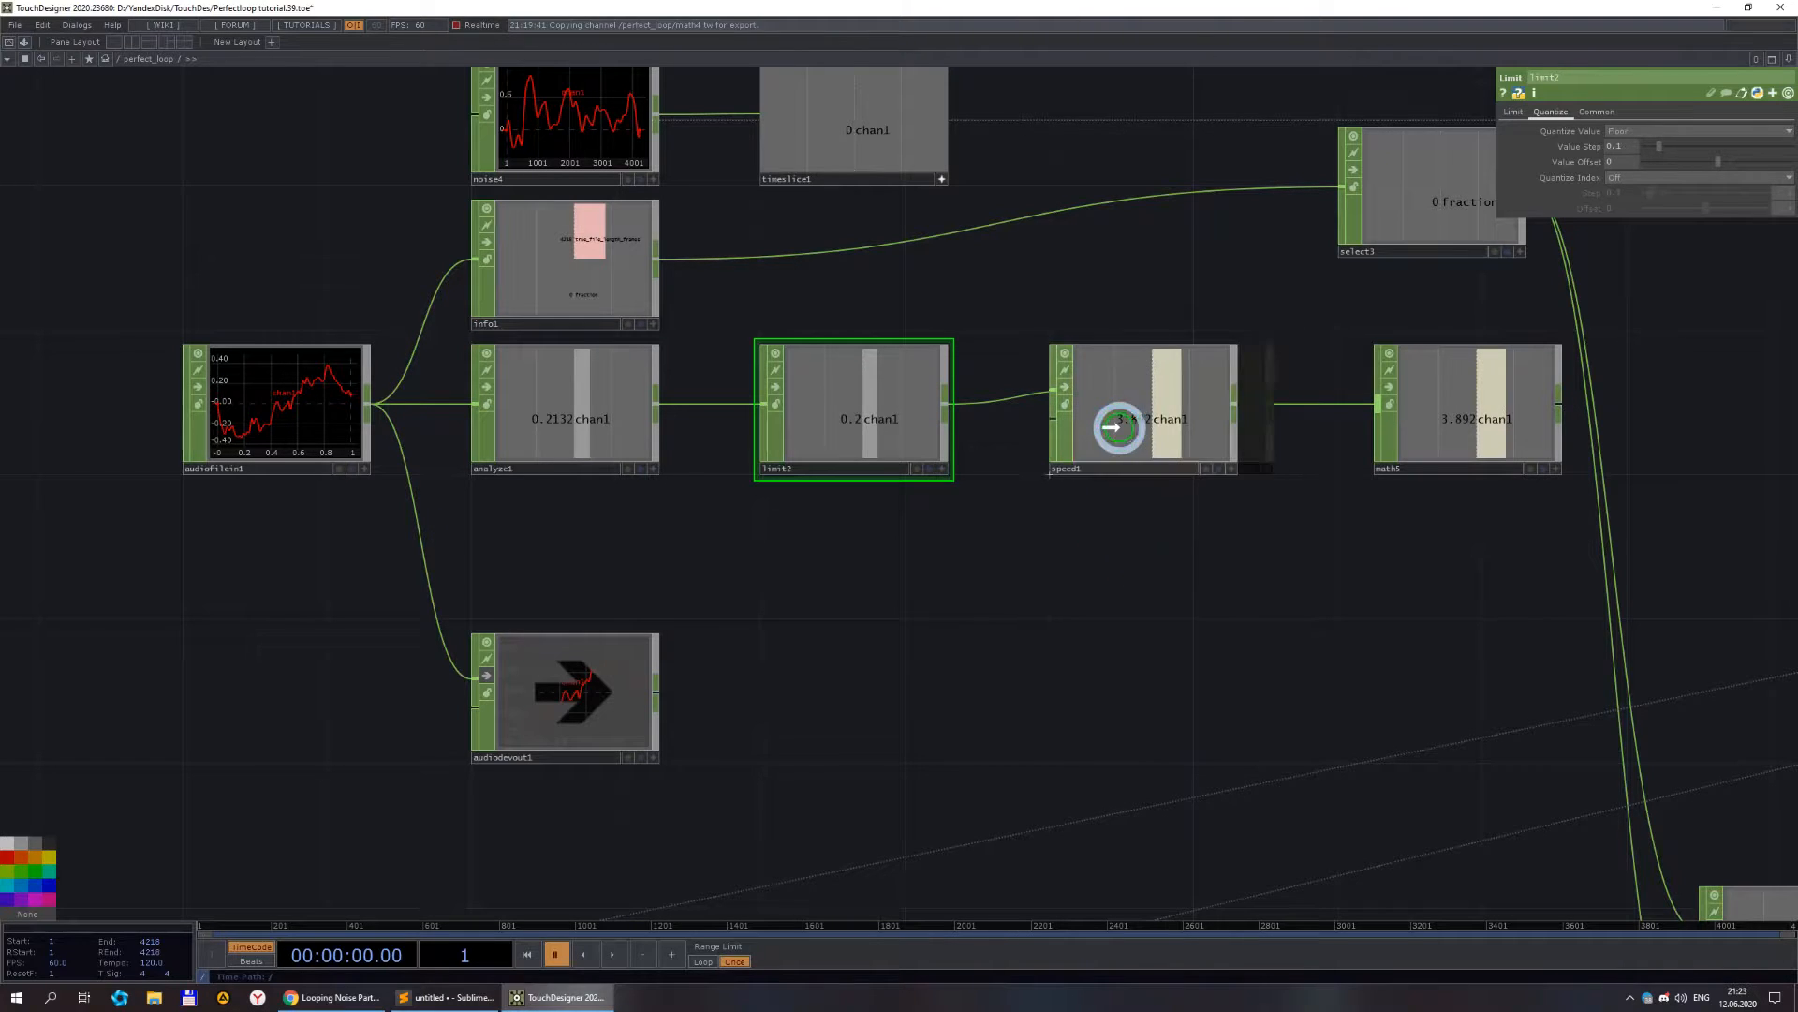
scroll(1321, 497, "down", 4)
scroll(888, 502, "up", 4)
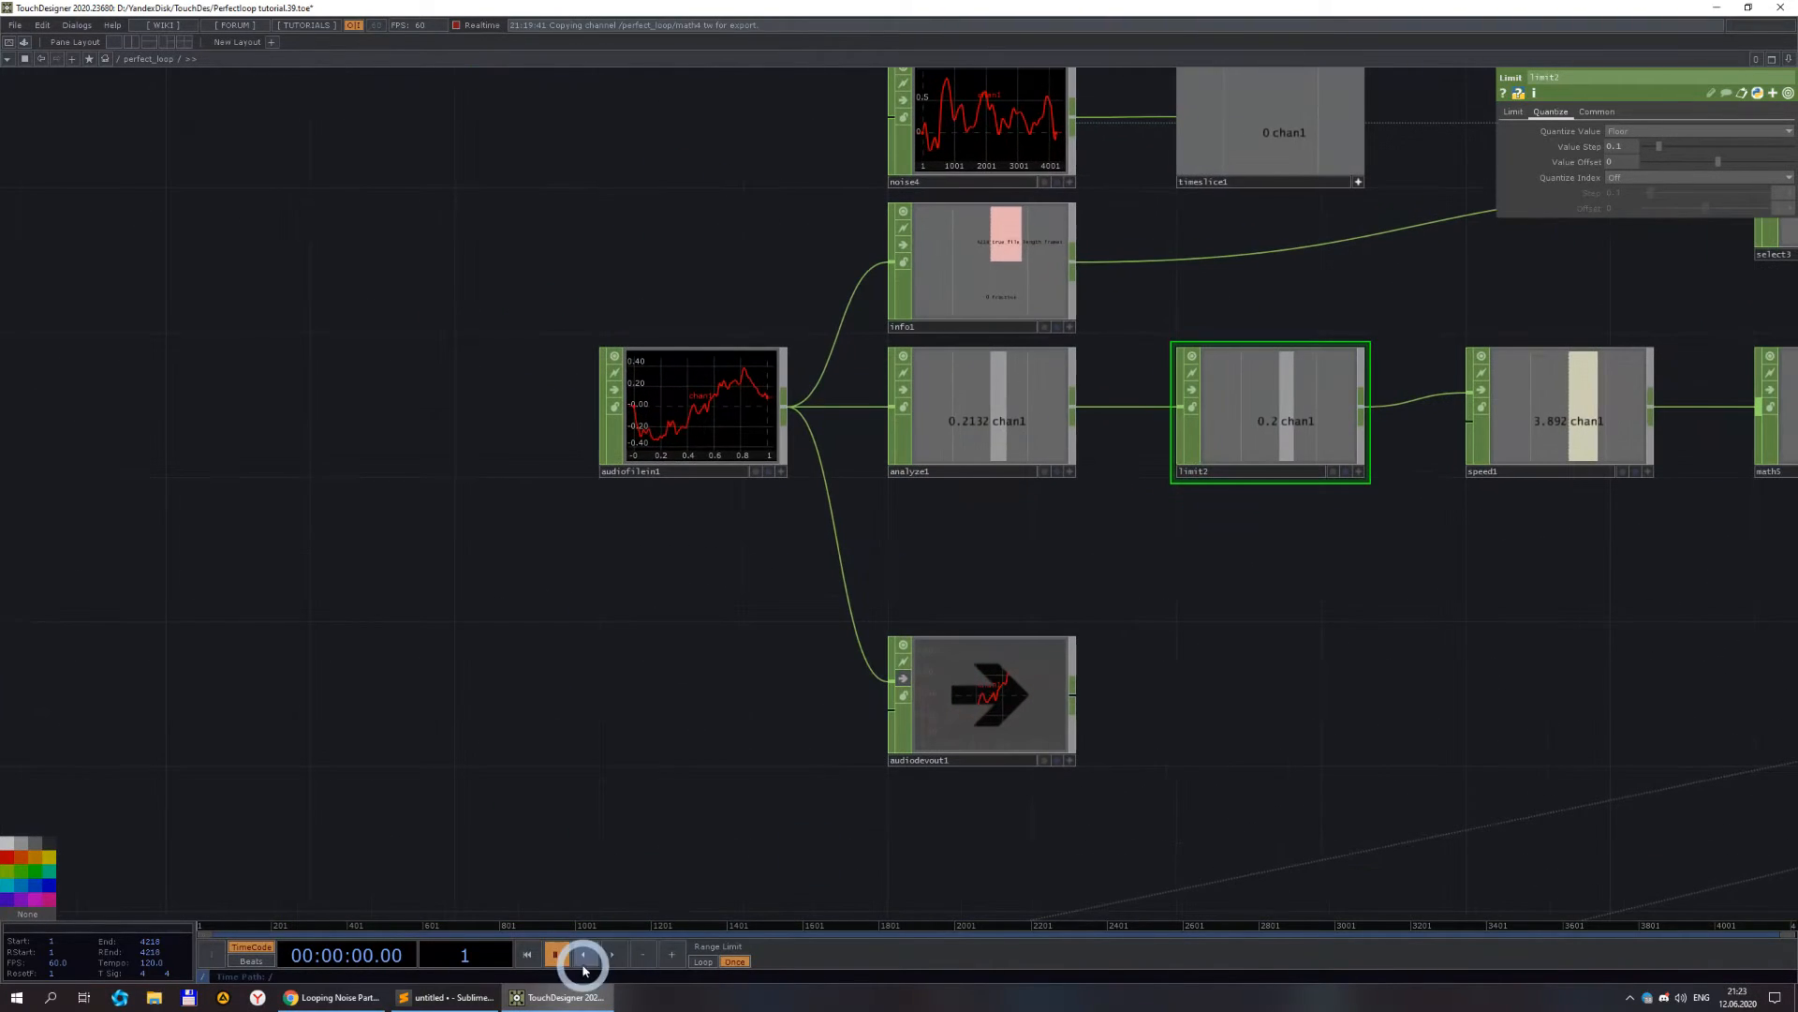
scroll(698, 683, "down", 2)
left_click_drag(691, 646, 541, 529)
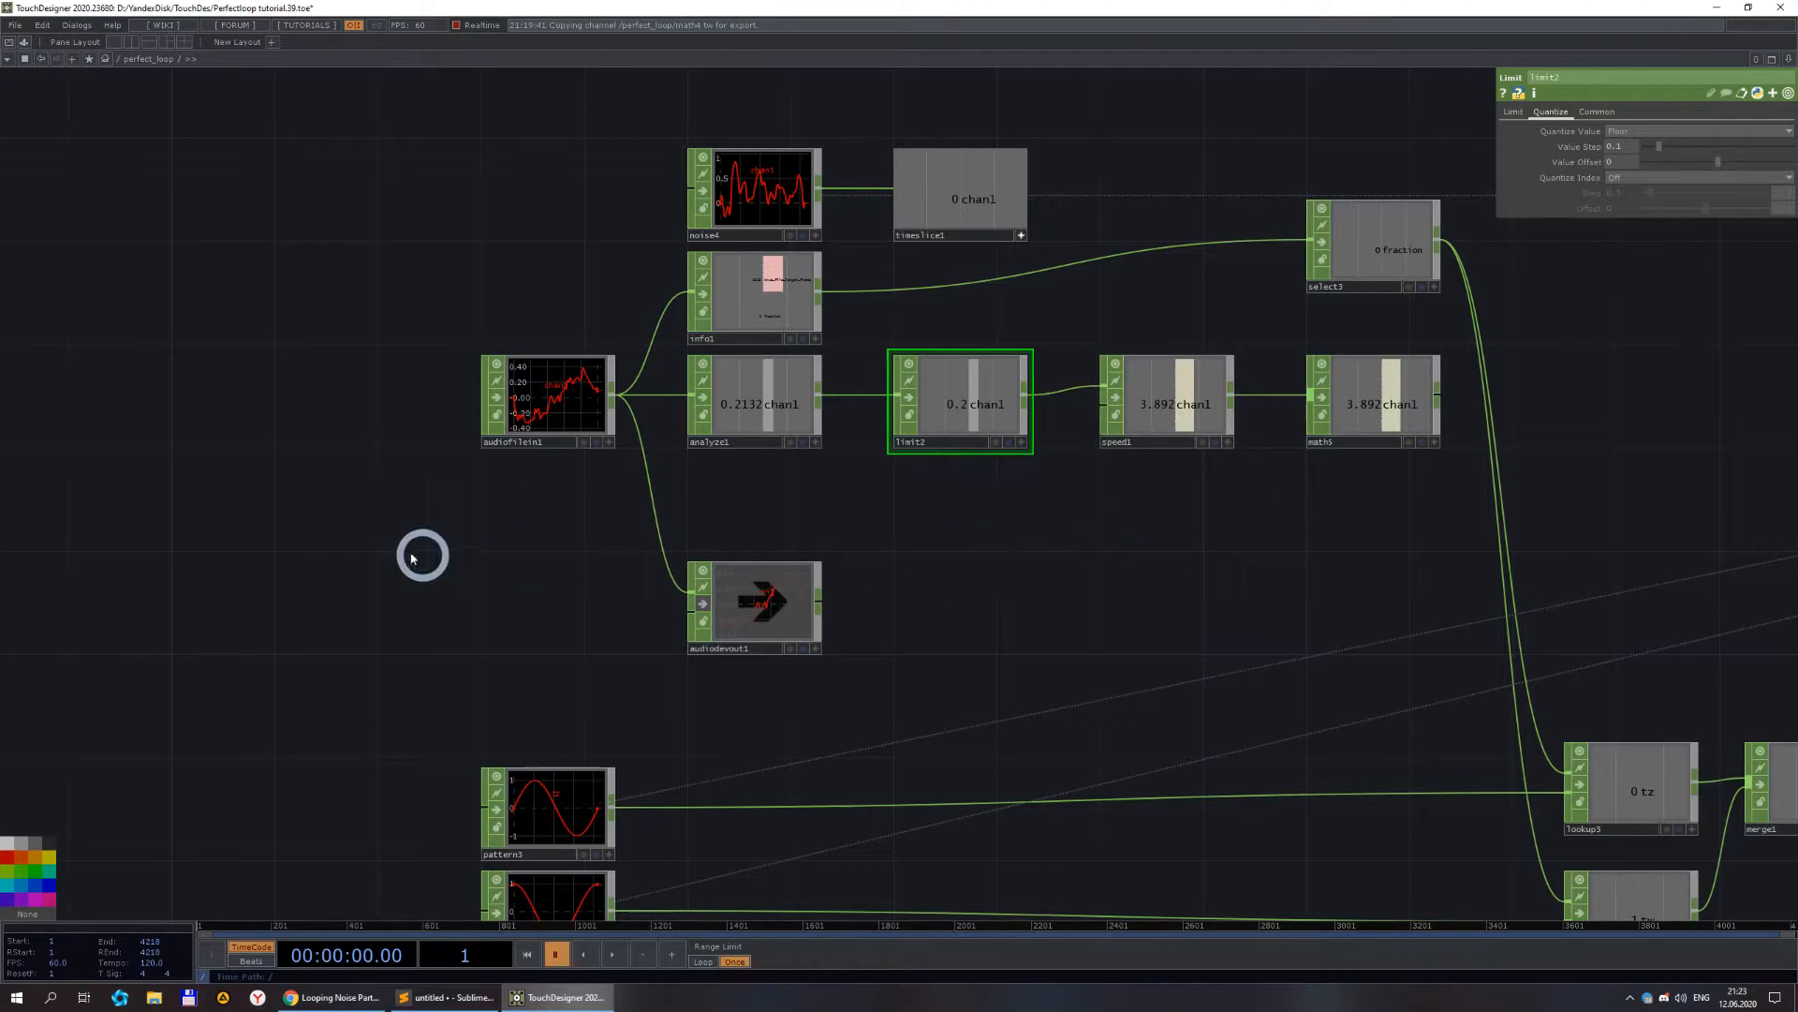
- Reload the audio file in audiofilein1 and pulse the Reset of speed1
scroll(419, 559, "up", 3)
left_click(704, 374)
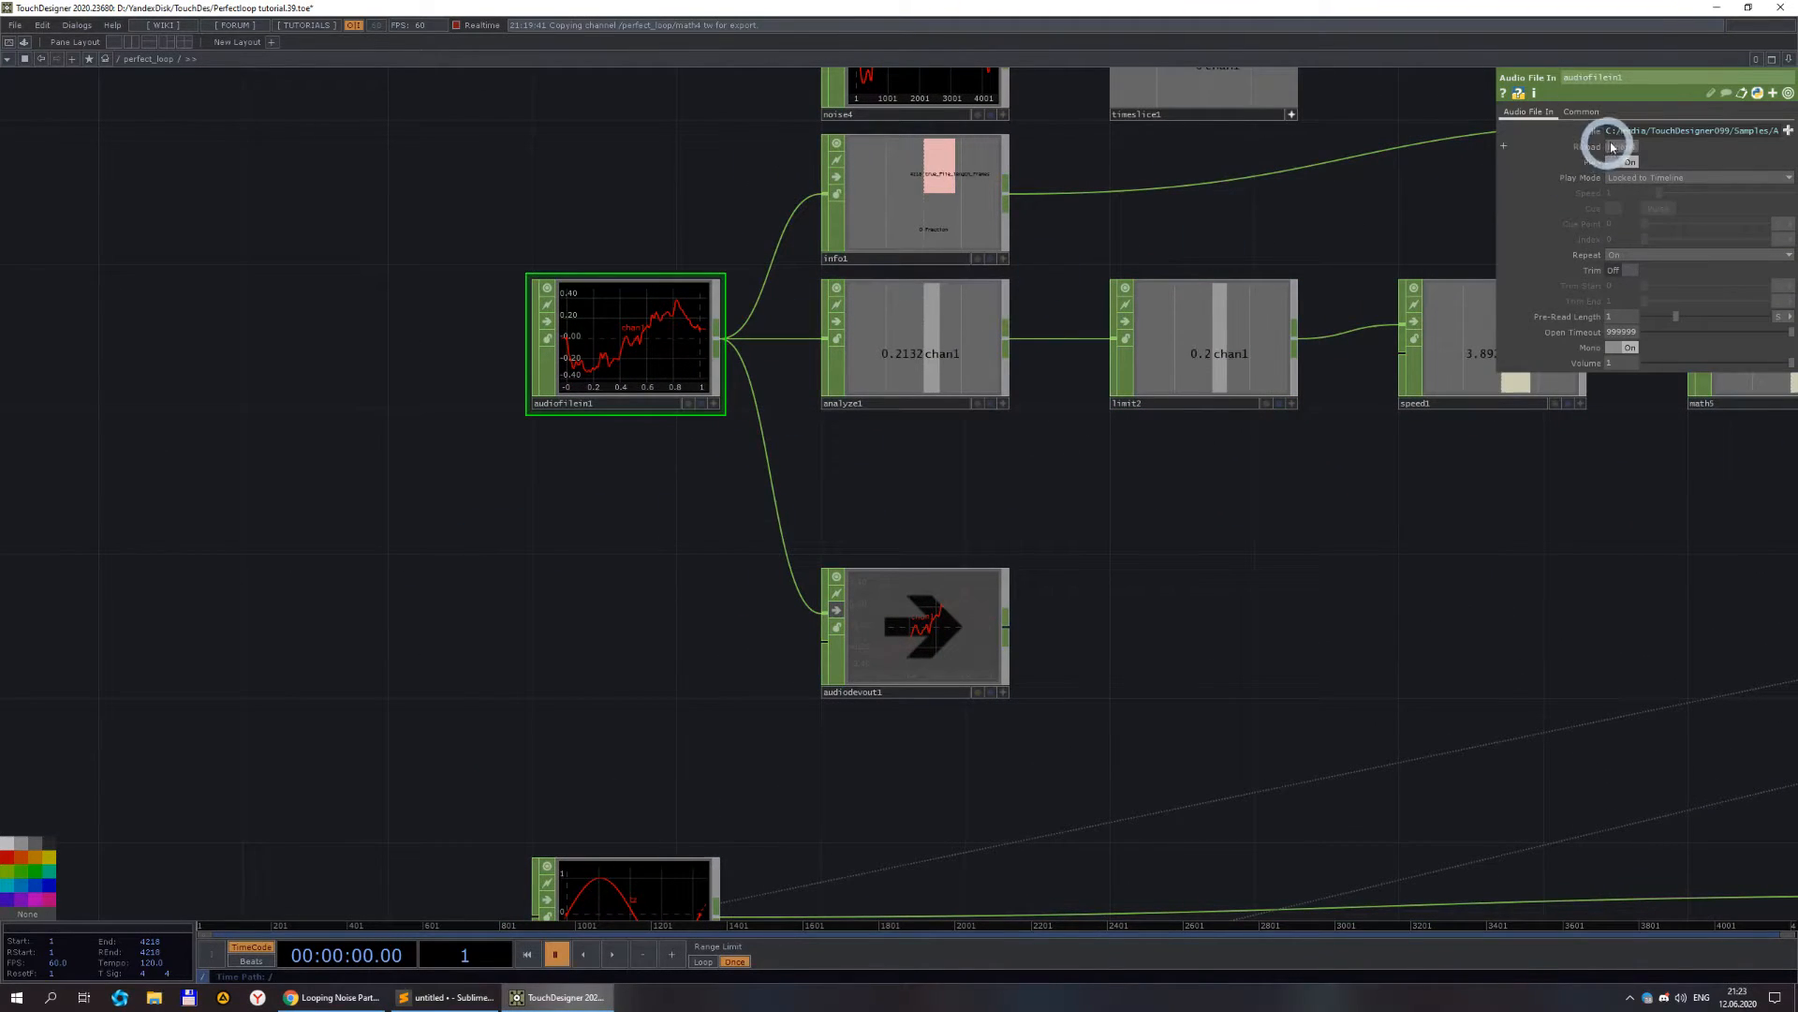
left_click(1620, 147)
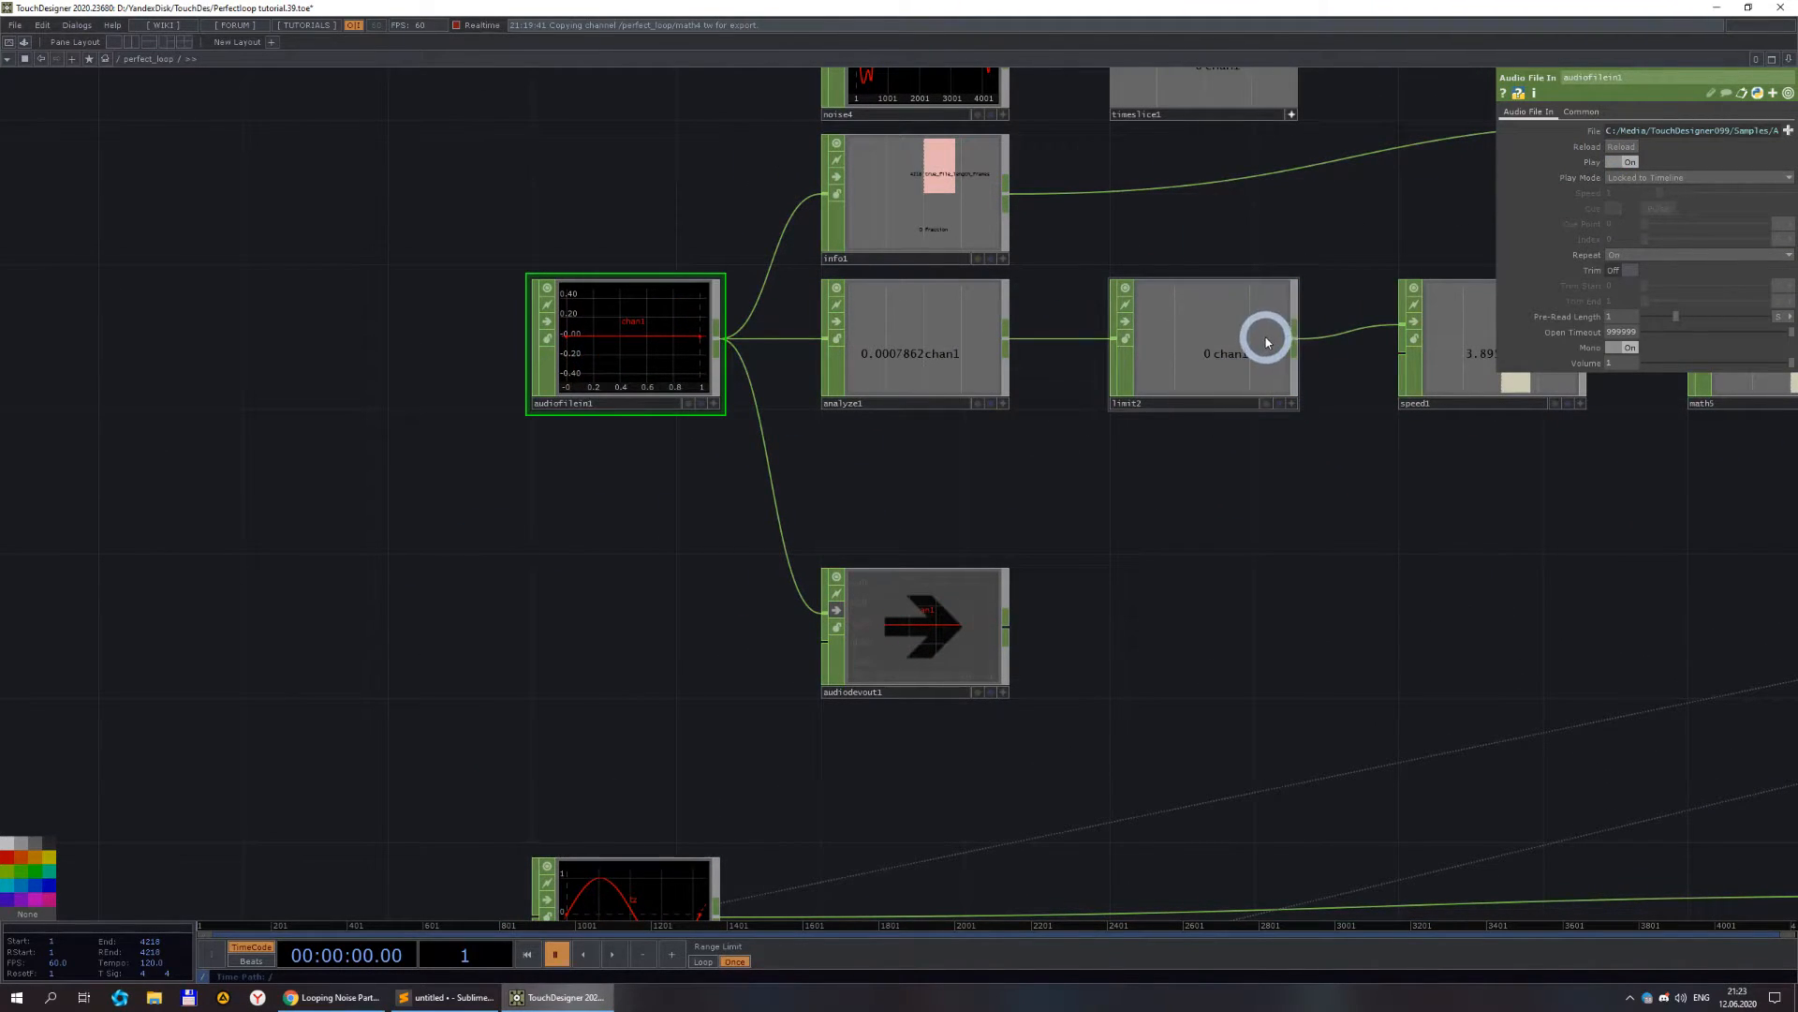
left_click(1480, 347)
left_click(1656, 288)
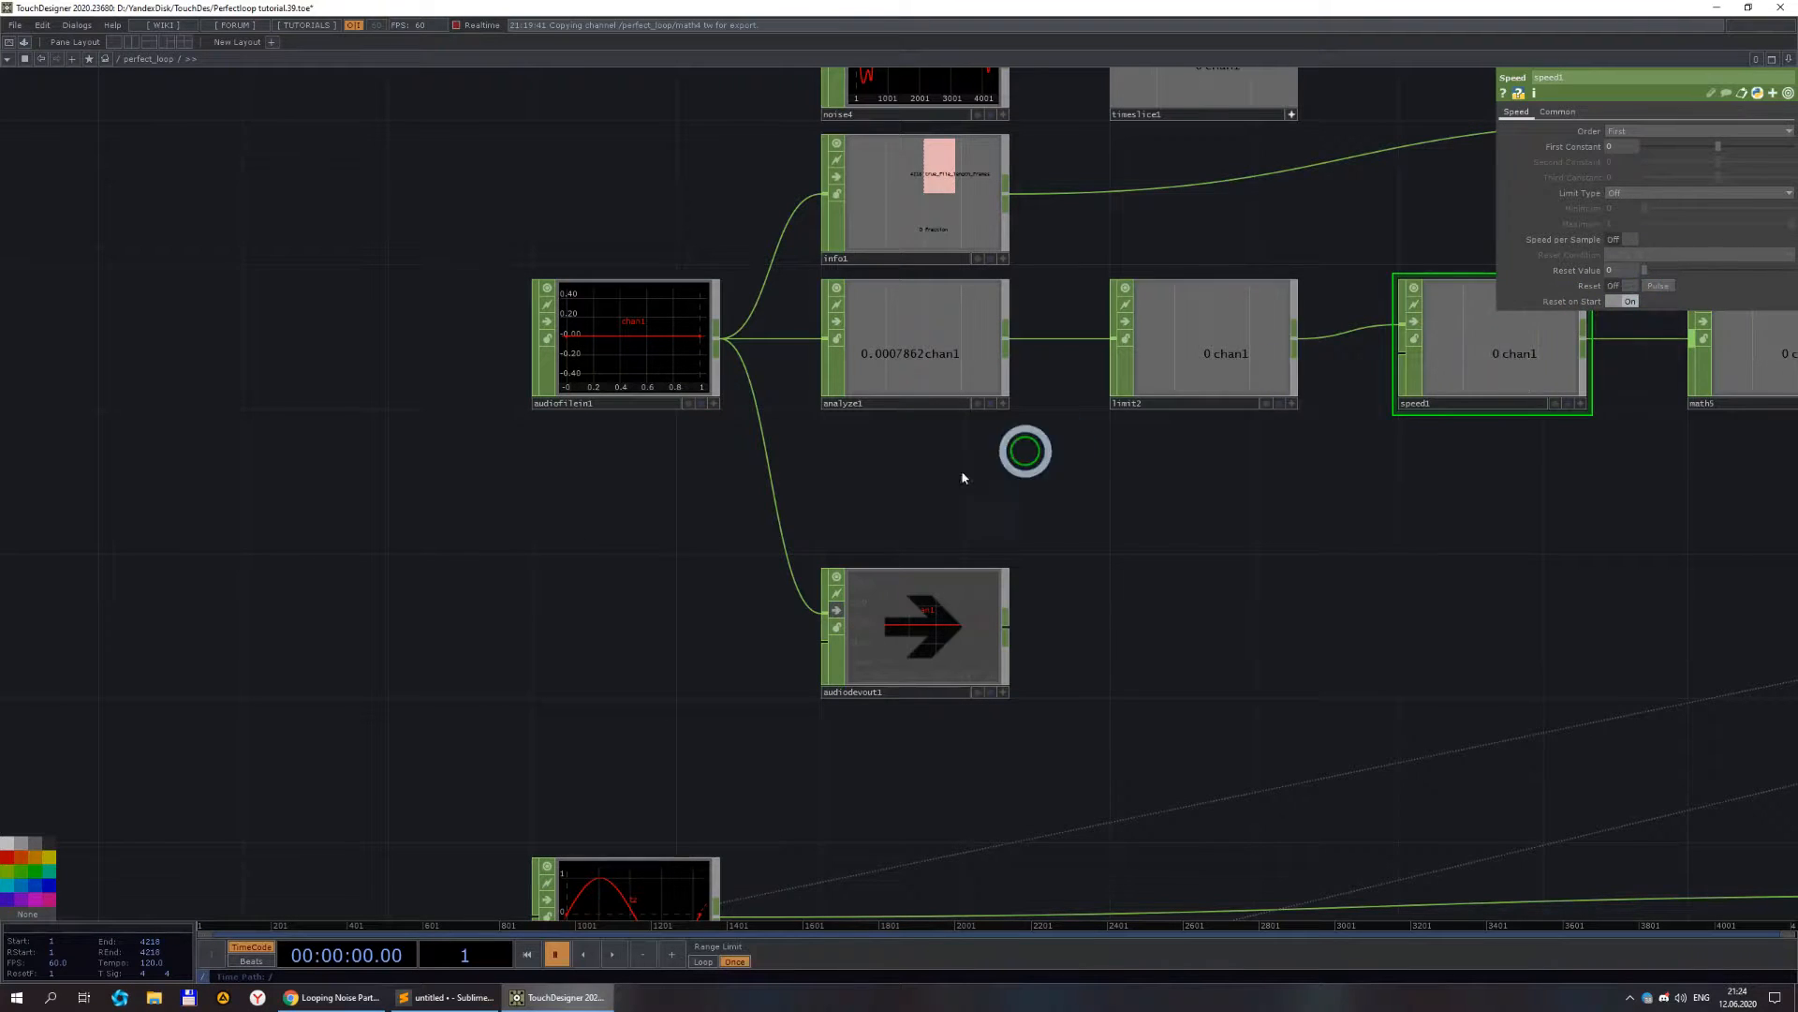
- Add a Timeline CHOP in the empty area ahead of the audio chain, with its Frame channel on
scroll(899, 505, "down", 3)
scroll(512, 595, "up", 3)
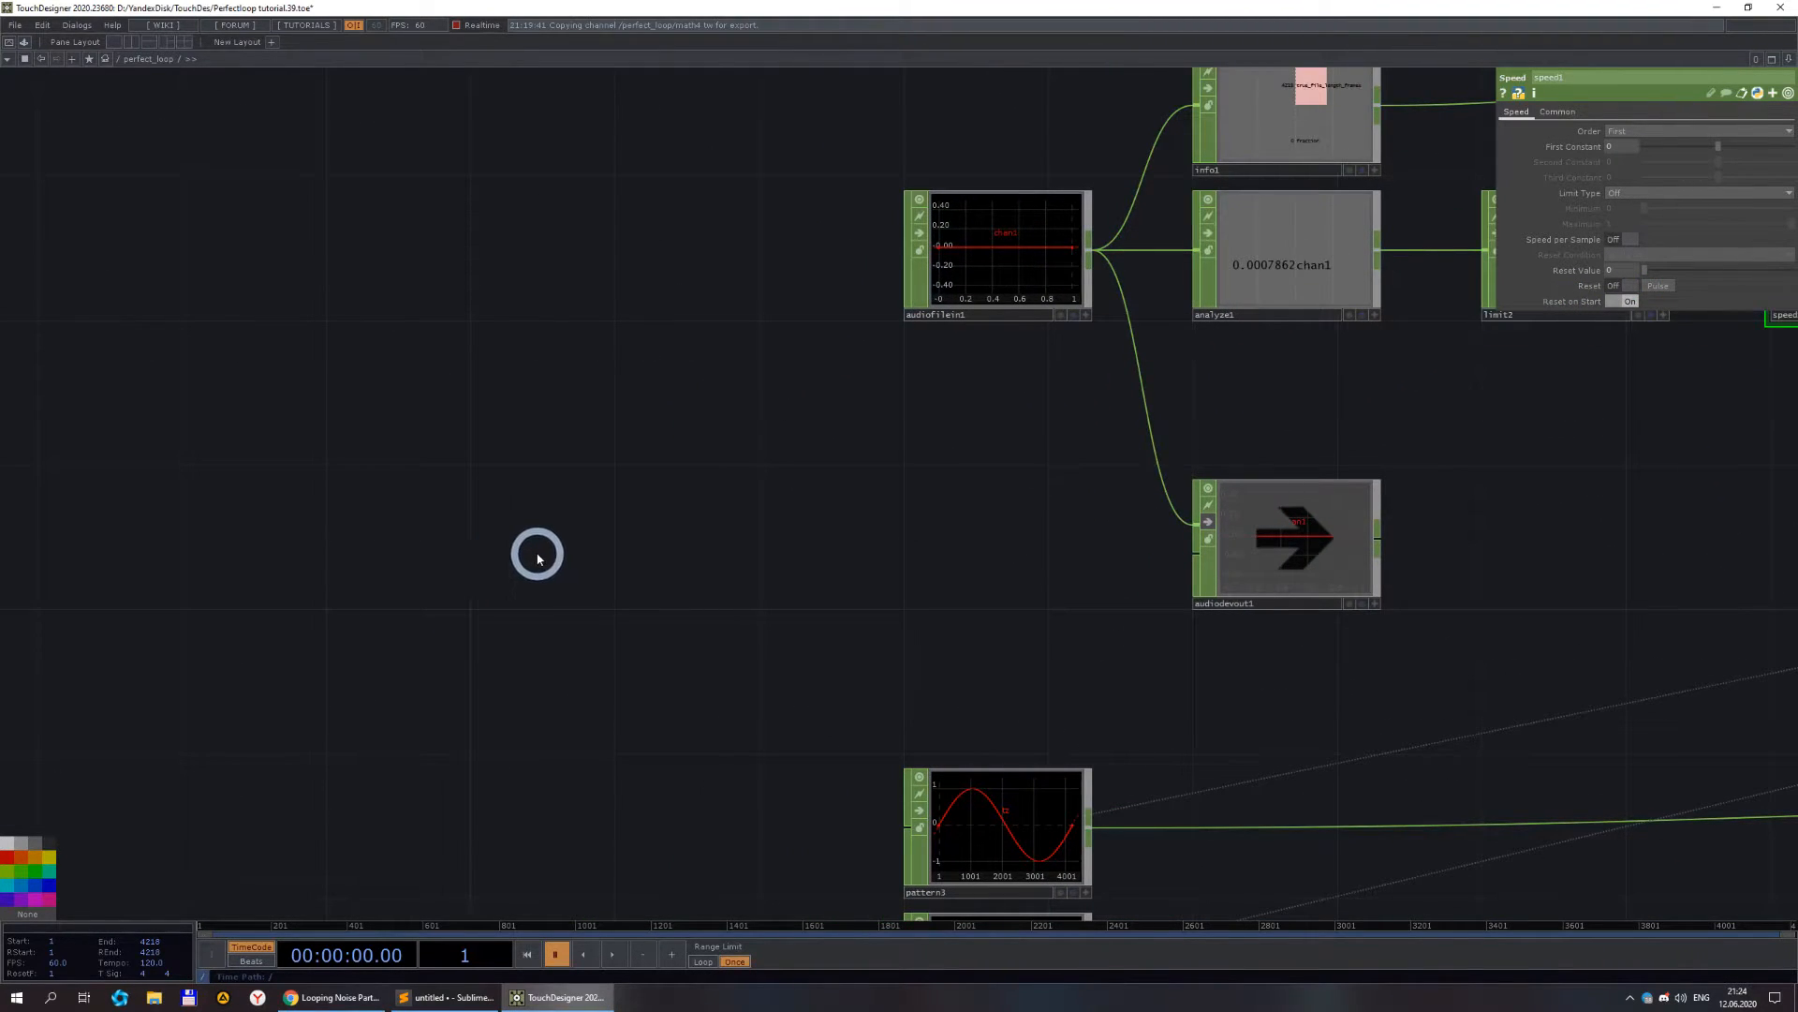
key("Tab")
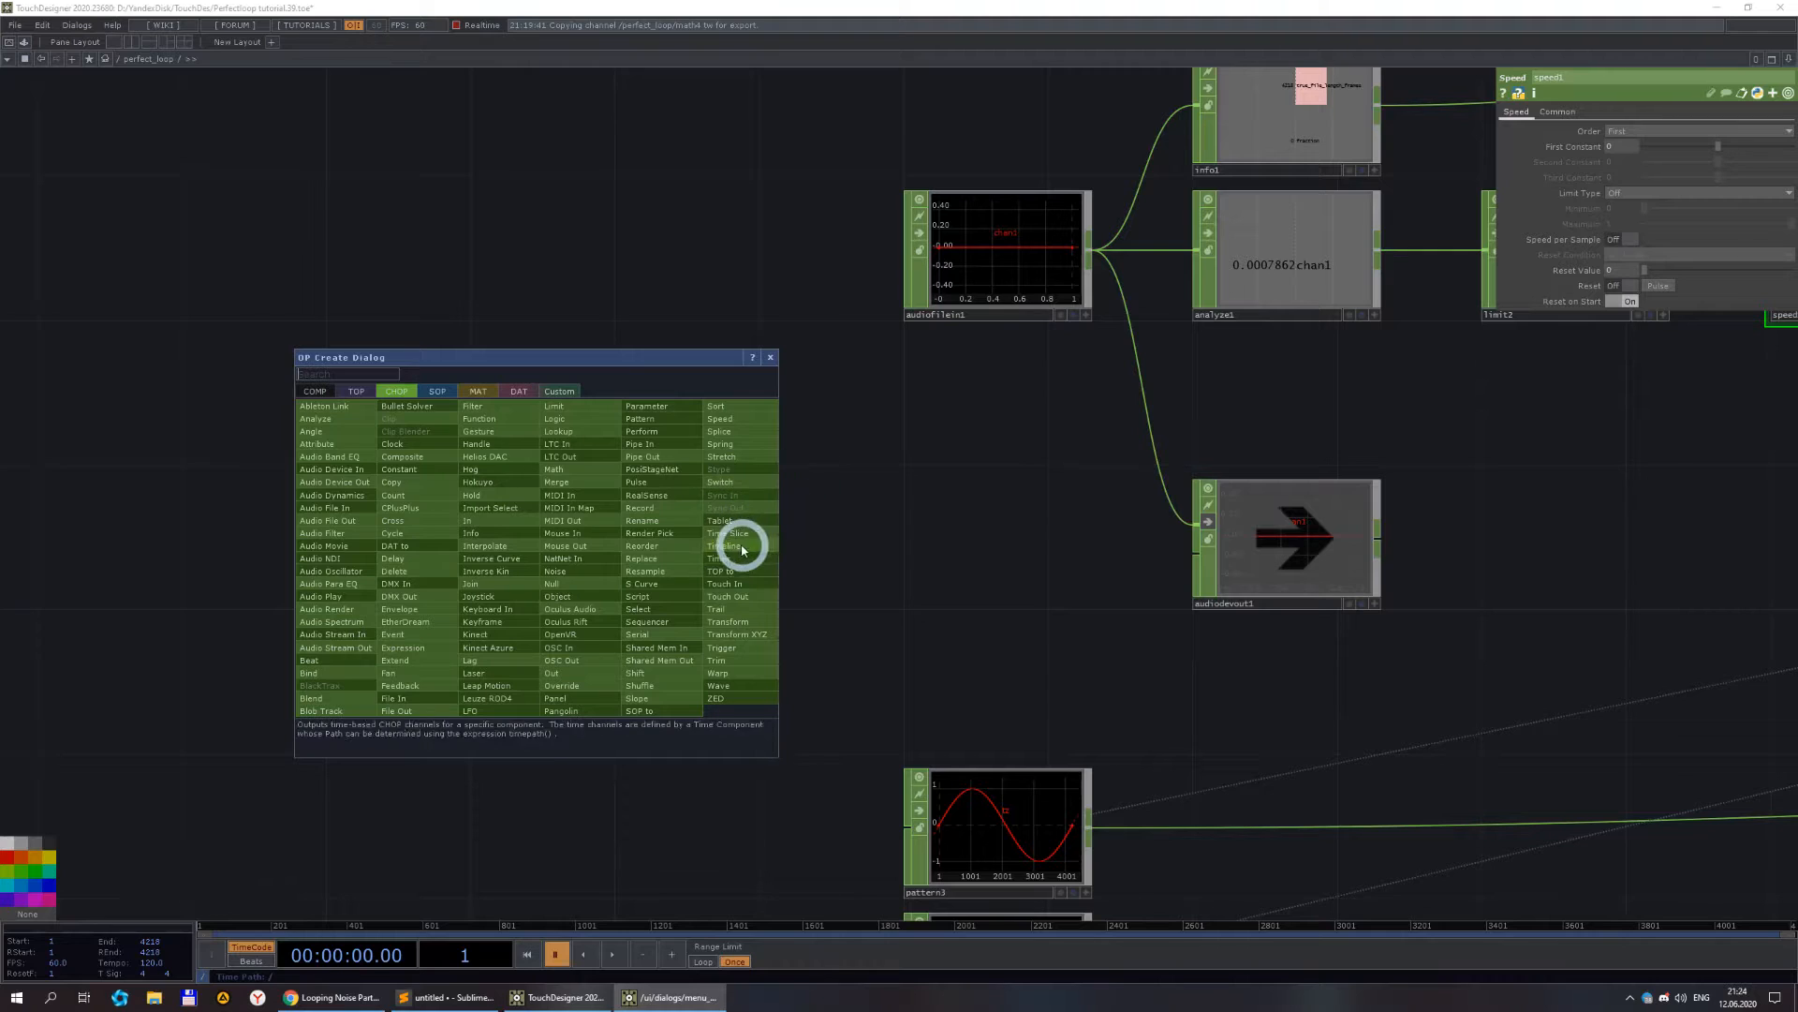
left_click(734, 553)
left_click(576, 547)
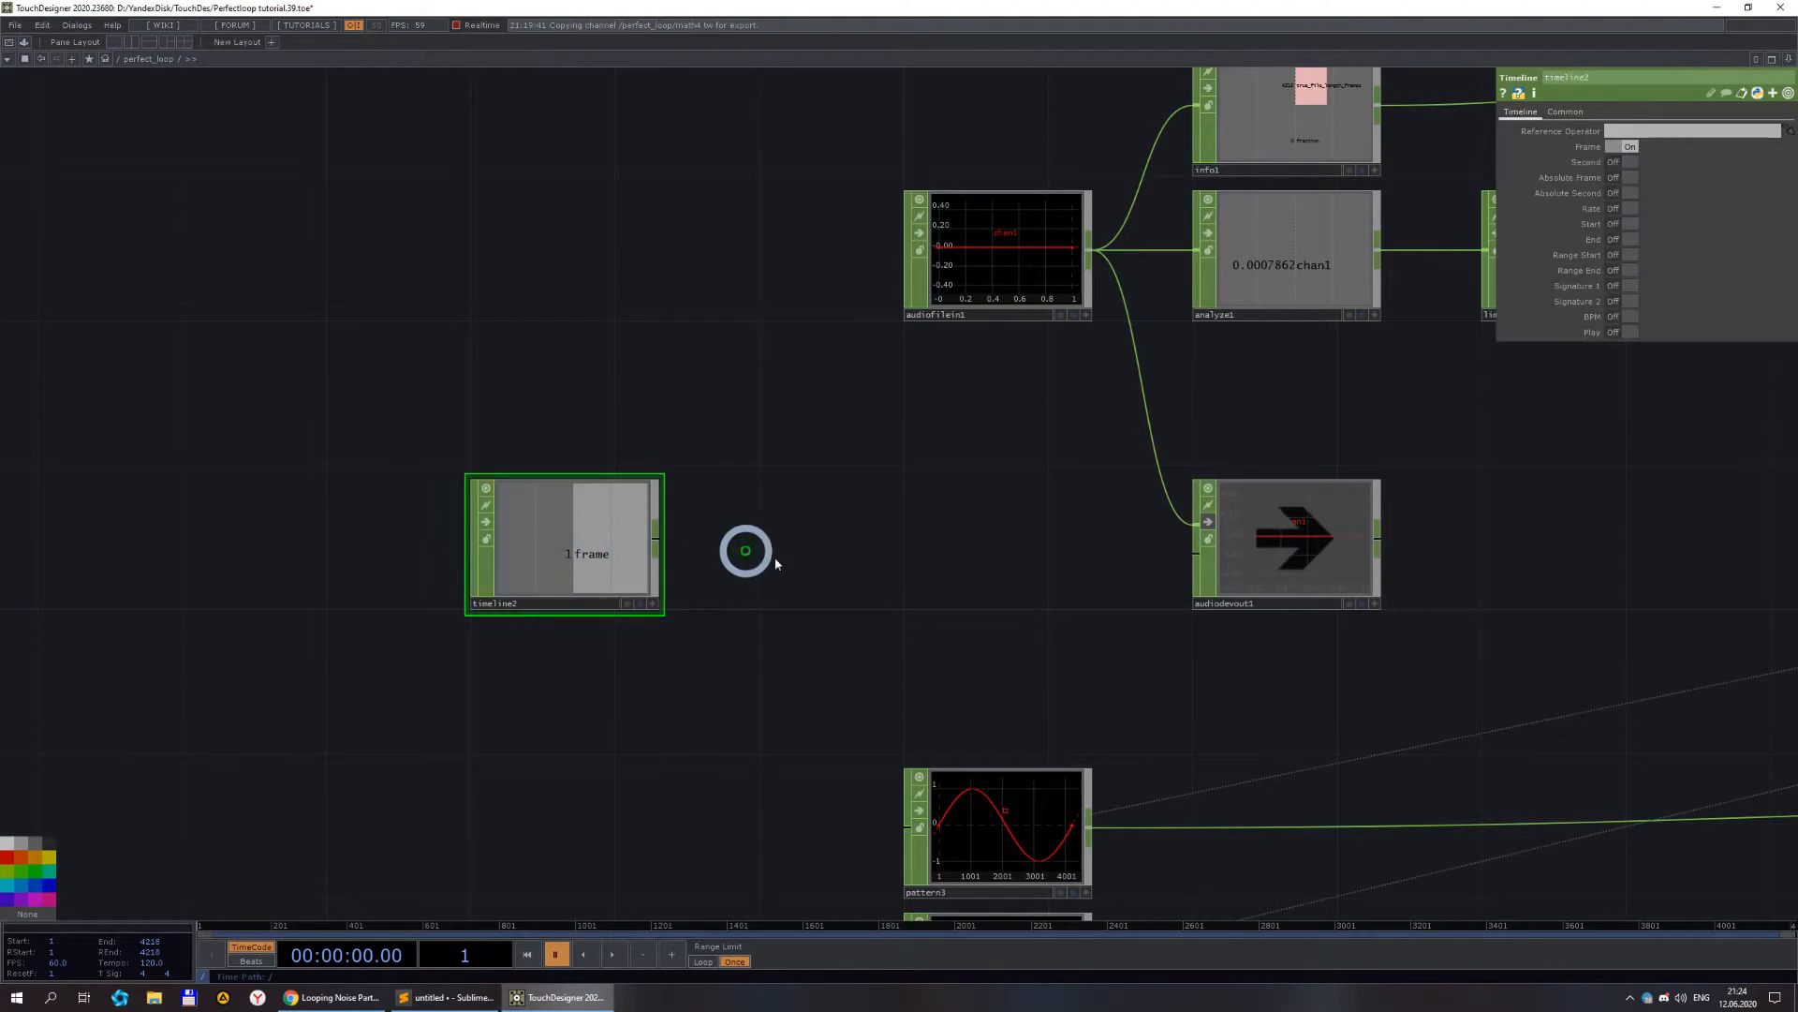
left_click(1626, 150)
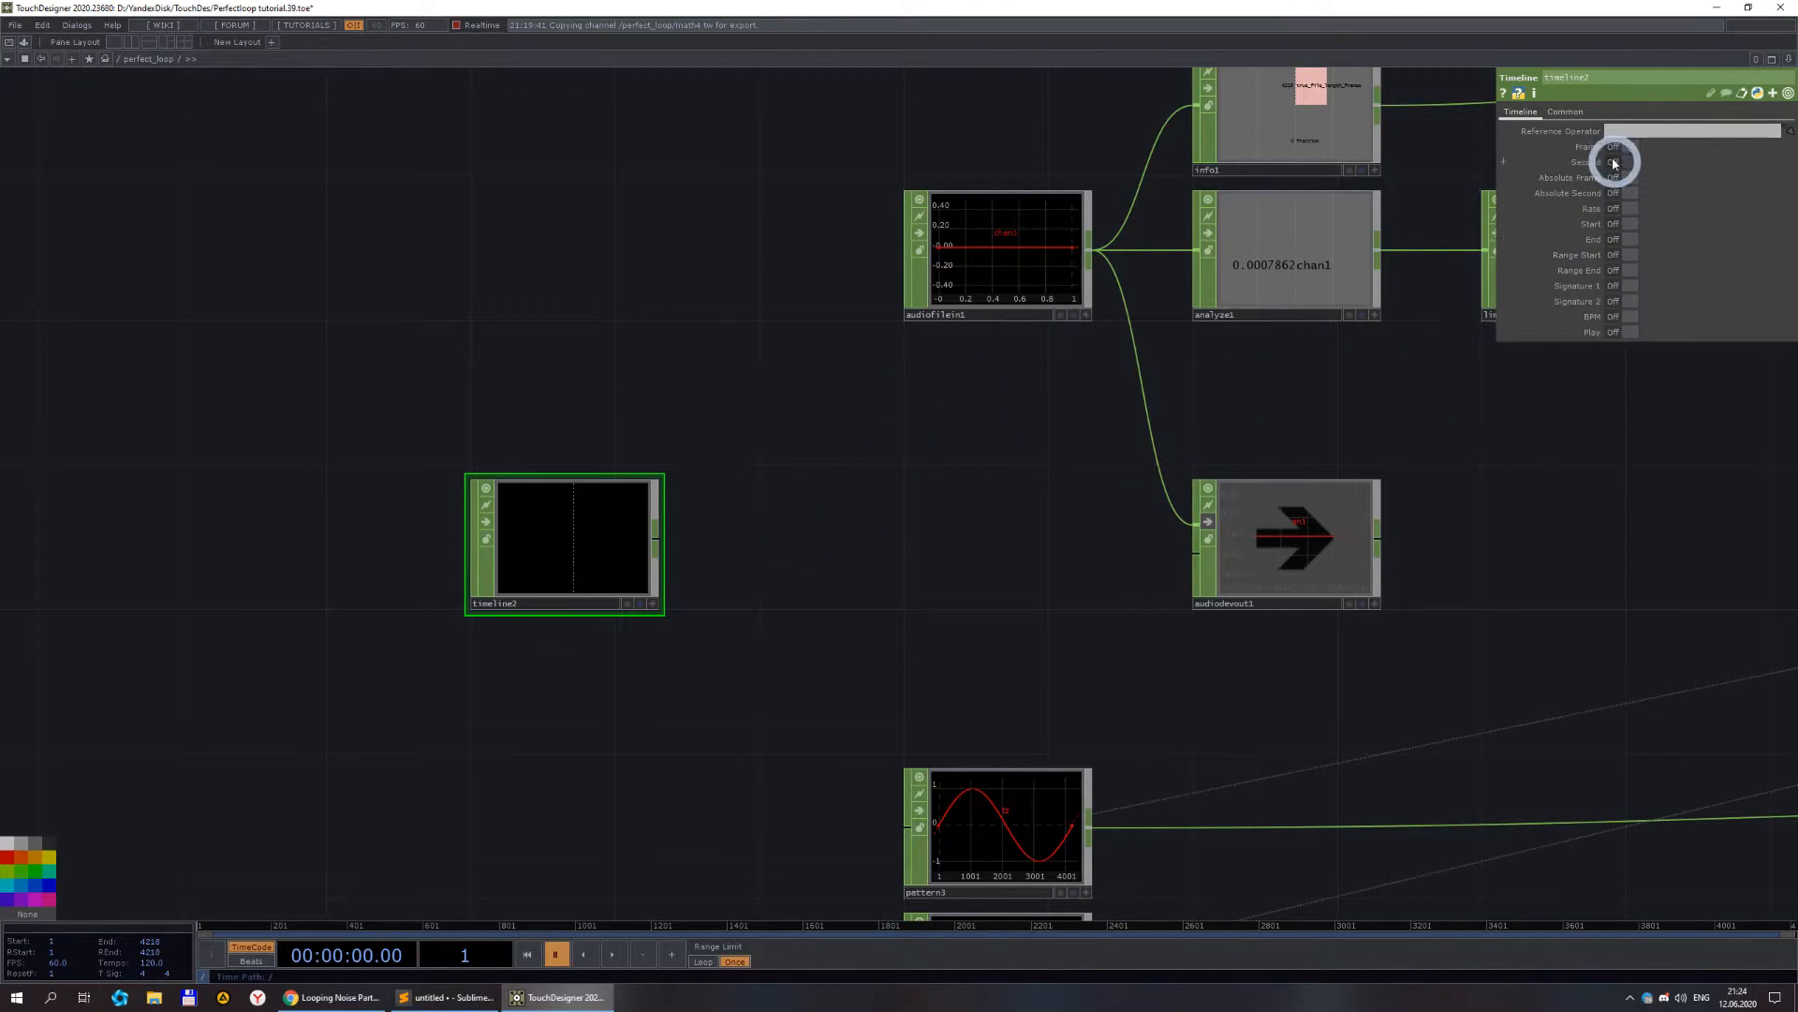
left_click(1629, 148)
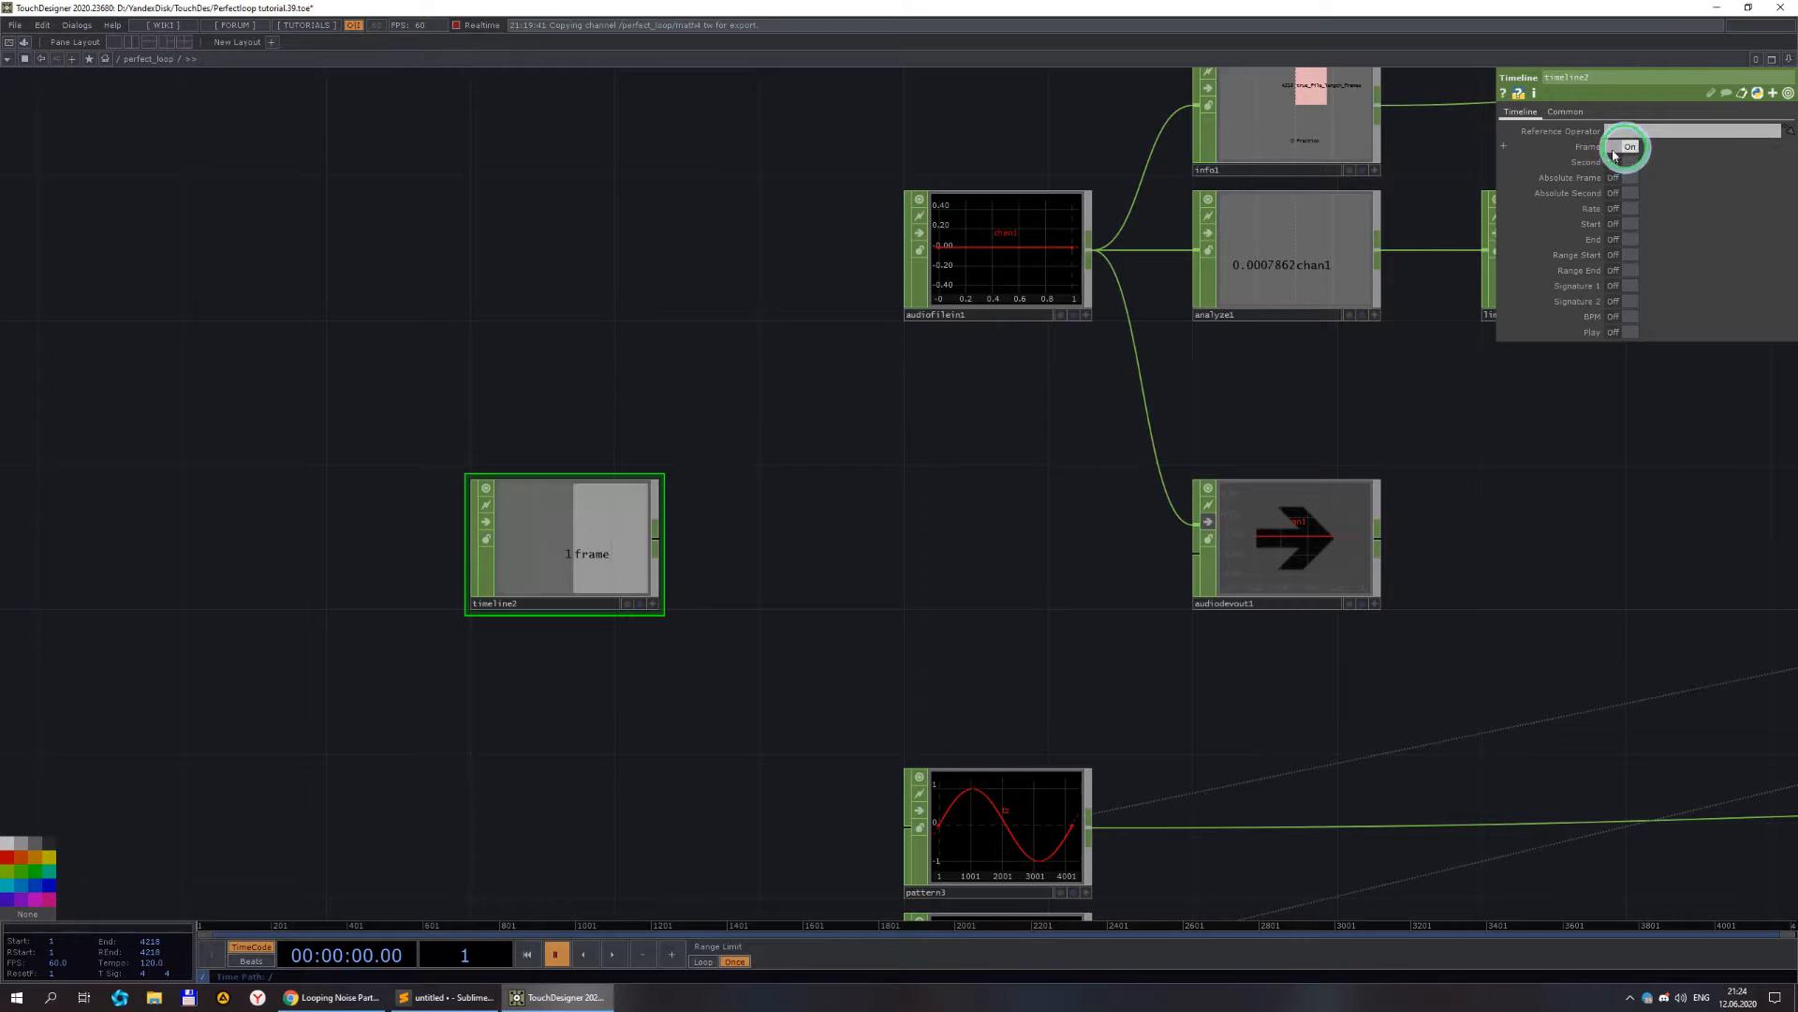
- Add an Expression CHOP fed by timeline2 with the expression me.inputVal == 1
right_click(658, 540)
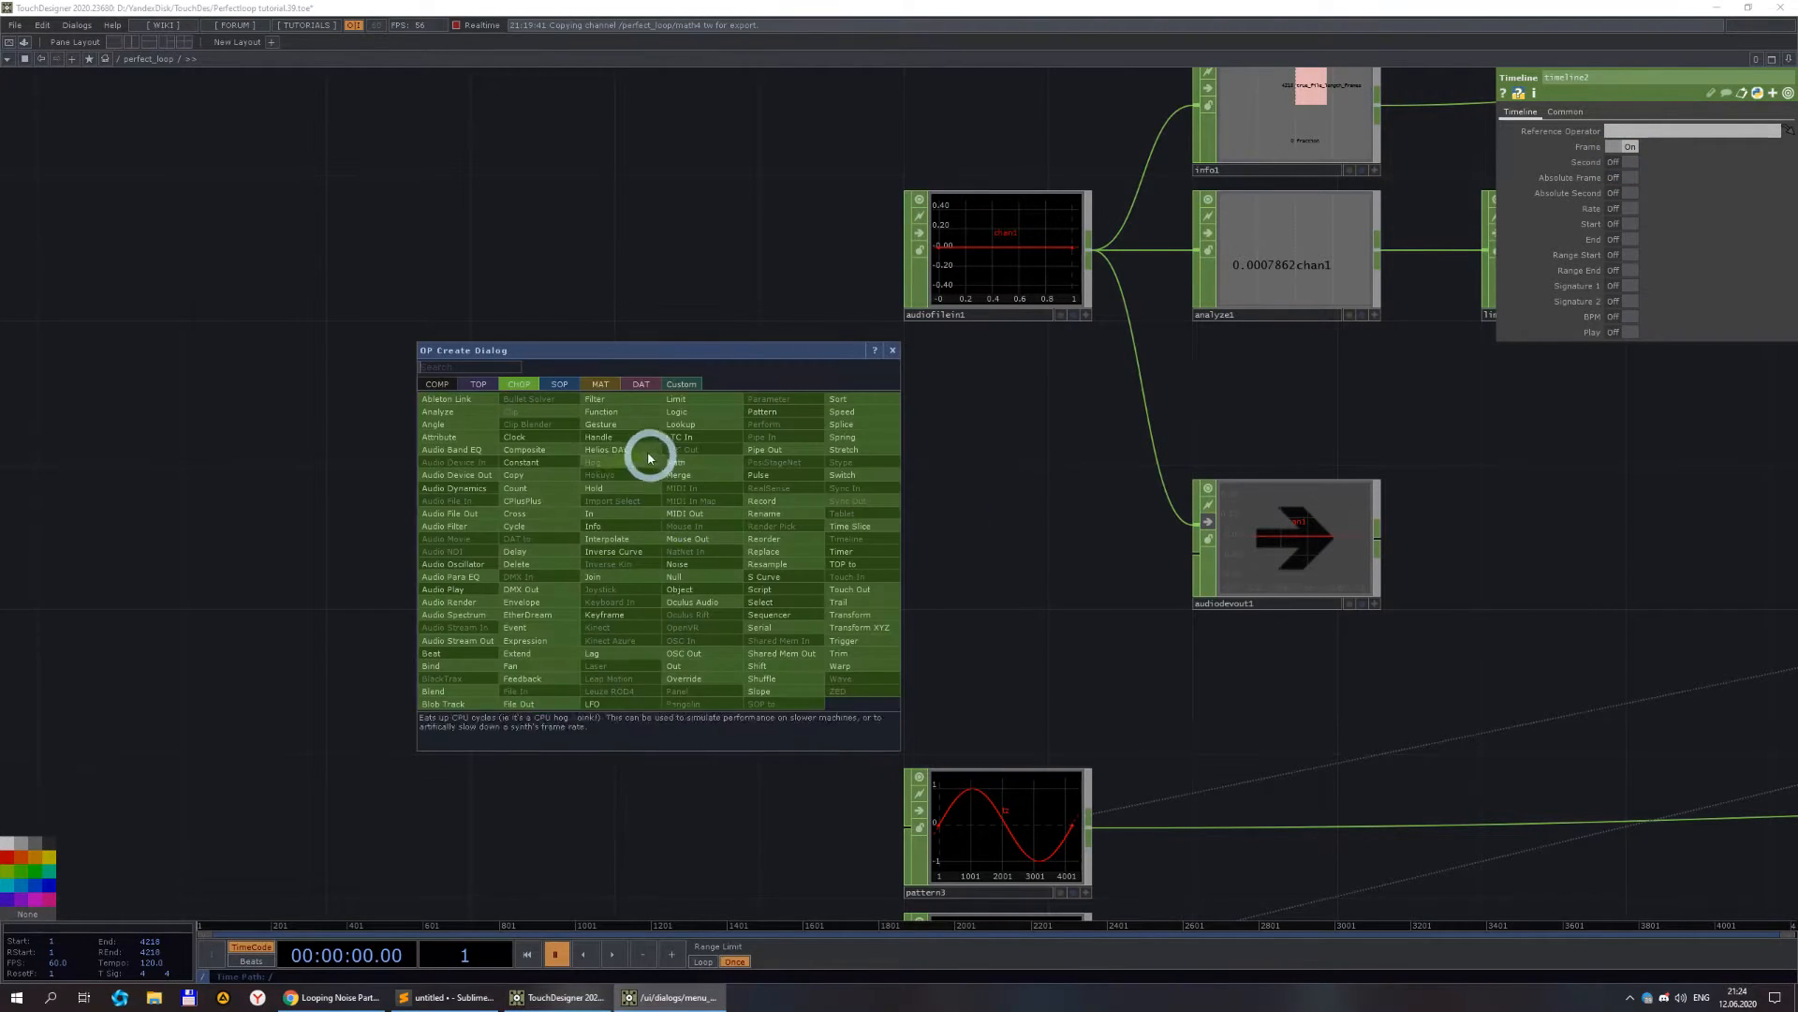
left_click(540, 643)
left_click(855, 549)
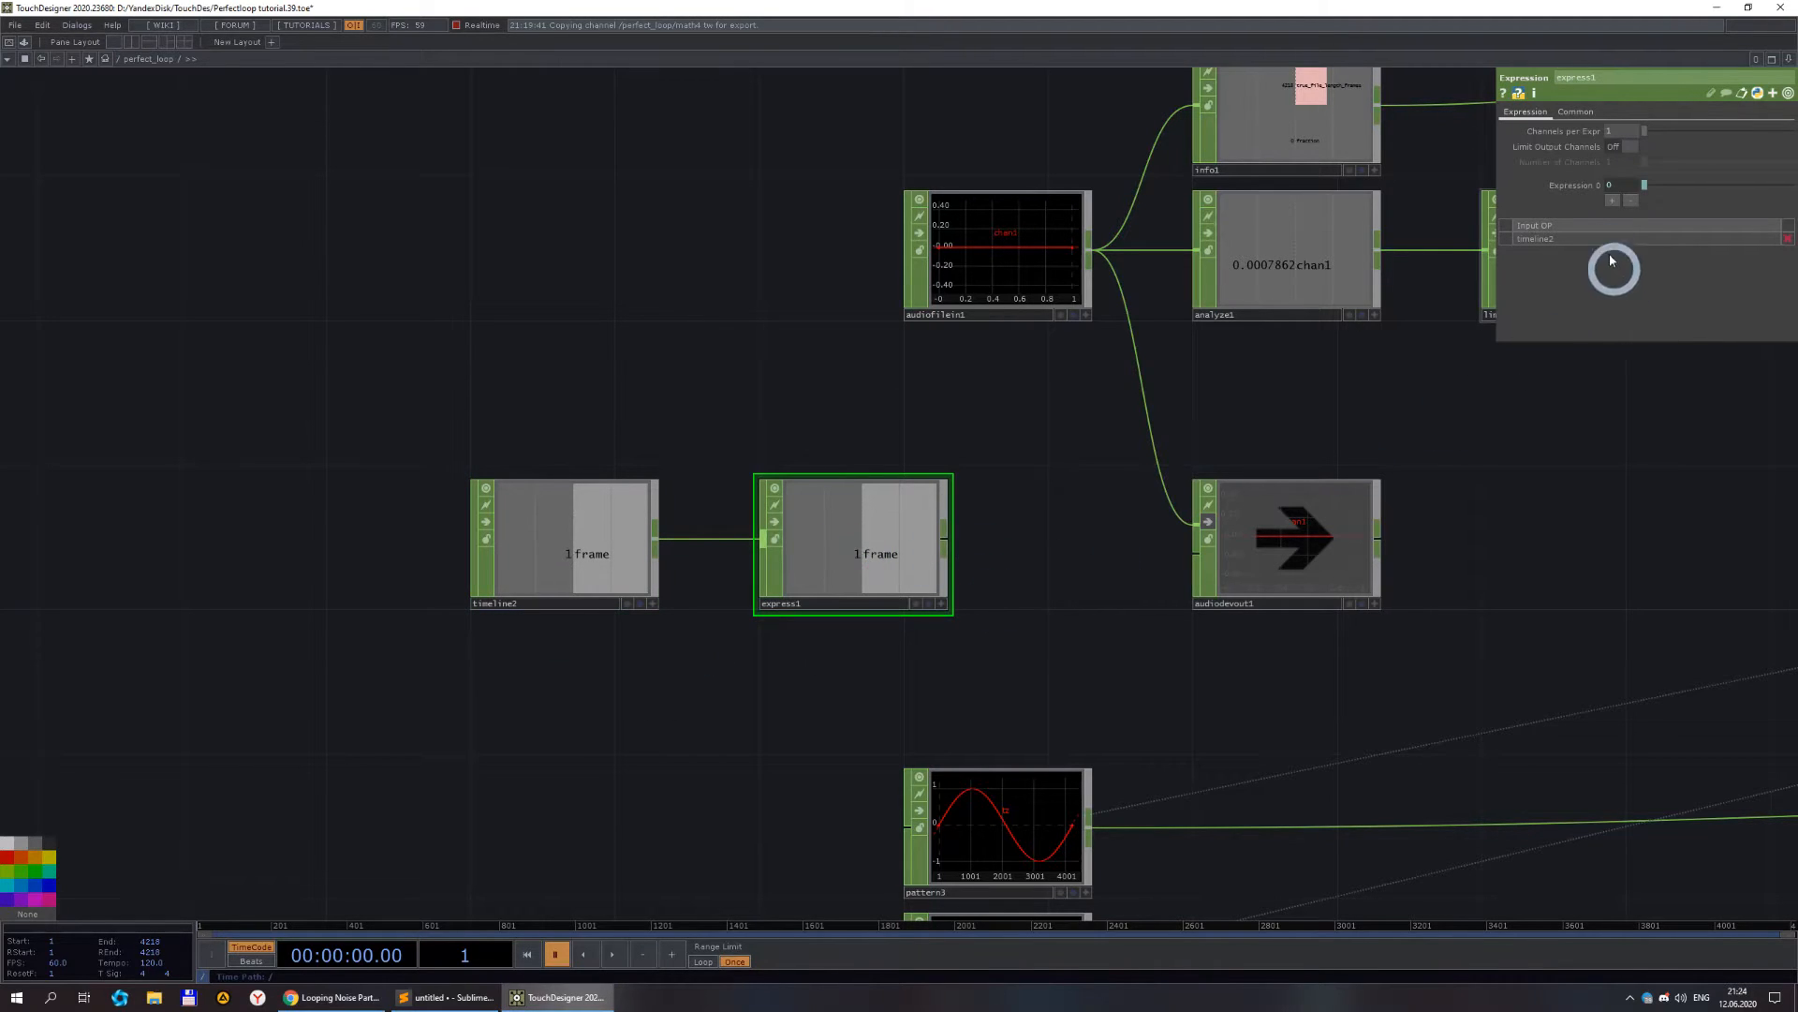
left_click(1581, 200)
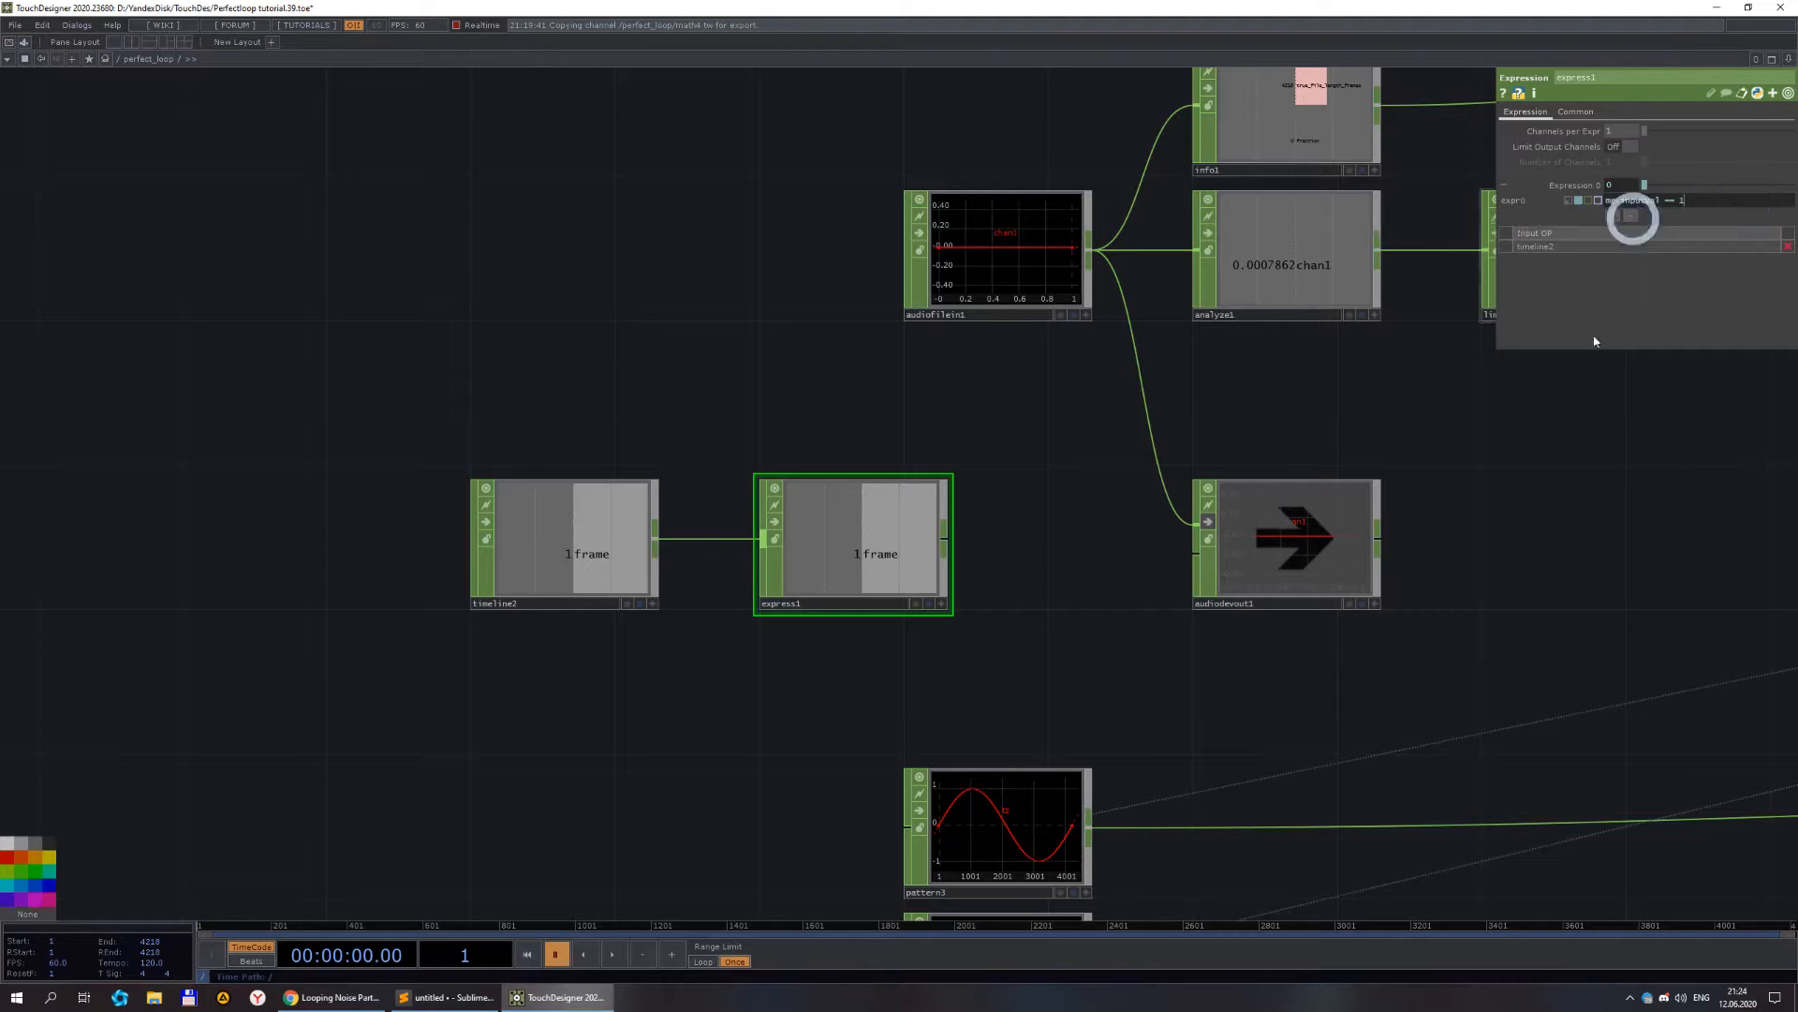
- Play the timeline briefly and rewind it to frame 1 to check the output of express1
scroll(881, 534, "up", 3)
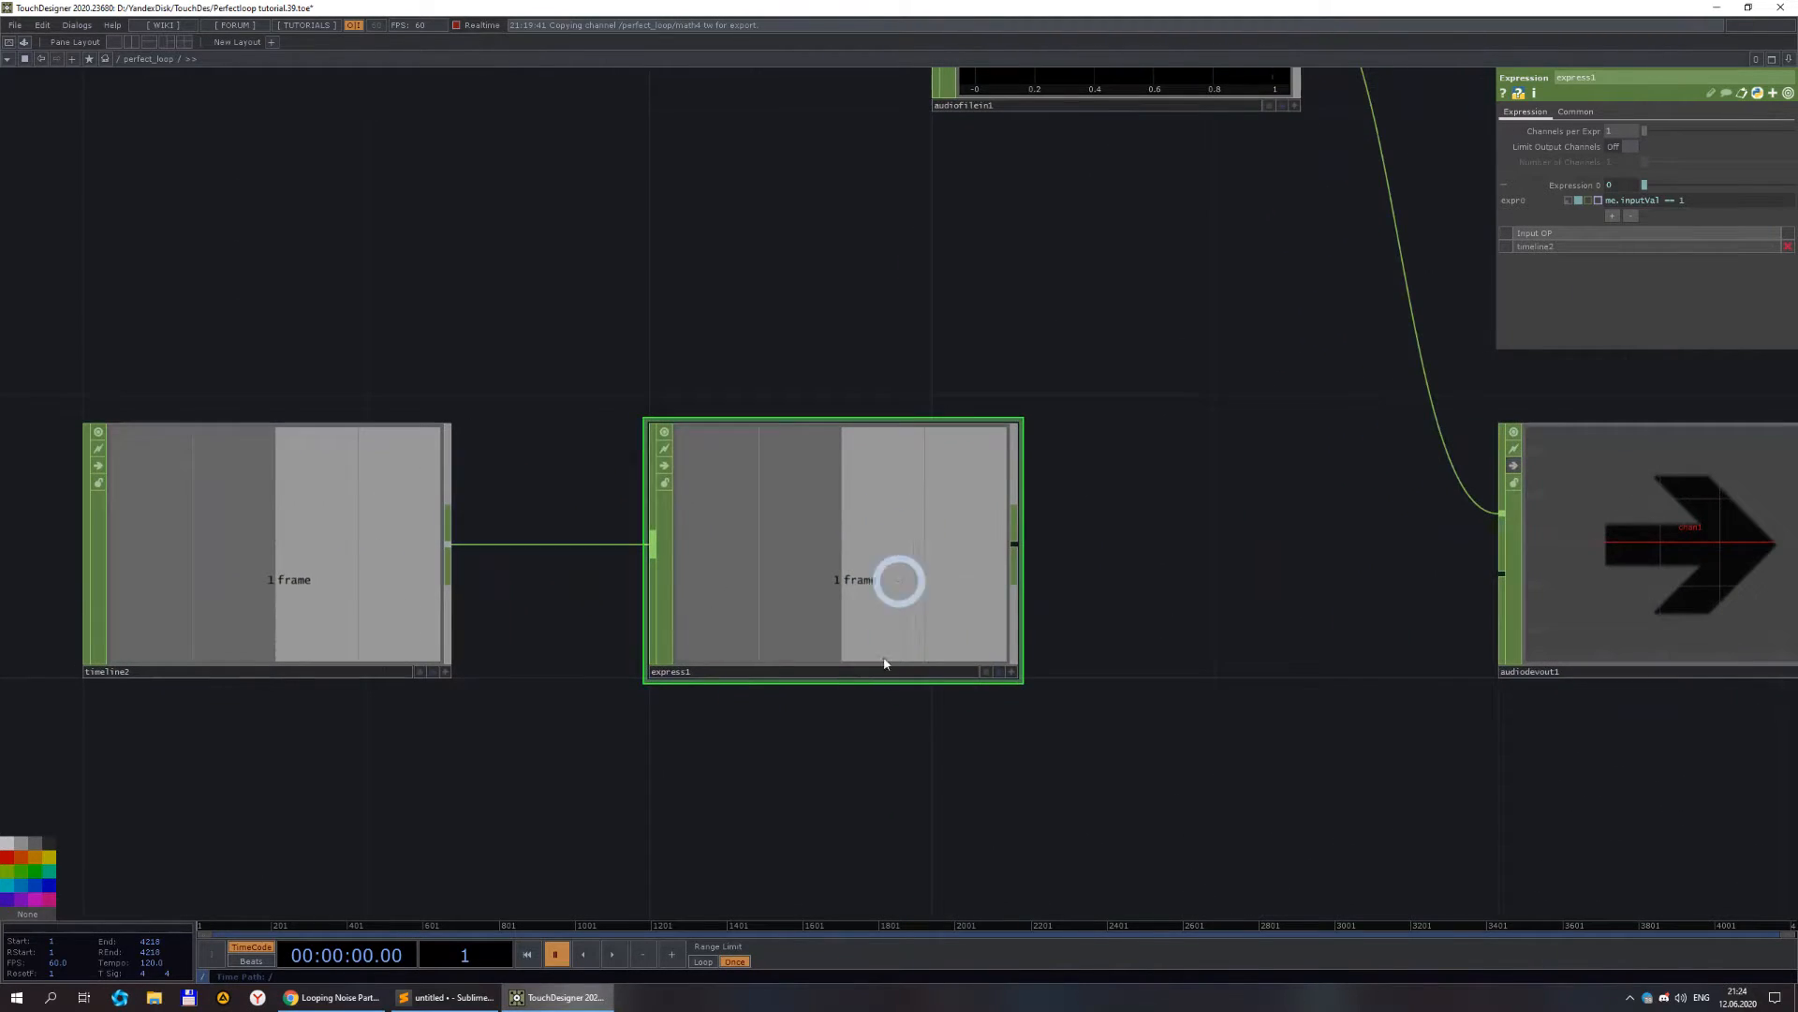
left_click(611, 954)
left_click(559, 955)
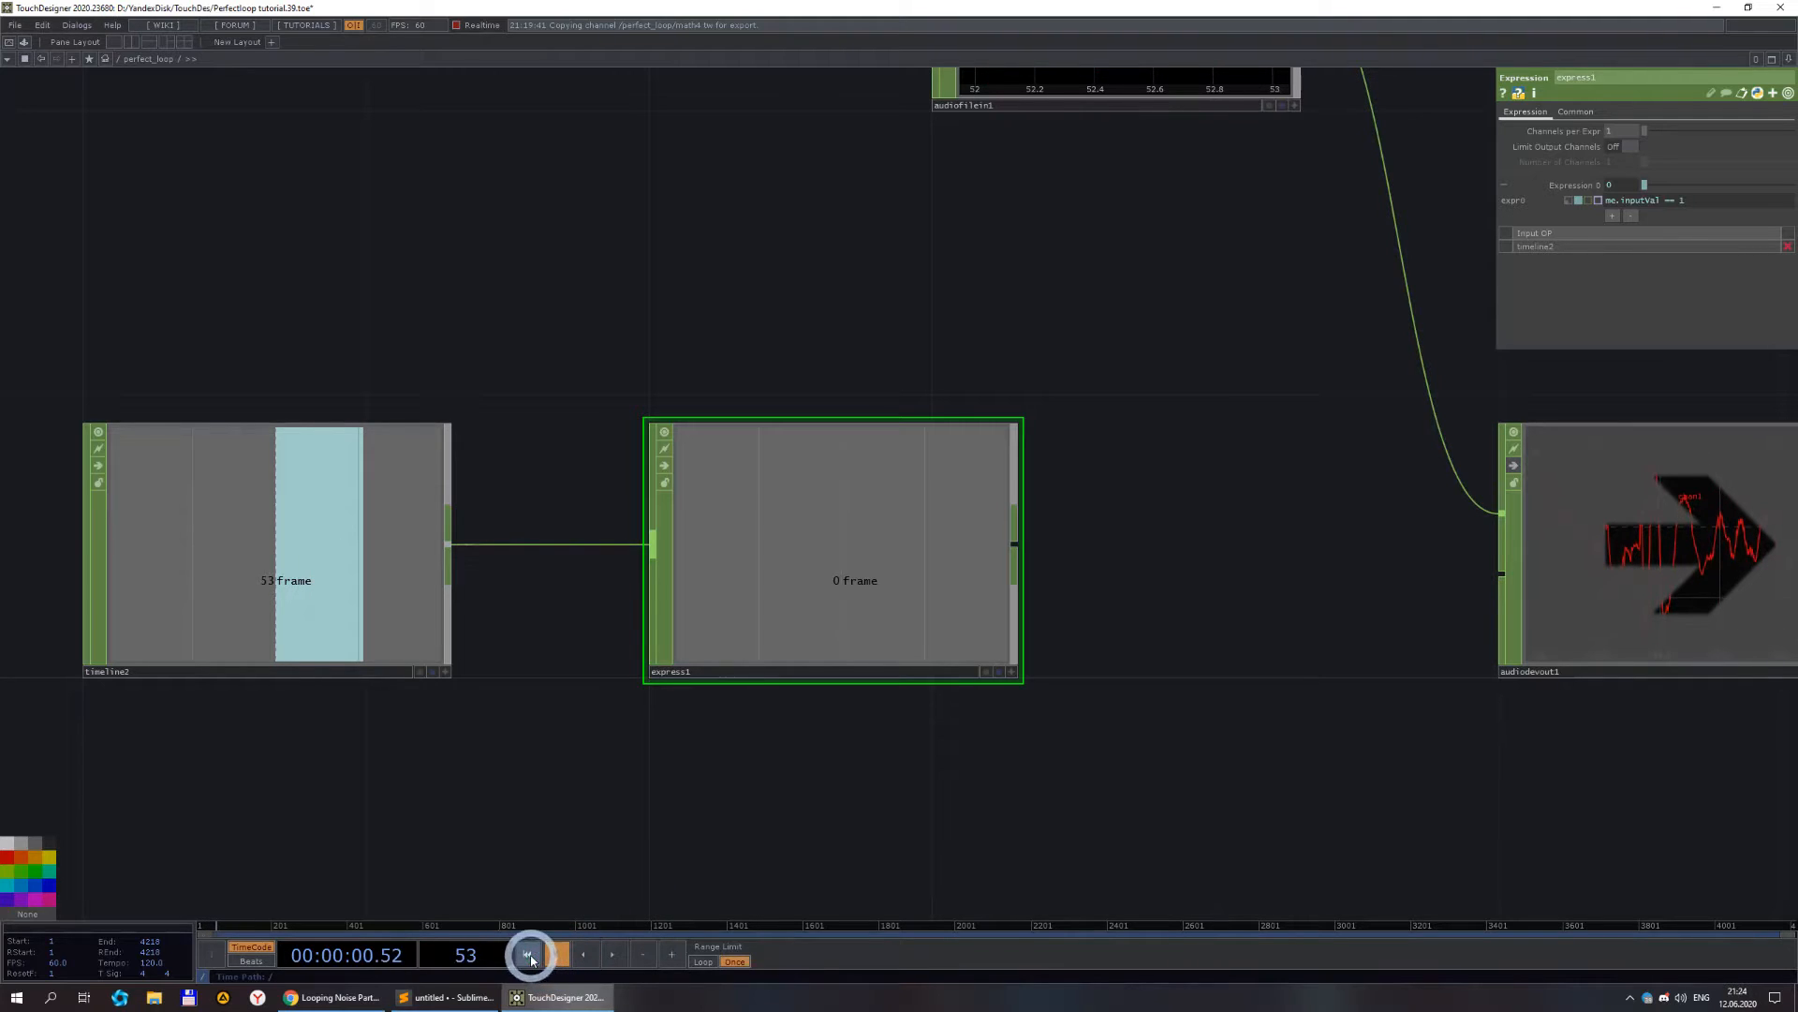
left_click(529, 955)
- Make express1's viewer active and reference its frame channel in the Reload pulse of audiofilein1
scroll(638, 642, "down", 4)
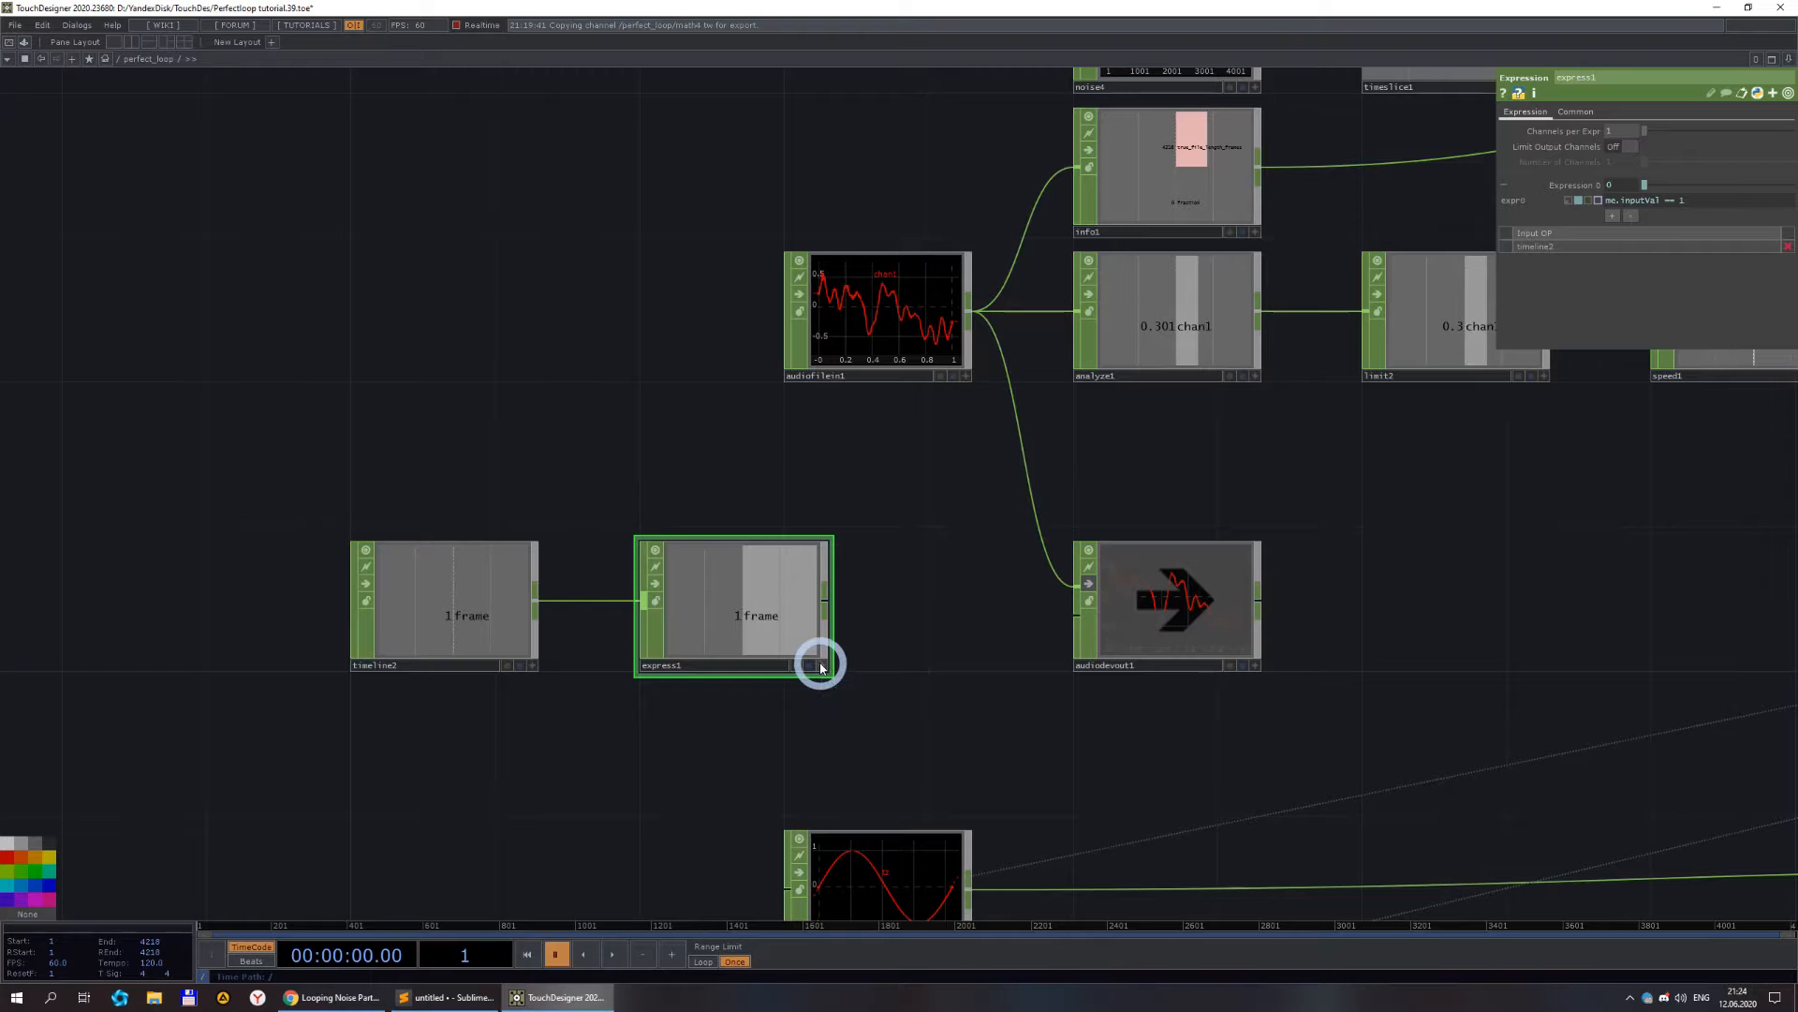
scroll(932, 635, "down", 5)
scroll(848, 455, "up", 6)
left_click(848, 454)
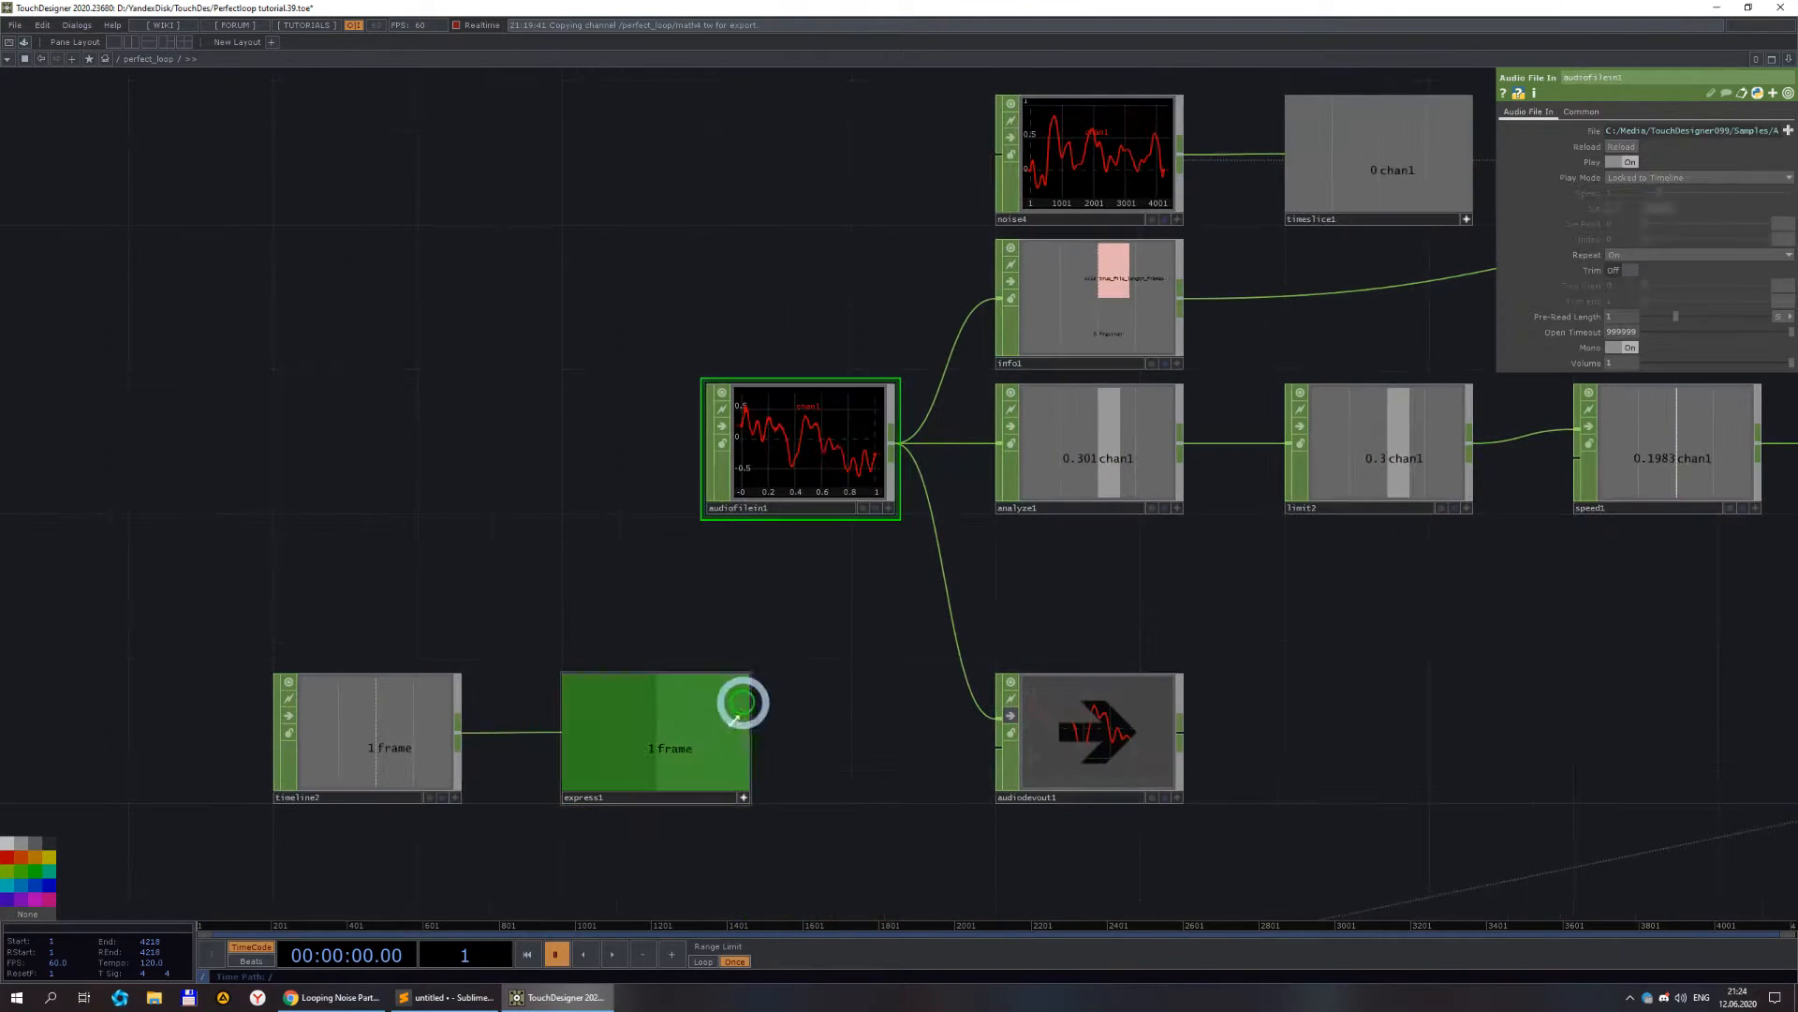
left_click(1631, 161)
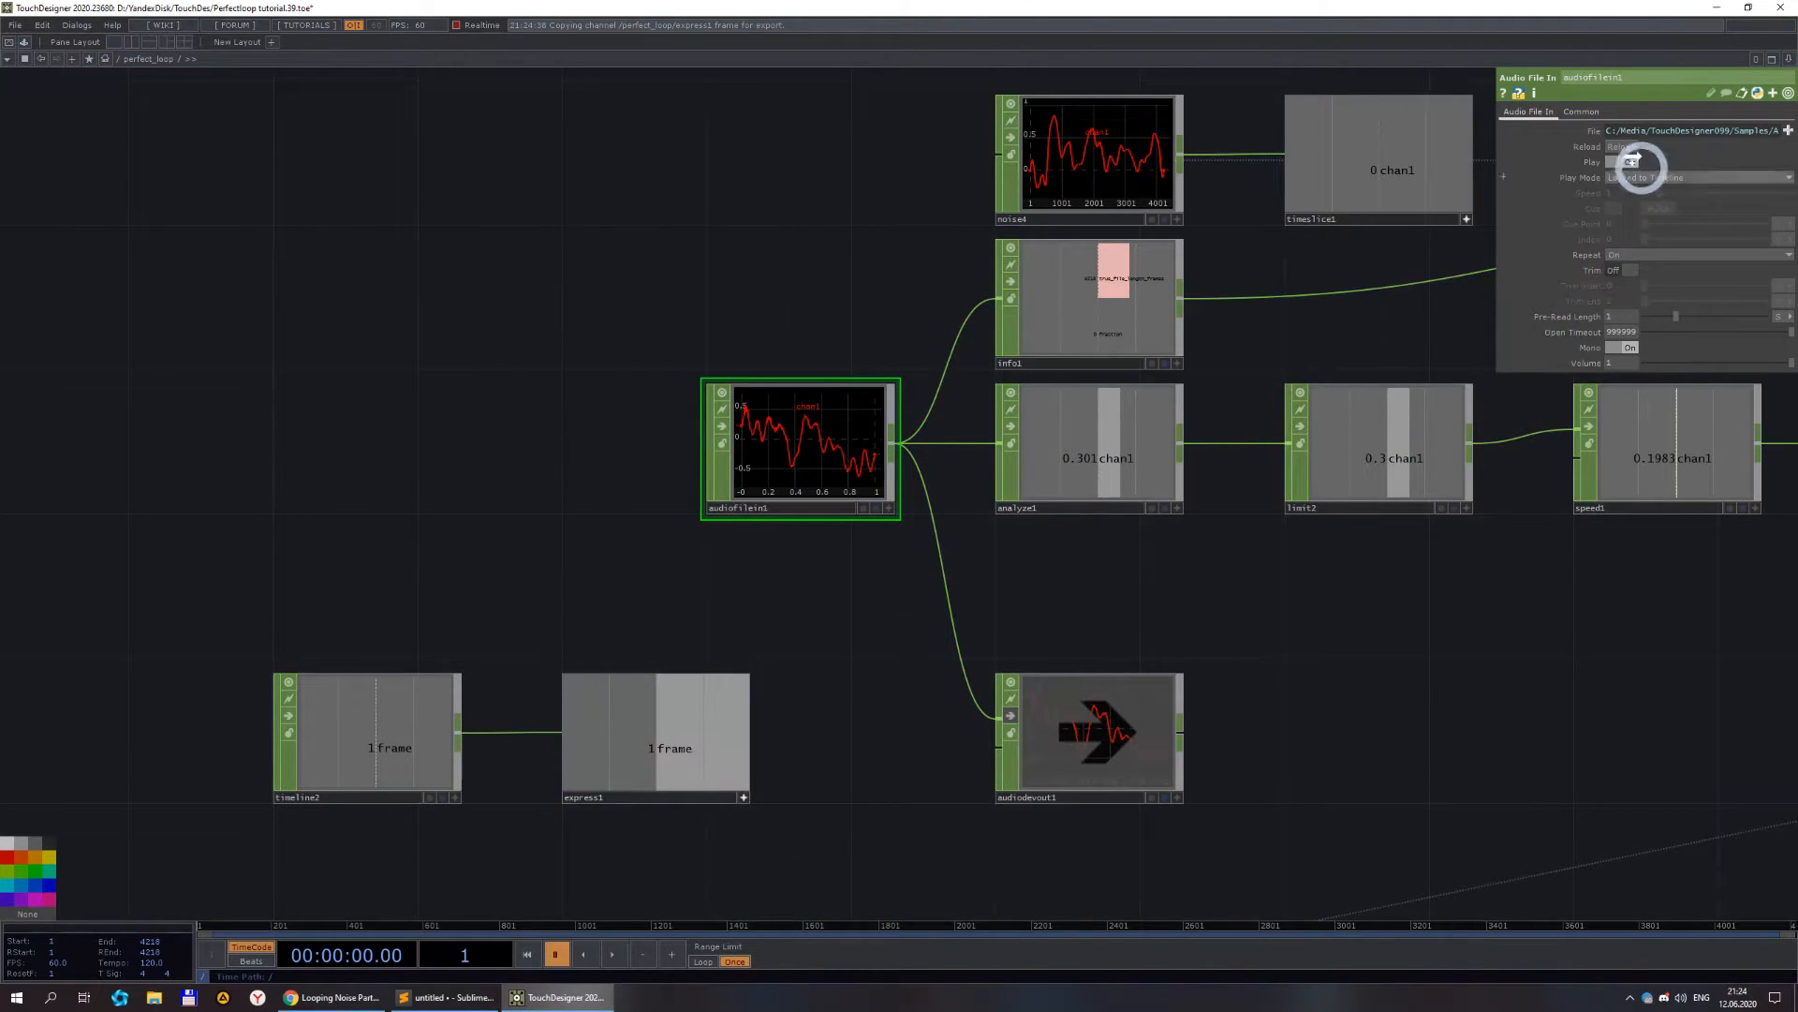
left_click_drag(1577, 147, 1582, 148)
left_click(1579, 143)
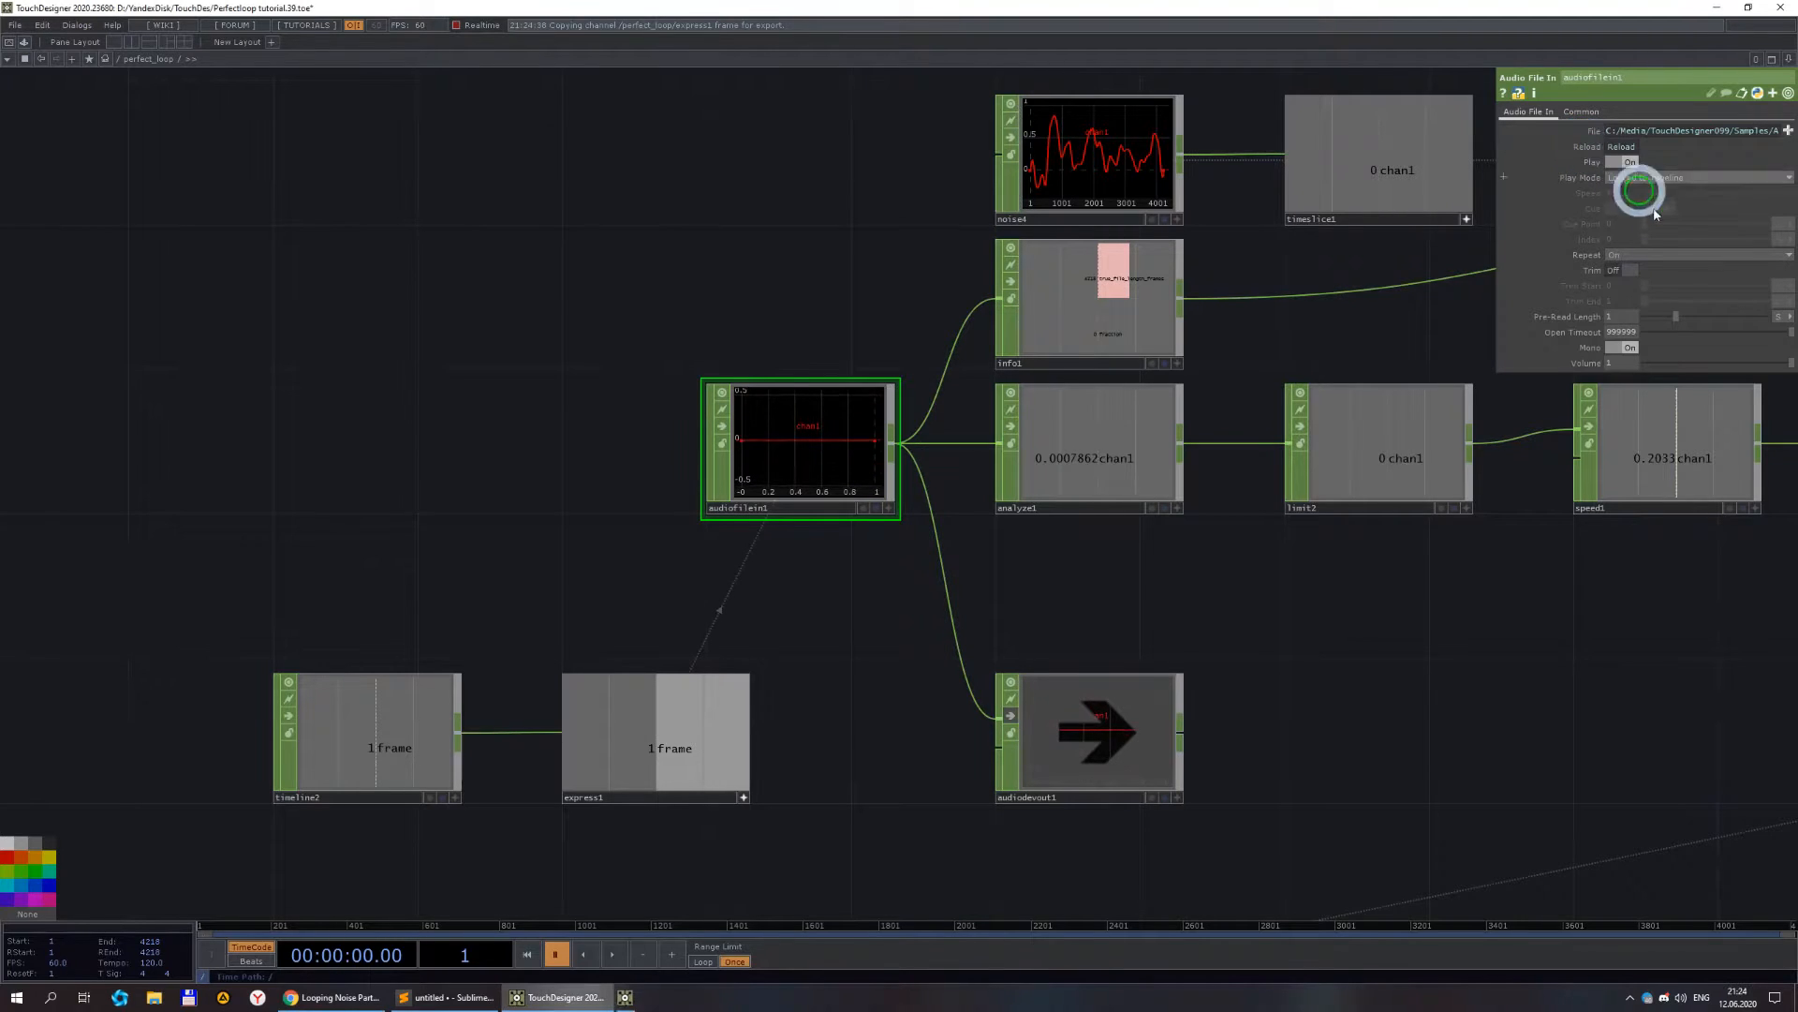
left_click(1580, 150)
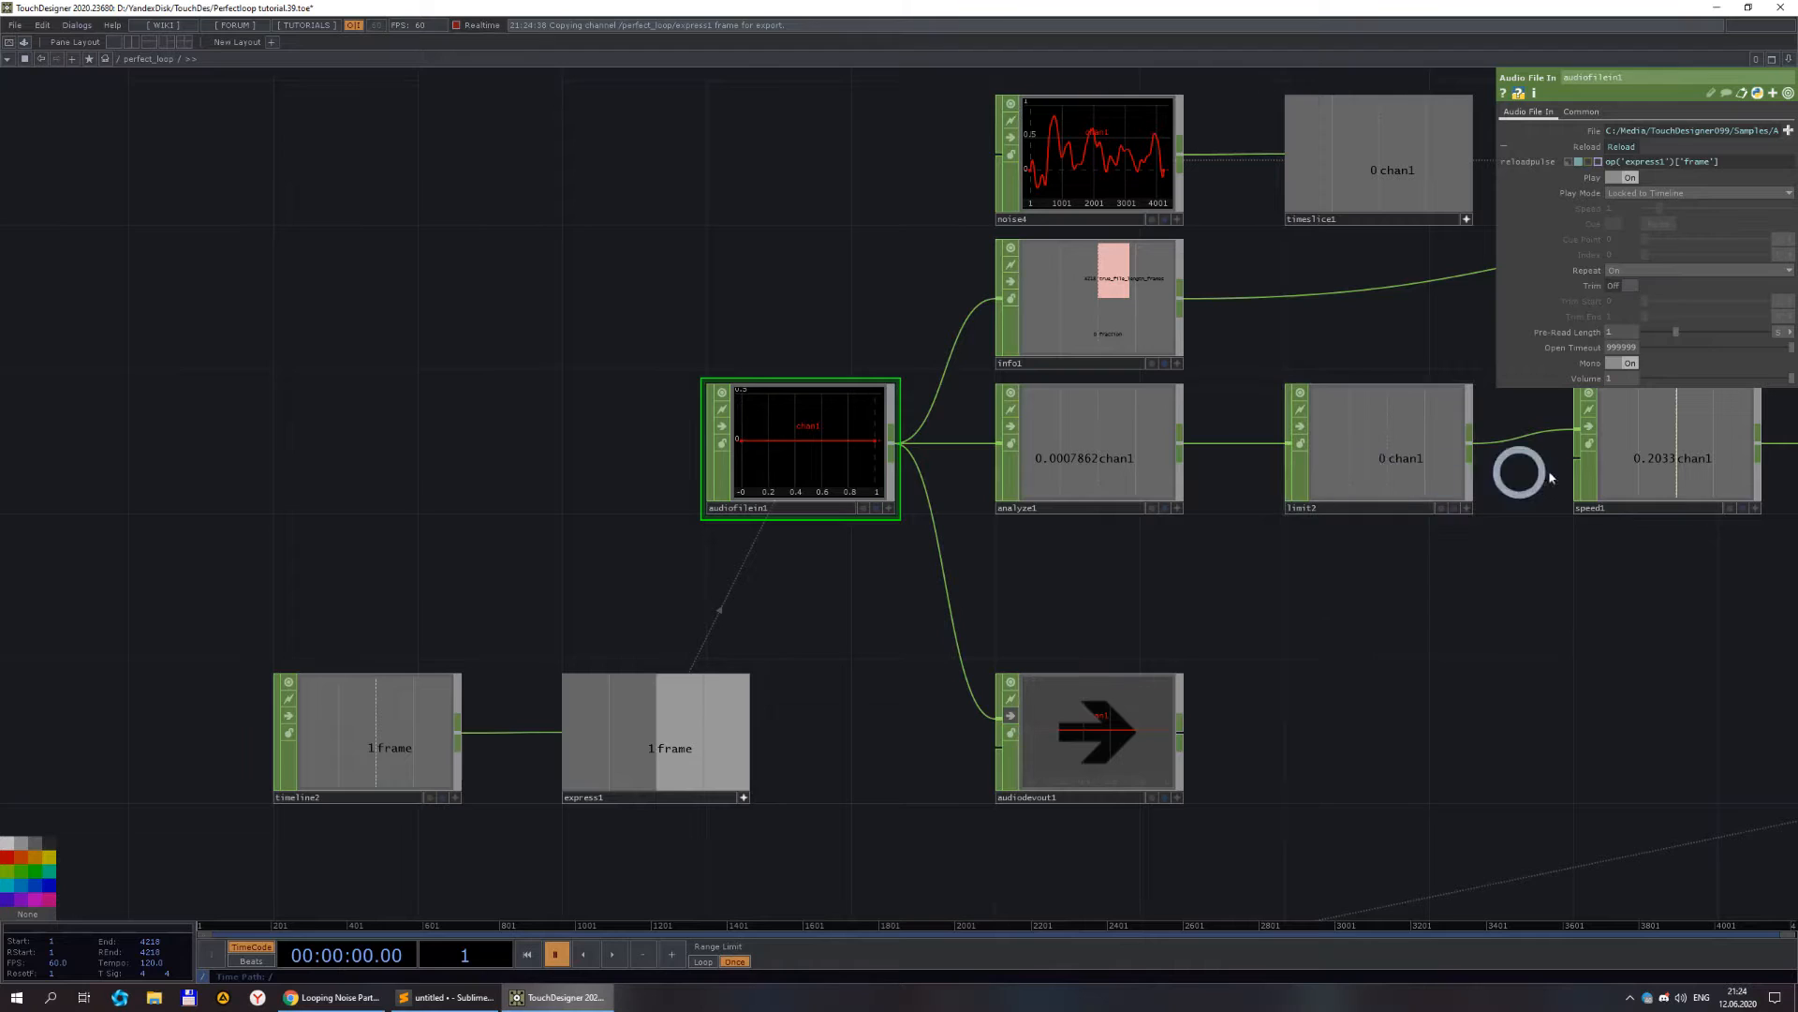
- Reference express1's frame channel in the Reset parameter of speed1
left_click(1630, 468)
left_click_drag(710, 743, 1580, 287)
left_click(1583, 283)
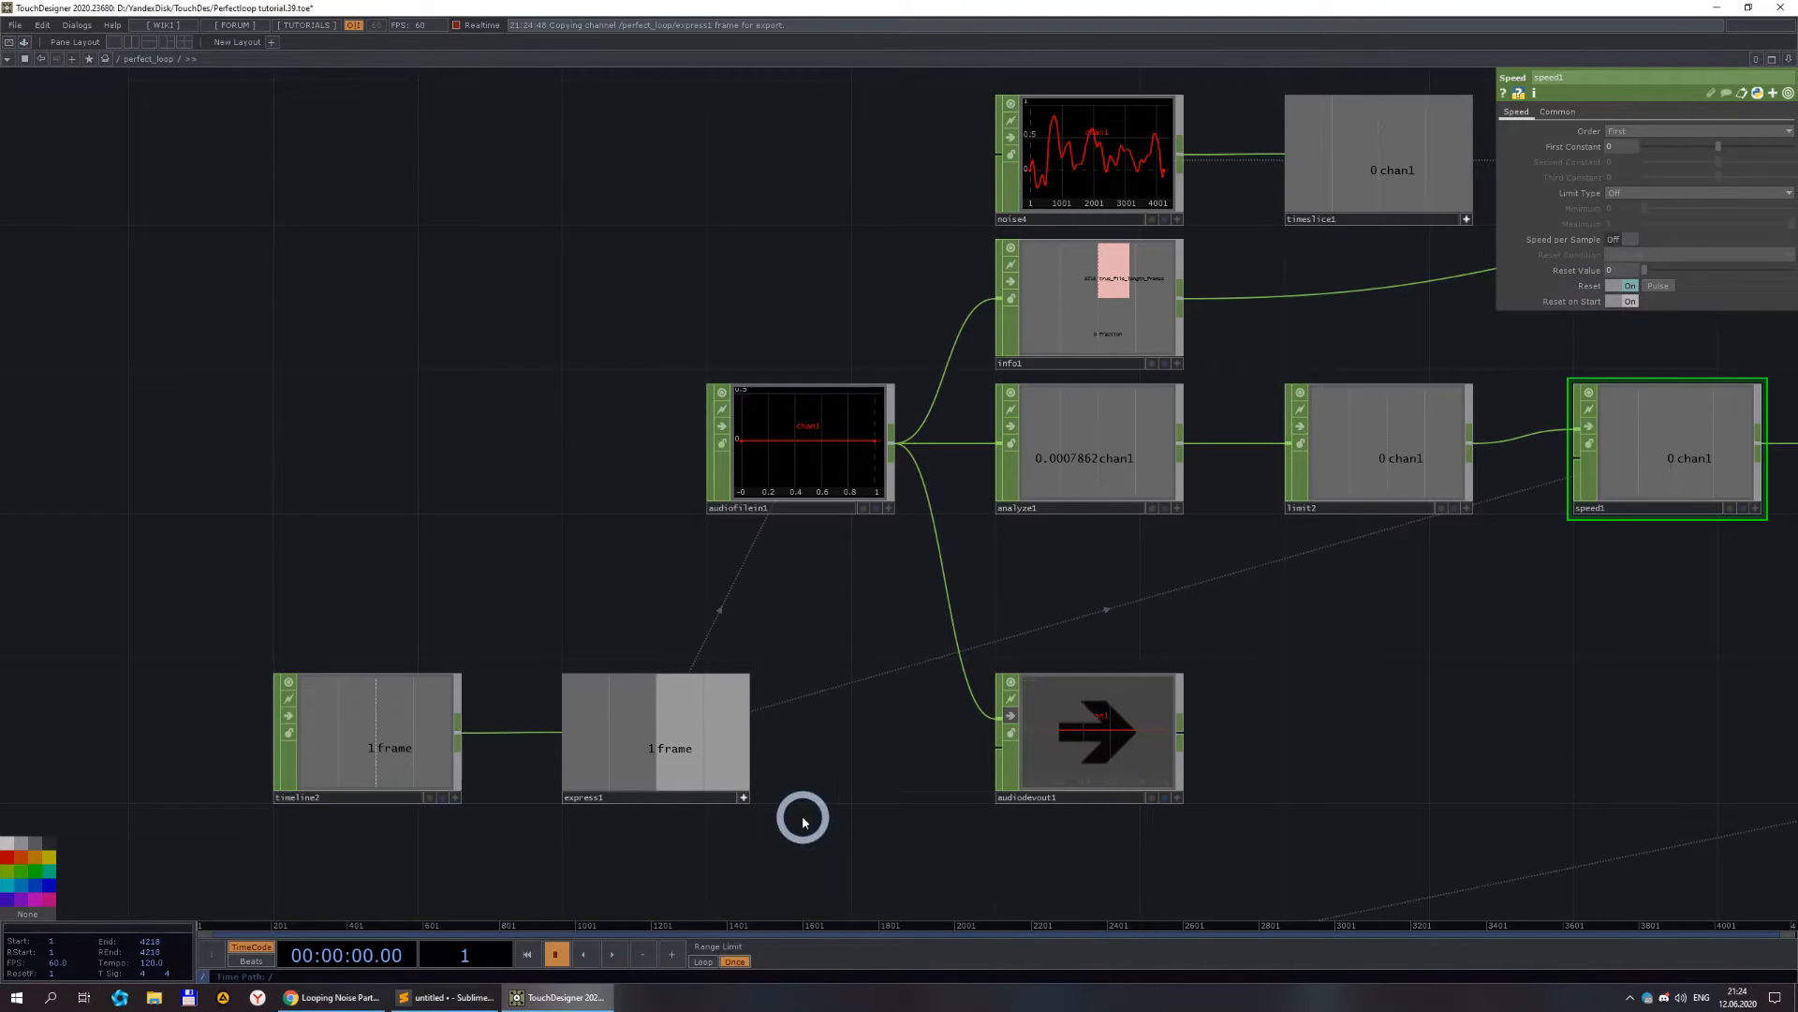
- Play the timeline briefly and rewind it to test the automatic reset, and turn off express1's active viewer
left_click(614, 955)
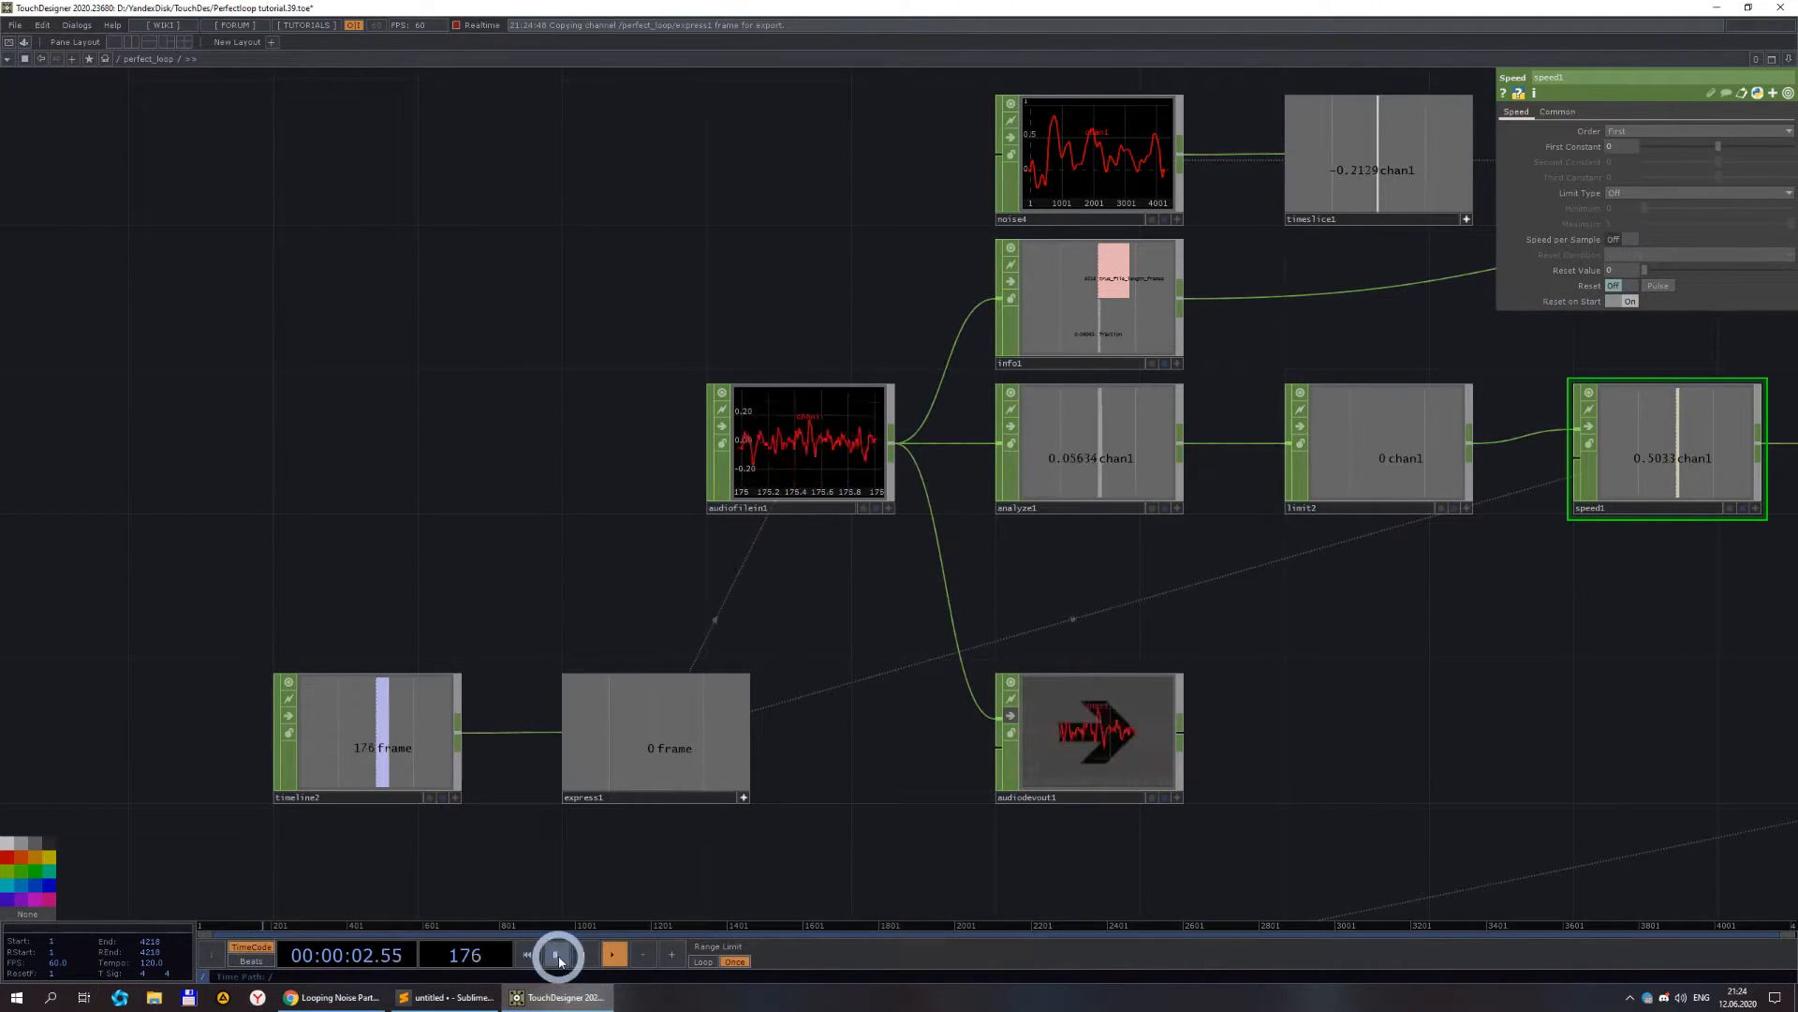
left_click(527, 955)
scroll(1417, 646, "down", 5)
left_click_drag(1417, 678, 1290, 538)
scroll(1026, 573, "up", 5)
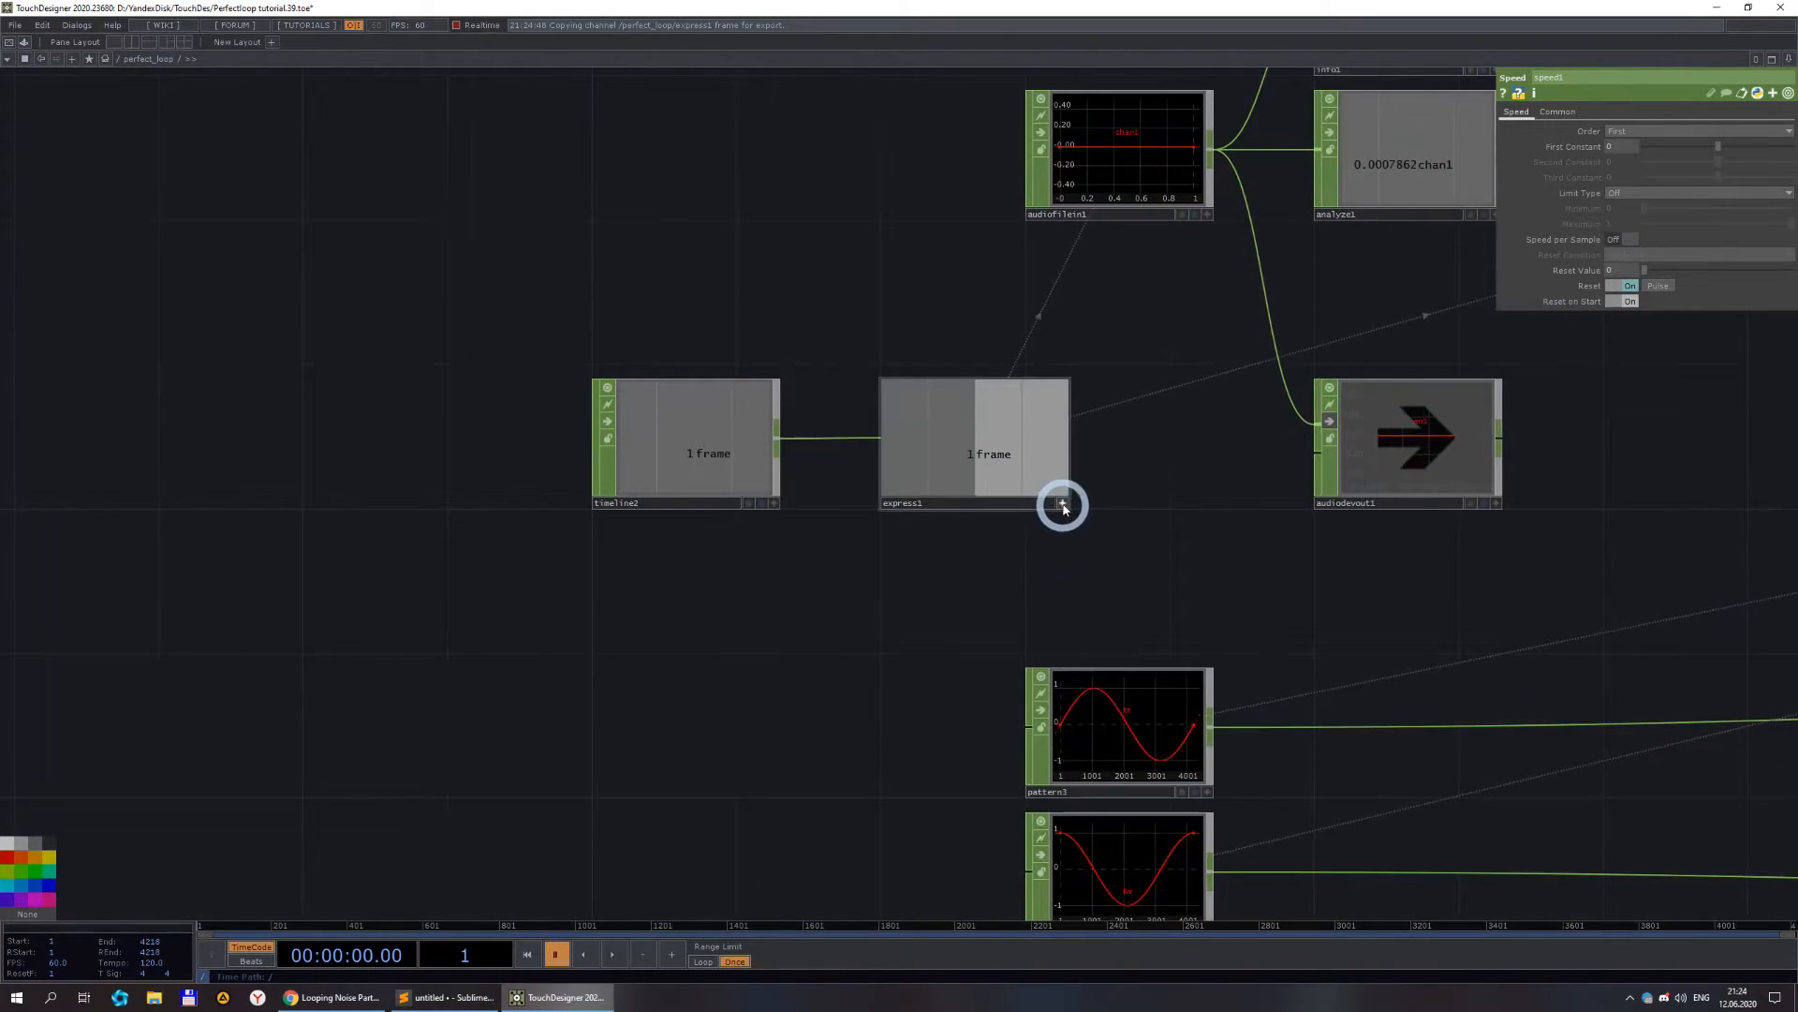
scroll(1069, 506, "down", 5)
scroll(1054, 548, "up", 5)
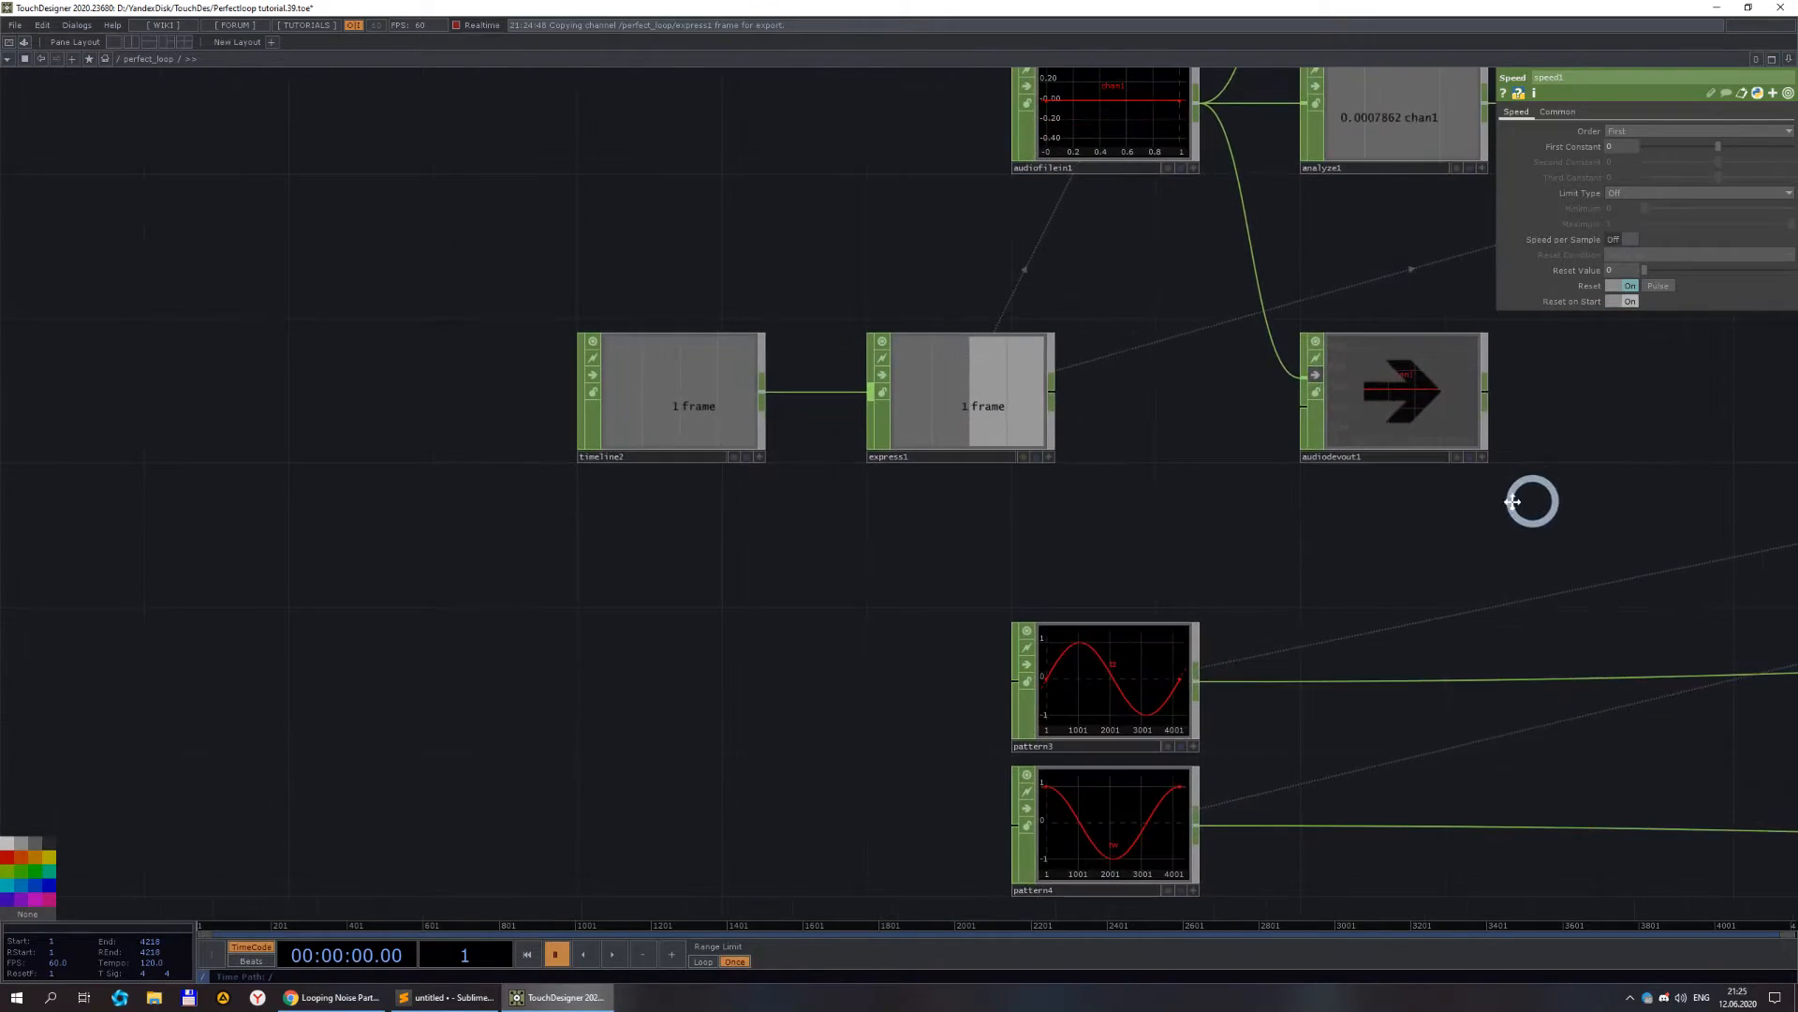
left_click_drag(1530, 498, 790, 525)
scroll(790, 526, "down", 3)
left_click_drag(913, 496, 761, 494)
scroll(678, 495, "up", 5)
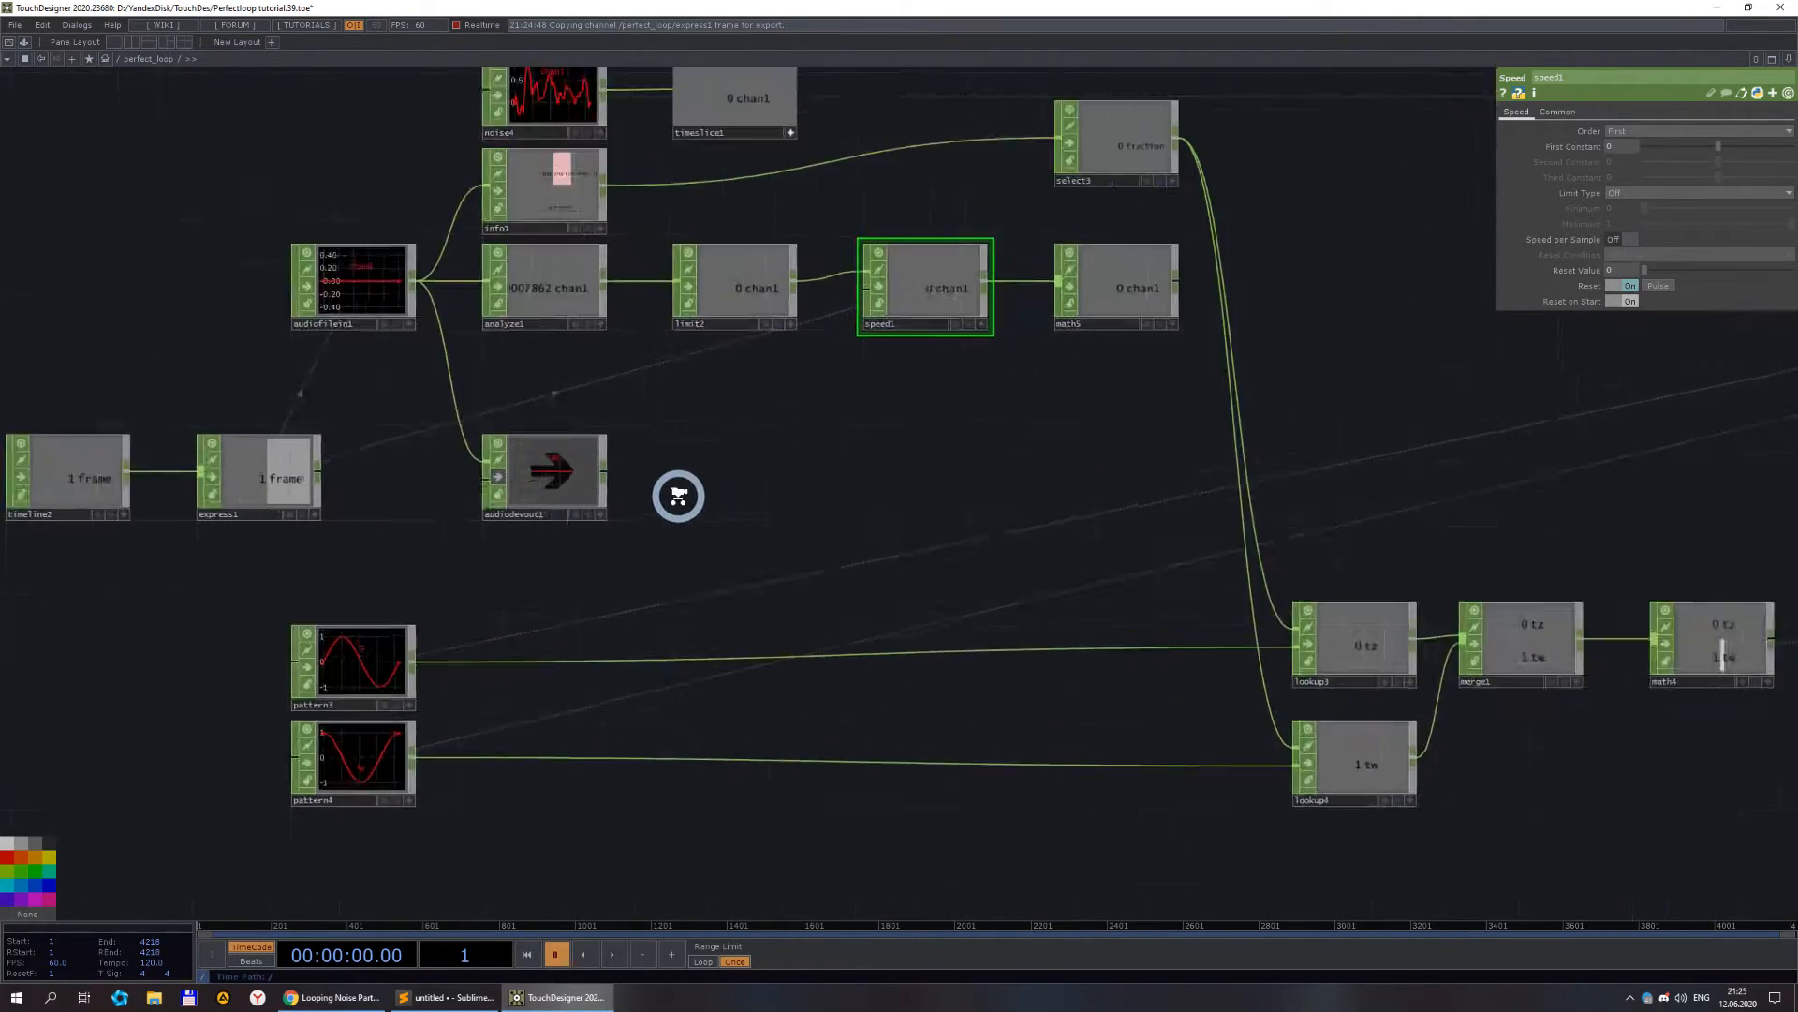
- Play the timeline from frame 1 through the audio and examine how the accumulated value develops in speed1 and math5
scroll(848, 416, "down", 3)
left_click_drag(936, 409, 818, 508)
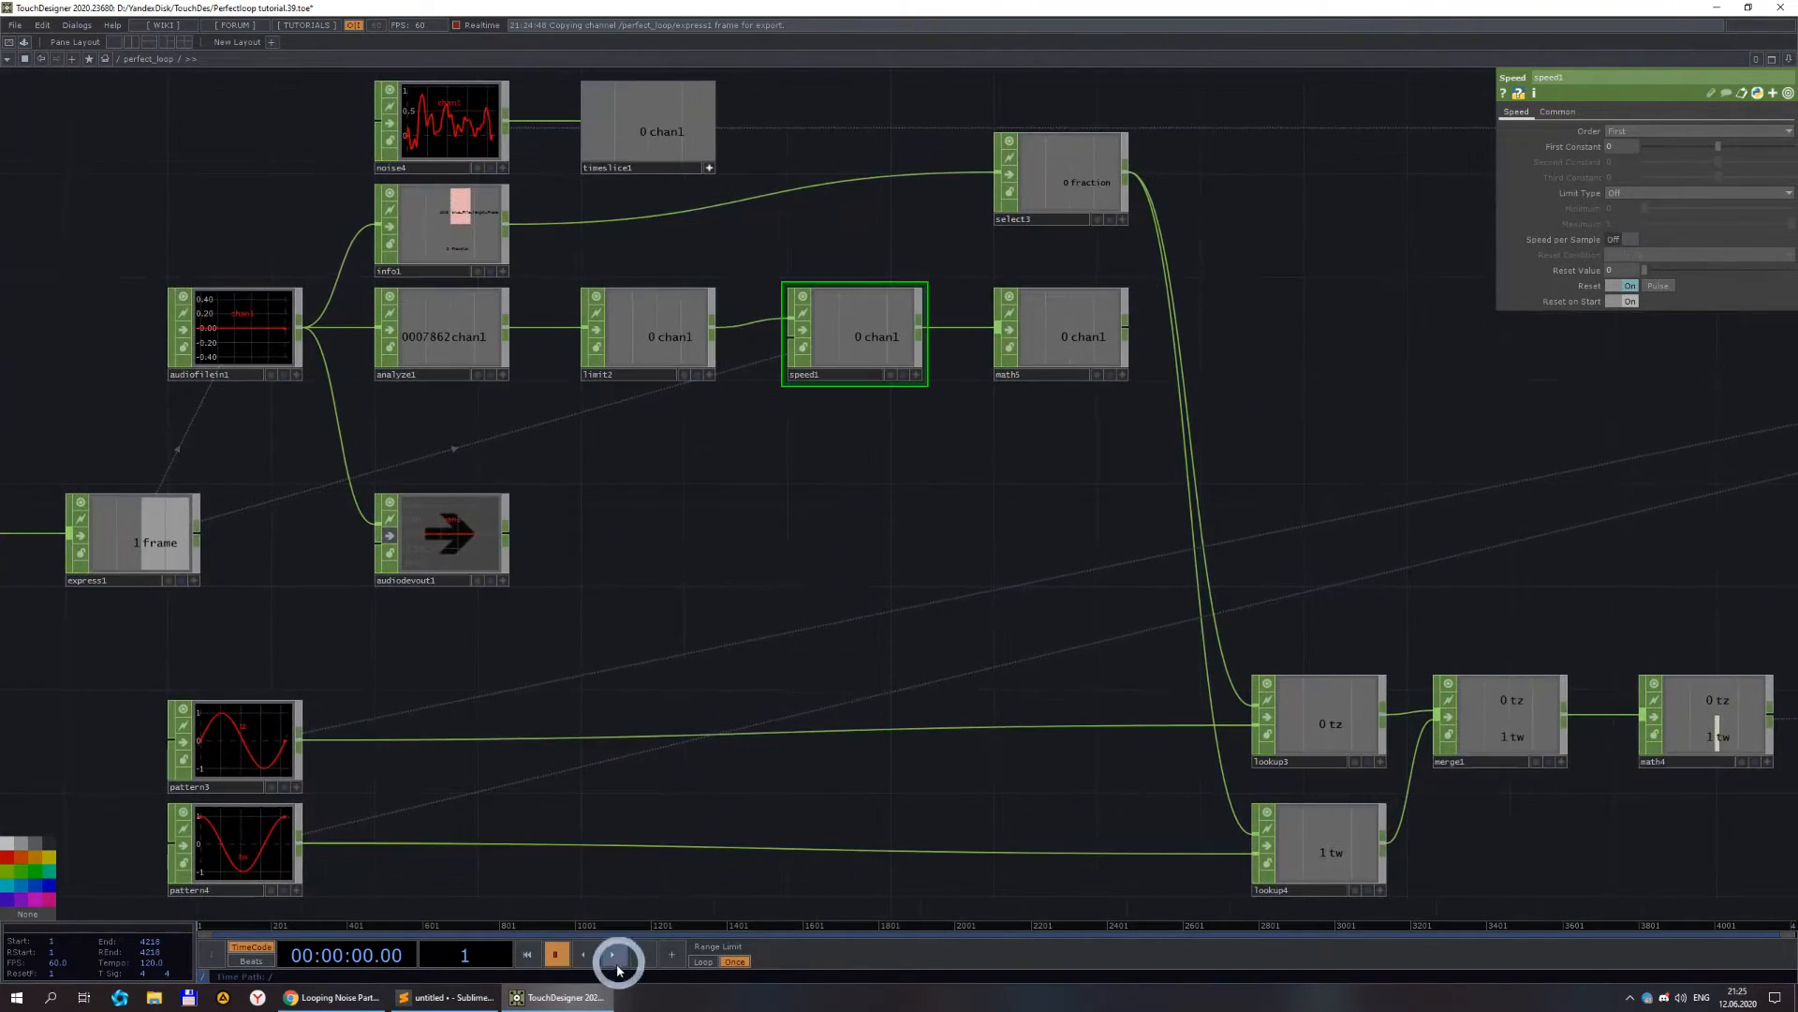
left_click(613, 954)
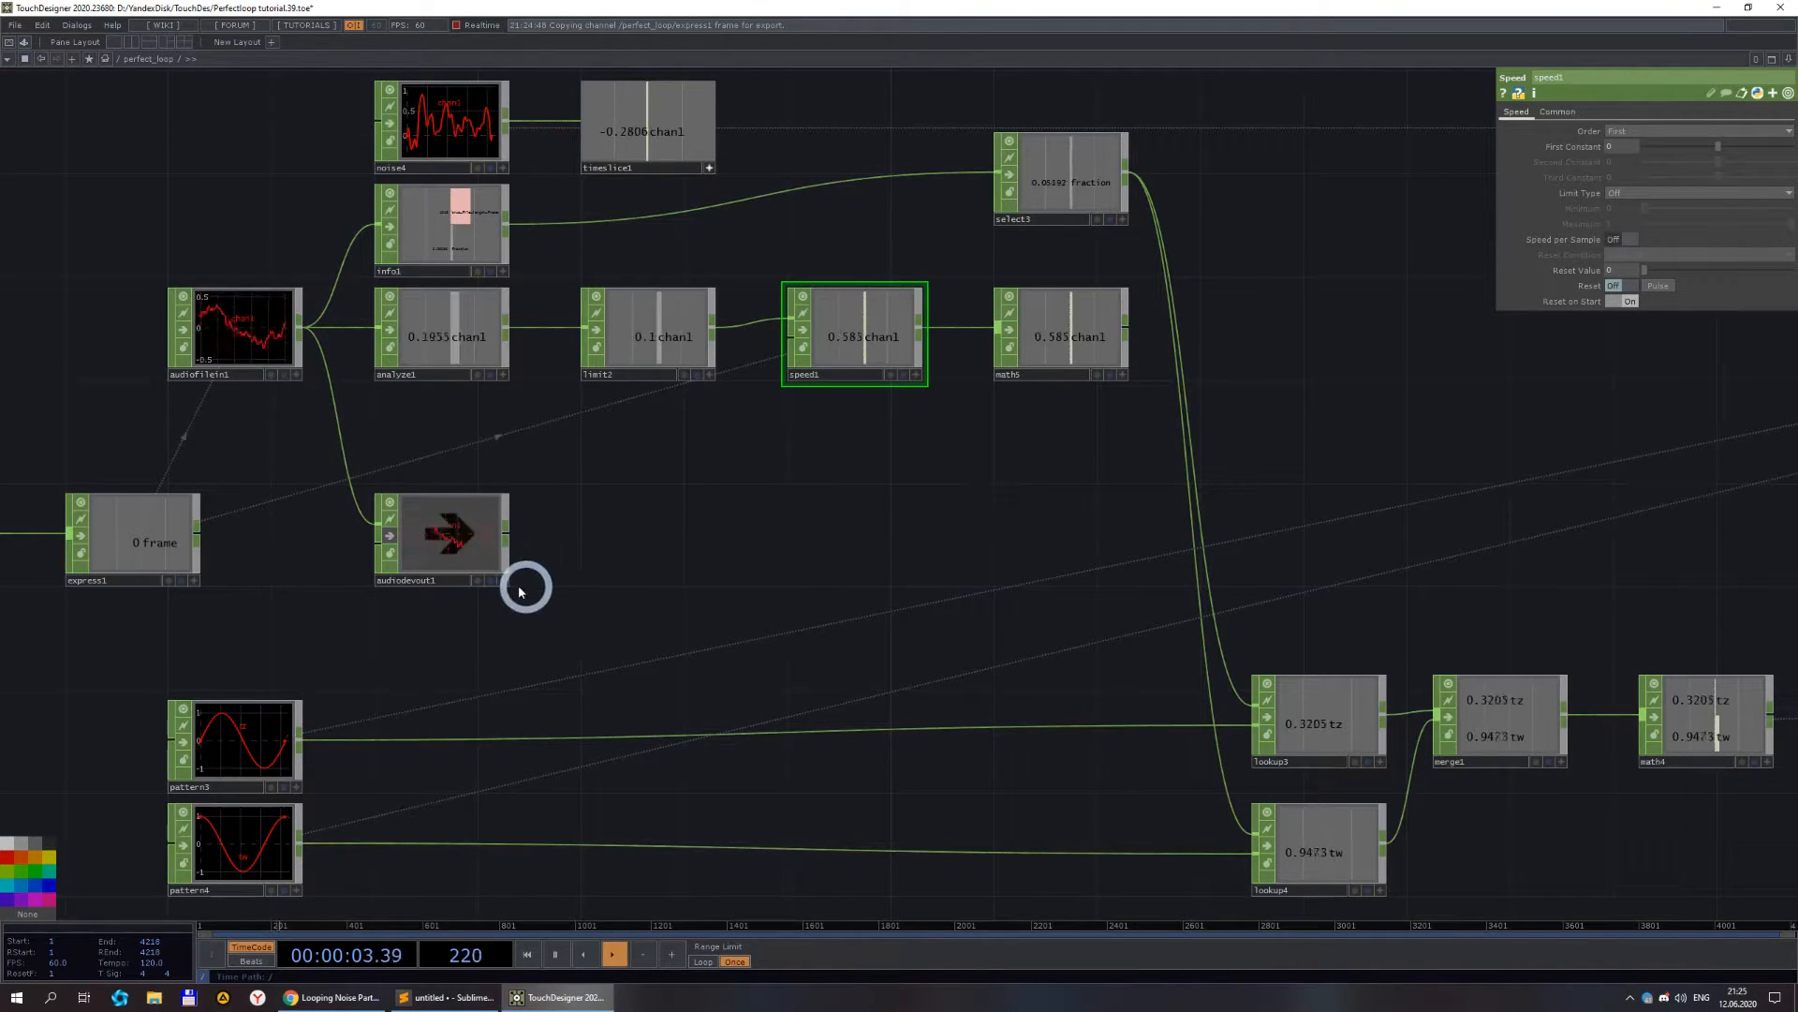
left_click_drag(1043, 468, 767, 474)
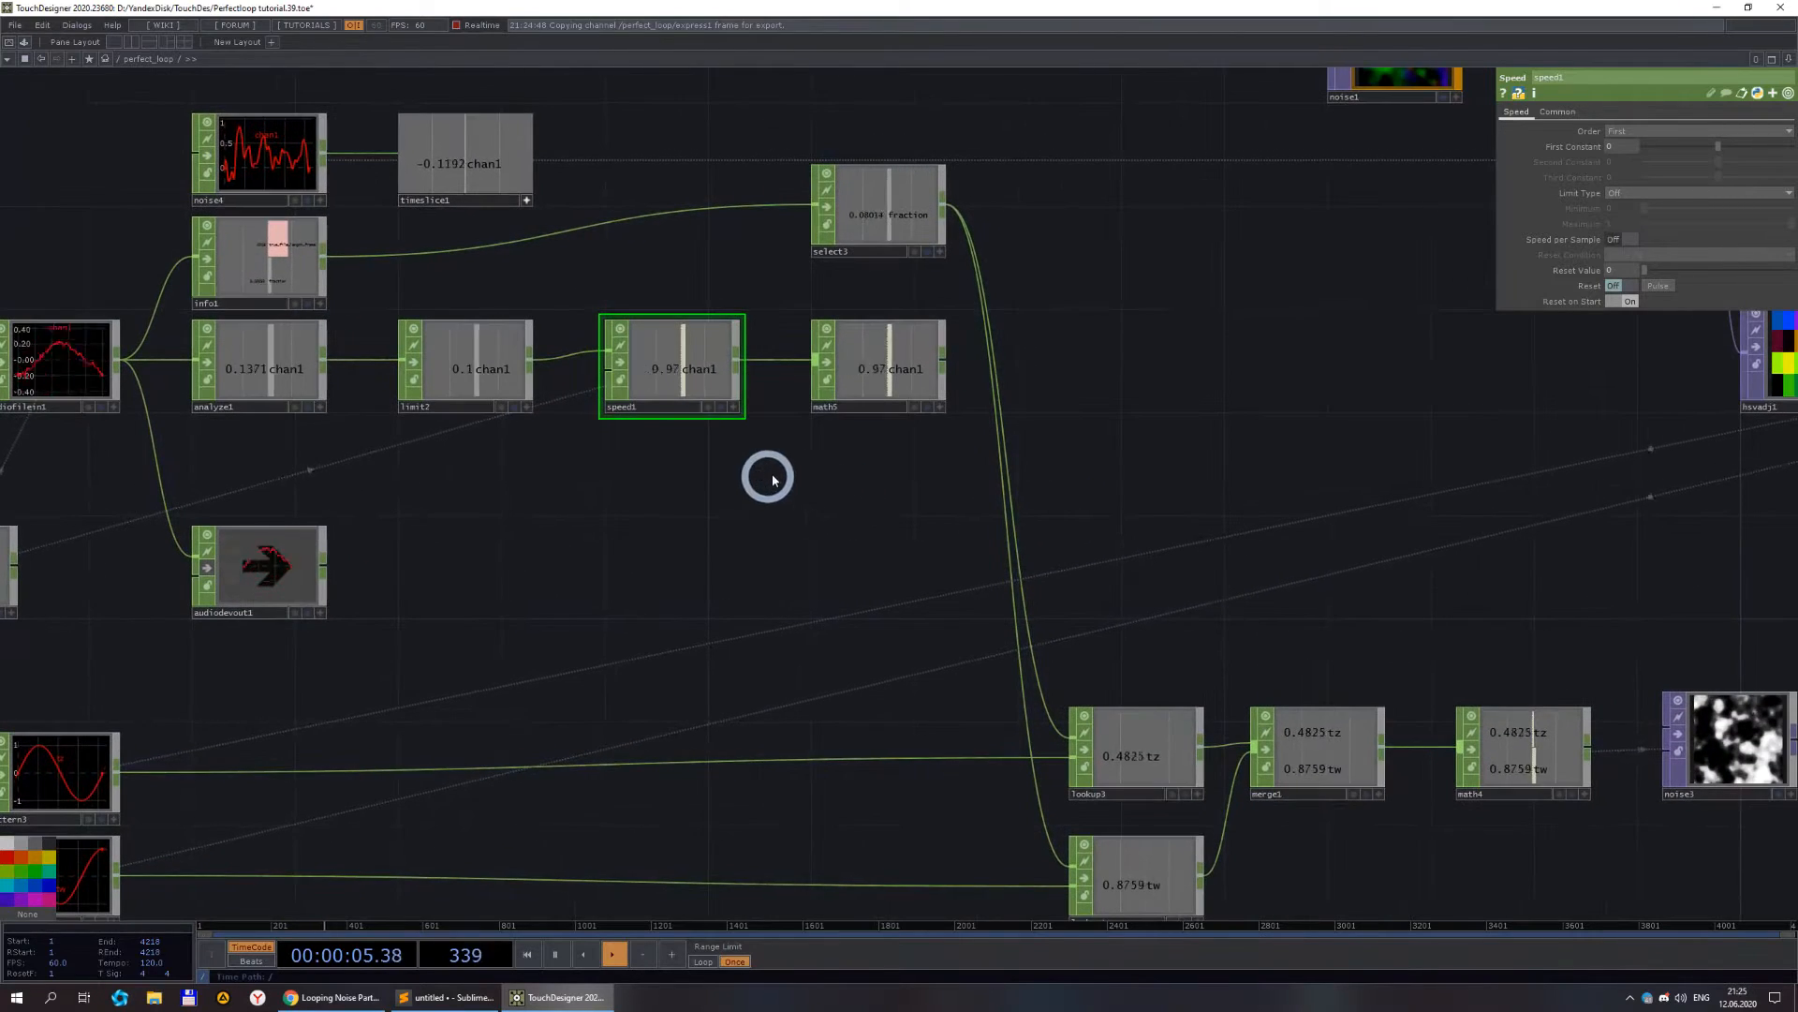
scroll(870, 380, "up", 4)
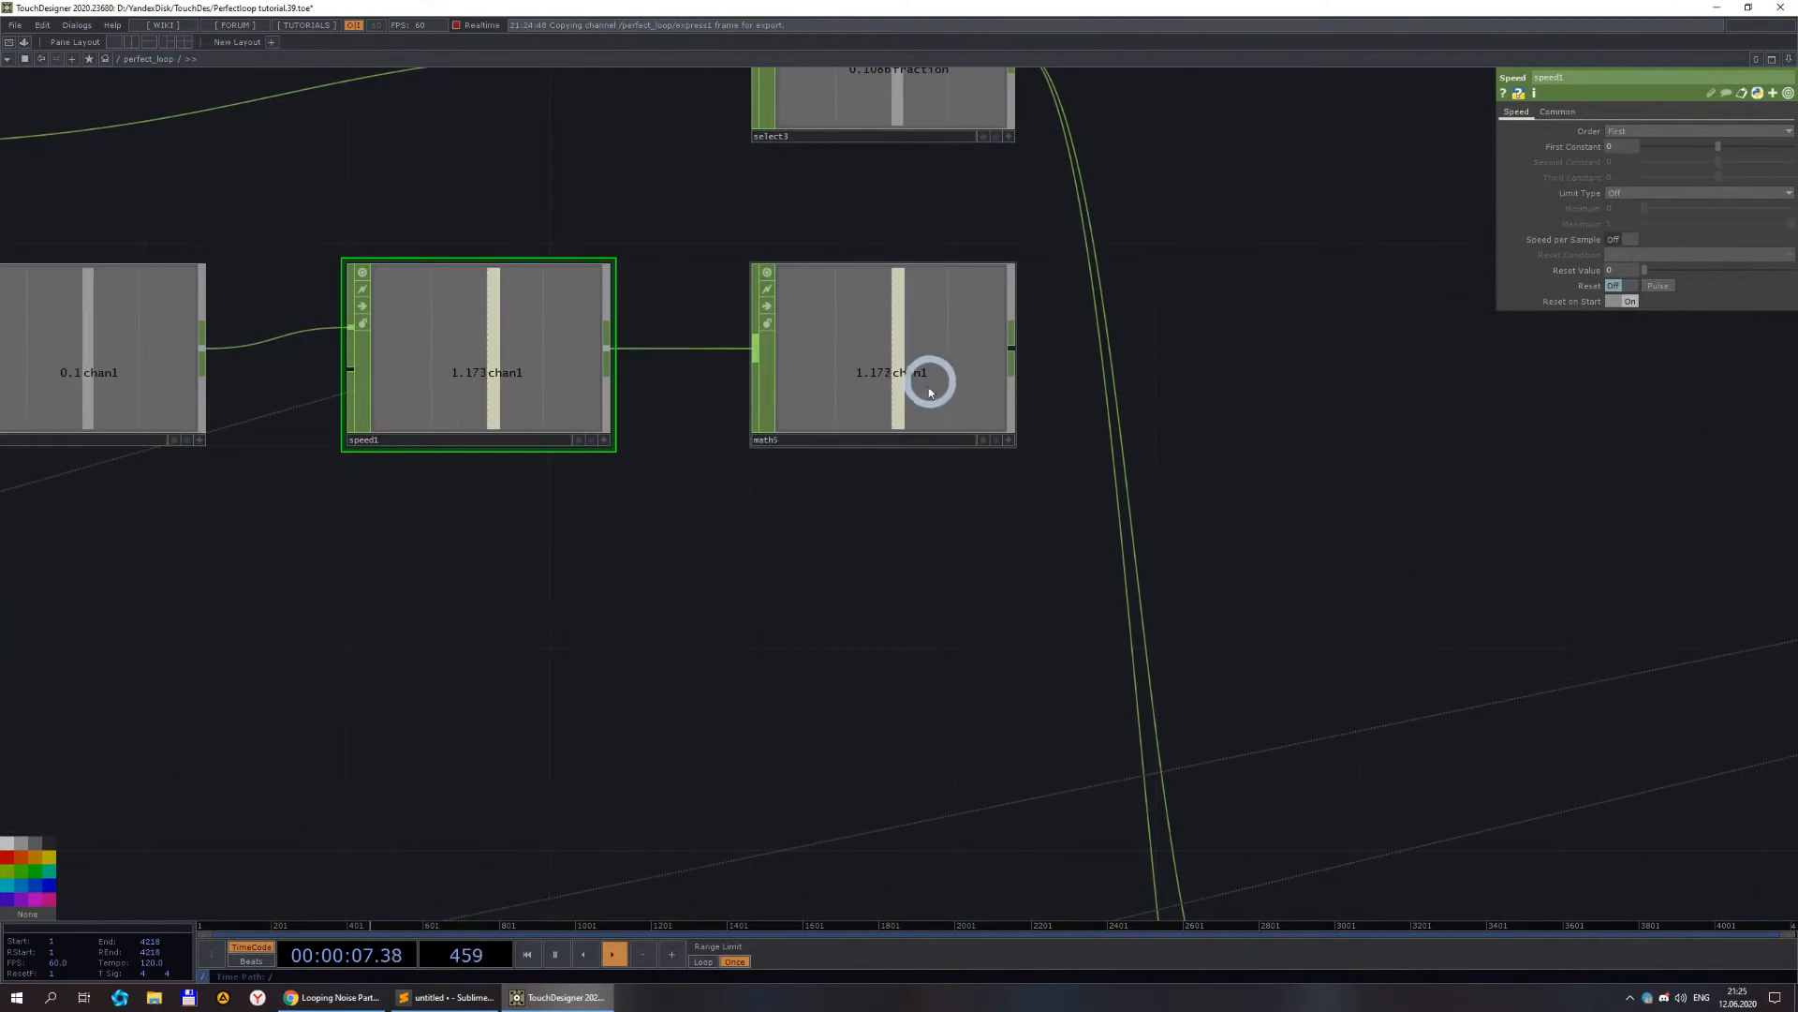
scroll(908, 370, "up", 2)
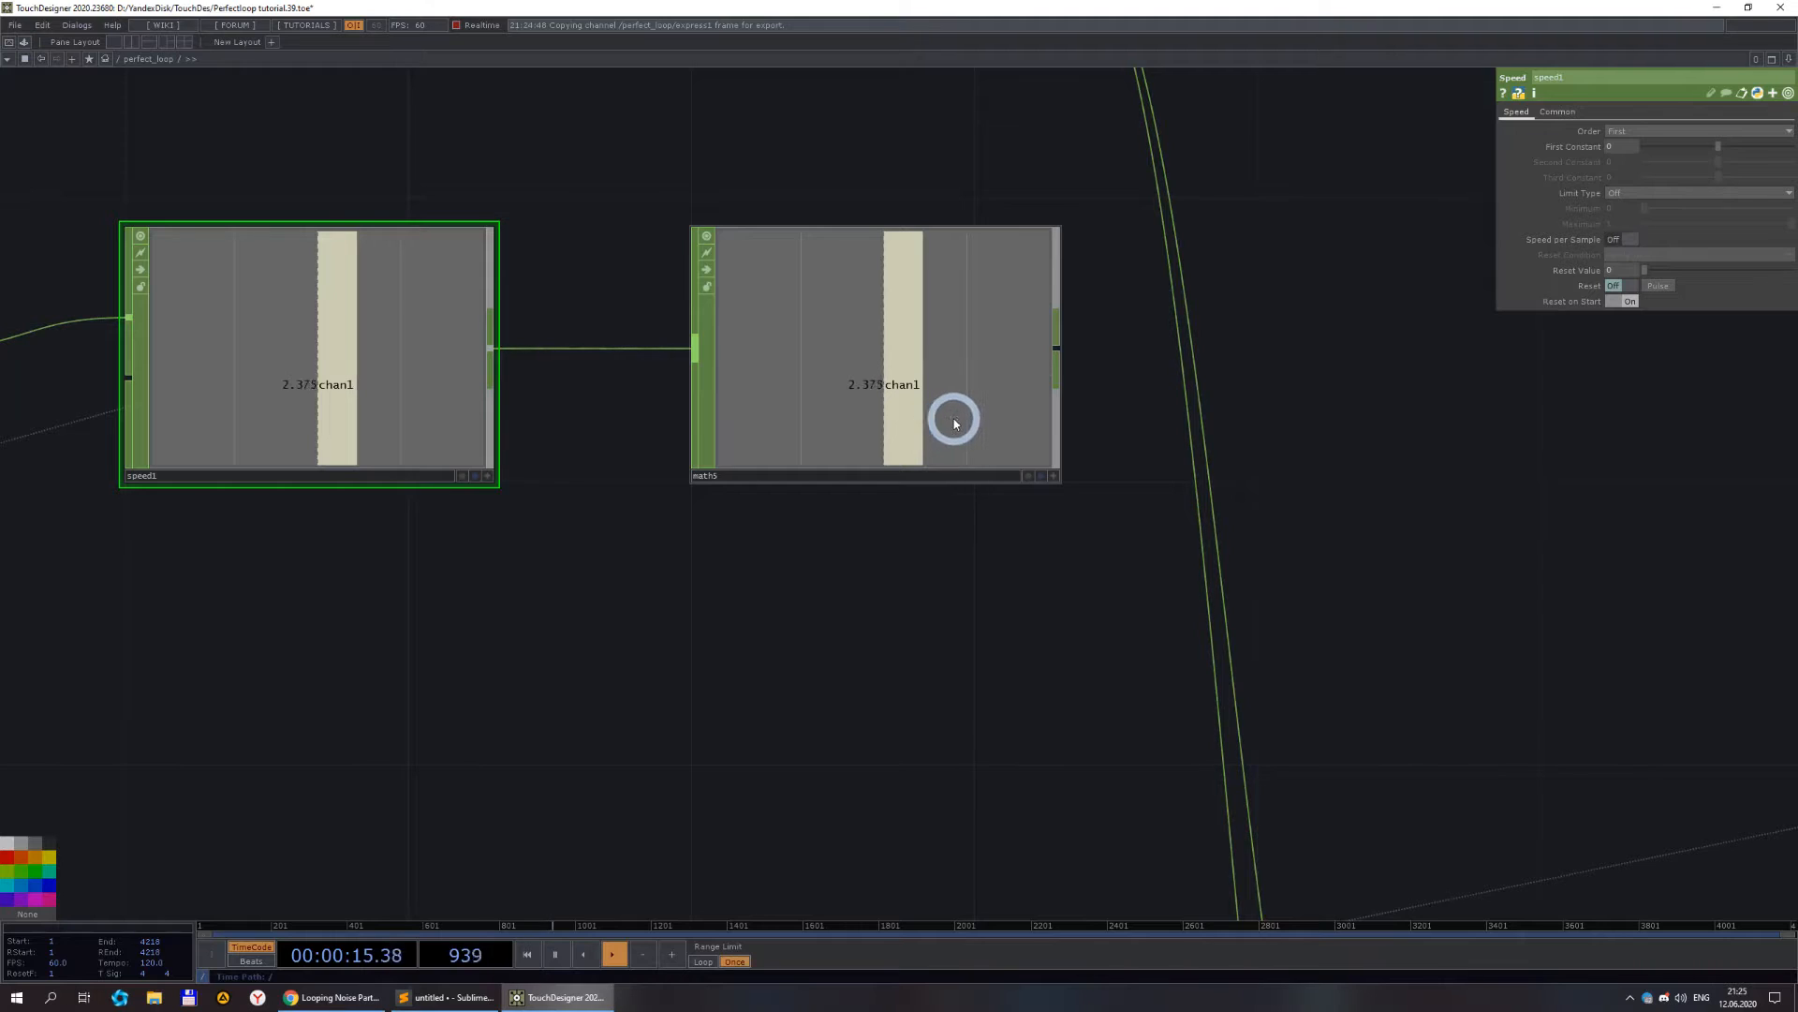
scroll(958, 419, "down", 4)
scroll(956, 414, "up", 2)
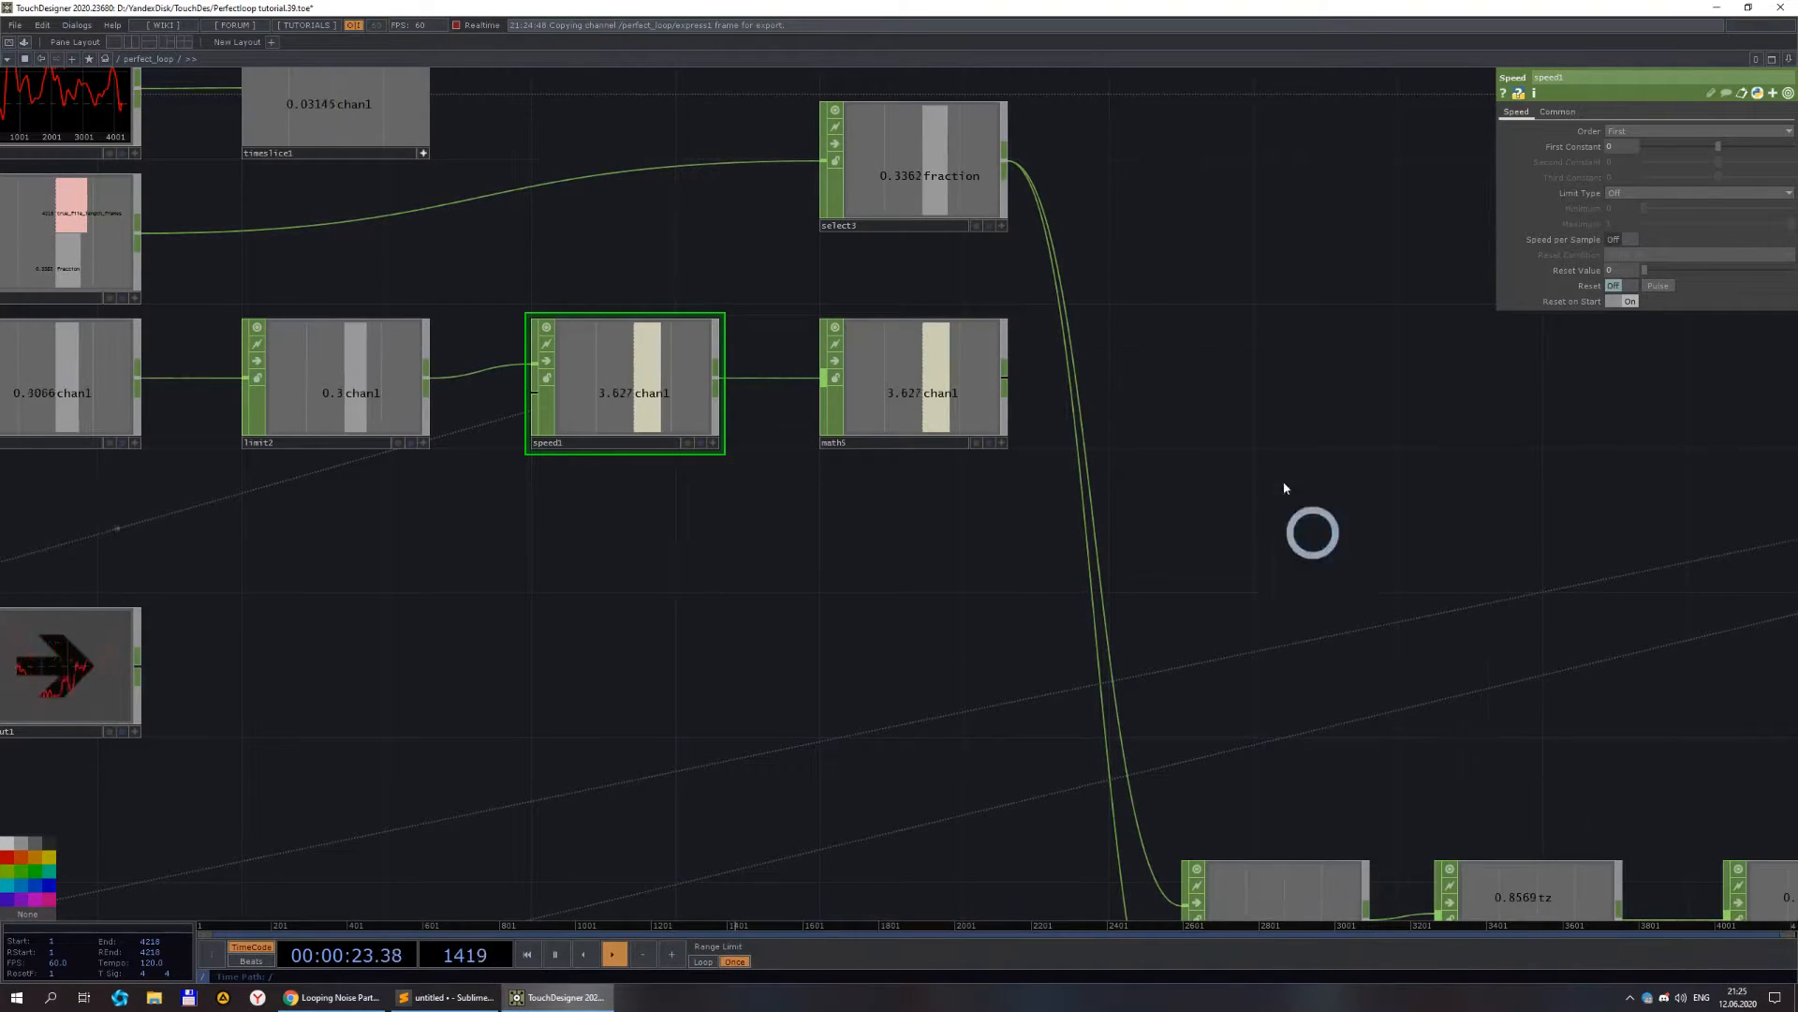
scroll(1302, 463, "down", 2)
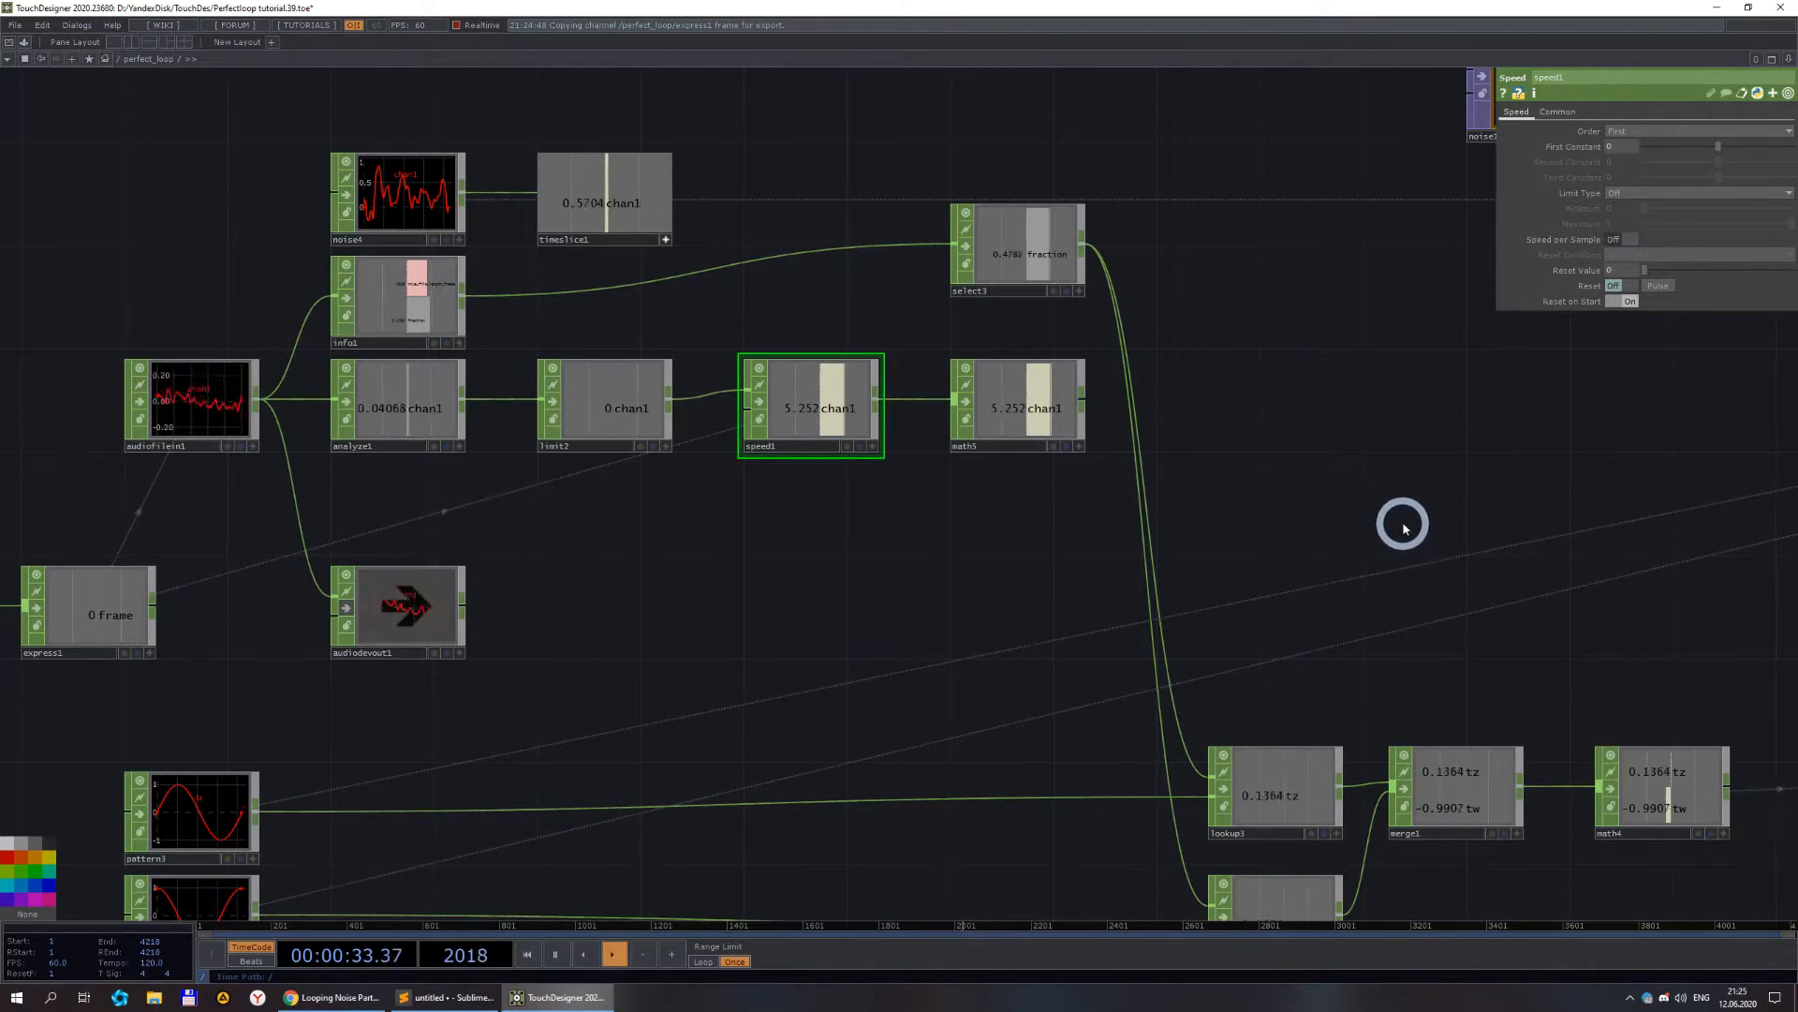
scroll(1261, 430, "up", 4)
scroll(964, 526, "down", 4)
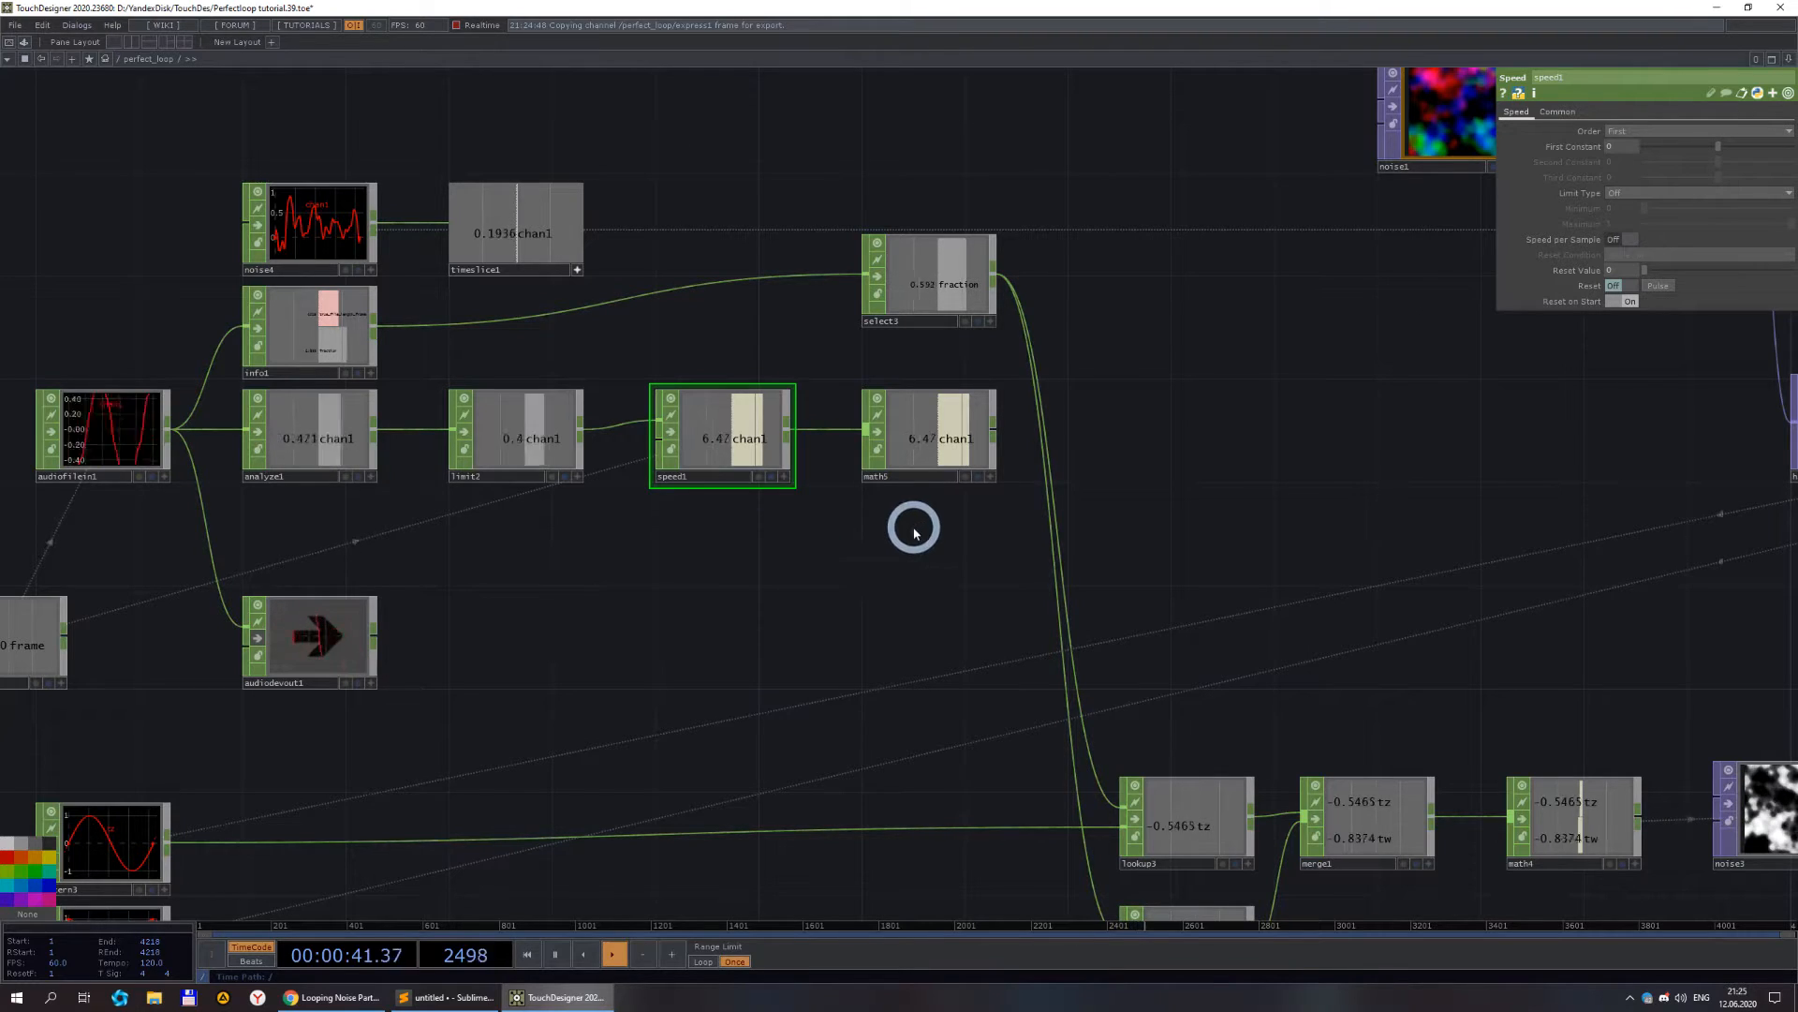
scroll(1077, 493, "up", 3)
scroll(1087, 491, "down", 2)
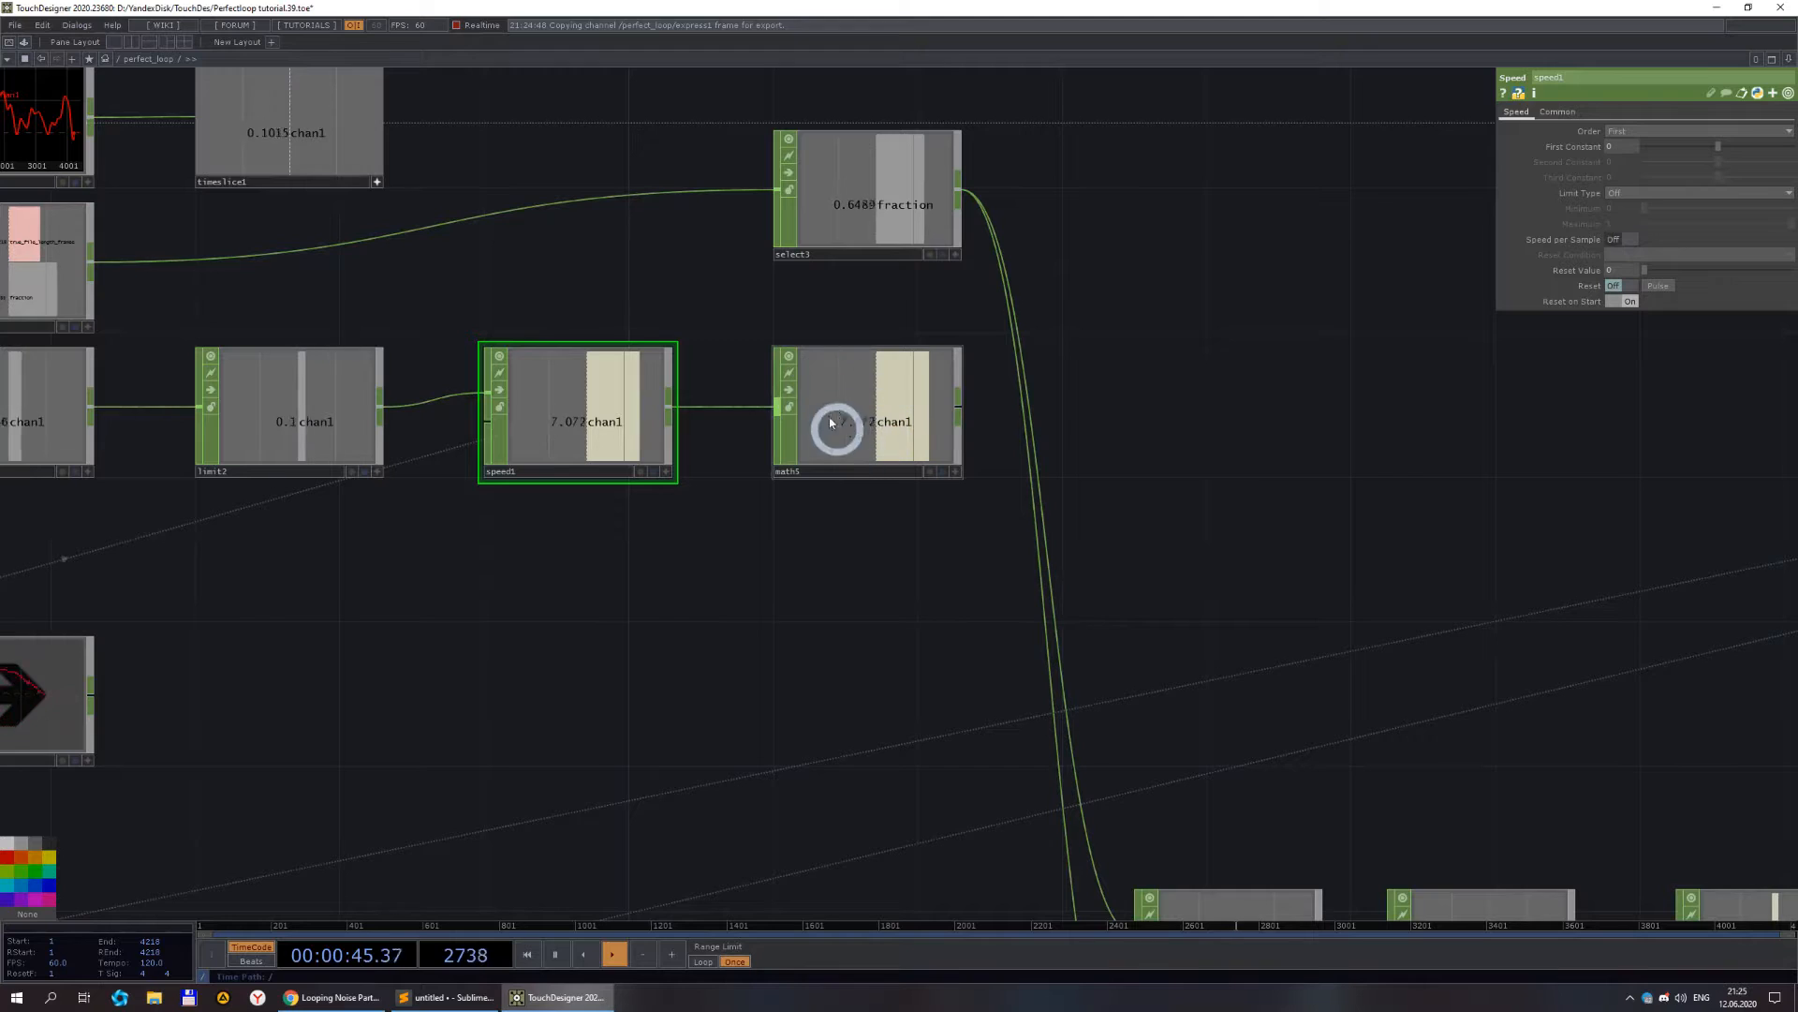
scroll(979, 433, "down", 3)
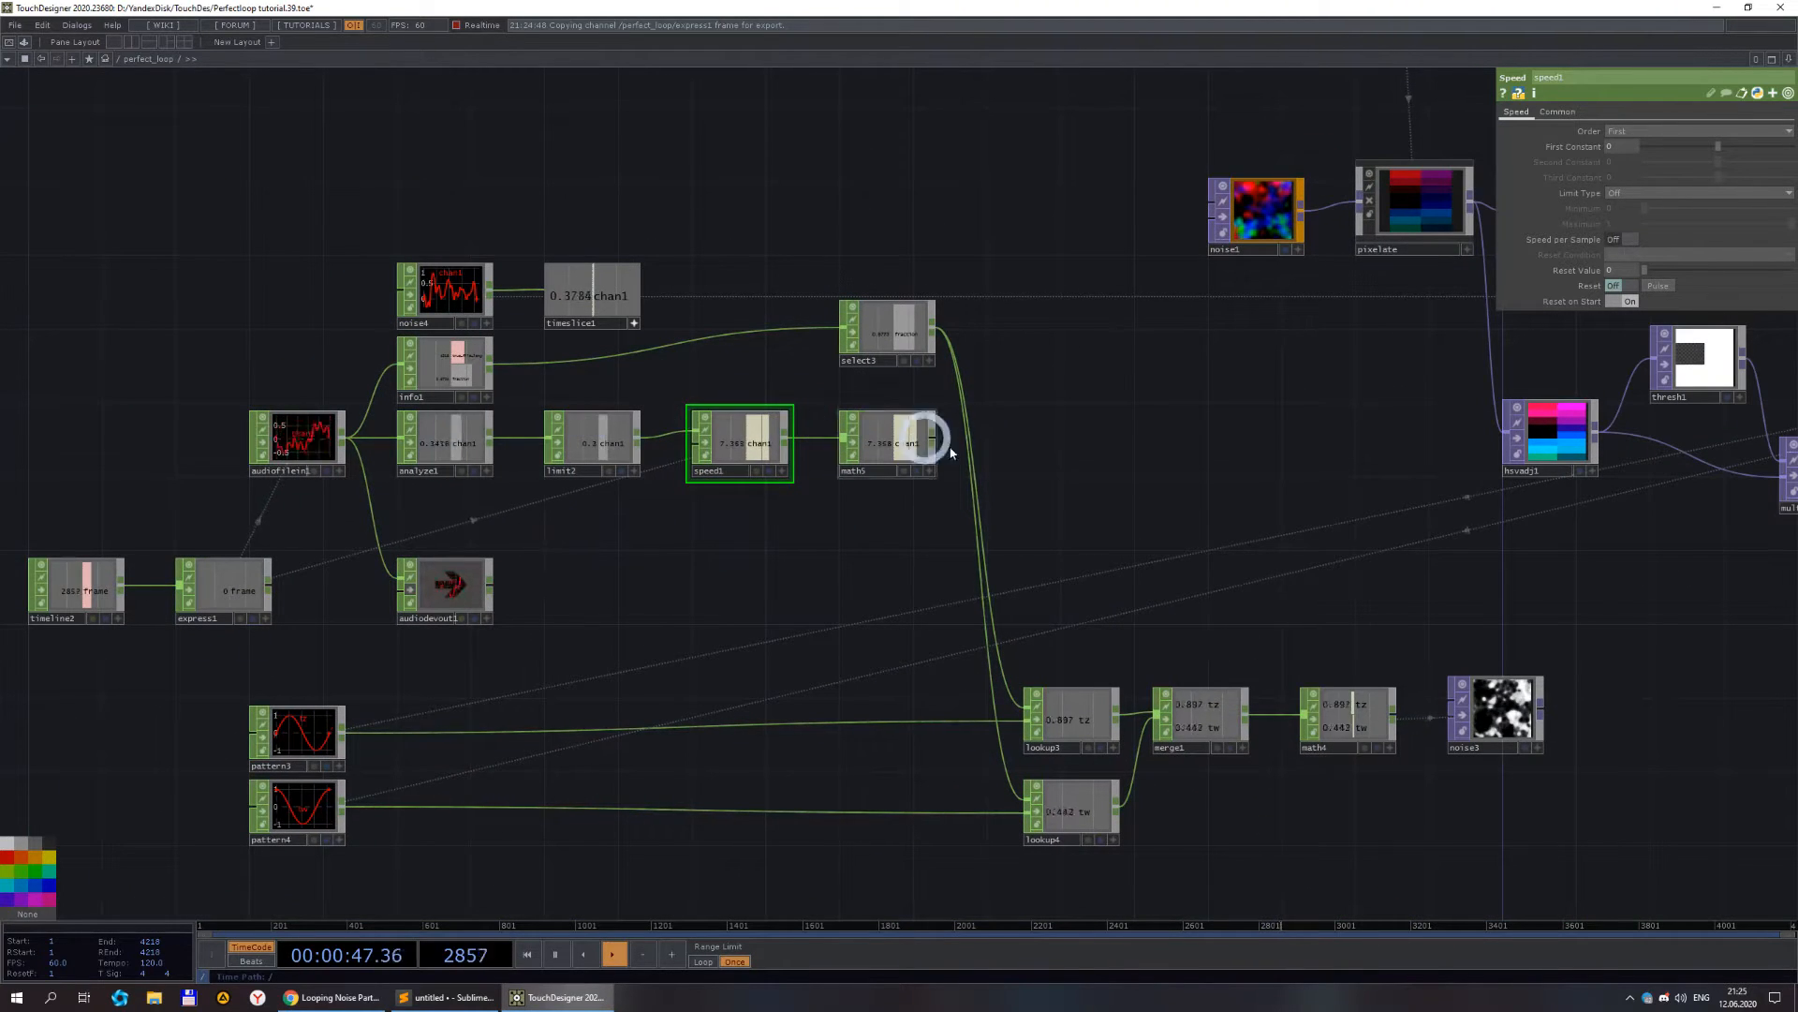
scroll(1054, 462, "up", 3)
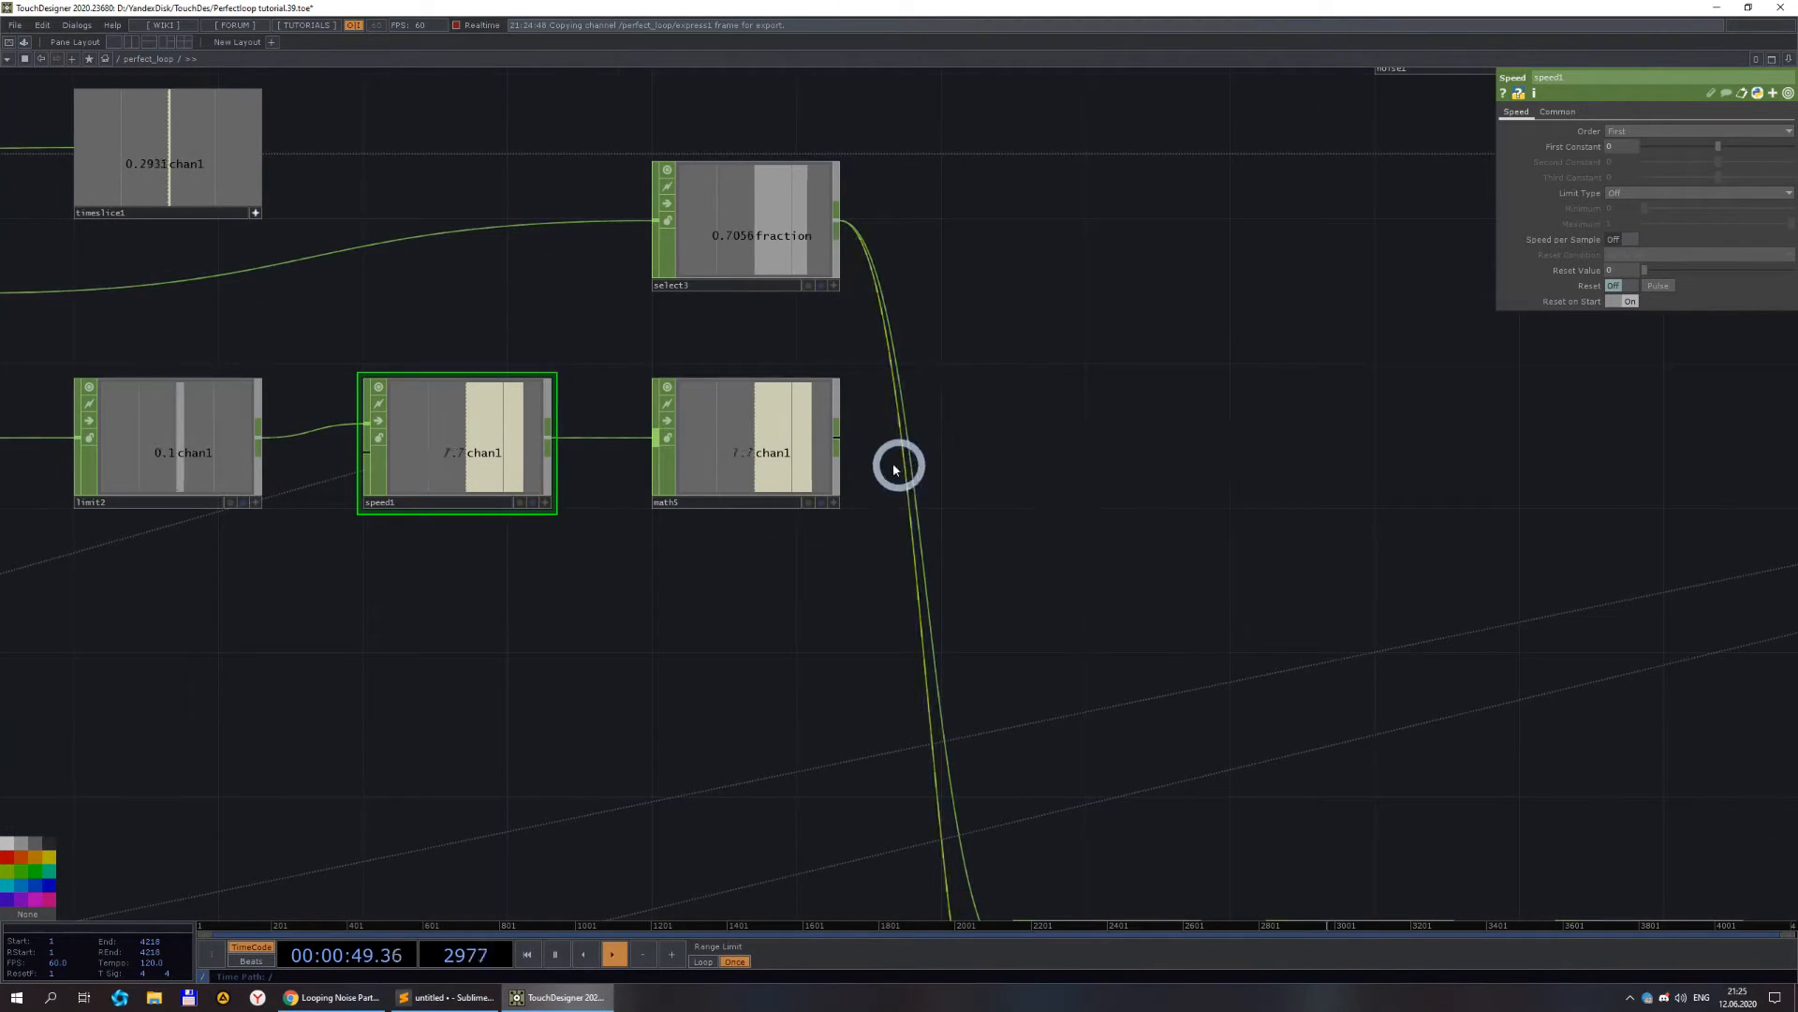
right_click(840, 446)
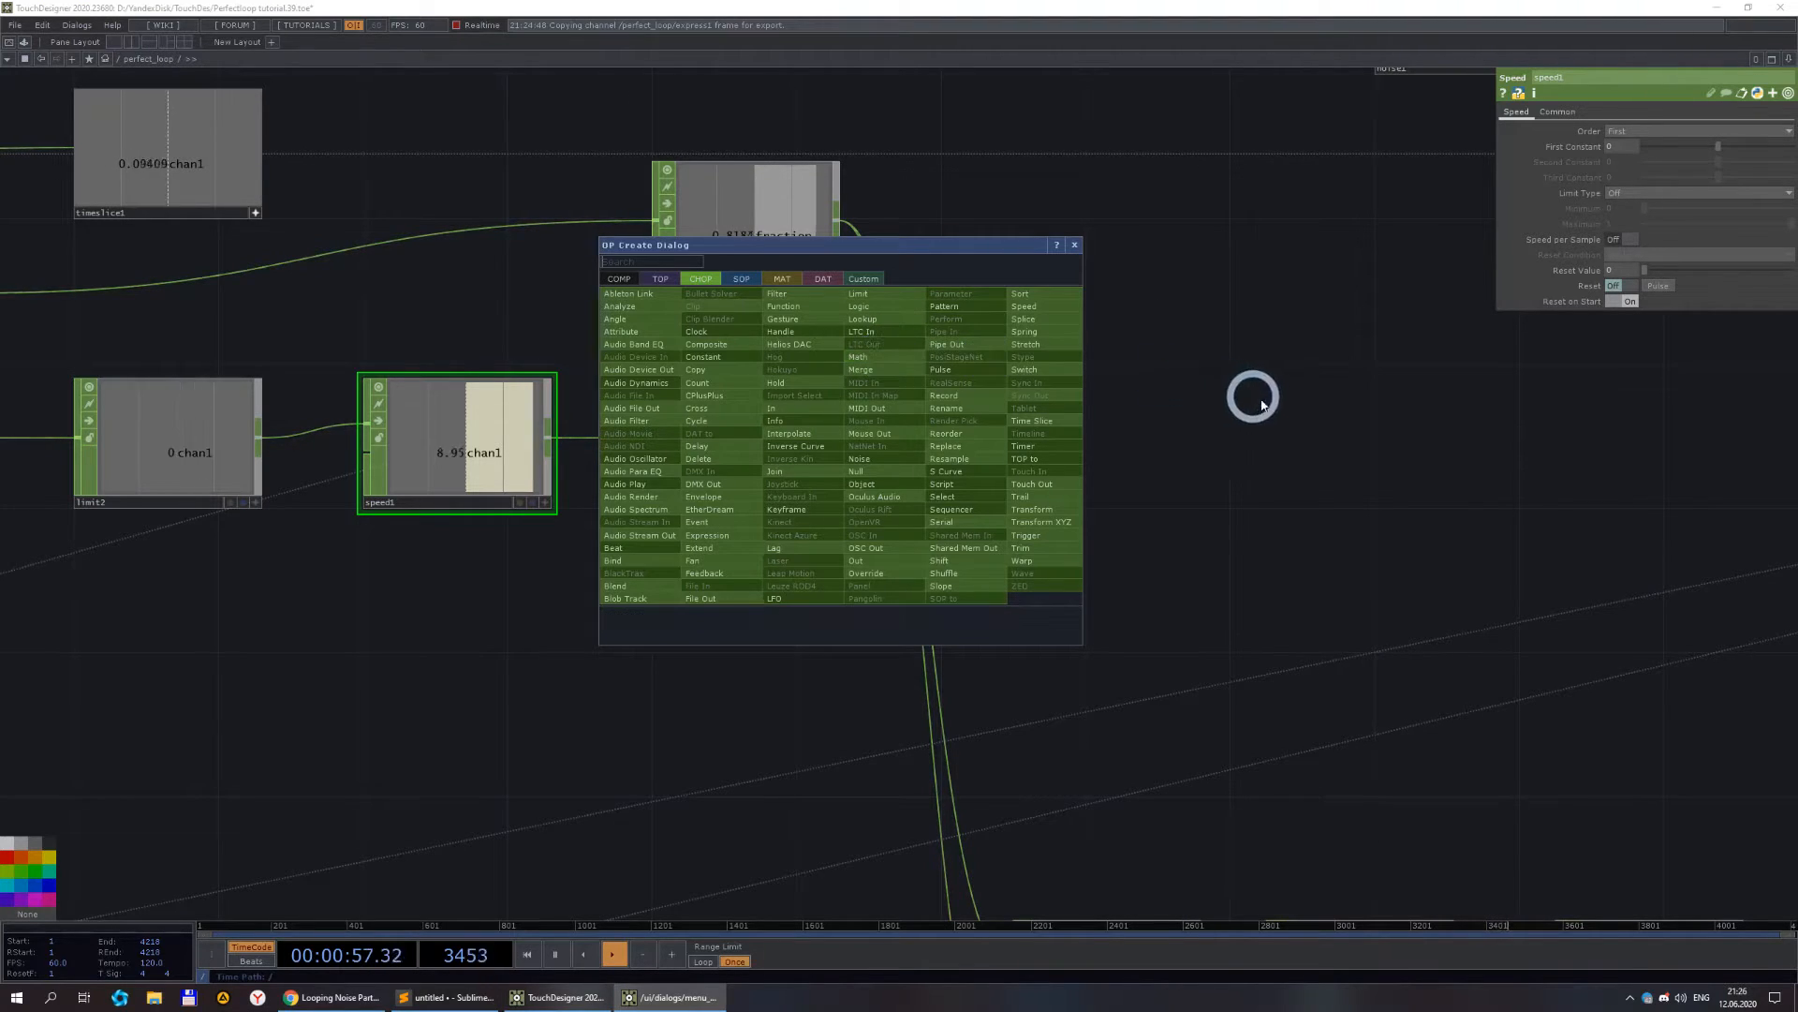
left_click(1208, 405)
left_click(1109, 471)
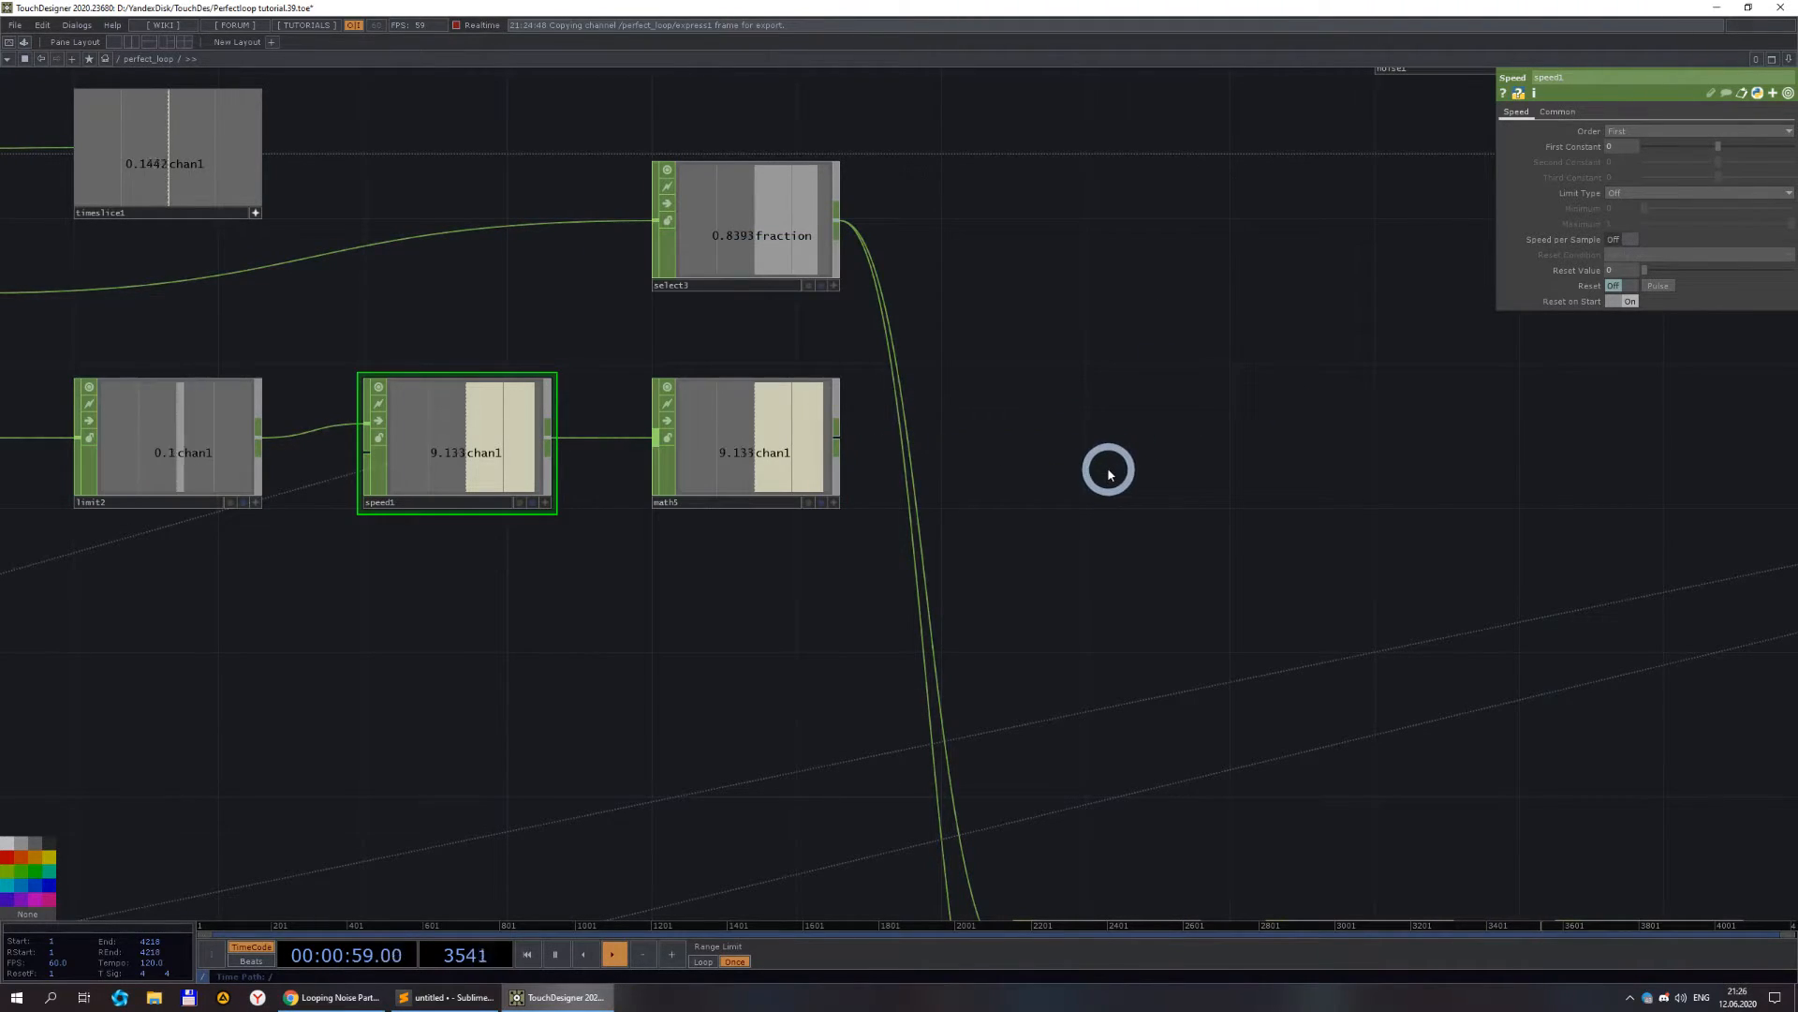
- Save the project, stop the timeline at frame 4218, and set the Multiply of math5 to 0.0914
left_click(735, 459)
key("ctrl+s")
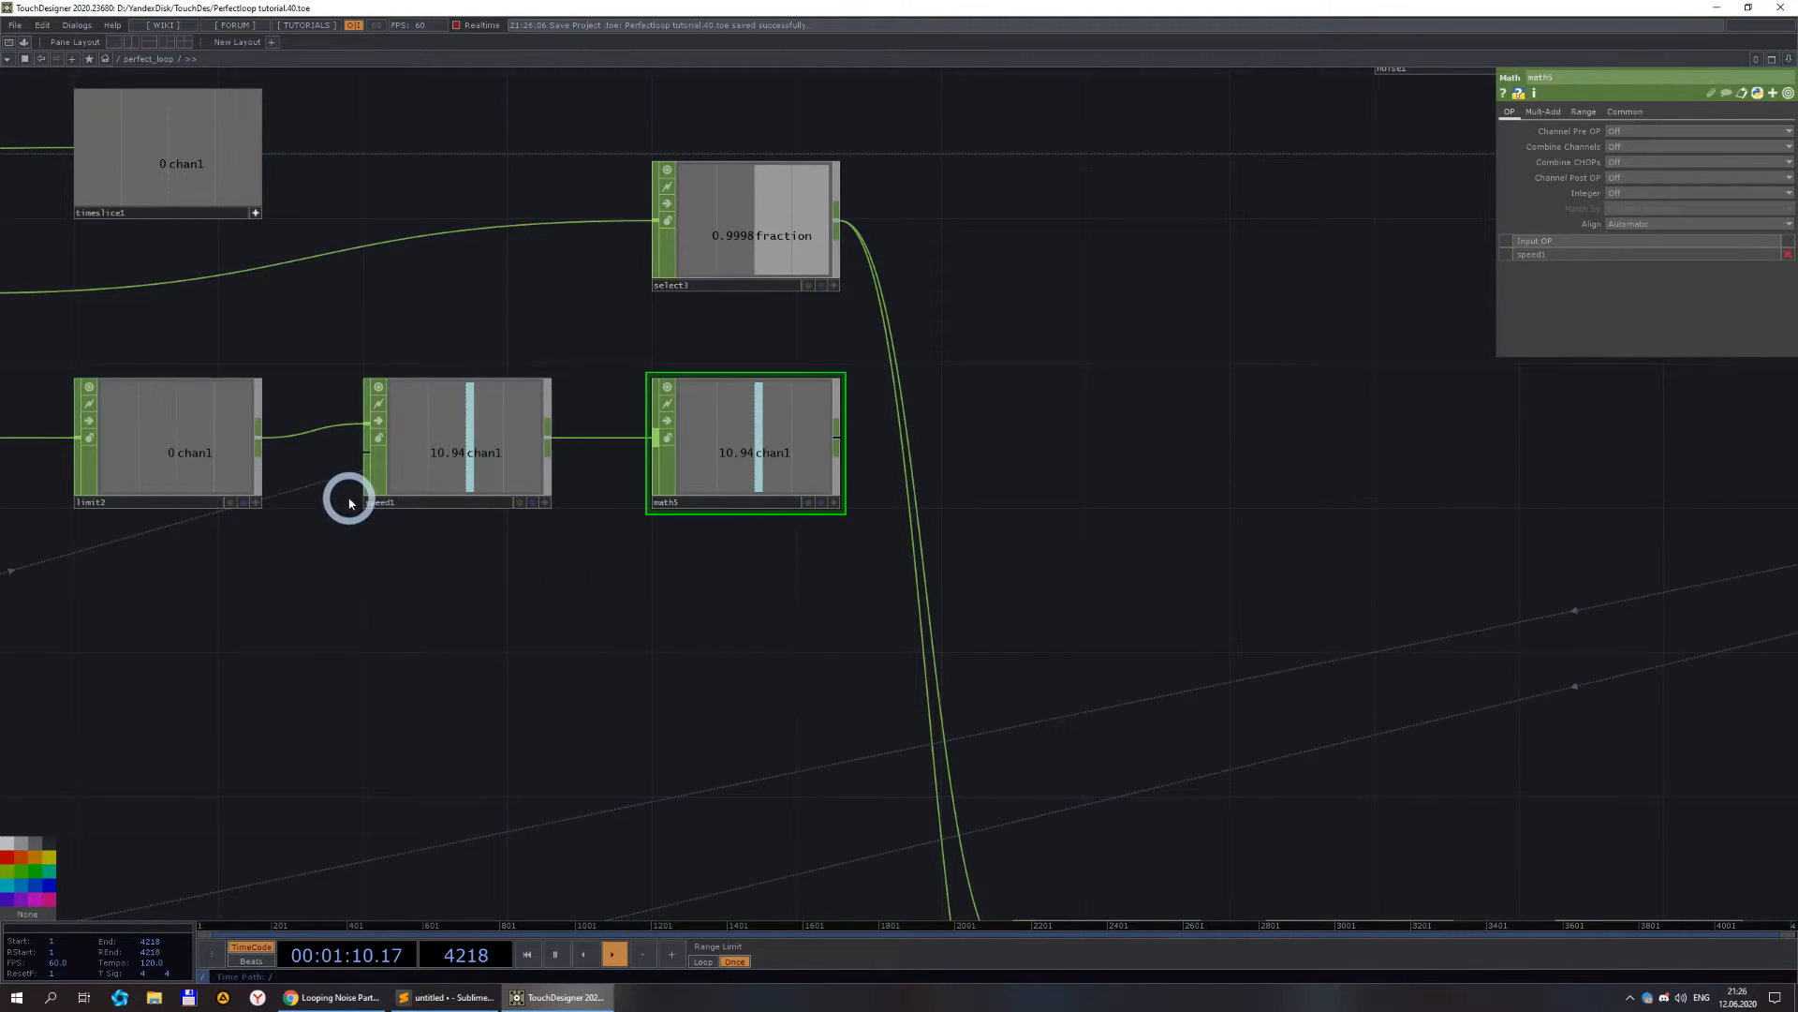
scroll(348, 503, "up", 5)
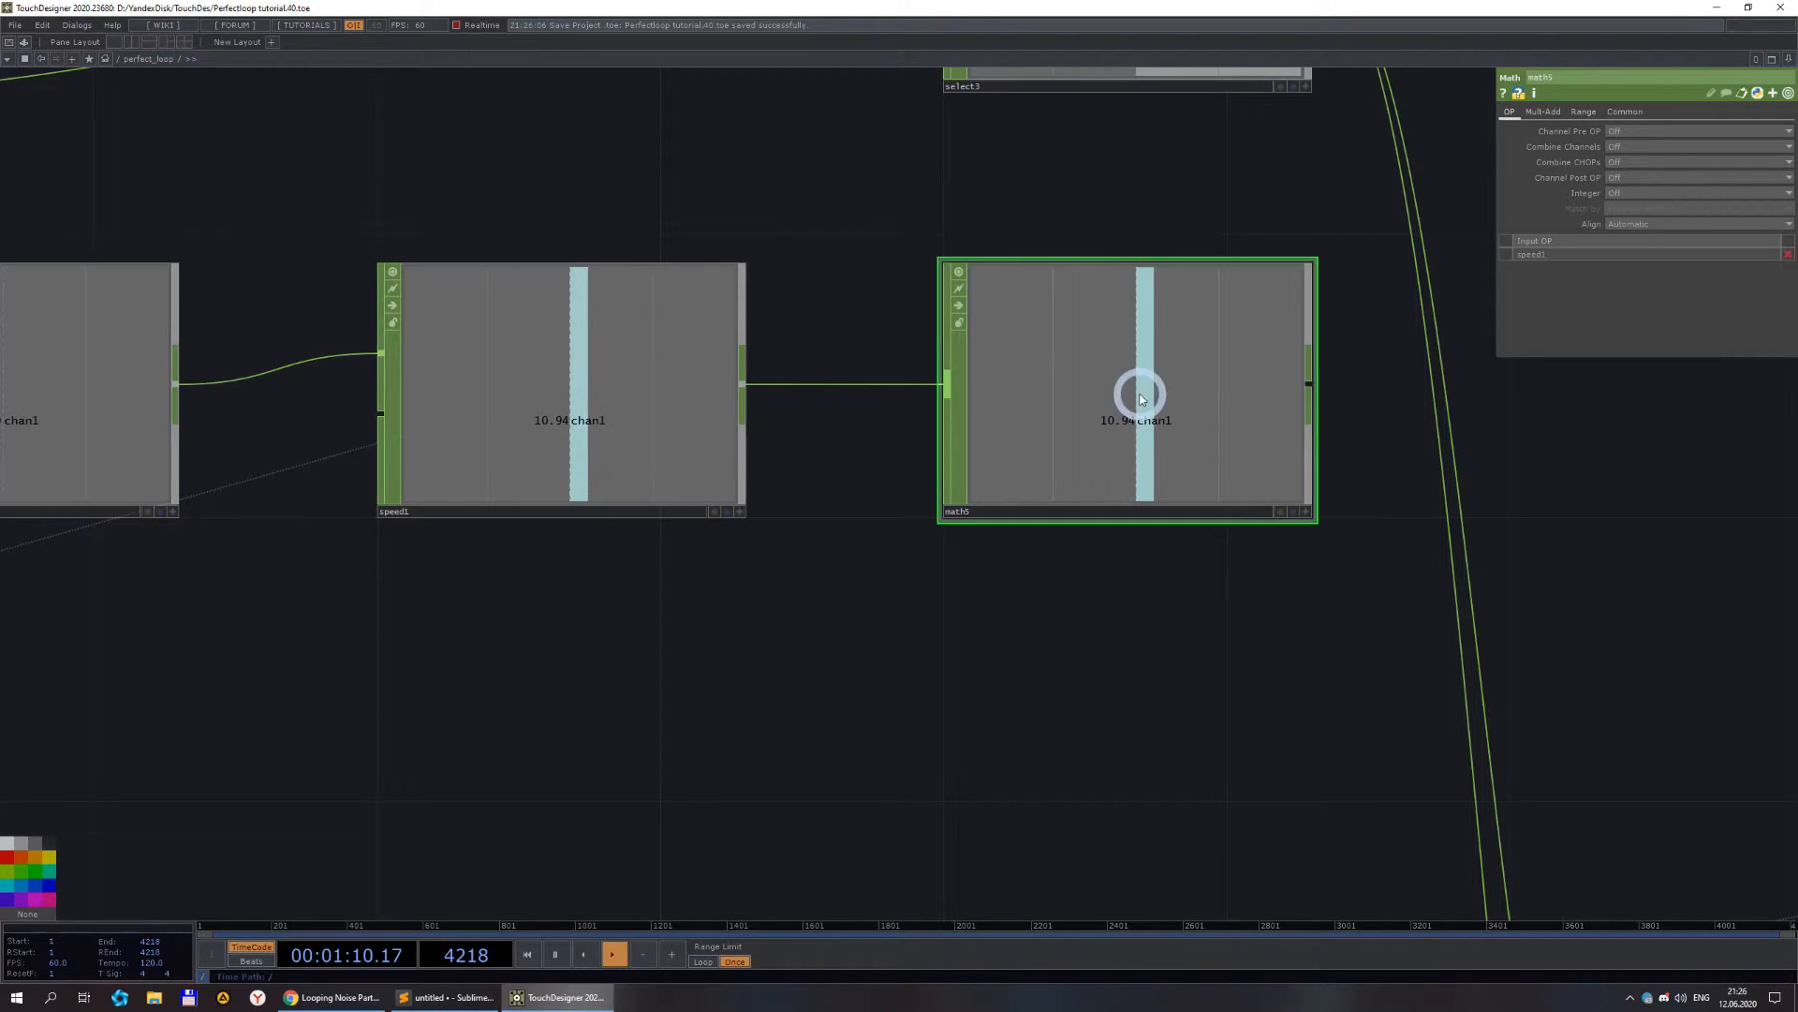
left_click(1546, 112)
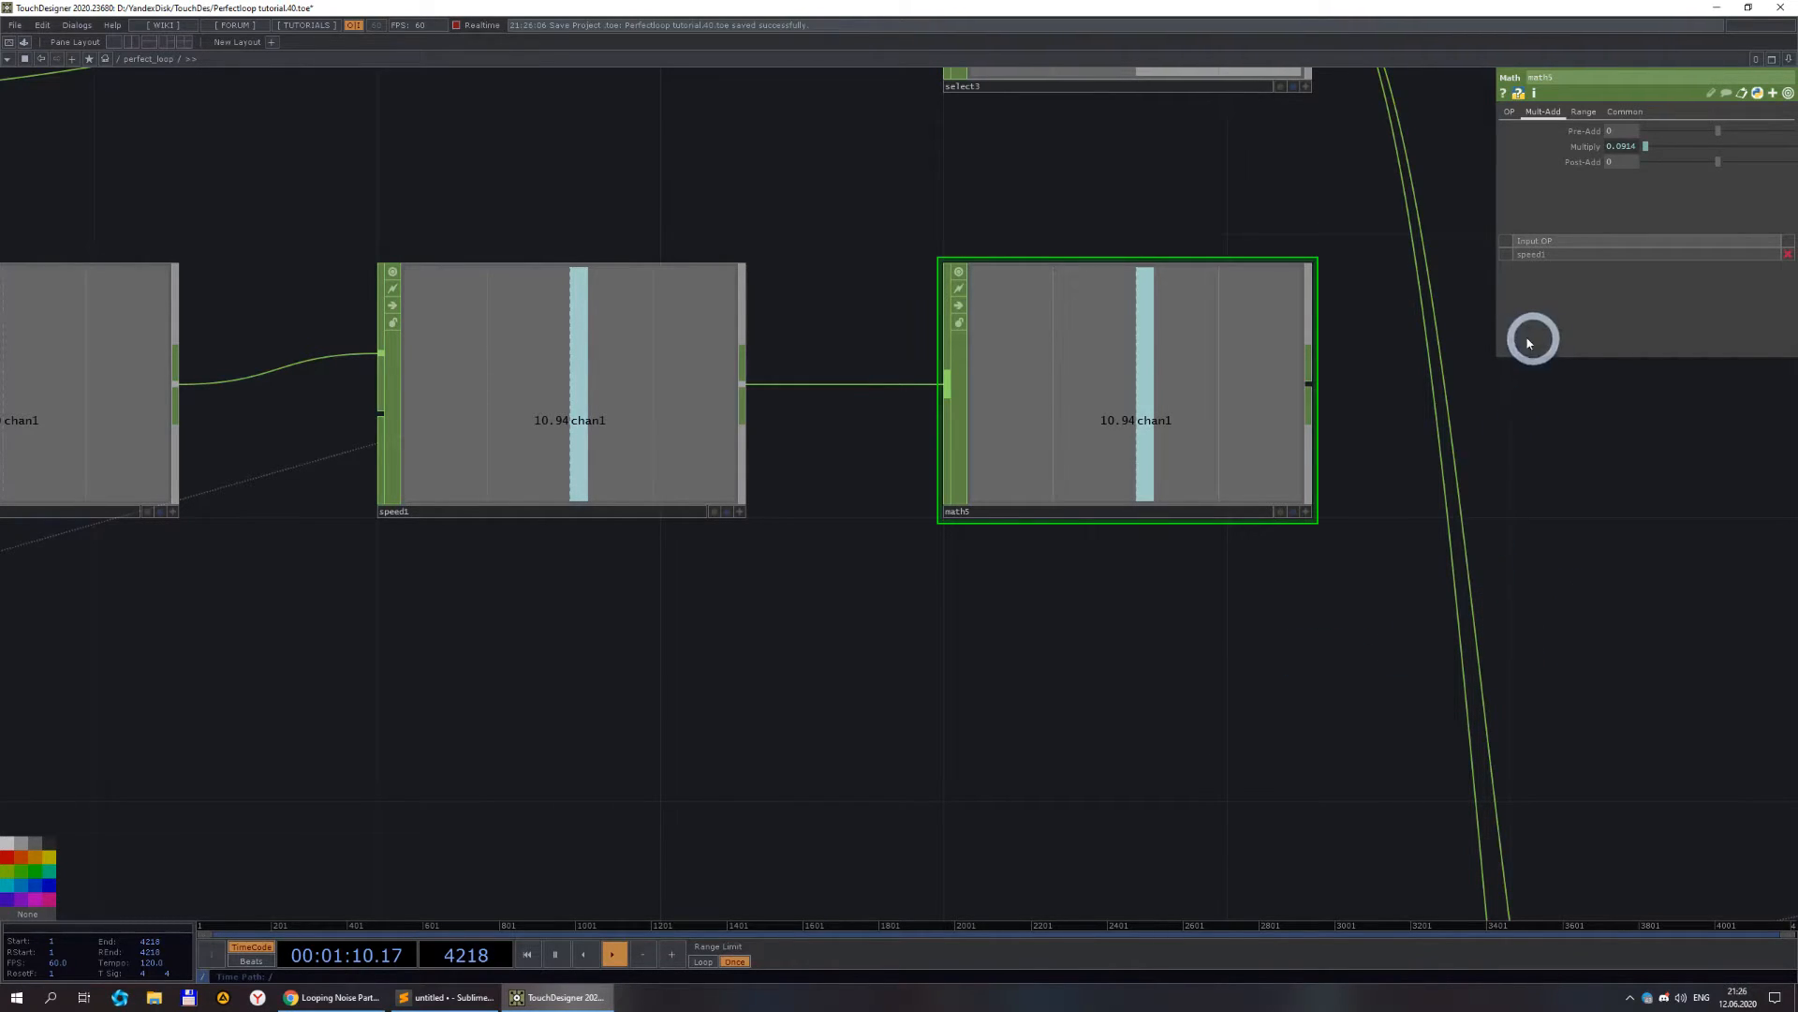
left_click(653, 954)
left_click(673, 963)
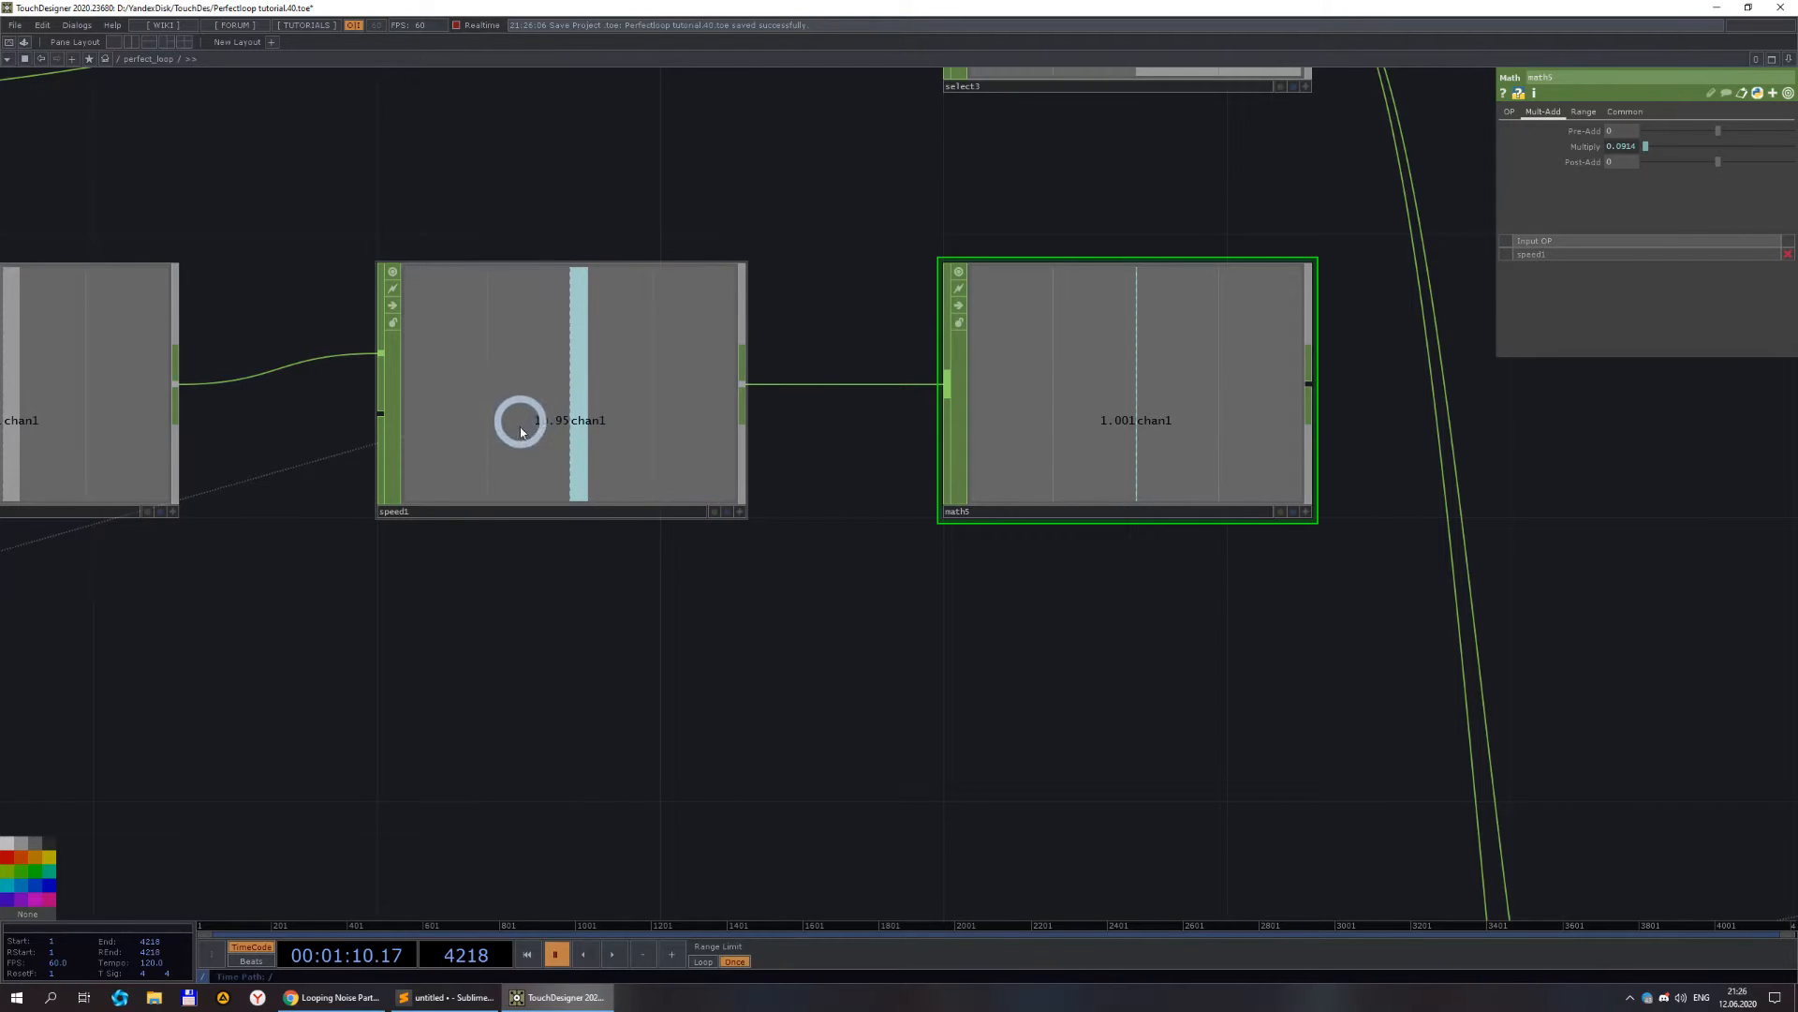
- Turn on the display of exact values in the viewer of speed1 and make the viewer inactive again
scroll(554, 426, "up", 3)
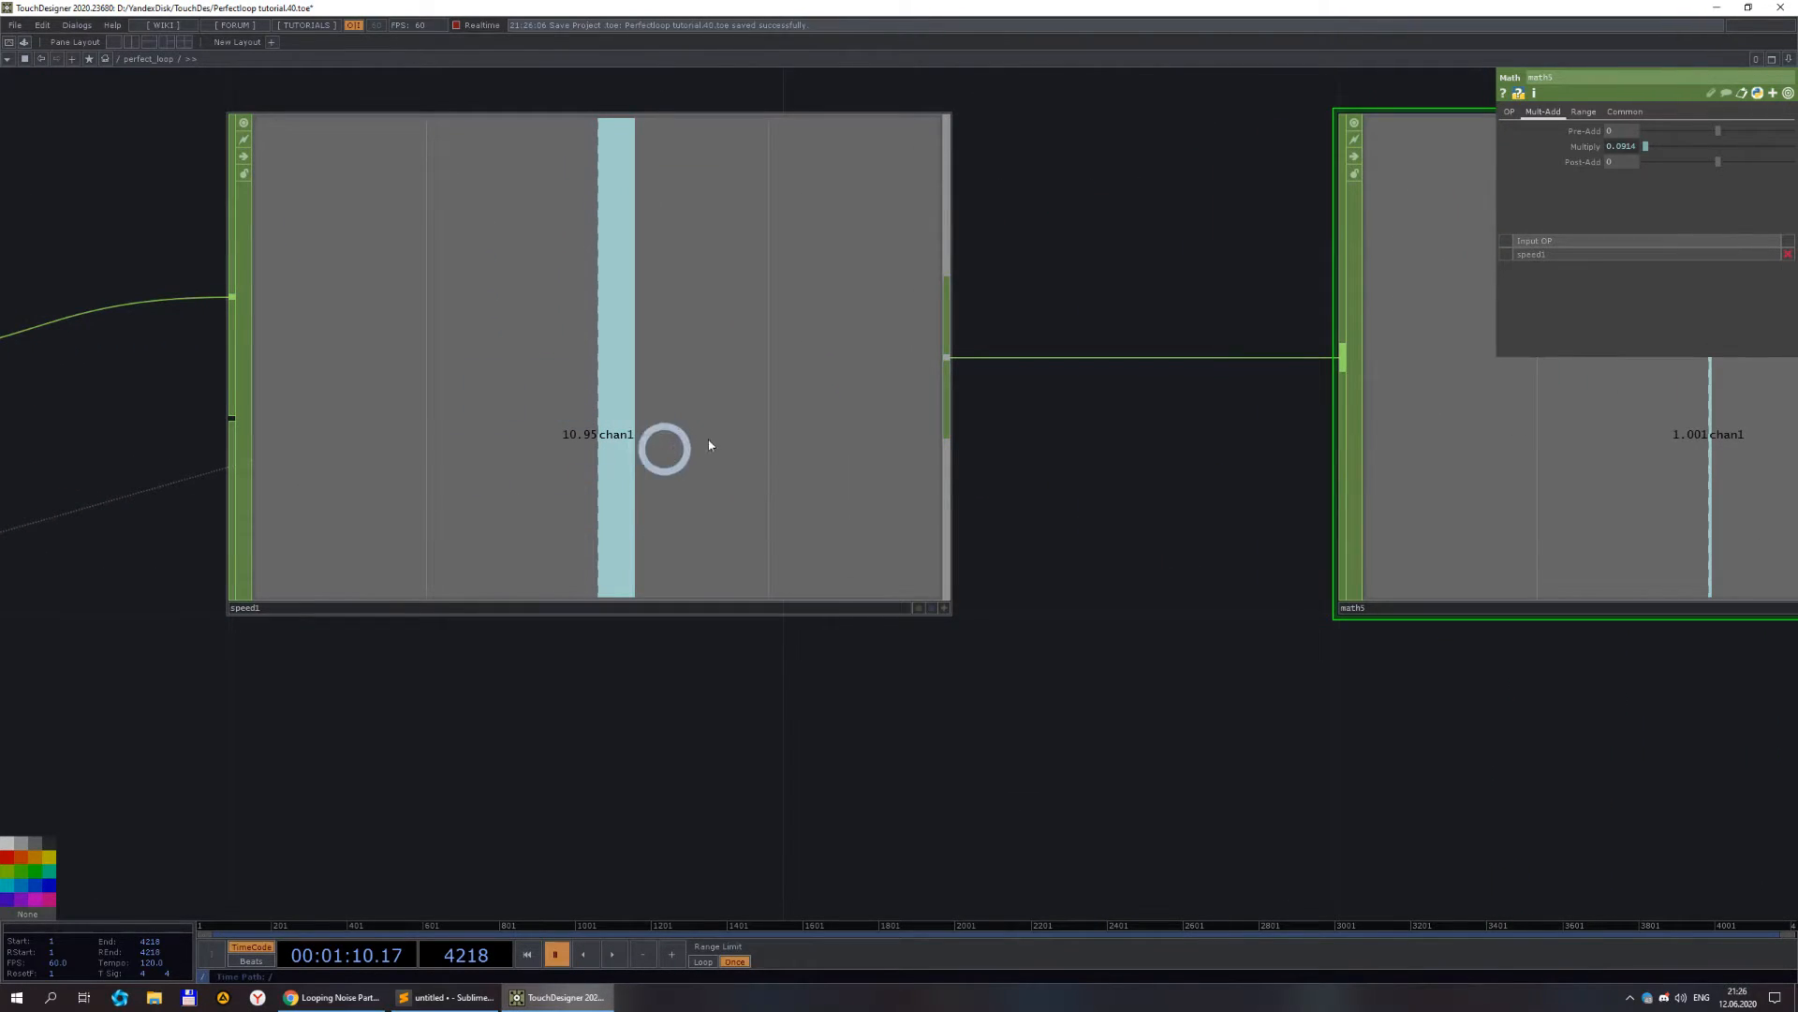
scroll(610, 398, "down", 2)
scroll(734, 458, "up", 4)
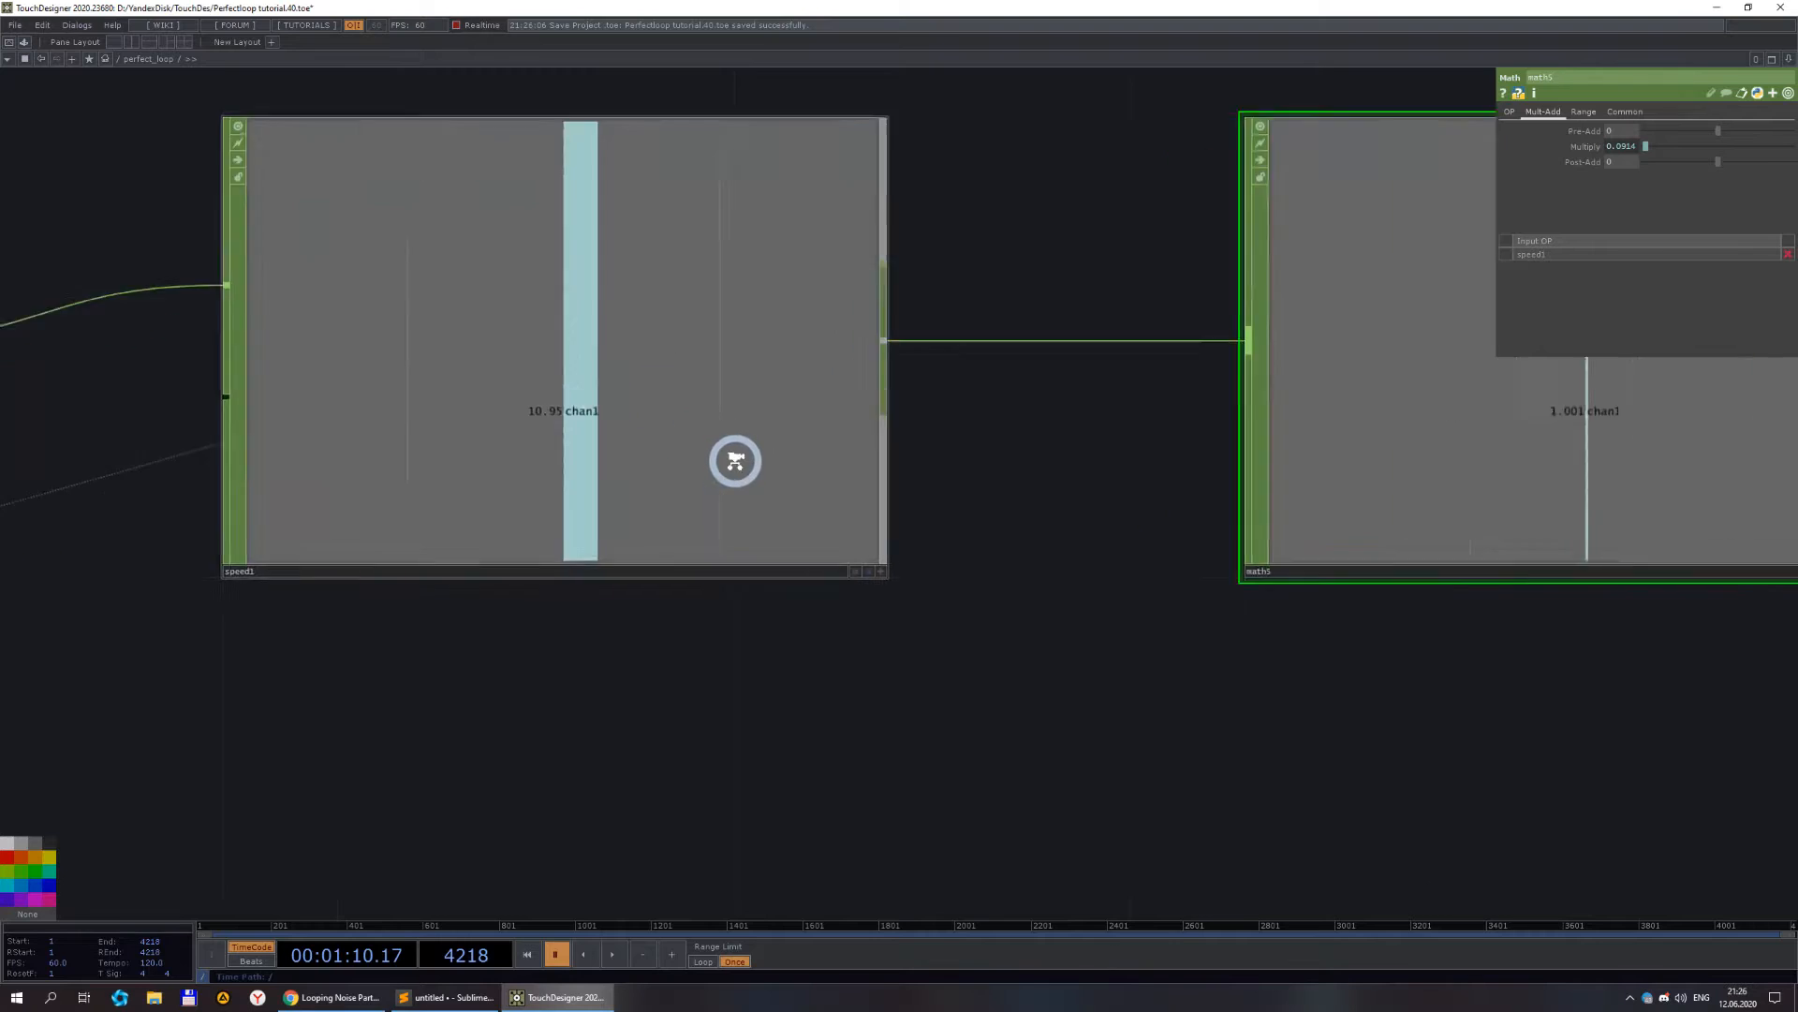
scroll(959, 637, "down", 3)
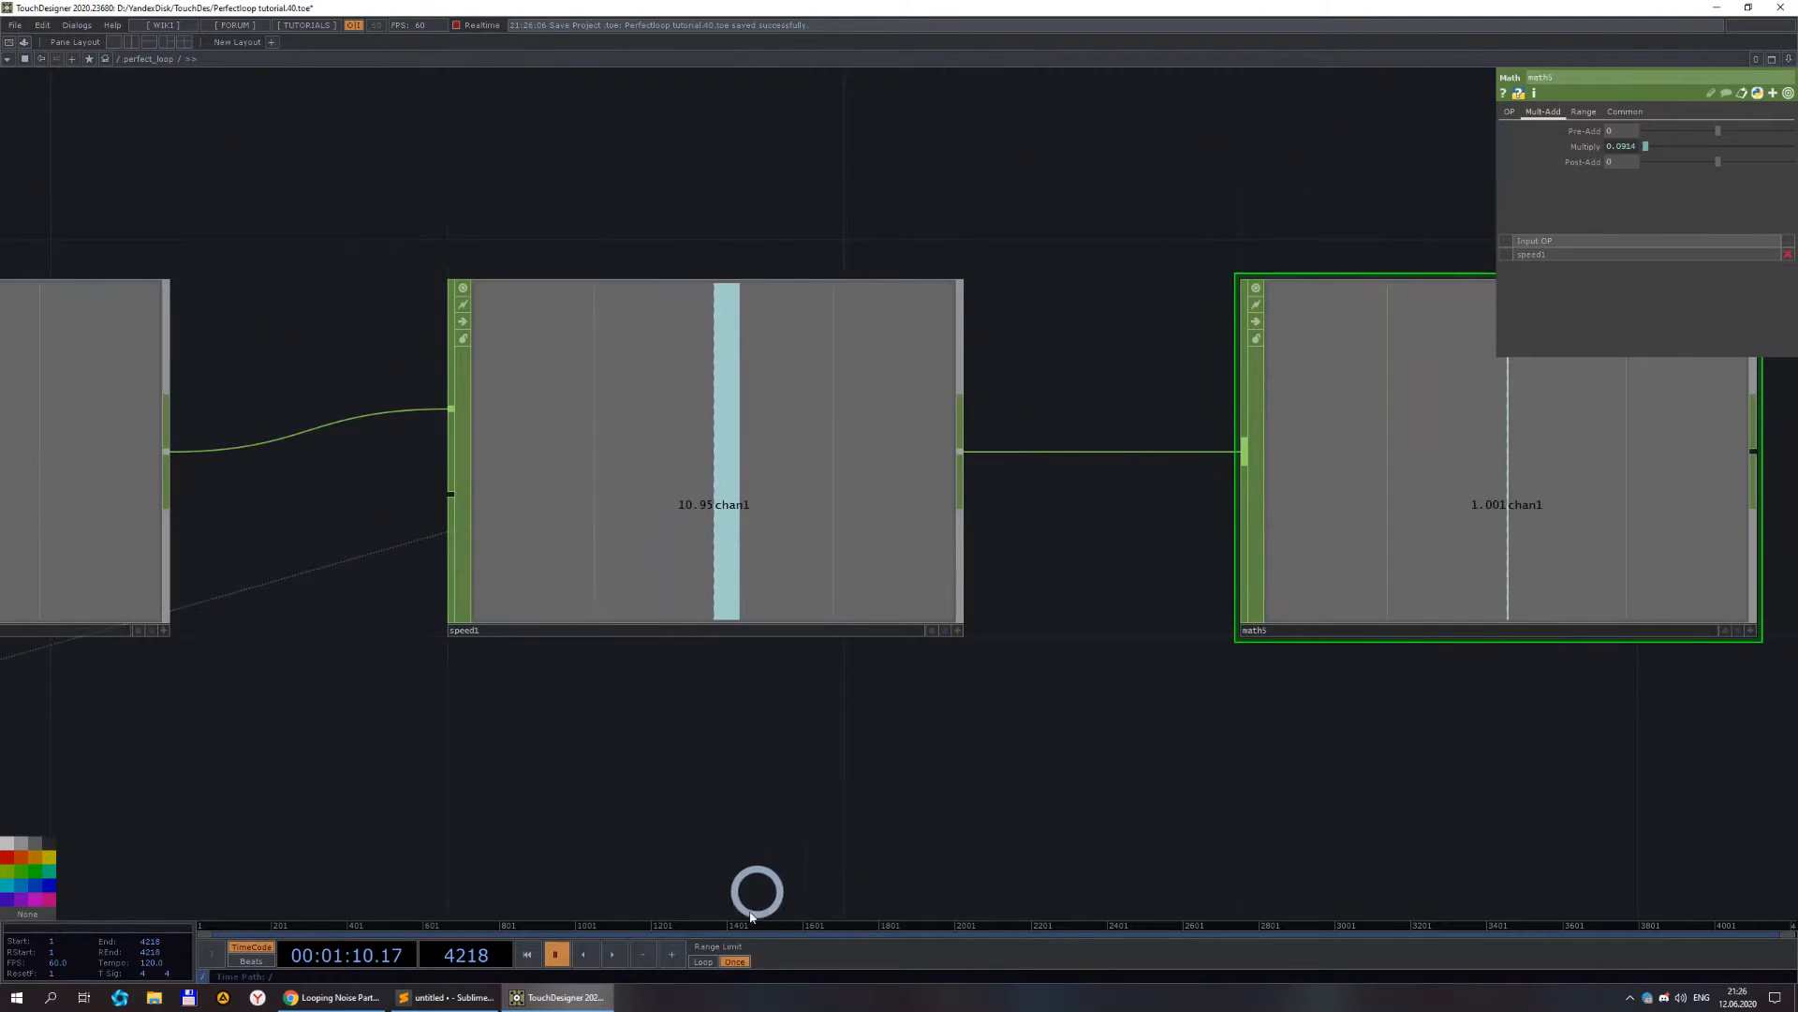
left_click(957, 633)
right_click(807, 468)
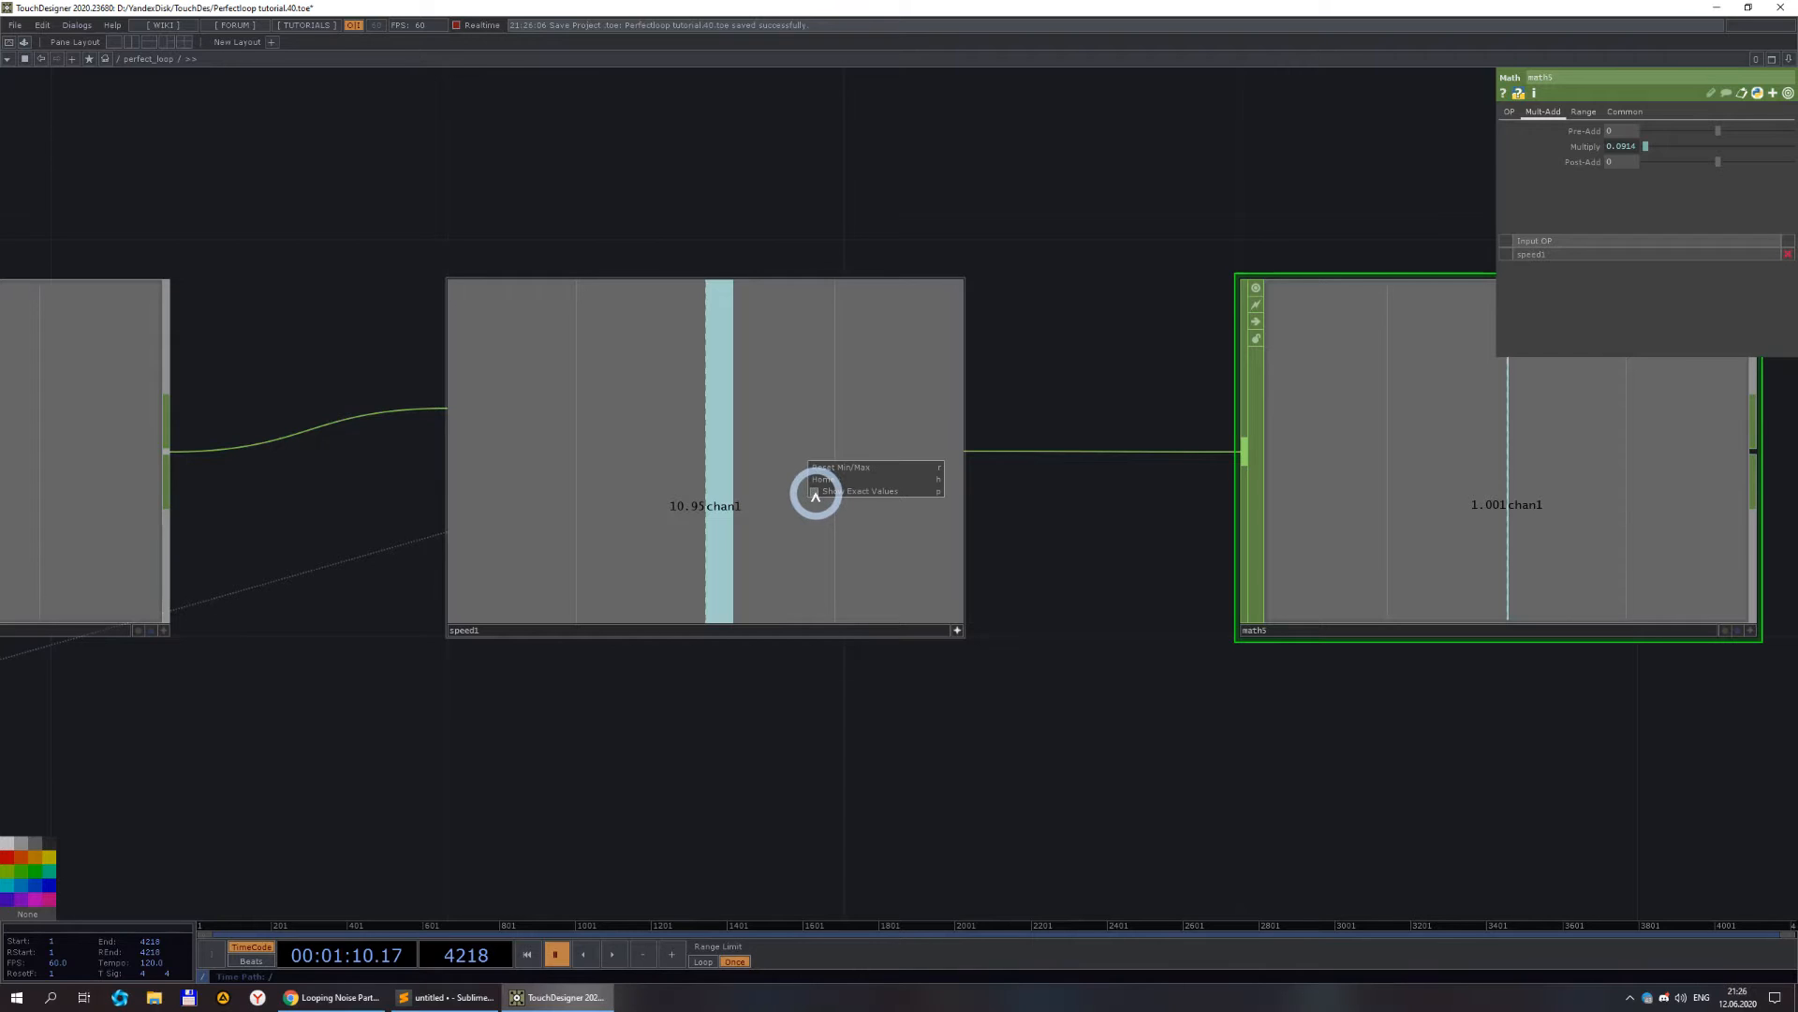
left_click(815, 491)
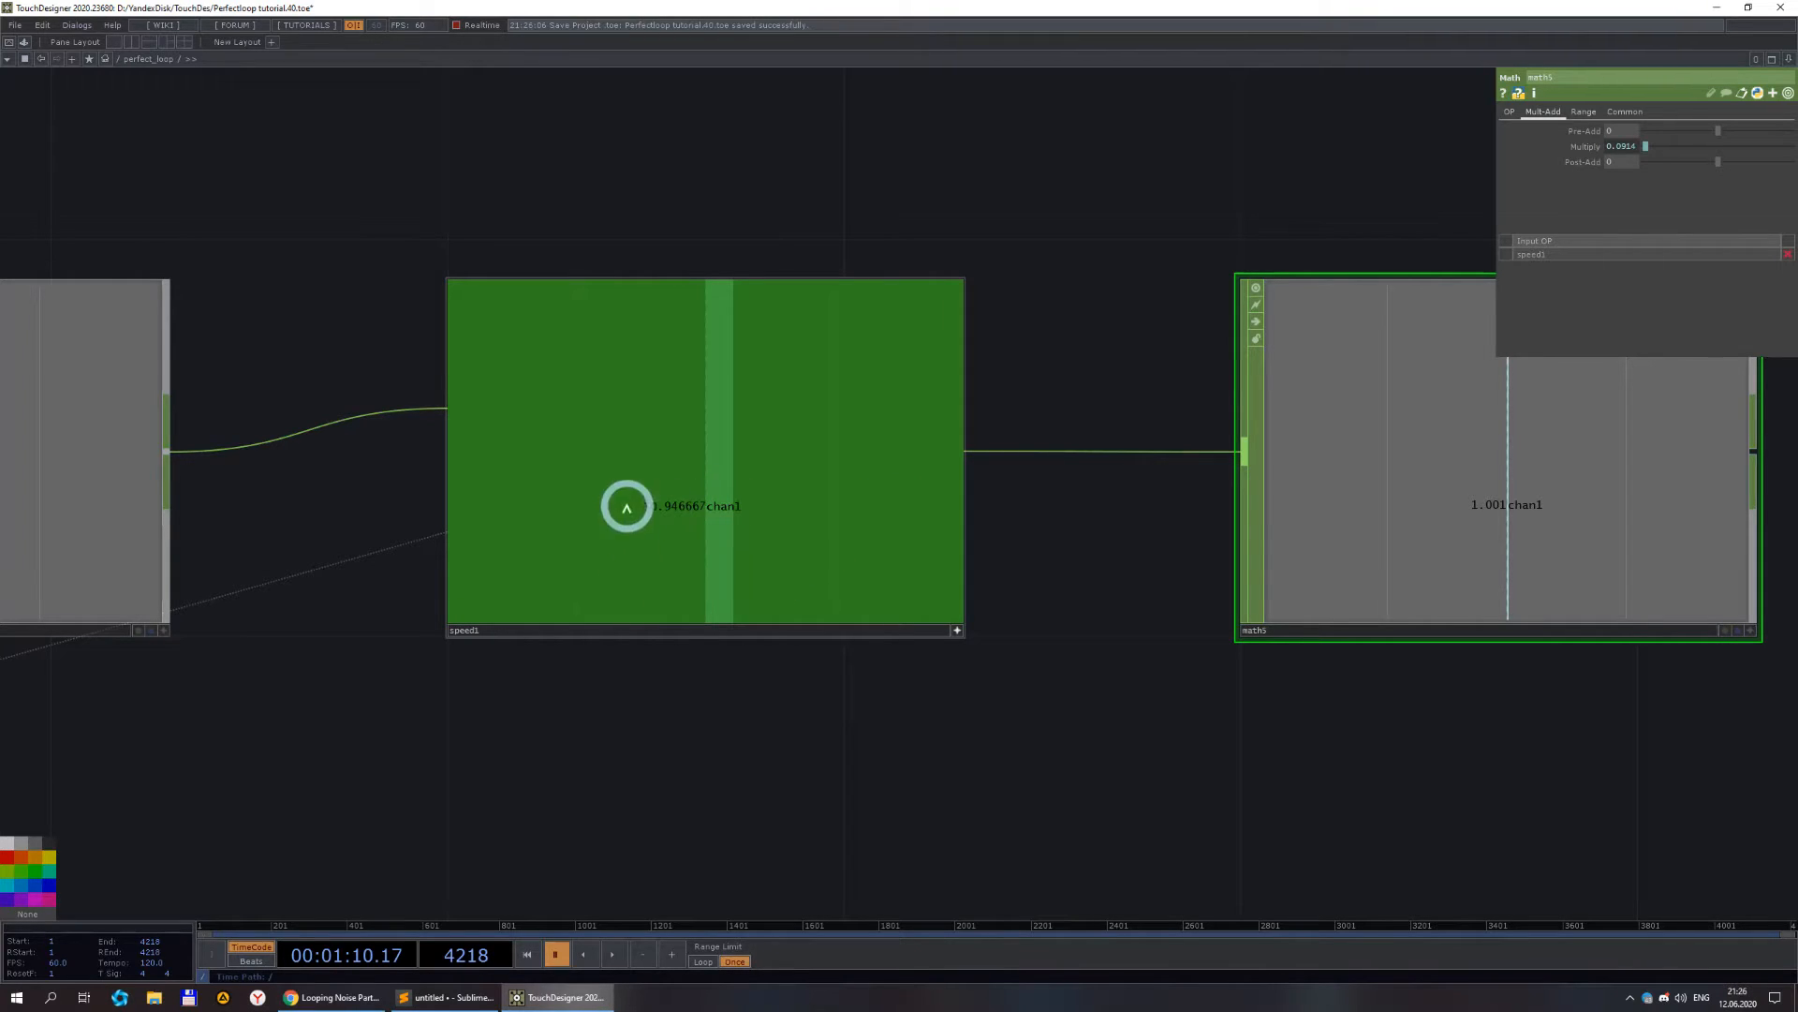
left_click(956, 626)
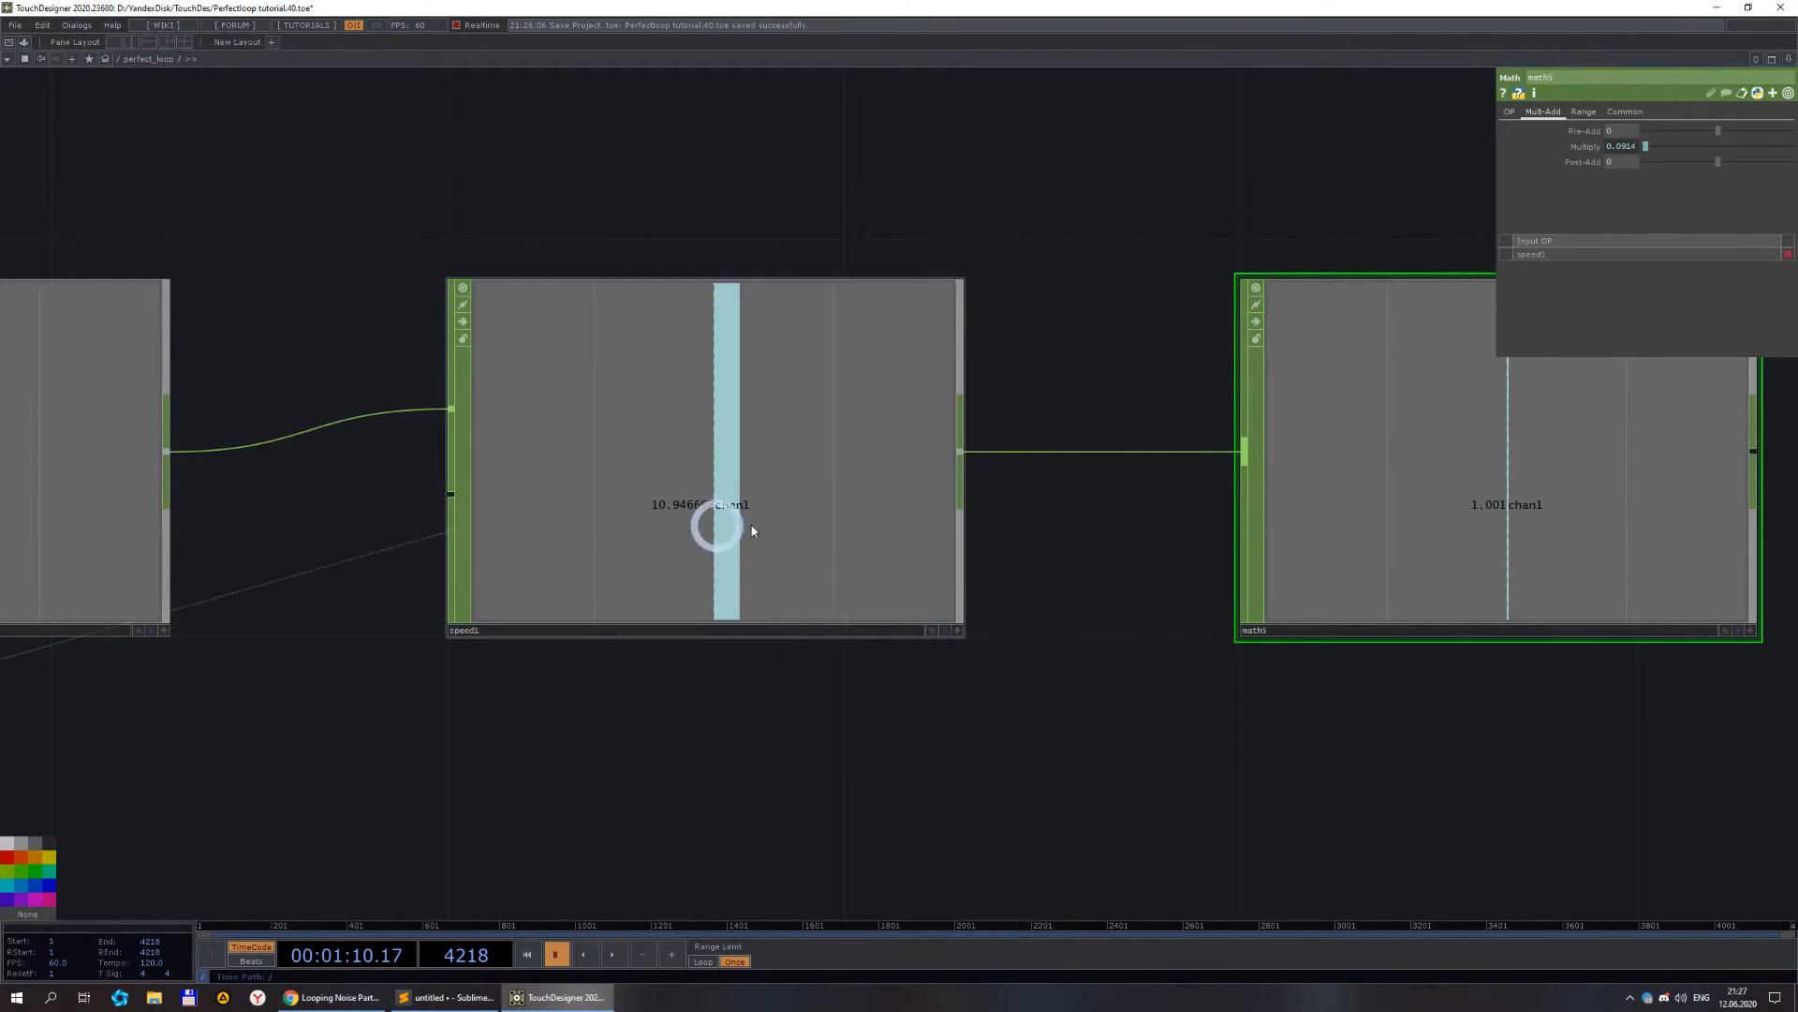
- Widen the parameter area and set the Multiply of math5 to the expression 1/10.94667
scroll(835, 515, "down", 3)
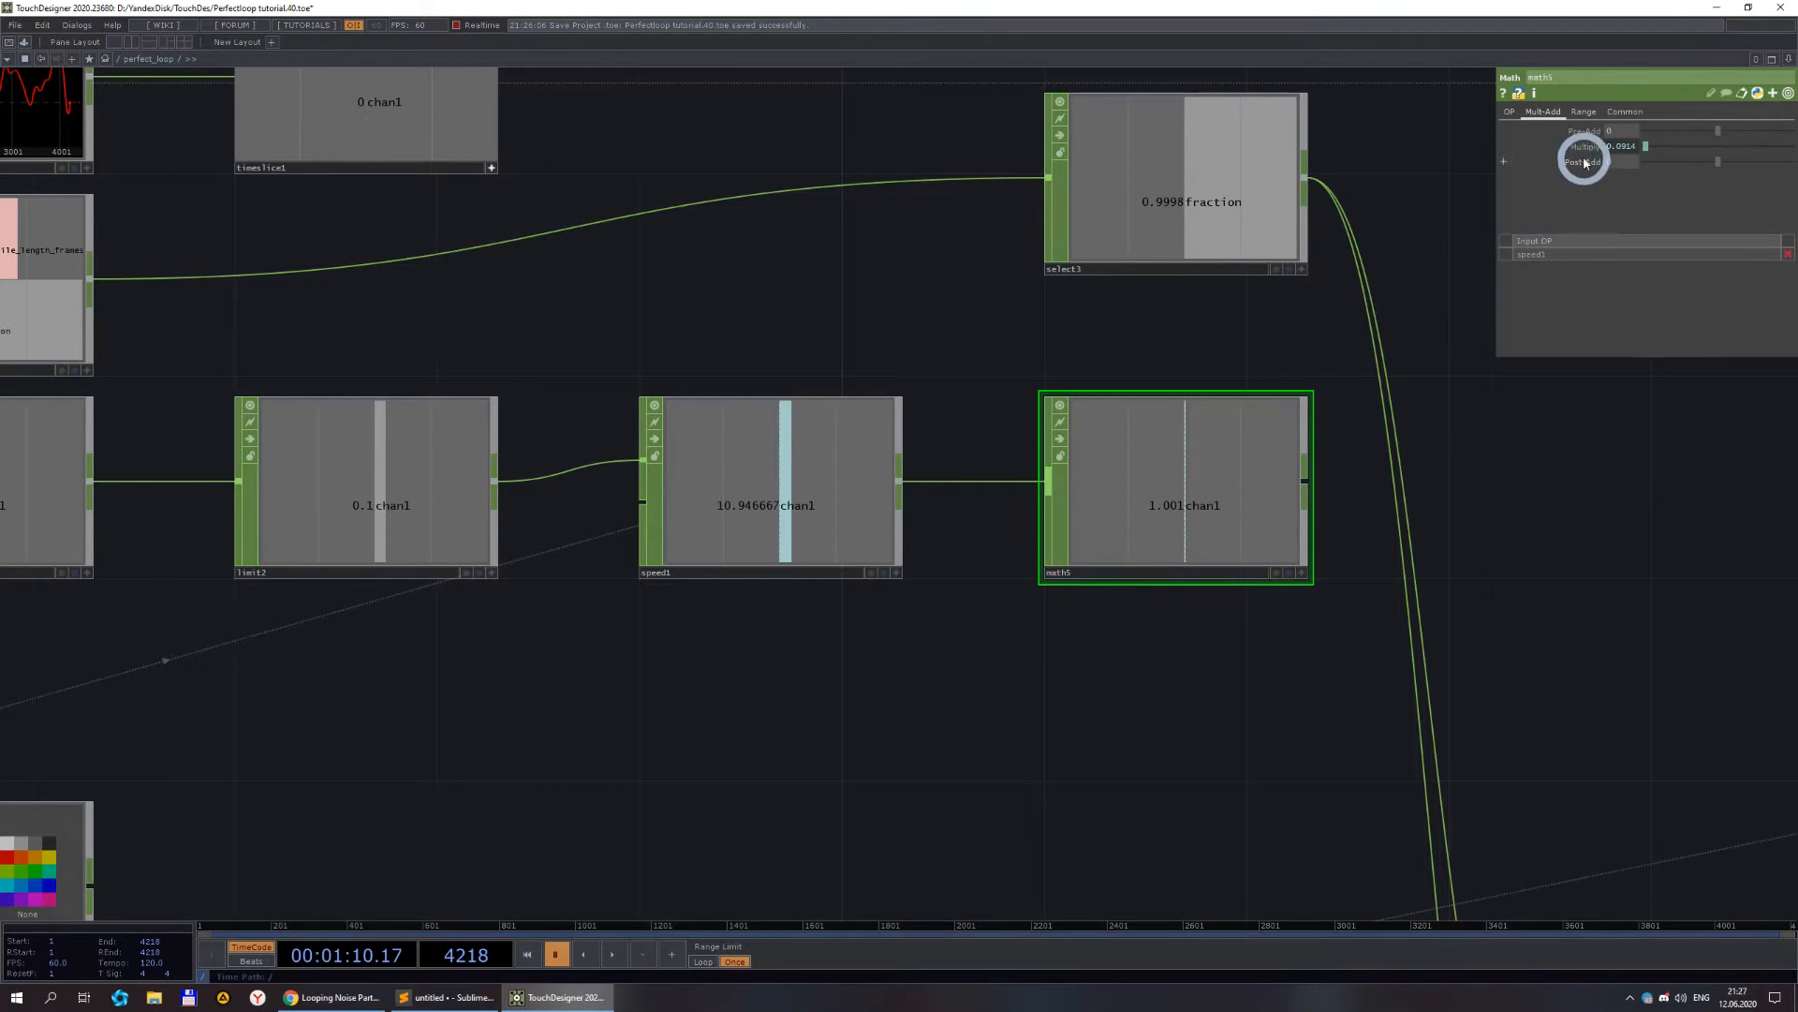
left_click_drag(1494, 209, 1372, 205)
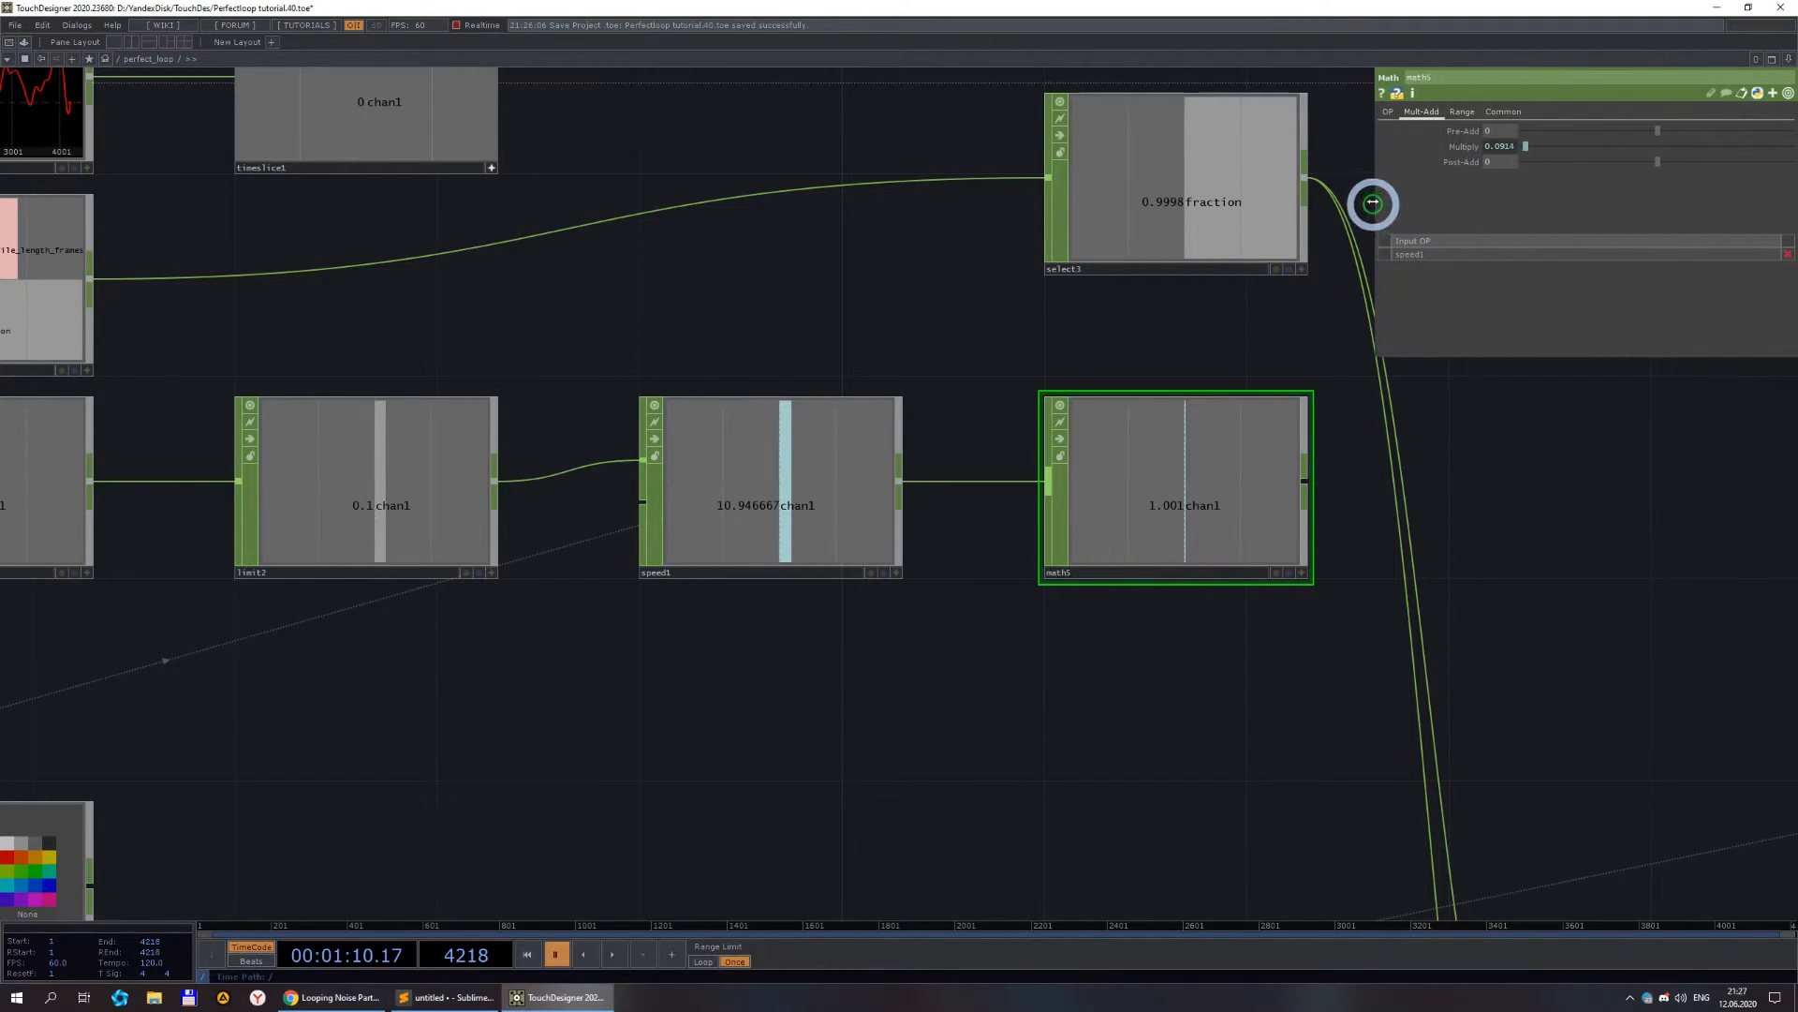
left_click(1447, 150)
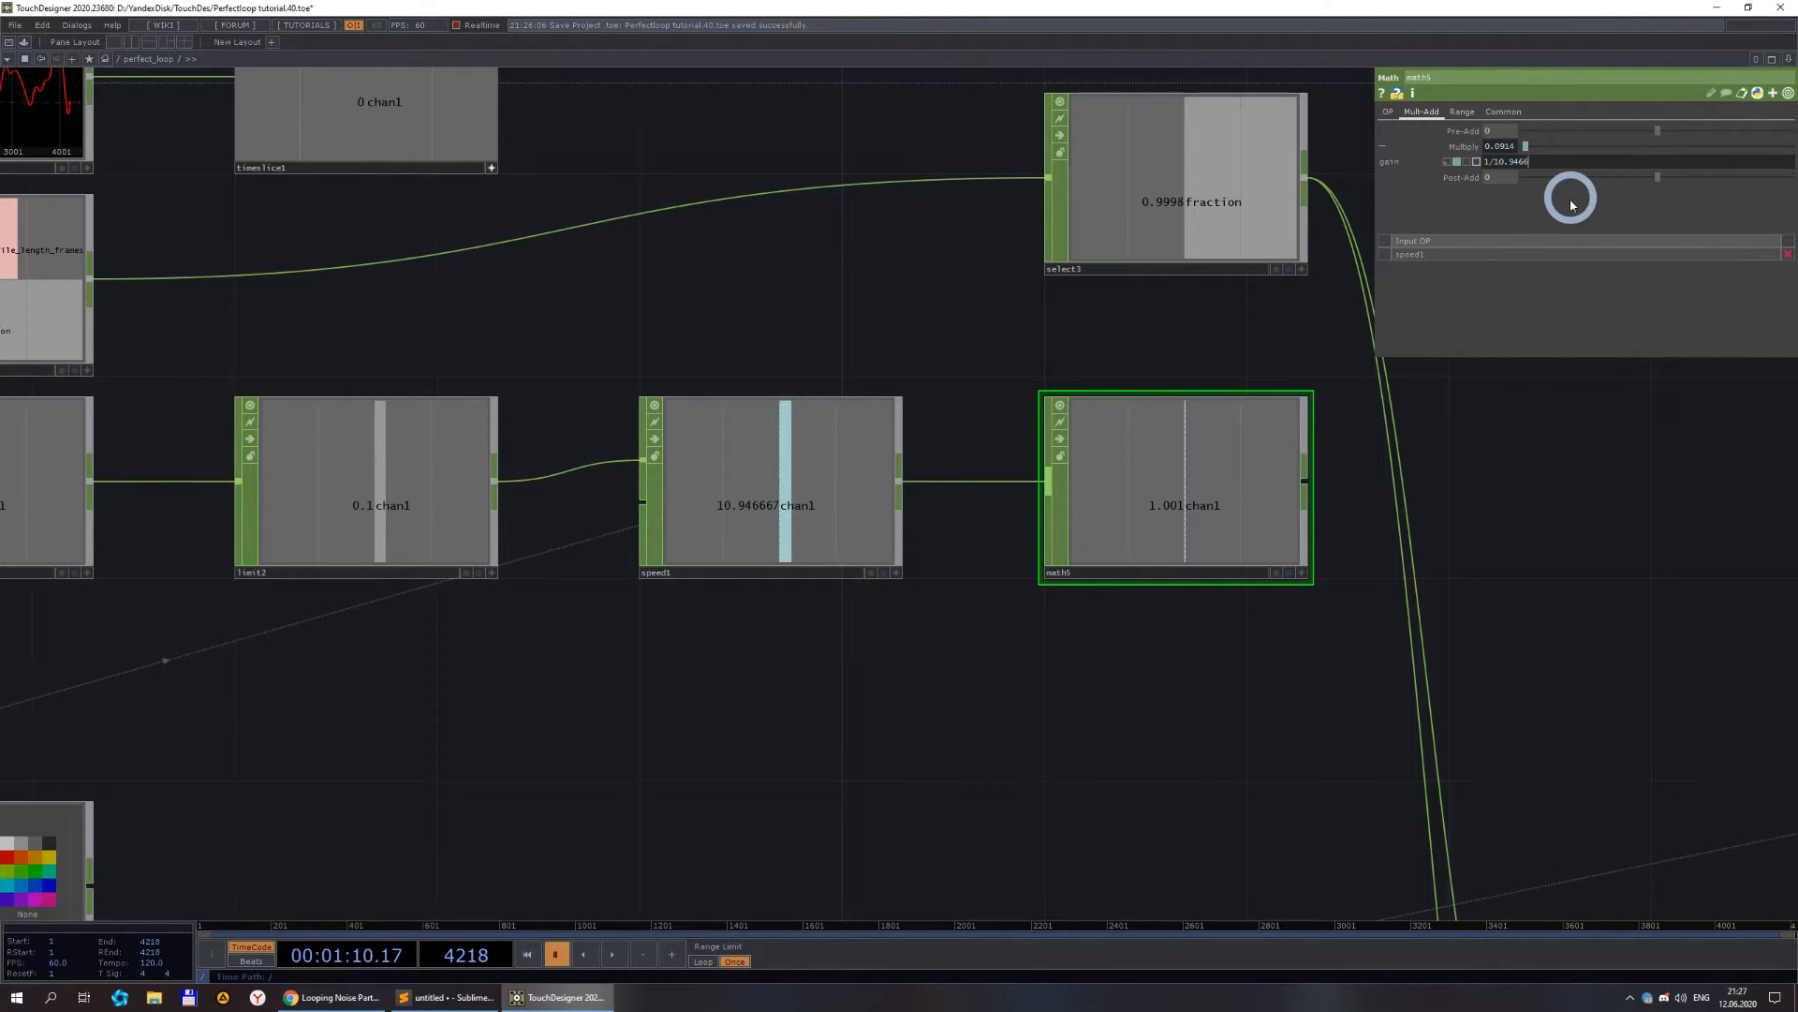
- Examine the normalized output of math5 alongside speed1, select3 and the rest of the audio network
scroll(1344, 671, "down", 4)
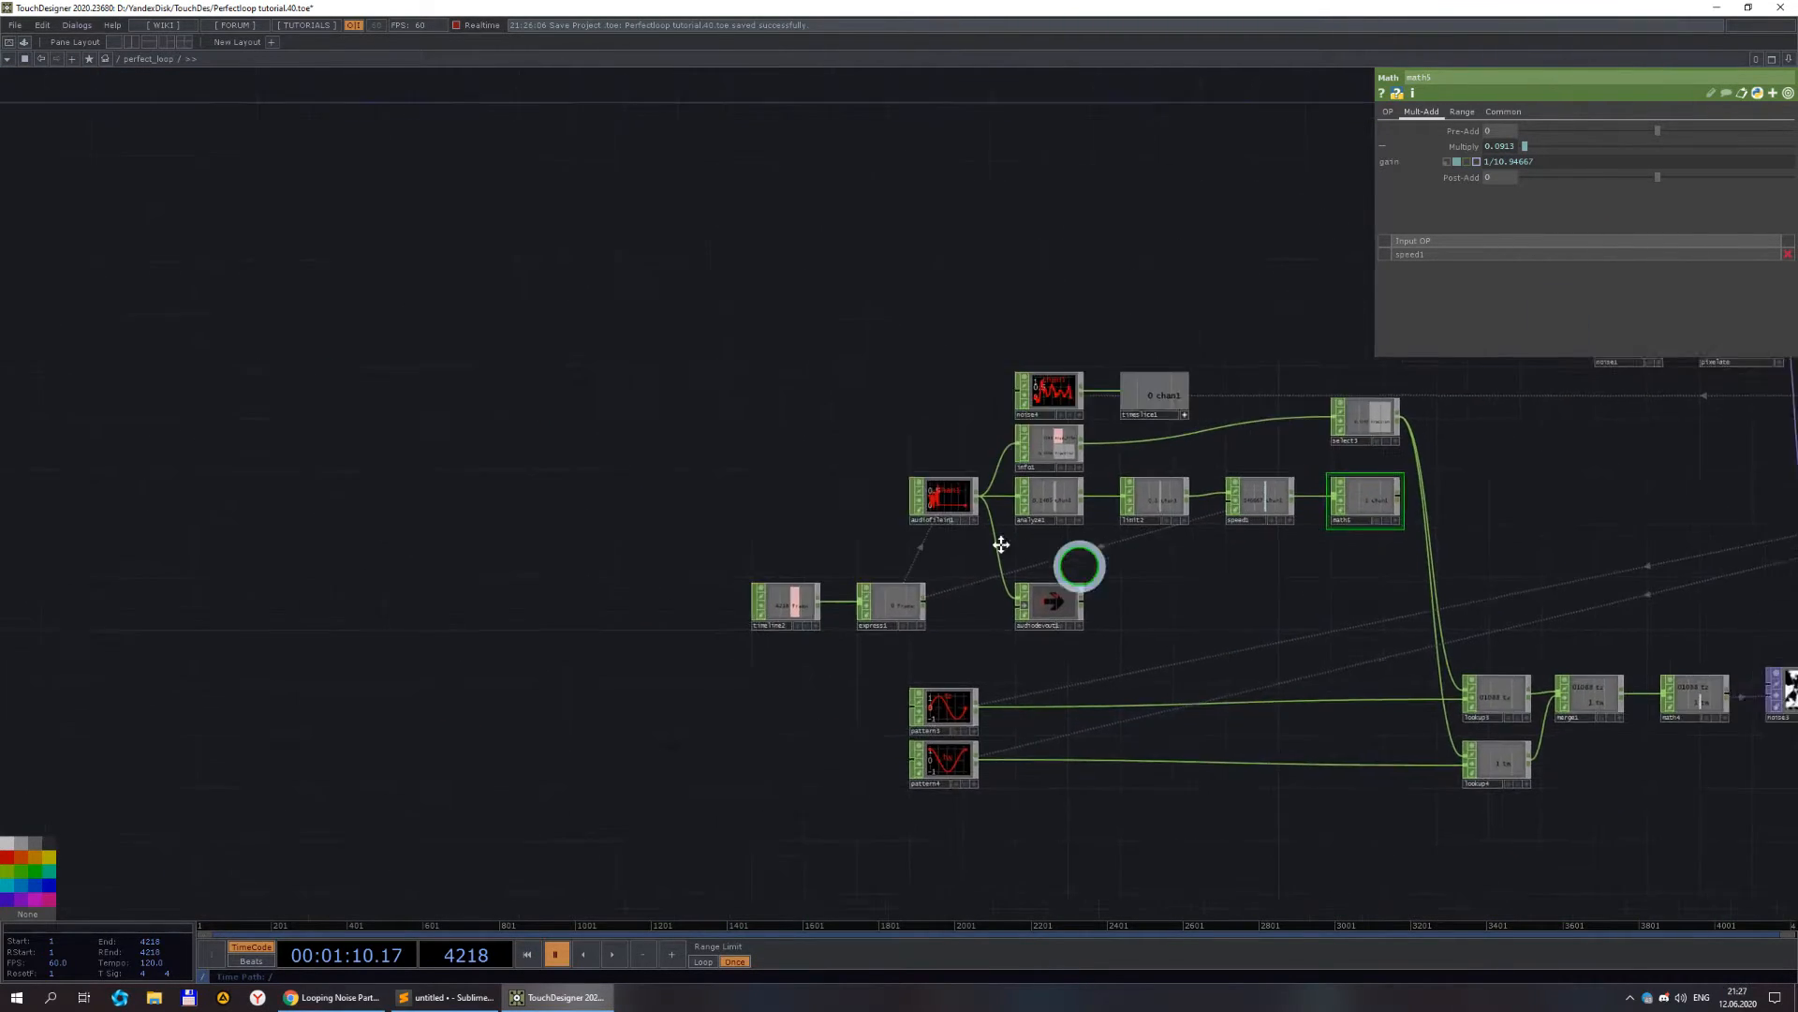
scroll(1050, 469, "up", 2)
scroll(993, 440, "up", 2)
scroll(965, 497, "down", 1)
scroll(1040, 469, "up", 3)
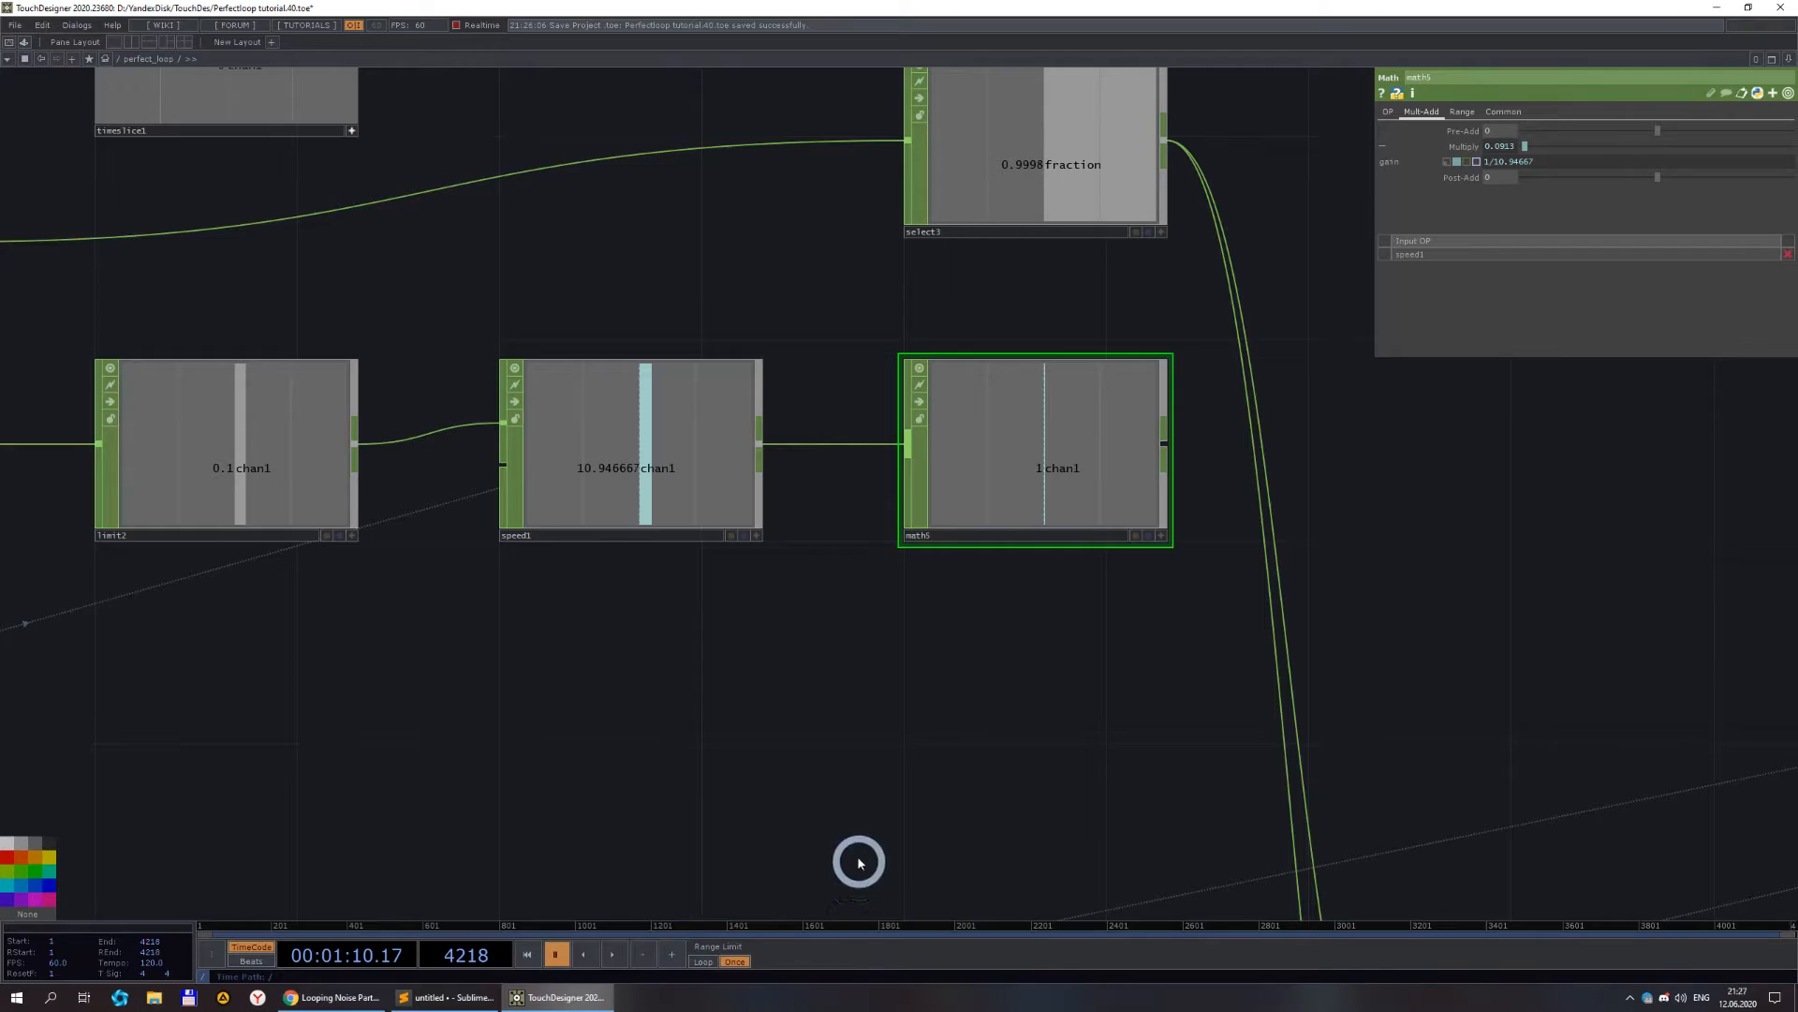
scroll(895, 688, "down", 3)
scroll(932, 707, "down", 2)
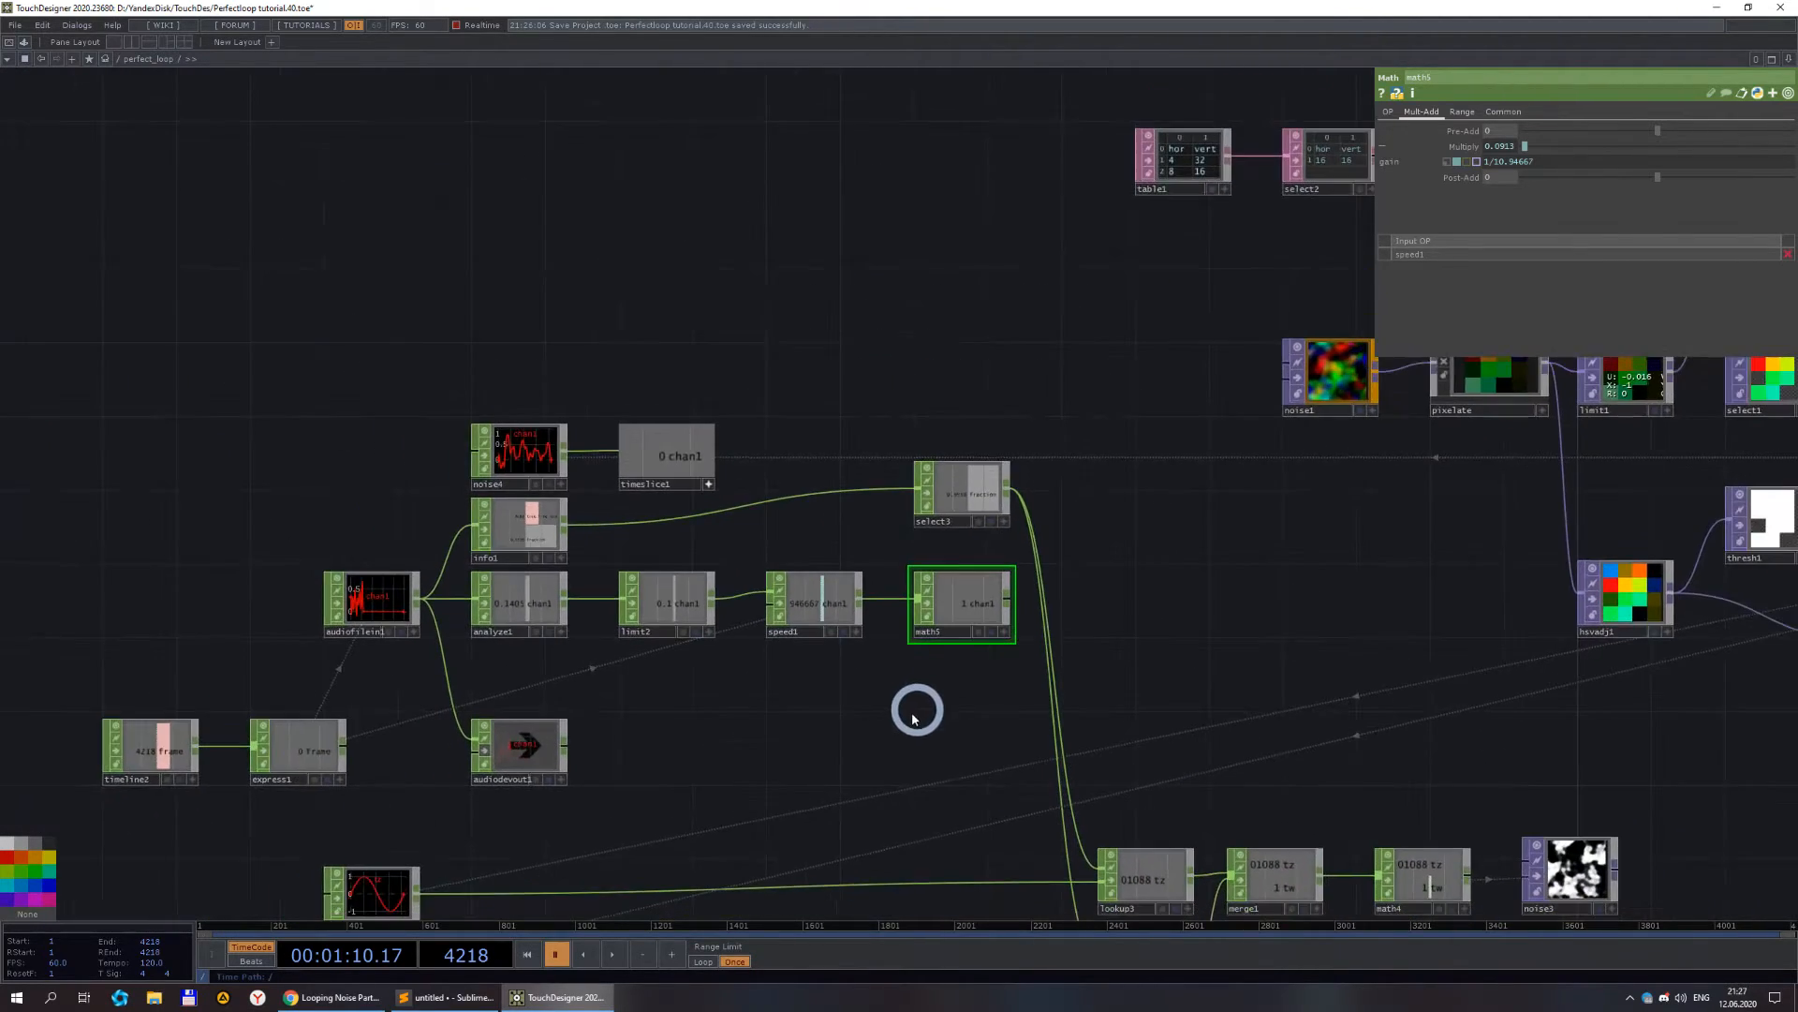
scroll(936, 595, "down", 3)
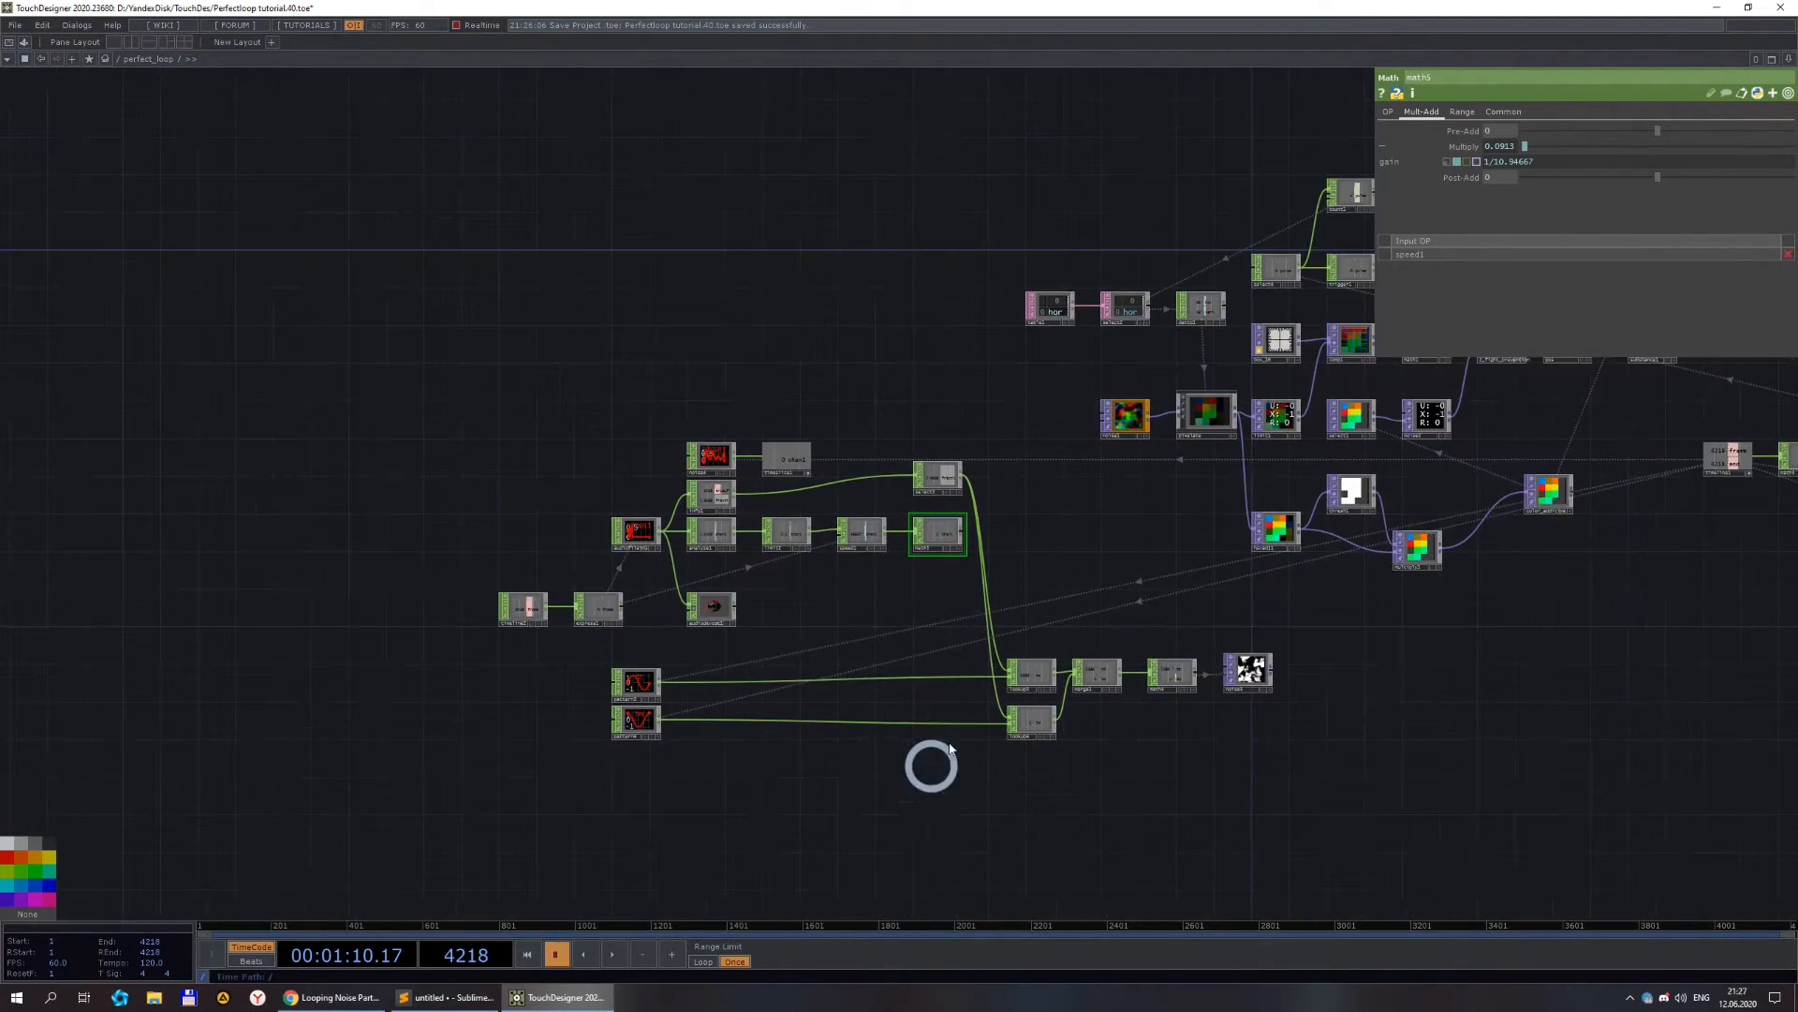
scroll(974, 656, "up", 5)
scroll(925, 608, "down", 1)
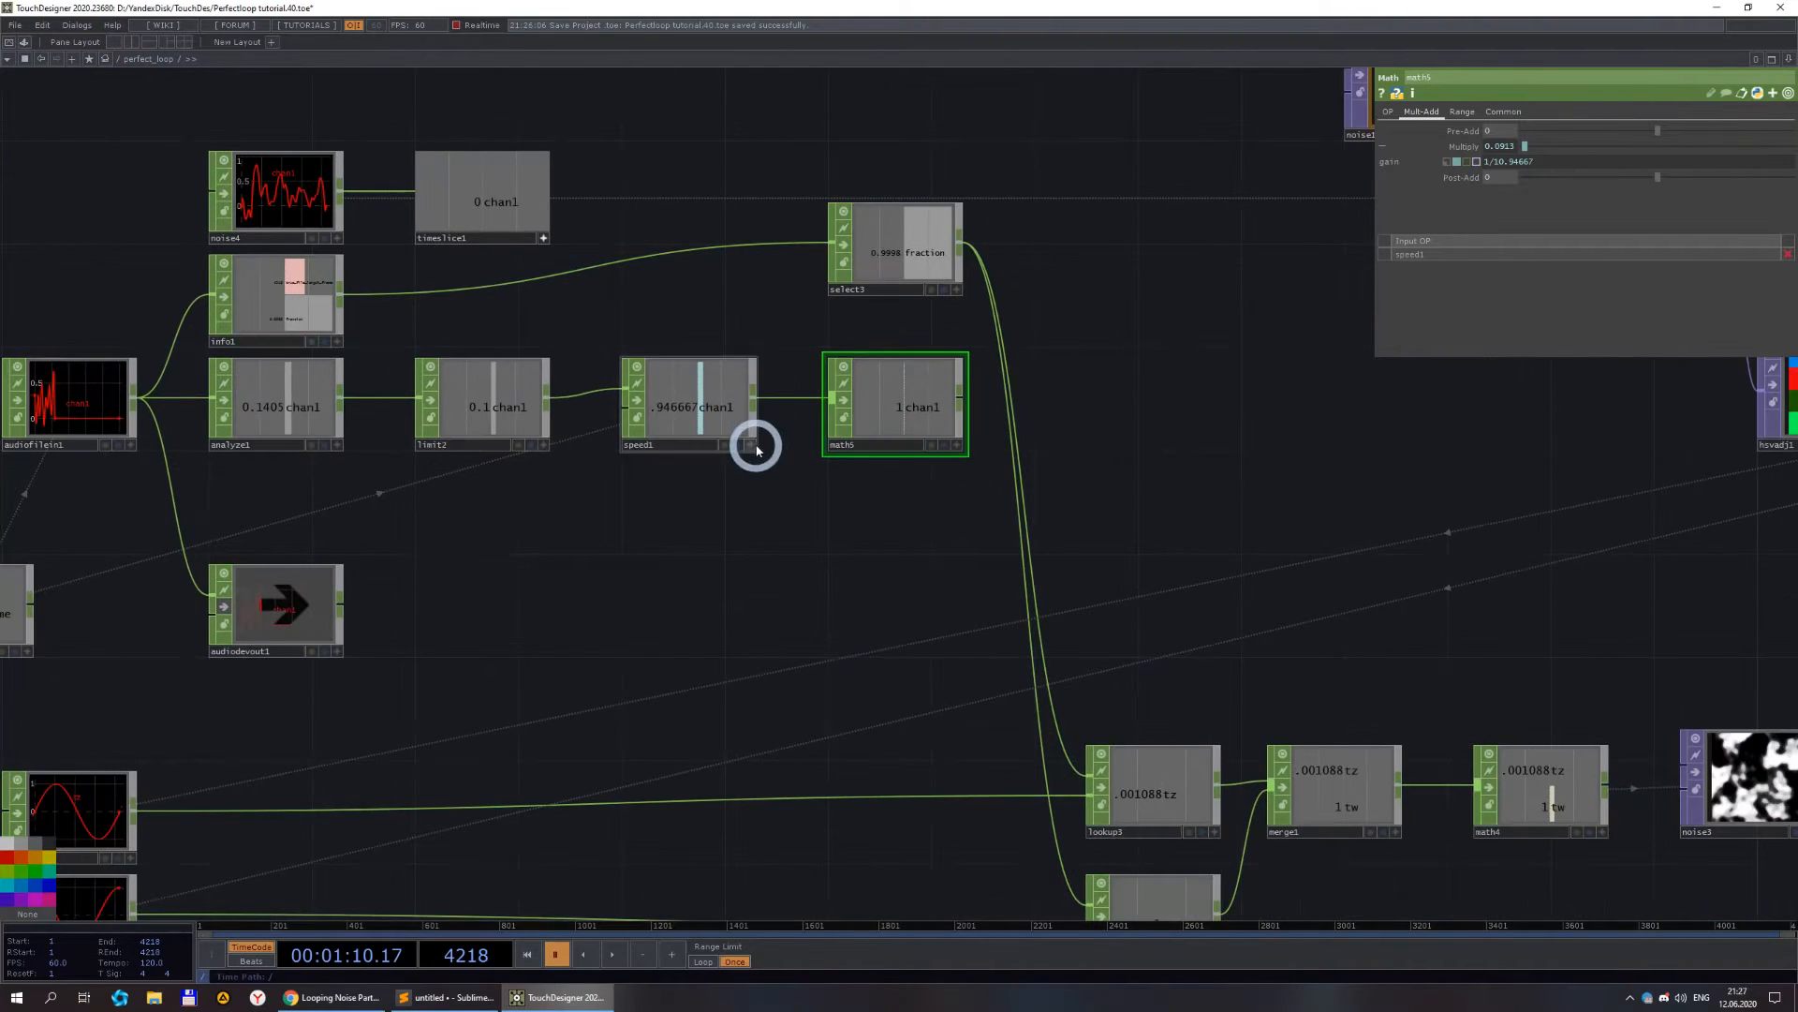
scroll(725, 385, "up", 3)
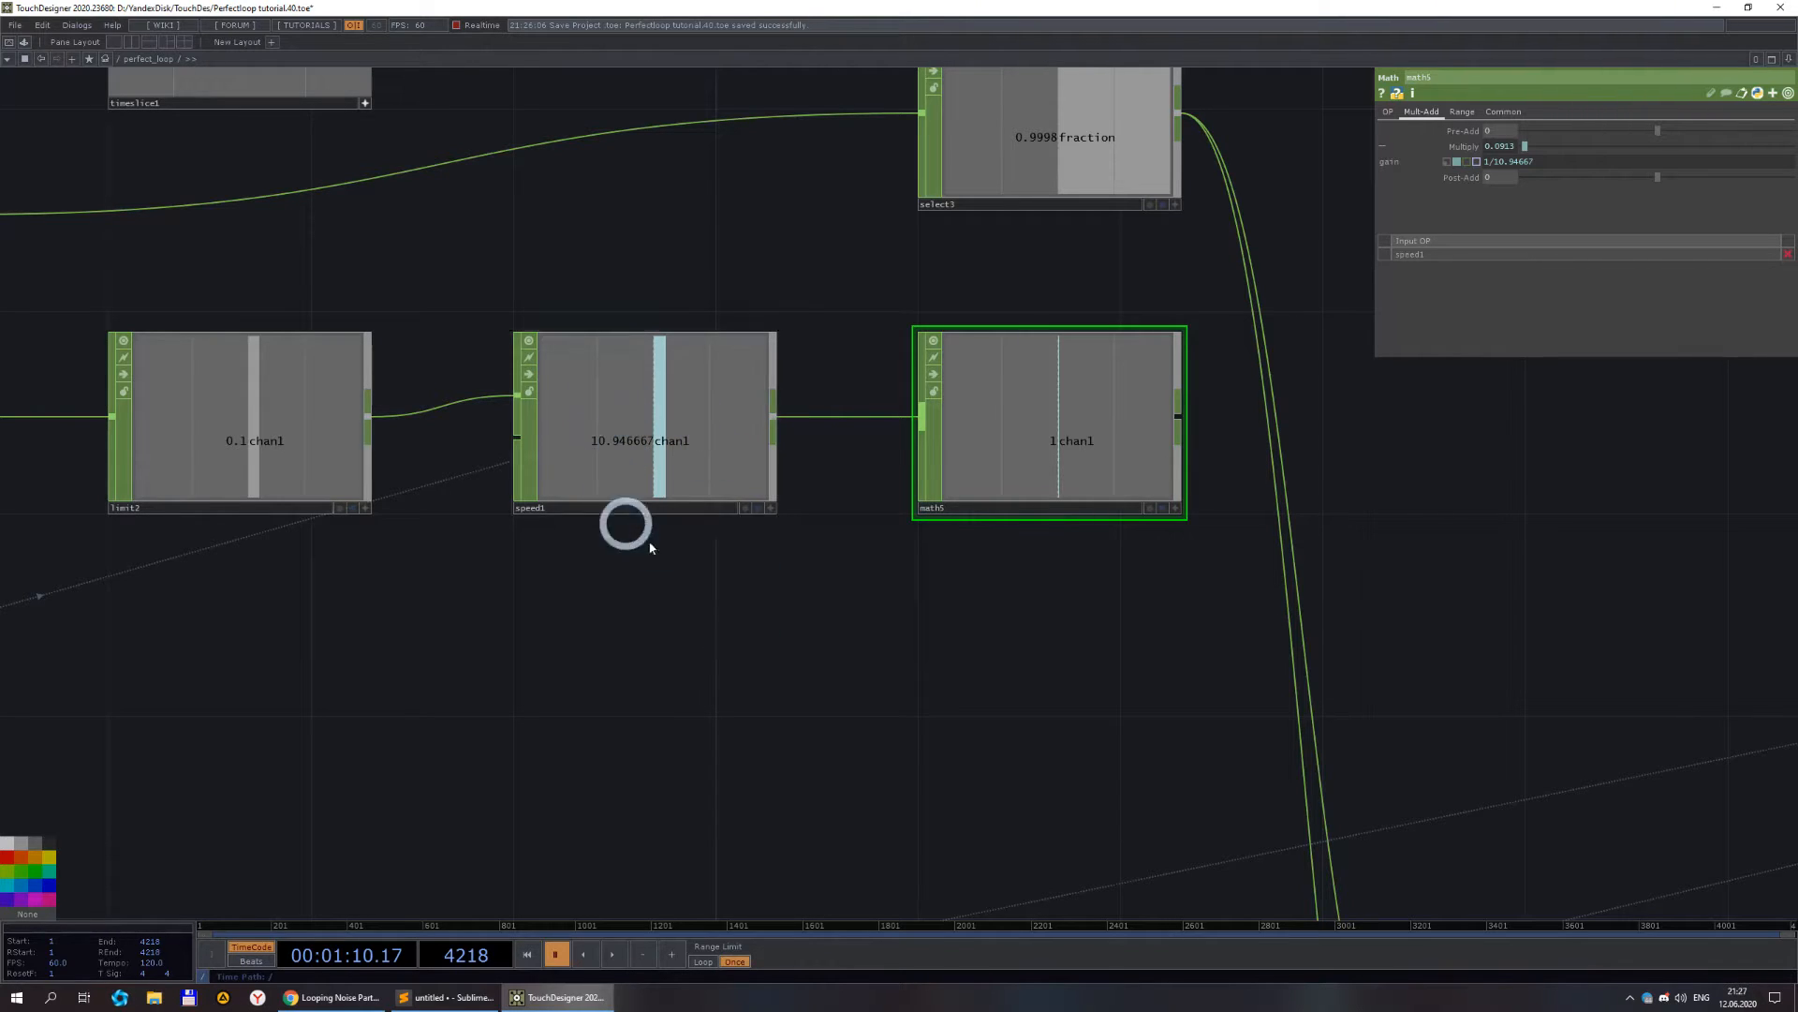
scroll(1368, 347, "down", 3)
- Add a Rename CHOP after math5 and set it to rename all channels (*) to fraction
left_click_drag(1152, 572, 965, 628)
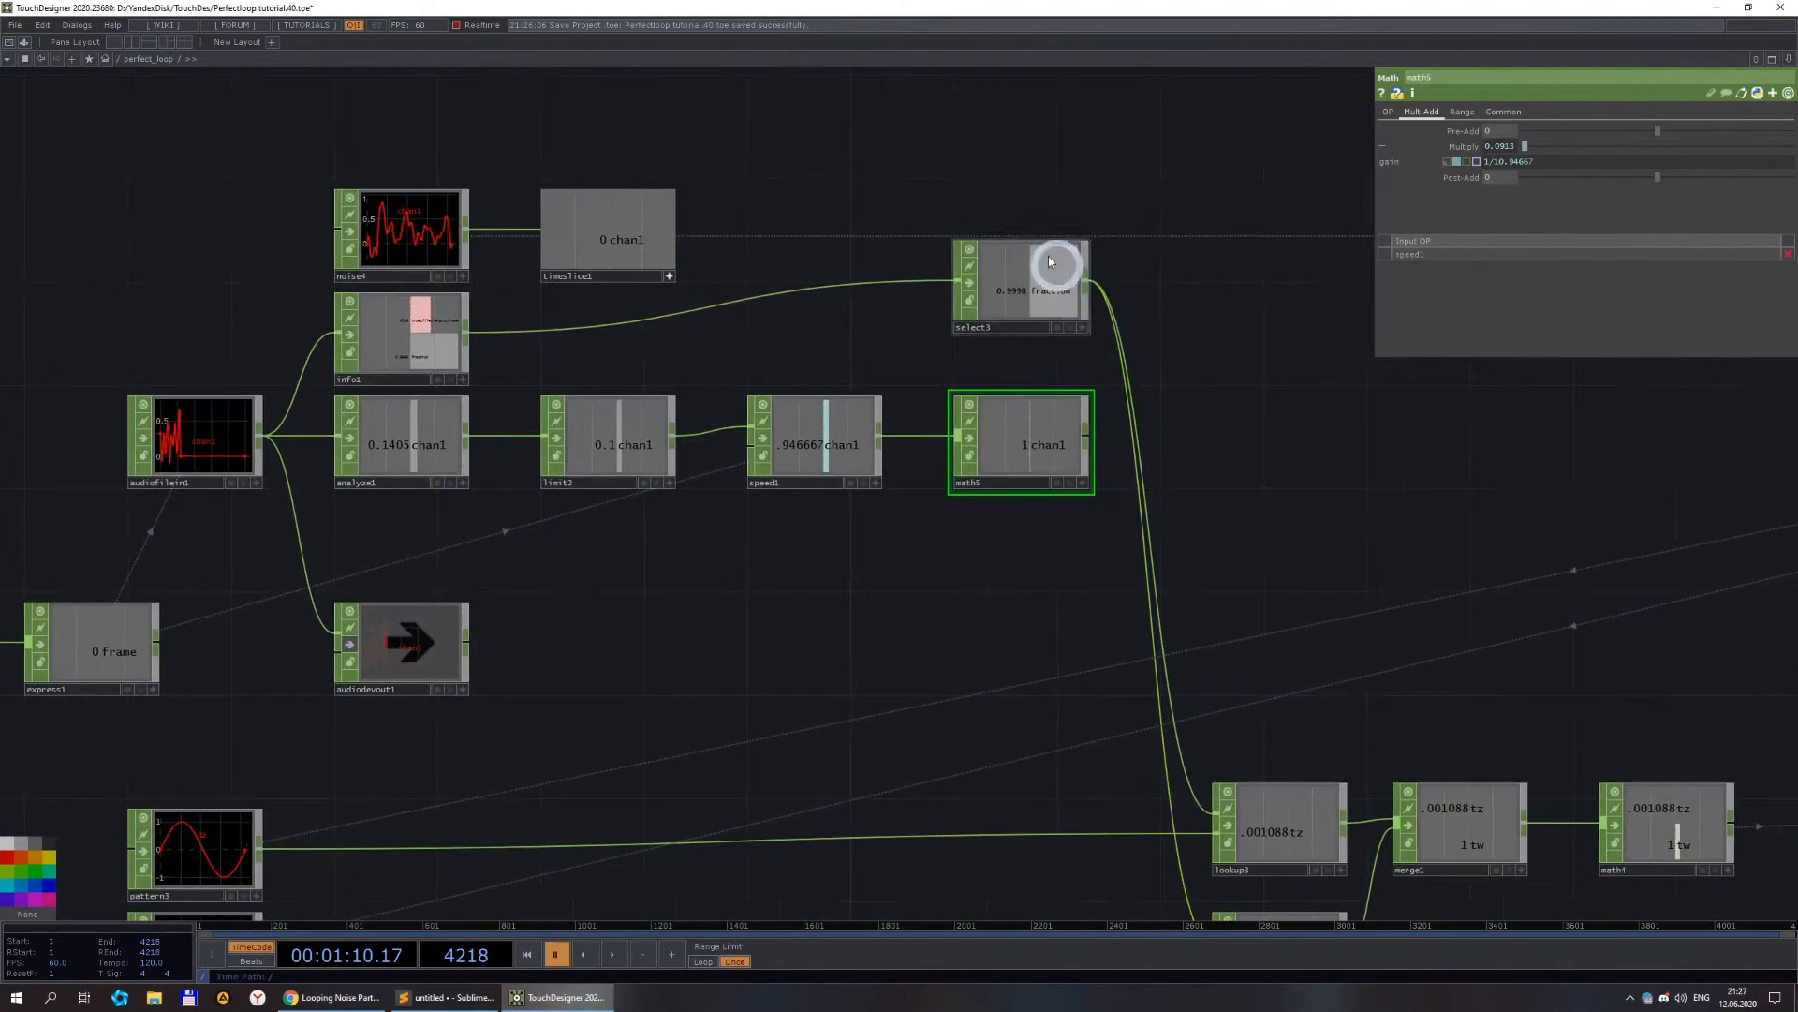
right_click(1085, 442)
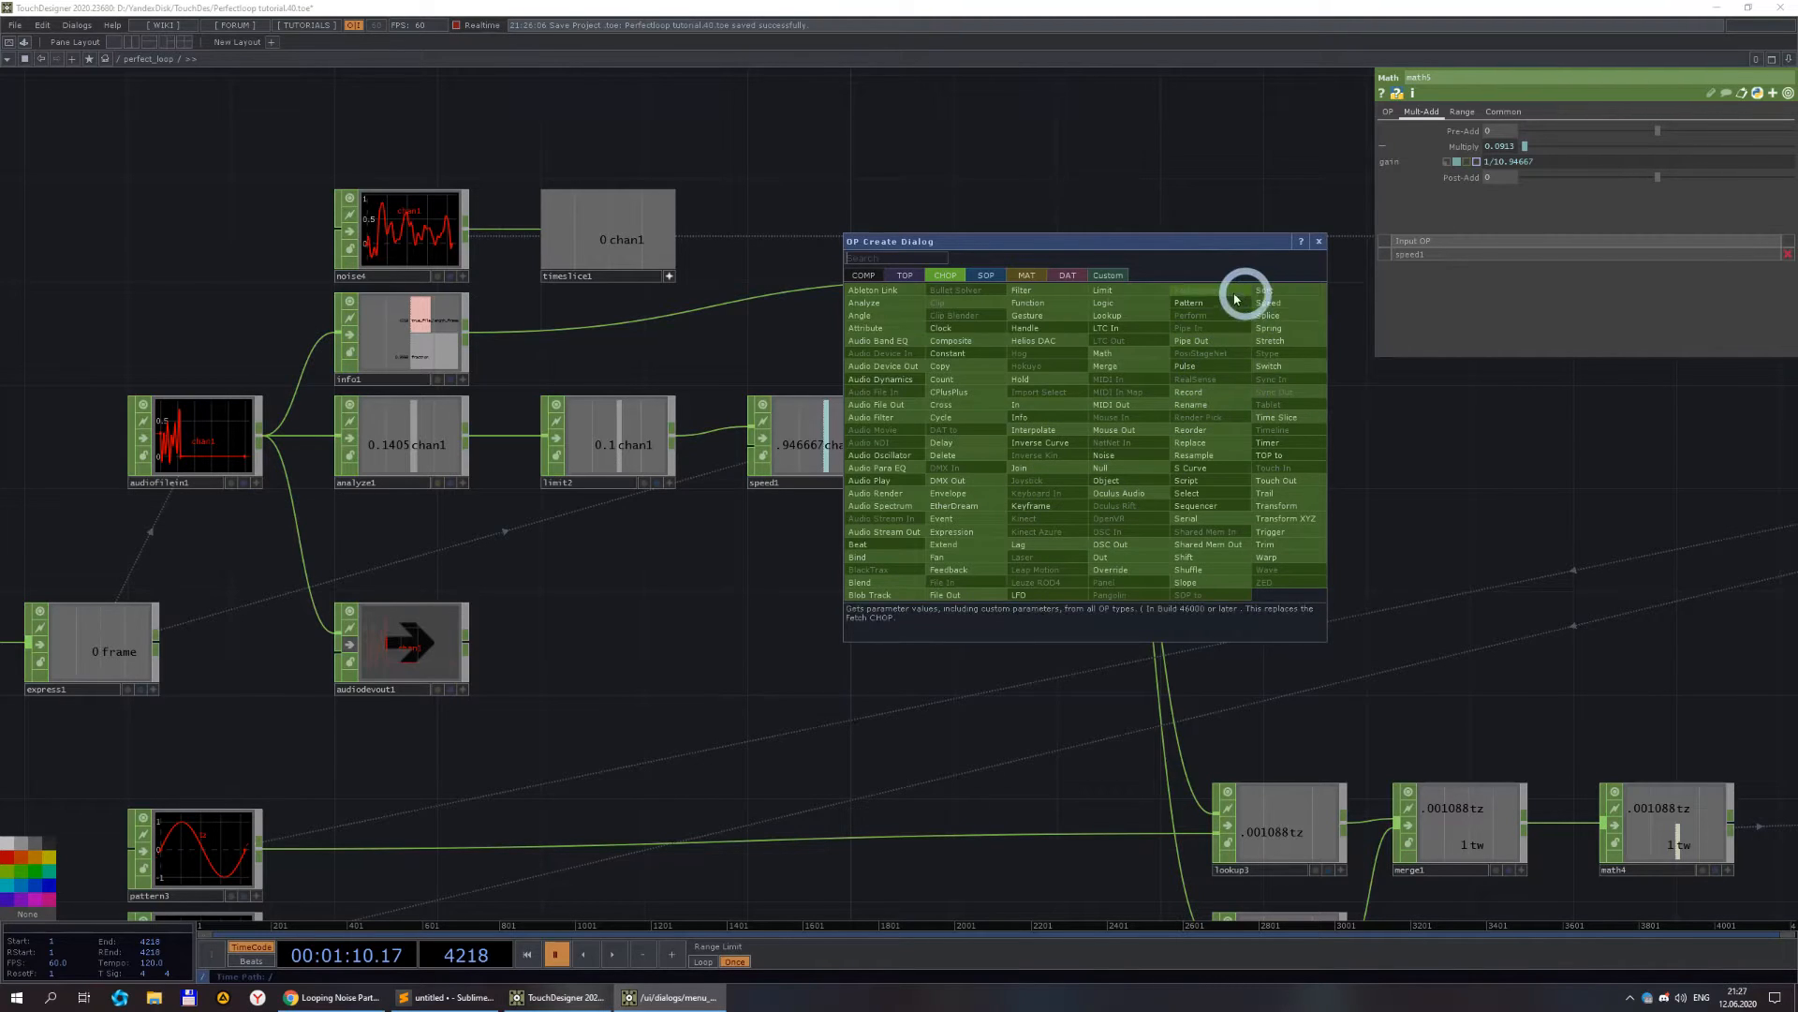
left_click(1201, 409)
left_click(1228, 438)
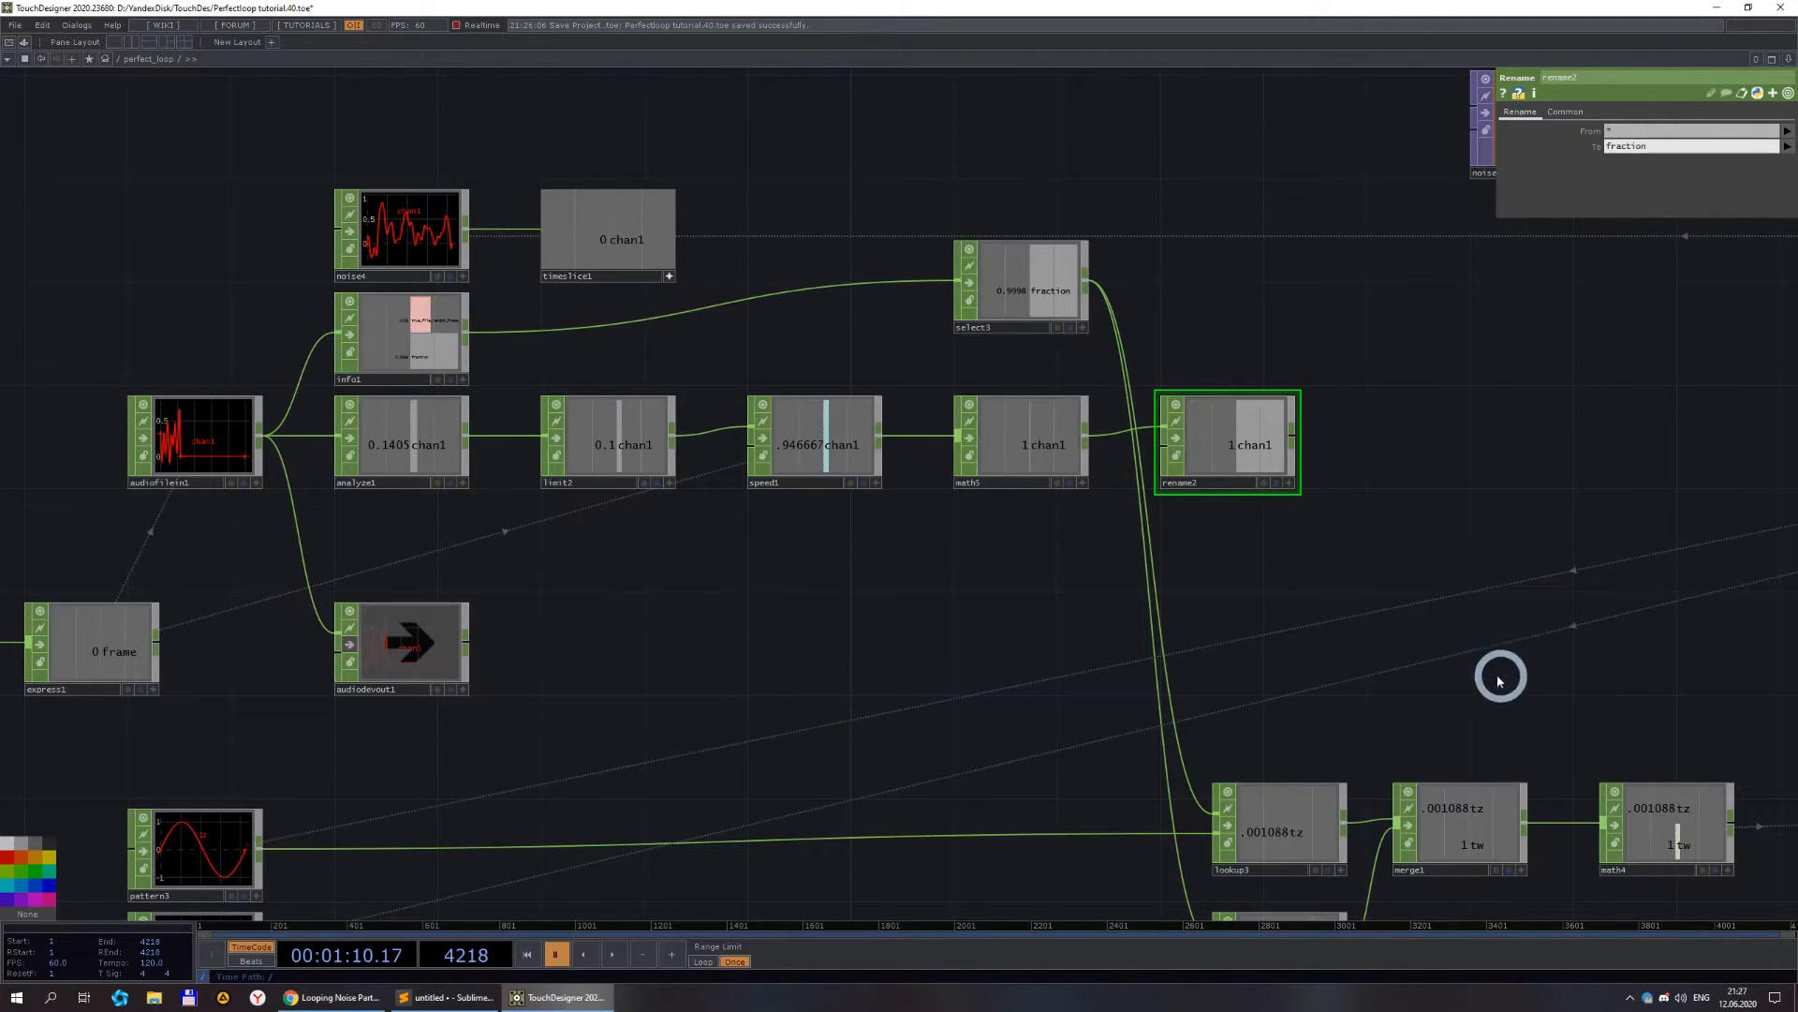
- Add a Lookup CHOP below the existing lookups, indexed by rename2, and connect pattern3 as its lookup table
key("Return")
left_click_drag(1438, 521, 1059, 846)
left_click_drag(1262, 768, 1097, 396)
left_click_drag(893, 509, 1202, 639)
left_click_drag(1334, 517, 877, 657)
left_click_drag(733, 776, 631, 598)
left_click_drag(865, 700, 1103, 719)
scroll(1027, 615, "down", 1)
scroll(1028, 615, "down", 2)
left_click_drag(936, 606, 764, 192)
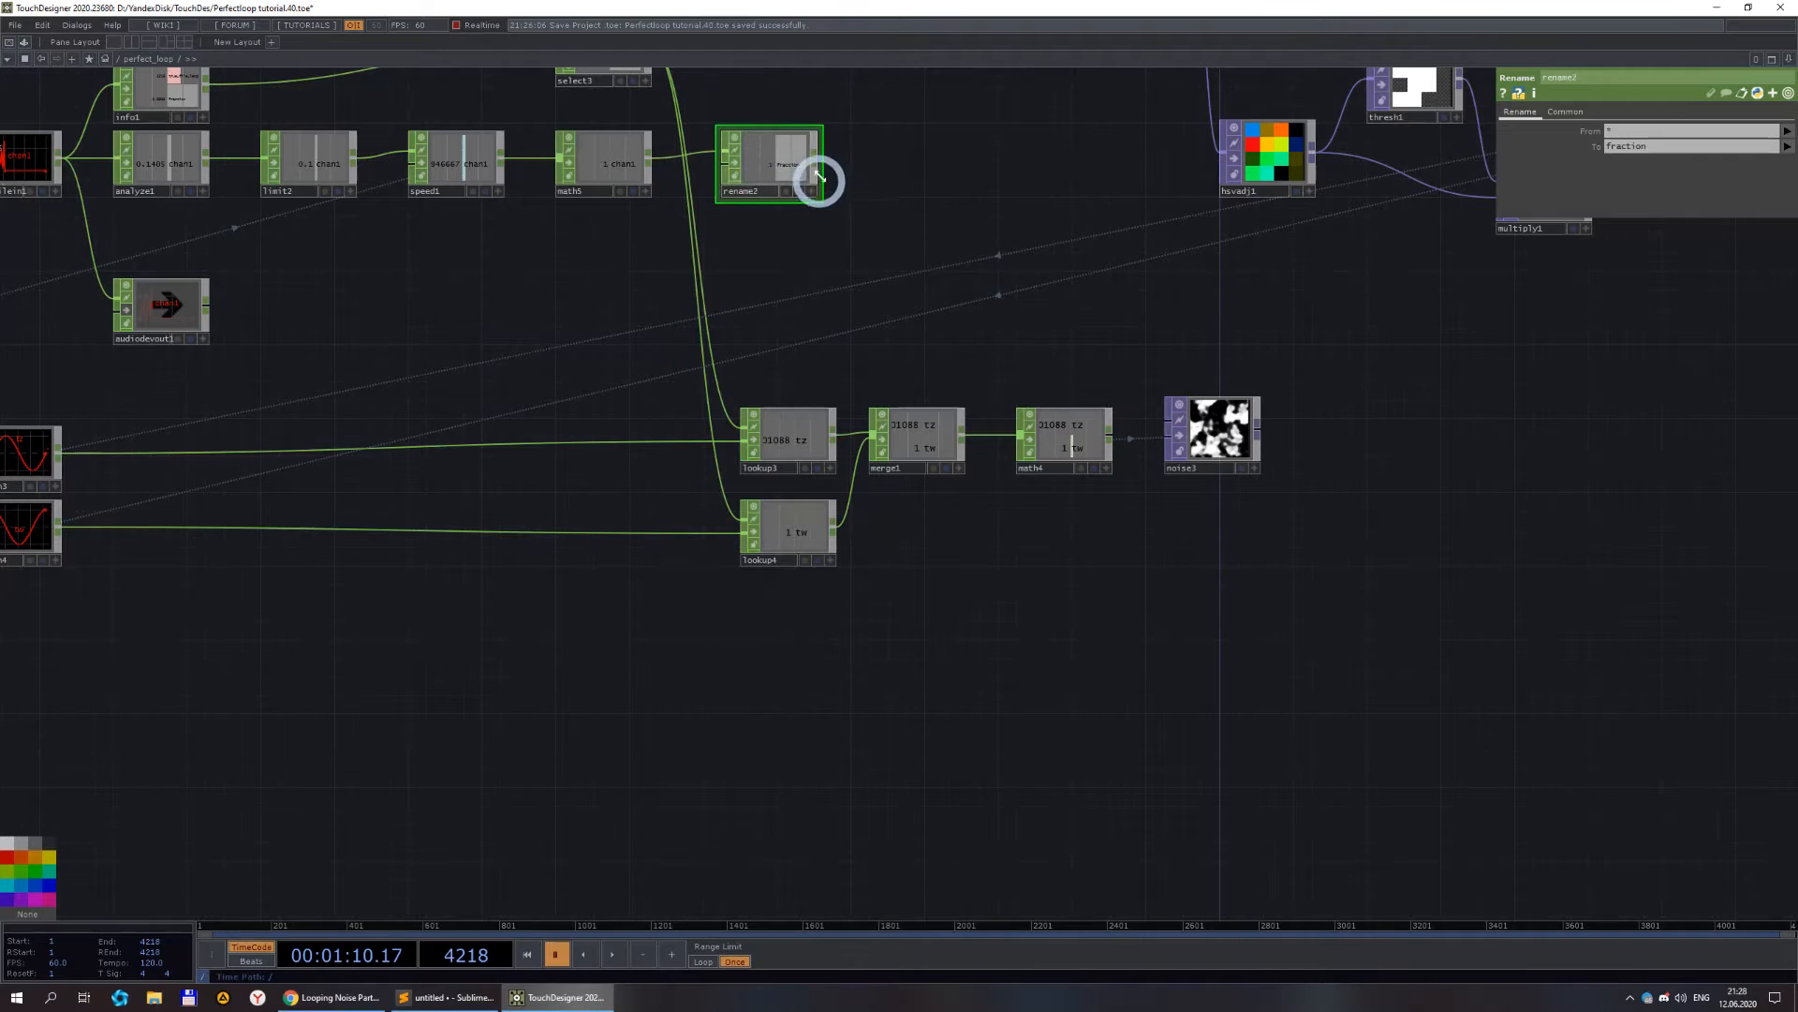
right_click(823, 164)
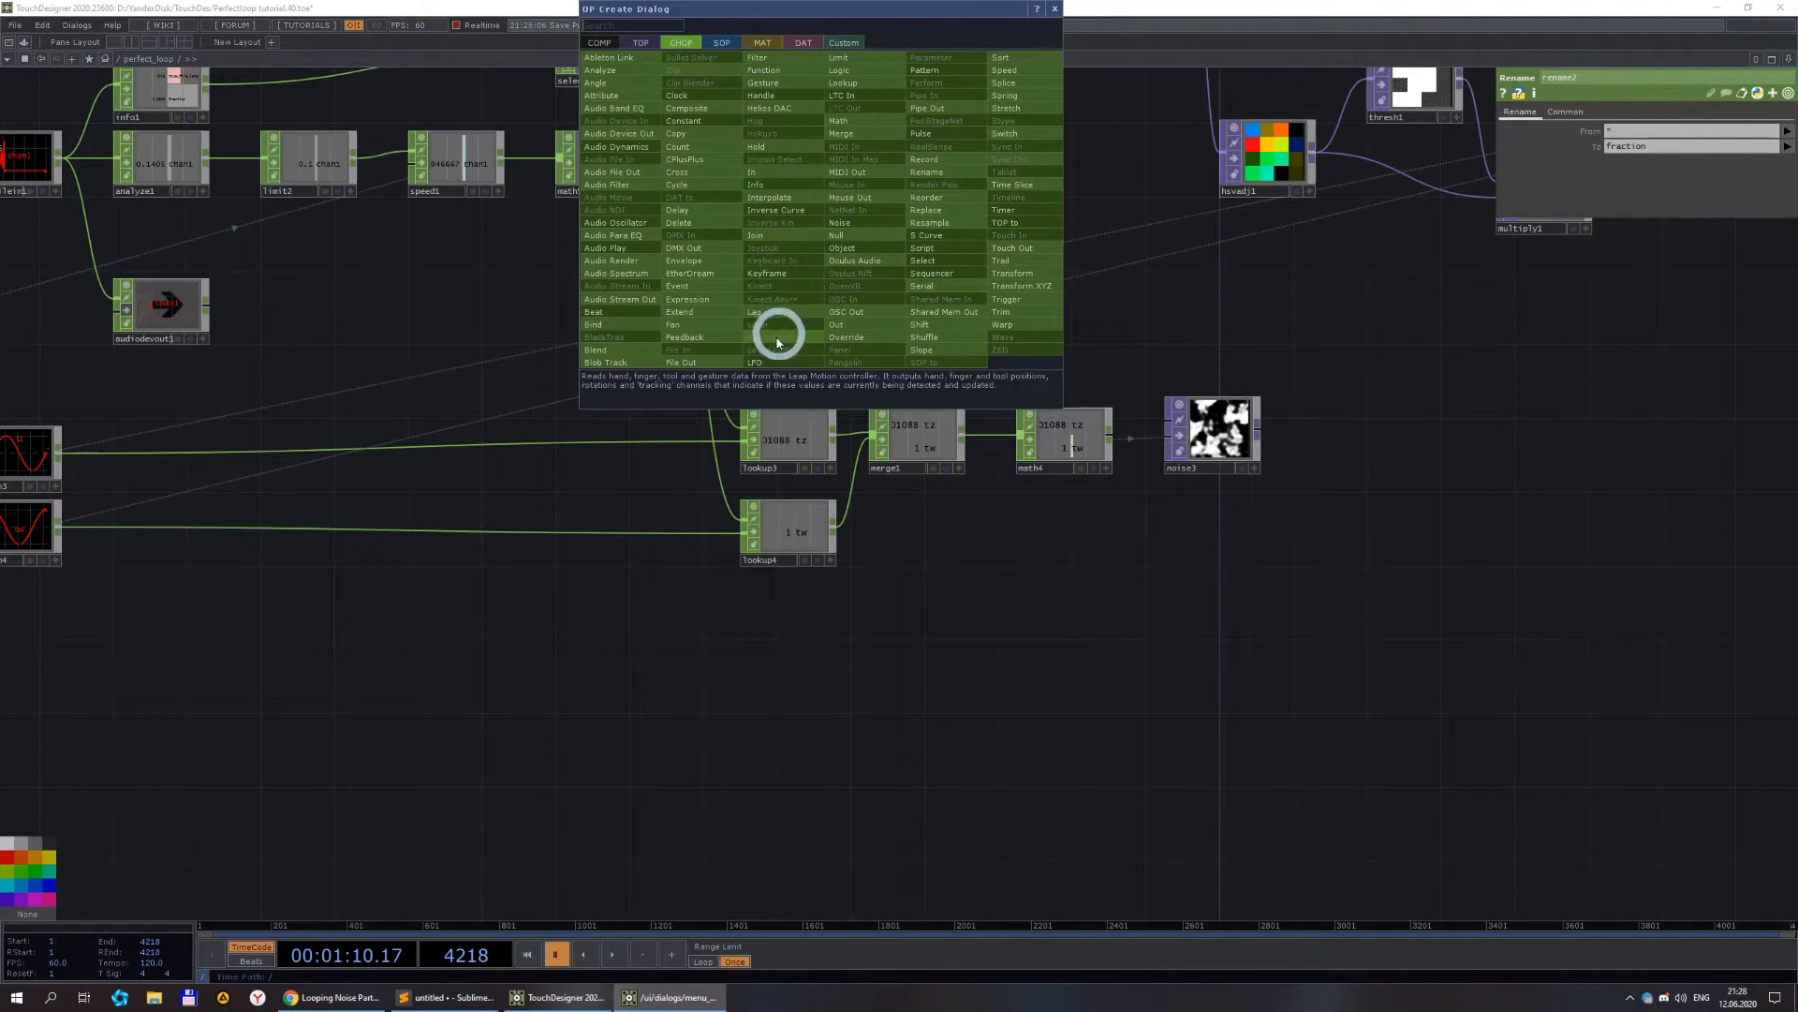
left_click(855, 84)
left_click(913, 681)
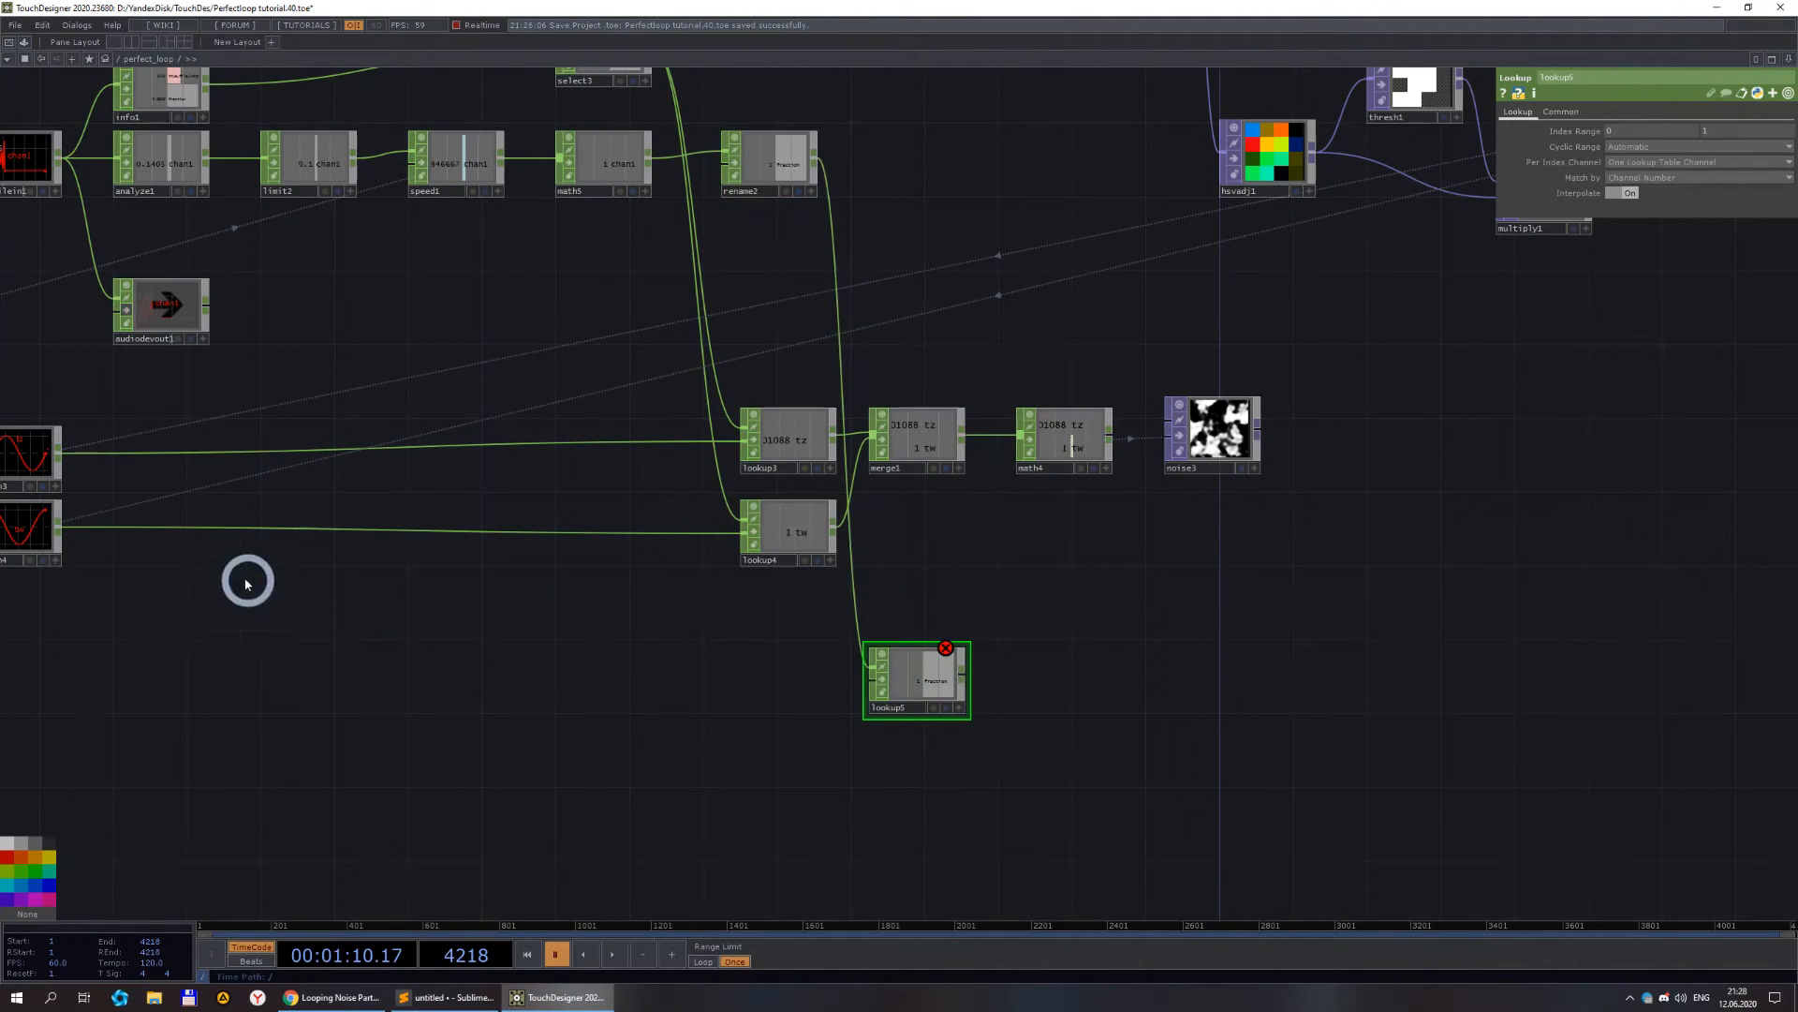
left_click_drag(59, 457, 908, 671)
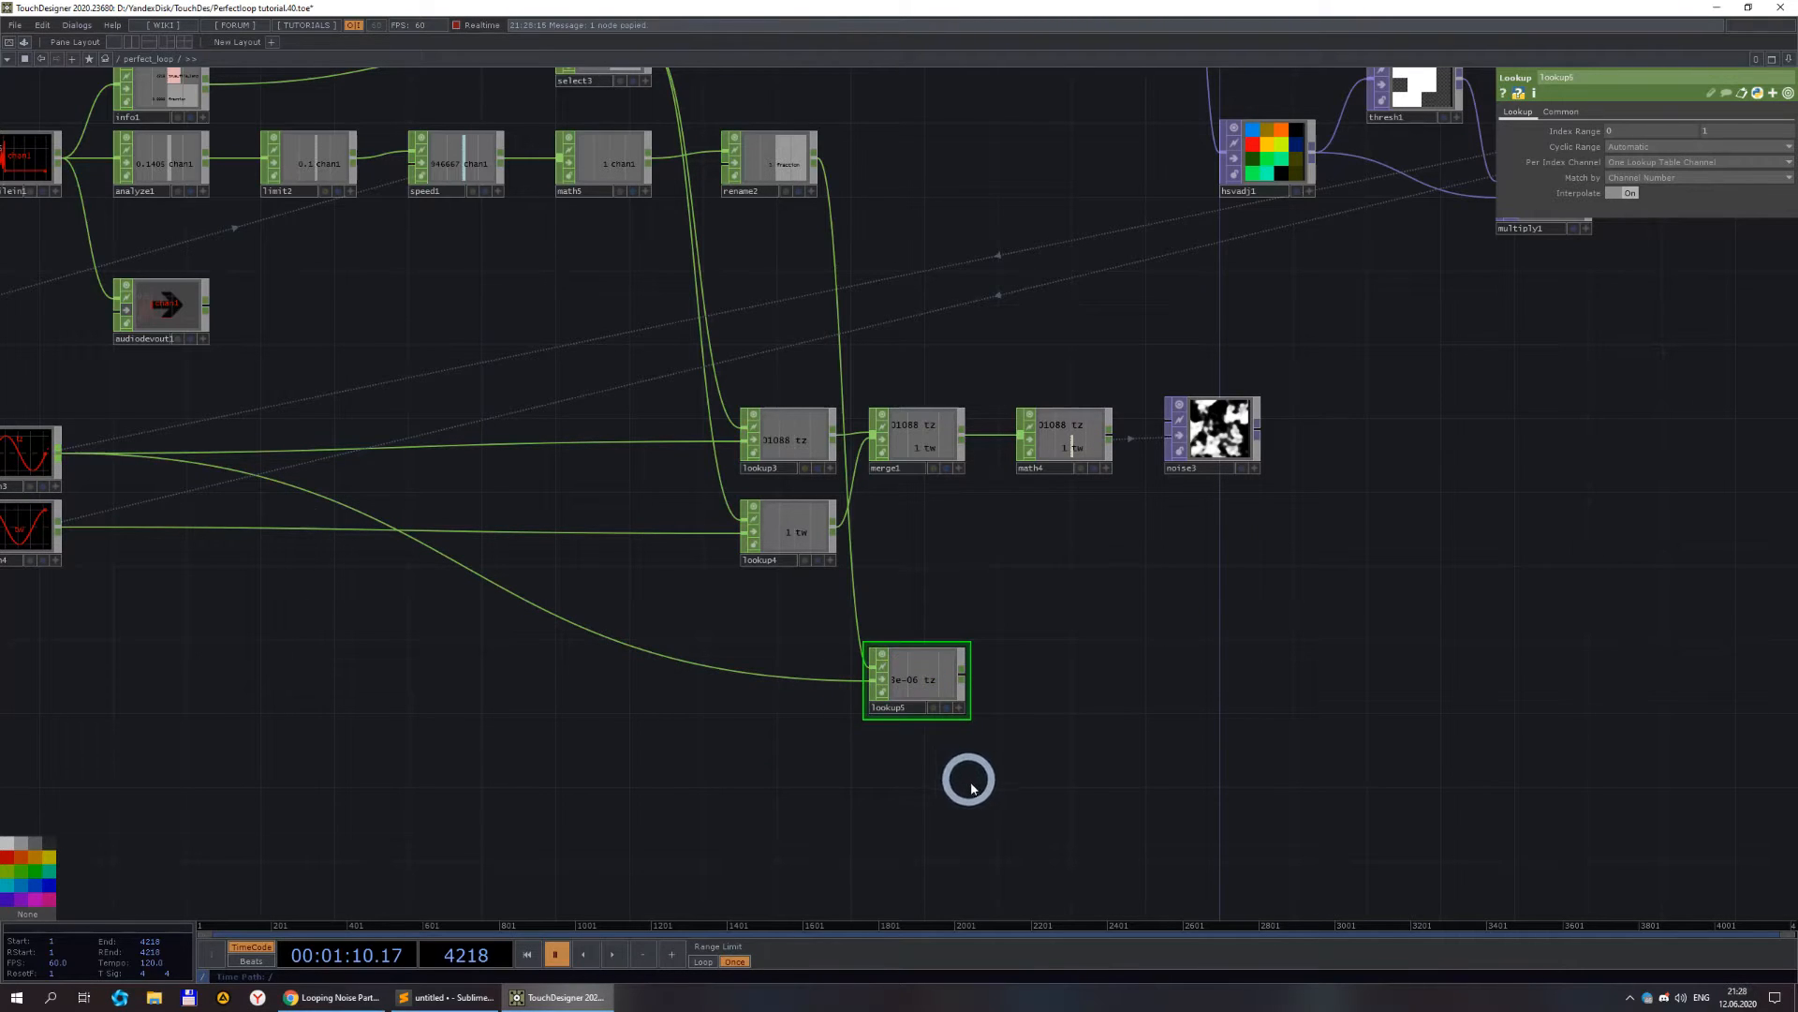
- Paste a copy of the new Lookup CHOP and place both lookups one below the other
key("ctrl+v")
scroll(1003, 789, "up", 2)
right_click_drag(1031, 850, 895, 634)
left_click_drag(891, 635, 851, 510)
- Add a Merge CHOP after lookup5, connect lookup6 to it as well and align it with lookup5
key("Tab")
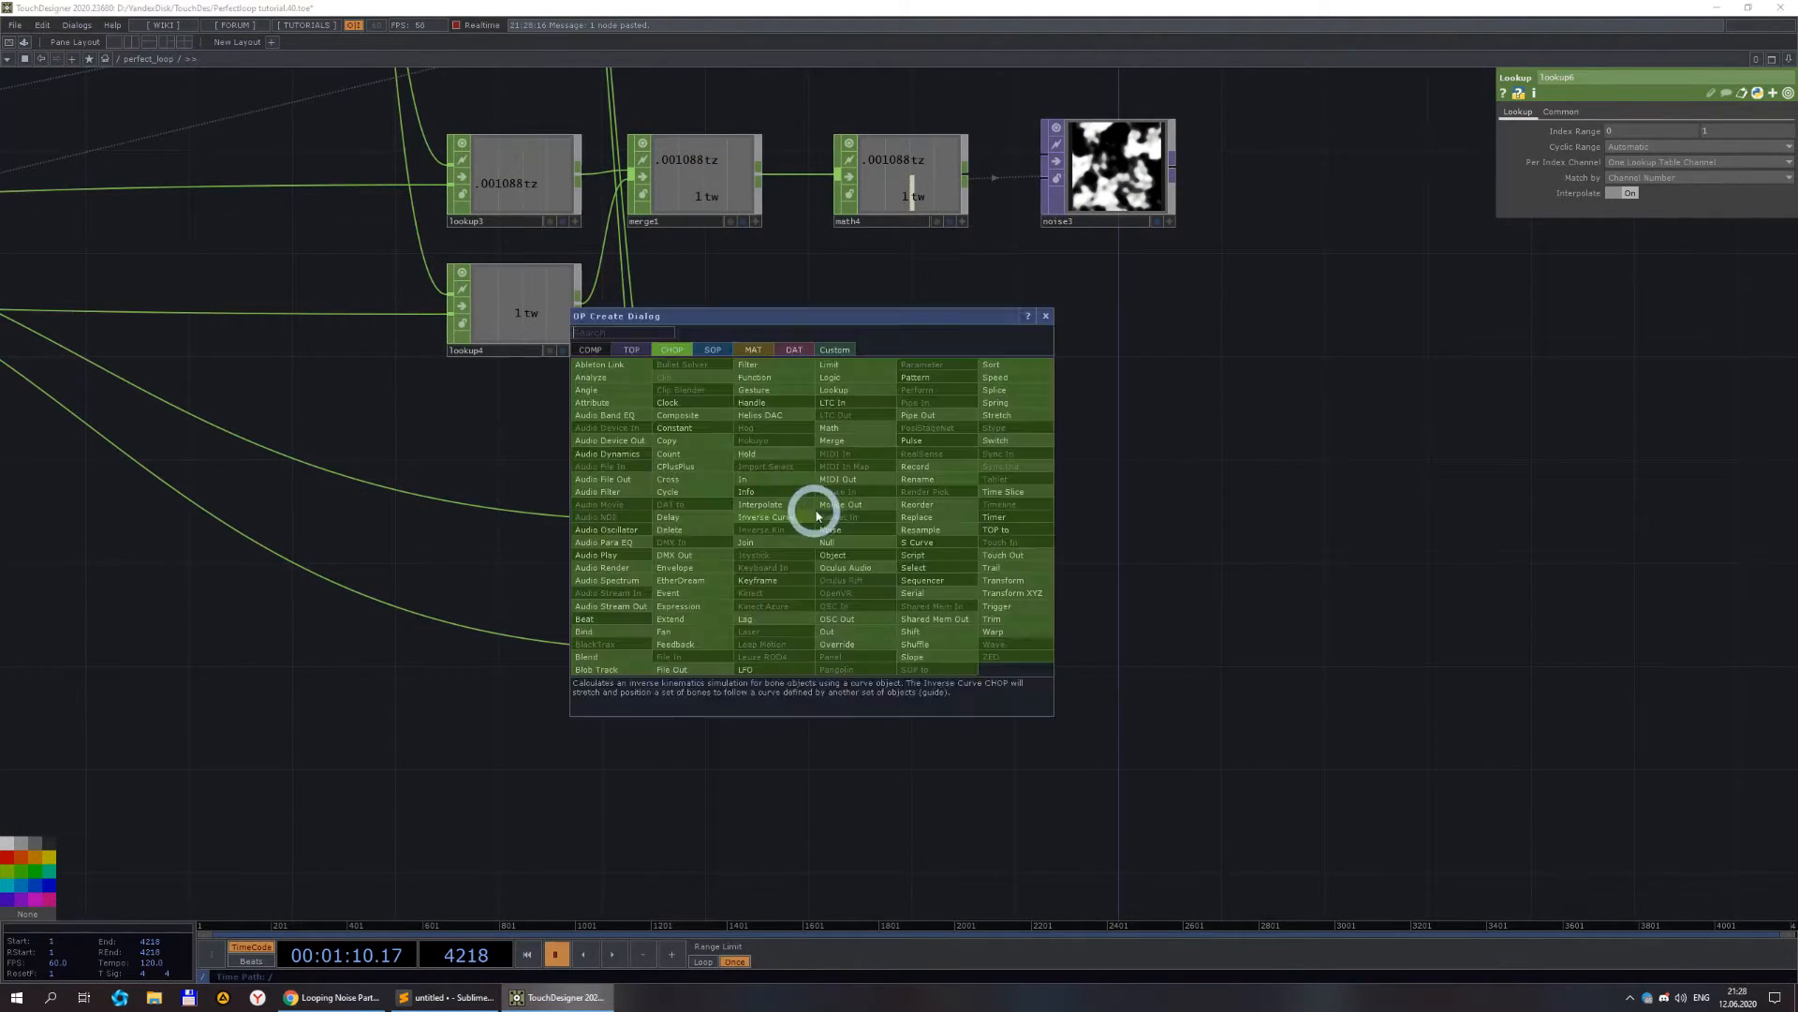
left_click(850, 438)
left_click(928, 542)
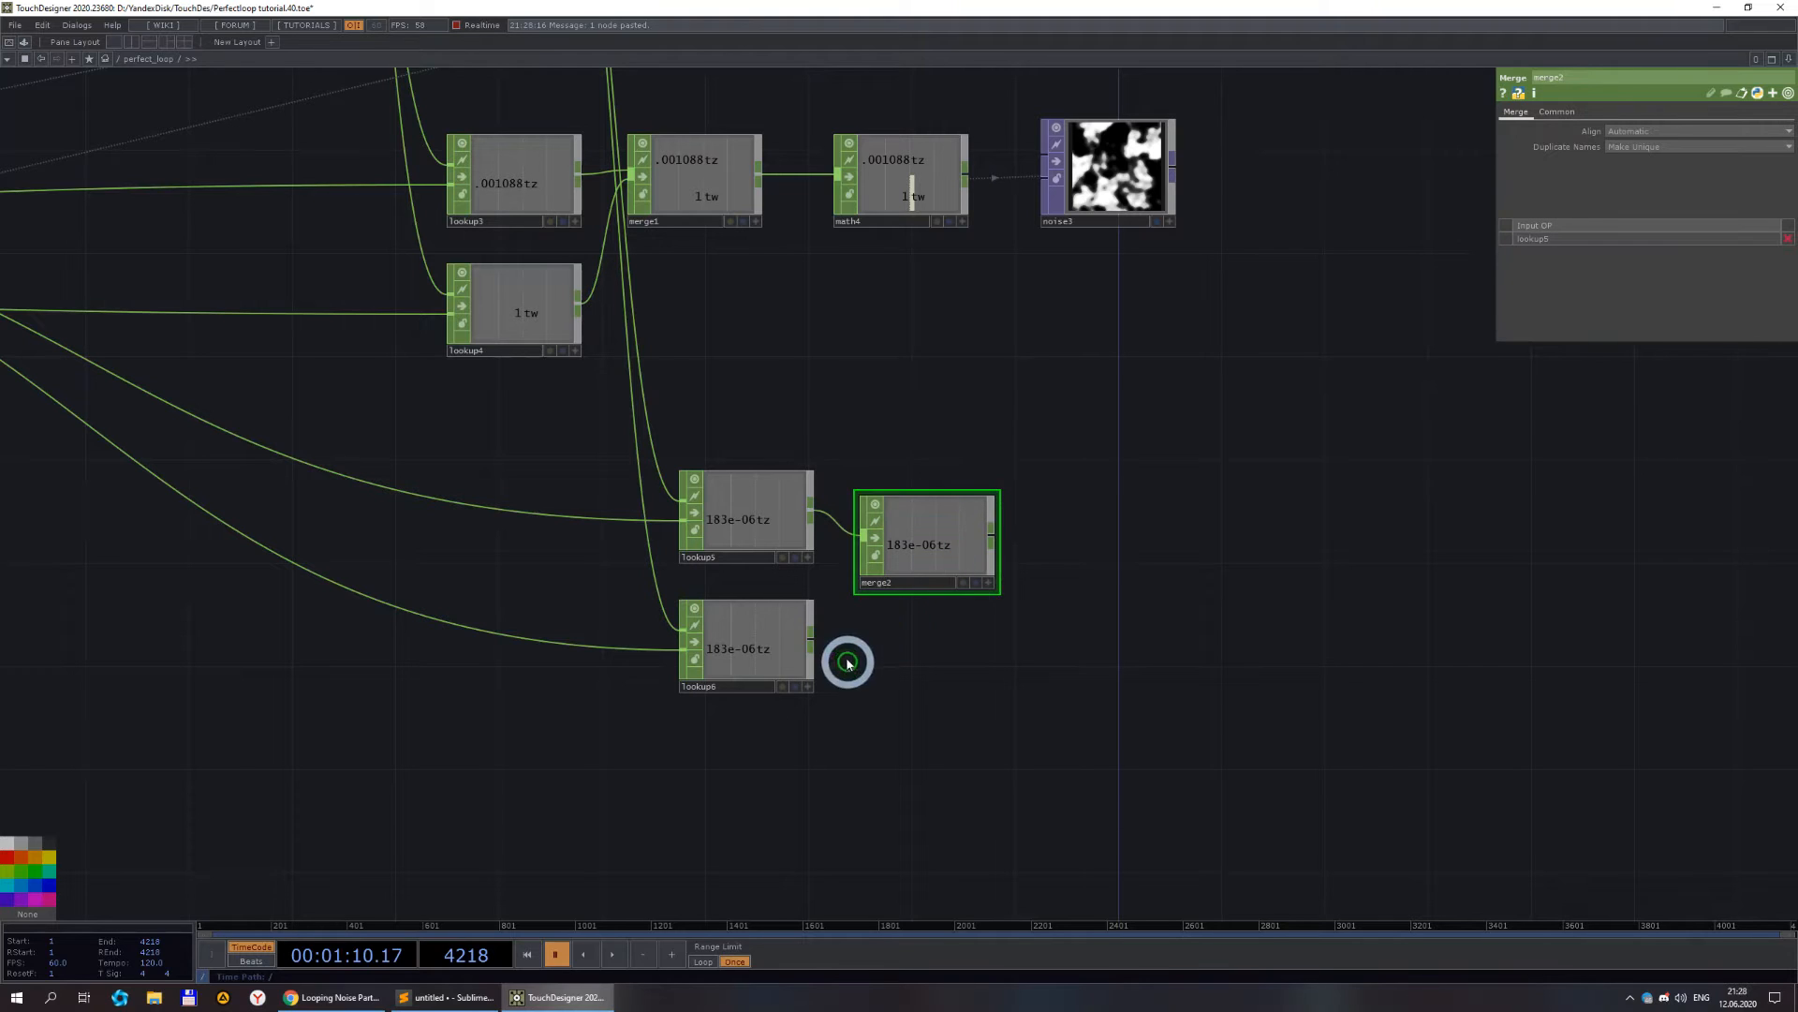
left_click_drag(814, 641, 950, 515)
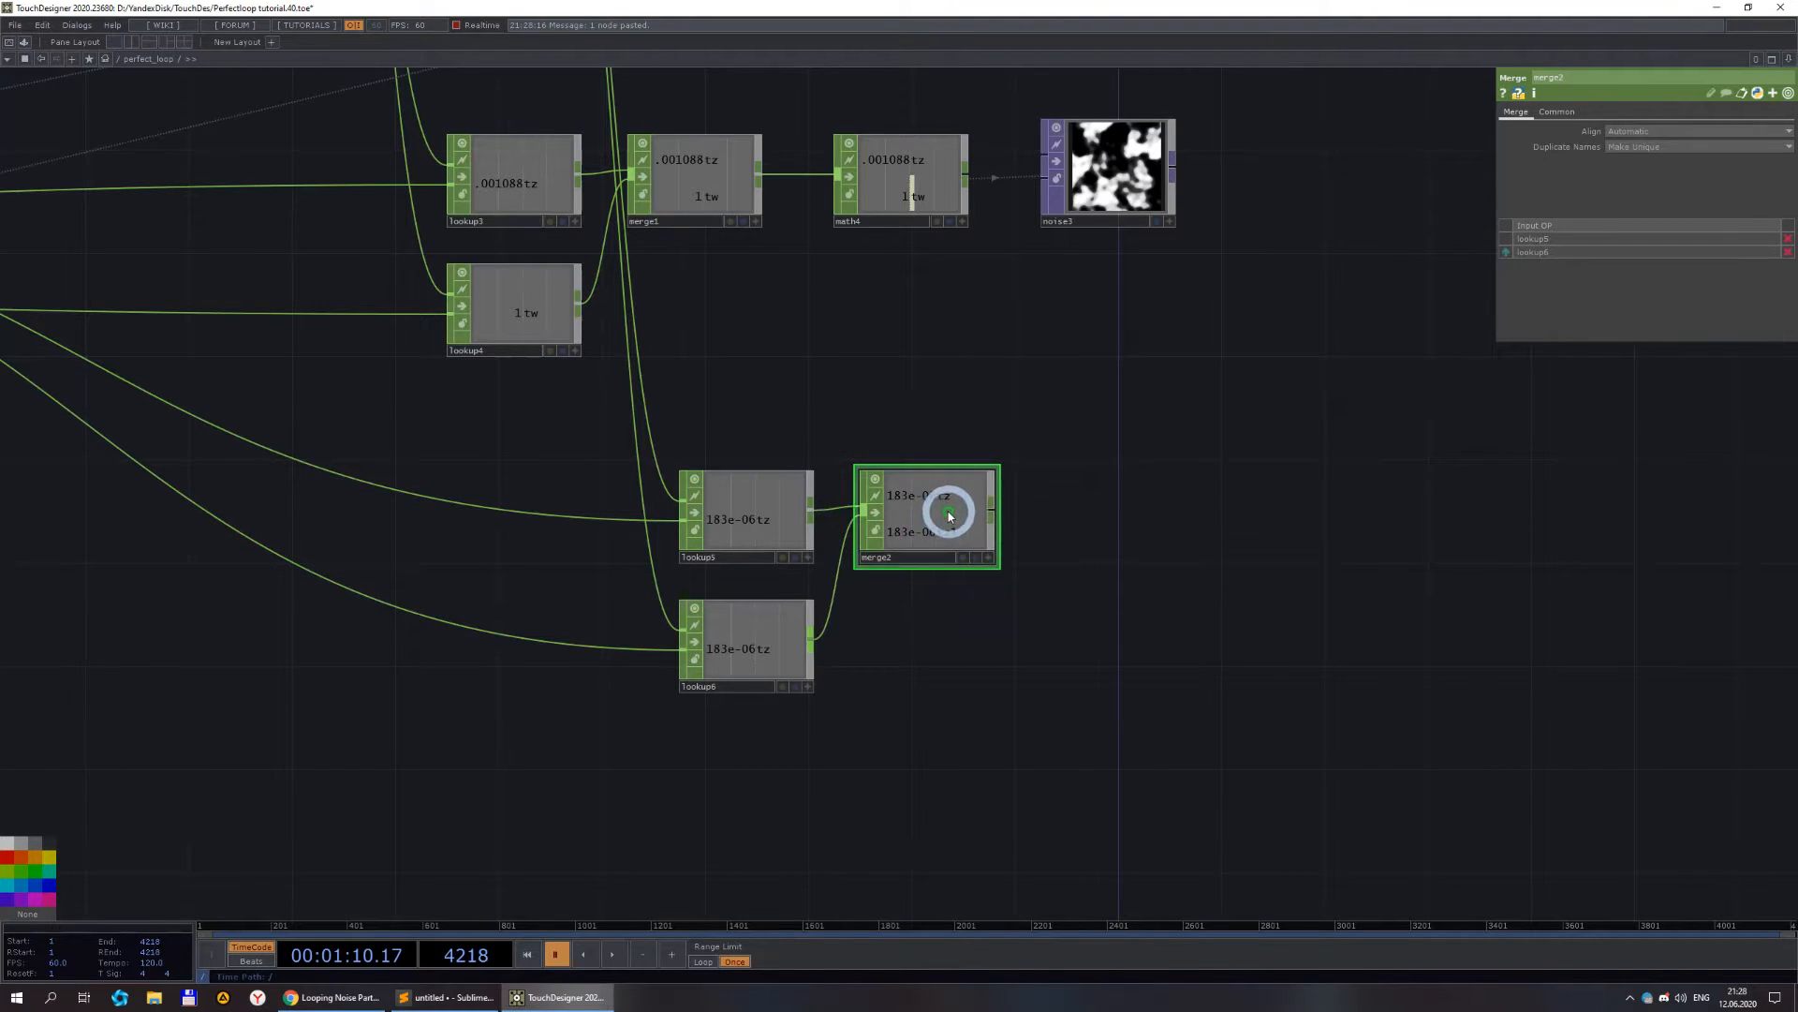
- Duplicate math4 and noise3 and place the copies in line with merge2
scroll(979, 505, "down", 3)
scroll(996, 497, "up", 4)
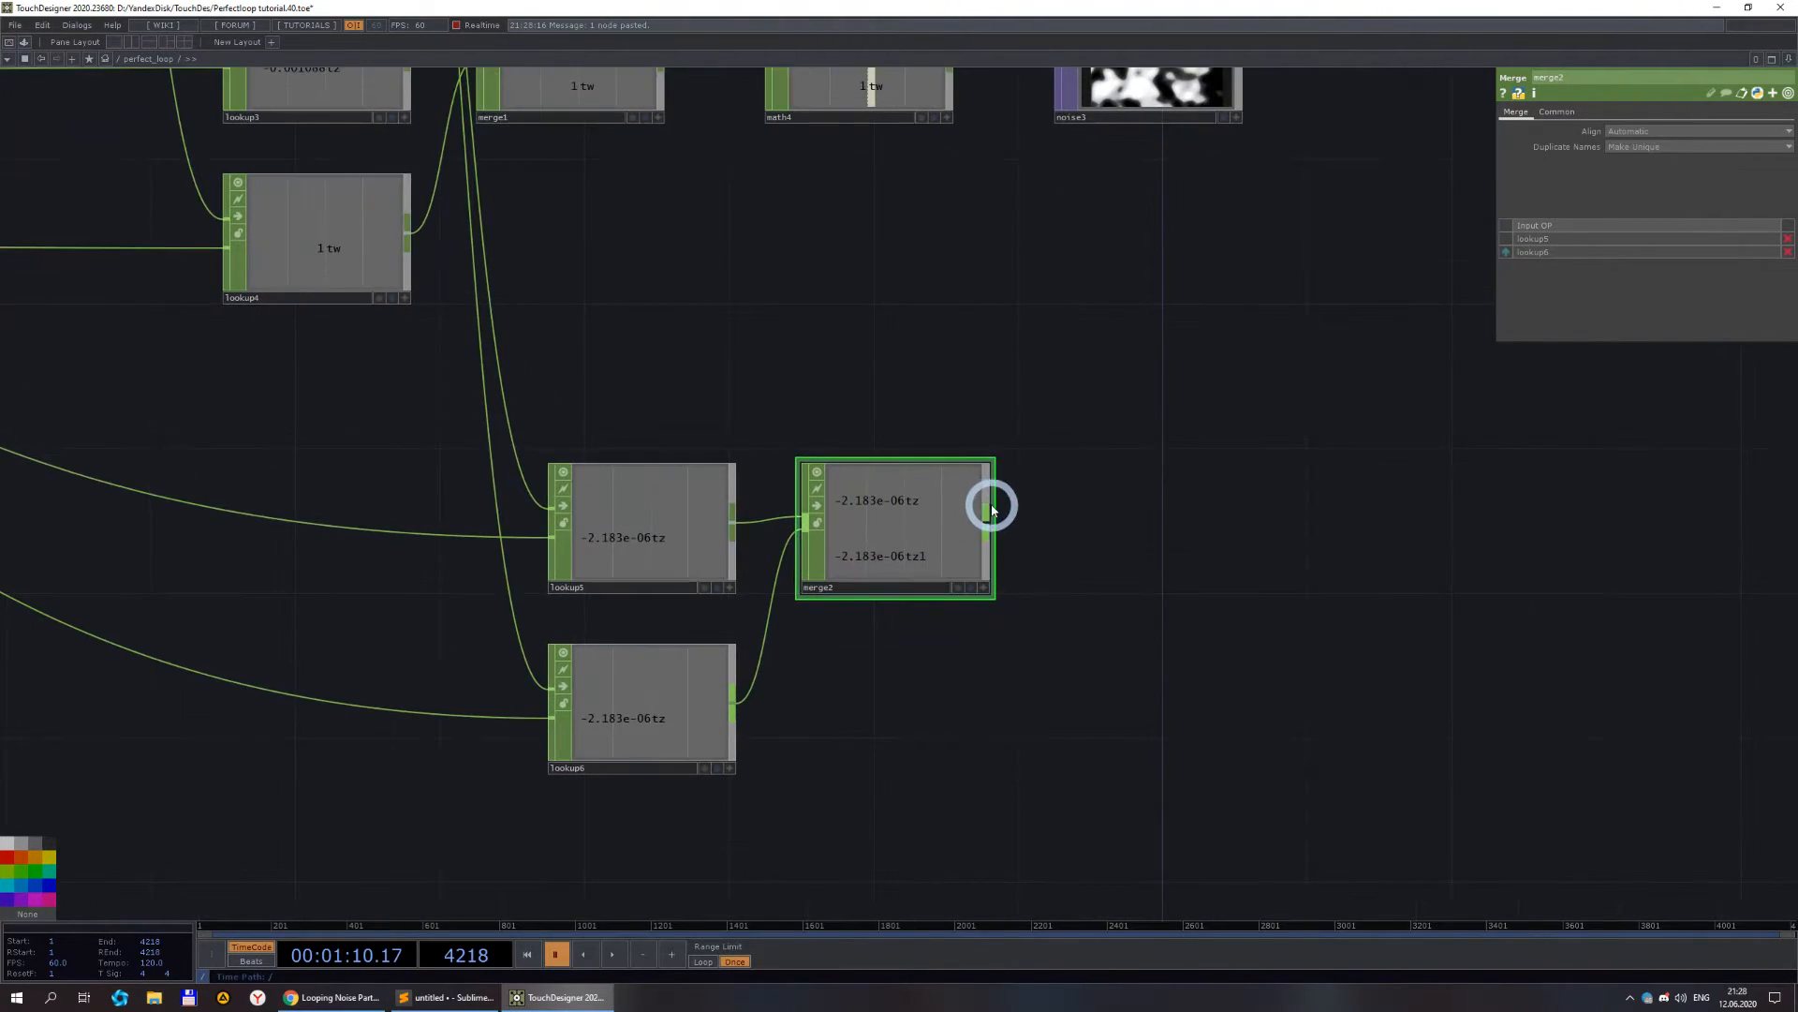
scroll(996, 502, "down", 4)
left_click(948, 279)
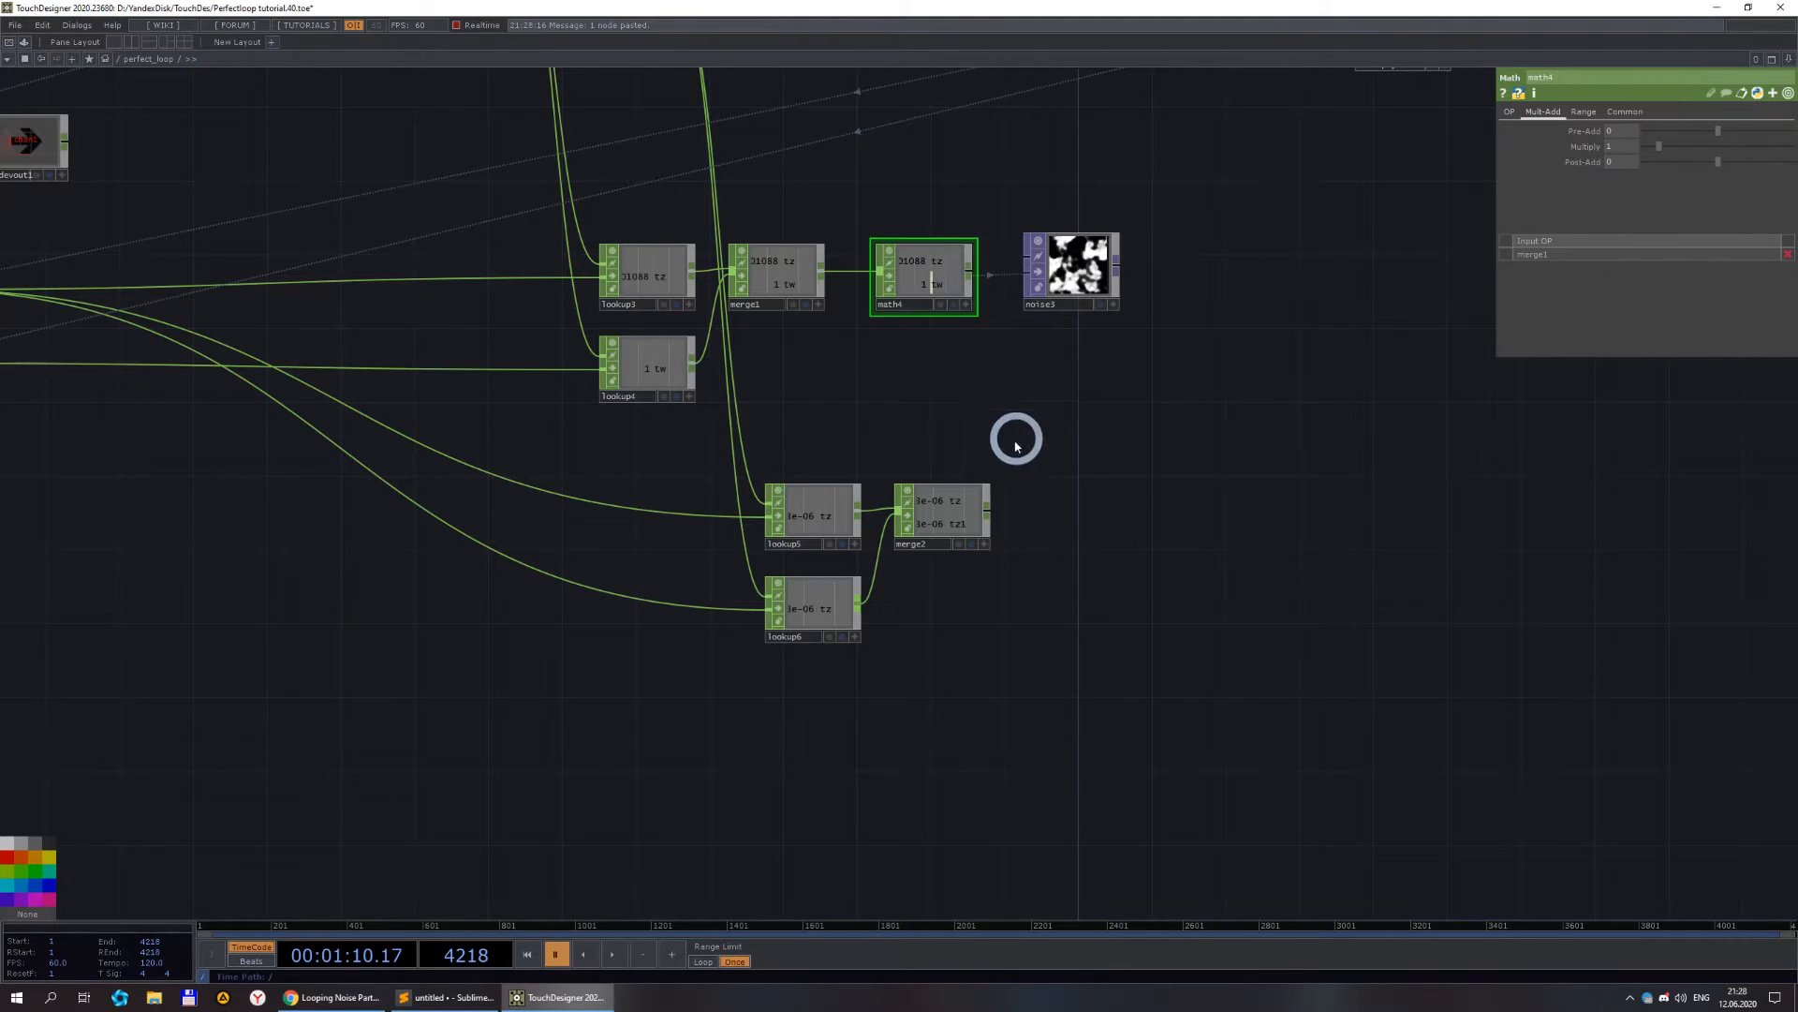
left_click_drag(1140, 352, 955, 273)
key("ctrl+c")
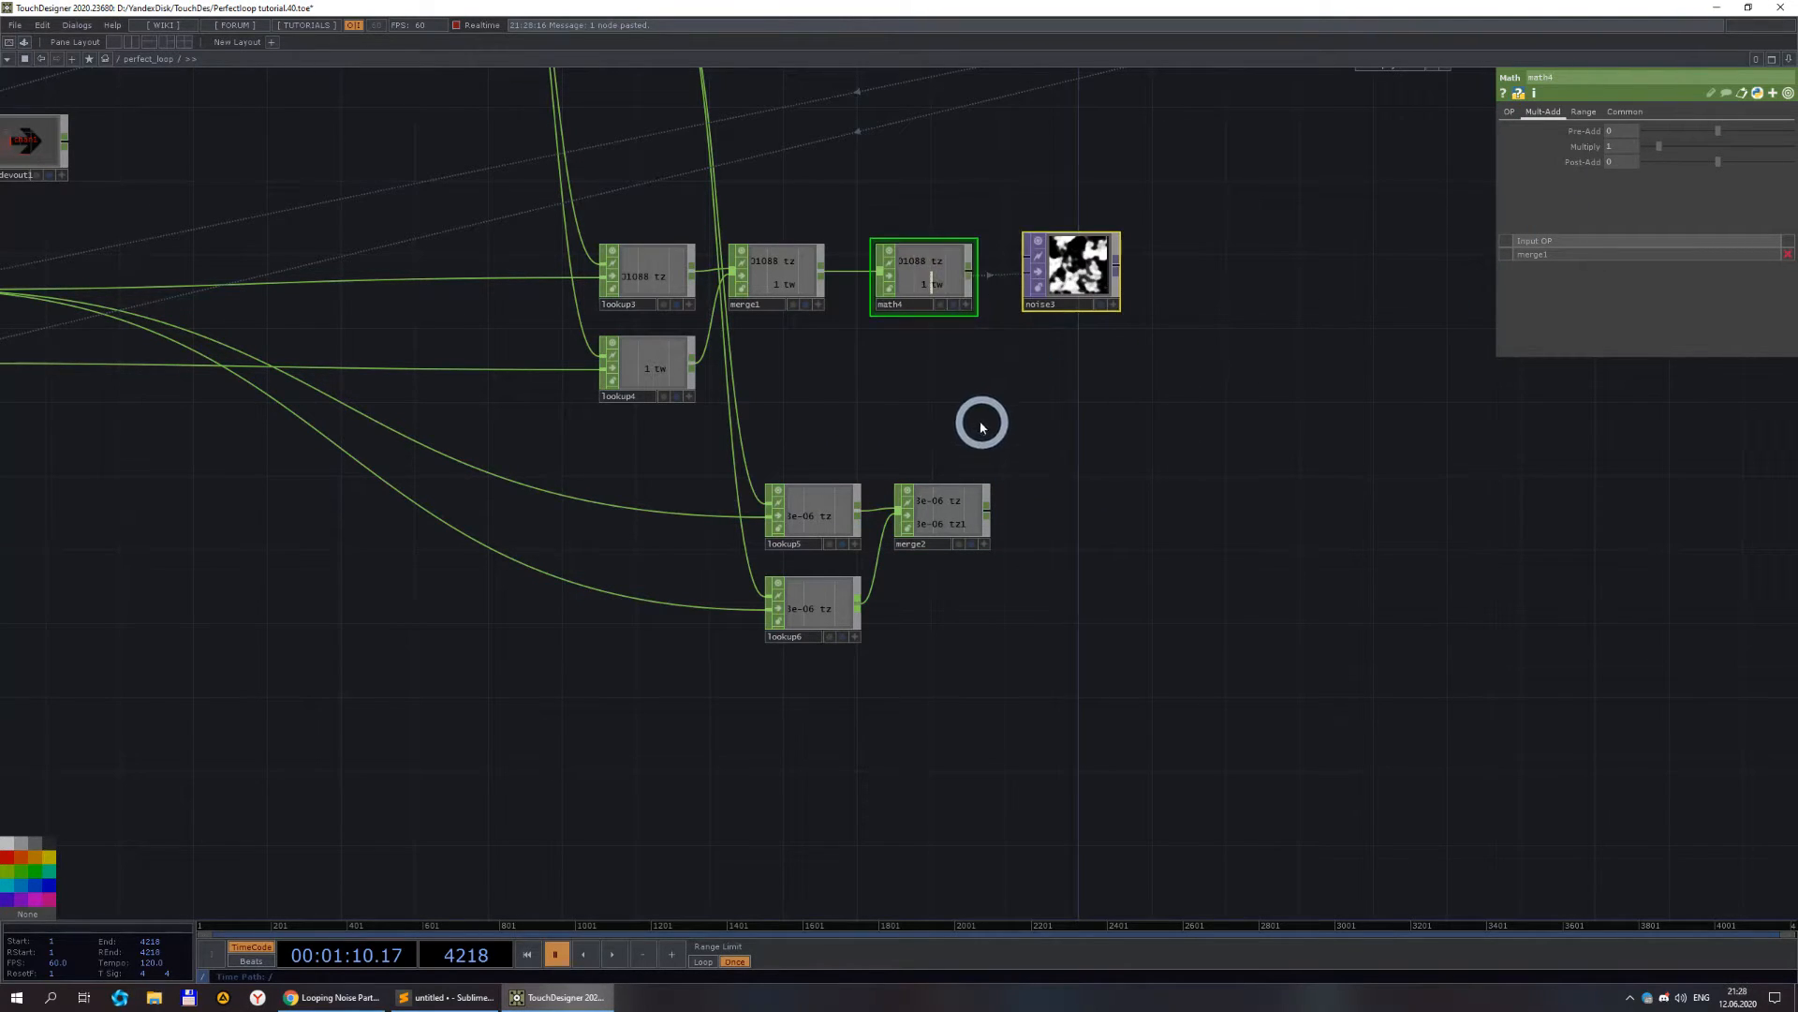
key("ctrl+v")
left_click_drag(946, 370, 1113, 515)
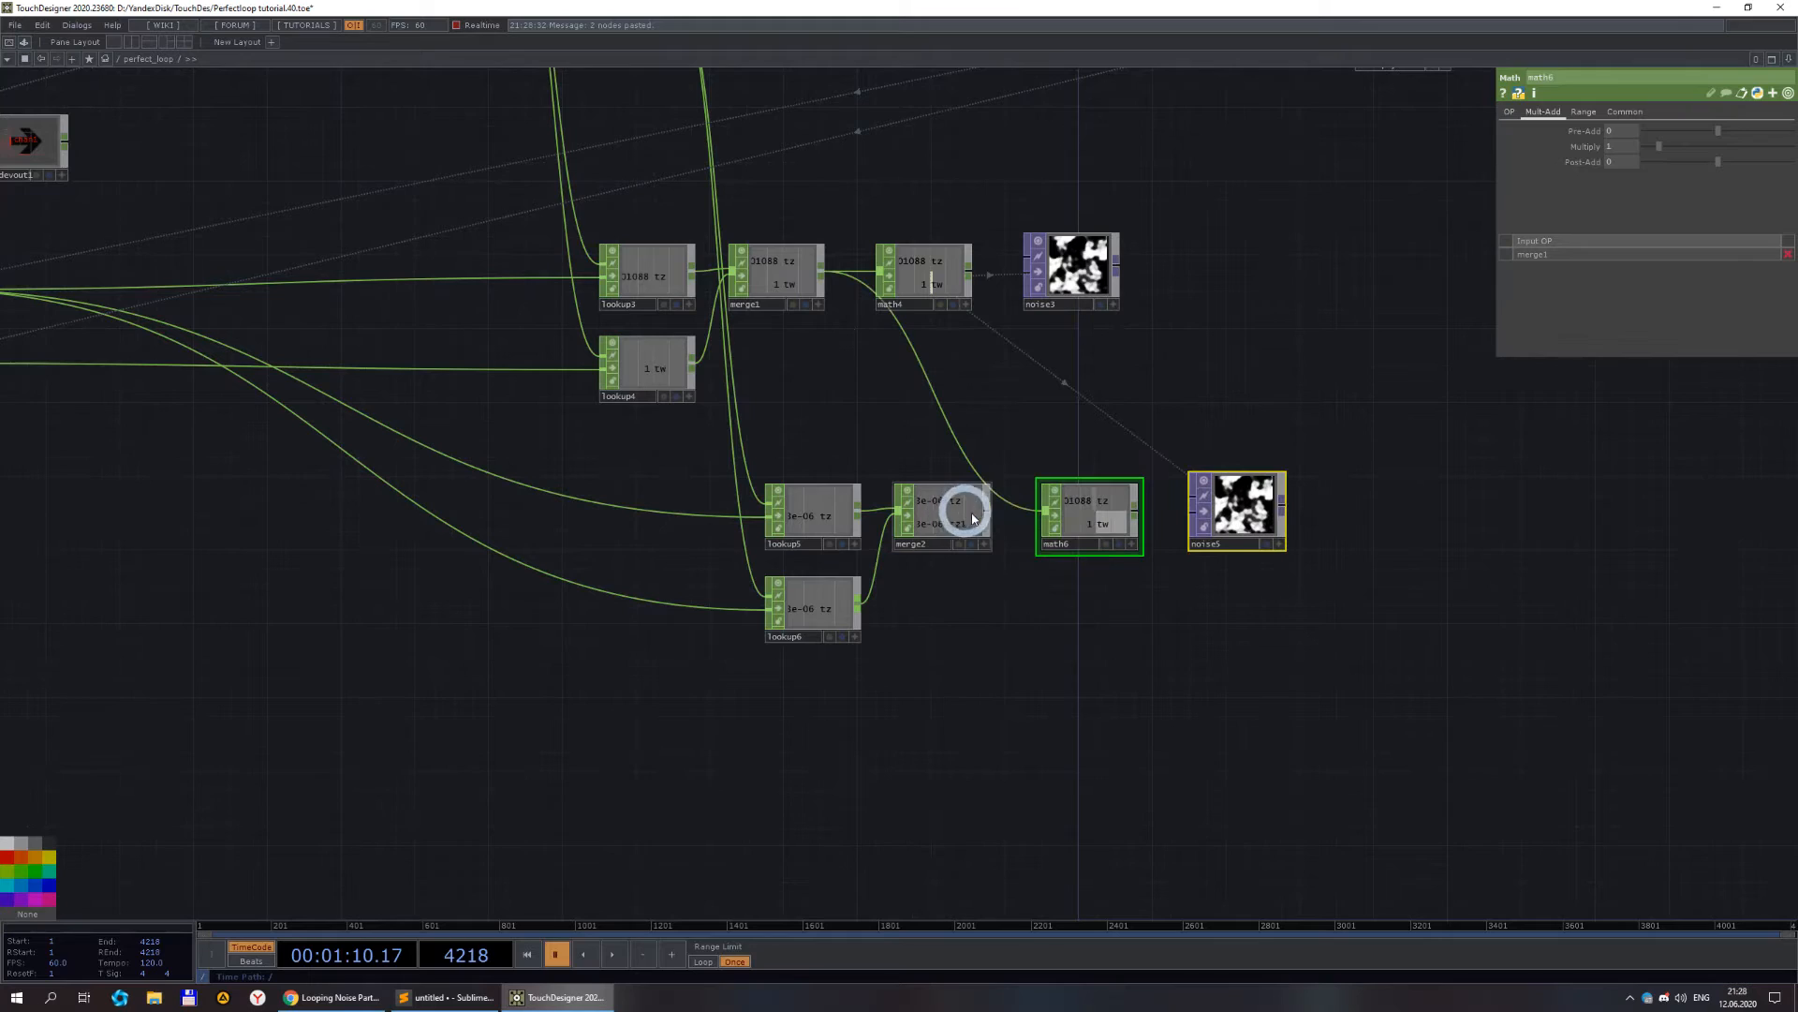
- Connect merge2 to math6 and remove the copied connection coming from merge1
left_click_drag(986, 518, 1016, 506)
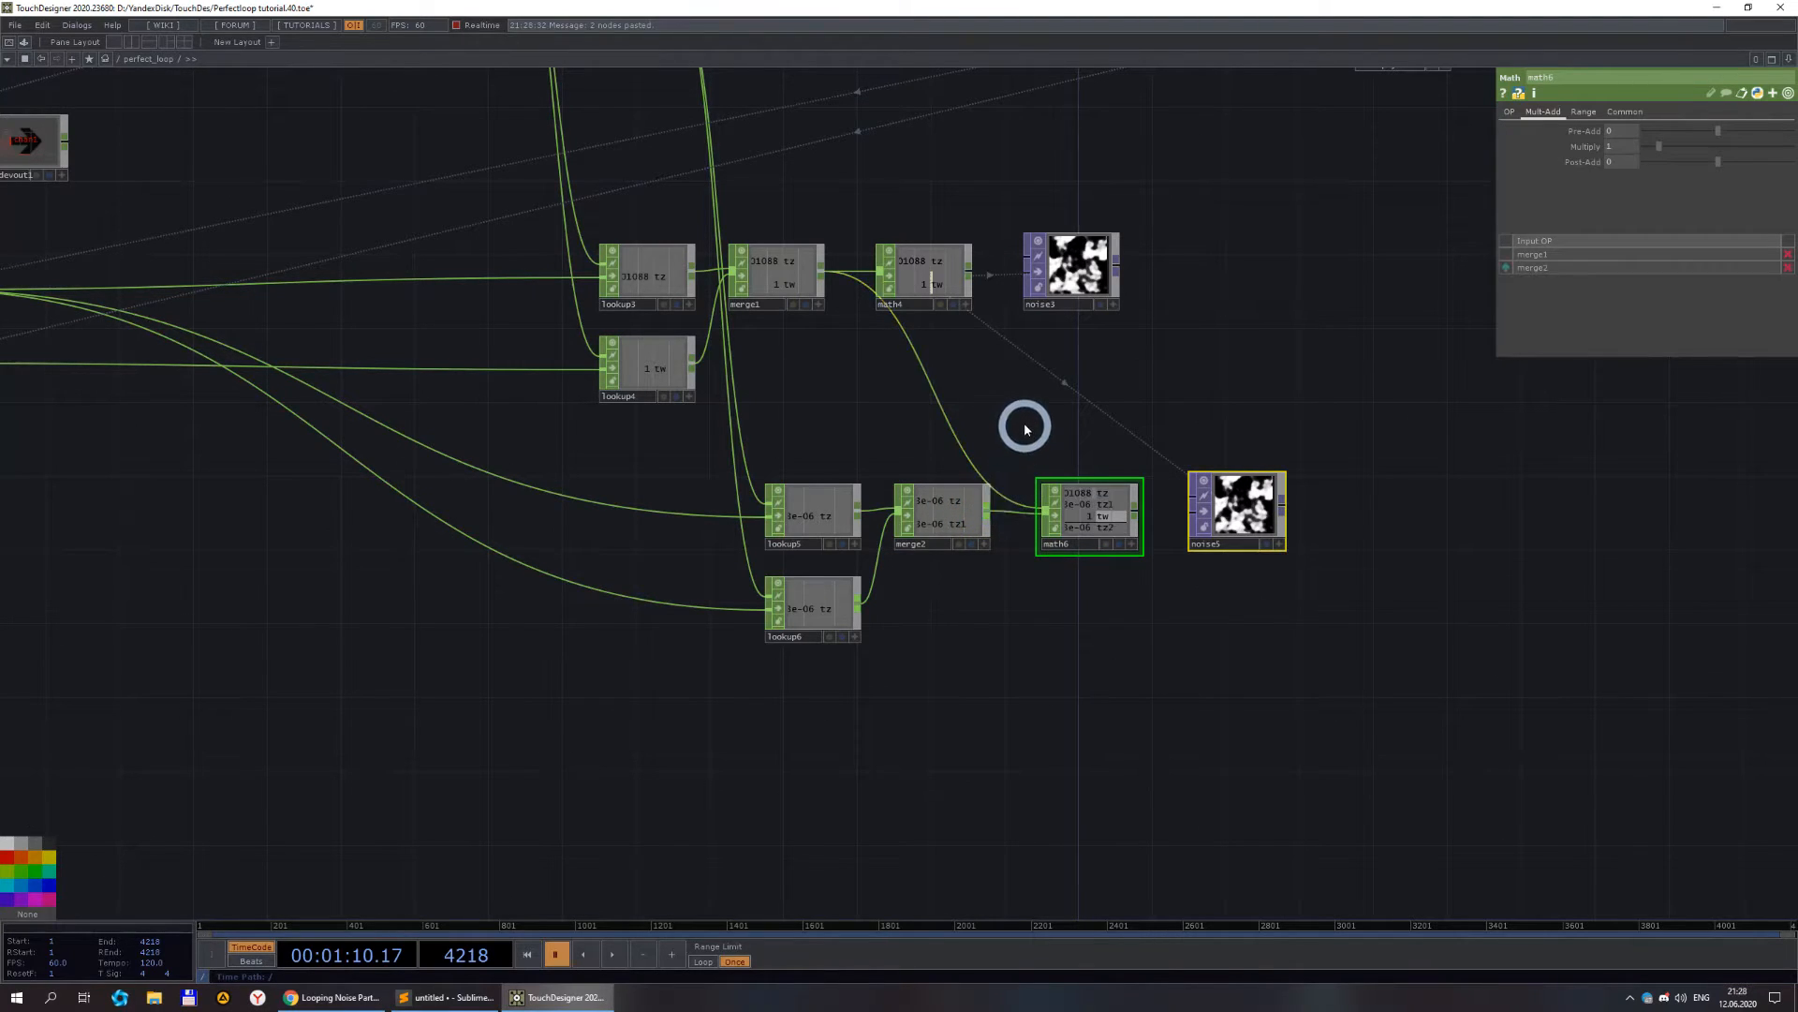
right_click(962, 456)
left_click(983, 490)
- Change the Translate Z expression of noise5 to reference op('math6')['tz']
left_click(1286, 507)
left_click(1607, 286)
left_click(1559, 111)
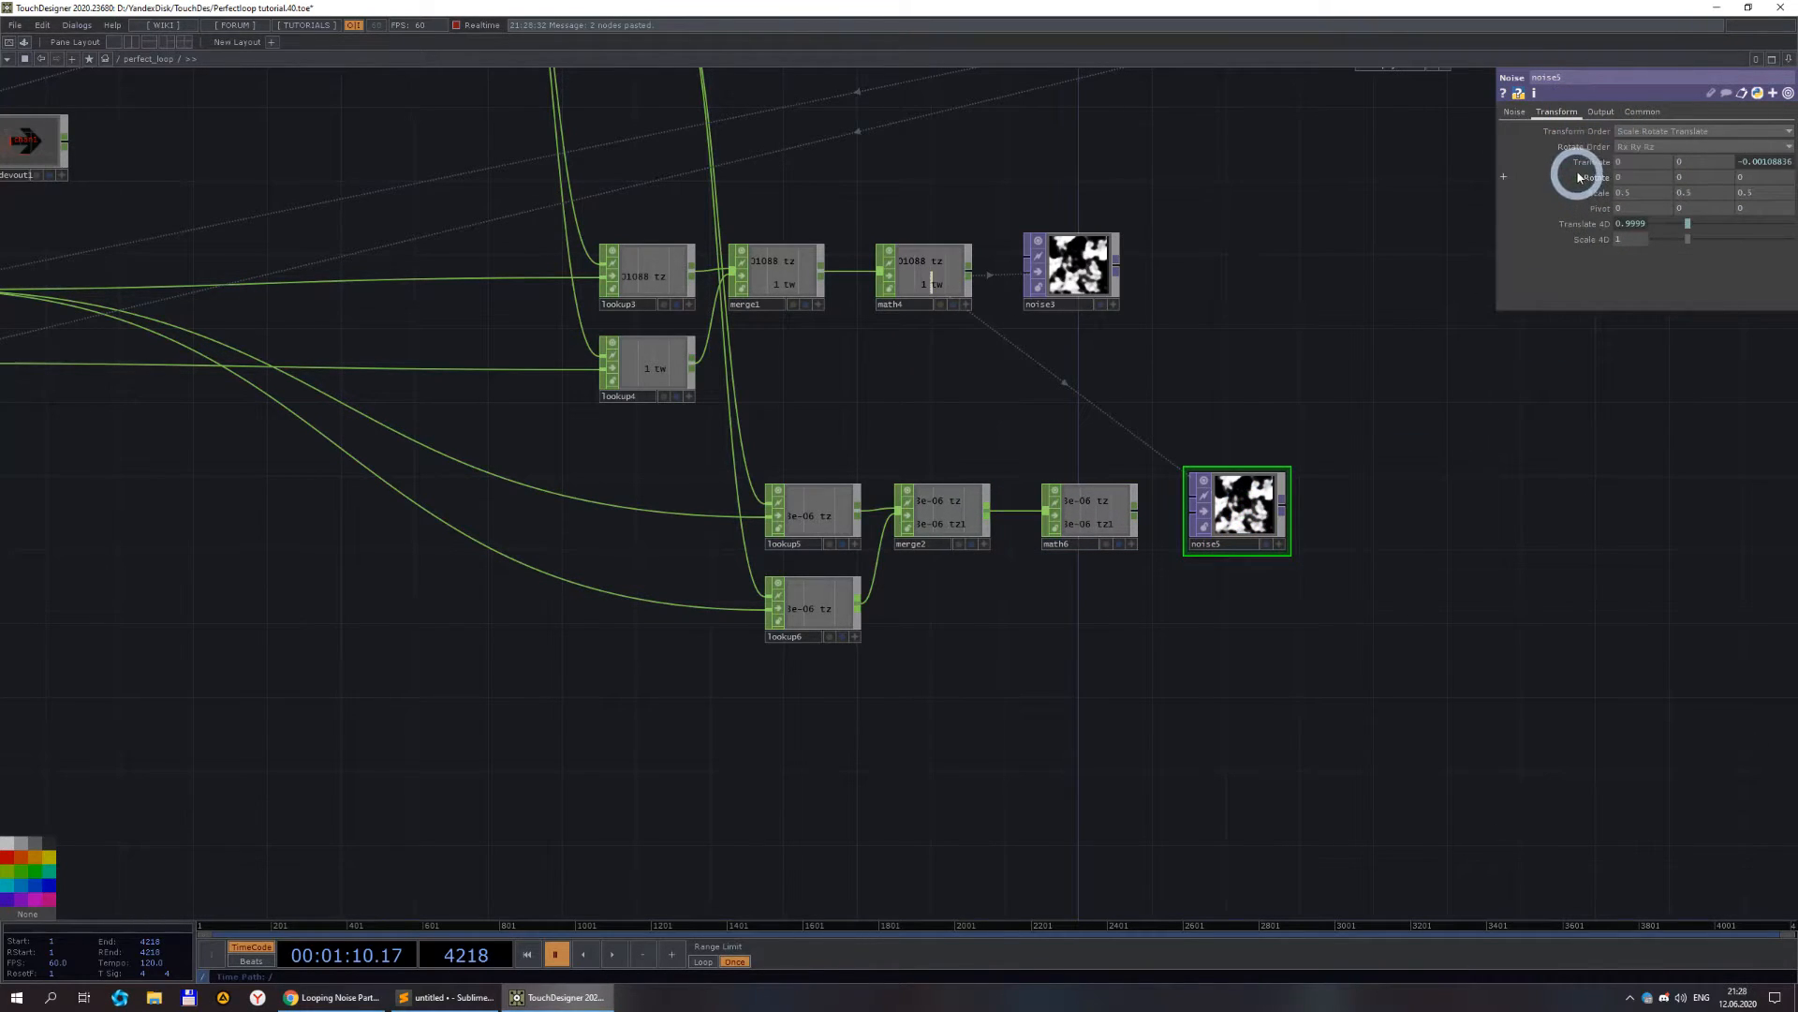
left_click(1575, 167)
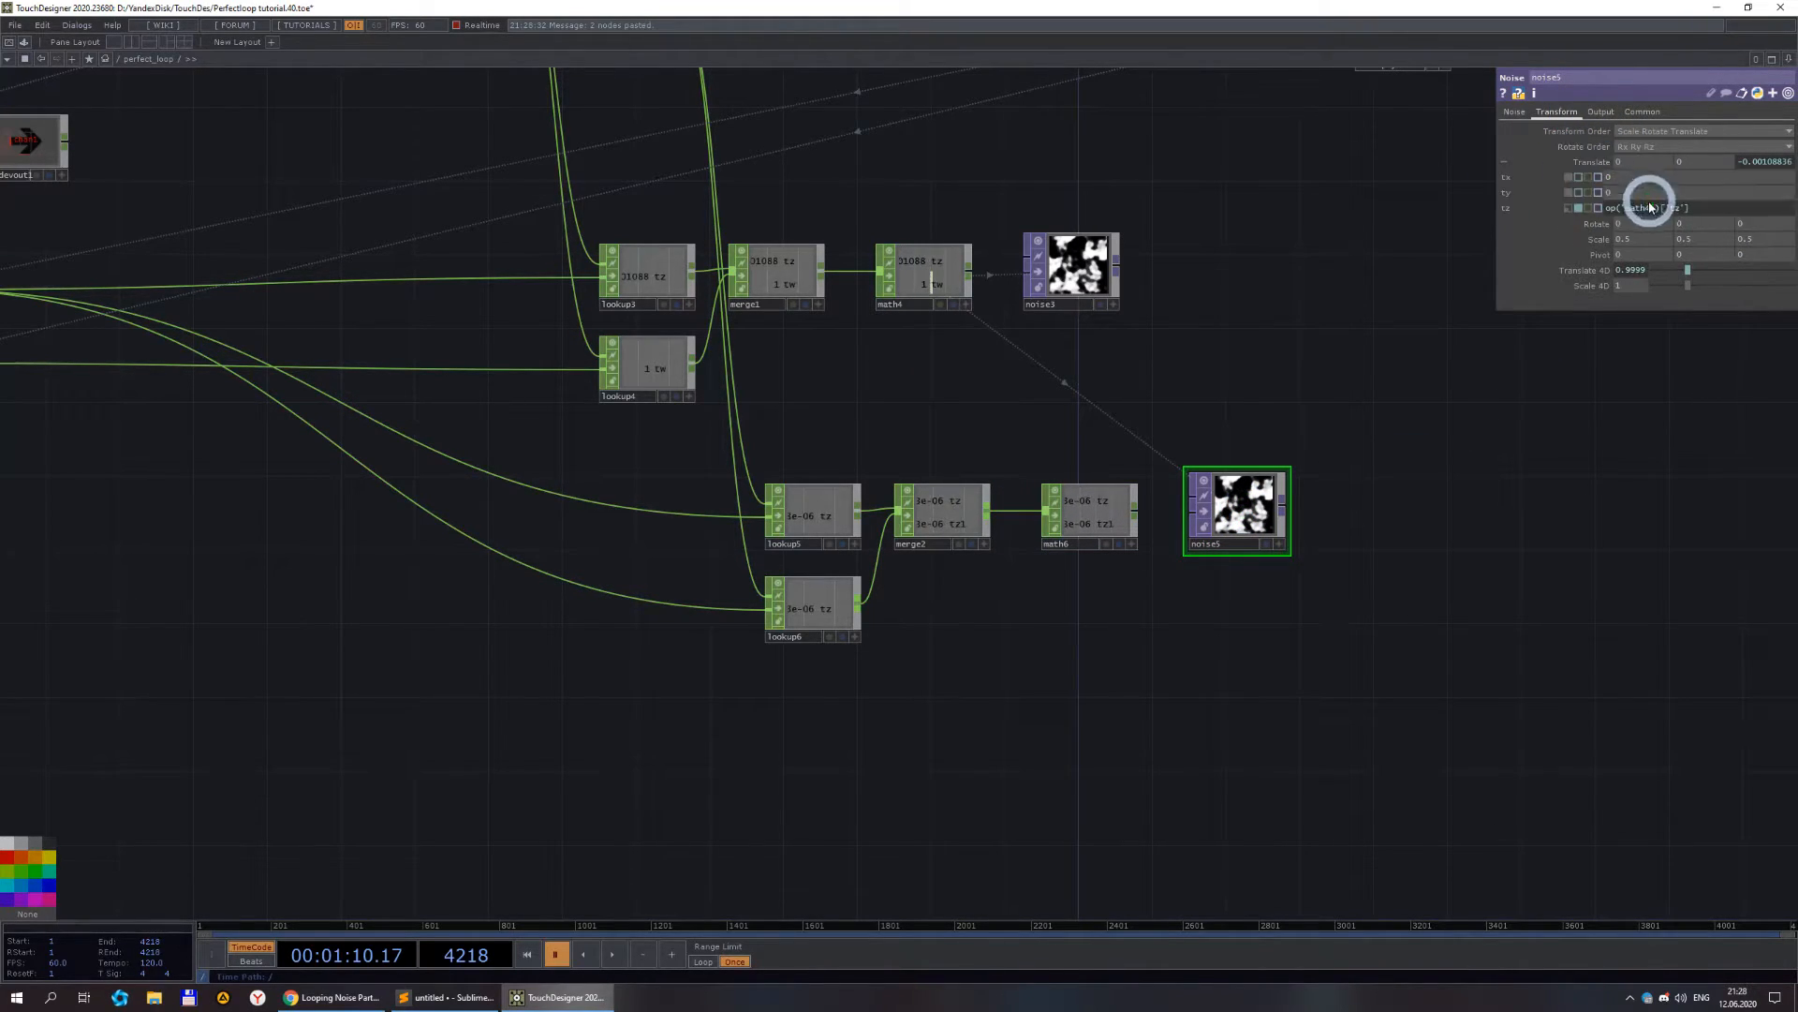
left_click(1652, 210)
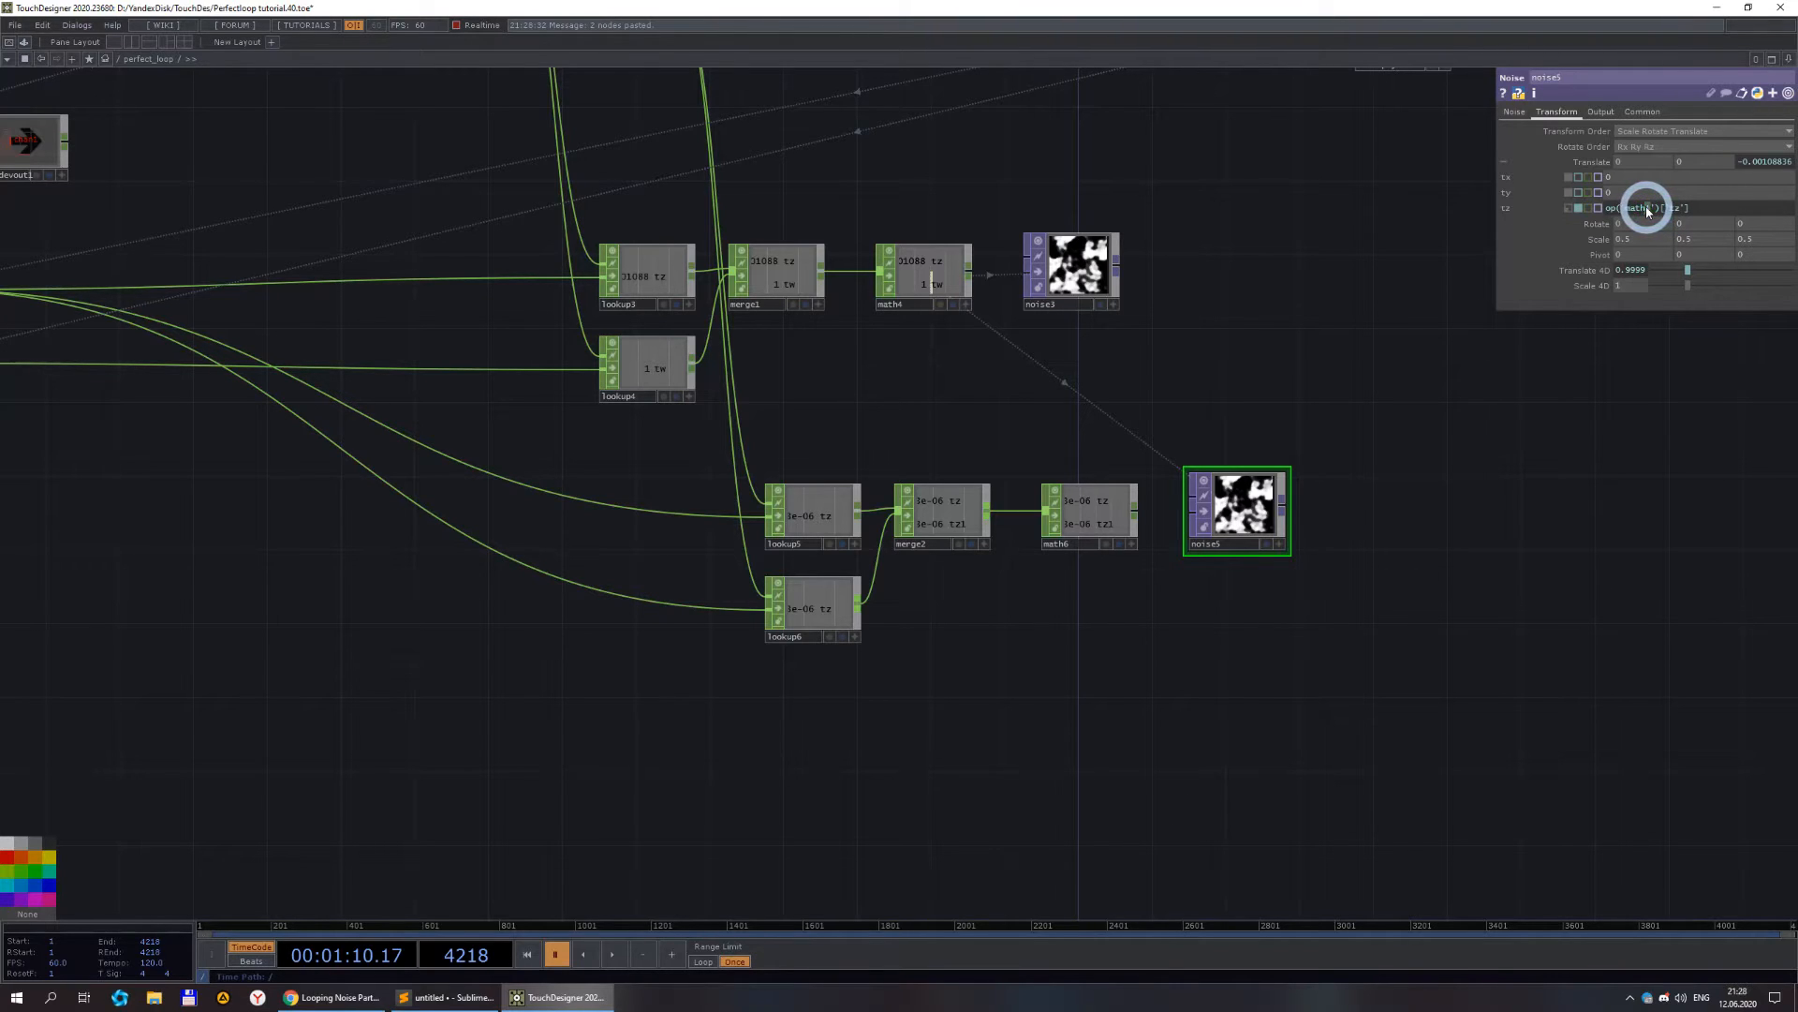
type("6")
- Change the Translate 4D expression of noise5 to reference op('math6')['tw']
left_click(1647, 274)
left_click(1587, 271)
left_click(1651, 286)
left_click(1648, 288)
type("6")
left_click(1357, 696)
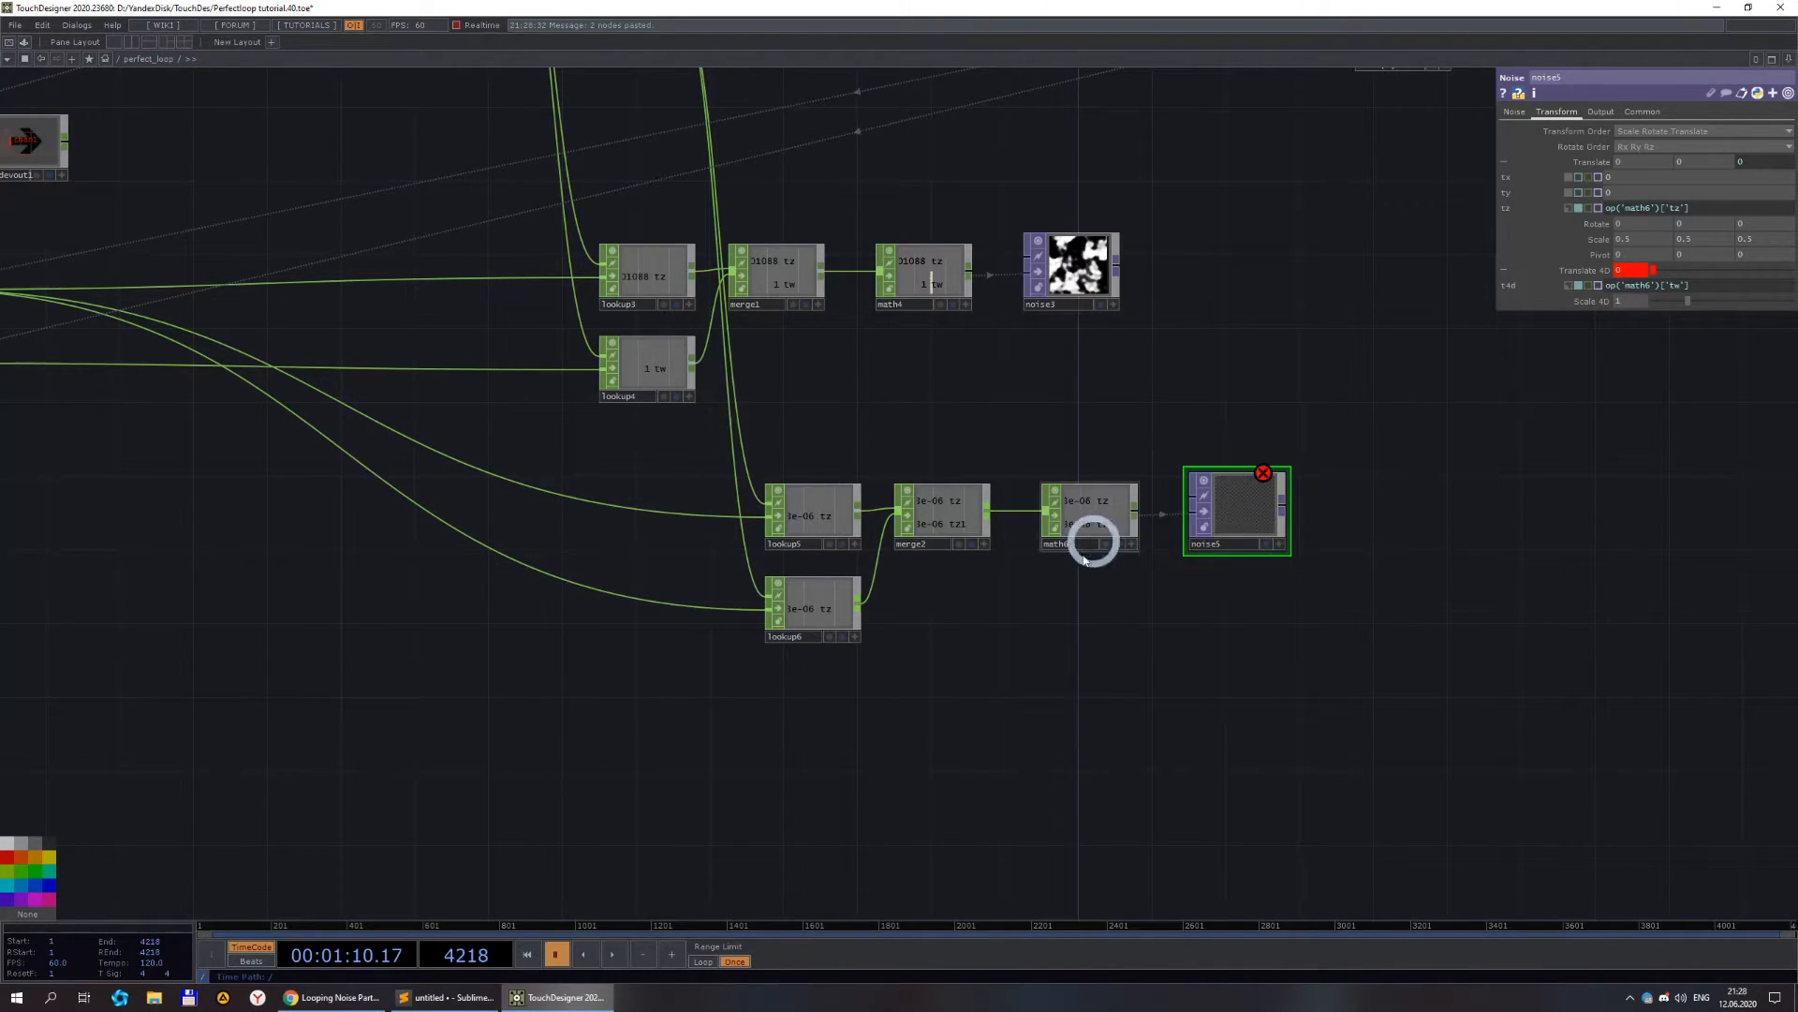
- Connect pattern4 as the lookup table of lookup6 and move noise3 directly above noise5
scroll(960, 624, "up", 3)
scroll(957, 624, "down", 3)
left_click_drag(625, 640, 1115, 754)
left_click_drag(385, 452, 935, 625)
left_click_drag(1583, 735, 1034, 707)
scroll(1166, 431, "up", 3)
left_click_drag(829, 204, 1151, 460)
- Rewind the timeline to its first frame and turn off the bypass of audiodevout1
left_click(526, 955)
scroll(1252, 650, "down", 5)
scroll(946, 511, "up", 4)
scroll(940, 512, "up", 1)
scroll(1040, 573, "down", 4)
scroll(298, 426, "up", 5)
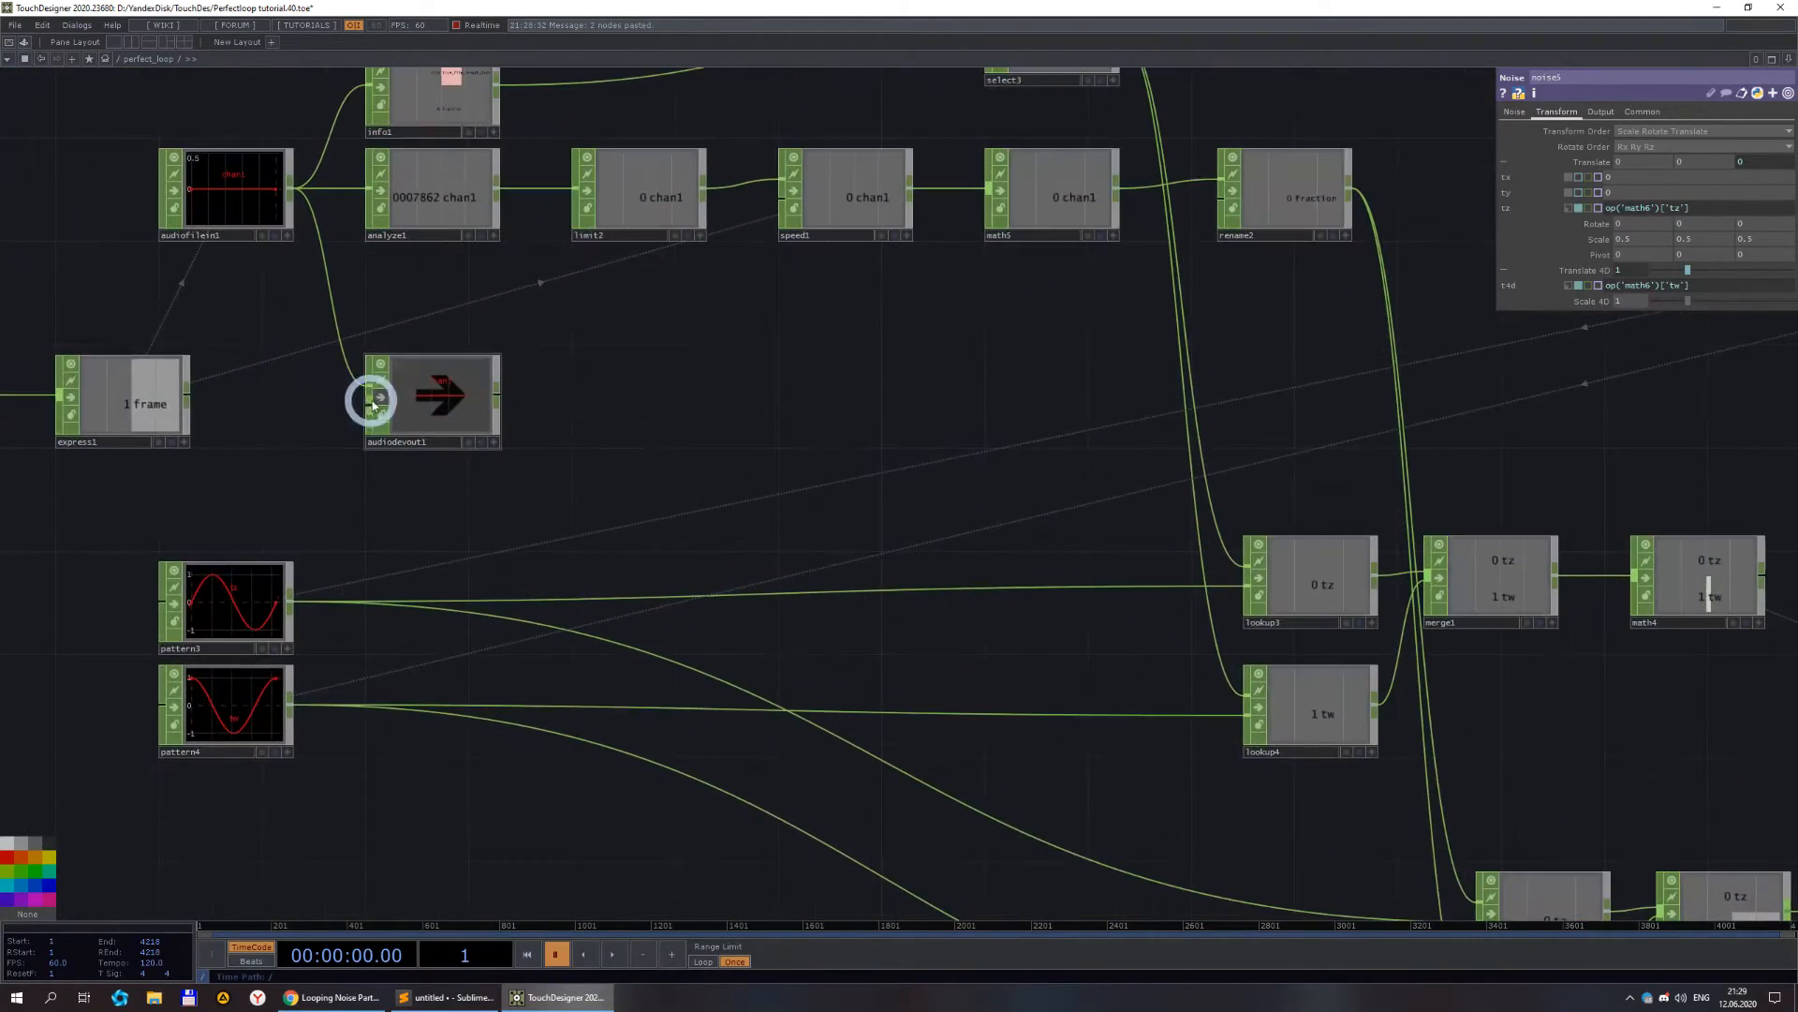
scroll(381, 400, "down", 5)
scroll(1192, 555, "up", 5)
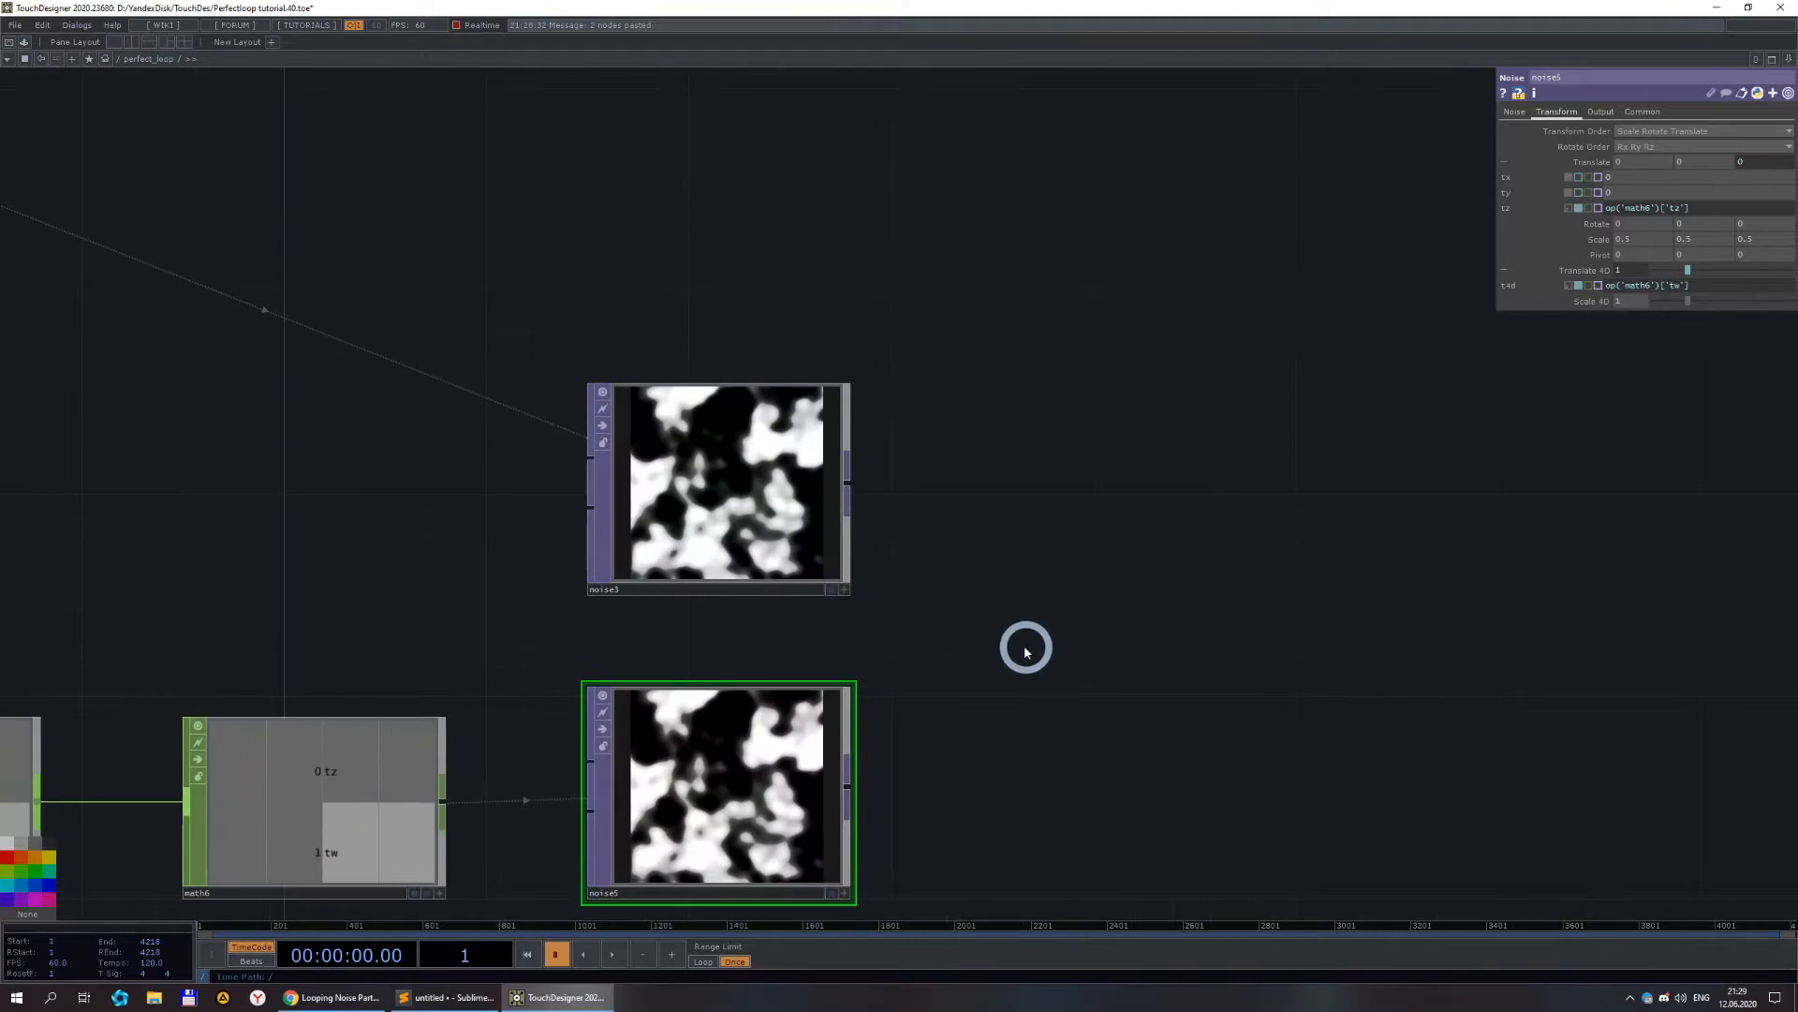
- Start playback and set the Volume of audiodevout1 to 0.71 and its Buffer Length to 0.121
left_click(633, 953)
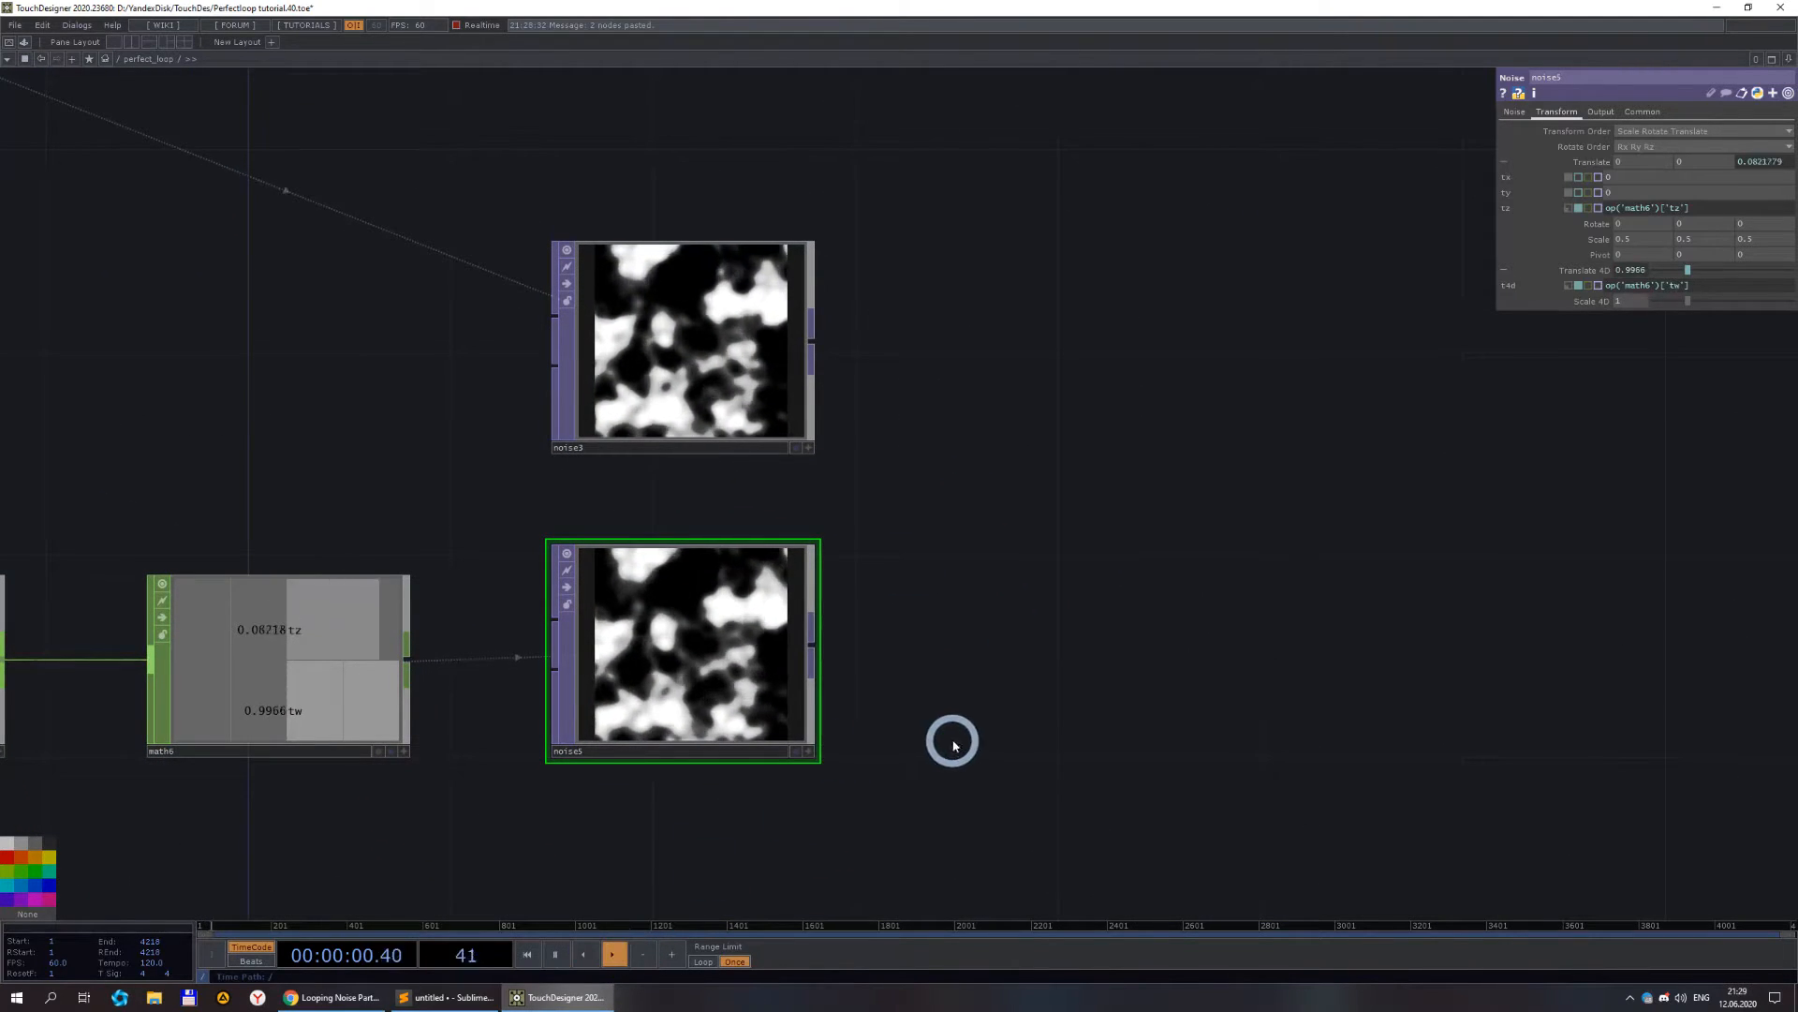
left_click_drag(940, 696, 1084, 631)
scroll(975, 606, "down", 5)
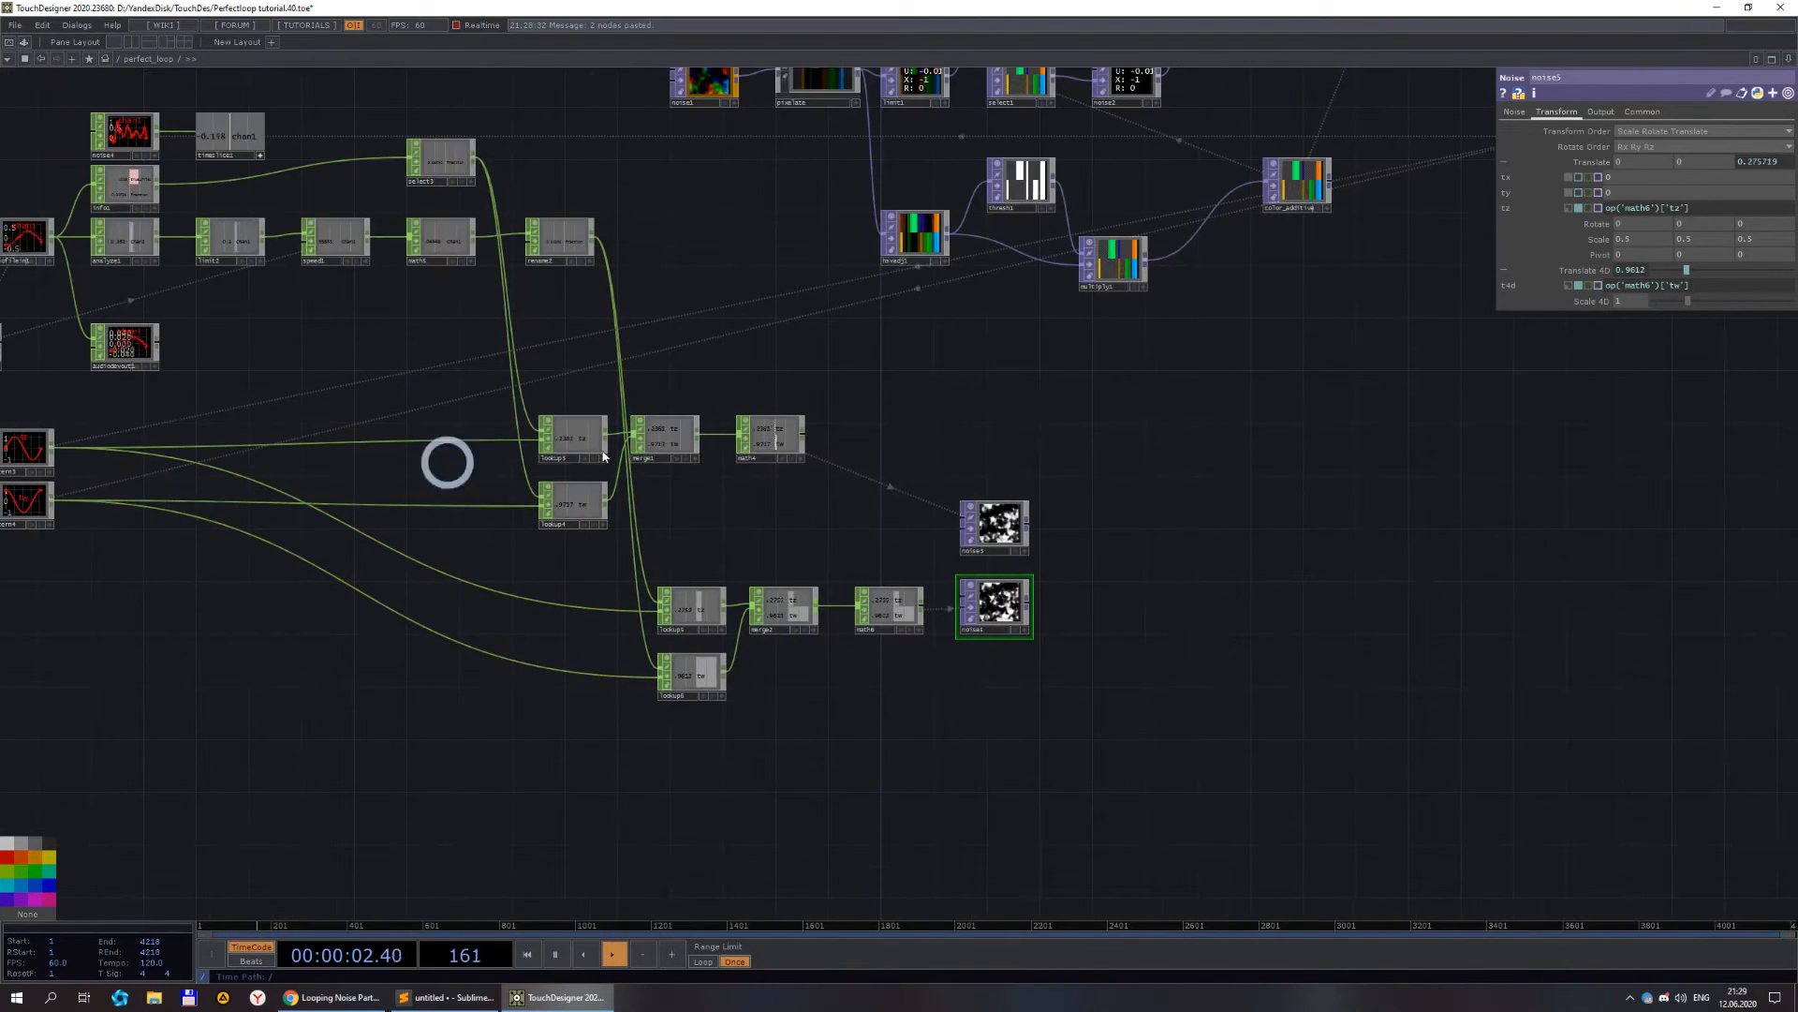
scroll(1030, 487, "down", 3)
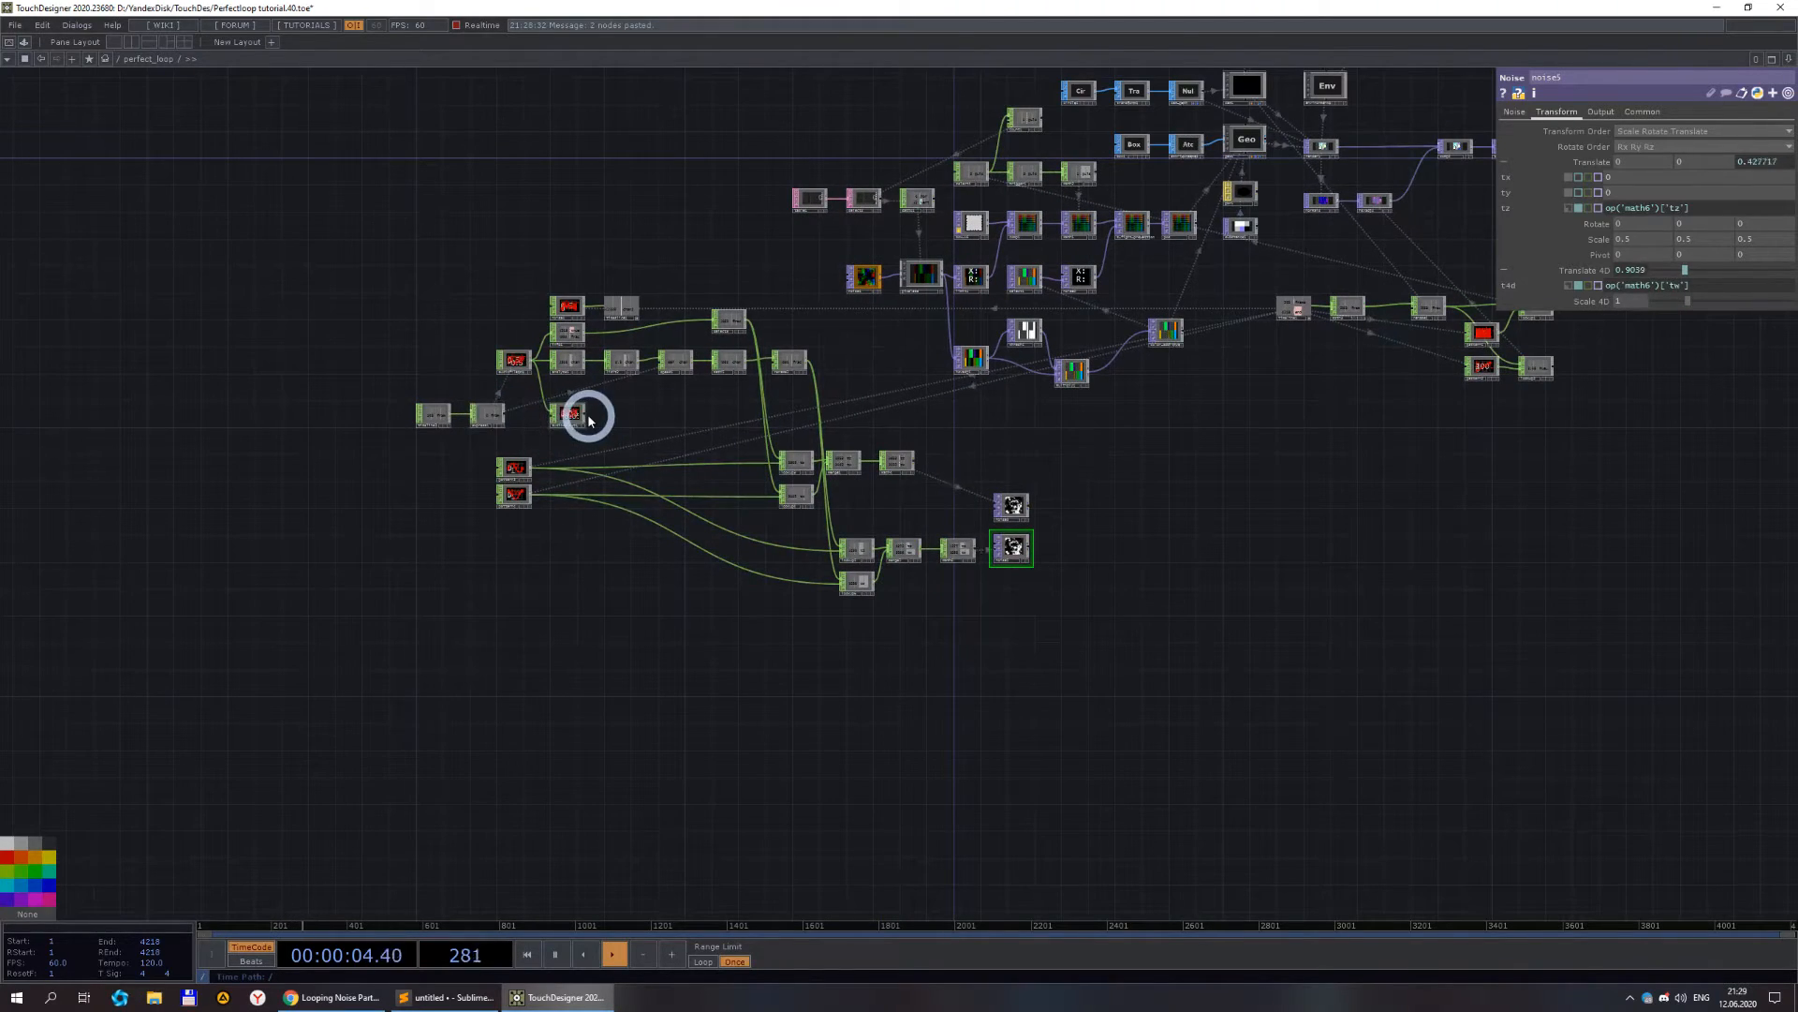
left_click(573, 414)
scroll(1115, 517, "up", 8)
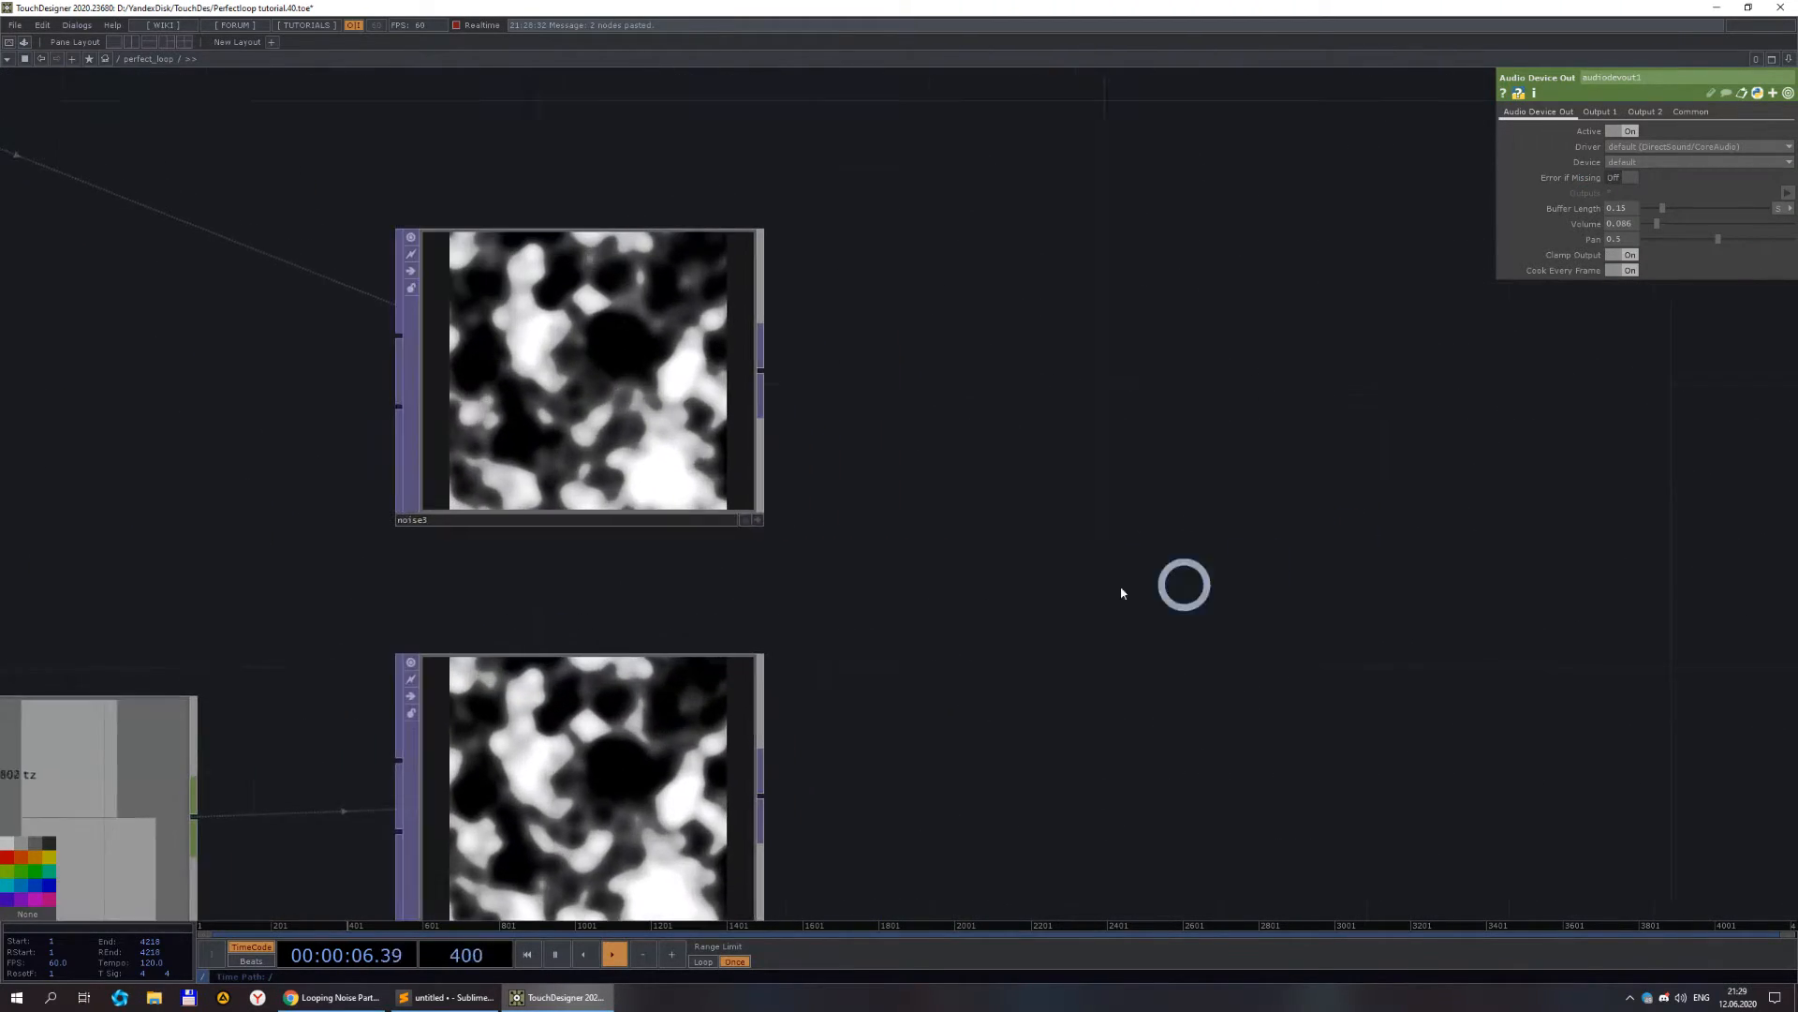
left_click_drag(1181, 584, 1459, 456)
left_click_drag(1621, 283, 1754, 227)
- Compare the motion of noise3 and noise5 during playback along with the lookup and audio chains driving them
scroll(1225, 434, "down", 5)
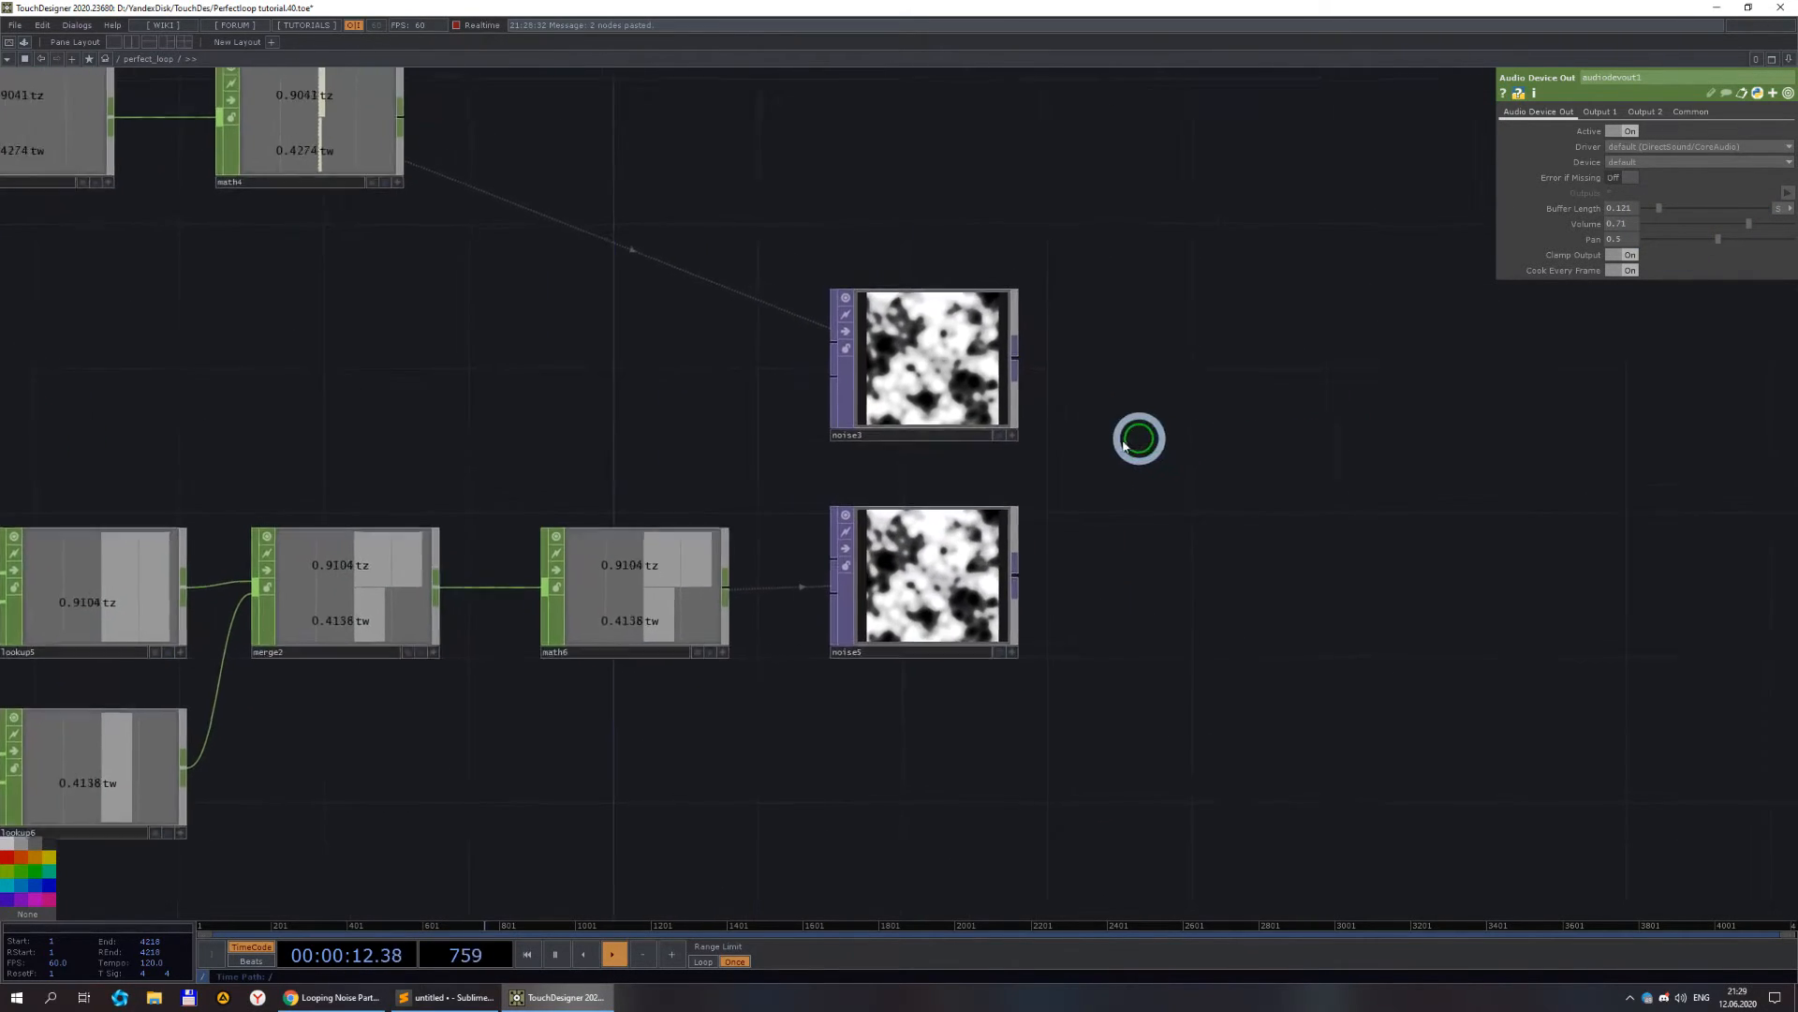
scroll(1144, 433, "up", 5)
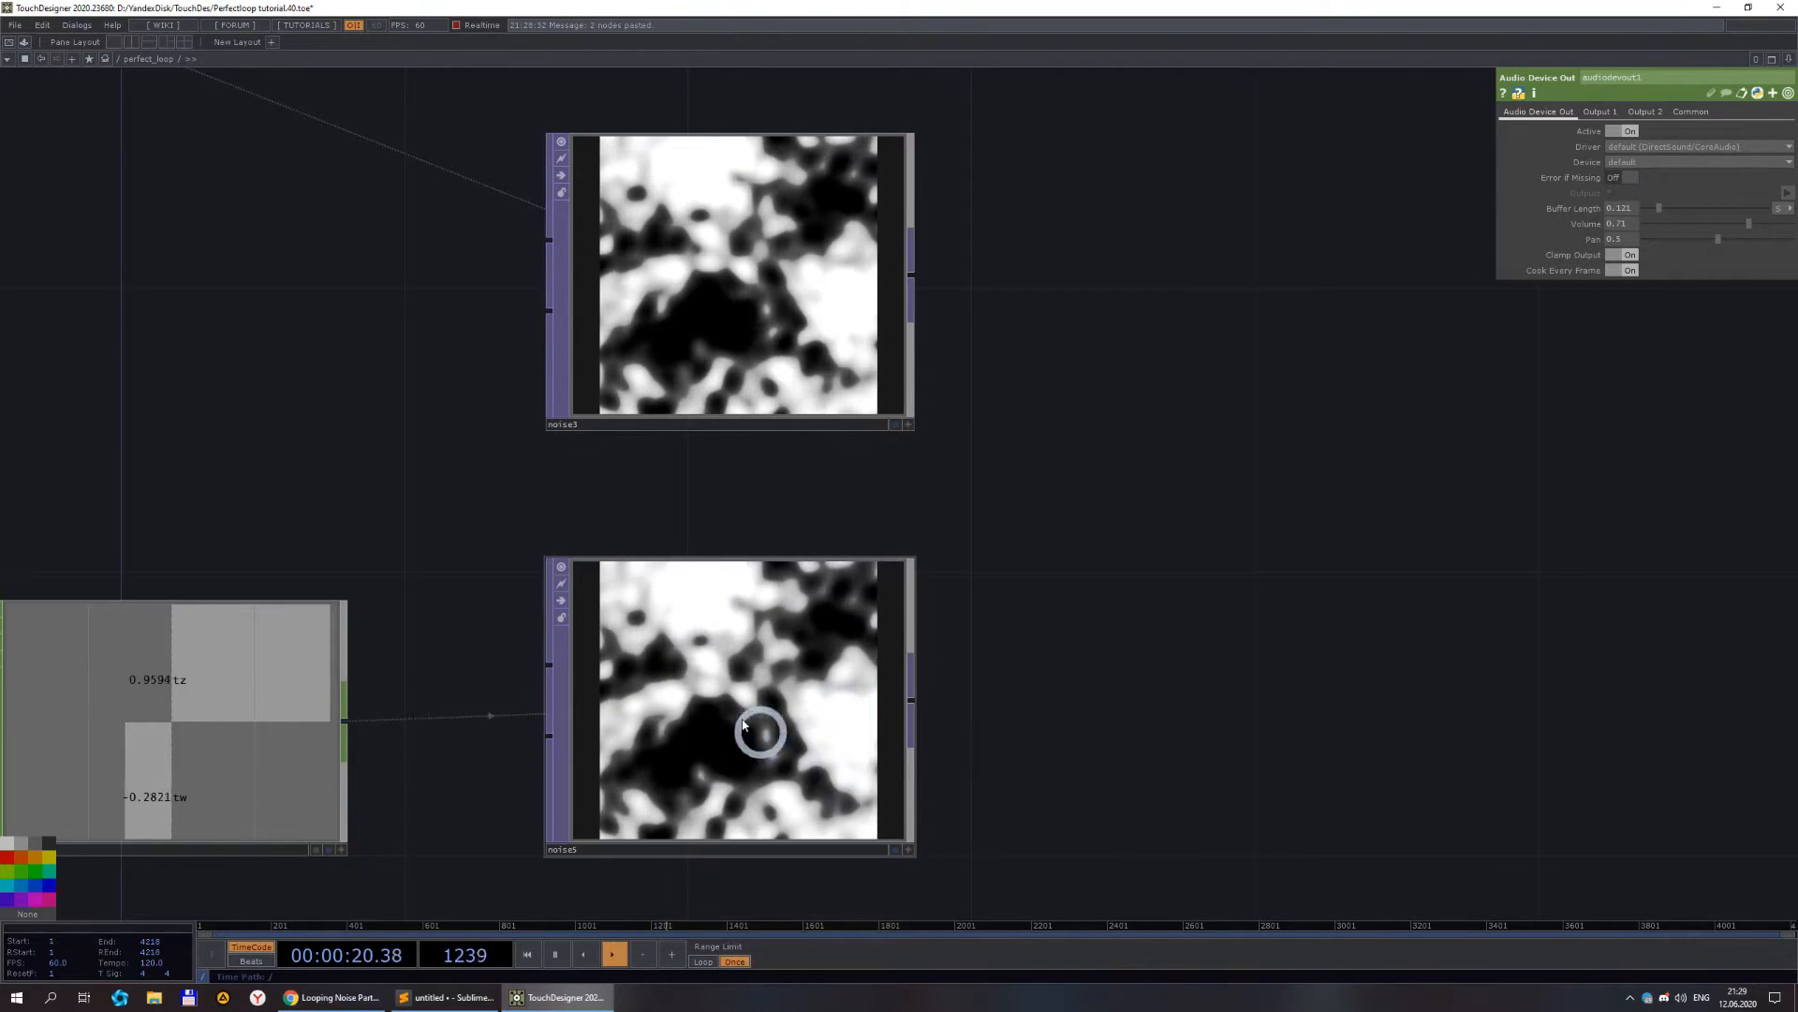
scroll(927, 614, "down", 4)
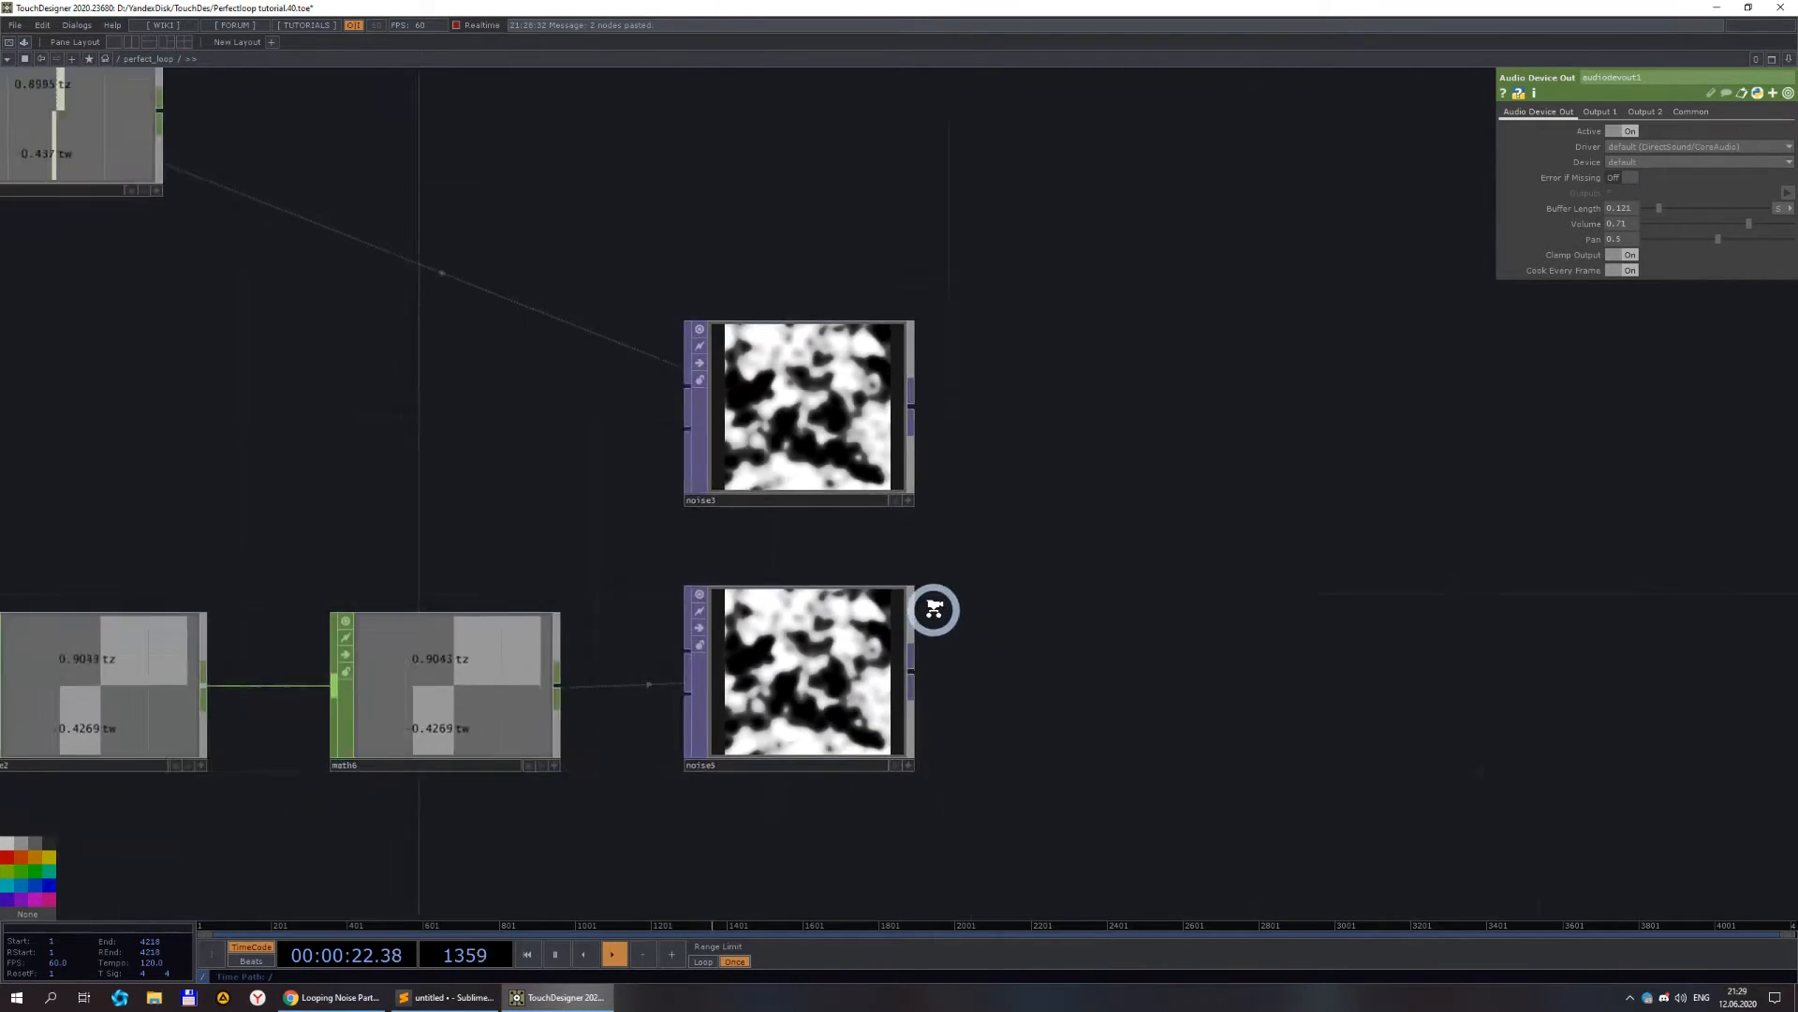
scroll(803, 695, "up", 4)
scroll(1012, 536, "down", 4)
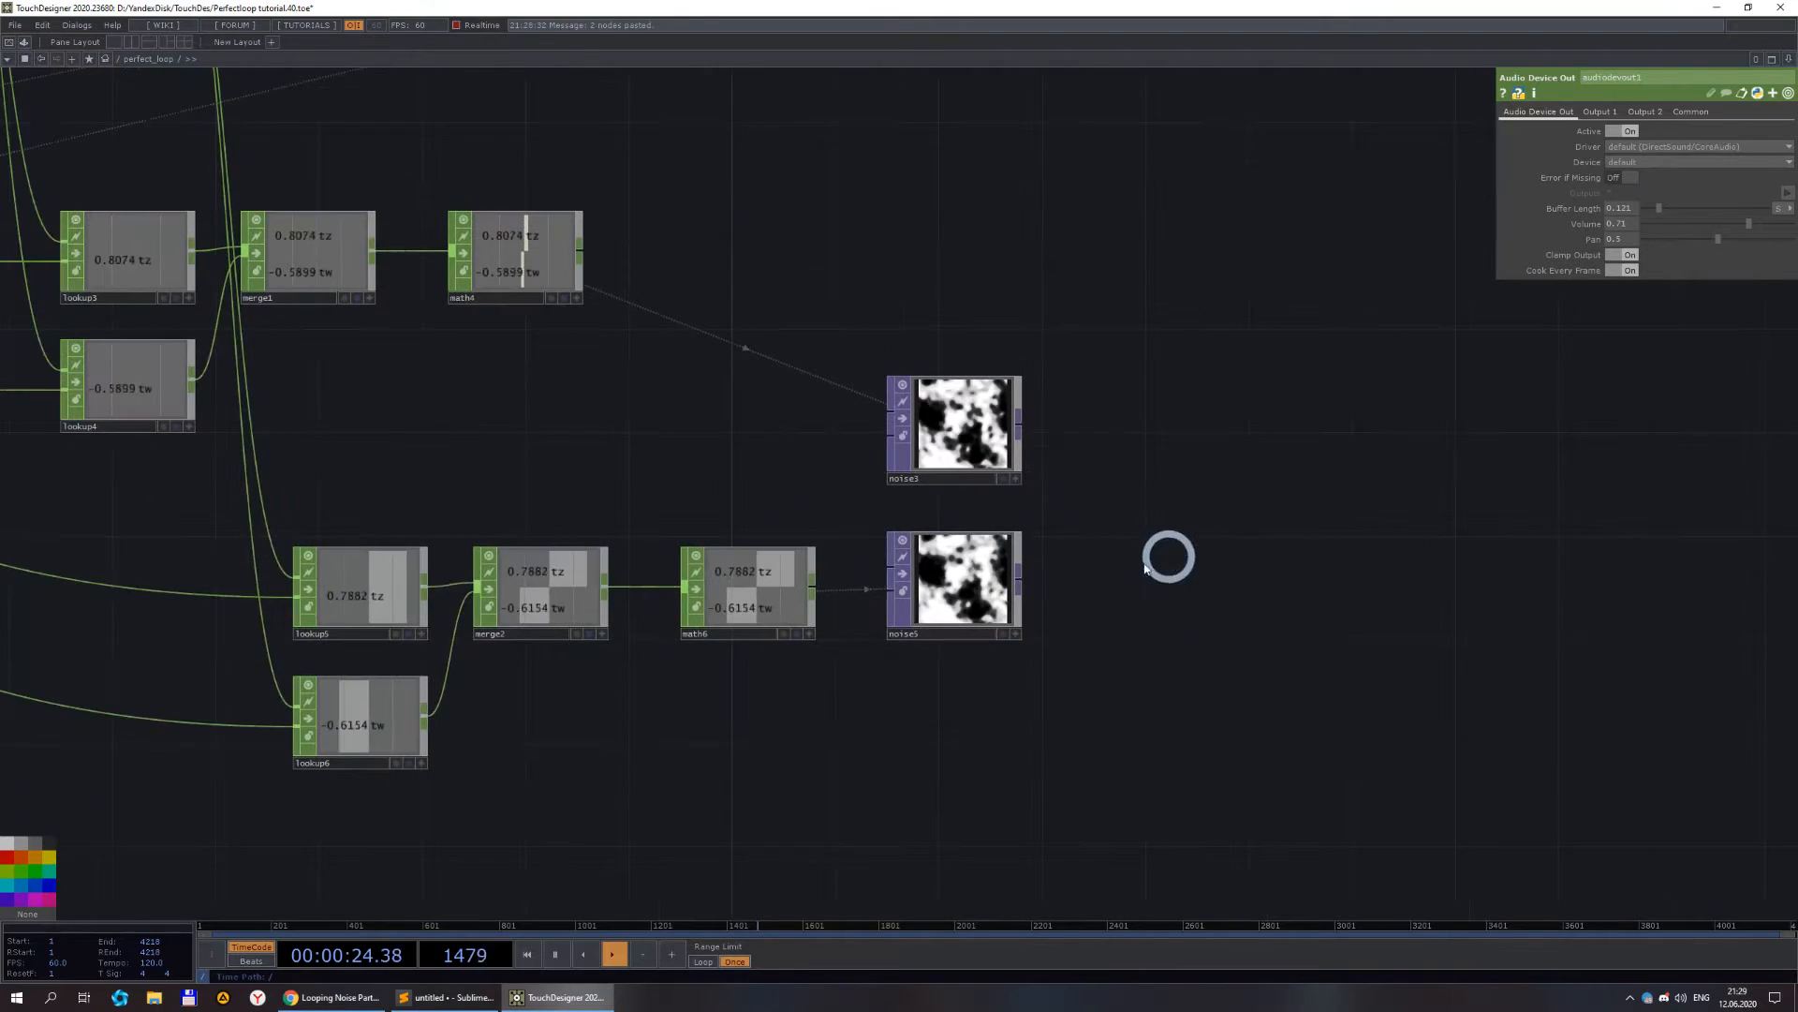
scroll(1450, 412, "down", 4)
left_click_drag(1377, 500, 1381, 620)
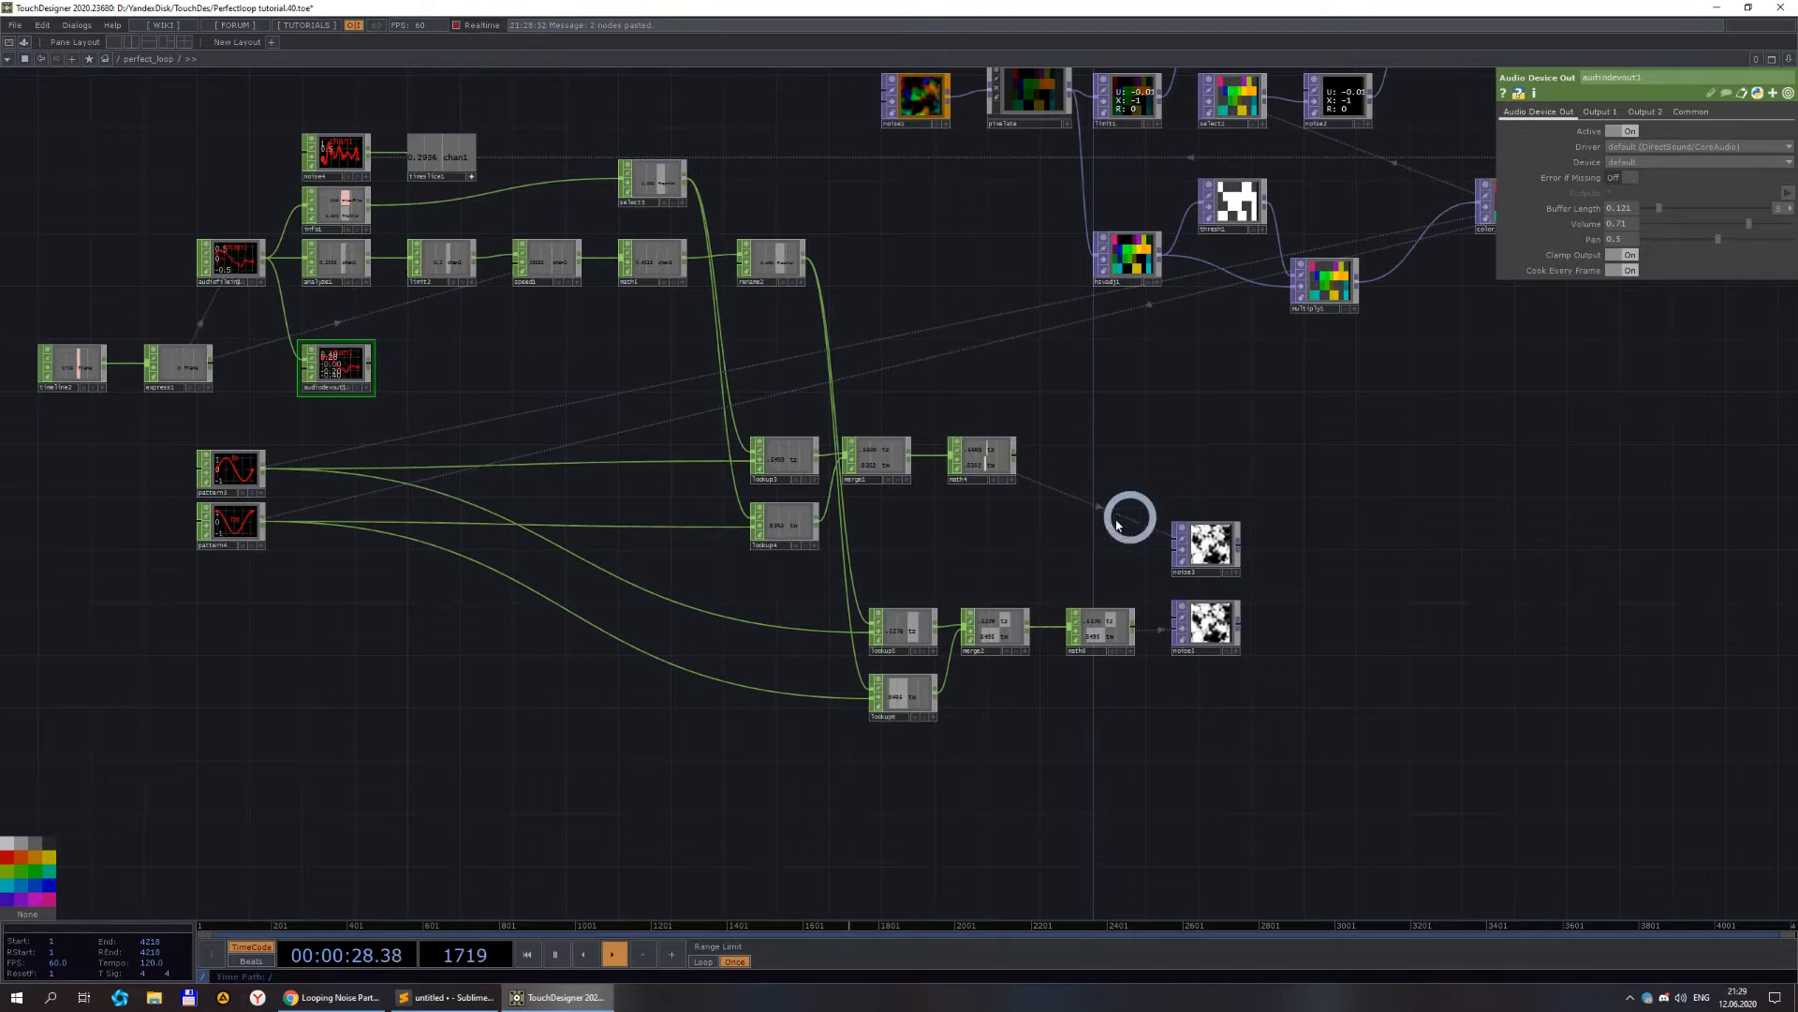
scroll(1186, 538, "up", 4)
scroll(1137, 622, "down", 6)
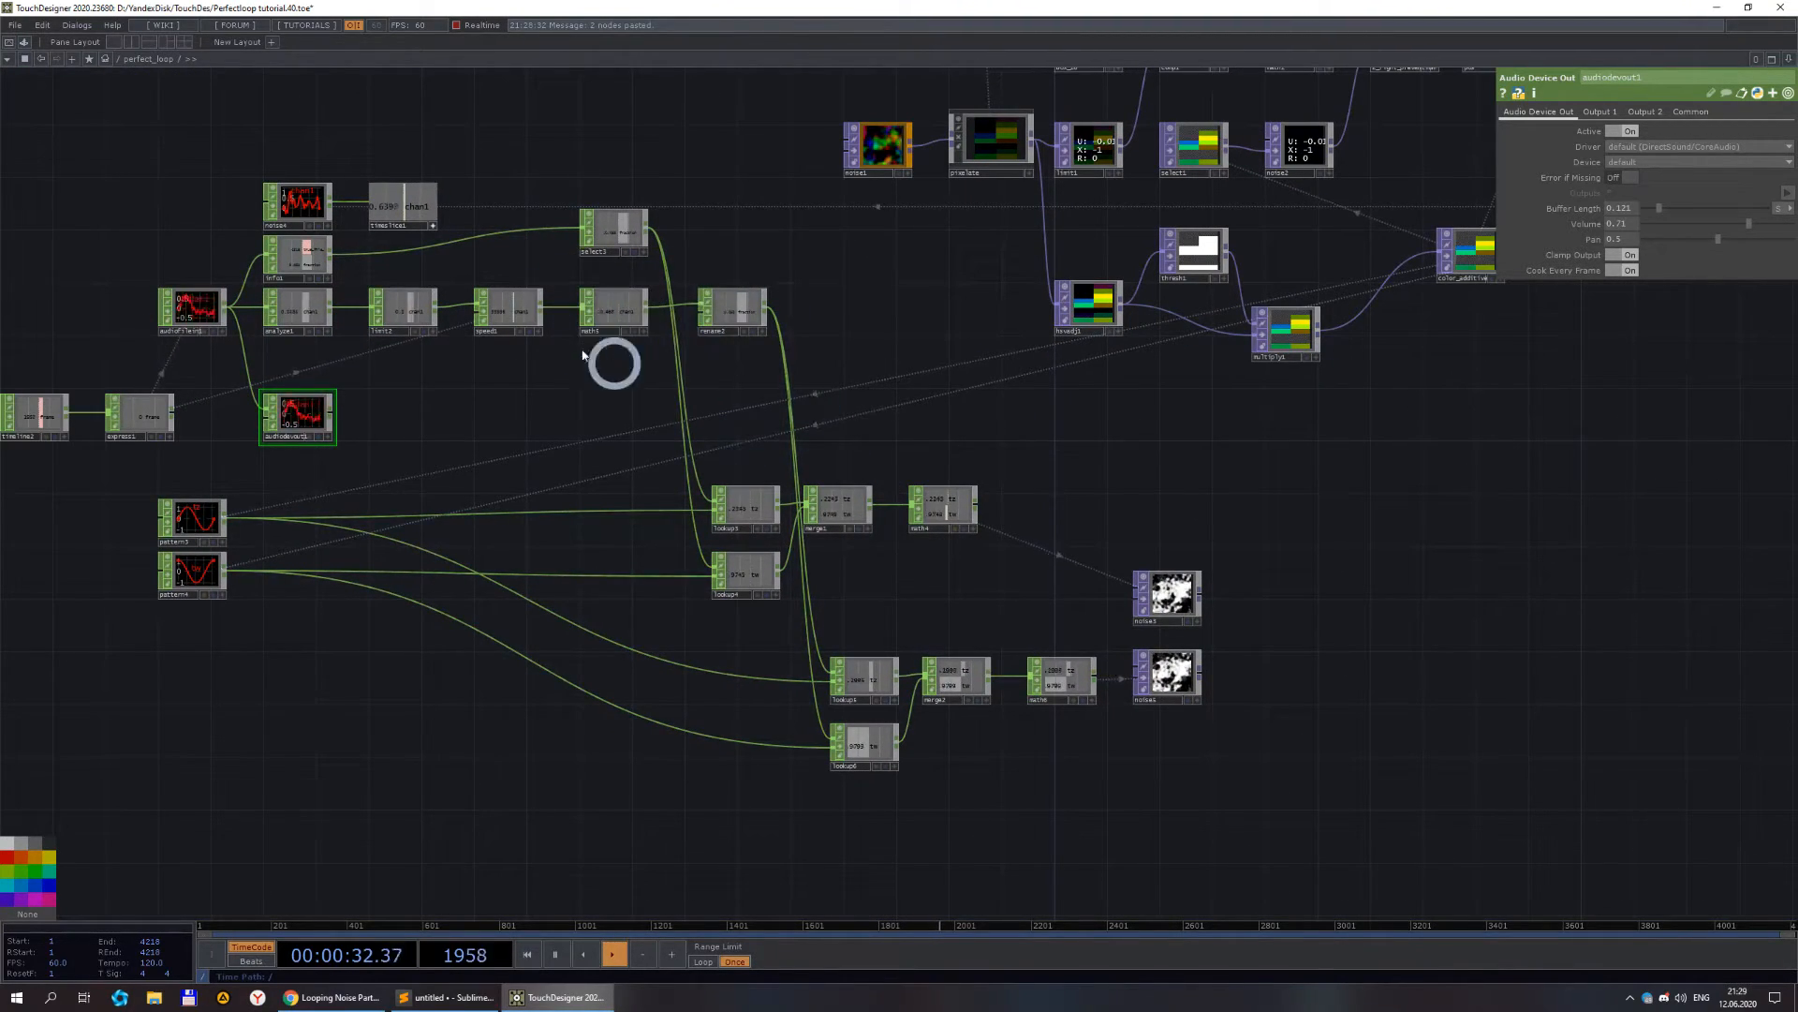
scroll(501, 296, "up", 3)
scroll(865, 426, "down", 2)
scroll(864, 425, "down", 2)
scroll(1296, 638, "up", 3)
scroll(1114, 537, "down", 3)
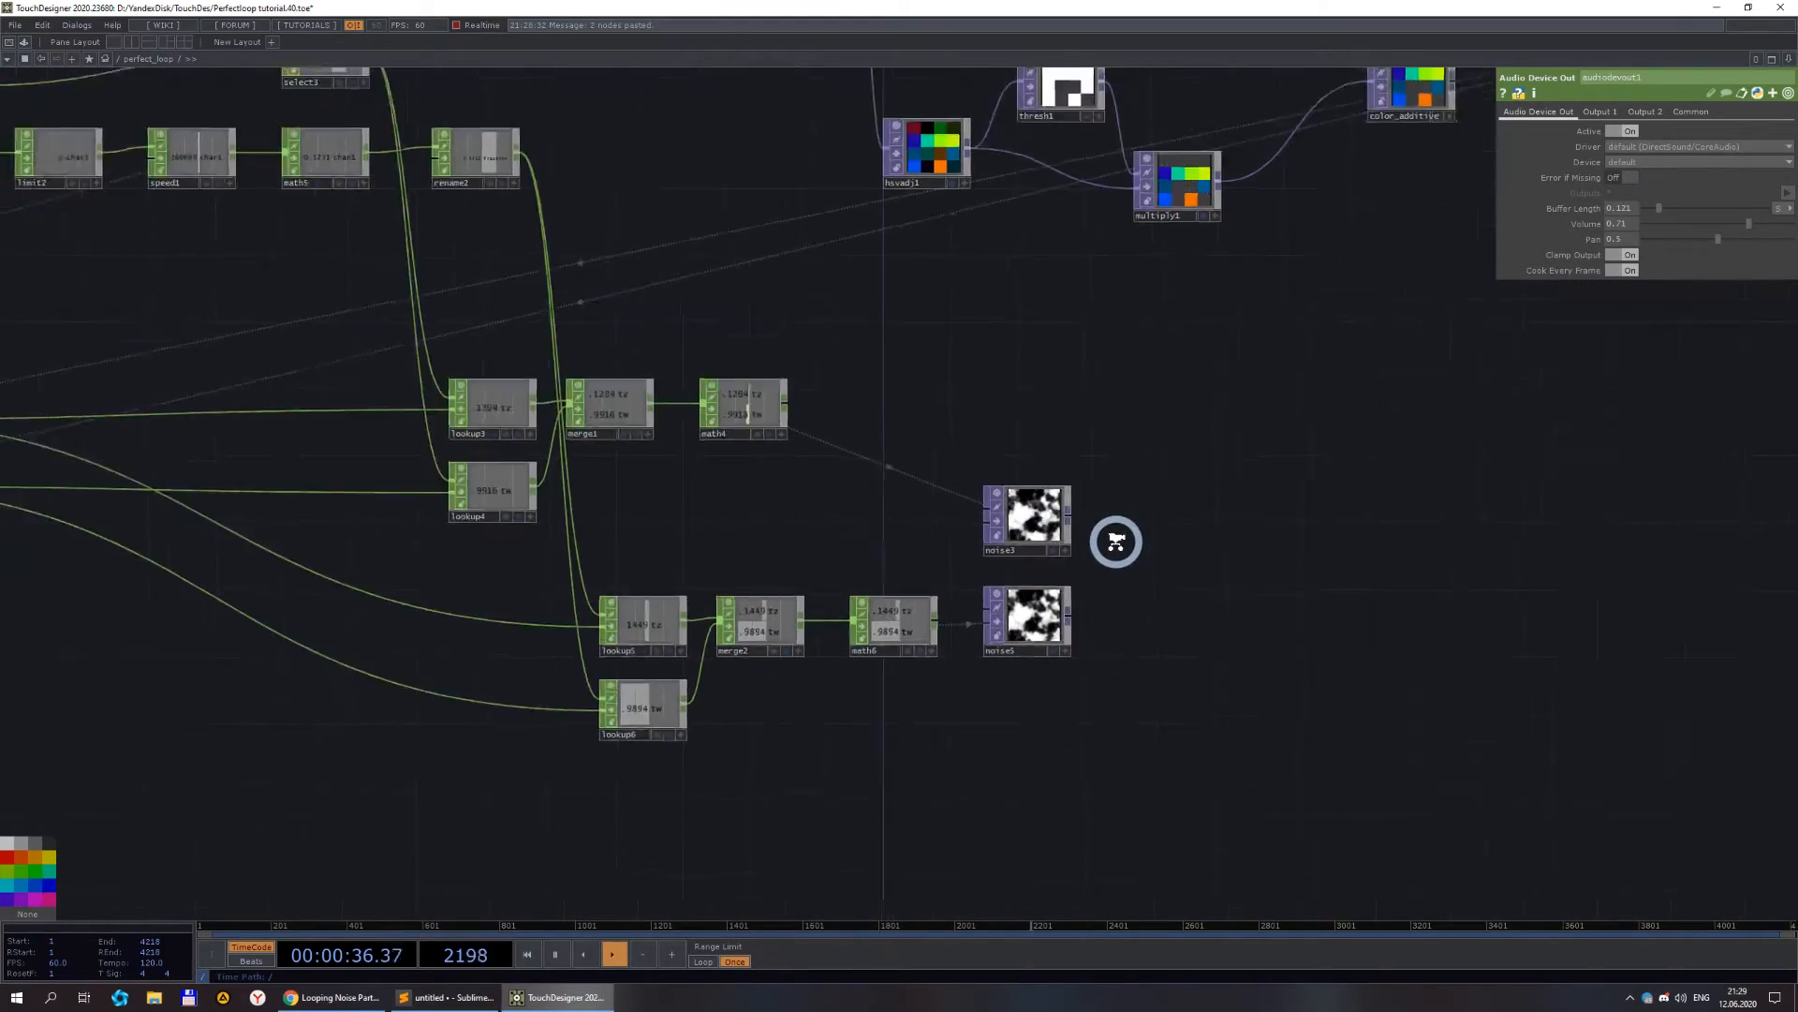
scroll(880, 323, "up", 3)
scroll(923, 374, "down", 3)
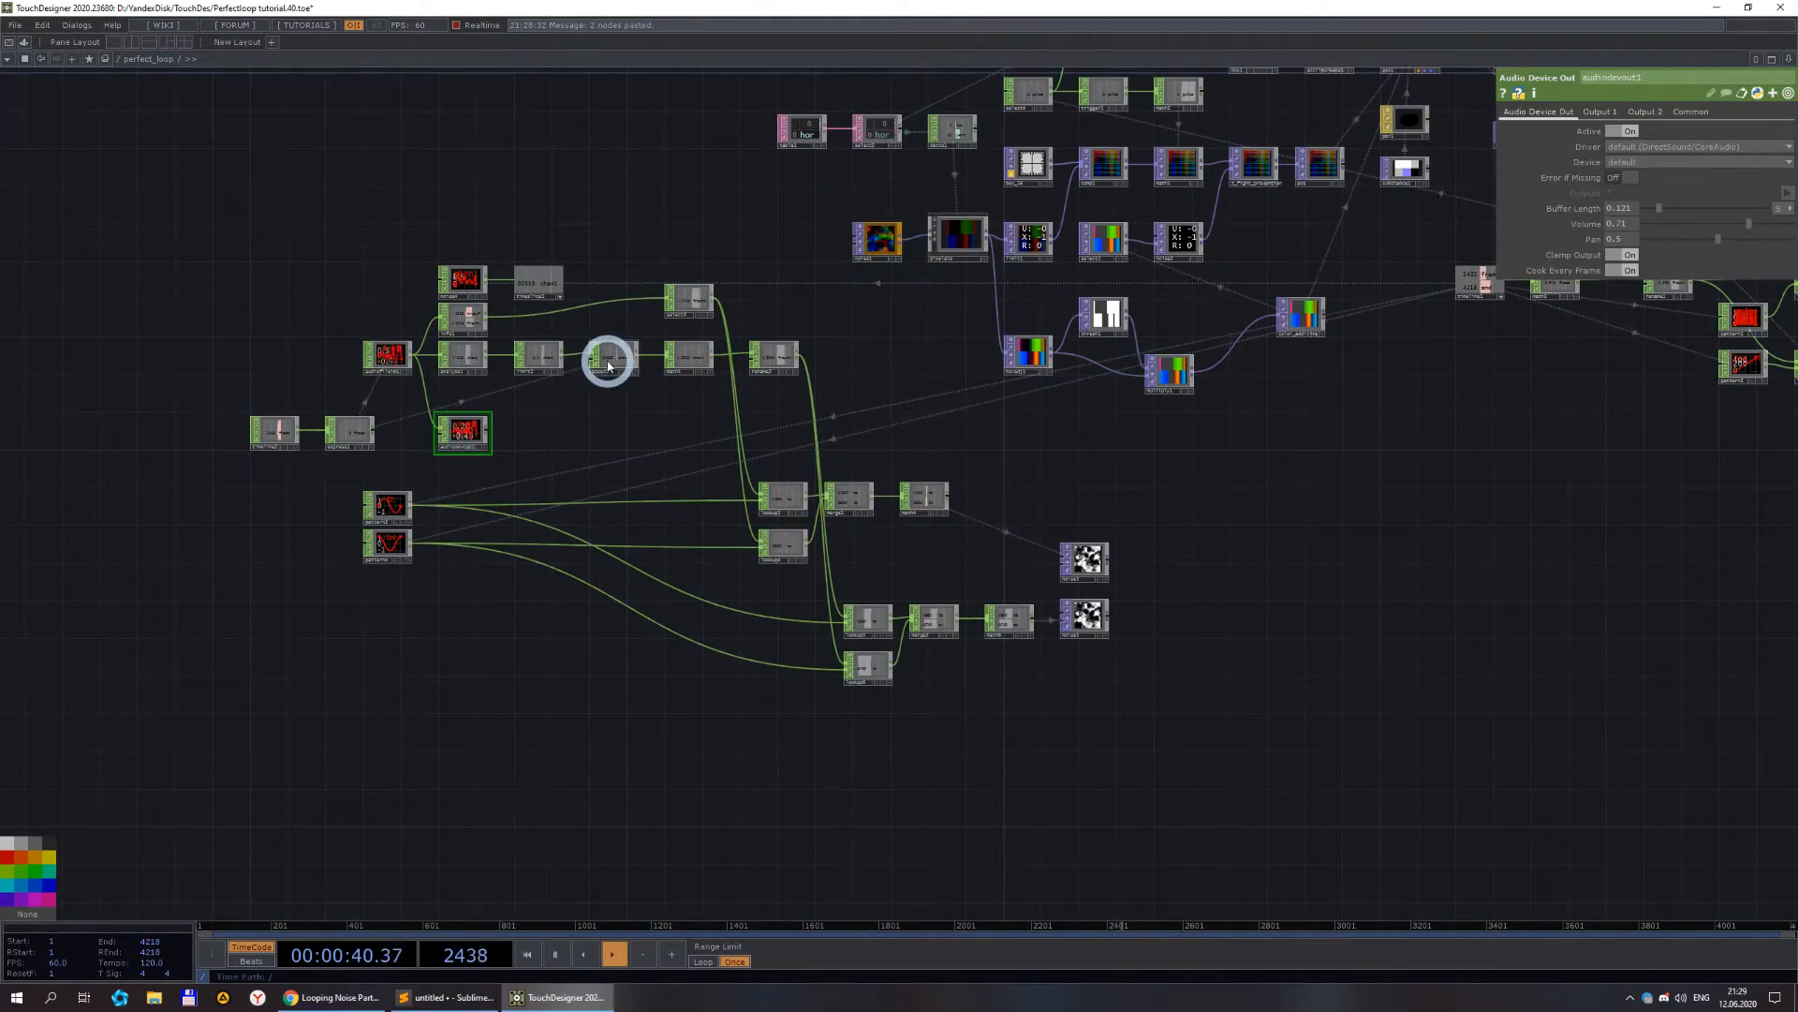
- Bypass audiodevout1 to silence the audio output
scroll(618, 370, "up", 4)
left_click_drag(689, 478, 769, 596)
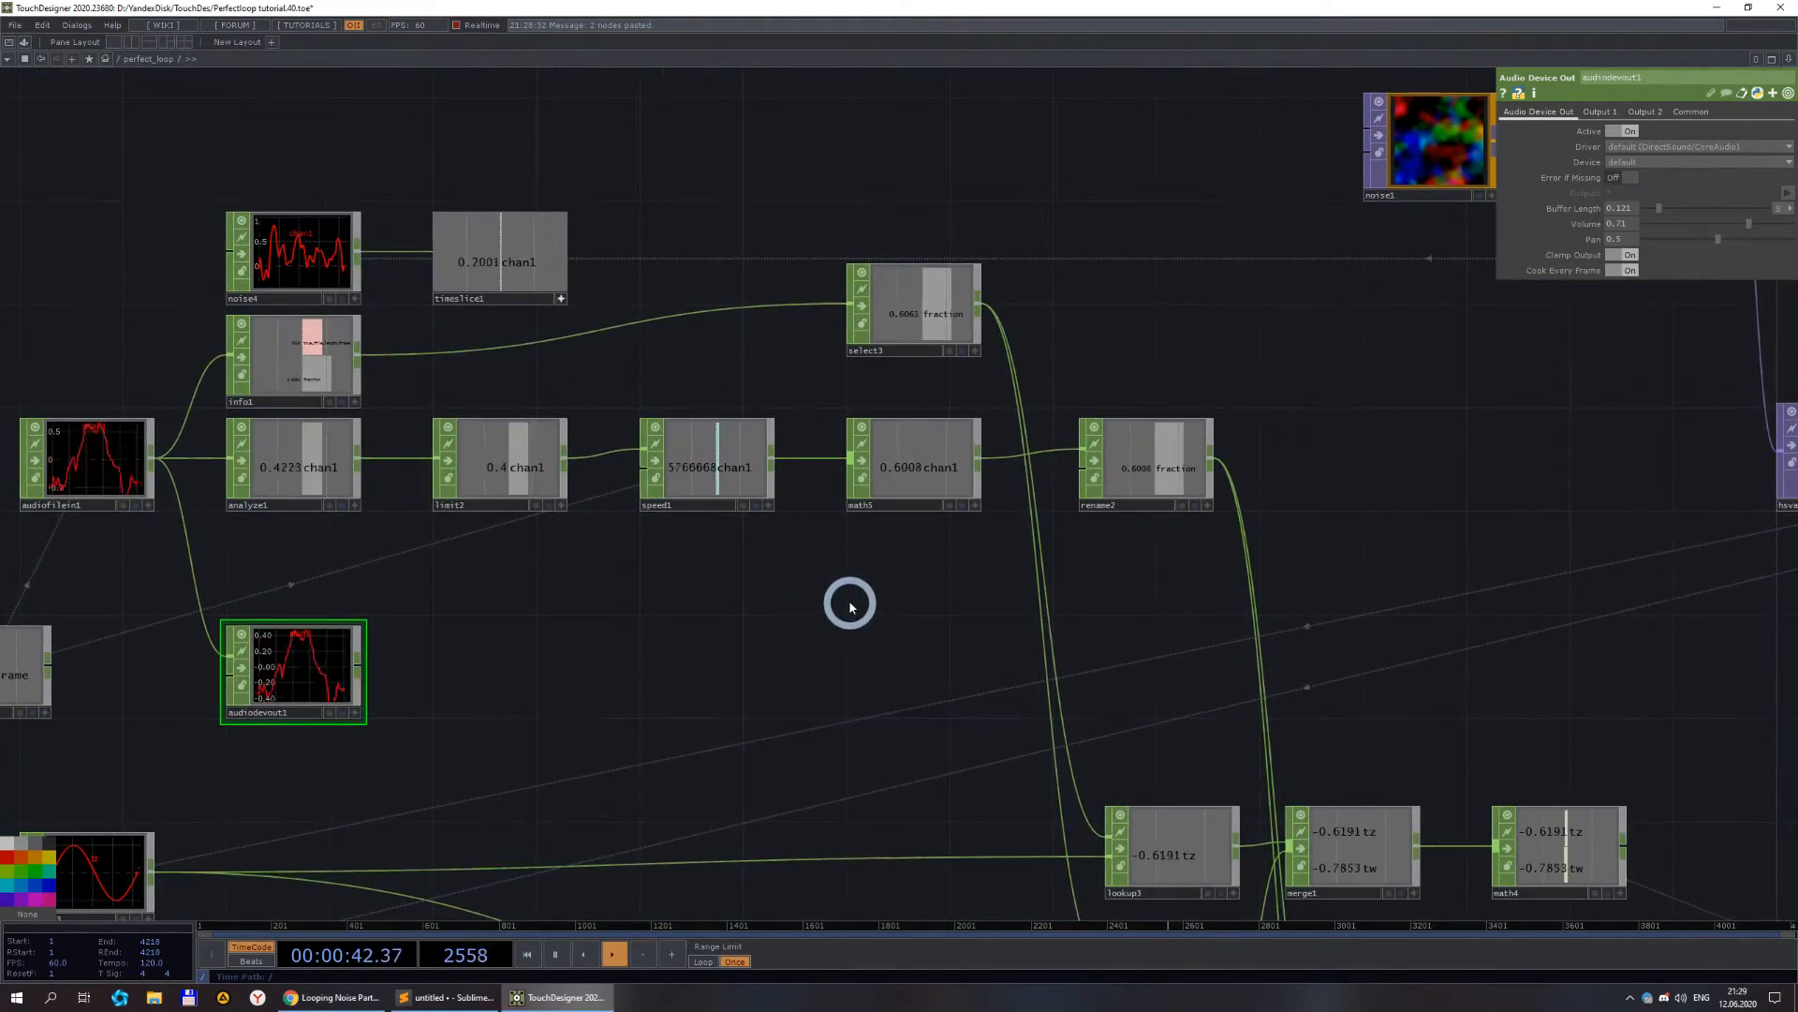
left_click(242, 667)
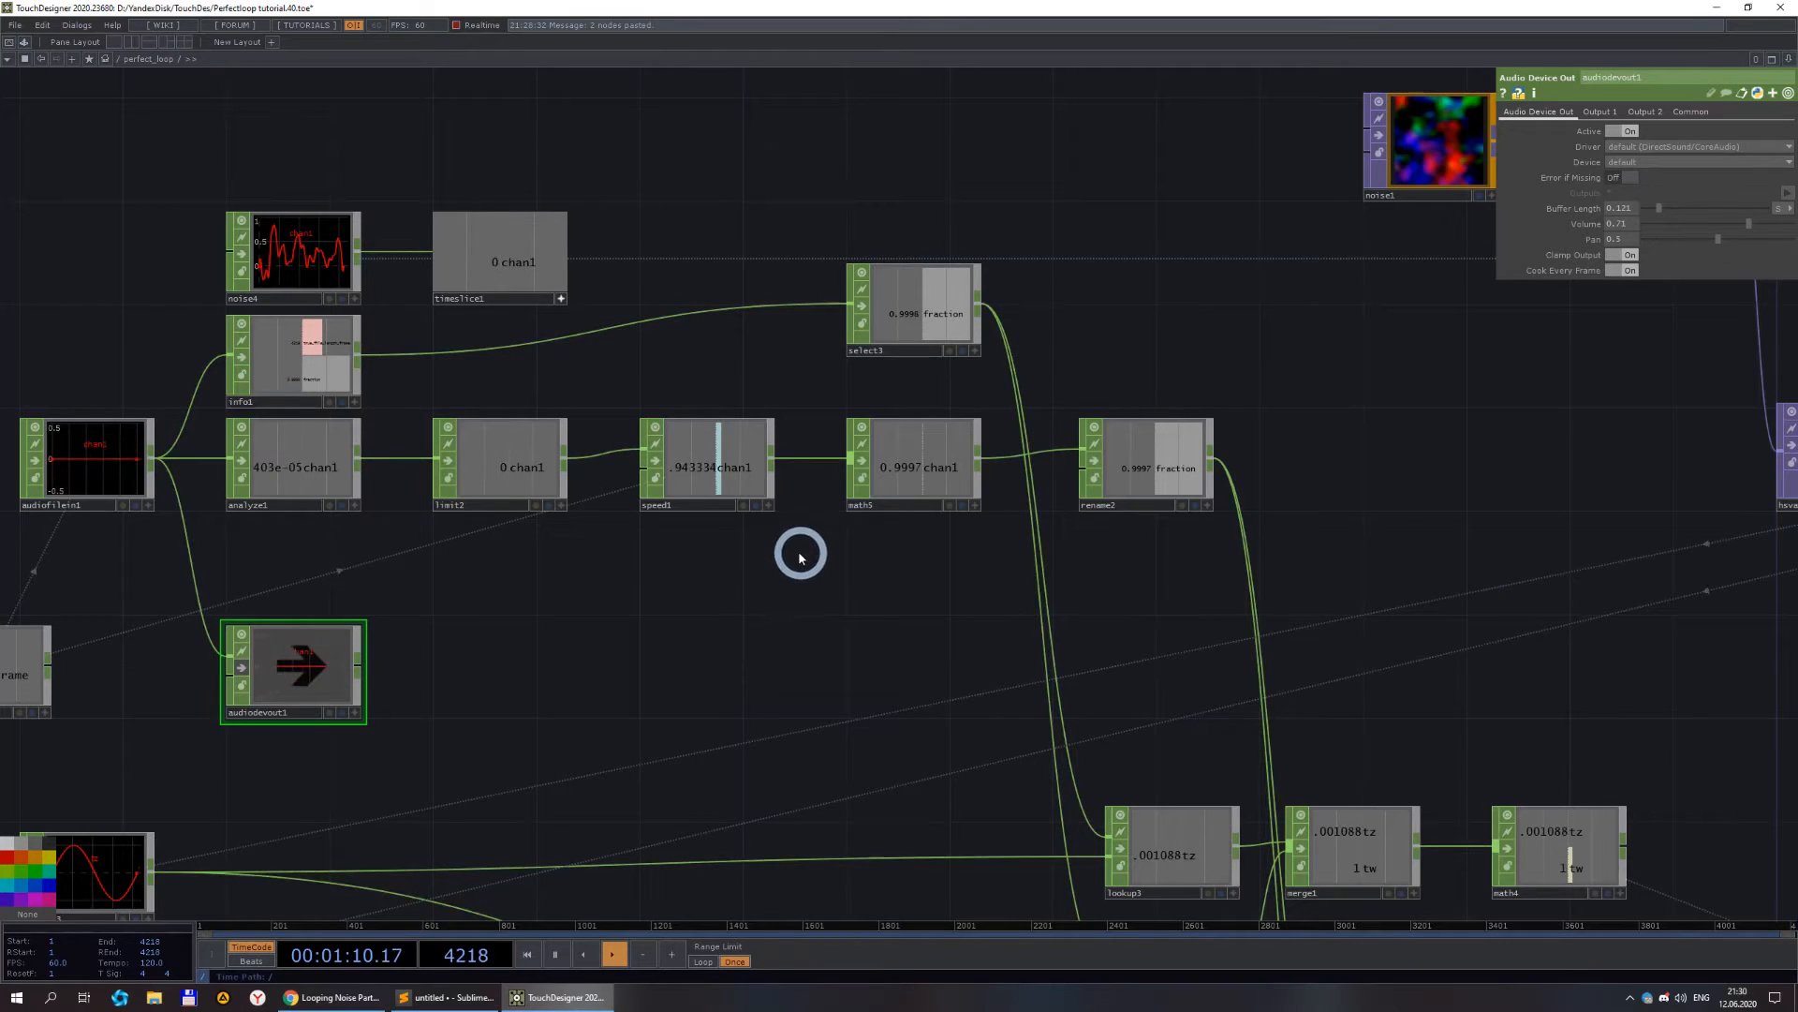
- Check the final value of speed1 and the multiplier of math5 against the number noted in Sublime Text
scroll(758, 508, "up", 5)
scroll(737, 454, "up", 3)
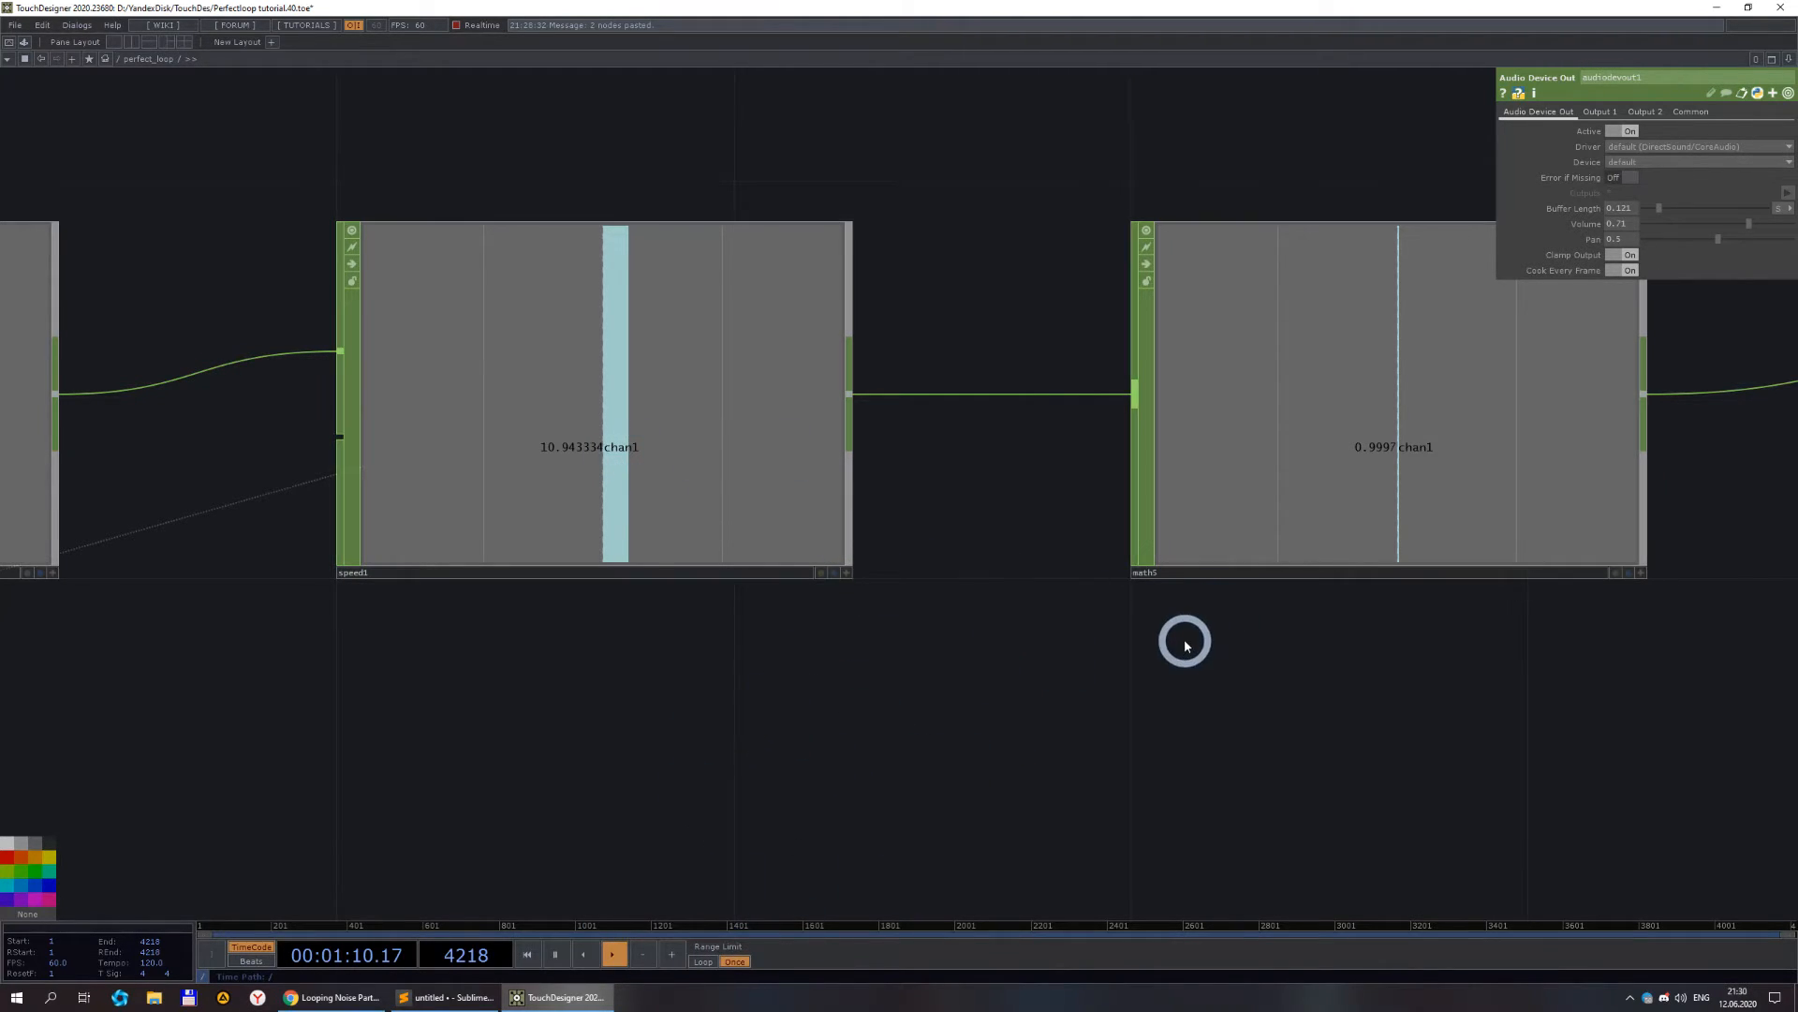
scroll(1048, 602, "down", 3)
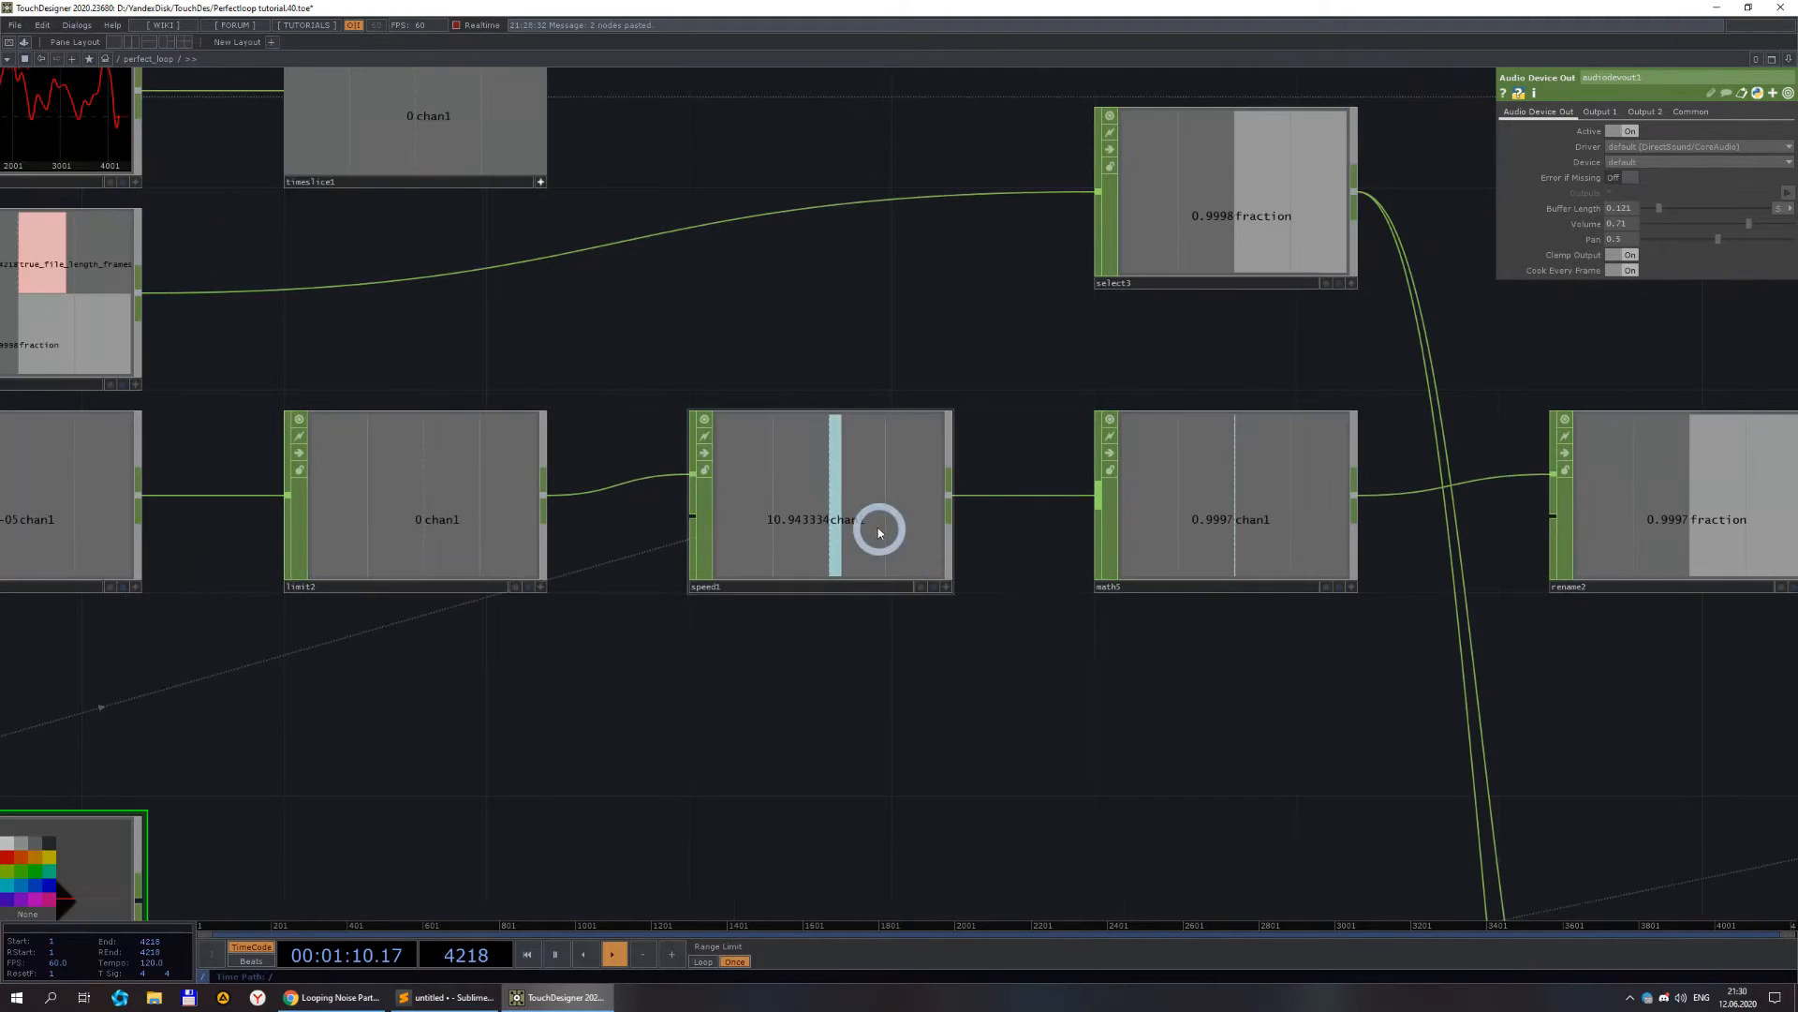
scroll(881, 526, "up", 2)
left_click(1310, 544)
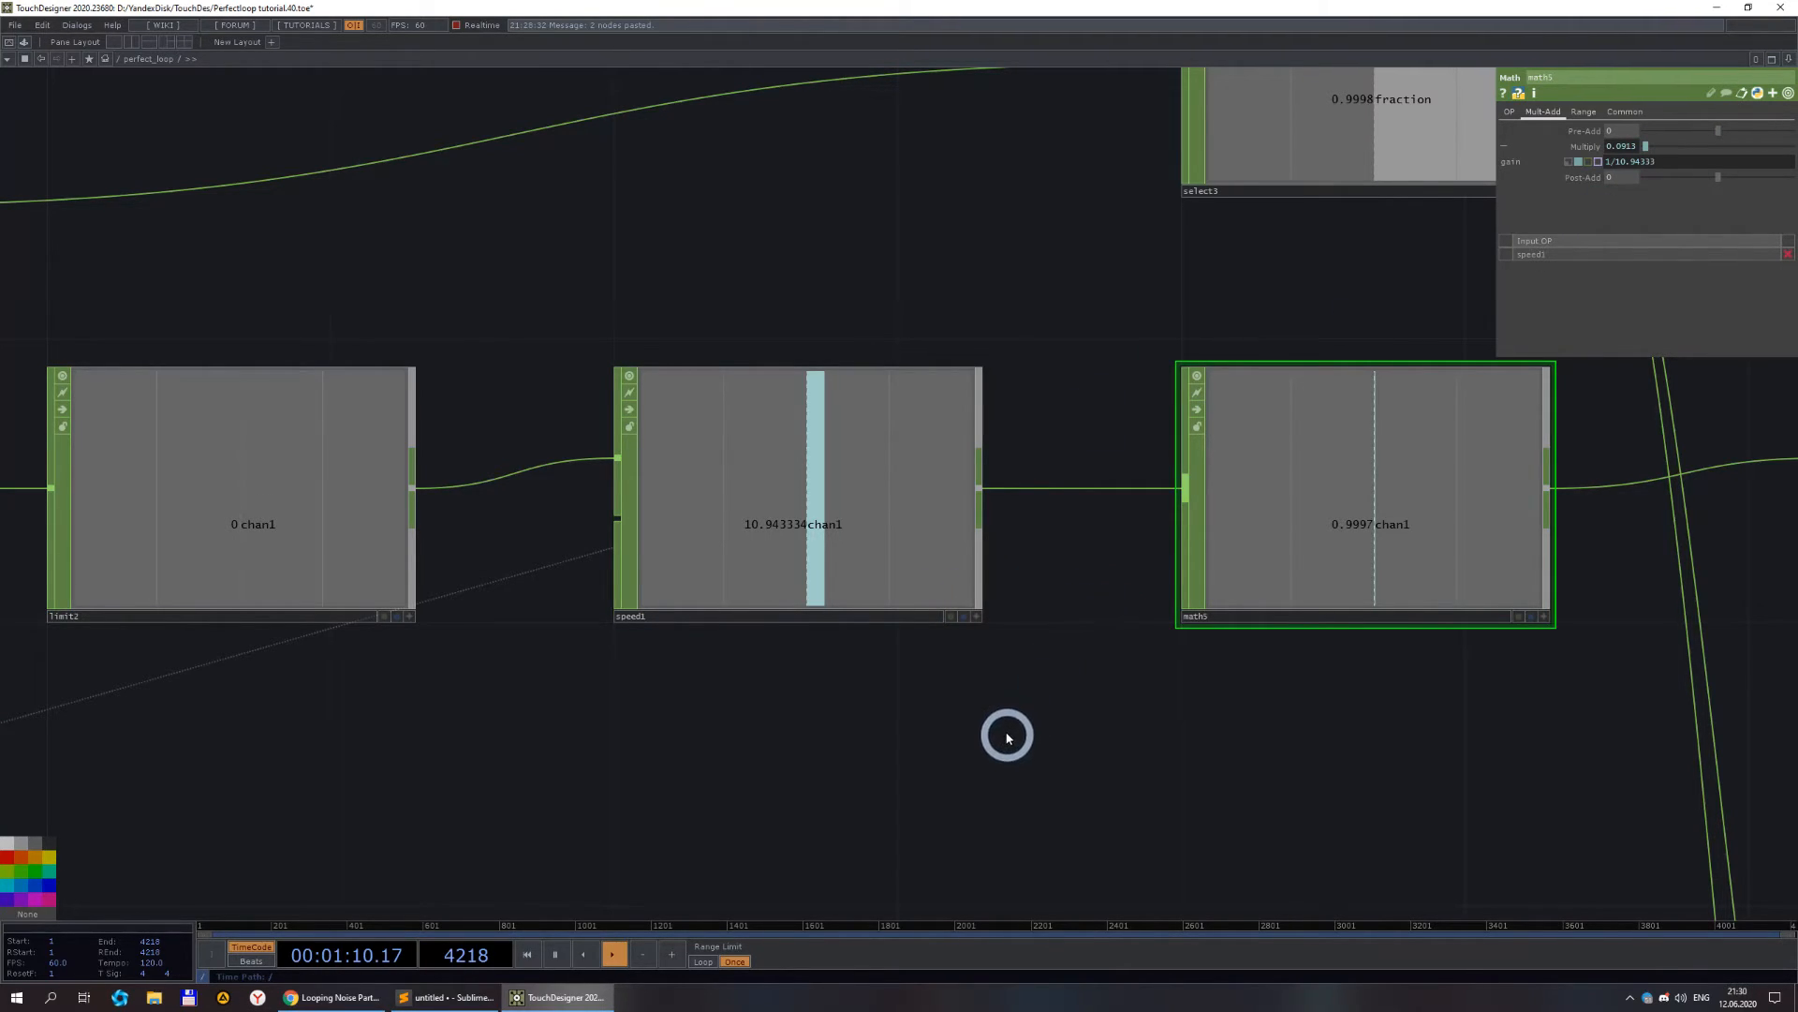
scroll(1032, 690, "down", 3)
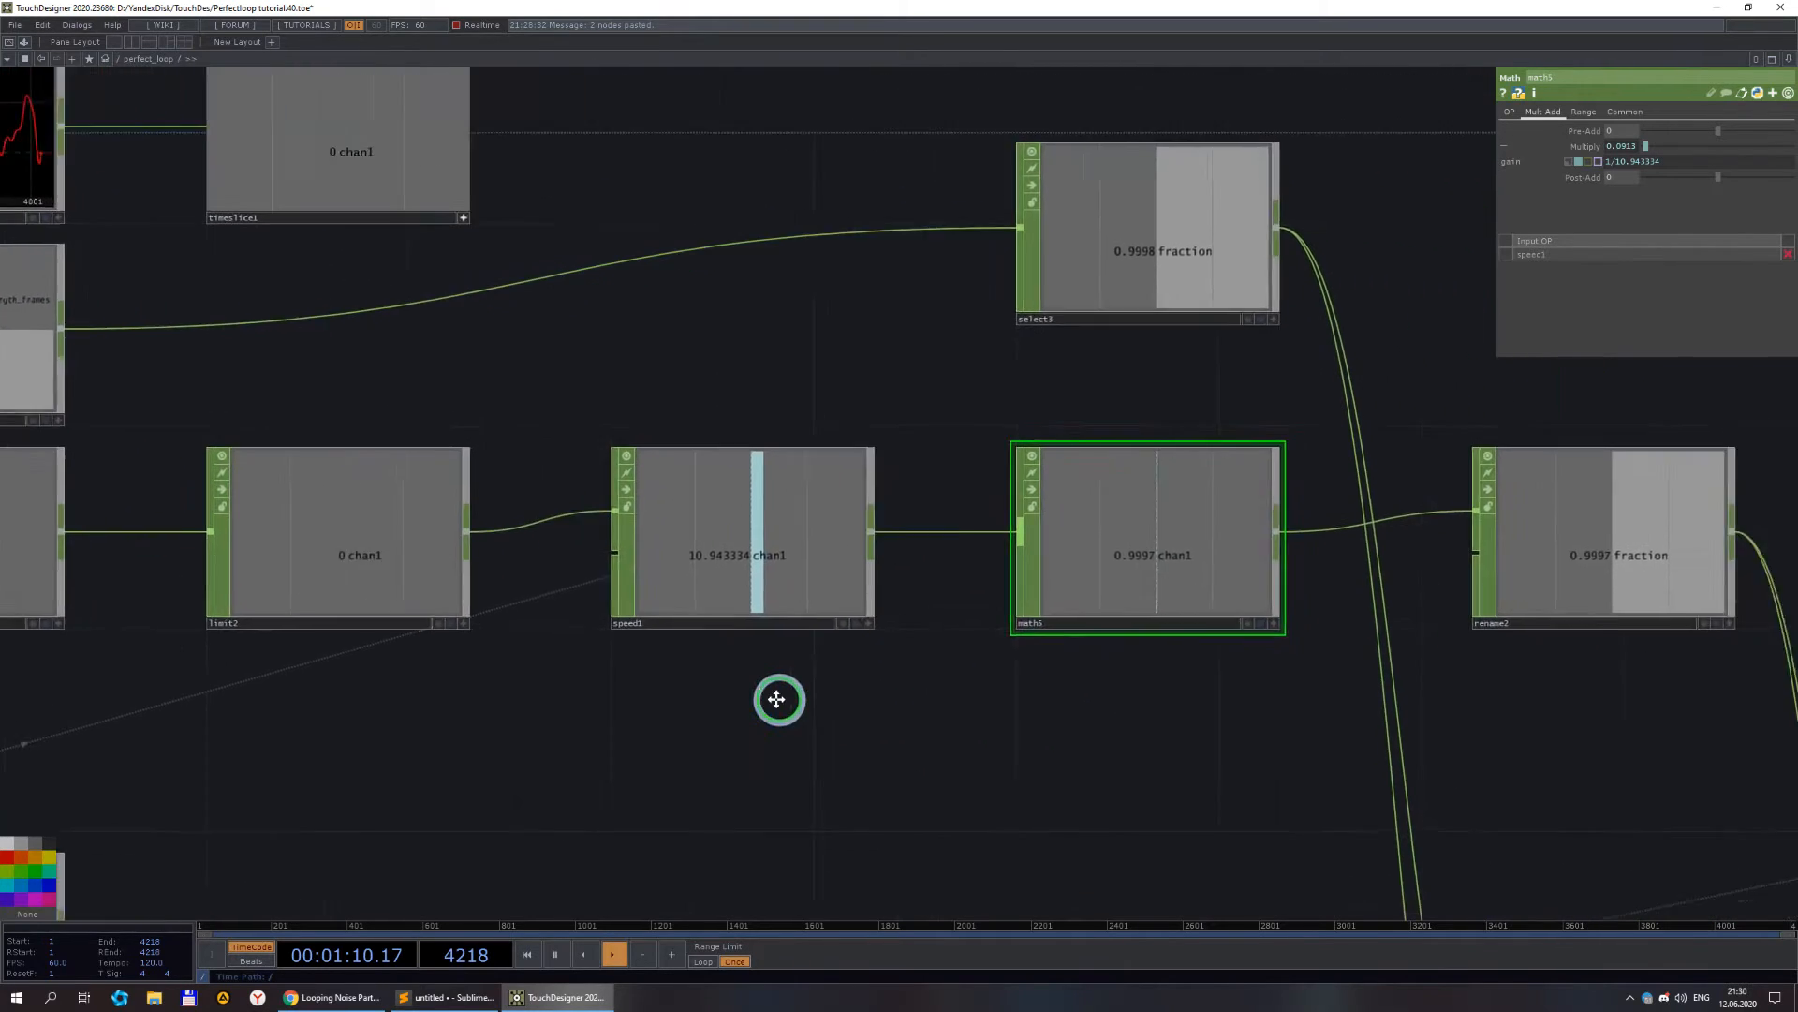
left_click(448, 997)
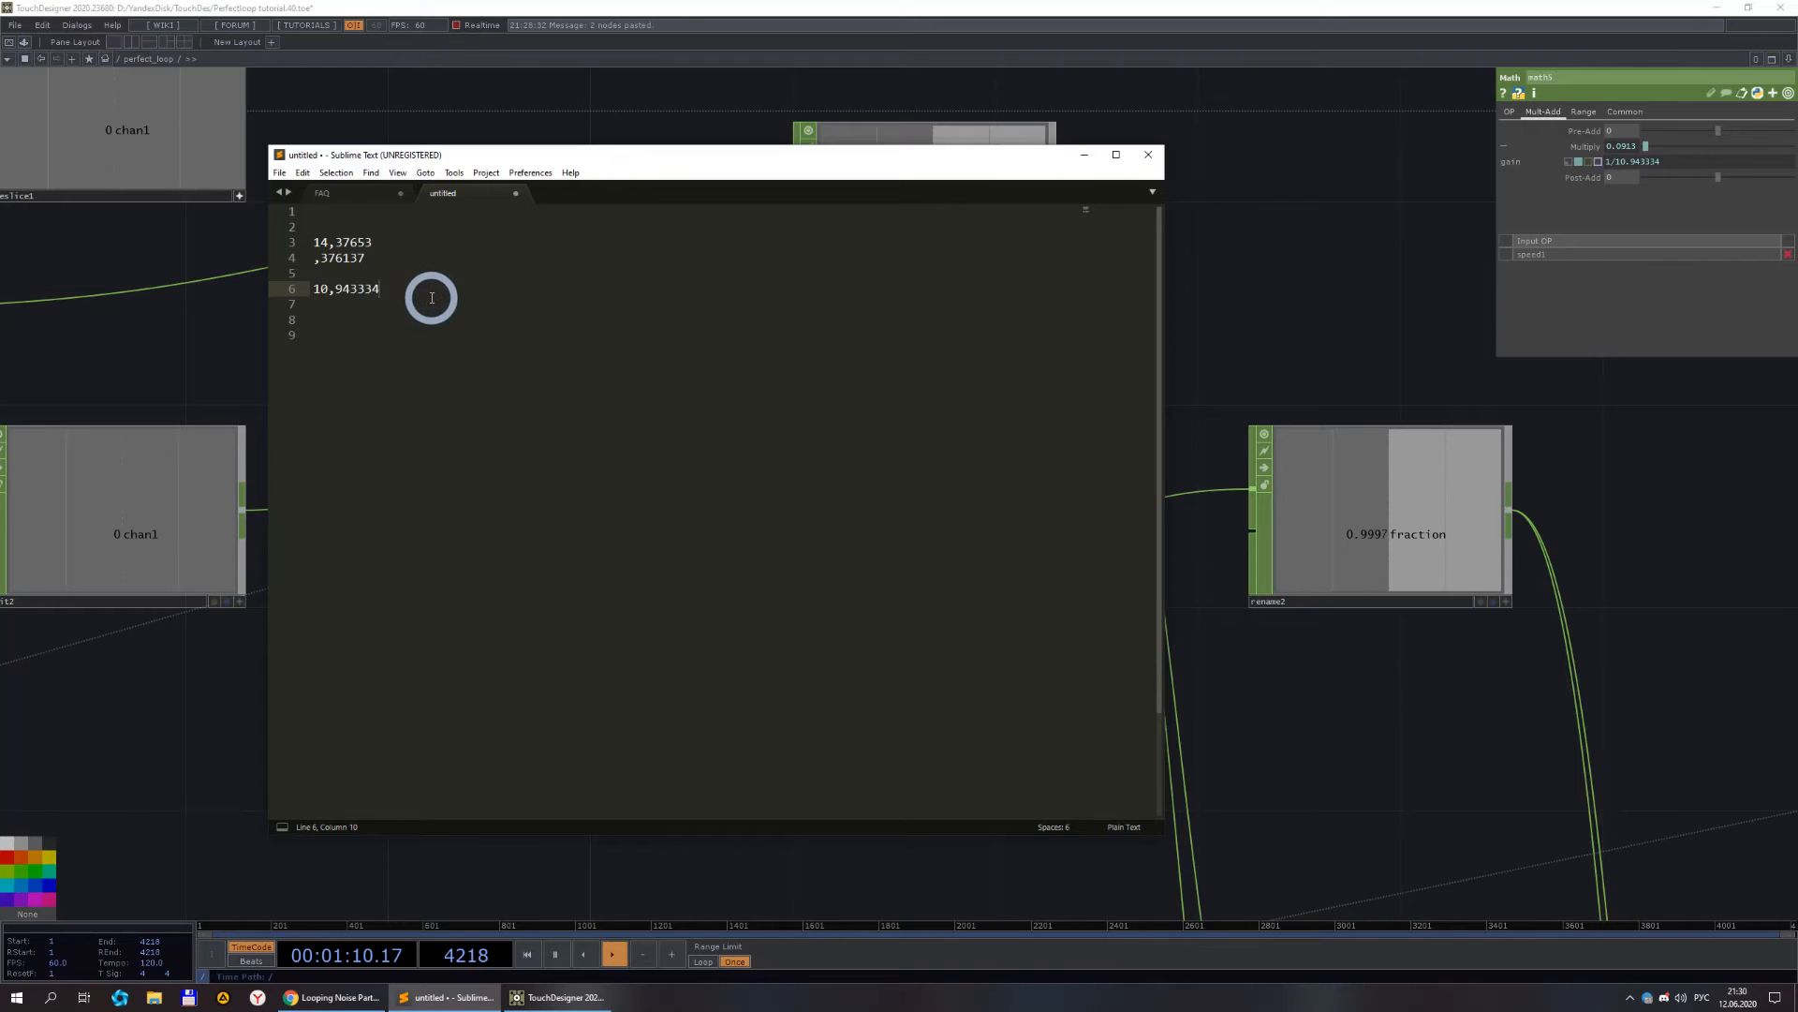
left_click_drag(384, 290, 340, 292)
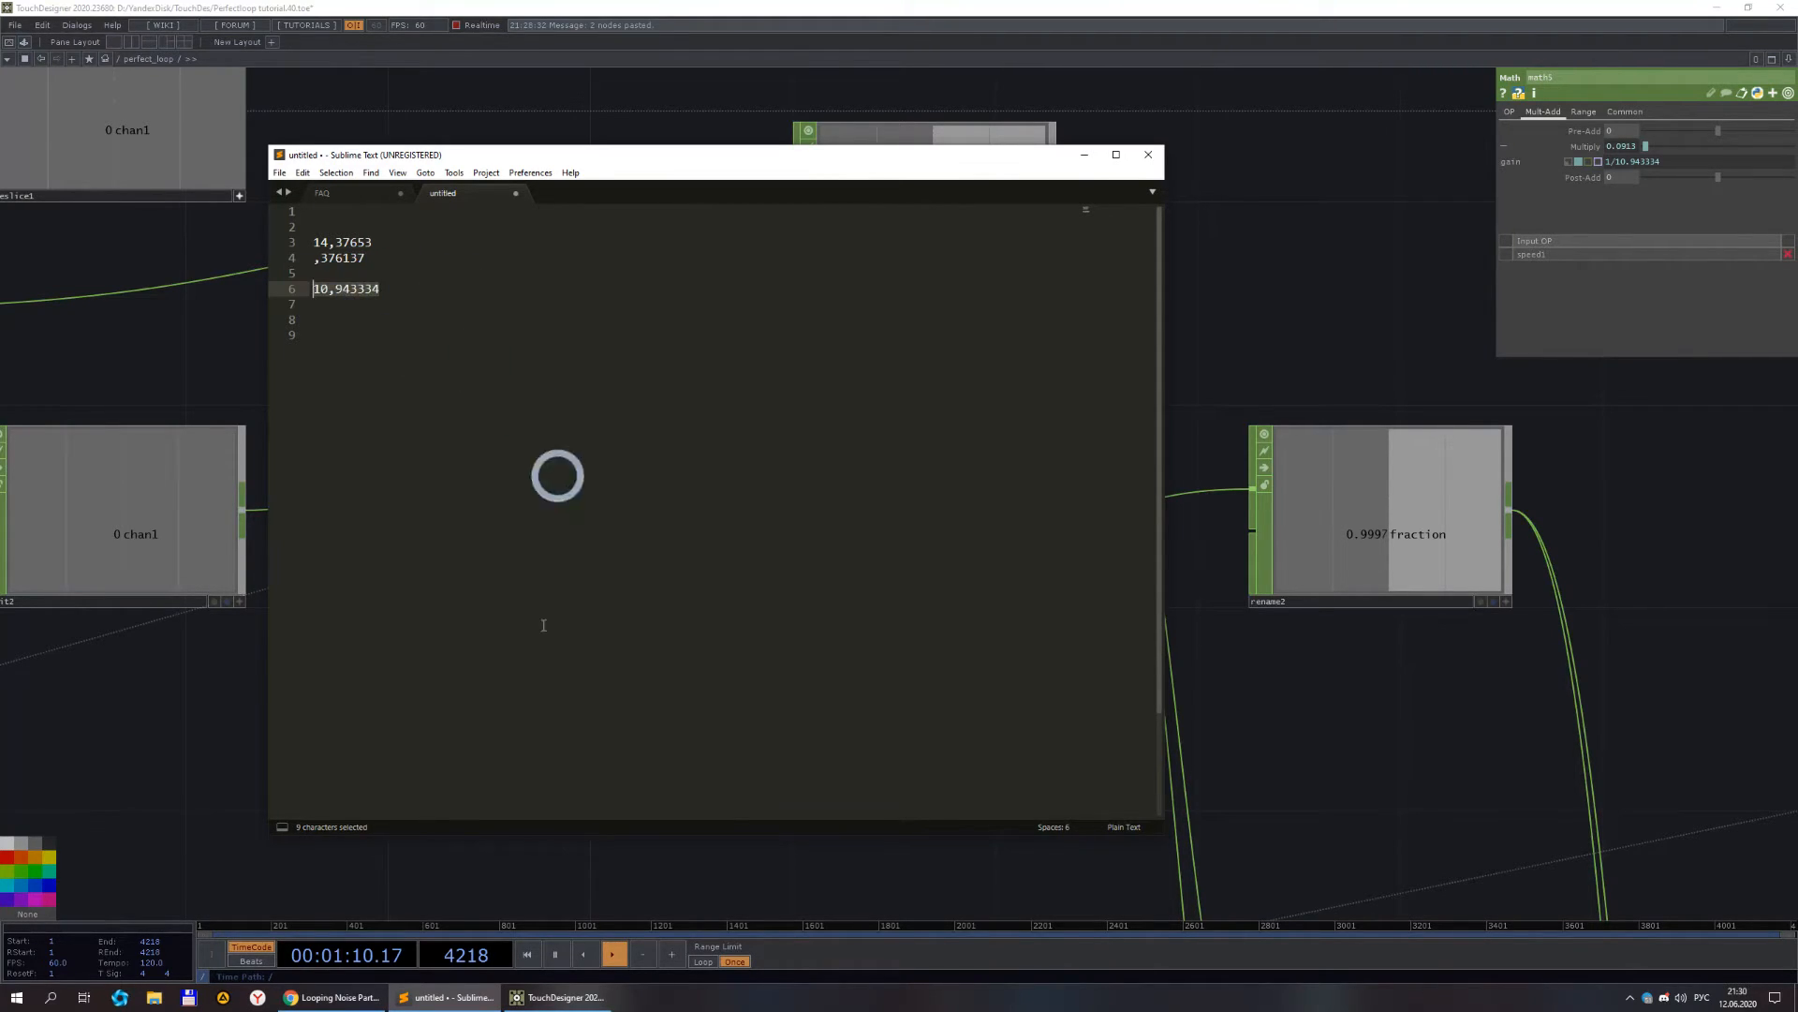
left_click(667, 958)
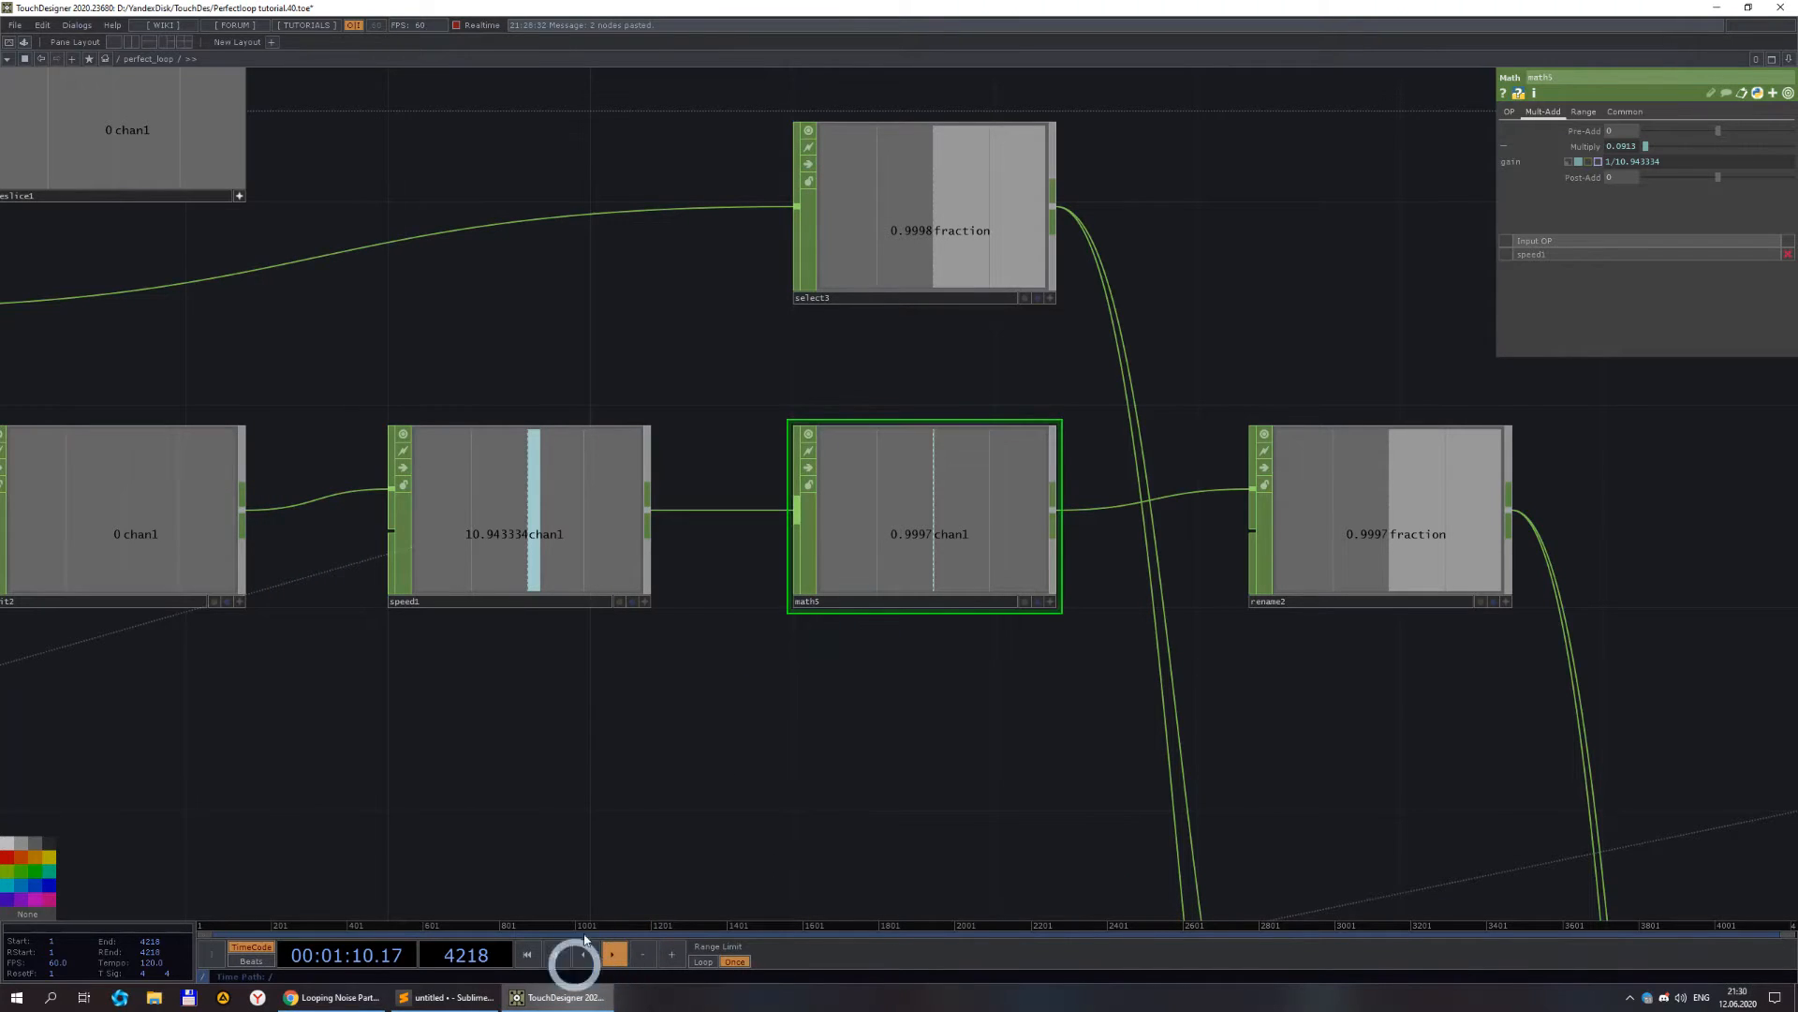
left_click(464, 994)
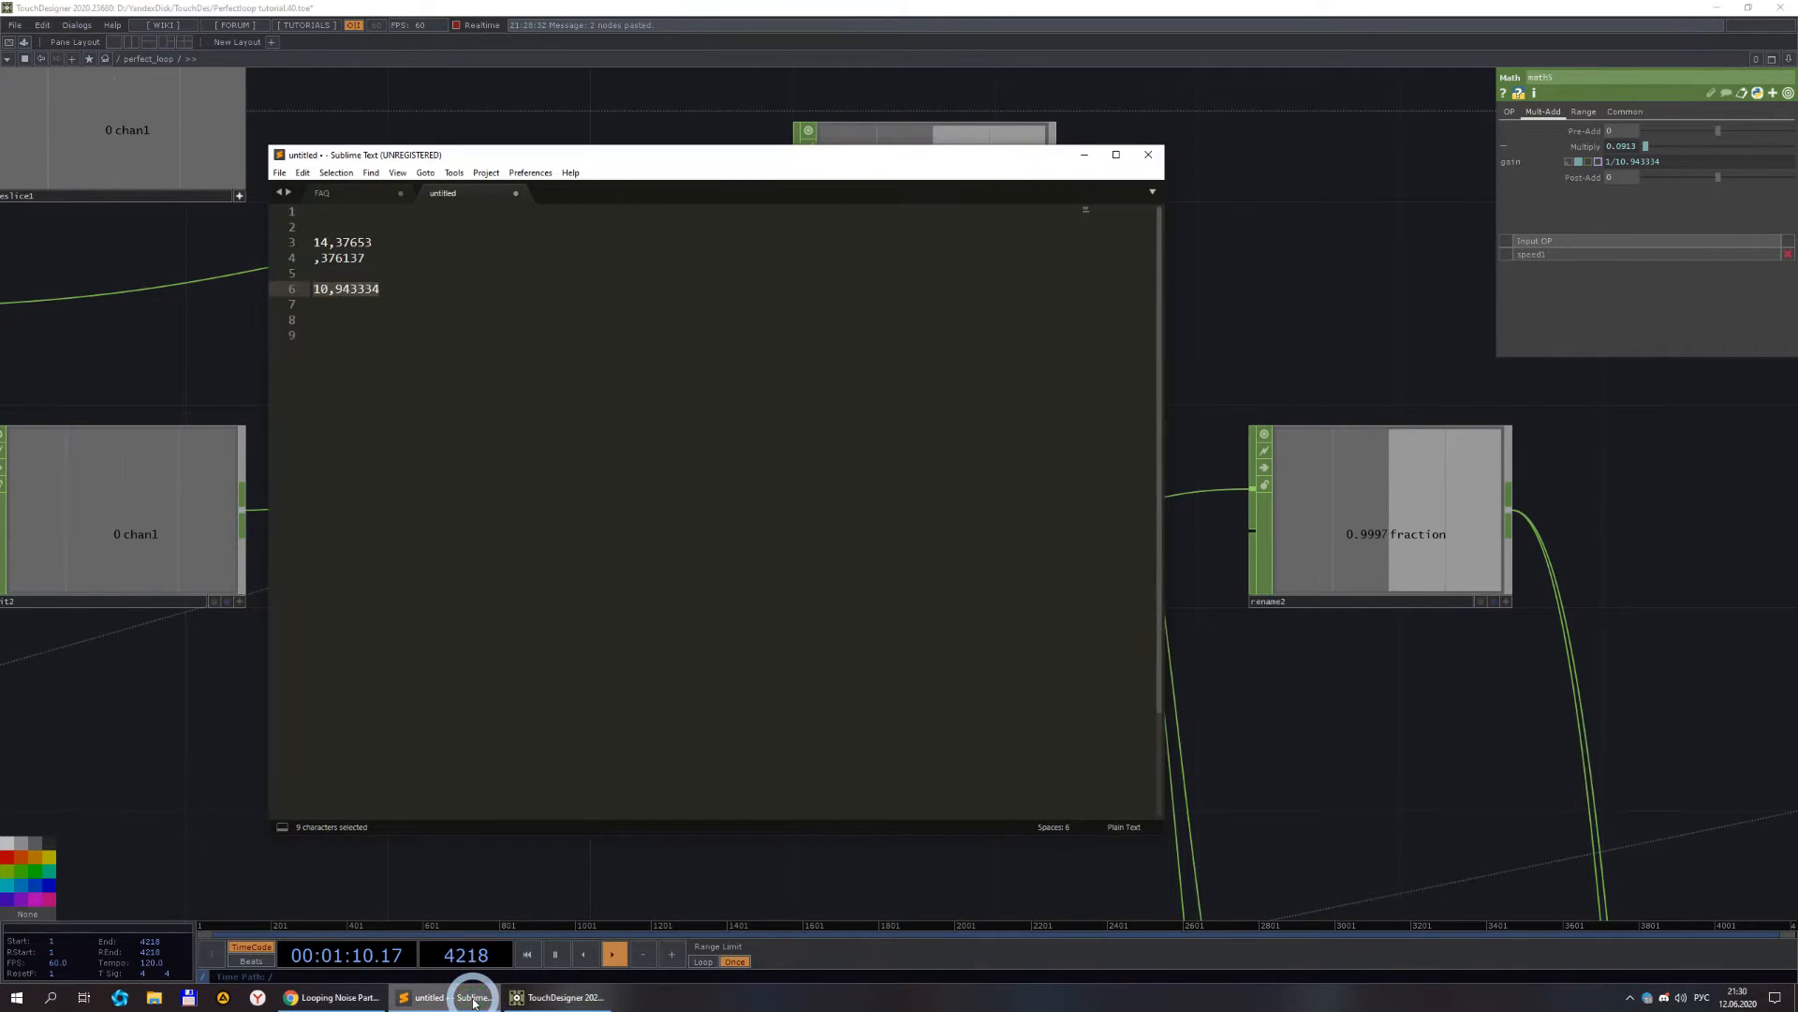
left_click(711, 883)
scroll(815, 763, "down", 8)
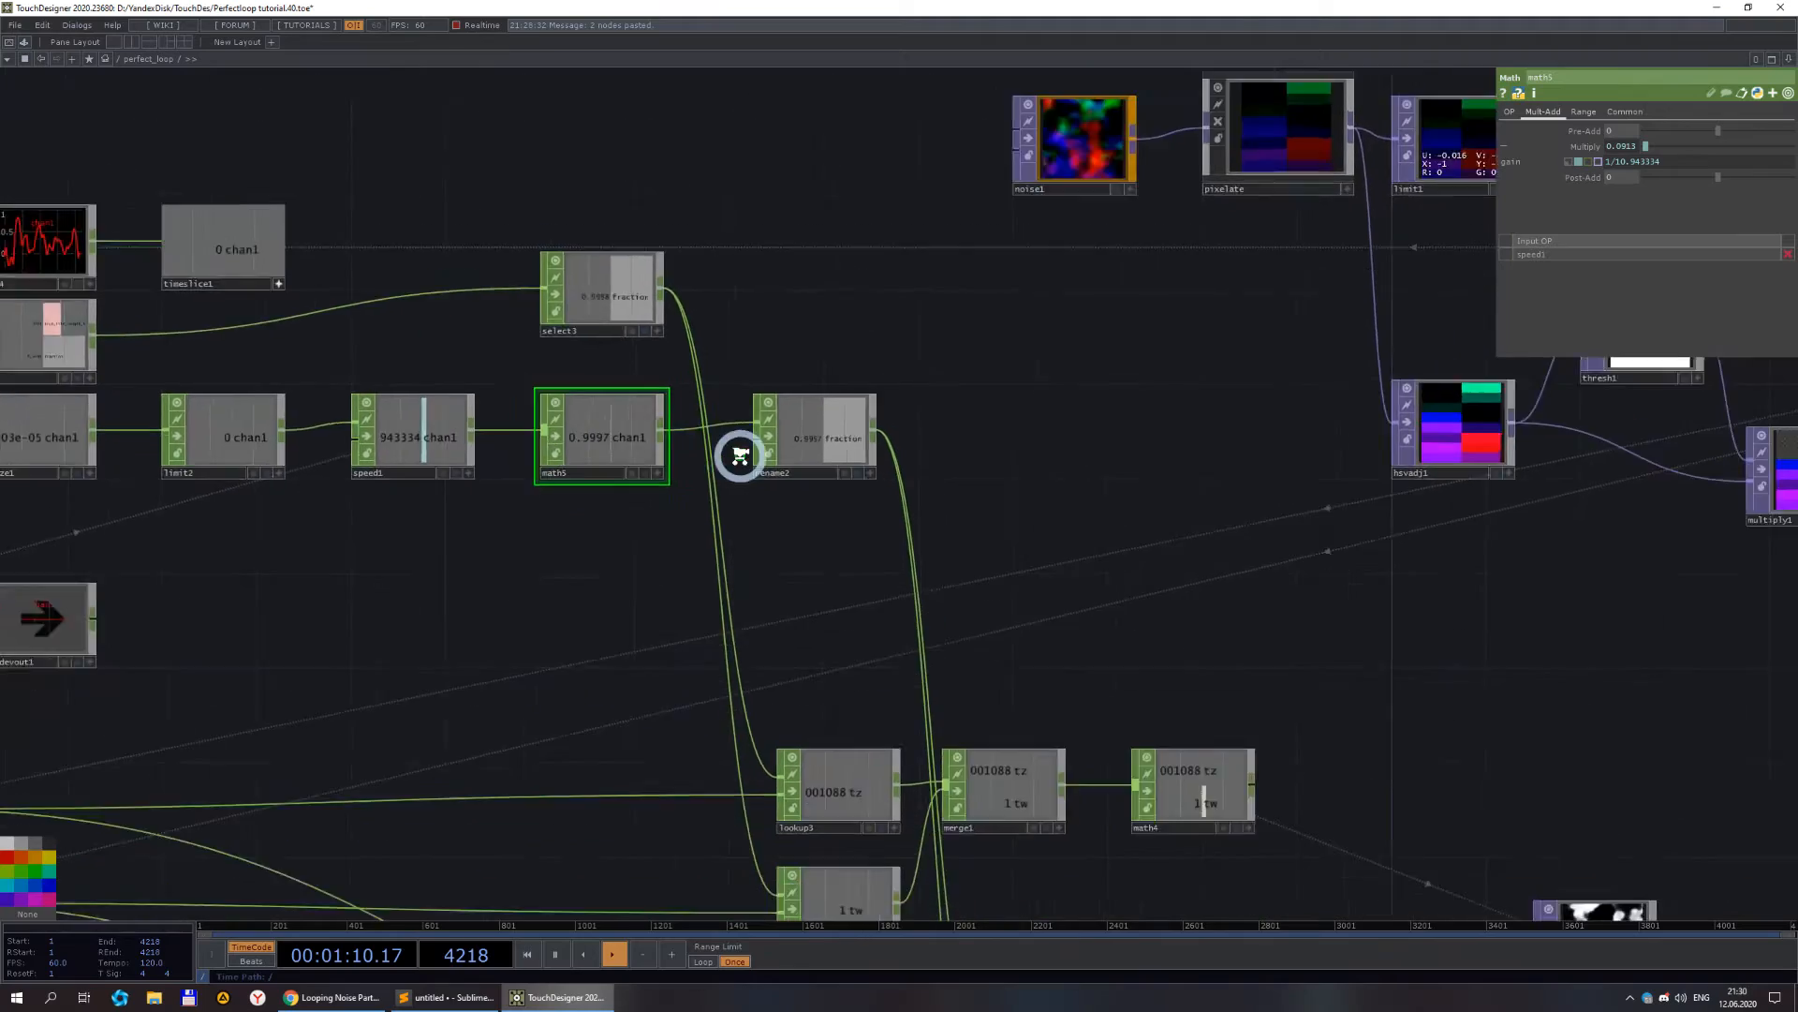
- Delete the two comparison noise TOPs, noise3 and noise5
left_click_drag(1100, 536, 940, 317)
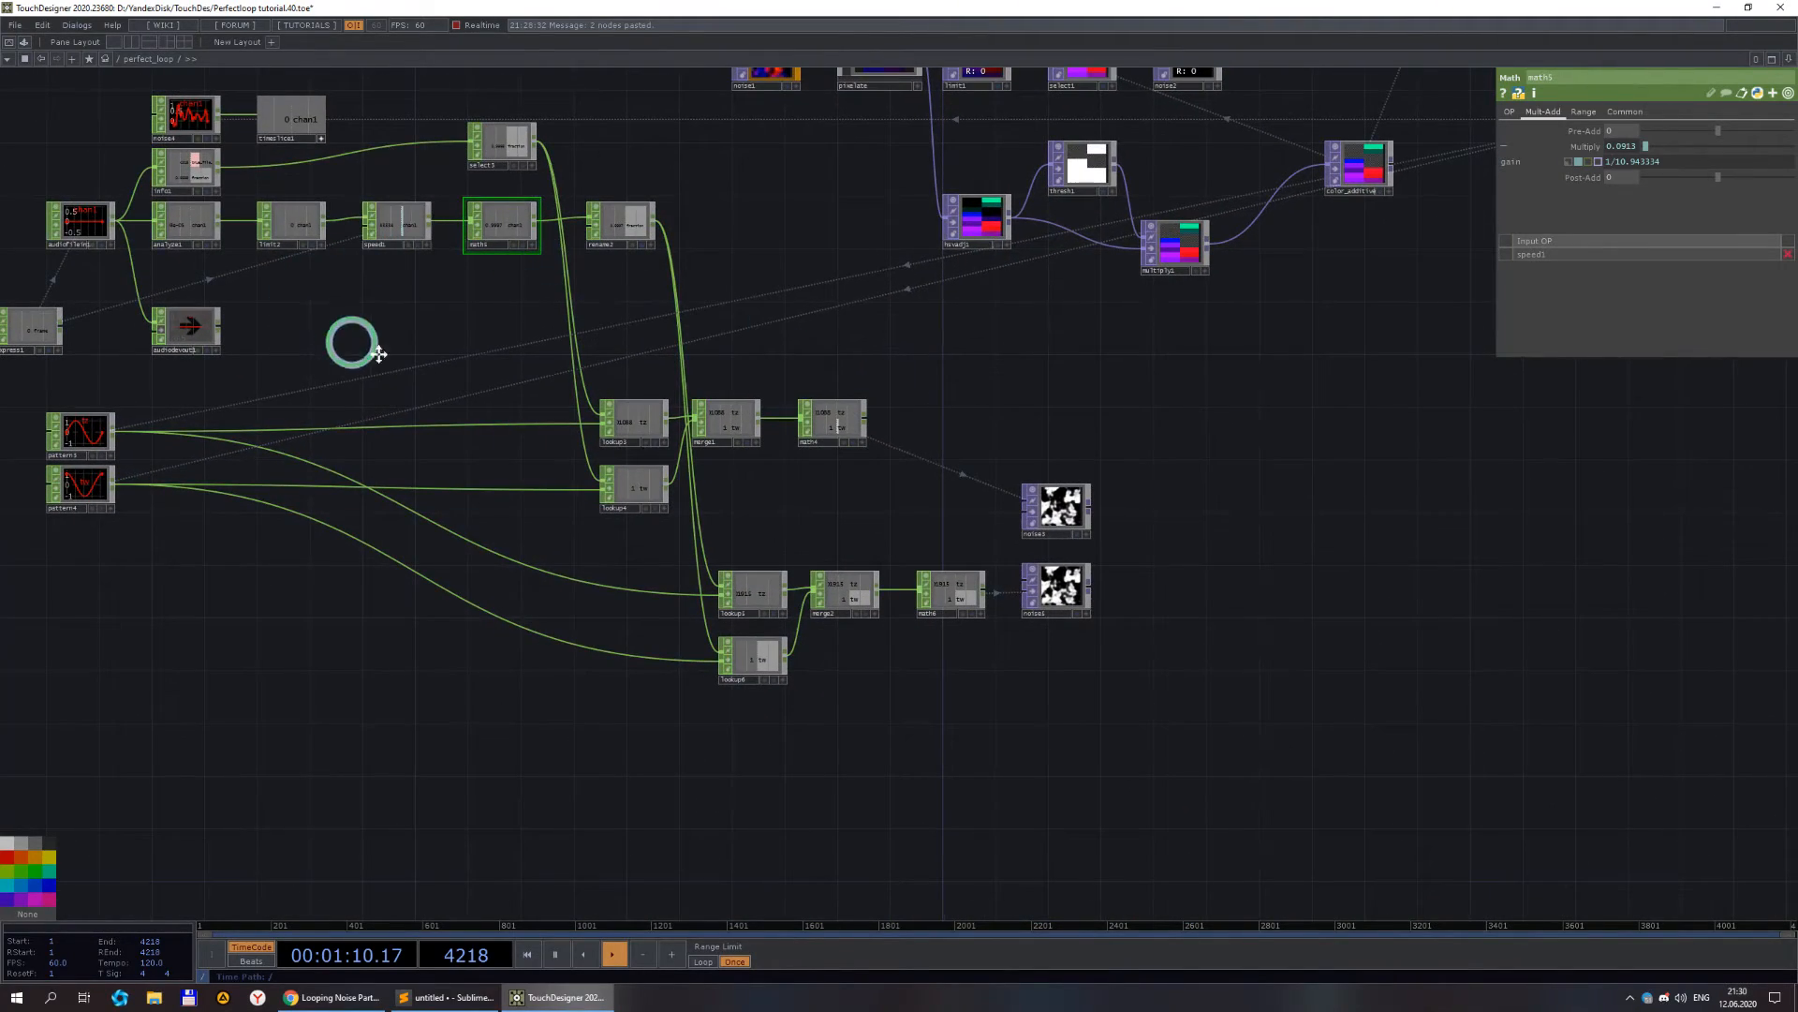
left_click_drag(360, 353, 592, 413)
scroll(1415, 673, "up", 2)
scroll(1401, 671, "down", 2)
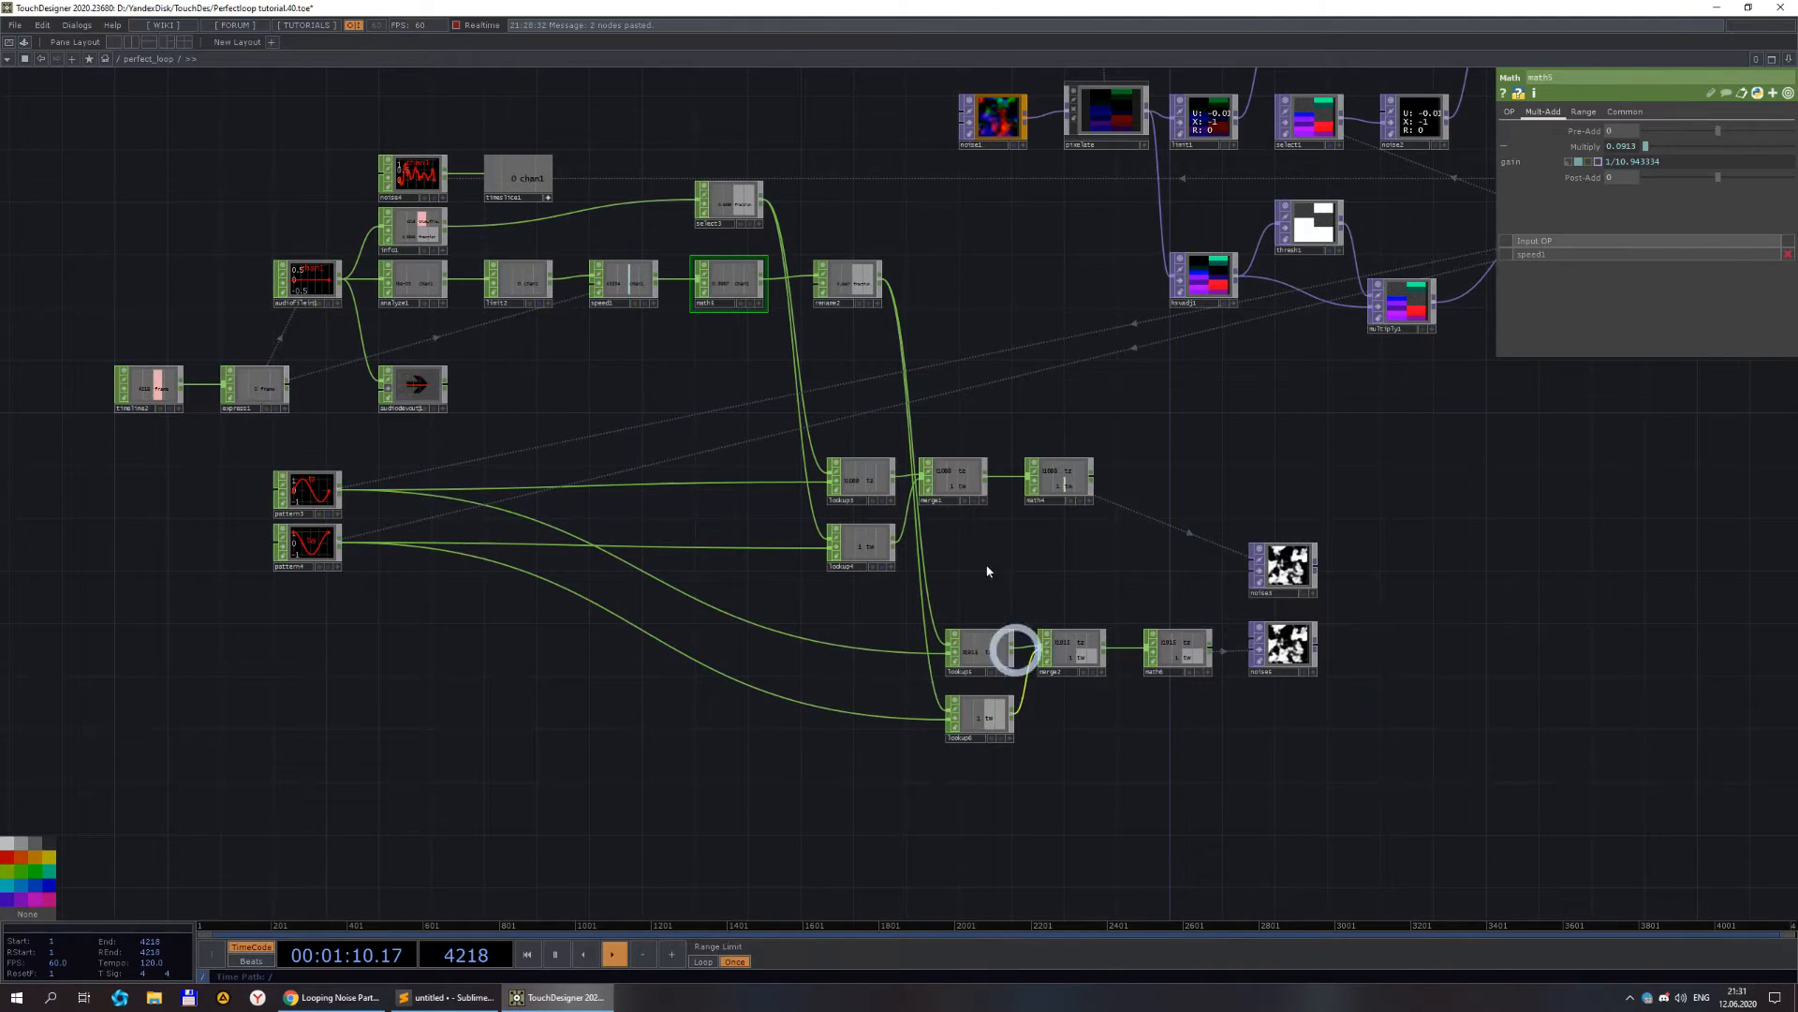
scroll(1114, 419, "up", 2)
scroll(1104, 413, "down", 2)
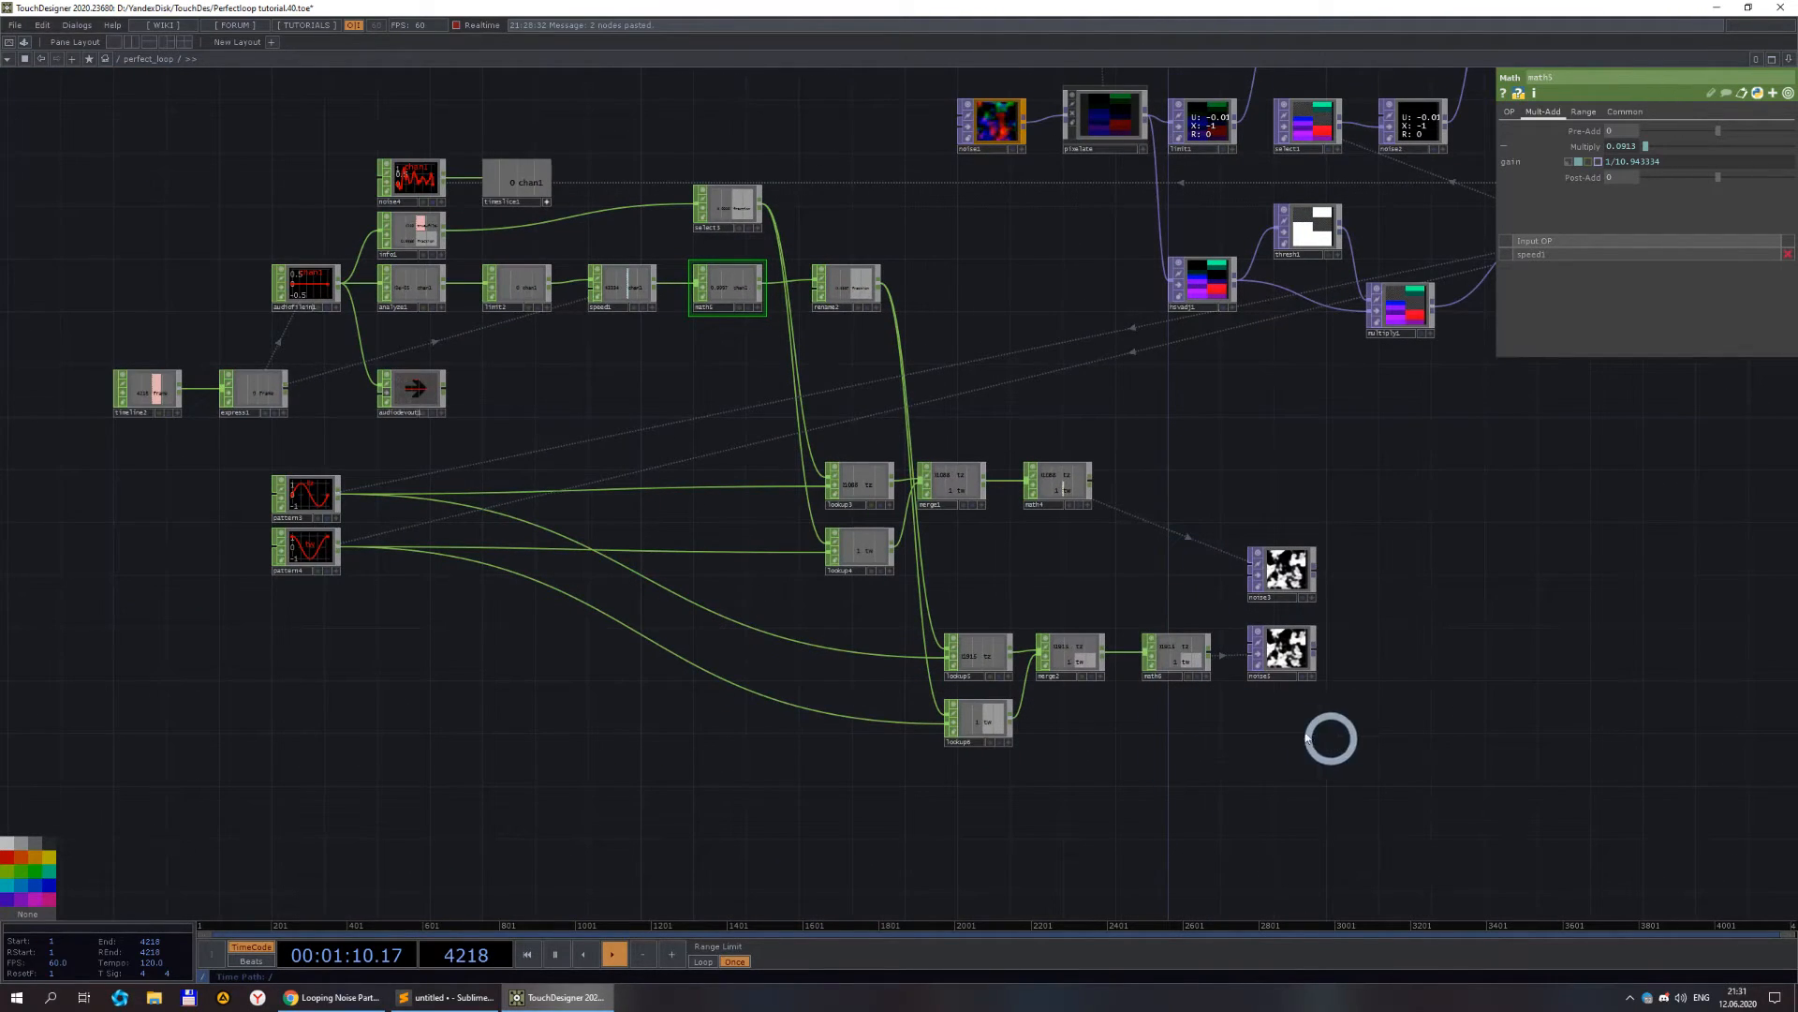
scroll(1342, 612, "up", 2)
right_click_drag(1382, 782, 1189, 502)
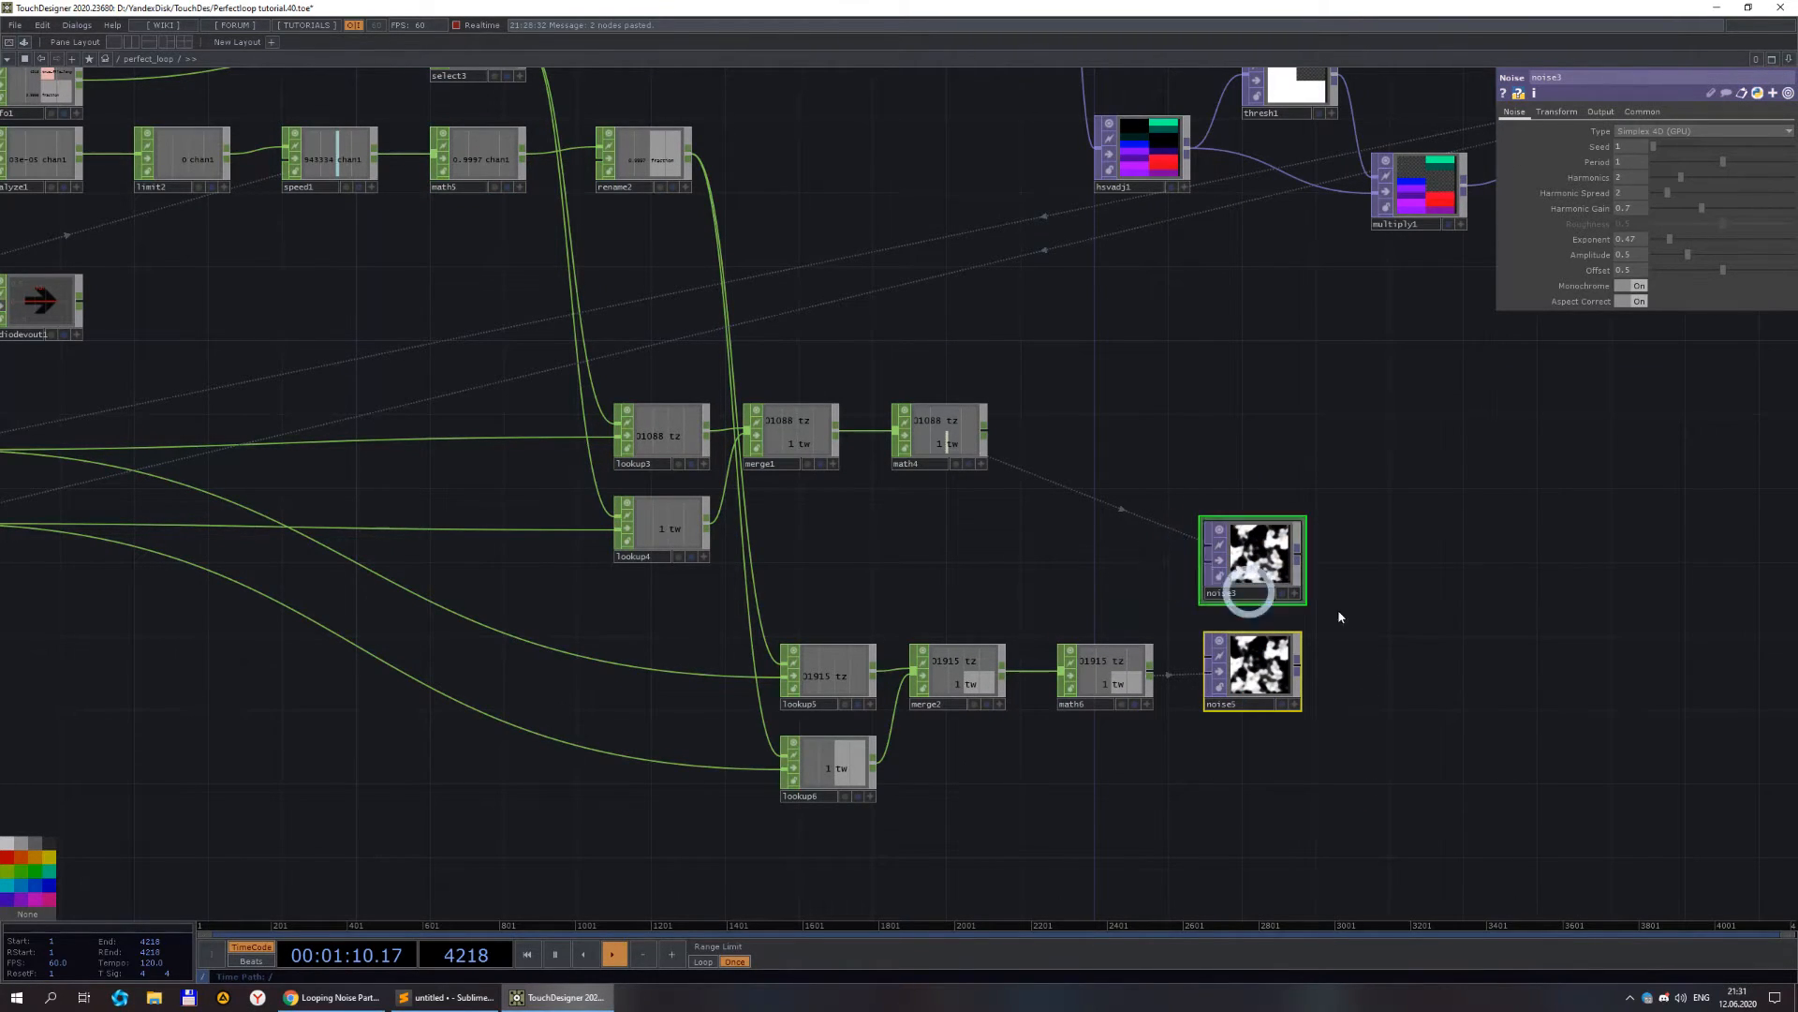
key("Delete")
- Delete the linear loop chain made of lookup3, lookup4, merge1 and math4
scroll(1170, 620, "down", 3)
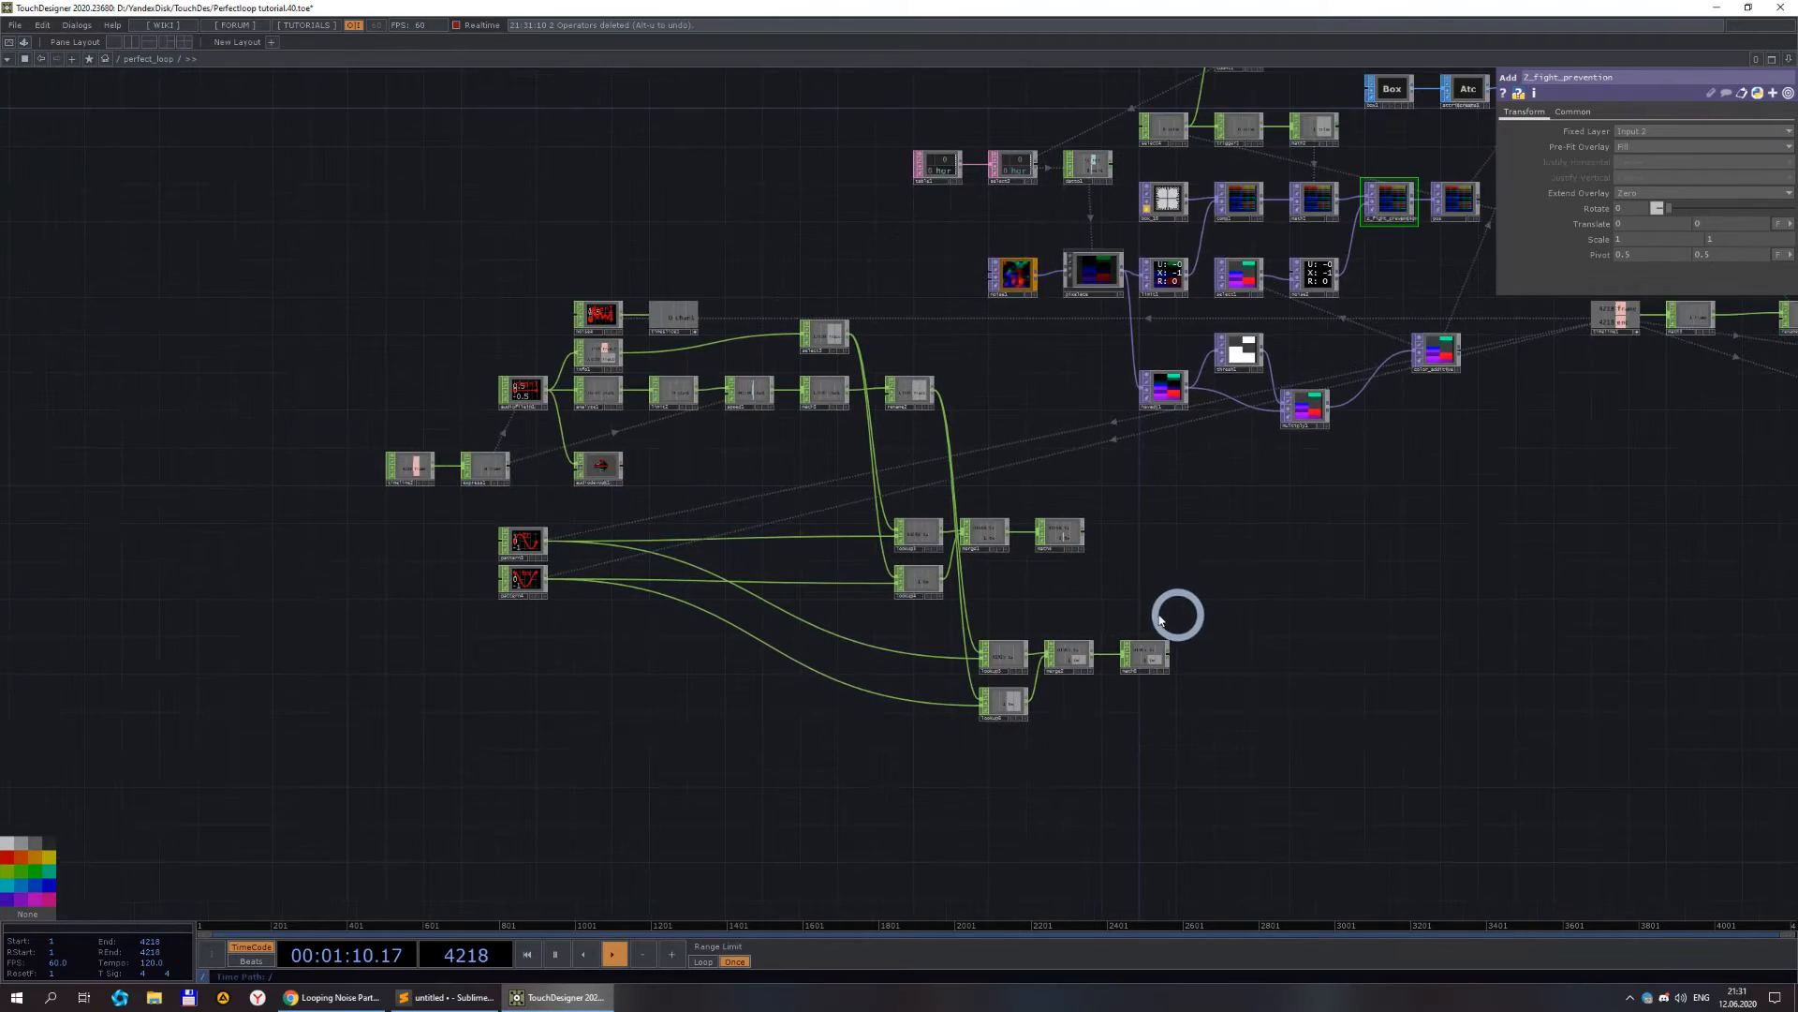
right_click_drag(1112, 590, 871, 501)
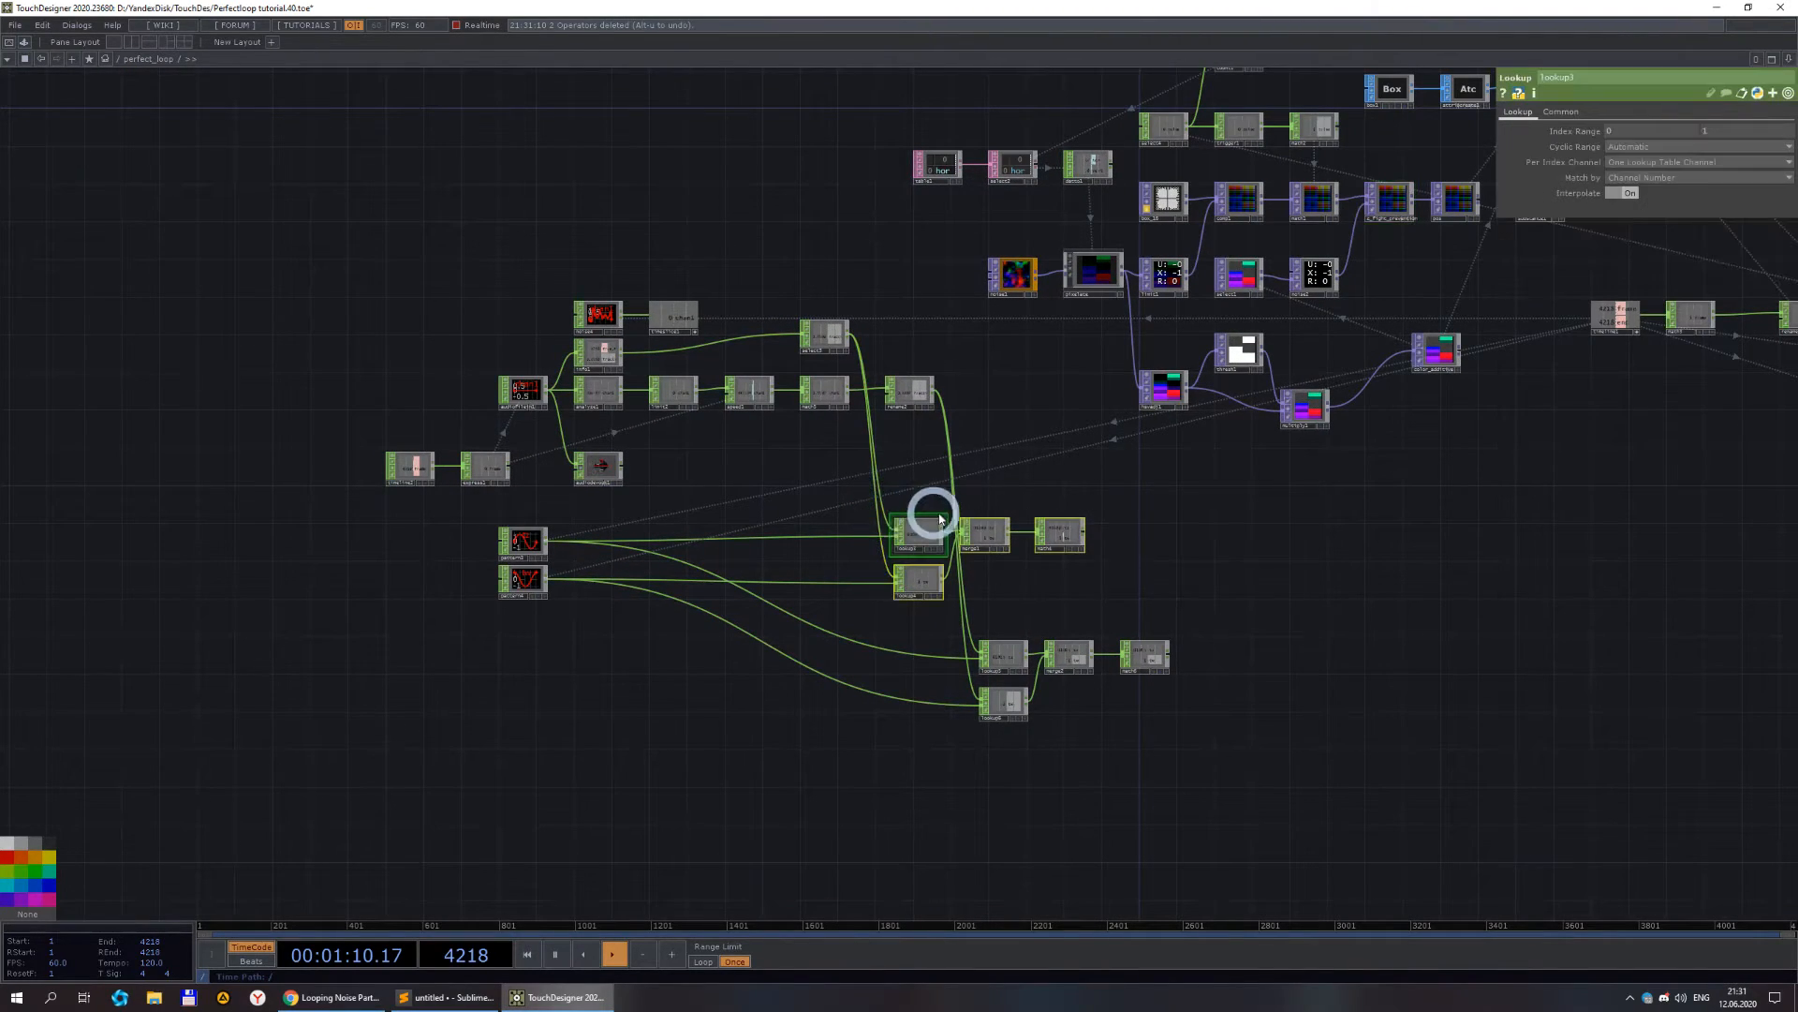
key("Delete")
scroll(880, 468, "up", 2)
scroll(1141, 530, "up", 1)
scroll(1374, 743, "down", 4)
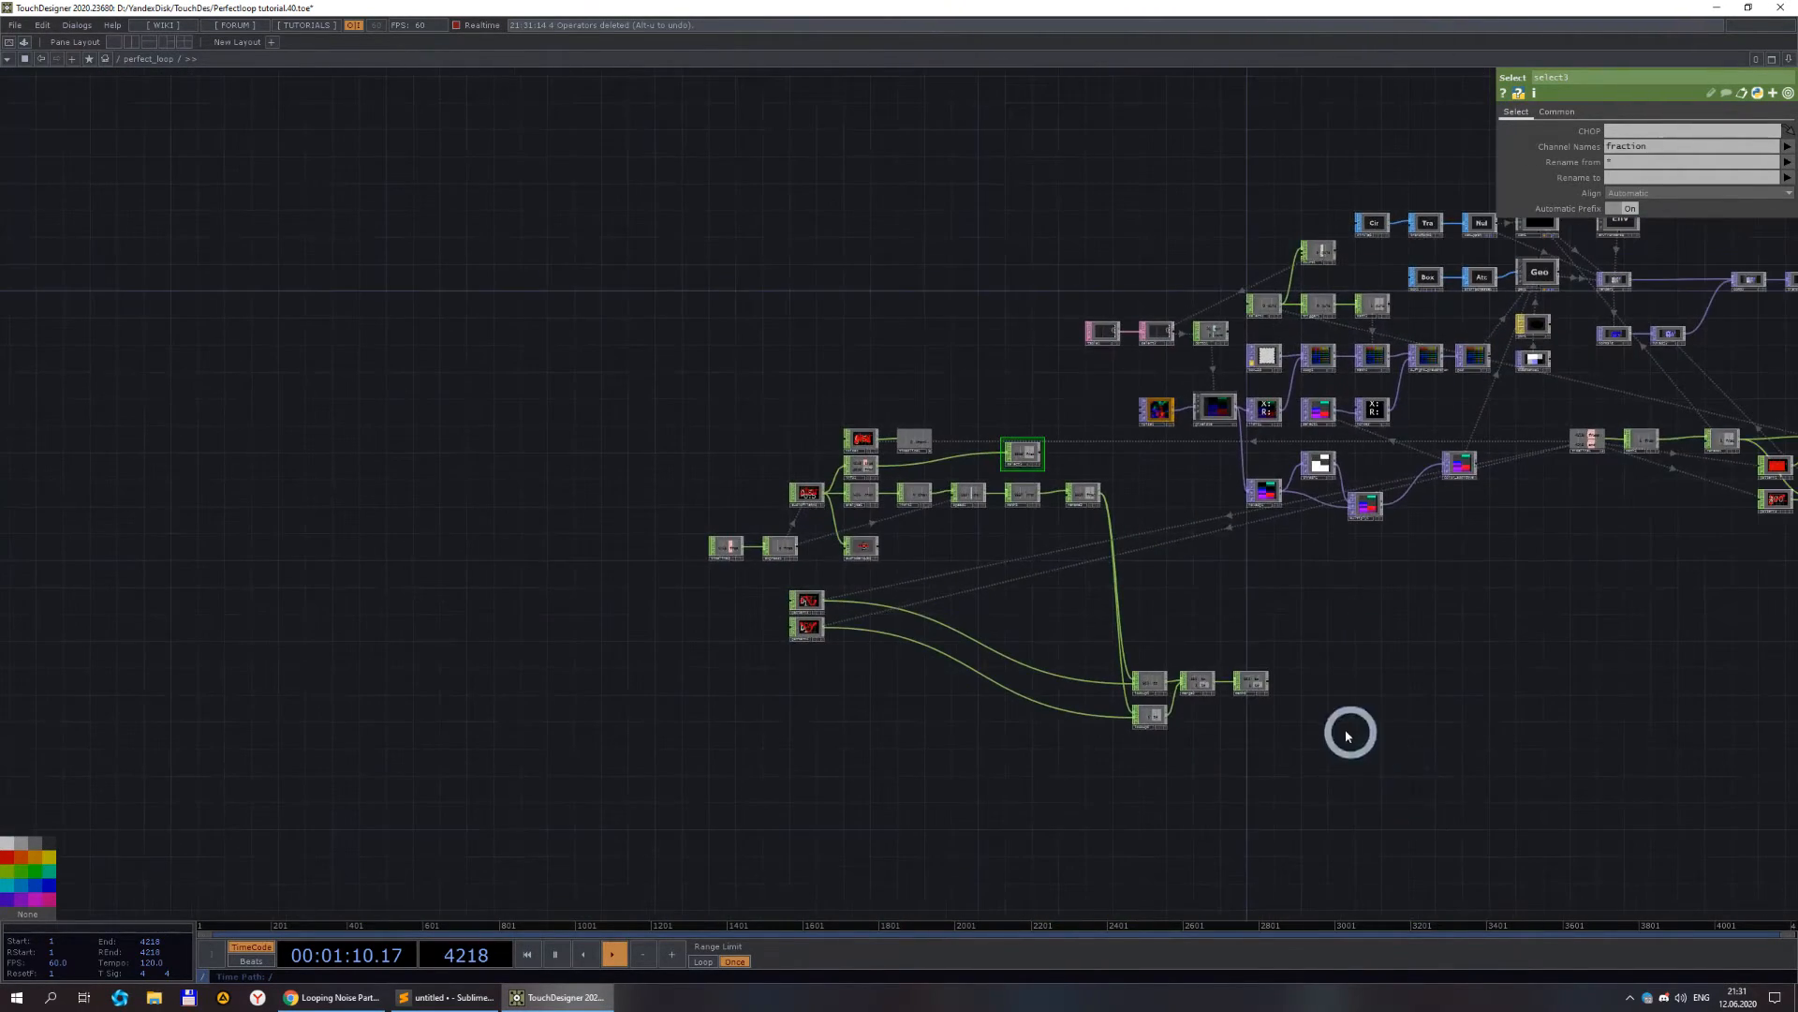
- Move lookup5, lookup6, merge2 and math6 together into the space below math5 and rename2, closer to the pattern CHOPs
scroll(1146, 766, "up", 3)
right_click_drag(1147, 766, 916, 600)
left_click_drag(970, 637, 785, 439)
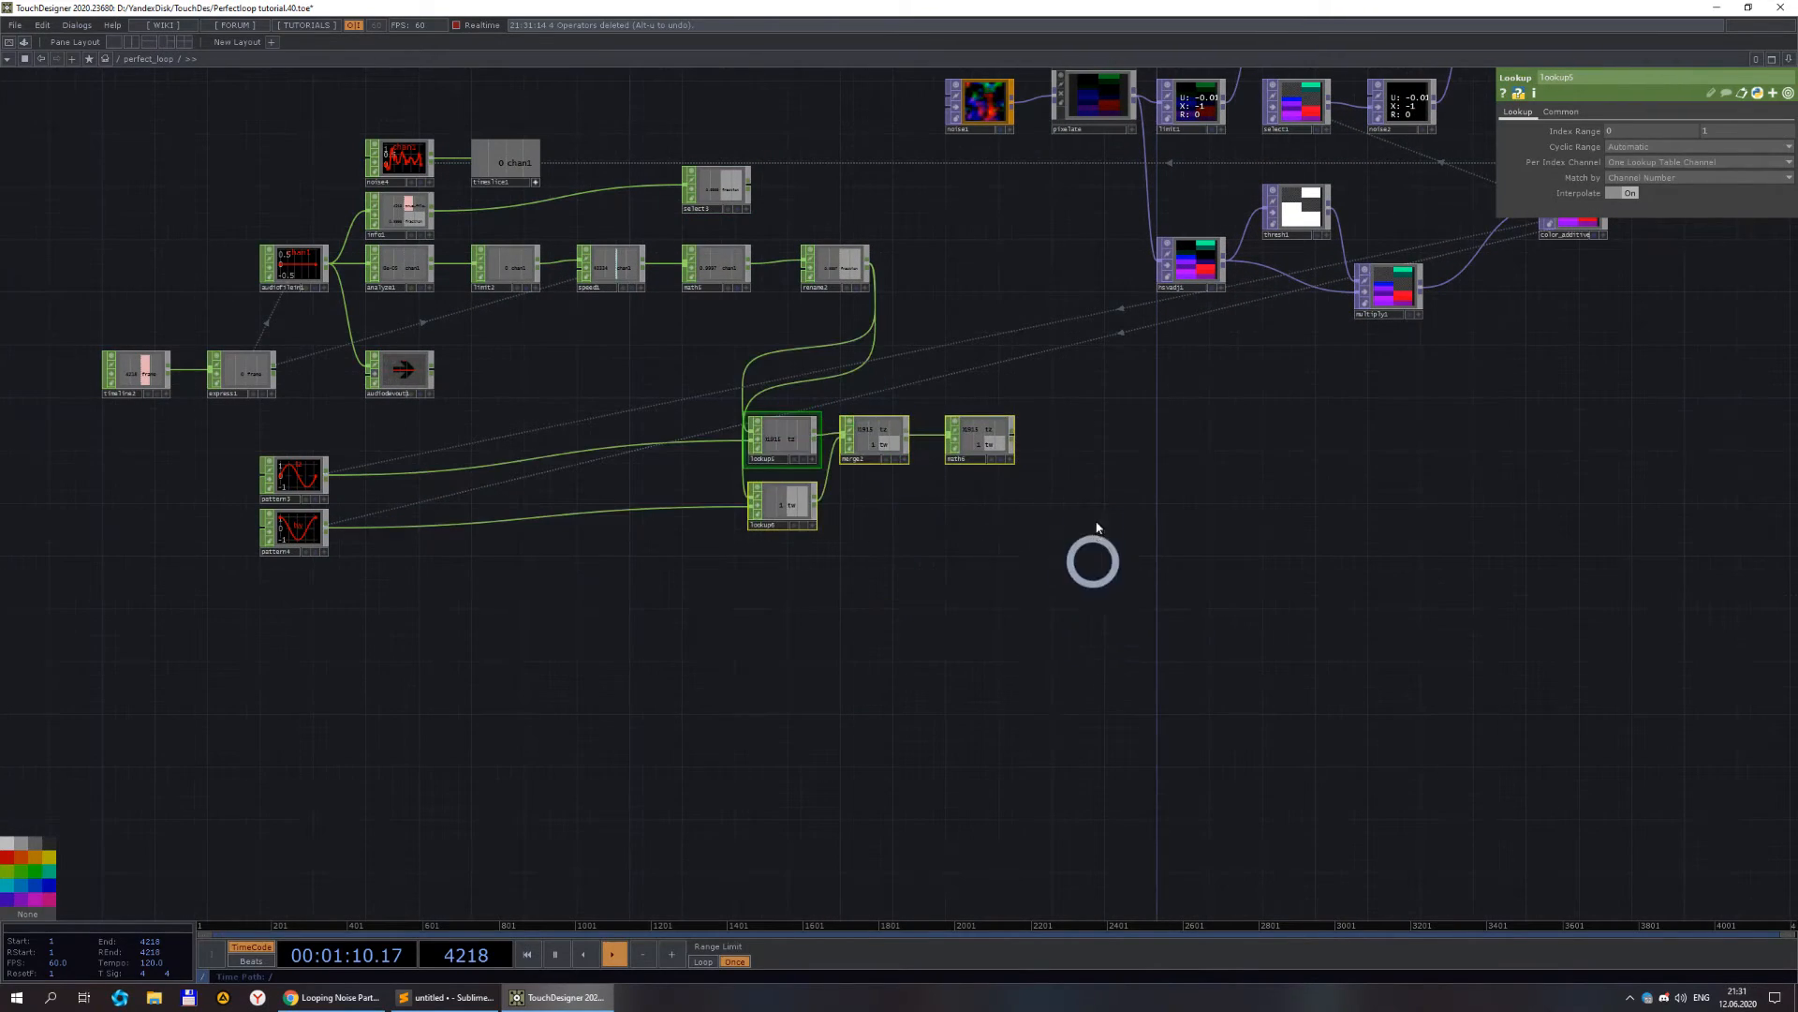
scroll(952, 367, "up", 3)
scroll(1136, 325, "down", 3)
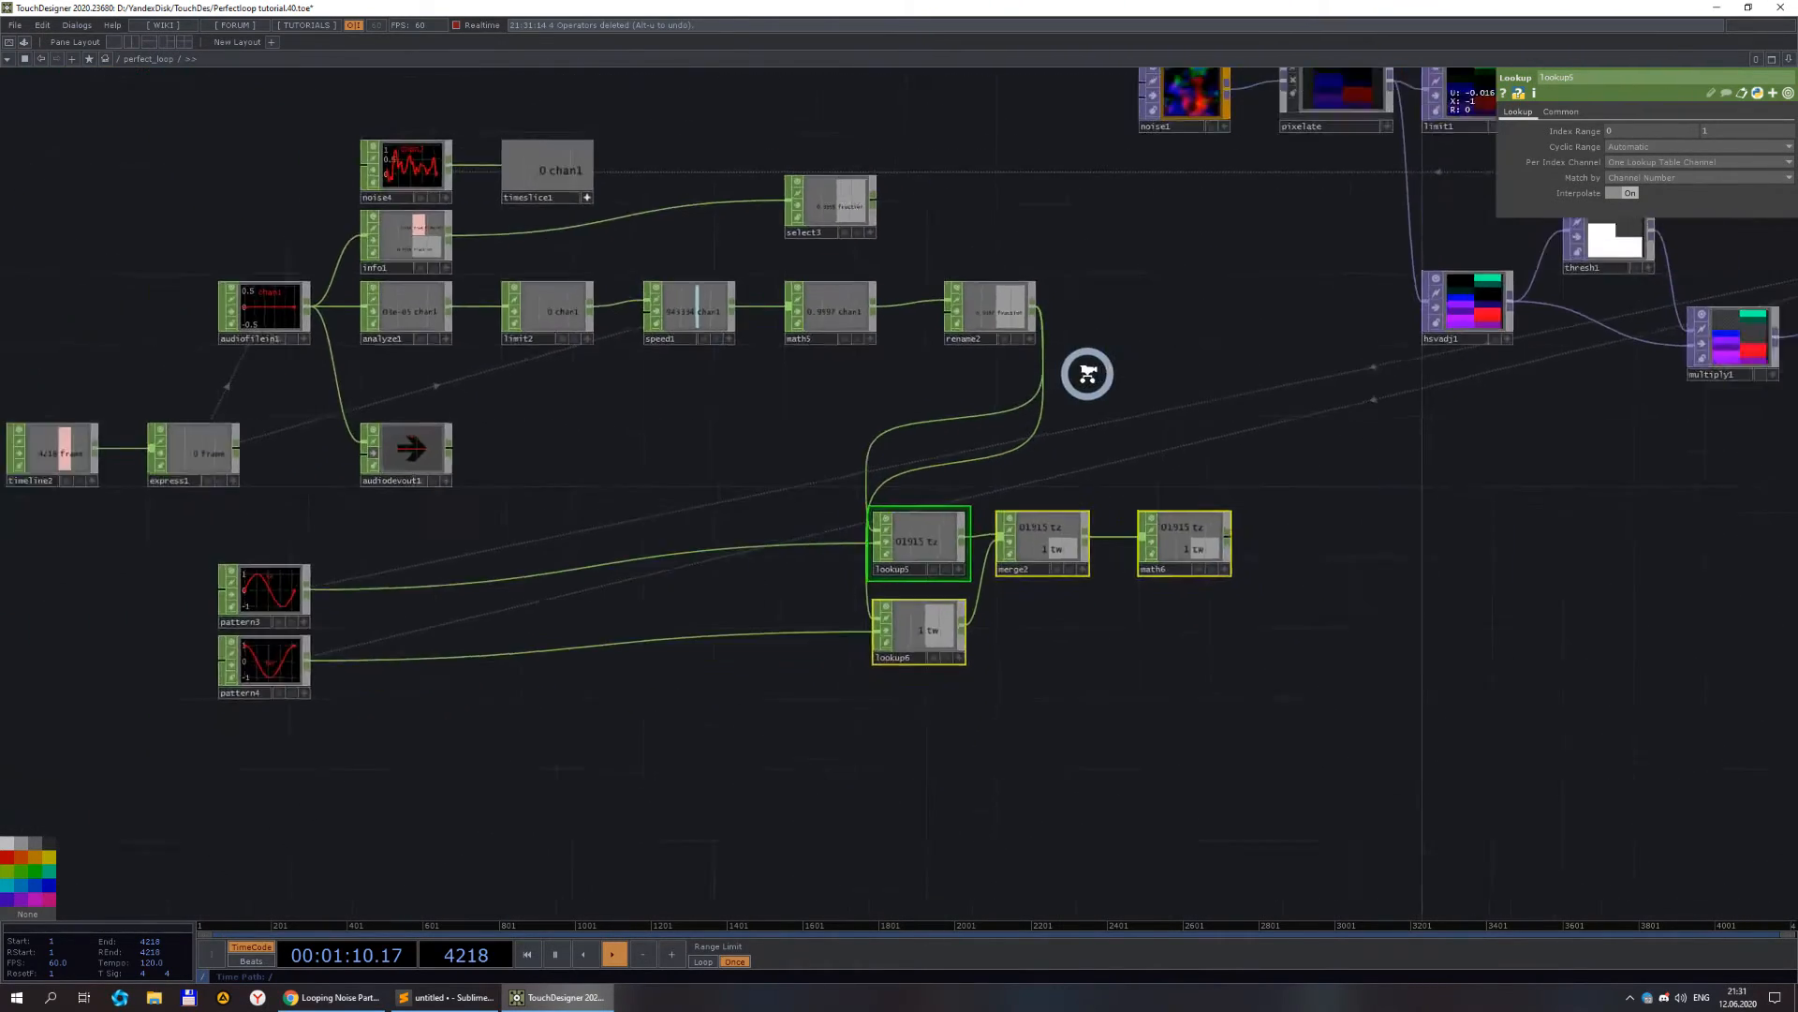
scroll(1147, 313, "up", 2)
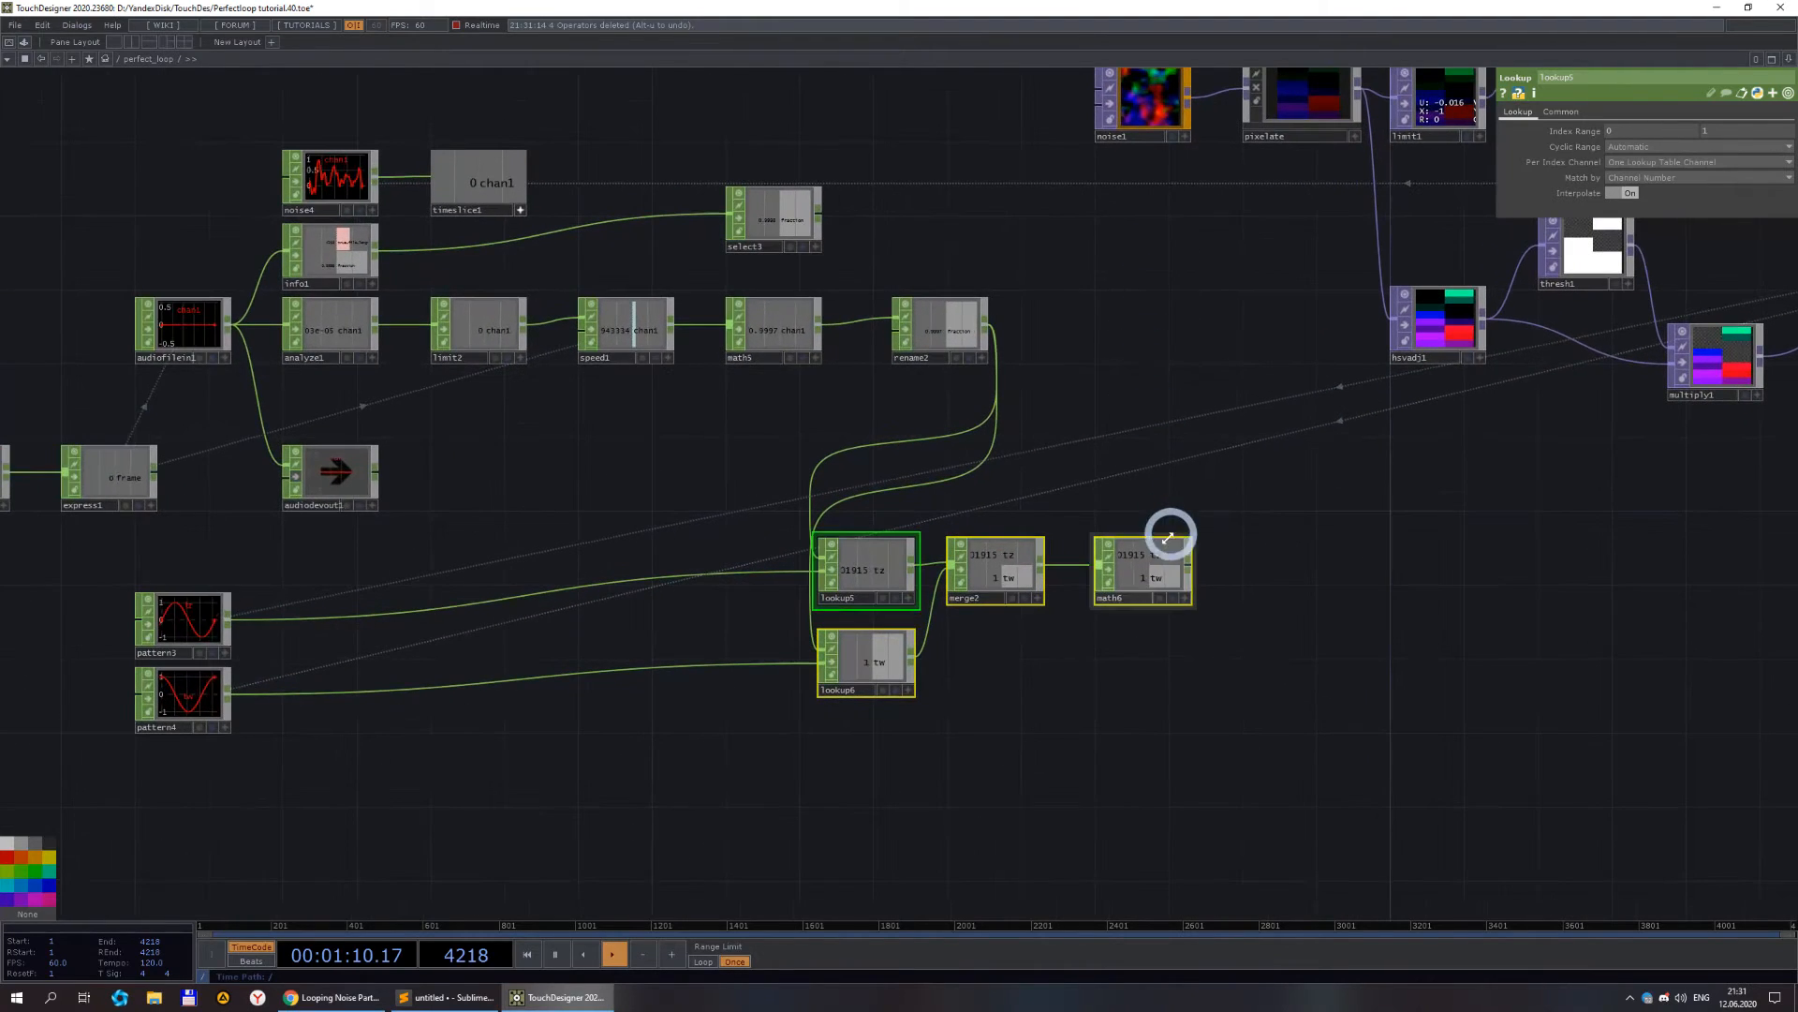
- Set the Type of noise1, which feeds pixelate, to Simplex 4D (GPU)
left_click_drag(1158, 176, 1144, 356)
left_click(1159, 293)
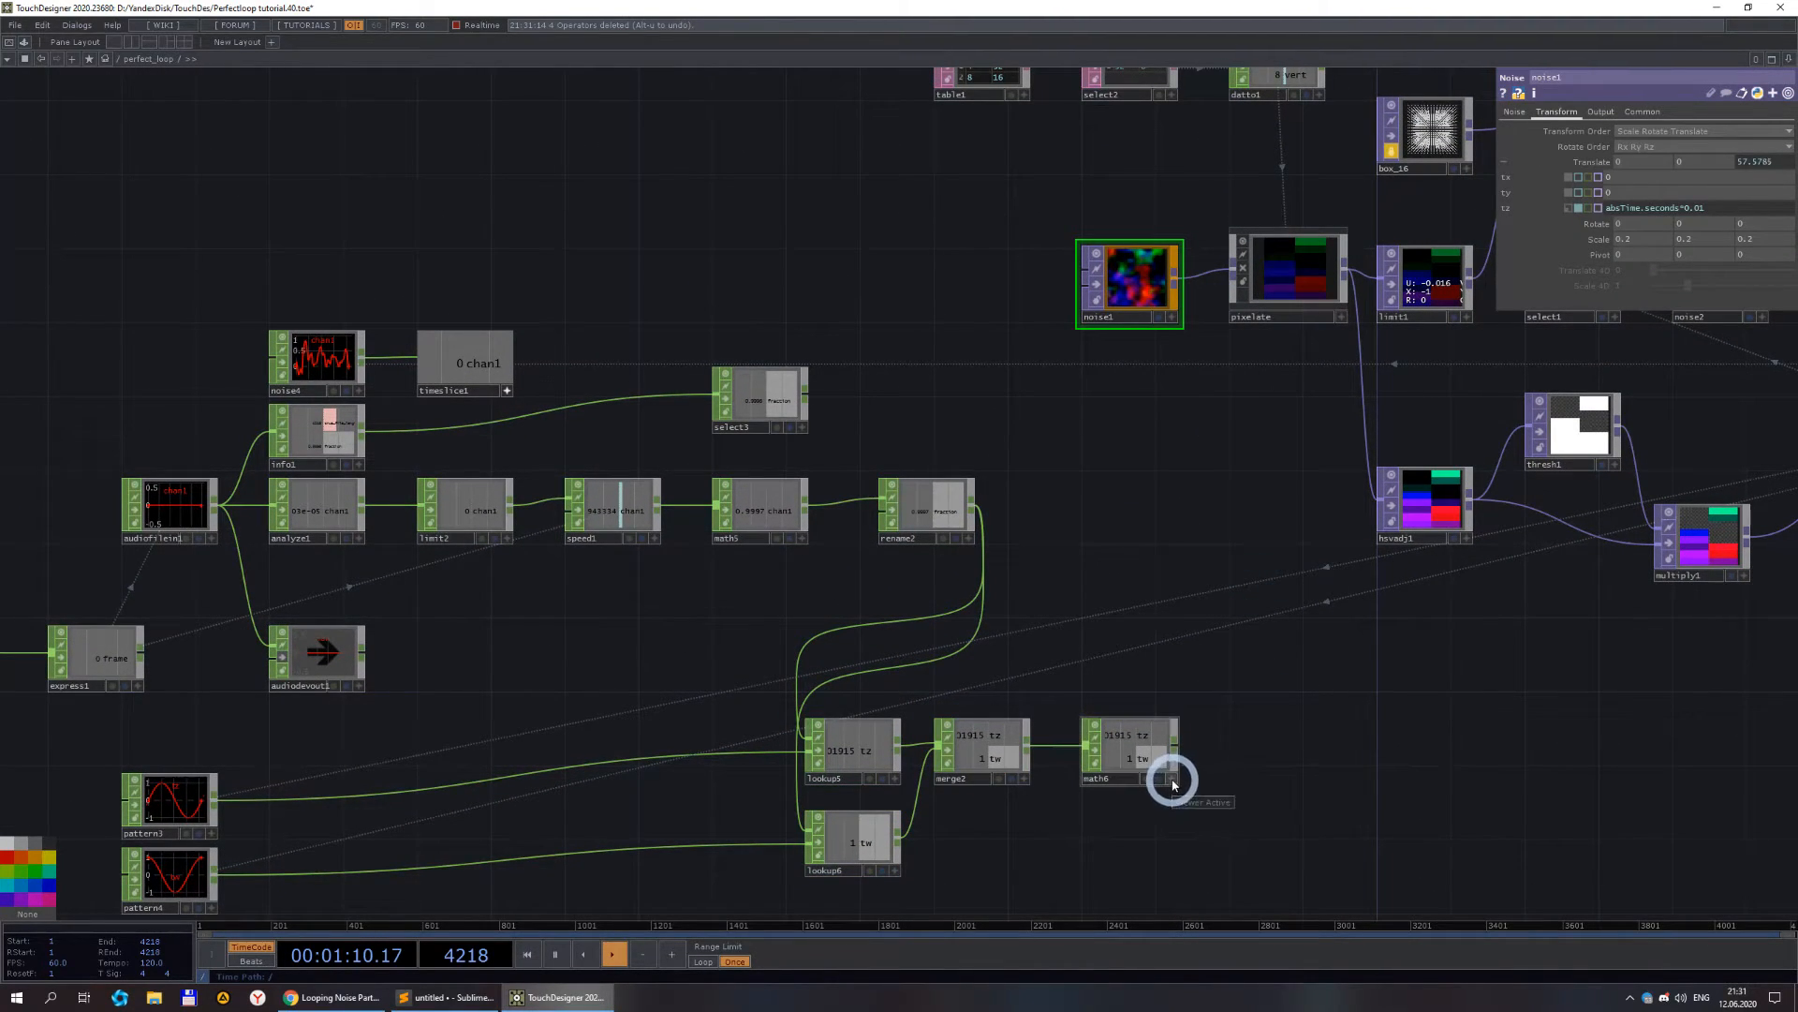
left_click(1514, 114)
left_click(1657, 131)
left_click(1646, 205)
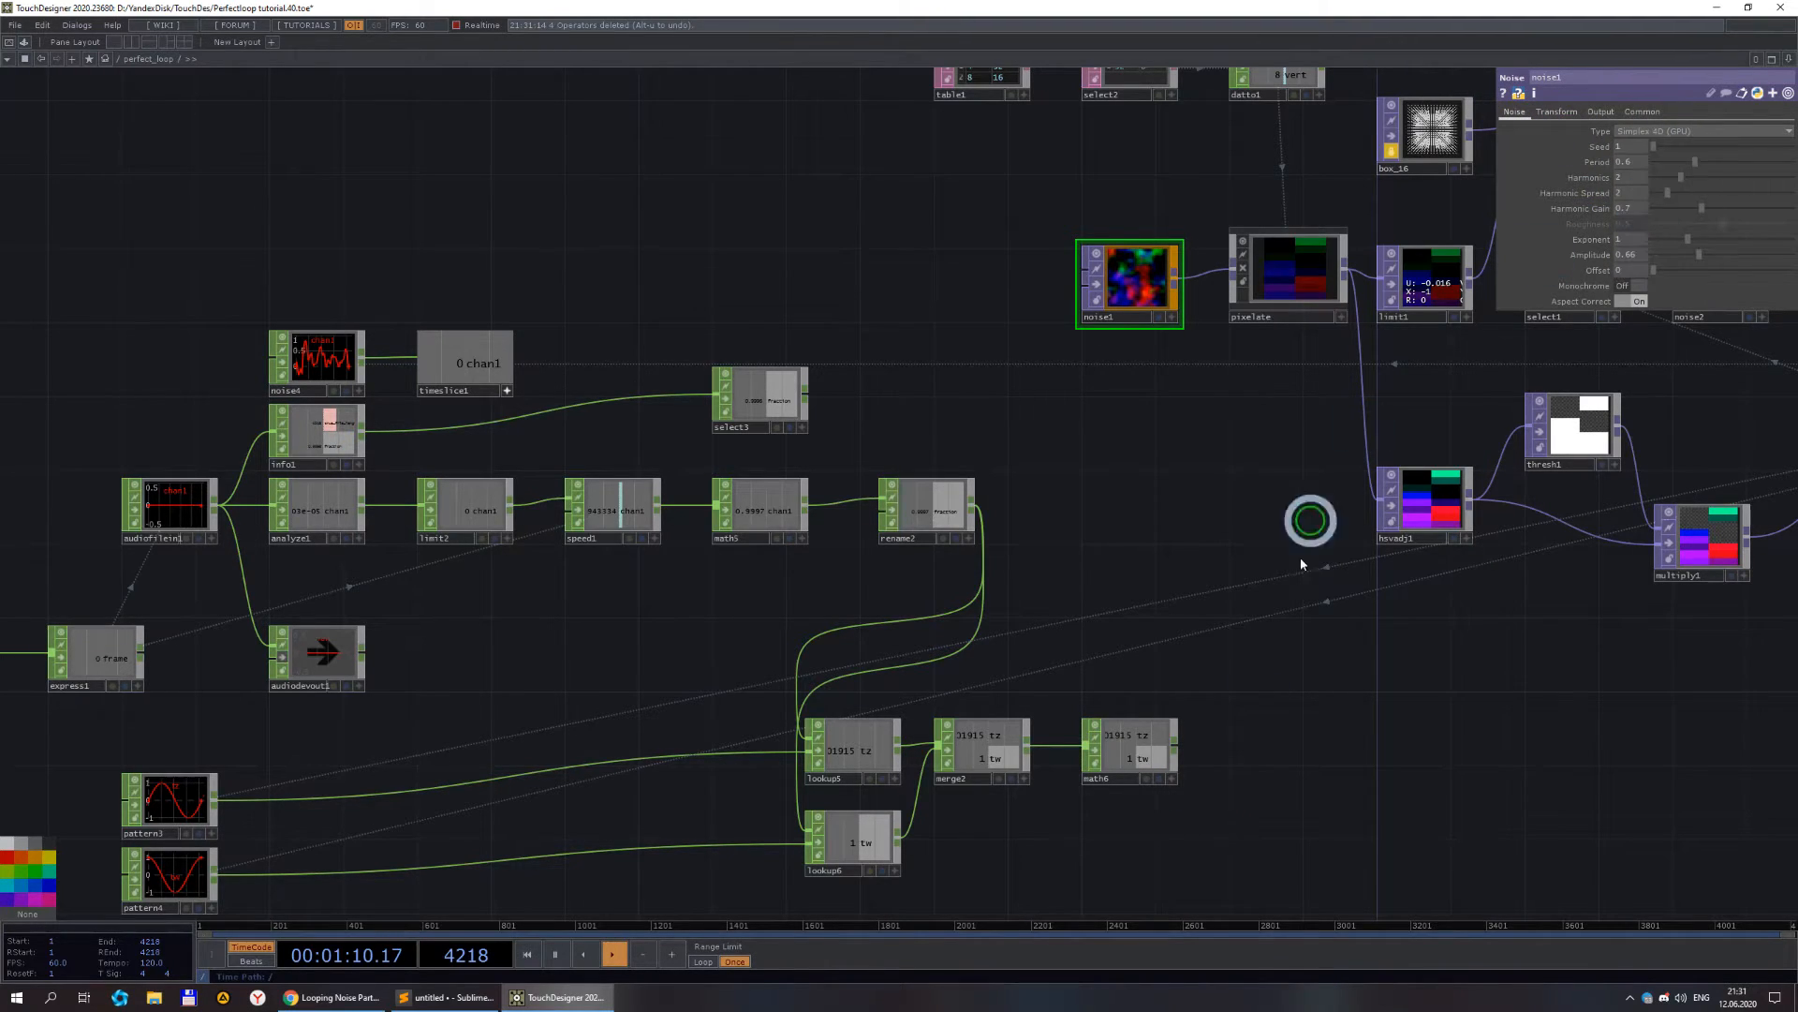
- Drive the Translate Z of noise1 with a reference to the tz channel of math6
left_click(1557, 112)
left_click(1535, 200)
left_click(1172, 778)
left_click(1151, 737)
left_click_drag(1137, 733, 1757, 165)
left_click(1751, 160)
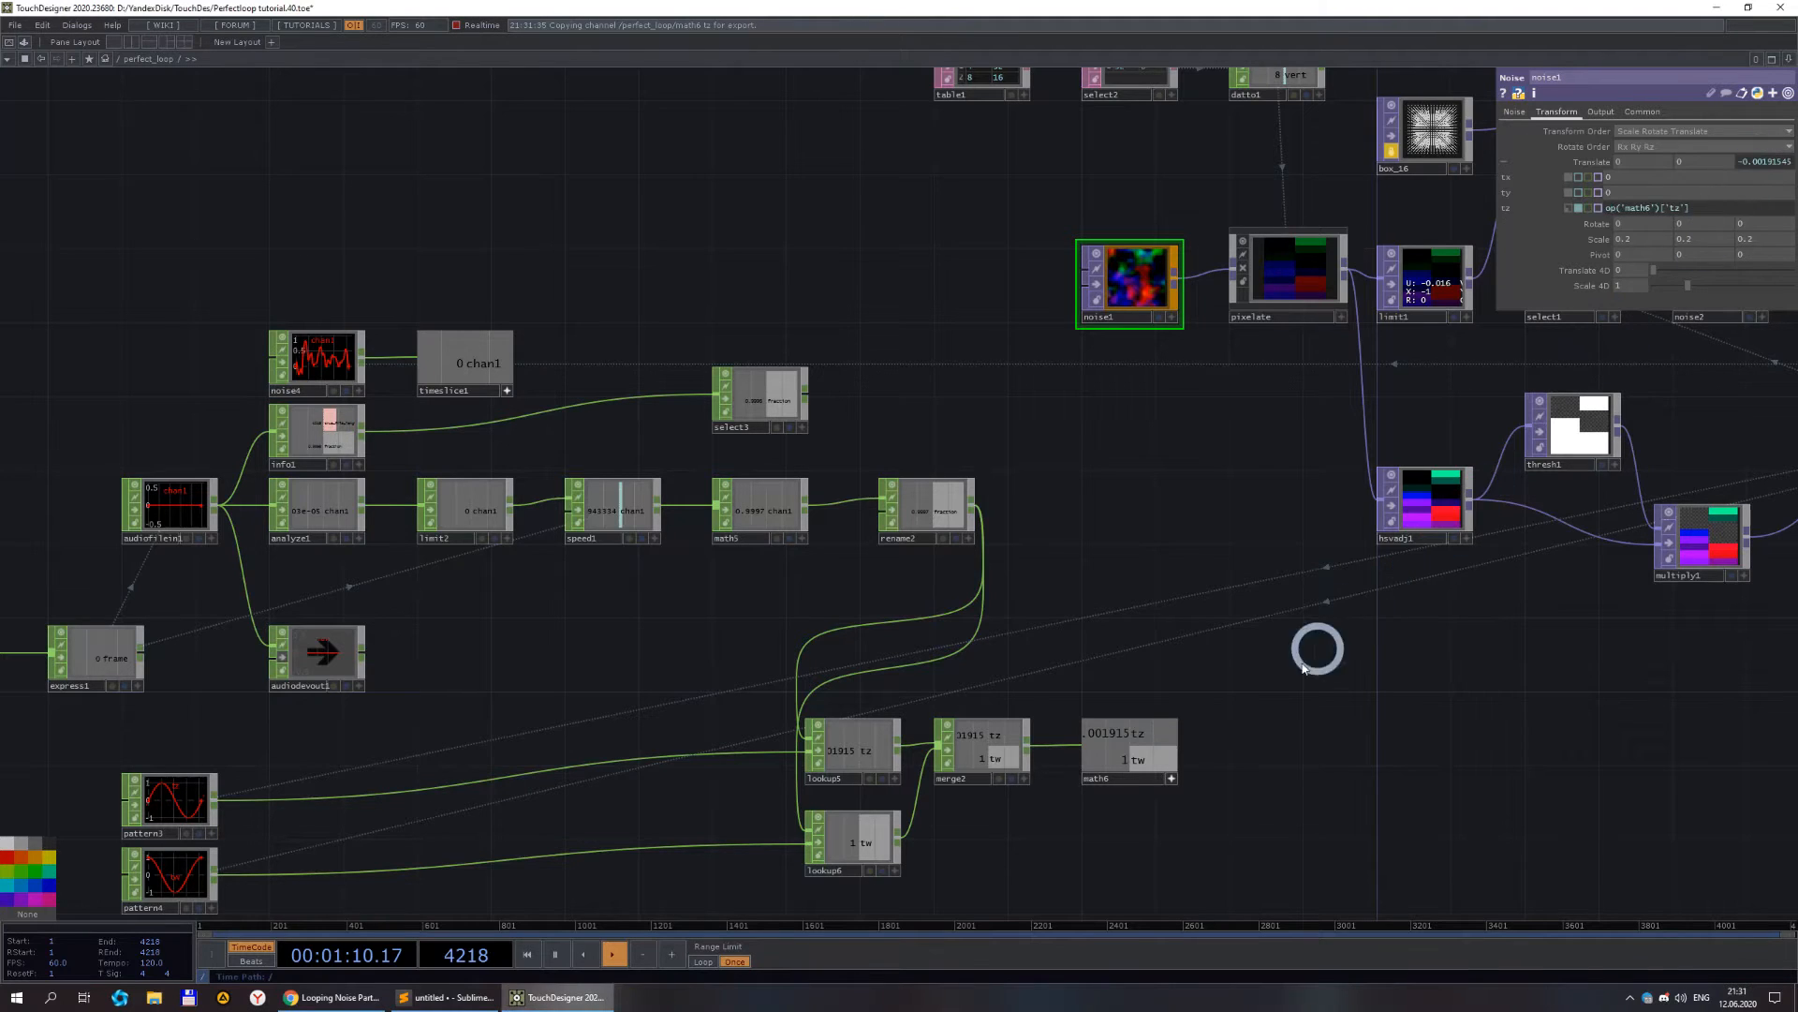
- Drive the Translate 4D of noise1 with the tw channel of math6 and make the math6 viewer inactive
left_click_drag(1145, 759, 1634, 272)
left_click(1642, 265)
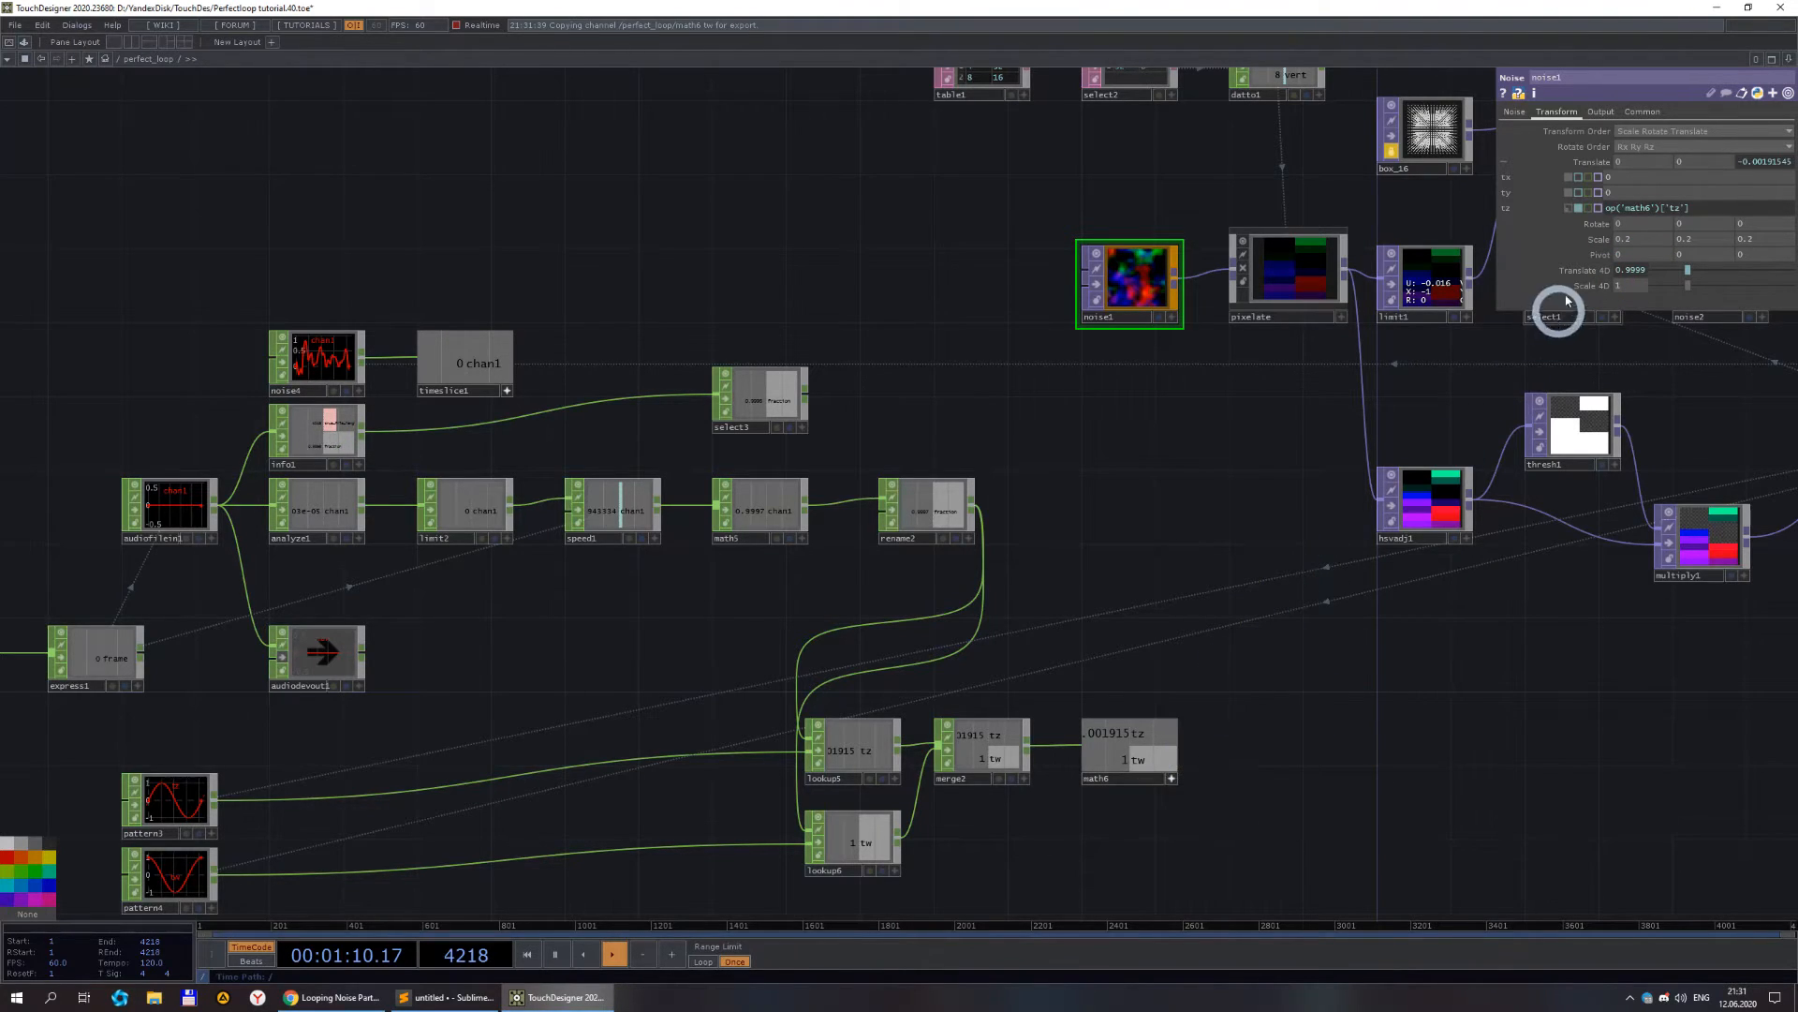
left_click(1578, 270)
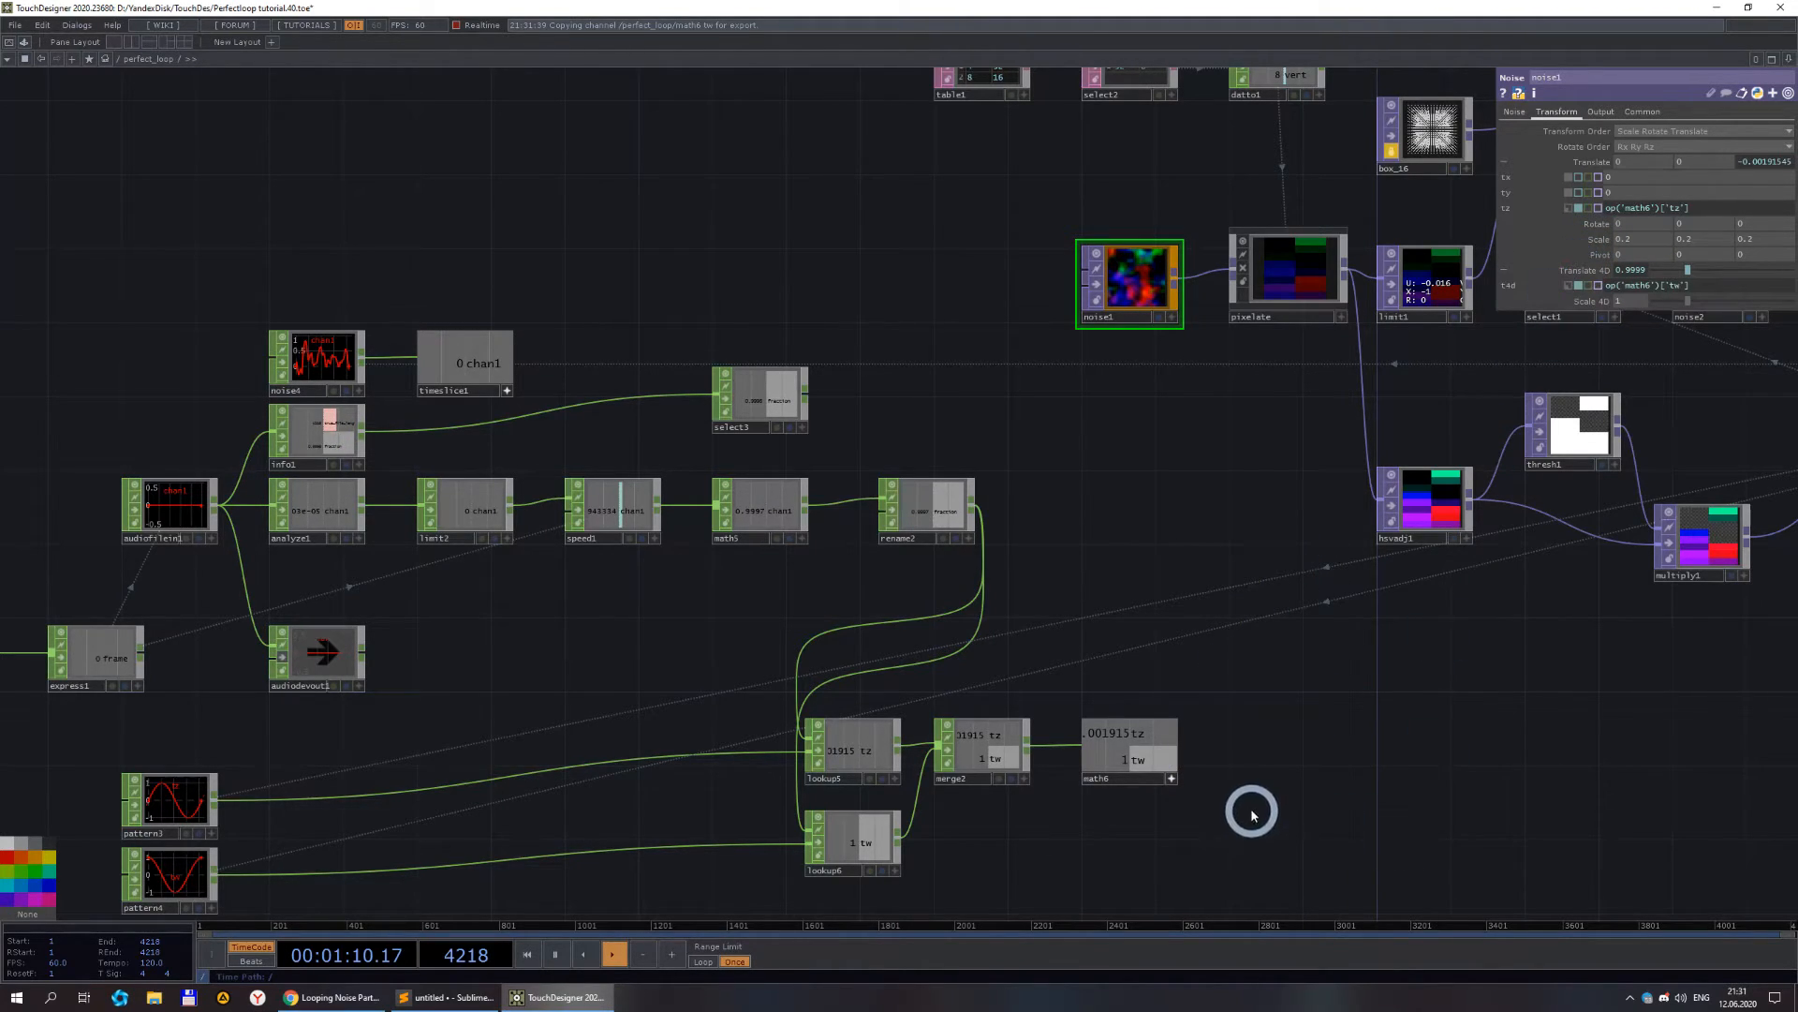
left_click(1172, 778)
left_click(1139, 751)
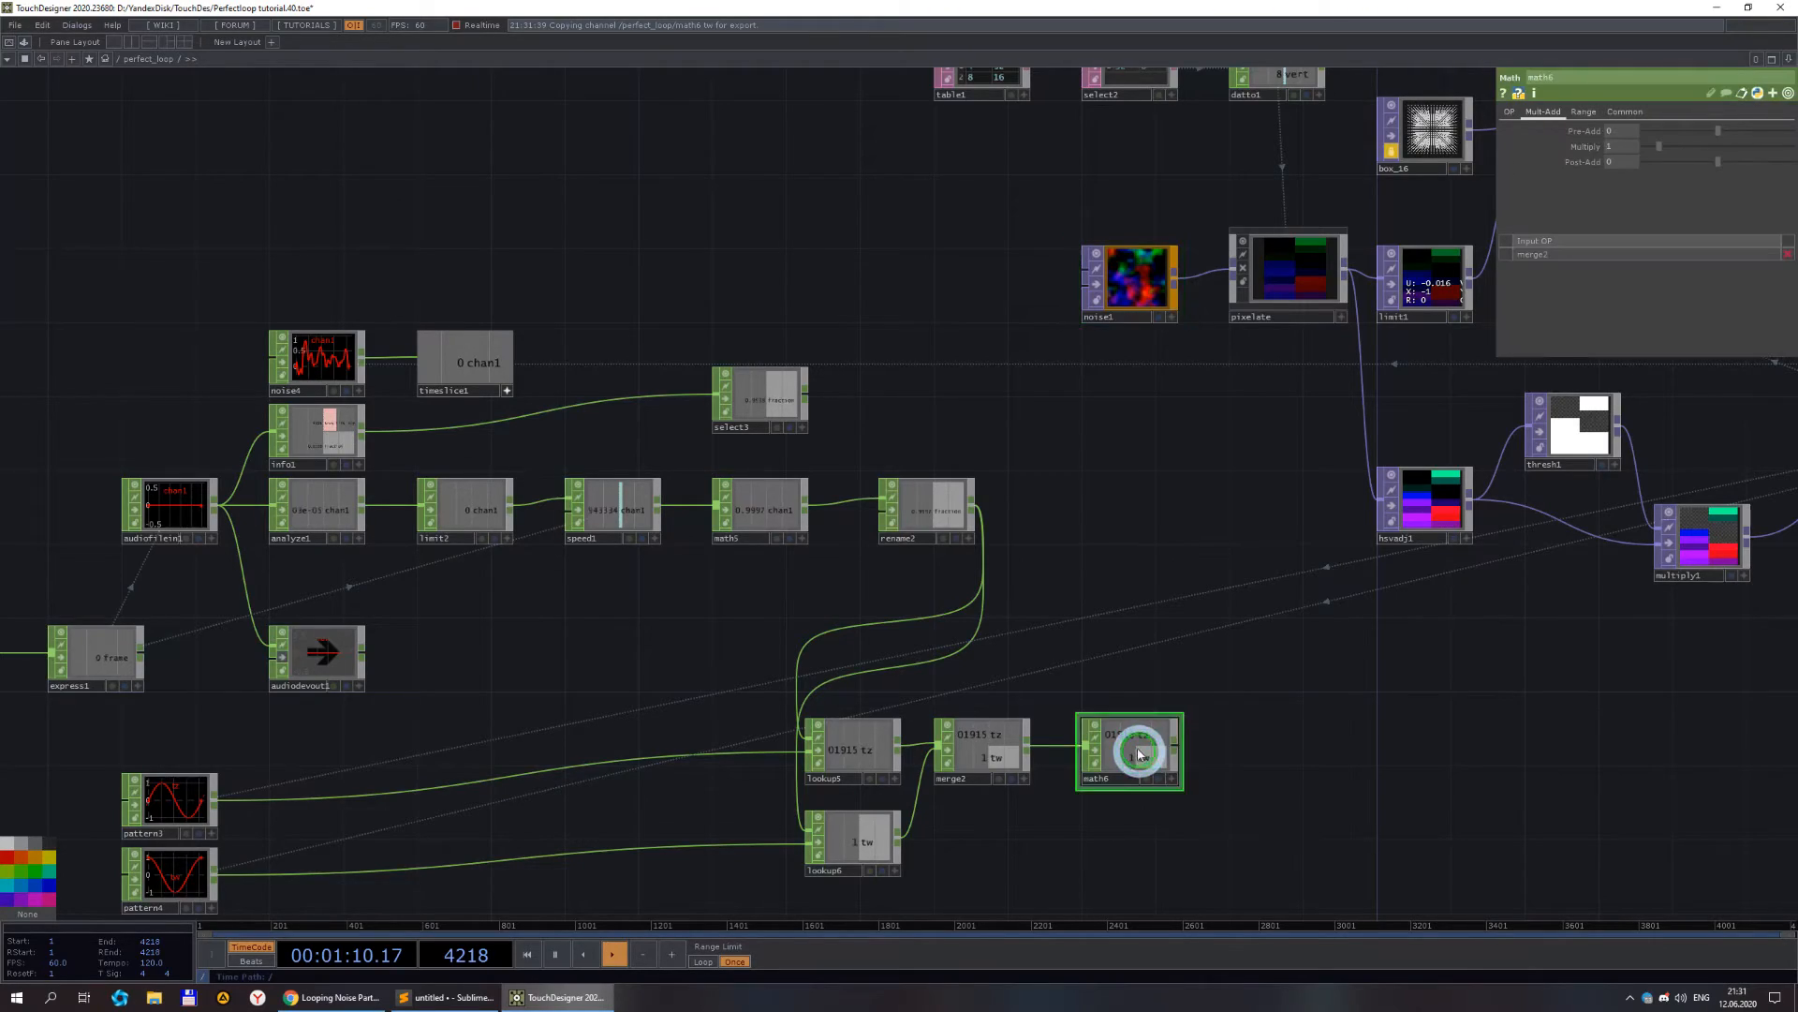
- Set the timeline's range limit to Loop and watch the animated cubes in the bg output
scroll(1139, 751, "down", 5)
left_click_drag(1302, 645, 999, 559)
left_click_drag(1332, 671, 998, 666)
scroll(1175, 346, "up", 10)
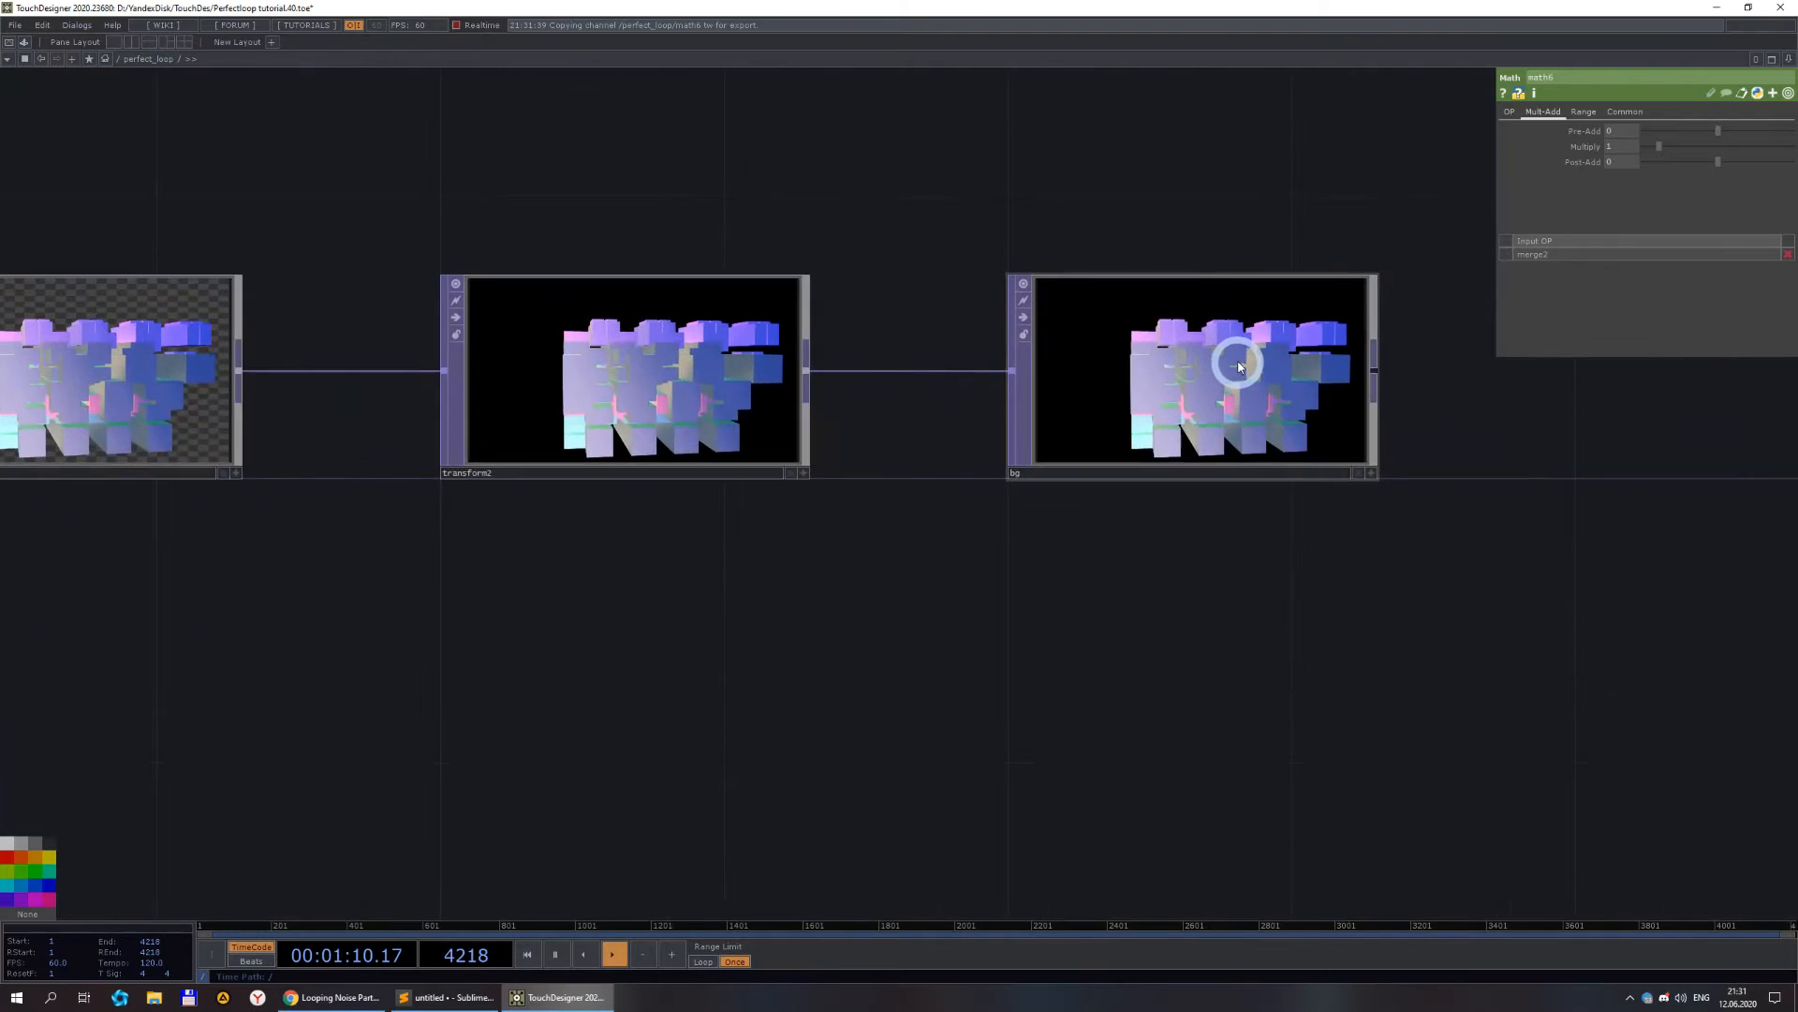
scroll(1315, 482, "up", 4)
left_click_drag(1215, 620, 1229, 760)
scroll(1218, 422, "up", 2)
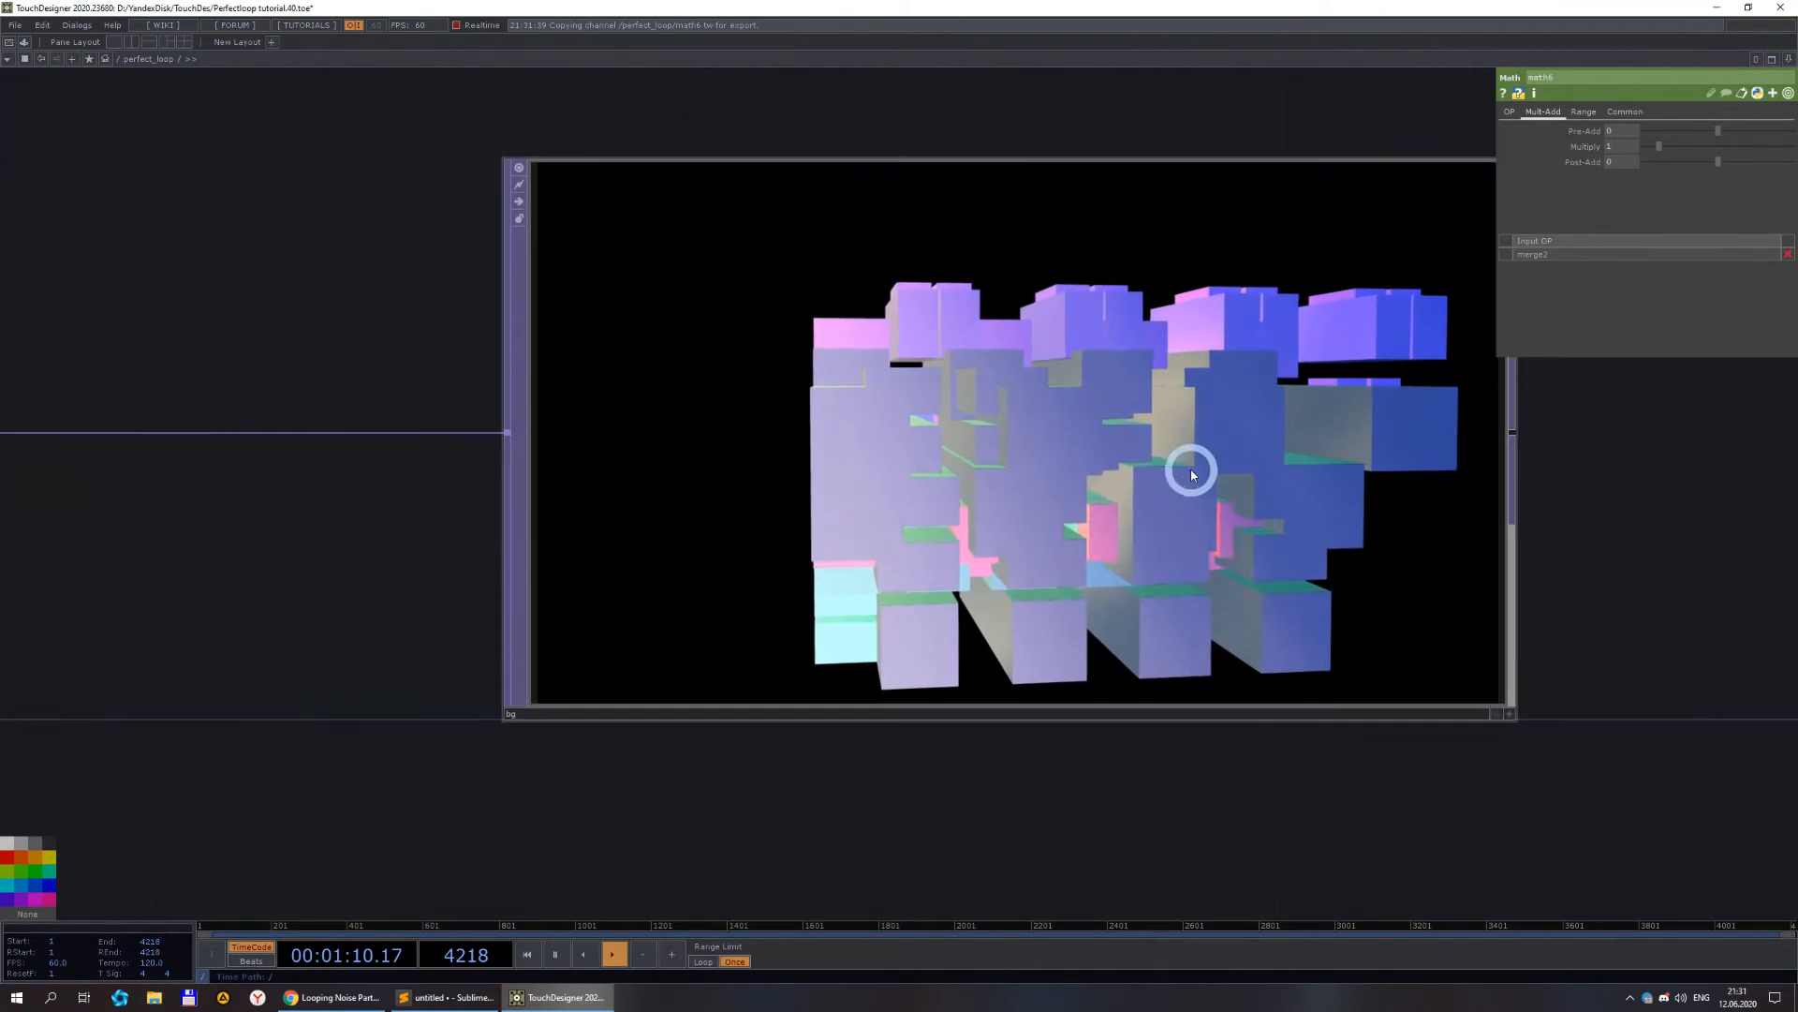
scroll(1188, 470, "down", 4)
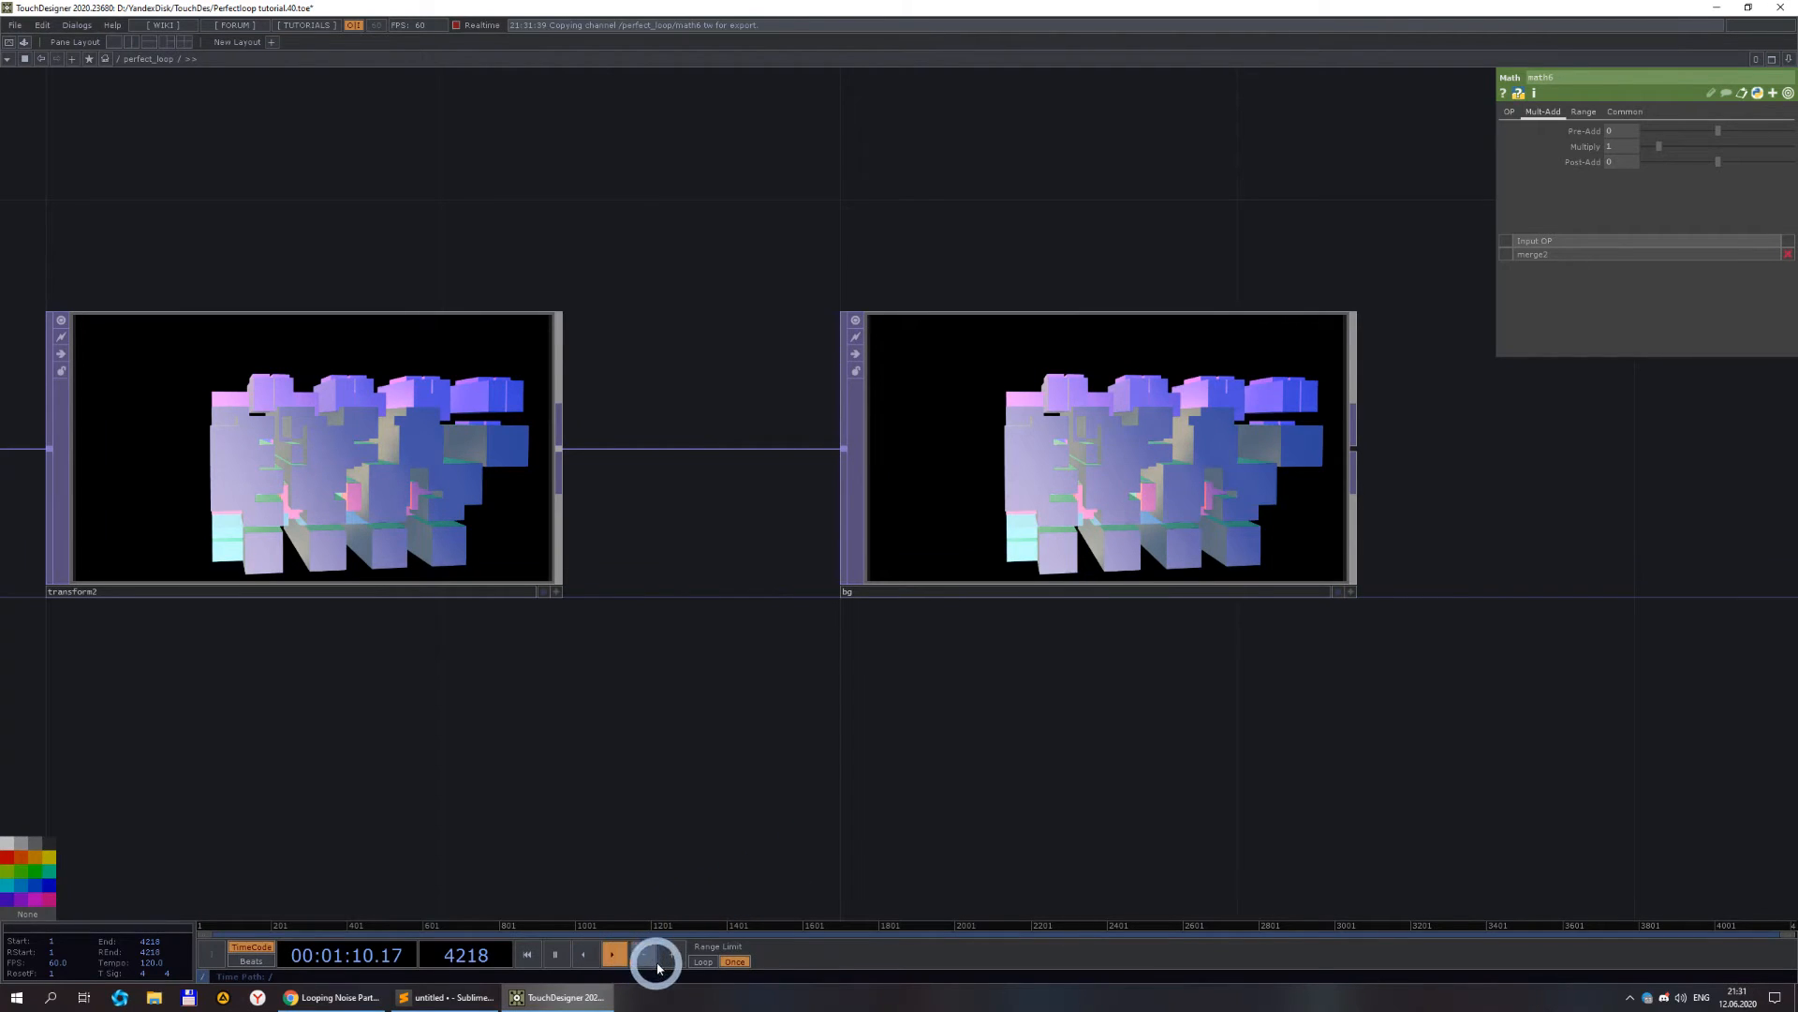
left_click(699, 962)
scroll(1236, 369, "up", 3)
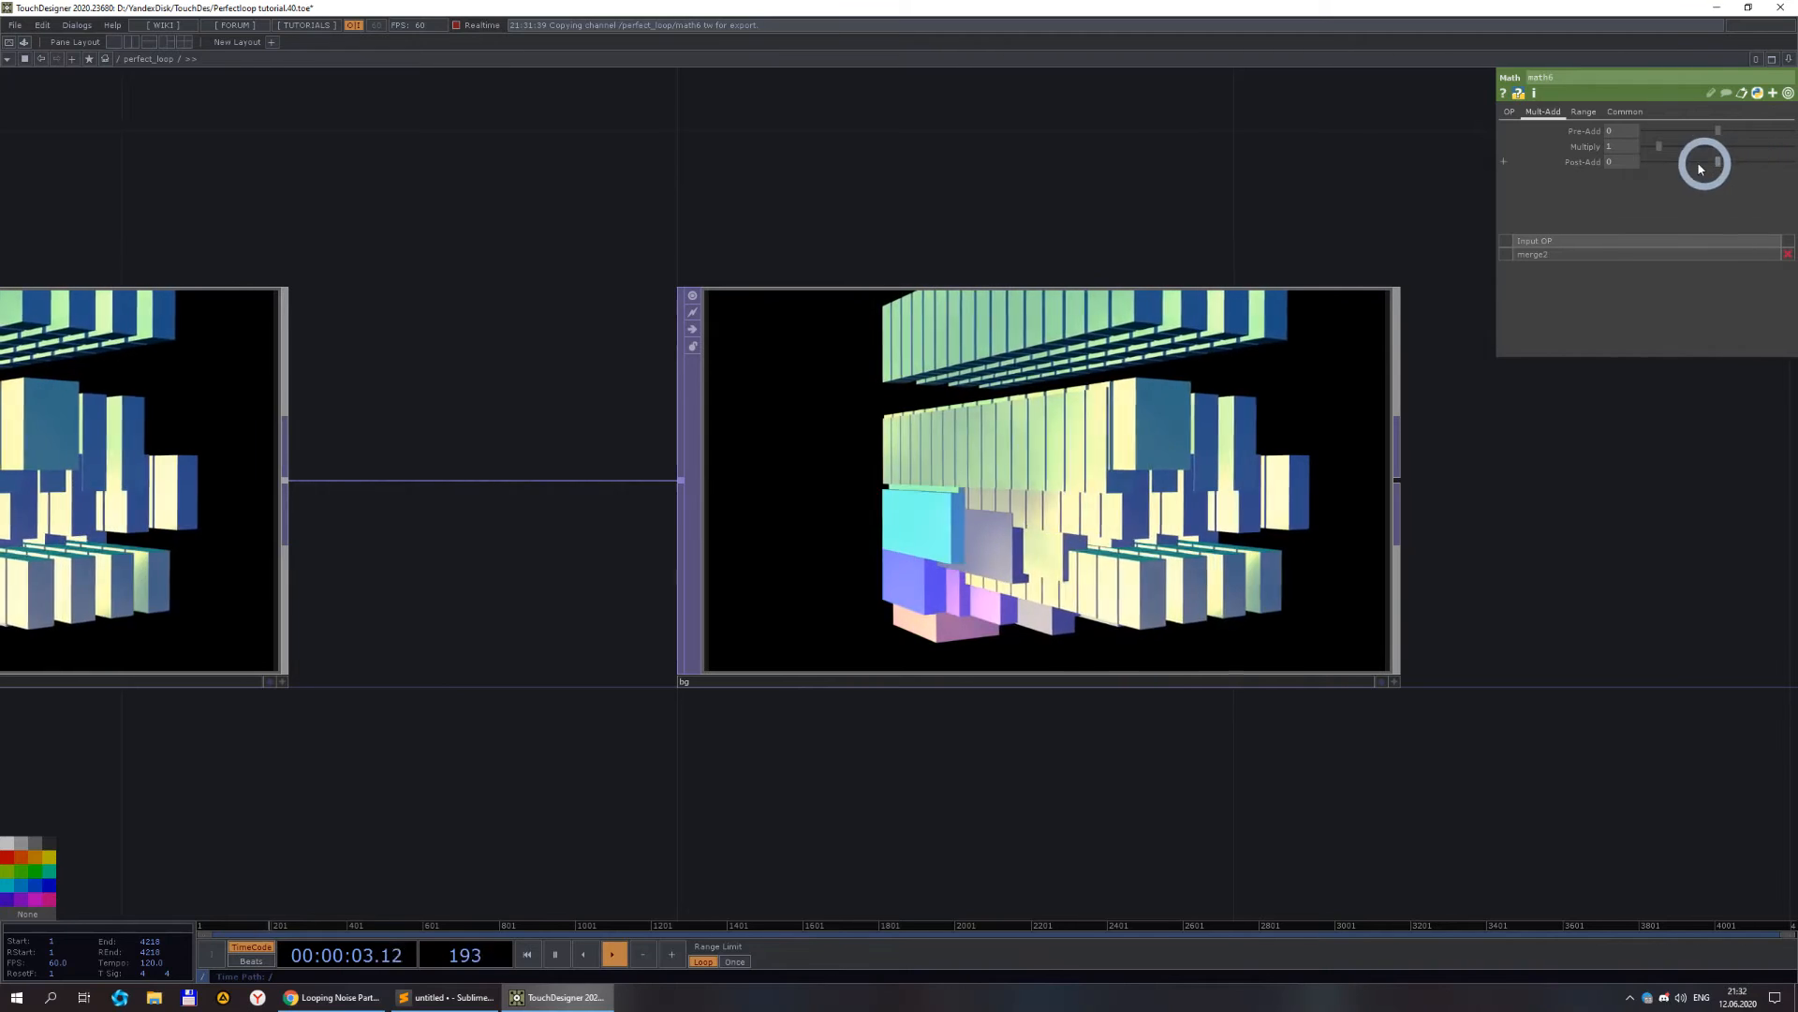
- Try a Multiply value of 2 on math6 and return it to 1
left_click(1621, 149)
type("2")
key("Return")
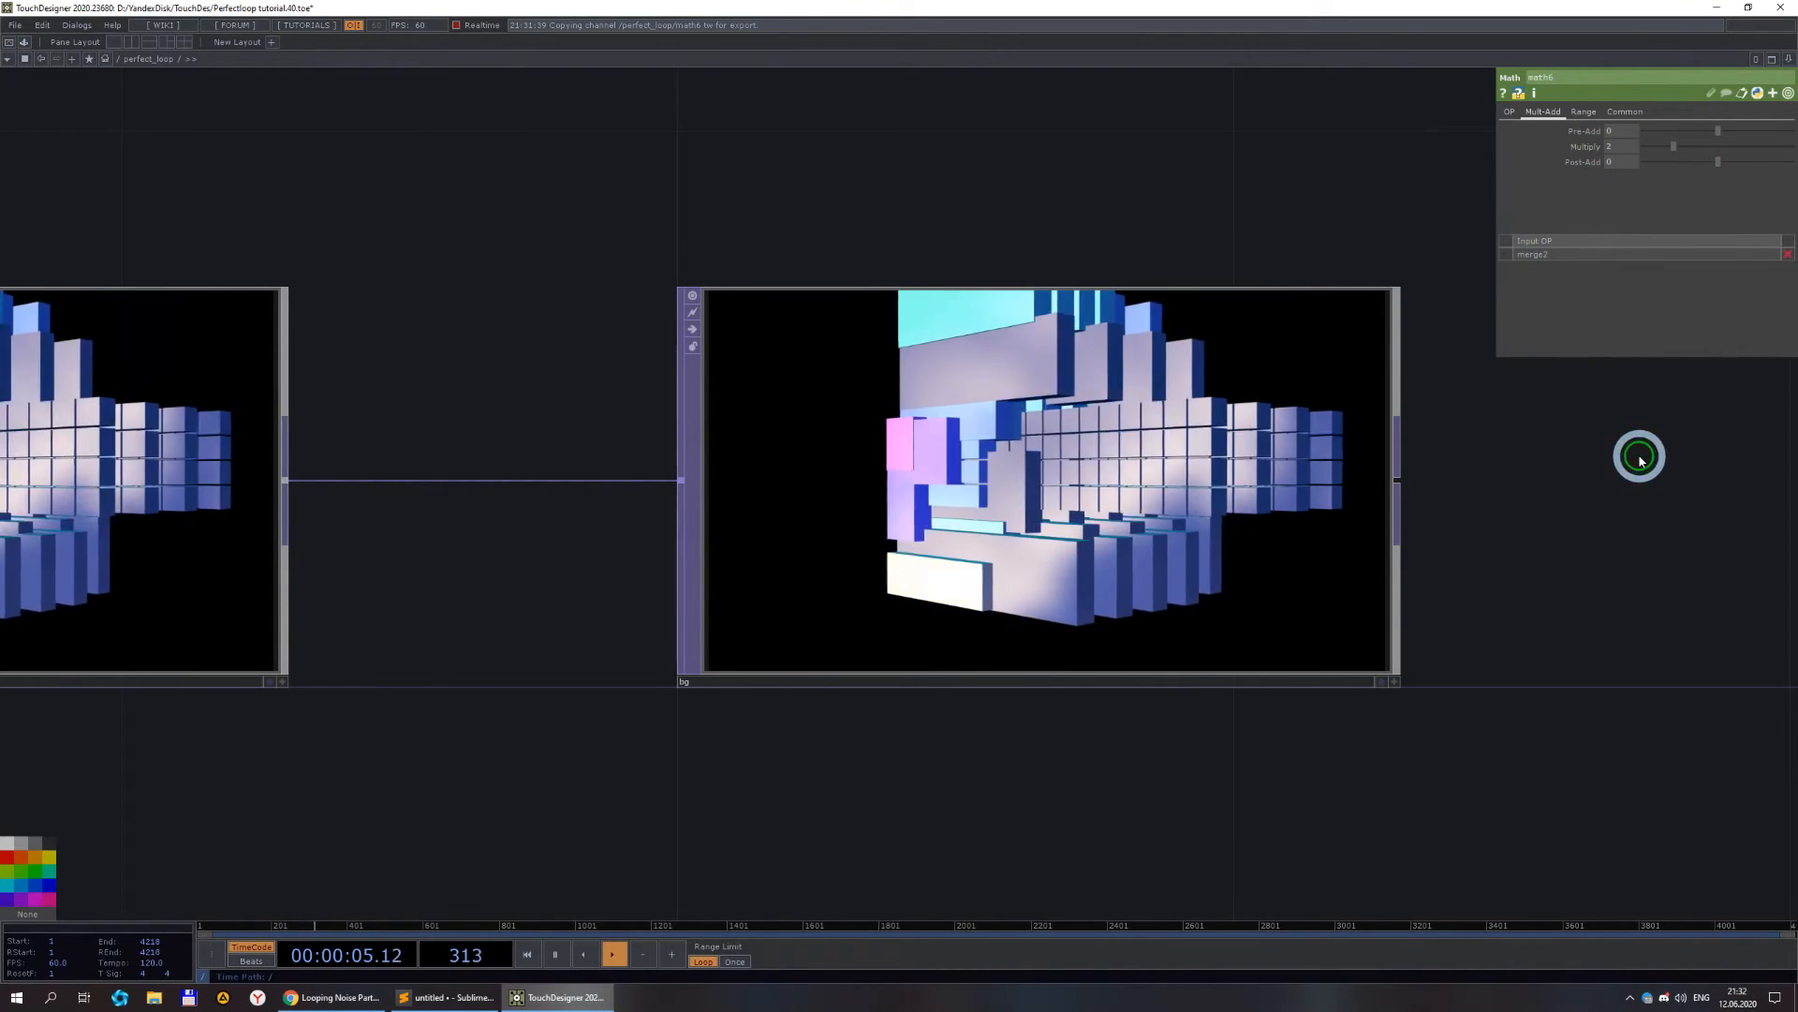
left_click_drag(1620, 148, 1532, 168)
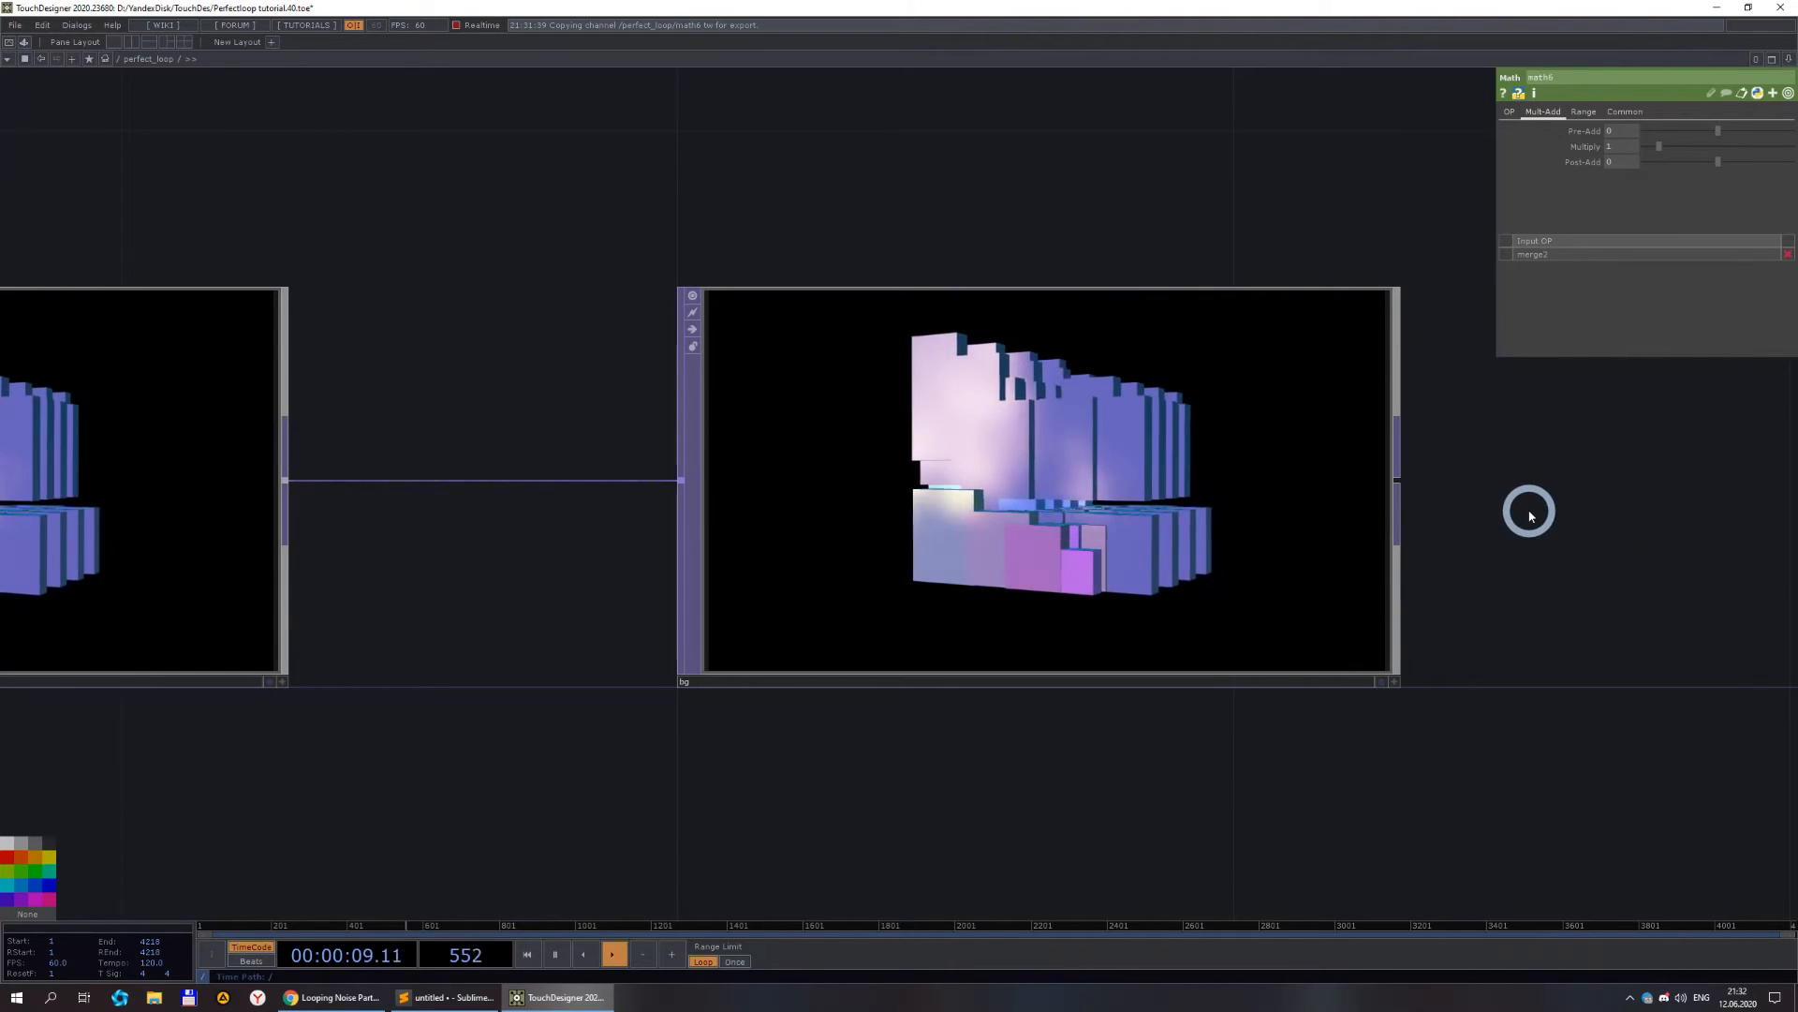
- Display the bg output as the backdrop behind the whole operator network
scroll(1530, 515, "down", 5)
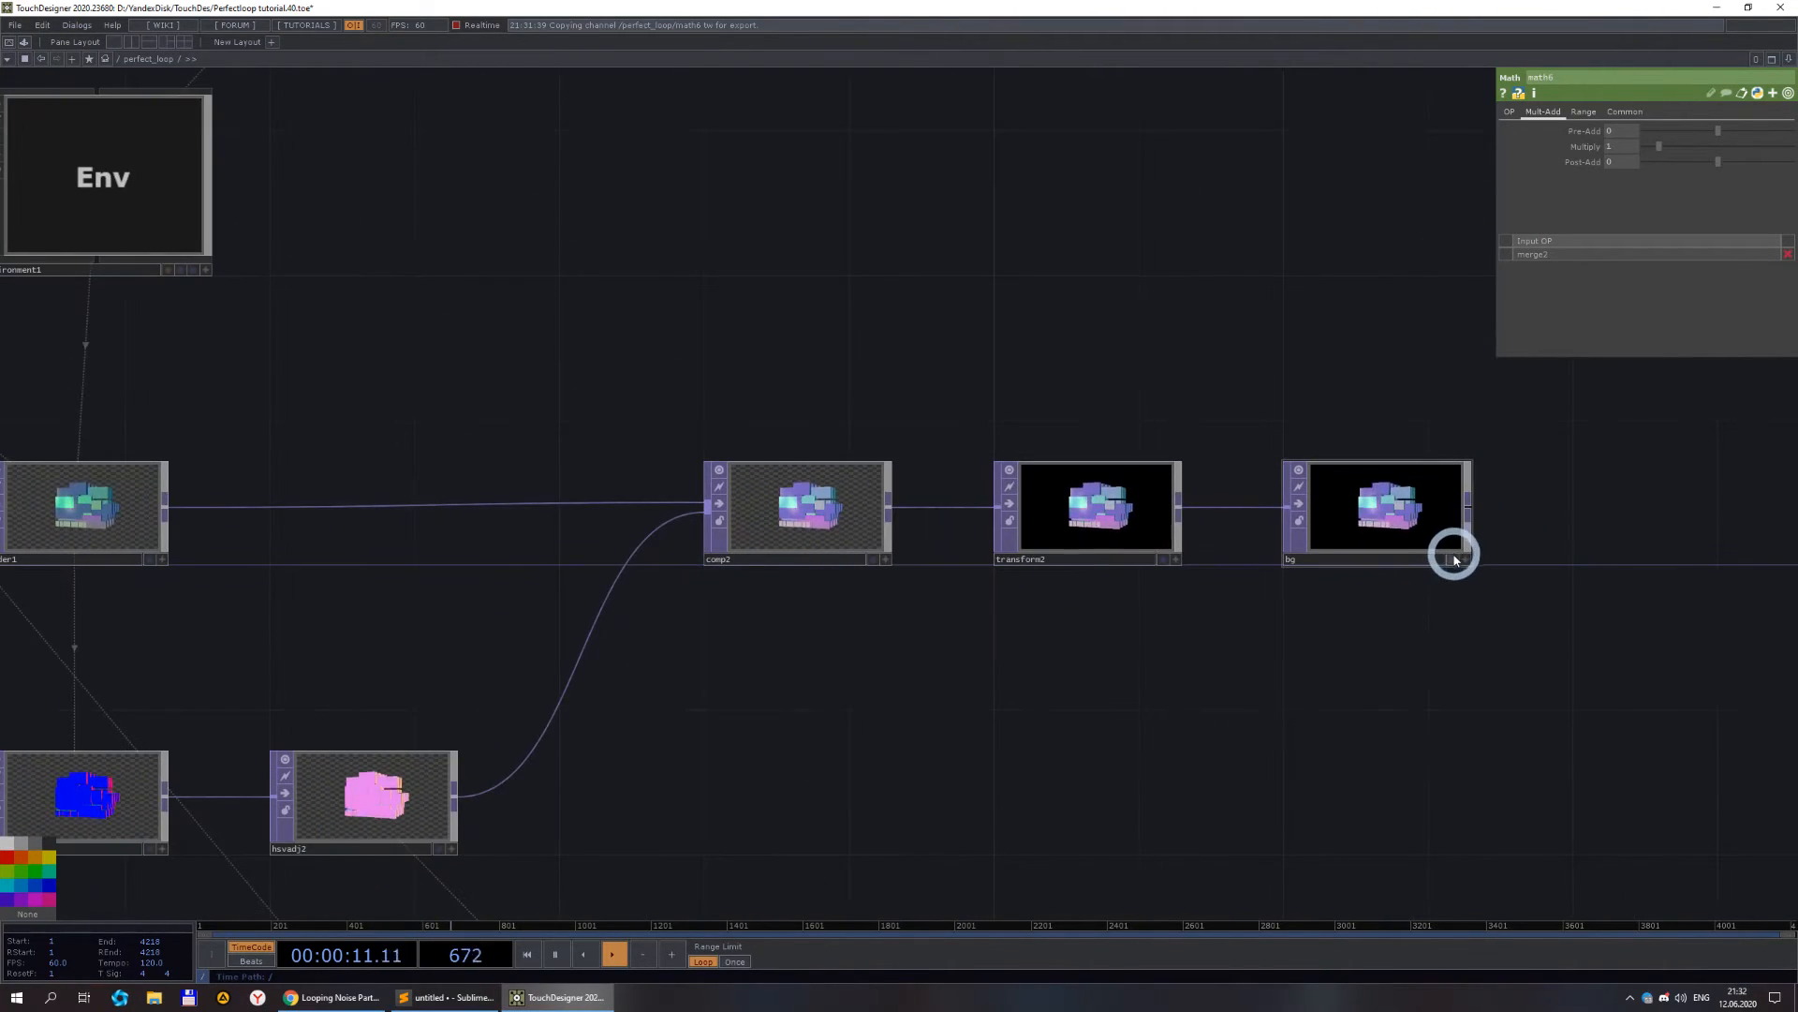
left_click(1453, 559)
scroll(1290, 433, "down", 4)
left_click_drag(1354, 662, 1148, 653)
scroll(1226, 653, "down", 6)
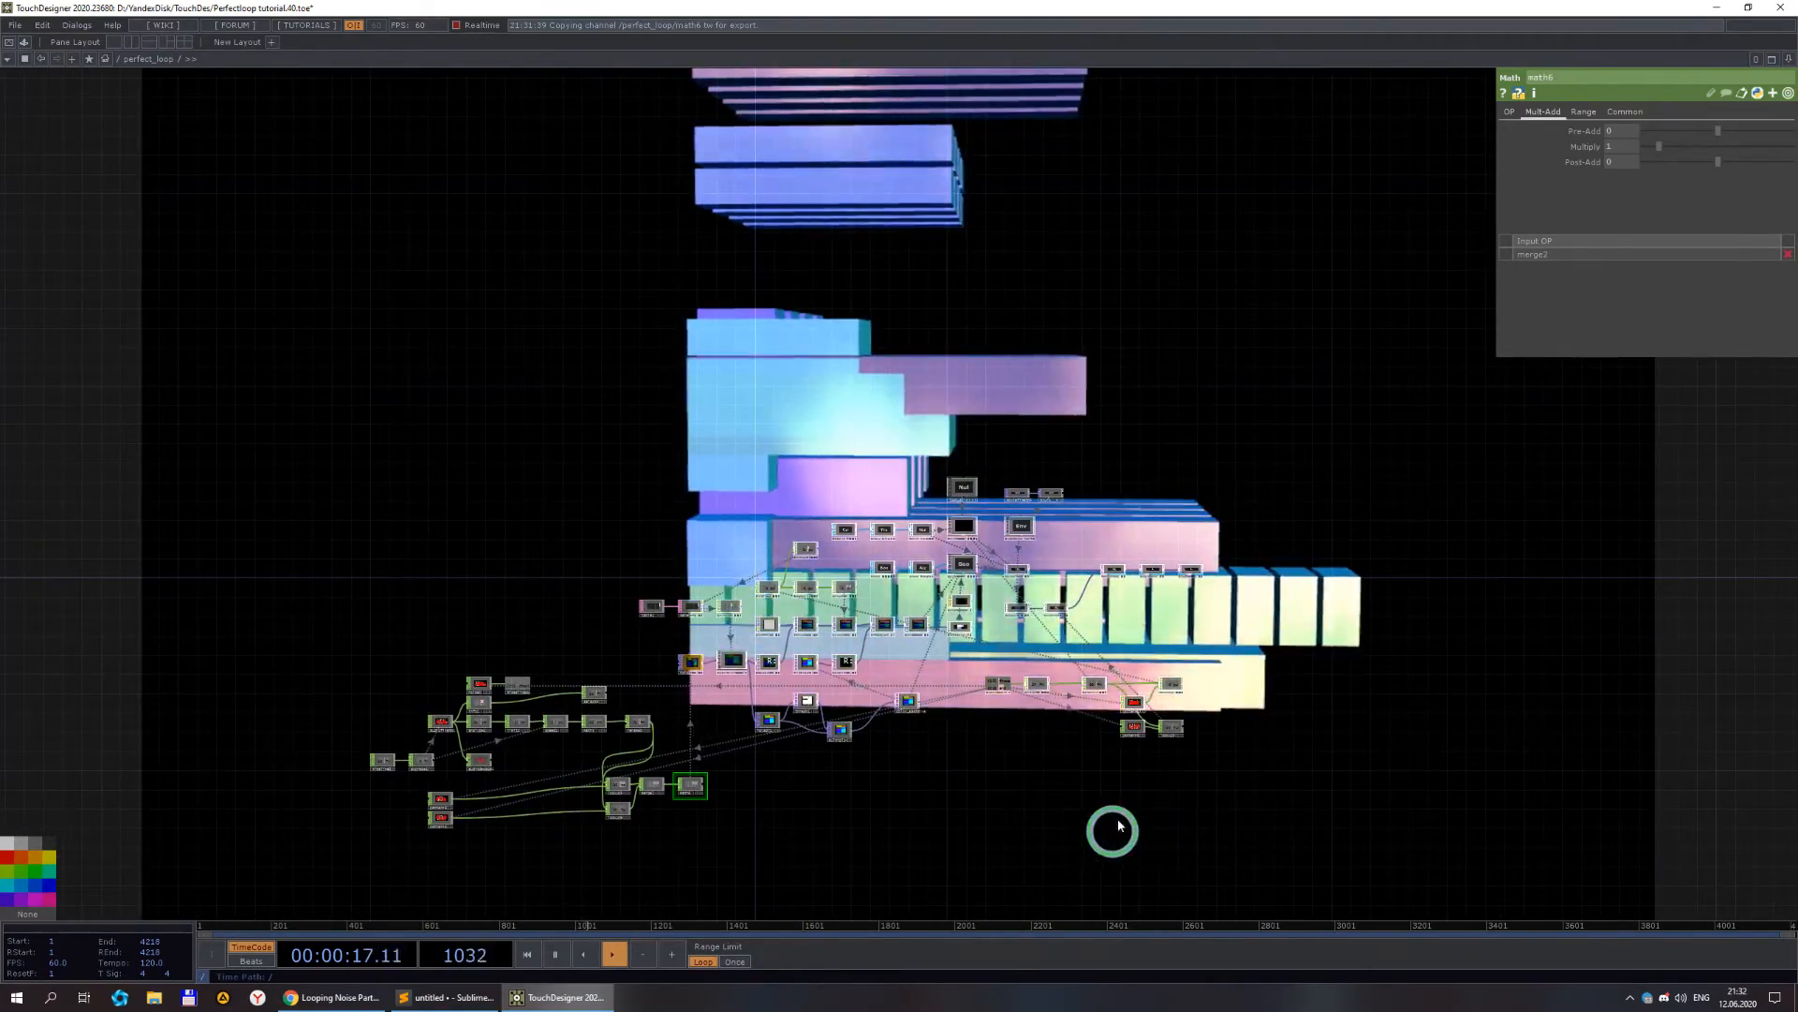
left_click_drag(1115, 837, 1231, 610)
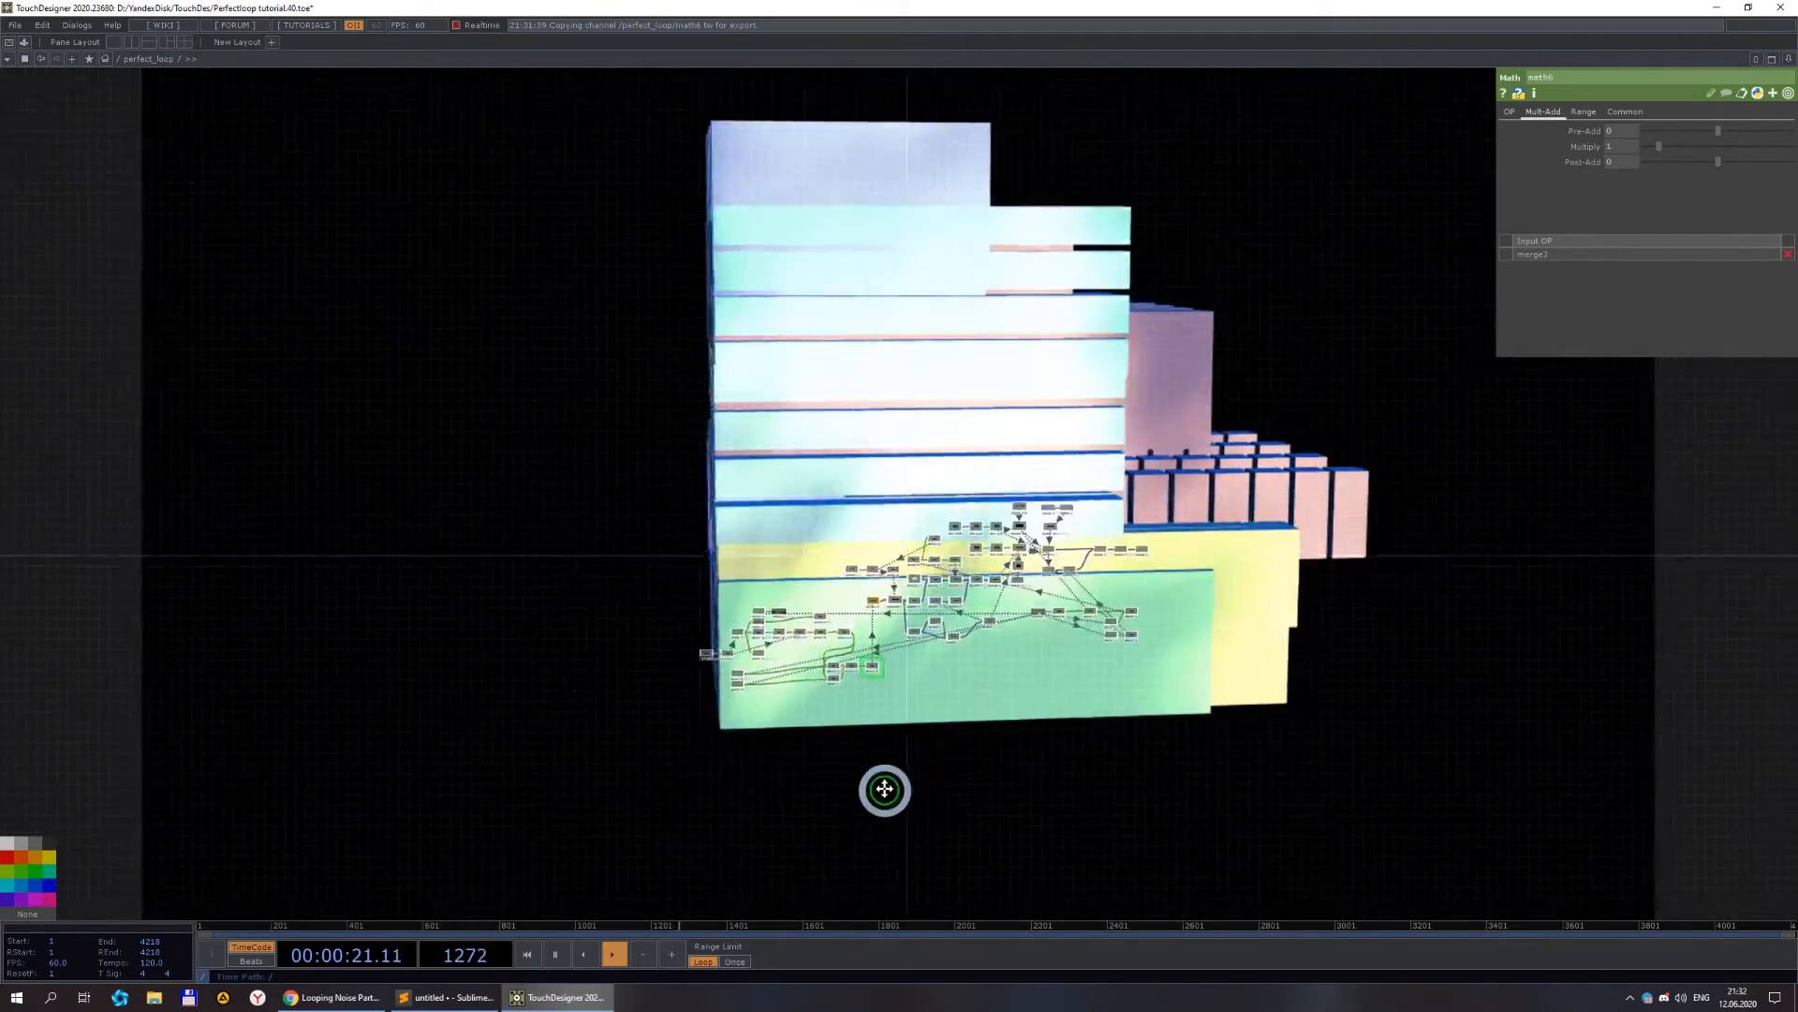
scroll(812, 740, "up", 5)
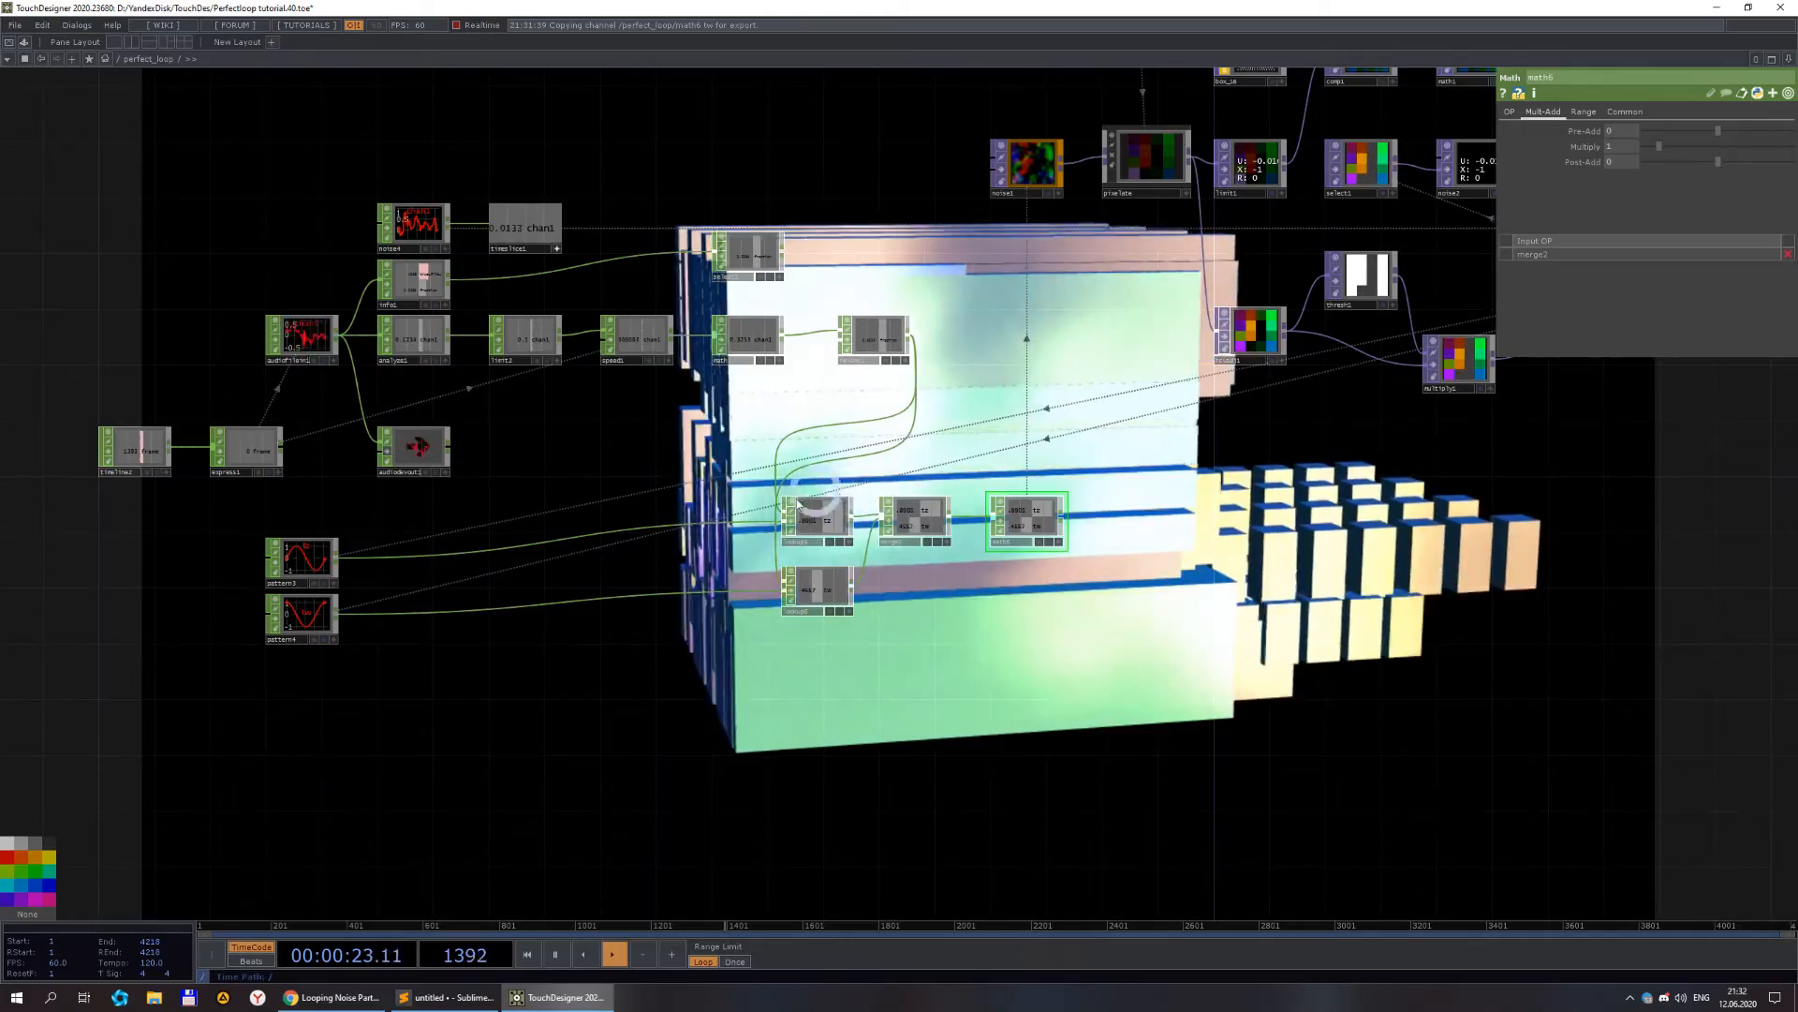
- Set the timeline's range limit to Once
scroll(840, 666, "up", 3)
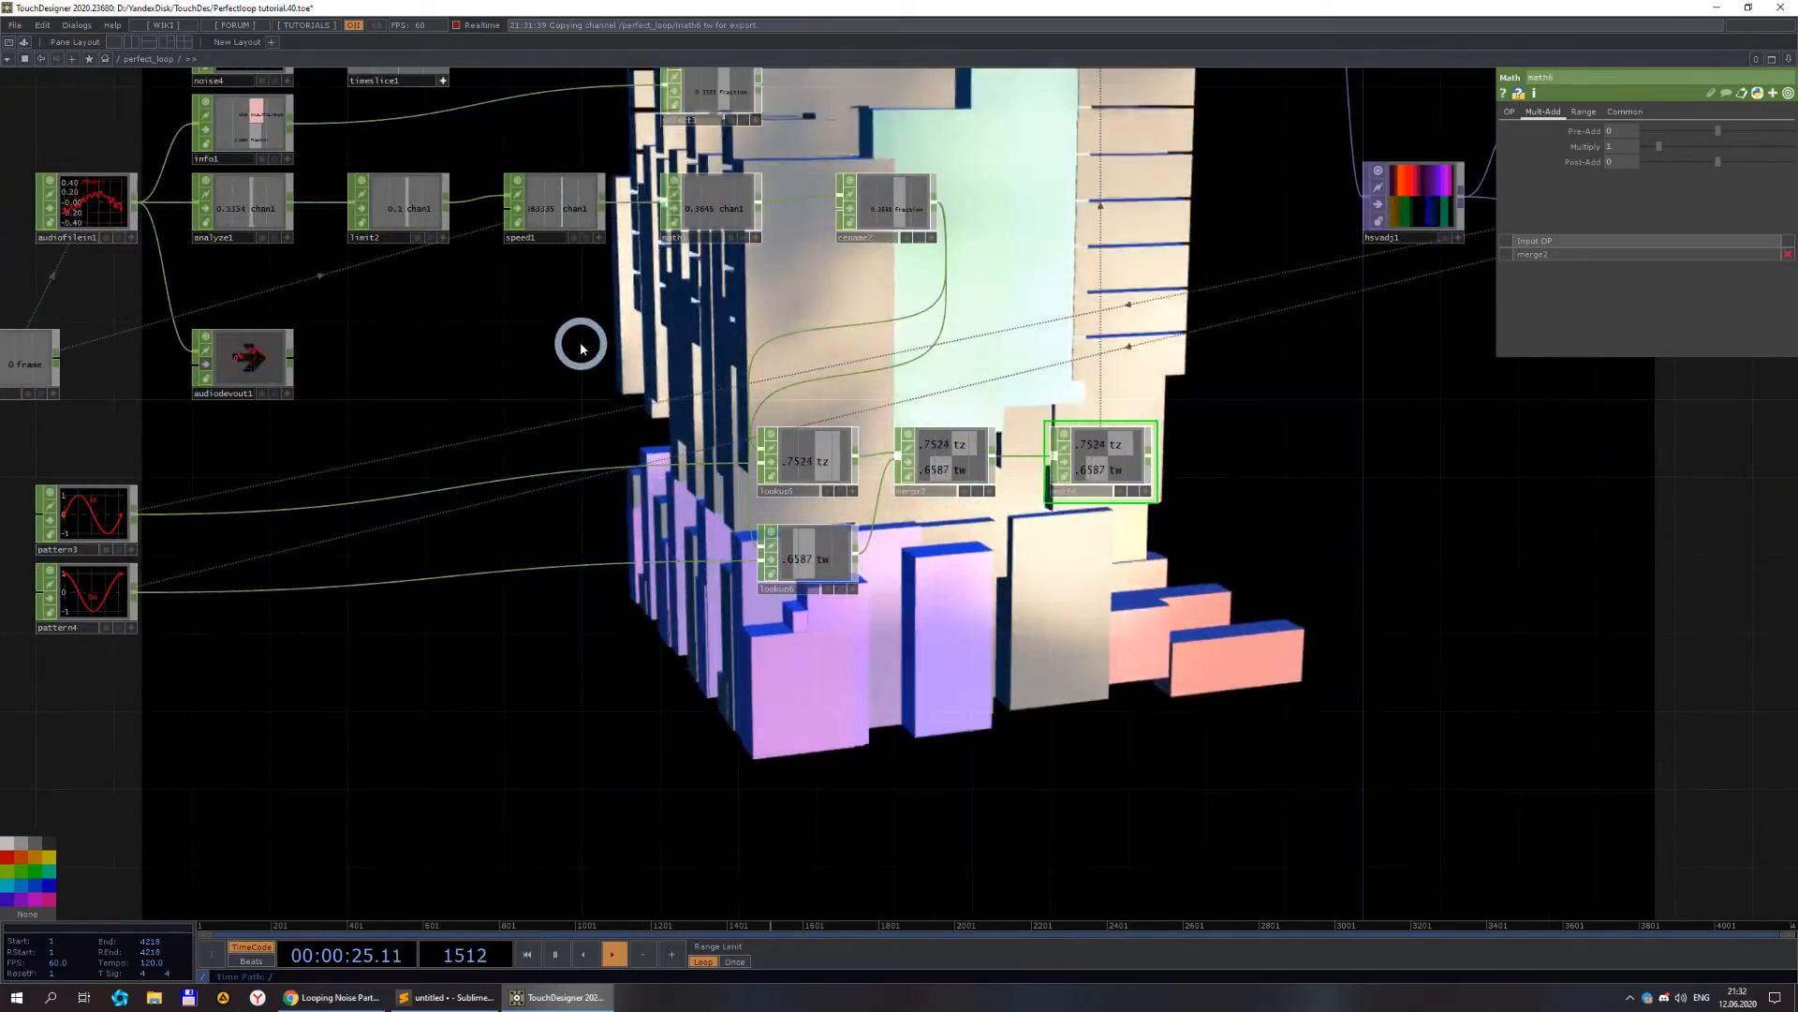
left_click_drag(690, 323, 693, 470)
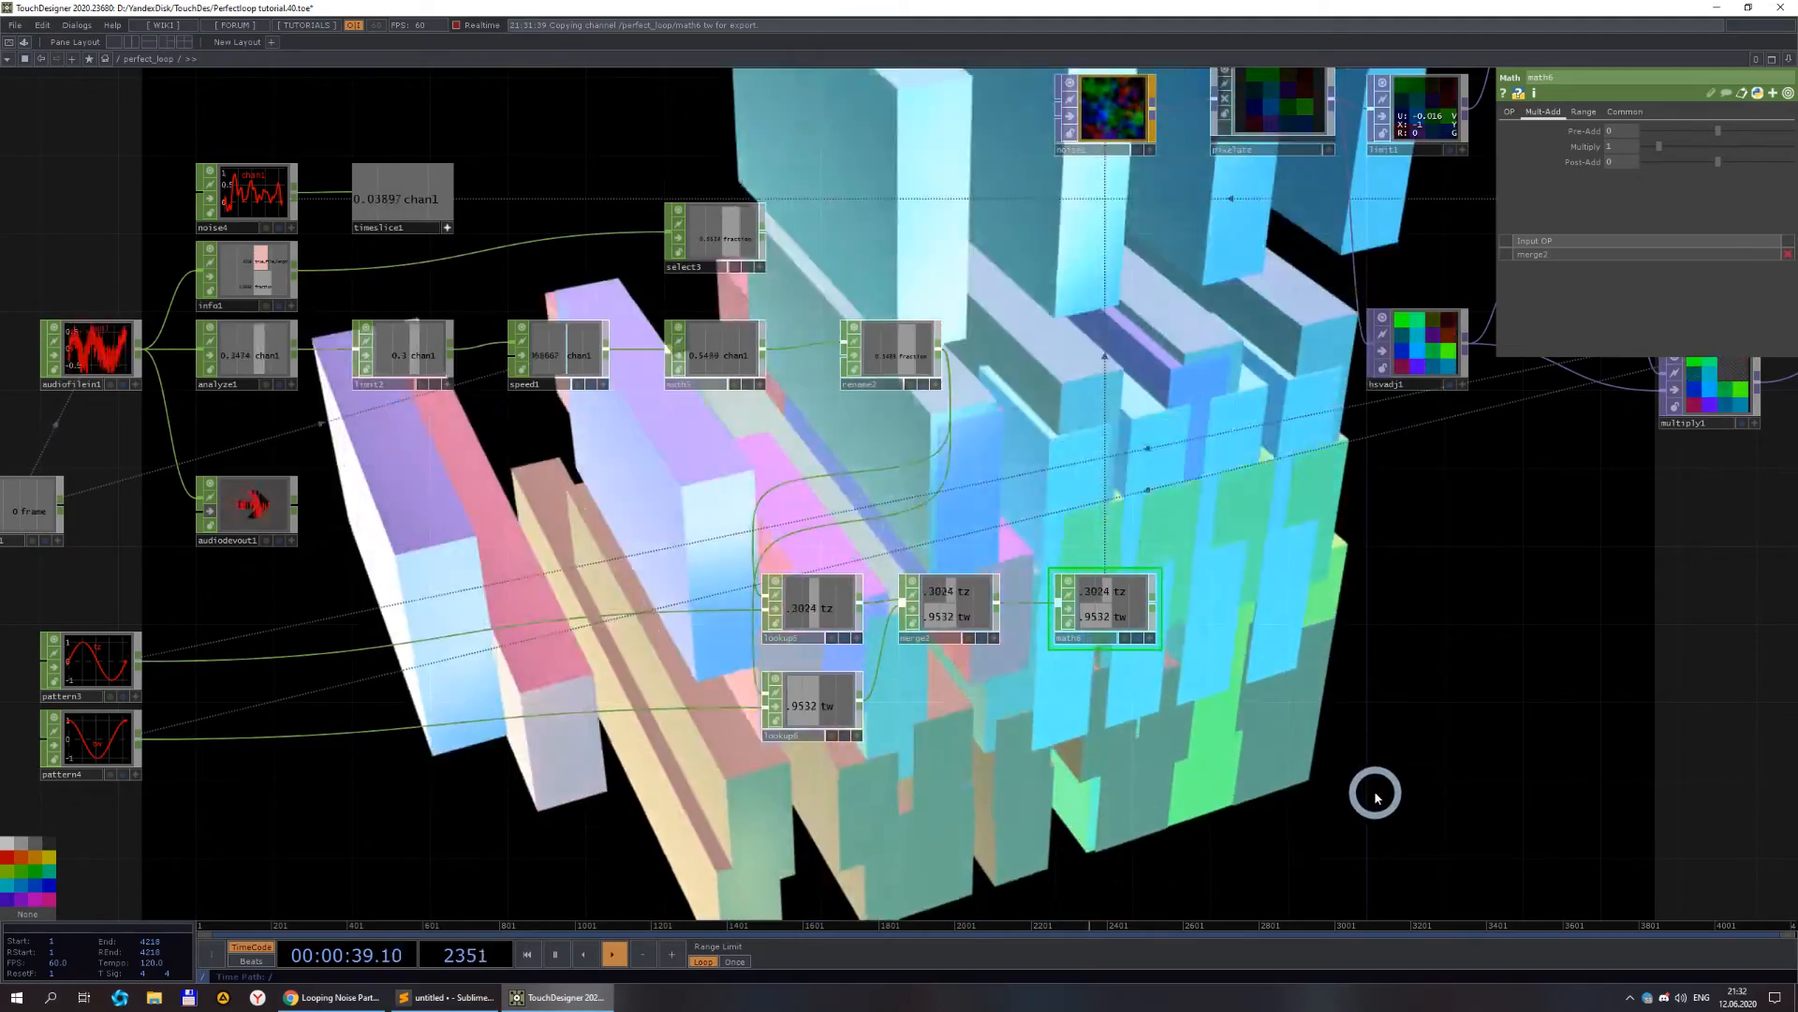
scroll(1371, 790, "down", 3)
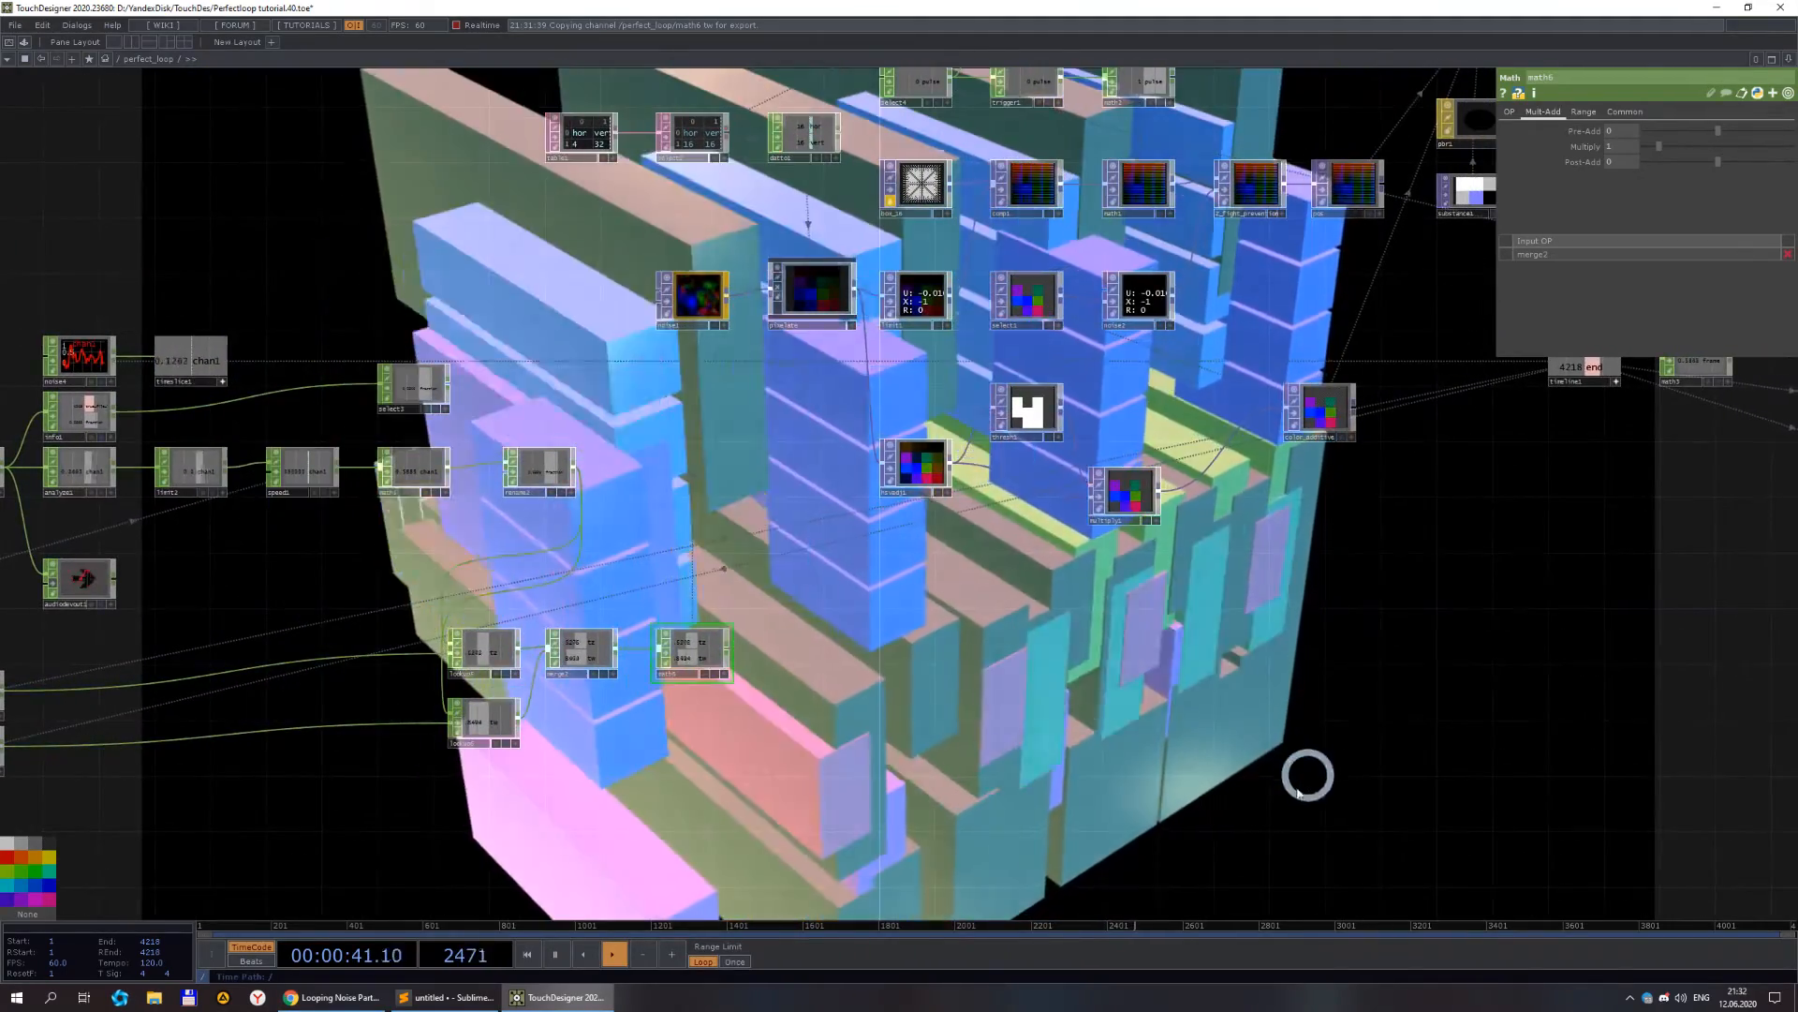
scroll(1501, 827, "down", 2)
scroll(1503, 828, "down", 3)
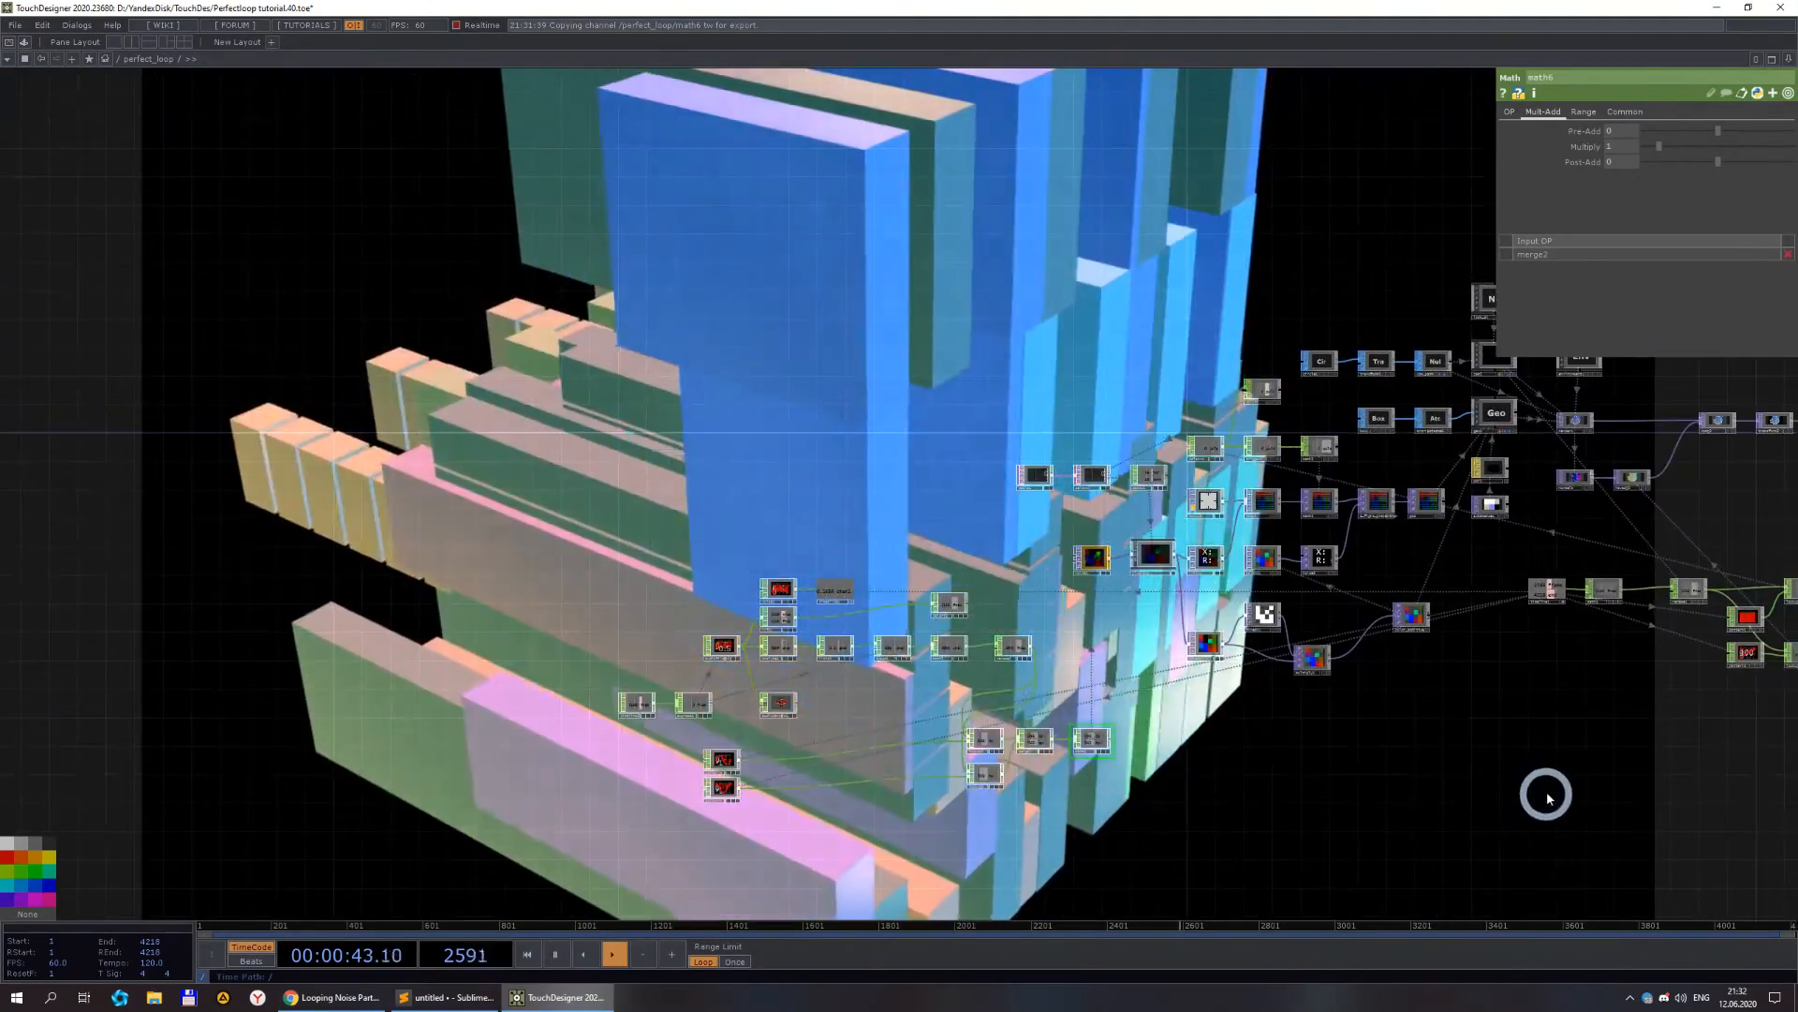
left_click_drag(1546, 795, 791, 723)
scroll(1087, 326, "up", 2)
scroll(1086, 326, "up", 6)
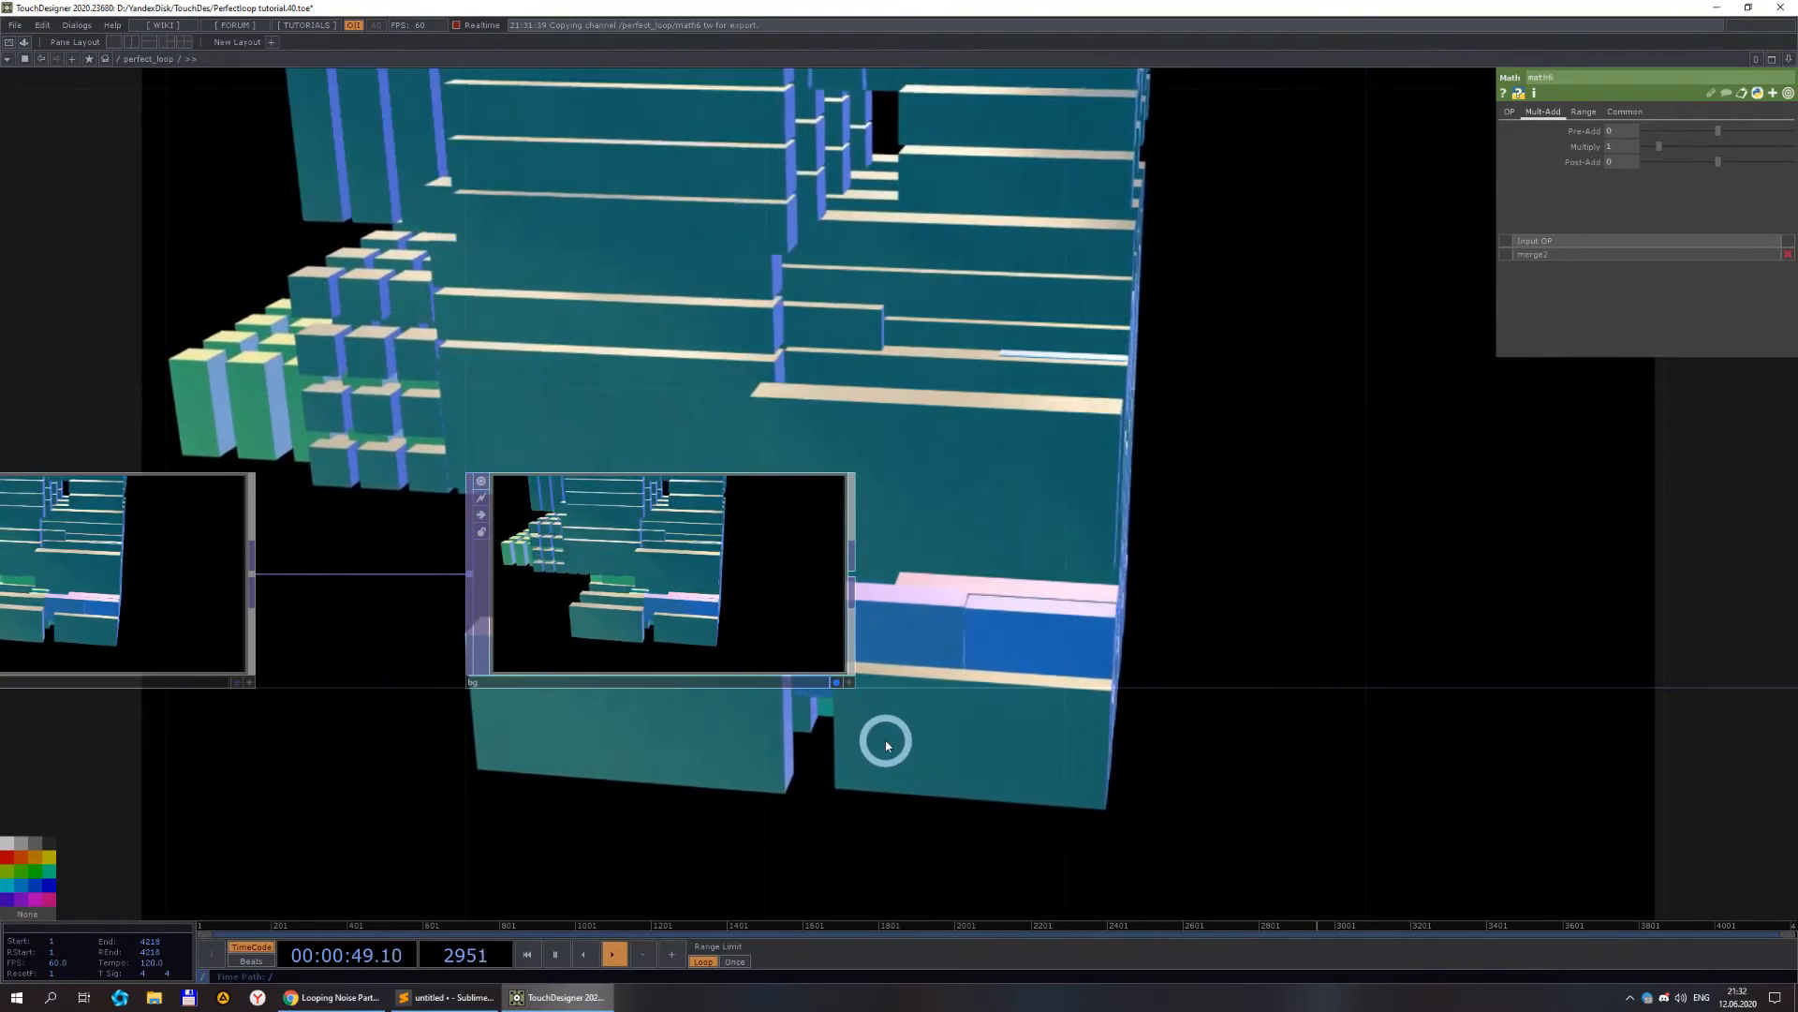
left_click(738, 963)
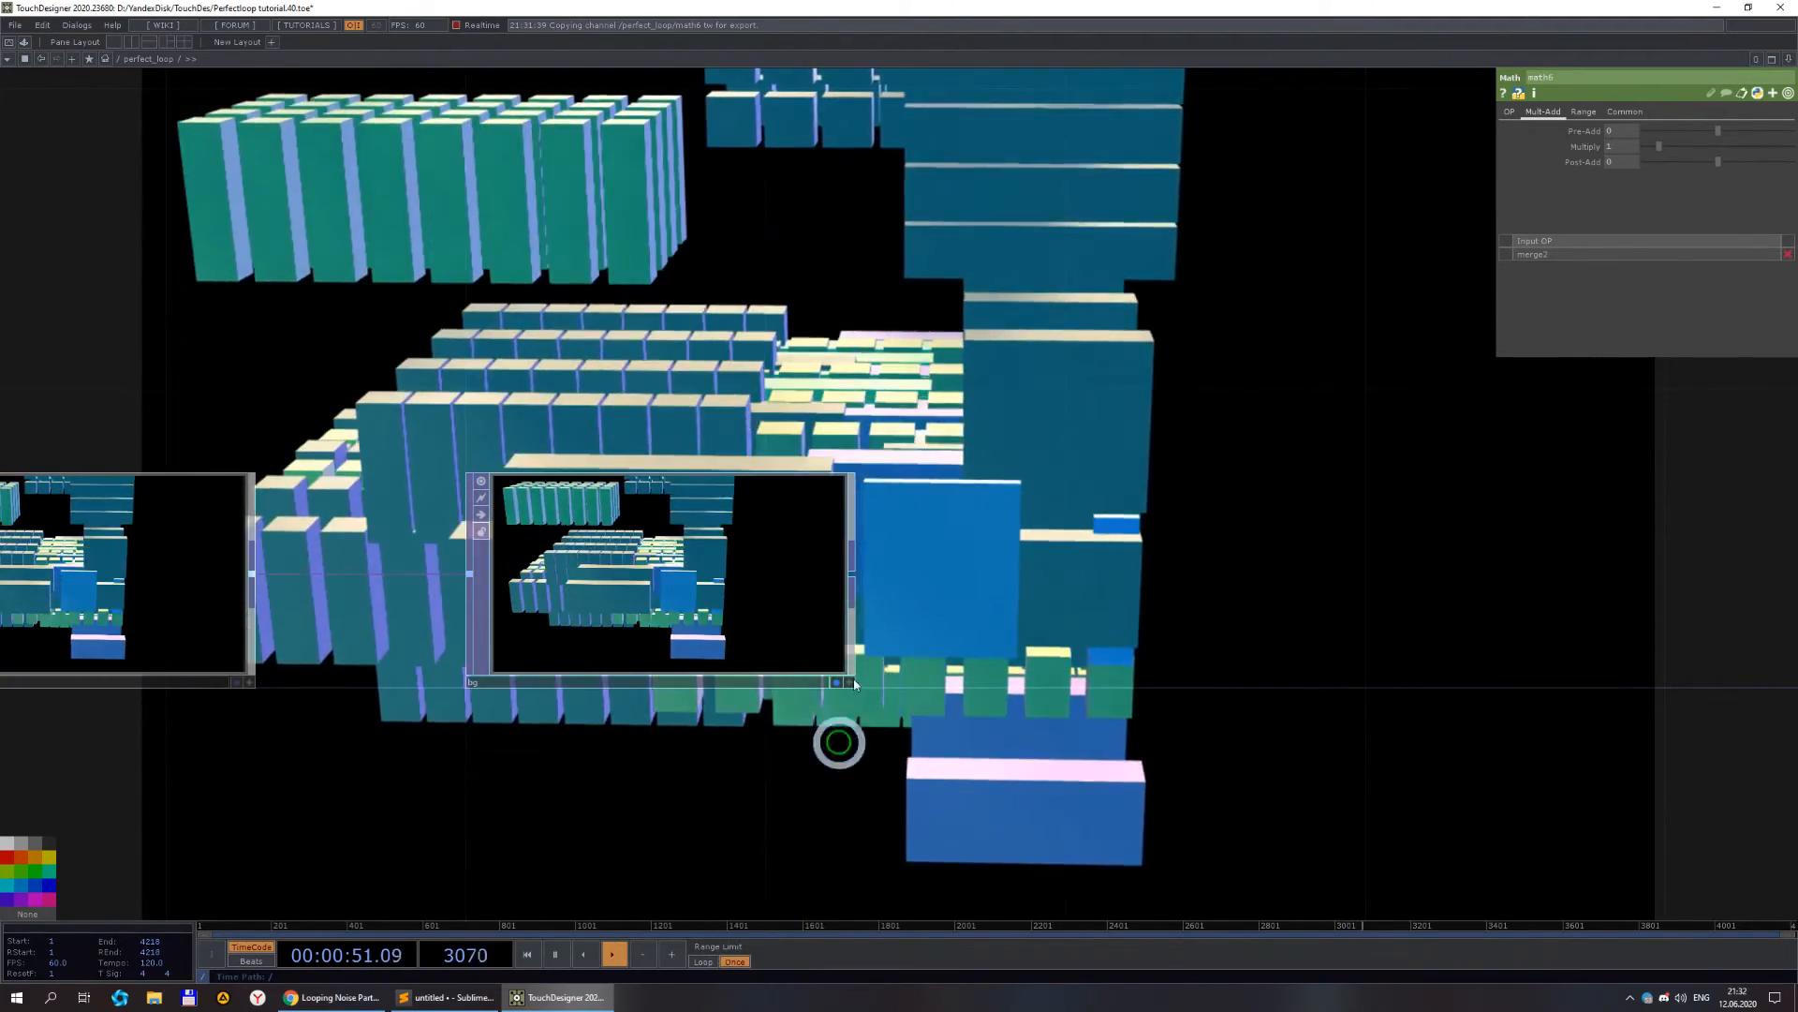
- Add a Cache TOP fed by the bg output, turn off its Active parameter and place it above and beside bg
right_click(854, 577)
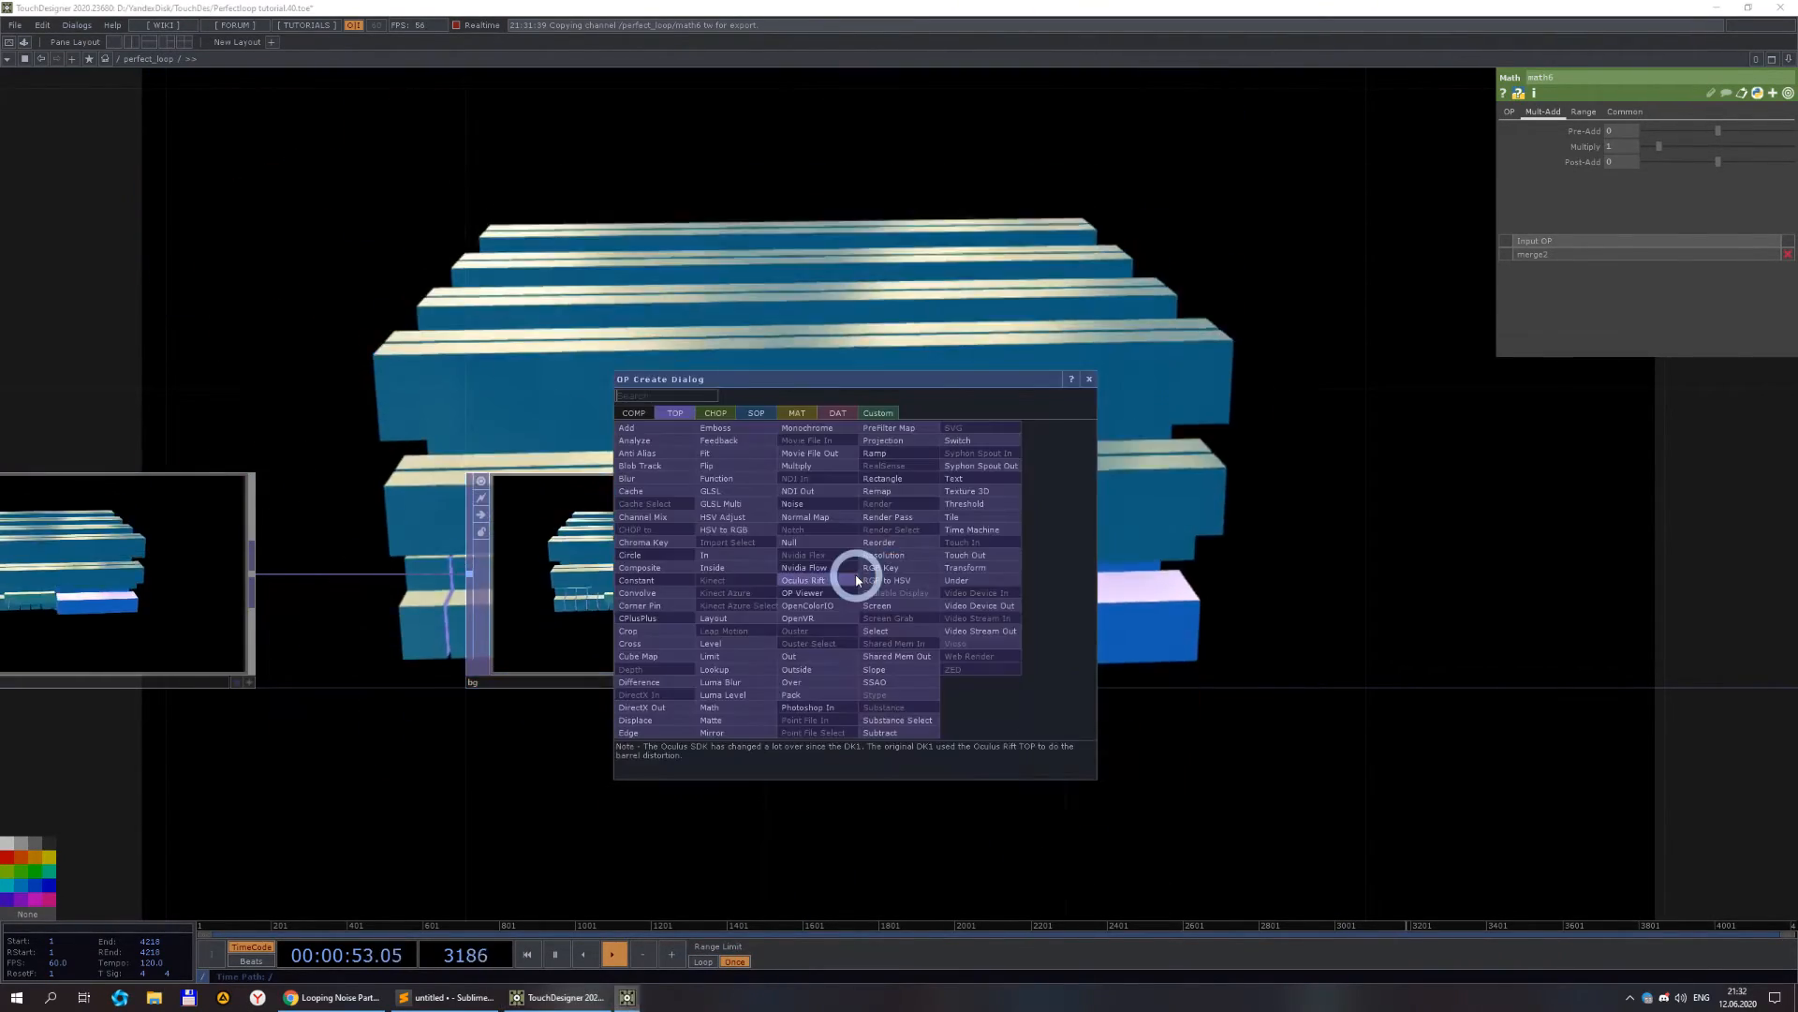
left_click(651, 506)
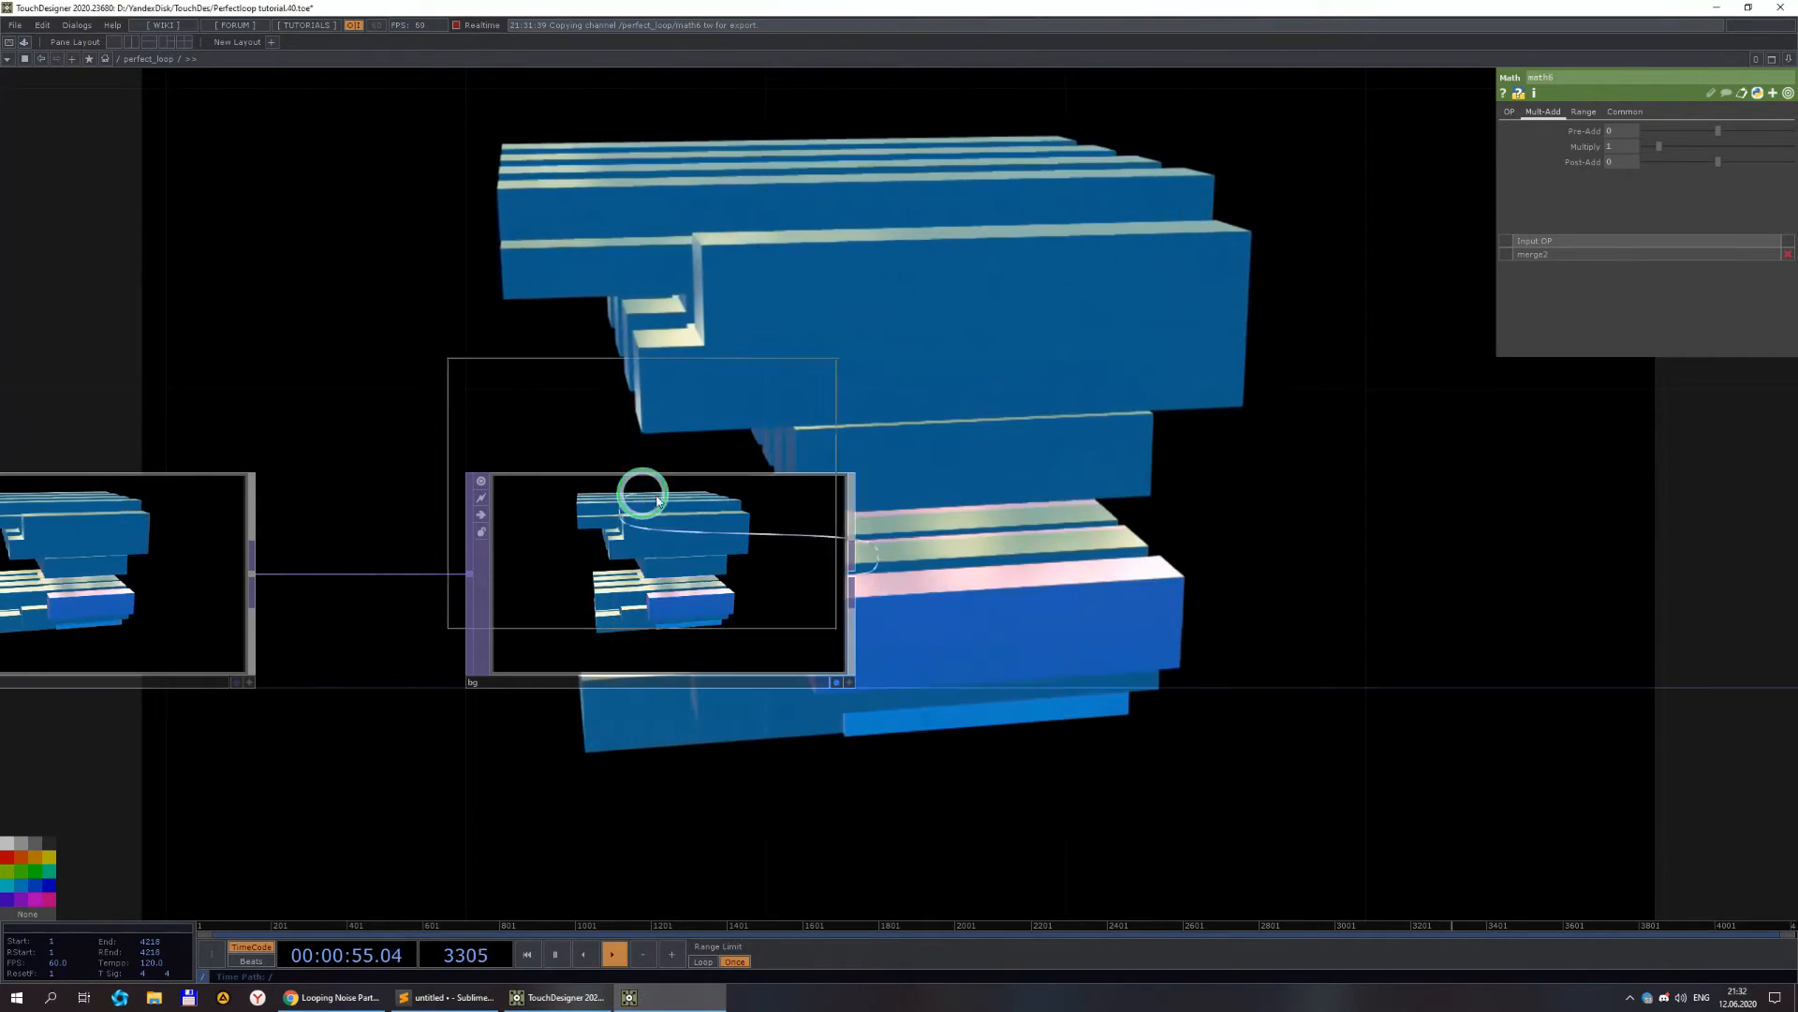
left_click(1186, 345)
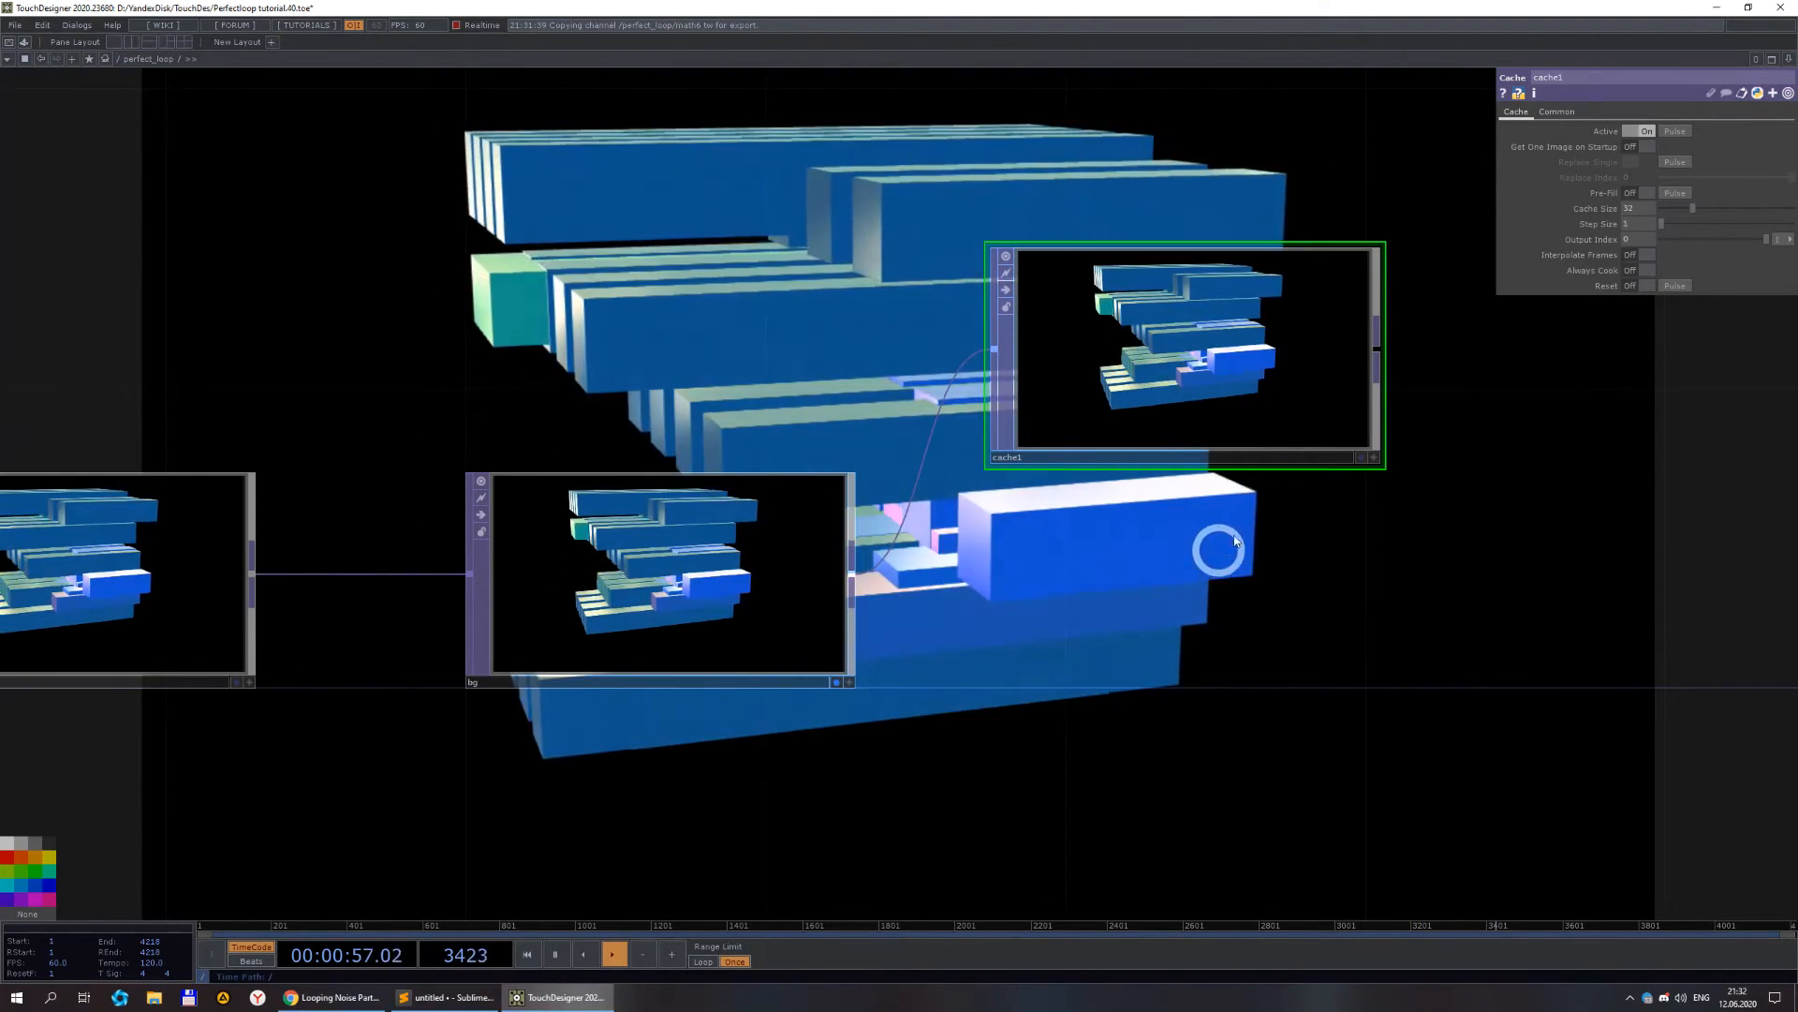
left_click(1647, 134)
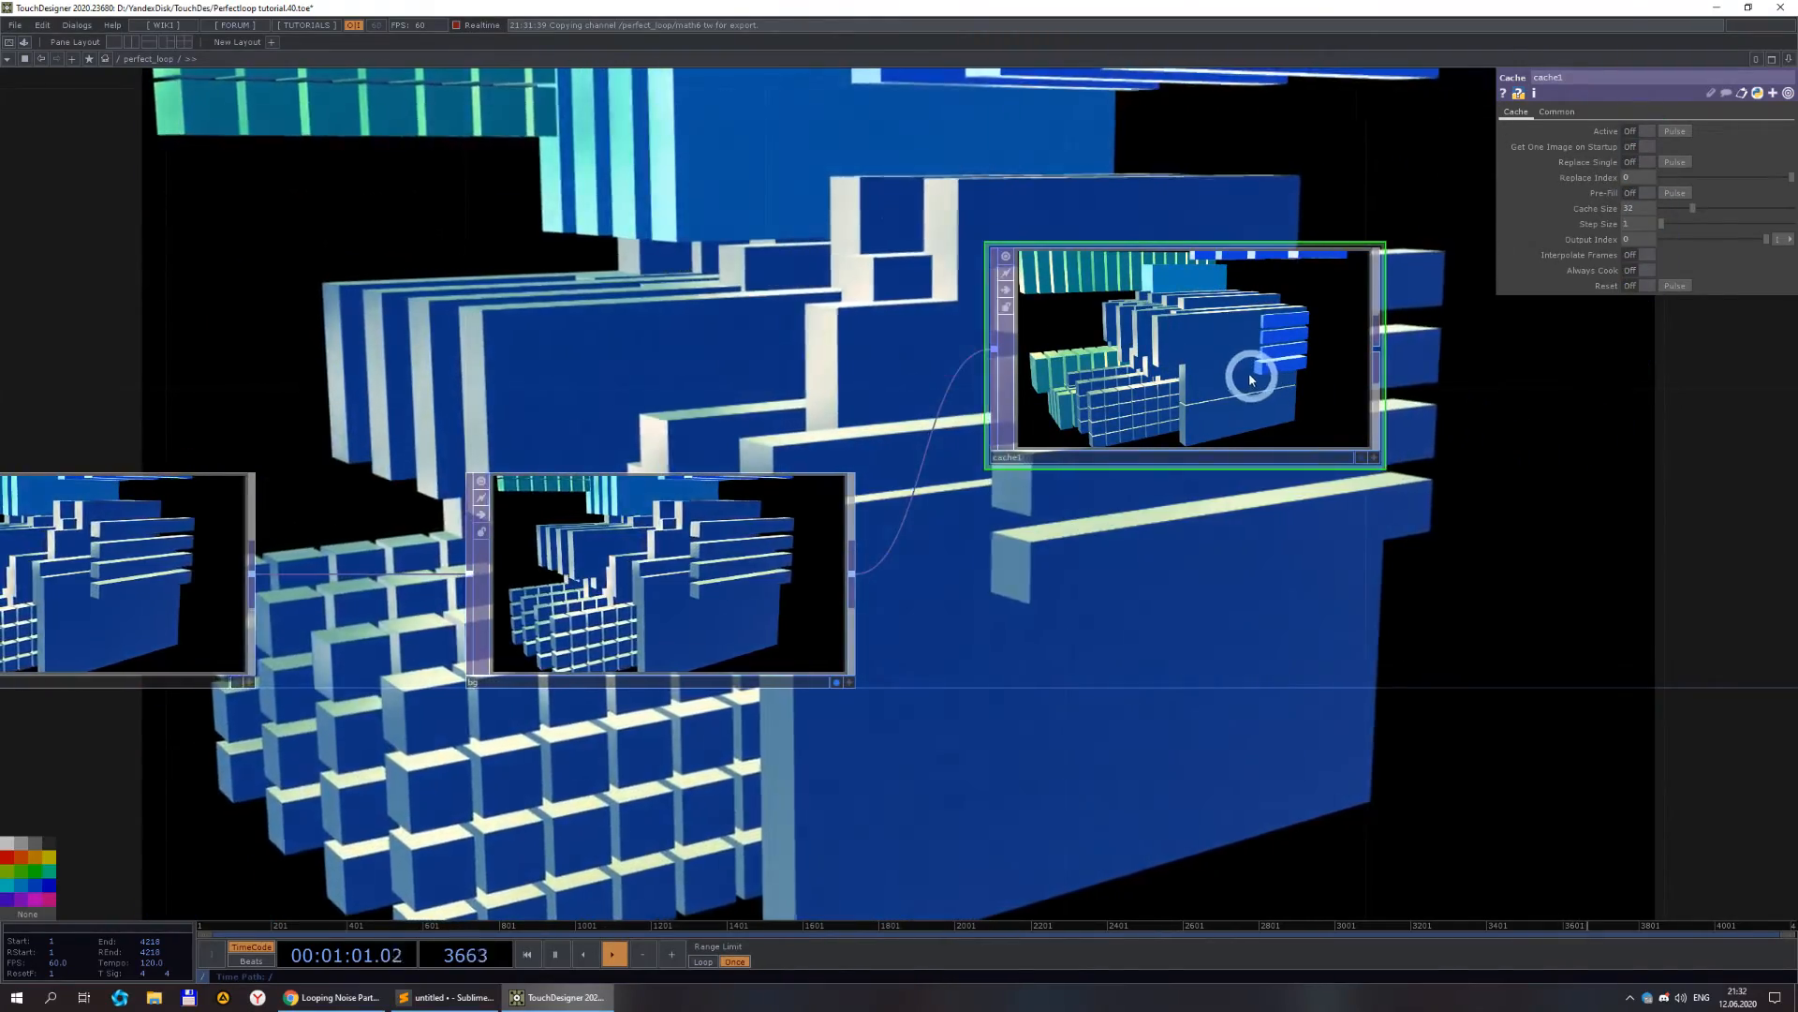
left_click_drag(1194, 356, 1194, 282)
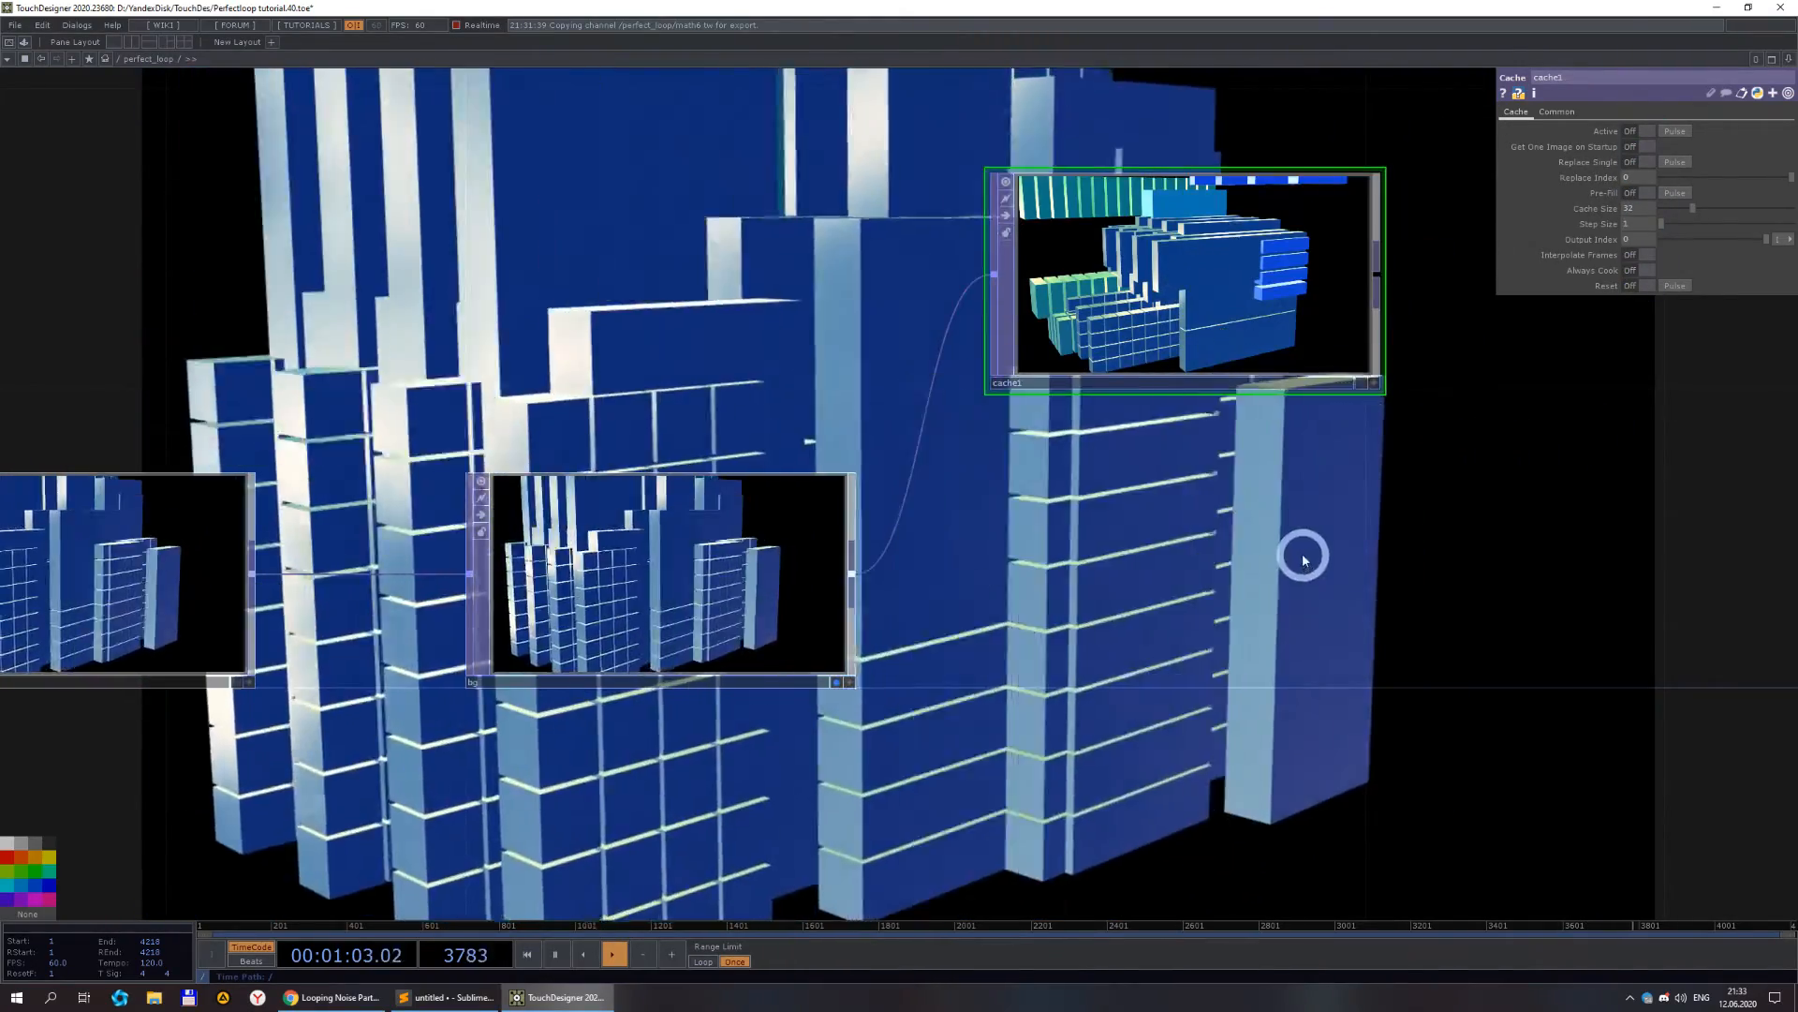
left_click_drag(1331, 551, 1127, 527)
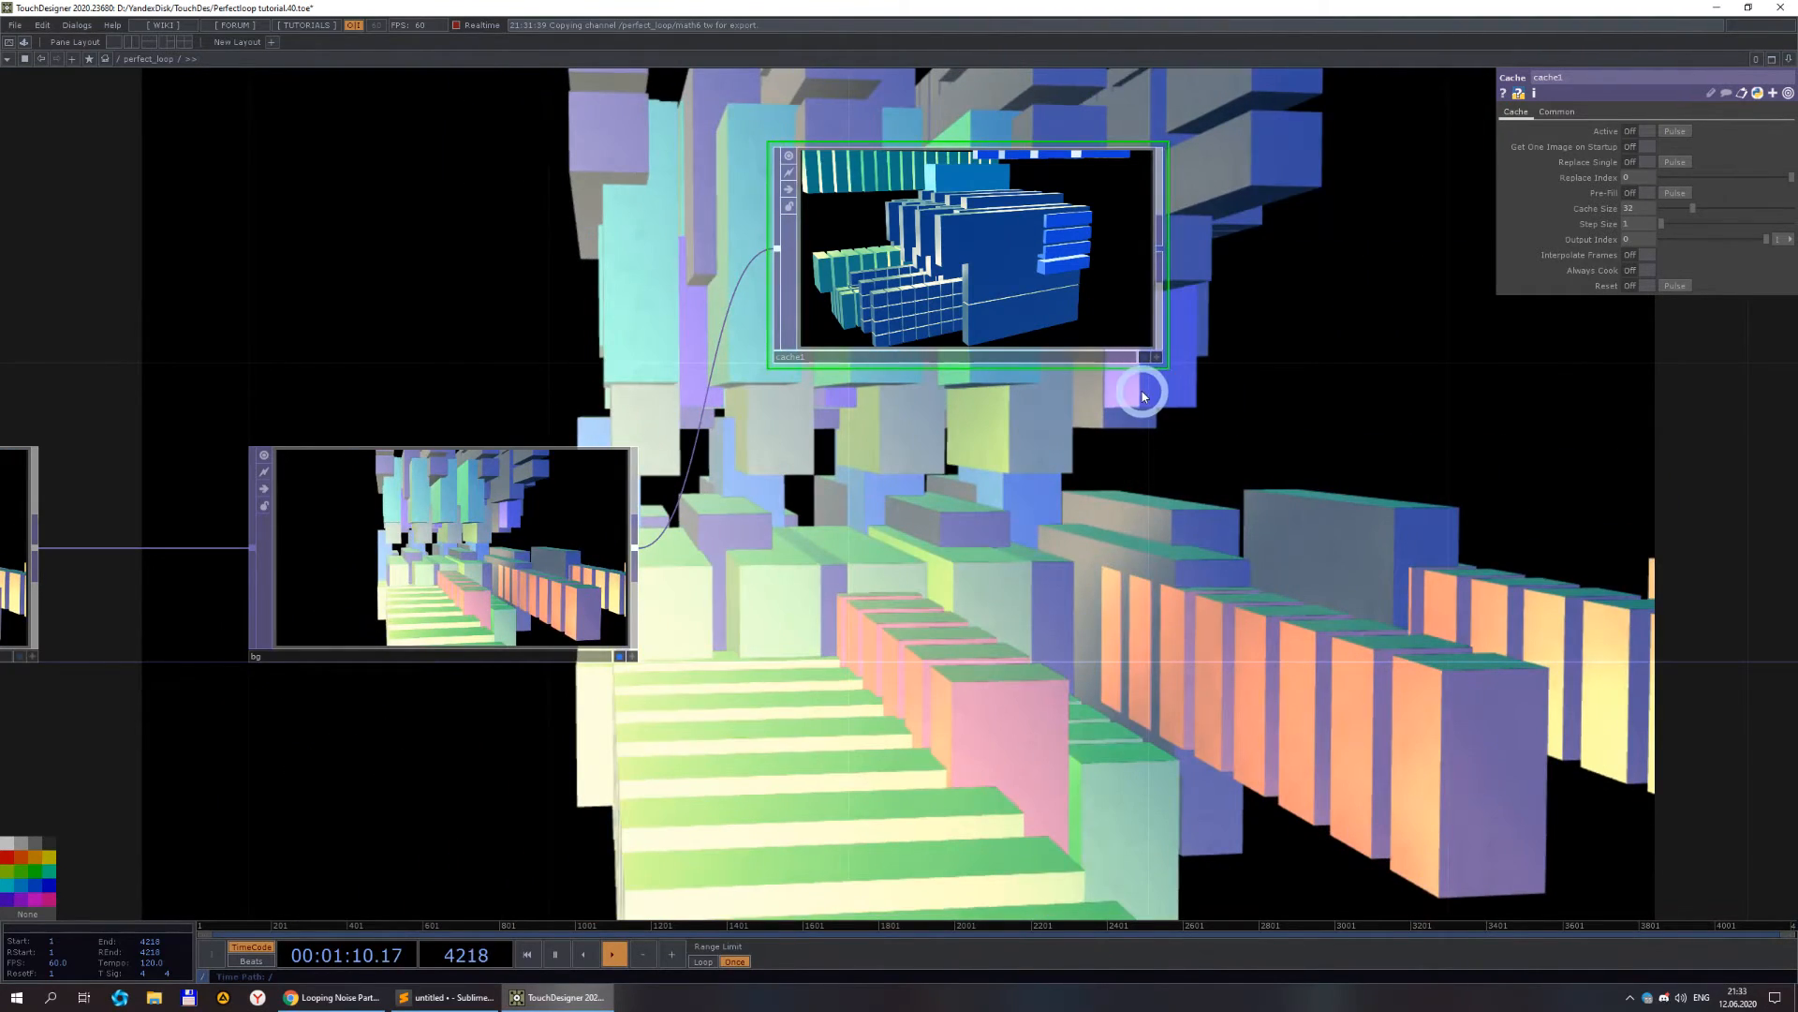
- Capture the final frame 4218 in cache1 and add a Difference TOP that compares the cached image with bg
left_click(1675, 131)
scroll(1174, 515, "down", 3)
right_click(1166, 333)
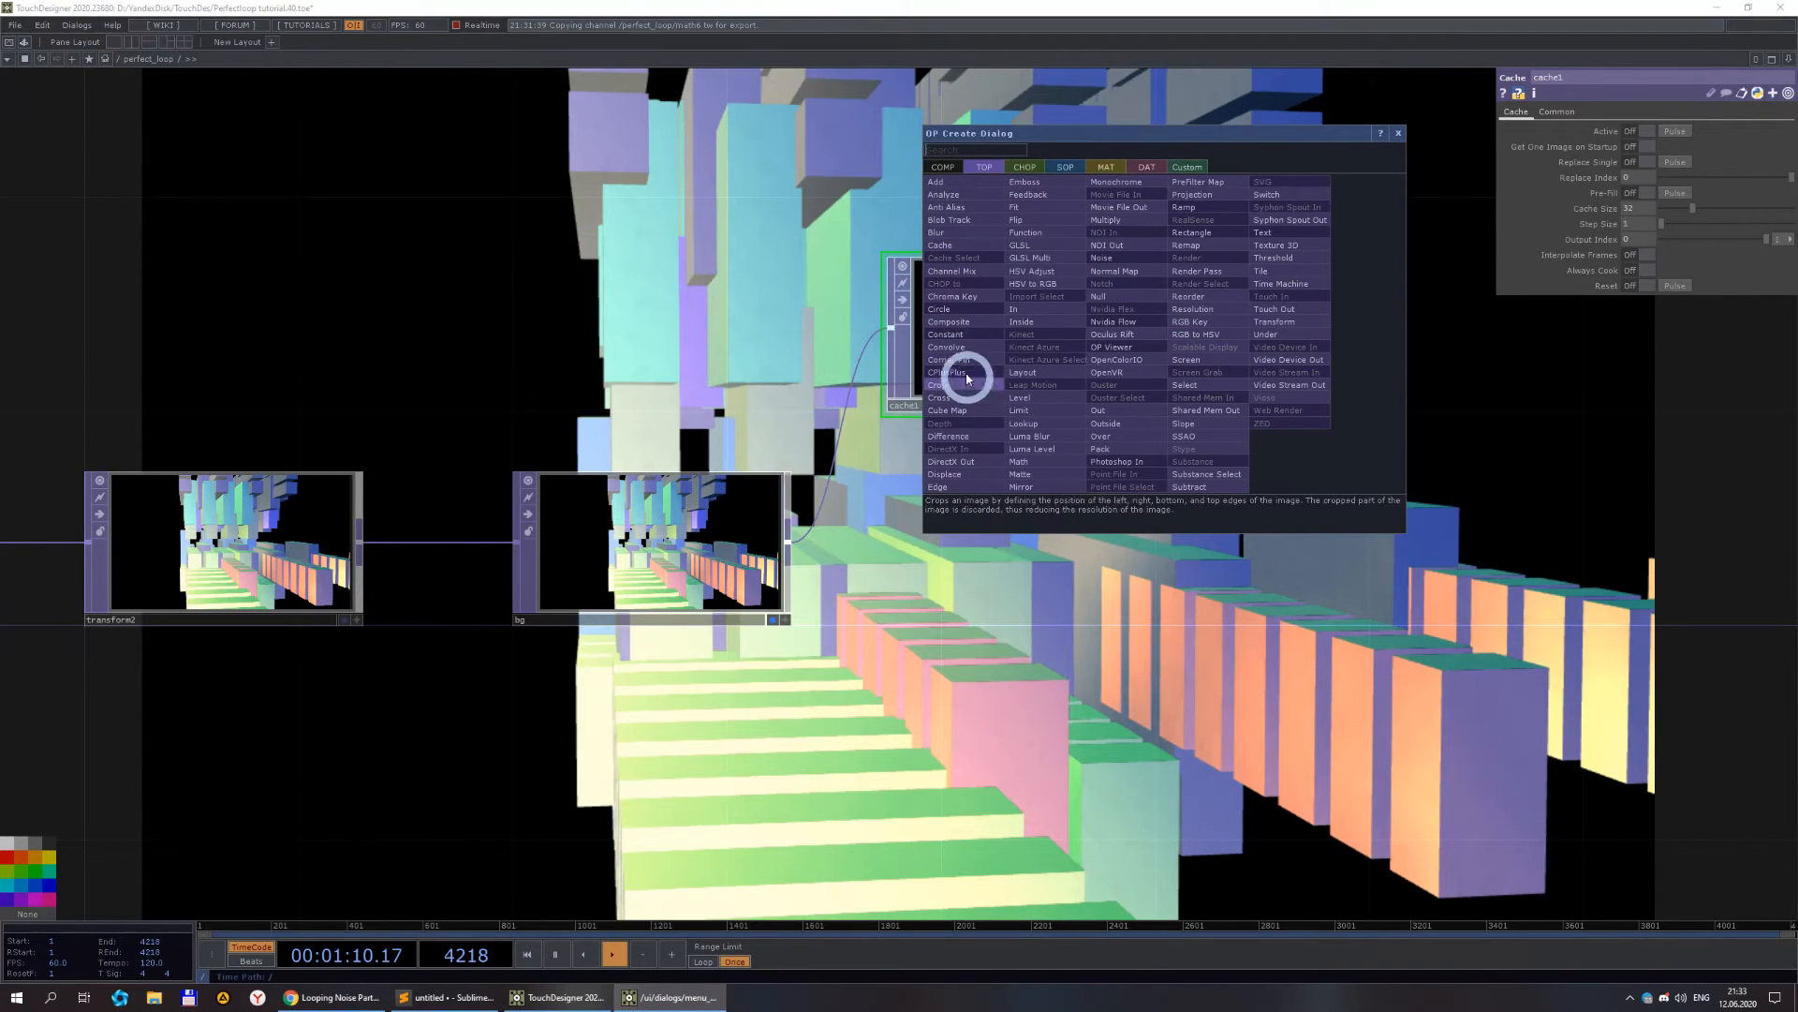
left_click(982, 436)
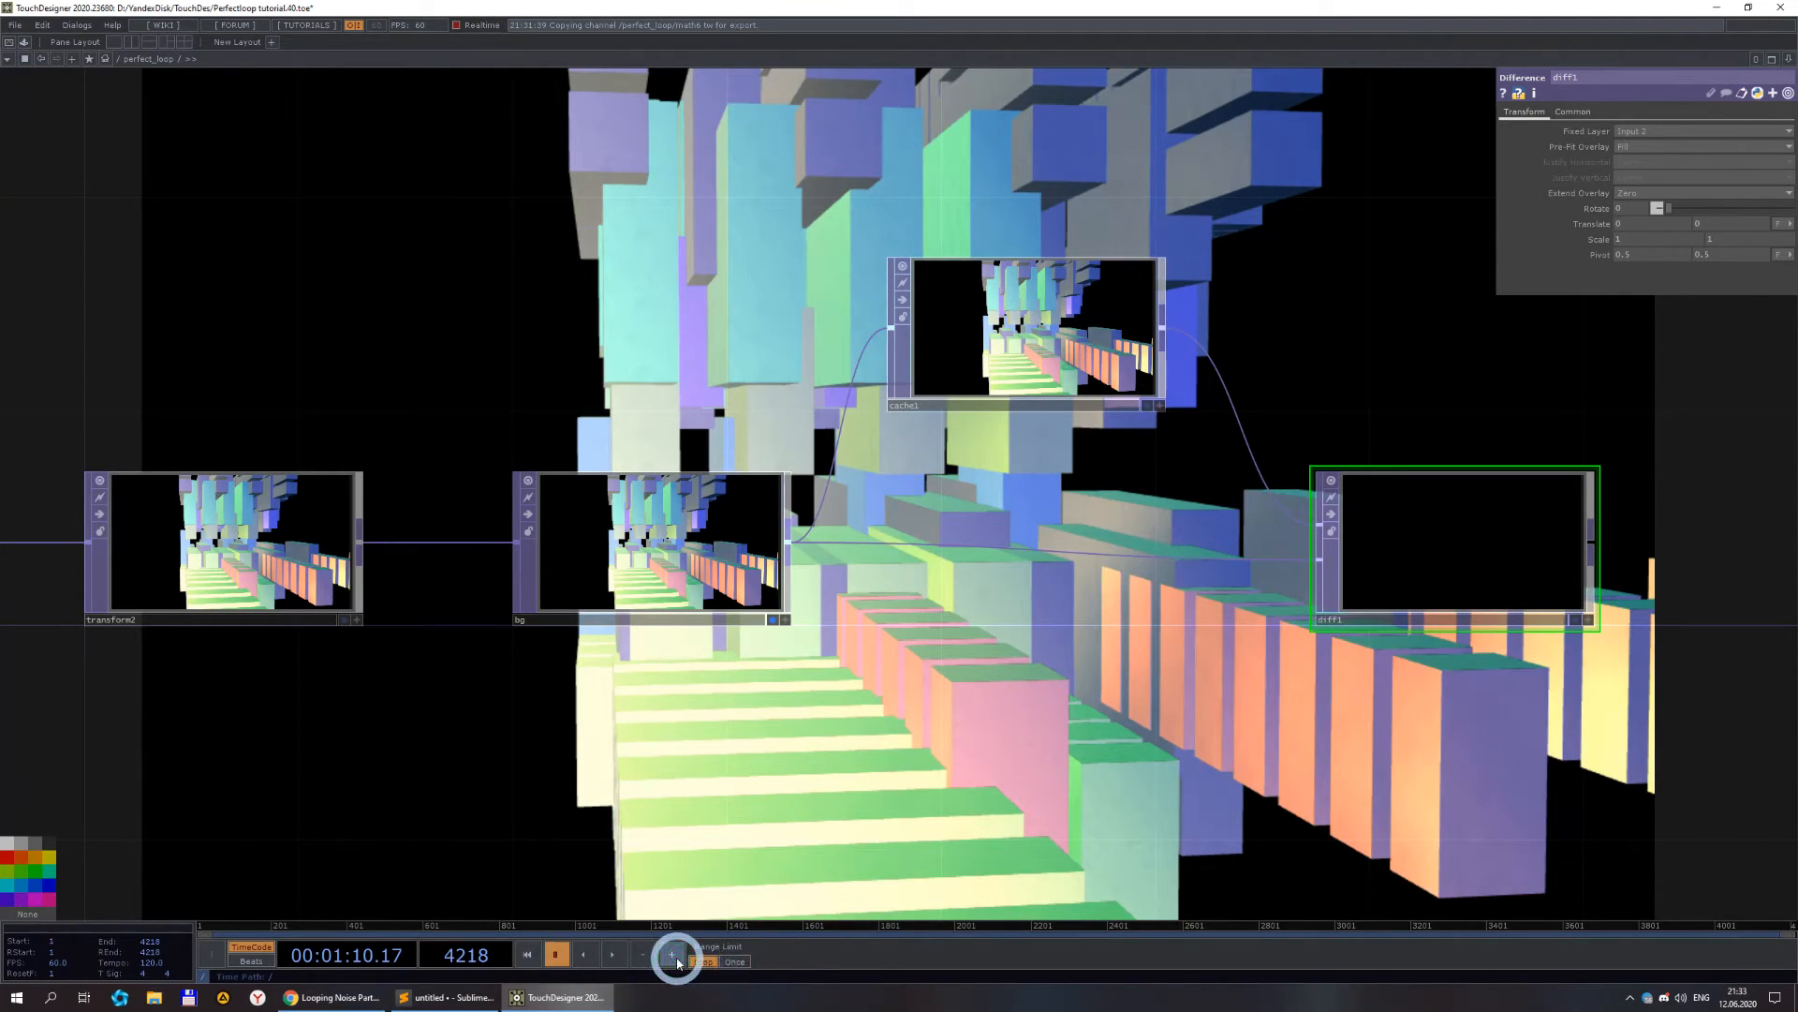
- Set the range limit back to Loop, advance to frame 1 and examine diff1 for mismatches between the last and first frames
left_click_drag(1281, 766, 885, 742)
scroll(1161, 551, "up", 6)
scroll(841, 424, "up", 2)
scroll(848, 427, "up", 1)
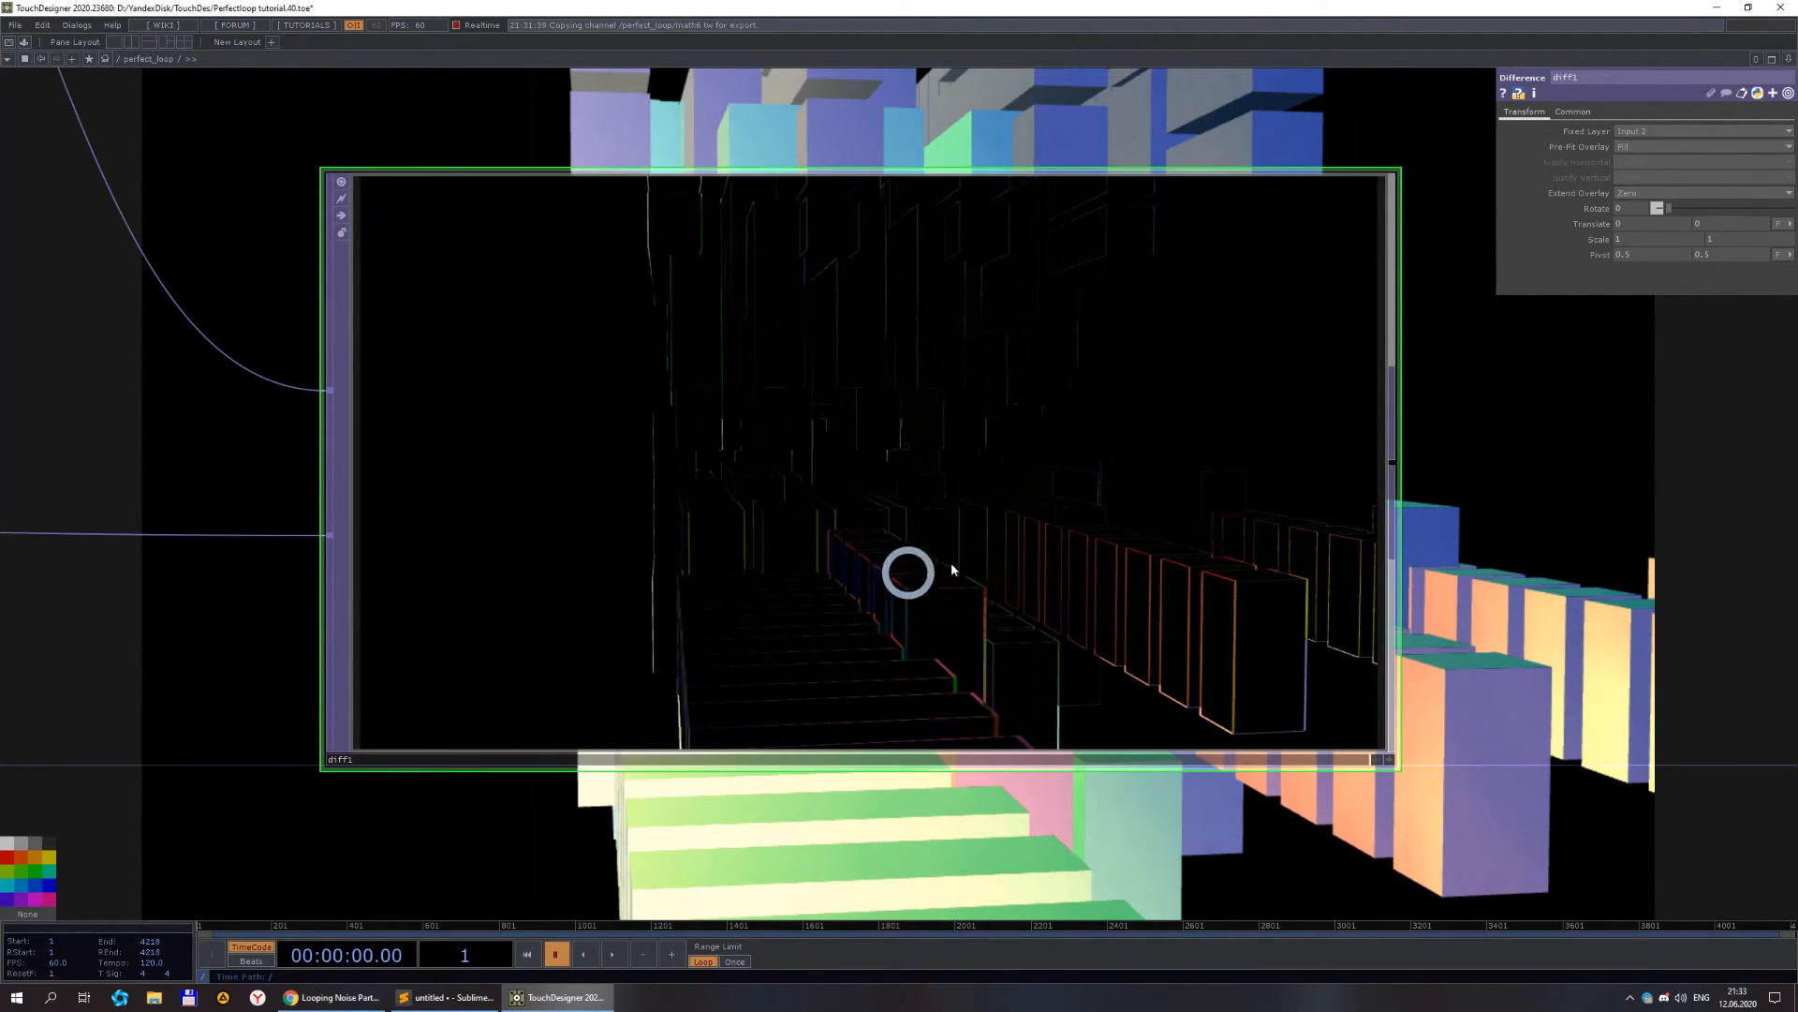
scroll(1096, 412, "down", 3)
scroll(987, 454, "up", 3)
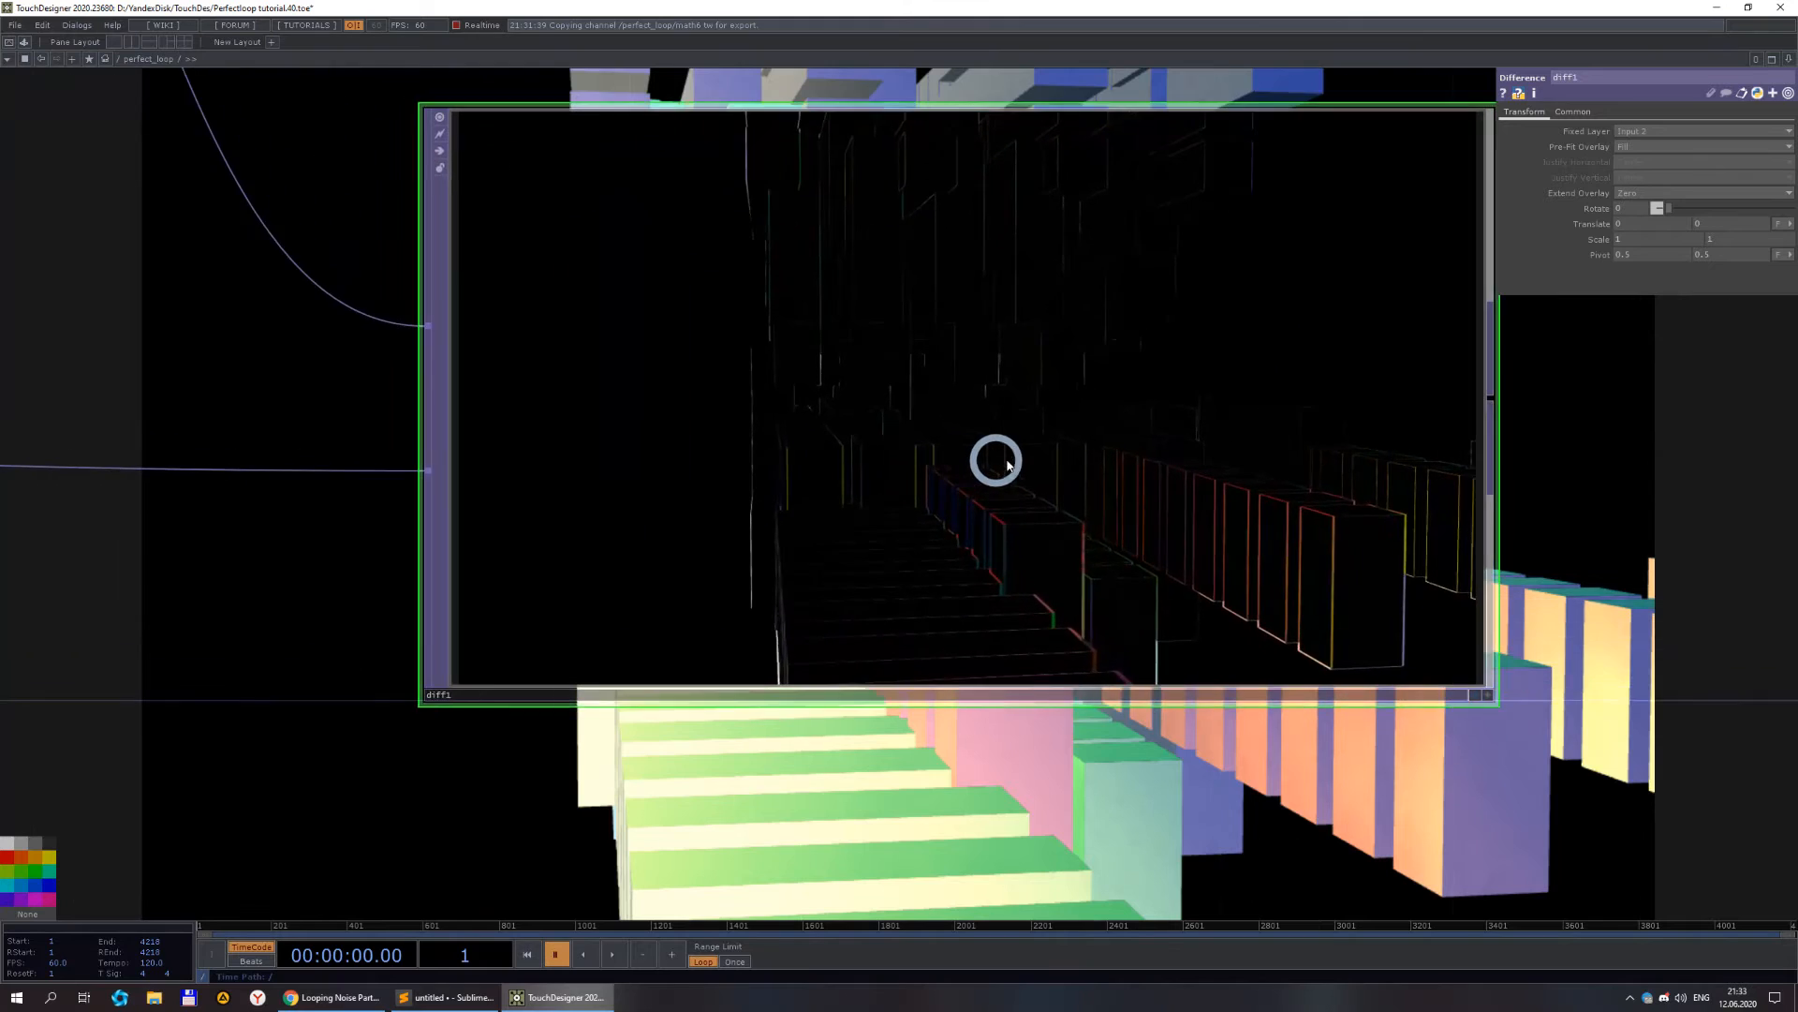
scroll(1022, 468, "down", 2)
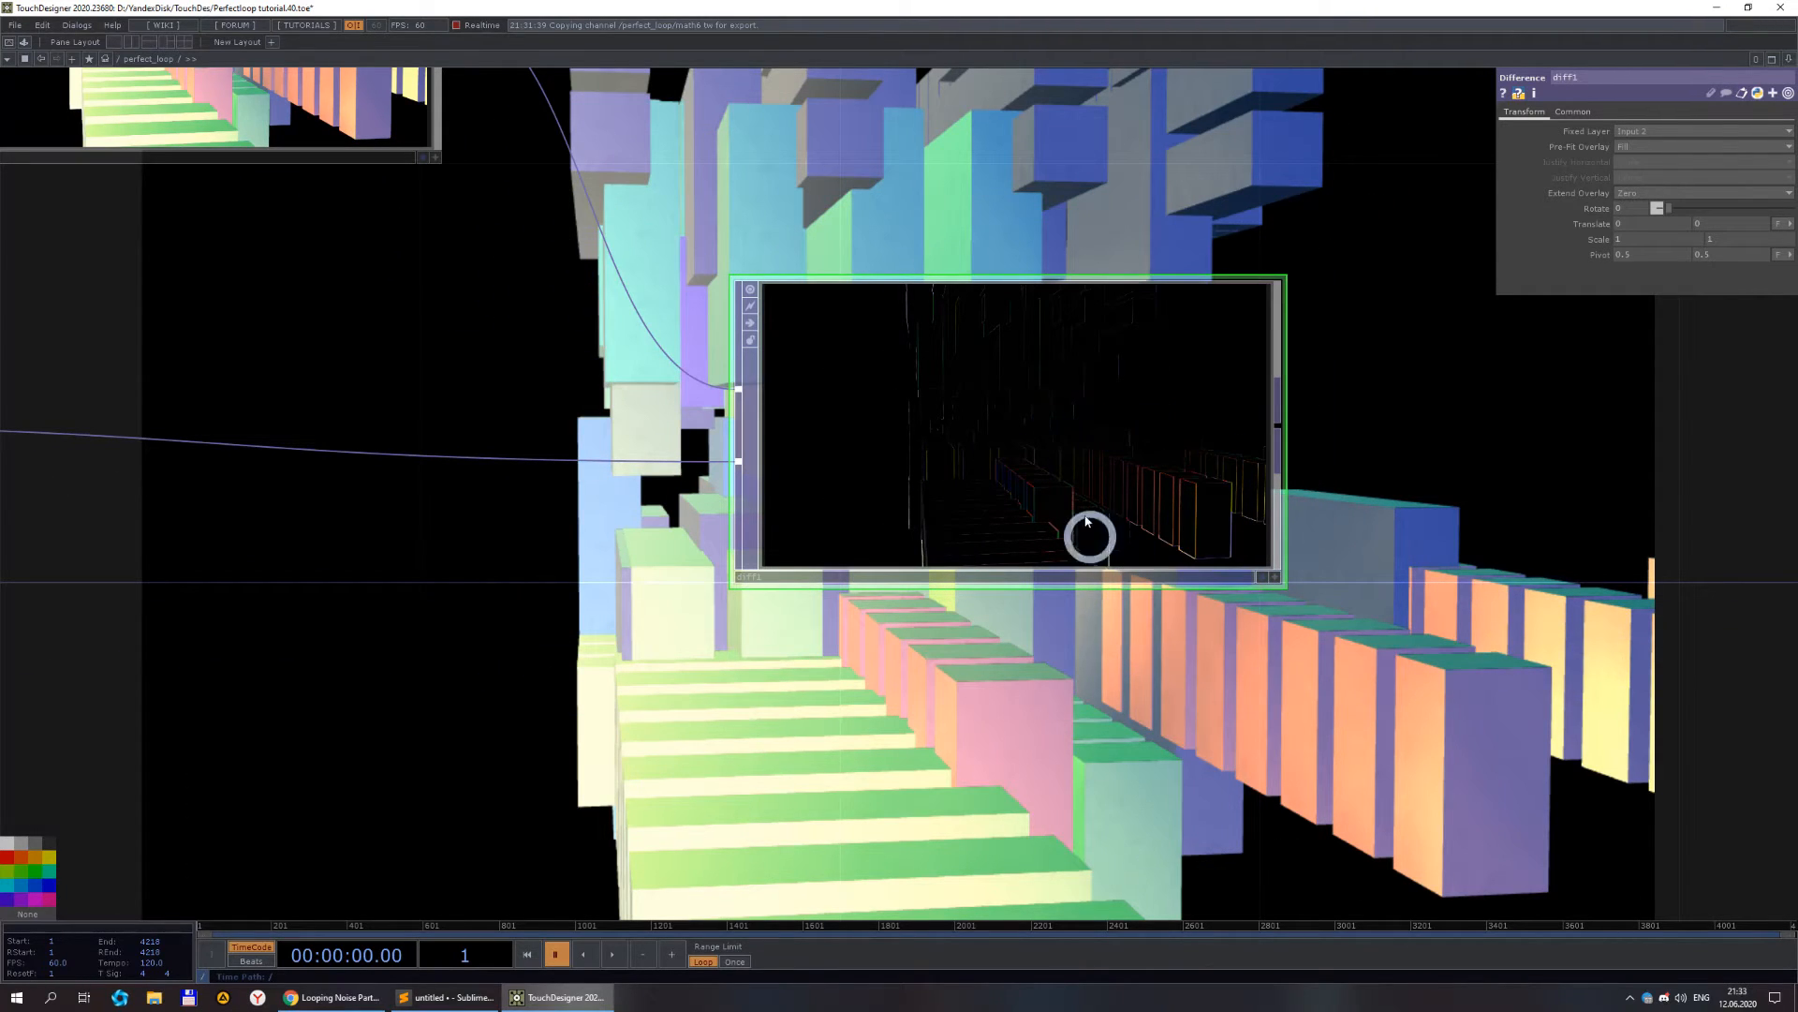
scroll(1086, 469, "down", 3)
scroll(1050, 412, "up", 3)
scroll(1026, 445, "down", 3)
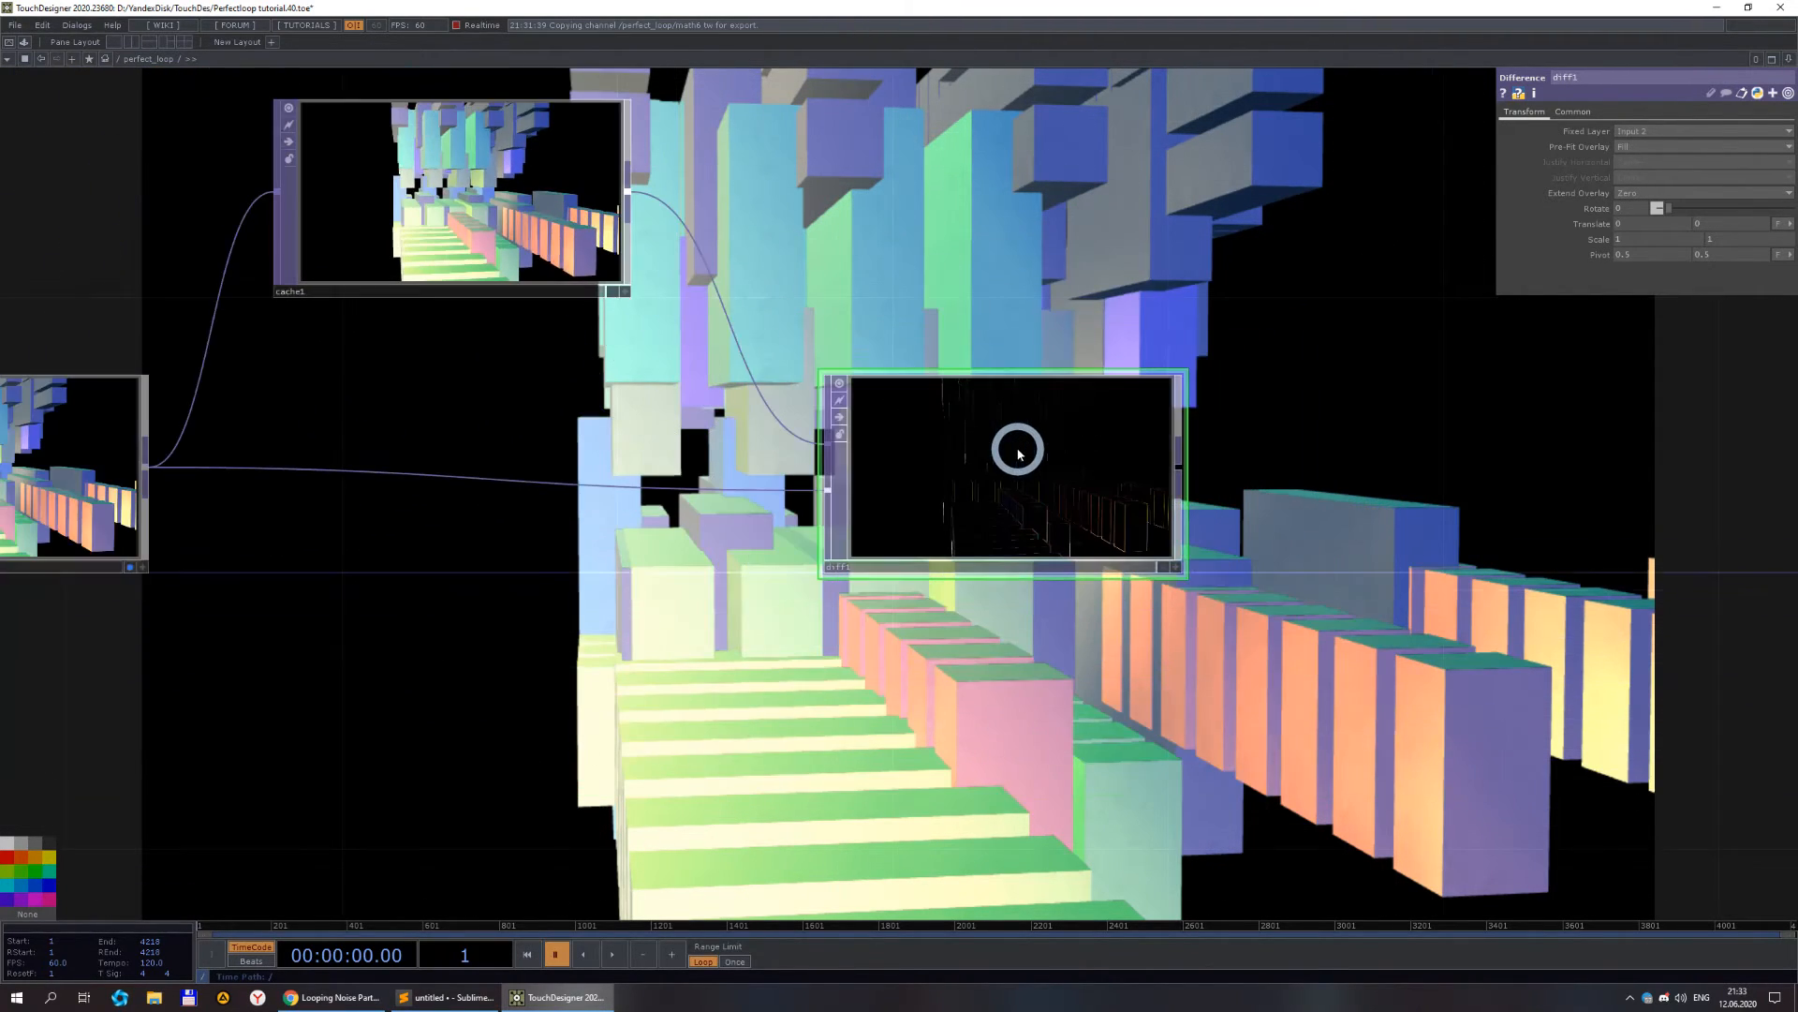
scroll(1035, 463, "down", 3)
scroll(1044, 455, "up", 4)
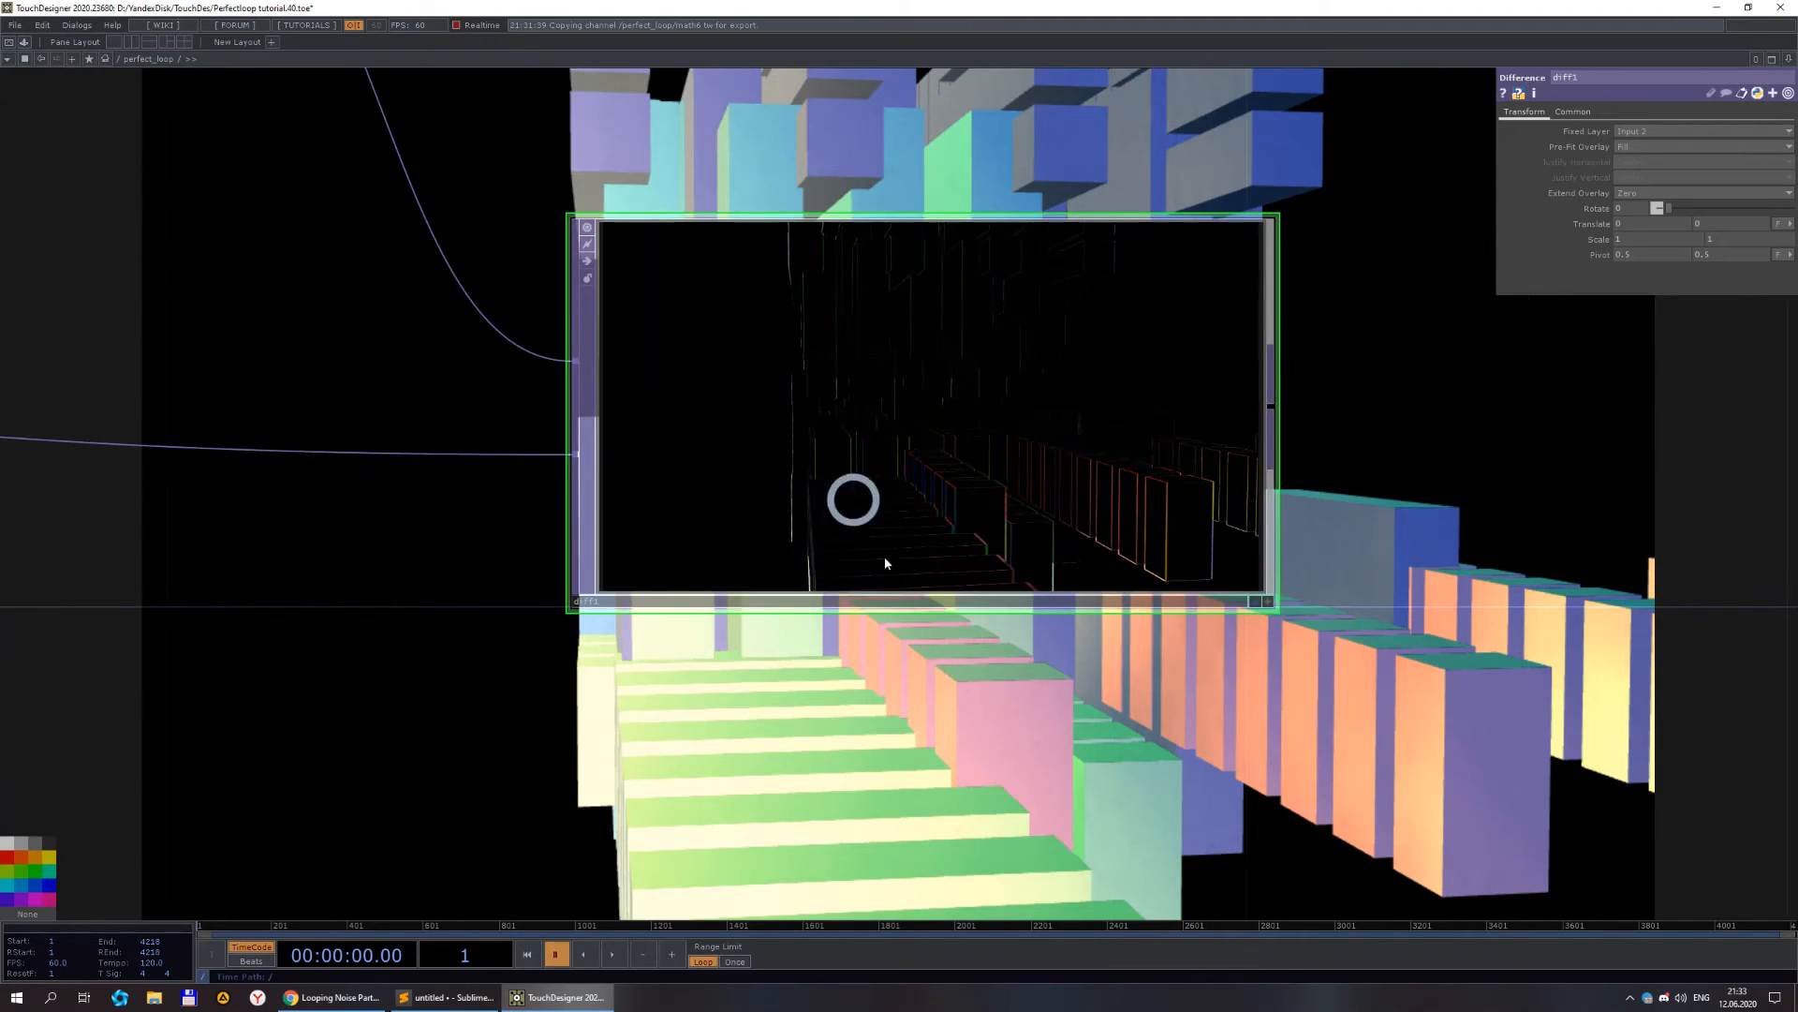
scroll(1050, 459, "down", 3)
scroll(1054, 417, "up", 3)
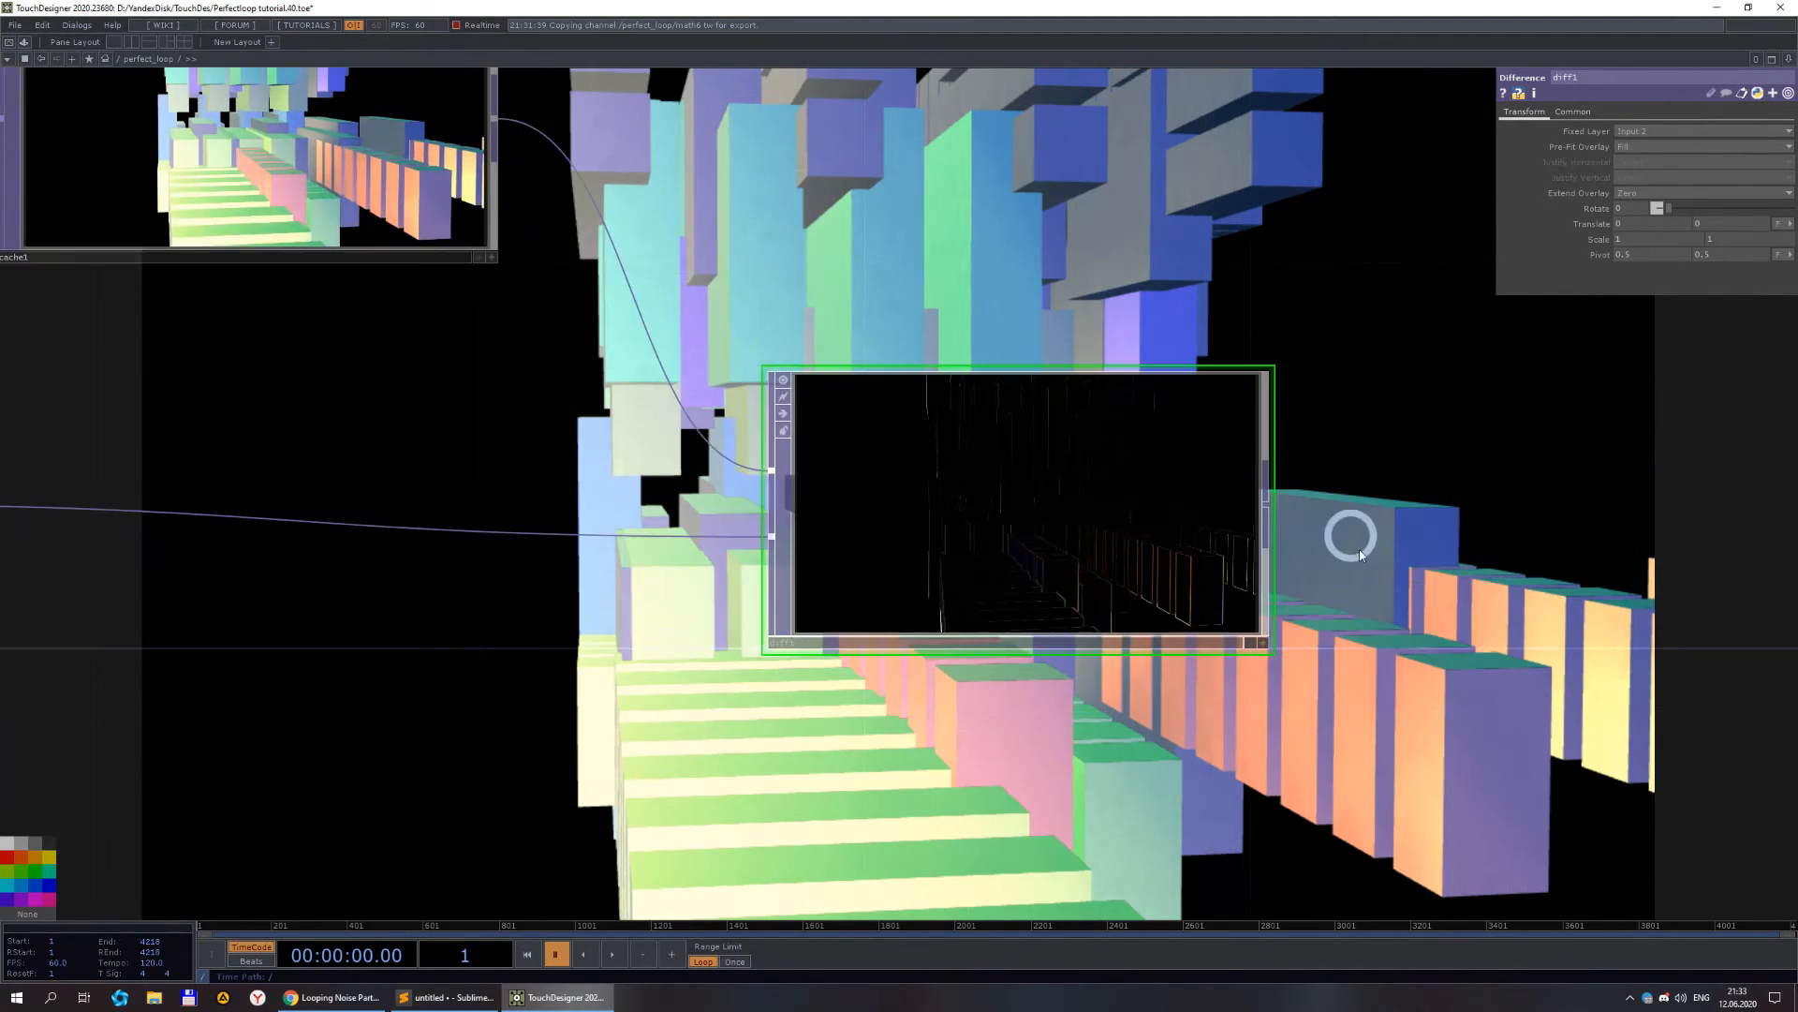
scroll(1293, 525, "down", 3)
scroll(1283, 543, "up", 4)
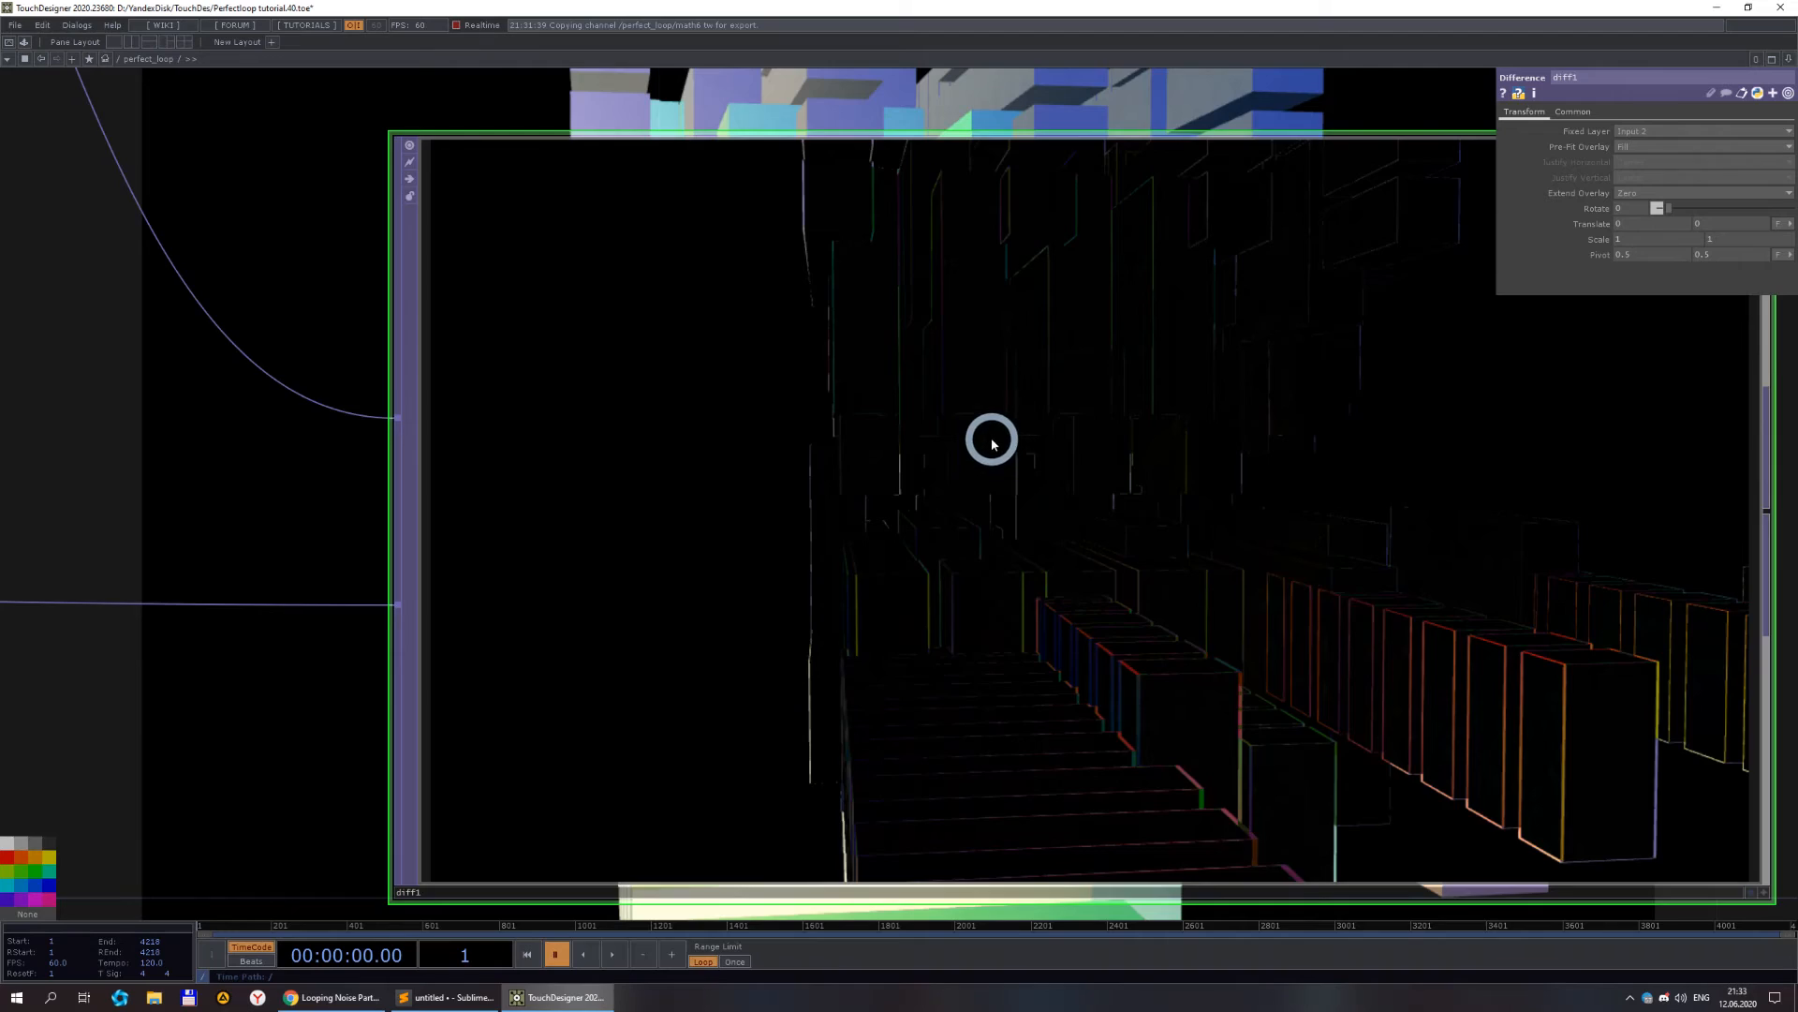
scroll(993, 443, "down", 5)
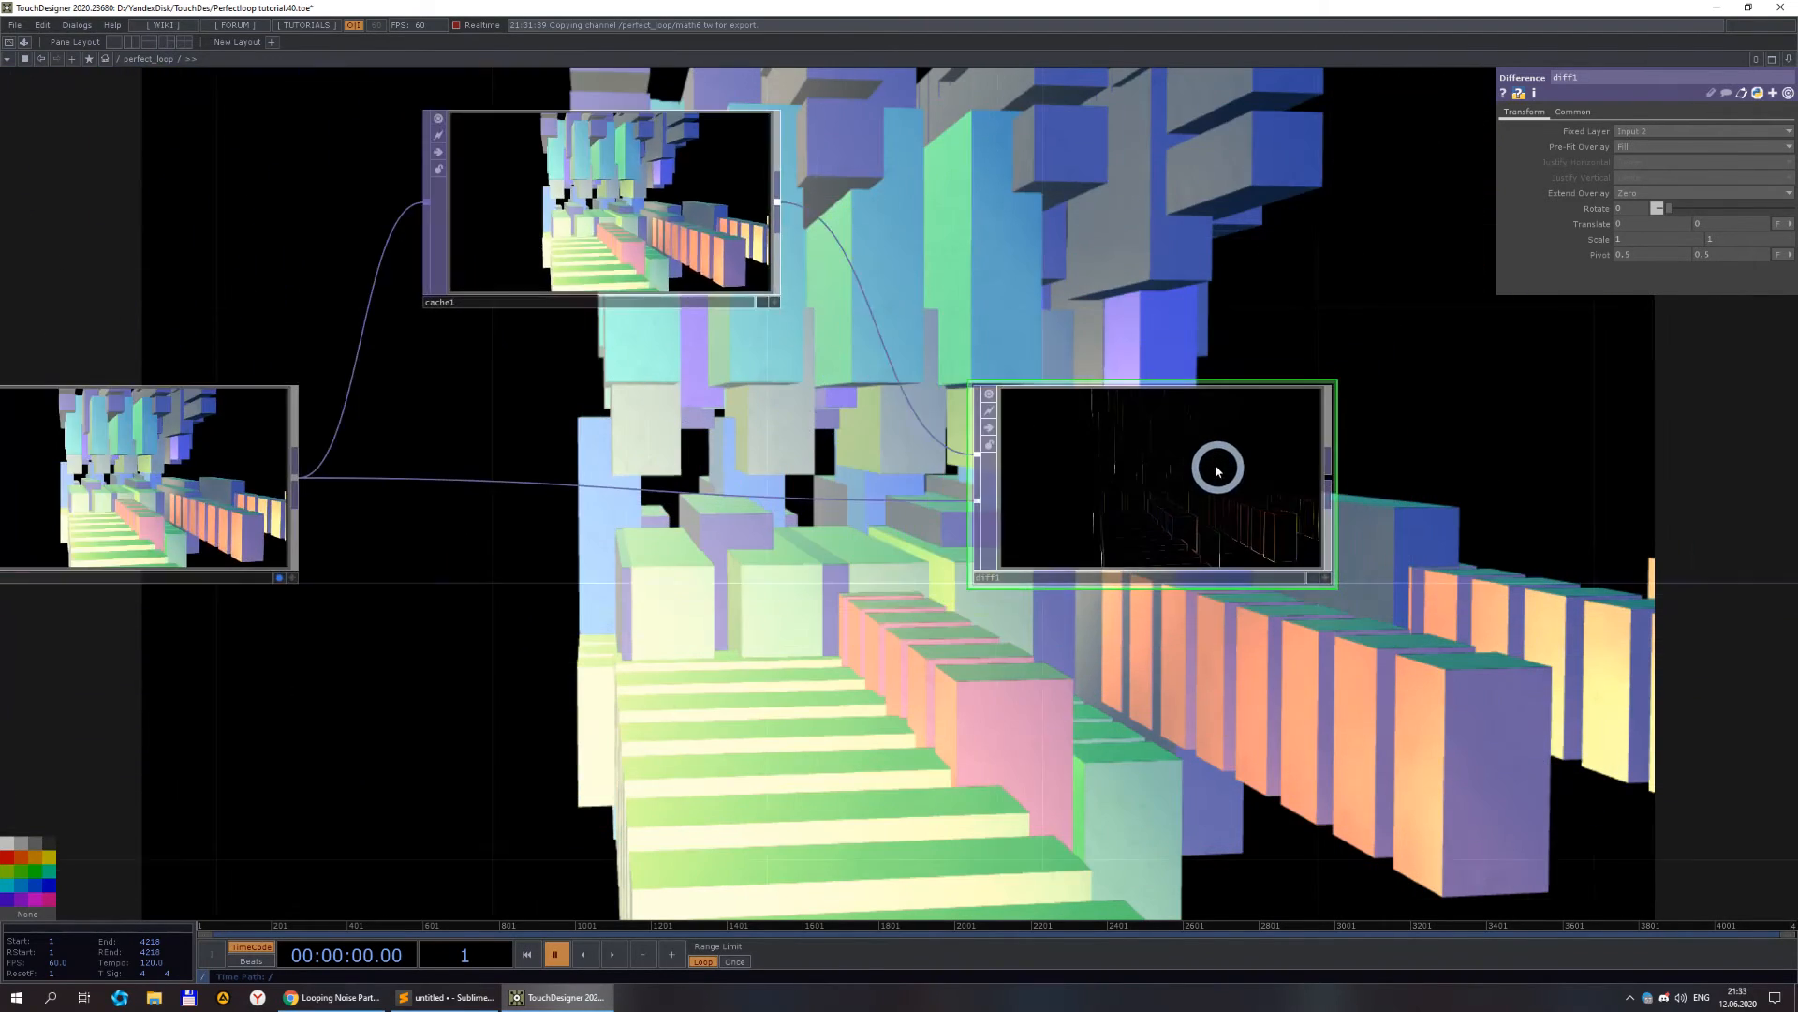
- Delete the cache1 and diff1 operators and resume timeline playback
scroll(1237, 505, "down", 2)
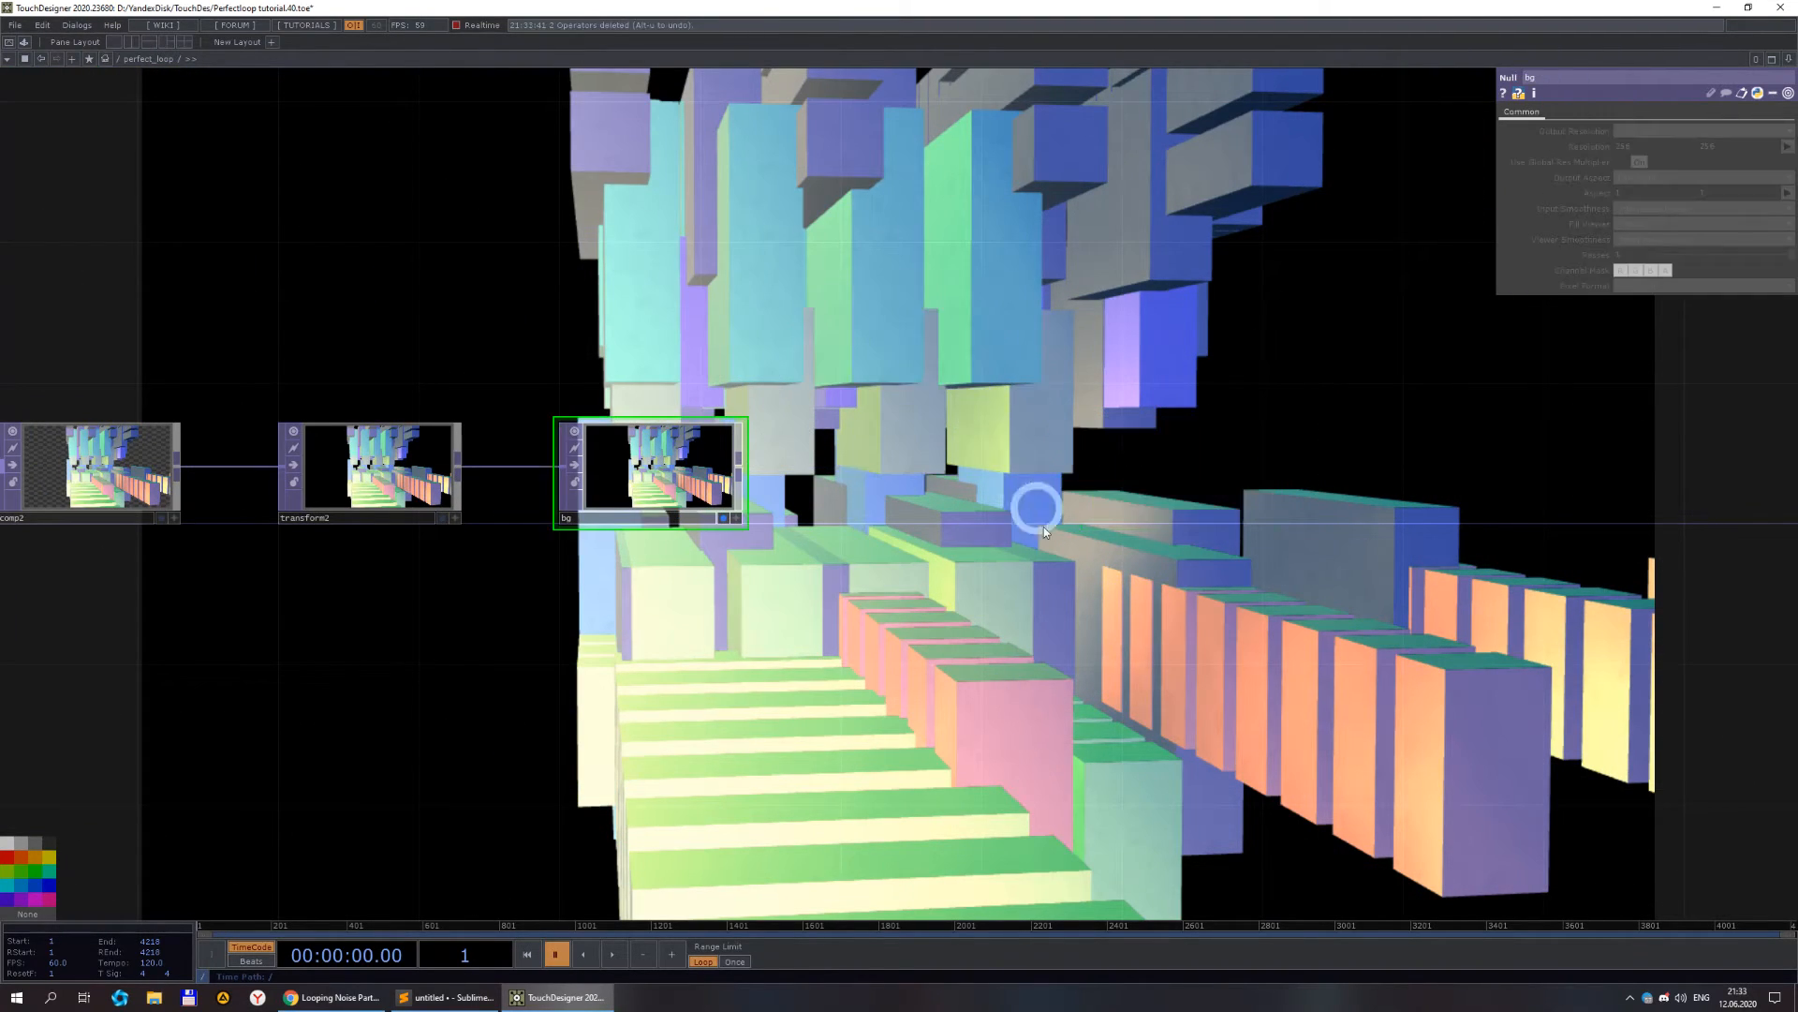
scroll(1042, 527, "down", 4)
left_click(613, 954)
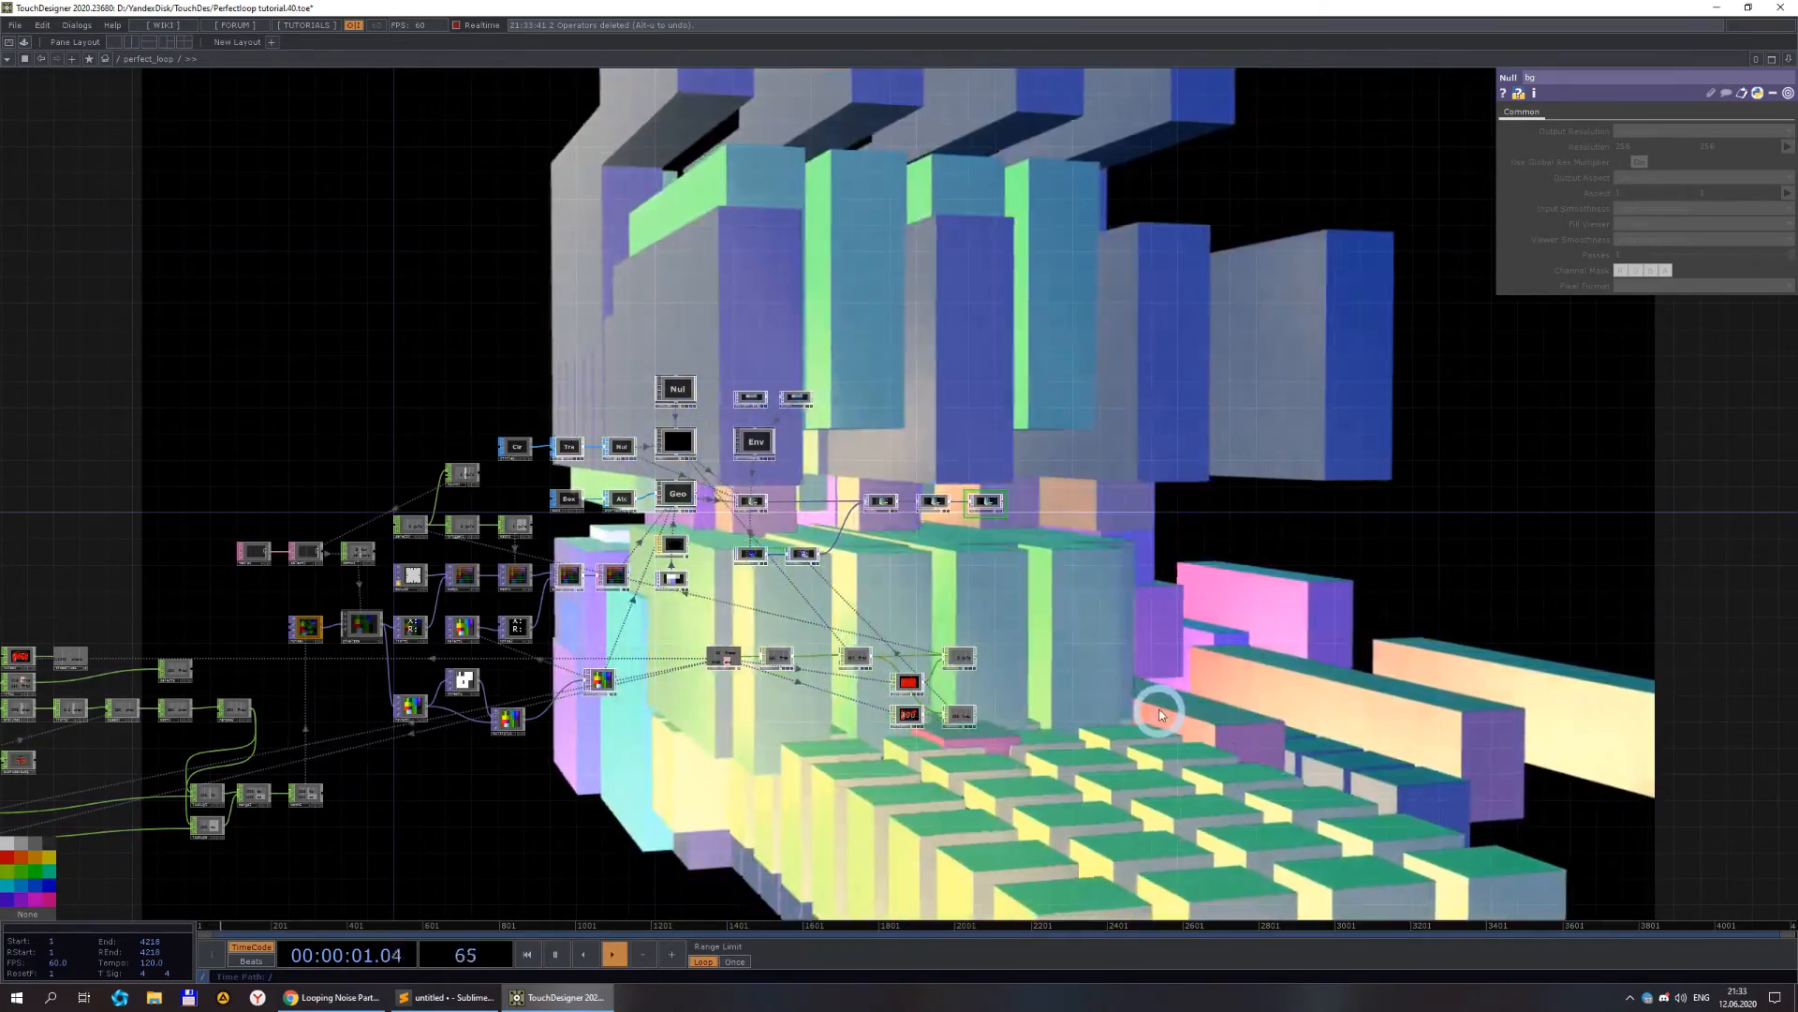
- Raise the Threshold of thresh1 to about 0.4
scroll(1160, 711, "down", 4)
left_click_drag(1243, 731, 965, 528)
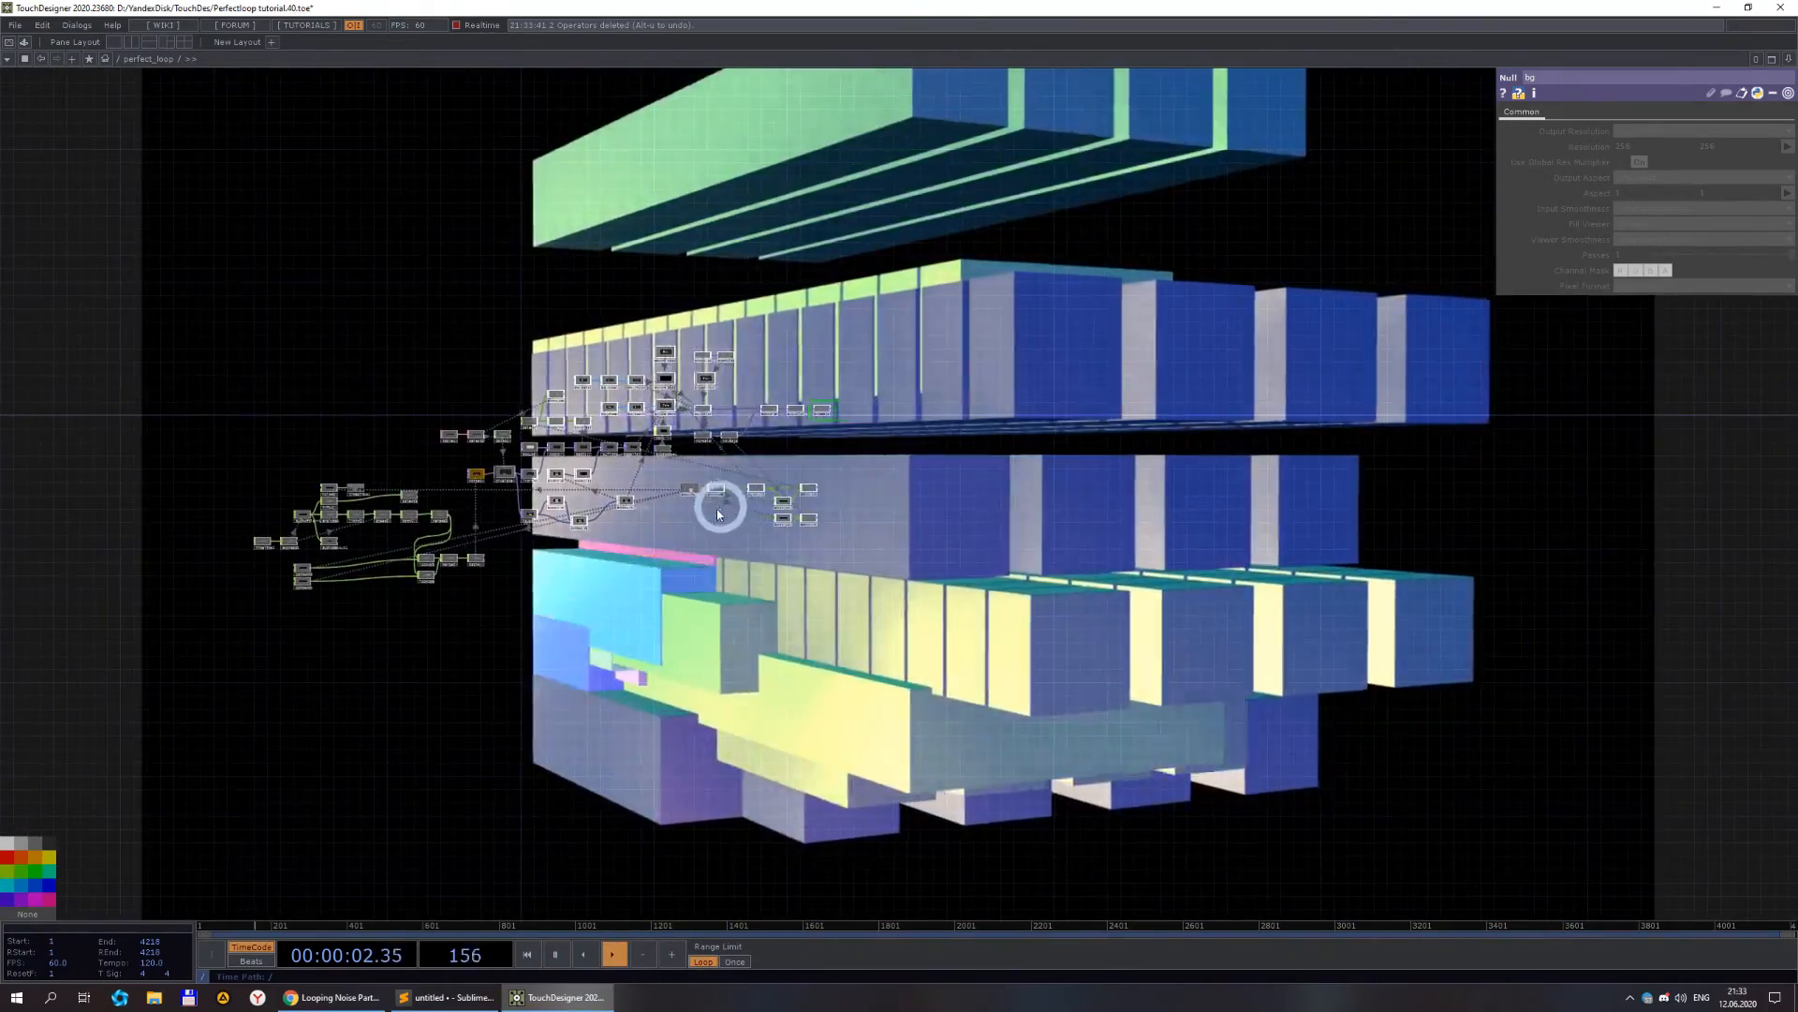
scroll(719, 506, "up", 6)
scroll(638, 599, "down", 4)
left_click_drag(616, 613, 739, 607)
scroll(576, 576, "up", 5)
left_click(609, 461)
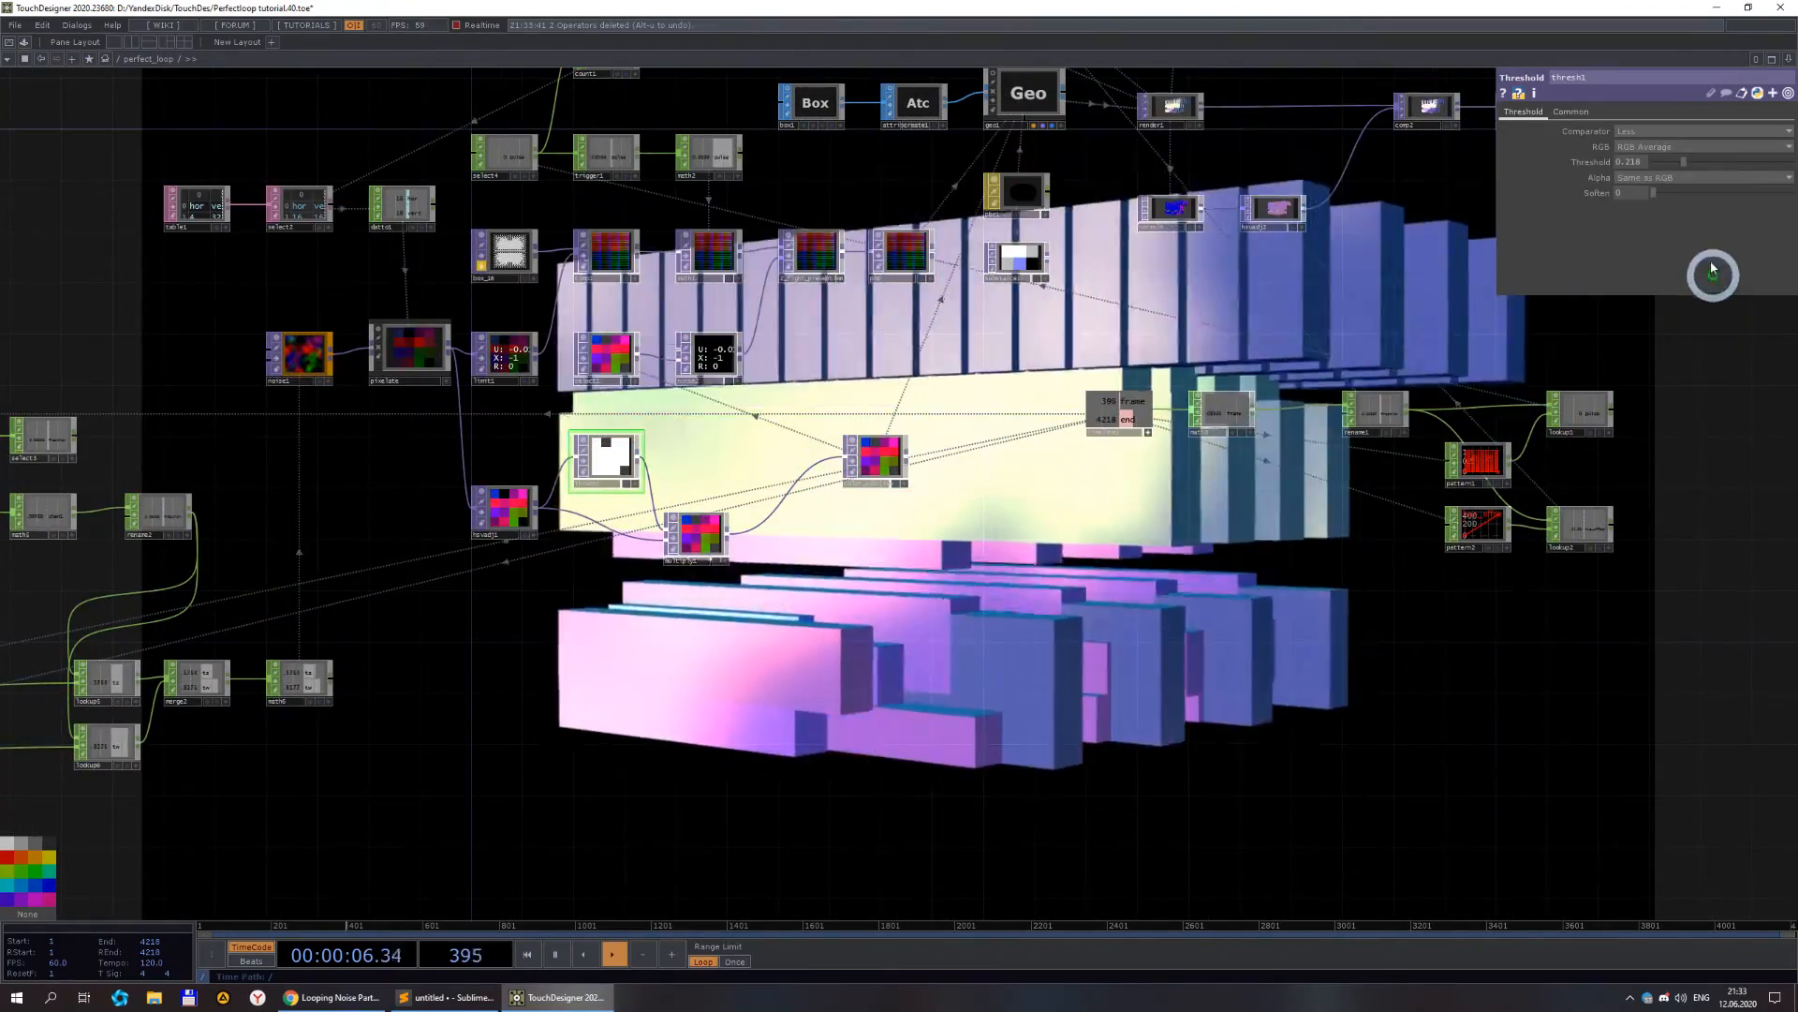
left_click_drag(1680, 161, 1710, 161)
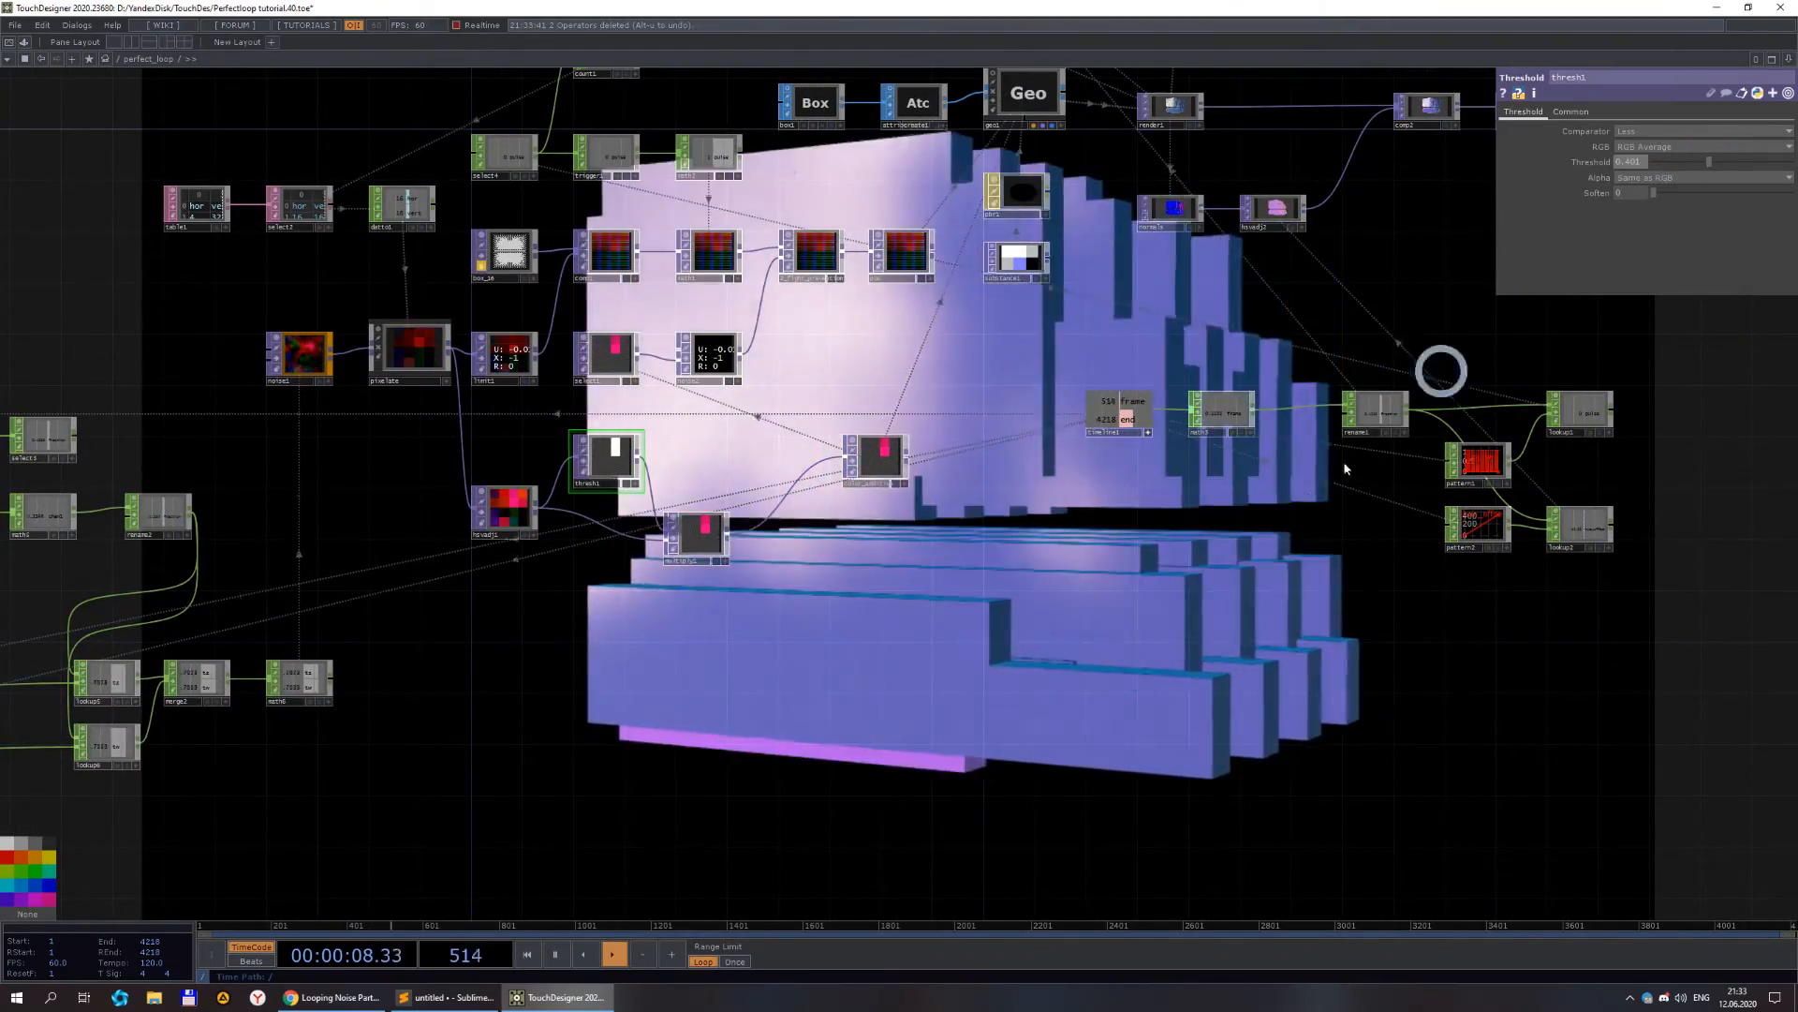
- Review the whole operator network while the cube animation plays behind it
scroll(1227, 586, "down", 5)
scroll(1189, 520, "up", 5)
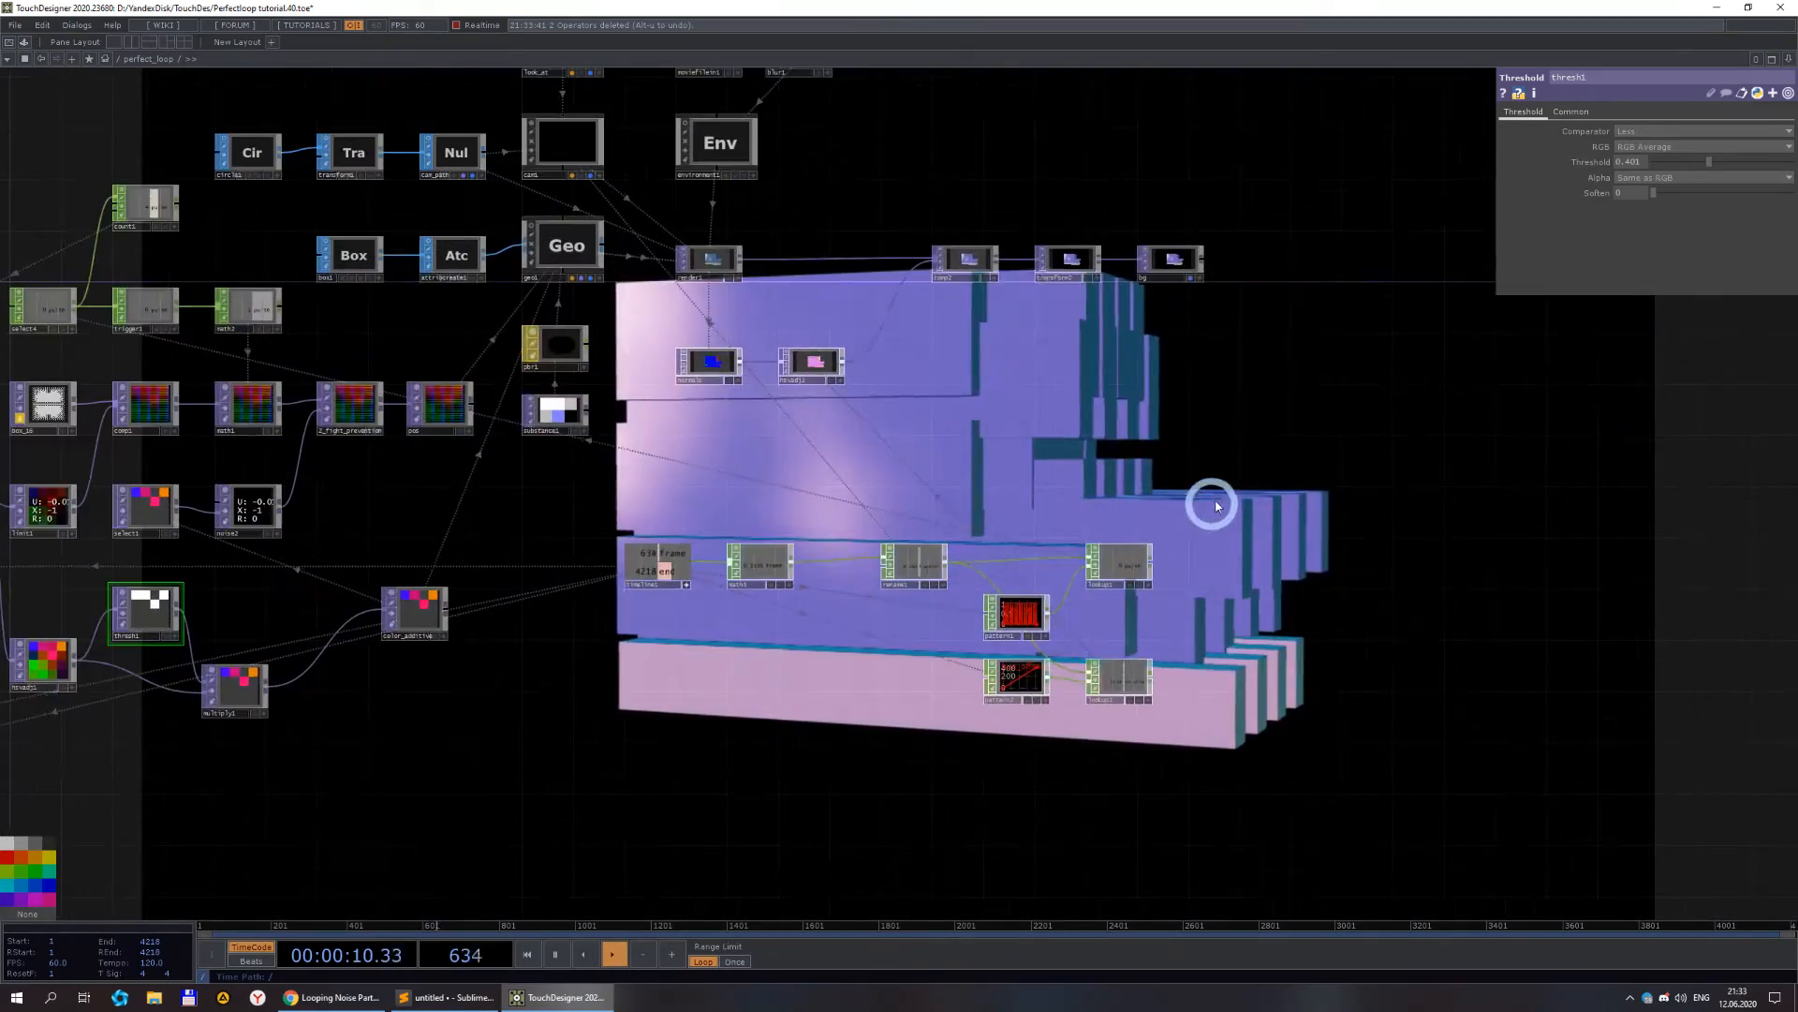
left_click_drag(1211, 409, 1184, 498)
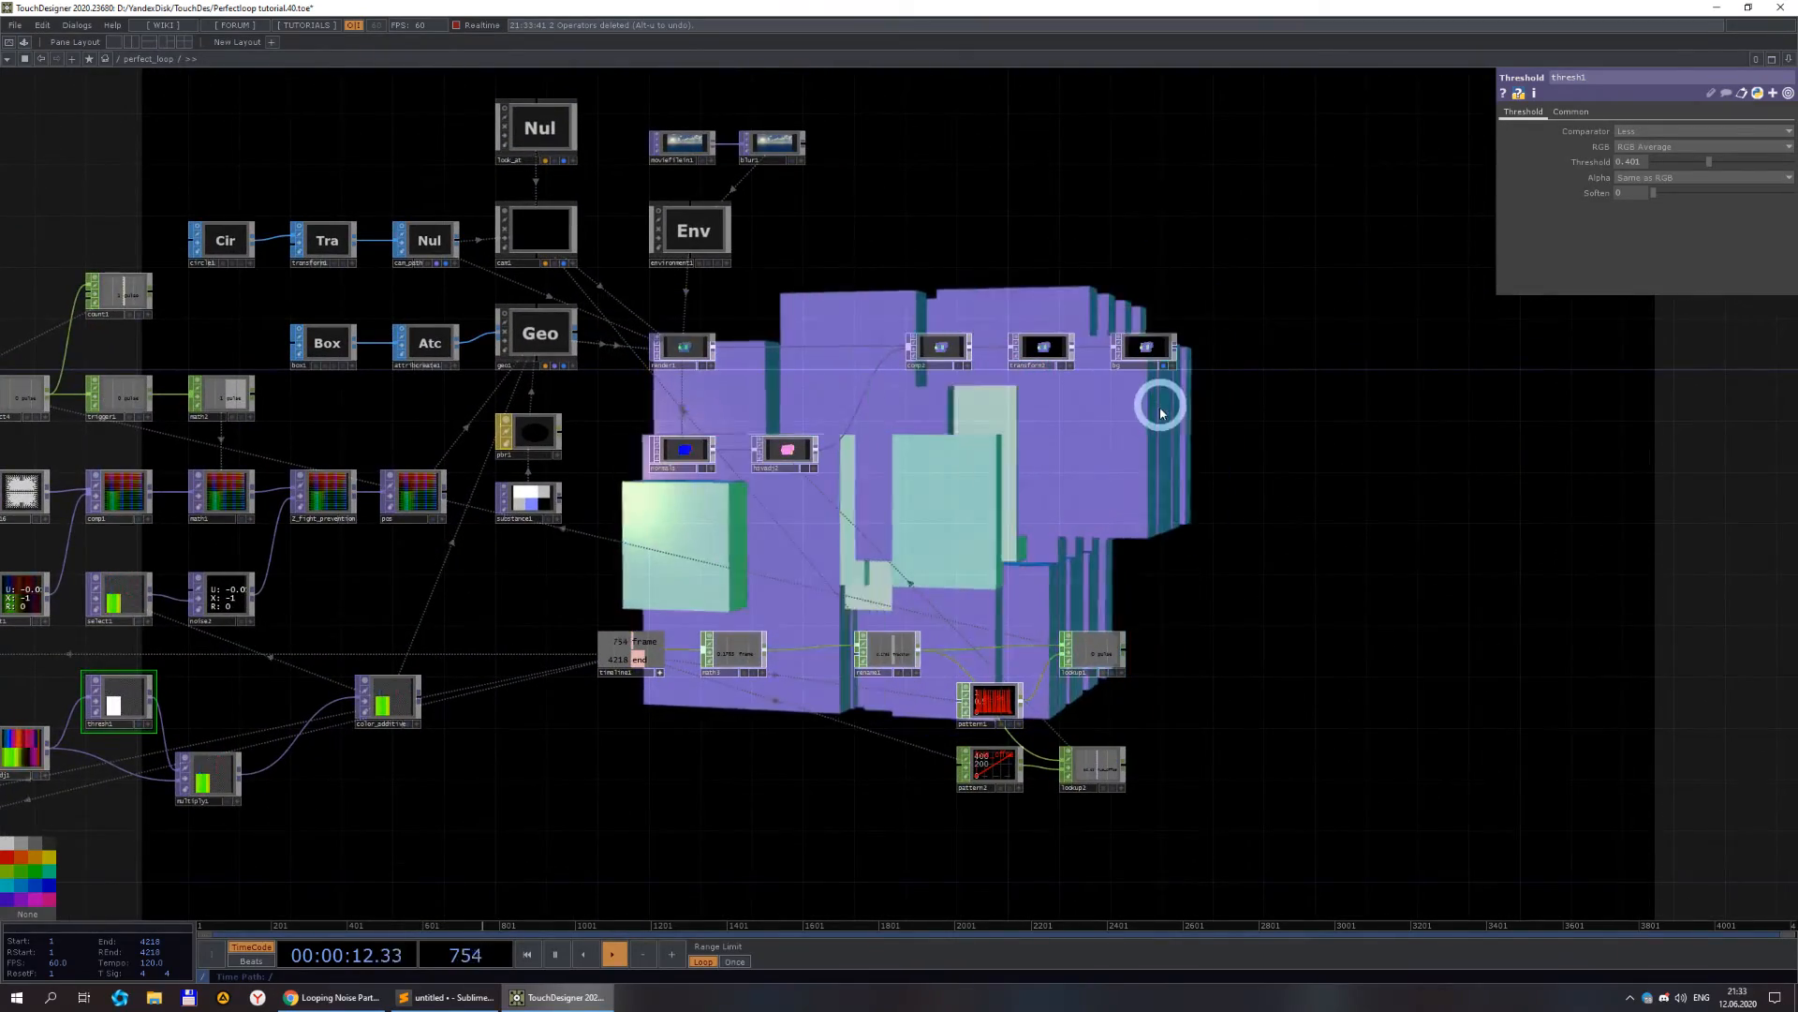
scroll(1161, 409, "down", 3)
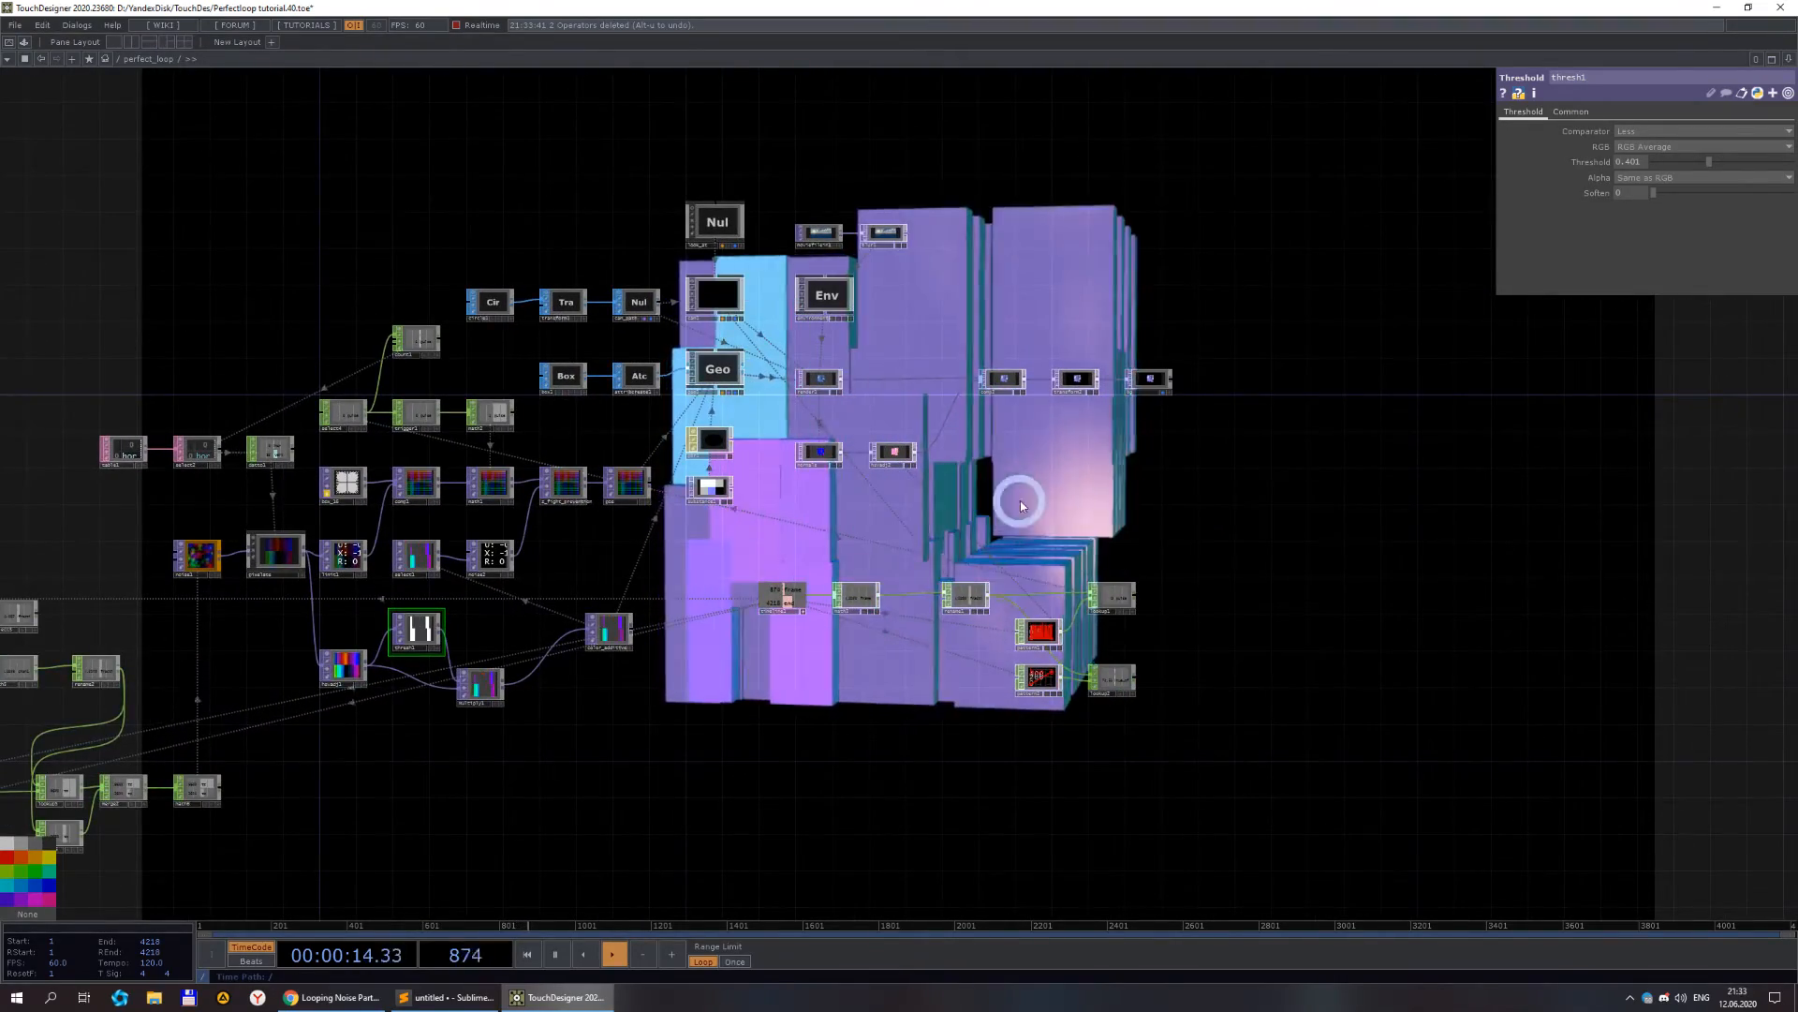
left_click_drag(1032, 502, 1289, 530)
scroll(1173, 530, "up", 3)
scroll(1289, 530, "down", 3)
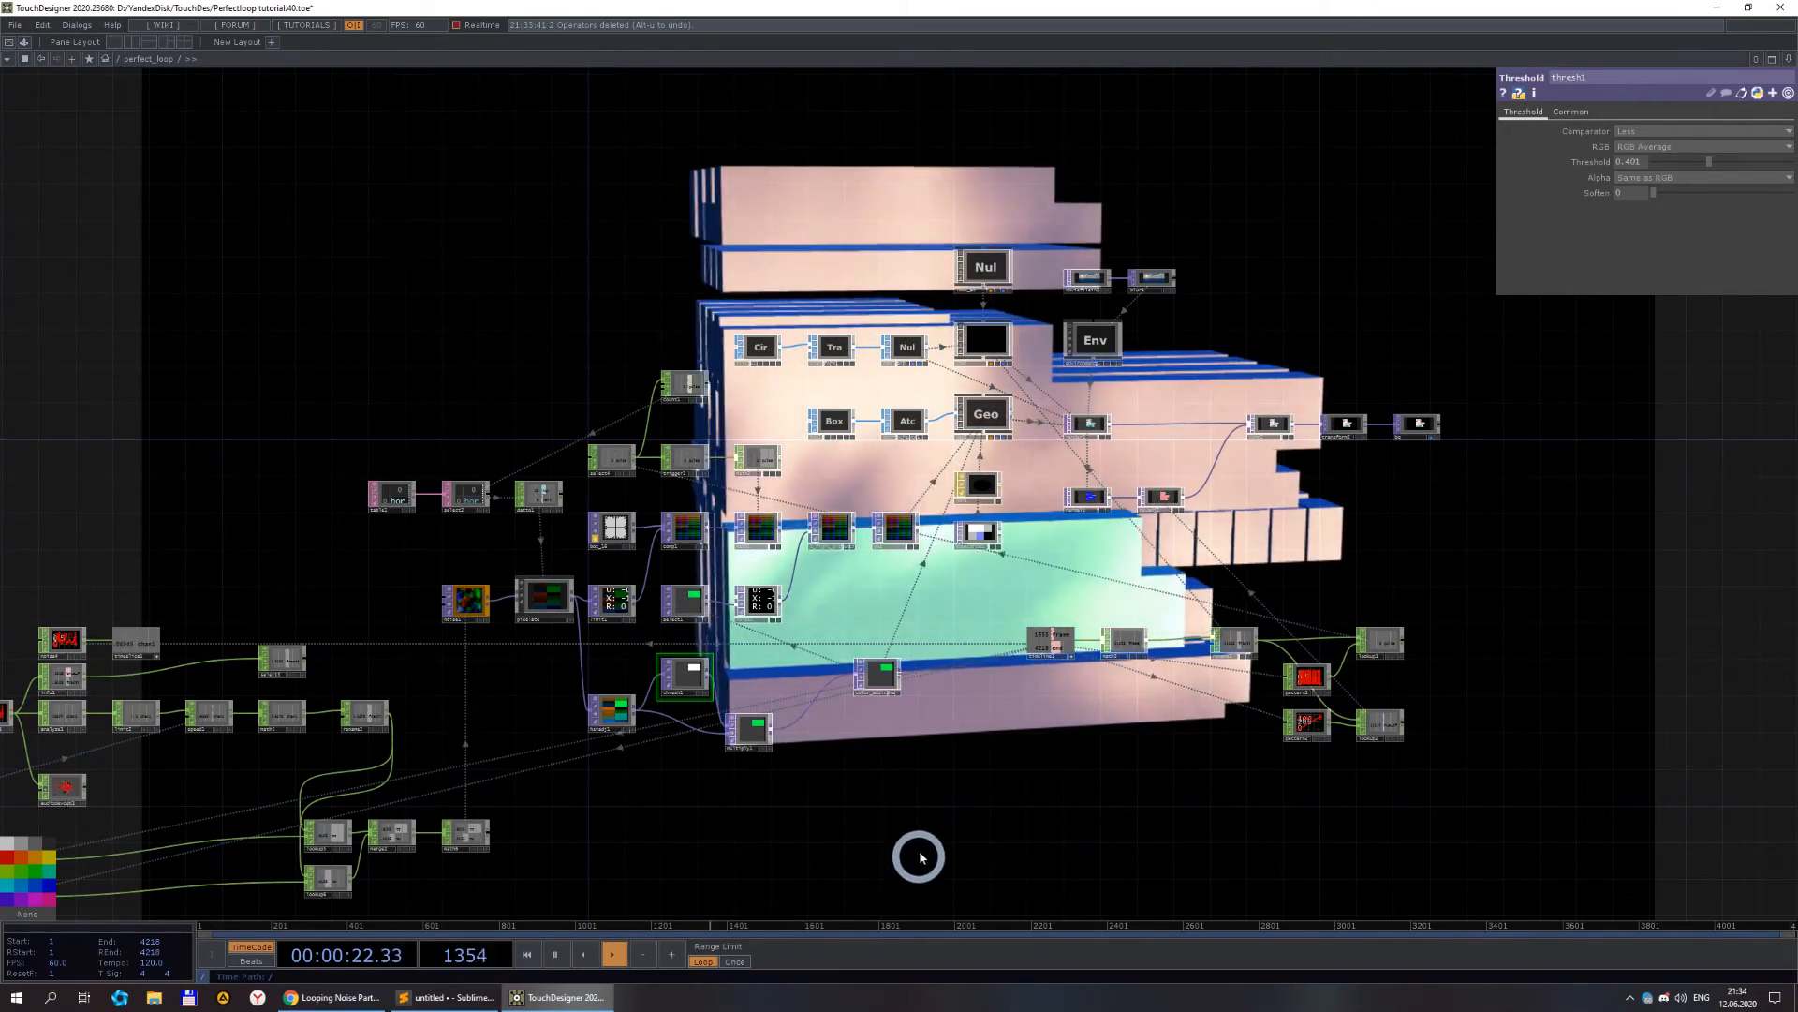
- Switch to Chrome, bring up the artist's Instagram profile and open the video post of the pink twisted ring
mouse_move(337, 998)
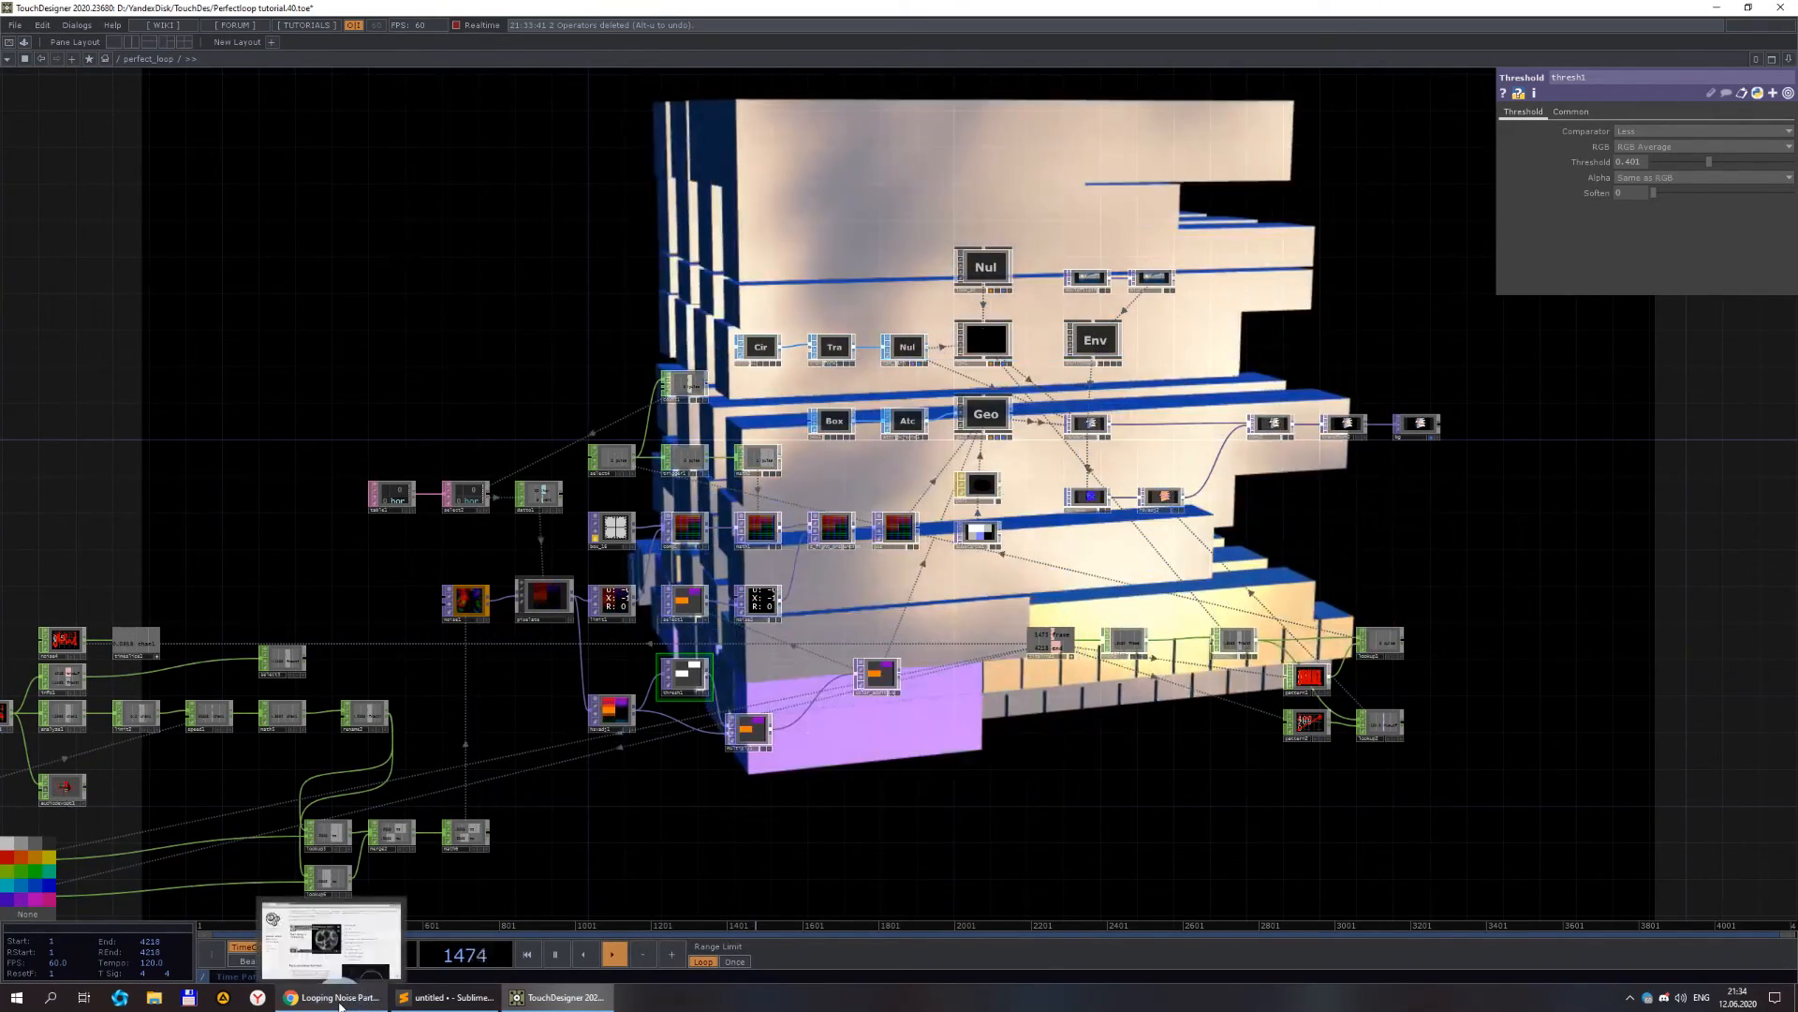
left_click(340, 999)
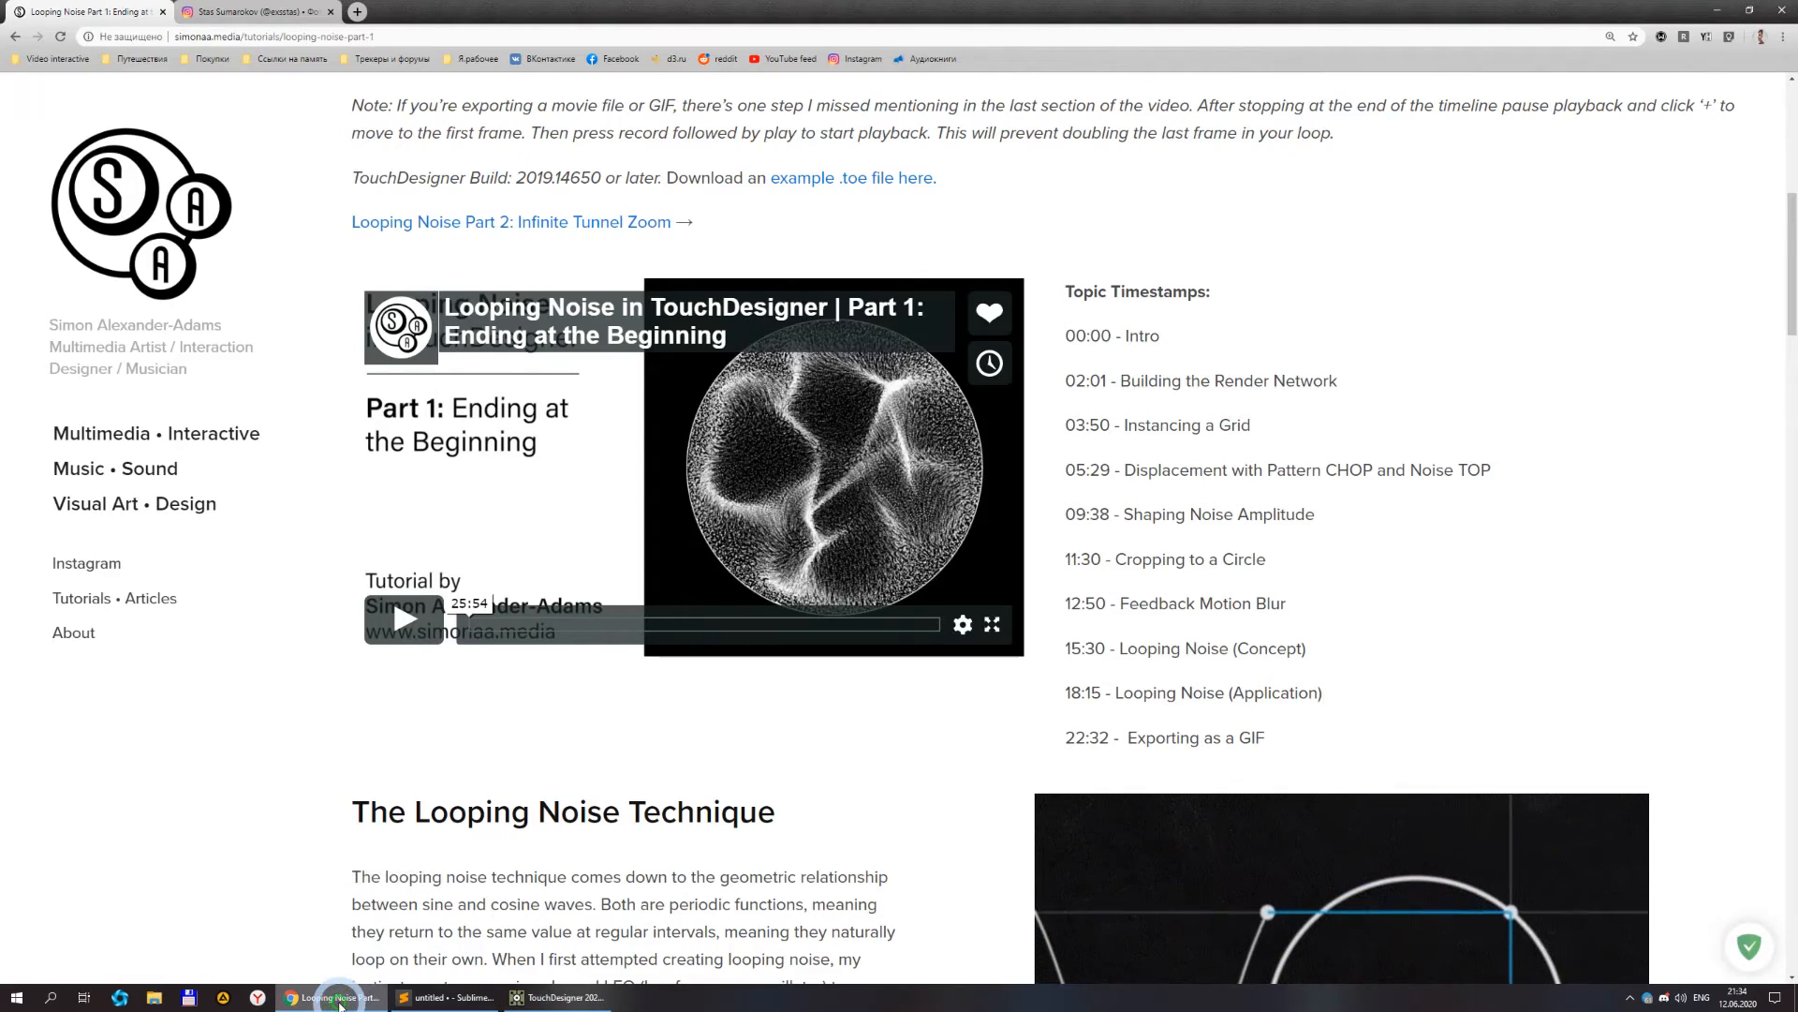
left_click(227, 13)
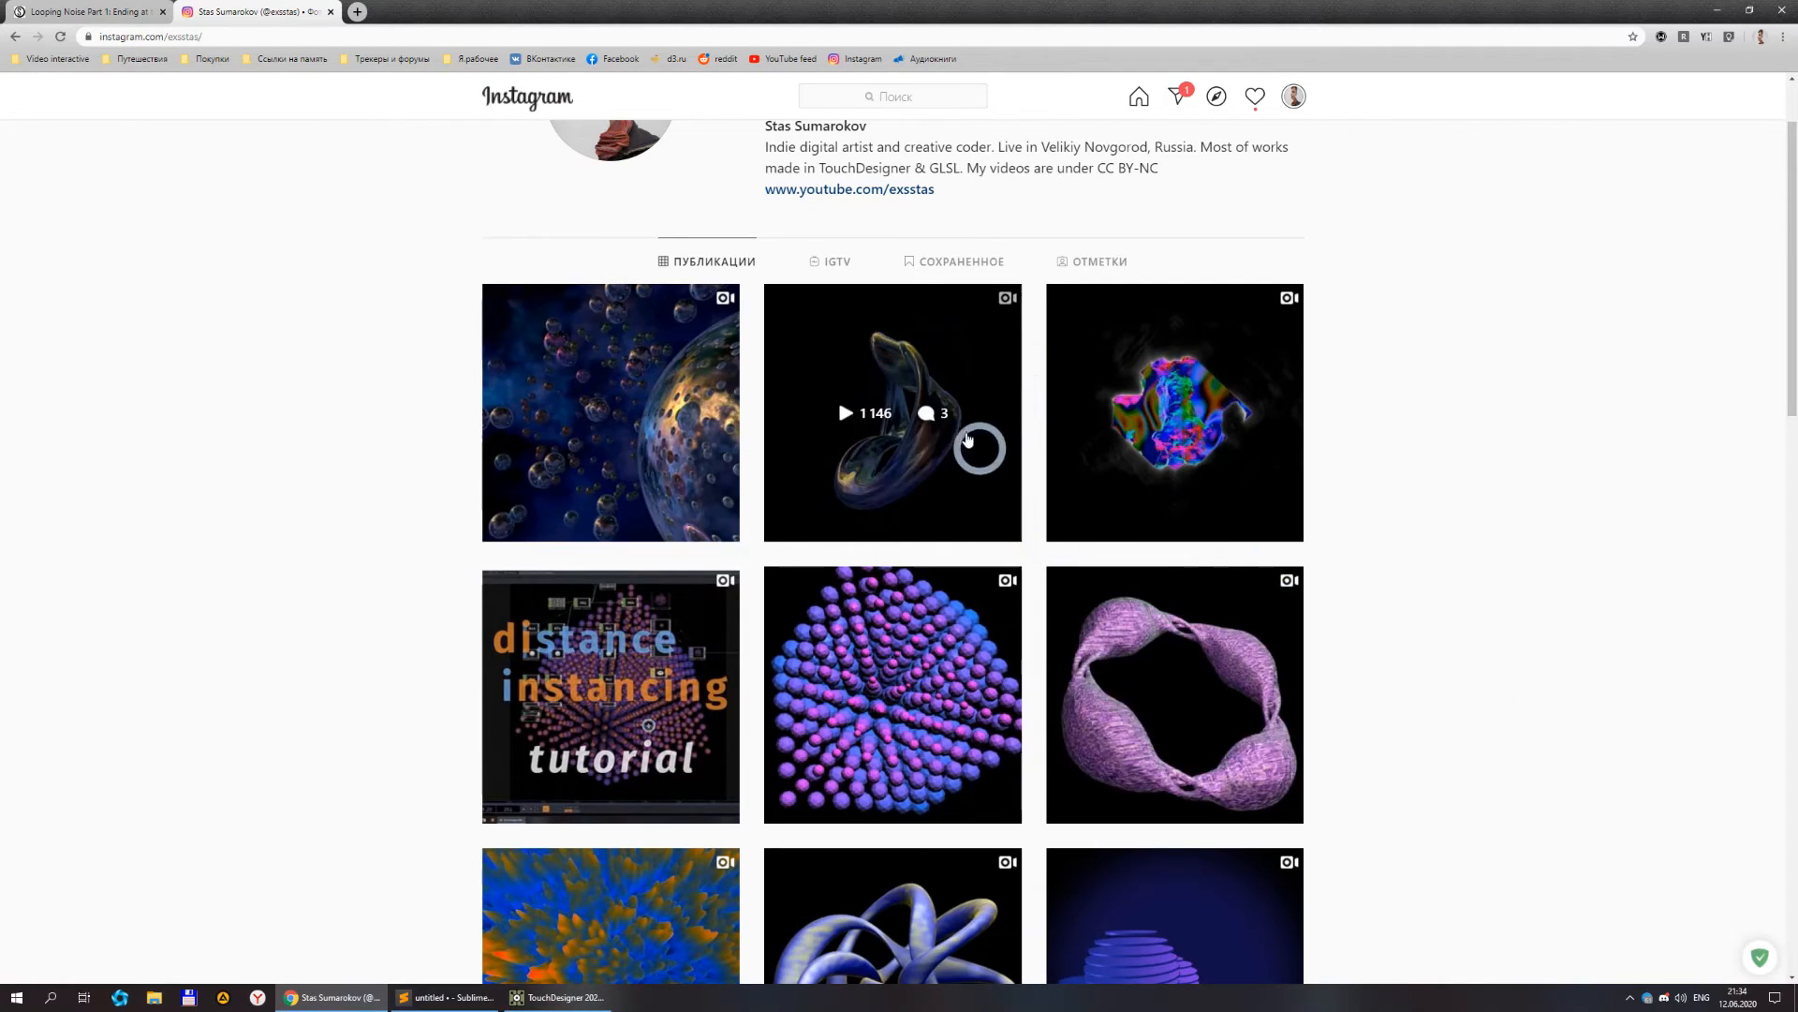
left_click(1189, 650)
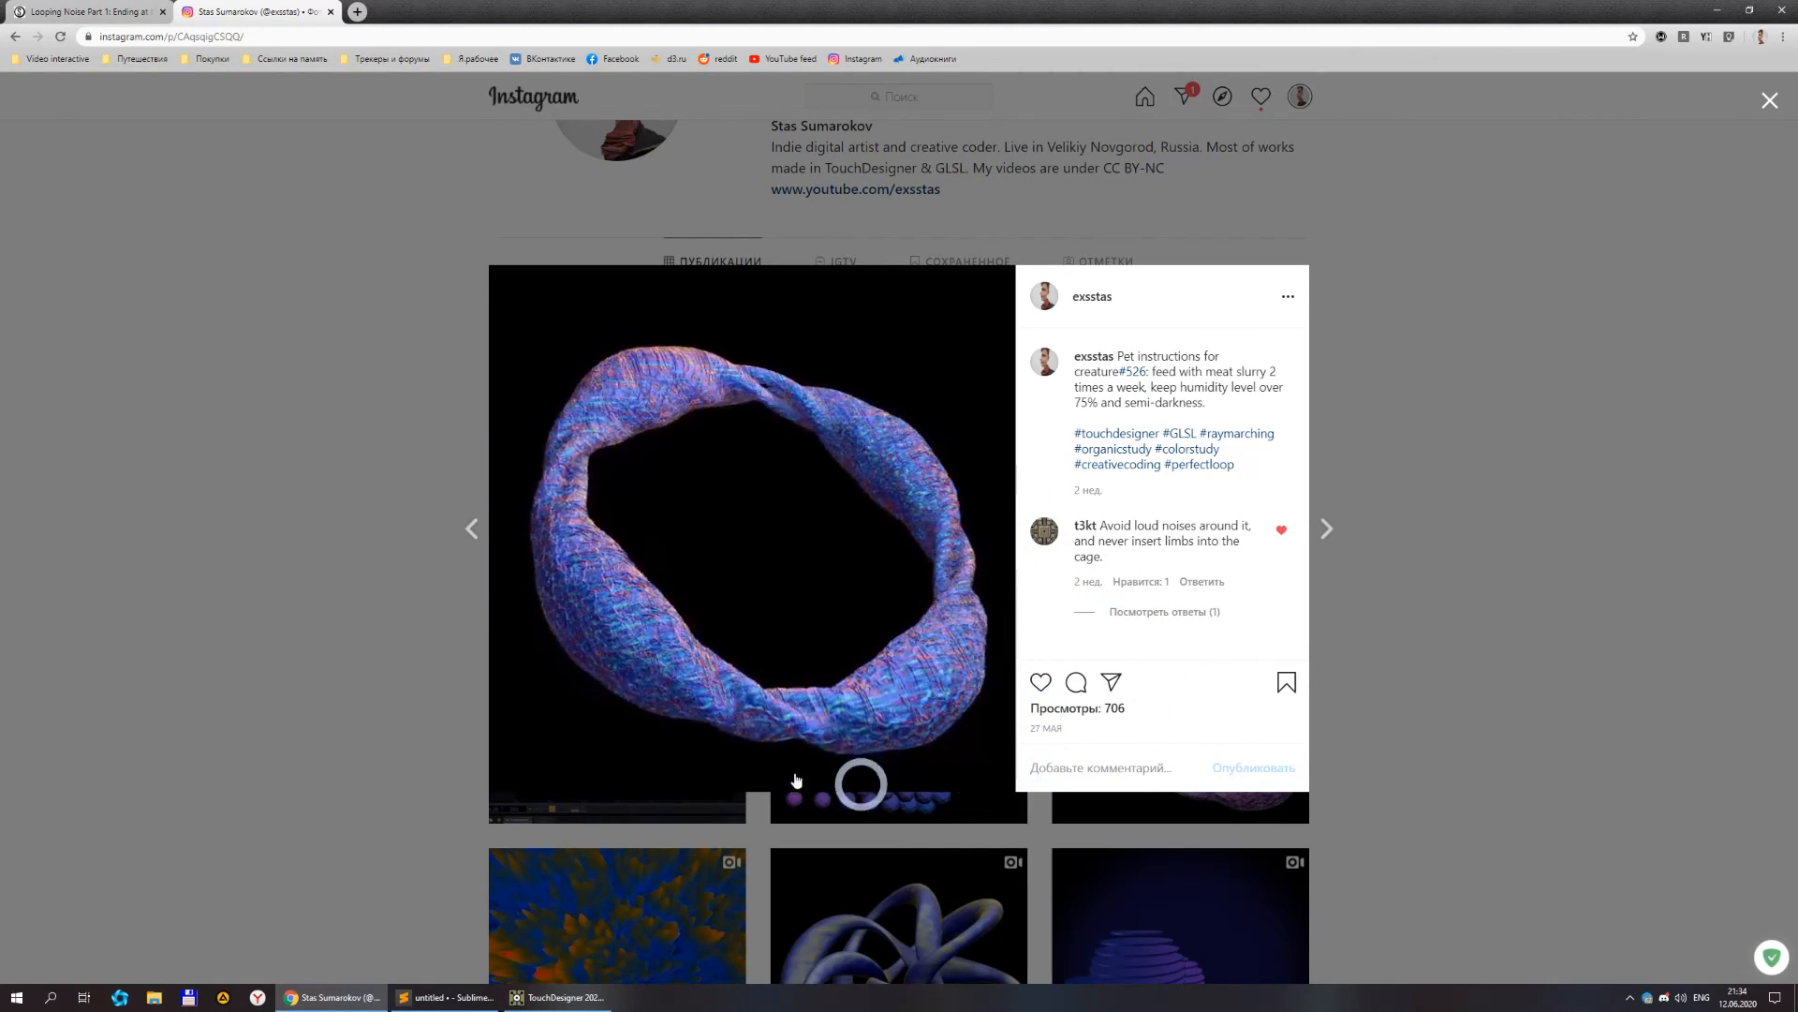
- Switch back to TouchDesigner and delete the glsl1 operator below the rest of the perfect_loop network
left_click(534, 1003)
scroll(1316, 697, "down", 3)
left_click_drag(1357, 813, 1056, 590)
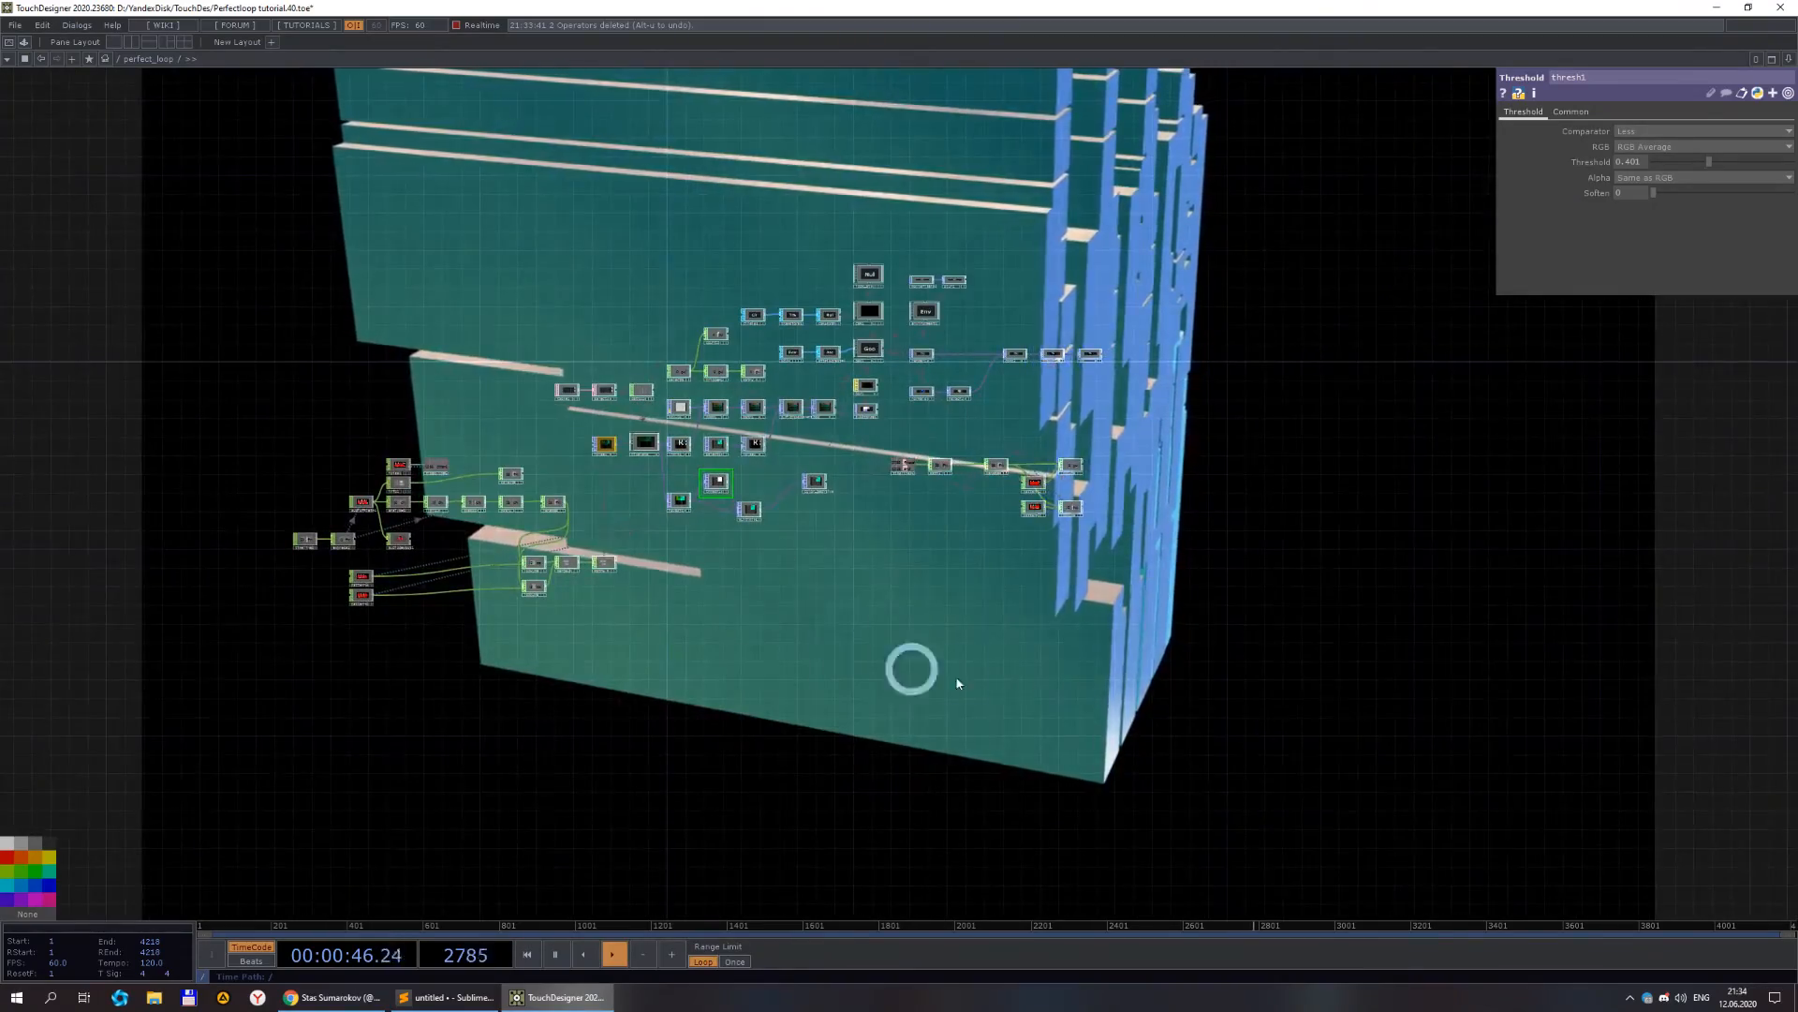
scroll(1116, 502, "up", 4)
left_click_drag(885, 578, 1039, 492)
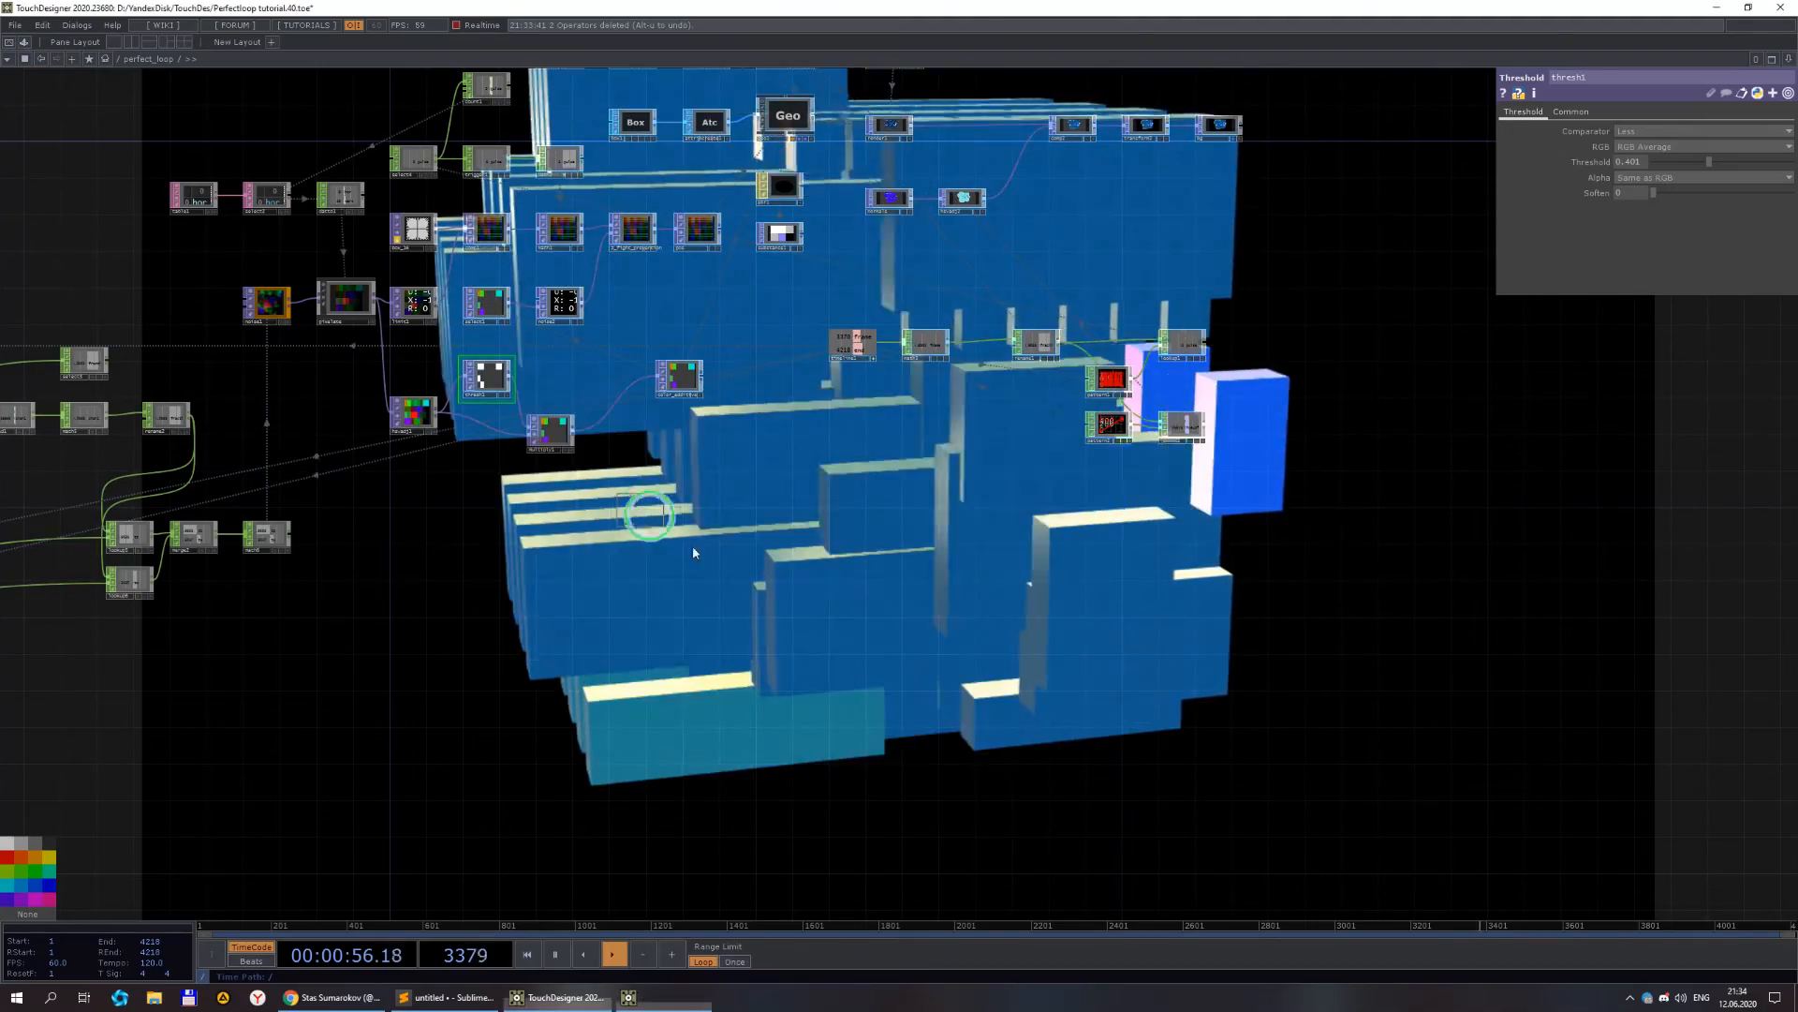
left_click(845, 637)
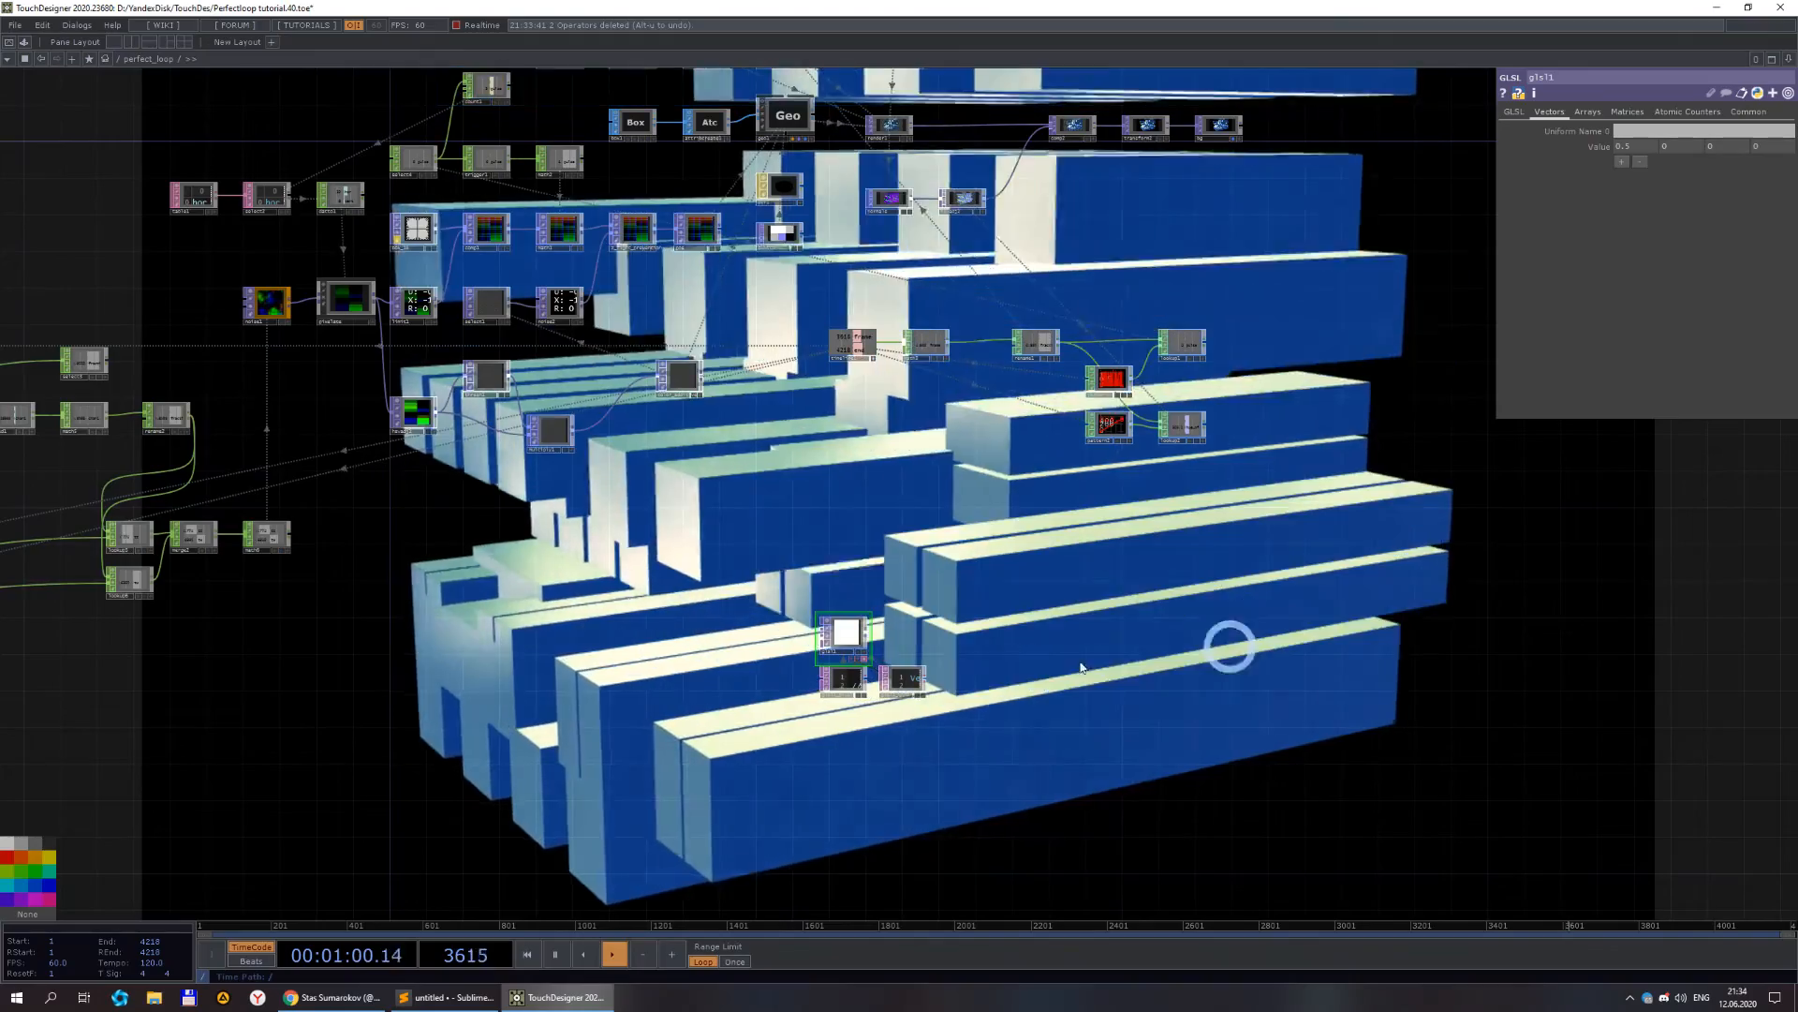
key("Delete")
- Examine the cleaned-up network, from the audio and noise branches to the render chain, while the cube animation plays through its loop
scroll(1093, 731, "down", 5)
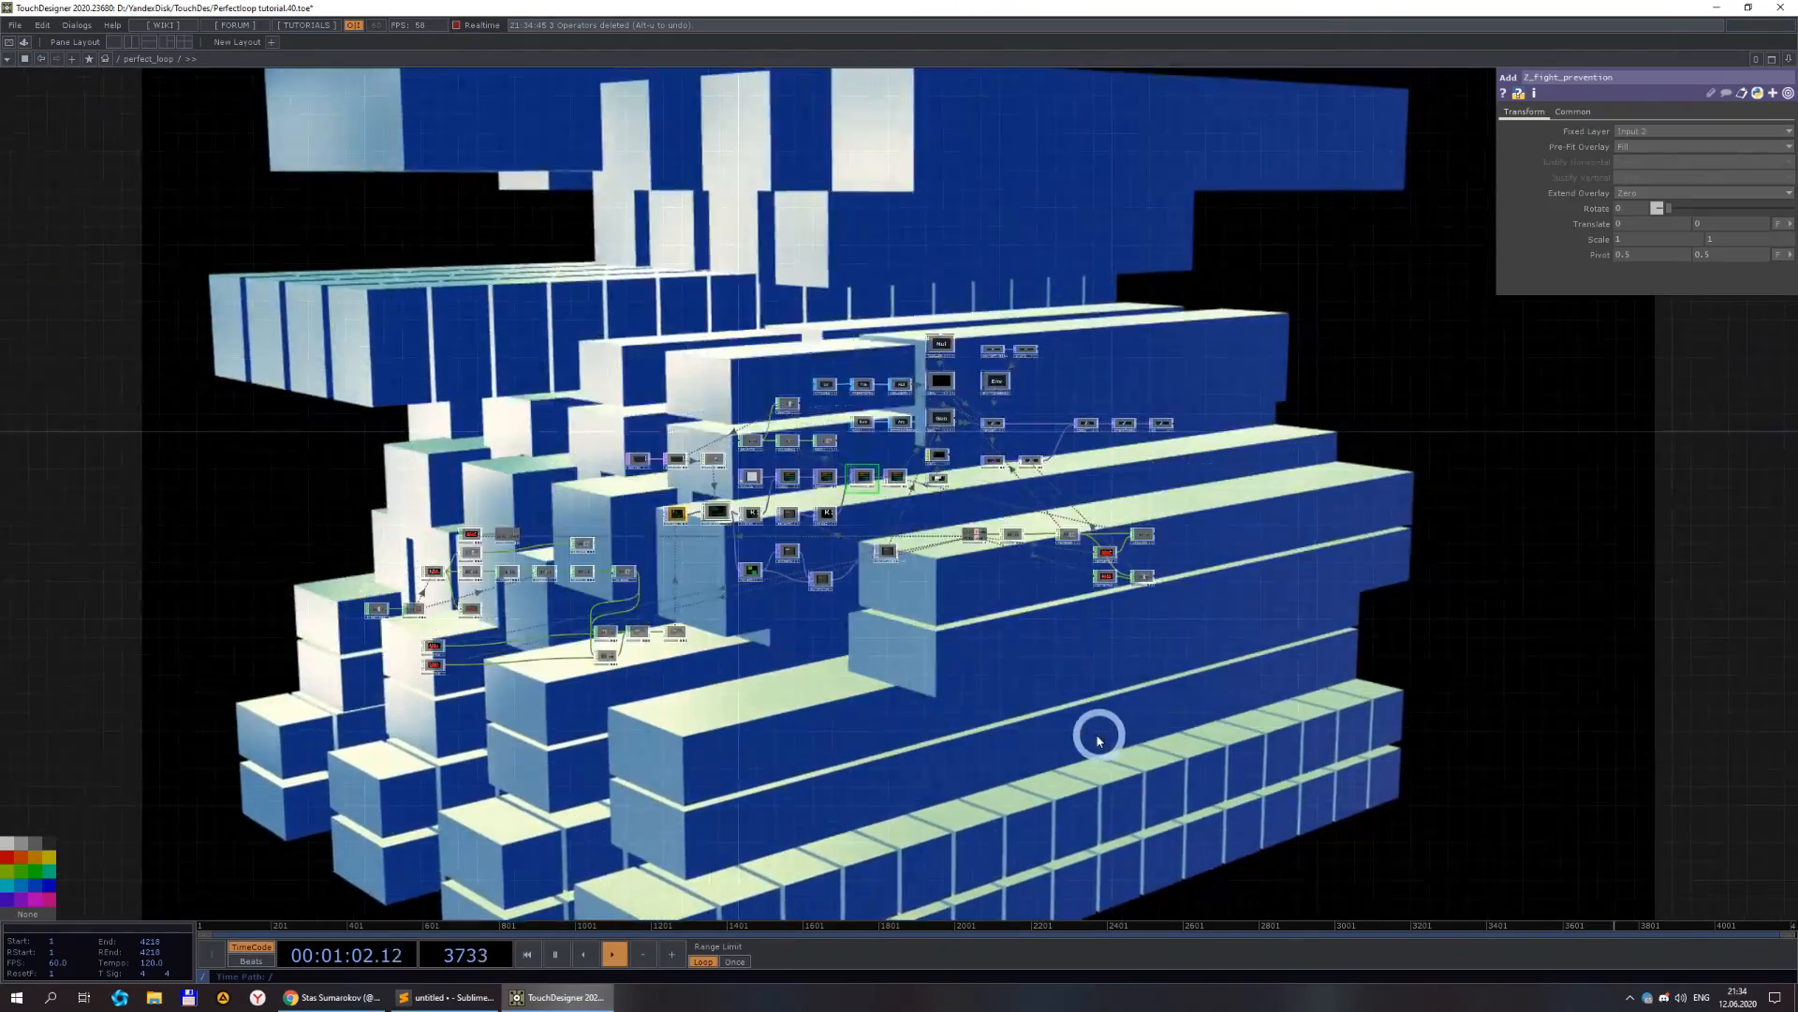
scroll(1269, 458, "up", 6)
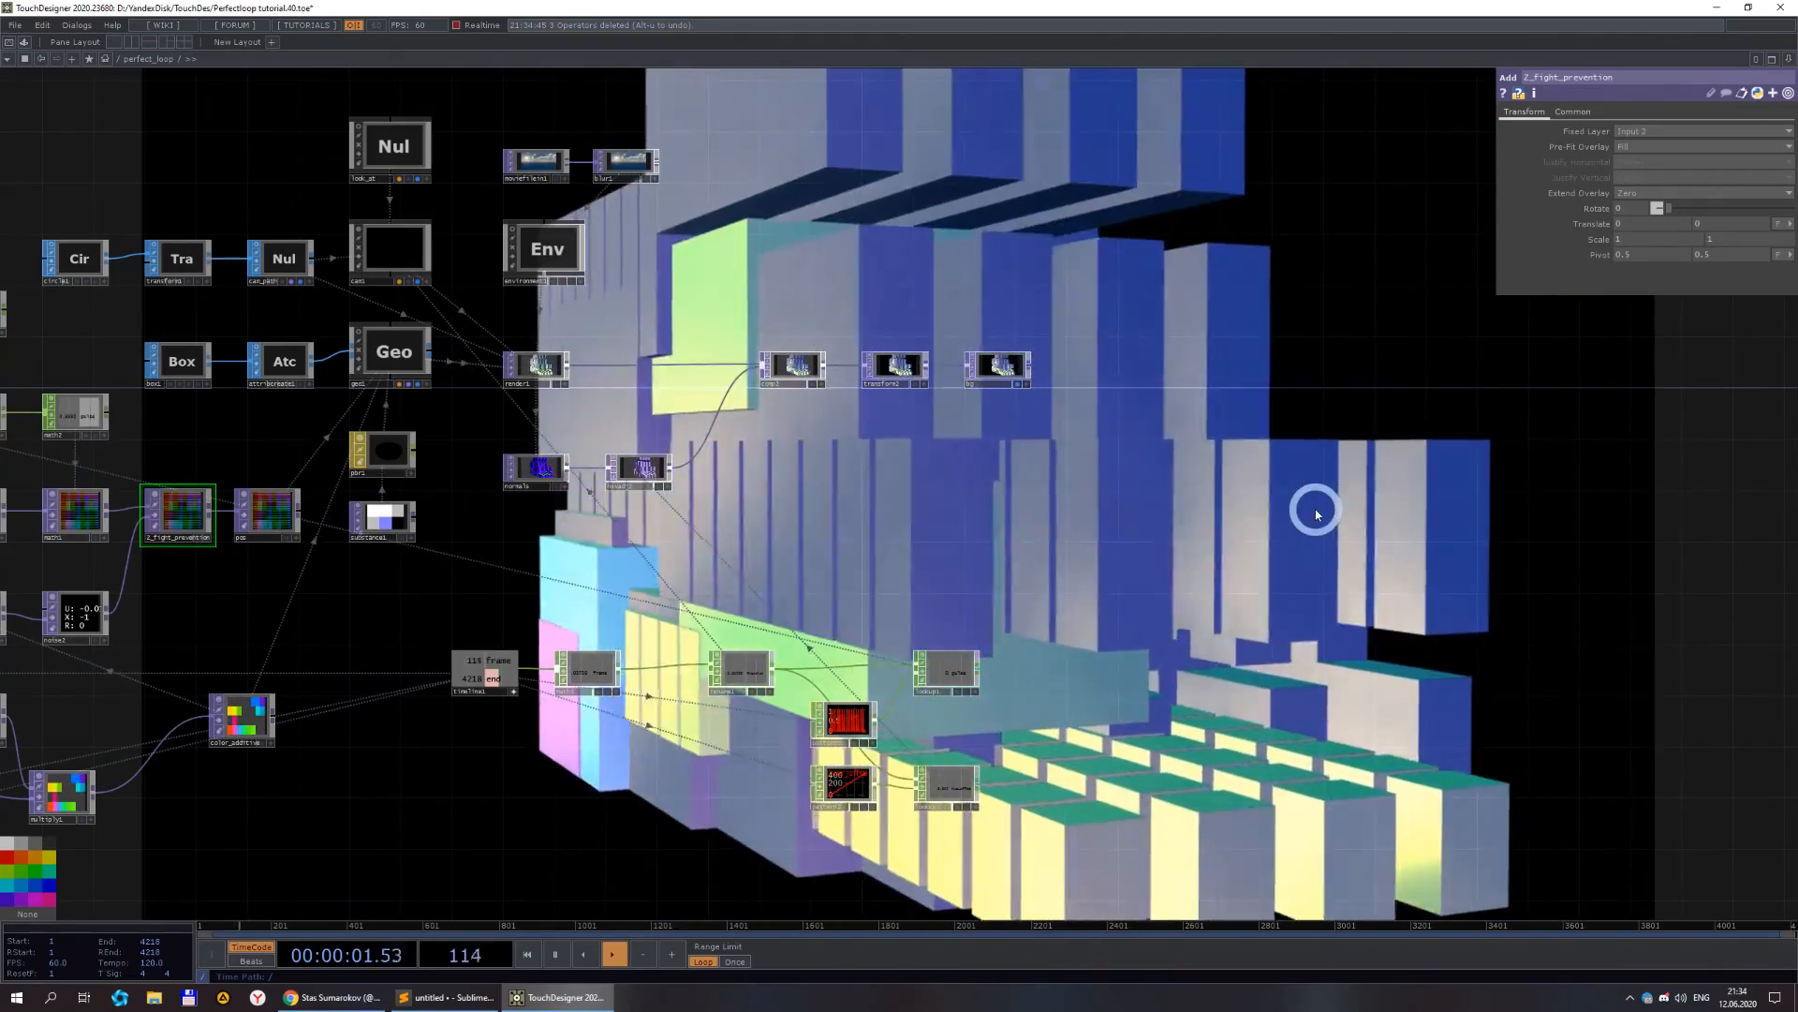
scroll(1149, 470, "down", 2)
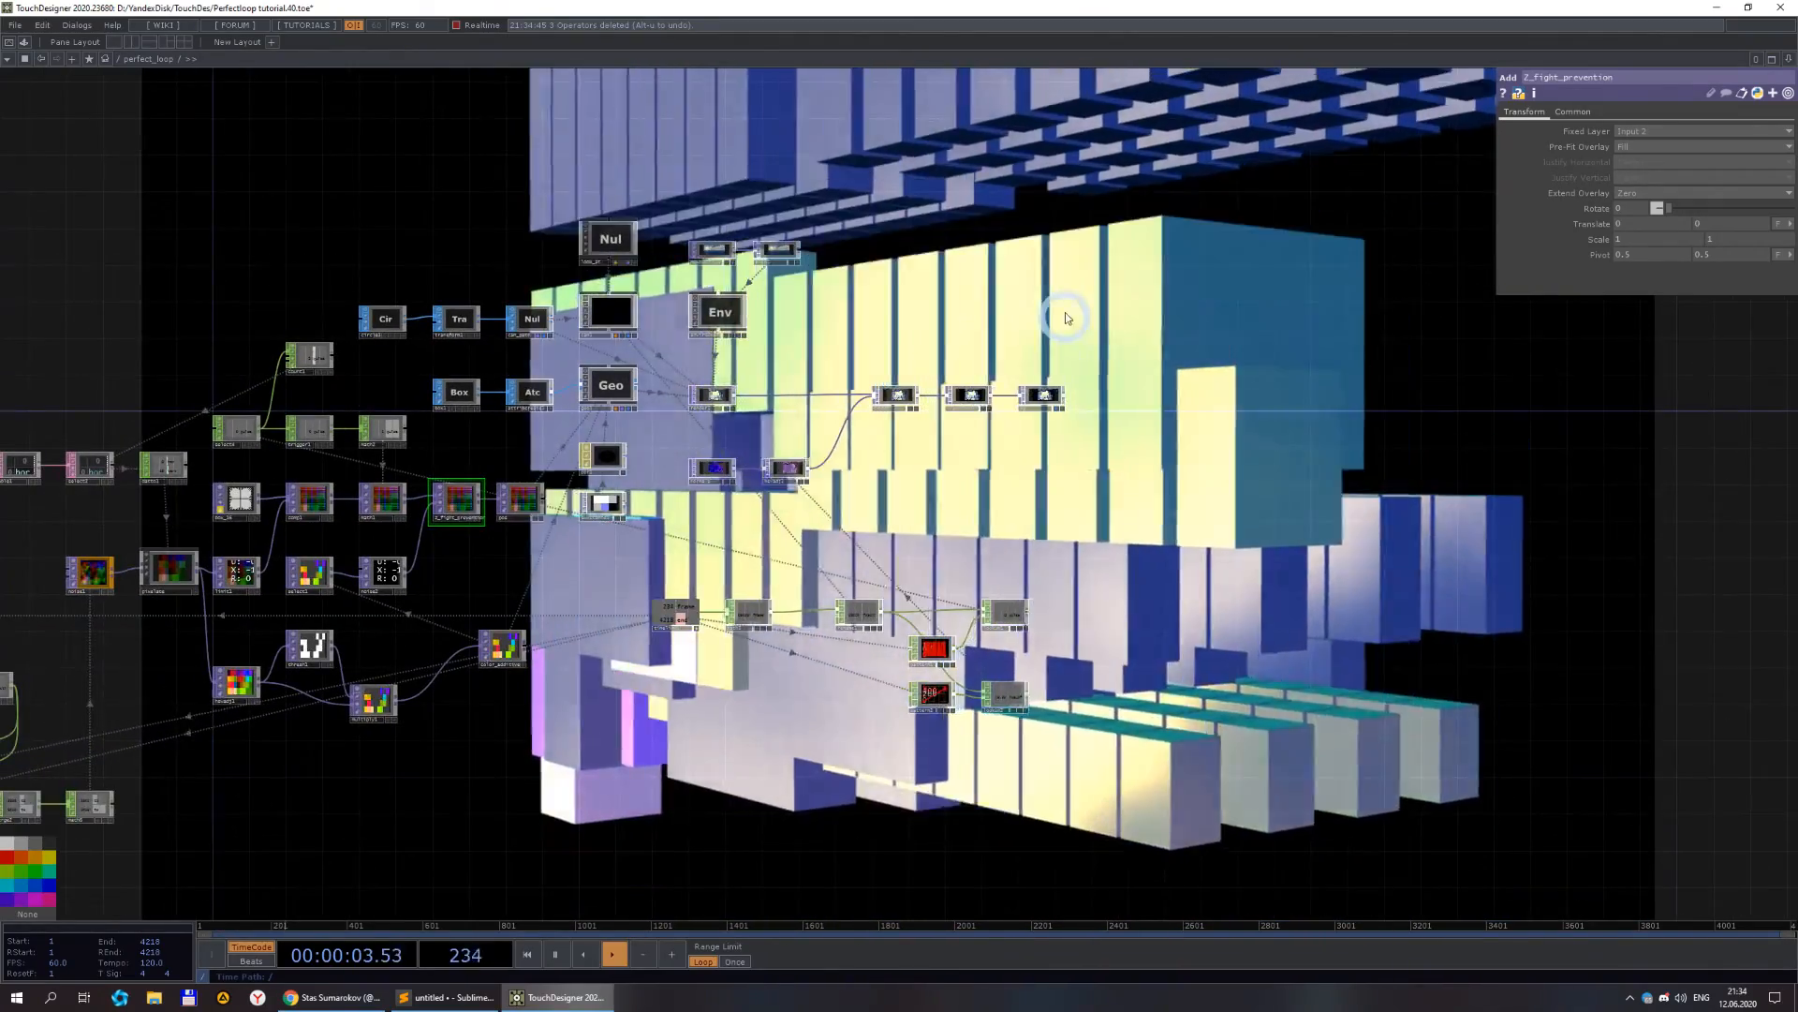
scroll(1061, 310, "up", 4)
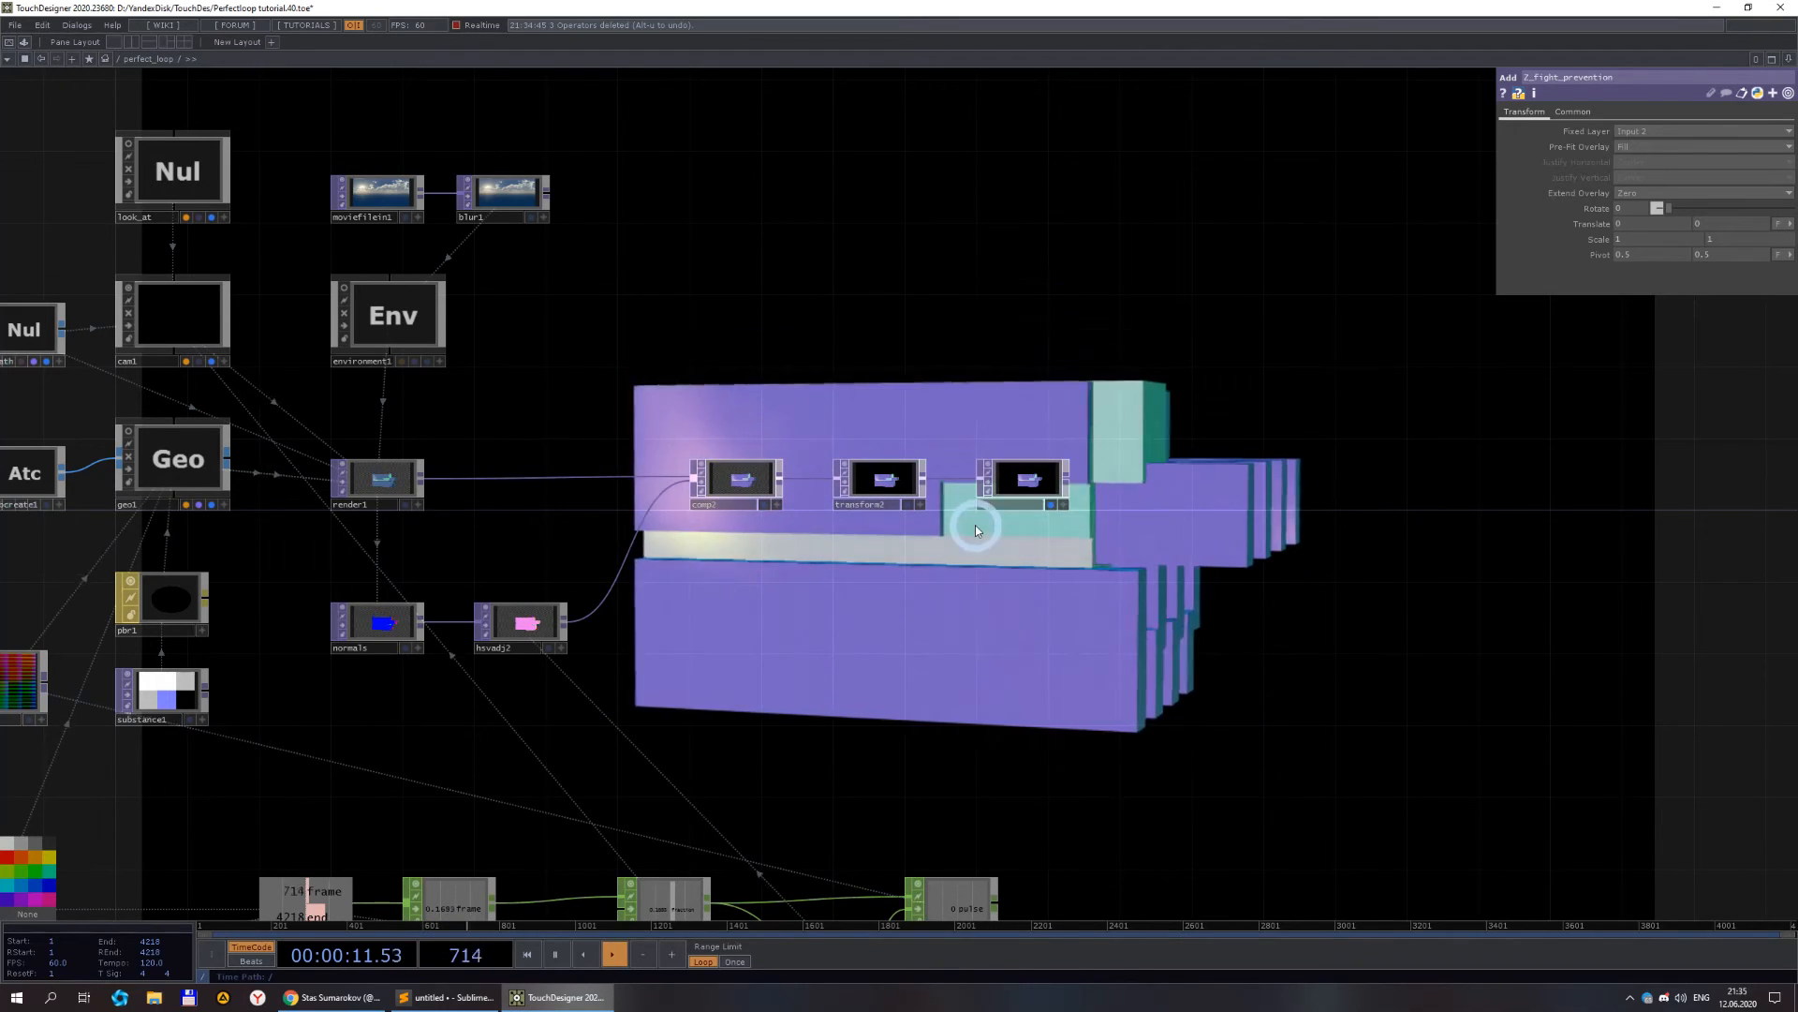
scroll(1086, 475, "up", 4)
left_click_drag(966, 421, 1141, 348)
scroll(1162, 369, "down", 4)
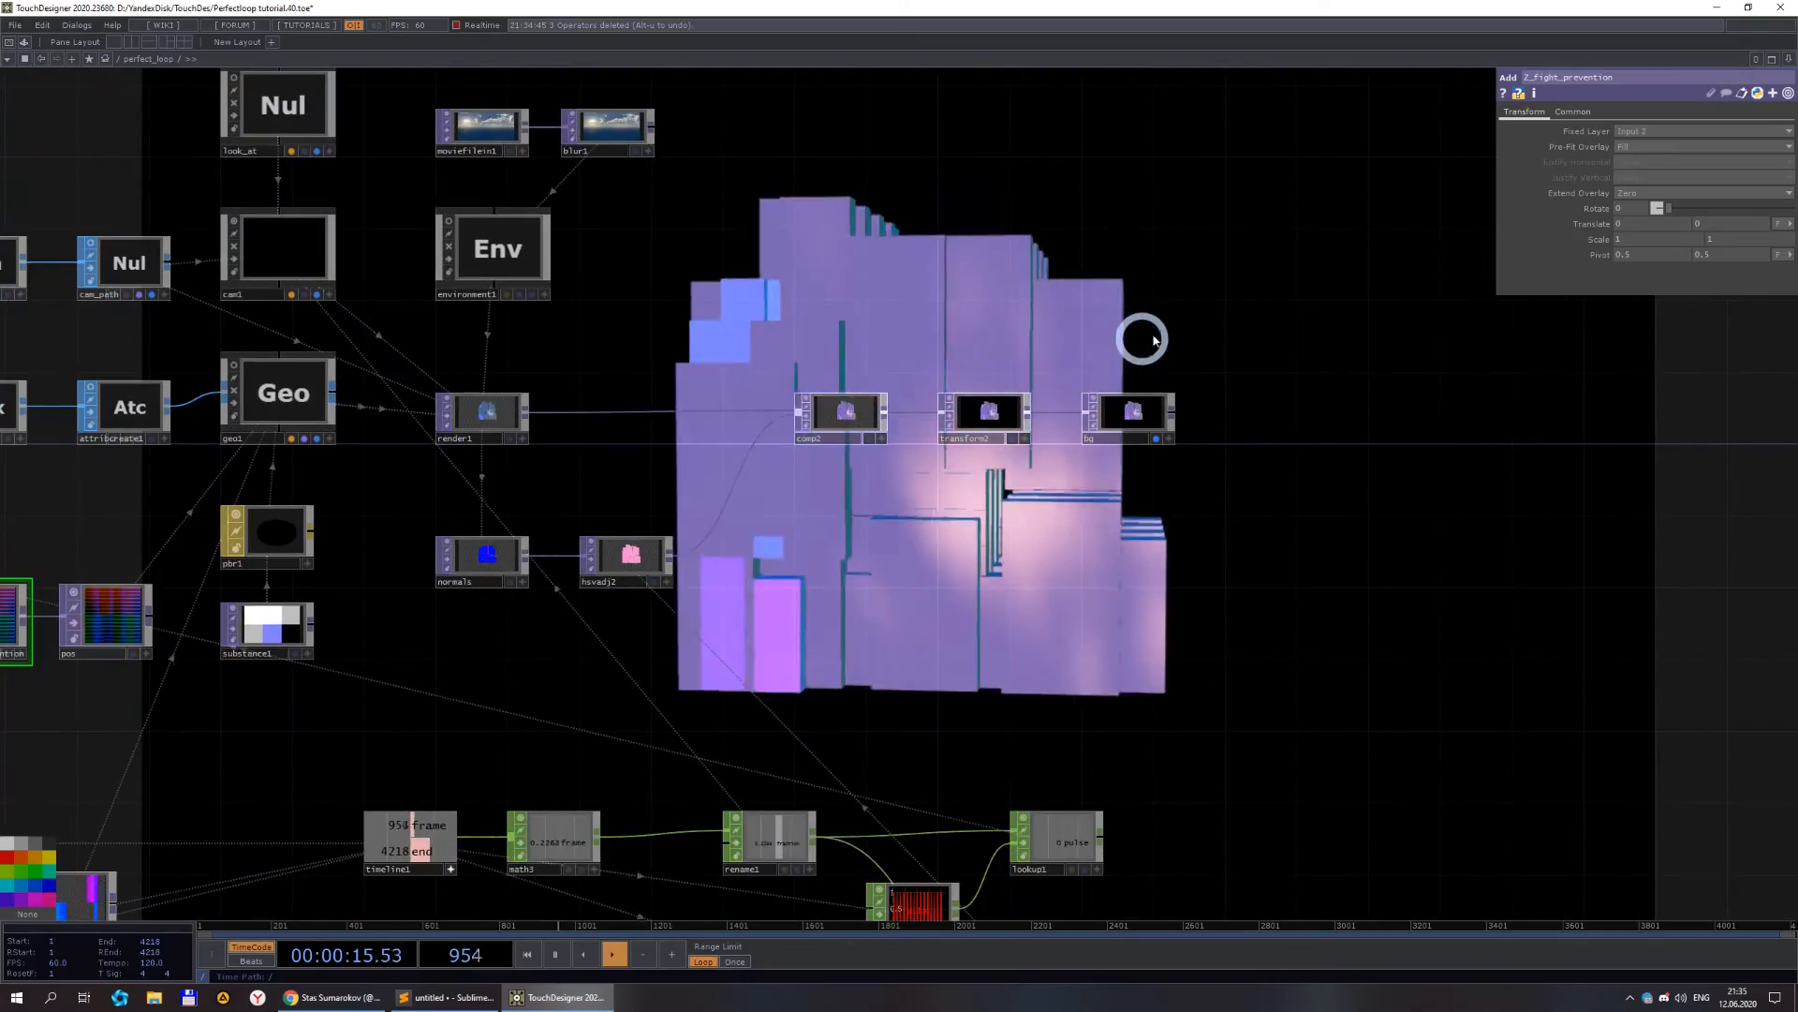
scroll(1157, 365, "down", 4)
scroll(1245, 434, "down", 3)
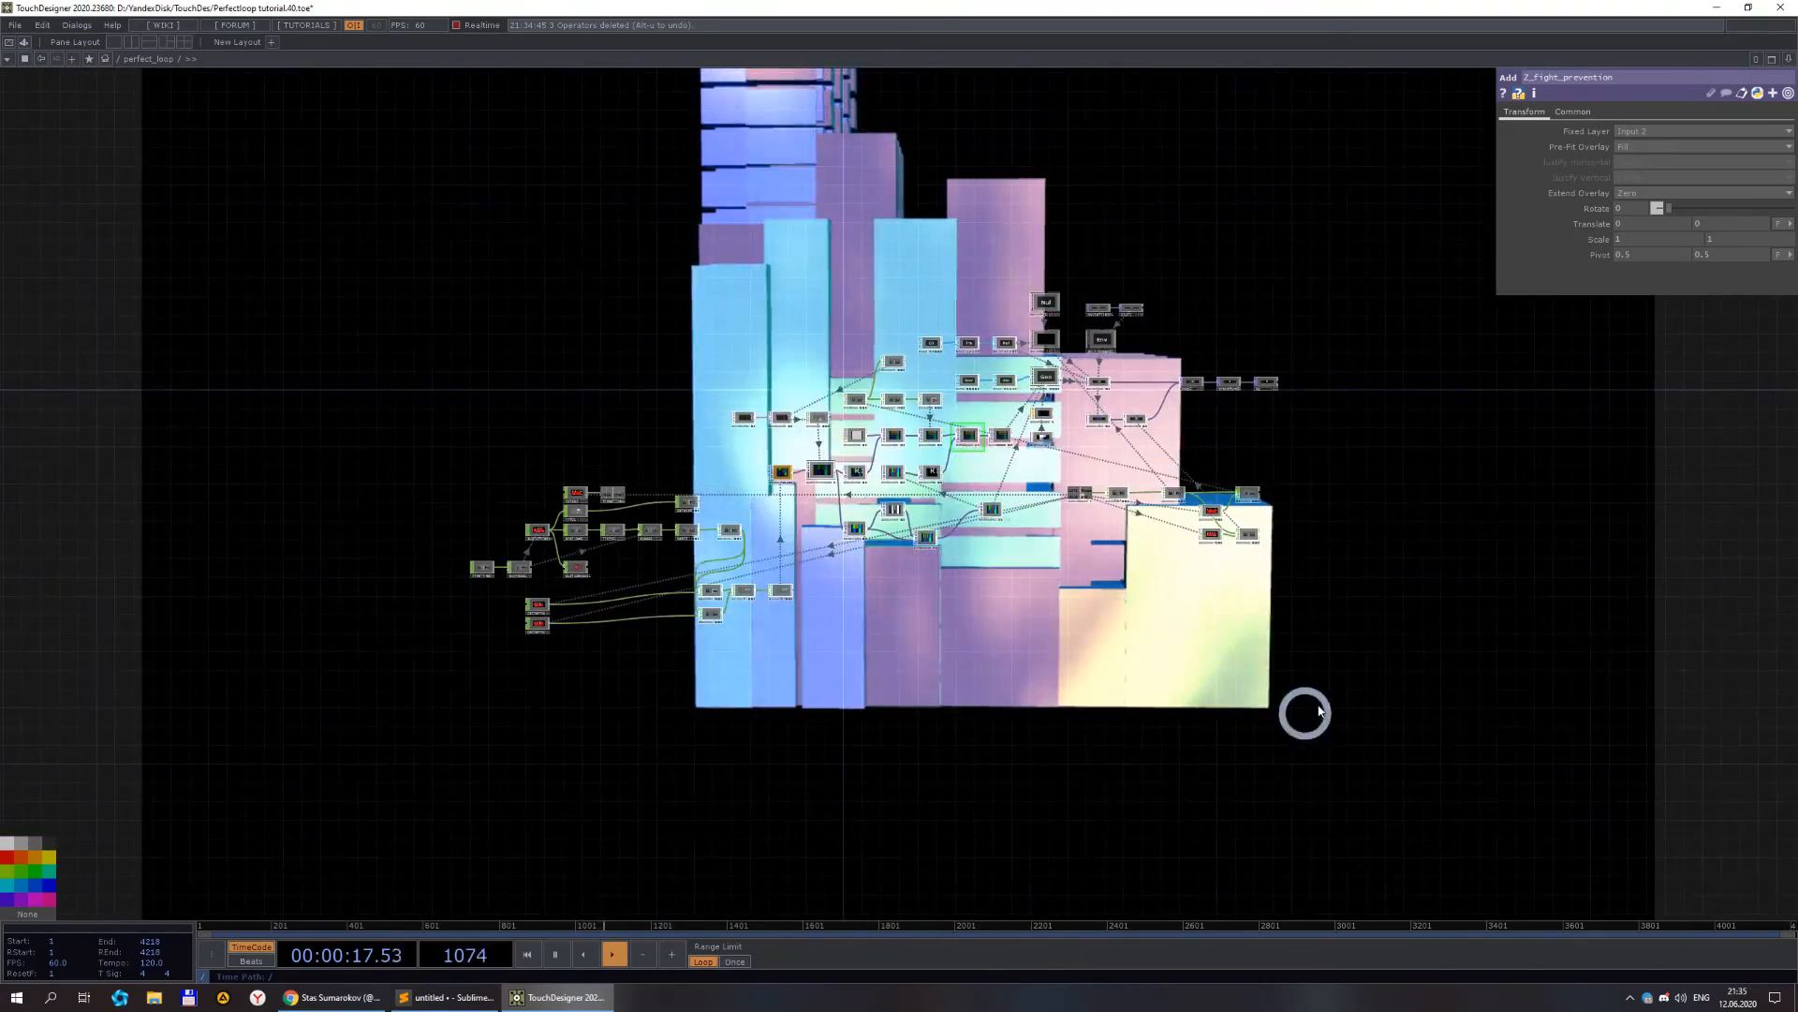
scroll(1245, 309, "up", 4)
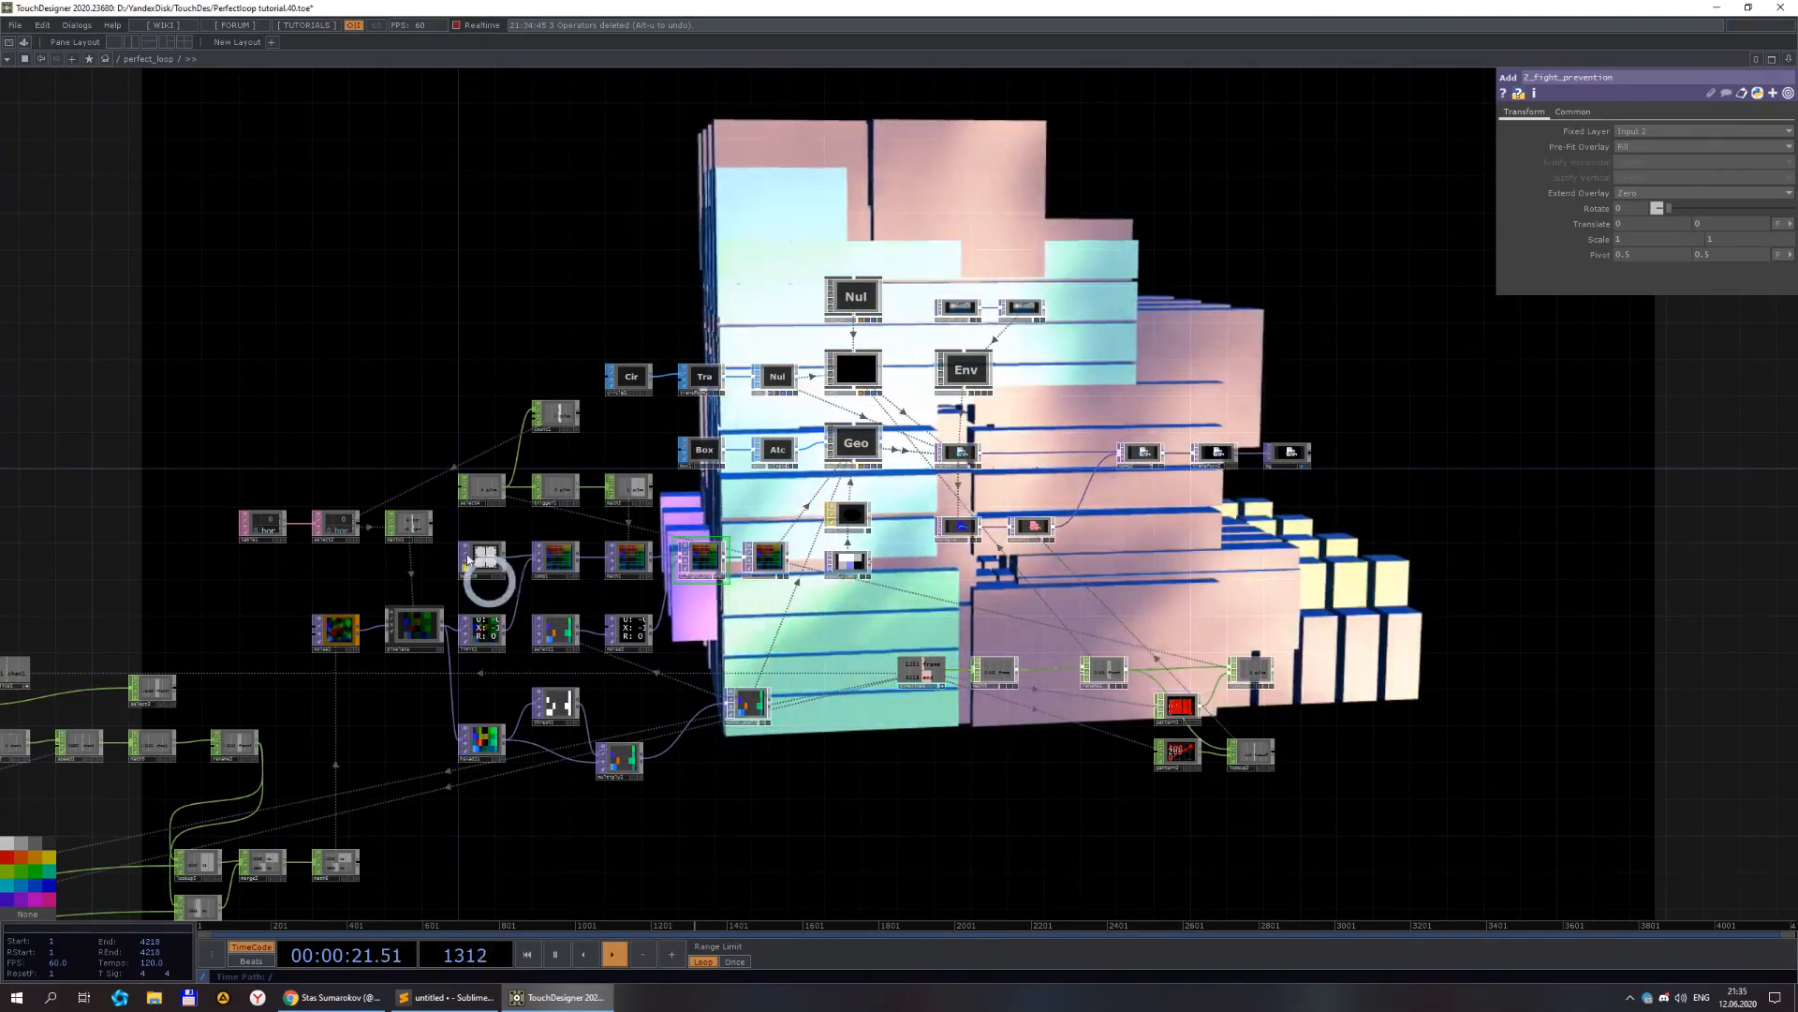
scroll(971, 534, "down", 4)
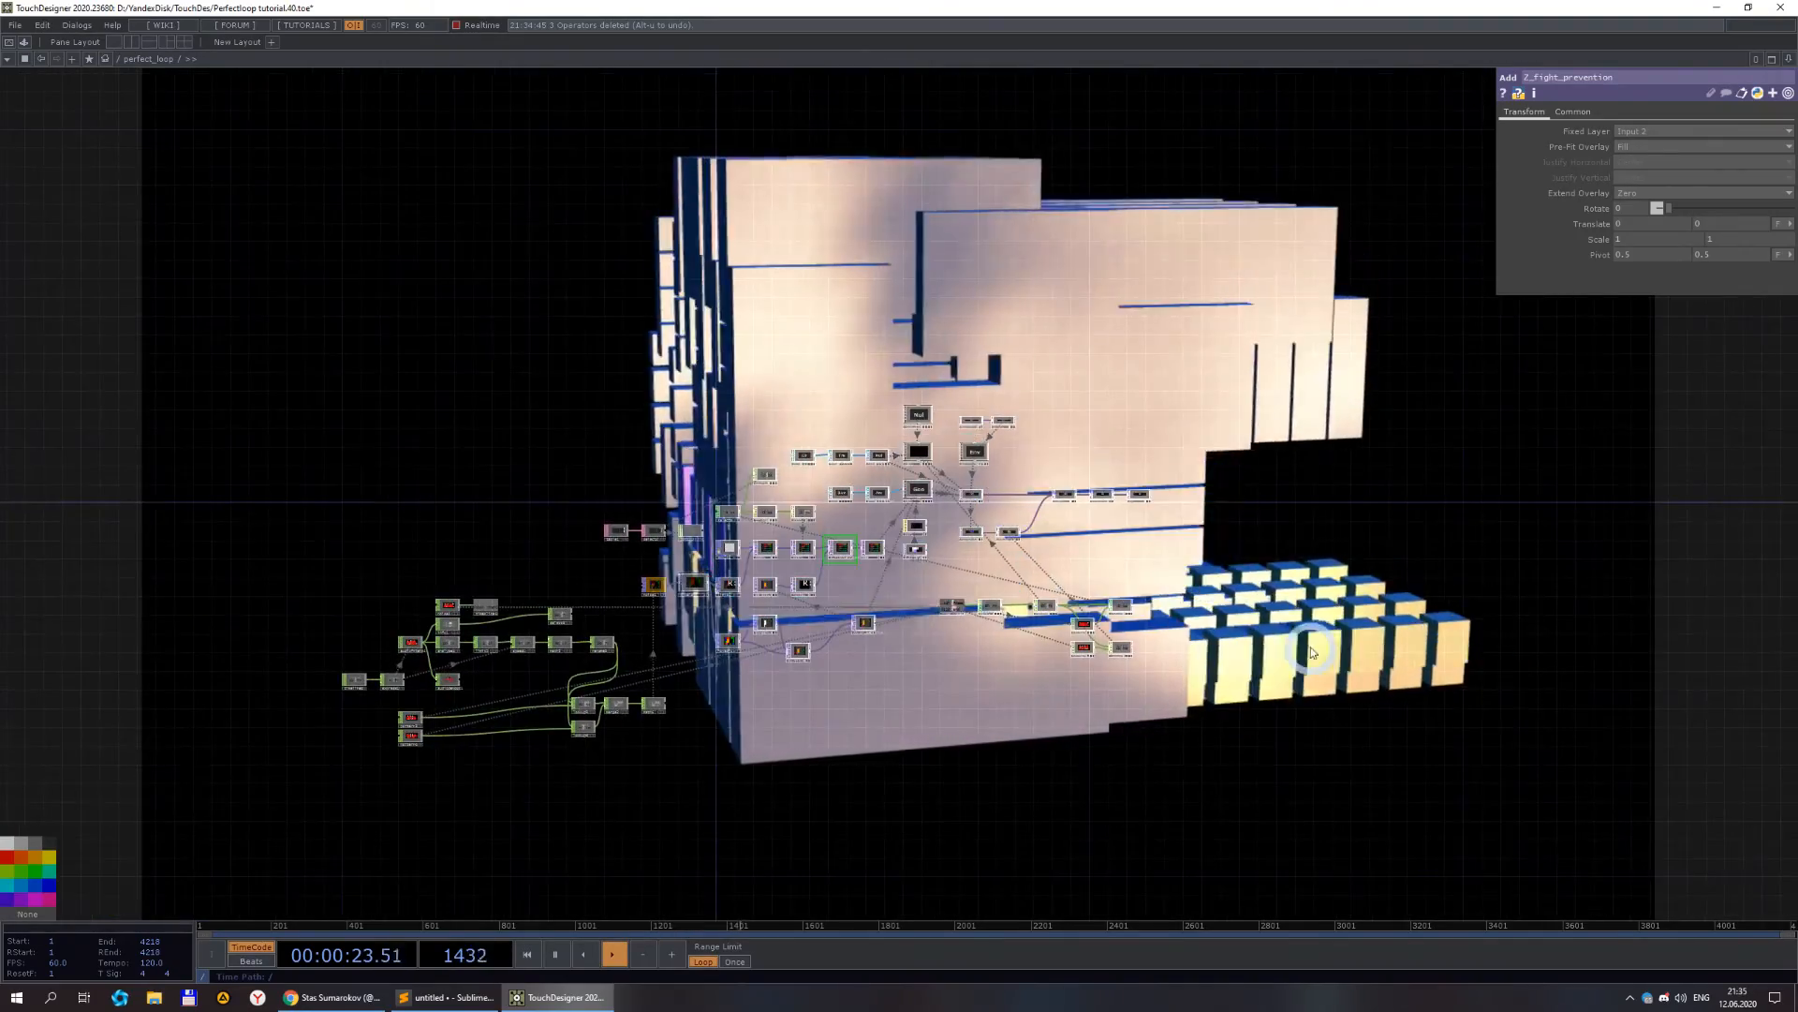
scroll(1154, 578, "up", 2)
left_click_drag(1080, 517, 1433, 538)
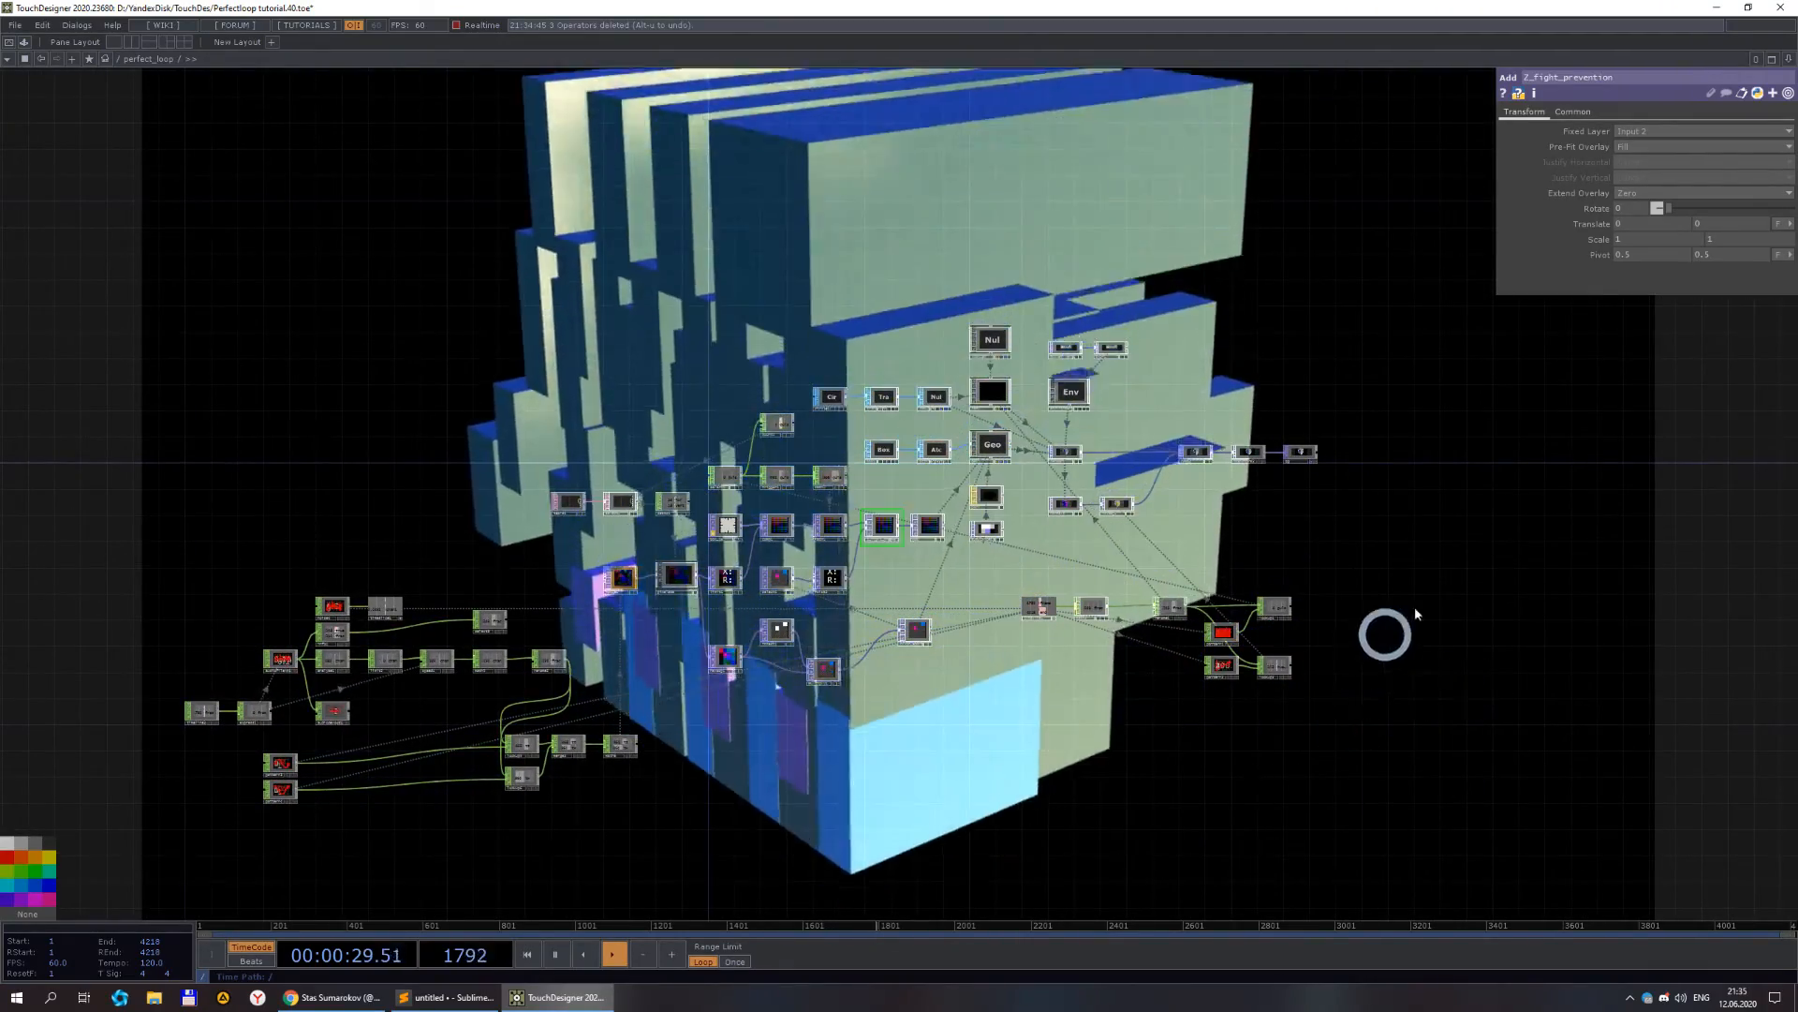
scroll(1405, 594, "up", 4)
scroll(1256, 603, "down", 4)
left_click_drag(1230, 520, 1405, 501)
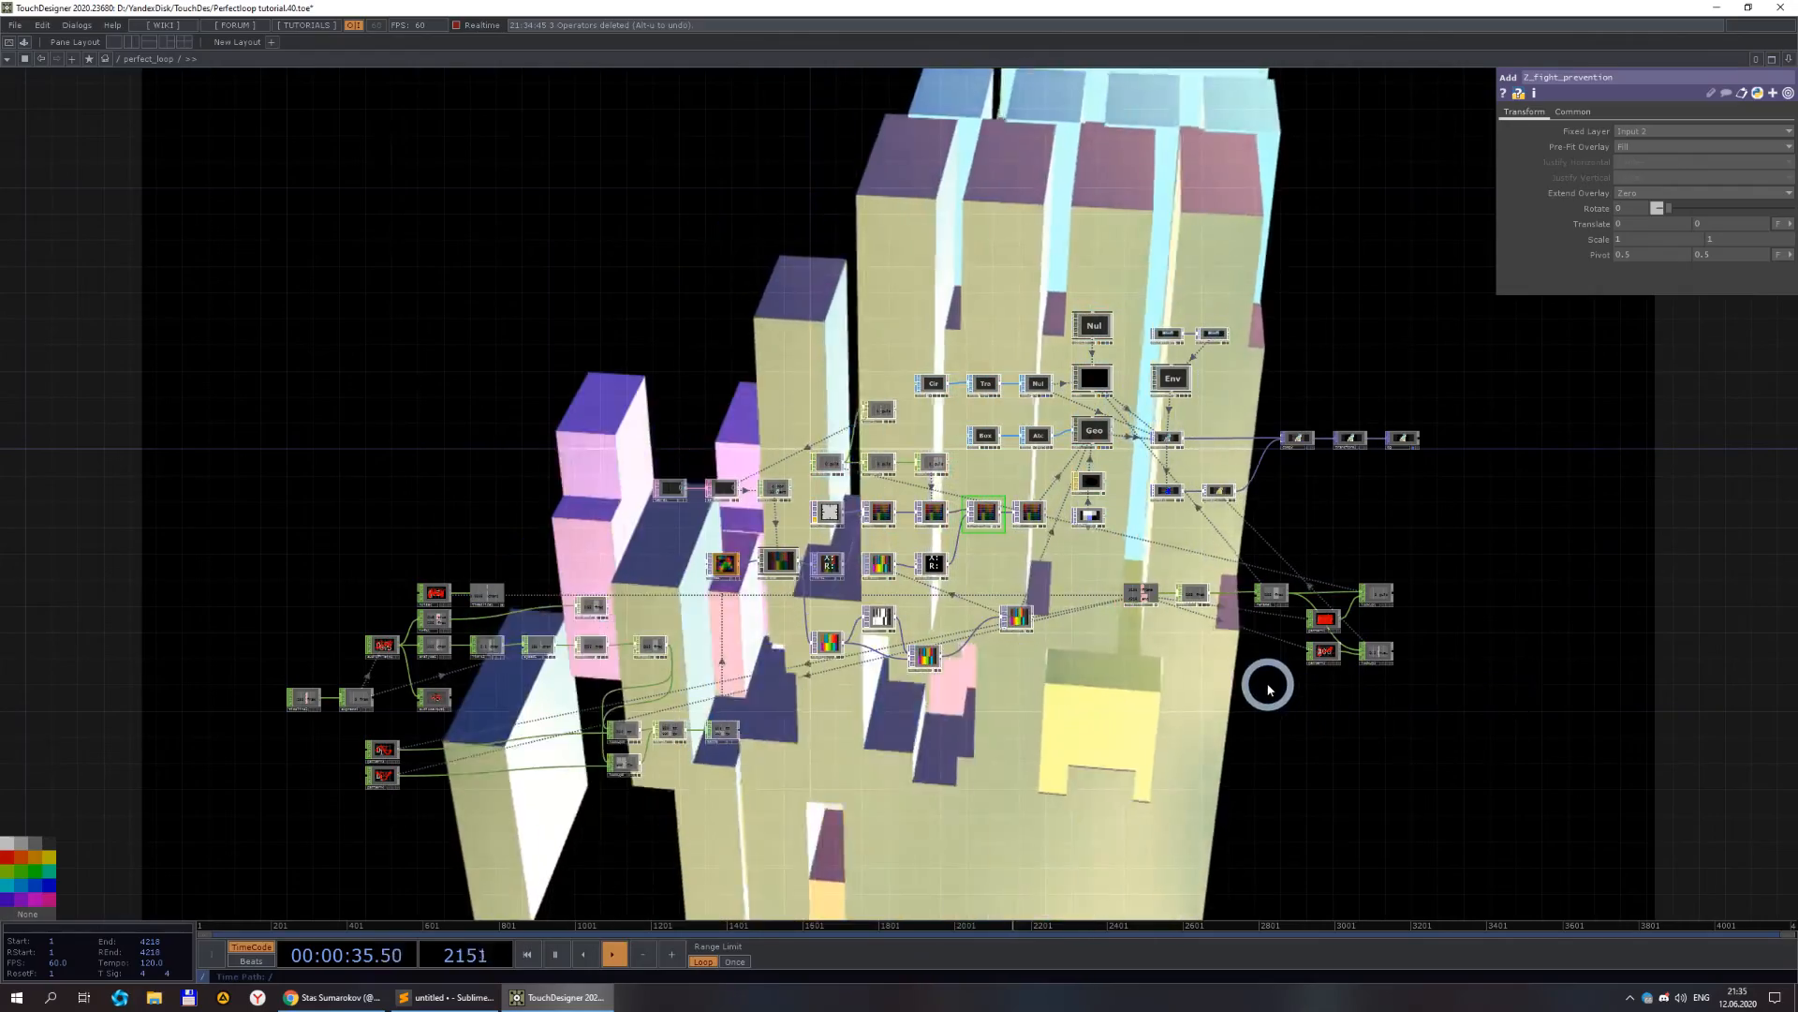
left_click_drag(1498, 636, 1211, 456)
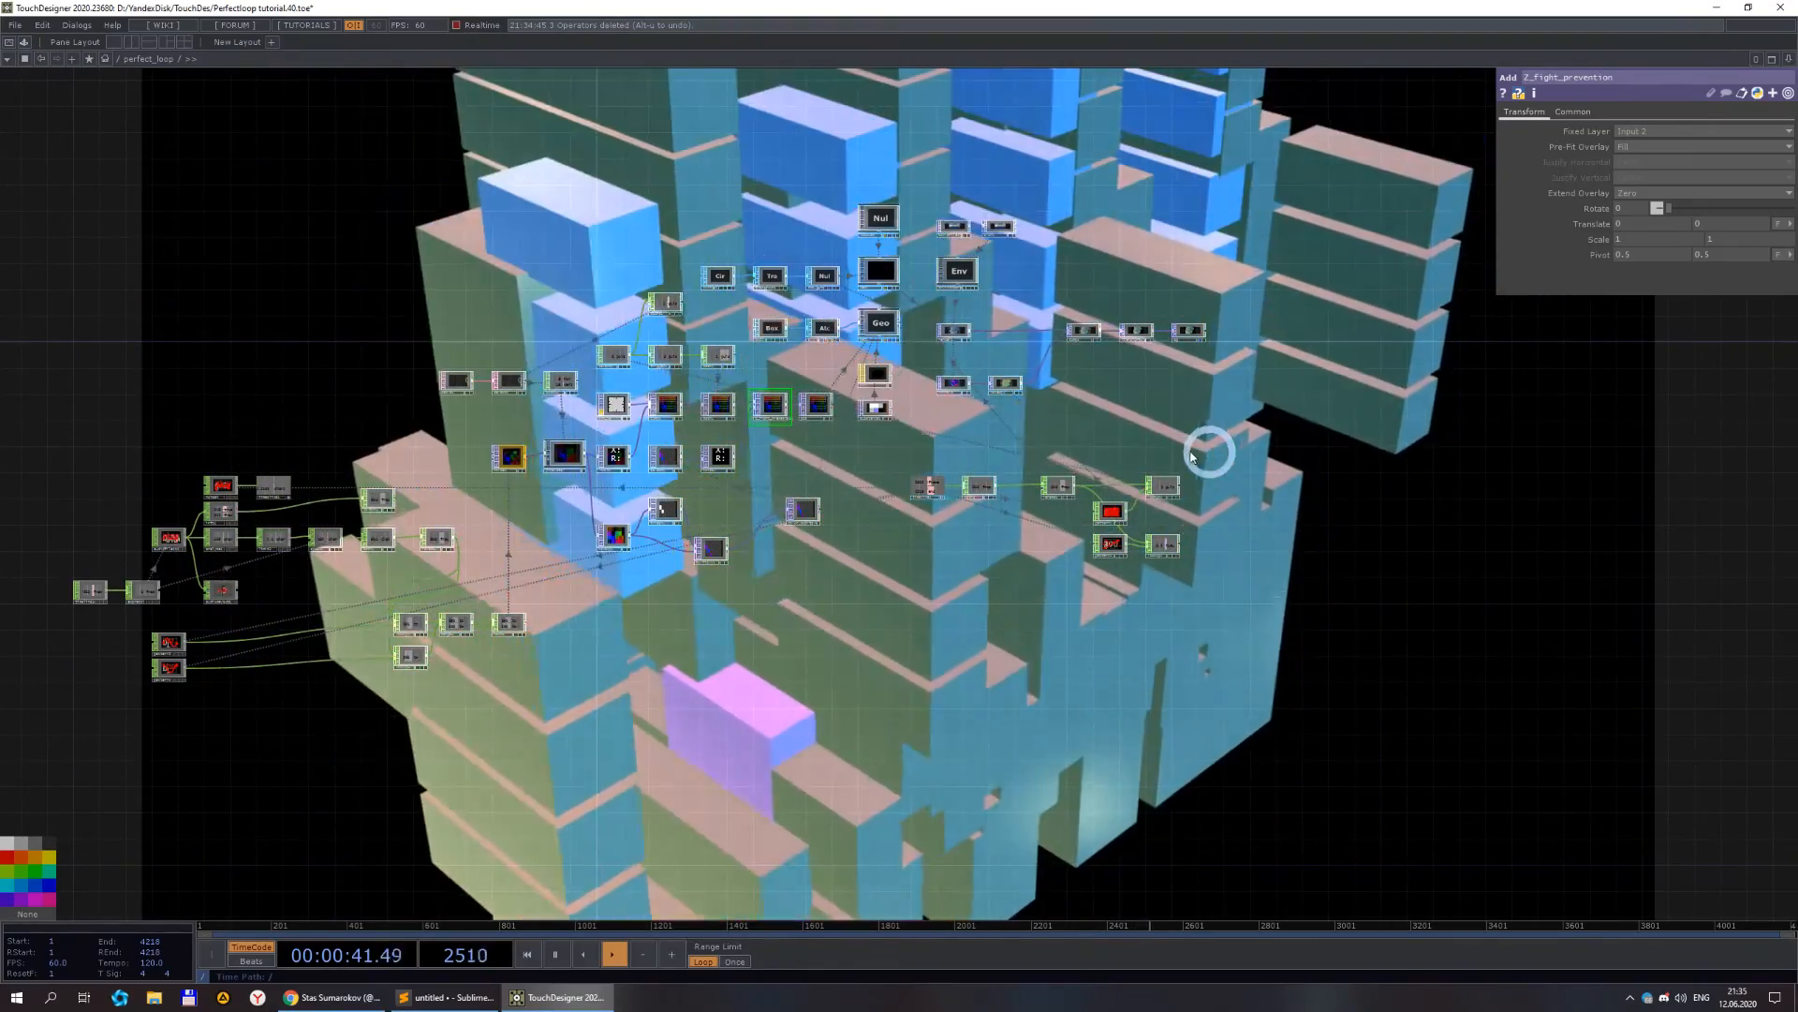
scroll(1207, 455, "up", 5)
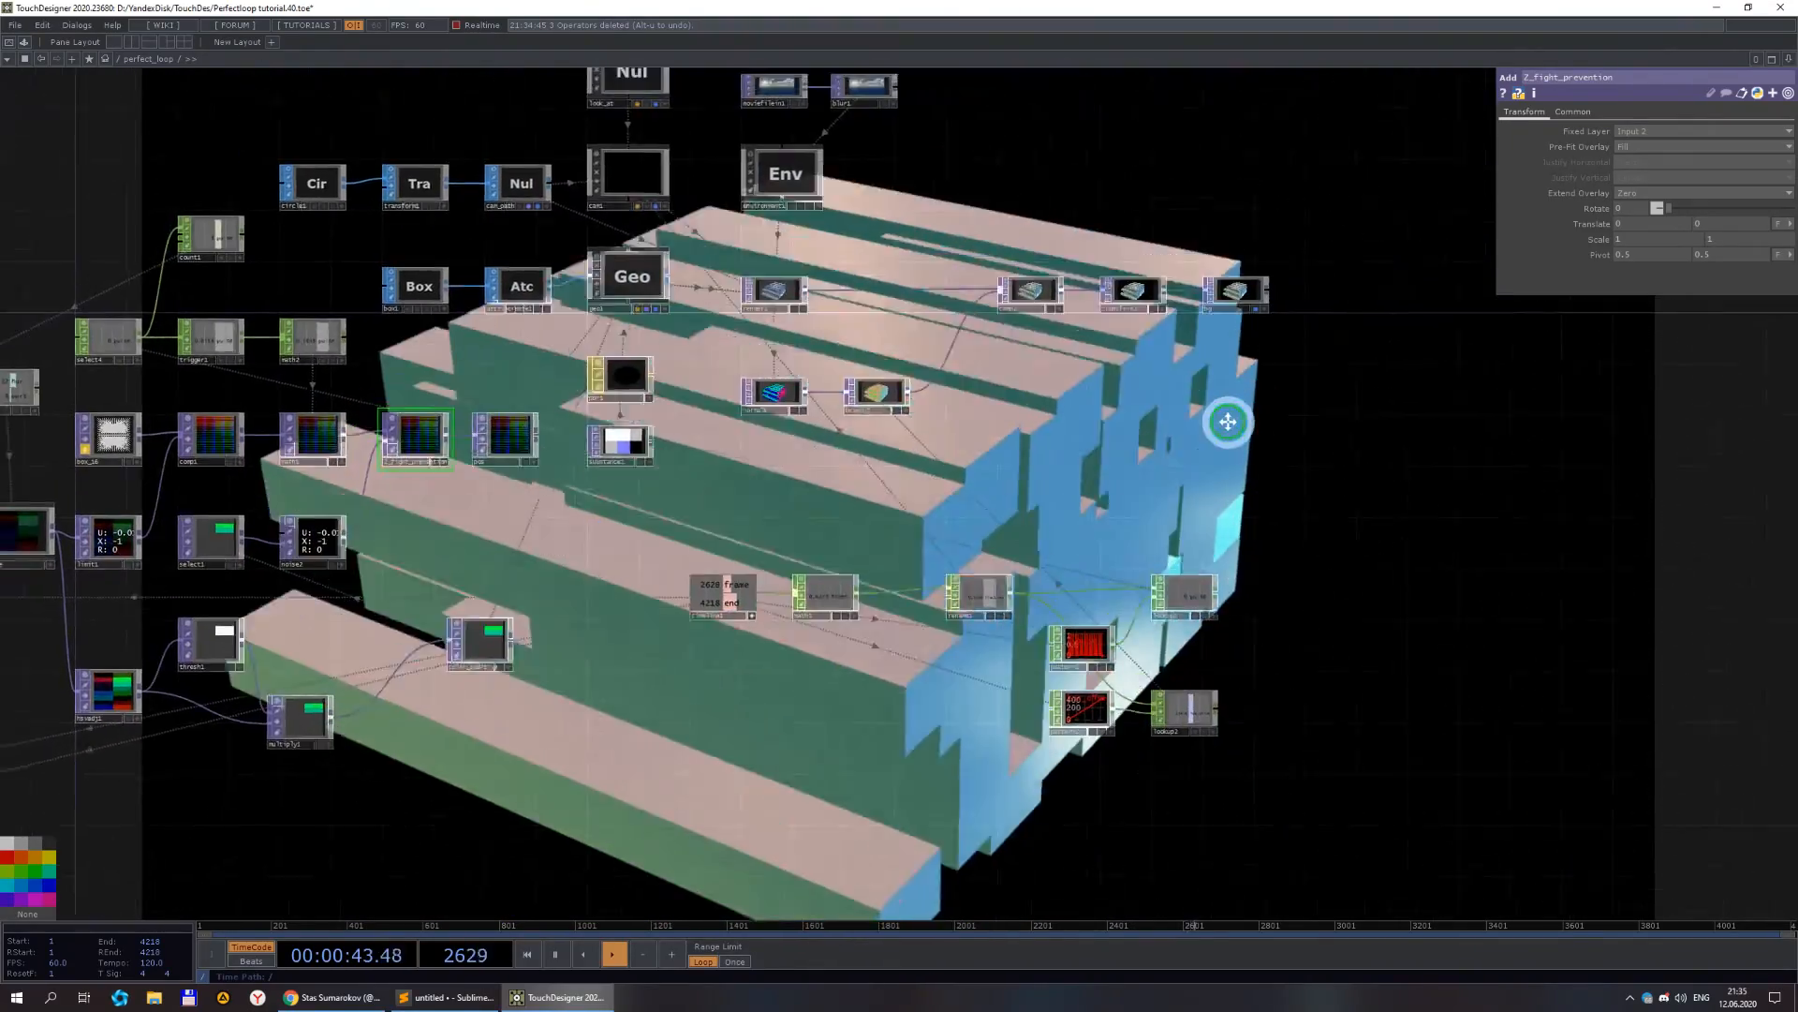
left_click_drag(1228, 422, 1252, 444)
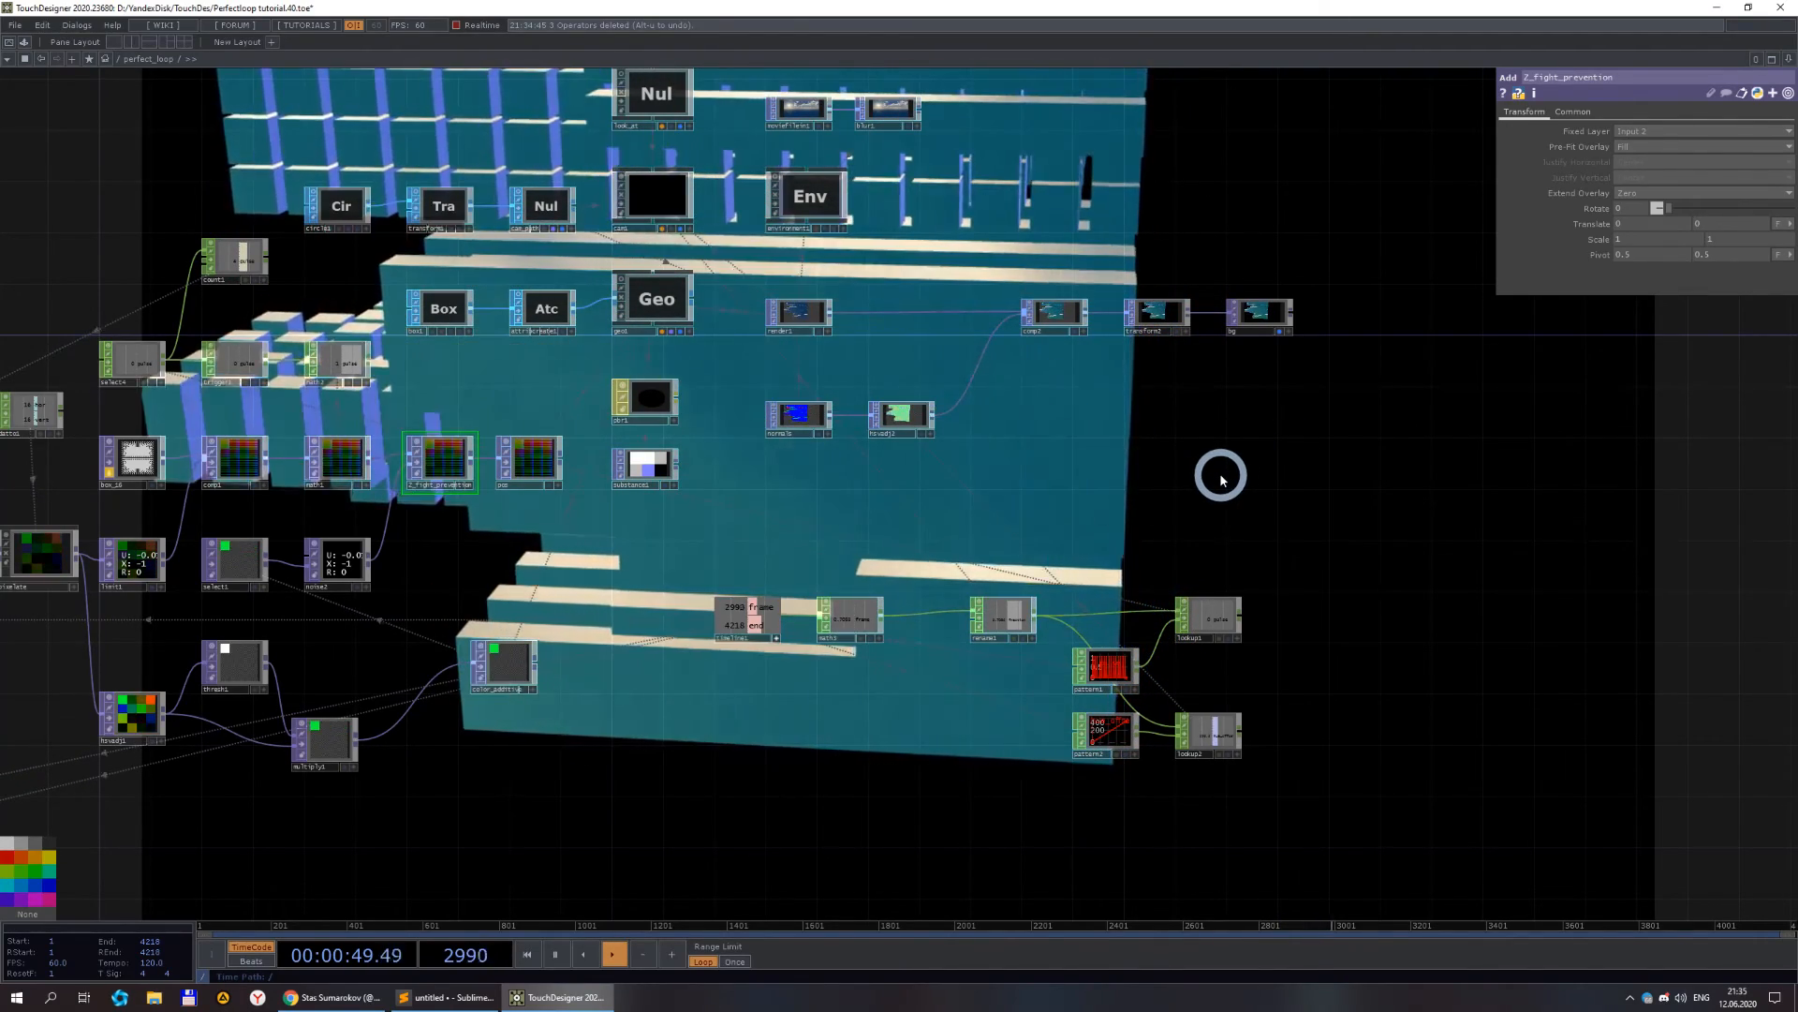
scroll(1217, 473, "down", 3)
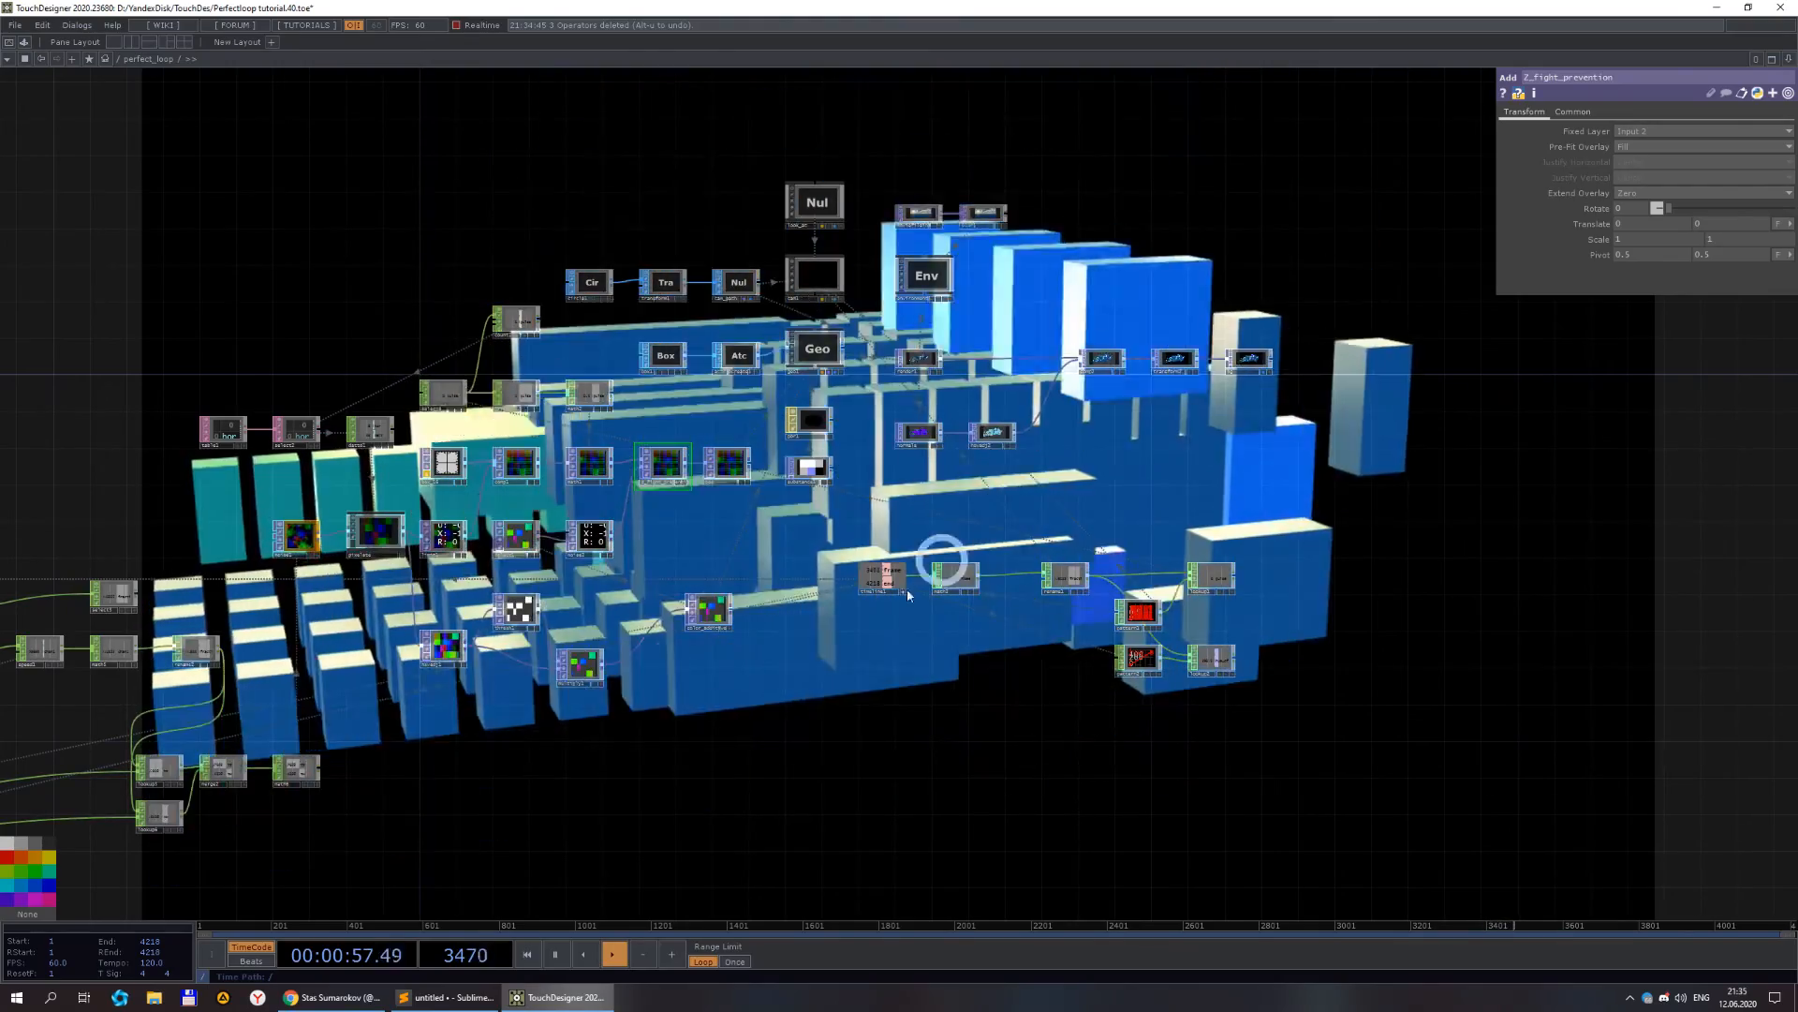
- Switch to Chrome, load the creator's Patreon page in a new tab and open the "Request for suggestions" post
left_click(322, 998)
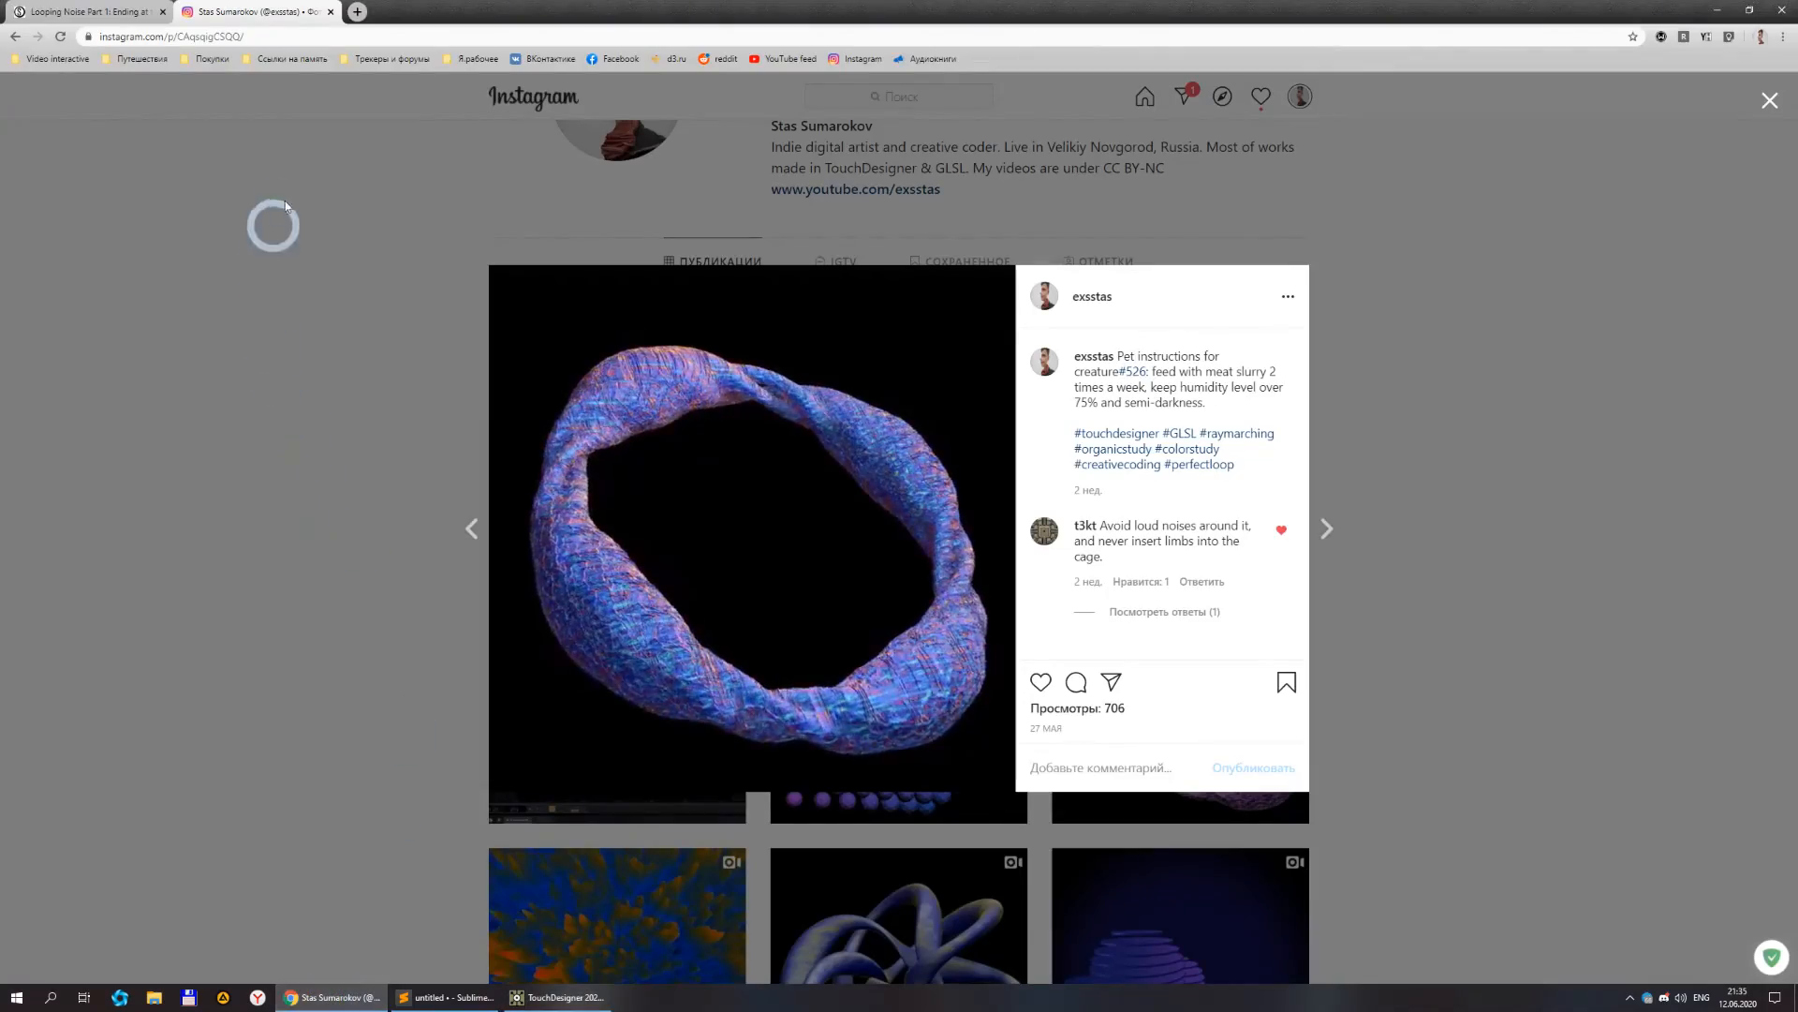
left_click(358, 12)
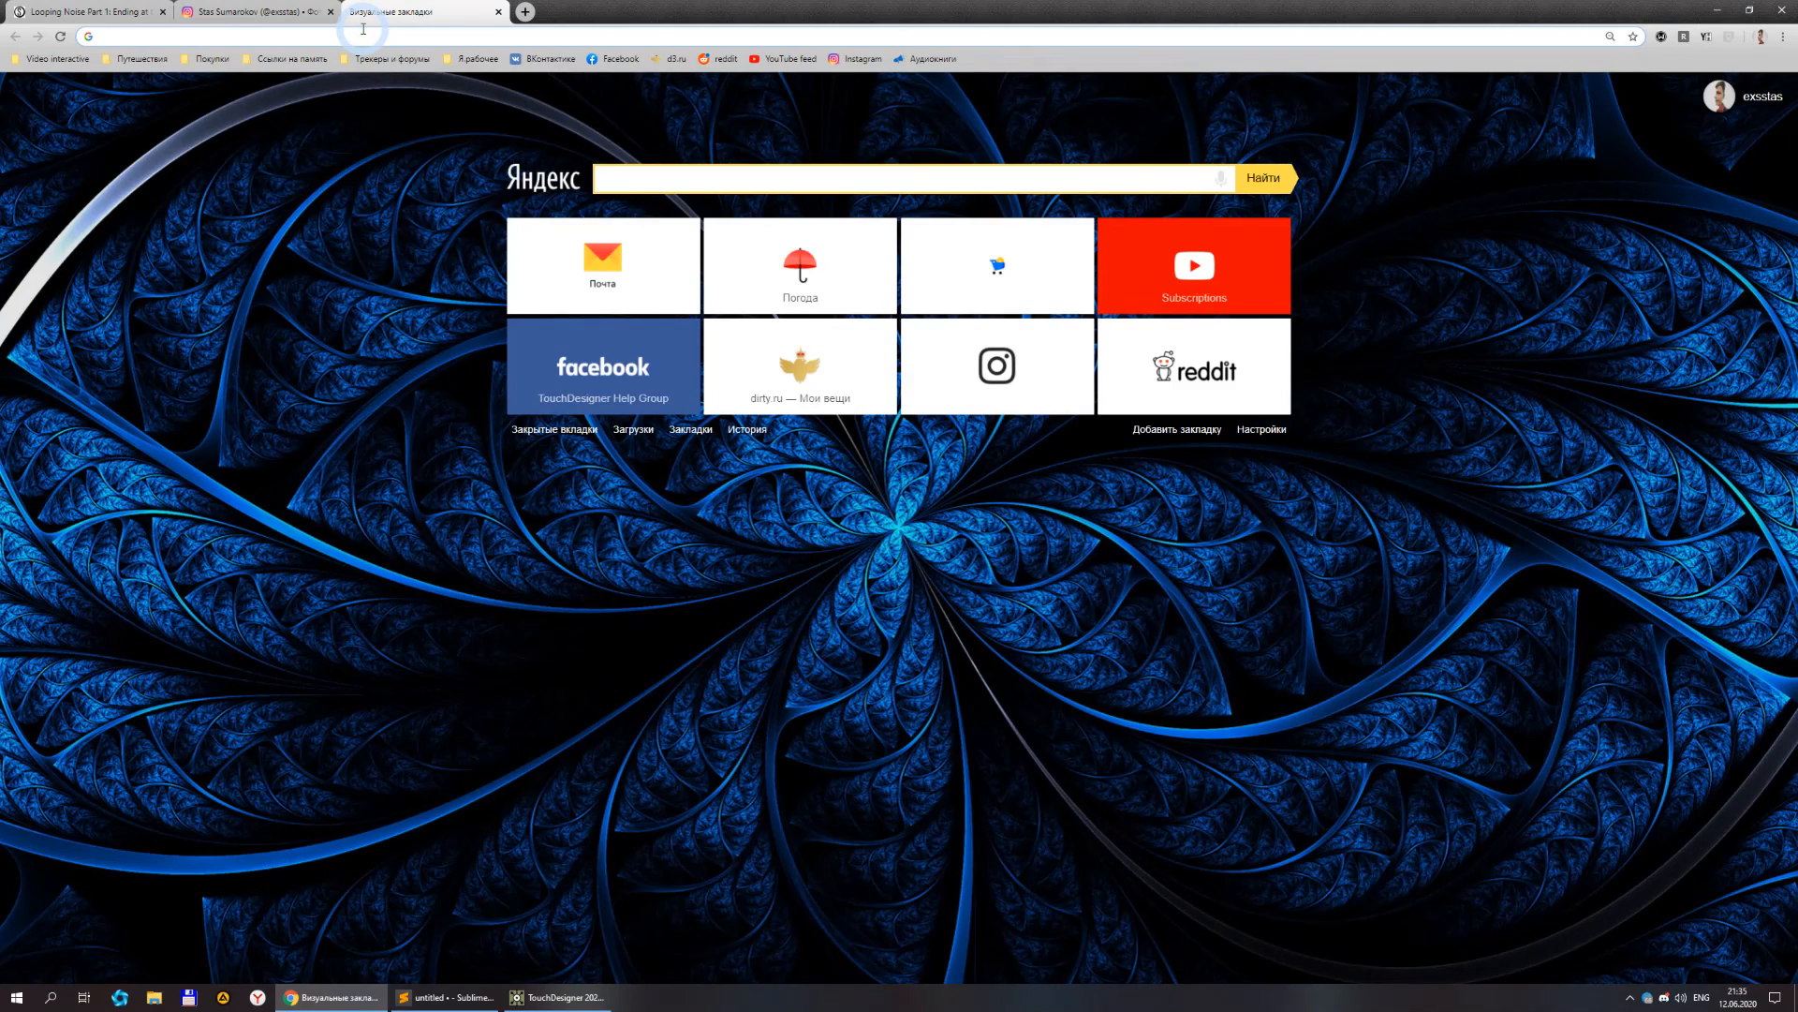
type("pa")
key("Return")
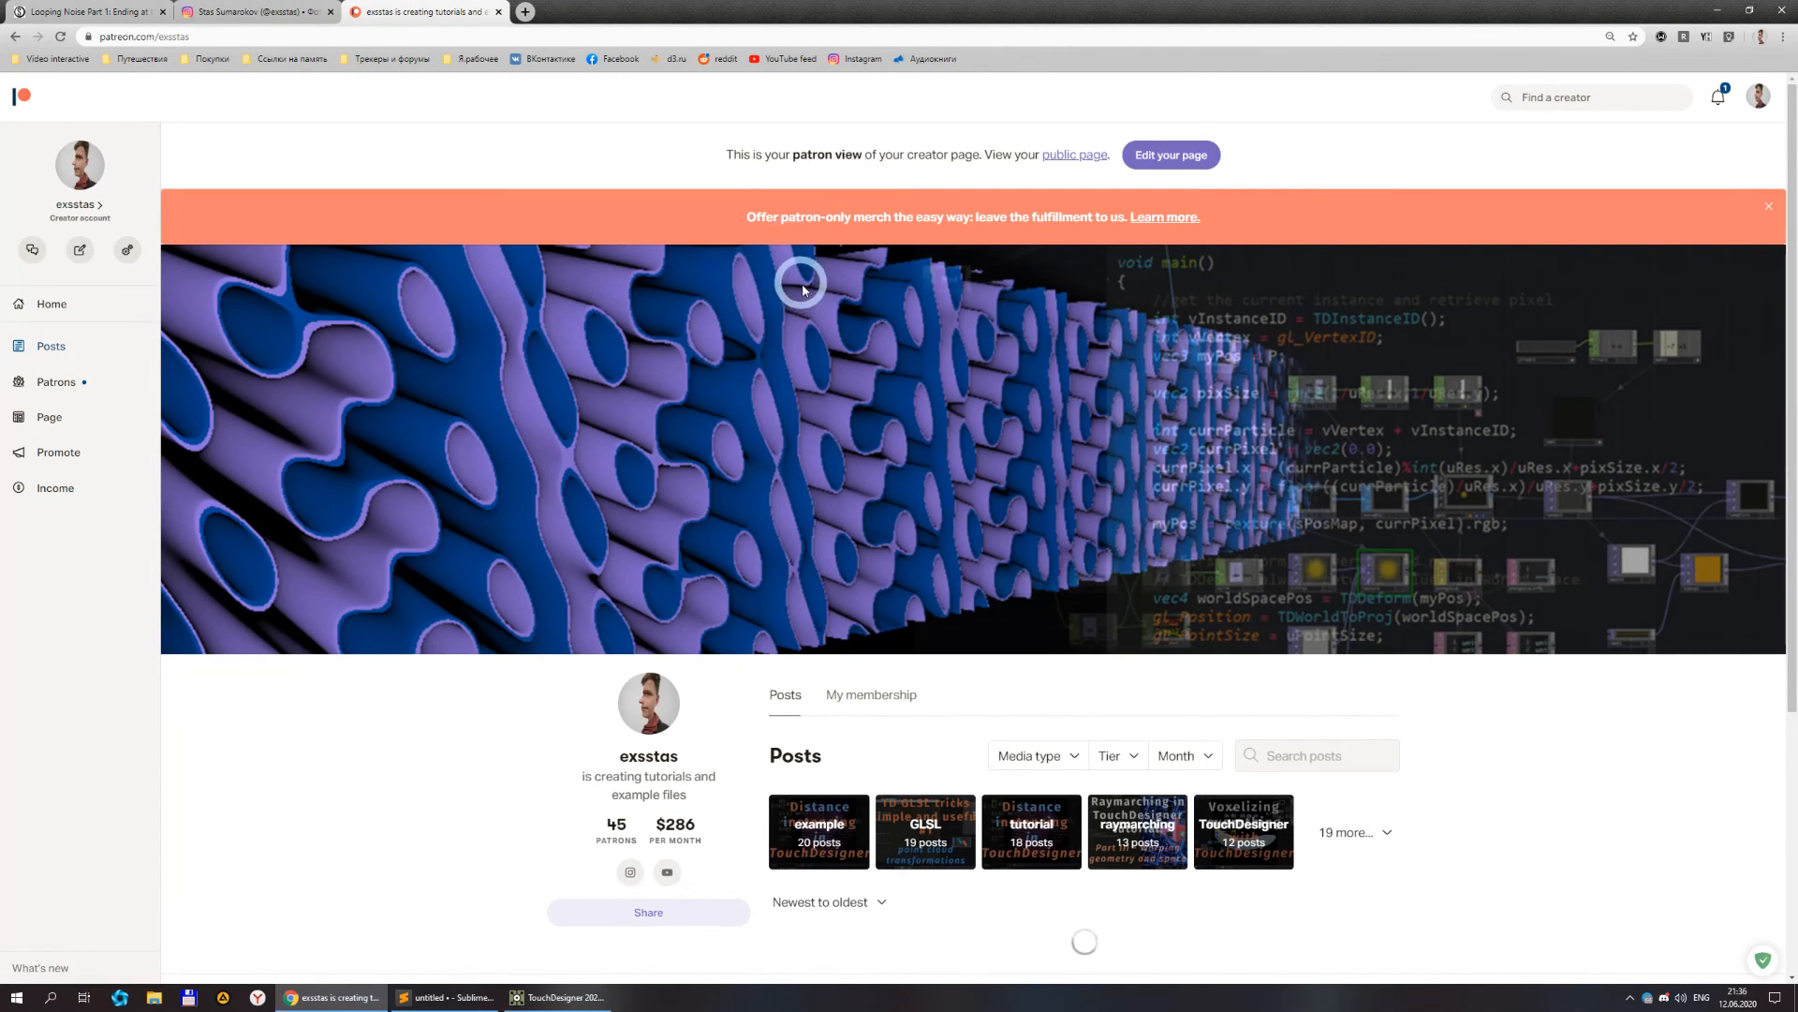
scroll(802, 278, "down", 7)
scroll(918, 421, "down", 1)
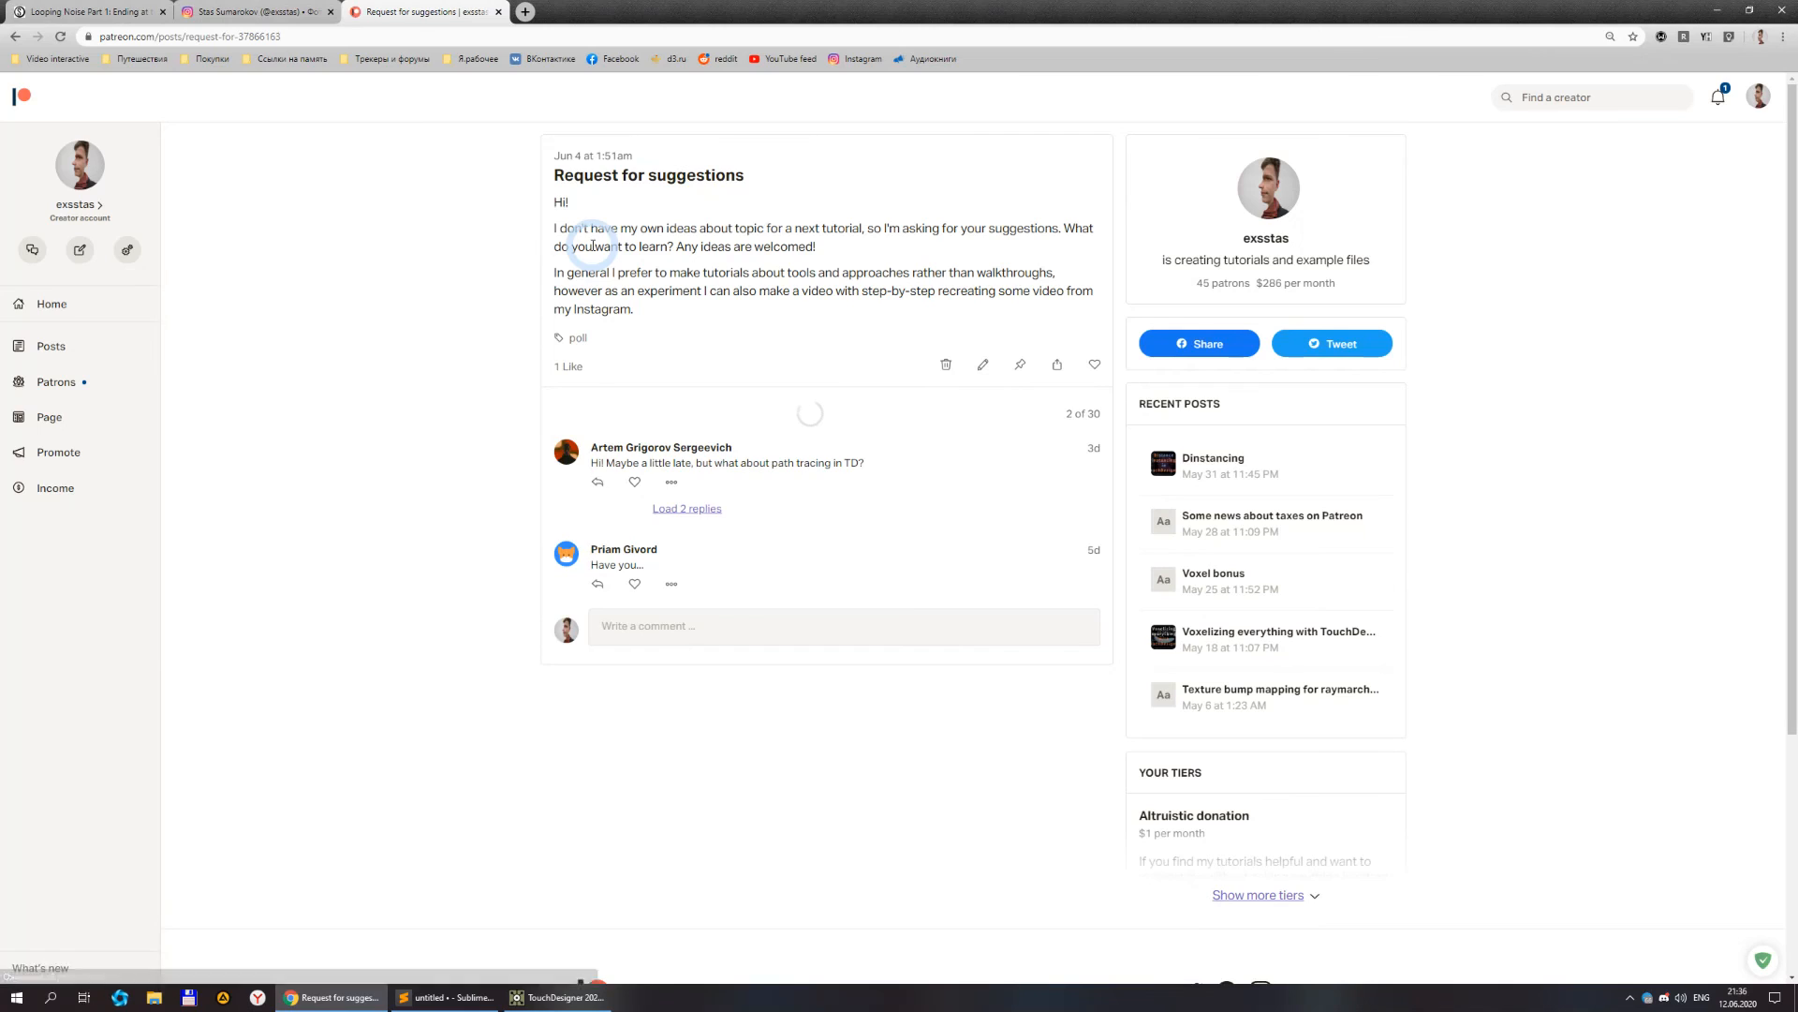
- Read through the comments and replies with tutorial topic ideas under the "Request for suggestions" post
scroll(768, 506, "down", 4)
scroll(768, 524, "down", 8)
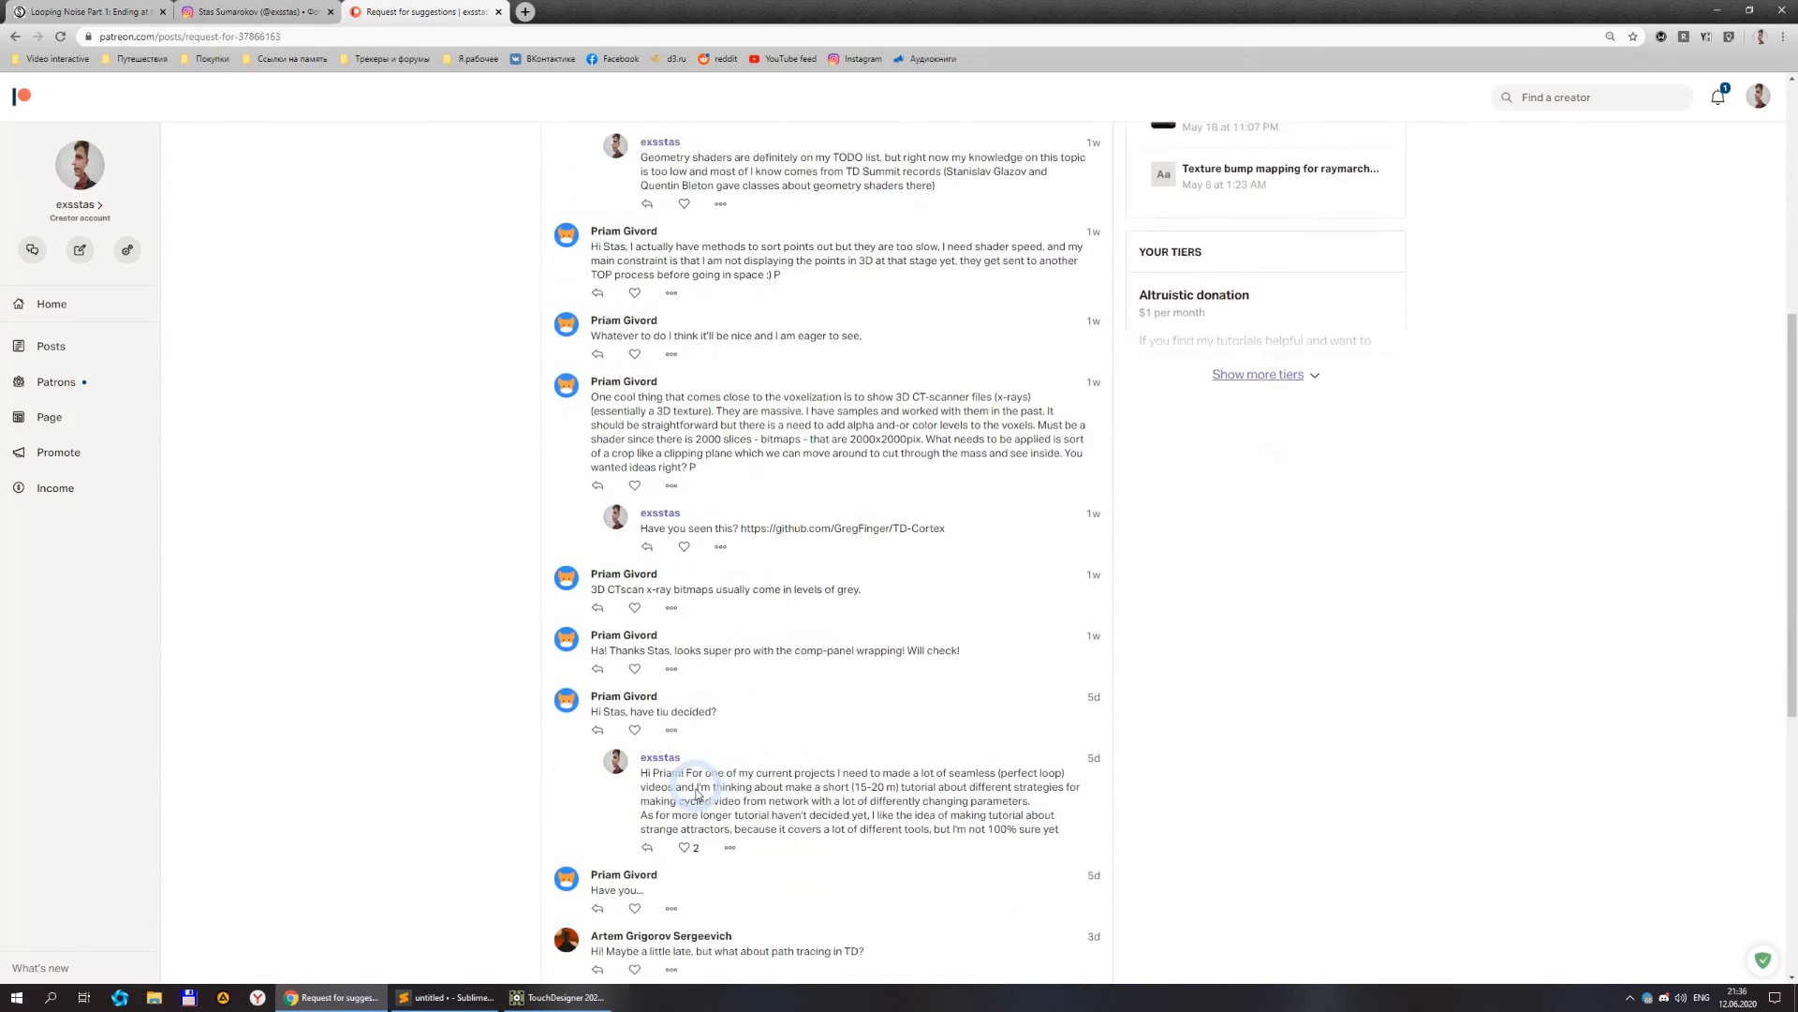
scroll(881, 460, "up", 12)
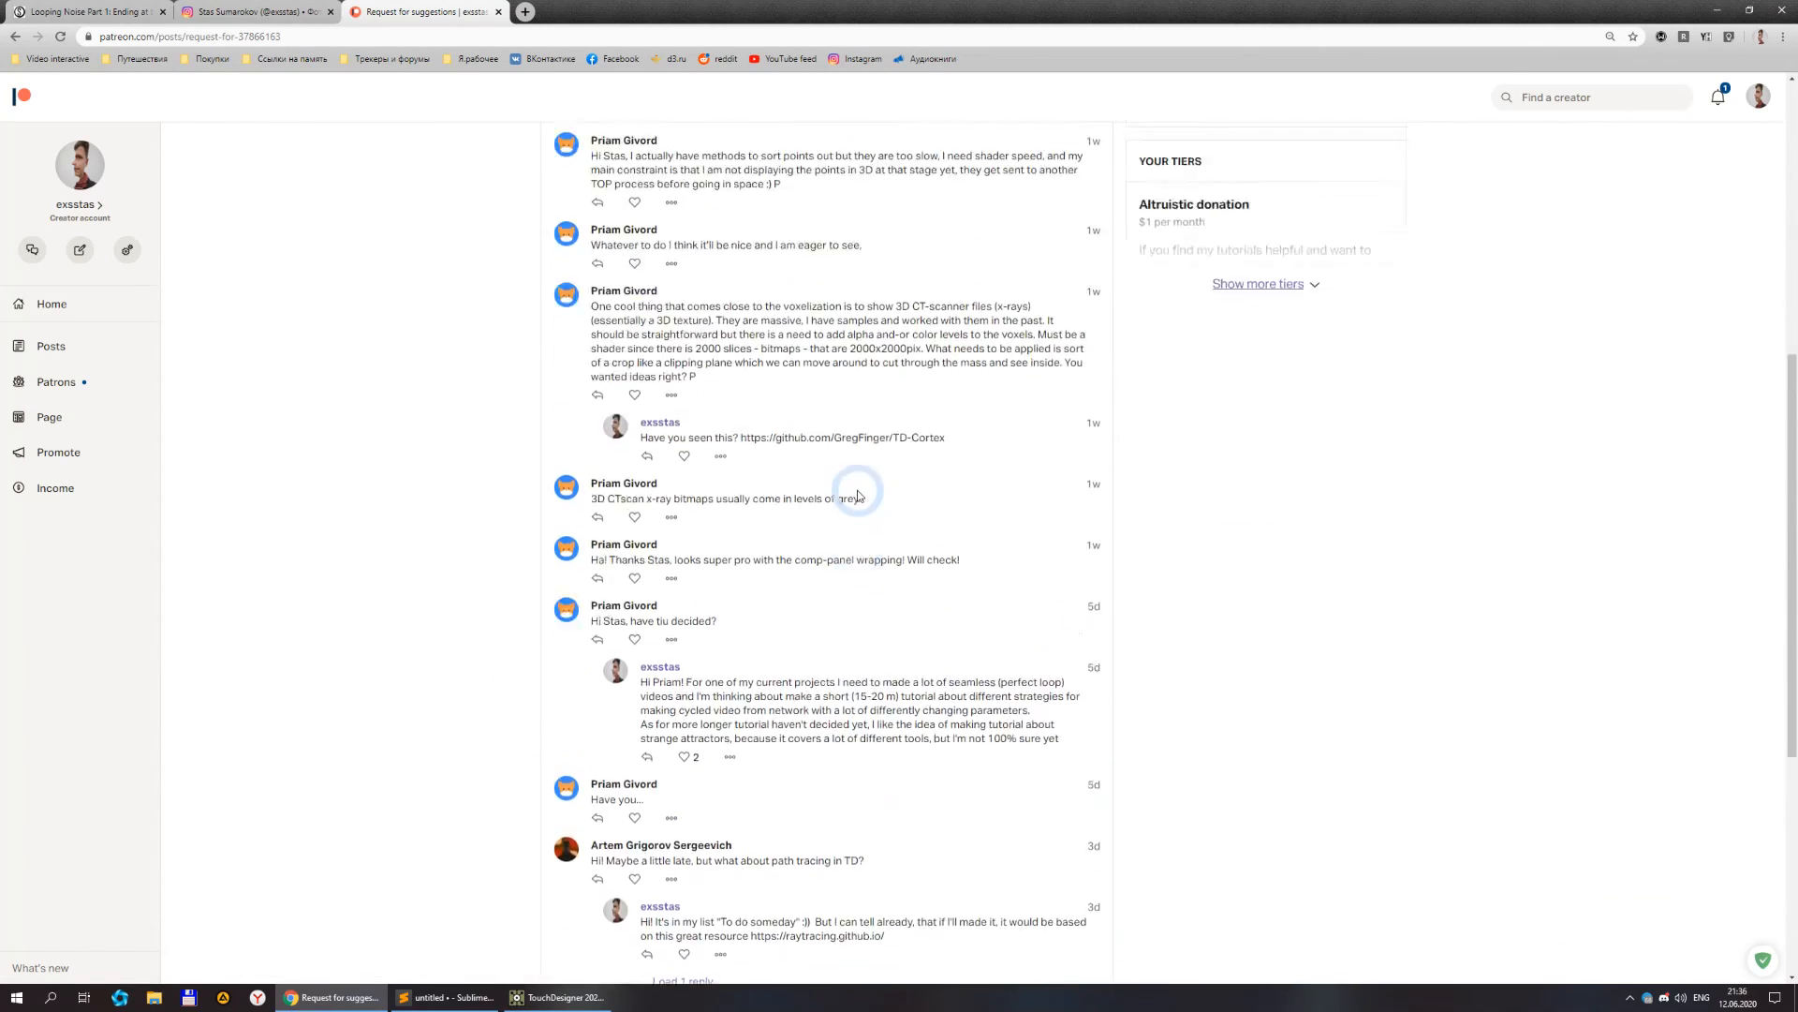
scroll(819, 474, "down", 2)
scroll(768, 412, "up", 2)
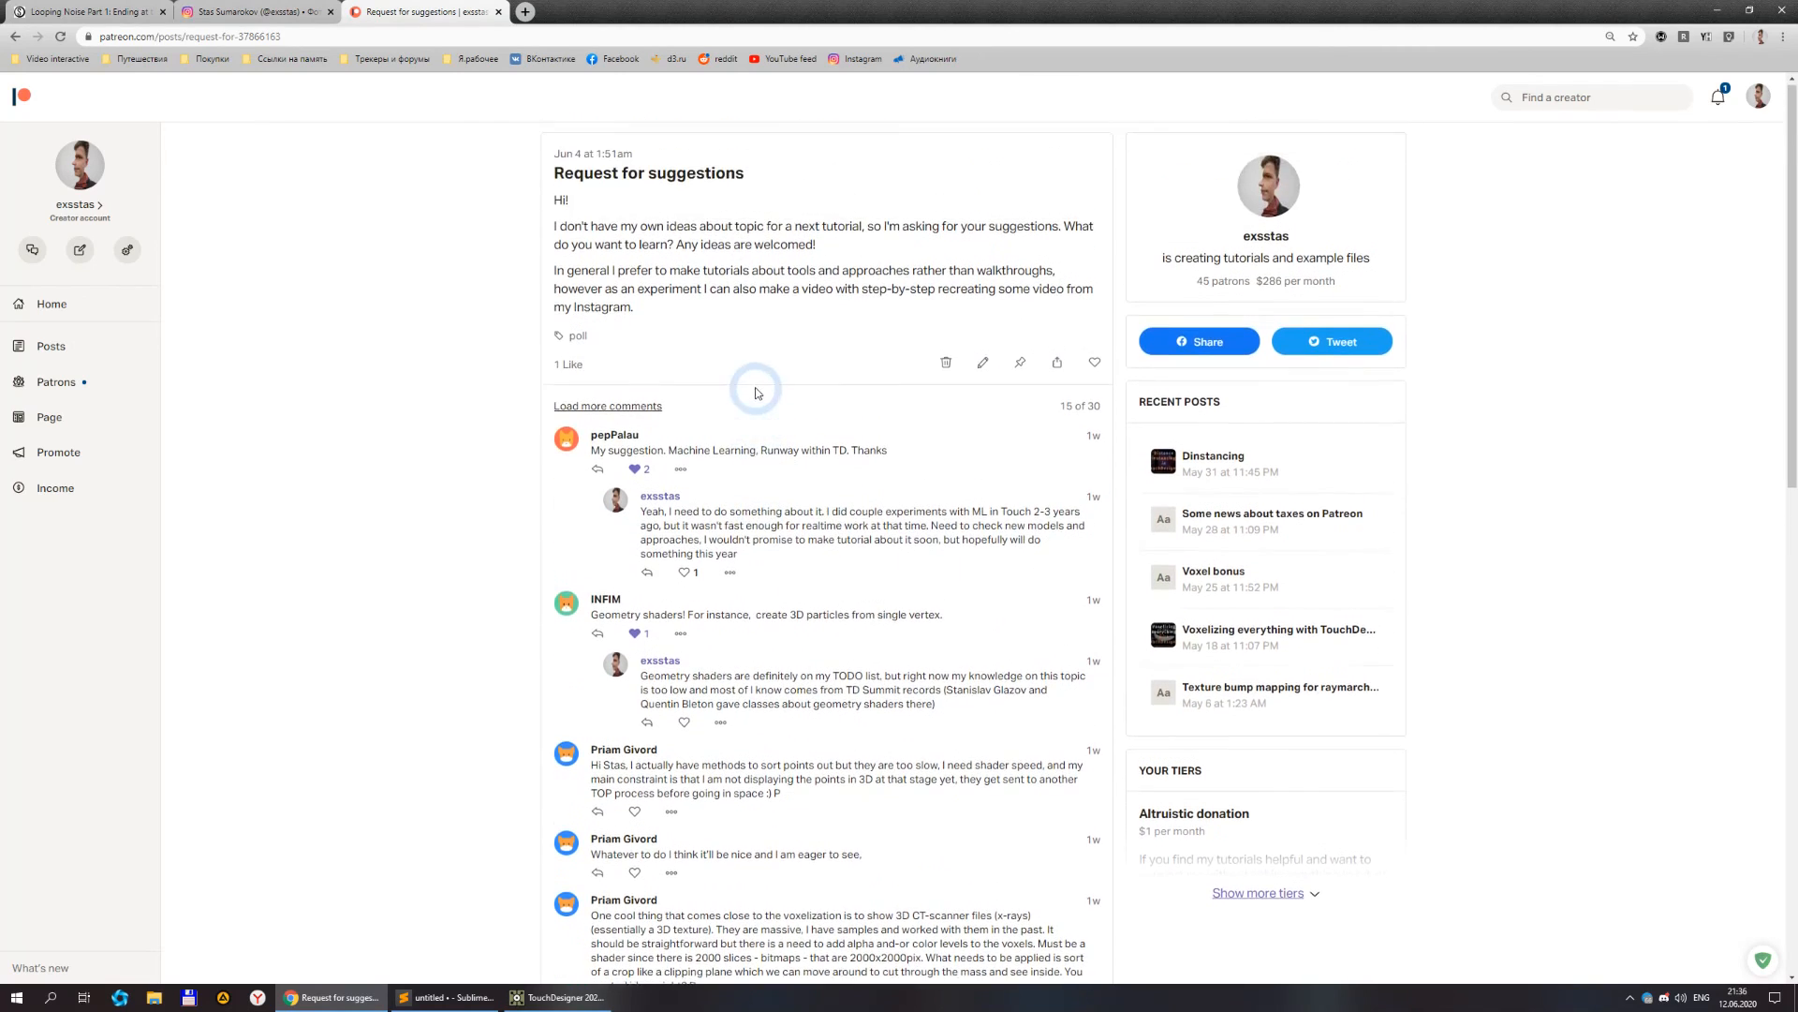
scroll(824, 615, "down", 1)
scroll(772, 391, "down", 6)
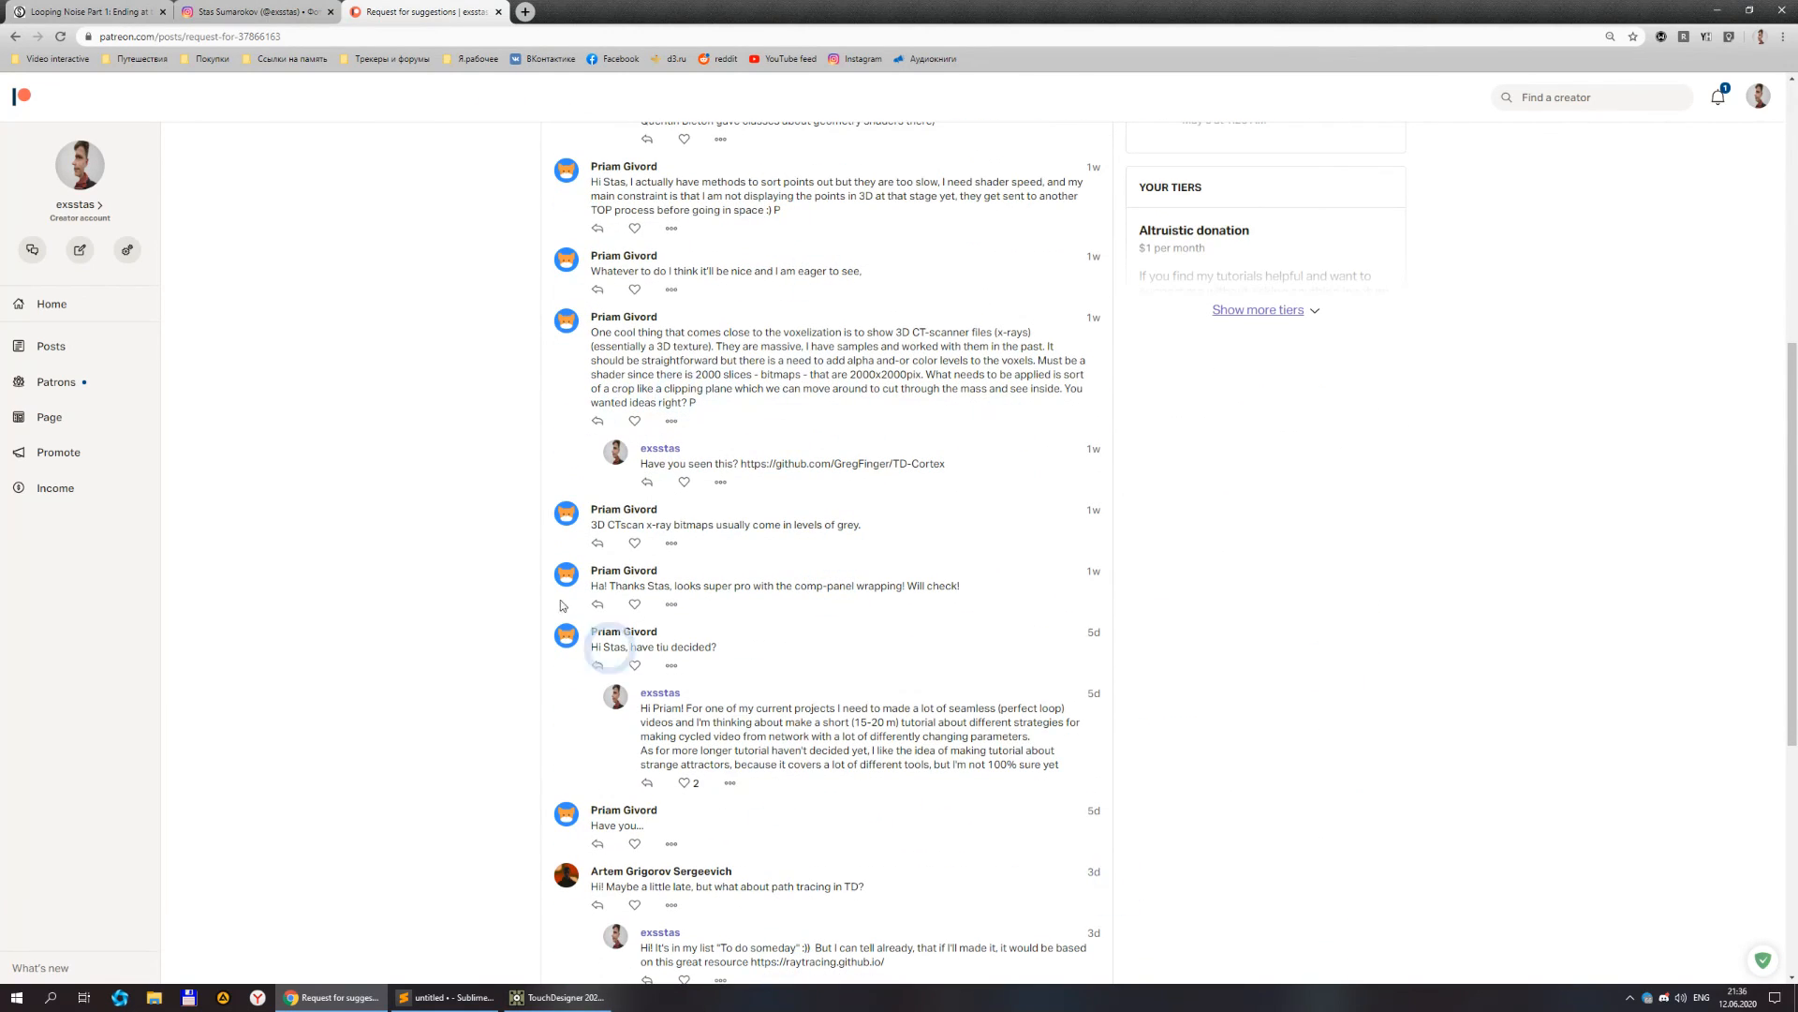
scroll(684, 704, "down", 5)
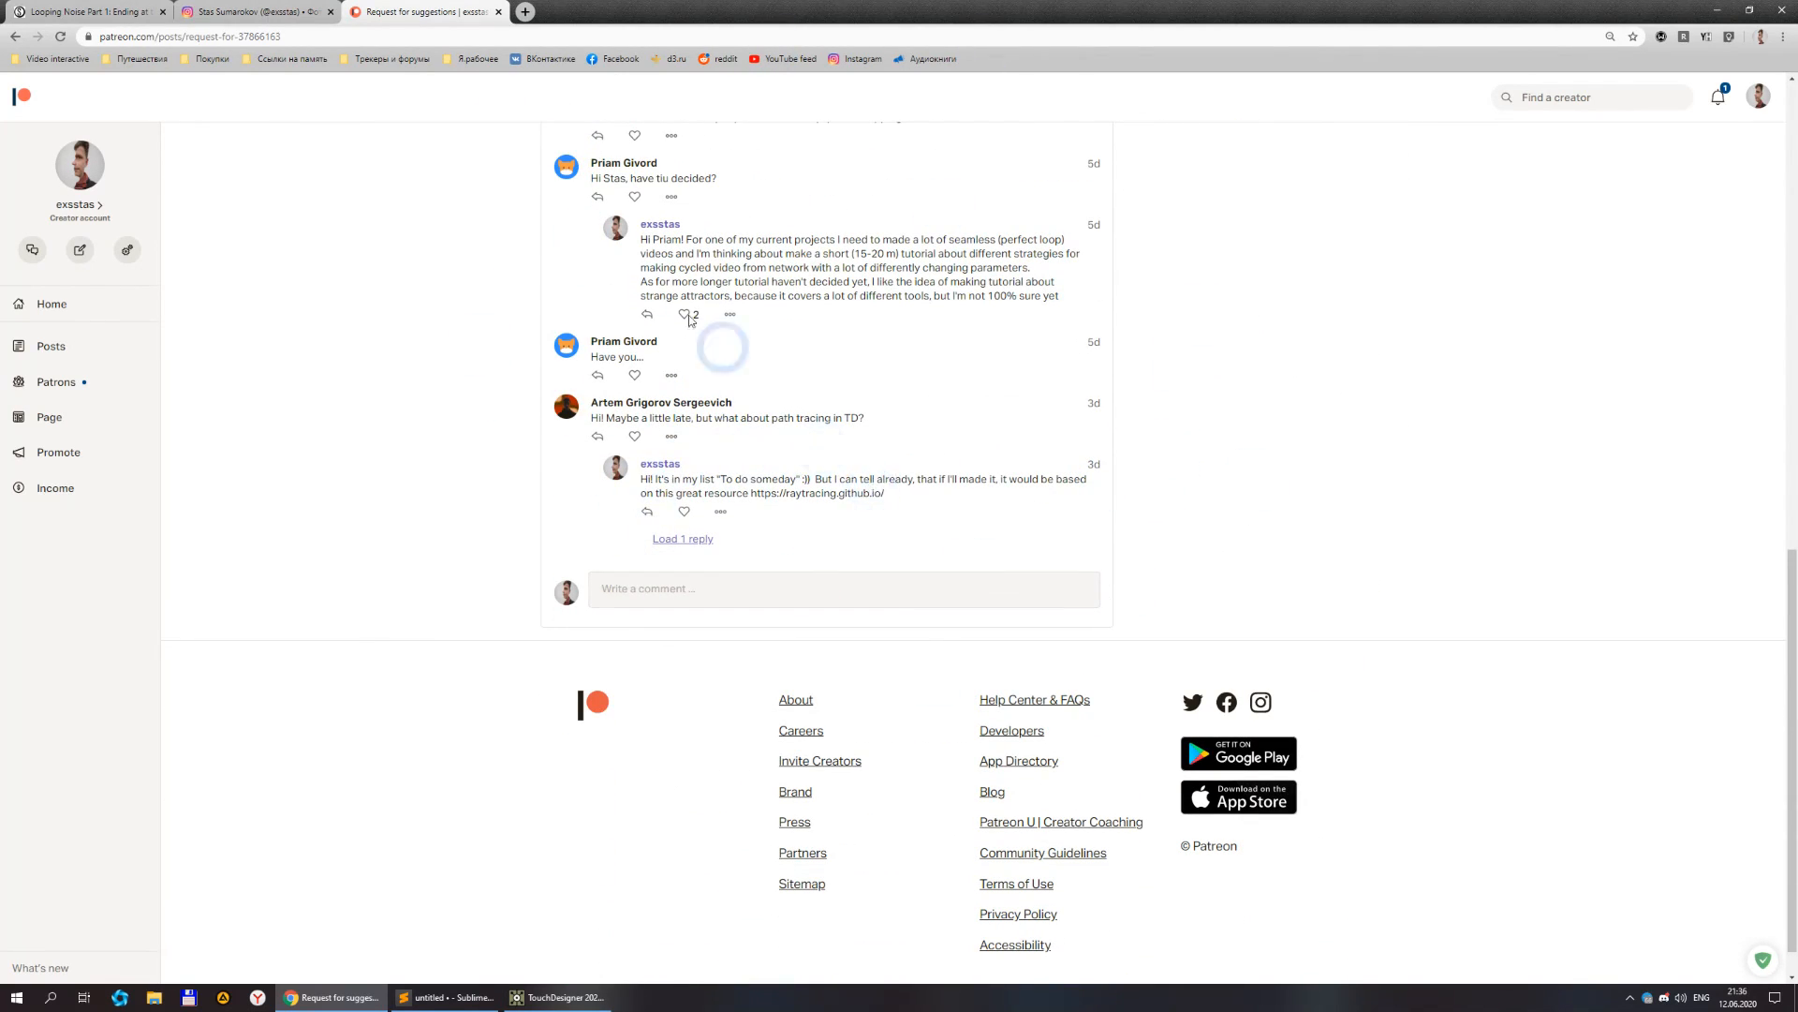
- Switch back to TouchDesigner, save the project and inspect the transform2 and bg operators at the end of the render chain
left_click(564, 1002)
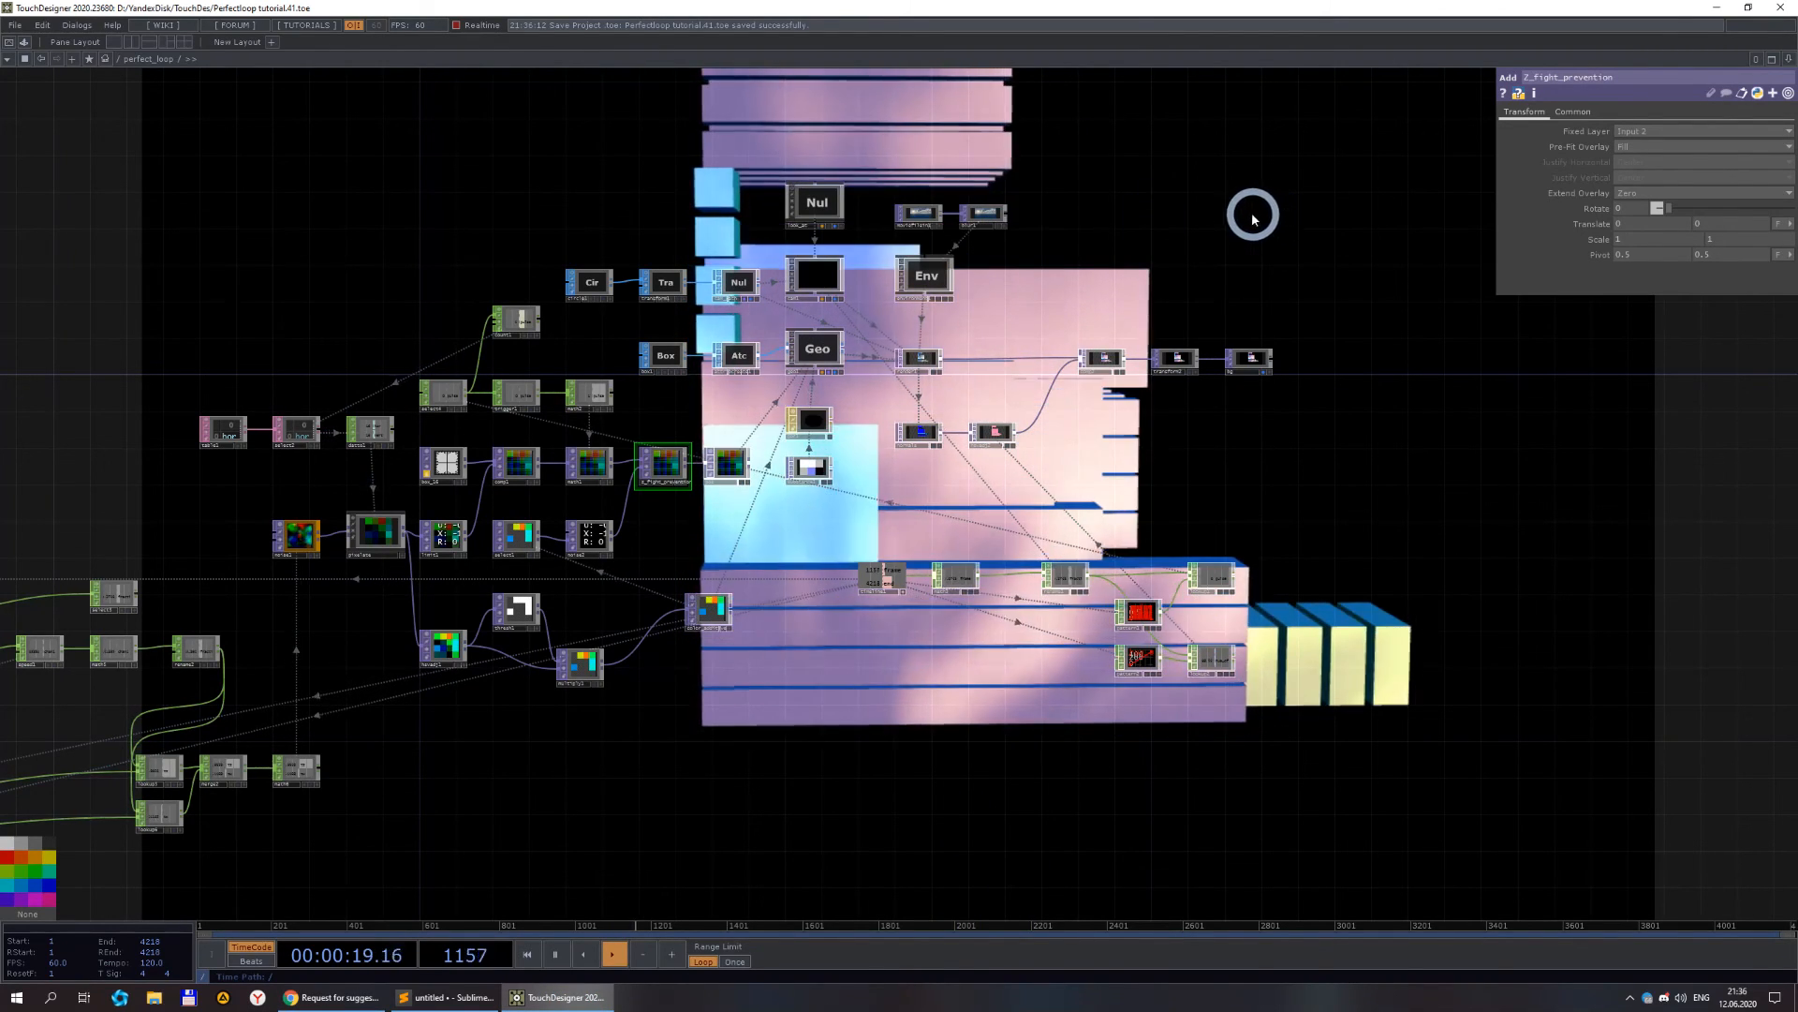
left_click_drag(1164, 253, 1115, 346)
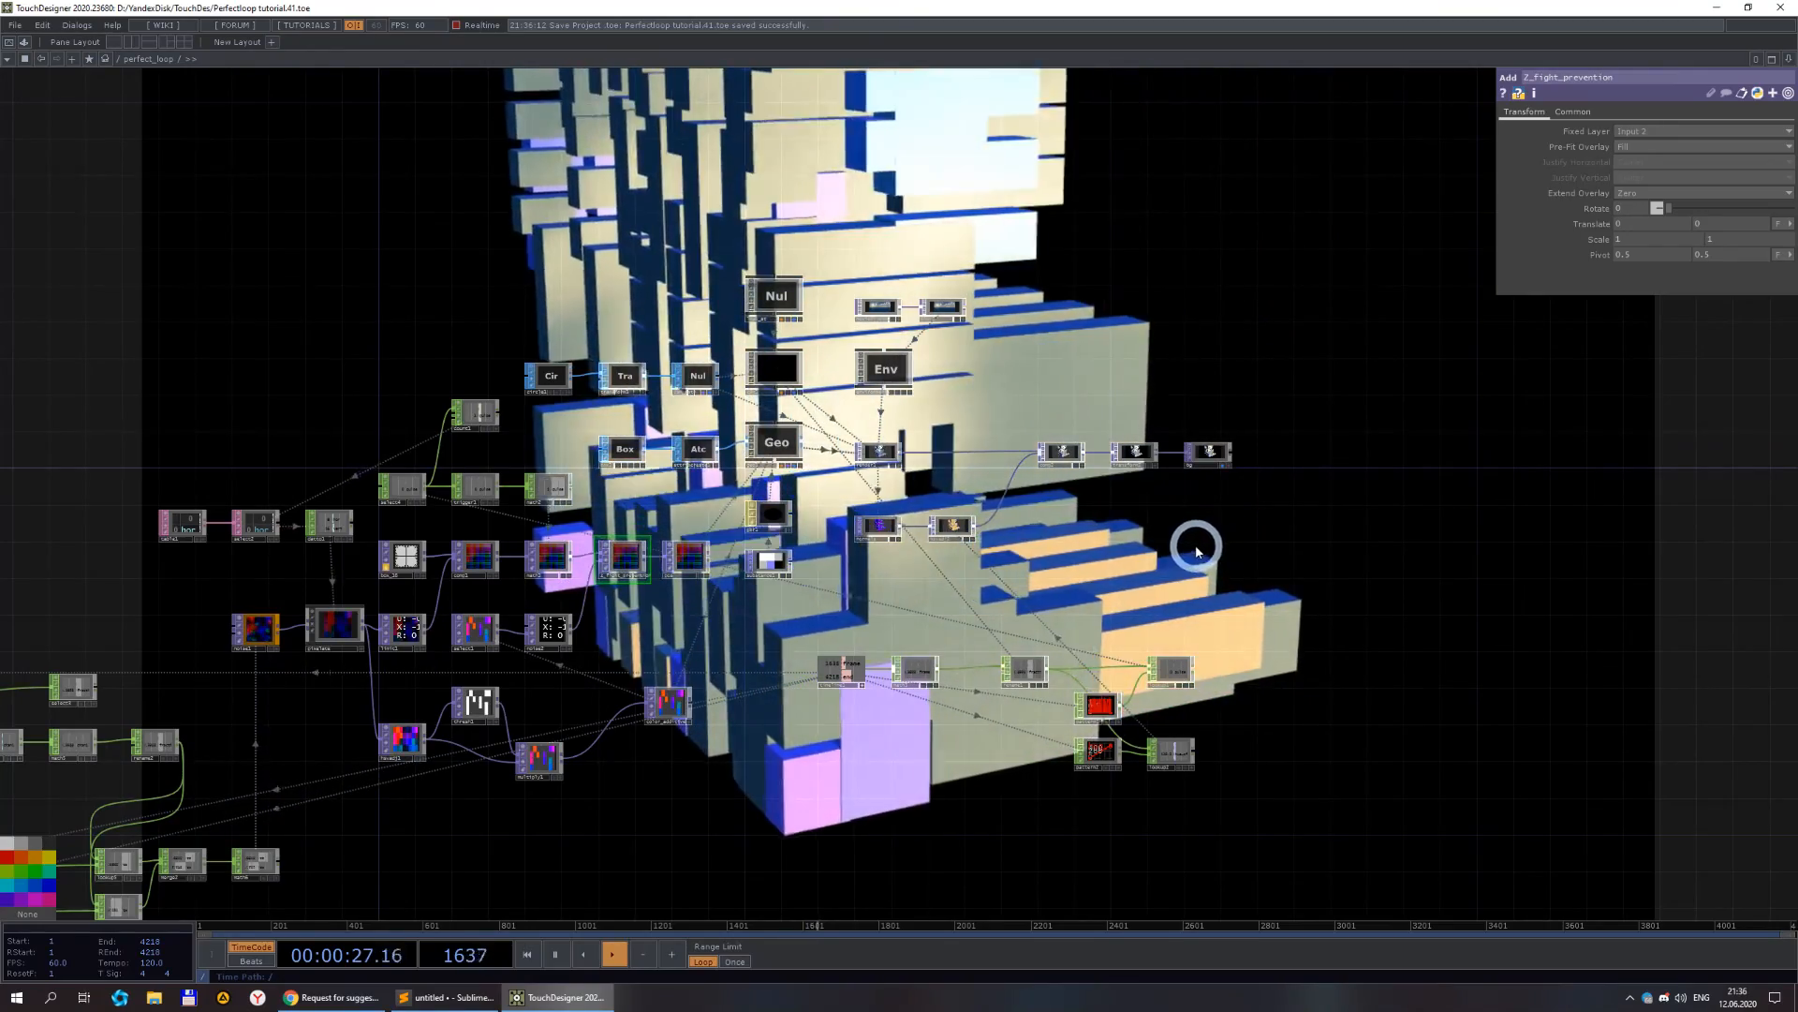
scroll(1136, 454, "up", 10)
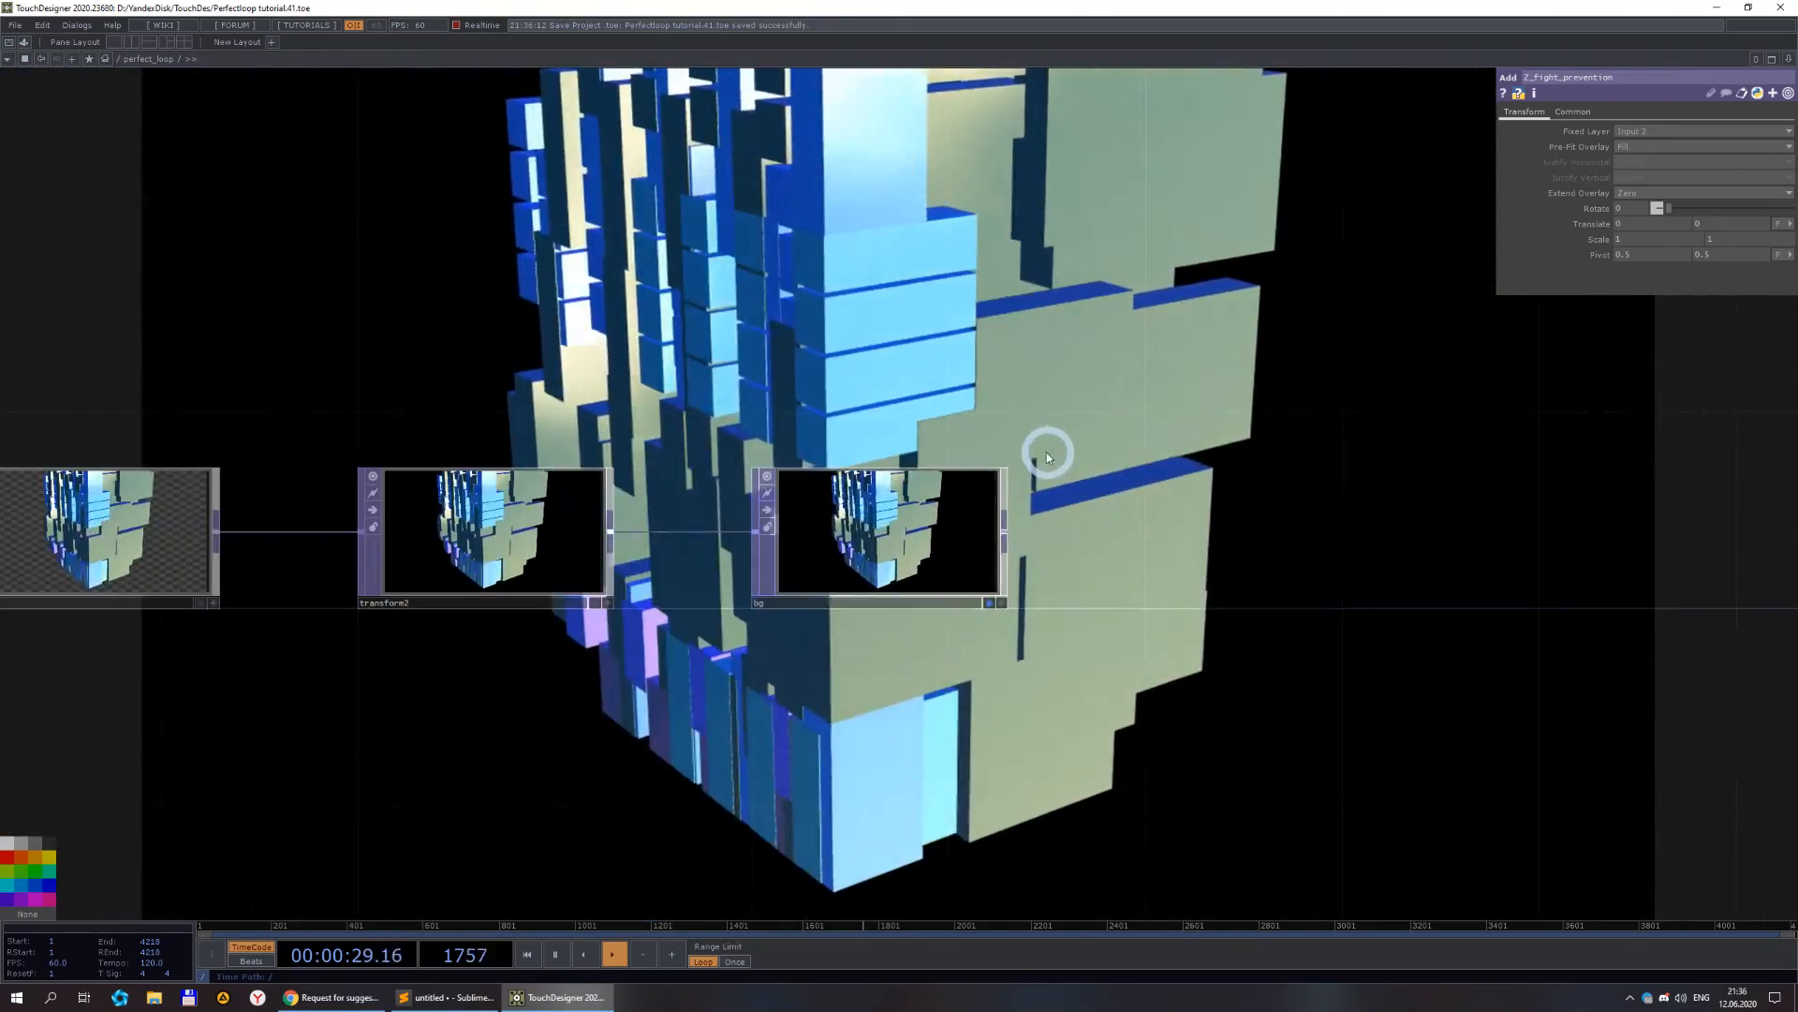